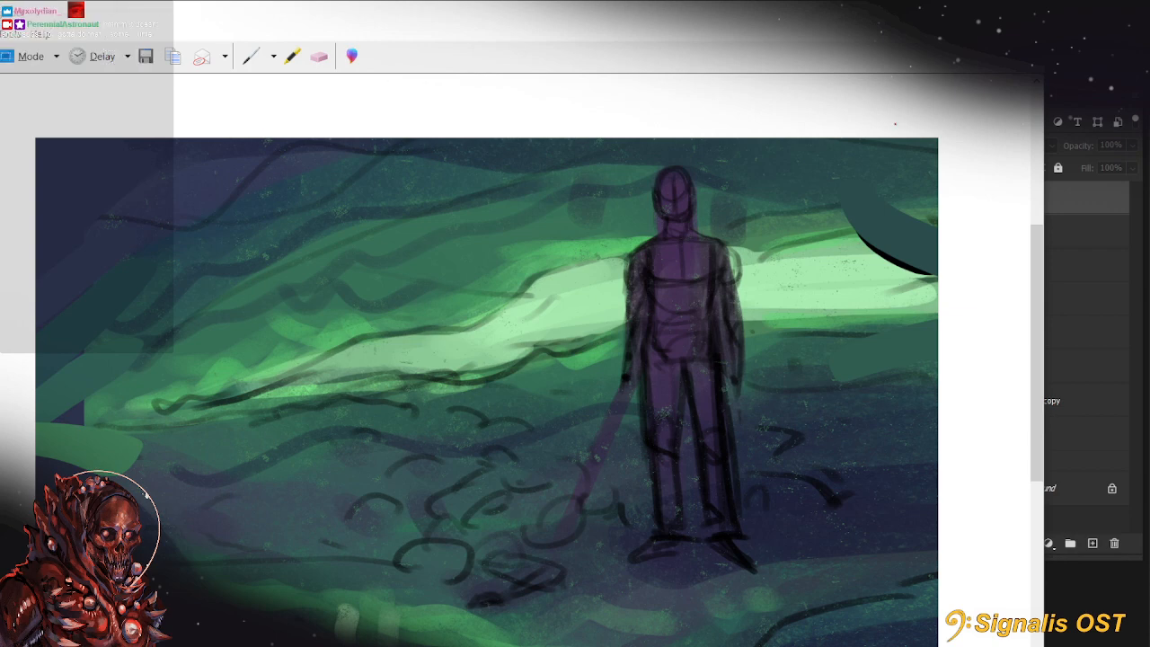
Return to the Vinny.psd painting and merge the Group 1 copy layer down into Layer 11
click(564, 355)
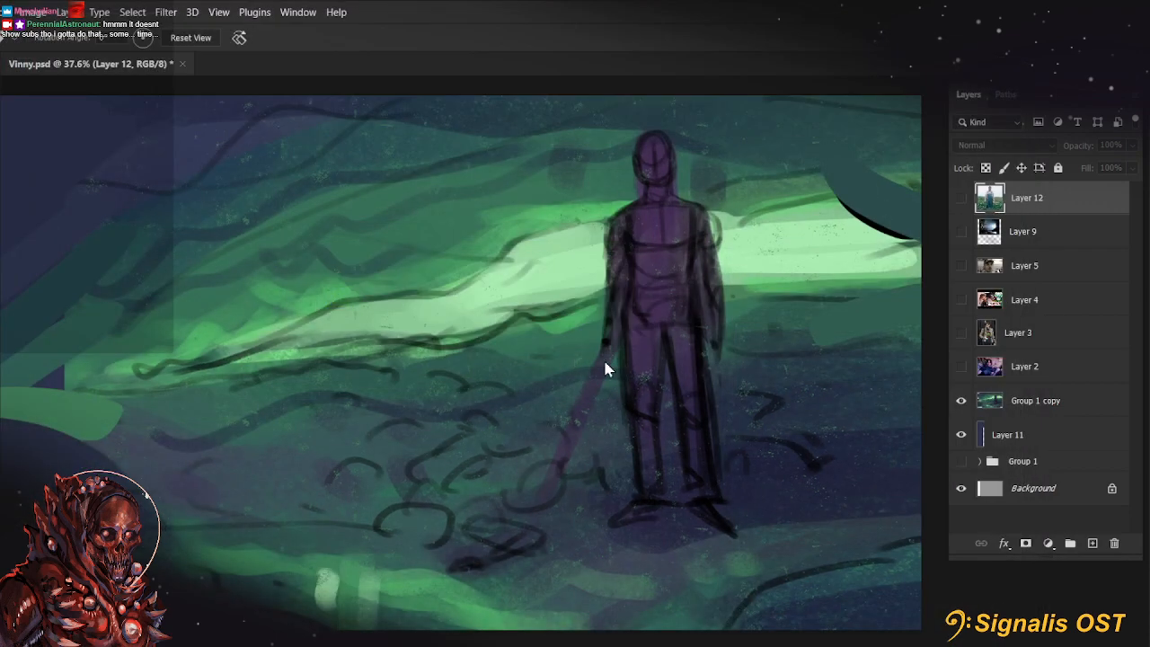
drag(606, 353, 648, 347)
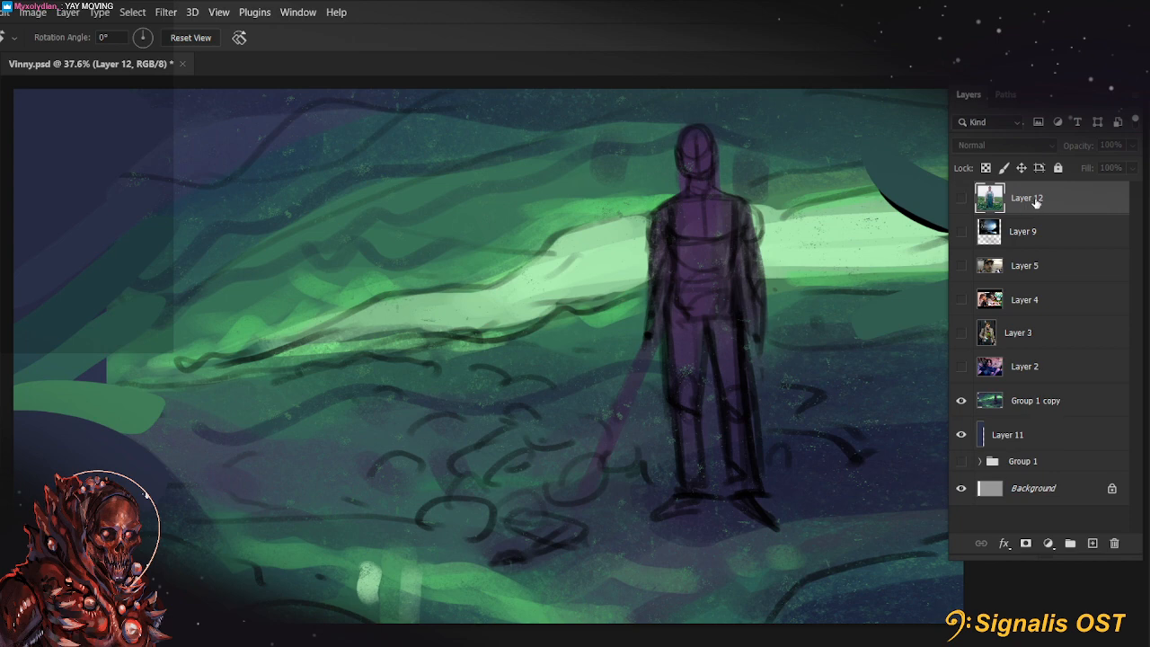
right_click(1033, 401)
click(907, 472)
scroll(601, 464, down, 2)
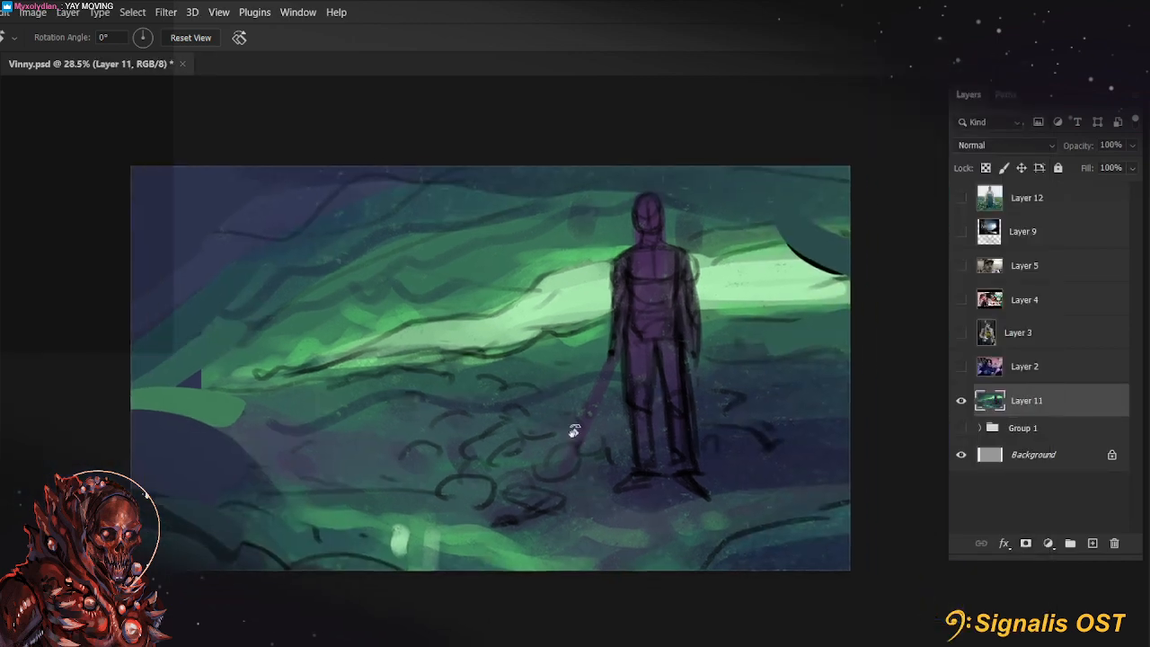
Add a new empty layer directly above Layer 11
scroll(714, 437, up, 1)
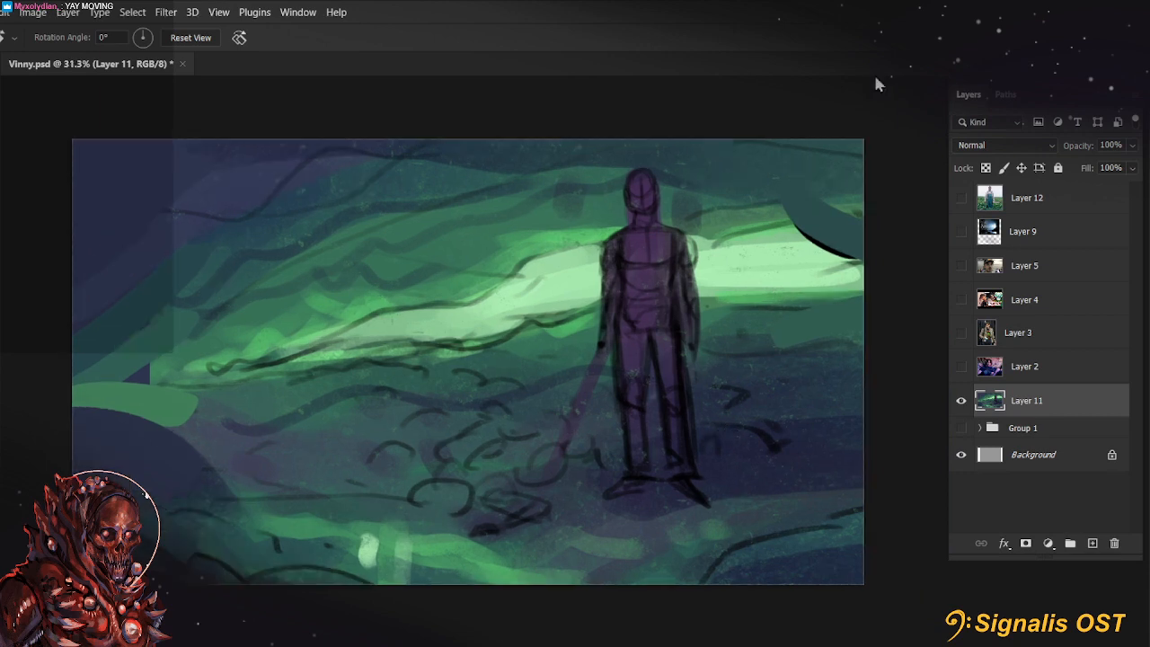
drag(779, 278, 814, 272)
scroll(809, 292, up, 1)
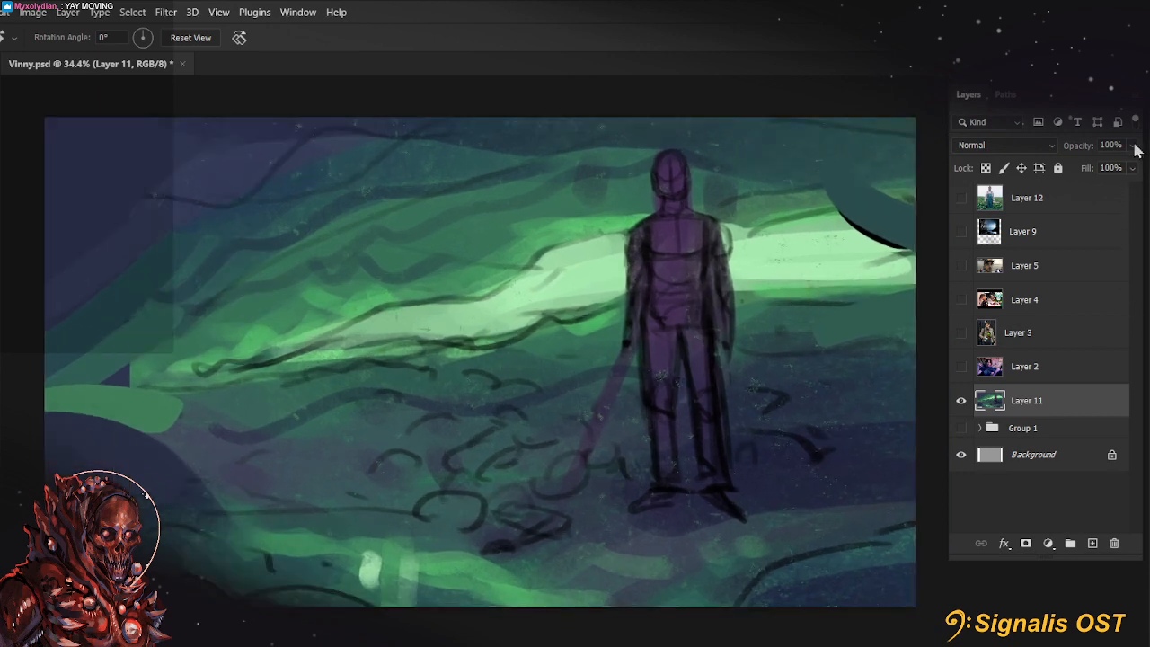
click(1093, 542)
scroll(799, 380, up, 2)
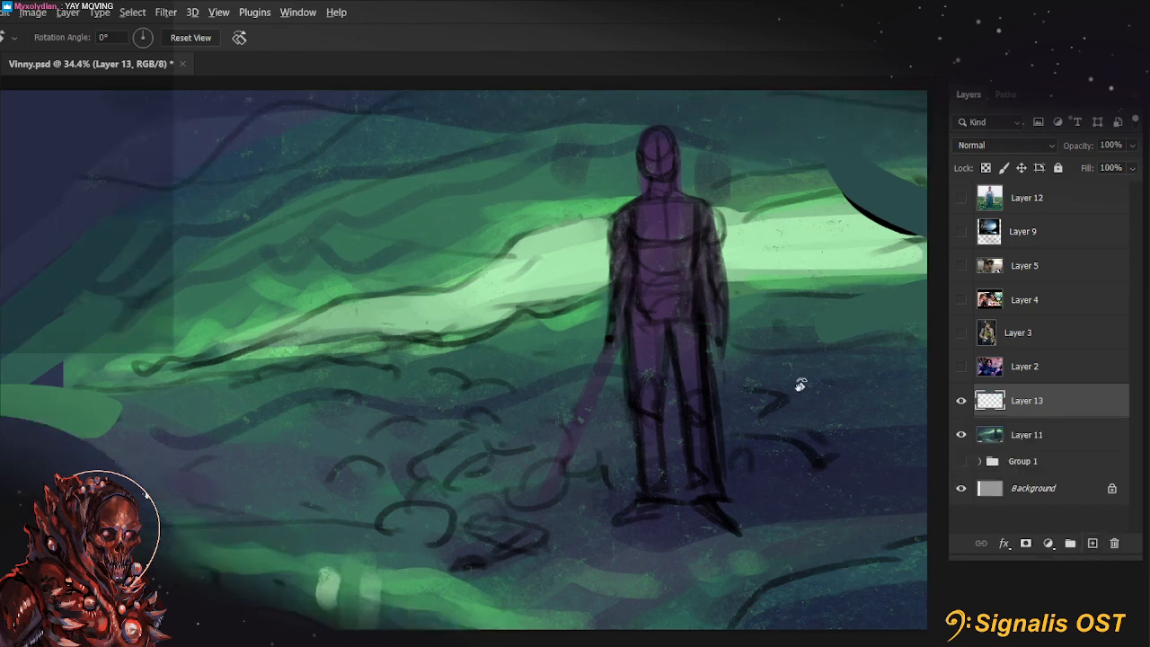
Show the portrait reference photo on Layer 5 and make that layer active
click(960, 266)
click(1036, 278)
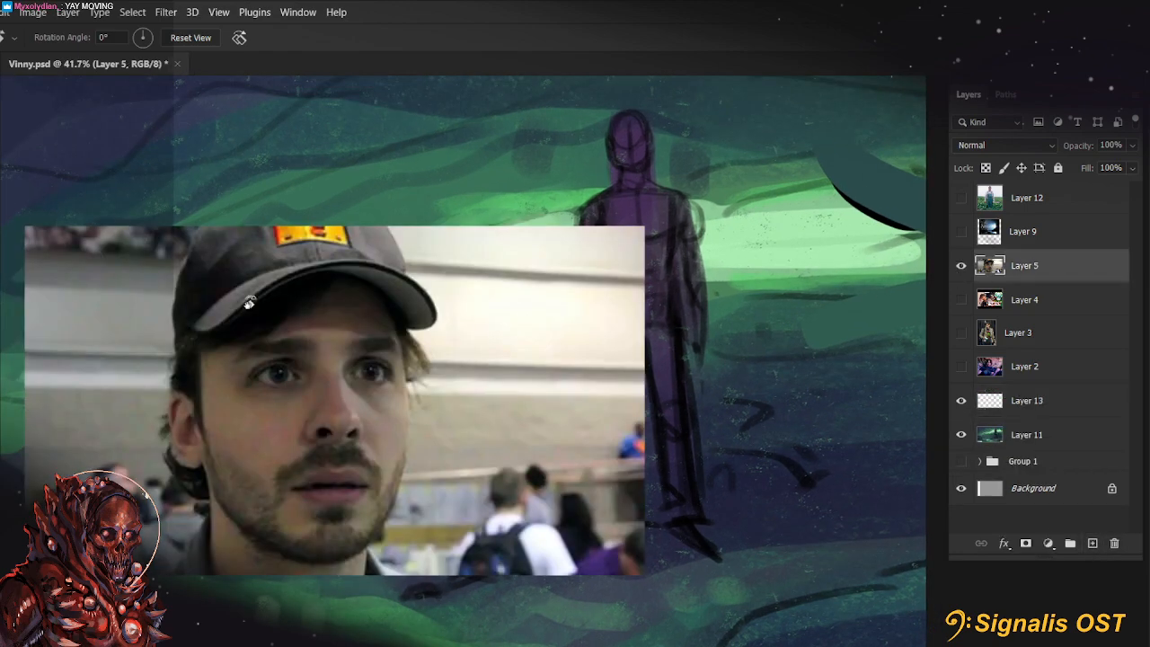
key(ctrl+t)
right_click(380, 315)
click(115, 200)
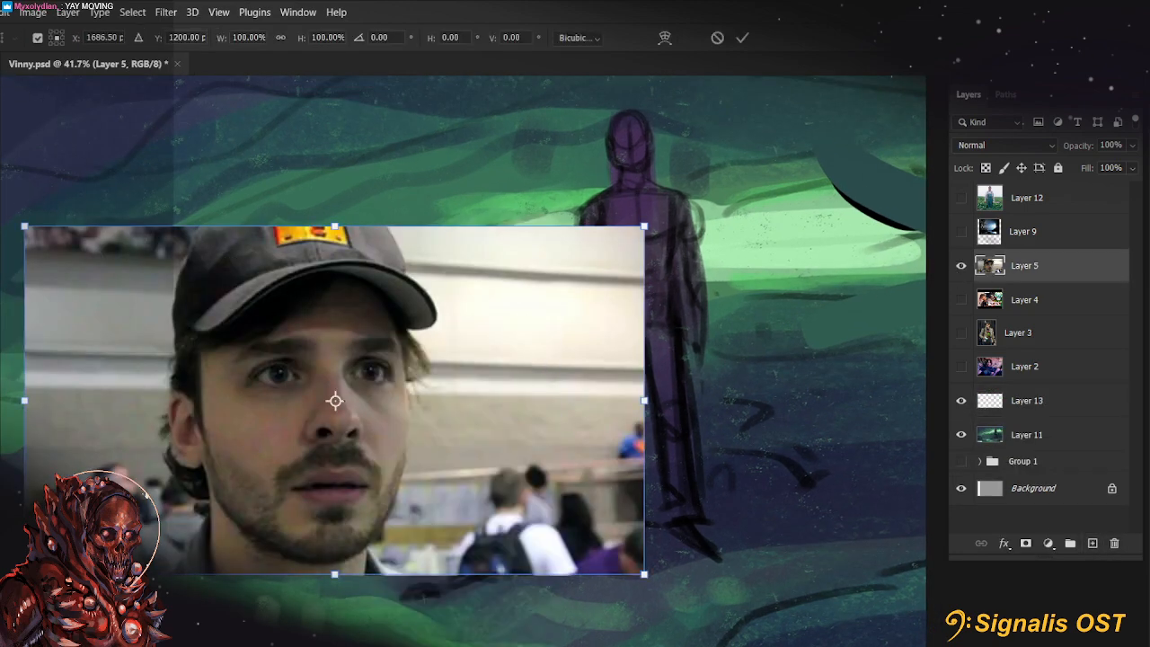
key(Return)
Trim the Layer 5 portrait photo to the head by deleting the background strips on both sides
drag(326, 378, 419, 381)
scroll(394, 419, up, 8)
scroll(393, 420, down, 5)
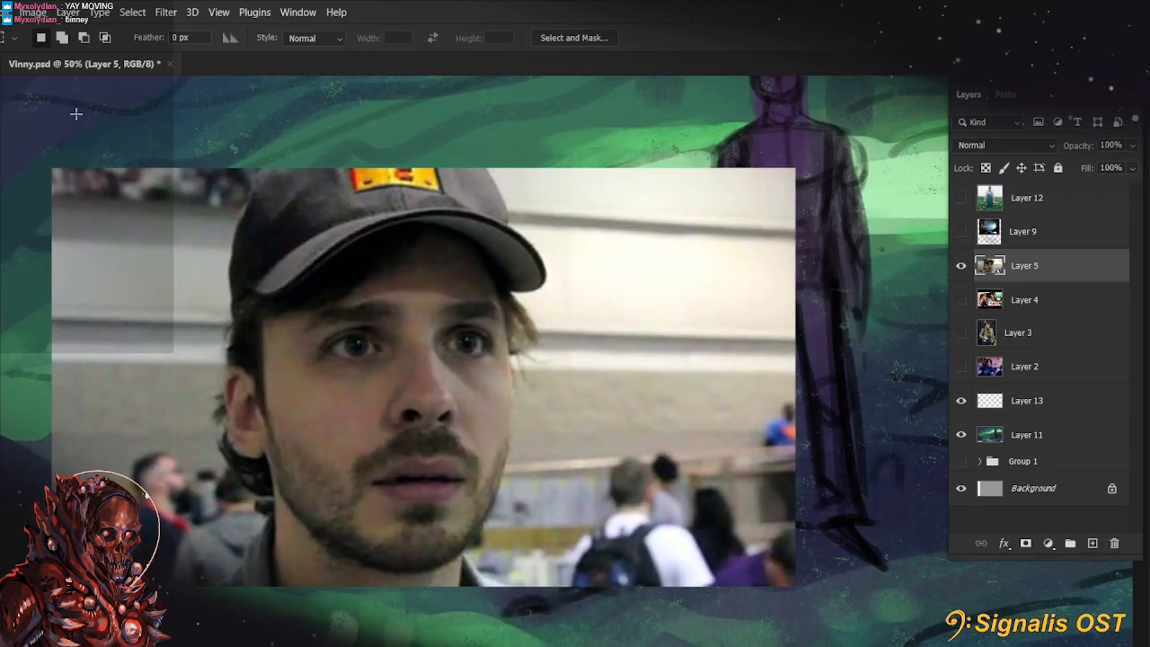
drag(22, 115, 207, 589)
key(Delete)
key(ctrl+d)
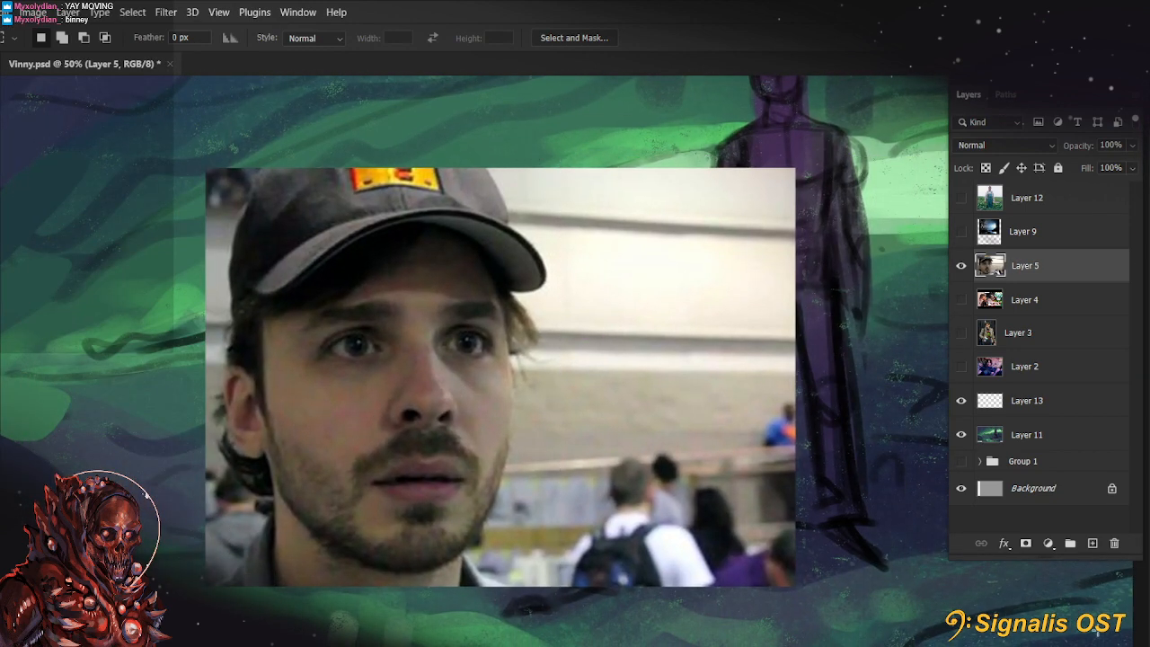
drag(557, 153, 836, 620)
key(Delete)
key(ctrl+d)
Flip the trimmed portrait photo horizontally and move it up into the upper part of the canvas
scroll(353, 444, down, 2)
key(ctrl+t)
right_click(358, 446)
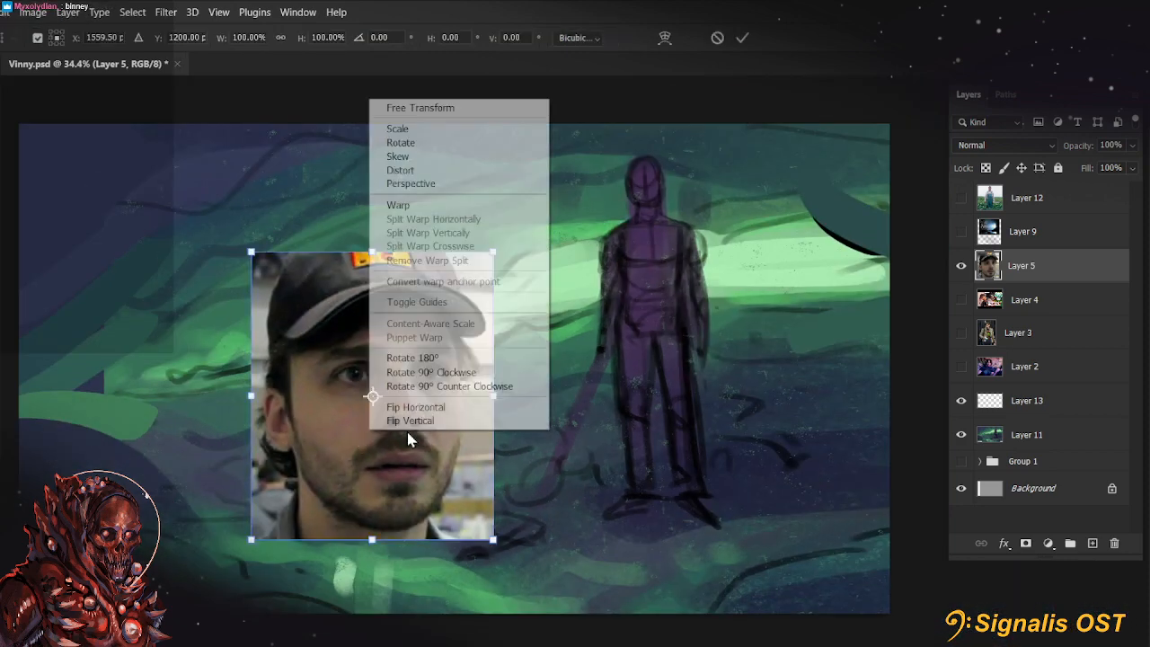
click(395, 404)
drag(399, 494, 388, 381)
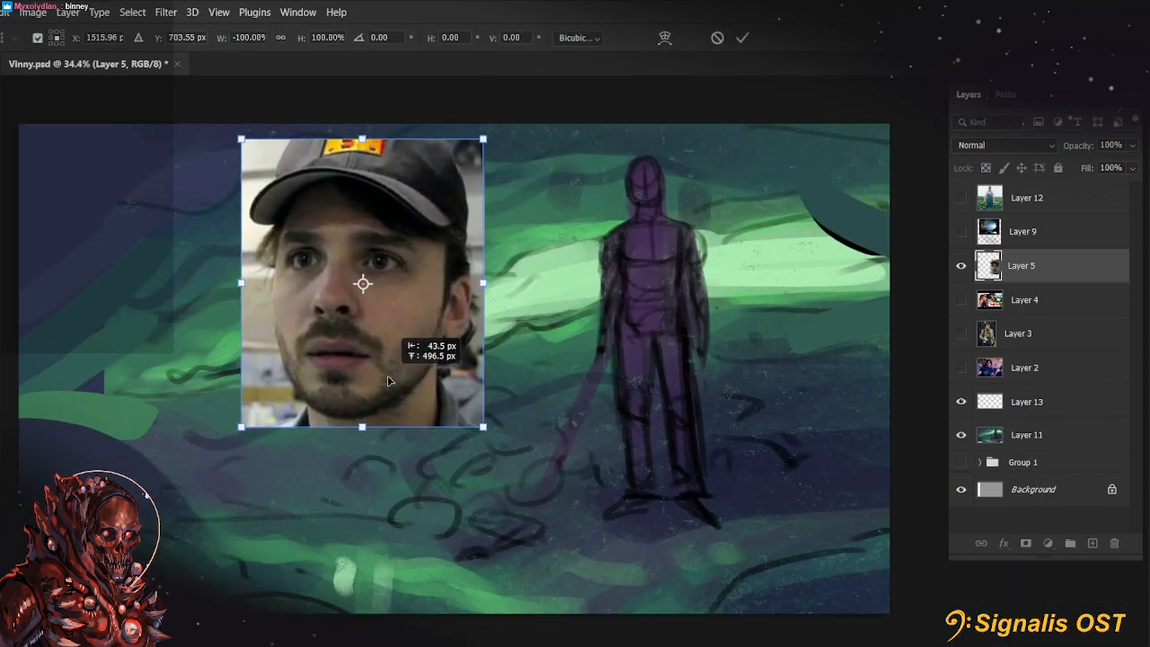
click(742, 38)
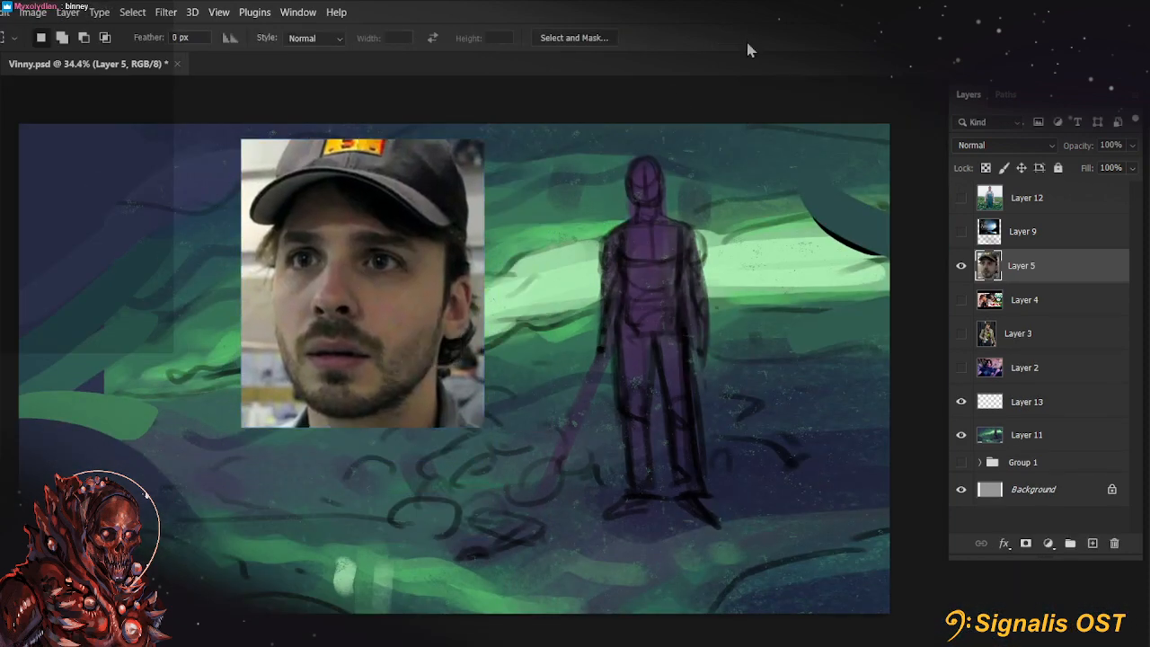
Hide the portrait on Layer 5 and briefly view the Comic Con photo on Layer 4
click(962, 265)
click(960, 299)
click(1011, 300)
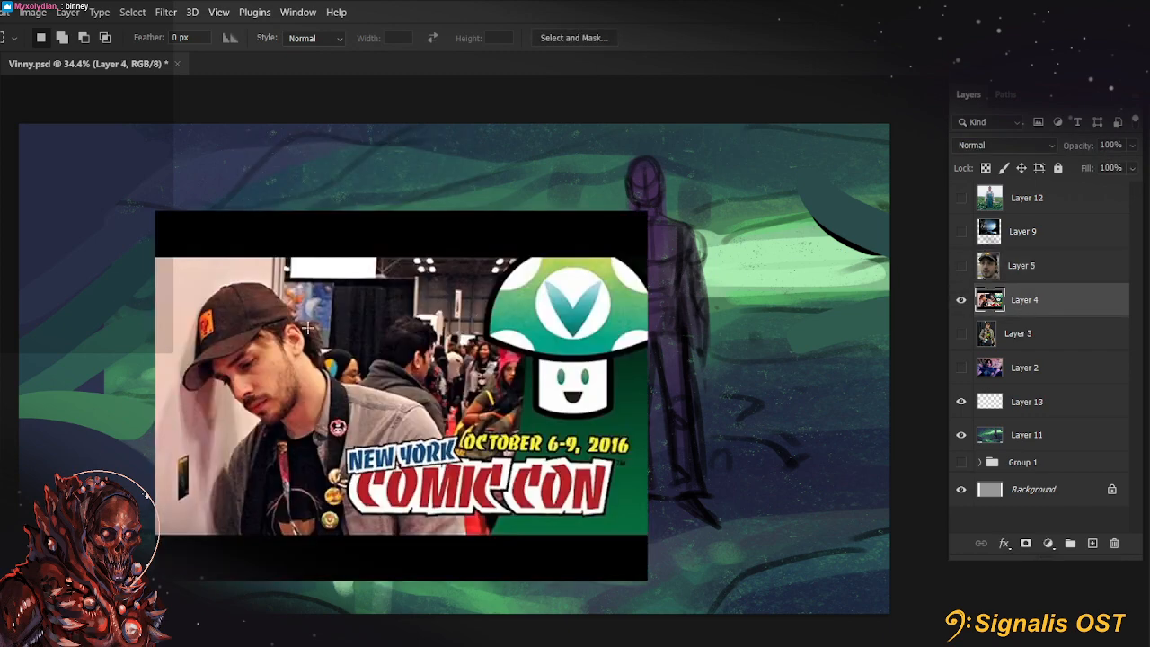
click(961, 299)
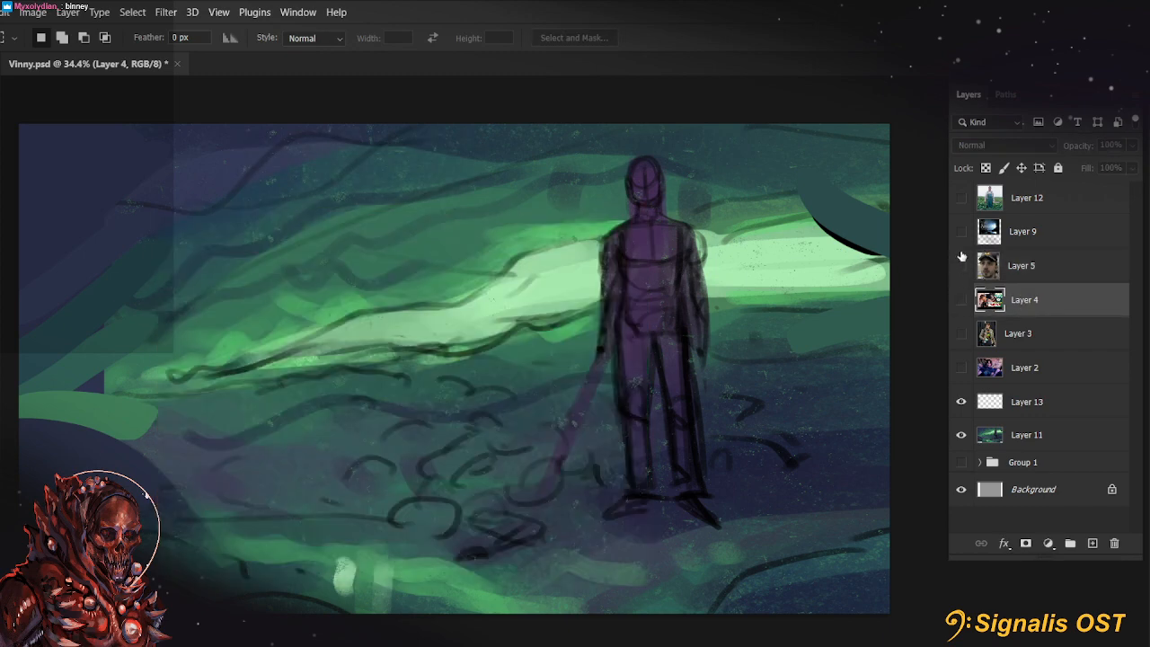
Show the farmer photo on Layer 12, scale it to 81.74% and move it closer to the standing figure
click(960, 198)
click(1016, 198)
key(ctrl+t)
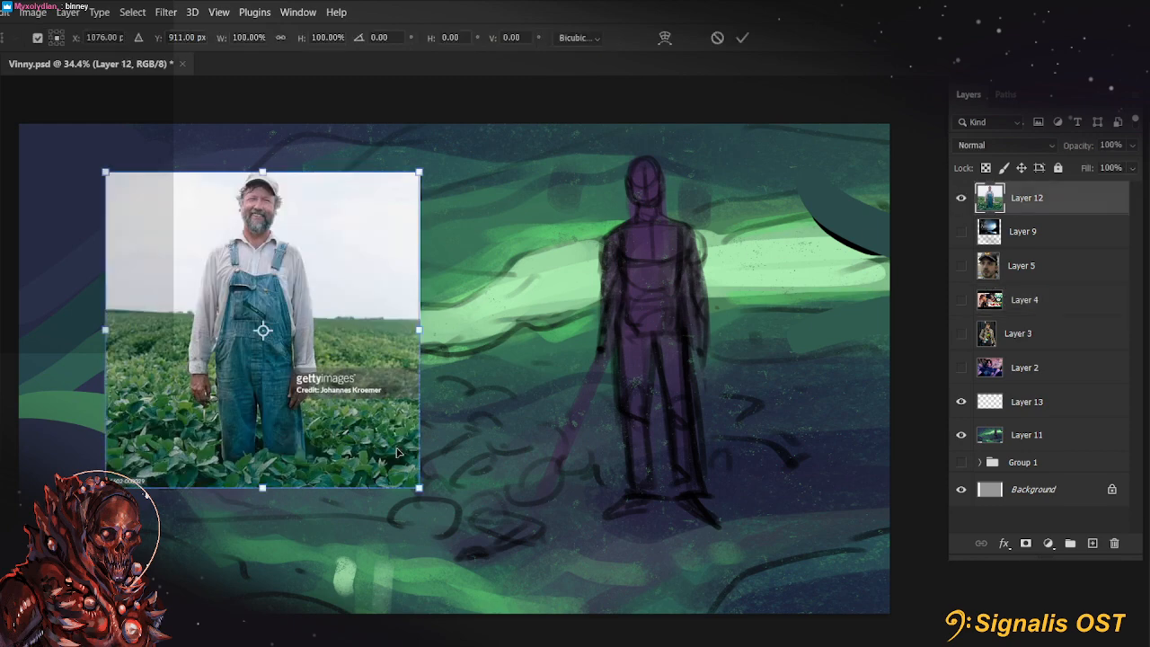
drag(421, 489, 388, 452)
drag(378, 443, 360, 437)
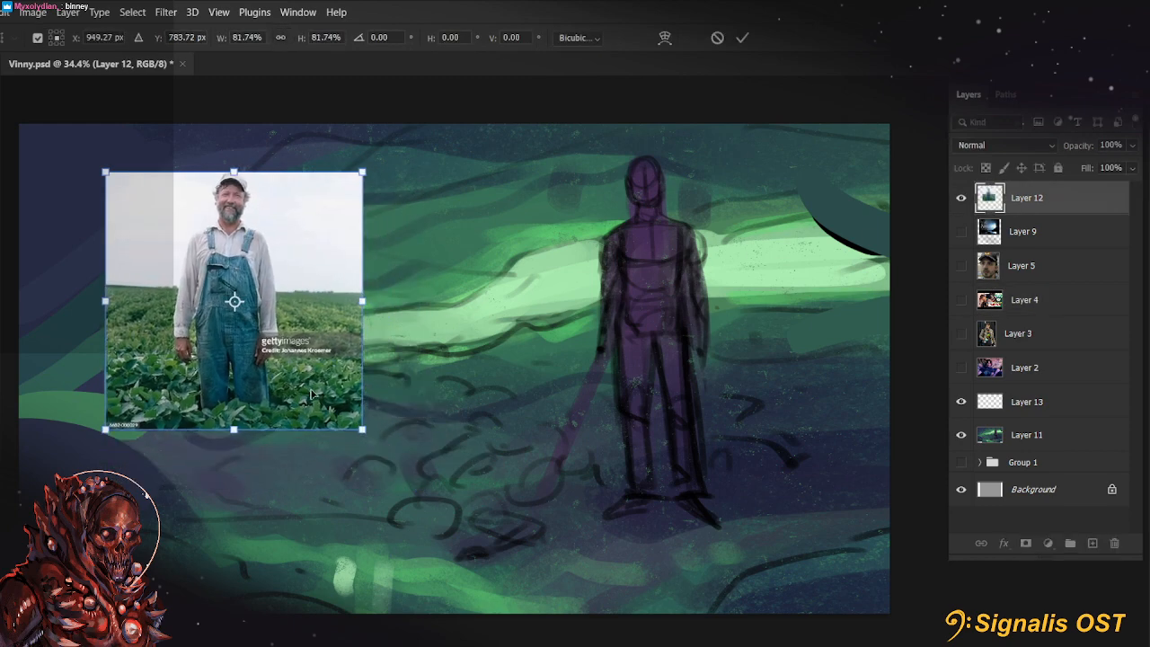
drag(320, 340, 476, 302)
click(742, 38)
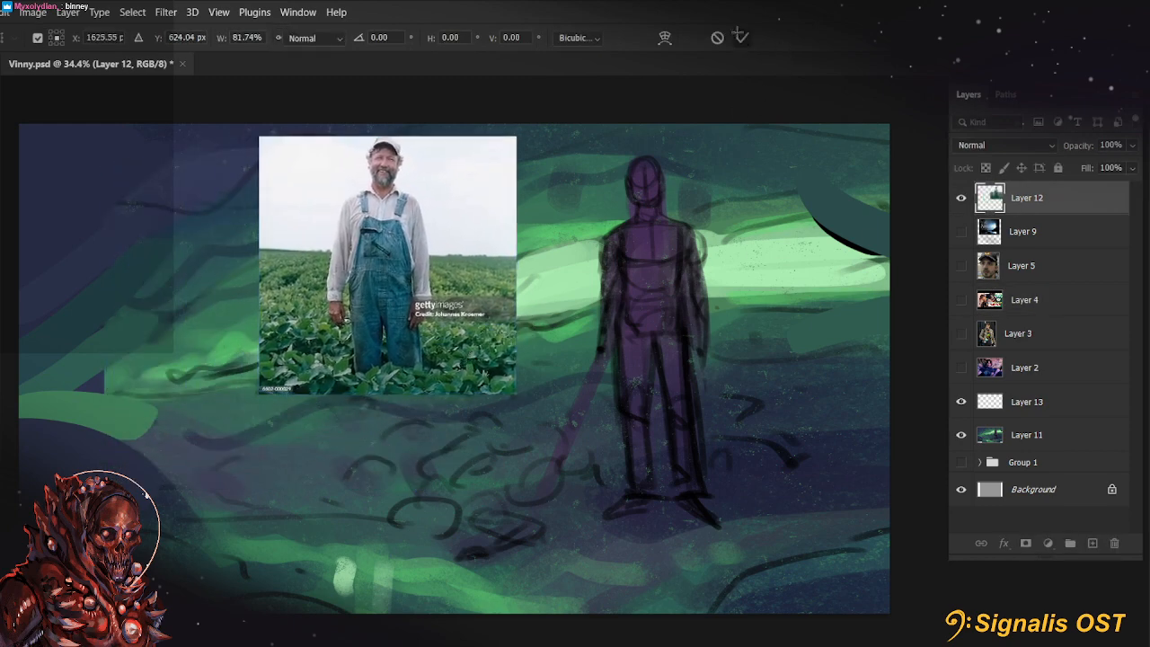
Show the cave photo on Layer 9 and move it a little down and to the right
click(995, 236)
click(961, 199)
click(962, 198)
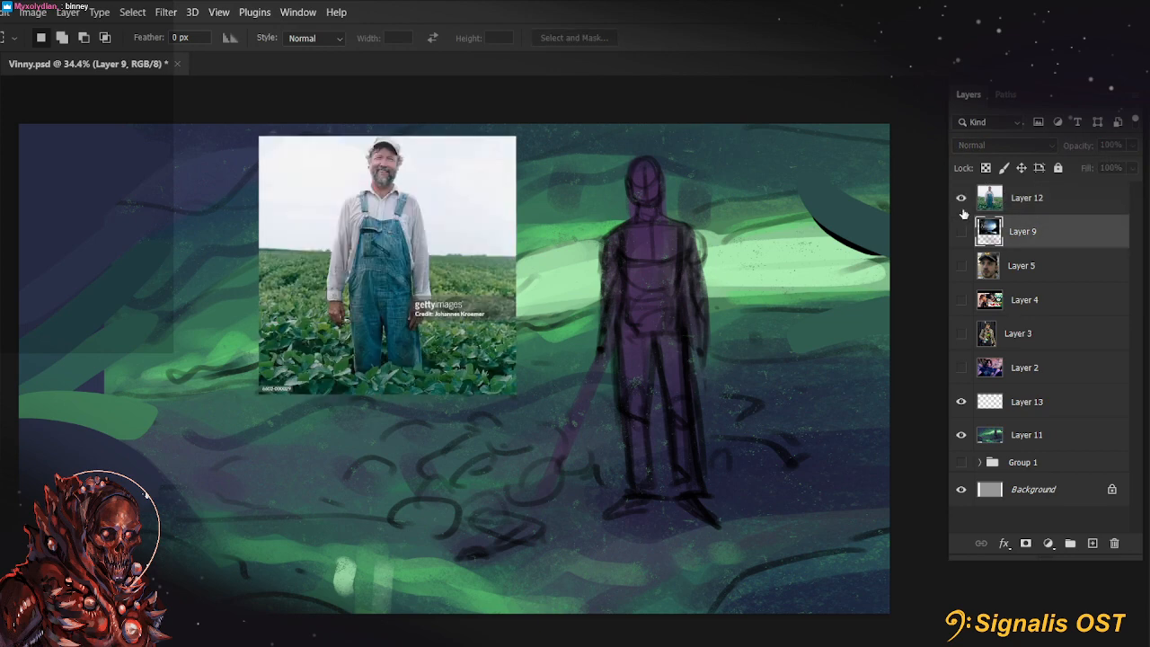
click(962, 231)
click(962, 231)
click(962, 231)
key(ctrl+t)
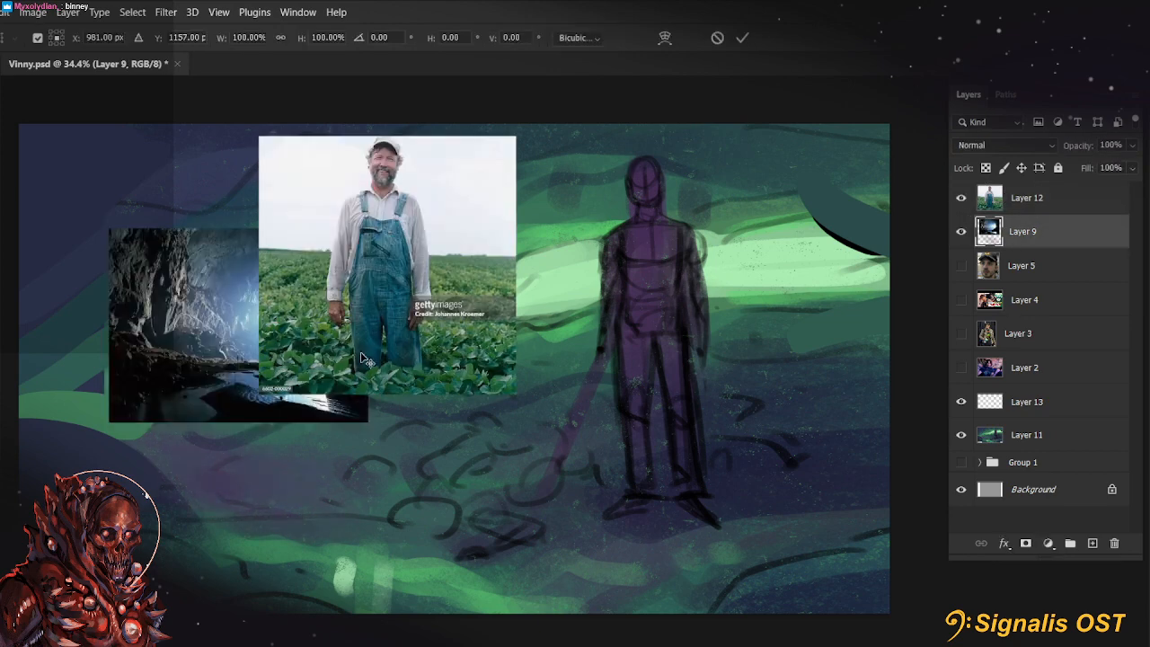
drag(202, 383, 270, 428)
click(743, 38)
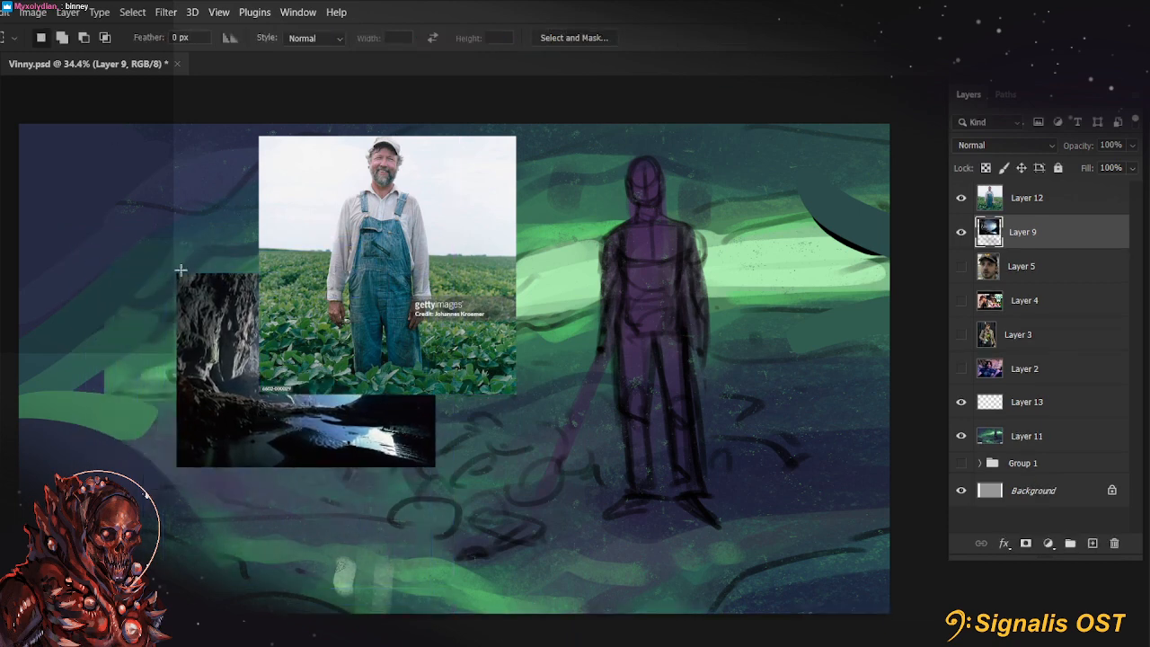
Replace Layer 9 with a pasted copy of the cave photo's visible area
drag(178, 274, 434, 464)
key(ctrl+c)
click(1115, 542)
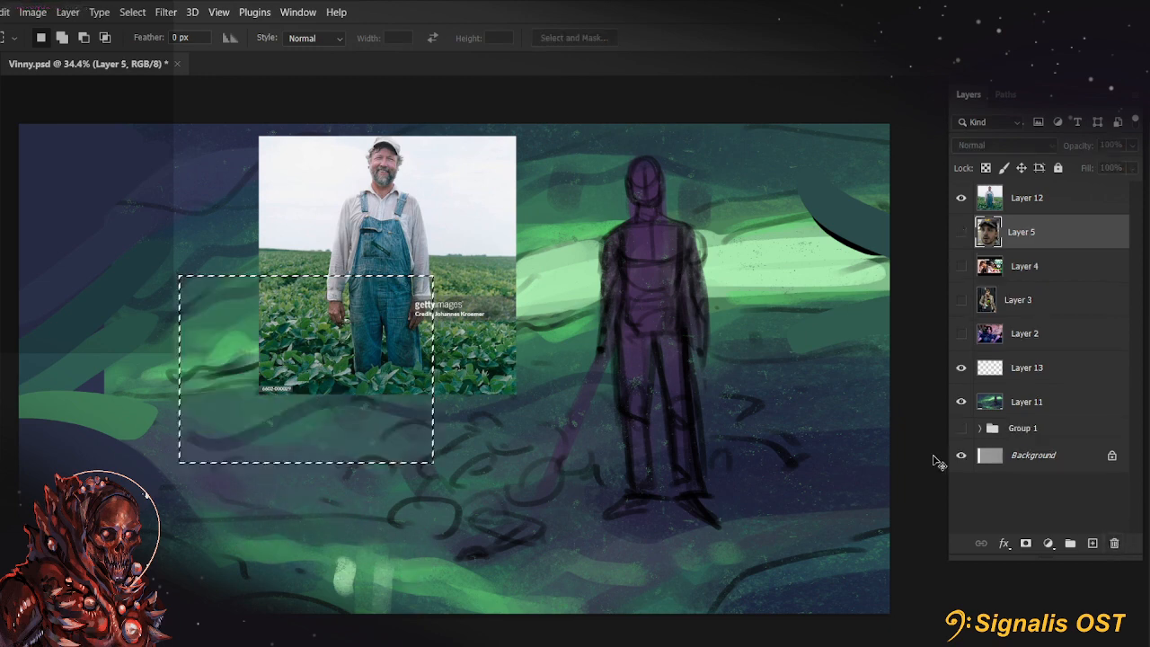
key(ctrl+v)
Move the pasted cave photo to the upper-left corner of the canvas
key(ctrl+t)
drag(288, 433, 103, 269)
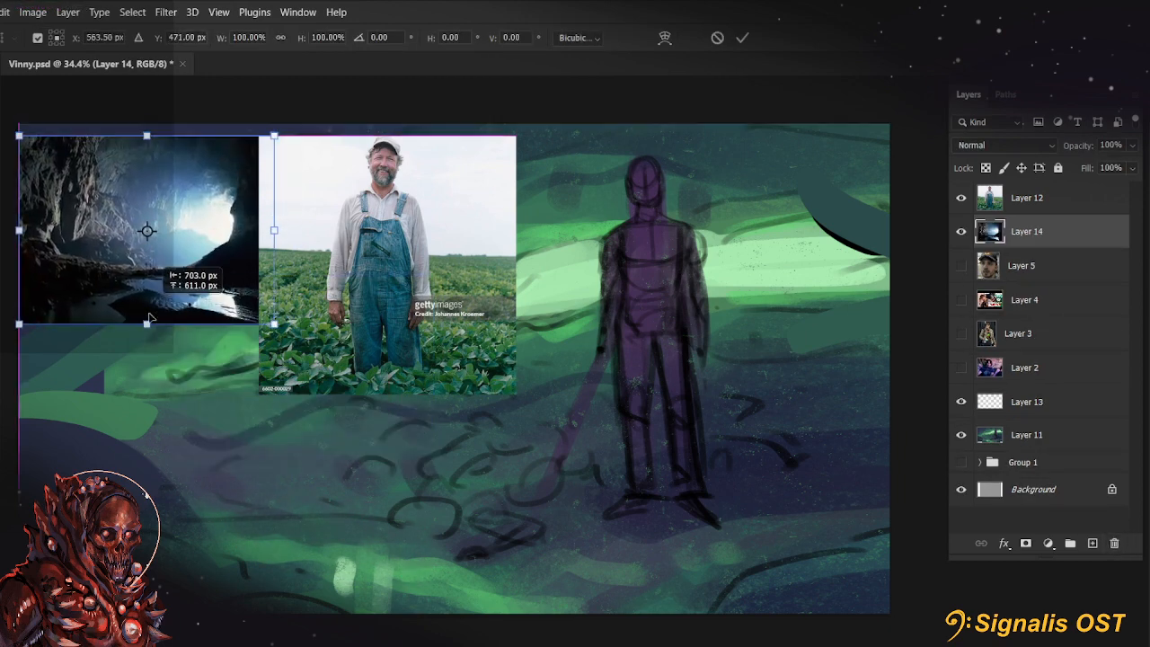
click(743, 37)
Shift the farmer photo slightly right and trim both its sides so only a narrow strip around the man remains
drag(370, 240, 389, 240)
drag(198, 122, 322, 423)
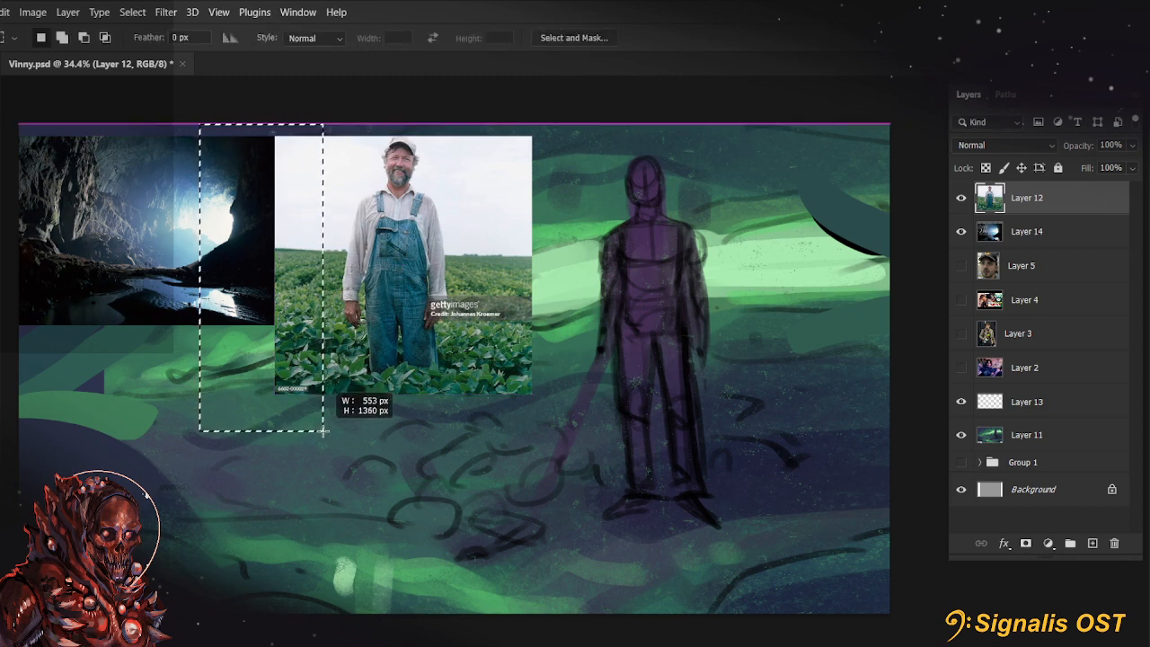
key(Delete)
key(ctrl+d)
drag(608, 441, 463, 138)
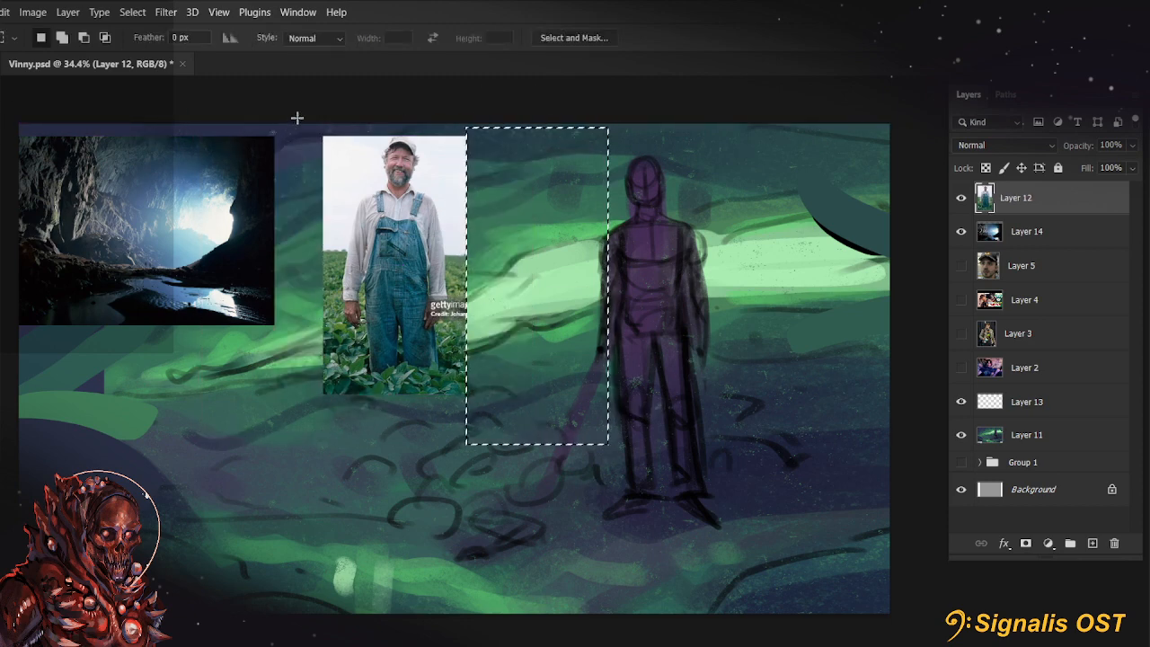
key(Delete)
key(ctrl+d)
Move the cave photo slightly right and down, and line up the farmer photo's top edge with it
key(v)
drag(89, 243, 151, 260)
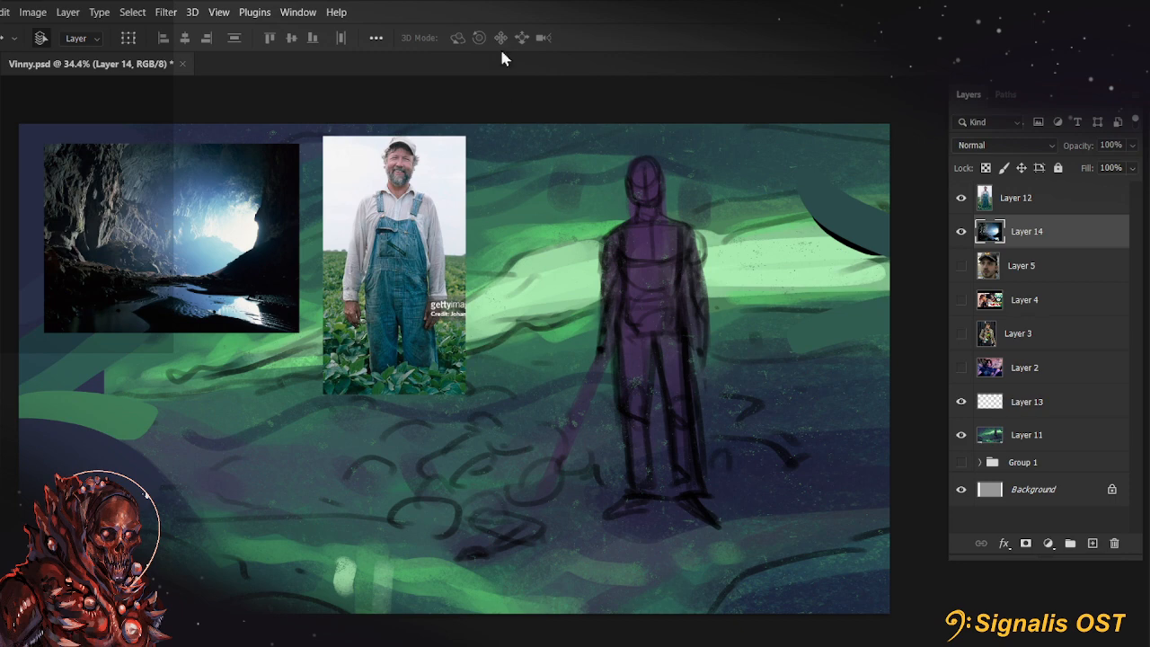
drag(411, 226, 405, 231)
drag(821, 378, 817, 377)
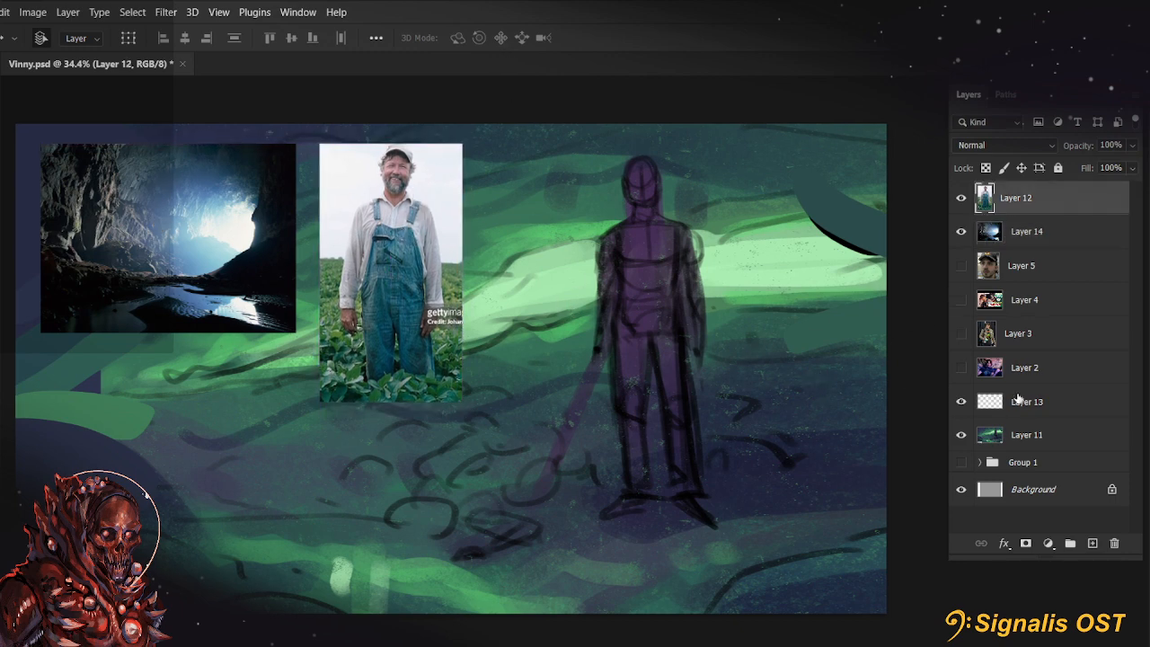
Make the empty Layer 13 active and switch to the Brush tool
click(1016, 396)
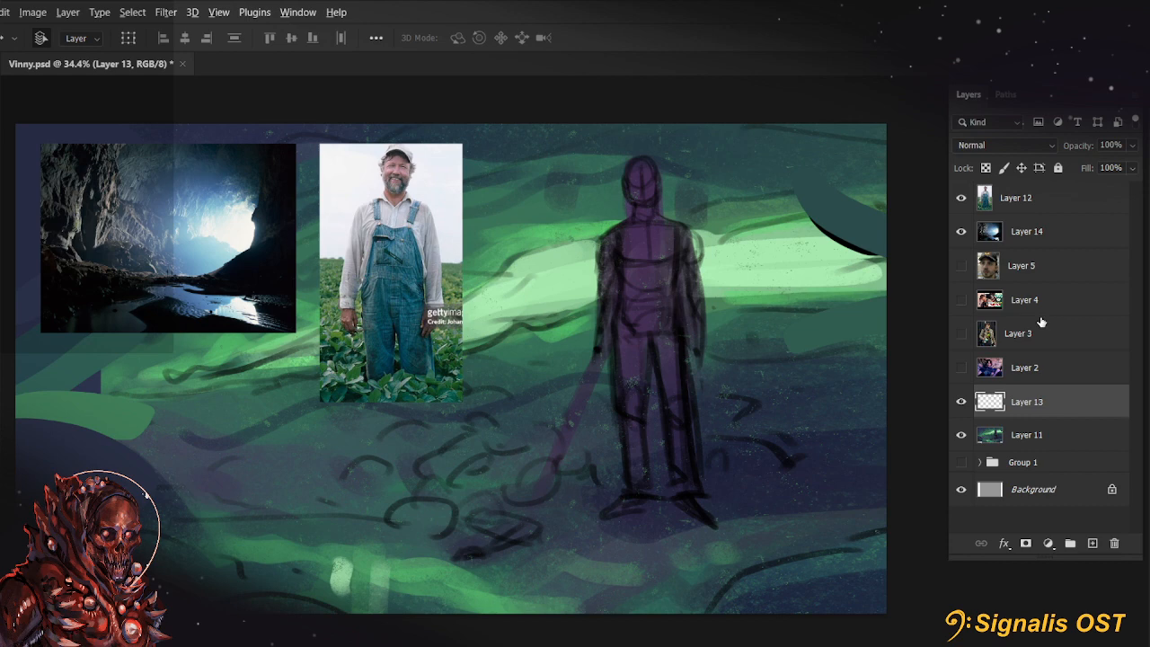
key(b)
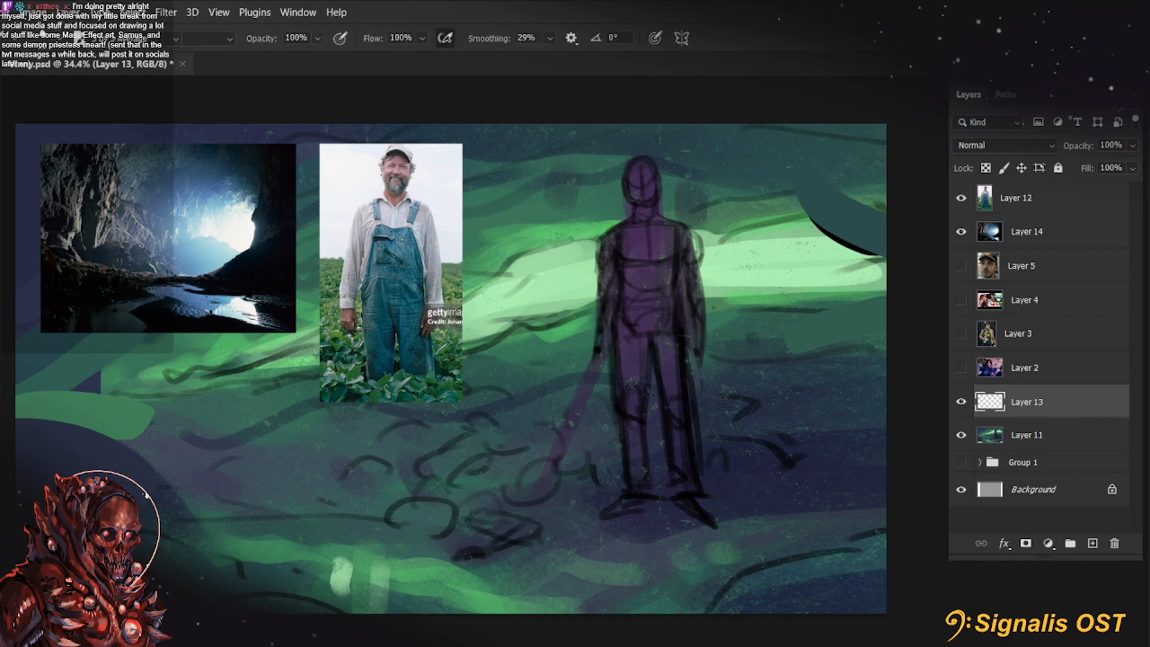
key(i)
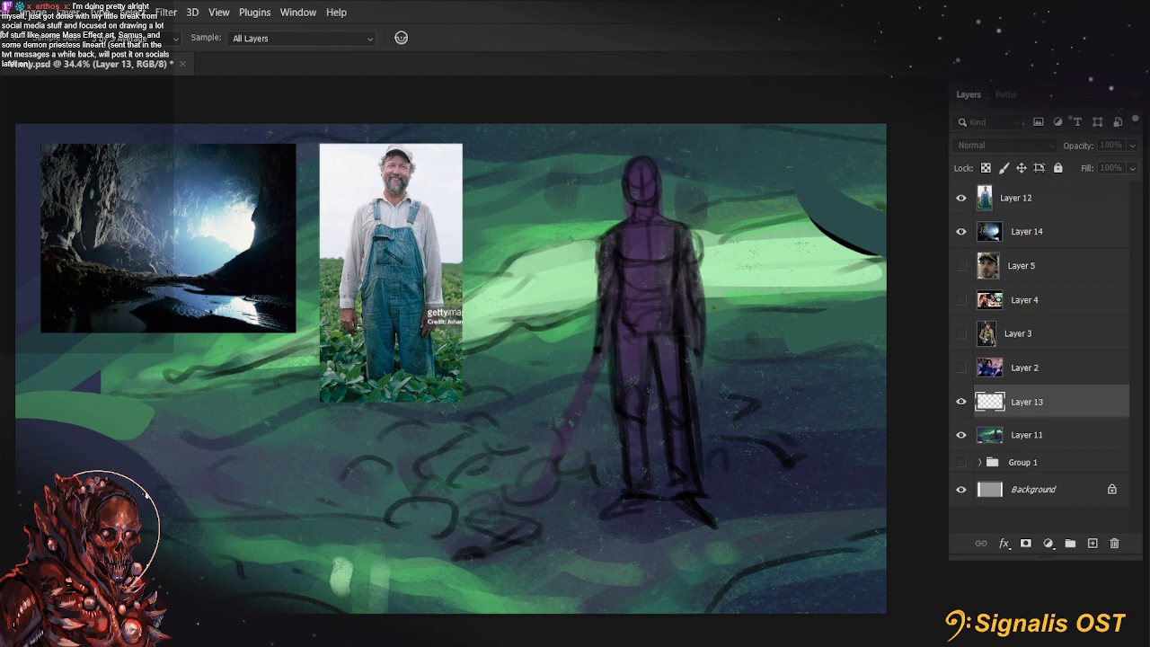
drag(377, 93, 416, 97)
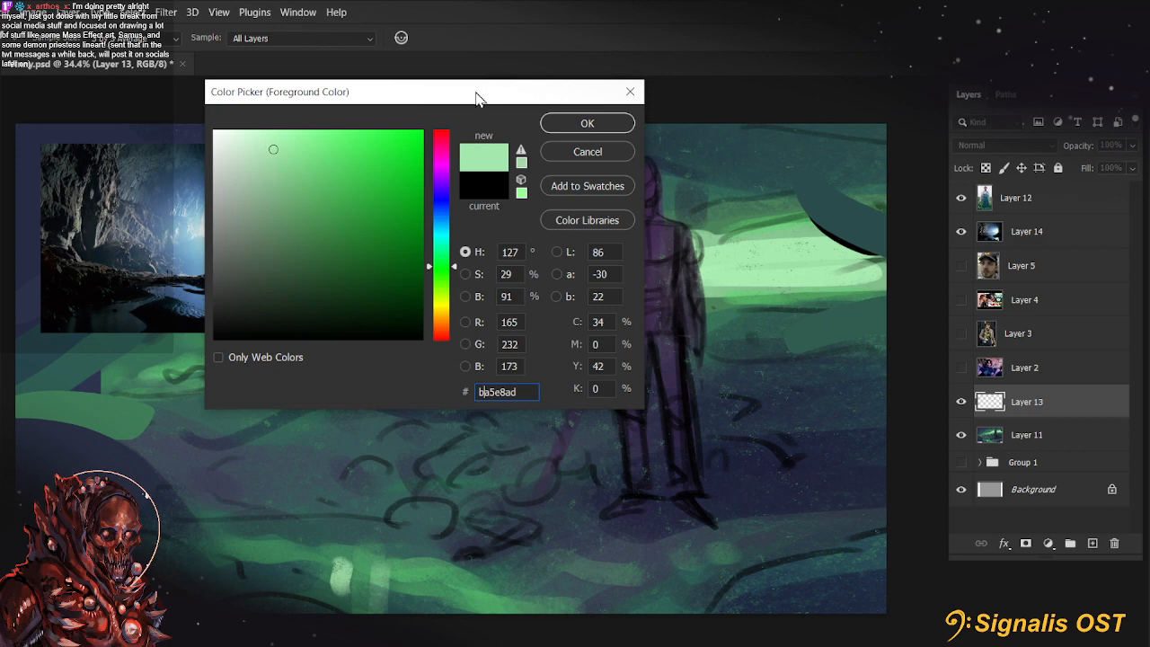
drag(477, 93, 495, 127)
click(282, 176)
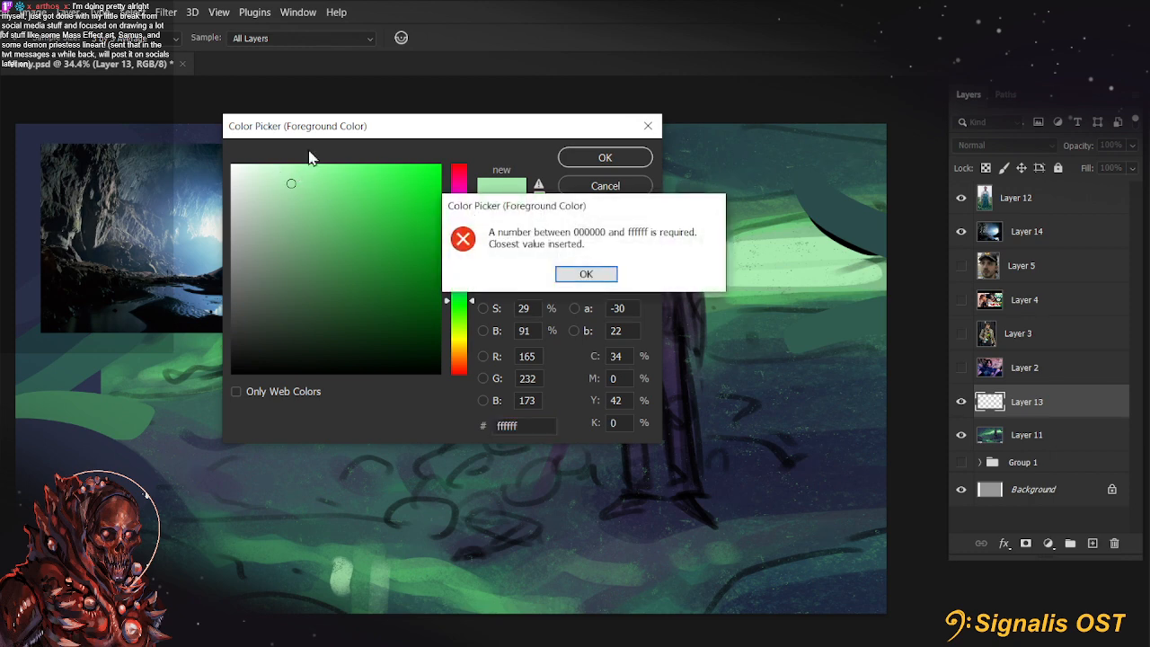
click(586, 273)
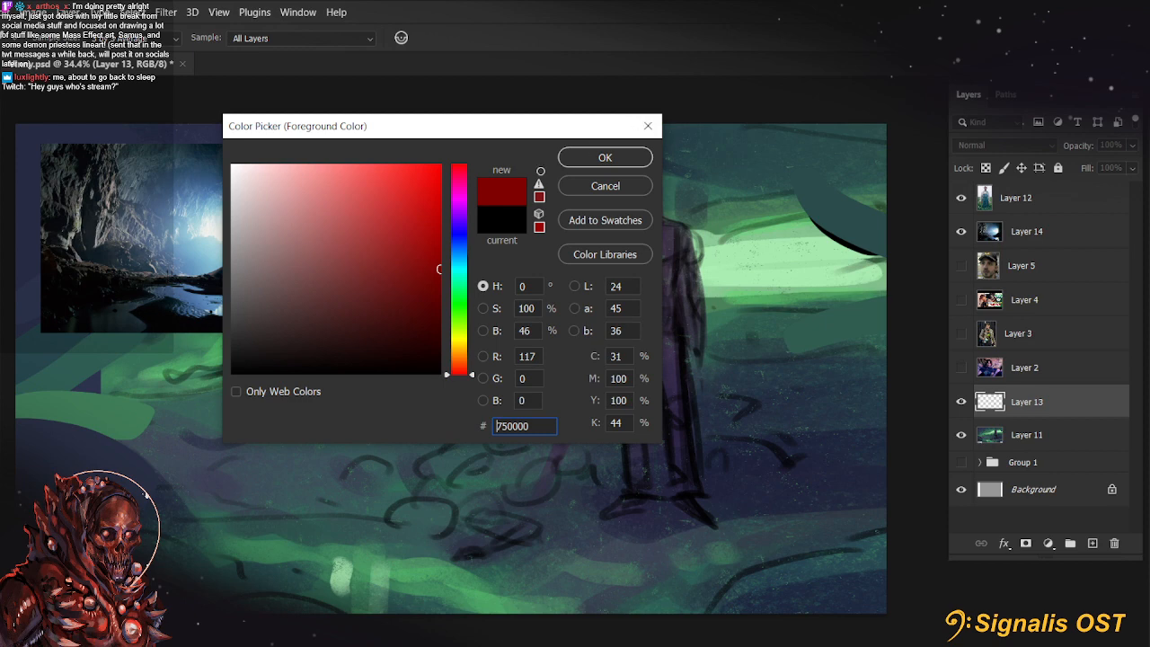
key(Return)
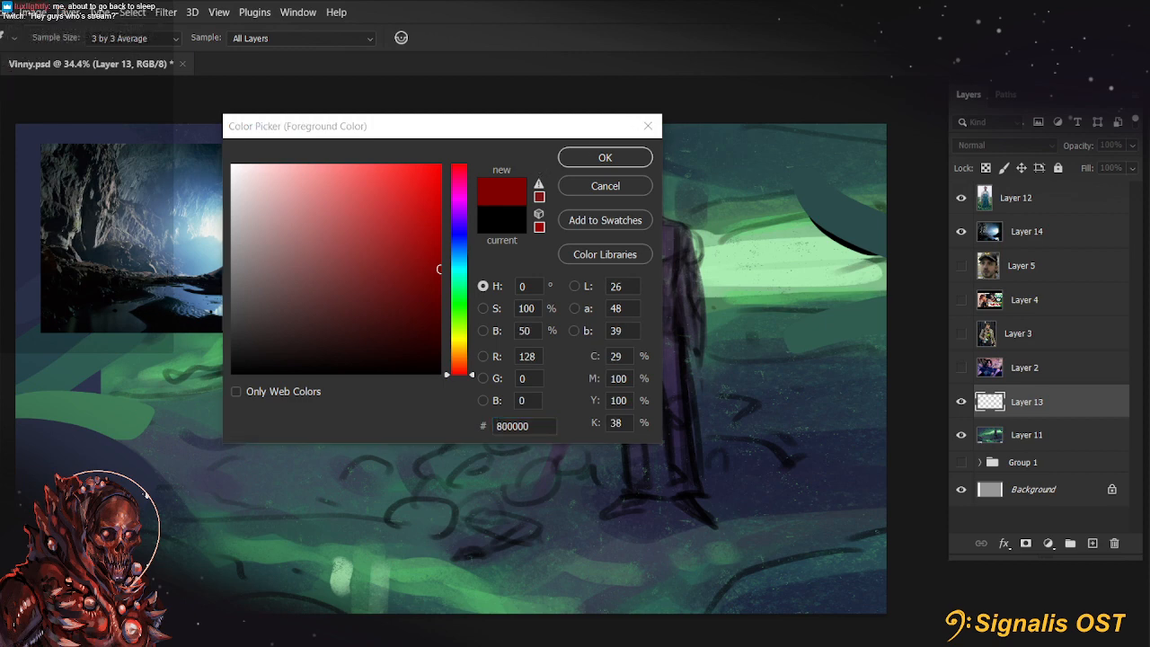
click(615, 187)
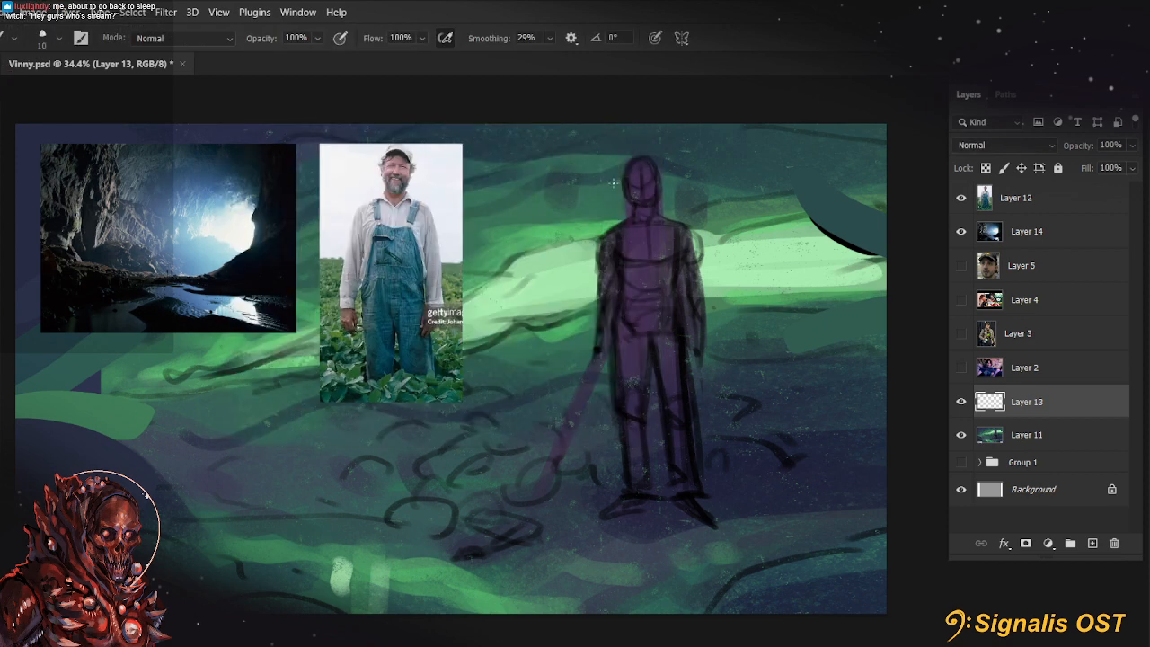
Set the foreground colour to a pale mint green slightly lighter than the glowing band
drag(584, 295, 575, 295)
scroll(576, 296, up, 1)
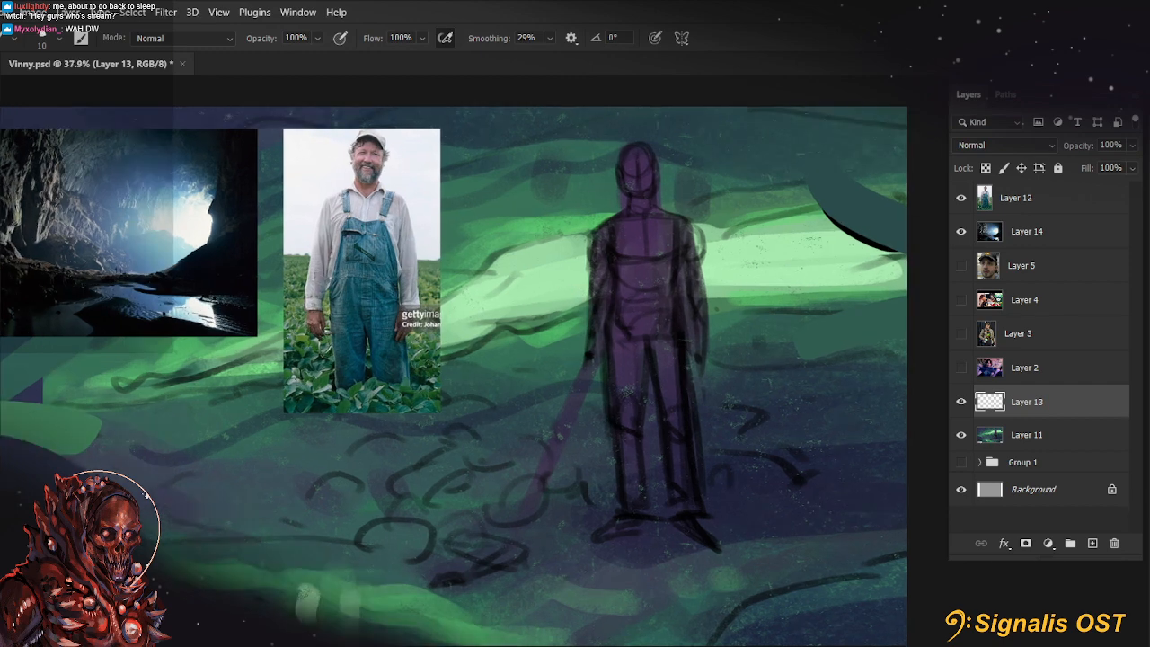
text(nbceed5)
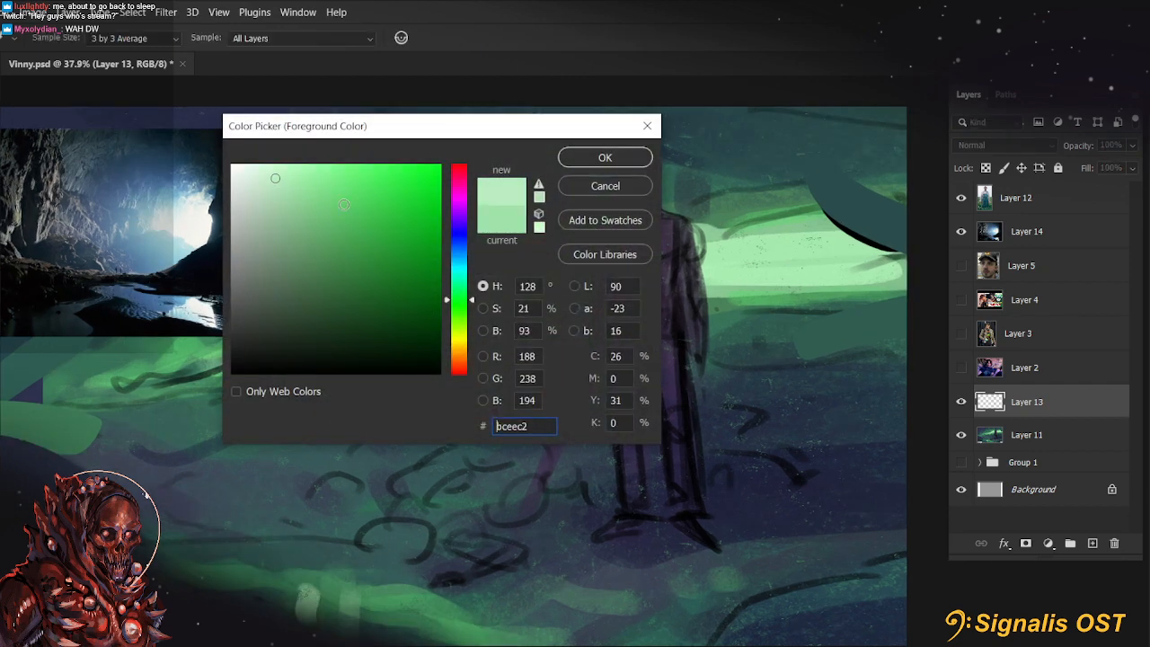
click(607, 162)
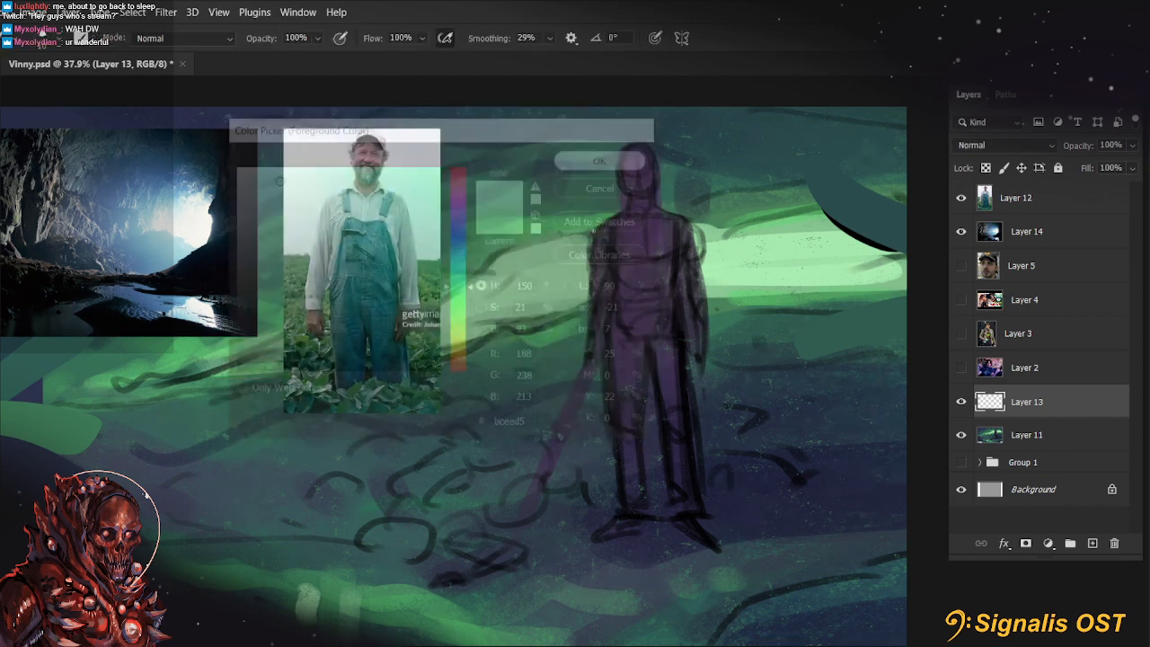
Choose the hard round brush from the Marieke's Faves set and turn its tip angle to 28°
click(58, 40)
scroll(220, 404, up, 2)
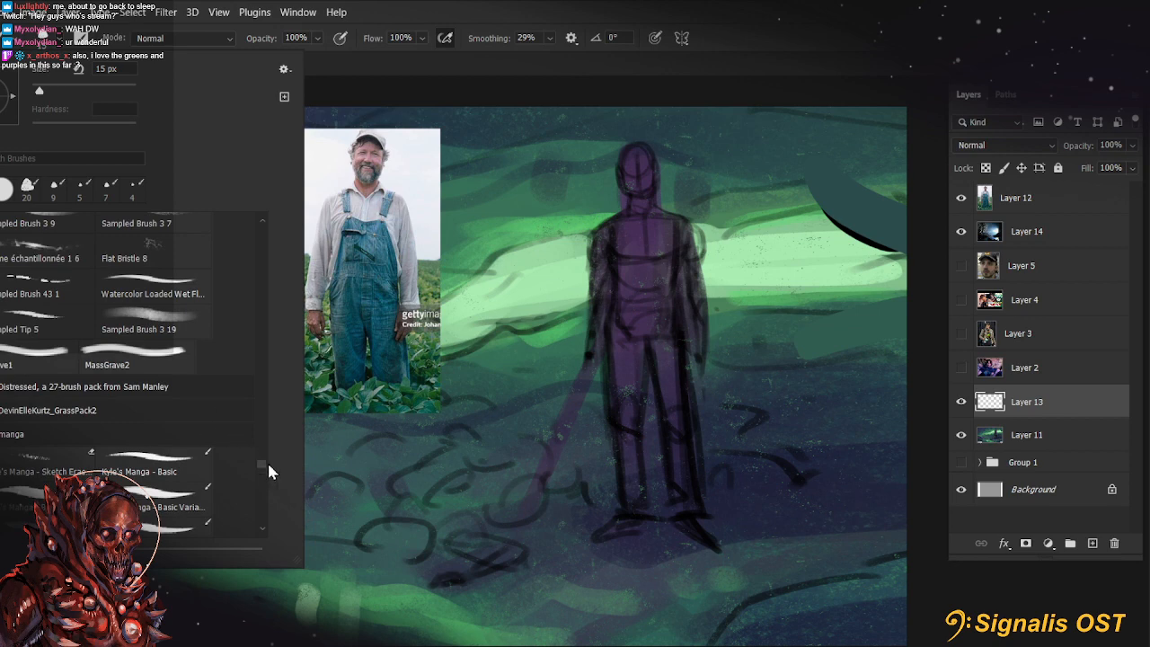
drag(267, 460, 263, 225)
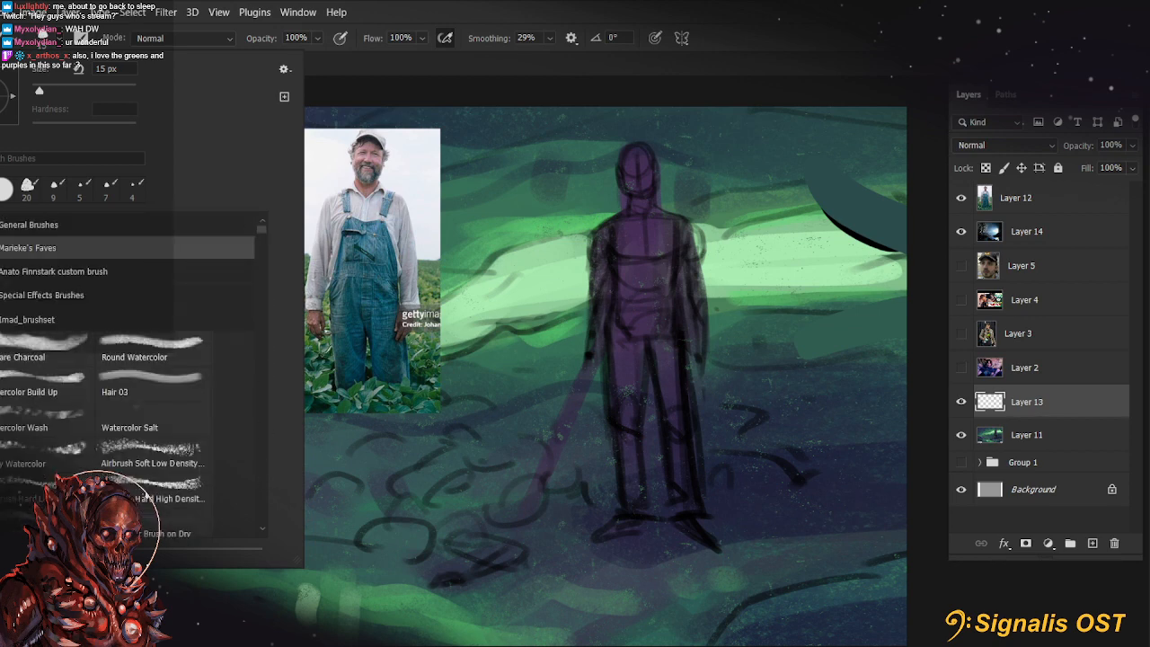
click(54, 247)
click(45, 272)
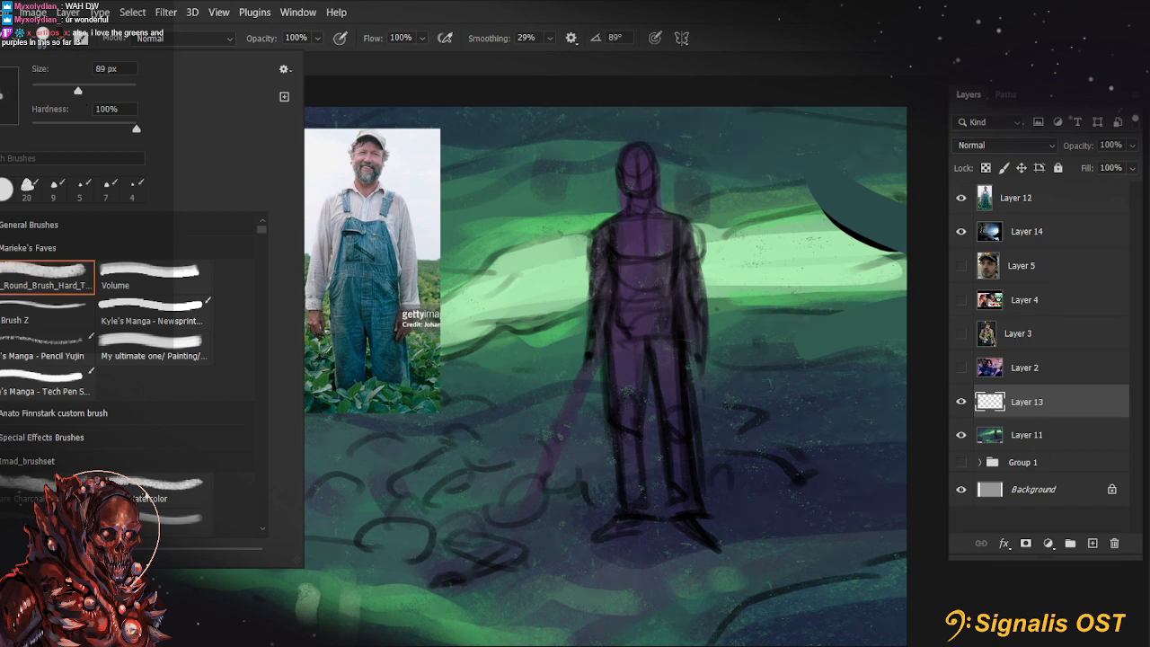
mouse_move(1, 79)
mouse_down()
mouse_move(13, 87)
mouse_move(4, 103)
mouse_move(13, 86)
mouse_up()
click(934, 60)
Paint the glowing band brighter on both sides of the figure, hiding Layer 12 to reach the part beneath the farmer photo
mouse_move(737, 232)
mouse_down()
mouse_move(805, 238)
mouse_move(811, 262)
mouse_move(742, 259)
mouse_move(822, 259)
mouse_move(759, 246)
mouse_move(863, 270)
mouse_up()
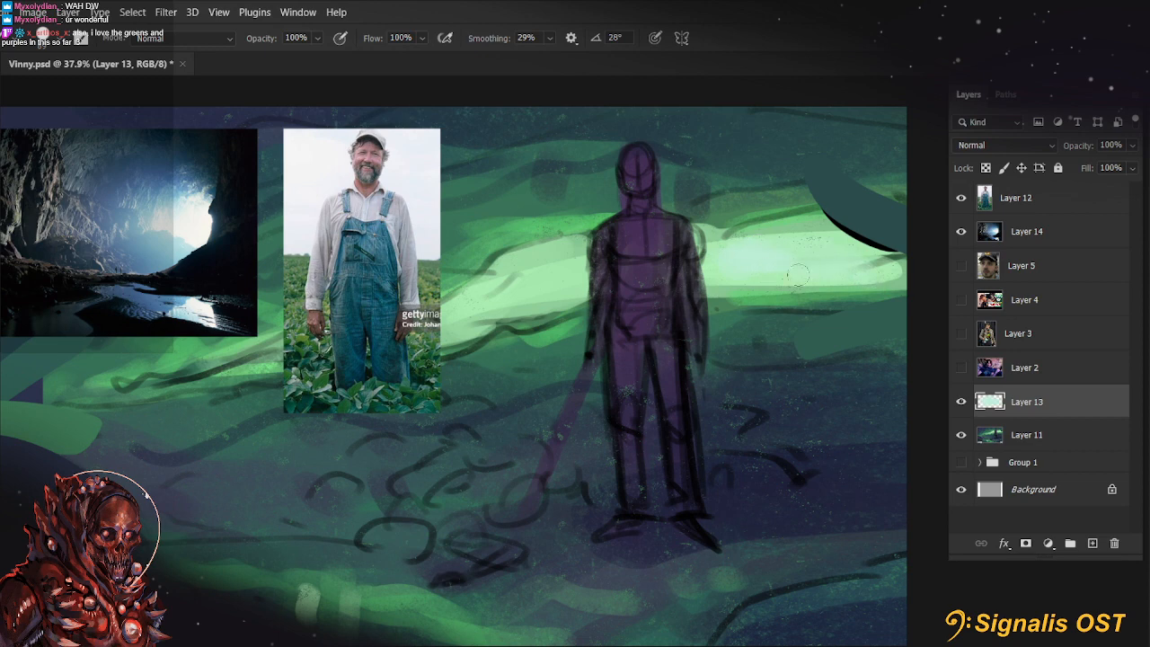
alt+click(563, 278)
mouse_move(575, 250)
mouse_down()
mouse_move(483, 294)
mouse_move(583, 246)
mouse_move(595, 267)
mouse_move(478, 302)
mouse_move(556, 282)
mouse_move(465, 314)
mouse_move(477, 305)
mouse_move(423, 337)
mouse_up()
click(961, 198)
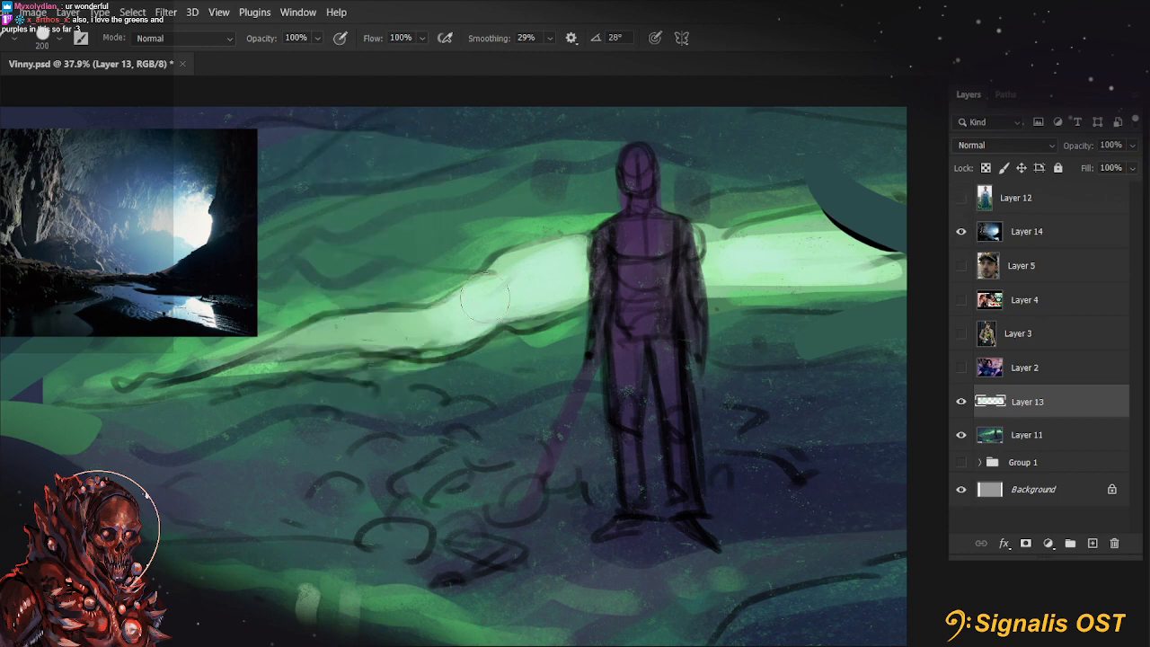
mouse_move(359, 329)
mouse_down()
mouse_move(423, 326)
mouse_move(493, 305)
mouse_up()
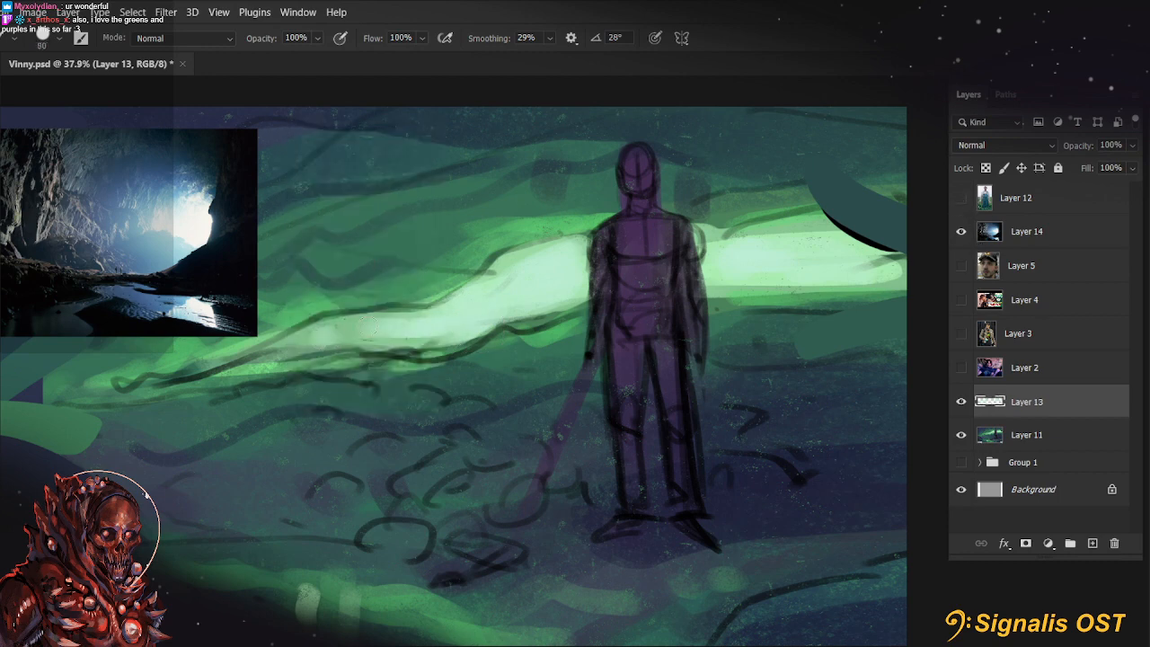
Switch to the "My ultimate one/ Painting" brush from Marieke's Faves and set its size to 94 px
click(47, 45)
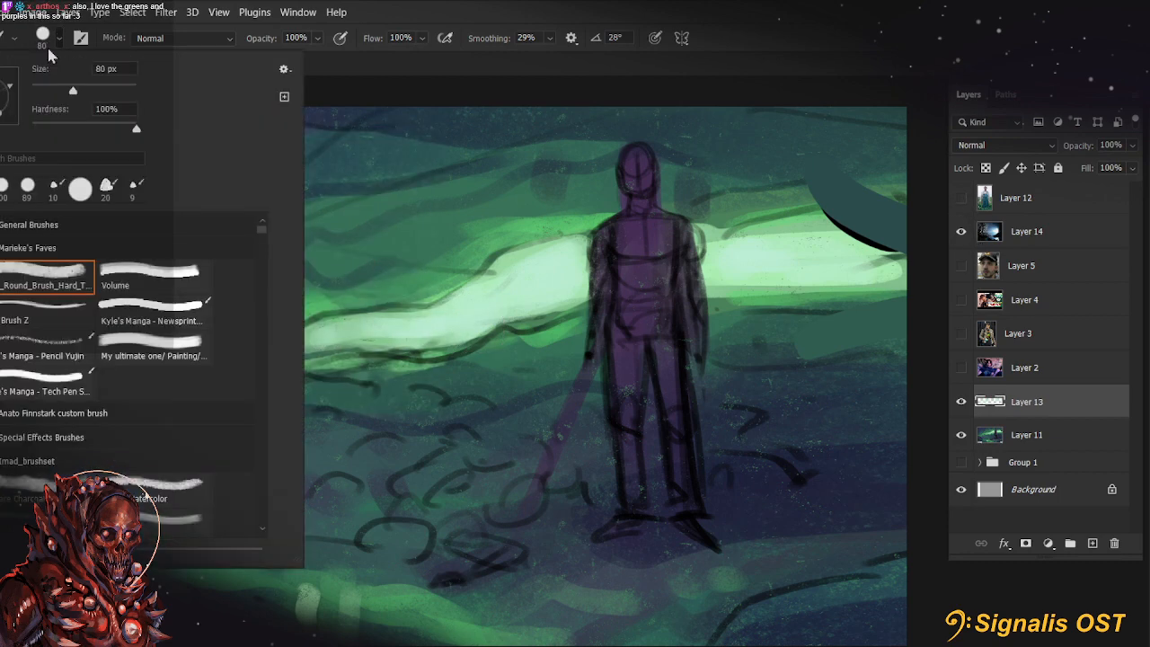
click(154, 349)
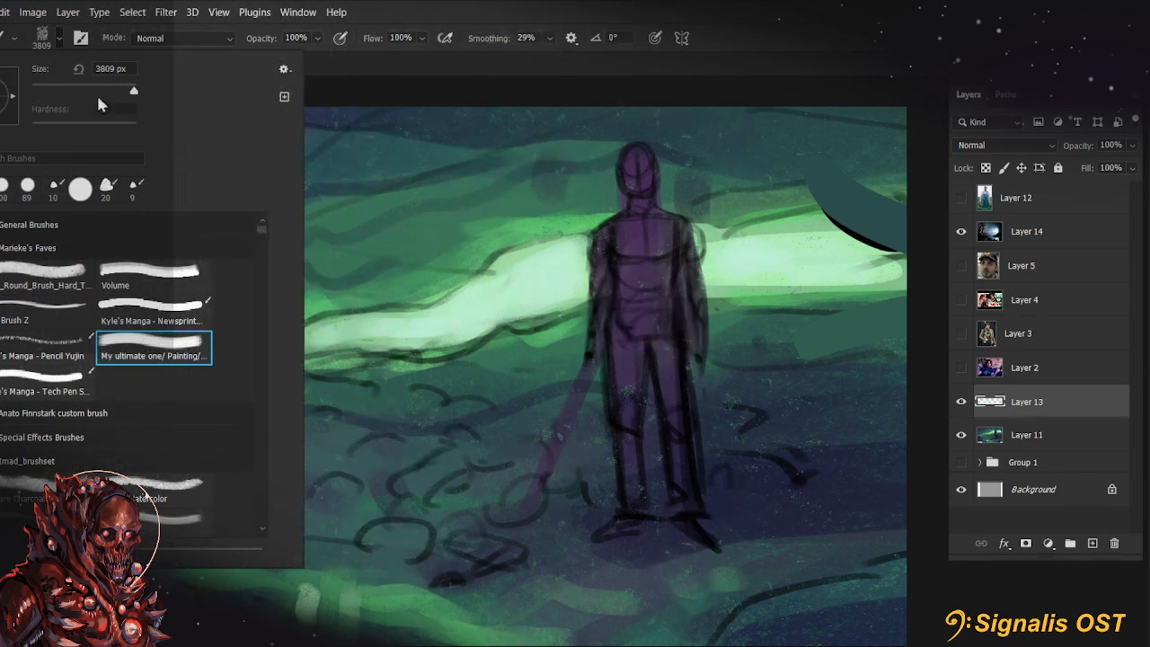
click(81, 90)
click(782, 38)
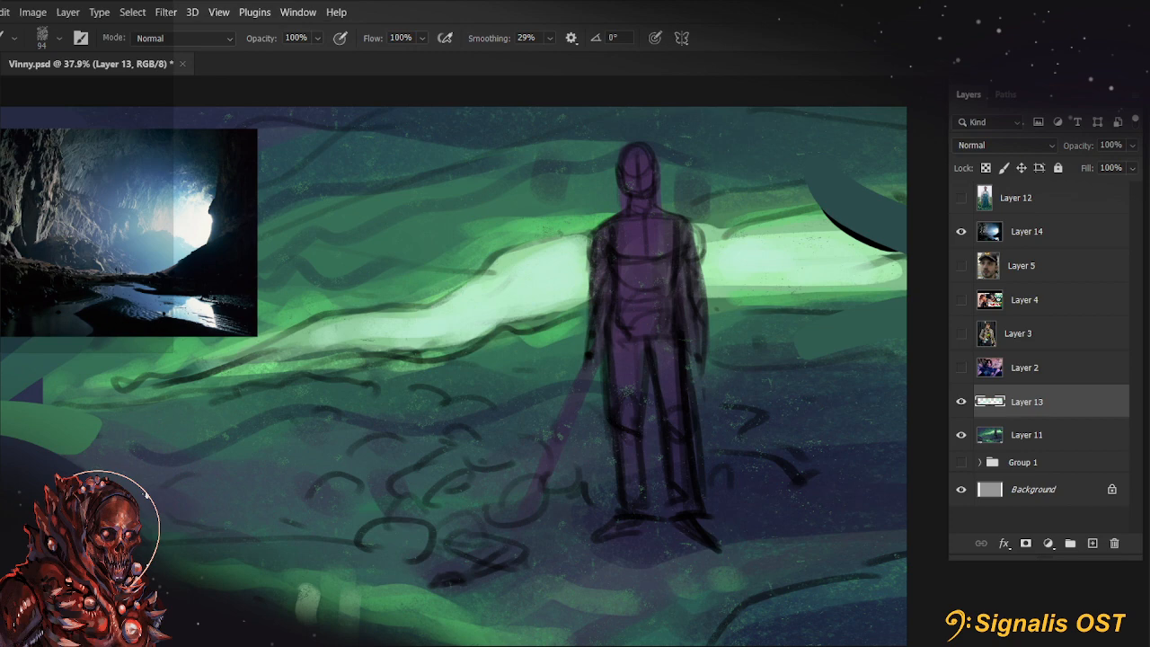
Set the foreground colour to a bright teal by shifting the hue towards blue-green and raising the brightness
click(969, 44)
click(473, 284)
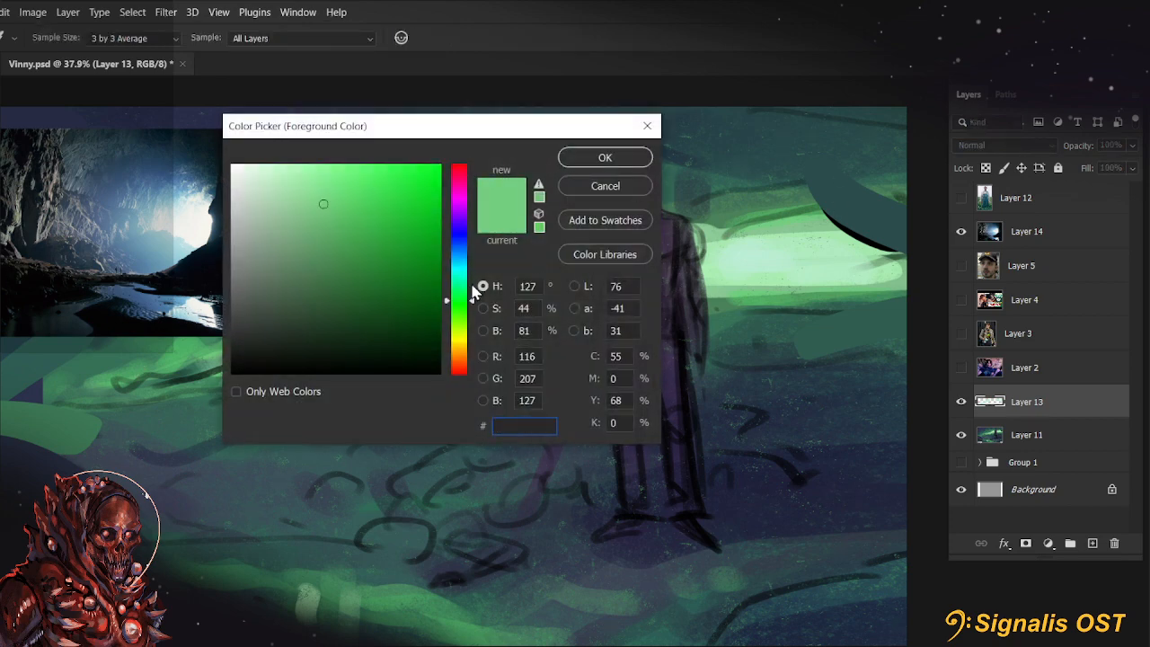
click(338, 216)
click(466, 276)
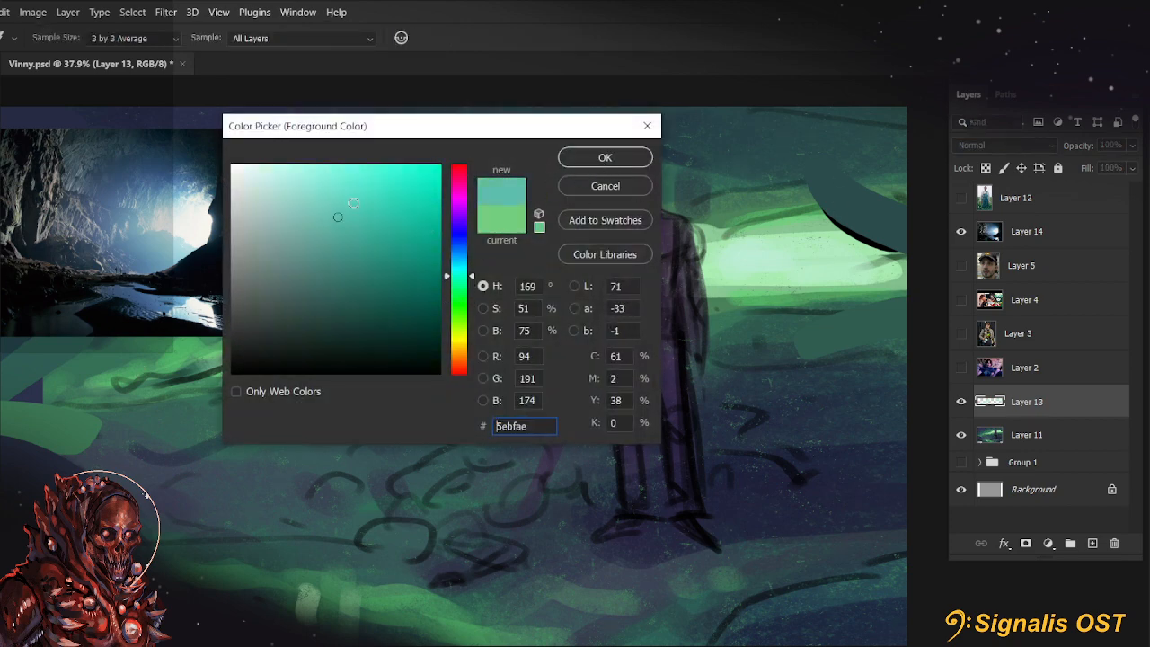
click(353, 203)
click(635, 160)
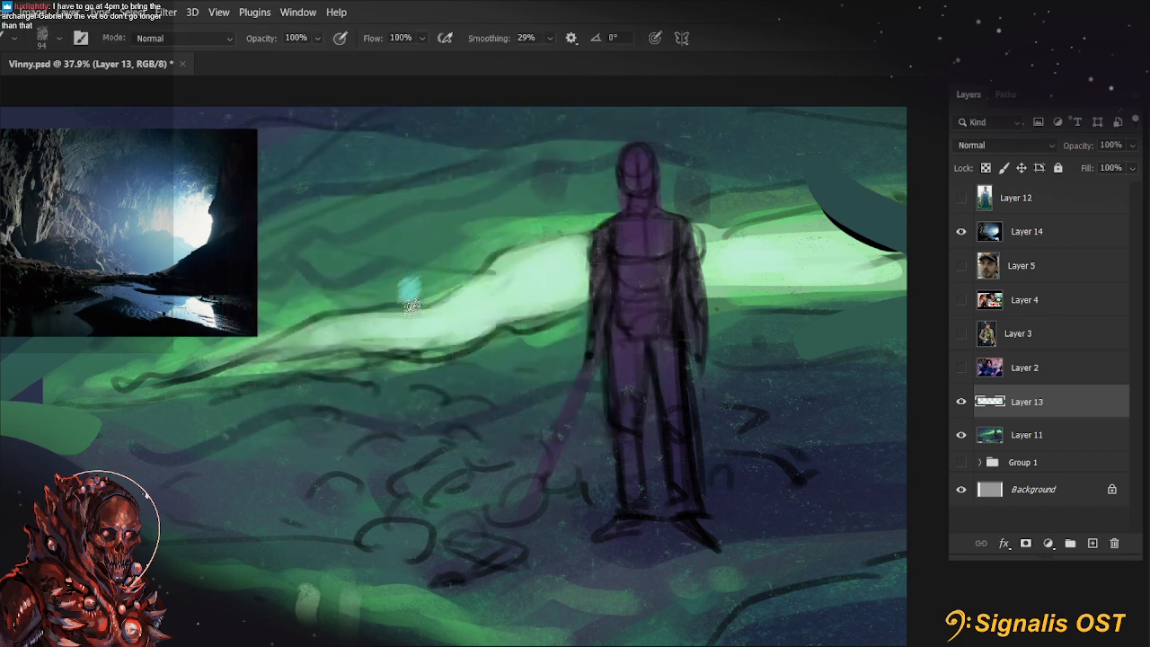
Dab teal marks along the upper edge of the glowing band with progressively smaller brush sizes, and undo the last two strokes
mouse_move(412, 306)
mouse_down()
mouse_move(485, 265)
mouse_move(443, 297)
mouse_move(469, 277)
mouse_up()
key(bracketleft)
key(bracketleft)
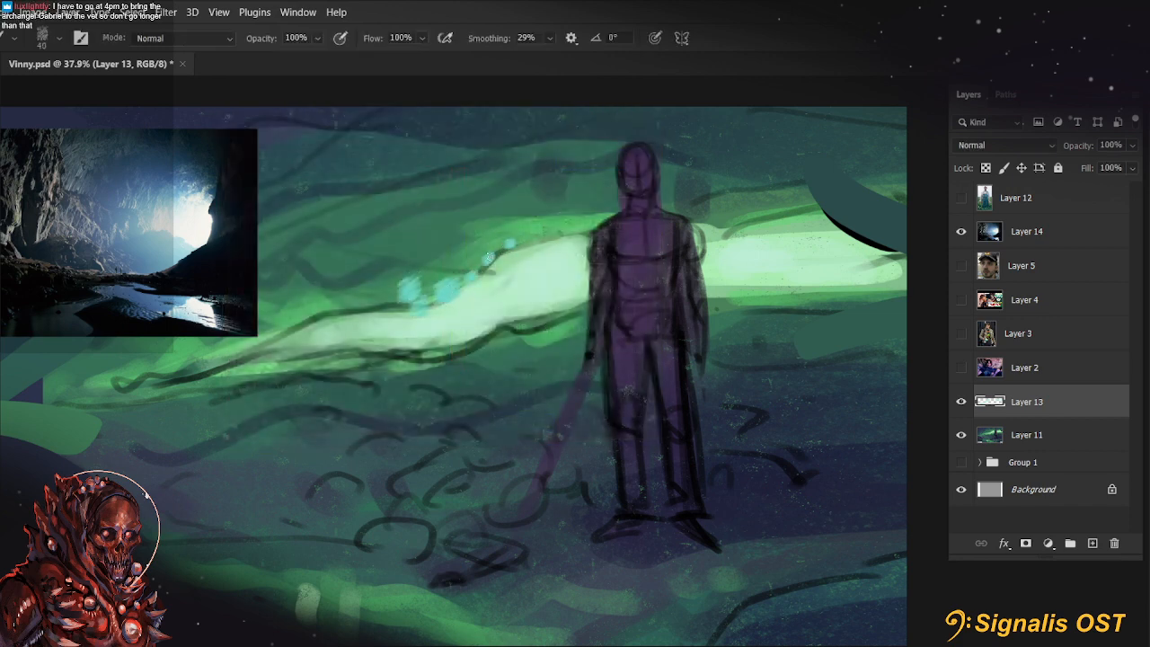
drag(511, 243, 473, 273)
alt+click(526, 191)
click(496, 253)
click(504, 249)
key(ctrl+z)
key(ctrl+z)
Set a different foreground colour for the rock edge and reduce the brush size to 25 px
key(n)
click(278, 277)
click(611, 165)
key(bracketleft)
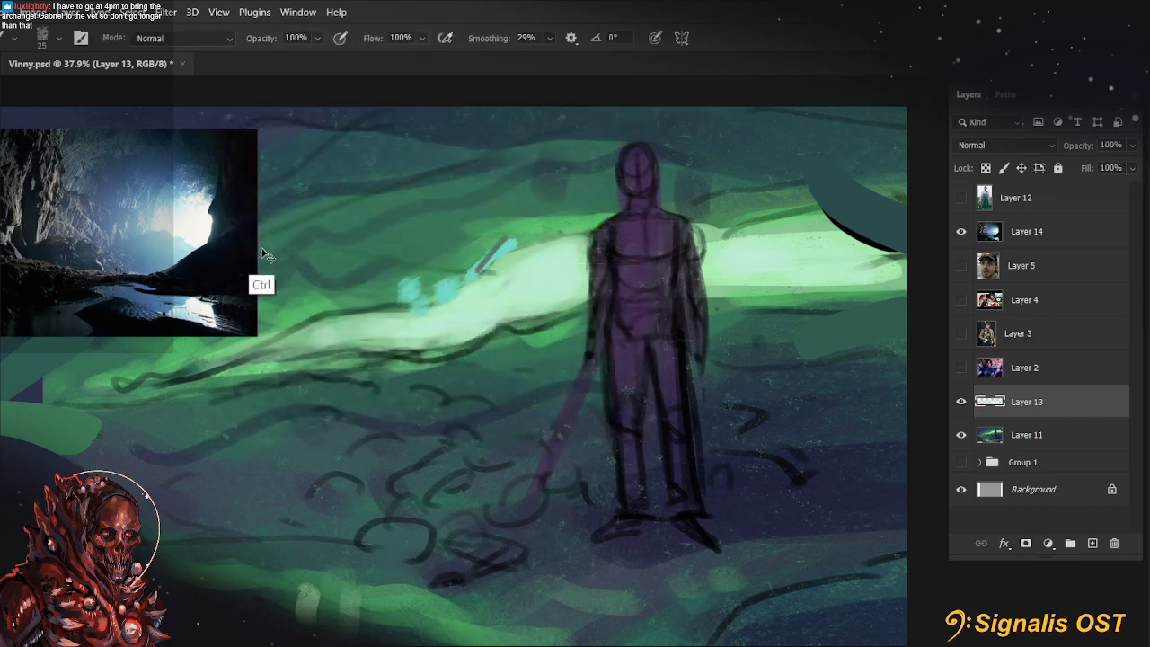
Sample the teal of the painted marks and adjust the foreground colour to a darker, more muted teal
key(i)
click(4, 301)
drag(449, 132, 913, 121)
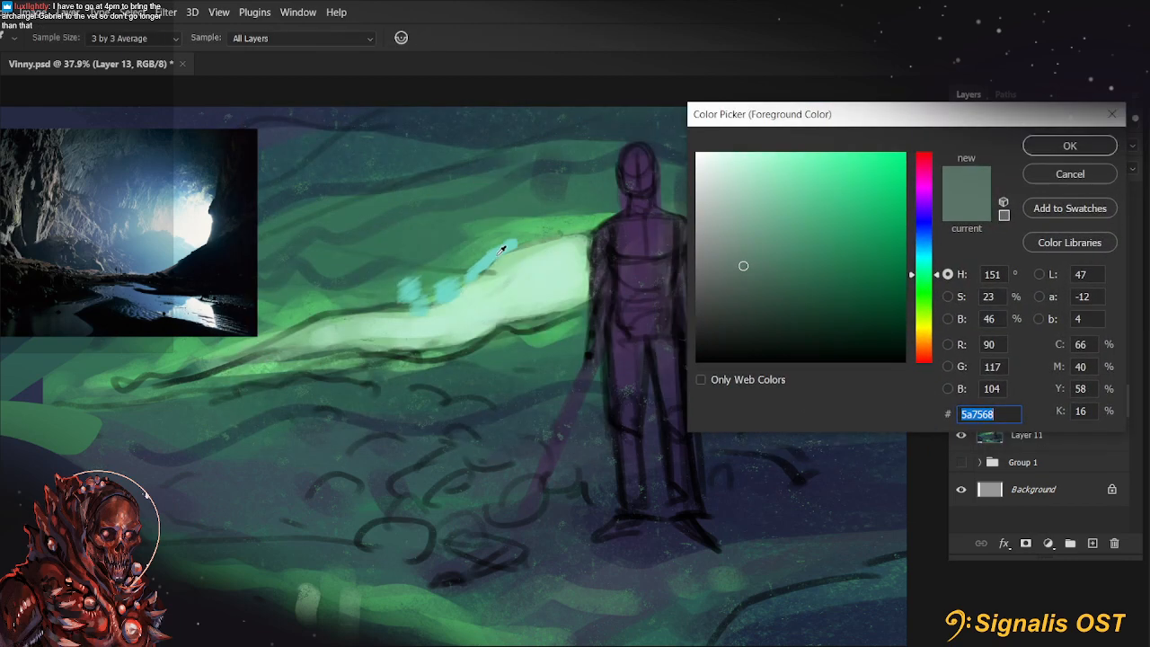
click(499, 254)
click(1050, 153)
key(b)
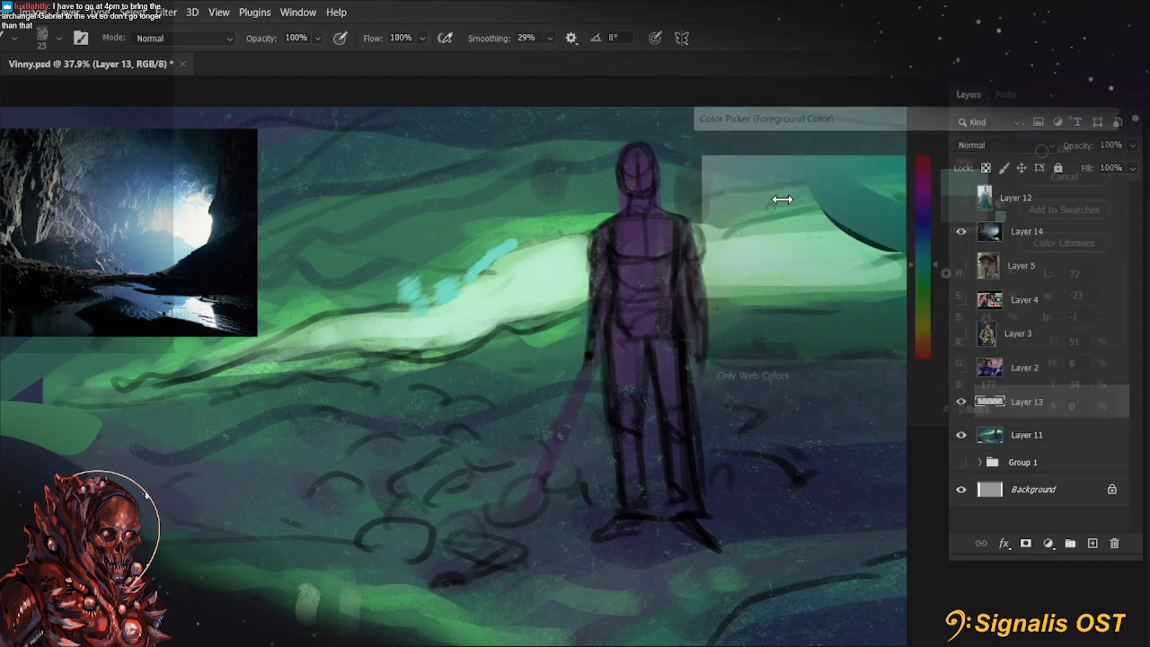
click(5, 301)
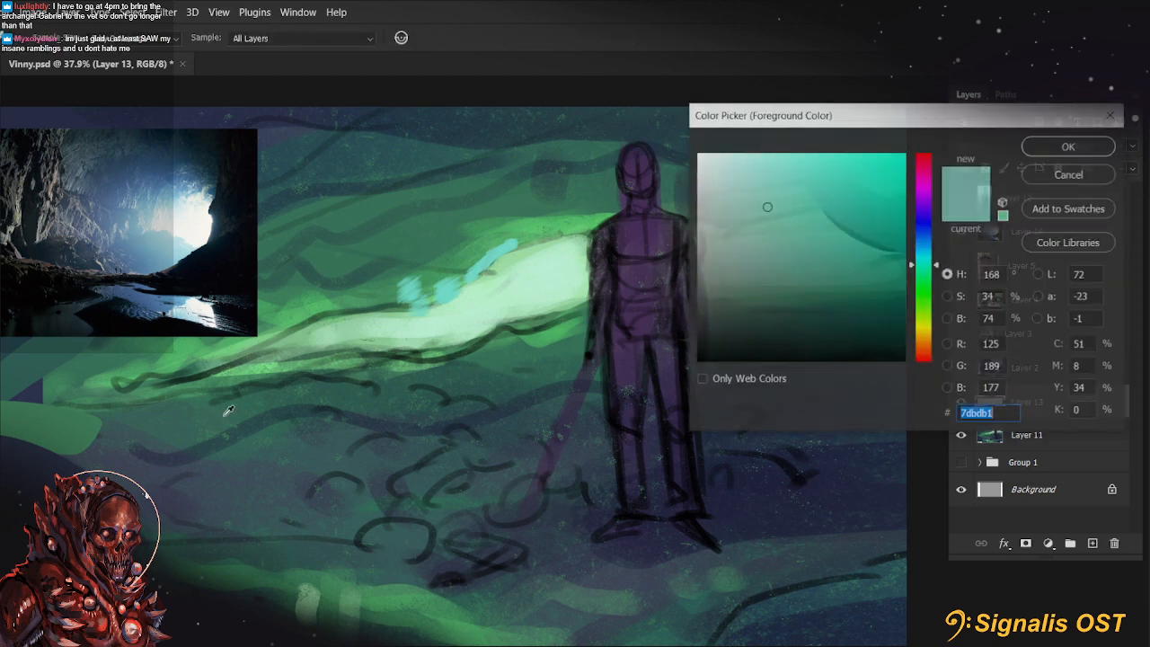
click(744, 242)
click(1061, 150)
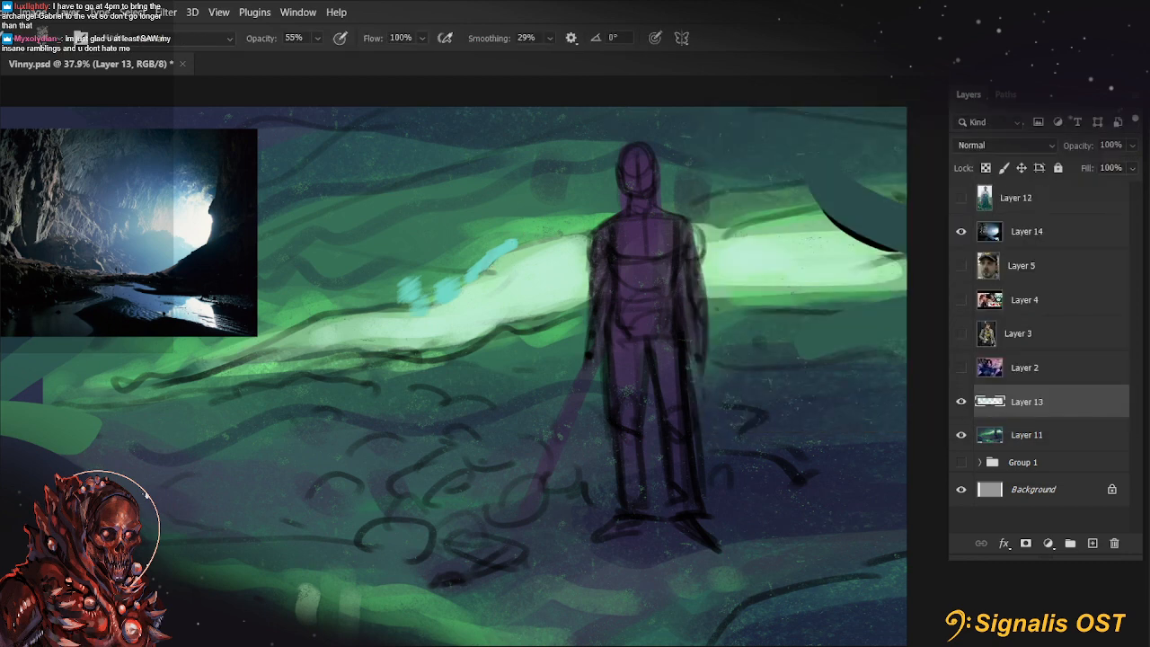
Set brush smoothing to 0% and paint muted strokes over the teal marks at 55% opacity
click(549, 38)
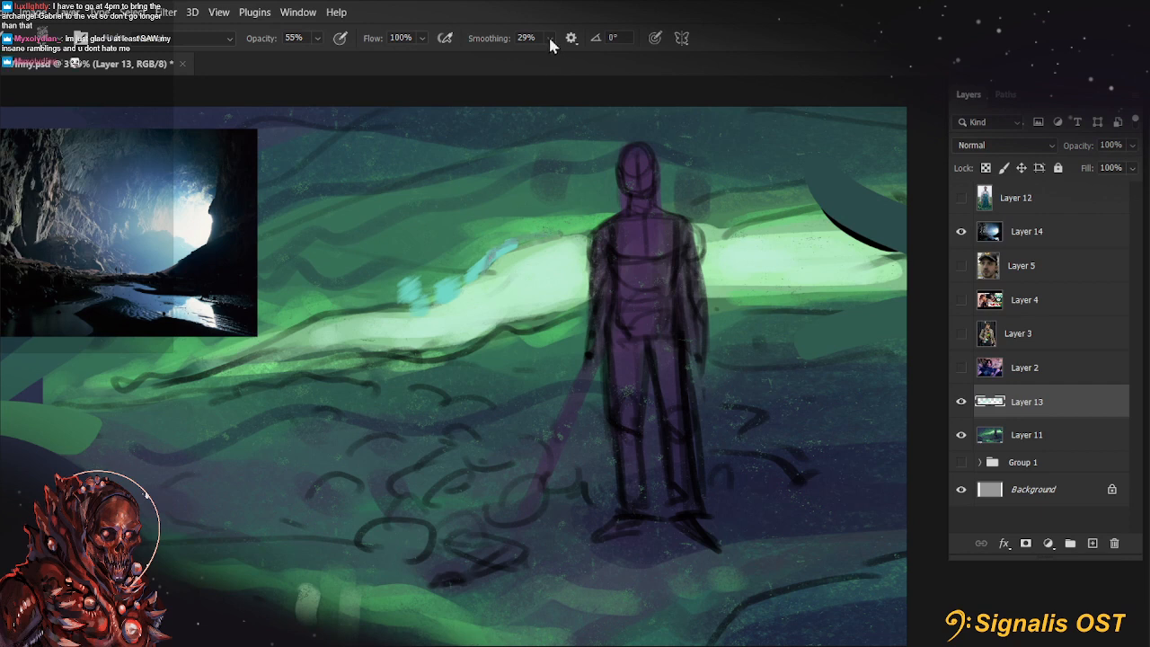
drag(558, 56, 506, 81)
drag(489, 256, 467, 286)
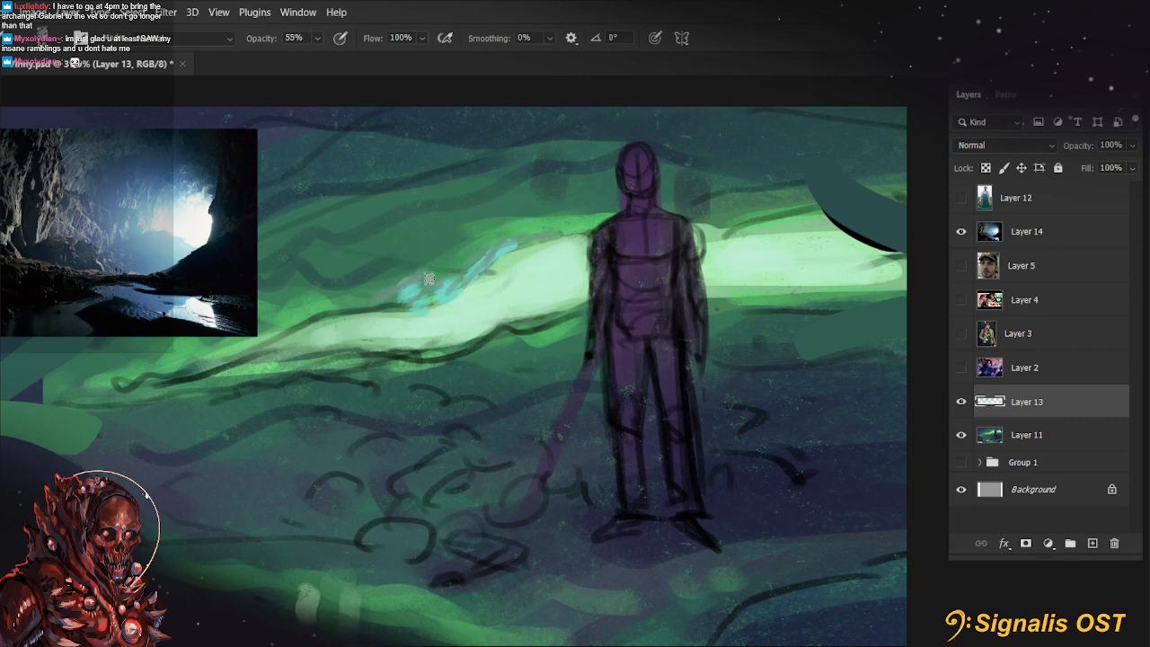
Rotate the canvas counterclockwise and paint a grey haze along the band's upper edge, setting brush opacity to 77%
key(space)
drag(524, 296, 569, 300)
key(r)
mouse_move(460, 300)
mouse_down()
mouse_move(451, 338)
mouse_move(394, 368)
mouse_move(331, 429)
mouse_move(391, 356)
mouse_move(431, 357)
mouse_up()
key(7)
key(7)
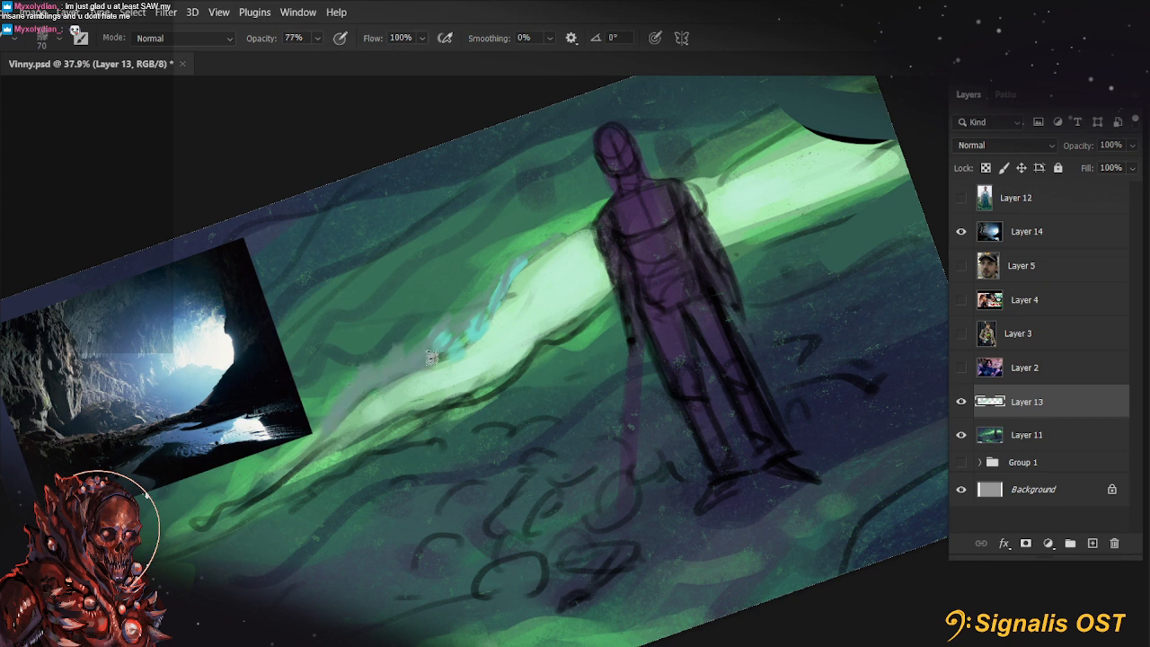
Extend the grey haze along the band's upper edge to the figure's shoulder and lower brush opacity to 30%
drag(555, 343, 547, 386)
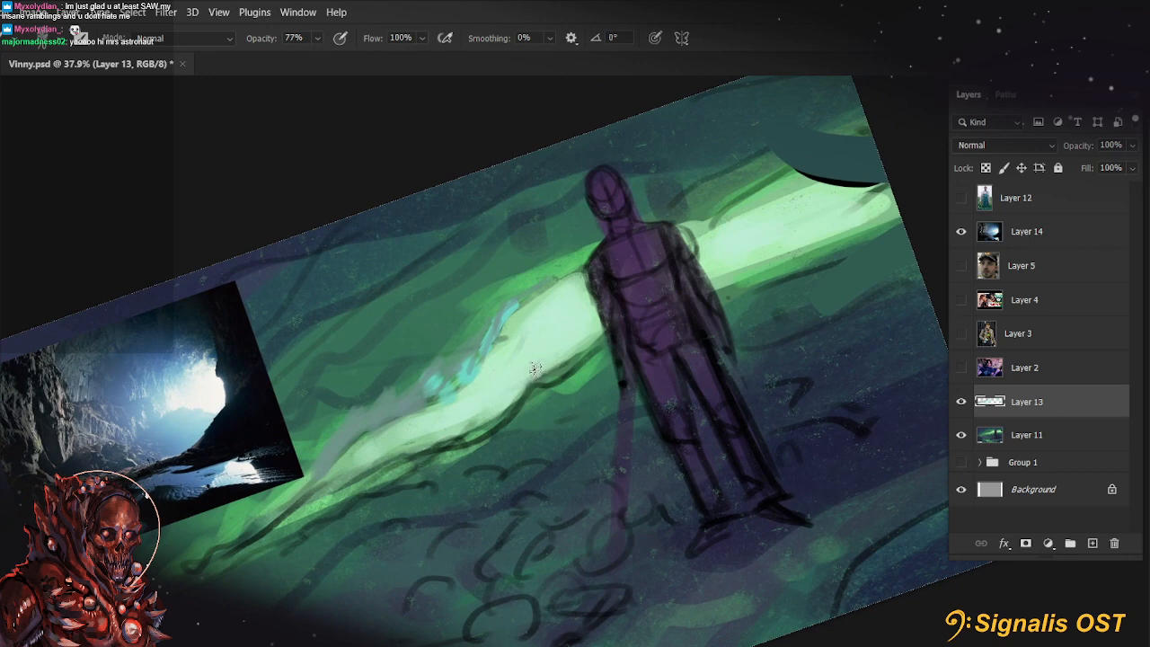
key(bracketleft)
mouse_move(520, 296)
mouse_down()
mouse_move(567, 267)
mouse_move(516, 292)
mouse_up()
key(3)
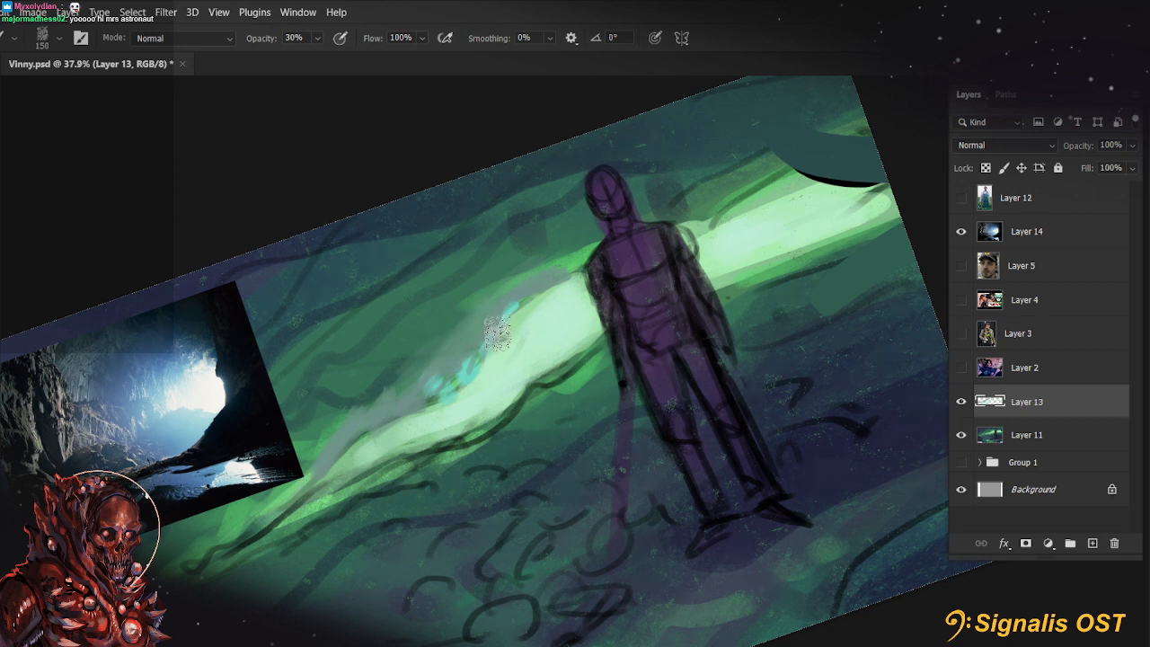
Blend the band's tapering lower end into the rock with a smaller brush at 66% opacity
mouse_move(556, 370)
mouse_down()
mouse_move(513, 365)
mouse_move(578, 344)
mouse_move(615, 311)
mouse_up()
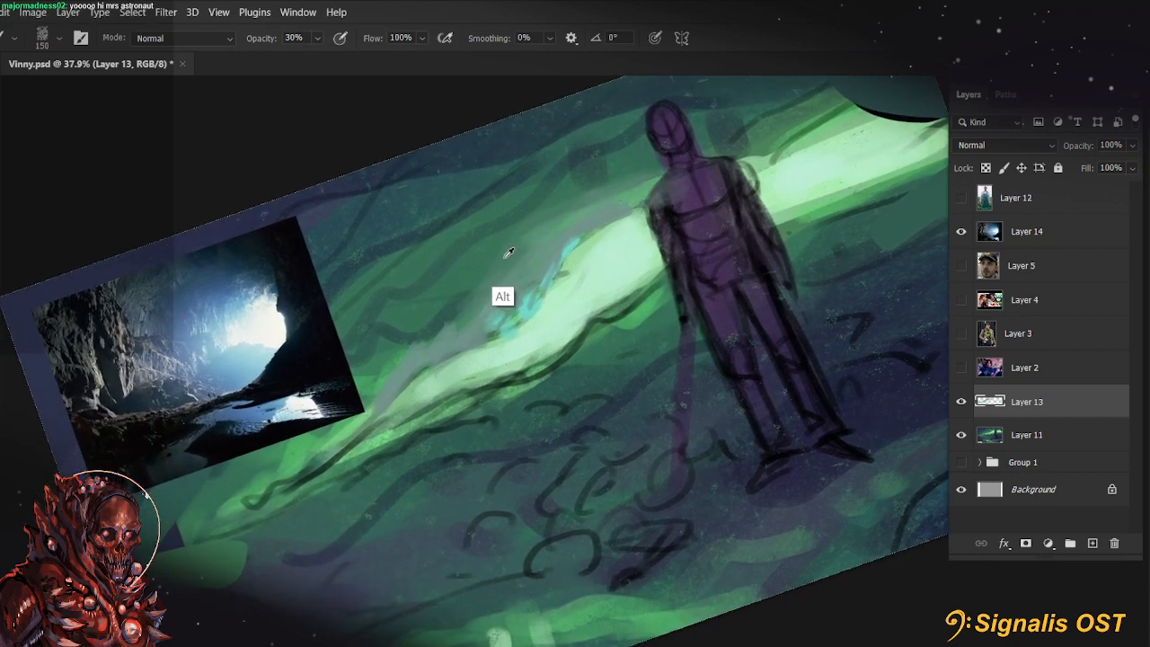
key(bracketleft)
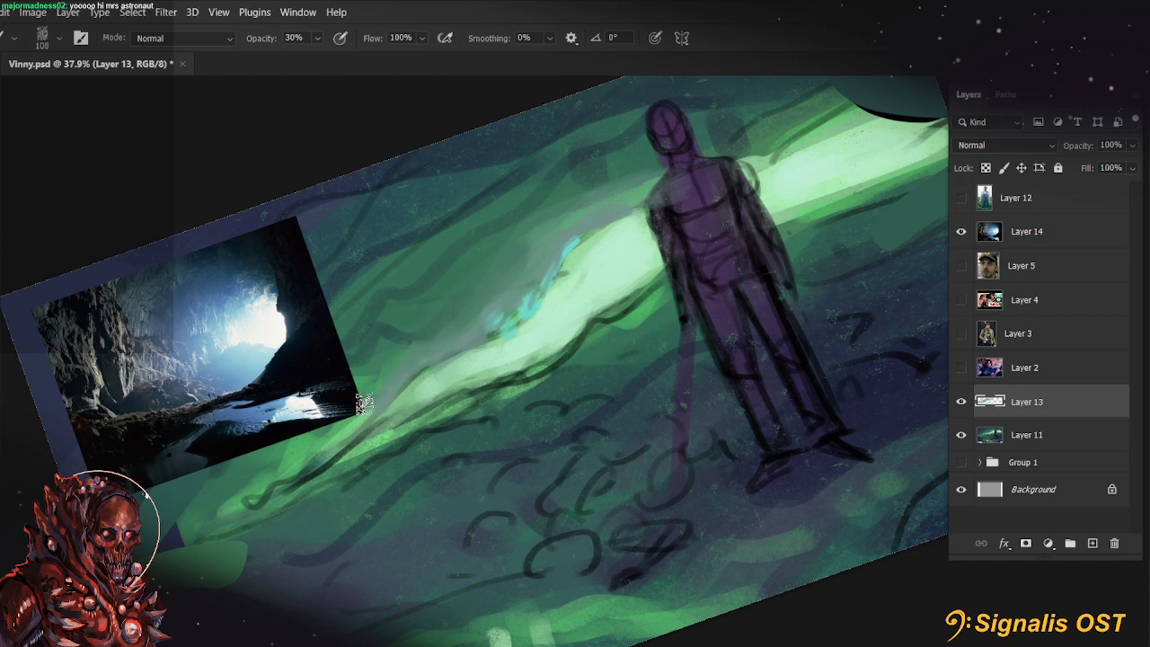
key(bracketleft)
key(6)
key(6)
drag(410, 352, 347, 432)
drag(377, 393, 329, 451)
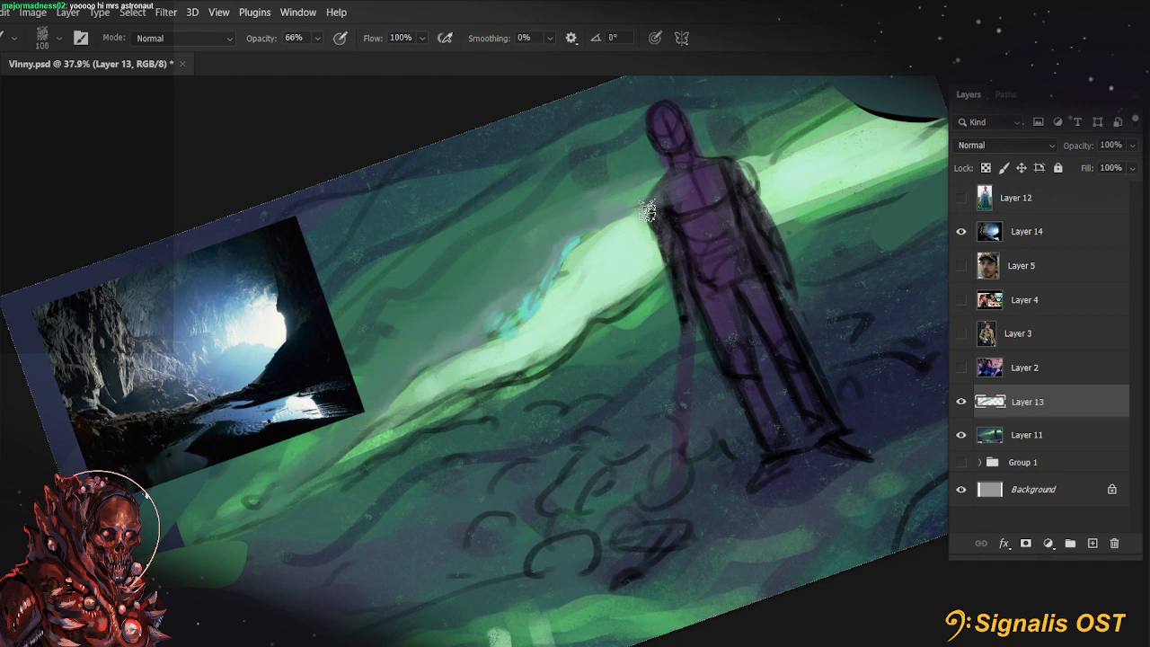
Undo the last stroke, sample the teal marks and add thin teal strokes further down the band's upper edge at 25 px
key(alt)
key(bracketleft)
key(bracketleft)
key(bracketleft)
key(bracketleft)
key(ctrl+z)
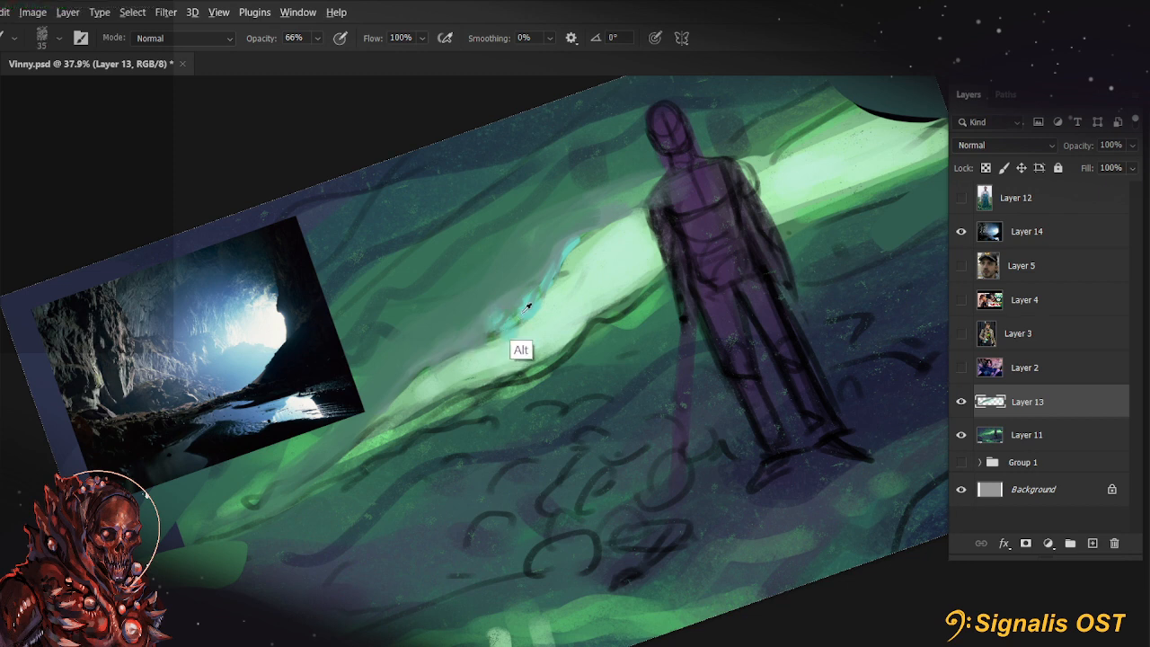
alt+click(524, 312)
drag(497, 307, 453, 349)
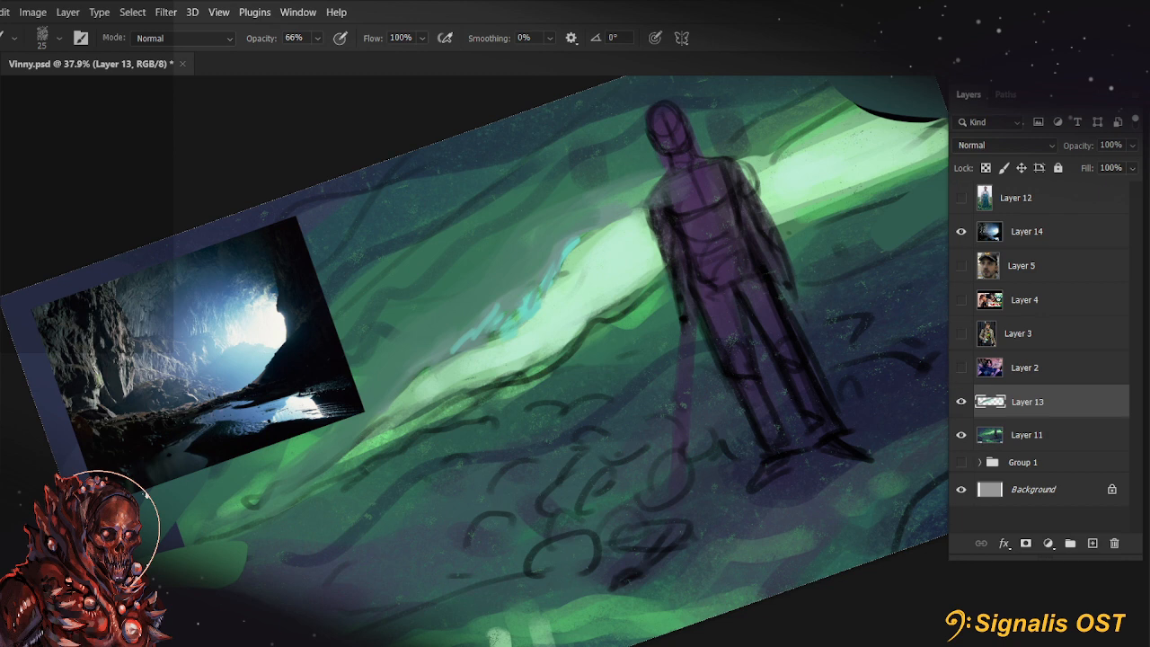
Add fine strokes among the teal marks, then continue them to the figure's shoulder and down the band at 20 px and 40% opacity
drag(633, 334, 705, 388)
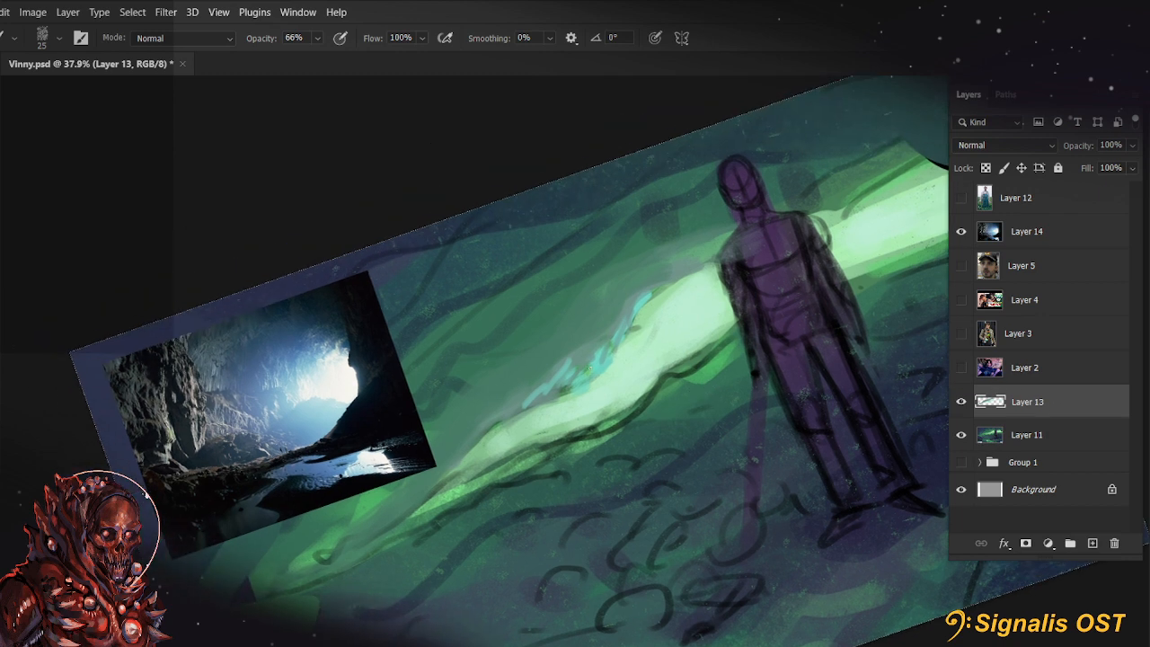
alt+click(600, 364)
mouse_move(611, 332)
mouse_down()
mouse_move(634, 302)
mouse_move(549, 377)
mouse_move(589, 355)
mouse_up()
key([)
key(4)
mouse_move(699, 269)
mouse_down()
mouse_move(625, 322)
mouse_move(675, 278)
mouse_up()
mouse_move(535, 400)
mouse_down()
mouse_move(472, 446)
mouse_move(505, 424)
mouse_up()
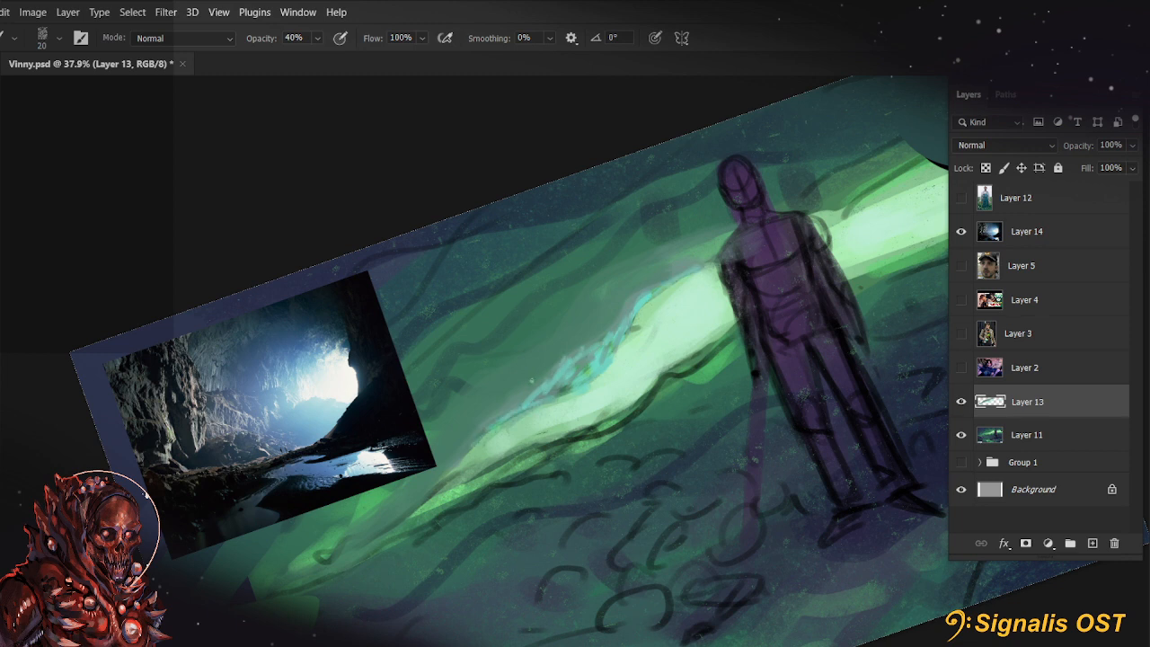
Dab at the lower teal strokes and set the brush to 35 px at 31% opacity
alt+click(519, 398)
key(])
key(])
key(])
key(3)
key(1)
Switch to the Kyle's Manga - Pencil Yujin brush from the Marieke's Faves set
click(45, 45)
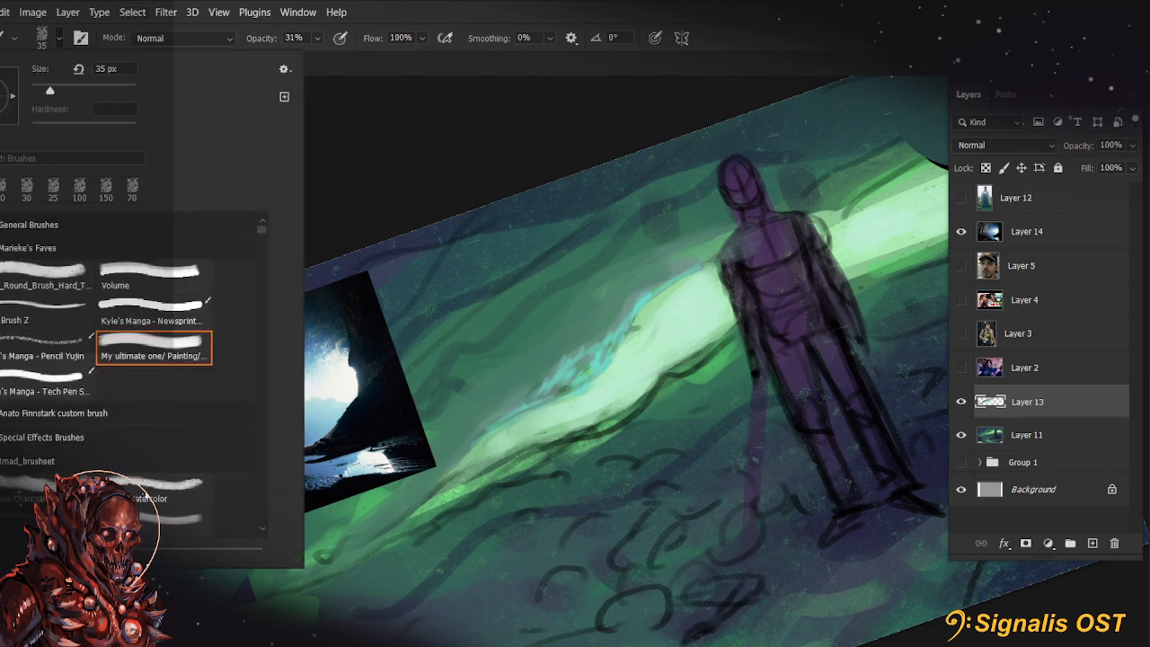
click(54, 382)
click(175, 346)
click(41, 351)
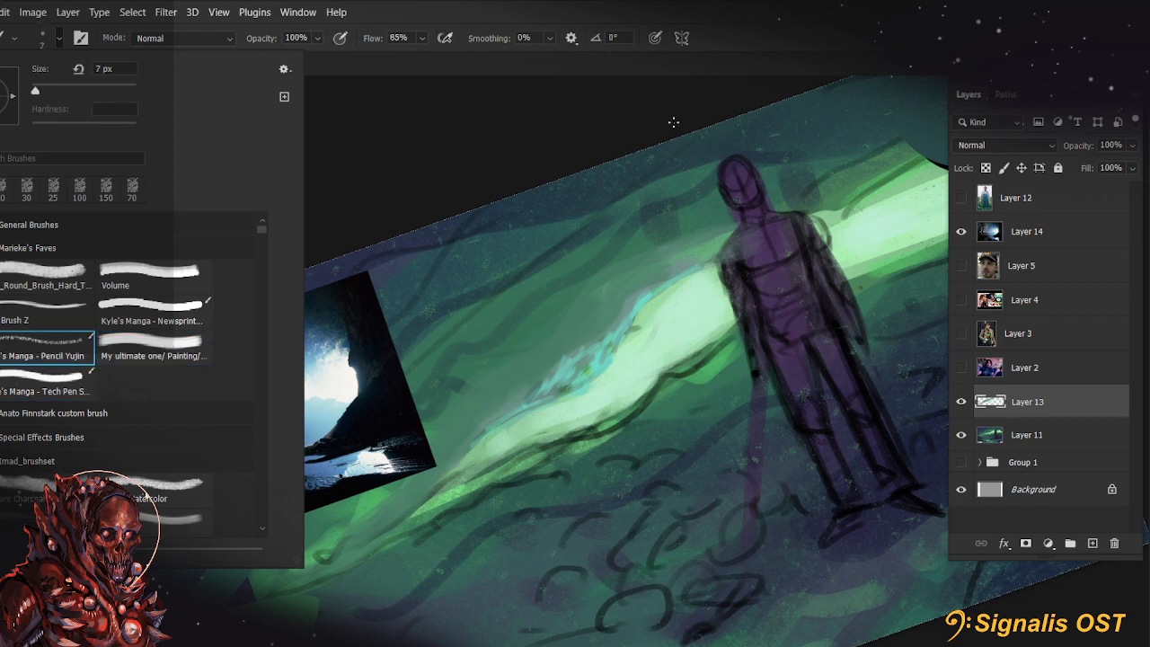
Switch to Brush Z and paint dark strokes above the teal marks on the band's upper edge at 175 px and 66% opacity
click(17, 322)
click(764, 57)
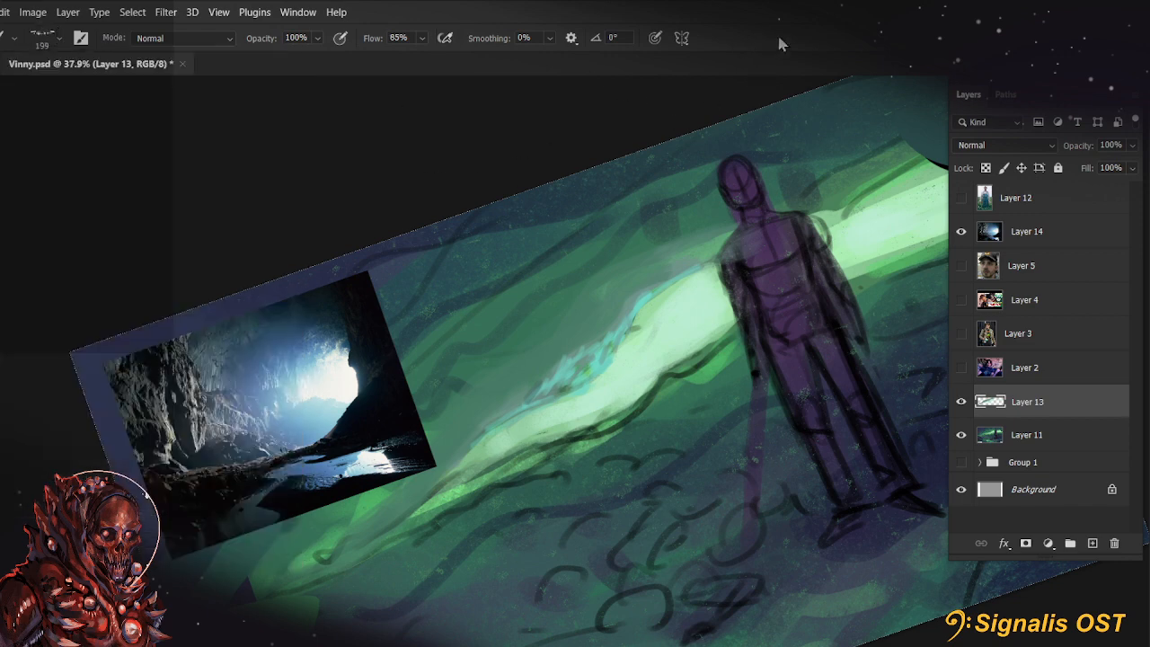
key(Escape)
mouse_move(586, 346)
mouse_down()
mouse_move(625, 326)
mouse_move(586, 367)
mouse_move(560, 370)
mouse_up()
key(ctrl+z)
key(5)
key(6)
key(6)
key([)
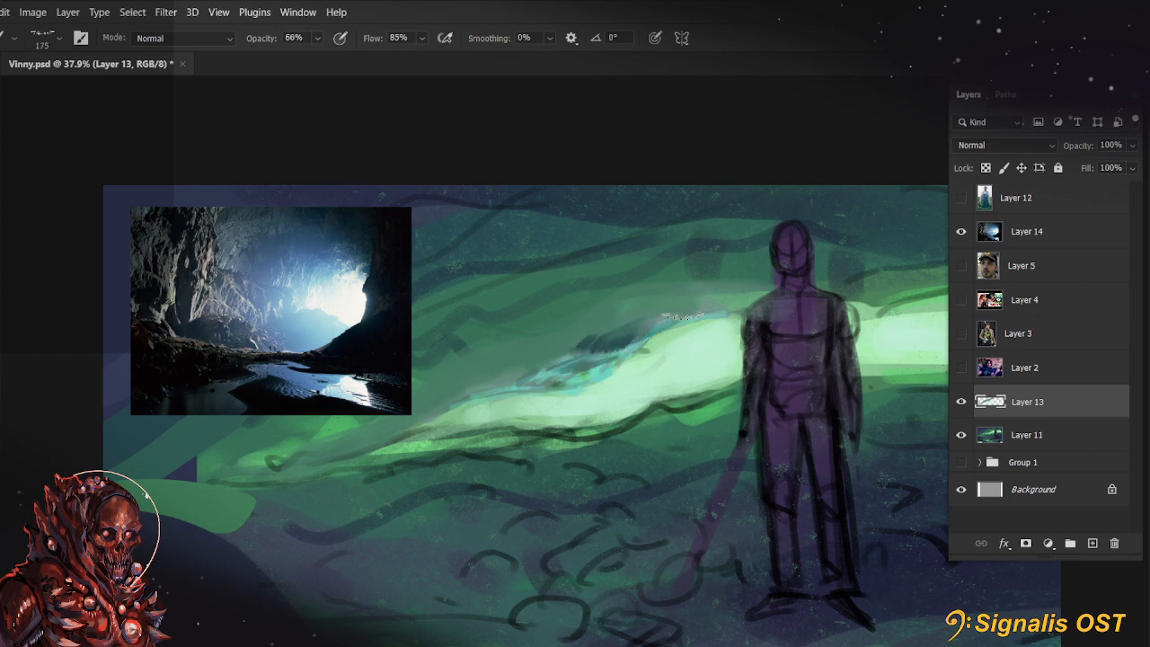
drag(626, 329, 697, 309)
mouse_move(547, 411)
mouse_down()
mouse_move(497, 421)
mouse_move(550, 358)
mouse_up()
Undo the last dab, add fainter dark strokes above the teal marks at 33% opacity, and set the brush to 250 px at 44%
alt+click(521, 461)
key(ctrl+z)
key(3)
key(3)
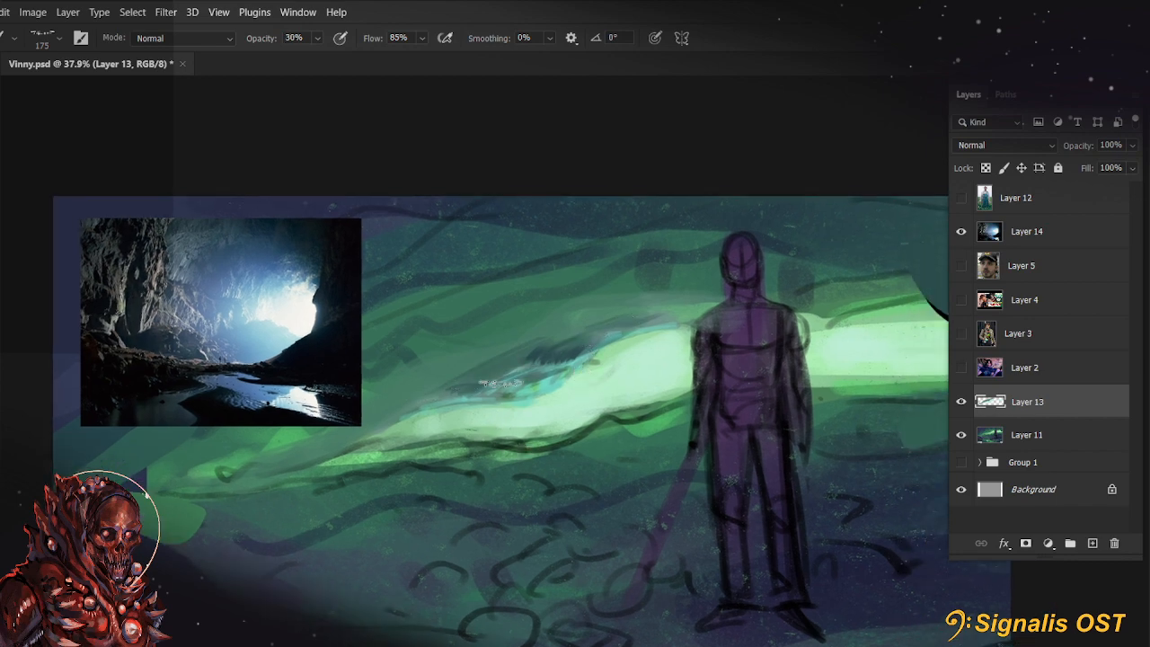
drag(496, 396, 579, 354)
key(r)
mouse_move(693, 461)
mouse_down()
mouse_move(673, 462)
mouse_move(526, 559)
mouse_move(488, 426)
mouse_up()
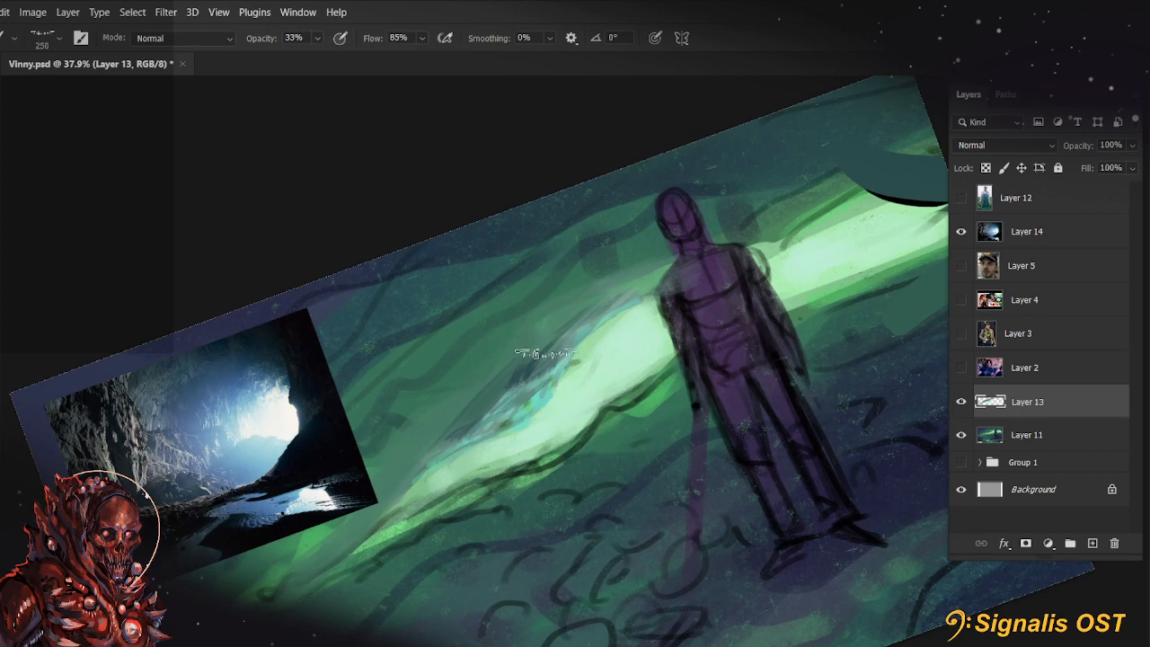
key(4)
key(4)
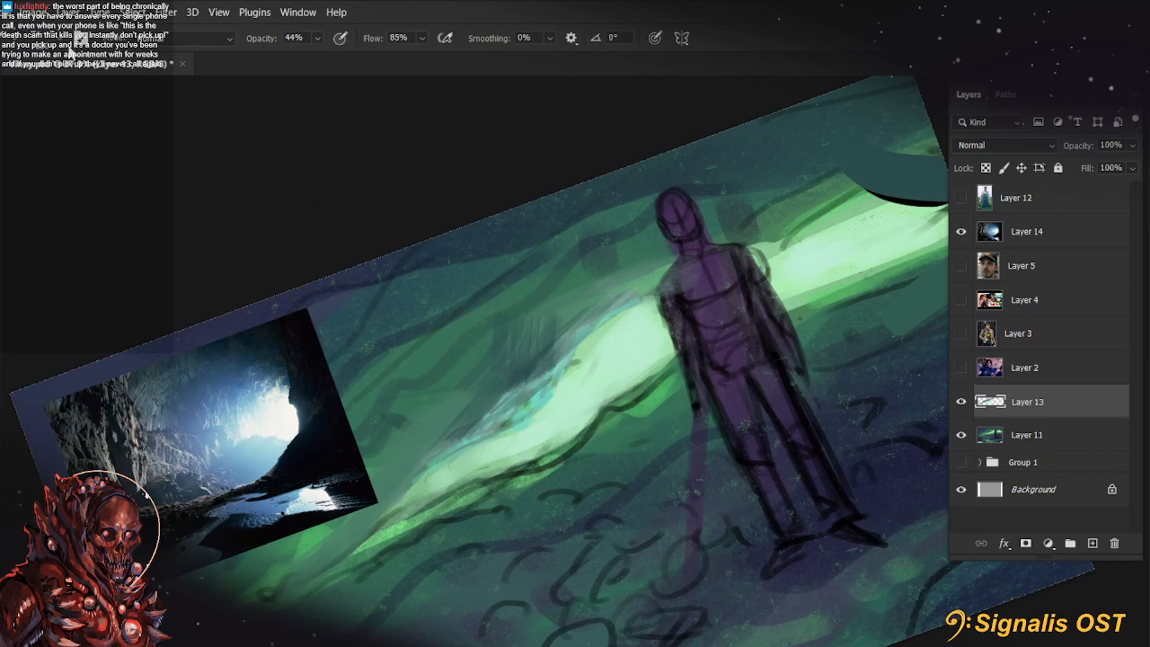
Choose the speedpainting/rough brush from the Anato Finnstark custom brush set and lay a dark teal area over the cave wall above the band
click(58, 42)
scroll(146, 493, down, 1)
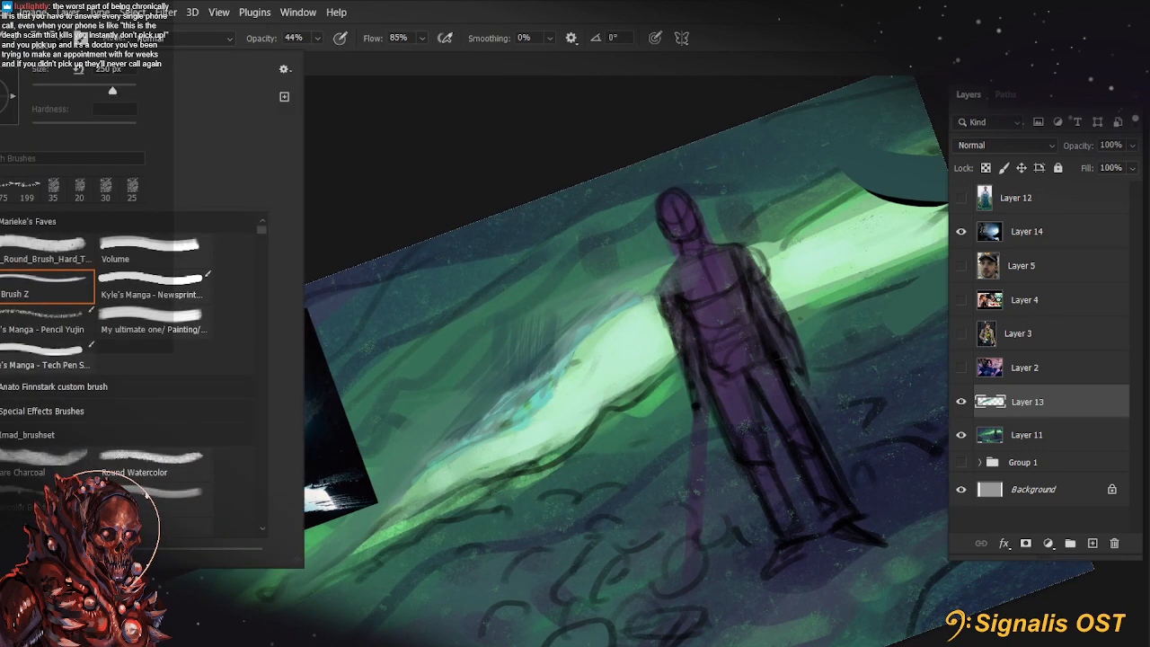
scroll(146, 494, down, 2)
click(153, 386)
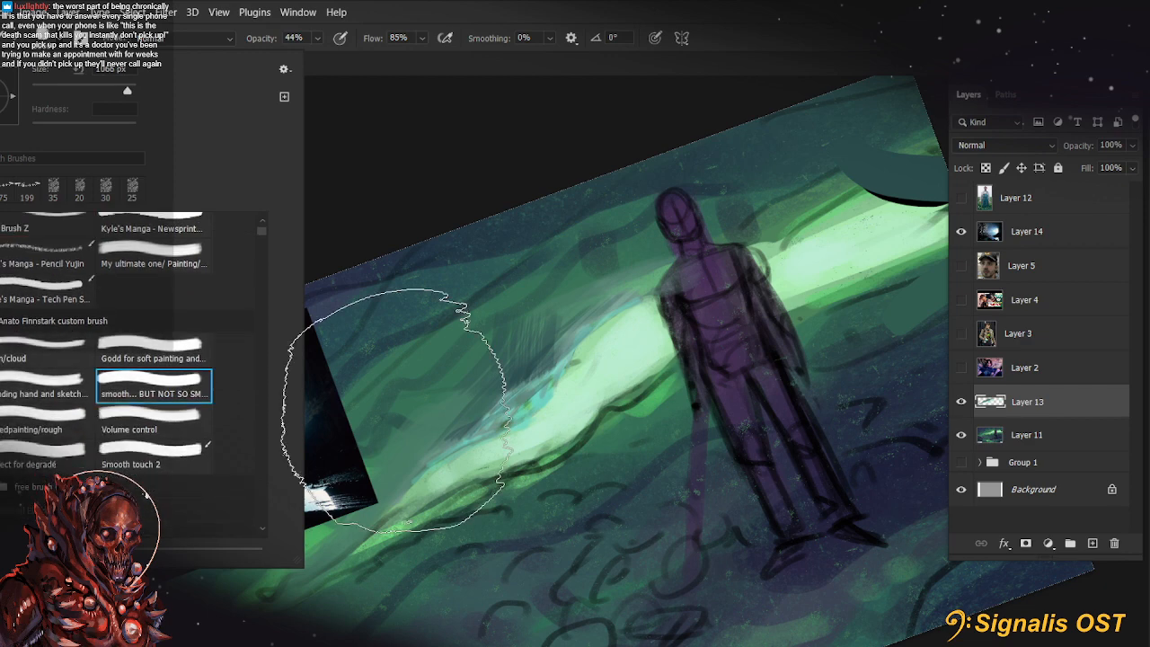
click(146, 416)
click(135, 453)
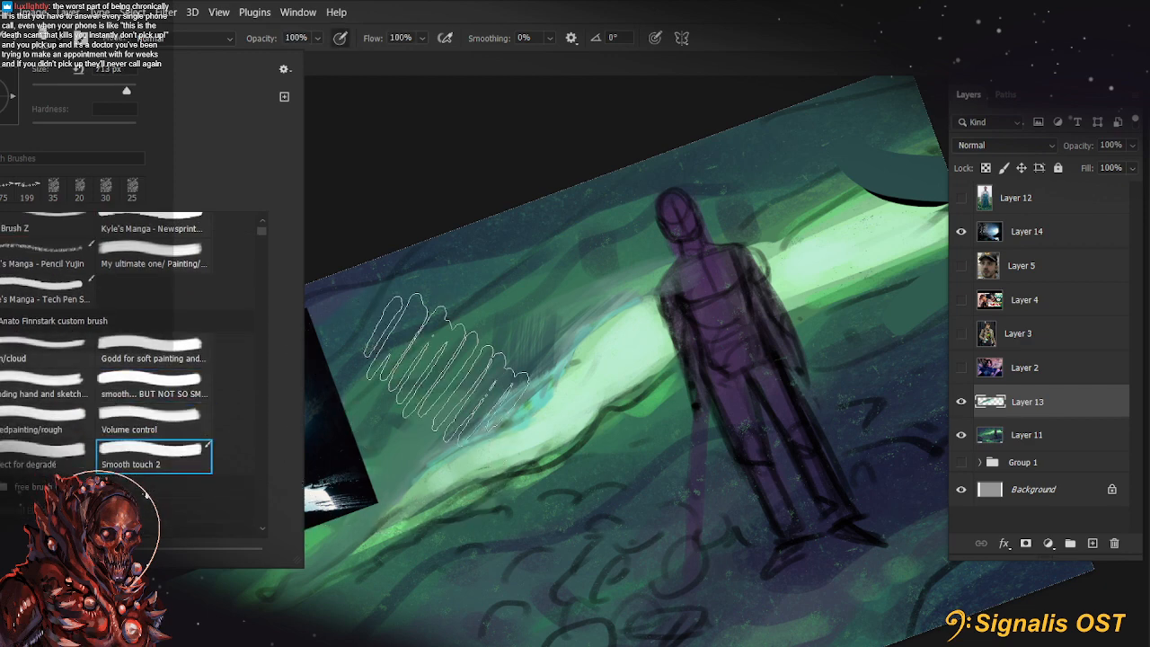
click(61, 433)
click(430, 387)
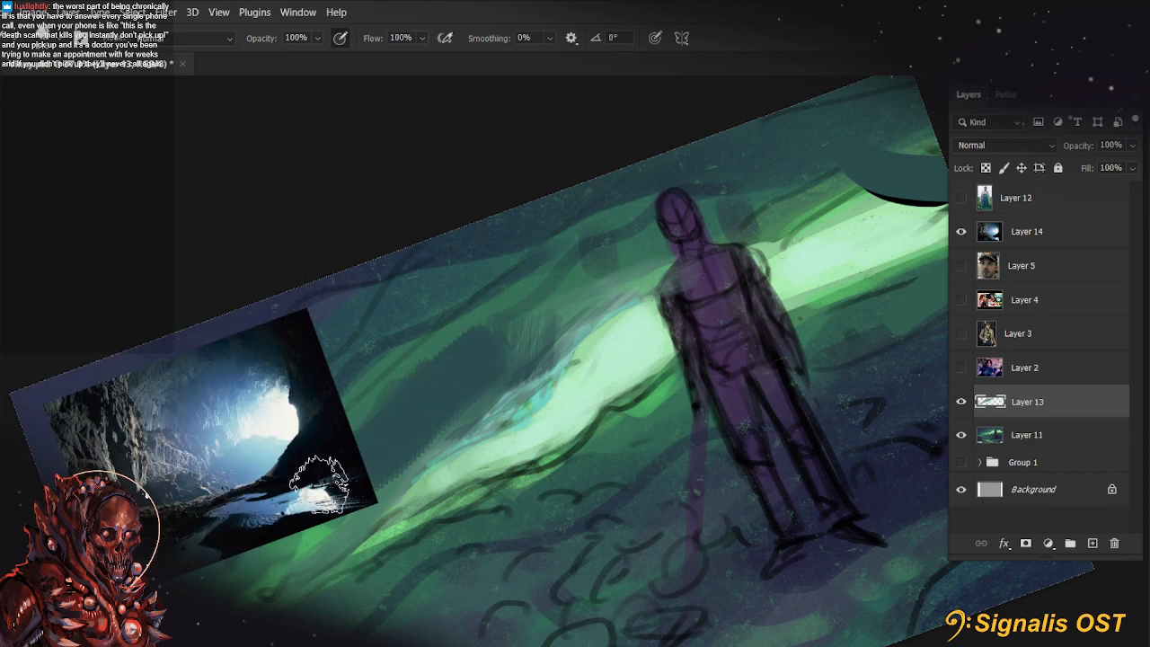
Extend the dark teal area along the slope, switch to the Perfect for degradé brush at a small size, and undo the last stroke
click(36, 41)
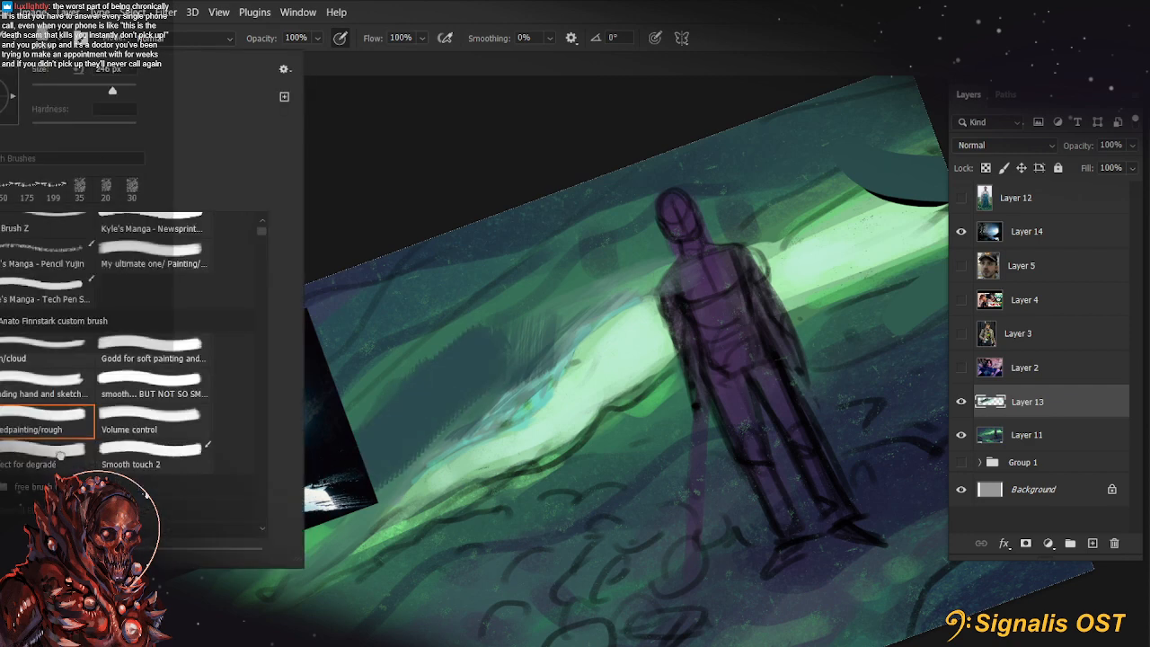
click(497, 363)
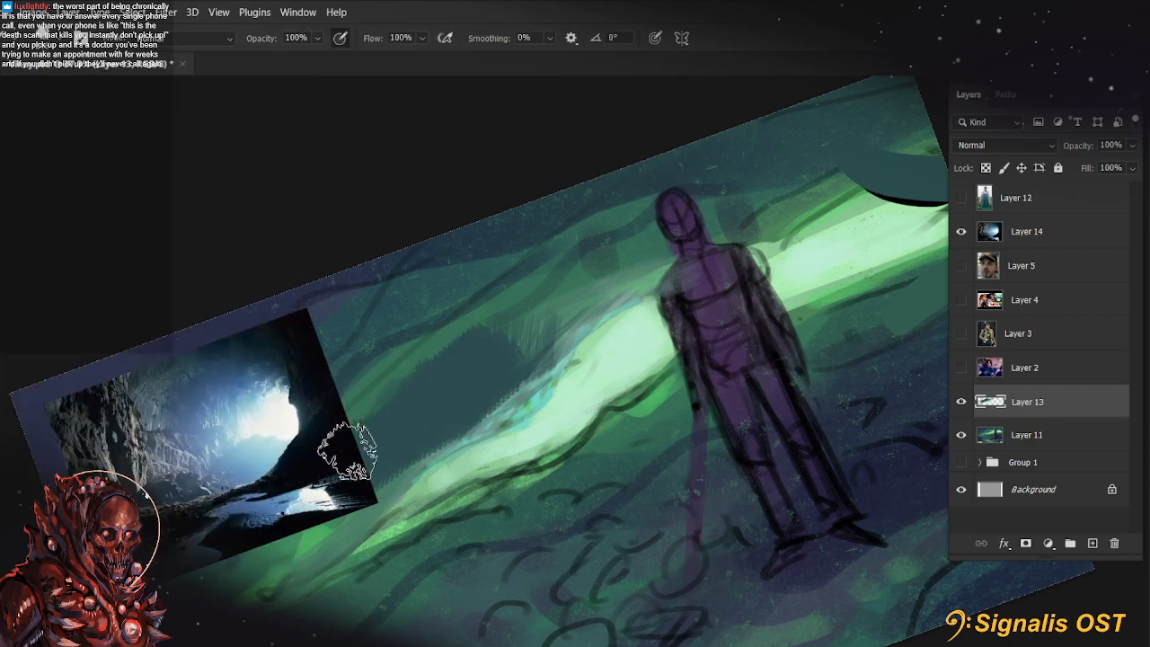
click(46, 43)
click(38, 454)
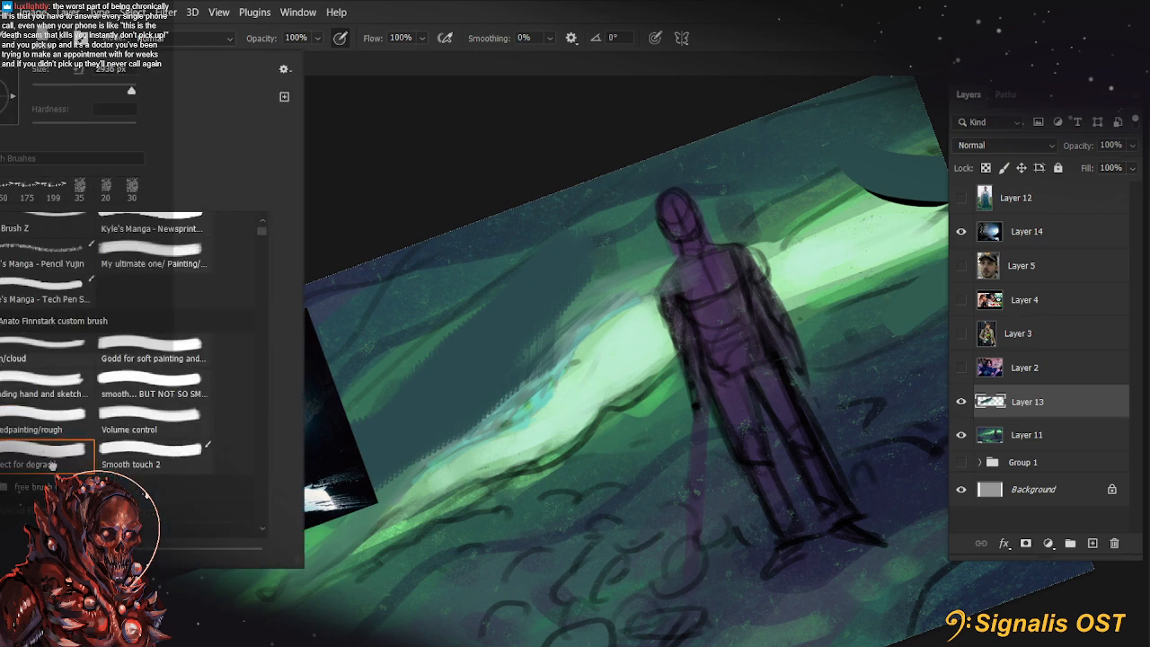
click(53, 91)
drag(467, 316, 362, 417)
key(ctrl+z)
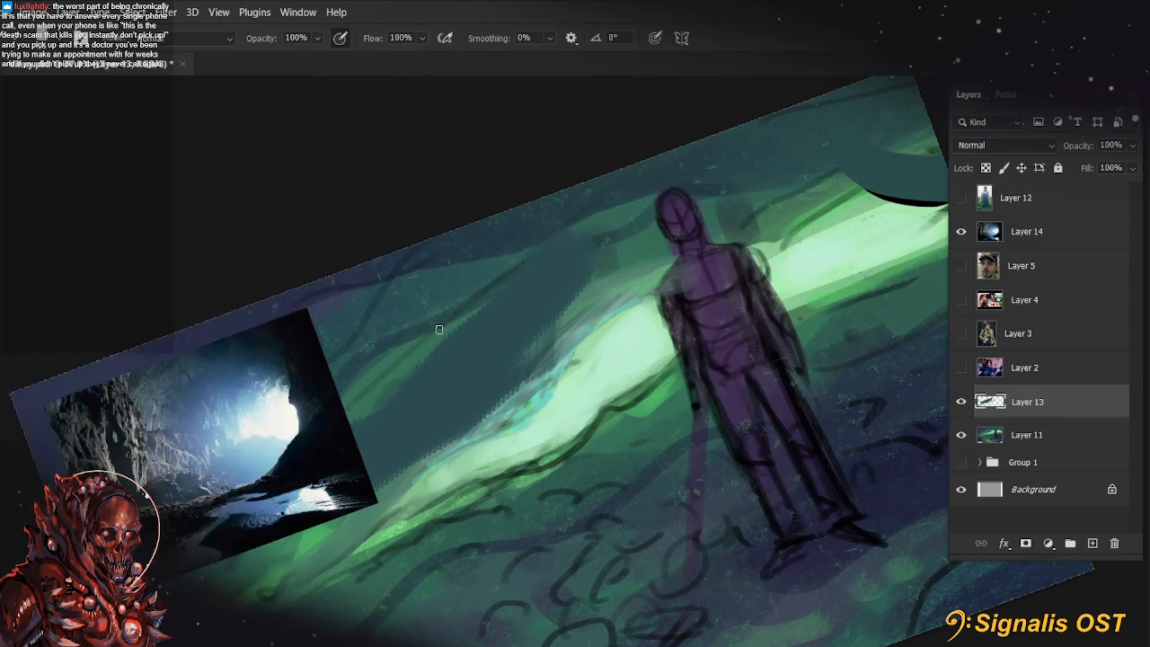
Sample a colour beside the figure's shoulder and brush over the dark teal area's edge above the teal marks at 70 px and 55% opacity
key(r)
key(Escape)
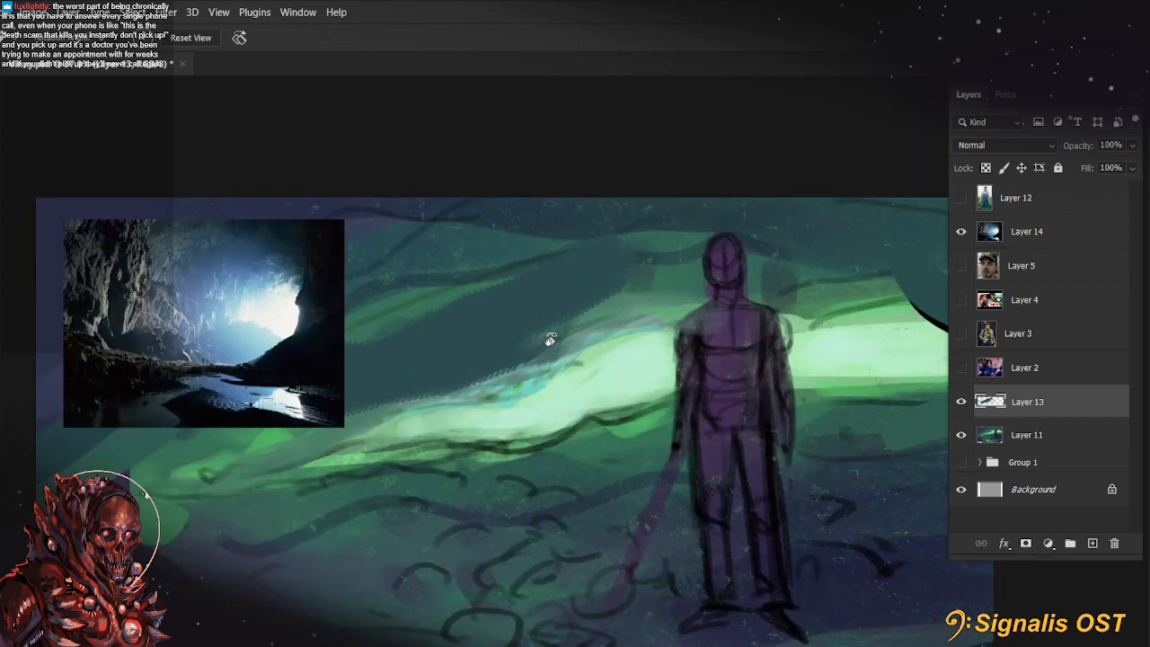
mouse_move(550, 339)
mouse_down()
mouse_move(603, 378)
mouse_move(436, 428)
mouse_up()
key(b)
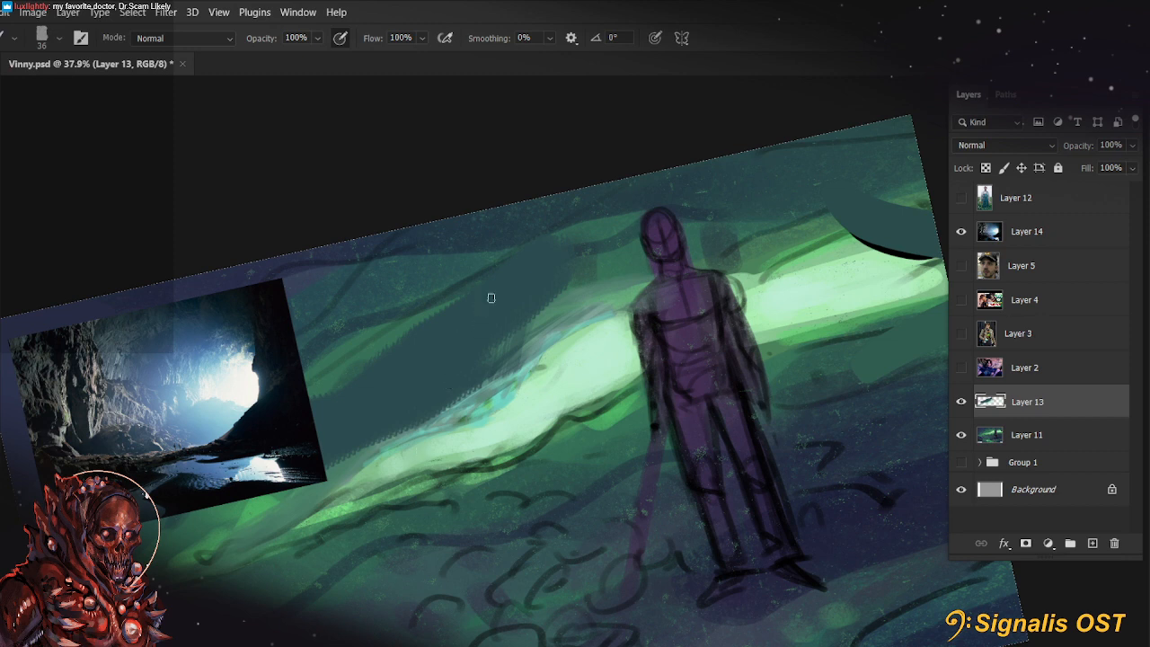
alt+click(618, 304)
key(])
key(5)
key(5)
key(])
key(])
key(])
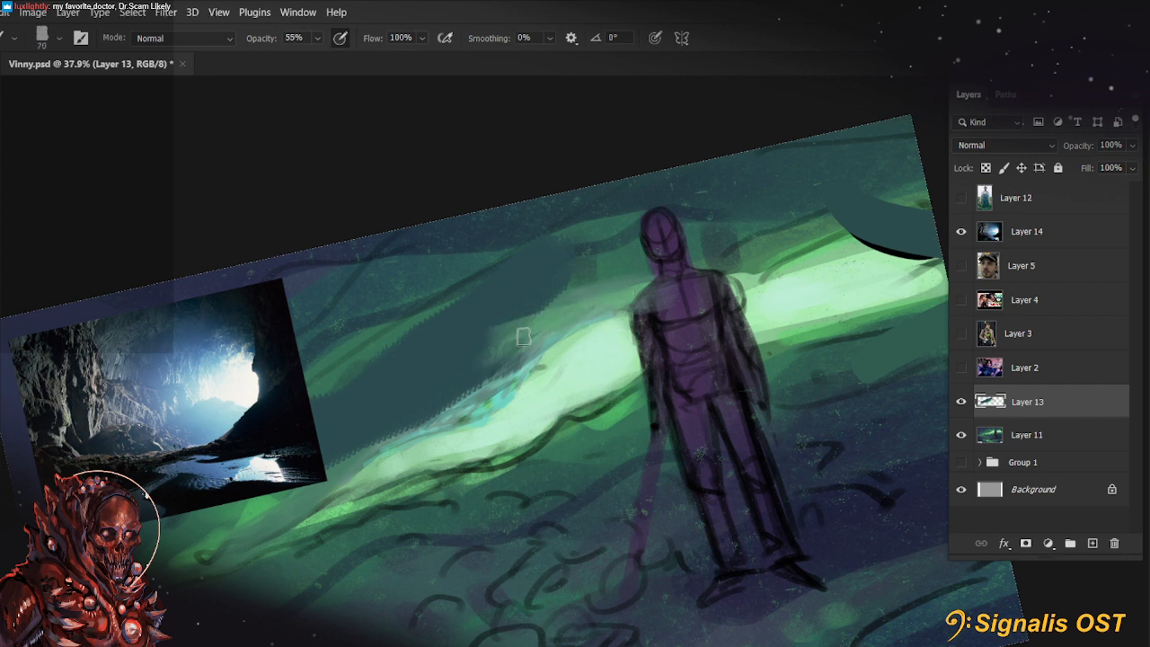
drag(524, 337, 464, 393)
Continue with green strokes down the ragged lower edge of the dark teal area at 50 px
key([)
key([)
drag(496, 351, 418, 420)
drag(479, 382, 307, 512)
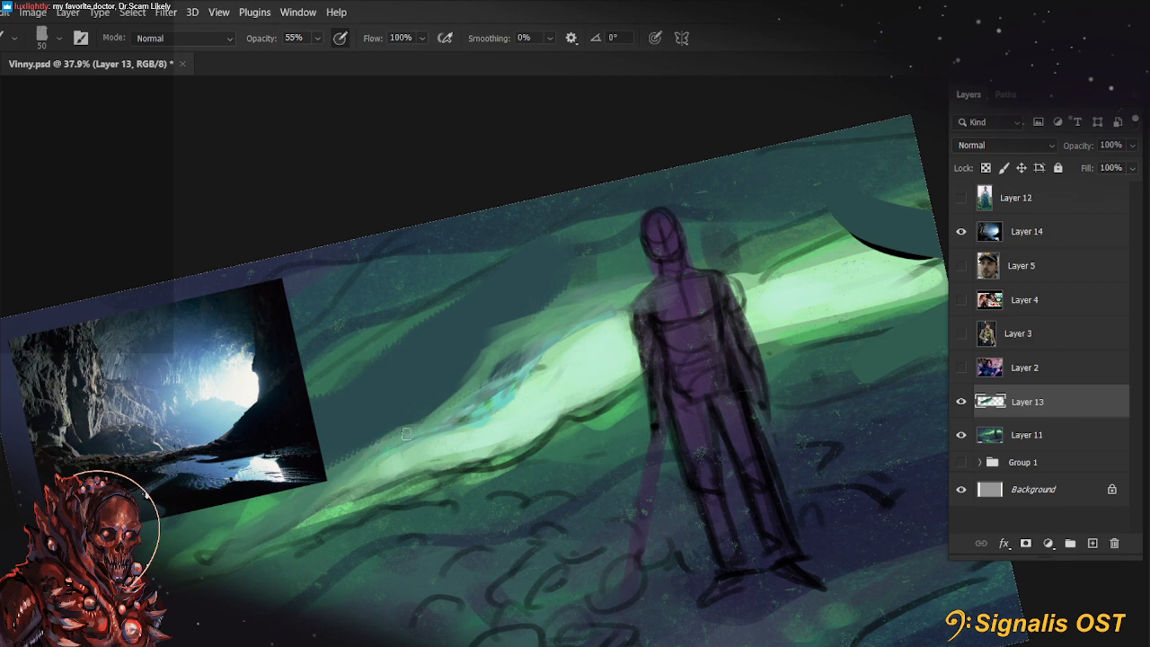
drag(527, 386, 478, 412)
drag(549, 345, 425, 443)
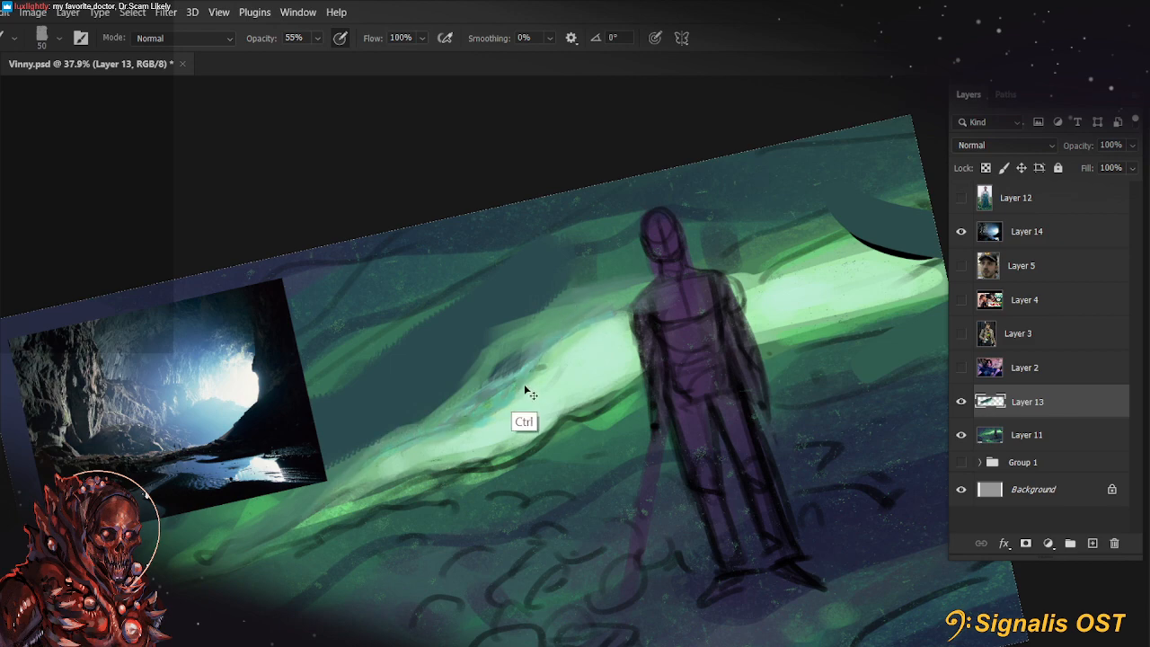
key(ctrl+z)
key(ctrl+z)
Pick a bright cyan foreground colour and stroke from the teal marks up towards the figure's shoulder at 35 px and 100% opacity
alt+click(499, 401)
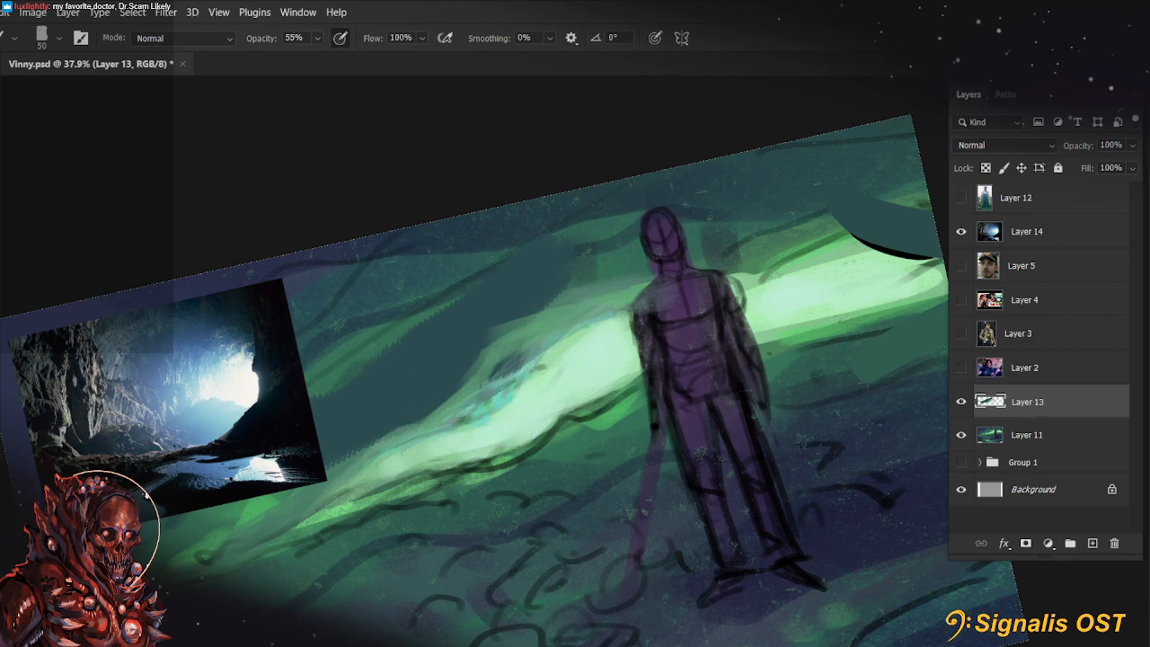
click(786, 160)
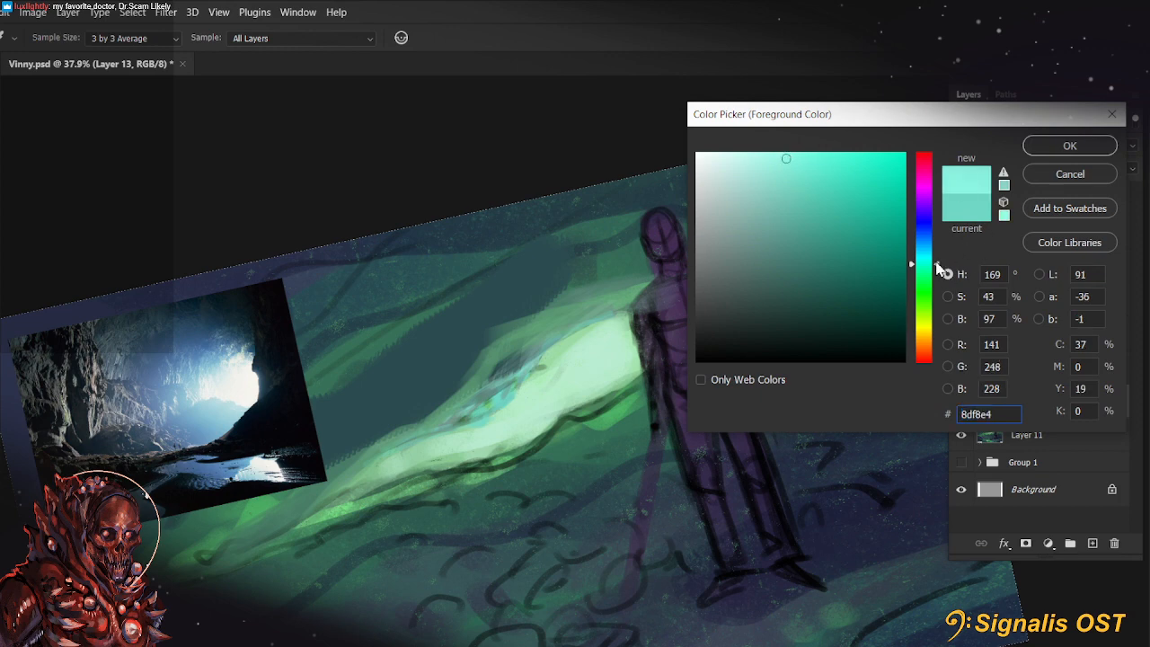
click(1069, 148)
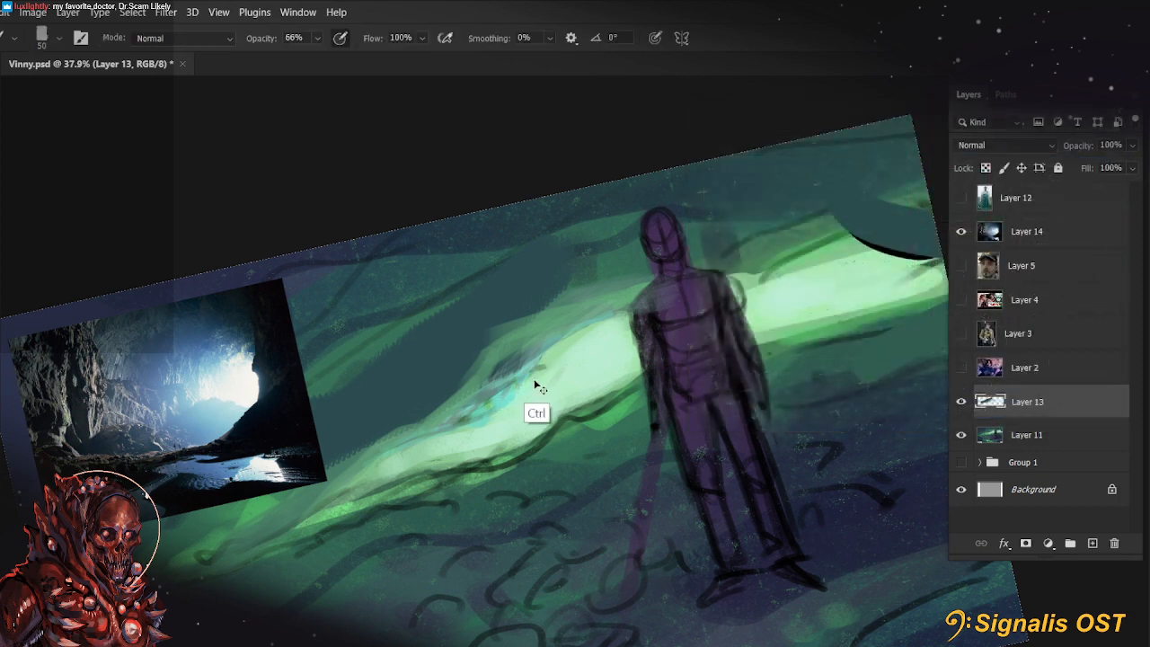
key(bracketleft)
key(0)
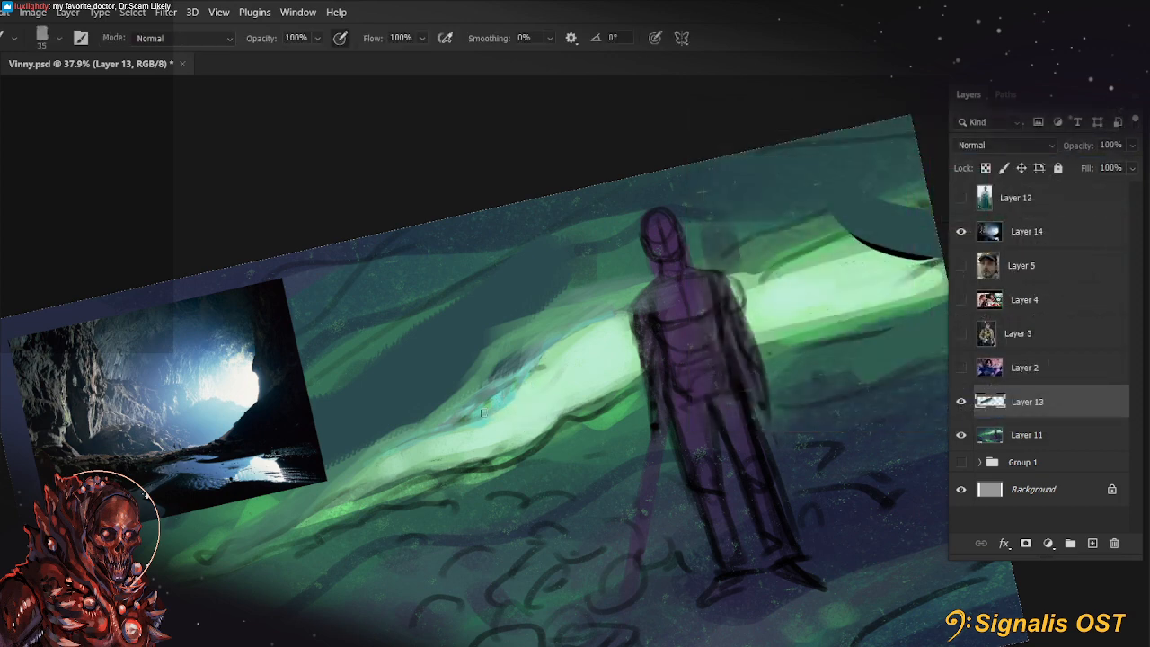
mouse_move(482, 414)
mouse_down()
mouse_move(584, 351)
mouse_move(531, 383)
mouse_move(567, 342)
mouse_up()
Extend the cyan line down the band's upper edge towards its narrow end, finishing with a 20 px brush
key(bracketleft)
drag(490, 414, 374, 464)
key(bracketleft)
key(bracketleft)
key(bracketleft)
key(bracketleft)
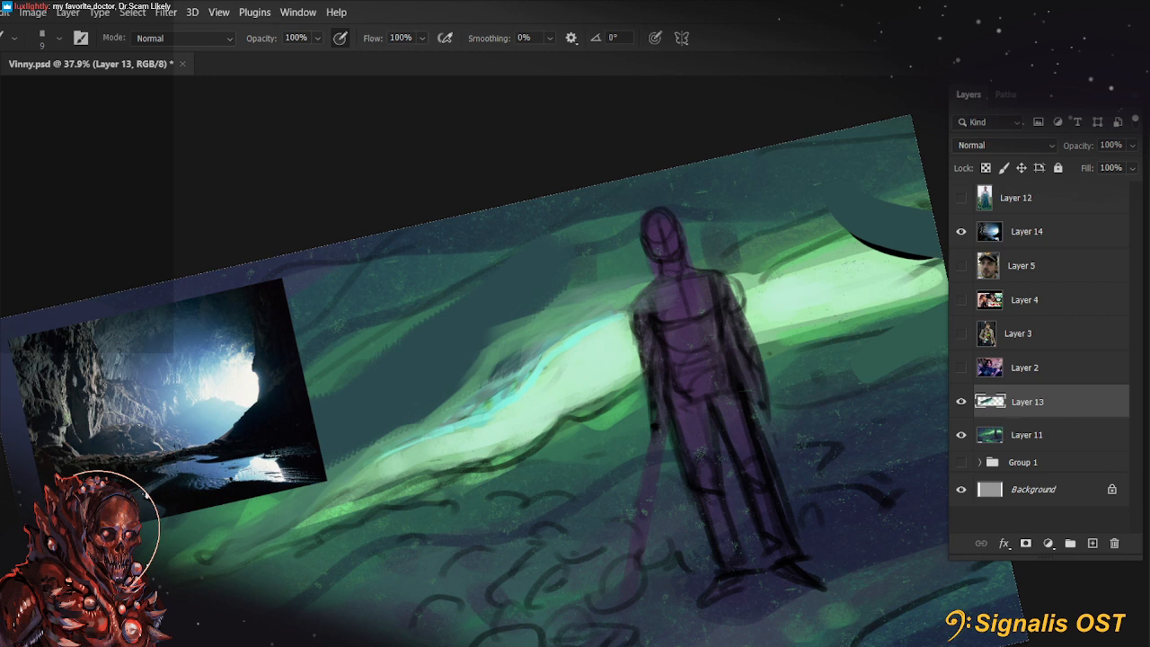
key(bracketright)
key(bracketright)
key(bracketright)
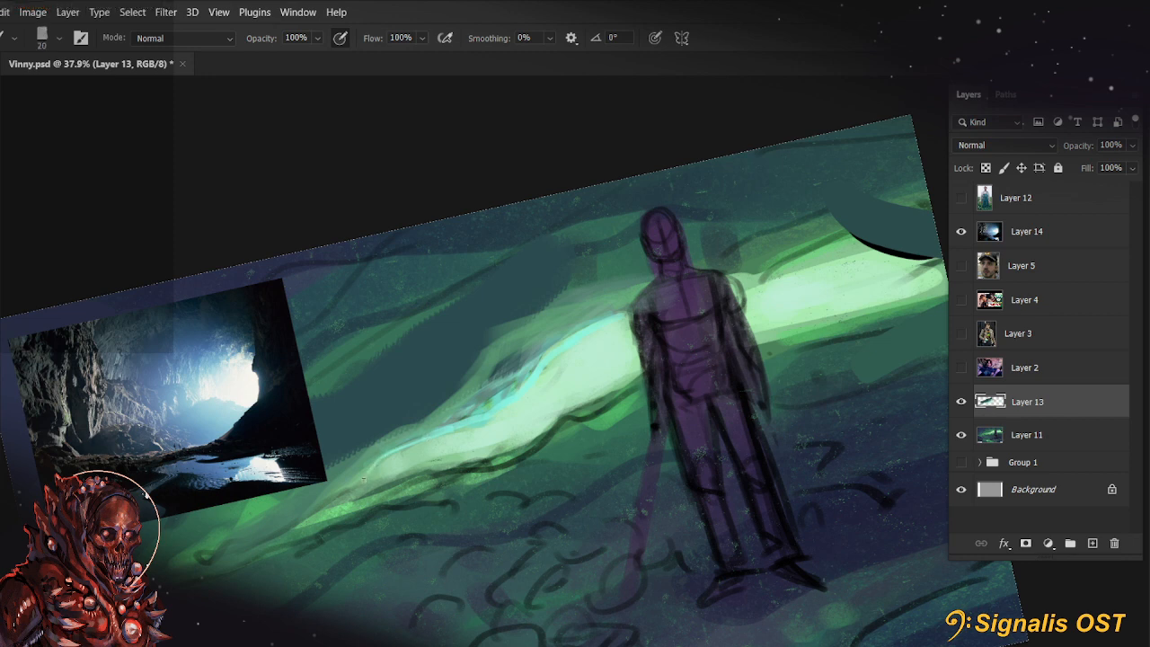
mouse_move(381, 457)
mouse_down()
mouse_move(364, 481)
mouse_move(389, 452)
mouse_up()
key(3)
key(3)
key(r)
key(Escape)
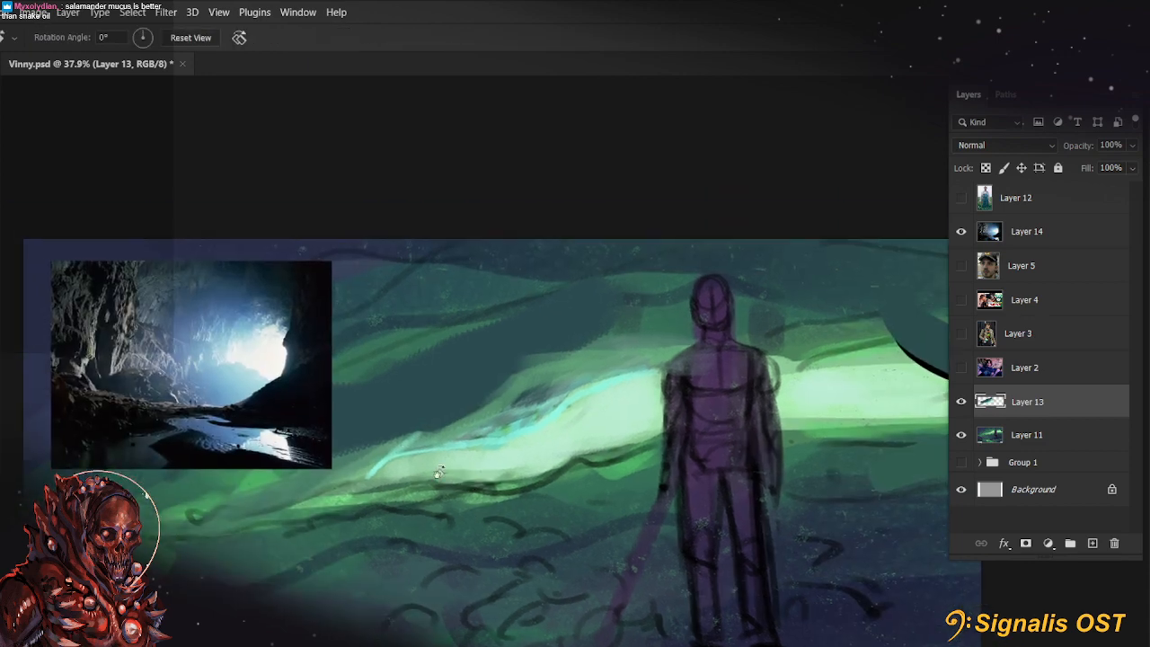
Sample the dark teal wall and cut into the lower part of the cyan line at 25 px and 99% opacity
key(b)
key(bracketright)
key(bracketright)
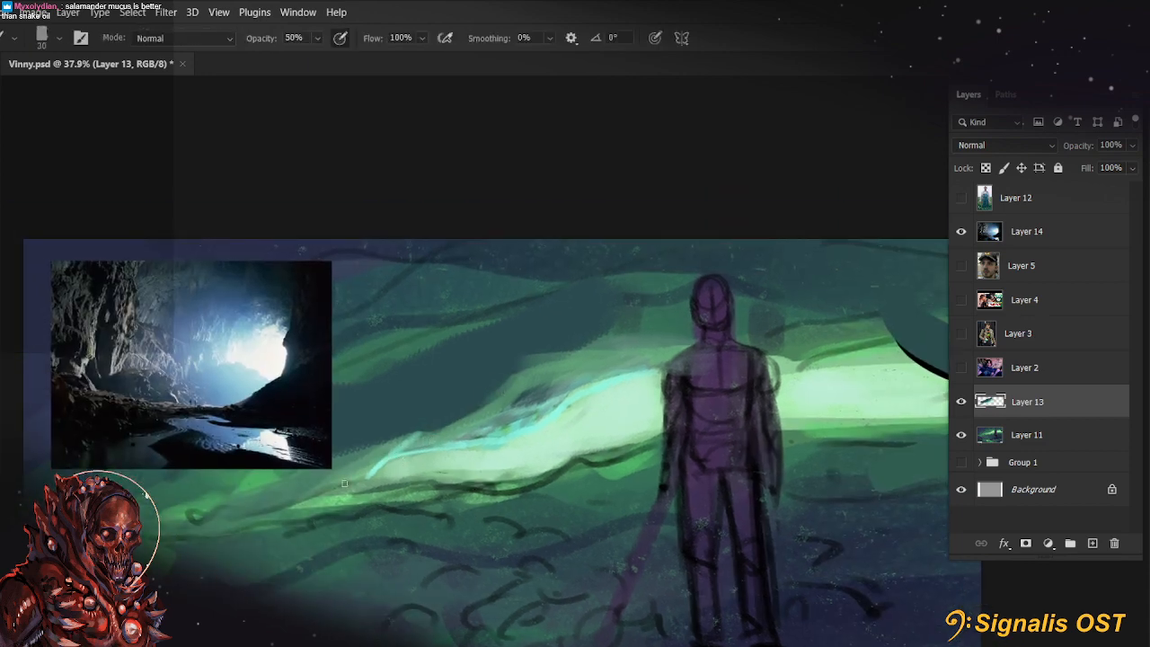
key(r)
mouse_move(346, 482)
mouse_down()
mouse_move(476, 483)
mouse_move(495, 459)
mouse_up()
key(b)
key(4)
key(9)
key(9)
key(bracketleft)
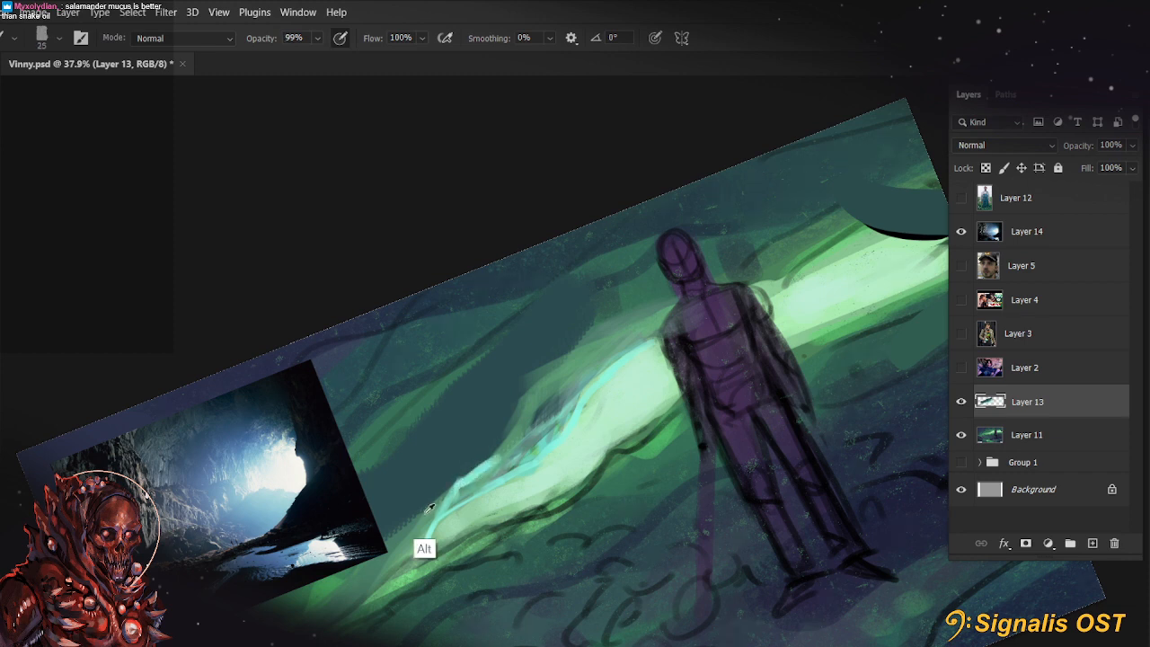
drag(435, 510, 447, 479)
Cover the dark marks above the cyan line with wall-coloured strokes at 45 px and undo the last stroke
key(bracketright)
key(bracketright)
key(bracketright)
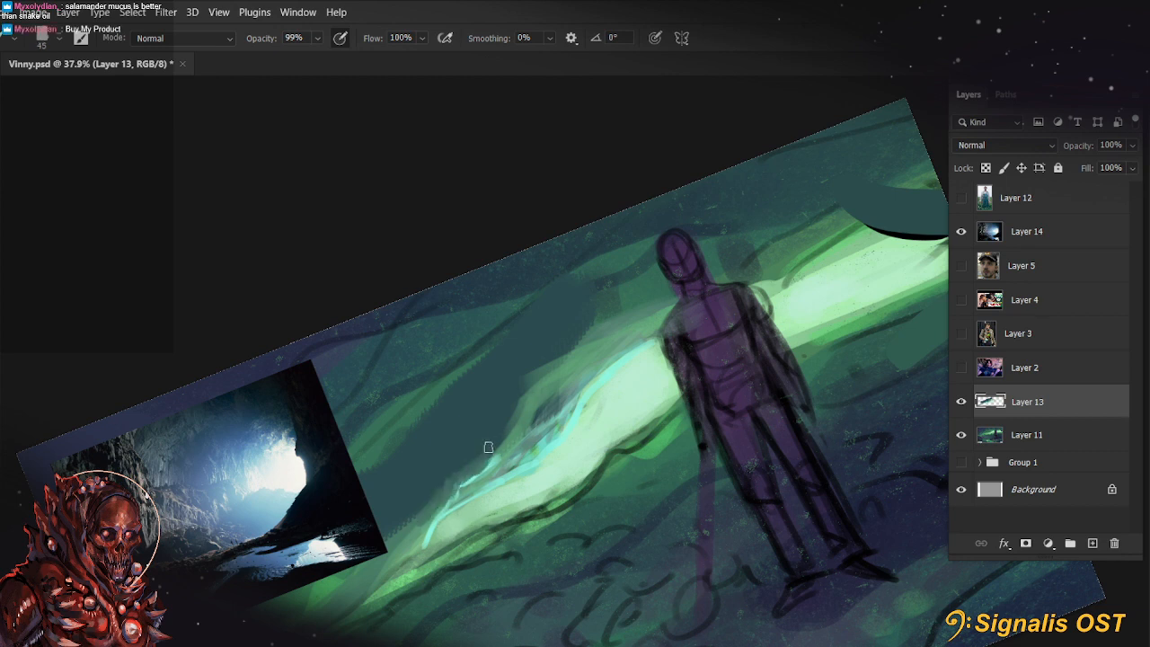
mouse_move(503, 432)
mouse_down()
mouse_move(546, 372)
mouse_move(535, 395)
mouse_move(573, 376)
mouse_up()
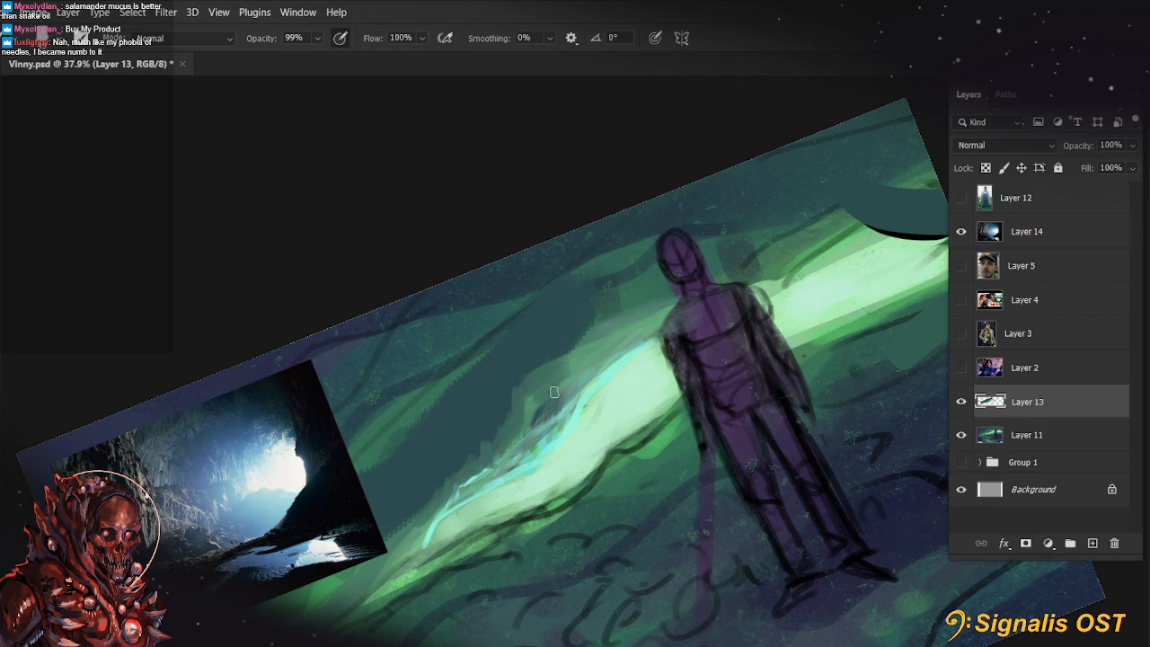
drag(531, 406, 586, 356)
key(ctrl+z)
key(r)
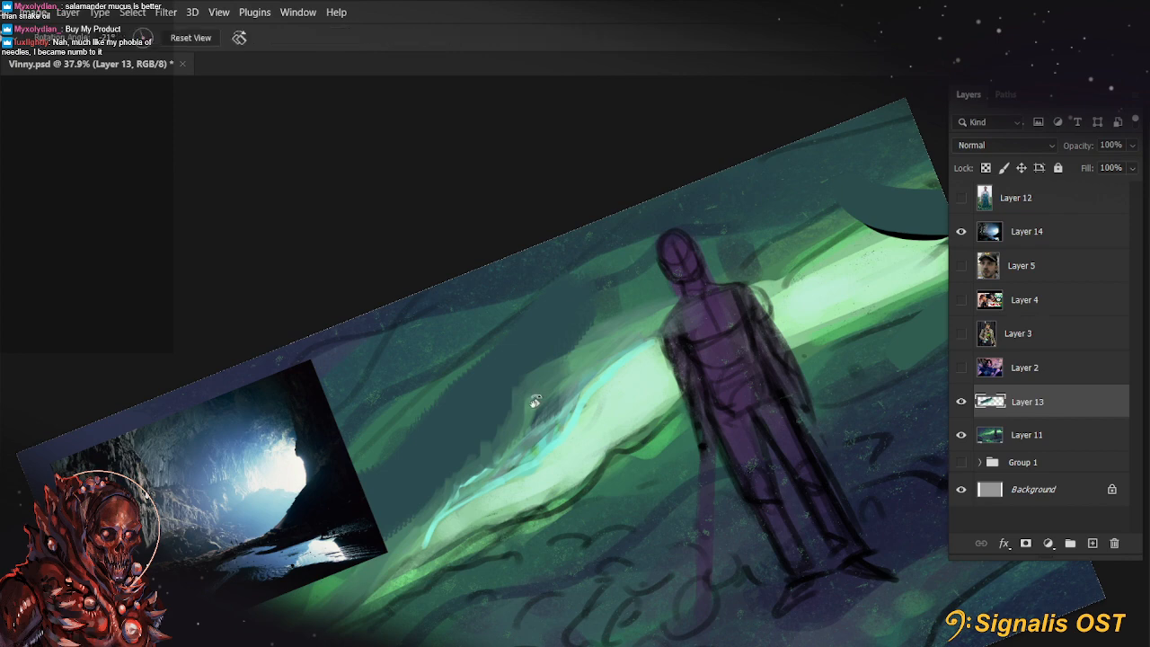
key(Escape)
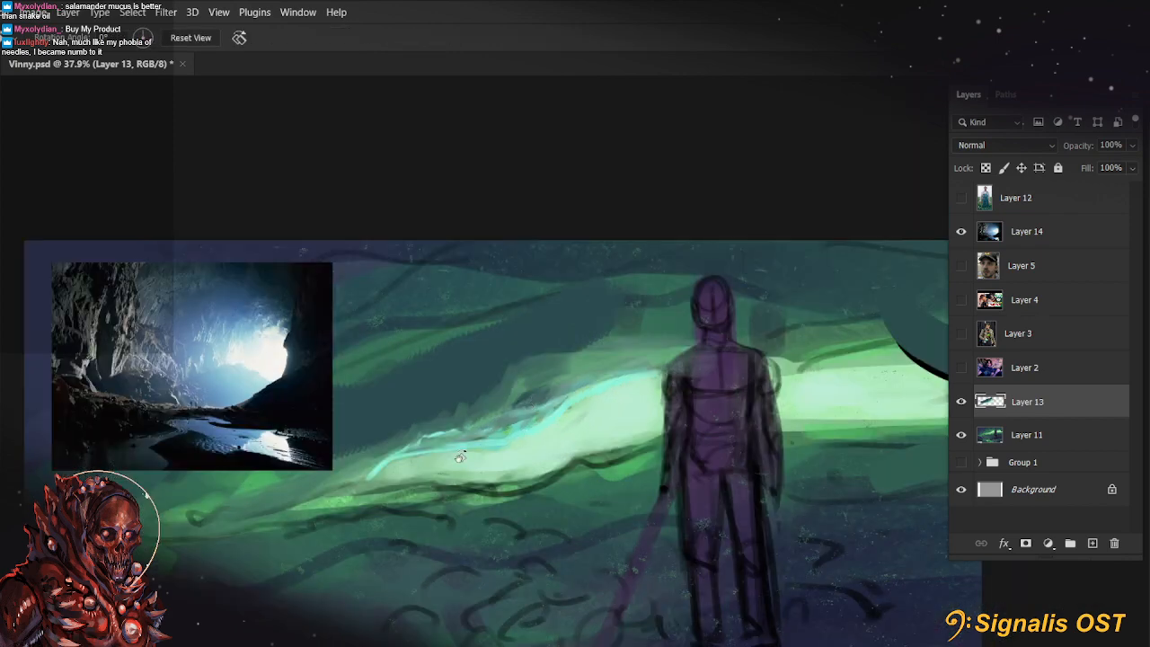
Sample the wall above the cyan line and paint strokes along it towards the figure's shoulder at 88% opacity, starting at 35 px
key(b)
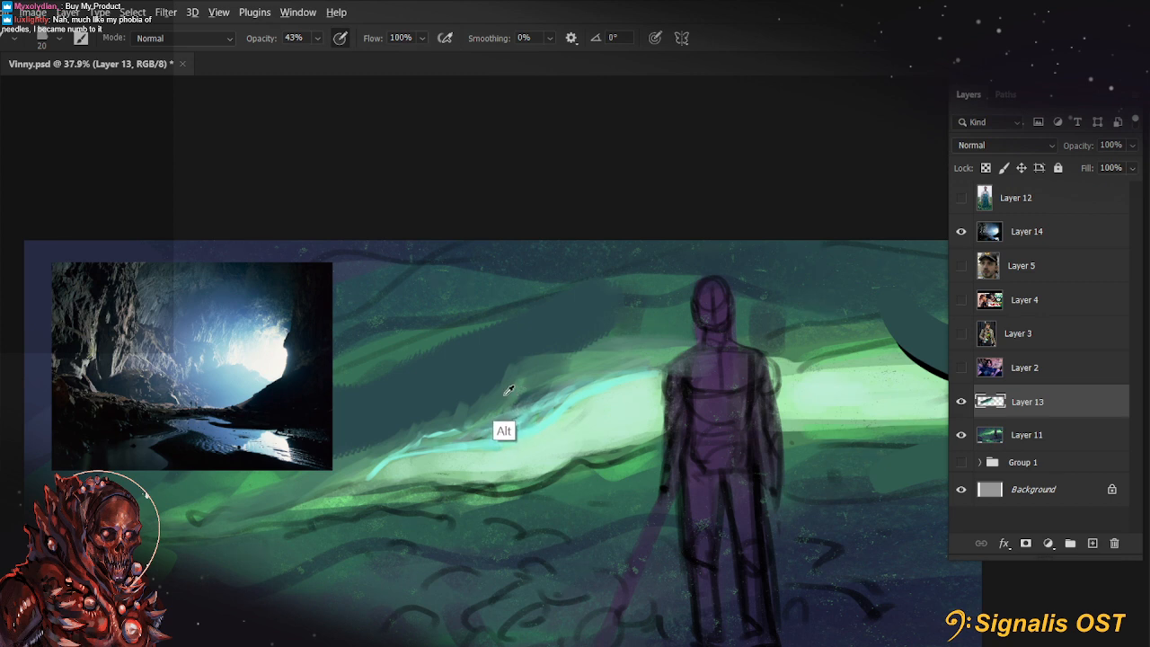
key(bracketright)
key(bracketright)
key(bracketright)
key(8)
key(8)
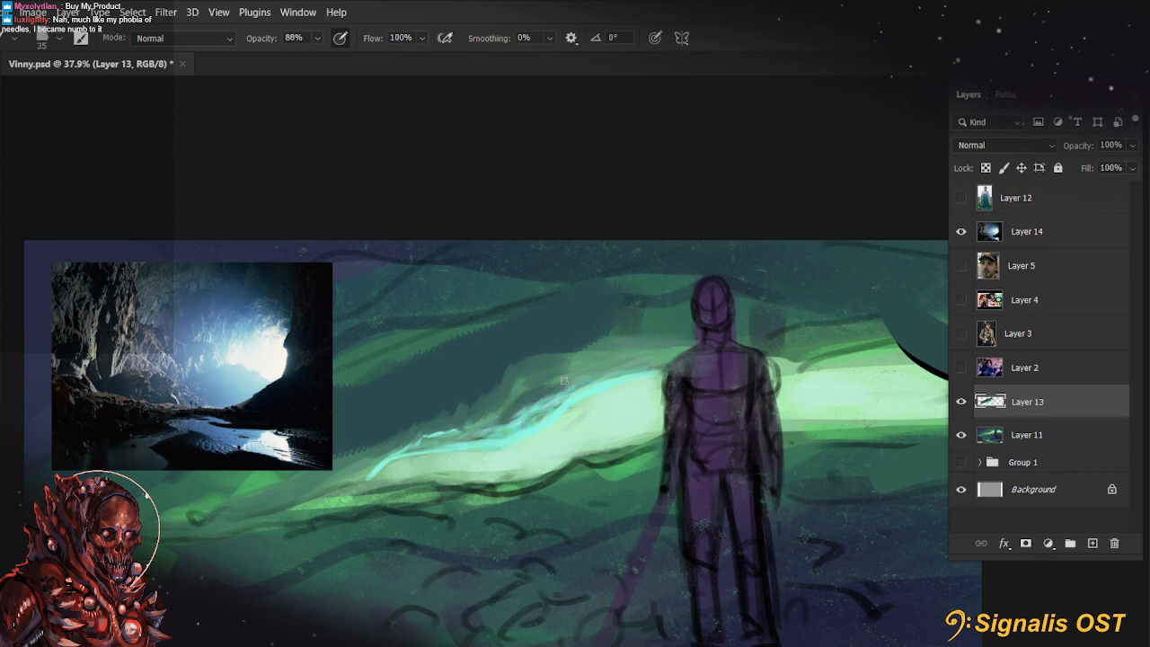
mouse_move(575, 356)
mouse_down()
mouse_move(439, 417)
mouse_move(662, 334)
mouse_up()
drag(593, 367, 662, 345)
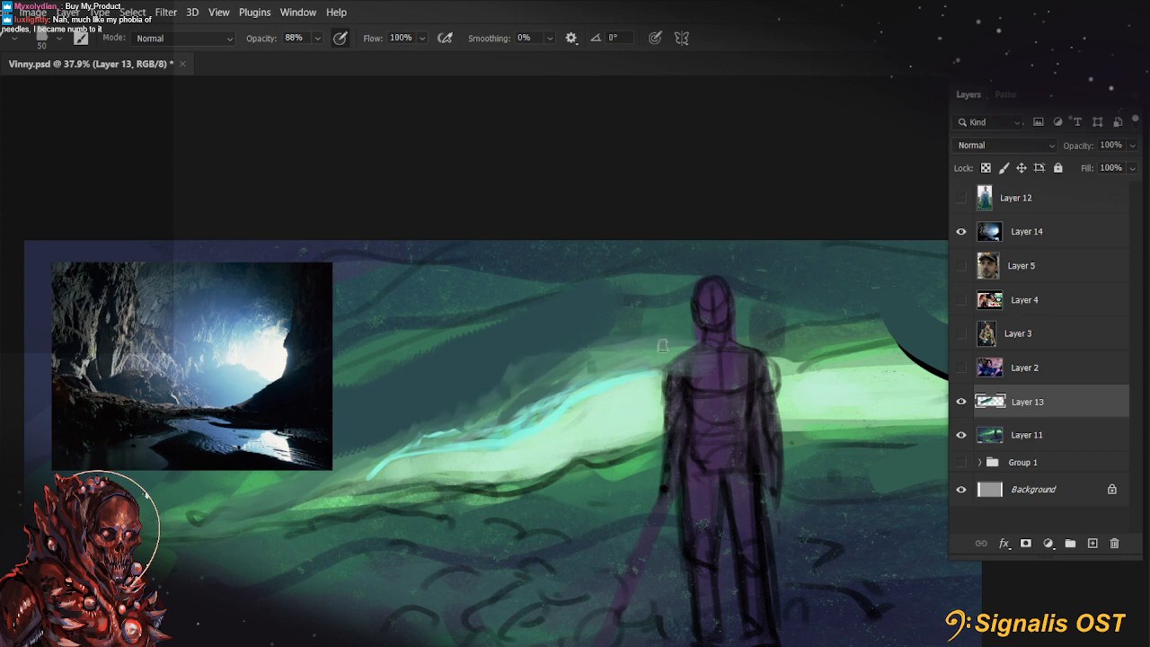
Sample the cyan edge colour and cover the pale glowing band with it on both sides of the figure, using up to 90 px
alt+click(512, 437)
key([)
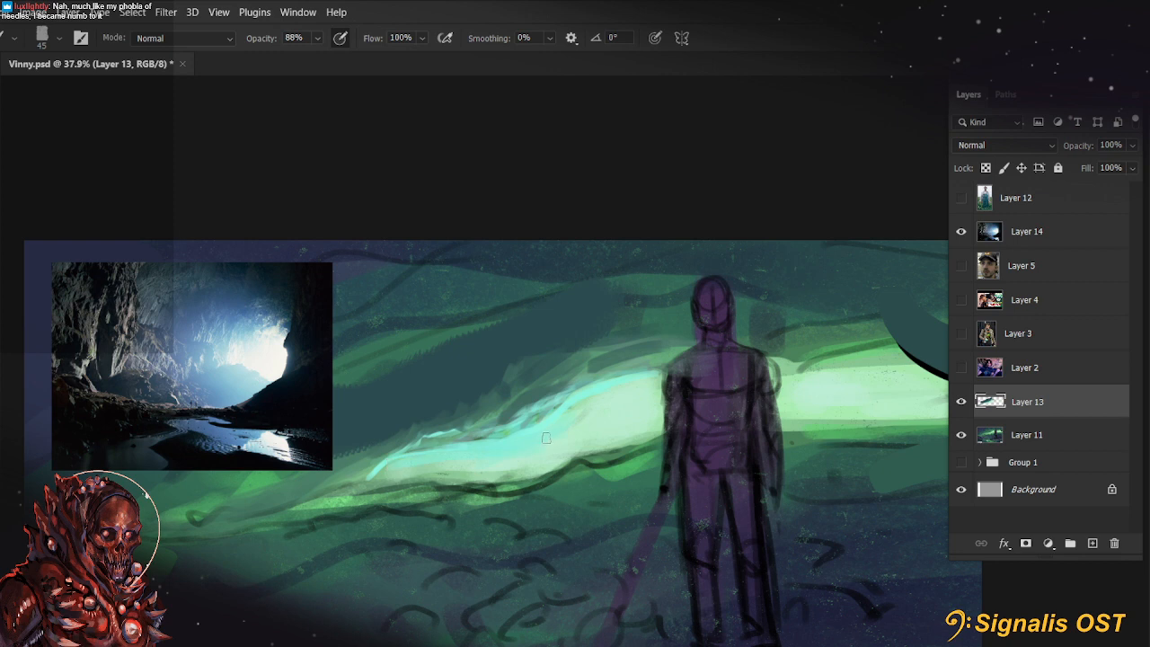
key(])
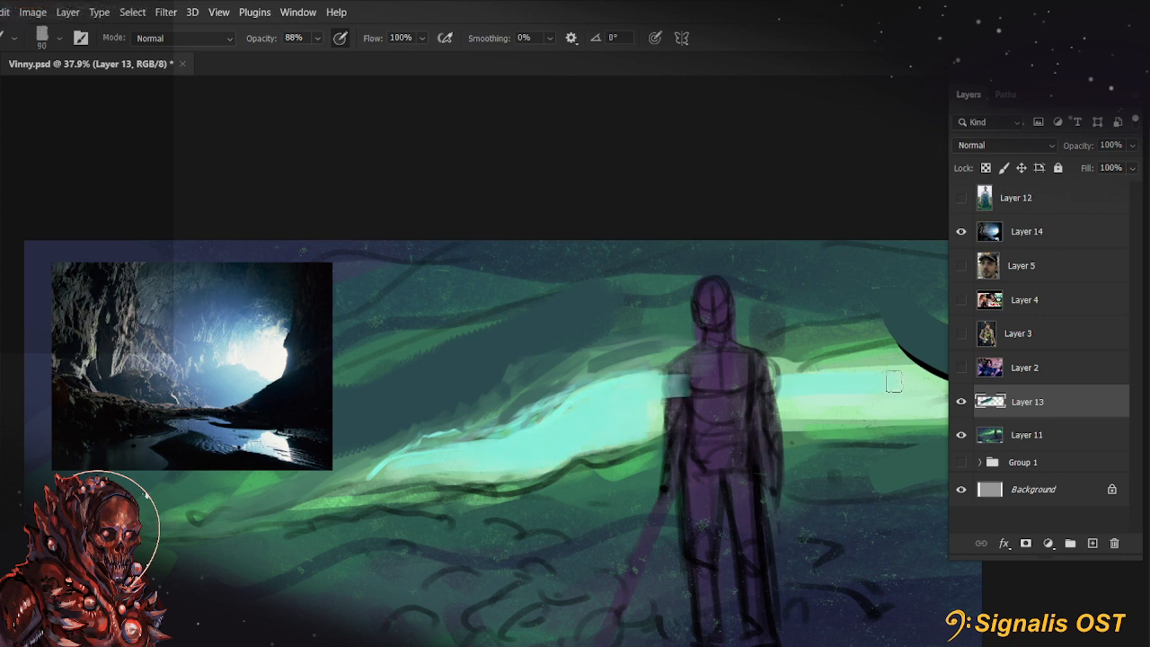
scroll(665, 441, right, 3)
drag(712, 375, 886, 382)
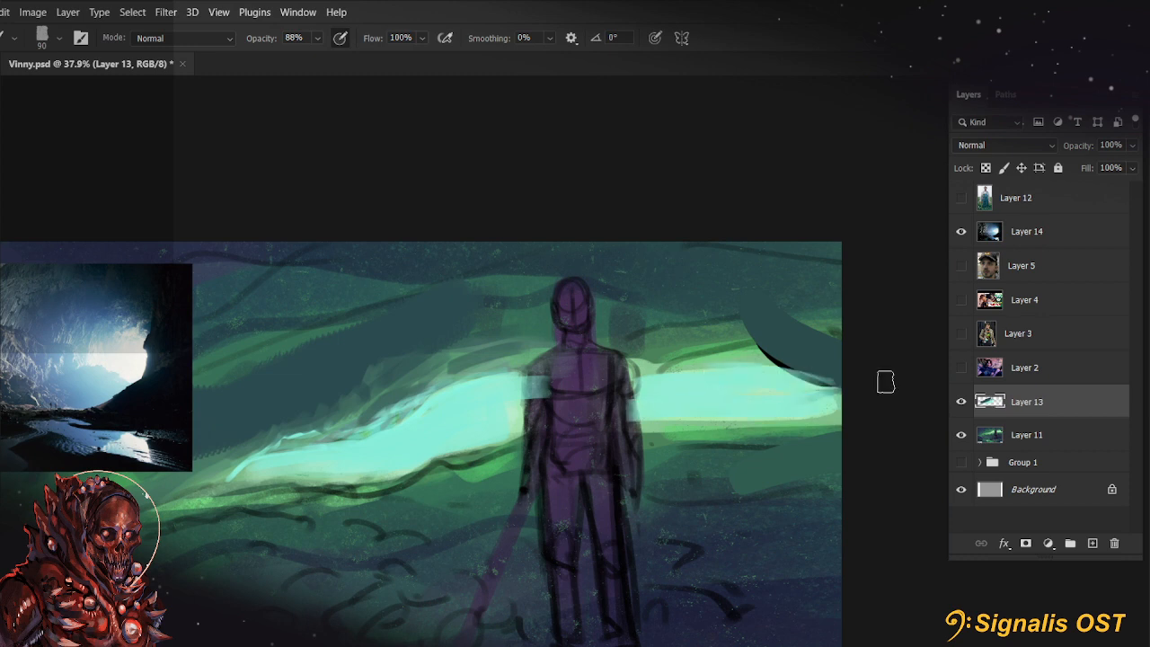
scroll(344, 366, down, 3)
drag(425, 449, 440, 449)
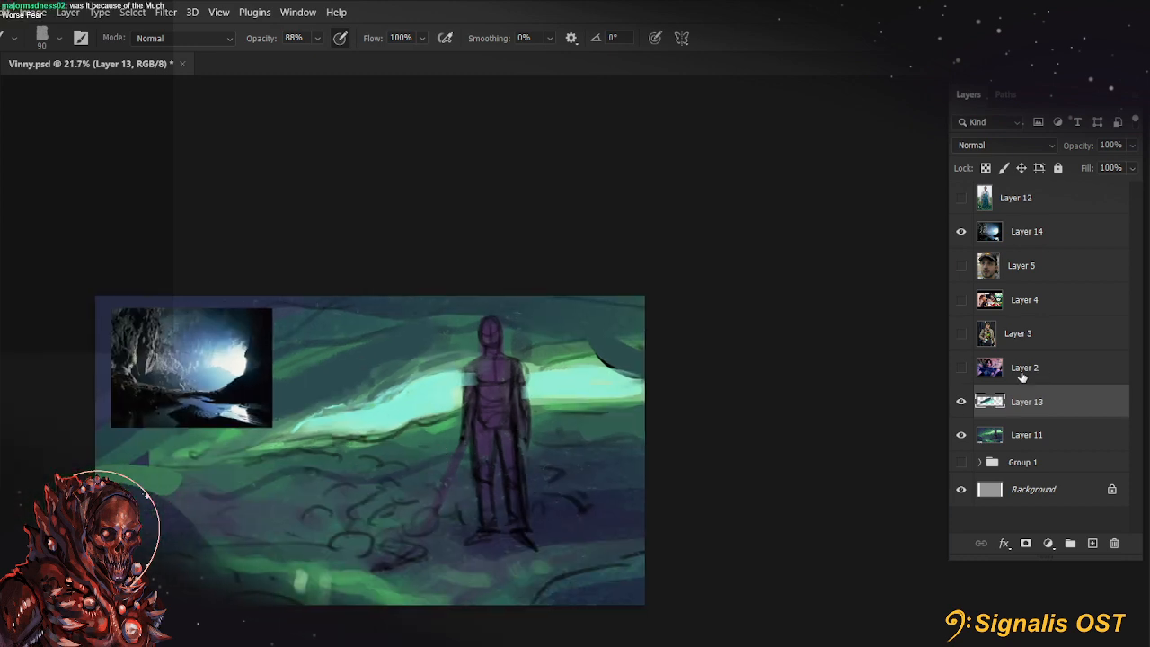
Compare the painting with and without Layer 13, delete that layer and add a new empty layer above Layer 11
click(961, 404)
click(961, 404)
click(1115, 545)
click(1092, 542)
Hide the cave photo on Layer 14 and show the face photo on Layer 5 and the farmer photo on Layer 12
scroll(620, 387, up, 5)
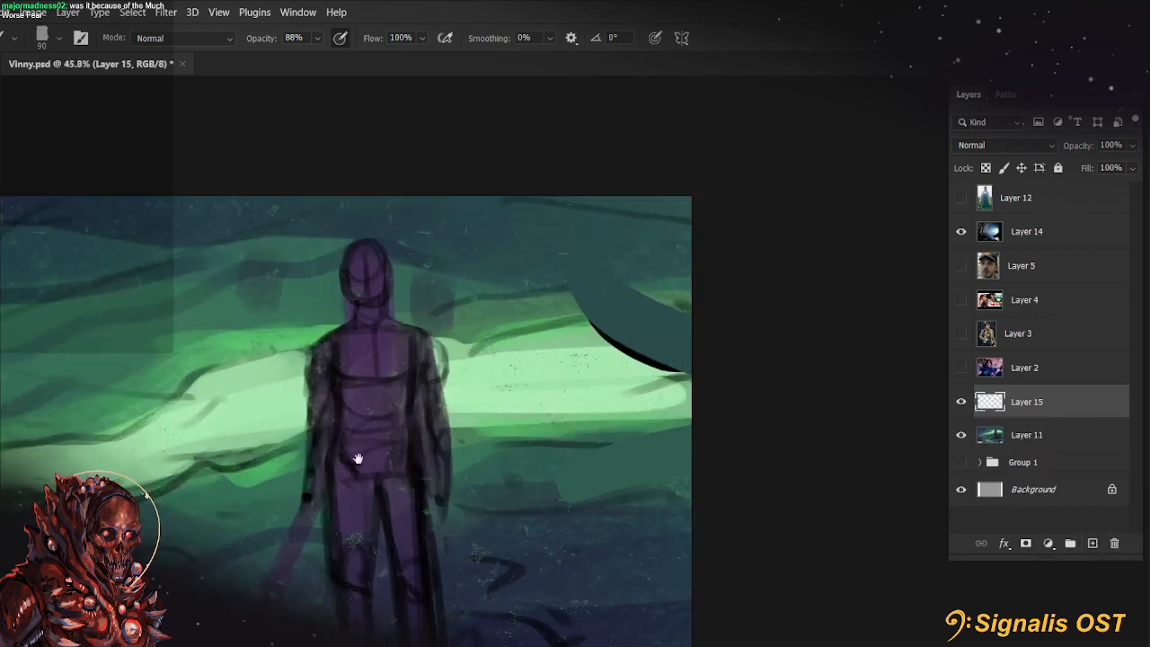
drag(499, 437, 528, 439)
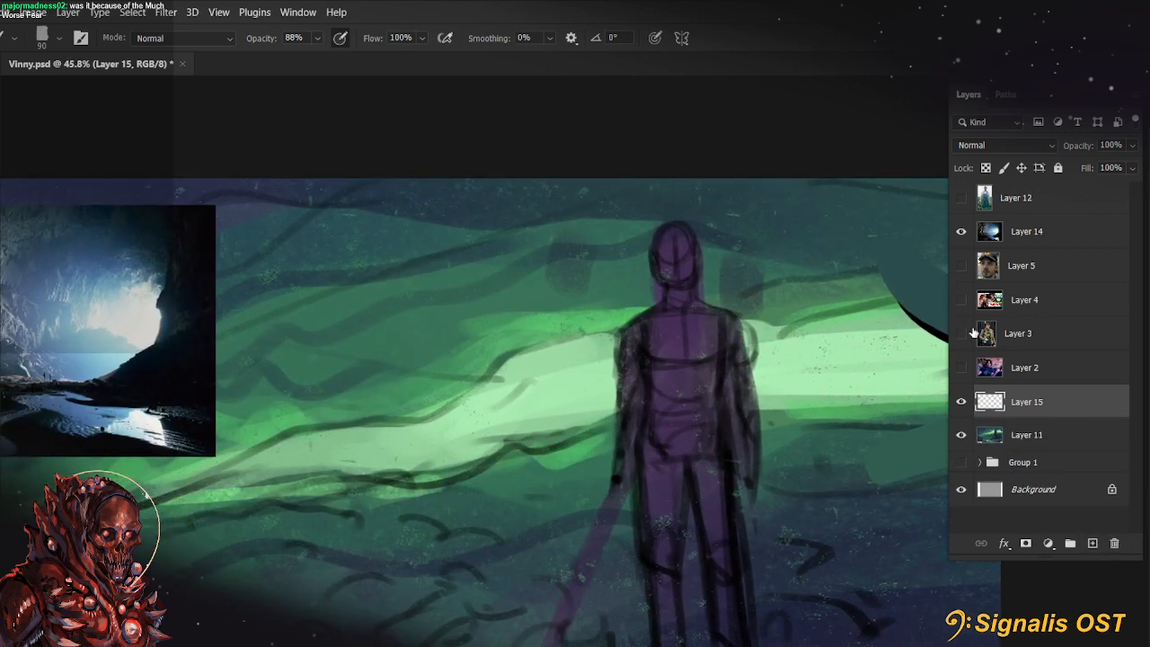
click(962, 232)
click(961, 266)
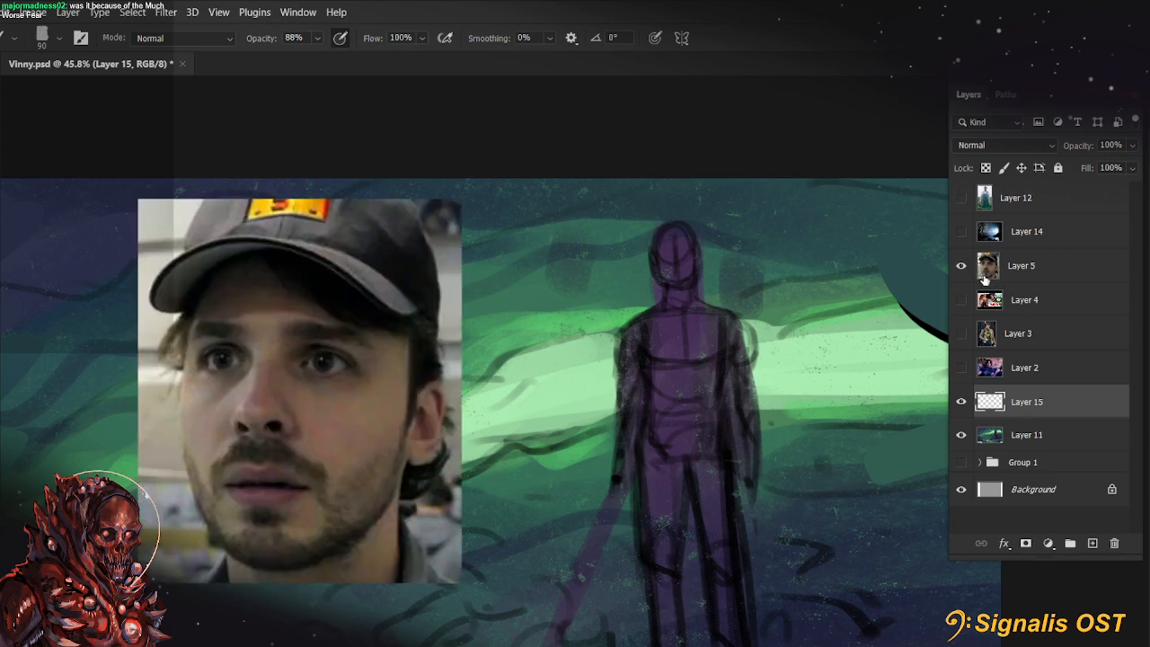
click(962, 266)
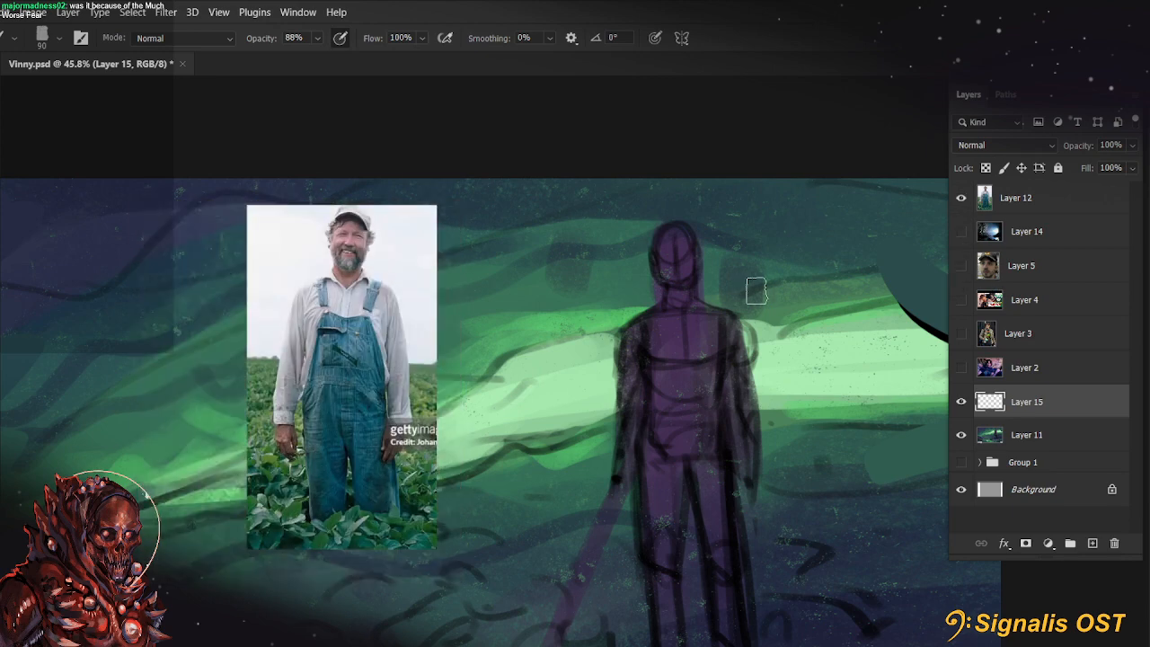
click(961, 266)
key(ctrl+t)
key(Escape)
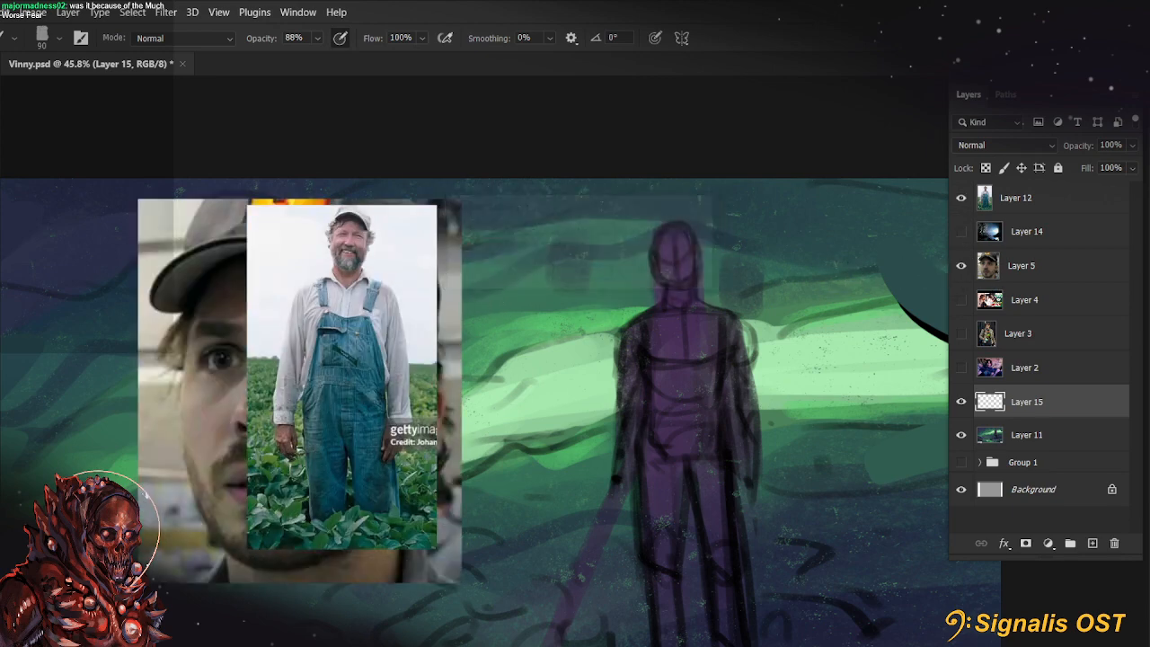
Scale the Layer 5 face photo to 62.13% and place it on the cave wall to the right of the figure
click(995, 271)
key(ctrl+t)
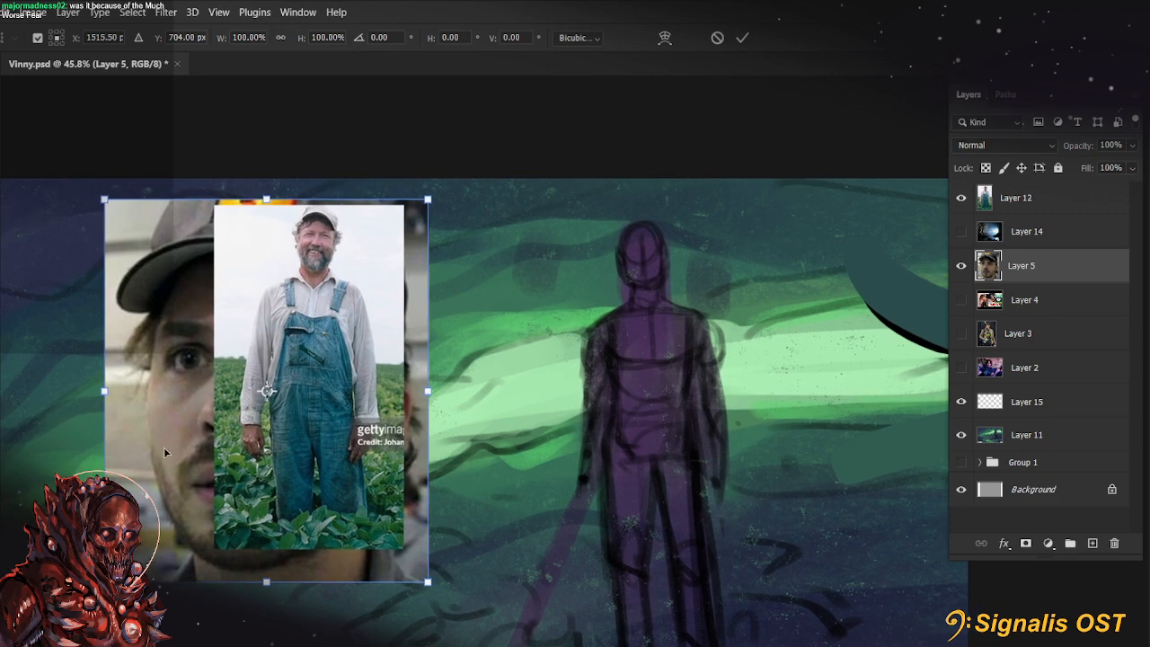
drag(163, 452, 623, 430)
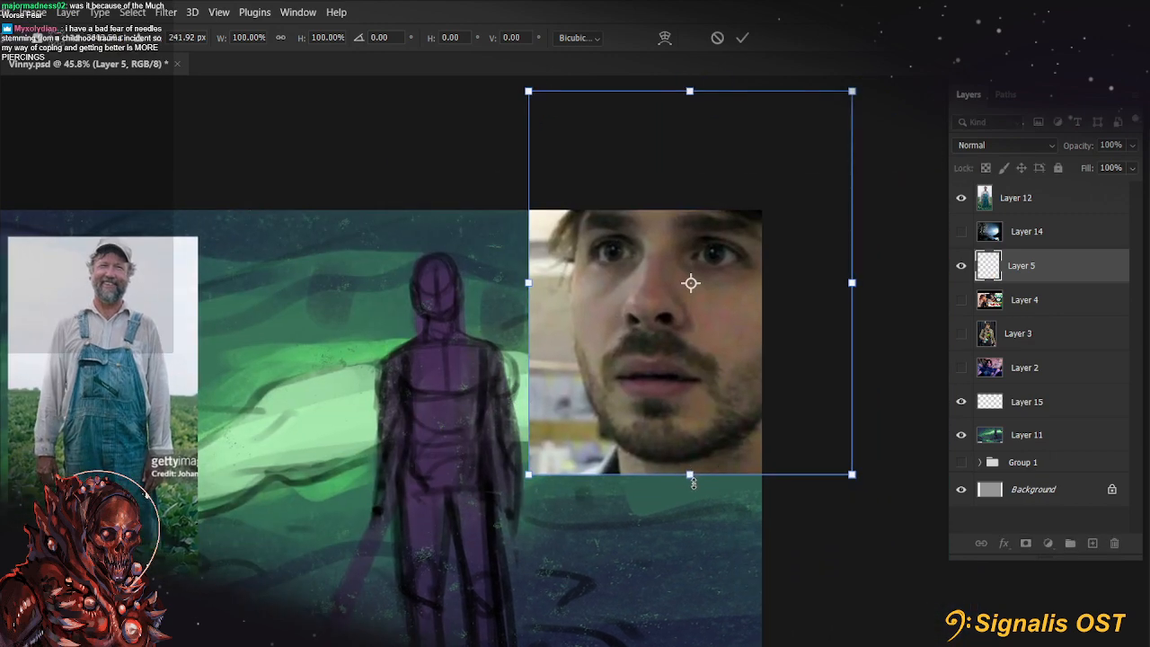
drag(694, 484, 693, 338)
drag(722, 240, 686, 374)
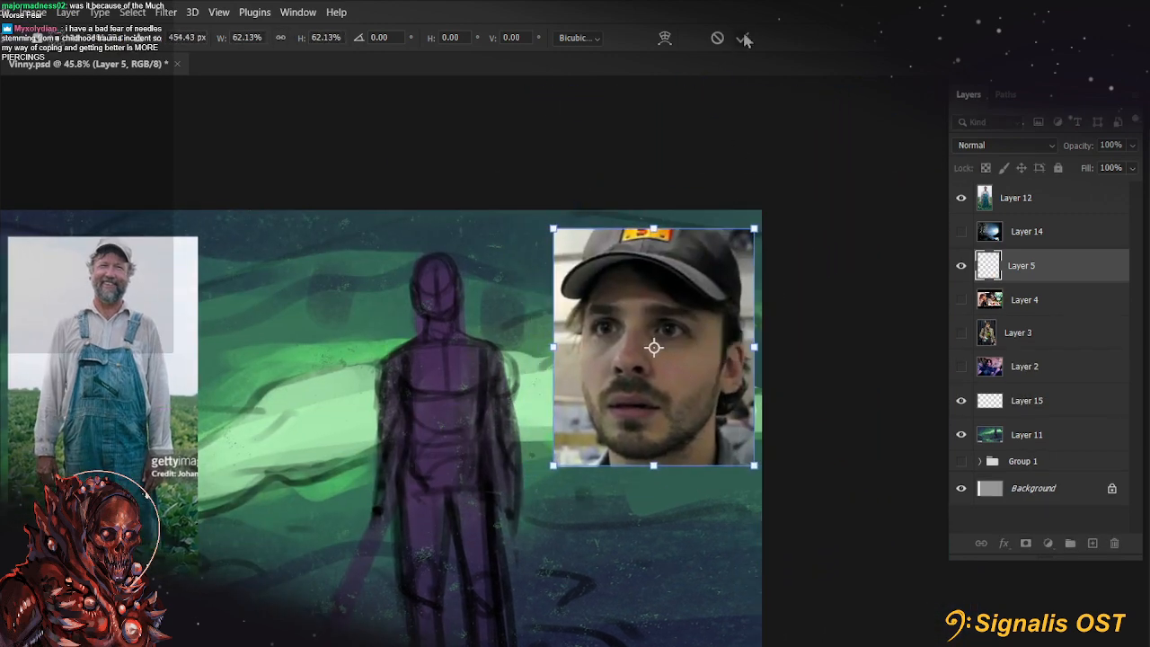
click(743, 39)
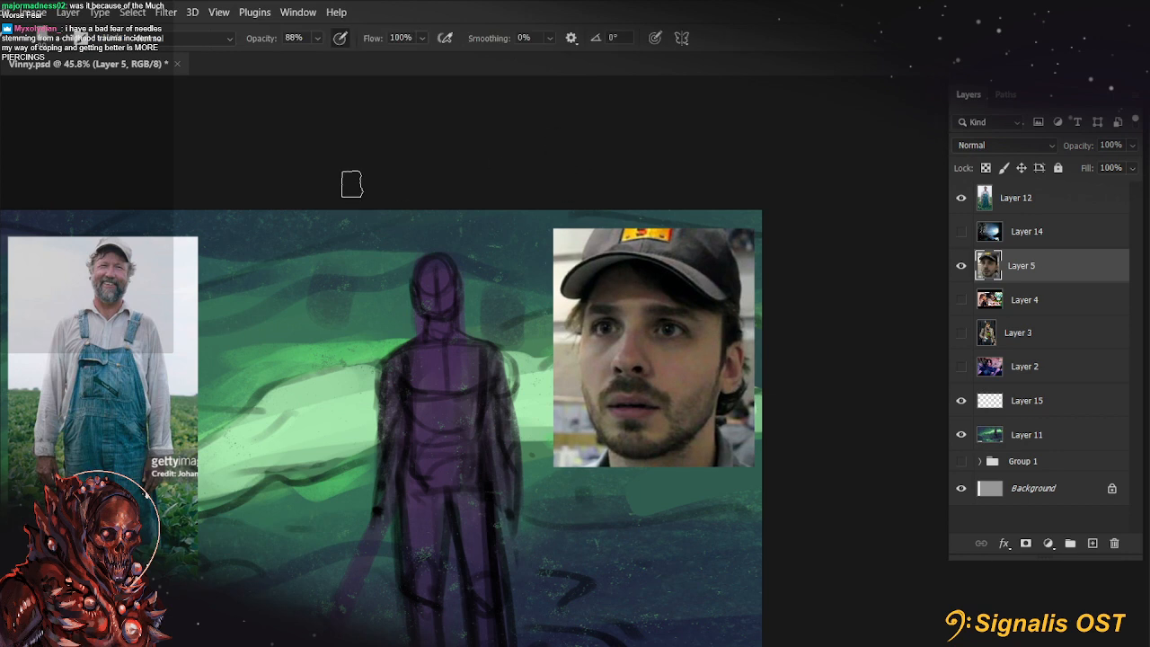
Set the foreground colour to the muted light purple #887892, starting from the purple of the figure's body
scroll(356, 178, up, 6)
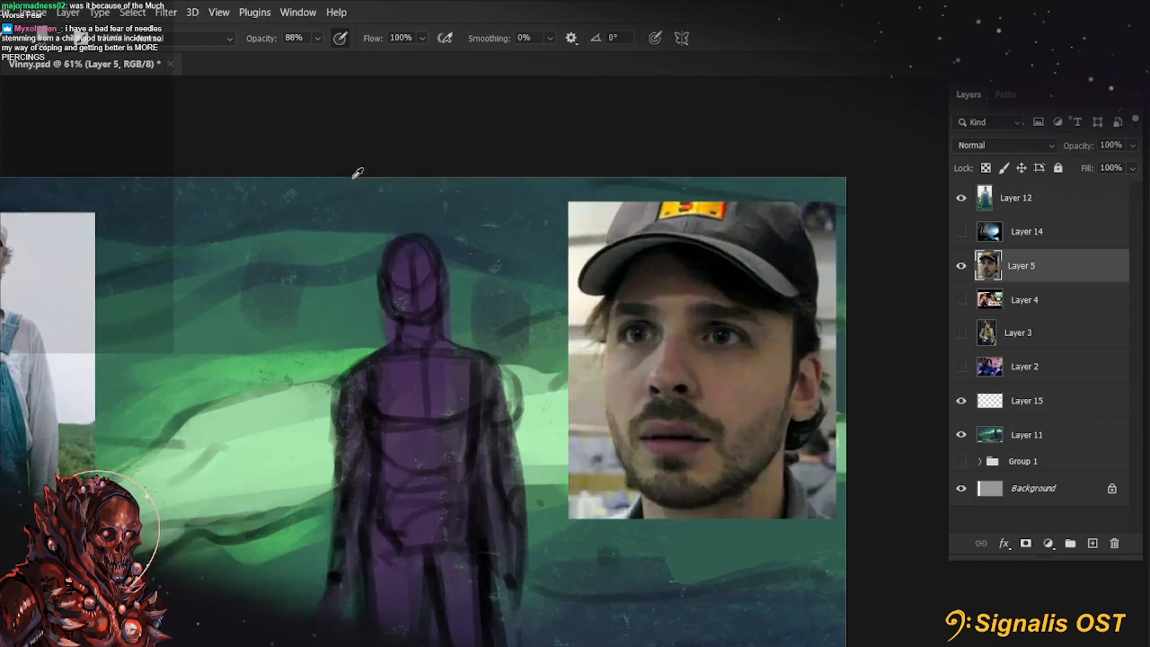
drag(644, 390, 611, 318)
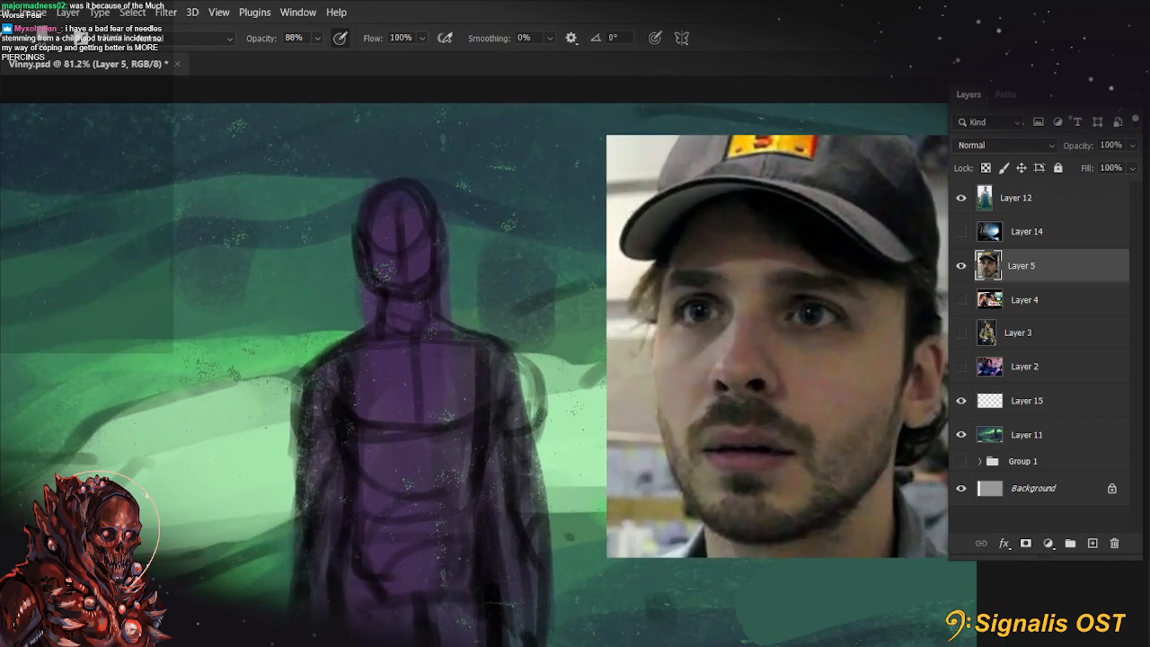
key(n)
click(414, 393)
click(748, 255)
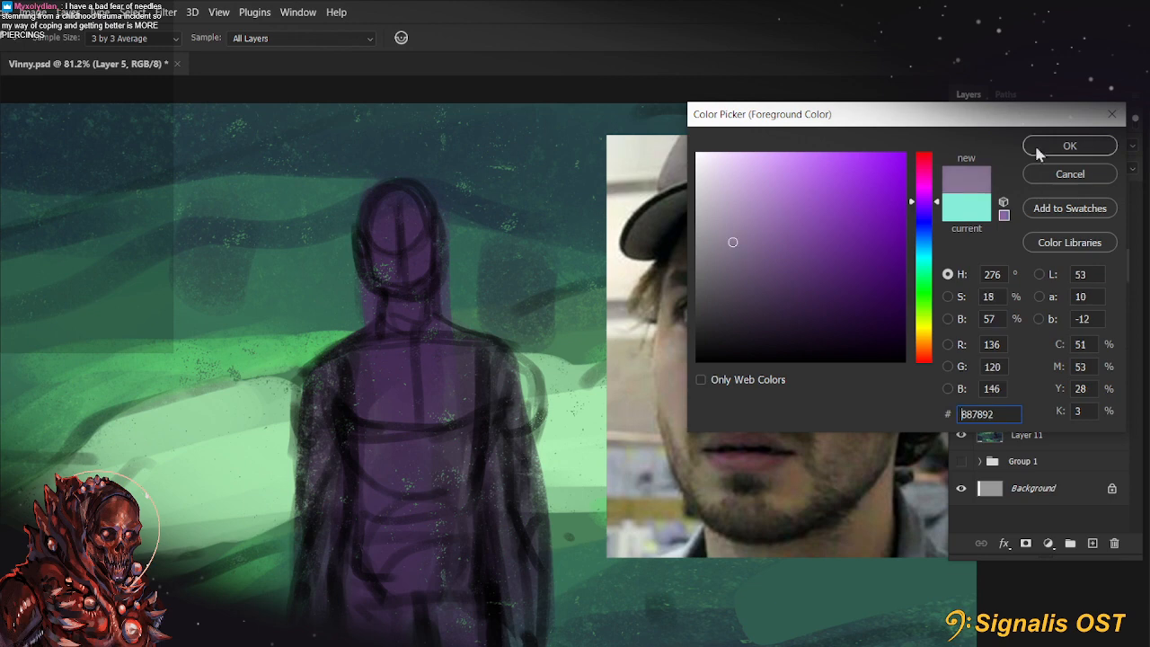
click(1068, 148)
Switch to the hard round textured brush from Marieke's Faves at 89 px
key(b)
click(54, 45)
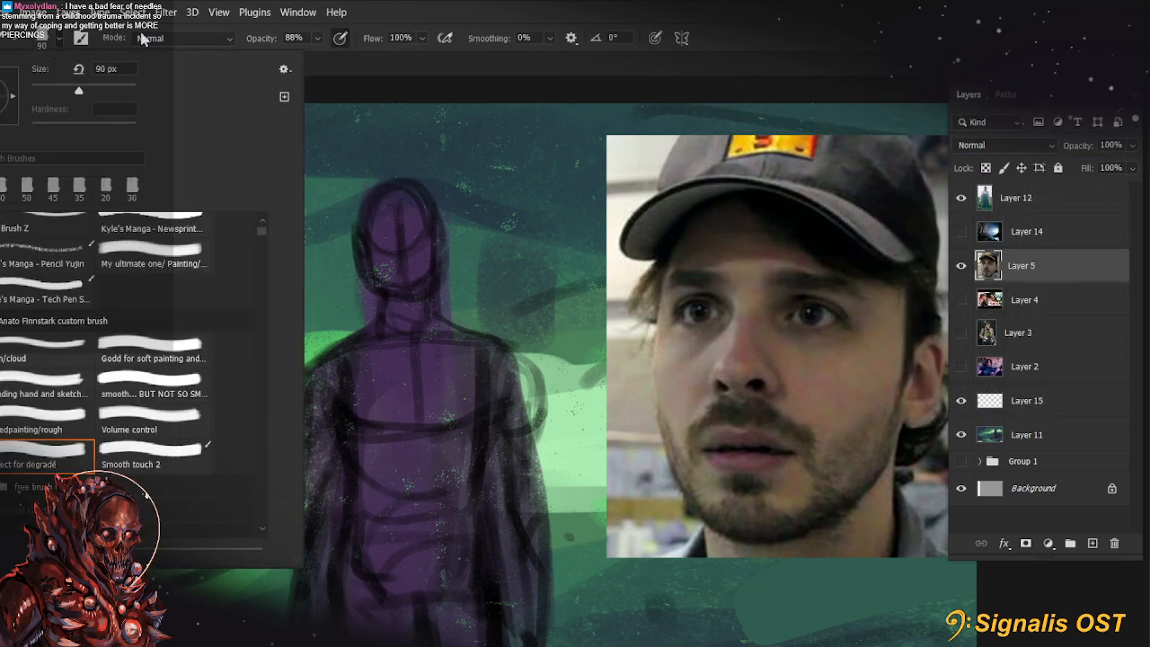
scroll(175, 274, up, 2)
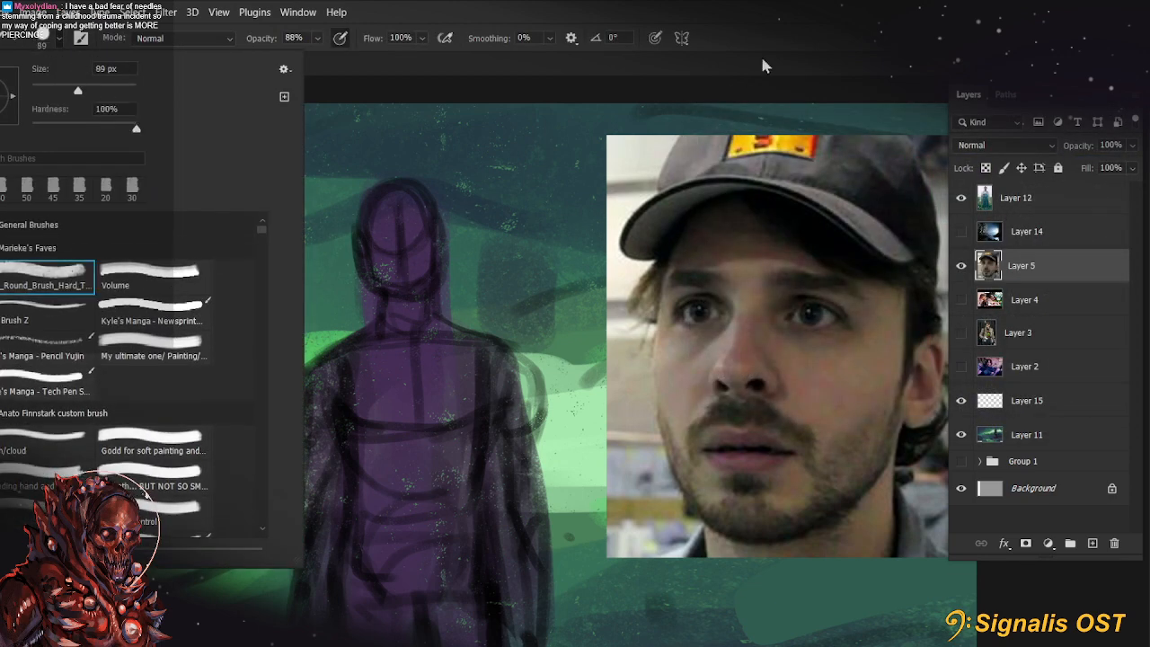
click(761, 60)
Paint the light purple over the figure's face and torso with a 100 px brush on Layer 5
mouse_move(397, 247)
mouse_down()
mouse_move(429, 240)
mouse_move(404, 263)
mouse_up()
key(ctrl+z)
key(bracketright)
mouse_move(407, 358)
mouse_down()
mouse_move(976, 346)
mouse_move(321, 343)
mouse_up()
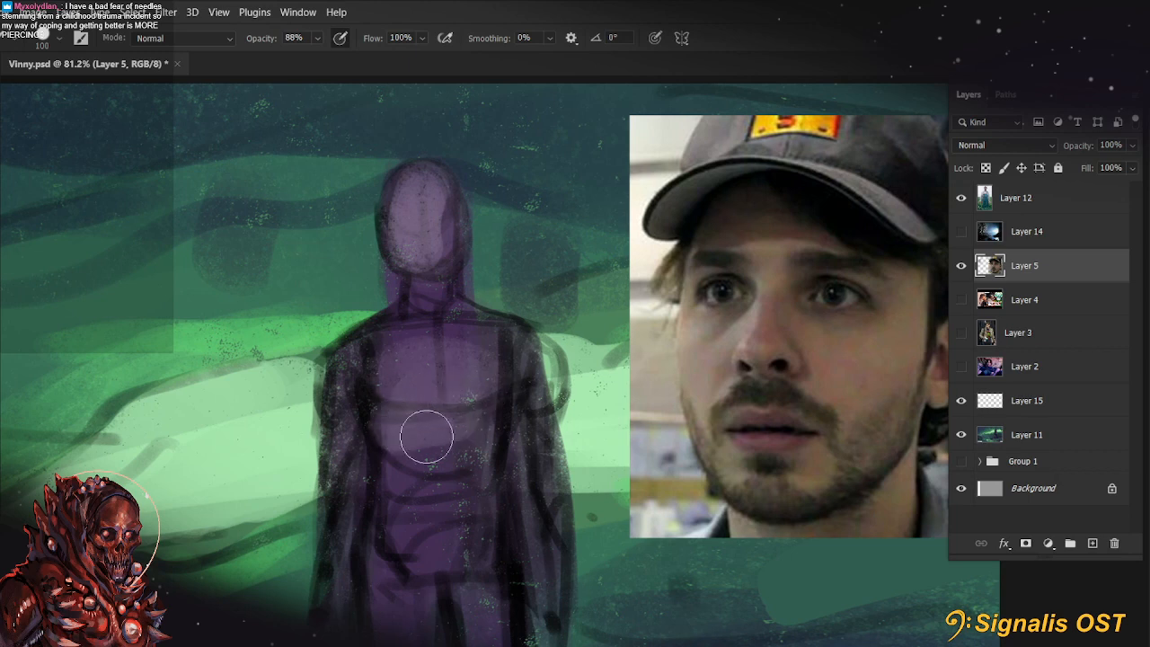
mouse_move(363, 380)
mouse_down()
mouse_move(469, 470)
mouse_move(373, 363)
mouse_move(446, 299)
mouse_move(406, 239)
mouse_up()
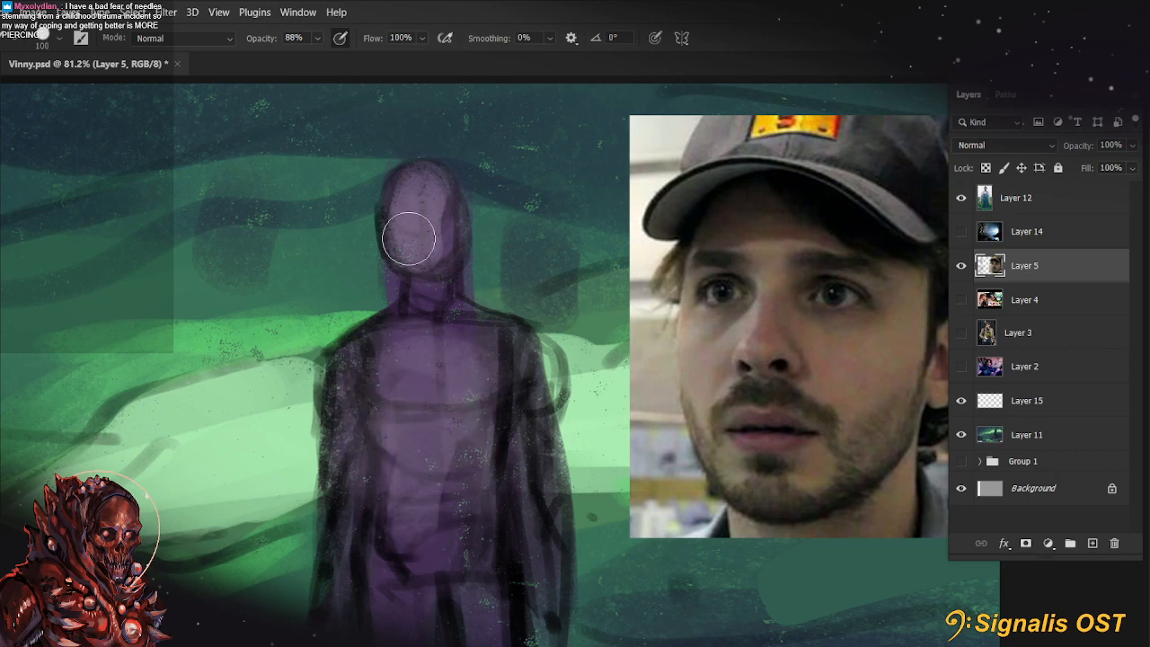
Undo the neck stroke, tilt the canvas and paint a thin light purple jawline with a brush of about 9 px
scroll(505, 261, up, 1)
key(bracketleft)
key(bracketleft)
key(bracketleft)
key(bracketleft)
key(bracketleft)
key(bracketleft)
key(bracketleft)
key(bracketleft)
key(bracketleft)
key(bracketleft)
key(bracketleft)
key(bracketleft)
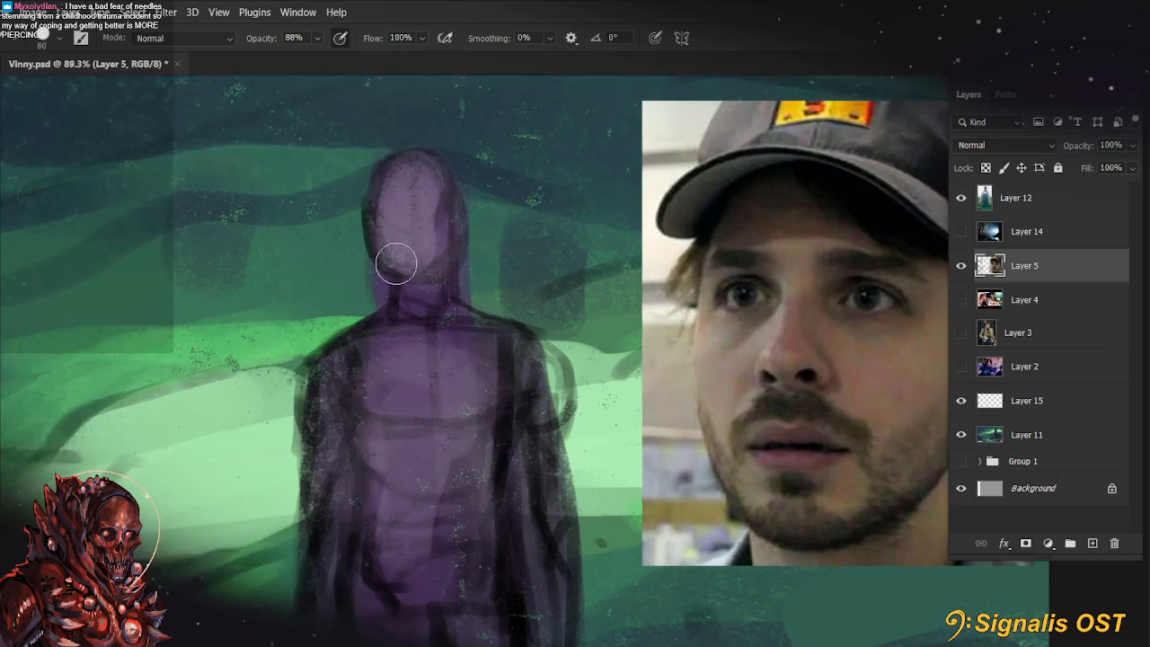
mouse_move(380, 263)
mouse_down()
mouse_move(414, 282)
mouse_move(381, 328)
mouse_up()
key(ctrl+z)
key(r)
Sample the dark purple and paint the top and sides of the head and the eye area at 40 px
key(bracketright)
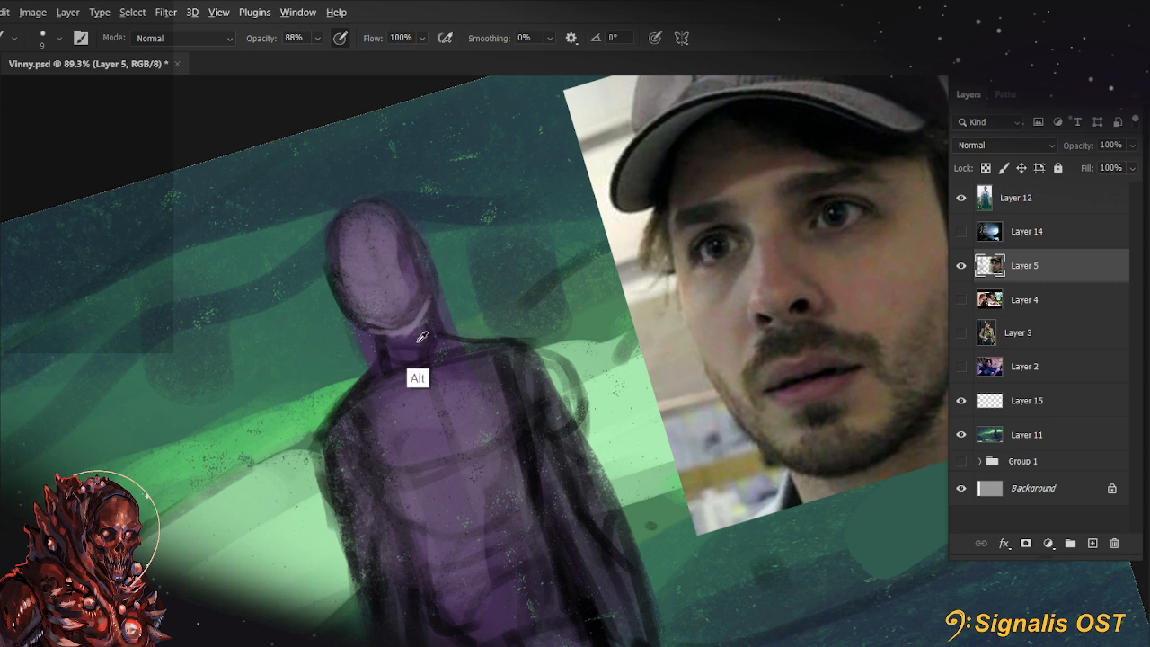
key(bracketright)
key(bracketright)
key(bracketright)
key(bracketright)
key(bracketright)
key(bracketright)
key(bracketright)
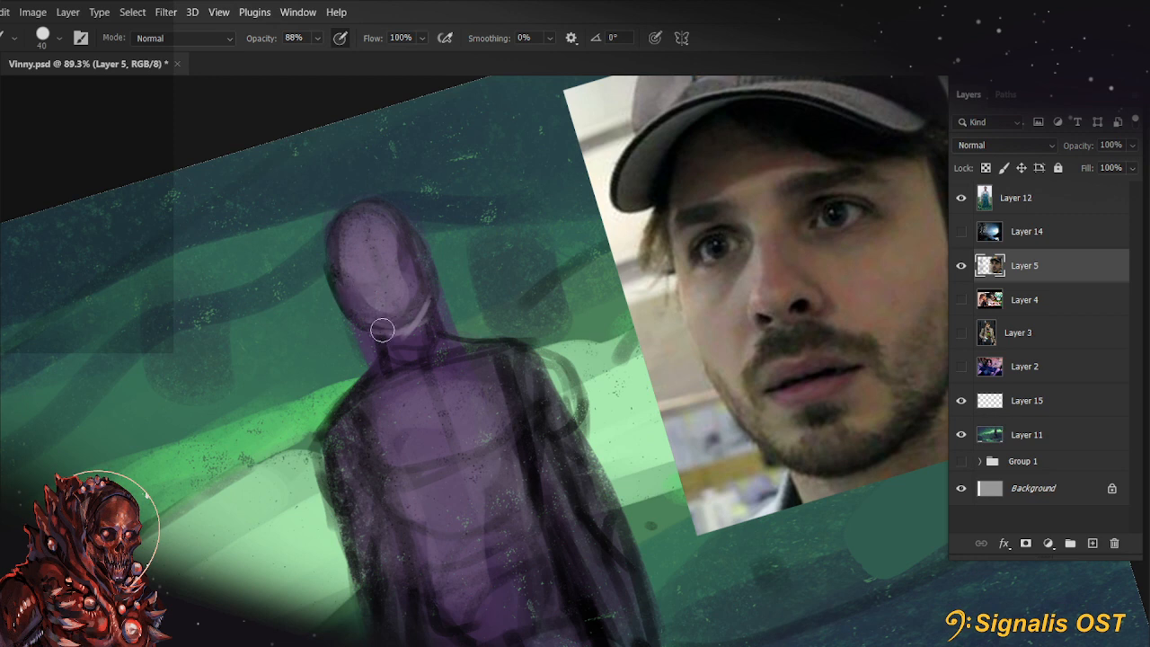
mouse_move(398, 270)
mouse_down()
mouse_move(353, 284)
mouse_move(413, 267)
mouse_move(344, 265)
mouse_move(369, 216)
mouse_move(348, 235)
mouse_up()
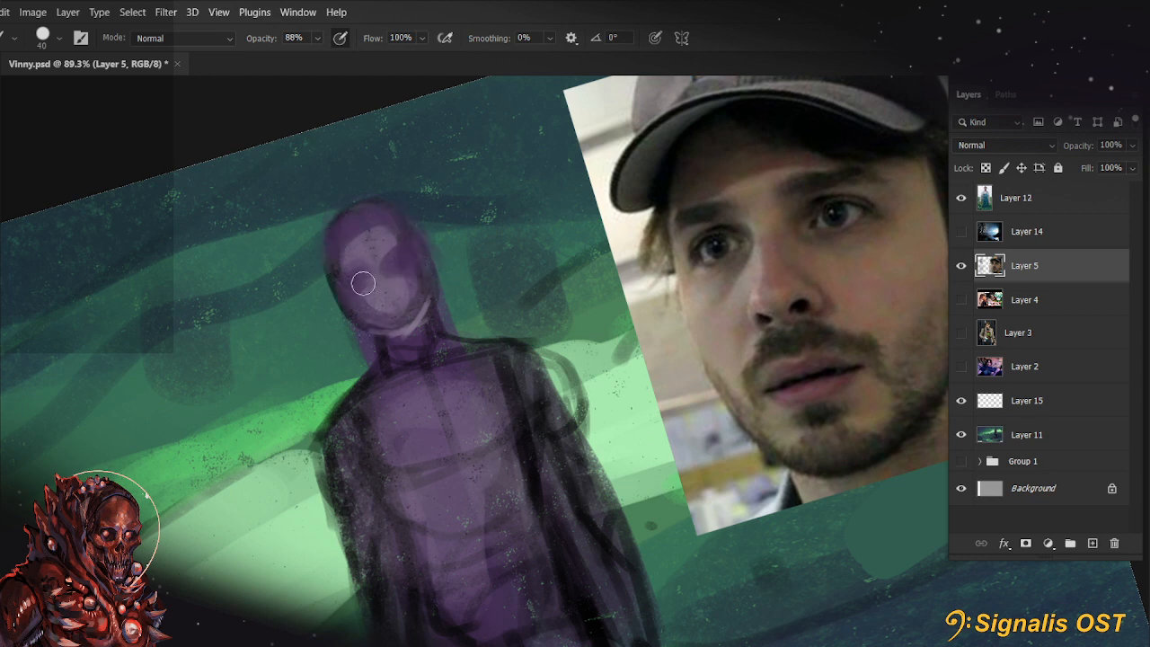
mouse_move(360, 286)
mouse_down()
mouse_move(401, 328)
mouse_move(407, 290)
mouse_up()
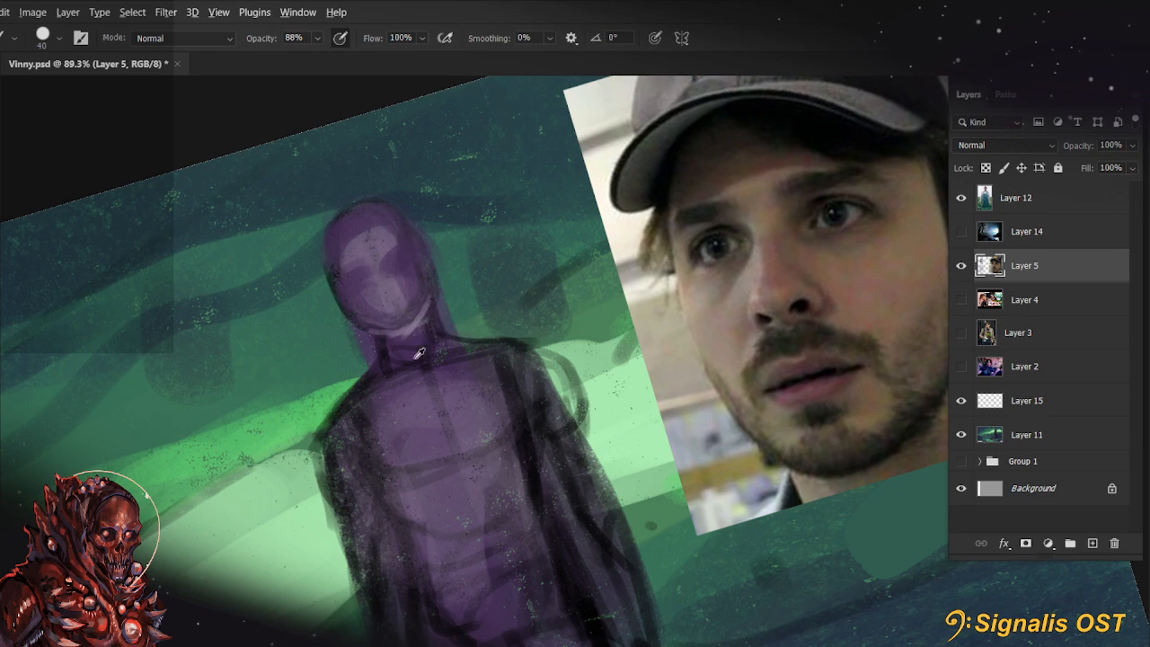
Paint light purple planes around the brow, nose and mouth of the face with a 20 px brush
scroll(418, 353, up, 1)
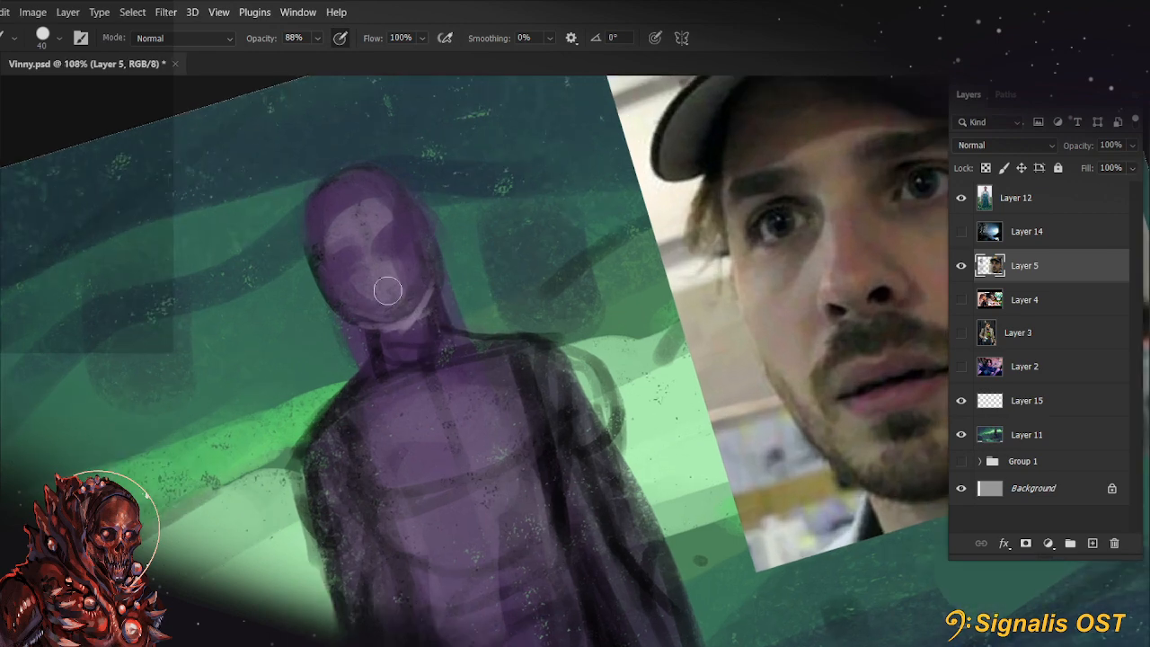
key(bracketleft)
key(bracketleft)
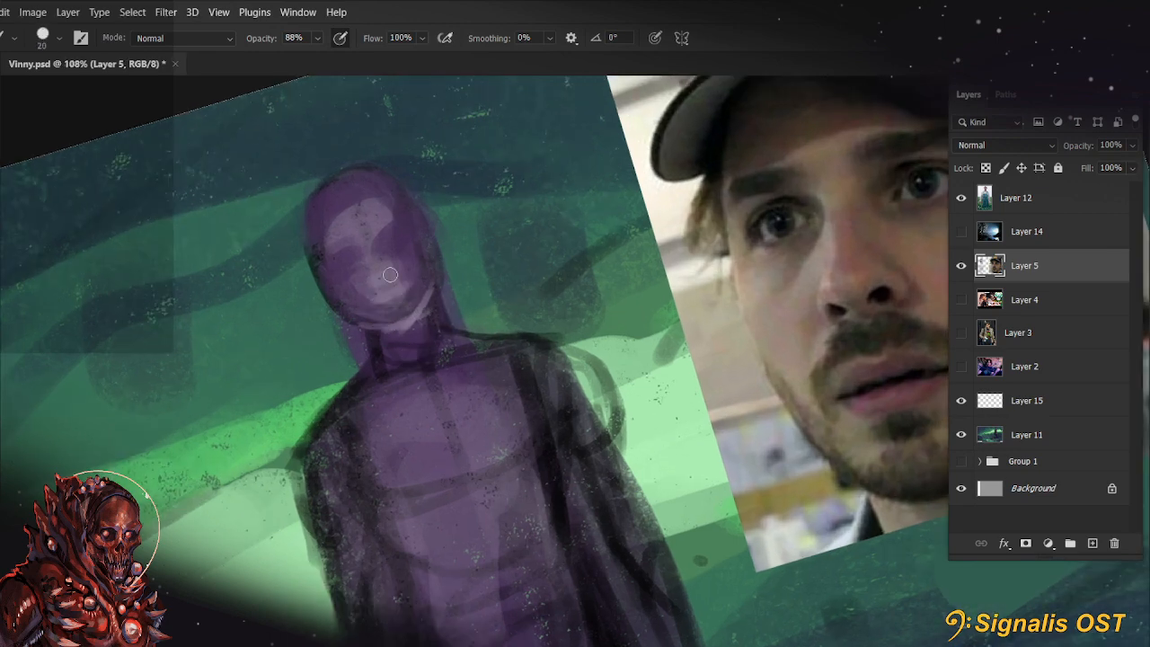
drag(359, 248, 389, 230)
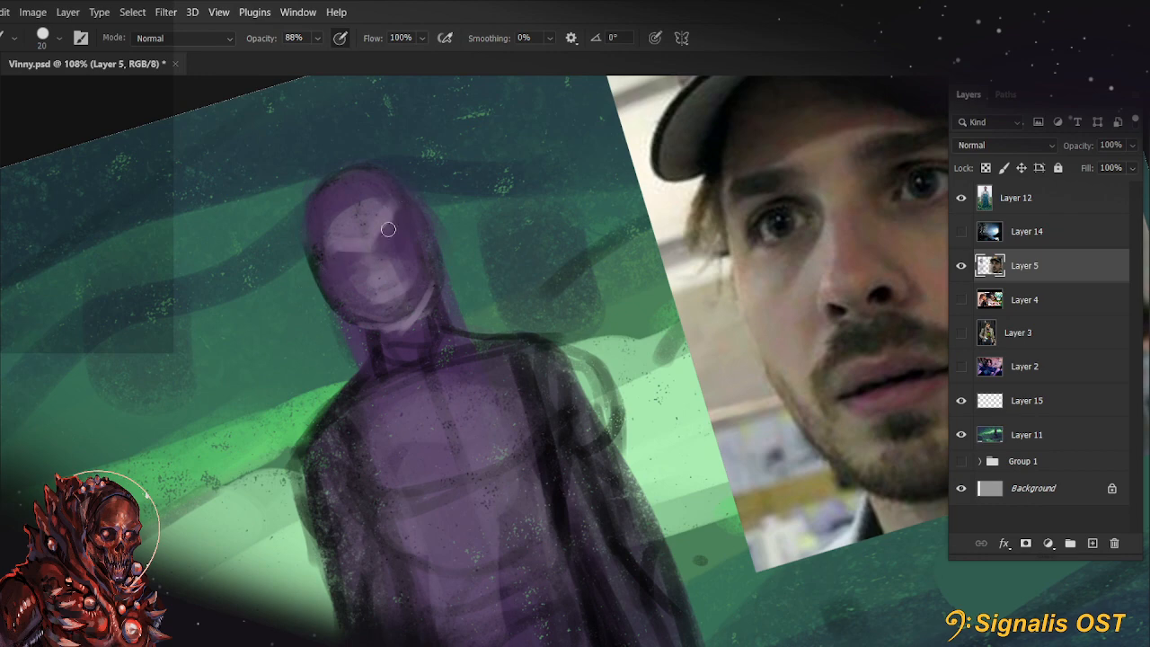
Reset the canvas rotation and fill the cheeks, chin and jaw with light purple at 30 px
key(bracketright)
key(r)
key(Escape)
key(b)
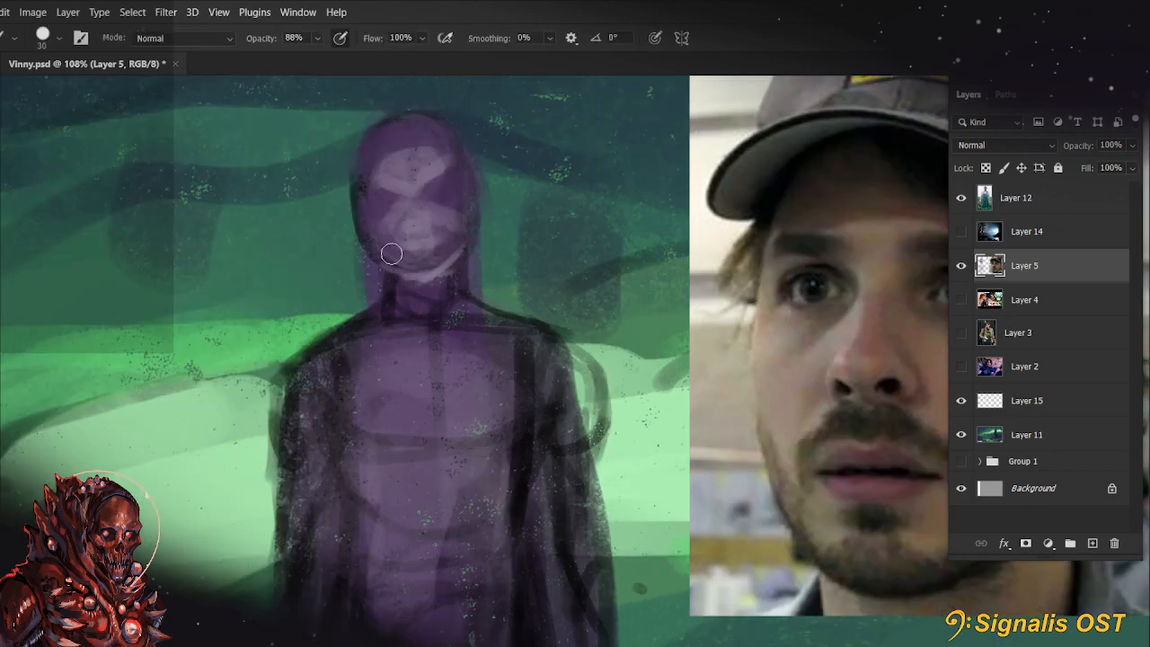
mouse_move(450, 262)
mouse_down()
mouse_move(402, 257)
mouse_move(461, 253)
mouse_move(399, 265)
mouse_move(450, 257)
mouse_move(383, 251)
mouse_move(471, 218)
mouse_up()
drag(516, 385, 506, 405)
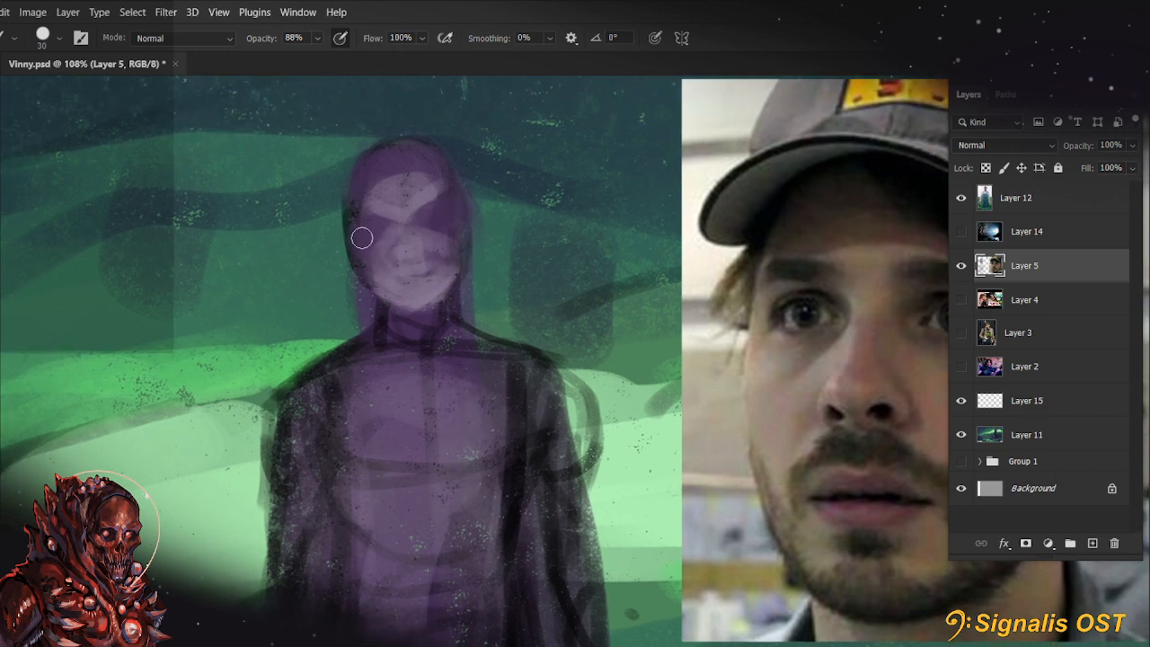
drag(361, 296, 303, 300)
scroll(403, 186, up, 4)
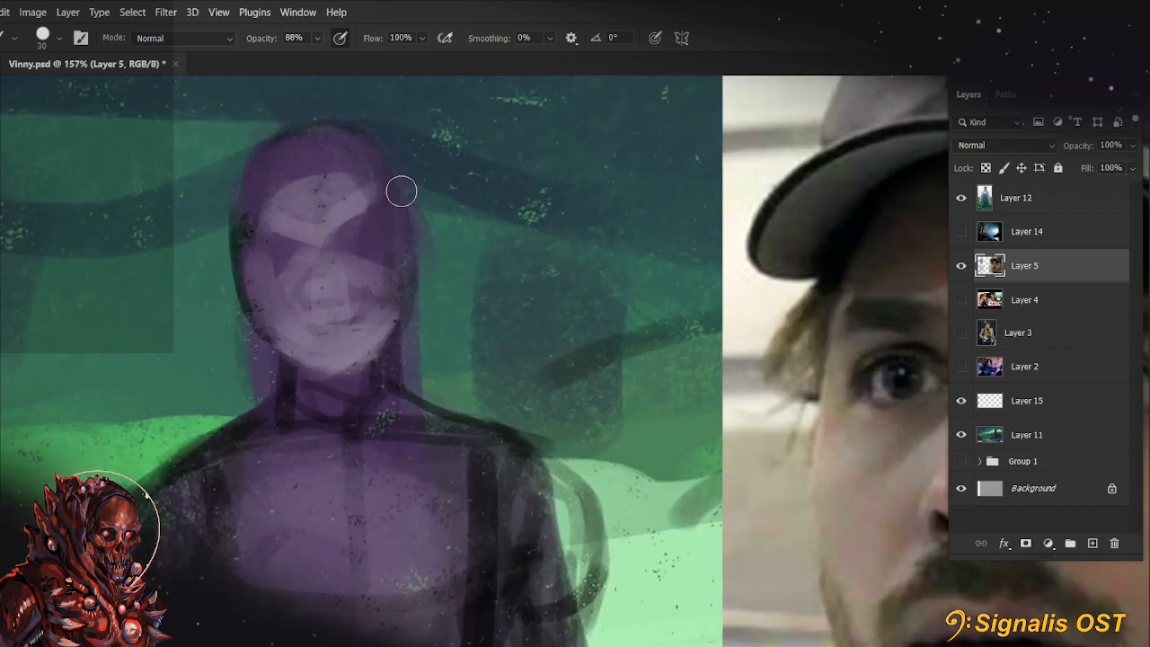
drag(383, 221, 264, 256)
key(ctrl+z)
key(ctrl+z)
Sample the dark purple beside the nose and paint both eye sockets with a 25 px brush
alt+click(371, 254)
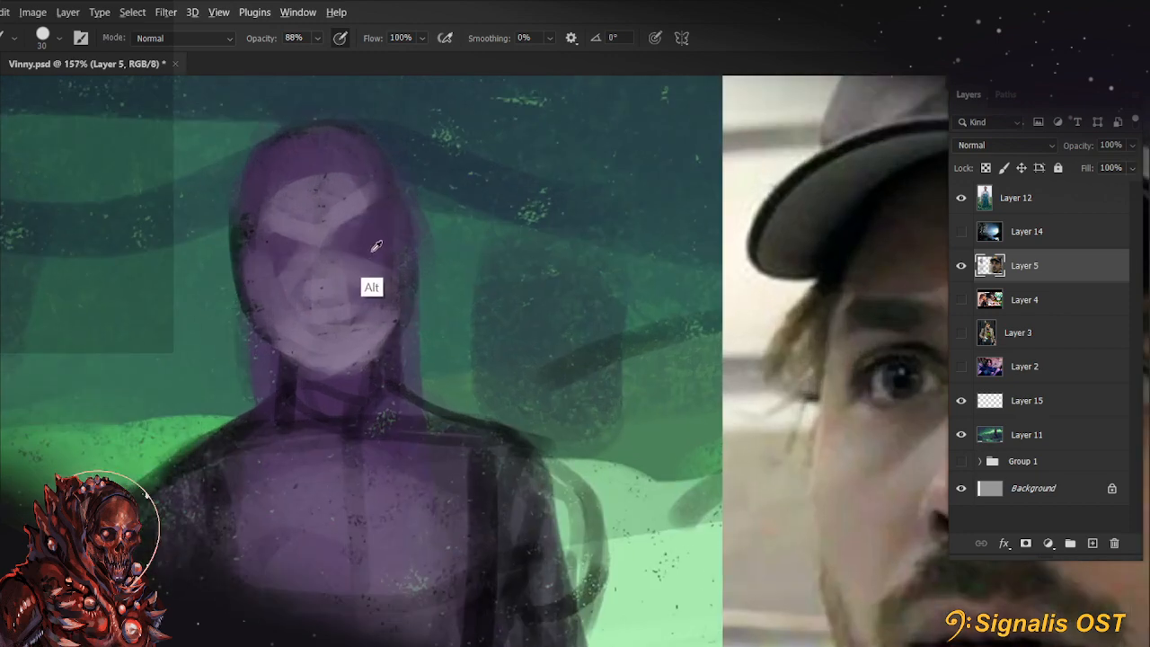
mouse_move(344, 246)
mouse_down()
mouse_move(386, 224)
mouse_move(352, 252)
mouse_move(375, 236)
mouse_up()
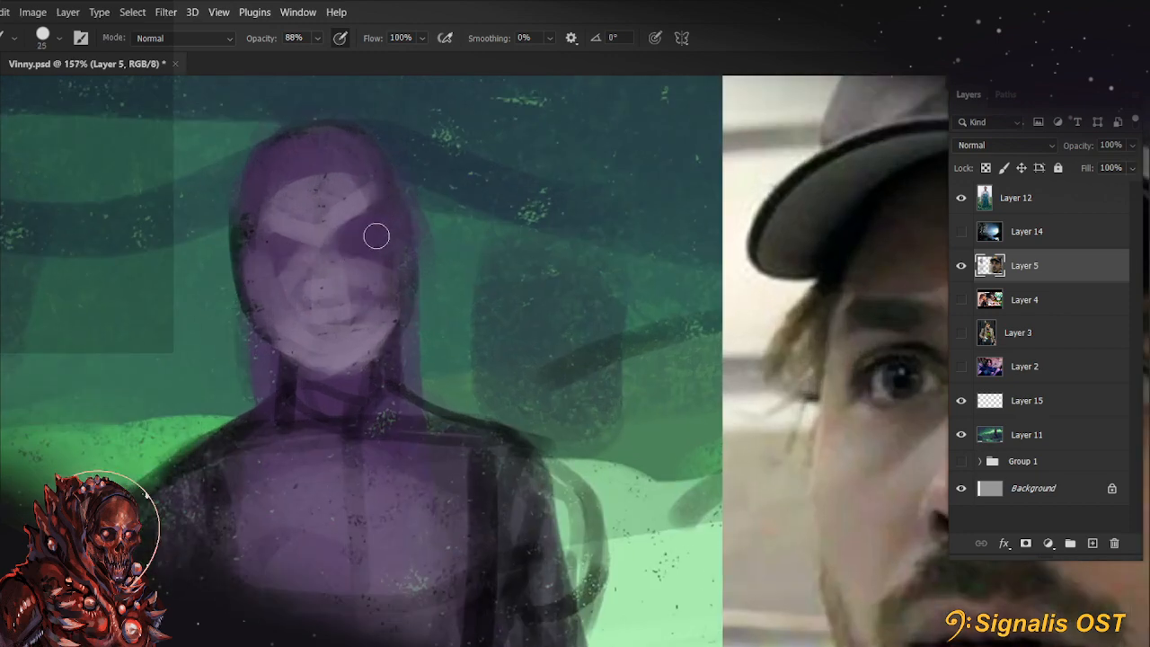
mouse_move(290, 259)
mouse_down()
mouse_move(296, 251)
mouse_move(256, 267)
mouse_up()
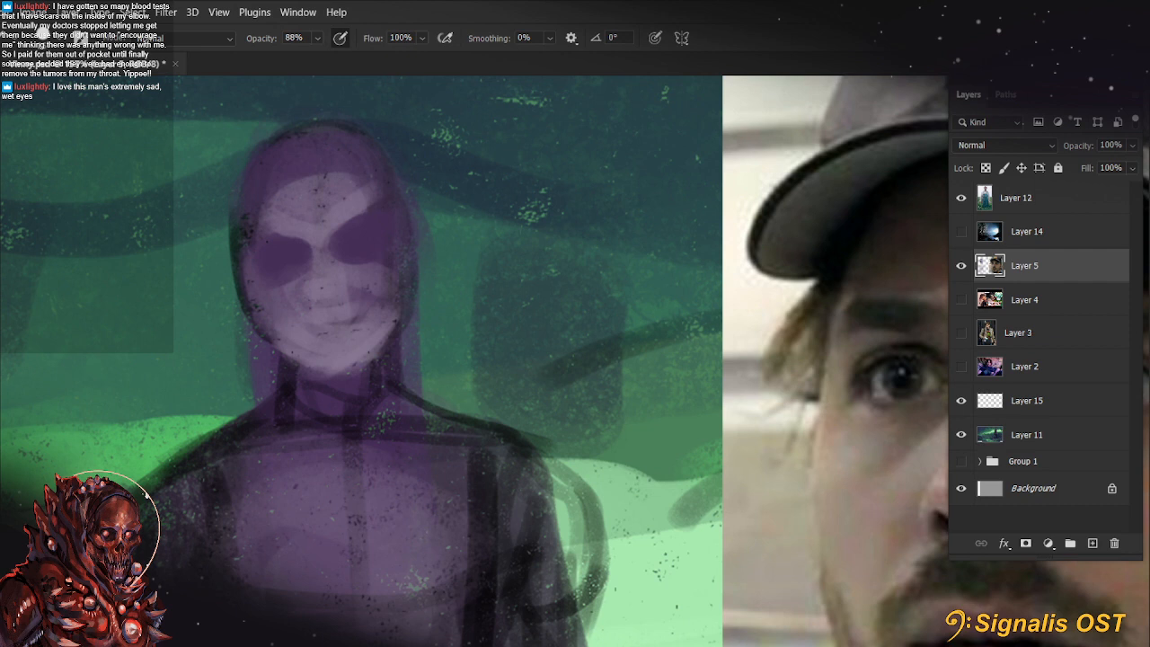
drag(432, 402, 473, 437)
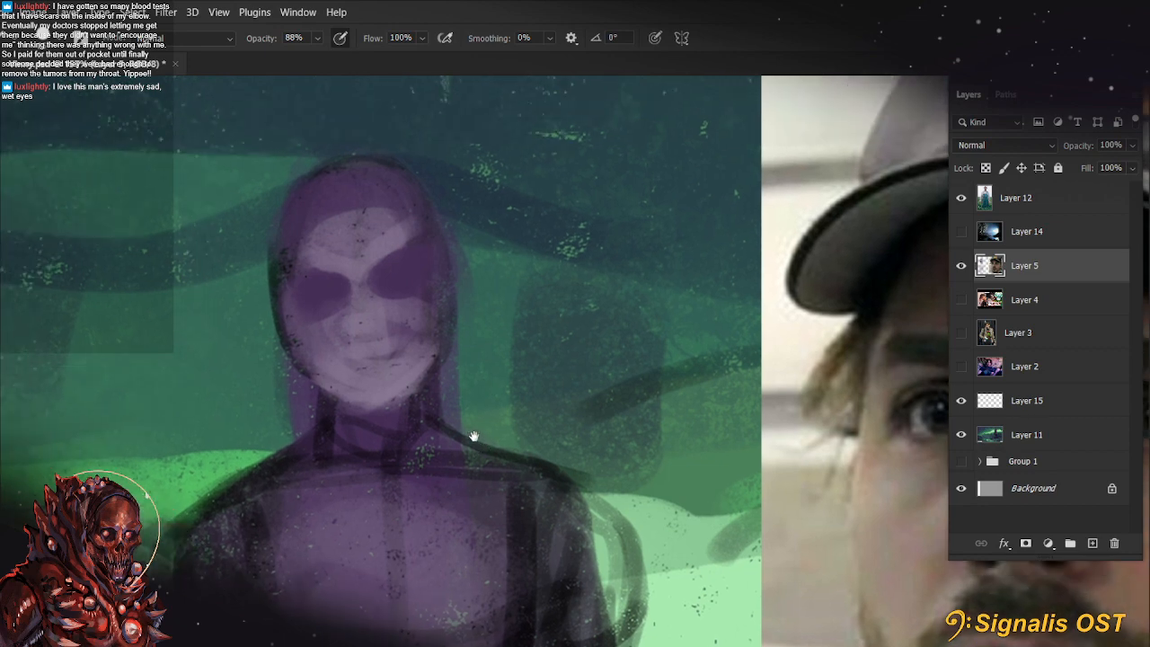
Refine the lower face and jaw of the purple head on a rotated canvas and reset the rotation
key(r)
drag(294, 444, 307, 488)
mouse_move(456, 462)
mouse_down()
mouse_move(506, 488)
mouse_move(474, 402)
mouse_move(500, 398)
mouse_move(499, 411)
mouse_up()
key(b)
mouse_move(404, 373)
mouse_down()
mouse_move(491, 413)
mouse_move(464, 420)
mouse_up()
key(r)
key(Escape)
scroll(381, 400, down, 3)
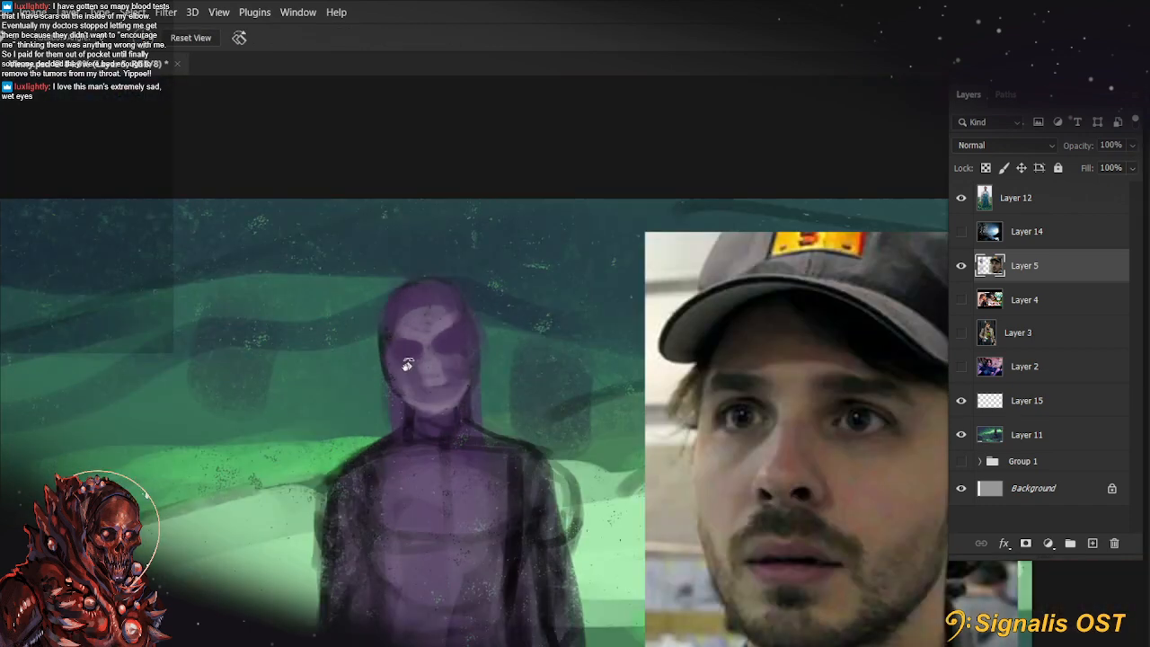
click(960, 265)
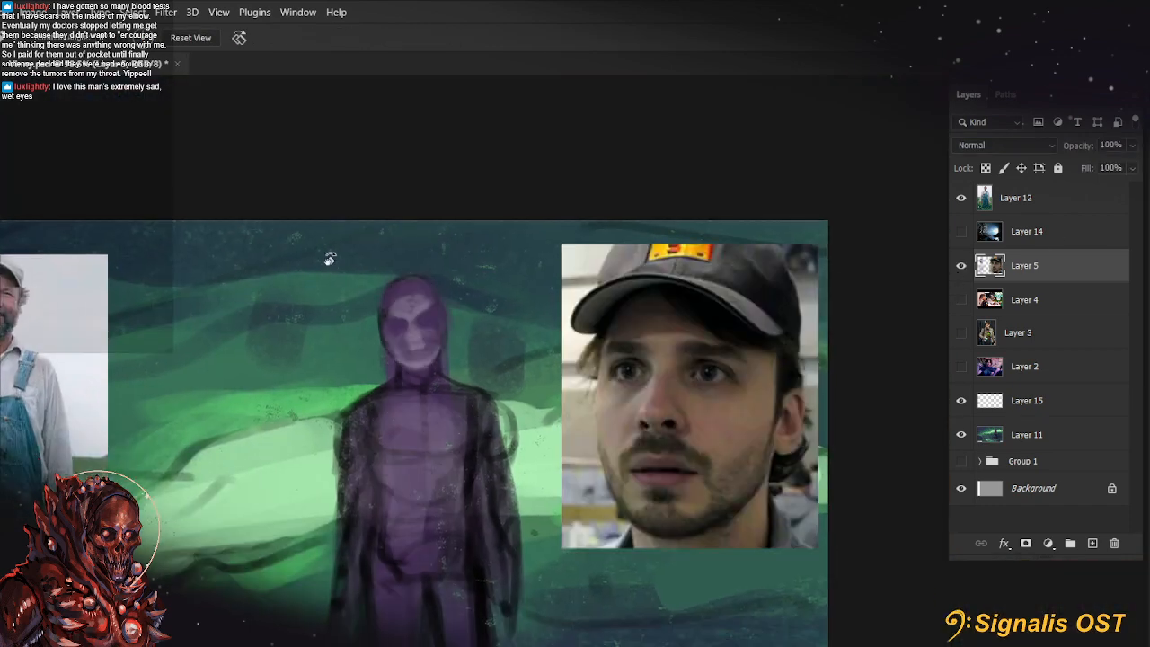
scroll(524, 385, up, 3)
key(b)
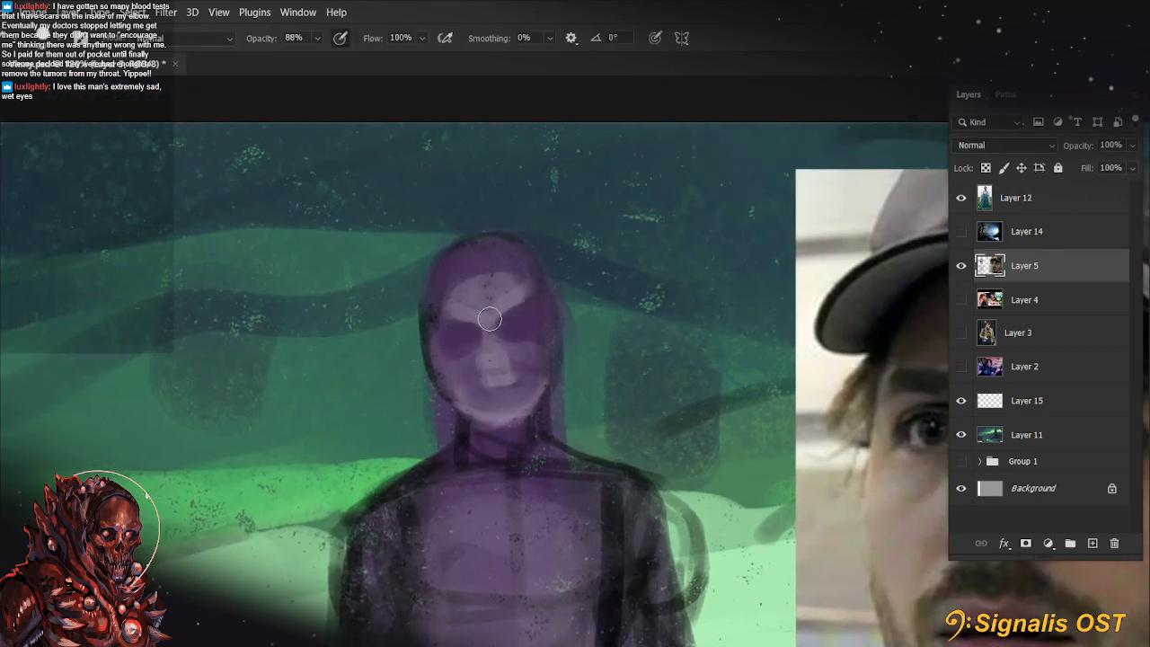
drag(476, 312, 478, 303)
key(ctrl+z)
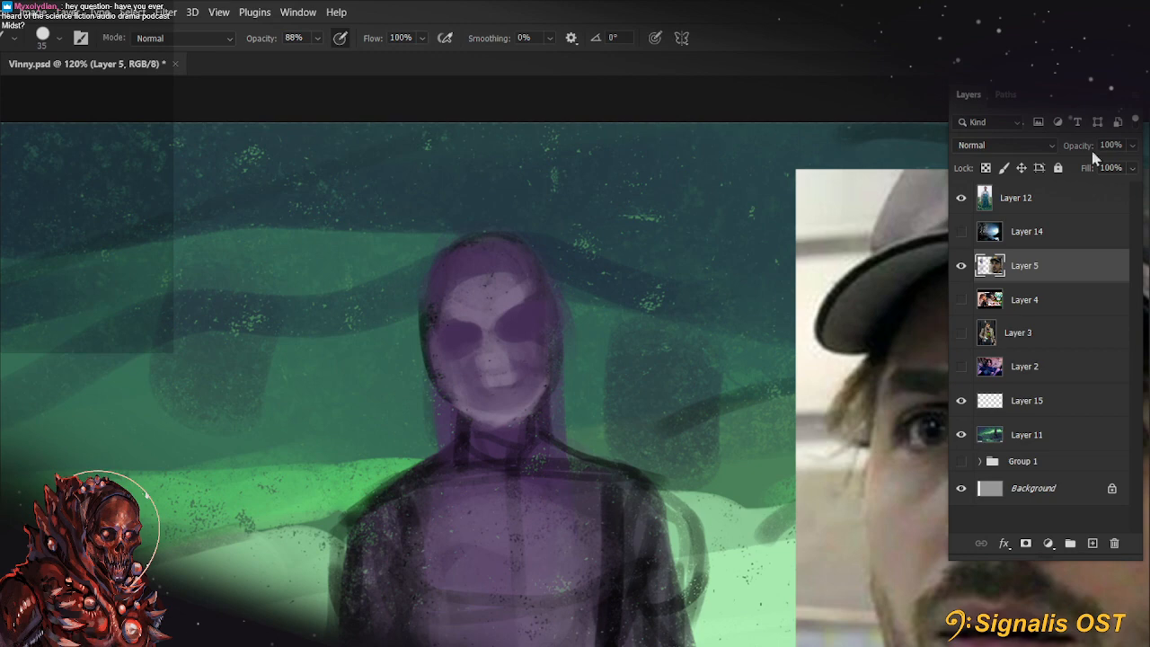
Show Layer 2 with the headphones photo and move it over the figure, beside the farmer photo
click(1084, 198)
click(1052, 356)
click(962, 367)
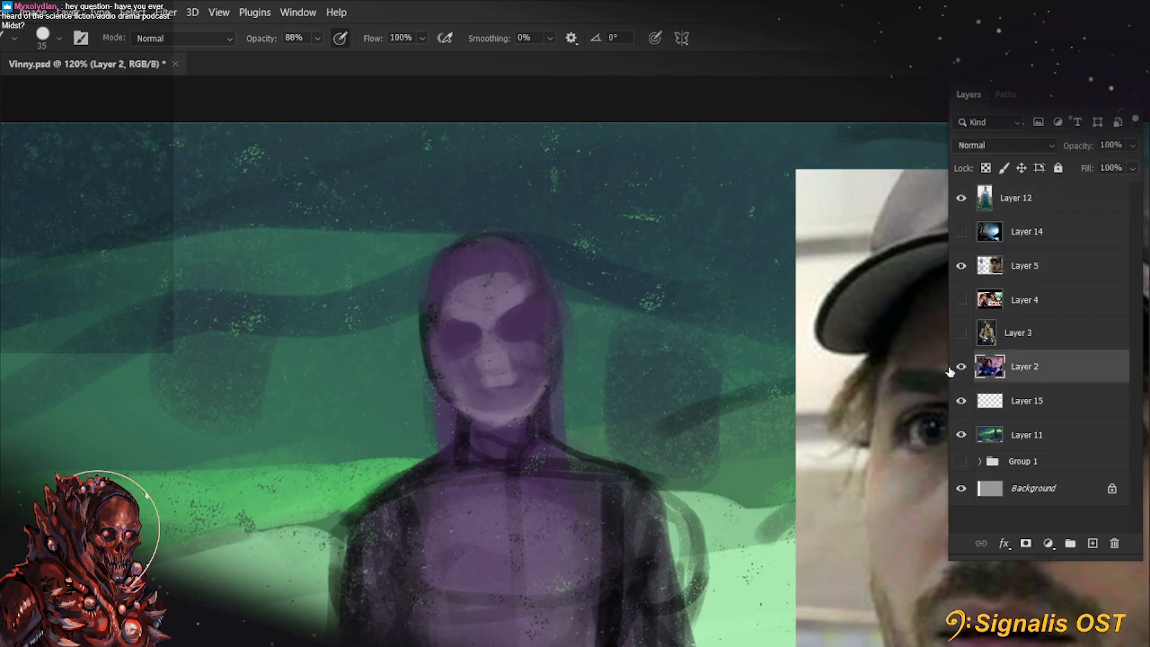
mouse_move(813, 341)
mouse_down()
mouse_move(737, 489)
mouse_move(654, 303)
mouse_move(598, 342)
mouse_up()
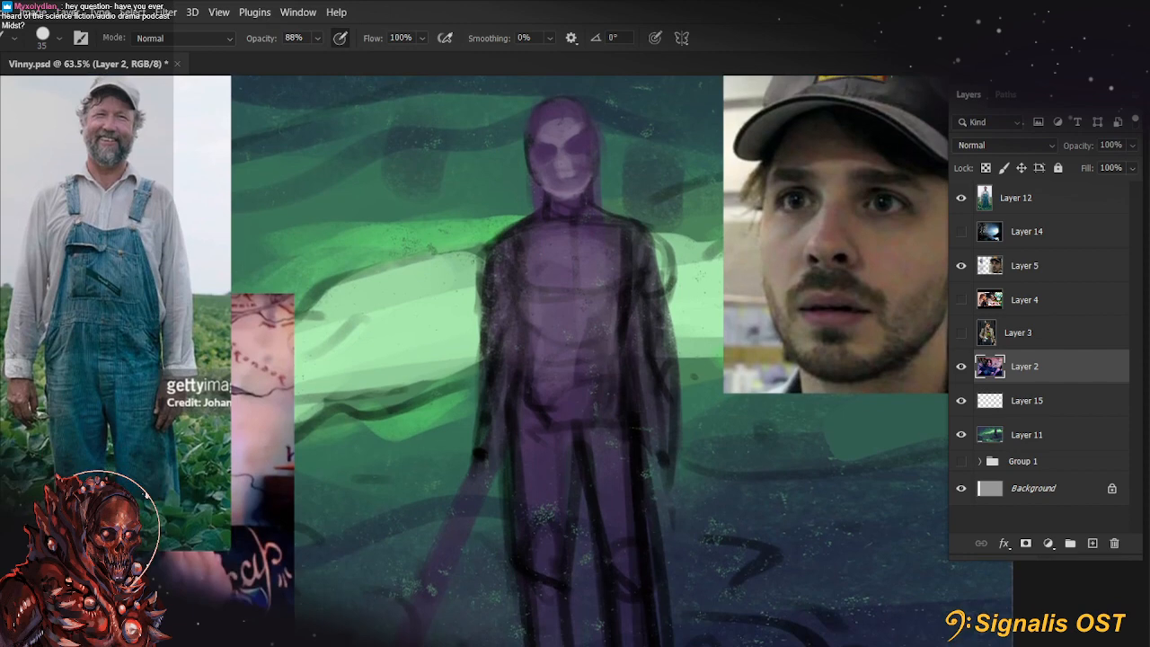
key(v)
drag(178, 603, 765, 424)
drag(409, 282, 275, 262)
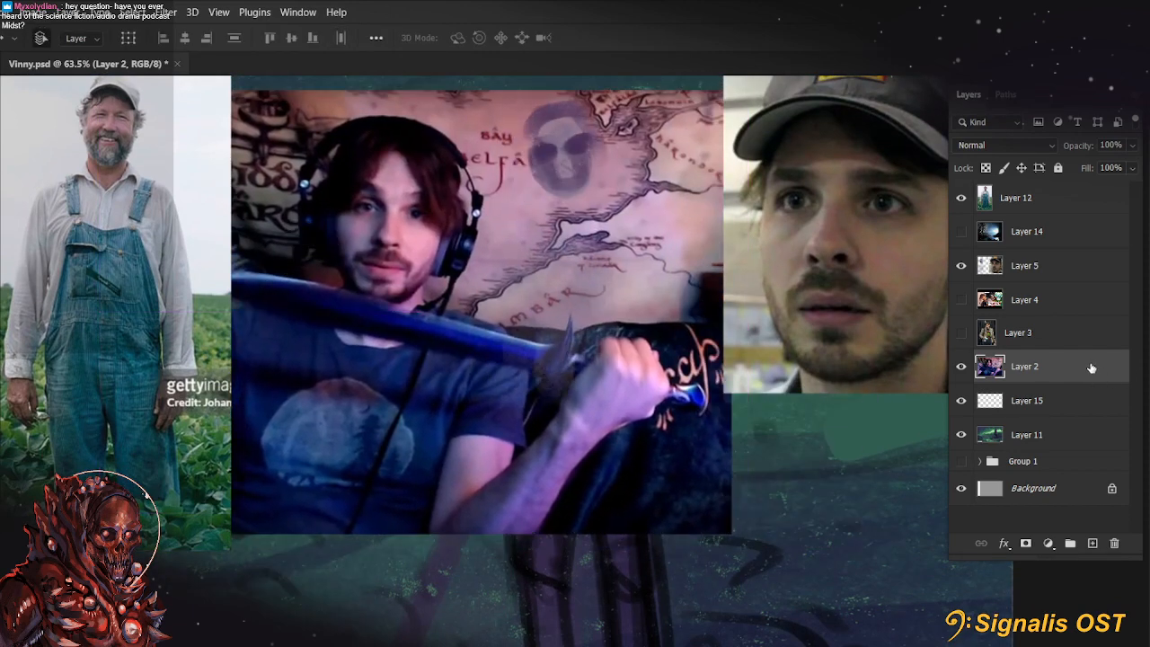
Delete the face painted on Layer 5 with a rectangular selection, hide that layer and deselect
click(1012, 274)
key(b)
key(m)
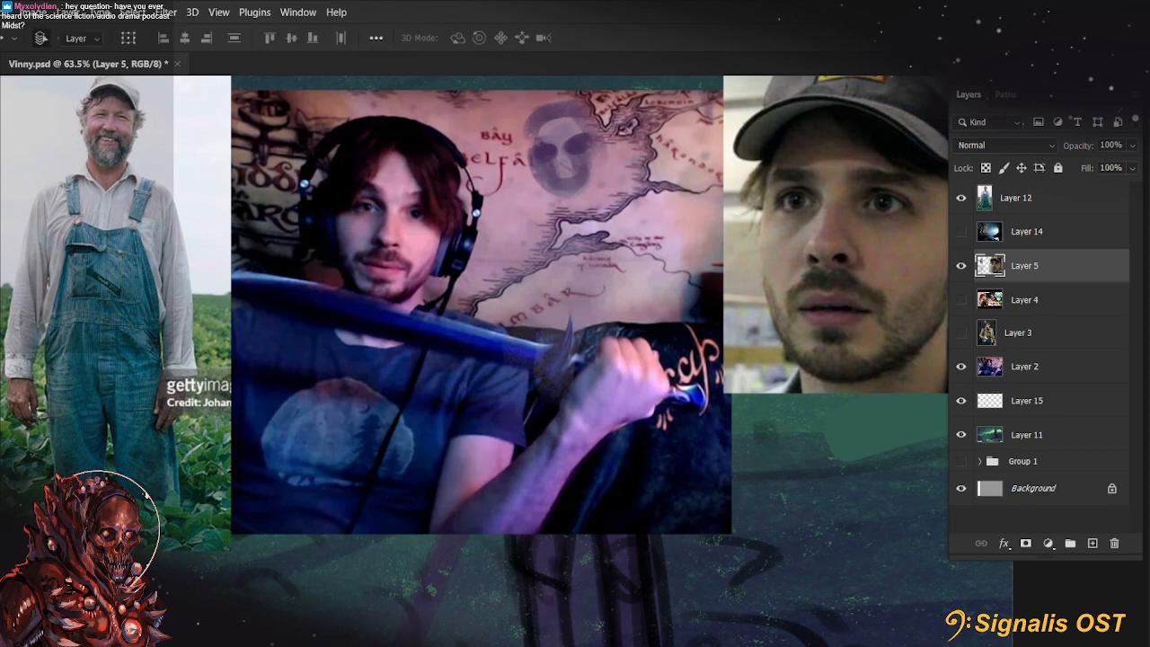
mouse_move(355, 98)
mouse_down()
mouse_move(585, 465)
mouse_move(674, 529)
mouse_up()
key(Delete)
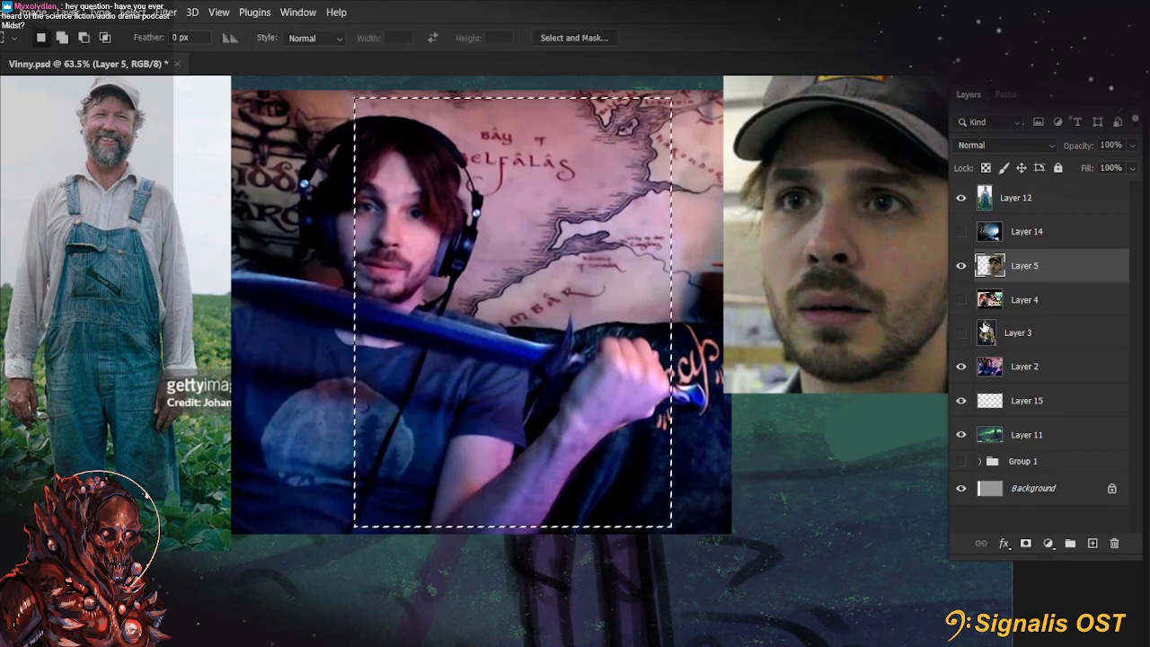
click(961, 266)
key(ctrl+d)
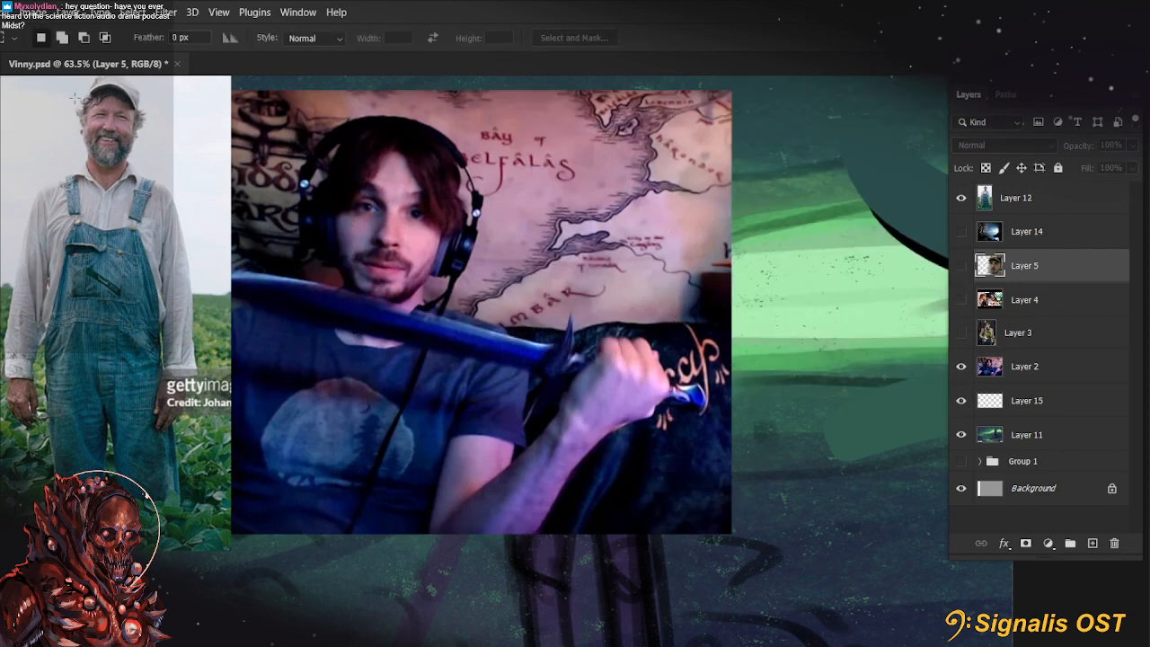
Shift the headphones photo on Layer 2 to the right and cut away both sides around the man's head
key(v)
click(1003, 345)
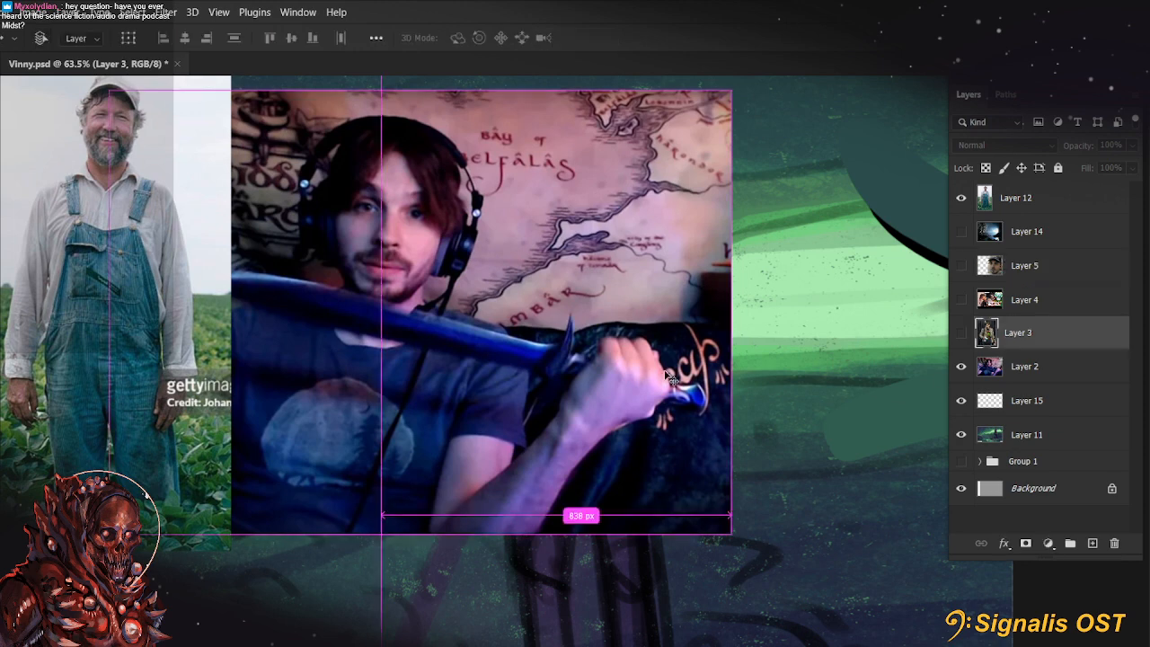
drag(530, 366, 662, 366)
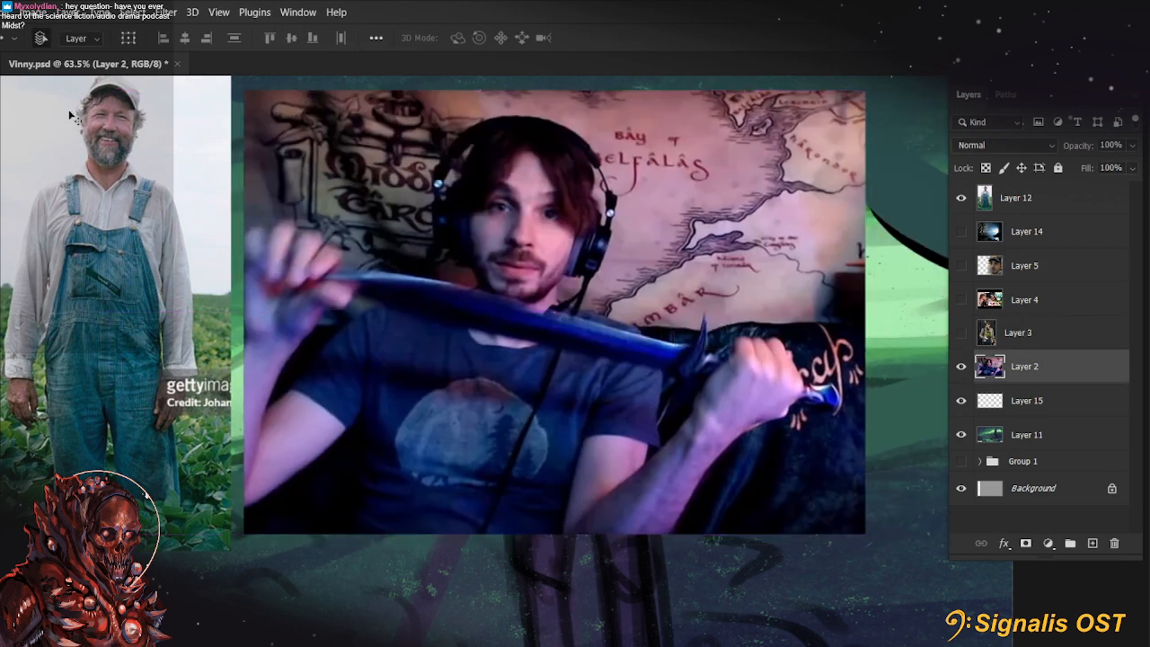
key(m)
drag(219, 83, 399, 602)
key(Delete)
key(ctrl+d)
drag(921, 585, 641, 80)
key(Delete)
key(ctrl+d)
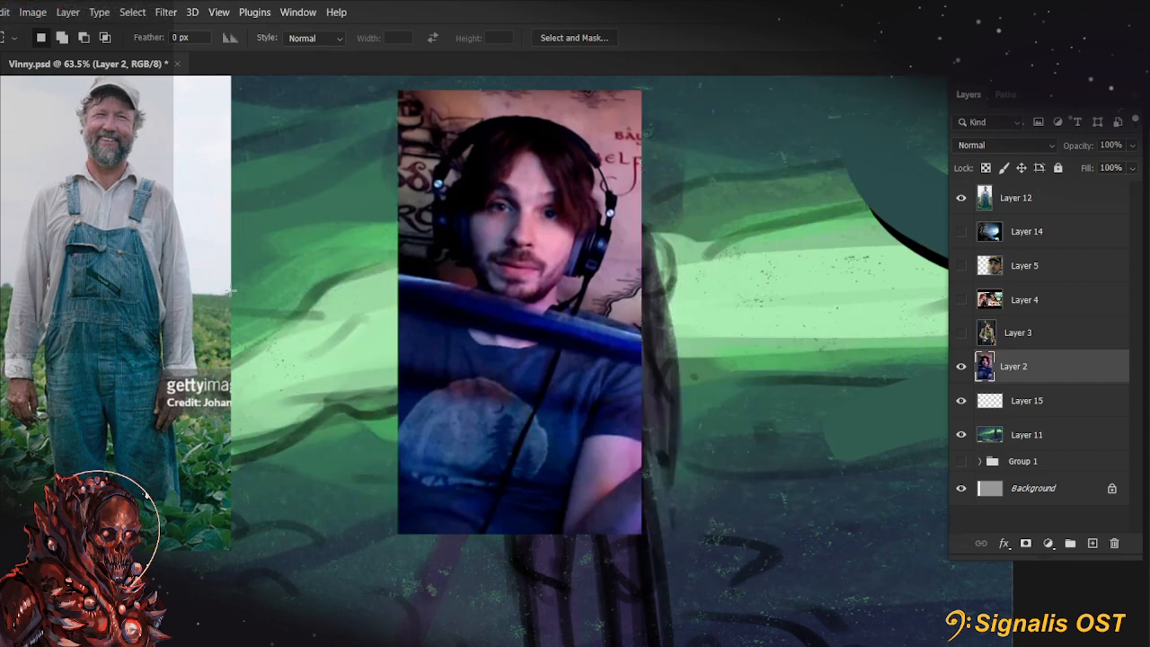
Cut away the photo below the shoulders and move the remaining portrait off the figure
drag(770, 642, 282, 375)
key(Delete)
key(ctrl+d)
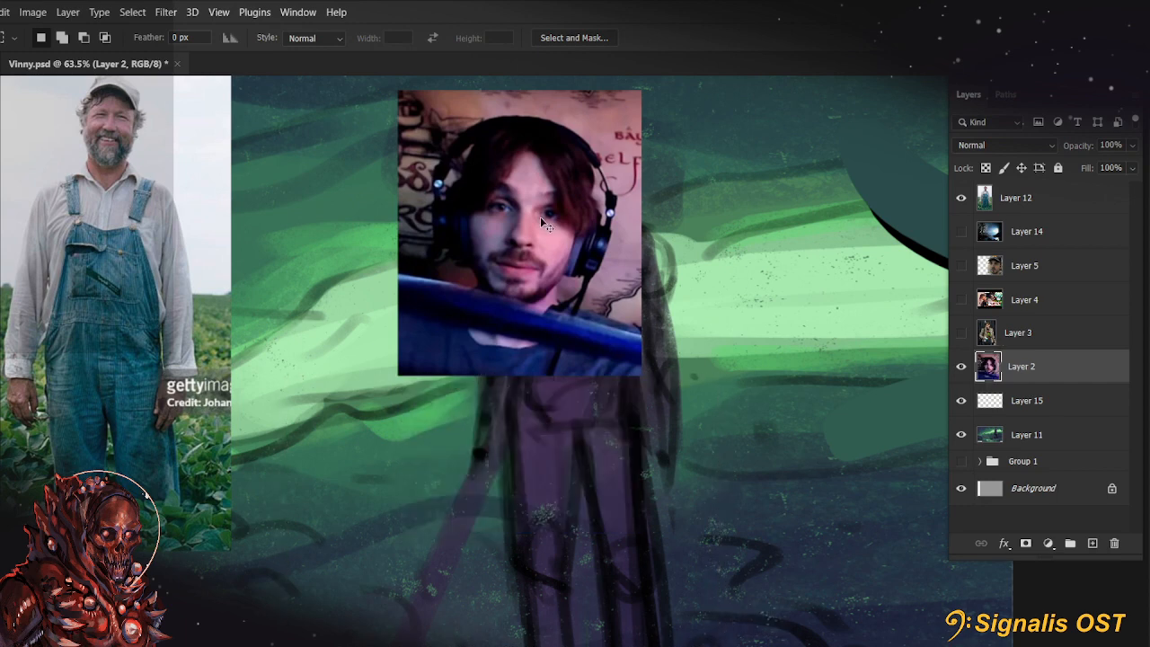
drag(541, 216, 843, 212)
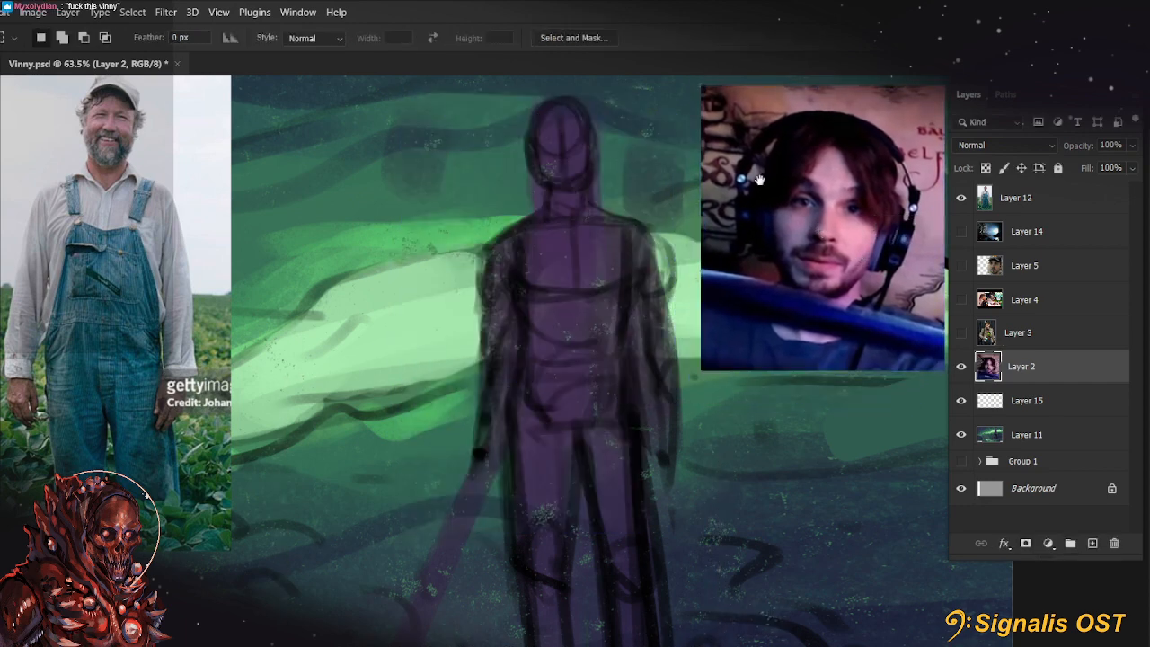
drag(759, 180, 616, 304)
Tilt the portrait photo slightly counterclockwise and place it between the farmer photo and the figure
key(ctrl+t)
drag(557, 199, 539, 214)
drag(717, 427, 269, 385)
click(743, 39)
key(ctrl+t)
right_click(277, 313)
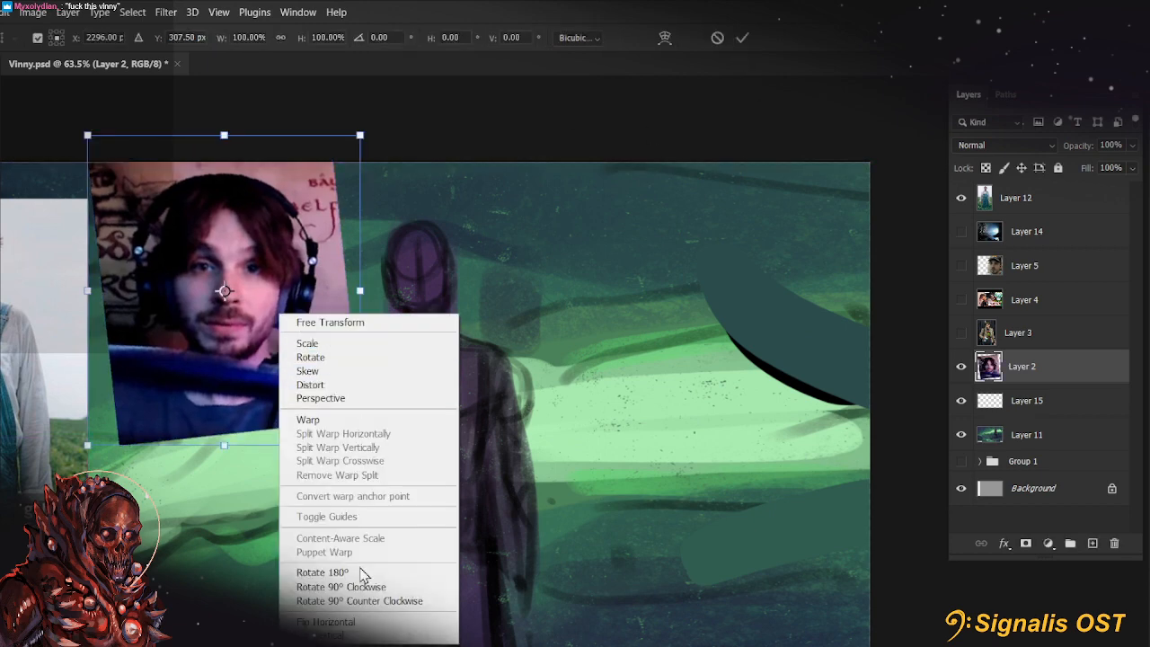
click(351, 622)
drag(245, 350, 629, 351)
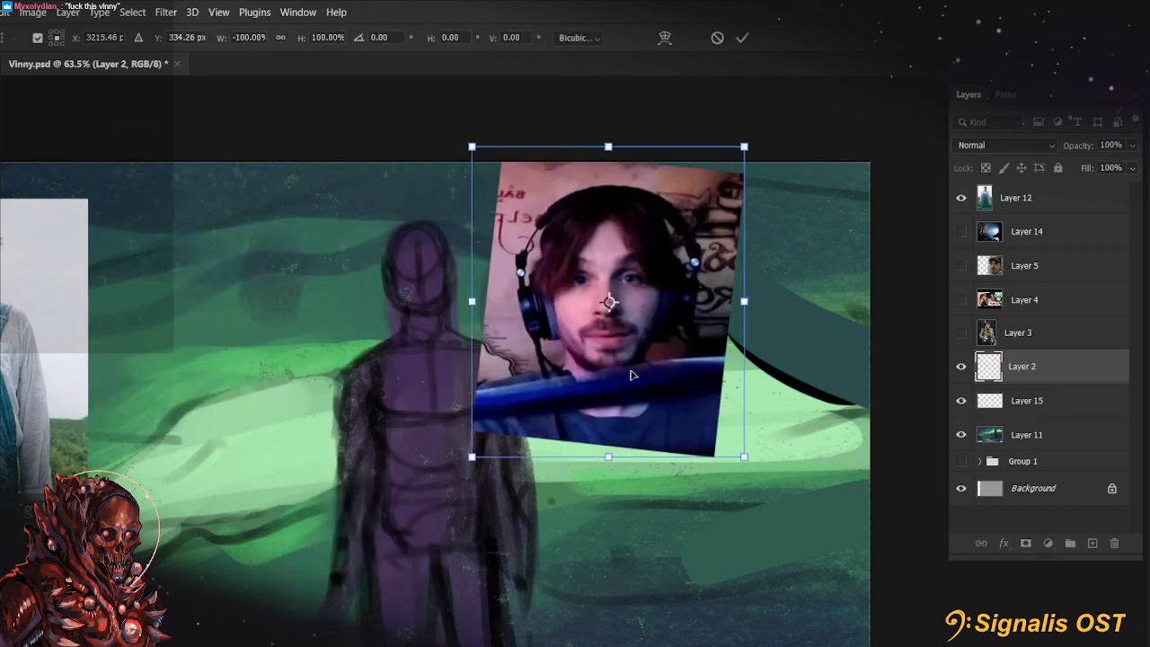
key(Escape)
Flip the portrait photo horizontally in place and apply the transform
drag(427, 392, 551, 442)
scroll(507, 367, up, 6)
drag(524, 360, 627, 365)
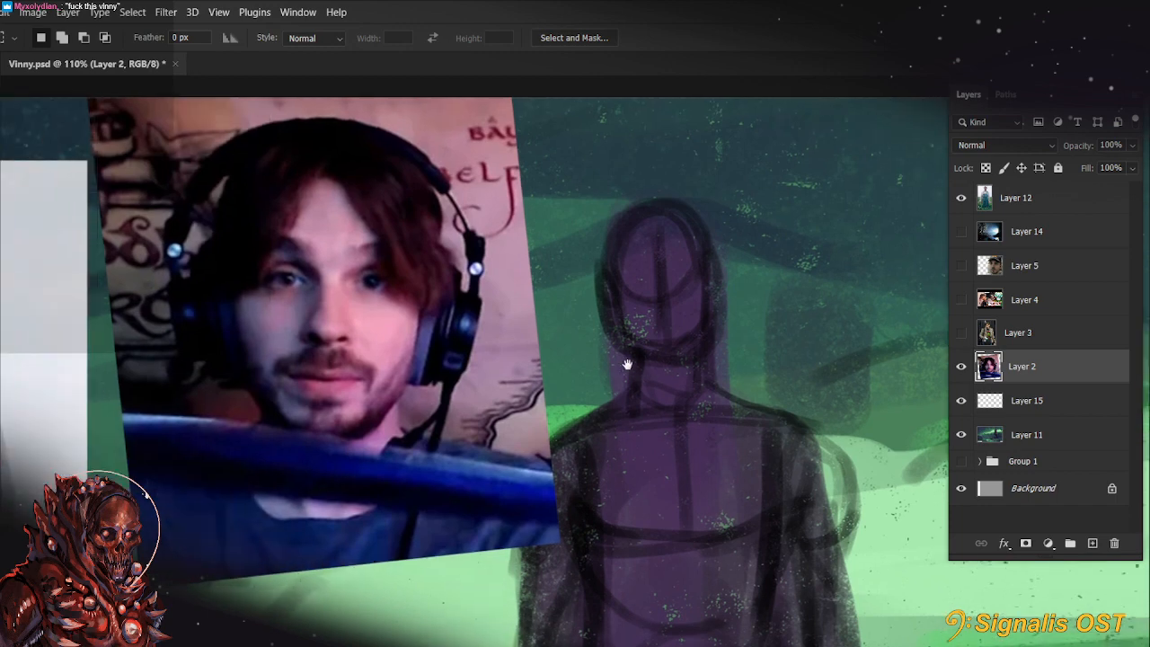
scroll(593, 367, down, 4)
key(ctrl+t)
right_click(428, 408)
click(475, 386)
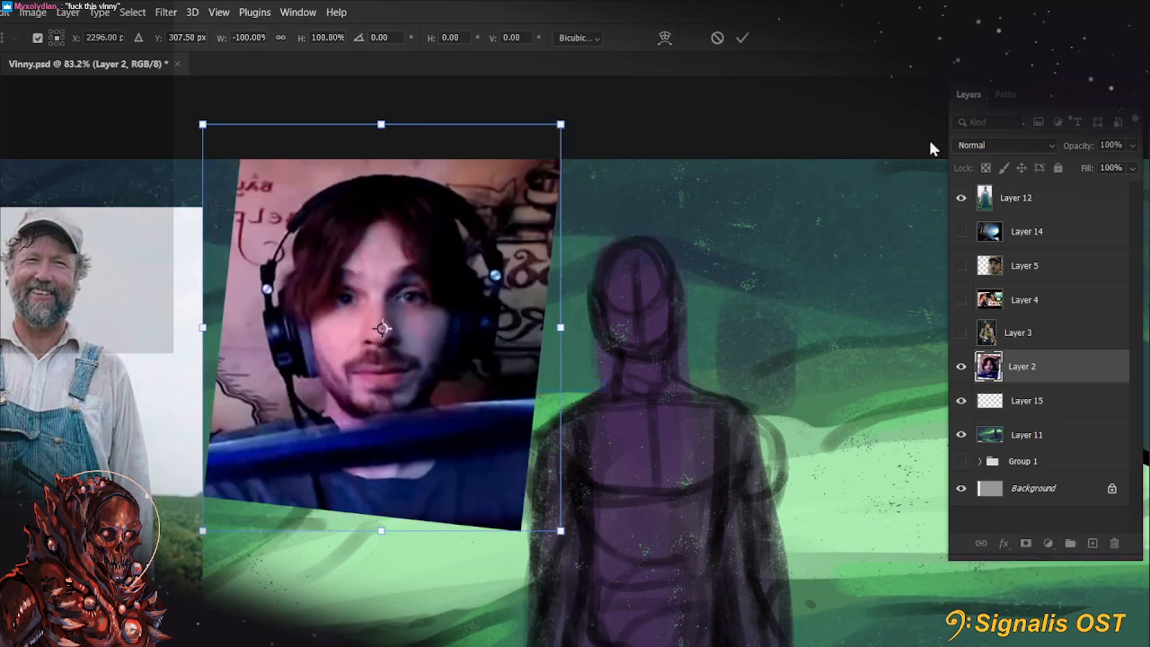
click(745, 36)
Make Layer 15 the active layer and switch to a different saved brush preset for painting the head
click(1067, 401)
scroll(688, 288, up, 3)
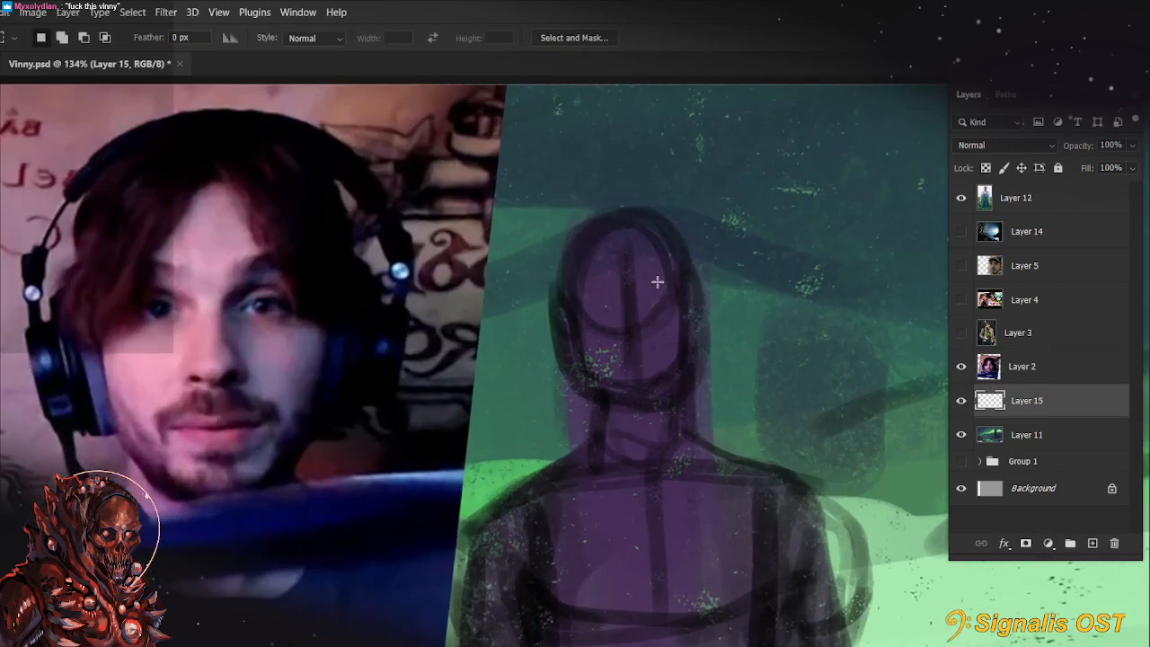
key(b)
click(45, 41)
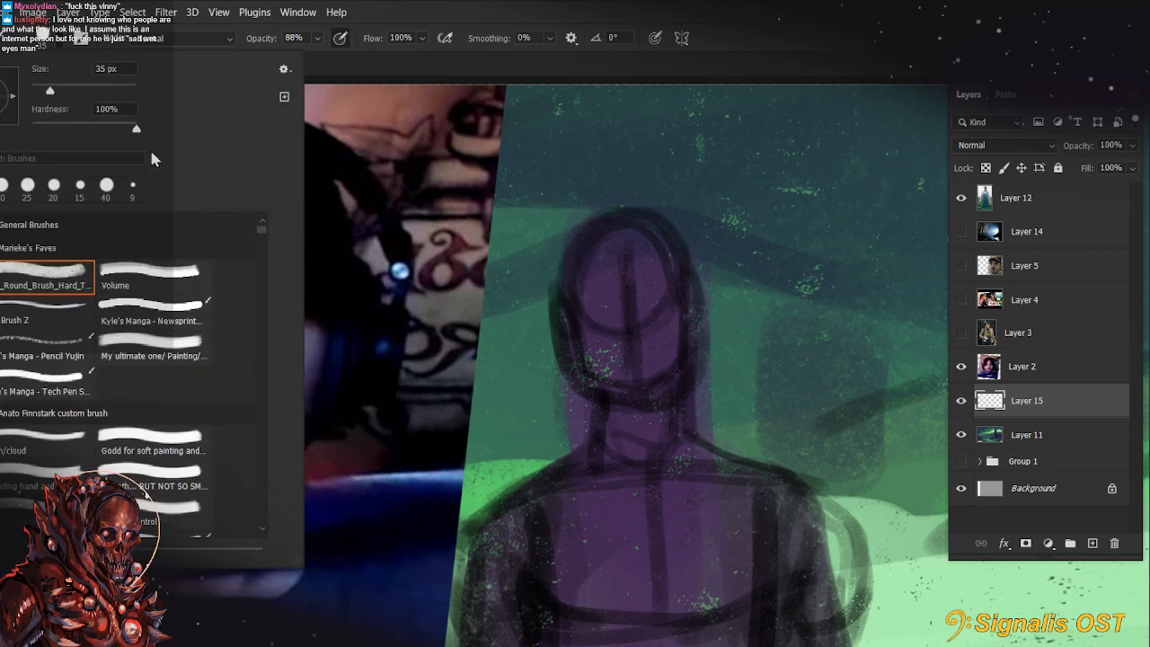
click(56, 388)
click(589, 341)
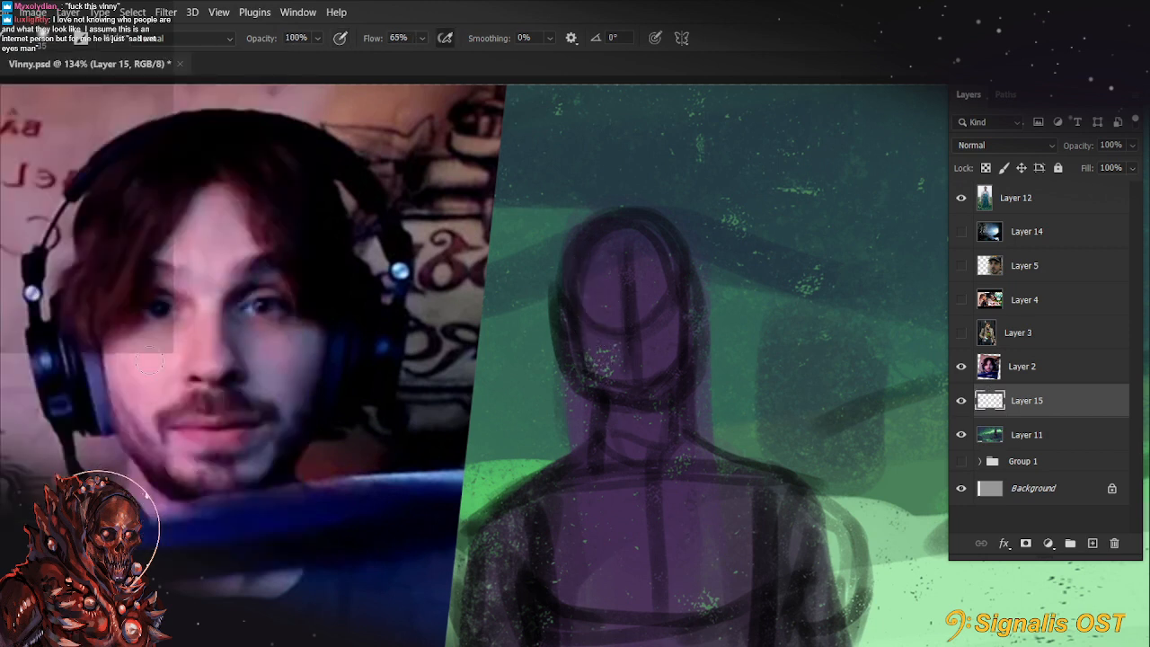
Block in the forehead, lit cheek and nose edge with pink skin tones sampled from the portrait, undoing unwanted strokes
mouse_move(601, 300)
mouse_down()
mouse_move(624, 336)
mouse_move(596, 324)
mouse_move(637, 303)
mouse_move(611, 294)
mouse_move(647, 298)
mouse_move(617, 278)
mouse_move(657, 264)
mouse_move(640, 267)
mouse_up()
alt+click(254, 339)
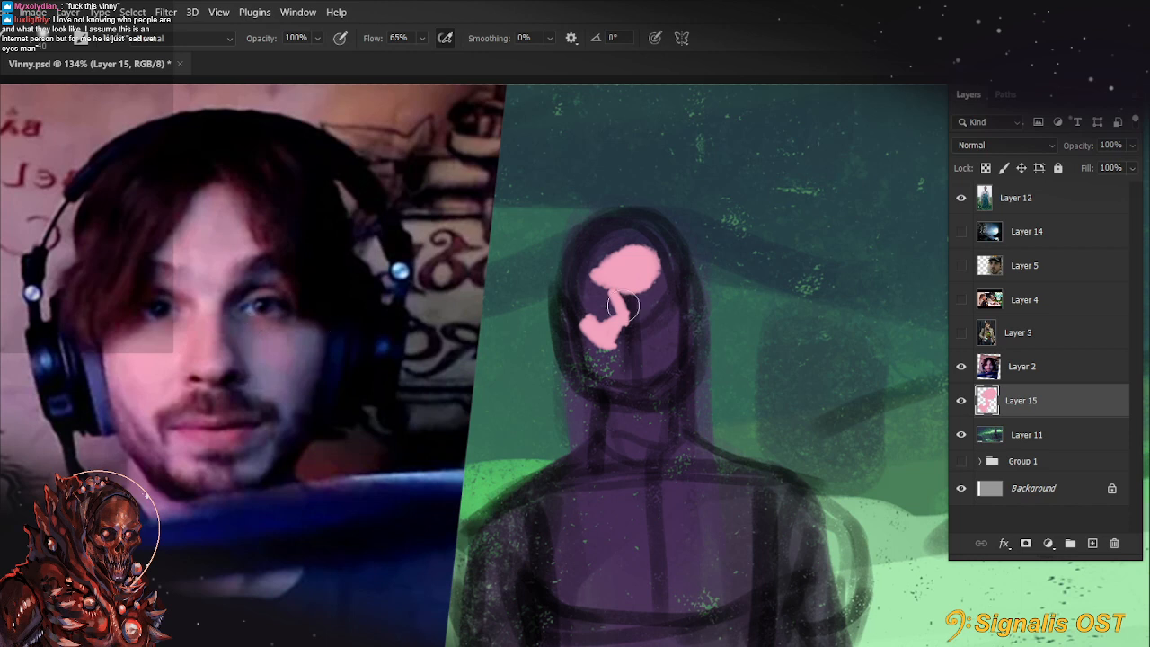
mouse_move(661, 286)
mouse_down()
mouse_move(637, 324)
mouse_move(638, 314)
mouse_move(647, 355)
mouse_up()
key(ctrl+z)
key(ctrl+z)
mouse_move(668, 282)
mouse_down()
mouse_move(628, 310)
mouse_move(650, 353)
mouse_move(636, 349)
mouse_move(660, 329)
mouse_move(658, 278)
mouse_move(626, 331)
mouse_move(628, 296)
mouse_move(618, 304)
mouse_move(630, 305)
mouse_move(607, 279)
mouse_move(613, 299)
mouse_move(583, 275)
mouse_move(590, 297)
mouse_move(615, 284)
mouse_move(596, 304)
mouse_move(621, 299)
mouse_move(588, 310)
mouse_move(608, 294)
mouse_move(601, 365)
mouse_up()
key(ctrl+z)
Sample another pink from the portrait and paint the lit side of the face down to the jaw and chin
alt+click(259, 370)
key(bracketright)
key(ctrl+z)
key(ctrl+z)
mouse_move(580, 314)
mouse_down()
mouse_move(589, 362)
mouse_move(652, 392)
mouse_up()
mouse_move(585, 341)
mouse_down()
mouse_move(590, 375)
mouse_move(638, 407)
mouse_move(599, 376)
mouse_move(628, 411)
mouse_move(680, 323)
mouse_move(654, 363)
mouse_move(660, 315)
mouse_move(661, 371)
mouse_up()
Sample the shadowed cheek tone from the portrait and fill the shaded side of the face at 35 px
alt+click(324, 375)
key(bracketright)
key(bracketright)
drag(651, 305, 678, 292)
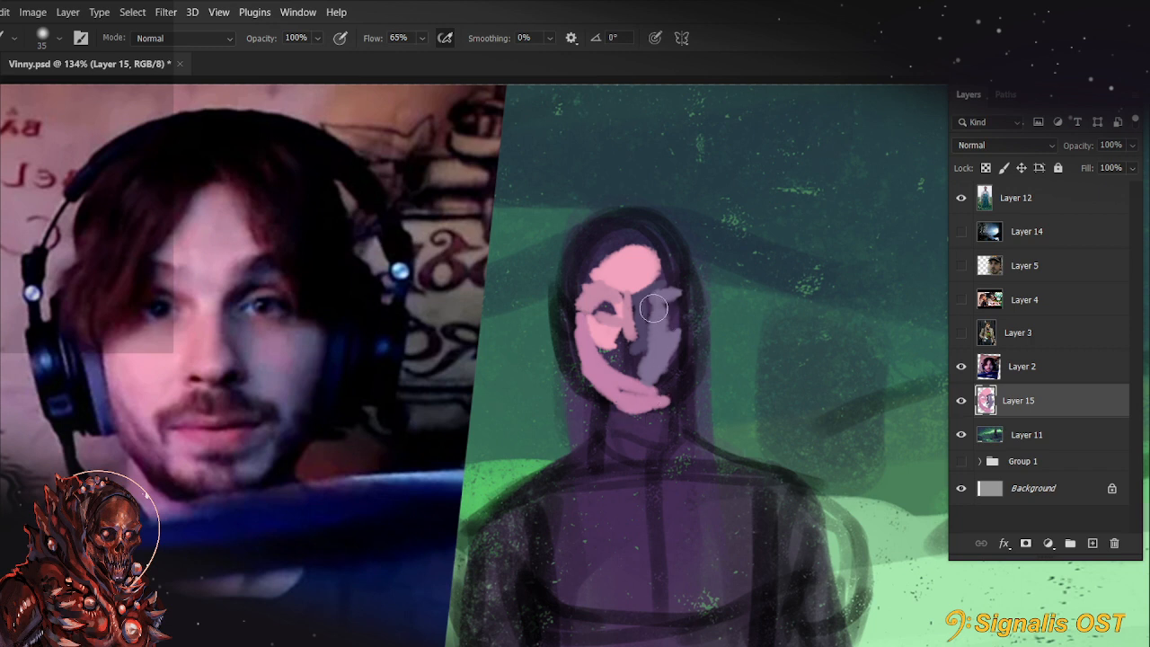
mouse_move(659, 378)
mouse_down()
mouse_move(690, 340)
mouse_move(678, 363)
mouse_move(670, 295)
mouse_move(682, 362)
mouse_move(627, 301)
mouse_move(698, 305)
mouse_move(690, 334)
mouse_up()
Paint the ear on the lit side at 15 px and the pink plane beside the nose and mouth at 20 px
key(bracketleft)
key(bracketleft)
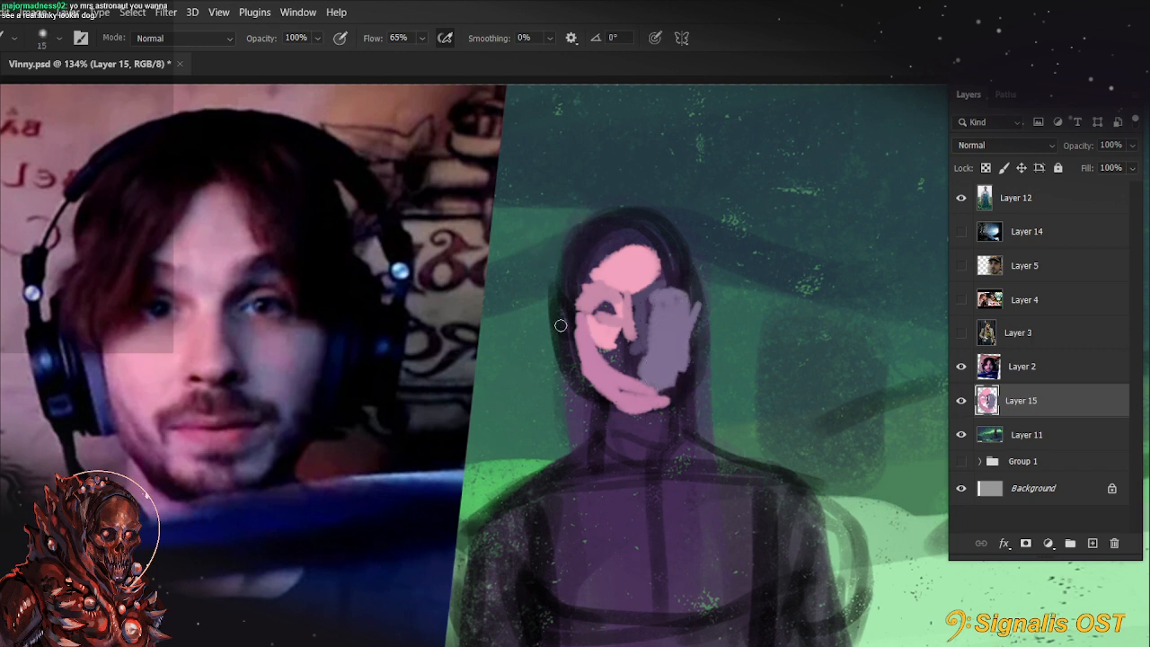
drag(565, 311, 578, 336)
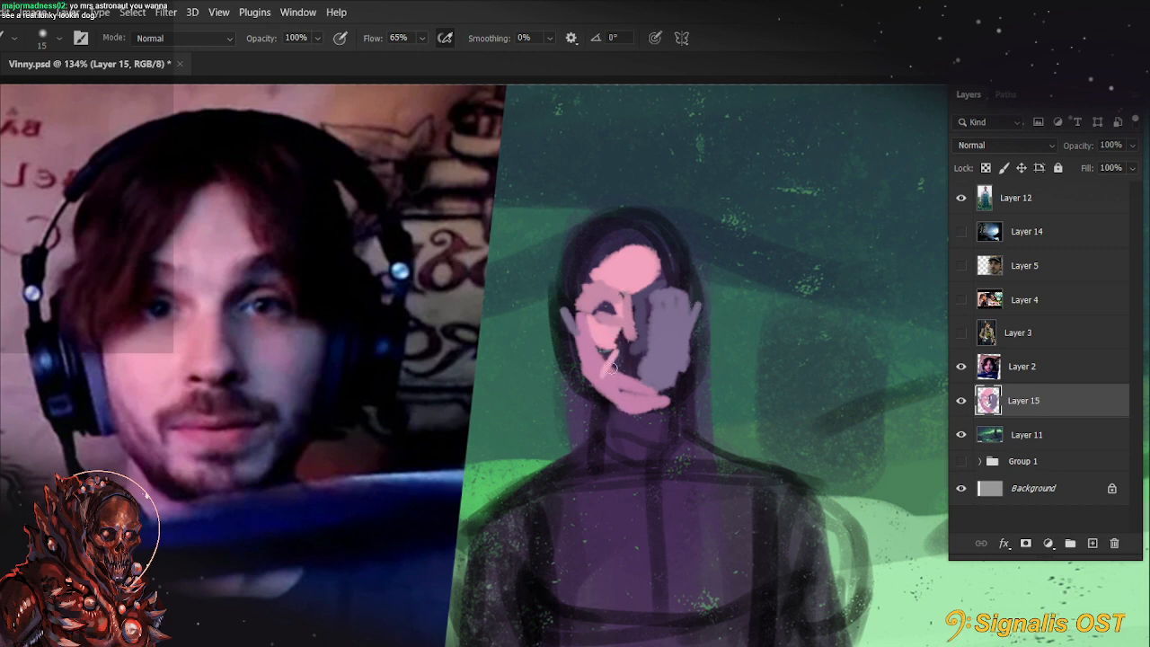
key(bracketright)
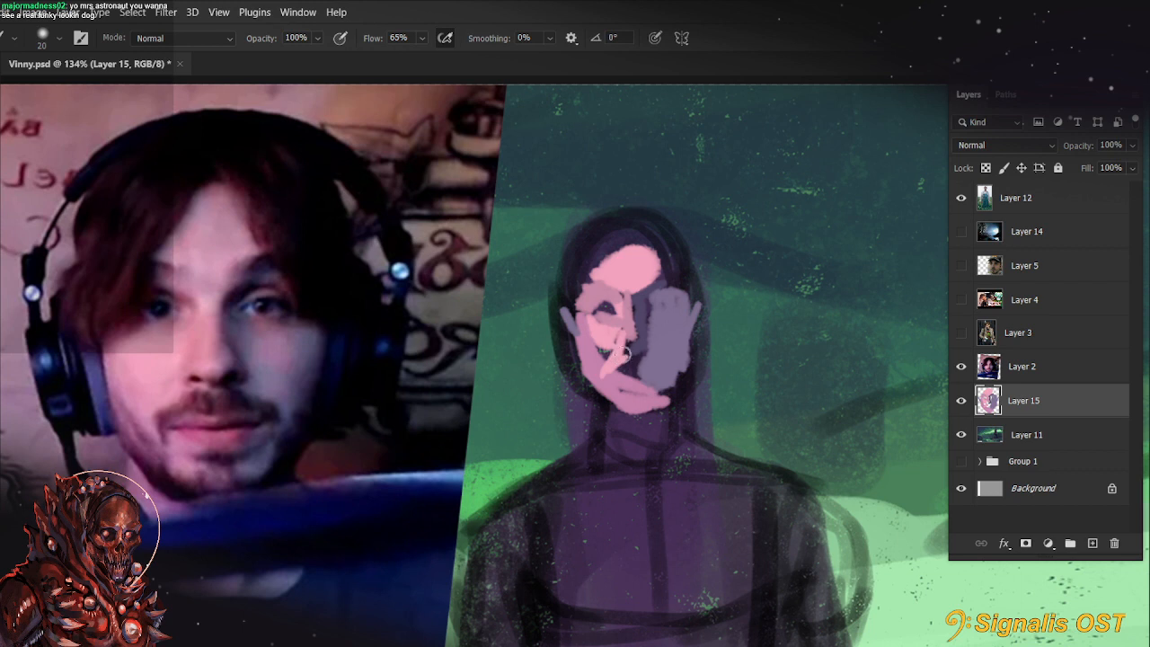
drag(623, 354, 605, 357)
Set the brush to 44% flow, 77% opacity and 25 px, and shade the lit side's eye with muted purple
key(shift+4)
key(shift+4)
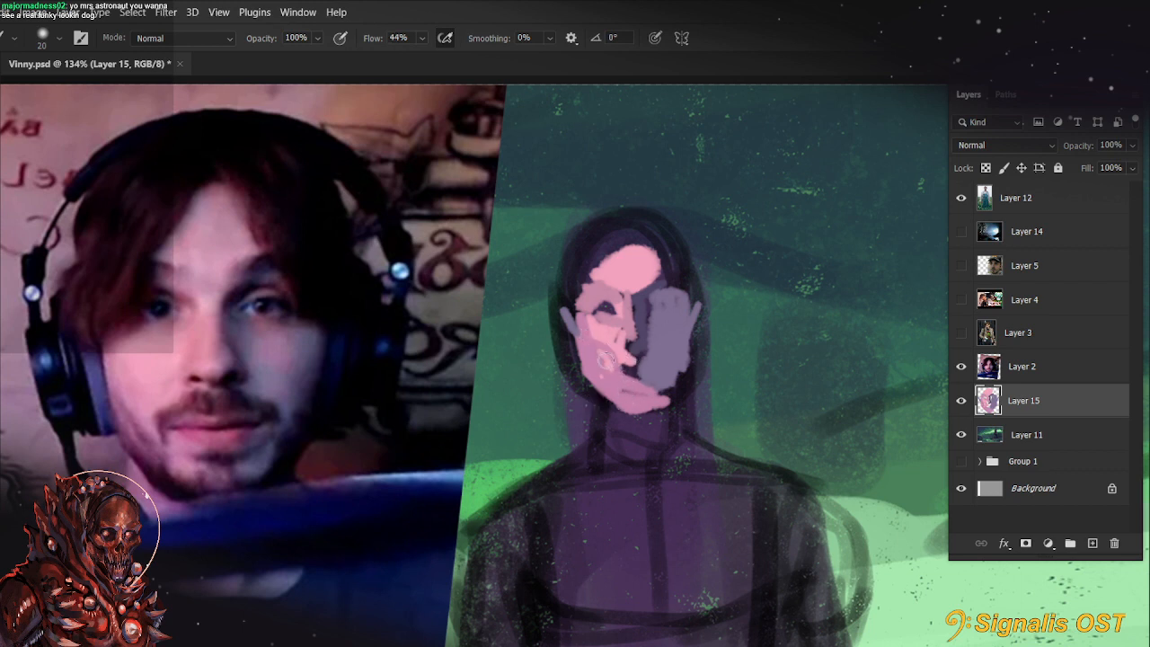
key(4)
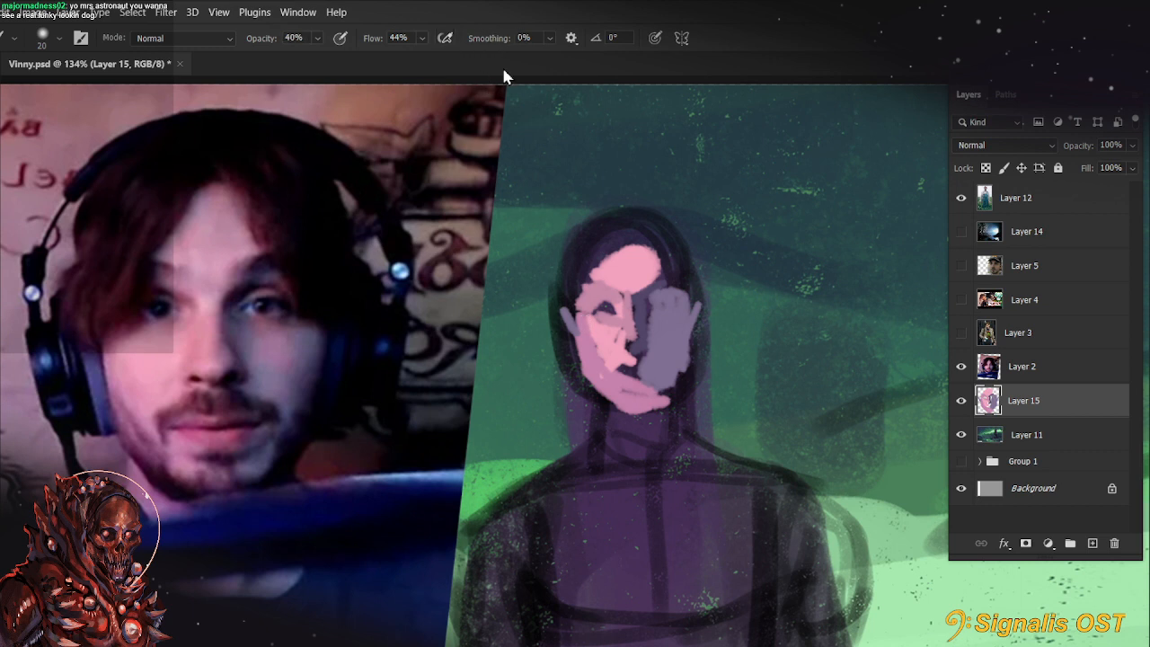
key(bracketright)
key(7)
key(7)
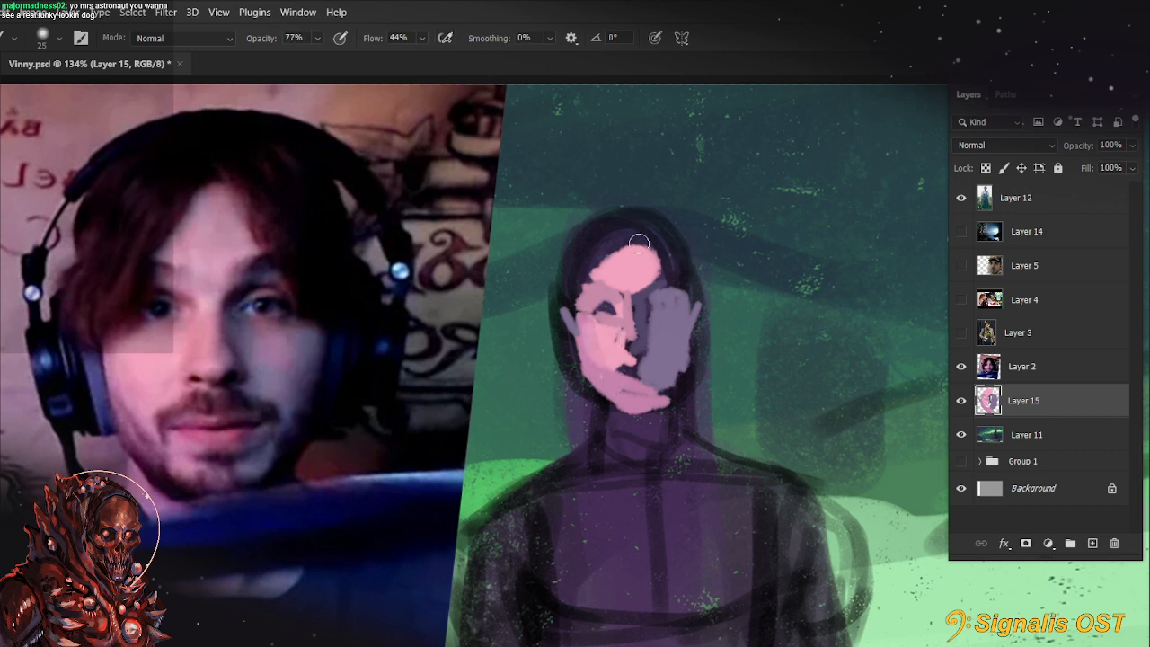
mouse_move(616, 315)
mouse_down()
mouse_move(606, 299)
mouse_move(623, 307)
mouse_up()
alt+click(655, 328)
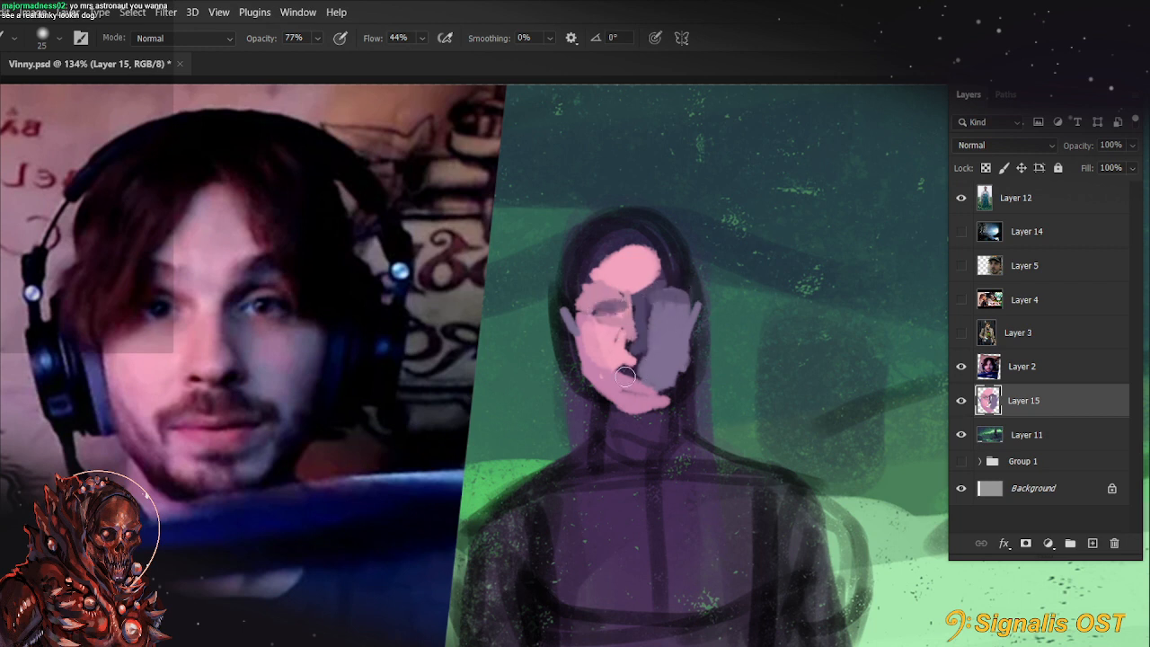
Sample the lip colour from the portrait, paint the mouth on a rotated canvas, and reset the rotation
key(r)
key(b)
alt+click(206, 422)
key(r)
drag(233, 441, 296, 550)
key(b)
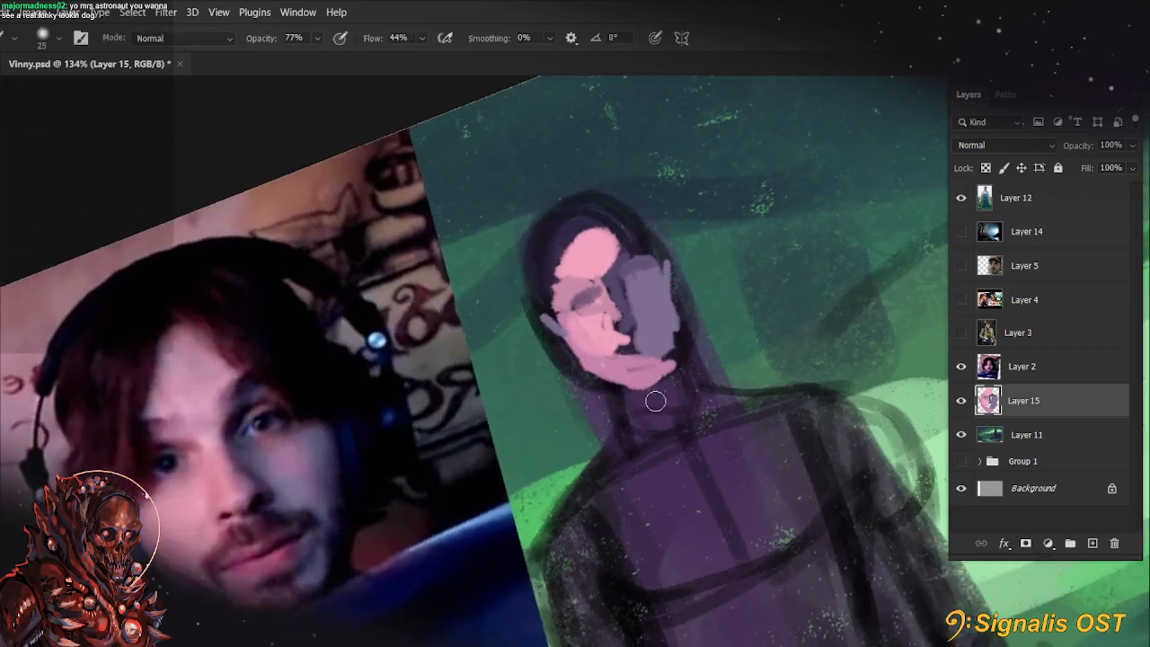
drag(624, 360, 660, 341)
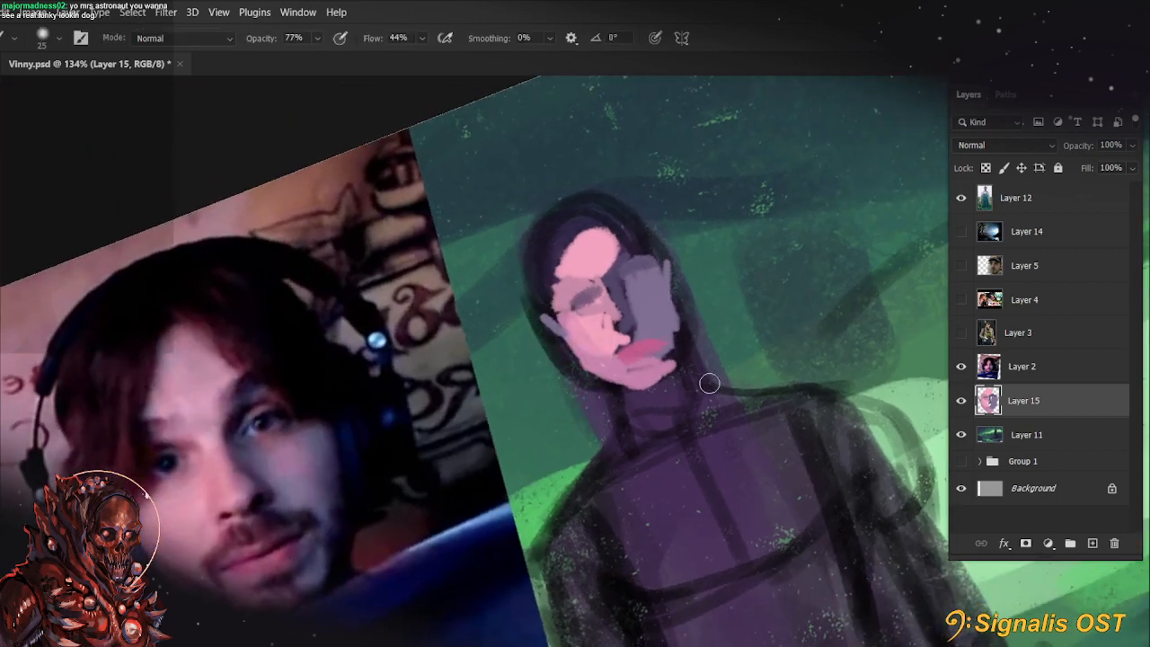
key(r)
key(Escape)
key(b)
Sample a dark tone from the portrait and paint it under the chin and along both sides of the face at 35 px
alt+click(260, 493)
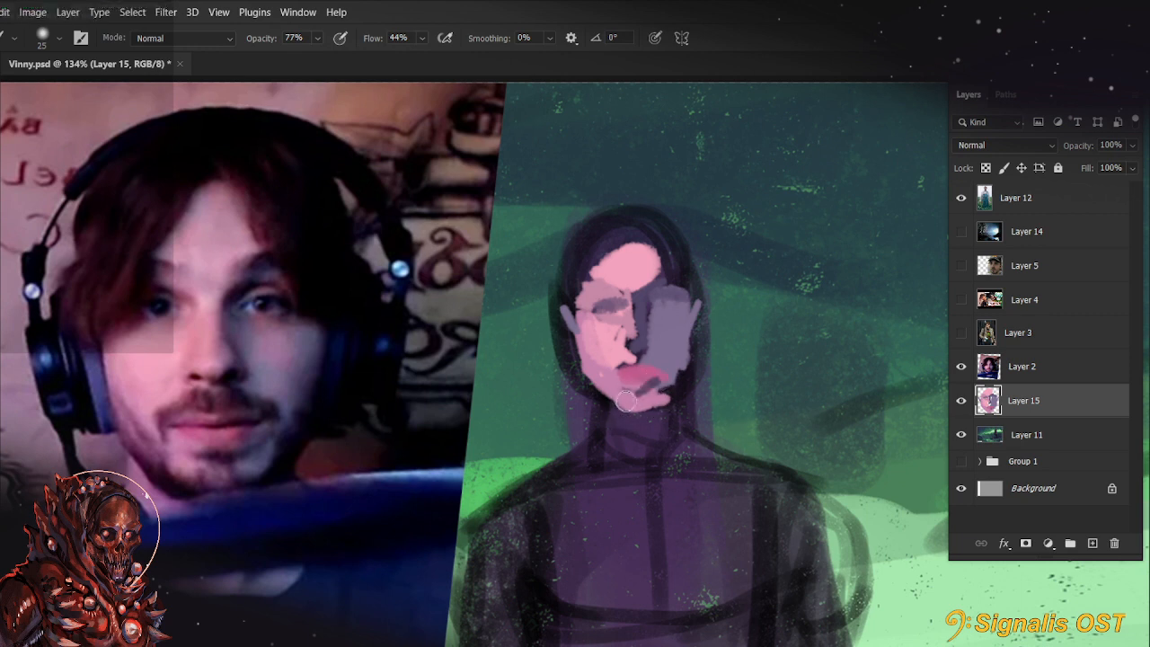
alt+click(304, 547)
key(bracketright)
key(bracketright)
mouse_move(633, 409)
mouse_down()
mouse_move(656, 411)
mouse_move(637, 416)
mouse_up()
mouse_move(690, 351)
mouse_down()
mouse_move(675, 421)
mouse_move(655, 412)
mouse_up()
mouse_move(558, 328)
mouse_down()
mouse_move(591, 393)
mouse_move(579, 362)
mouse_move(640, 406)
mouse_up()
drag(703, 297, 692, 329)
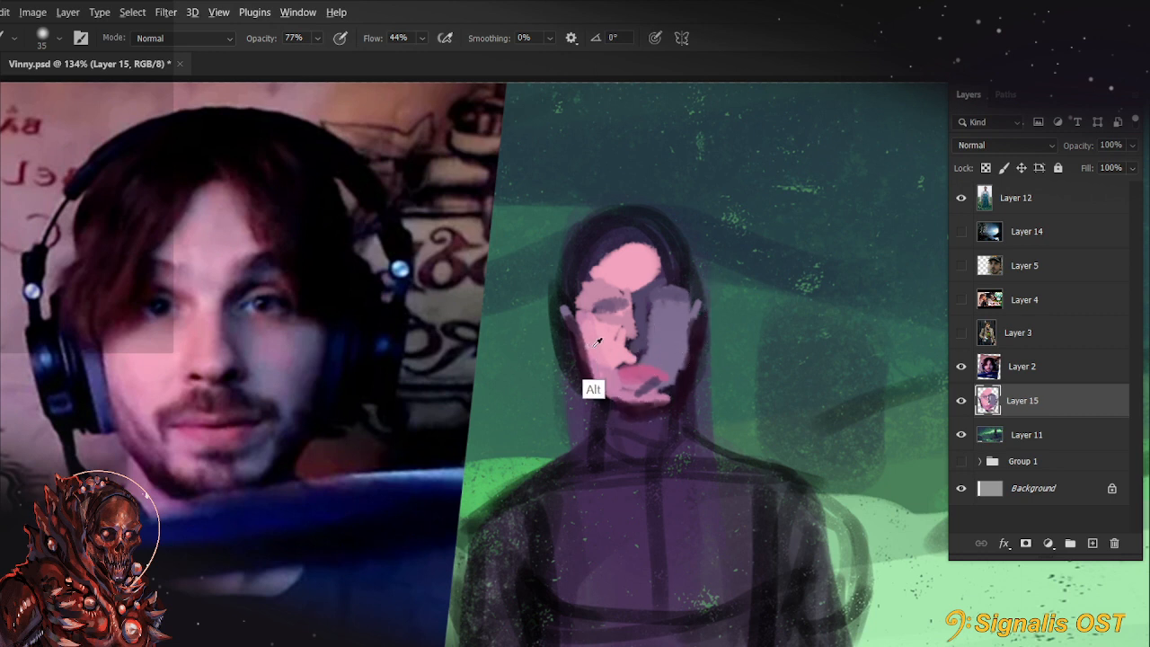
Repaint both ears in pink skin tone, undoing the first stroke
drag(571, 311, 566, 351)
key(ctrl+z)
drag(697, 308, 686, 341)
drag(565, 318, 564, 332)
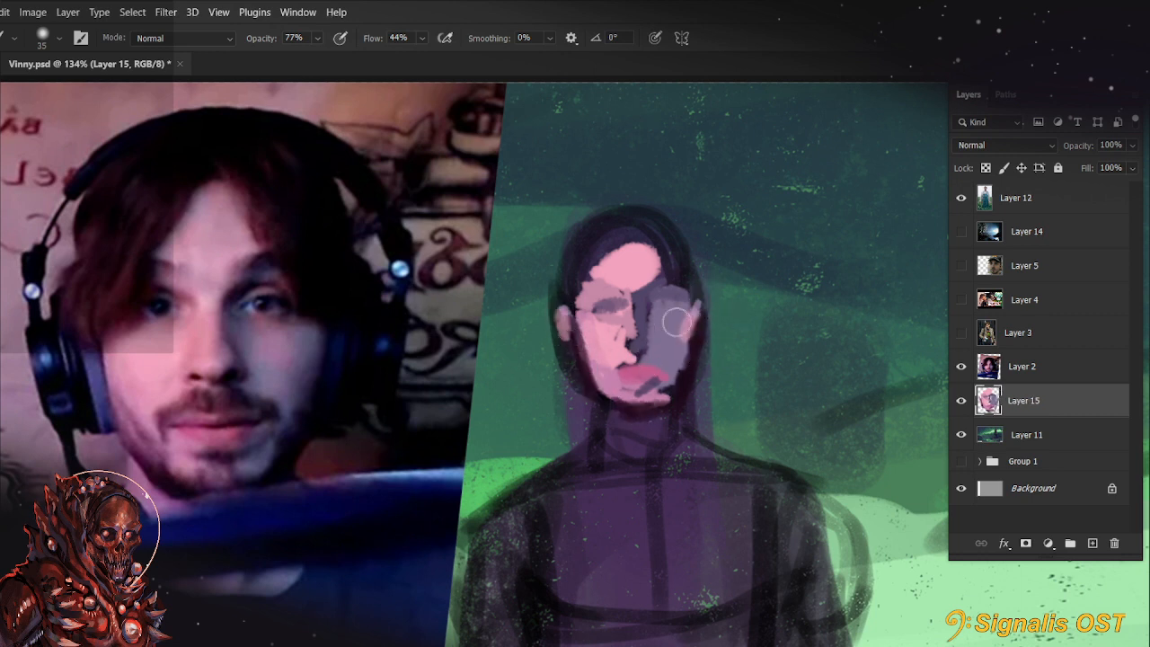
Paint dark hair over the forehead's lit side, starting with a 40 px brush and refining the edge with a smaller one
key(bracketright)
drag(606, 236, 584, 286)
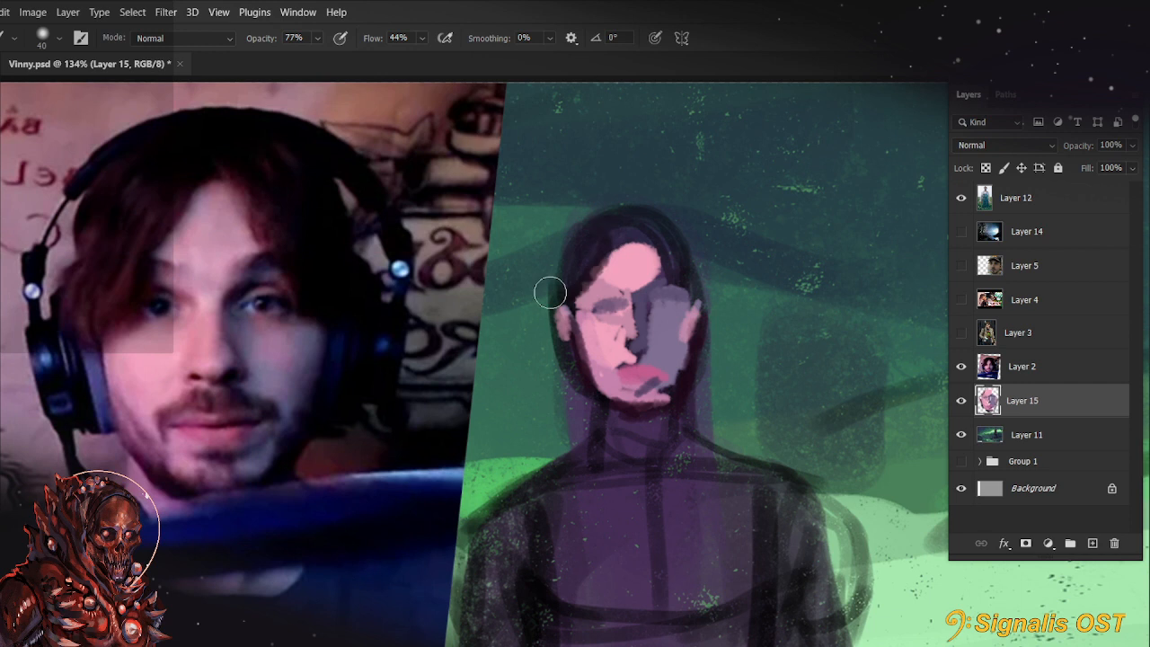
key(bracketleft)
key(bracketleft)
key(bracketleft)
key(bracketleft)
key(bracketleft)
key(bracketleft)
key(bracketleft)
mouse_move(617, 240)
mouse_down()
mouse_move(580, 297)
mouse_move(593, 275)
mouse_move(569, 283)
mouse_up()
Fill in dark hair over the crown and down both sides of the head at 25 px, undoing the first stroke
key(bracketright)
key(bracketright)
key(bracketright)
key(bracketright)
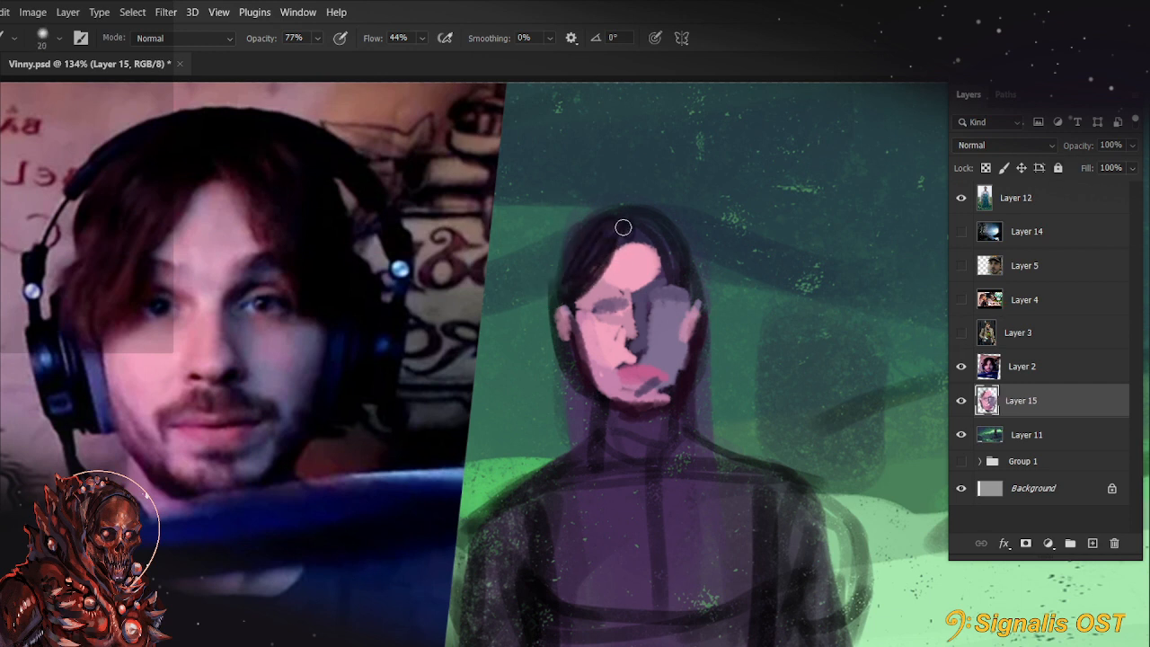
drag(624, 226, 571, 290)
key(ctrl+z)
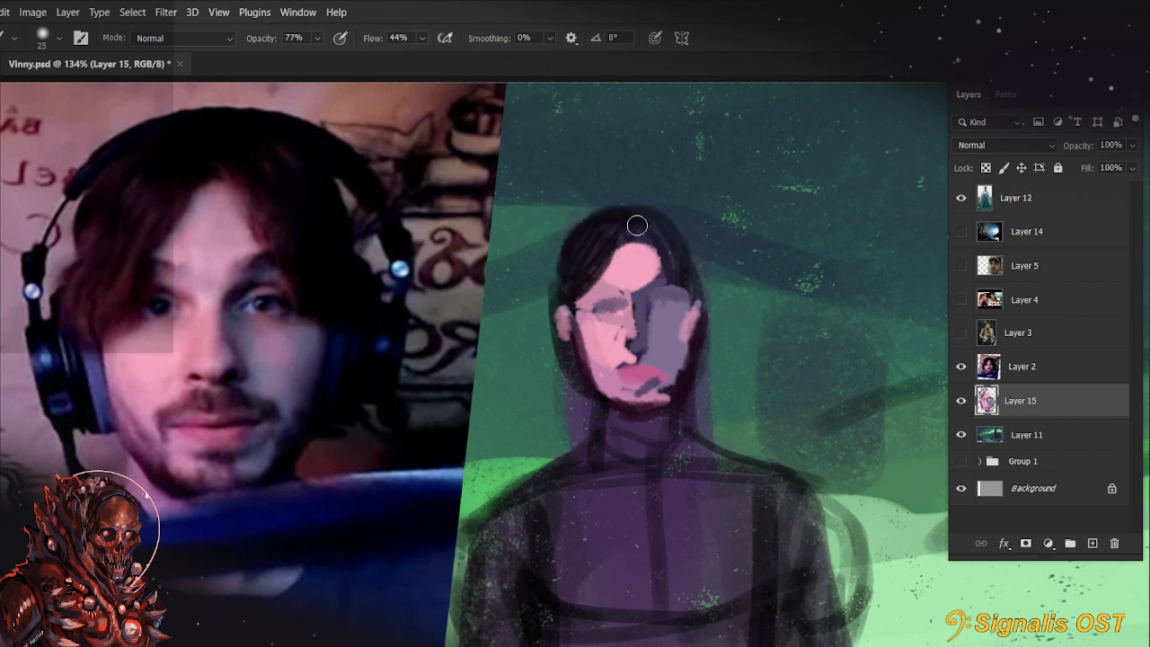
mouse_move(606, 223)
mouse_down()
mouse_move(675, 239)
mouse_move(698, 298)
mouse_up()
drag(661, 252, 687, 287)
drag(621, 231, 566, 319)
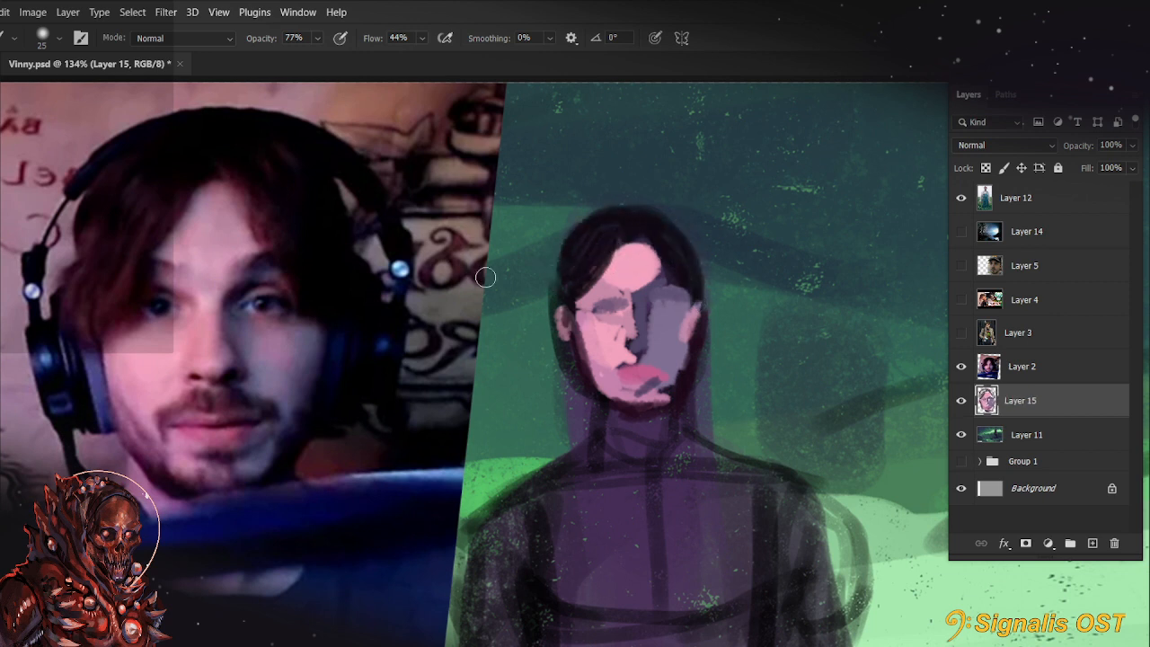
Draw thin reddish hair strands down both sides of the head at 10 px
key(bracketleft)
key(bracketleft)
key(bracketleft)
drag(607, 266, 564, 338)
drag(549, 297, 554, 250)
mouse_move(658, 237)
mouse_down()
mouse_move(674, 318)
mouse_move(681, 258)
mouse_move(702, 293)
mouse_move(704, 265)
mouse_move(700, 299)
mouse_up()
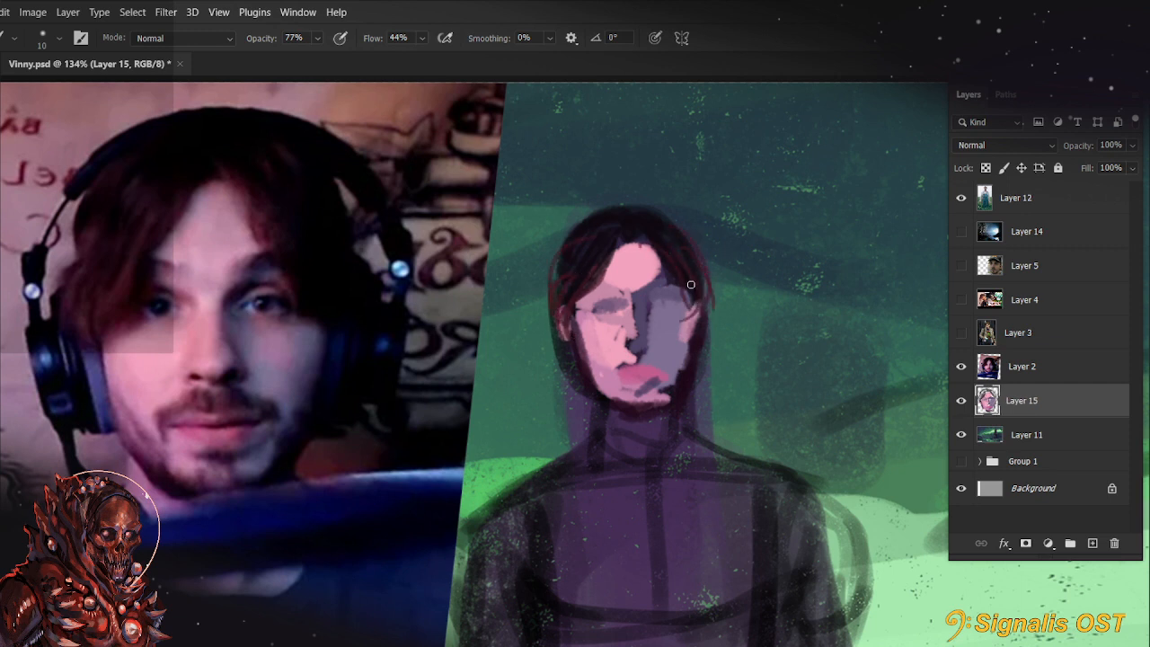
Thicken the reddish hair along the shadow side of the forehead and head at 25 px
key(bracketright)
key(bracketright)
key(bracketright)
drag(642, 243, 678, 290)
drag(675, 223, 710, 306)
Sample the face's muted purple shadow tone and paint the neck and both slanting collar lines with it
drag(719, 444, 720, 404)
alt+click(656, 347)
mouse_move(606, 378)
mouse_down()
mouse_move(635, 422)
mouse_move(607, 370)
mouse_move(645, 414)
mouse_move(603, 364)
mouse_move(611, 409)
mouse_move(566, 448)
mouse_move(618, 410)
mouse_move(693, 418)
mouse_move(753, 444)
mouse_up()
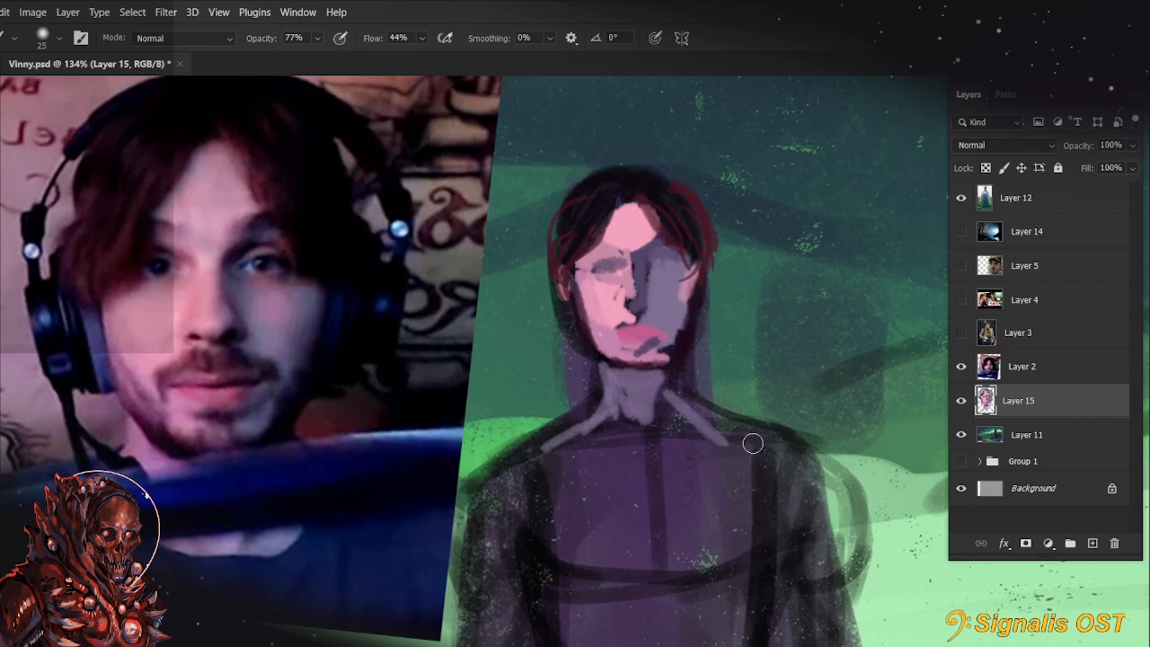
Add a new layer above Layer 15 and choose the Round_Brush_Hard brush from Marieke's Faves at 45 px
scroll(753, 443, up, 3)
click(1093, 543)
mouse_move(816, 363)
mouse_down()
mouse_move(855, 439)
mouse_move(911, 447)
mouse_up()
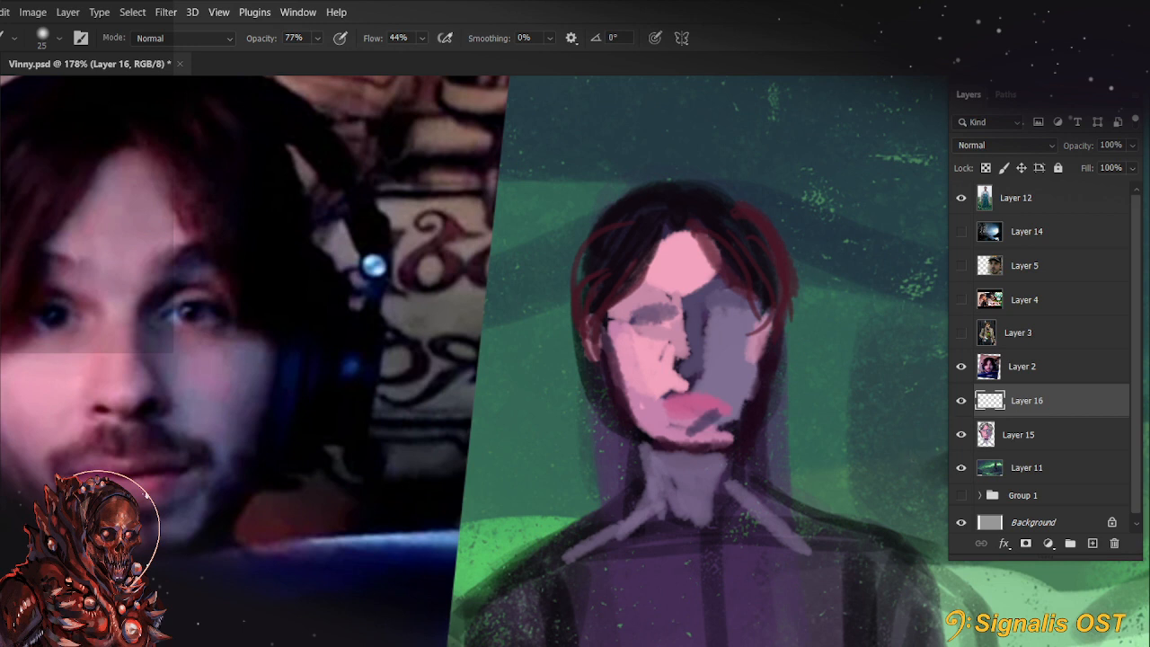
click(41, 37)
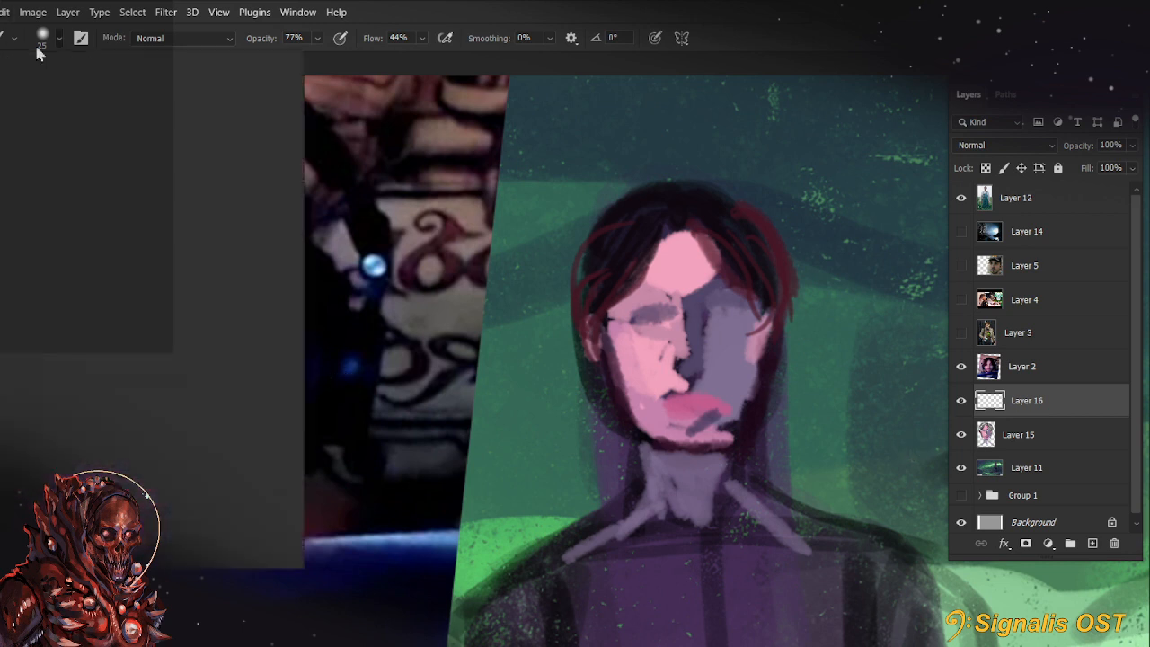
click(148, 358)
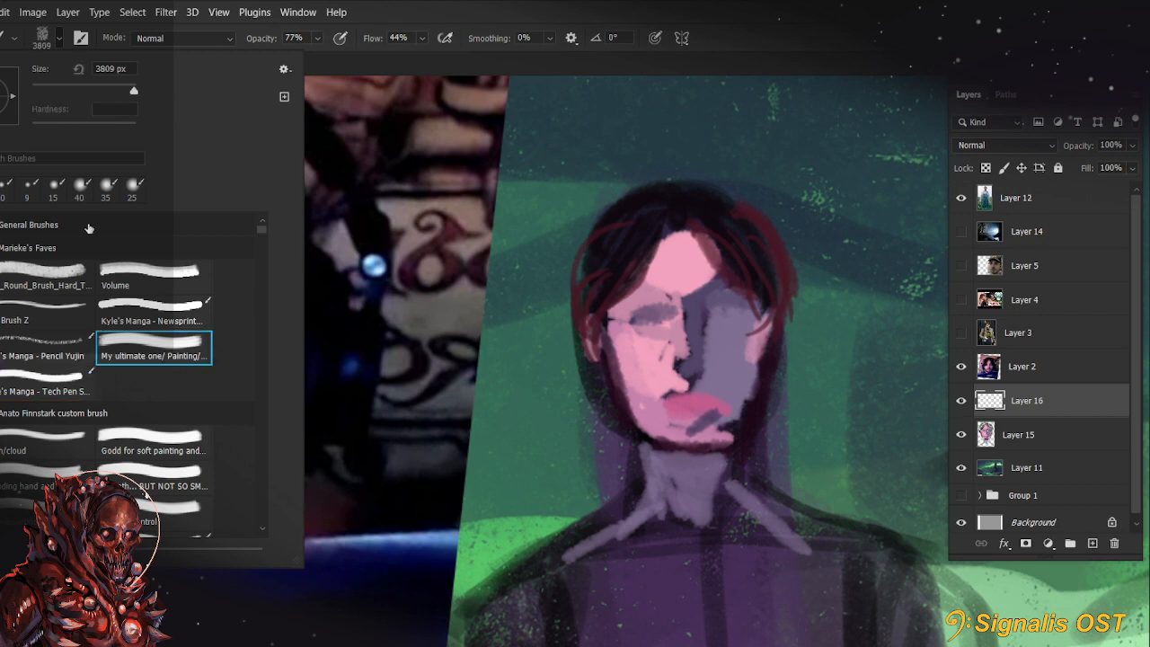
click(45, 274)
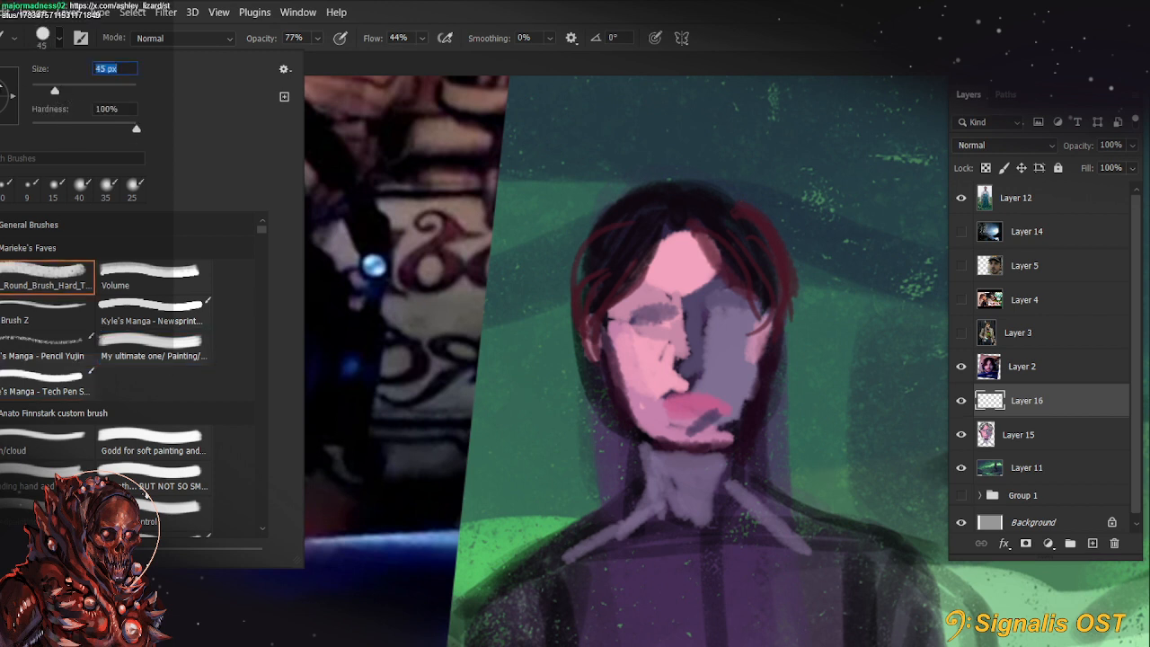
click(422, 99)
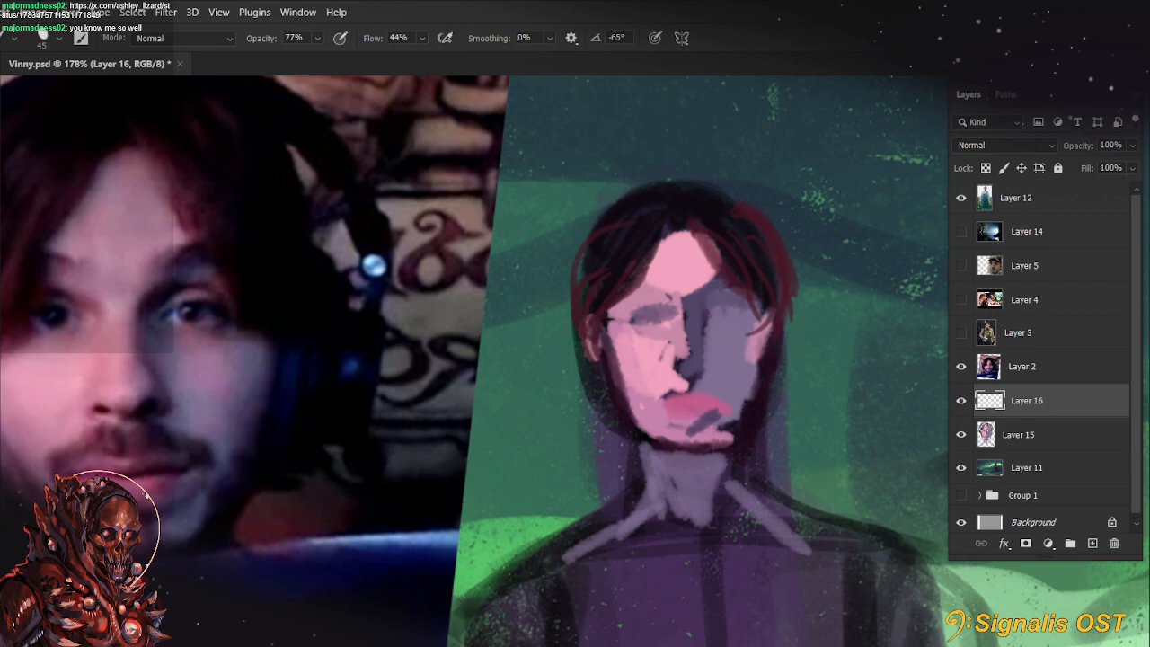
Switch to the browser, view the tweet's lizard video full screen, and return to the painting in Photoshop
drag(325, 4, 354, 63)
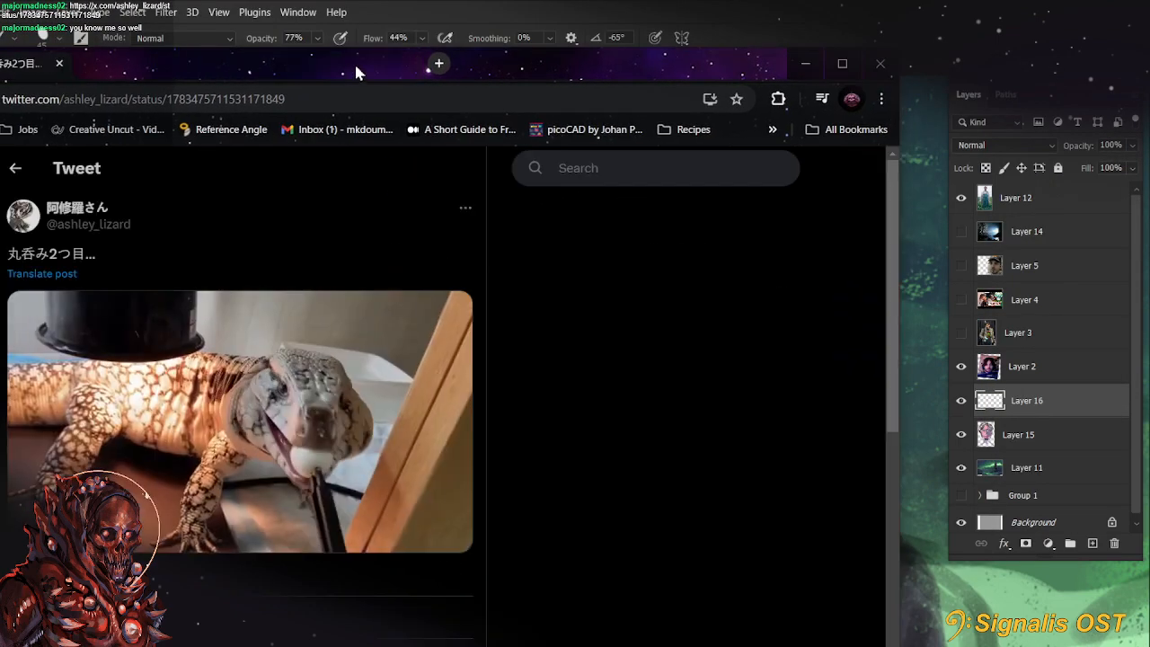
double_click(490, 69)
click(726, 488)
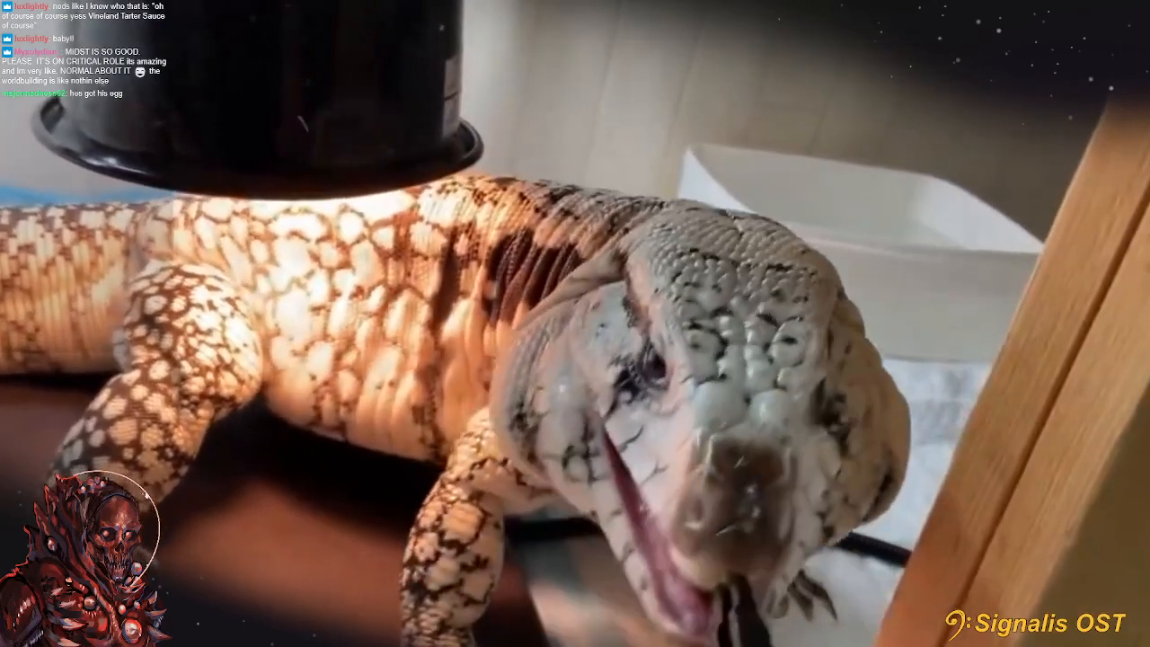
key(Escape)
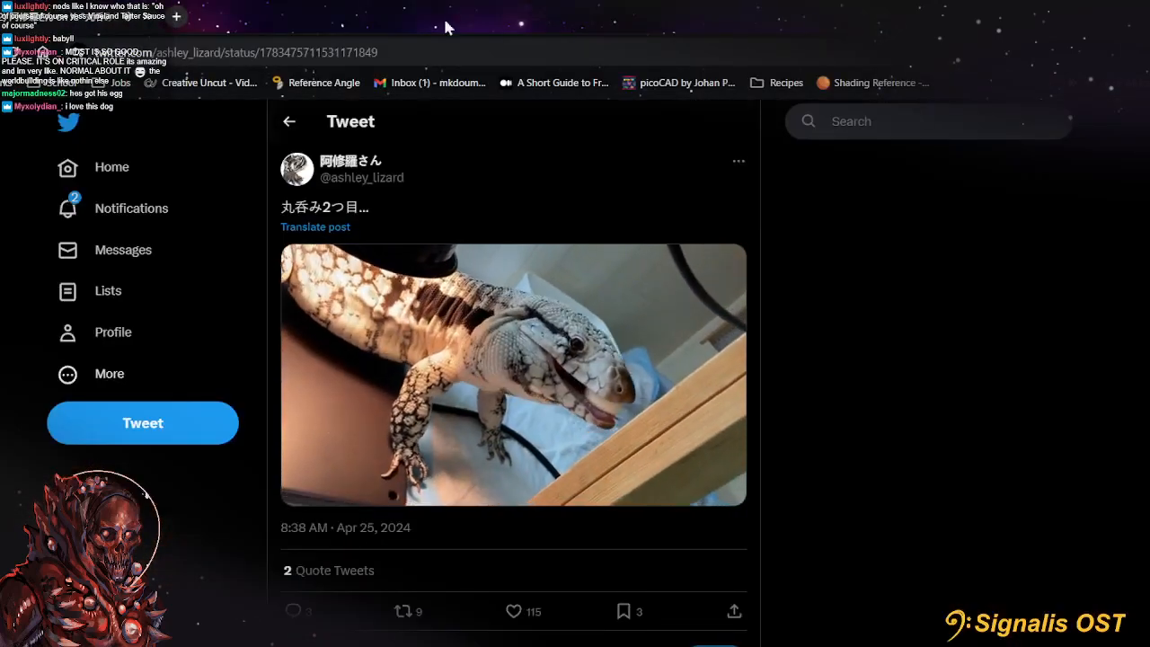
key(alt+Tab)
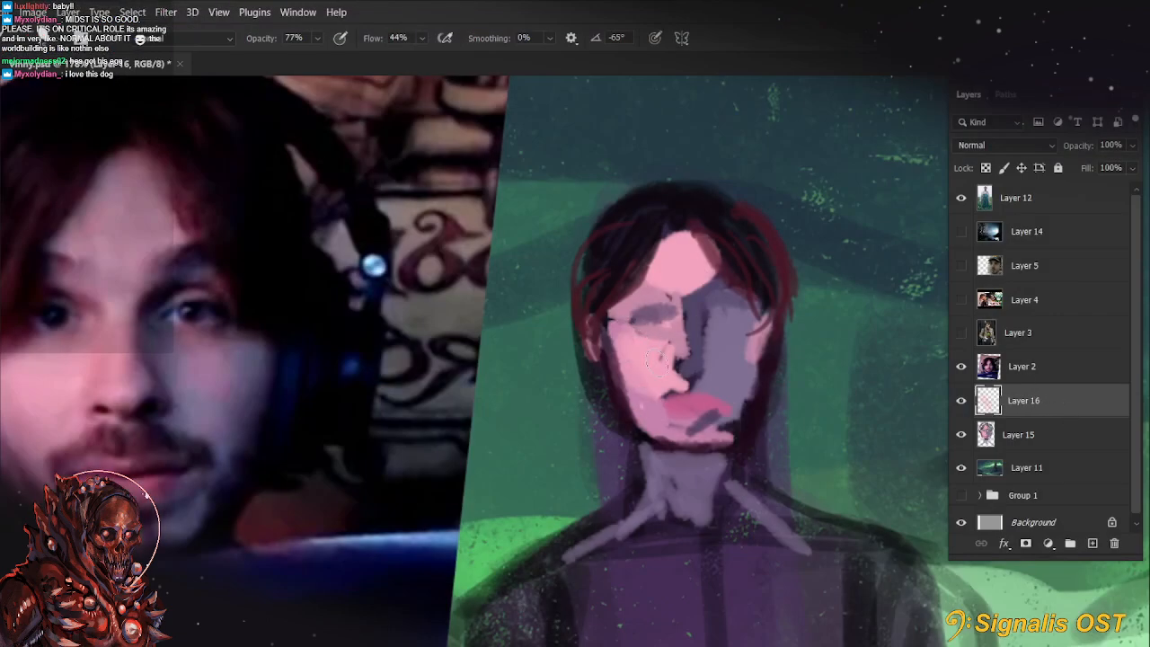
Set the brush to 88% opacity and 76% flow and dab skin tone between the eyes at the nose bridge
key(8)
key(8)
click(422, 37)
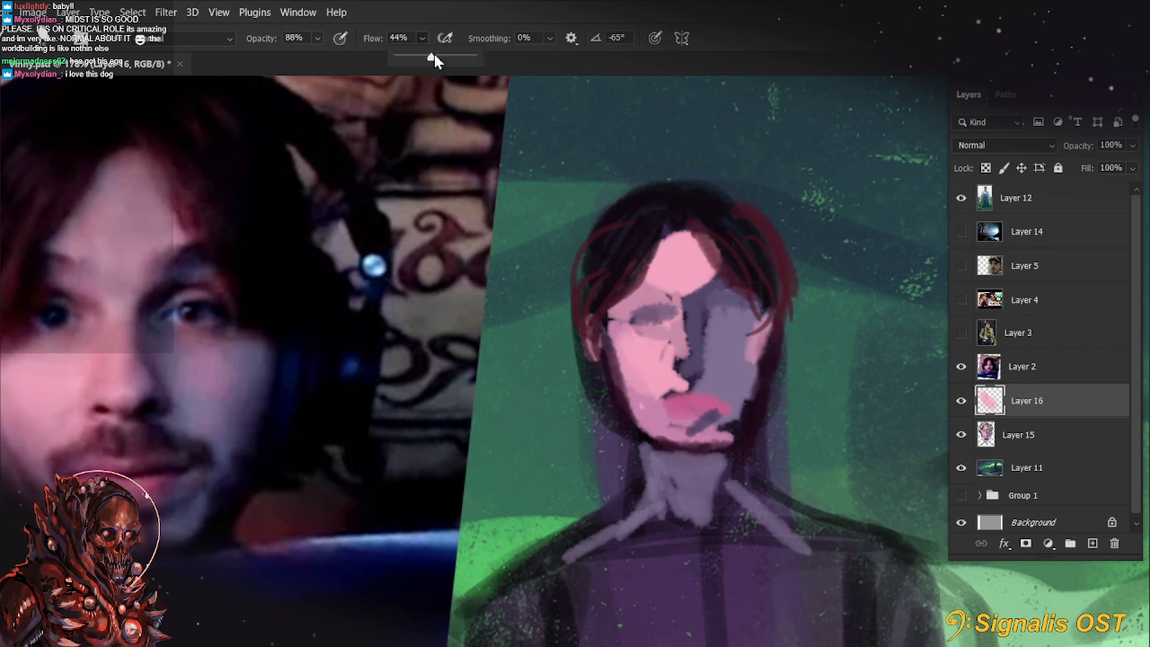
click(606, 71)
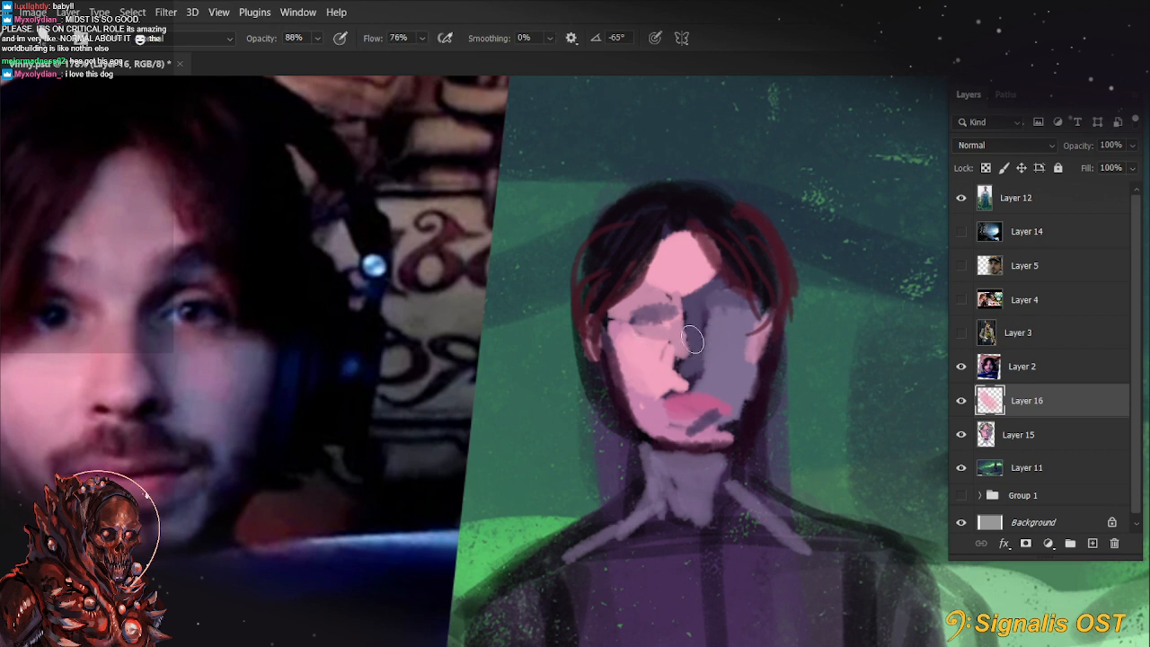
drag(704, 425, 743, 422)
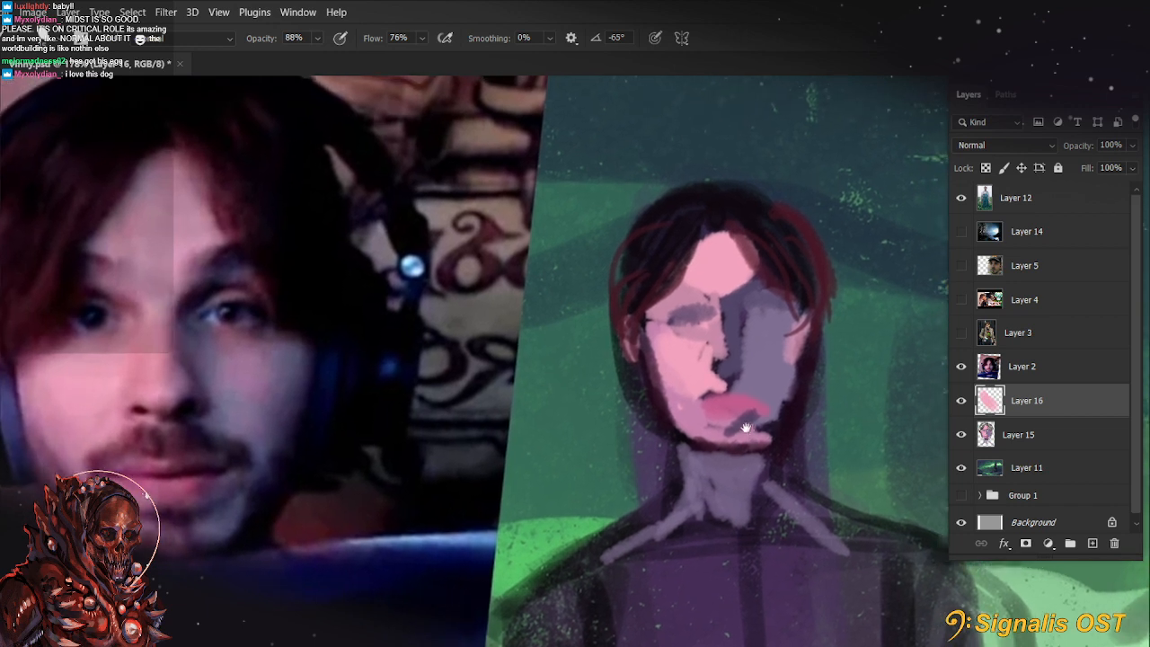
alt+click(726, 306)
alt+click(726, 295)
drag(722, 296, 729, 318)
alt+click(726, 294)
Sample the lip pink and paint it down the nose at 60% opacity and 25 px, refining with a 15 px brush
key(6)
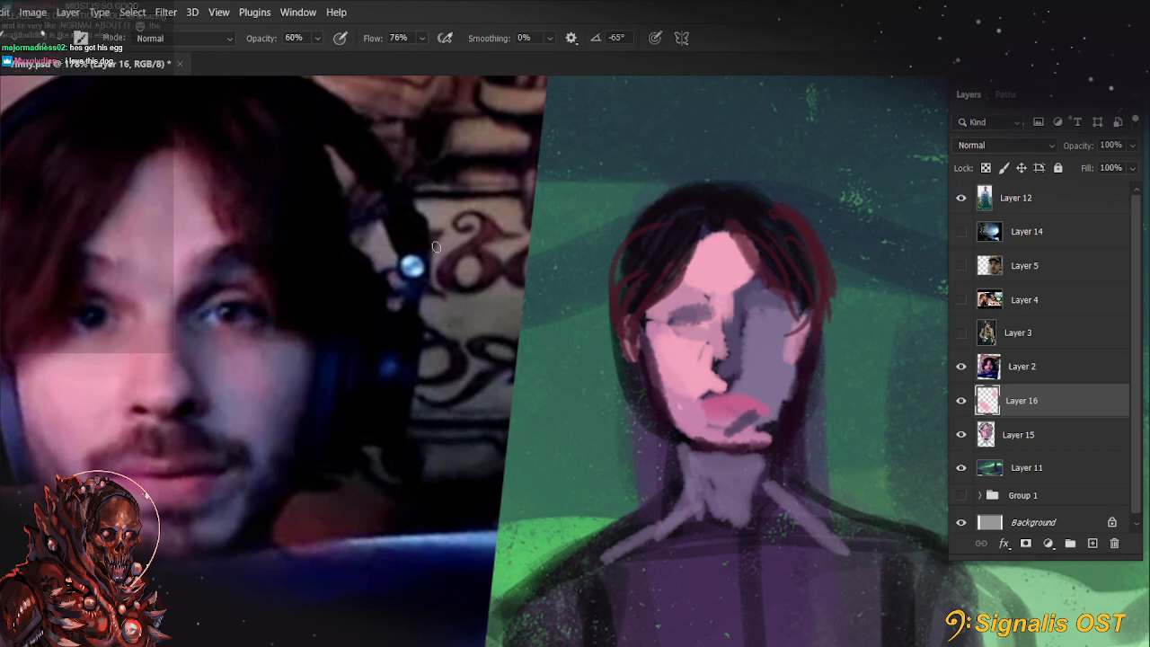
alt+click(740, 392)
key(bracketright)
key(bracketright)
key(bracketright)
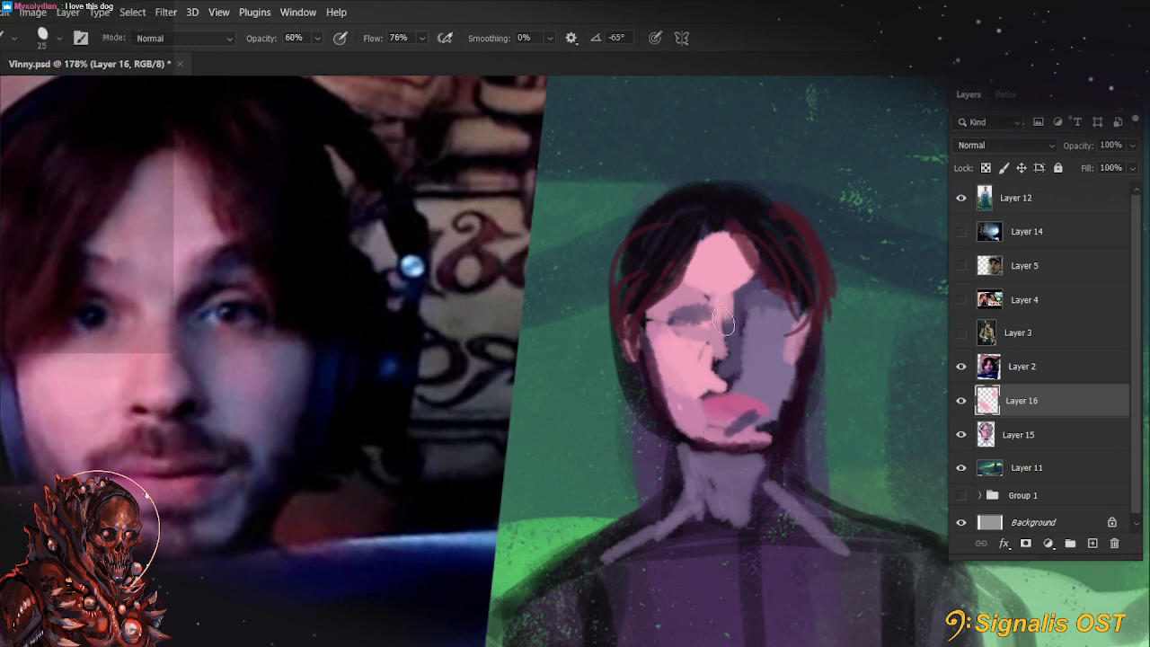
drag(726, 323, 704, 371)
key(bracketleft)
key(bracketleft)
mouse_move(706, 323)
mouse_down()
mouse_move(675, 336)
mouse_move(709, 319)
mouse_up()
Blend the skin around the lit side's eye and brow using 44% to 55% opacity and 20 to 30 px
key(4)
key(4)
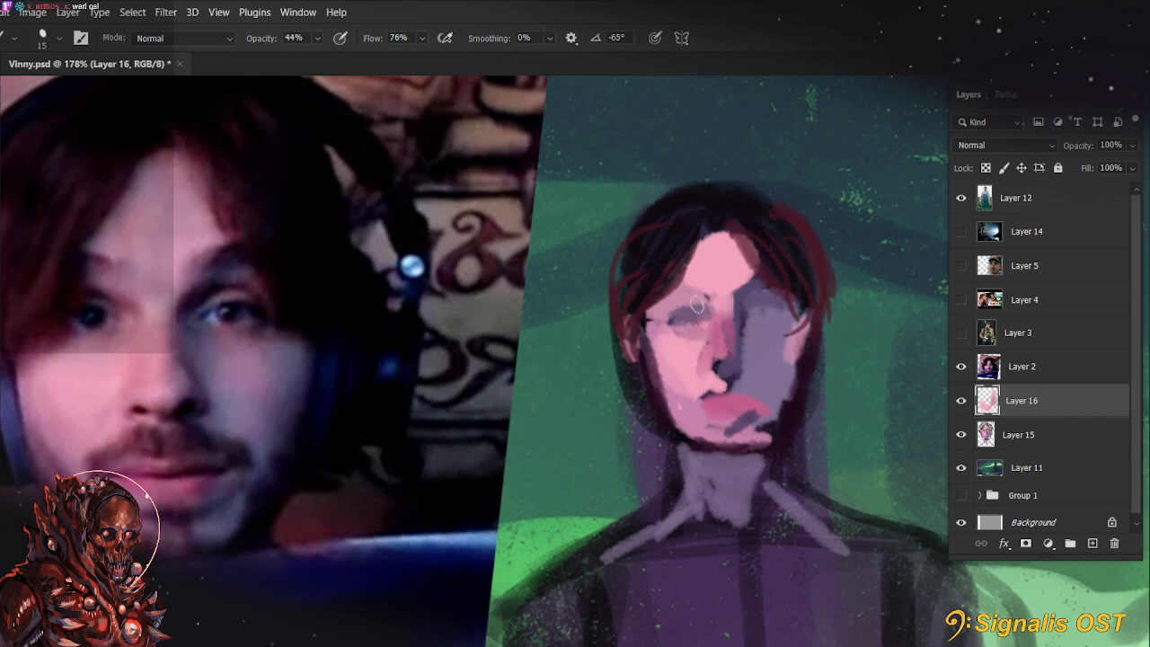
key(bracketright)
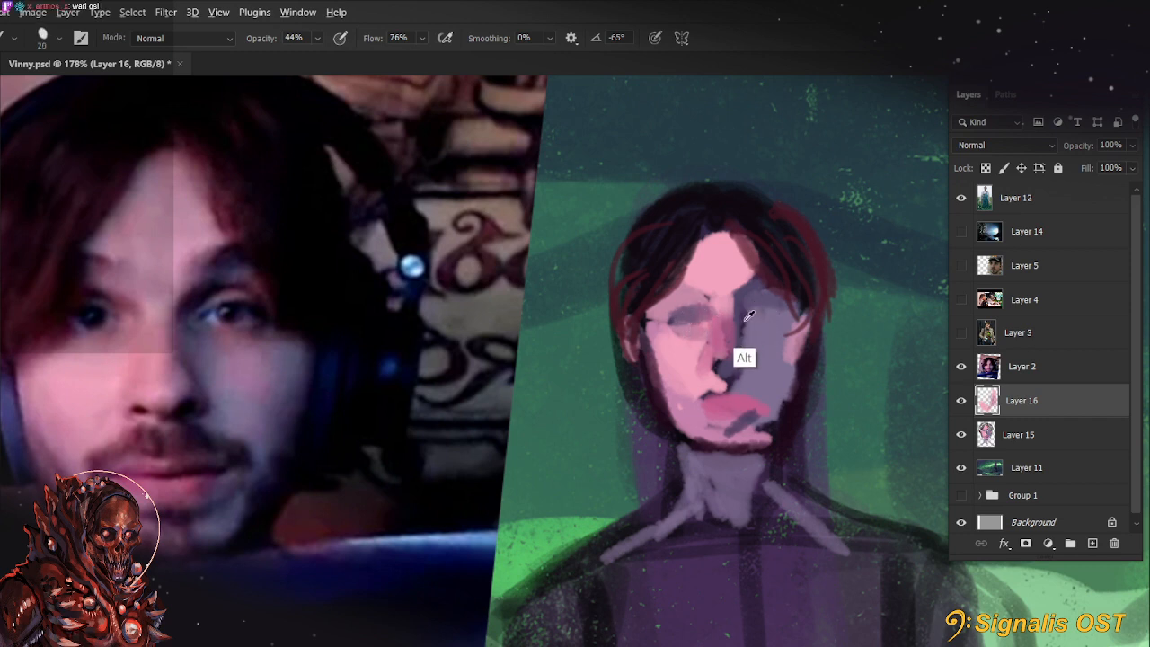
key(5)
key(5)
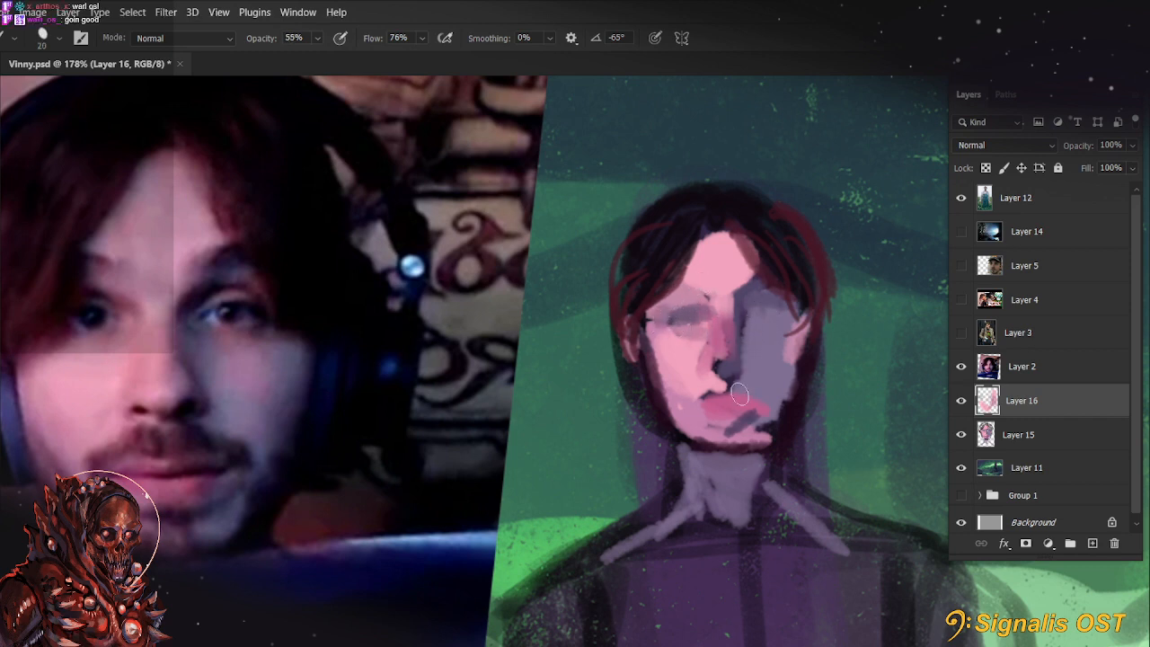
key(bracketright)
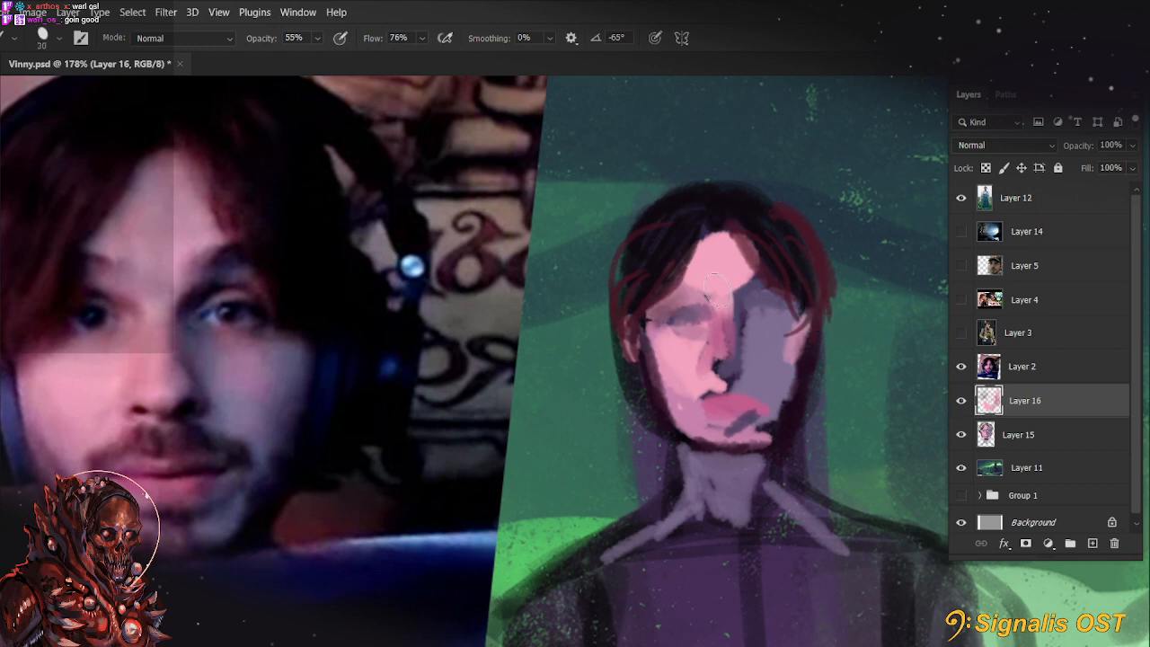
key(5)
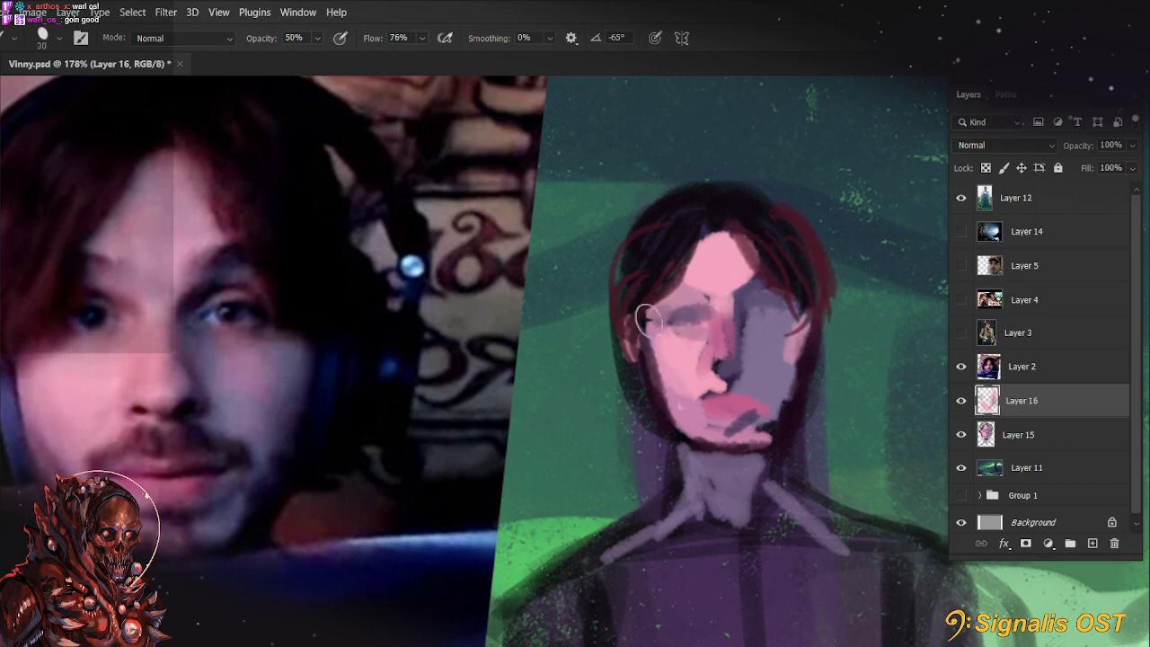
Paint the reddish temple hair edge and both eyebrows at 100% opacity and 10 px
key(0)
key(bracketleft)
key(bracketleft)
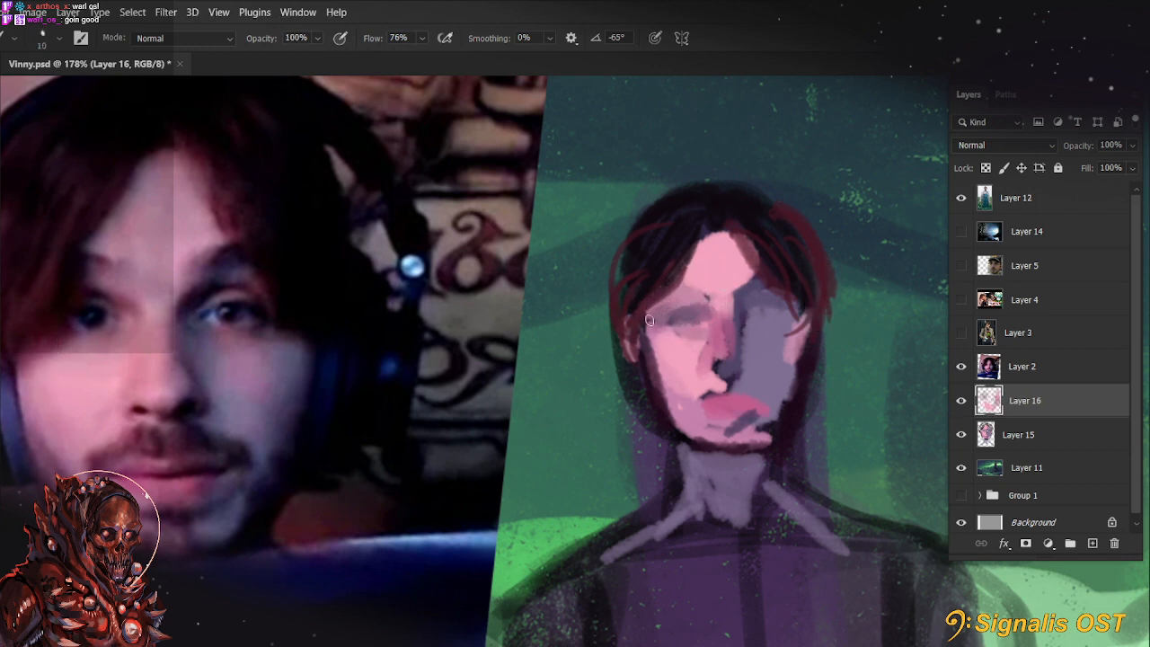
mouse_move(649, 320)
mouse_down()
mouse_move(709, 274)
mouse_move(696, 314)
mouse_move(652, 319)
mouse_move(686, 295)
mouse_move(686, 255)
mouse_up()
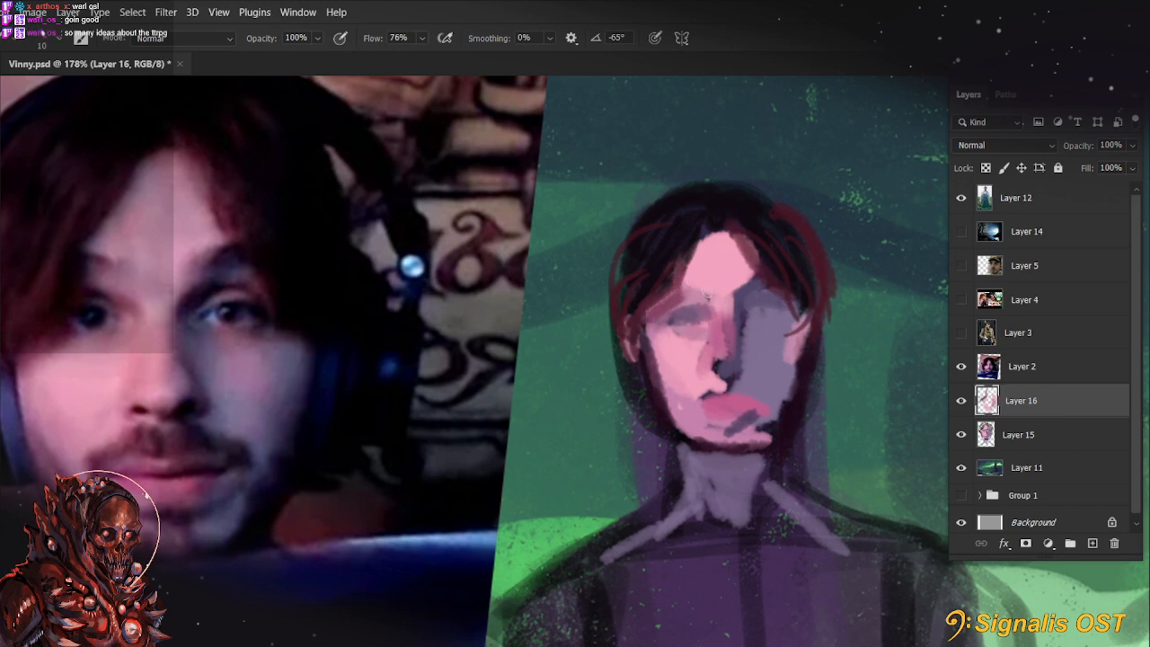
key(ctrl)
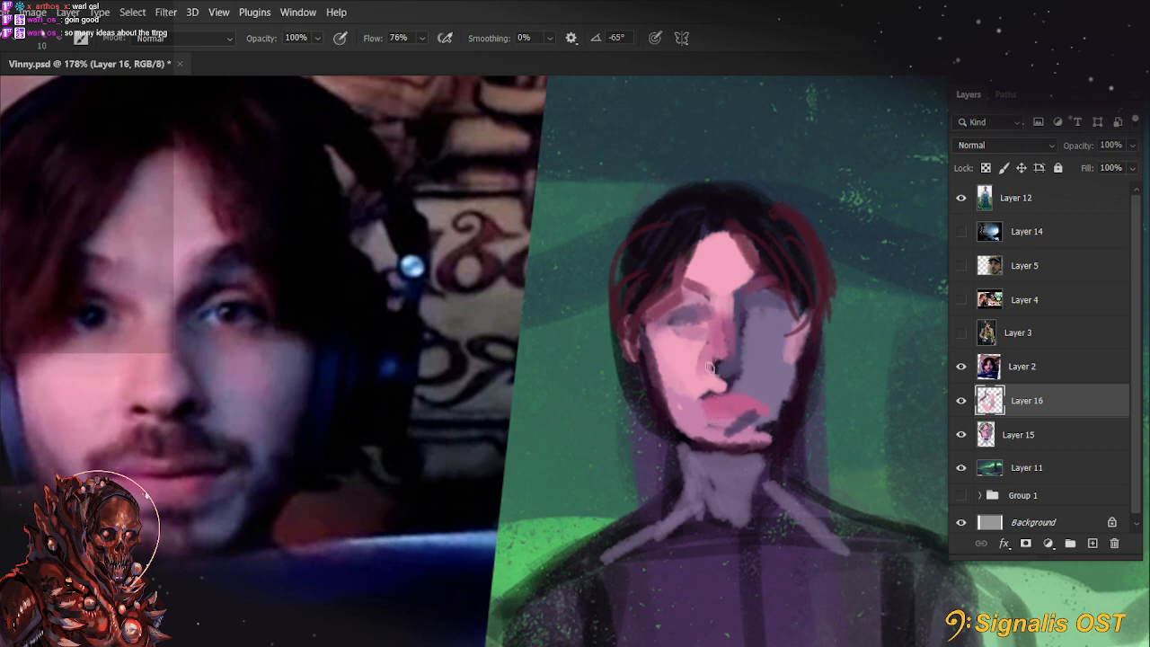
Enlarge the brush and paint a dark shadow across the underside of the nose
key(])
key(])
key(])
alt+click(725, 375)
alt+click(716, 366)
drag(712, 364, 745, 364)
Refine the nostrils and the lit edge of the nose at 8 px with tones sampled from the face
key([)
key([)
key([)
alt+click(739, 378)
alt+click(717, 377)
alt+click(718, 349)
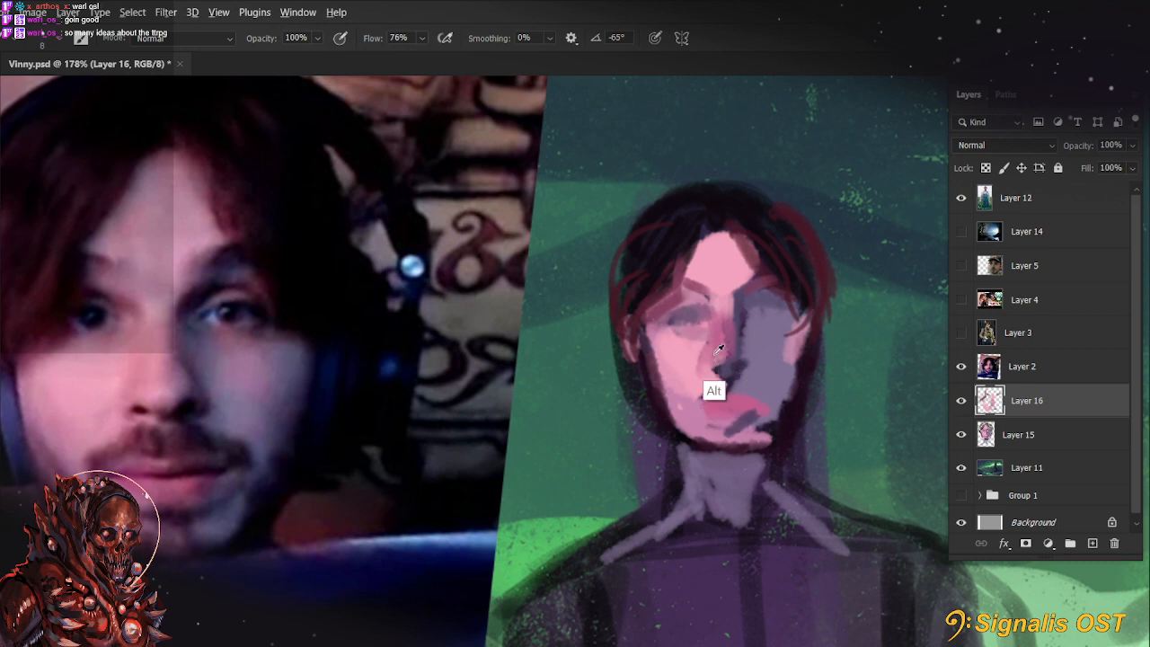
alt+click(721, 347)
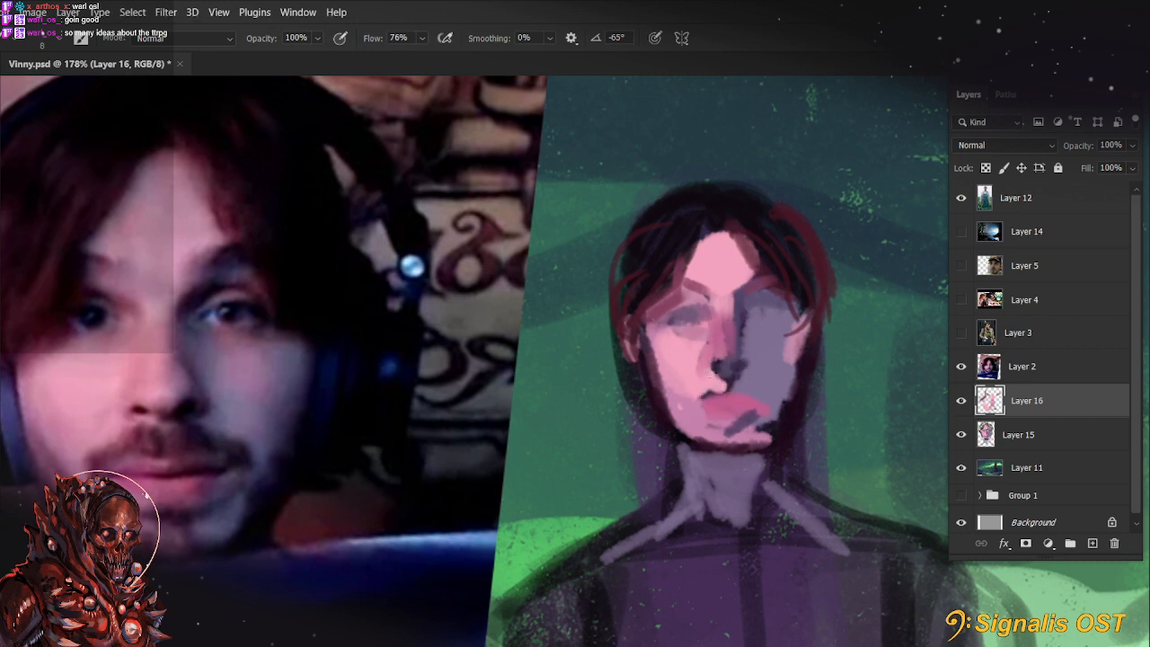
drag(710, 362, 713, 376)
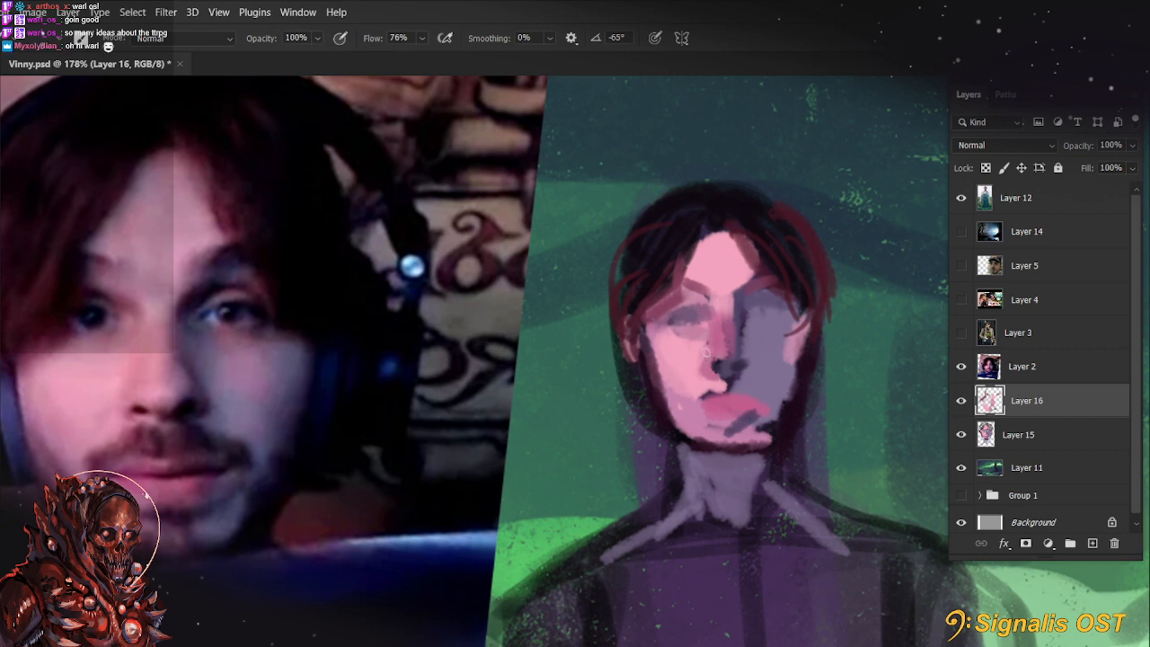
Soften the colour transition along the nose at 15 px using 30% and 40% opacity
key(3)
key(4)
key(4)
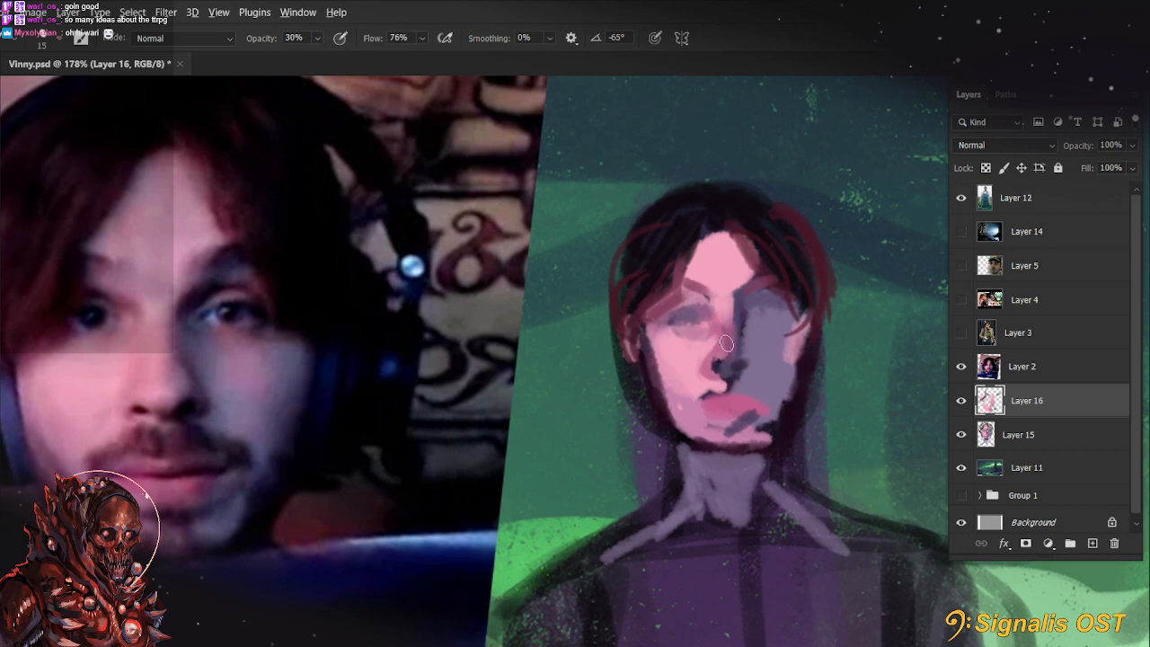
key(4)
key(7)
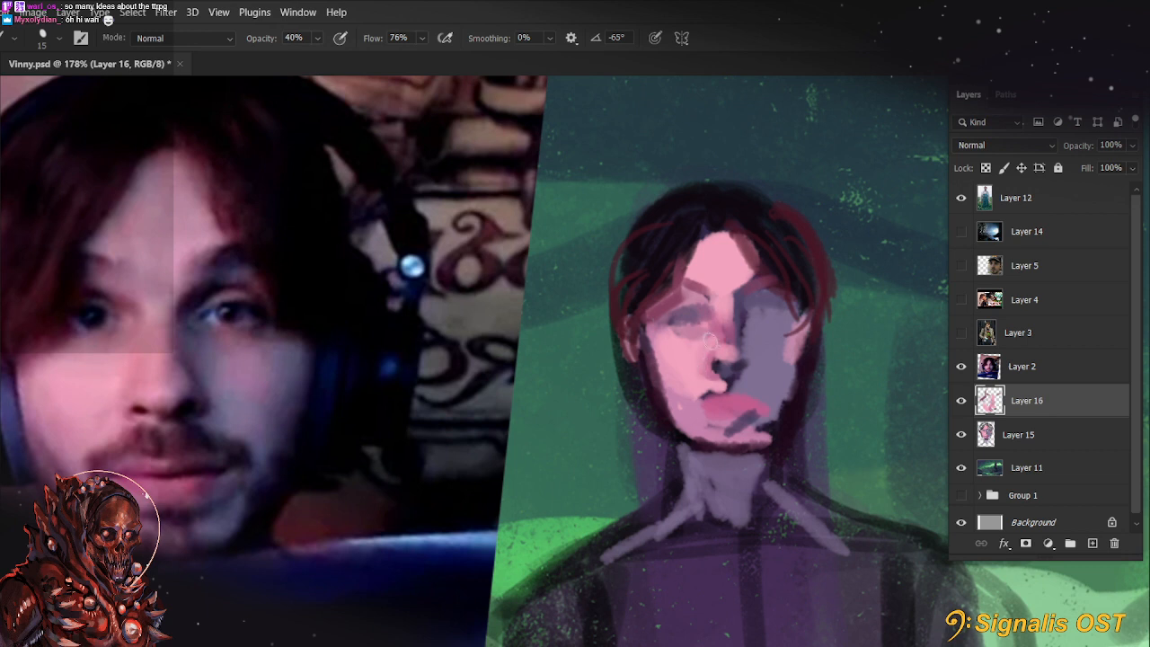
Reshape the lit jawline at 40% opacity, then the chin and the shadow side's cheek and jaw at 88% opacity
mouse_move(655, 338)
mouse_down()
mouse_move(663, 383)
mouse_move(658, 367)
mouse_move(700, 447)
mouse_up()
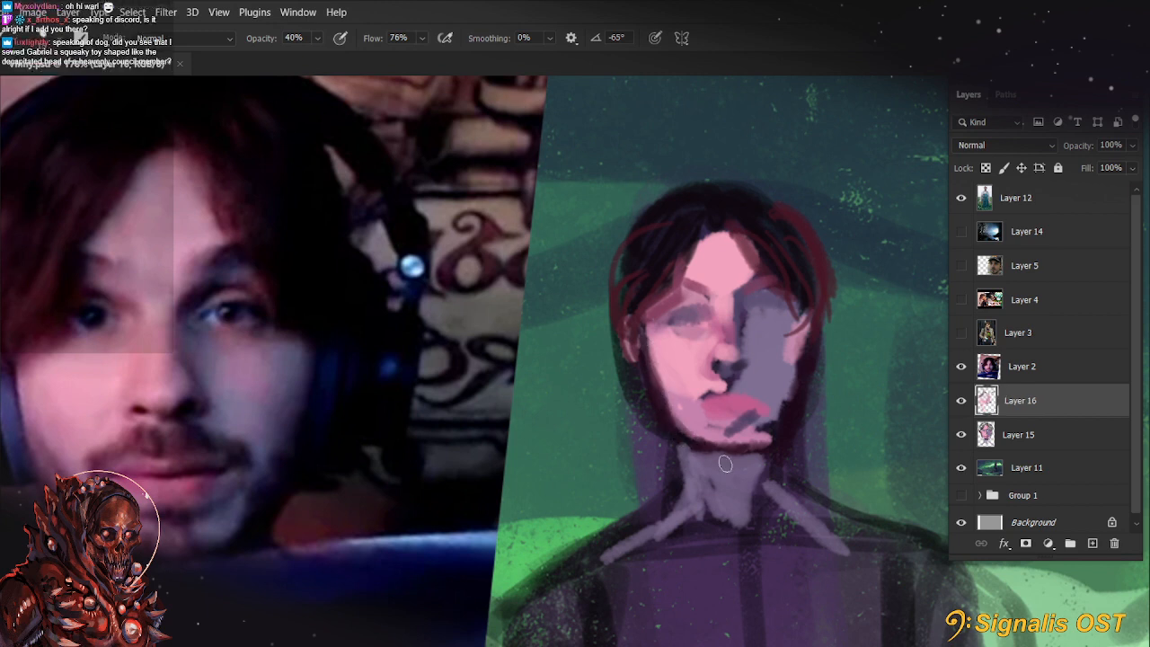
key(8)
key(8)
key(8)
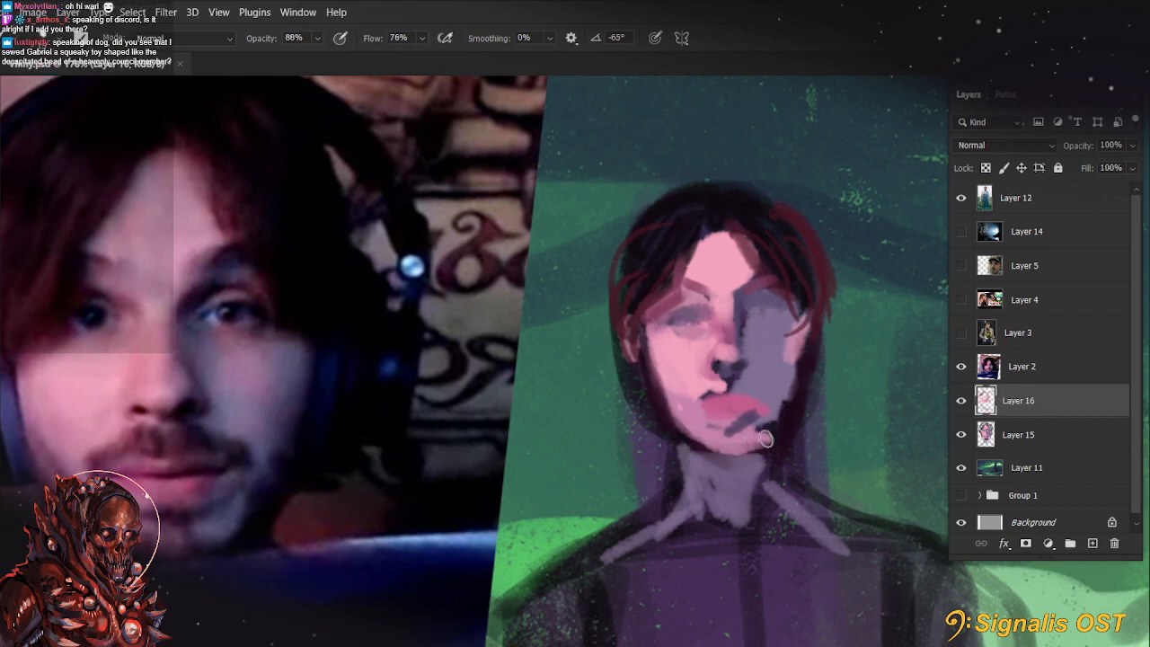
mouse_move(769, 435)
mouse_down()
mouse_move(781, 395)
mouse_move(755, 444)
mouse_up()
mouse_move(796, 342)
mouse_down()
mouse_move(760, 439)
mouse_move(769, 298)
mouse_move(790, 350)
mouse_move(798, 327)
mouse_move(768, 419)
mouse_move(807, 339)
mouse_move(779, 327)
mouse_move(773, 401)
mouse_up()
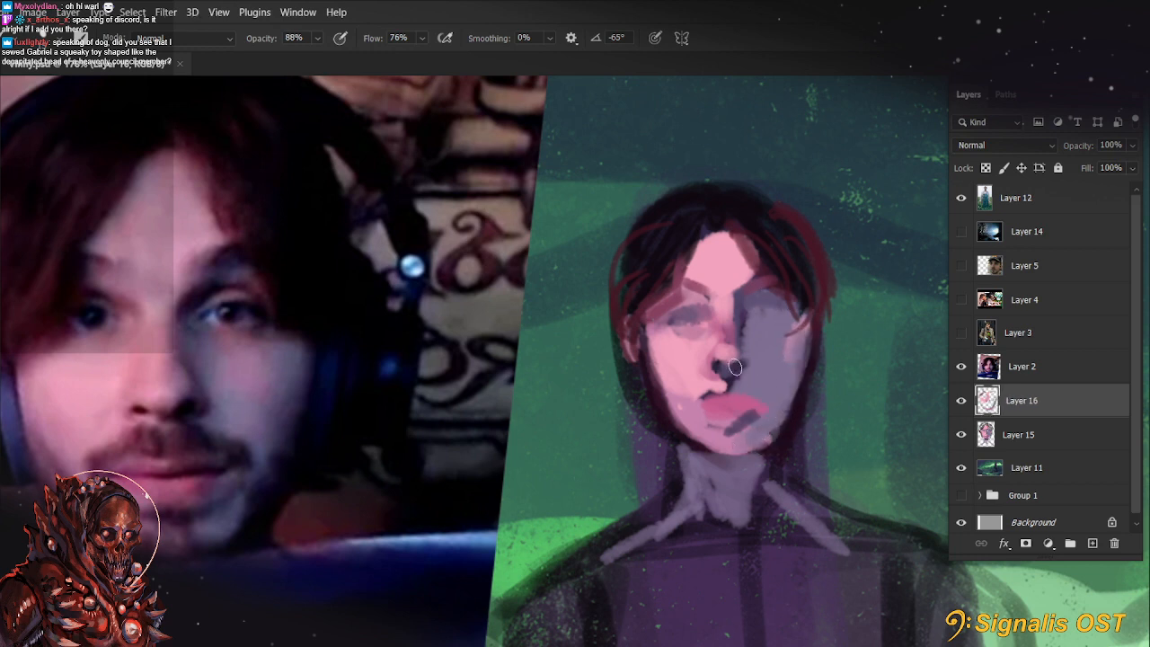
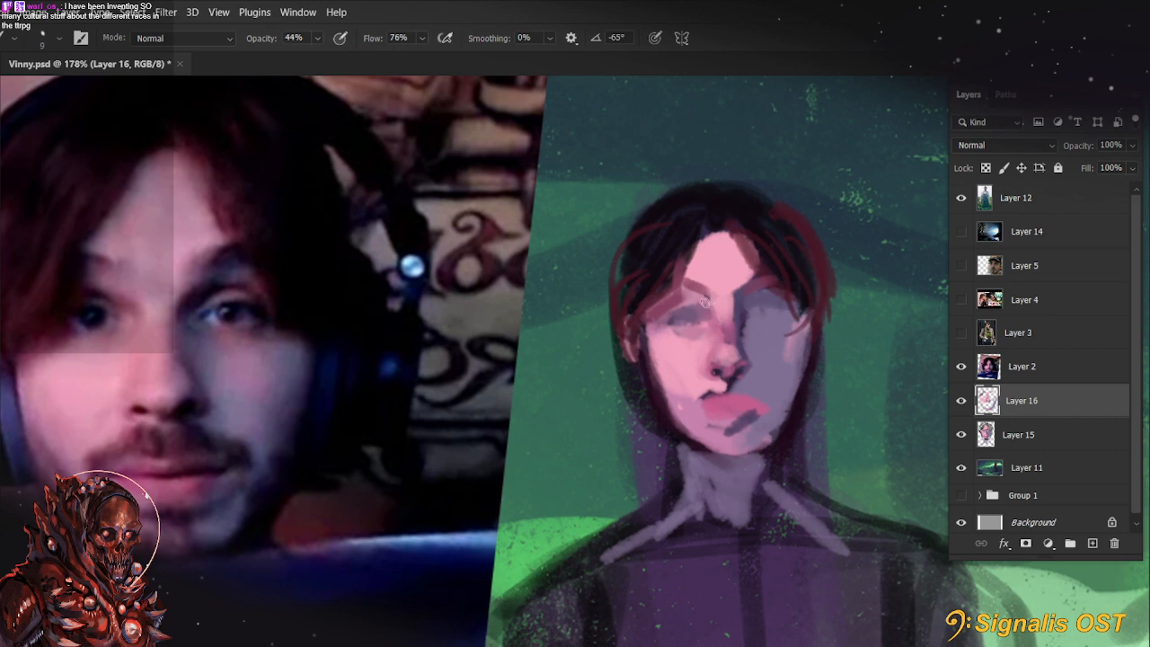
Paint the dark irises and lids of both eyes with their eyebrows, and blend the shaded brow at 50% opacity
key(6)
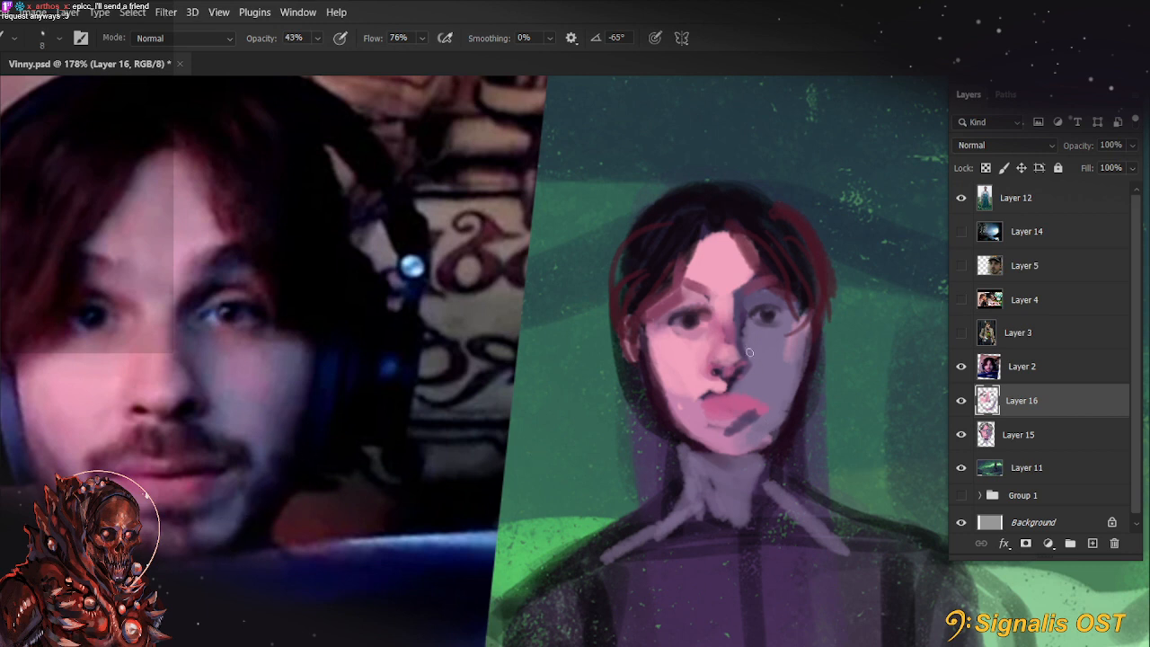
key(bracketright)
key(bracketright)
key(4)
key(4)
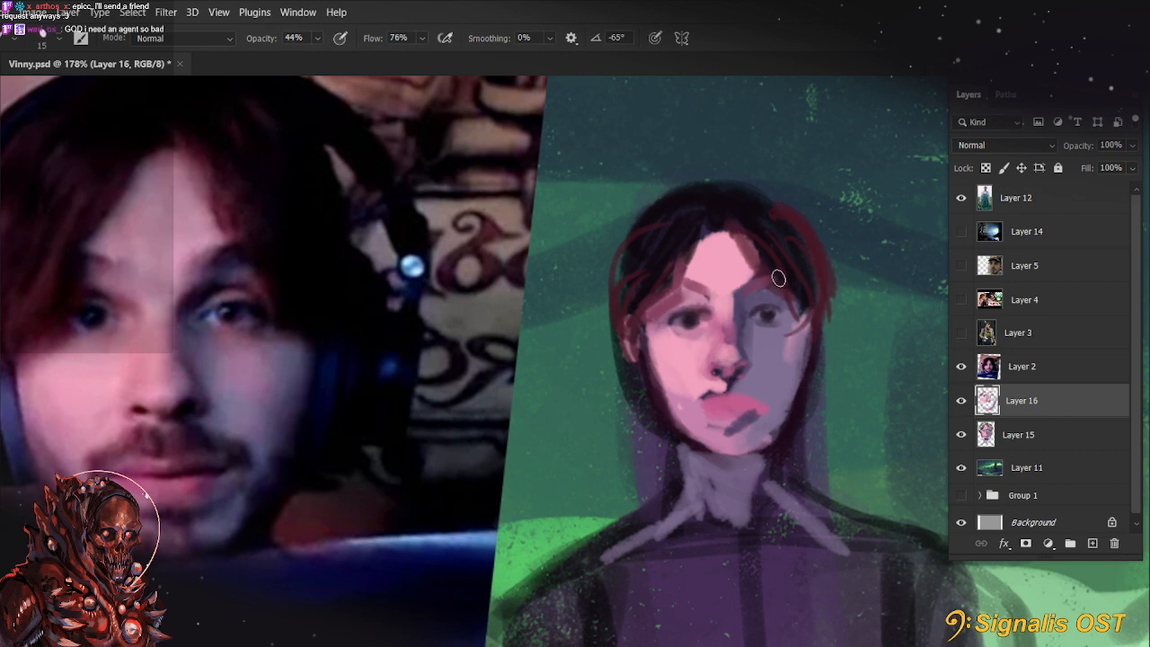
alt+click(745, 288)
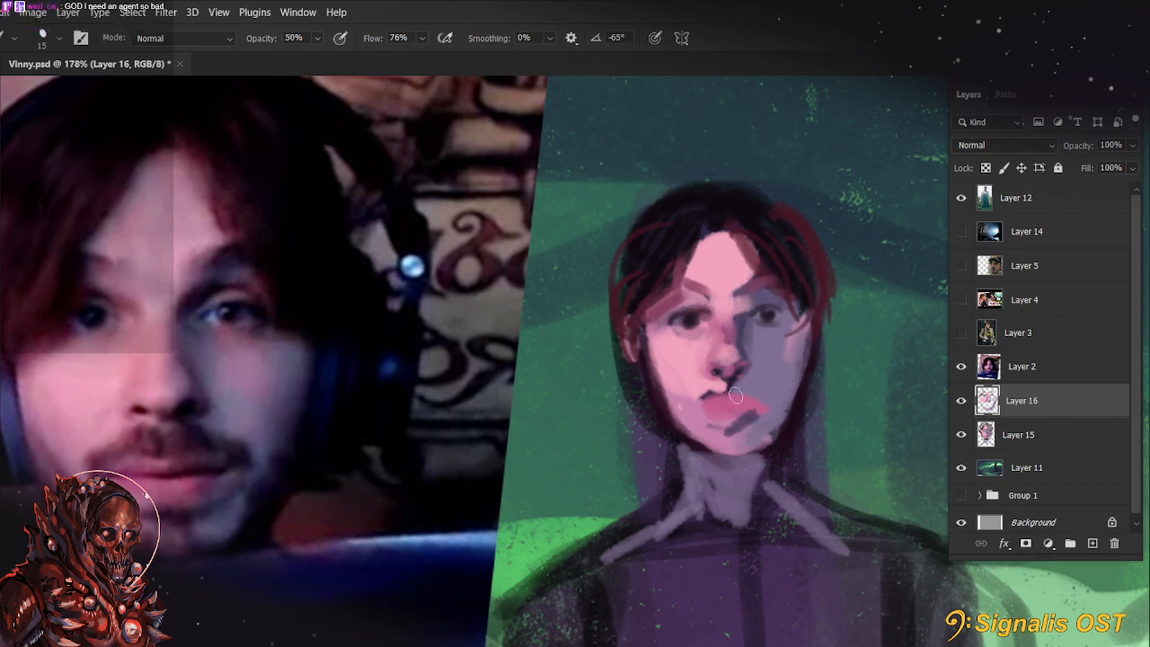
key(5)
key(bracketleft)
key(bracketleft)
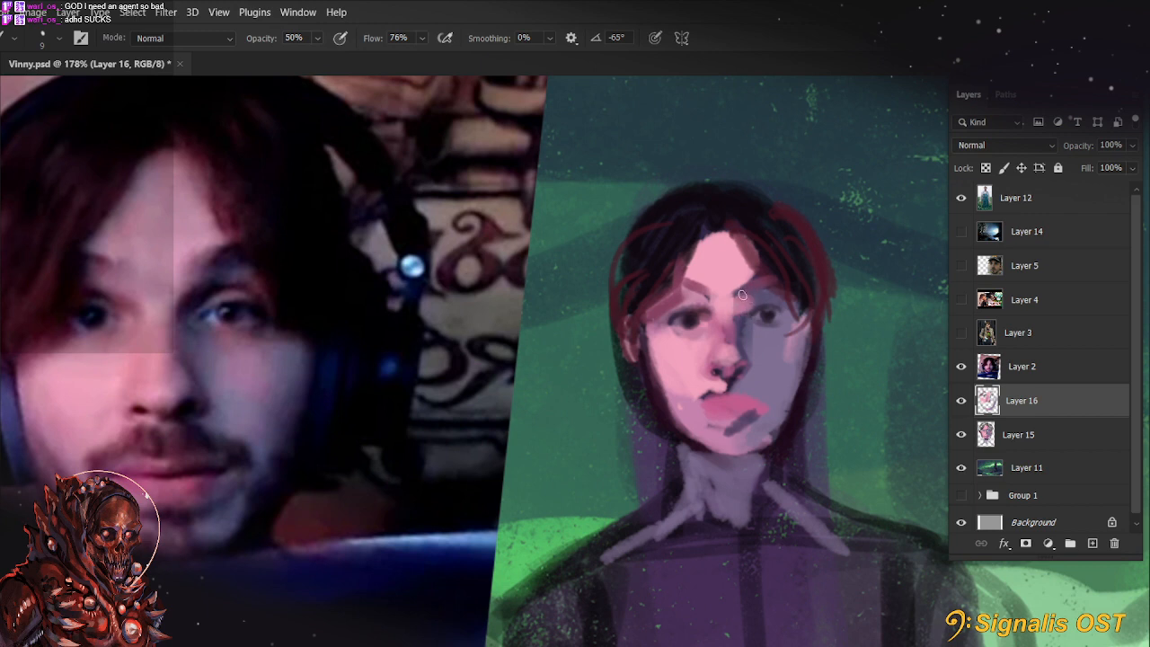
Soften the shading around the eye sockets and the lit side's outer cheek with sampled tones at 44% opacity
key(alt)
key(bracketright)
key(bracketright)
key(bracketright)
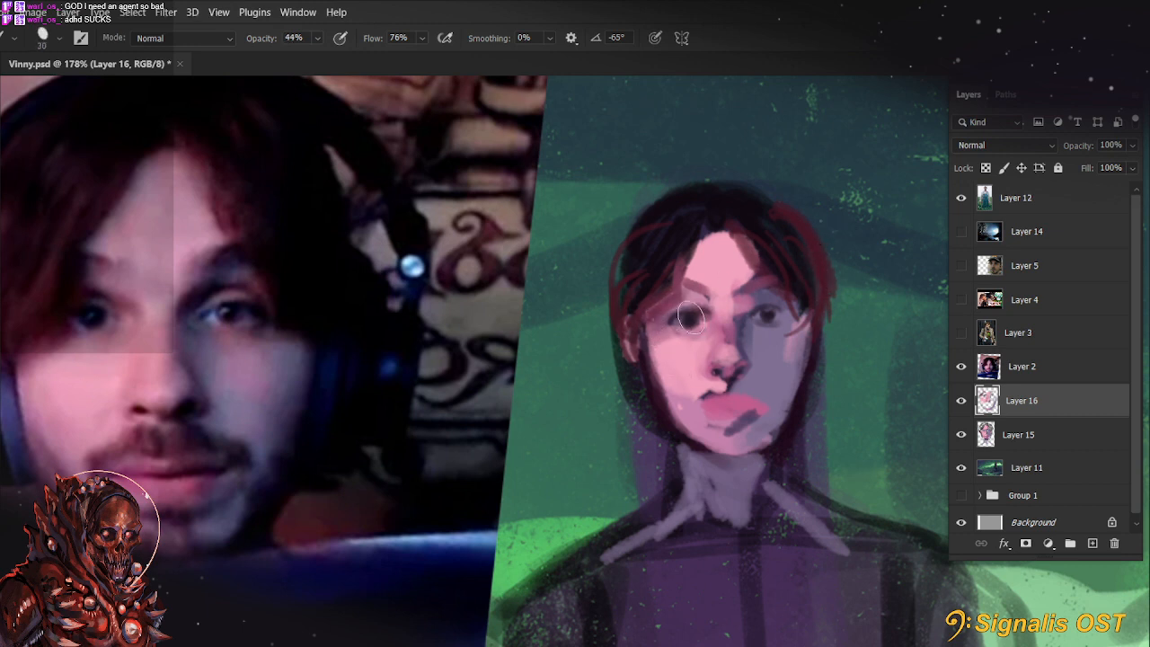
key(bracketleft)
key(bracketleft)
key(bracketleft)
mouse_move(670, 324)
mouse_down()
mouse_move(658, 316)
mouse_move(661, 296)
mouse_move(659, 323)
mouse_move(688, 297)
mouse_move(639, 320)
mouse_up()
key(5)
key(5)
key(4)
key(4)
Paint dark hair strands over the lit side's temple with an 8 px brush at 77% opacity
alt+click(669, 258)
key(7)
key(7)
key(bracketleft)
key(bracketleft)
key(bracketleft)
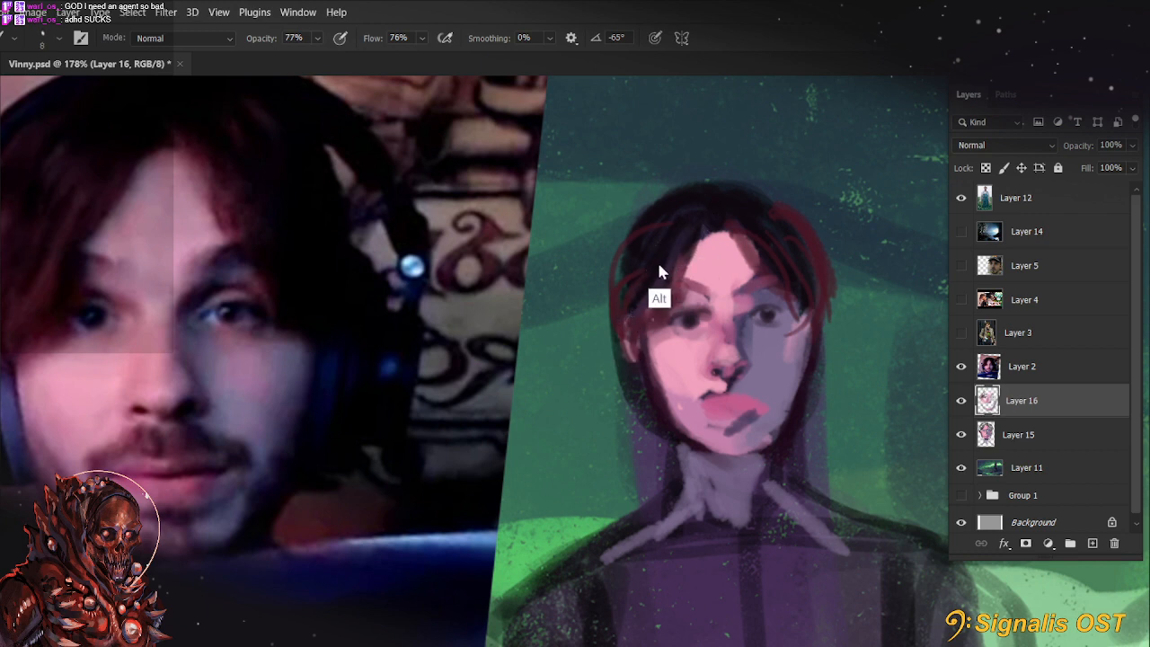
drag(684, 233, 629, 320)
mouse_move(676, 270)
mouse_down()
mouse_move(643, 318)
mouse_move(773, 322)
mouse_up()
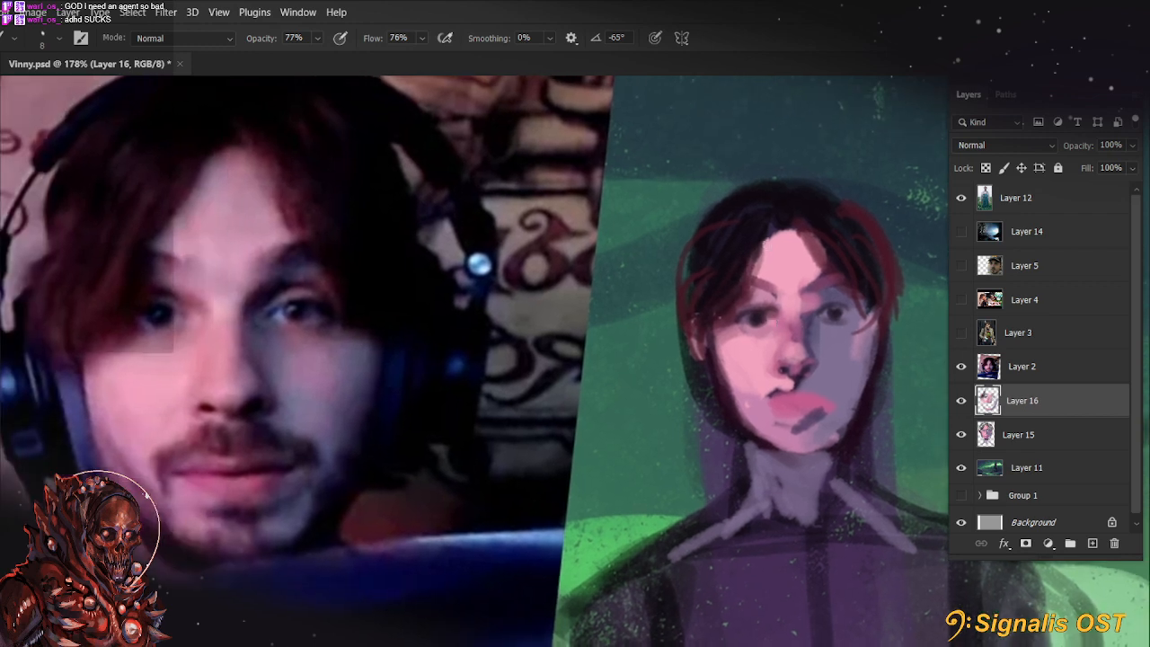
drag(760, 211, 701, 209)
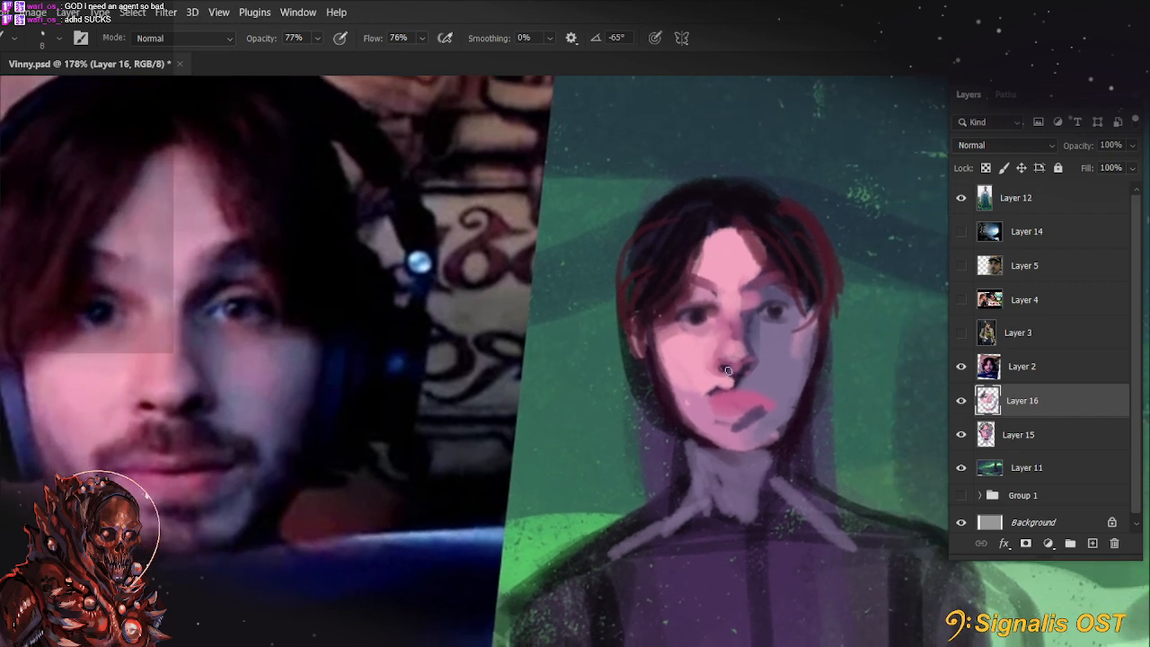
Shade the outer edge of the lit cheek and jaw at 77% opacity, enlarging the brush from 9 to 20 px
alt+click(696, 379)
alt+click(673, 313)
drag(659, 331, 669, 382)
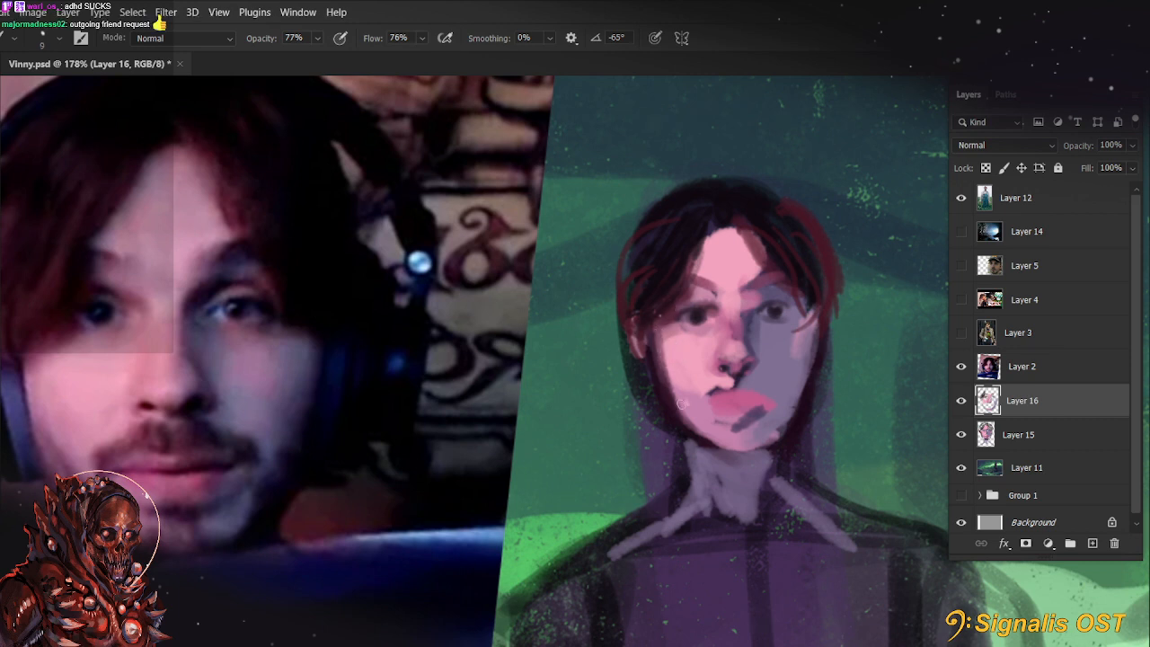
key(bracketright)
key(bracketright)
key(bracketright)
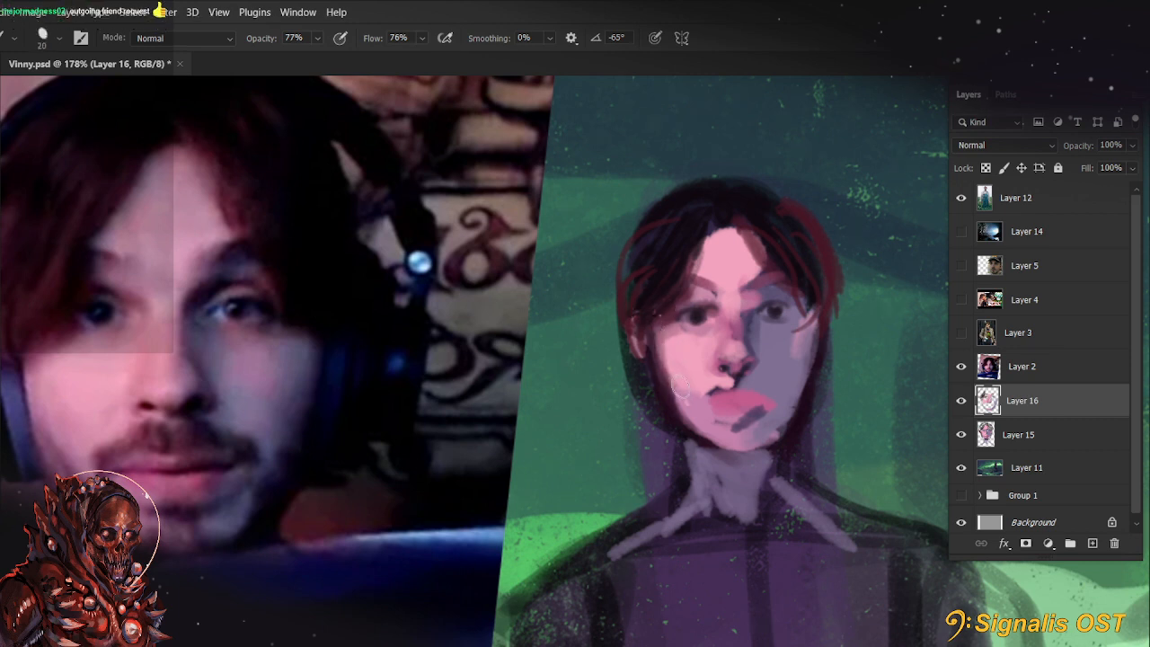
mouse_move(663, 368)
mouse_down()
mouse_move(685, 425)
mouse_move(714, 451)
mouse_up()
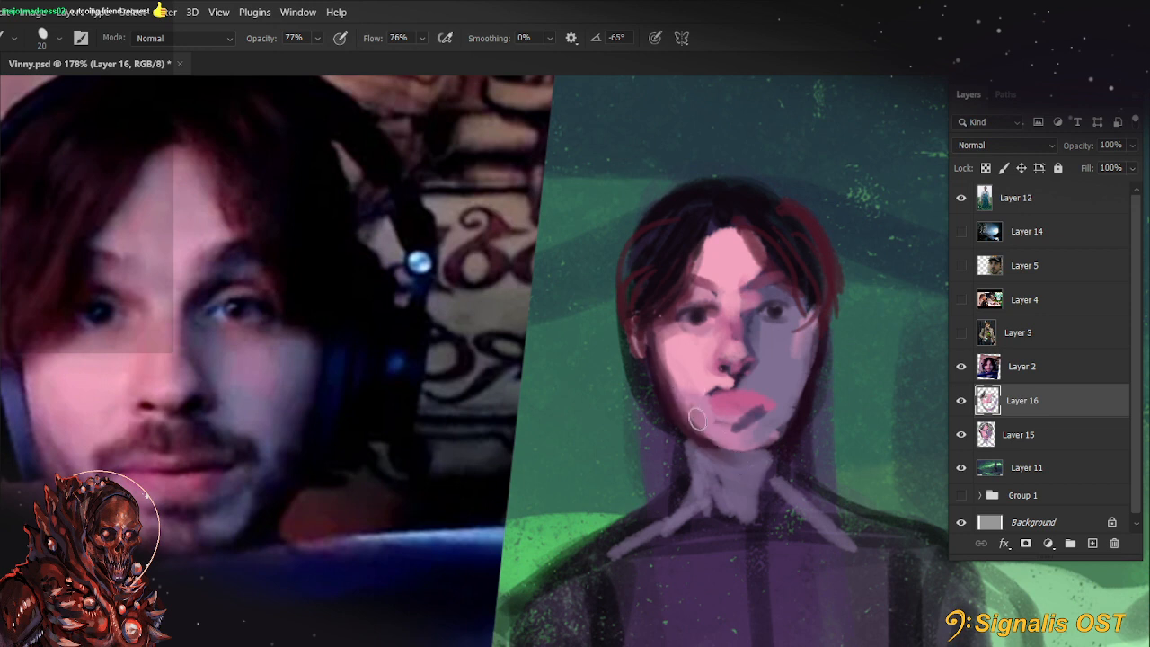
Soften the lit cheek's shaded edge with tones sampled from the face at 44% and 30% opacity
key(bracketleft)
key(bracketleft)
key(4)
key(4)
alt+click(682, 351)
drag(665, 345, 672, 377)
alt+click(791, 367)
key(])
alt+click(732, 325)
key(])
key(])
key(])
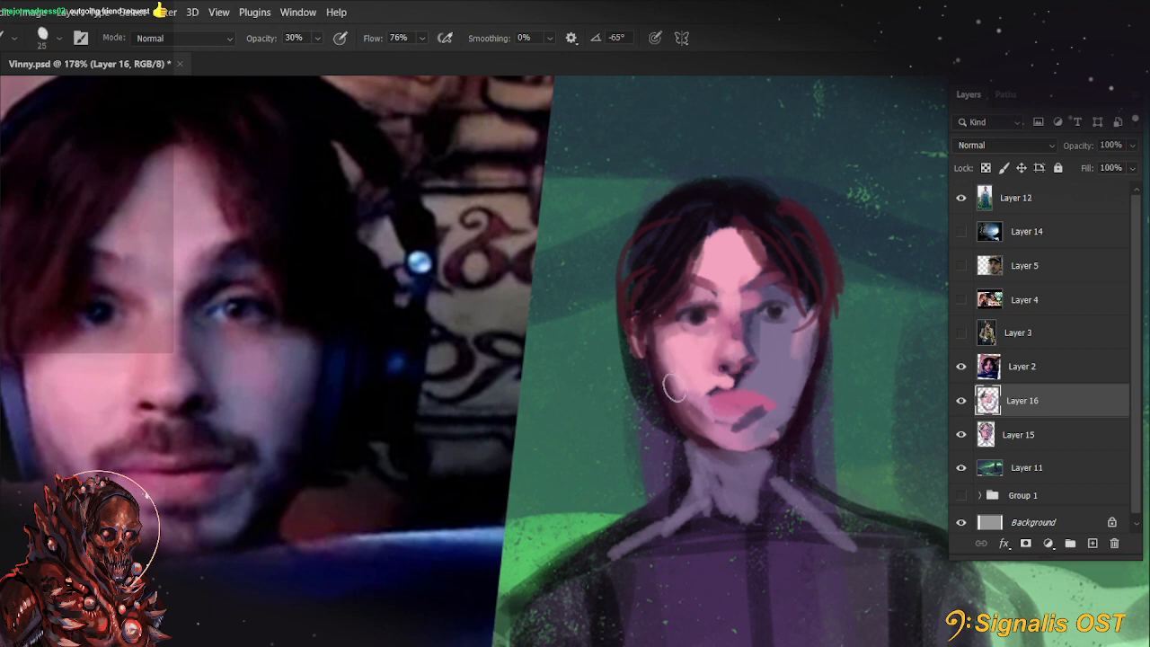
Build up the shadow along the lit side's cheek and jaw with a 25 px brush at 44% opacity
key([)
alt+click(735, 407)
key(4)
key(4)
key(])
drag(665, 341, 680, 401)
key(])
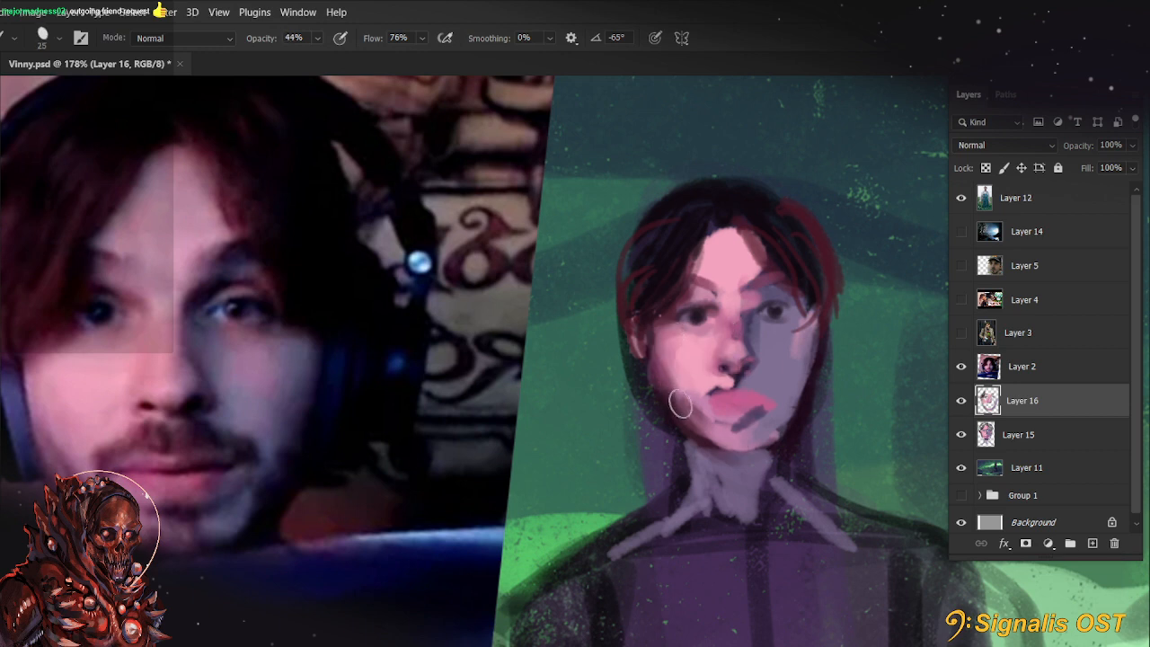
Choose a light pink based on the forehead tone and touch up the nose at 9 px and 60% opacity
alt+click(742, 250)
drag(748, 303, 721, 322)
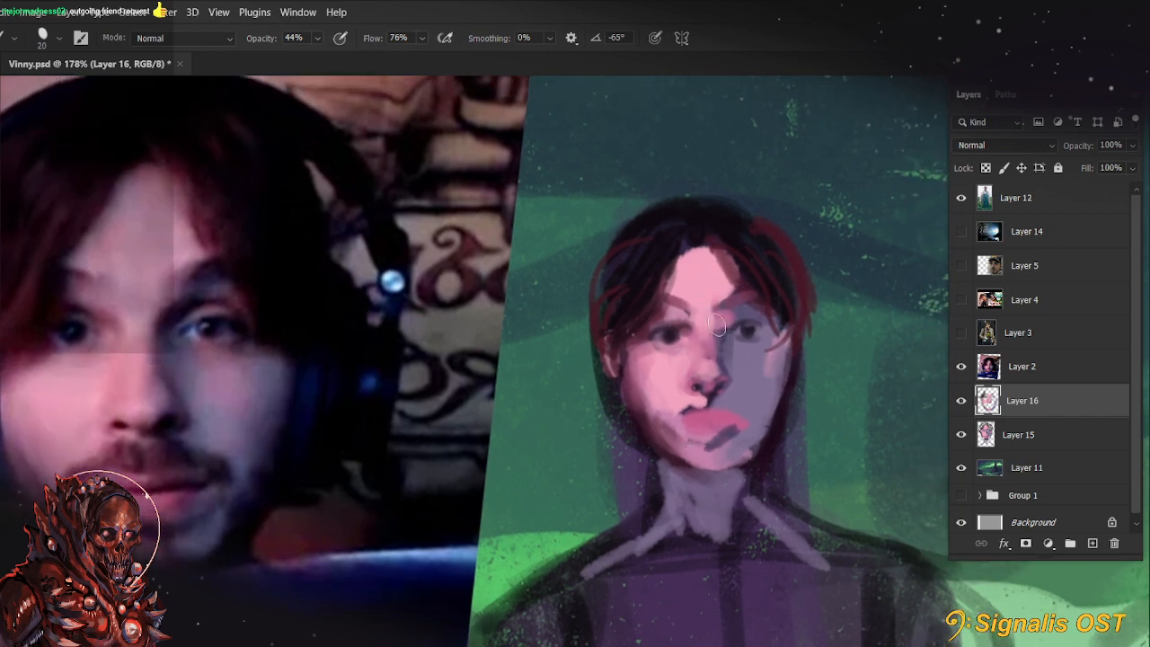
key([)
key([)
key([)
key(n)
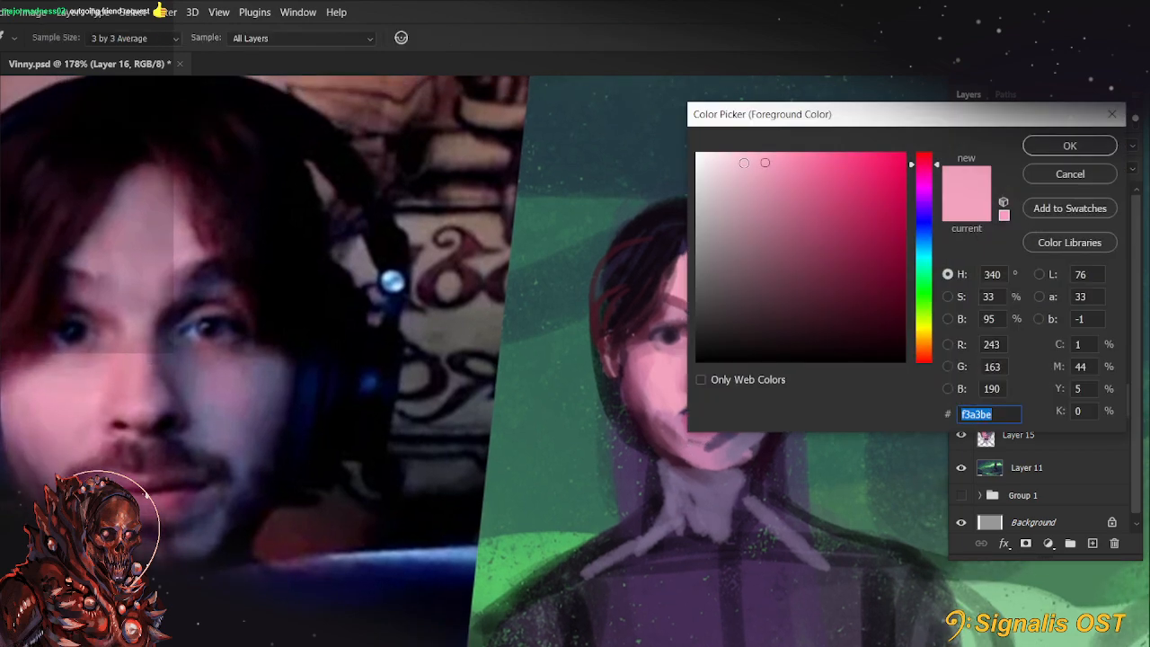
click(1043, 146)
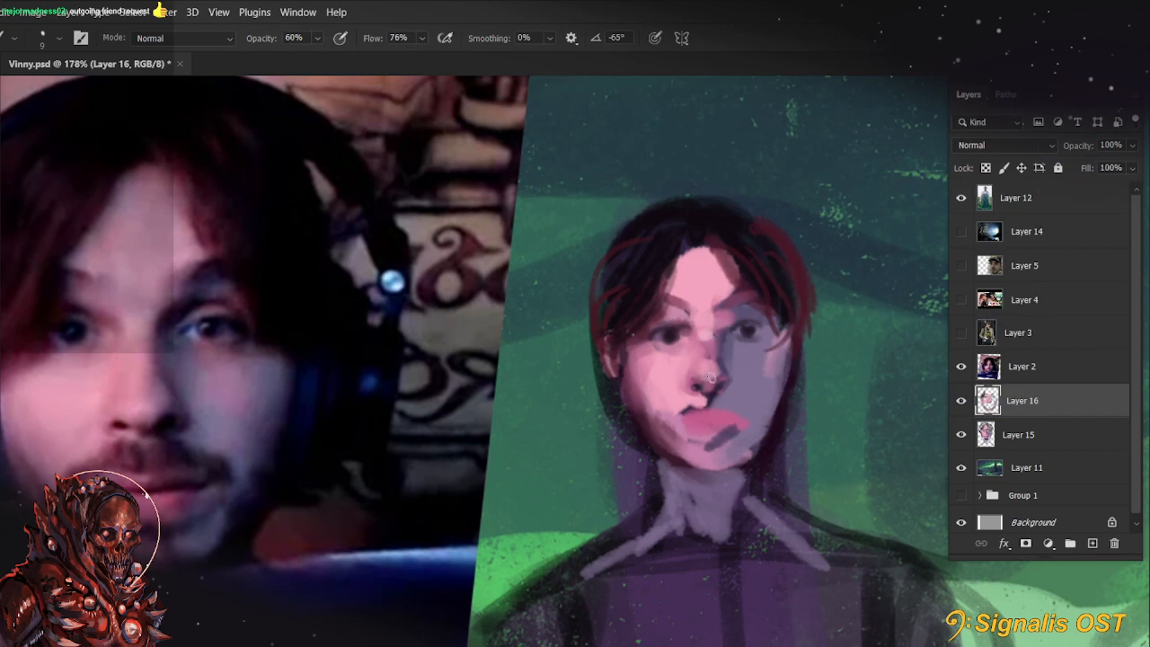
mouse_move(803, 523)
mouse_down()
mouse_move(789, 539)
mouse_move(781, 521)
mouse_up()
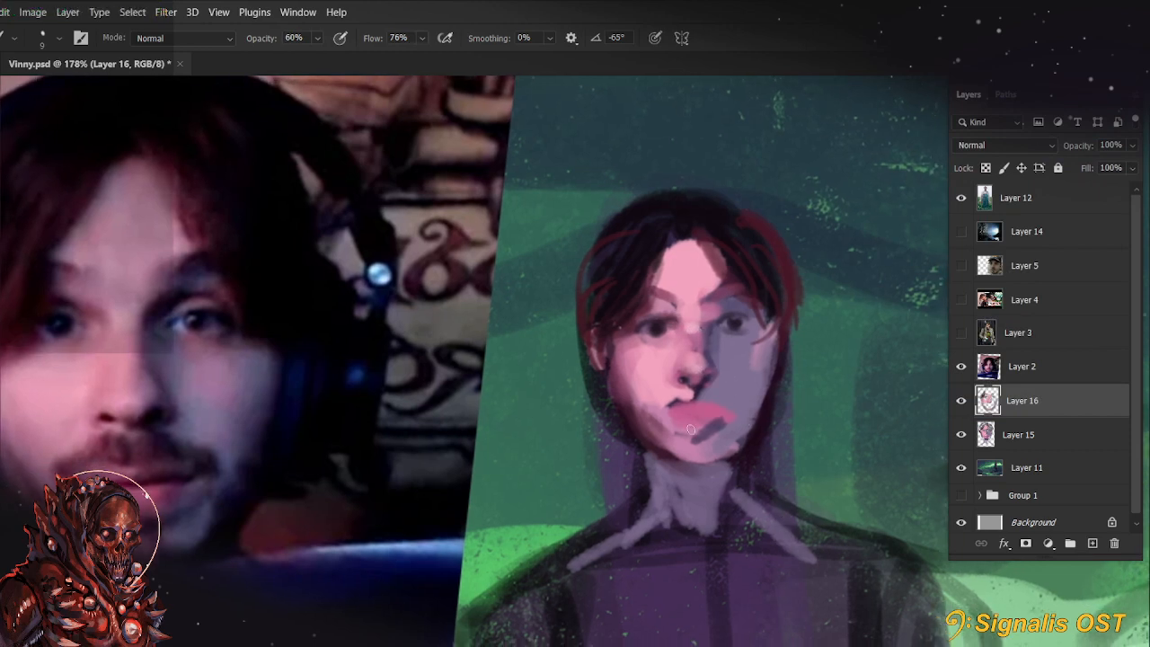
Reshape the lips and paint the shadow under the lower lip and a dark moustache stroke at 60% opacity
key(r)
drag(529, 501, 570, 512)
mouse_move(703, 494)
mouse_down()
mouse_move(724, 450)
mouse_move(726, 468)
mouse_up()
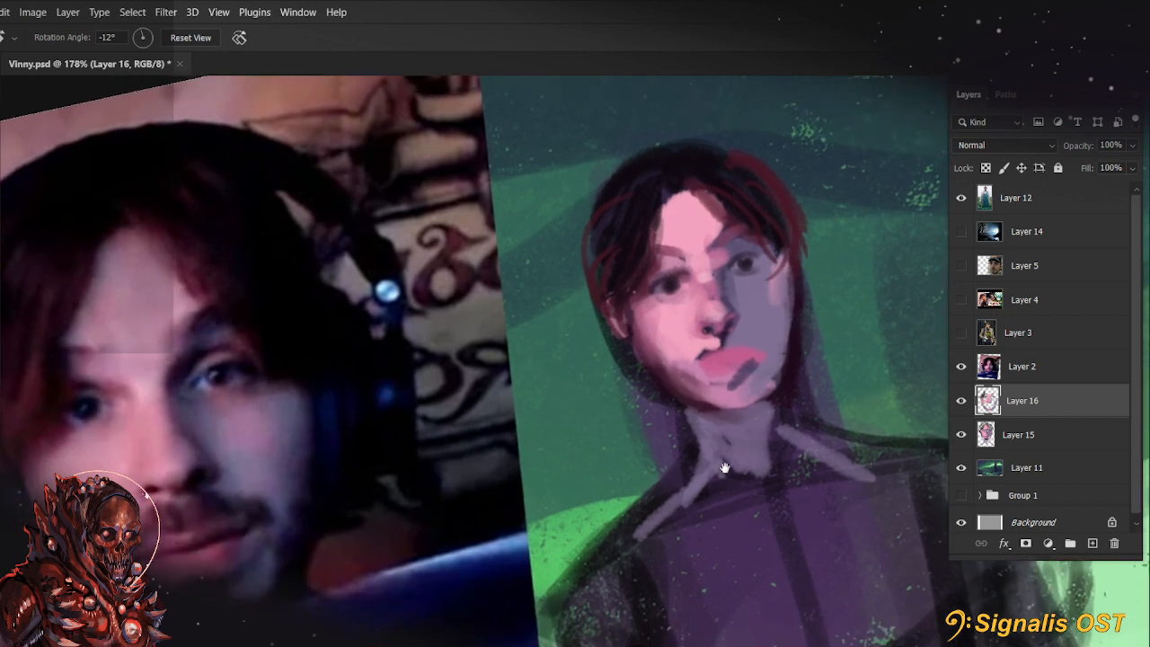
alt+click(721, 352)
key(bracketleft)
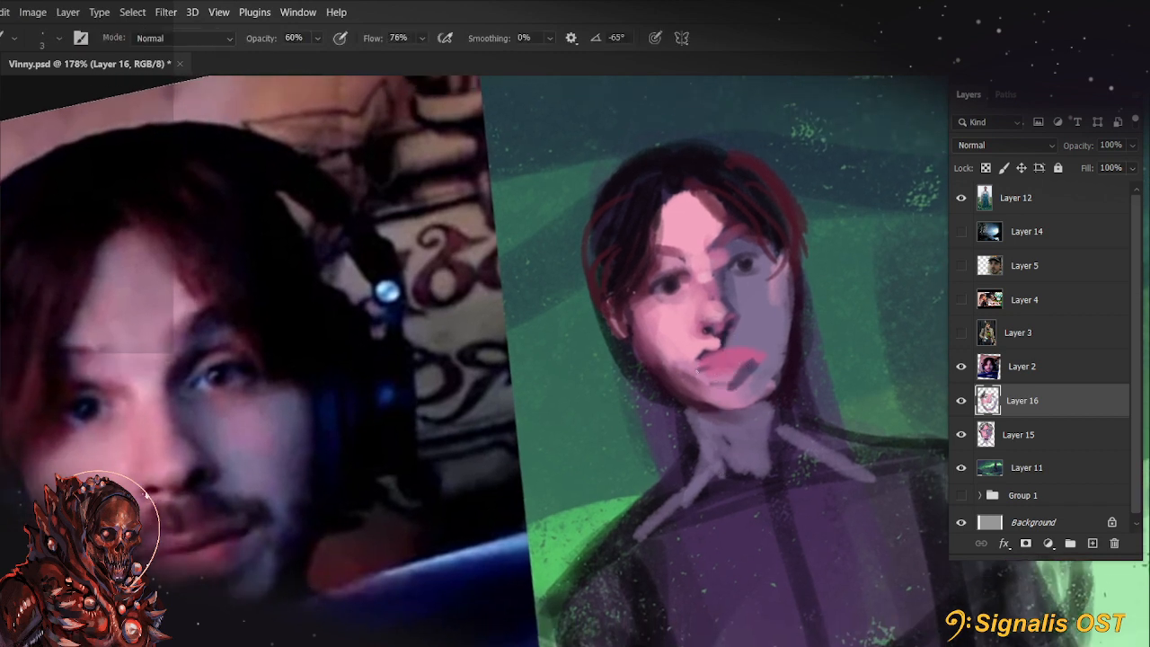
alt+click(721, 366)
key(bracketright)
alt+click(730, 345)
alt+click(707, 395)
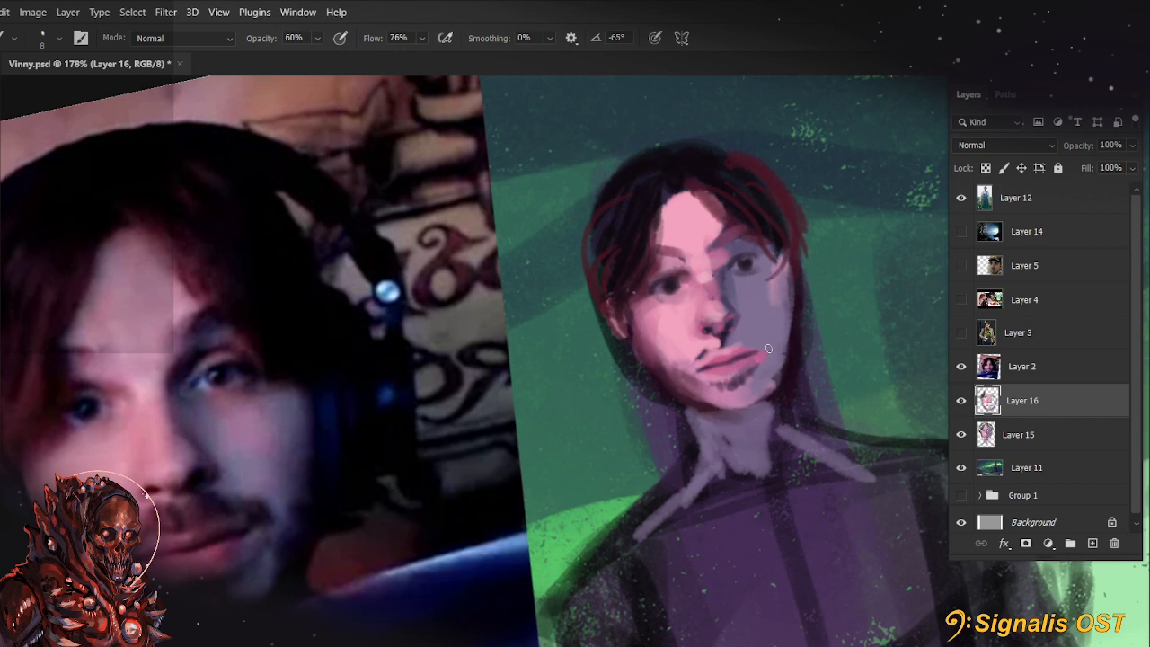
key(r)
key(Escape)
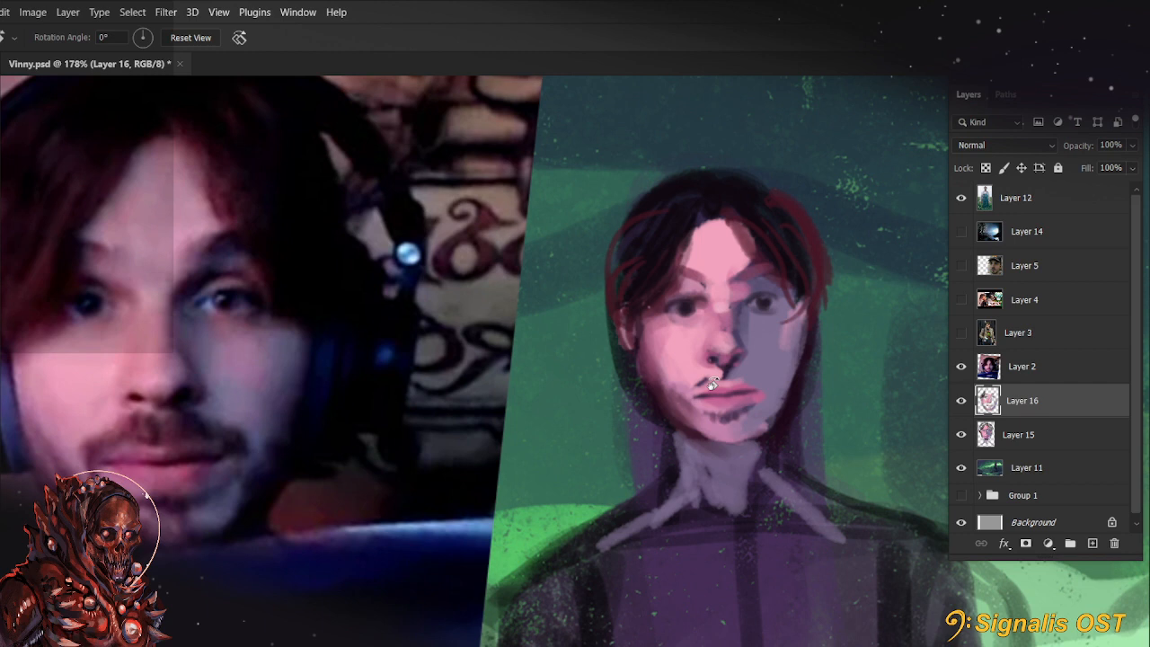
key(b)
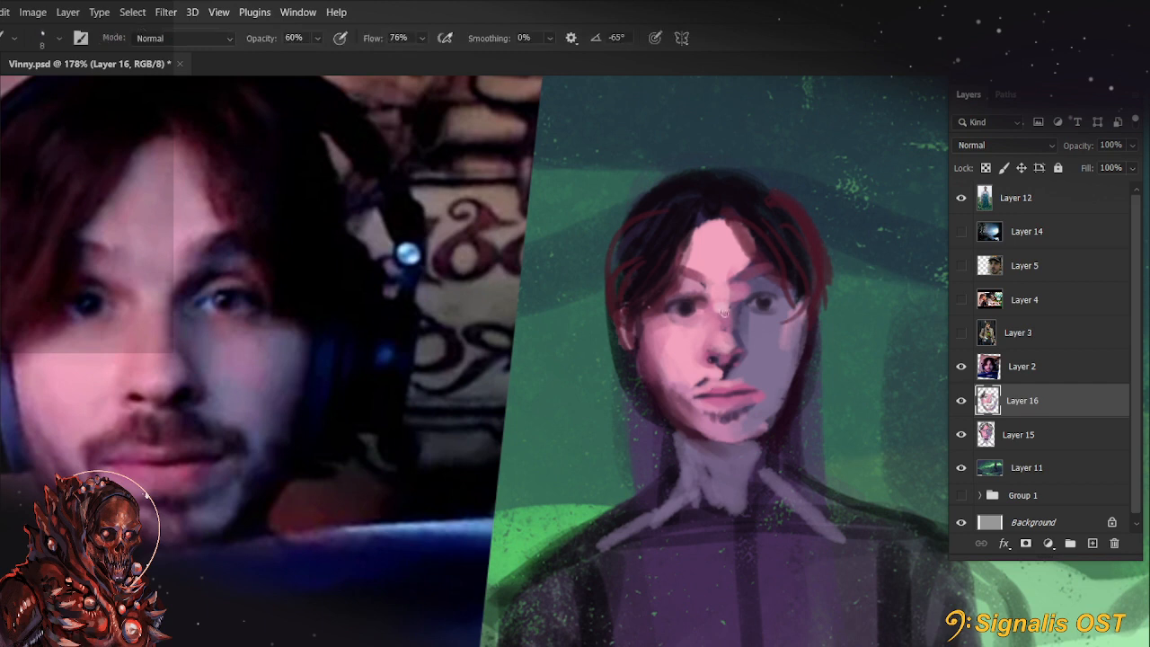
Sample the reddish hair colour and refine the strands and brow around the shaded eye with a 15 px brush
alt+click(614, 288)
key(bracketright)
key(bracketright)
key(bracketright)
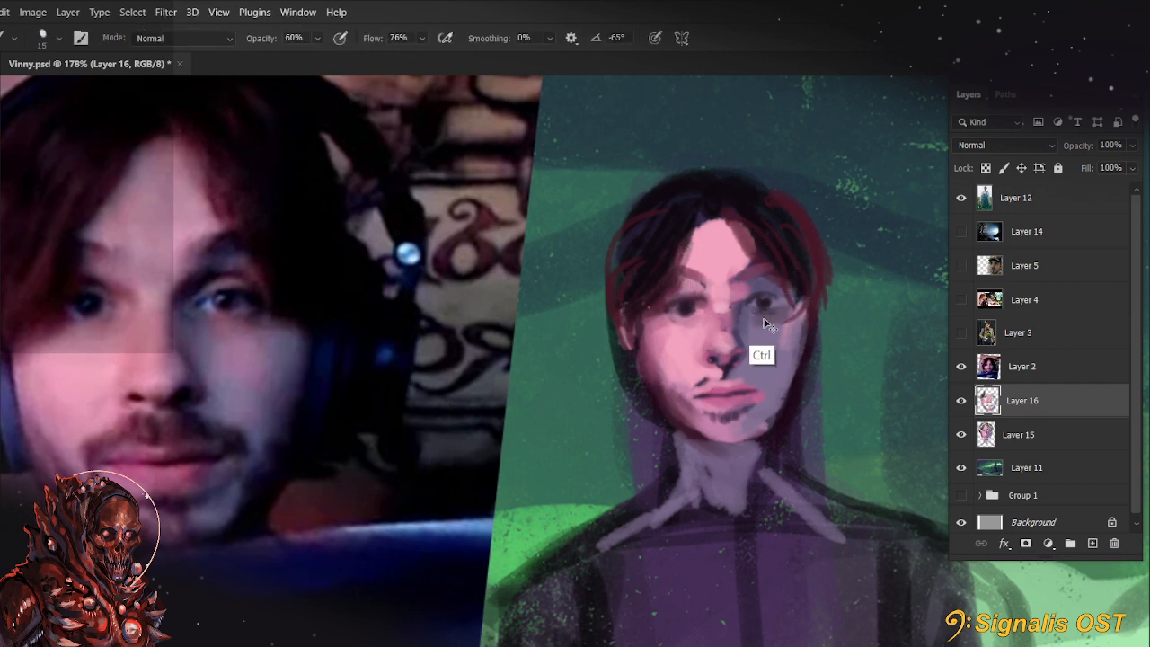
drag(760, 324, 799, 301)
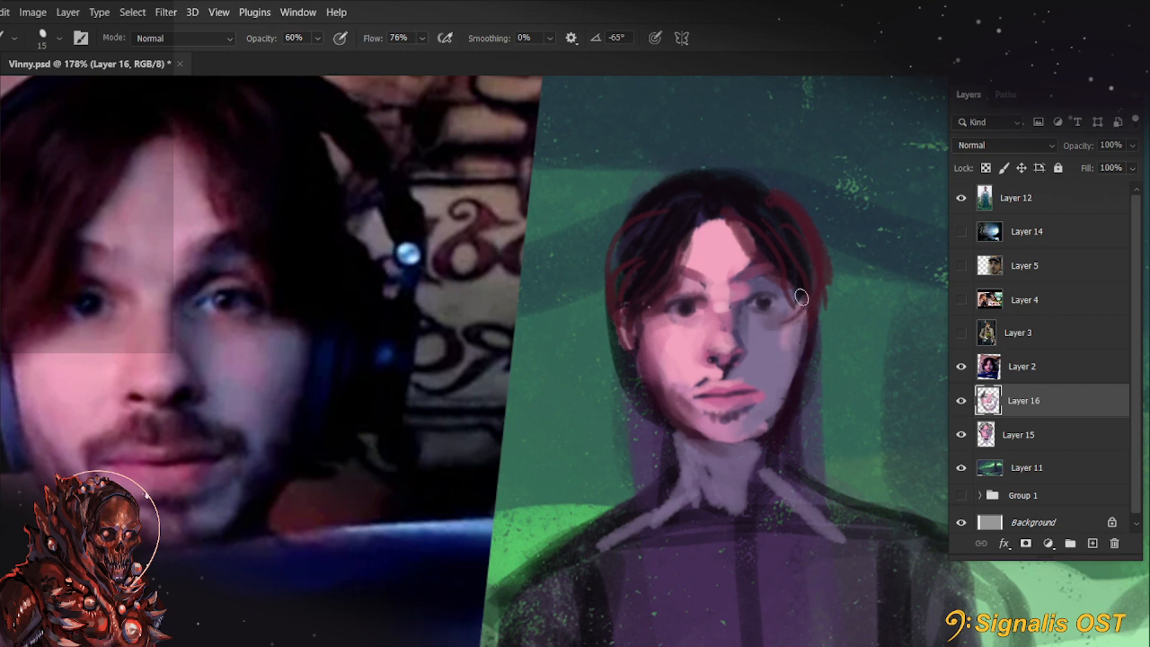
key(3)
key(3)
key(7)
key(7)
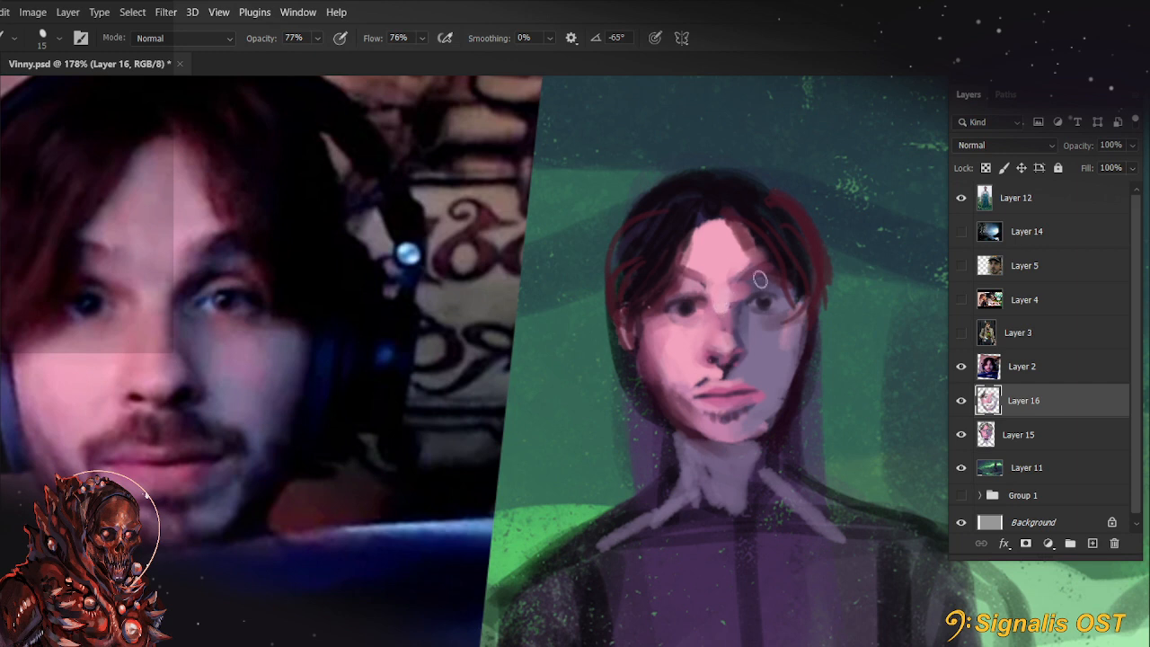
Blend the shaded side of the nose and the shadow beneath the nostrils with sampled tones at 30% opacity
key(bracketright)
key(3)
key(alt)
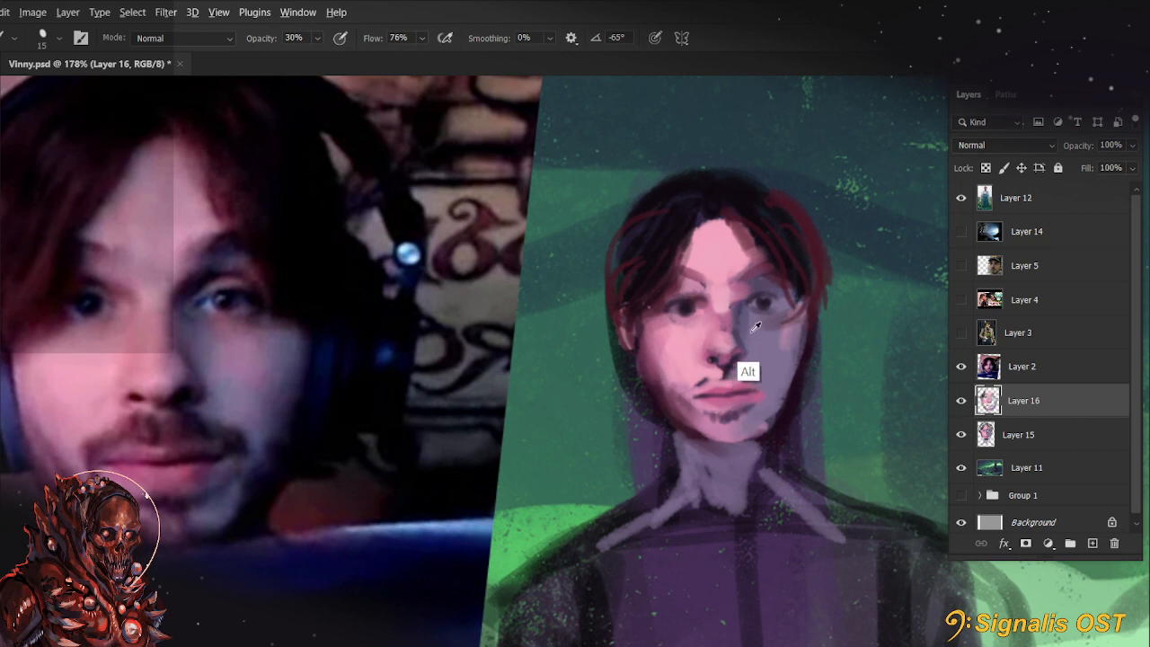
alt+click(752, 332)
alt+click(716, 370)
drag(721, 371, 735, 375)
alt+click(747, 372)
key(3)
key(bracketright)
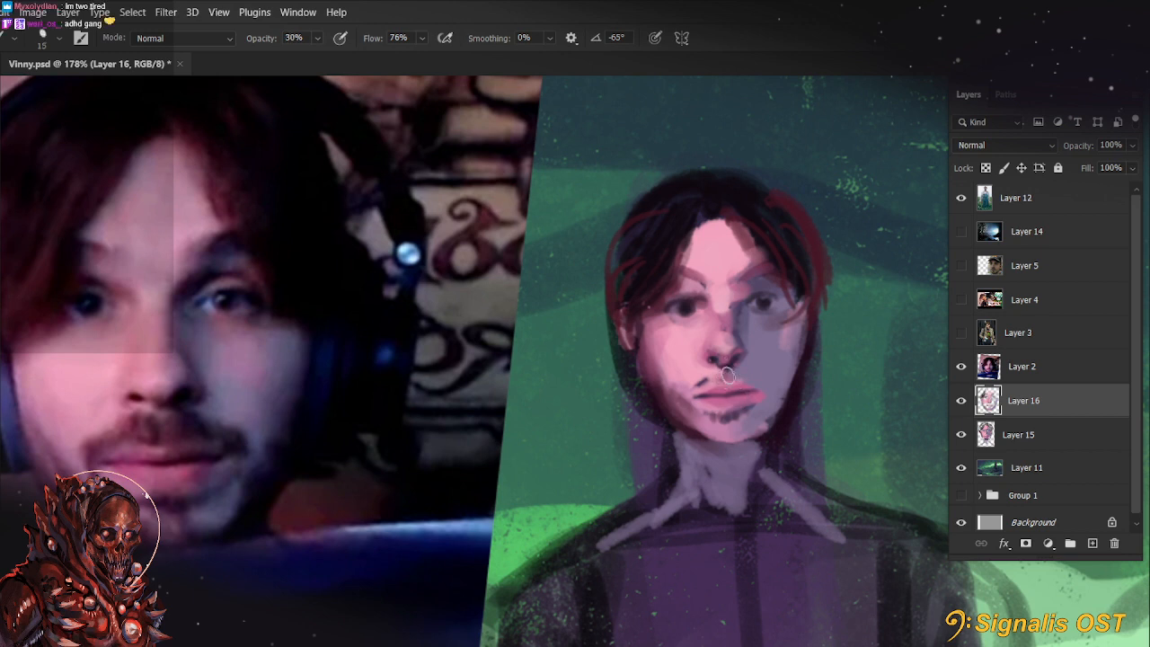
key(bracketleft)
Fill in the moustache above the lit side of the mouth at 55% opacity, redoing the first stroke
key(r)
key(b)
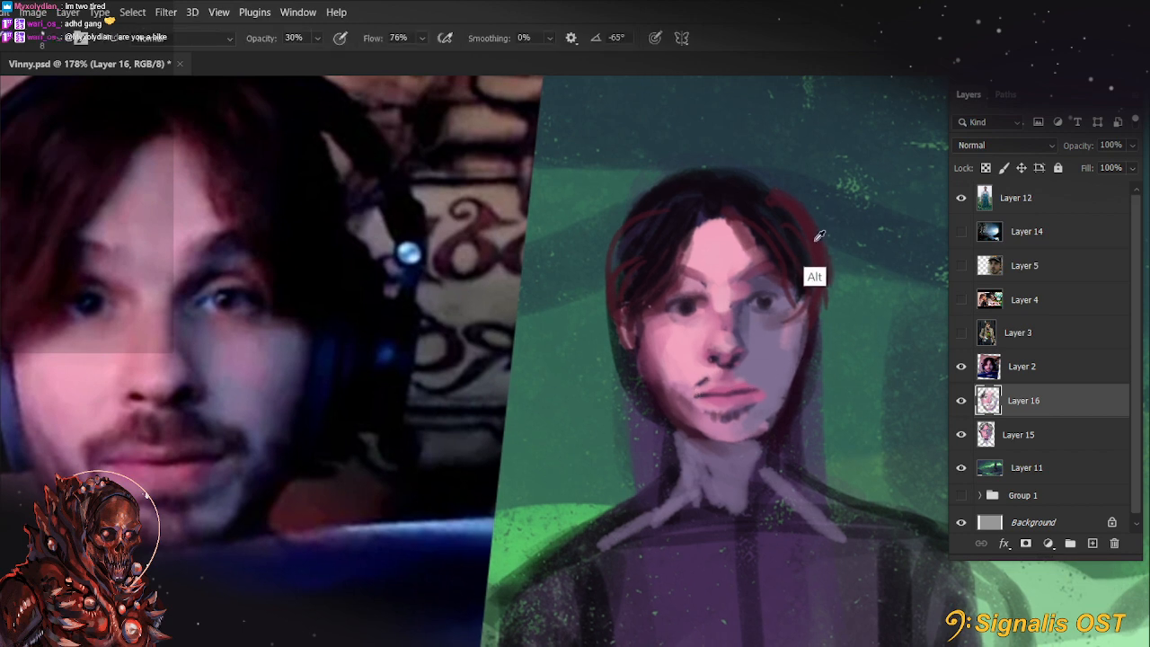
key(5)
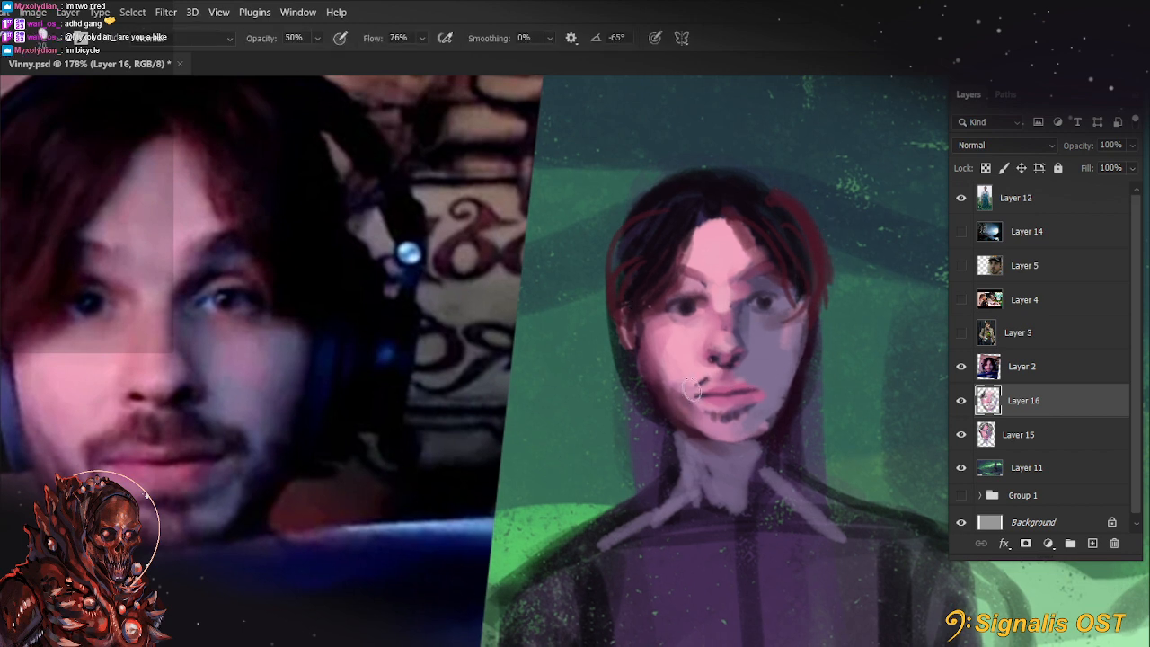
key(5)
drag(691, 389, 692, 409)
key(bracketleft)
key(r)
drag(536, 516, 573, 521)
key(b)
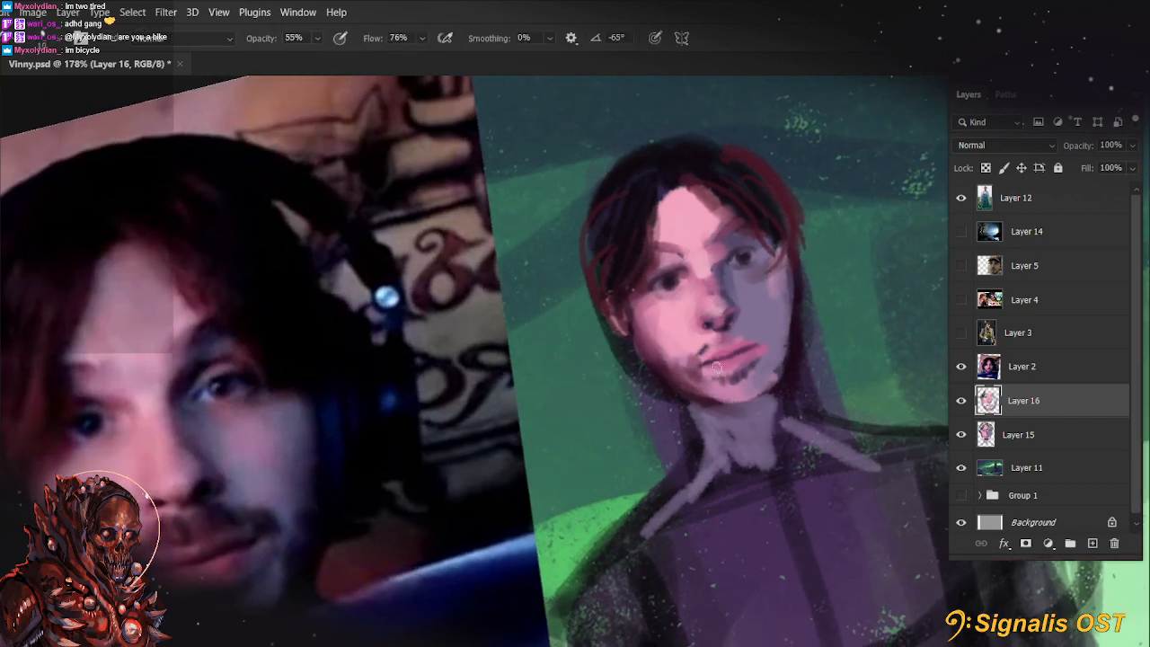
key(ctrl+z)
drag(693, 361, 722, 329)
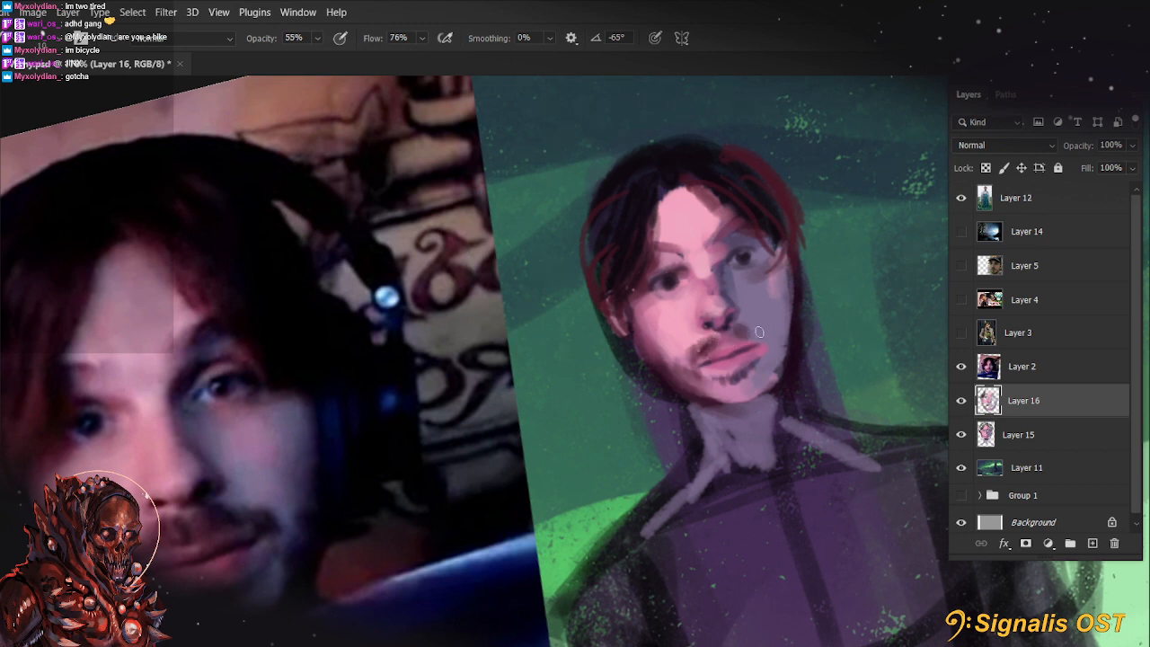
Extend the moustache across the shaded side and darken the chin's underside at 40% opacity
key(4)
key(bracketright)
mouse_move(734, 332)
mouse_down()
mouse_move(770, 340)
mouse_move(775, 330)
mouse_up()
key(bracketleft)
key(r)
drag(730, 382, 722, 443)
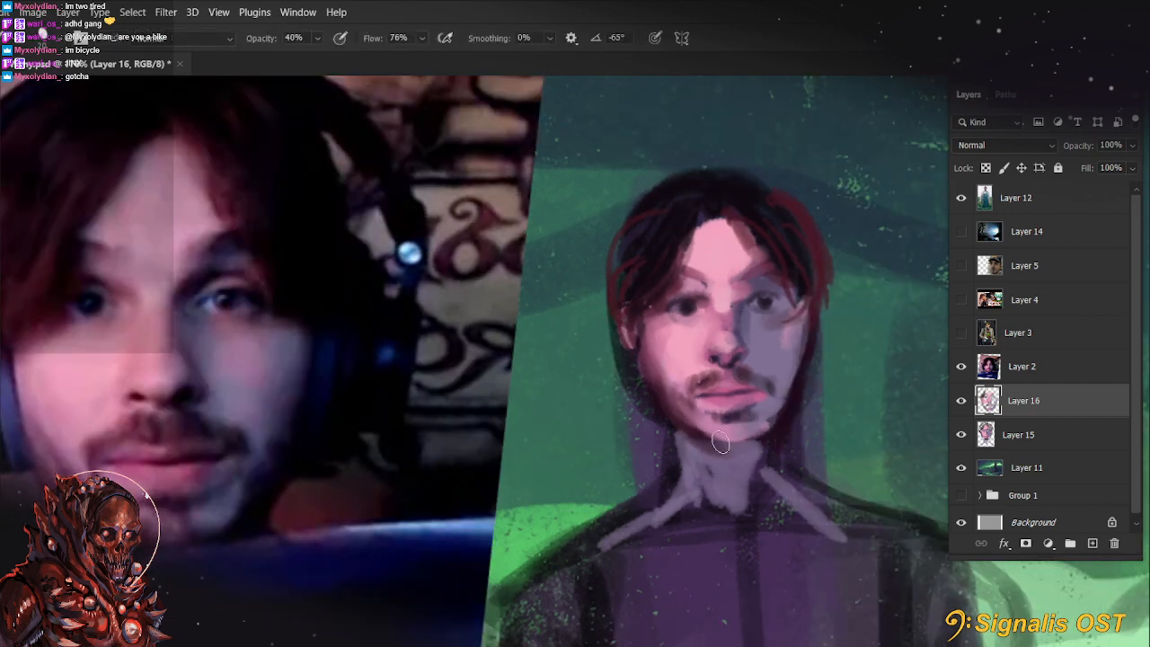
drag(770, 422, 746, 424)
Shade the beard area along the jaw and beneath the chin at 40% opacity
key(space)
drag(723, 540, 689, 545)
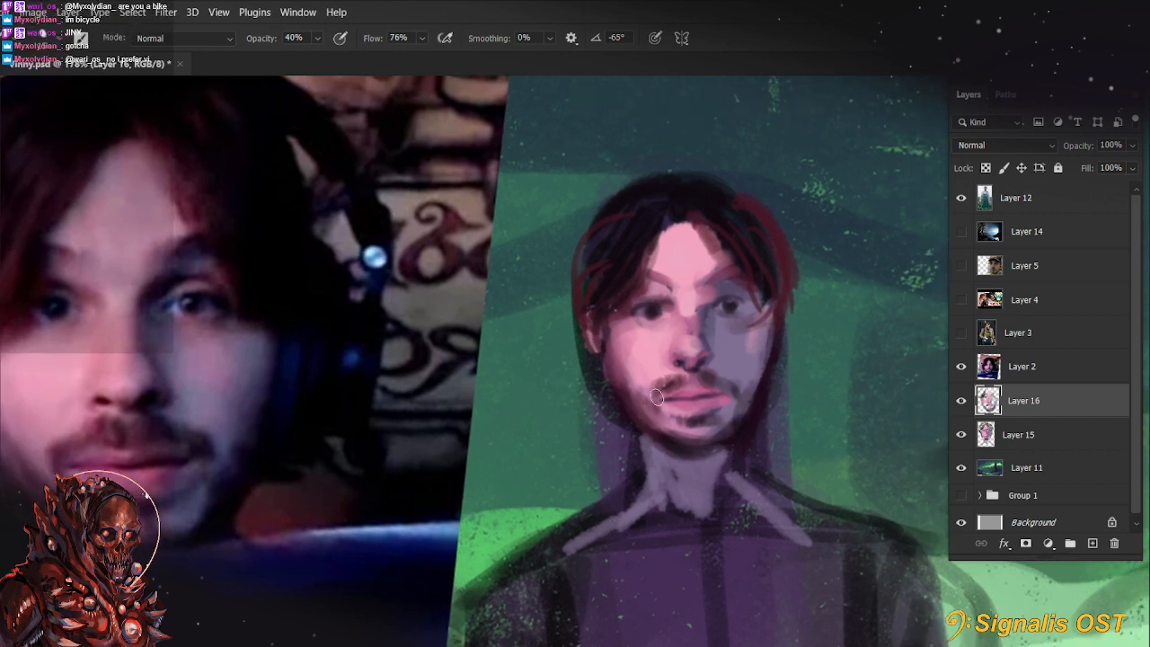
key(space)
drag(667, 423, 744, 437)
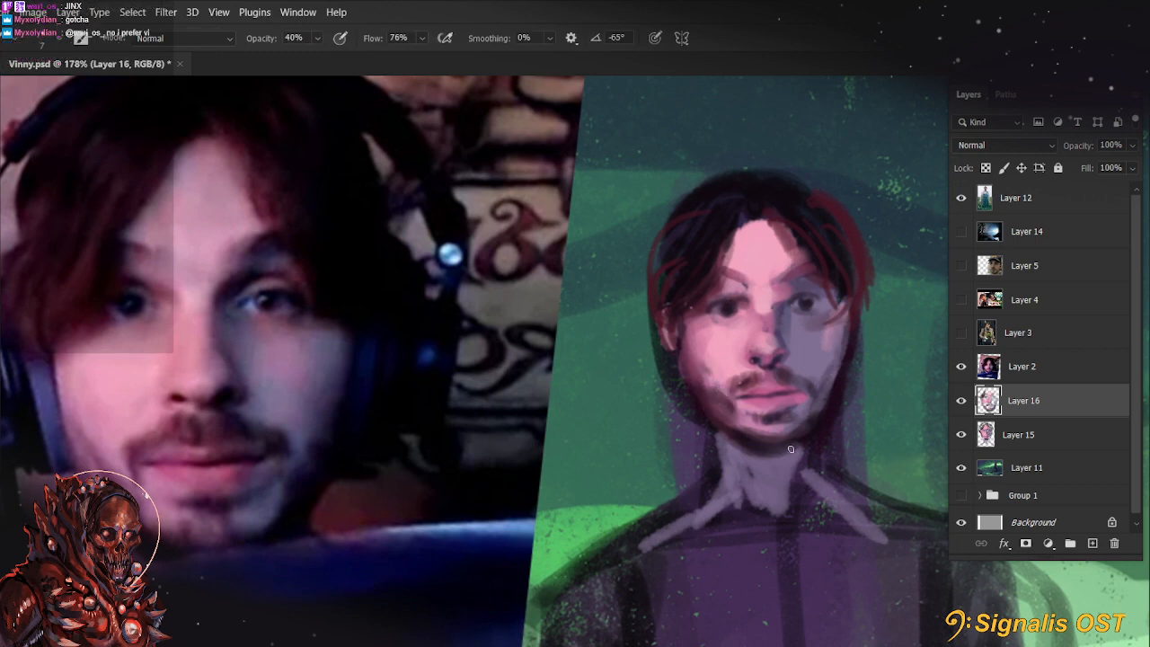
key(space)
drag(785, 494, 728, 492)
Darken the beard's edge along the lit side of the jaw and beneath the chin at 88% opacity
key(alt)
alt+click(715, 393)
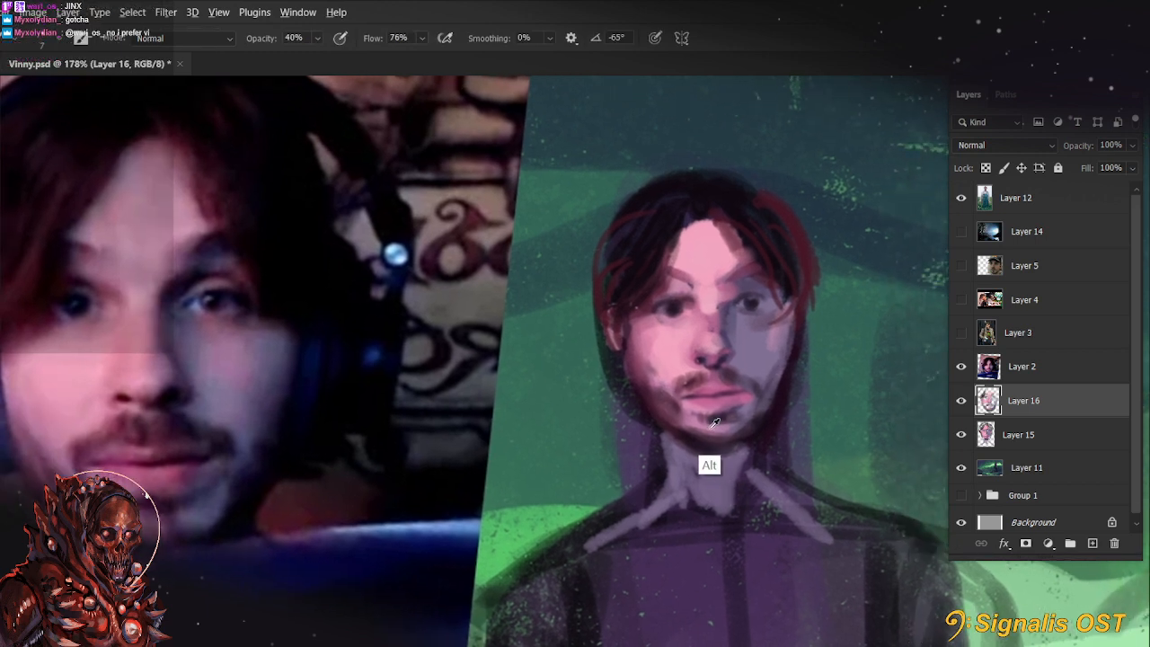
drag(692, 429, 702, 423)
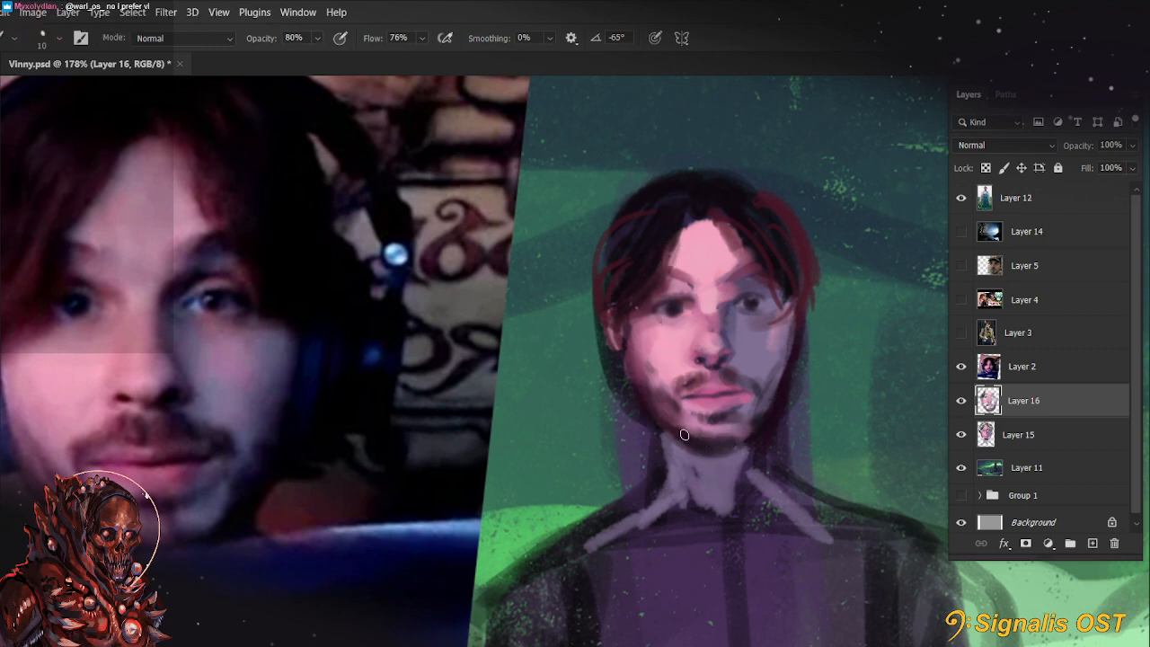
key(r)
drag(621, 511, 490, 568)
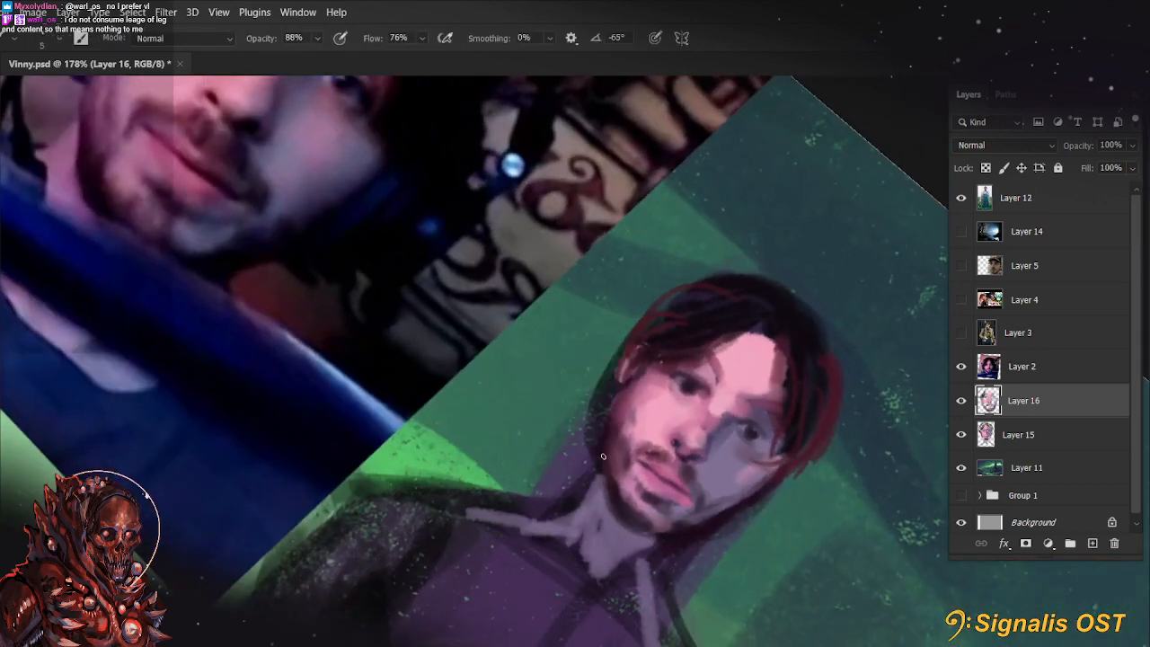
drag(602, 474, 609, 509)
drag(604, 508, 693, 447)
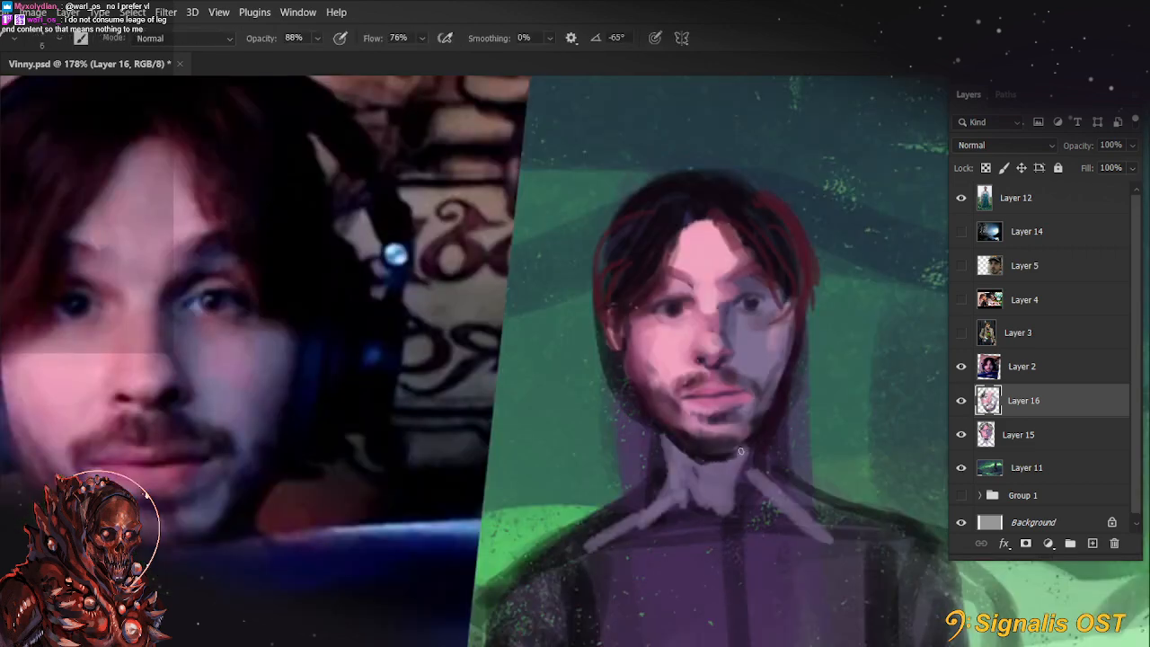
Refine the corner of the mouth, the upper lip and the chin beard with a small brush at 88% opacity
drag(753, 439, 731, 316)
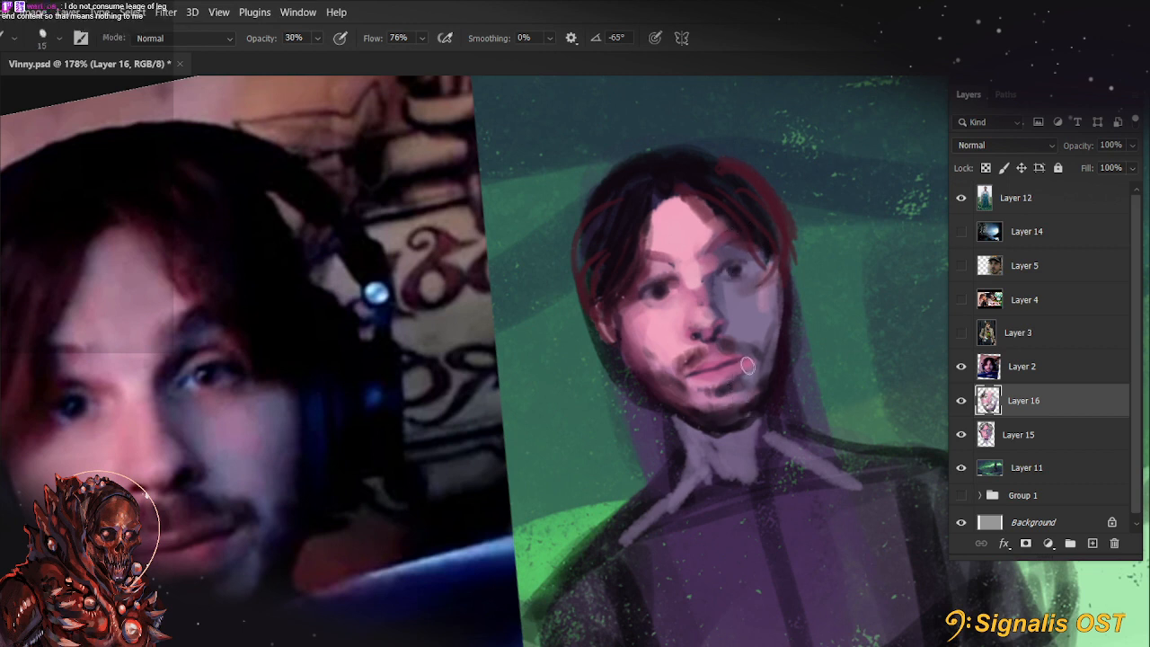
key(bracketleft)
key(bracketleft)
key(bracketleft)
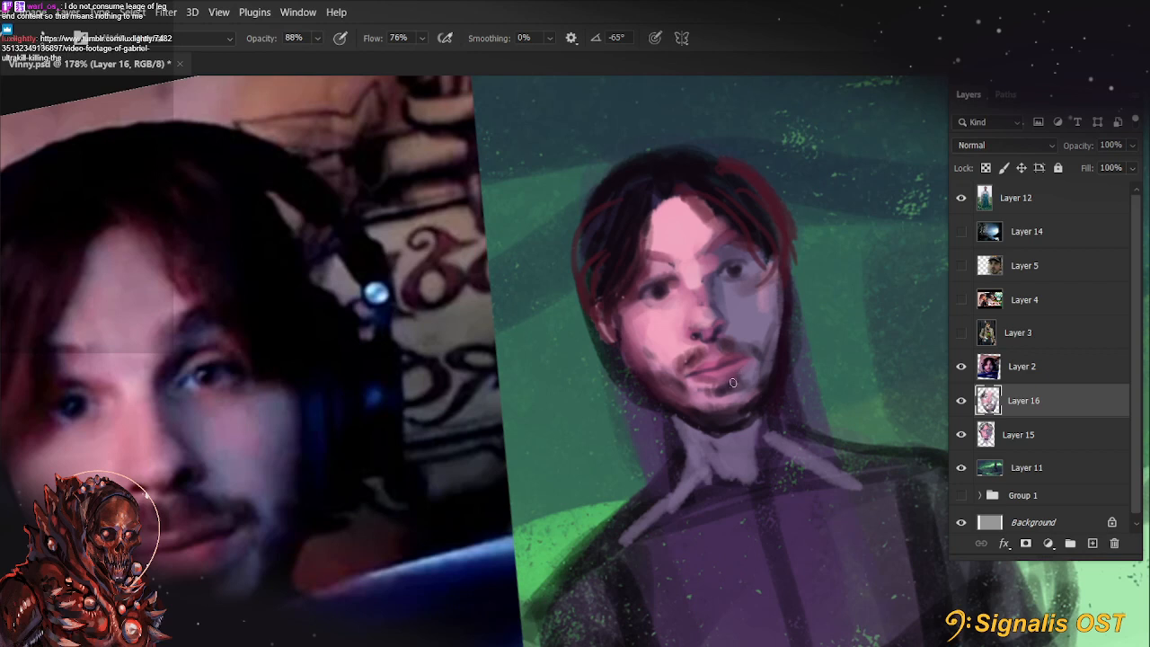
key(r)
drag(637, 478, 635, 480)
alt+click(667, 374)
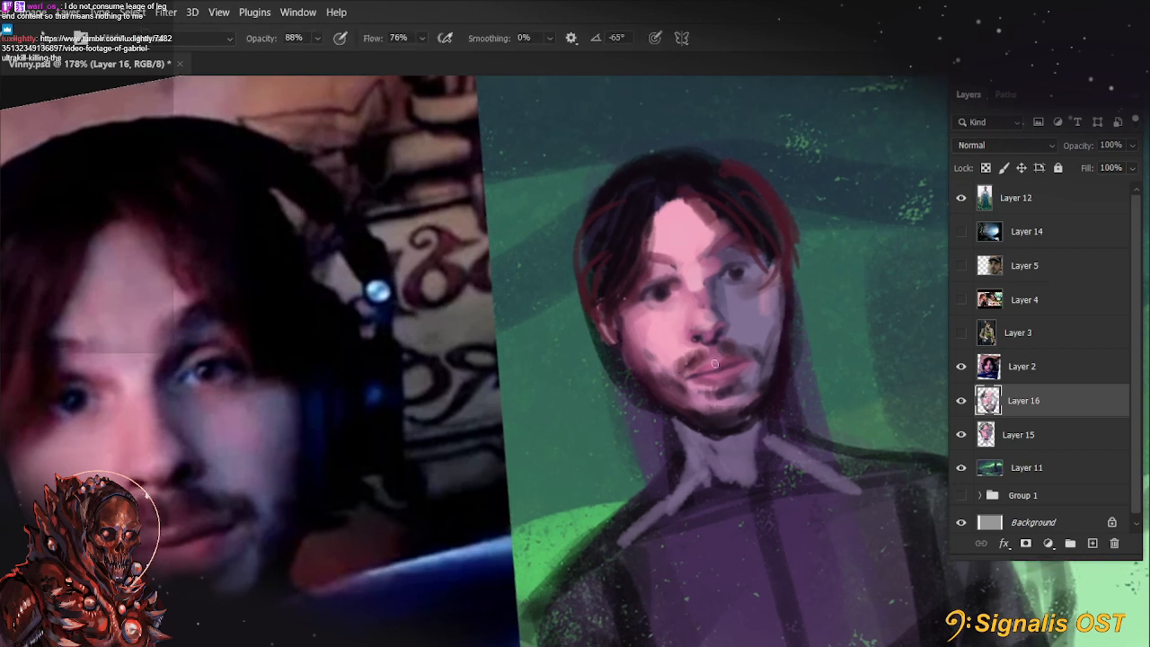
mouse_move(721, 362)
mouse_down()
mouse_move(714, 371)
mouse_move(703, 361)
mouse_up()
key(r)
drag(561, 467, 571, 513)
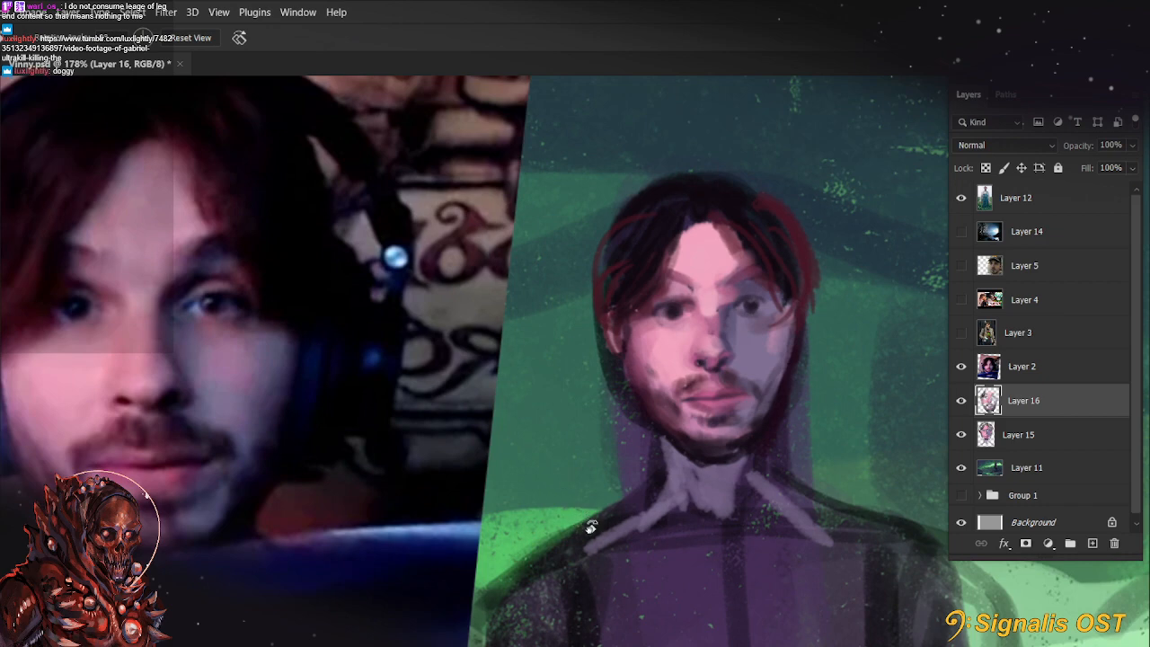
scroll(827, 274, up, 3)
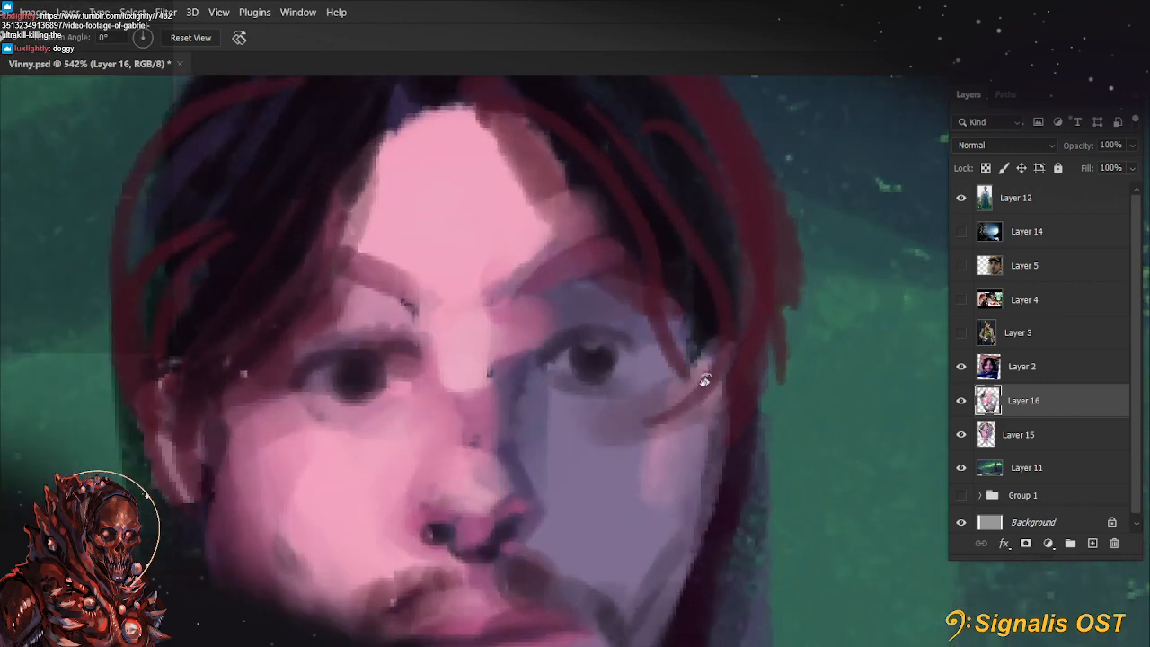
scroll(704, 380, down, 1)
drag(662, 352, 616, 346)
scroll(655, 352, up, 2)
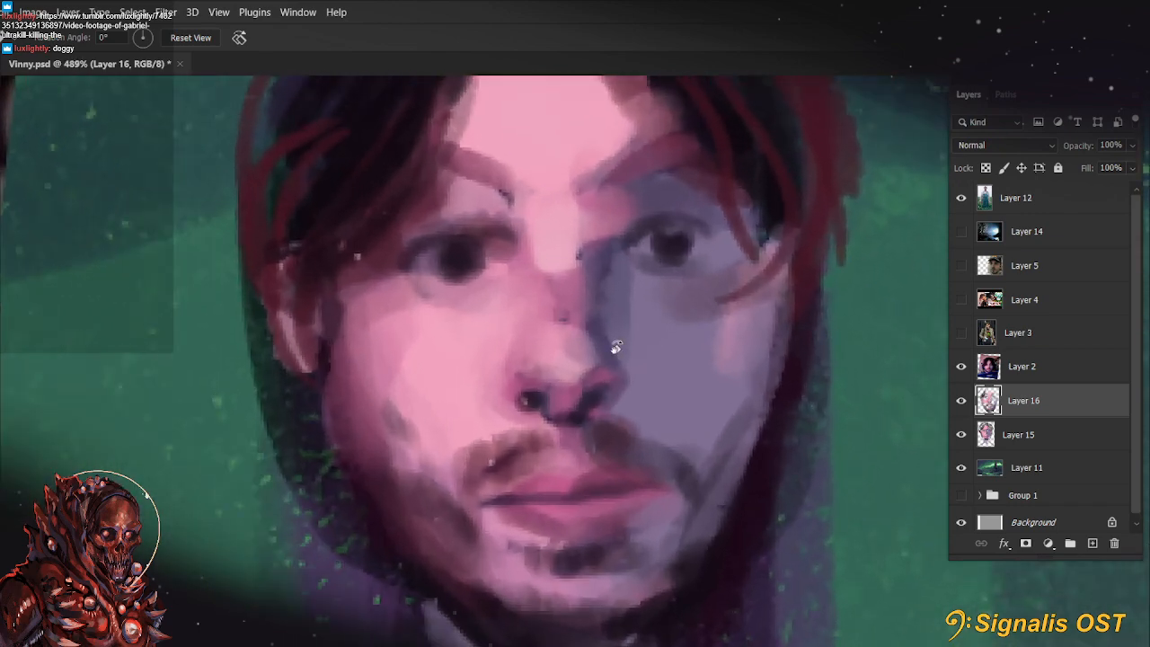
scroll(615, 347, down, 3)
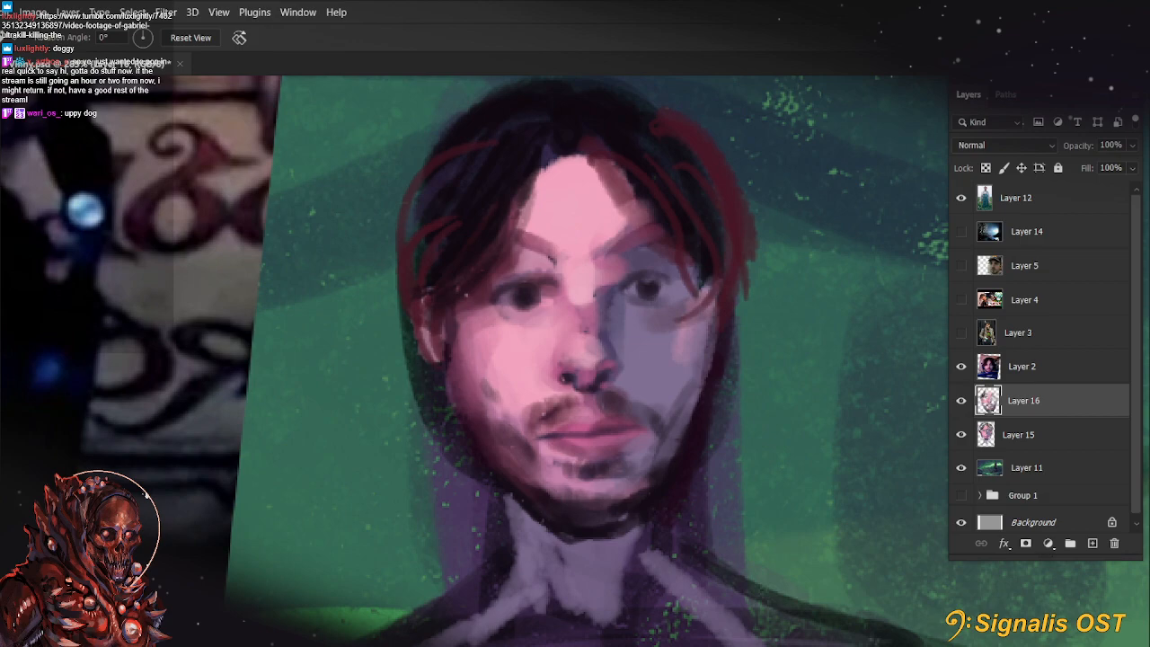
Switch to the browser and view the Tumblr post's video and photo, closing the window when finished
drag(444, 176, 500, 115)
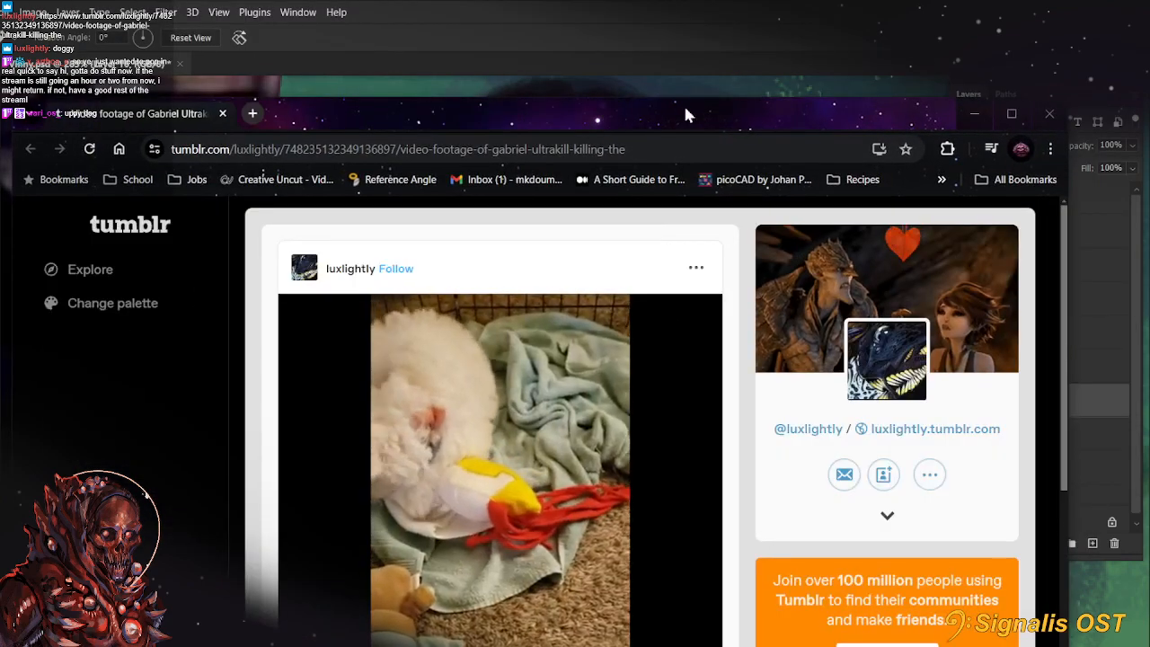
double_click(683, 104)
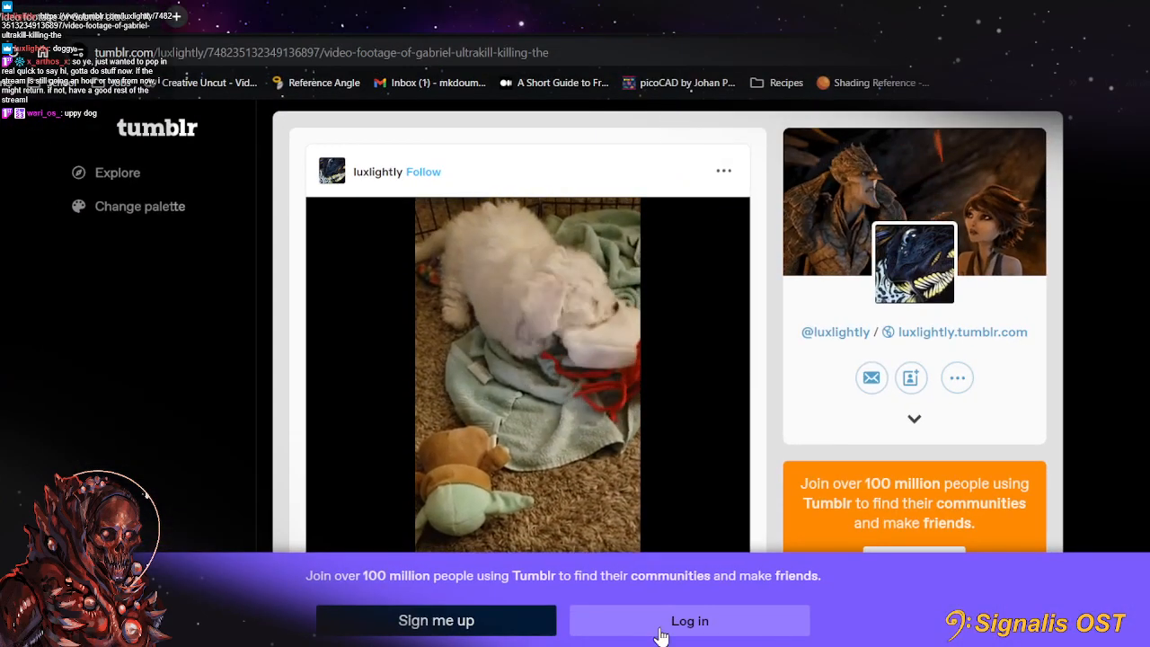
scroll(1109, 544, down, 3)
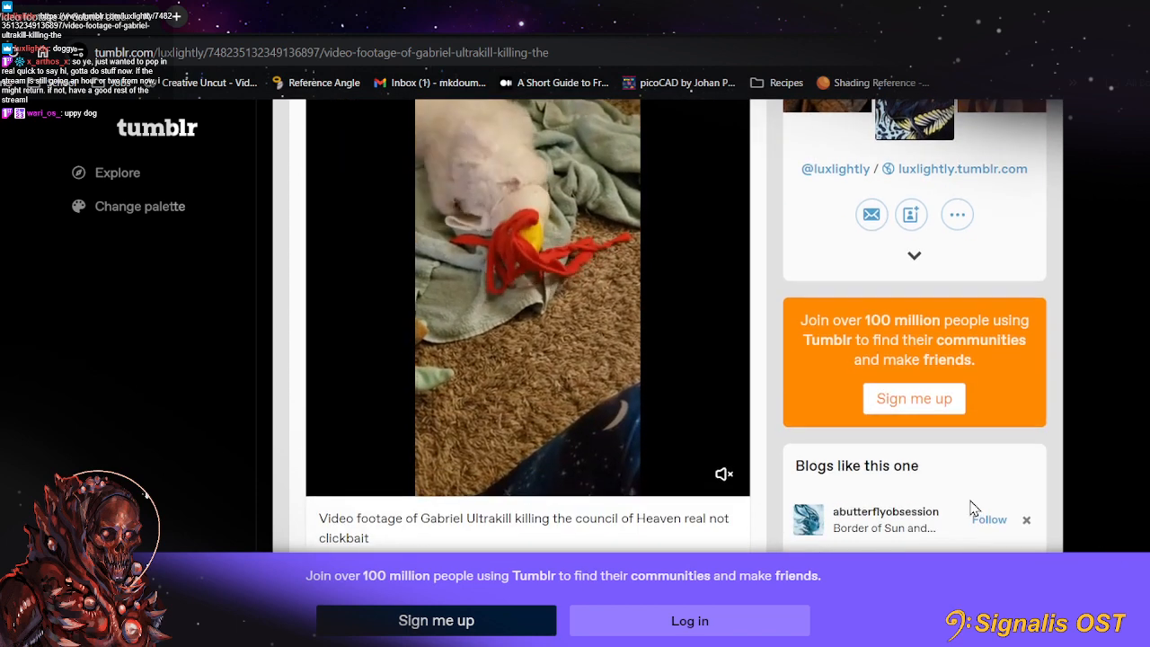
scroll(975, 509, up, 2)
scroll(842, 509, down, 1)
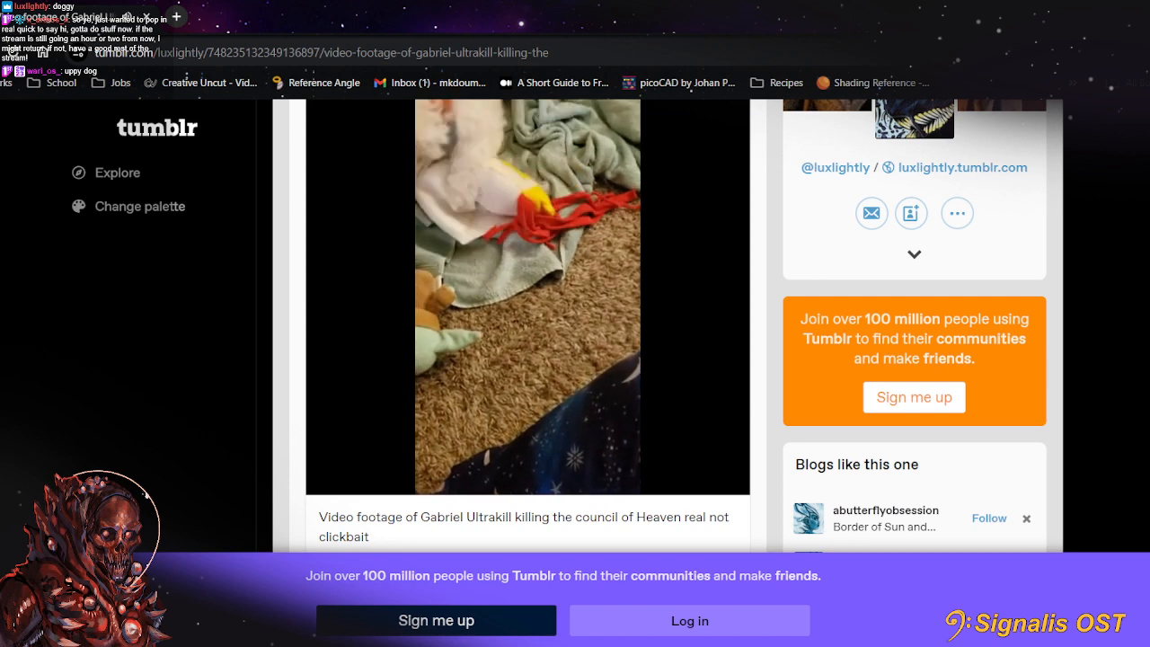
scroll(915, 360, up, 1)
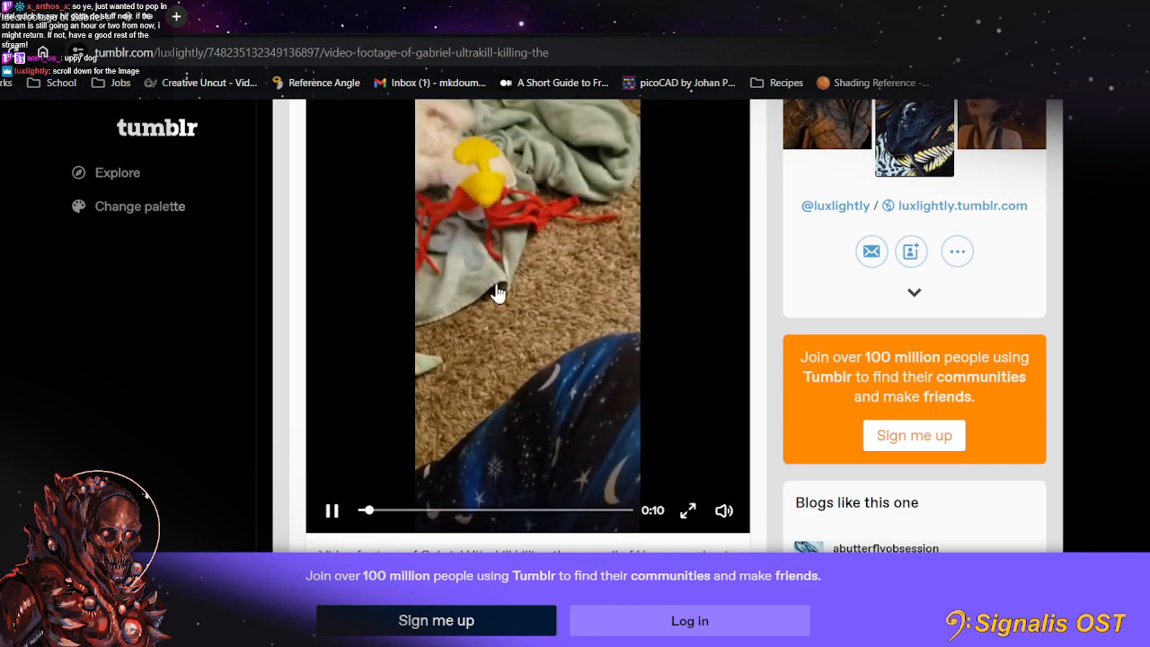
scroll(521, 283, up, 2)
scroll(531, 277, down, 3)
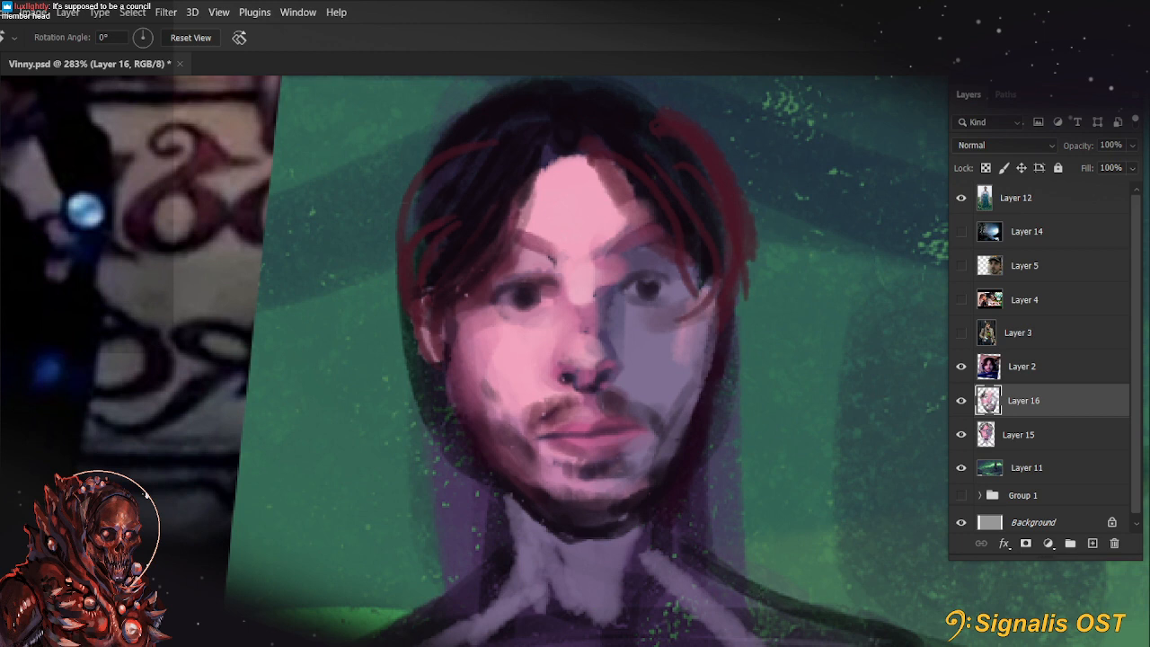
drag(361, 0, 357, 68)
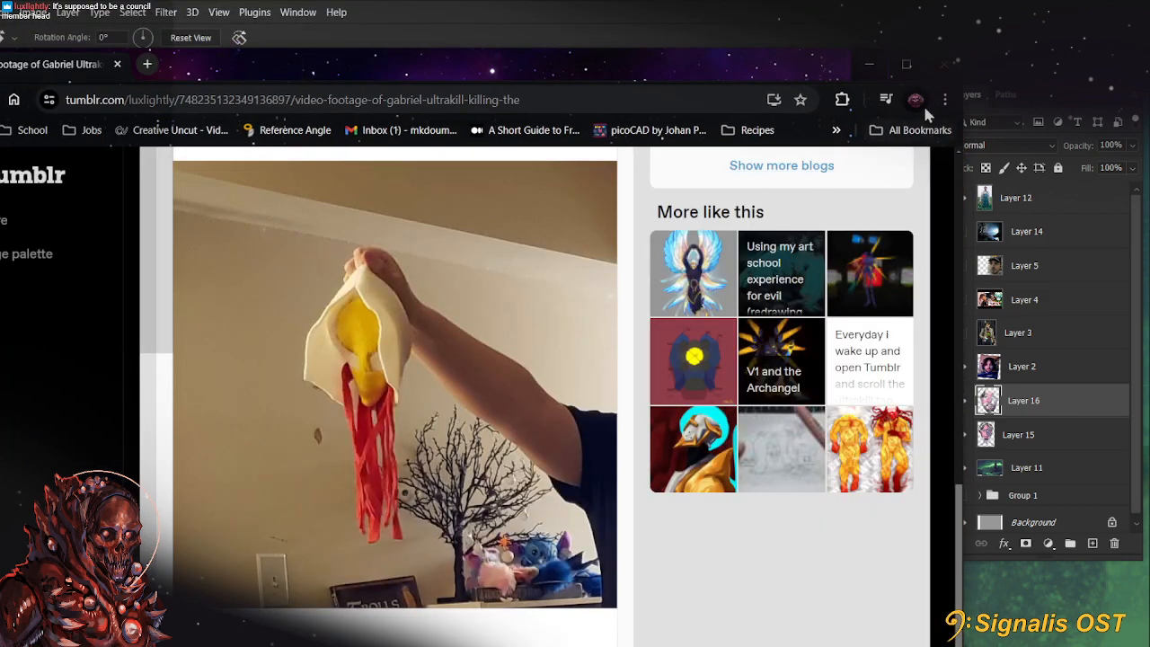
click(949, 76)
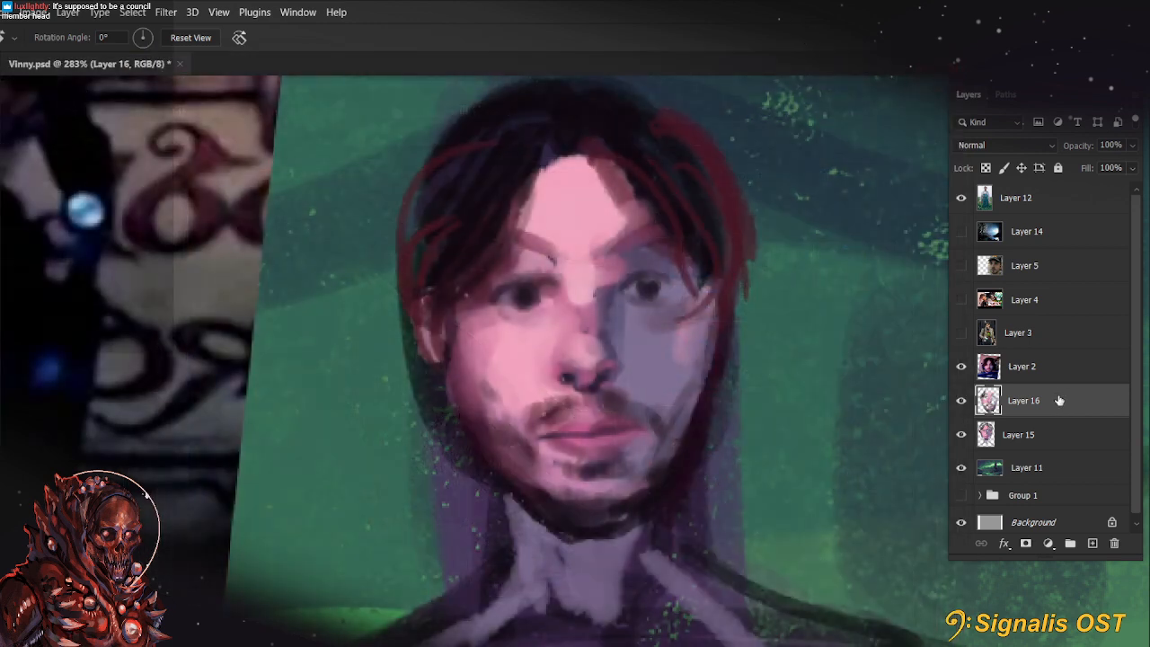
Paint a reddish skin tone along the lit edge of the neck below the jaw on Layer 16
scroll(740, 434, down, 2)
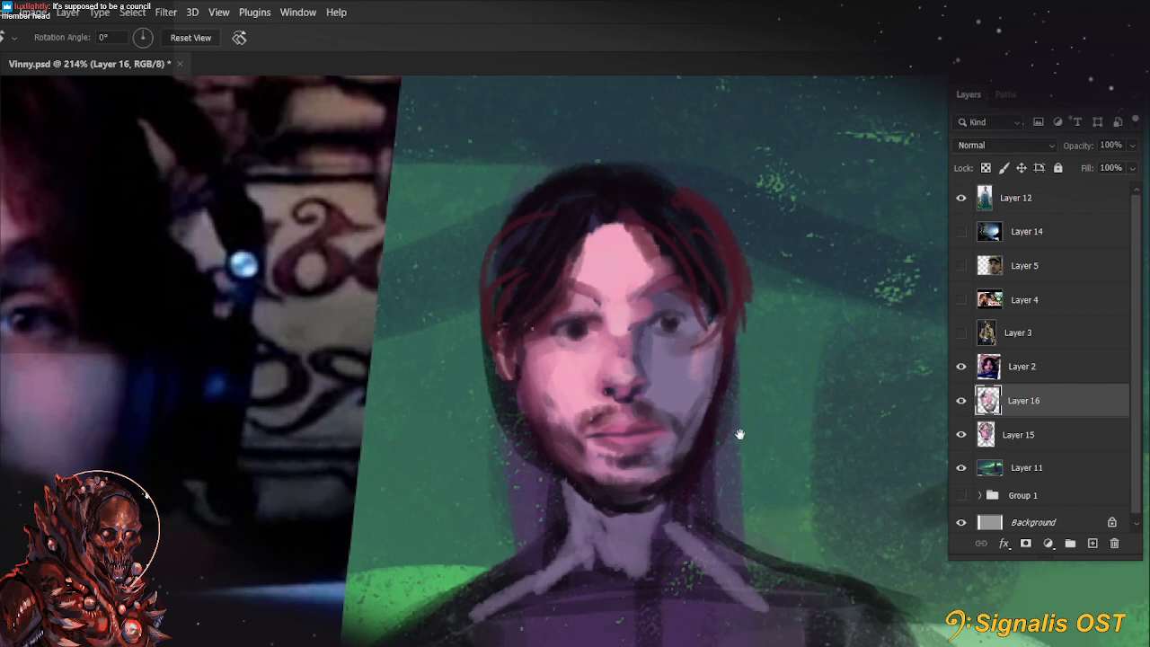
scroll(741, 434, down, 1)
key(b)
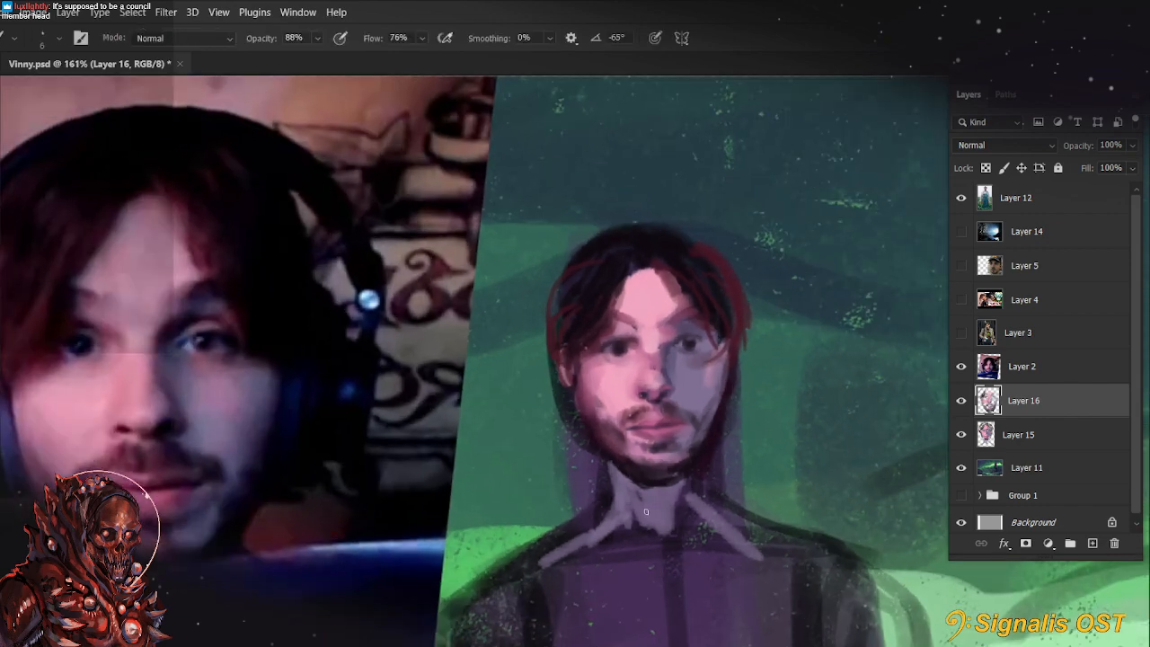
key(alt)
drag(606, 466, 610, 505)
drag(604, 460, 608, 505)
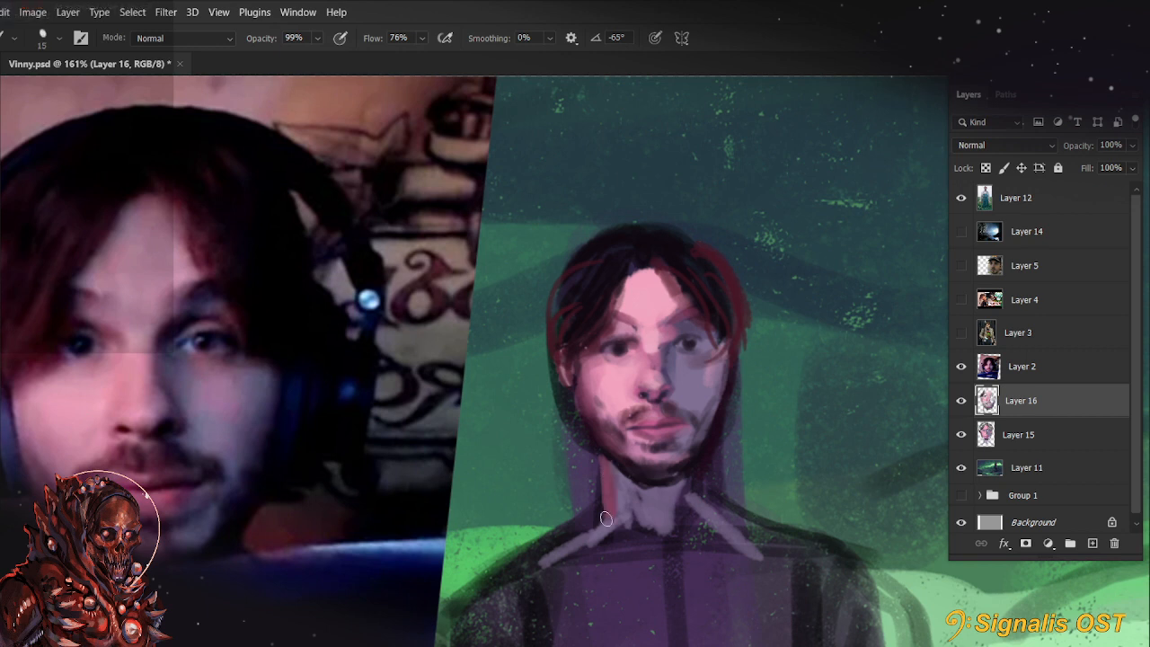
Fill the lit side of the neck at 99% opacity, undoing the 25 px stroke and repainting with a 15 px brush
key(bracketright)
key(bracketright)
drag(612, 480, 618, 523)
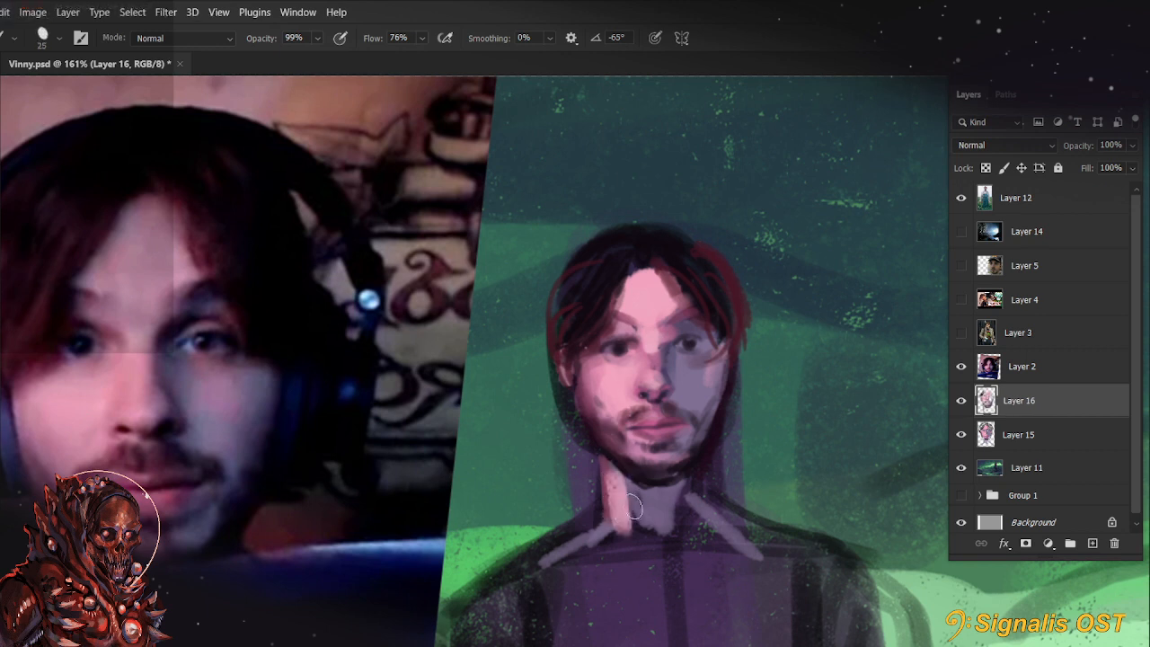
key(ctrl+z)
key(bracketleft)
key(bracketleft)
mouse_move(609, 476)
mouse_down()
mouse_move(615, 513)
mouse_move(651, 486)
mouse_up()
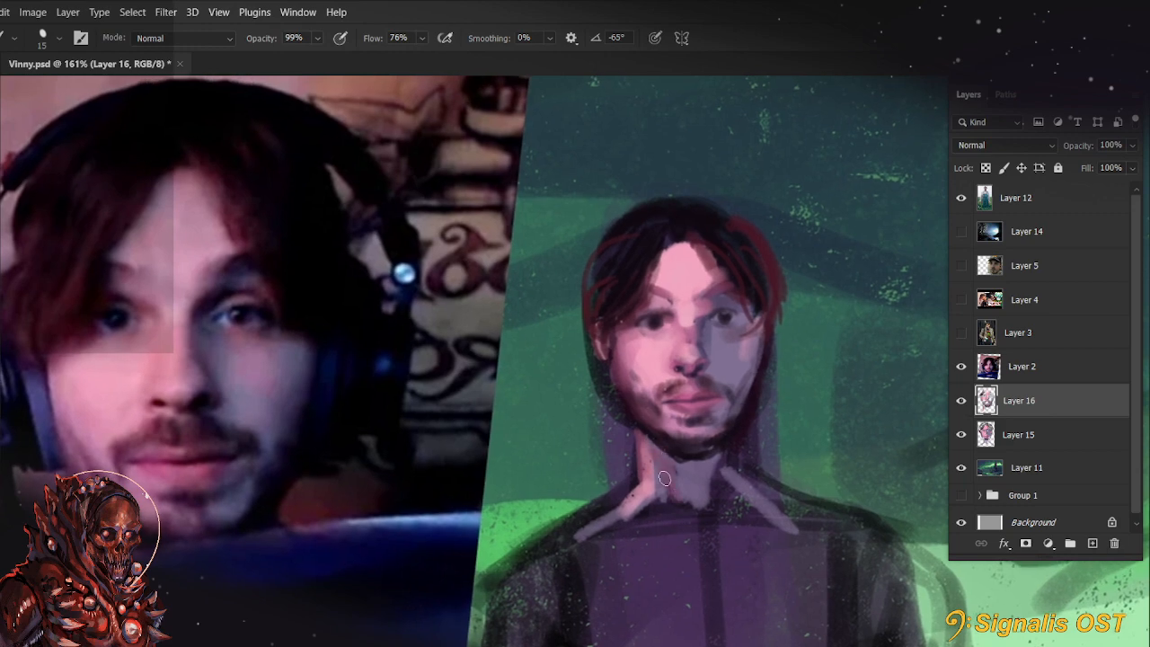
Refine the jawline against the neck and the beard around the mouth with a 5 px brush at 99% opacity
drag(856, 480, 824, 526)
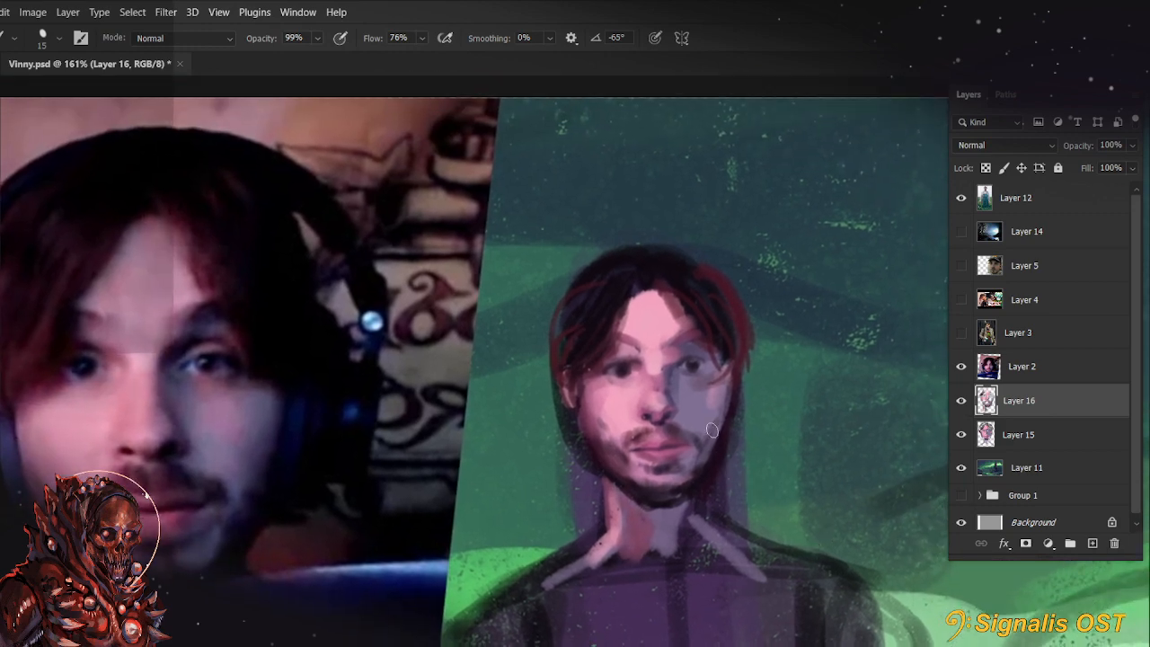
drag(751, 551, 814, 497)
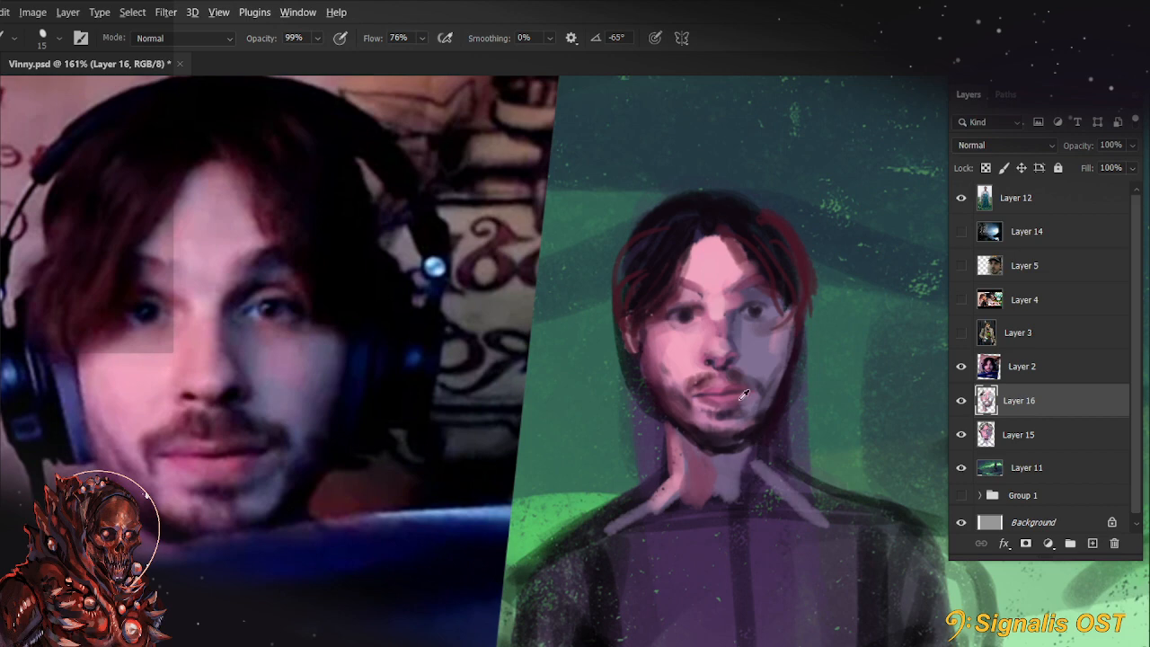
scroll(744, 395, up, 3)
key(r)
drag(447, 354, 460, 434)
key(b)
alt+click(740, 344)
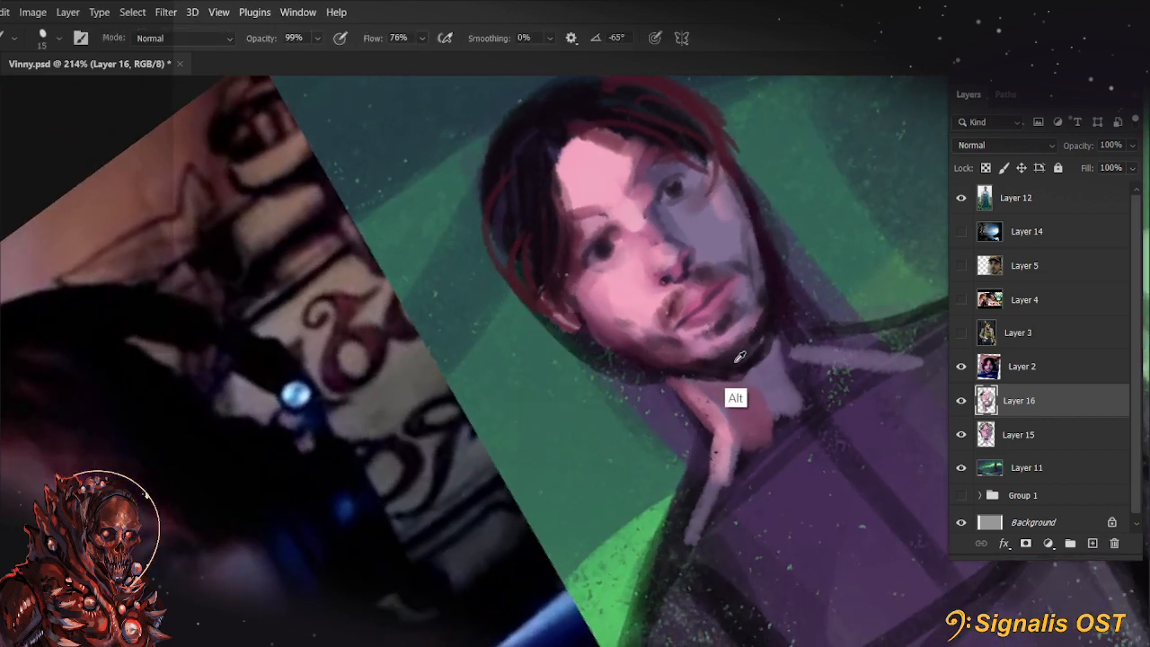
key(bracketleft)
key(bracketleft)
key(bracketleft)
mouse_move(681, 369)
mouse_down()
mouse_move(747, 264)
mouse_move(780, 167)
mouse_move(684, 491)
mouse_move(674, 373)
mouse_up()
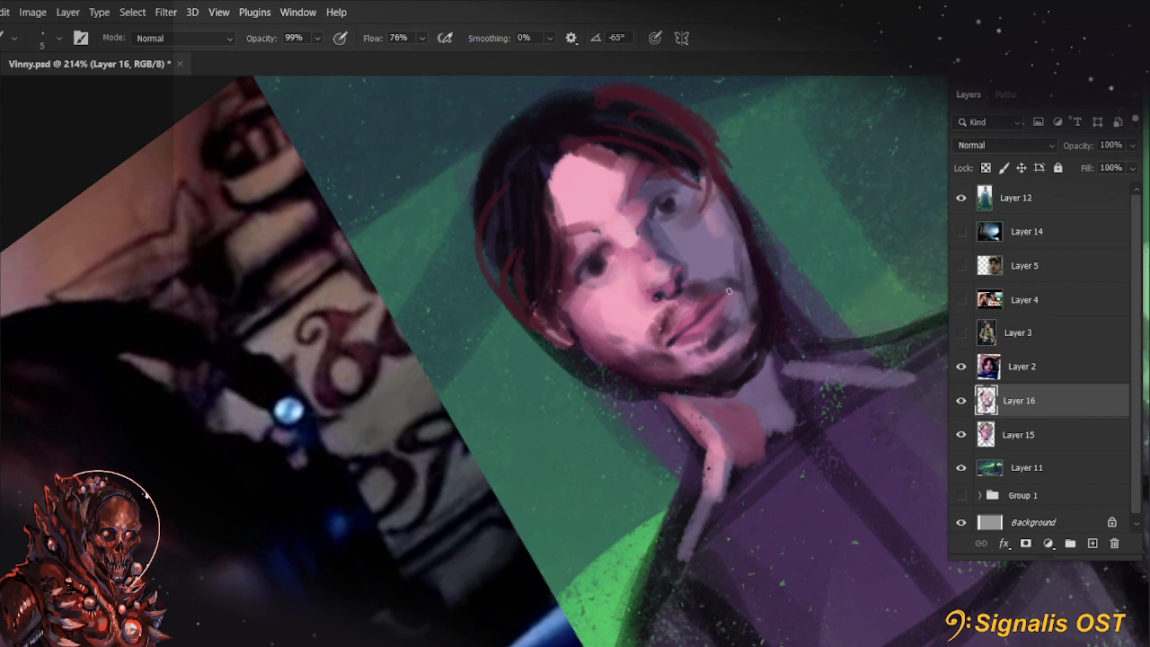
drag(666, 344, 678, 341)
mouse_move(734, 368)
mouse_down()
mouse_move(818, 224)
mouse_move(830, 178)
mouse_move(675, 380)
mouse_up()
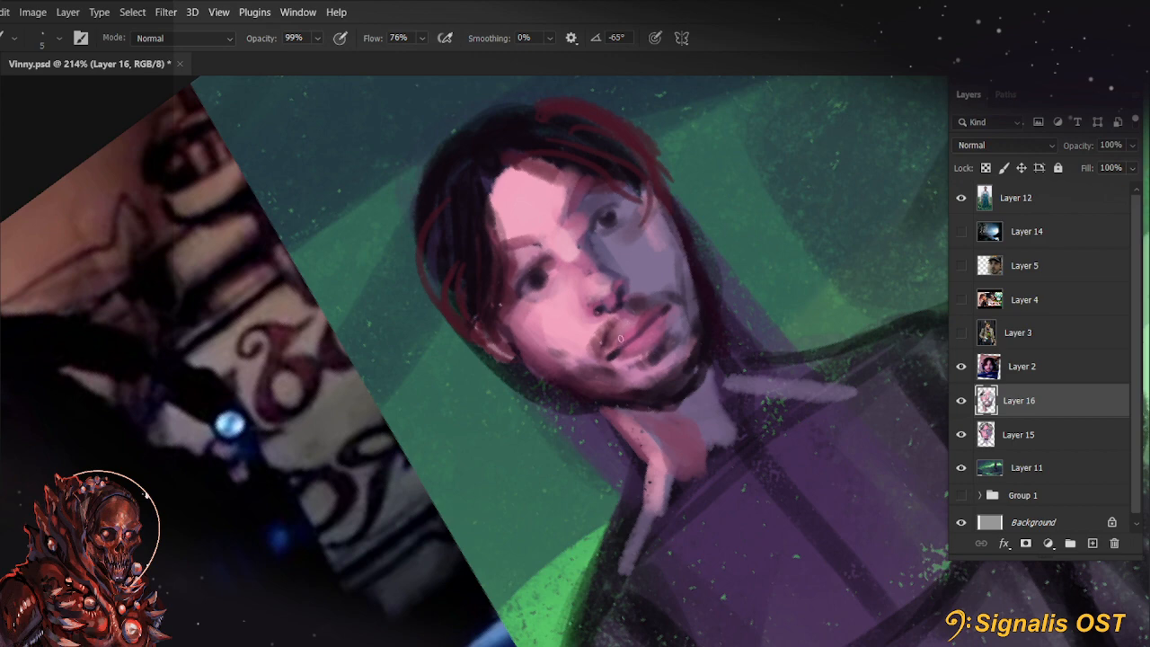
Reset the canvas rotation and refine the shadow edge at the nose bridge with sampled tones at 99% opacity
key(r)
key(Escape)
drag(734, 387, 899, 406)
drag(837, 361, 777, 418)
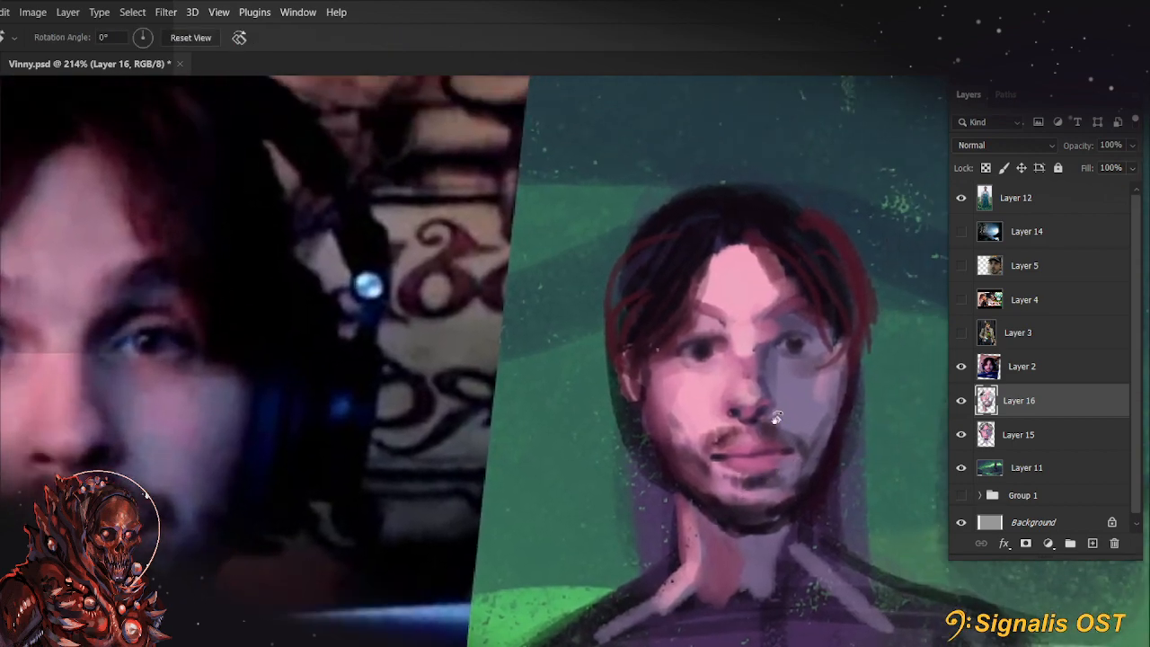
key(b)
alt+click(790, 367)
alt+click(773, 407)
alt+click(765, 338)
drag(765, 339, 754, 354)
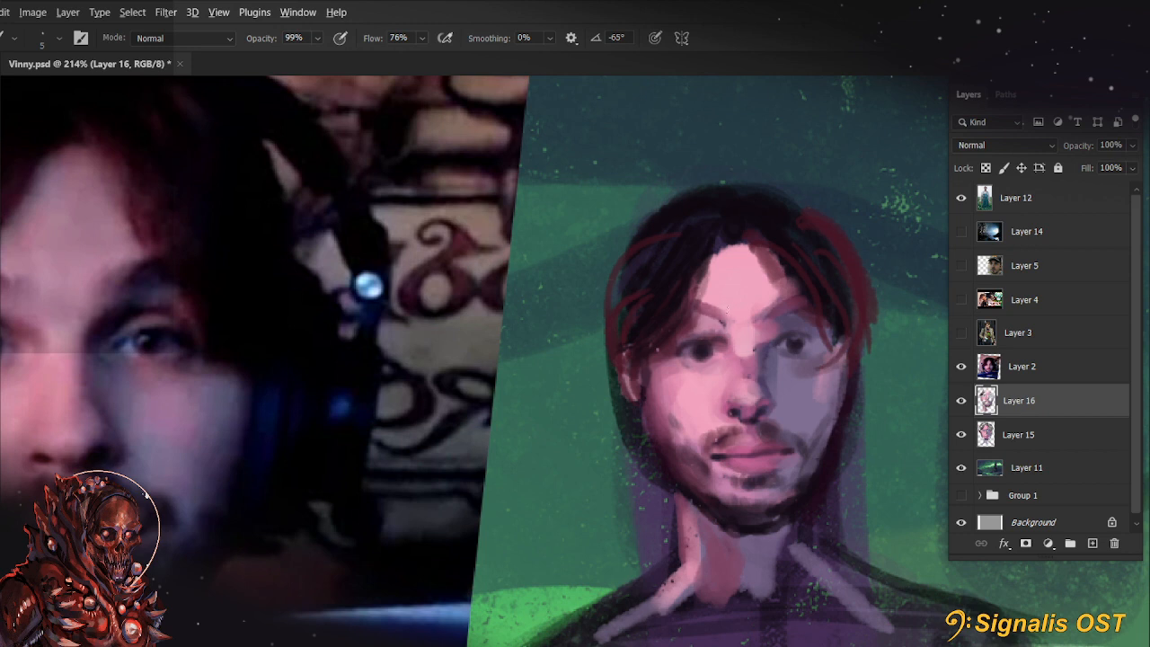
Blend the area between the brows and the shaded side of the nose with a larger brush at 99% opacity
alt+click(806, 393)
key(])
key(])
key(])
key(])
key(])
key(])
drag(735, 331, 737, 349)
key([)
mouse_move(782, 401)
mouse_down()
mouse_move(909, 288)
mouse_move(750, 366)
mouse_up()
alt+click(673, 360)
click(668, 365)
key(])
key(])
key(])
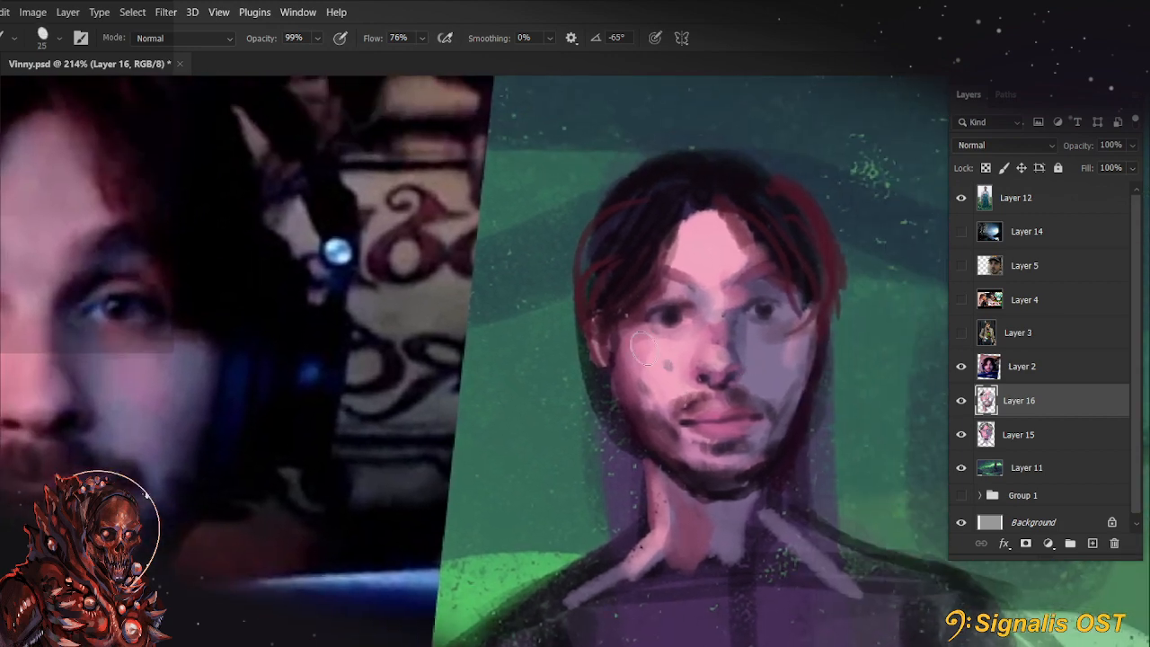
Soften the nose bridge and inner eye area with a 35 px brush, undoing the forehead stroke and lowering opacity to 30%
key(])
key(ctrl+z)
mouse_move(679, 315)
mouse_down()
mouse_move(754, 364)
mouse_move(718, 366)
mouse_up()
key(])
mouse_move(712, 298)
mouse_down()
mouse_move(765, 270)
mouse_move(823, 278)
mouse_move(716, 284)
mouse_up()
key(ctrl+z)
key(3)
drag(854, 502, 771, 404)
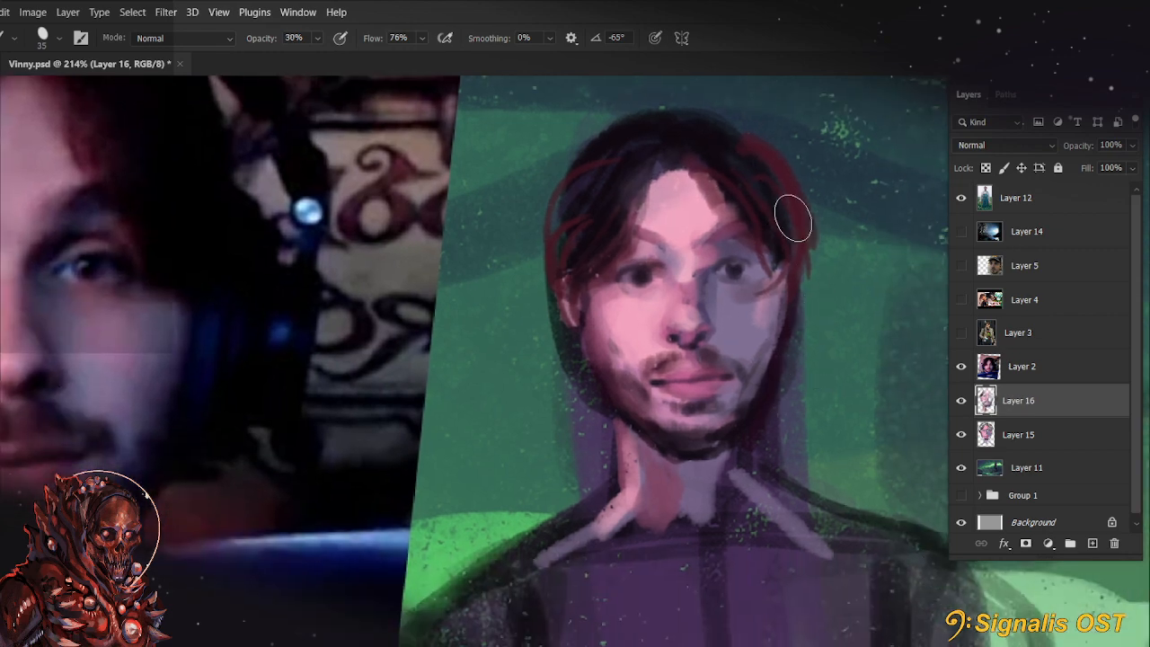
Touch up the lit cheek beside the moustache with a small brush at 77% opacity
key([)
key([)
key([)
scroll(762, 265, down, 2)
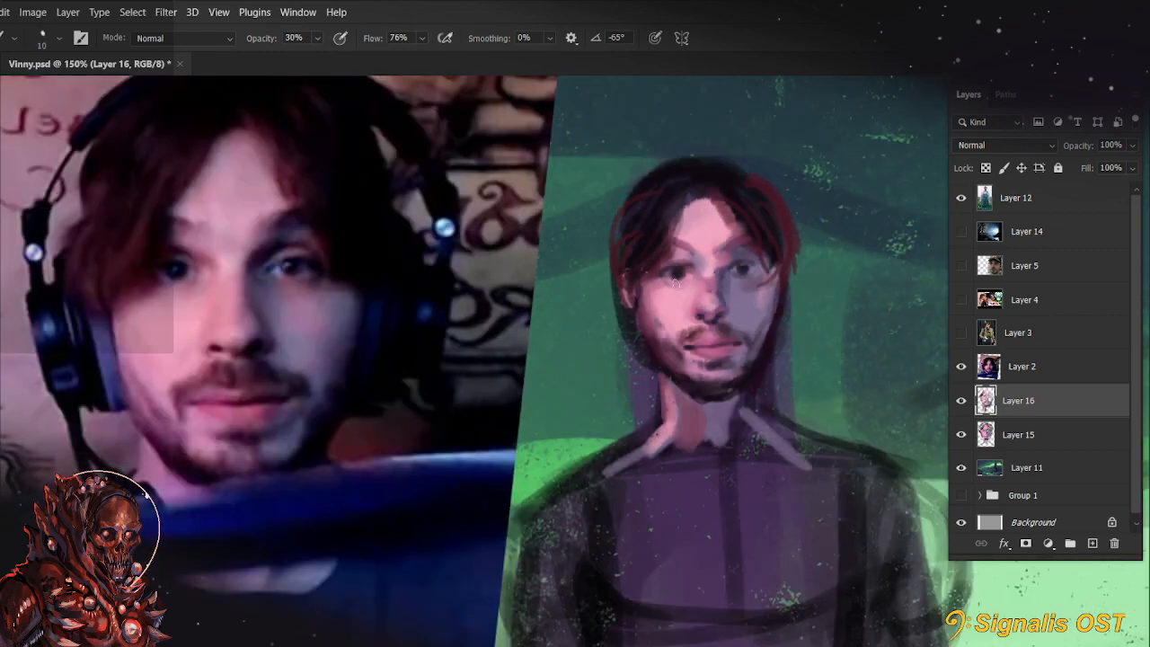
key(7)
key(])
key(7)
drag(673, 336, 669, 349)
Tilt the canvas to refine the cheek around the mouth with a 5 px brush, and restore the upright view
key(r)
drag(473, 481, 590, 496)
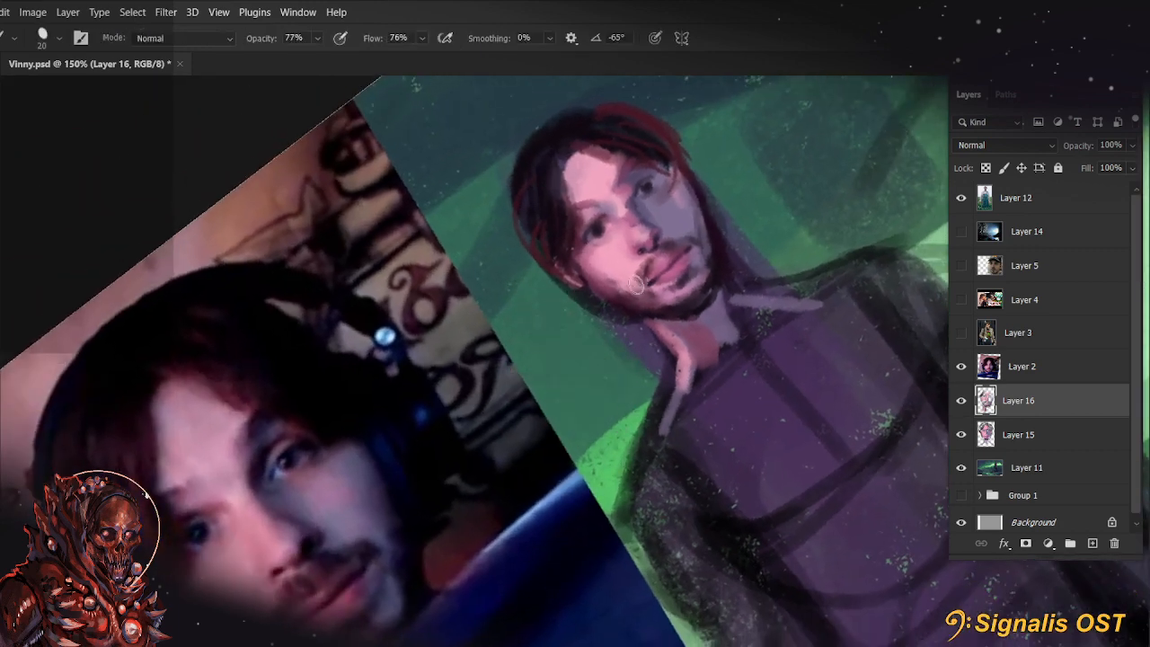
key([)
key([)
key([)
key([)
key(r)
key(b)
key(Escape)
key(space)
drag(577, 379, 609, 398)
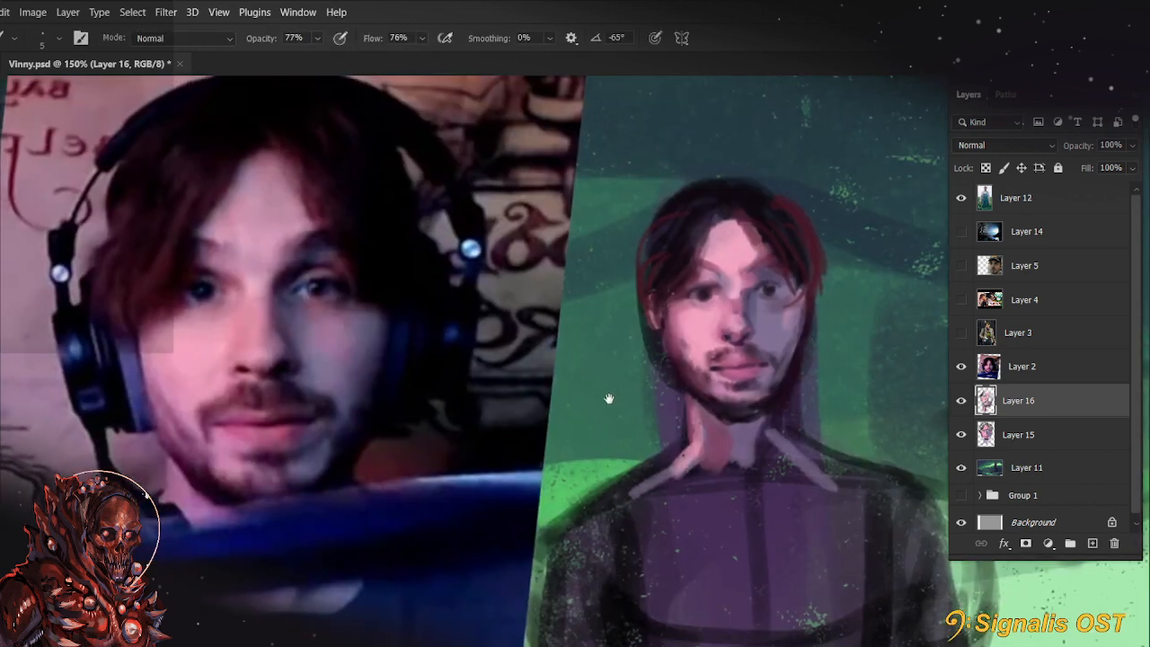
Touch up the mouth corner and chin beard with sampled tones, using a slightly larger brush at 77% opacity
alt+click(710, 344)
key(])
key(])
key(])
alt+click(747, 392)
key(])
Tilt the canvas and define the moustache above the upper lip with a 7 px brush at 77% opacity
key(r)
mouse_move(726, 382)
mouse_down()
mouse_move(719, 360)
mouse_move(747, 311)
mouse_move(718, 325)
mouse_up()
key(b)
alt+click(747, 314)
alt+click(729, 328)
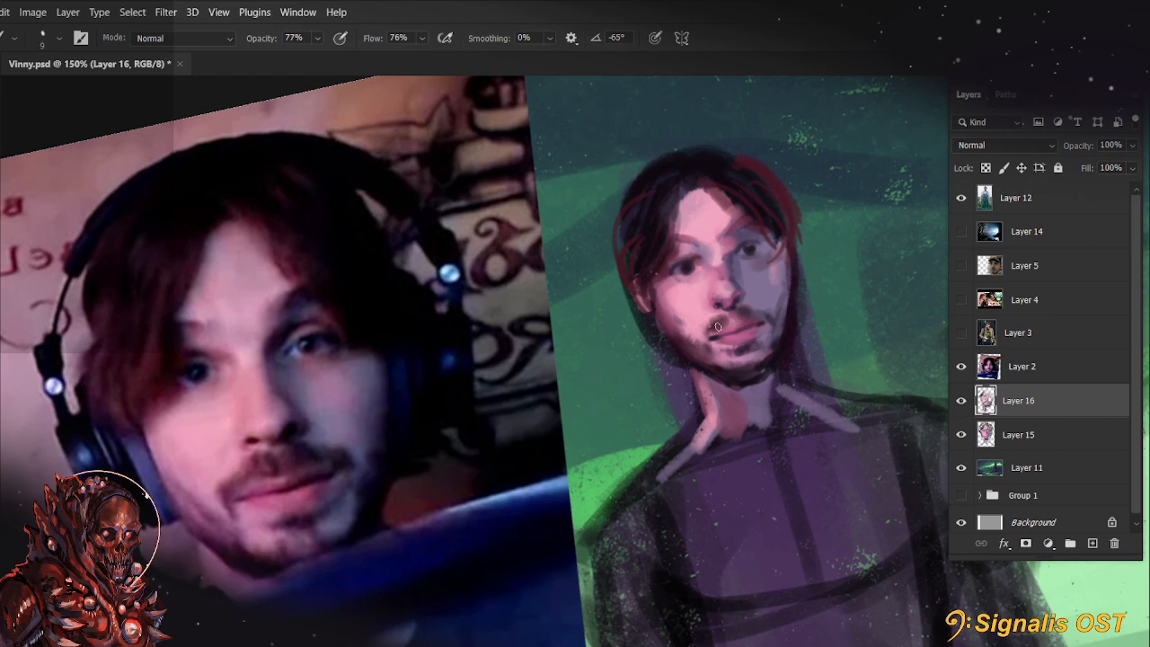
key([)
alt+click(729, 311)
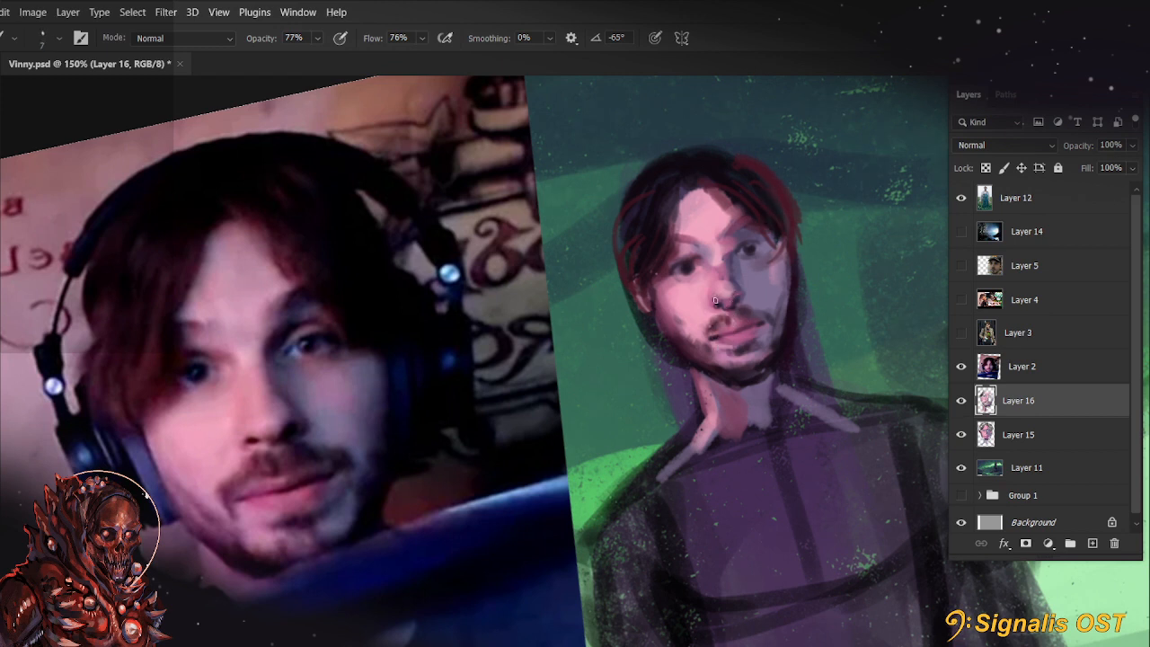
alt+click(786, 219)
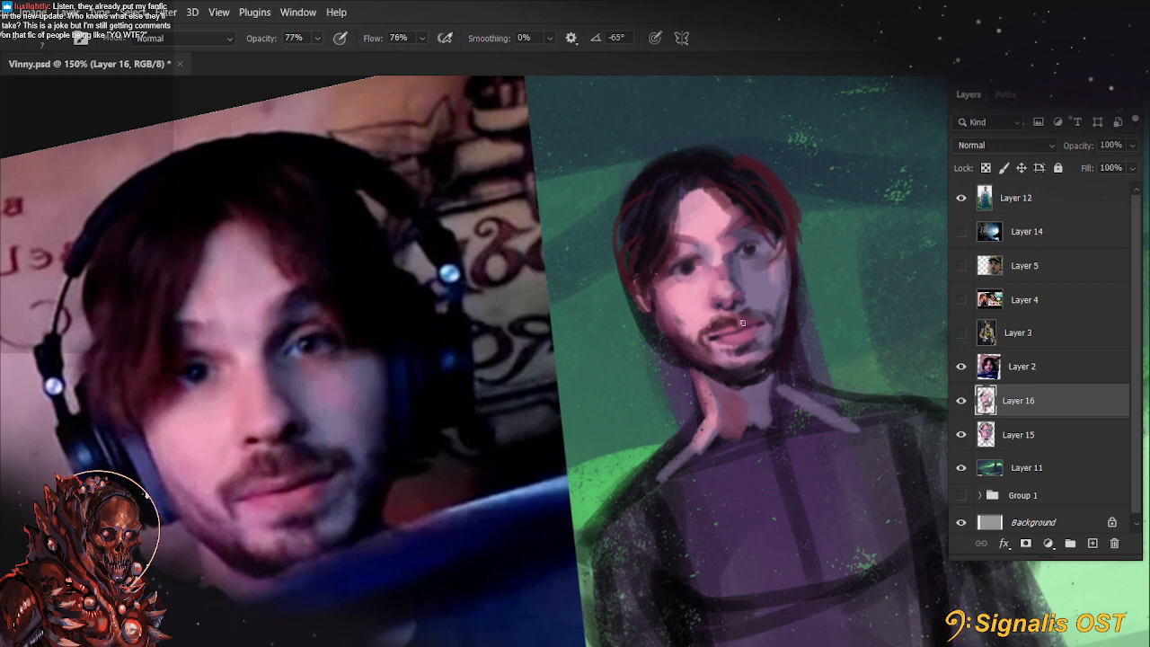
Set the foreground colour to a lighter, more saturated maroon than #421a28, and reset the canvas rotation
alt+click(768, 173)
click(2, 285)
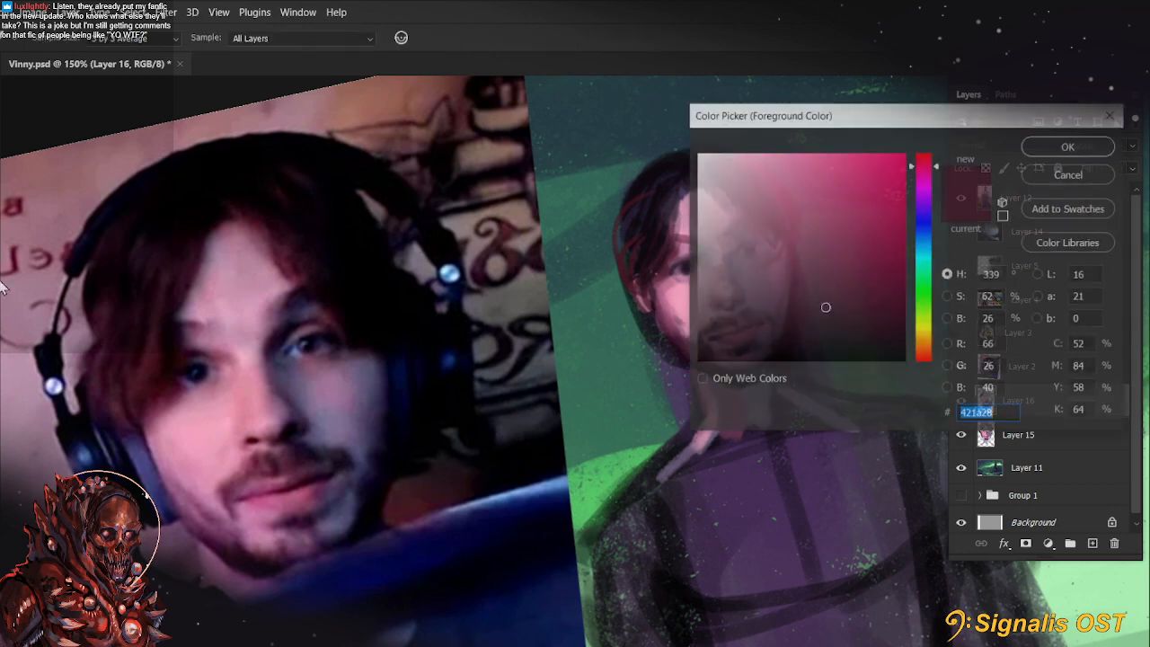
click(837, 278)
click(1068, 146)
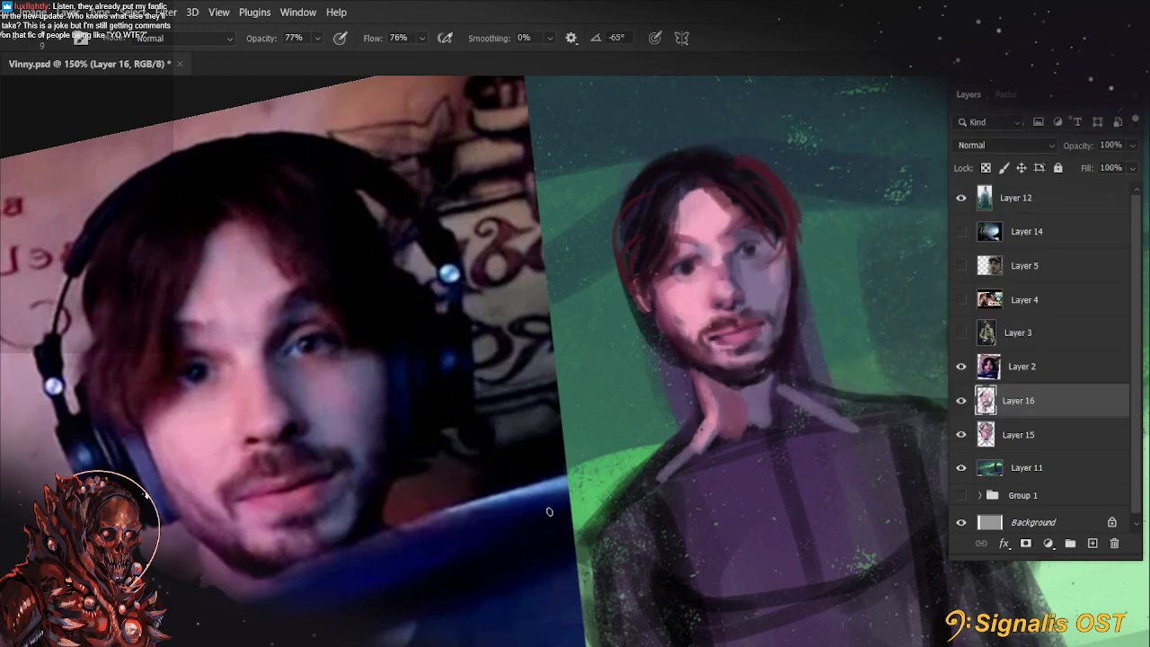
key(r)
key(Escape)
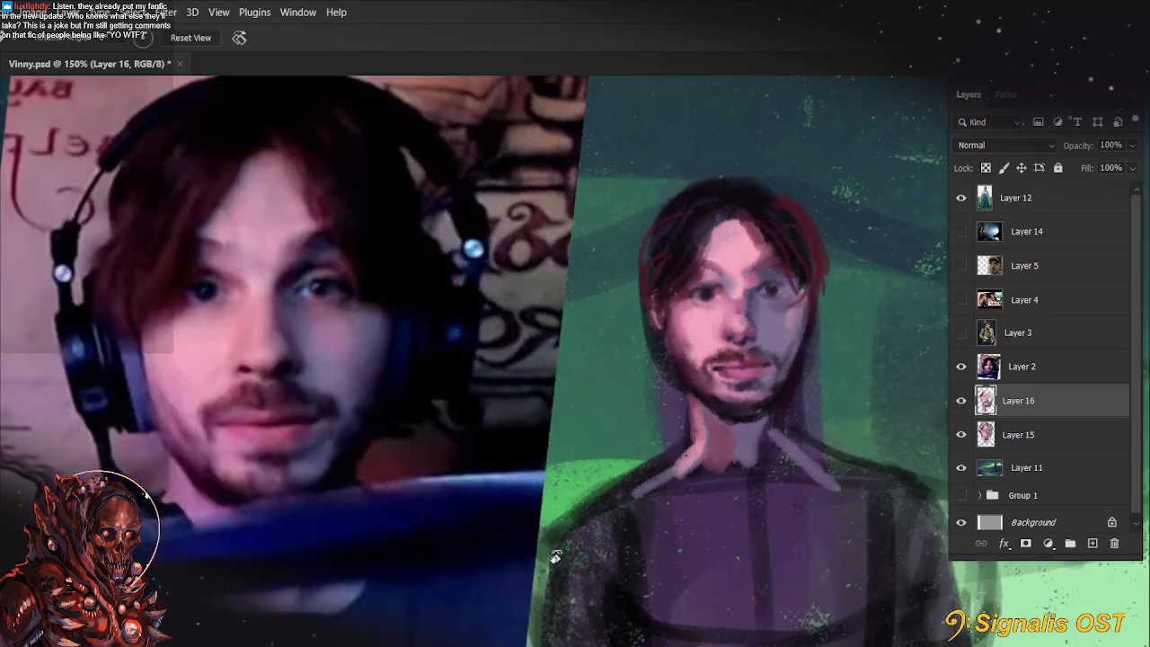
Paint sampled background green over the purple shape beside the lit side of the neck with a 25 px brush at 77% opacity
drag(834, 456, 777, 487)
key(b)
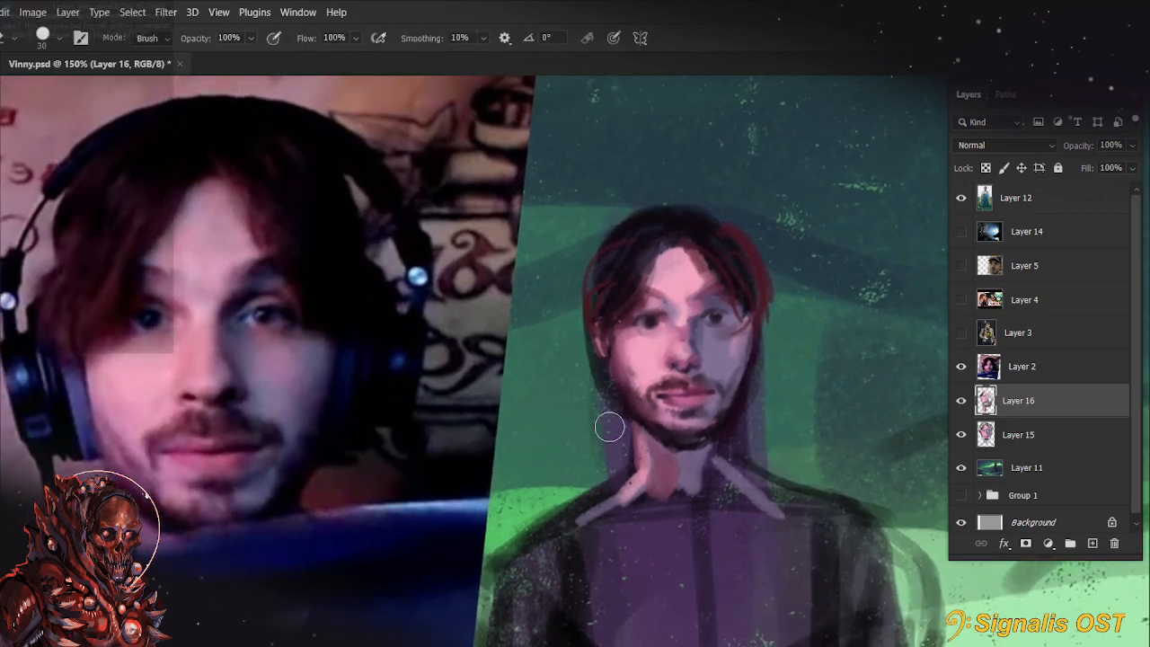
key(alt)
key(bracketright)
key(bracketright)
key(bracketright)
key(bracketright)
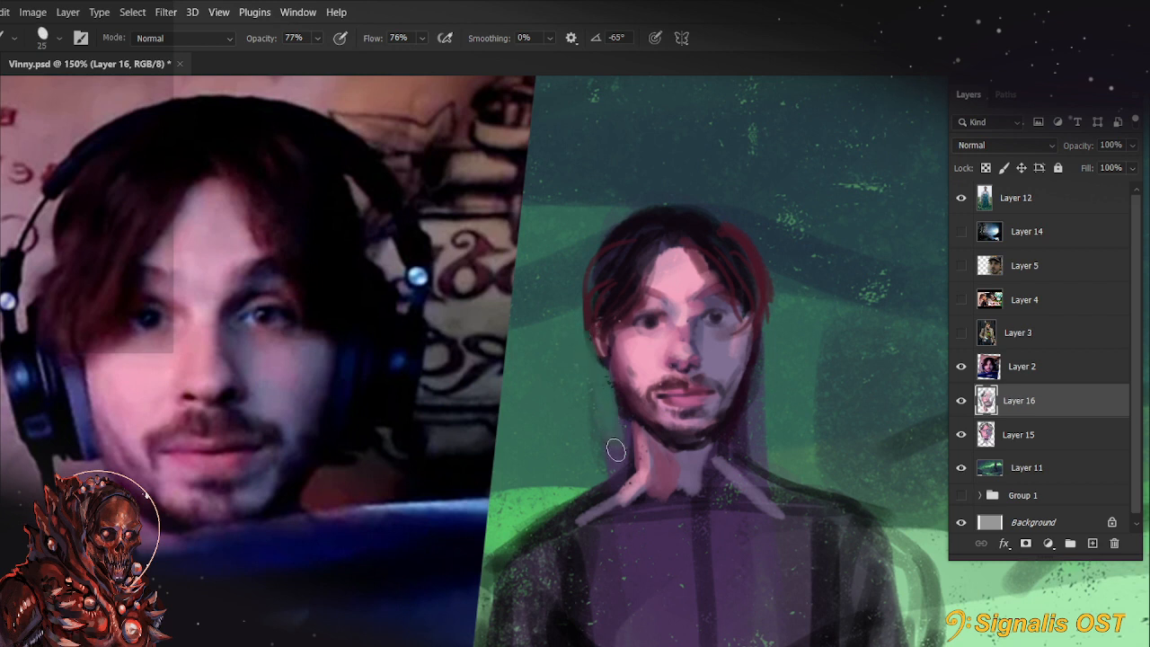
key(bracketleft)
key(bracketleft)
key(bracketleft)
key(bracketleft)
key(bracketleft)
key(bracketleft)
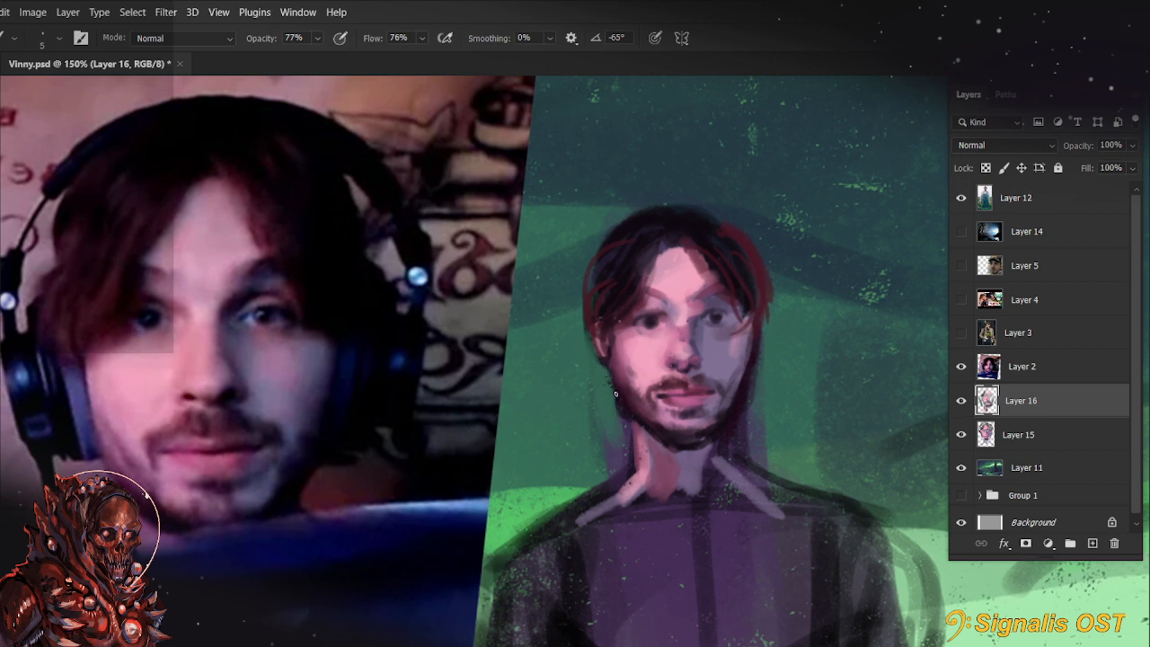
Add the ear on the shaded side of the head with sampled tones and a 7 px brush at 77% opacity
key(alt)
key(bracketright)
key(bracketright)
key(bracketright)
key(bracketright)
key(bracketright)
key(bracketleft)
key(bracketleft)
key(bracketleft)
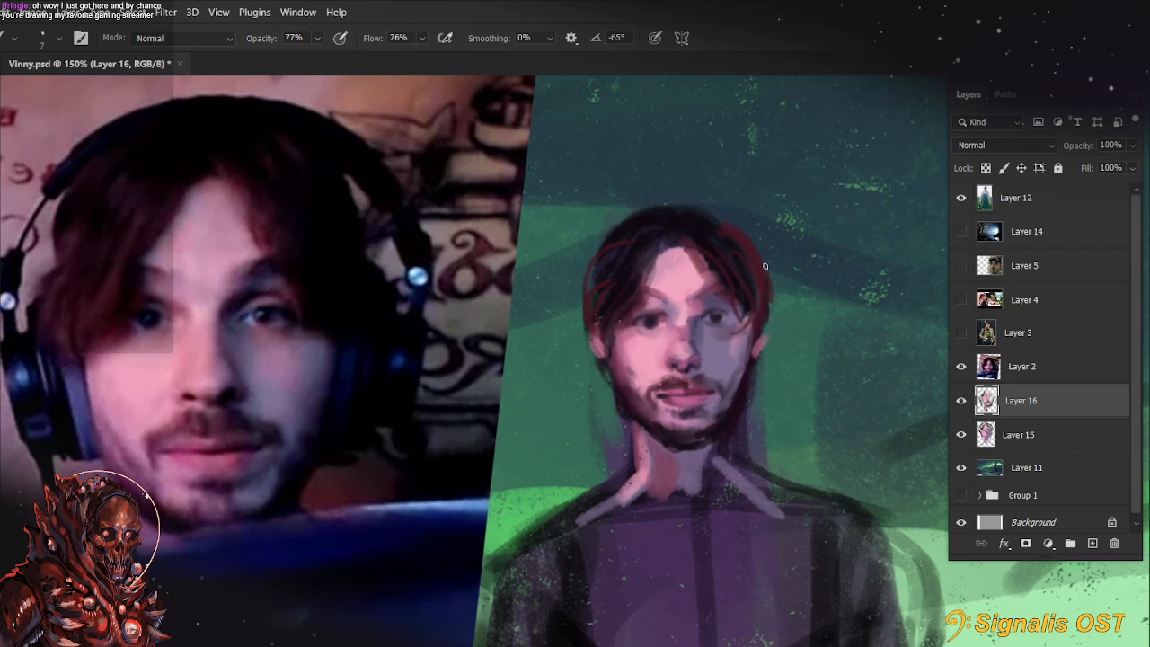
Paint dark strands over the red sketch lines in the crown and fringe of the hair at 80% opacity
mouse_move(733, 214)
mouse_down()
mouse_move(746, 272)
mouse_move(701, 225)
mouse_move(747, 253)
mouse_move(694, 214)
mouse_move(667, 223)
mouse_move(711, 243)
mouse_move(621, 223)
mouse_move(675, 244)
mouse_move(642, 291)
mouse_up()
key(8)
drag(672, 245, 636, 314)
mouse_move(691, 250)
mouse_down()
mouse_move(711, 282)
mouse_move(686, 245)
mouse_up()
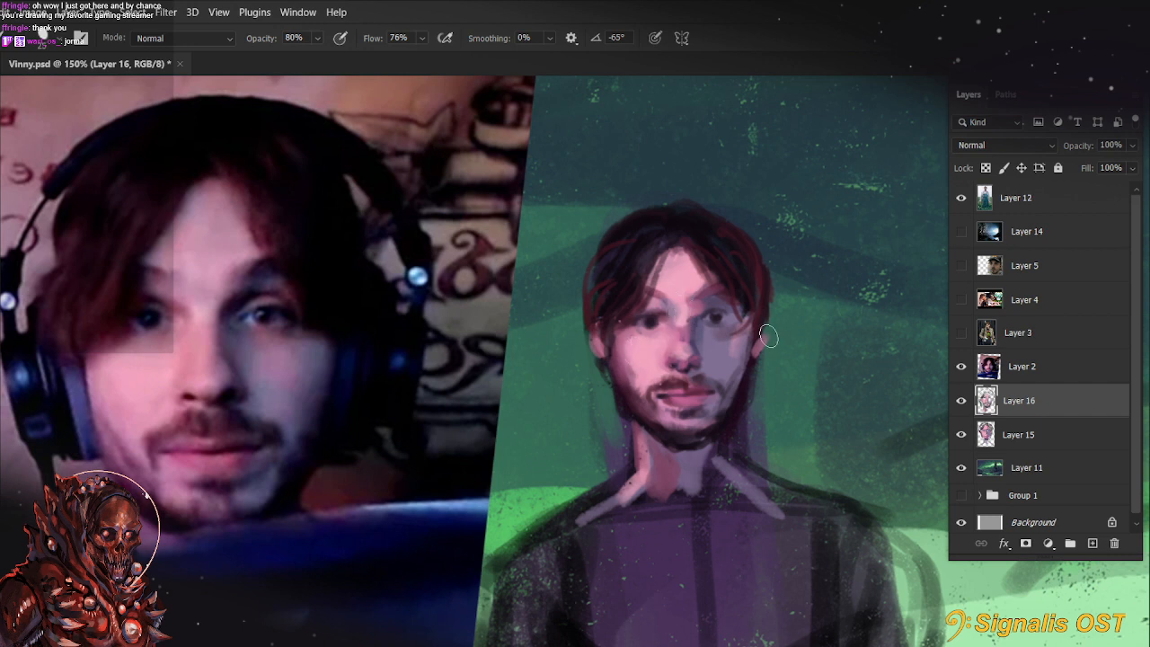
Blend the shaded cheek and jaw with sampled skin tones, using a 20 px brush at 80% opacity
mouse_move(727, 351)
mouse_down()
mouse_move(735, 348)
mouse_move(722, 346)
mouse_move(727, 392)
mouse_up()
alt+click(733, 360)
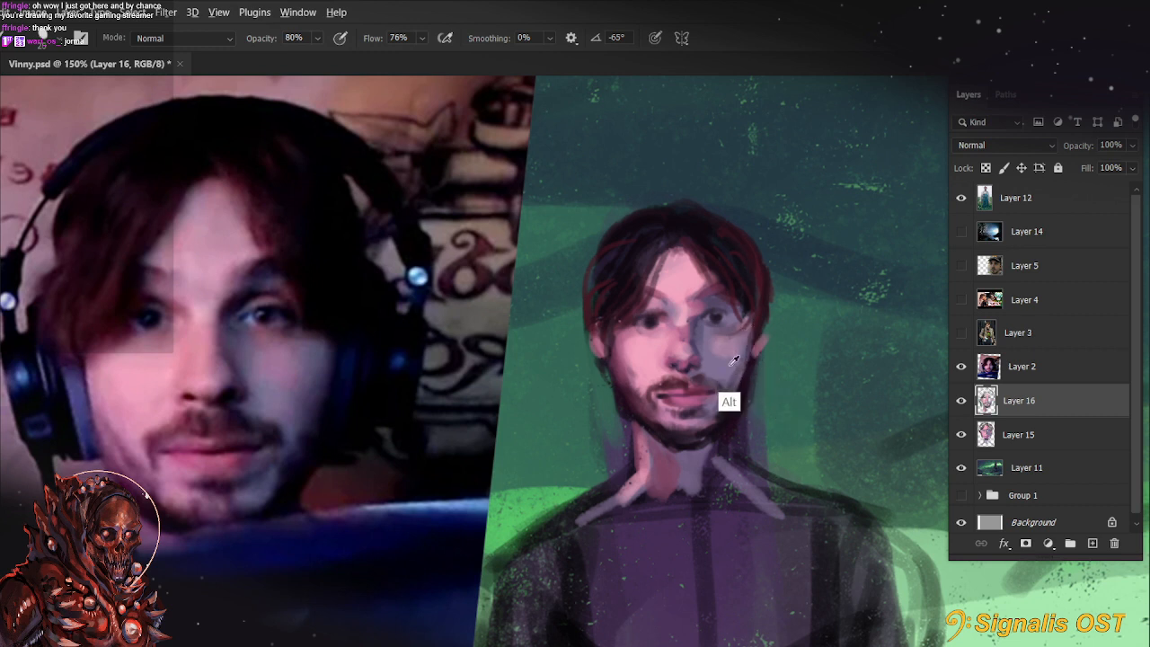
key(bracketleft)
key(bracketleft)
key(bracketleft)
key(bracketleft)
key(bracketleft)
alt+click(694, 458)
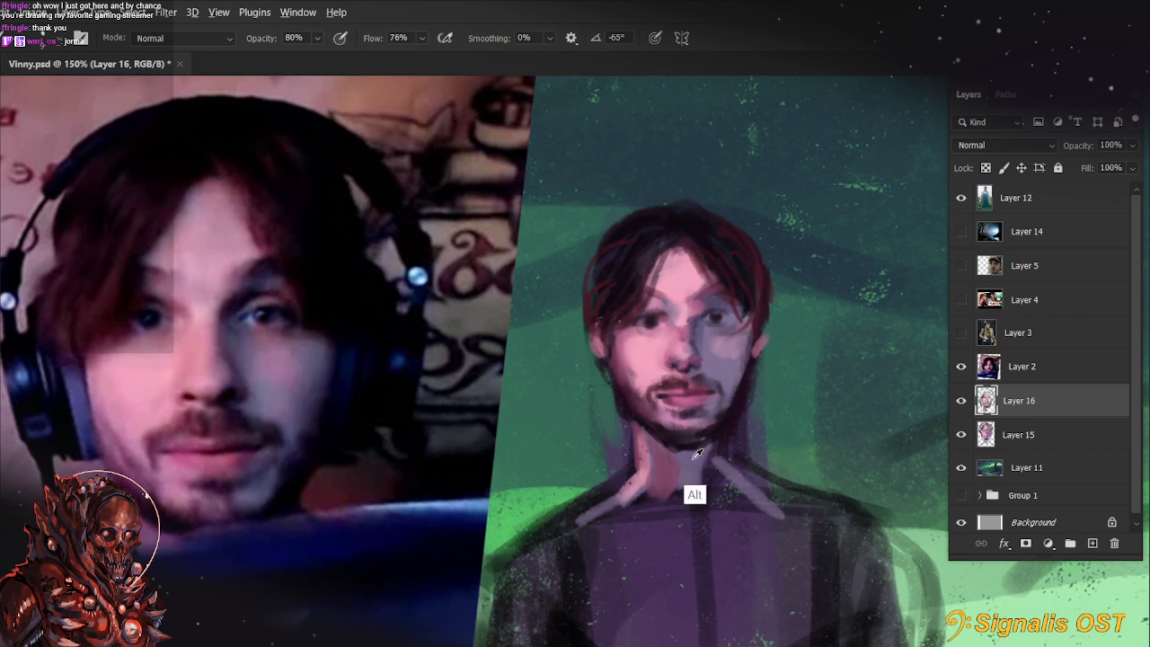
alt+click(660, 566)
key(bracketright)
key(bracketright)
key(bracketright)
key(bracketright)
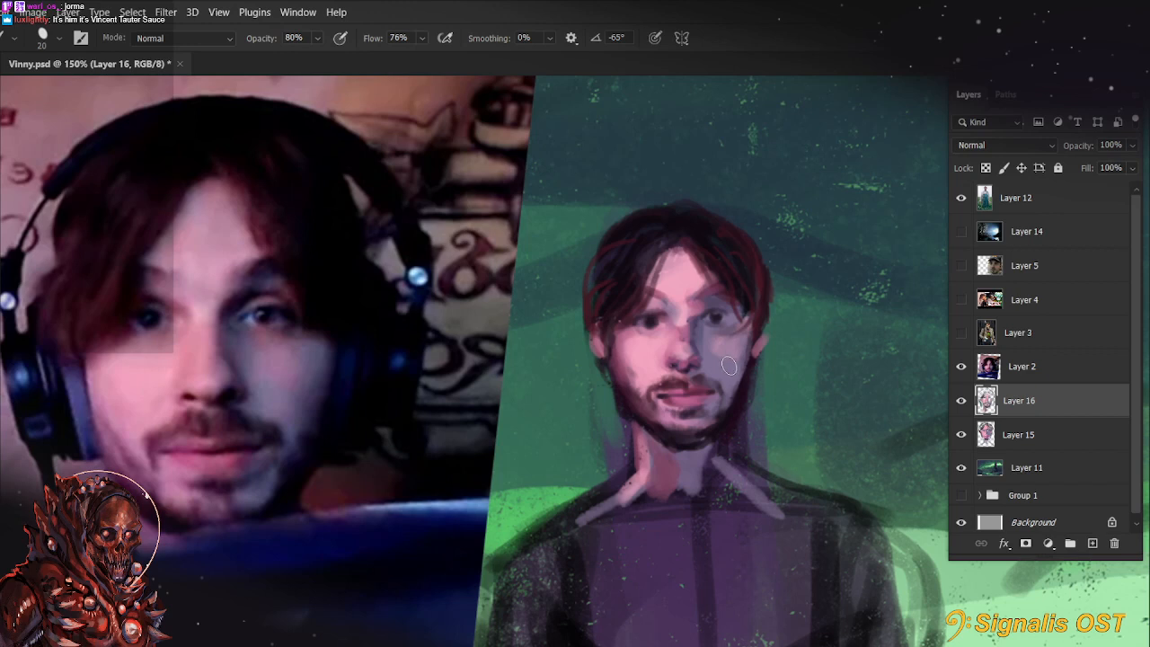
mouse_move(748, 442)
mouse_down()
mouse_move(747, 415)
mouse_move(745, 436)
mouse_up()
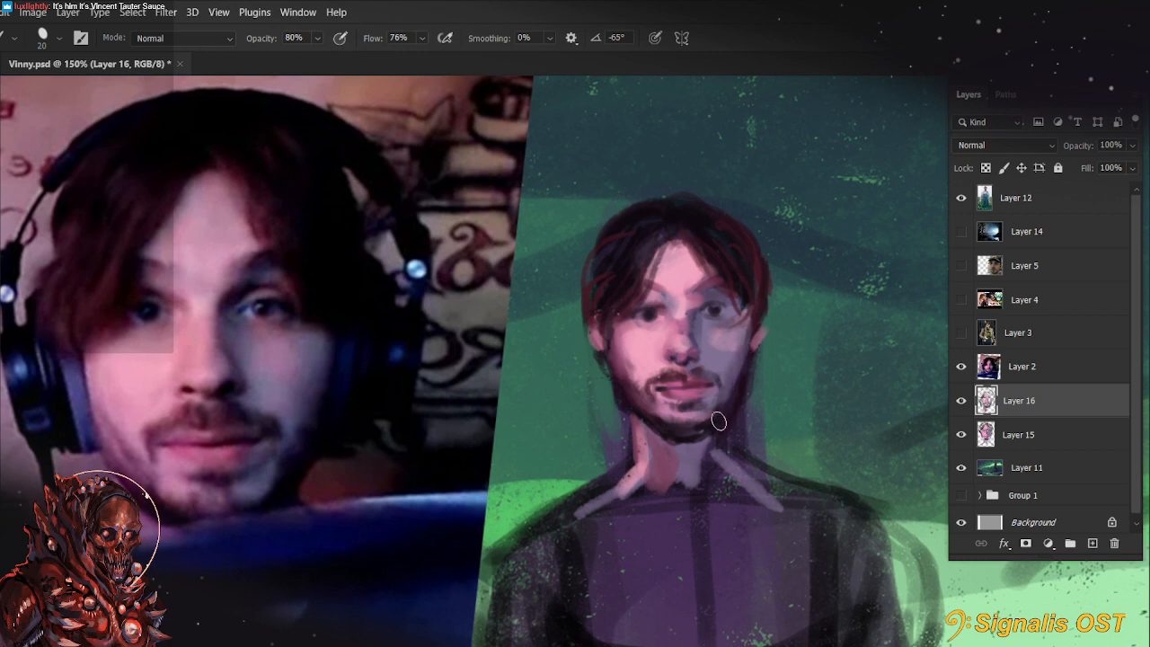
Refine the shaded side of the nose and the inner eye area, reducing the brush to 8 px
drag(702, 325, 706, 348)
alt+click(695, 327)
key(bracketleft)
key(bracketleft)
key(bracketleft)
key(bracketleft)
key(bracketleft)
drag(691, 313, 690, 340)
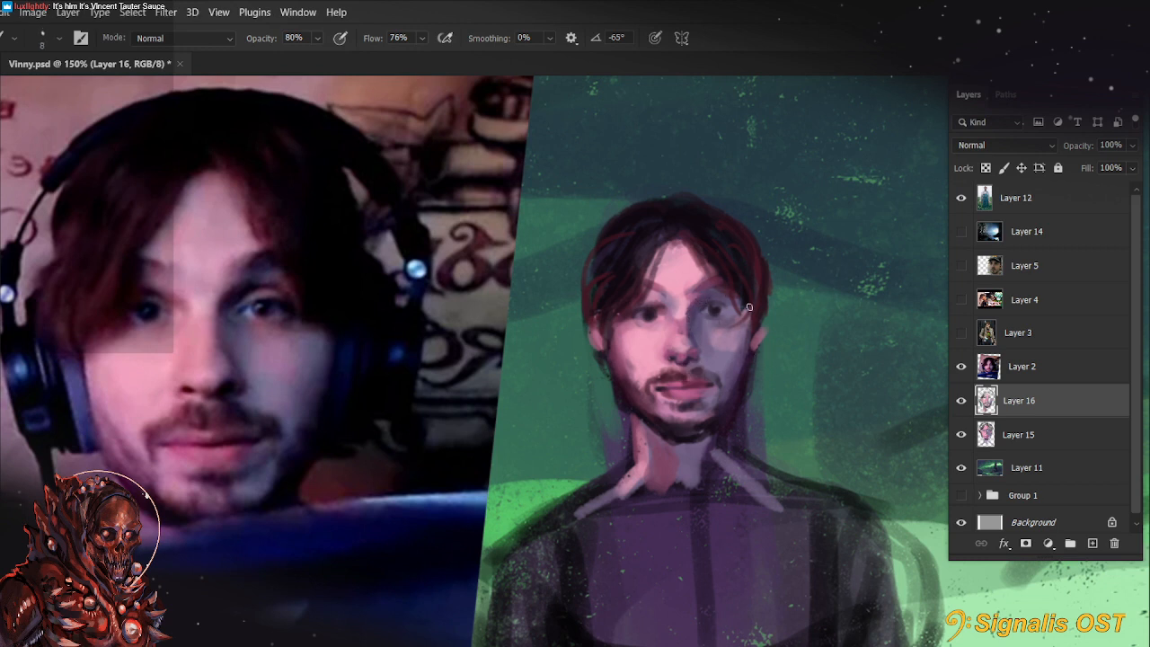
Touch up the lower lip and the beard beneath it with tones sampled from the face at 80% opacity
scroll(749, 307, down, 4)
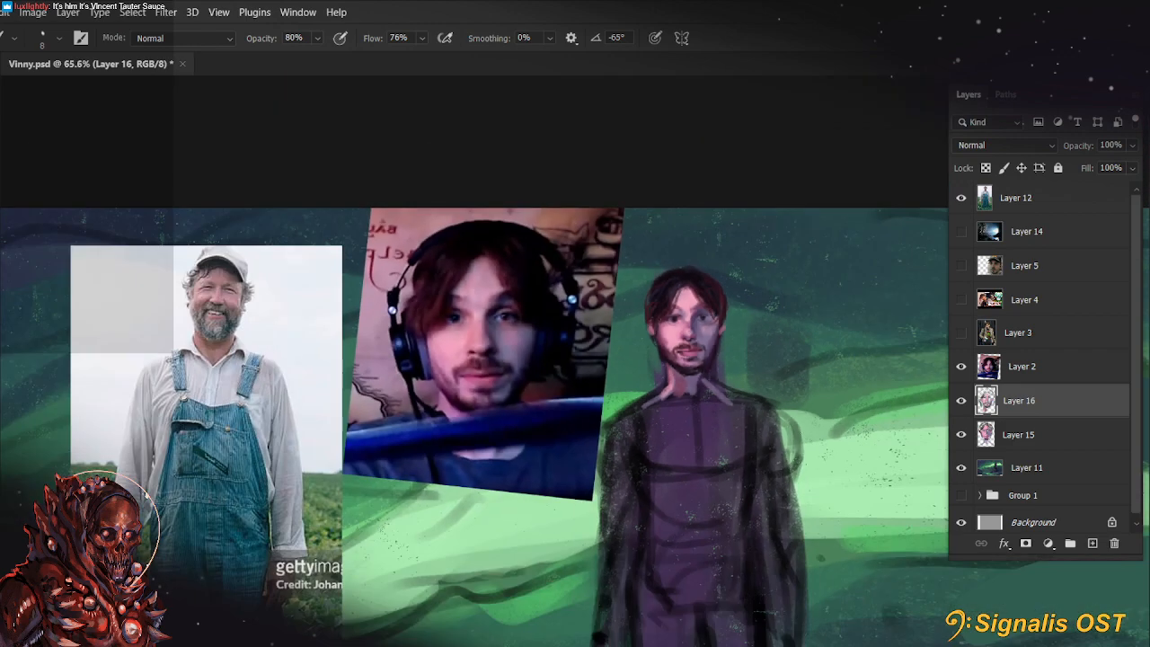
scroll(750, 269, down, 3)
scroll(752, 261, up, 2)
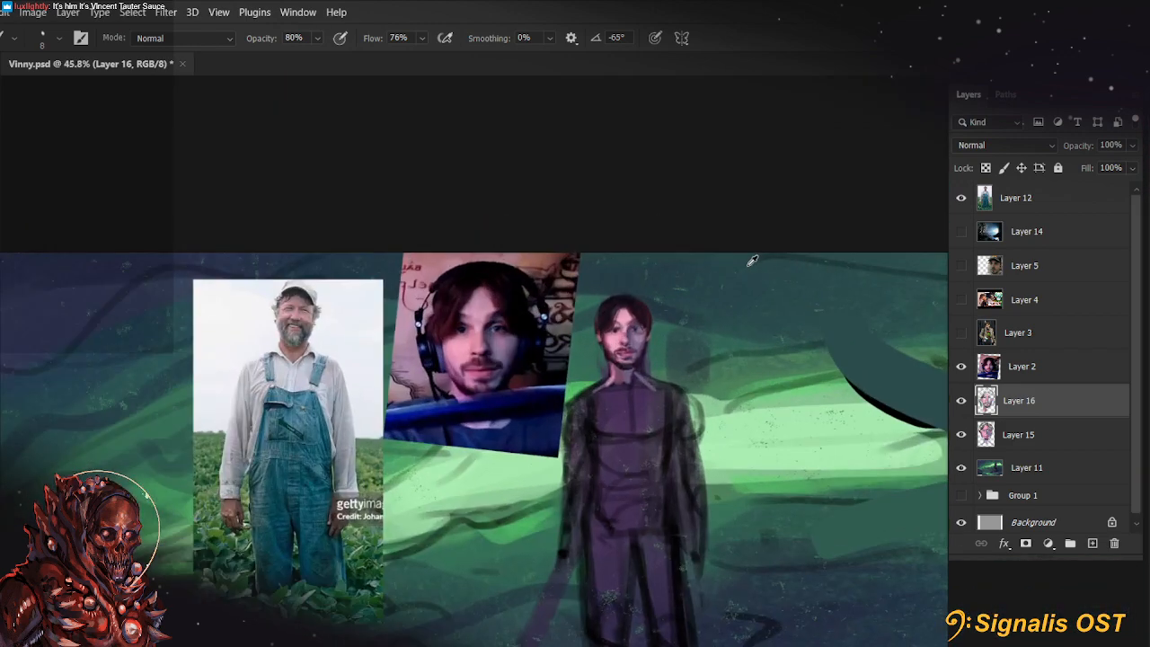
scroll(587, 427, up, 4)
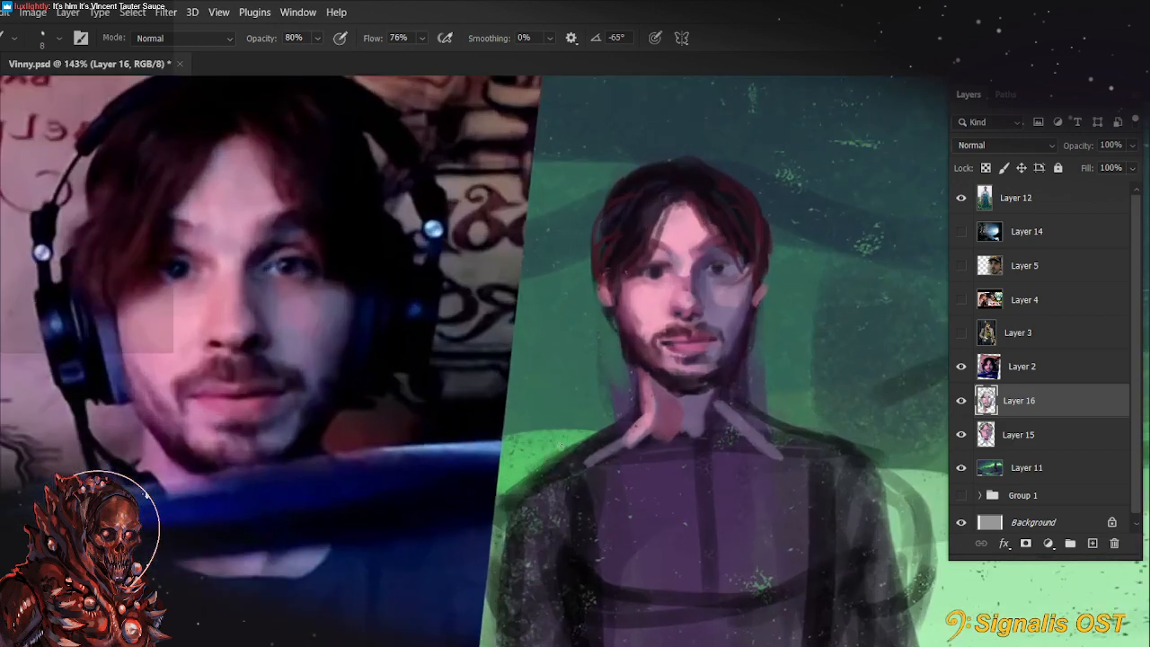
drag(675, 500, 711, 507)
alt+click(731, 354)
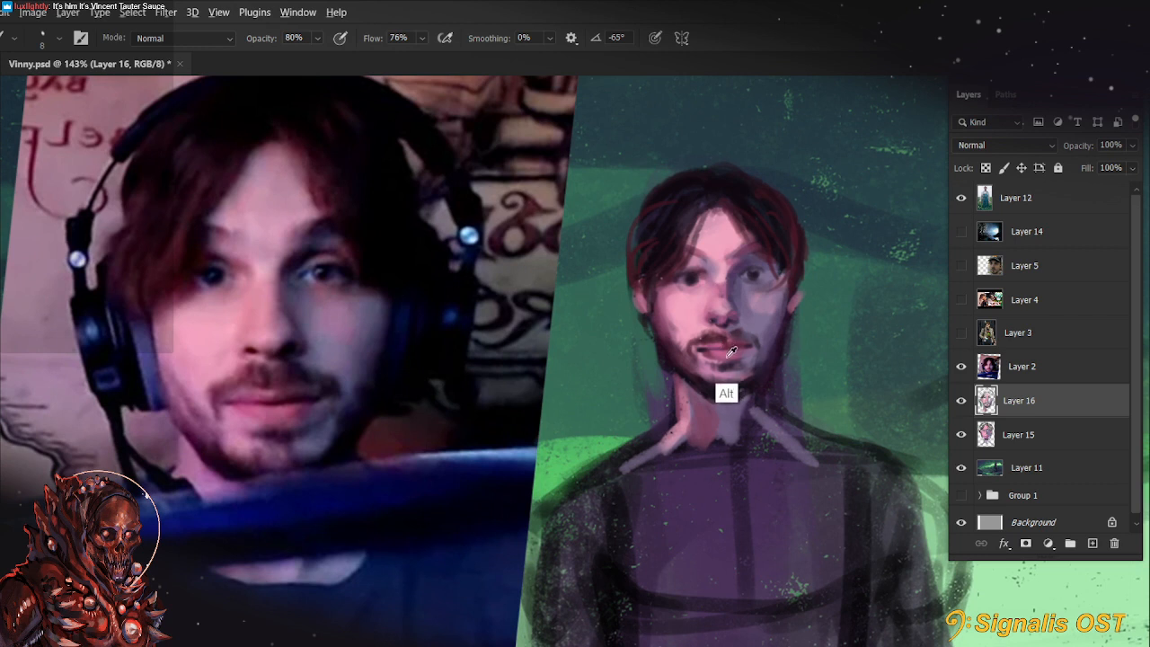
alt+click(743, 372)
alt+click(728, 357)
key(bracketright)
key(bracketright)
key(bracketright)
key(bracketright)
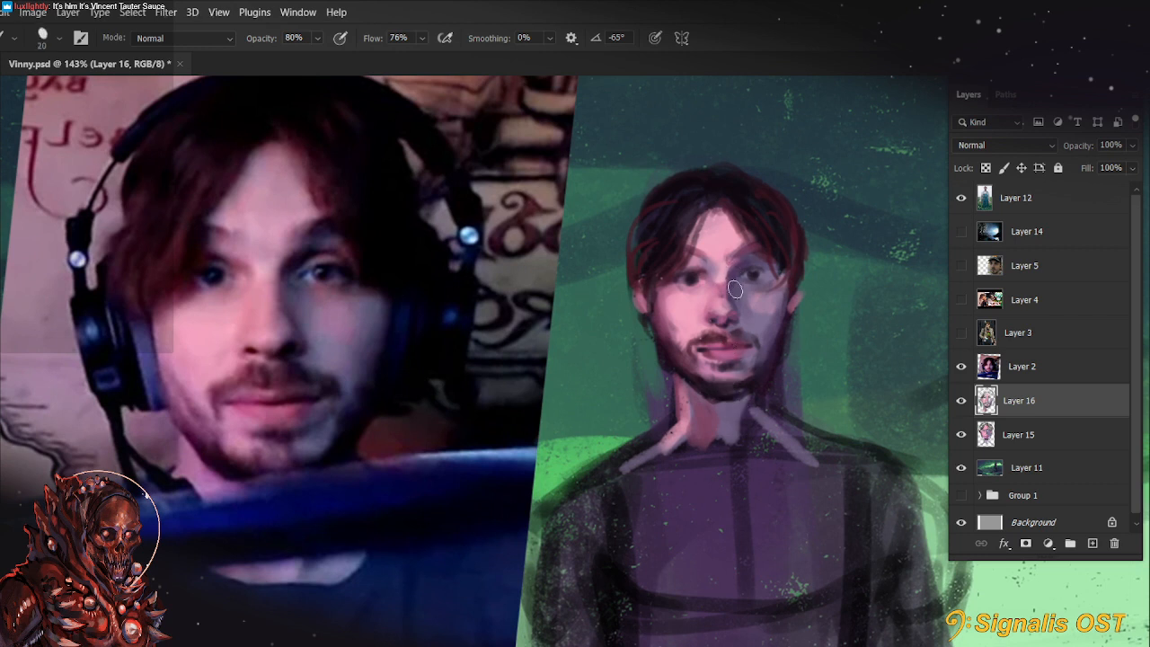
Dot both irises with sampled background green using a 3 px brush at 80% opacity
key(bracketleft)
scroll(789, 244, up, 5)
alt+click(192, 510)
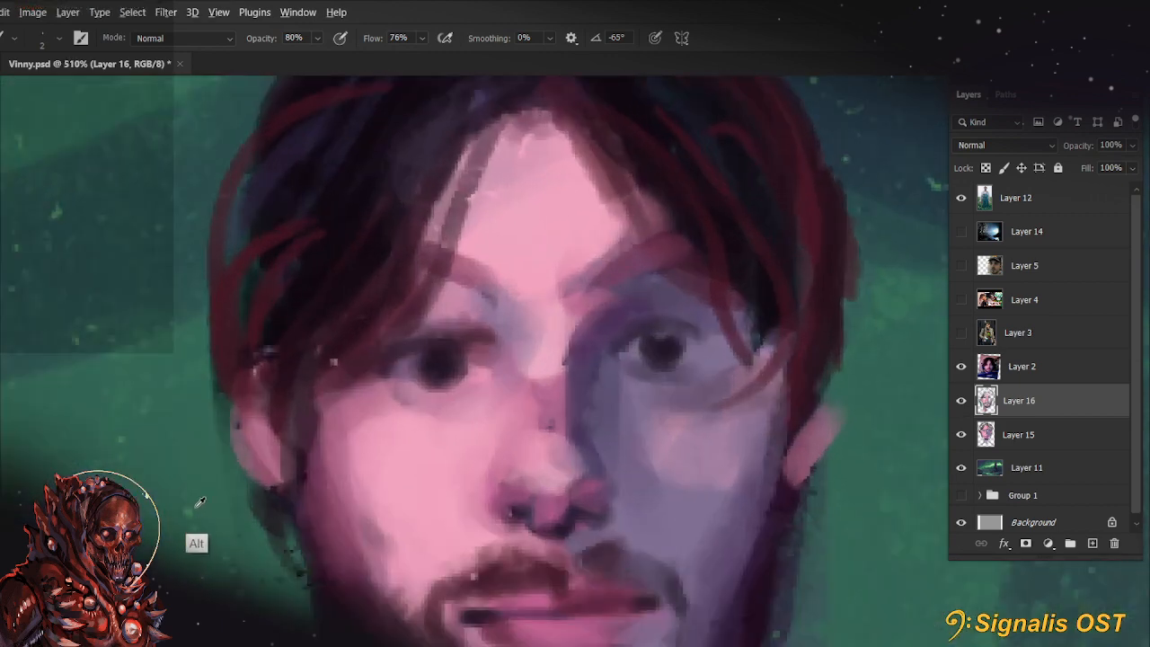
key(bracketright)
click(440, 366)
click(662, 350)
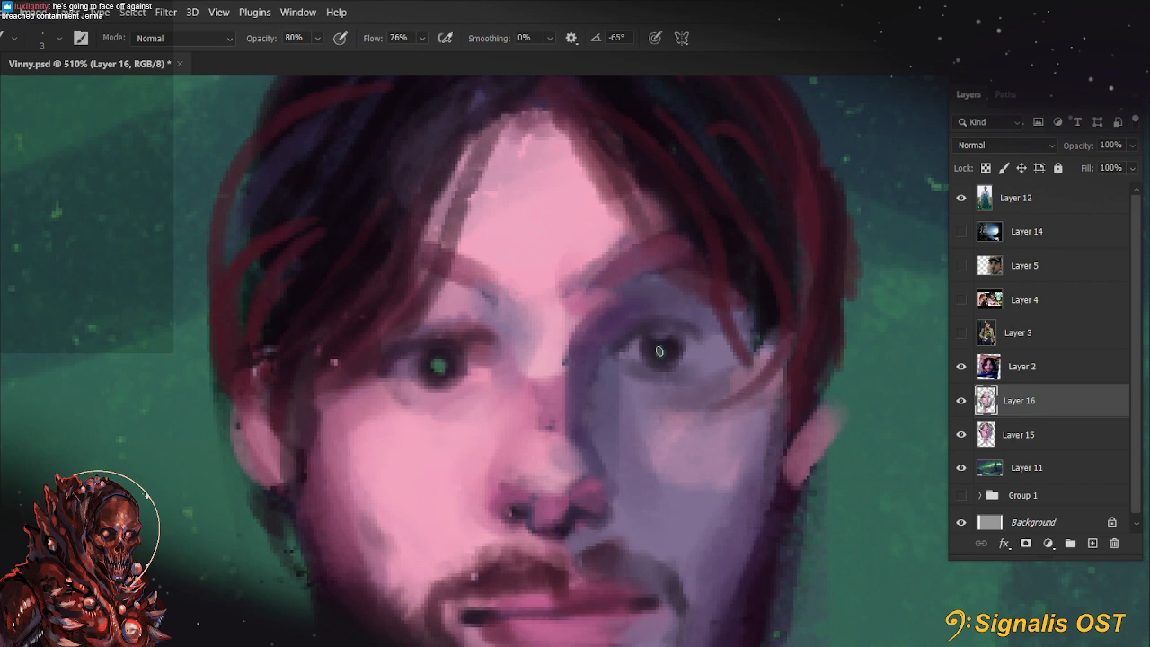
Strengthen the green colour in both eyes with an 8 px brush at 80% opacity
scroll(684, 330, down, 20)
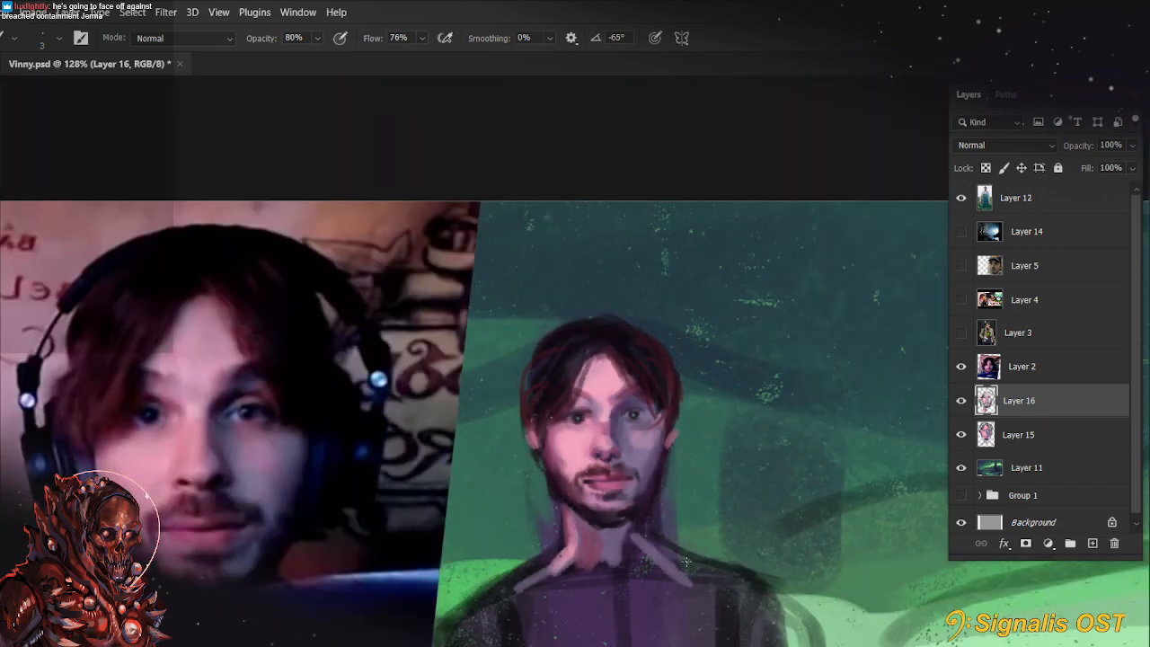
scroll(648, 389, up, 10)
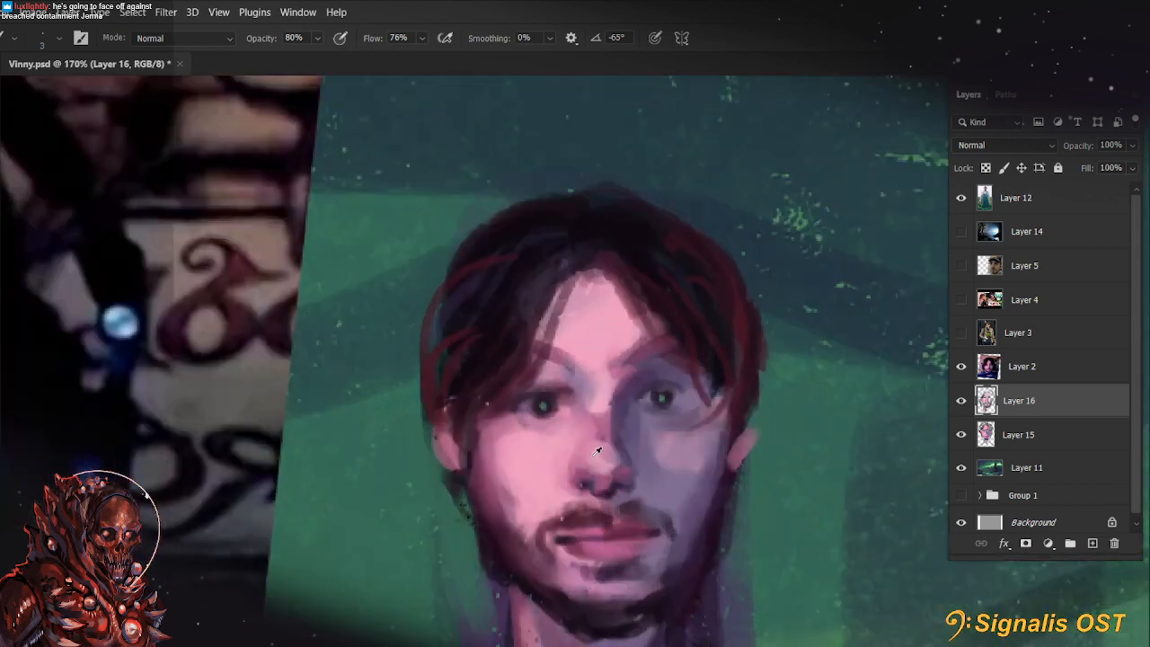
key(bracketright)
key(bracketright)
key(bracketright)
key(bracketright)
drag(539, 403, 542, 398)
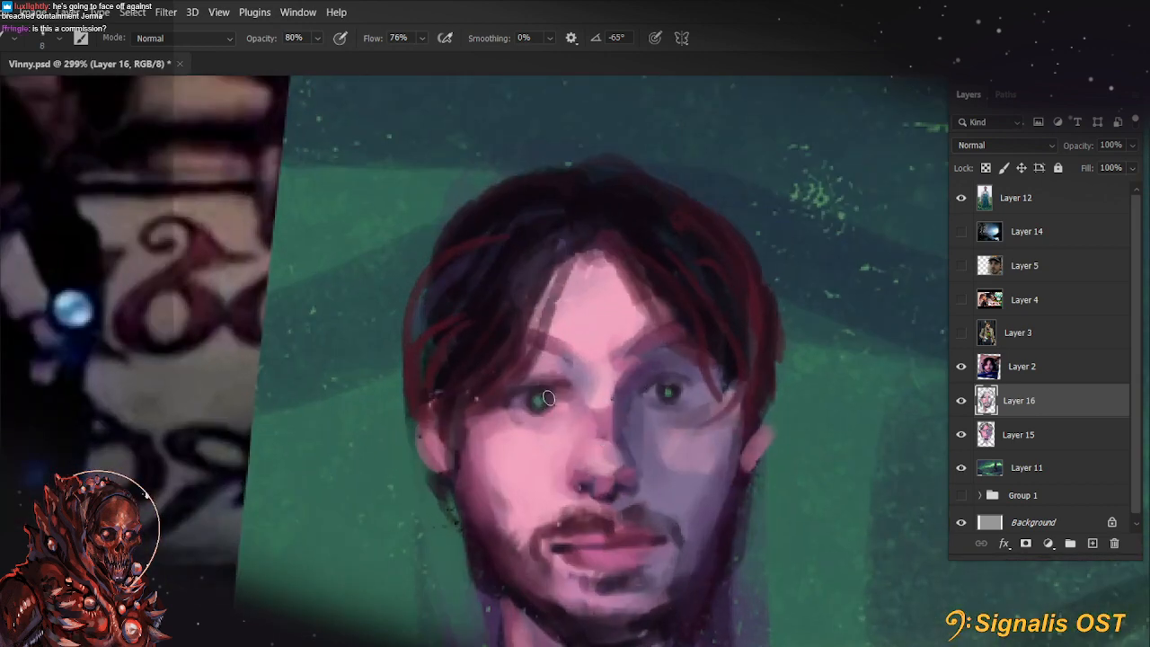
drag(668, 395, 671, 392)
Extend the reddish skin tone of the neck down over the collar area with an 8 px brush
scroll(702, 382, down, 10)
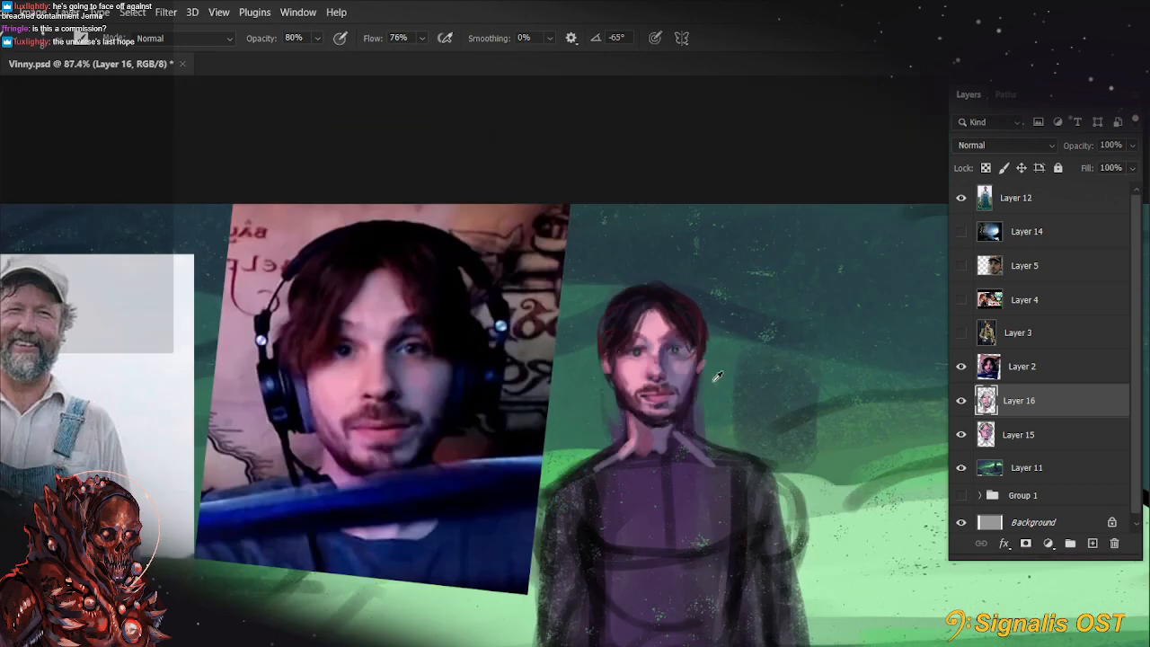
scroll(773, 401, up, 3)
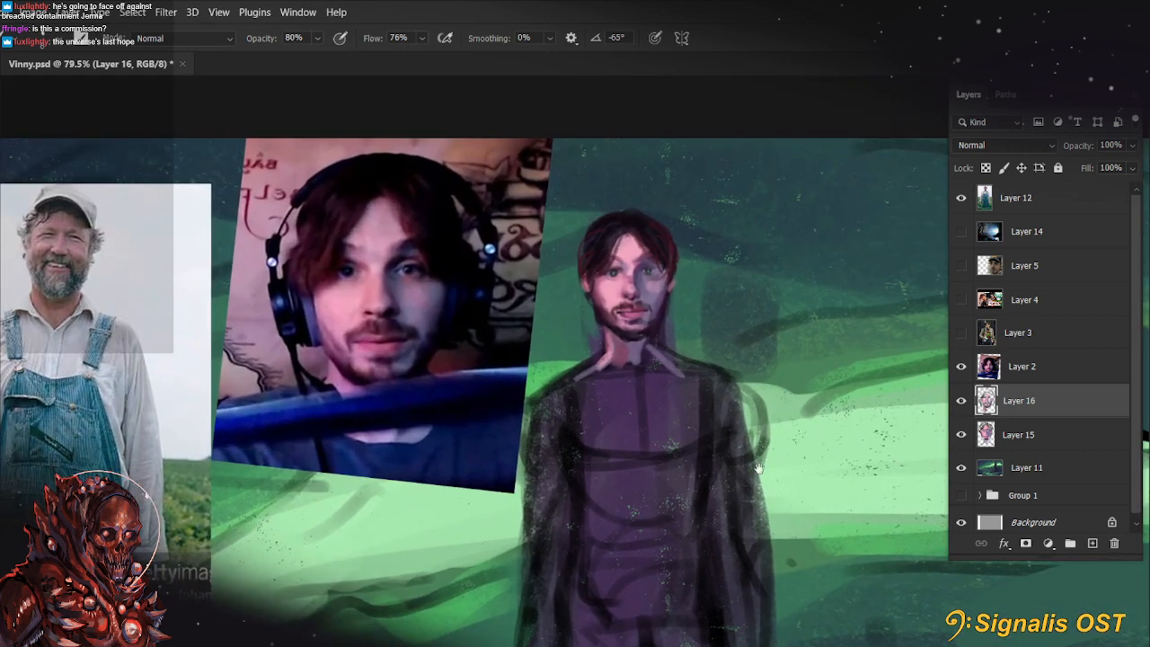
drag(759, 468, 779, 466)
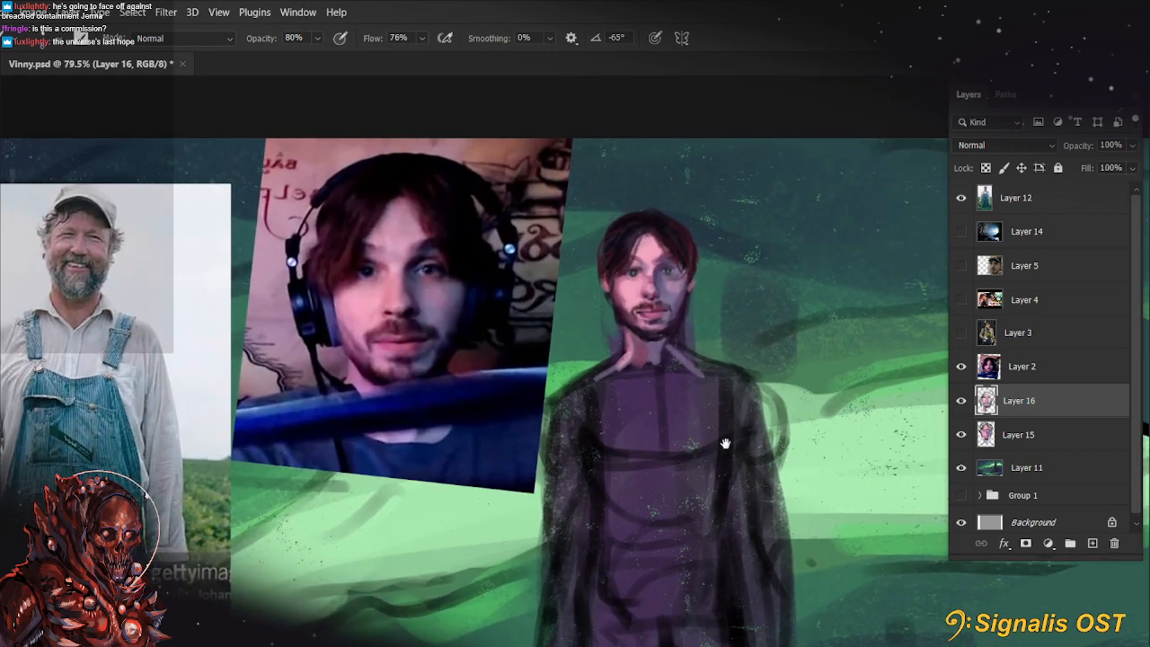
mouse_move(635, 348)
mouse_down()
mouse_move(642, 370)
mouse_move(617, 384)
mouse_move(624, 363)
mouse_move(655, 376)
mouse_up()
alt+click(658, 350)
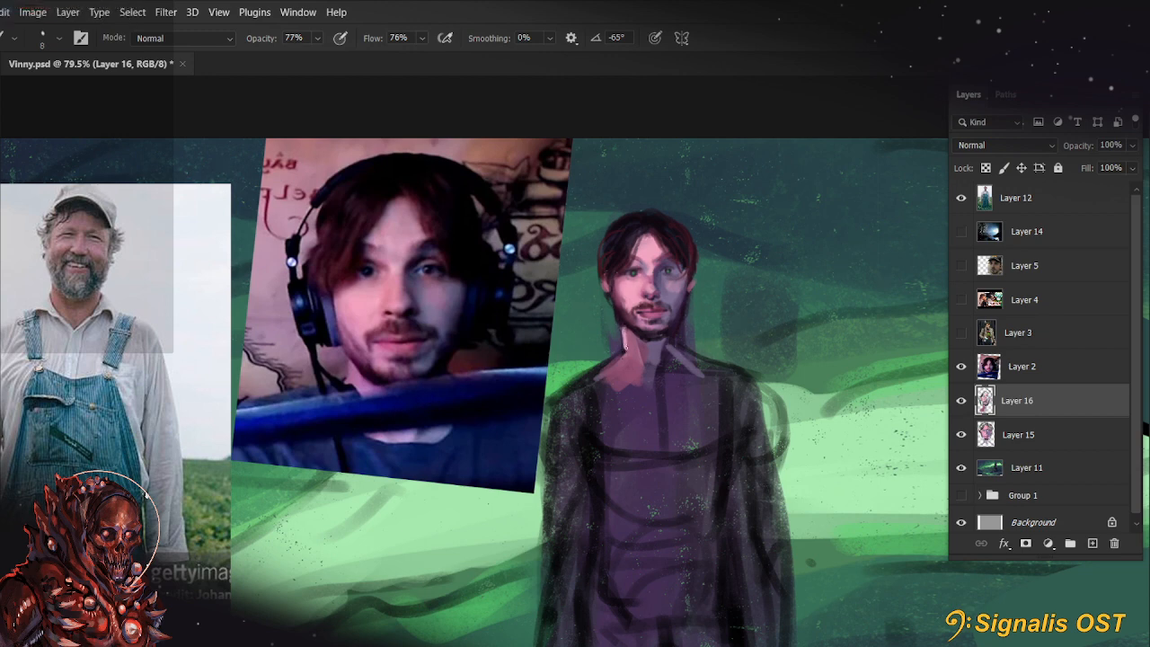
Rework the lit edge of the neck below the jaw with sampled tones at 99% opacity
key(9)
alt+click(618, 310)
alt+click(627, 343)
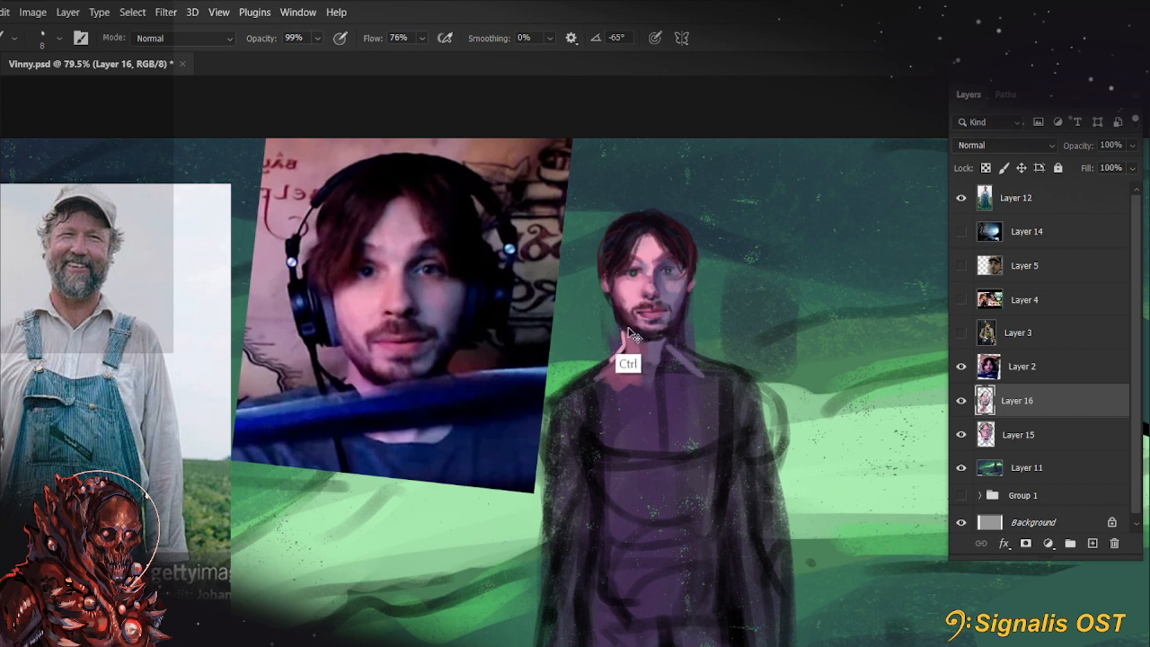
alt+click(634, 346)
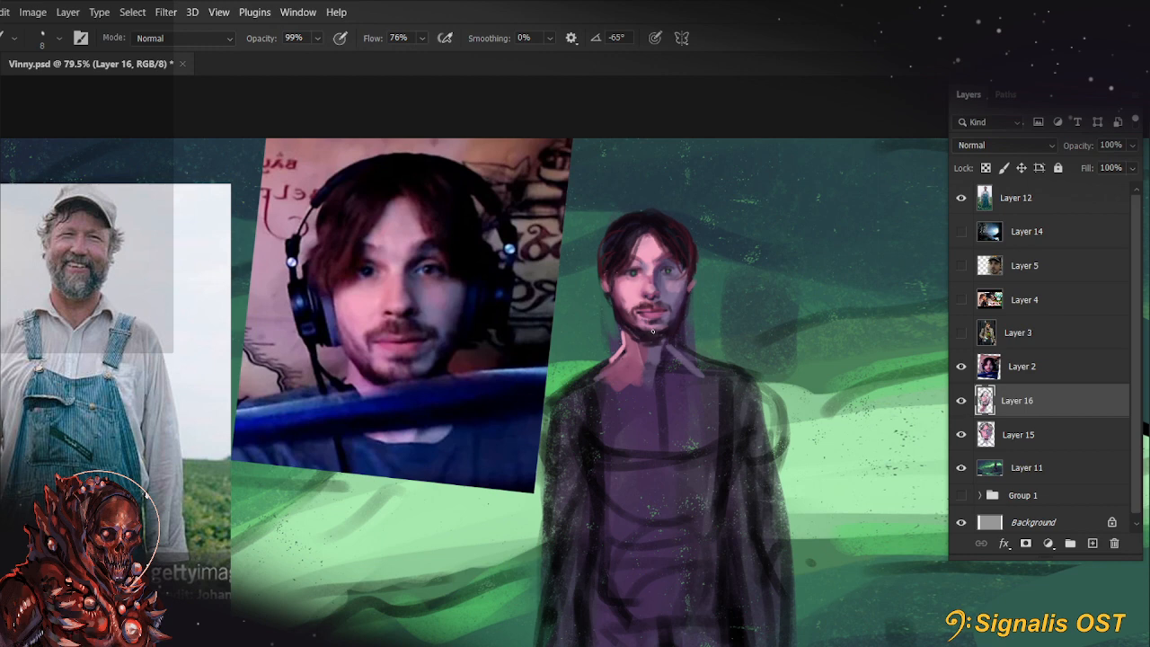
Refine the beard along the chin and jaw against the neck with a larger brush at 99% opacity
key(bracketright)
key(bracketright)
key(bracketright)
alt+click(673, 331)
alt+click(675, 338)
drag(665, 323, 654, 331)
alt+click(647, 321)
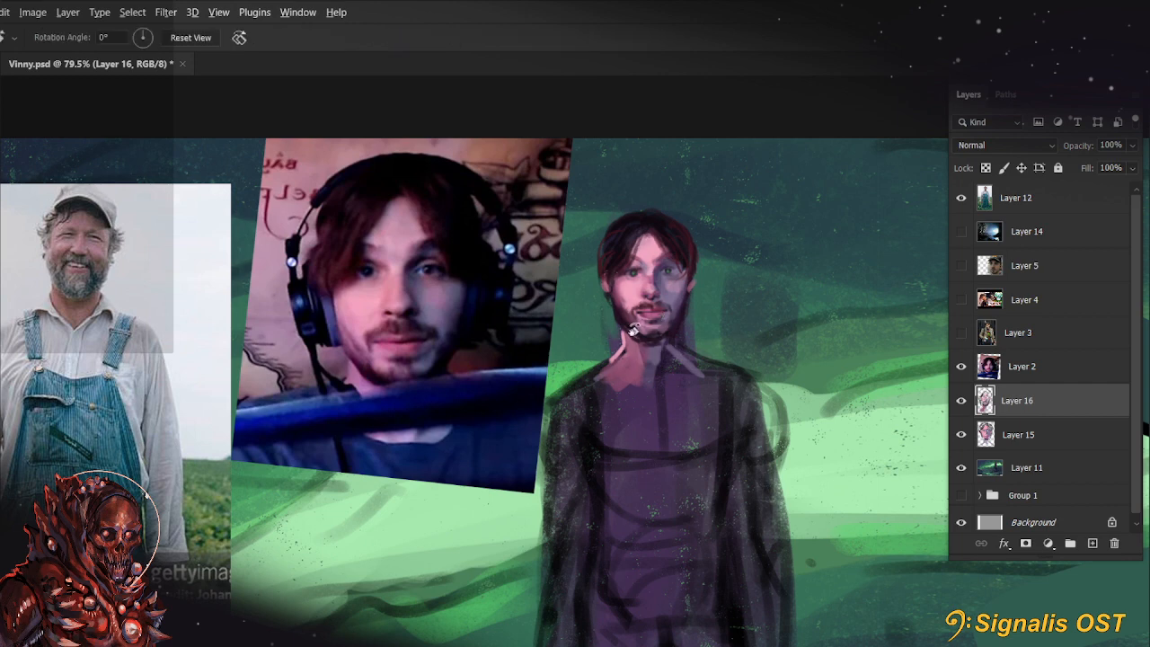
Touch up the beard along the jaw and the dark hair above the forehead with a small brush at 99% opacity
key(r)
mouse_move(646, 320)
mouse_down()
mouse_move(593, 333)
mouse_move(550, 285)
mouse_up()
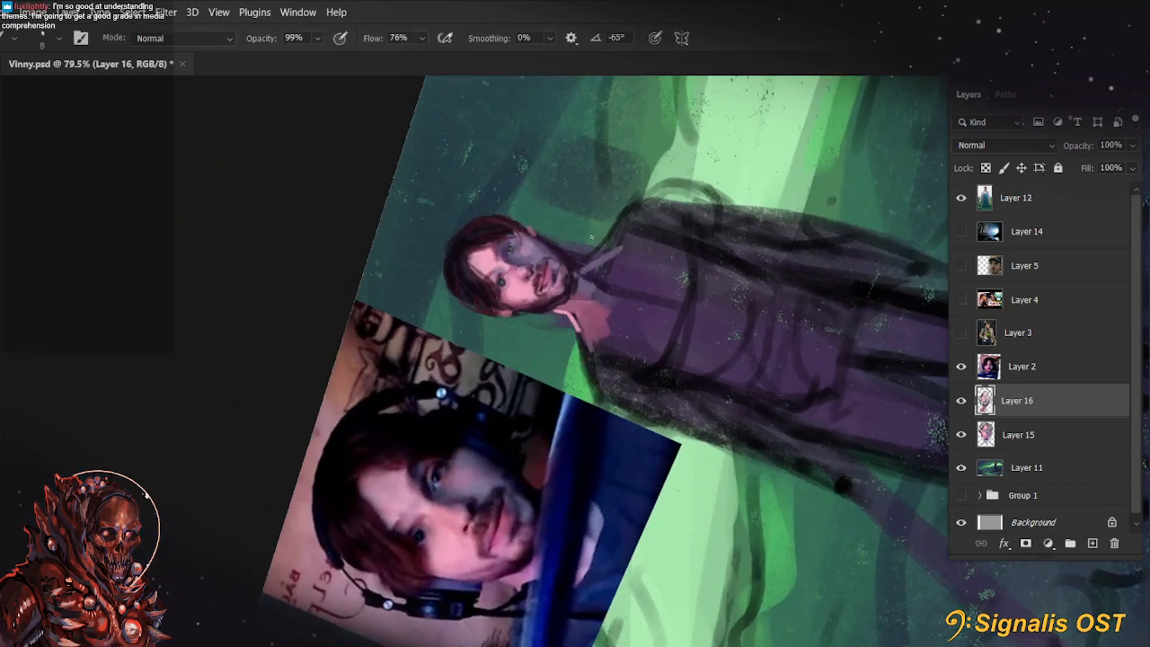
key(r)
key(Escape)
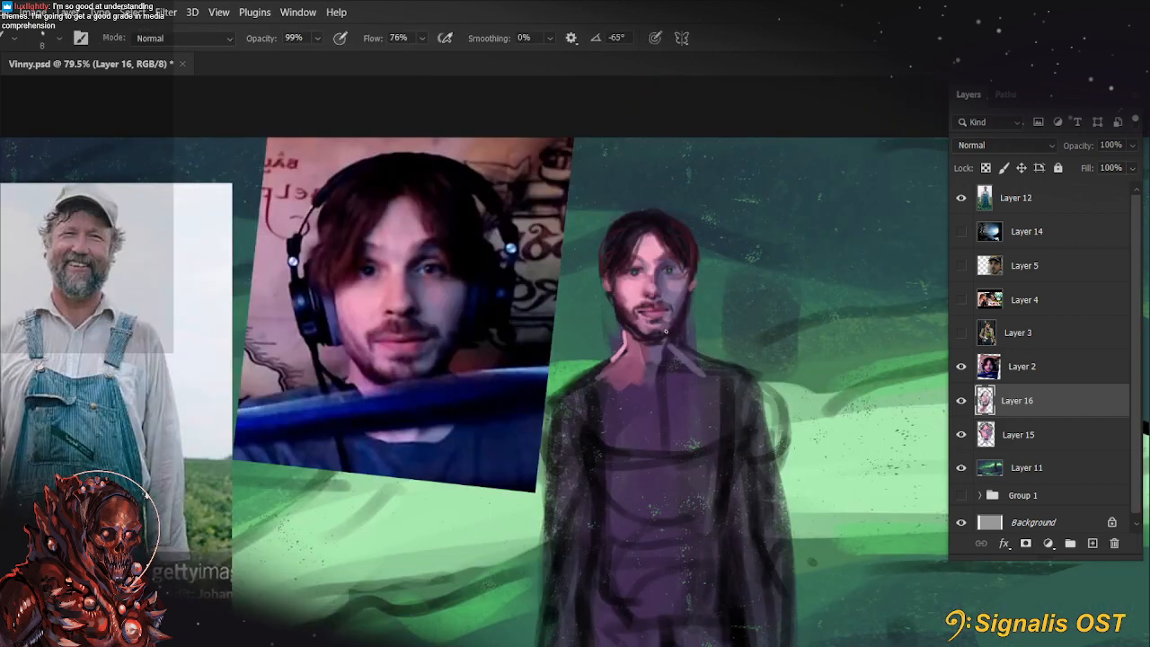
alt+click(675, 323)
alt+click(627, 319)
key(ctrl+z)
alt+click(629, 241)
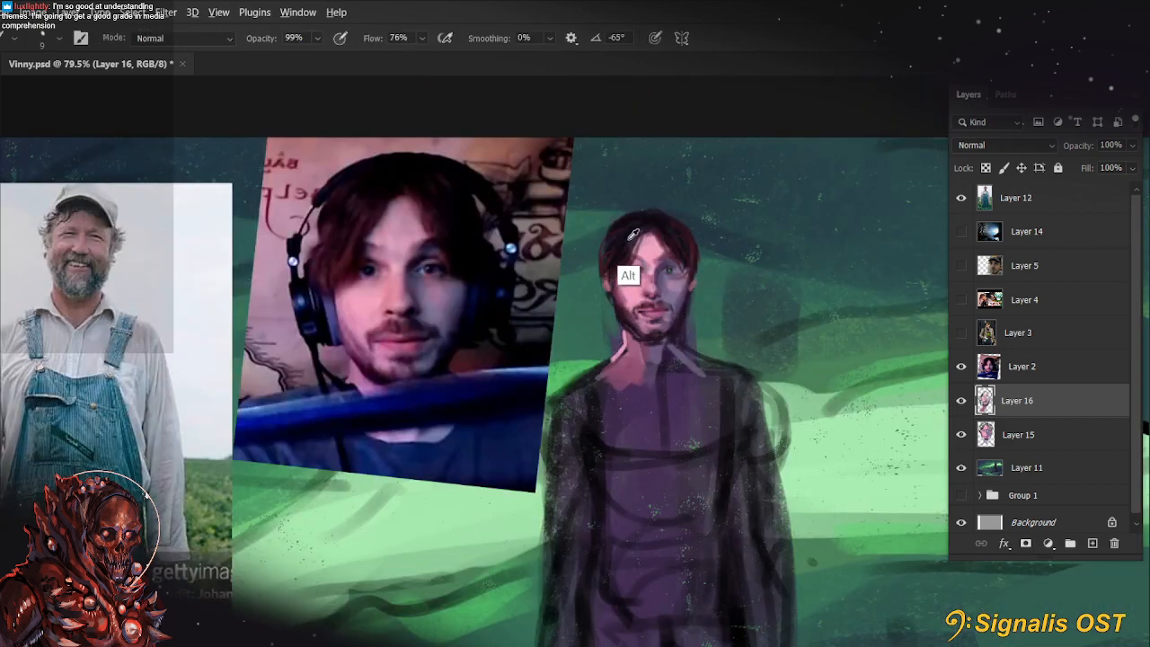
key(])
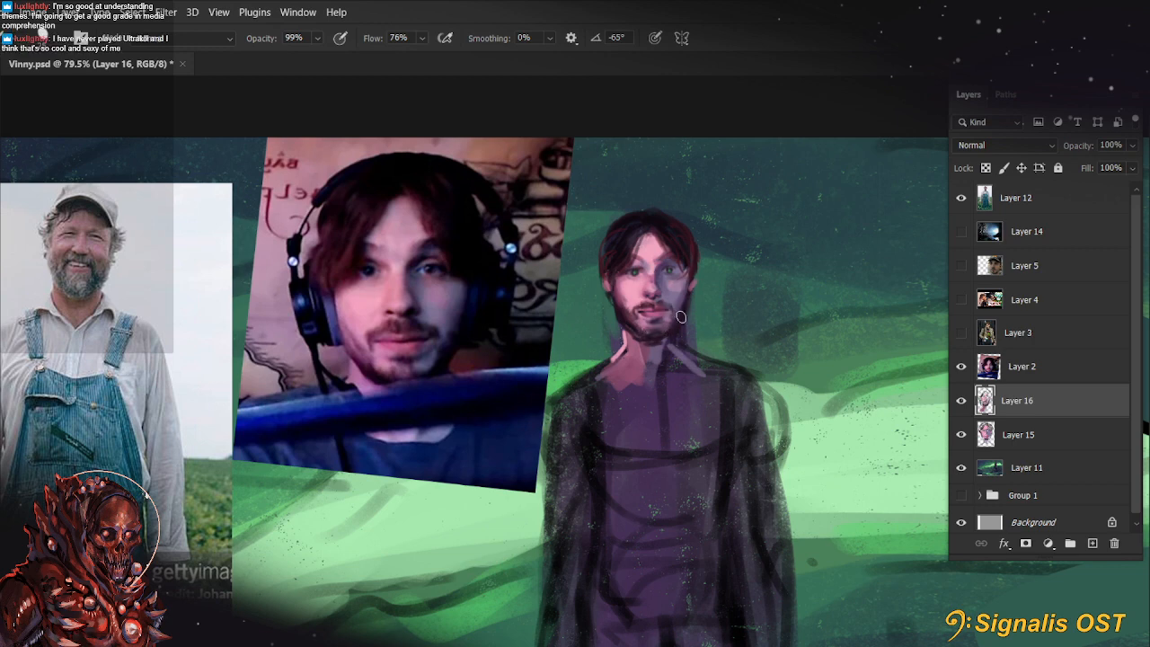
Show the Layer 5 photo of the man in a cap as a reference beside the figure
click(962, 266)
click(1000, 274)
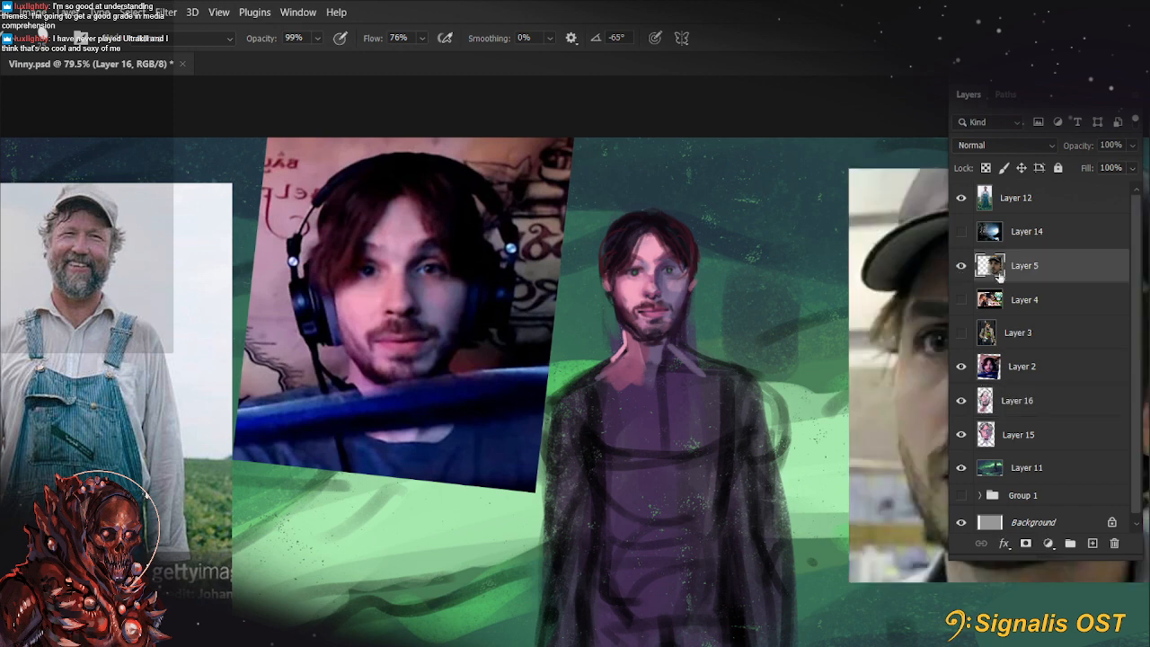
scroll(553, 374, down, 2)
drag(554, 374, 478, 361)
drag(680, 442, 658, 442)
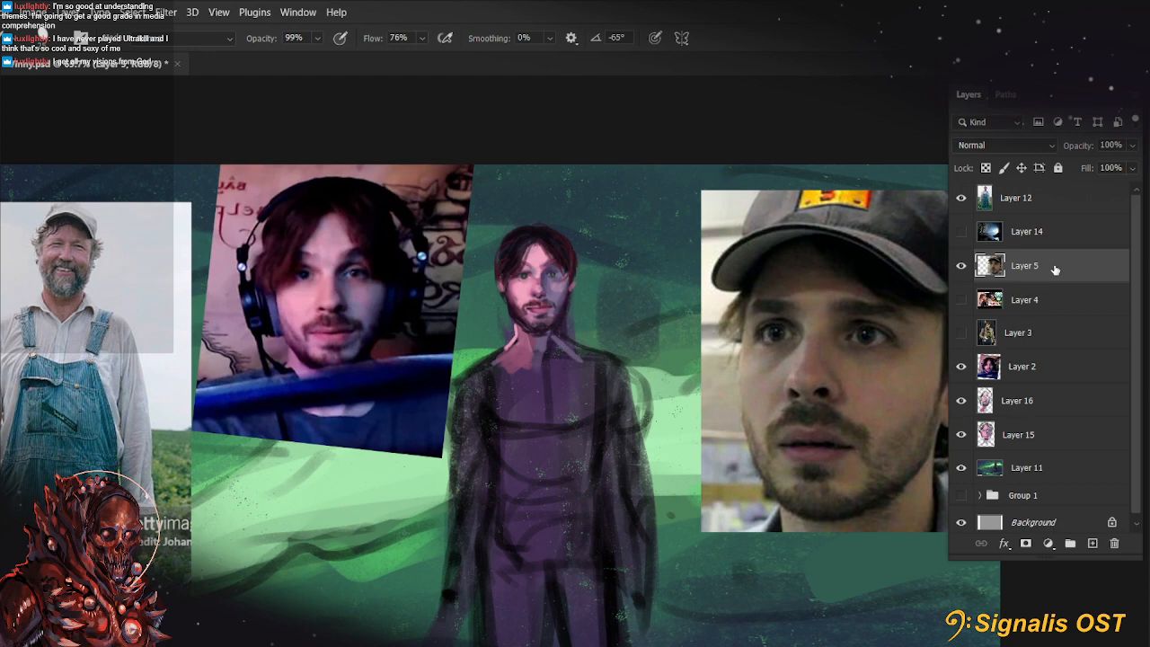
Merge Layer 16 down into Layer 15
click(1052, 398)
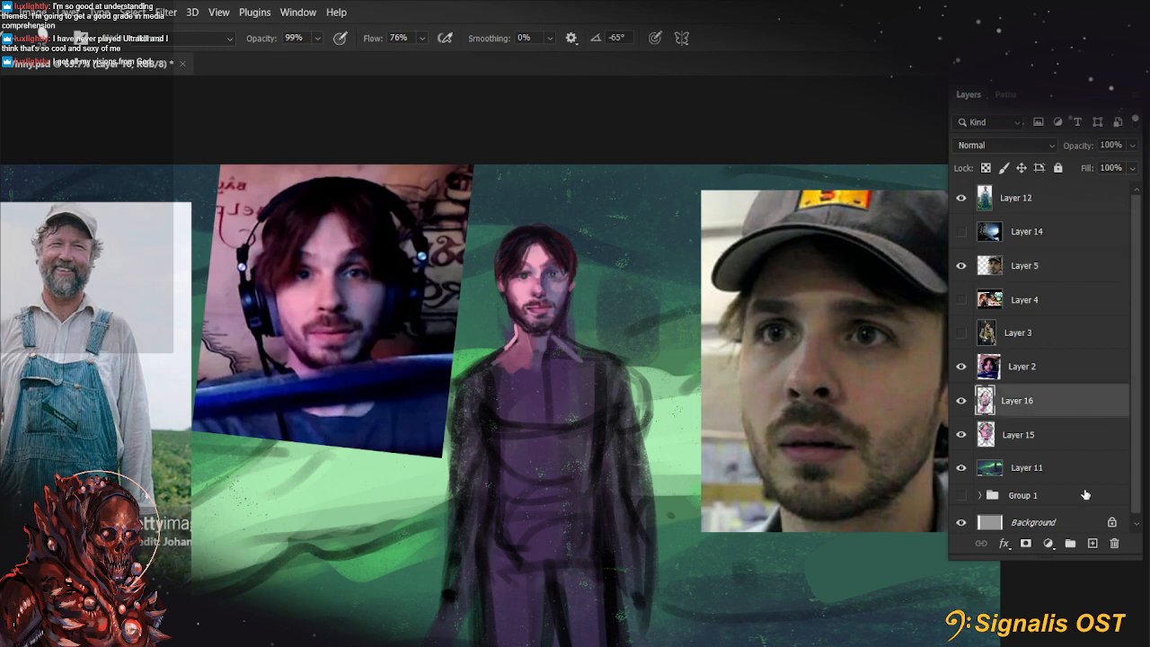
right_click(1031, 416)
click(899, 474)
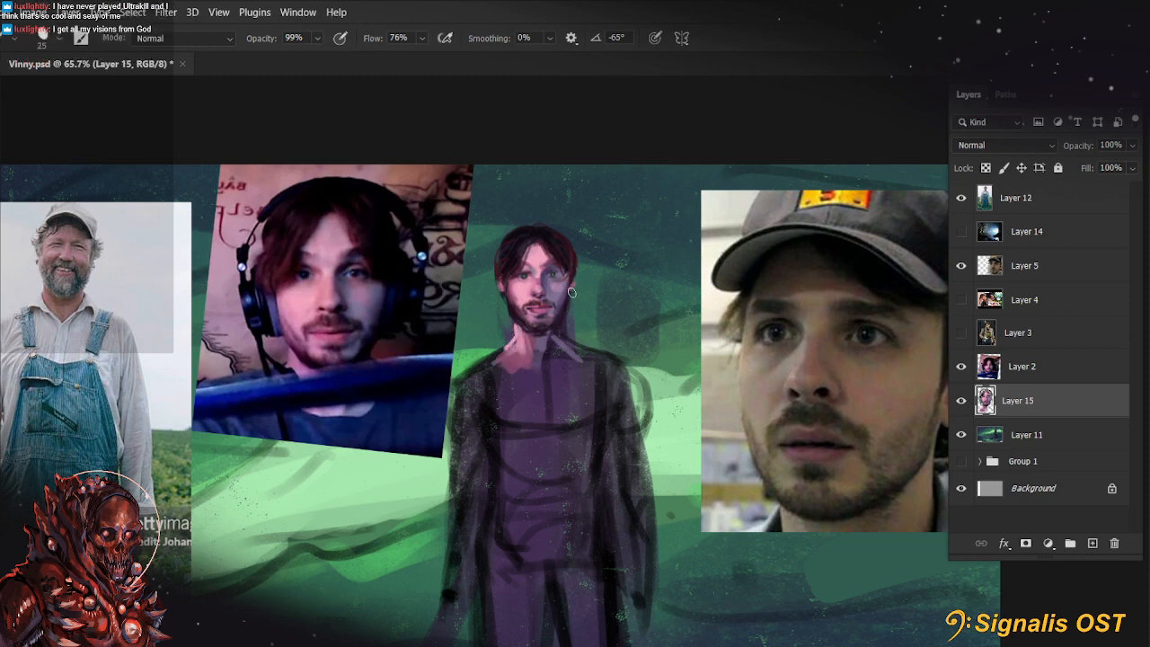
Retouch the jaw and neck edges on Layer 15 with a 15 to 20 px brush at 88% opacity
key(alt)
key(alt)
key(4)
key(bracketleft)
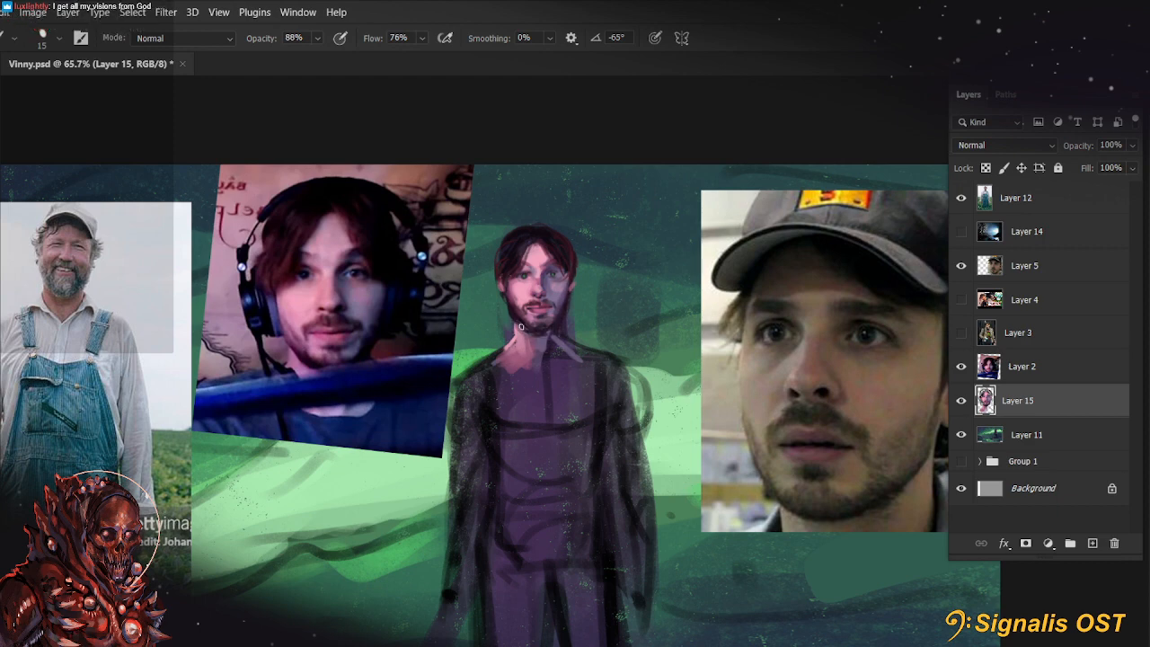
key(bracketright)
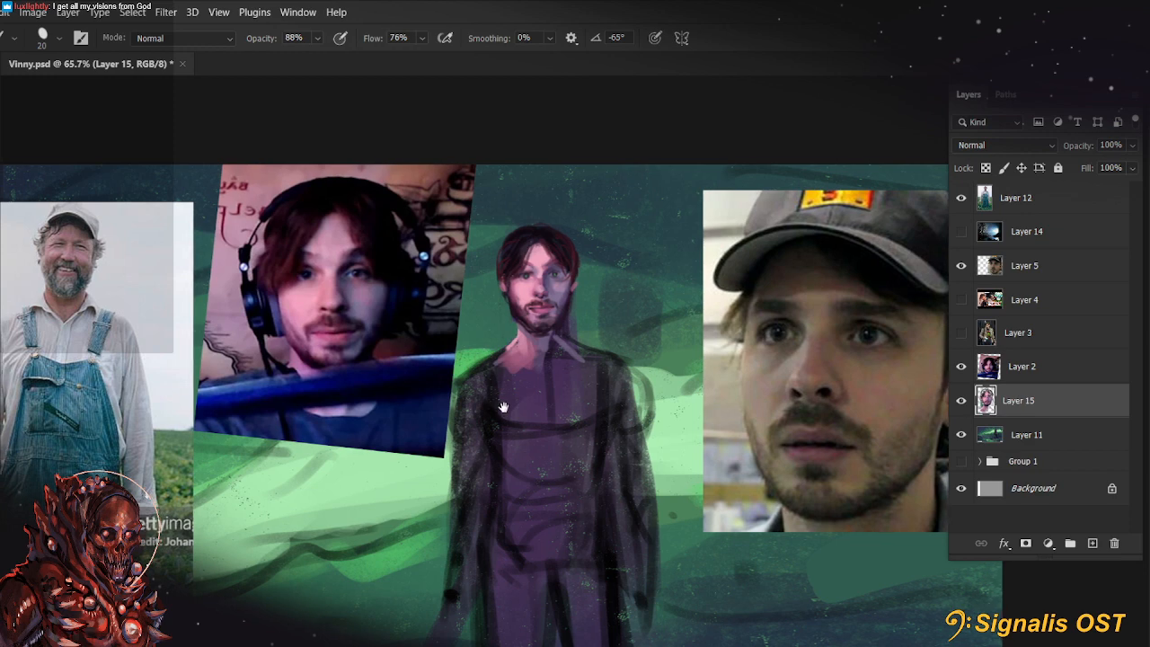
scroll(485, 353, left, 3)
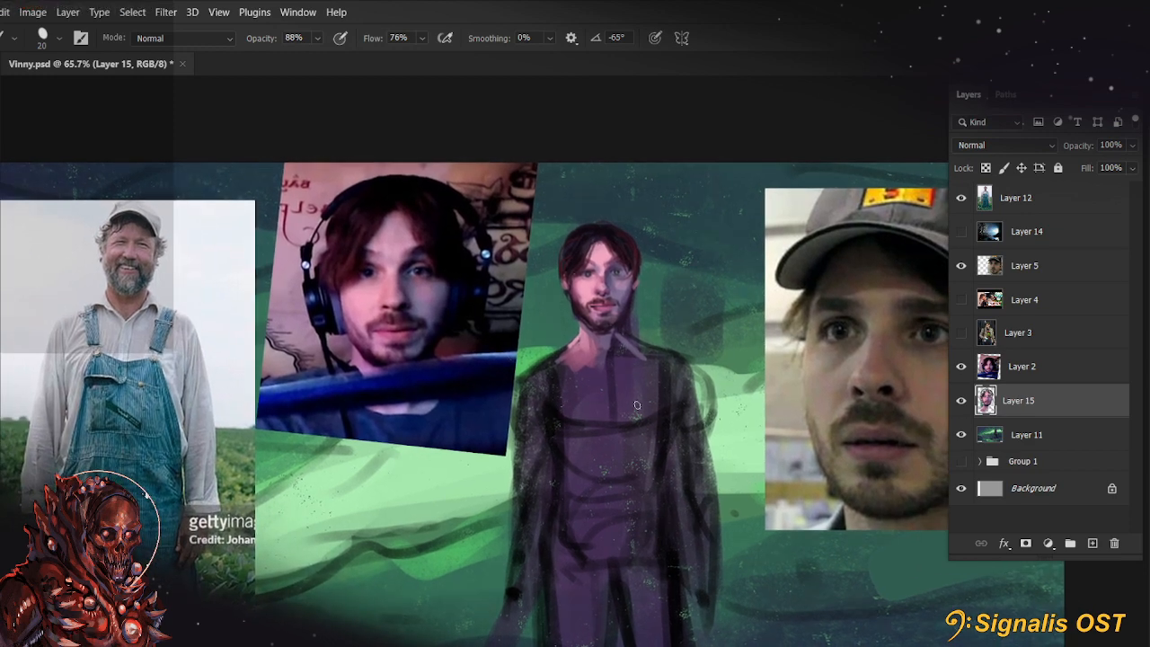
Paint the lit side of the shirt collar in pink f2a3d0 with a 15 px brush at 100% opacity
key(alt)
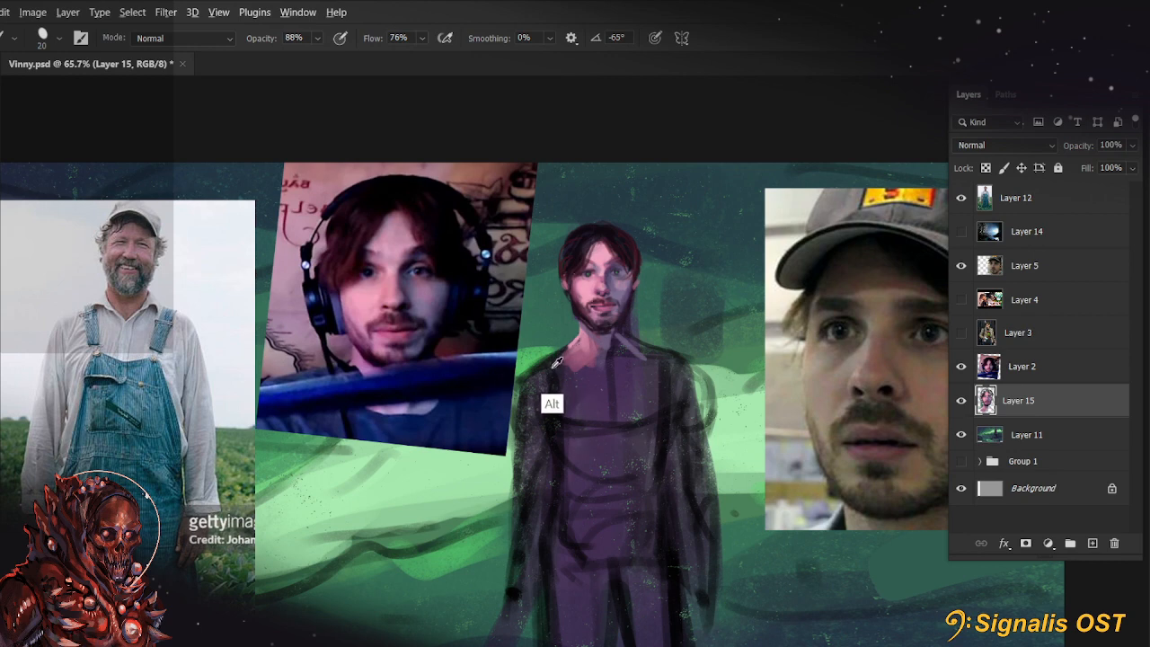
key(])
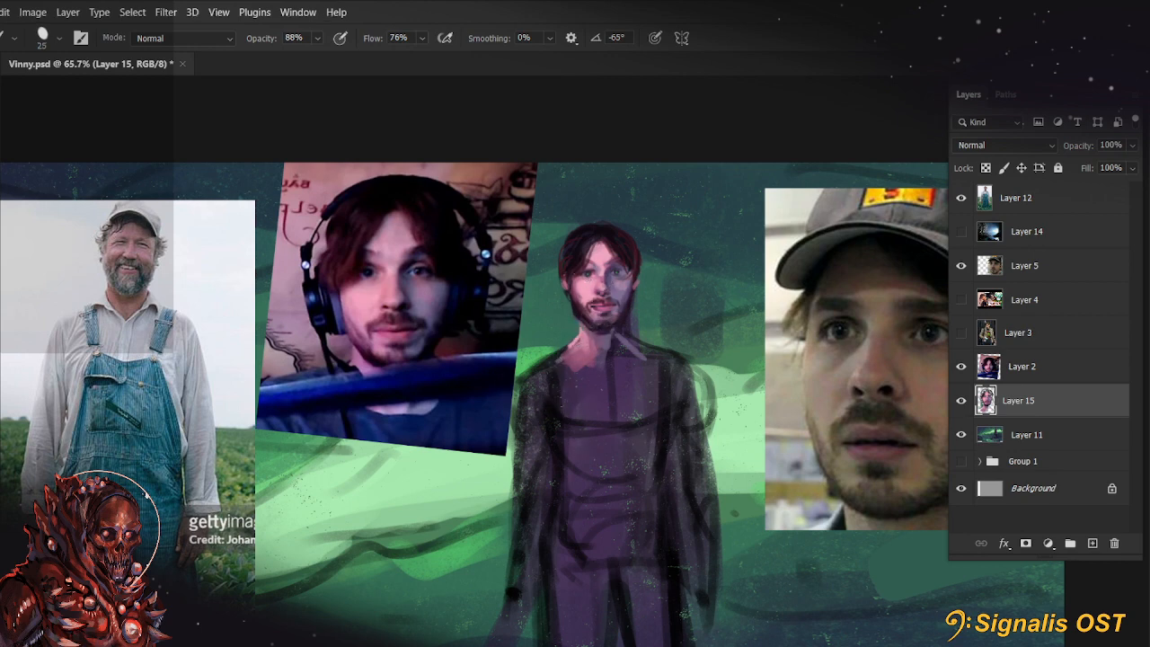
key(n)
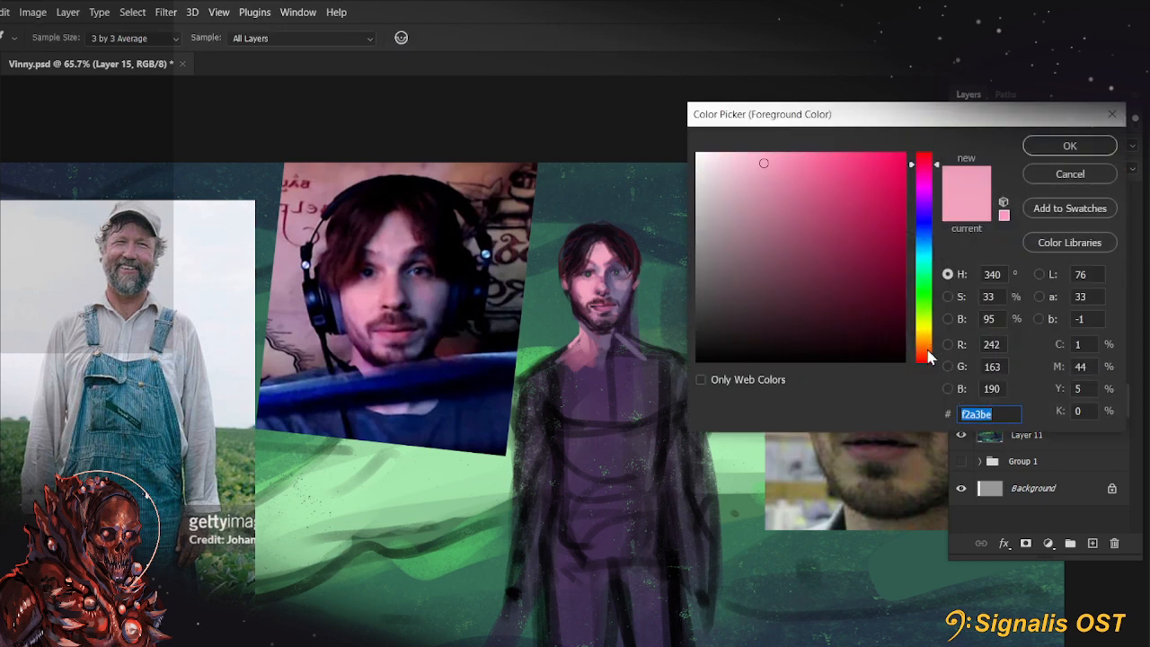
drag(925, 184, 942, 173)
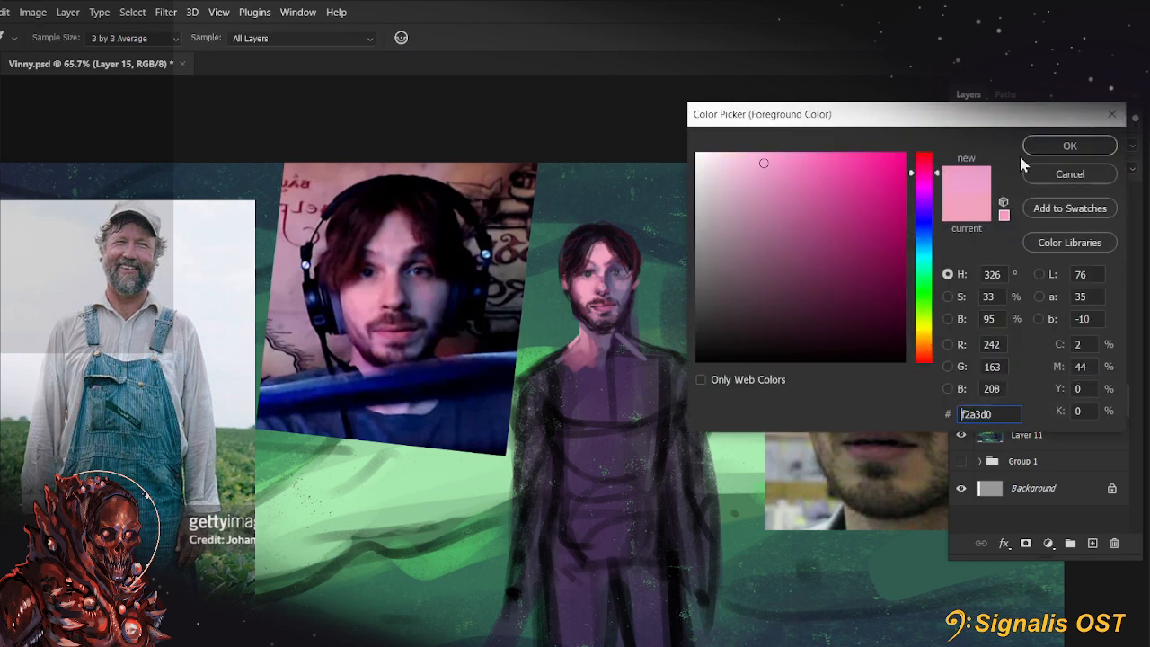
click(1068, 148)
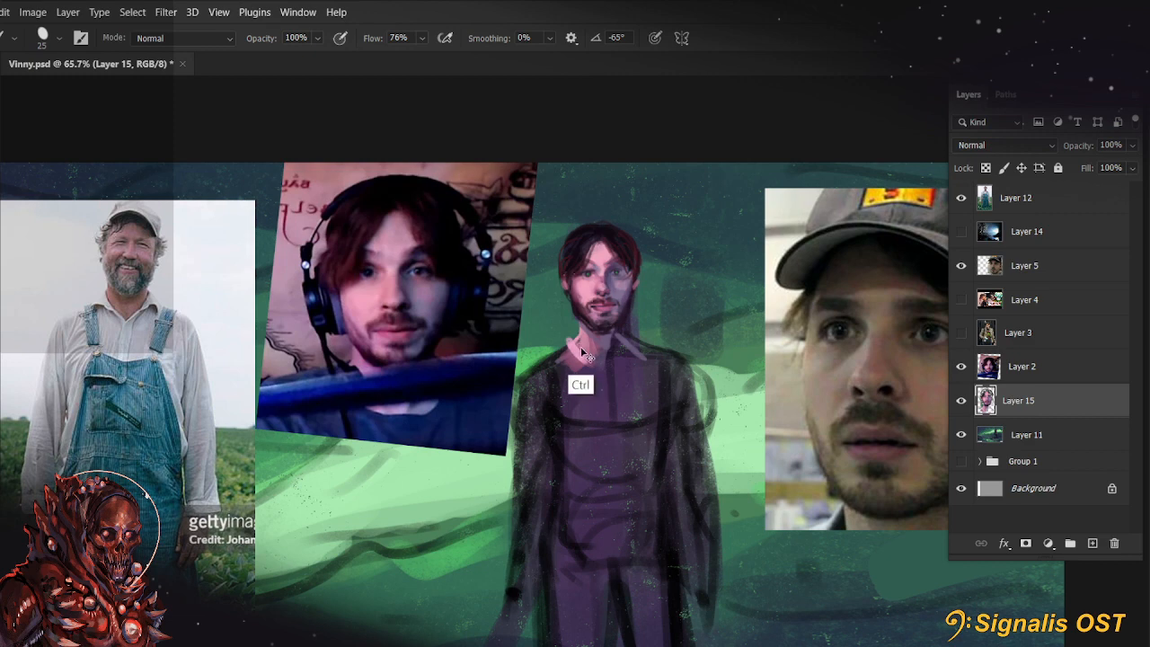
key(ctrl+z)
key(bracketleft)
key(bracketleft)
mouse_move(569, 341)
mouse_down()
mouse_move(559, 353)
mouse_move(578, 341)
mouse_up()
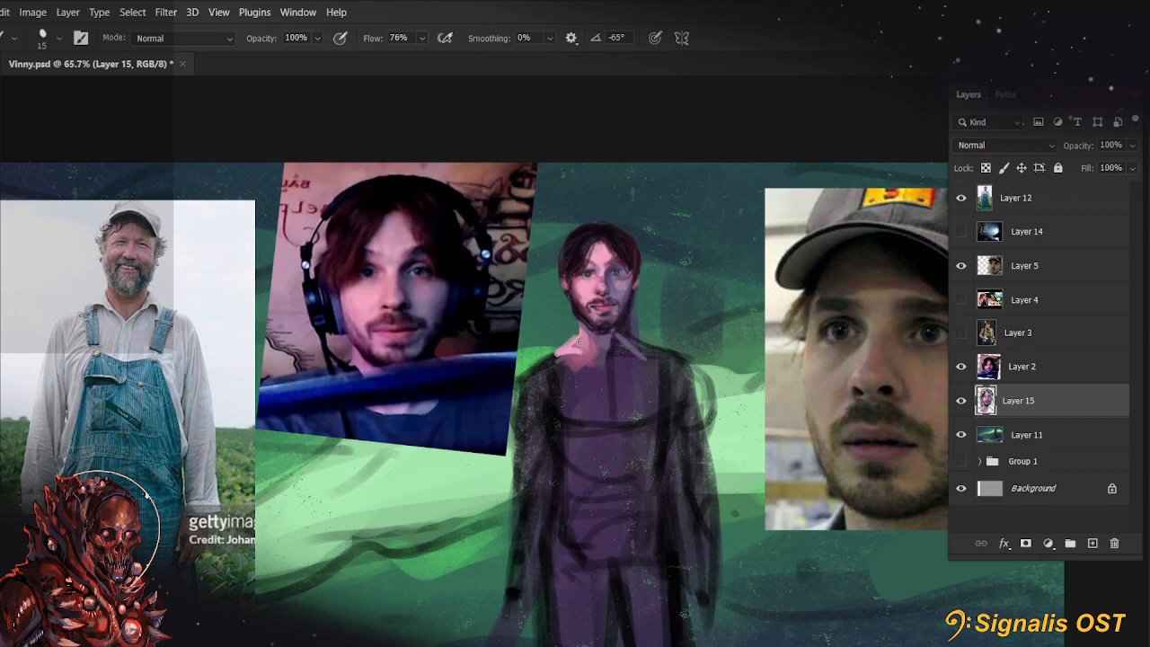
Create a new layer above Layer 15 and draw the collar's opening and opposite flap in pink
click(1092, 543)
drag(595, 368, 643, 347)
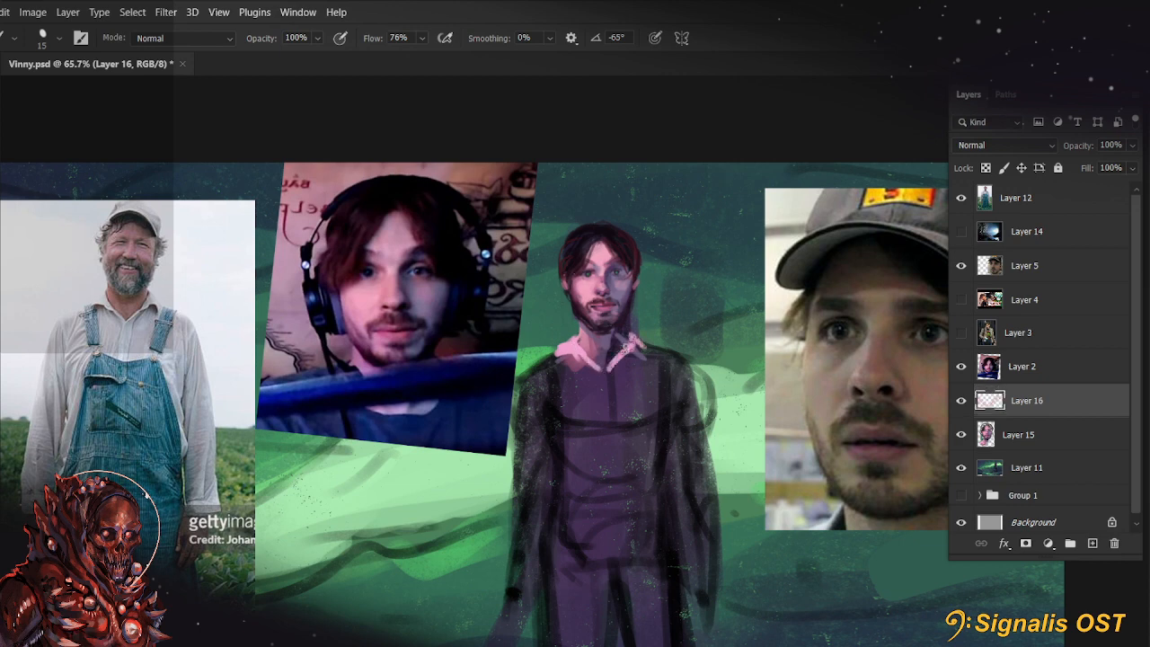
Sketch the shirt placket, shoulder folds and upper sleeve edge in muted pinkish purple with a brush of up to 25 px
click(0, 346)
click(627, 291)
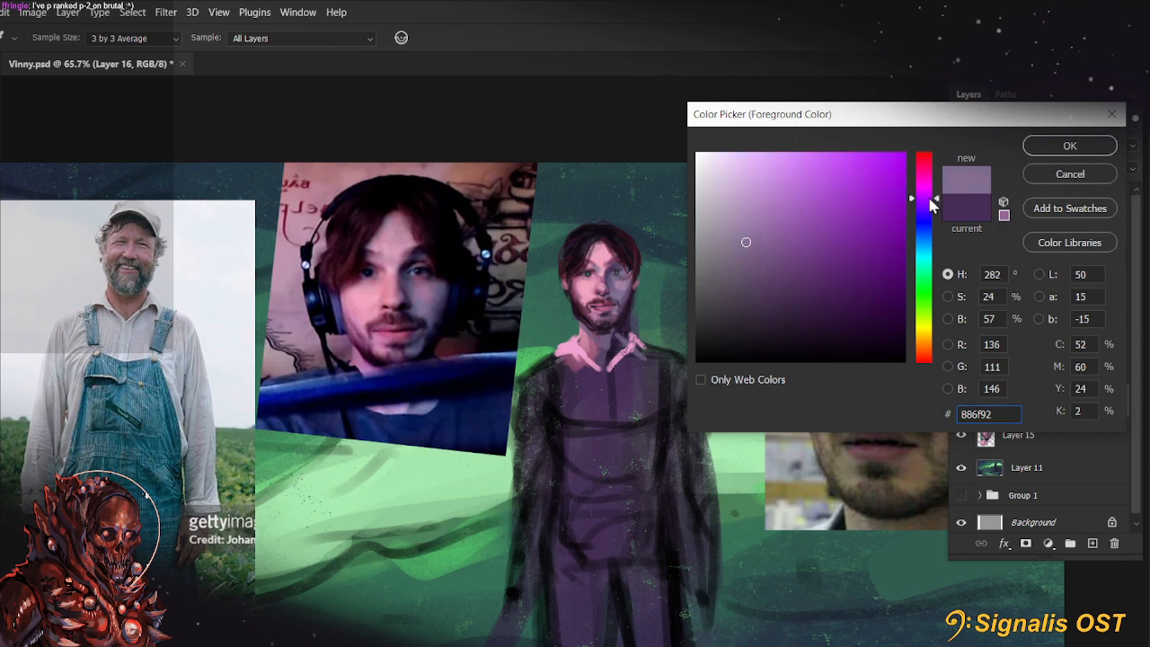
click(1064, 154)
mouse_move(633, 341)
mouse_down()
mouse_move(654, 358)
mouse_move(650, 373)
mouse_move(619, 386)
mouse_move(636, 350)
mouse_move(609, 375)
mouse_move(606, 416)
mouse_move(557, 398)
mouse_move(606, 361)
mouse_move(547, 387)
mouse_move(588, 366)
mouse_move(556, 360)
mouse_move(537, 388)
mouse_move(560, 346)
mouse_move(515, 381)
mouse_move(527, 389)
mouse_move(532, 377)
mouse_move(521, 454)
mouse_up()
key(])
key(])
key(bracketleft)
key(bracketleft)
key(bracketright)
key(bracketright)
key(bracketright)
key(bracketright)
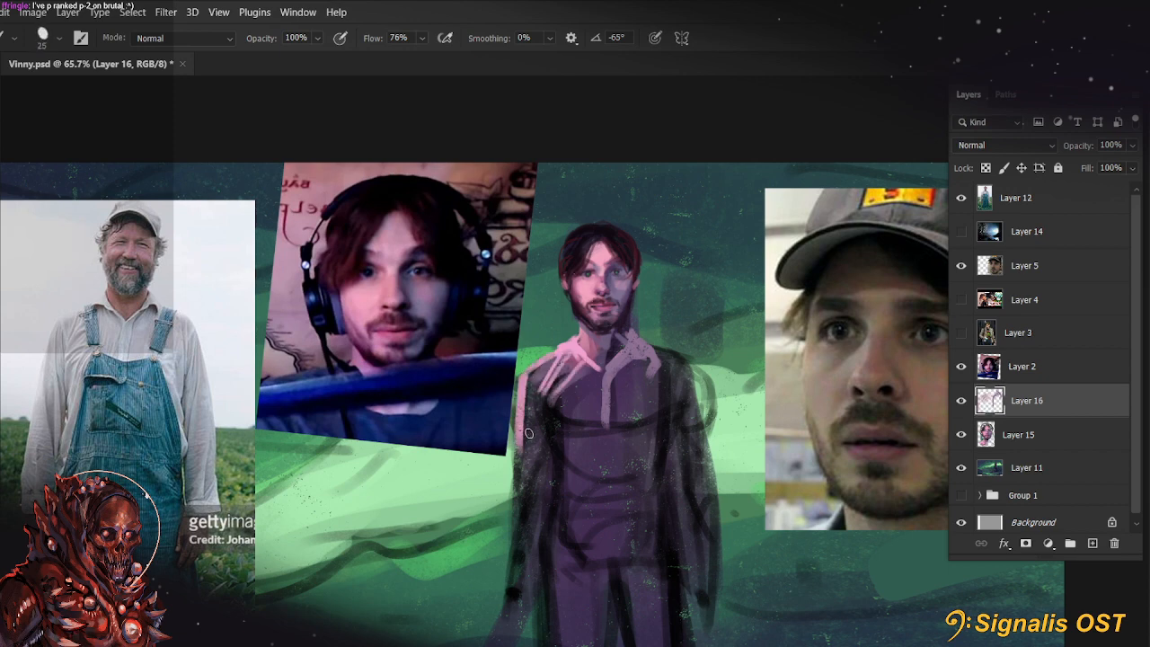
Paint the lit sleeve's outer edge from the elbow down to the wrist with a 35 px brush
scroll(541, 515, down, 3)
mouse_move(517, 360)
mouse_down()
mouse_move(515, 399)
mouse_move(522, 332)
mouse_move(532, 393)
mouse_move(521, 371)
mouse_move(515, 416)
mouse_move(536, 352)
mouse_move(503, 460)
mouse_up()
key(bracketright)
key(bracketright)
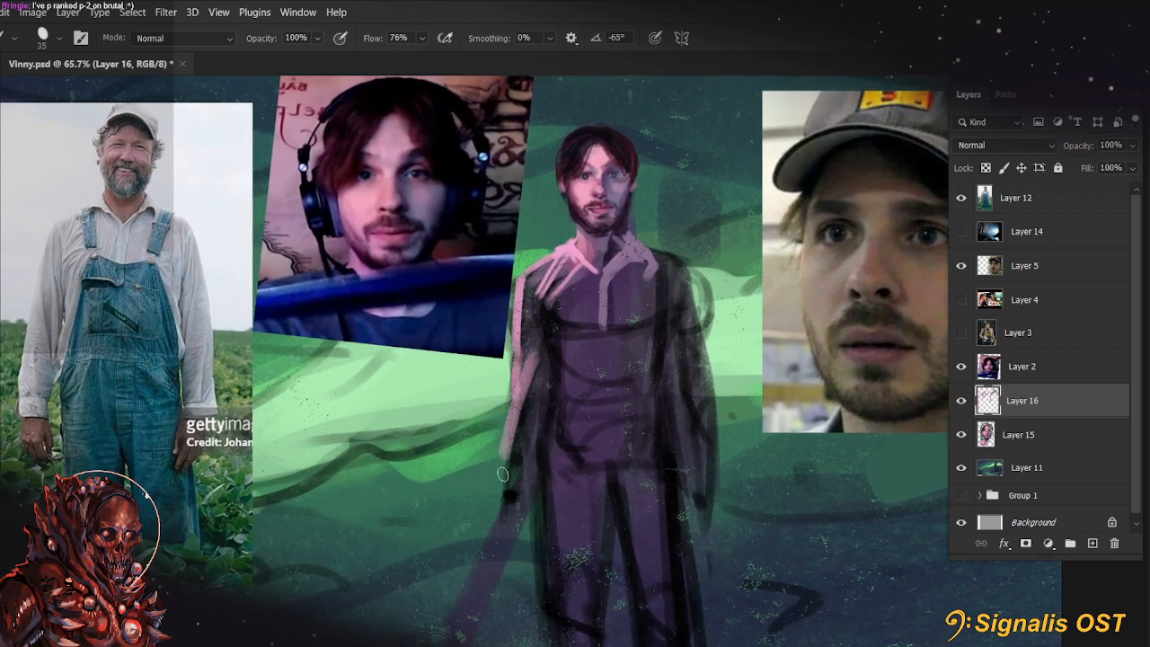
key(ctrl+z)
key(bracketright)
drag(532, 355, 505, 469)
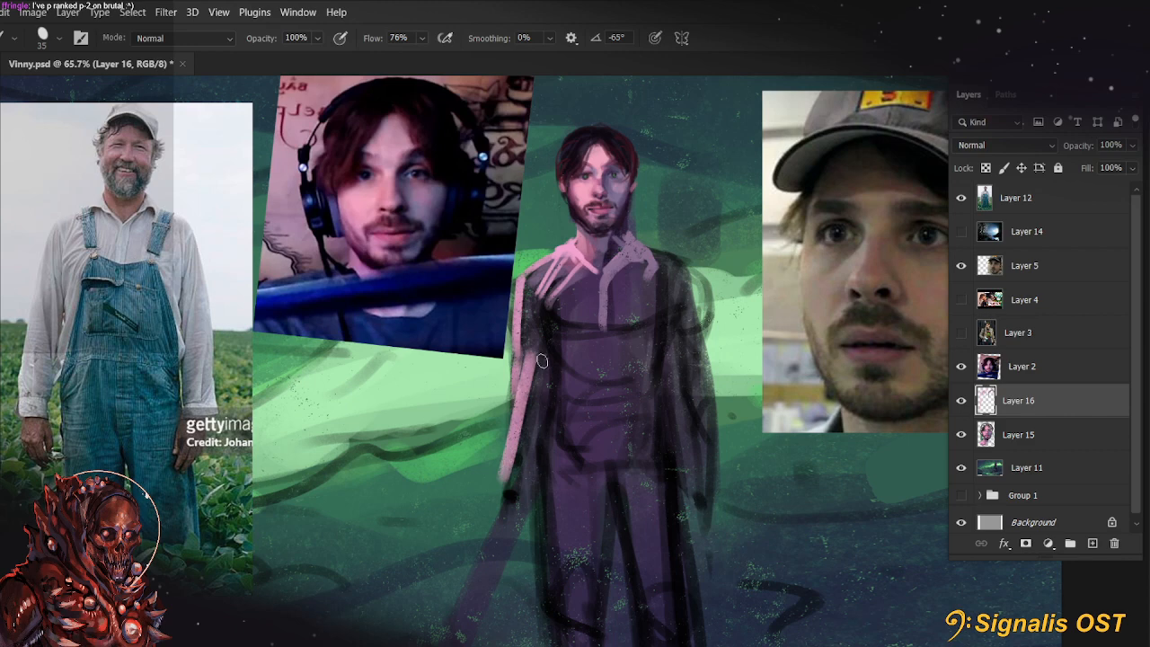
Fill the lit sleeve down to the cuff with a brush of about 40 px and trim the cuff with the eraser
mouse_move(541, 362)
mouse_down()
mouse_move(506, 485)
mouse_move(541, 316)
mouse_move(532, 293)
mouse_move(543, 398)
mouse_move(539, 298)
mouse_move(549, 385)
mouse_up()
key(bracketright)
key(bracketright)
key(bracketleft)
key(bracketleft)
key(bracketleft)
key(bracketleft)
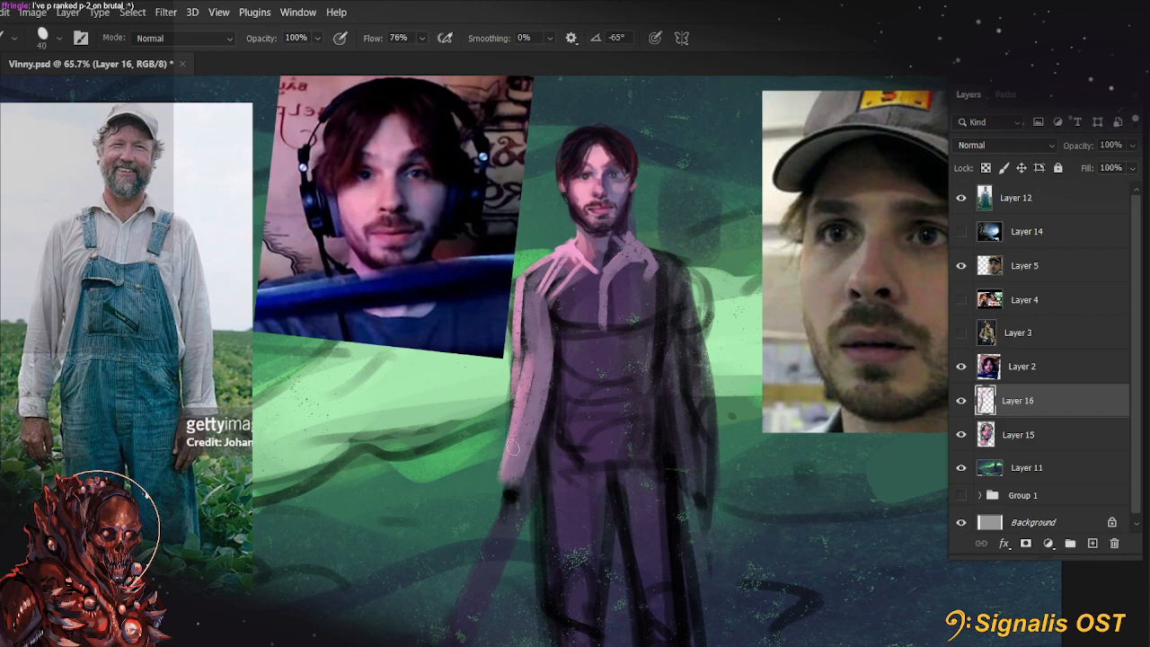
drag(506, 473, 532, 395)
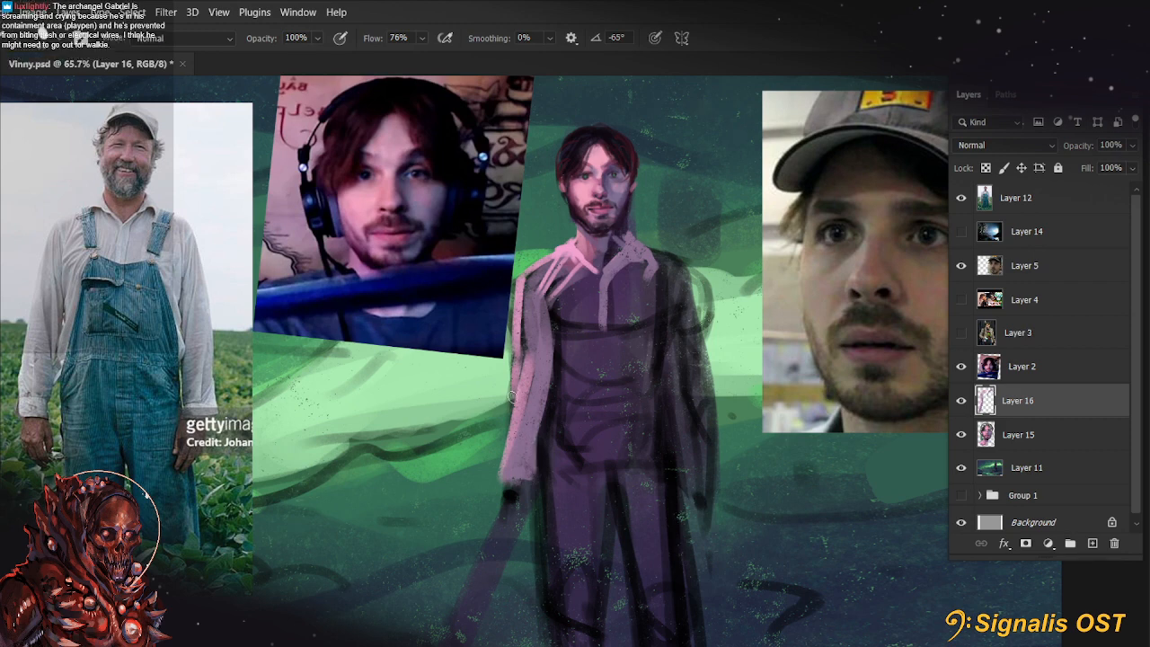
key(e)
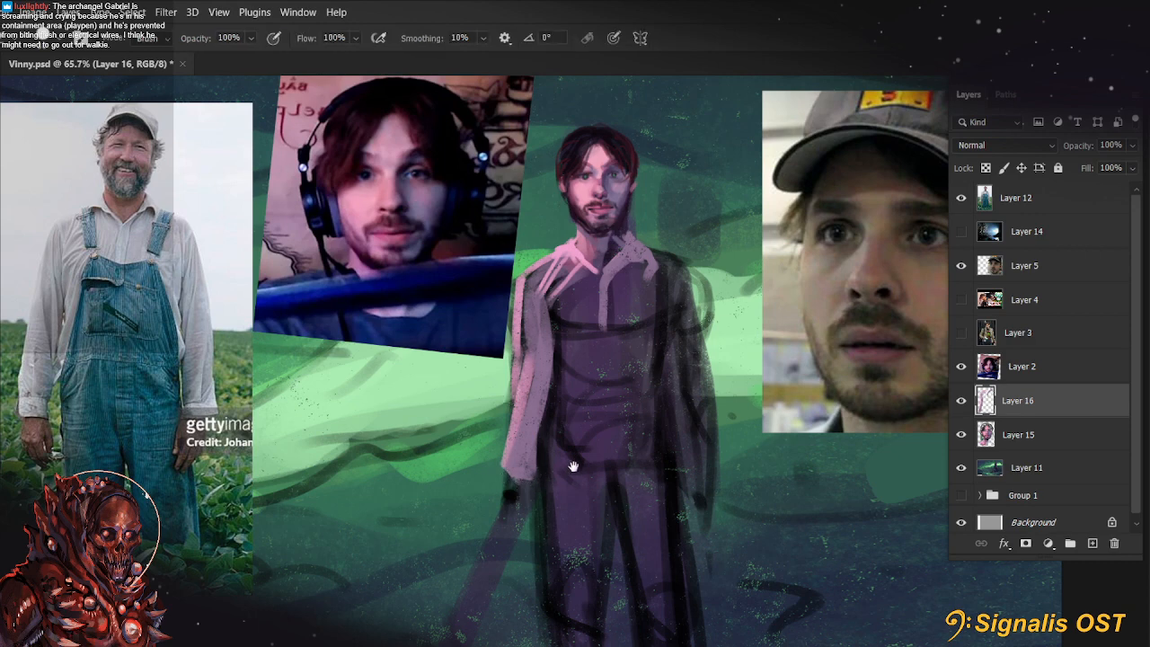
Tone the lit shoulder and upper chest of the shirt with semi-transparent strokes, lowering the brush opacity to 40%
drag(599, 446, 601, 485)
key(b)
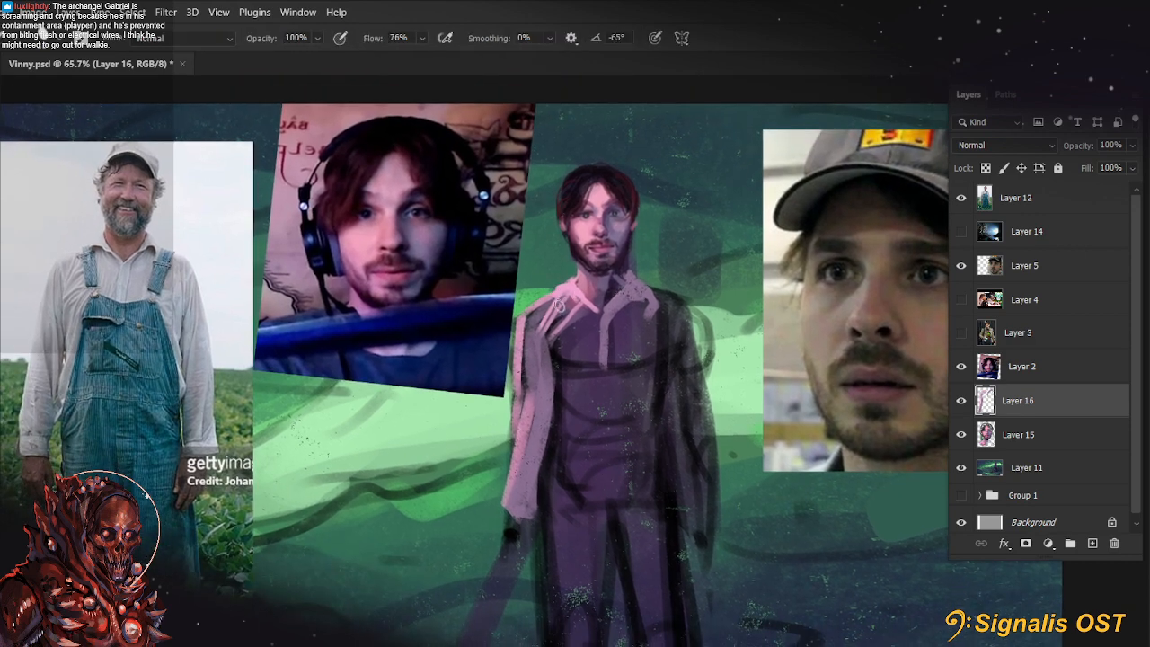
key(6)
mouse_move(549, 303)
mouse_down()
mouse_move(538, 329)
mouse_move(546, 349)
mouse_move(575, 331)
mouse_move(547, 352)
mouse_up()
key(4)
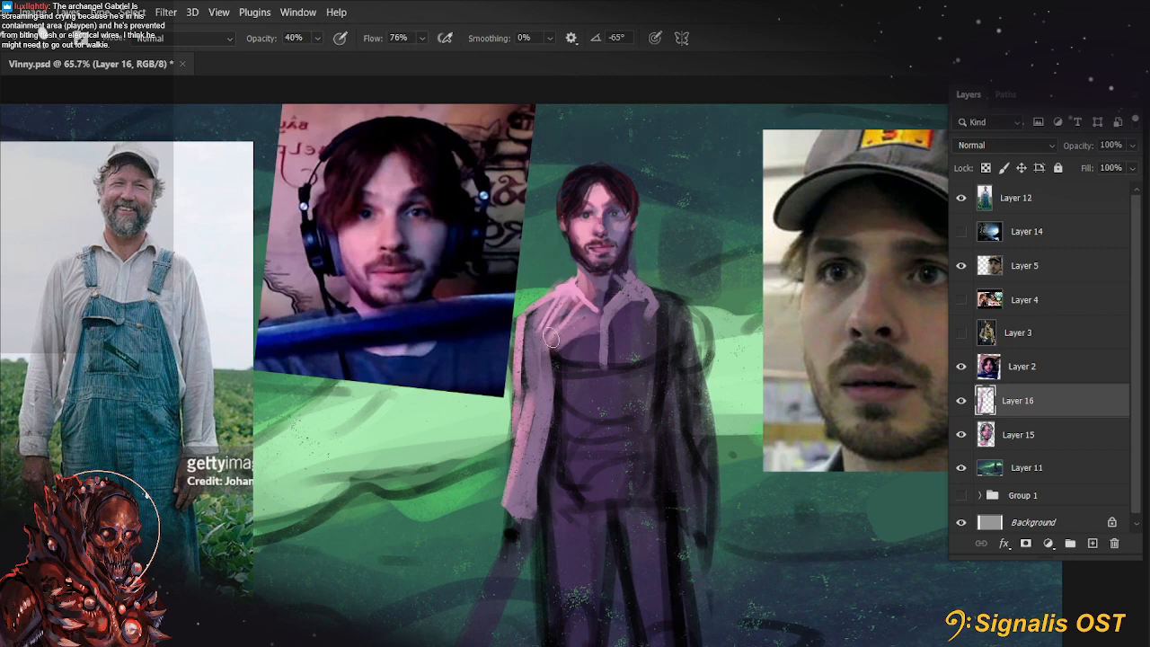
key(8)
key(8)
Erase the excess paint along the outer edge of the lit shoulder and upper sleeve
key(e)
mouse_move(516, 311)
mouse_down()
mouse_move(512, 381)
mouse_move(512, 342)
mouse_up()
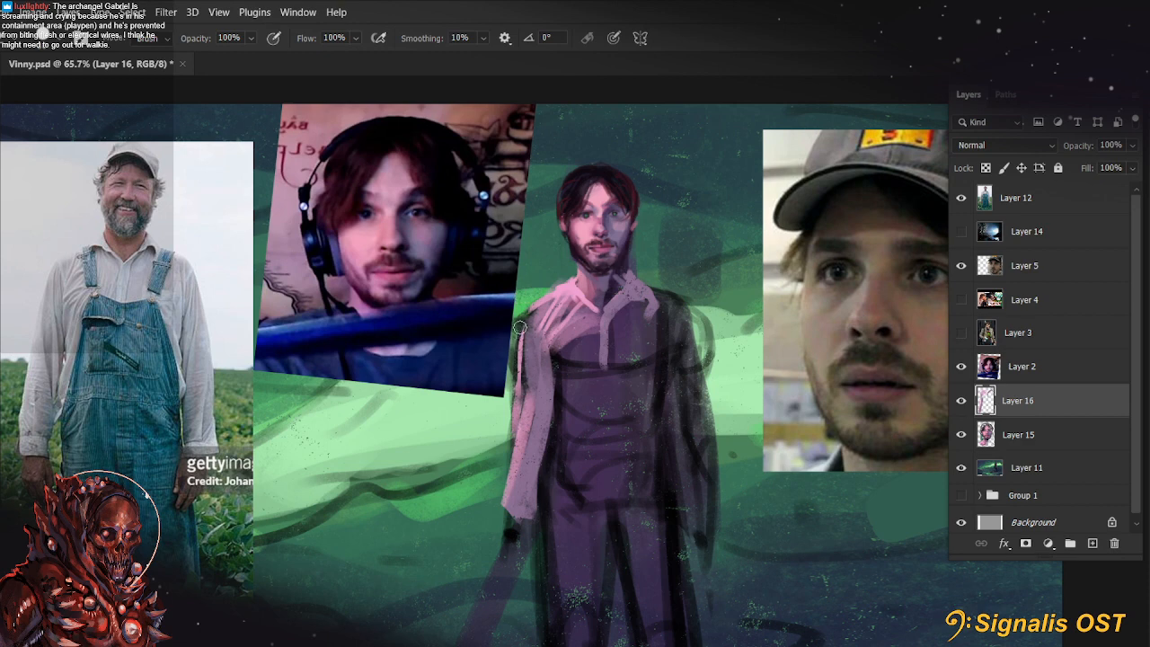
key(b)
key(e)
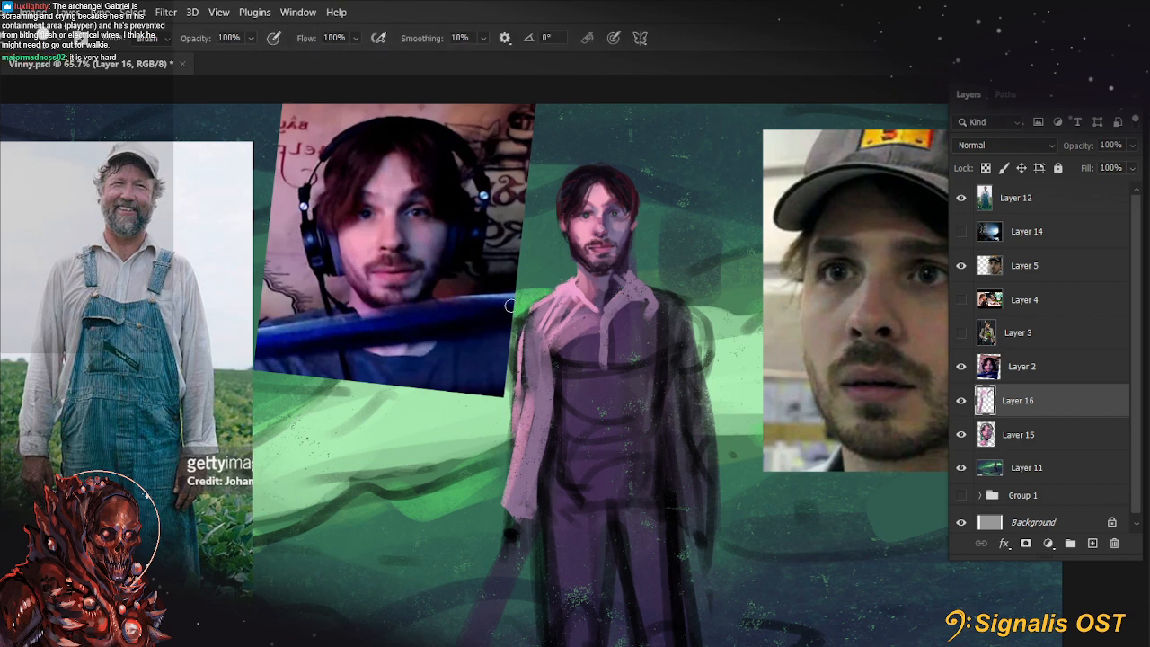
key(b)
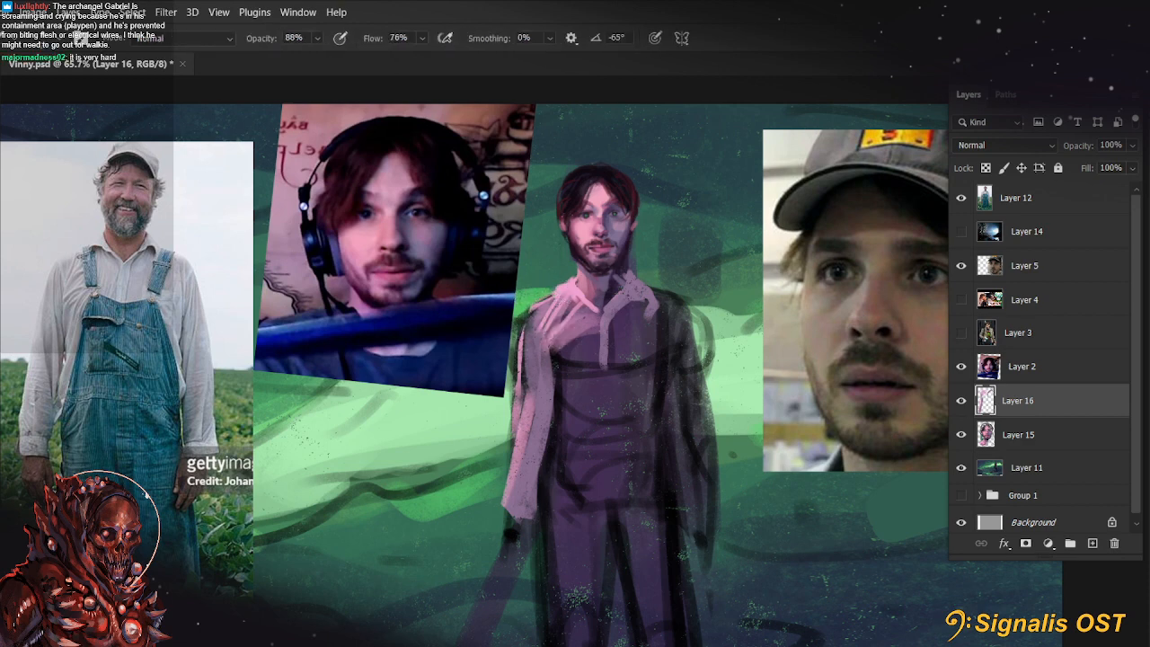
Repaint the lit shoulder and sleeve in pink down to the forearm with a brush at 88% opacity
drag(530, 311, 558, 286)
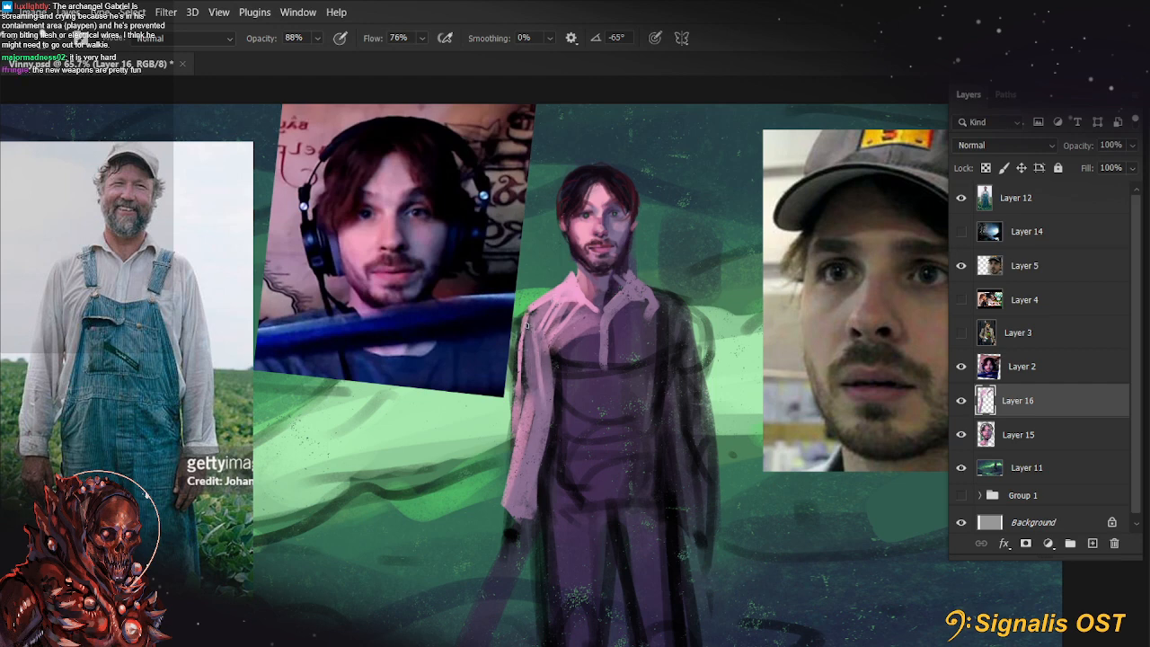
drag(526, 326, 531, 416)
drag(524, 329, 516, 436)
drag(517, 378, 505, 485)
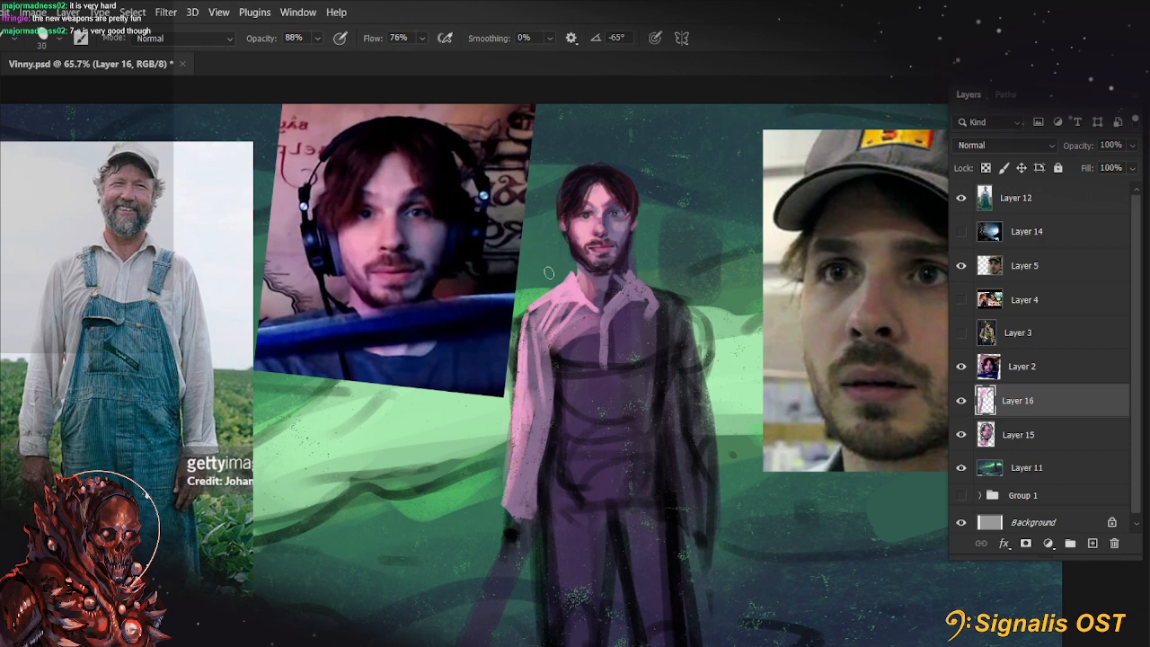
Block in the shirt across the whole chest with a large textured brush of up to 90 px at 88% opacity
key(bracketright)
key(bracketright)
key(bracketright)
key(bracketright)
key(bracketright)
key(bracketright)
key(bracketright)
mouse_move(551, 323)
mouse_down()
mouse_move(587, 358)
mouse_move(601, 340)
mouse_move(642, 341)
mouse_move(619, 336)
mouse_move(679, 305)
mouse_up()
key(ctrl+z)
key(bracketright)
key(bracketright)
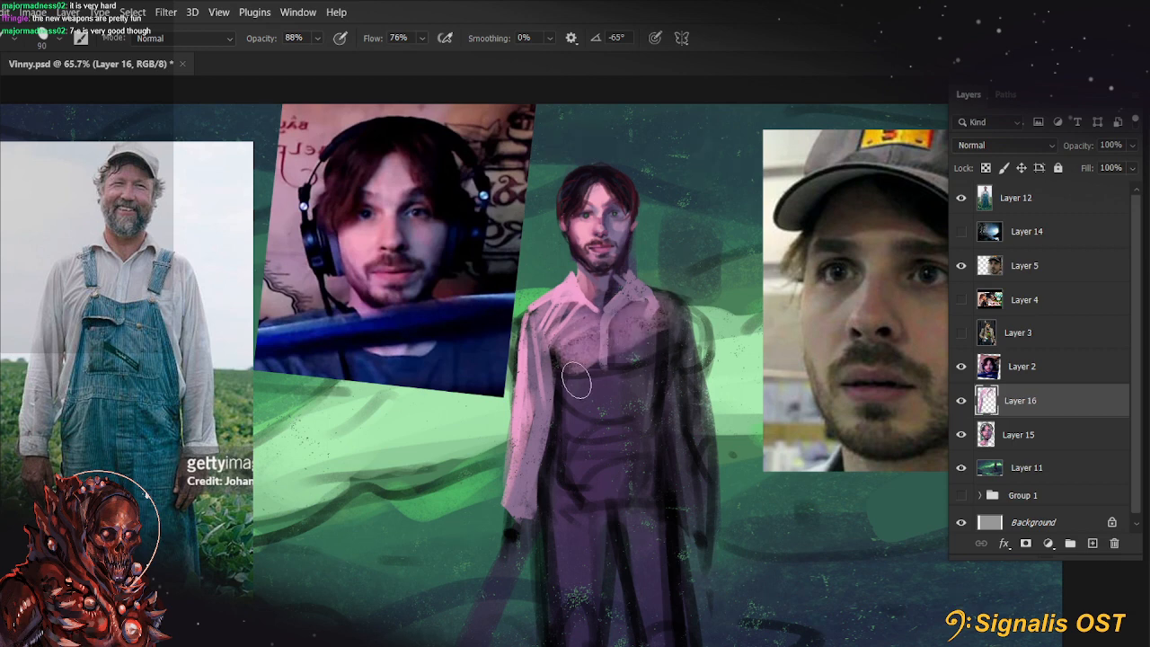
Soften the shirt's tone on the chest with a 50 px brush at 40% opacity
key(ctrl)
key(bracketleft)
key(bracketleft)
key(bracketleft)
key(4)
Build up the lighter shirt front beside the placket with a 35 px brush at 77% opacity
key(bracketleft)
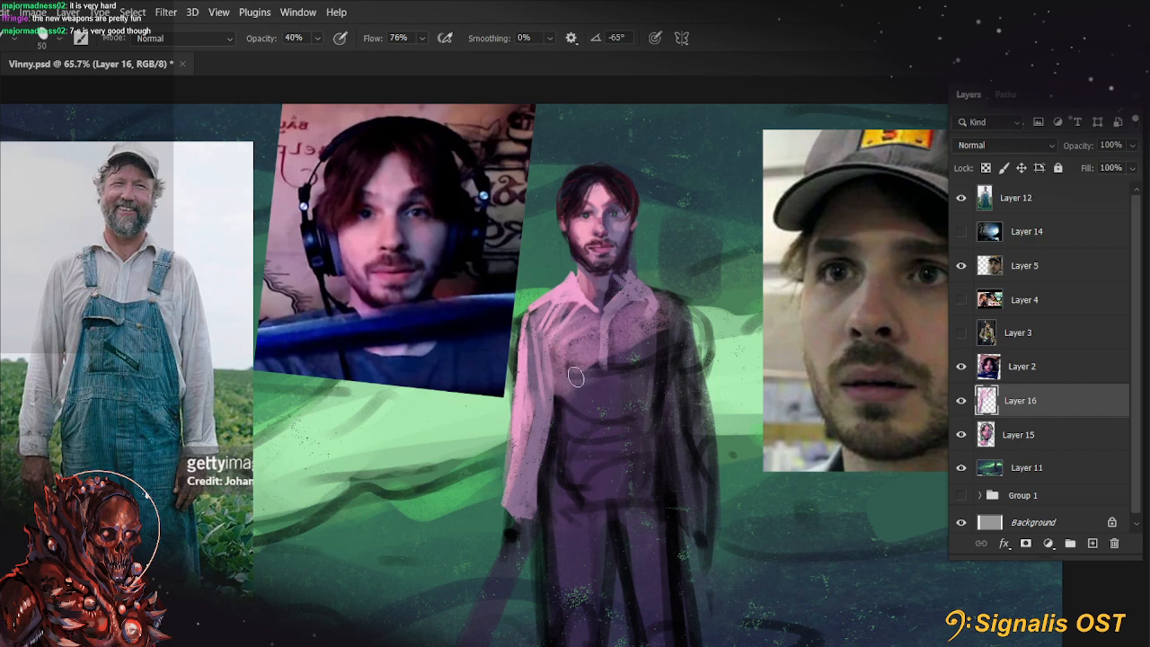
key(7)
key(7)
key(bracketleft)
key(bracketleft)
key(bracketleft)
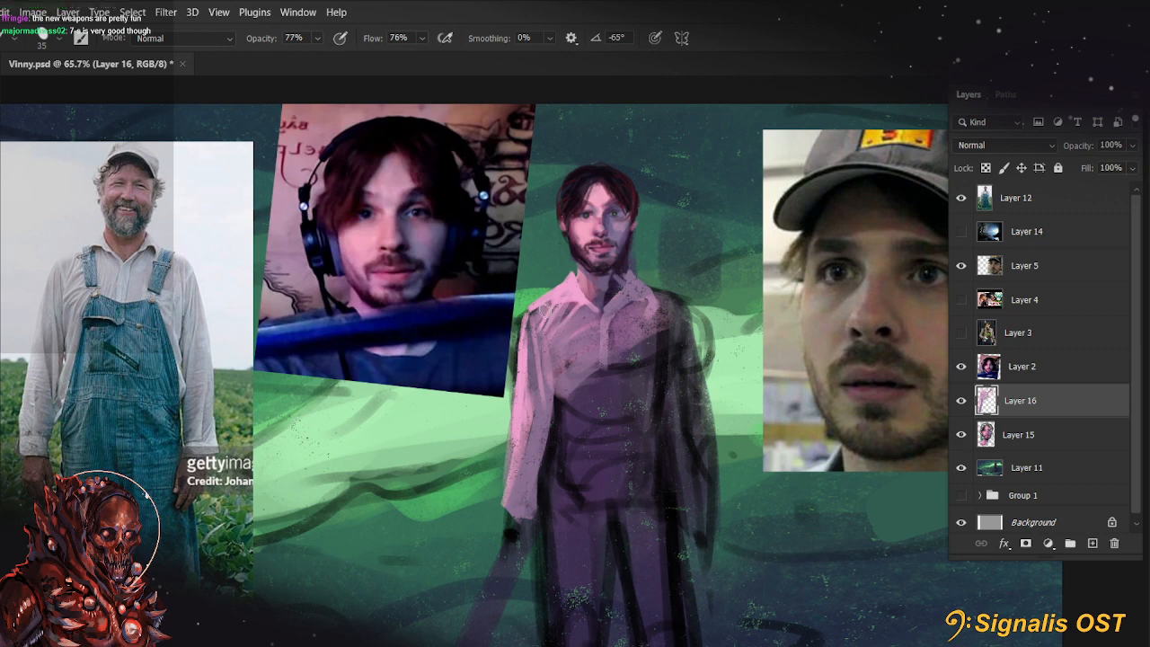
Extend the pink shirt side down beside the torso and lighten the lit sleeve from the shoulder to the cuff at 77% opacity
key(bracketright)
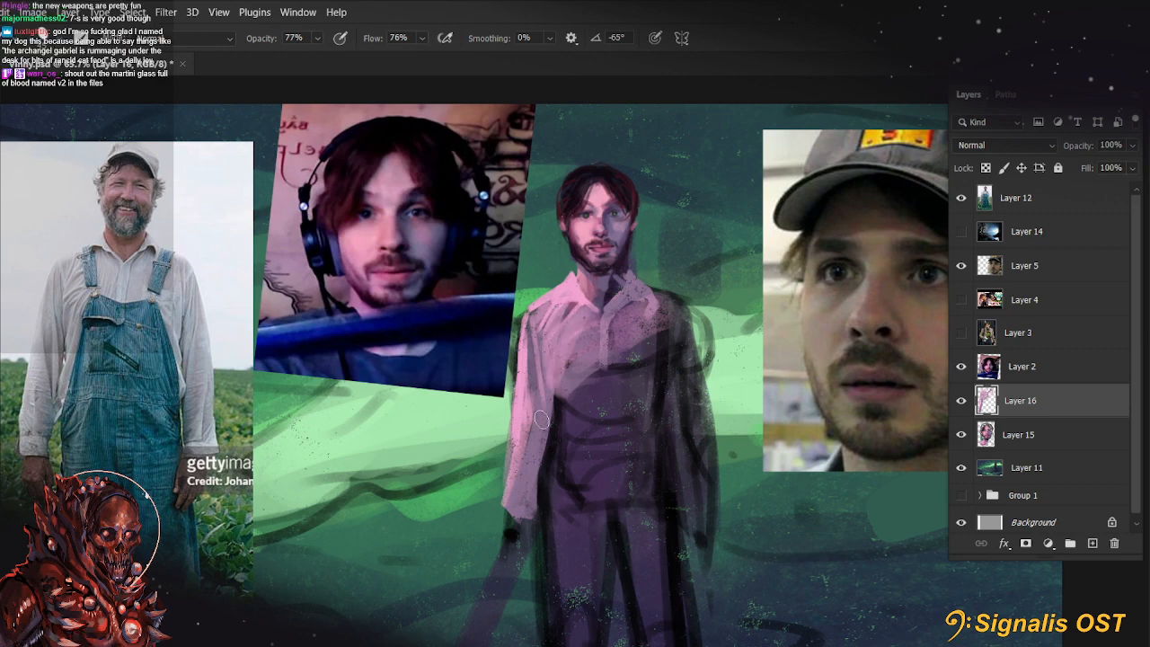
drag(627, 484, 629, 448)
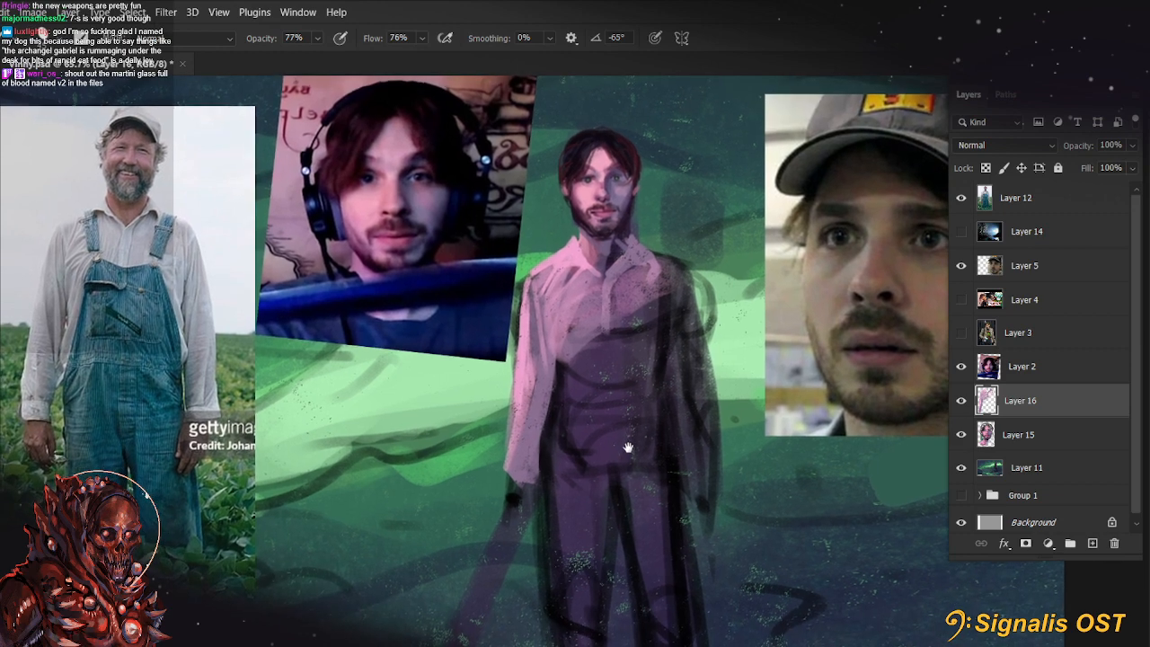
mouse_move(571, 335)
mouse_down()
mouse_move(560, 371)
mouse_move(557, 341)
mouse_move(552, 355)
mouse_move(552, 448)
mouse_up()
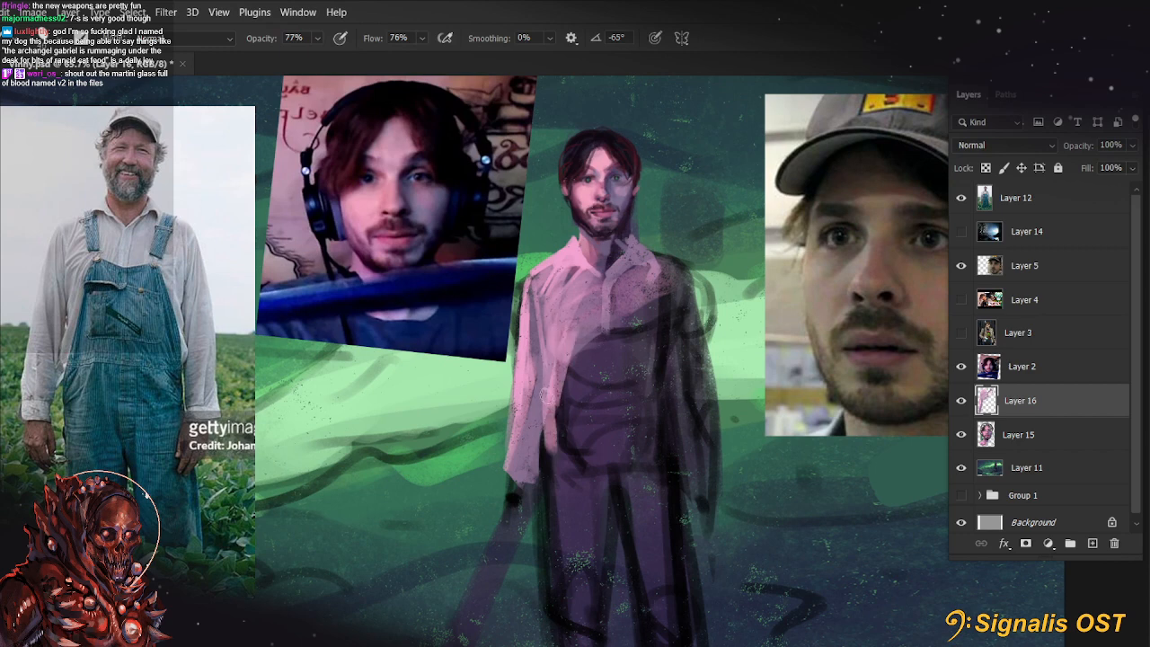
alt+click(543, 449)
alt+click(521, 364)
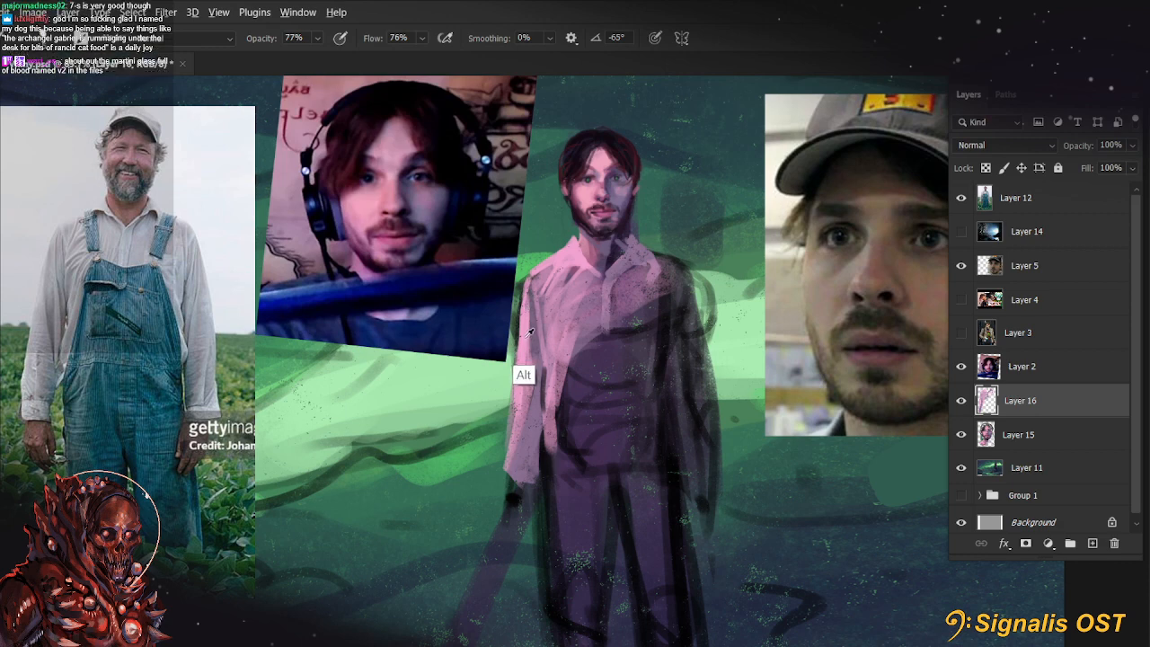
drag(527, 287, 513, 437)
drag(516, 338, 510, 475)
mouse_move(508, 424)
mouse_down()
mouse_move(503, 463)
mouse_move(515, 475)
mouse_up()
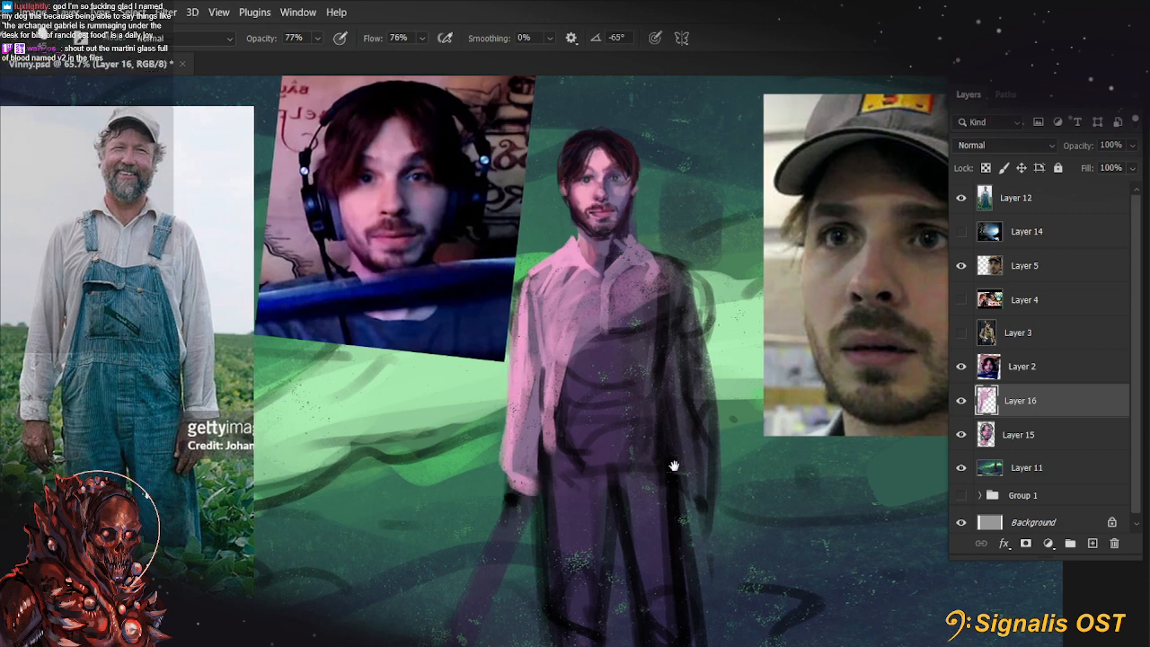
mouse_move(673, 464)
mouse_down()
mouse_move(642, 484)
mouse_move(639, 525)
mouse_up()
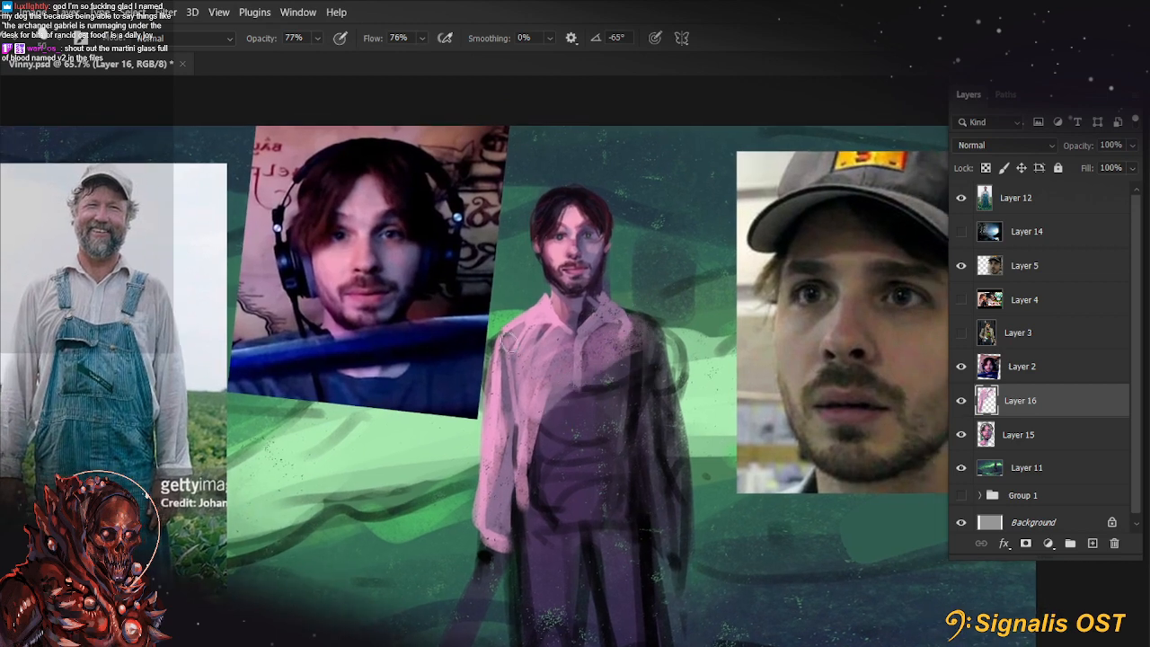
Define the shirt collar and button placket with dark and light accents using a 15 px brush at 77% opacity
mouse_move(633, 325)
mouse_down()
mouse_move(662, 357)
mouse_move(655, 327)
mouse_move(656, 351)
mouse_up()
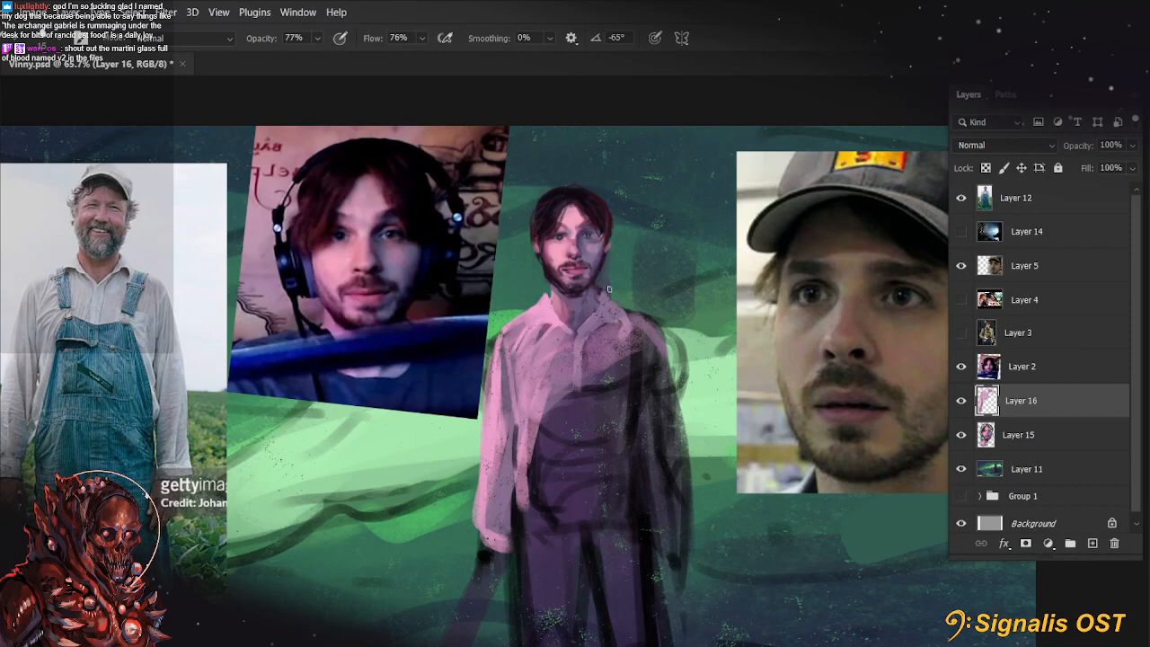
key(ctrl+z)
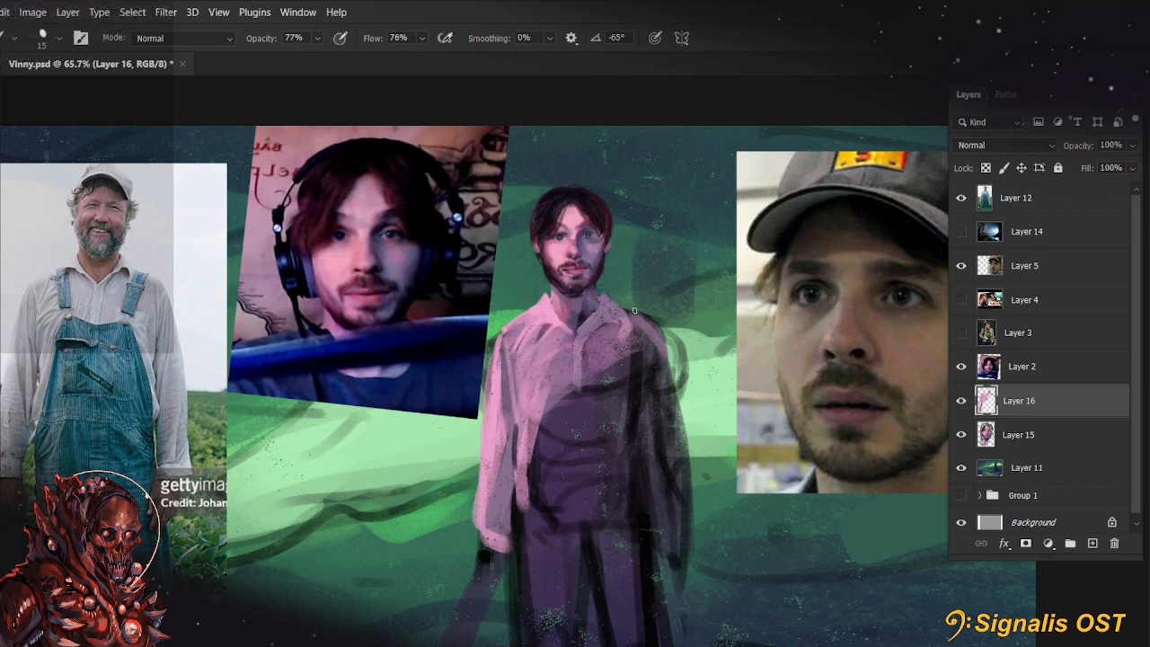
key(alt)
drag(540, 325, 554, 322)
alt+click(585, 320)
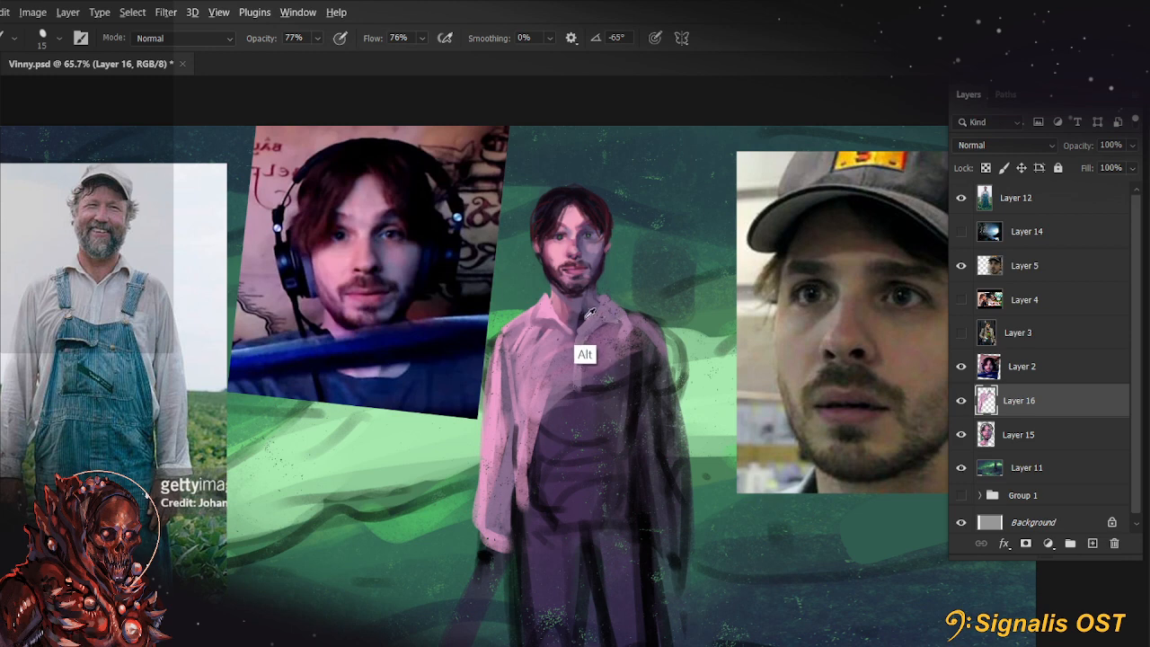
drag(536, 322, 551, 327)
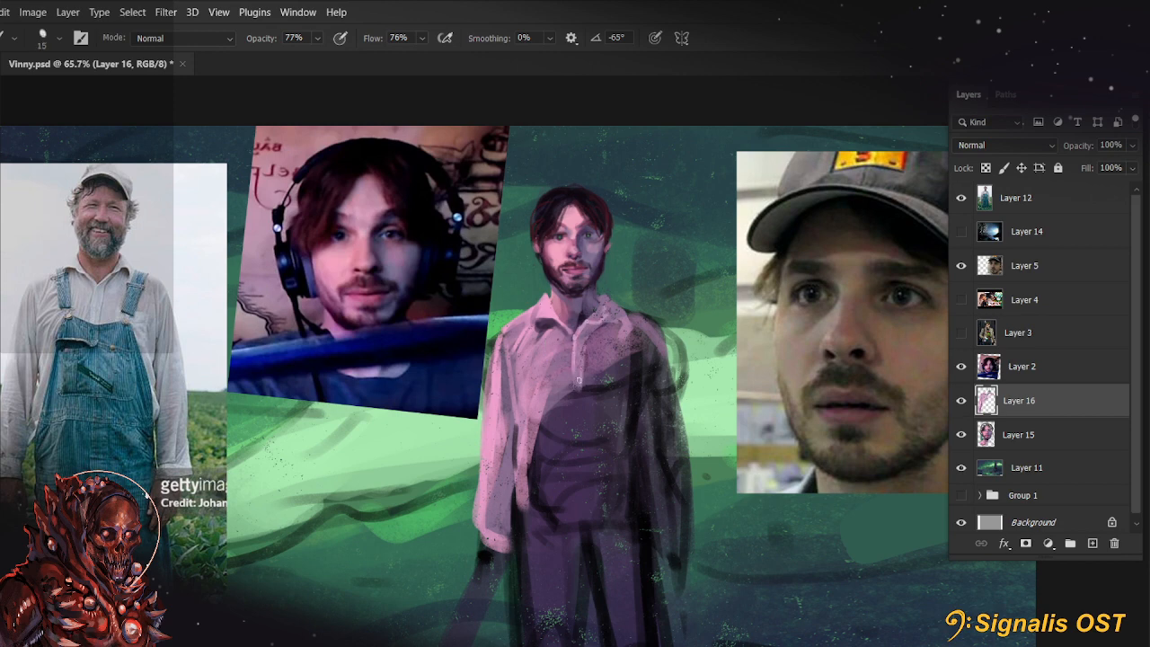
Paint soft fold strokes on the lit side of the shirt's chest, from the armpit toward the collar
key(bracketright)
key(bracketright)
key(bracketleft)
key(bracketright)
key(bracketright)
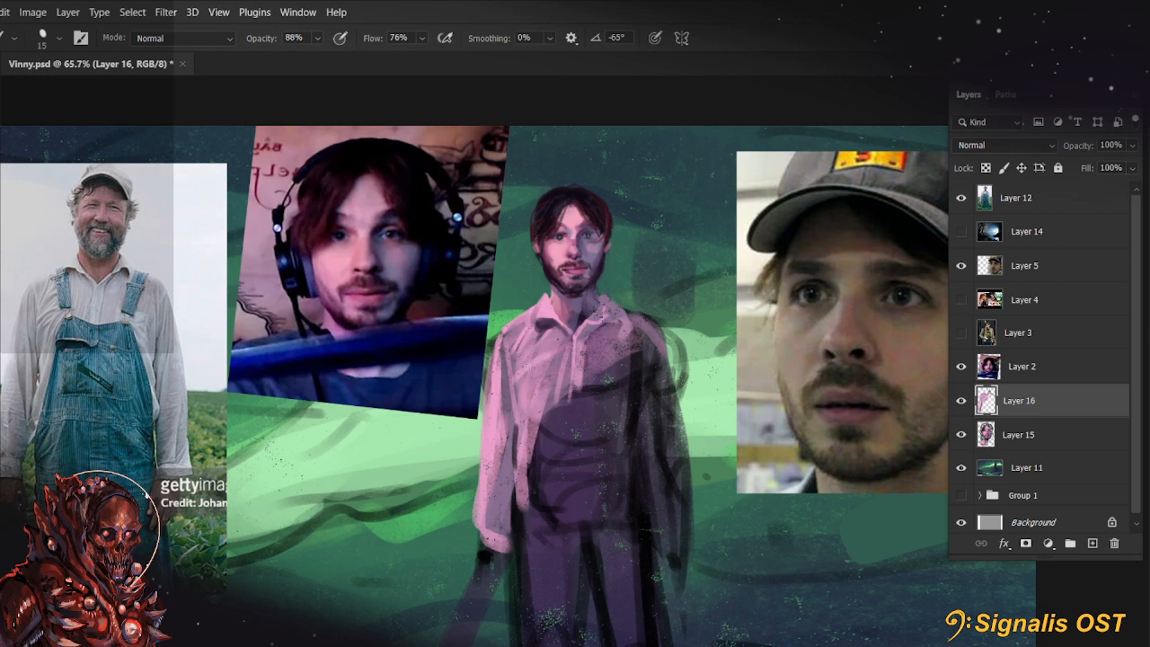
drag(519, 376, 552, 335)
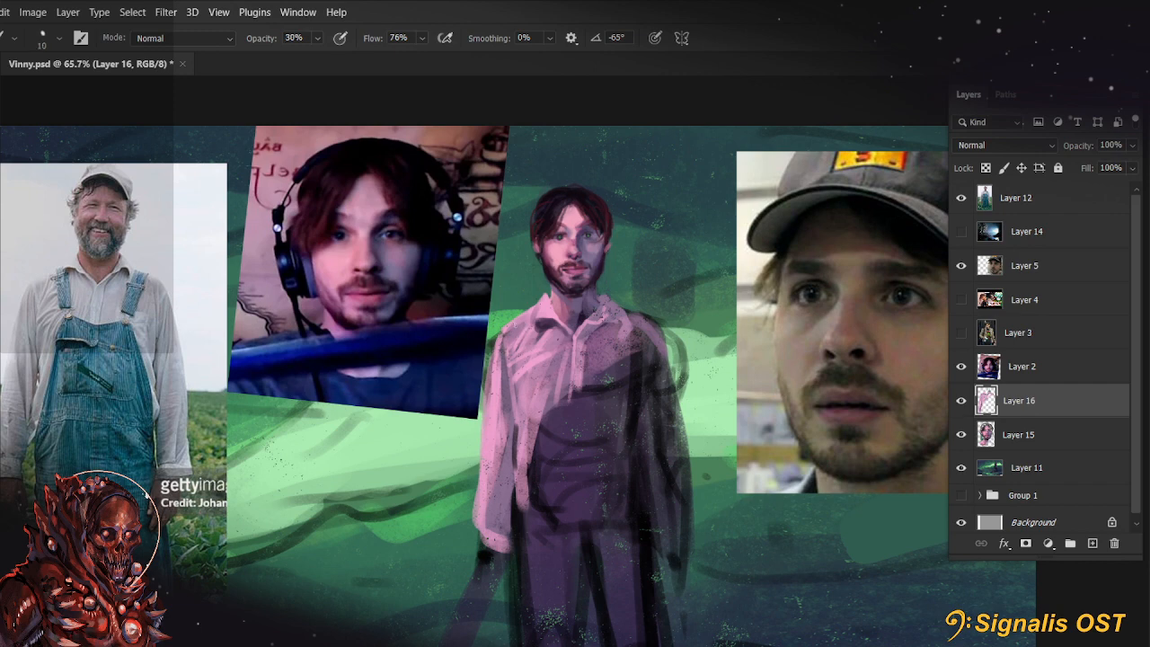
drag(669, 461, 654, 432)
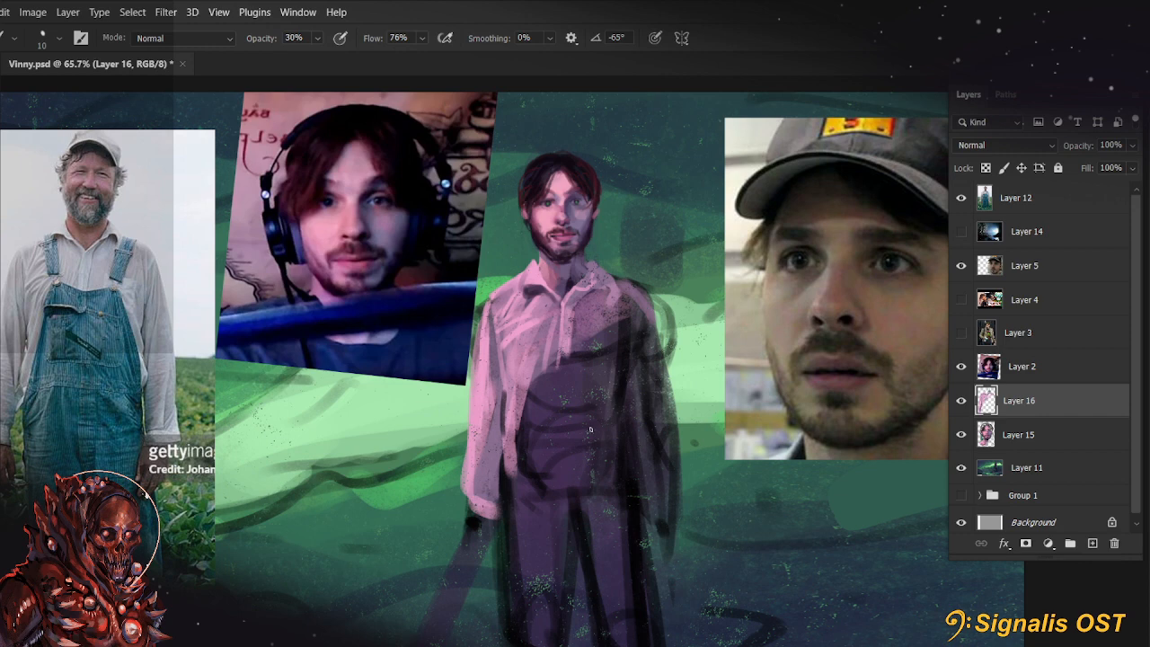
Refine the folds across the shirt front with a small brush at 88% opacity
key(bracketright)
key(bracketright)
key(bracketright)
key(bracketleft)
key(8)
key(8)
key(bracketleft)
key(bracketleft)
key(bracketleft)
drag(532, 362, 561, 377)
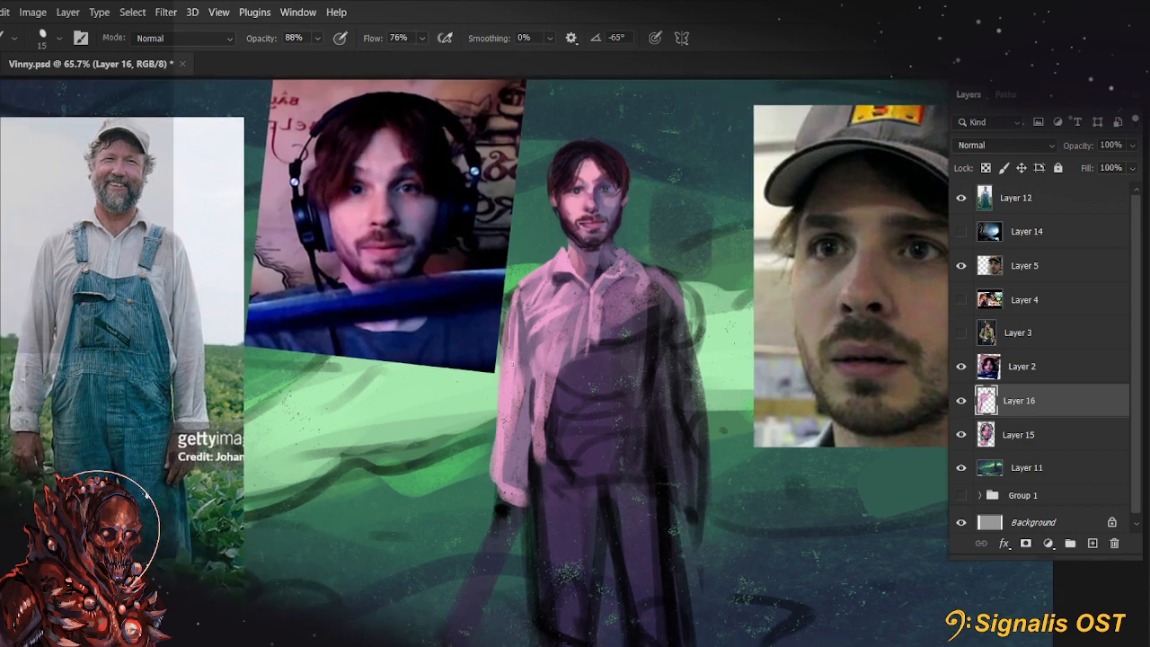
Touch up the lit shoulder, upper sleeve and chest of the shirt with a 10 to 20 px brush at 88% opacity
key(bracketright)
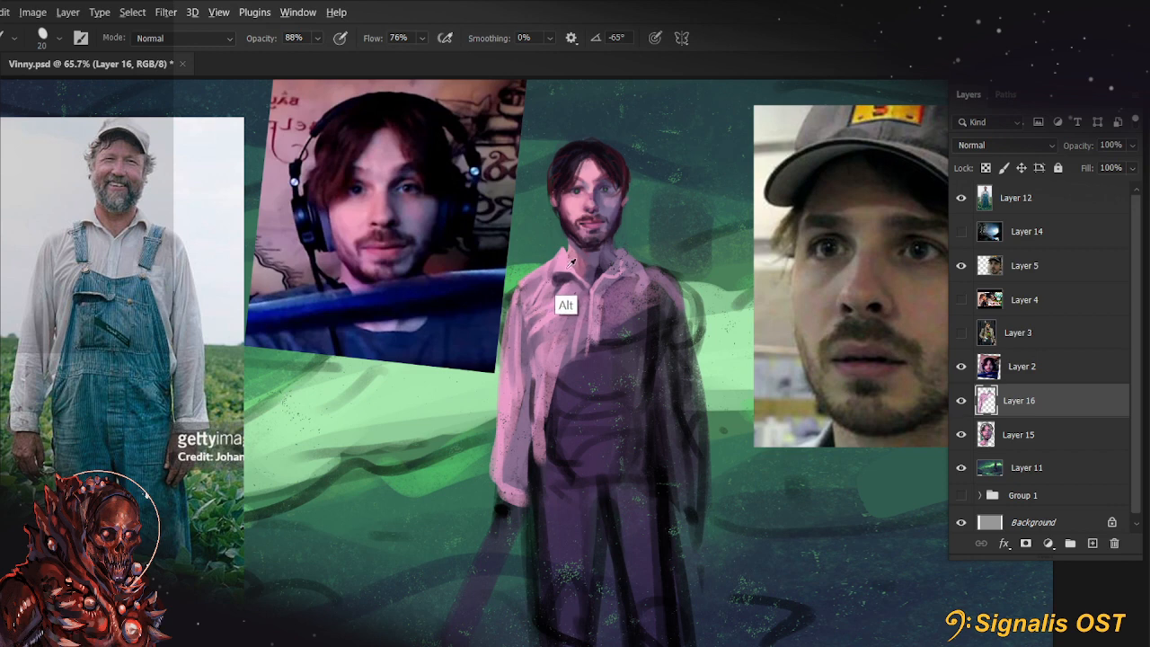
key(bracketleft)
key(bracketleft)
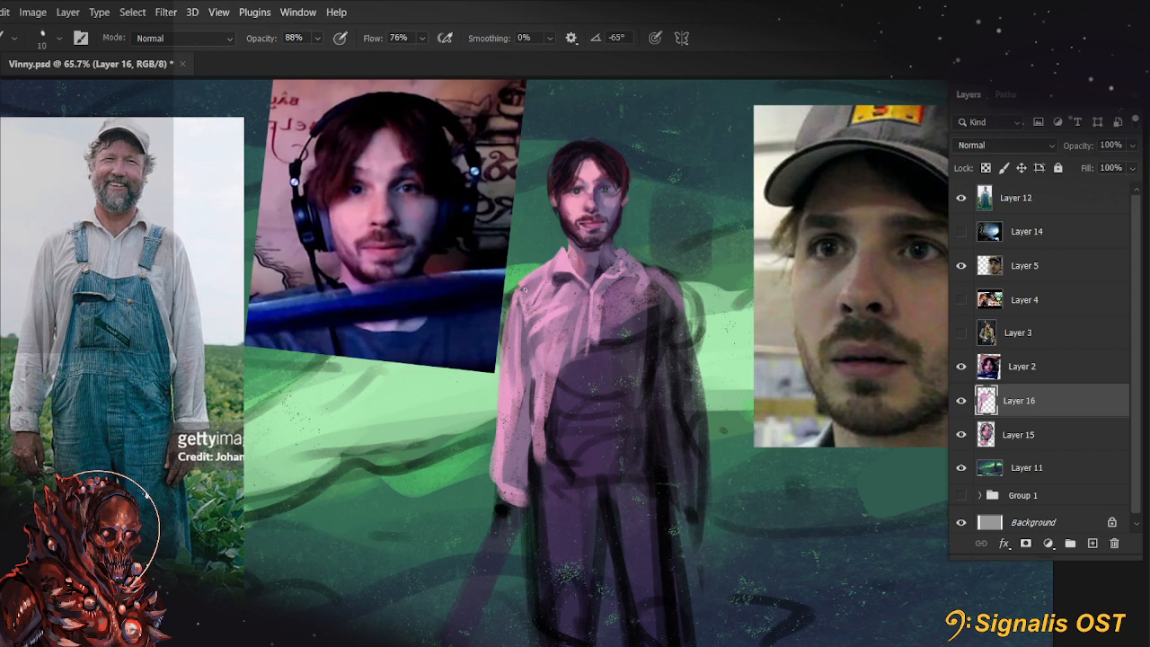
key(bracketright)
key(bracketleft)
key(bracketright)
key(bracketright)
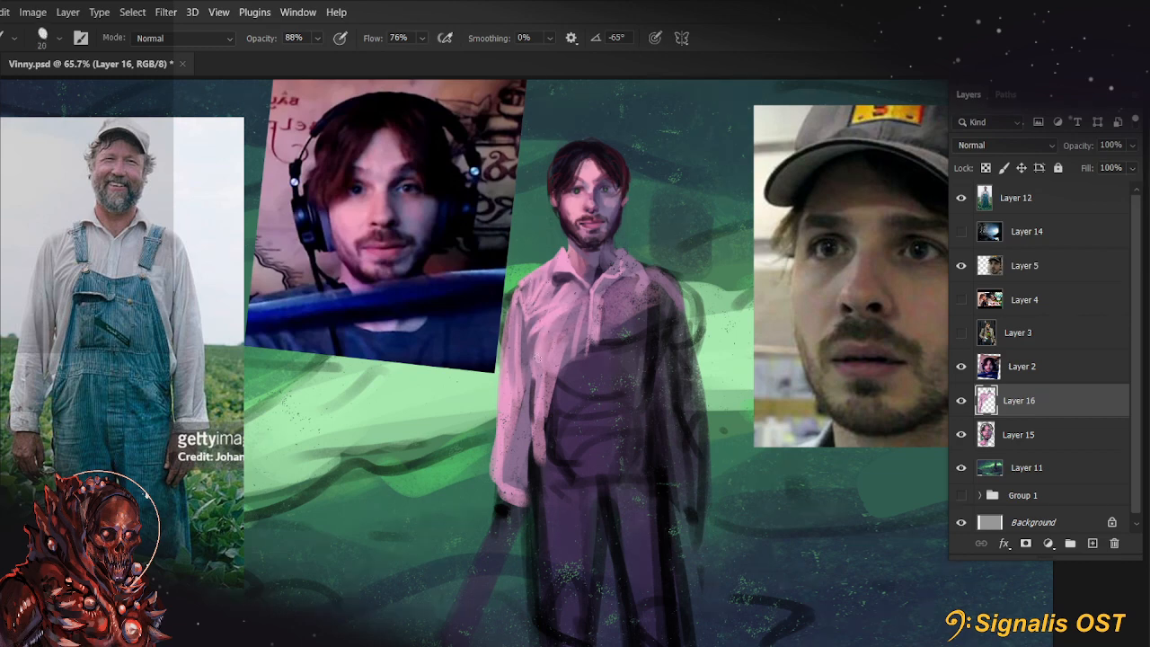
mouse_move(542, 352)
mouse_down()
mouse_move(587, 298)
mouse_move(573, 323)
mouse_up()
drag(597, 445, 584, 428)
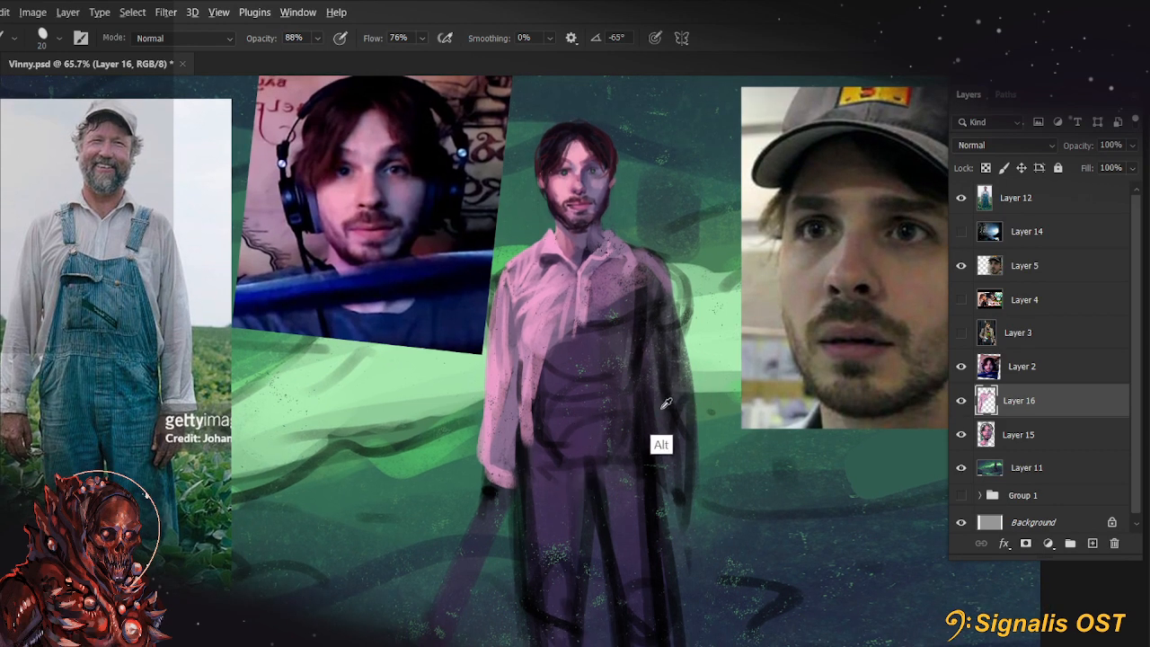
Create a new layer above the shirt and paint the overall strap on the lit shoulder, cleaning it up with the eraser
key(bracketright)
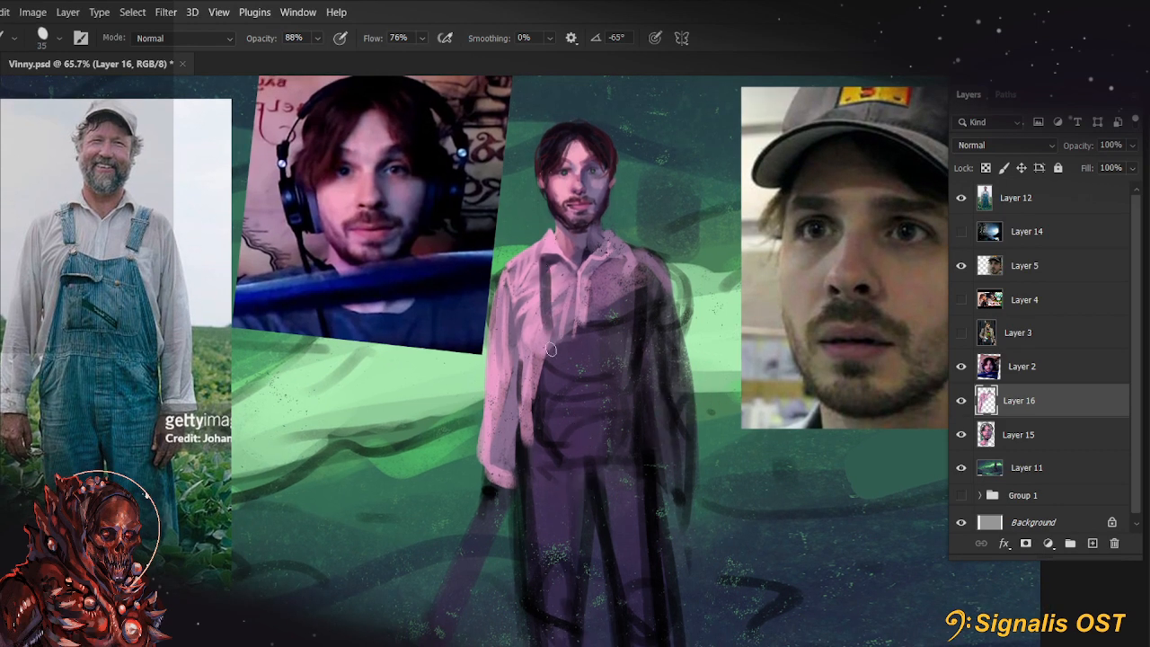
click(1093, 543)
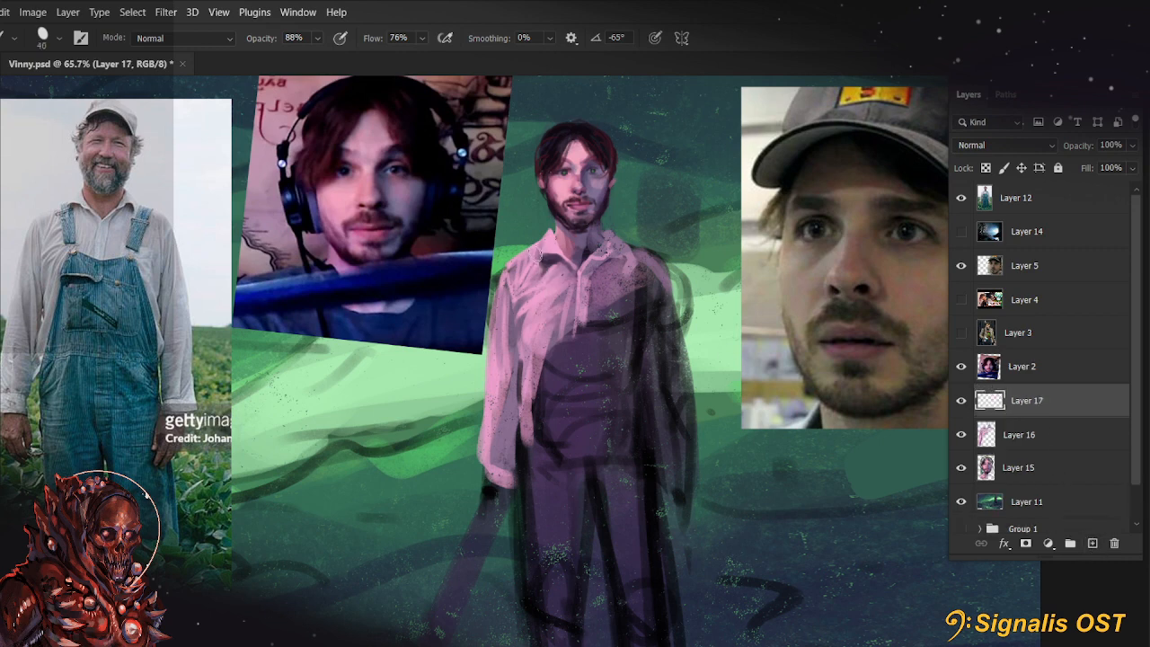
drag(536, 250, 541, 319)
key(e)
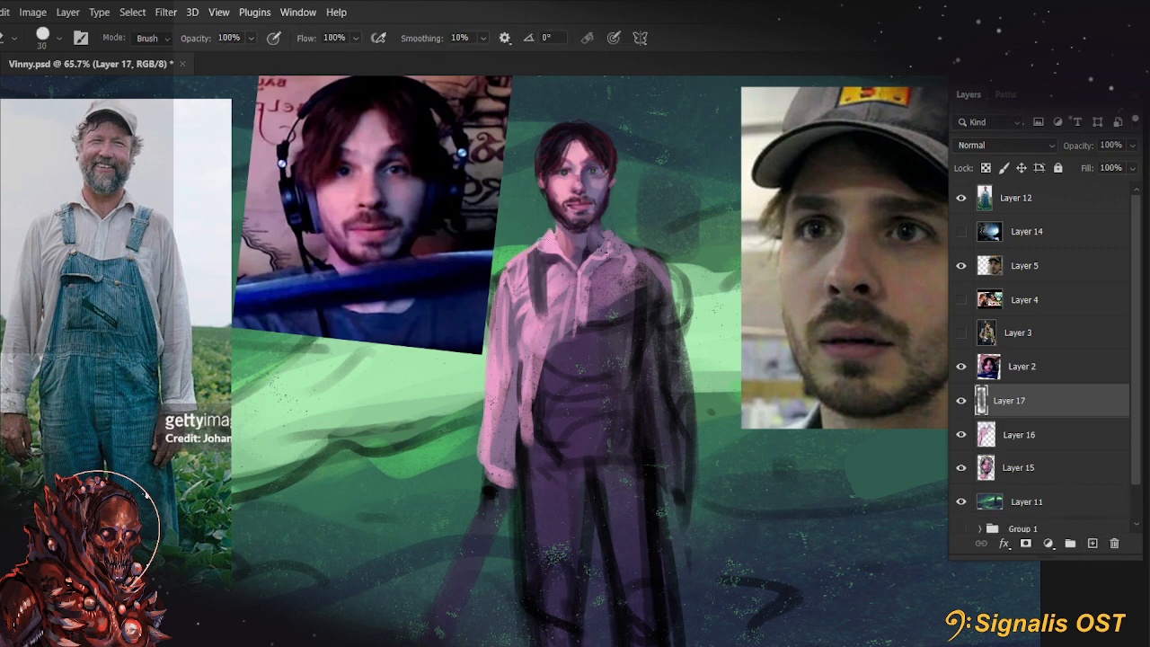
key(b)
key(e)
mouse_move(536, 241)
mouse_down()
mouse_move(550, 299)
mouse_move(543, 339)
mouse_up()
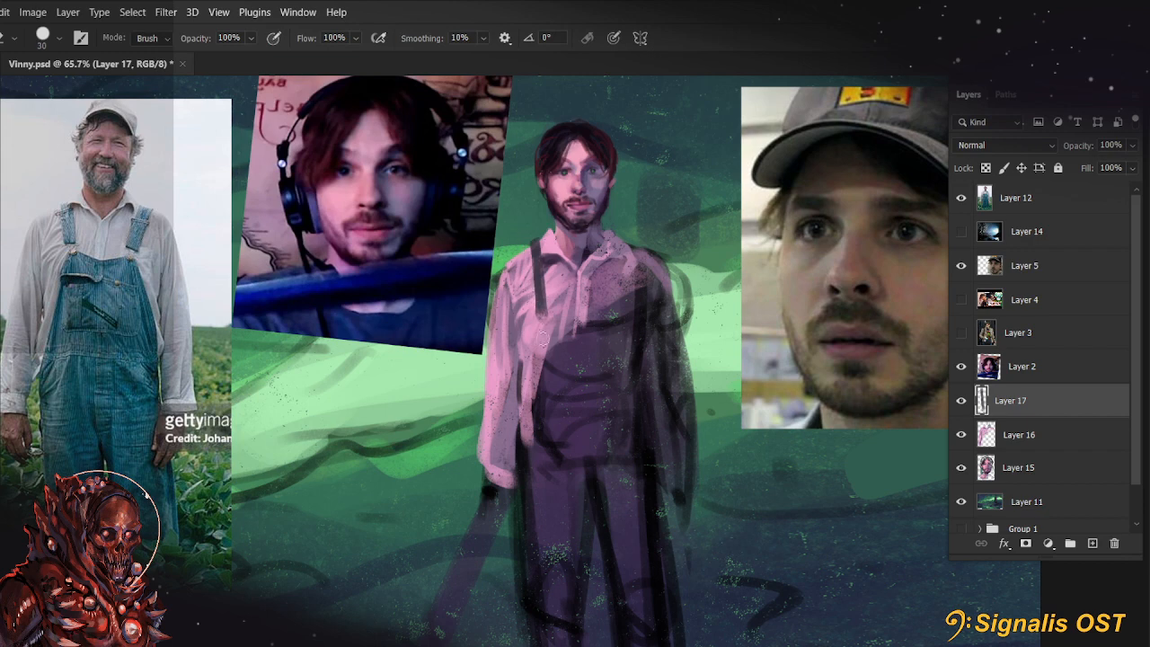
Block in the second overall strap and the dark bib down the torso with a 50 px brush at 88% opacity
key(b)
mouse_move(627, 245)
mouse_down()
mouse_move(618, 304)
mouse_move(548, 314)
mouse_move(622, 316)
mouse_move(549, 328)
mouse_move(539, 419)
mouse_up()
mouse_move(548, 339)
mouse_down()
mouse_move(524, 477)
mouse_move(629, 331)
mouse_move(630, 475)
mouse_move(673, 211)
mouse_move(648, 499)
mouse_up()
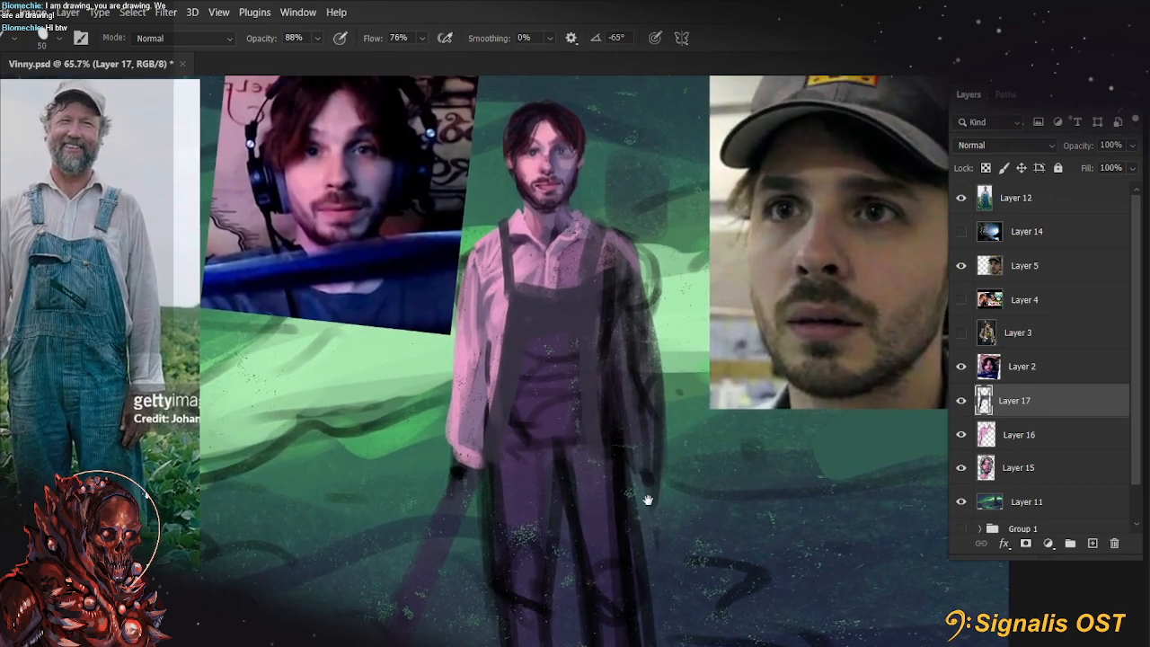
Group Layers 15, 16 and 17, check the figure by toggling the group's visibility, and reselect Layer 17 inside it
shift+click(1034, 474)
key(ctrl+g)
click(964, 395)
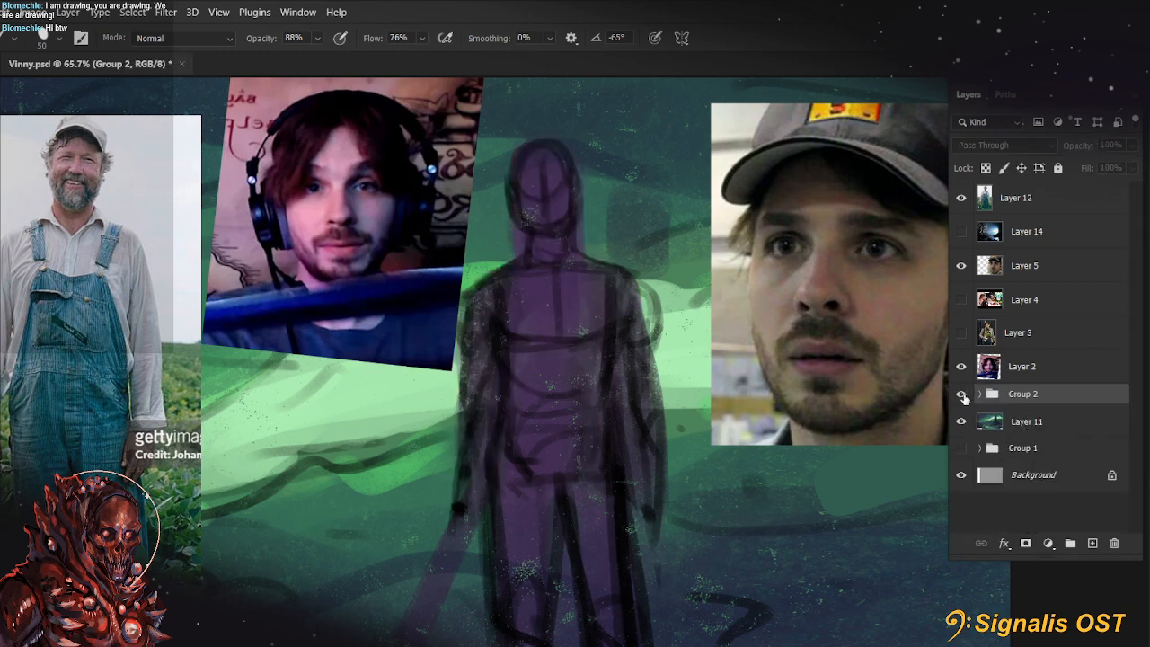
click(963, 396)
click(979, 394)
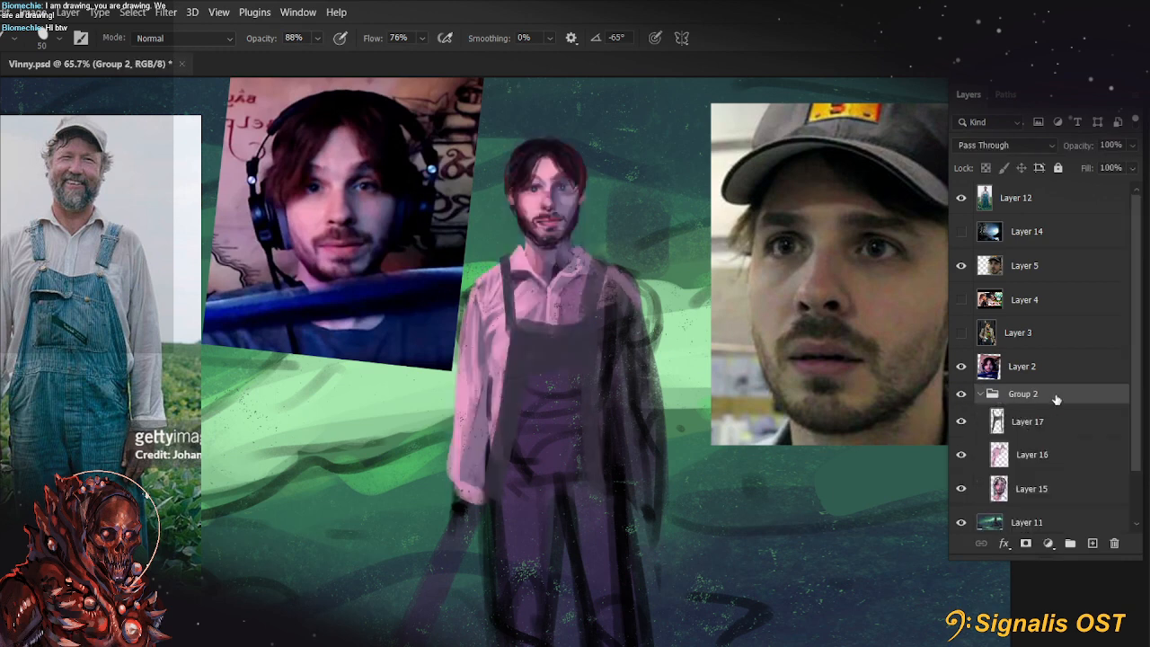
click(1034, 422)
Fill the middle of the overalls' bib with dark purple using an 80 px brush
mouse_move(775, 524)
mouse_down()
mouse_move(771, 297)
mouse_move(768, 391)
mouse_up()
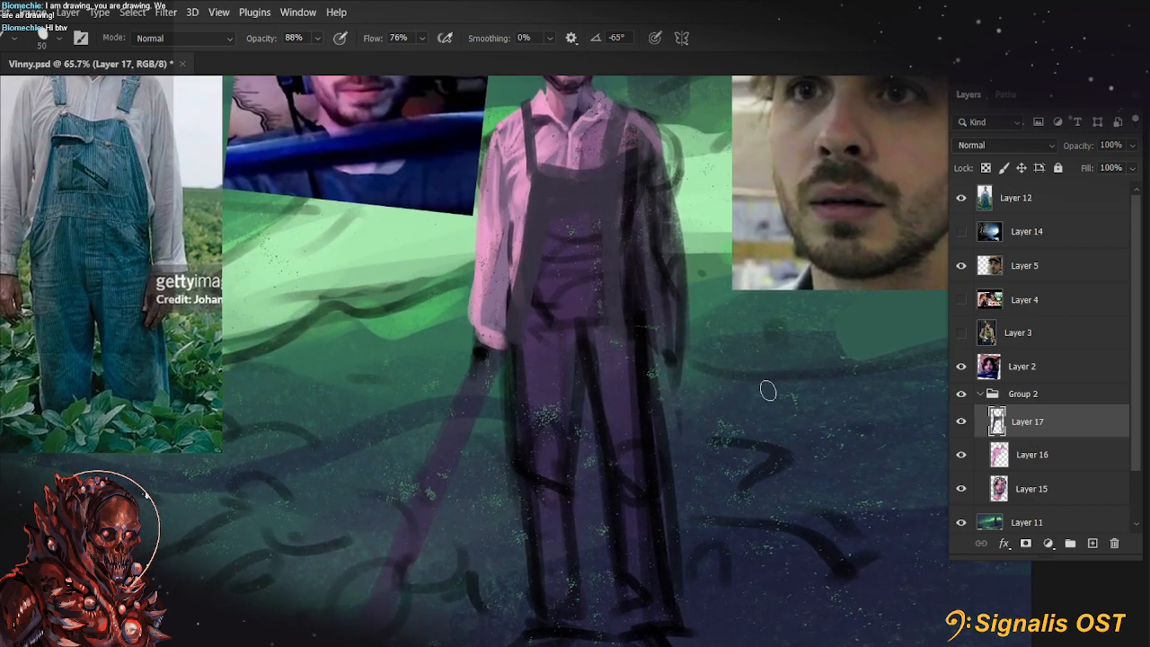
drag(688, 369, 717, 455)
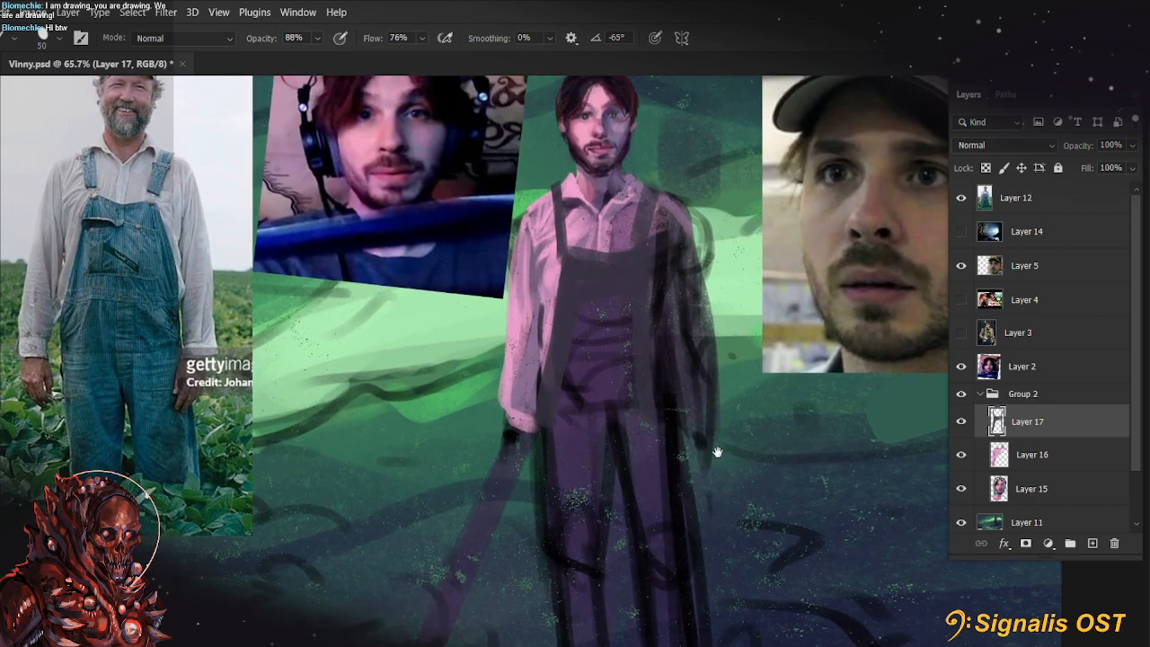
alt+click(577, 457)
key(bracketright)
key(bracketright)
key(bracketright)
drag(577, 310, 579, 413)
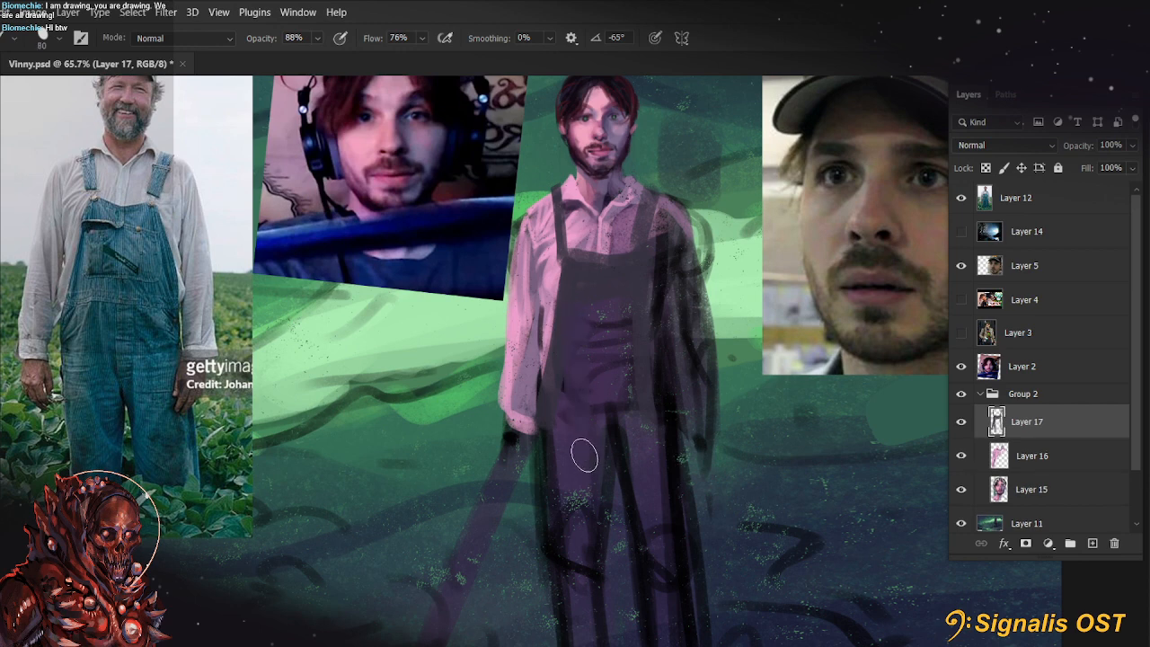
drag(559, 312, 572, 500)
key(ctrl+z)
drag(582, 544, 577, 325)
key(ctrl+z)
drag(618, 516, 607, 415)
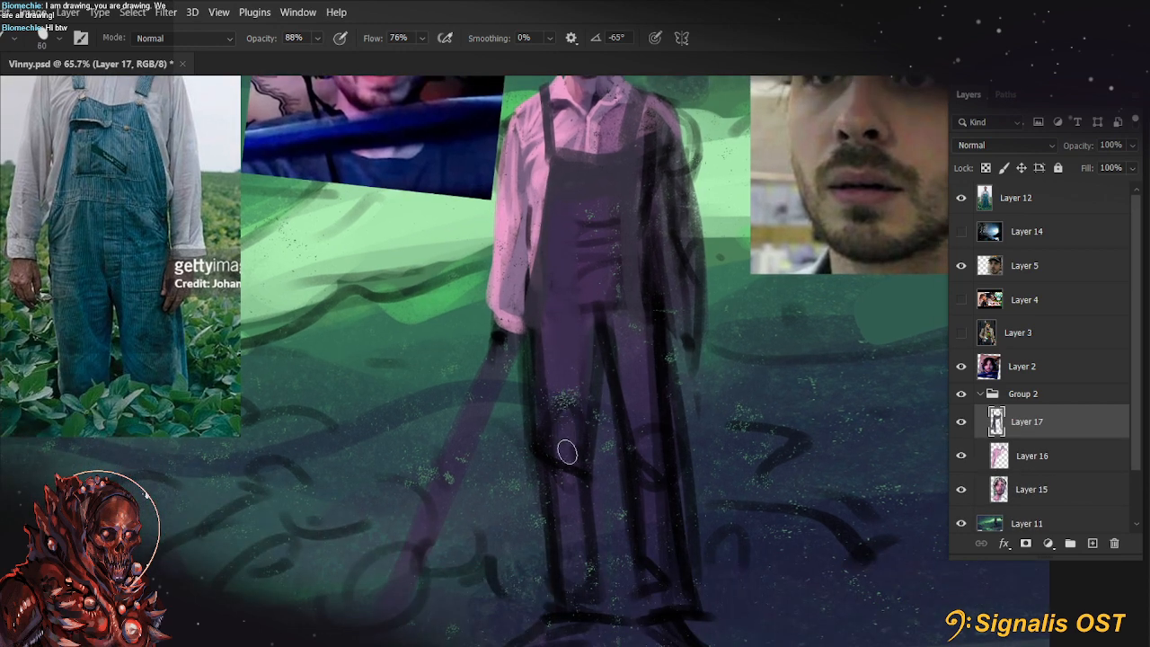
key(bracketright)
key(bracketright)
mouse_move(575, 590)
mouse_down()
mouse_move(566, 364)
mouse_move(566, 395)
mouse_up()
key(ctrl+z)
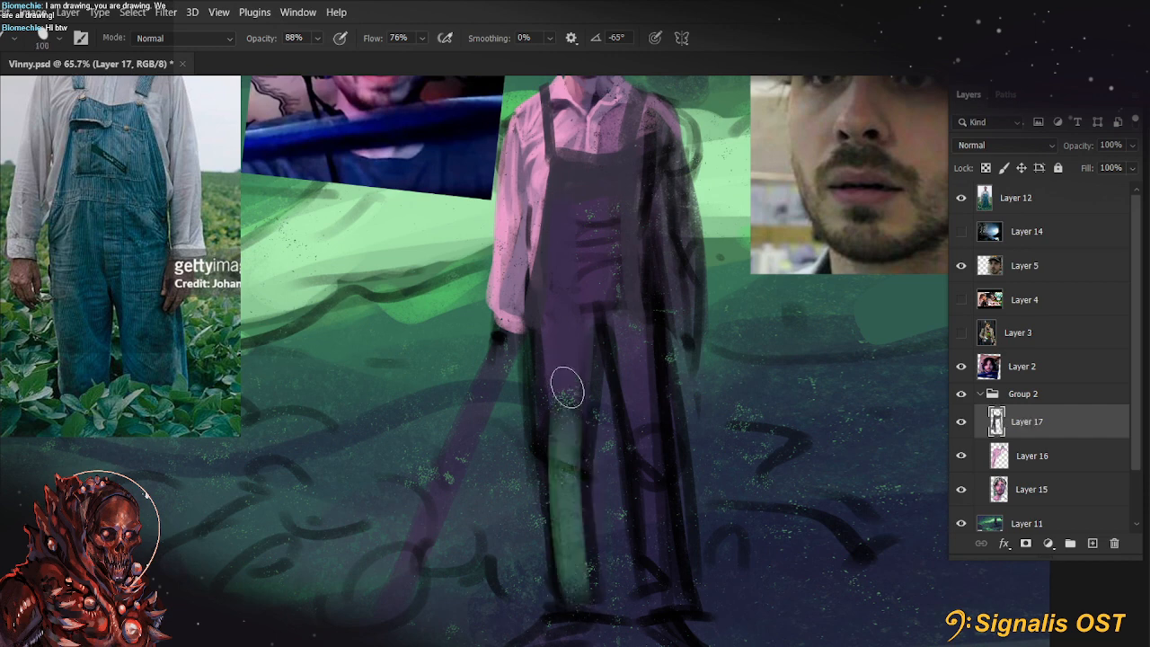
Block in both overall legs and the hips with green sampled from the background, using a 125 px brush at 88% opacity
alt+click(406, 368)
key(bracketright)
drag(575, 588, 555, 375)
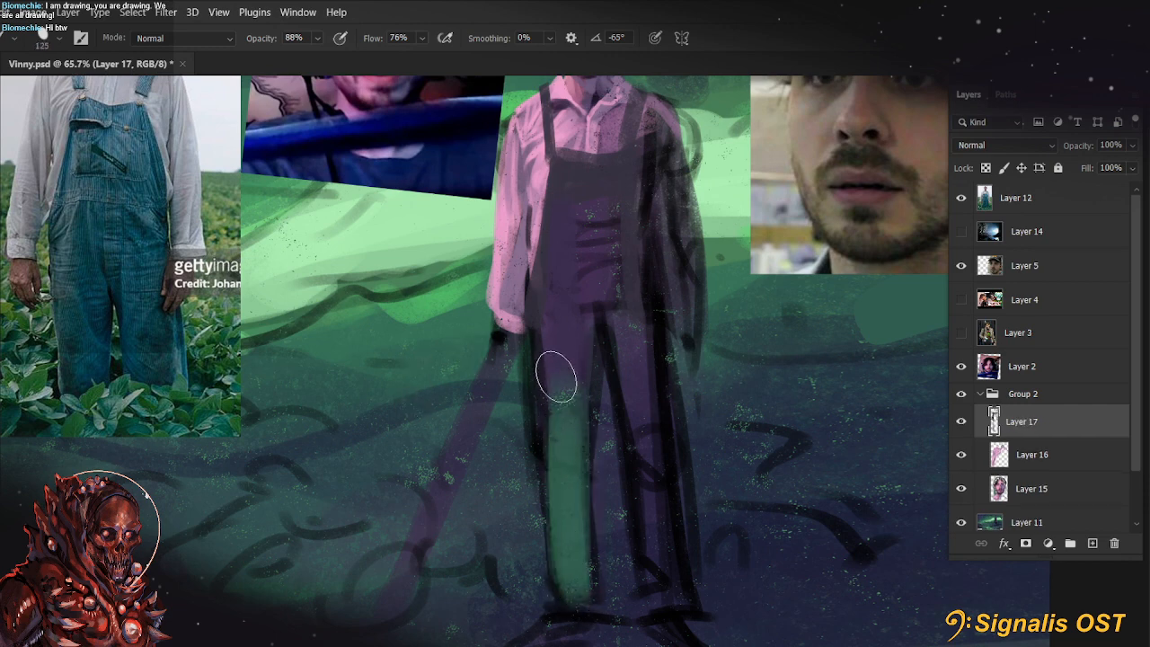
mouse_move(615, 416)
mouse_down()
mouse_move(644, 441)
mouse_move(662, 563)
mouse_move(639, 349)
mouse_move(654, 615)
mouse_up()
mouse_move(782, 289)
mouse_down()
mouse_move(753, 401)
mouse_move(768, 262)
mouse_up()
drag(545, 386, 556, 261)
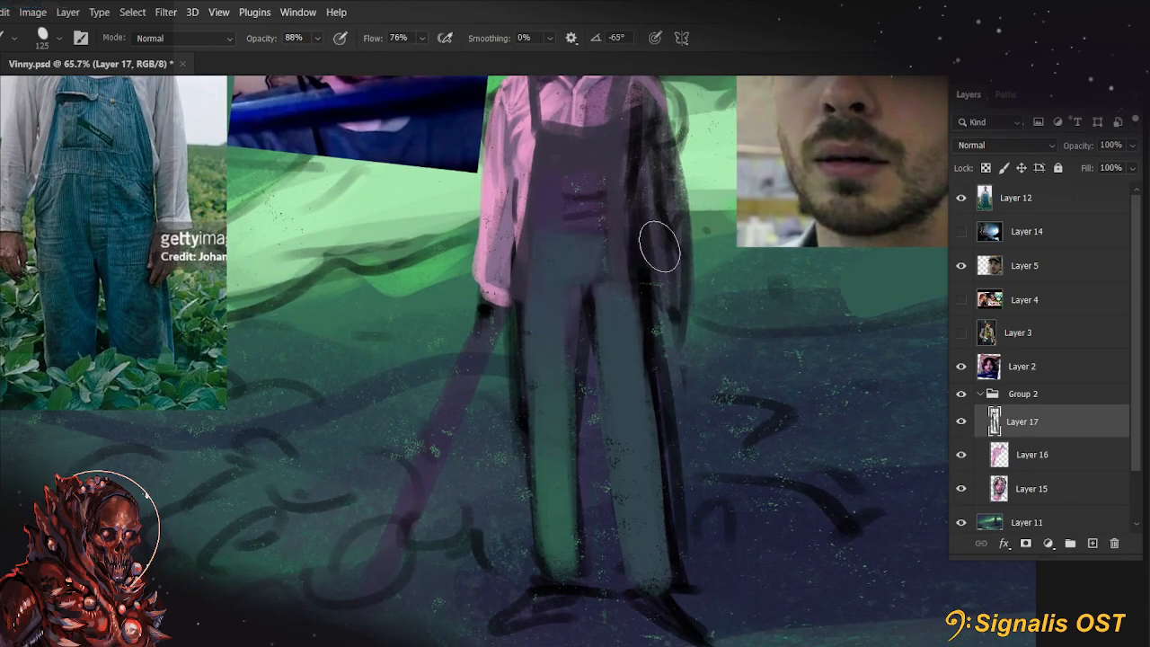
Blend the green-grey tone up into the overalls' bib with a 175 px brush
drag(657, 243, 689, 339)
key(bracketright)
key(bracketright)
key(bracketright)
drag(616, 279, 617, 272)
Brush light green sampled from the background along the lit sleeve's outer edge with a 90 px brush at 88% opacity
key(bracketleft)
key(bracketleft)
key(bracketleft)
key(bracketleft)
key(bracketleft)
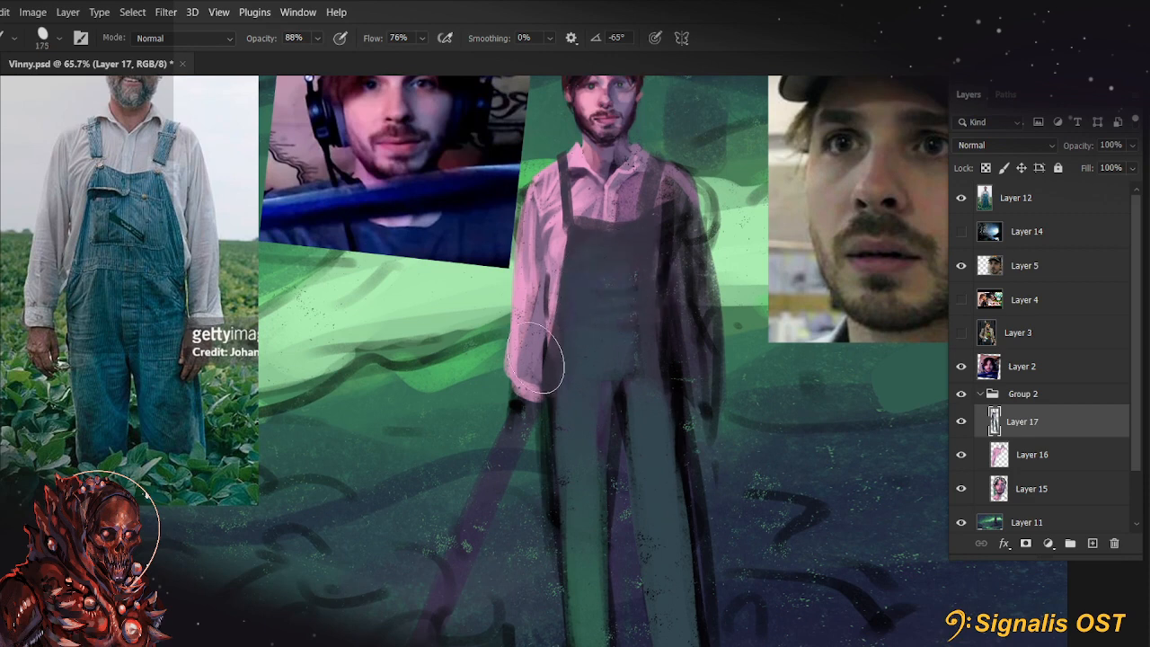
drag(523, 381, 538, 299)
key(ctrl+z)
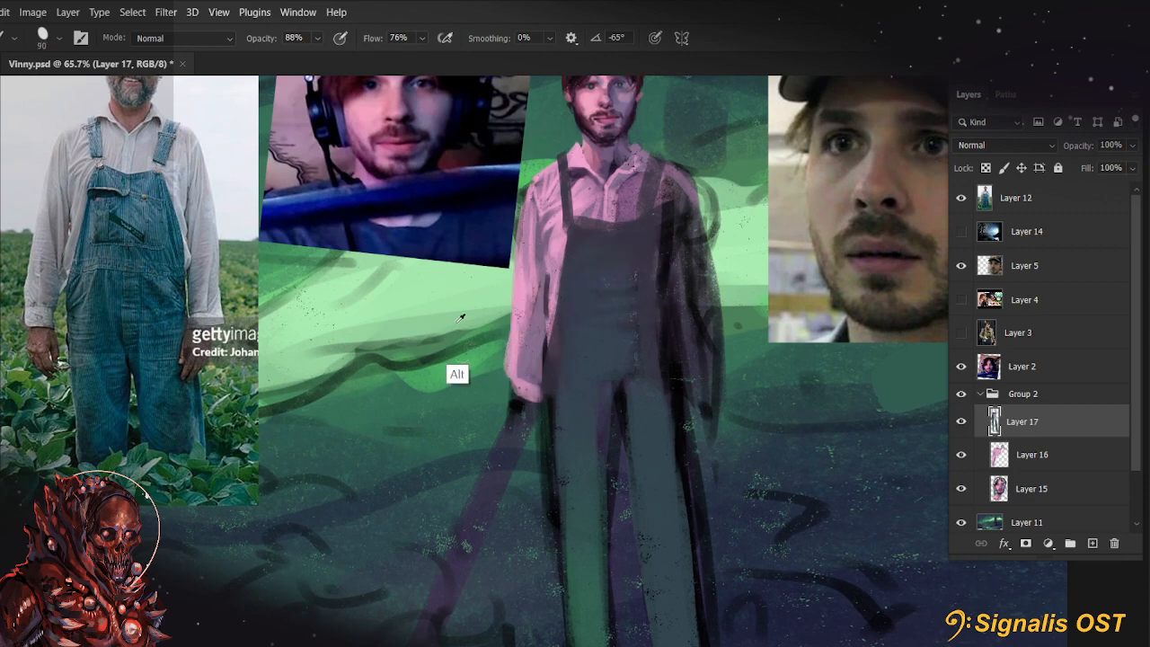
drag(530, 391, 539, 260)
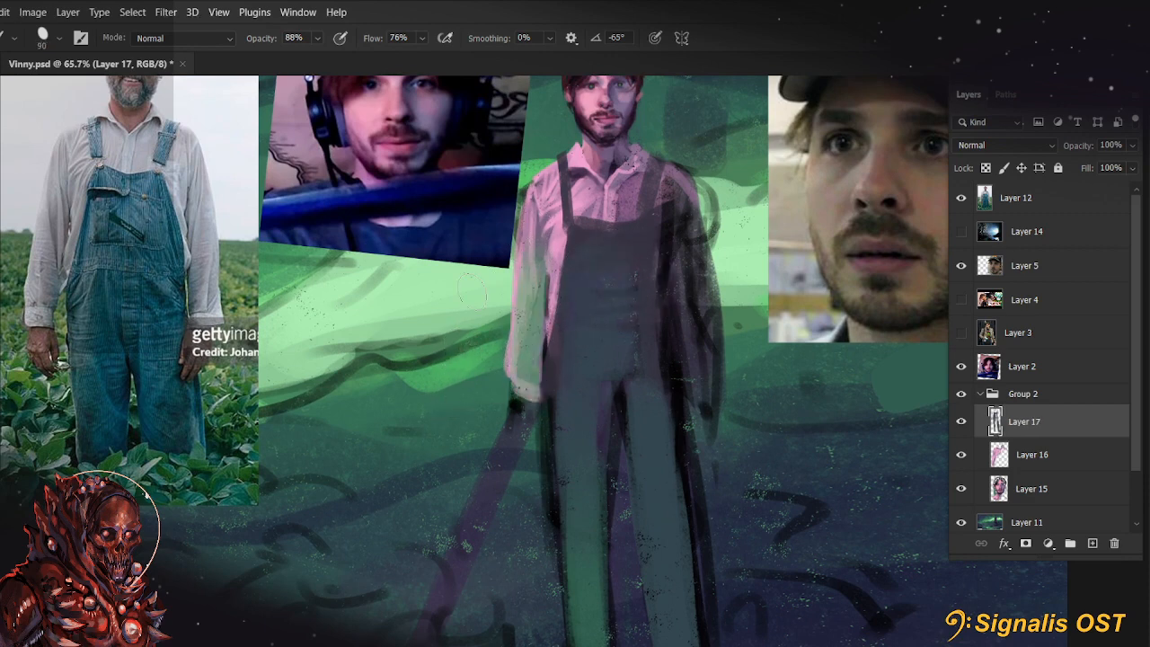
Define the lit sleeve's cuff and outer edge with light green strokes, using a 15 px brush at 88% opacity
key(bracketleft)
key(bracketleft)
drag(524, 385, 549, 388)
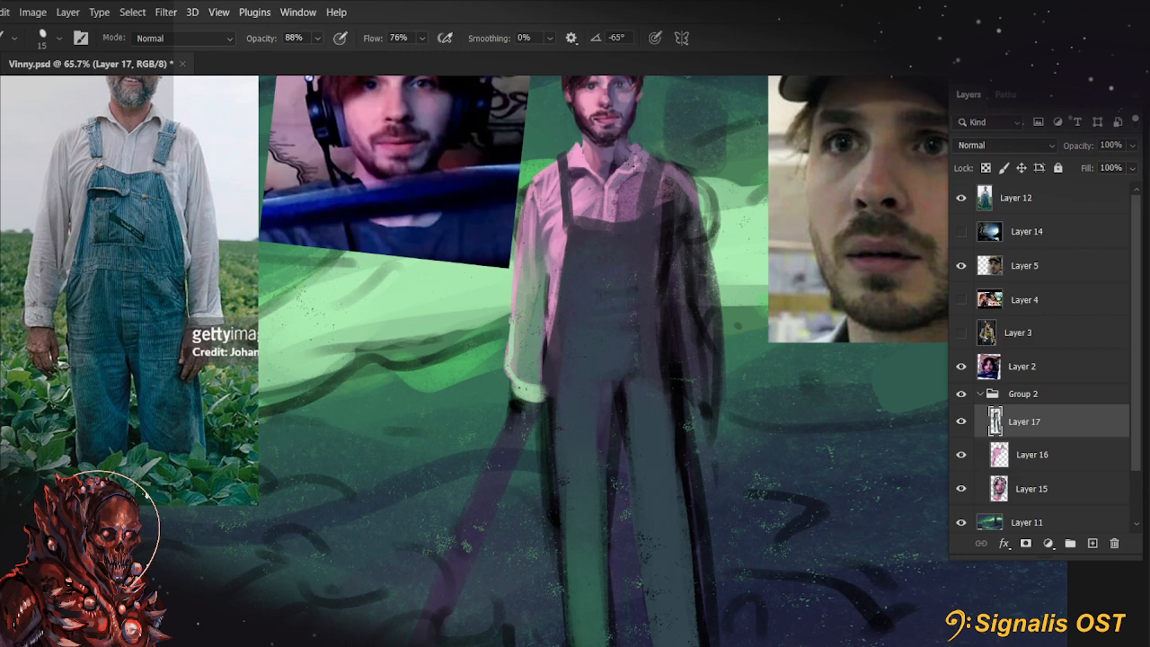
drag(525, 383, 523, 297)
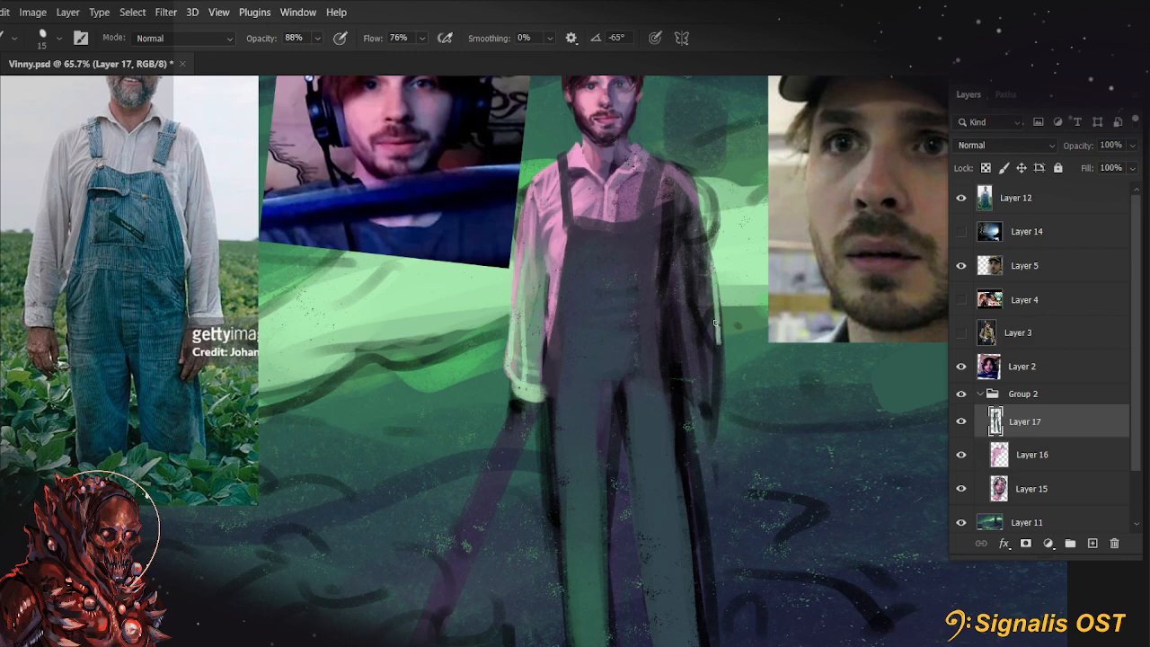
Block in the shadowed sleeve from shoulder to cuff with dark green-grey, using a larger brush at 88% opacity
key(bracketright)
key(bracketright)
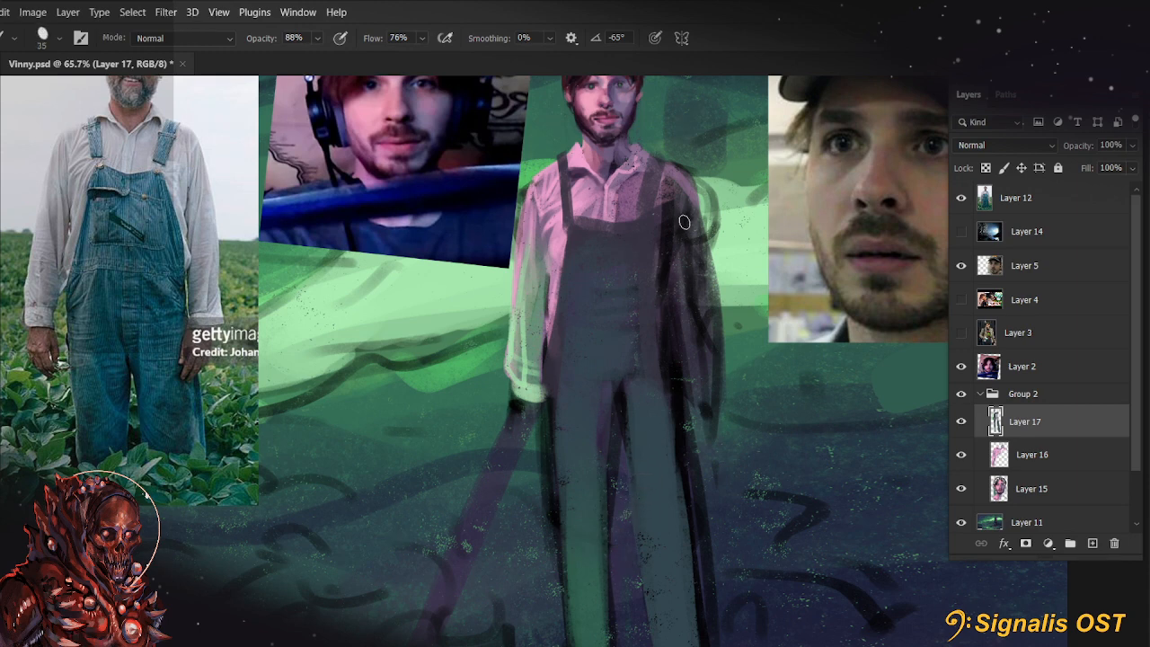
key(bracketright)
key(bracketright)
key(bracketright)
drag(684, 222, 700, 373)
key(bracketright)
key(bracketright)
key(bracketright)
drag(689, 224, 697, 364)
drag(694, 272, 707, 353)
mouse_move(685, 303)
mouse_down()
mouse_move(691, 387)
mouse_move(709, 357)
mouse_up()
Paint muted pink-purple on the shirt strip beside the bib and the shadowed sleeve's upper inner area, using 50 and 45 px brushes
key(bracketleft)
key(bracketleft)
key(bracketleft)
alt+click(661, 312)
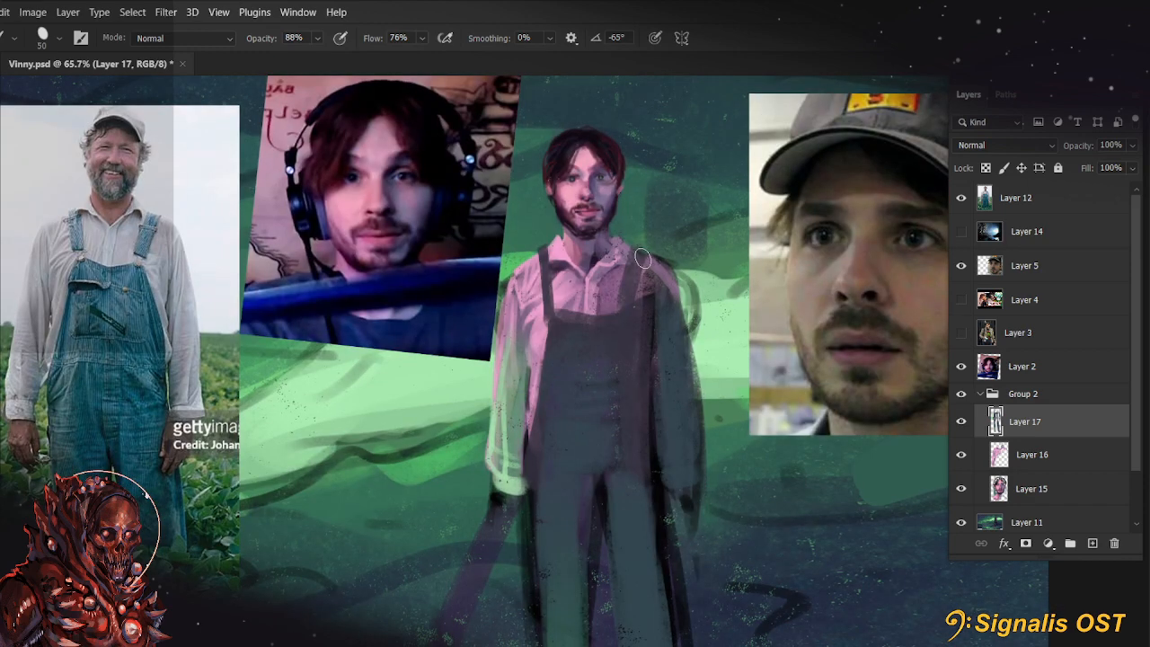
drag(643, 258, 645, 346)
drag(639, 302, 645, 394)
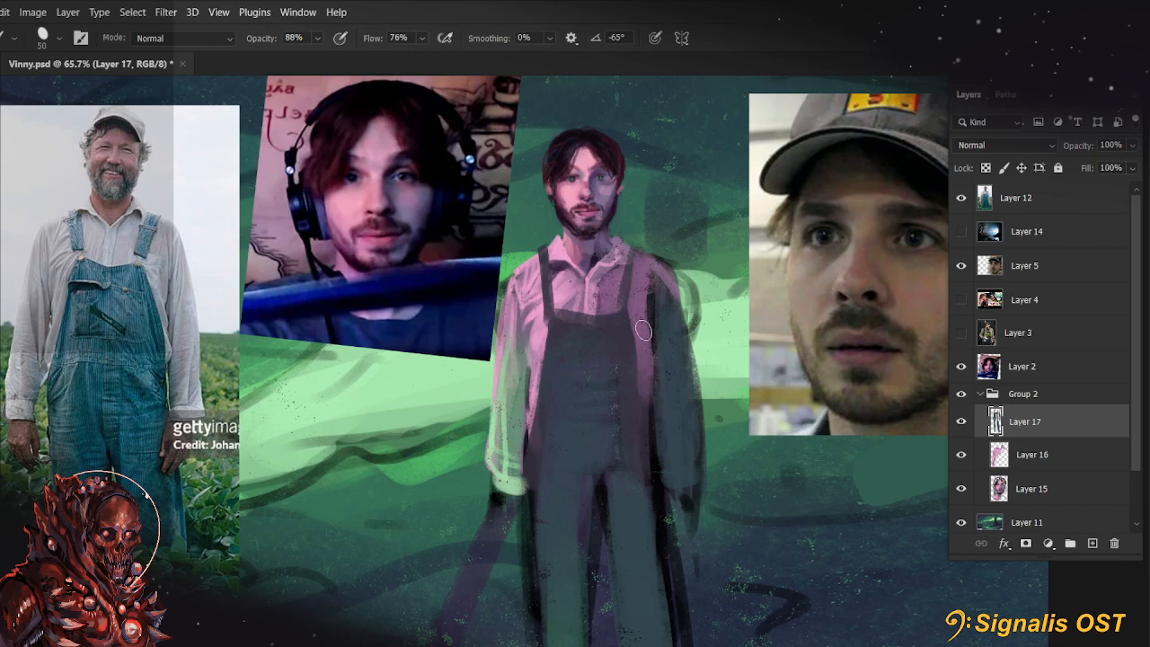
key(bracketleft)
drag(642, 306, 642, 401)
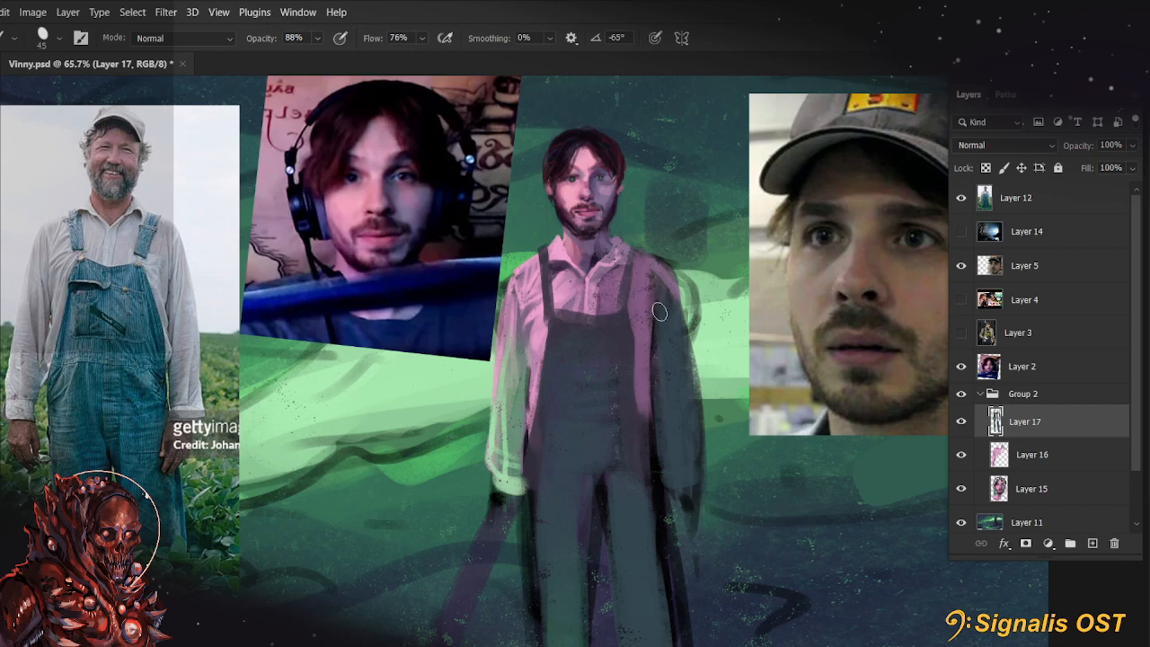
mouse_move(657, 286)
mouse_down()
mouse_move(643, 350)
mouse_move(656, 368)
mouse_up()
drag(679, 317, 660, 370)
key(bracketleft)
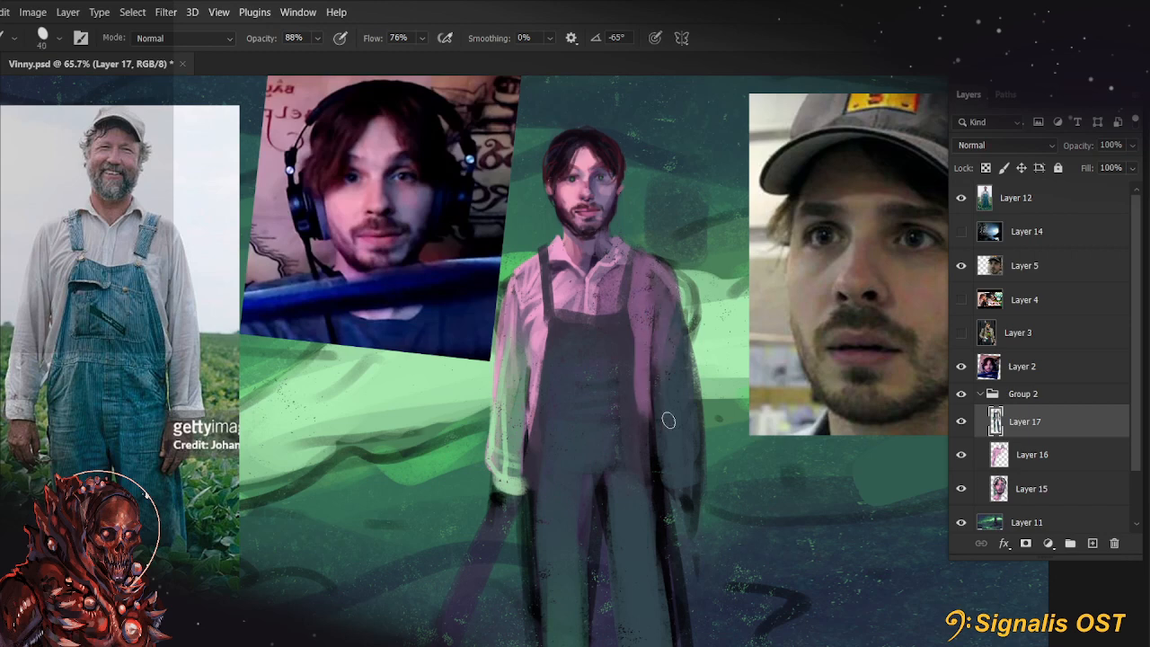
Brush a sampled tone down the inner side of the lit sleeve with a 40 px brush
drag(722, 521, 776, 435)
alt+click(573, 288)
drag(572, 246, 567, 339)
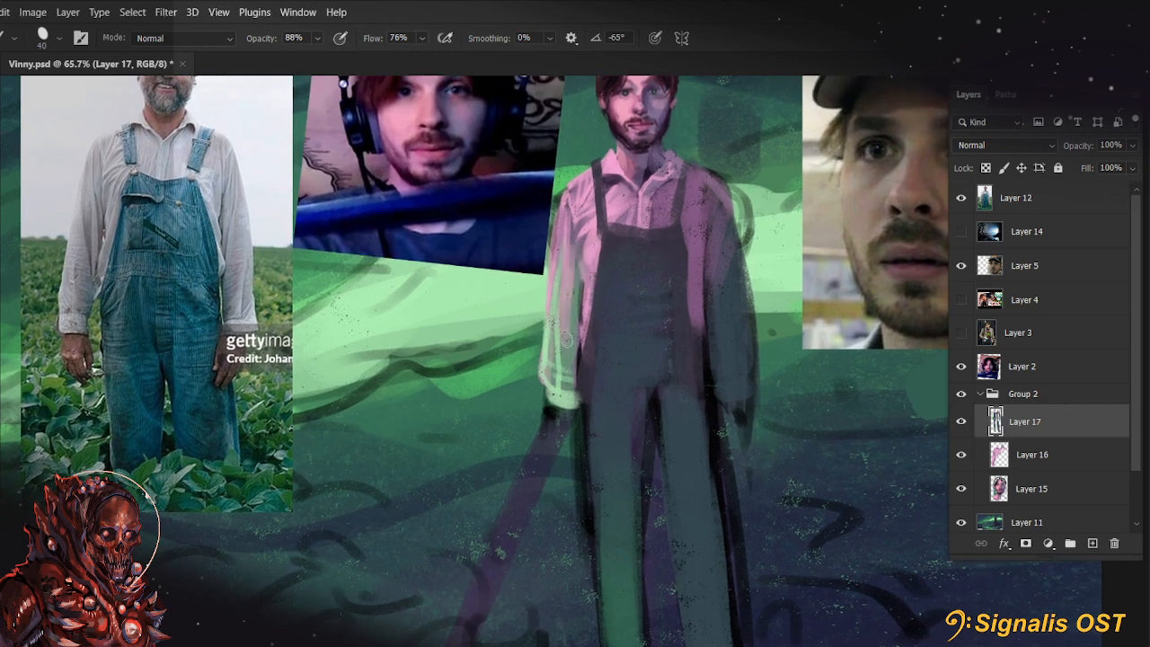
drag(573, 281, 570, 384)
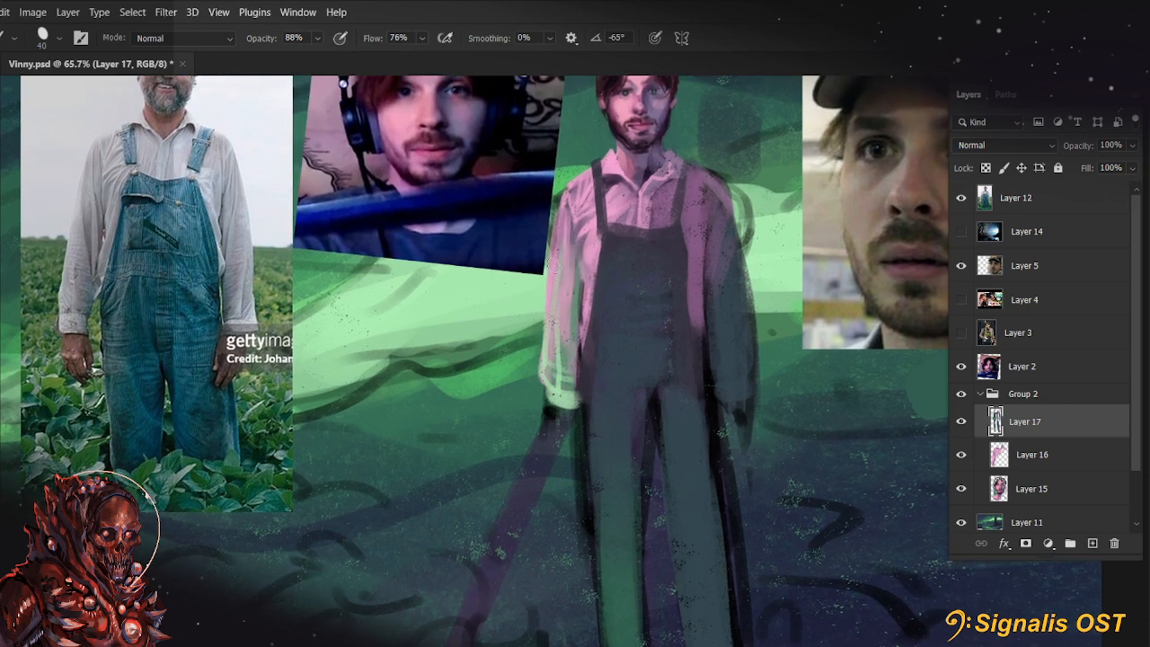
alt+click(567, 392)
Rework the folds along the lit sleeve down to the cuff with a 25 px brush, undoing one stroke
key(bracketleft)
key(bracketleft)
key(bracketleft)
drag(551, 270, 566, 390)
key(ctrl+z)
alt+click(567, 339)
mouse_move(558, 302)
mouse_down()
mouse_move(572, 398)
mouse_move(562, 312)
mouse_up()
alt+click(562, 399)
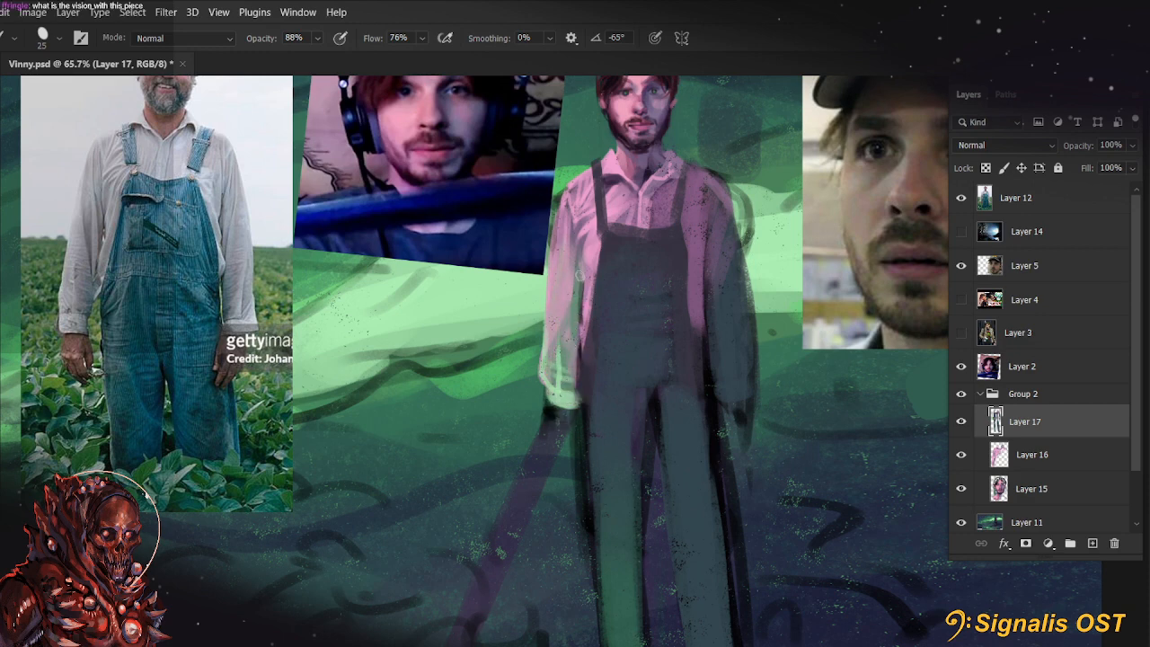
Darken the overalls' hip and crotch area with a 25 px brush at 55% opacity
drag(747, 526, 634, 493)
alt+click(615, 339)
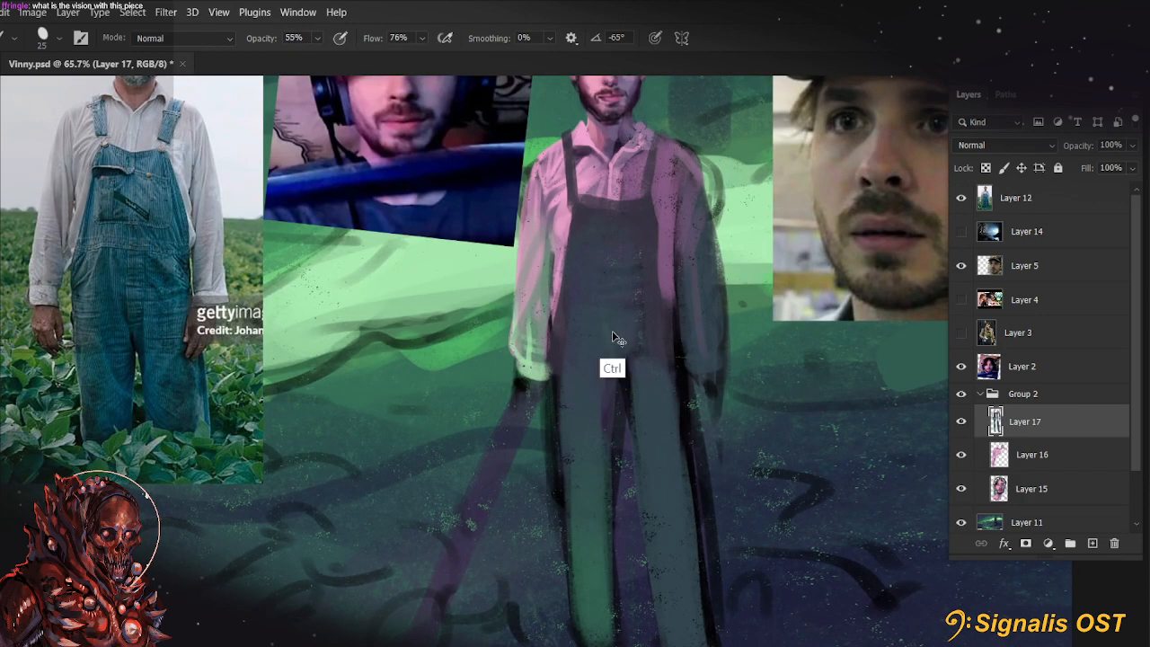
alt+click(631, 387)
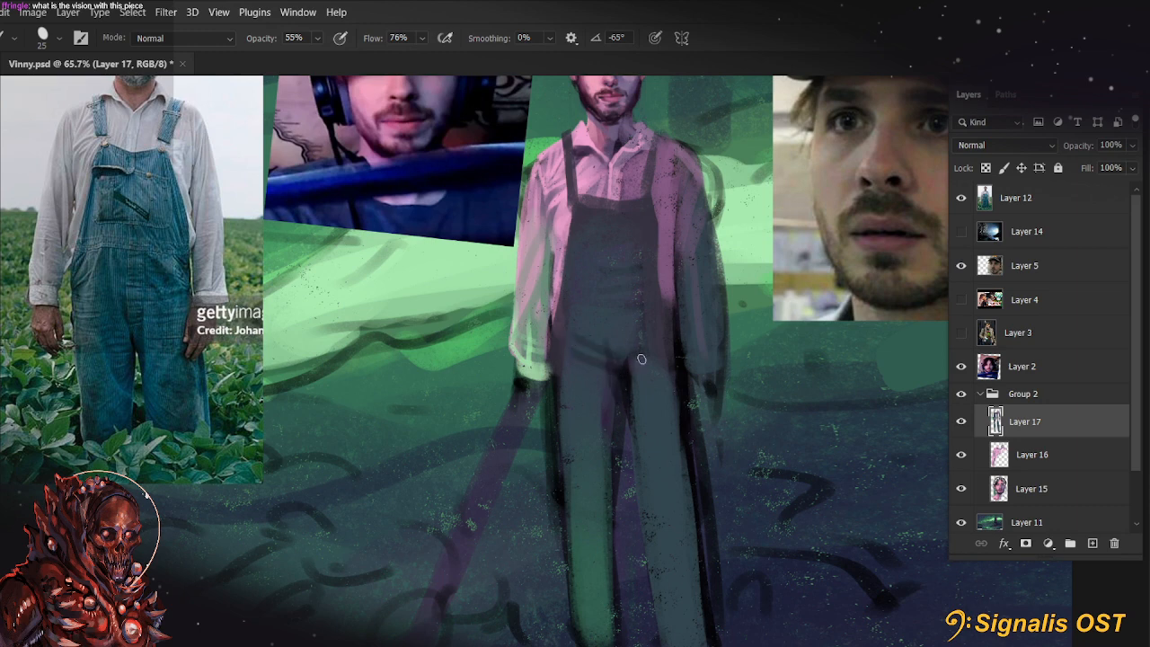
Soften the shaded pink shirt strip beside the overalls' bib with a 25 px brush at 55% opacity
scroll(653, 315, up, 2)
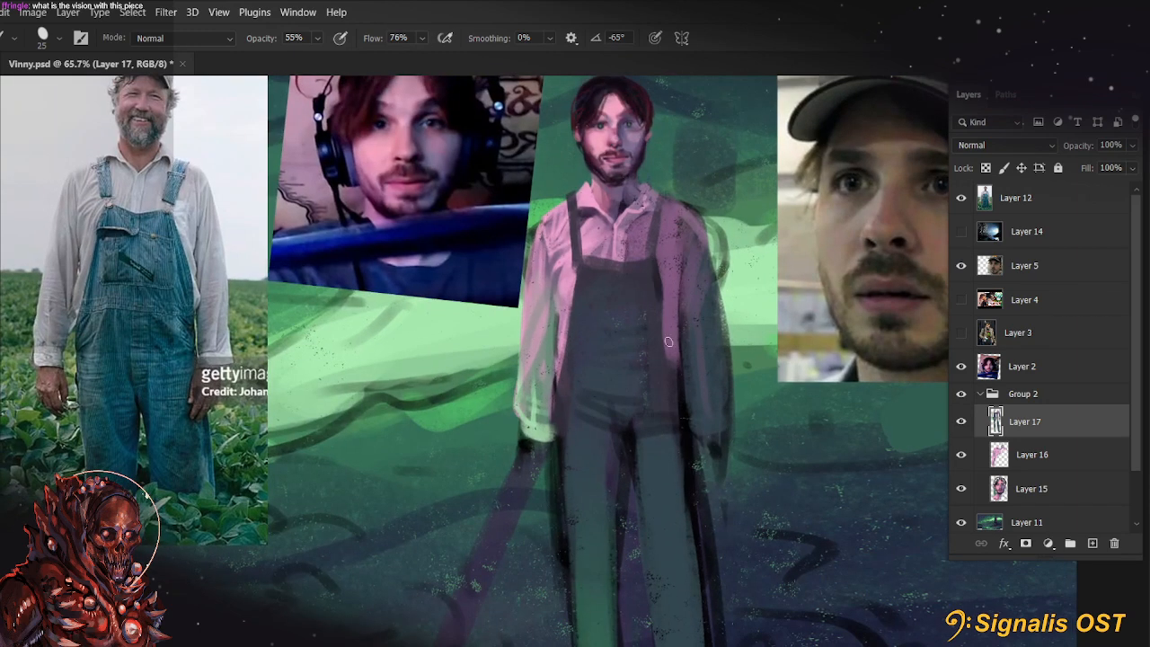
drag(669, 341, 674, 364)
drag(657, 266, 672, 364)
drag(662, 311, 673, 351)
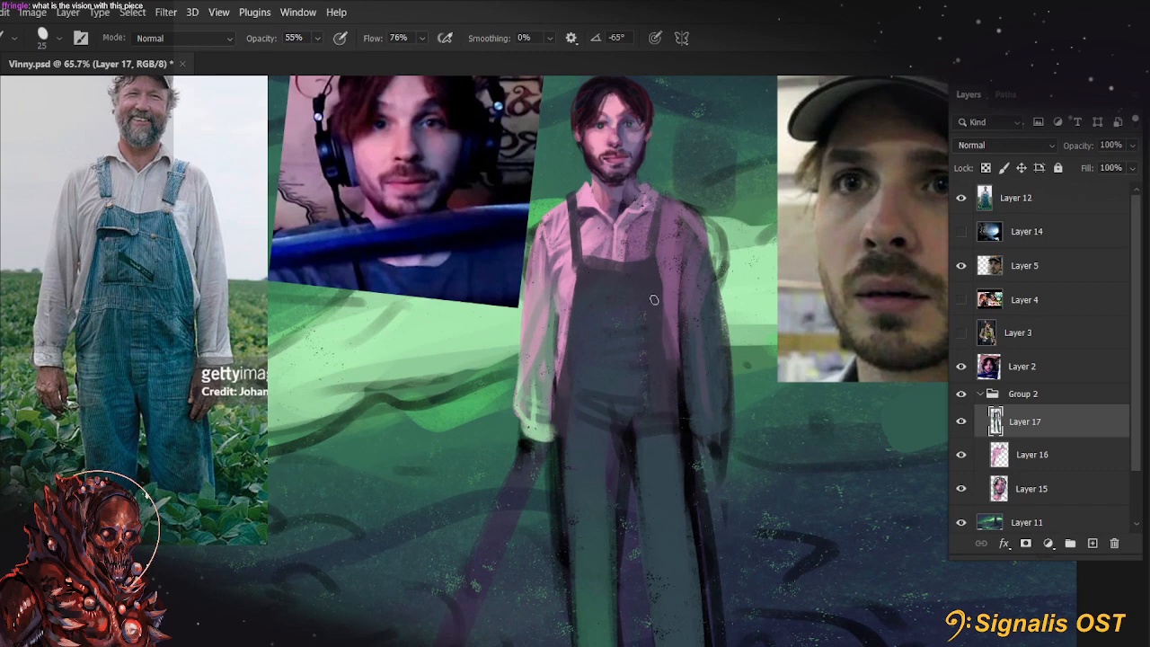
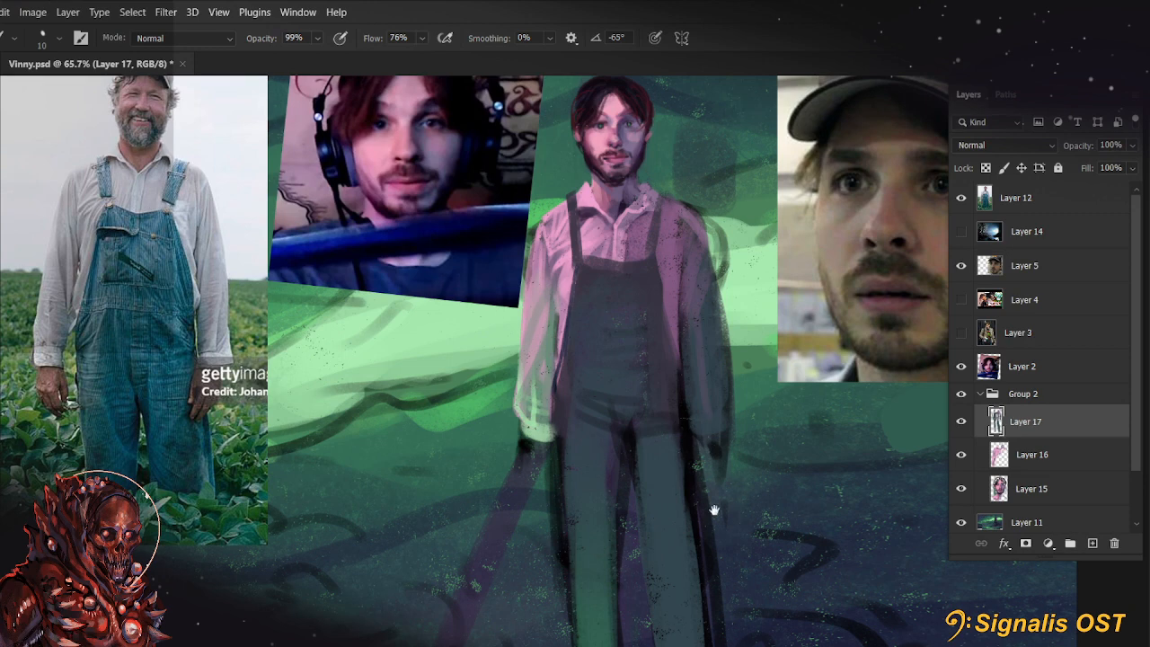
Blend the hip and crotch area of the overalls into the upper trouser legs with a 45 px brush
drag(713, 511, 787, 425)
key(bracketright)
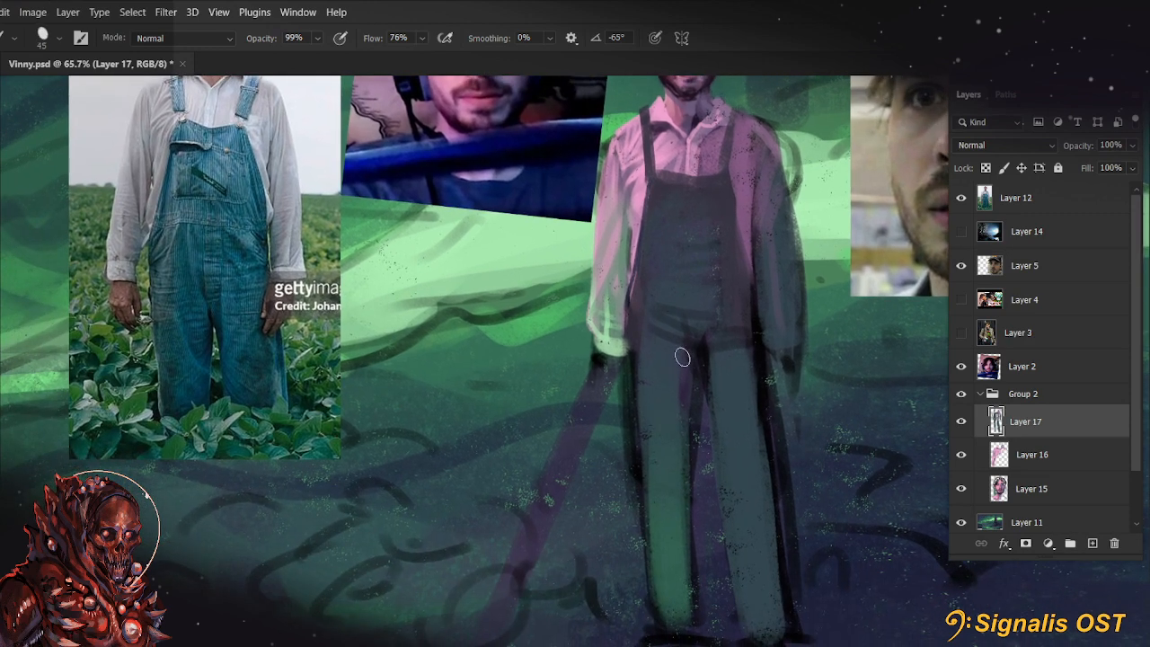
mouse_move(683, 357)
mouse_down()
mouse_move(681, 406)
mouse_move(692, 356)
mouse_move(713, 344)
mouse_up()
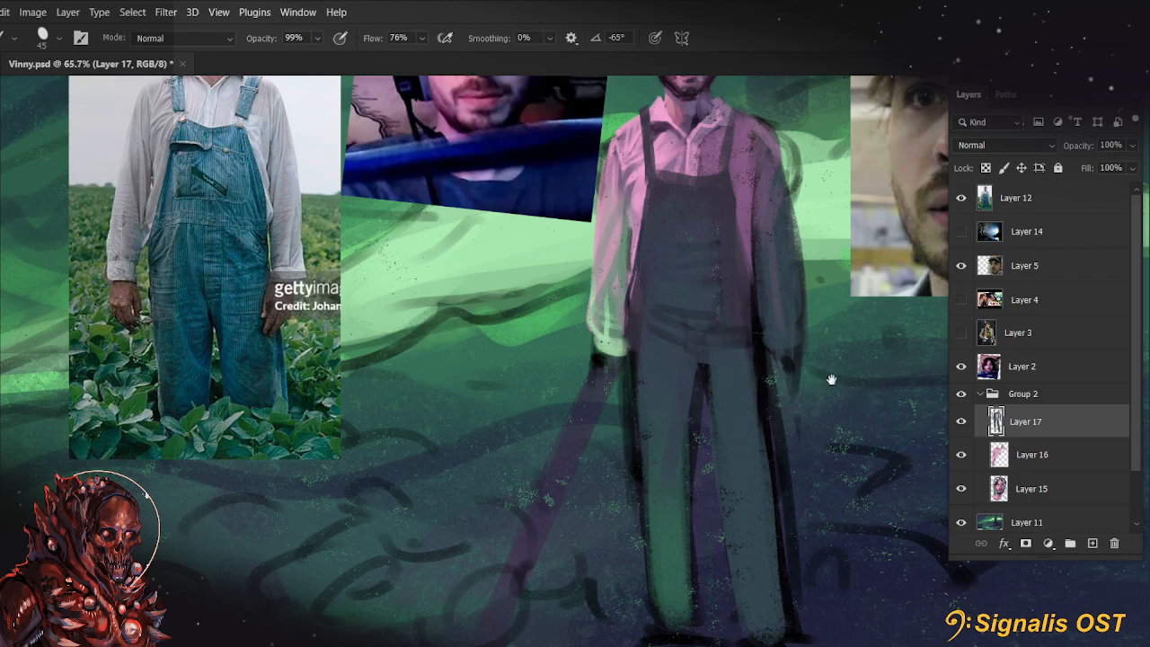
Hide the Layer 2 and Layer 5 reference photos and toggle Layer 11 off and on to check the background
drag(831, 379, 866, 484)
scroll(741, 258, down, 5)
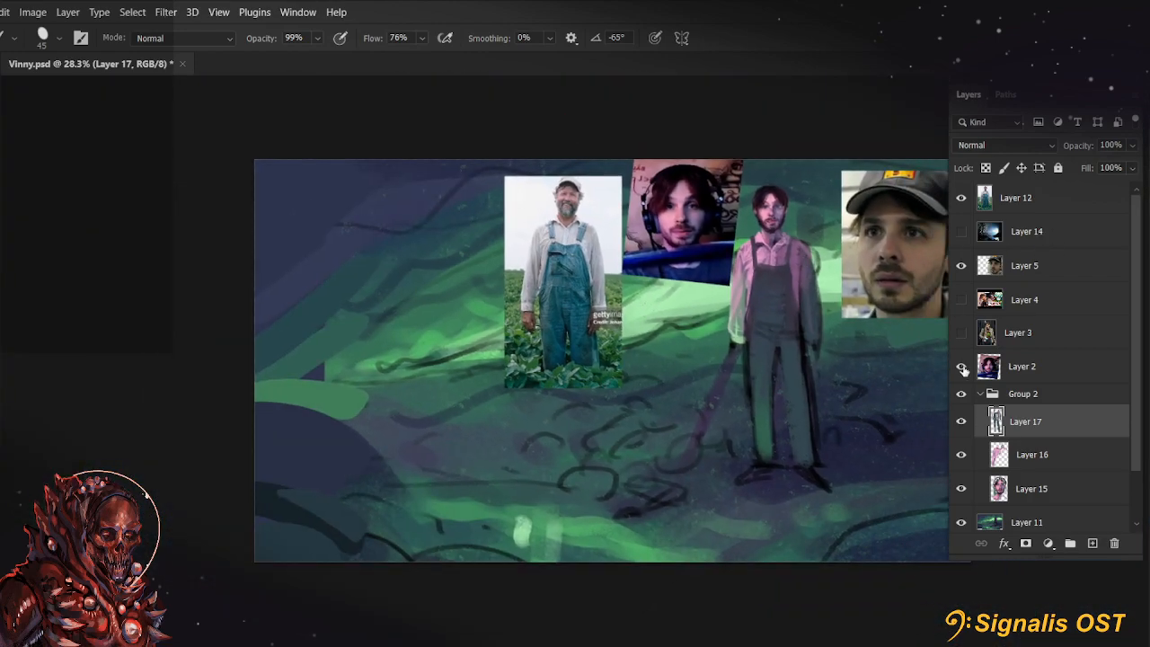
click(961, 368)
click(961, 267)
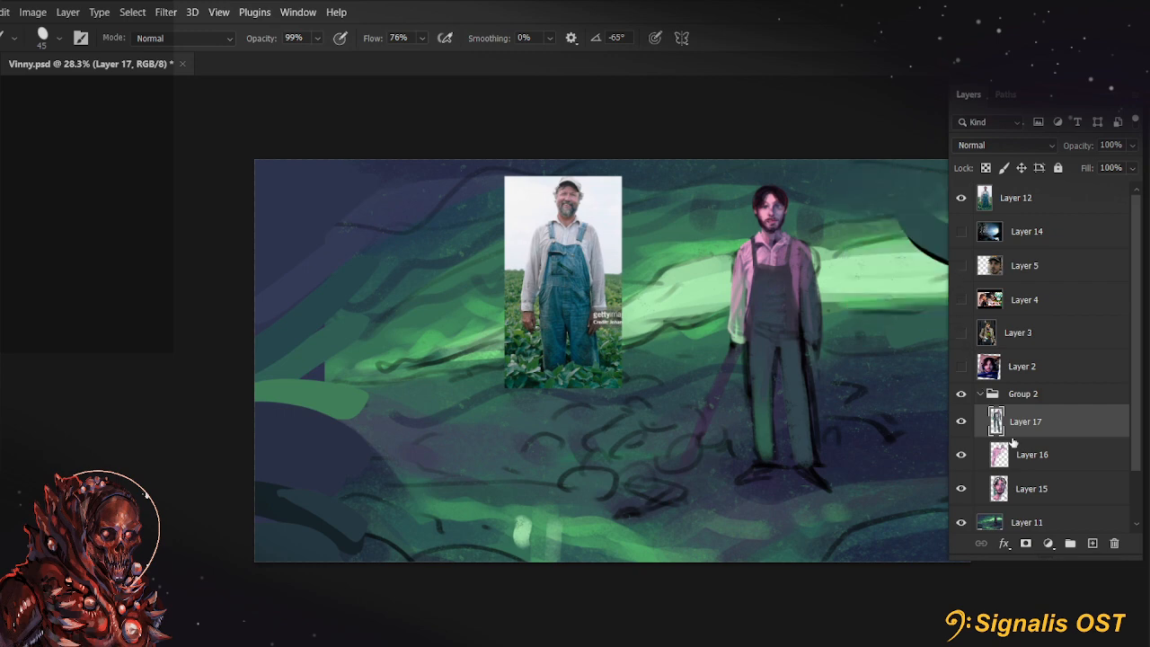
scroll(990, 449, down, 2)
click(961, 462)
click(962, 462)
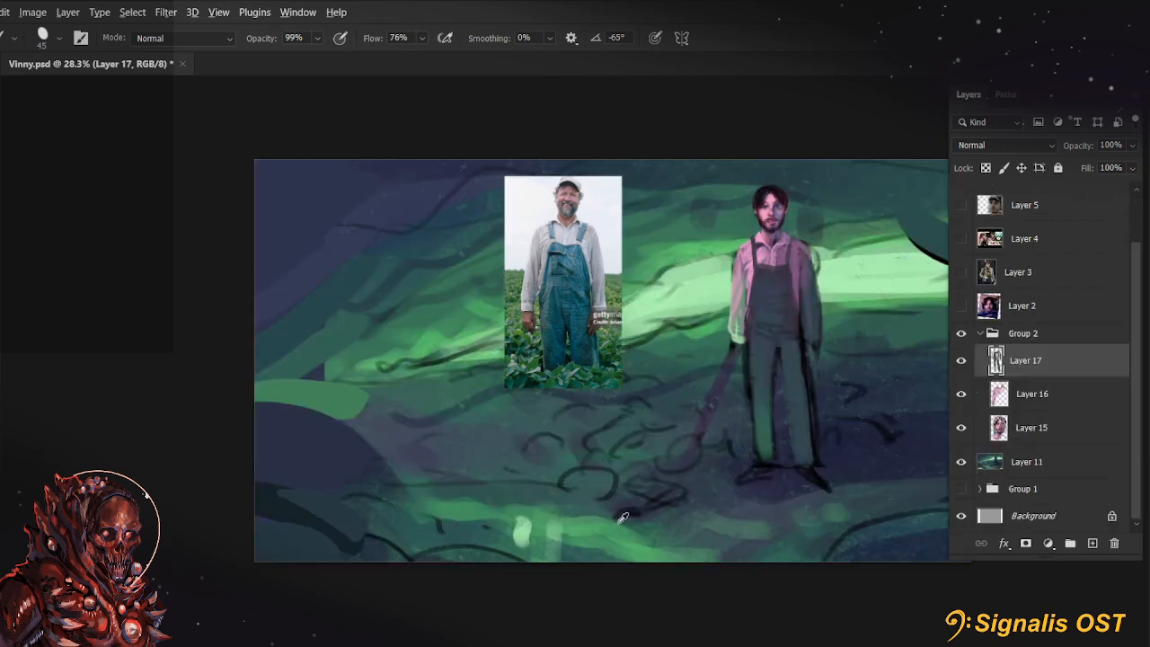
Hide the headphones portrait on Layer 2 and show the jacket reference photo on Layer 3
scroll(622, 519, up, 5)
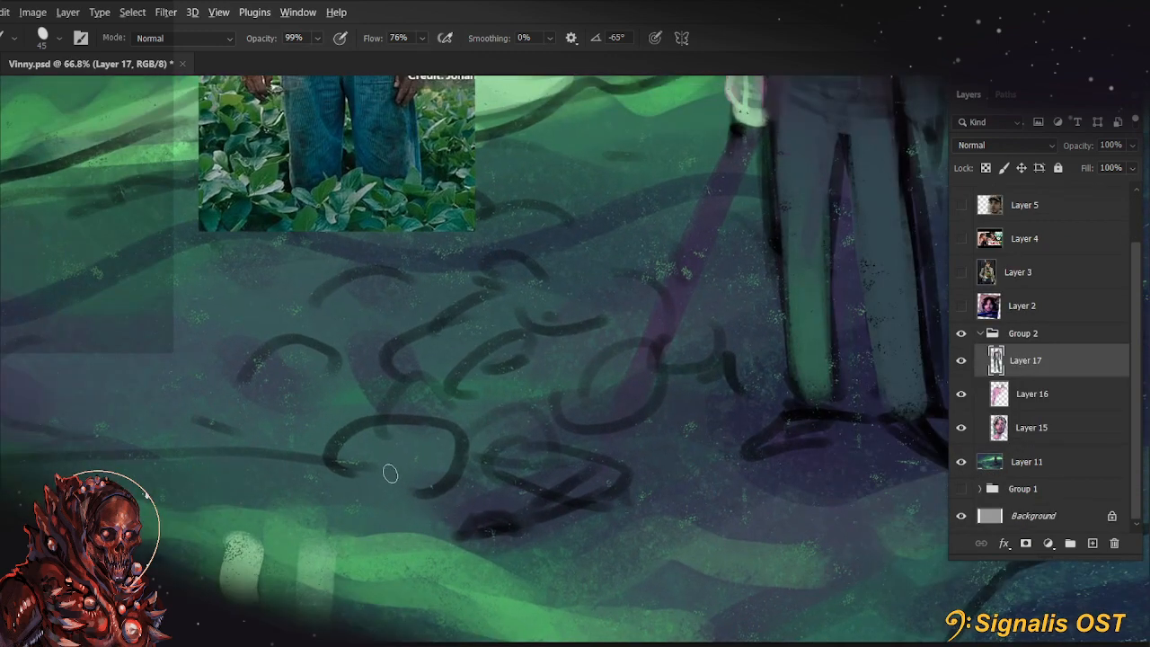
scroll(444, 480, up, 2)
scroll(624, 404, down, 5)
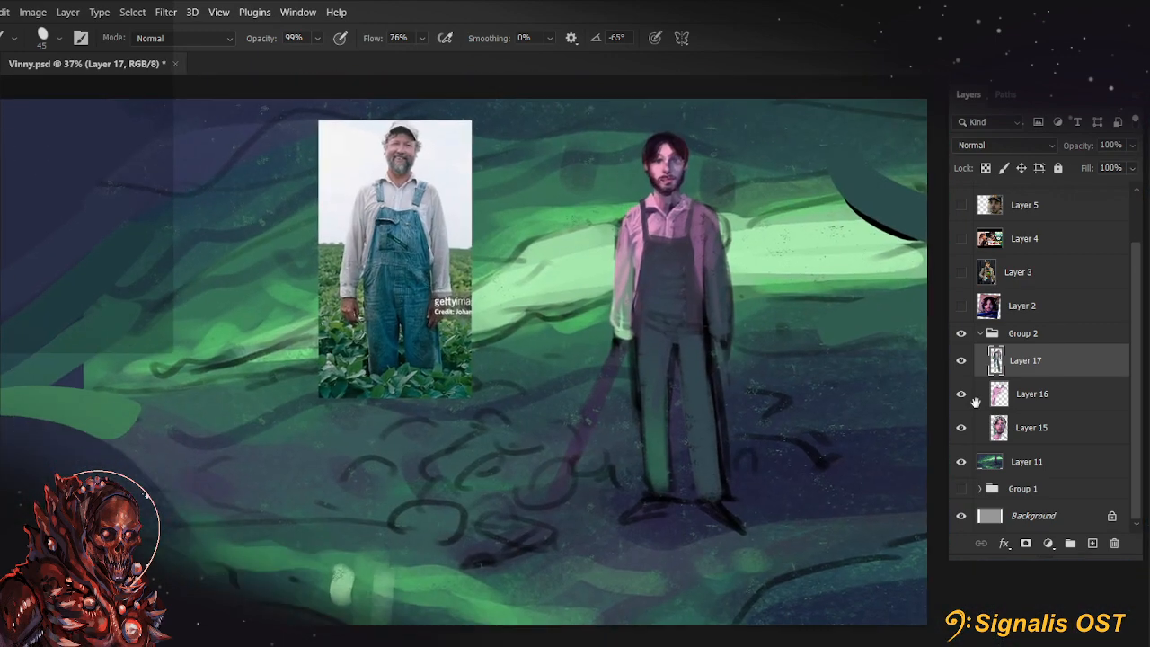
drag(976, 403, 1038, 344)
drag(742, 363, 701, 411)
drag(764, 330, 717, 377)
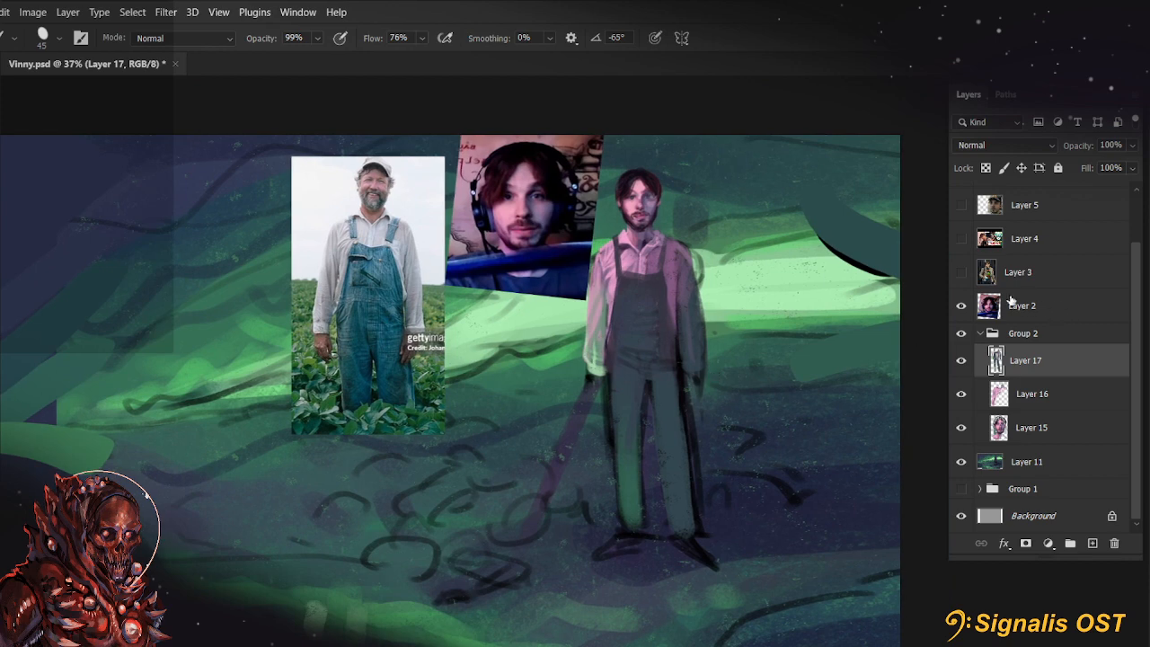
click(962, 306)
click(962, 272)
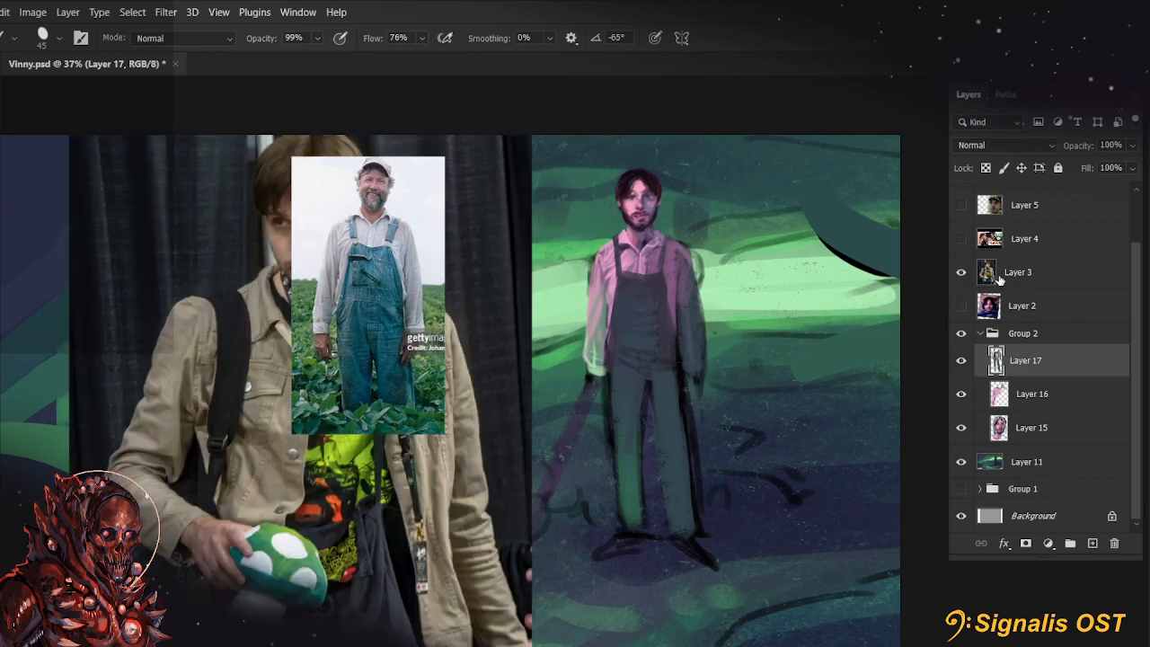
Scale the jacket photo on Layer 3 to 70.43% beside the figure and move the farmer photo to the figure's other side
click(1002, 281)
key(ctrl+t)
drag(529, 417, 393, 413)
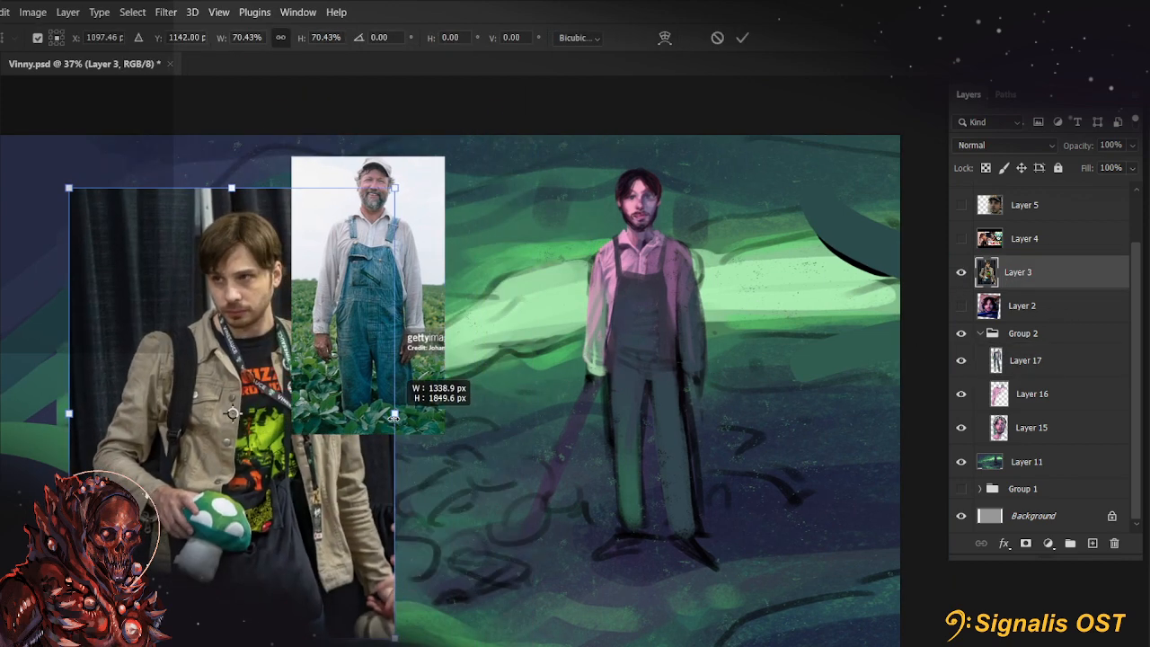
mouse_move(193, 423)
mouse_down()
mouse_move(732, 384)
mouse_move(341, 407)
mouse_move(279, 399)
mouse_move(312, 389)
mouse_move(305, 401)
mouse_up()
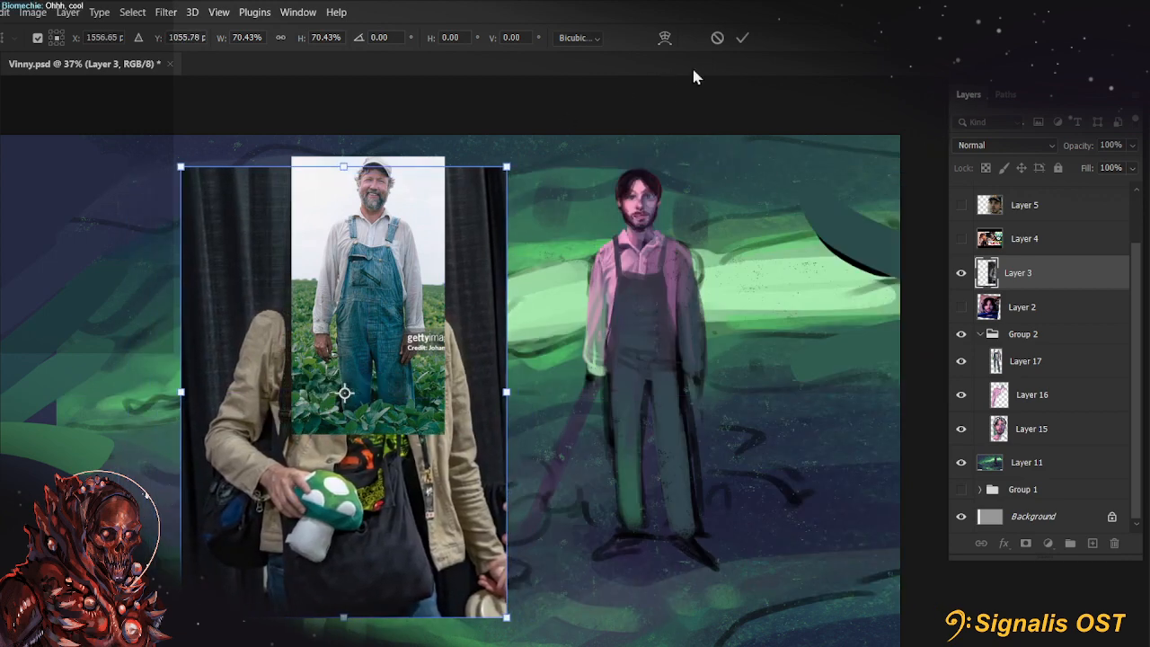
click(742, 37)
key(v)
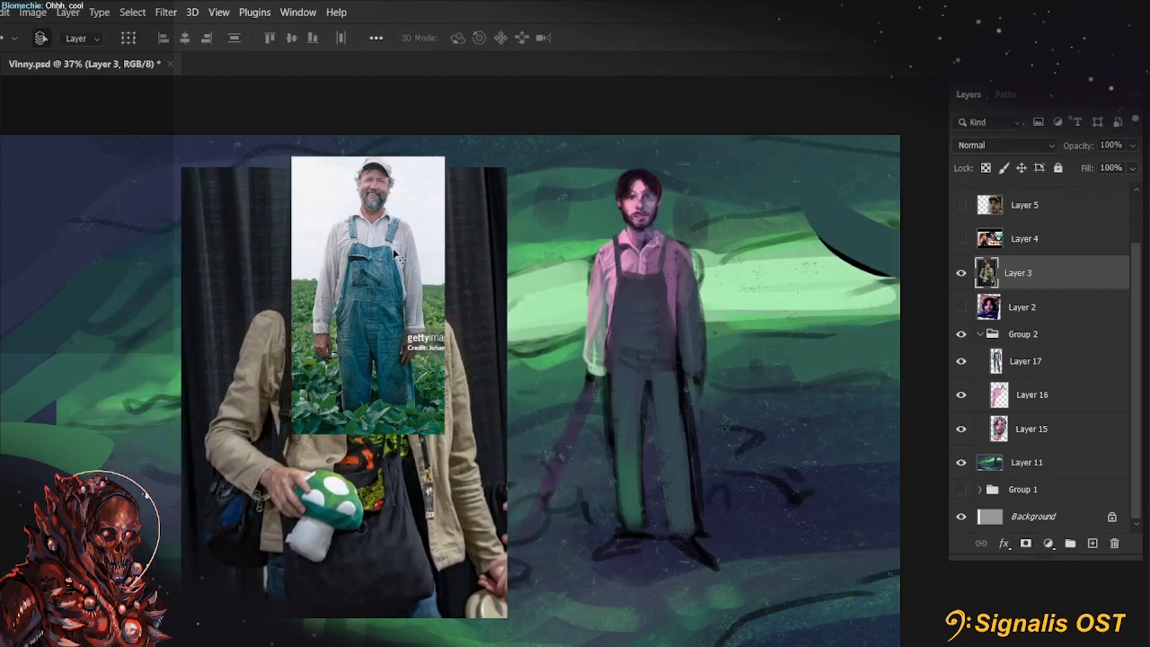
mouse_move(367, 295)
mouse_down()
mouse_move(839, 305)
mouse_move(728, 375)
mouse_move(819, 280)
mouse_up()
Try painting green light along the lit trouser leg on a new layer above Layer 17, and delete that layer
click(1018, 421)
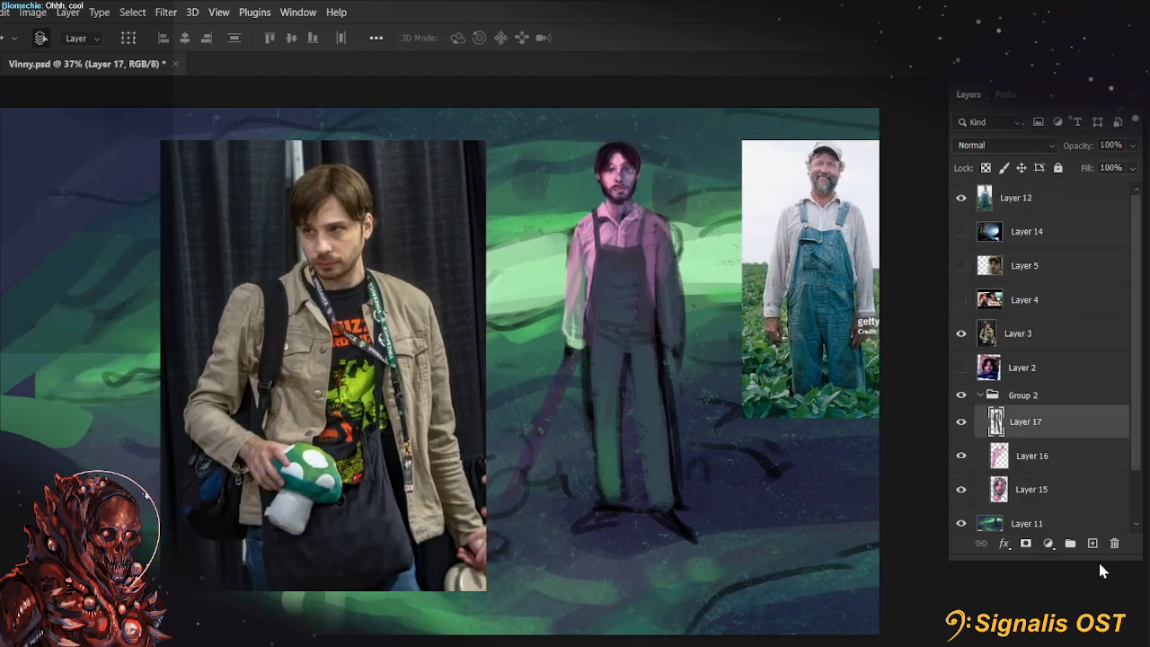
click(1093, 543)
scroll(668, 450, up, 2)
key(b)
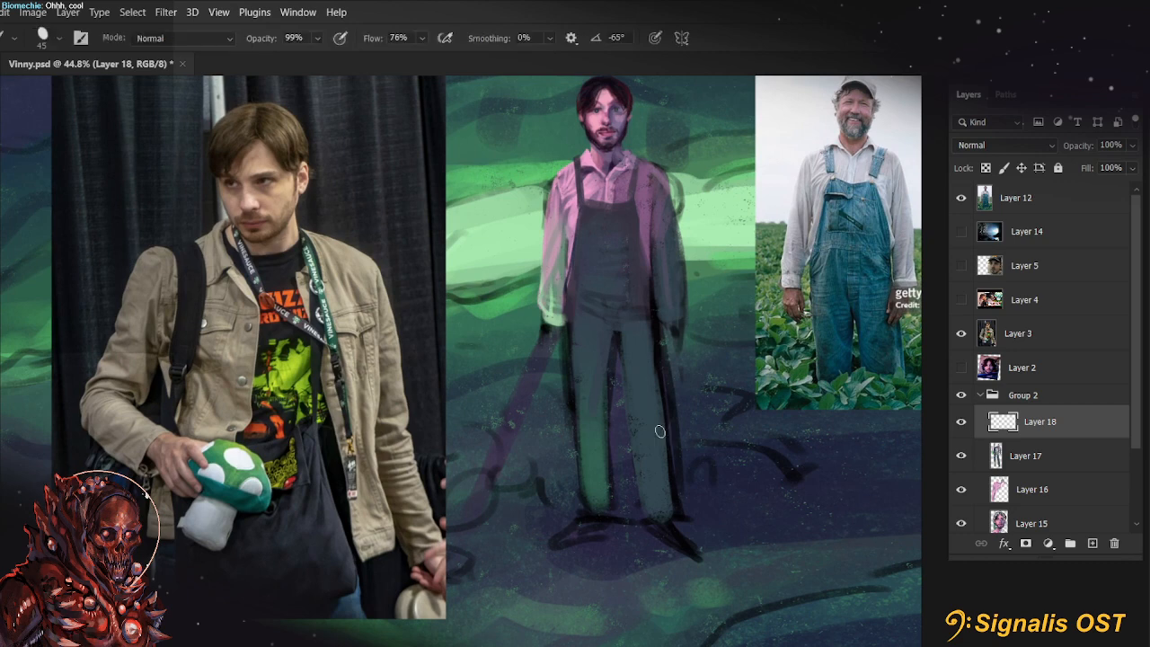
mouse_move(598, 406)
mouse_down()
mouse_move(585, 394)
mouse_move(627, 342)
mouse_up()
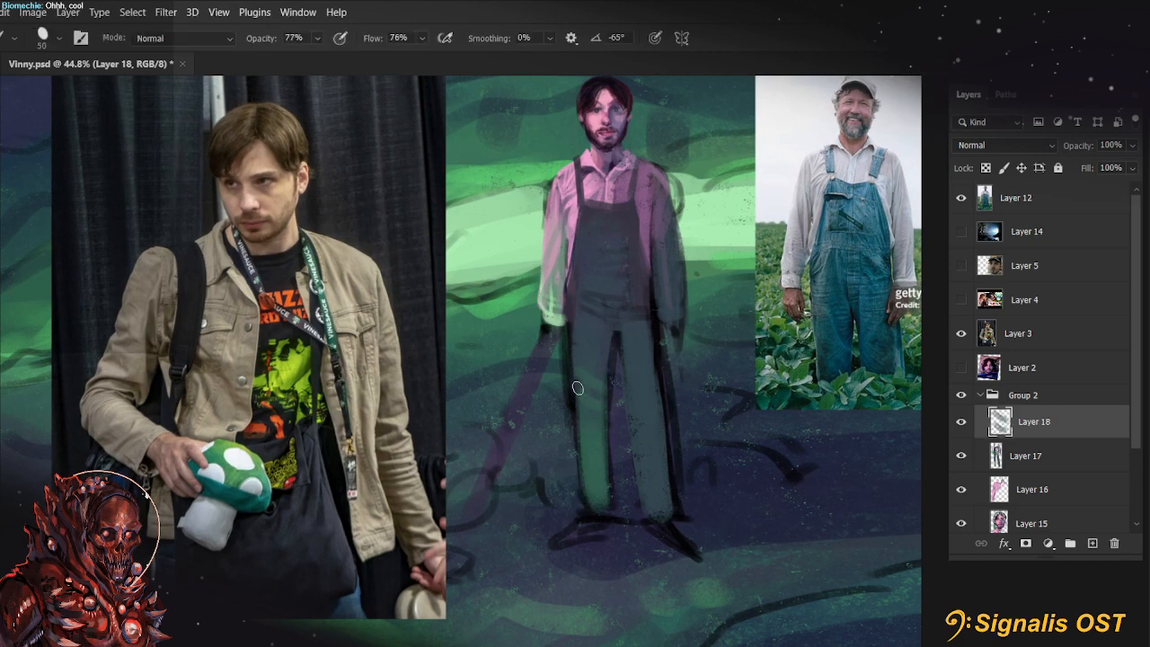
key([)
mouse_move(577, 385)
mouse_down()
mouse_move(576, 494)
mouse_move(592, 514)
mouse_move(580, 458)
mouse_up()
key(])
key(])
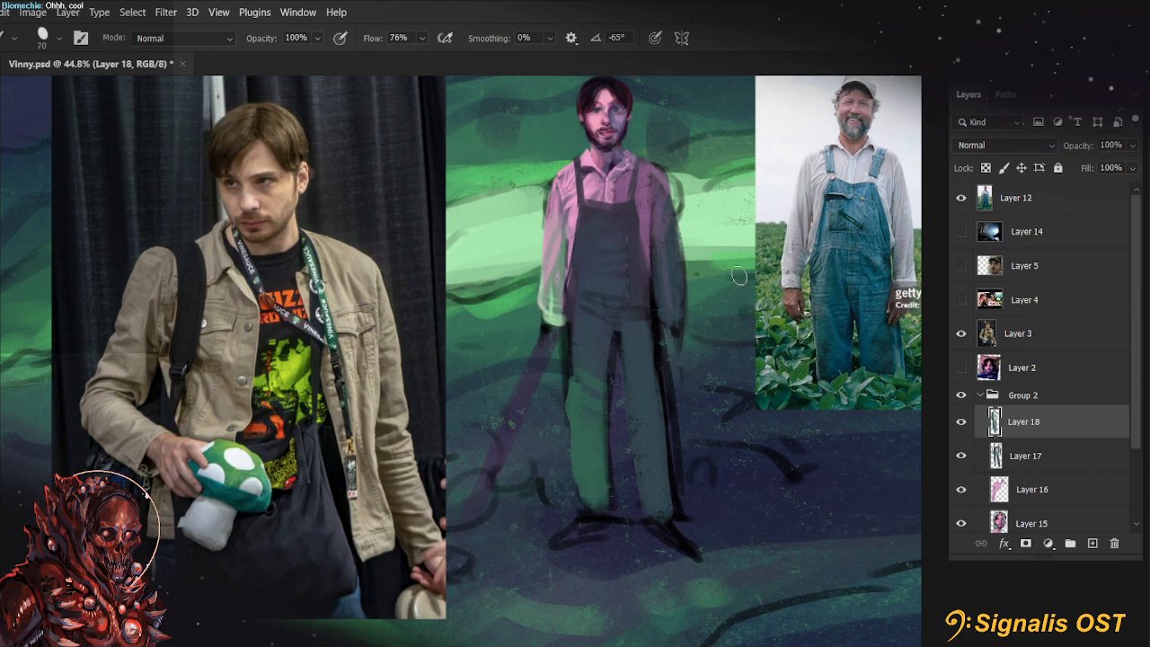
mouse_move(569, 366)
mouse_down()
mouse_move(586, 331)
mouse_move(573, 411)
mouse_move(597, 481)
mouse_up()
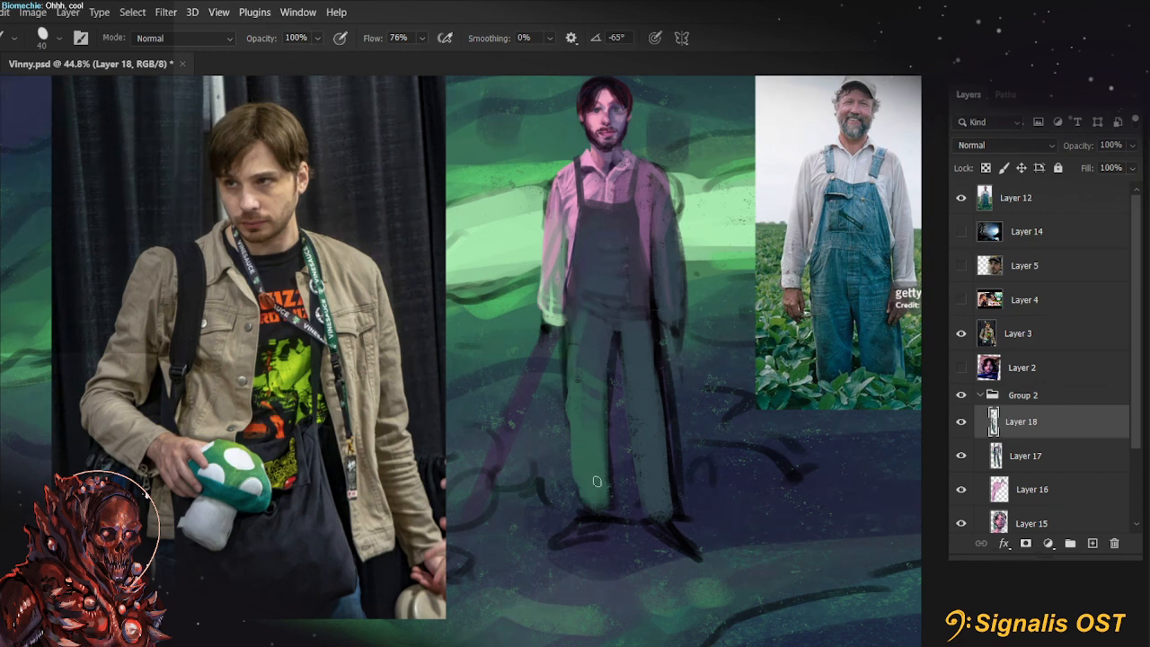
drag(704, 342, 714, 404)
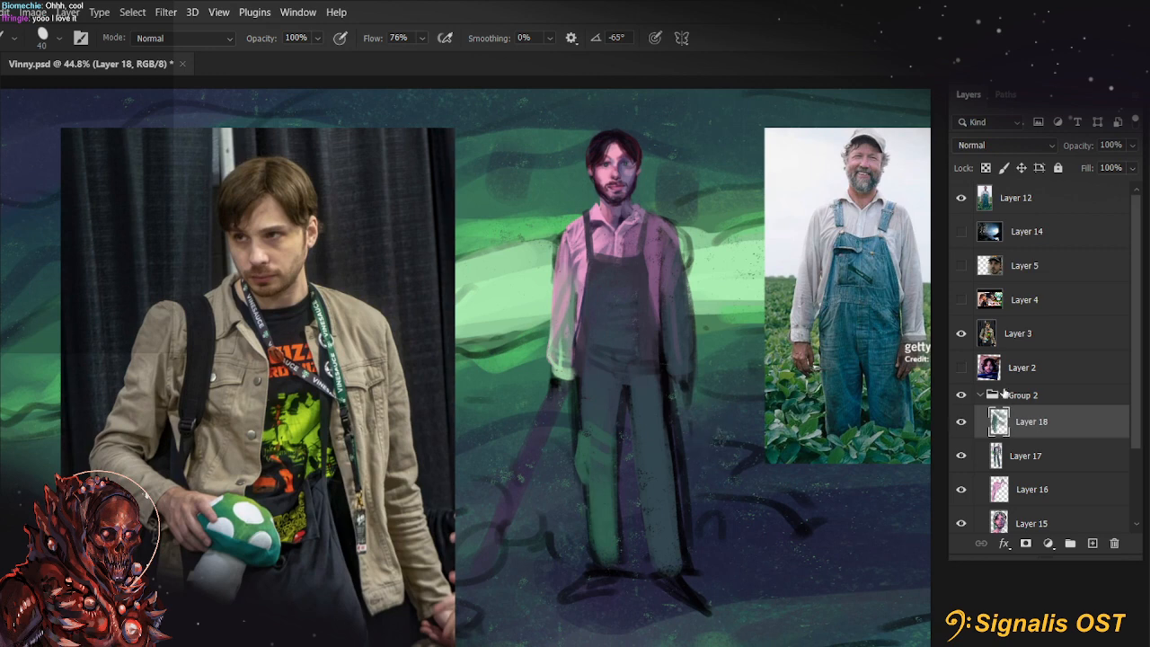
click(963, 427)
click(1115, 544)
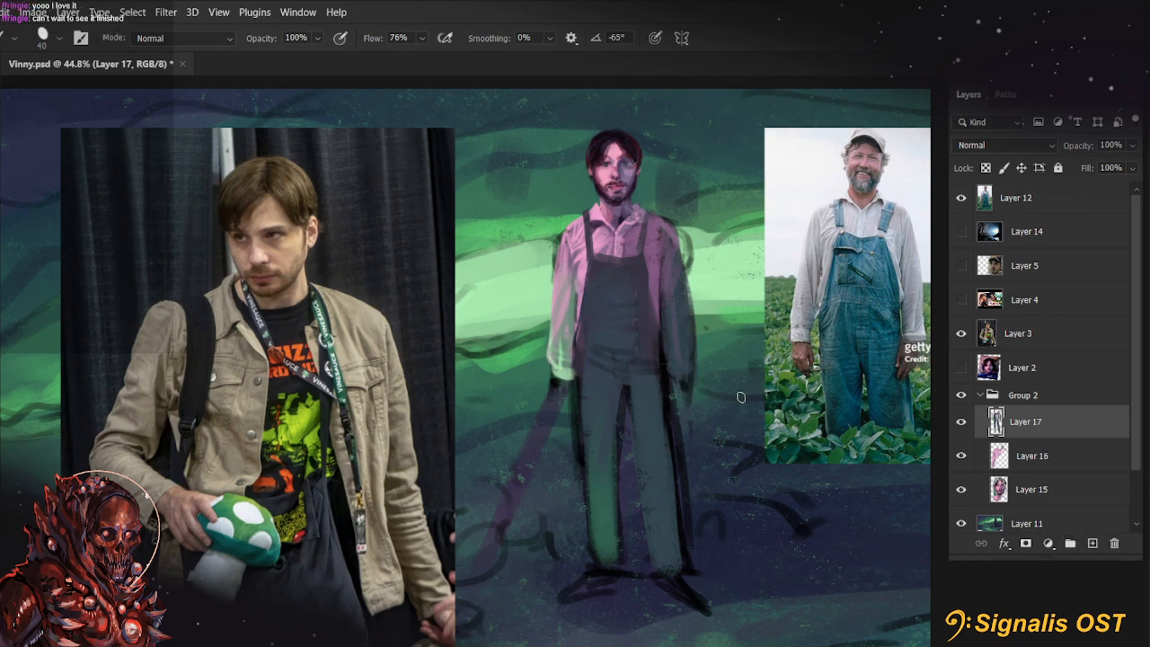
Hide the jacket reference photo on Layer 3
drag(729, 384, 682, 425)
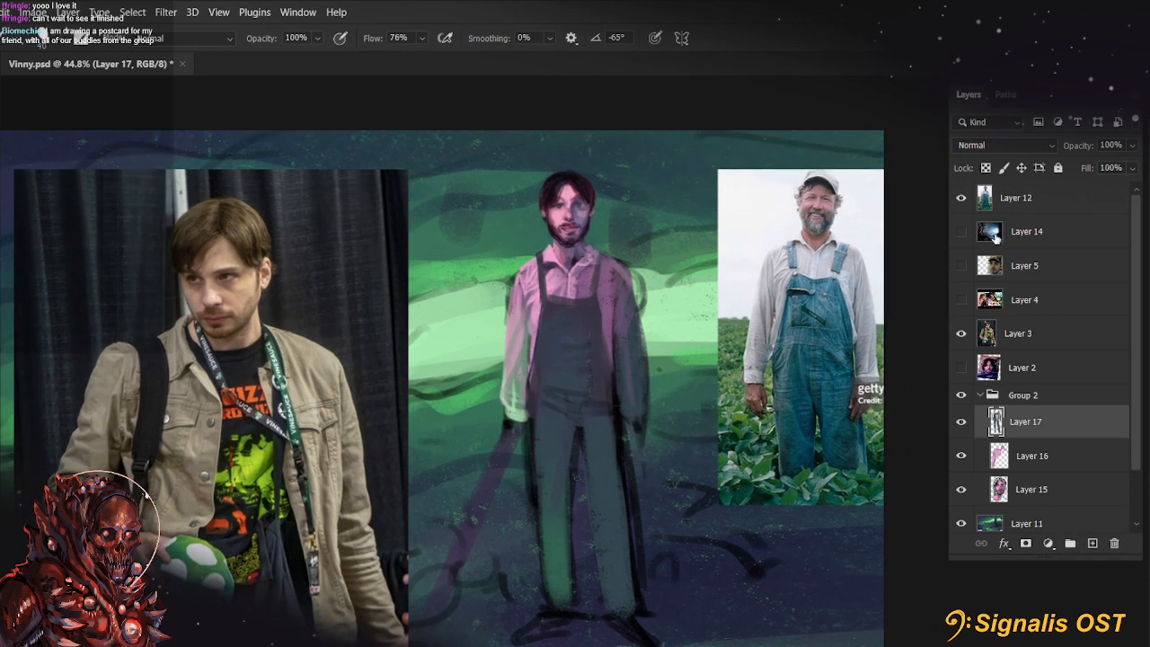
click(987, 333)
click(961, 334)
key(ctrl+minus)
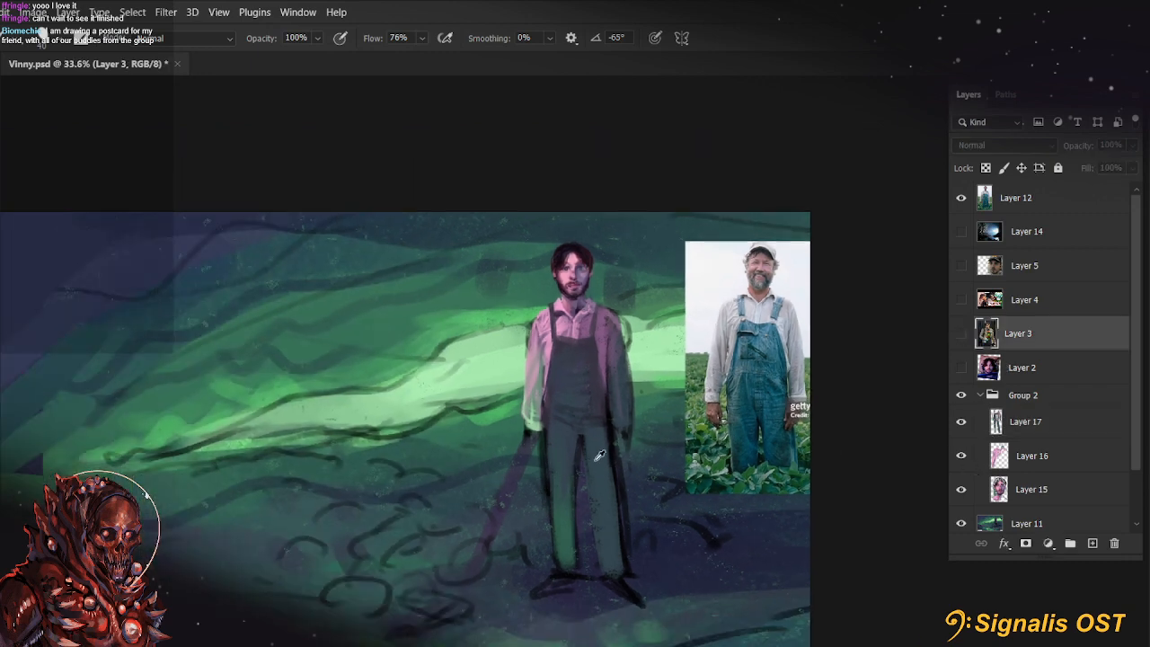
drag(884, 445, 865, 431)
Duplicate Group 2 as a hidden backup and merge the original group into a single layer, toggling its visibility to check
click(979, 407)
click(965, 396)
click(979, 397)
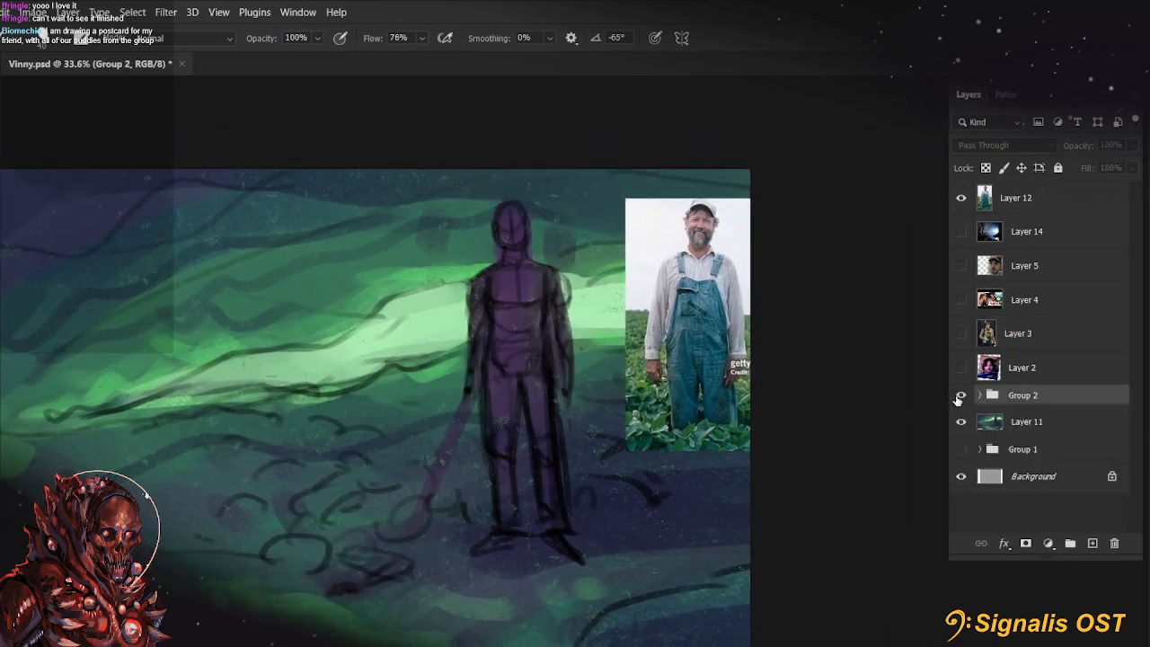
click(960, 397)
drag(1039, 400, 1036, 410)
right_click(1033, 404)
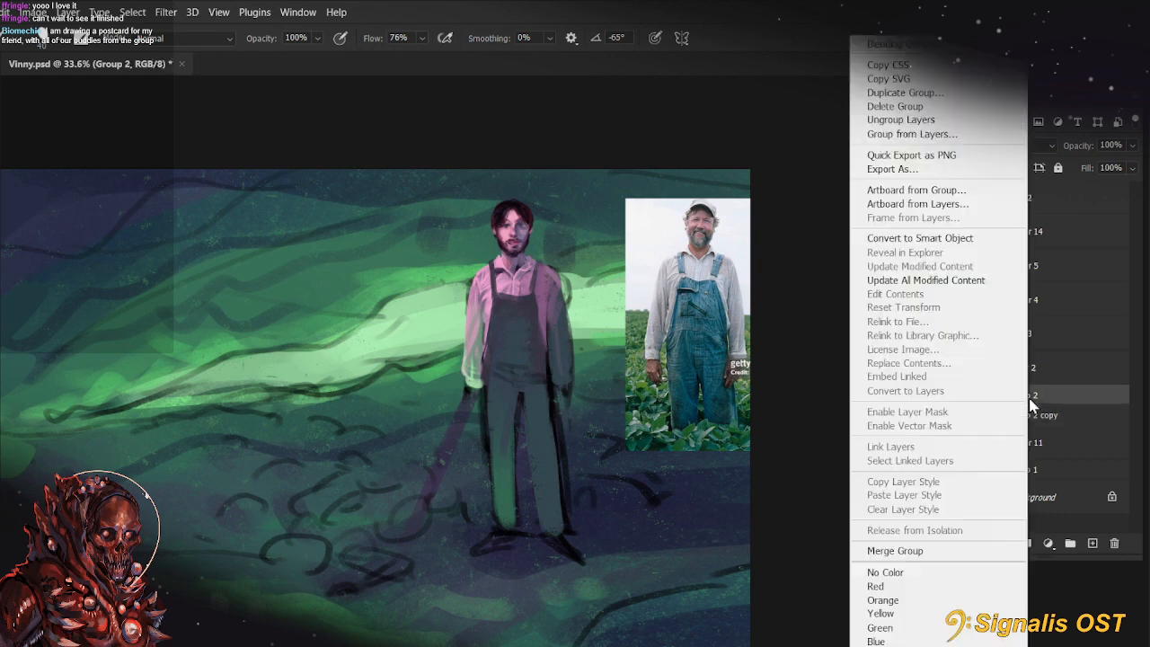
click(907, 550)
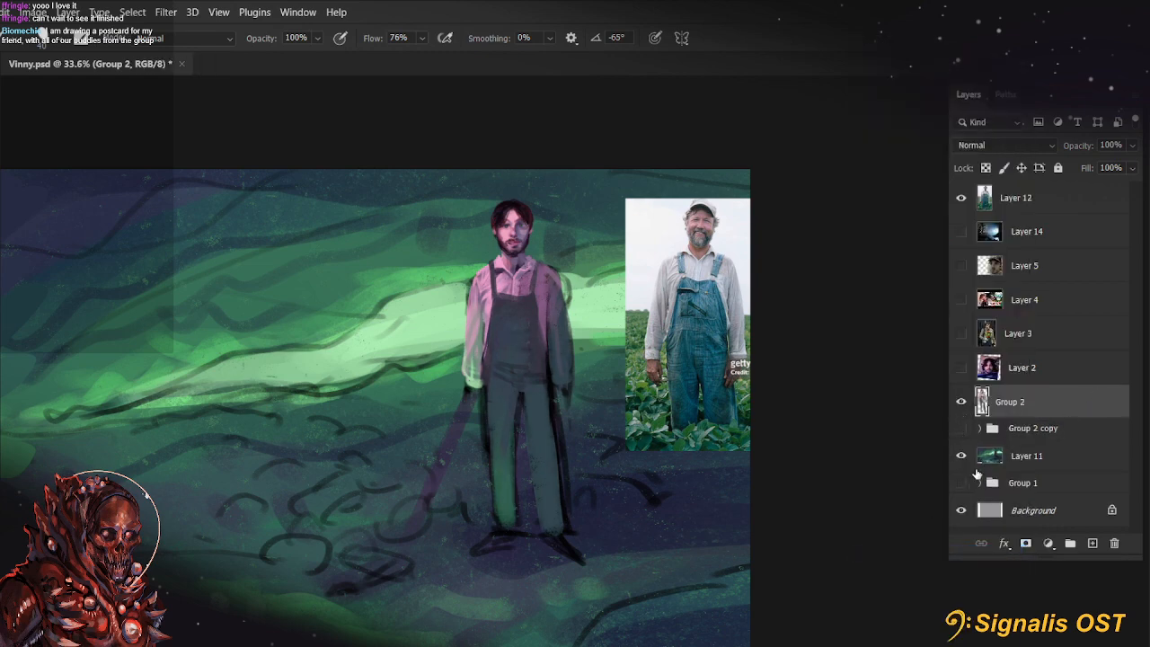
click(961, 402)
click(961, 402)
Lasso the figure's head on the merged Group 2 layer
scroll(601, 455, up, 1)
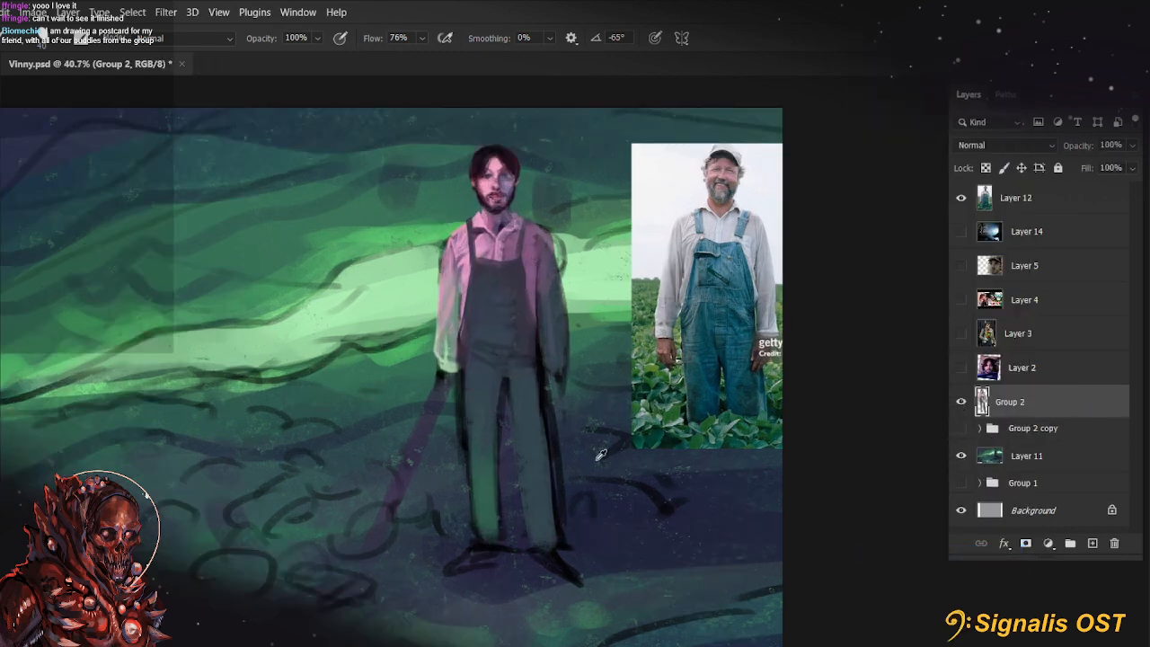
scroll(474, 225, up, 3)
drag(474, 224, 410, 417)
scroll(414, 416, down, 5)
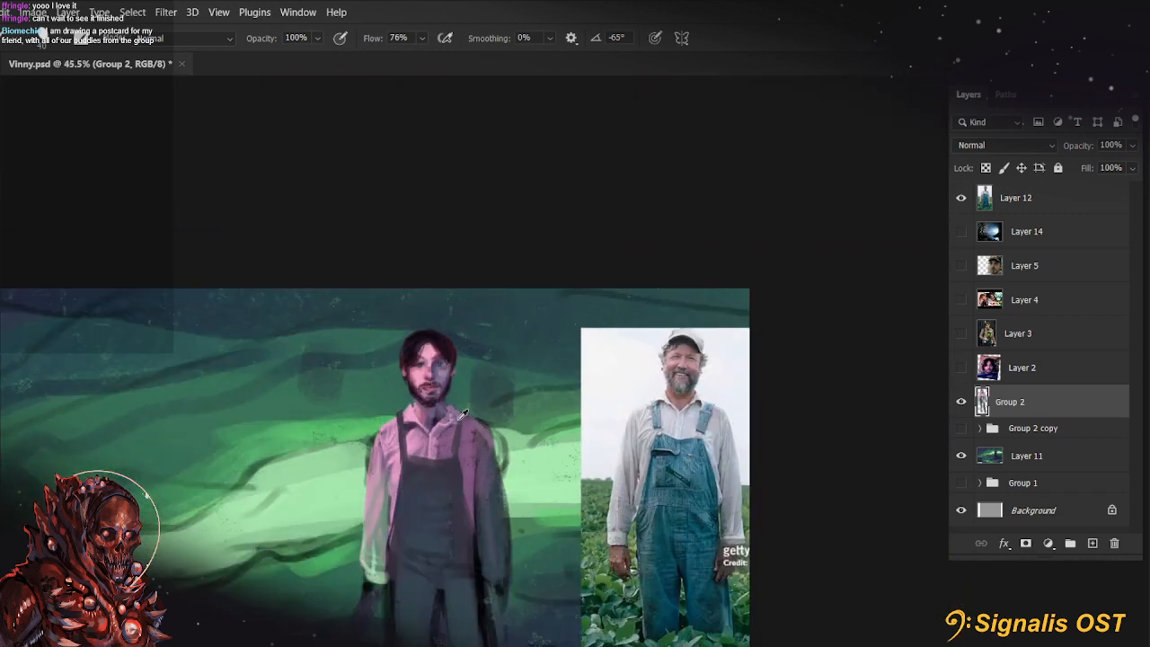
mouse_move(524, 486)
mouse_down()
mouse_move(560, 340)
mouse_move(559, 402)
mouse_move(463, 105)
mouse_up()
scroll(483, 271, up, 6)
scroll(503, 294, up, 2)
key(l)
drag(587, 322, 605, 489)
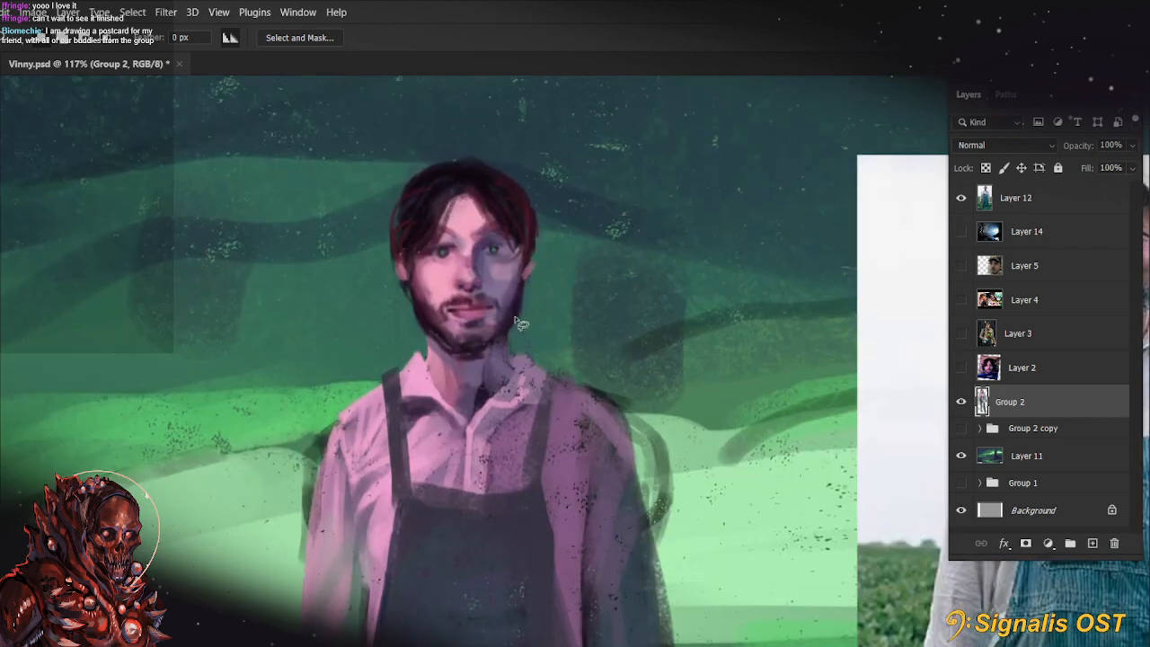
drag(375, 301, 539, 270)
Try warping the selected head to raise the chin and shorten the face
key(ctrl+t)
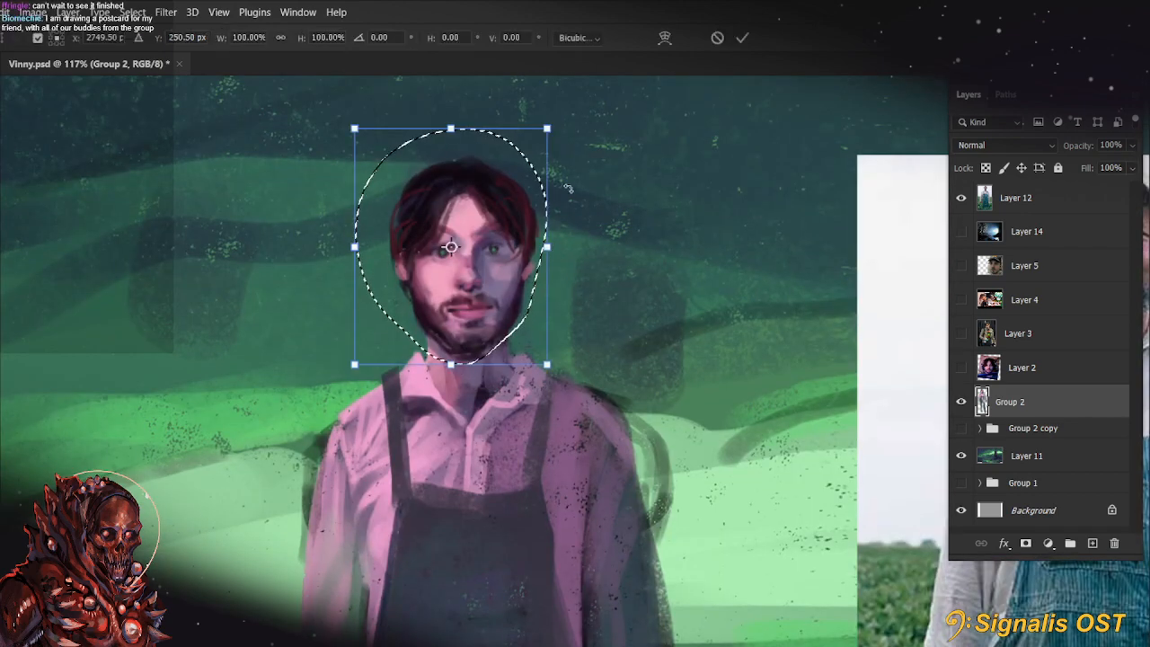
right_click(506, 192)
click(575, 298)
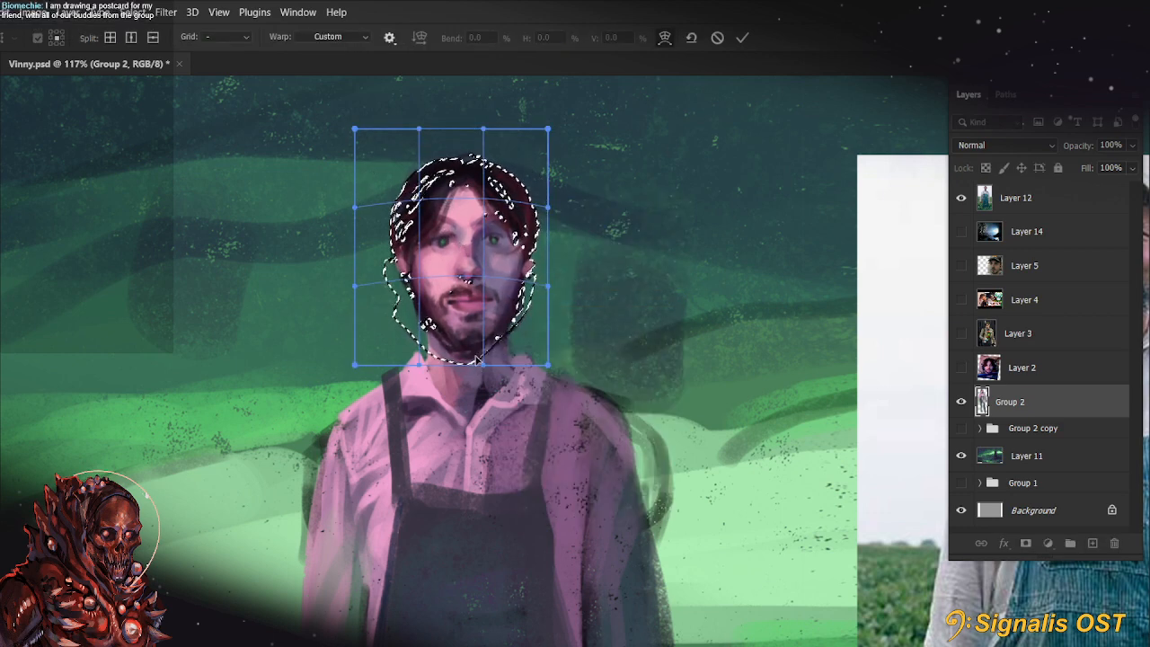
drag(482, 365, 479, 349)
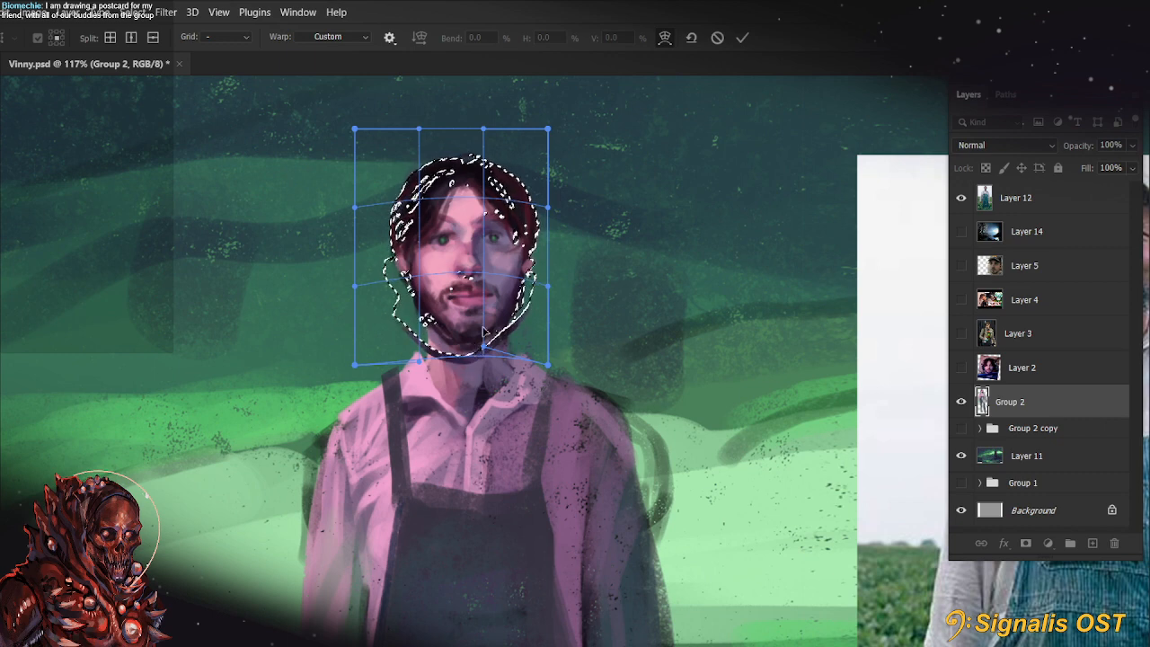
key(Return)
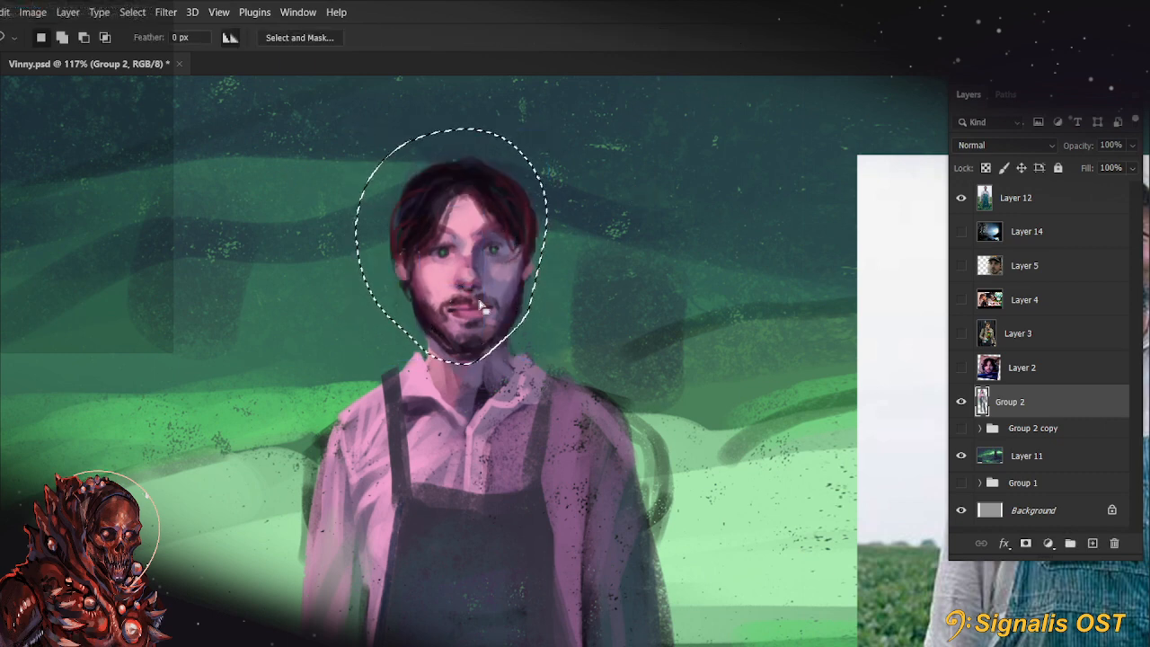
Try flipping the selected head horizontally, realigning it over the neck with a slight rotation, and clear the selection
key(ctrl+t)
right_click(470, 271)
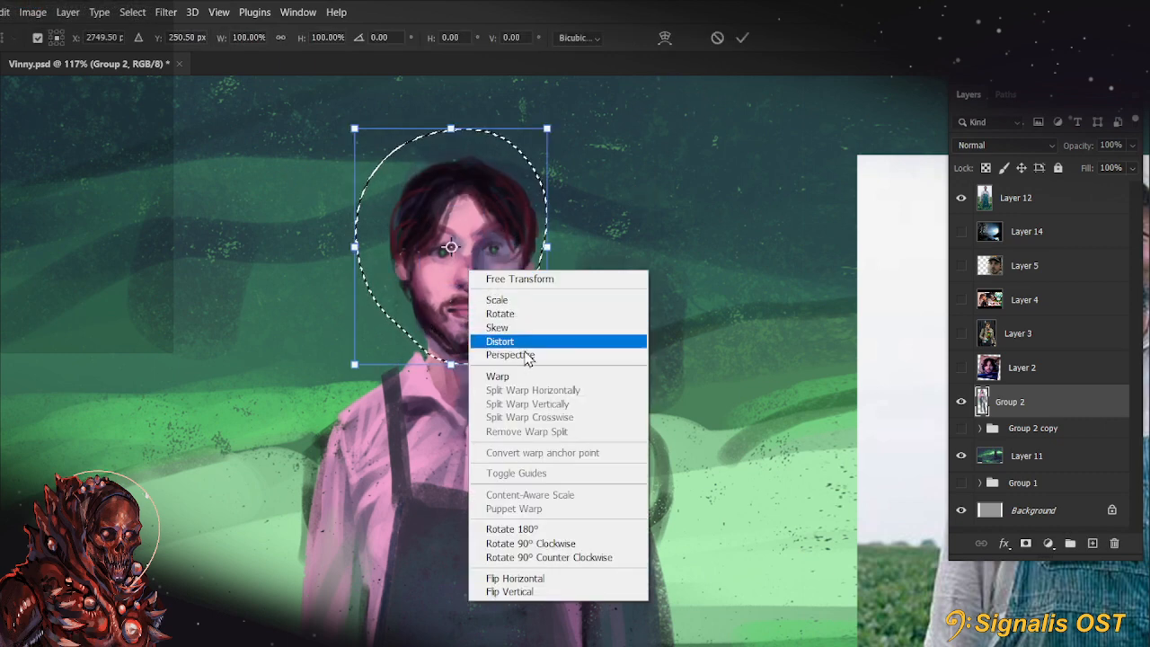
click(519, 577)
drag(467, 281, 492, 281)
drag(628, 173, 621, 163)
click(745, 41)
key(ctrl+a)
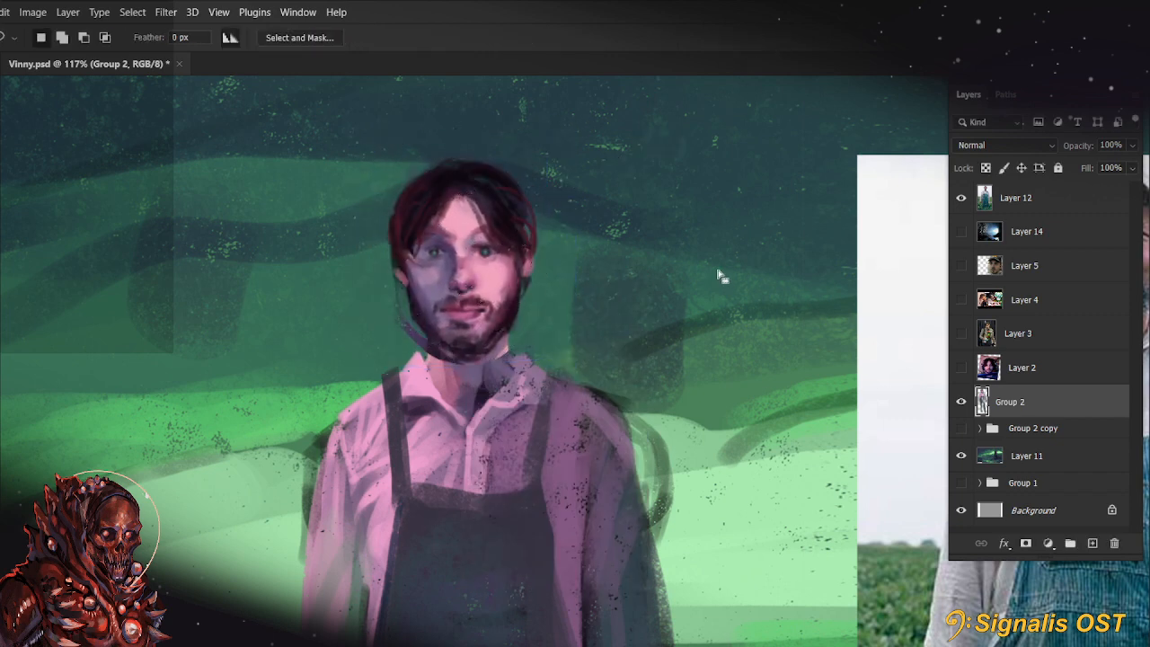
Undo the horizontal flip of the head and select the whole canvas
scroll(697, 315, down, 10)
drag(740, 509, 668, 511)
key(ctrl+z)
key(ctrl+a)
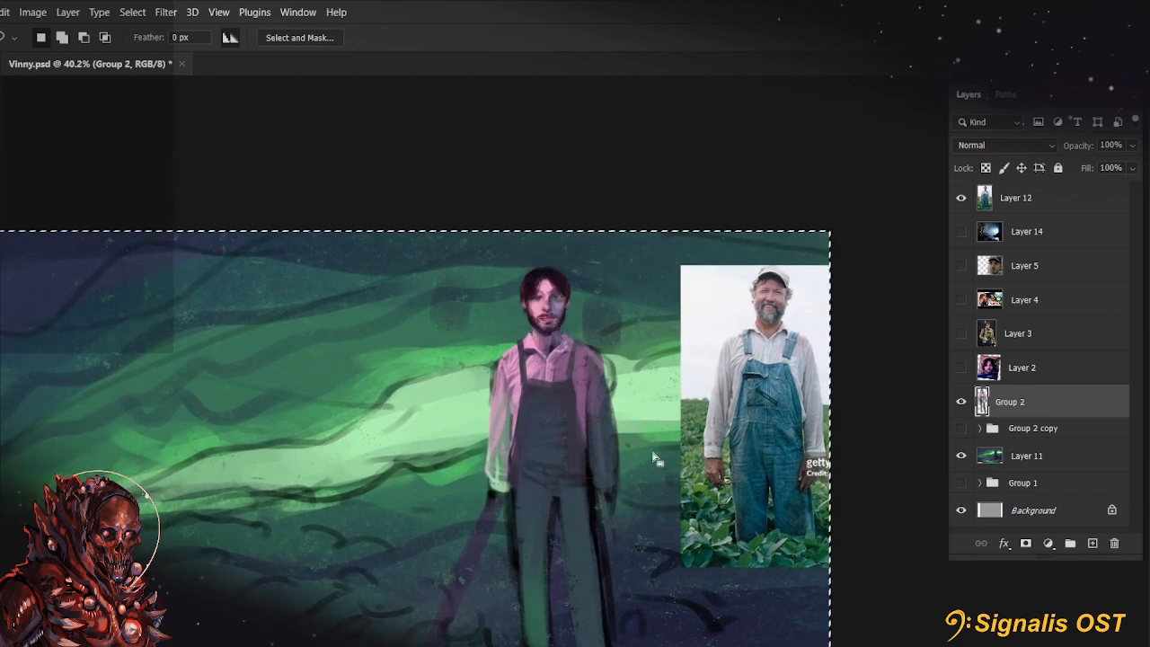
scroll(648, 444, down, 3)
scroll(648, 444, down, 3)
scroll(654, 427, up, 20)
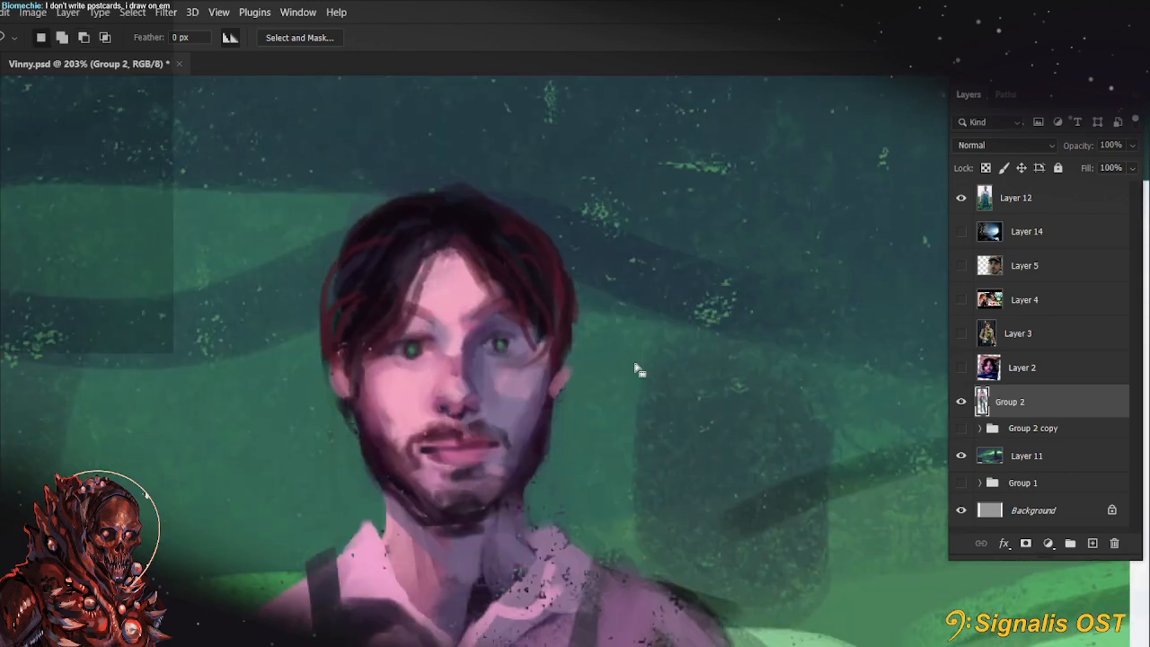
Clear the full-canvas selection and lasso the figure's head again along the jawline on Group 2
click(558, 460)
key(Return)
drag(544, 464, 514, 499)
mouse_move(398, 516)
mouse_down()
mouse_move(534, 182)
mouse_move(574, 405)
mouse_up()
Warp the selected head to nudge the nose, mouth and chin slightly upward, apply the warp and clear the selection
key(ctrl+t)
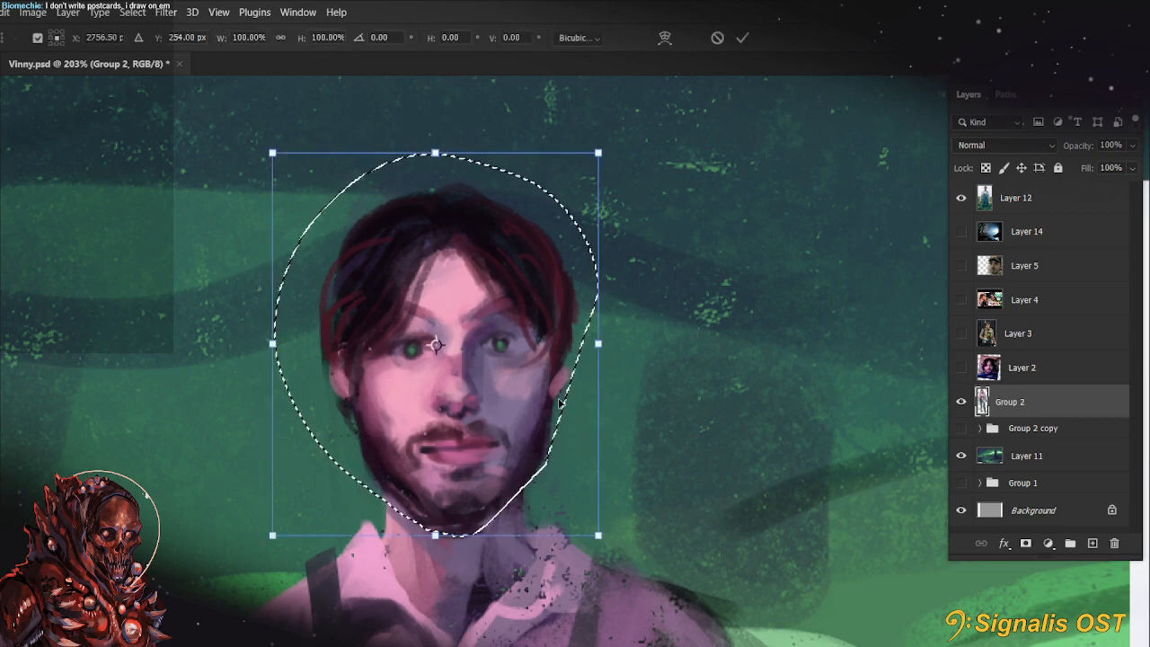
right_click(430, 440)
click(460, 219)
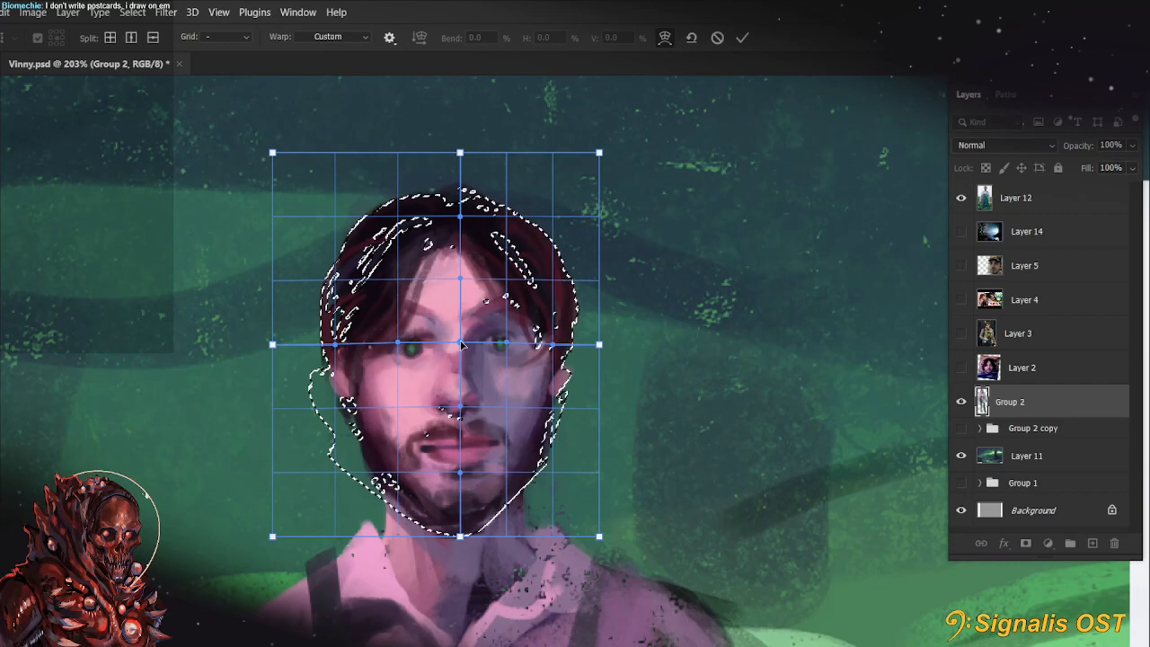
drag(461, 344, 461, 340)
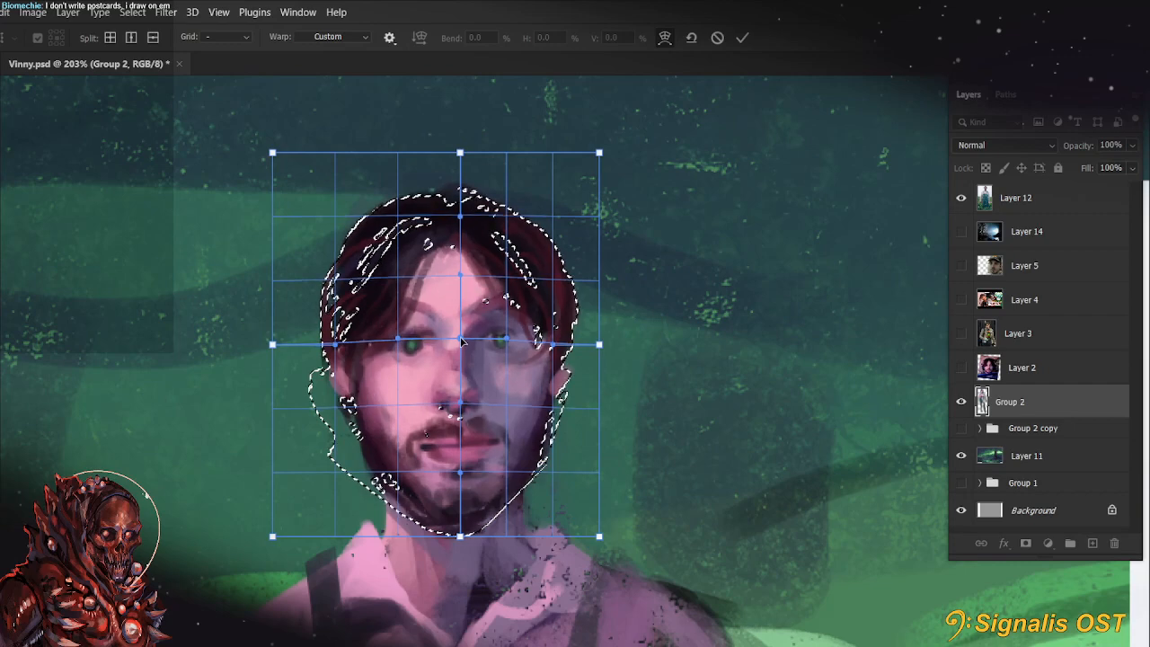
click(461, 456)
drag(462, 453, 460, 443)
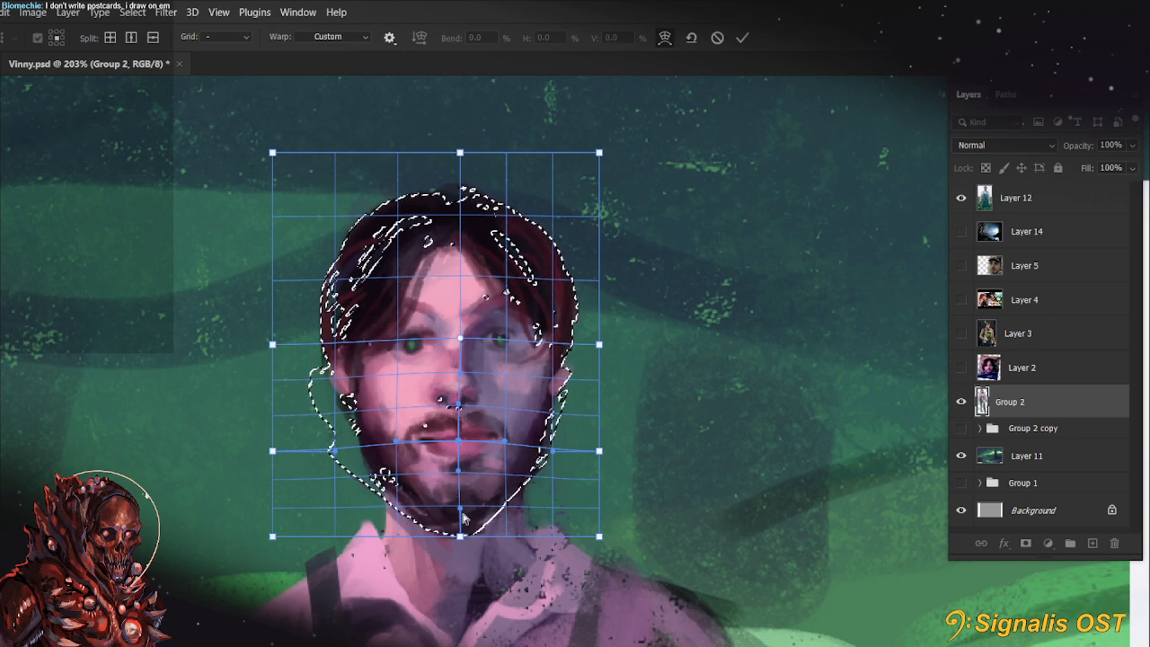
drag(460, 509, 460, 503)
click(743, 39)
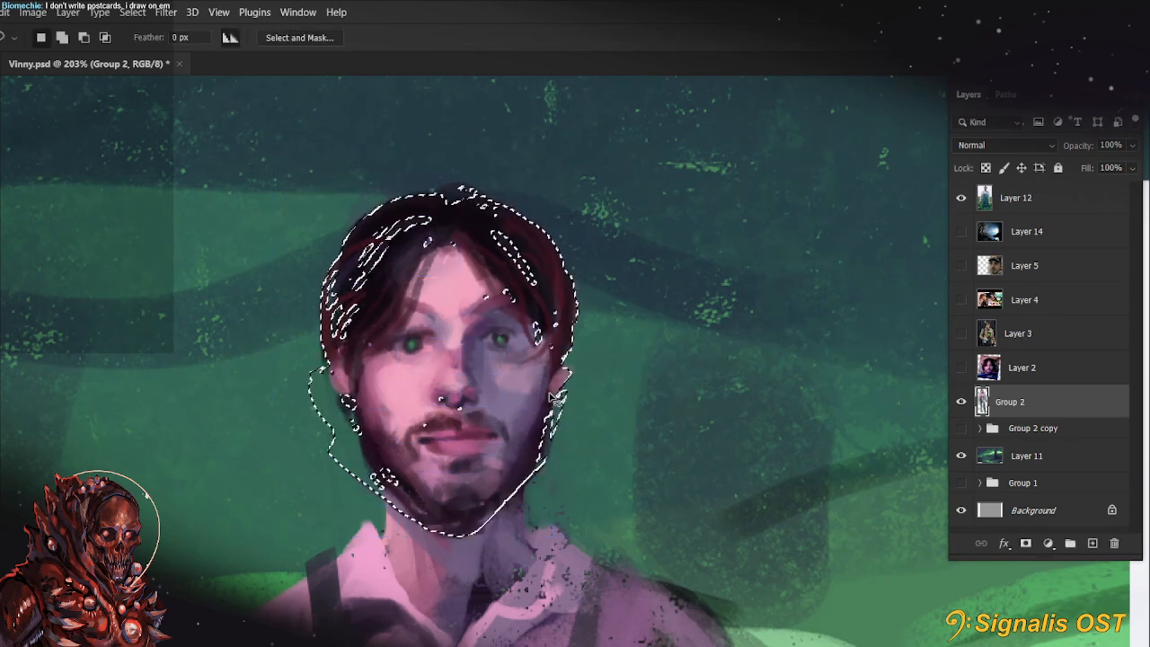
key(ctrl+d)
Create a new layer above Group 2 and paint a green edge along the lit side of the neck, collar and shoulder strap
scroll(477, 501, up, 3)
drag(654, 581, 681, 501)
key(r)
key(b)
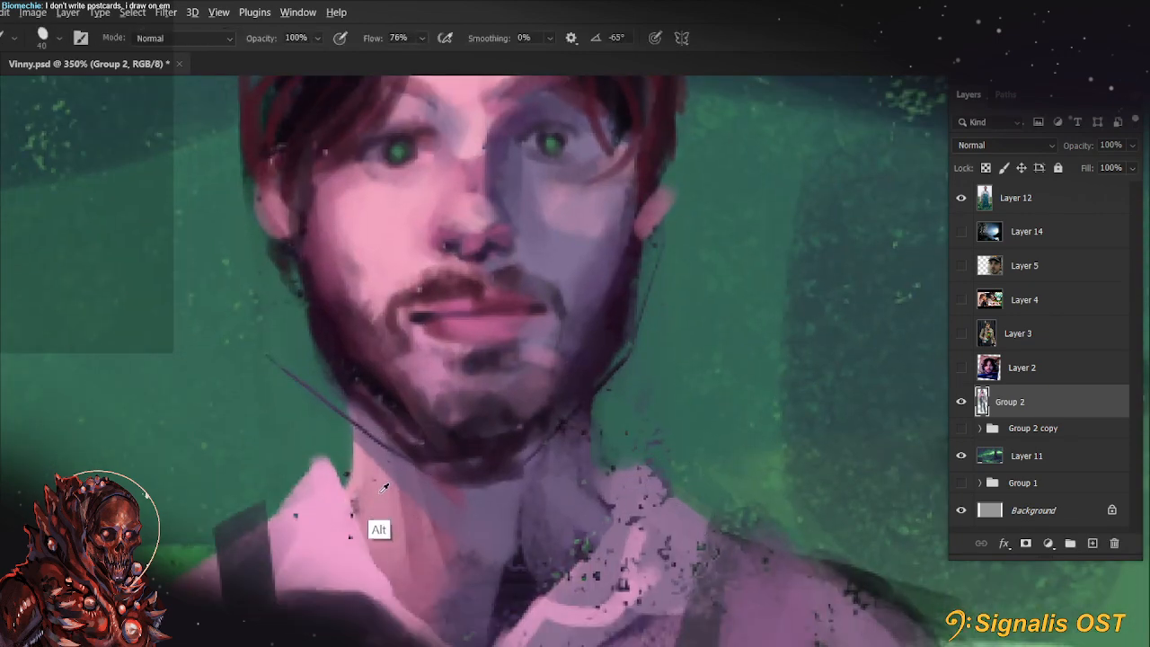
click(1092, 543)
scroll(794, 334, down, 5)
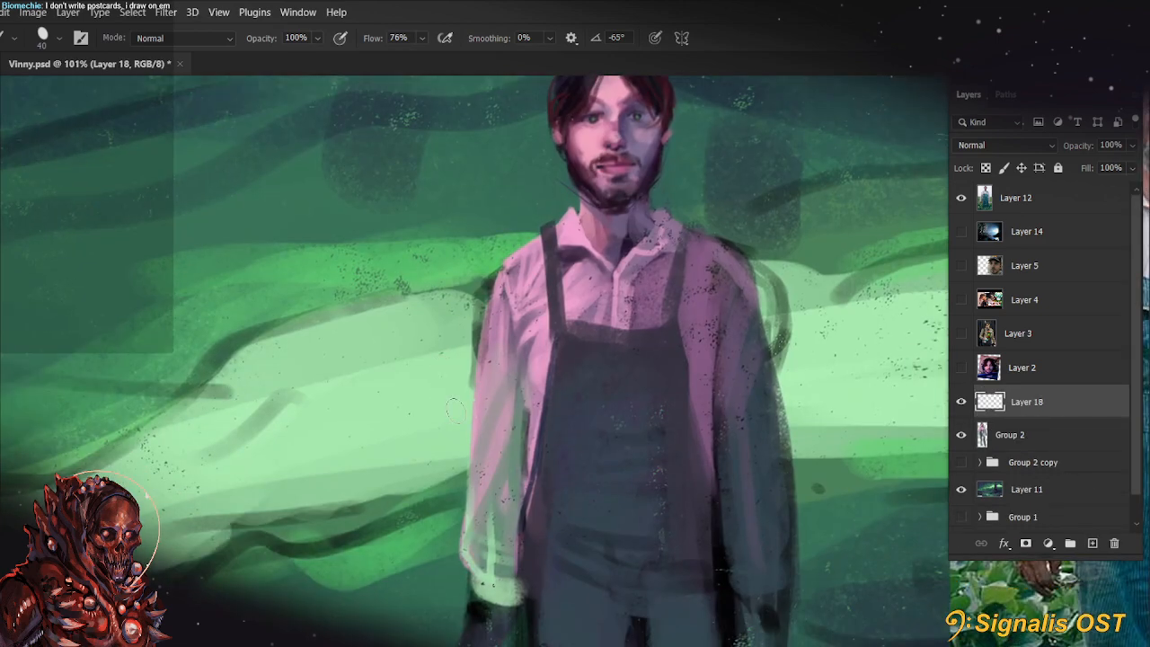
drag(470, 386, 351, 495)
scroll(305, 376, up, 3)
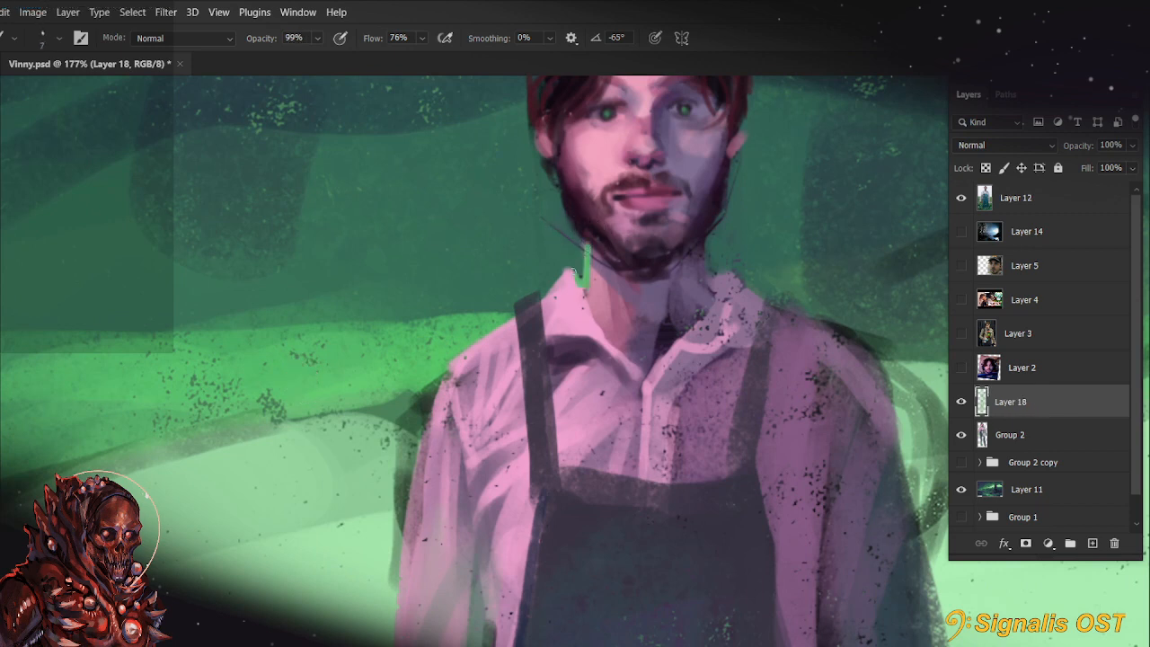
drag(576, 273, 535, 311)
drag(534, 300, 455, 362)
Extend the bright green edge over the lit shoulder and down the outside of the sleeve
mouse_move(692, 255)
mouse_down()
mouse_move(635, 365)
mouse_move(657, 305)
mouse_up()
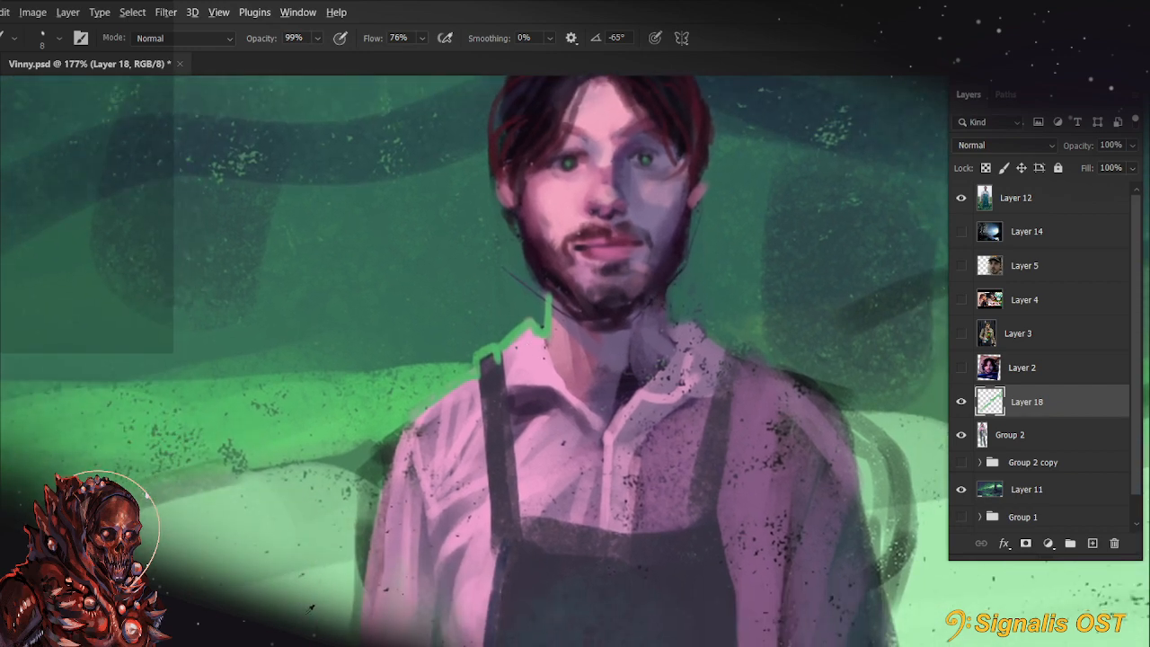
mouse_move(407, 421)
mouse_down()
mouse_move(476, 360)
mouse_move(476, 377)
mouse_up()
drag(411, 417, 369, 555)
Outline both ears and both sides of the jaw with green strokes, redoing the strokes that miss the contour
drag(775, 380, 689, 493)
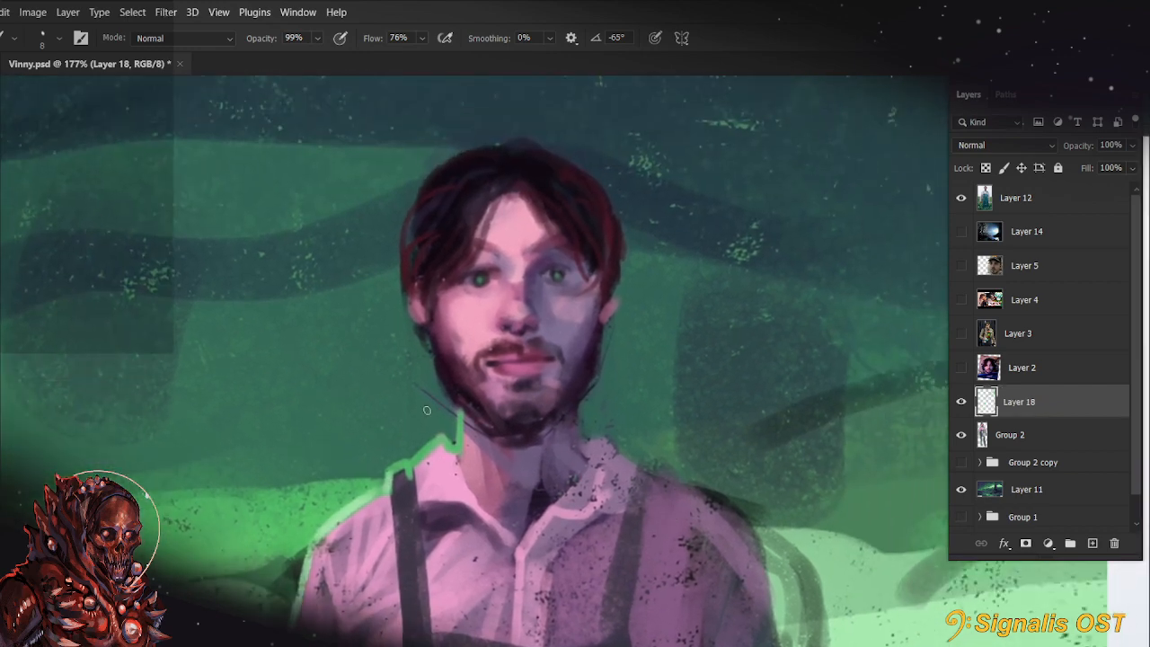
mouse_move(424, 331)
mouse_down()
mouse_move(407, 272)
mouse_move(430, 306)
mouse_move(424, 325)
mouse_move(406, 304)
mouse_up()
key(ctrl+z)
key(])
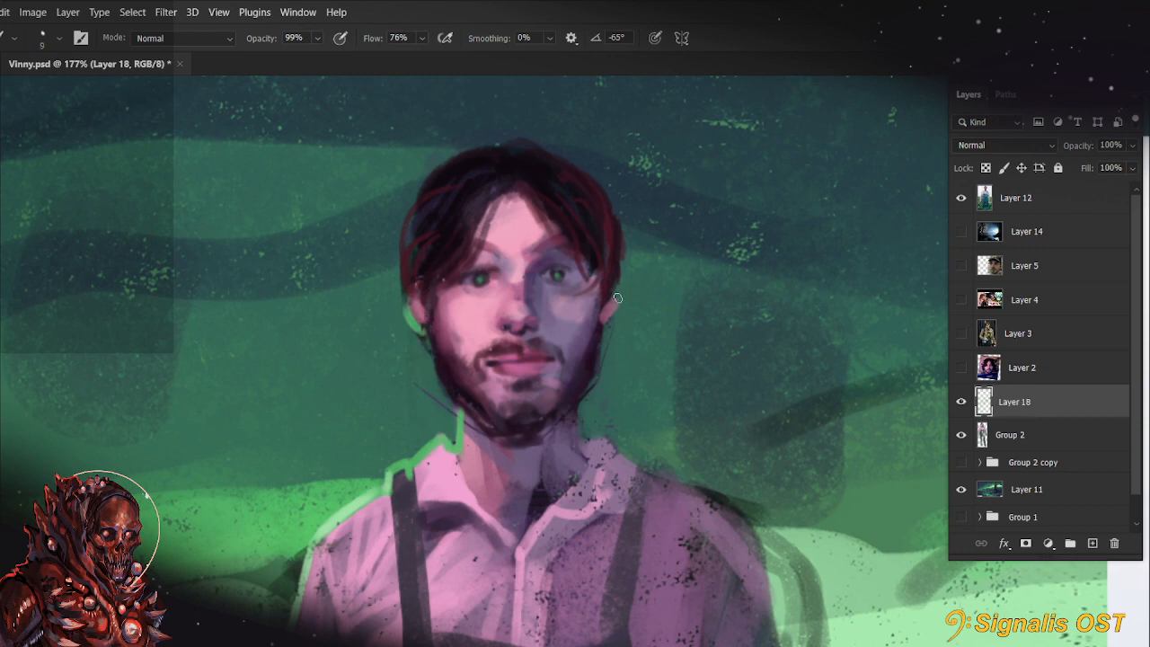
drag(617, 309, 601, 334)
drag(430, 341, 443, 397)
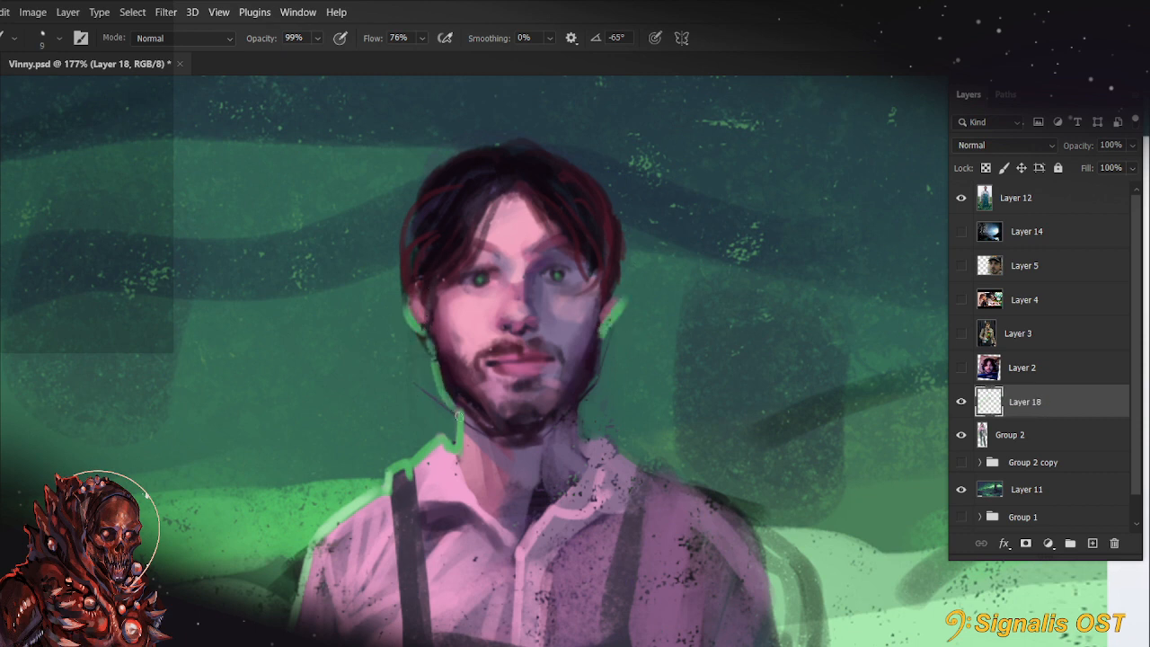
drag(599, 341, 592, 398)
key(ctrl+z)
drag(601, 337, 574, 411)
Paint a muted purple band sampled from the shaded cheek under the jaw and chin, and tidy the dark beard edge above it
key(r)
scroll(402, 436, up, 4)
drag(301, 415, 360, 543)
drag(608, 388, 513, 400)
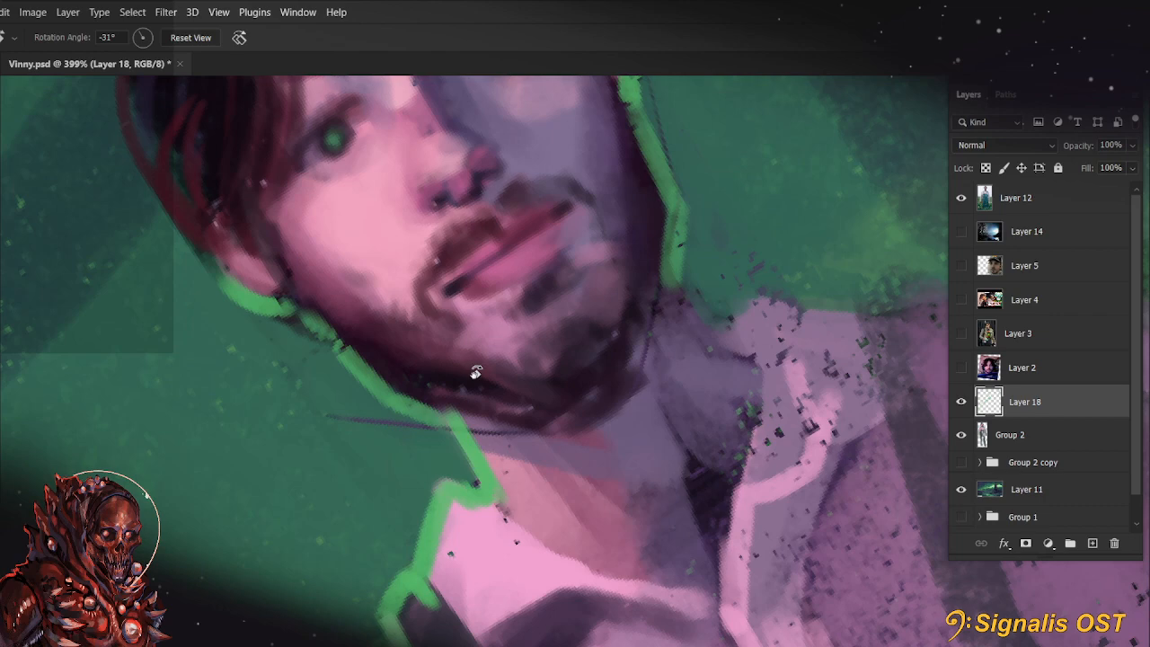
mouse_move(598, 370)
mouse_down()
mouse_move(737, 395)
mouse_move(716, 403)
mouse_up()
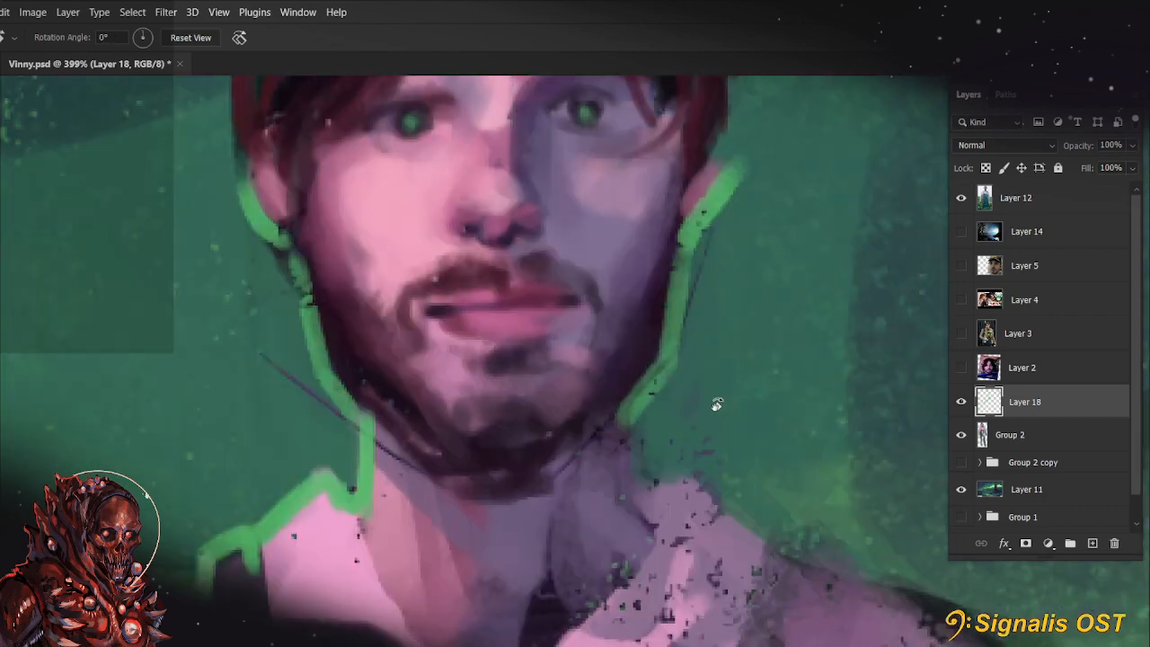
drag(476, 453, 512, 476)
key(b)
key(r)
drag(354, 511, 453, 576)
drag(592, 515, 624, 439)
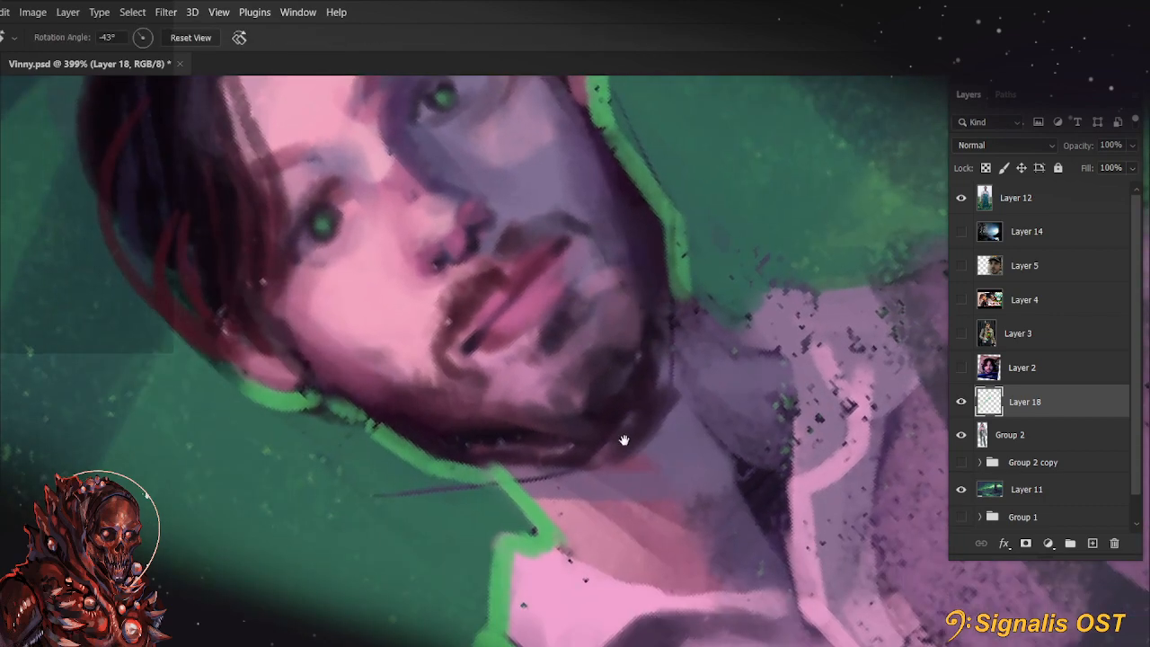
key(b)
key(bracketright)
drag(480, 458, 620, 432)
key(ctrl+z)
alt+click(549, 176)
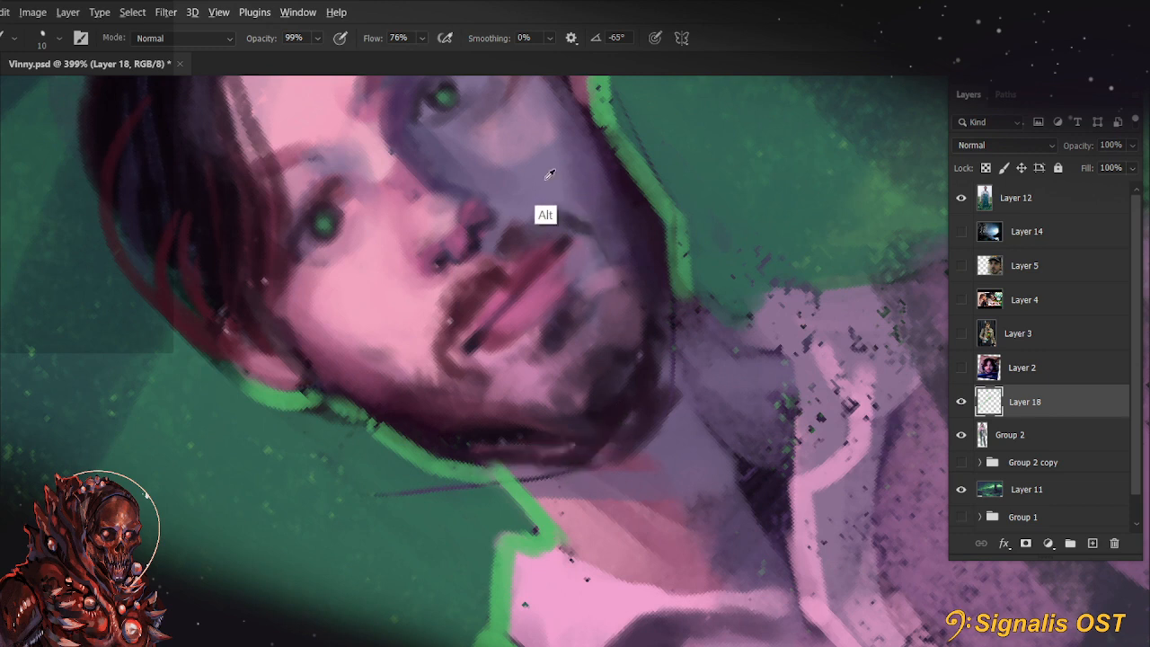
drag(502, 458, 626, 428)
mouse_move(678, 289)
mouse_down()
mouse_move(653, 381)
mouse_move(599, 442)
mouse_move(659, 397)
mouse_move(610, 439)
mouse_up()
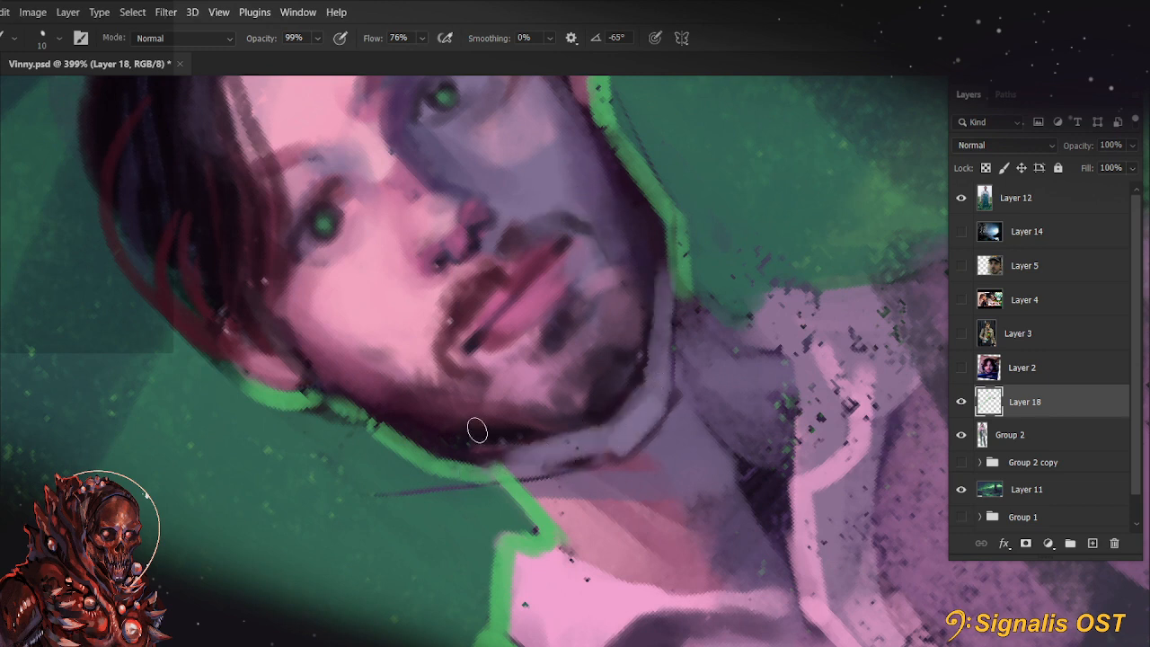
key(bracketleft)
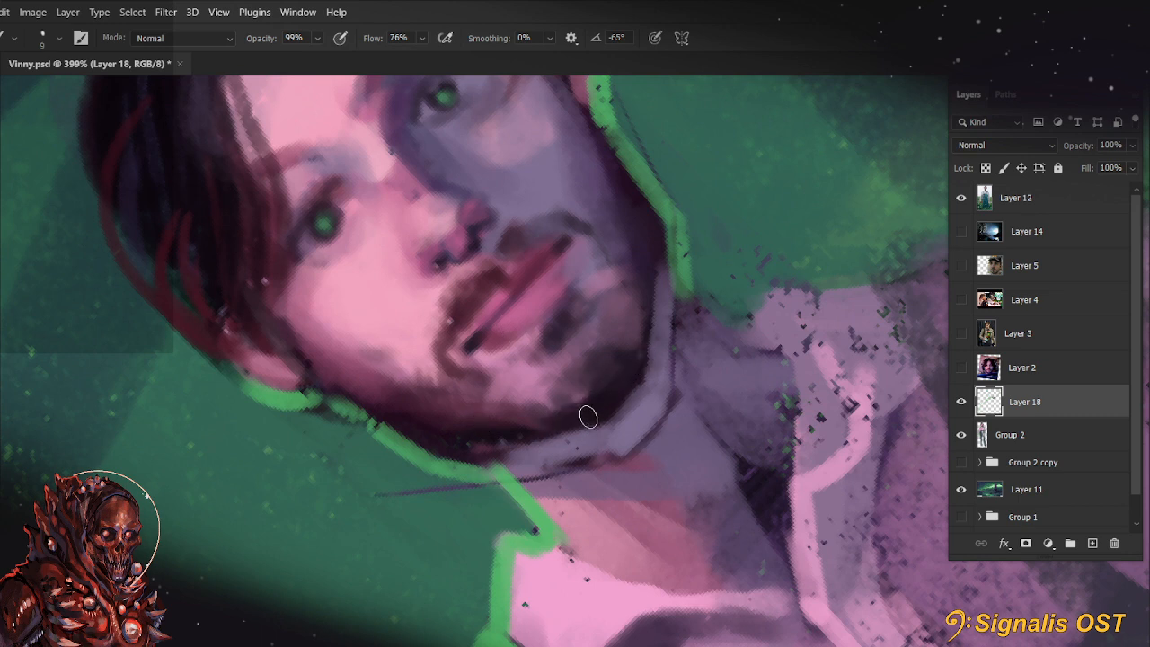
drag(587, 416, 583, 449)
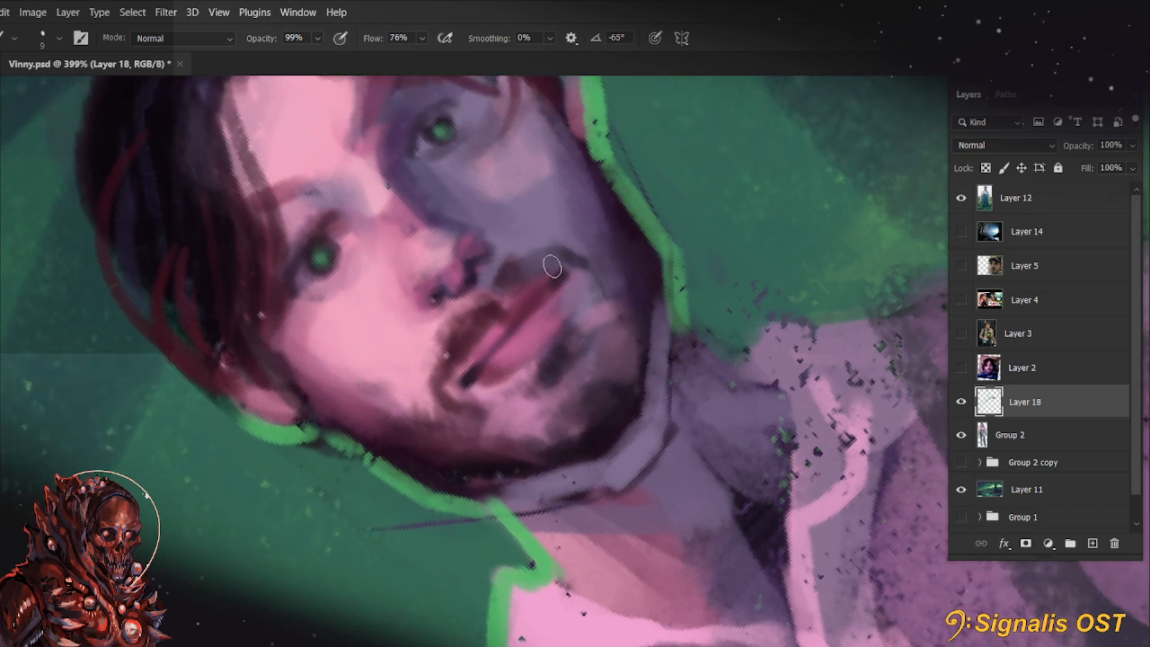
Repaint the lower lip with a sampled pink using a finer 6 px brush
alt+click(515, 381)
key(bracketleft)
key(bracketleft)
key(bracketleft)
key(bracketleft)
mouse_move(501, 383)
mouse_down()
mouse_move(581, 313)
mouse_move(568, 327)
mouse_up()
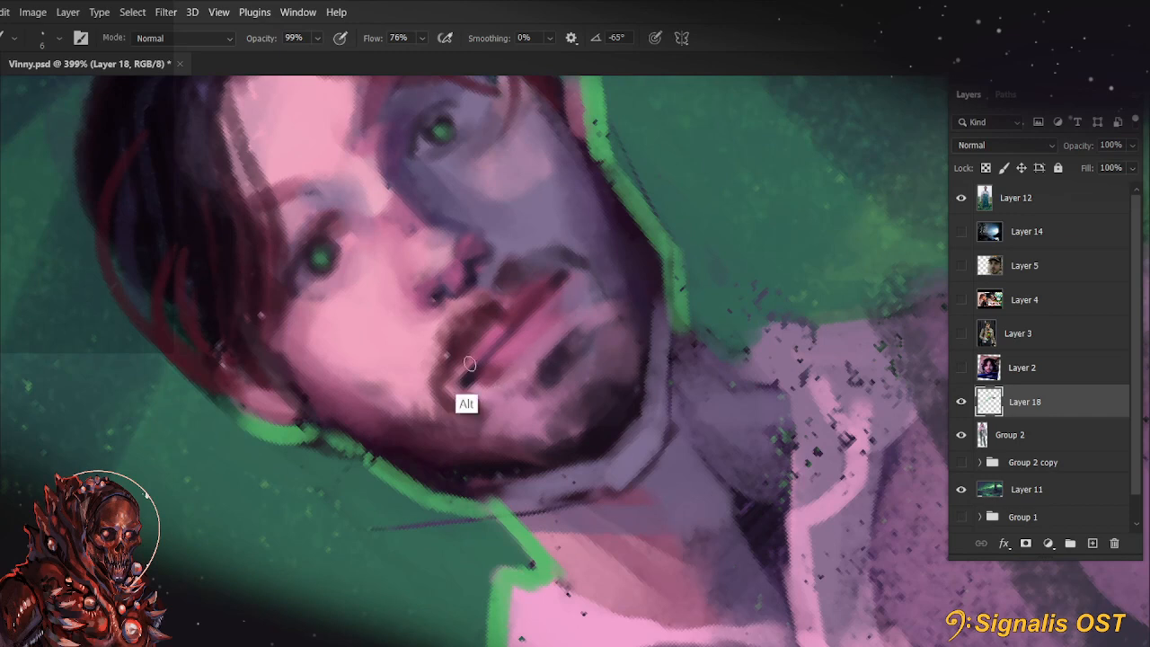
Redraw the dark line between the lips across the mouth and touch up the upper lip with sampled colours
alt+click(470, 369)
drag(465, 389, 481, 367)
mouse_move(550, 296)
mouse_down()
mouse_move(570, 278)
mouse_move(544, 300)
mouse_up()
alt+click(478, 352)
drag(461, 379, 562, 275)
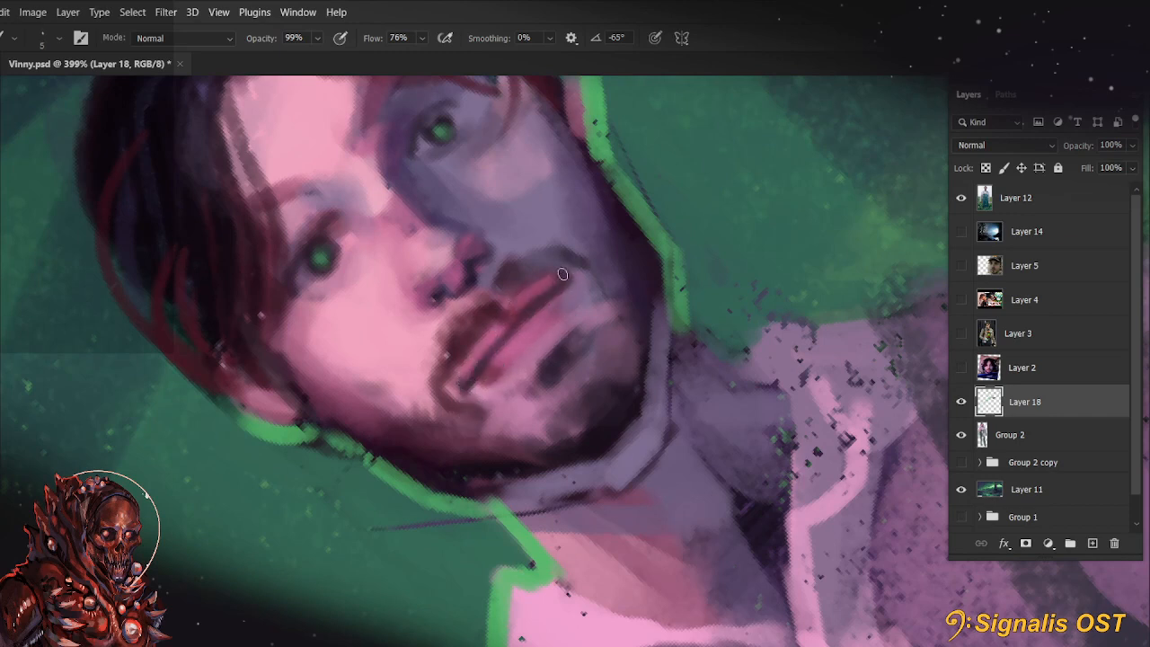
drag(473, 349, 510, 306)
Paint purple shading above the lit-side eye and sampled forehead pink over the hair above its brow with a 15 px brush
key(r)
key(Escape)
drag(519, 398, 480, 546)
key(b)
key(])
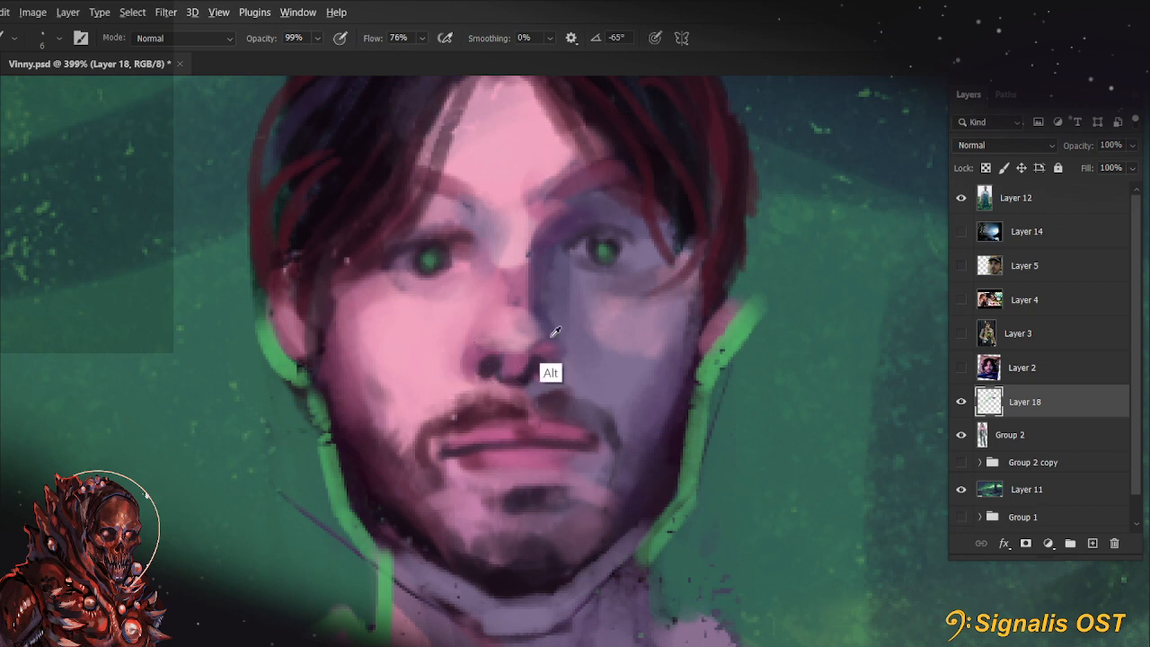
drag(688, 341, 720, 390)
key(r)
drag(720, 390, 718, 342)
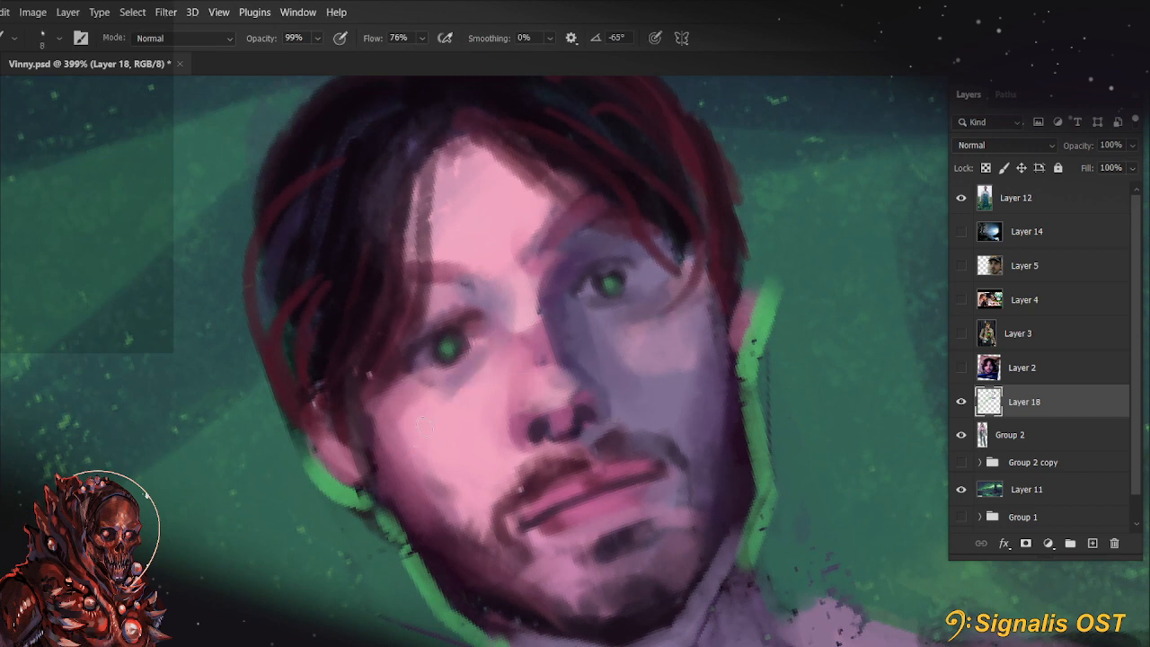
key(bracketright)
key(bracketright)
key(bracketright)
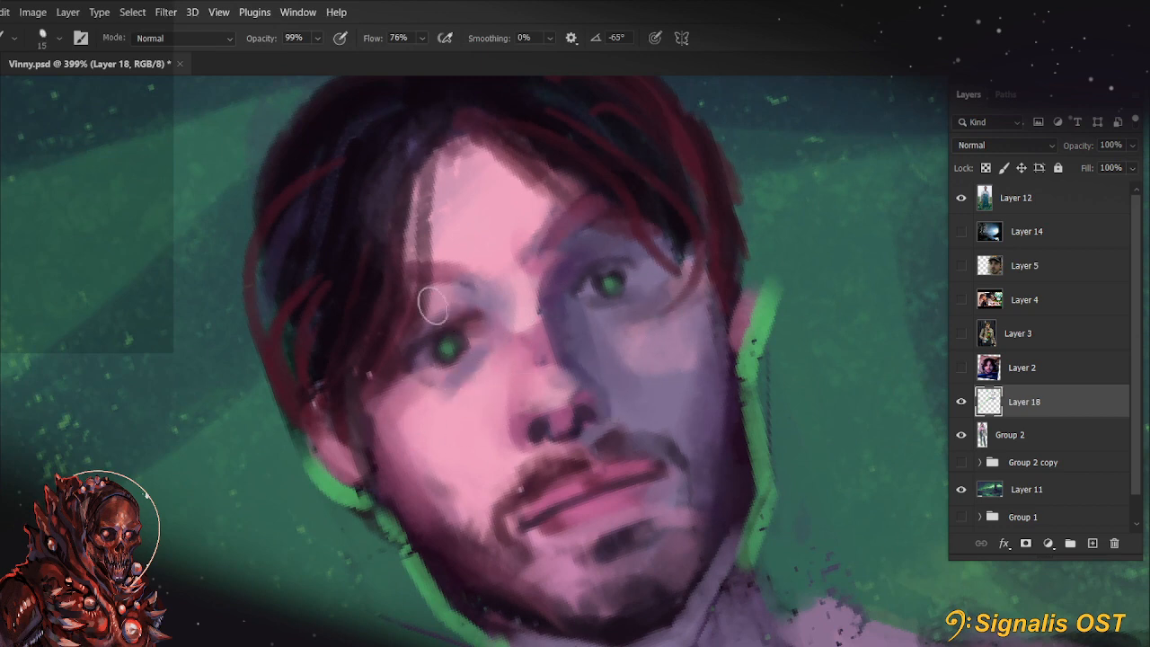
drag(436, 303, 390, 336)
alt+click(466, 241)
drag(408, 270, 443, 259)
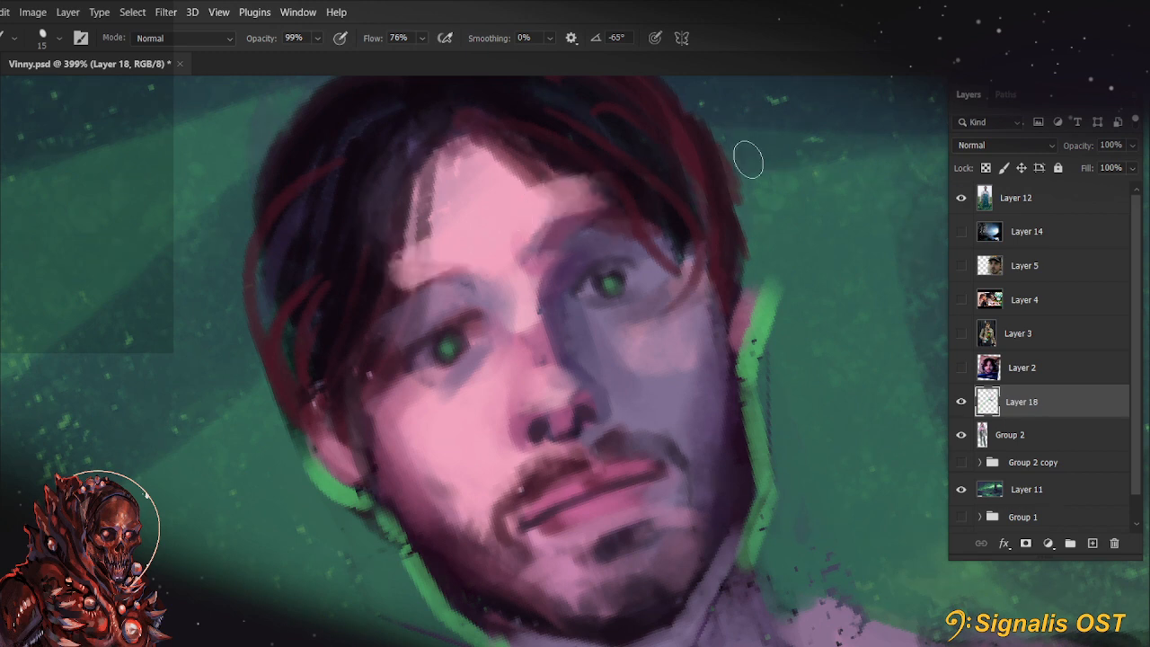
Paint a thin hair strand down the forehead from the parting with a sampled hair colour and a 10 px brush
key(r)
key(Escape)
drag(721, 267, 712, 379)
key(b)
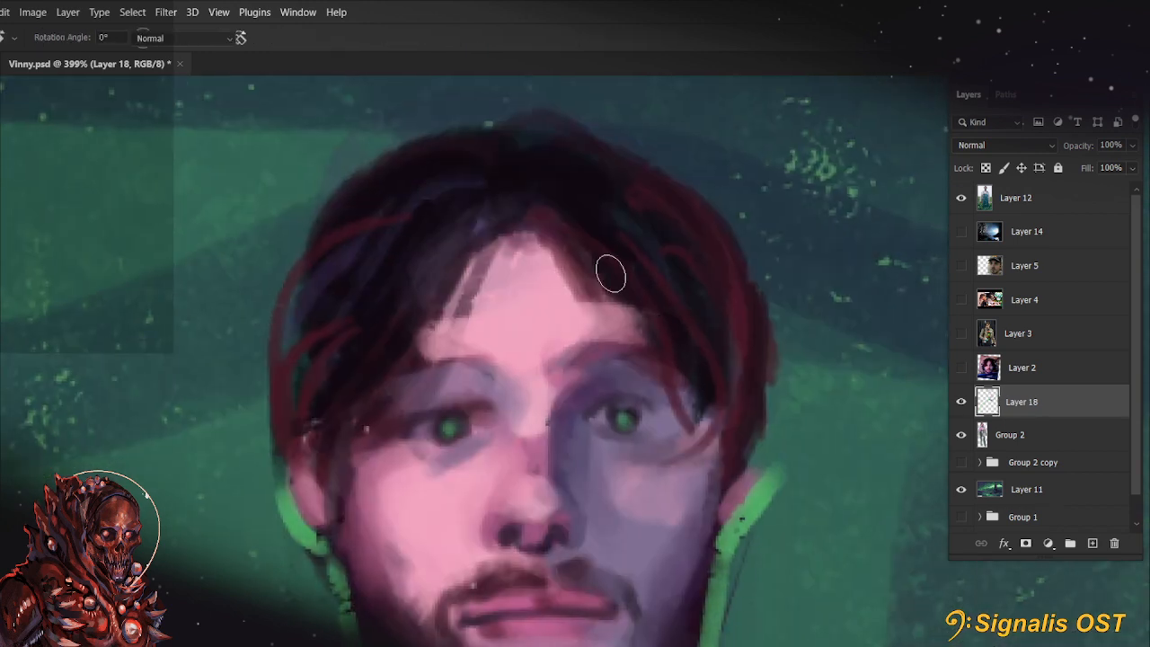
alt+click(513, 241)
key(bracketleft)
drag(512, 245, 455, 356)
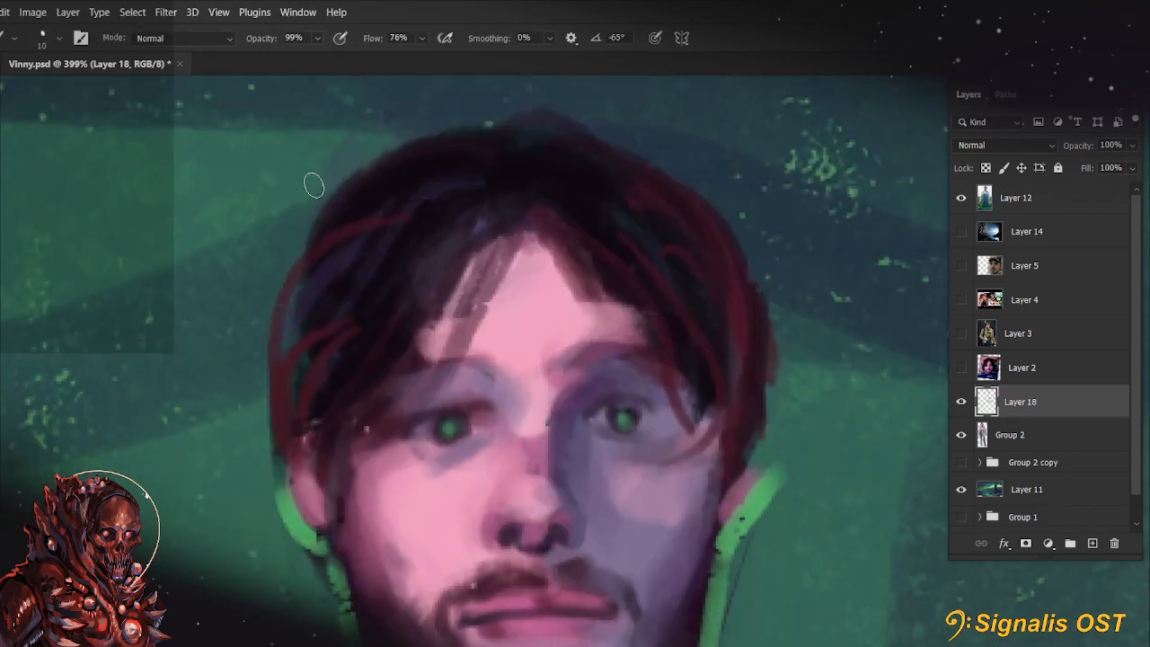
Paint background colour around the outer edges of the hair with a 25 px brush to trim the head's silhouette
key(bracketright)
key(bracketright)
key(bracketright)
mouse_move(272, 364)
mouse_down()
mouse_move(319, 197)
mouse_move(405, 163)
mouse_up()
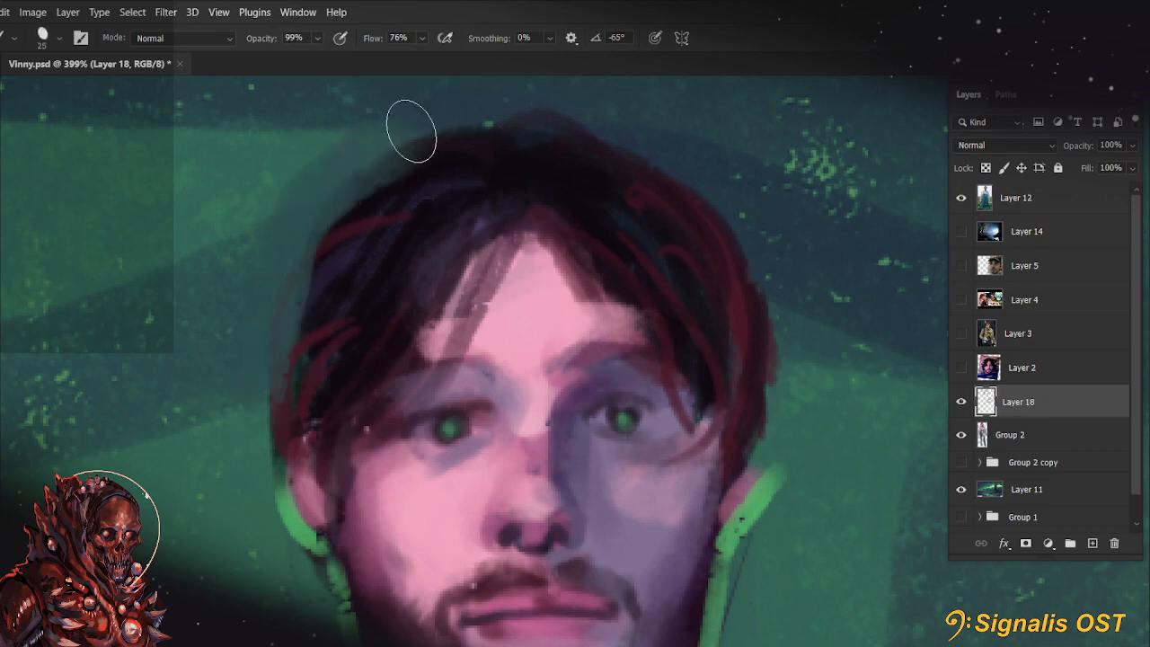
scroll(420, 135, down, 6)
drag(589, 297, 613, 352)
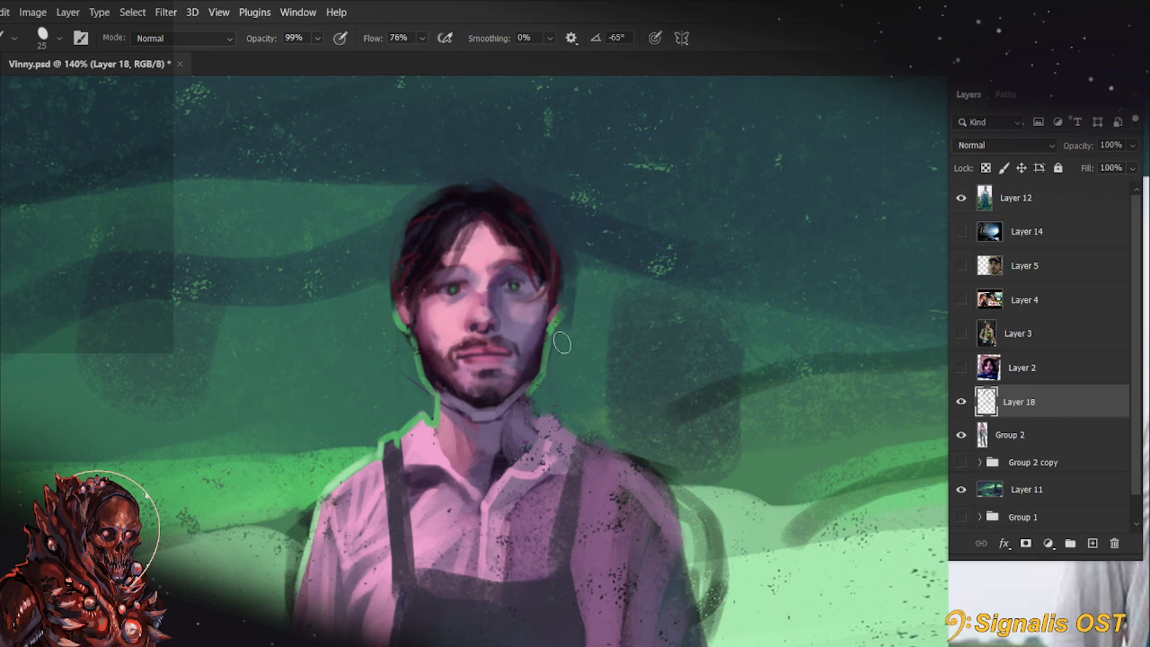
Cover the stray dark line beside the lit-side jaw with sampled background green using a 20 px brush
scroll(566, 351, up, 3)
scroll(380, 348, up, 3)
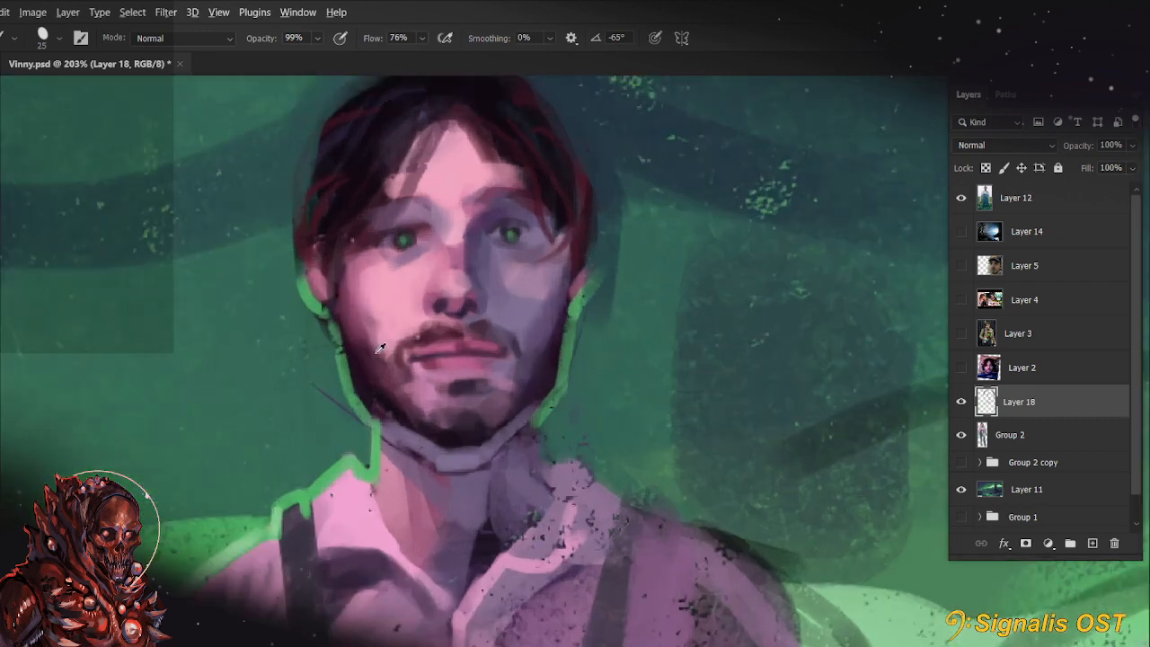
key(r)
drag(411, 562, 346, 468)
alt+click(330, 353)
key([)
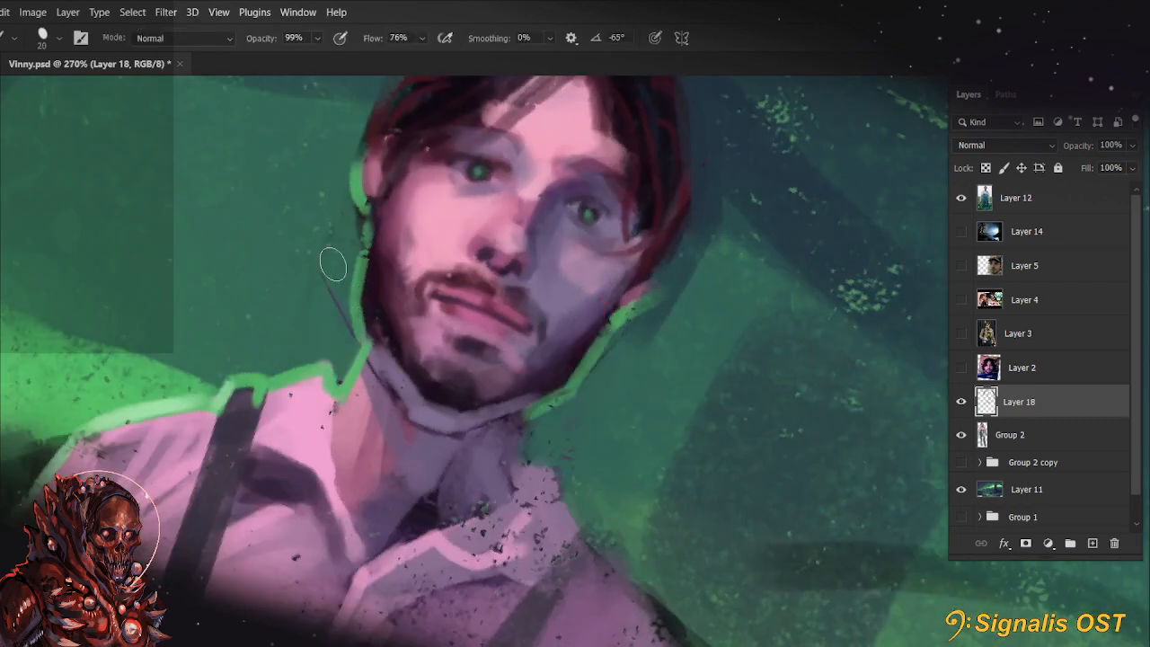
mouse_move(331, 265)
mouse_down()
mouse_move(351, 339)
mouse_move(413, 386)
mouse_move(479, 465)
mouse_up()
key([)
key(r)
drag(661, 484, 674, 439)
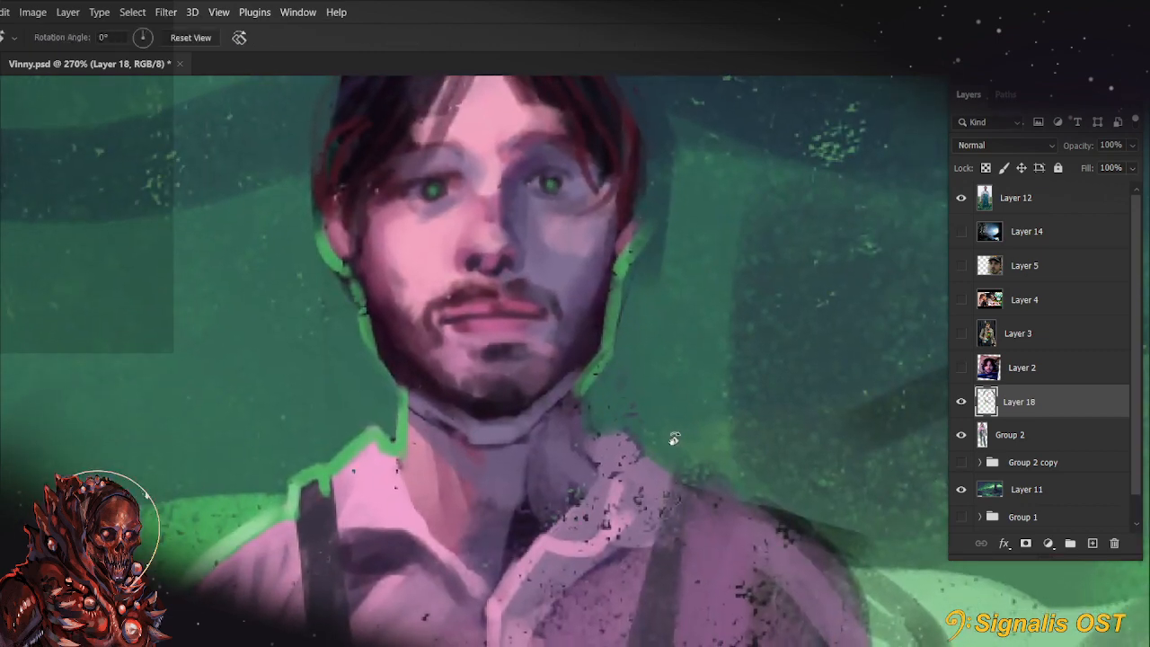
Sample nearby face colours and touch up the moustache edge at the lit-side corner of the mouth with a 15 px brush
key(r)
drag(405, 468, 415, 499)
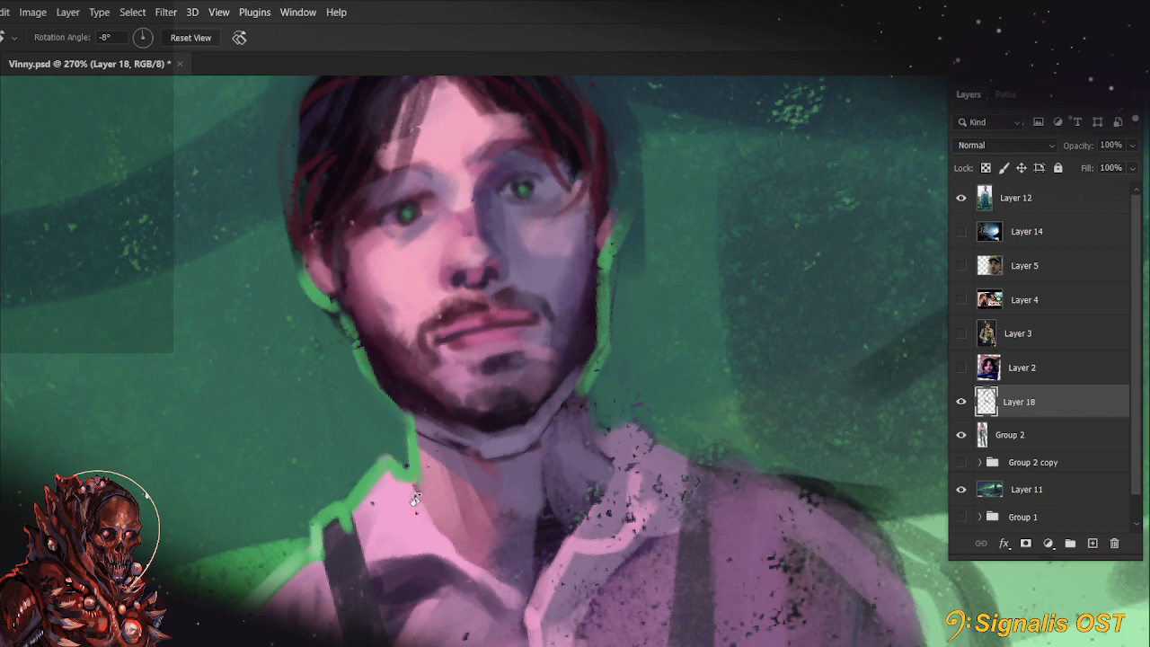
mouse_move(436, 473)
mouse_down()
mouse_move(509, 475)
mouse_move(567, 450)
mouse_up()
key(b)
drag(581, 367, 552, 476)
key(r)
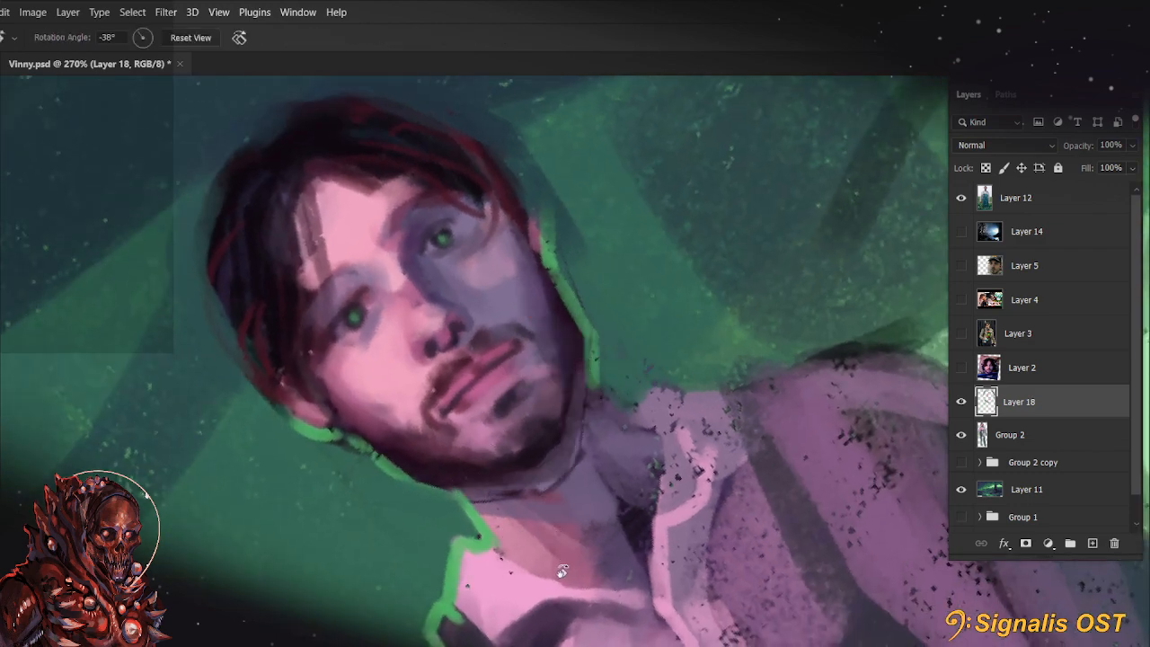
mouse_move(558, 568)
mouse_down()
mouse_move(519, 438)
mouse_move(419, 465)
mouse_move(469, 568)
mouse_up()
key(b)
alt+click(508, 417)
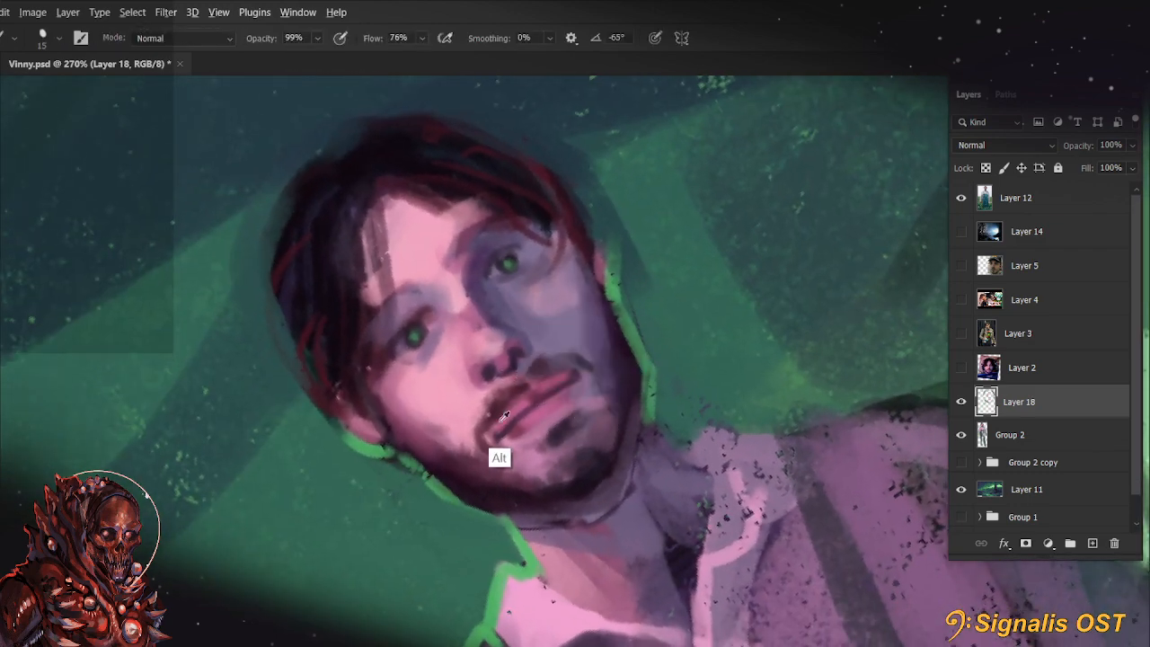
alt+click(459, 372)
mouse_move(494, 429)
mouse_down()
mouse_move(516, 399)
mouse_move(497, 426)
mouse_up()
Cover the shadow-side eye and its green iris with a flat mauve oval at 88% brush opacity
key(bracketleft)
key(bracketleft)
key(r)
mouse_move(538, 572)
mouse_down()
mouse_move(527, 513)
mouse_move(565, 406)
mouse_move(588, 429)
mouse_move(590, 377)
mouse_up()
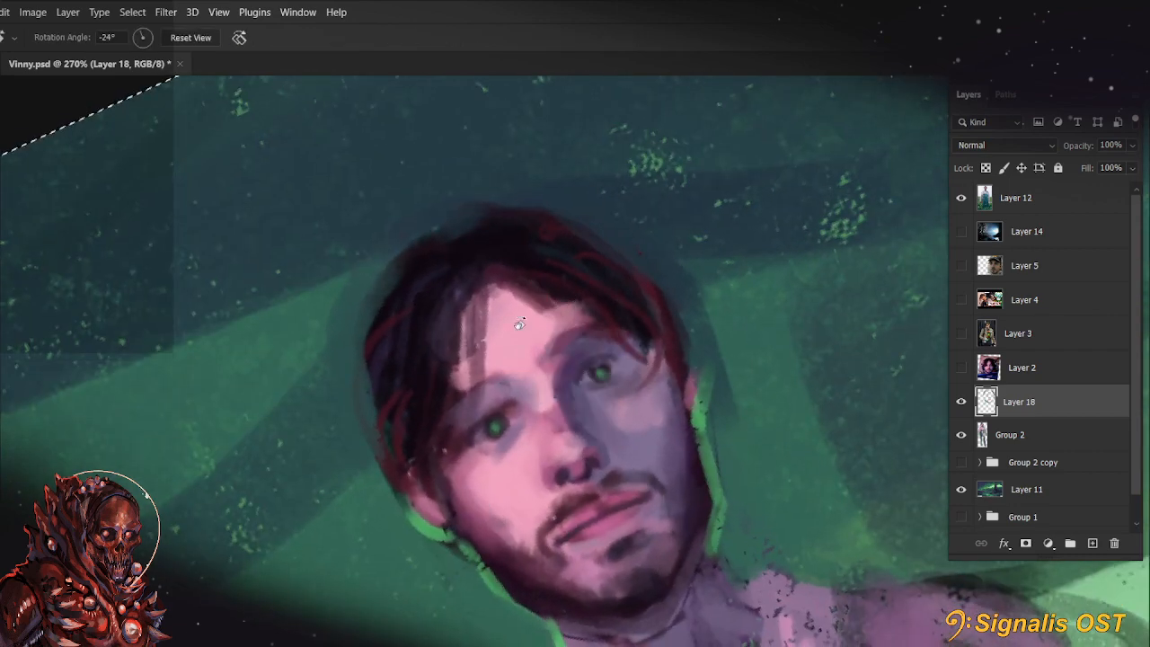
key(8)
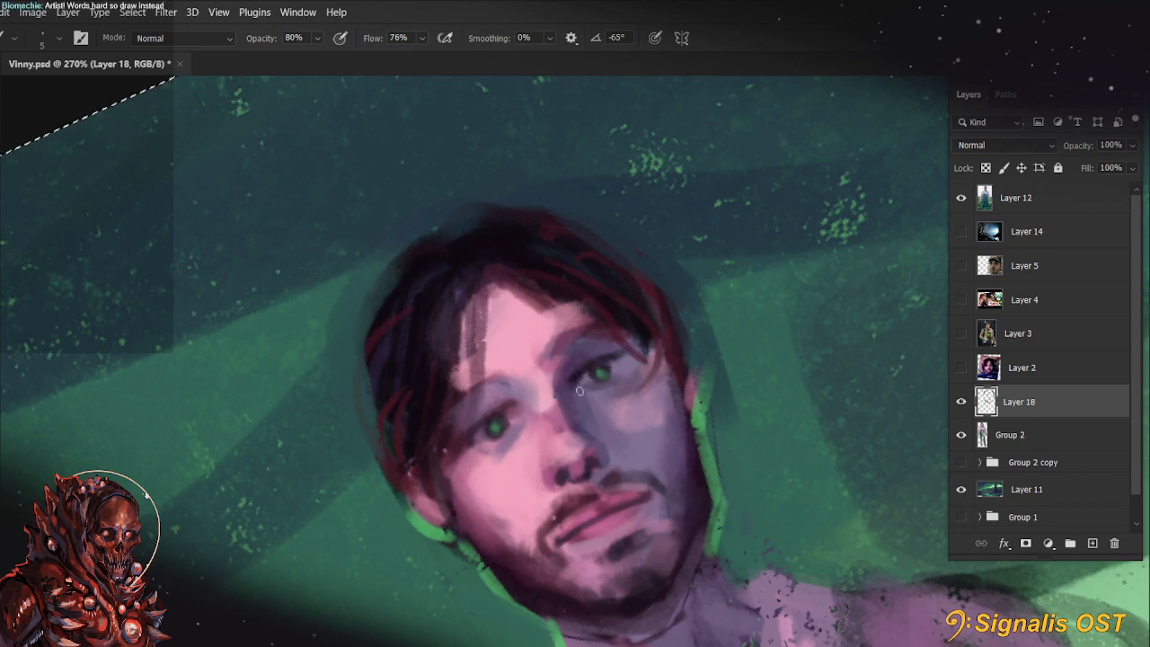
key(r)
key(Escape)
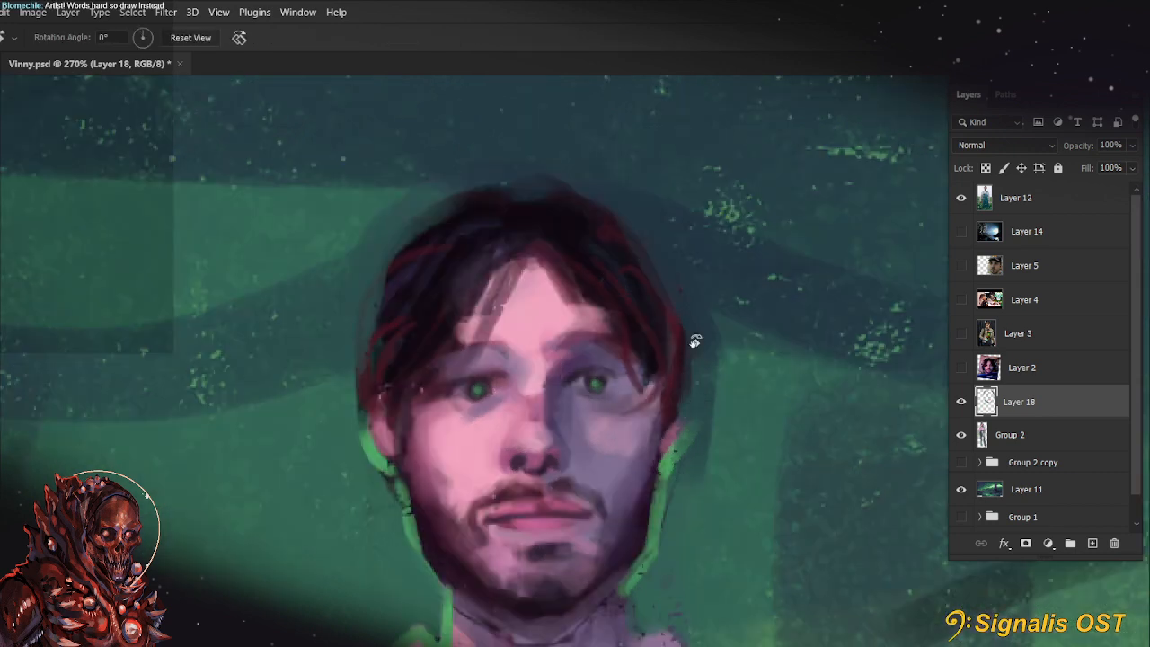
scroll(693, 338, up, 3)
key(b)
key(8)
key(8)
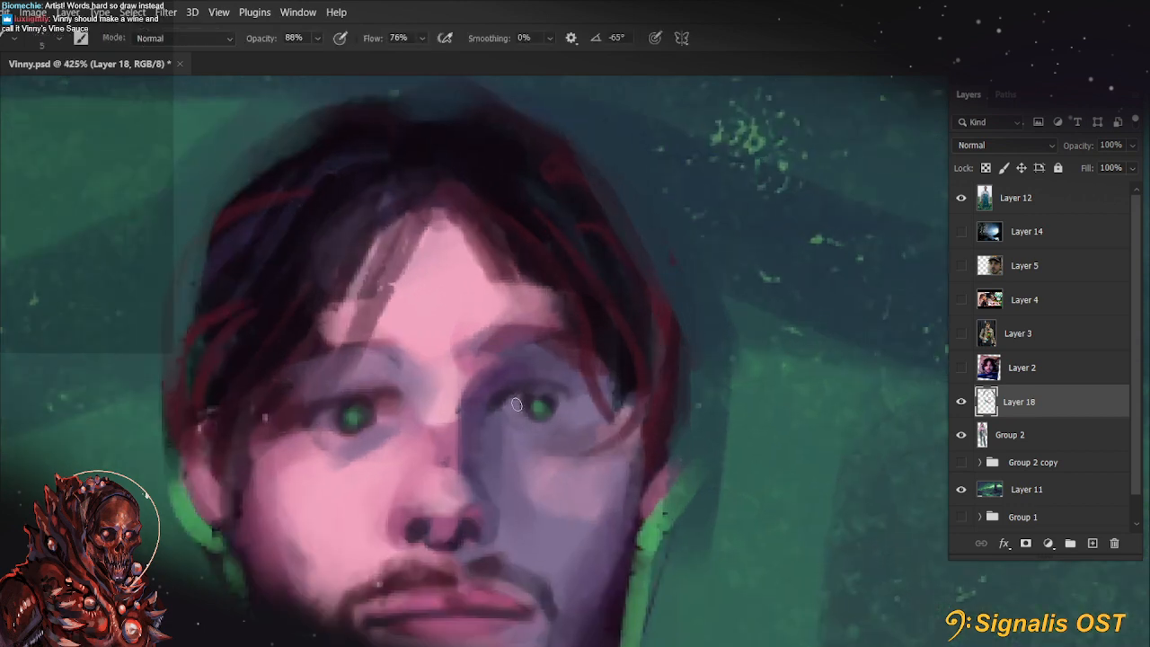
mouse_move(515, 408)
mouse_down()
mouse_move(566, 406)
mouse_move(562, 422)
mouse_move(533, 417)
mouse_move(549, 392)
mouse_move(520, 406)
mouse_move(551, 396)
mouse_move(526, 407)
mouse_move(544, 400)
mouse_move(536, 410)
mouse_move(526, 403)
mouse_up()
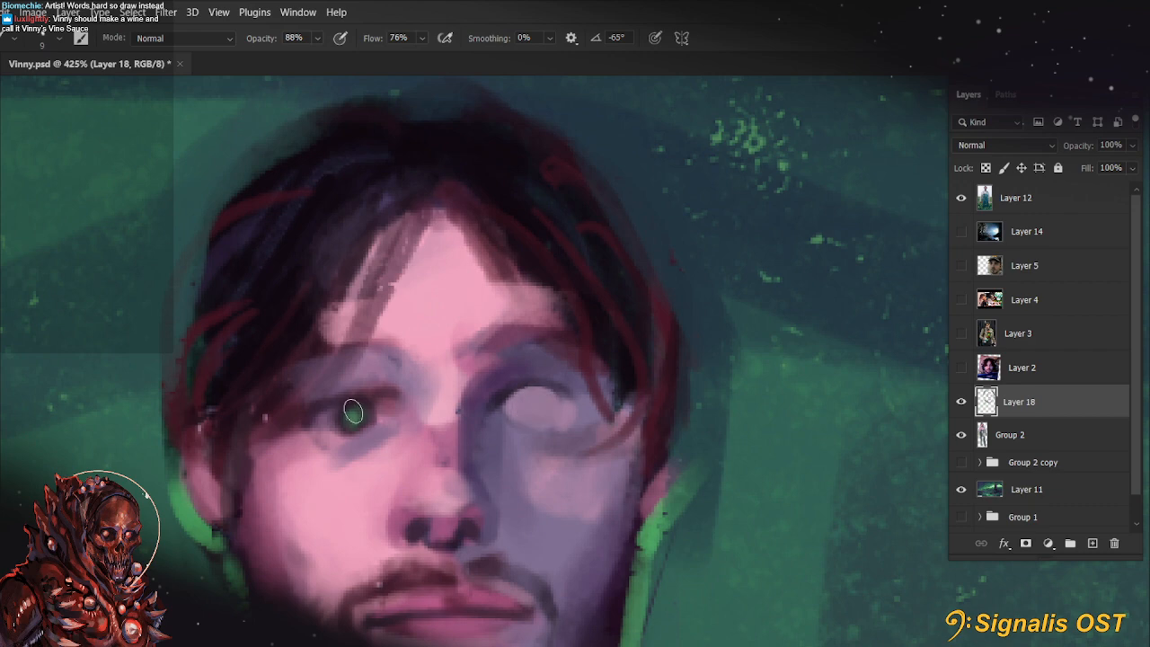
Cover the lit-side eye and most of its green iris with flat purple using a larger brush
mouse_move(344, 413)
mouse_down()
mouse_move(362, 420)
mouse_move(465, 624)
mouse_up()
key(r)
drag(627, 509, 666, 411)
key(bracketright)
key(bracketright)
drag(588, 342, 611, 333)
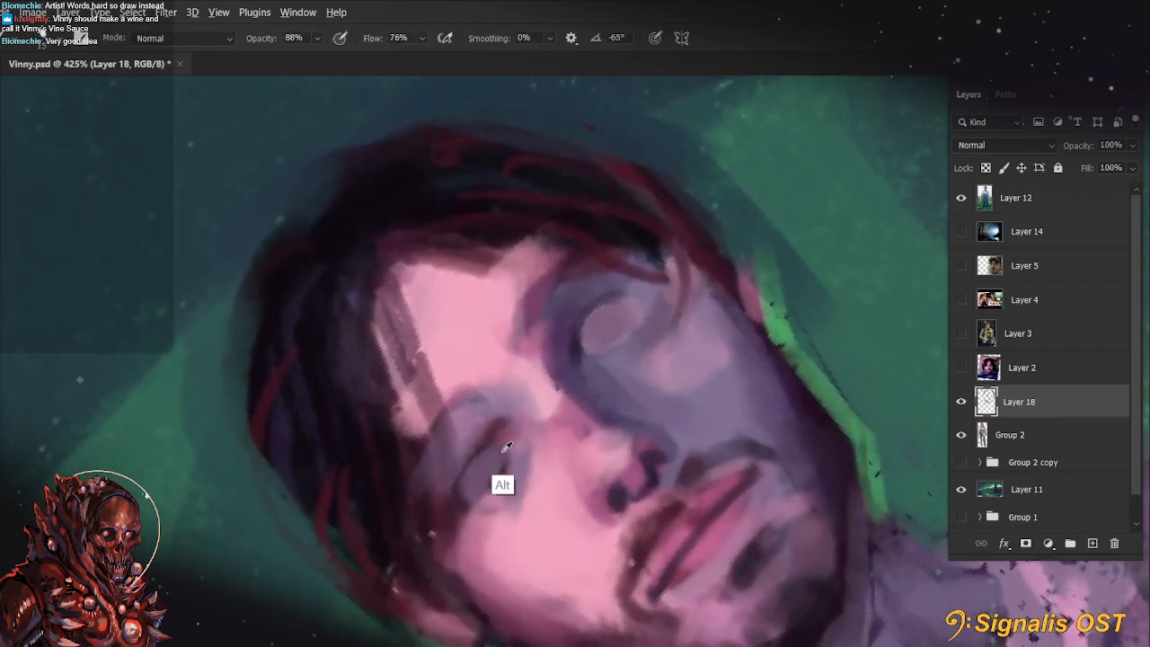
mouse_move(465, 510)
mouse_down()
mouse_move(504, 429)
mouse_move(496, 402)
mouse_up()
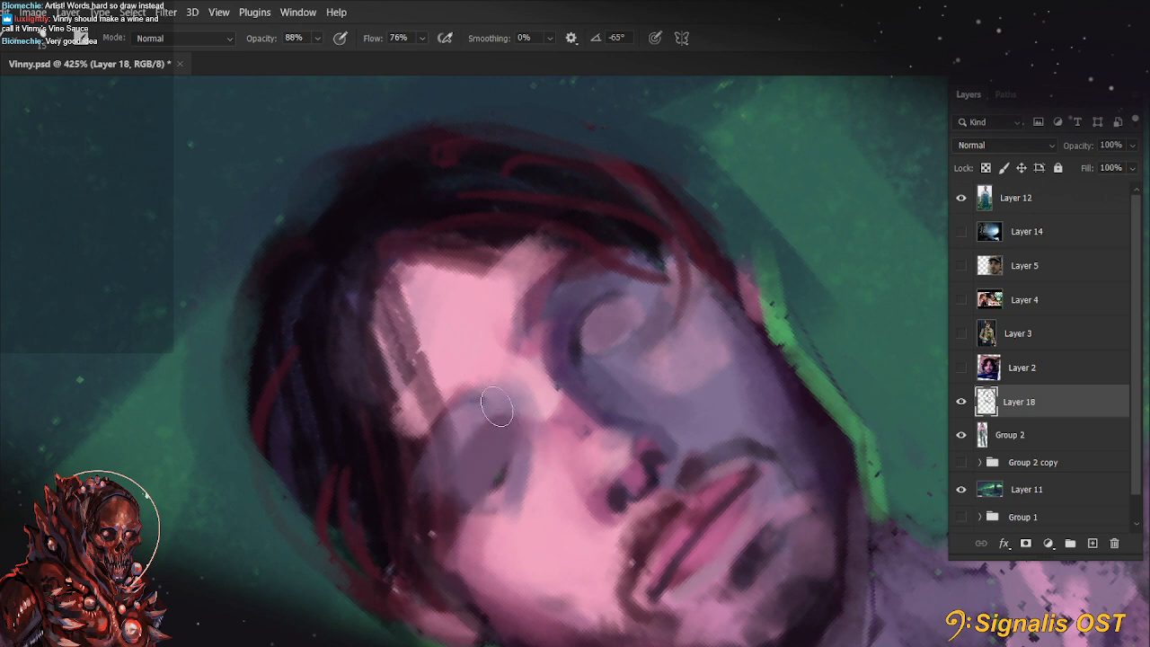
Undo the first brow strokes above the lit-side eye and repaint that eyebrow in a sampled dark tone
key(alt)
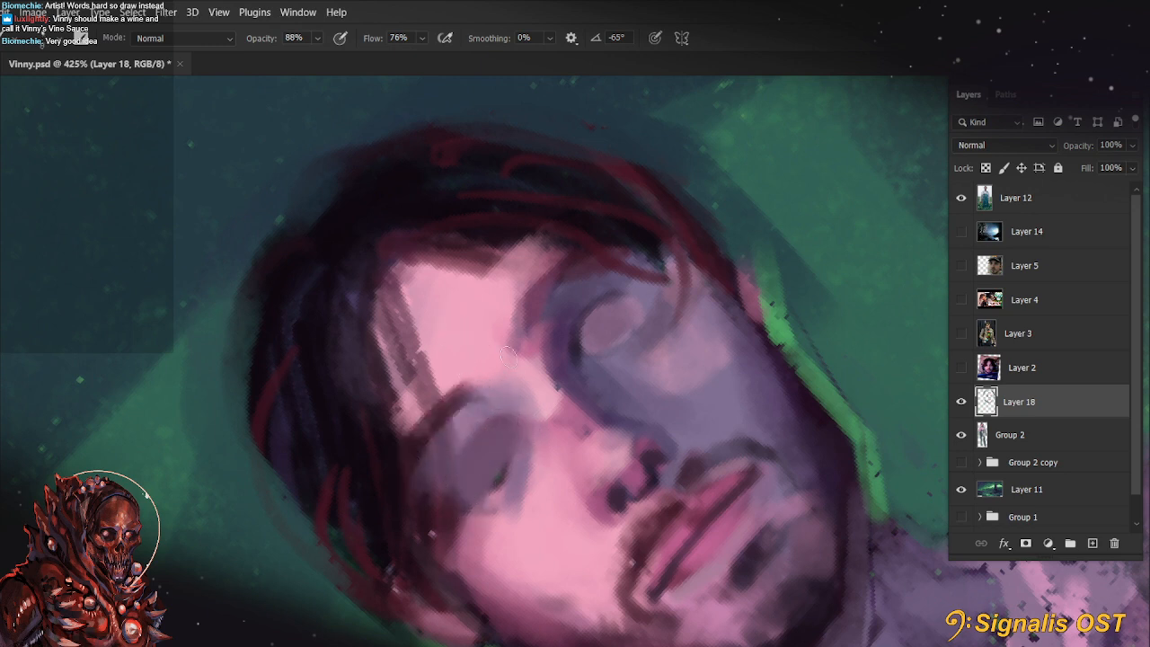
key(ctrl)
key(ctrl+z)
key(ctrl+z)
drag(428, 412, 494, 383)
key(r)
key(Escape)
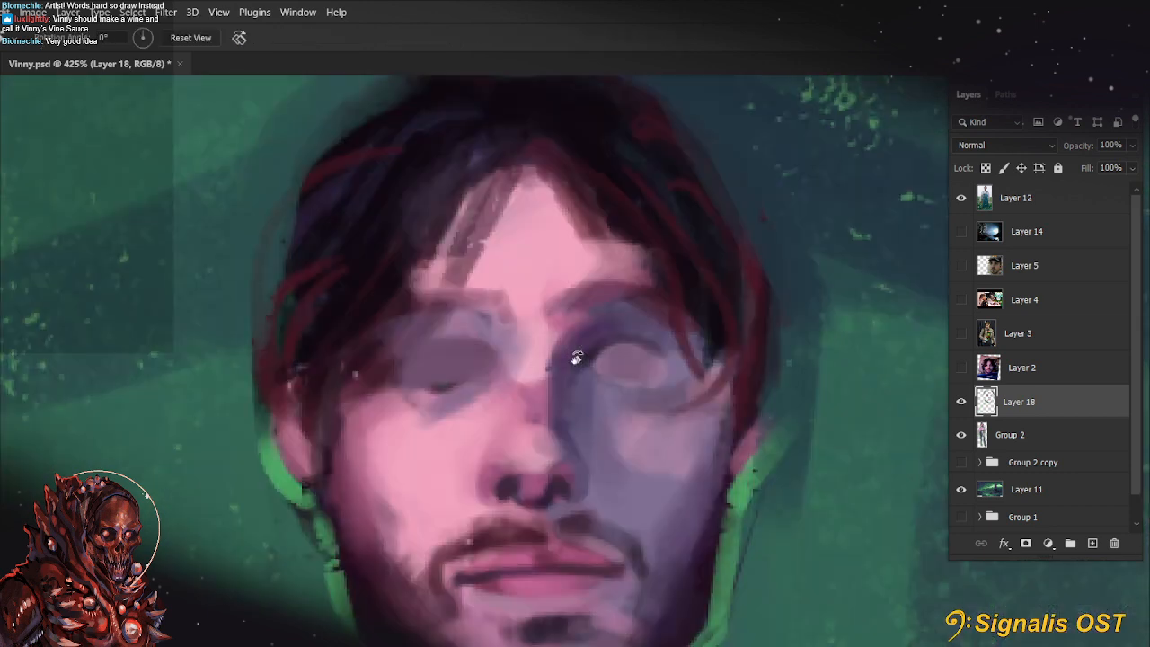
Refine the upper lip's edge and fill in the moustache beneath the nose with a fine brush of about 6 px
drag(701, 516, 698, 362)
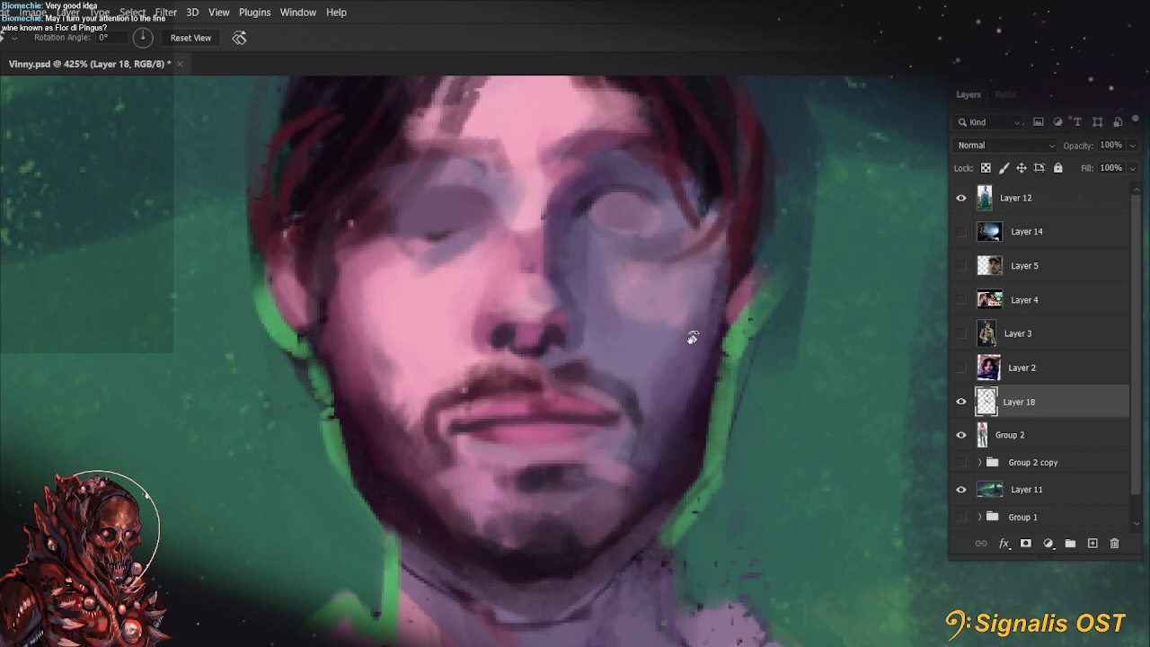
mouse_move(665, 452)
mouse_down()
mouse_move(739, 423)
mouse_move(741, 396)
mouse_up()
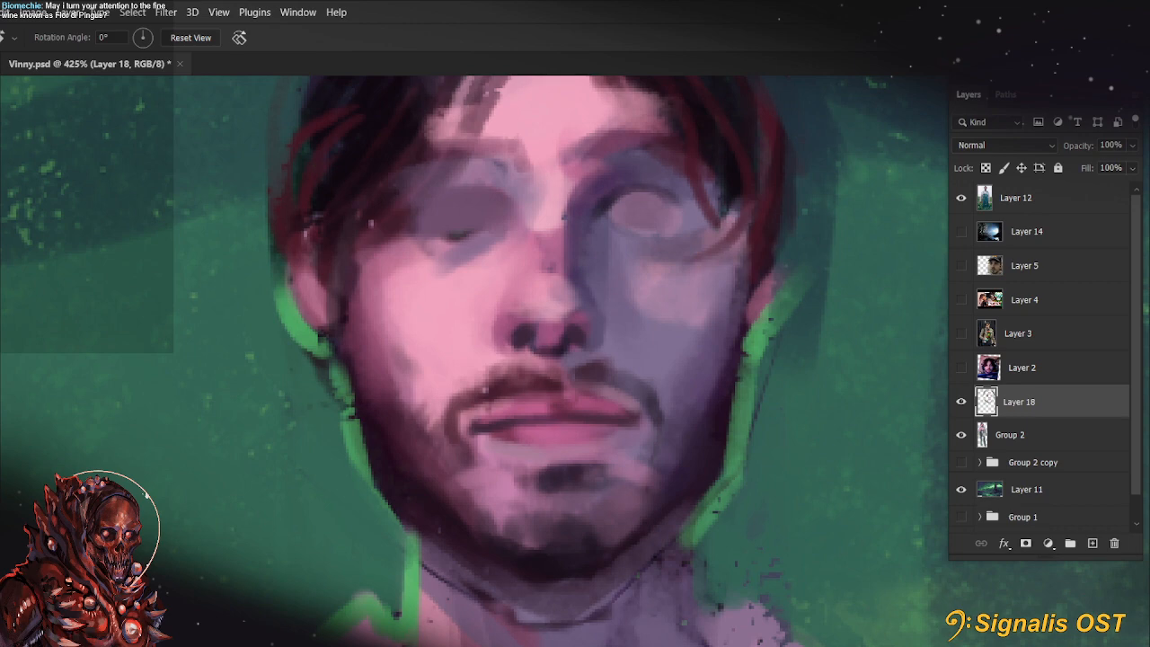
drag(628, 421, 610, 401)
key(b)
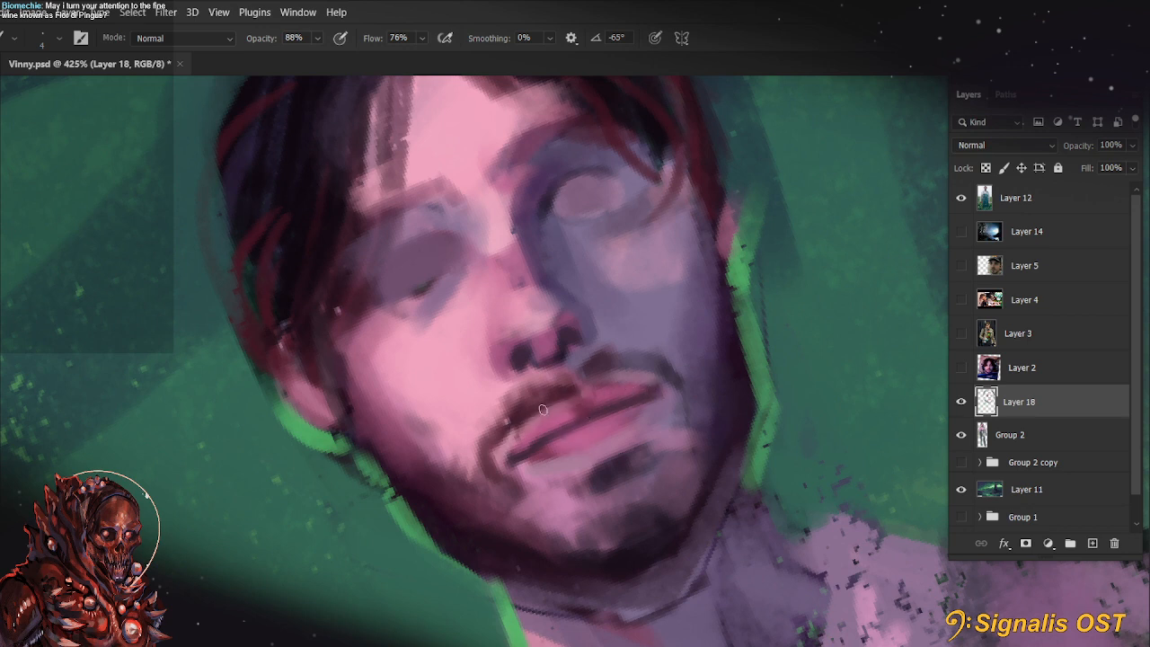
key(alt)
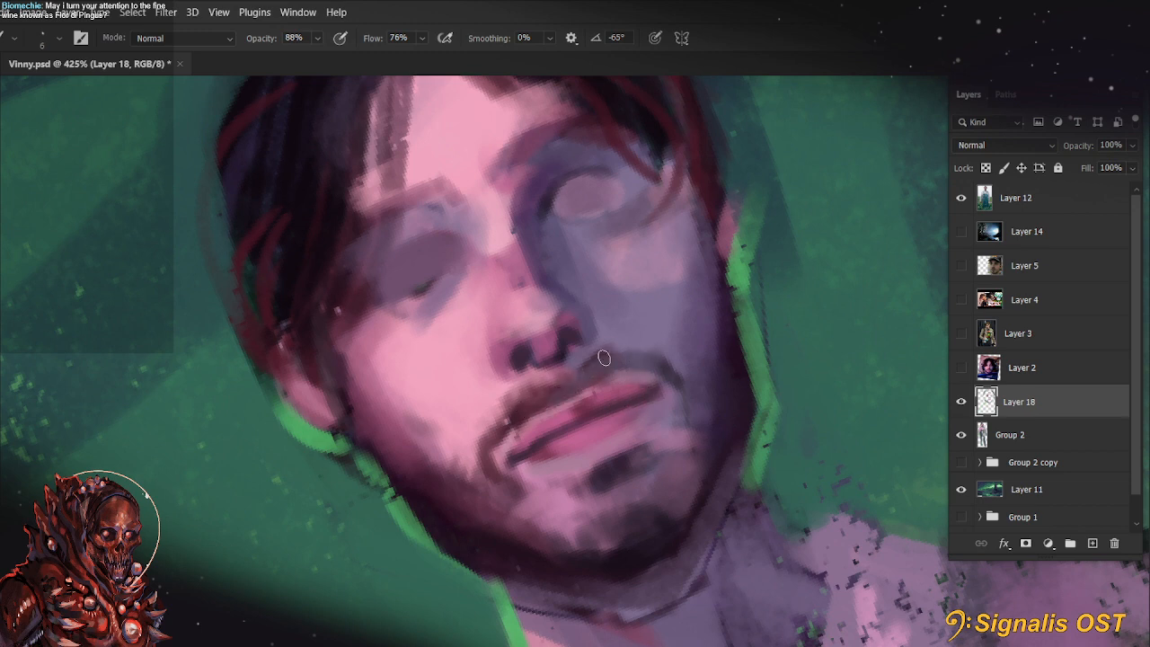
key(ctrl)
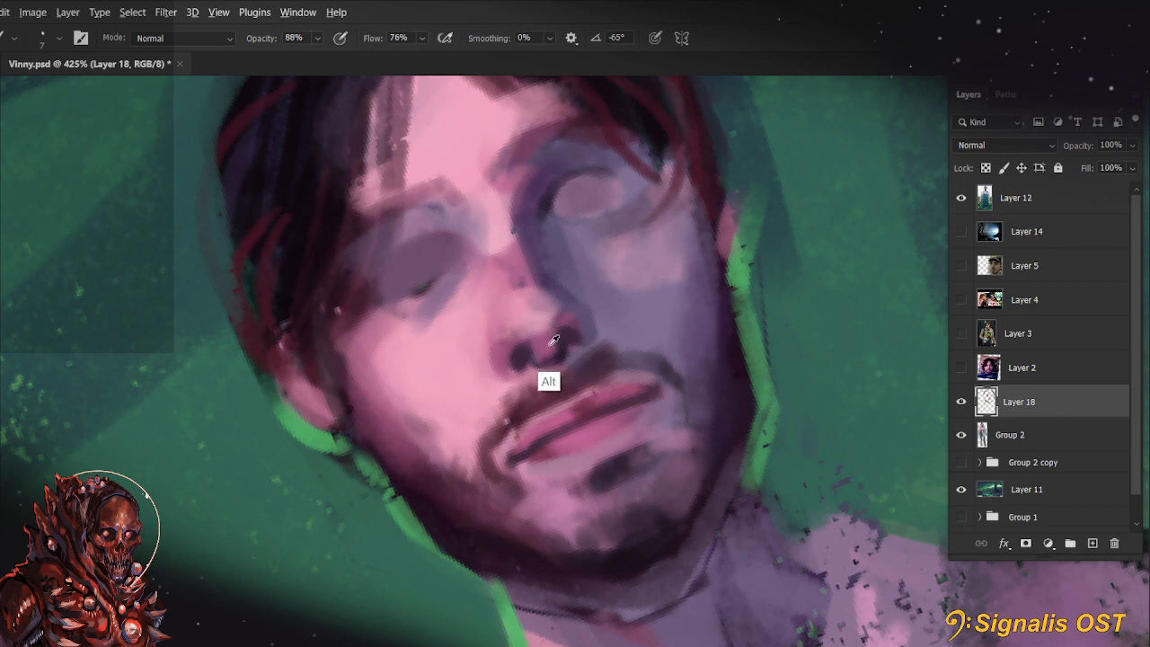
Touch up the lit-side nostril wing and thicken the moustache along its upper edge with sampled colours
key(bracketleft)
key(bracketleft)
key(bracketleft)
key(r)
drag(654, 368, 657, 406)
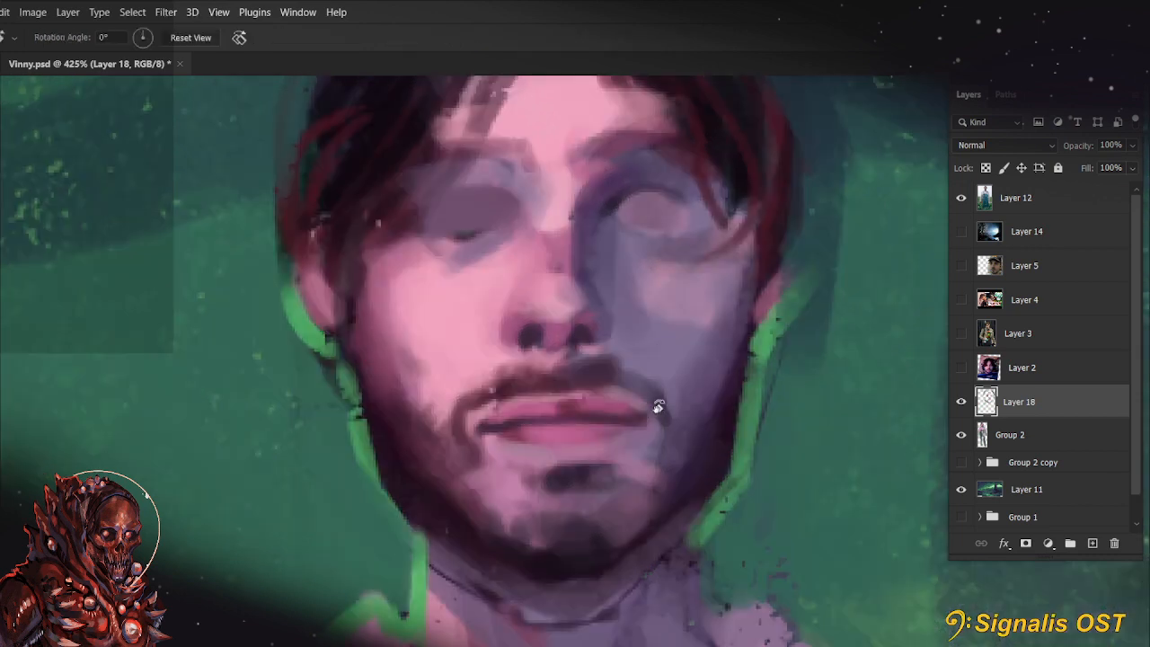
key(b)
key(bracketright)
alt+click(515, 366)
alt+click(530, 307)
drag(519, 330, 511, 311)
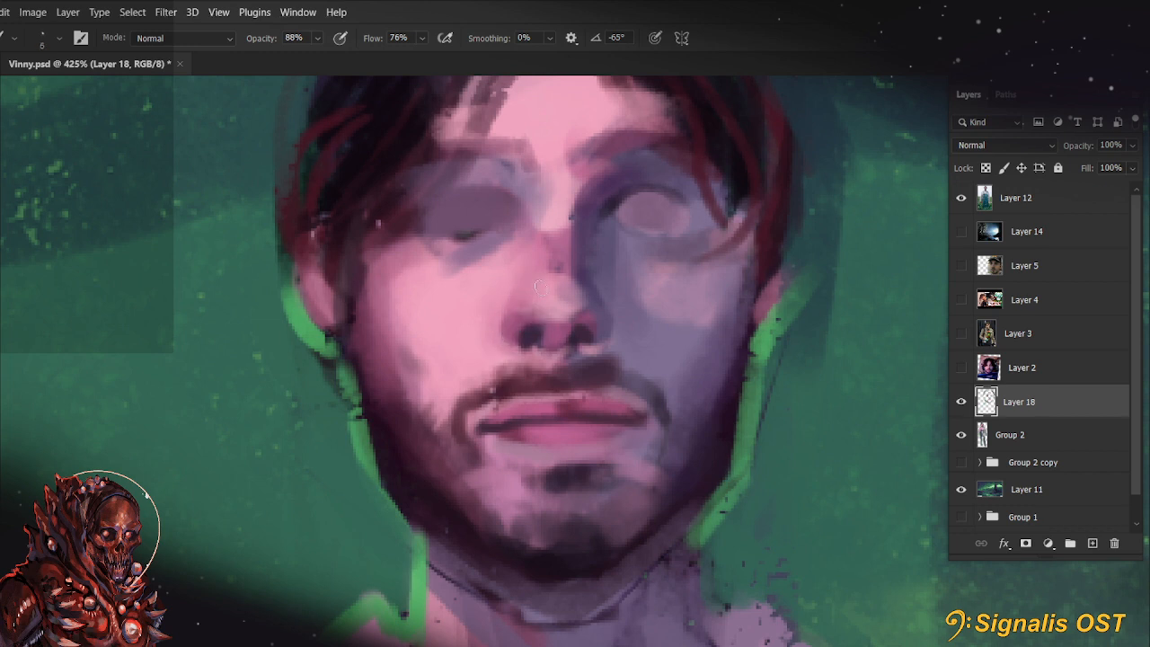
drag(612, 312, 574, 361)
key(ctrl+z)
alt+click(557, 345)
alt+click(510, 373)
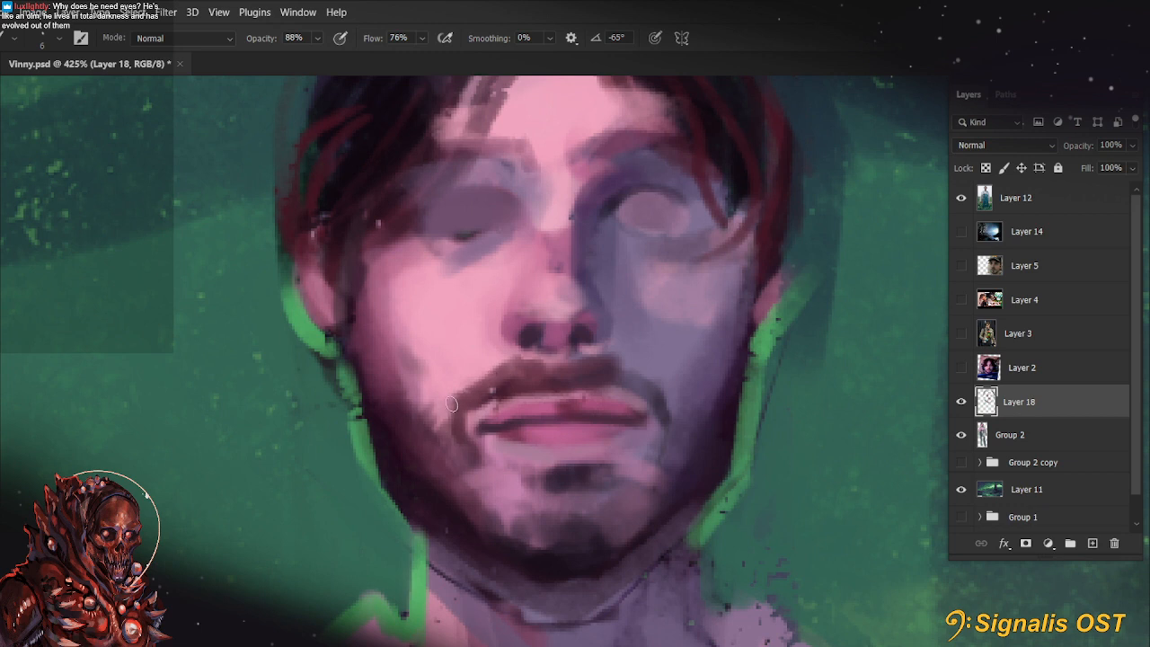
Paint short stubble strokes along the beard edge on the lit-side cheek with a small brush
alt+click(405, 397)
drag(391, 393, 417, 365)
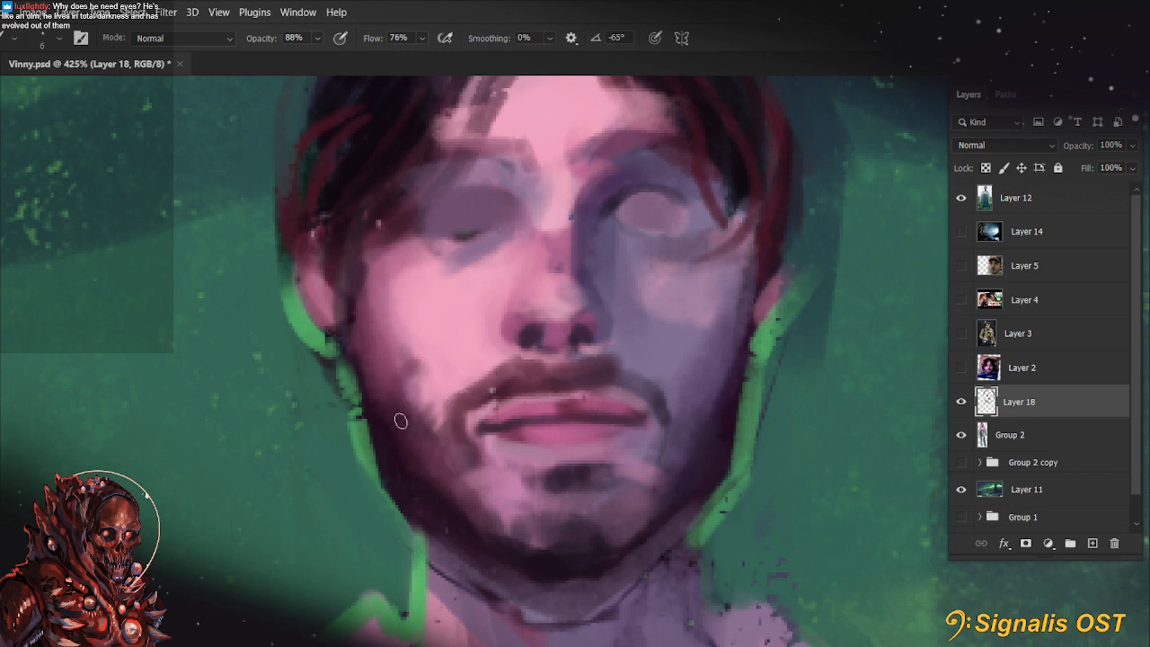
mouse_move(402, 421)
mouse_down()
mouse_move(438, 374)
mouse_move(414, 382)
mouse_move(399, 341)
mouse_up()
alt+click(418, 355)
mouse_move(739, 401)
mouse_down()
mouse_move(688, 423)
mouse_move(700, 391)
mouse_up()
key(ctrl+z)
key(ctrl+z)
key([)
alt+click(407, 373)
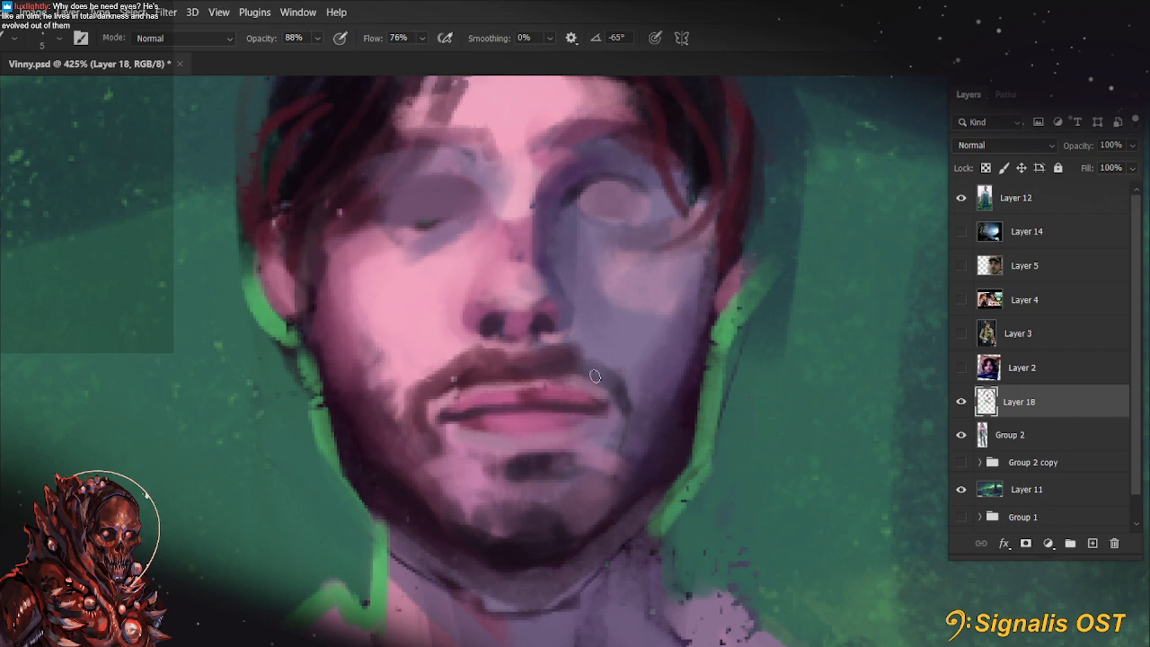
Define the dark soul patch beneath the lower lip with a 5 px brush
key(r)
drag(380, 482, 475, 495)
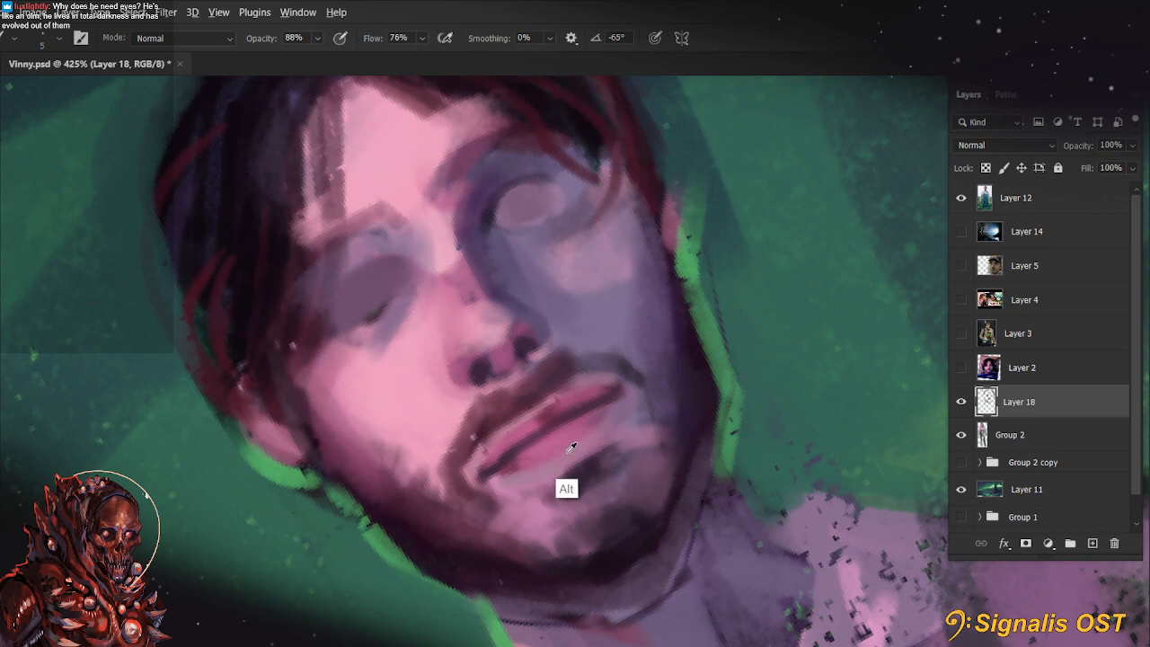
drag(543, 486, 598, 450)
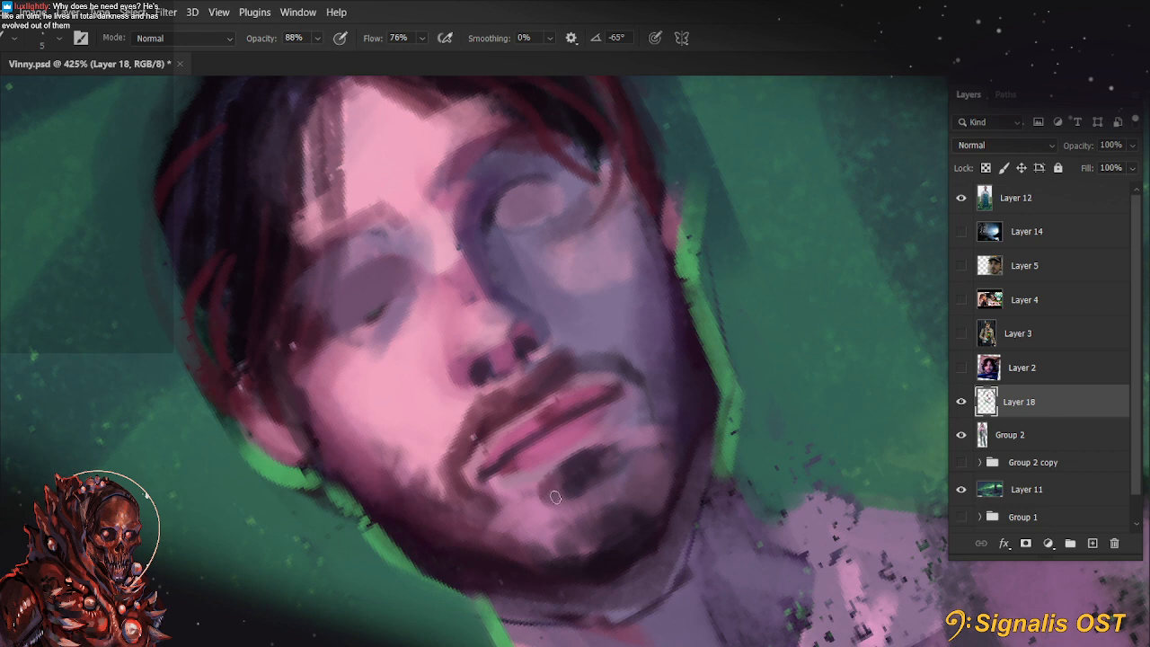
key(r)
key(Escape)
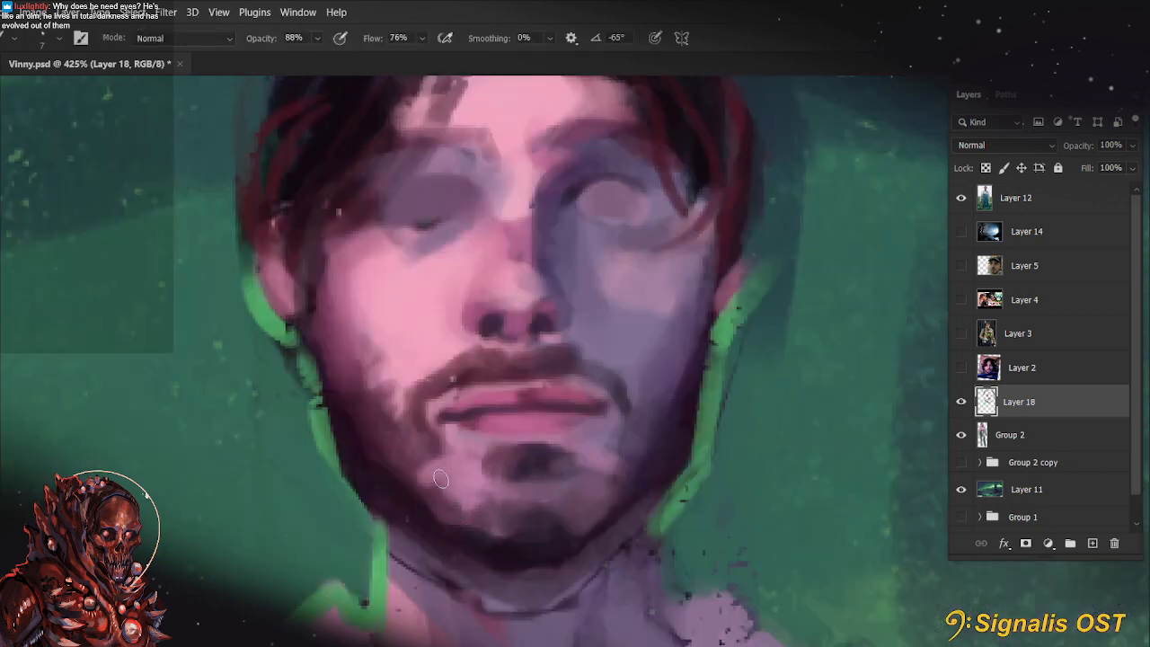
Paint a pink skin patch on the lit side of the chin and a sampled blue-purple patch on its shadow side
mouse_move(441, 479)
mouse_down()
mouse_move(483, 489)
mouse_move(511, 473)
mouse_move(438, 474)
mouse_move(447, 506)
mouse_move(451, 453)
mouse_move(442, 517)
mouse_up()
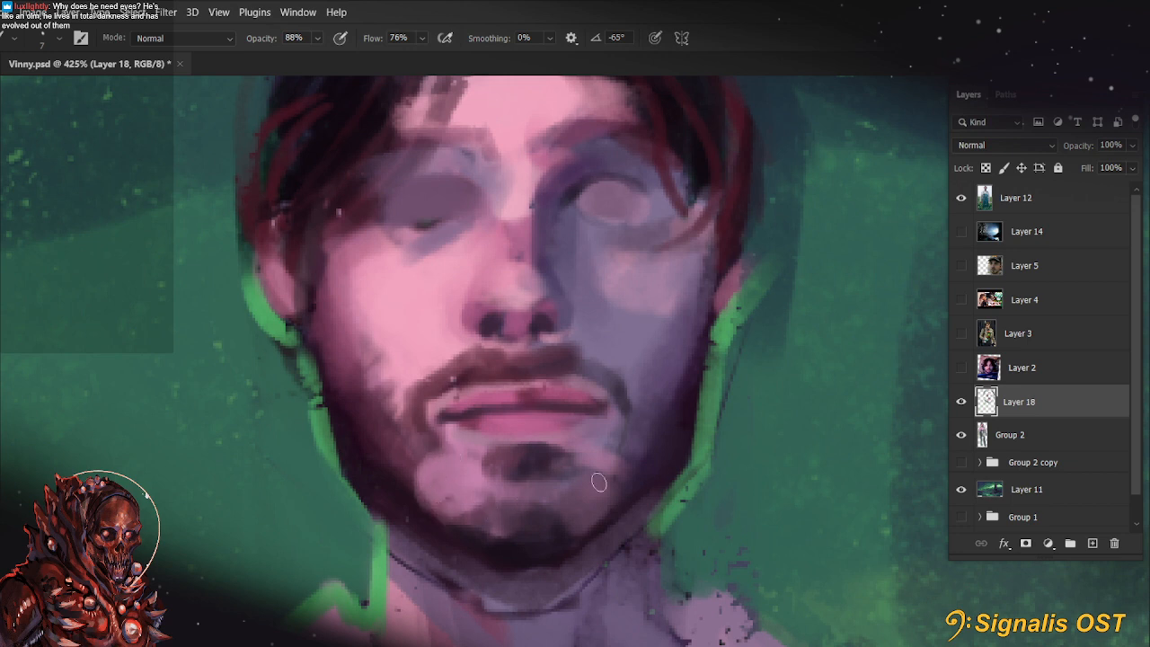
alt+click(601, 491)
alt+click(665, 341)
key(bracketright)
key(bracketright)
key(bracketright)
key(bracketright)
key(bracketright)
mouse_move(573, 497)
mouse_down()
mouse_move(614, 472)
mouse_move(573, 494)
mouse_up()
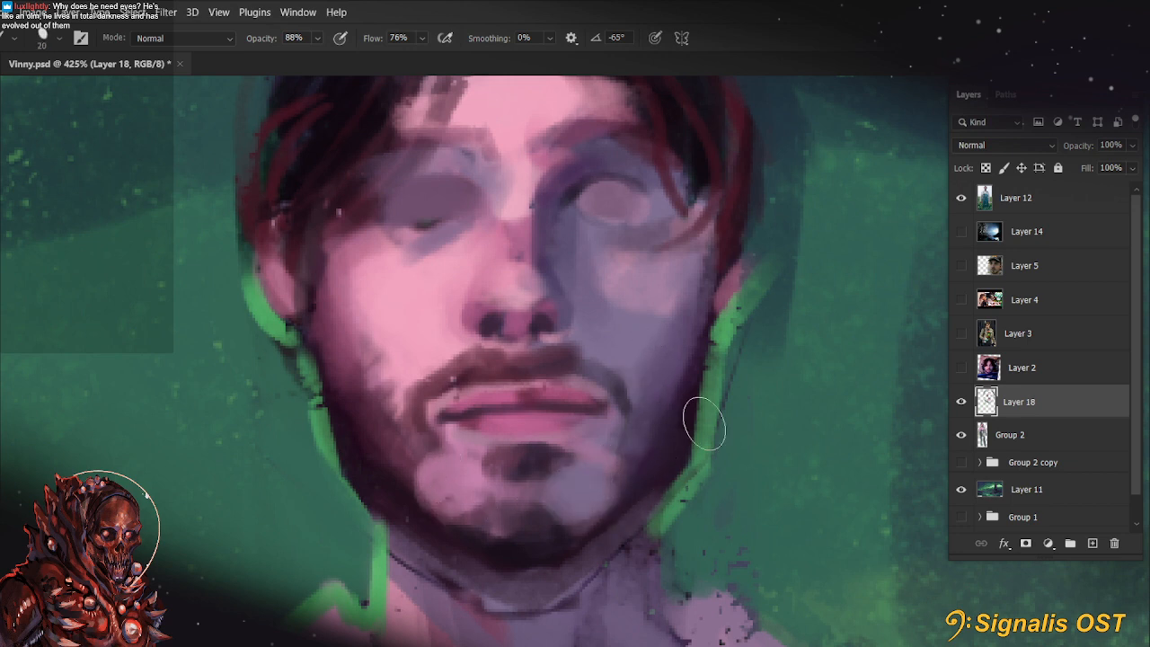
Paint sampled dark beard strokes around the chin patches and along the jaw with a small brush
alt+click(391, 469)
key(bracketleft)
key(bracketleft)
key(bracketleft)
key(bracketleft)
mouse_move(425, 461)
mouse_down()
mouse_move(433, 499)
mouse_move(418, 470)
mouse_move(420, 490)
mouse_move(443, 518)
mouse_move(435, 503)
mouse_move(607, 512)
mouse_up()
mouse_move(696, 454)
mouse_down()
mouse_move(669, 536)
mouse_move(673, 445)
mouse_move(671, 471)
mouse_move(681, 461)
mouse_up()
Try to trim the upper lip's shadow-side corner with a sampled skin tone and a fine brush
key(r)
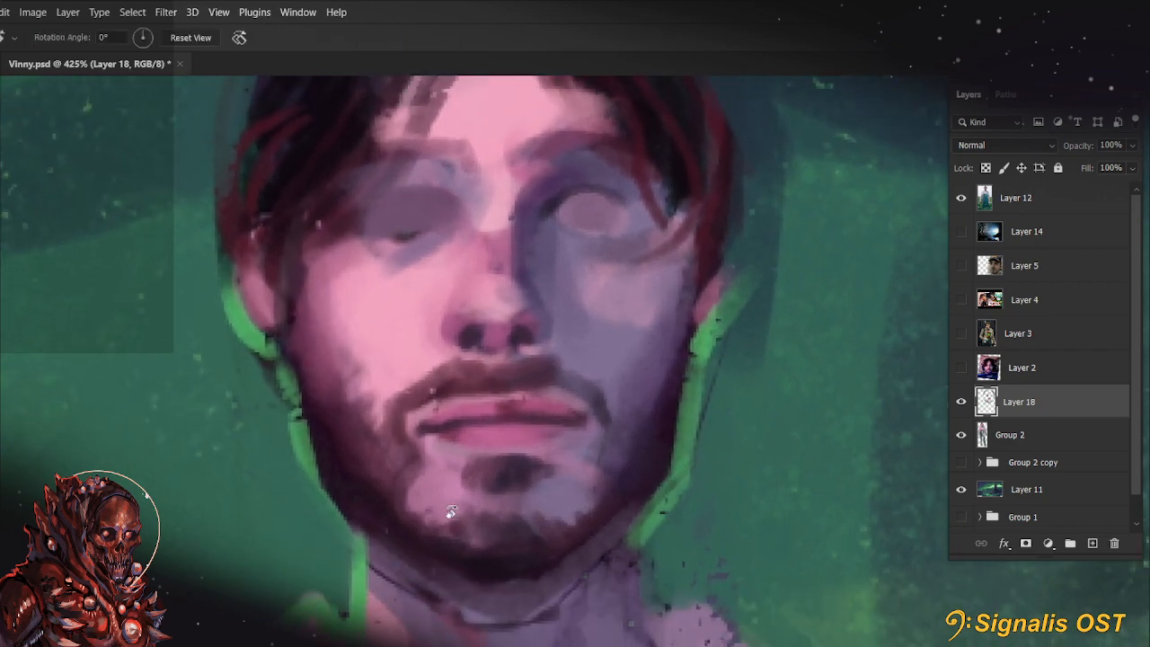
mouse_move(452, 513)
mouse_down()
mouse_move(588, 457)
mouse_move(612, 405)
mouse_up()
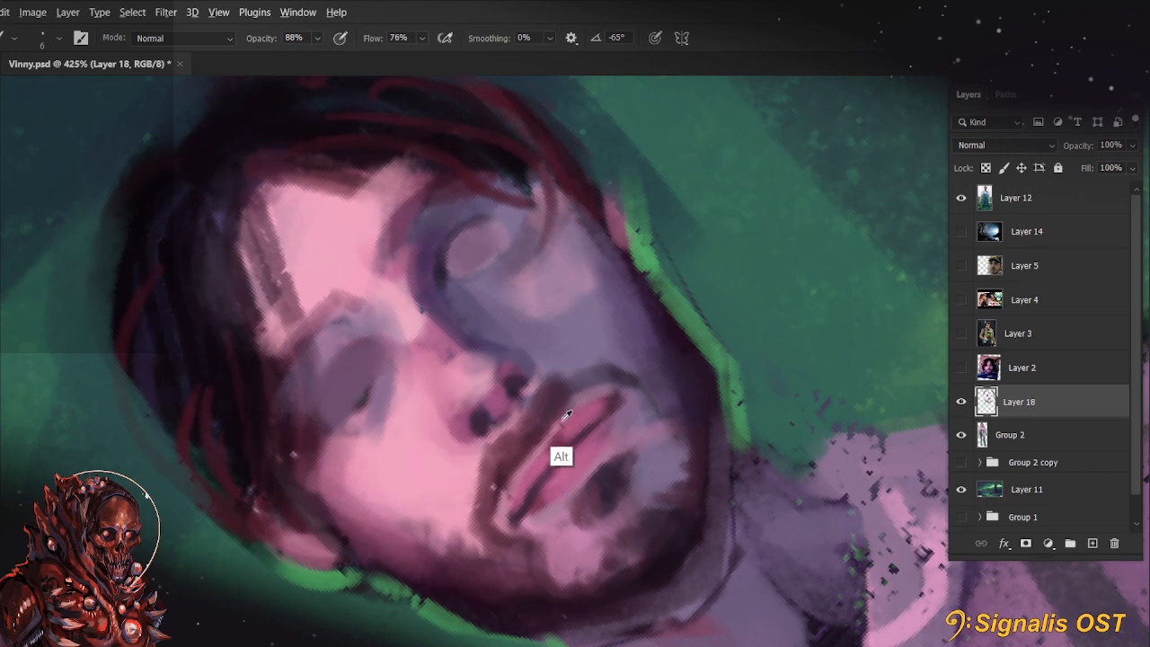
key([)
alt+click(578, 342)
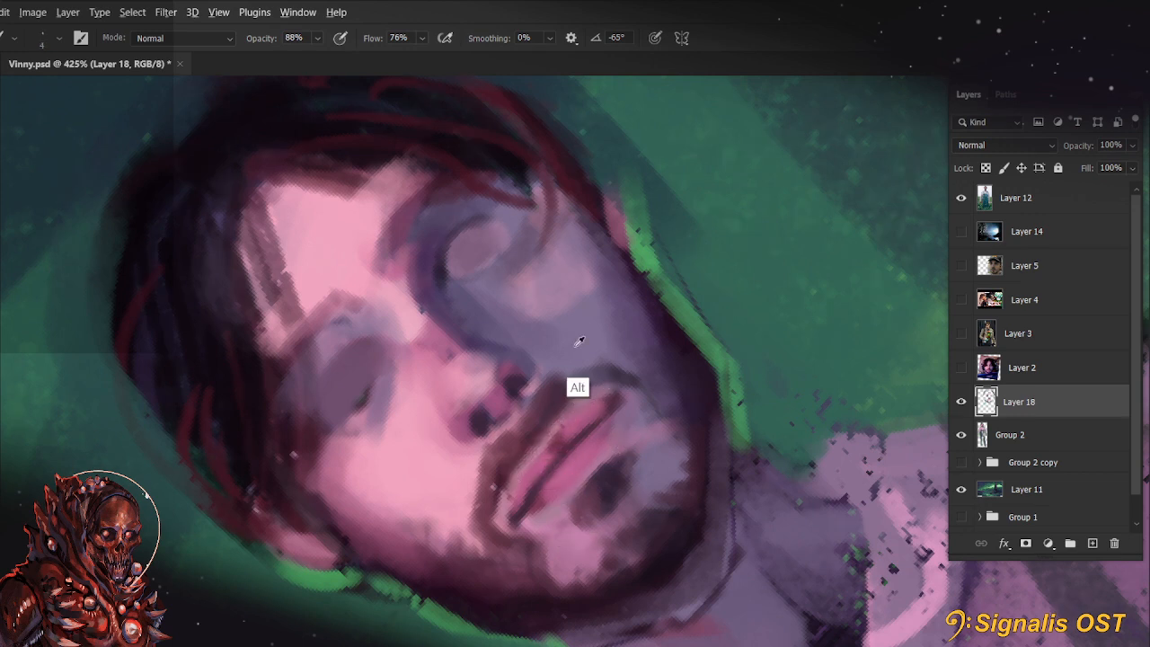
drag(617, 393, 601, 408)
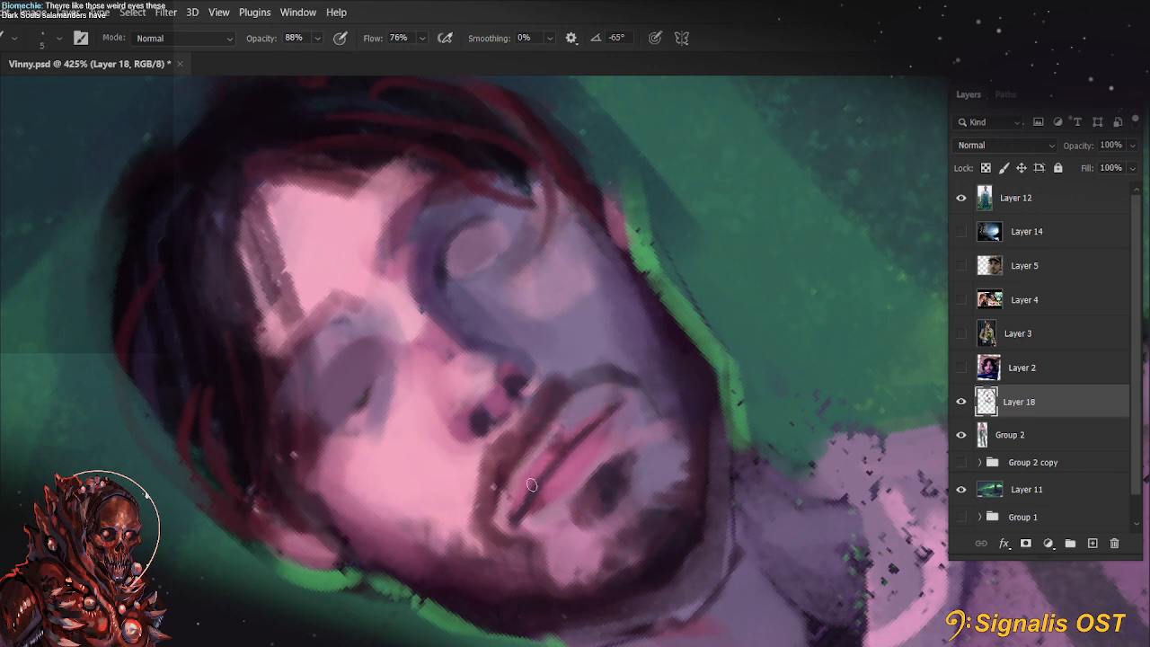
key(r)
key(Escape)
key(ctrl+z)
Rework the upper lip and dark mouth line towards the shadow-side corner with sampled colours and a small brush
drag(383, 506, 590, 526)
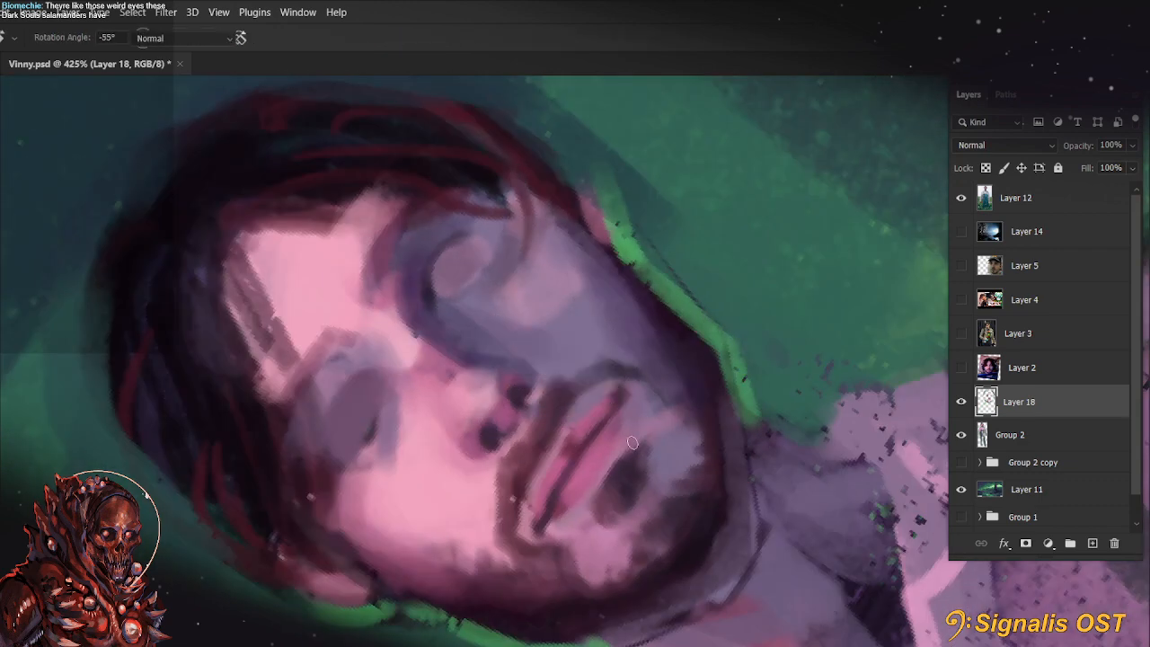
key(b)
alt+click(645, 374)
alt+click(604, 389)
drag(613, 394, 645, 374)
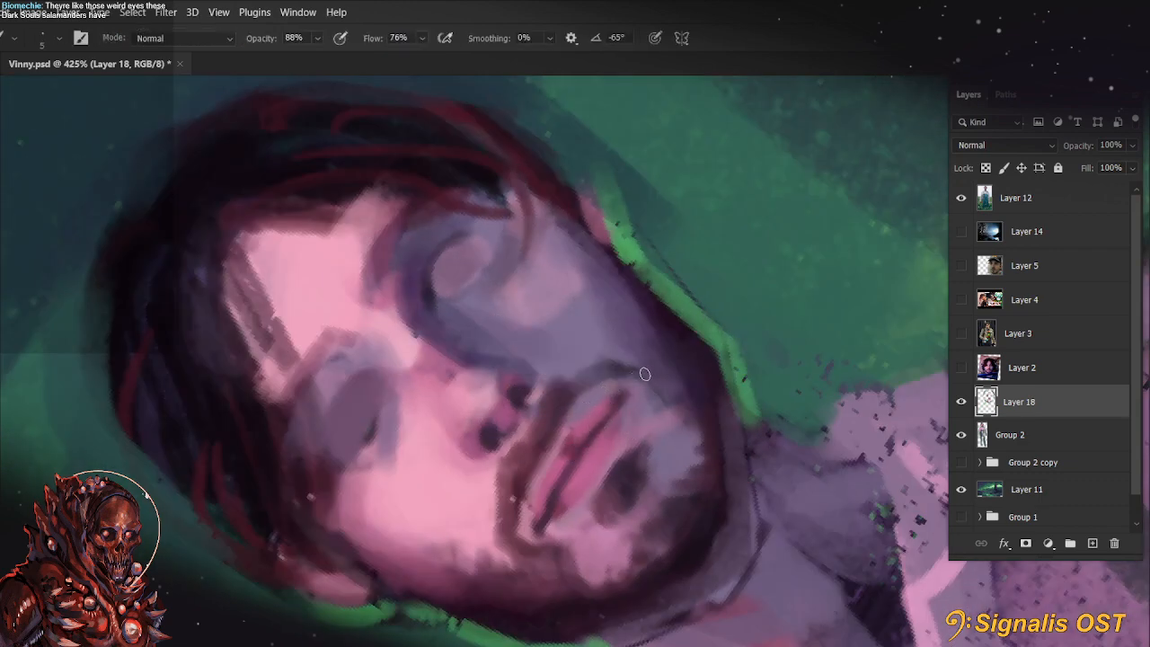
alt+click(597, 418)
key(])
drag(609, 408, 621, 397)
key(r)
key(Escape)
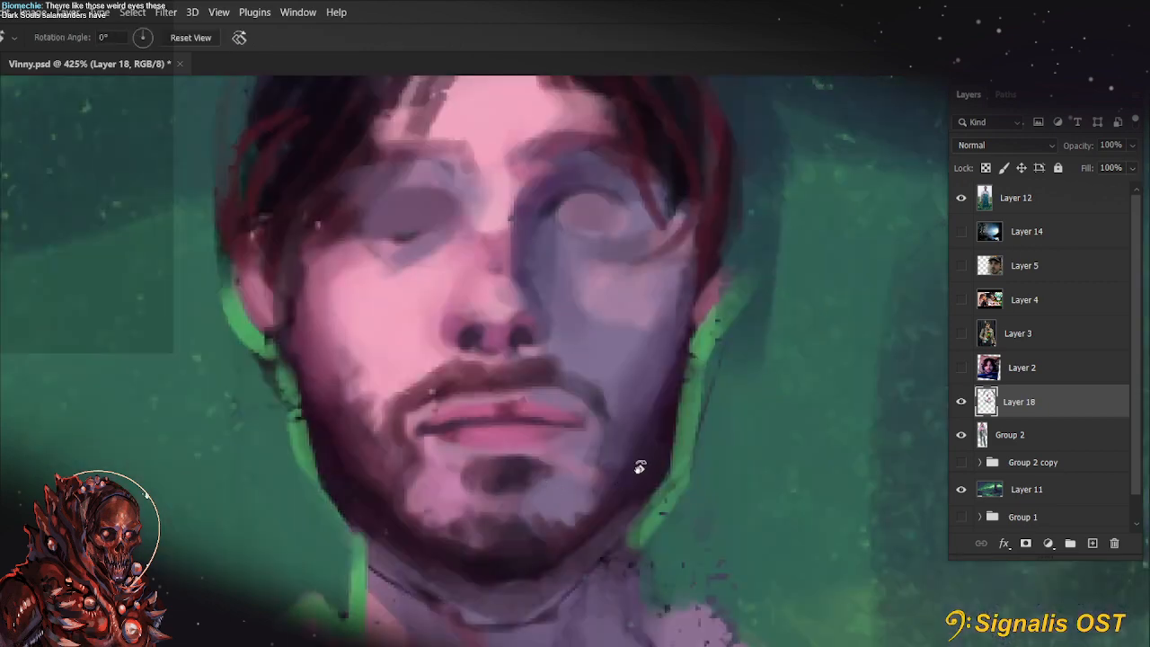
key(ctrl+0)
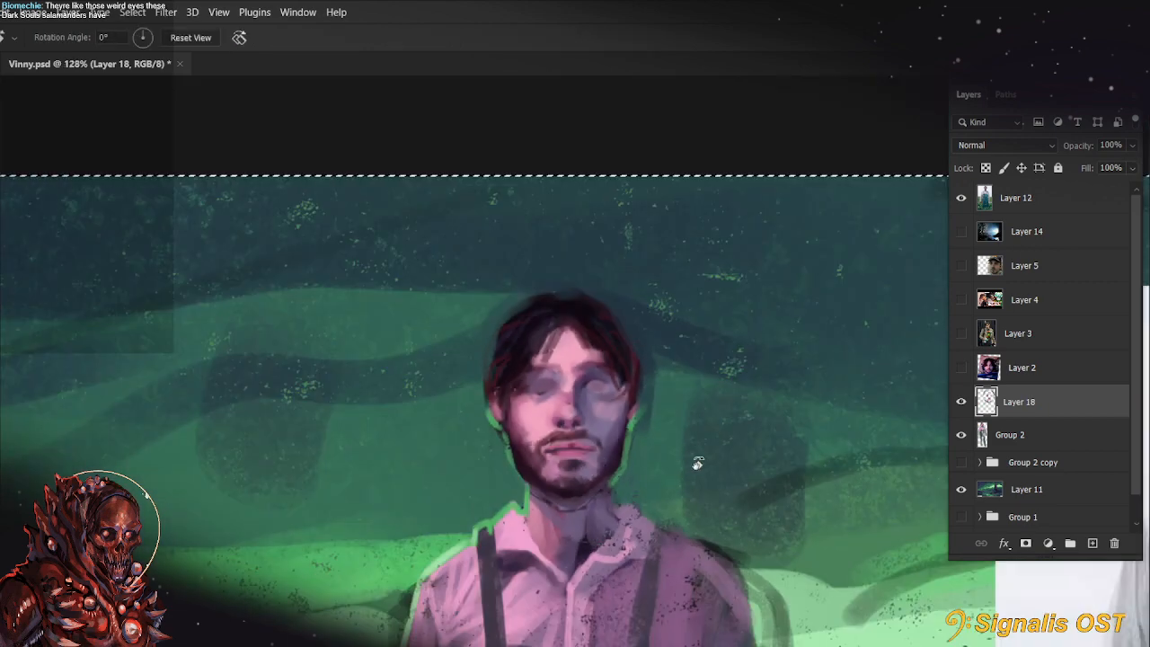
Clear the selection, and toggle Layer 18's visibility to compare the repainted face with the version underneath
key(m)
key(ctrl+d)
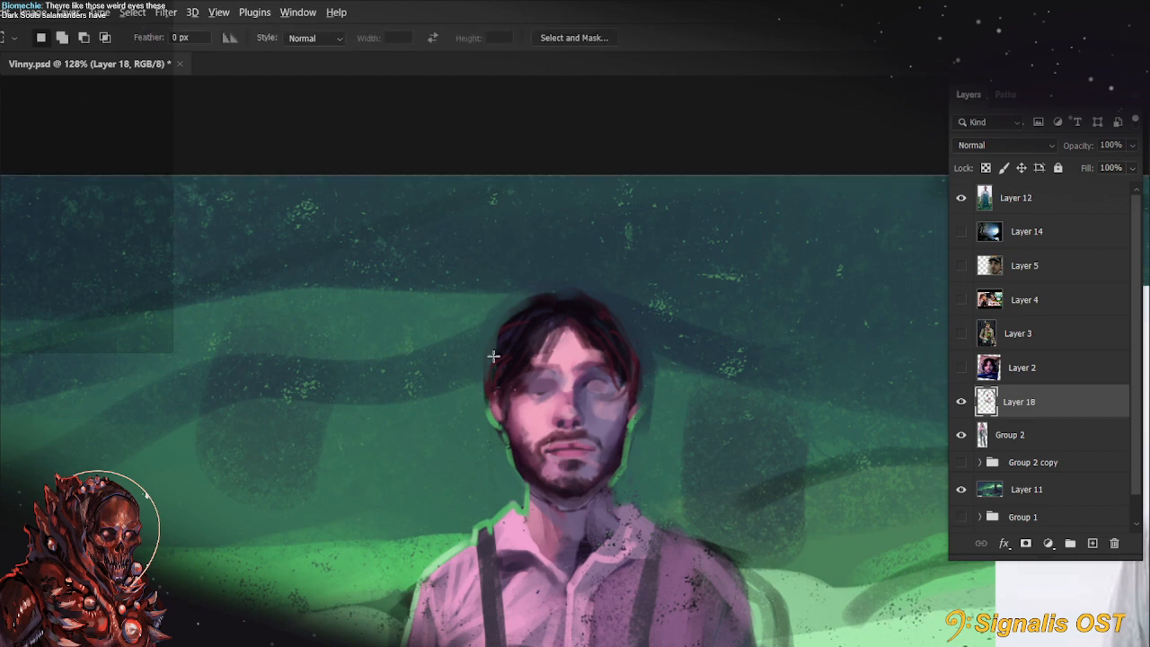
drag(495, 357, 575, 431)
drag(579, 485, 431, 436)
click(960, 407)
click(960, 402)
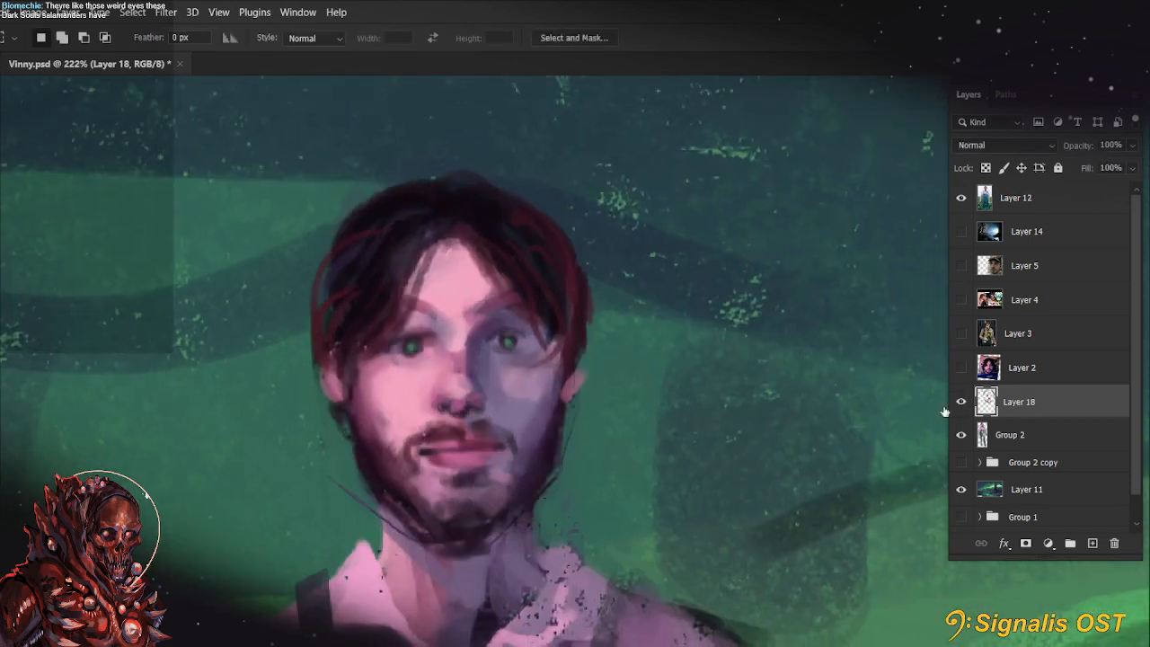
Darken the shadow-side end of the moustache and touch up the lit-side beard edge with a small brush
scroll(490, 433, up, 4)
key(r)
drag(588, 512, 660, 421)
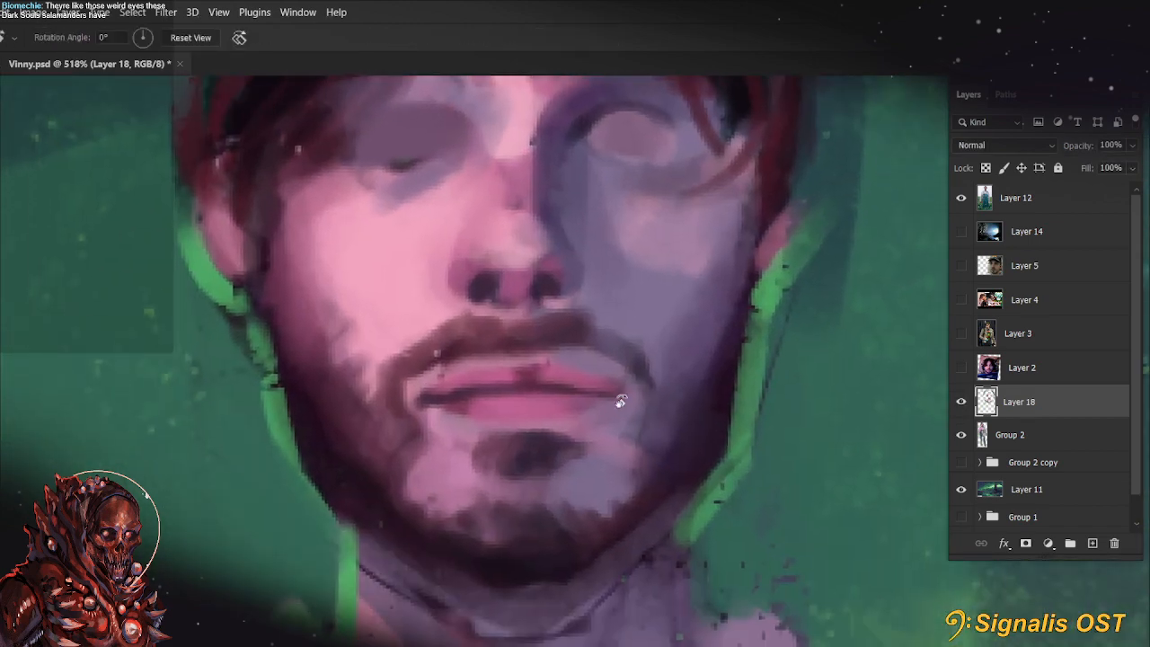
key(b)
mouse_move(583, 361)
mouse_down()
mouse_move(633, 371)
mouse_move(561, 345)
mouse_move(644, 372)
mouse_up()
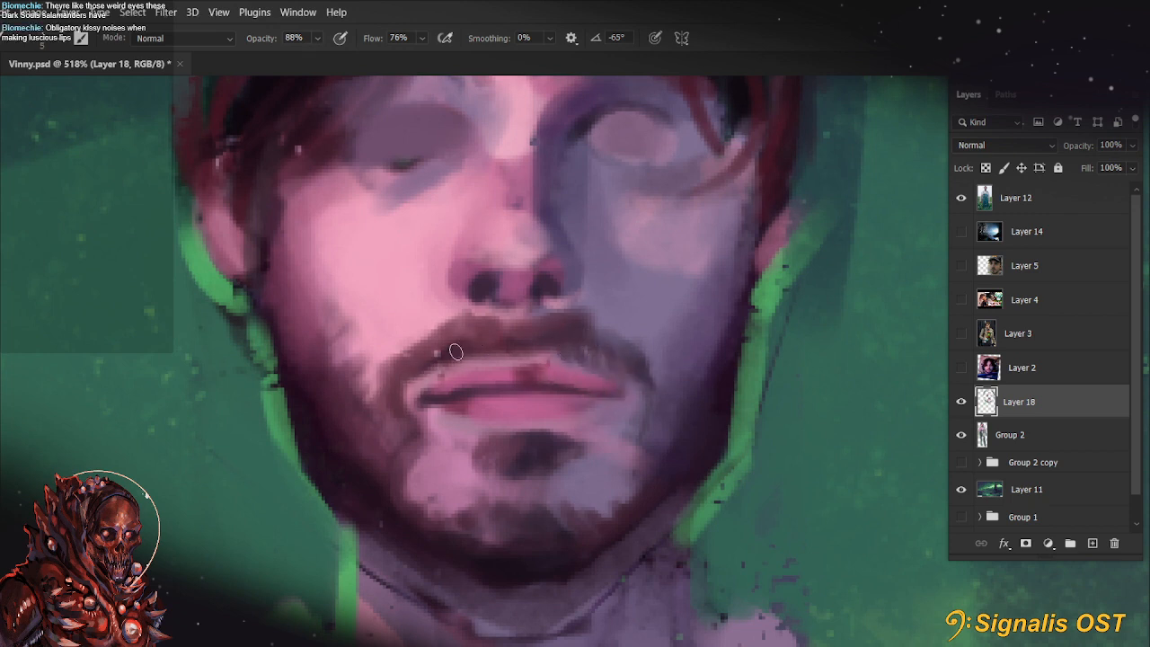
drag(369, 403, 380, 384)
drag(606, 455, 600, 594)
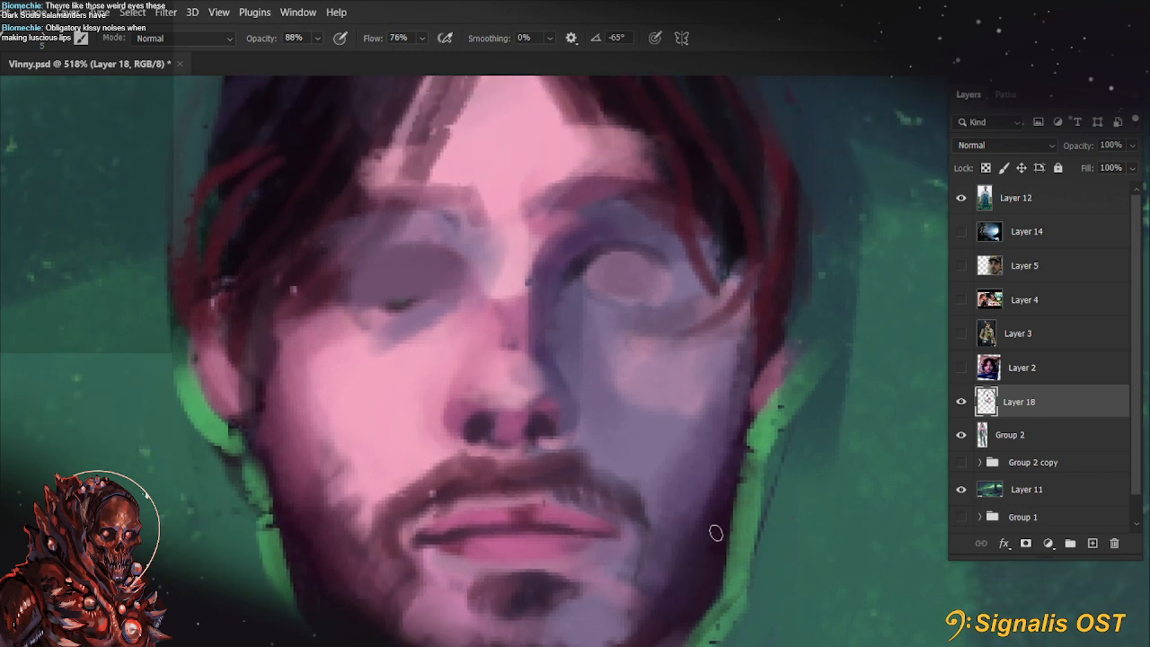
drag(716, 532, 780, 387)
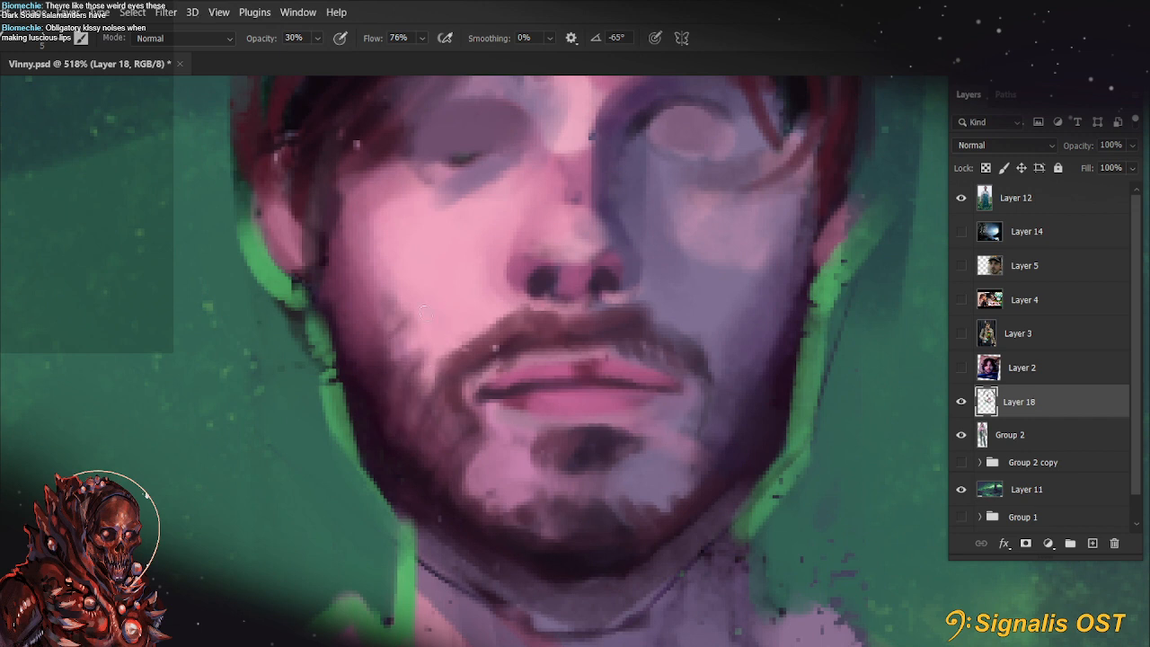
Add soft beard strokes beside the lit-side mouth corner and around the chin at 30% brush opacity
mouse_move(431, 417)
mouse_down()
mouse_move(421, 444)
mouse_move(447, 452)
mouse_up()
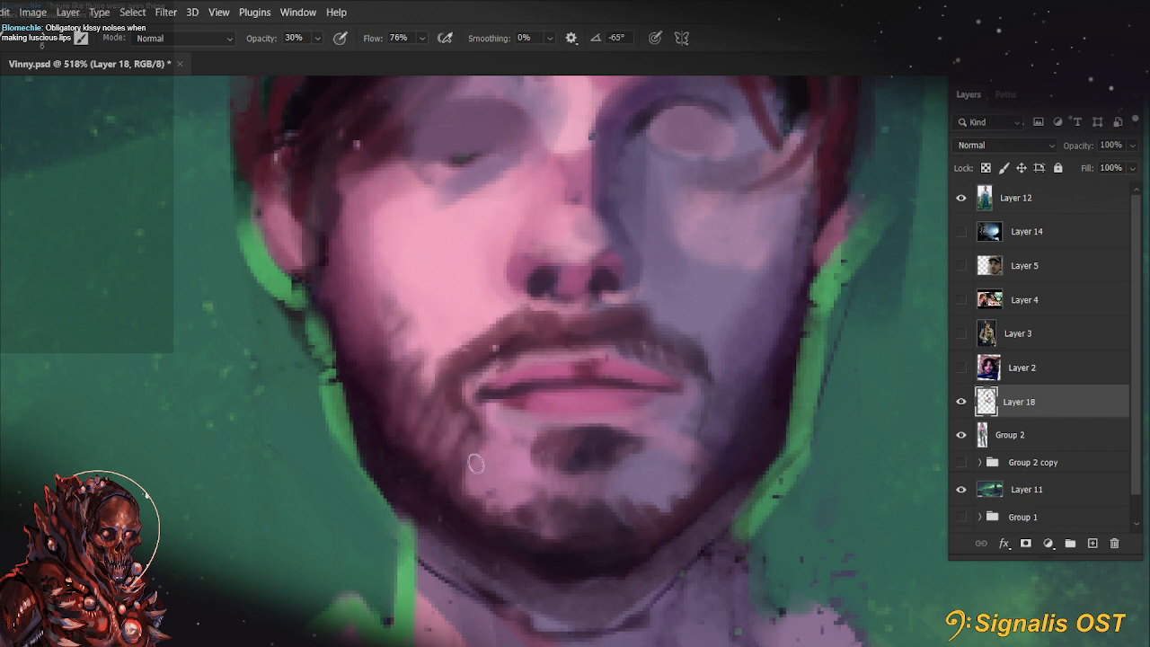
key(])
mouse_move(459, 494)
mouse_down()
mouse_move(501, 517)
mouse_move(519, 495)
mouse_up()
drag(675, 465, 657, 502)
drag(745, 446, 766, 527)
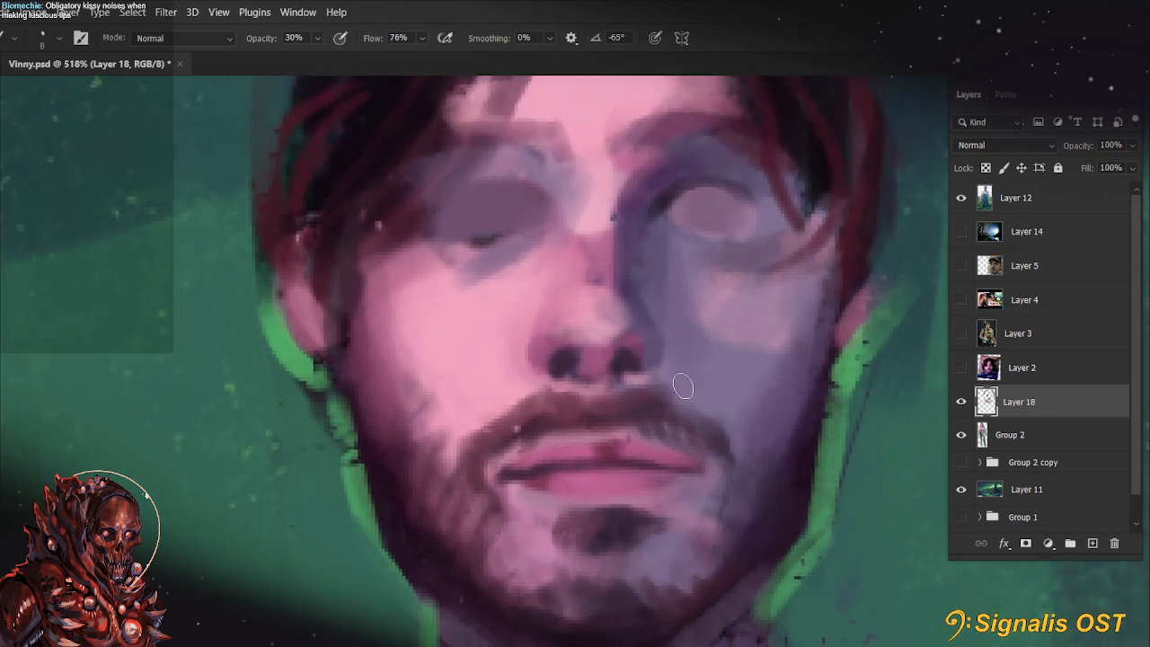
Touch up the moustache below the shadow-side nostril with a sampled colour at 77% brush opacity
key(7)
alt+click(639, 408)
alt+click(626, 413)
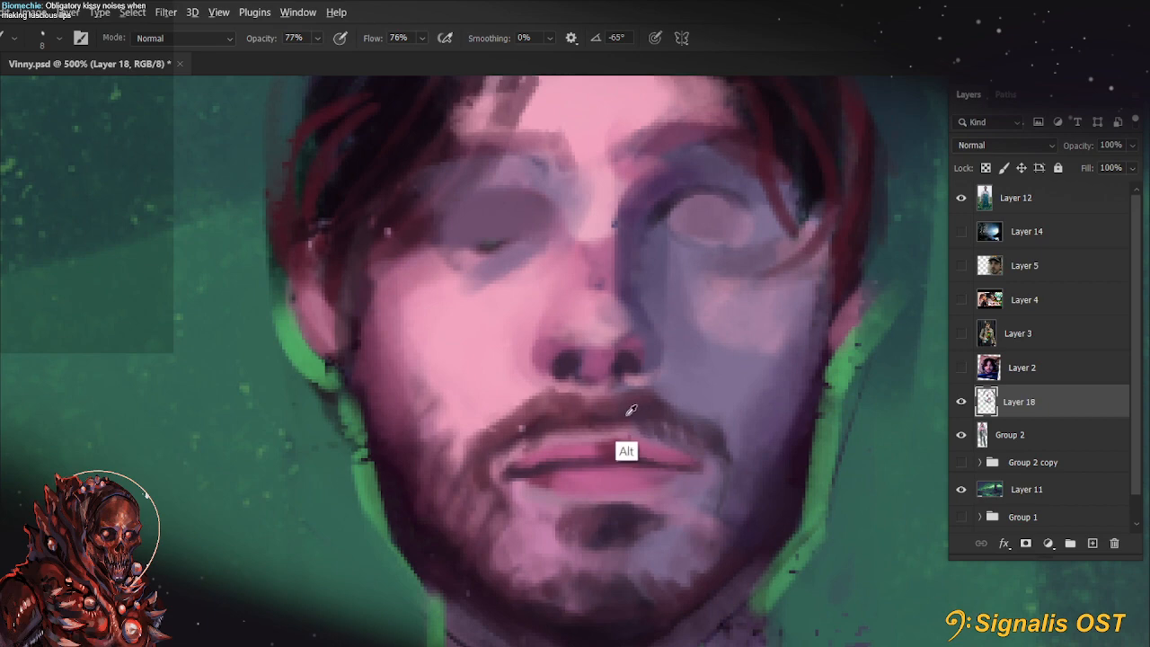
Add a new layer directly above Layer 18 for the next face details
key(r)
drag(476, 429, 568, 499)
drag(623, 356, 673, 426)
key(b)
alt+click(527, 488)
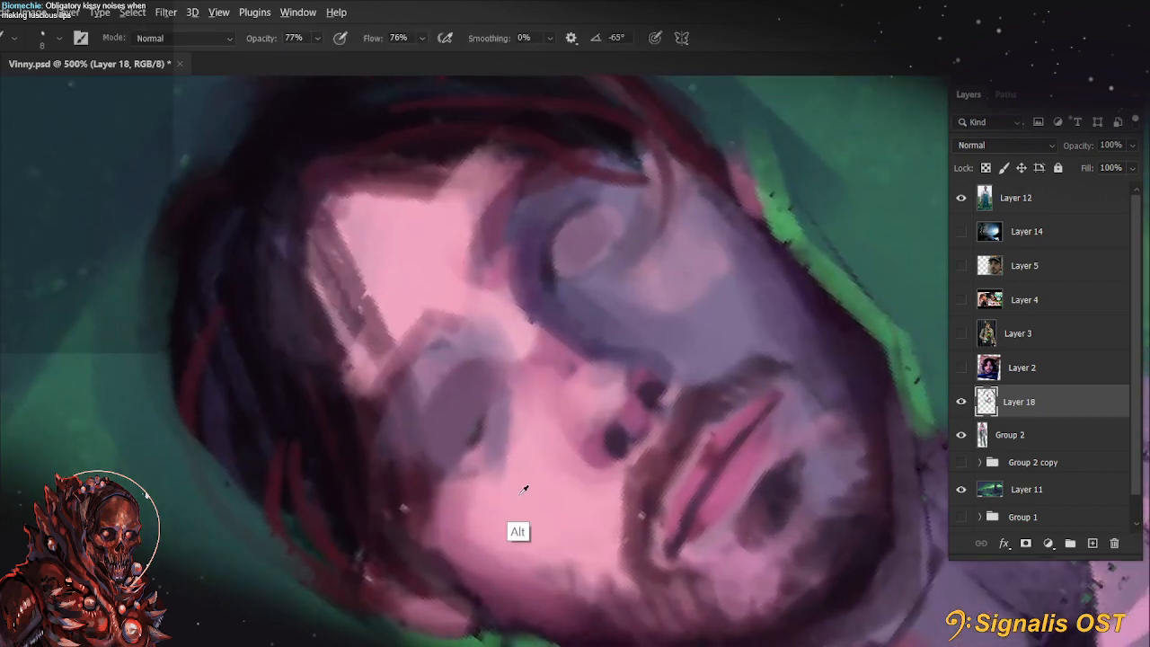
key(r)
click(1093, 545)
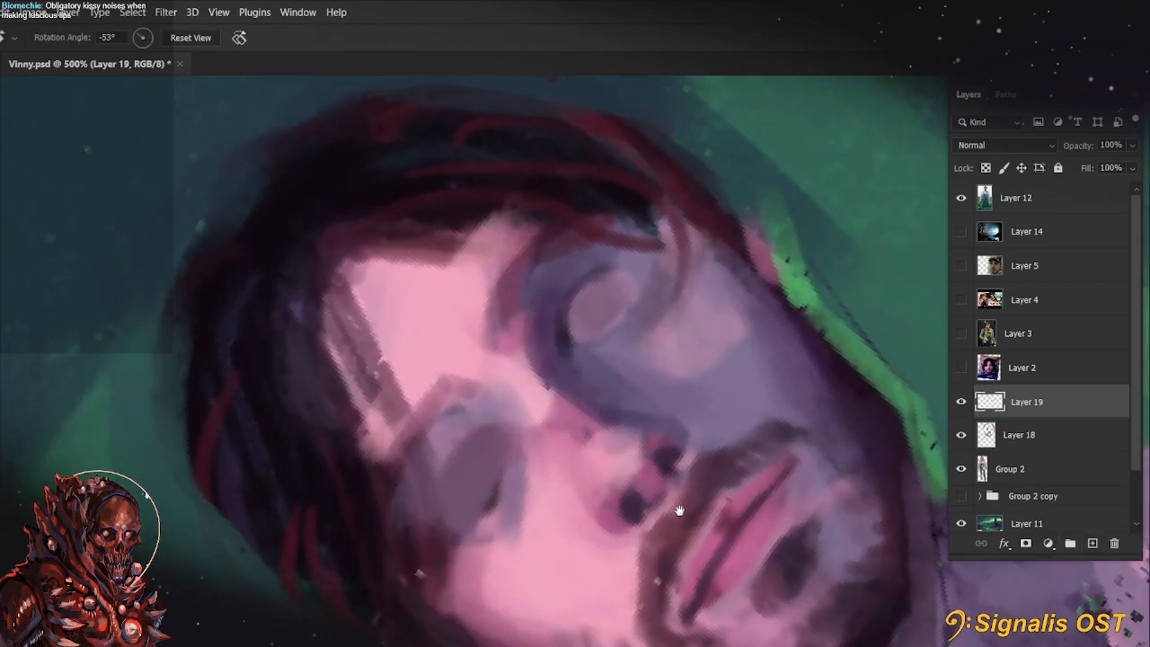
drag(753, 484, 680, 509)
key(b)
mouse_move(573, 344)
mouse_down()
mouse_move(639, 276)
mouse_move(616, 390)
mouse_up()
key(r)
key(Escape)
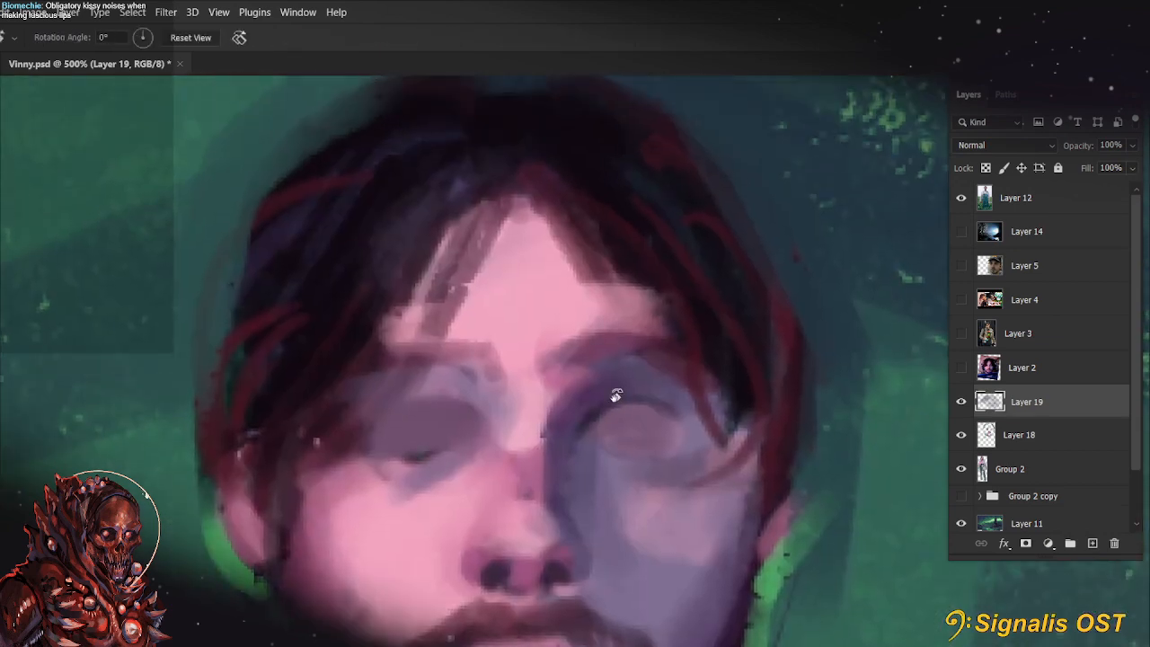
Try filling both eyes with a green like the cave background on Layer 19
key(b)
key(n)
key(Return)
mouse_move(696, 553)
mouse_down()
mouse_move(711, 444)
mouse_move(717, 514)
mouse_up()
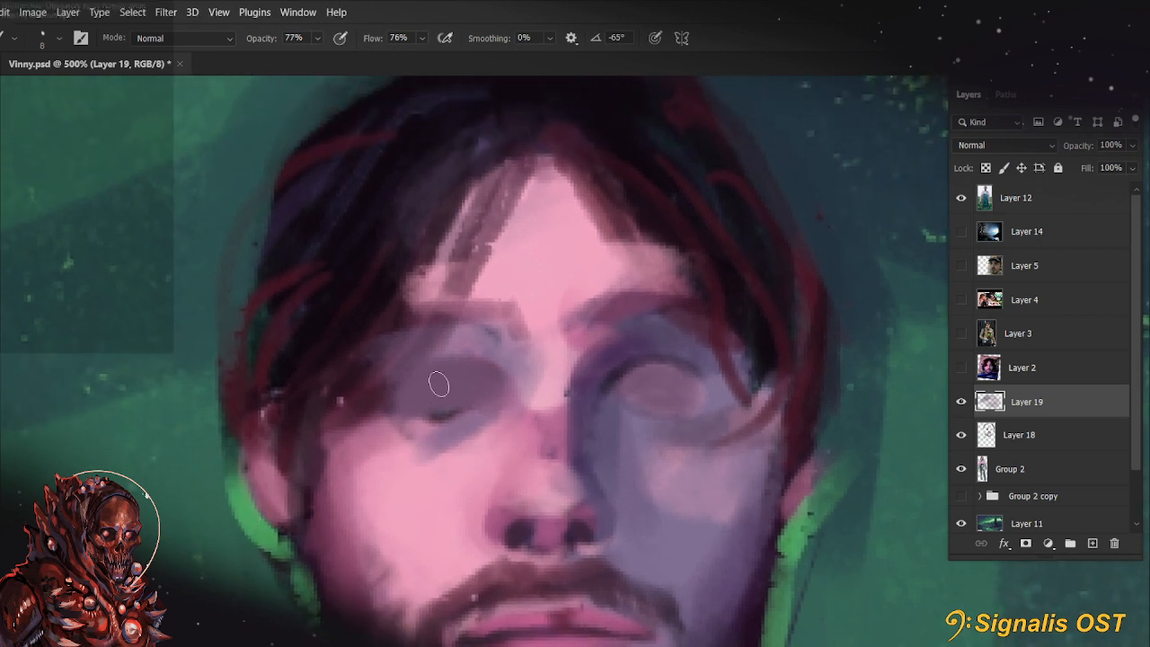
mouse_move(439, 383)
mouse_down()
mouse_move(443, 403)
mouse_move(388, 599)
mouse_up()
key(r)
key(b)
mouse_move(647, 360)
mouse_down()
mouse_move(675, 352)
mouse_move(654, 339)
mouse_up()
key(r)
key(ctrl+0)
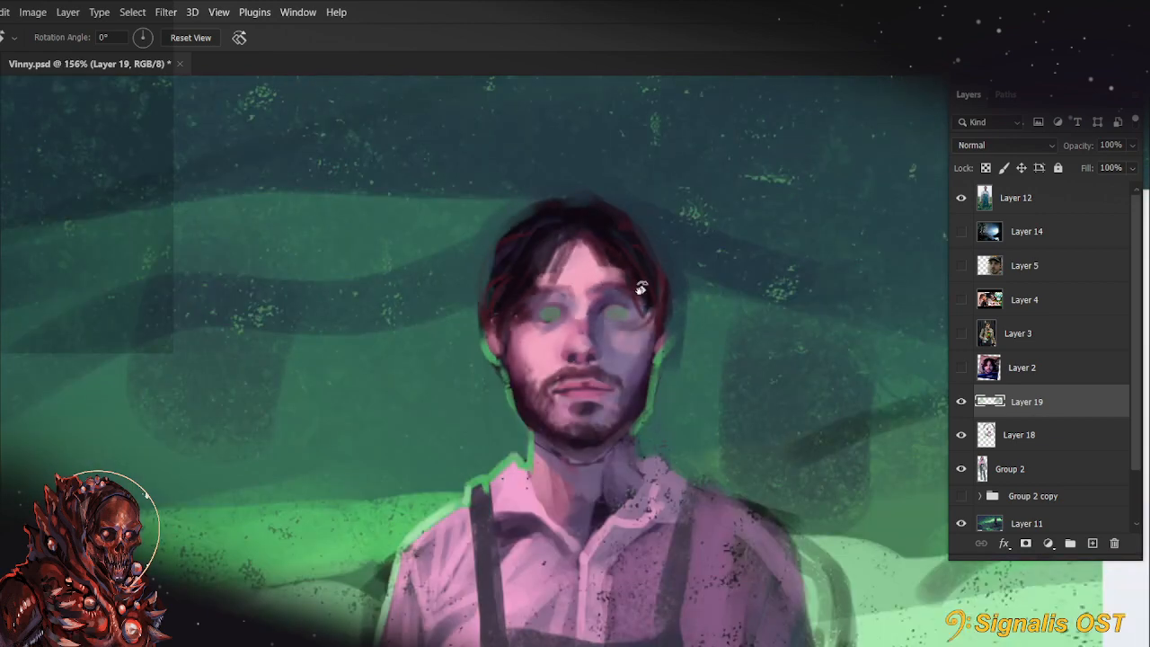
Dab a sampled cheek pink onto both eyeballs with a 15 px brush at 77% opacity
scroll(603, 314, up, 8)
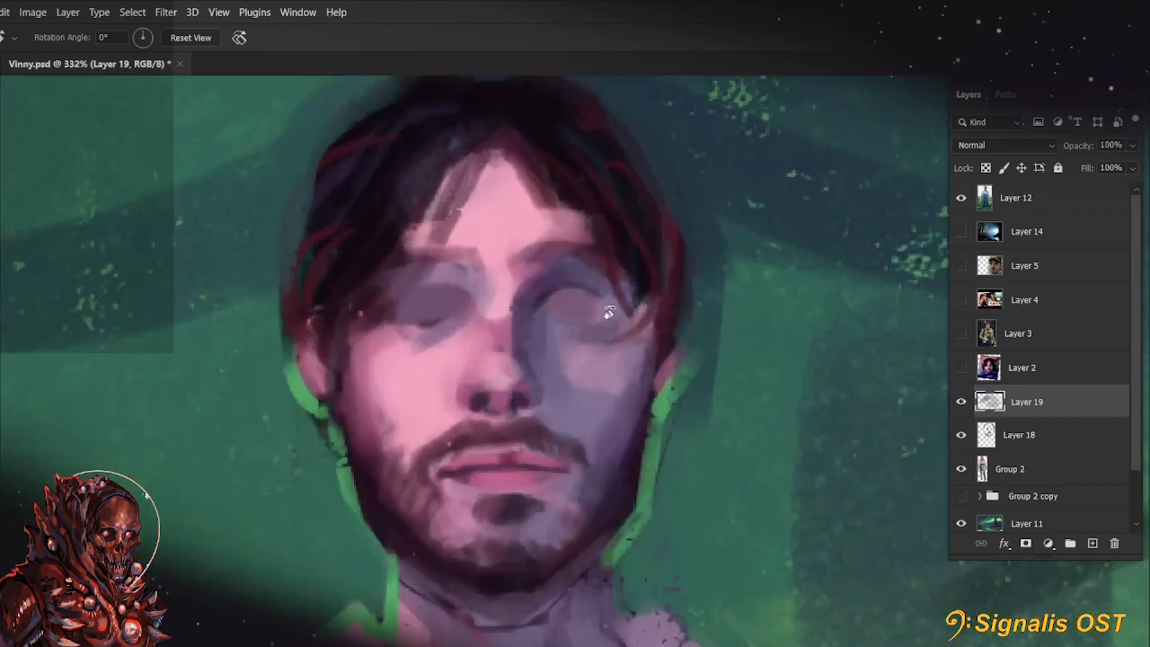
key(b)
alt+click(334, 402)
key(bracketright)
key(bracketright)
drag(344, 308, 358, 313)
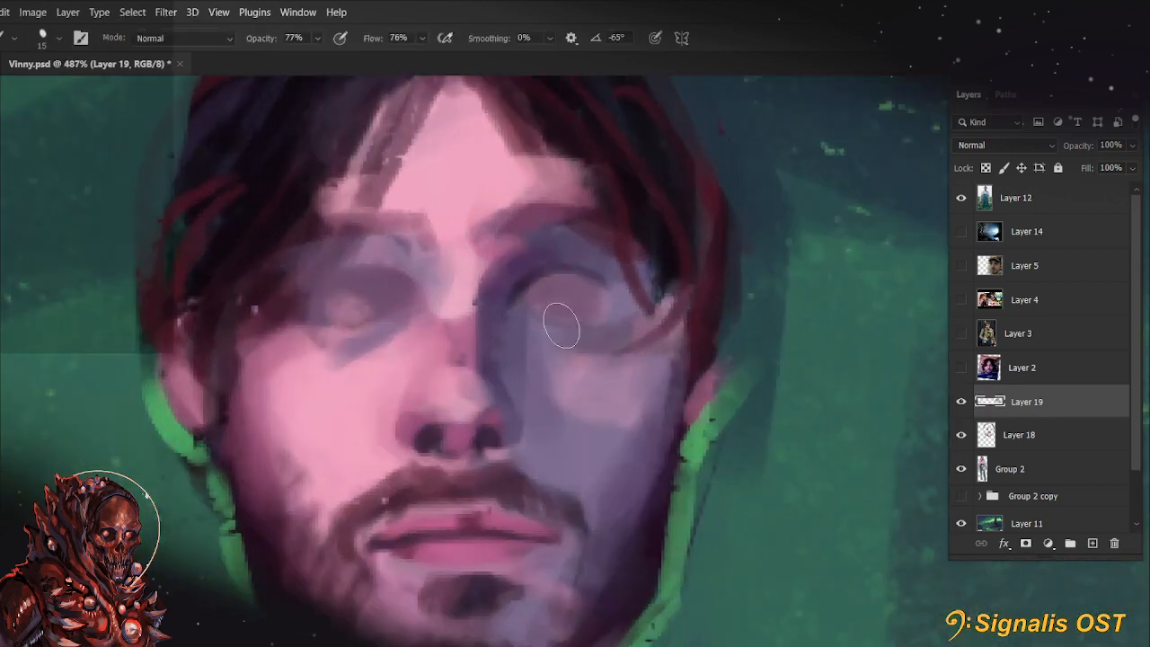
drag(552, 308, 564, 314)
scroll(559, 354, up, 2)
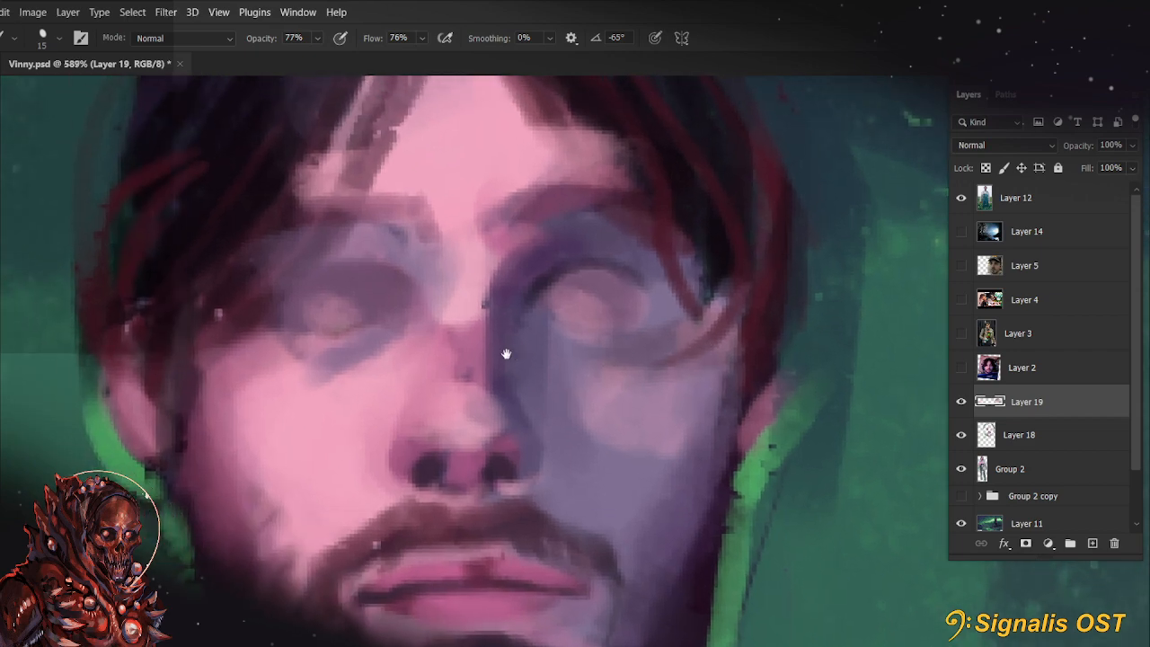
Try a paler pink foreground colour on the lit-side eye and undo the latest eye dabs
click(2, 386)
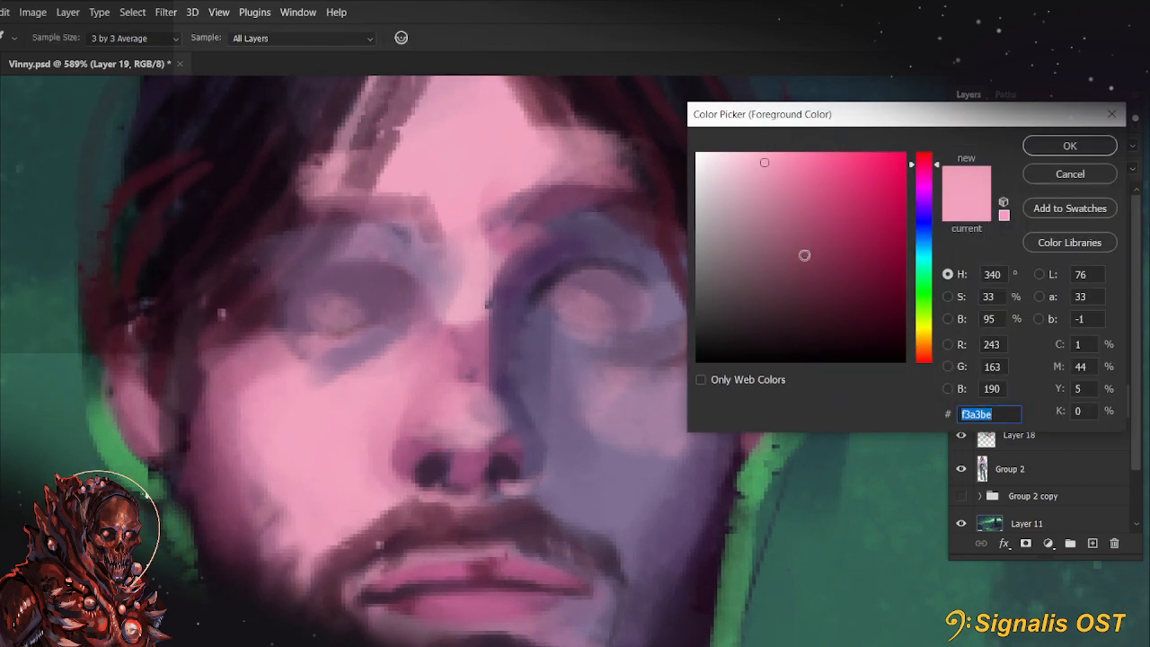
click(726, 167)
click(1051, 149)
mouse_move(338, 309)
mouse_down()
mouse_move(383, 293)
mouse_move(357, 297)
mouse_up()
key(ctrl+z)
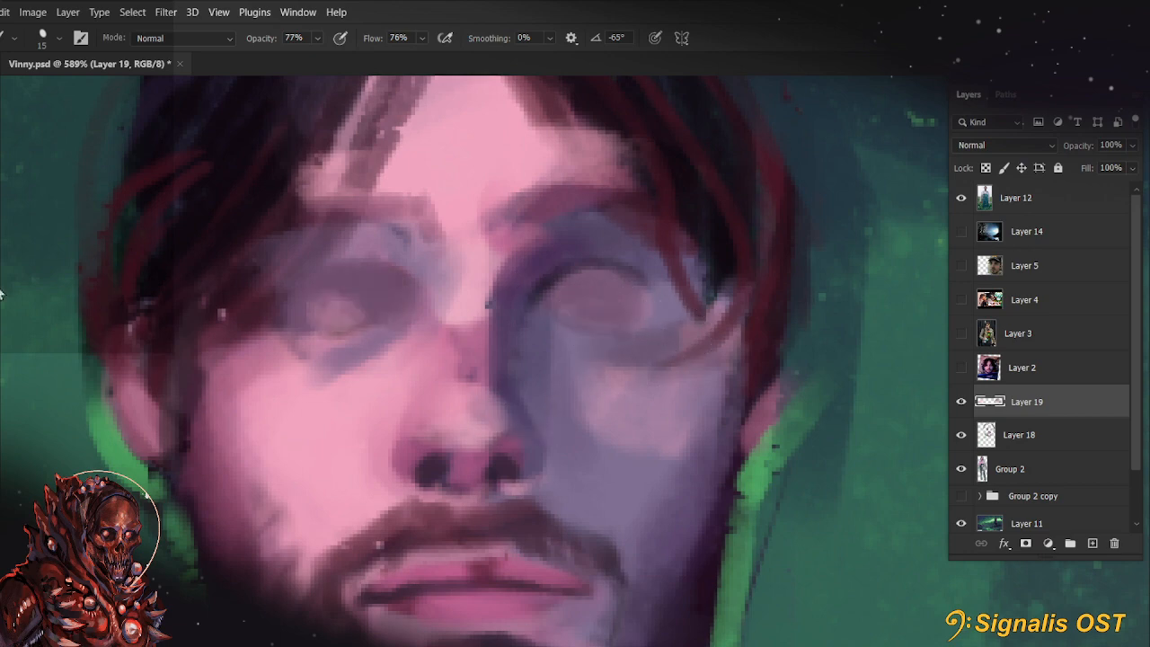
Mix a muted mauve of about RGB 158, 127, 144 and paint both eyeballs with greyish tones
click(2, 386)
click(443, 274)
click(963, 205)
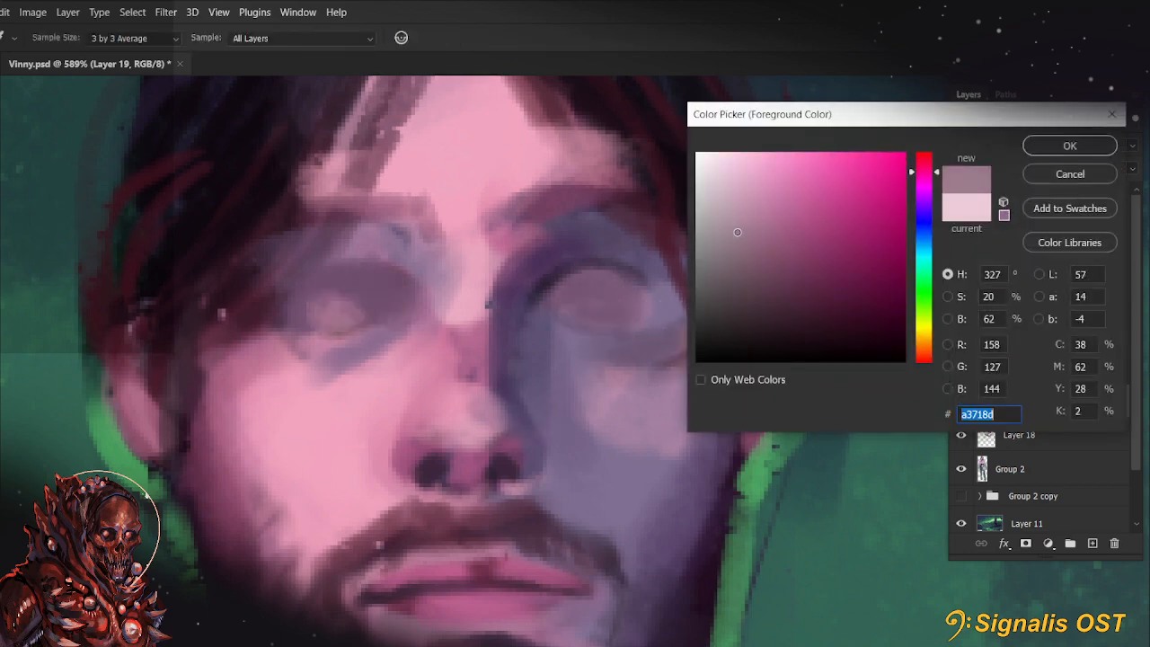
click(1070, 146)
mouse_move(749, 389)
mouse_down()
mouse_move(783, 416)
mouse_move(642, 354)
mouse_up()
key(r)
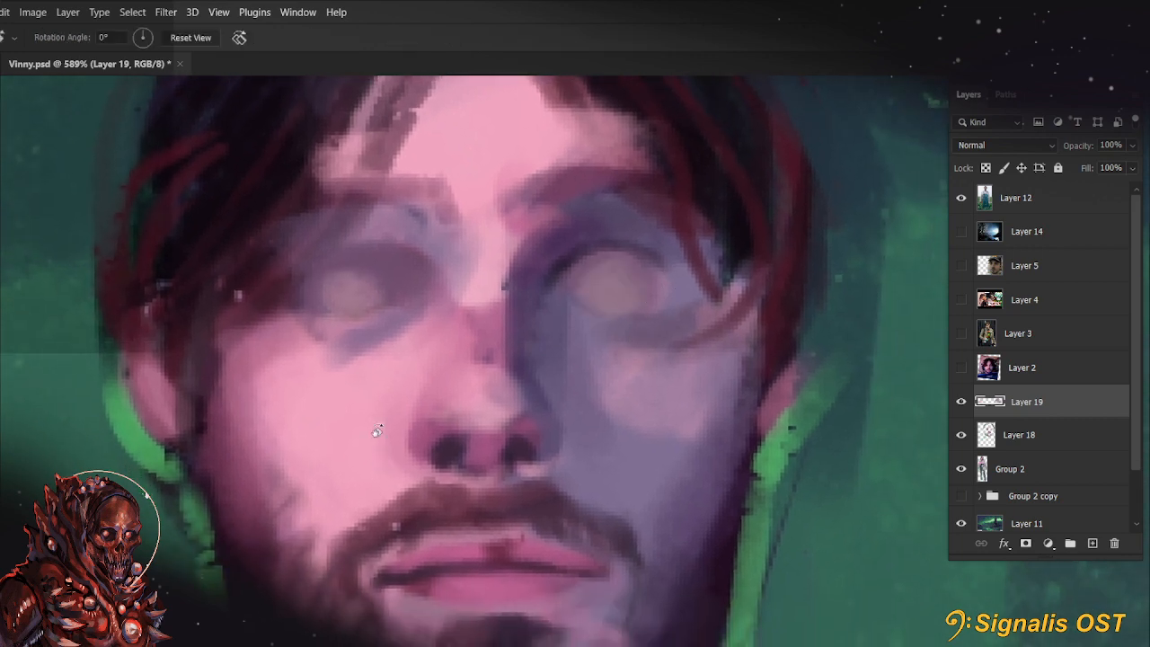
Paint dark upper-lid lines at the inner corners of both eyes with a 5 px brush
drag(374, 431, 404, 490)
key(bracketleft)
key(bracketleft)
key(bracketleft)
drag(281, 376, 310, 338)
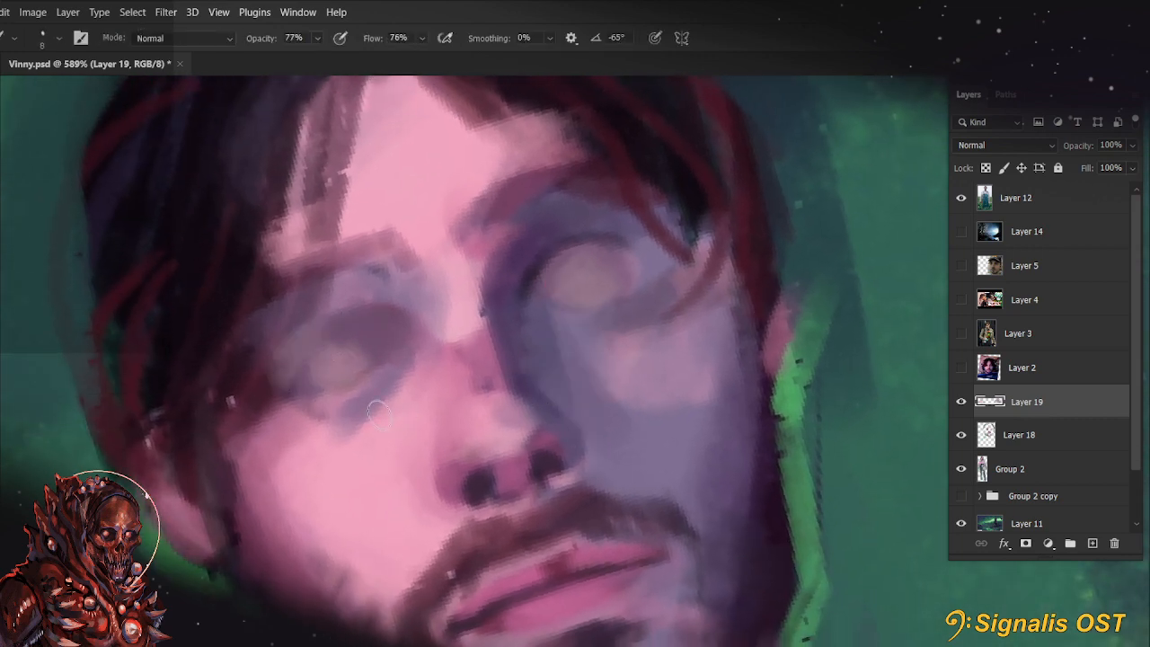
key(bracketleft)
key(bracketleft)
key(bracketleft)
key(bracketleft)
key(bracketleft)
key(bracketright)
key(bracketright)
drag(521, 297, 549, 227)
drag(374, 306, 423, 322)
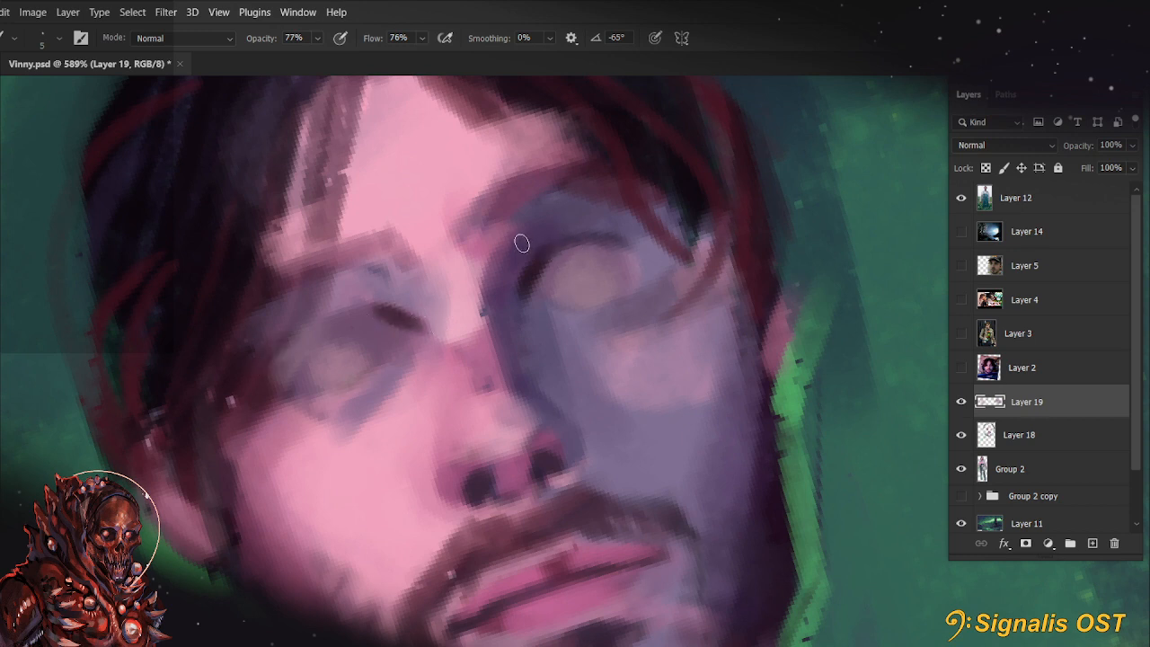
Soften the shadow-side eye's inner corner at 44% opacity, and extend both upper-lid lines and creases at 55%
key(4)
key(4)
drag(517, 300, 510, 279)
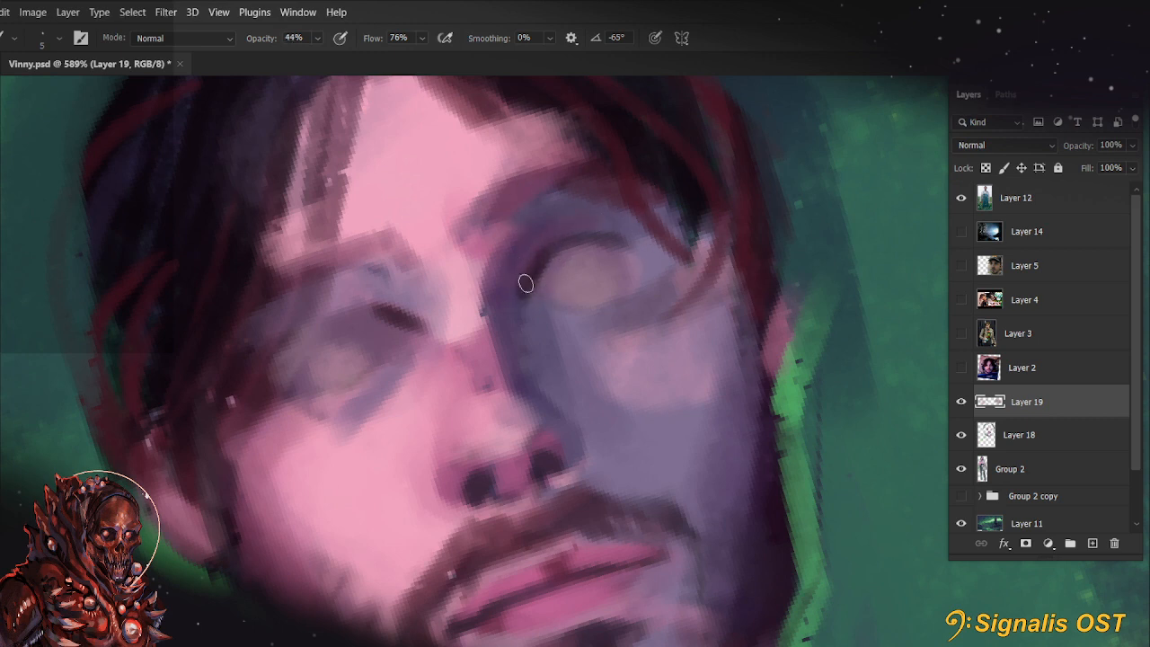
key(5)
key(5)
mouse_move(521, 253)
mouse_down()
mouse_move(573, 220)
mouse_move(589, 249)
mouse_up()
drag(391, 313, 261, 384)
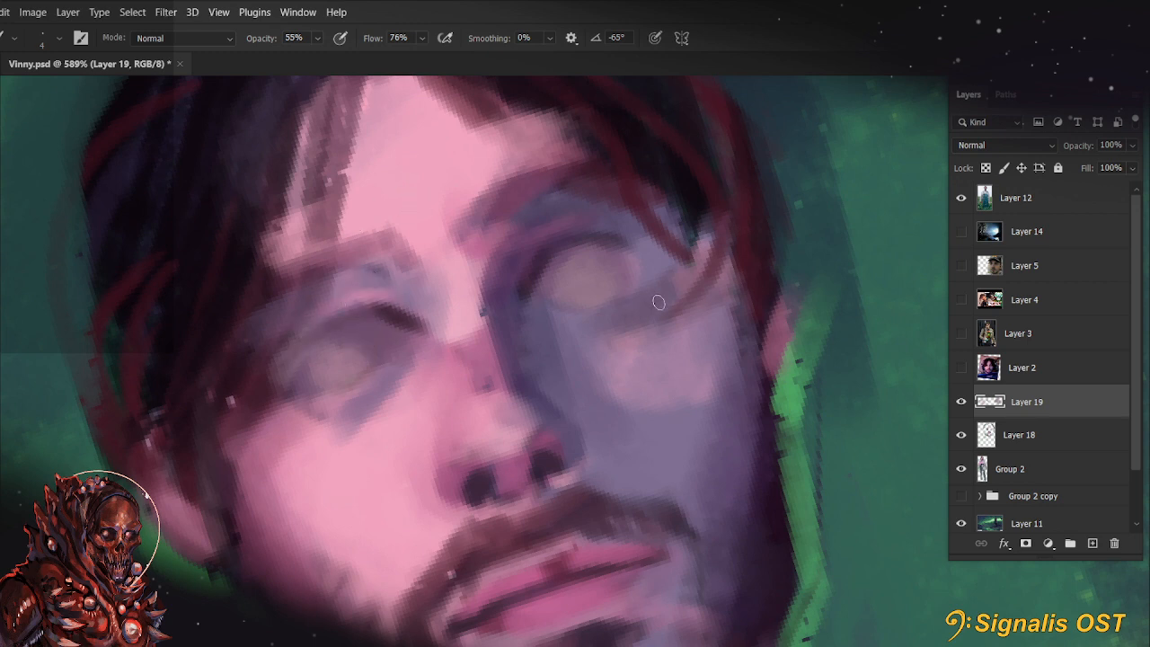
Paint grey-purple shadows beneath both eyes with a 9 px brush at 55% opacity
key(r)
drag(571, 290, 610, 361)
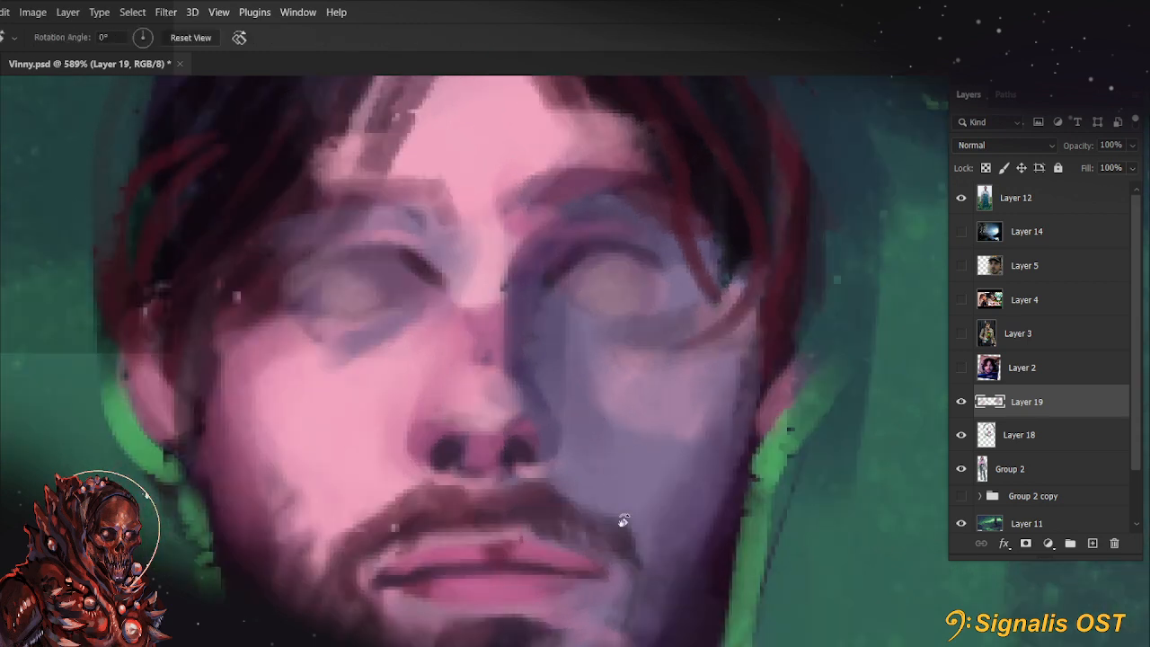
drag(623, 522, 655, 595)
key(b)
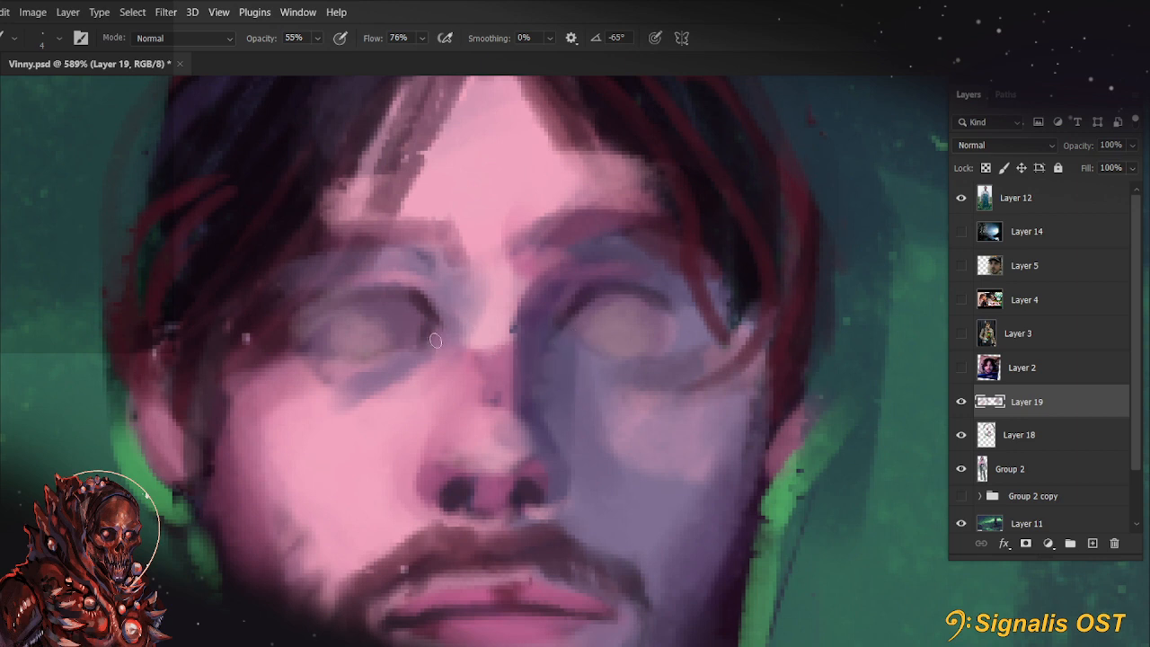
drag(436, 343, 386, 391)
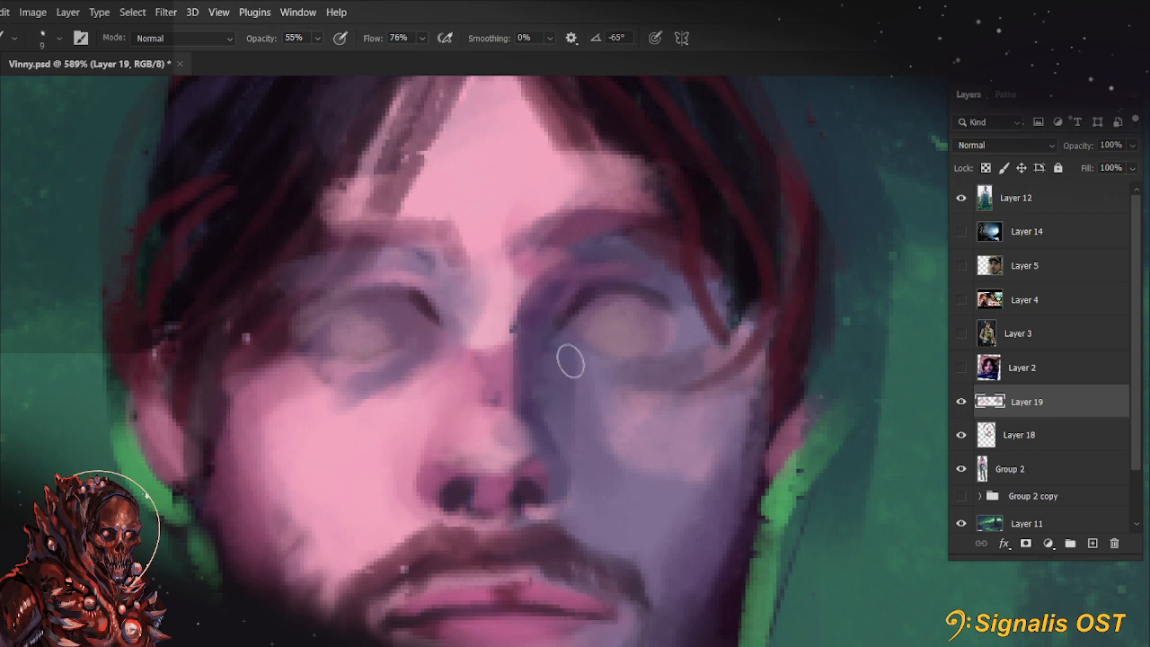
drag(564, 350, 622, 394)
mouse_move(811, 510)
mouse_down()
mouse_move(804, 345)
mouse_move(815, 386)
mouse_move(777, 352)
mouse_up()
drag(655, 351, 706, 326)
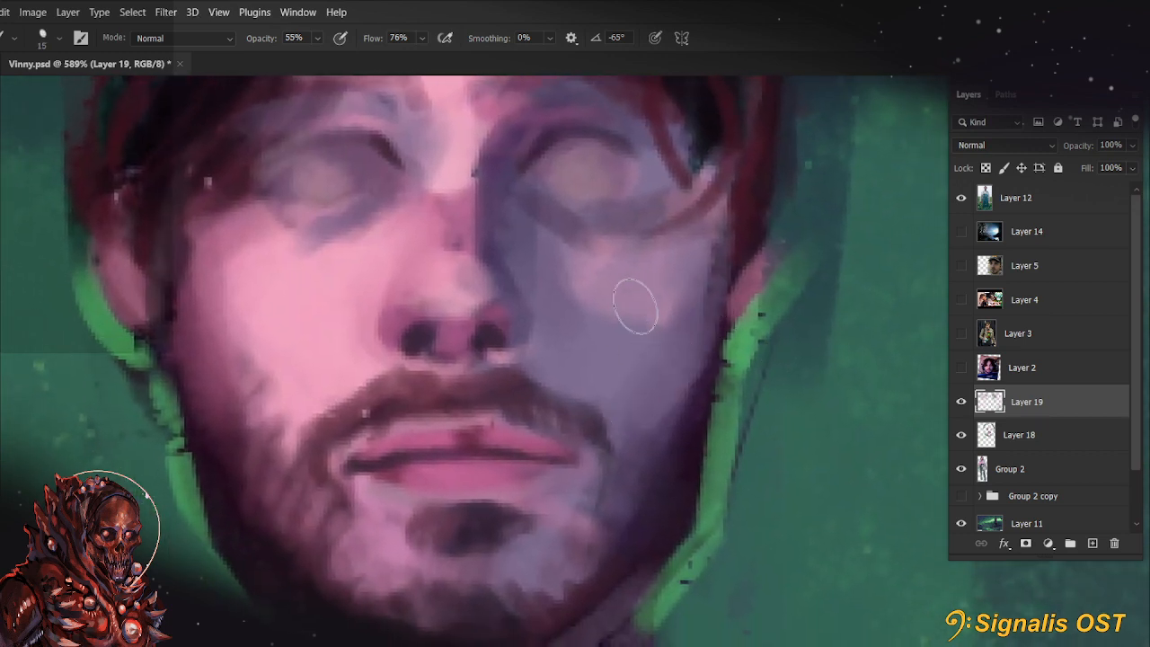
Blend the shadow-side lower cheek into the beard with a sampled purple and a 25 px brush
key(bracketright)
key(bracketright)
key(bracketright)
key(bracketright)
alt+click(626, 389)
drag(594, 372, 630, 429)
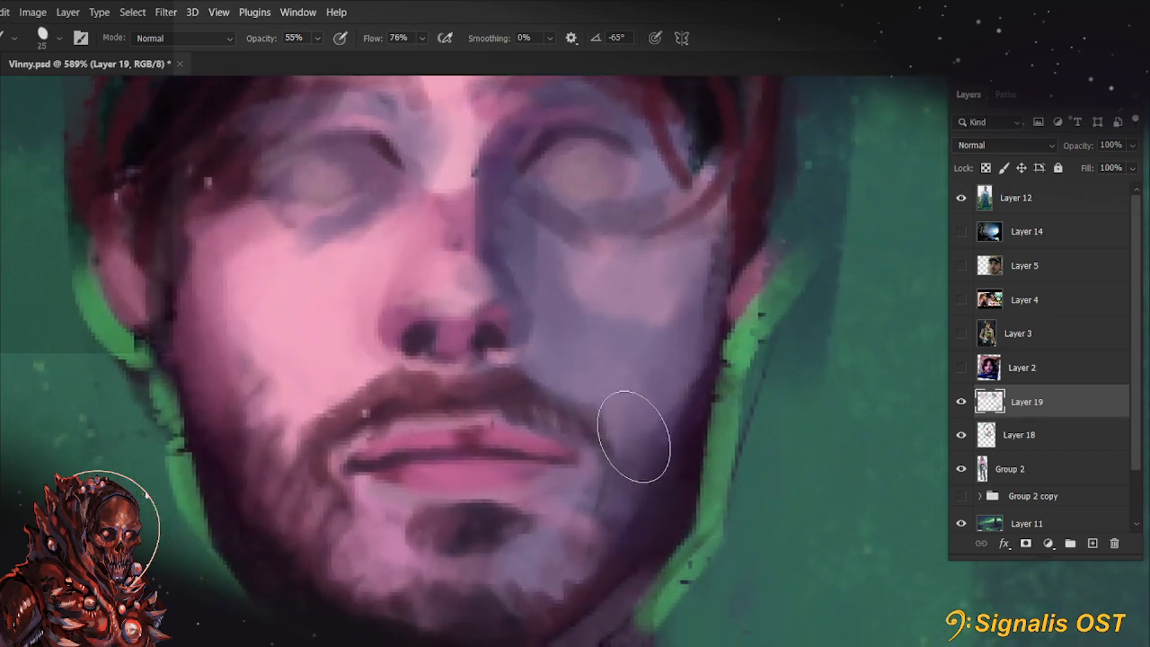
Paint a dark beard edge along the chin and shadow-side jaw with a 10 px brush at 88% opacity
key(bracketleft)
key(bracketleft)
key(bracketleft)
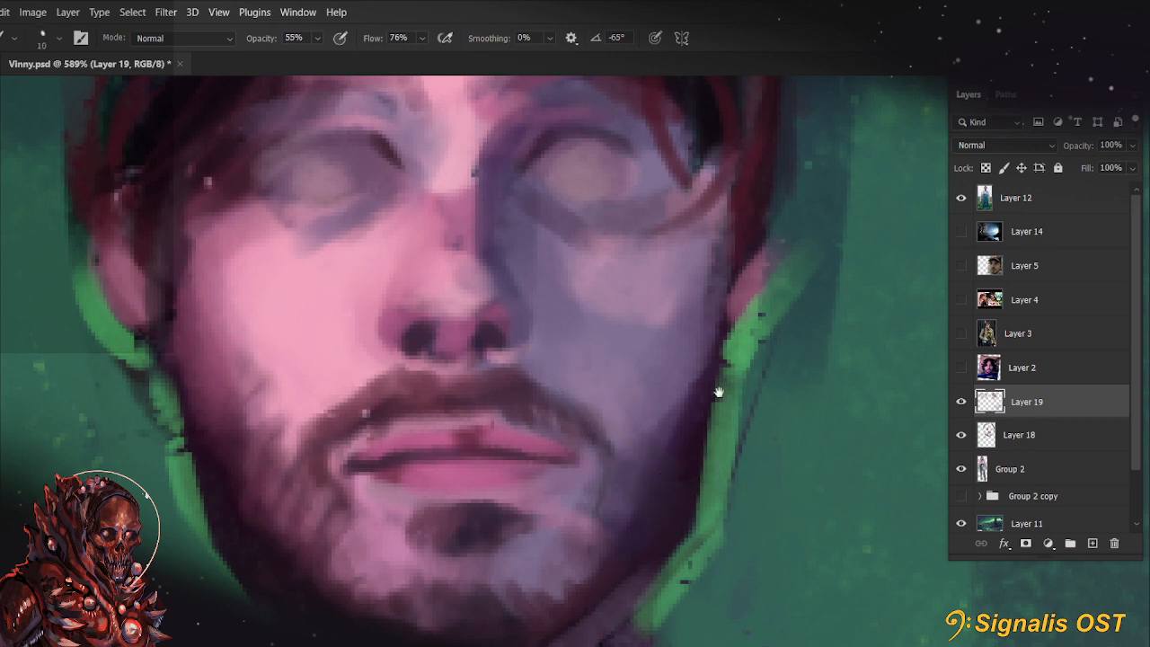
drag(718, 393, 719, 315)
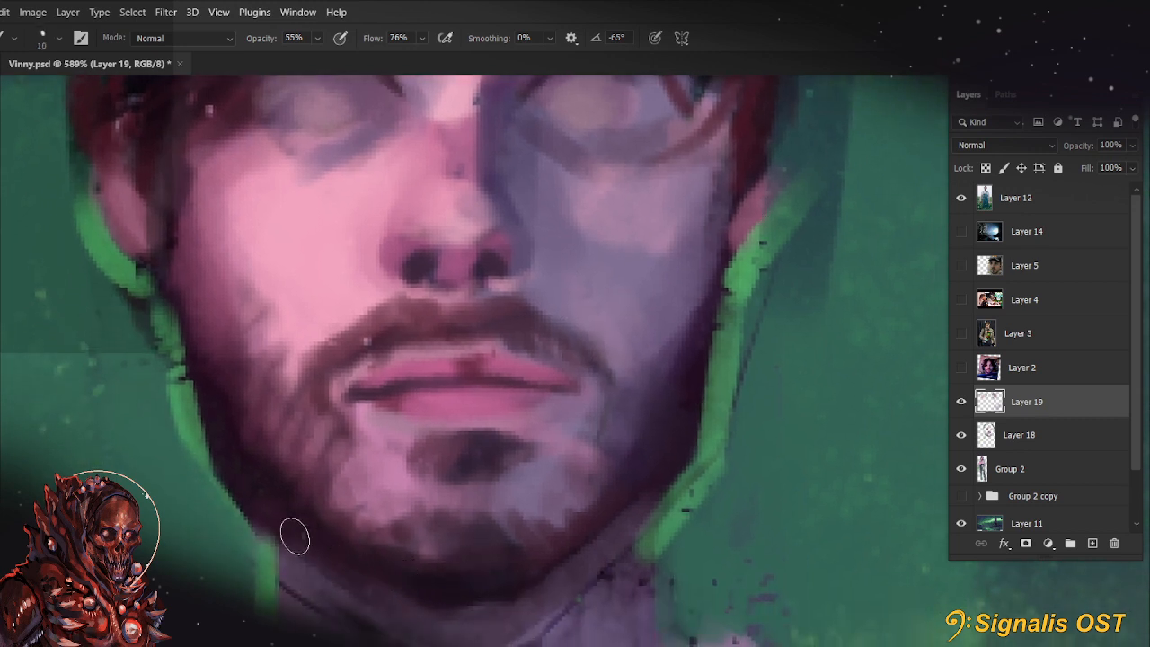
key(8)
key(8)
mouse_move(457, 603)
mouse_down()
mouse_move(539, 569)
mouse_move(670, 458)
mouse_up()
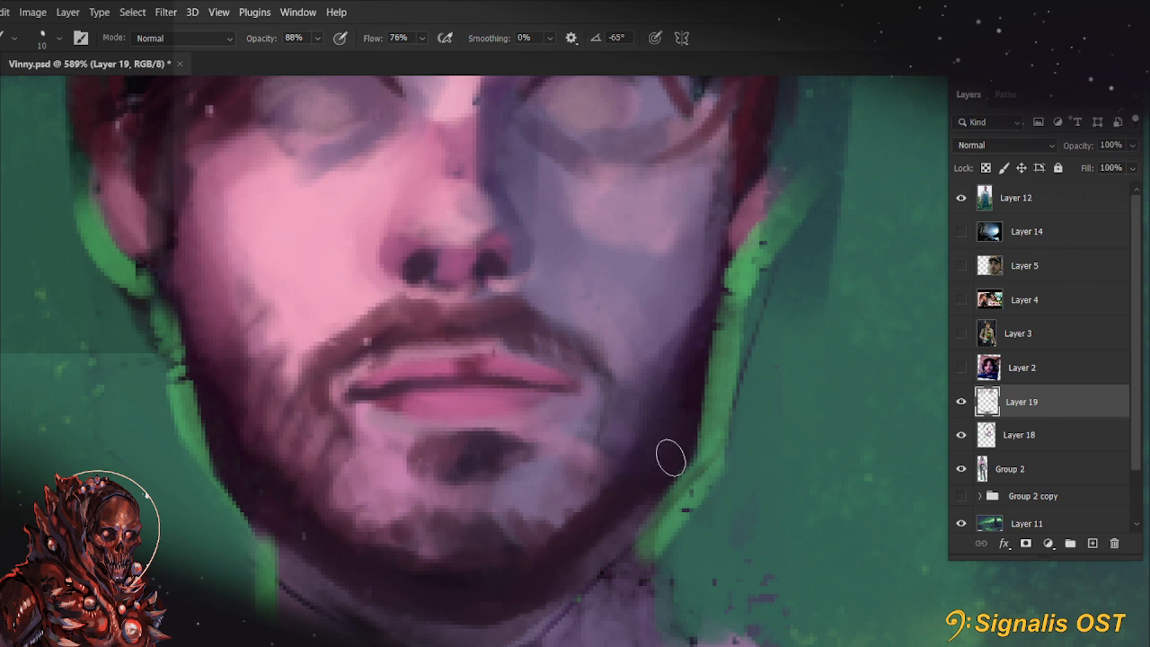
Define the shadow-side cheek's dark outer edge and repaint the adjoining ear in pink with a 6 px brush
key(bracketleft)
mouse_move(728, 252)
mouse_down()
mouse_move(703, 410)
mouse_move(752, 442)
mouse_up()
drag(763, 324, 751, 413)
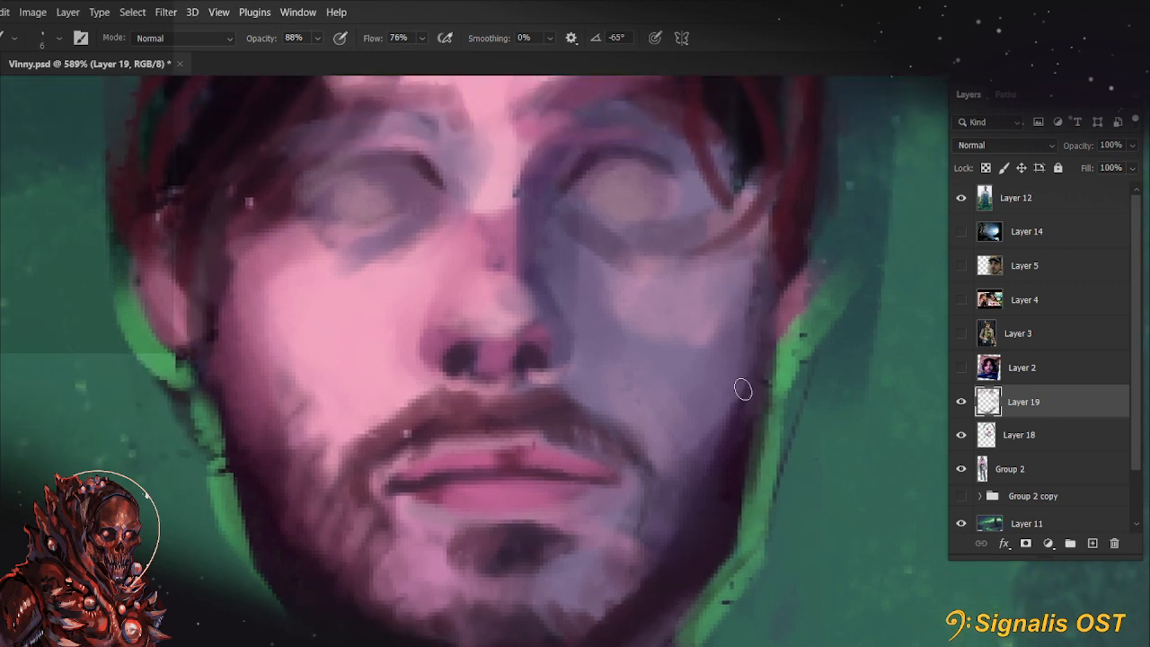
mouse_move(781, 354)
mouse_down()
mouse_move(812, 236)
mouse_move(806, 206)
mouse_move(809, 225)
mouse_up()
key(bracketright)
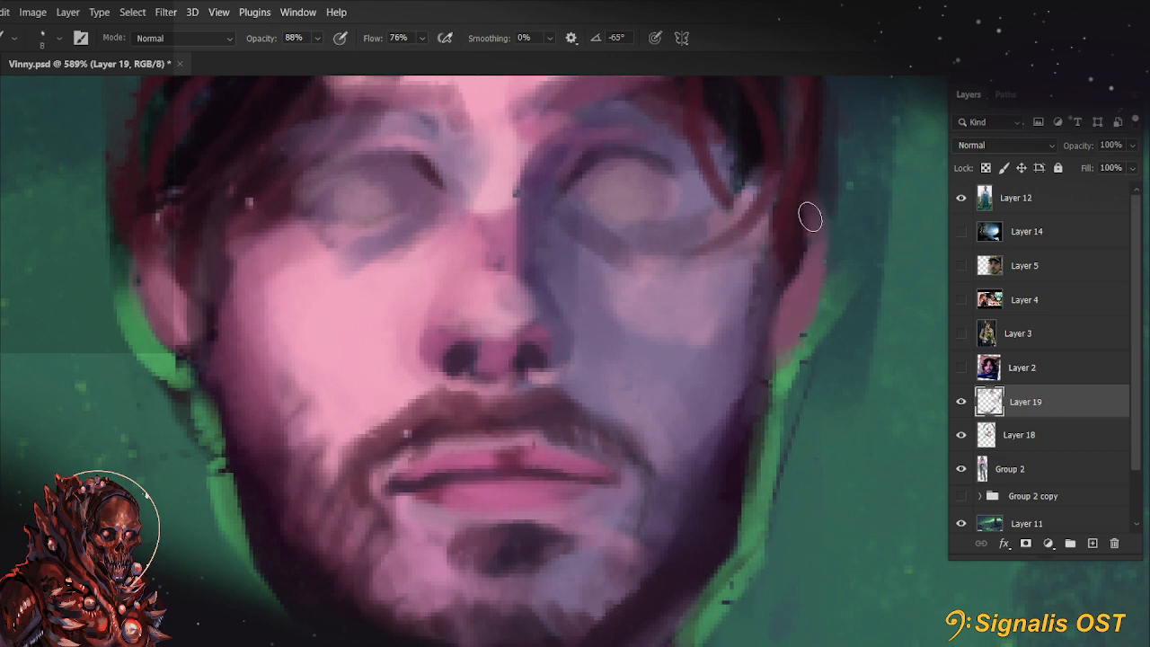
Paint a dark hair flick and sideburn edge beside the shadow-side ear with a 6 px brush at 88% opacity
alt+click(797, 202)
drag(810, 139, 872, 195)
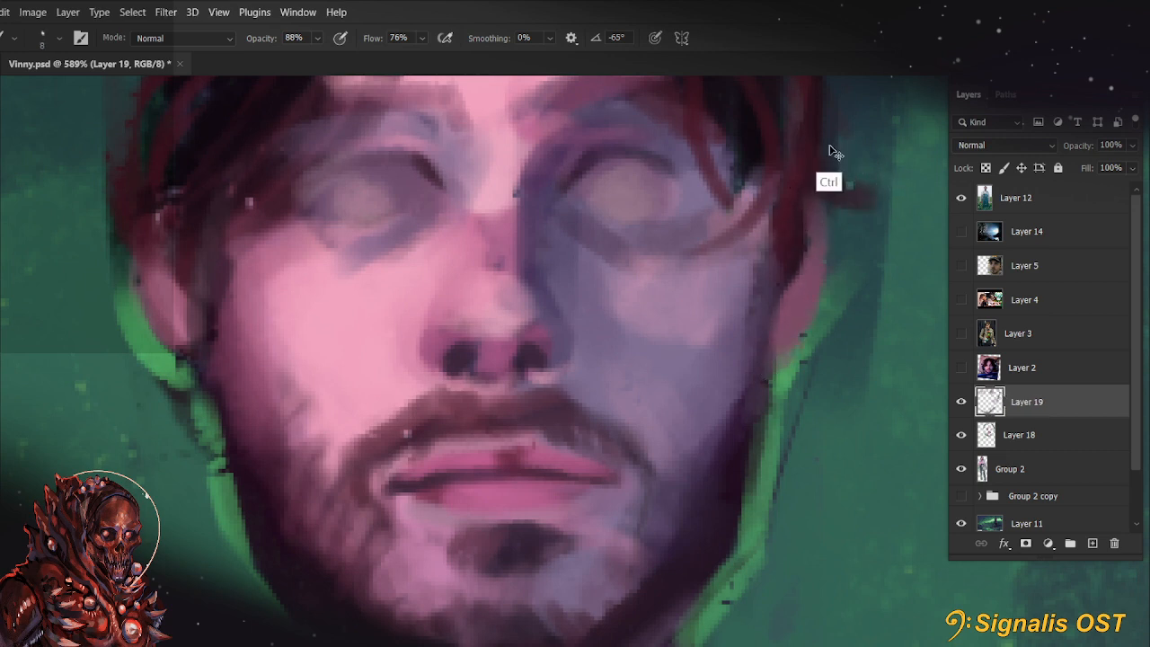
key(ctrl+z)
key(bracketleft)
key(bracketleft)
mouse_move(775, 129)
mouse_down()
mouse_move(835, 141)
mouse_move(829, 231)
mouse_move(751, 312)
mouse_up()
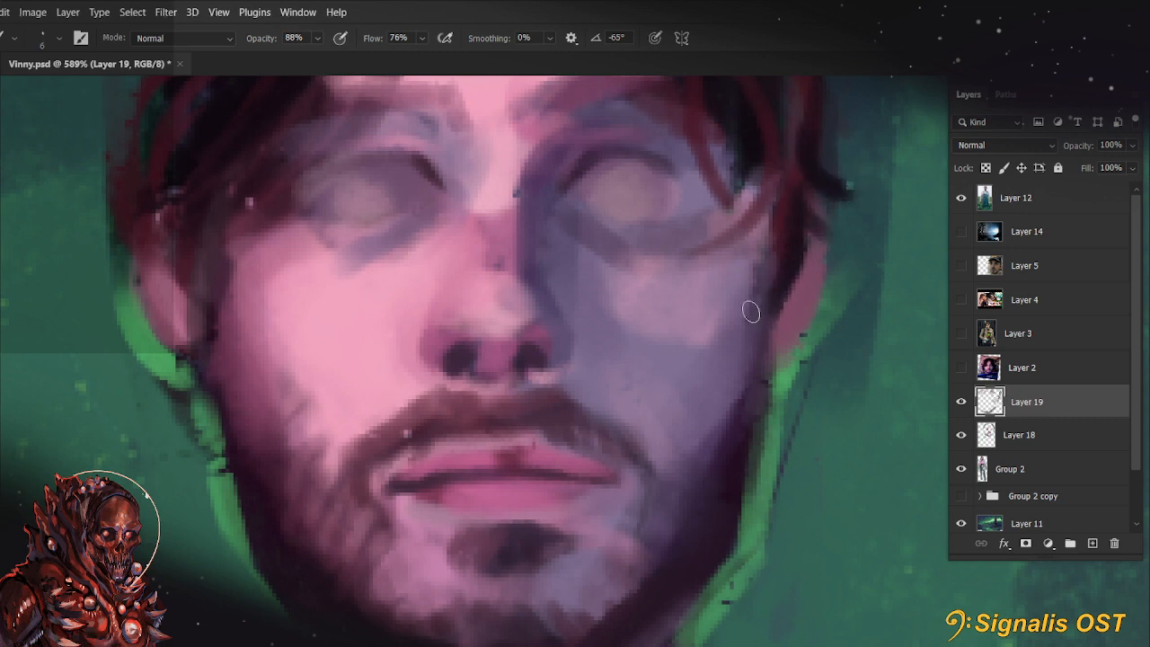
mouse_move(778, 274)
mouse_down()
mouse_move(758, 504)
mouse_move(808, 342)
mouse_move(804, 385)
mouse_move(802, 374)
mouse_up()
drag(782, 324, 724, 449)
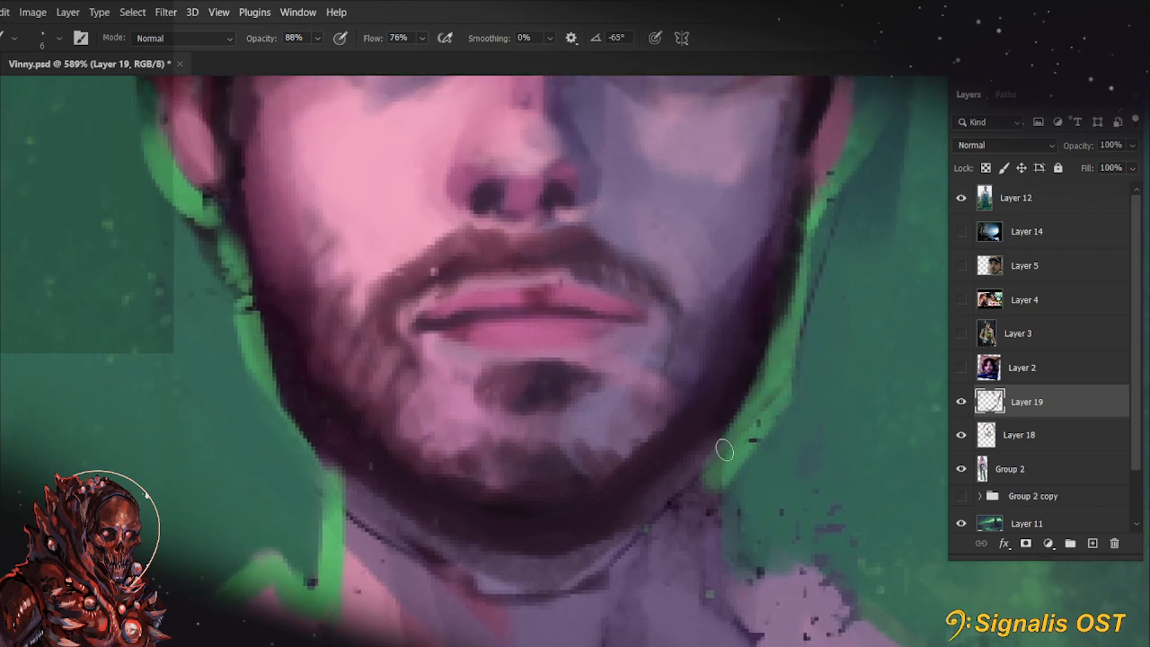
Clean up the dark beard edge along the lit-side jaw down to the chin with the 6 px brush
mouse_move(271, 374)
mouse_down()
mouse_move(320, 462)
mouse_move(348, 482)
mouse_up()
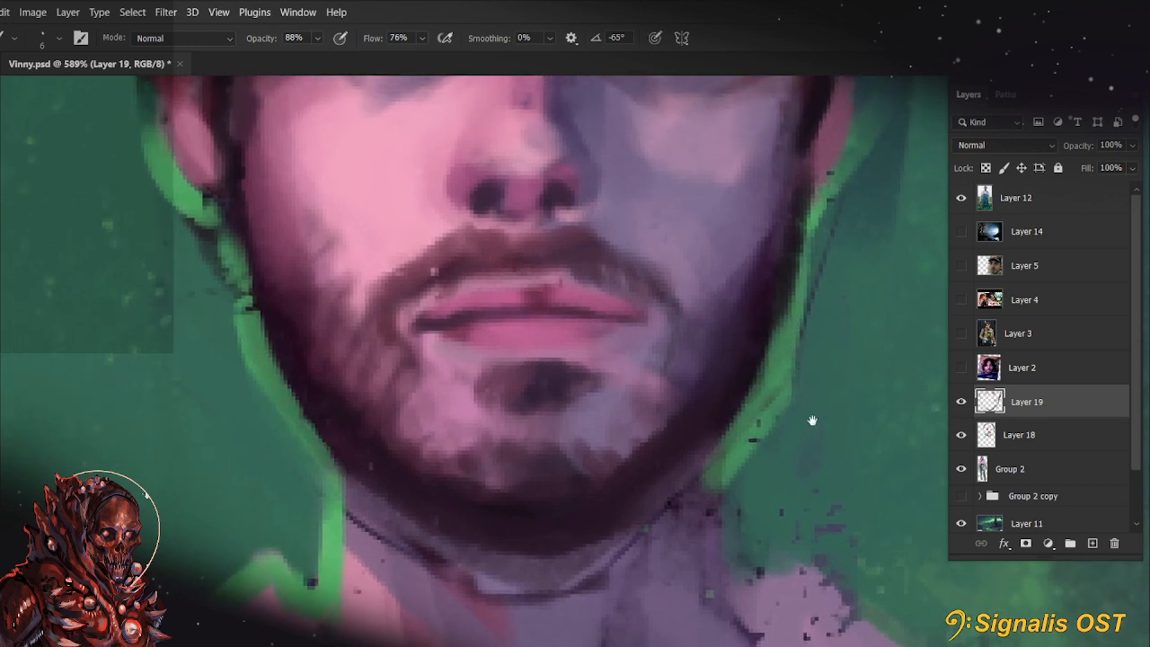
drag(813, 421, 796, 378)
key(r)
drag(485, 512, 421, 471)
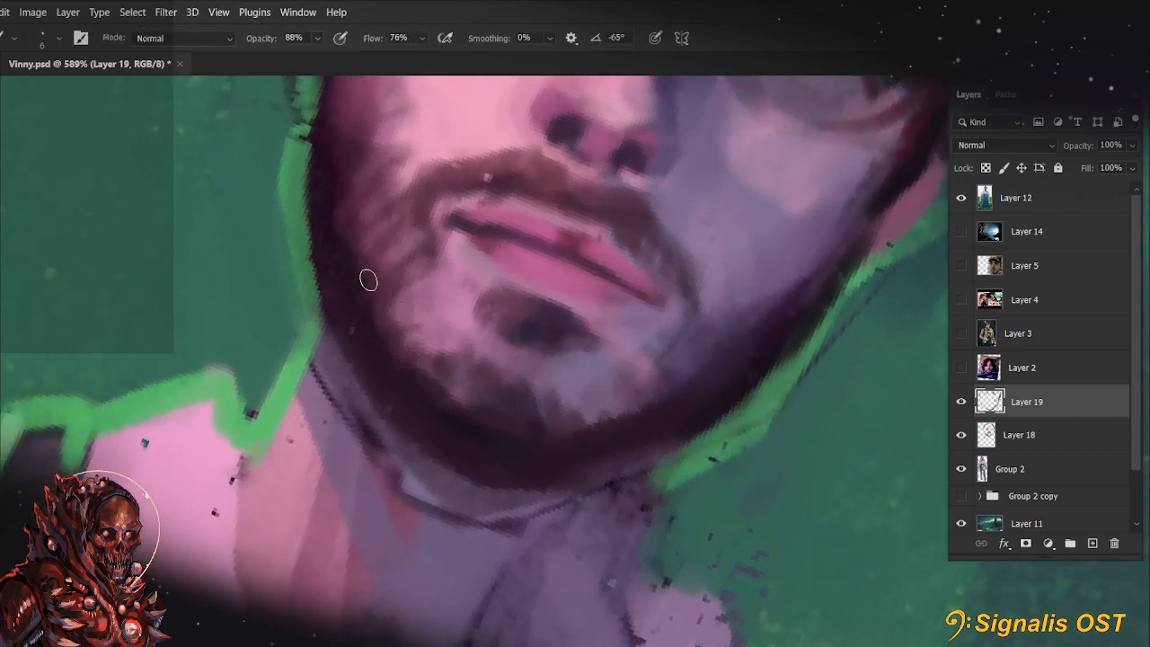
right_click(355, 388)
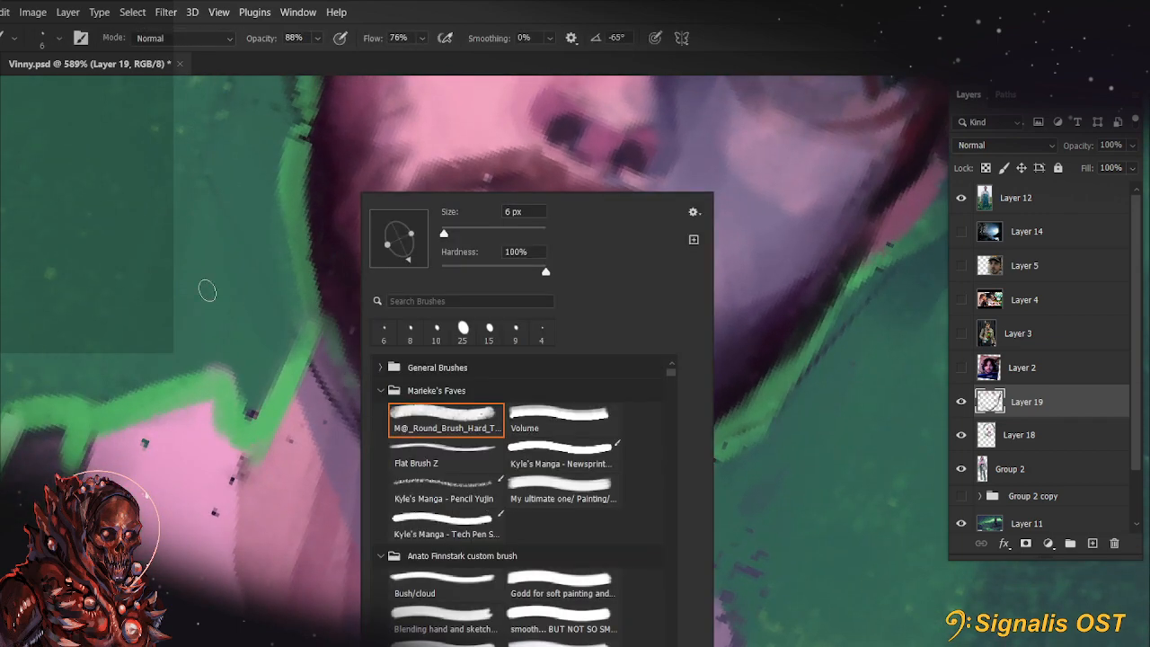
scroll(205, 314, down, 6)
drag(353, 368, 430, 470)
scroll(430, 470, up, 3)
drag(449, 395, 519, 427)
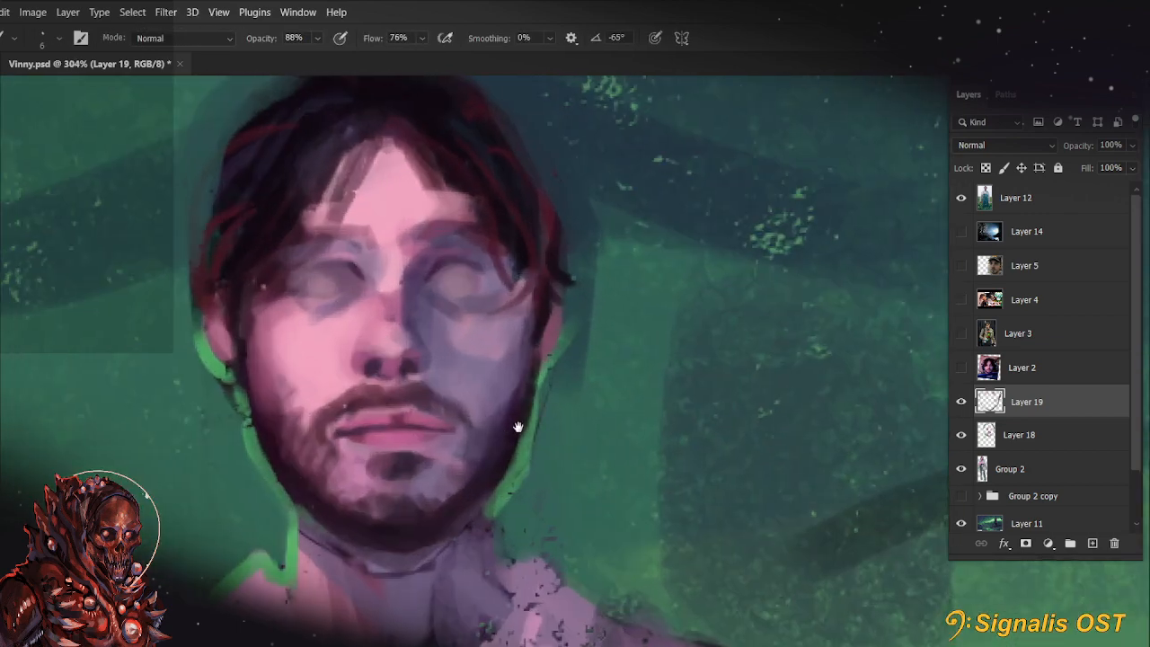
scroll(518, 427, down, 6)
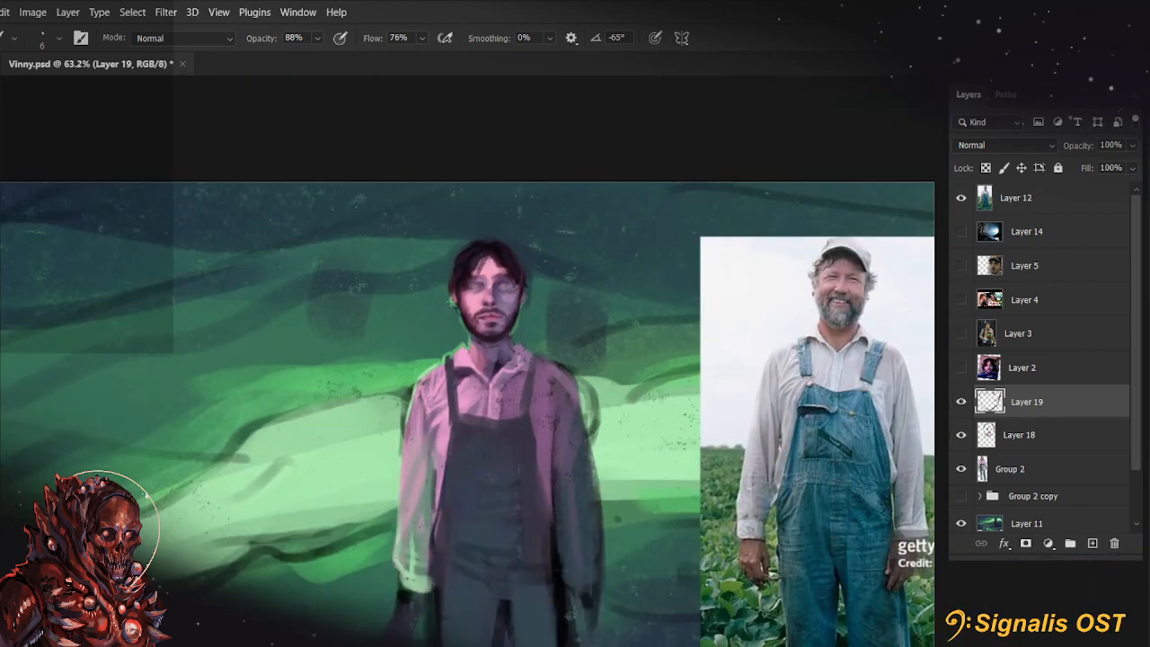
scroll(486, 287, up, 8)
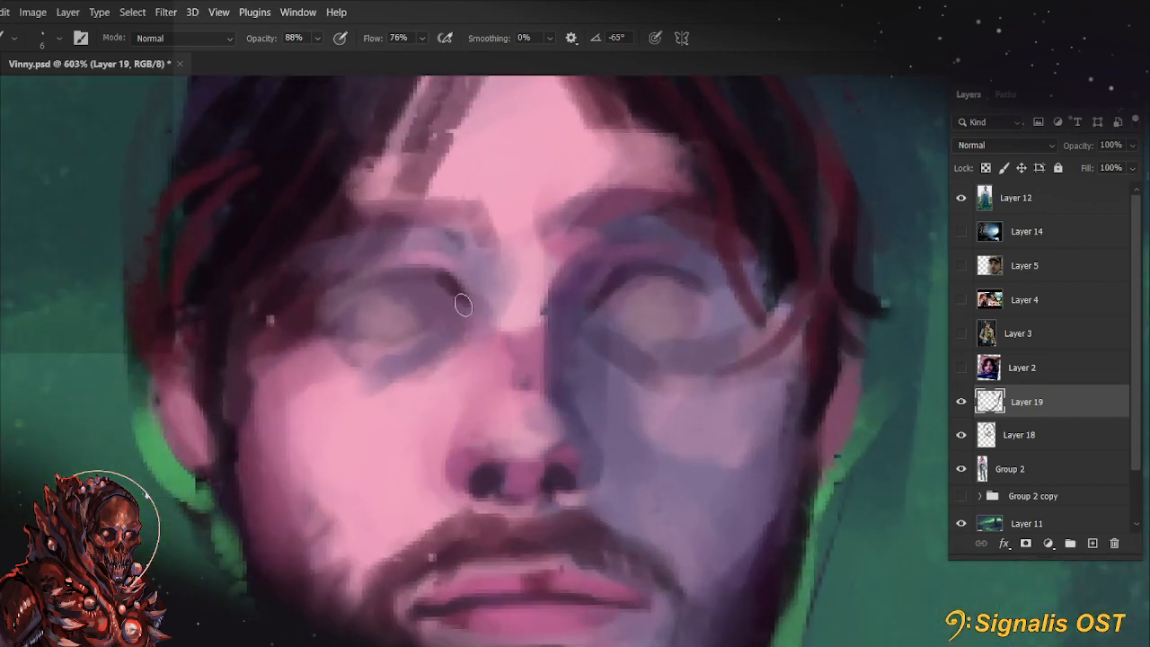
Lighten the centres of both eyeballs with a sampled pale pink, using a 9 px brush at 88% opacity
key(alt)
drag(401, 313, 382, 310)
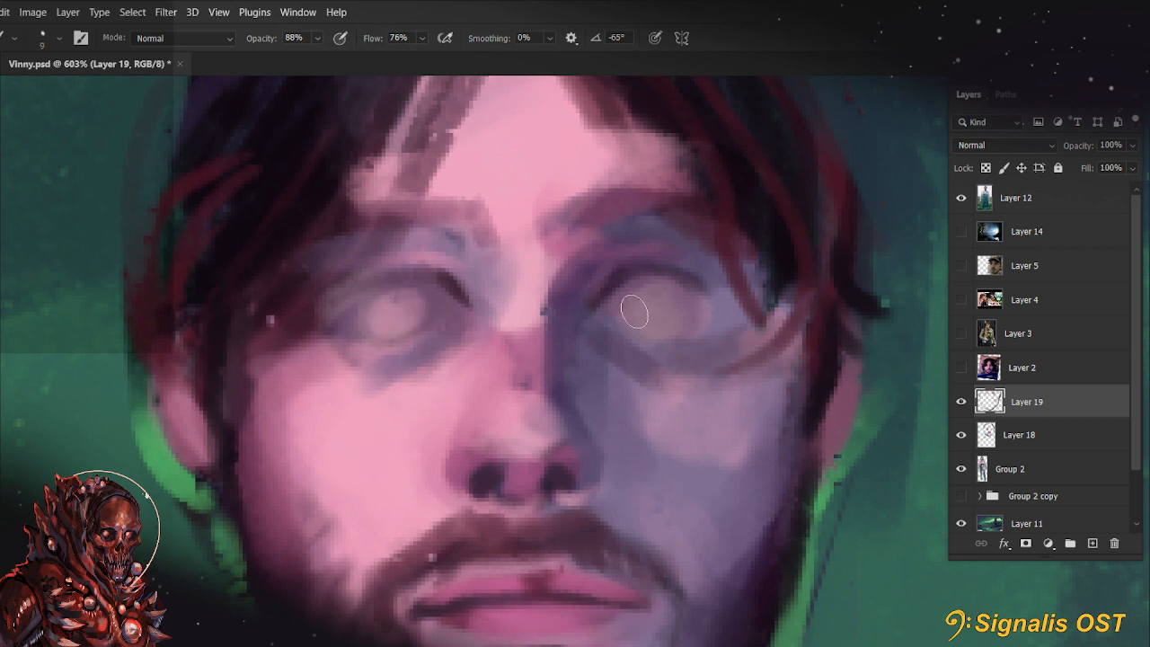
drag(636, 312, 672, 313)
key(space)
mouse_move(765, 470)
mouse_down()
mouse_move(783, 369)
mouse_move(753, 472)
mouse_up()
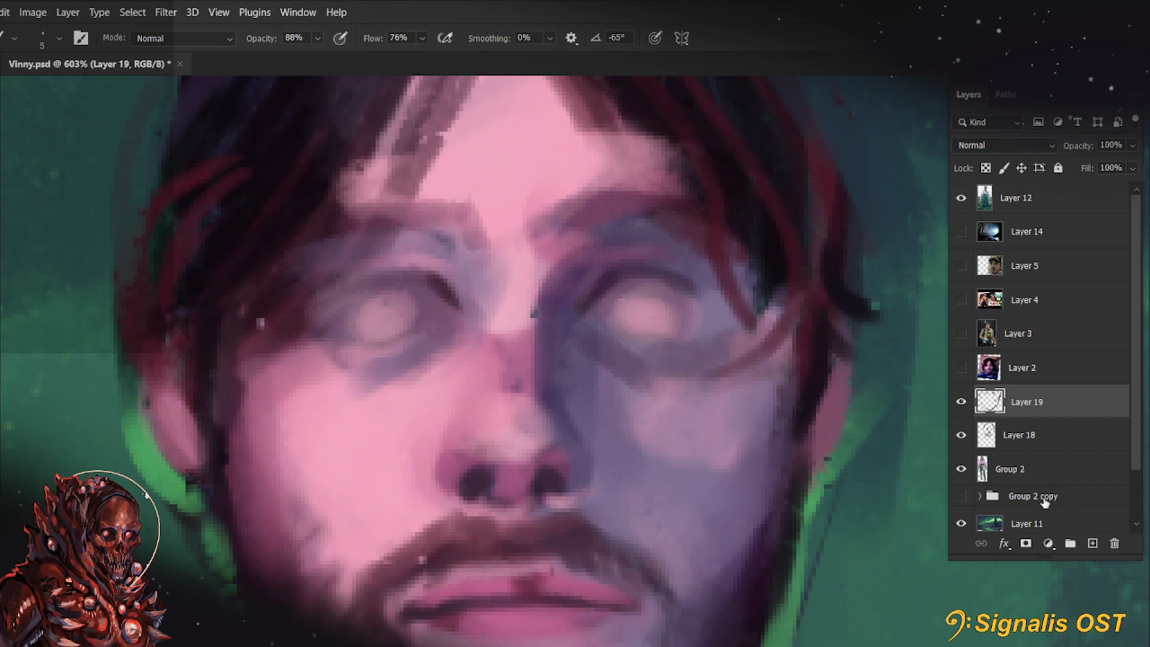
Merge Layer 19 down into Layer 18
scroll(321, 358, down, 6)
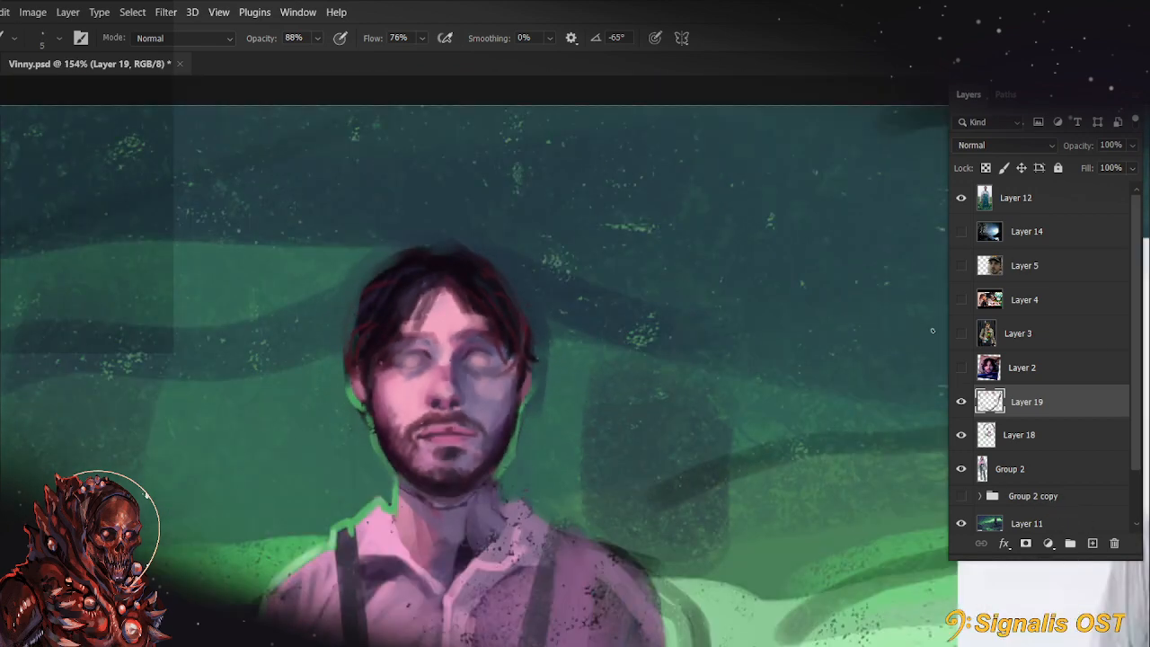
ctrl+click(1054, 449)
right_click(1056, 454)
click(1066, 405)
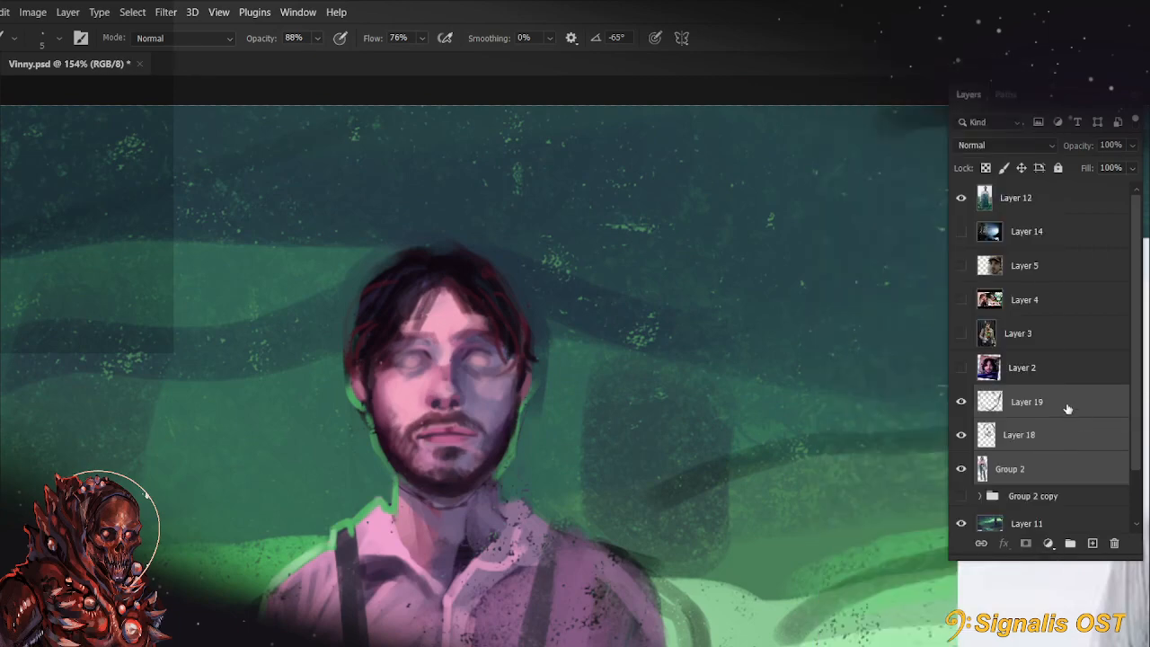
right_click(1066, 406)
click(1104, 420)
right_click(1088, 411)
click(1118, 424)
click(1090, 435)
right_click(1089, 404)
click(930, 476)
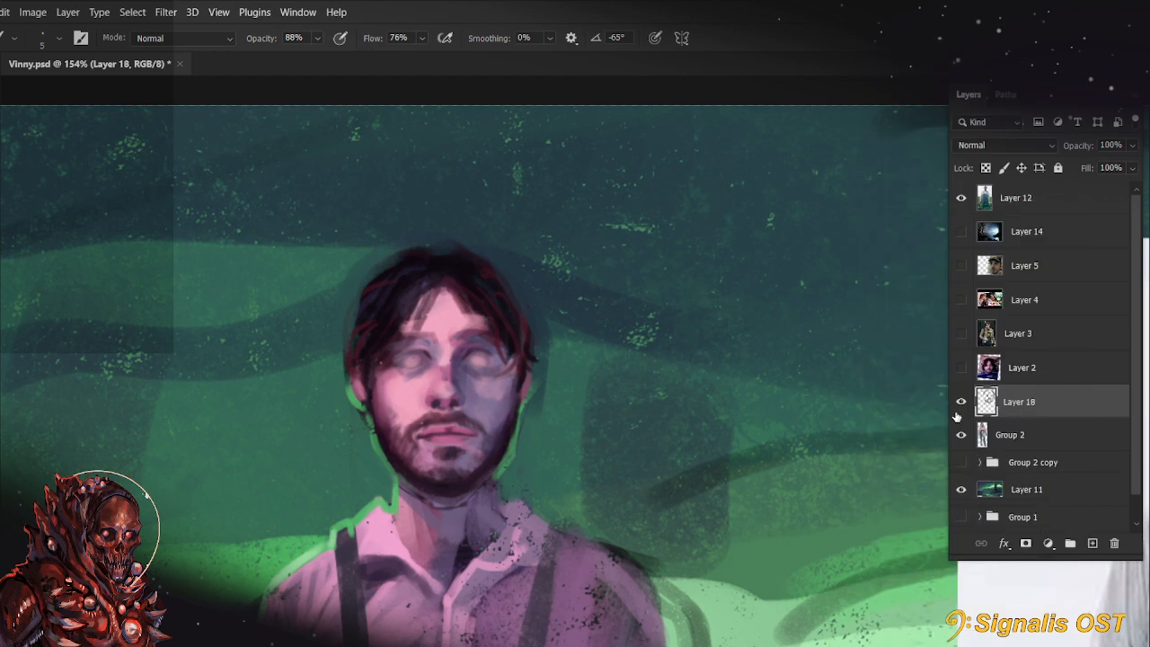
Compare the repainted face with the earlier version by toggling the visibility of Layer 18, Group 2 and Group 2 copy
click(962, 403)
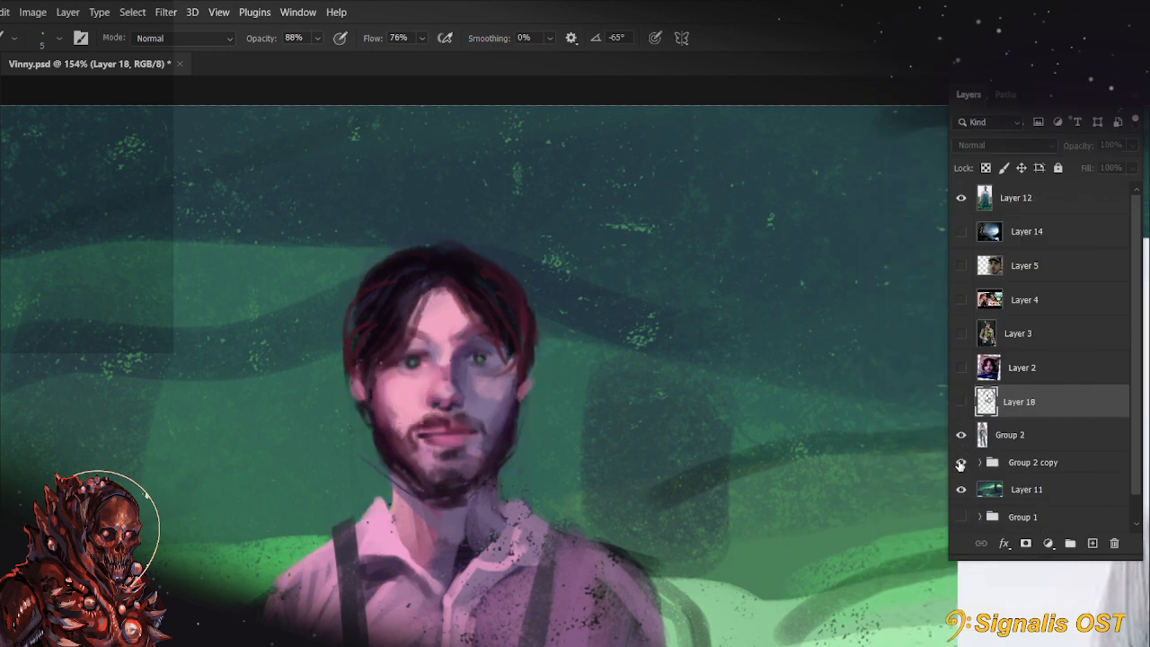
click(961, 462)
click(961, 435)
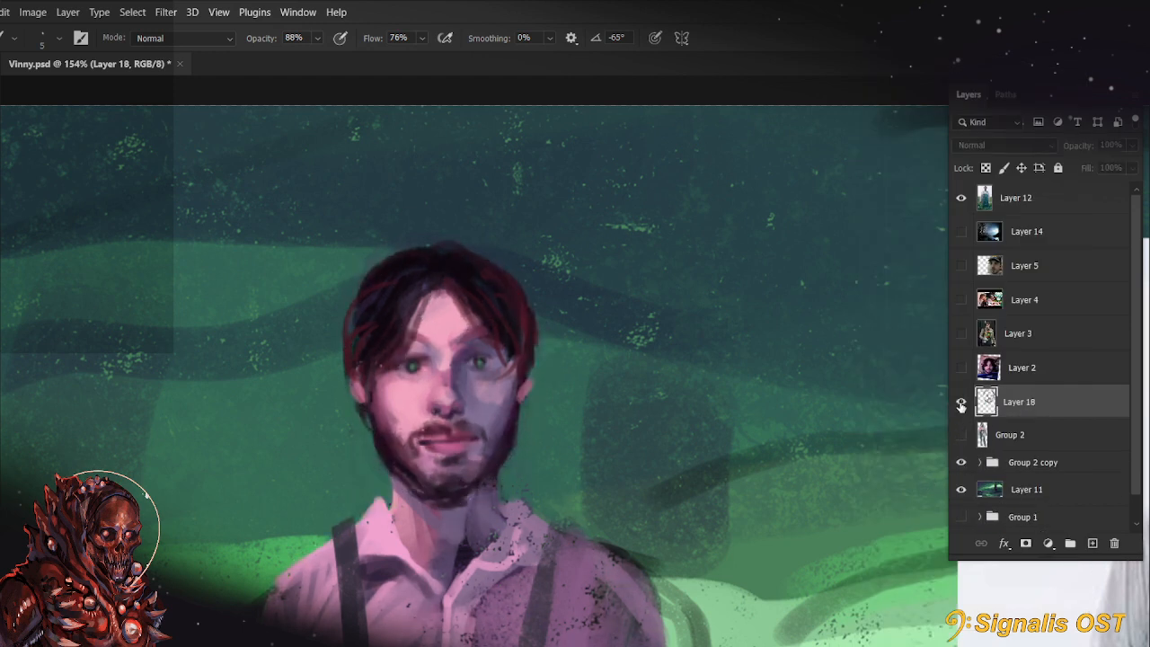
click(960, 404)
click(961, 404)
click(961, 403)
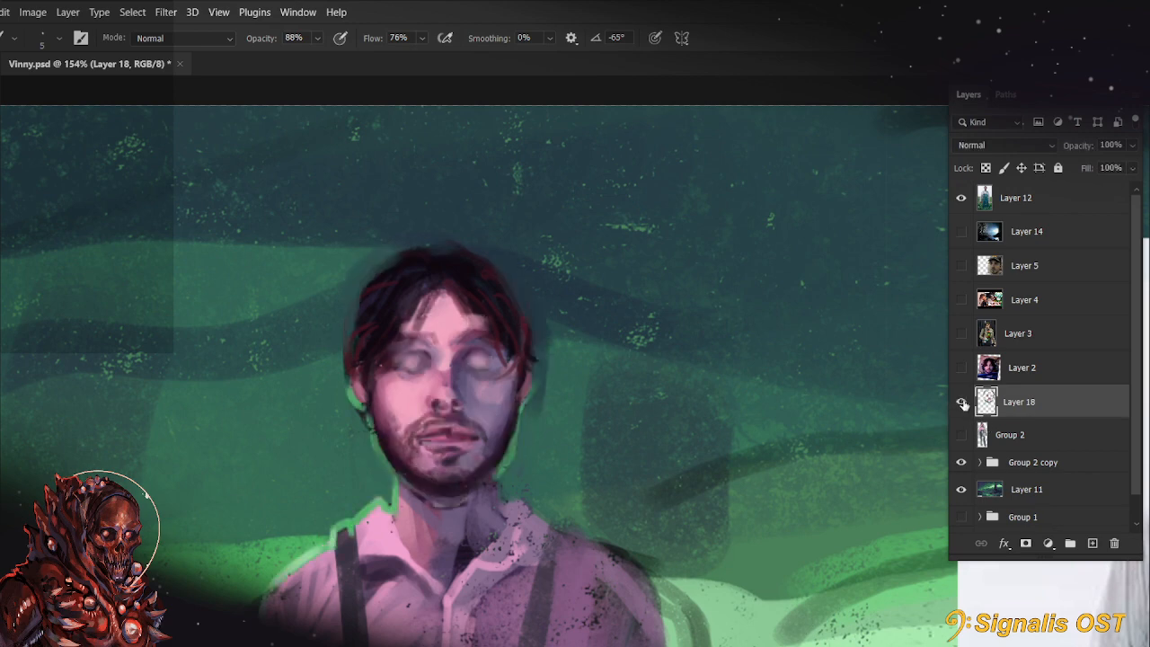
Merge Layer 18 down into Group 2 and compare the result with Group 2 copy by toggling its visibility
right_click(989, 405)
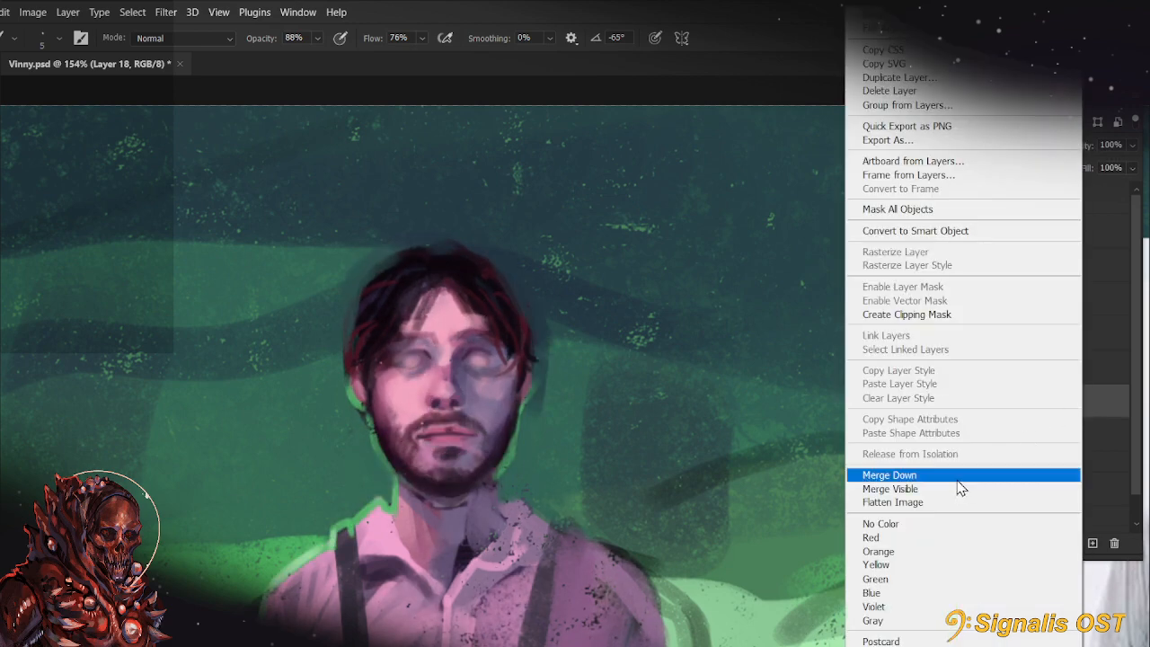
click(876, 474)
click(961, 404)
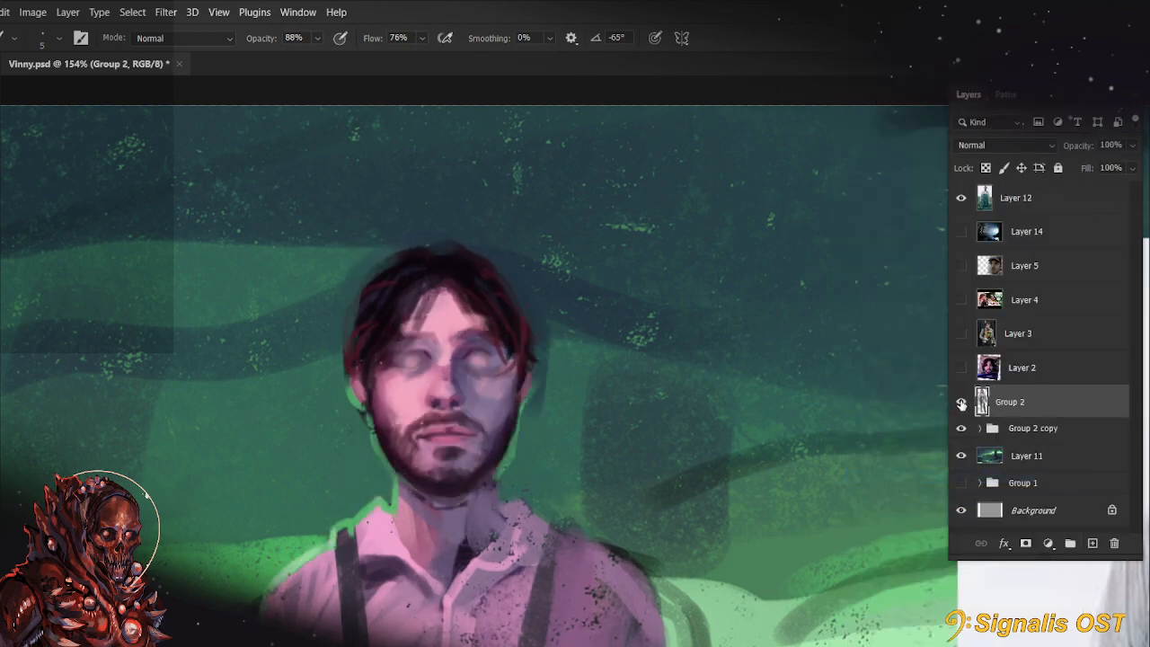
click(960, 404)
click(960, 404)
click(961, 404)
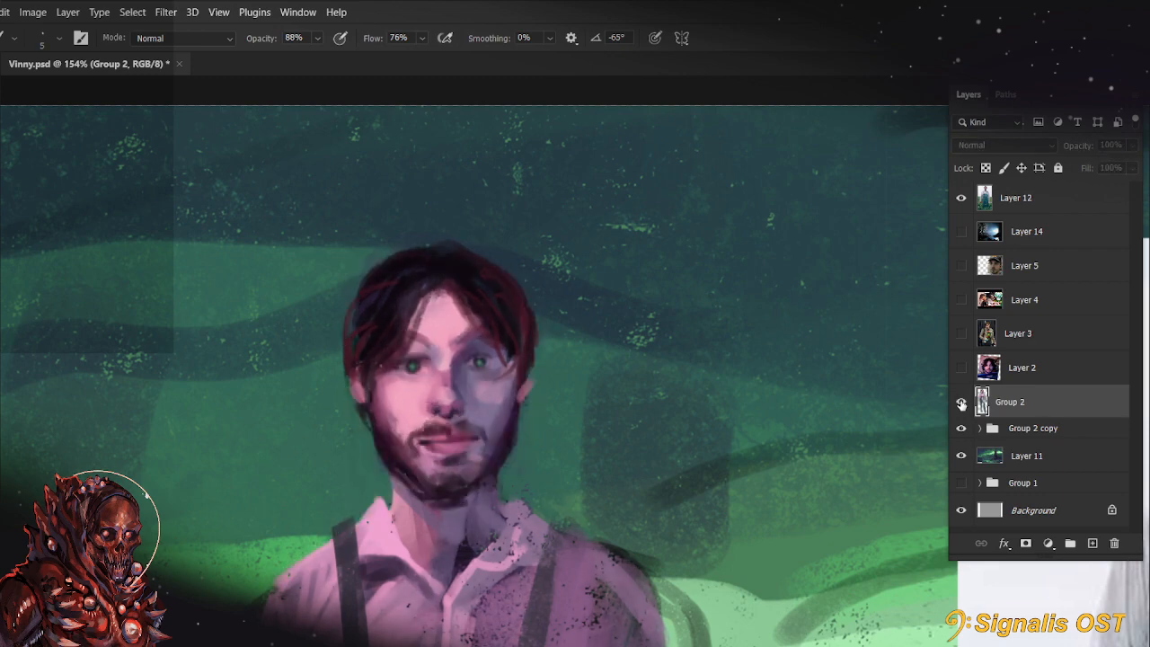
click(961, 404)
scroll(632, 277, down, 6)
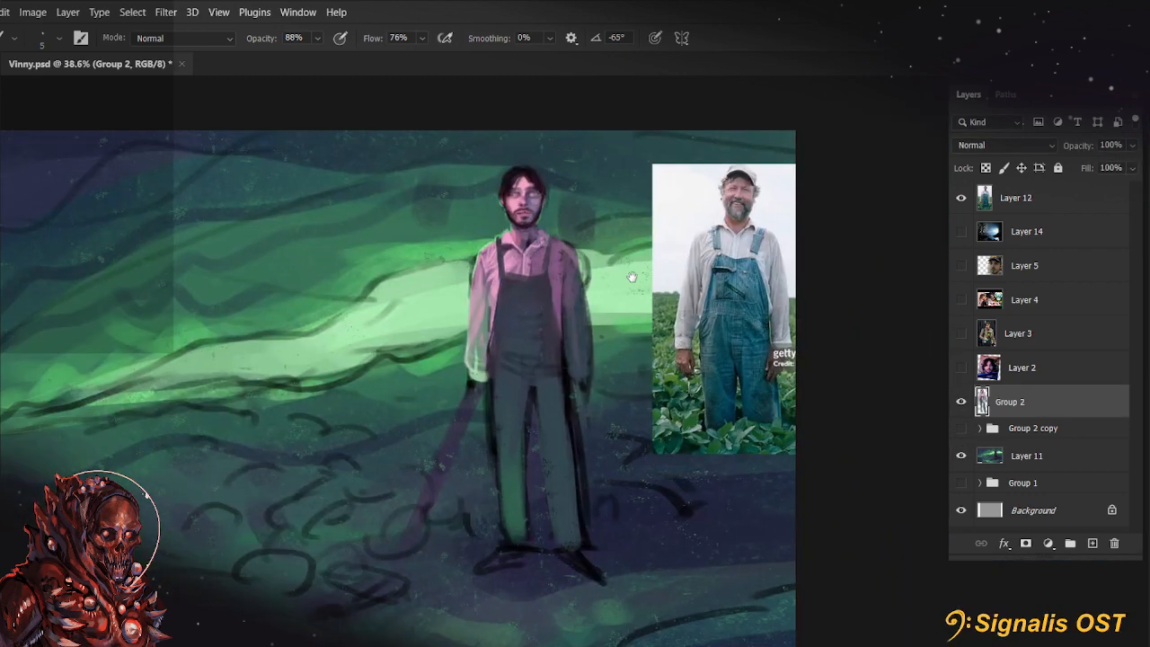
scroll(556, 191, up, 6)
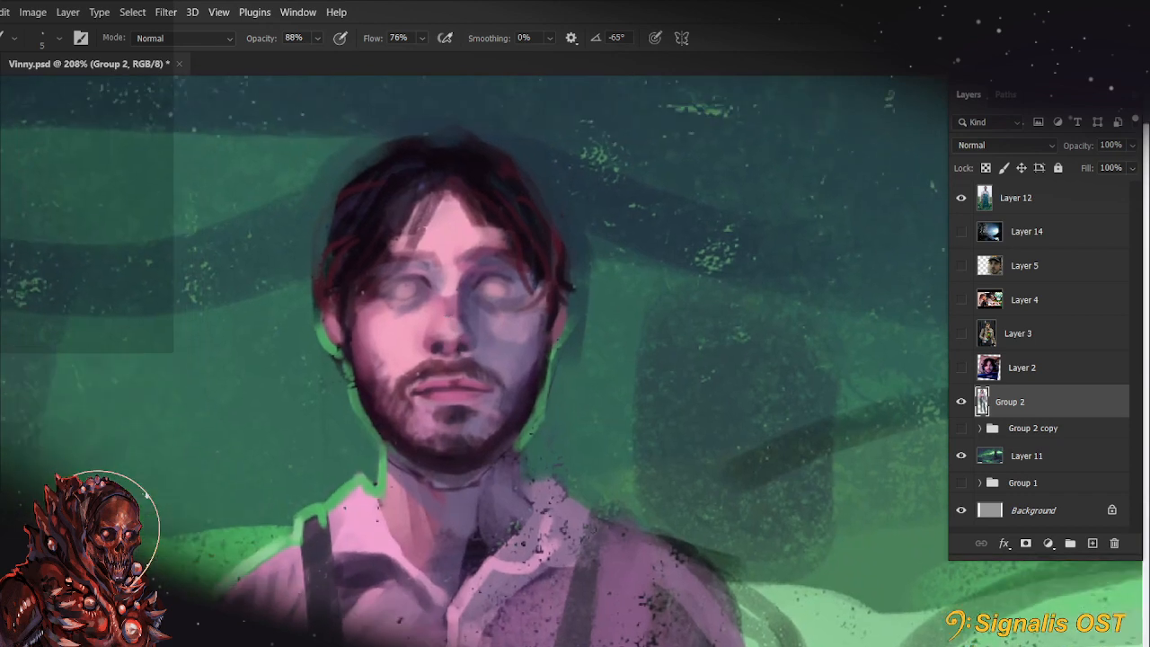
Select the figure's head and upper neck on Group 2, scale them down proportionally towards the neck and deselect
key(m)
mouse_move(257, 90)
mouse_down()
mouse_move(585, 404)
mouse_move(626, 473)
mouse_up()
drag(416, 438, 502, 491)
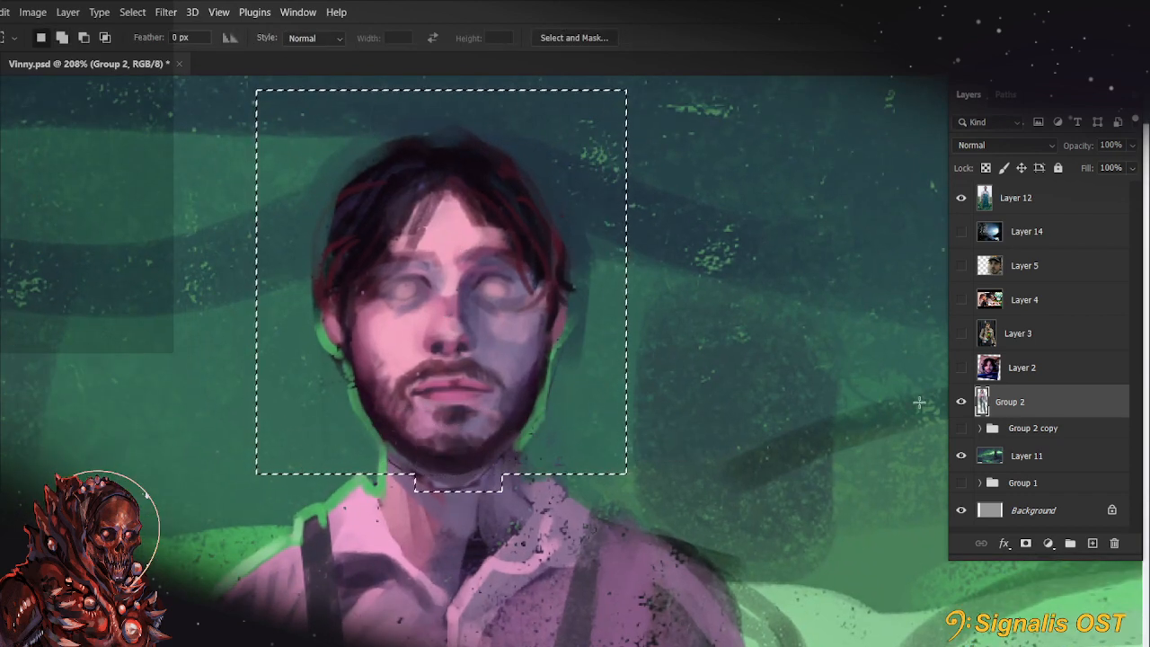
key(ctrl+t)
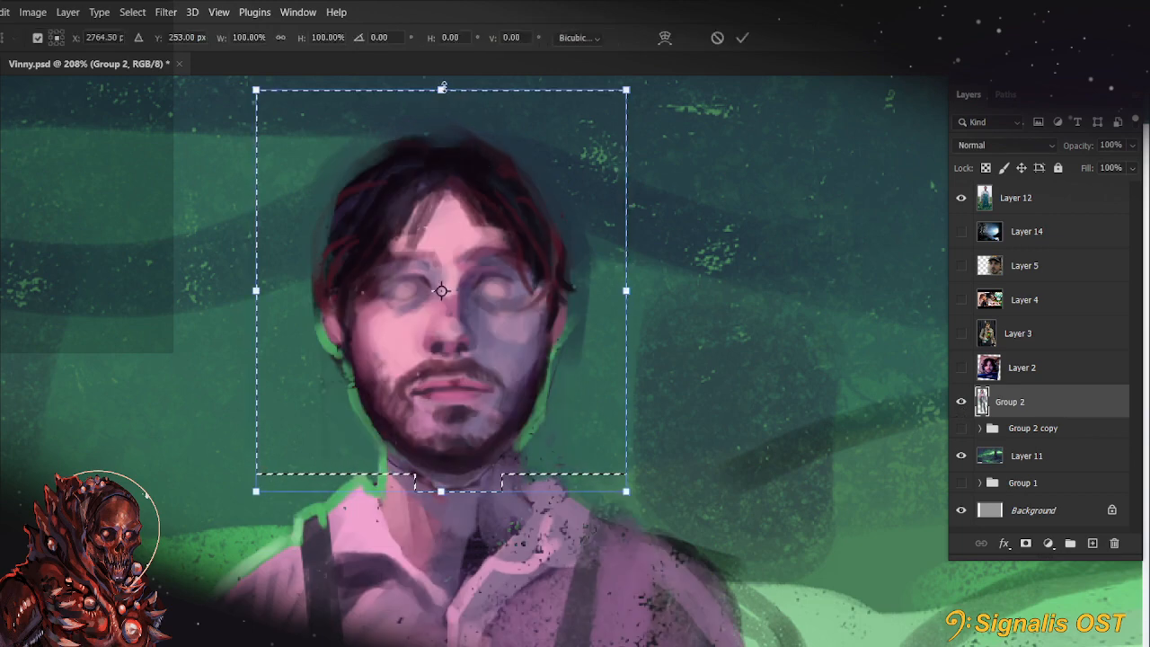
drag(441, 90, 442, 112)
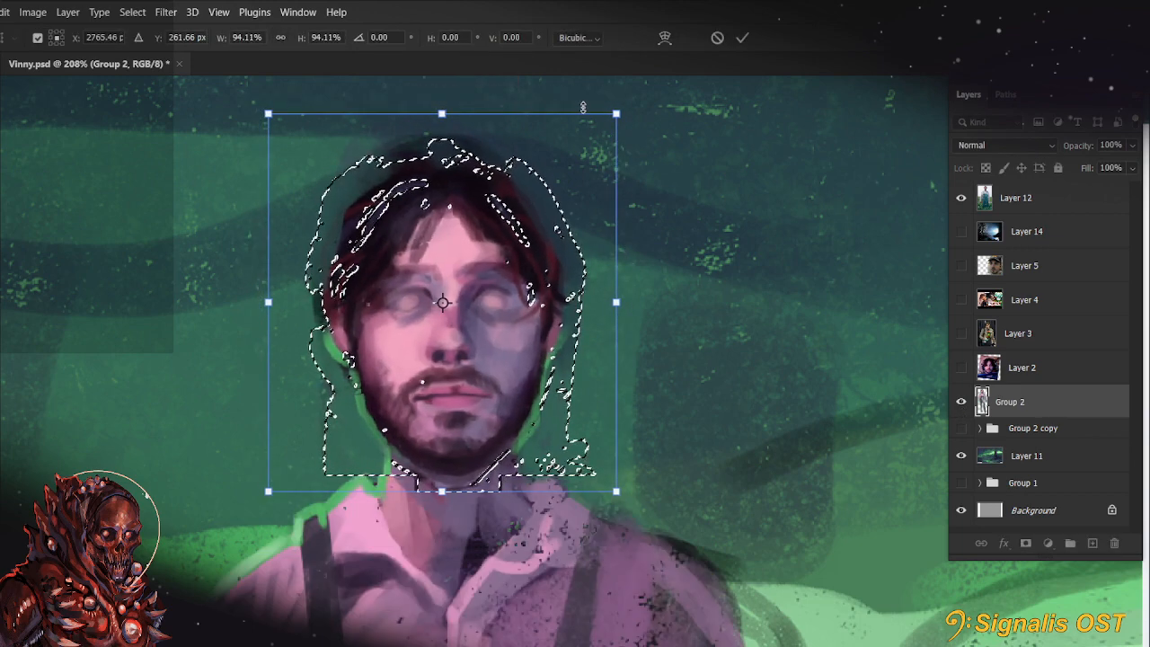
drag(445, 117, 447, 126)
click(742, 39)
key(ctrl+d)
scroll(662, 281, down, 6)
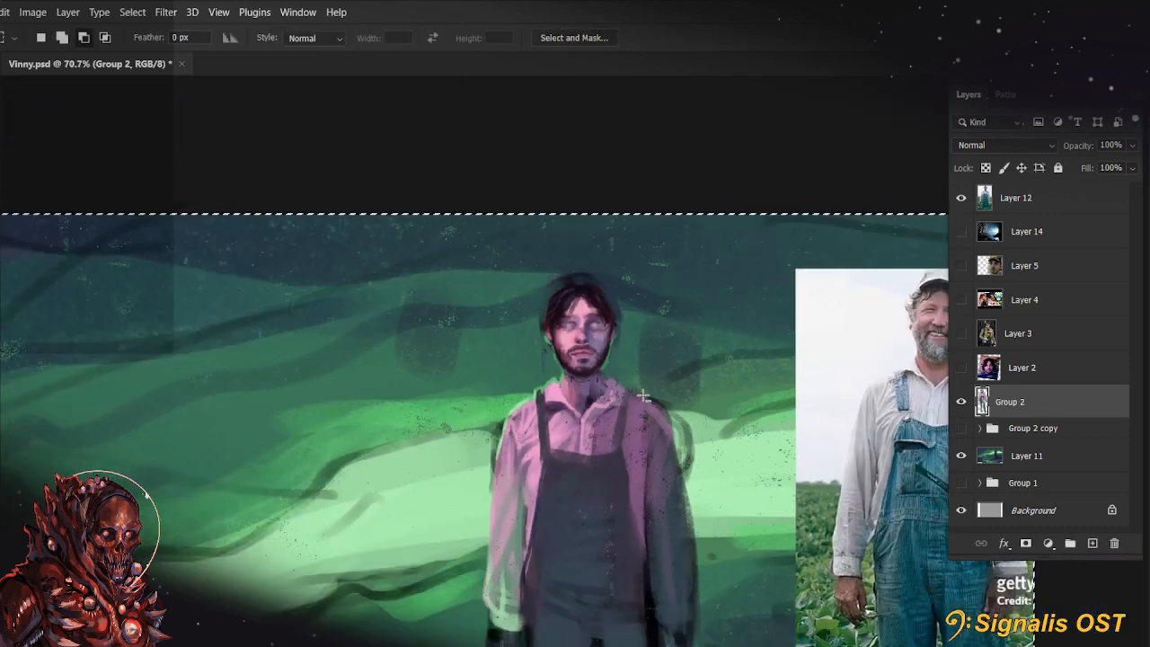
scroll(650, 326, up, 2)
scroll(536, 273, up, 8)
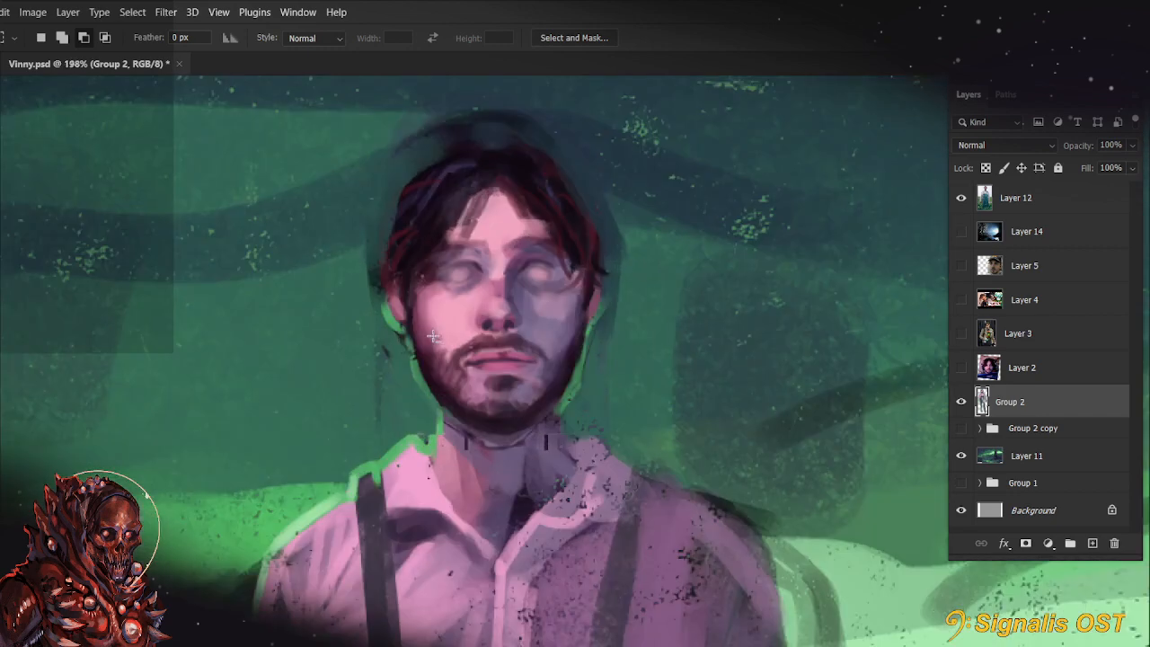
Paint over the neck seams left by the scaled head with sampled skin tones, using 15 px and 8 px brushes
key(b)
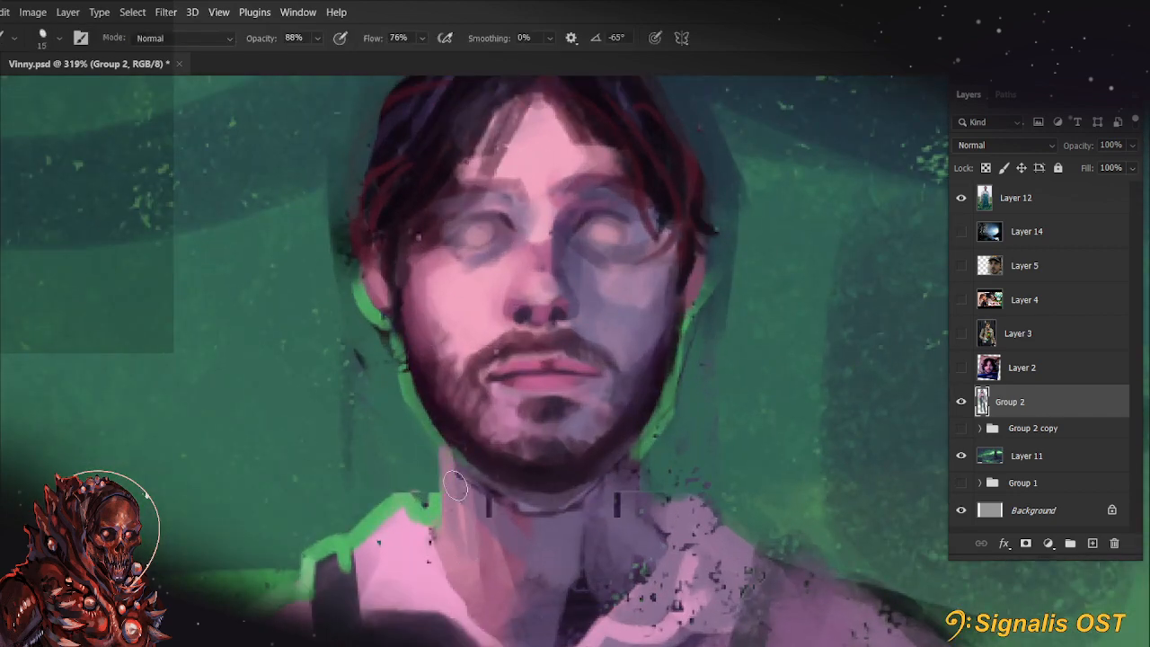
drag(455, 487, 515, 564)
alt+click(607, 534)
drag(618, 497, 610, 543)
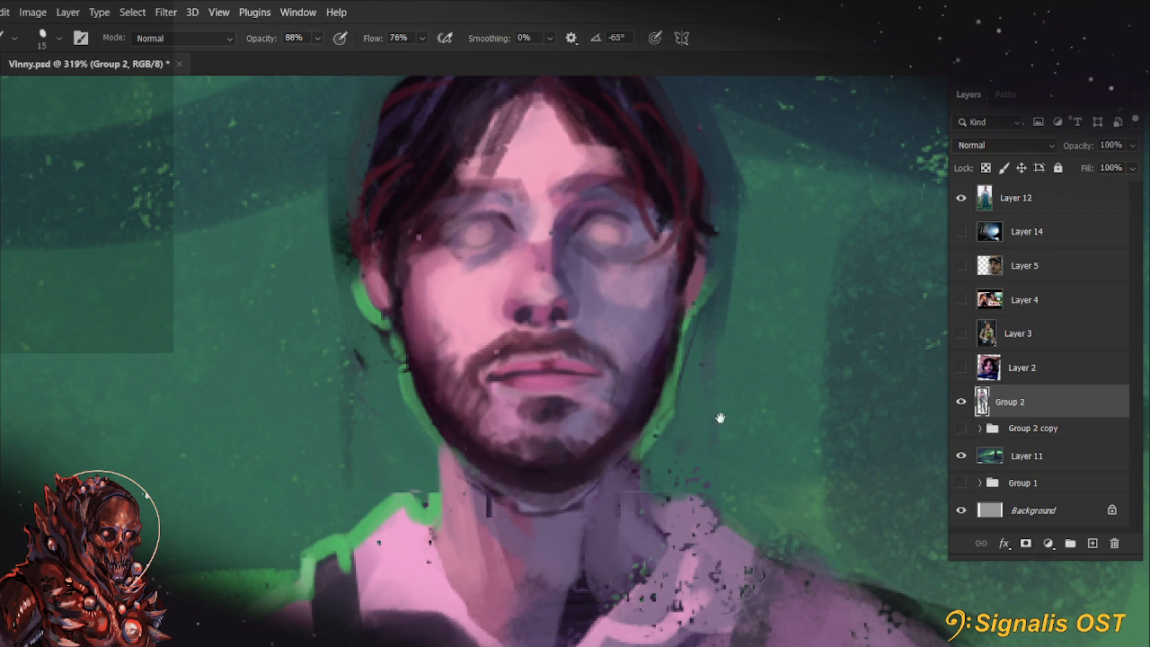
drag(720, 418, 701, 463)
alt+click(408, 539)
key(bracketleft)
key(bracketleft)
key(bracketleft)
drag(415, 488, 419, 562)
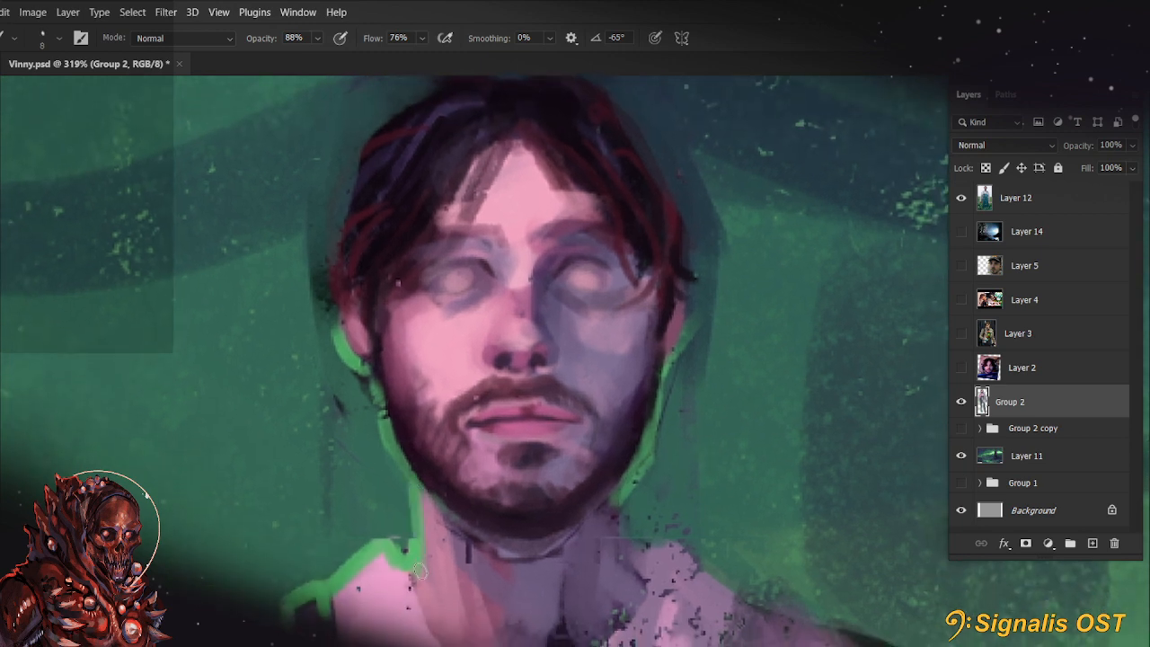
Undo the trial stroke at the lit-side jaw corner and touch up where the shadow-side jaw meets the neck, using the 8 px brush
key(r)
key(b)
alt+click(429, 477)
drag(424, 497, 440, 512)
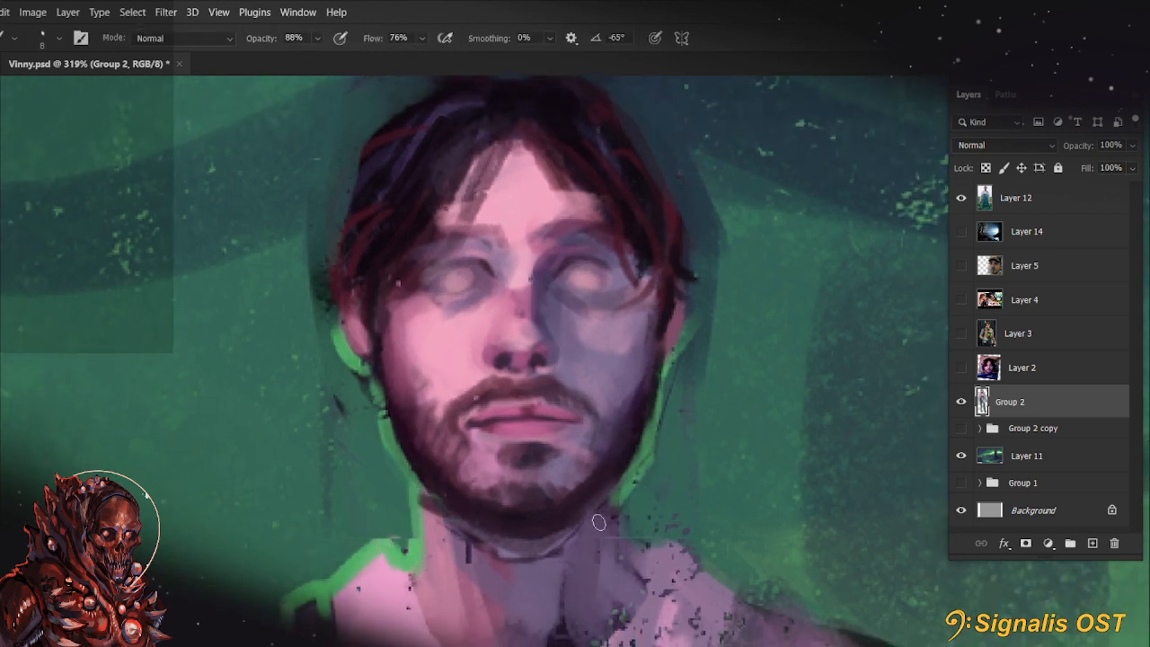
key(ctrl+z)
drag(582, 521, 609, 510)
drag(699, 451, 677, 503)
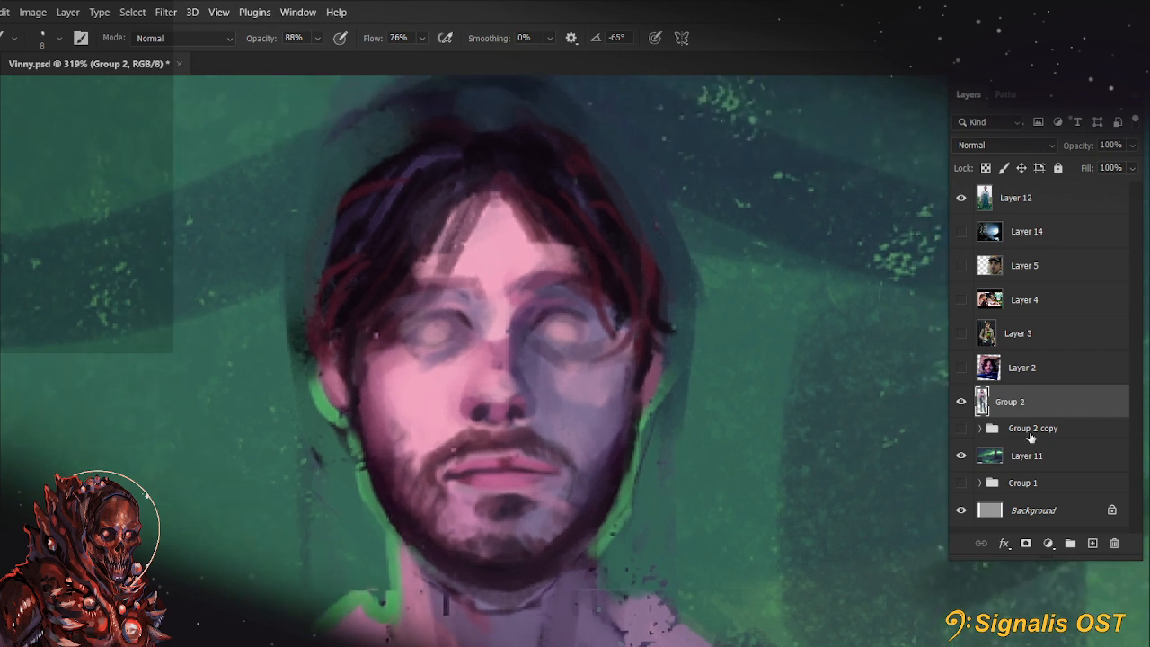
Add a new empty layer above Group 2 and make the cave background's Layer 11 active
click(1093, 542)
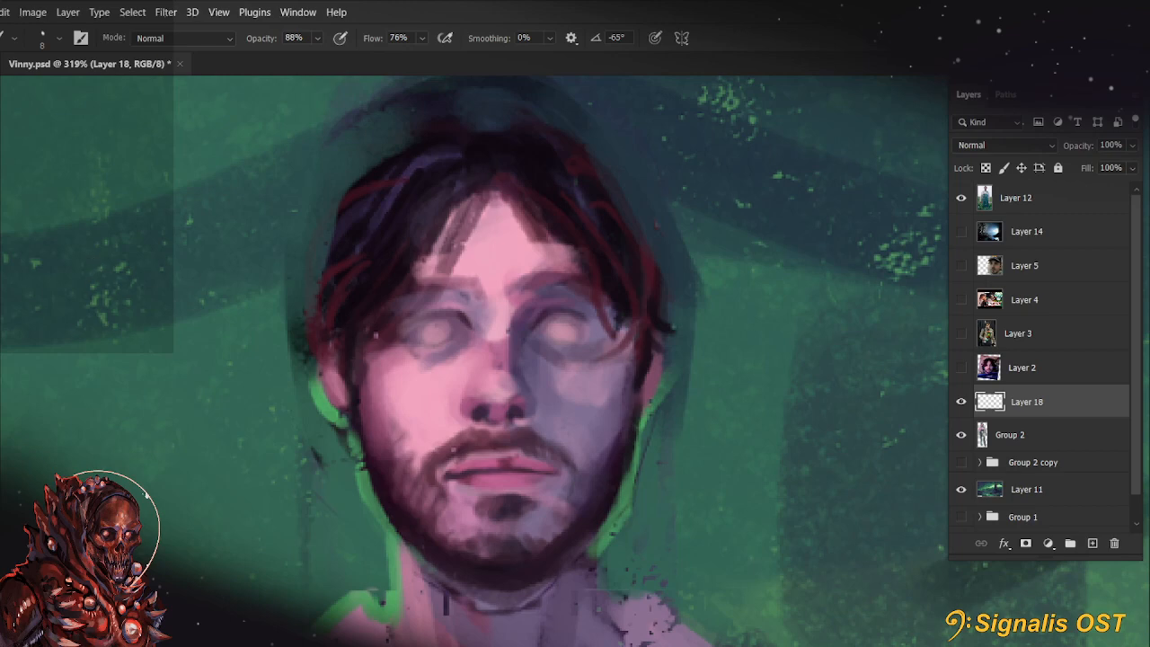
key(ctrl+0)
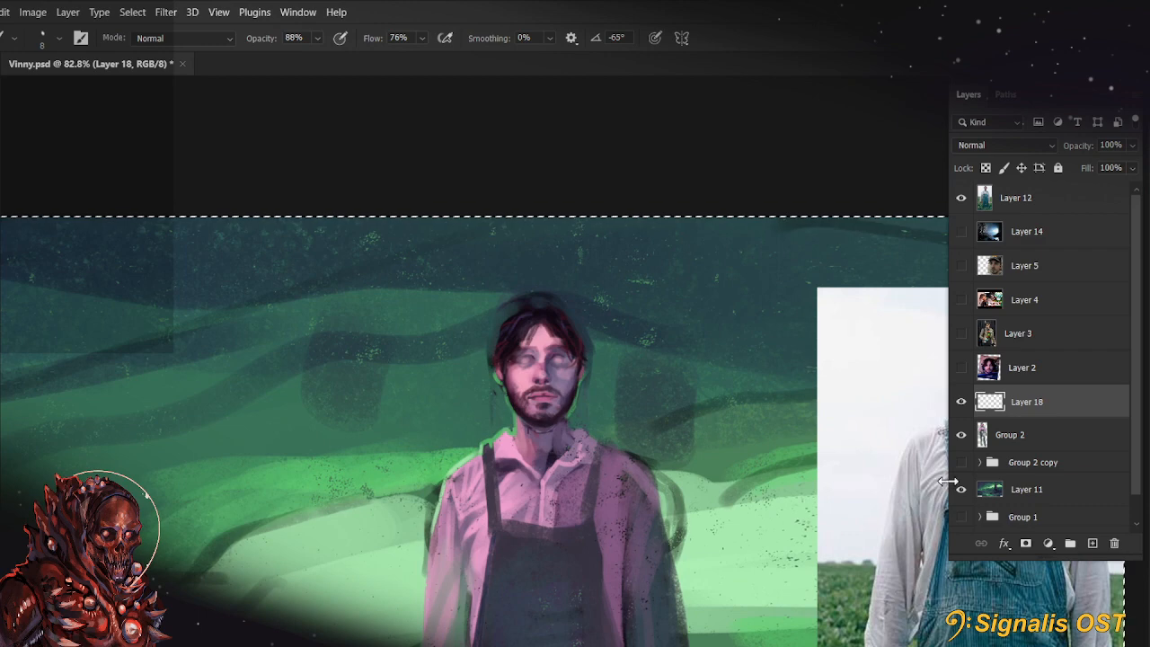
click(1025, 490)
drag(696, 491, 620, 306)
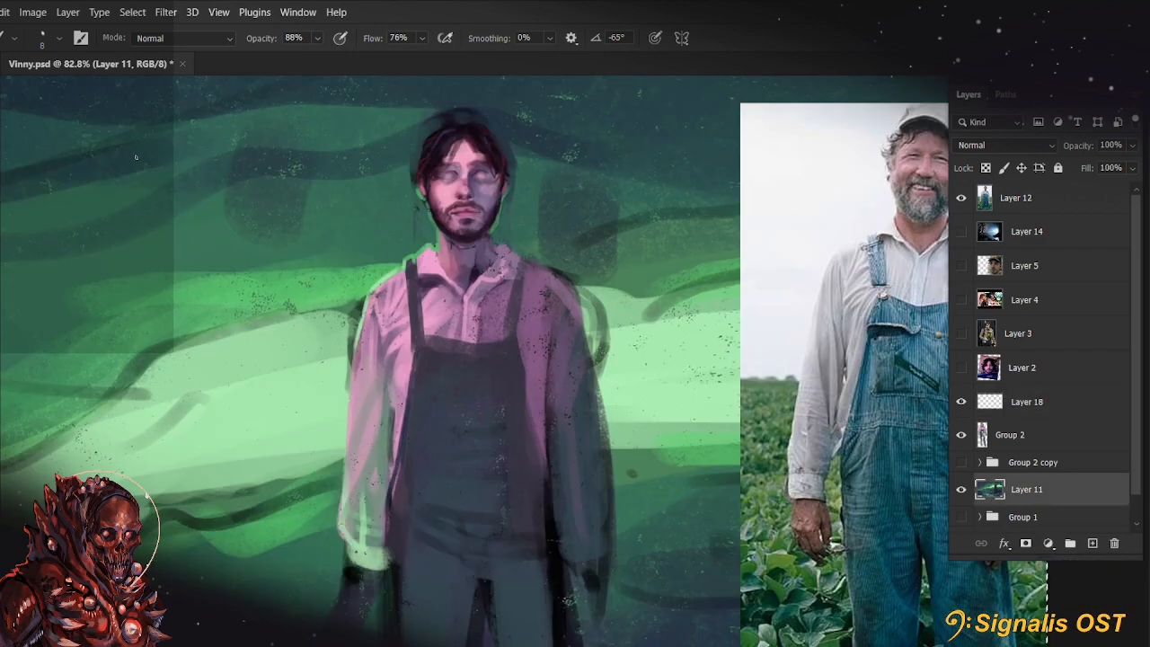
Lasso the figure's full silhouette, including the legs and held rod, and copy it from Layer 11 to a new layer beneath Group 2
key(l)
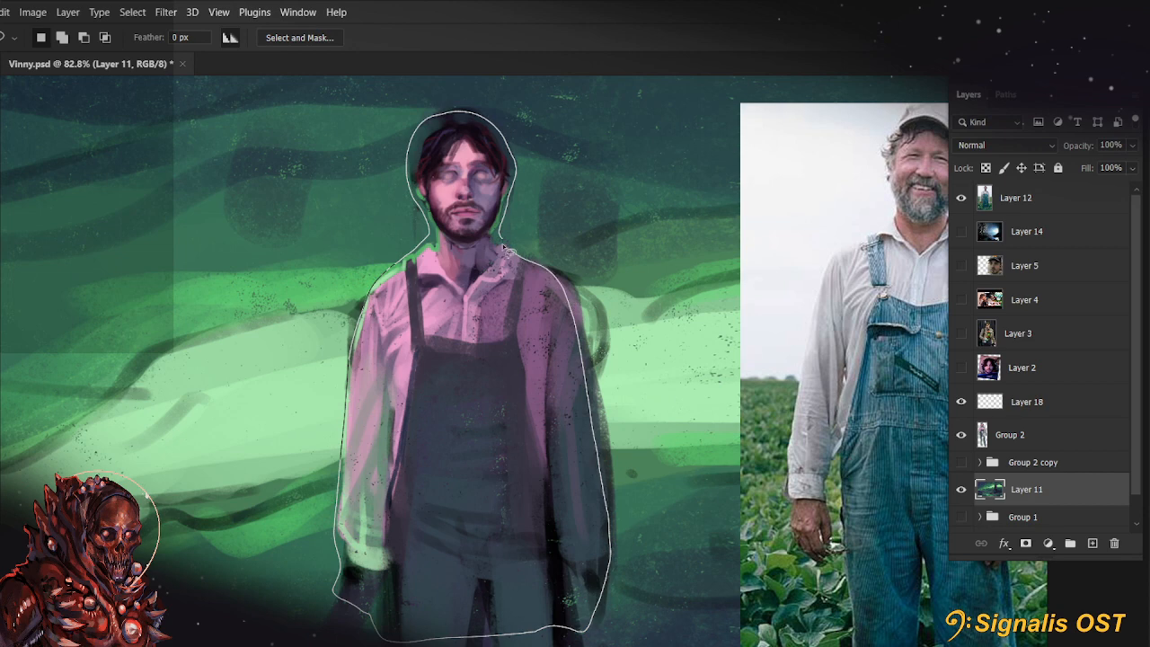
scroll(454, 292, down, 5)
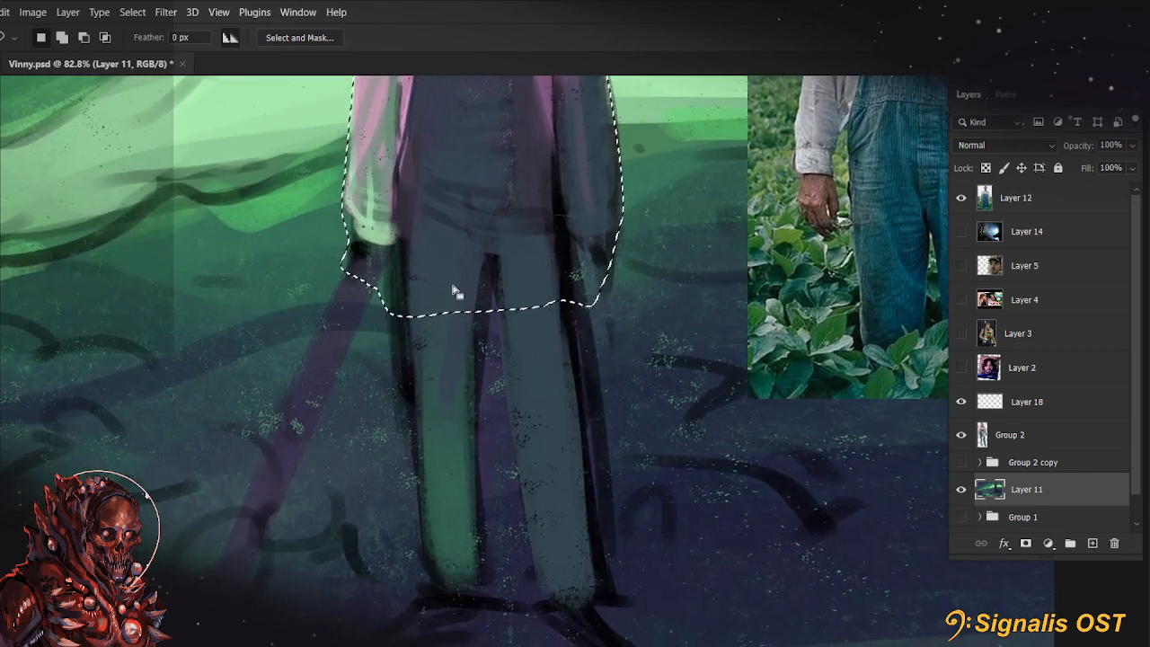
mouse_move(360, 241)
mouse_down()
mouse_move(337, 310)
mouse_move(392, 300)
mouse_move(425, 573)
mouse_move(478, 643)
mouse_move(492, 374)
mouse_move(510, 525)
mouse_move(553, 646)
mouse_move(599, 609)
mouse_move(619, 545)
mouse_move(598, 270)
mouse_up()
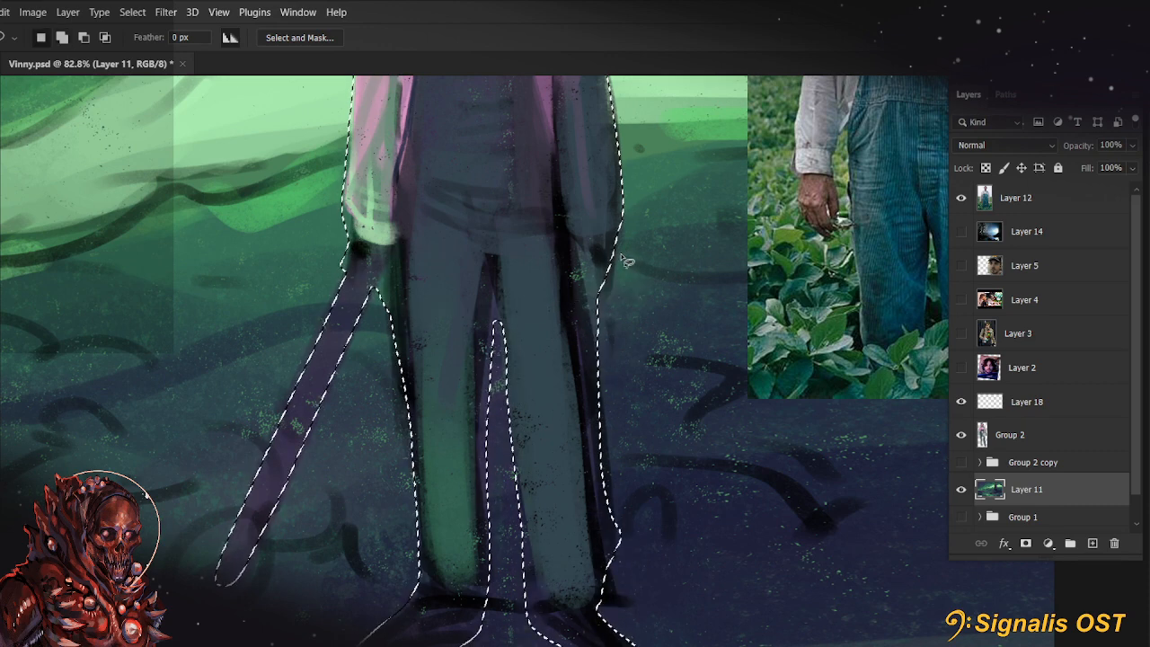
click(1050, 448)
click(1048, 463)
key(ctrl+v)
click(1062, 443)
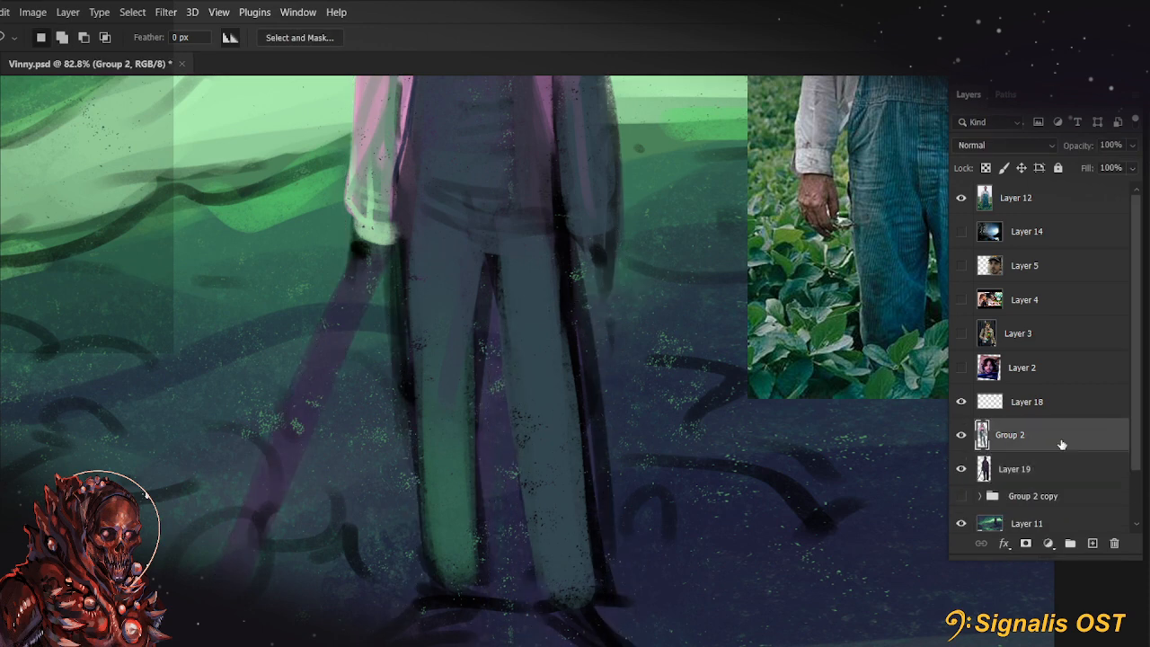
Merge Group 2 down into the silhouette copy and check the merged figure with Layer 11 briefly hidden
scroll(707, 430, down, 5)
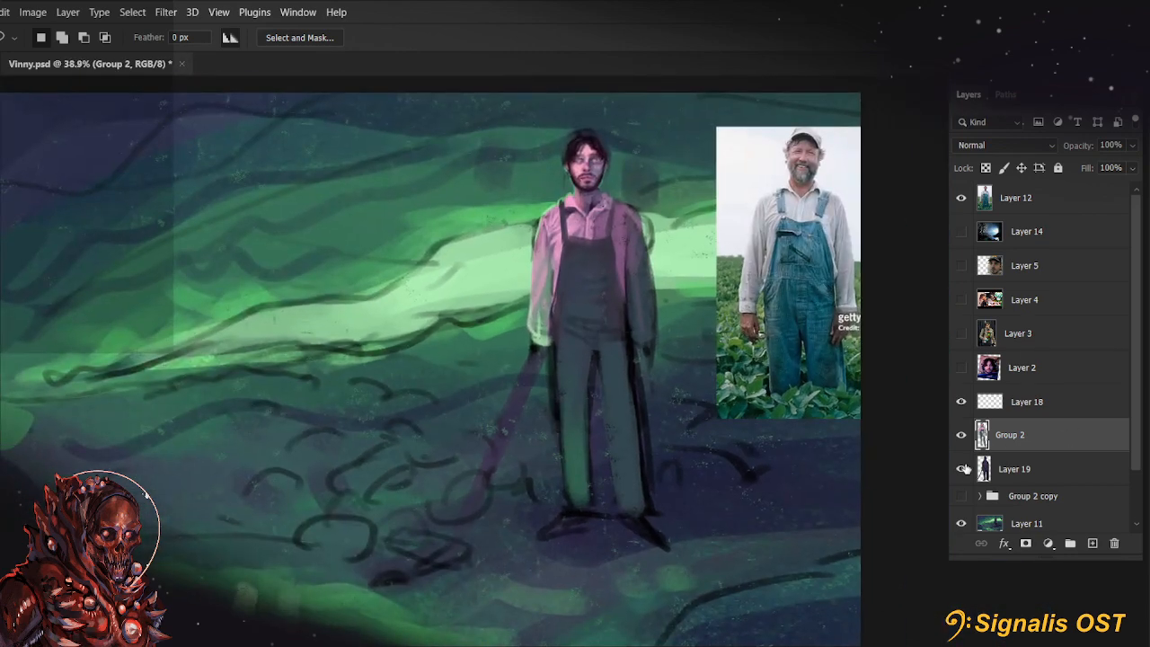
right_click(1060, 458)
right_click(1066, 438)
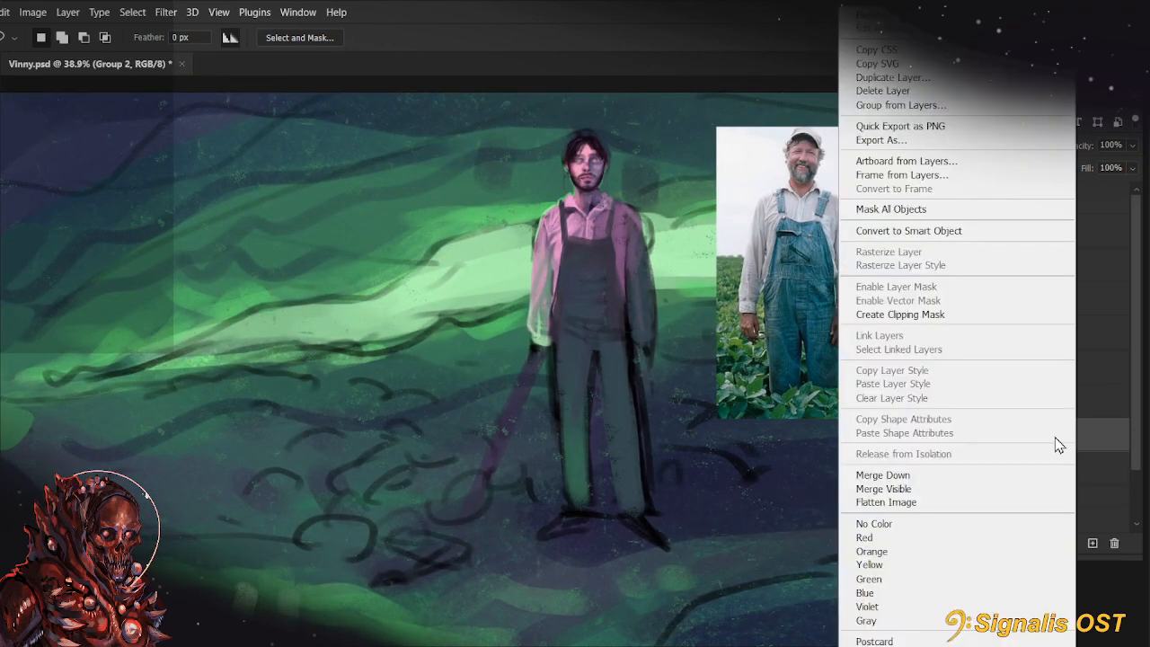
click(954, 477)
click(963, 490)
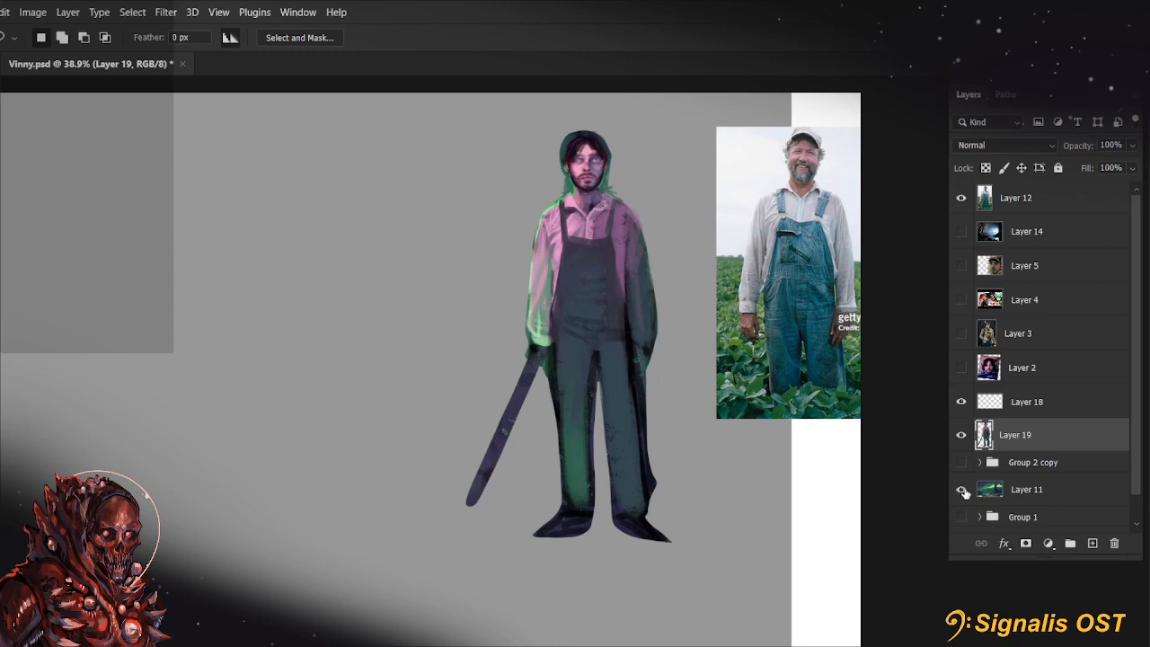
click(963, 489)
Erase leftover background around the figure's head on Layer 19 with a 25 px eraser, then return to the brush
scroll(620, 233, up, 5)
key(b)
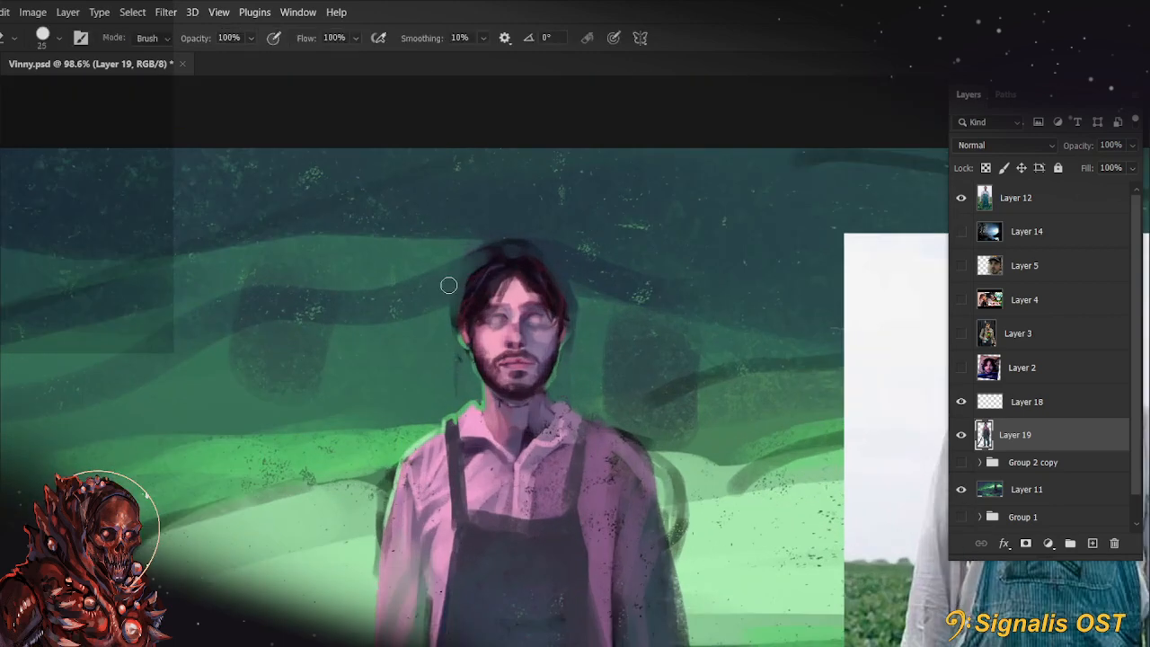
key(b)
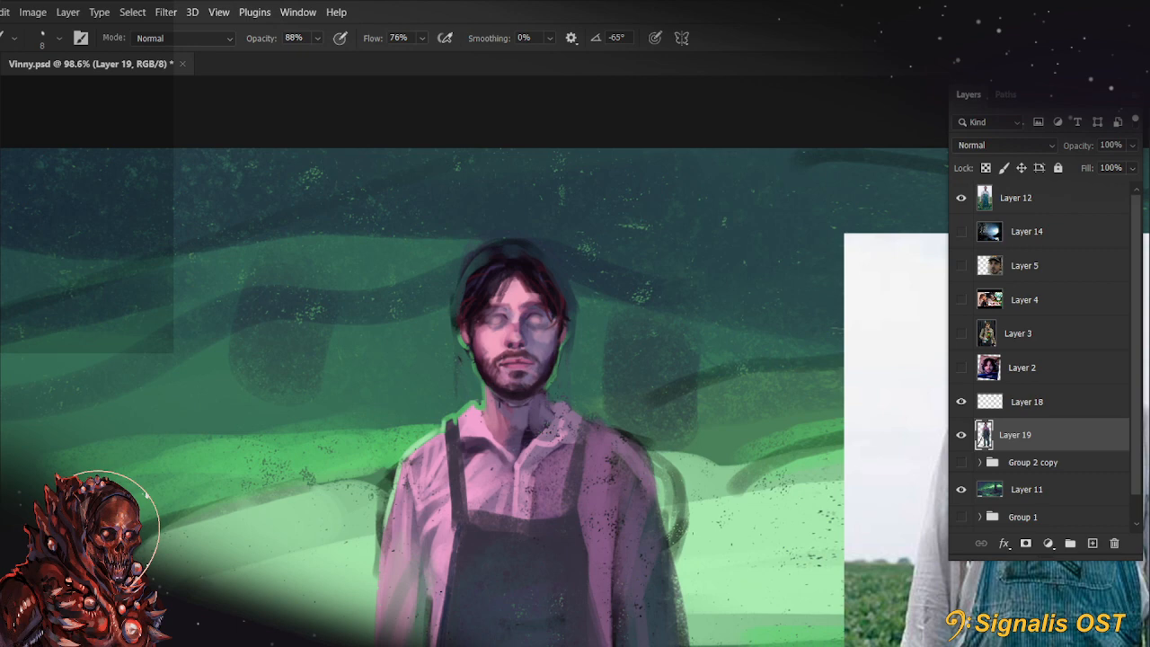
Hide the merged figure on Layer 19 and duplicate the cave background's Layer 11, keeping only the duplicate visible
scroll(719, 310, down, 3)
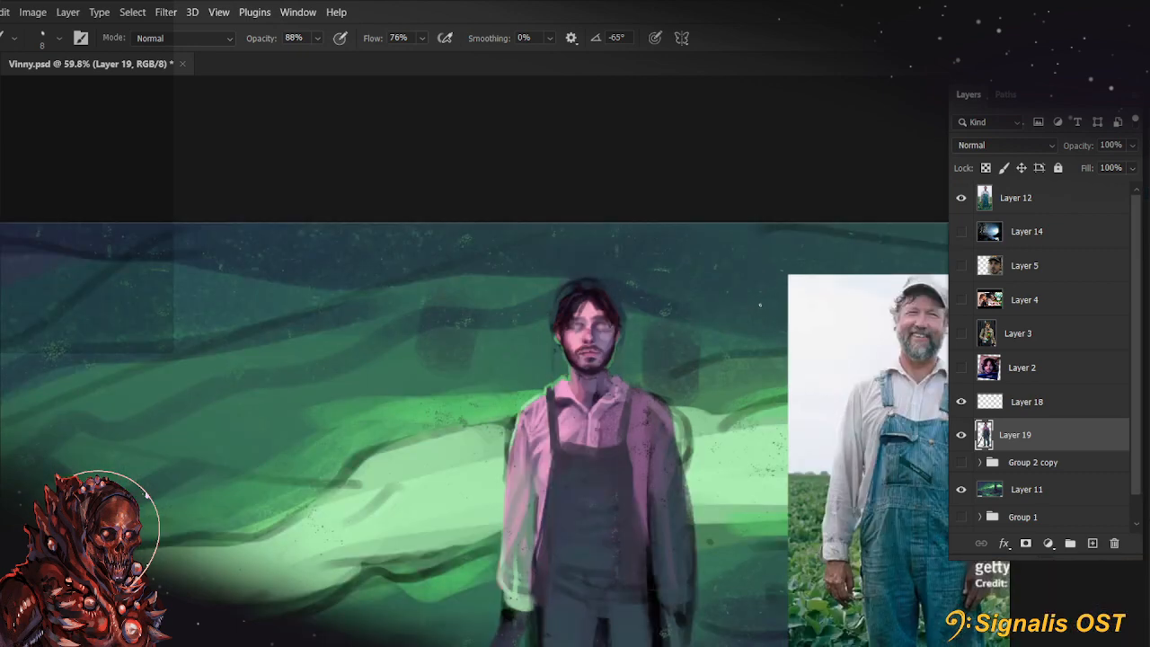
click(1020, 490)
click(961, 434)
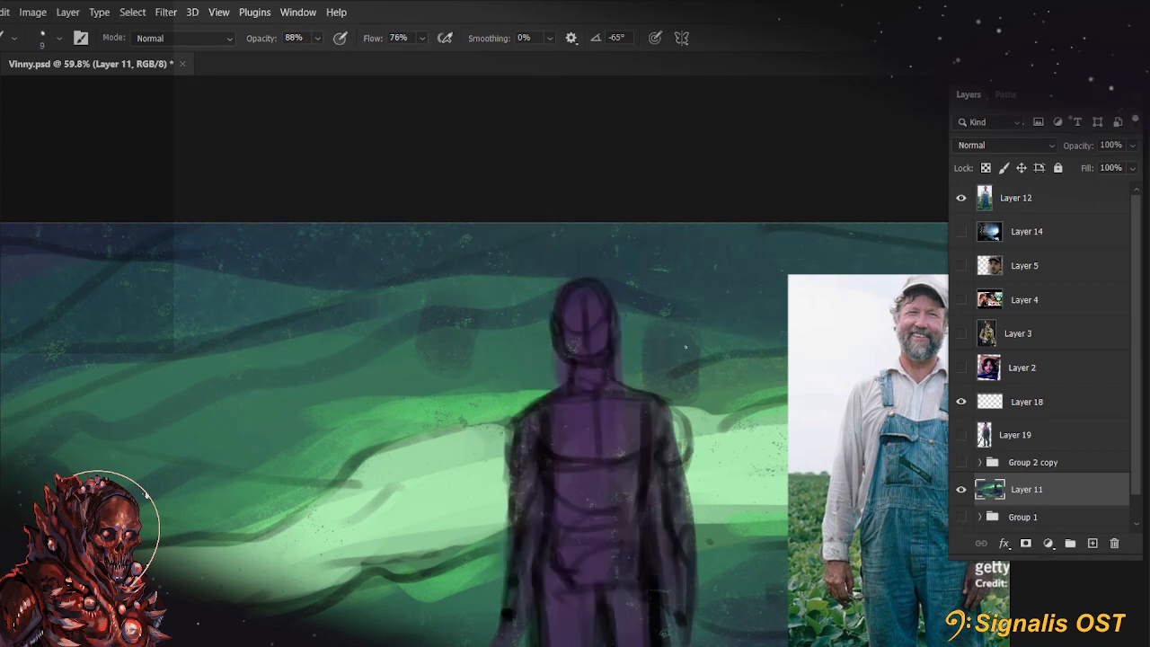
click(1050, 517)
click(1063, 493)
click(1055, 462)
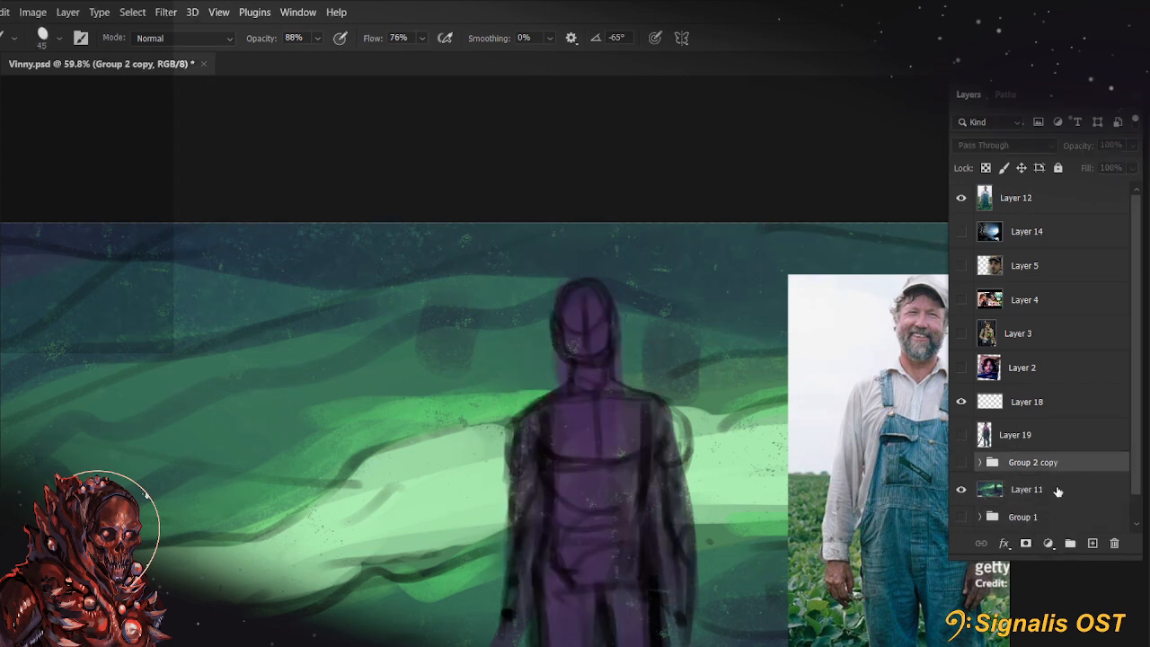
click(1057, 490)
key(ctrl+j)
scroll(1071, 501, down, 1)
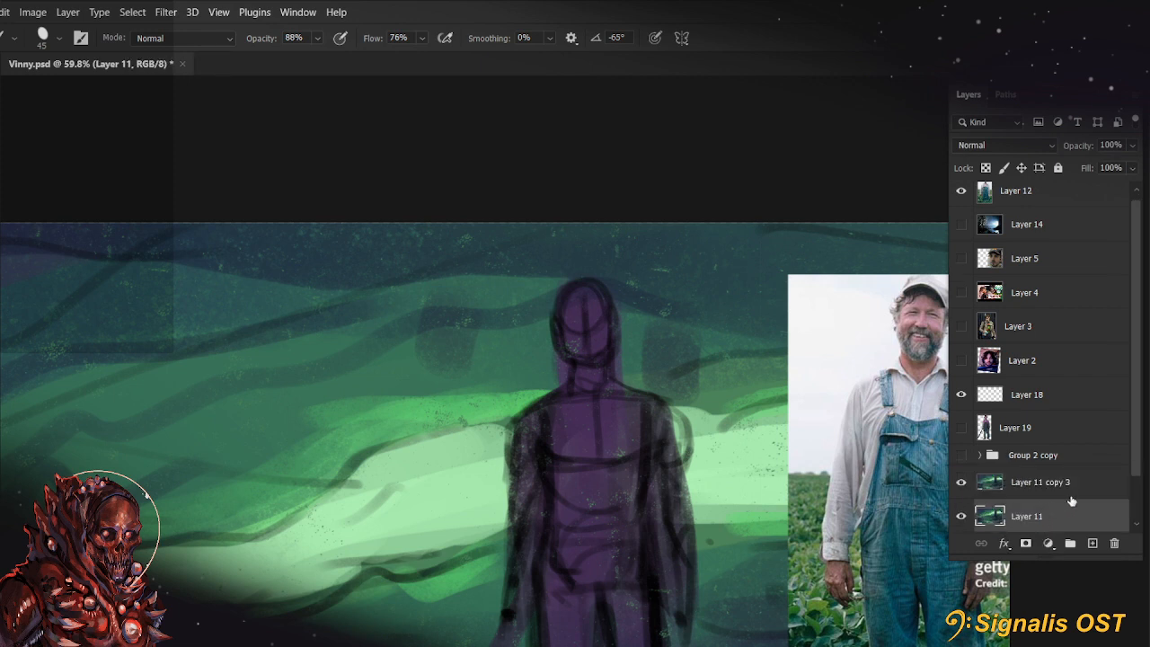
Paint the surrounding green and dark cave tones over the purple sketch figure on Layer 11 copy 3, using a brush up to 125 px
key(bracketright)
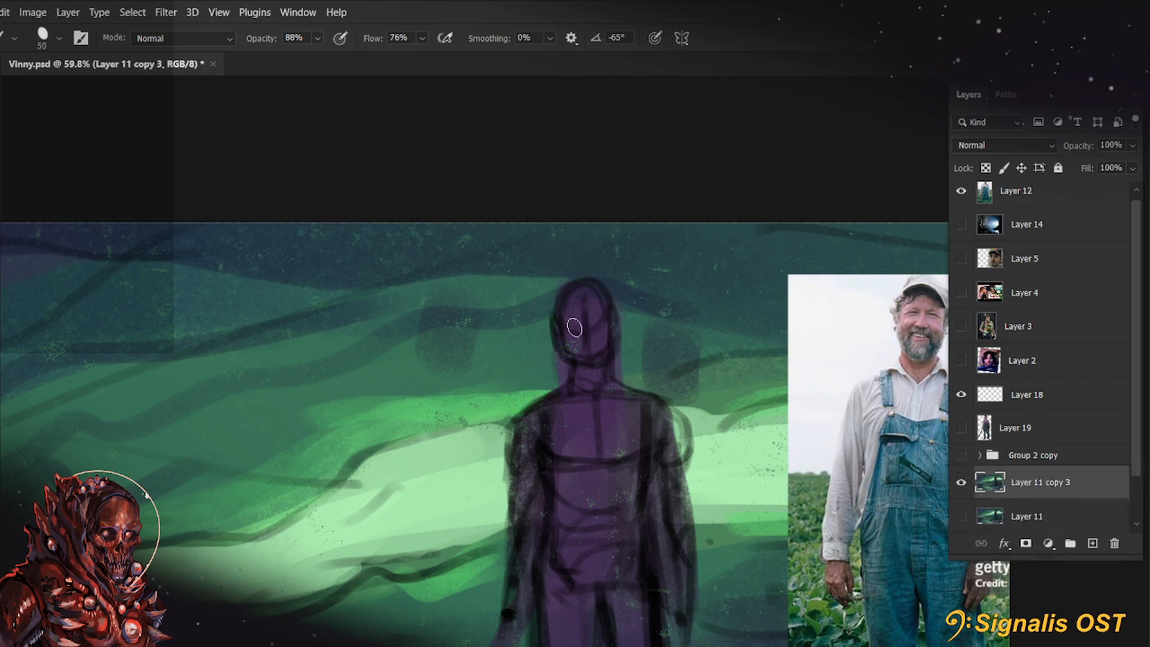
mouse_move(574, 332)
mouse_down()
mouse_move(537, 303)
mouse_move(611, 269)
mouse_up()
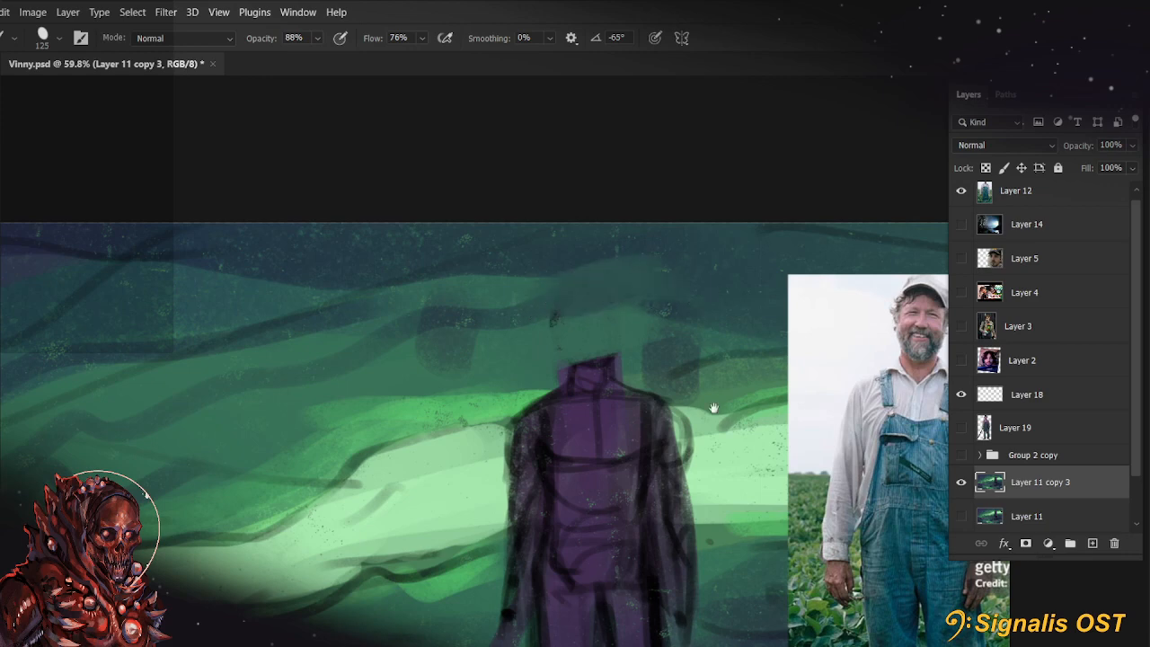
mouse_move(610, 443)
mouse_down()
mouse_move(665, 326)
mouse_move(713, 287)
mouse_move(683, 269)
mouse_move(664, 326)
mouse_move(688, 341)
mouse_up()
mouse_move(544, 491)
mouse_down()
mouse_move(770, 467)
mouse_move(719, 333)
mouse_up()
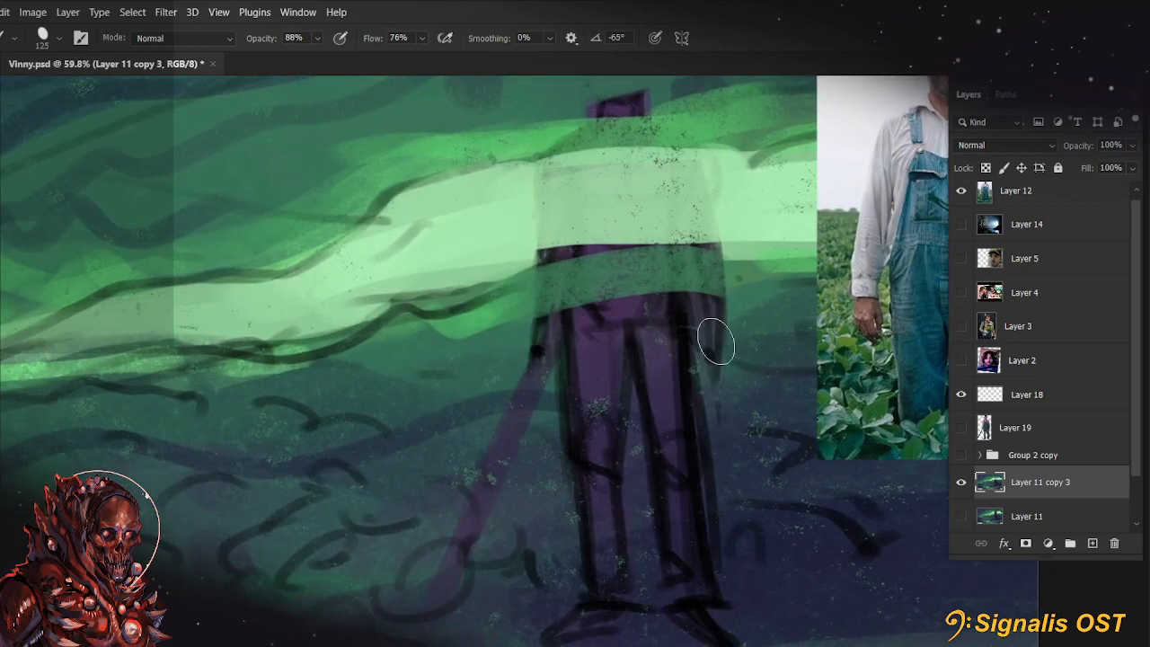
mouse_move(781, 314)
mouse_down()
mouse_move(692, 333)
mouse_move(525, 397)
mouse_move(471, 514)
mouse_move(684, 402)
mouse_move(563, 413)
mouse_move(602, 453)
mouse_move(578, 504)
mouse_move(698, 552)
mouse_up()
alt+click(776, 622)
mouse_move(708, 595)
mouse_down()
mouse_move(647, 593)
mouse_move(775, 633)
mouse_move(735, 548)
mouse_up()
mouse_move(633, 474)
mouse_down()
mouse_move(691, 465)
mouse_move(614, 437)
mouse_up()
drag(733, 366, 678, 531)
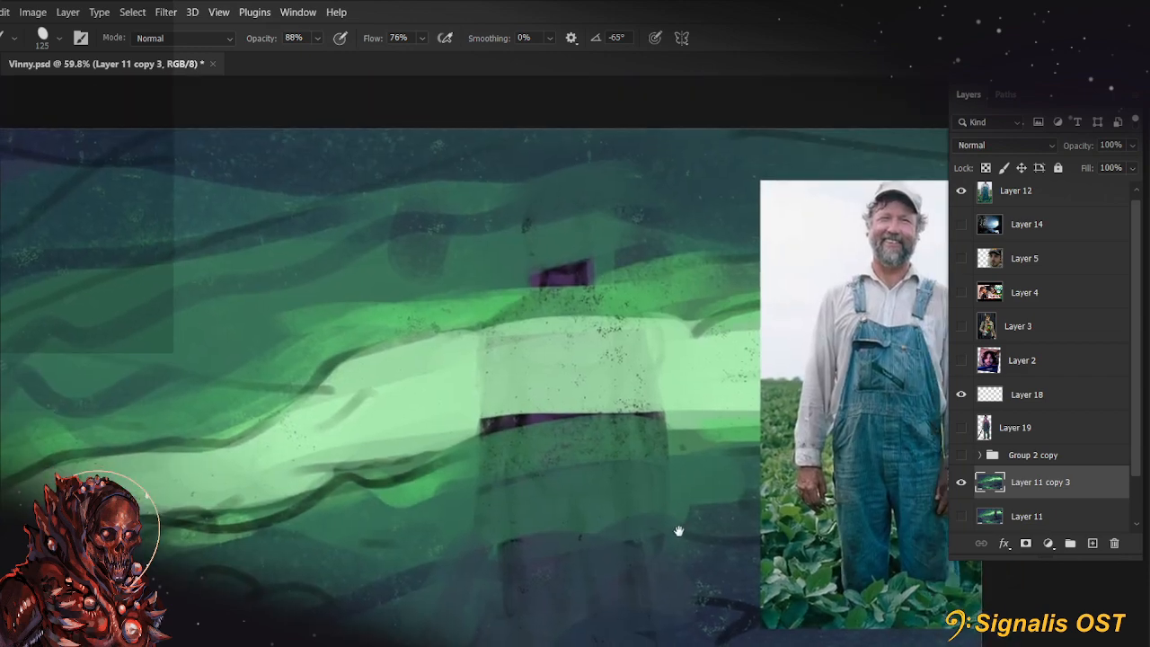
drag(492, 427, 710, 421)
mouse_move(605, 254)
mouse_down()
mouse_move(493, 281)
mouse_move(703, 221)
mouse_move(478, 292)
mouse_up()
Show Layer 19 again and erase the dark fringe around the figure's hair and head with a 20 to 40 px eraser
click(964, 429)
click(1021, 416)
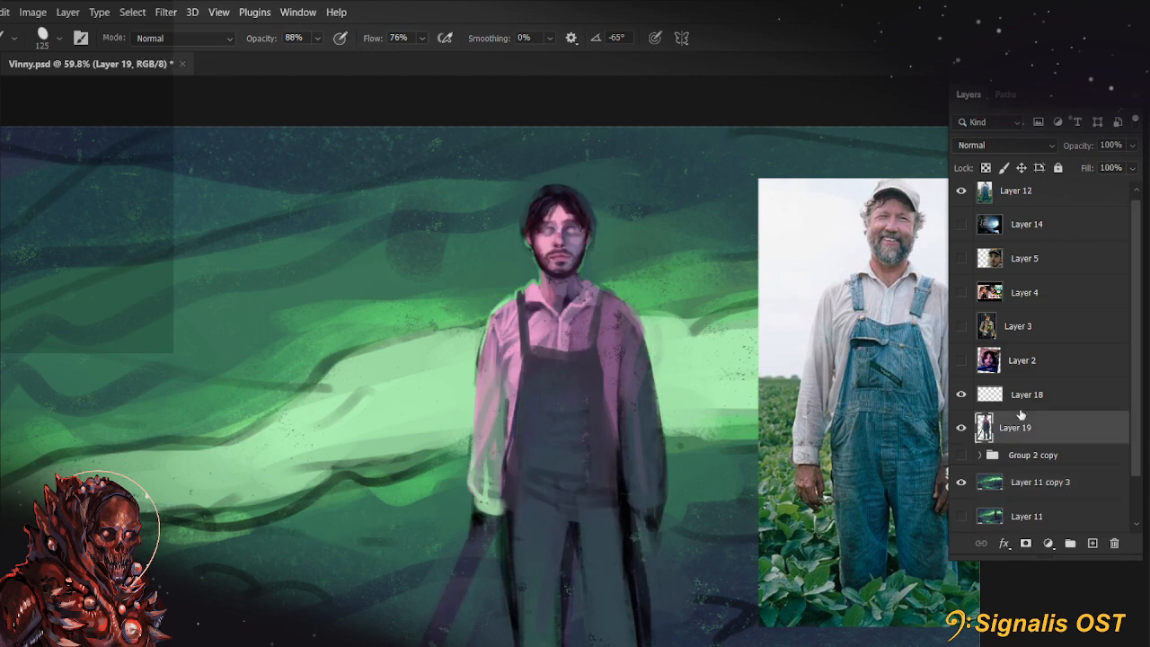
scroll(611, 167, up, 3)
key(e)
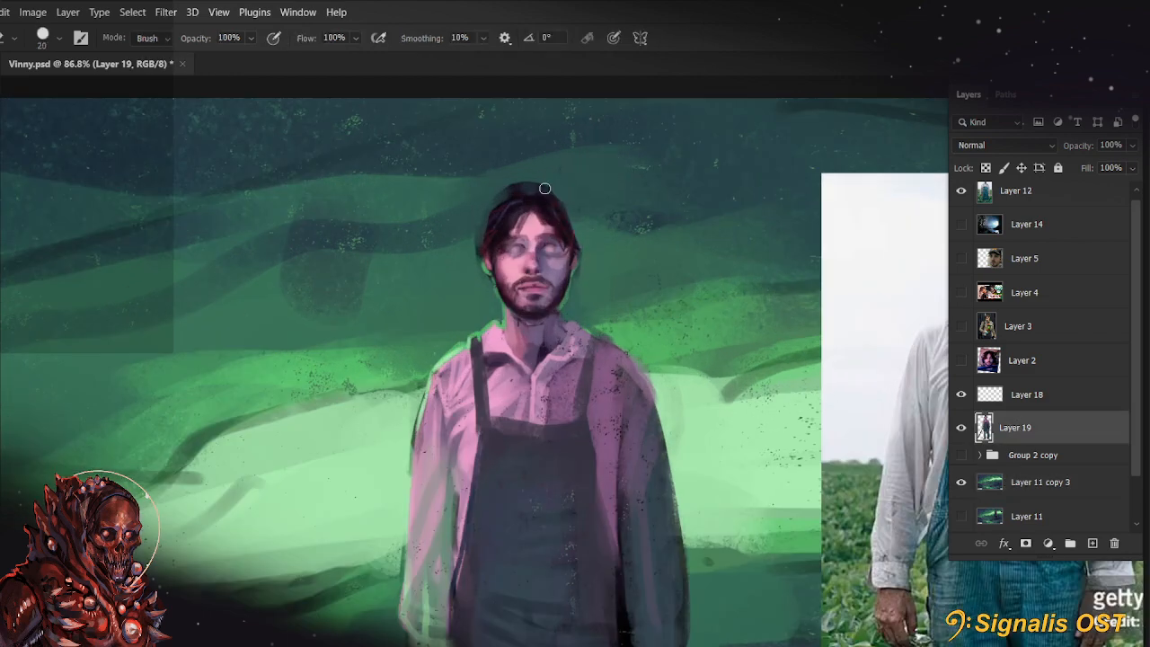
click(58, 38)
click(76, 274)
click(380, 174)
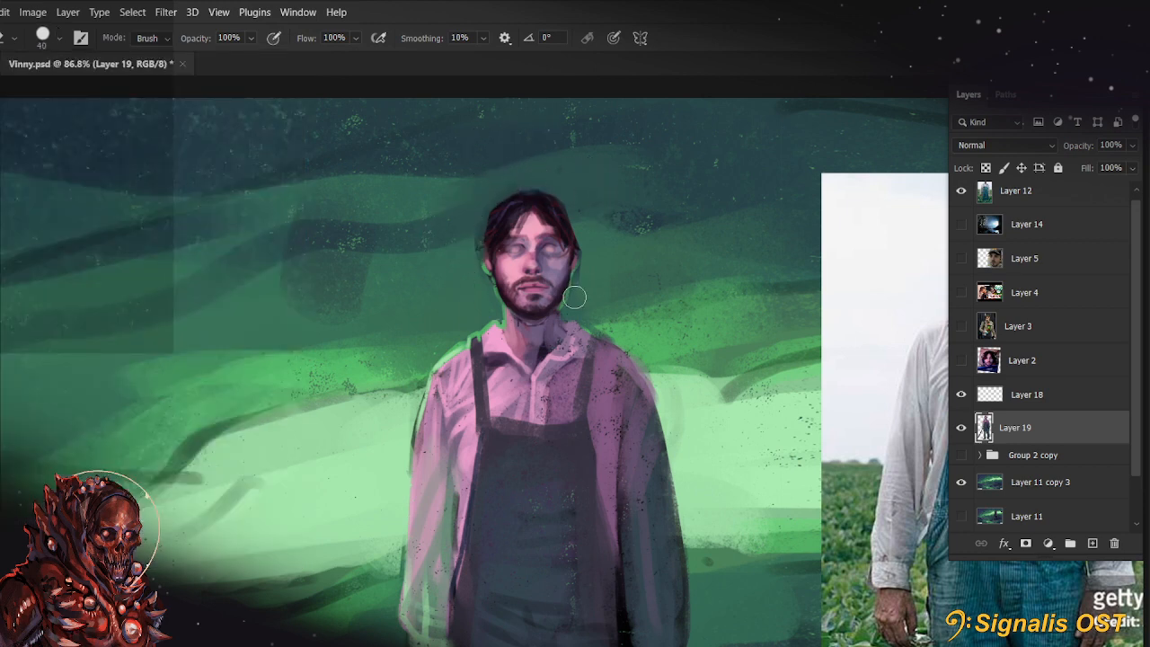
Duplicate the cleaned figure on Layer 19 and hide the original layer
scroll(572, 178, up, 4)
click(1079, 403)
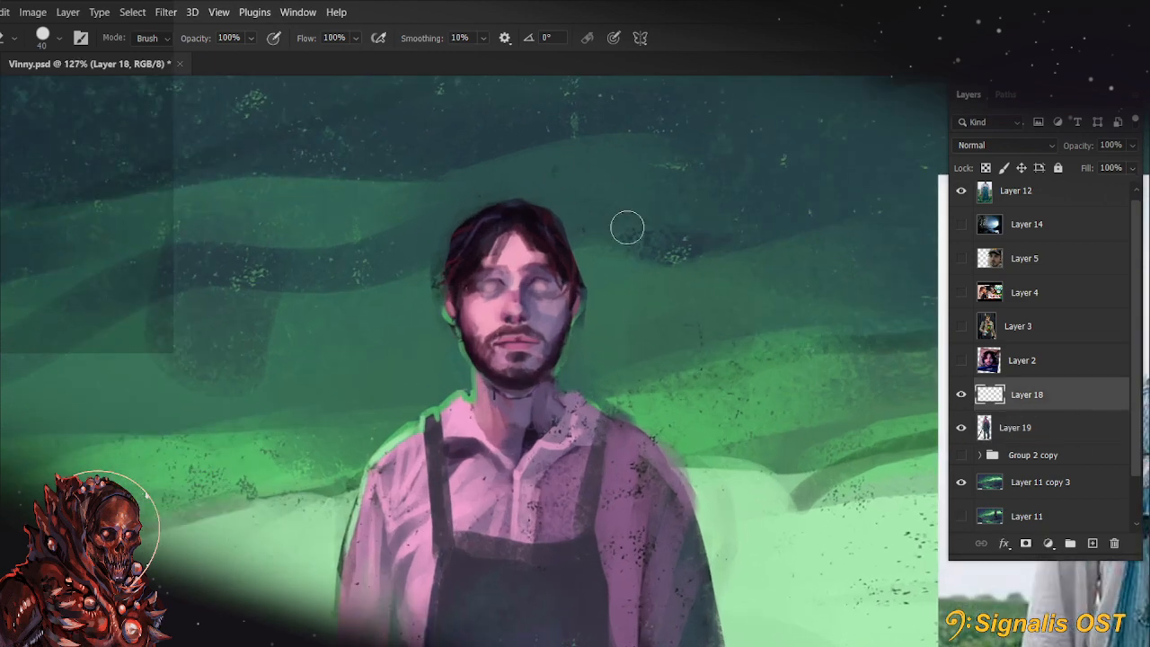
scroll(567, 159, up, 1)
click(1025, 427)
key(ctrl+j)
key(ctrl+minus)
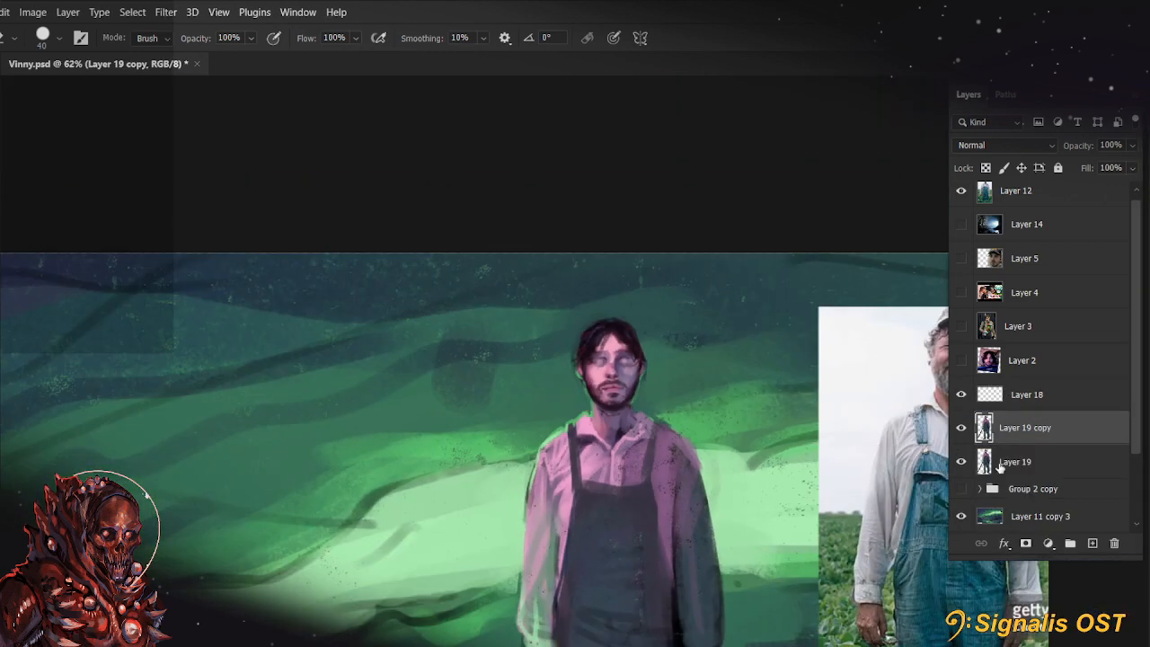
click(962, 463)
drag(690, 432, 656, 398)
Clip Layer 18 to the duplicated figure layer and set its blend mode to Multiply
click(1038, 398)
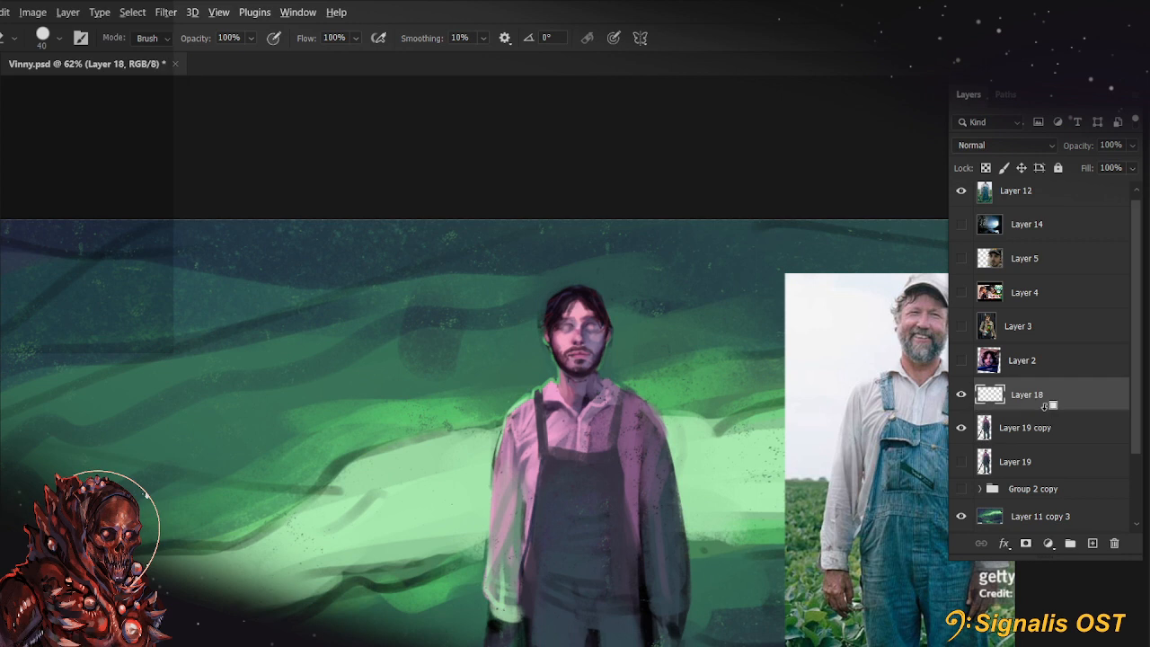
key(ctrl+alt+g)
click(997, 145)
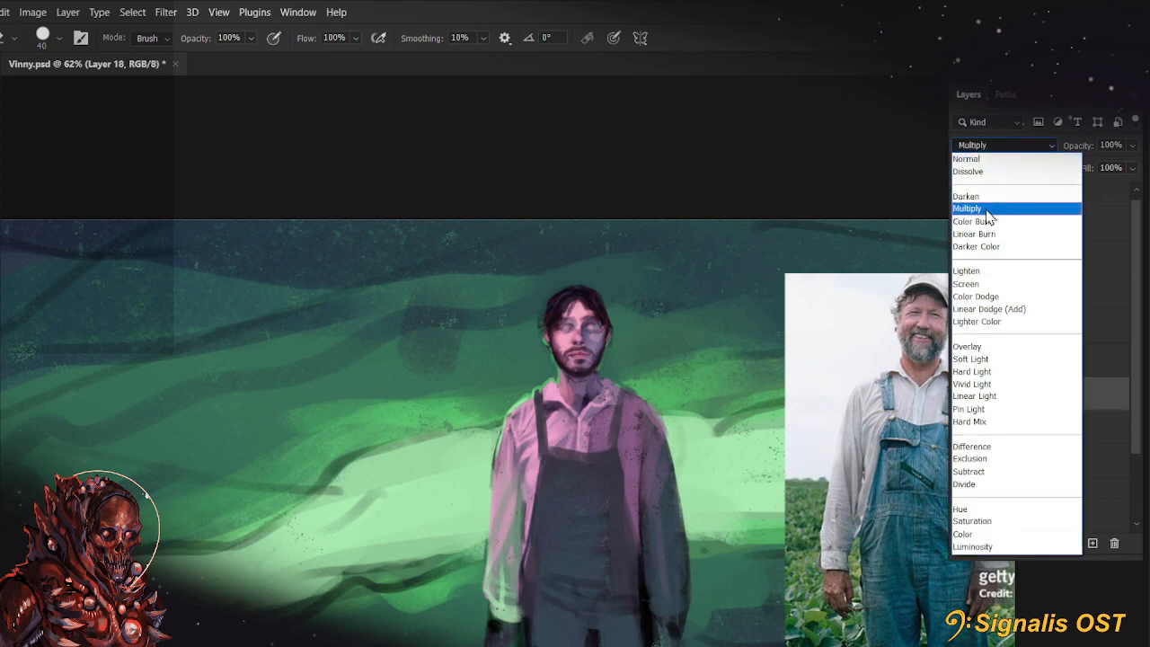
click(980, 208)
drag(723, 413, 700, 402)
Try dark shadow strokes over the figure's head on Layer 18 with a 150 px brush, comparing them through undo and redo
key(b)
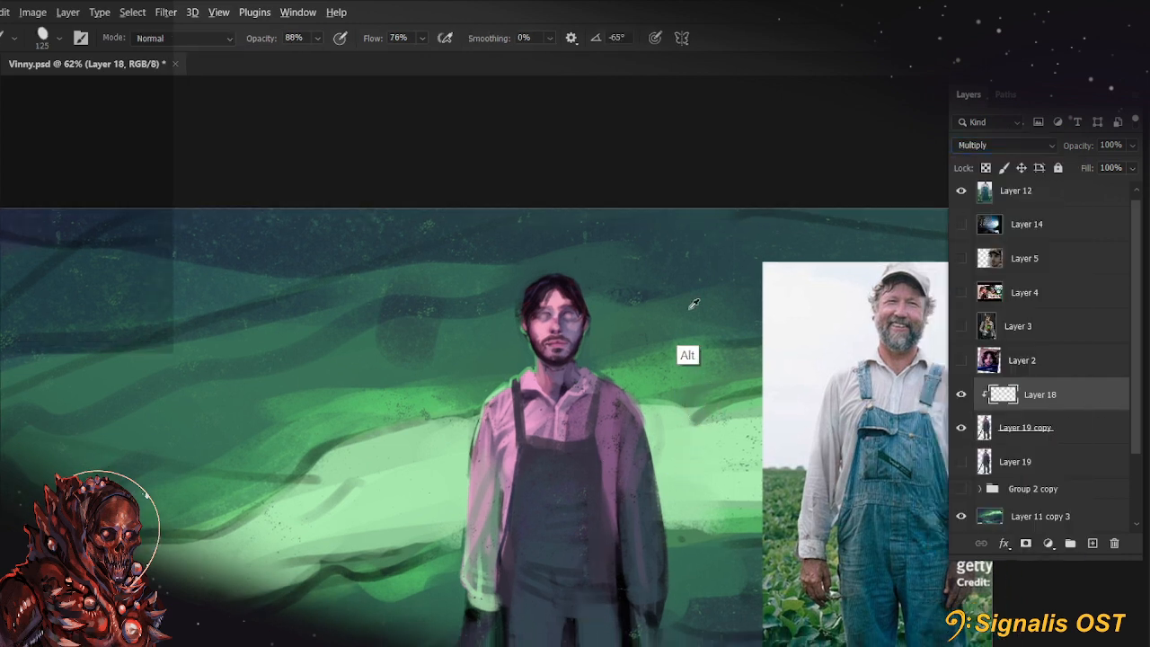
drag(530, 328, 518, 352)
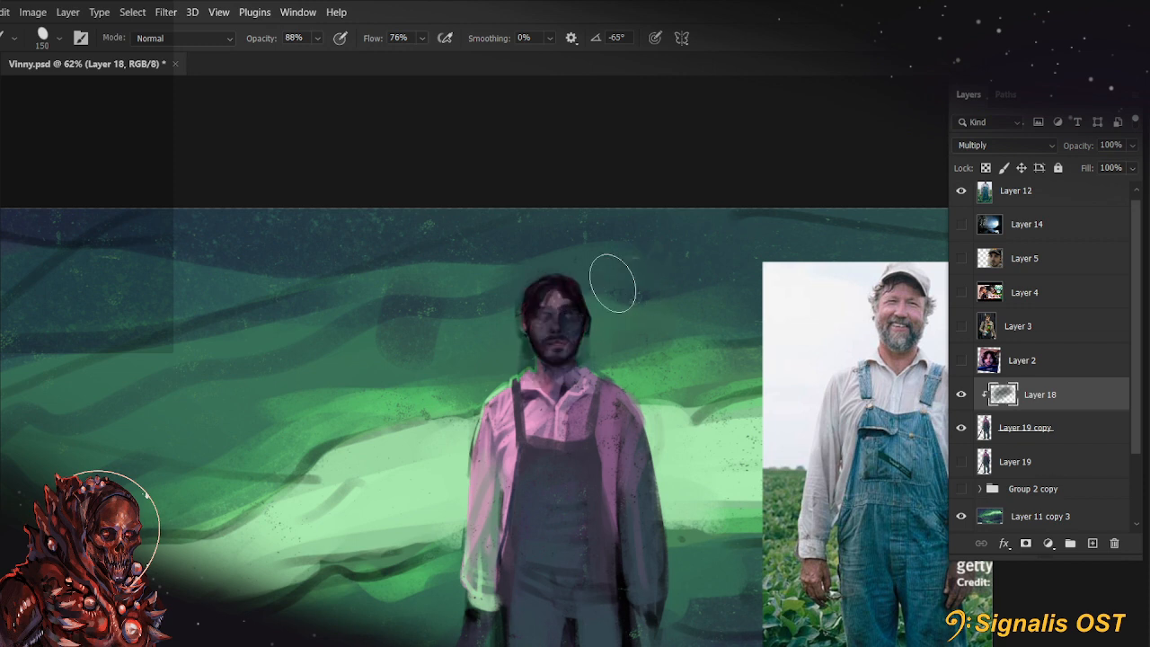
drag(530, 306, 547, 290)
key(ctrl+z)
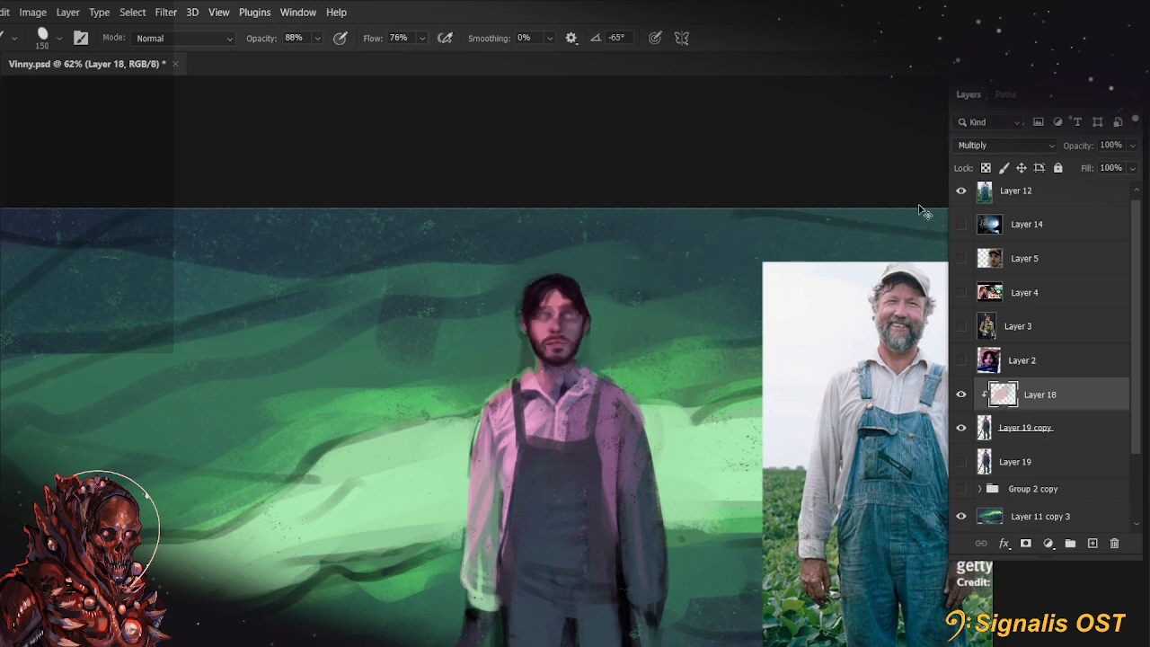
key(ctrl+shift+z)
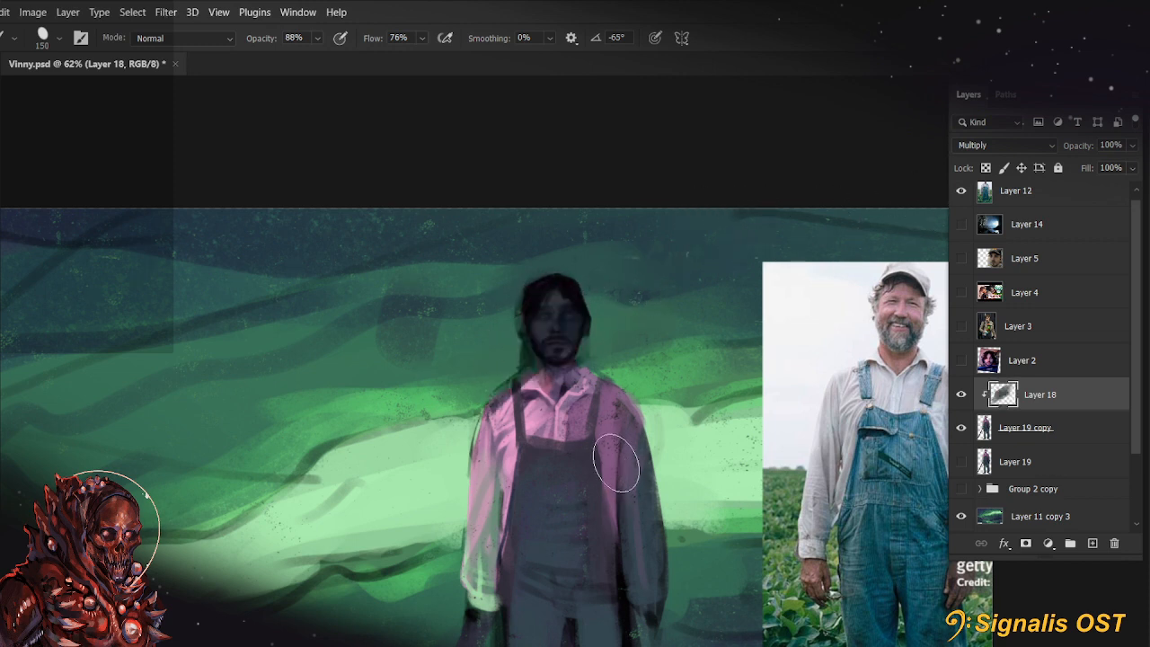
Select the whole canvas, clear the trial shading on Layer 18, and test purple and green shadow tones over the head and chest
key(ctrl+a)
drag(597, 341, 467, 449)
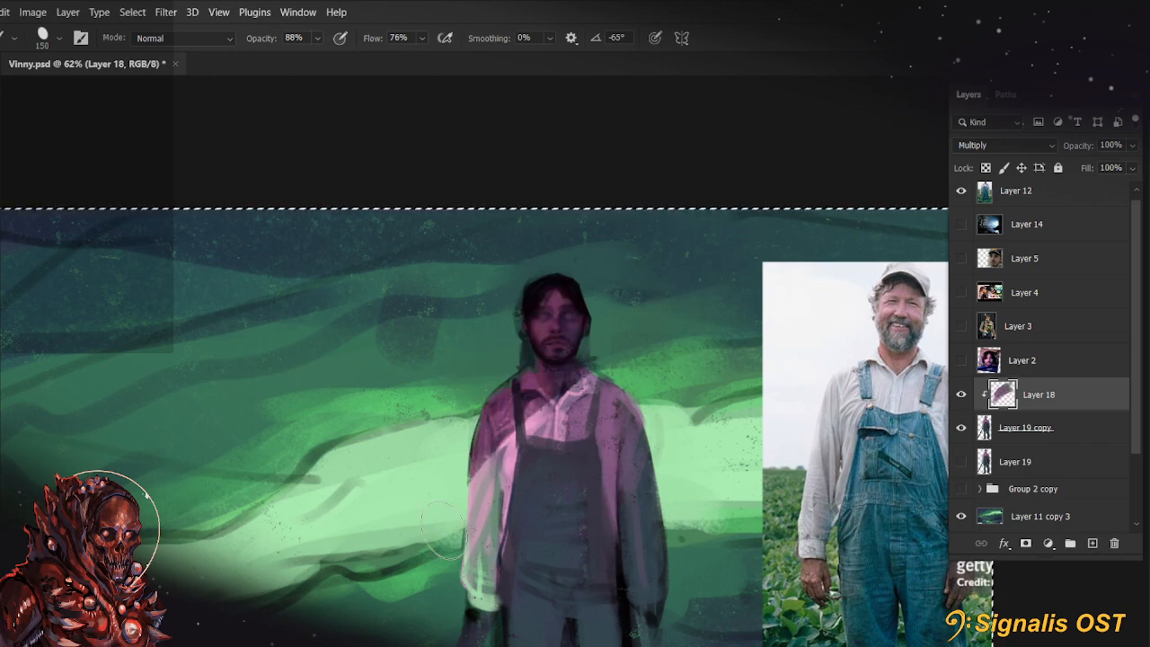
mouse_move(702, 512)
mouse_down()
mouse_move(738, 298)
mouse_move(704, 454)
mouse_up()
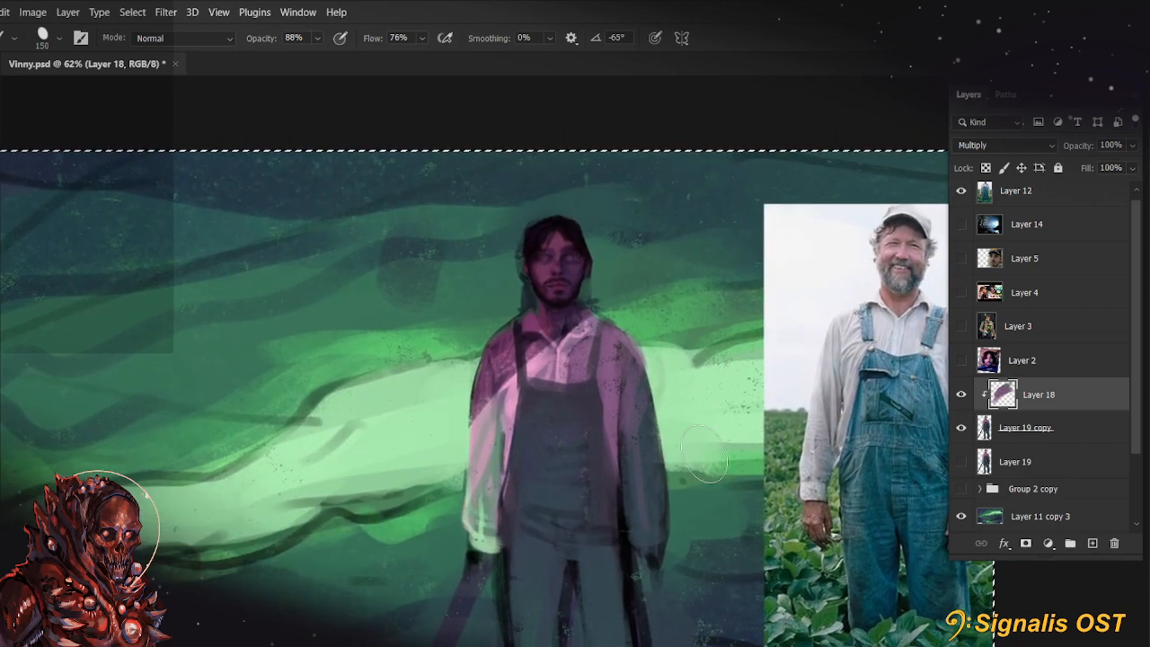
alt+click(438, 321)
key(Delete)
drag(555, 257, 459, 477)
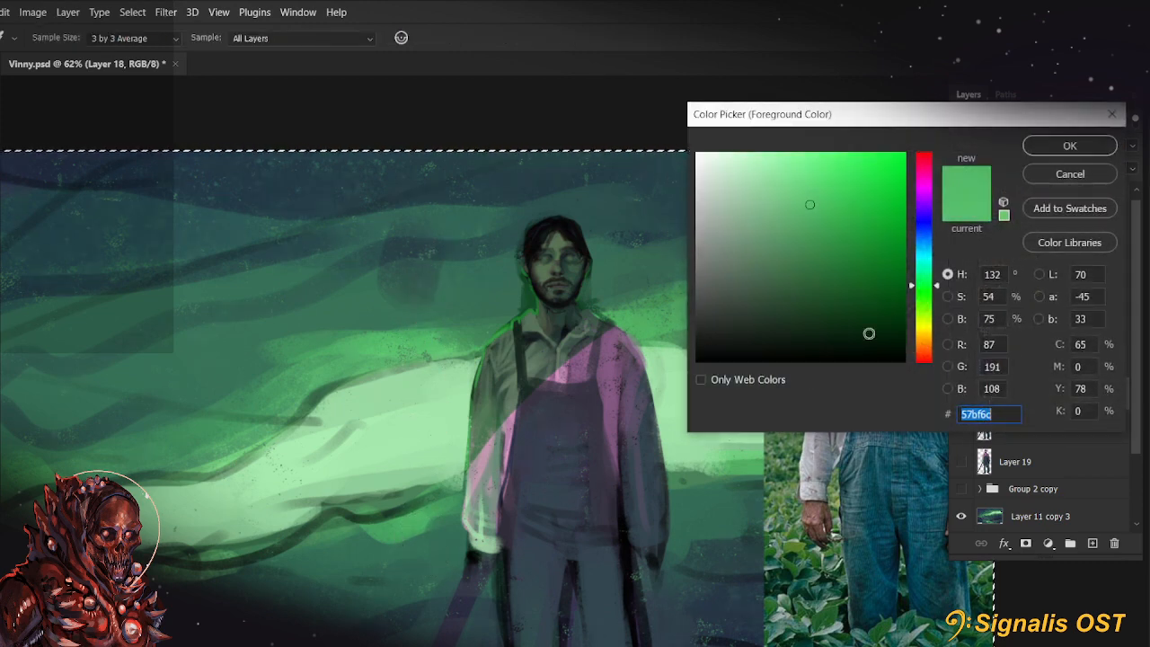
Pick a blue foreground color and paint the Multiply shadow over the figure's head, shoulders and upper chest
click(933, 229)
click(1067, 149)
mouse_move(558, 248)
mouse_down()
mouse_move(624, 224)
mouse_move(596, 308)
mouse_move(503, 467)
mouse_up()
scroll(371, 618, down, 3)
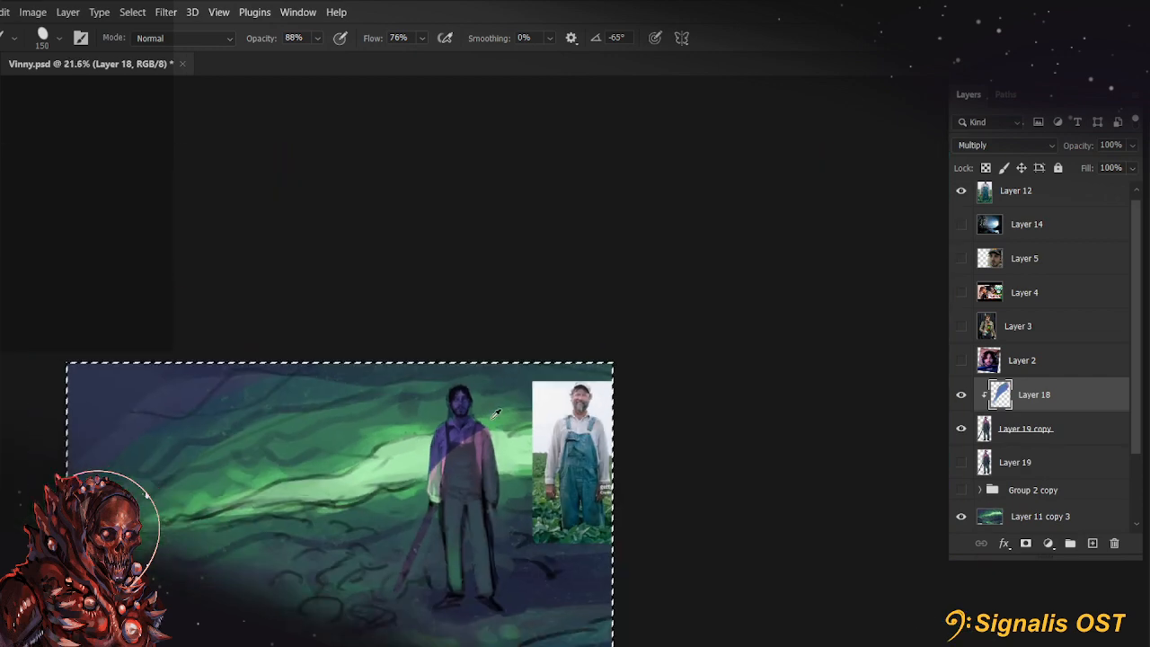
scroll(496, 459, up, 3)
scroll(496, 459, up, 2)
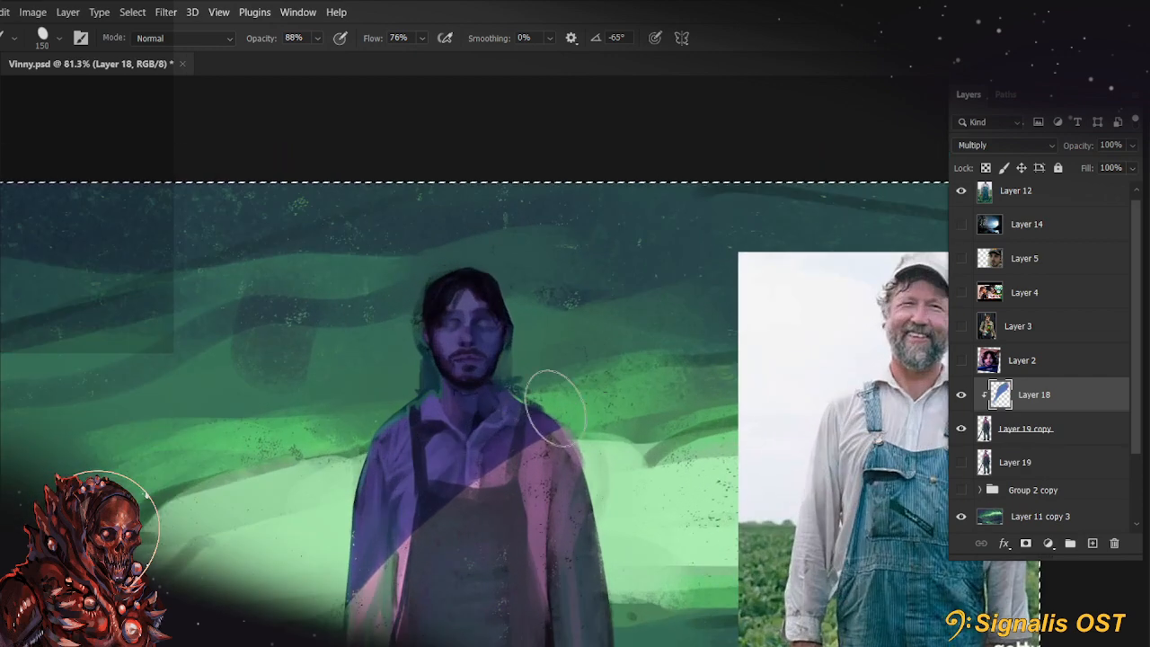
Lower the opacity of Layer 18 to 90%
key(e)
click(1134, 147)
drag(1132, 168, 1124, 171)
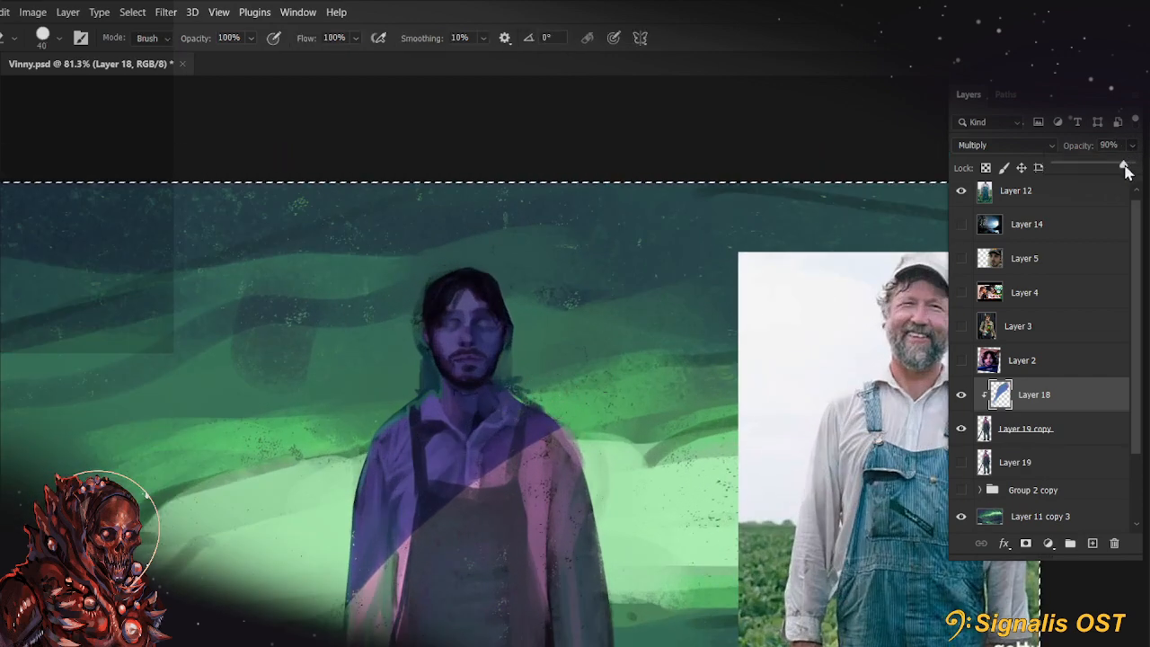
click(670, 332)
Erase the blue shadow from the figure's shirt and overalls with a 175 px eraser, starting at 44% opacity and finishing at 100%
key(bracketright)
key(bracketright)
key(bracketright)
key(bracketright)
key(bracketright)
key(bracketright)
key(bracketright)
key(bracketright)
key(bracketright)
key(bracketright)
key(4)
key(4)
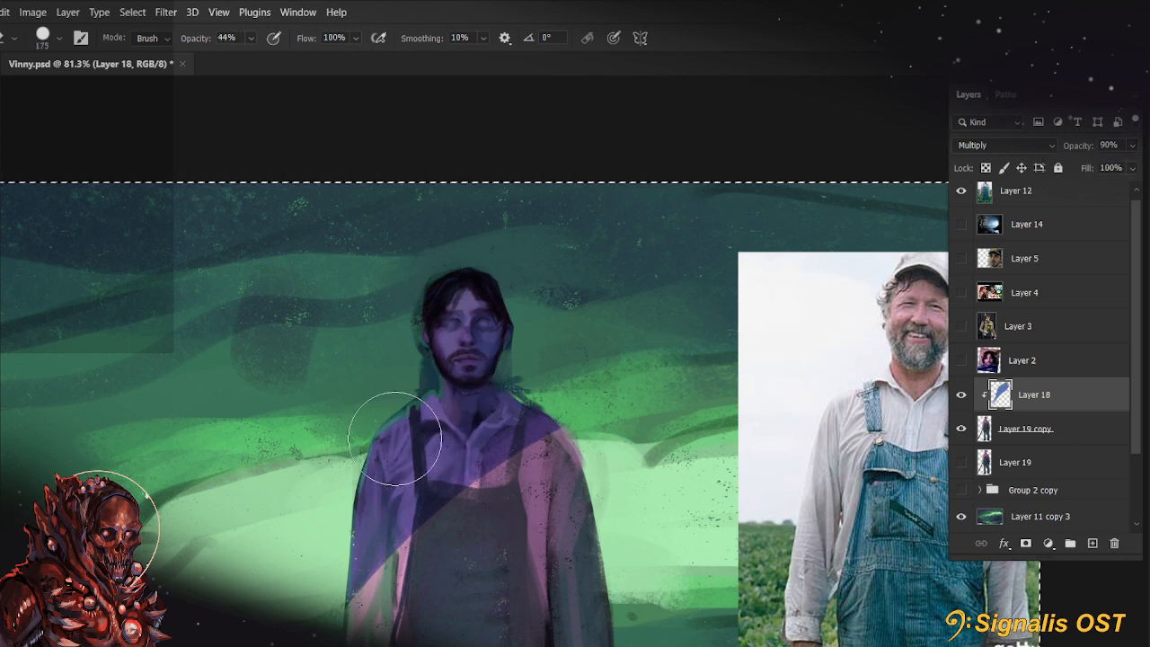
mouse_move(413, 439)
mouse_down()
mouse_move(522, 378)
mouse_move(448, 419)
mouse_move(535, 384)
mouse_move(471, 396)
mouse_move(554, 402)
mouse_up()
mouse_move(378, 570)
mouse_down()
mouse_move(450, 506)
mouse_move(551, 460)
mouse_up()
key(0)
drag(563, 429, 398, 468)
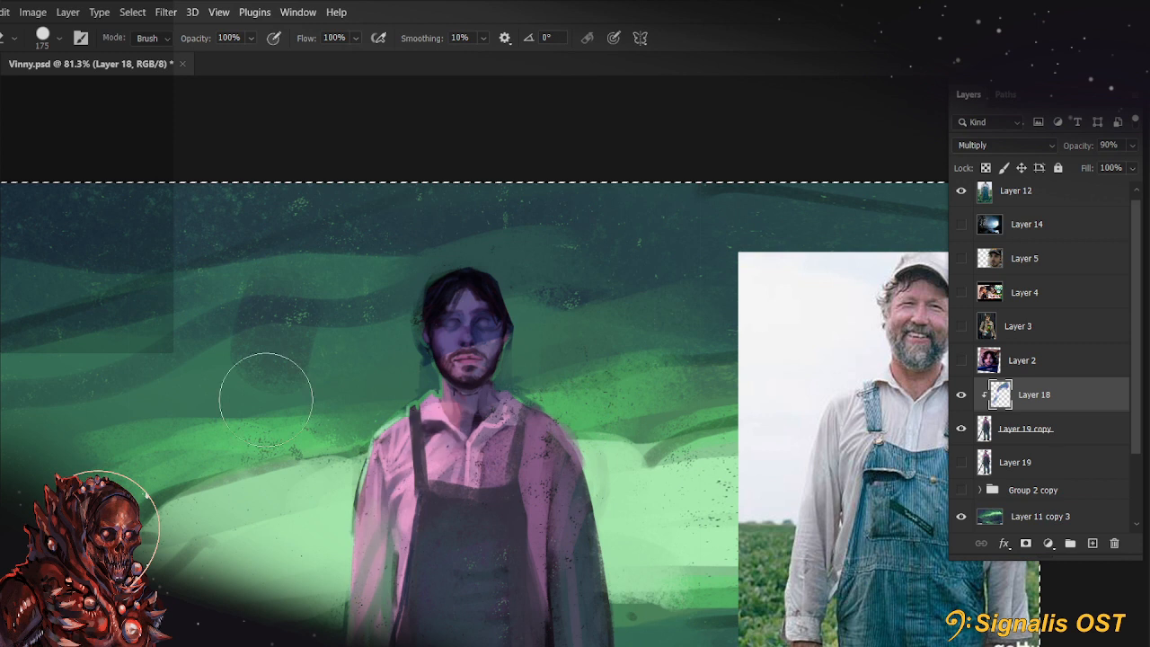
Deselect the canvas and refine the shadow on the figure's face and neck with a 70 px eraser and a small brush
key(m)
click(30, 102)
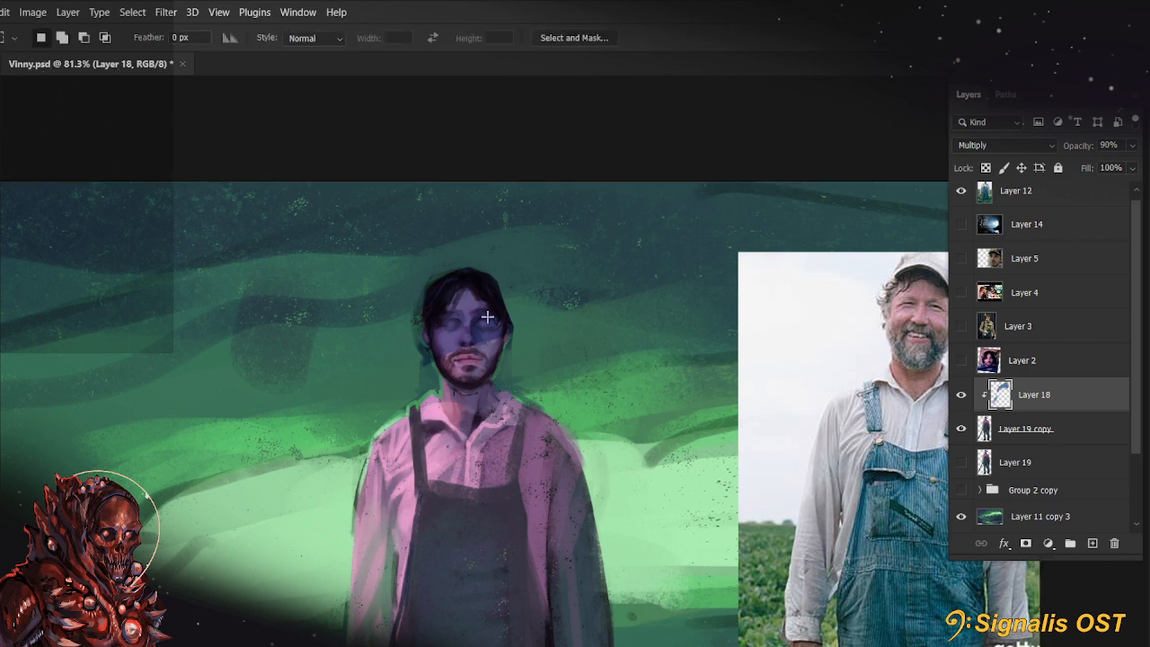
key(e)
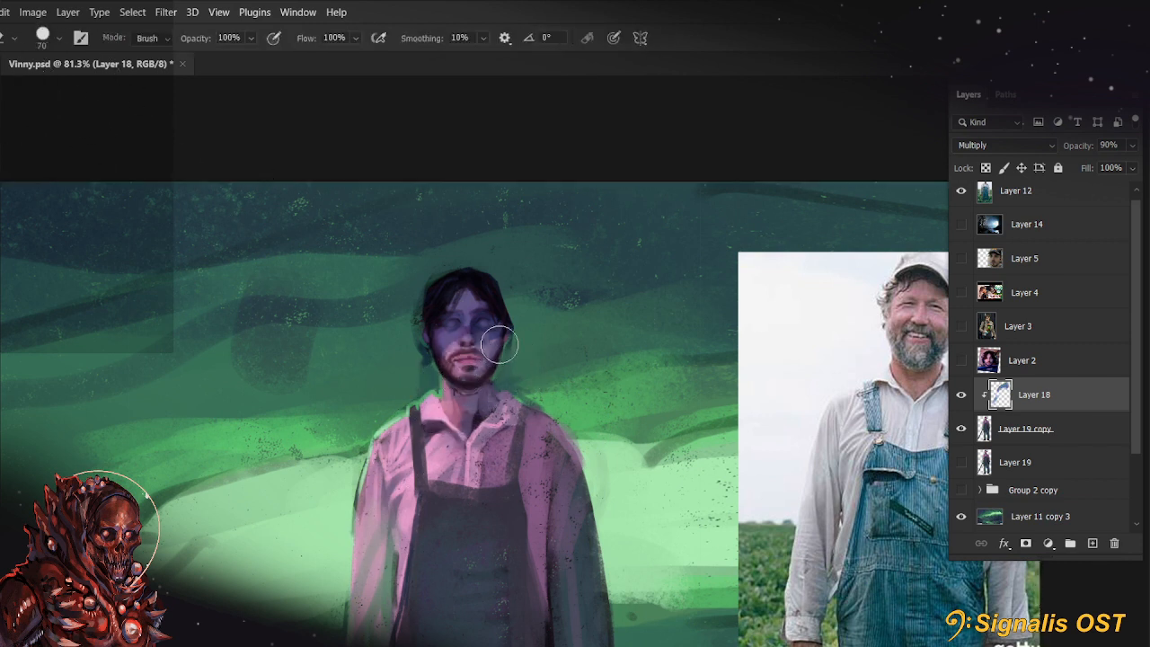
key(b)
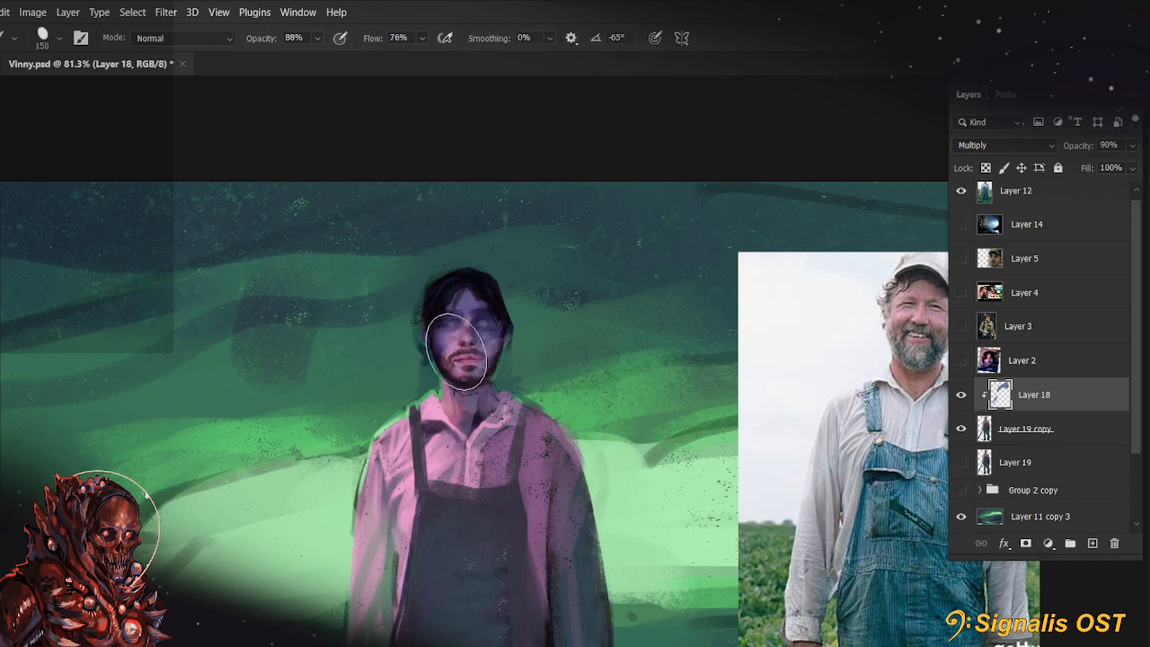
key(bracketleft)
key(bracketleft)
key(bracketleft)
key(bracketleft)
key(bracketleft)
key(bracketleft)
key(bracketleft)
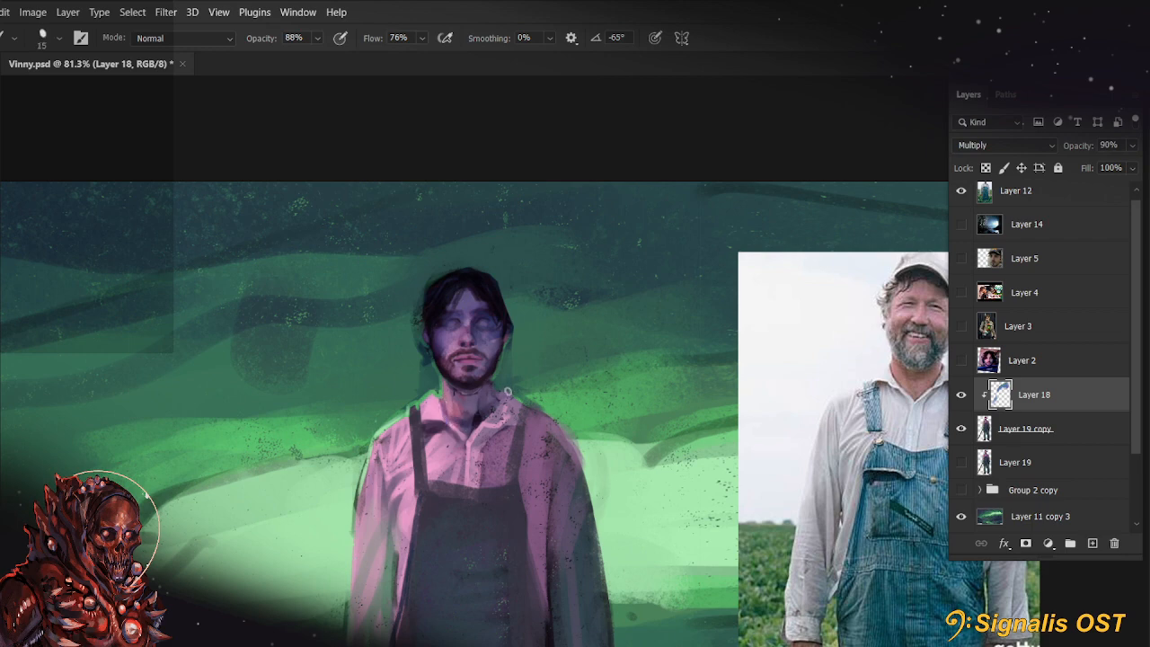
drag(519, 491, 629, 329)
Undo a trial stroke on the collar and brush the shadow across the figure's neck and shoulders at 100 px
scroll(628, 330, down, 3)
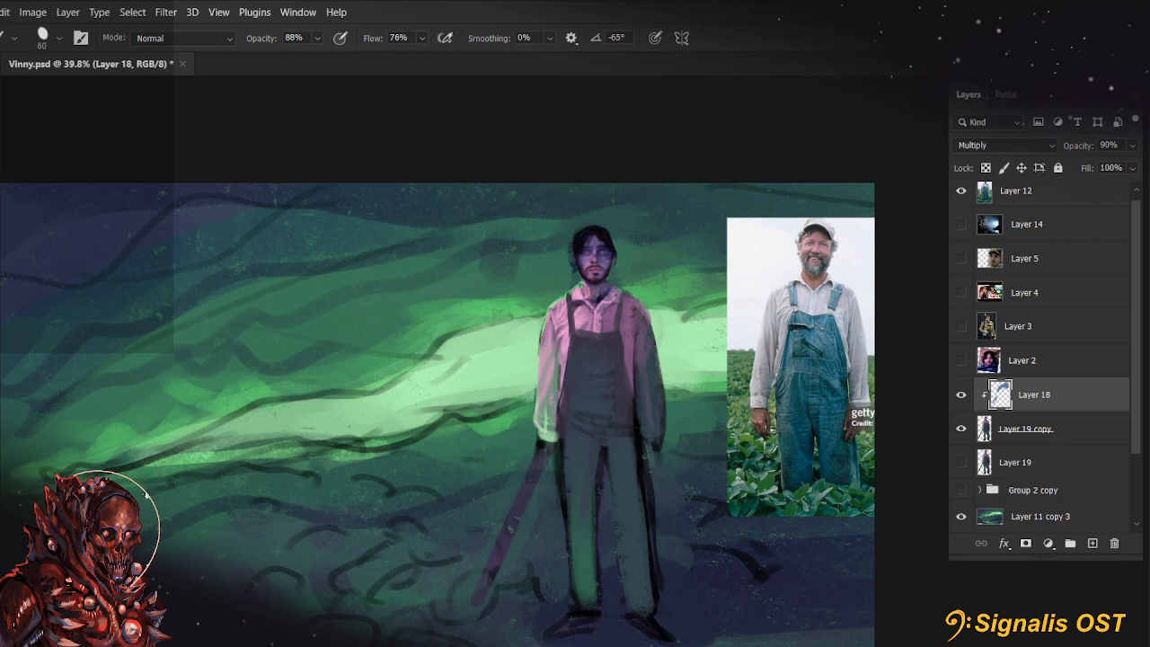
drag(584, 288, 551, 331)
key(ctrl+z)
key(bracketright)
key(bracketright)
key(bracketright)
key(bracketright)
key(bracketright)
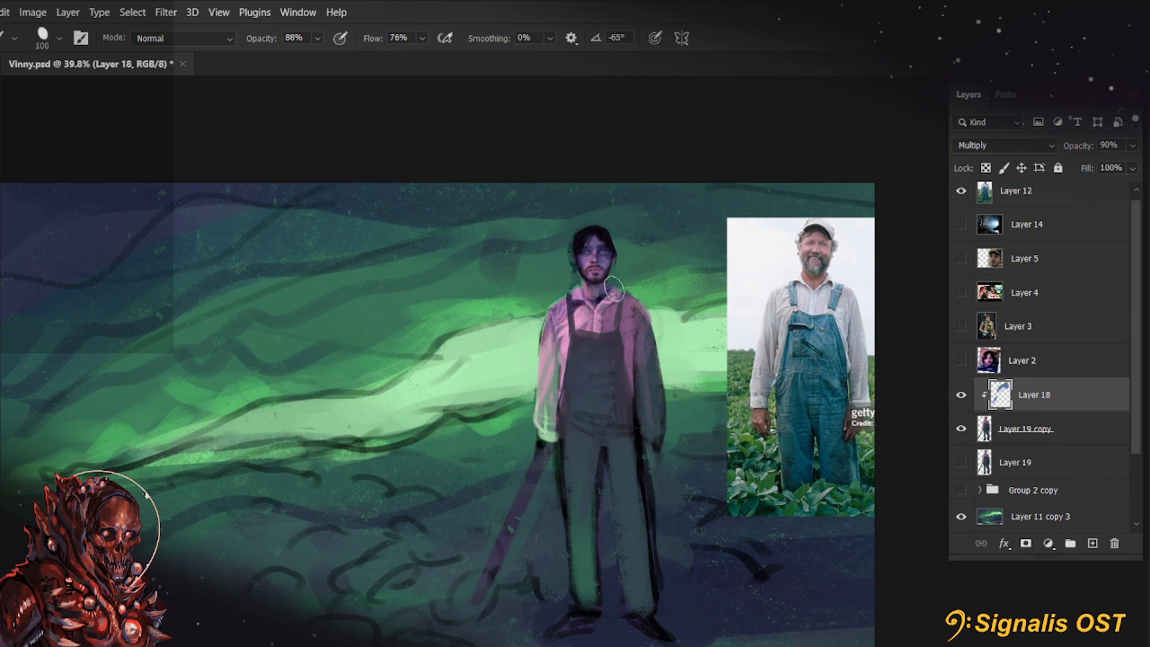
mouse_move(620, 298)
mouse_down()
mouse_move(667, 292)
mouse_move(583, 315)
mouse_move(546, 307)
mouse_move(661, 288)
mouse_move(553, 326)
mouse_up()
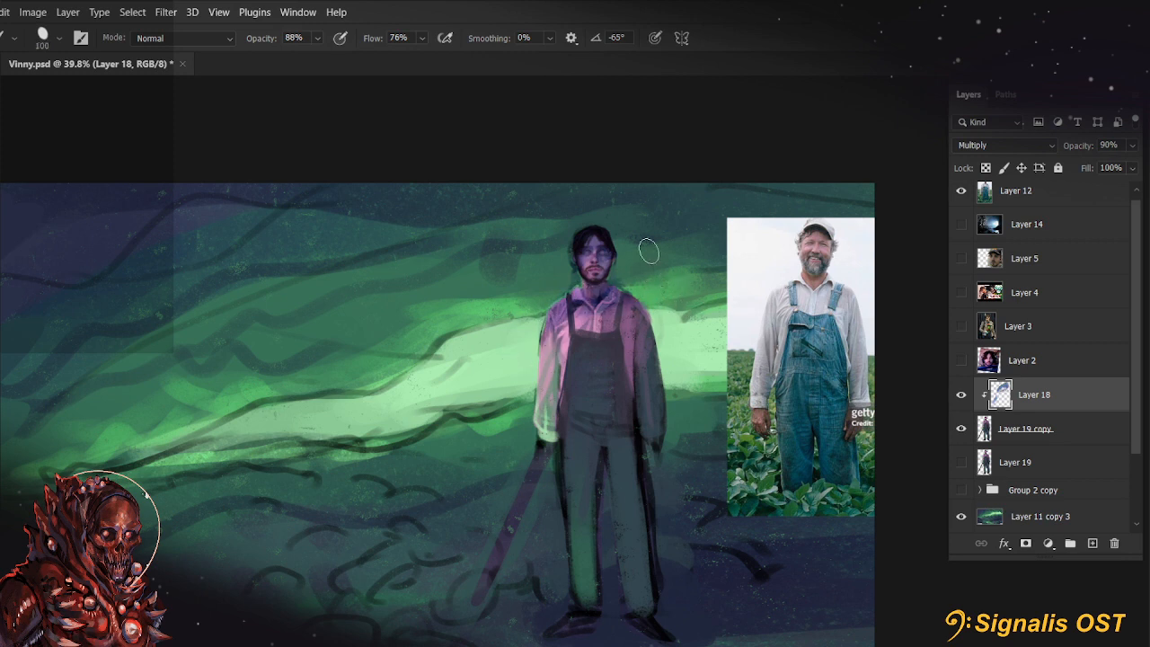
Lay blue-to-transparent linear gradients on Layer 18 from the figure's head down toward his feet, undoing and redrawing until the shadow fades smoothly
click(48, 169)
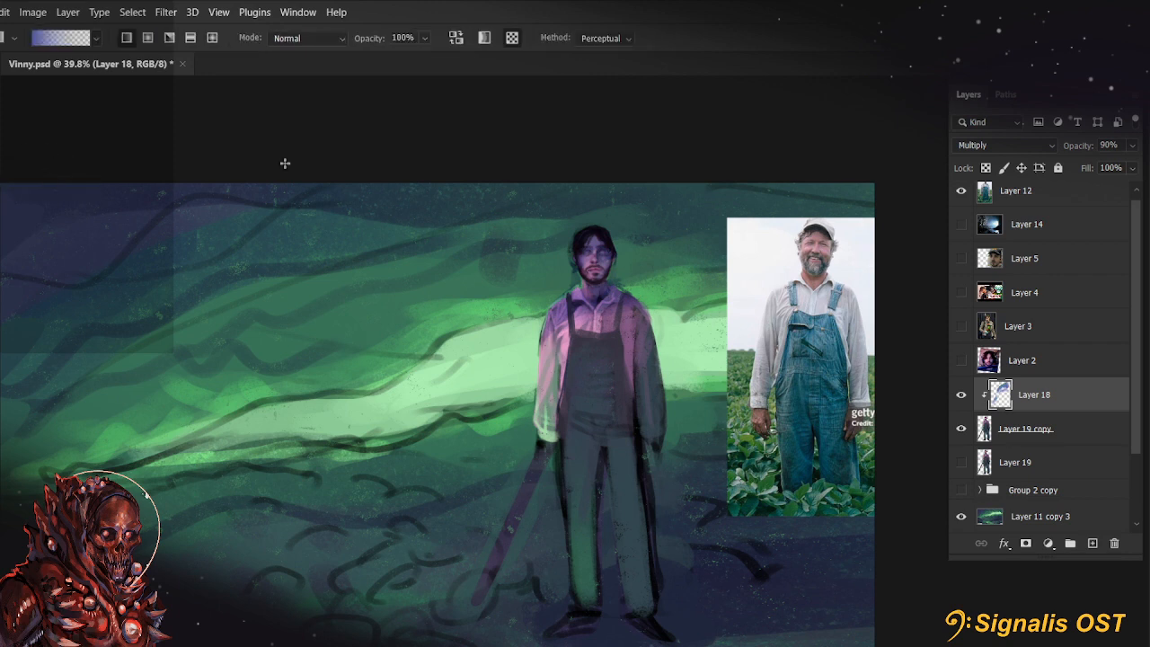
drag(597, 290, 601, 438)
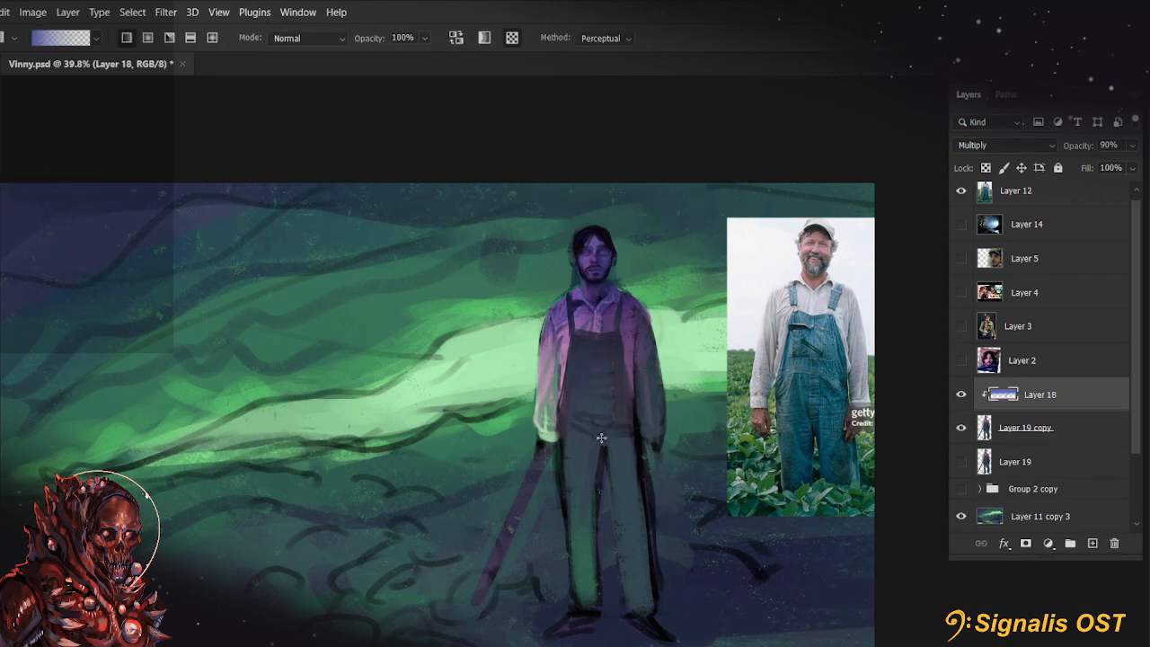
drag(598, 269, 613, 539)
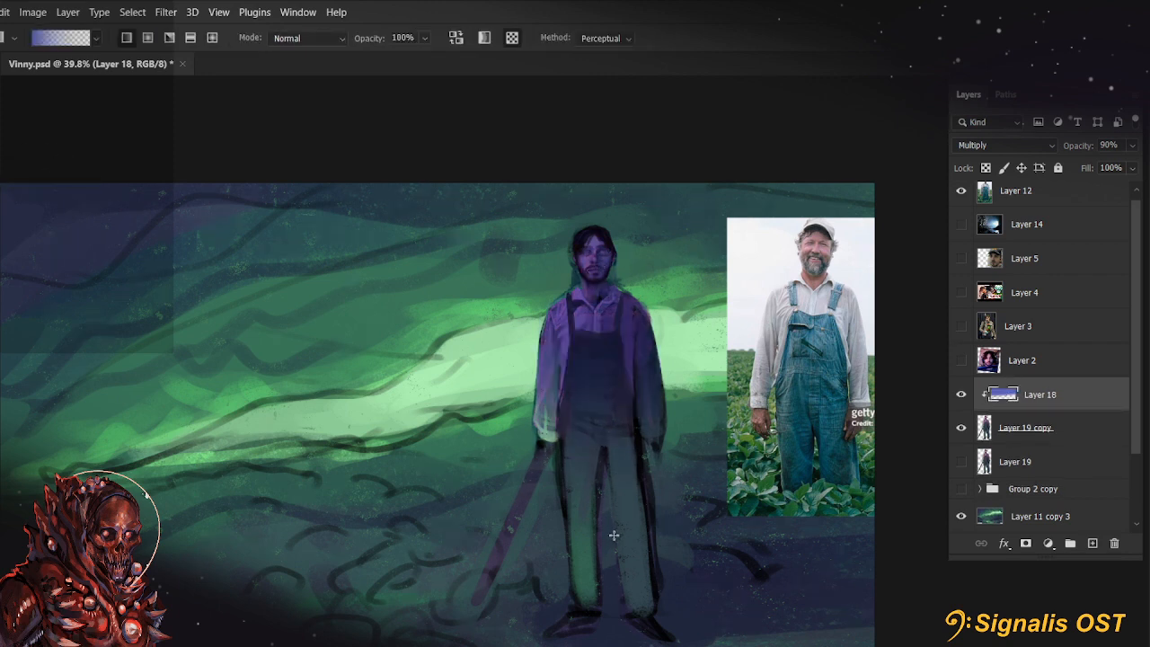
key(ctrl+z)
drag(588, 244, 607, 588)
drag(585, 260, 616, 600)
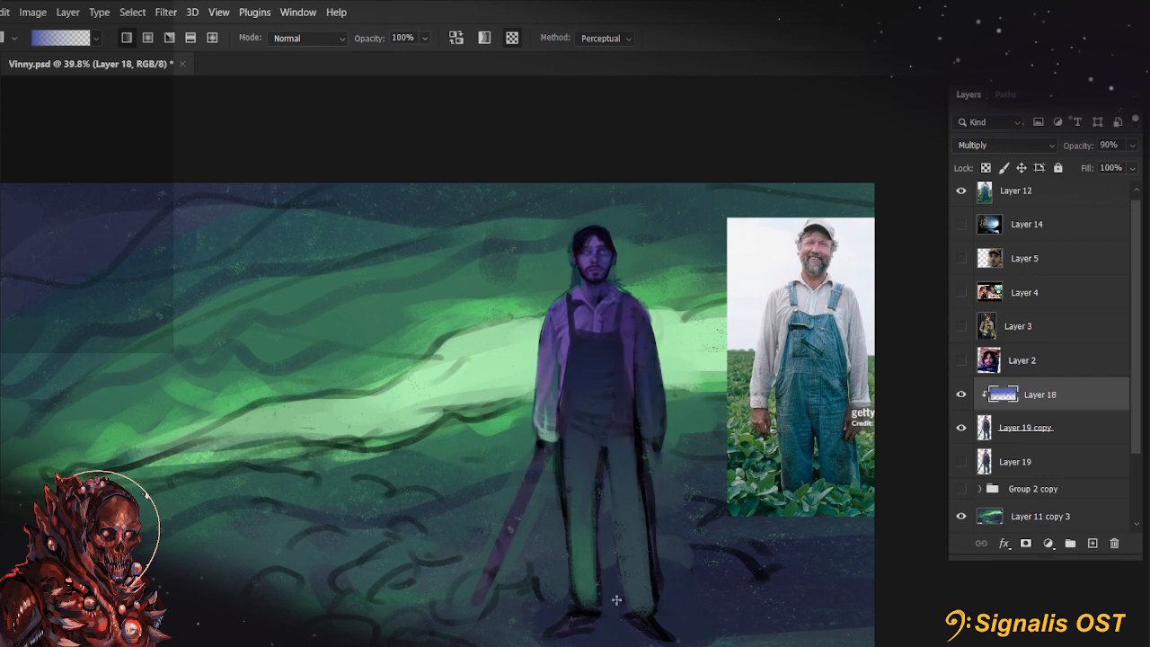
Preview Overlay as the blend mode for the gradient shadow on Layer 18
drag(729, 432, 651, 427)
scroll(503, 315, up, 4)
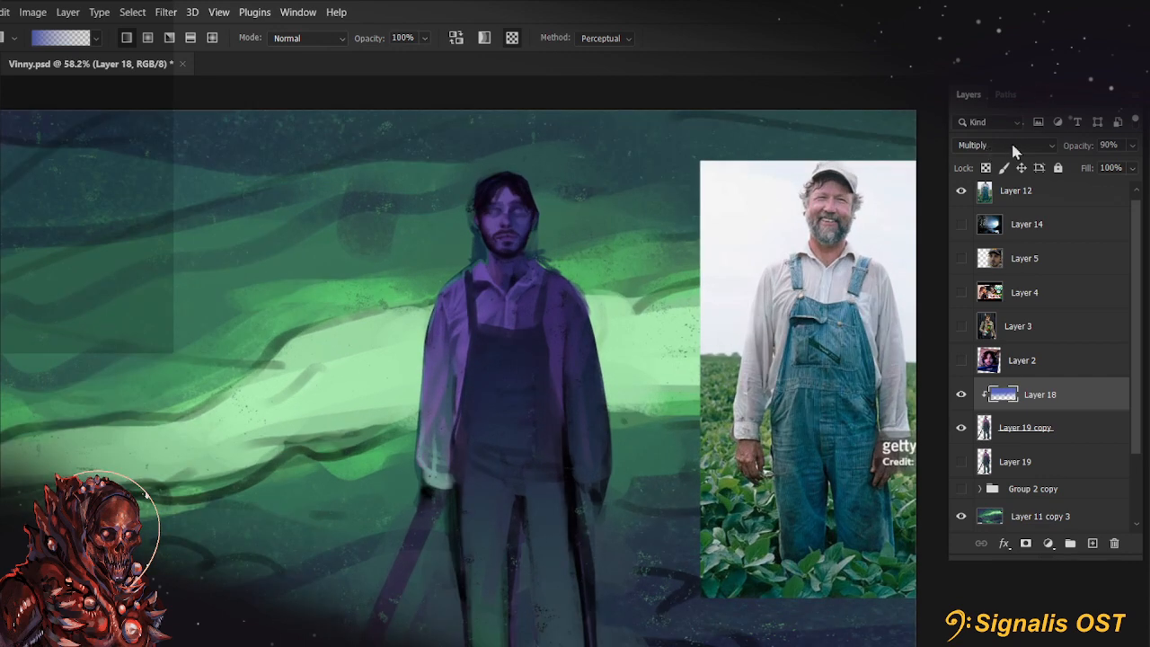
click(1013, 147)
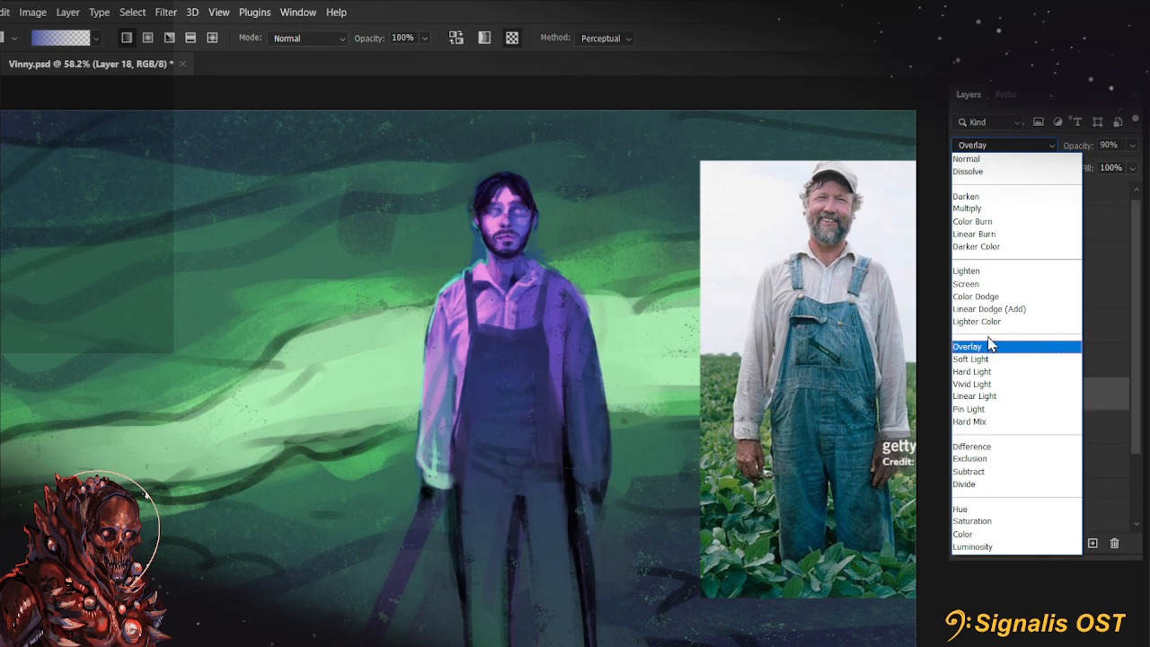
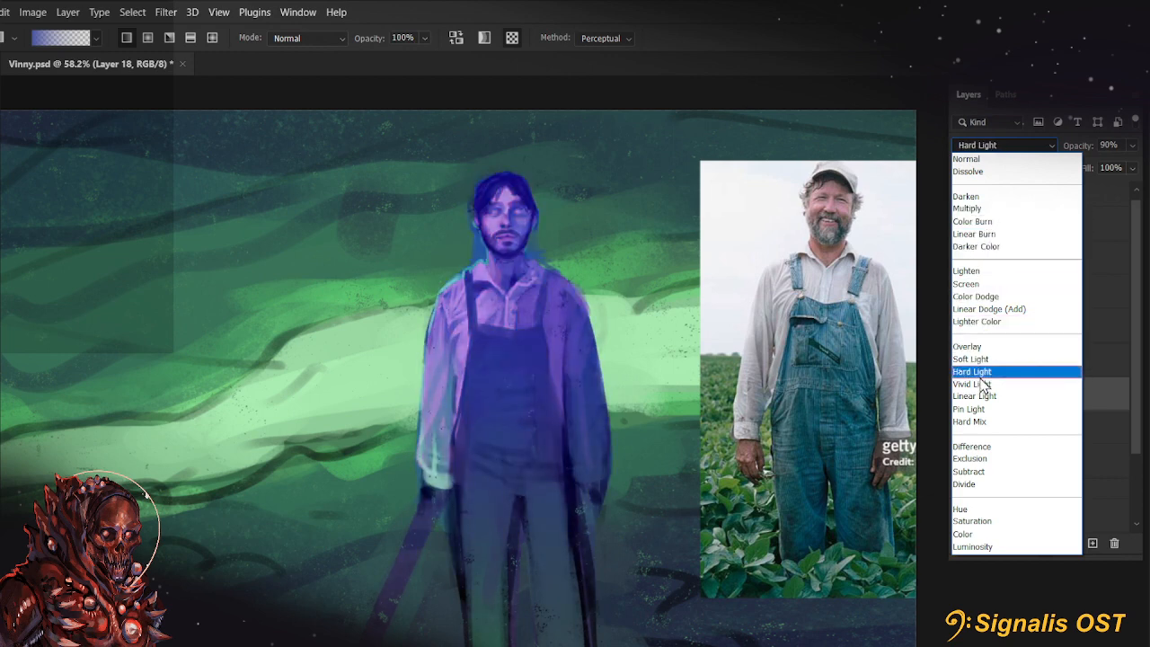
Set Layer 18's blend mode to Multiply and erase its shadow over the trousers and right sleeve with an 80 px eraser at 44% opacity
click(974, 213)
key(b)
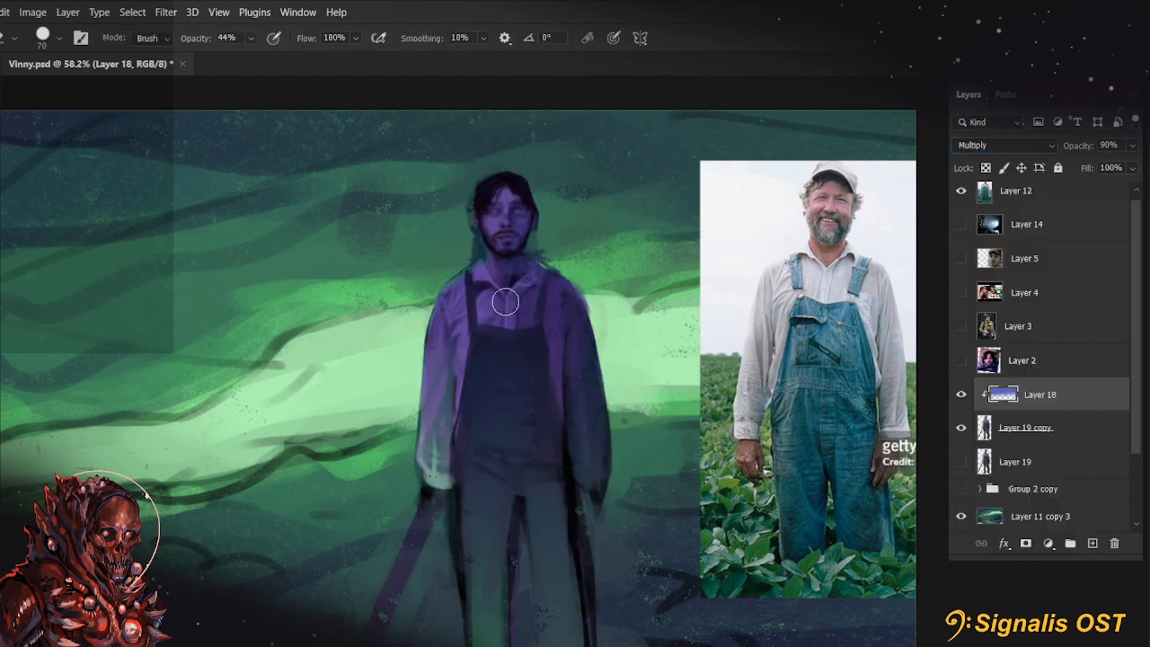
click(54, 43)
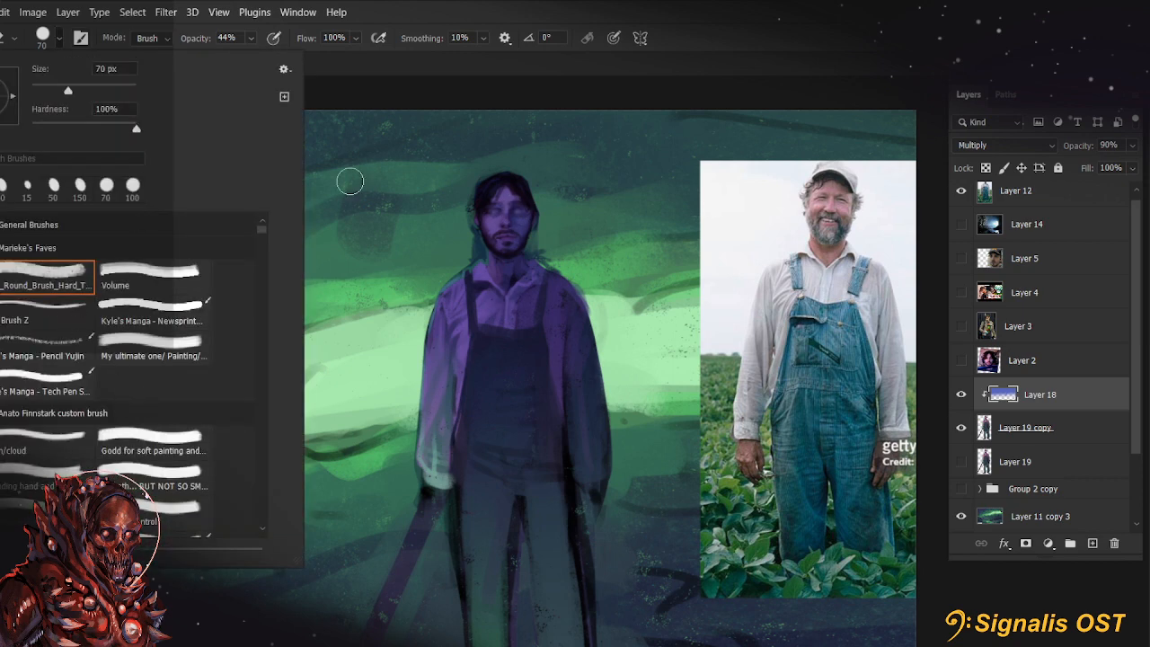
click(631, 213)
key(bracketright)
mouse_move(481, 559)
mouse_down()
mouse_move(497, 561)
mouse_move(467, 517)
mouse_up()
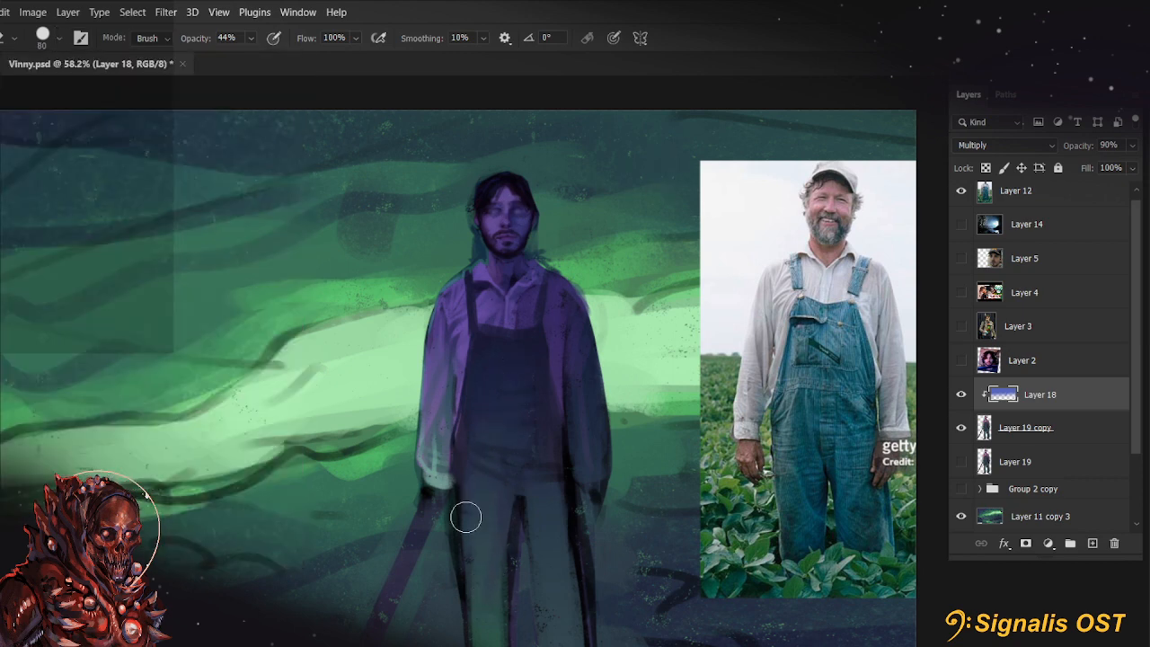
drag(443, 475, 443, 370)
Lower the eraser opacity to 30% and lighten the shadow on the shirt's chest at 125 px
key(bracketright)
key(bracketright)
key(3)
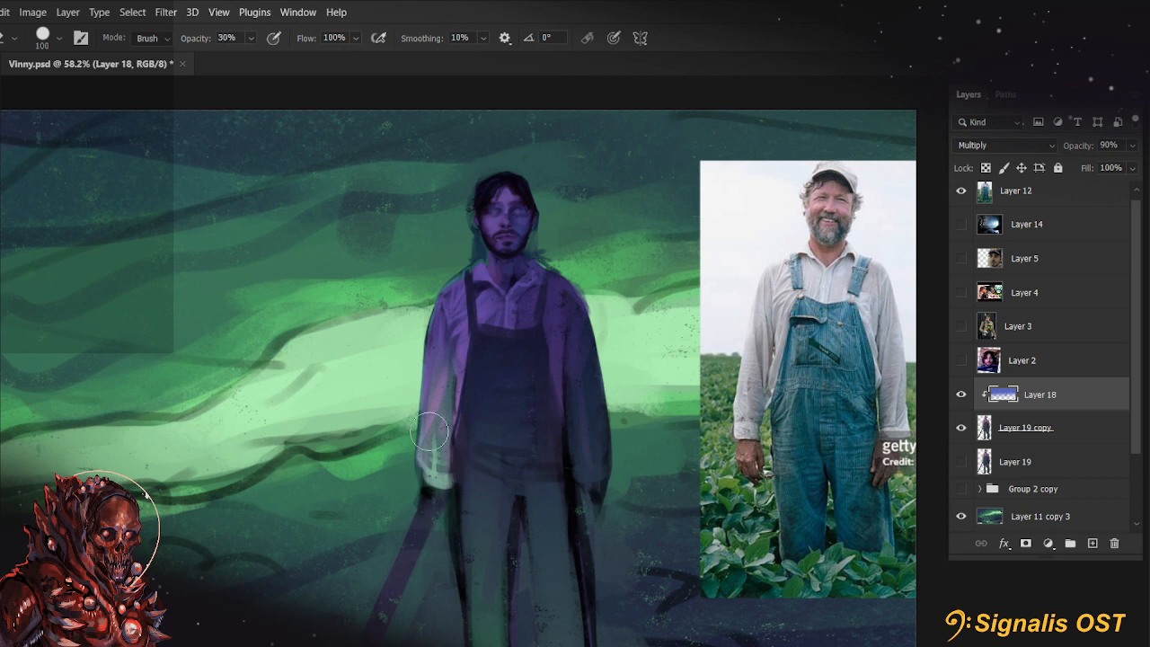
key(bracketright)
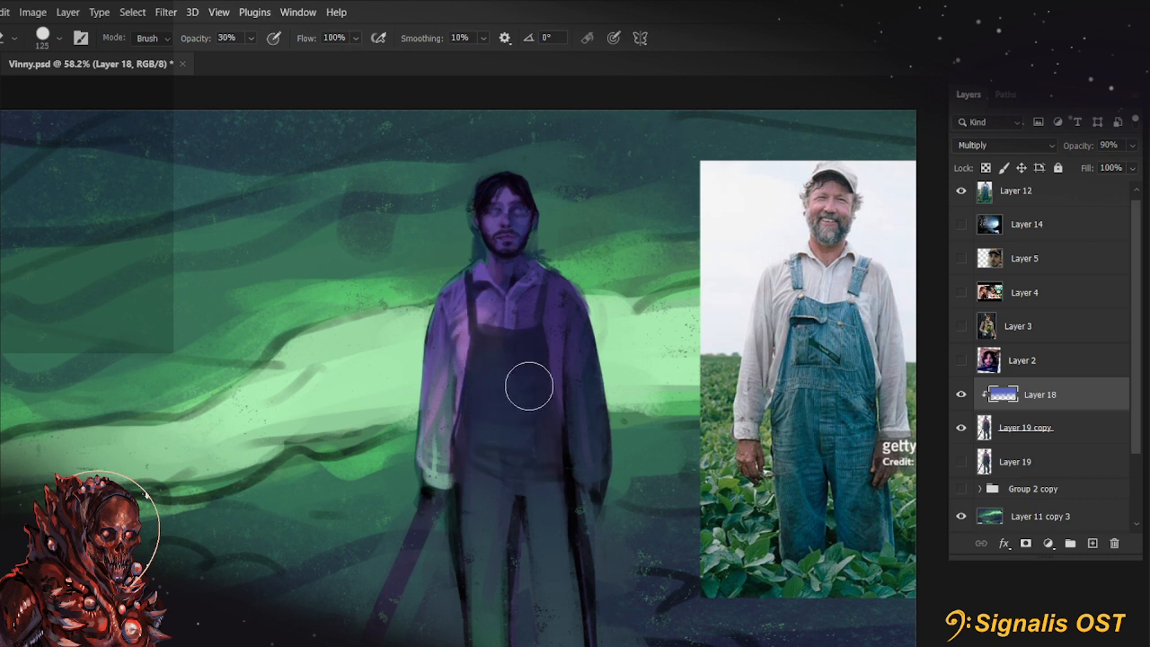
drag(488, 310, 504, 293)
Lighten the shadow on the figure's chin, collar and shirt front using a smaller eraser, starting at 60 px
key(bracketleft)
key(bracketleft)
key(bracketleft)
key(bracketleft)
key(bracketleft)
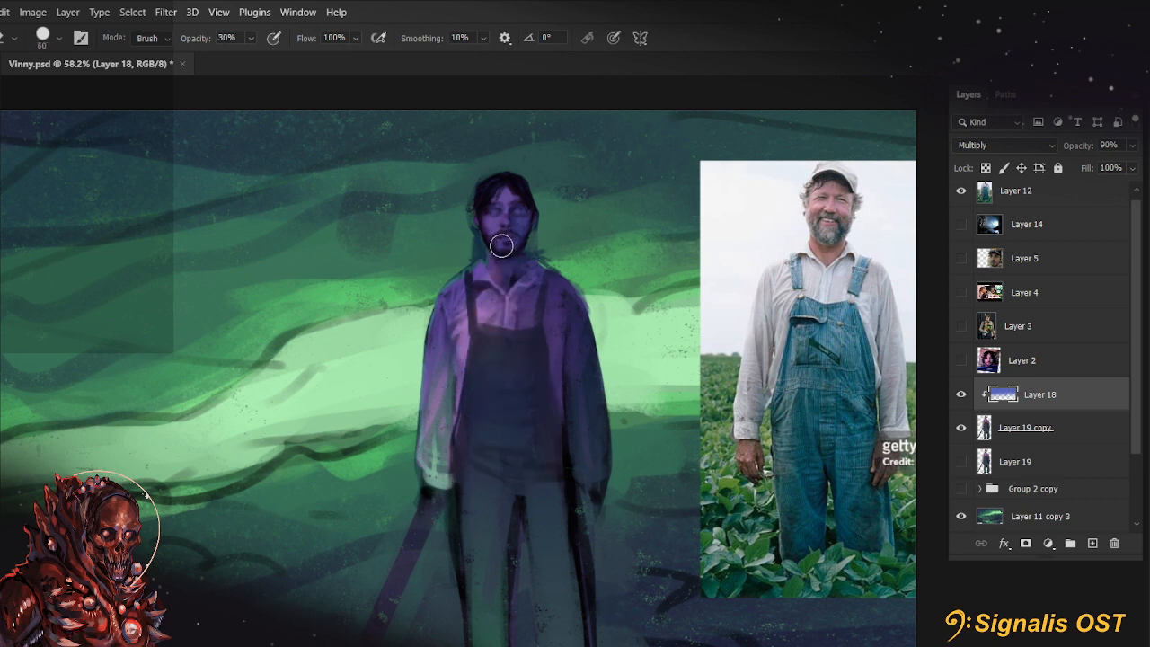
mouse_move(502, 245)
mouse_down()
mouse_move(550, 189)
mouse_move(509, 244)
mouse_move(540, 185)
mouse_move(505, 247)
mouse_move(515, 212)
mouse_move(515, 249)
mouse_move(513, 225)
mouse_move(532, 214)
mouse_move(538, 222)
mouse_move(496, 232)
mouse_up()
key(bracketright)
key(bracketleft)
key(bracketleft)
mouse_move(505, 271)
mouse_down()
mouse_move(511, 307)
mouse_move(451, 365)
mouse_up()
Refine the shadow around the figure's collar with an eraser of about 20 px
key(r)
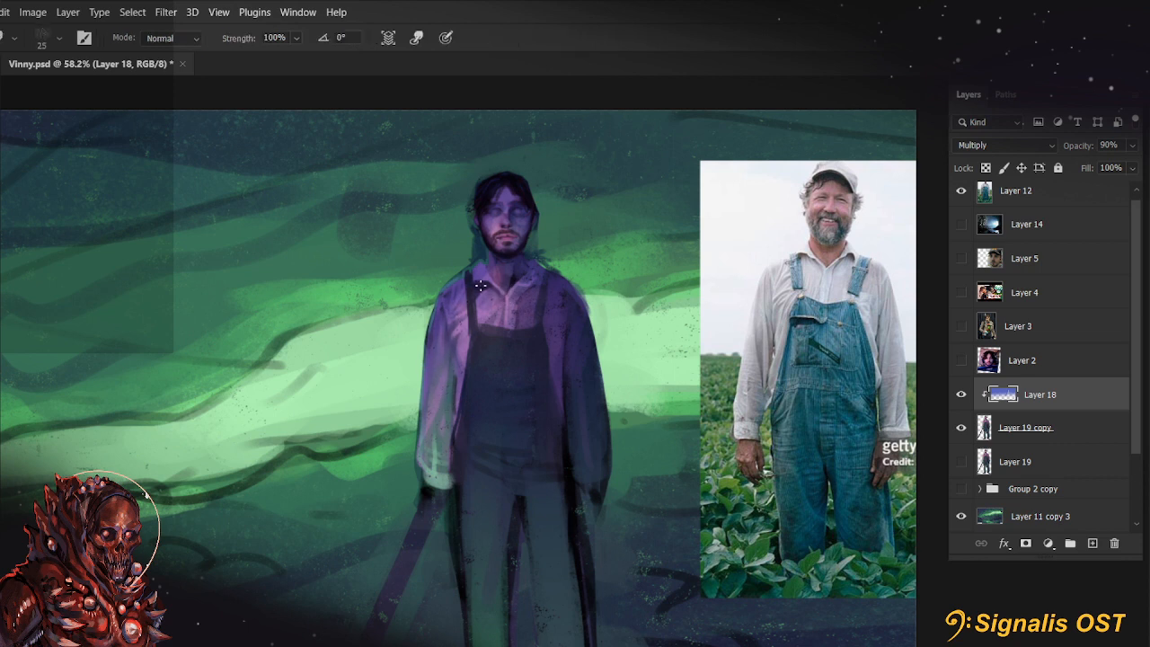
key(b)
key(bracketleft)
key(bracketleft)
key(bracketleft)
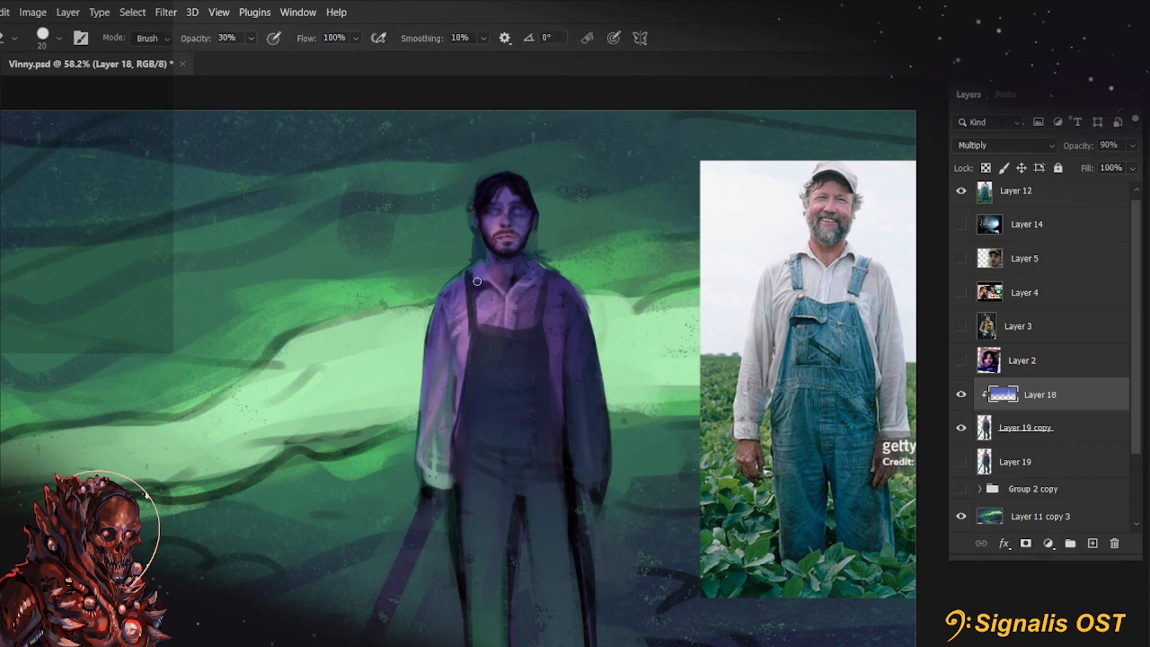
key(bracketleft)
key(bracketright)
key(bracketright)
key(bracketright)
key(bracketright)
key(bracketright)
key(bracketright)
key(bracketright)
key(bracketright)
key(bracketright)
key(bracketright)
key(bracketright)
key(bracketright)
key(bracketright)
Try an eraser stroke from the left cuff up toward the overalls bib, and undo it
mouse_move(590, 482)
mouse_down()
mouse_move(581, 411)
mouse_move(549, 347)
mouse_up()
key(ctrl+z)
key(bracketright)
key(bracketright)
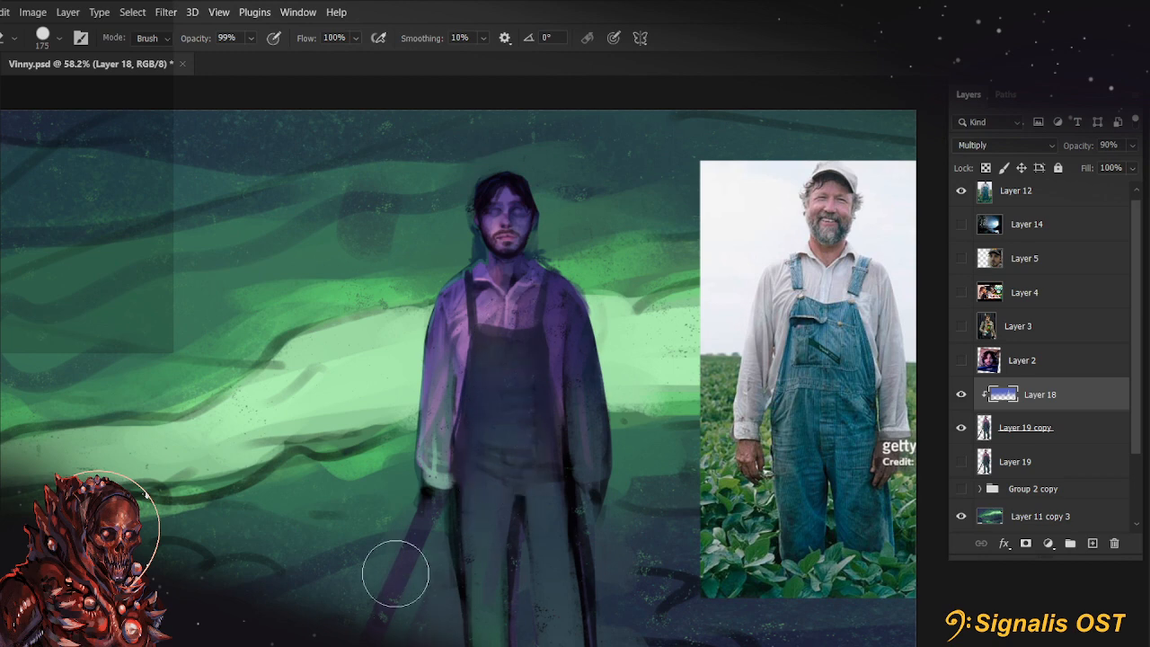
Reduce the saturation of Layer 18 to -47 with a Hue/Saturation adjustment
key(b)
drag(650, 466, 656, 416)
scroll(648, 407, down, 3)
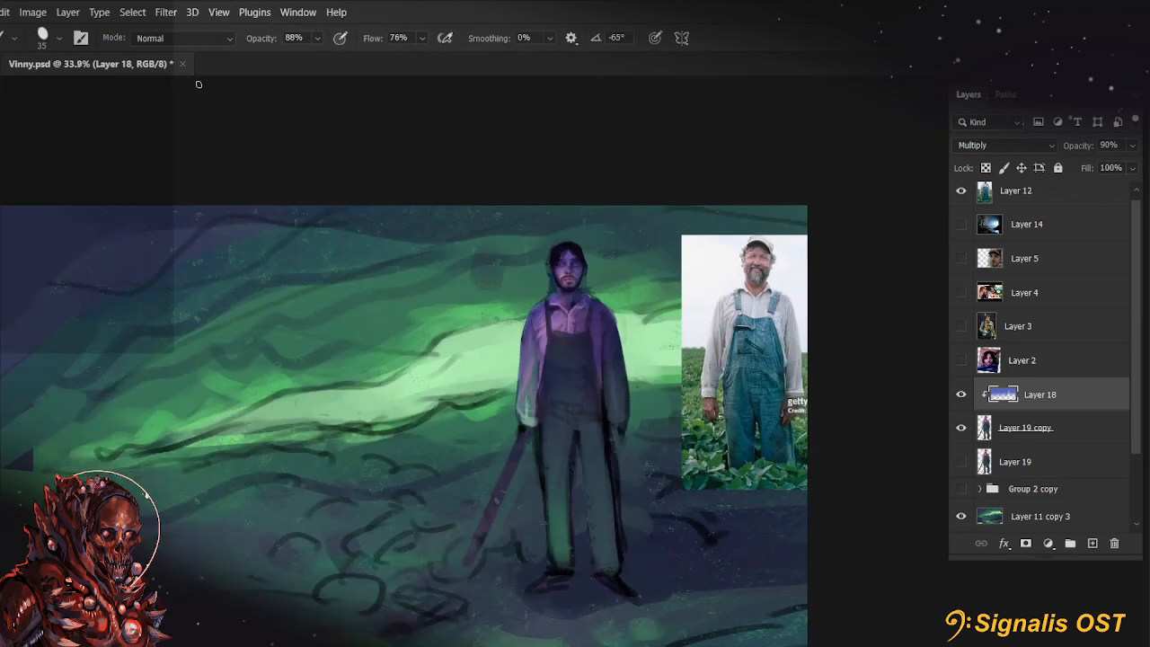
click(39, 12)
mouse_move(81, 51)
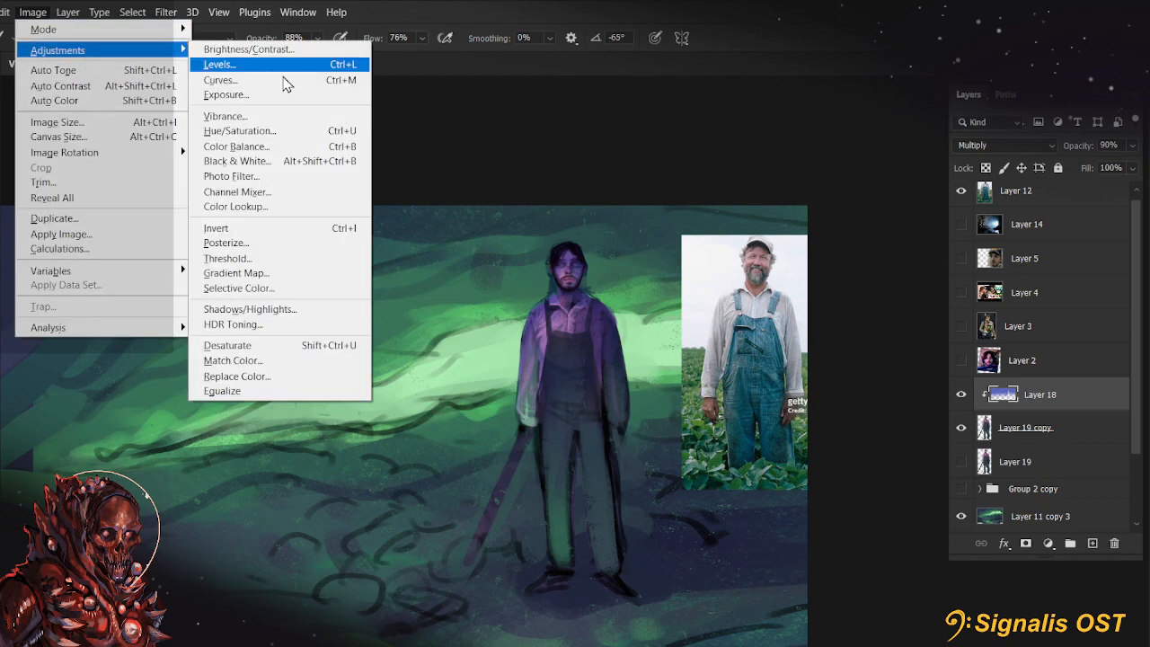
click(294, 133)
click(925, 213)
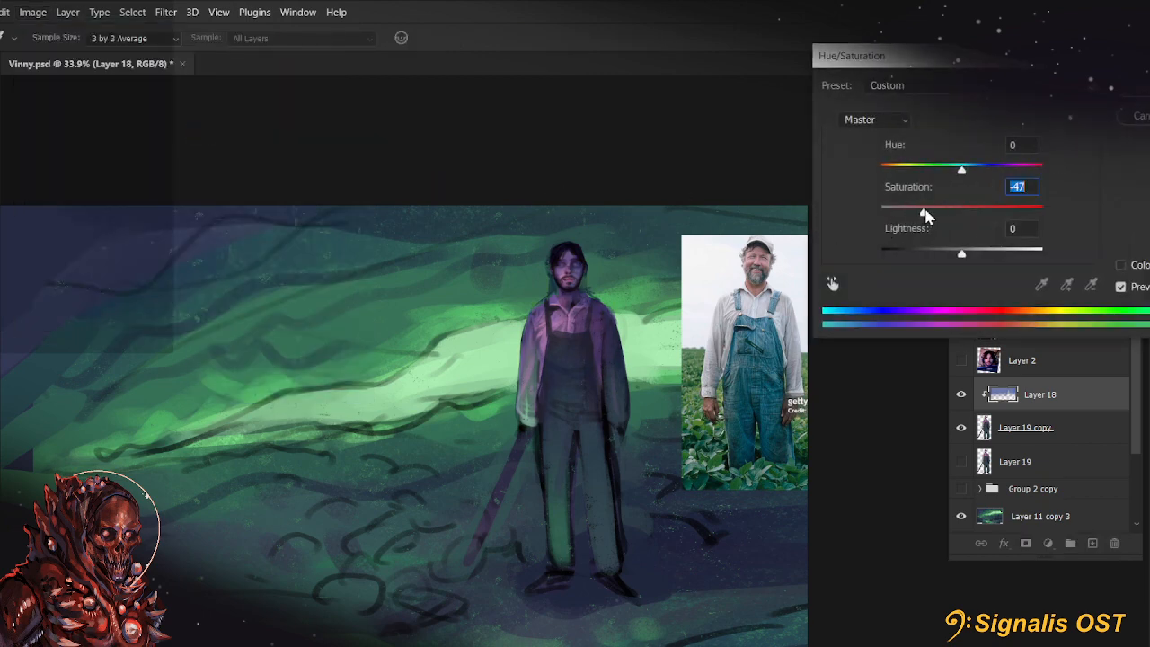
click(1140, 91)
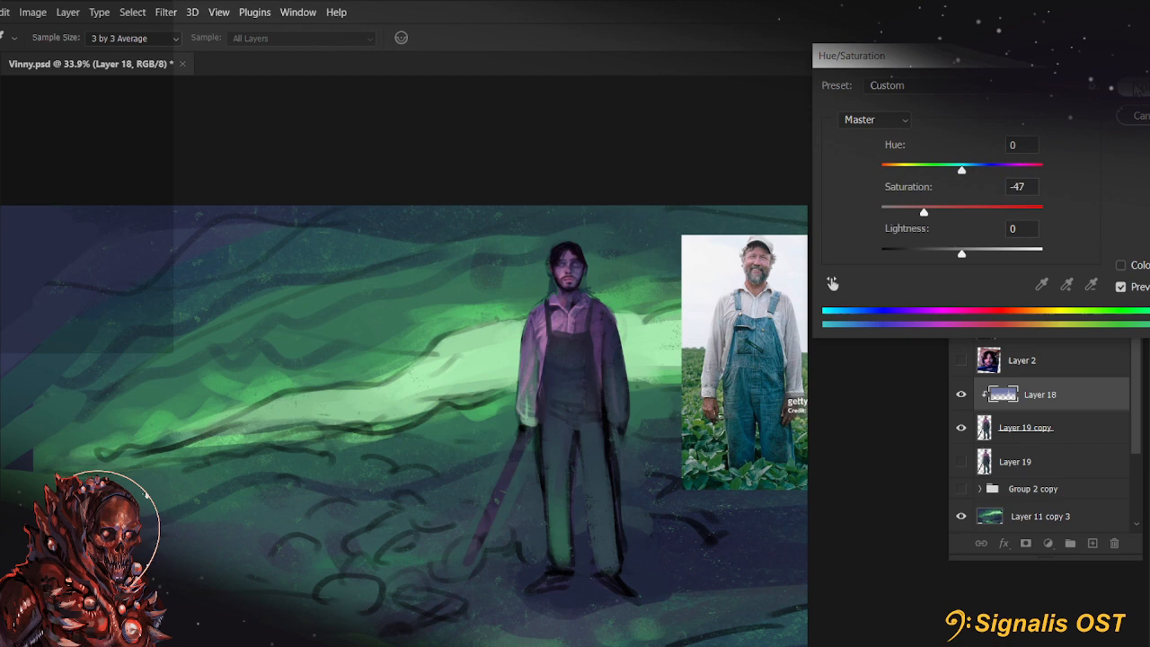
Compare the figure with Layer 18 hidden and shown, and merge the layer down into Layer 19 copy
click(962, 395)
click(961, 395)
scroll(492, 199, up, 5)
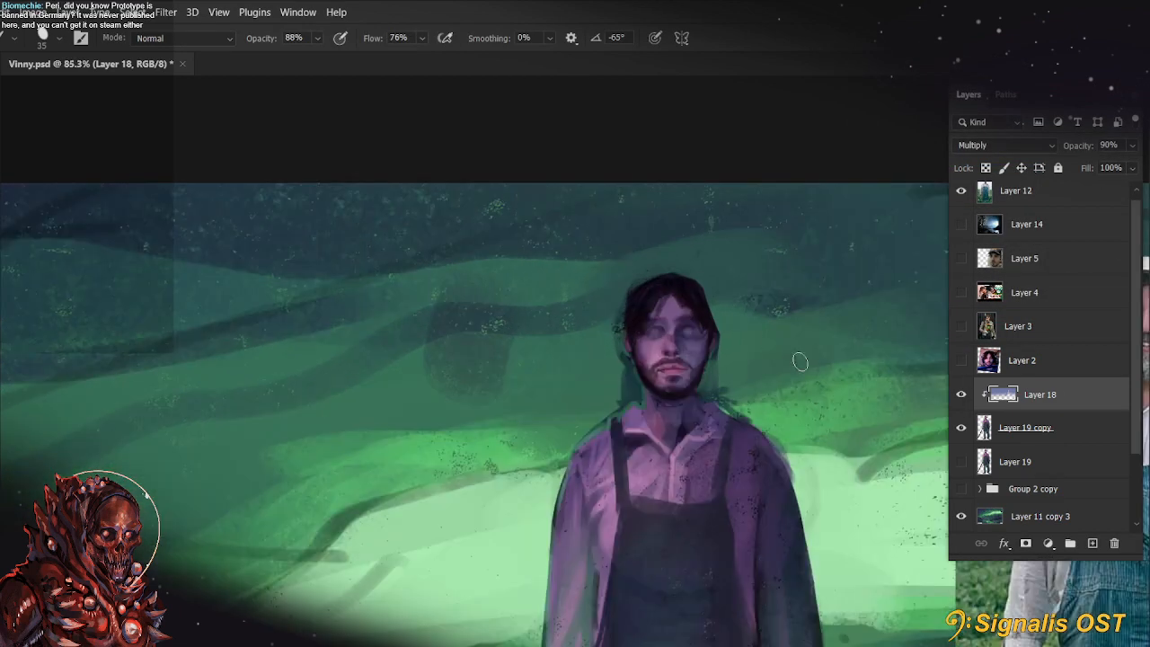
drag(818, 367, 640, 341)
key(e)
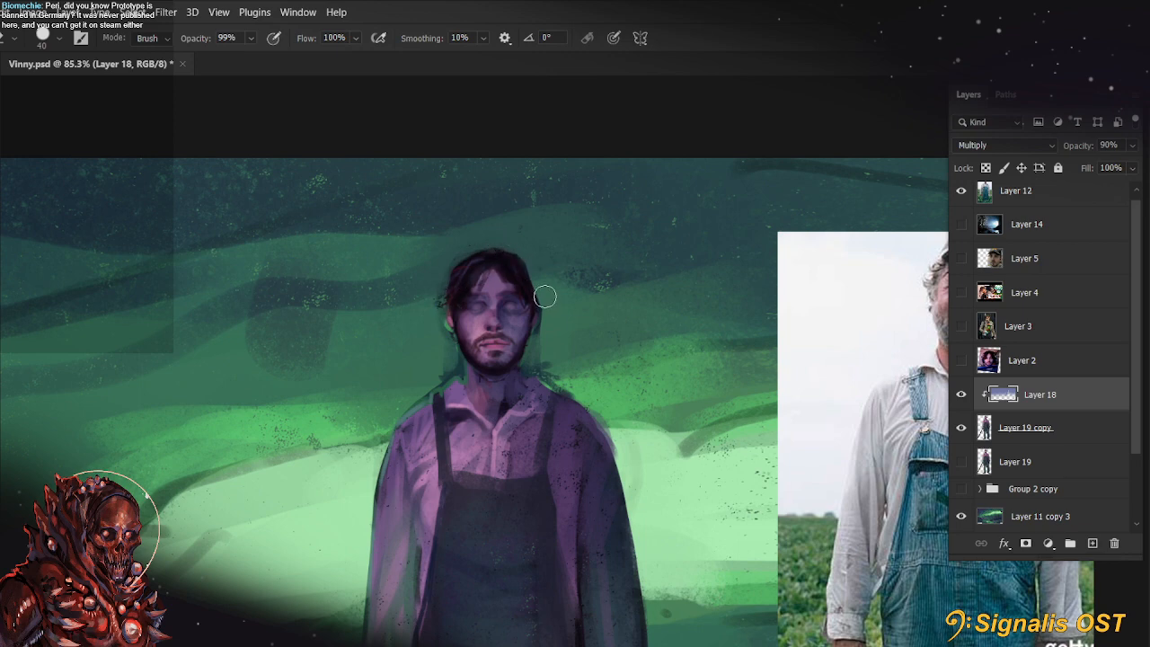
right_click(1071, 392)
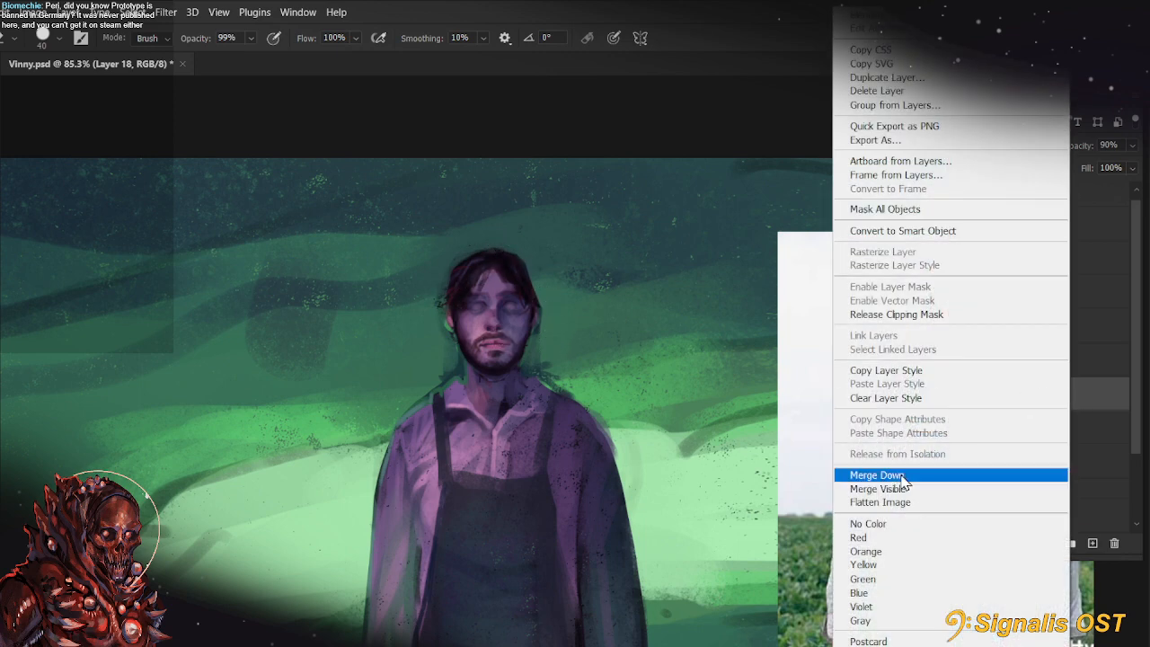
click(862, 473)
Paint a thin green rim light along the figure's ear, jaw and neck on Layer 19 copy with a brush of about 5 px
scroll(461, 272, up, 2)
key(b)
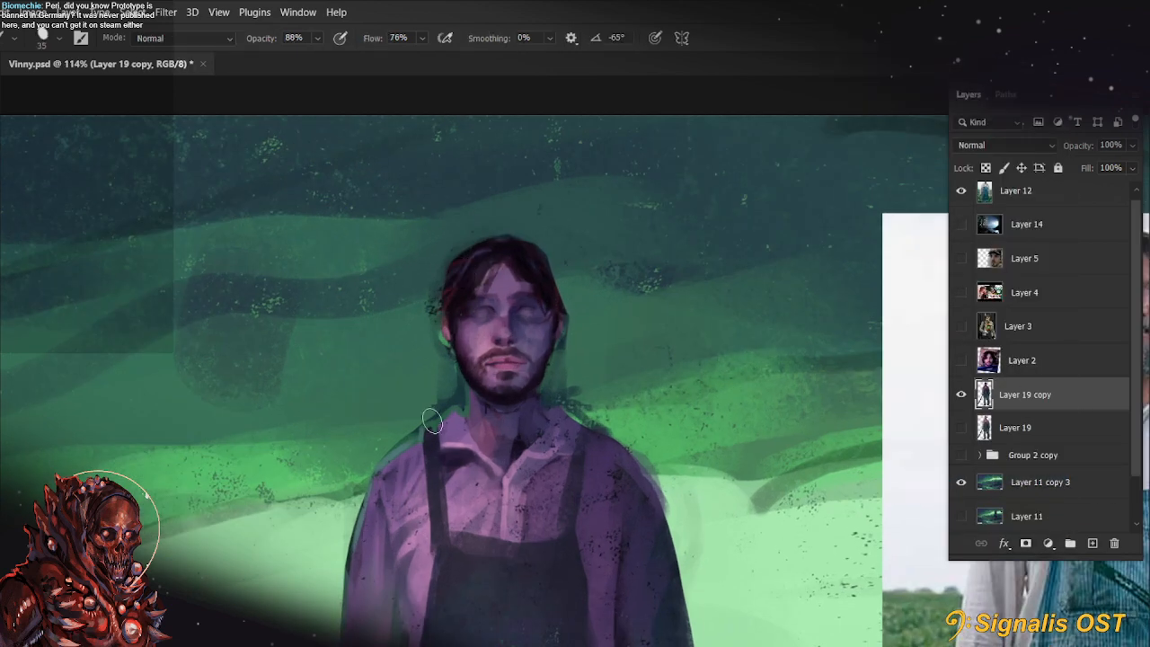
key(bracketleft)
key(bracketleft)
key(bracketleft)
key(bracketleft)
key(bracketleft)
key(bracketleft)
key(bracketleft)
key(bracketleft)
key(bracketleft)
key(r)
drag(484, 398, 552, 465)
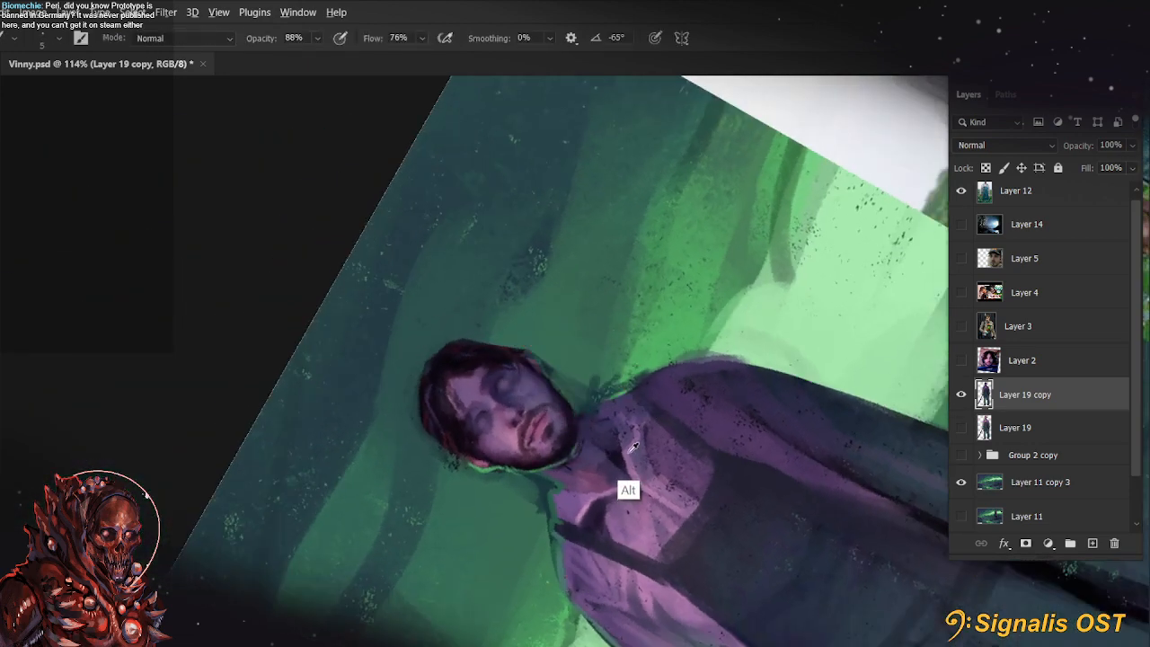
Choose a brighter pink than the sampled collar colour, touch up beneath the chin, and return the canvas to upright
click(8, 310)
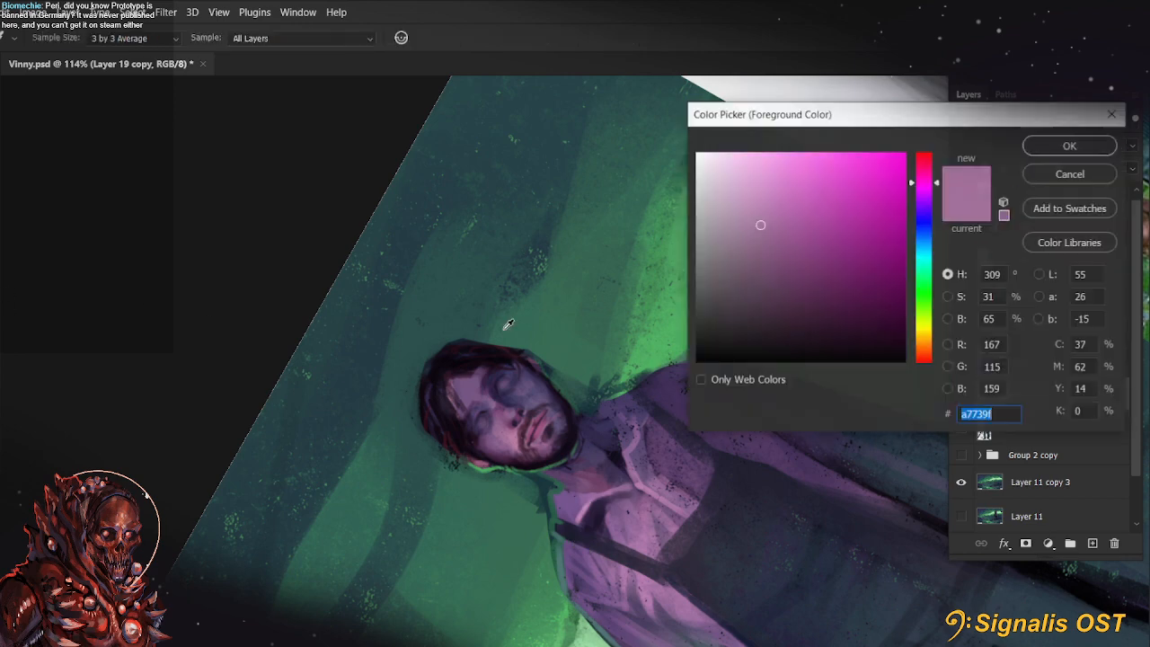
click(768, 198)
click(1062, 146)
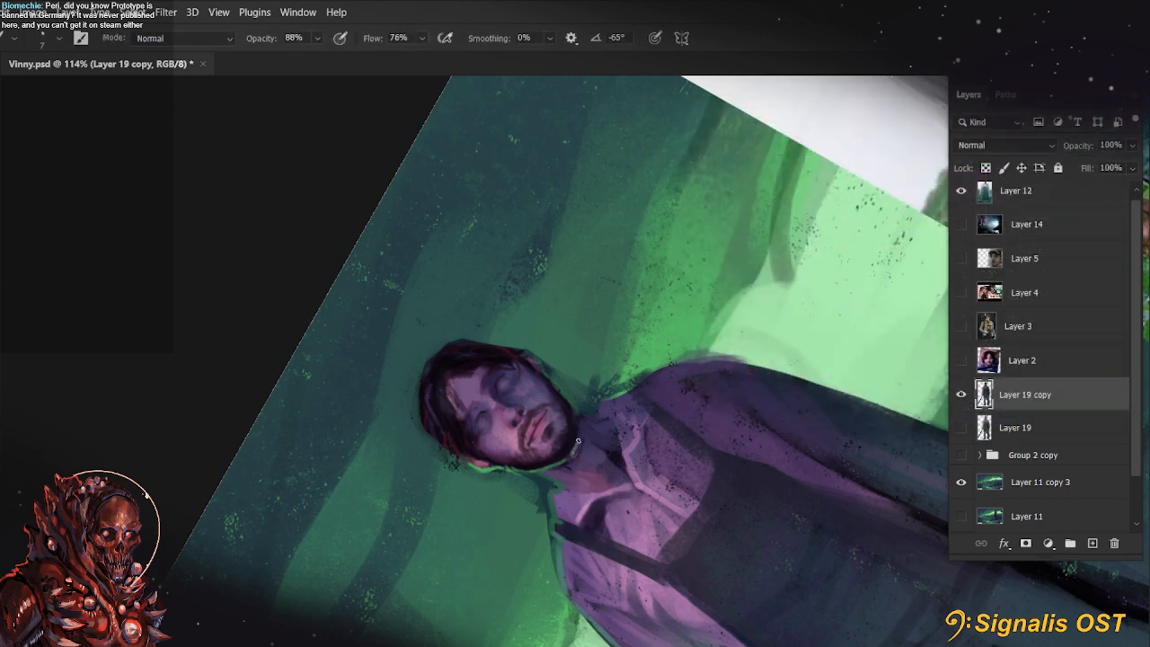
key(r)
key(Escape)
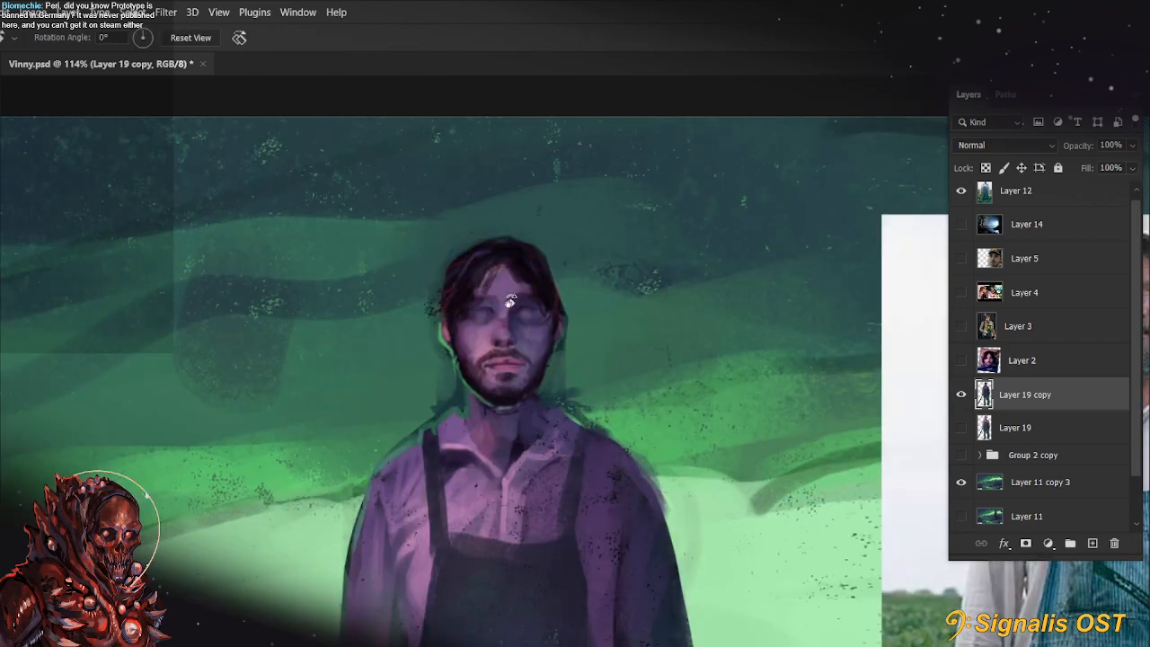
Sample the forehead's purple and shift it to a more vivid magenta-purple as the foreground colour for the face
scroll(508, 310, up, 10)
drag(716, 543, 687, 414)
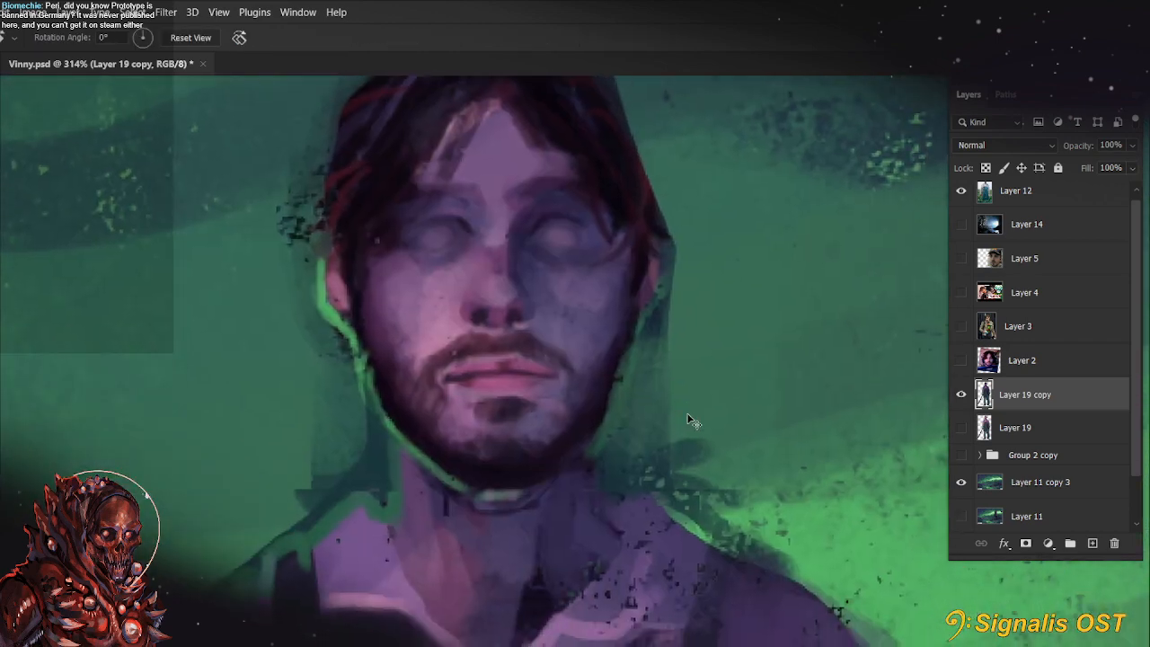
key(b)
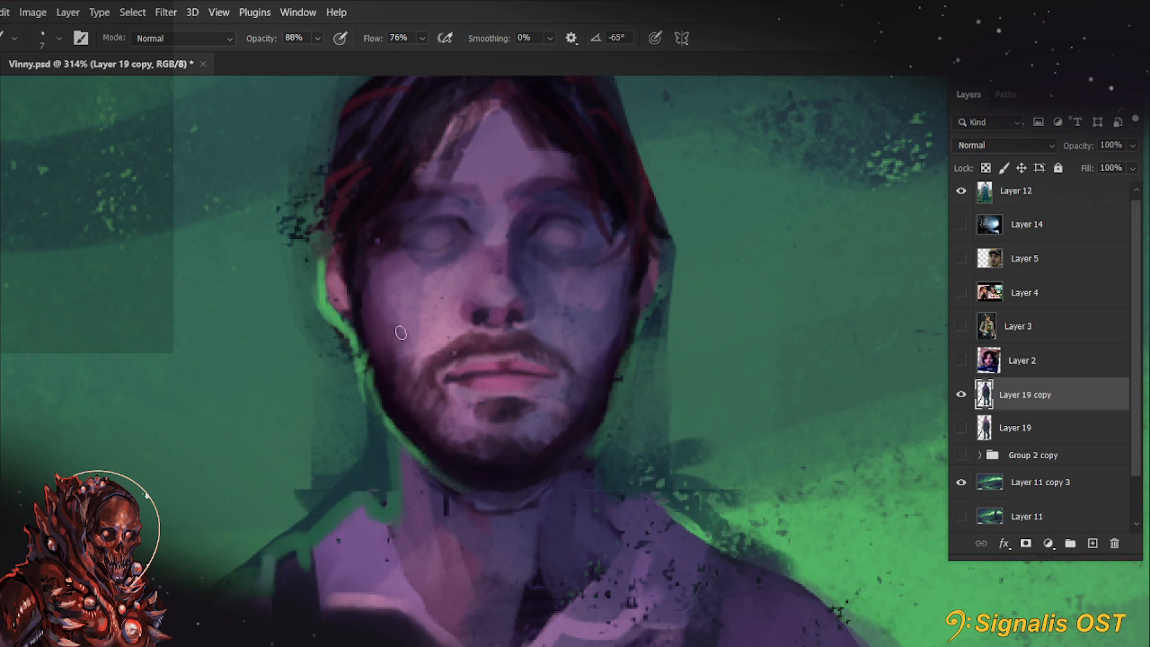
key(n)
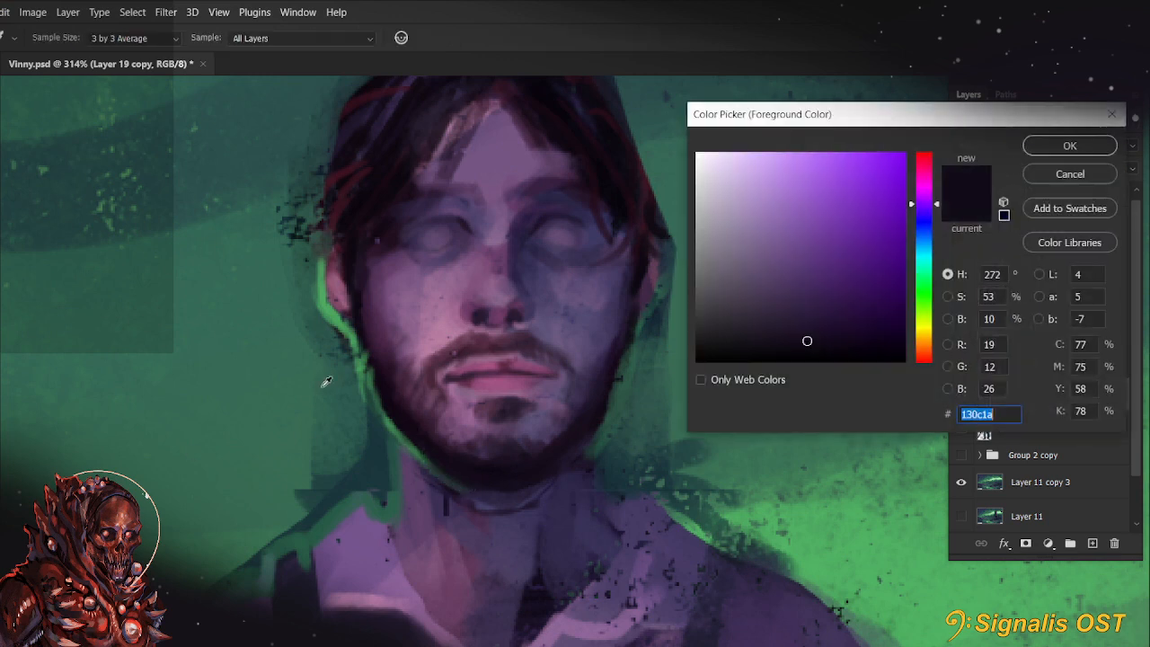
click(494, 145)
click(801, 231)
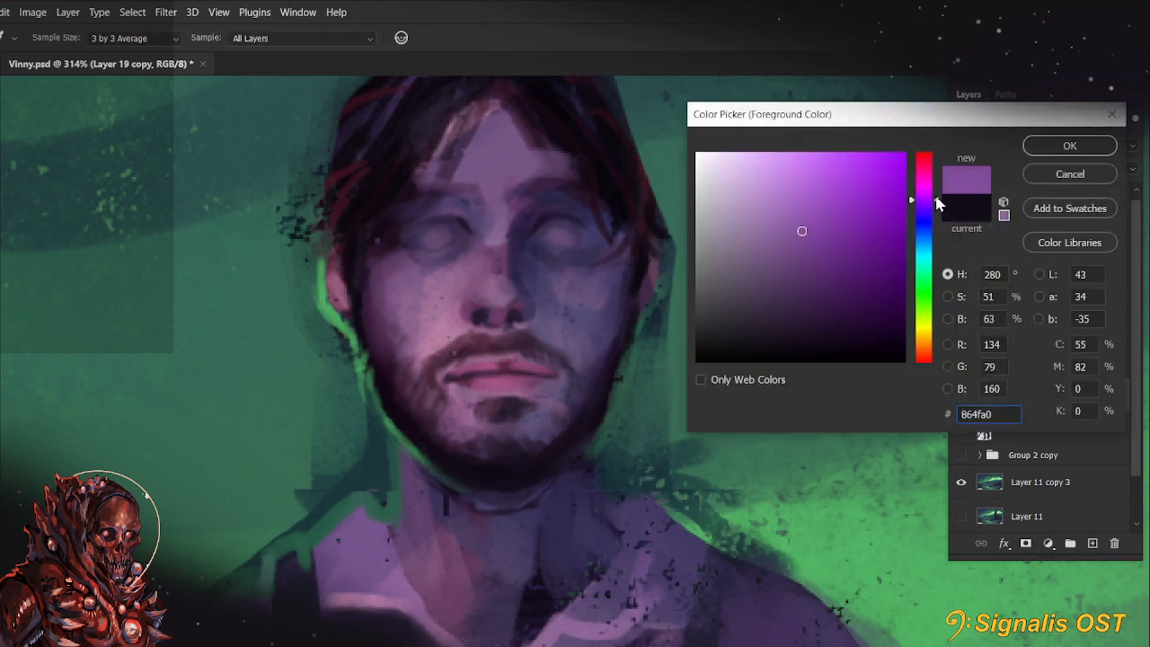
click(936, 193)
click(832, 228)
click(1042, 150)
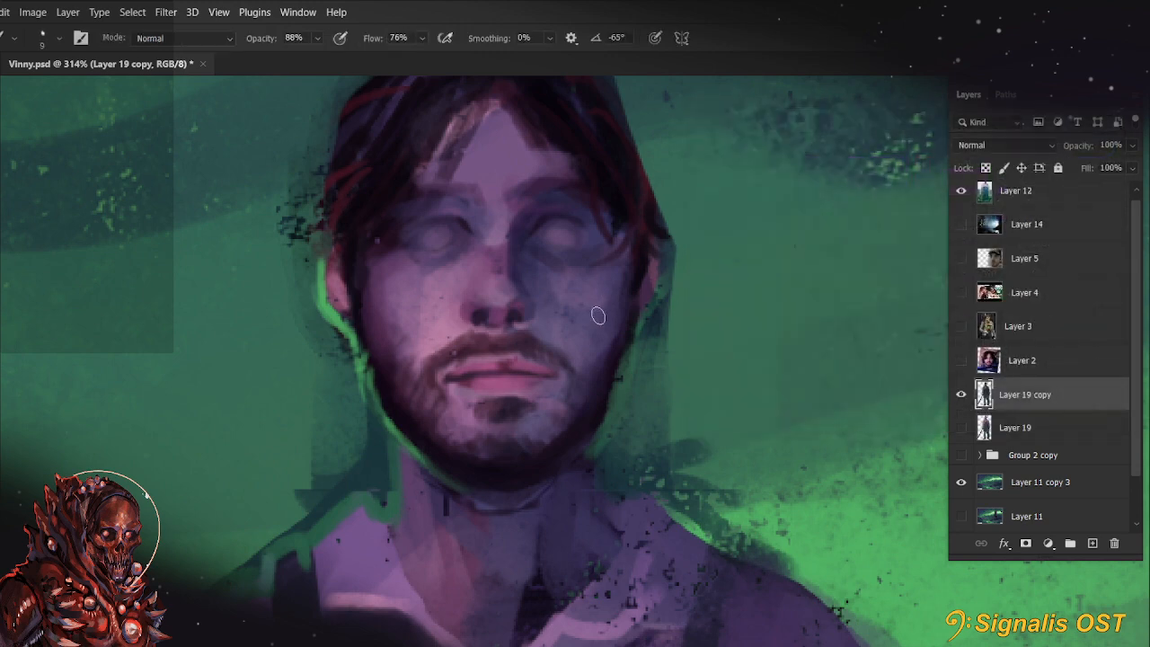
Try magenta-purple strokes on the figure's left cheek with a 20 px brush, and undo them
key(bracketright)
key(bracketright)
key(bracketright)
mouse_move(624, 272)
mouse_down()
mouse_move(620, 303)
mouse_move(628, 275)
mouse_up()
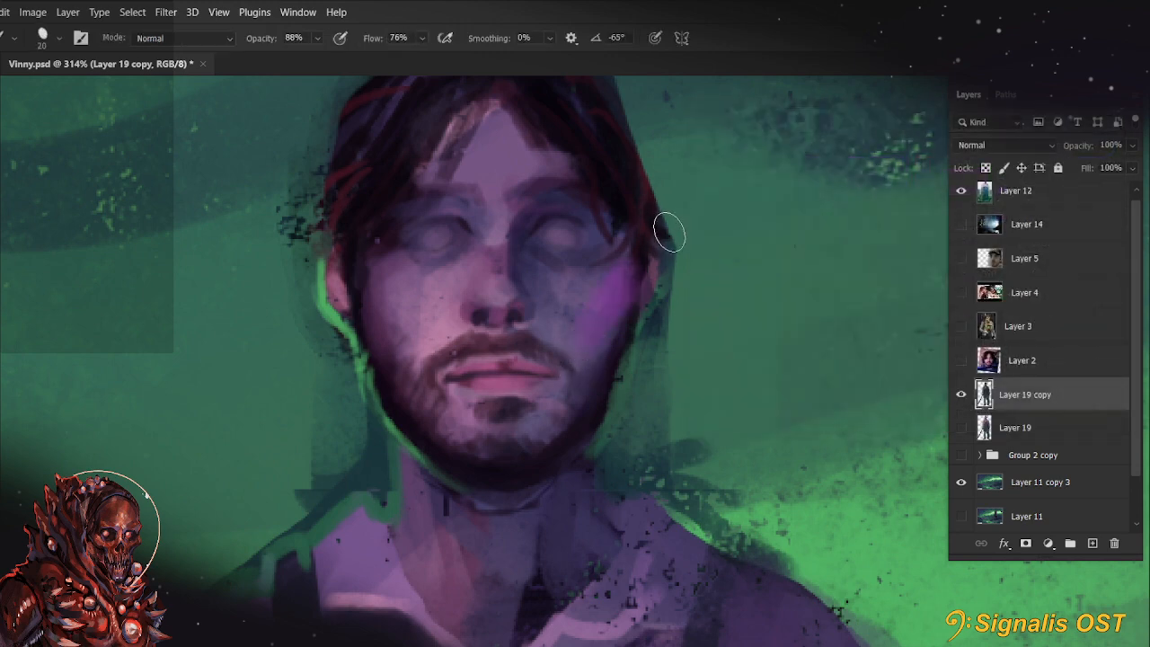
key(ctrl+z)
key(ctrl+z)
Paint magenta-purple accents under the nose and along the underside of the chin with a 6 to 9 px brush
key(bracketleft)
key(bracketleft)
key(bracketleft)
click(491, 317)
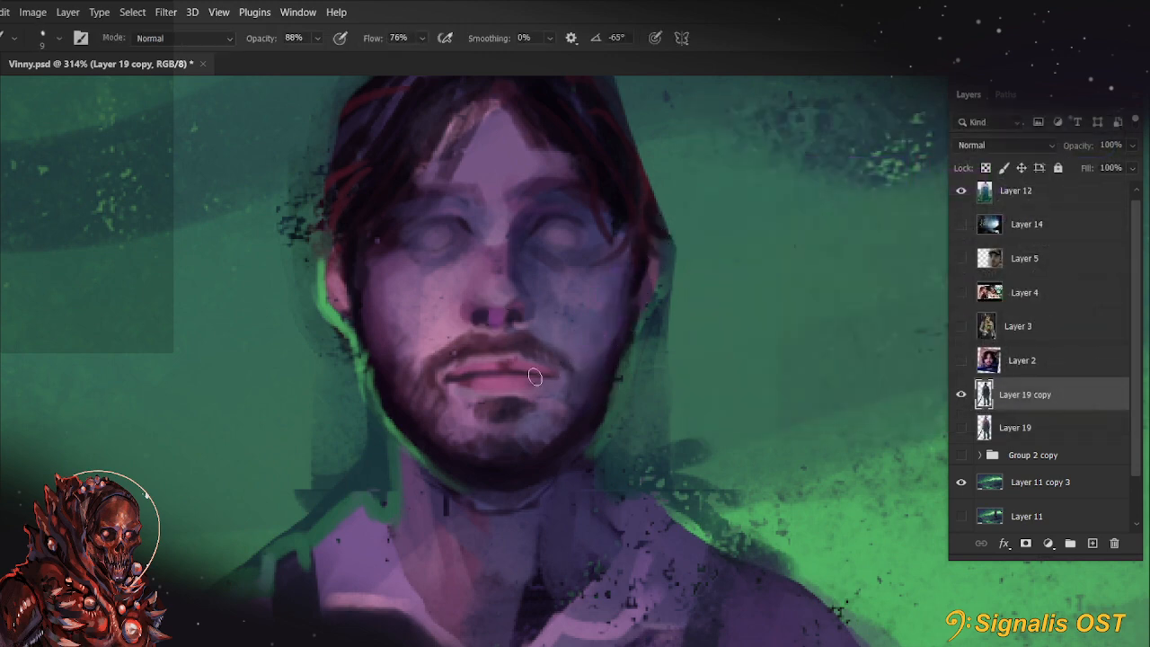
key(r)
drag(439, 396, 462, 360)
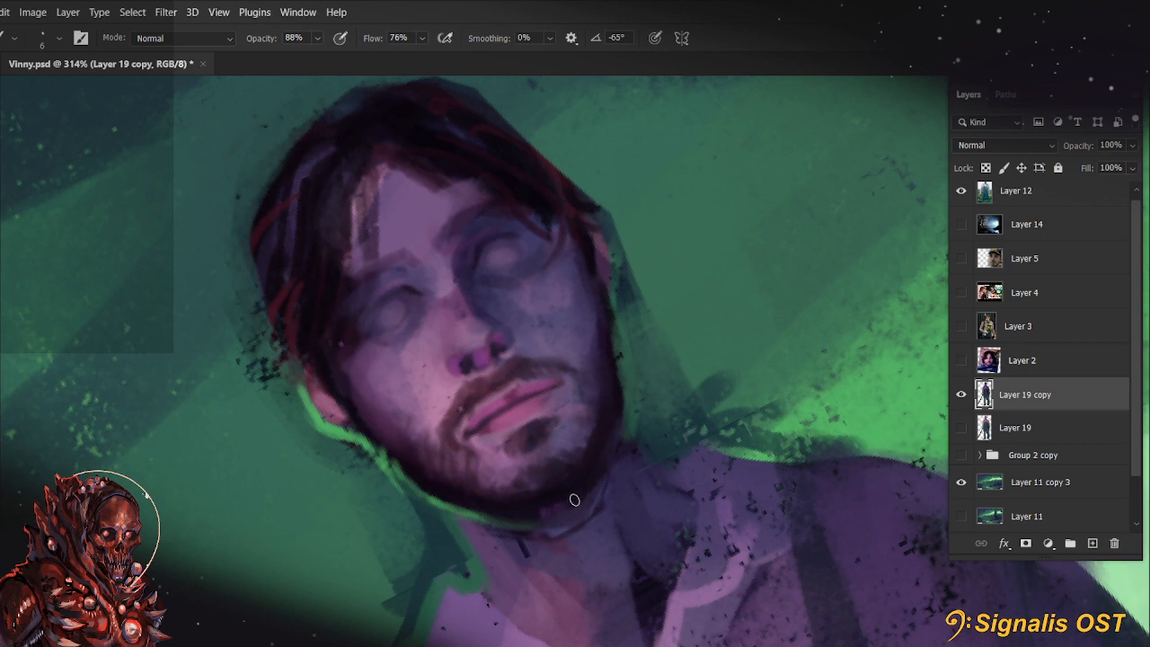
Soften the magenta dabs on the chin and paint a magenta rim light from the left earlobe onto the jaw at 4 px
key(e)
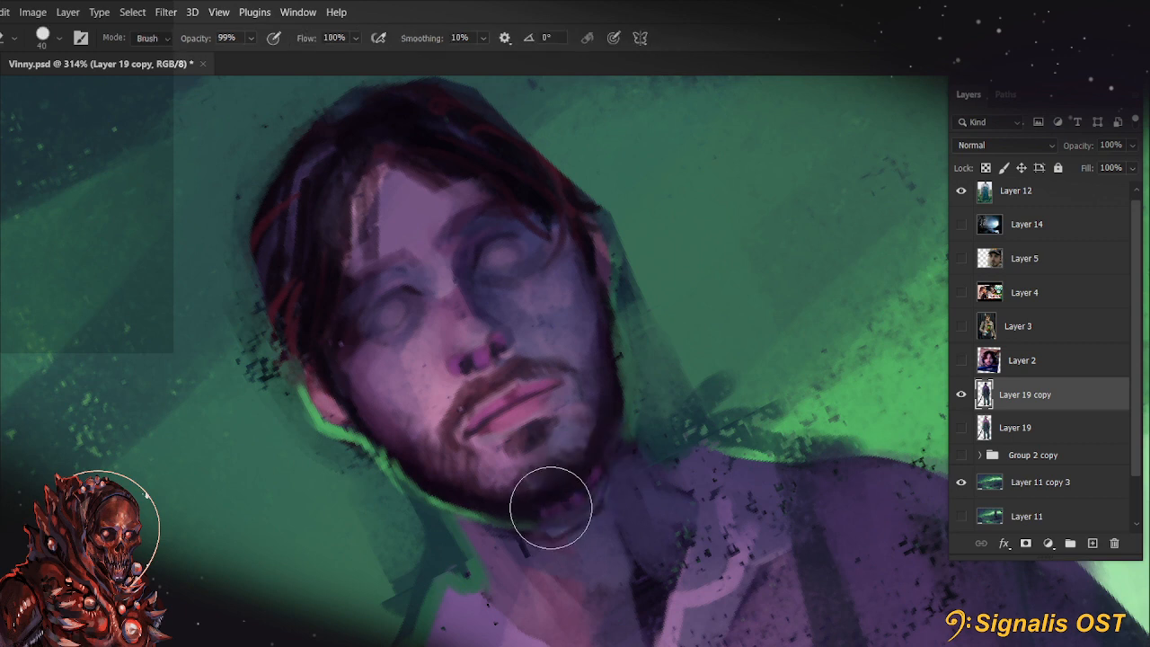
key(b)
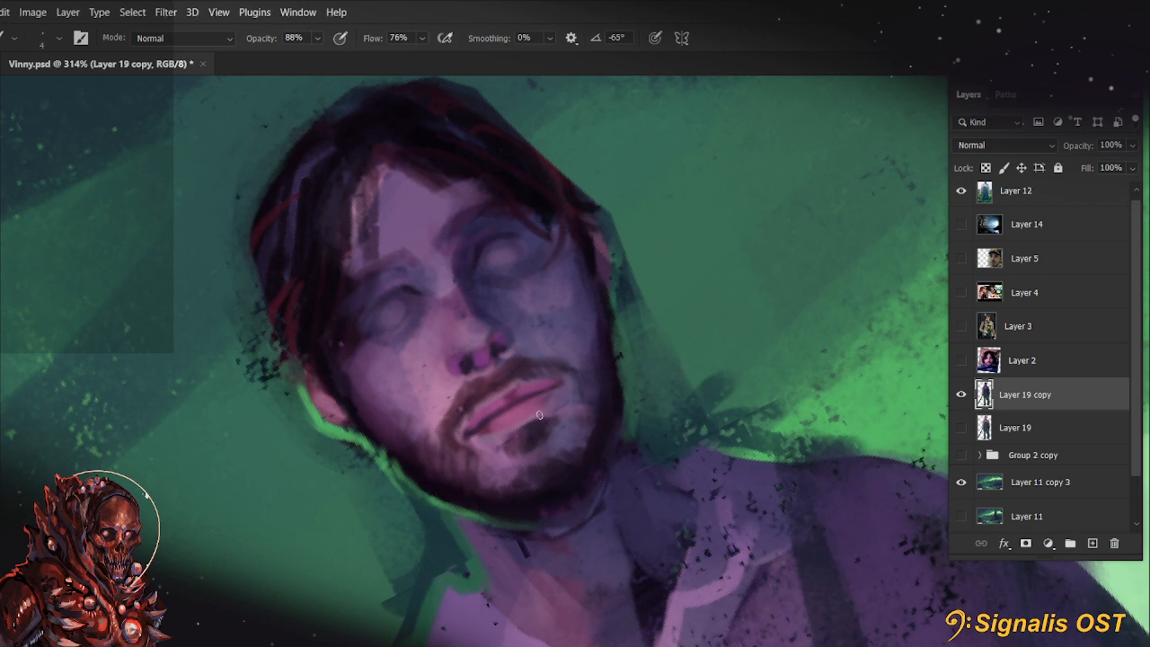
drag(611, 298, 590, 356)
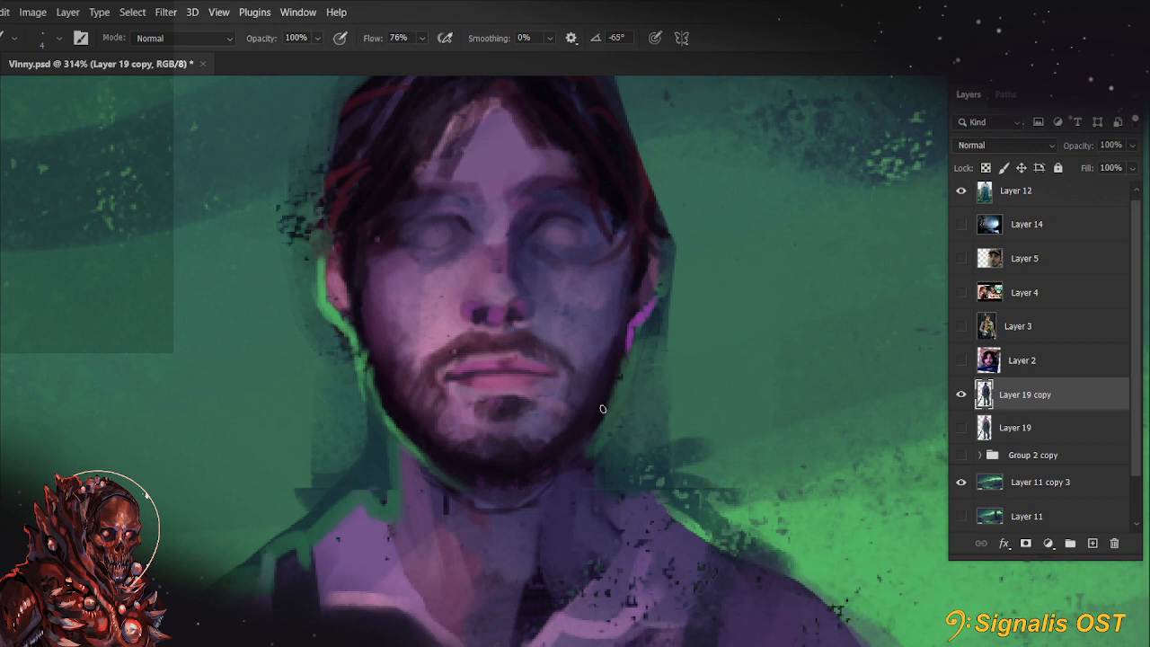
drag(607, 445, 601, 492)
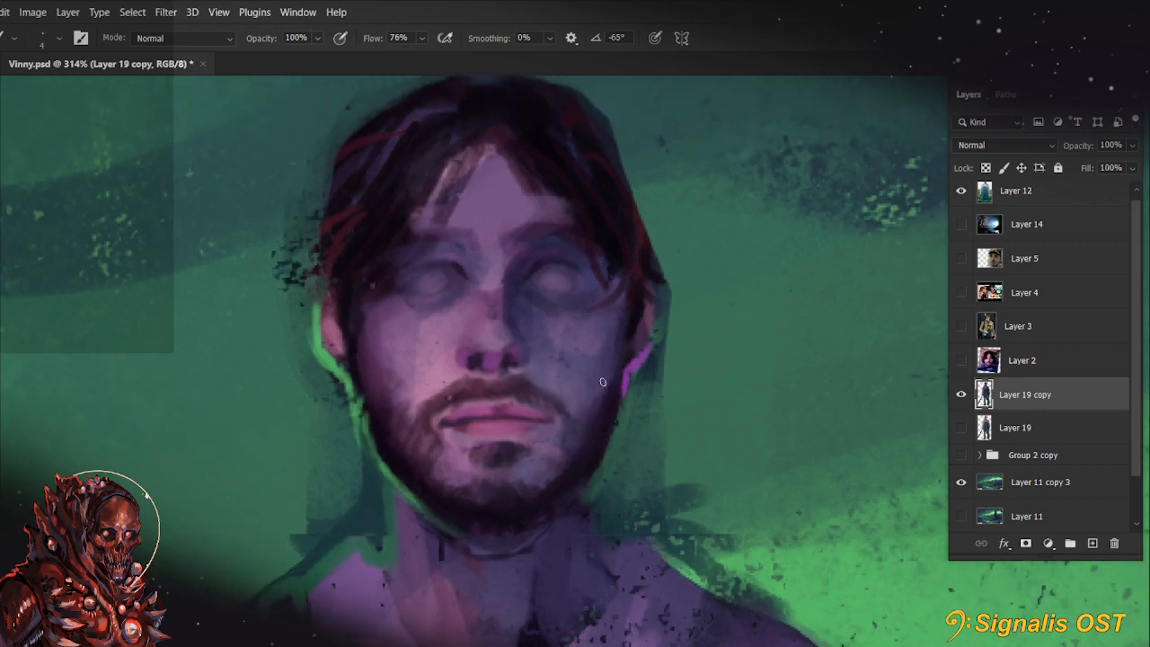
Extend the magenta rim light from the figure's left earlobe down the jaw towards the chin with a 5 px brush
key(bracketright)
key(bracketright)
key(bracketright)
key(bracketright)
key(bracketright)
key(bracketright)
key(bracketleft)
key(bracketleft)
key(bracketleft)
key(bracketleft)
key(bracketleft)
key(bracketleft)
key(bracketleft)
key(bracketleft)
key(bracketleft)
key(bracketleft)
mouse_move(581, 487)
mouse_down()
mouse_move(612, 426)
mouse_move(602, 473)
mouse_move(597, 456)
mouse_move(584, 482)
mouse_move(604, 445)
mouse_move(572, 495)
mouse_up()
key(ctrl+z)
key(ctrl+z)
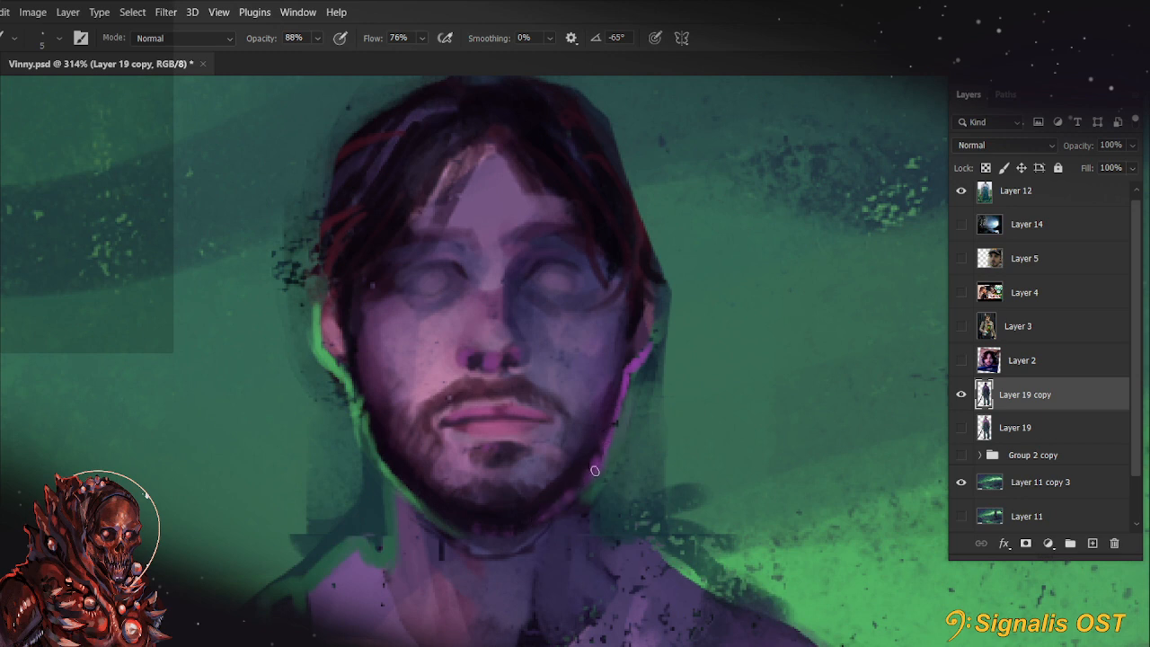
Dab magenta into the lower part of both eyes with a 7 px brush
drag(652, 479, 641, 504)
scroll(665, 441, up, 1)
scroll(665, 441, up, 2)
key(r)
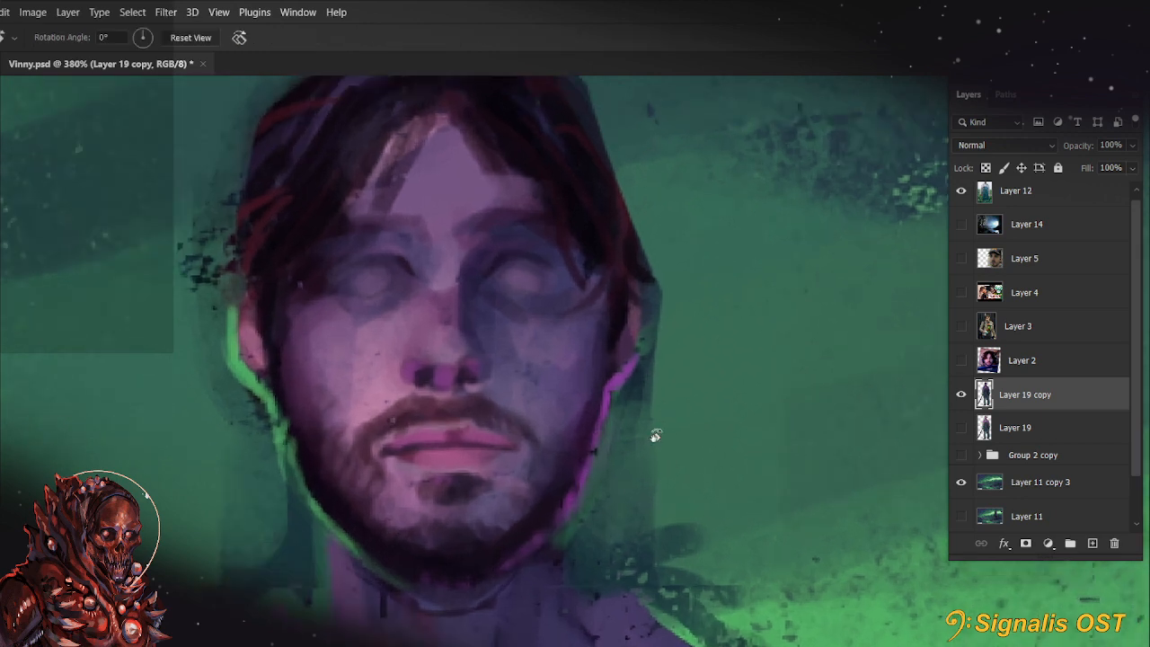
drag(655, 436, 357, 339)
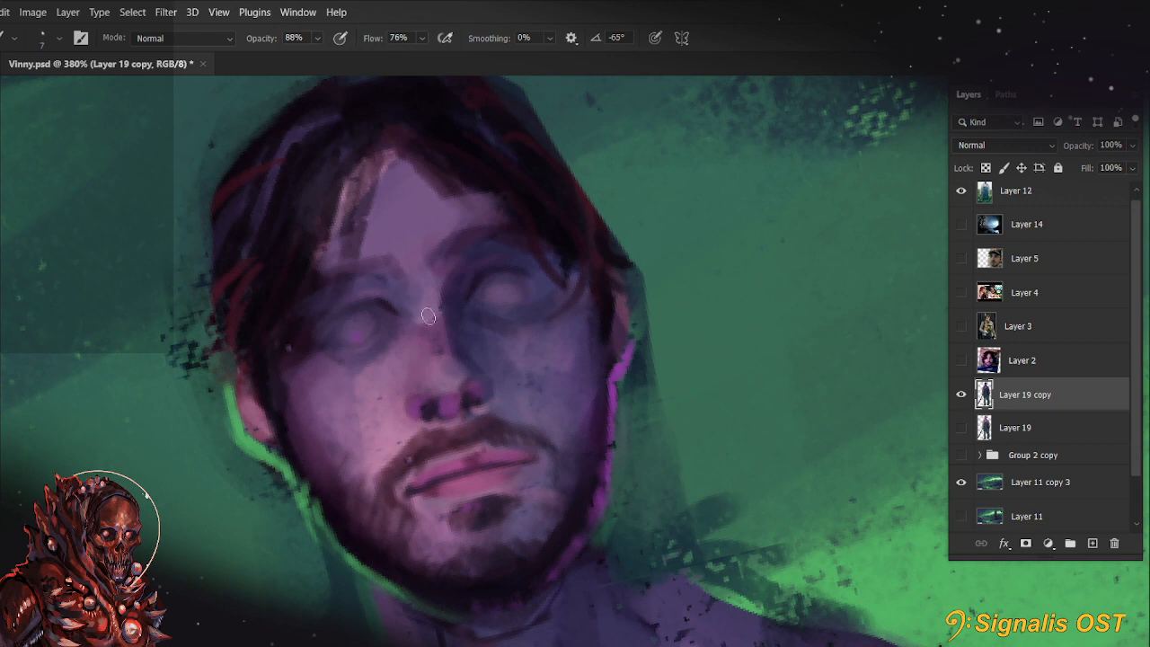
click(504, 305)
Add a new layer above Layer 19 copy and paint a small round white pupil in each eye with a 4 px brush
click(1093, 542)
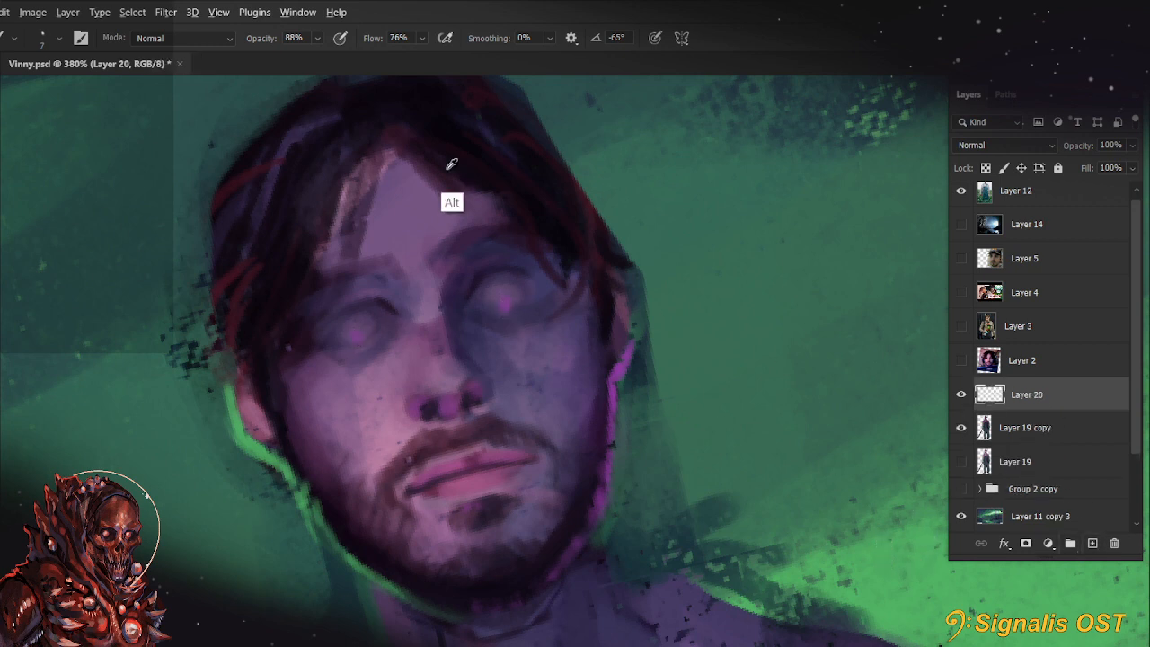
click(357, 329)
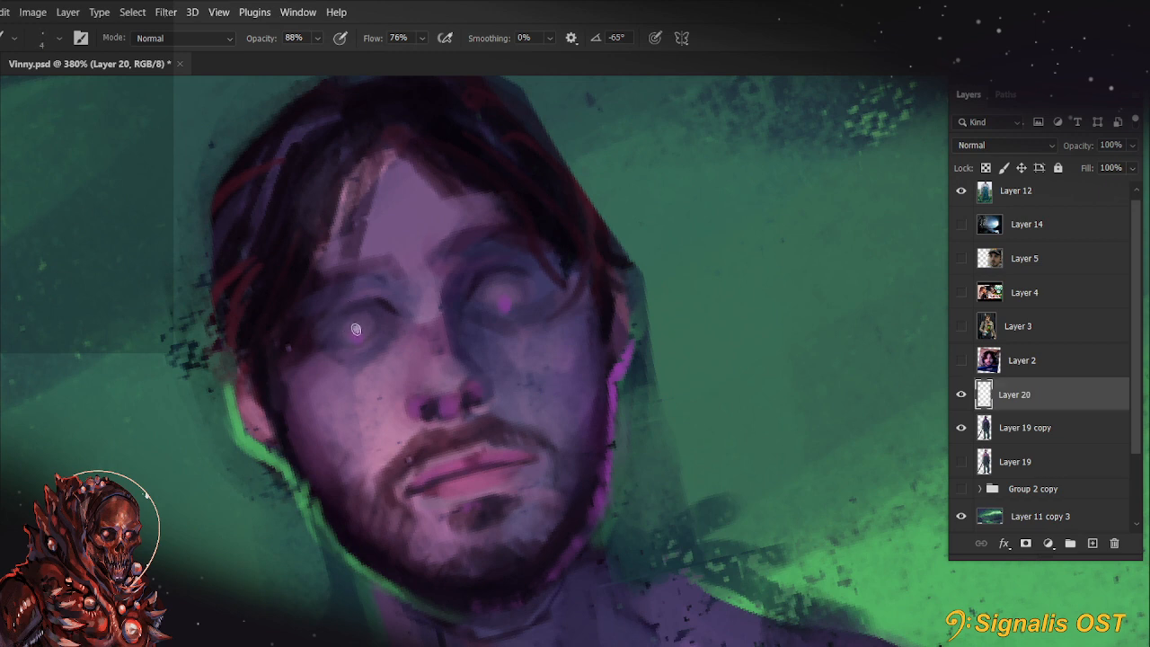
click(356, 329)
drag(356, 329, 358, 327)
click(501, 296)
drag(500, 296, 500, 294)
Recolour the glowing white pupils of both eyes bright green
key(r)
scroll(497, 290, down, 10)
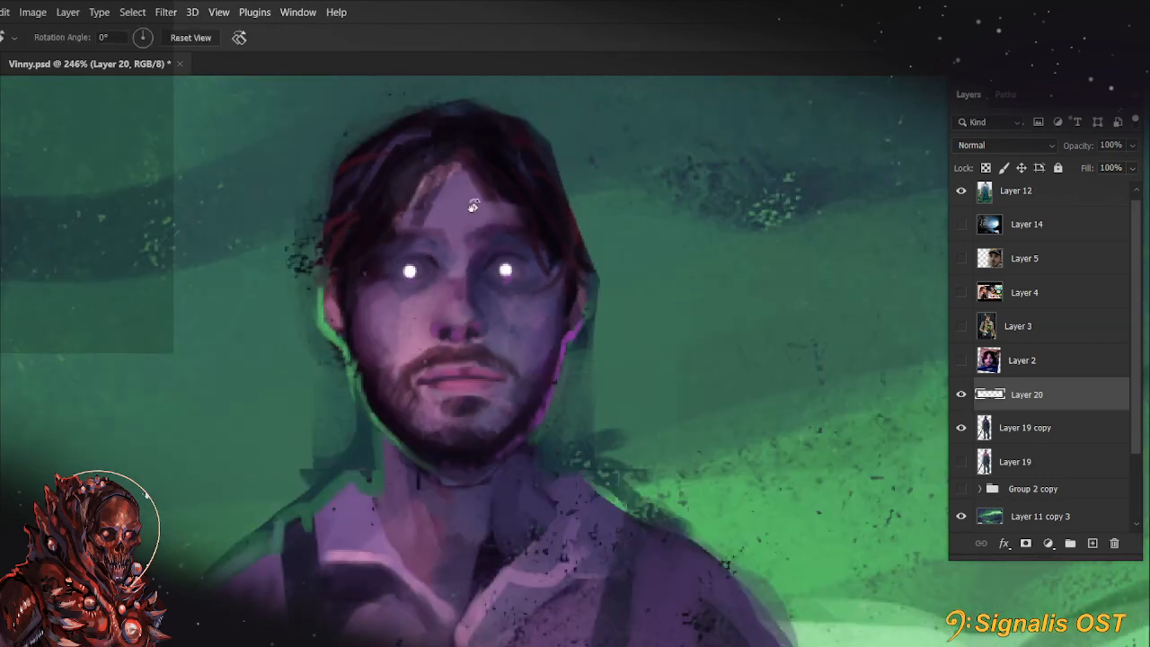
scroll(626, 321, up, 9)
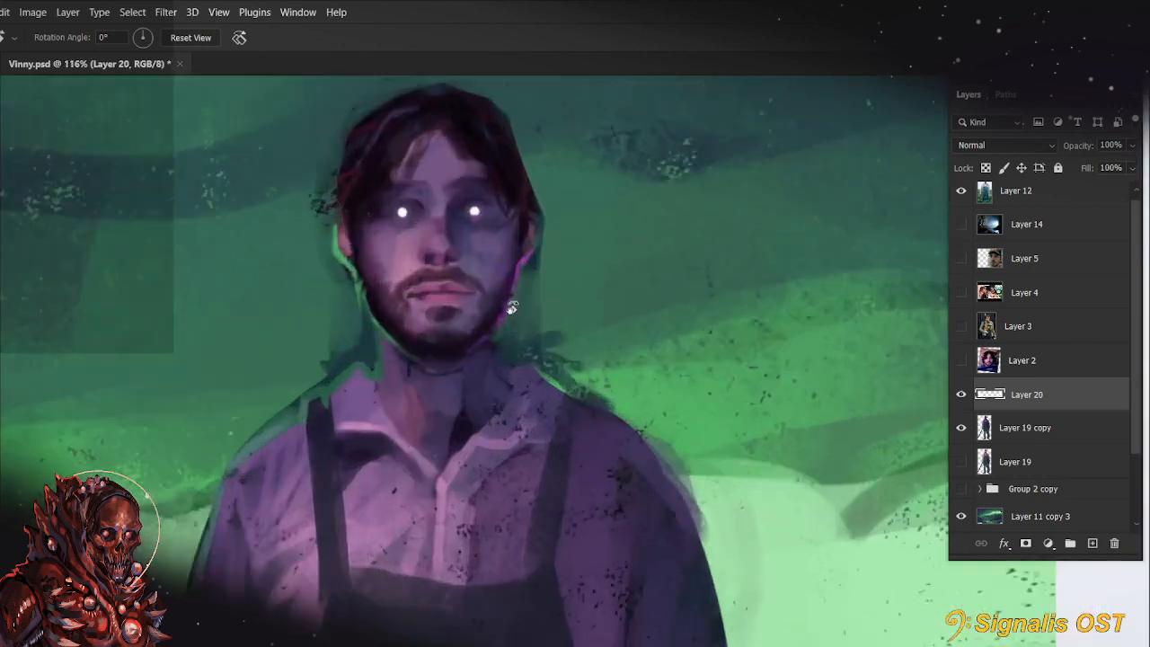
key(b)
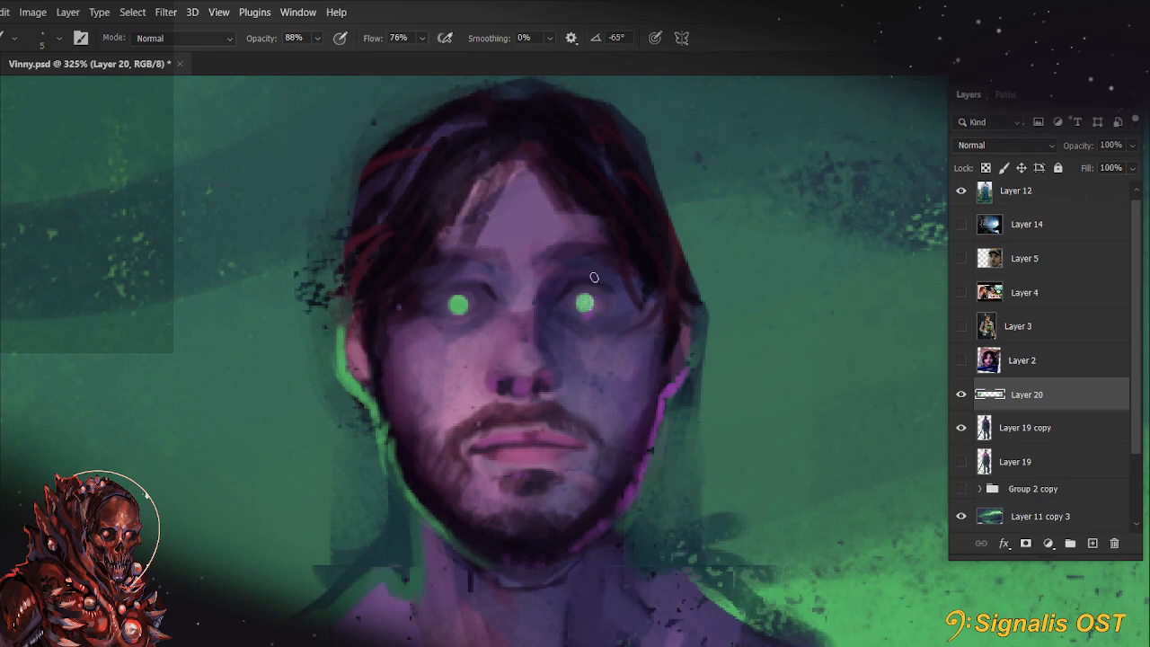
Paint dark accents along the upper eyelid and at the inner corners of both eyes with a 3 to 5 px brush
scroll(591, 285, down, 6)
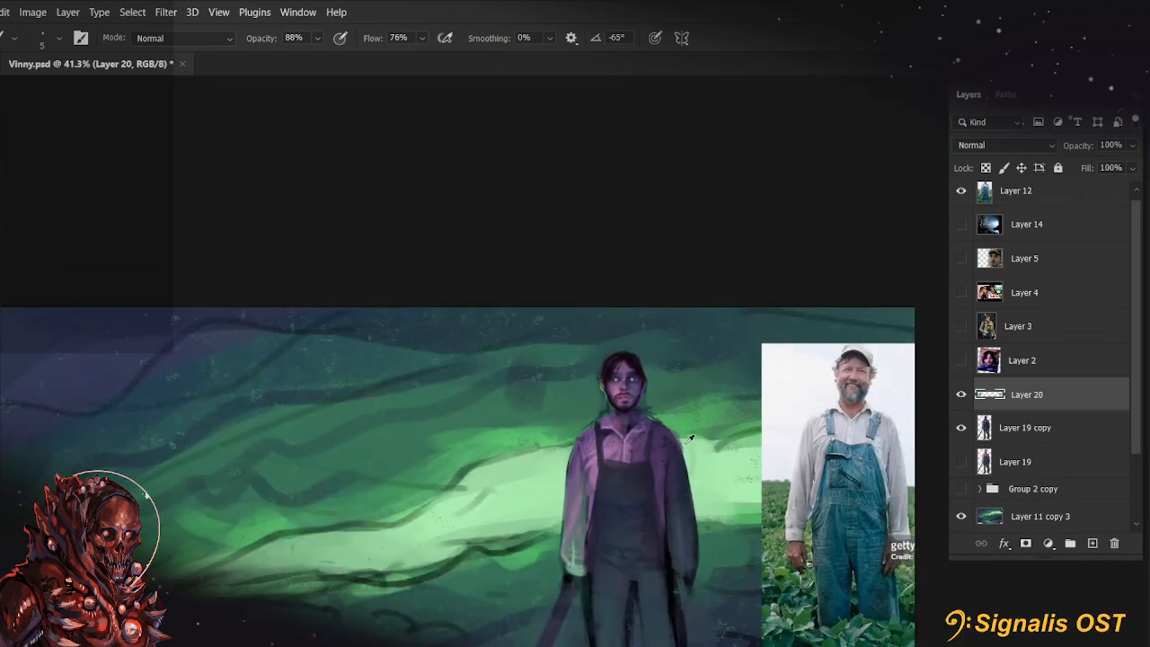
scroll(561, 350, up, 3)
scroll(561, 350, up, 7)
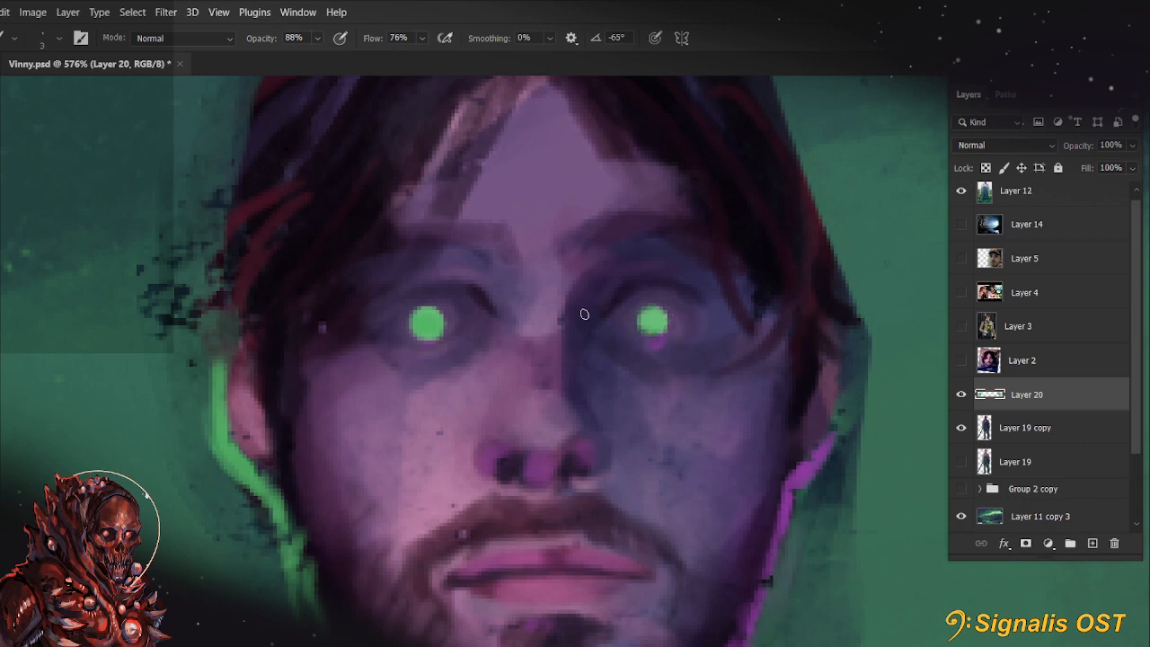
drag(746, 425, 606, 477)
key(r)
drag(488, 334, 538, 412)
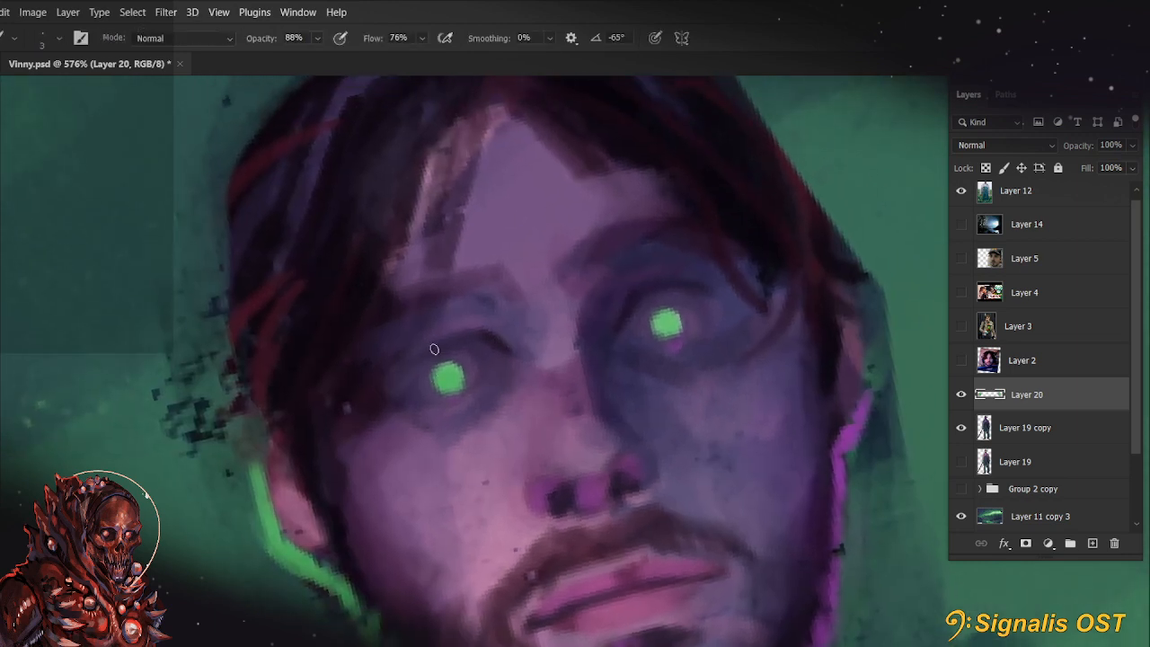
drag(492, 339, 416, 345)
key(])
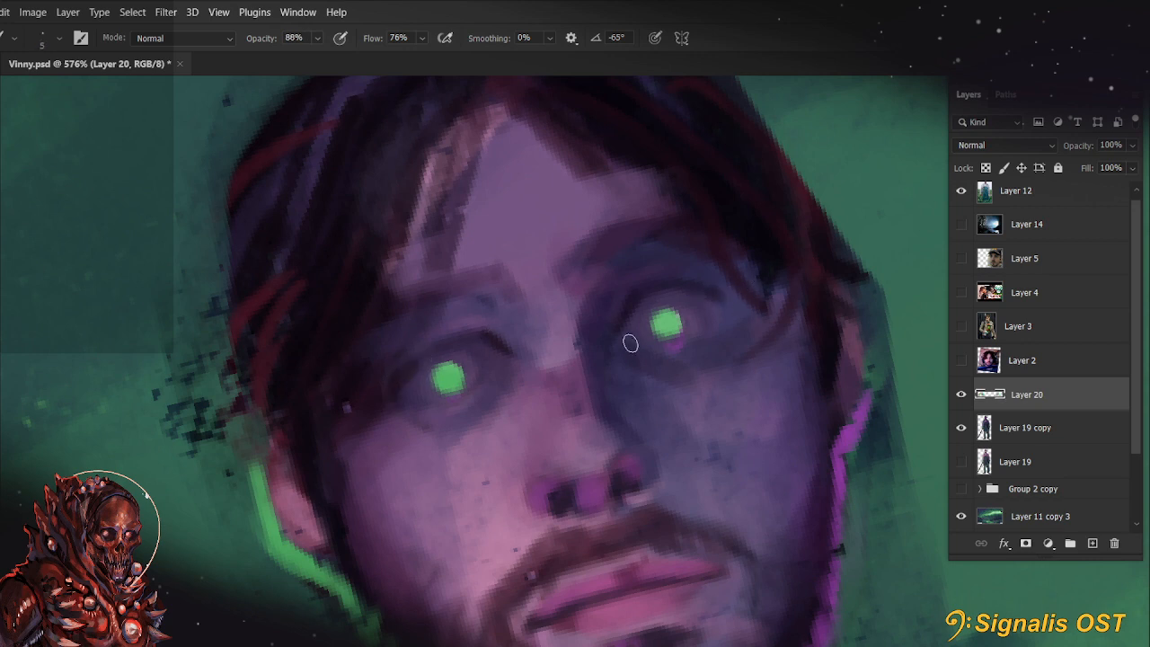
drag(630, 342, 634, 349)
drag(501, 362, 501, 381)
key(r)
key(Escape)
Set the brush opacity to 99% and dab muted purple over the green pupils at 7 px
scroll(730, 336, down, 8)
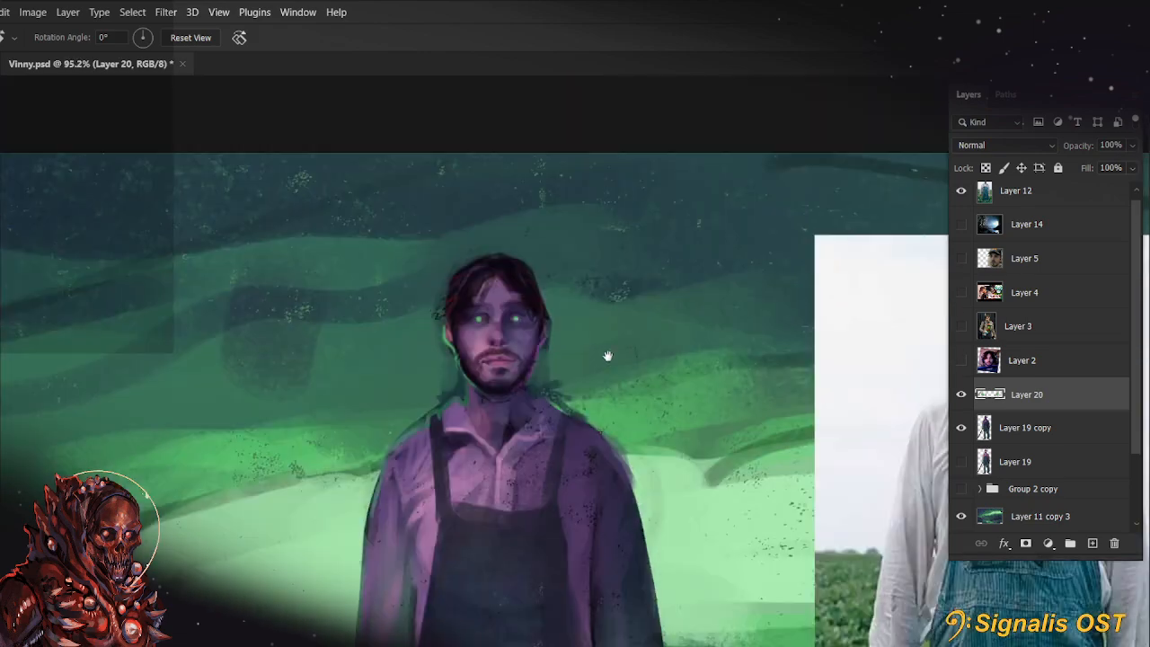
drag(608, 356, 604, 339)
scroll(555, 367, down, 5)
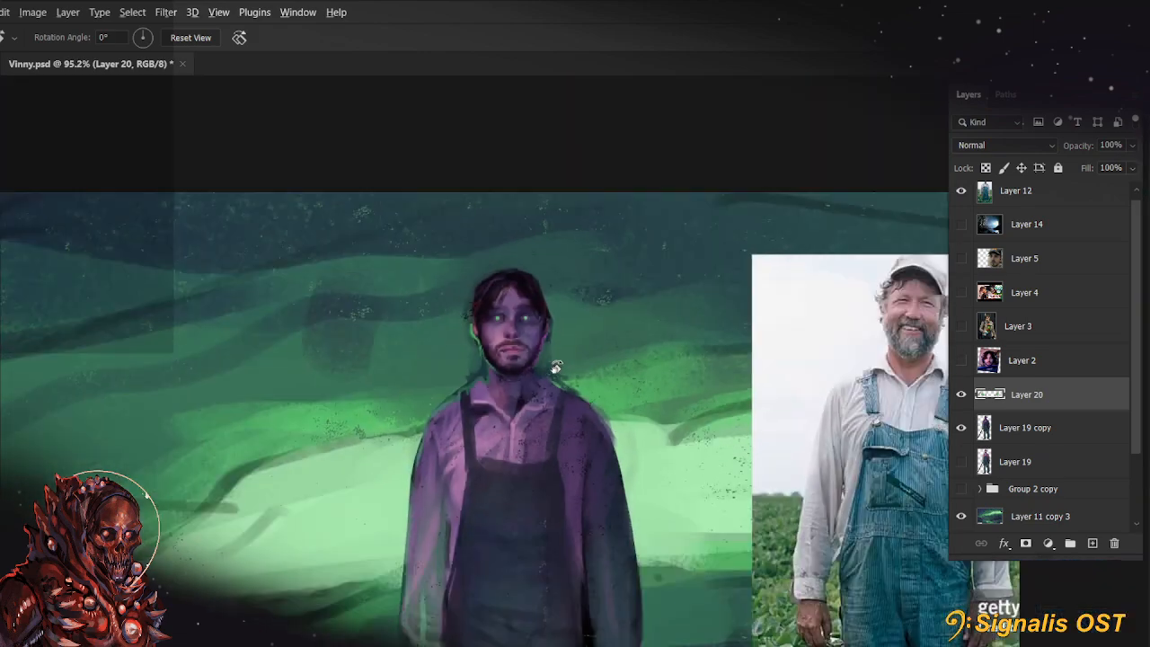
scroll(559, 373, up, 8)
scroll(464, 386, up, 3)
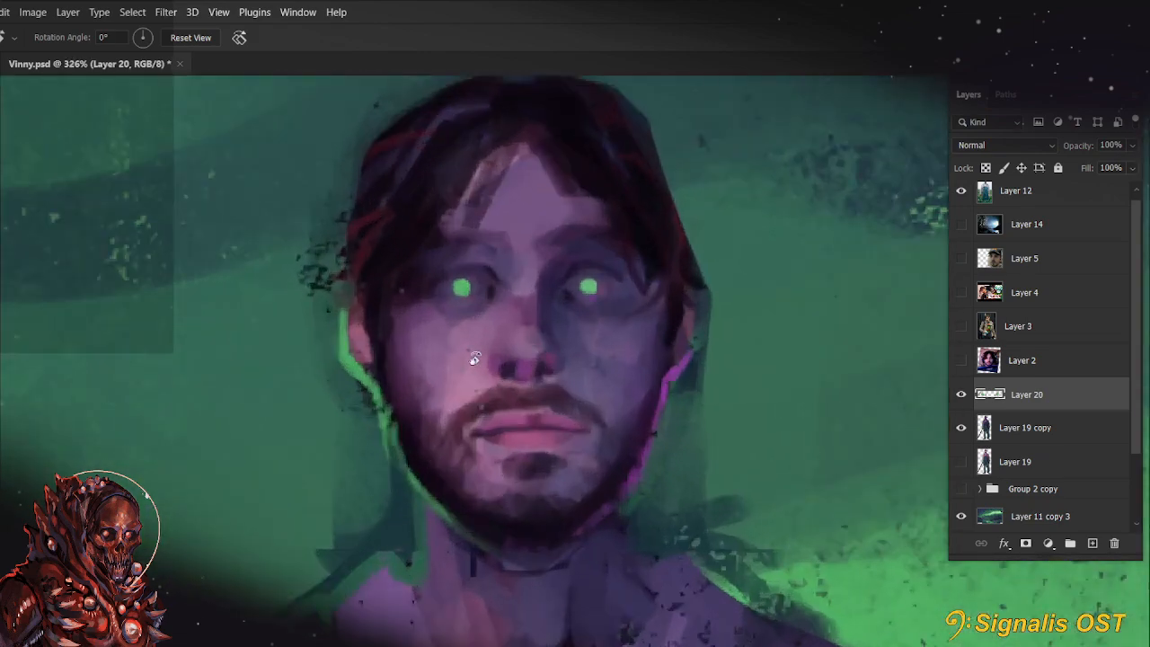
key(b)
right_click(588, 284)
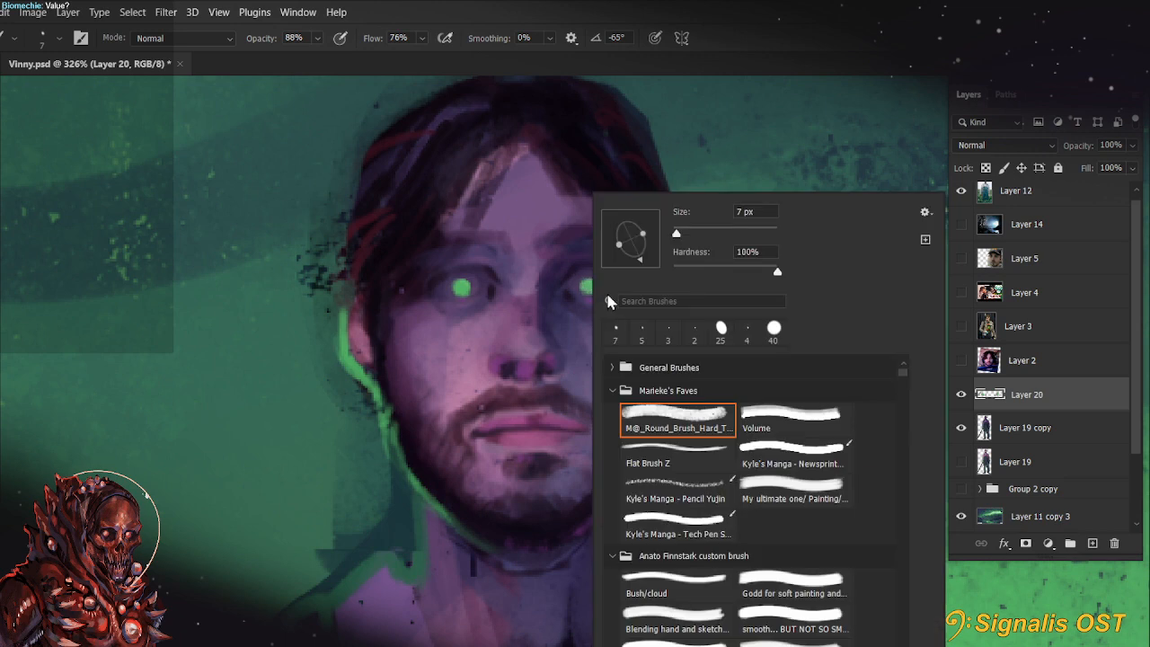
click(505, 351)
alt+click(670, 378)
key(9)
key(9)
click(584, 288)
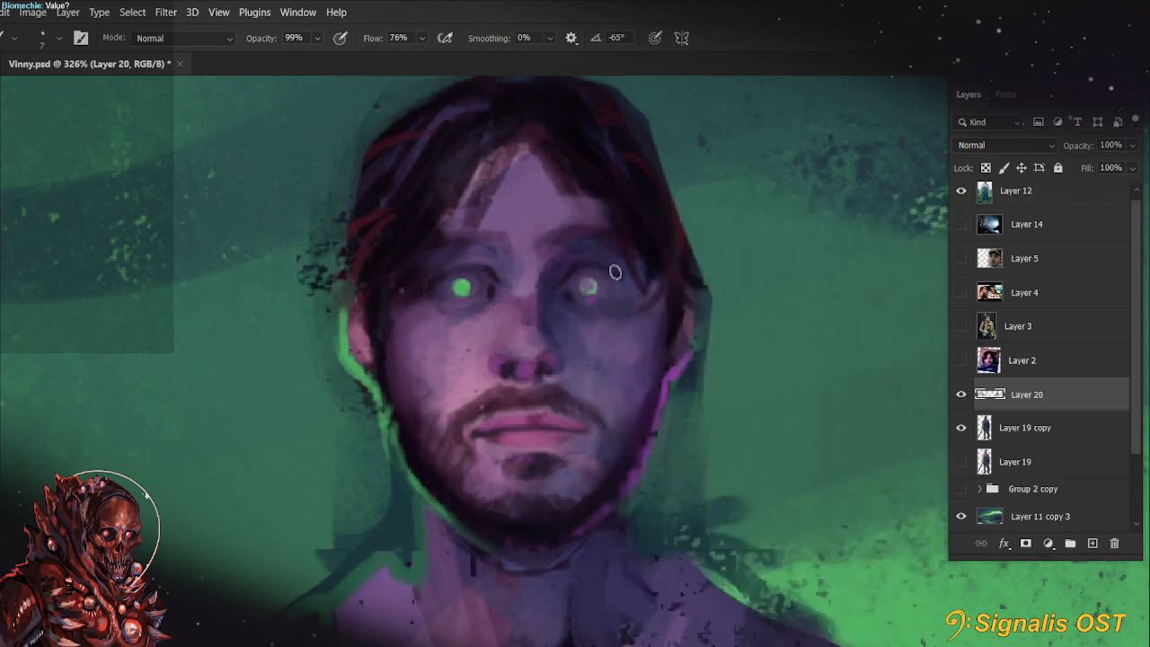
click(460, 286)
key(ctrl+z)
Cover the lower centre of both pupils with purple so that only a green crescent remains at the top of each
scroll(515, 306, down, 3)
scroll(515, 306, down, 2)
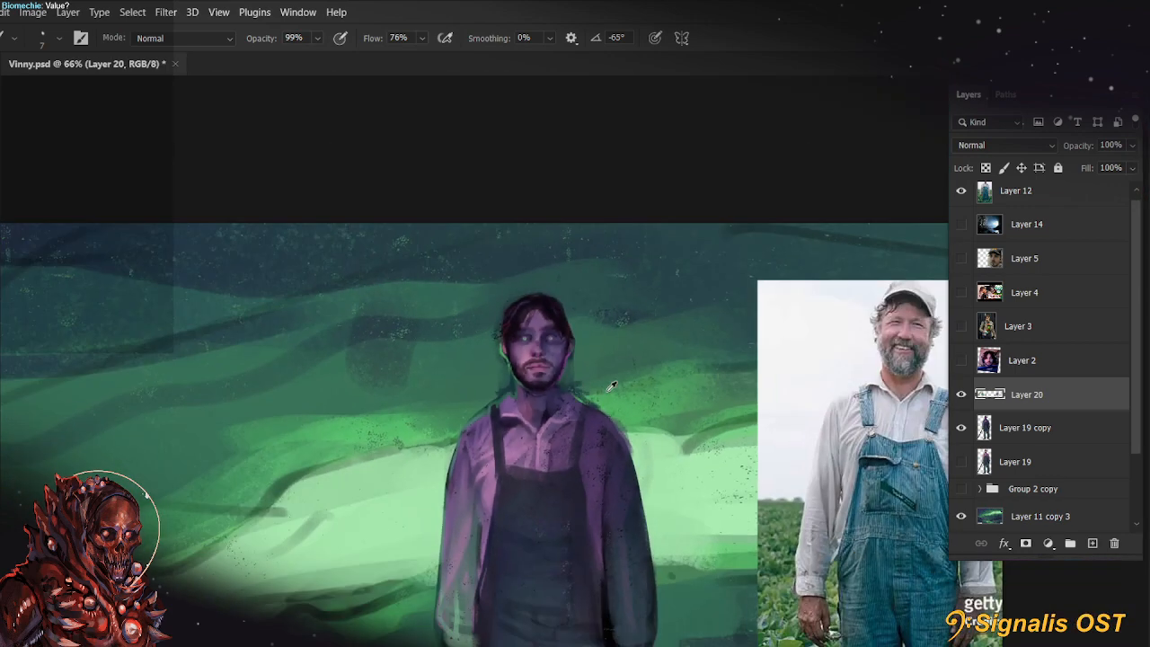
scroll(527, 336, up, 6)
drag(368, 410, 495, 319)
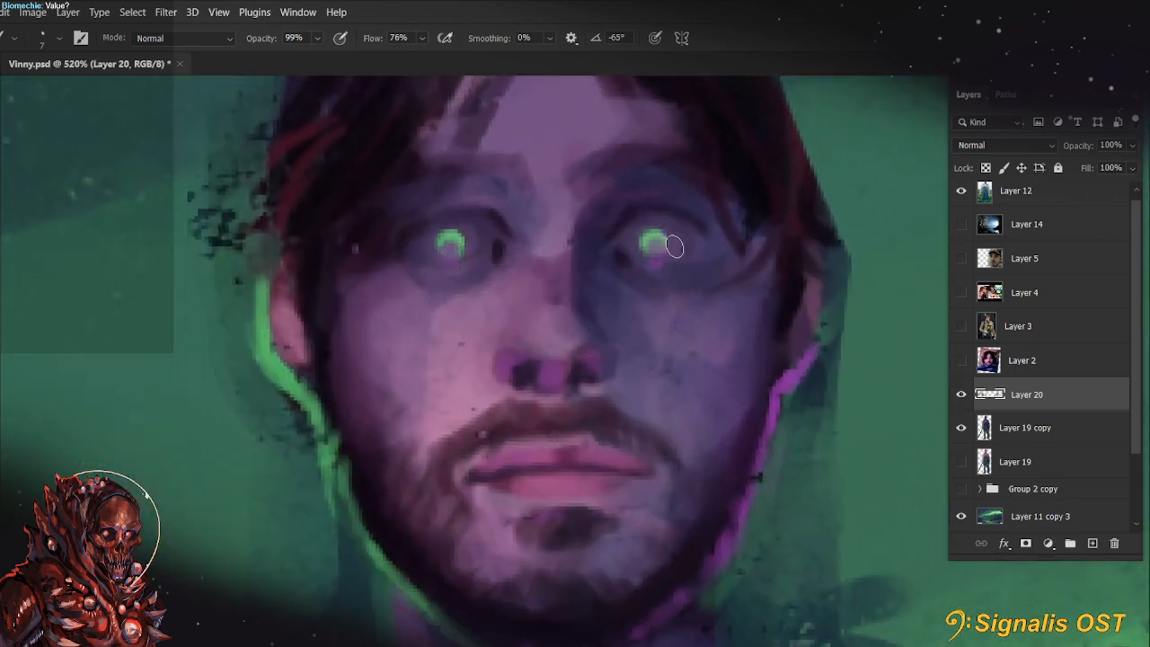
Round the green glow in both pupils with a 4 px brush, keeping a purple tint at the lower edge
scroll(773, 269, down, 5)
drag(662, 482, 594, 467)
scroll(739, 389, down, 3)
drag(796, 490, 713, 488)
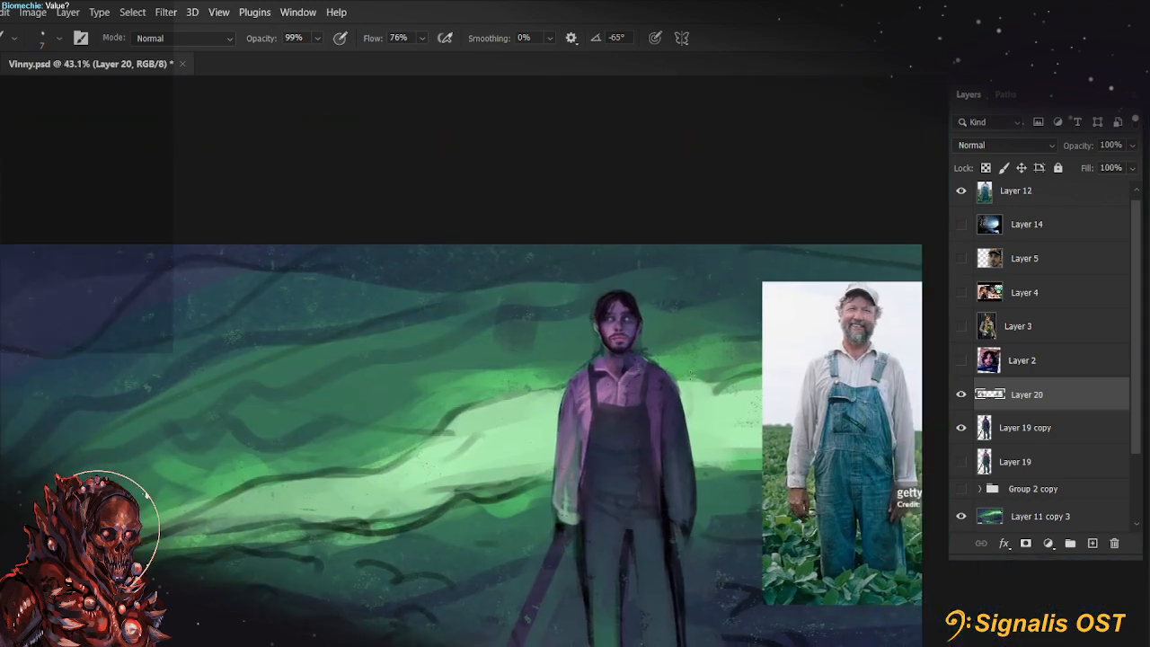
scroll(699, 305, up, 5)
scroll(473, 381, up, 6)
drag(489, 379, 534, 464)
drag(658, 483, 674, 465)
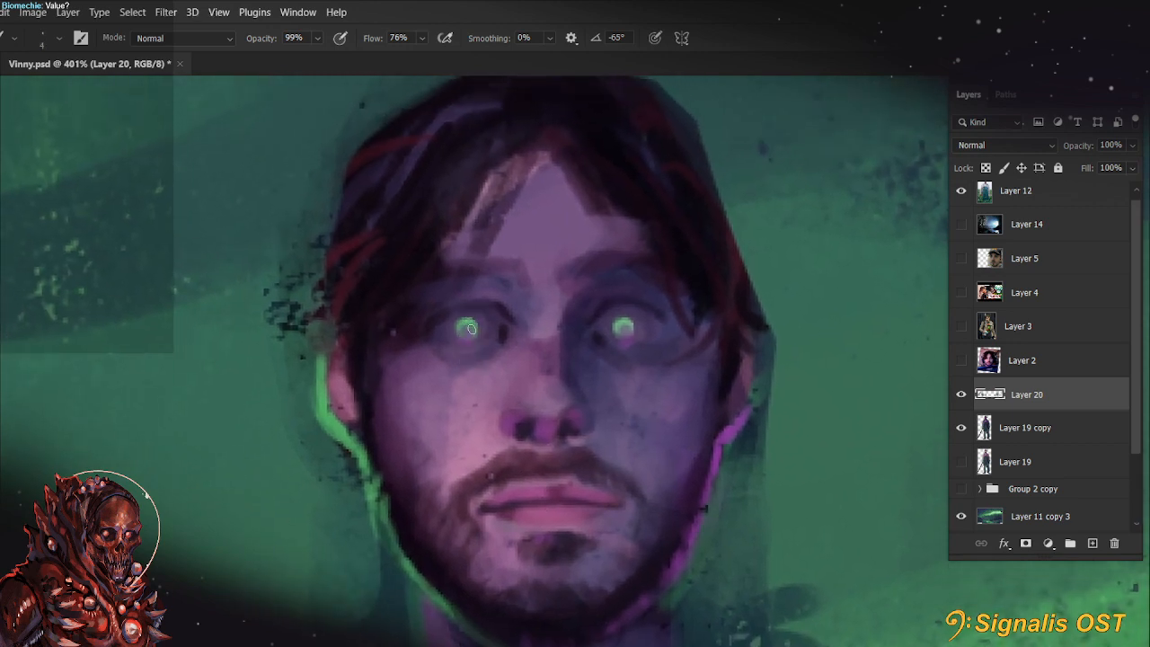
alt+click(612, 367)
drag(631, 321, 606, 329)
Trim the outer edges of both green pupils with tones sampled from the face, using a brush of up to 6 px
alt+click(595, 369)
key(])
alt+click(466, 480)
drag(461, 331, 468, 322)
alt+click(614, 318)
key(])
mouse_move(608, 322)
mouse_down()
mouse_move(607, 334)
mouse_move(637, 333)
mouse_up()
drag(436, 325, 451, 314)
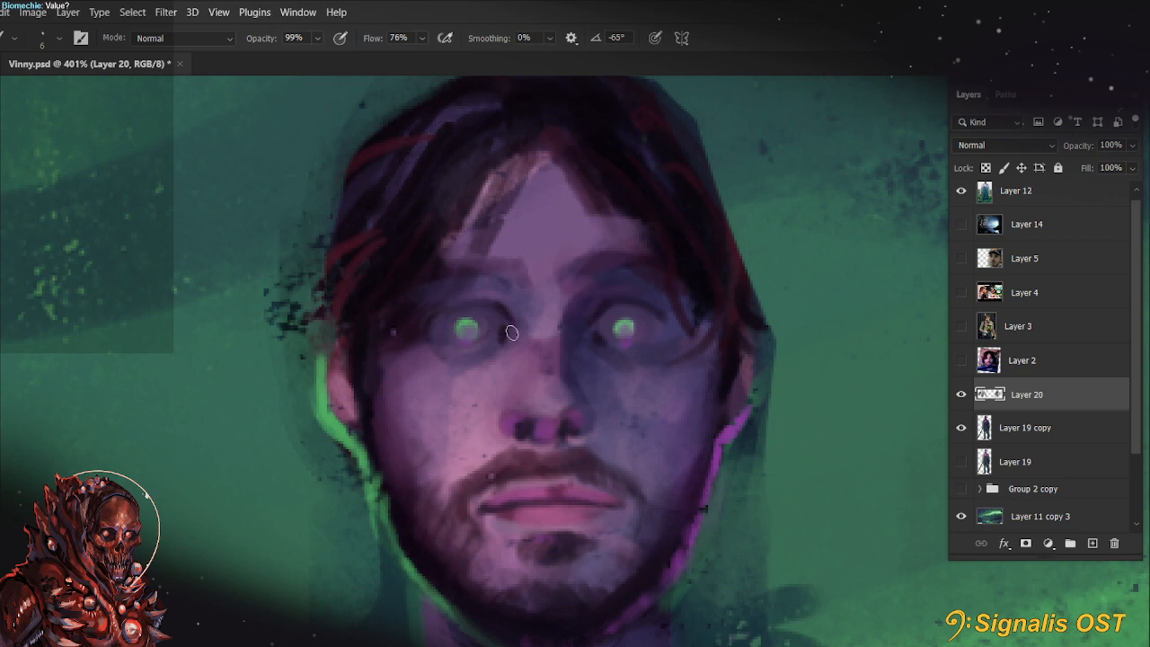
Try a dark stroke in a colour sampled from the hair beneath the figure's right eye with a 9 px brush
key(r)
drag(623, 467, 423, 398)
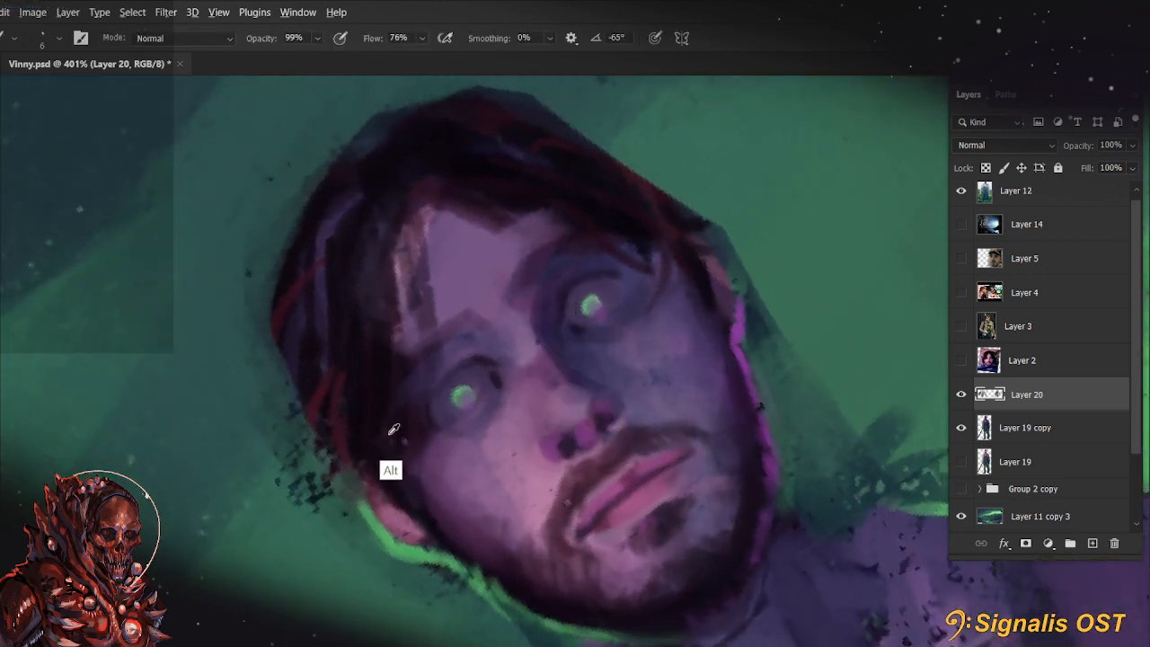
alt+click(339, 405)
key(])
key(])
key(])
drag(508, 381, 478, 448)
key(ctrl+z)
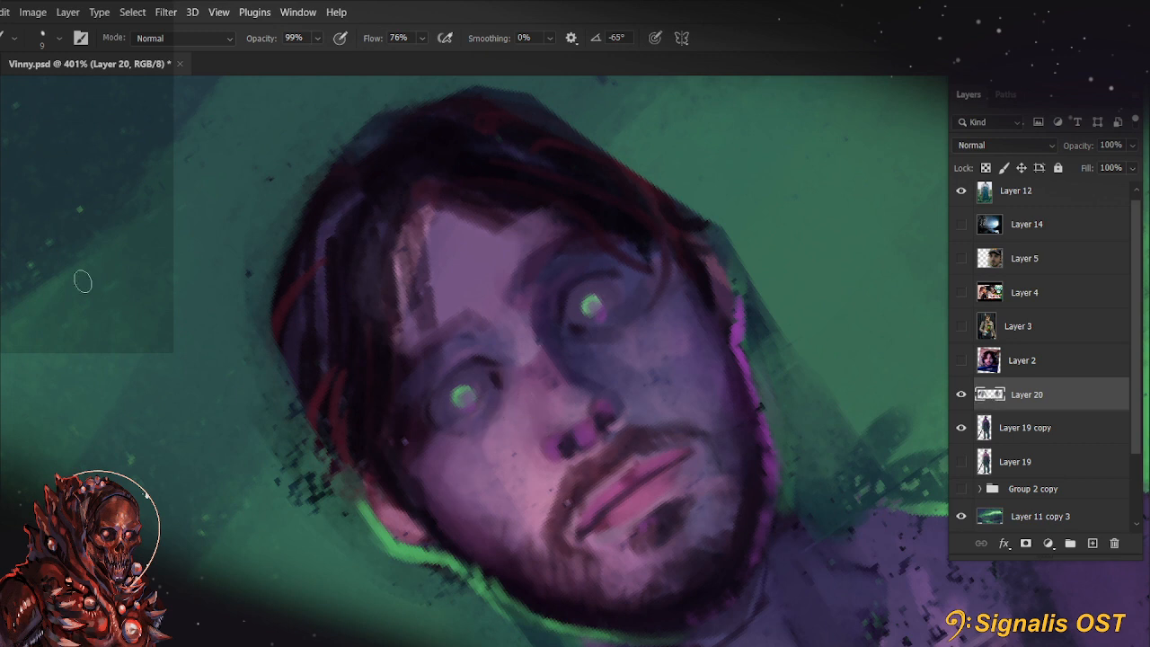
Sample a purple from the face and make it a more saturated magenta-purple with hue 305° as the foreground colour
click(6, 302)
click(596, 366)
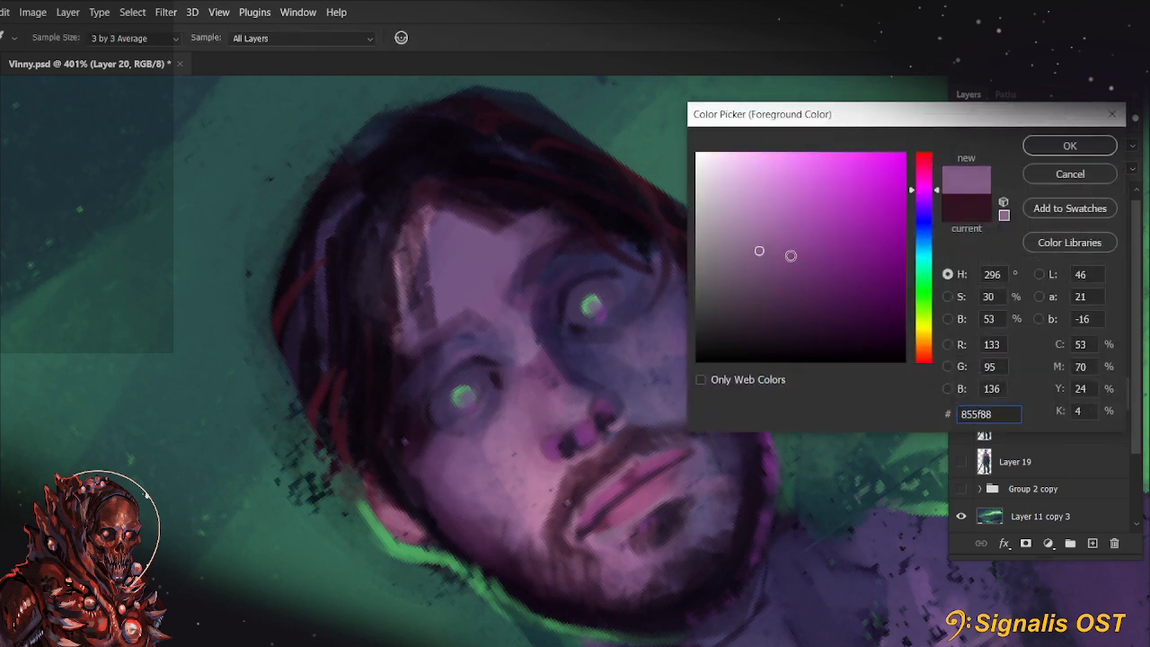
click(782, 258)
click(924, 185)
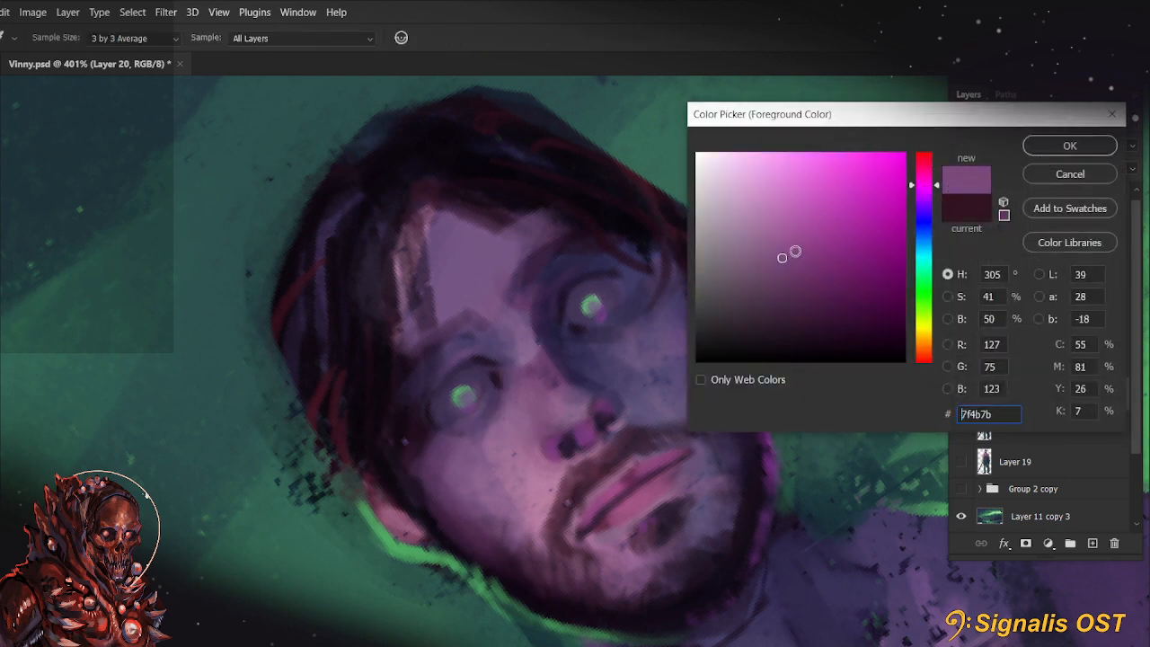
click(792, 265)
click(1059, 151)
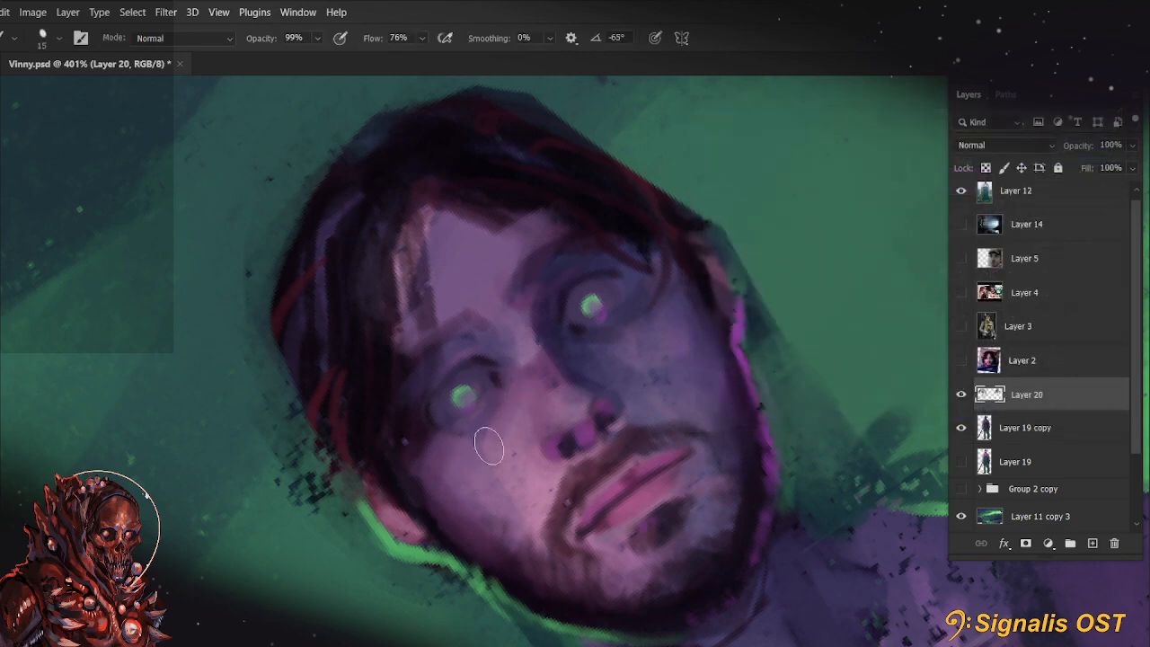
Touch up the skin around the eyes in magenta-purple, reducing the brush from 15 to 6 px
key(r)
key(Escape)
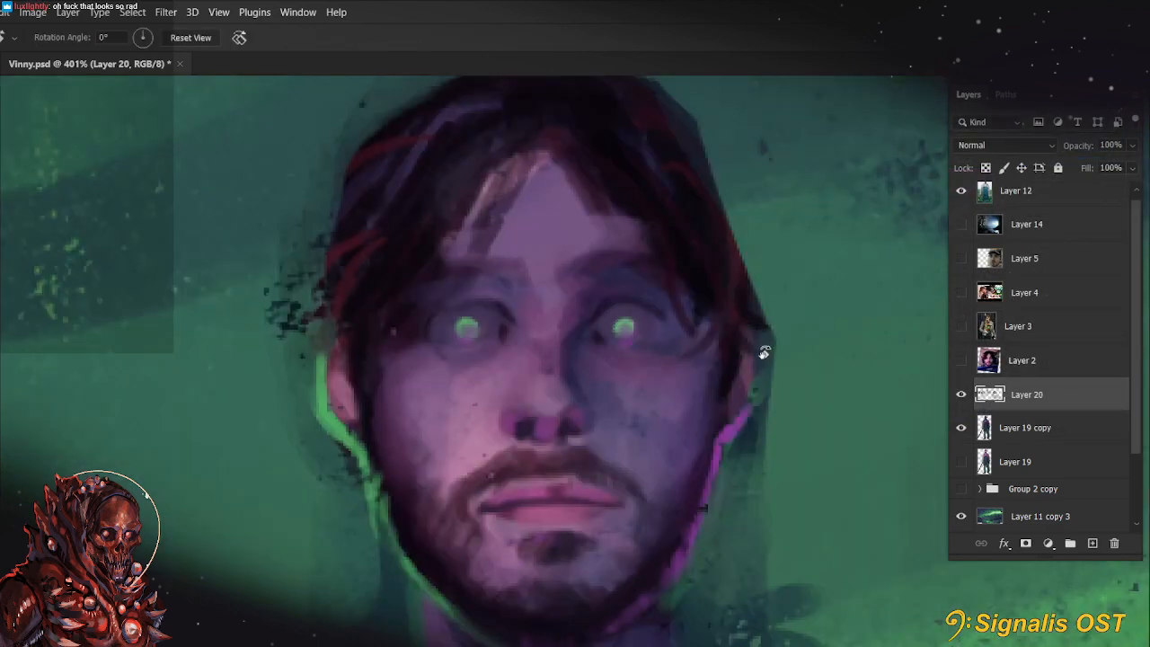
mouse_move(714, 480)
mouse_down()
mouse_move(703, 402)
mouse_move(702, 457)
mouse_up()
key(b)
alt+click(601, 284)
key([)
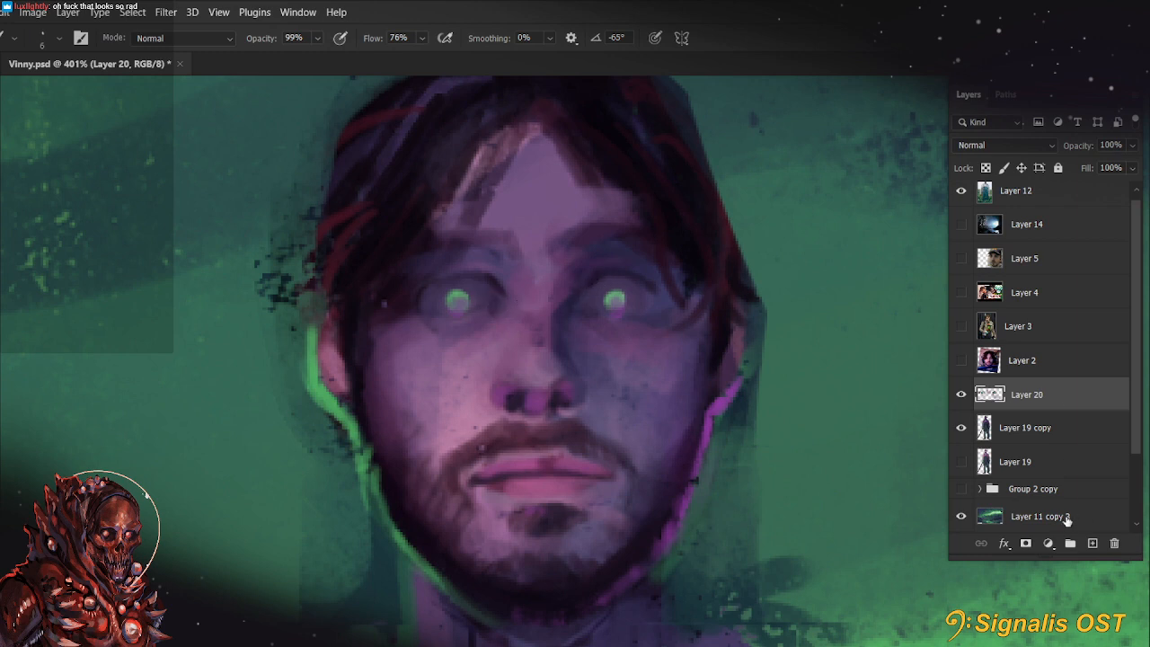
Paint loose dark strands along the outer edge of the figure's hair with a 6 px brush, undoing and redoing strokes to compare
scroll(645, 420, down, 10)
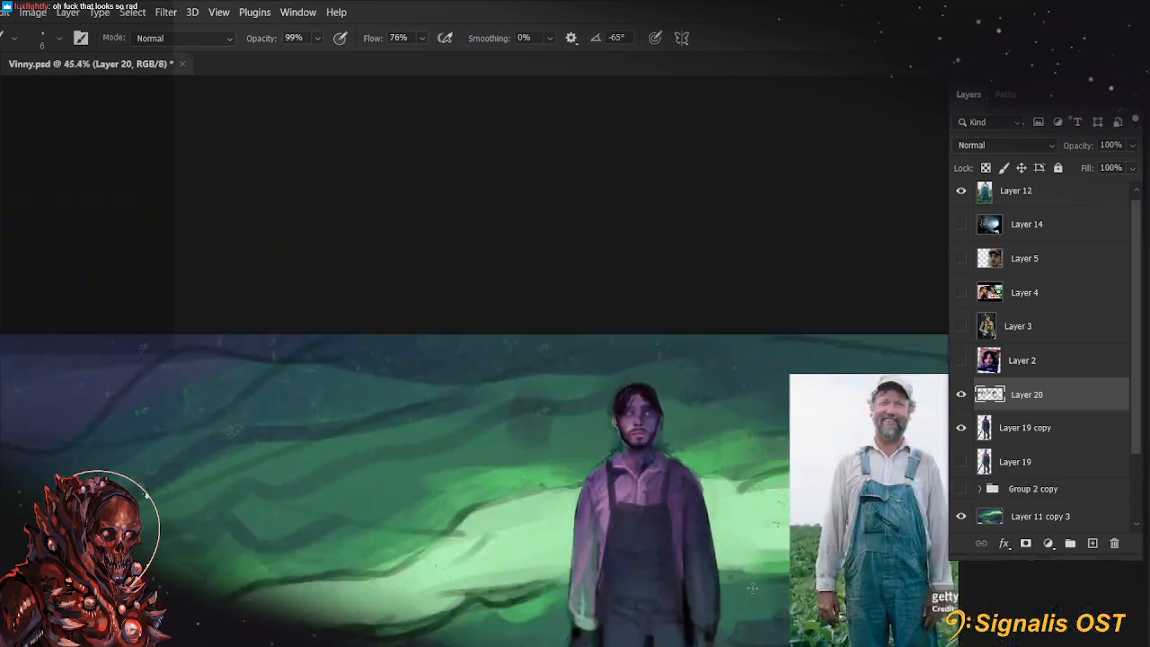
drag(784, 539, 745, 456)
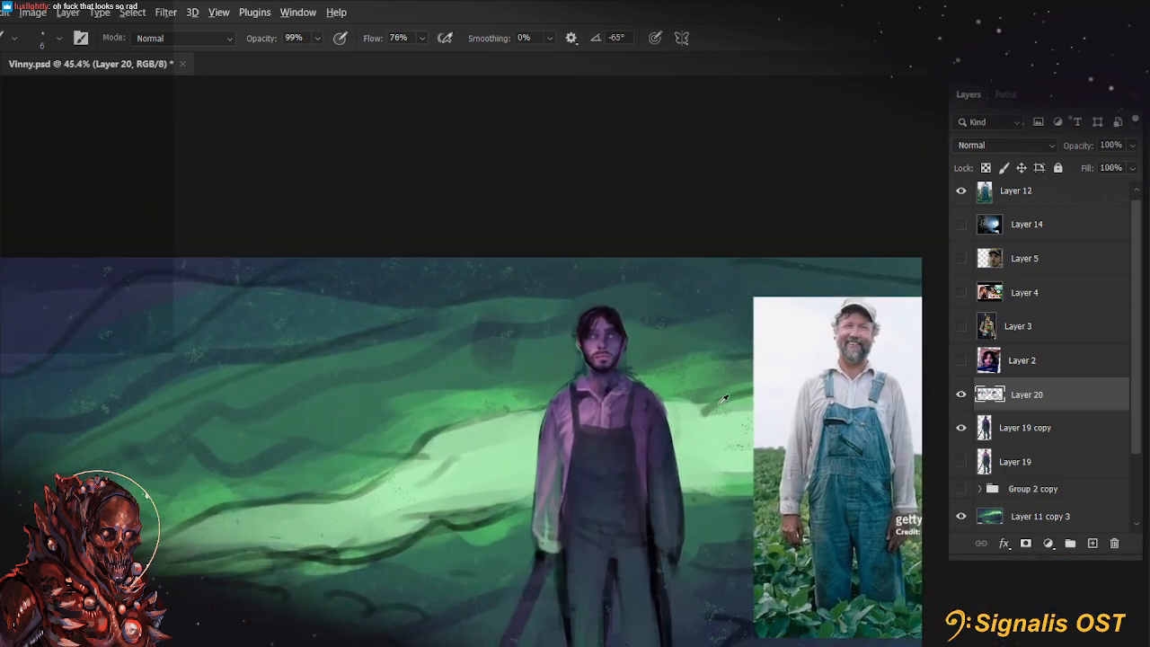
scroll(620, 364, up, 6)
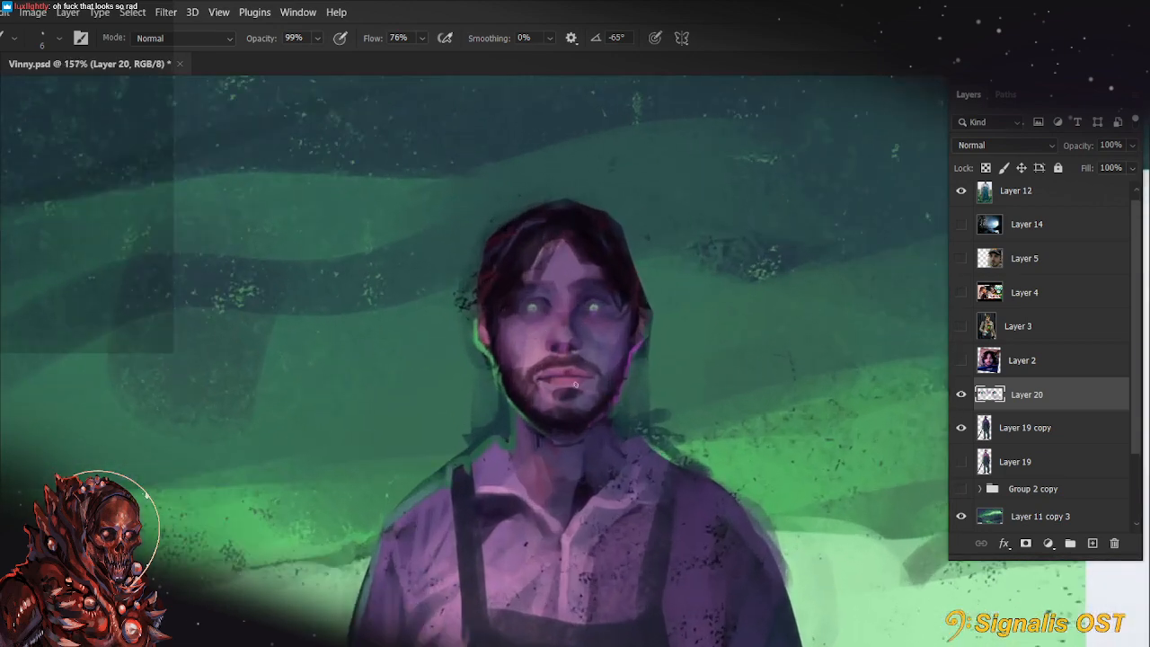
key(ctrl+z)
key(ctrl+shift+z)
key(ctrl+z)
key(ctrl+shift+z)
key(ctrl+z)
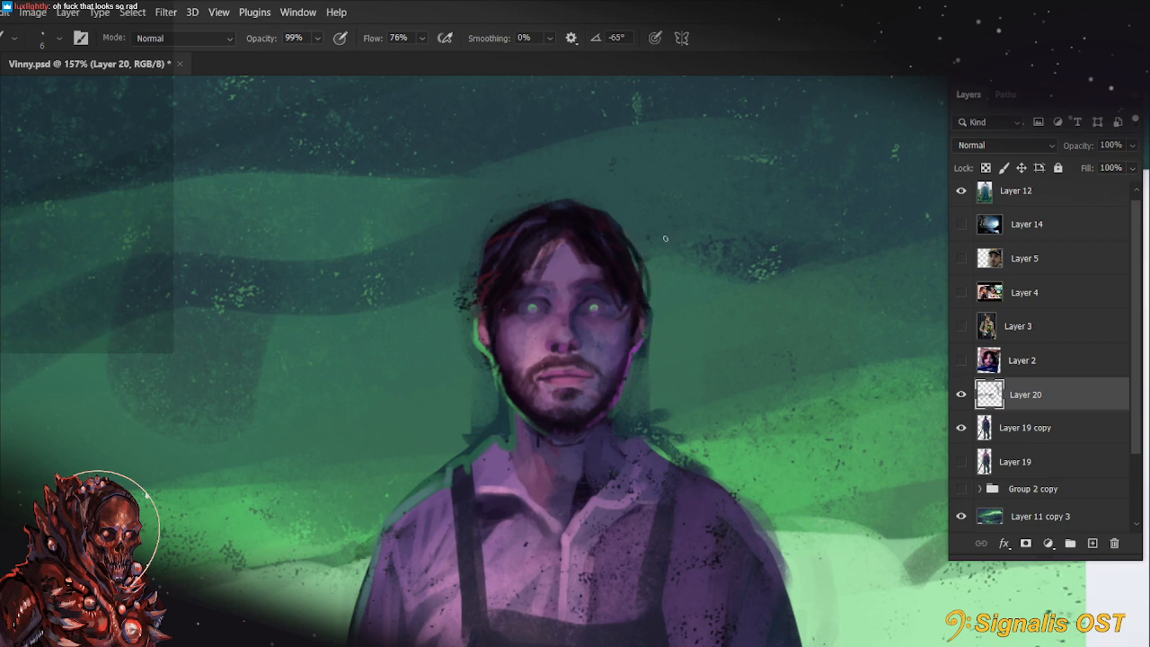
key(ctrl+shift+z)
key(ctrl+z)
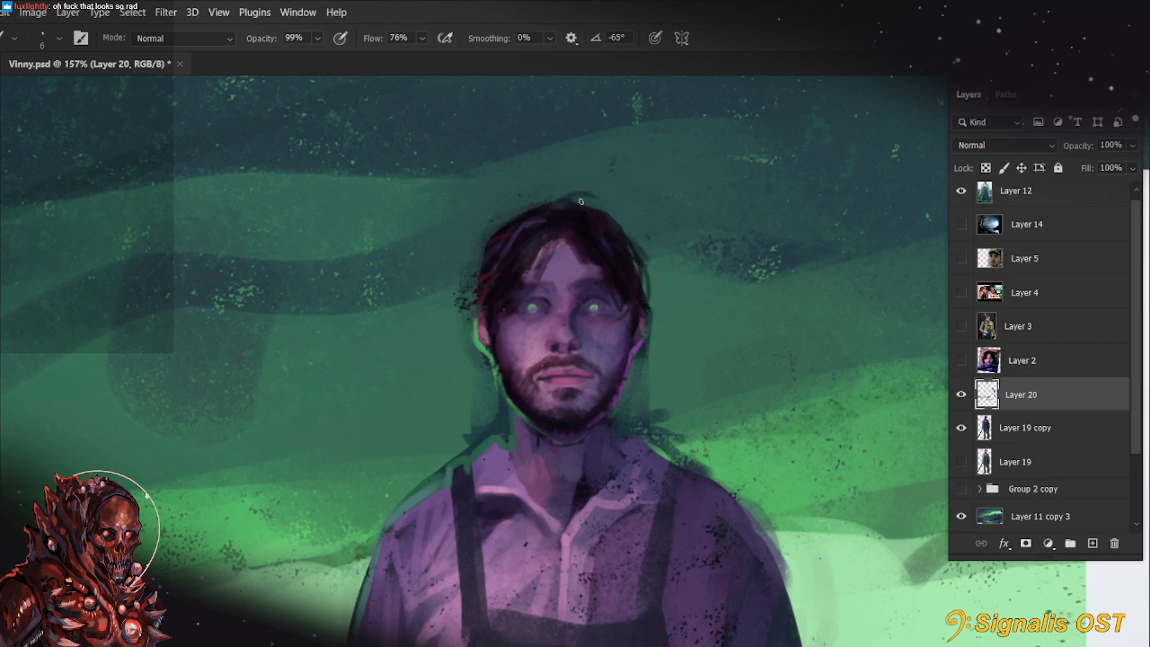
Undo the last loose strand above the head and dab sampled background green over the dark specks beside the hair
key(ctrl+shift+z)
key(ctrl+z)
key(ctrl+shift+z)
key(ctrl+z)
alt+click(460, 301)
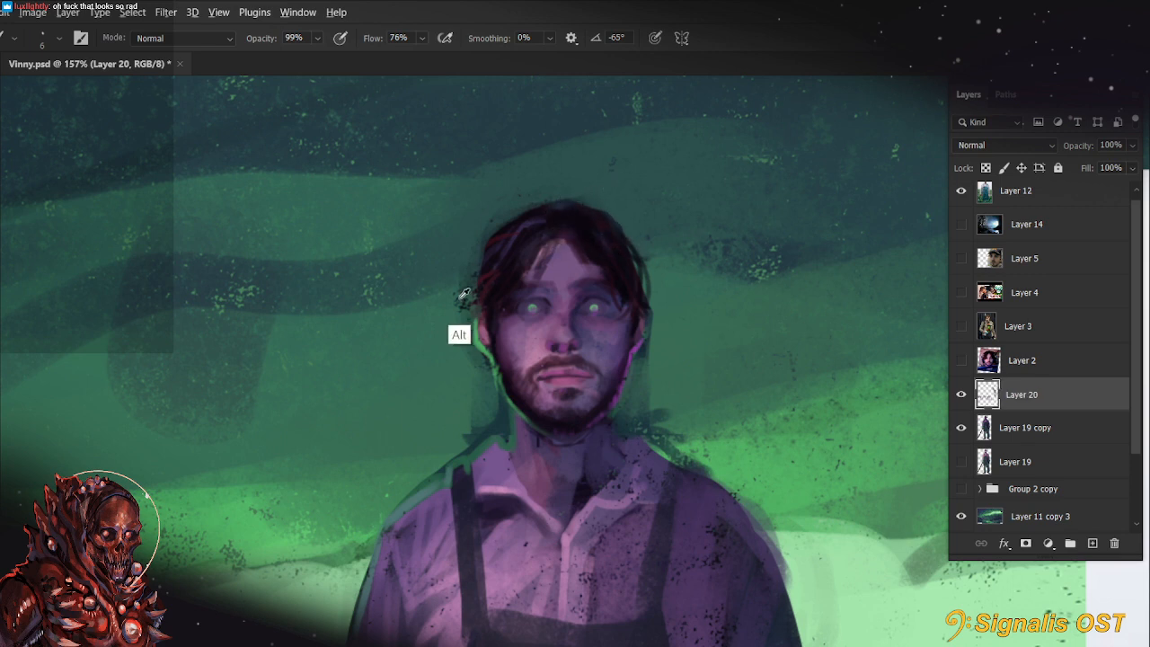
drag(463, 293, 462, 318)
Smudge the dark specks beside the hair with the Volume brush and compare the painting with and without Layer 20
key(r)
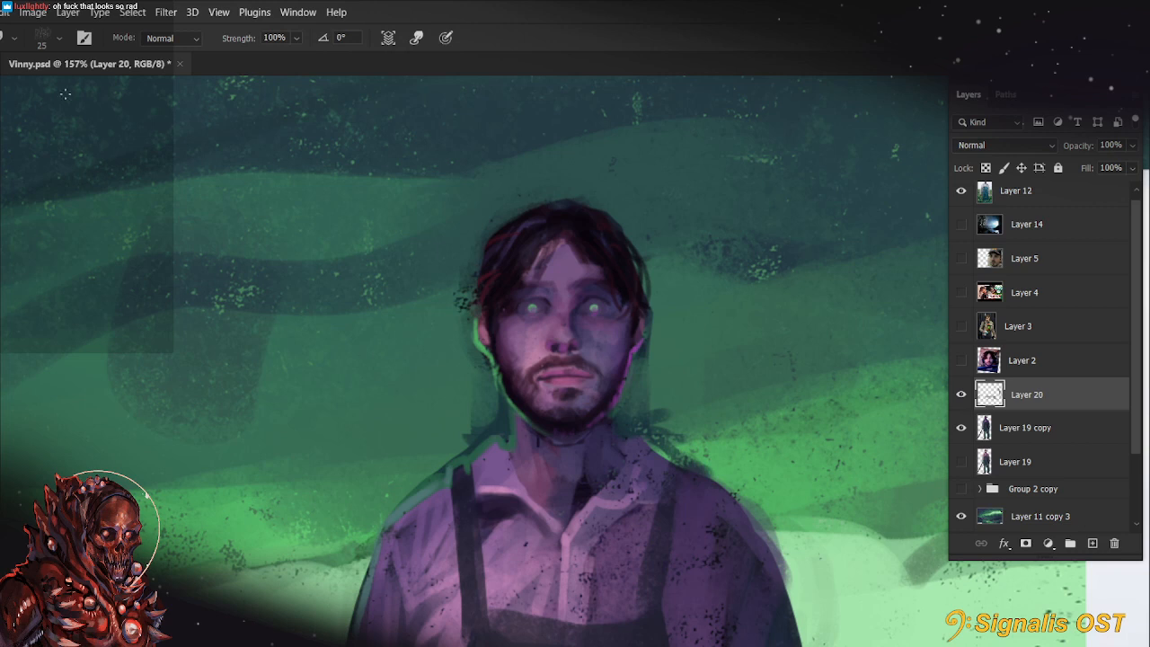
right_click(65, 93)
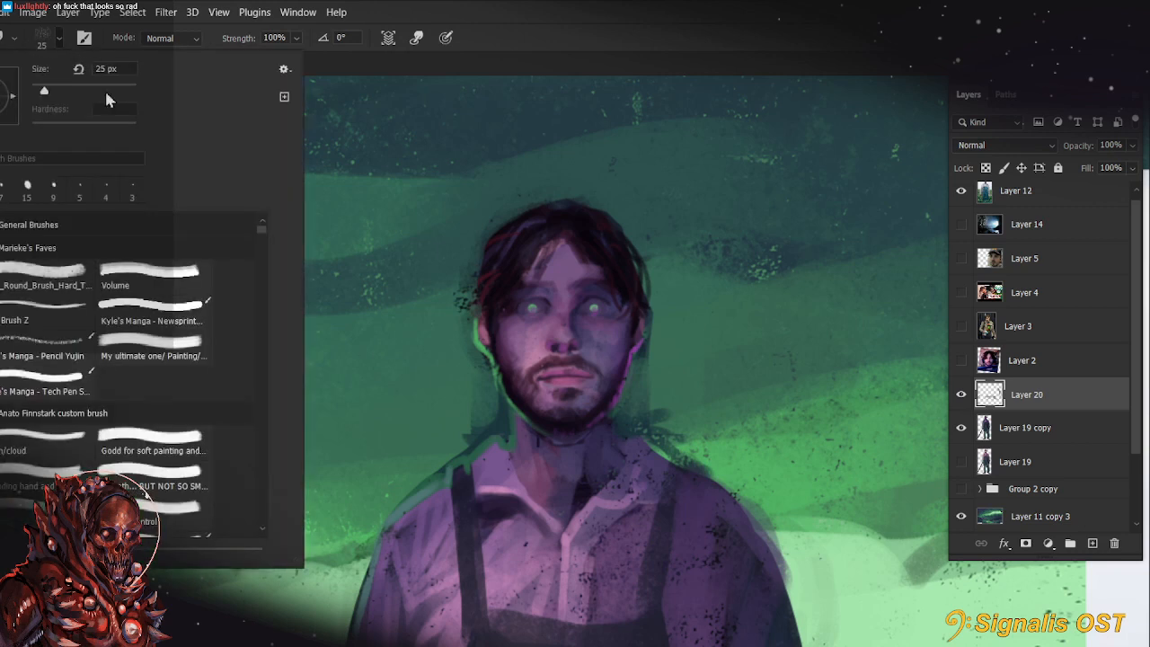
click(185, 269)
click(462, 295)
key(b)
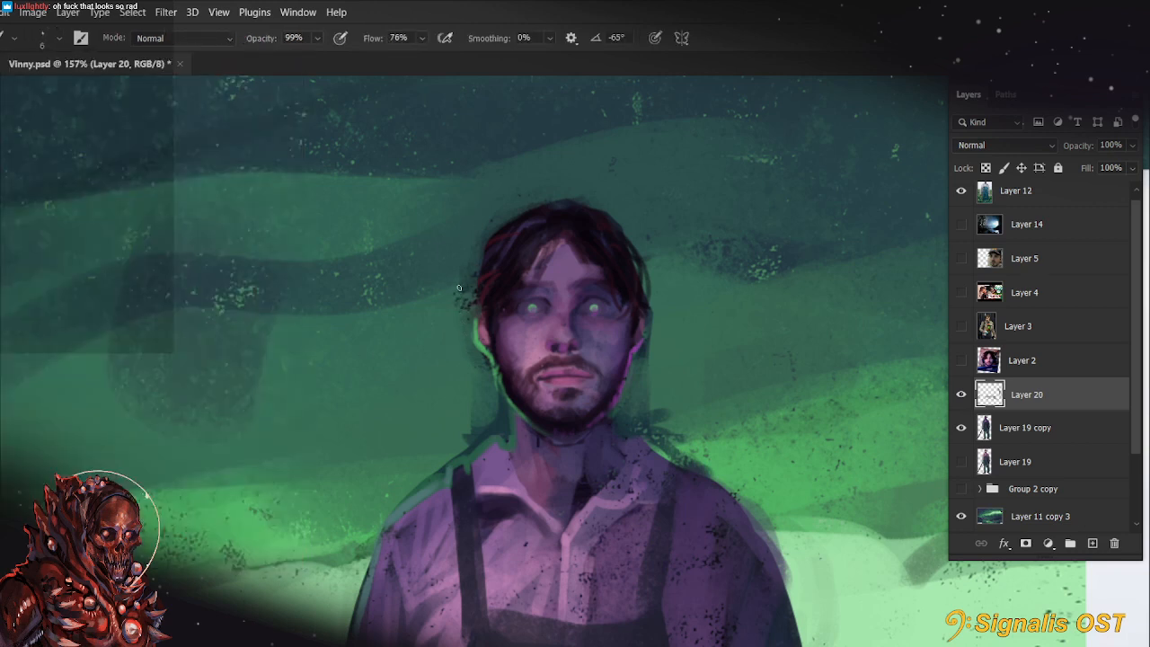
click(961, 396)
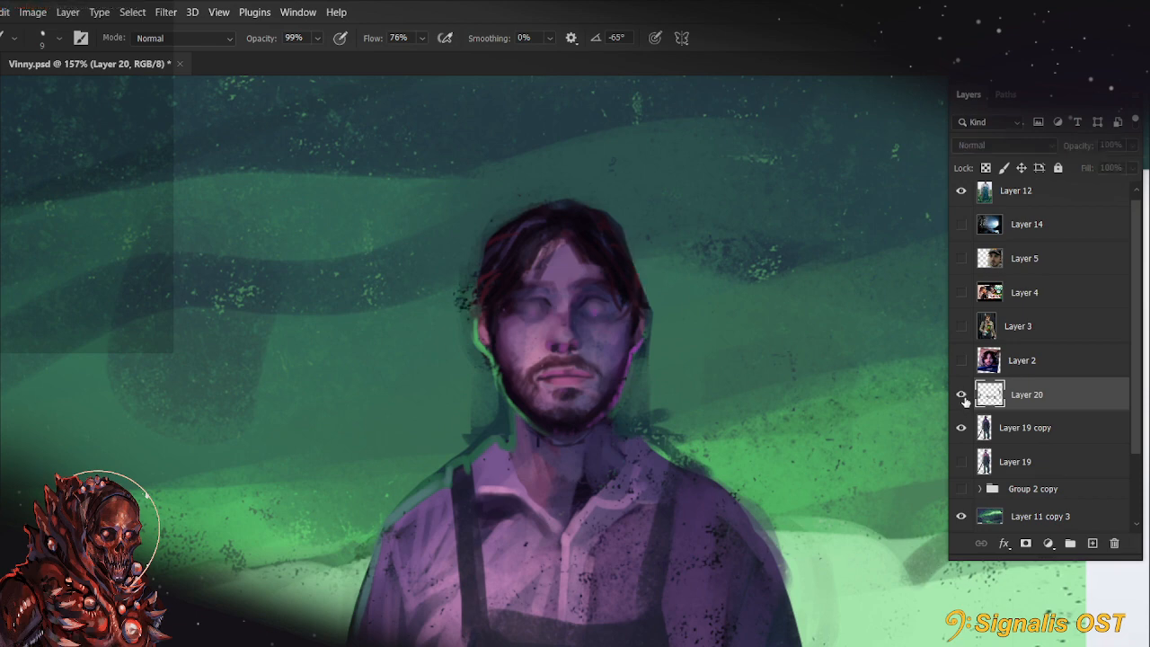
click(962, 395)
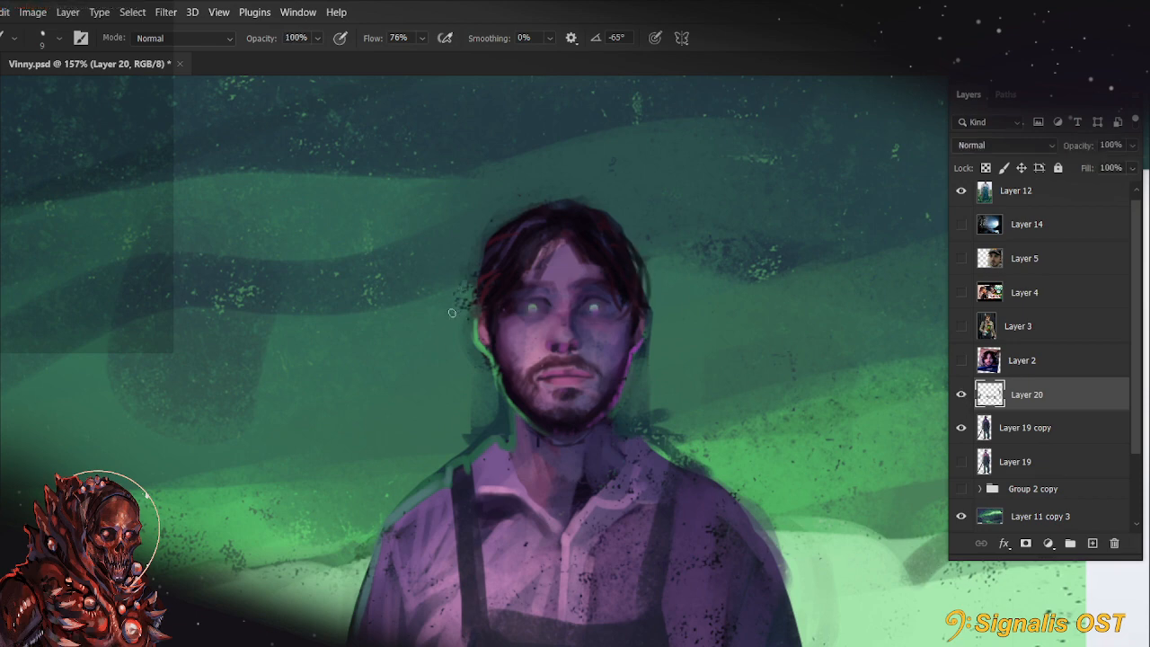
Paint background green around the hair and jaw with the Volume brush, varying its size between 9 and 15 px
scroll(485, 345, down, 2)
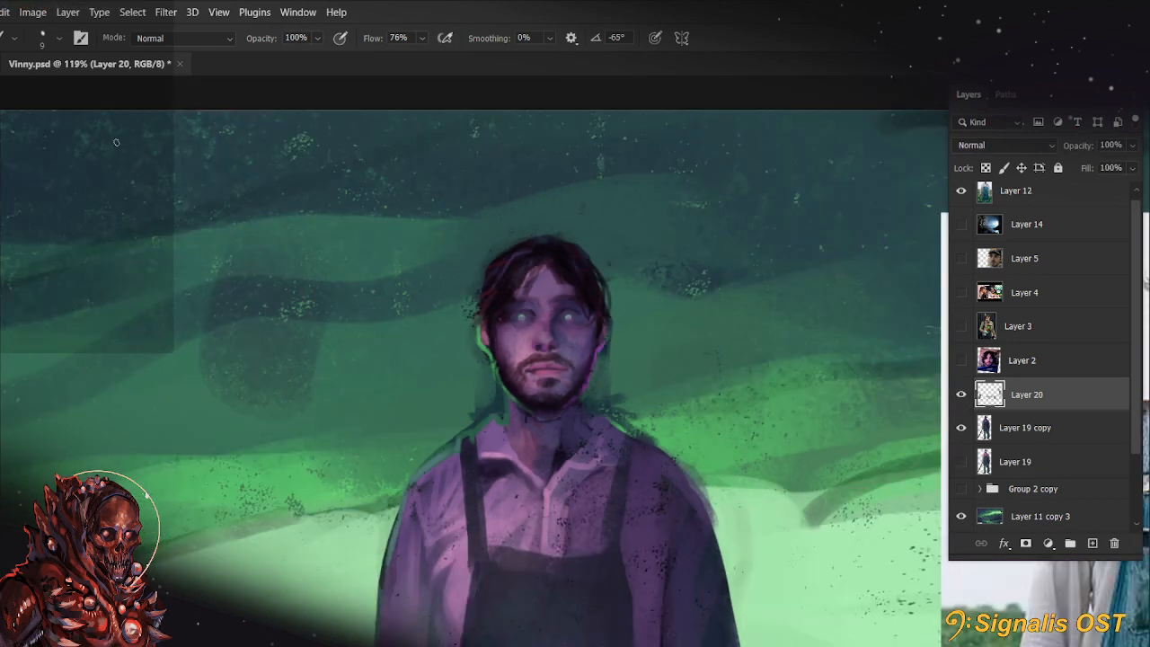
click(37, 40)
click(149, 271)
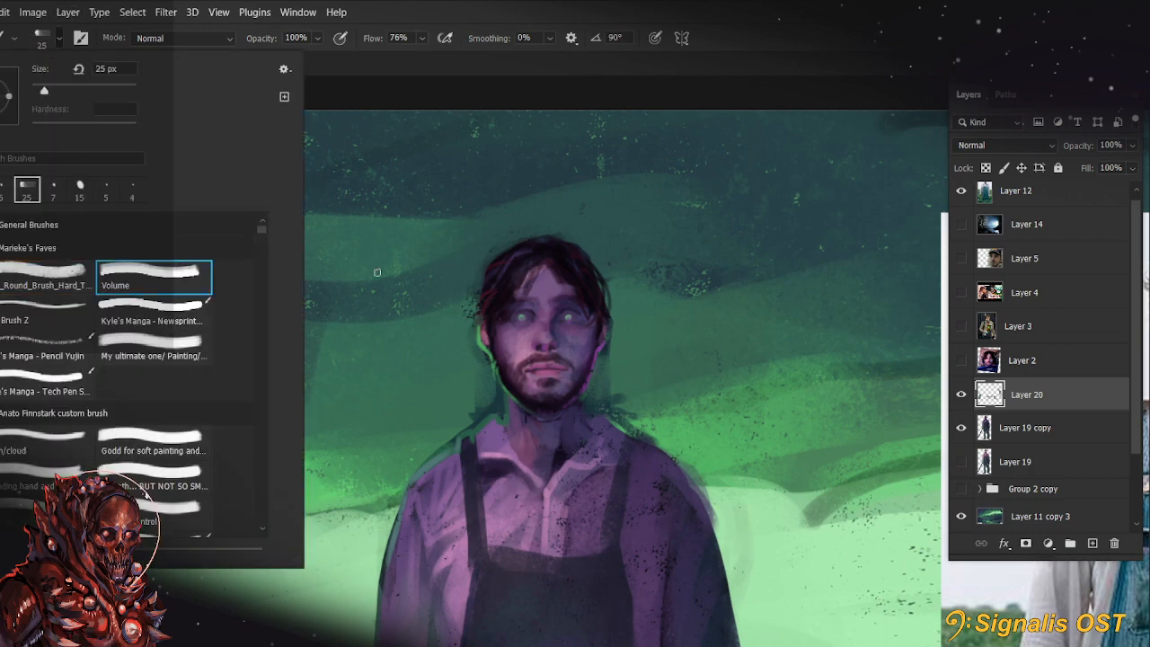
click(422, 313)
scroll(428, 316, up, 2)
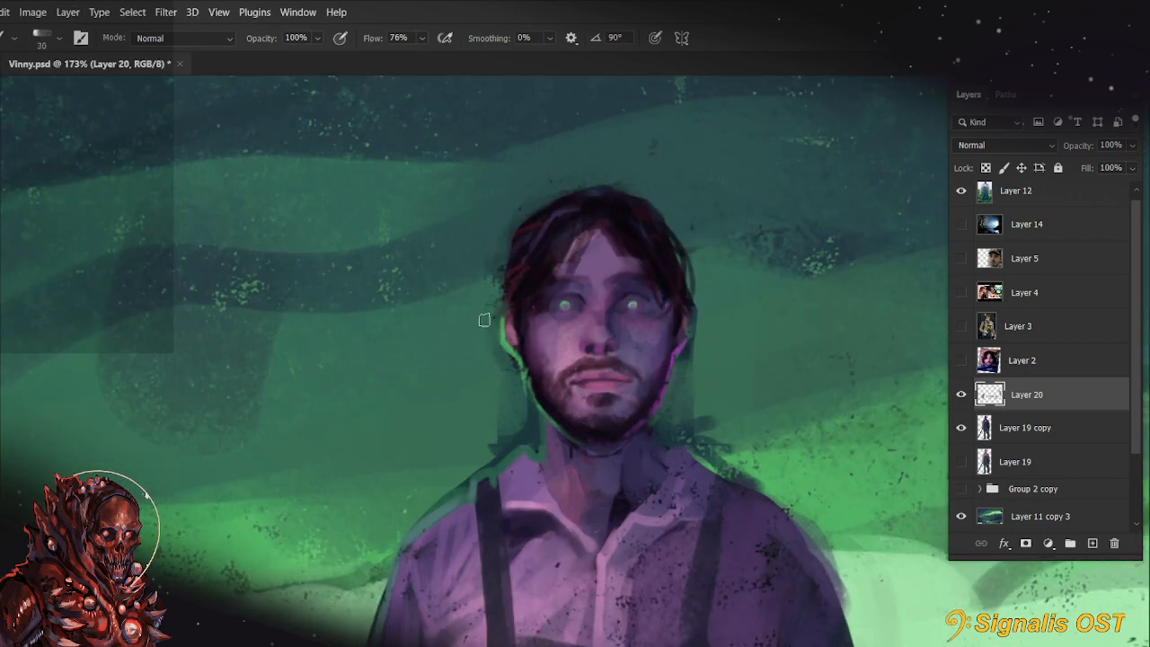
key(bracketleft)
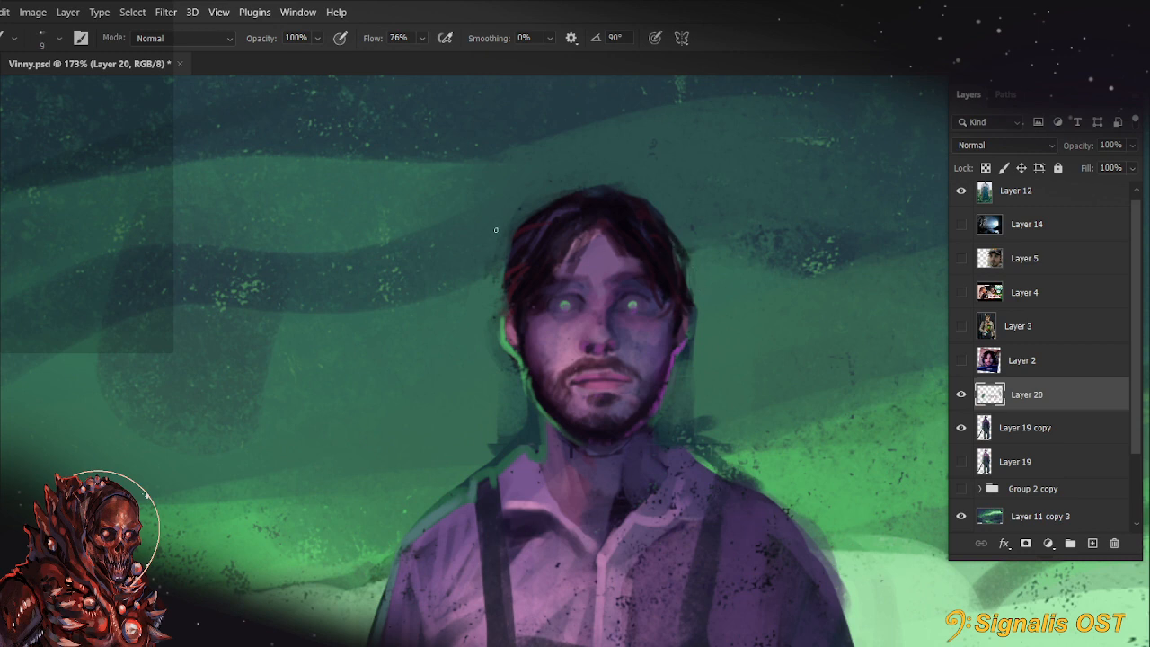
key(bracketright)
key(bracketright)
drag(746, 387, 684, 409)
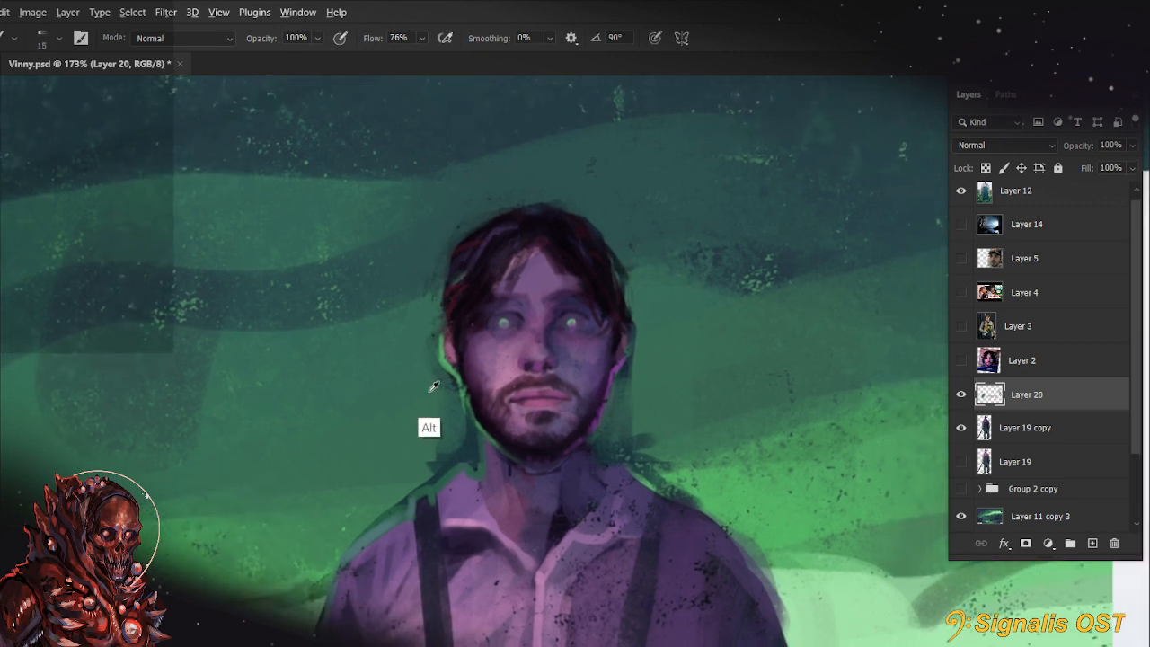
drag(436, 369, 452, 435)
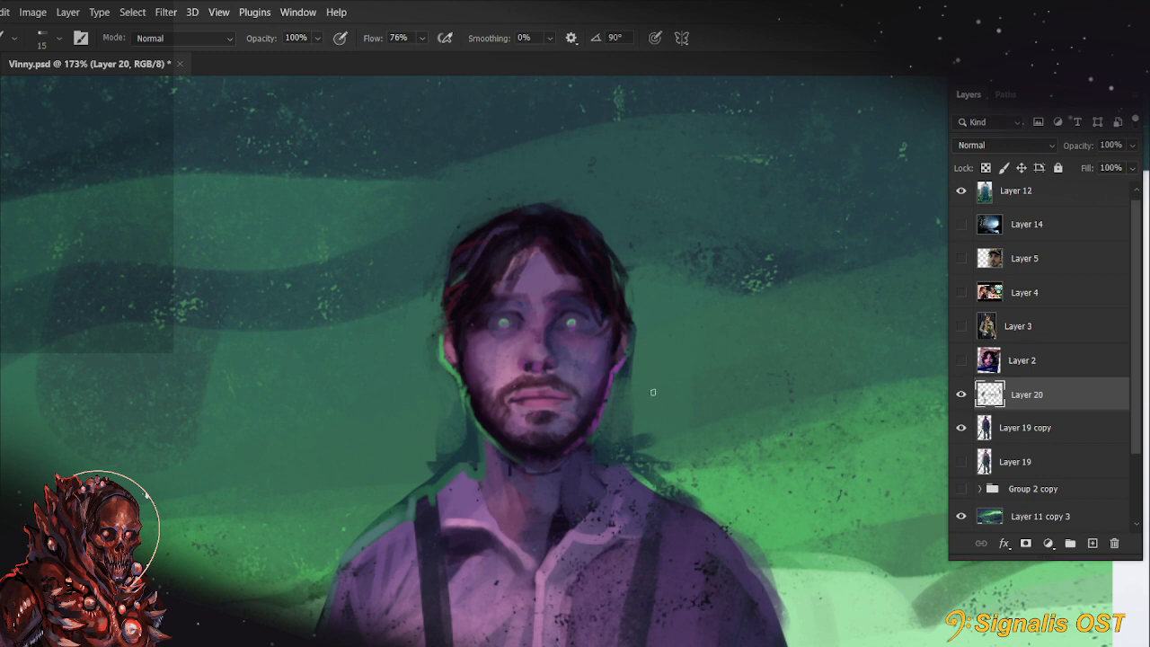
Touch up the green-lit edge of the figure's jaw and beard with a smaller Volume brush
key(bracketleft)
key(bracketleft)
drag(463, 391, 476, 420)
alt+click(467, 393)
key(bracketright)
key(bracketright)
scroll(508, 335, up, 4)
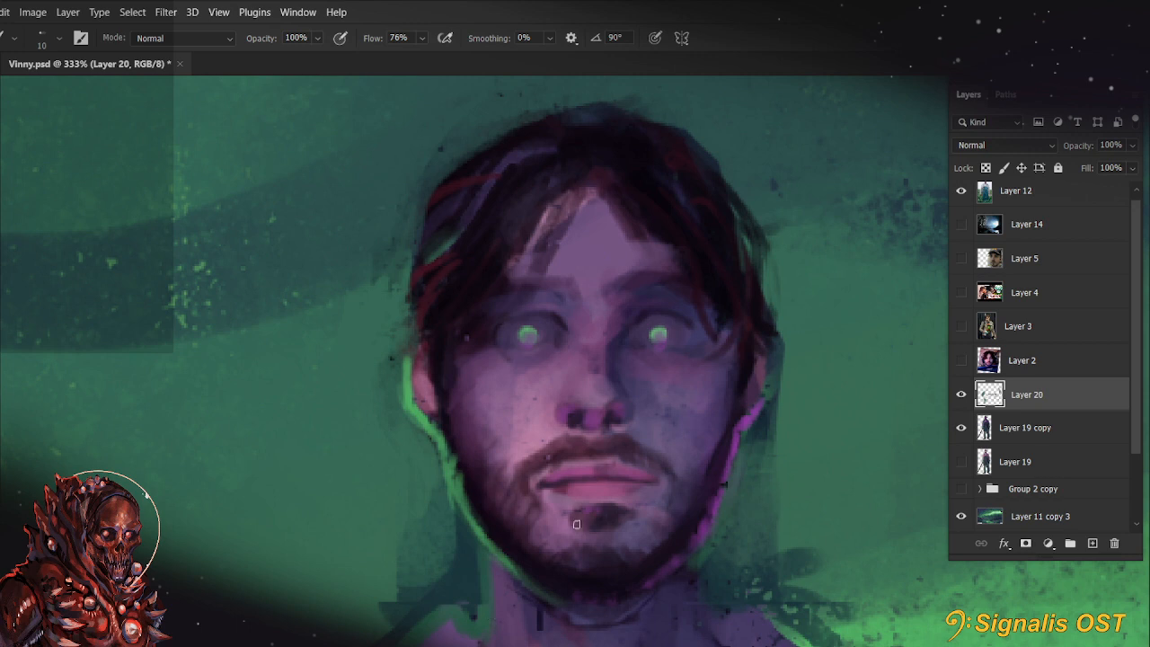
Check the face from a tilted canvas view and save the painting
mouse_move(775, 337)
mouse_down()
mouse_move(635, 368)
mouse_move(450, 372)
mouse_up()
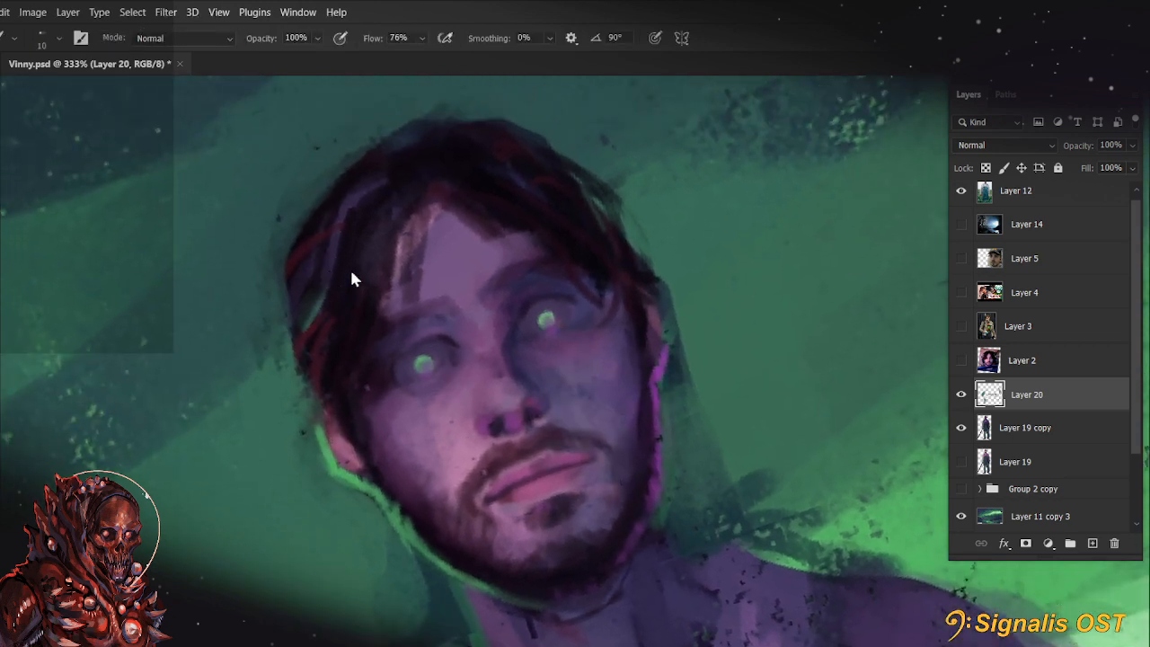
key(r)
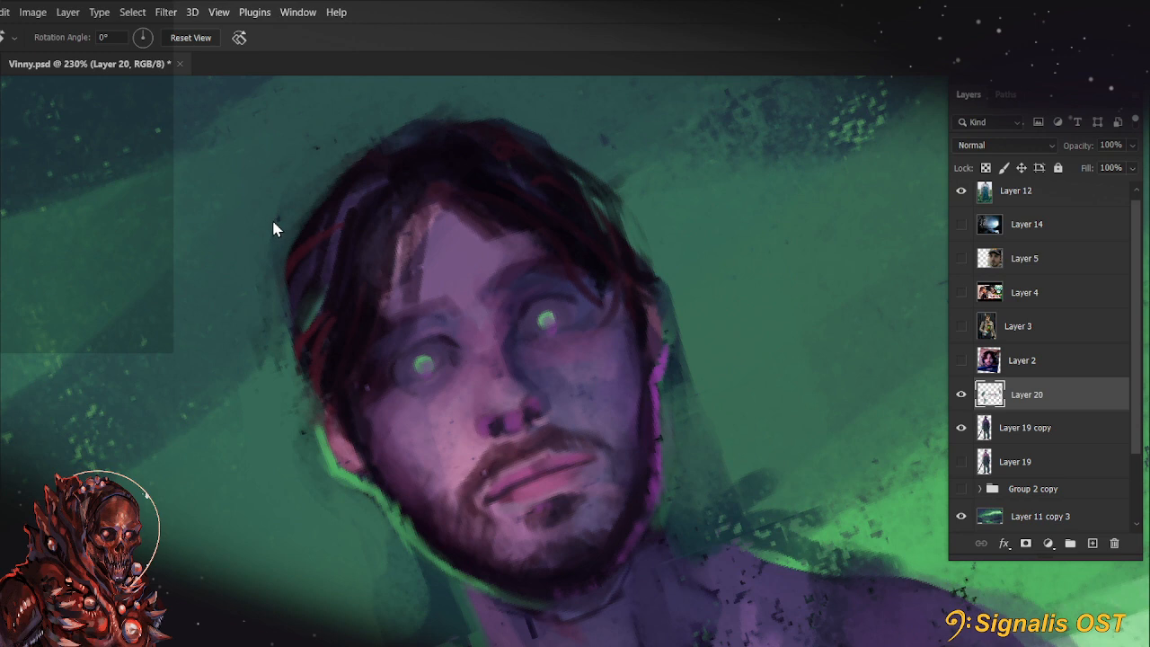
key(ctrl+s)
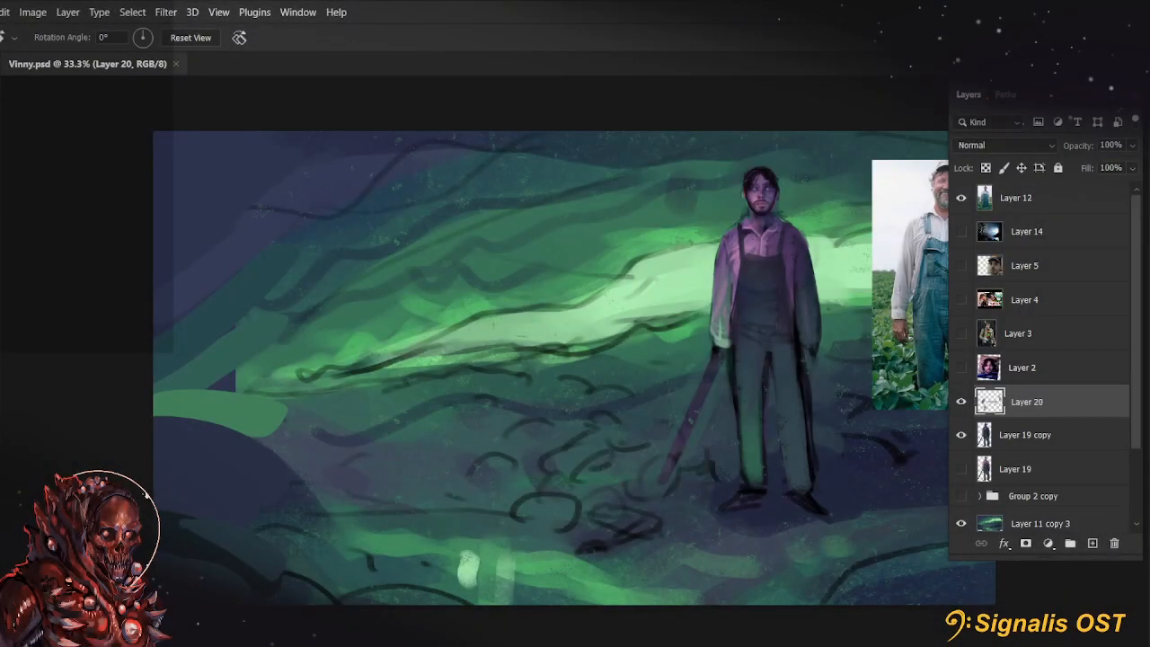
Examine the whole painting and compare the figure's clothing with the farmer reference photo
scroll(634, 173, up, 2)
scroll(410, 306, up, 5)
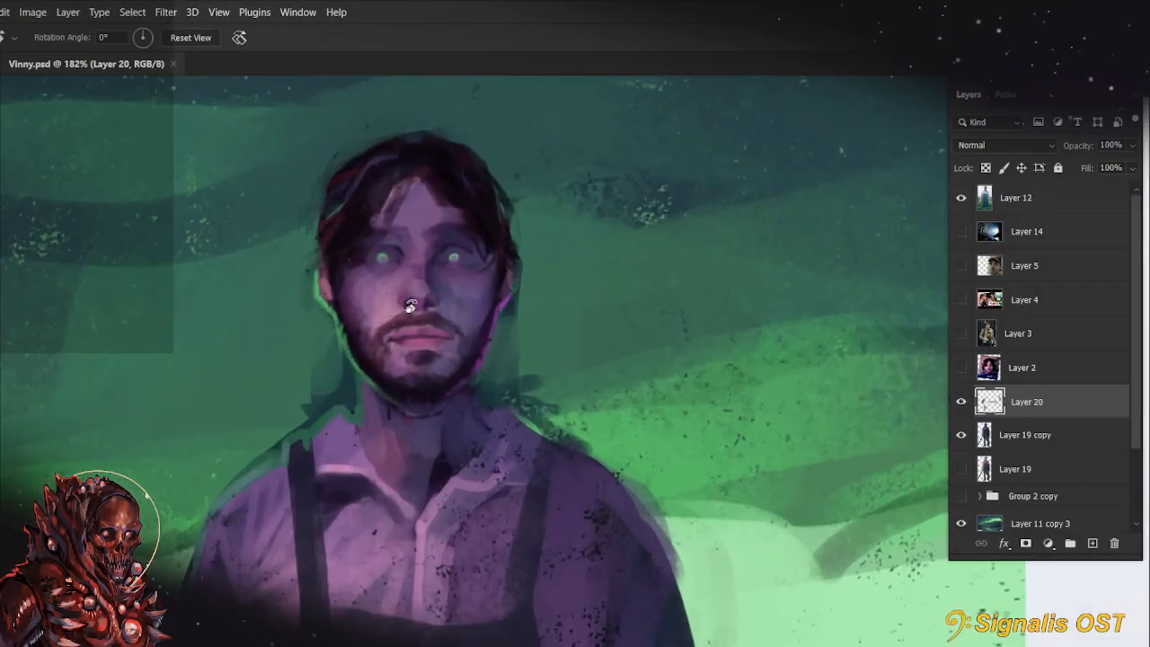
drag(410, 306, 482, 361)
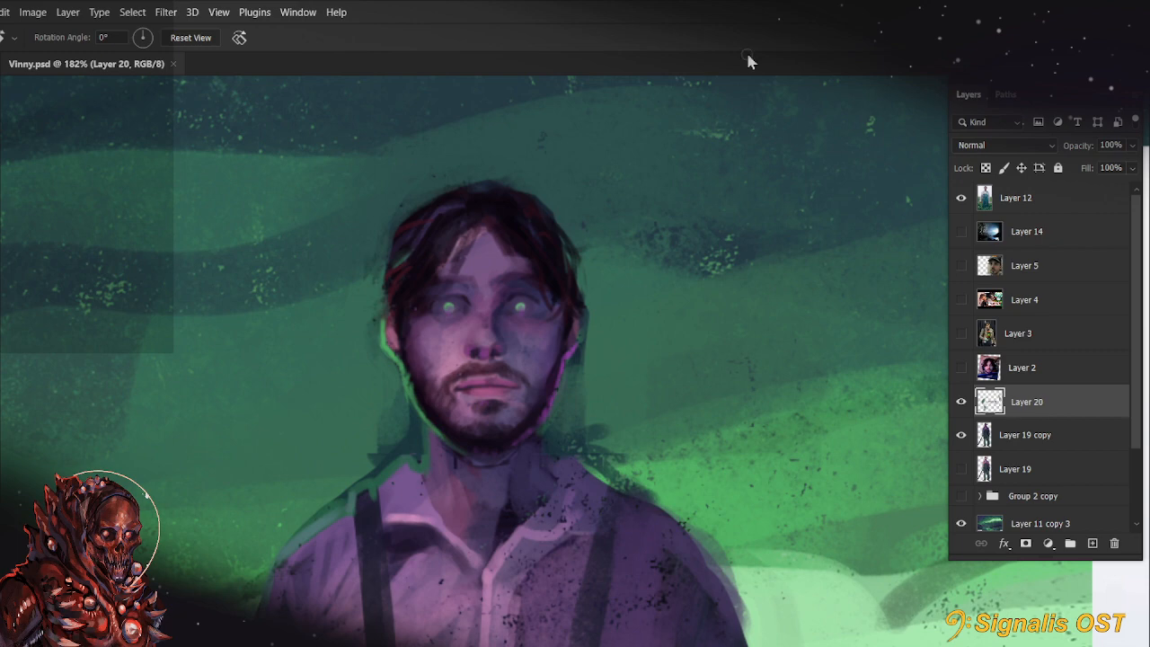
scroll(497, 519, down, 5)
drag(699, 508, 688, 458)
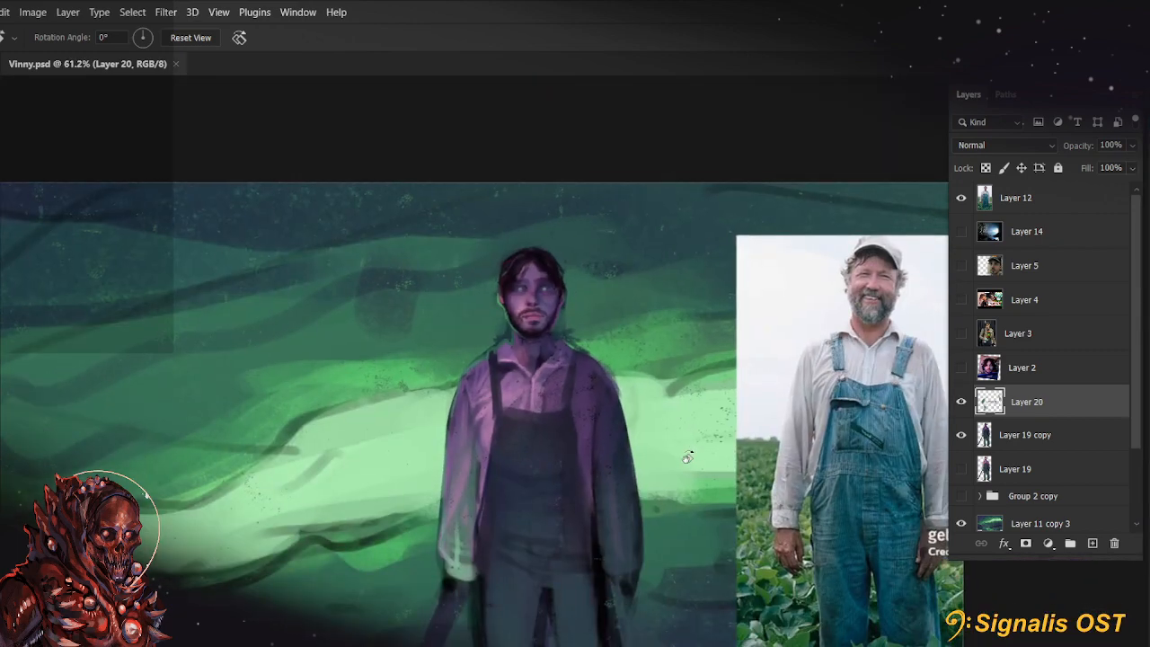
scroll(688, 458, down, 3)
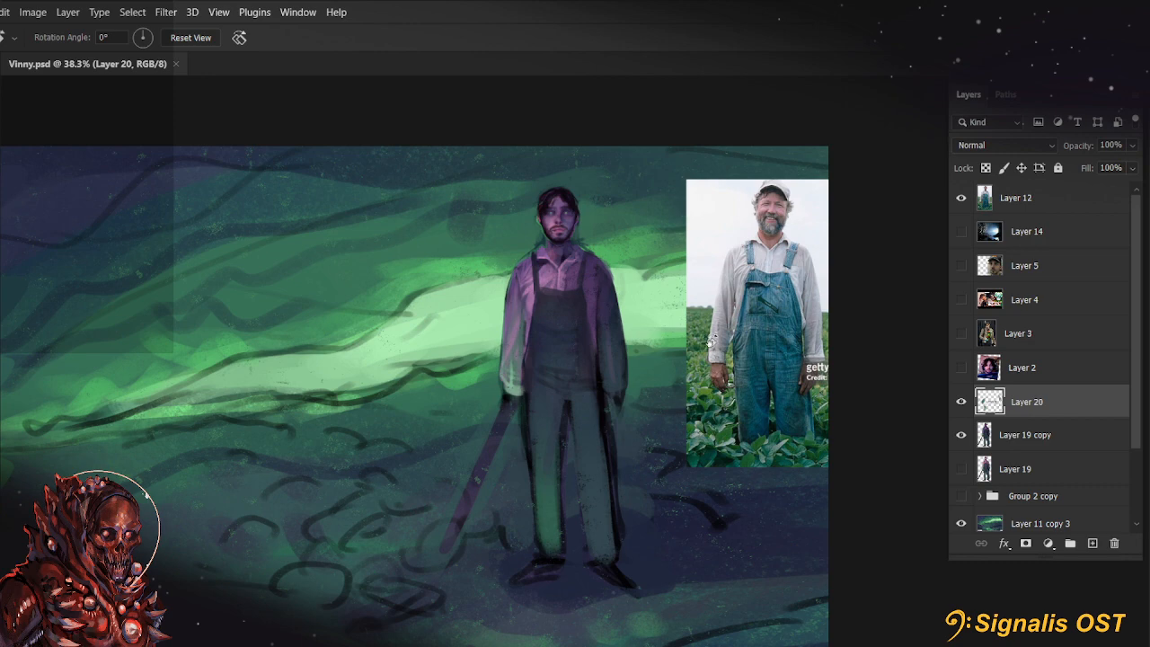
scroll(616, 269, up, 3)
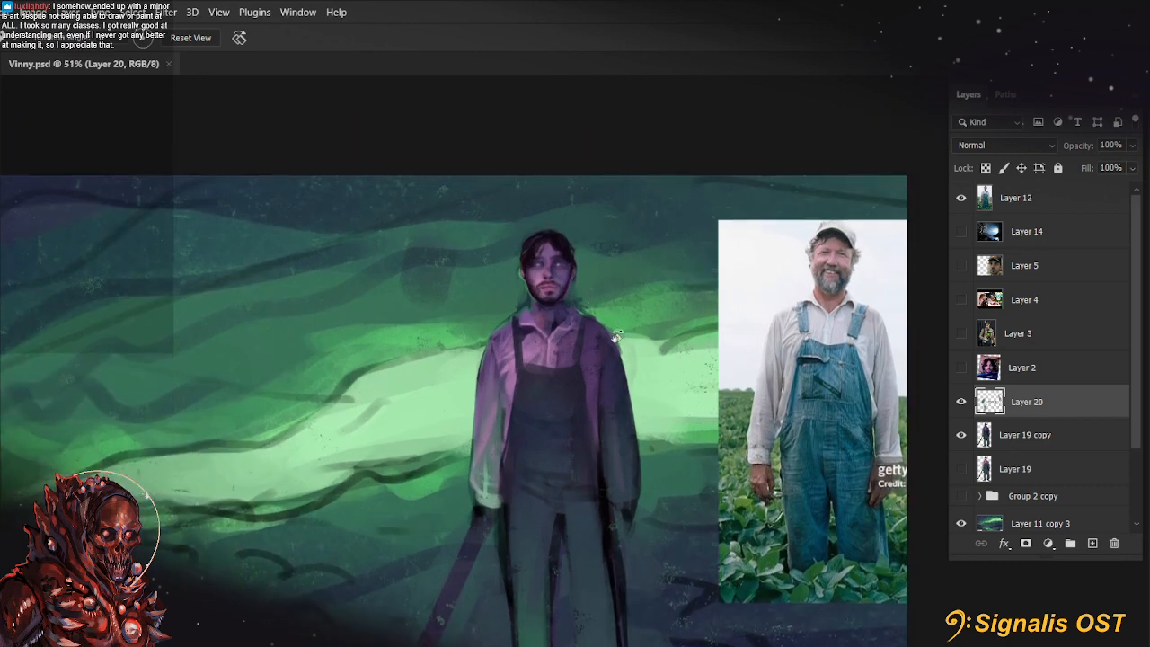
scroll(617, 336, up, 2)
Paint shadow beneath the shirt collar and light fabric folds across the chest, undoing an unwanted stroke
key(b)
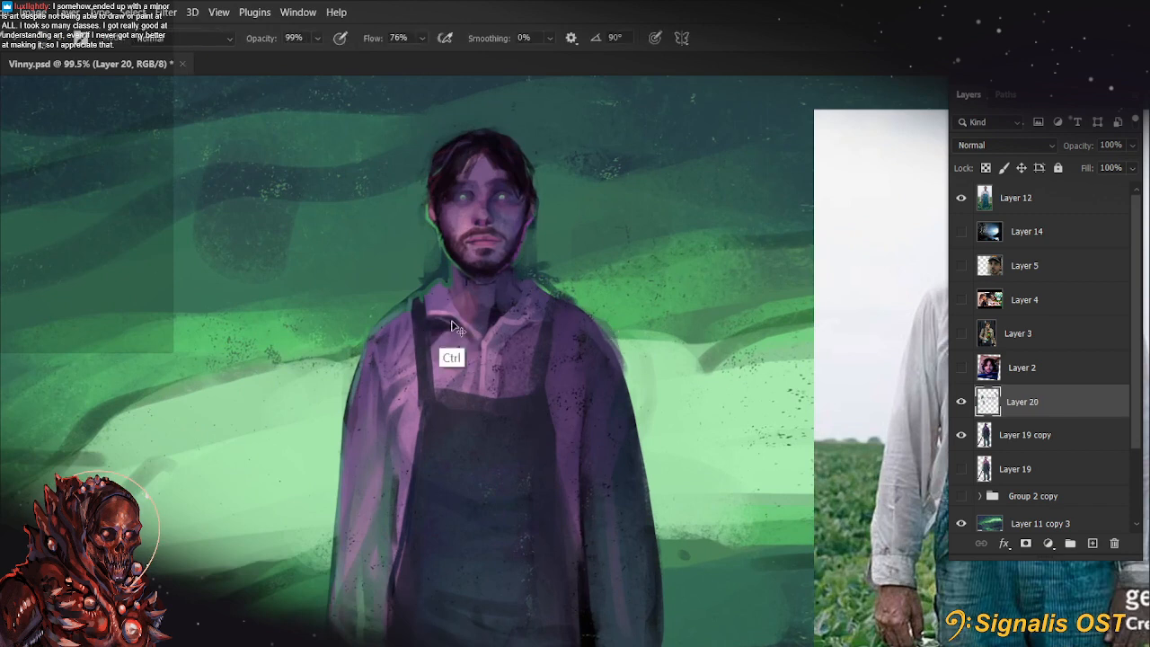
mouse_move(433, 315)
mouse_down()
mouse_move(460, 326)
mouse_move(432, 351)
mouse_up()
key(ctrl+z)
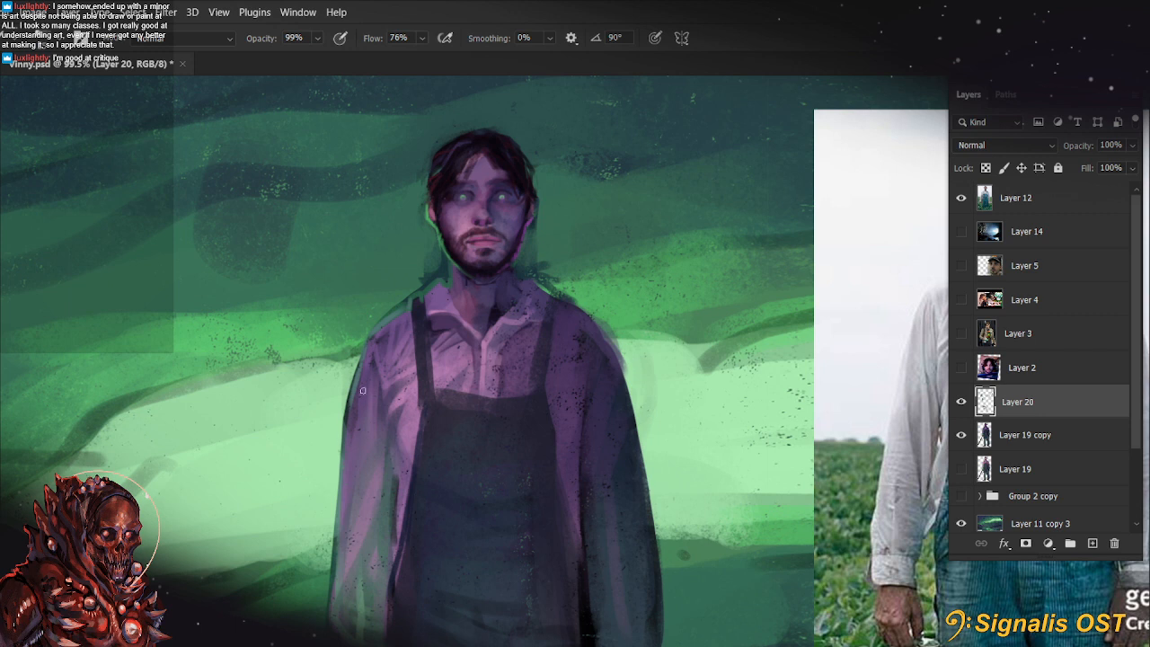
key(alt)
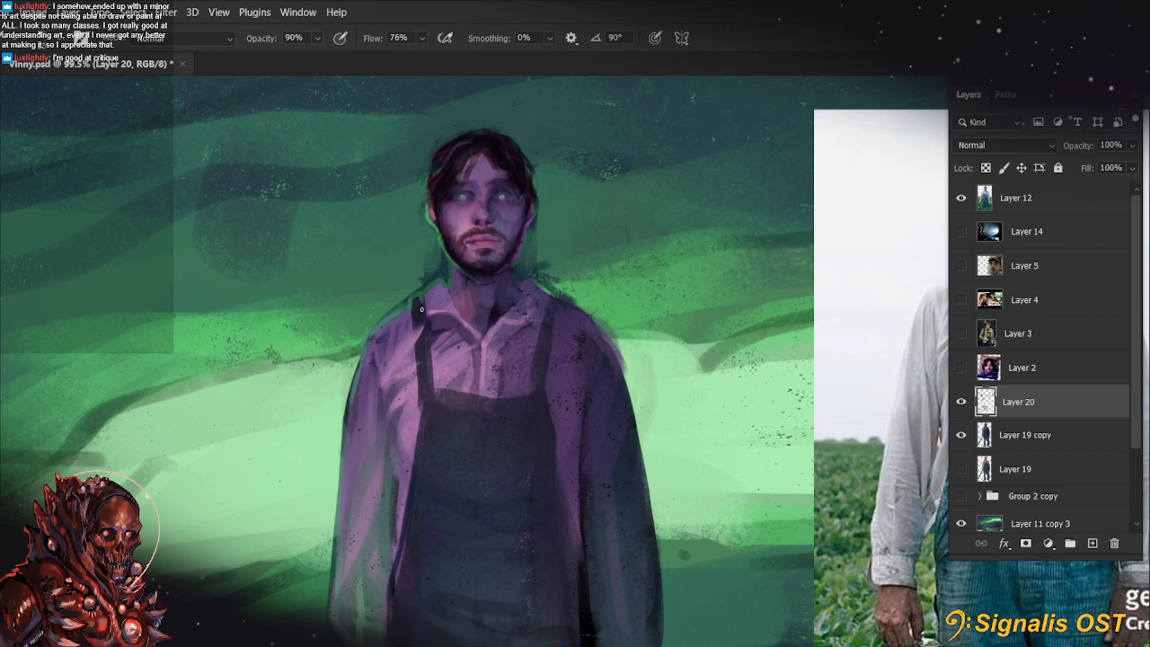
mouse_move(760, 494)
mouse_down()
mouse_move(753, 462)
mouse_move(746, 482)
mouse_up()
drag(483, 350, 513, 379)
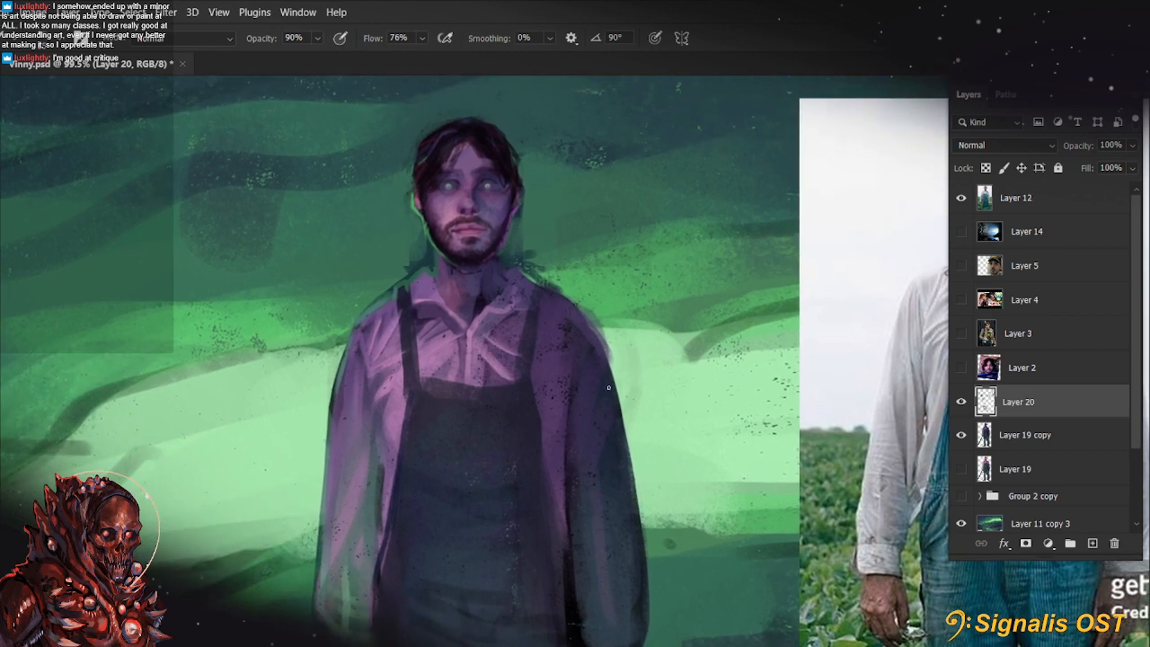
Glaze soft shading over the shirt front above the bib with a 30 px brush at 40% opacity
scroll(491, 350, up, 3)
drag(635, 386, 455, 341)
scroll(456, 341, down, 3)
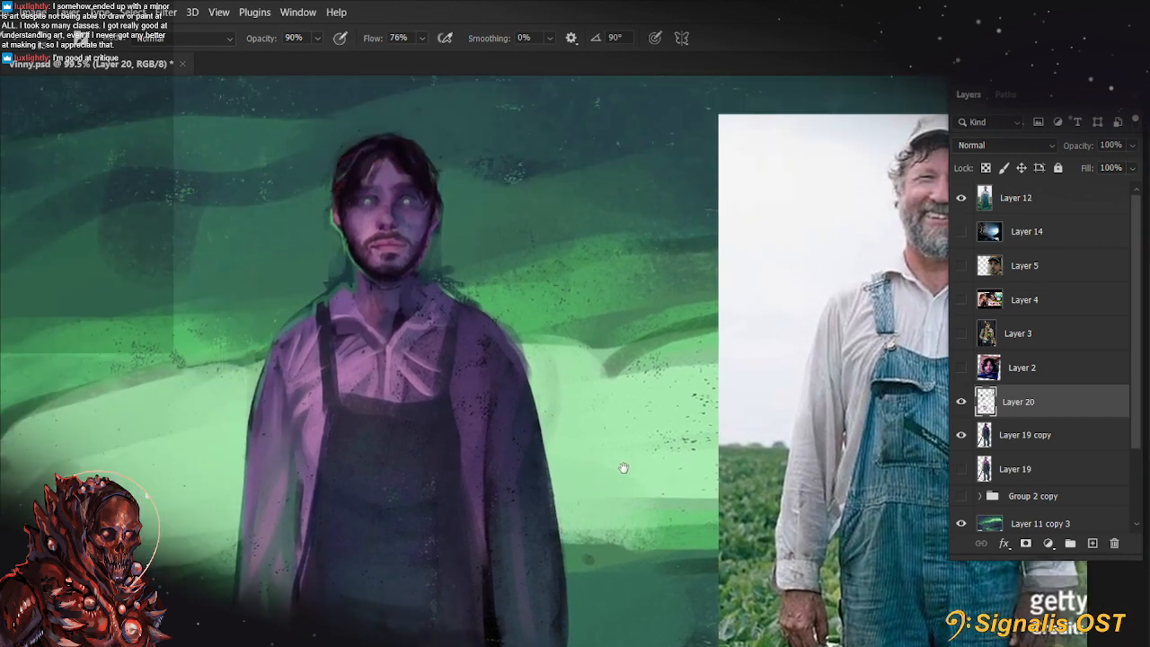
drag(403, 384, 446, 398)
key(4)
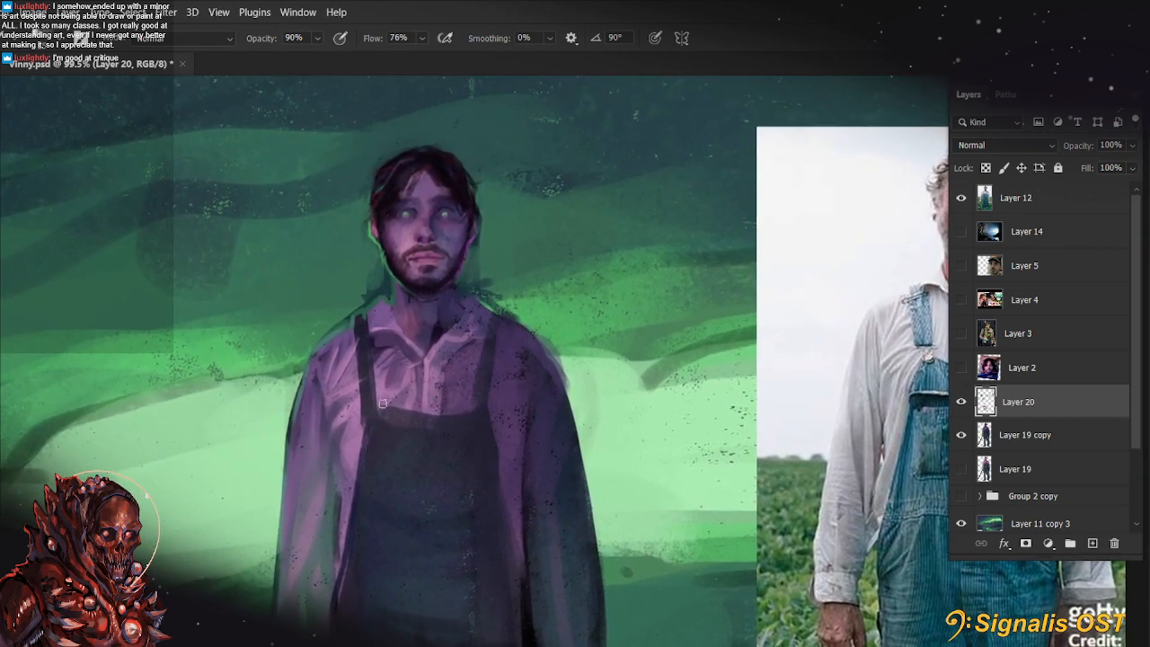
drag(399, 372, 404, 410)
key(ctrl)
key(bracketleft)
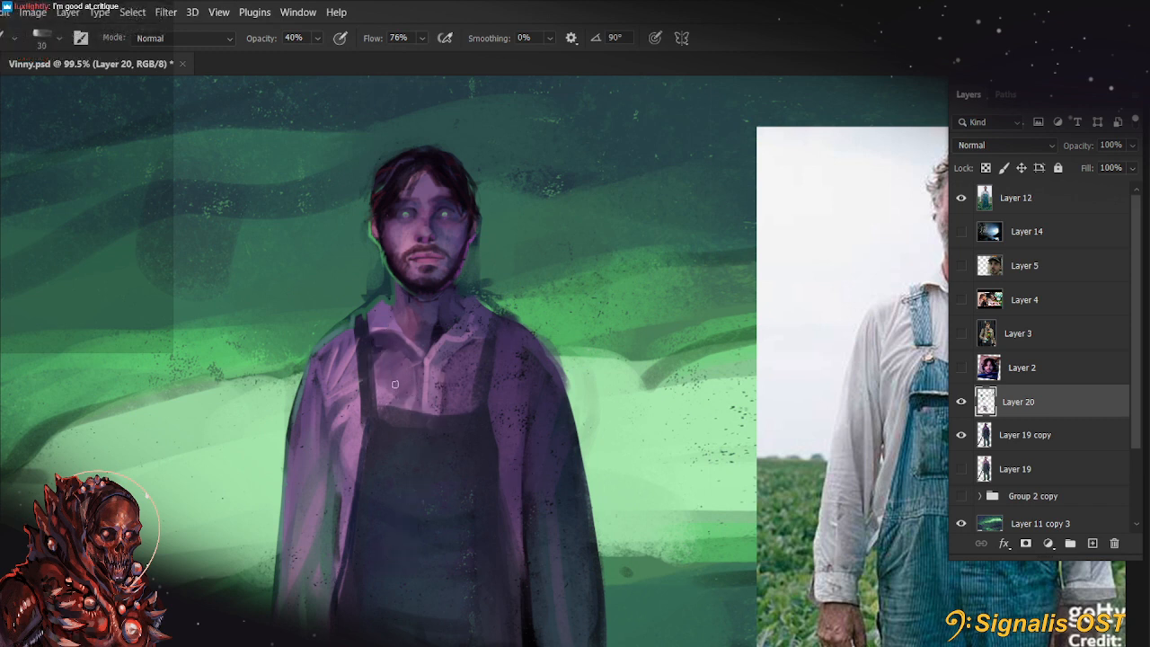
mouse_move(394, 385)
mouse_down()
mouse_move(357, 387)
mouse_move(350, 411)
mouse_move(355, 366)
mouse_up()
Paint finer folds on the shirt's chest and shoulder at 77% opacity, reducing the brush from 15 to 10 px
key(bracketleft)
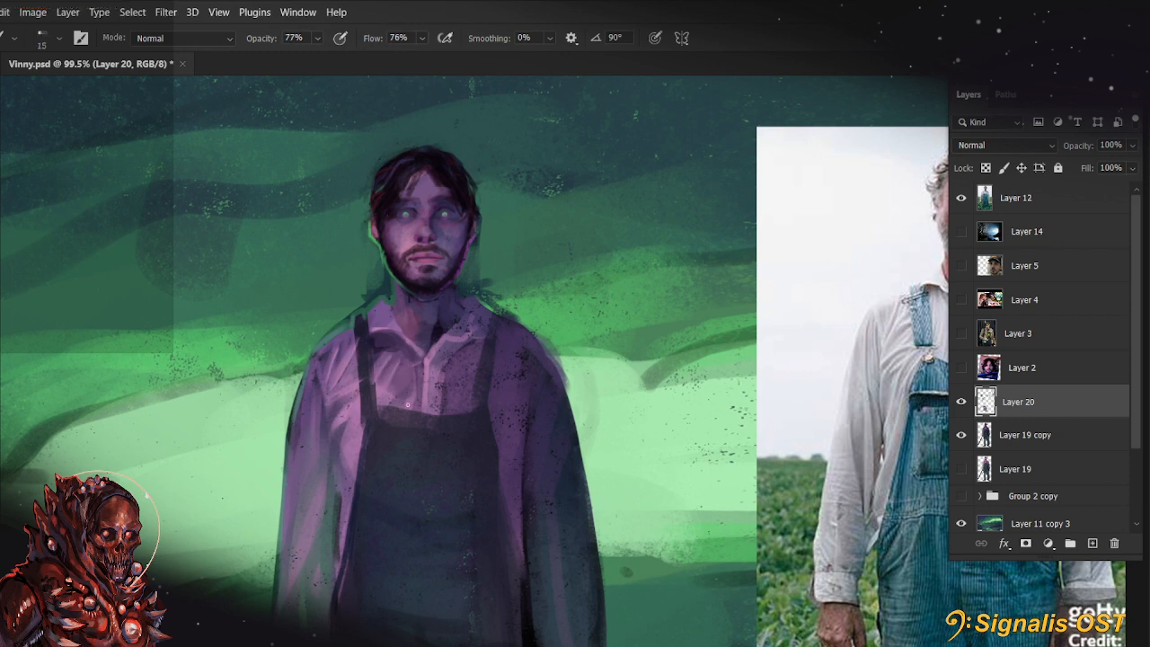
drag(462, 401, 465, 369)
drag(595, 536, 626, 510)
alt+click(367, 342)
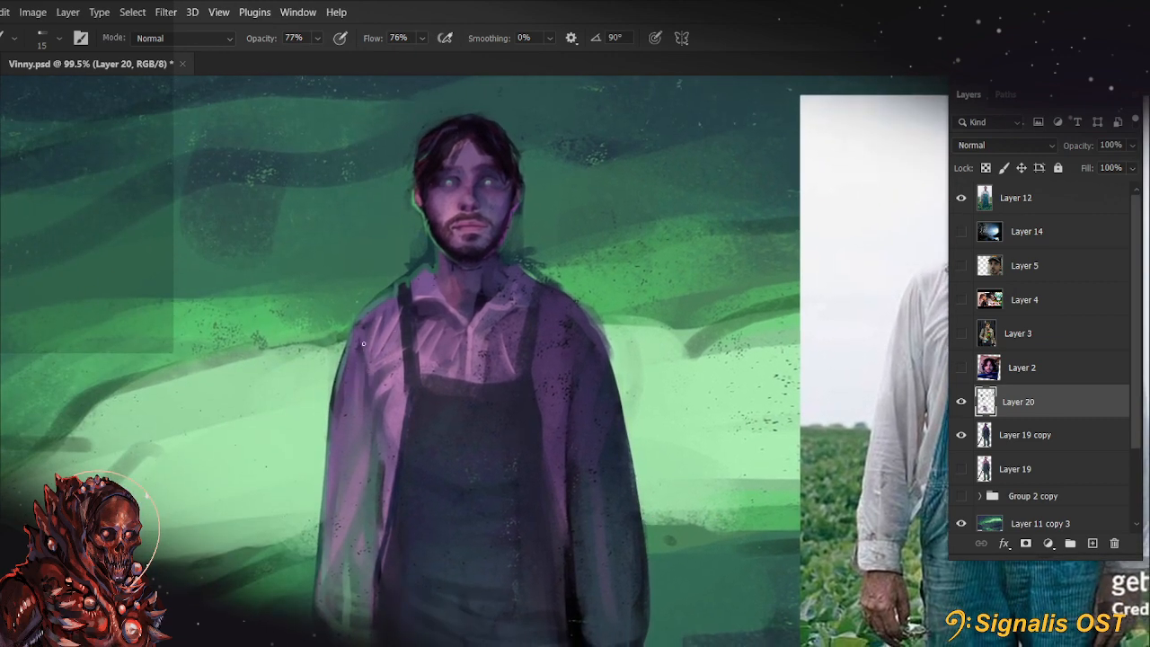
key(bracketleft)
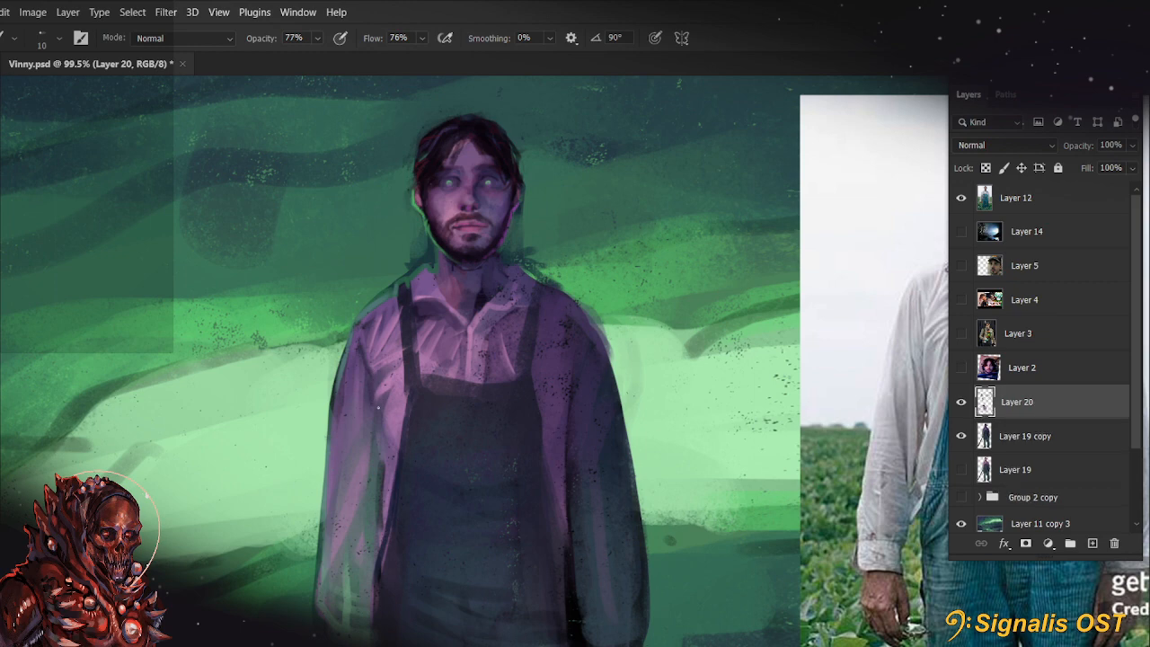
alt+click(481, 297)
drag(569, 378, 426, 405)
Sample the background green and paint over the dark marks between neck and shoulder, enlarging the brush to 25 px
scroll(281, 317, up, 8)
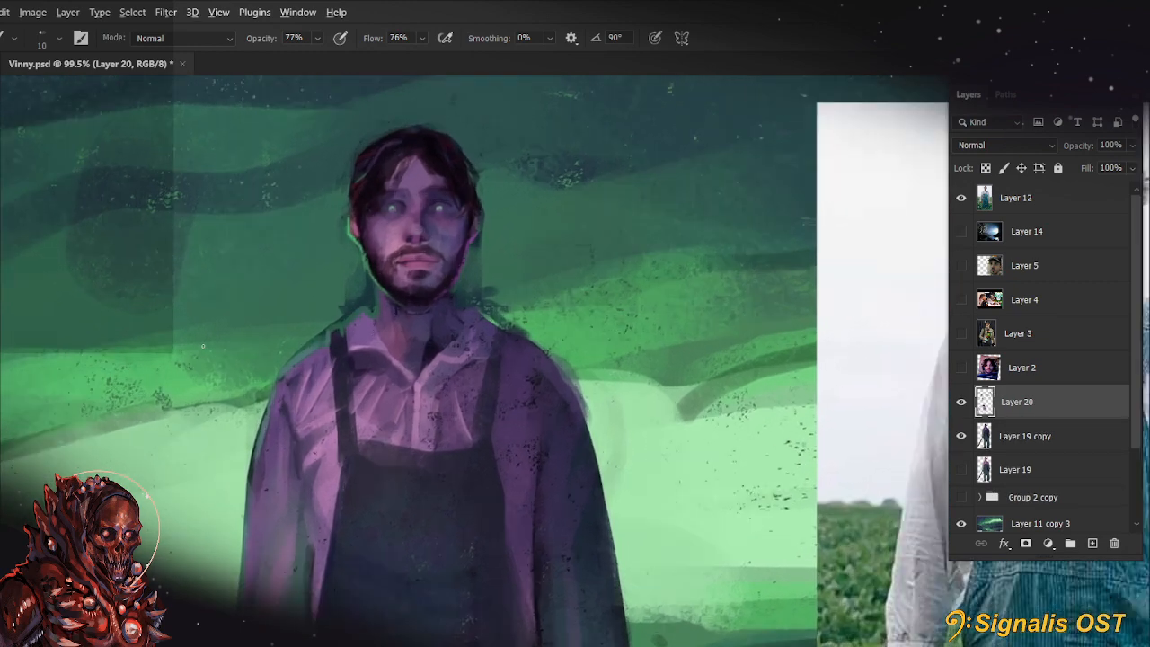
alt+click(441, 318)
key(9)
key(9)
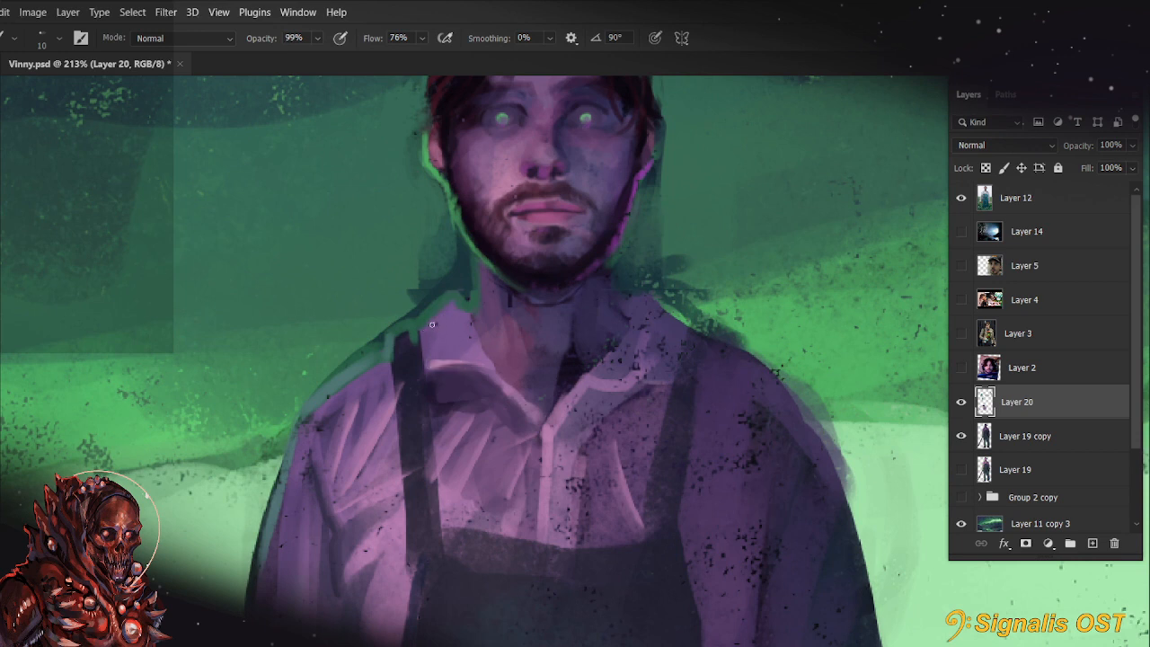
key(9)
alt+click(398, 308)
key(bracketright)
key(bracketright)
key(bracketright)
mouse_move(419, 306)
mouse_down()
mouse_move(444, 293)
mouse_move(442, 253)
mouse_up()
Trim the dark outline of the shoulder beside the overall strap with background green at 90% opacity
mouse_move(651, 193)
mouse_down()
mouse_move(650, 249)
mouse_move(673, 293)
mouse_move(733, 322)
mouse_up()
mouse_move(767, 234)
mouse_down()
mouse_move(786, 287)
mouse_move(796, 237)
mouse_move(787, 252)
mouse_up()
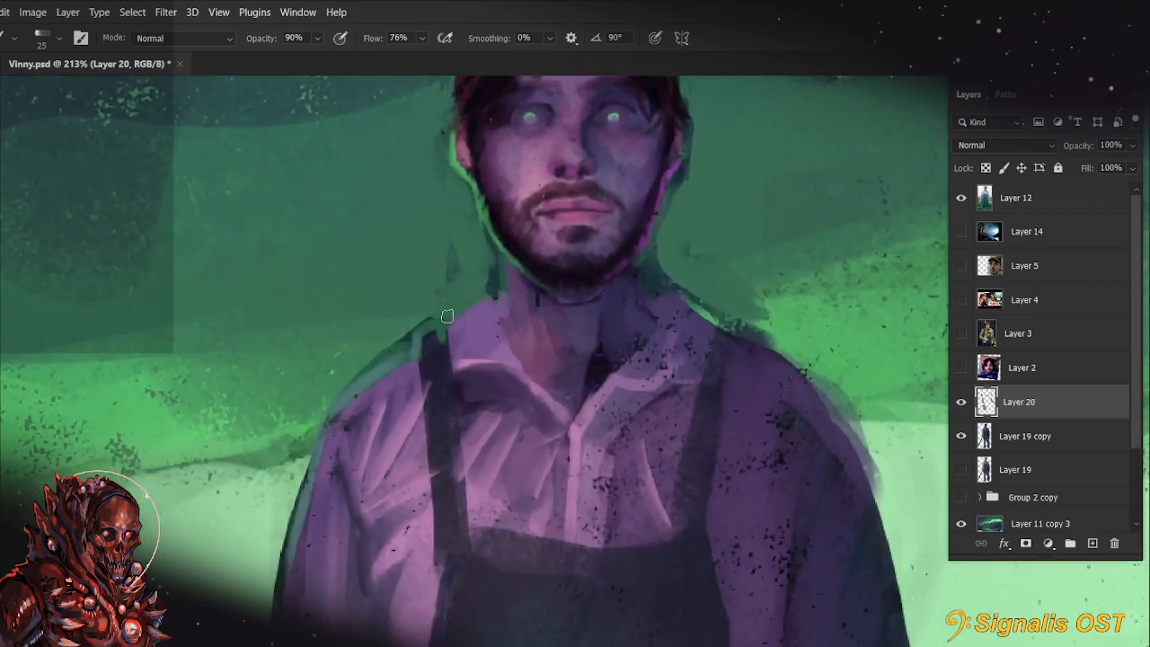
mouse_move(443, 320)
mouse_down()
mouse_move(385, 342)
mouse_move(309, 400)
mouse_move(431, 300)
mouse_up()
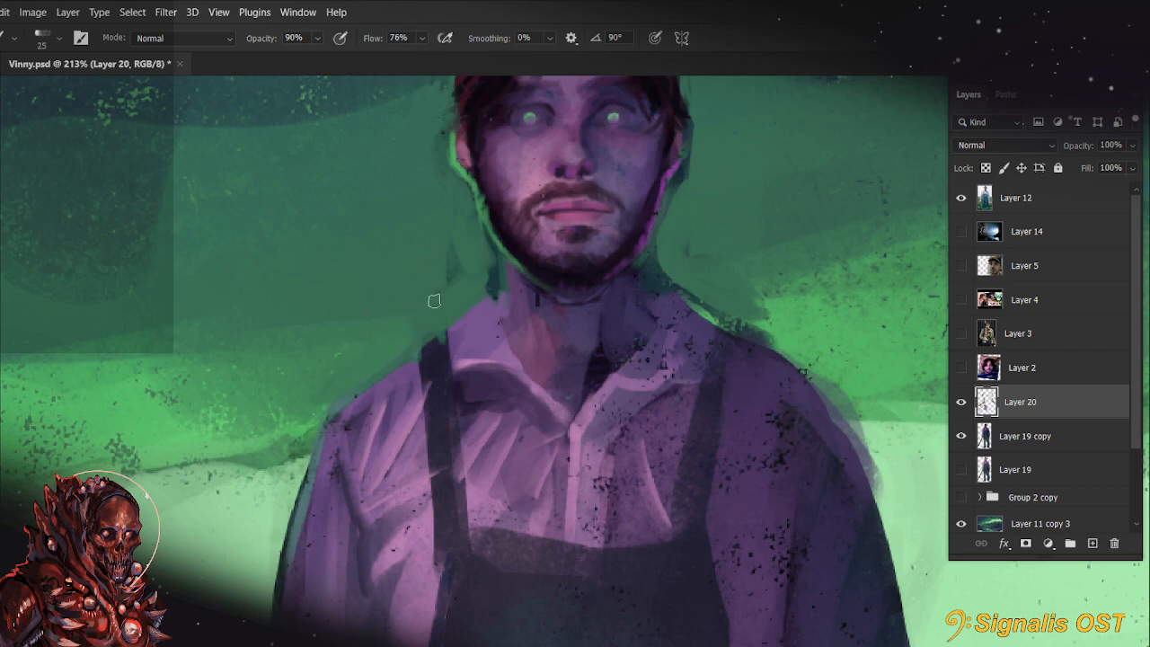
Paint bright green background strokes along the shadowed shoulder's edge beside the neck, enlarging the brush to 35 px
key(r)
mouse_move(787, 328)
mouse_down()
mouse_move(811, 398)
mouse_move(729, 488)
mouse_move(577, 475)
mouse_up()
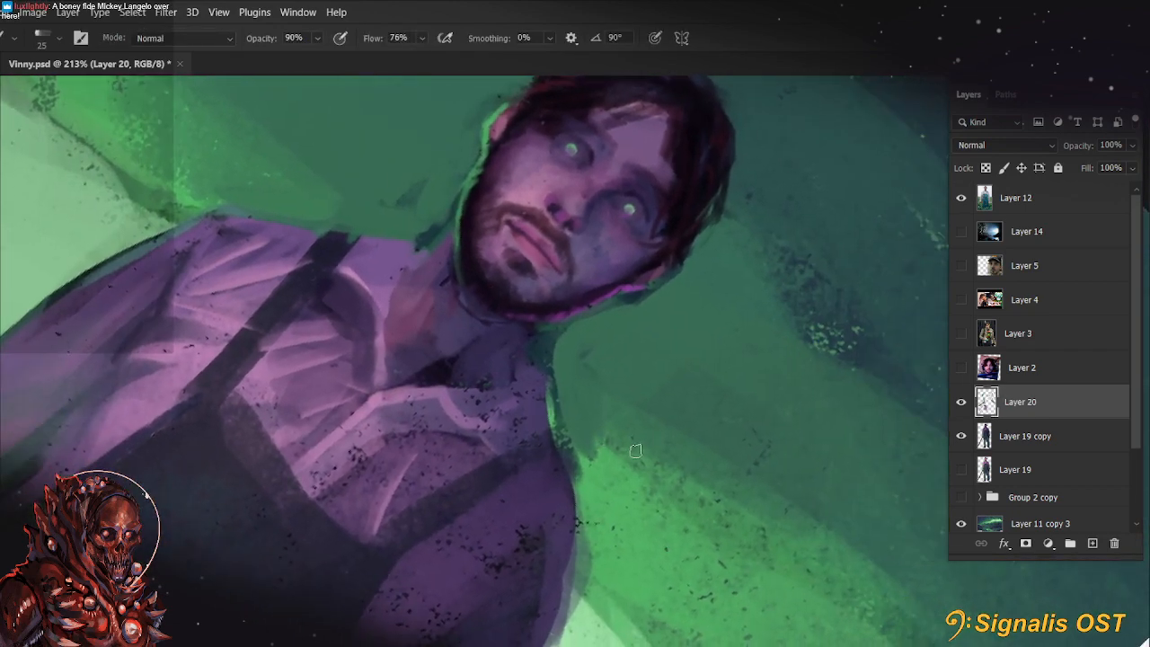
key(bracketright)
key(bracketright)
drag(587, 524, 589, 378)
key(ctrl+z)
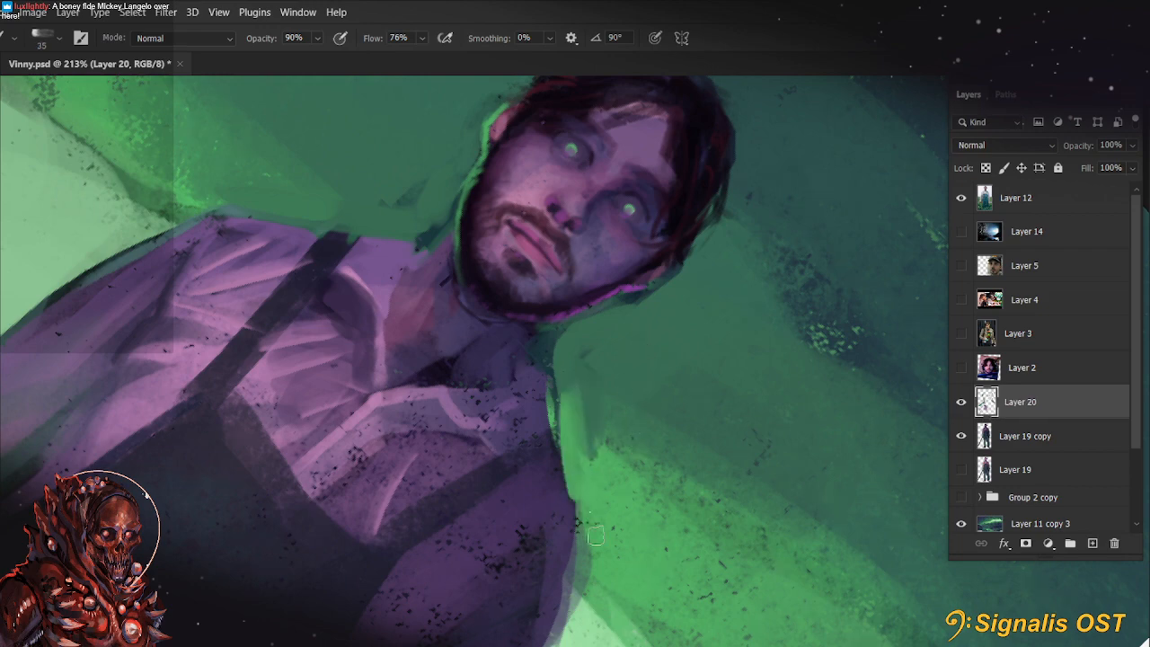
key(r)
key(Escape)
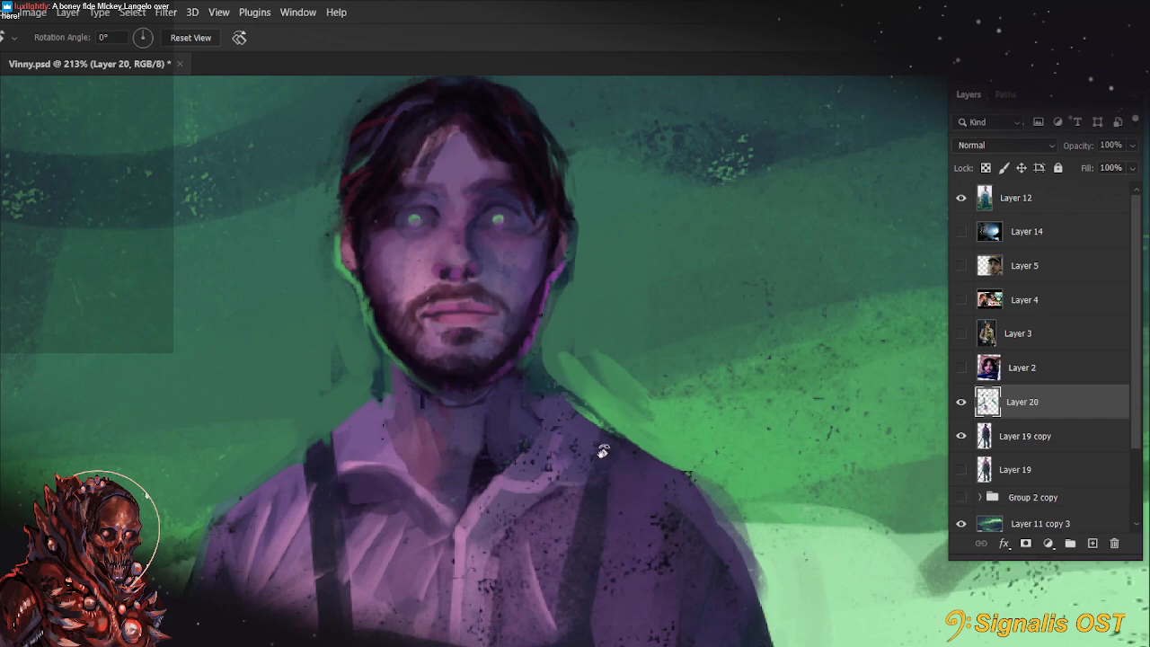
Sample a reddish tone from the face and glaze it over the dark shirt opening below the neck at 40% opacity
scroll(598, 449, down, 4)
scroll(515, 425, up, 4)
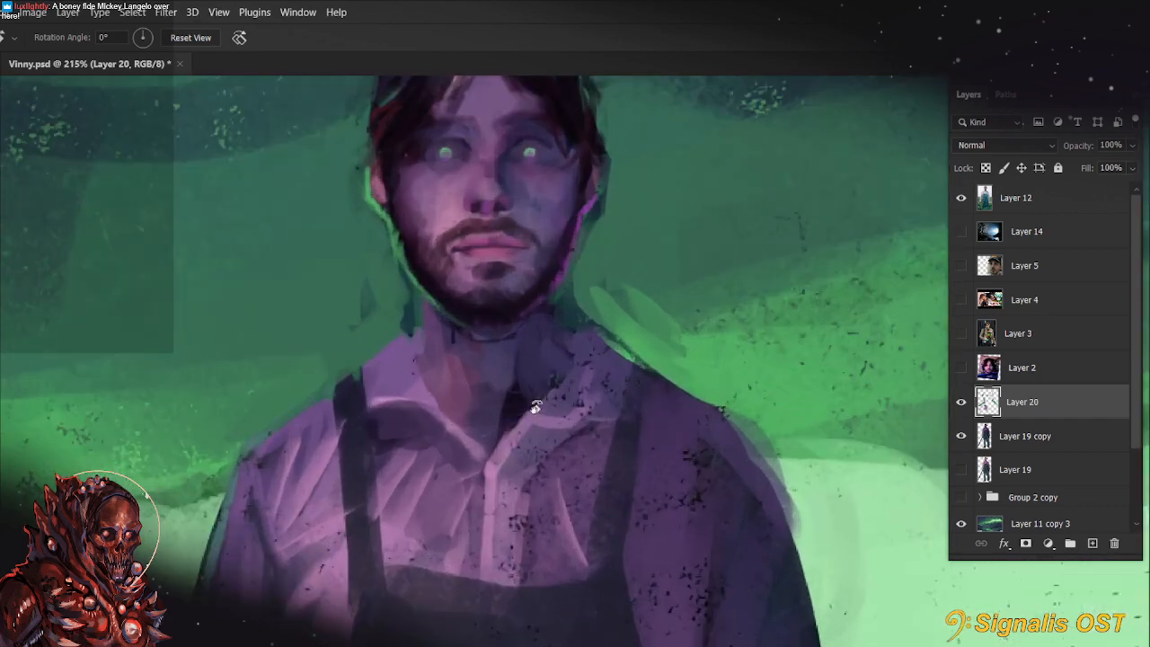
key(b)
key(alt)
alt+click(483, 251)
drag(467, 368, 487, 428)
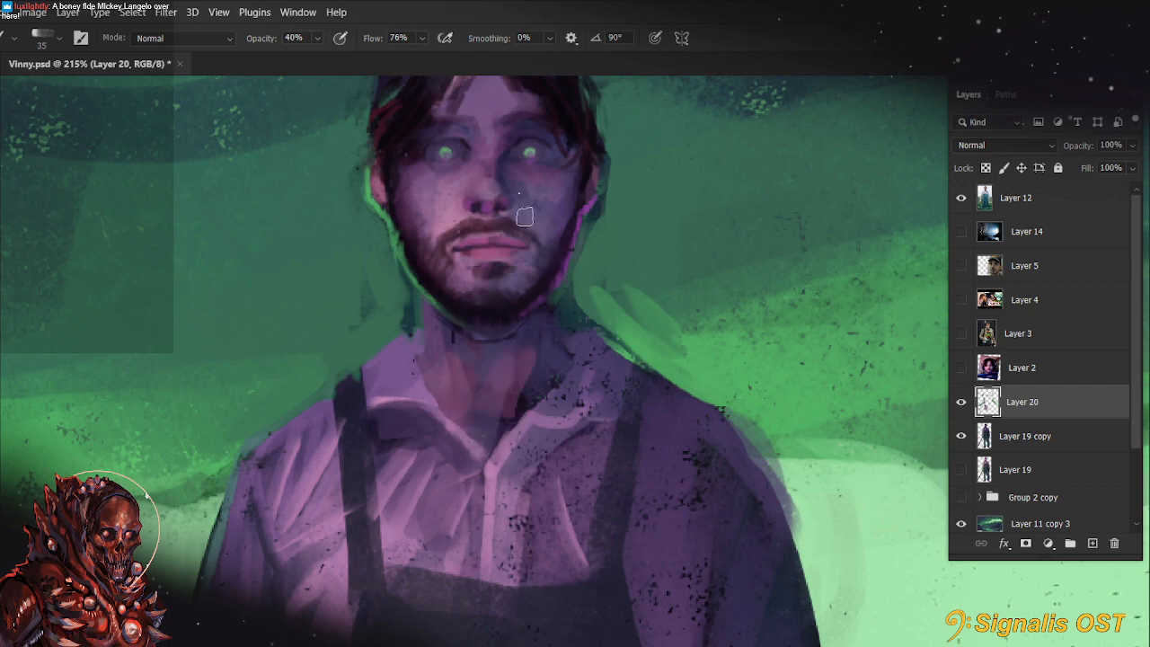
Fill the V-shaped collar opening with the reddish skin tone at 77% opacity
scroll(518, 270, down, 6)
drag(570, 507, 457, 492)
scroll(293, 363, up, 3)
key(7)
key(7)
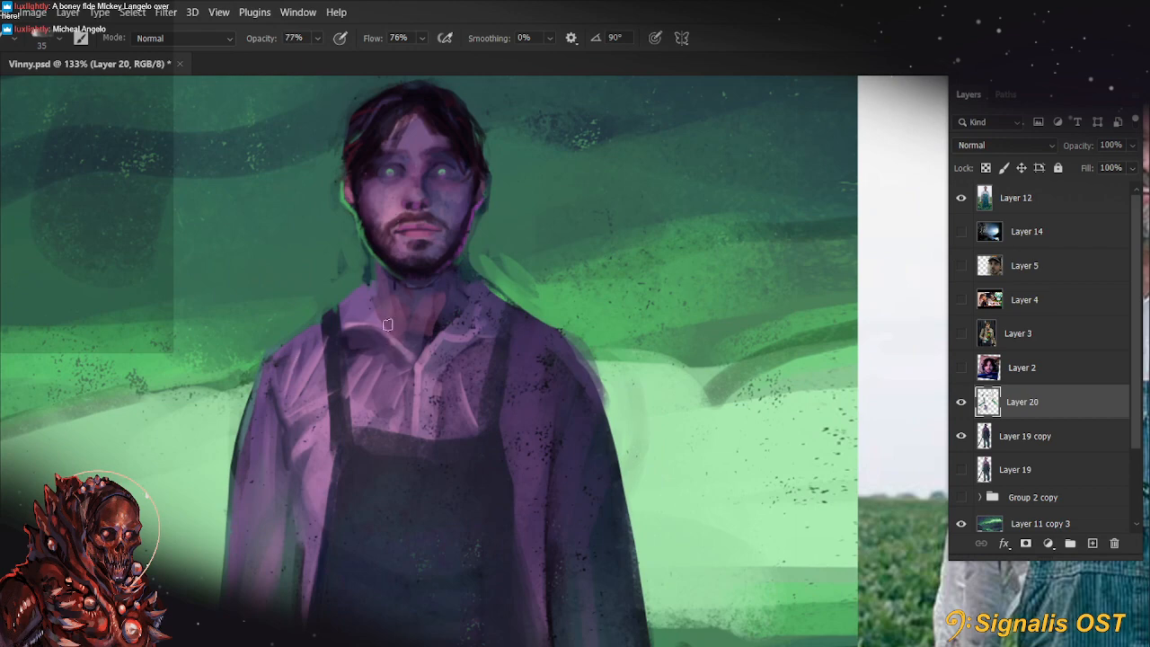
mouse_move(411, 384)
mouse_down()
mouse_move(455, 310)
mouse_move(418, 328)
mouse_move(443, 305)
mouse_up()
scroll(323, 278, up, 4)
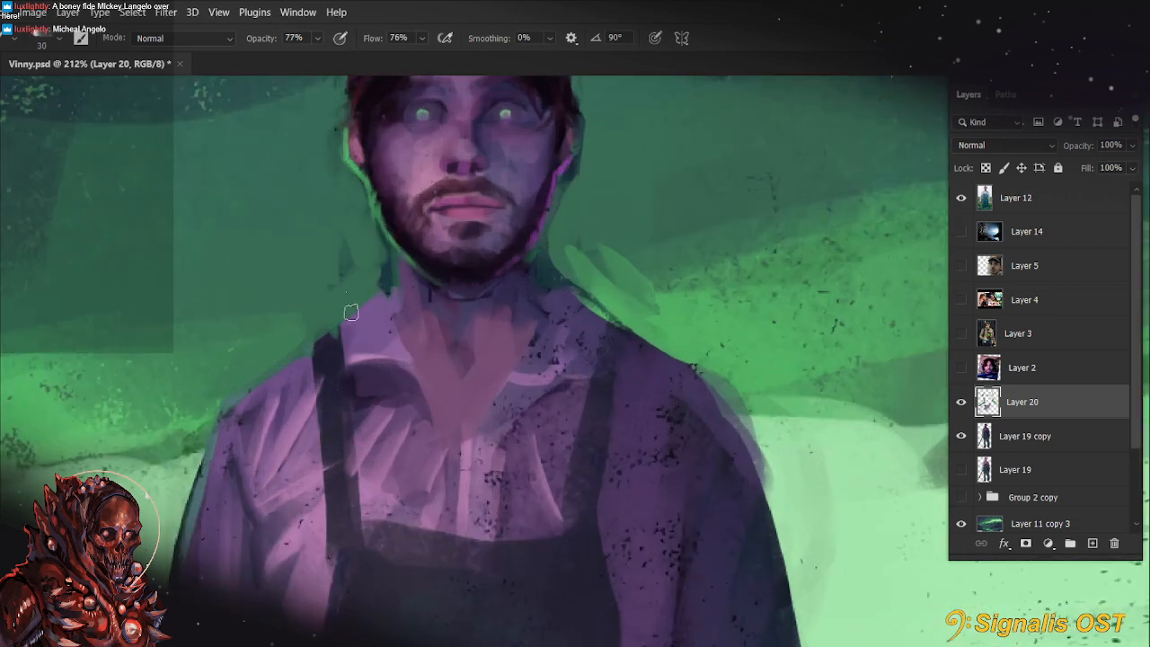
Define the collar's inner edge on the lit side with a dark line and a light purple highlight, using a 10 px brush
alt+click(397, 300)
key([)
key([)
key([)
key([)
drag(390, 297, 438, 438)
key(ctrl+z)
key(ctrl+z)
drag(393, 298, 446, 449)
alt+click(369, 357)
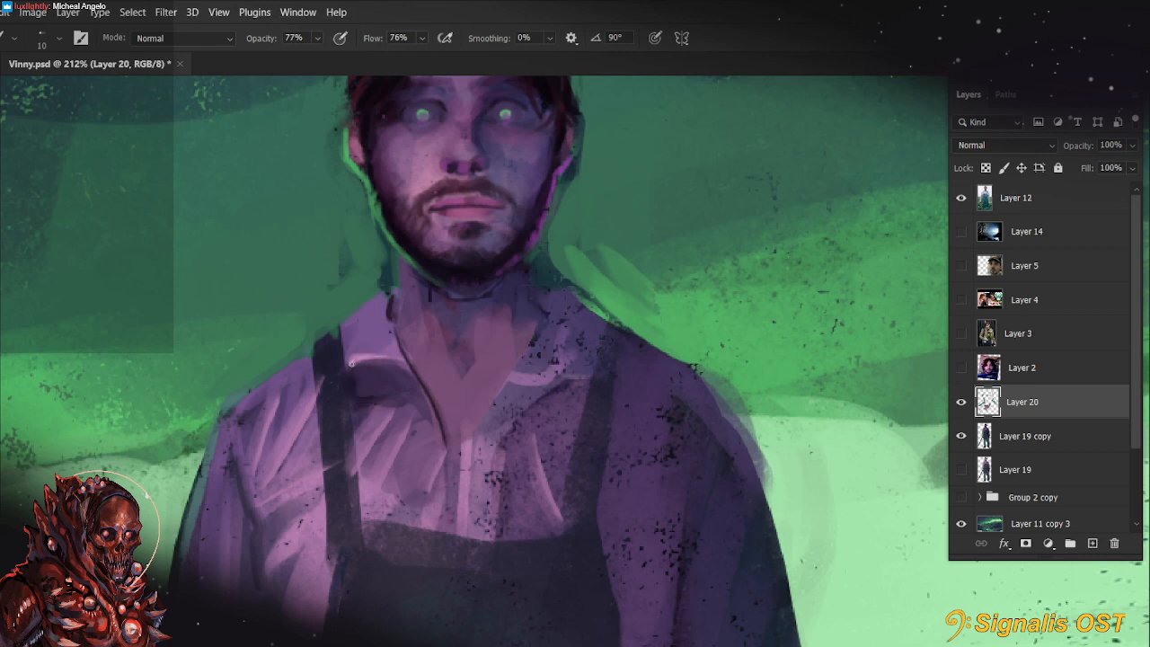
mouse_move(350, 361)
mouse_down()
mouse_move(397, 366)
mouse_move(442, 433)
mouse_up()
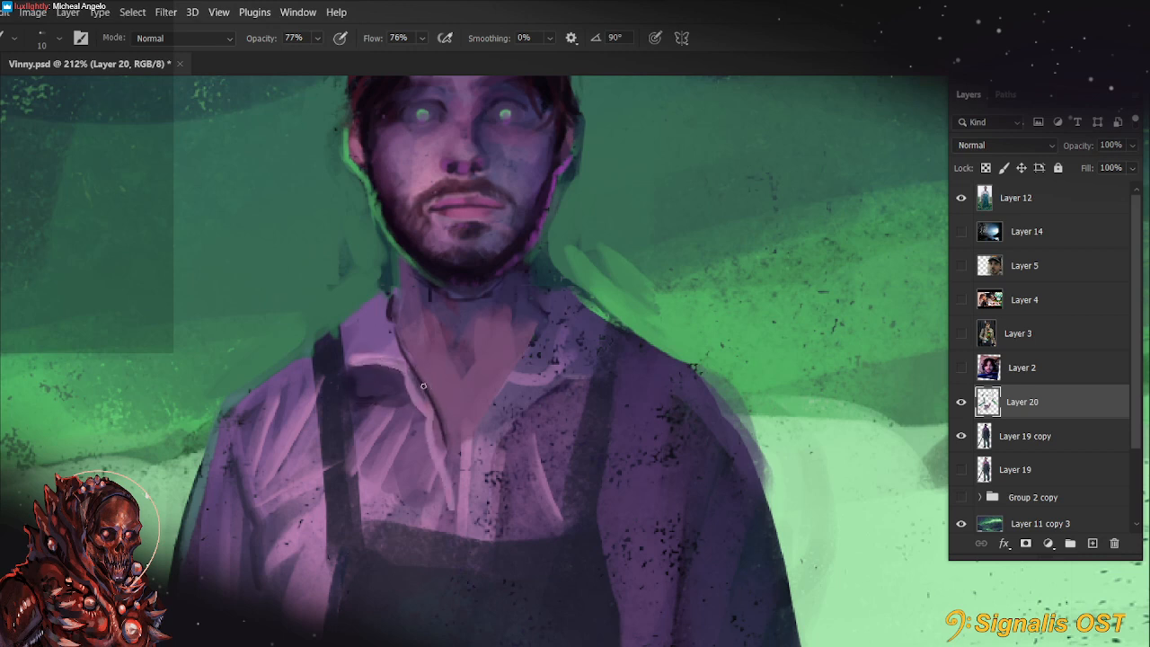
Shade the neck inside the open collar with sampled purple tones, using a 25 px and a 20 px brush
key(alt)
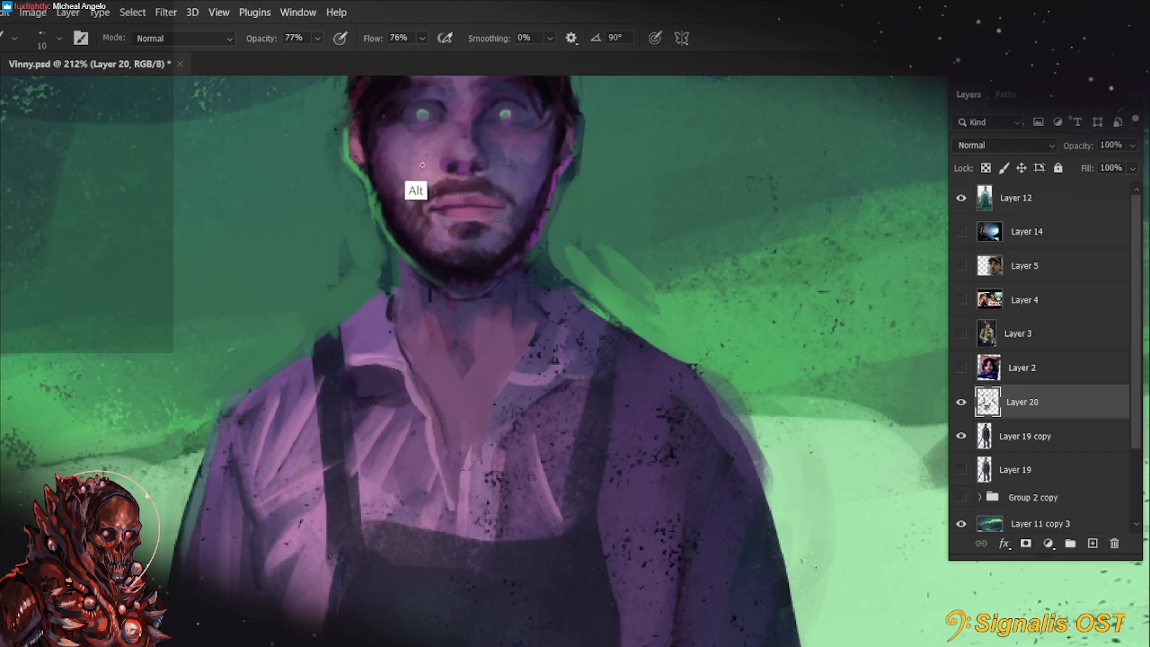
key(bracketright)
key(bracketright)
key(bracketright)
mouse_move(439, 312)
mouse_down()
mouse_move(462, 393)
mouse_move(447, 320)
mouse_move(452, 381)
mouse_move(419, 314)
mouse_move(431, 410)
mouse_up()
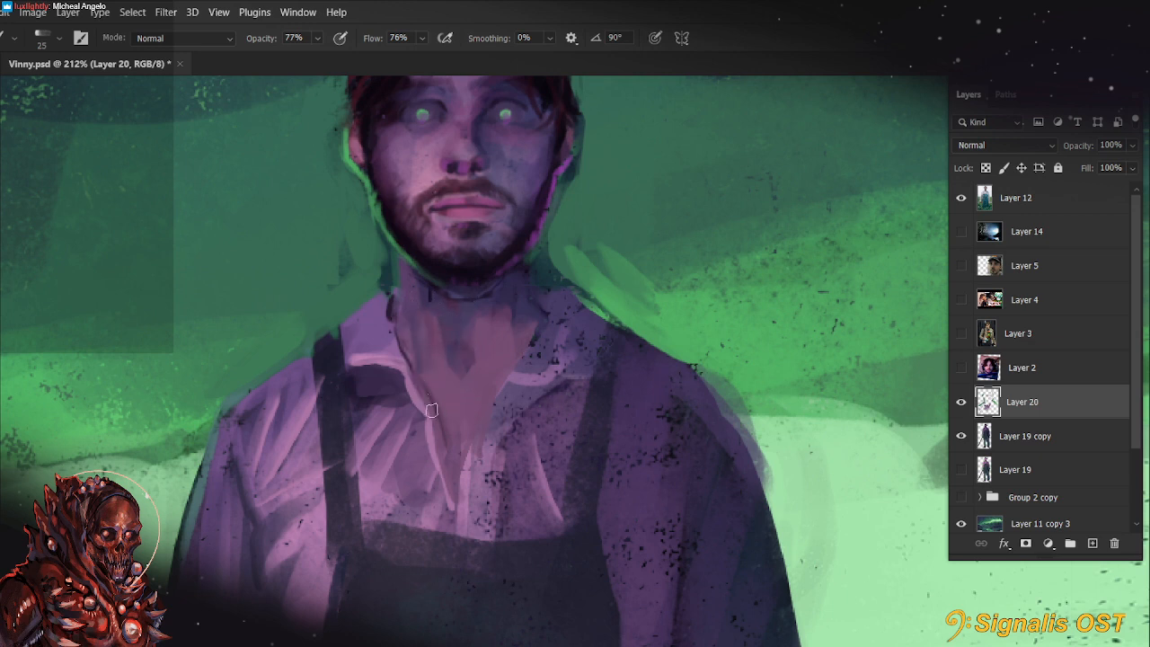
key(bracketleft)
drag(416, 321, 434, 383)
alt+click(436, 362)
drag(419, 319, 442, 396)
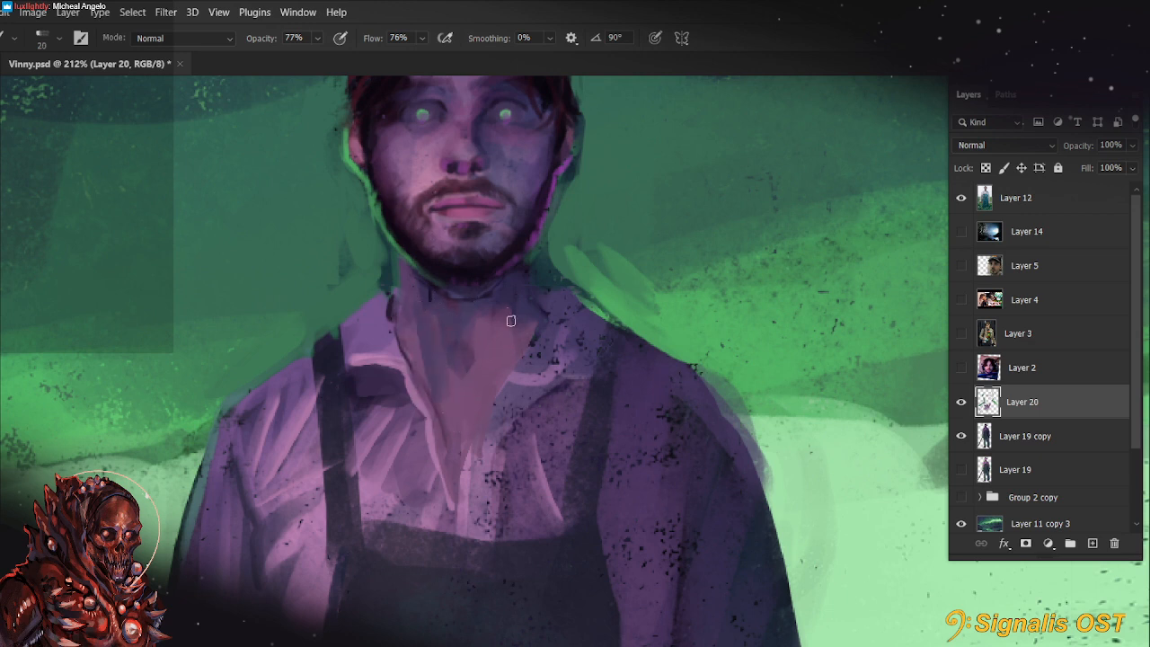
mouse_move(512, 321)
mouse_down()
mouse_move(474, 416)
mouse_move(512, 320)
mouse_up()
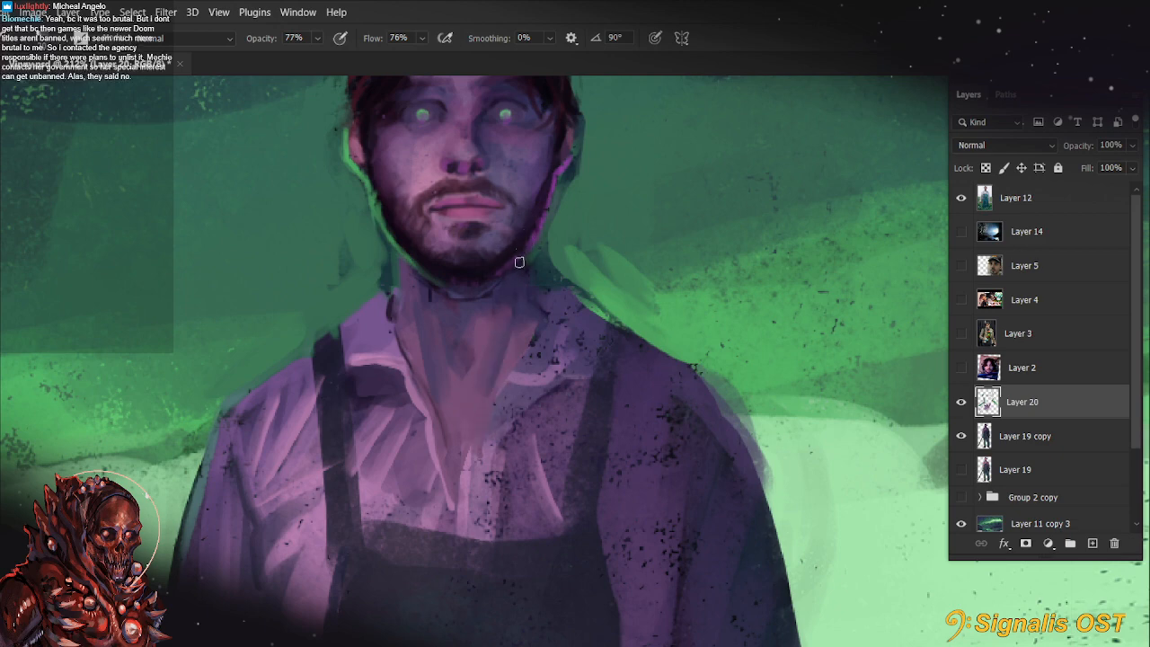
Add a thin magenta rim light down the shadowed side of the neck below the jaw
key(r)
mouse_move(503, 394)
mouse_down()
mouse_move(534, 432)
mouse_move(488, 503)
mouse_move(495, 516)
mouse_up()
key(Escape)
key(space)
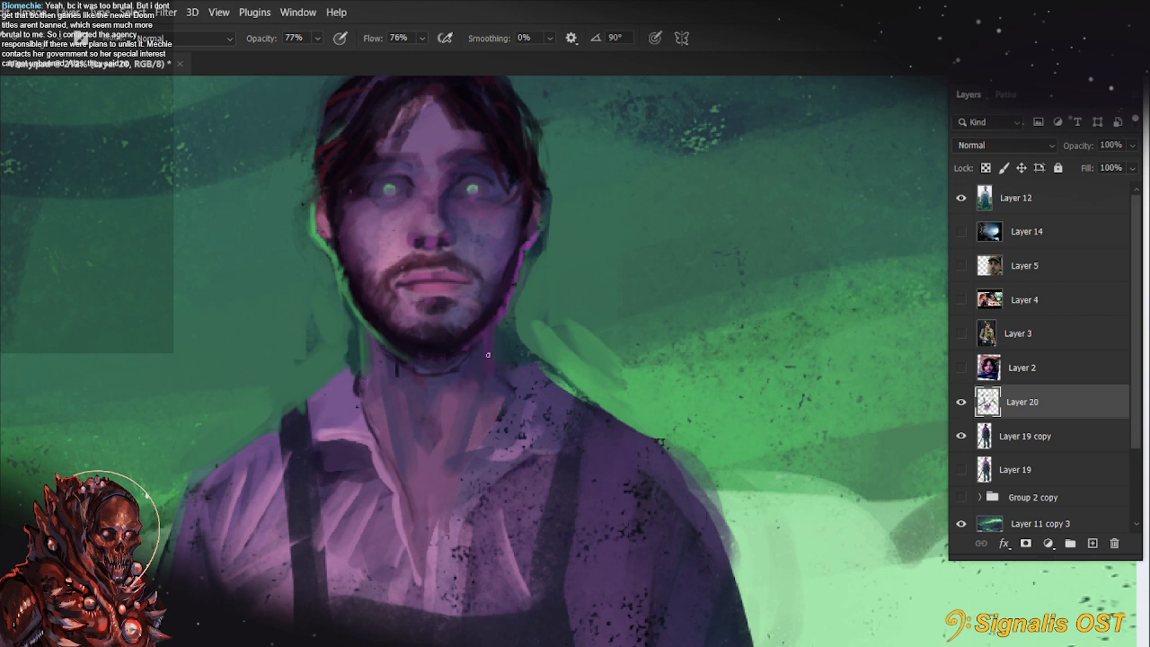
drag(663, 360, 699, 407)
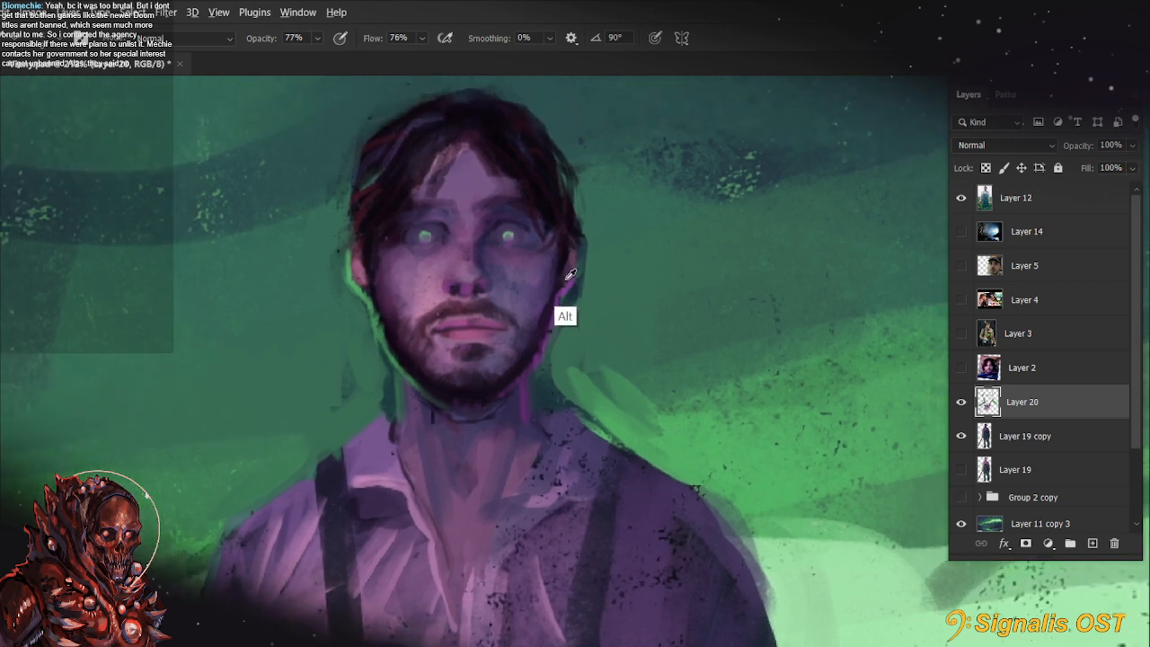
key(4)
key(4)
key(7)
key(7)
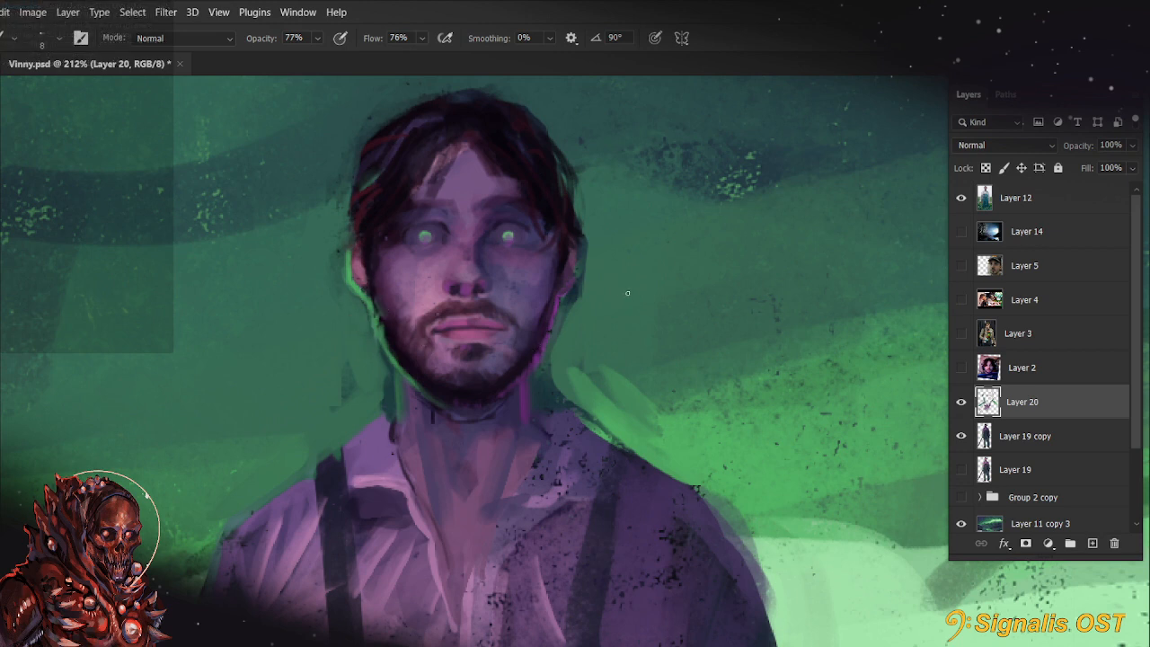
Dab a small green mark onto the throat with an 8 px brush at 77% opacity
drag(655, 513, 643, 479)
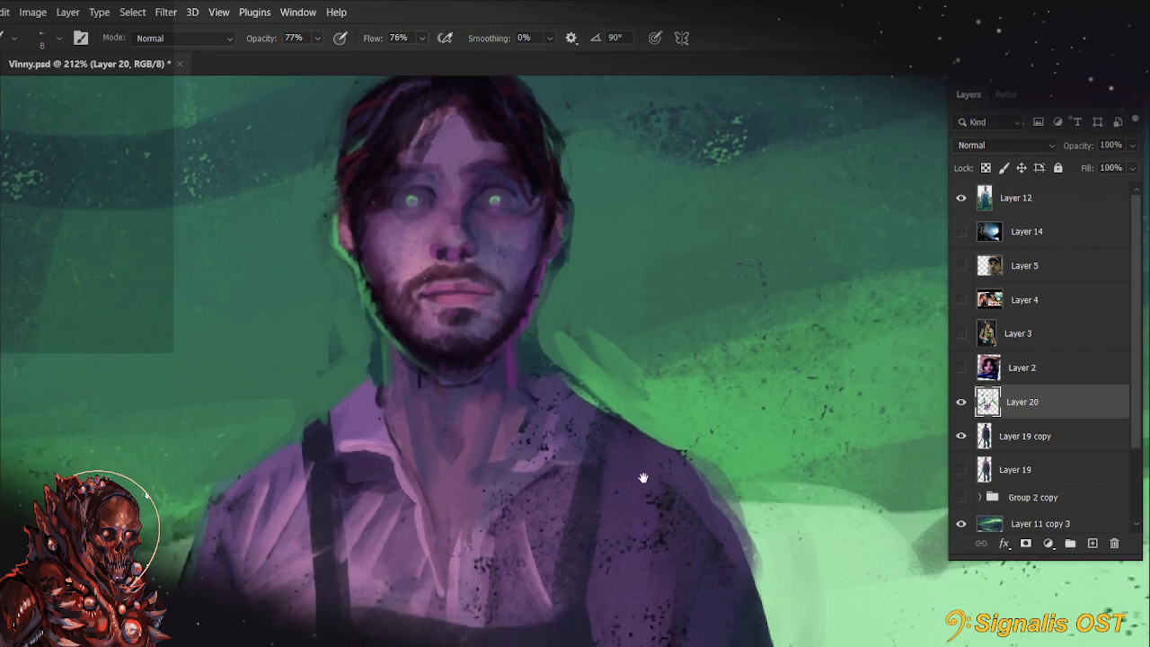
drag(444, 435, 457, 440)
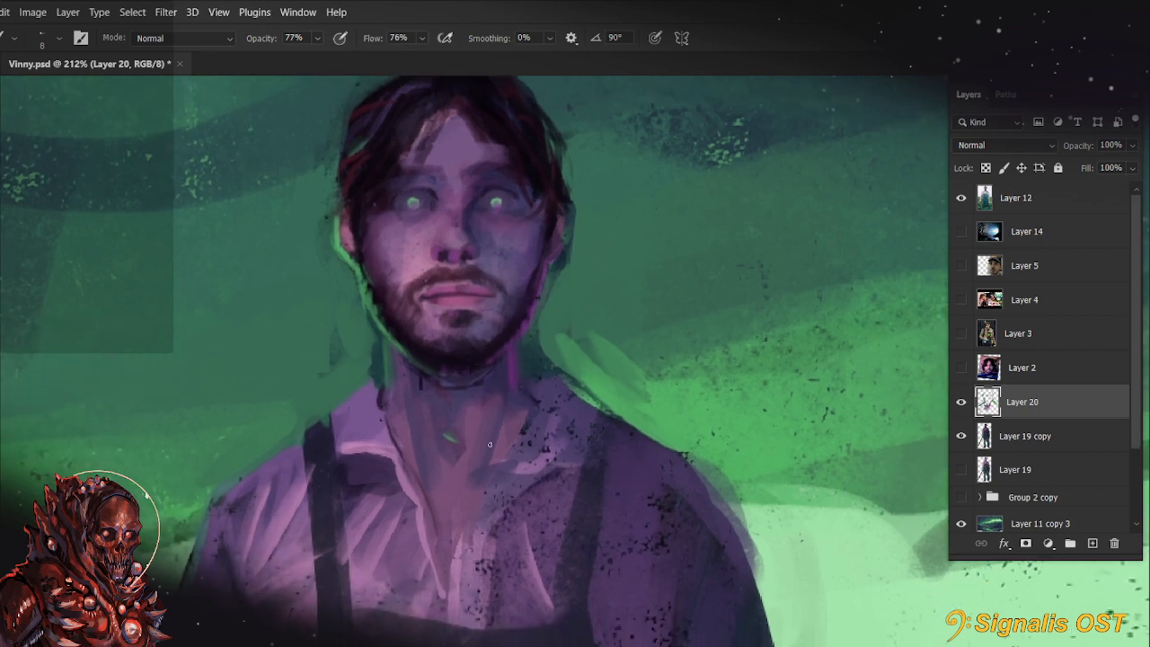
scroll(490, 444, down, 4)
drag(629, 625, 534, 431)
scroll(549, 391, up, 3)
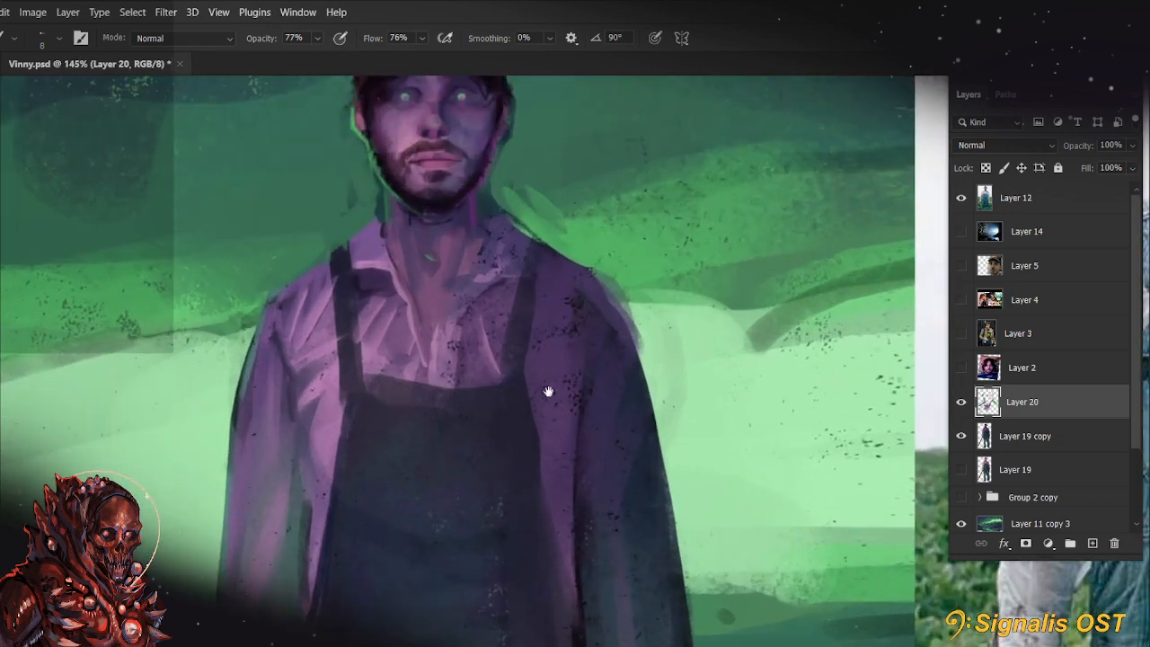
drag(548, 392, 548, 401)
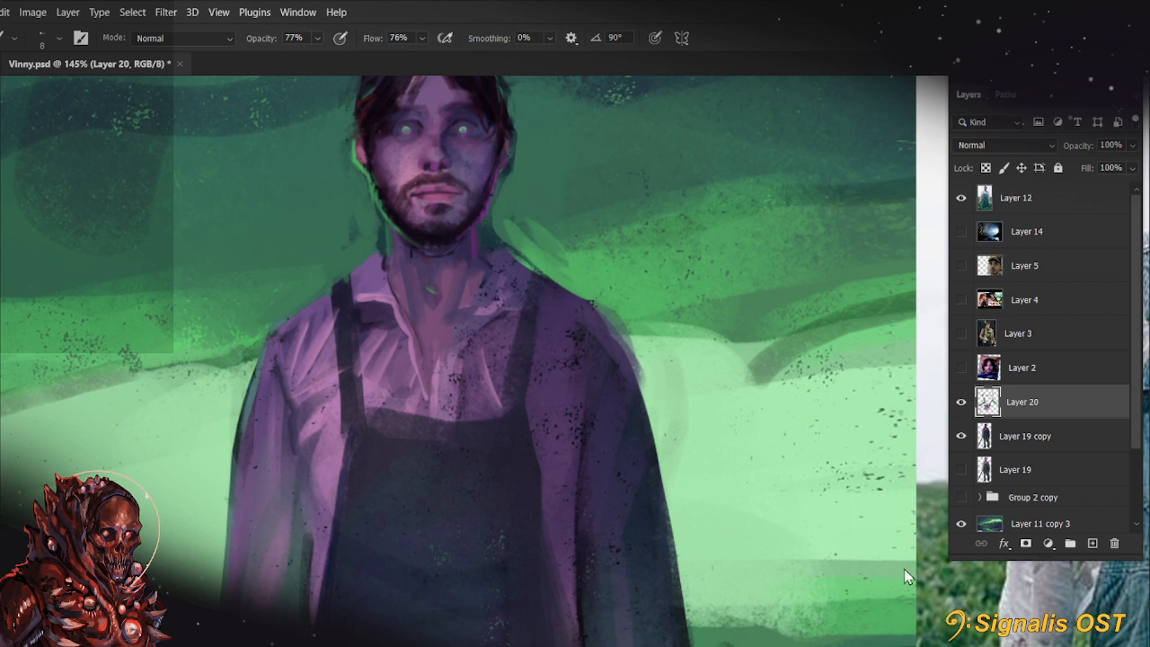
click(1042, 208)
key(ctrl+v)
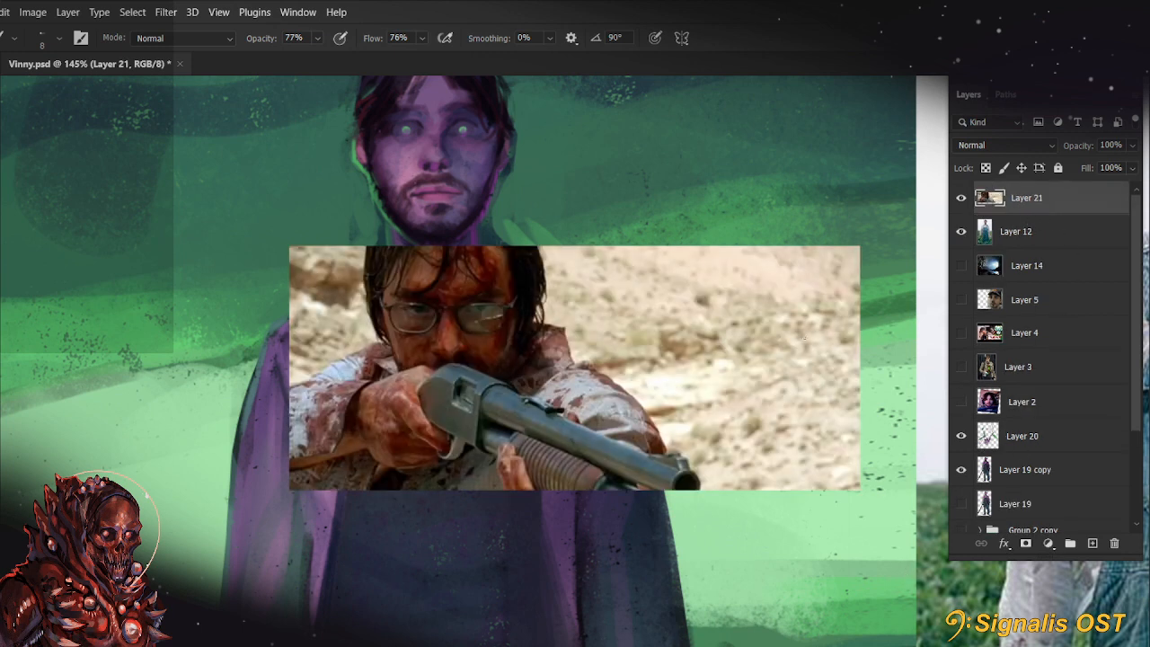
click(1114, 544)
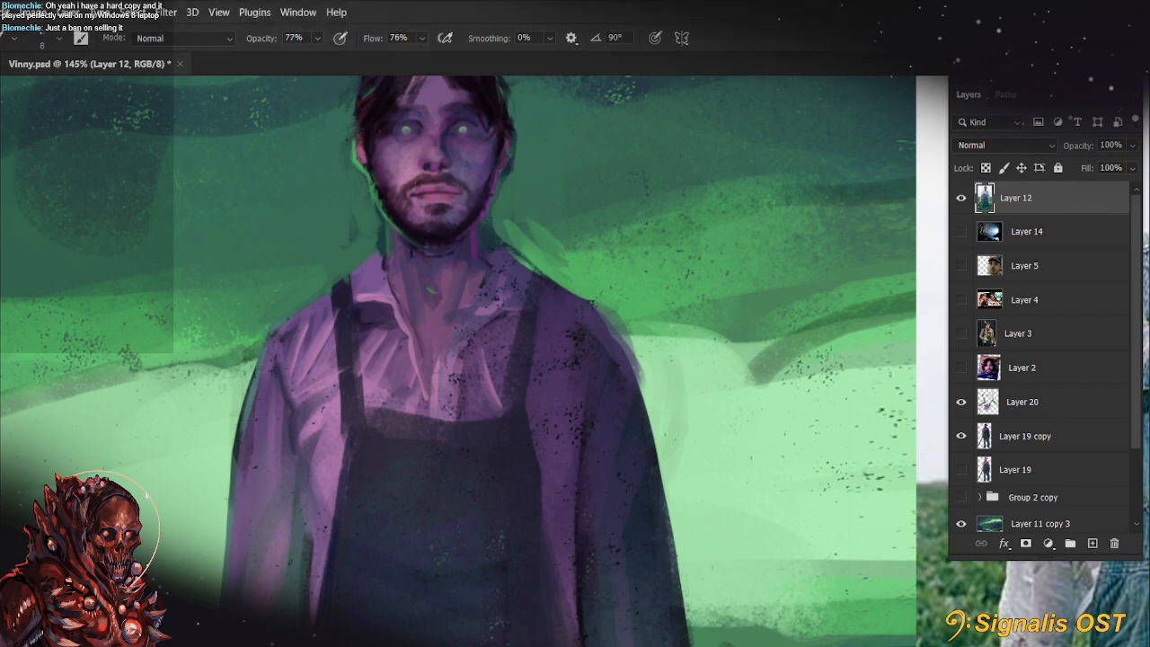
Check the figure by toggling Layer 20's visibility and make Layer 20 the active painting layer
drag(565, 379, 627, 411)
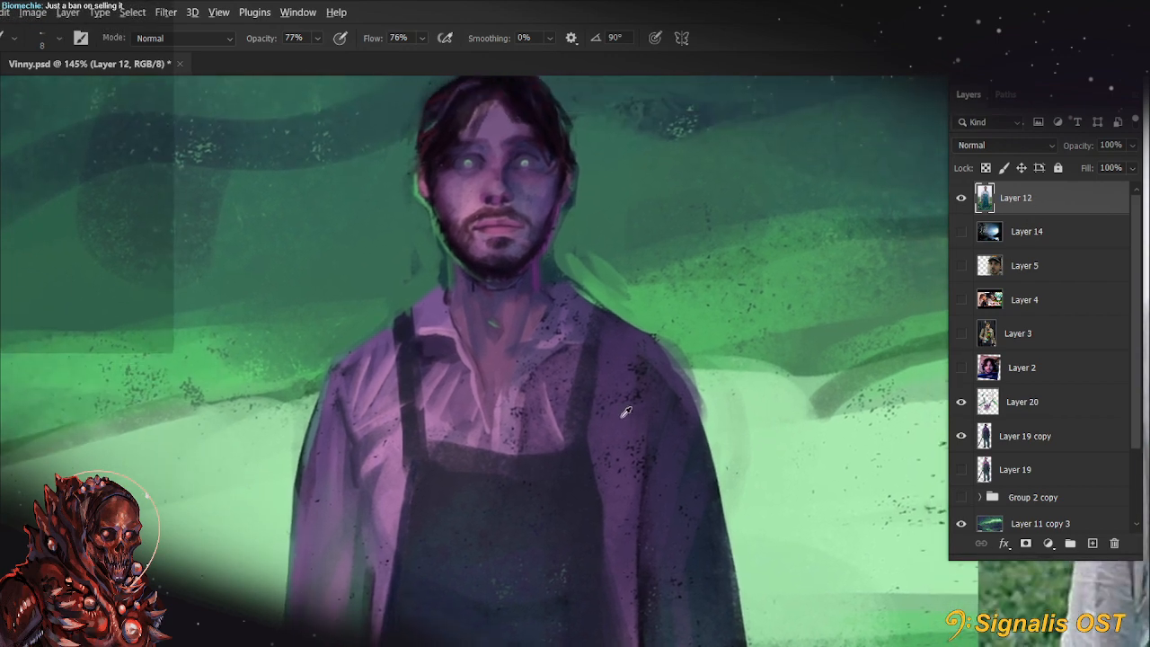
scroll(626, 412, down, 5)
drag(634, 479, 467, 455)
click(1069, 435)
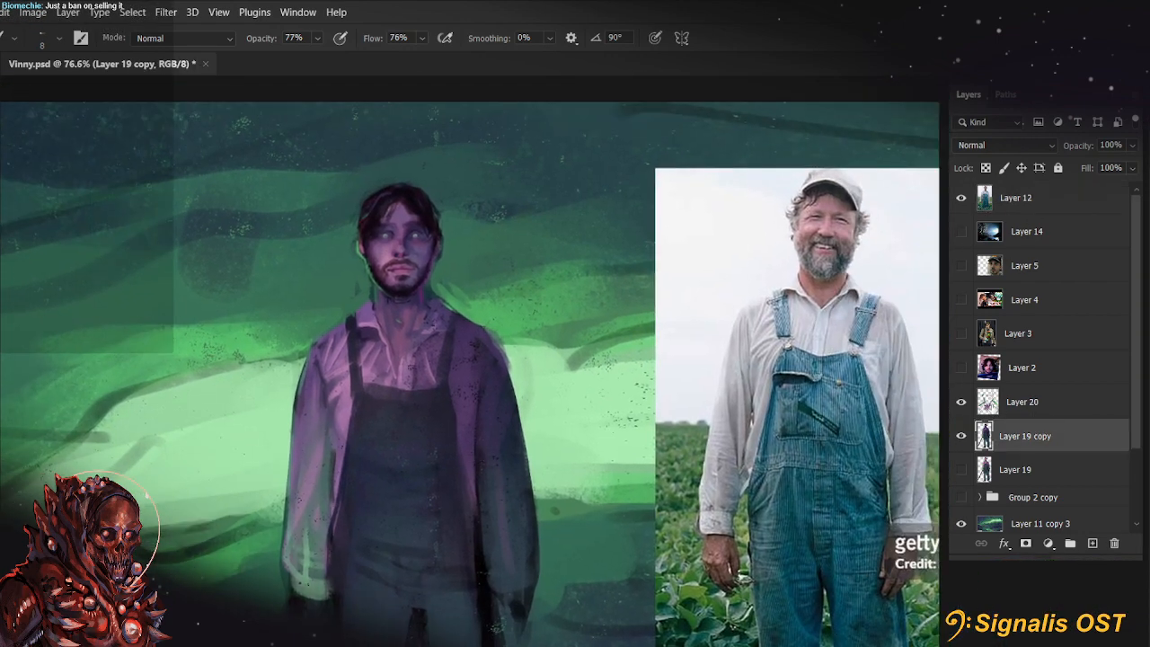
click(962, 404)
click(963, 405)
click(1013, 404)
scroll(504, 411, up, 1)
drag(491, 411, 497, 447)
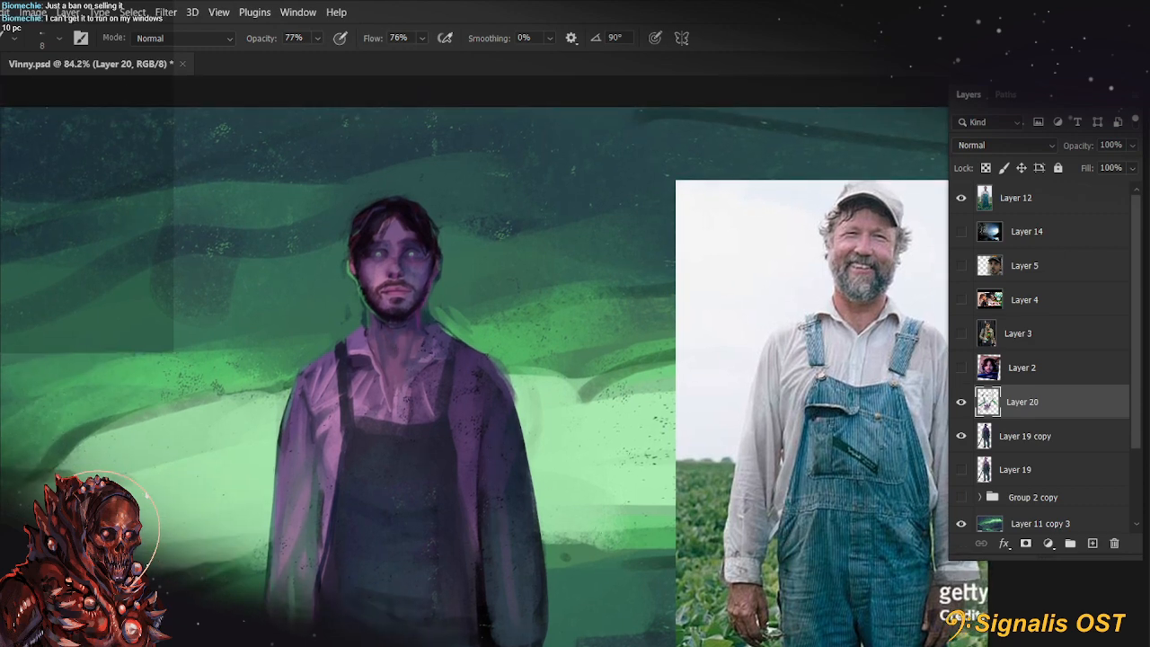
drag(657, 513, 700, 515)
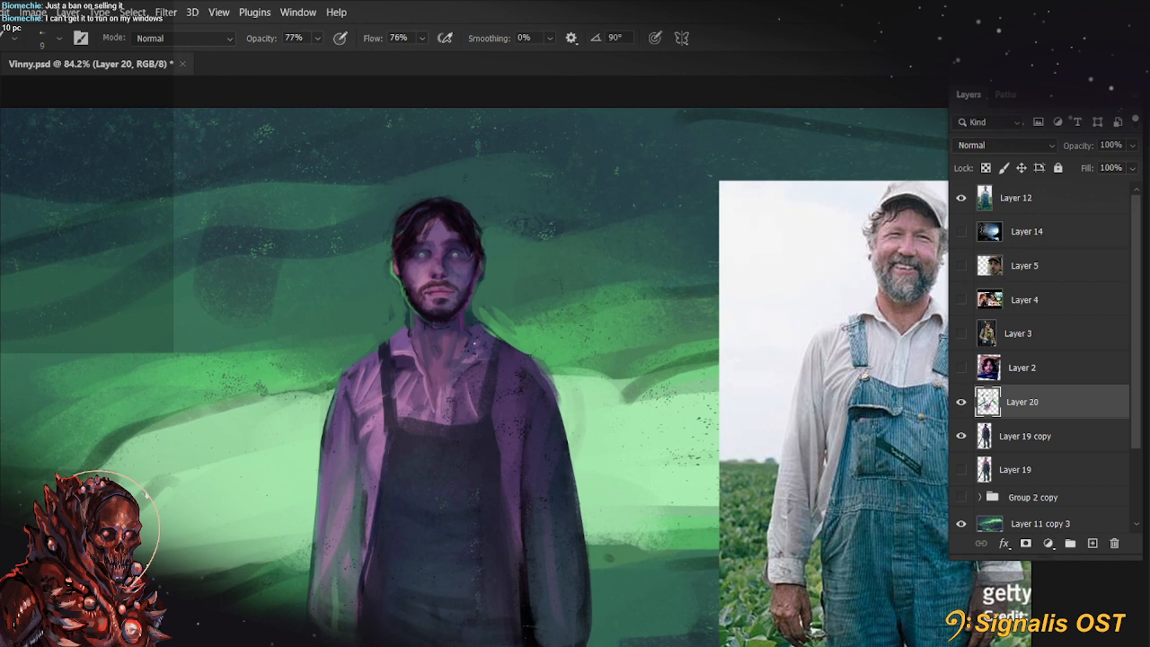
alt+click(473, 238)
key(bracketright)
mouse_move(472, 333)
mouse_down()
mouse_move(461, 364)
mouse_move(477, 369)
mouse_up()
key(ctrl+z)
key(ctrl+z)
Paint a small dark shadow on the throat inside the open collar with a 20 px brush
key(bracketright)
key(bracketright)
key(bracketright)
key(bracketleft)
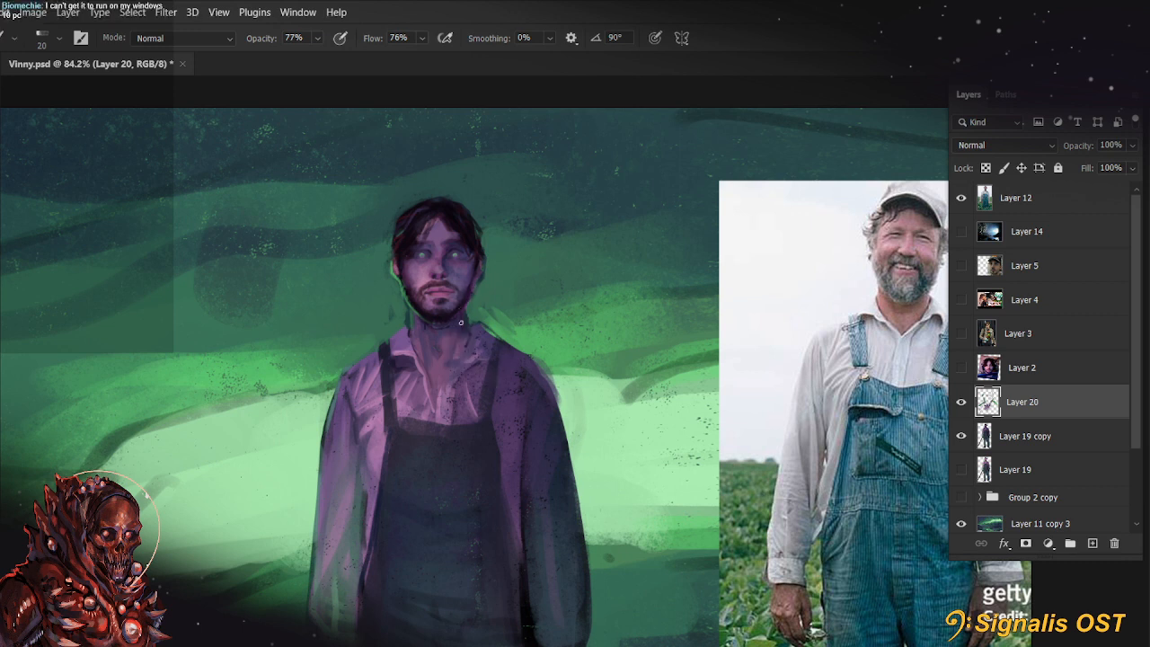
mouse_move(448, 352)
mouse_down()
mouse_move(437, 363)
mouse_move(453, 374)
mouse_move(461, 361)
mouse_move(434, 397)
mouse_move(461, 365)
mouse_up()
key(])
key(alt)
alt+click(442, 398)
key(ctrl+z)
key([)
key(ctrl+z)
Refine the inner and outer edges of the lit sleeve with a 20 px brush
key(space)
drag(559, 485, 618, 396)
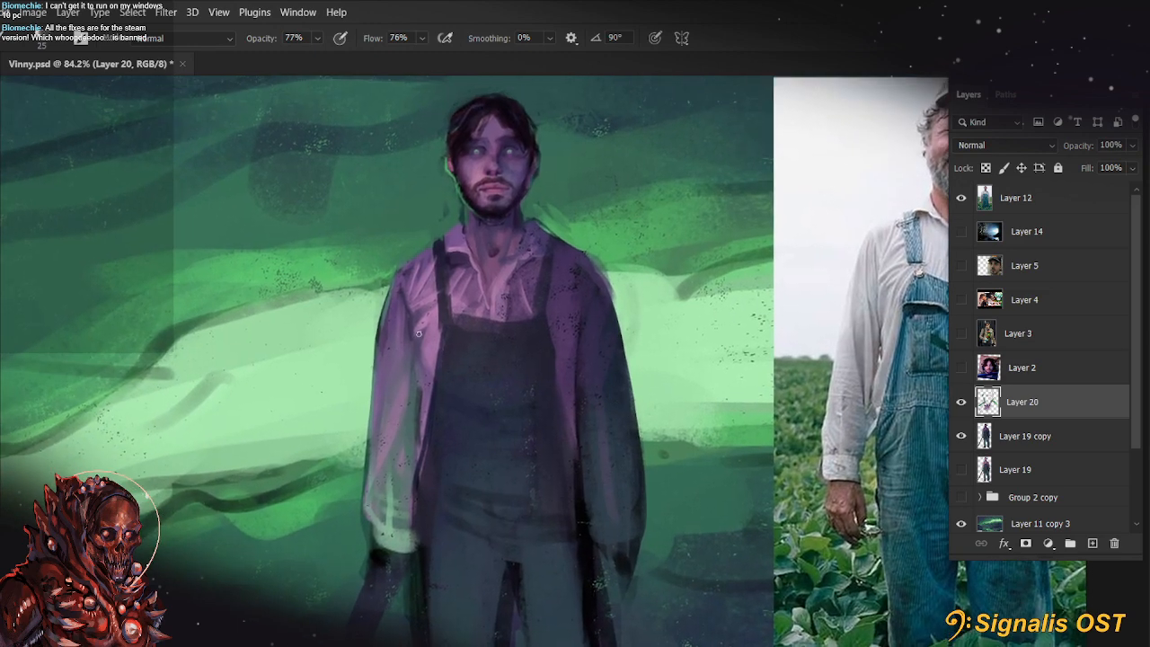
drag(413, 317, 421, 408)
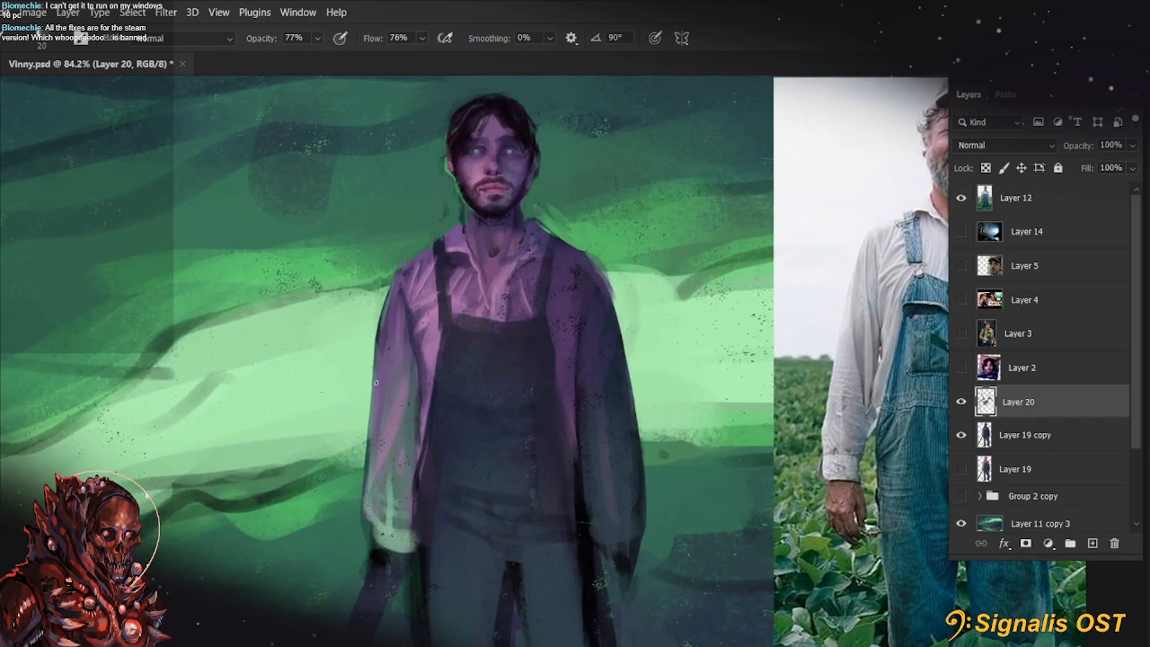
alt+click(370, 381)
mouse_move(378, 322)
mouse_down()
mouse_move(370, 437)
mouse_move(411, 462)
mouse_move(430, 426)
mouse_move(373, 460)
mouse_move(372, 516)
mouse_up()
alt+click(370, 415)
Block in muted grey-green strokes across the lit sleeve's forearm with a 35 px brush
alt+click(393, 537)
key(bracketright)
key(bracketright)
key(bracketright)
key(ctrl+z)
alt+click(404, 482)
alt+click(367, 435)
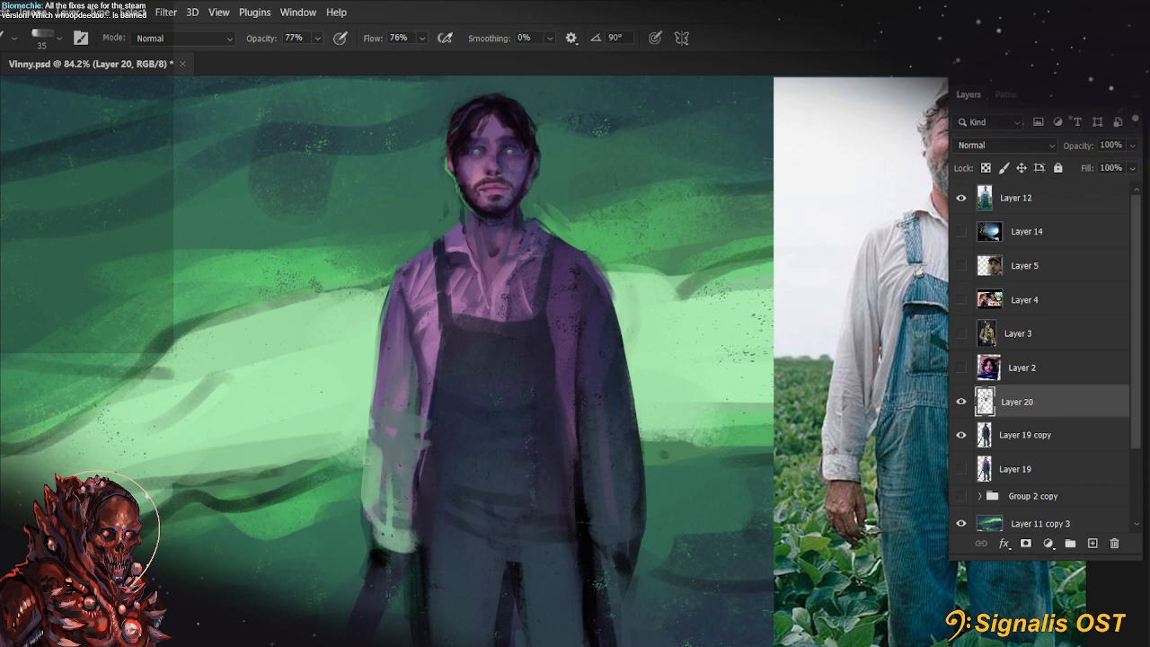
Duplicate Layer 19 copy as a hidden backup and merge Layer 20 down into Layer 19 copy
click(1051, 436)
key(ctrl+0)
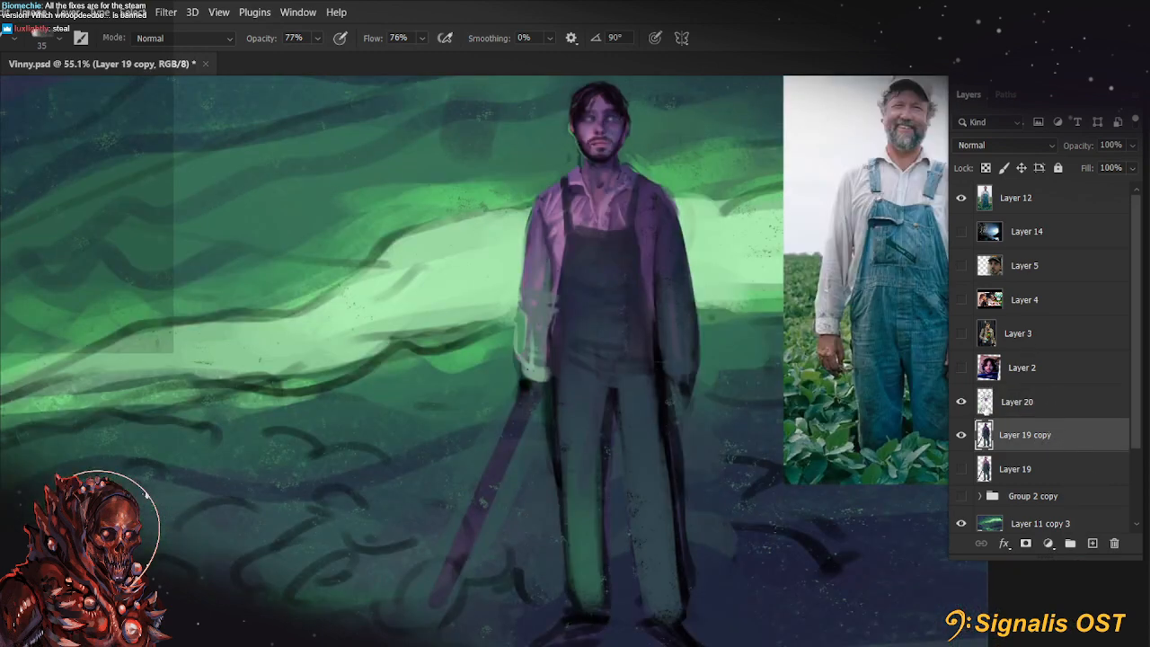
click(962, 403)
click(962, 402)
key(ctrl+j)
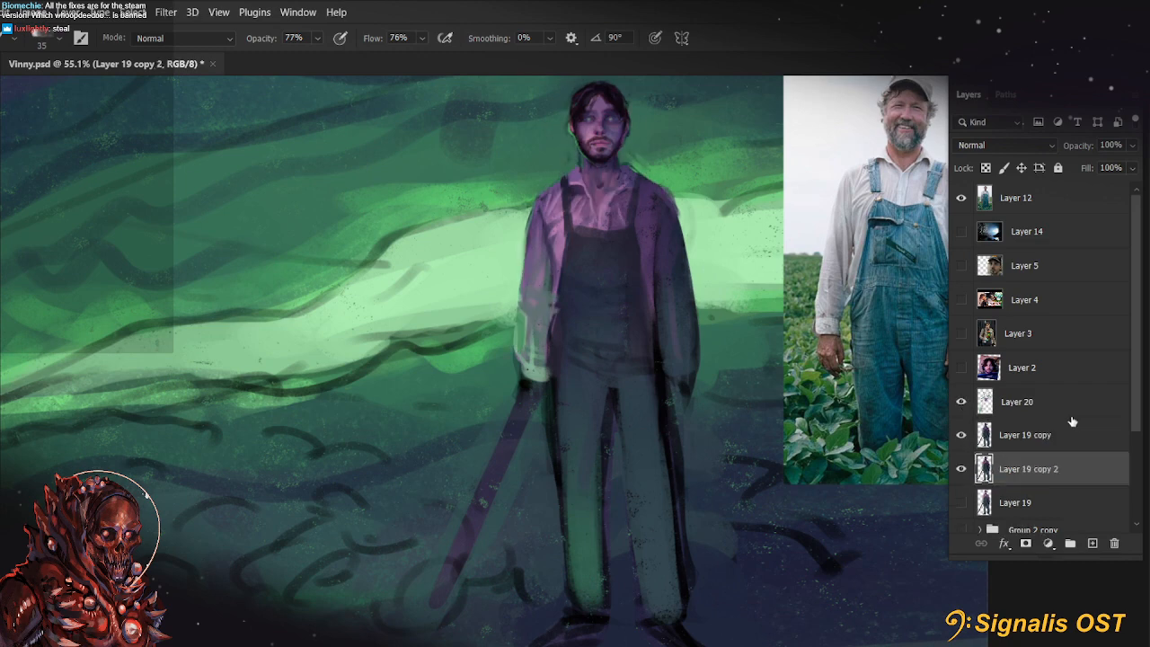
right_click(1074, 422)
click(922, 479)
Clean up the stray paint along the lit forearm's outer edge with a 40 px eraser
scroll(503, 398, up, 3)
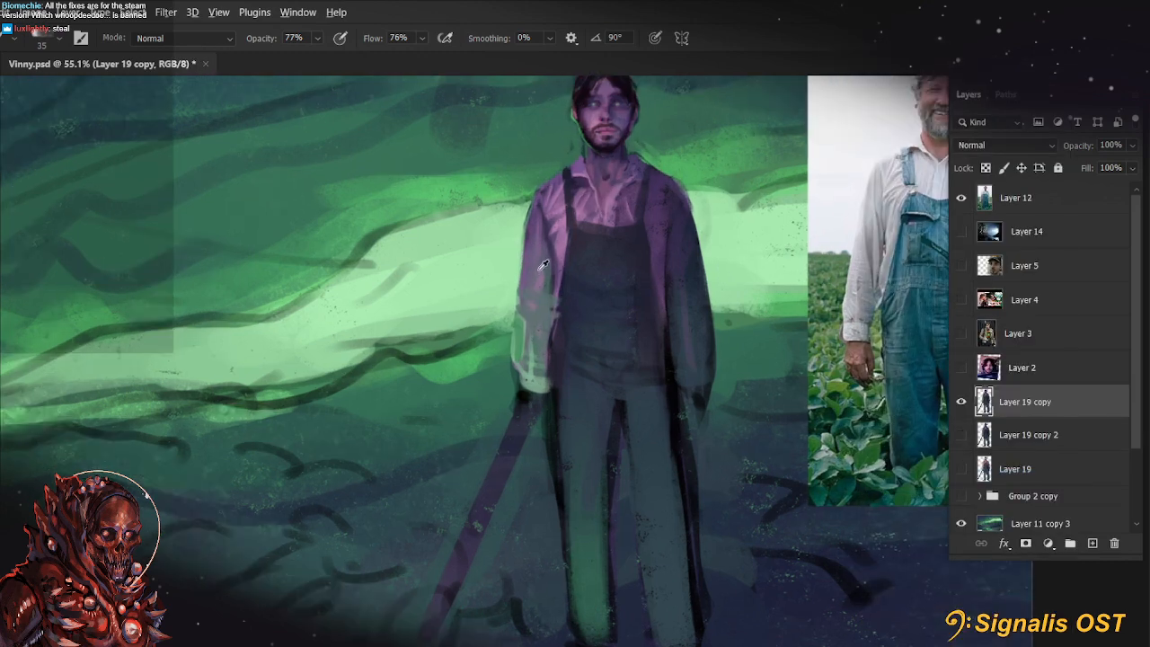
key(e)
mouse_move(455, 359)
mouse_down()
mouse_move(456, 429)
mouse_move(455, 396)
mouse_up()
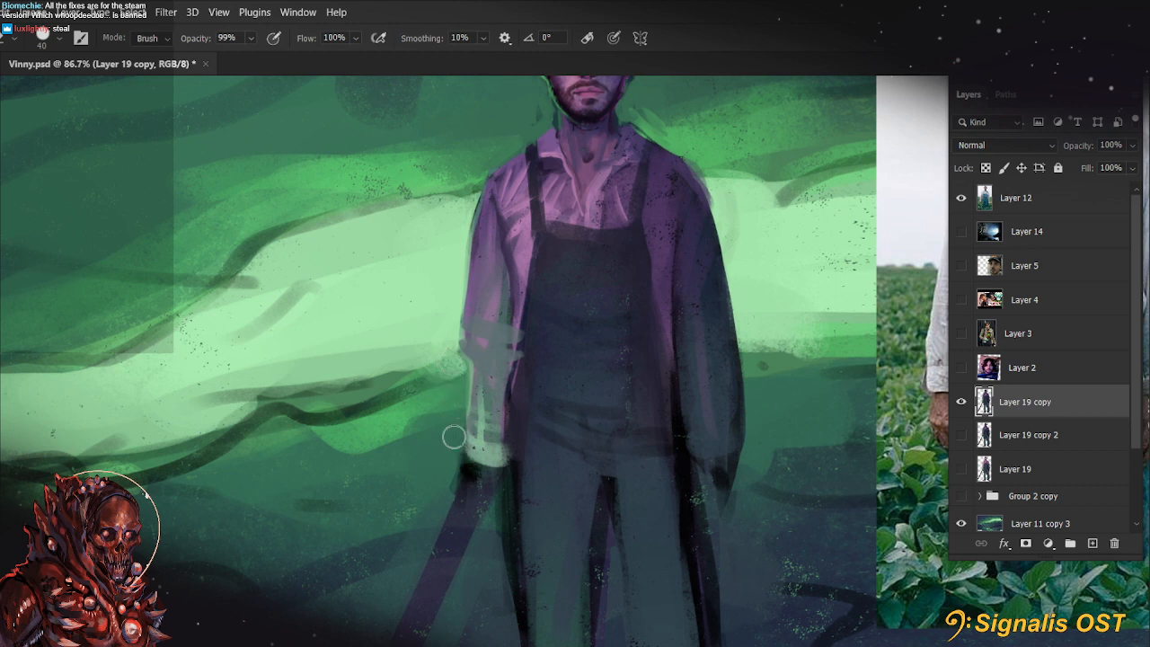
mouse_move(739, 361)
mouse_down()
mouse_move(737, 476)
mouse_move(701, 531)
mouse_up()
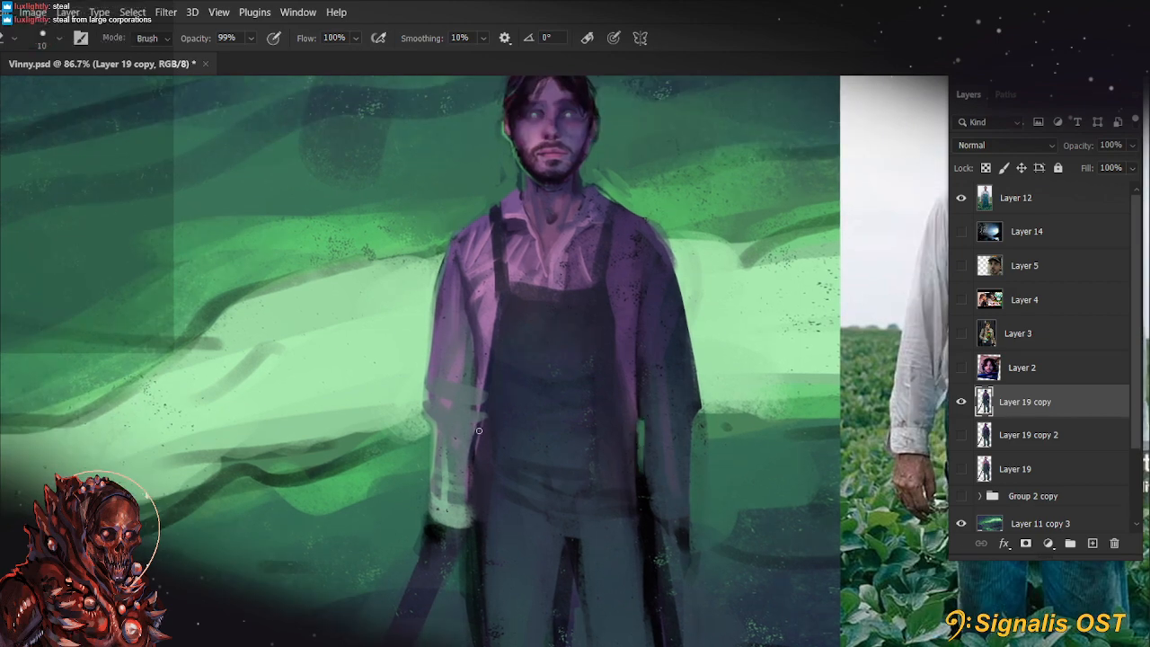
Retouch the outer edge of the lit forearm with vertical strokes, reducing the brush to 25 px
key(b)
drag(438, 423, 439, 475)
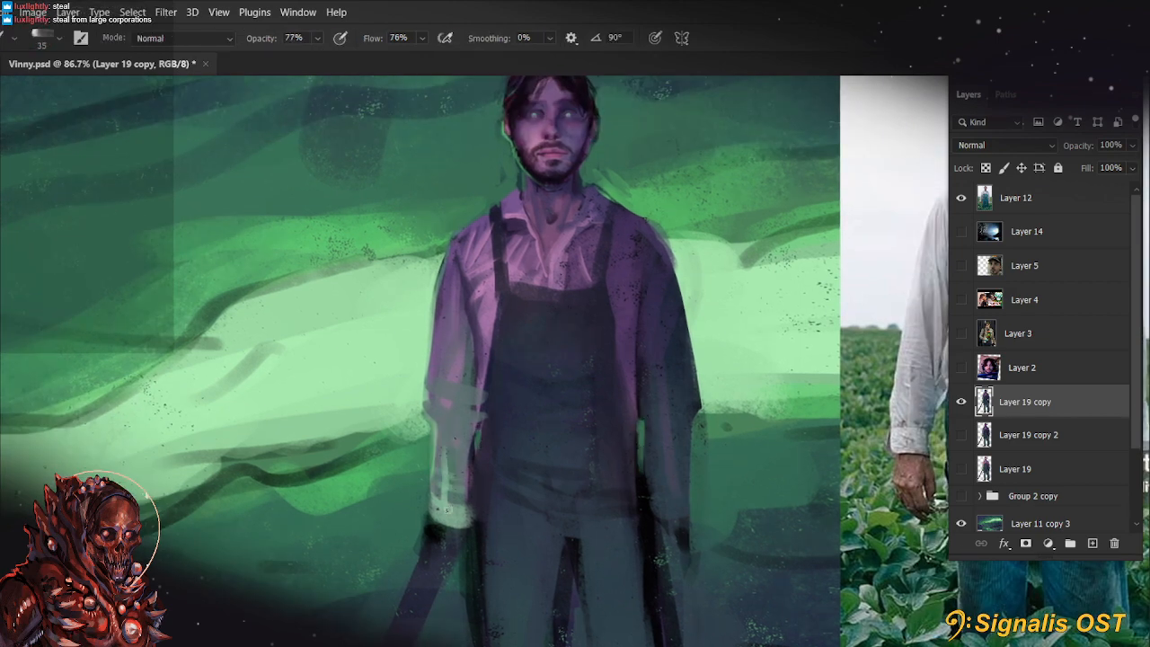
key(bracketleft)
key(bracketleft)
drag(433, 426, 434, 484)
Cover the grey-green strokes between the lit sleeve and the overalls with sampled purple, using 25 px and 20 px brushes
key(alt)
alt+click(479, 346)
drag(483, 342, 481, 403)
drag(484, 354, 476, 416)
alt+click(481, 358)
drag(479, 337, 476, 299)
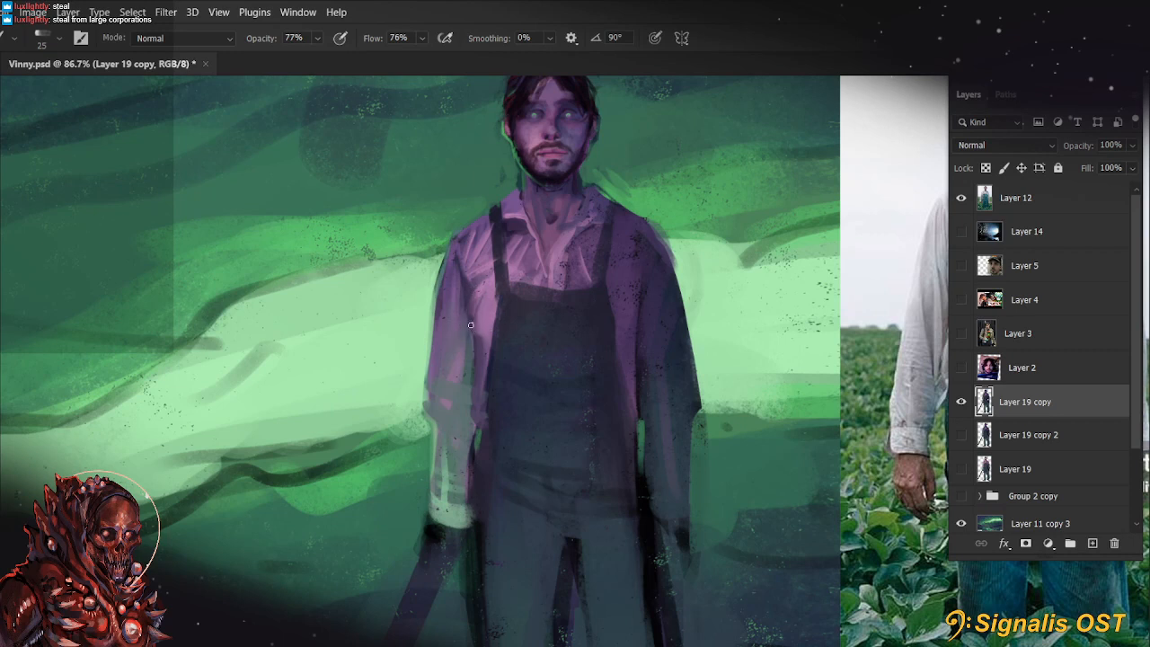
alt+click(484, 340)
key([)
drag(491, 313, 485, 333)
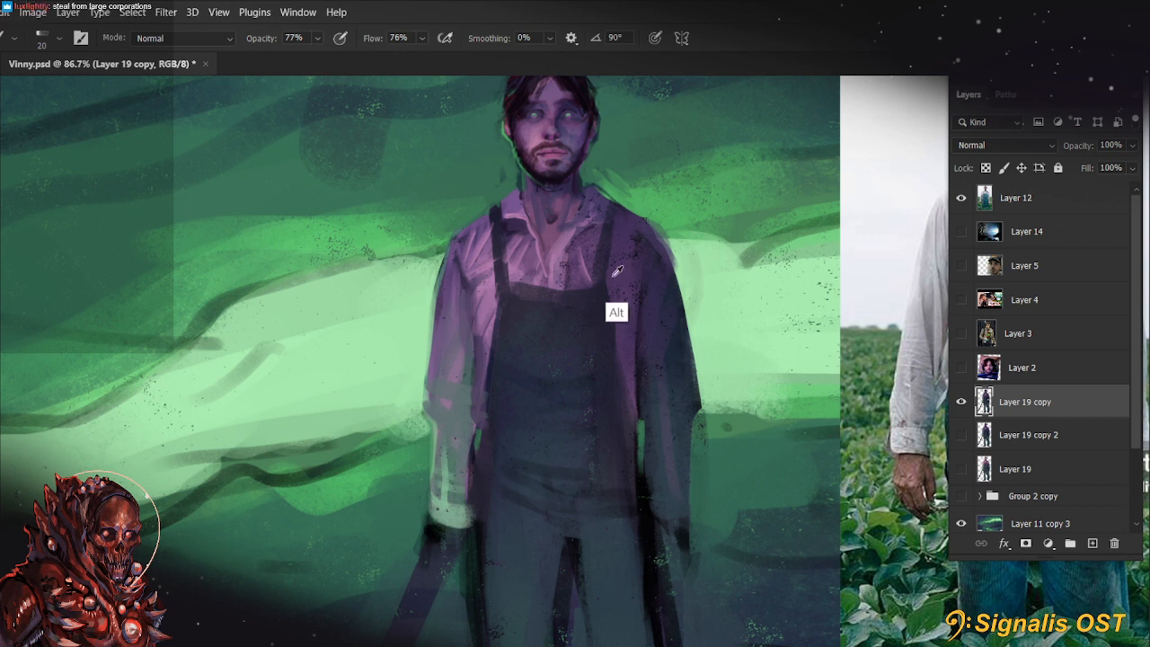
Paint purple fold shading on the lit upper sleeve and shirt front with a 20 px brush
key(bracketright)
key(bracketright)
key(bracketright)
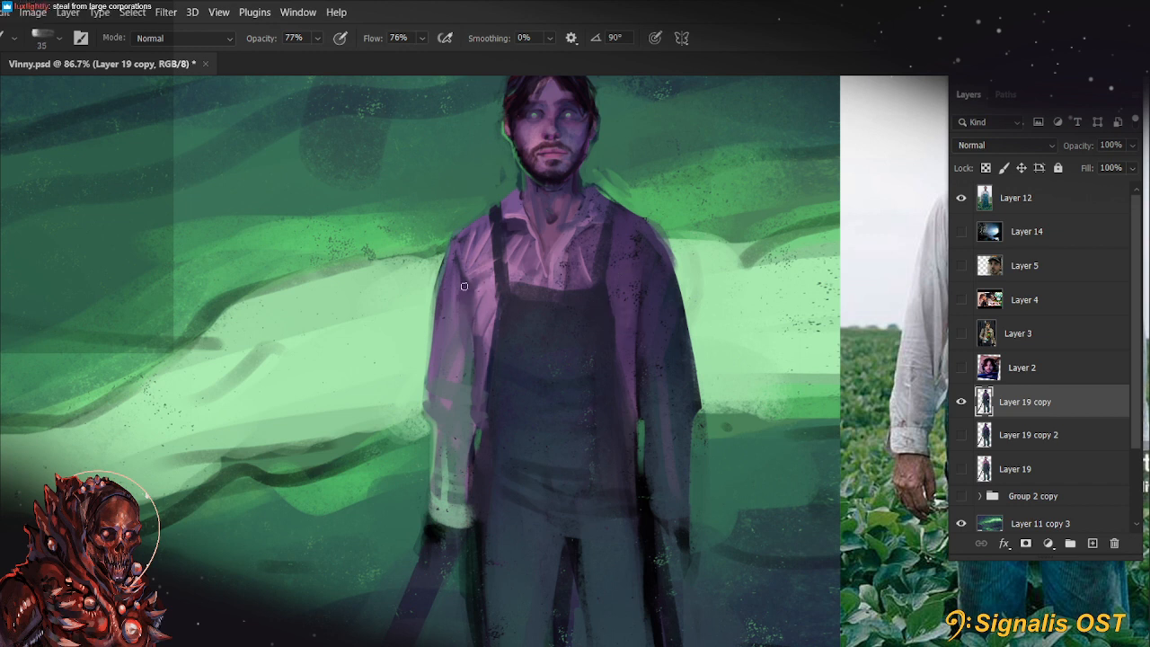
key(bracketleft)
key(bracketleft)
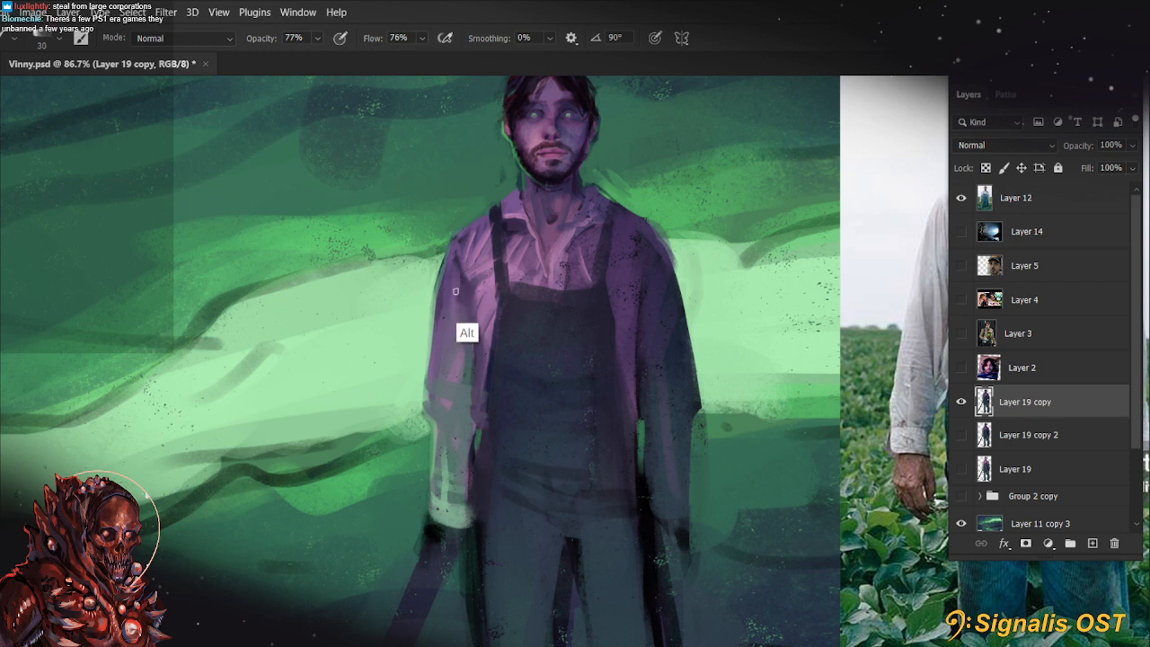
key(bracketleft)
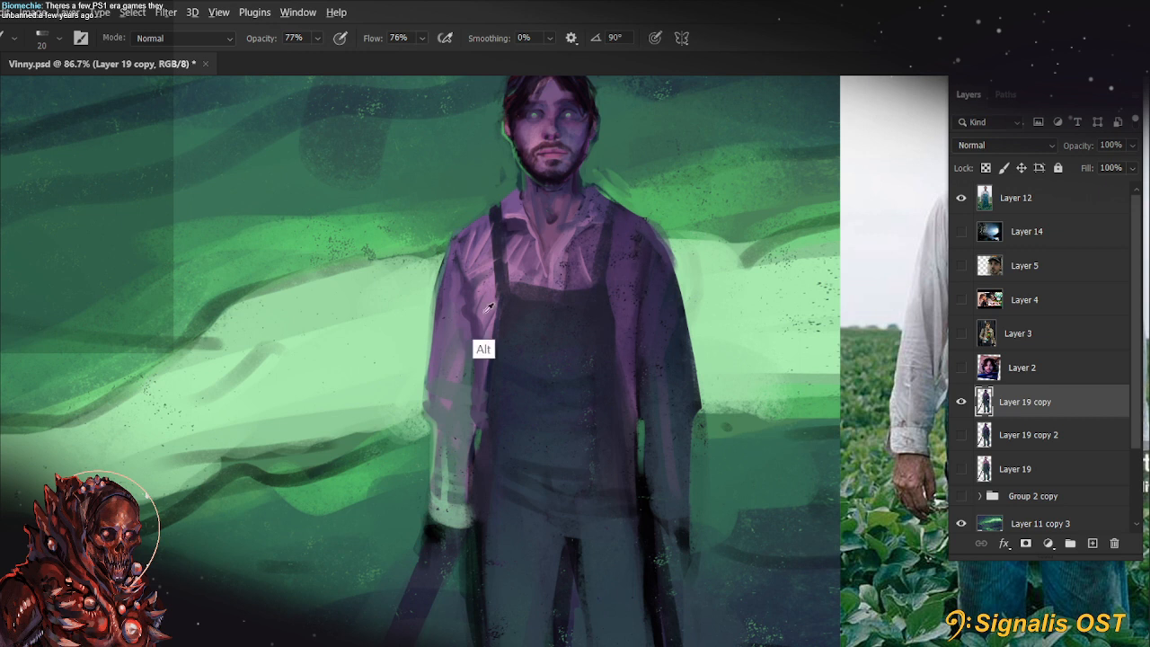
drag(521, 267, 539, 257)
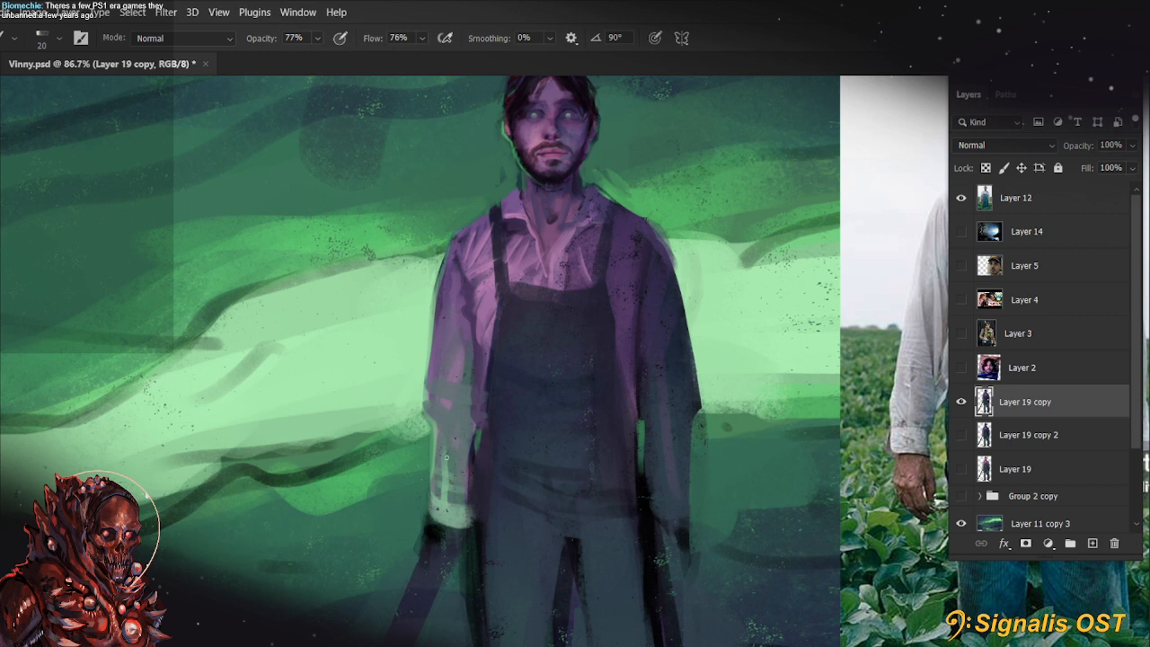
Smooth the lit forearm into a single pale grey-green tone with a 40 px brush
key(bracketright)
key(bracketright)
key(3)
mouse_move(439, 435)
mouse_down()
mouse_move(456, 501)
mouse_move(444, 515)
mouse_up()
key(6)
key(6)
alt+click(424, 483)
drag(425, 463, 435, 511)
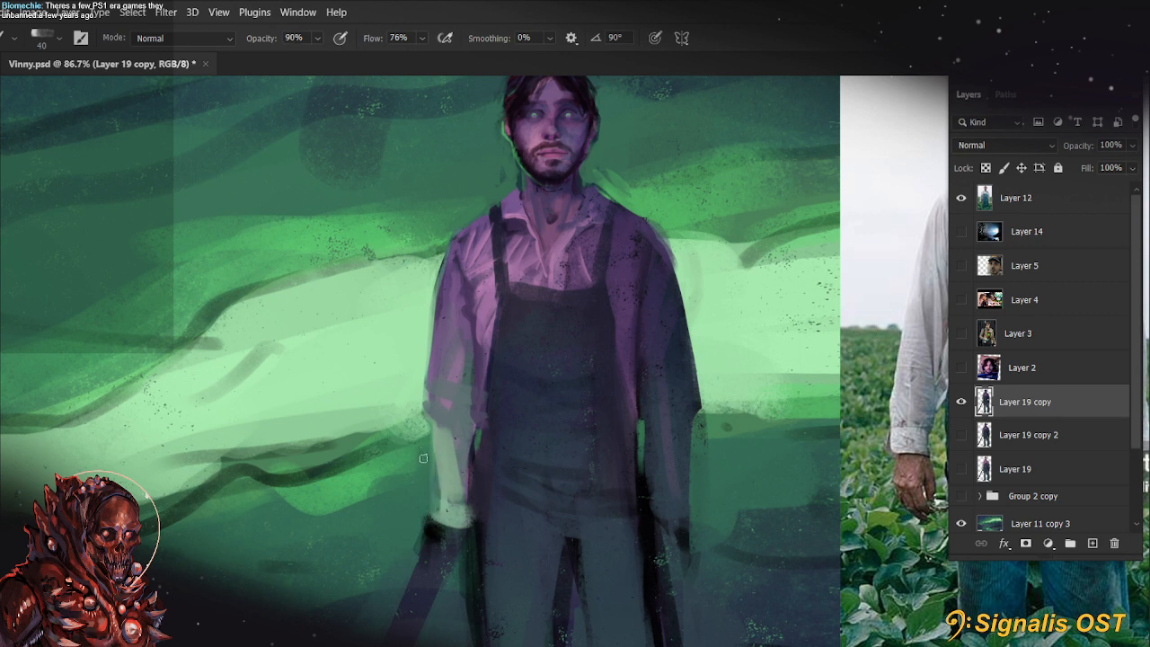
Trim the lit forearm's outer edge with background green, using a 30 px brush at 99% opacity
key(9)
drag(424, 459, 430, 513)
key(ctrl+z)
key(ctrl+z)
key(ctrl+z)
key(bracketleft)
alt+click(422, 456)
drag(423, 464, 429, 519)
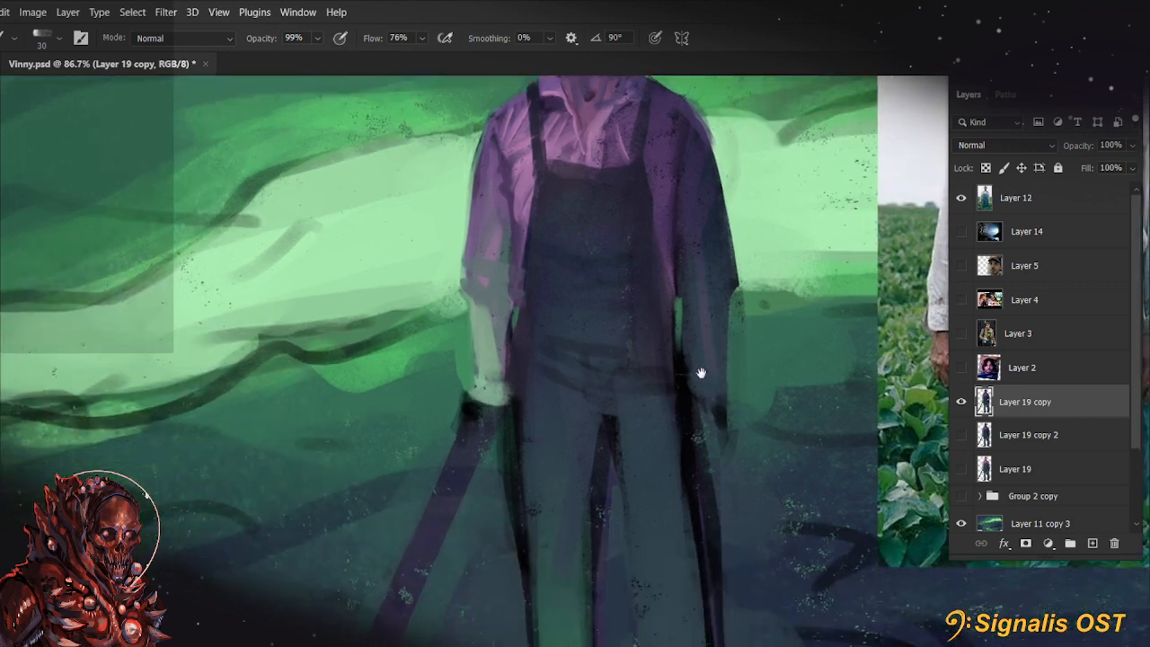
drag(644, 503, 685, 490)
alt+click(425, 499)
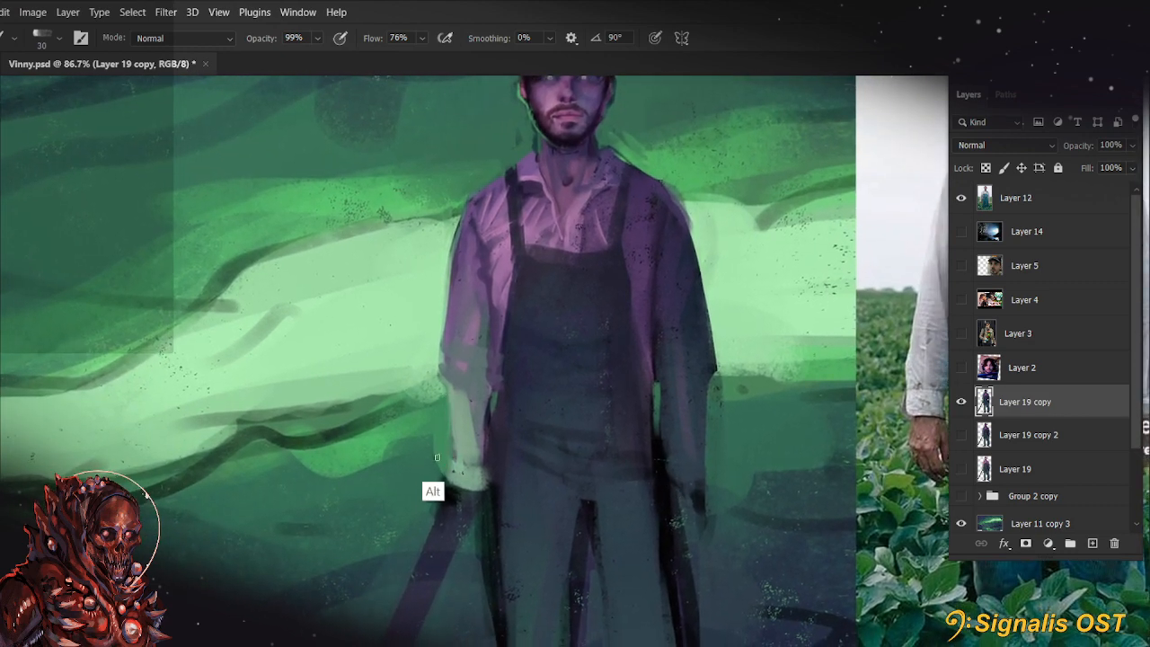
drag(436, 412, 435, 491)
Glaze a muted grey tone down the lit forearm below the rolled cuff with a 40 px brush
alt+click(471, 409)
drag(462, 401, 468, 451)
key(ctrl+z)
alt+click(458, 388)
key(])
drag(456, 390, 463, 445)
Switch to the hard round brush preset and stroke down the lit forearm towards the hand at a reduced size
click(52, 38)
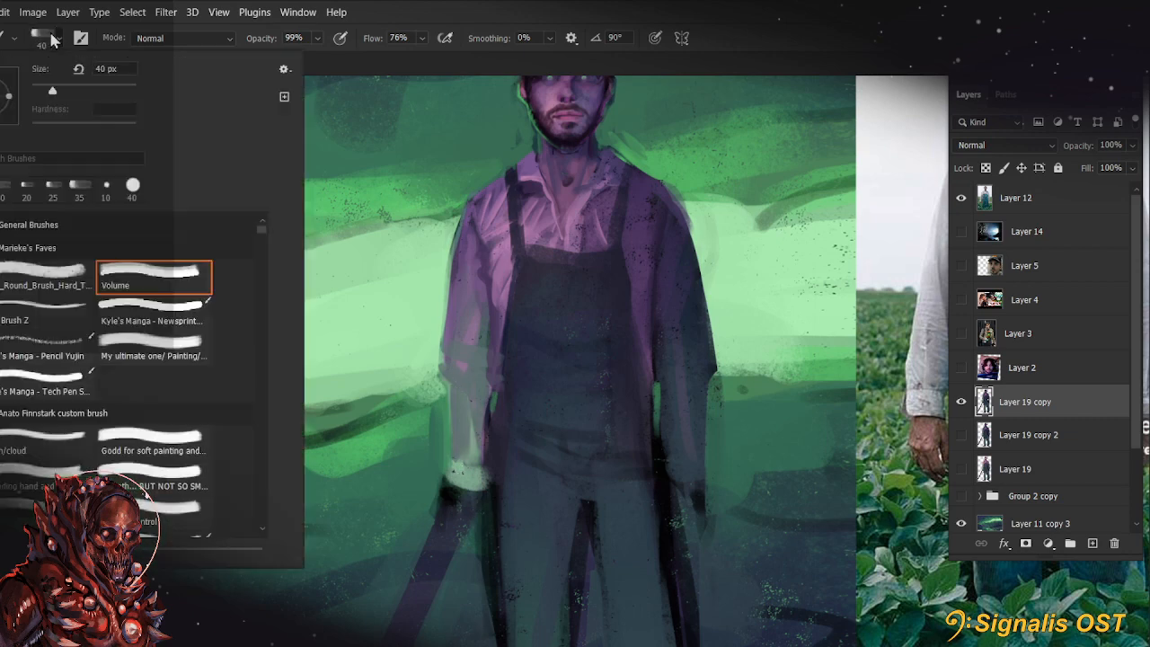
click(33, 283)
click(768, 49)
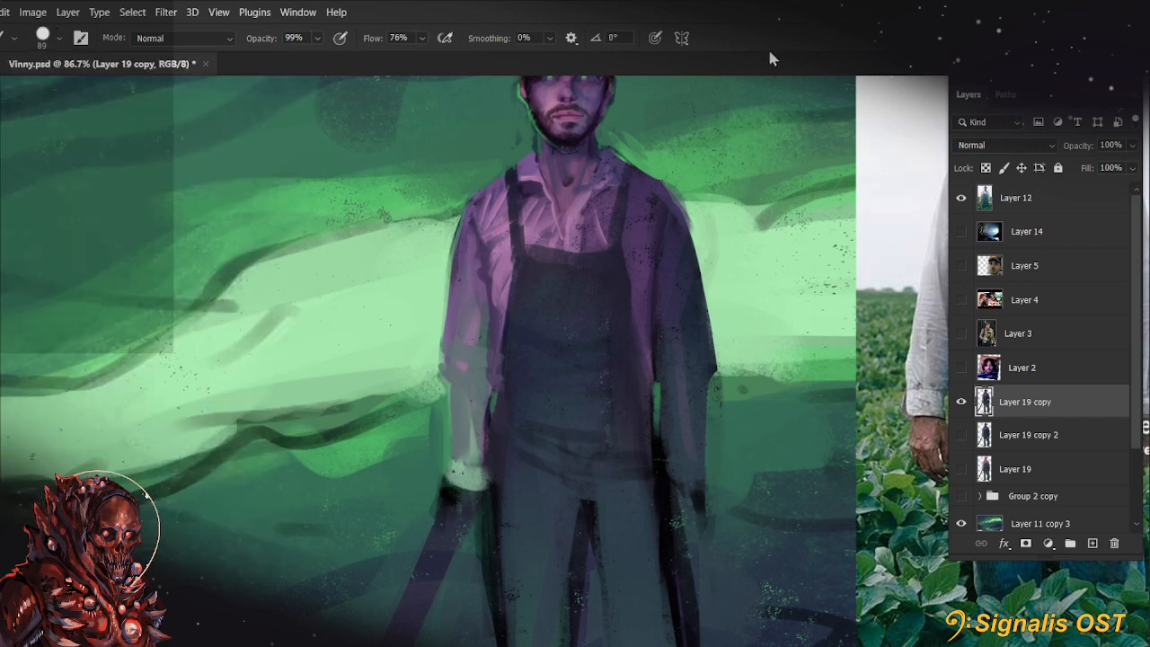
mouse_move(678, 442)
mouse_down()
mouse_move(650, 321)
mouse_move(553, 480)
mouse_up()
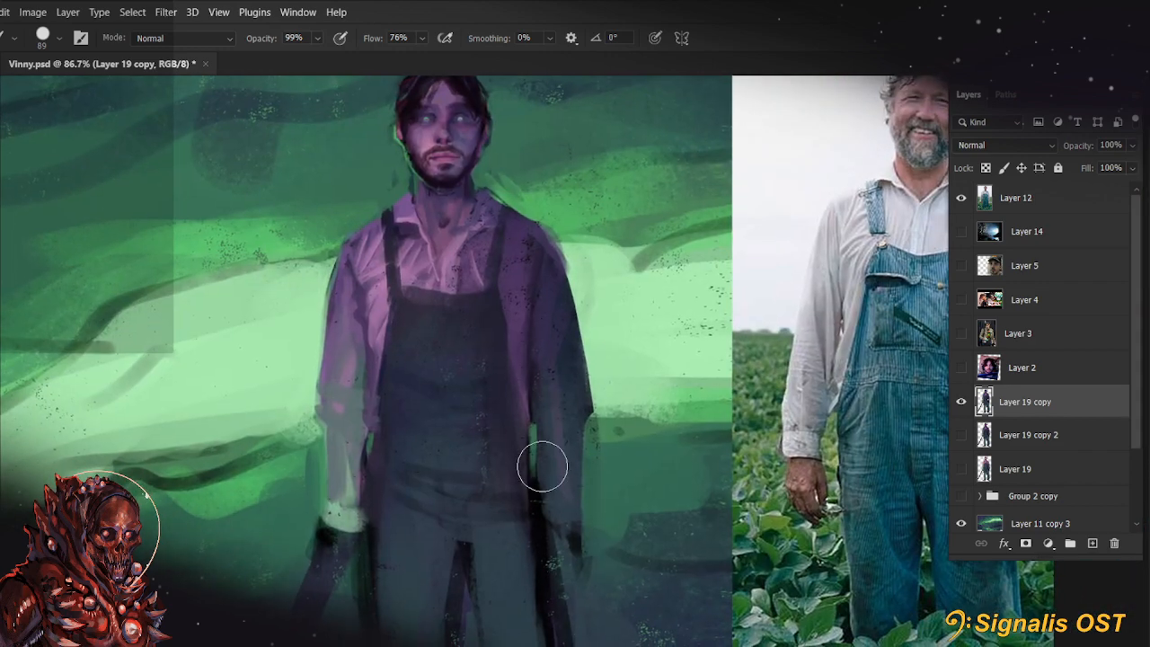
key([)
key([)
Block in a pinkish-purple hand at the end of the lit forearm, finishing with a 15 px brush
key([)
mouse_move(344, 437)
mouse_down()
mouse_move(347, 508)
mouse_move(319, 537)
mouse_move(357, 544)
mouse_move(340, 515)
mouse_move(361, 561)
mouse_up()
alt+click(339, 519)
key([)
key([)
key([)
key([)
key([)
key([)
key(ctrl+z)
alt+click(450, 253)
key(])
key(])
mouse_move(338, 499)
mouse_down()
mouse_move(358, 525)
mouse_move(350, 573)
mouse_move(436, 476)
mouse_move(454, 490)
mouse_up()
key([)
key([)
drag(444, 398, 453, 495)
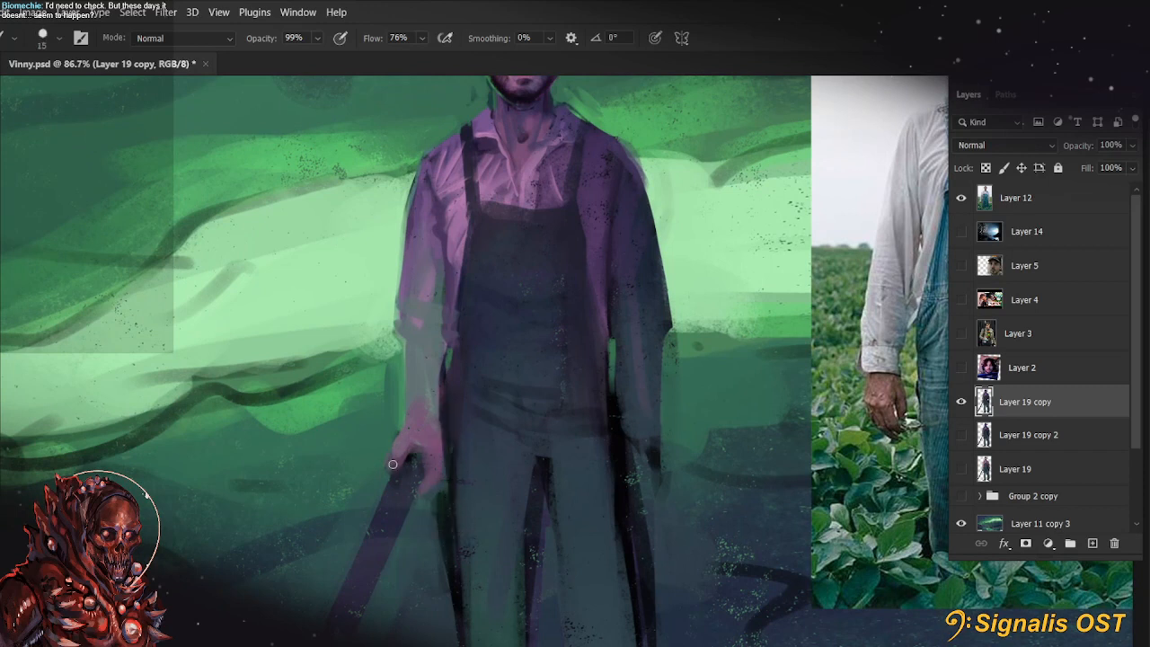
Refine the shape of the hand gripping the handle with small strokes, down to a 10 px brush
alt+click(407, 437)
key(])
mouse_move(395, 453)
mouse_down()
mouse_move(406, 425)
mouse_move(383, 479)
mouse_move(413, 452)
mouse_move(396, 448)
mouse_move(388, 472)
mouse_move(423, 427)
mouse_move(413, 443)
mouse_move(431, 446)
mouse_move(374, 469)
mouse_move(433, 428)
mouse_up()
alt+click(594, 186)
key(ctrl+z)
key([)
key([)
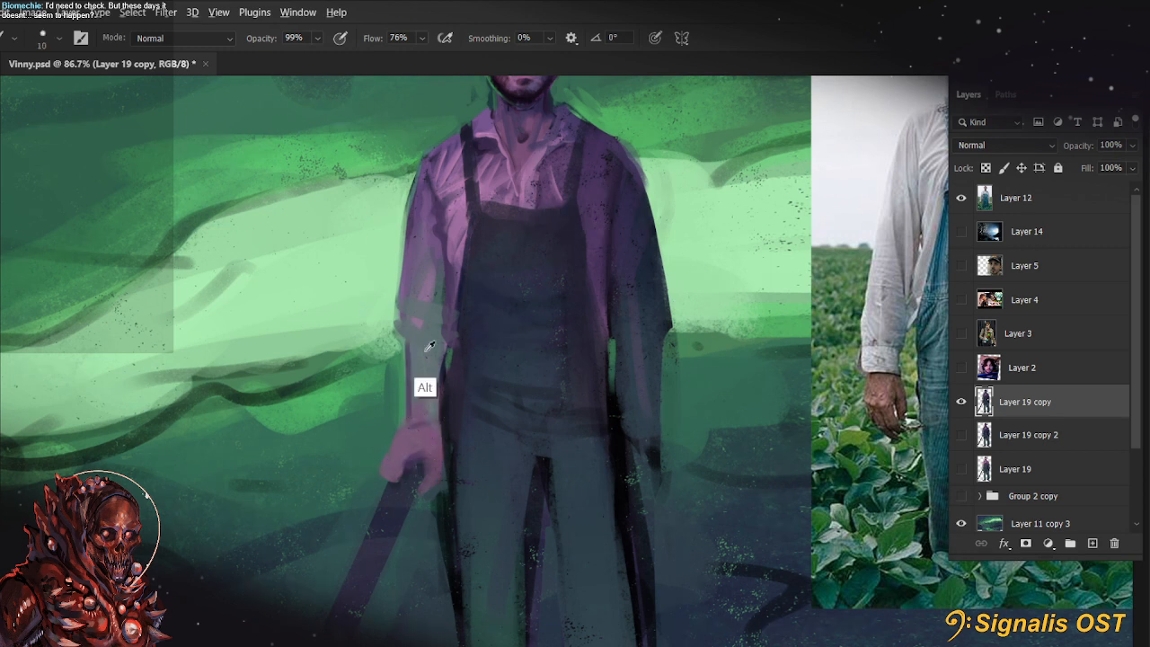
Paint a lighter grey tone over the shadowed sleeve's forearm with a brush enlarged to 50 px
key(])
key(])
key(])
key(])
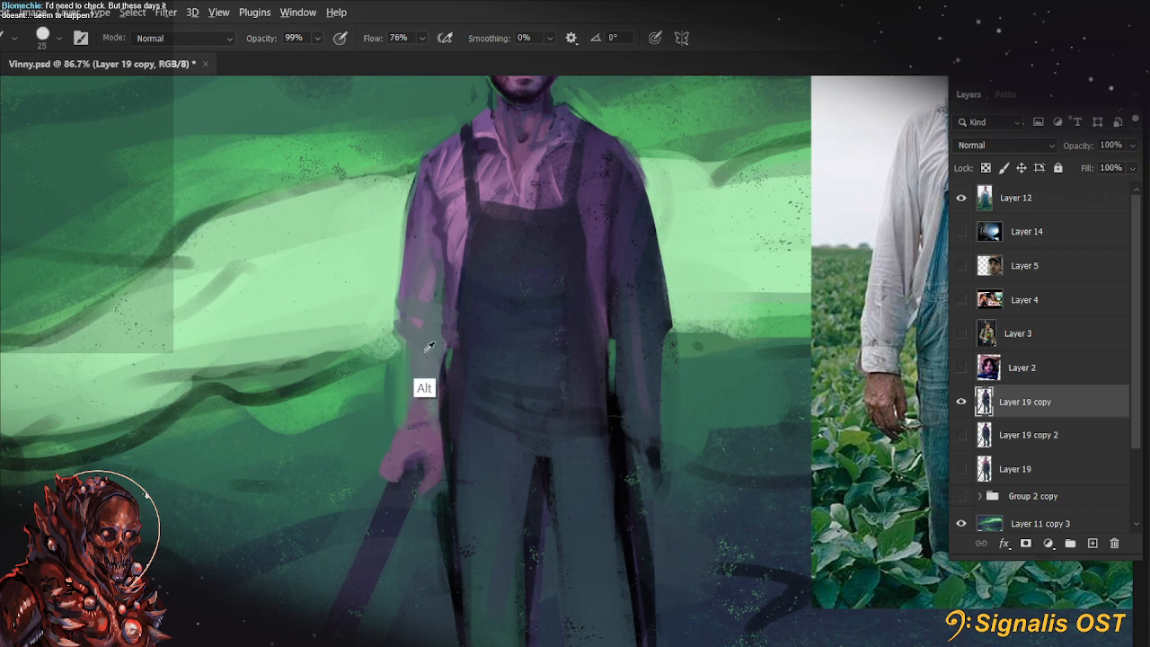
mouse_move(577, 419)
mouse_down()
mouse_move(505, 560)
mouse_move(421, 464)
mouse_up()
key(])
key(])
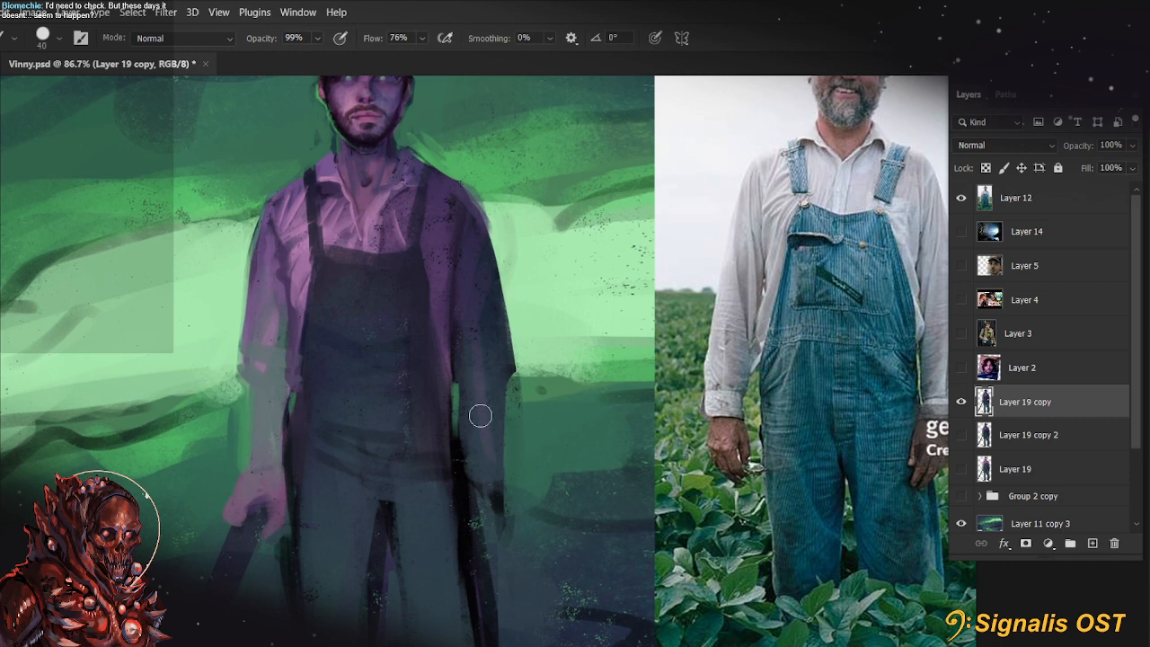
mouse_move(442, 519)
mouse_down()
mouse_move(377, 506)
mouse_move(438, 529)
mouse_up()
key(])
key(])
mouse_move(478, 398)
mouse_down()
mouse_move(477, 488)
mouse_move(484, 382)
mouse_move(487, 473)
mouse_move(594, 491)
mouse_up()
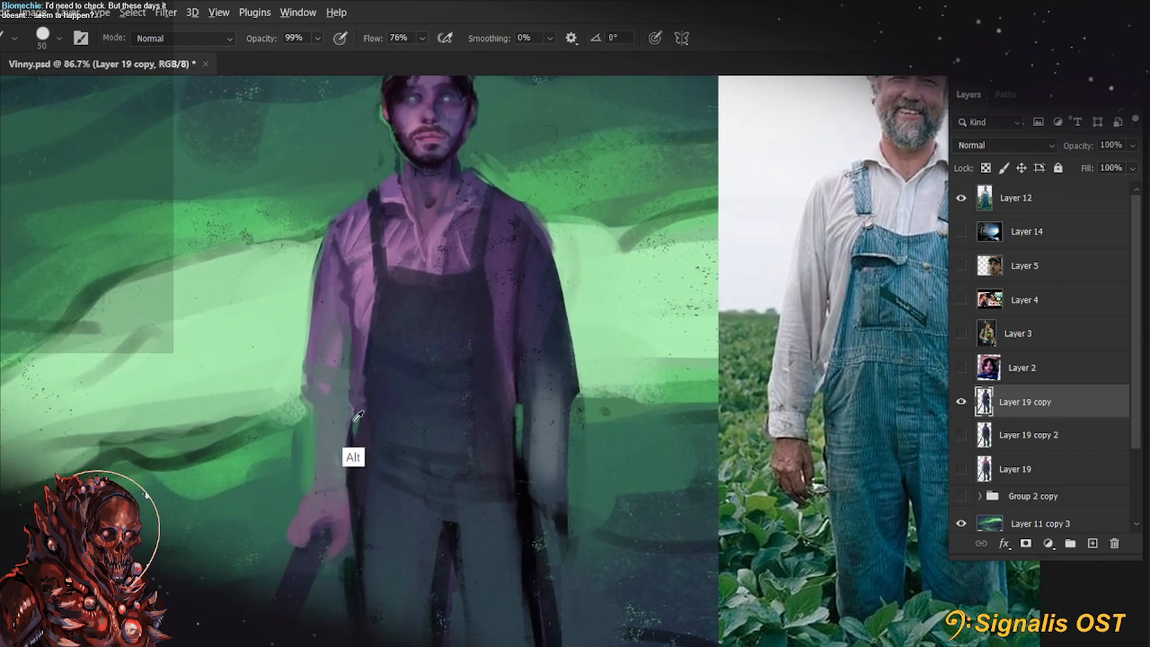
Refine the dark gap between the lit forearm and the overalls, reducing the brush to 8 px
key([)
key([)
key([)
key([)
key([)
key([)
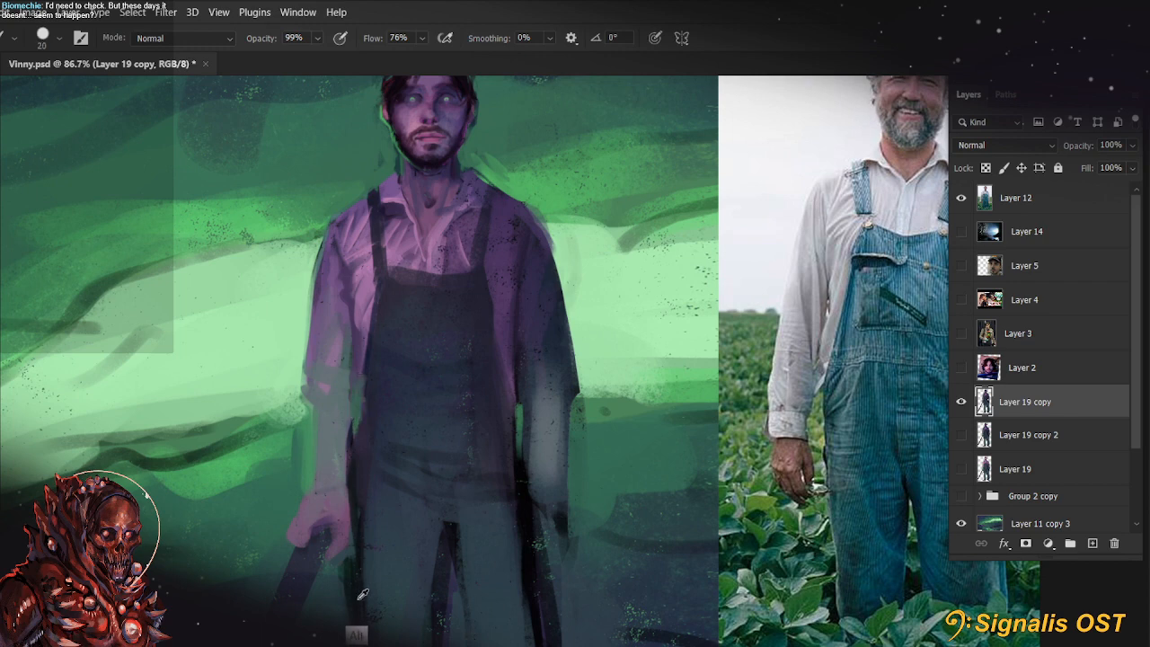
key([)
key([)
key([)
drag(302, 485, 313, 521)
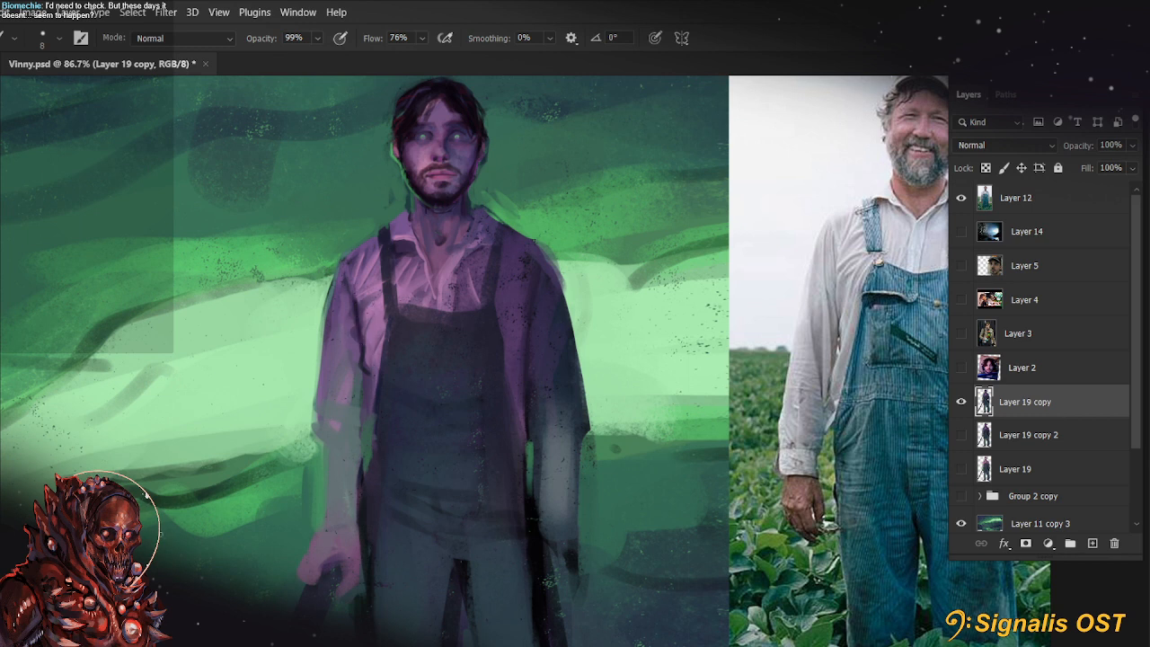
key(bracketright)
key(bracketright)
key(bracketright)
key(bracketright)
mouse_move(336, 265)
mouse_down()
mouse_move(321, 443)
mouse_move(340, 448)
mouse_move(354, 246)
mouse_move(343, 340)
mouse_move(280, 479)
mouse_move(352, 325)
mouse_move(349, 464)
mouse_up()
key(ctrl+z)
key(ctrl+z)
key(bracketleft)
key(bracketleft)
key(ctrl+z)
key(bracketright)
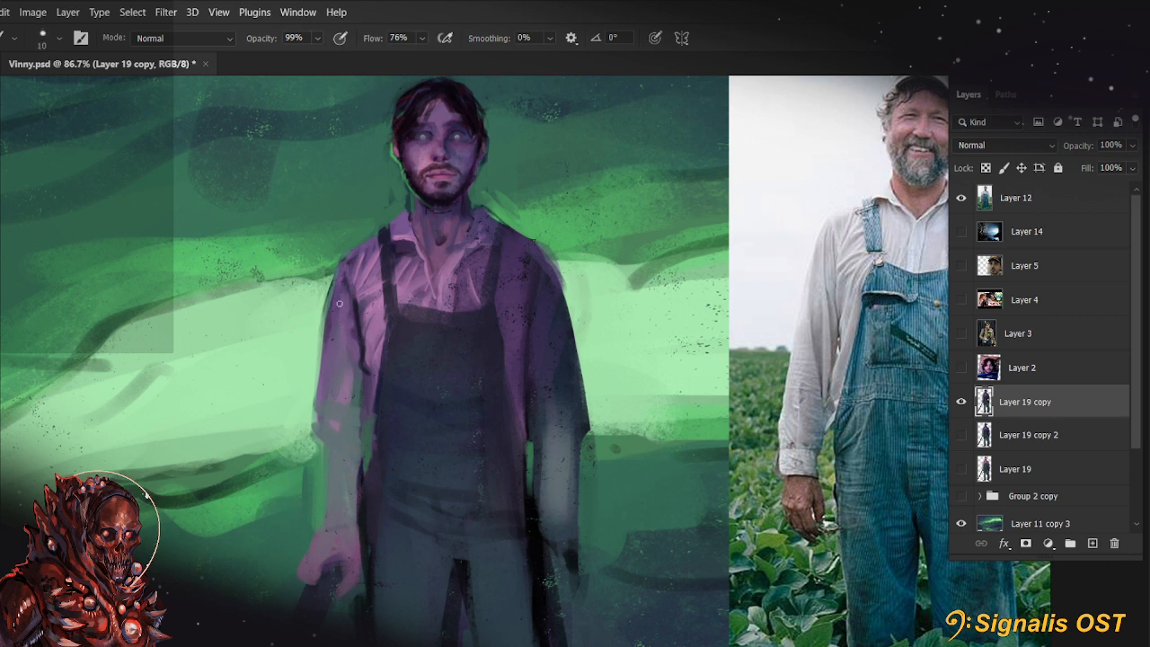
Paint purple shading down the lit sleeve to the rolled cuff with a 10 px brush
mouse_move(341, 303)
mouse_down()
mouse_move(351, 431)
mouse_move(339, 420)
mouse_move(336, 347)
mouse_move(329, 435)
mouse_up()
key(bracketright)
key(bracketright)
key(bracketright)
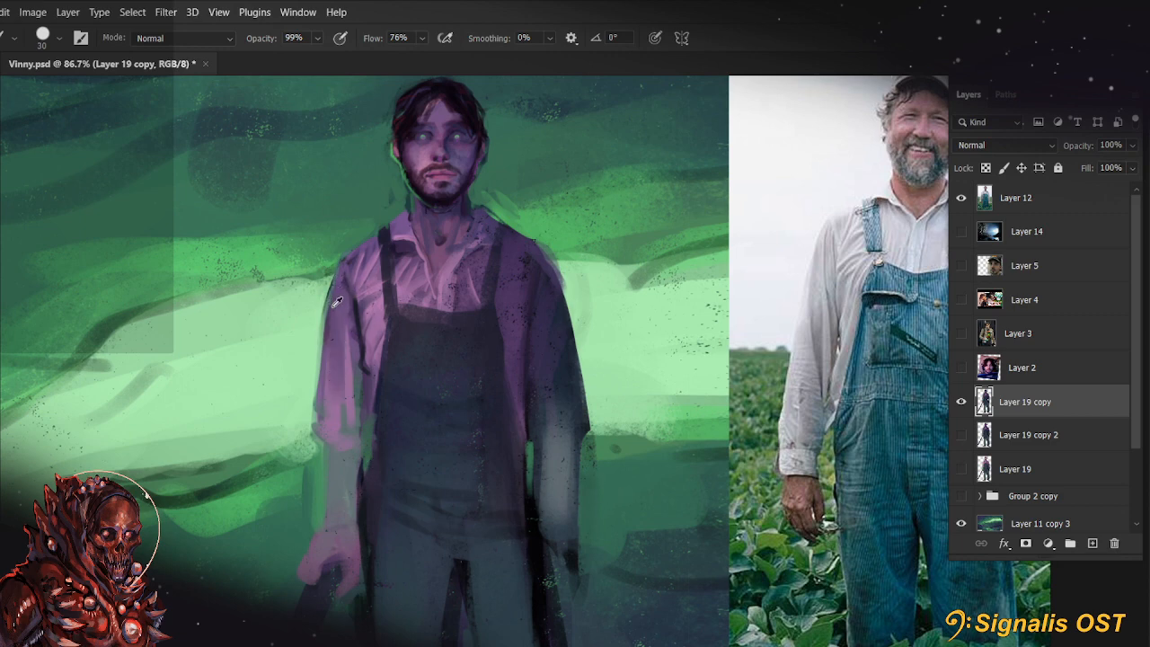
key(bracketleft)
key(bracketleft)
key(bracketleft)
Clean up the lit sleeve's outer contour from shoulder to elbow with a 10 px brush
key(r)
drag(316, 333, 321, 354)
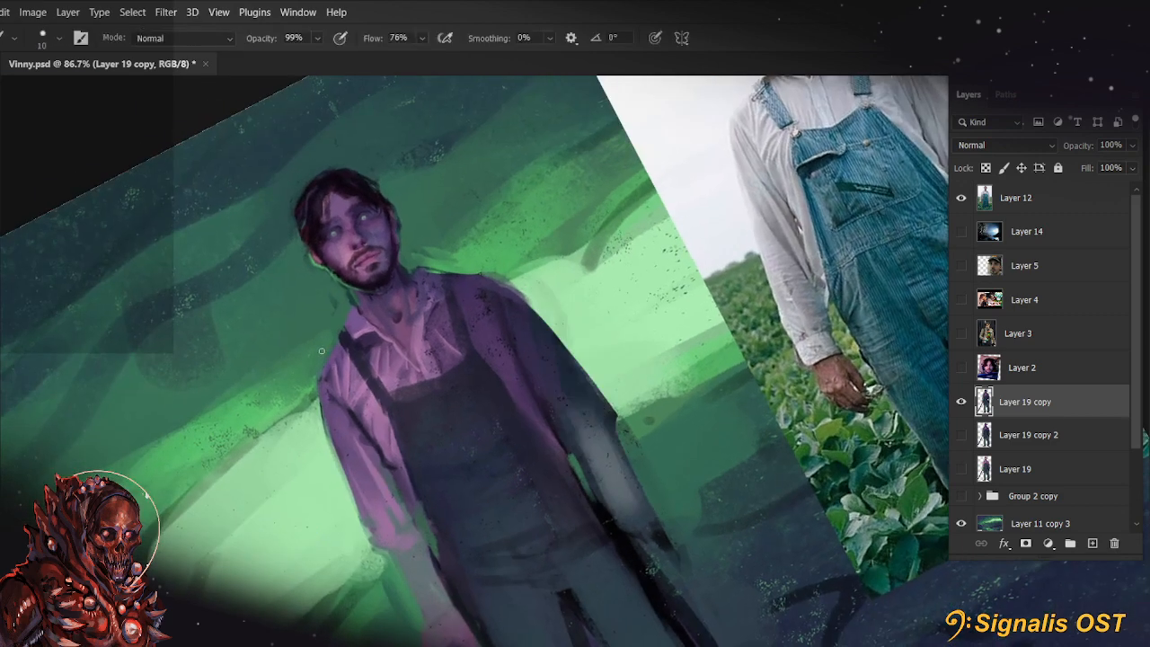
drag(320, 403, 361, 525)
drag(333, 440, 361, 522)
alt+click(337, 484)
drag(320, 413, 335, 465)
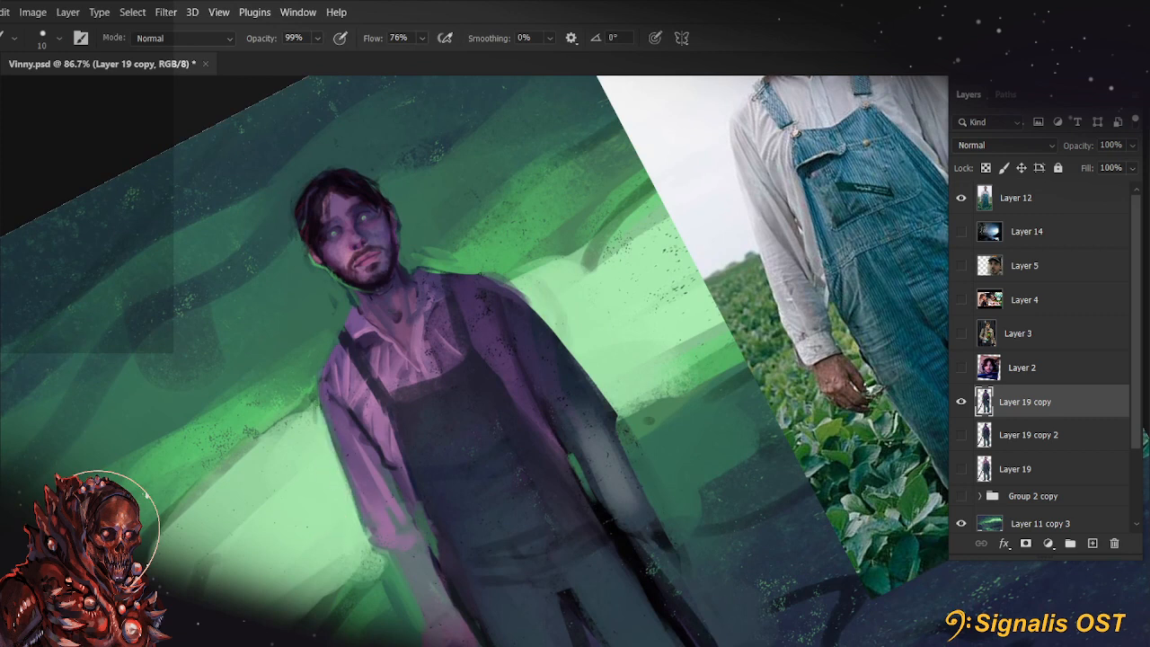
key(bracketright)
key(bracketright)
key(bracketright)
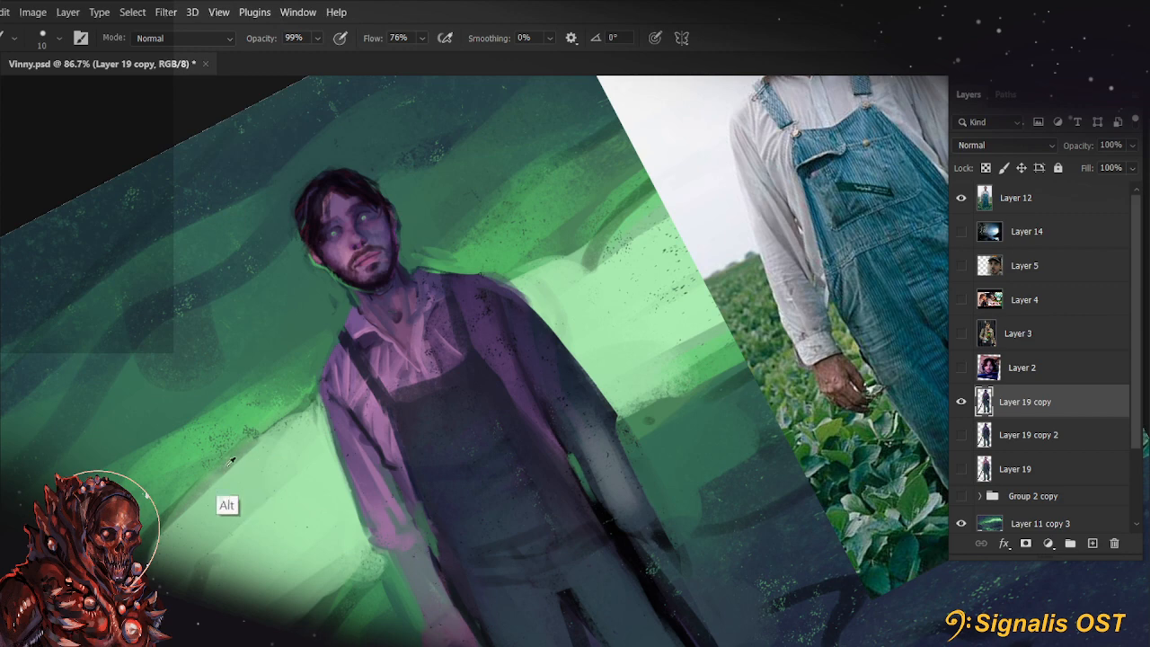
key(r)
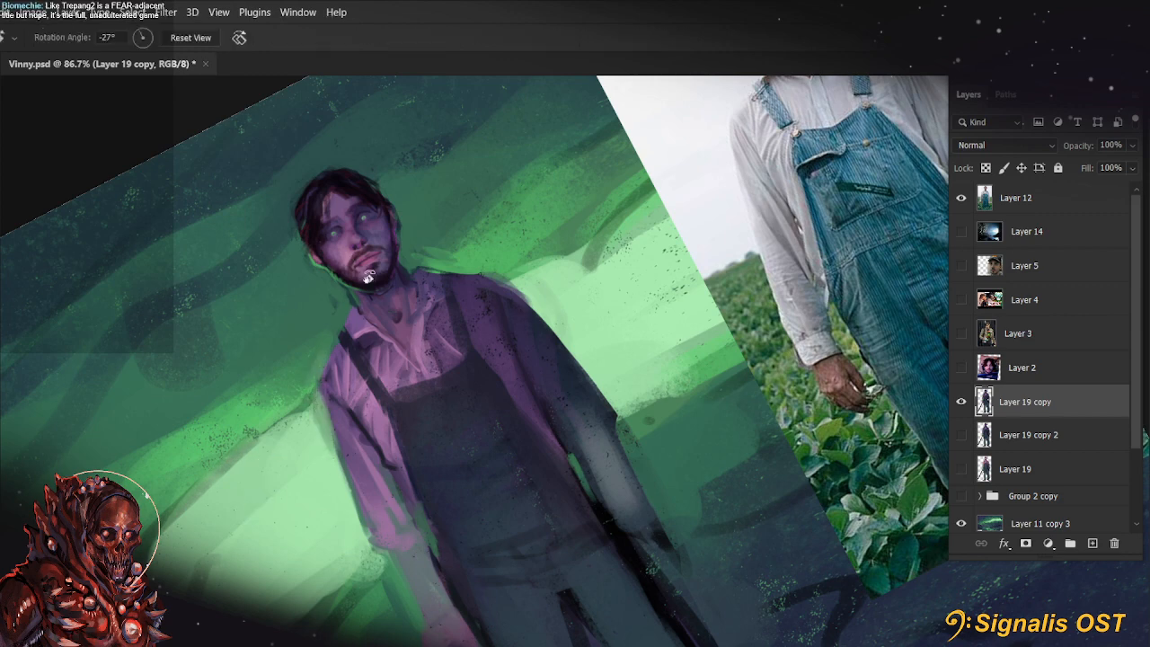
key(Escape)
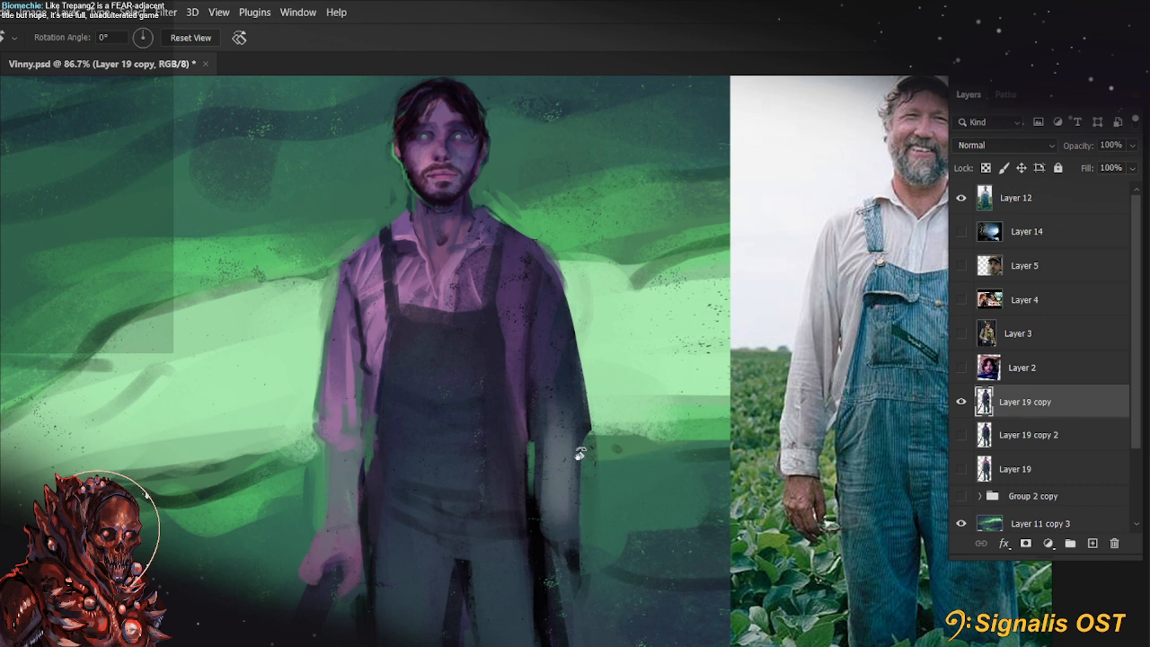
drag(369, 279, 459, 268)
Darken and define the overalls strap on the lit shoulder with the brush at 100% opacity
key(b)
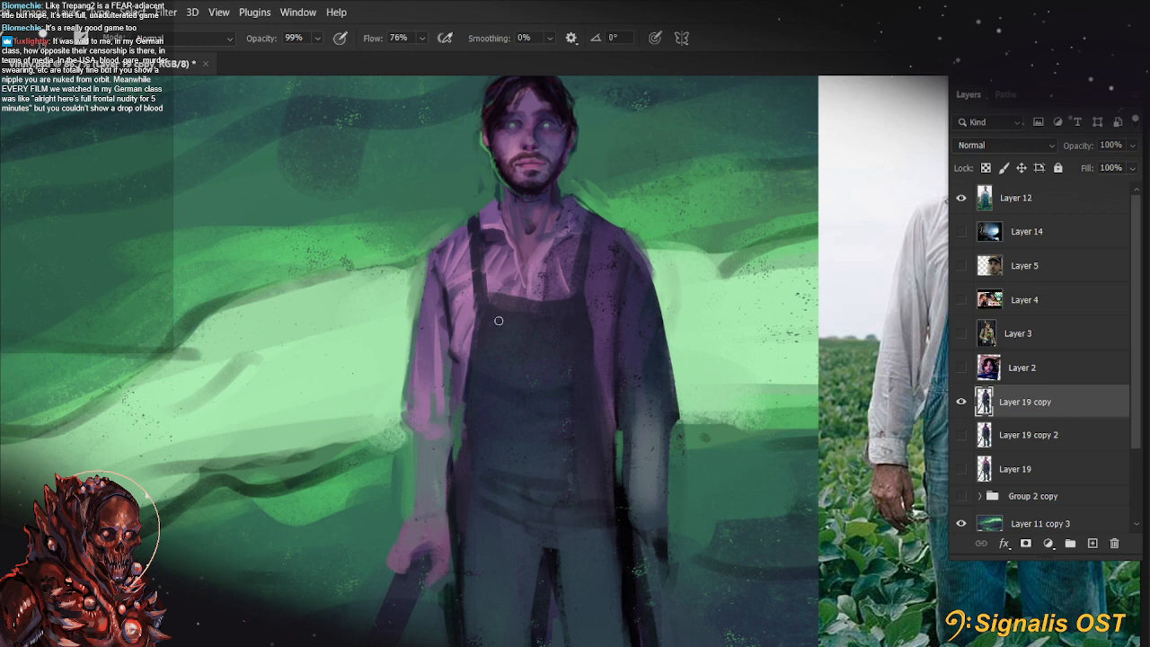
scroll(642, 360, up, 1)
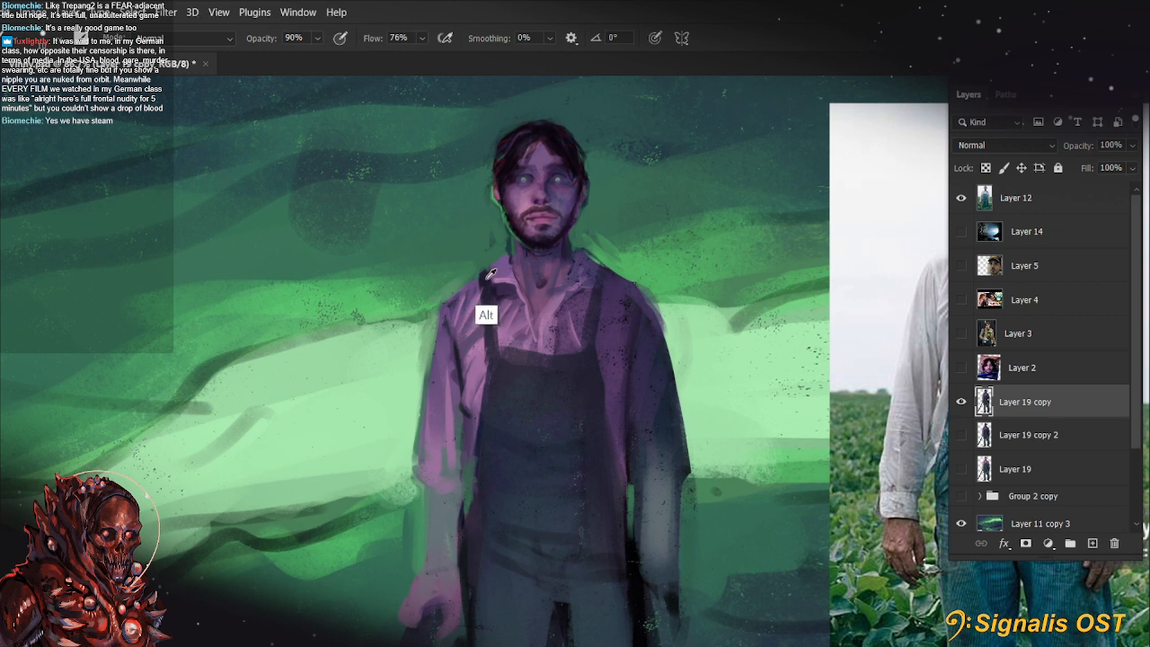
key(0)
drag(483, 278, 481, 339)
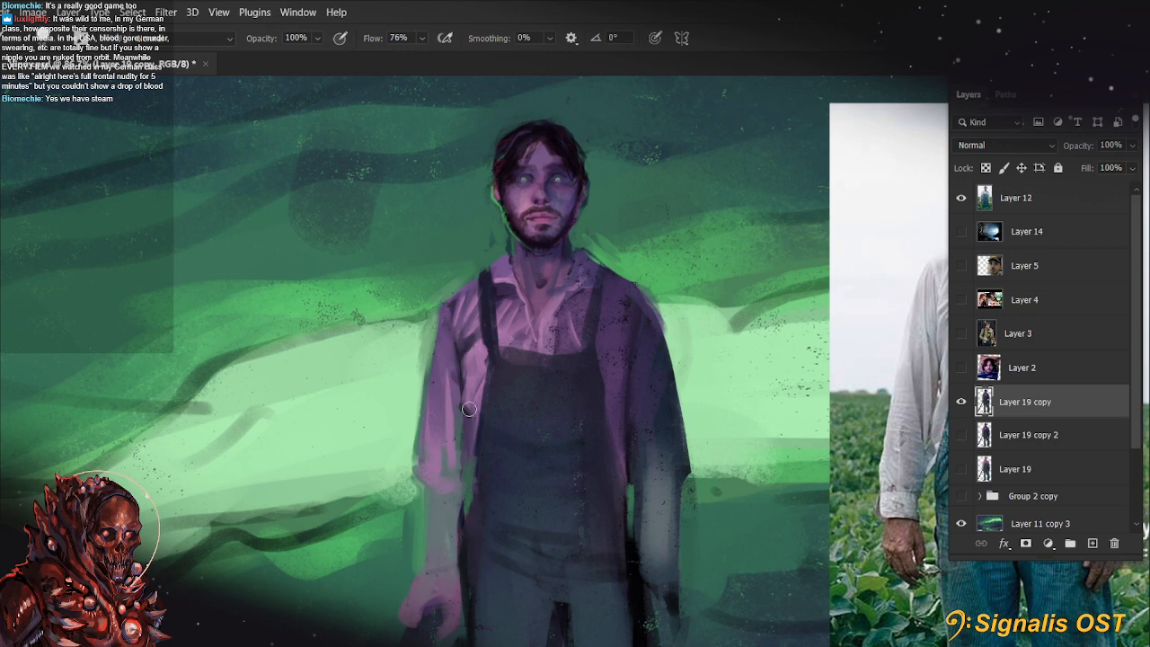
Touch up the shadowed sleeve's inner fold and define the lit sleeve's inner edge with a 10 px brush
drag(649, 322, 650, 435)
mouse_move(663, 483)
mouse_down()
mouse_move(694, 423)
mouse_move(680, 447)
mouse_up()
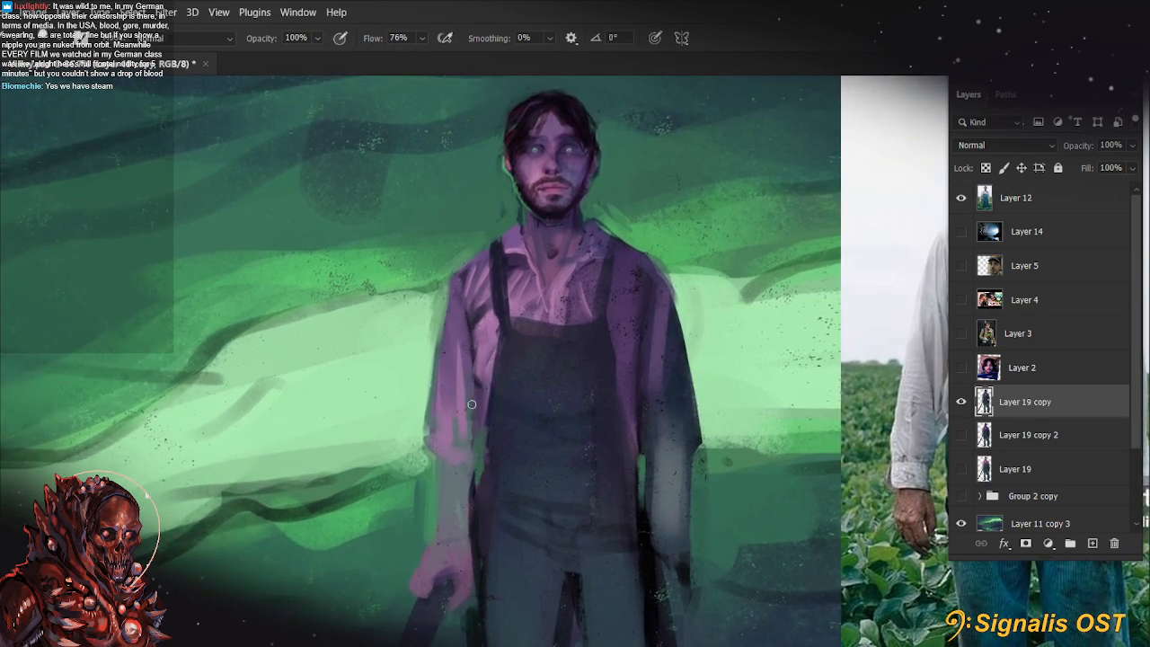
key(bracketleft)
drag(472, 335, 477, 438)
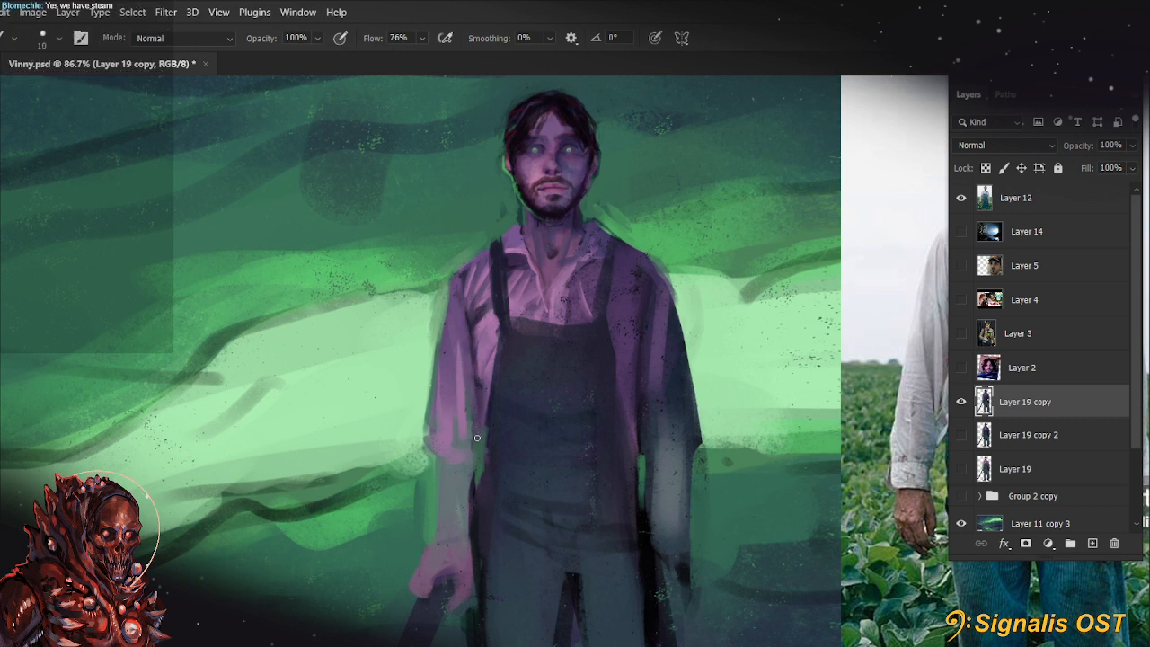
Touch up the shadowed sleeve's inner edge and define the lit-side strap and bib edge with a 15 px brush
drag(643, 331, 638, 378)
drag(497, 303, 496, 342)
key(ctrl+z)
key(ctrl+z)
drag(496, 263, 493, 261)
alt+click(501, 313)
key(bracketright)
drag(501, 331, 492, 411)
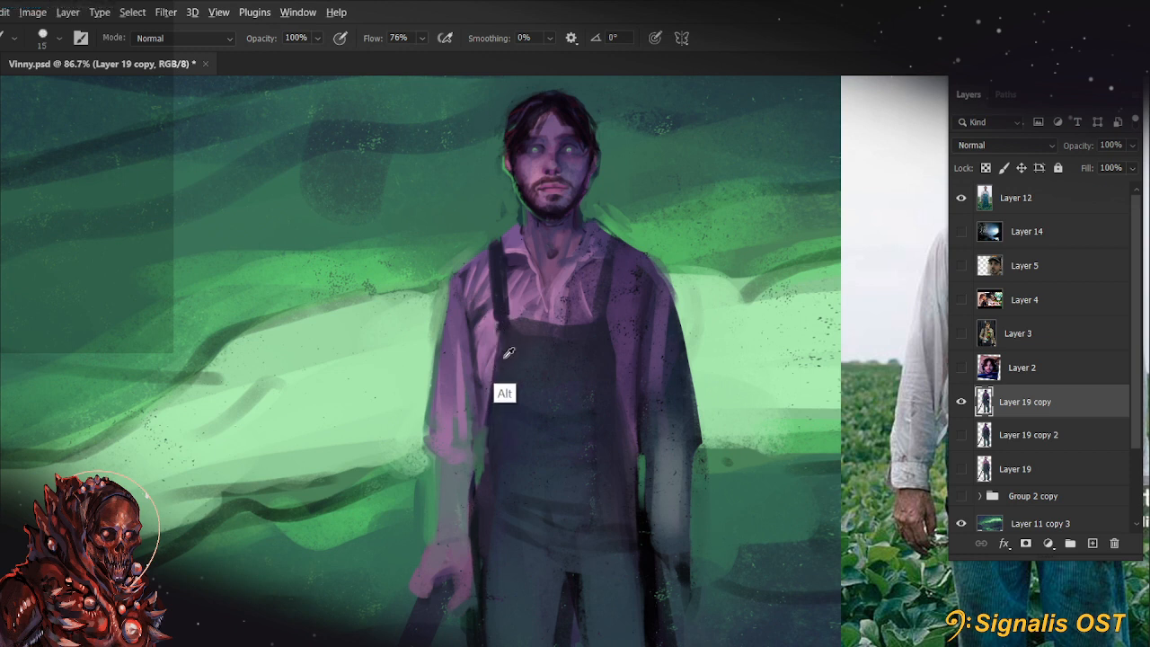
key(bracketright)
key(bracketleft)
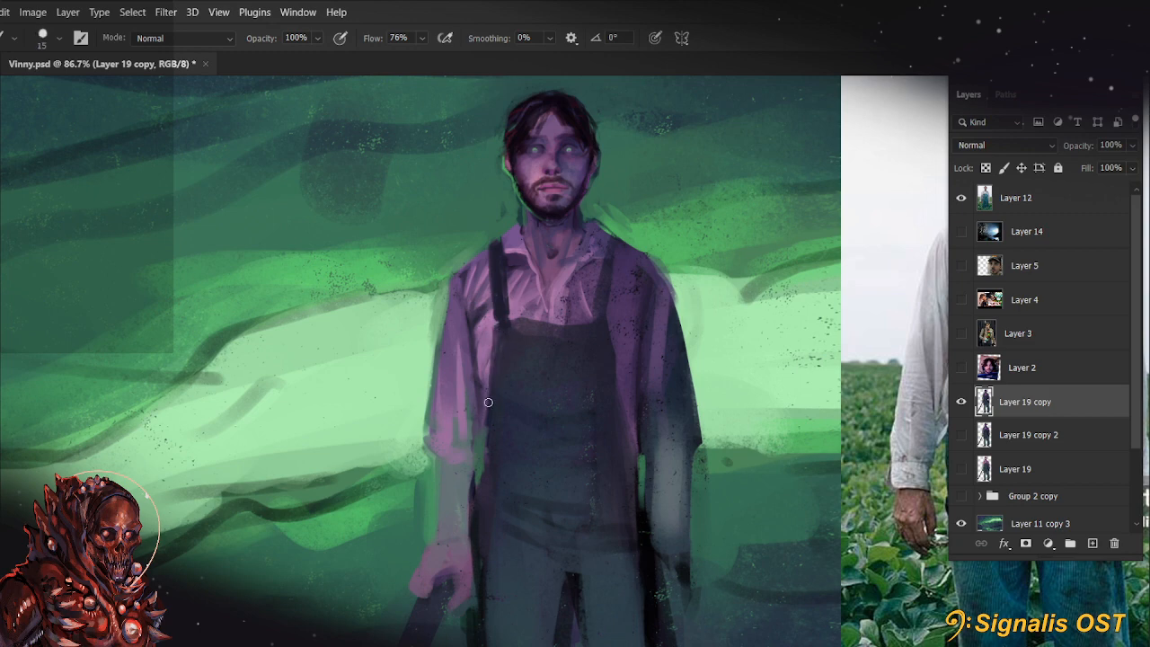
Refine the bib's upper edge where it meets the lit-side strap with a 15 px brush
key(r)
drag(431, 406, 488, 519)
key(b)
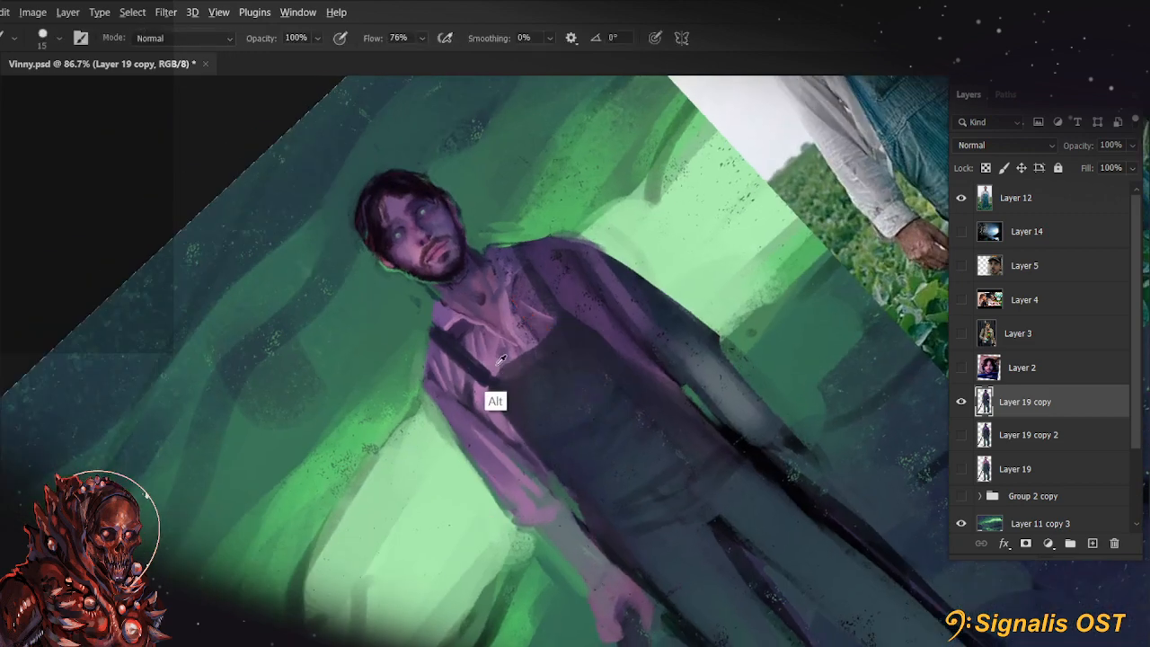
drag(498, 364, 542, 337)
key(r)
key(Escape)
drag(577, 437, 559, 541)
key(b)
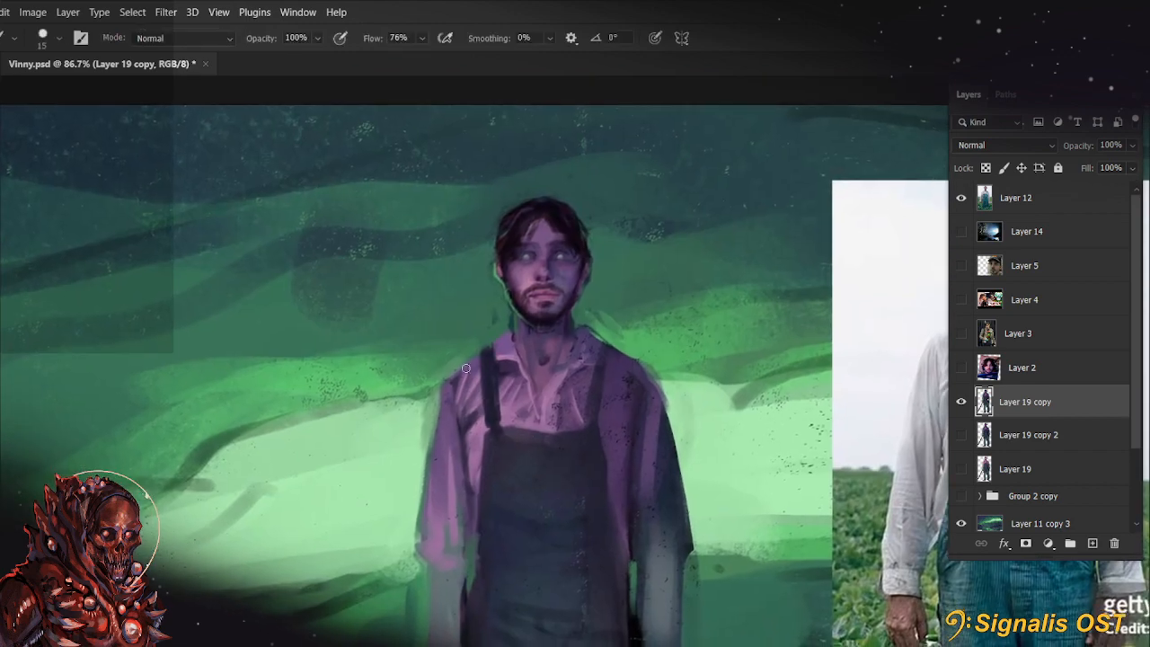
Touch up the background beside the lit sleeve with an 8 px brush and the strap's upper end with a 25 px brush
key(bracketleft)
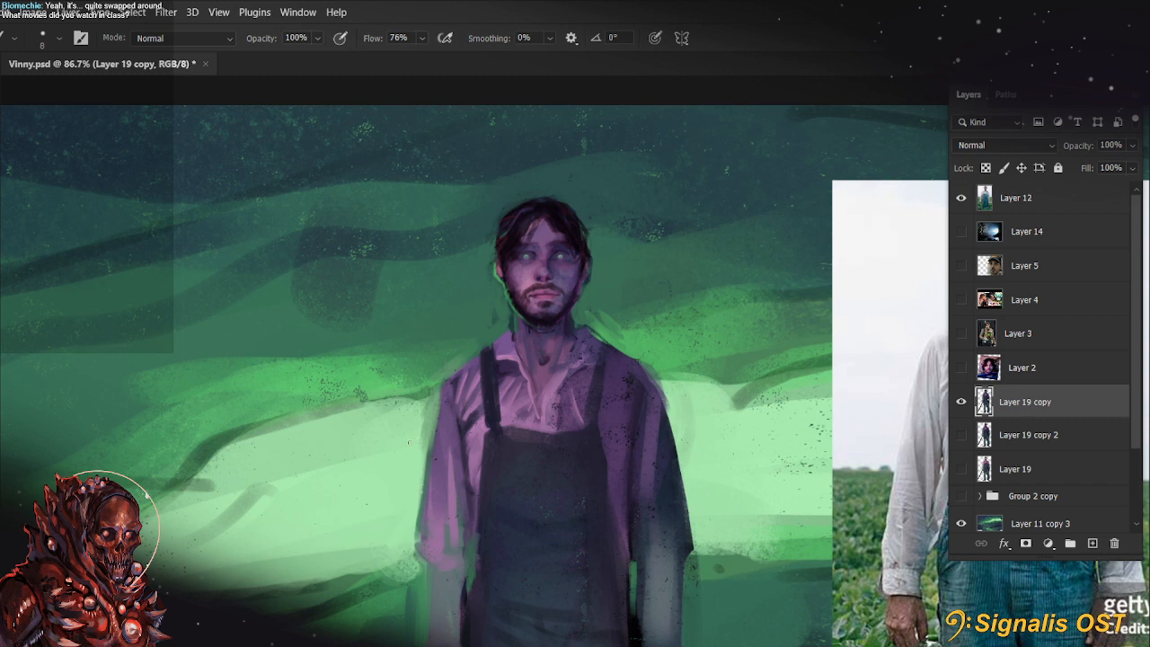
alt+click(403, 471)
key(bracketright)
key(bracketright)
key(bracketright)
key(bracketright)
key(bracketright)
drag(492, 376, 489, 366)
scroll(406, 417, up, 2)
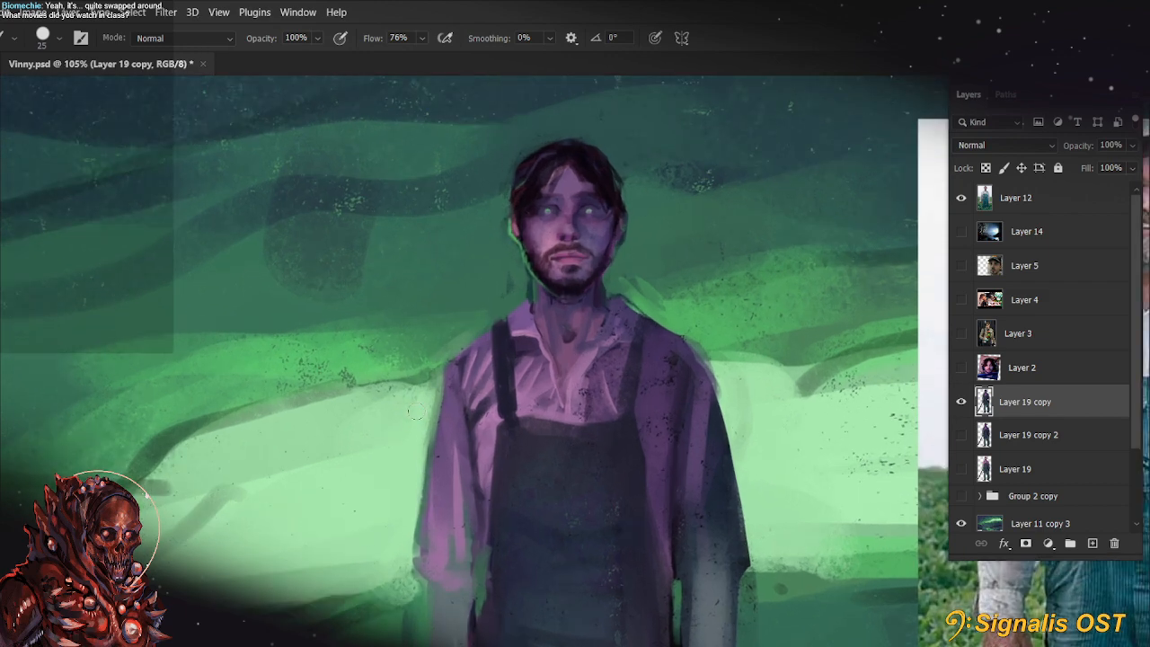
Undo the last stroke and darken the lit sleeve's outer contour from the shoulder toward the elbow
key(bracketleft)
key(bracketleft)
key(bracketleft)
key(bracketleft)
key(bracketleft)
key(ctrl+z)
drag(453, 364, 428, 485)
key(bracketright)
key(bracketright)
key(bracketright)
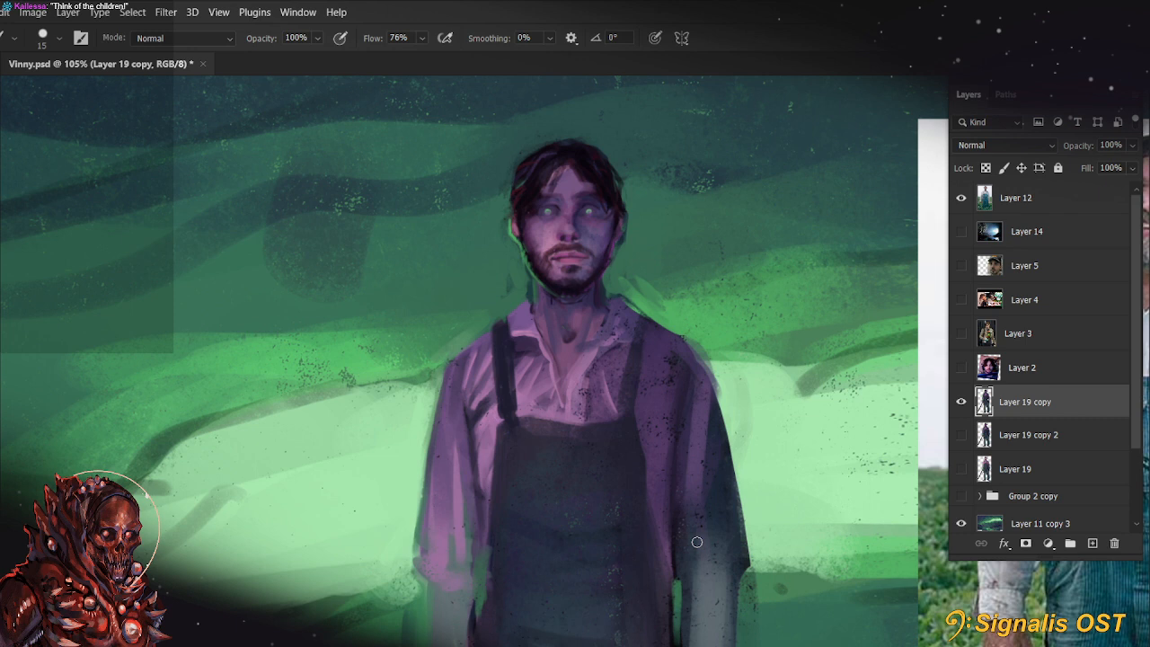
Paint a purple fold down the middle of the lit sleeve with a 15 px brush
alt+click(492, 418)
drag(448, 420, 450, 492)
drag(474, 546, 444, 535)
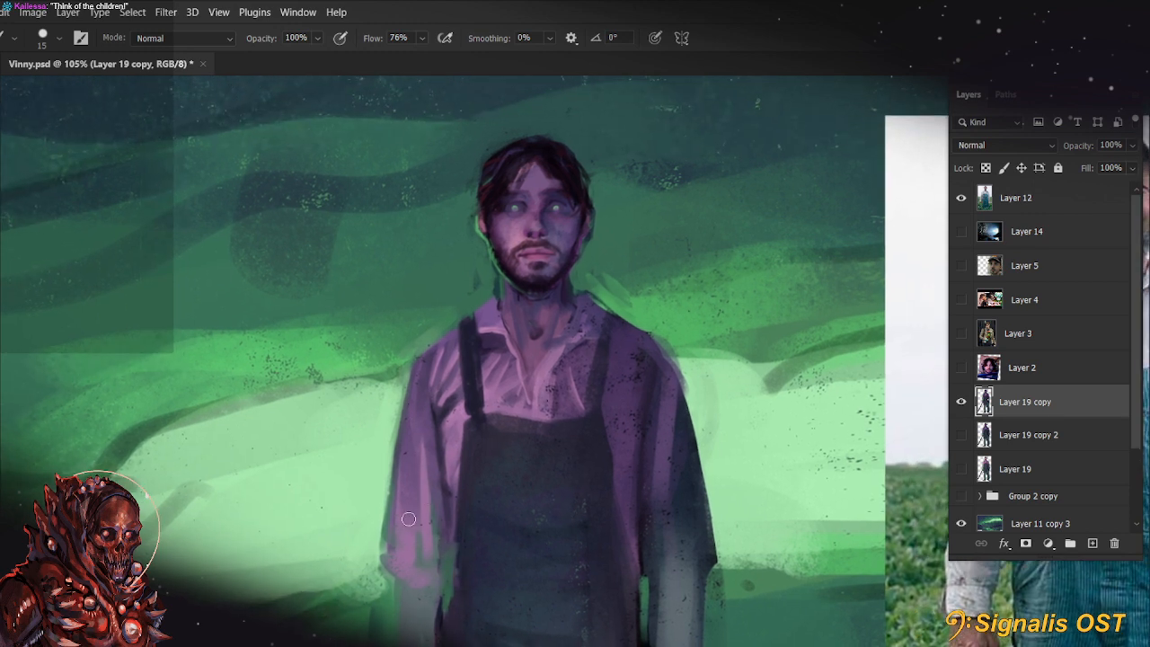
Try to blend the lit sleeve's lower folds with a 35 px brush at 77% opacity
key(bracketright)
key(bracketright)
key(bracketleft)
key(7)
key(7)
alt+click(539, 388)
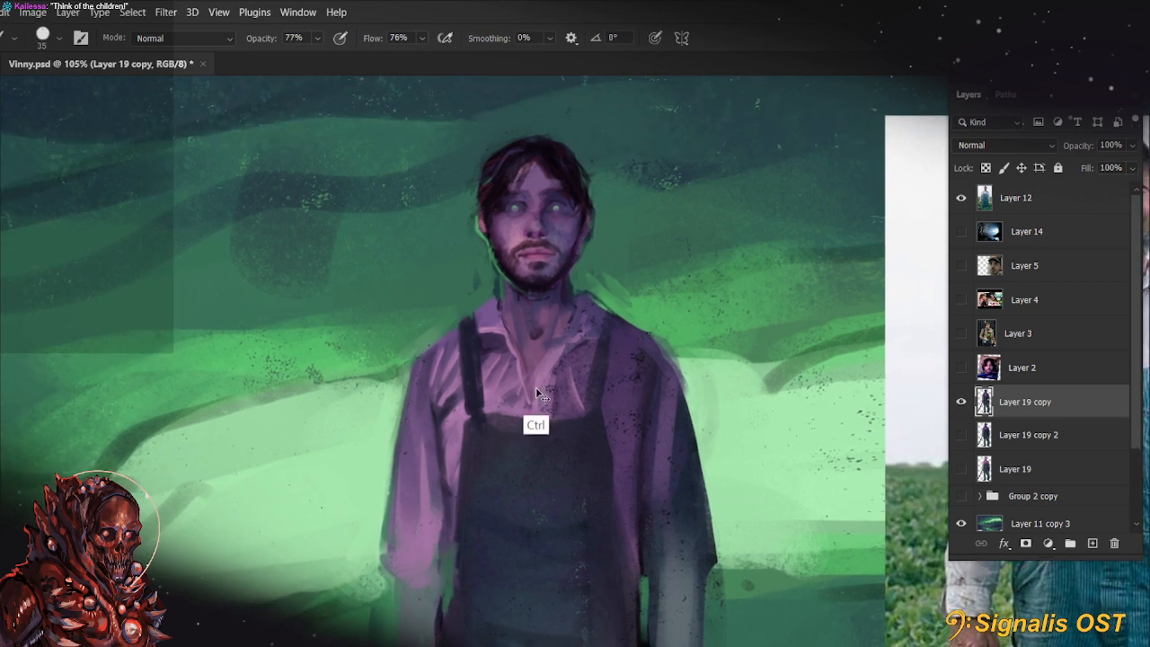
drag(540, 388, 528, 410)
alt+click(540, 388)
key(bracketleft)
key(bracketleft)
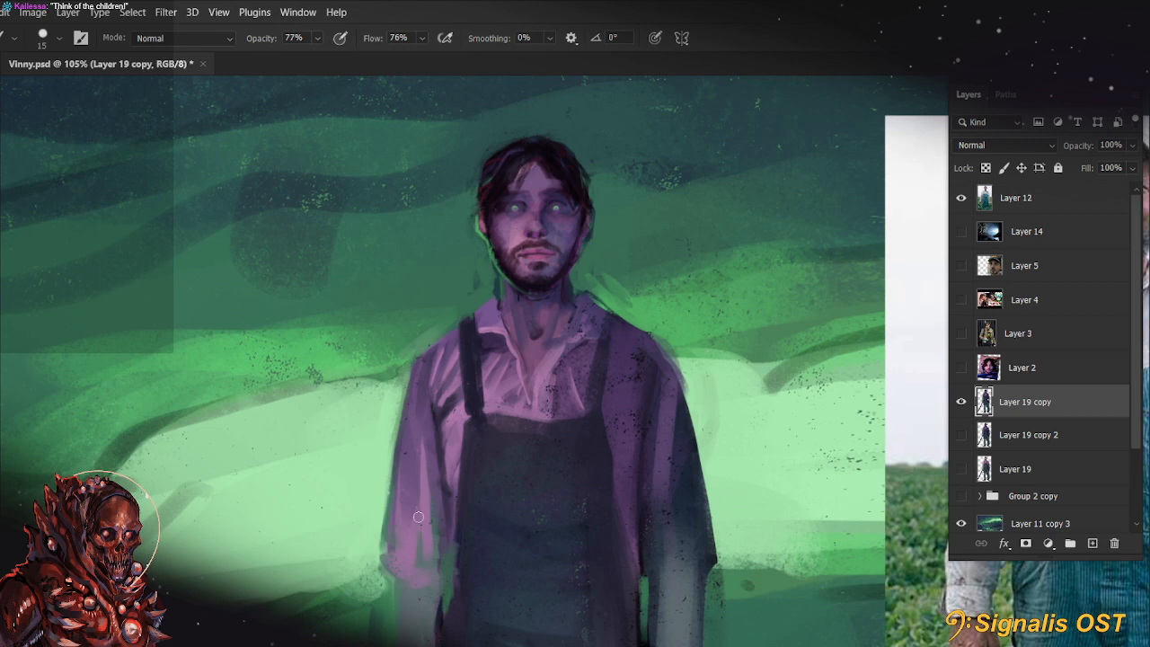
Smooth the lit sleeve from cuff to upper arm in light purple with a 40 px brush at 99% opacity
key(bracketright)
key(bracketright)
key(bracketright)
key(bracketright)
key(9)
key(9)
drag(418, 566, 426, 419)
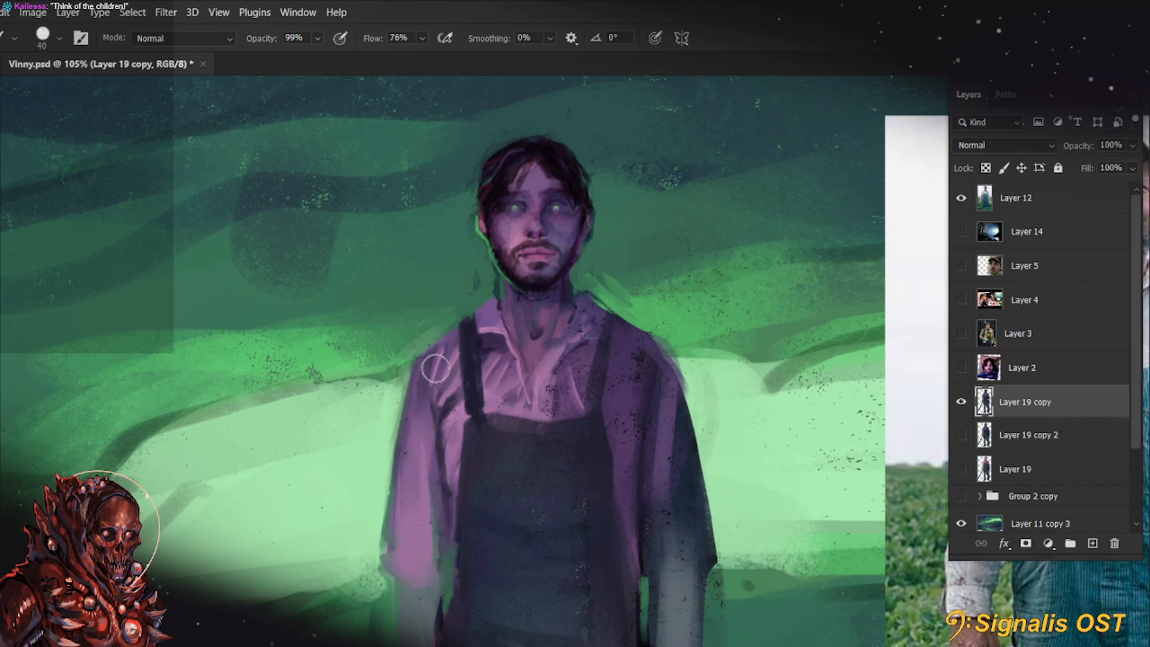
alt+click(440, 422)
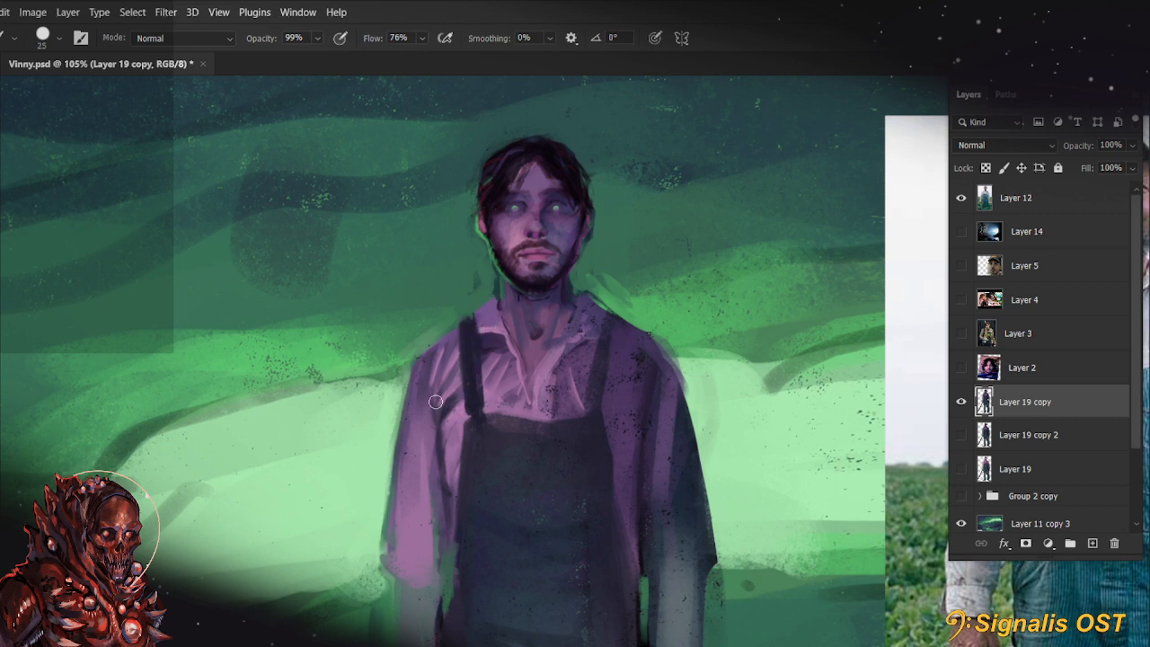
Define the dark inner fold between the lit sleeve and the shirt body with small brush strokes at 77% opacity
key(bracketleft)
key(bracketleft)
key(bracketleft)
key(bracketleft)
drag(421, 371, 438, 435)
alt+click(438, 467)
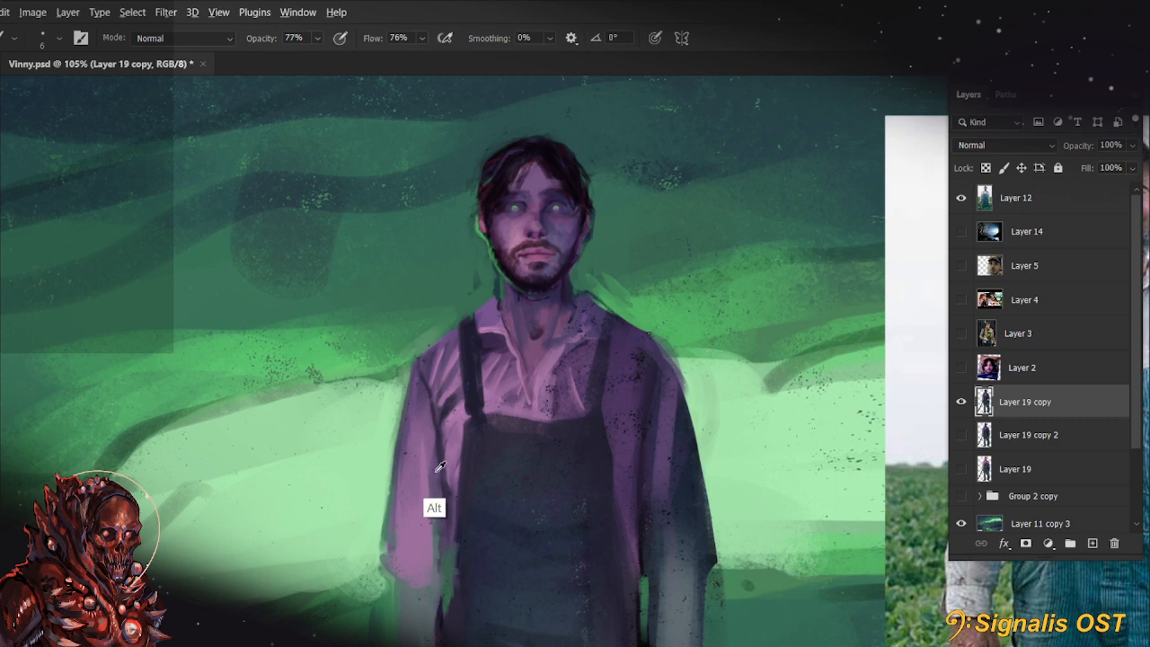
key(bracketright)
key(bracketright)
mouse_move(719, 528)
mouse_down()
mouse_move(722, 488)
mouse_move(715, 515)
mouse_up()
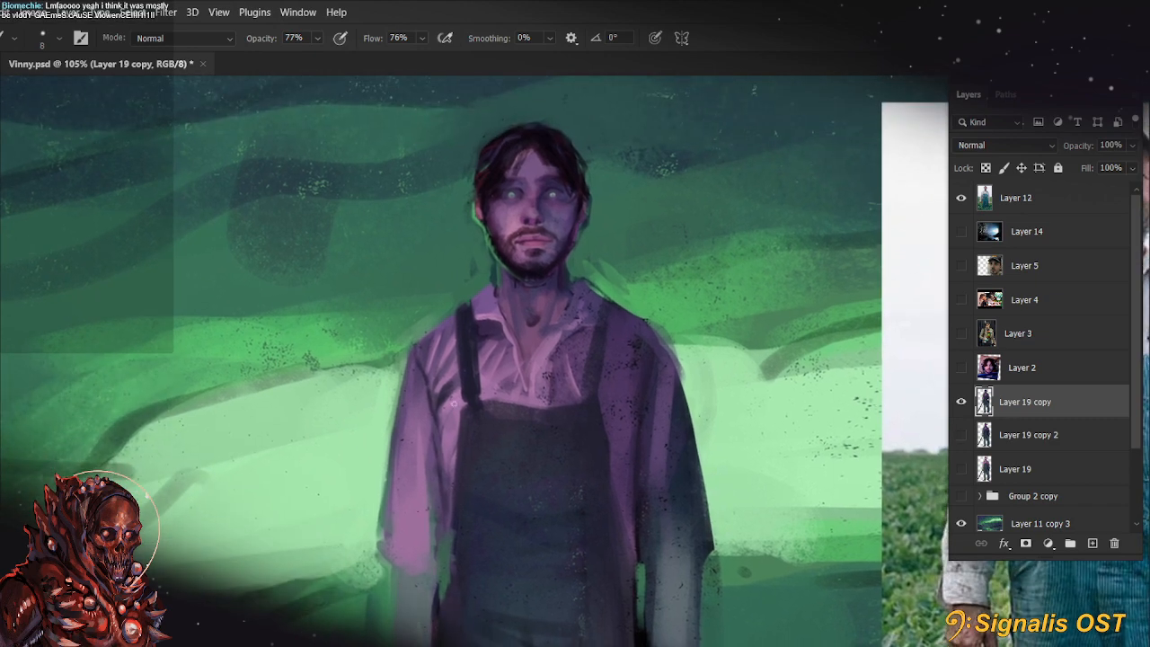
Paint the shirt folds between the lit shoulder and the strap with a 9 px brush at up to 99% opacity
alt+click(450, 377)
key(bracketright)
drag(454, 376, 447, 403)
key(9)
key(9)
mouse_move(428, 383)
mouse_down()
mouse_move(431, 342)
mouse_move(427, 385)
mouse_up()
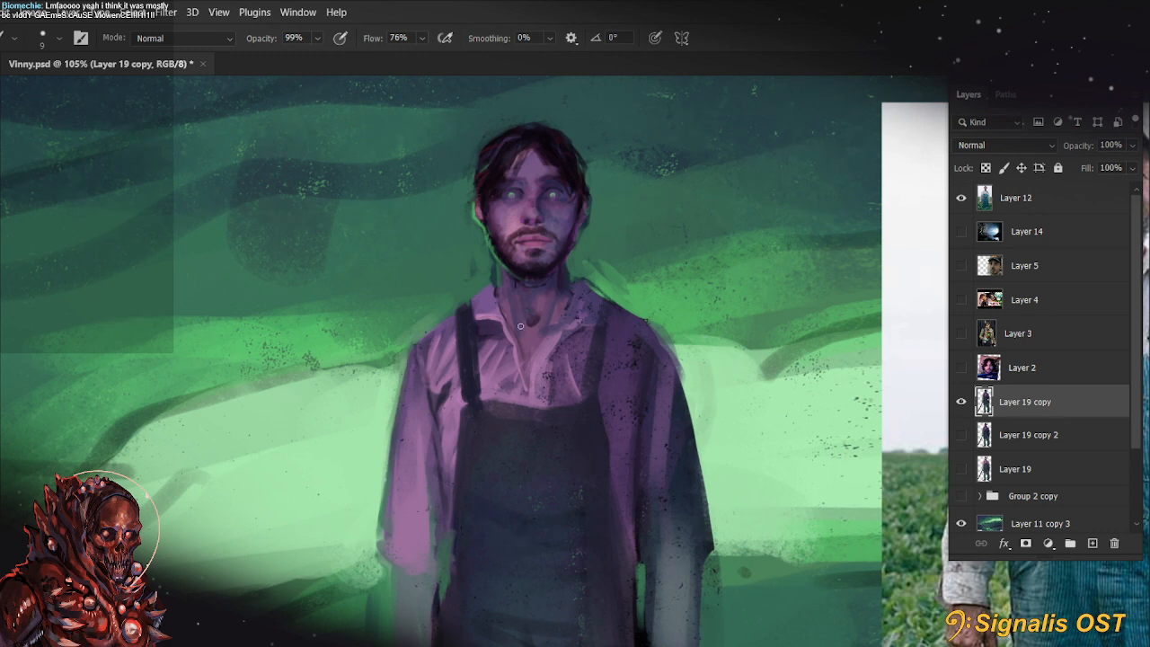
key(bracketright)
drag(717, 486, 703, 512)
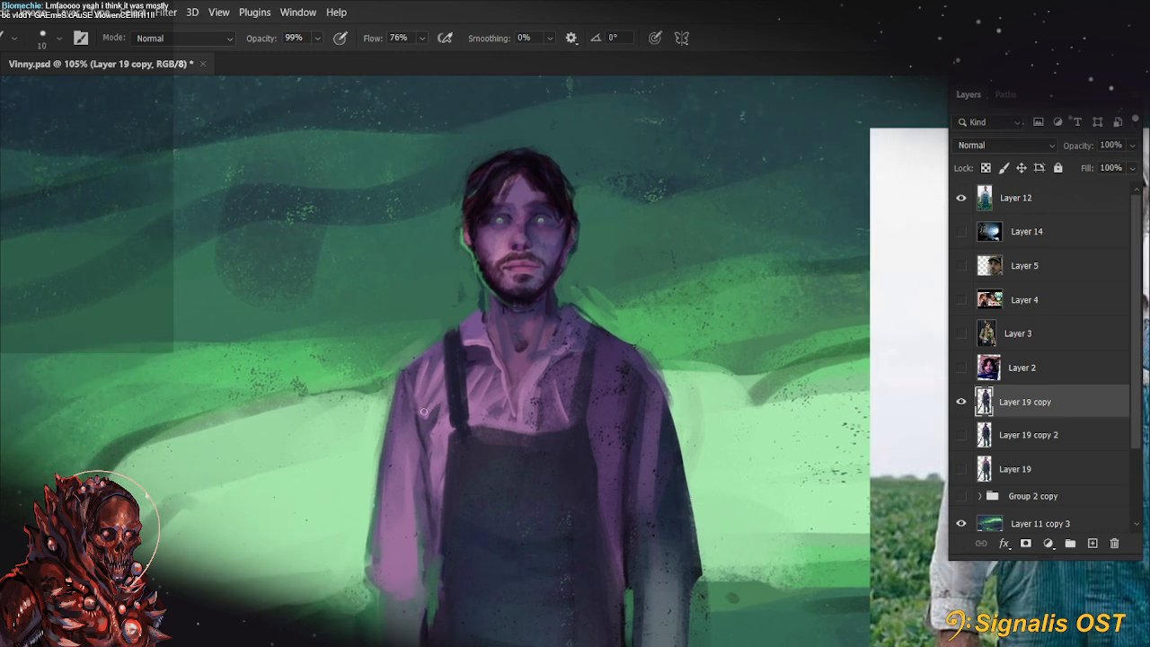
Undo the last strokes and repaint the fold along the lit sleeve's inner edge beside the bib
key(ctrl+z)
key(ctrl+z)
key(ctrl+z)
key(bracketleft)
scroll(688, 542, down, 3)
alt+click(431, 355)
drag(432, 335, 432, 385)
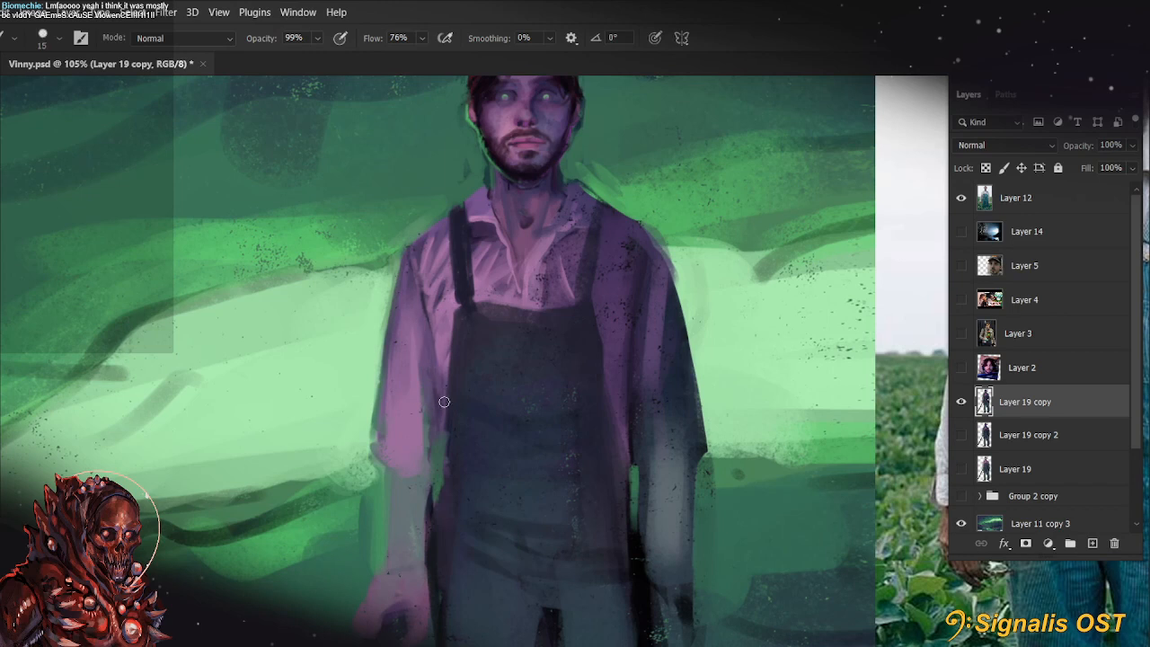
Soften the lit-side edge of the bib with a 35 px brush and the strap's lower end with a 25 px brush
key(bracketright)
key(bracketright)
key(bracketright)
key(bracketright)
key(bracketright)
key(bracketright)
mouse_move(441, 345)
mouse_down()
mouse_move(441, 364)
mouse_move(439, 325)
mouse_up()
drag(525, 384, 526, 448)
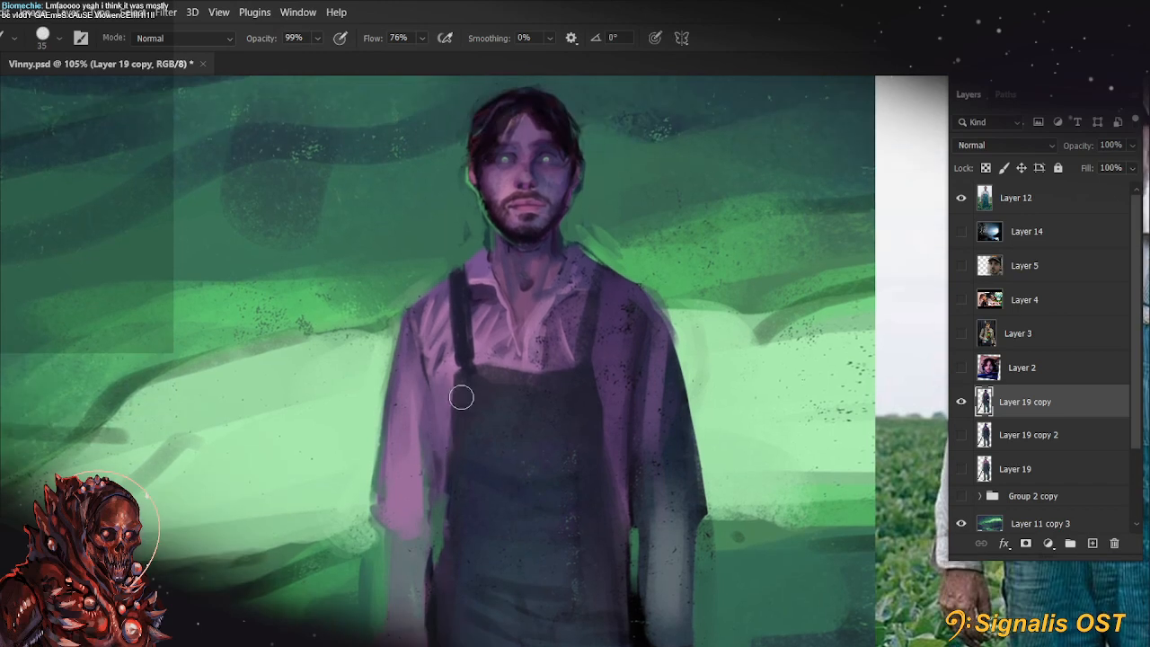
key(bracketleft)
drag(465, 290, 466, 330)
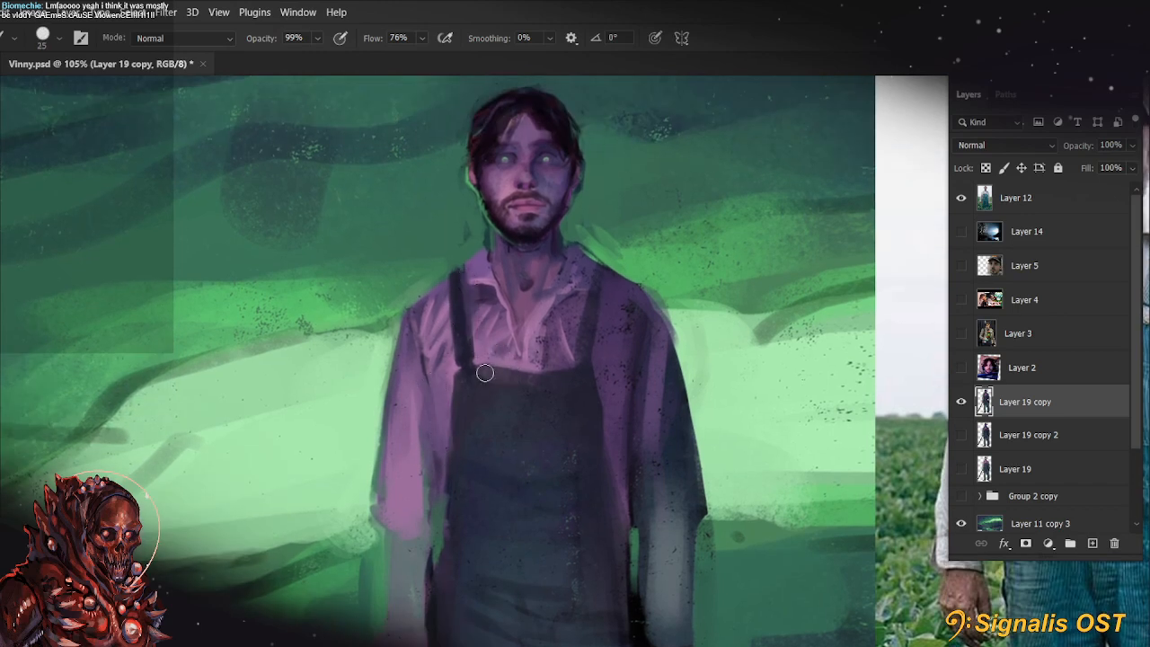
Blend the shirt front above the bib and beside the shadowed strap with the brush at 66% opacity
key(bracketleft)
drag(602, 437, 562, 488)
key(6)
key(6)
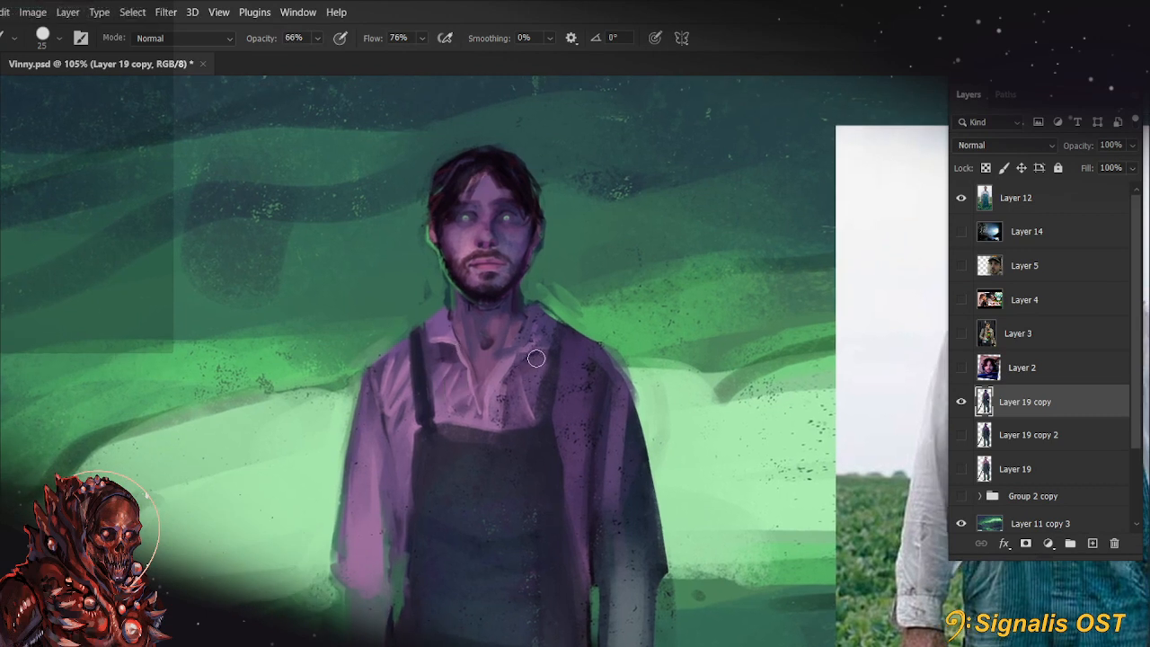
mouse_move(536, 359)
mouse_down()
mouse_move(503, 396)
mouse_move(506, 375)
mouse_move(510, 406)
mouse_move(537, 363)
mouse_up()
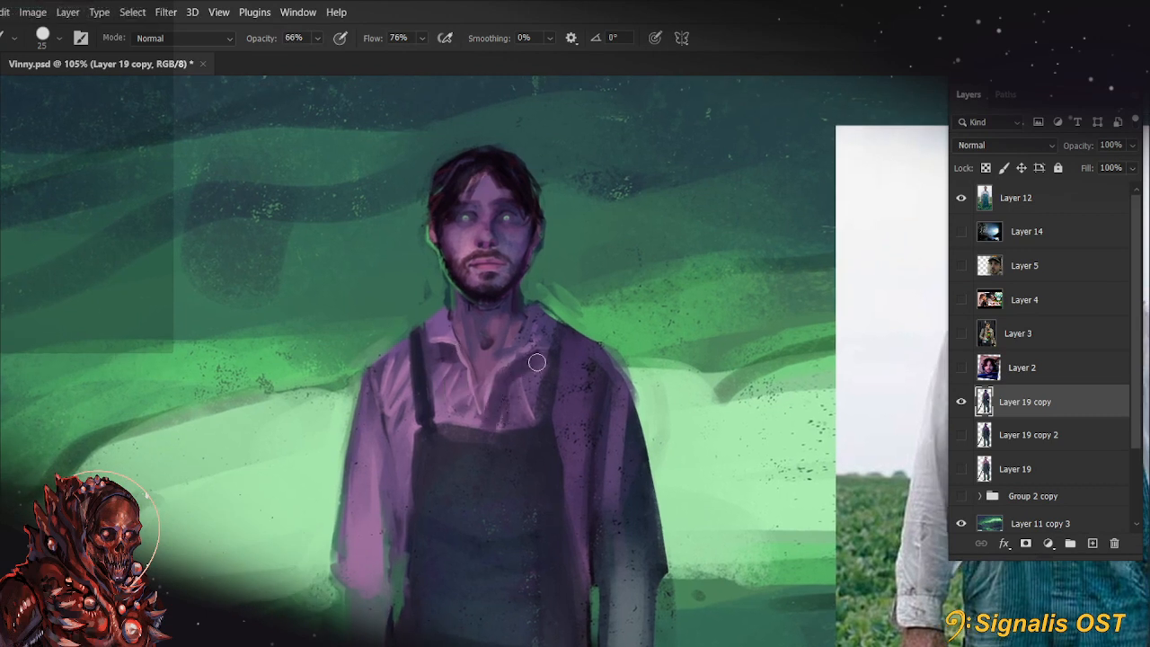
alt+click(493, 419)
drag(494, 417, 478, 434)
alt+click(488, 428)
key([)
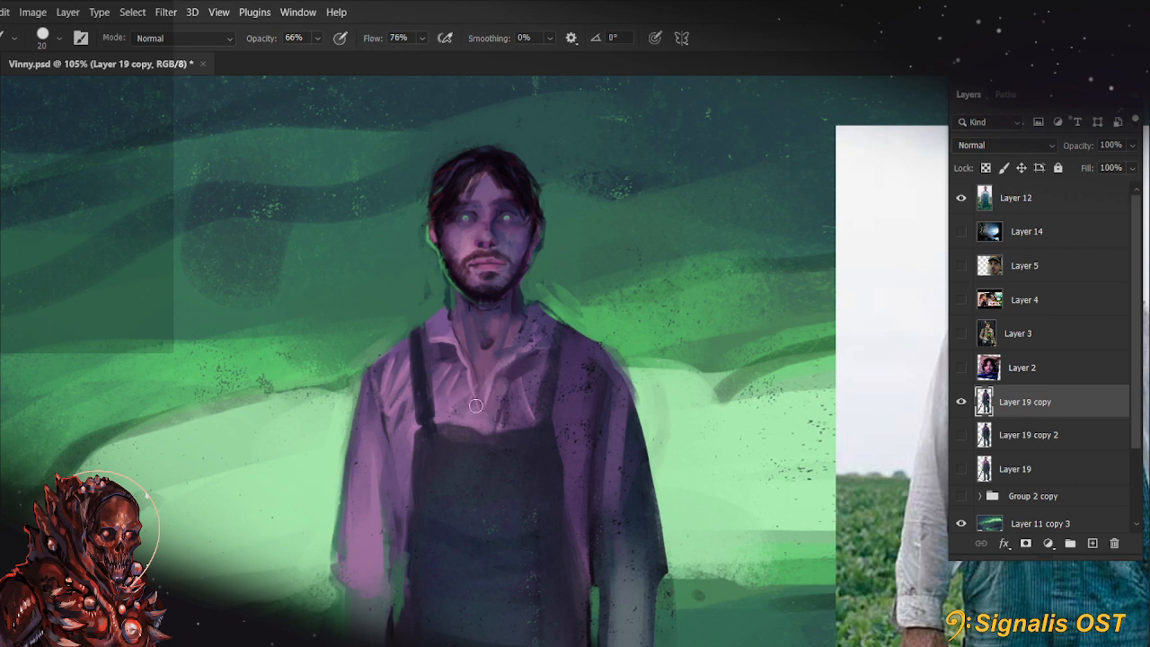
Soften the shadowed side of the collar with a 20 px brush and touch up beside the face
drag(512, 370, 549, 333)
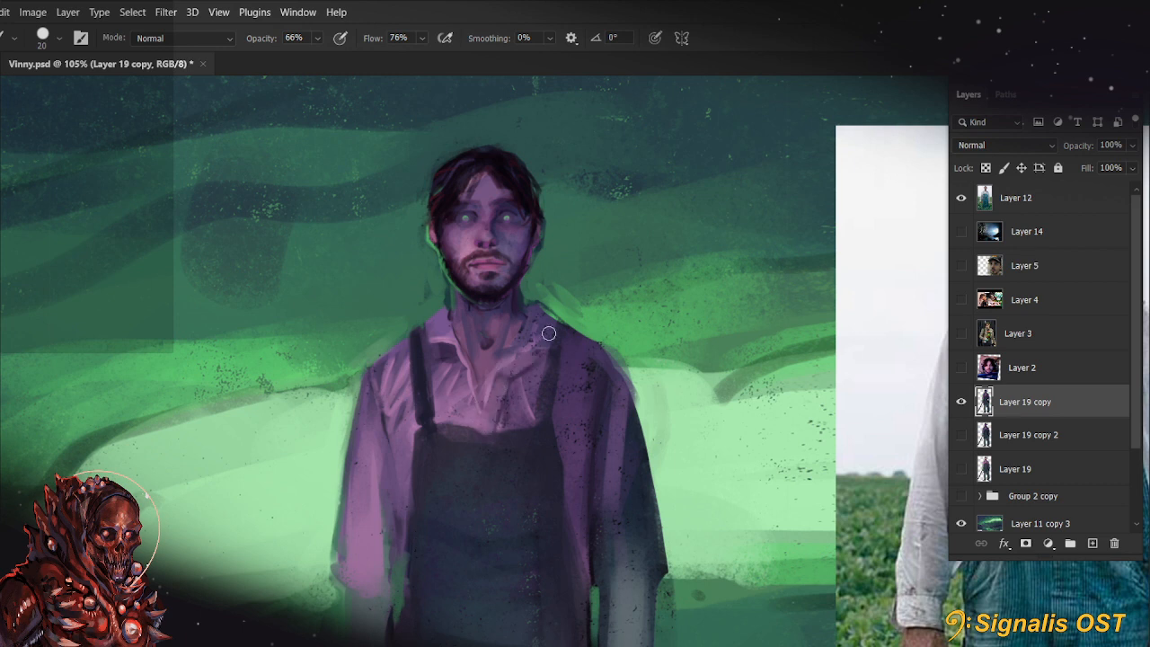
alt+click(509, 241)
key(bracketright)
key(bracketleft)
key(bracketleft)
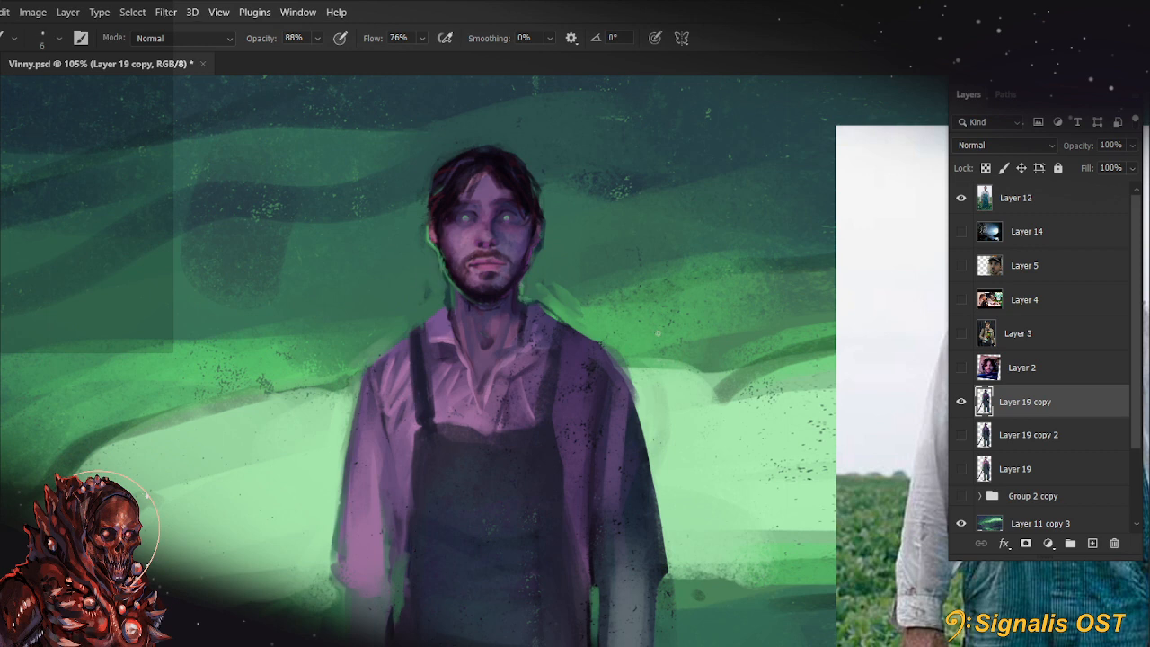
Add fine hair strands around the side of the head and over the forehead with a small brush at 88% opacity
scroll(556, 321, up, 2)
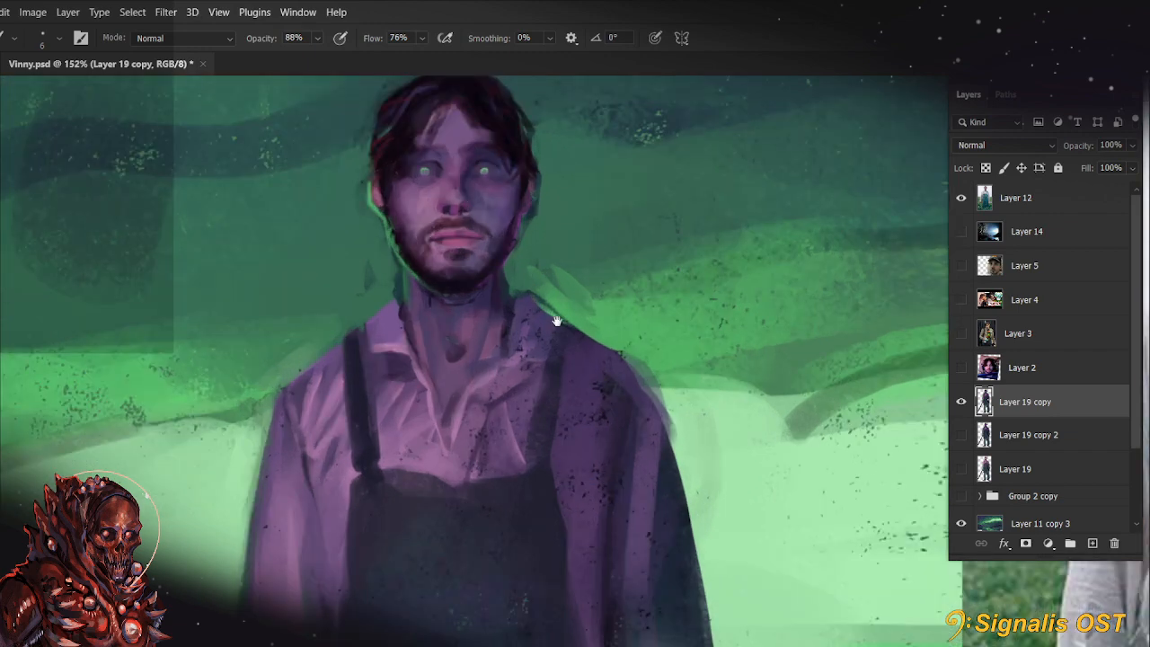
drag(556, 320, 605, 454)
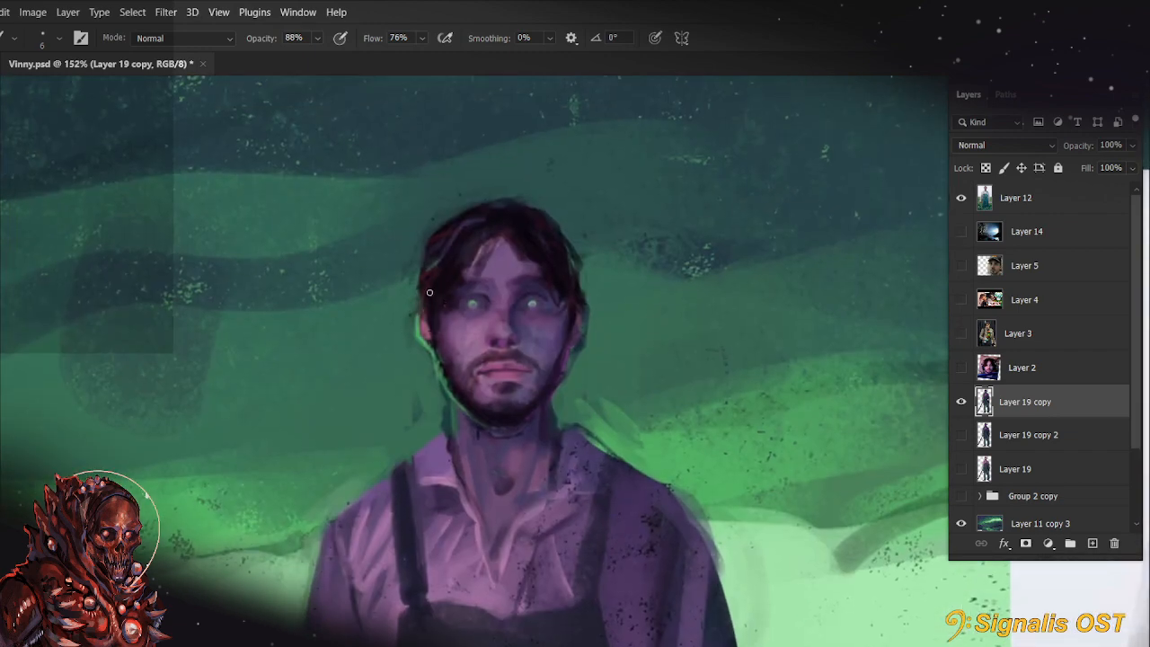
key(bracketleft)
key(bracketleft)
drag(420, 299, 415, 276)
drag(501, 237, 518, 273)
drag(397, 384, 377, 254)
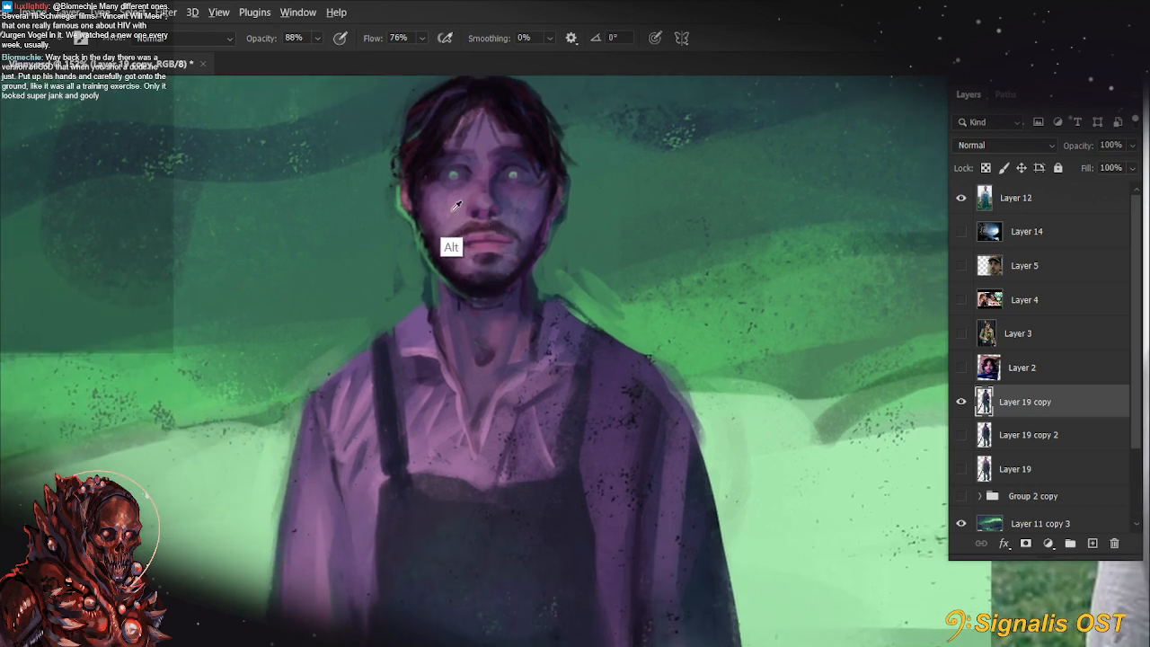
Shade the neck above the open collar with the brush at 88% opacity, undoing the last stroke
mouse_move(474, 370)
mouse_down()
mouse_move(495, 339)
mouse_move(480, 330)
mouse_move(467, 361)
mouse_move(463, 271)
mouse_move(466, 330)
mouse_up()
key(bracketright)
key(bracketright)
key(bracketright)
key(bracketright)
key(bracketleft)
key(bracketleft)
key(bracketleft)
key(ctrl+z)
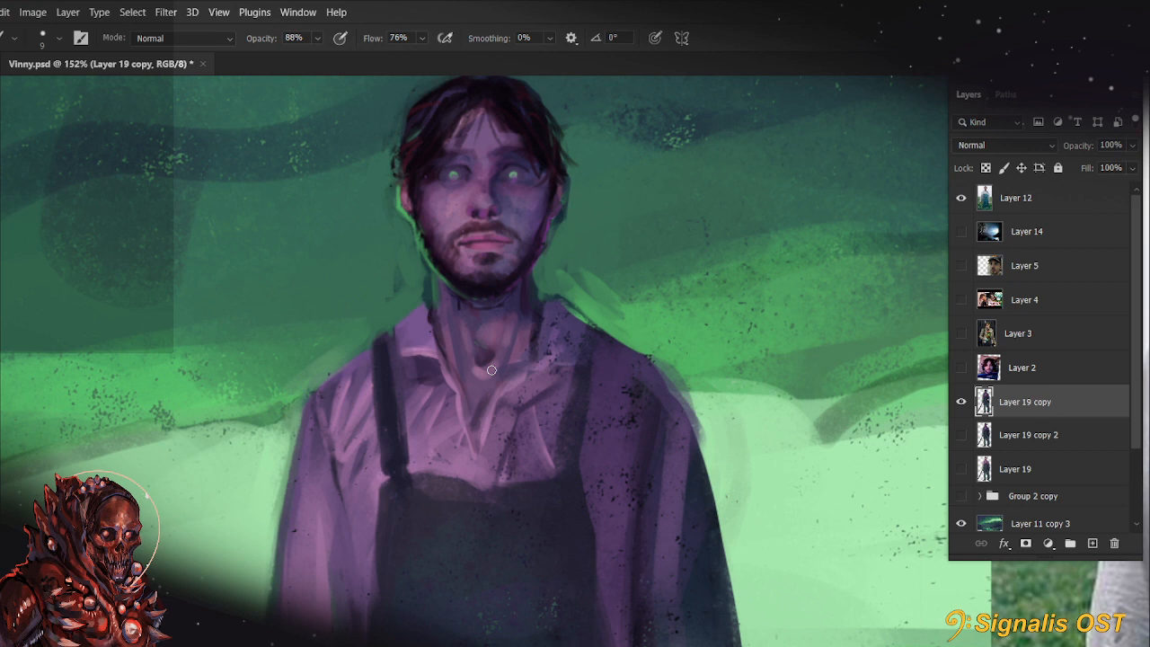
Refine the neck tendons and throat shading inside the collar with a small brush at 88% opacity
alt+click(465, 367)
drag(477, 380, 466, 334)
drag(512, 403, 528, 487)
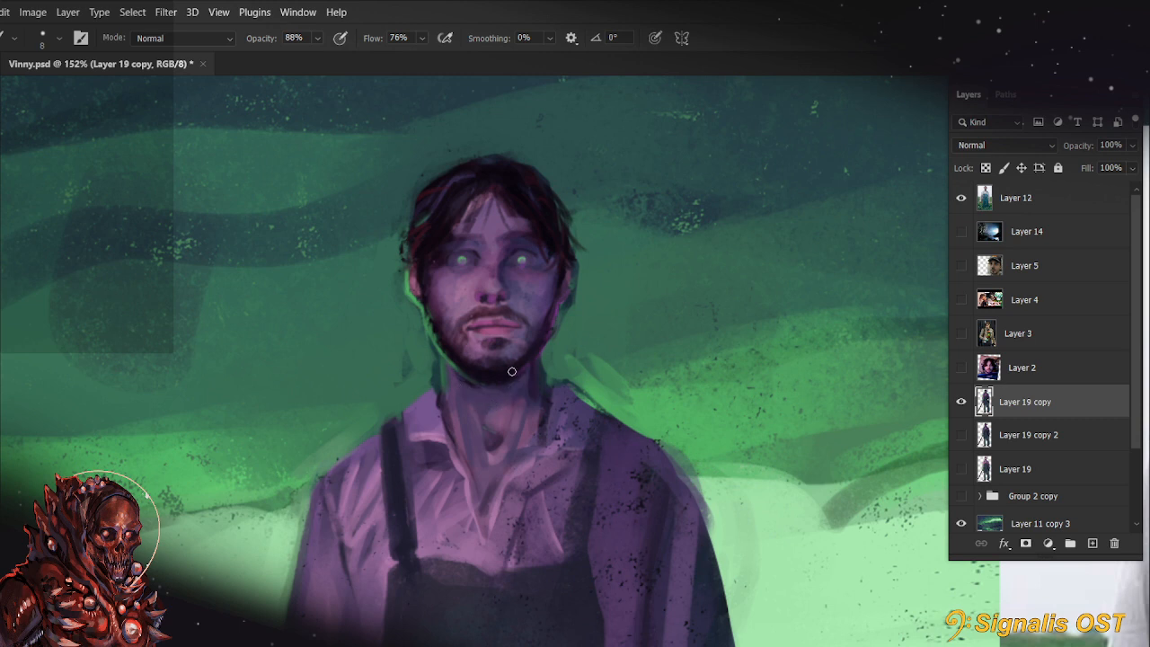
mouse_move(702, 531)
mouse_down()
mouse_move(718, 488)
mouse_move(720, 507)
mouse_up()
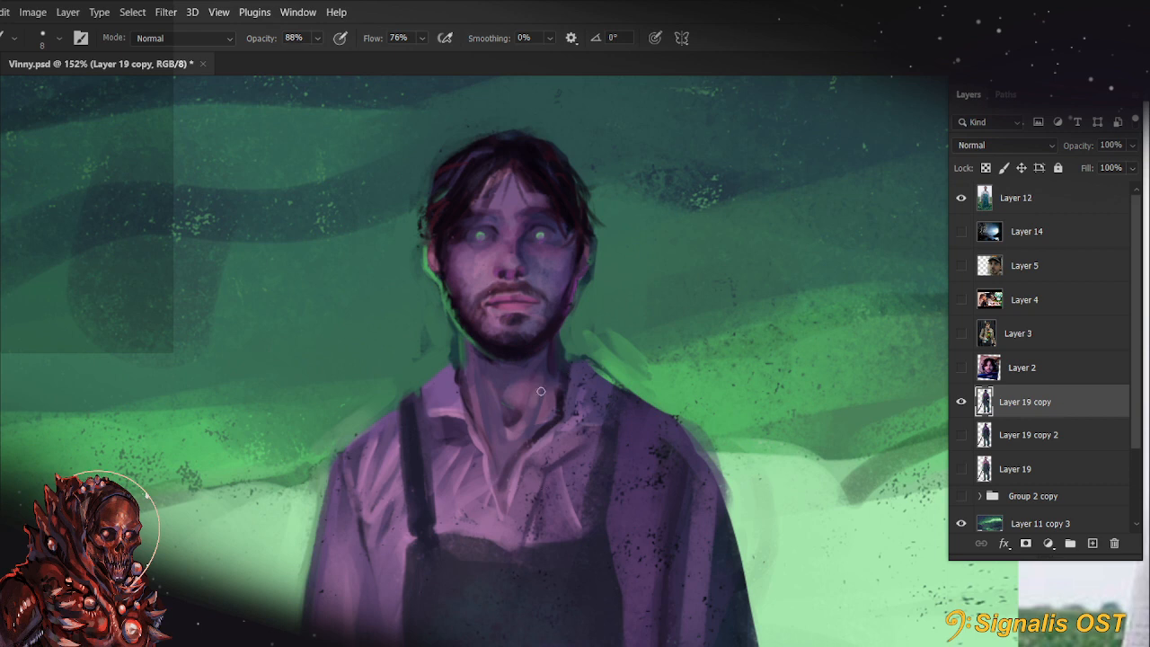
Try to paint a broader shadow down the neck from the jaw to the shadowed side of the collar
alt+click(550, 368)
key(bracketright)
key(bracketright)
drag(555, 340, 532, 430)
key(ctrl+z)
key(ctrl)
key(ctrl+z)
key(ctrl+z)
Touch up the base of the neck at the collar opening
key(bracketright)
alt+click(493, 412)
key(bracketleft)
key(bracketleft)
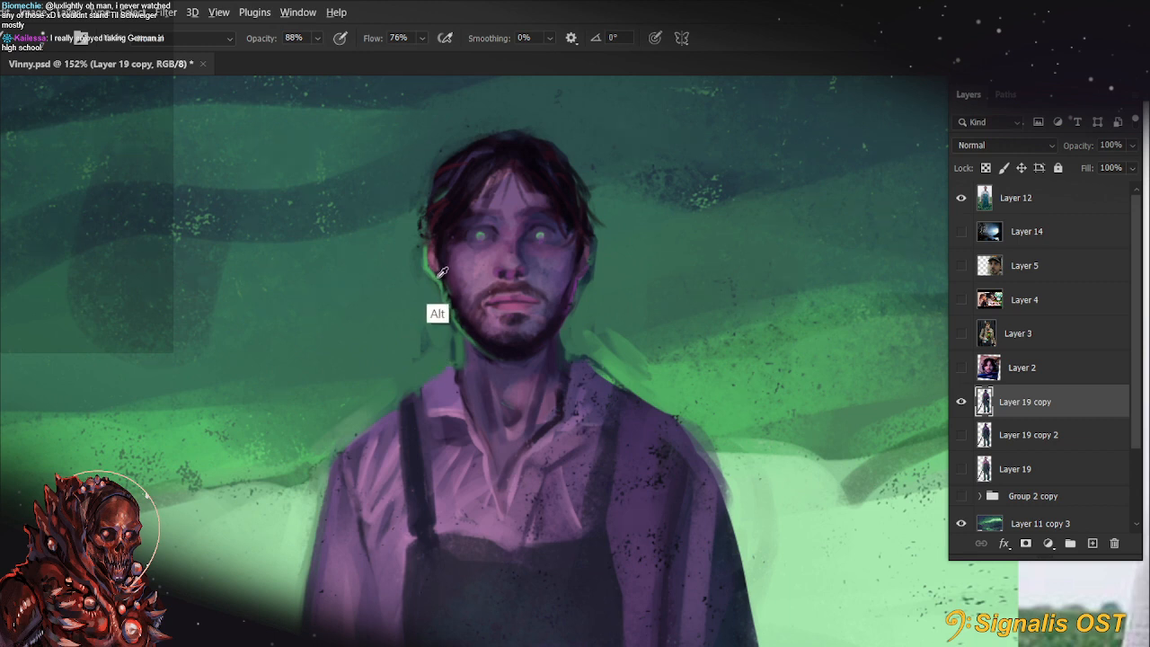
Paint green rim light along the jaw, neck and collar edges on both sides with the brush at 99% opacity
key(9)
key(9)
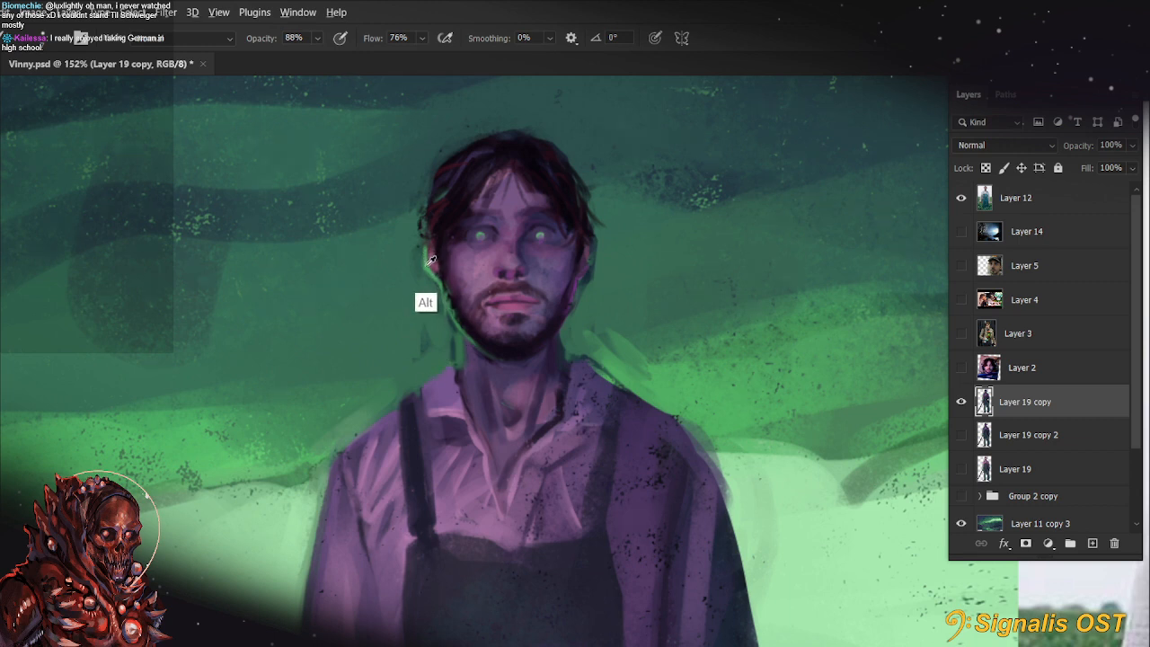
mouse_move(456, 349)
mouse_down()
mouse_move(453, 367)
mouse_move(404, 391)
mouse_move(390, 416)
mouse_up()
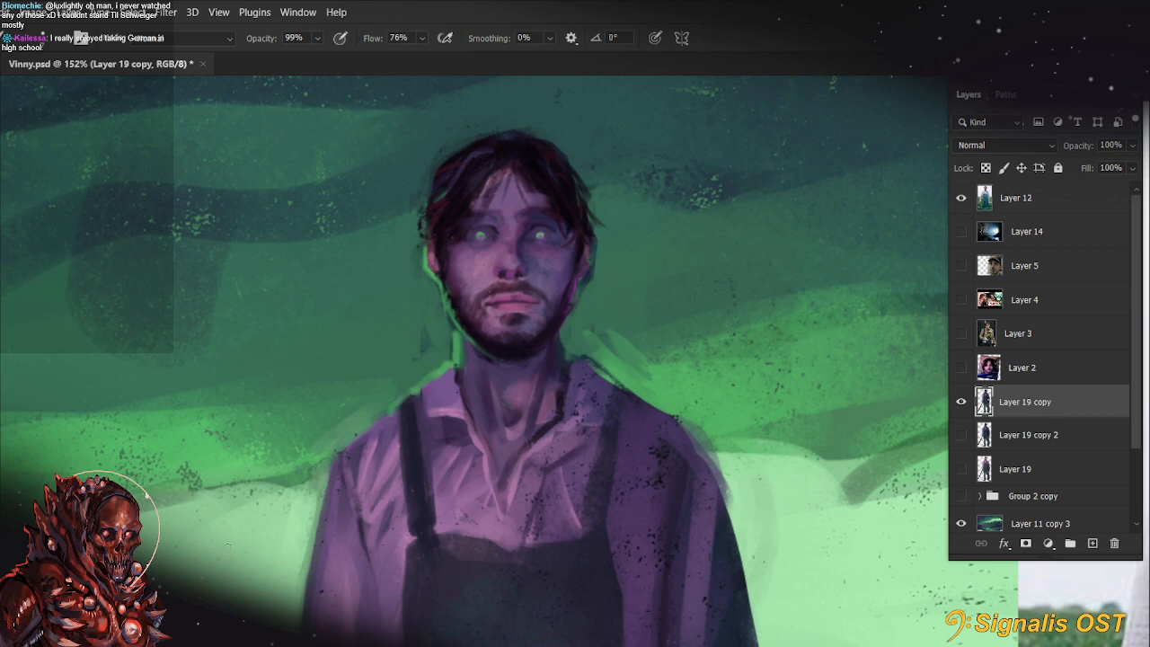
mouse_move(562, 331)
mouse_down()
mouse_move(596, 403)
mouse_move(581, 356)
mouse_move(568, 356)
mouse_move(720, 432)
mouse_move(663, 410)
mouse_move(718, 449)
mouse_up()
Paint lighter purple shirt folds along both sides of the overalls' bib with the brush at 99% opacity
mouse_move(783, 546)
mouse_down()
mouse_move(788, 360)
mouse_move(757, 411)
mouse_up()
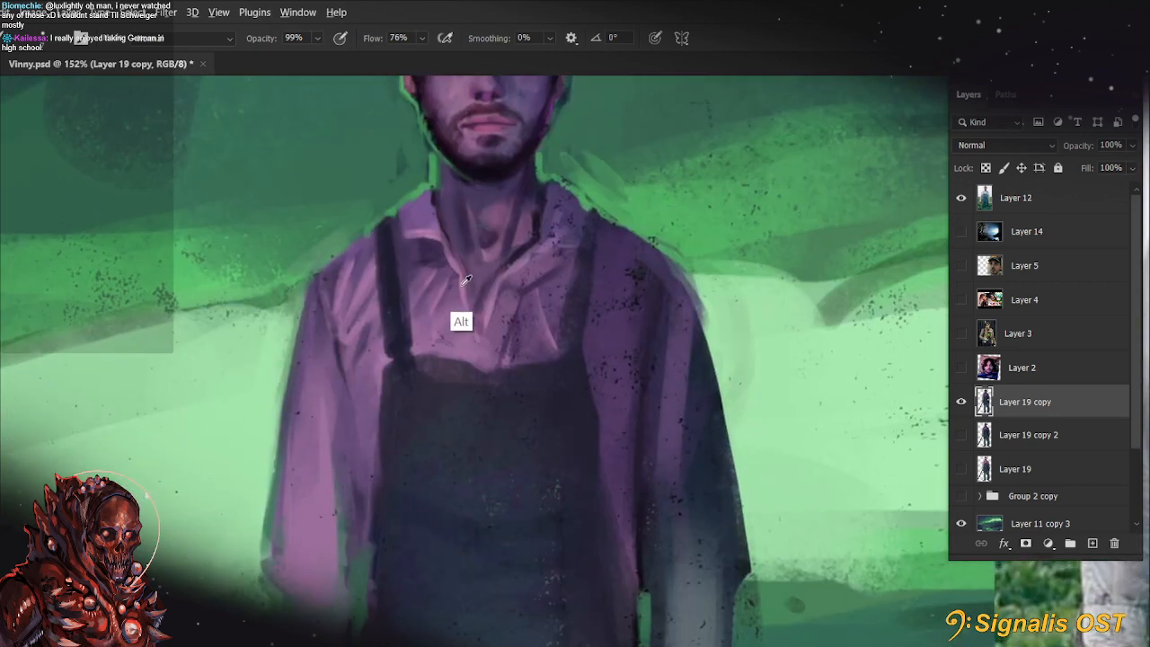
drag(365, 418, 375, 358)
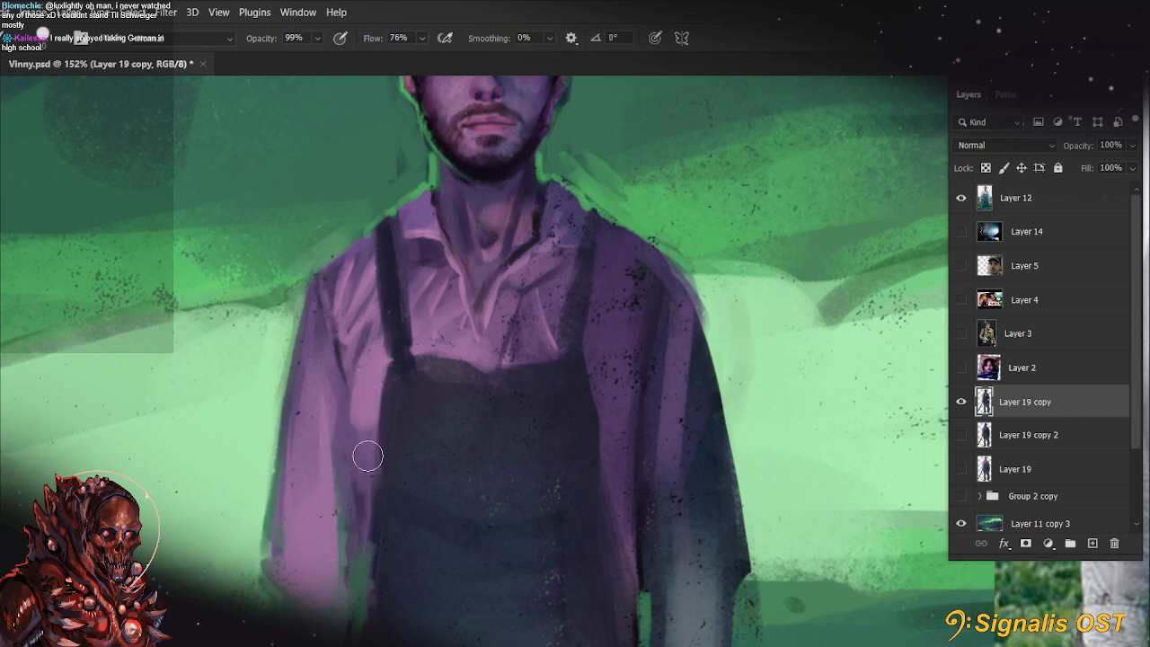
drag(592, 353, 616, 457)
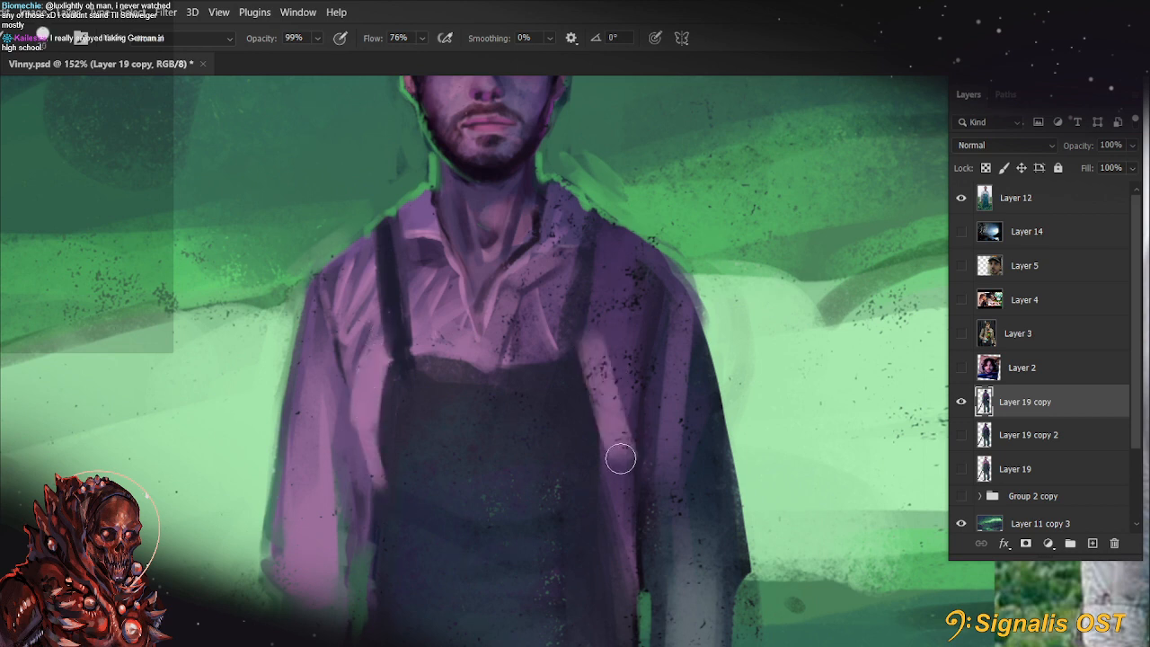
Add thin lighter fold streaks down the shaded side of the shirt, from the shoulder beside the strap toward the bib's edge
key(bracketleft)
key(bracketleft)
drag(600, 236, 598, 368)
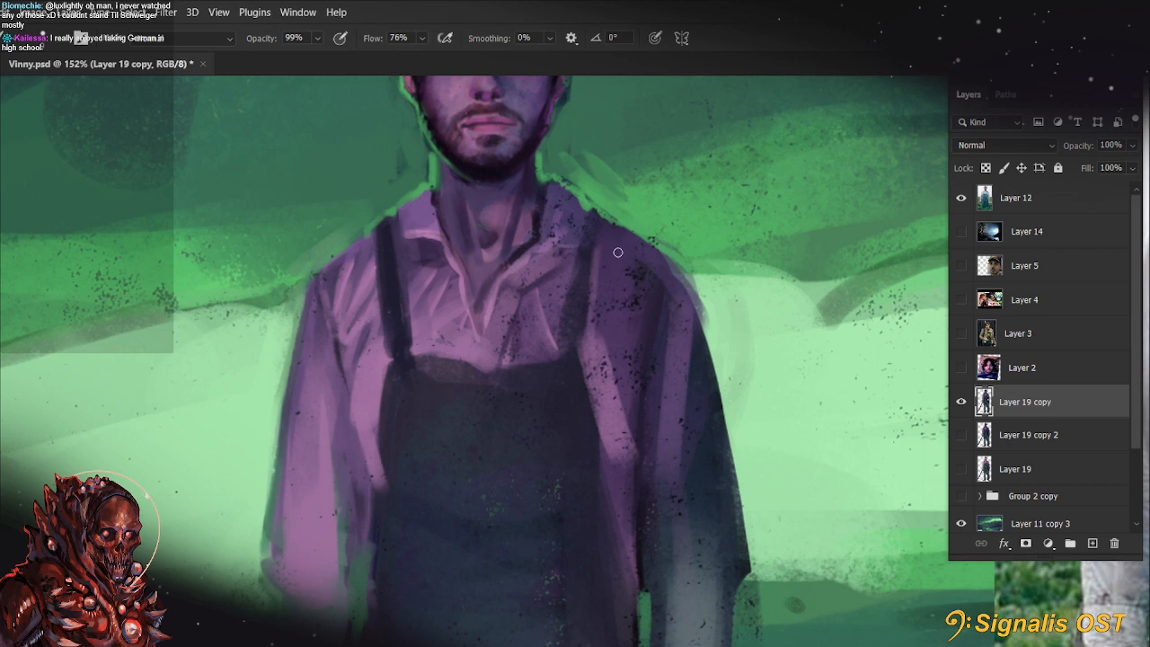
drag(618, 256, 620, 405)
key(alt)
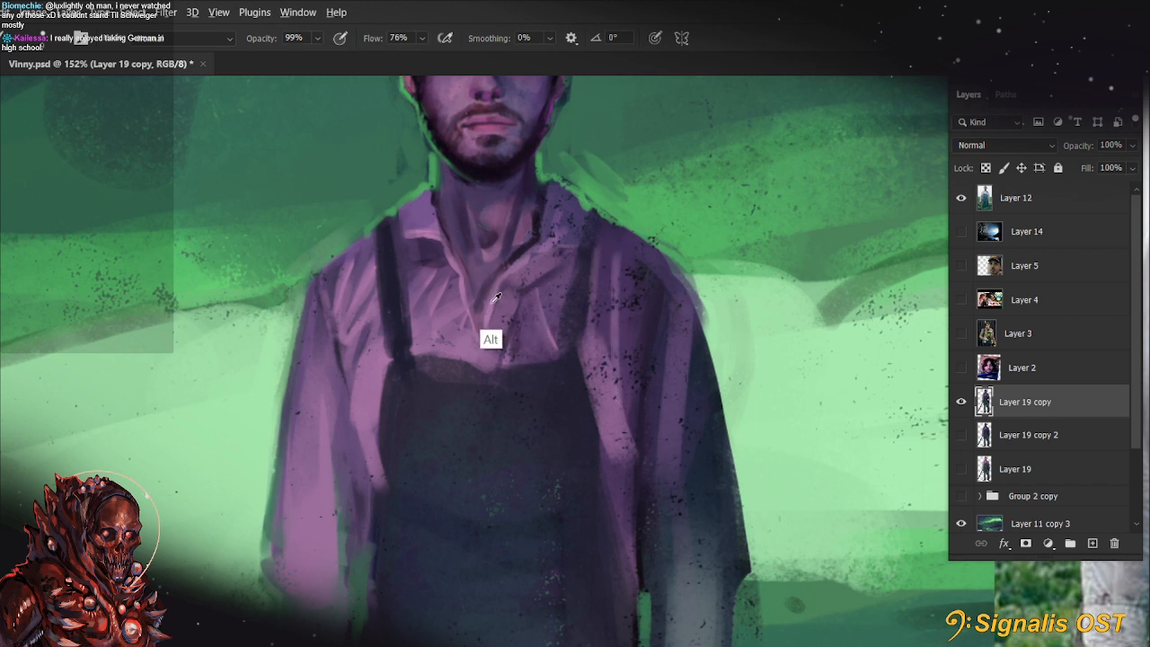
key(bracketright)
key(bracketright)
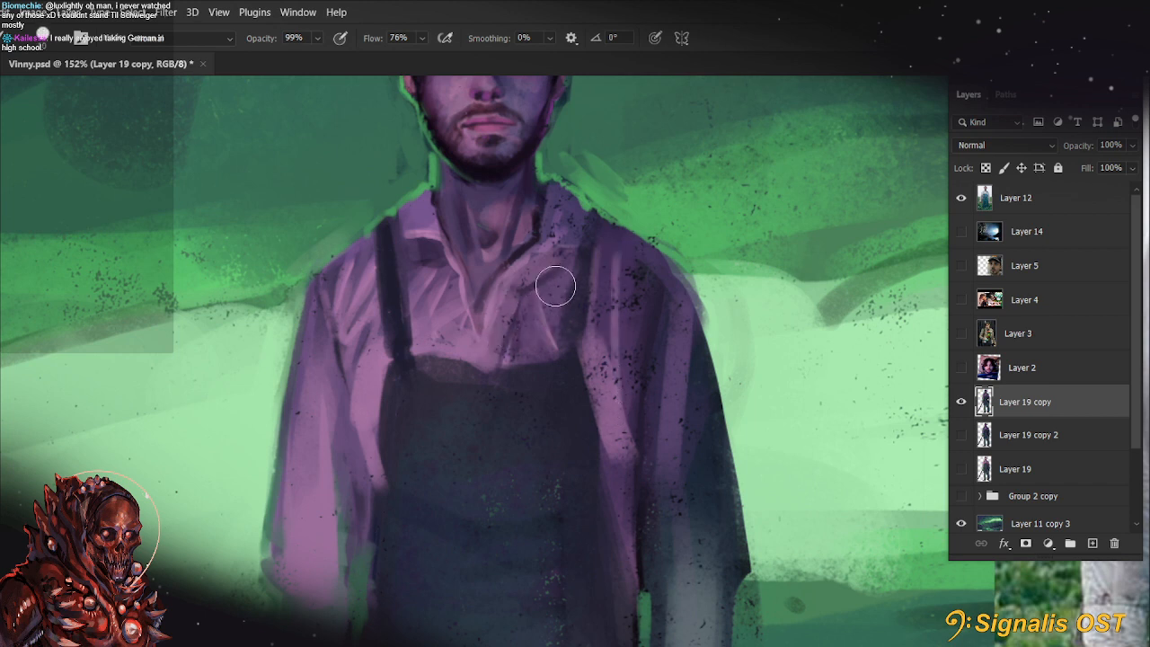
Sketch a rolled-up cuff at the end of the lit sleeve with a brush of about 9 px
scroll(480, 354, down, 5)
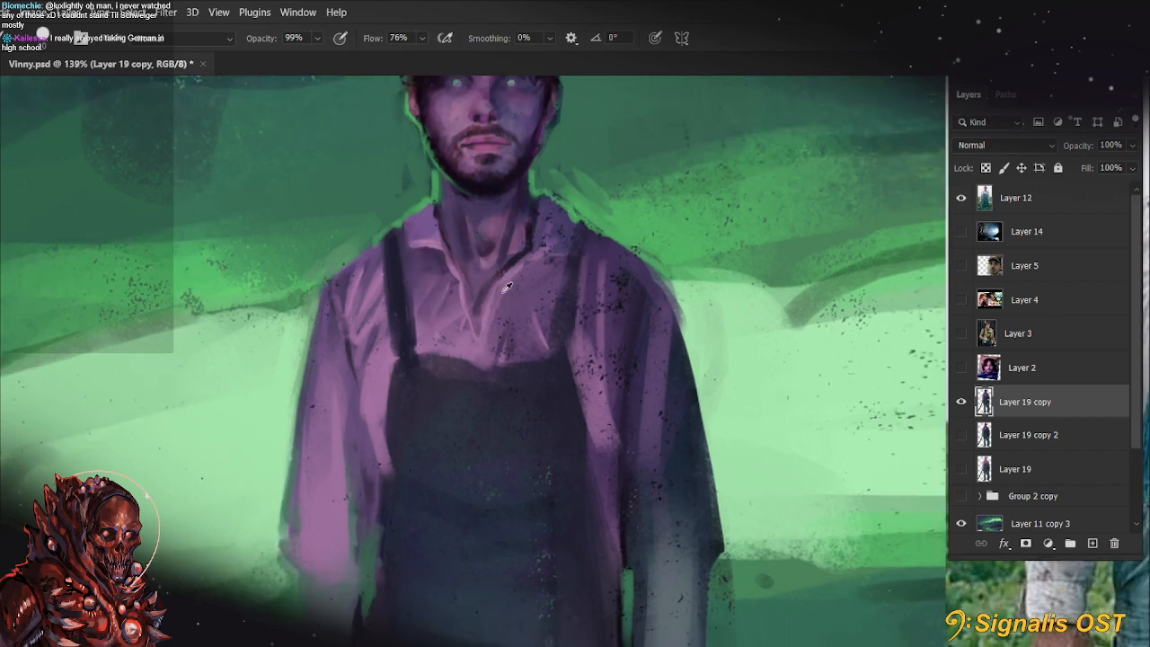
drag(683, 350, 604, 392)
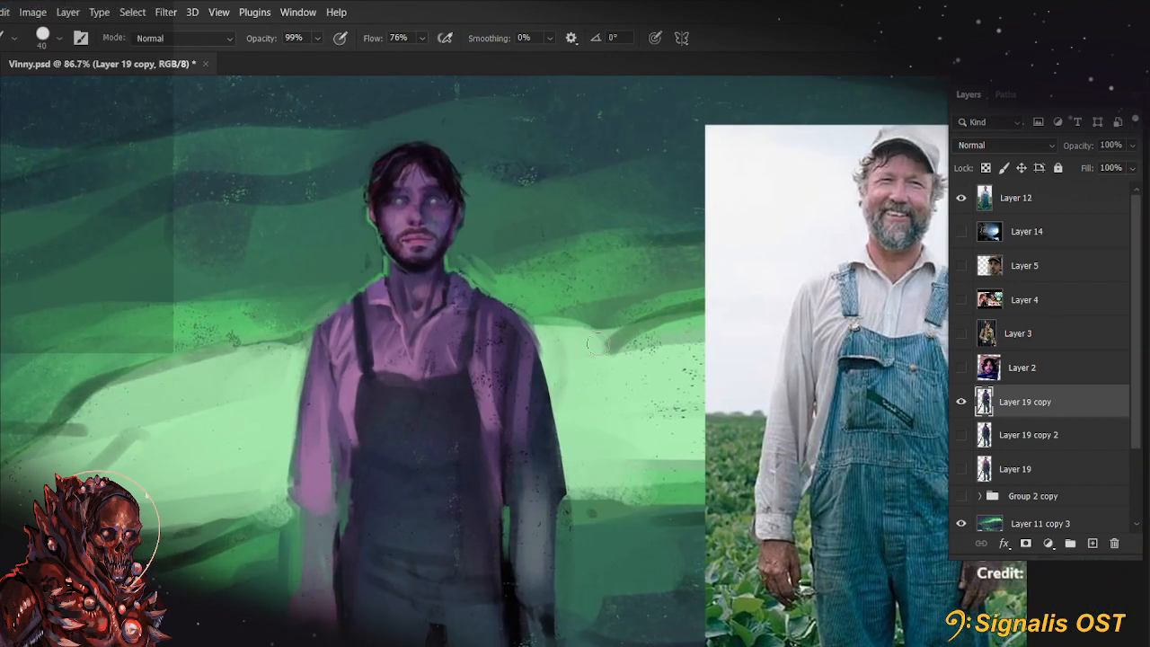
key(bracketleft)
key(bracketleft)
key(bracketleft)
key(bracketleft)
drag(516, 421, 606, 371)
drag(388, 466, 425, 471)
drag(388, 446, 419, 450)
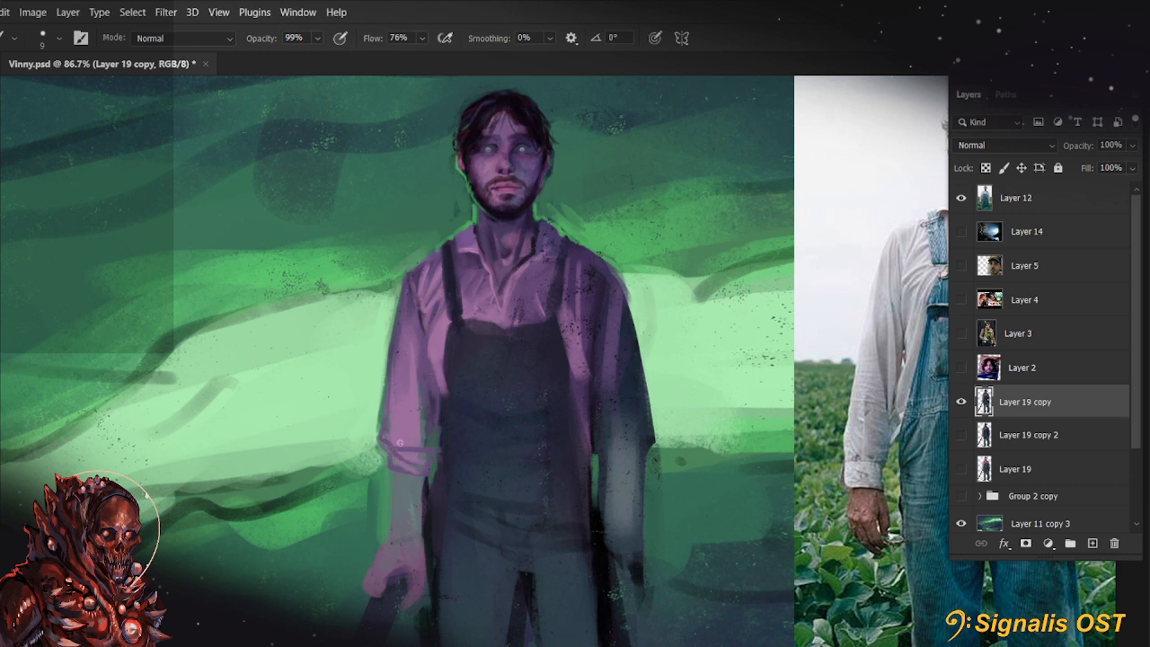
Refine the folds and fill of the rolled cuff with a brush of about 10 px
key(bracketright)
key(bracketright)
key(bracketright)
key(bracketleft)
key(bracketleft)
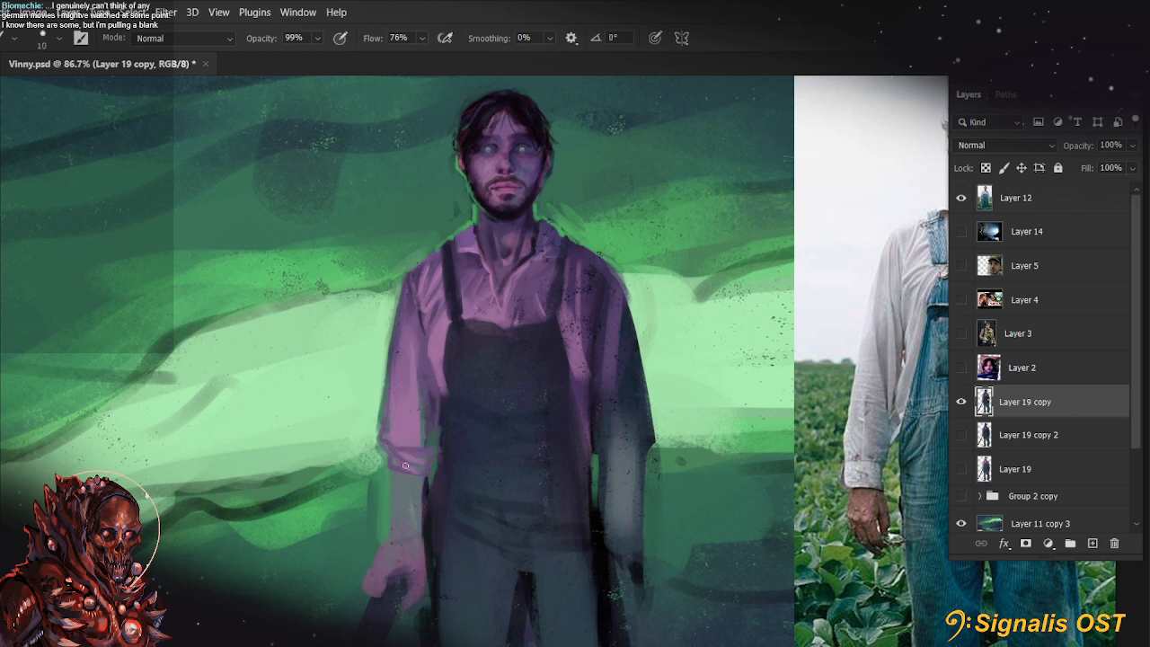
Paint long vertical folds down the lit sleeve from the shoulder toward the cuff, adjusting the brush size between strokes
key(bracketright)
key(bracketright)
key(bracketright)
key(bracketright)
drag(409, 340, 408, 412)
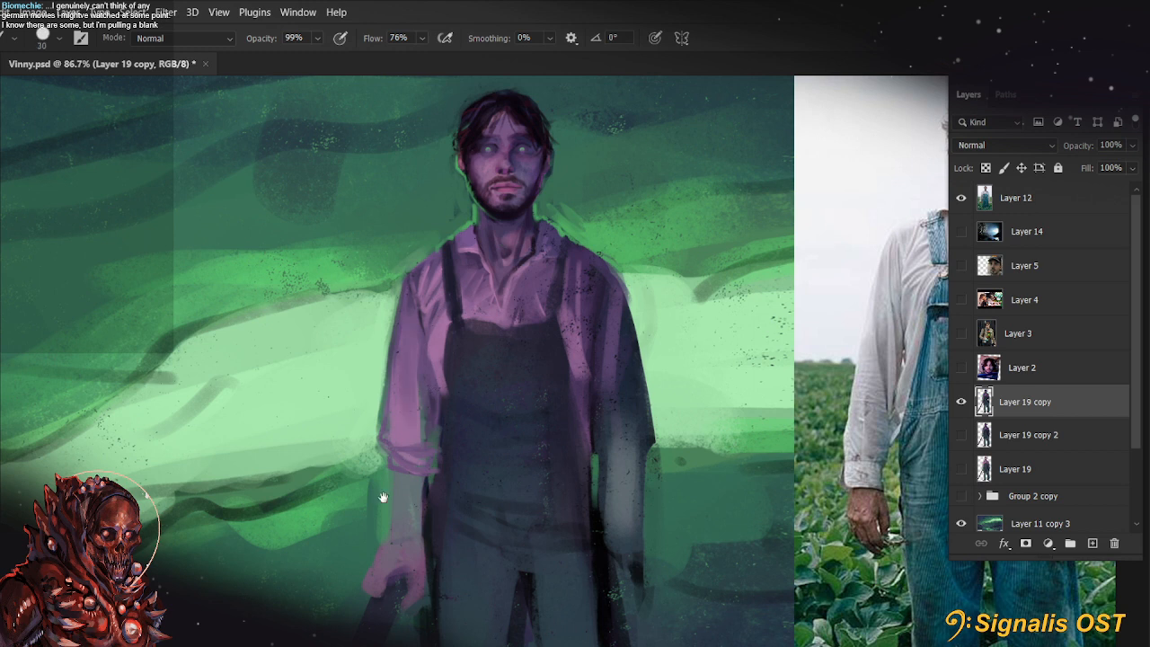
drag(384, 497, 362, 500)
key(ctrl+z)
key(bracketleft)
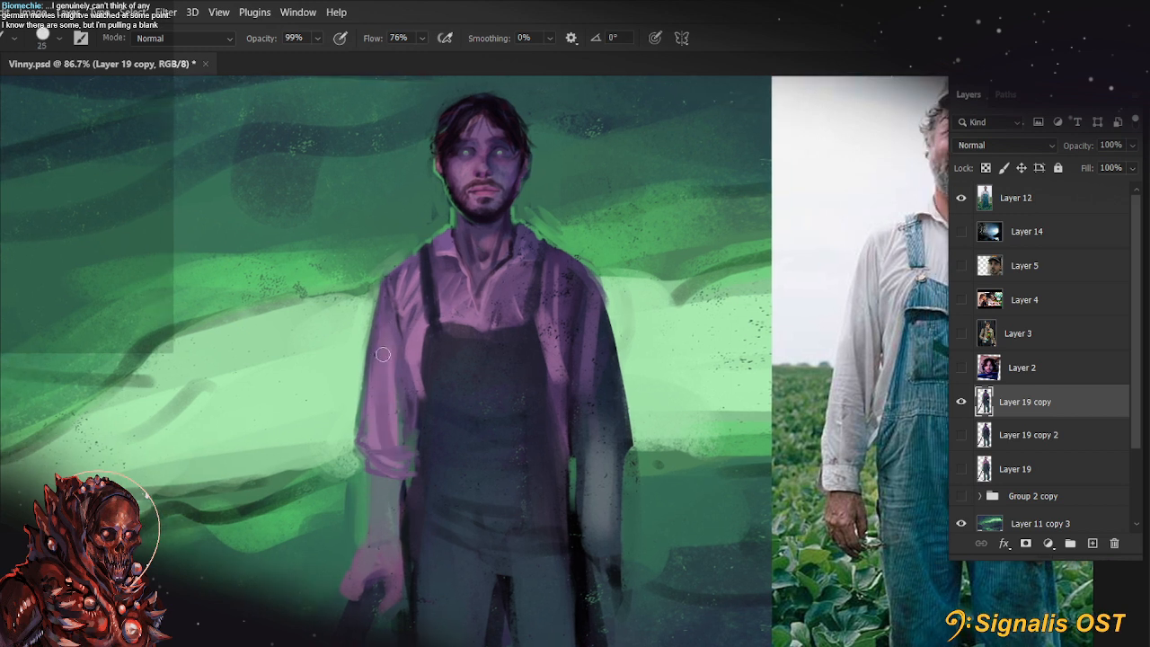
key(bracketleft)
key(bracketleft)
key(bracketleft)
key(bracketleft)
key(bracketleft)
key(bracketright)
key(bracketright)
key(bracketright)
drag(381, 297, 371, 379)
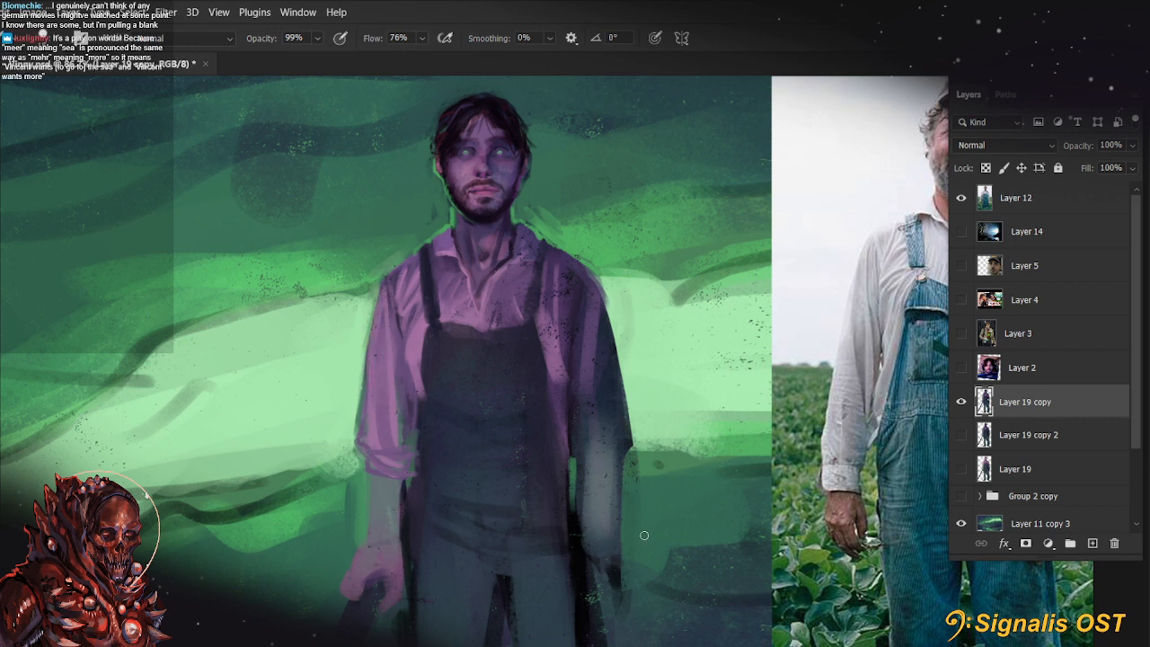
Touch up the shirt area between the lit sleeve and the bib with short strokes in sampled purple
alt+click(419, 329)
drag(415, 350, 412, 393)
alt+click(406, 365)
alt+click(406, 377)
alt+click(401, 324)
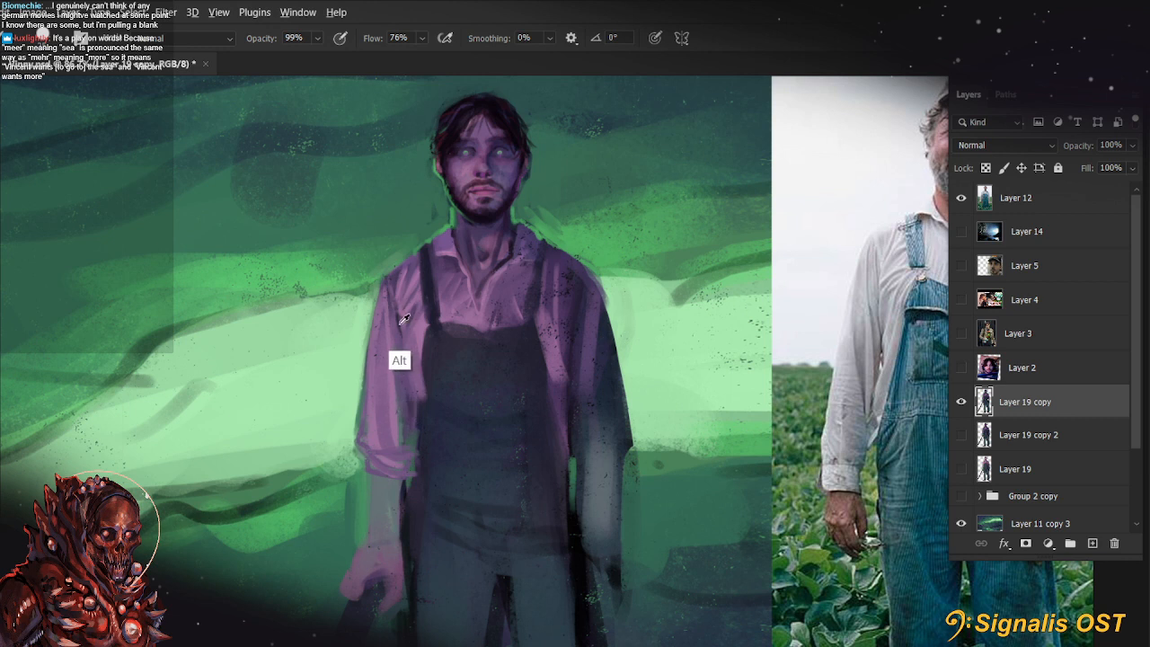
Refine the chest folds, collar flap and bib edge with a small brush and save the painting
mouse_move(402, 323)
mouse_down()
mouse_move(406, 364)
mouse_move(429, 311)
mouse_up()
mouse_move(480, 321)
mouse_down()
mouse_move(459, 321)
mouse_move(484, 323)
mouse_move(484, 289)
mouse_up()
key(ctrl+z)
alt+click(501, 334)
key([)
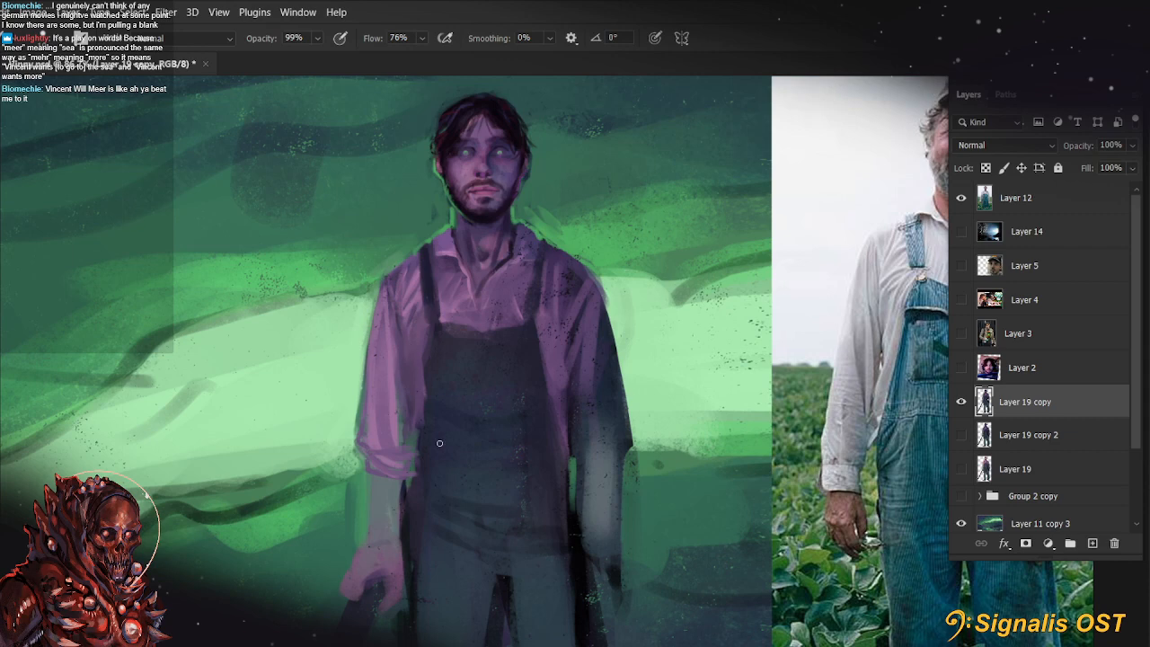
mouse_move(633, 455)
mouse_down()
mouse_move(612, 479)
mouse_move(632, 527)
mouse_up()
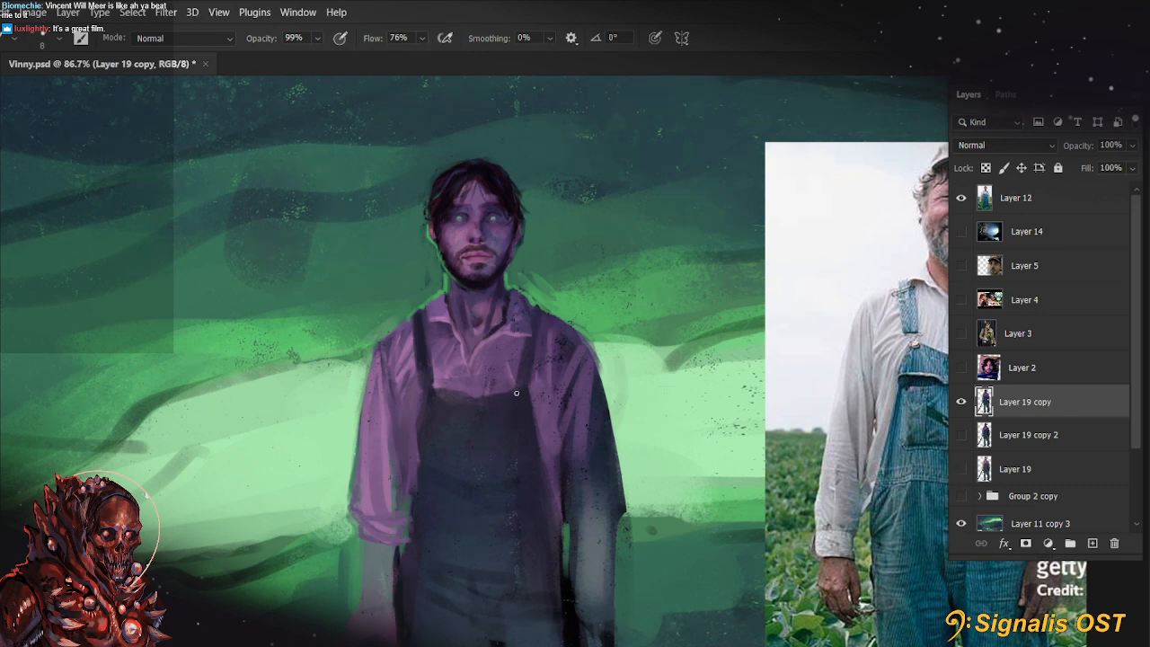
key(ctrl+s)
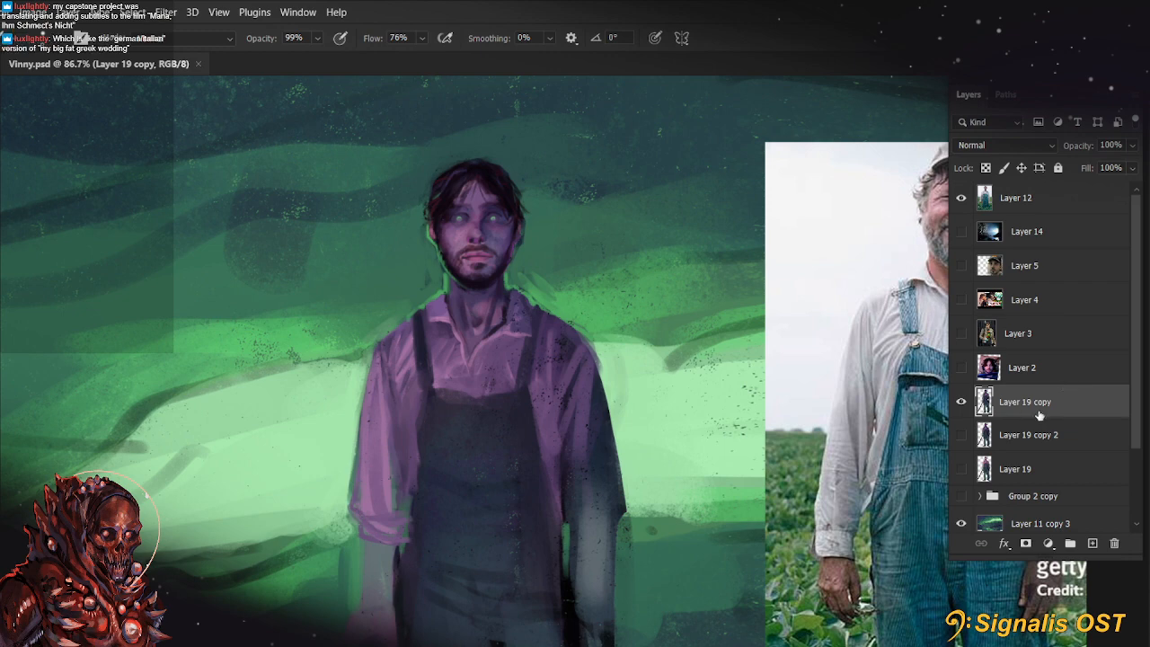
Narrow the overalls strap on the lit shoulder by repainting its outer edge
mouse_move(672, 589)
mouse_down()
mouse_move(726, 563)
mouse_move(732, 600)
mouse_up()
alt+click(484, 378)
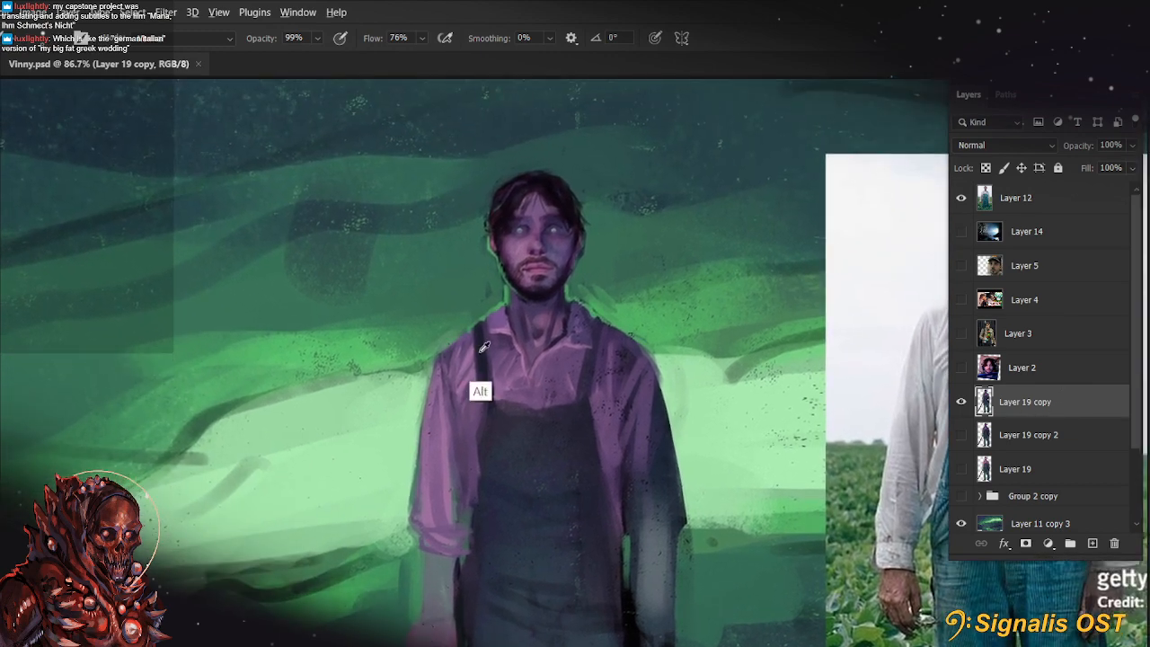
drag(474, 331, 486, 384)
key(ctrl+z)
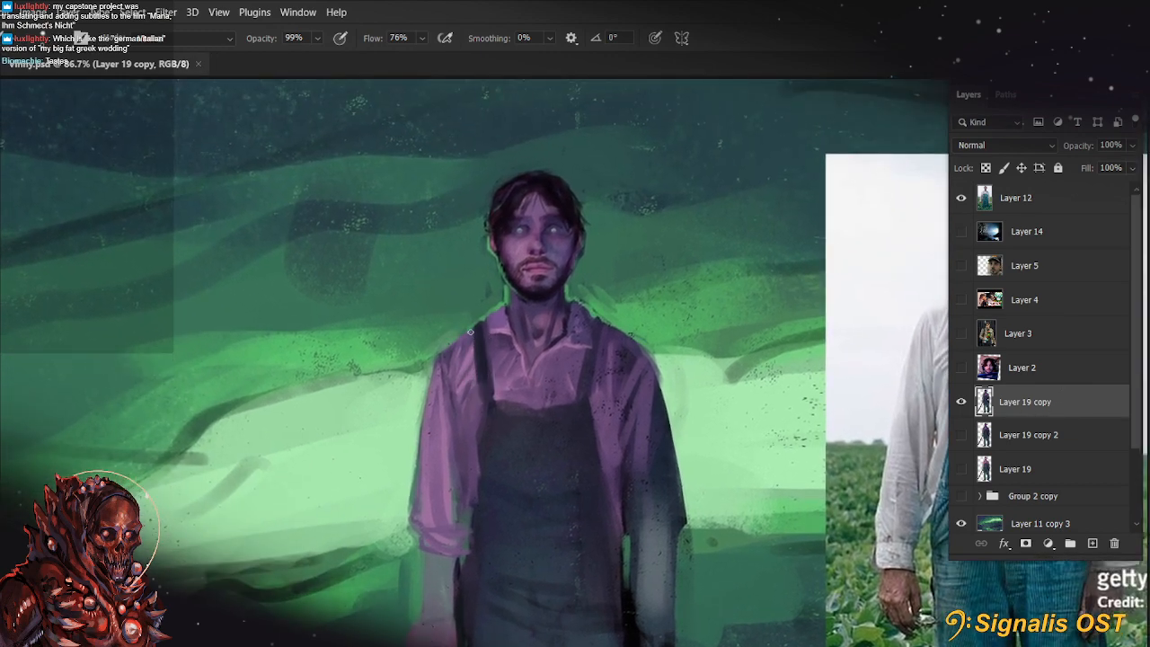
drag(471, 333, 484, 375)
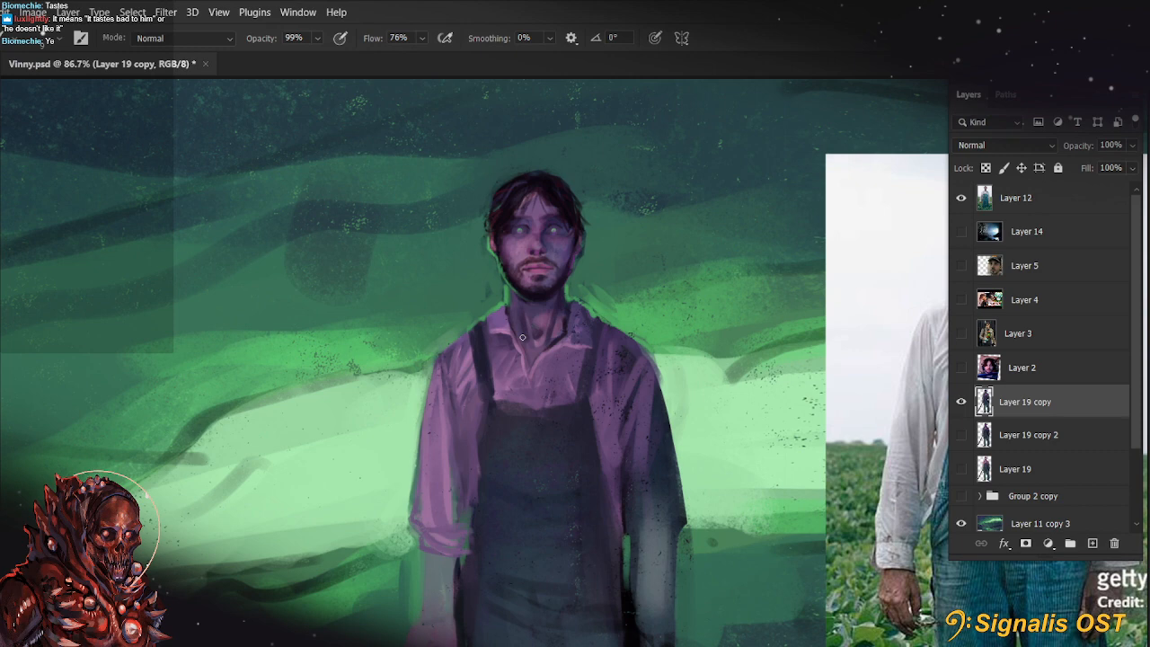
Paint over the creases at the waist and hips of the overalls with a larger brush in a sampled dark tone
drag(677, 593, 701, 461)
alt+click(608, 451)
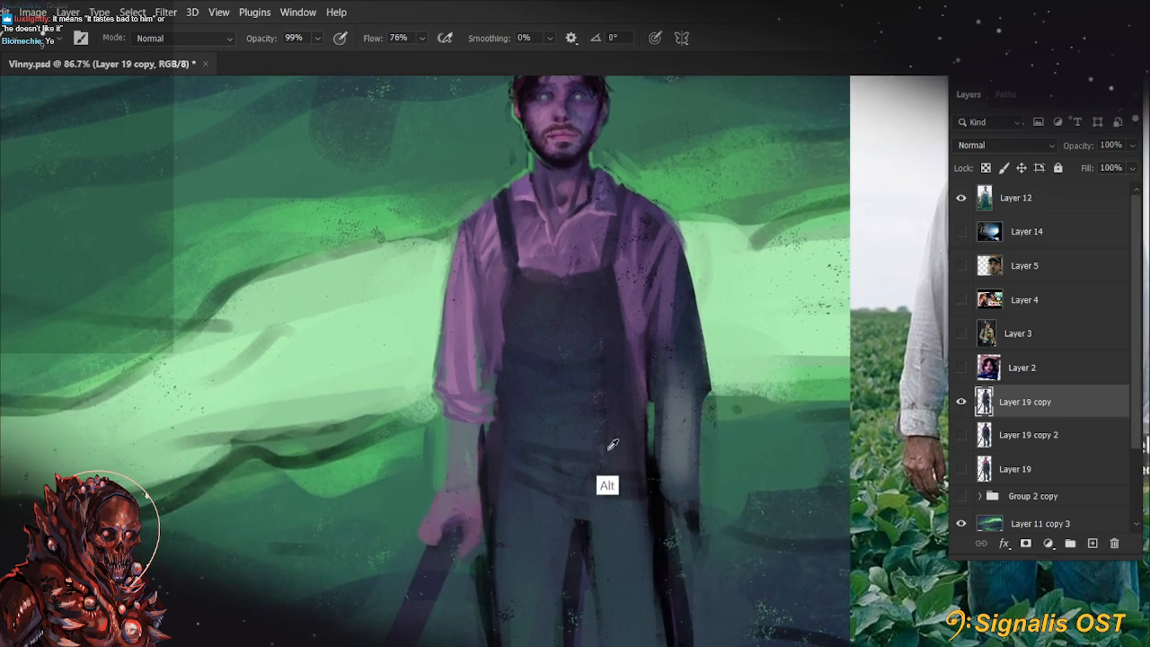
key(bracketright)
mouse_move(597, 501)
mouse_down()
mouse_move(568, 497)
mouse_move(587, 519)
mouse_up()
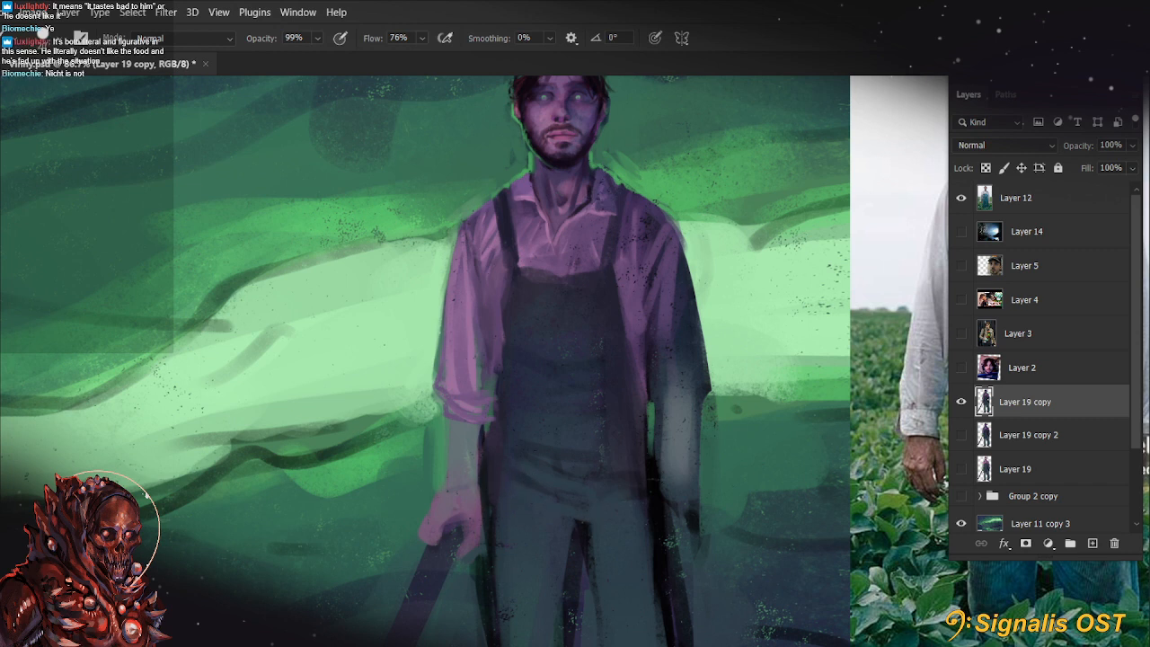
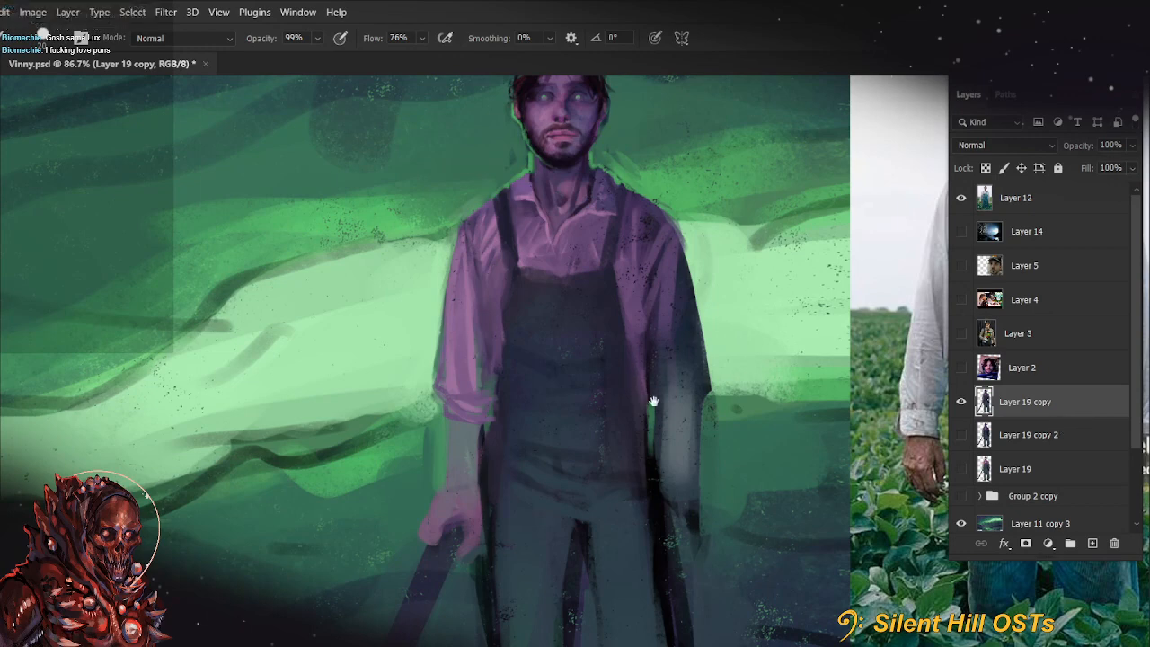
Refine the forearm below the rolled cuff on the tool-holding arm with a fine size 7 brush
mouse_move(697, 403)
mouse_down()
mouse_move(725, 426)
mouse_move(720, 475)
mouse_move(723, 342)
mouse_up()
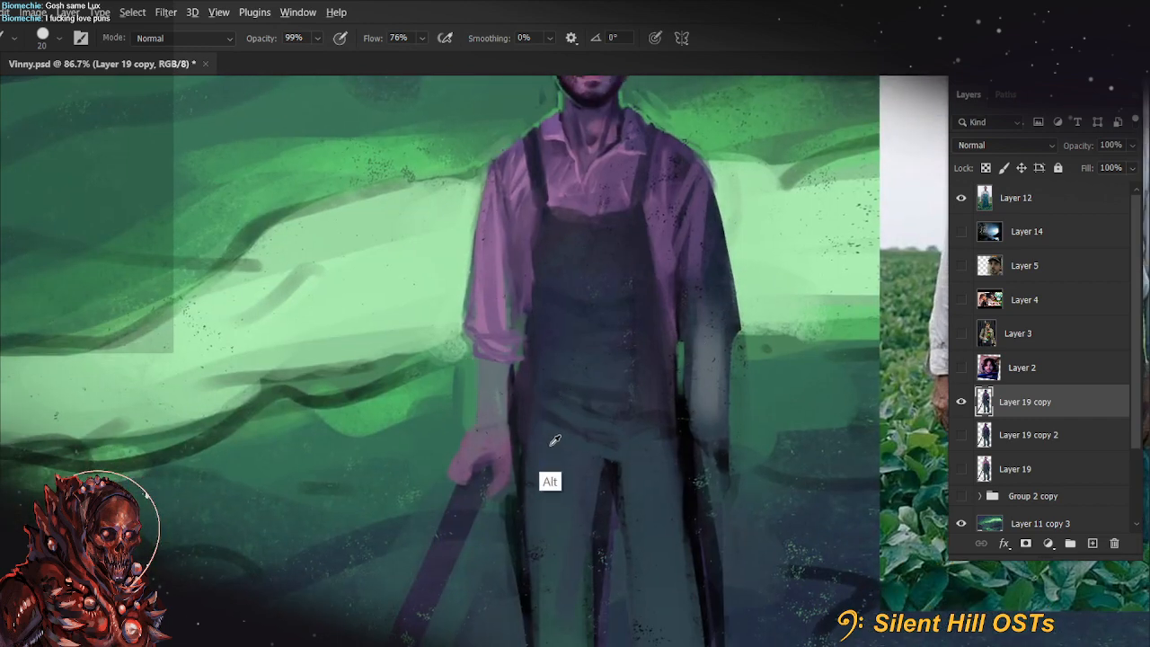
key(bracketleft)
key(bracketleft)
key(bracketleft)
key(bracketleft)
drag(477, 373, 481, 416)
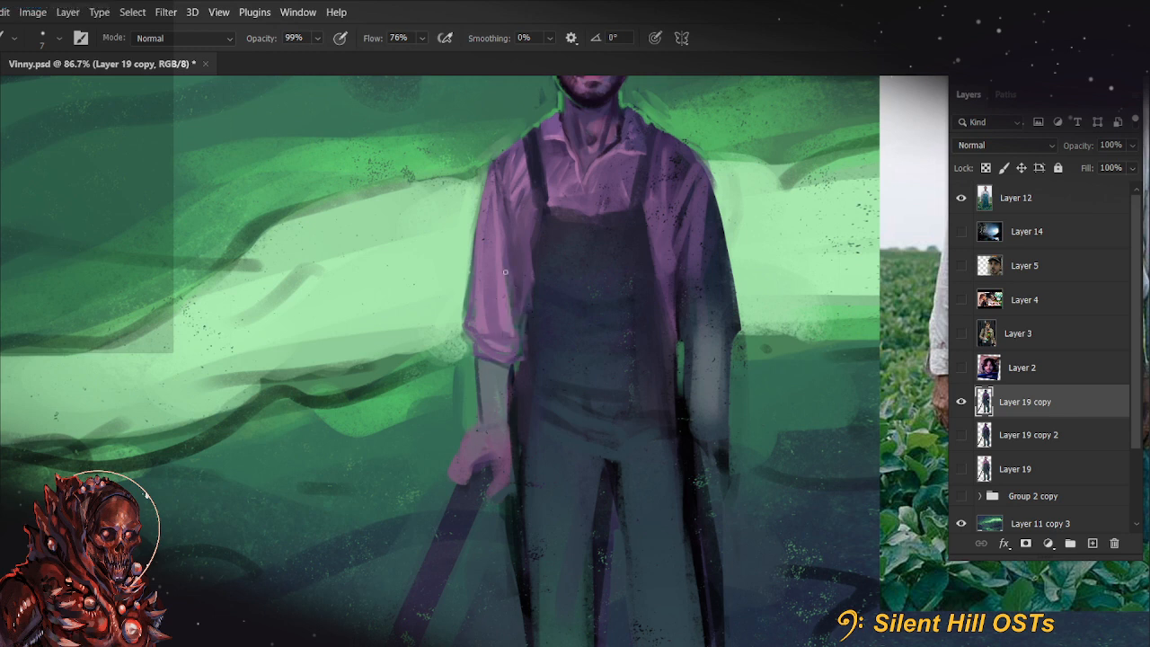
Paint the inner fold of the lit sleeve and define the lower edge of its rolled cuff with a size 10 brush
key(bracketright)
key(bracketright)
key(bracketright)
mouse_move(492, 217)
mouse_down()
mouse_move(486, 304)
mouse_move(498, 281)
mouse_up()
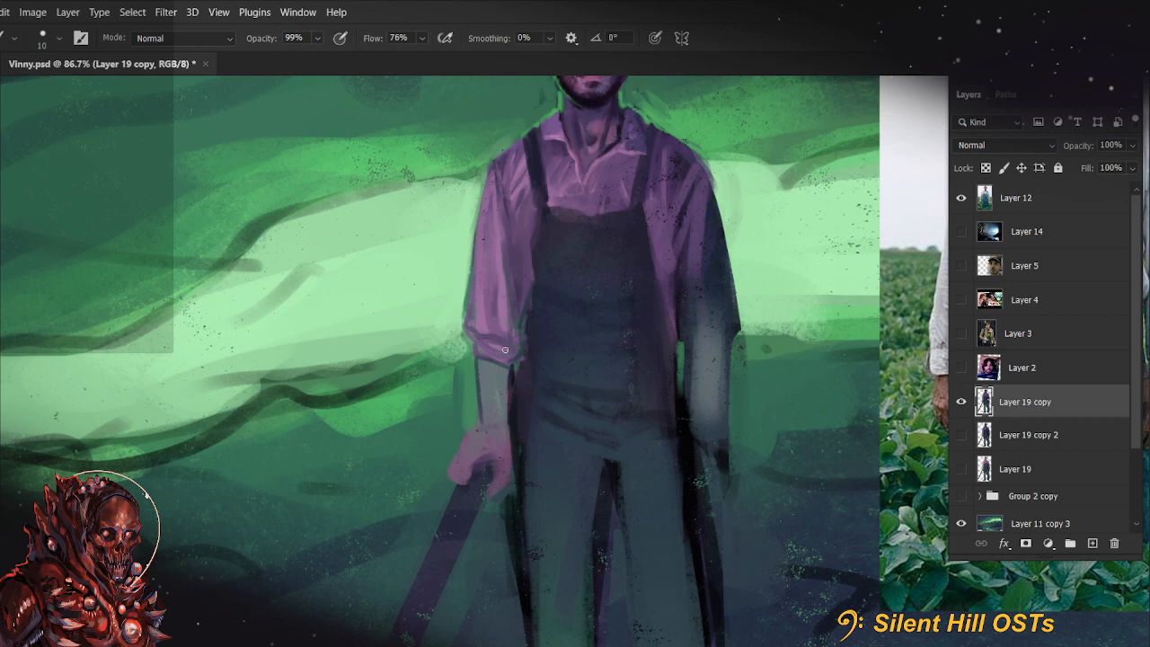
drag(474, 348, 521, 362)
Enlarge the brush and blend purple skin tone over the wrist and forearm below the rolled cuff
key(bracketright)
key(bracketright)
key(bracketright)
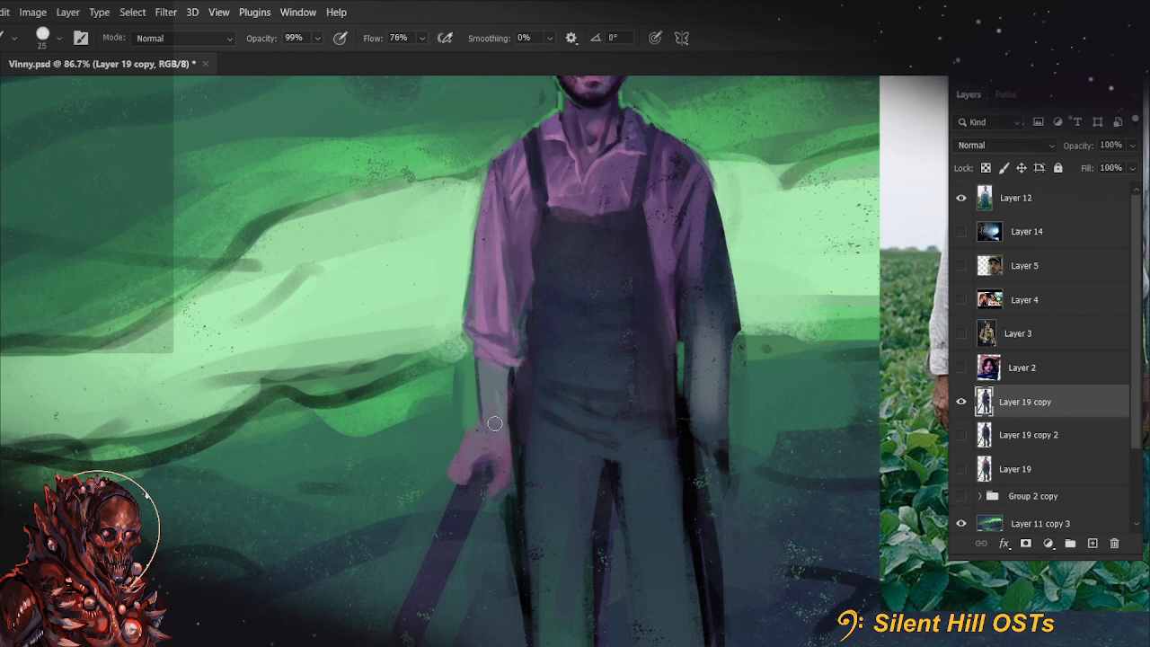
key(bracketright)
key(bracketright)
drag(497, 437, 497, 406)
mouse_move(764, 352)
mouse_down()
mouse_move(741, 513)
mouse_move(765, 341)
mouse_up()
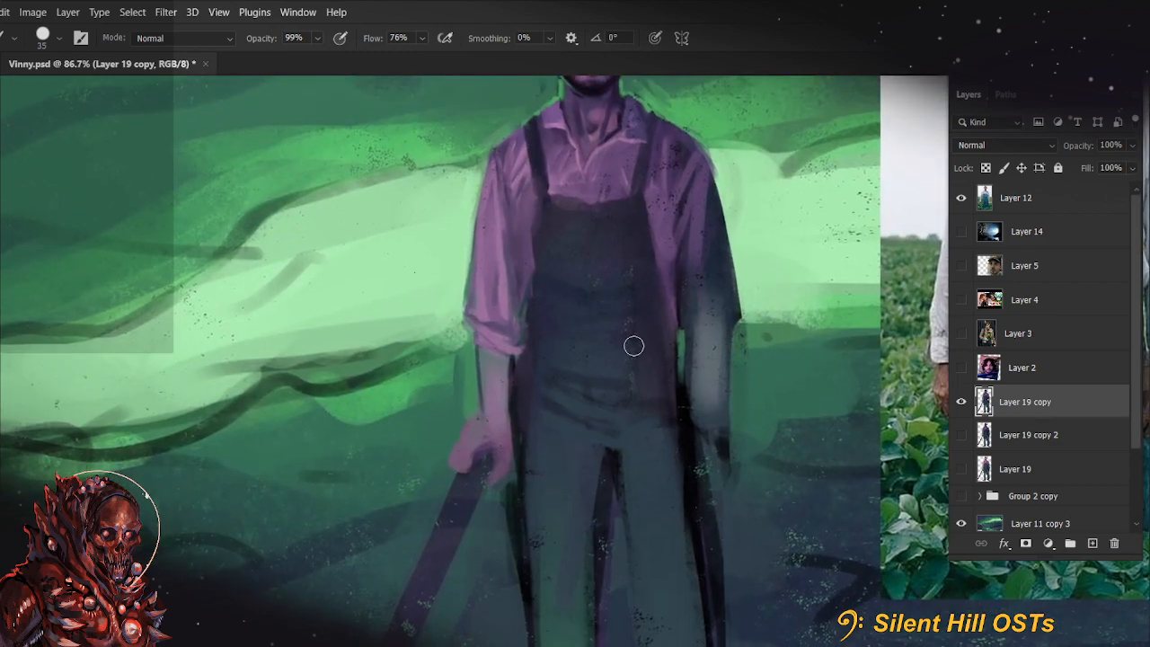
Reshape the hand holding the tool with a smaller brush, refining the knuckles, thumb and fingertips
key(bracketleft)
key(bracketleft)
key(bracketleft)
key(bracketleft)
key(bracketleft)
key(bracketleft)
key(bracketleft)
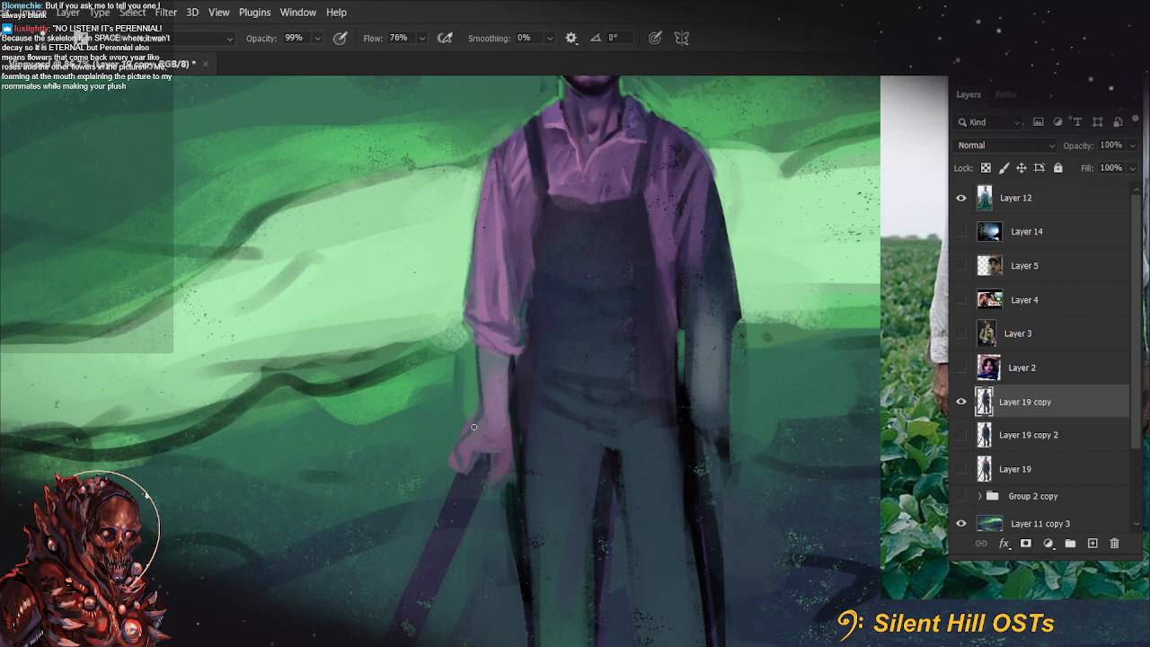
drag(472, 430, 485, 417)
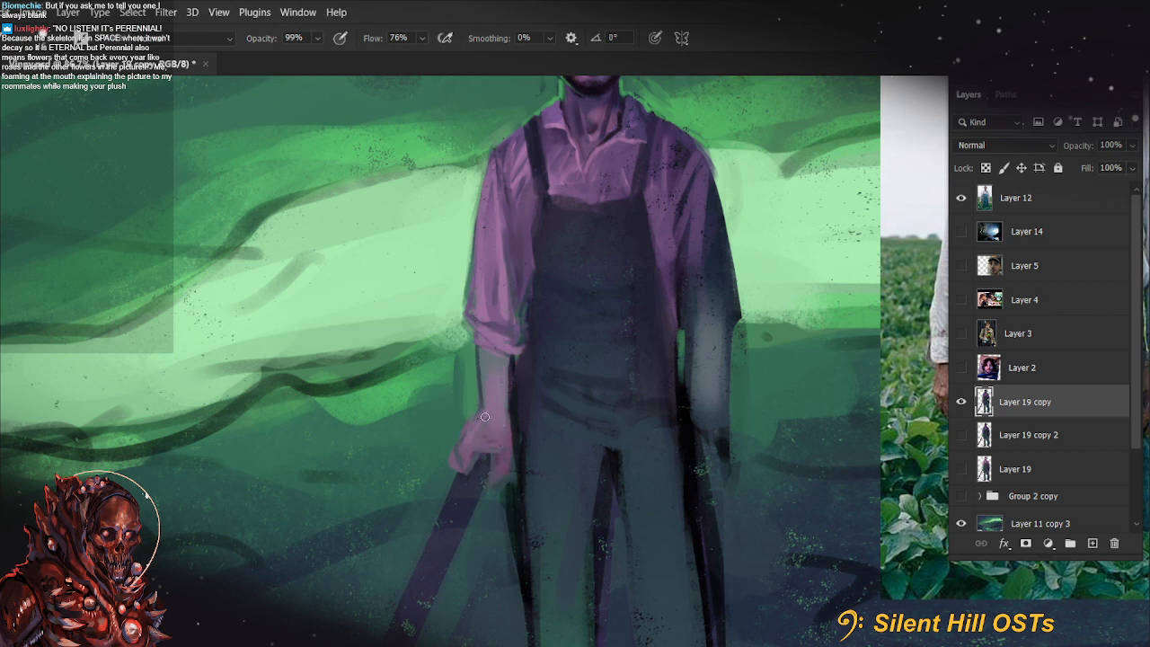
alt+click(514, 470)
alt+click(504, 486)
drag(502, 484, 493, 479)
Refine the gap between the overalls and the shaded arm, and the outer edge of that forearm
drag(759, 459, 710, 416)
alt+click(618, 390)
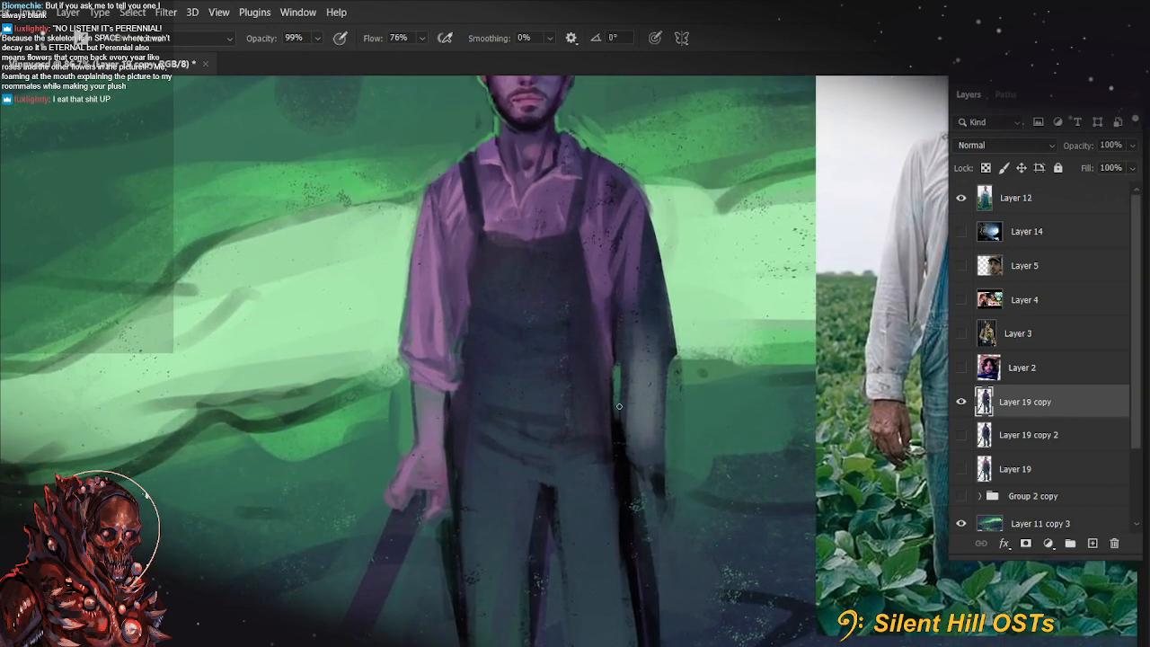
drag(619, 385, 620, 439)
drag(668, 374, 664, 472)
drag(526, 383, 451, 429)
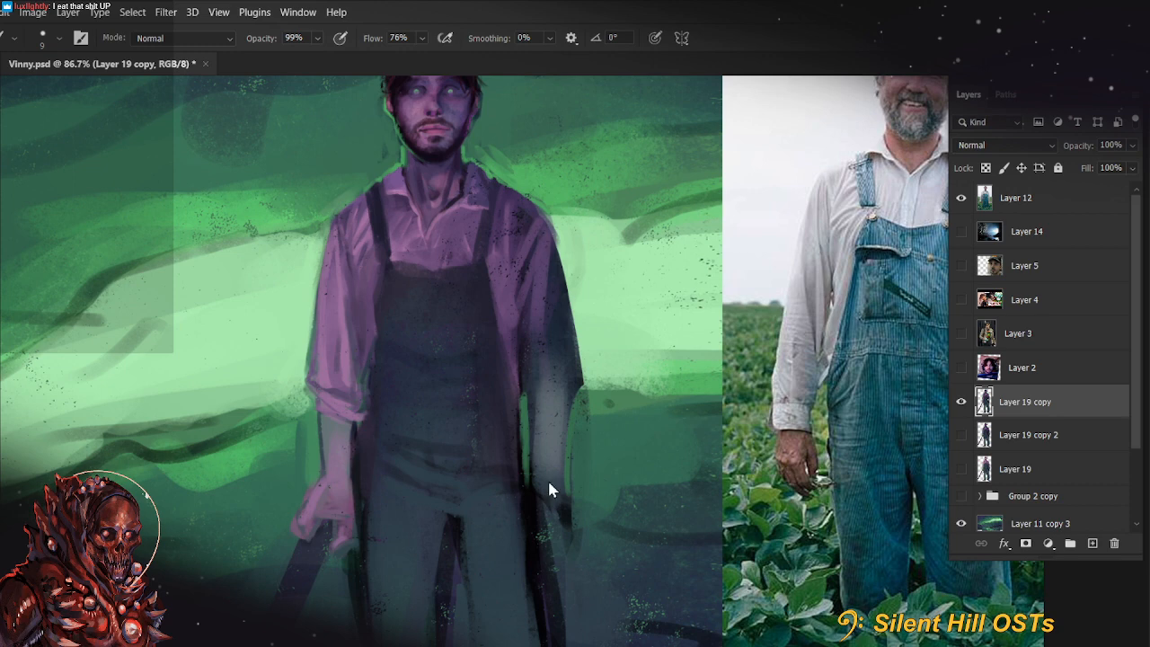
Blend the lit arm's cuff edge, forearm and wrist in purple, finishing with a size 15 brush
drag(582, 481, 688, 530)
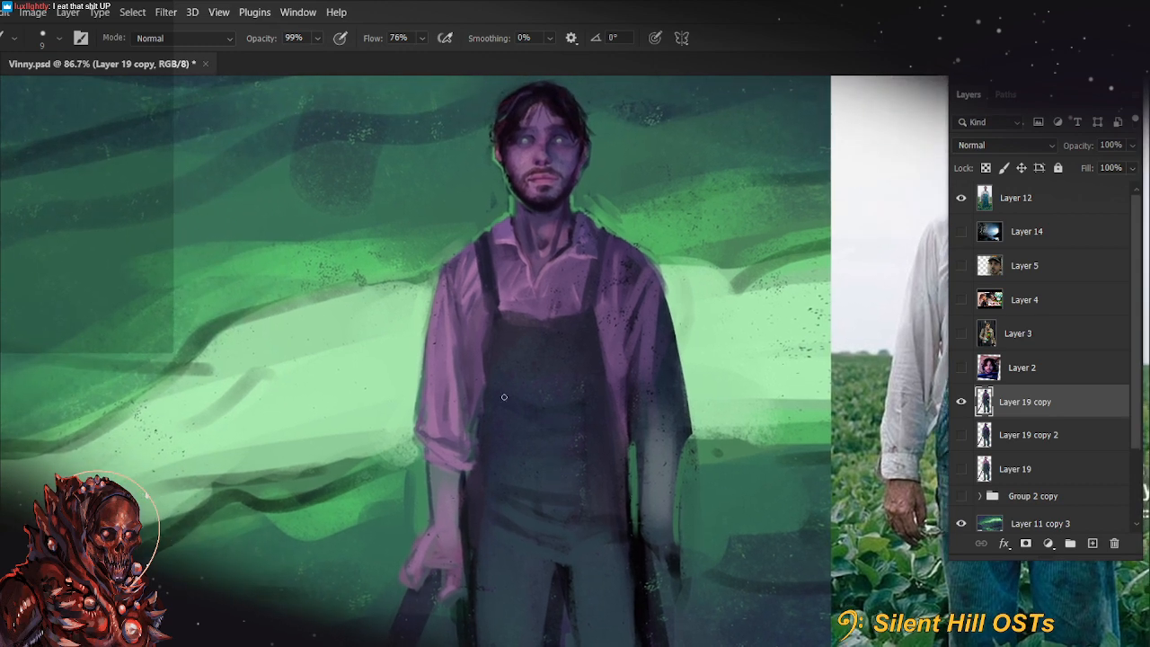
alt+click(501, 247)
key(bracketright)
key(bracketright)
key(bracketright)
key(bracketright)
drag(433, 467, 473, 481)
drag(453, 574, 450, 569)
alt+click(452, 525)
key(bracketleft)
key(bracketleft)
drag(435, 525, 434, 506)
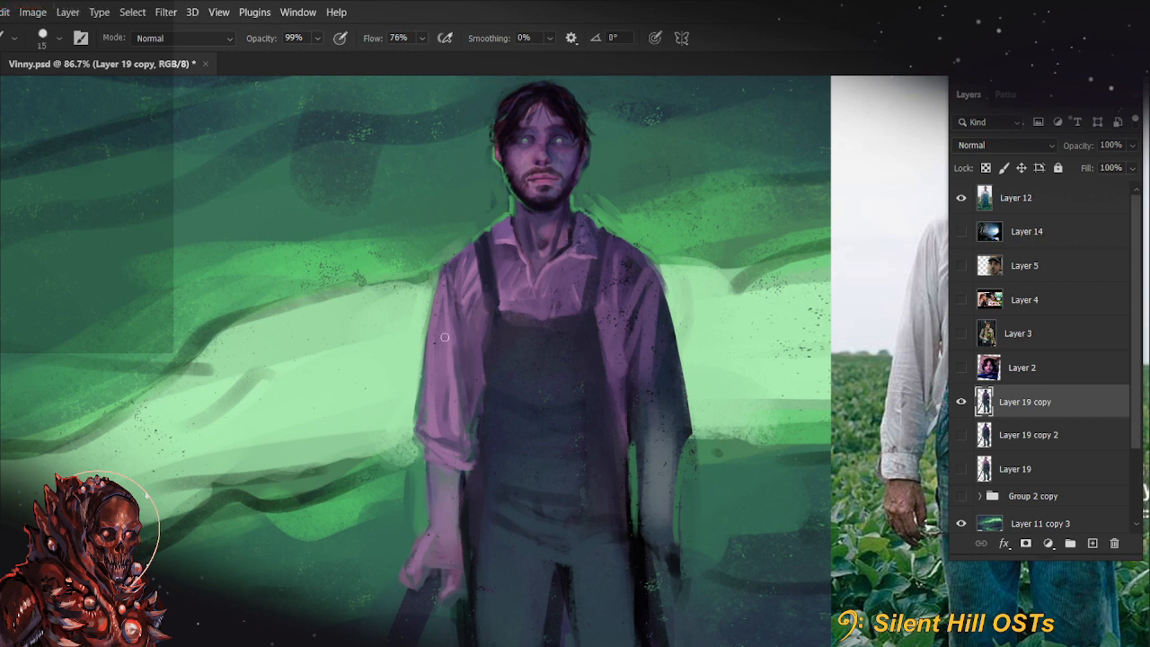
Trim the outer edge of the lit sleeve above the cuff with sampled background green, using a size 8 brush
alt+click(504, 259)
alt+click(460, 249)
alt+click(399, 257)
alt+click(413, 407)
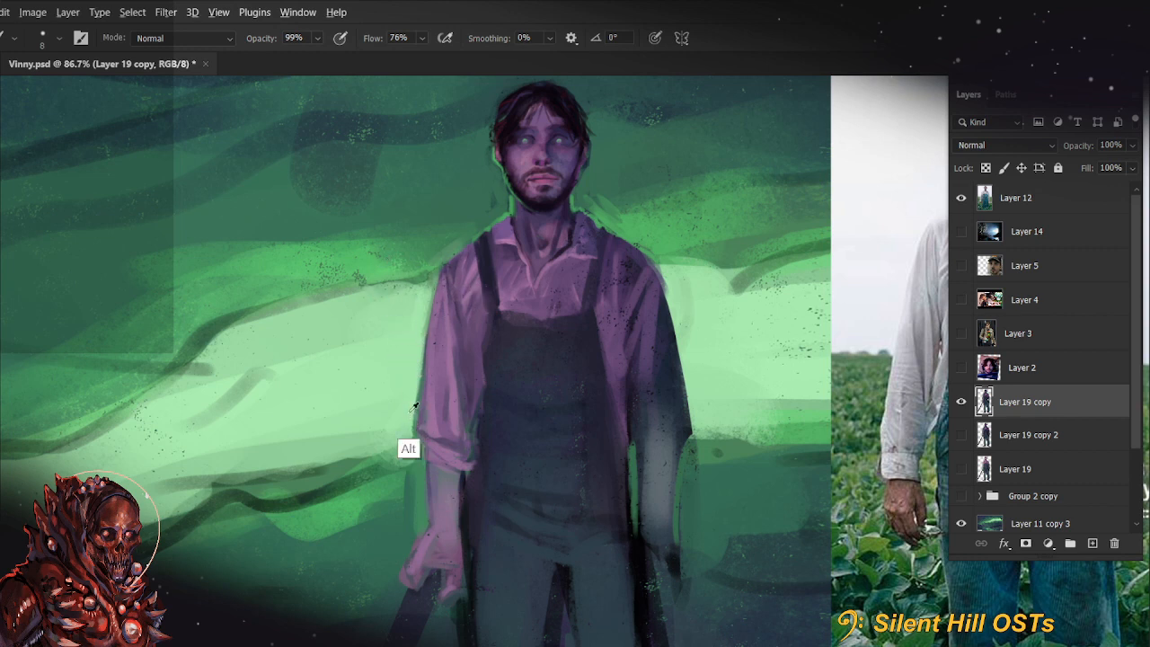
drag(417, 415, 421, 381)
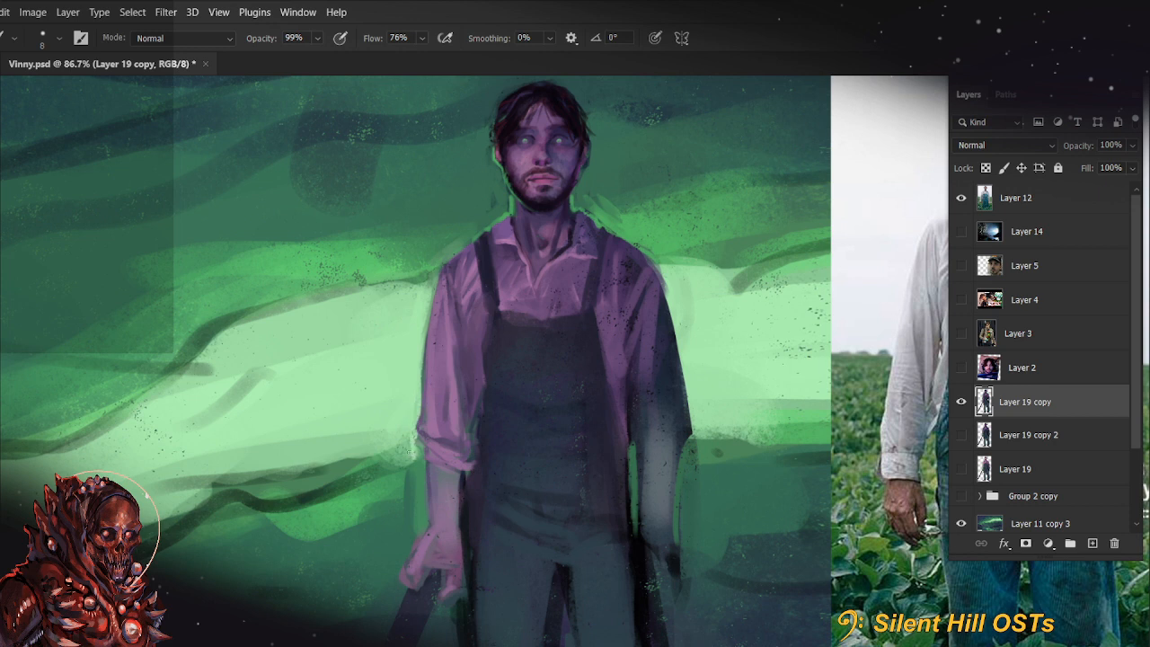
Paint a bright green rim light along the shaded sleeve's outer edge, undoing and redoing the stroke once
drag(669, 307, 689, 404)
alt+click(683, 228)
key(ctrl+z)
drag(664, 289, 679, 364)
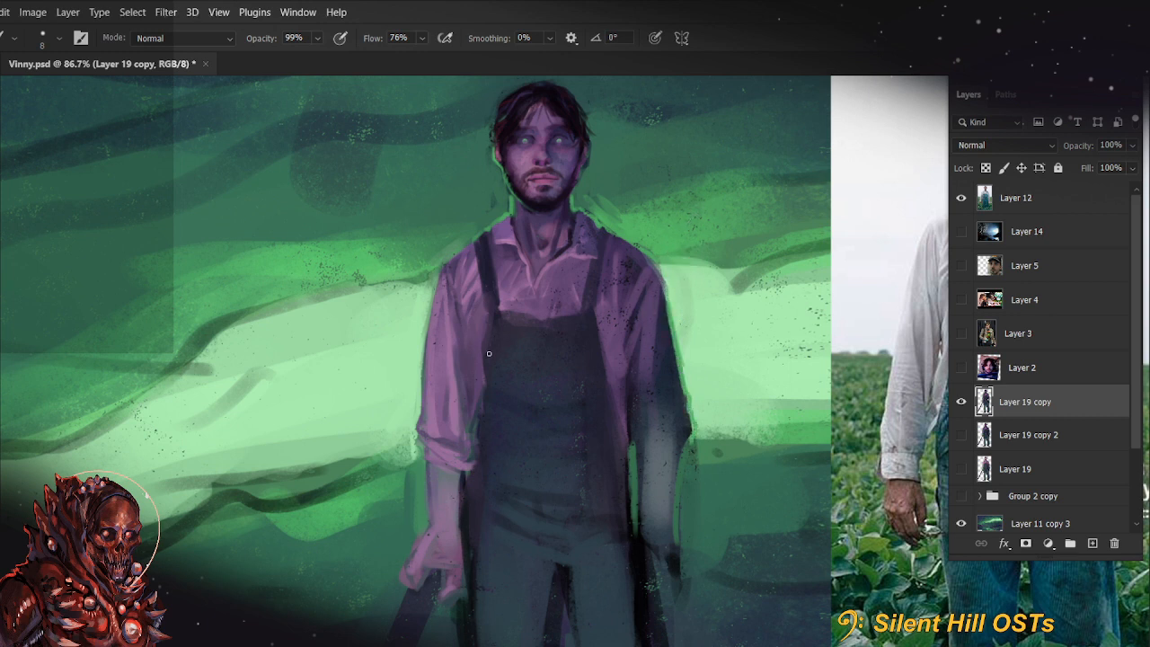
Smooth the purple shading on the lit sleeve with a larger brush and clean up its outer edge down to the cuff
drag(498, 434, 491, 460)
alt+click(444, 445)
key(bracketright)
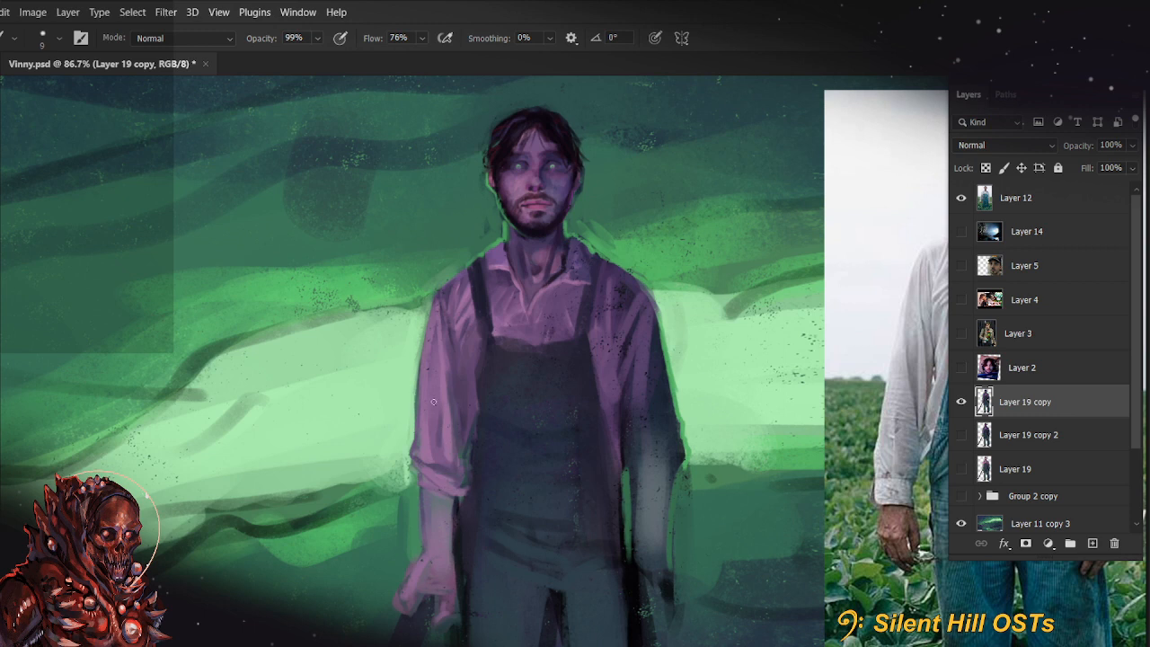
key(bracketright)
key(bracketright)
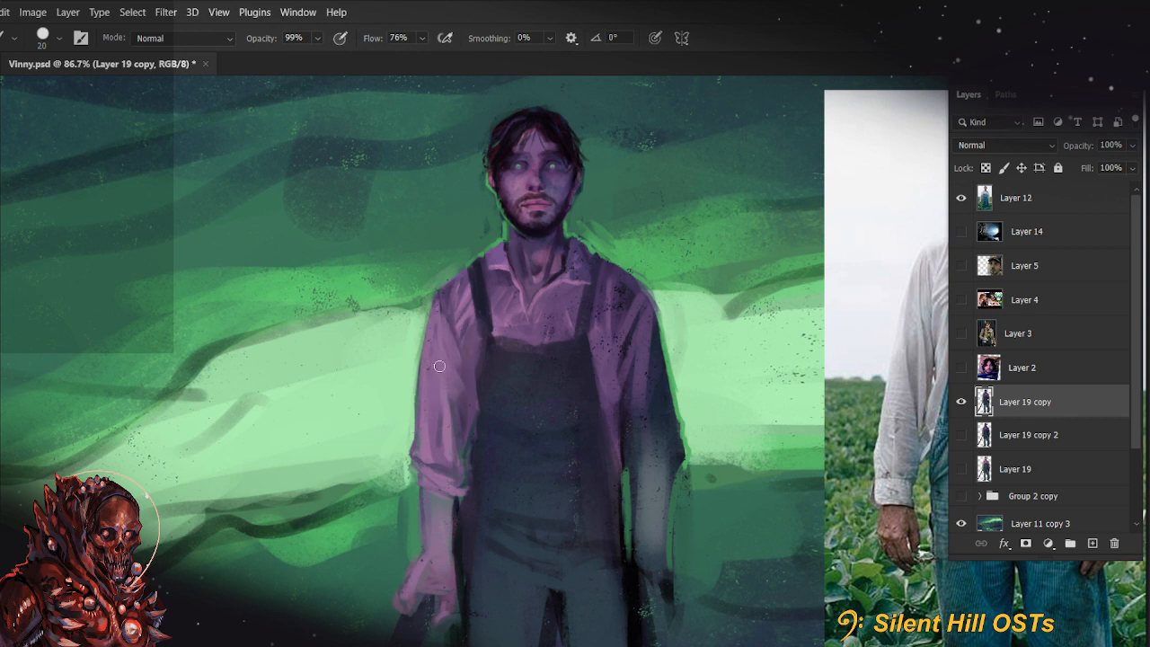
key(bracketright)
key(bracketright)
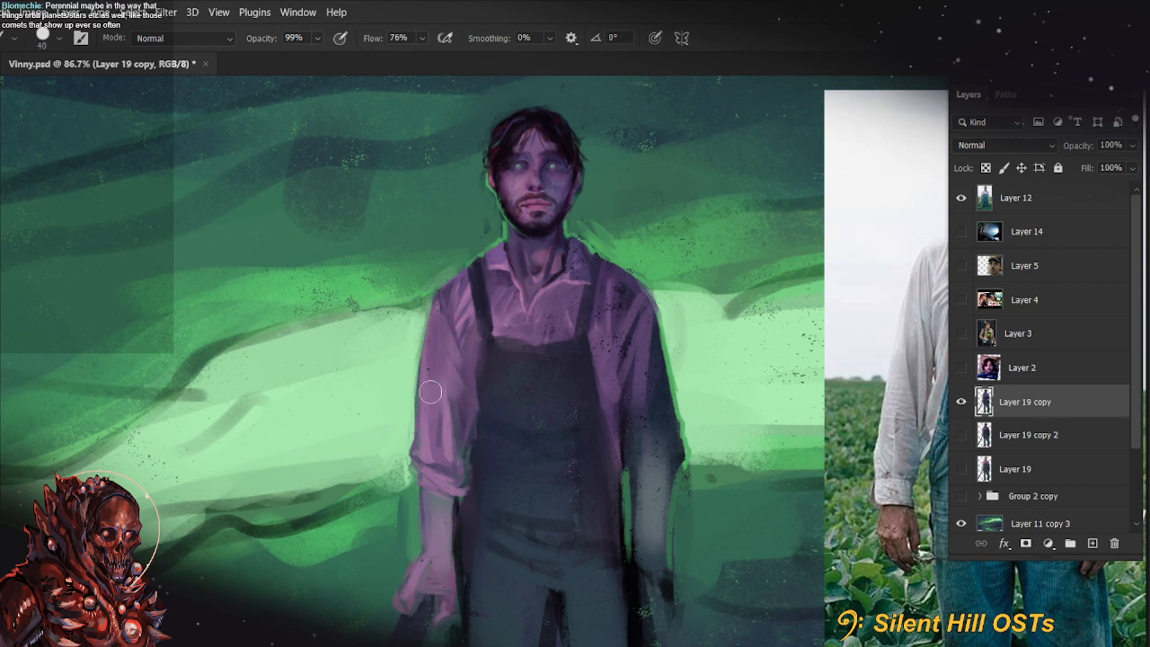
drag(431, 392, 440, 408)
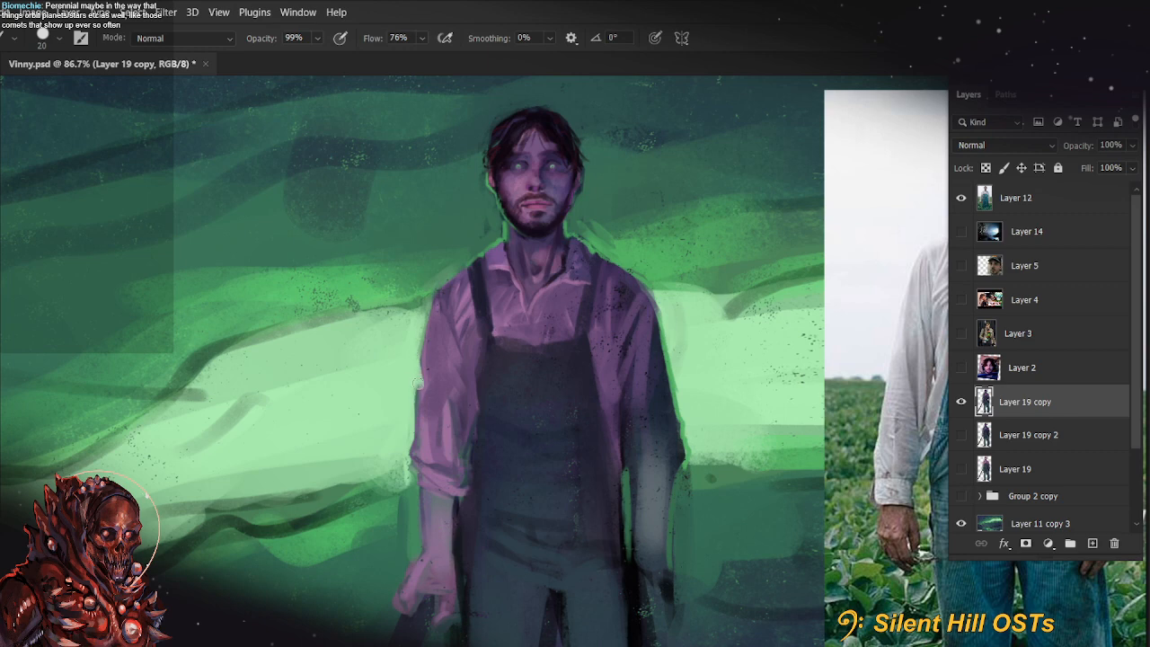
drag(411, 418, 413, 452)
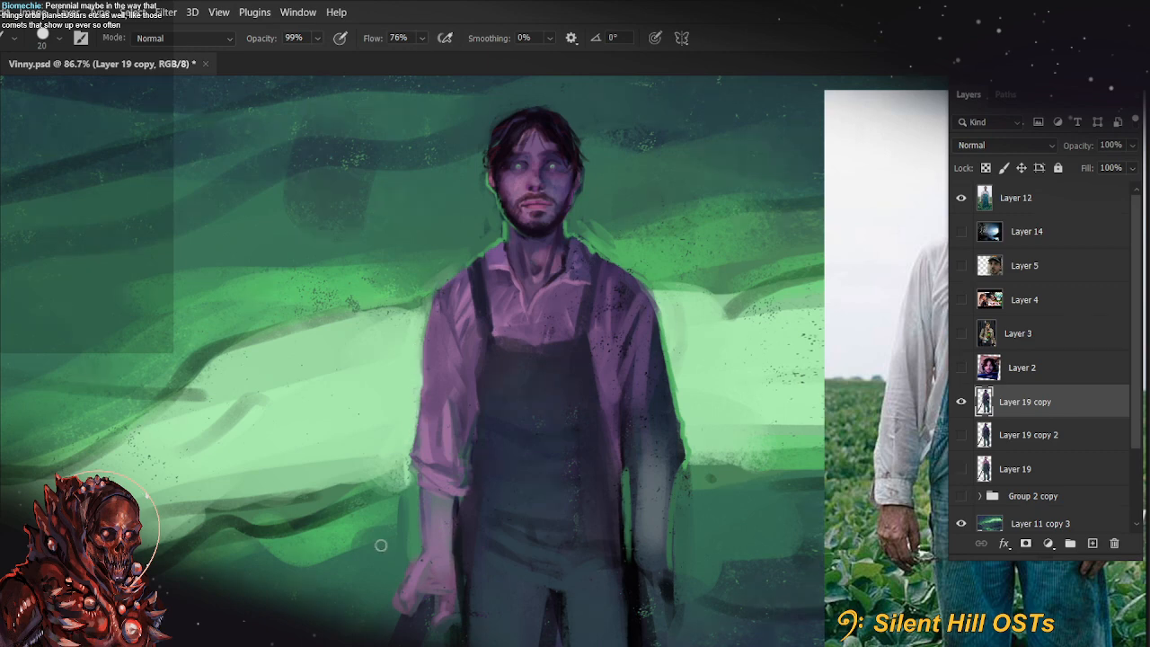
mouse_move(629, 555)
mouse_down()
mouse_move(686, 419)
mouse_move(683, 458)
mouse_move(637, 481)
mouse_up()
key(ctrl+z)
key(ctrl+z)
key(ctrl+z)
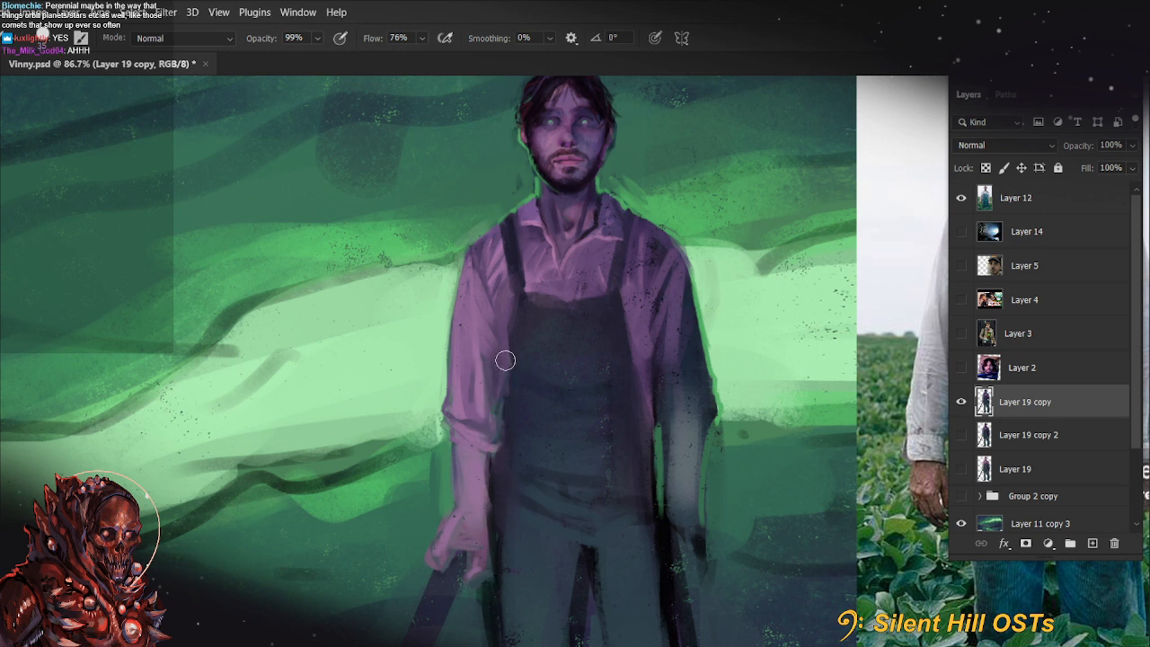
Darken the side of the overalls where it meets the lit sleeve, narrowing the inner edge of the cuff
scroll(629, 480, up, 2)
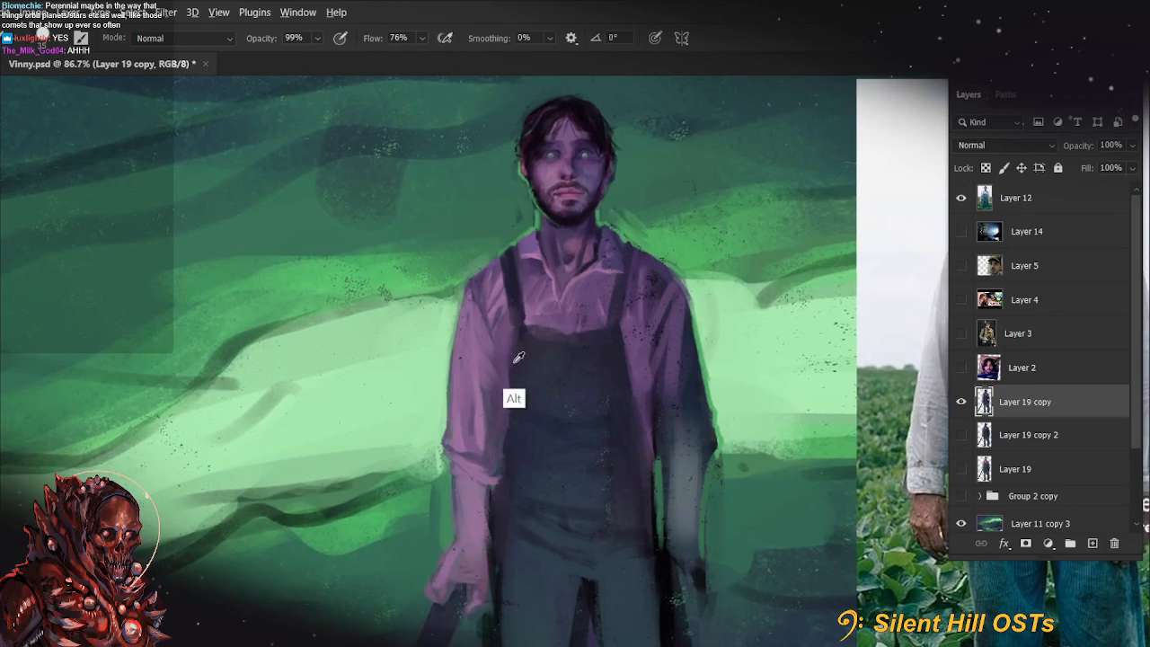
drag(502, 421, 501, 481)
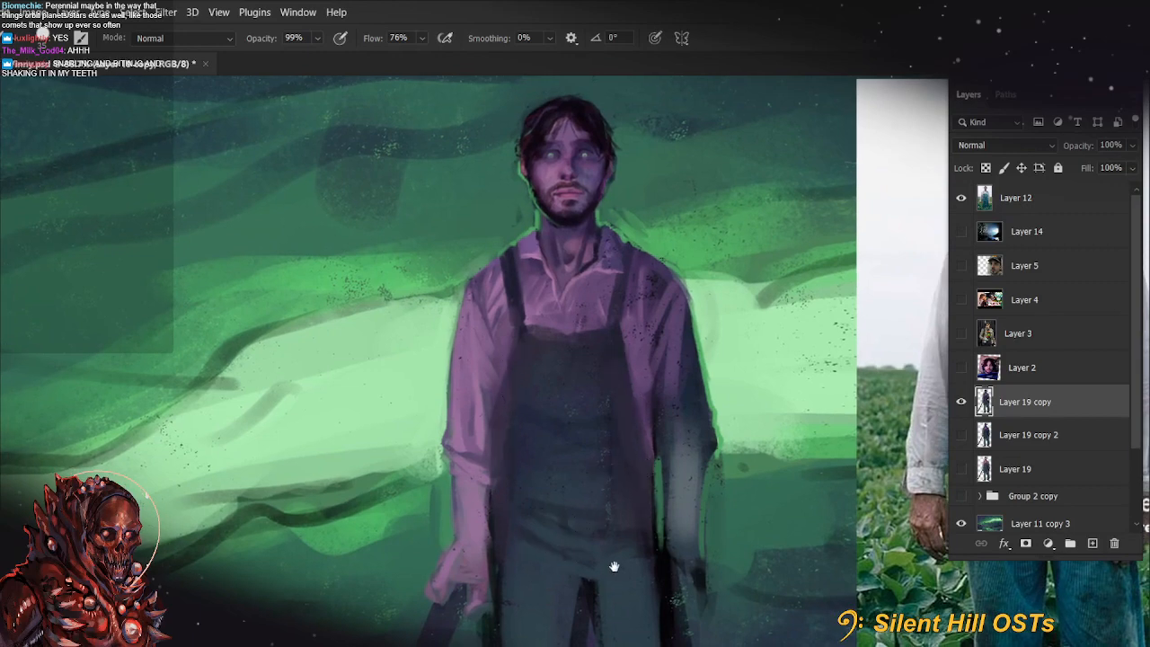
scroll(539, 584, up, 2)
Paint overalls colour over the dark gap at the crotch and down the inner leg
key(bracketleft)
key(bracketleft)
key(bracketleft)
key(bracketleft)
key(space)
drag(696, 532, 594, 488)
key(space)
drag(441, 561, 385, 526)
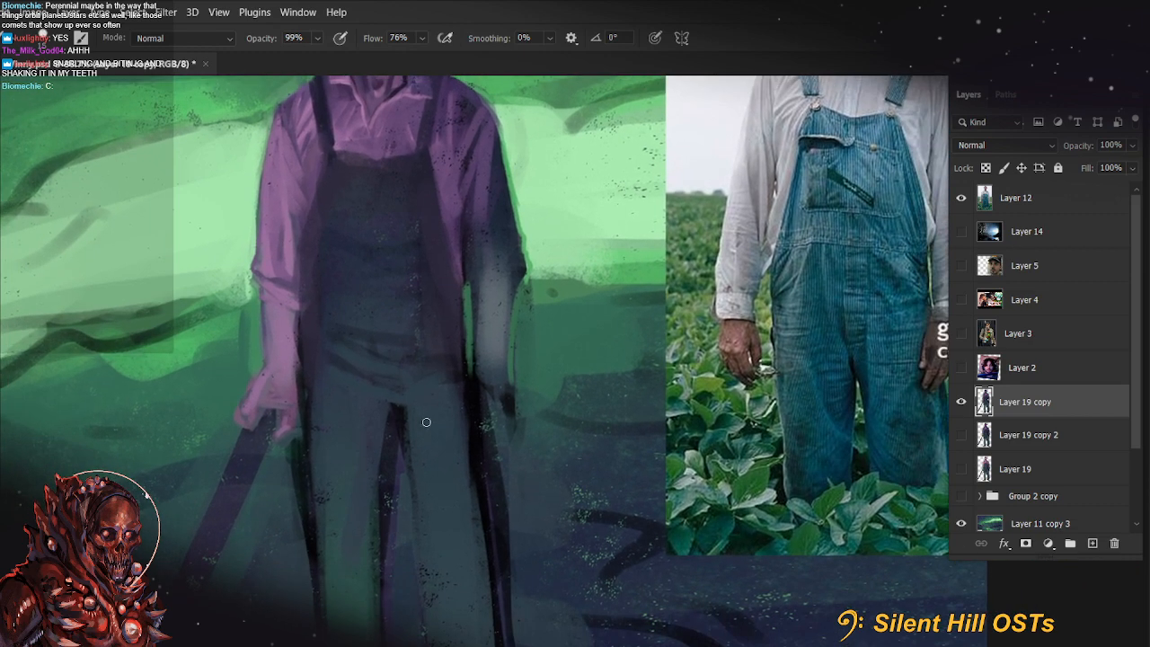
key(alt)
alt+click(425, 207)
key(bracketright)
mouse_move(391, 396)
mouse_down()
mouse_move(403, 470)
mouse_move(411, 442)
mouse_up()
drag(405, 321, 417, 485)
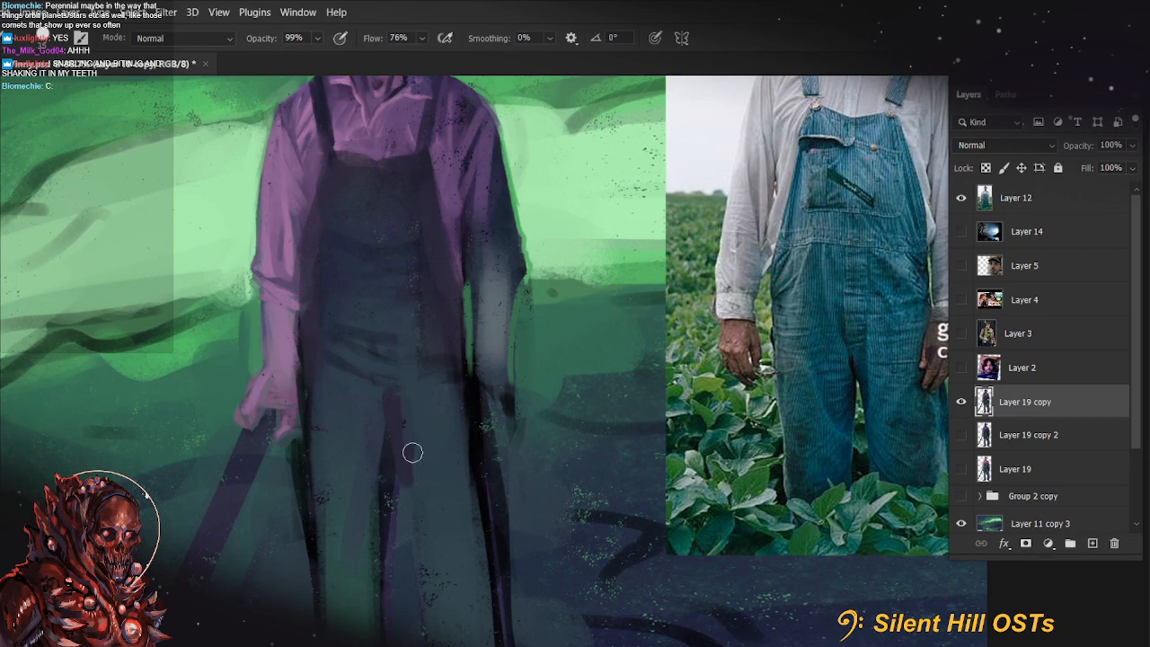
Paint a crease upward from the crotch of the overalls with a sampled colour, adjust the brush size and undo the last stroke
alt+click(385, 392)
drag(389, 393, 383, 356)
key(bracketleft)
key(bracketleft)
key(bracketleft)
key(bracketleft)
key(bracketright)
key(bracketright)
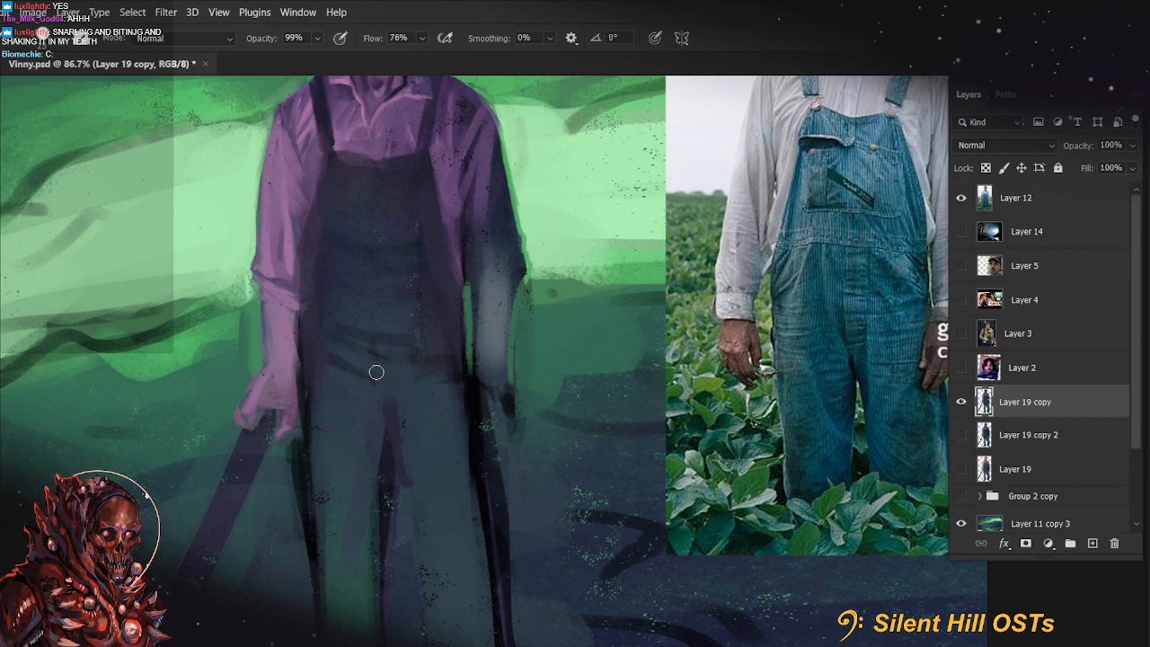
key(ctrl+z)
Set the brush opacity to 66% and soften the folds across the lower waist of the overalls with a larger brush
key(6)
key(6)
key(bracketright)
key(bracketright)
key(space)
mouse_move(368, 363)
mouse_down()
mouse_move(417, 398)
mouse_move(426, 448)
mouse_up()
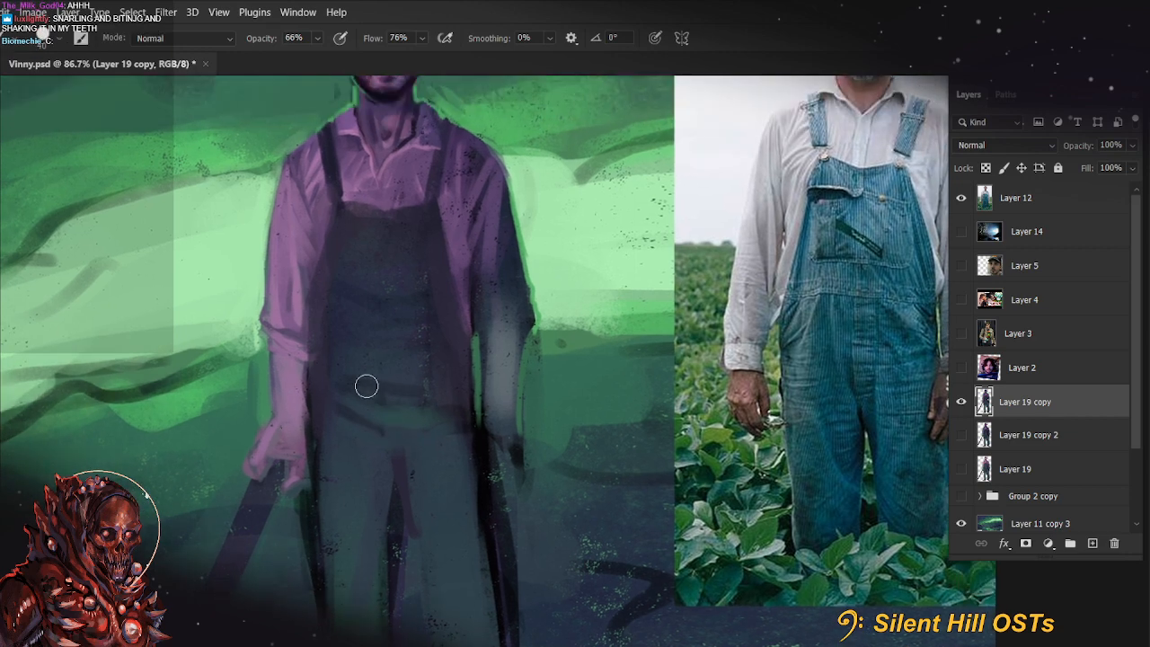
Sketch thin green waistband and slanted pocket lines across the overalls, and set the brush opacity to 55%
key(bracketleft)
key(bracketleft)
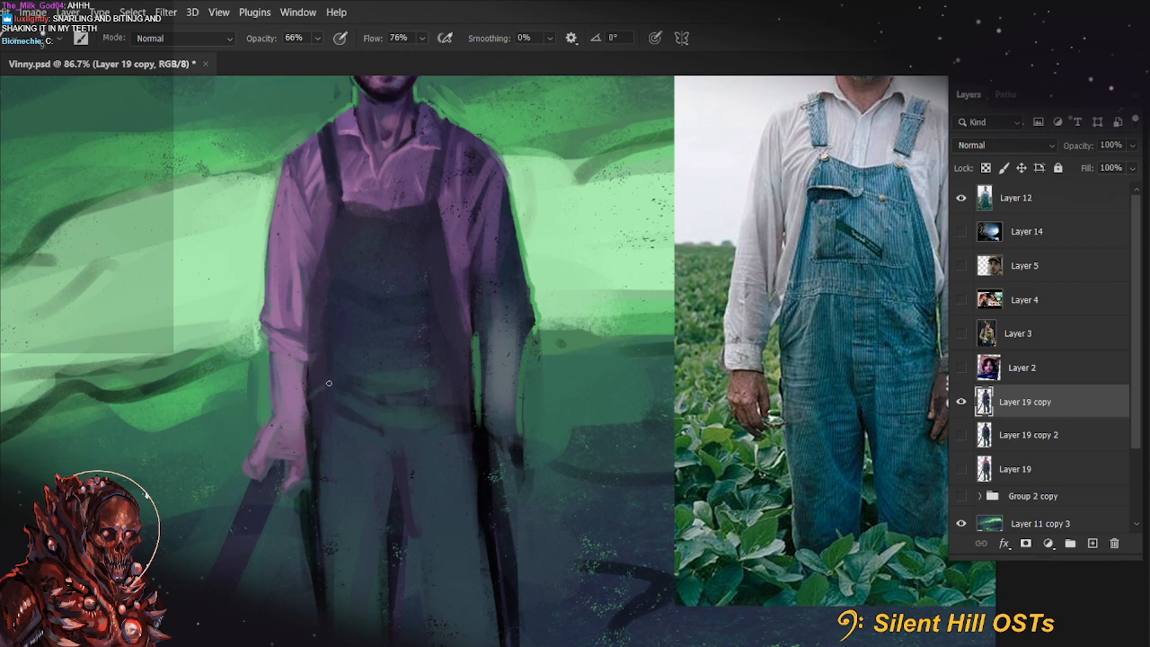
mouse_move(355, 326)
mouse_down()
mouse_move(323, 425)
mouse_move(322, 366)
mouse_move(308, 380)
mouse_move(345, 327)
mouse_move(270, 414)
mouse_move(337, 372)
mouse_move(335, 332)
mouse_move(312, 338)
mouse_move(366, 327)
mouse_move(473, 339)
mouse_up()
key(5)
key(5)
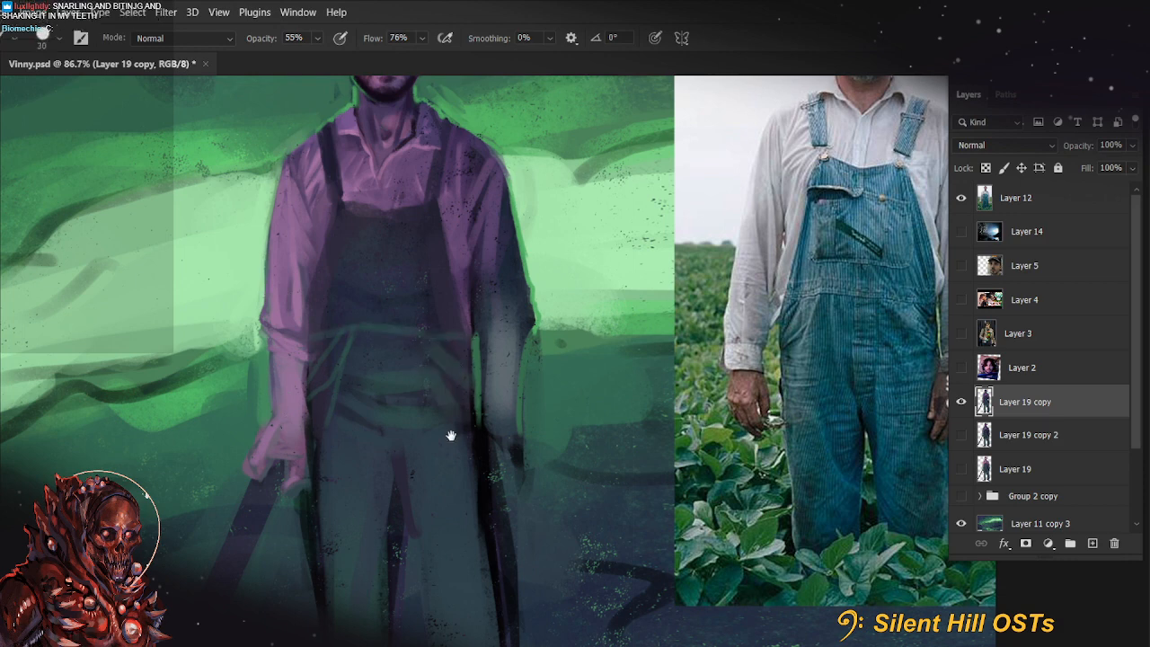
drag(452, 436, 459, 464)
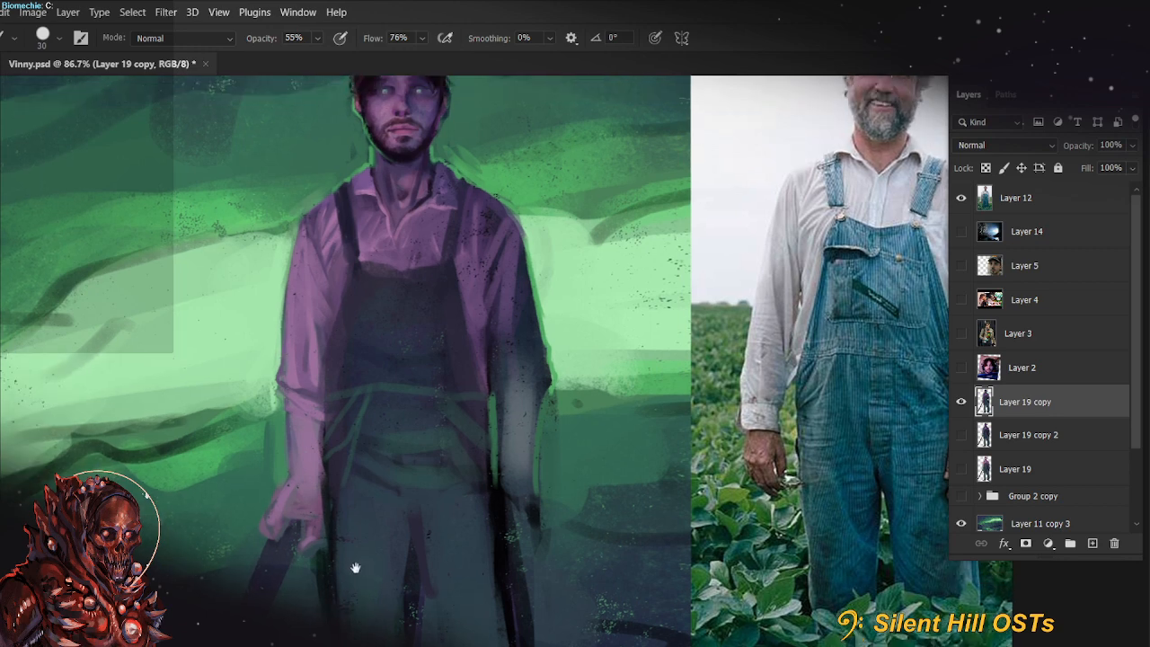
Block in broad dark strokes across the overalls' bib at 99% opacity, then set the brush opacity to 90%
key(bracketright)
key(9)
key(9)
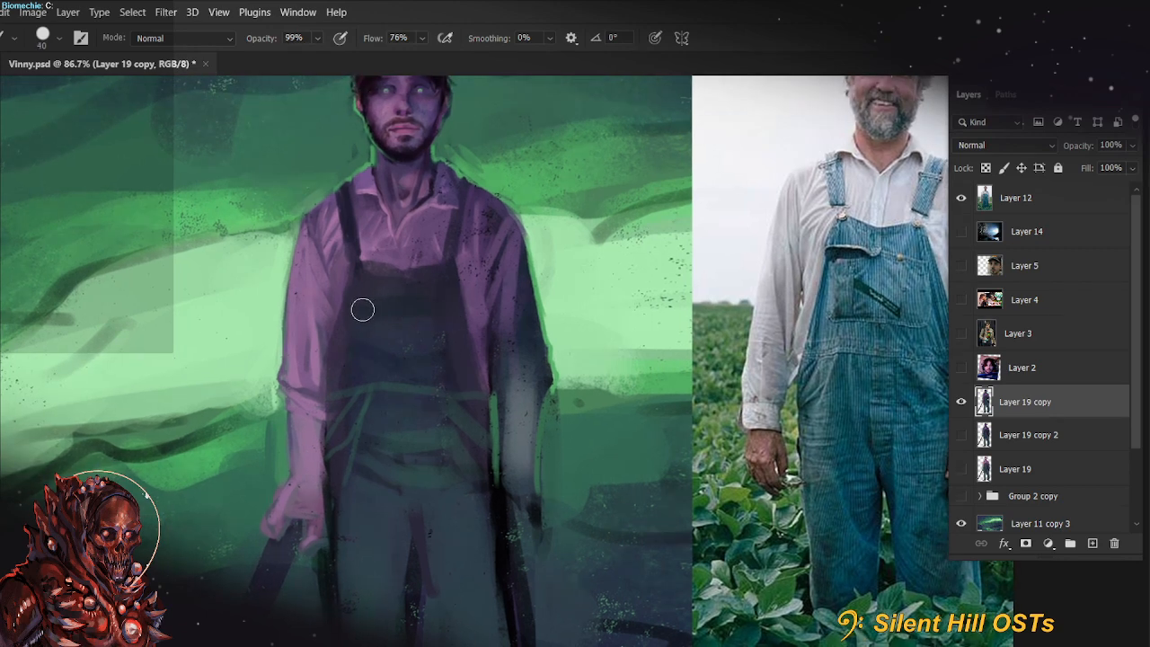
mouse_move(362, 310)
mouse_down()
mouse_move(455, 303)
mouse_move(365, 310)
mouse_move(365, 357)
mouse_move(427, 362)
mouse_move(380, 353)
mouse_move(418, 352)
mouse_move(381, 344)
mouse_move(415, 340)
mouse_move(384, 342)
mouse_move(370, 327)
mouse_move(363, 355)
mouse_move(360, 317)
mouse_move(346, 327)
mouse_move(430, 311)
mouse_up()
alt+click(415, 341)
key(bracketleft)
key(9)
alt+click(386, 388)
Undo the last bib stroke, add fine marks near the bib's upper edge and smooth the bib in dark purple with a size 15 brush
key(bracketleft)
key(bracketleft)
key(bracketleft)
key(bracketleft)
key(bracketleft)
key(bracketleft)
key(bracketleft)
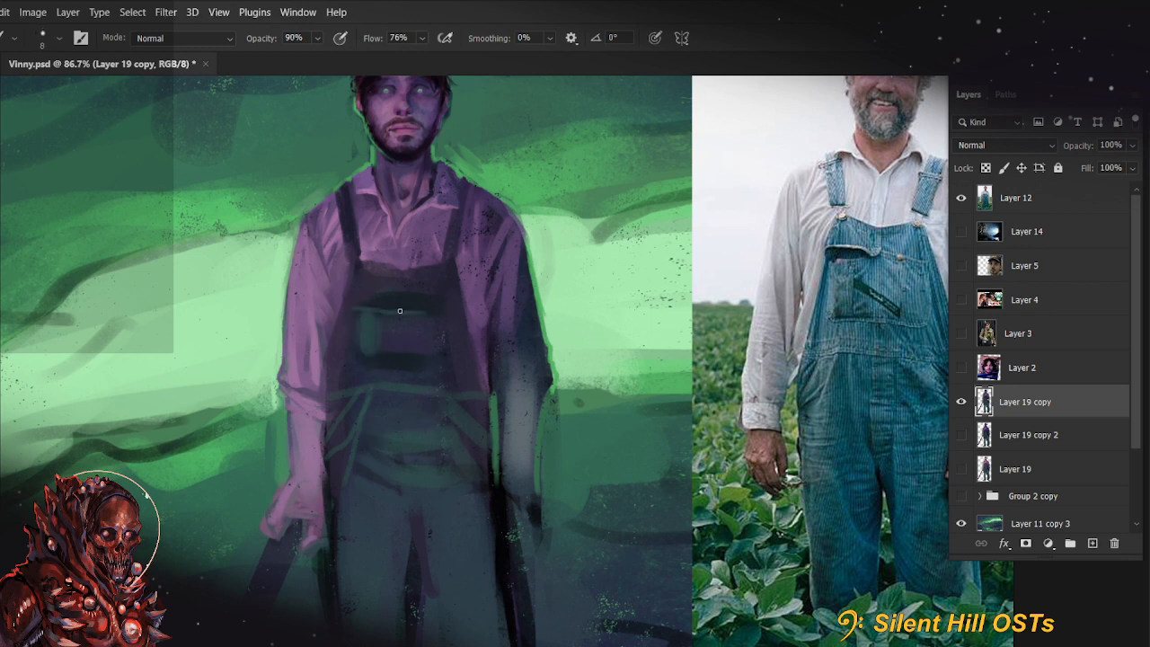
key(ctrl+z)
drag(362, 258, 398, 269)
alt+click(369, 291)
key(bracketright)
key(bracketright)
key(bracketright)
mouse_move(357, 327)
mouse_down()
mouse_move(368, 298)
mouse_move(379, 356)
mouse_move(405, 305)
mouse_move(421, 366)
mouse_move(436, 328)
mouse_up()
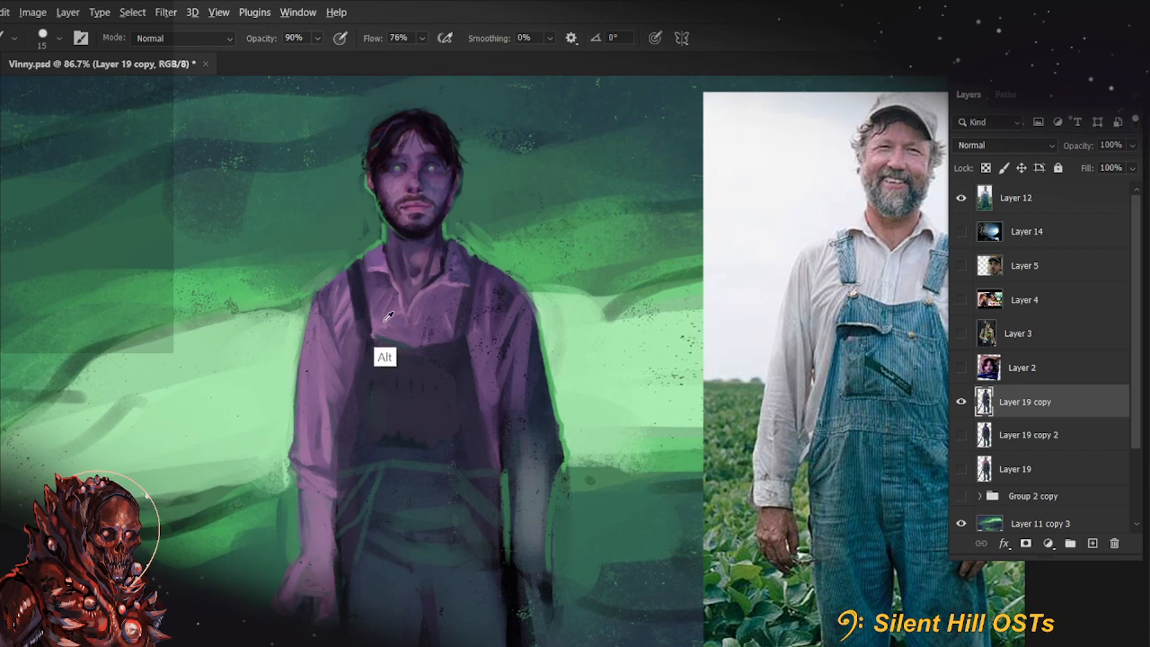
Reshape the bib's top edge into a shallow V by painting sampled shirt purple into it
mouse_move(383, 336)
mouse_down()
mouse_move(412, 352)
mouse_move(463, 333)
mouse_up()
alt+click(437, 301)
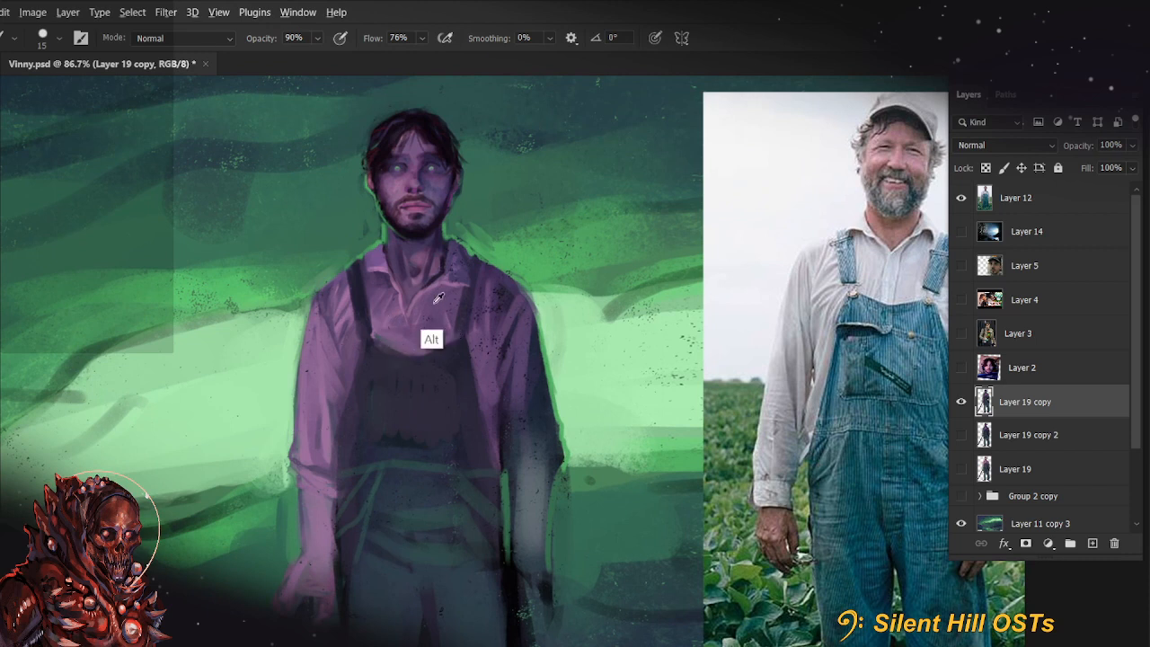
key(bracketright)
alt+click(411, 309)
Add subtle folds to the shirt front above the bib with a size 9 brush at 44% opacity
key(bracketleft)
key(bracketleft)
alt+click(433, 280)
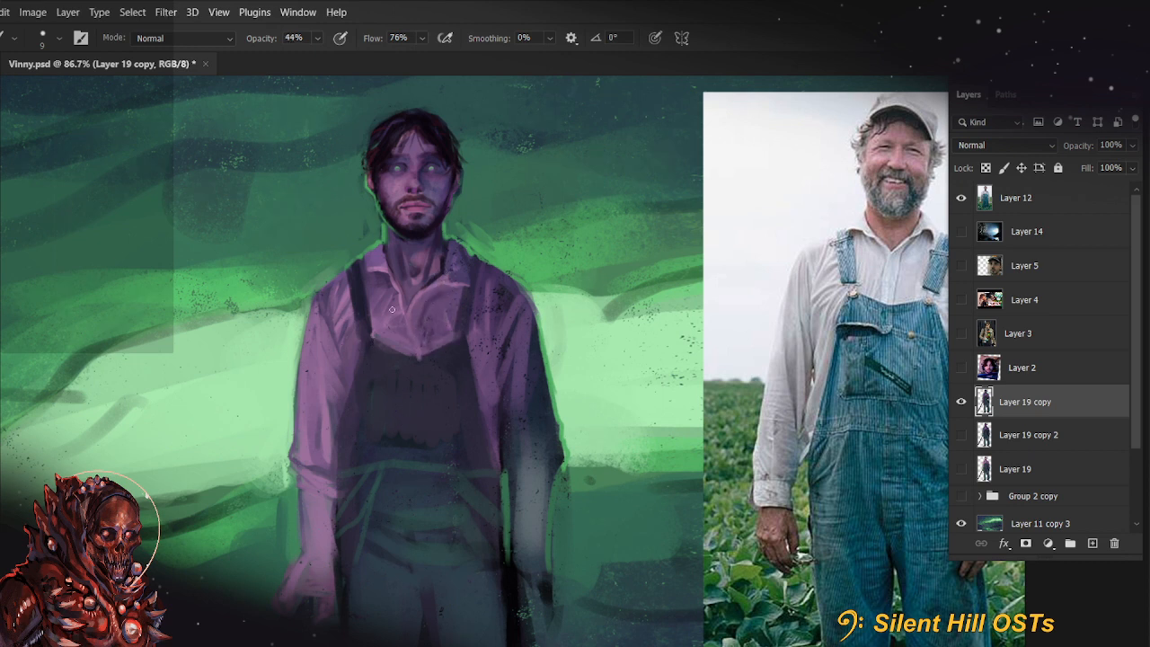
drag(409, 356, 442, 342)
Paint over the green waistband line with dark overalls colour, using a larger brush at 99% opacity
mouse_move(483, 473)
mouse_down()
mouse_move(509, 290)
mouse_move(490, 336)
mouse_up()
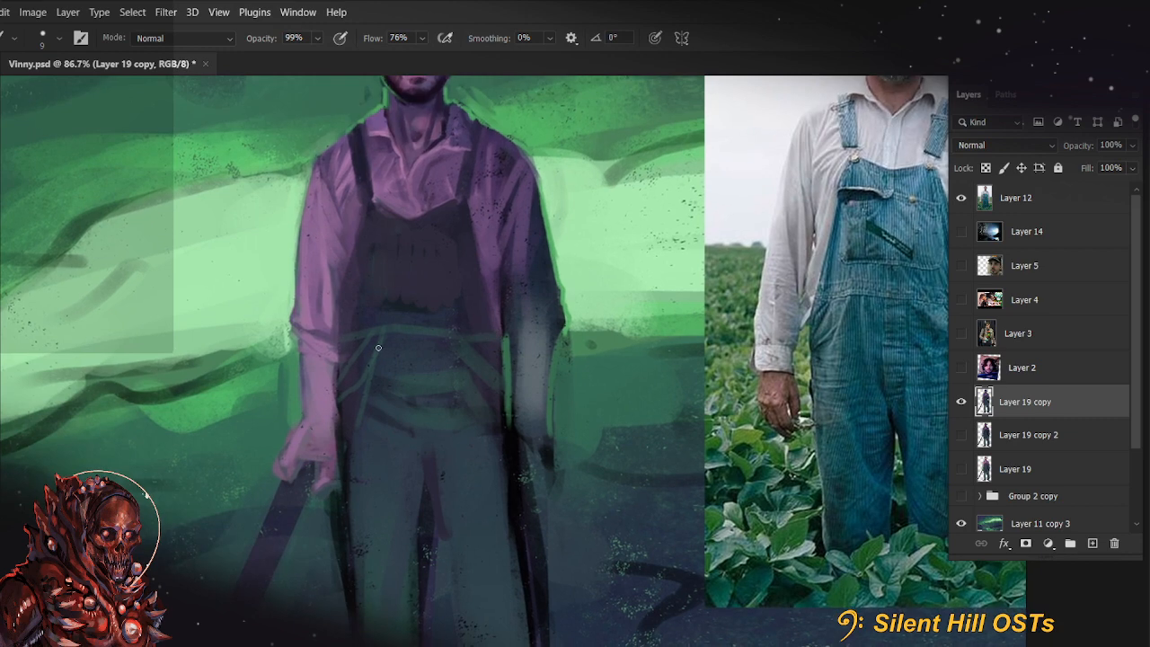
key(bracketright)
drag(381, 329, 483, 342)
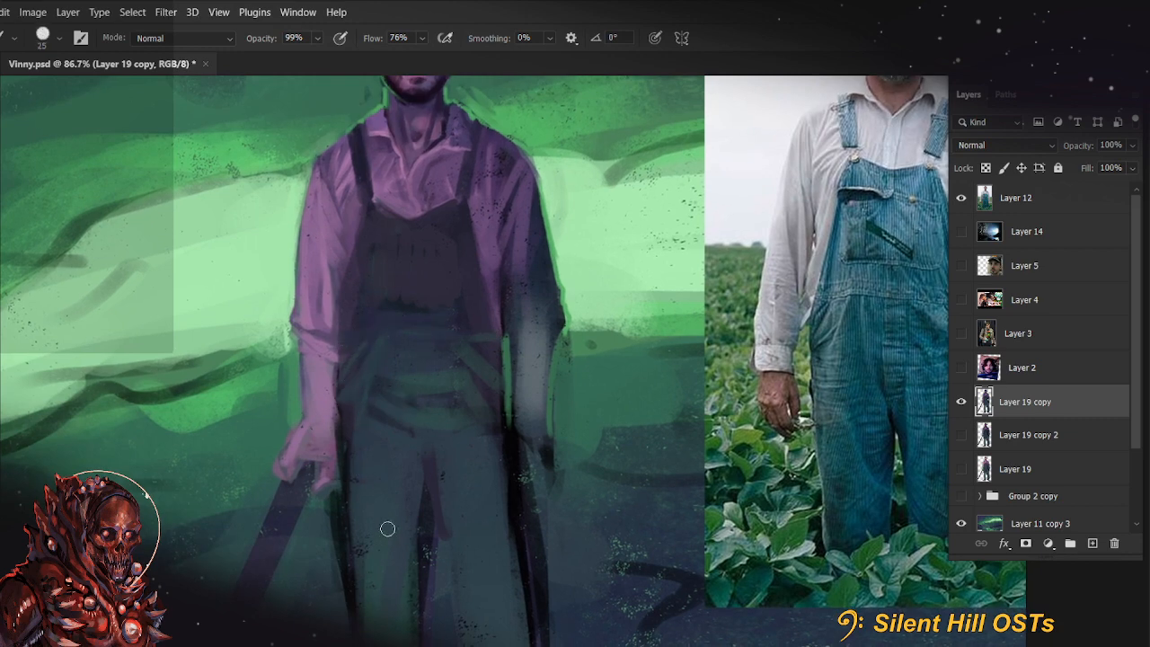
Cover the black outline at the overalls' hip below the gripping hand with dark purple, using size 15 to 30 brushes and up to 88% opacity
drag(389, 529, 367, 439)
key(bracketleft)
drag(328, 490, 324, 404)
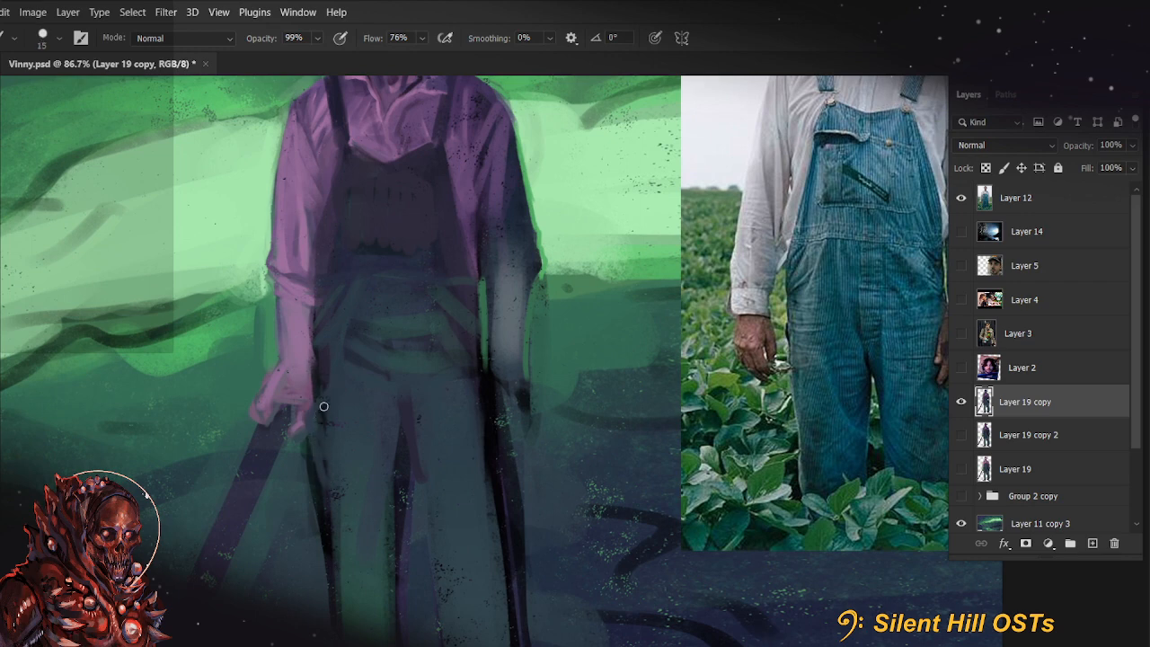
key(bracketright)
key(5)
key(5)
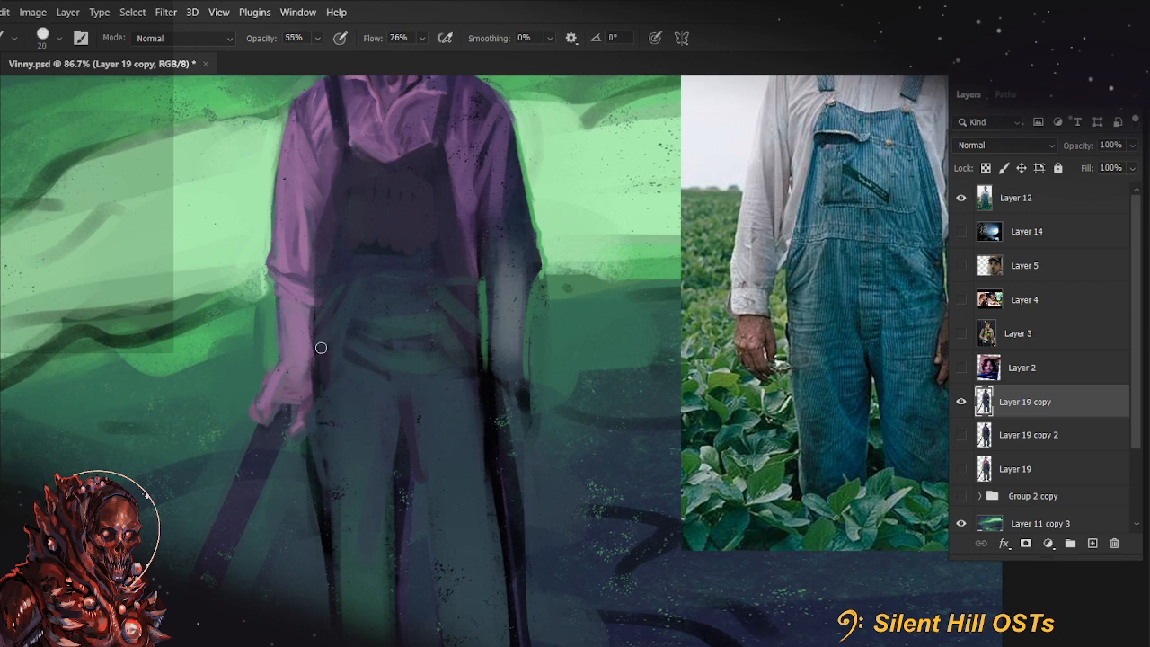
key(8)
key(8)
drag(311, 483, 314, 428)
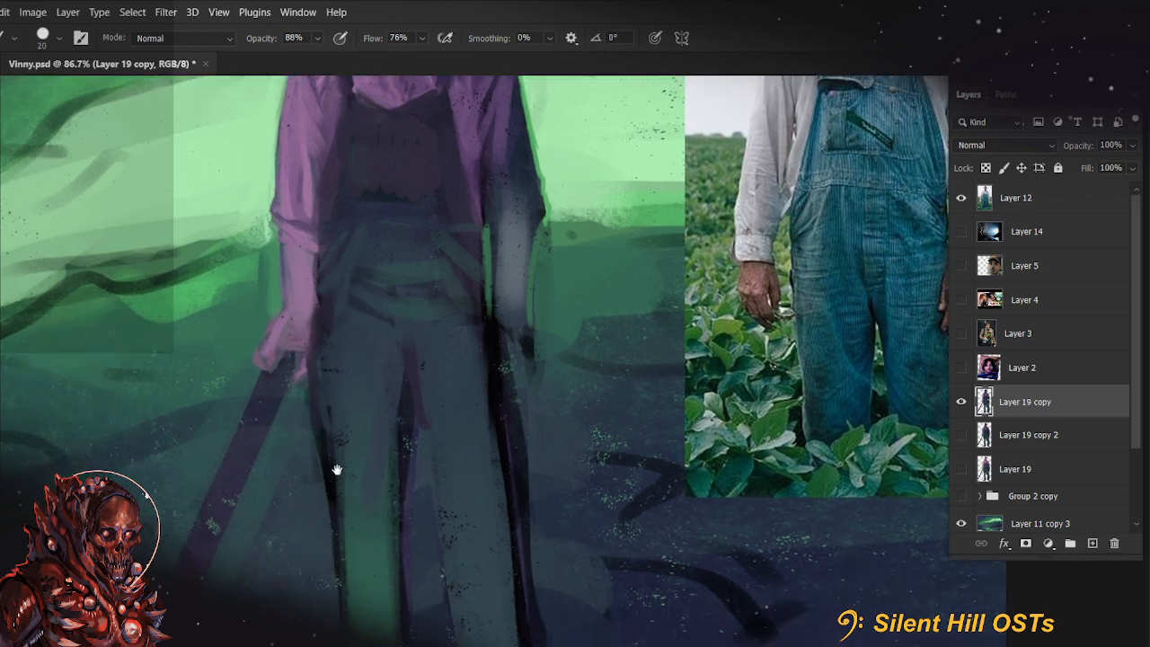
key(bracketright)
key(bracketright)
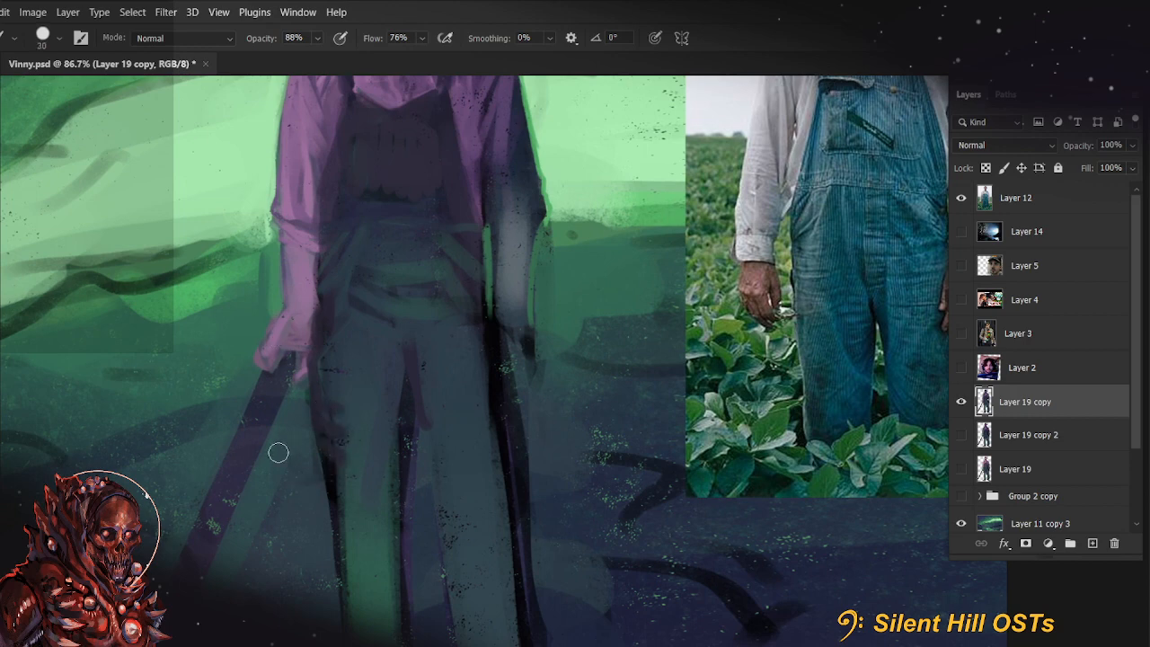
mouse_move(314, 424)
mouse_down()
mouse_move(347, 614)
mouse_move(398, 426)
mouse_up()
Redraw the outer edge of the green trouser leg with a size 9 brush and cover its black outline in green at size 30, 99% opacity
key(bracketleft)
key(bracketleft)
key(bracketleft)
key(bracketleft)
key(bracketleft)
key(bracketleft)
key(bracketleft)
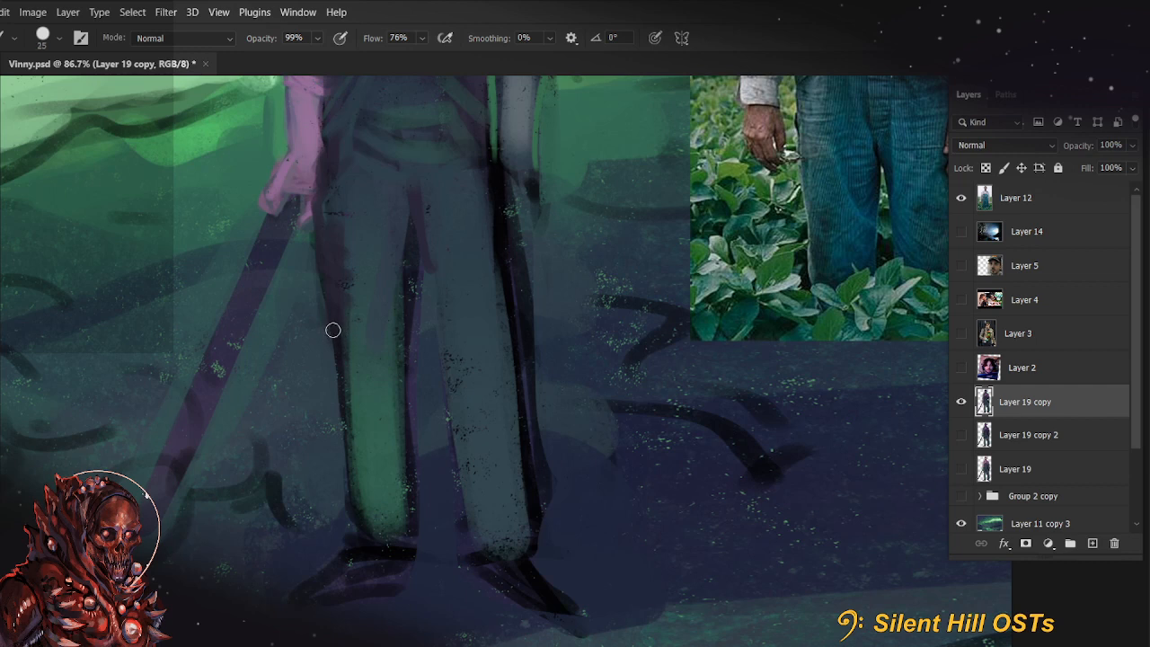
drag(325, 299, 339, 377)
mouse_move(330, 326)
mouse_down()
mouse_move(338, 465)
mouse_move(360, 518)
mouse_up()
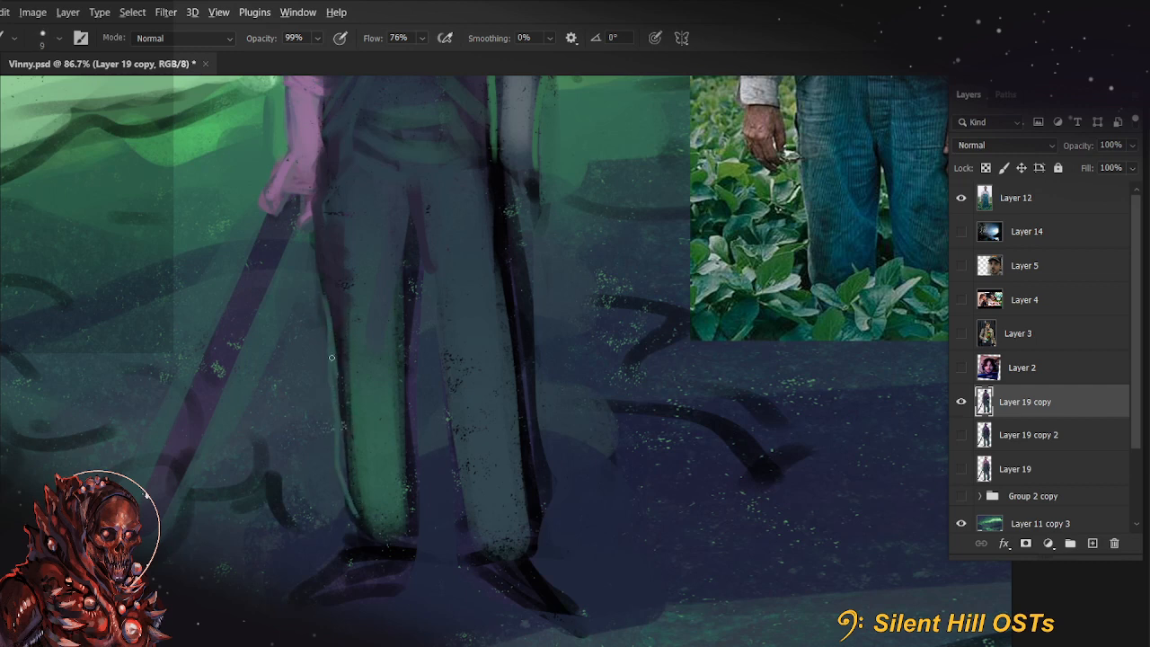
key(bracketright)
key(bracketright)
key(bracketright)
key(bracketright)
key(bracketright)
key(bracketright)
drag(334, 372, 366, 489)
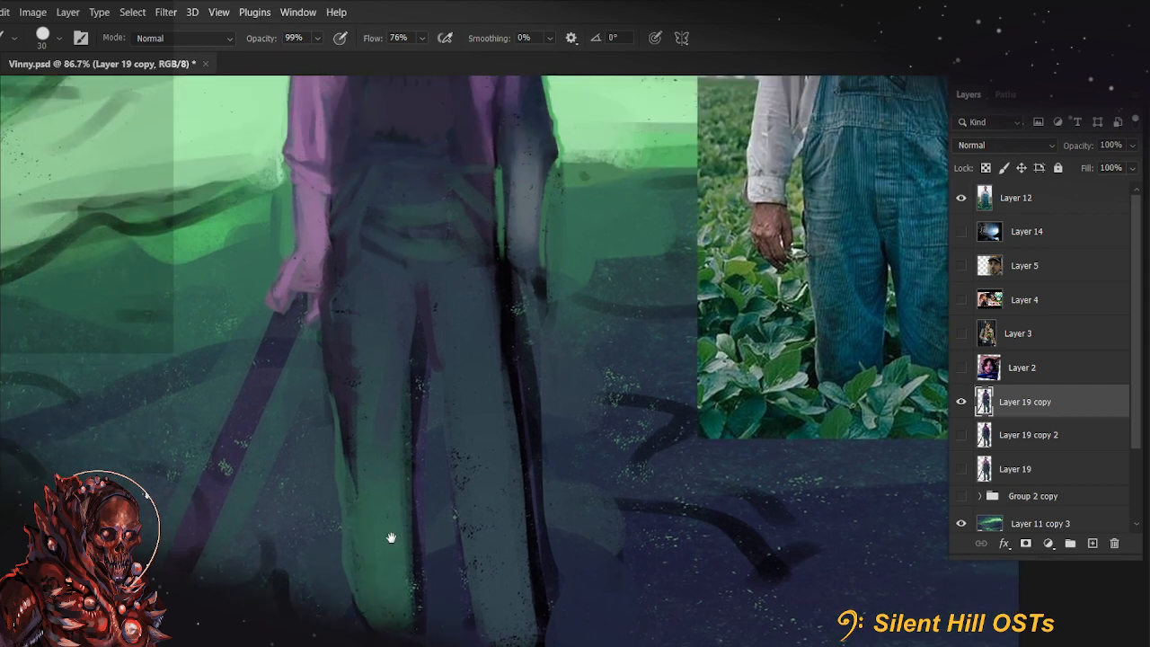
mouse_move(353, 496)
mouse_down()
mouse_move(350, 385)
mouse_move(370, 382)
mouse_move(373, 475)
mouse_up()
Blend the upper part of the green trouser leg toward dark teal with soft strokes at 40% opacity, enlarging the brush from 45 to 70
key(bracketright)
key(4)
alt+click(345, 373)
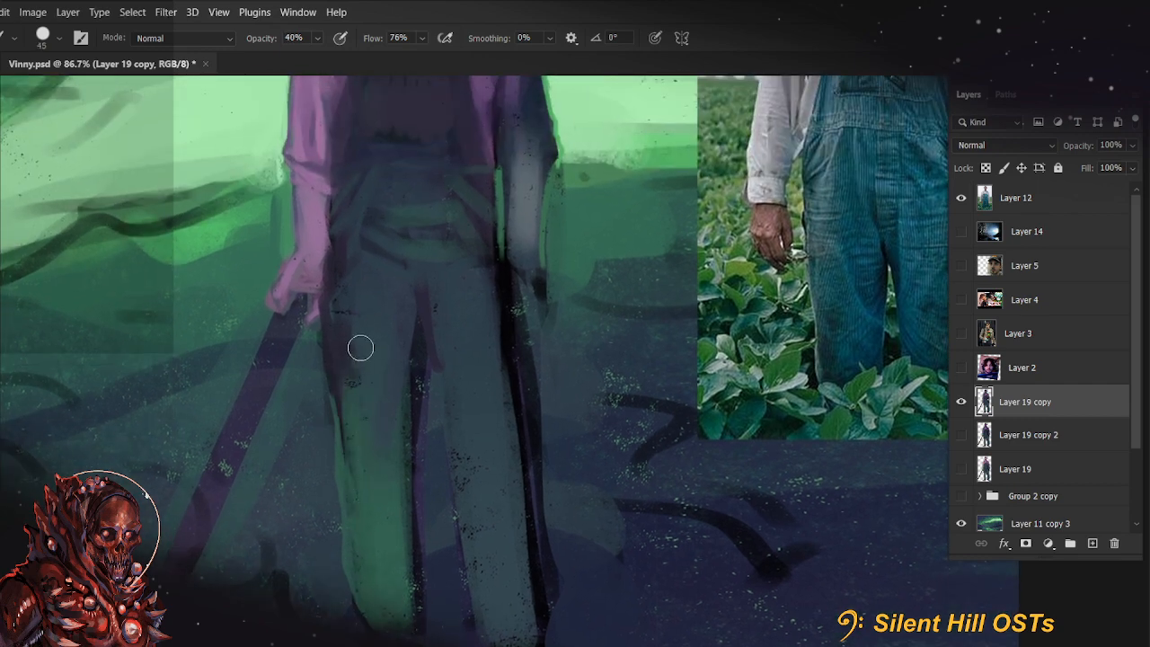
drag(359, 349, 362, 465)
key(bracketright)
key(bracketright)
key(bracketright)
drag(377, 355, 388, 438)
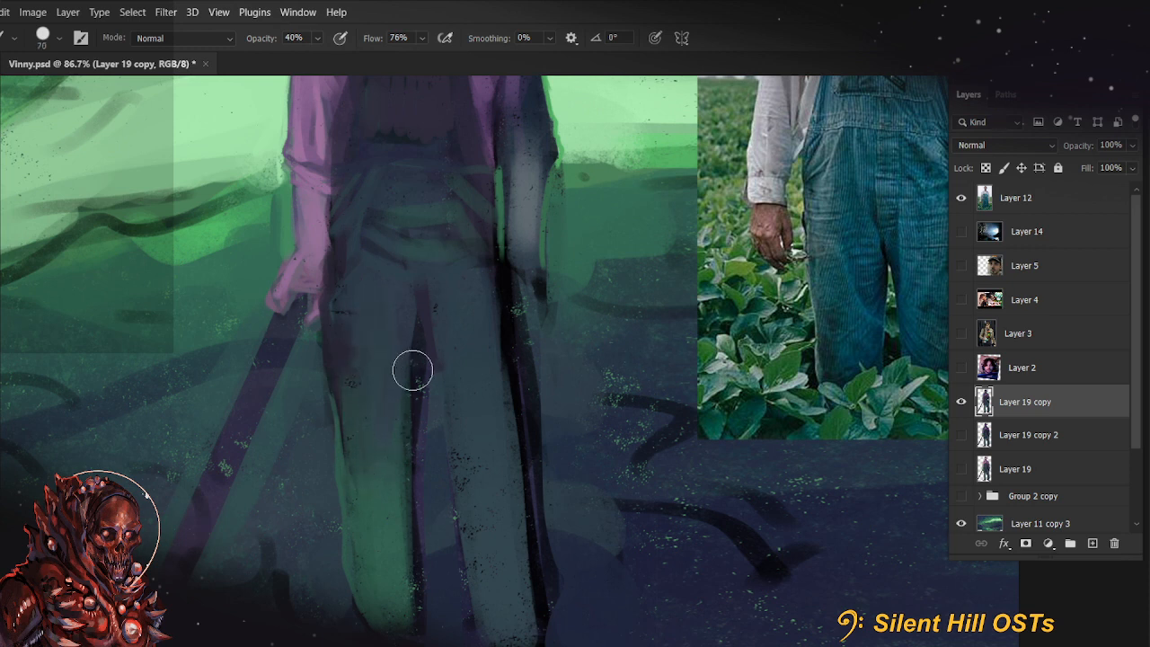
mouse_move(413, 370)
mouse_down()
mouse_move(403, 398)
mouse_move(432, 316)
mouse_up()
Paint a diagonal dark purple fold line across the thigh with a size 25 brush at 70% opacity
key(7)
key(bracketleft)
key(bracketleft)
key(bracketleft)
key(bracketleft)
key(bracketleft)
key(bracketleft)
key(bracketleft)
drag(400, 443, 367, 319)
key(4)
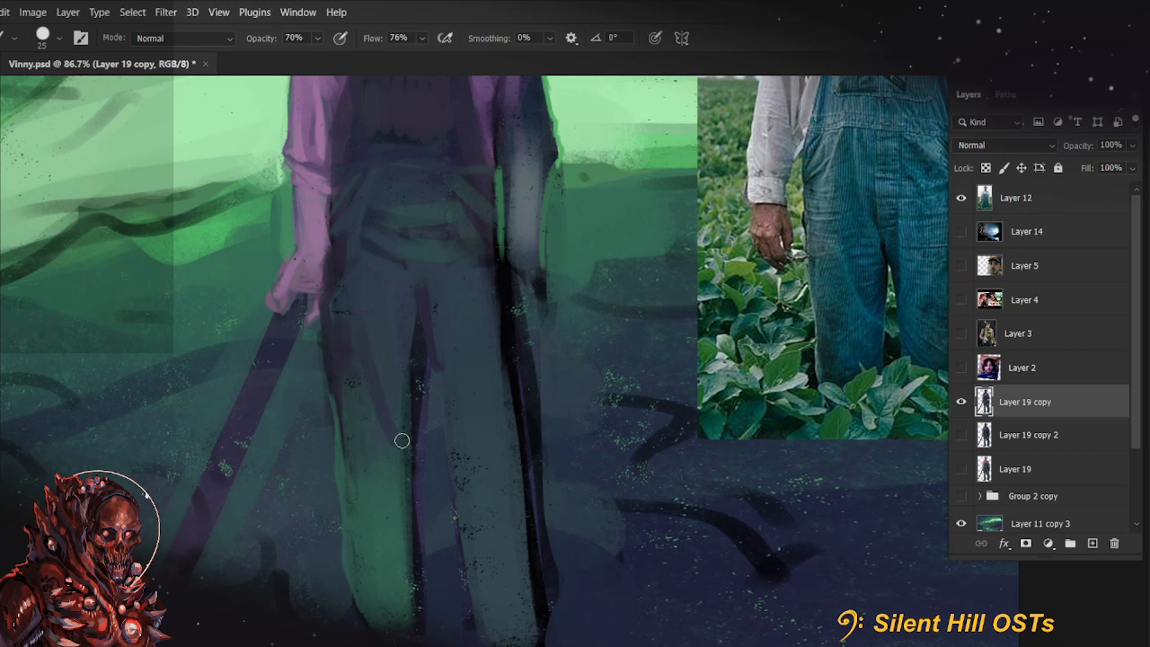
Fill the thigh area beside the fold with dark purple shadow and soften the crotch area, using a size 30 brush at 44% opacity
key(bracketright)
scroll(405, 450, up, 3)
key(4)
key(4)
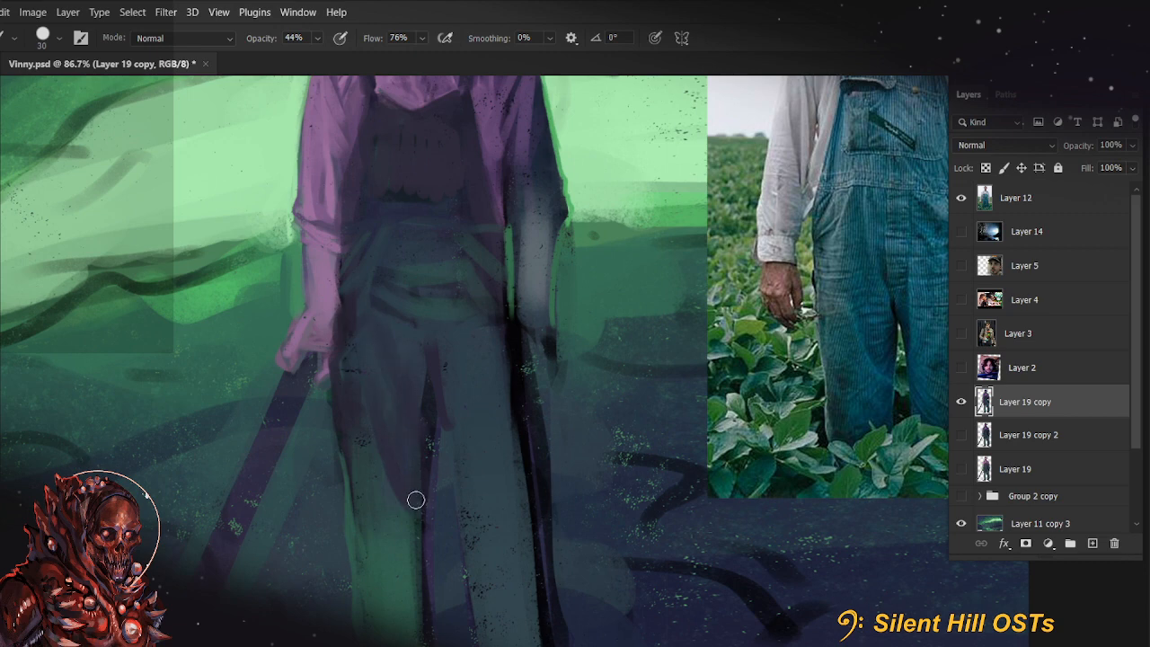
mouse_move(422, 449)
mouse_down()
mouse_move(457, 372)
mouse_move(467, 384)
mouse_up()
drag(488, 499, 476, 560)
drag(459, 431, 453, 483)
key(bracketleft)
key(bracketleft)
key(bracketleft)
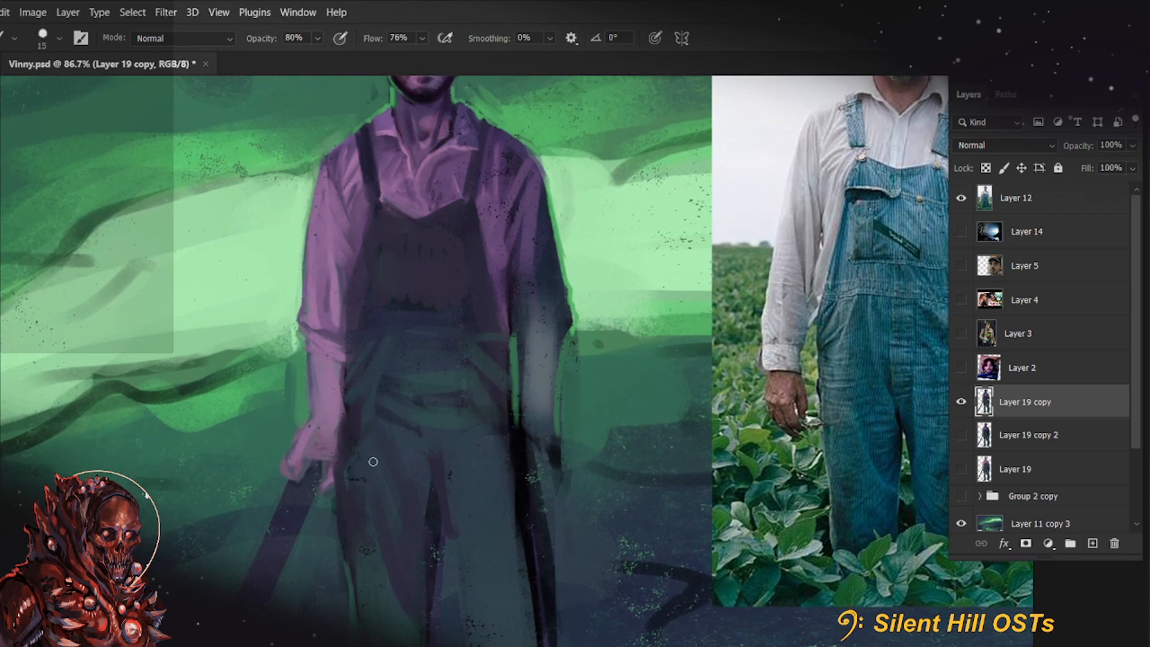
Refine the shirt opening and the bib's upper edge with small brushes at 80% to 30% opacity, with the canvas rotated to -22°
key(bracketleft)
key(bracketleft)
key(8)
mouse_move(437, 367)
mouse_down()
mouse_move(426, 401)
mouse_move(452, 454)
mouse_up()
key(r)
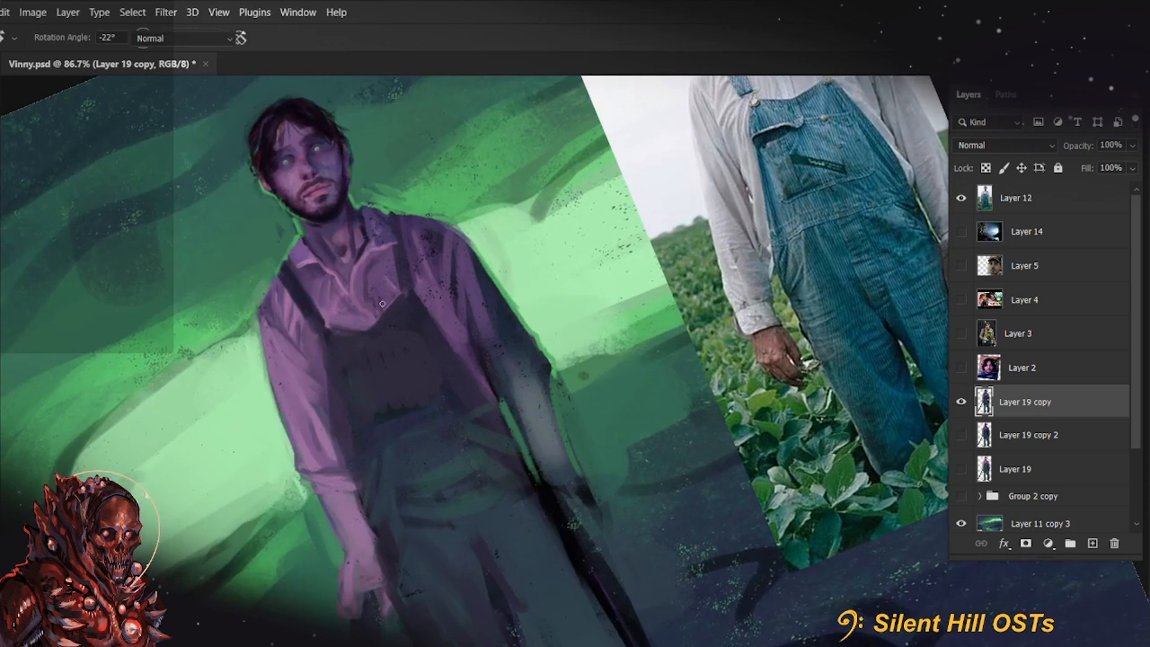
alt+click(363, 251)
key(bracketleft)
key(bracketleft)
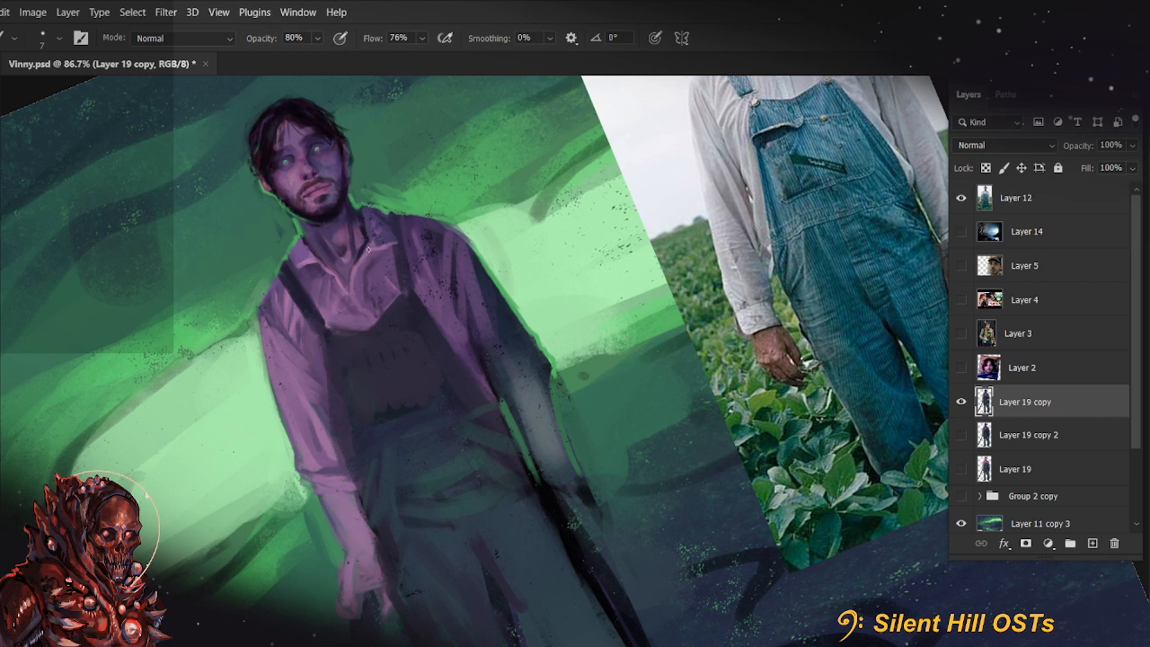
key(7)
key(7)
scroll(373, 326, up, 2)
key(3)
key(bracketright)
key(bracketright)
key(bracketright)
key(bracketright)
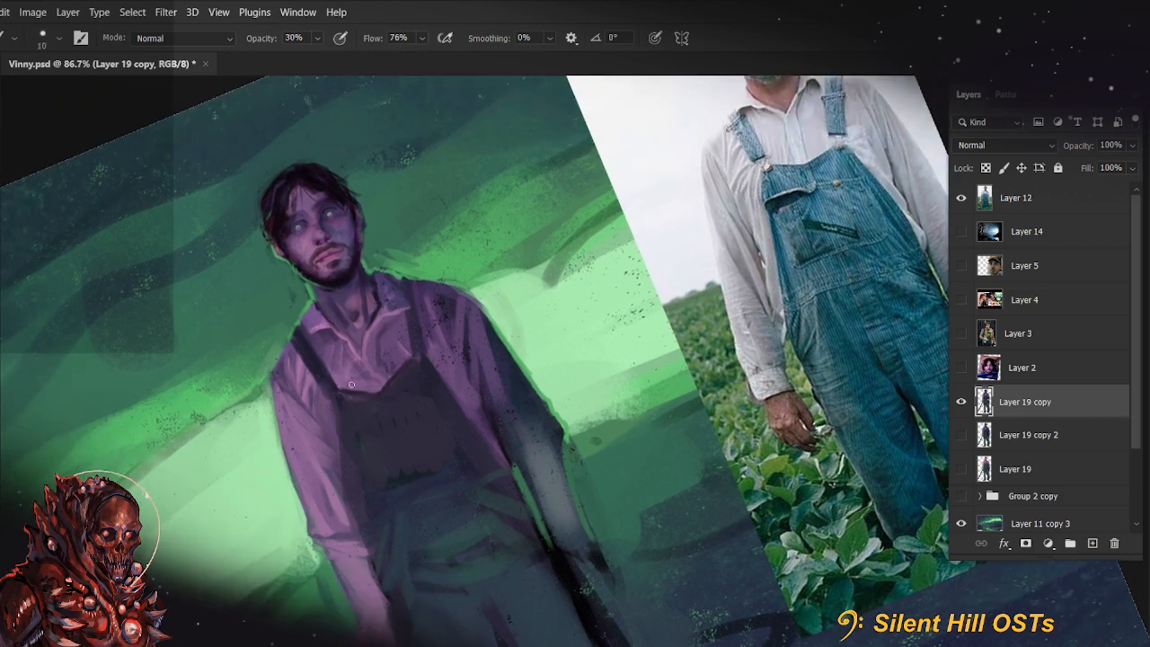
Return the canvas to 0° rotation and paint thin folds on the shirt beside the shoulder strap with a size 9 brush at 70 to 77% opacity
key(6)
key(6)
key(r)
key(Escape)
drag(336, 405, 351, 456)
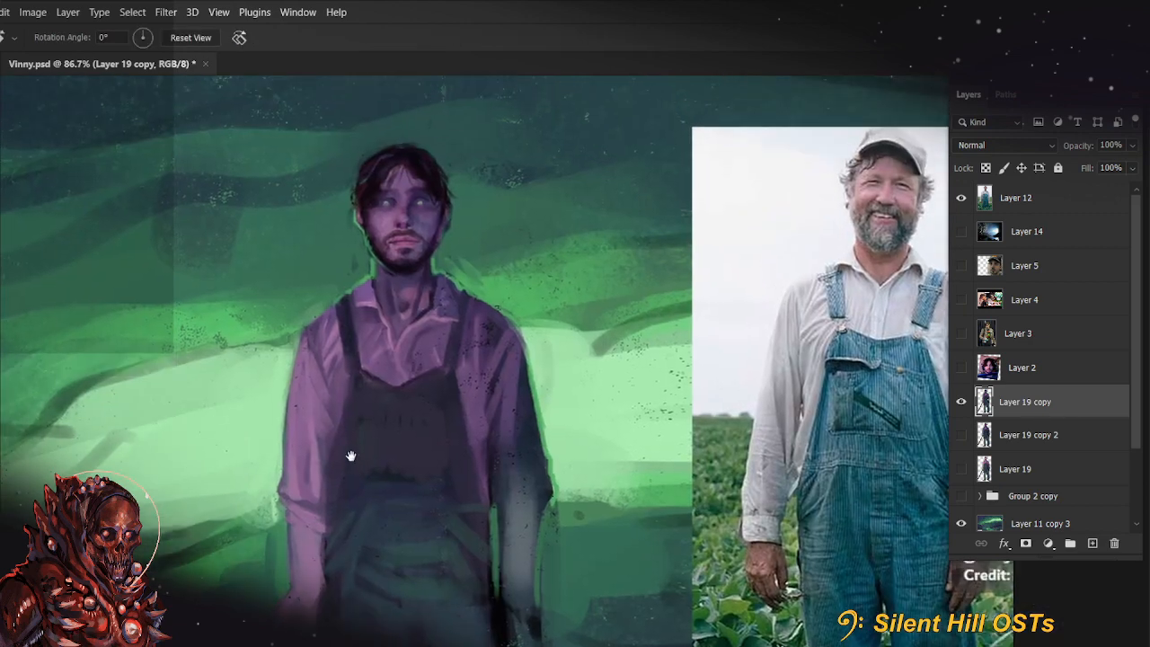
key(b)
alt+click(333, 358)
key(bracketleft)
key(bracketleft)
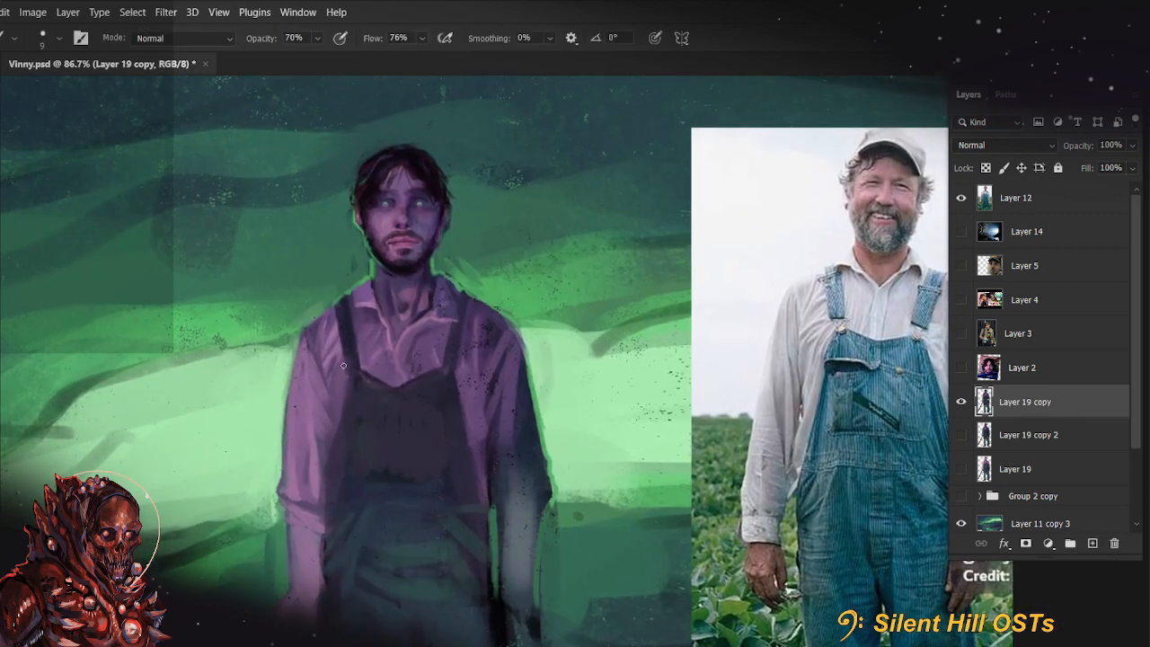
drag(326, 389, 322, 407)
alt+click(337, 376)
key(7)
drag(341, 368, 334, 401)
Shade the shoulder and upper sleeve with long vertical strokes of sampled shirt colour, using a larger brush at 77% opacity
alt+click(338, 357)
key(bracketright)
key(bracketright)
key(bracketright)
key(bracketright)
drag(315, 351, 315, 390)
drag(305, 341, 311, 410)
key(bracketleft)
key(bracketleft)
key(bracketleft)
key(bracketleft)
key(bracketleft)
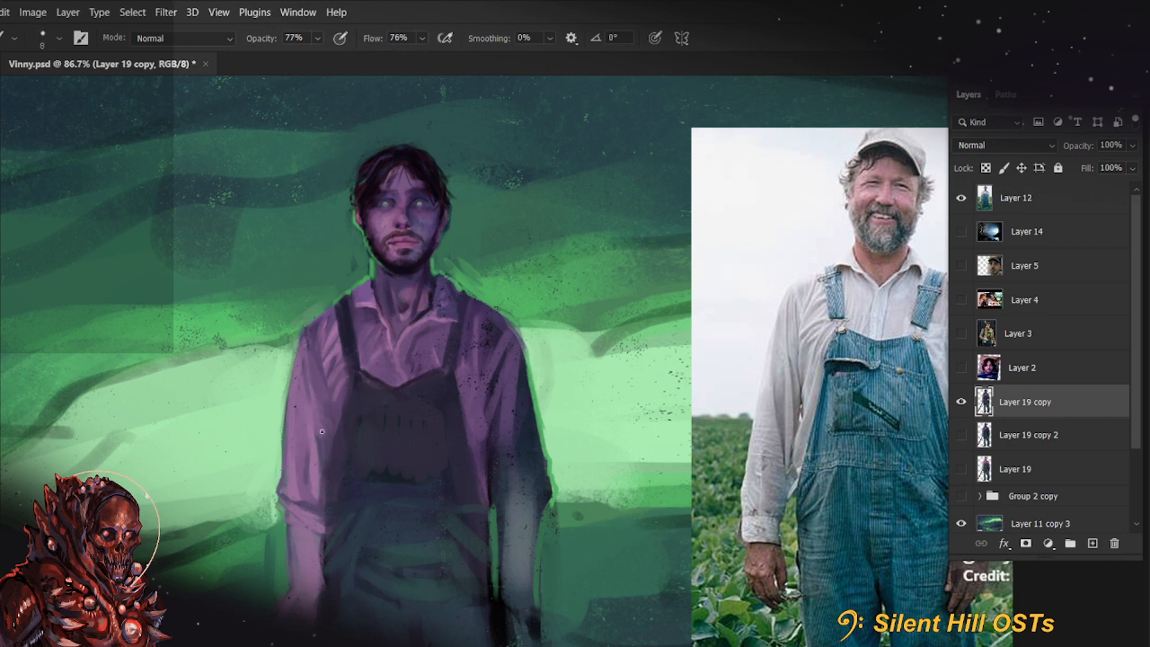
Touch up the shirt folds around the straps and bib with a sampled colour, using a size 8 brush at 88% opacity
drag(494, 456, 444, 436)
alt+click(314, 305)
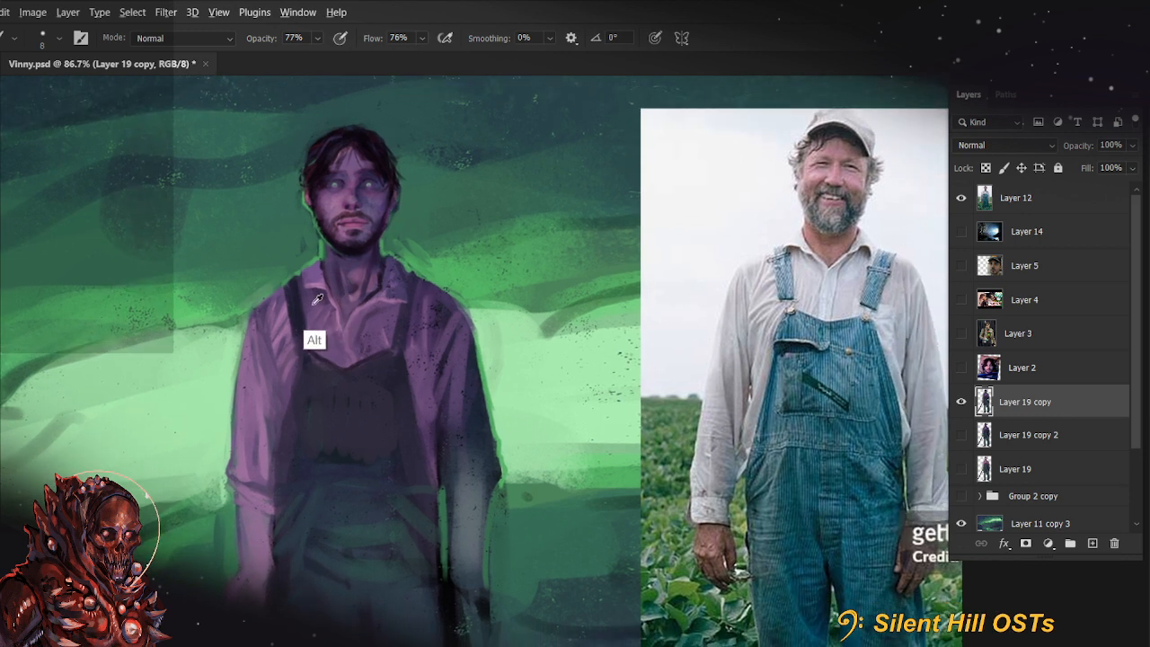
key(8)
key(8)
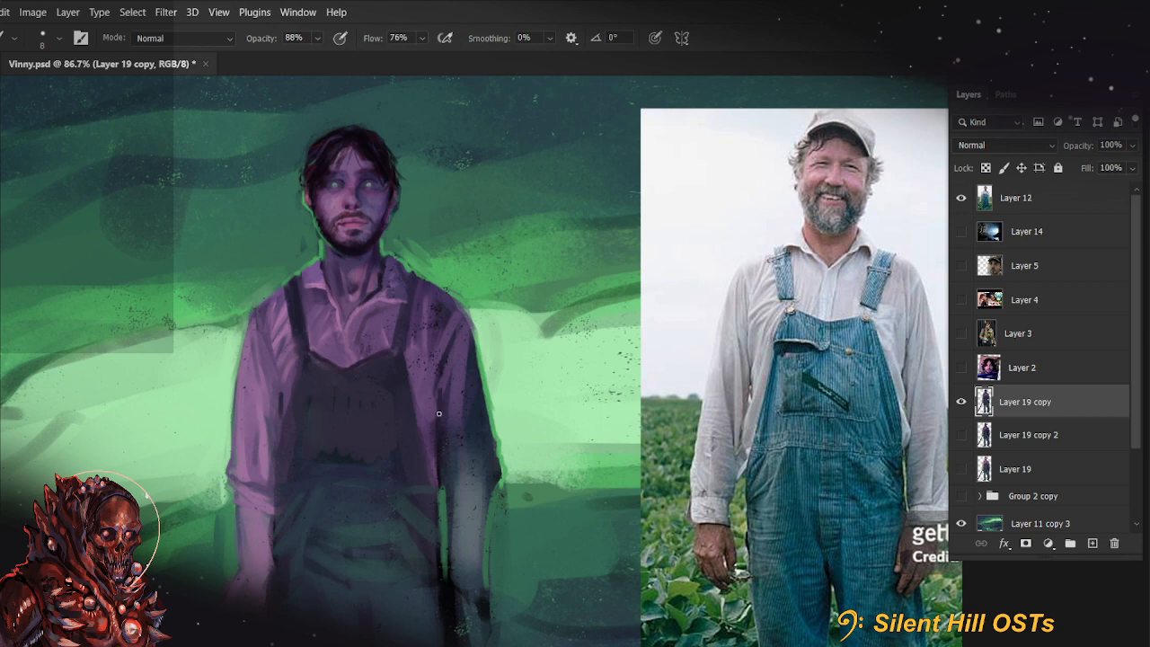
drag(403, 528, 462, 545)
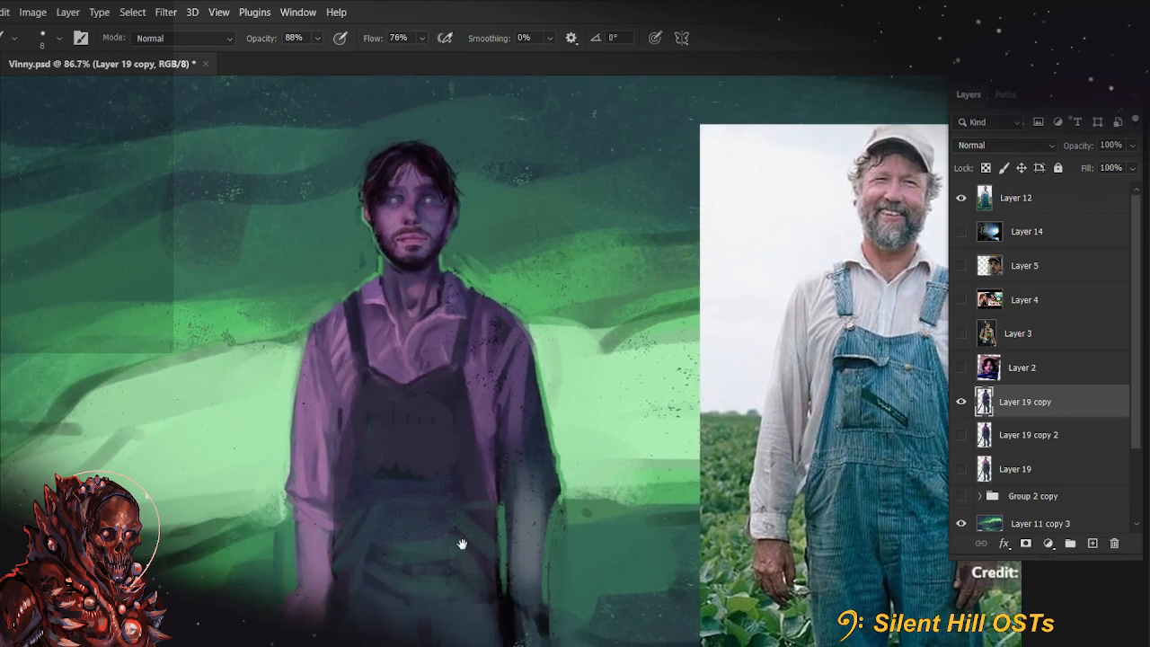
drag(353, 531, 392, 524)
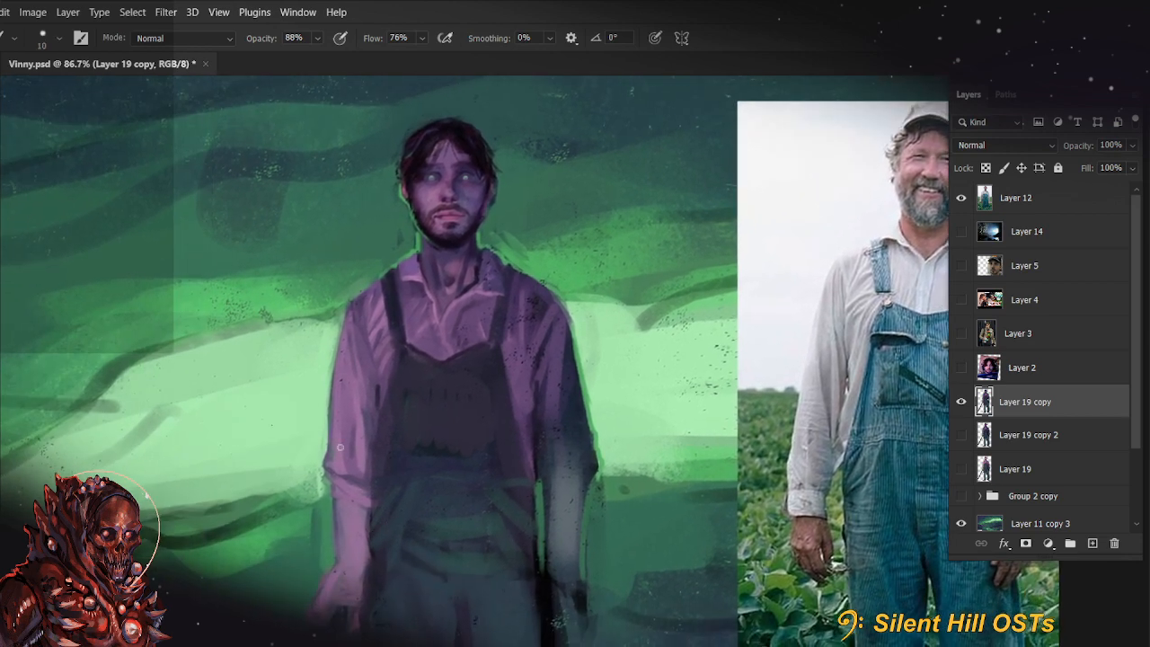
Try thin fold strokes on the lower sleeve above the cuff with sampled colours and a small brush at 88% opacity
alt+click(354, 442)
key([)
key([)
key([)
drag(356, 460, 348, 409)
key(ctrl+z)
alt+click(375, 456)
key([)
key([)
drag(354, 456, 347, 416)
key(ctrl+z)
alt+click(353, 447)
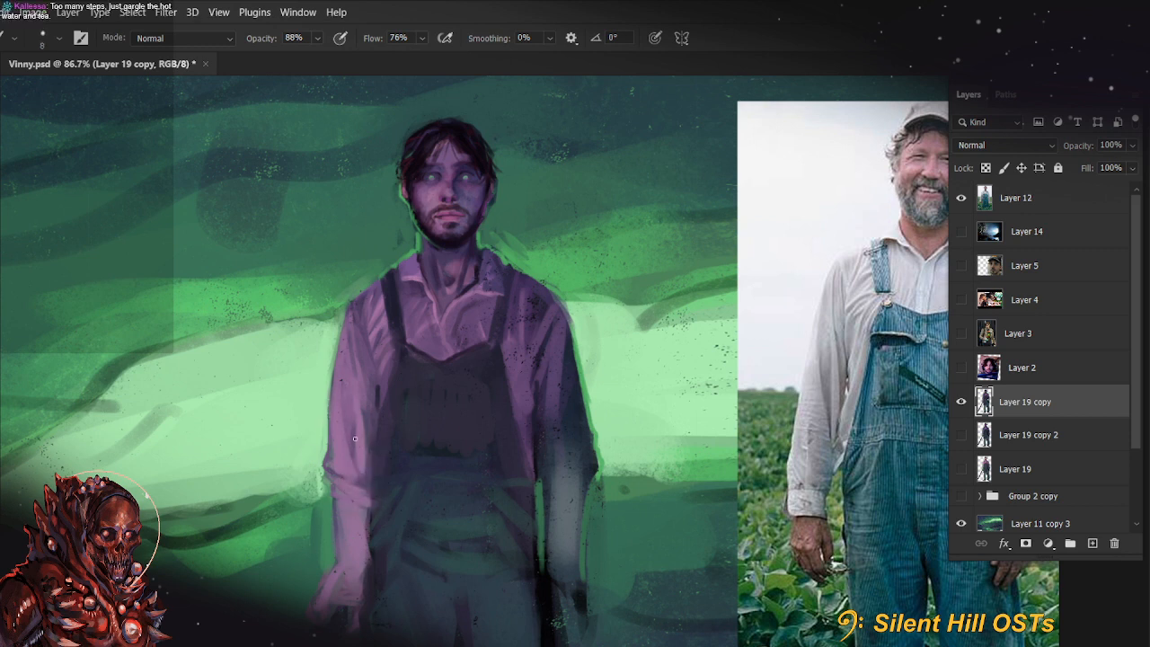
Save the document and duplicate Layer 19 copy
mouse_move(680, 527)
mouse_down()
mouse_move(642, 458)
mouse_move(632, 527)
mouse_move(673, 262)
mouse_up()
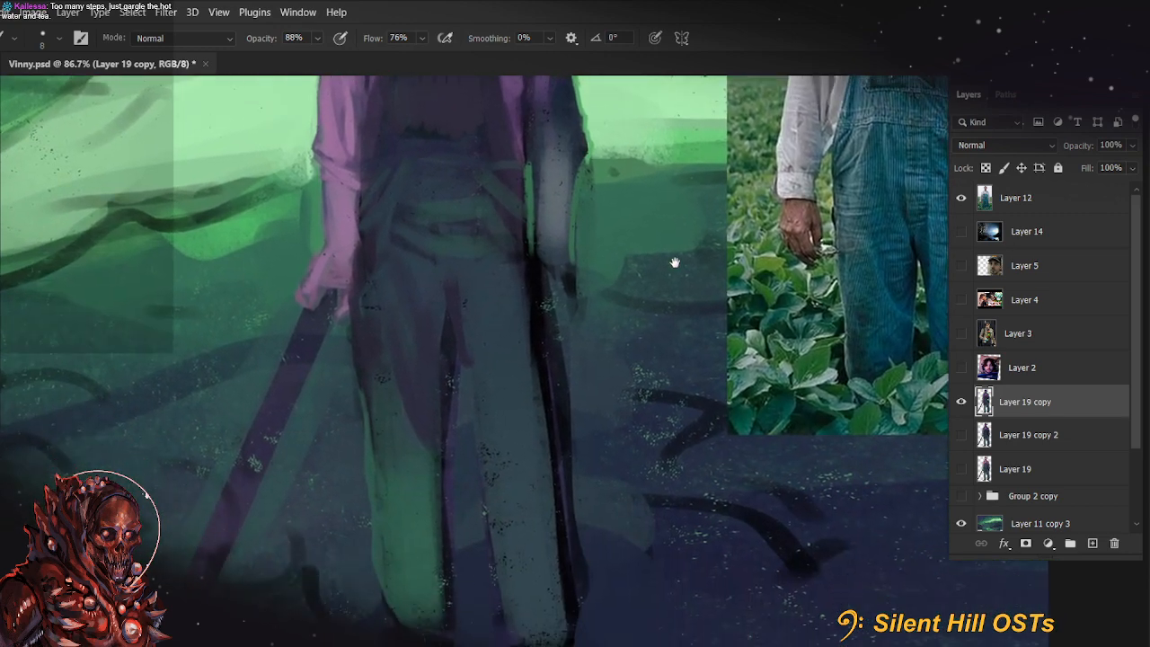
scroll(637, 337, down, 5)
key(ctrl+s)
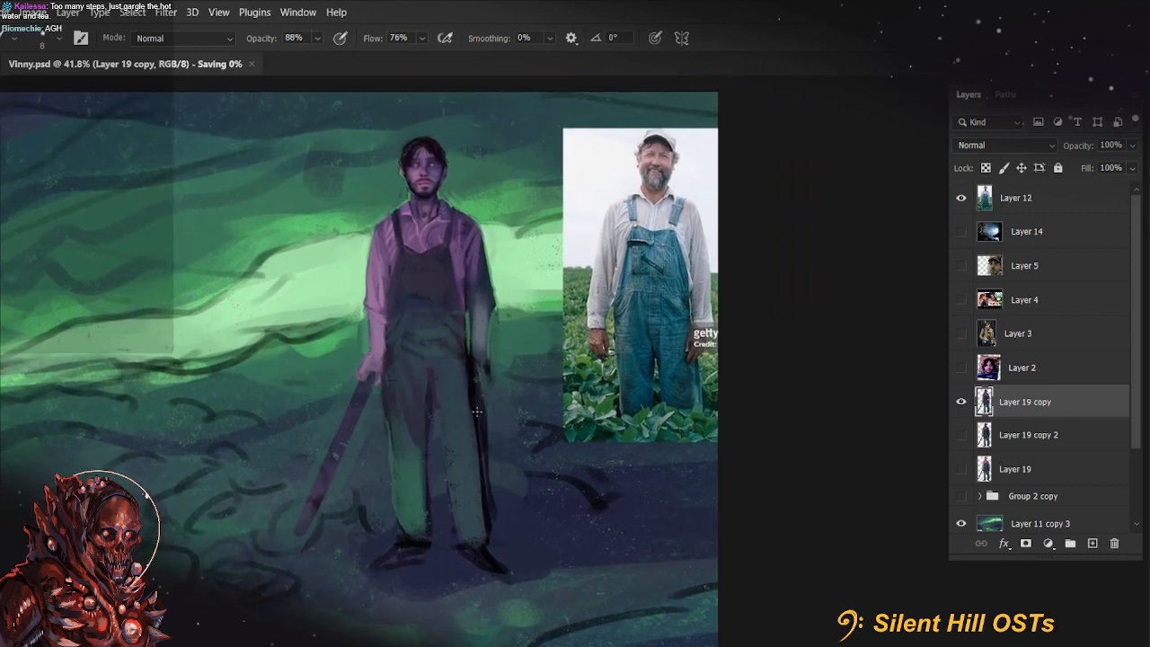
key(ctrl+j)
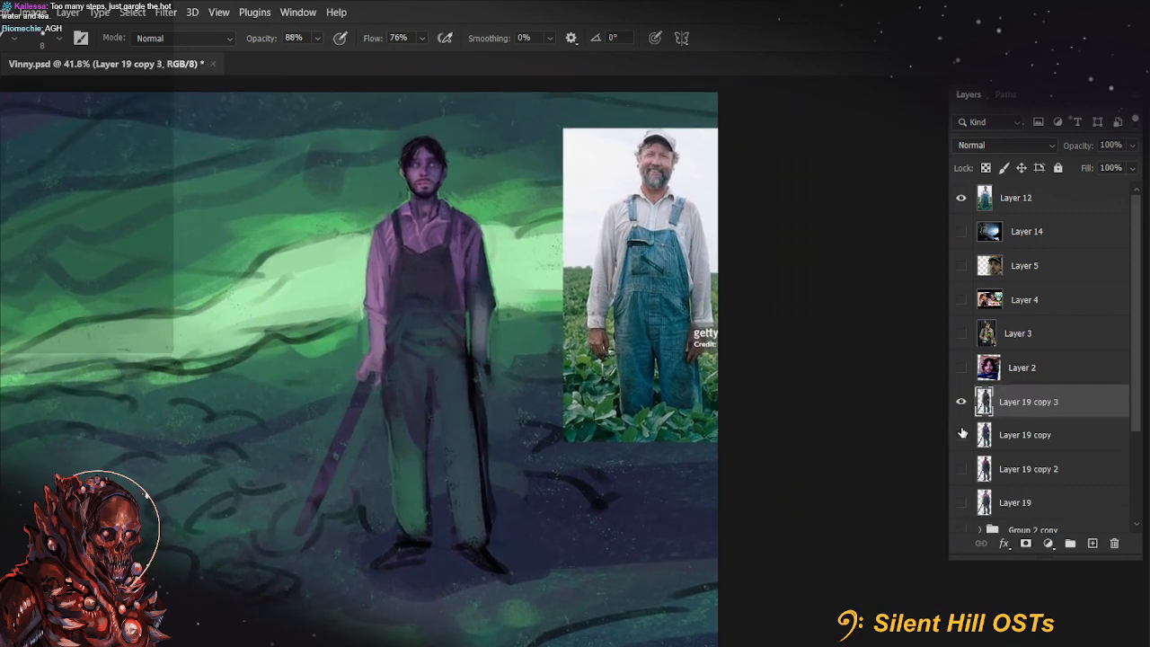
Hide the Layer 19 versions and Layer 11 copy 3, and show the original Layer 11 background
drag(963, 469, 962, 503)
drag(964, 405, 964, 468)
scroll(977, 481, down, 2)
click(961, 401)
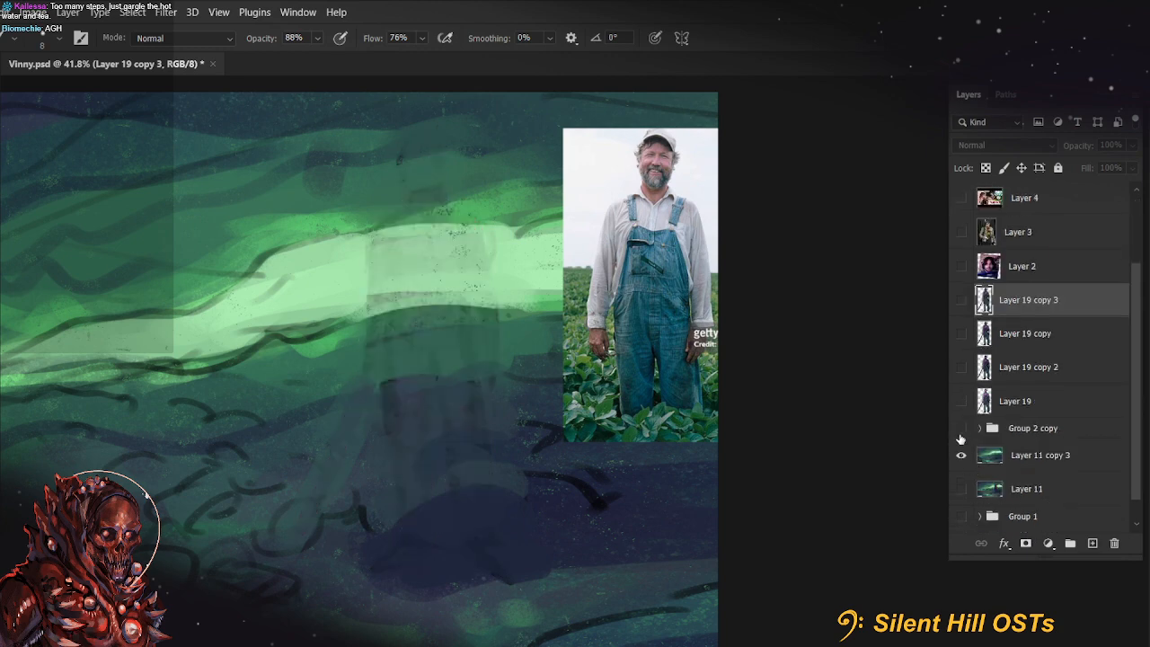
click(959, 464)
click(959, 468)
click(962, 470)
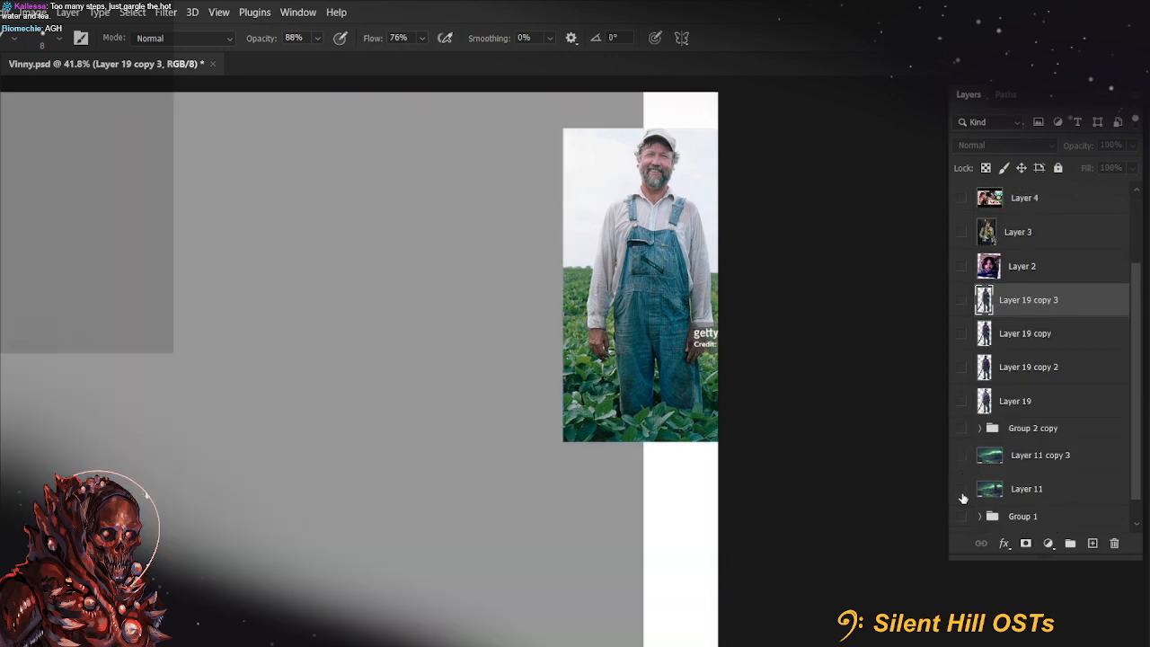
click(962, 495)
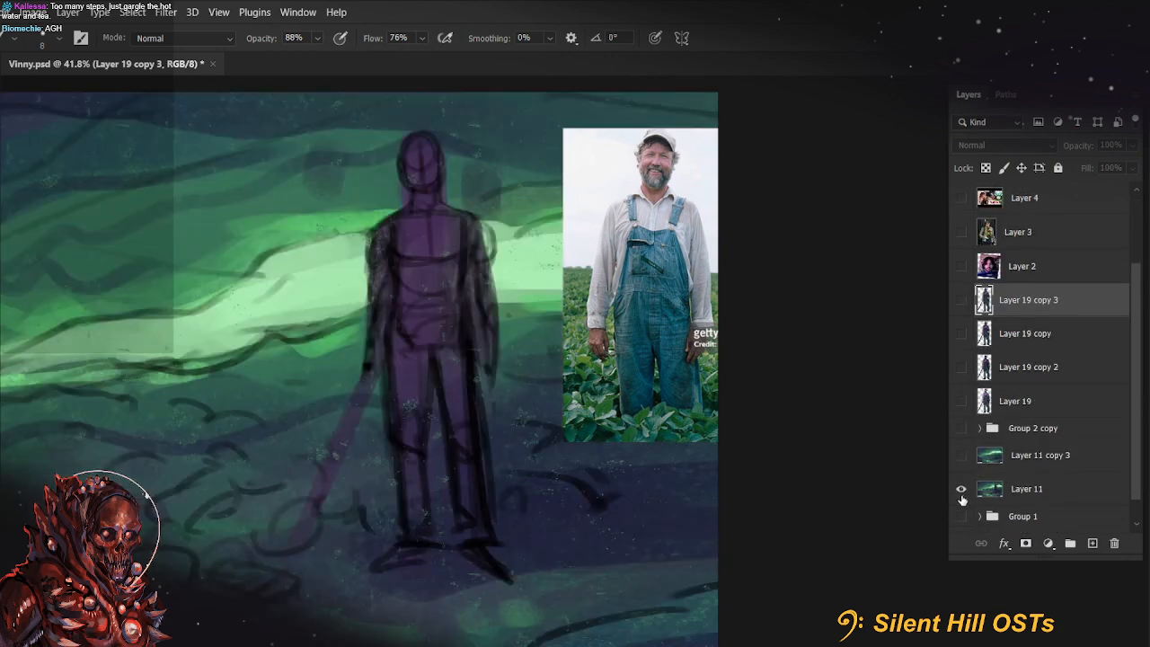
Show the Layer 19 versions one after another to compare the painting stages, and leave only Layer 19 copy 3 visible among them
click(961, 402)
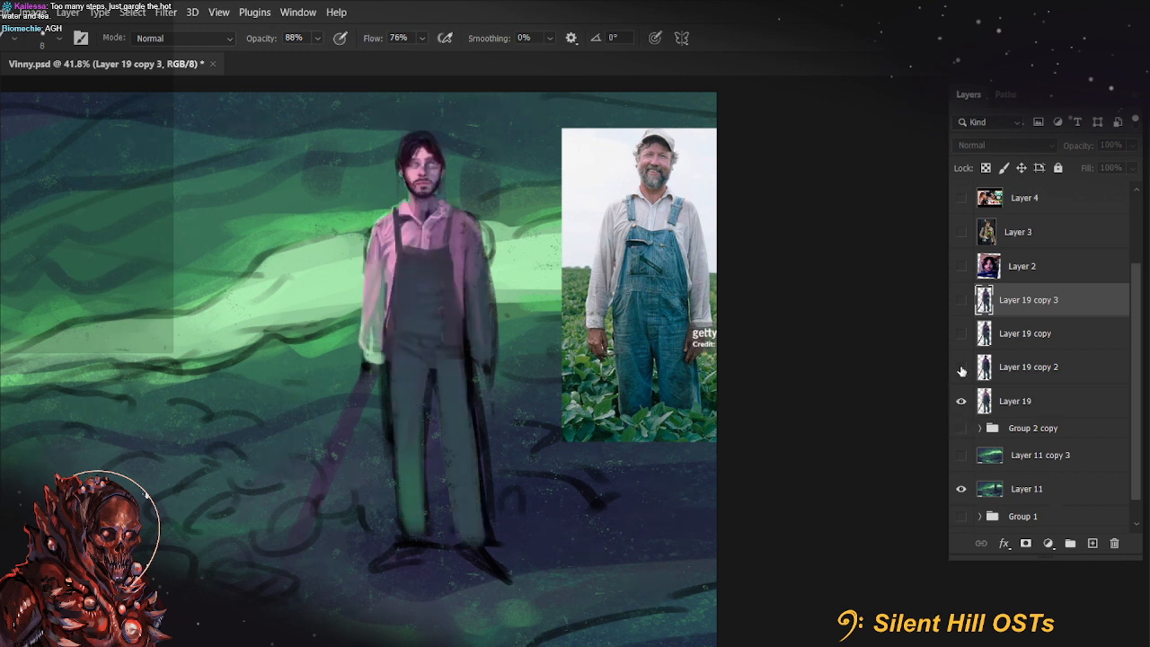
click(962, 368)
click(960, 334)
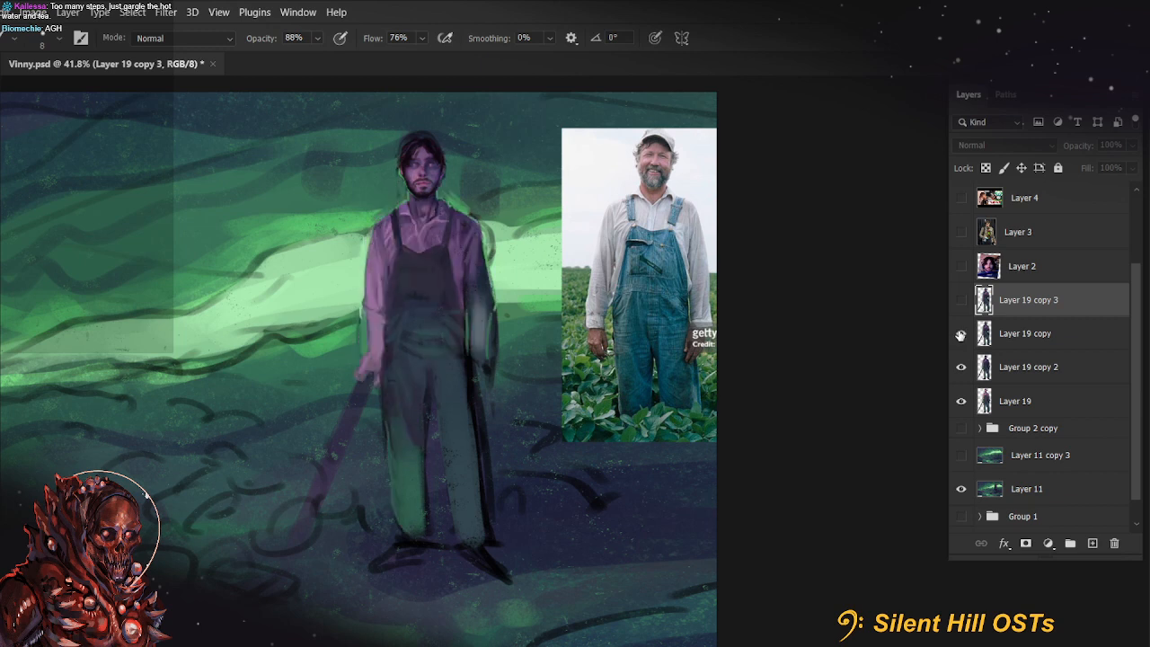
click(961, 300)
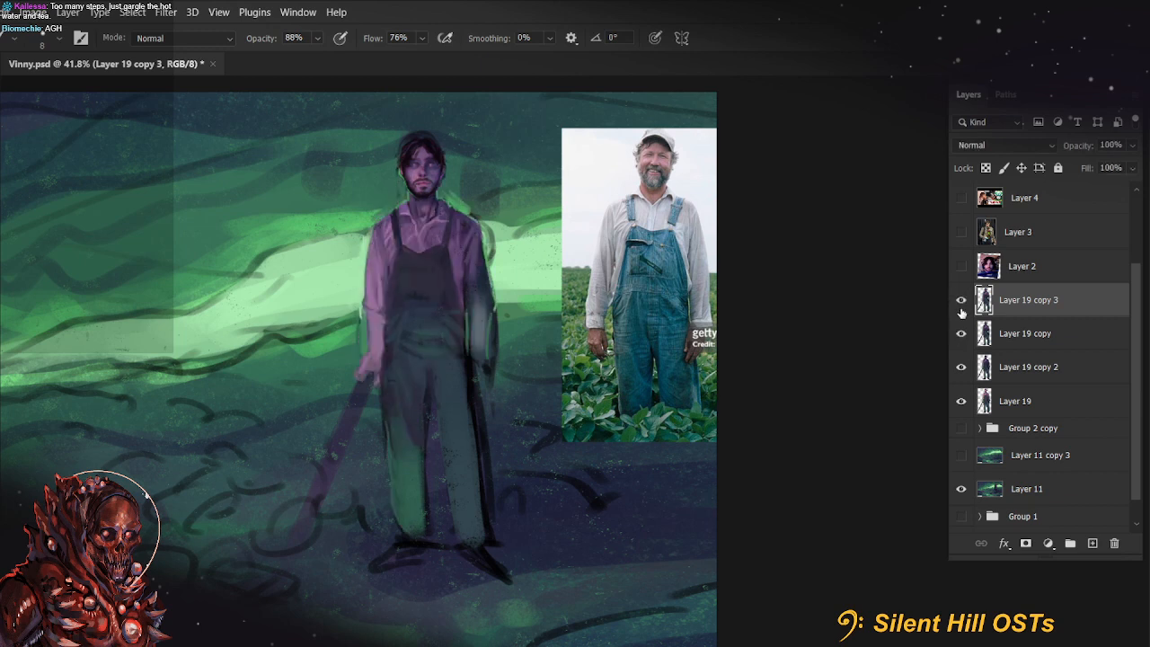
click(961, 366)
click(961, 333)
click(961, 401)
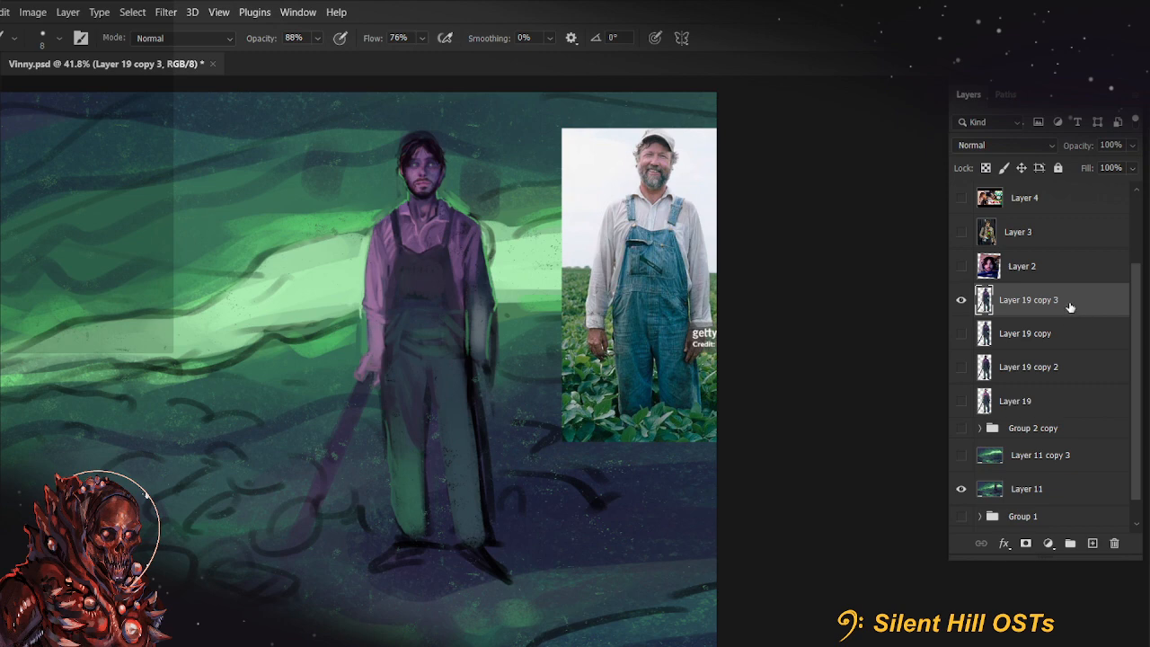
scroll(820, 341, up, 1)
scroll(820, 342, up, 2)
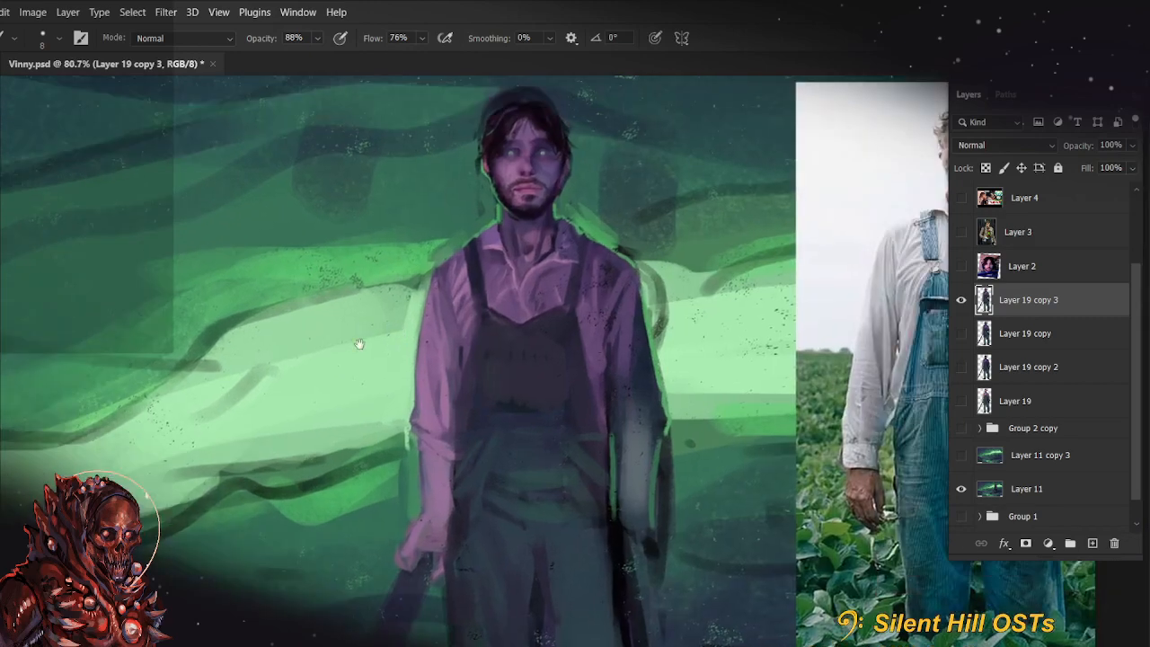
scroll(483, 352, down, 3)
scroll(484, 352, up, 3)
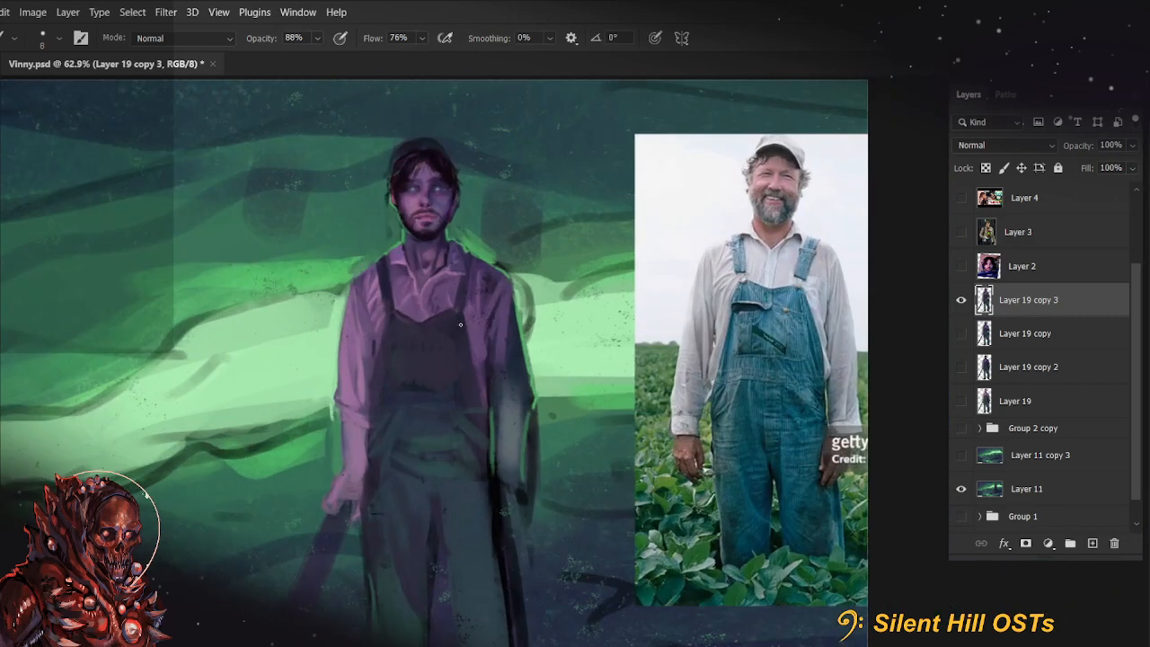
Rework the forearm and cuff of the arm holding the weapon with sampled colours, using size 35 and 10 brushes at 99% opacity
drag(530, 496, 542, 384)
drag(578, 463, 641, 520)
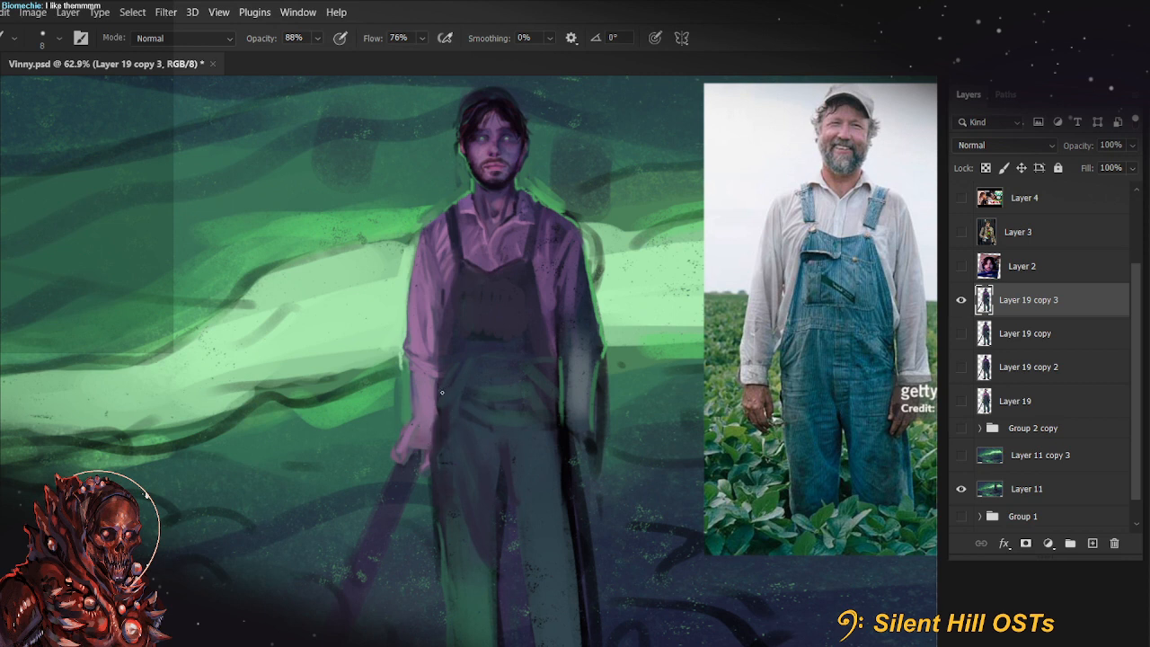
key(alt)
key(bracketright)
key(bracketright)
key(bracketright)
key(9)
key(9)
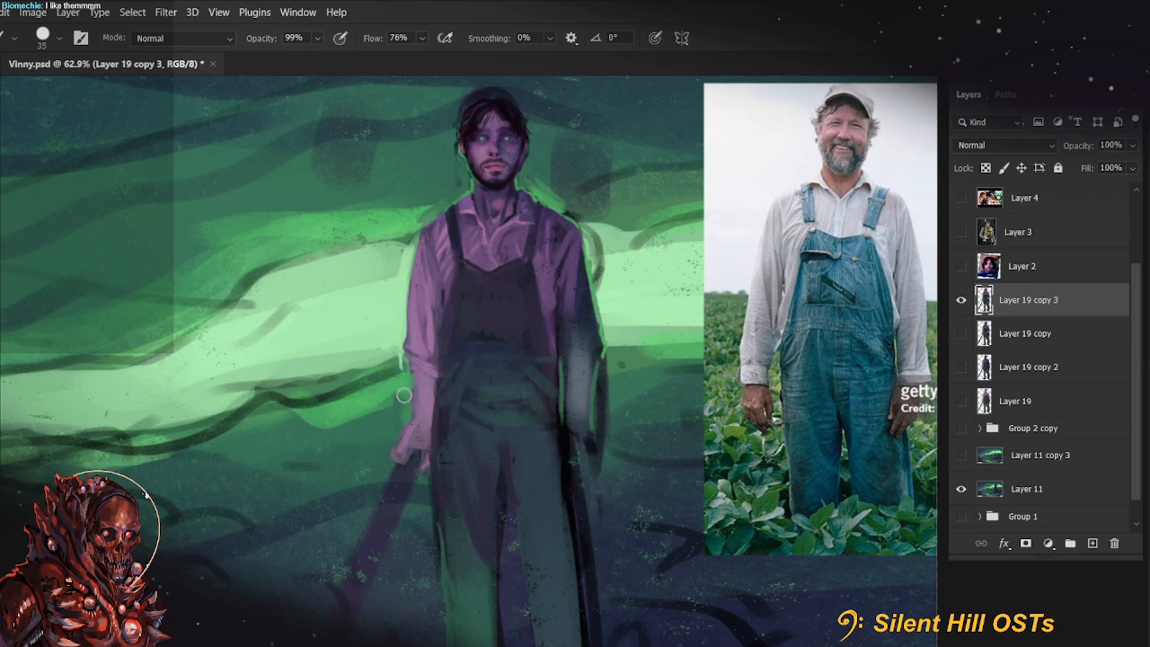
key(alt)
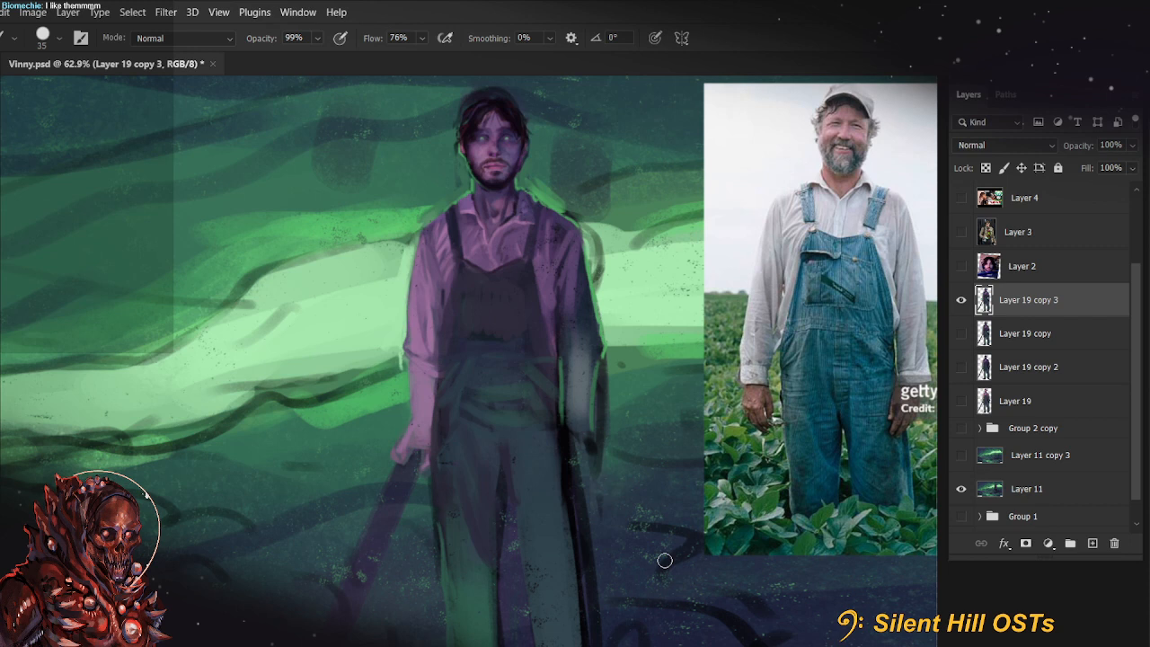
key(alt)
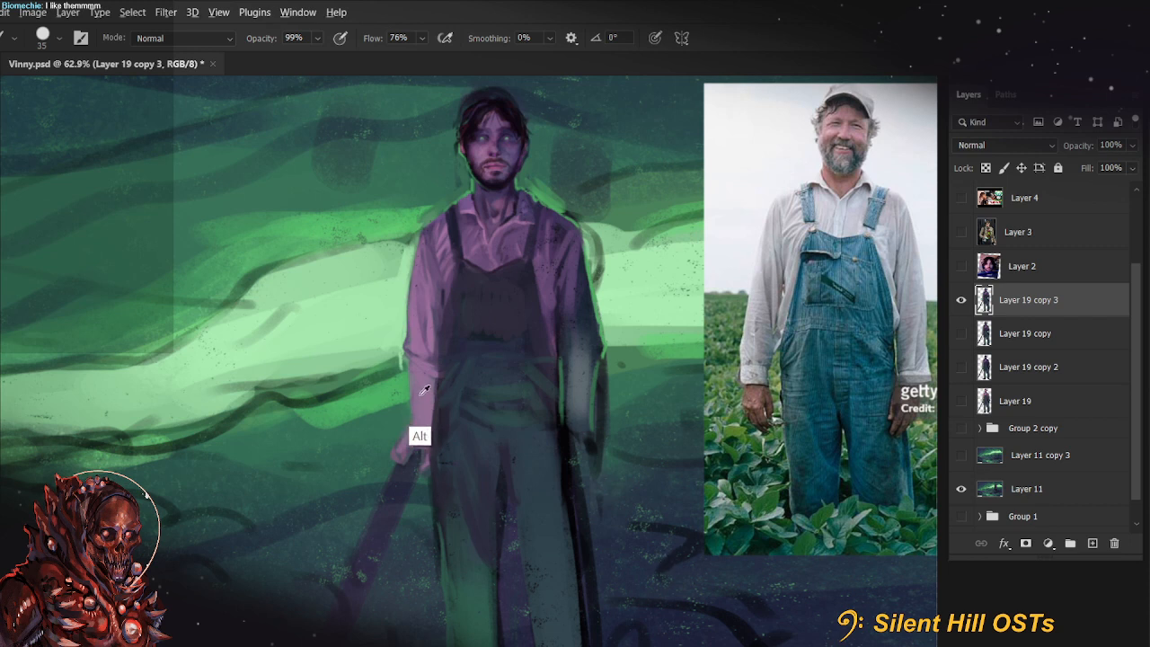
key(bracketleft)
key(bracketleft)
key(bracketleft)
key(bracketleft)
key(bracketleft)
alt+click(441, 394)
mouse_move(410, 363)
mouse_down()
mouse_move(410, 437)
mouse_move(410, 418)
mouse_up()
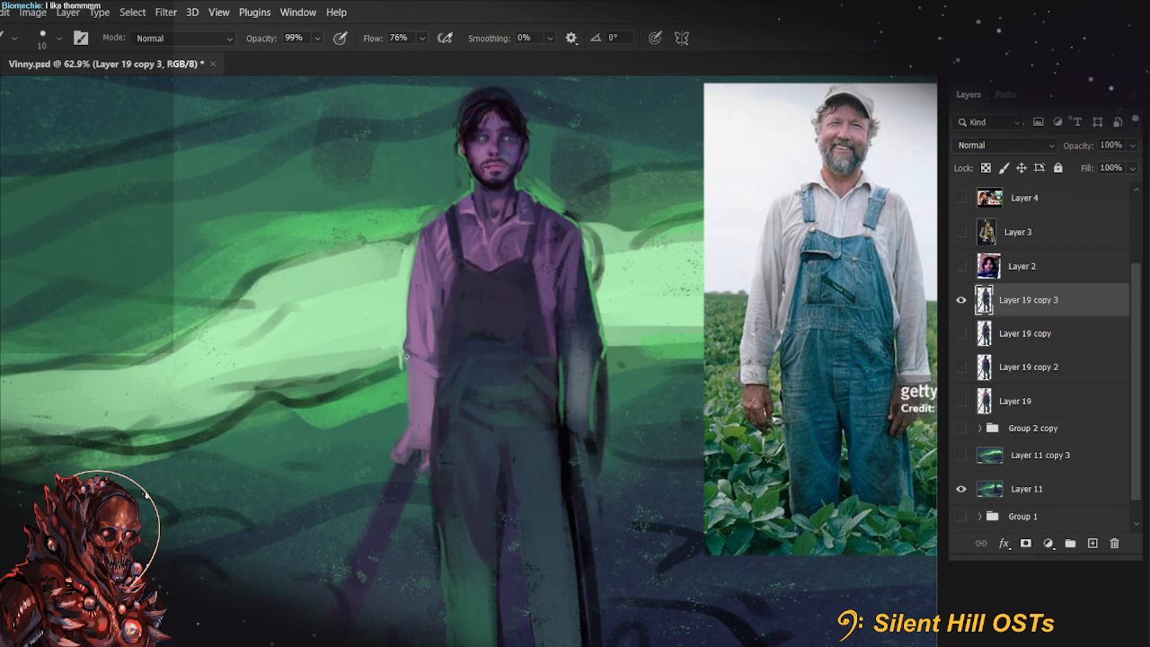
Repaint and reshape the hand gripping the weapon with a size 35 brush at 99% opacity
mouse_move(408, 356)
mouse_down()
mouse_move(402, 461)
mouse_move(422, 427)
mouse_move(419, 466)
mouse_move(408, 443)
mouse_move(438, 353)
mouse_move(426, 475)
mouse_move(428, 435)
mouse_move(400, 454)
mouse_move(449, 515)
mouse_move(408, 460)
mouse_move(425, 484)
mouse_up()
key(bracketright)
key(bracketright)
key(bracketright)
key(ctrl+z)
key(bracketleft)
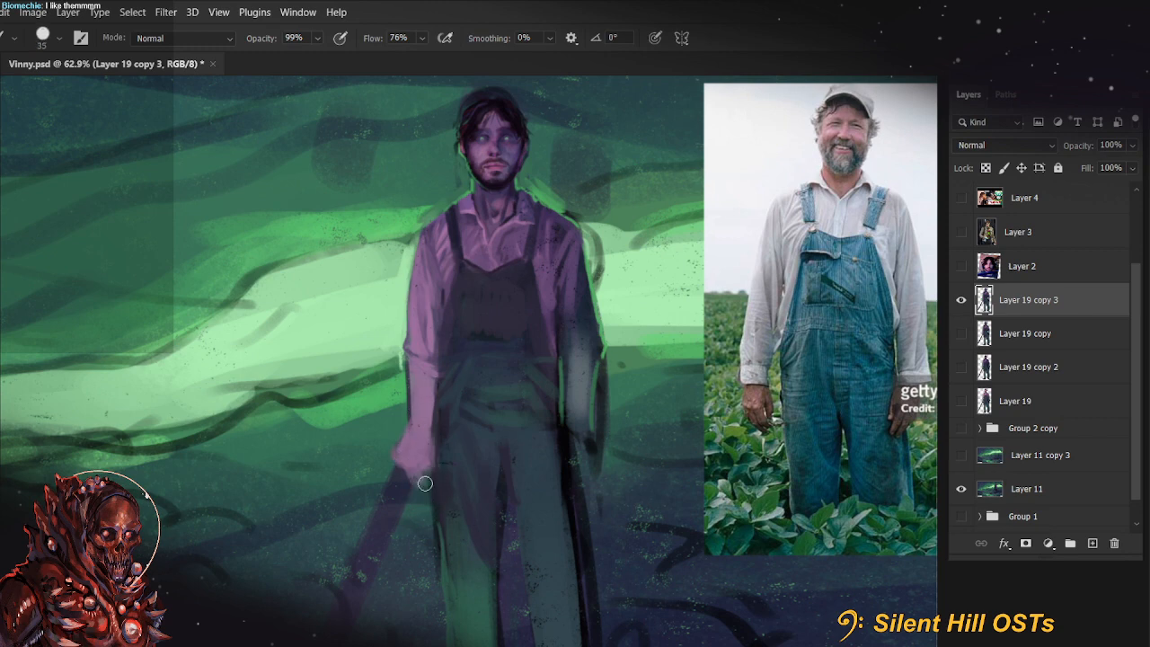
mouse_move(652, 468)
mouse_down()
mouse_move(638, 411)
mouse_move(636, 492)
mouse_up()
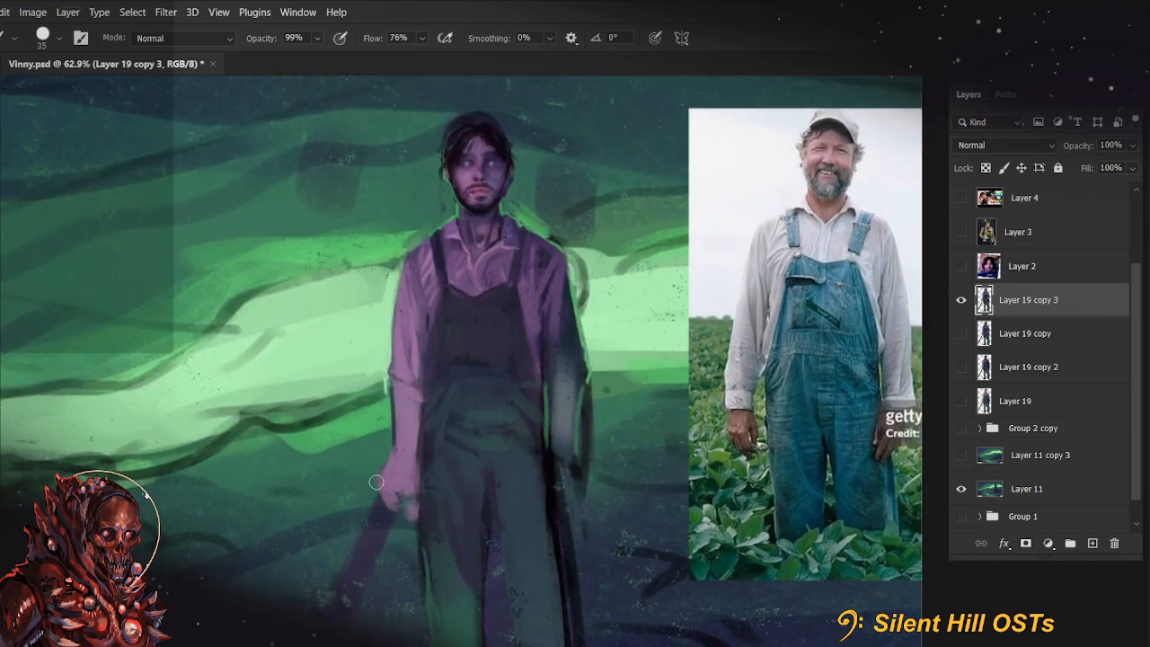
drag(388, 504, 367, 517)
mouse_move(376, 476)
mouse_down()
mouse_move(387, 503)
mouse_move(415, 516)
mouse_up()
alt+click(412, 526)
key([)
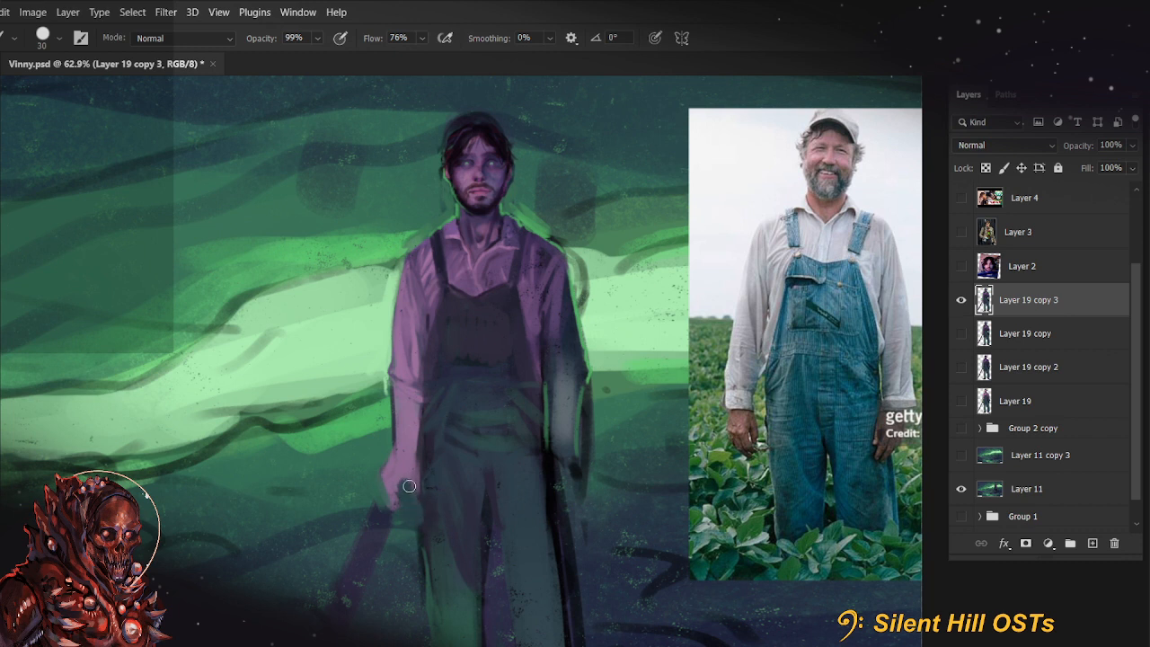
Define the fingers and the dark end of the weapon handle with sampled colours and size 10 to 15 brushes
key([)
key([)
key([)
key(bracketright)
key(bracketright)
key(bracketleft)
key(bracketleft)
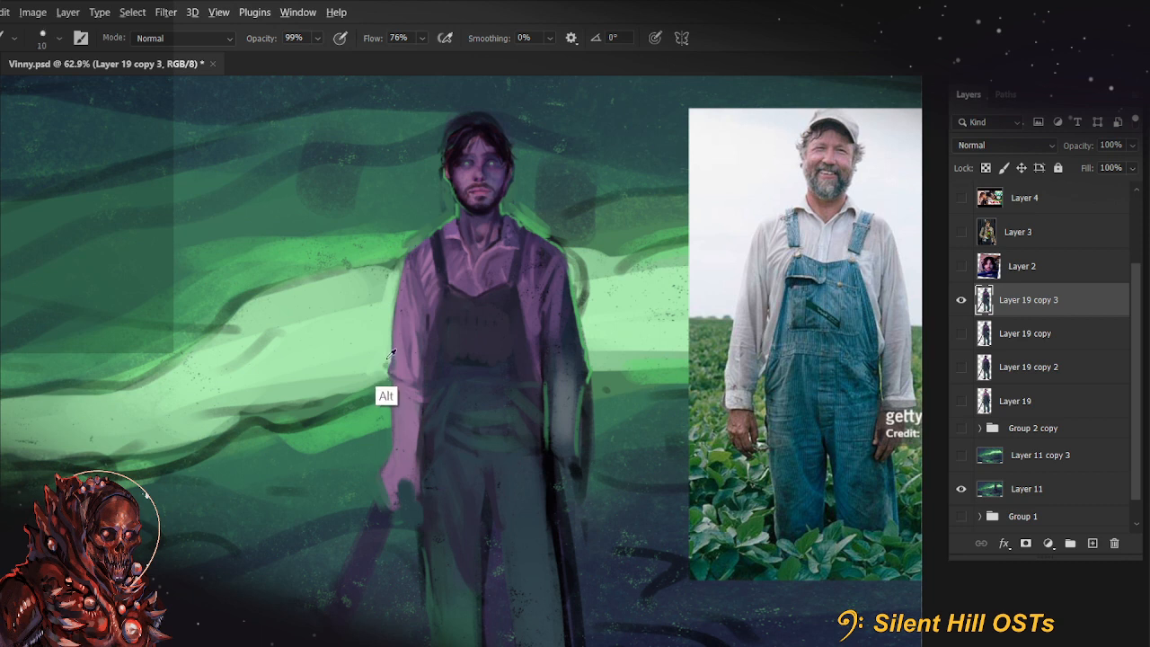
key(bracketright)
key(ctrl)
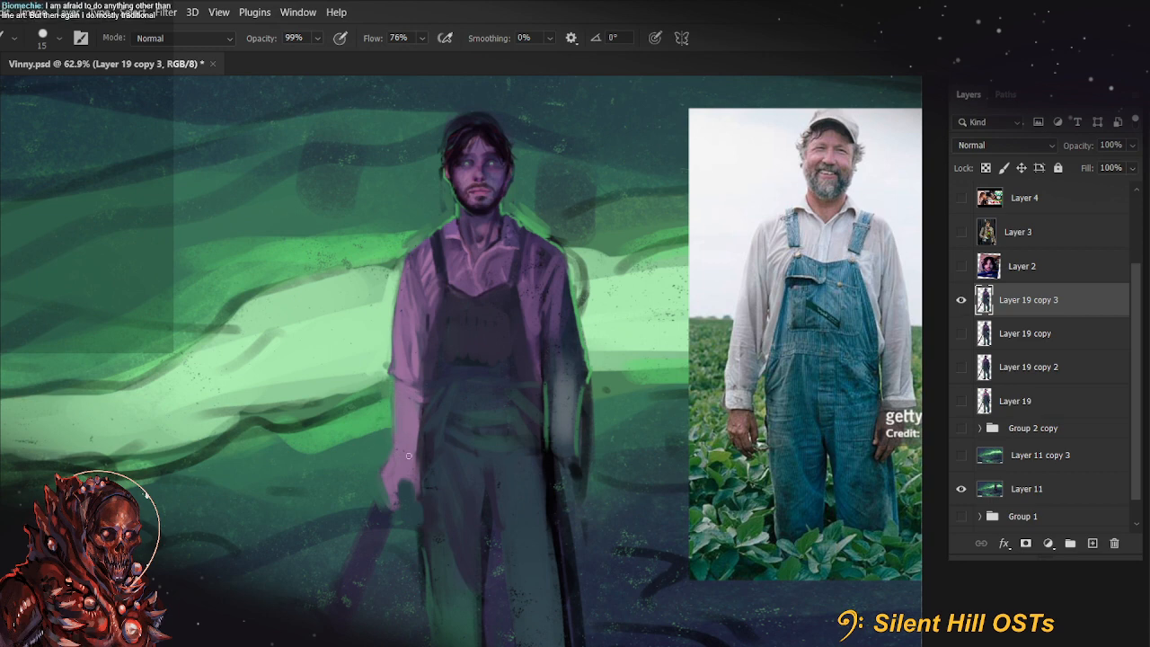
Paint strokes along the shadow edge at the knee of the green-lit leg with a size 15 brush at 99% opacity
drag(671, 450, 626, 480)
mouse_move(638, 556)
mouse_down()
mouse_move(641, 544)
mouse_move(679, 560)
mouse_up()
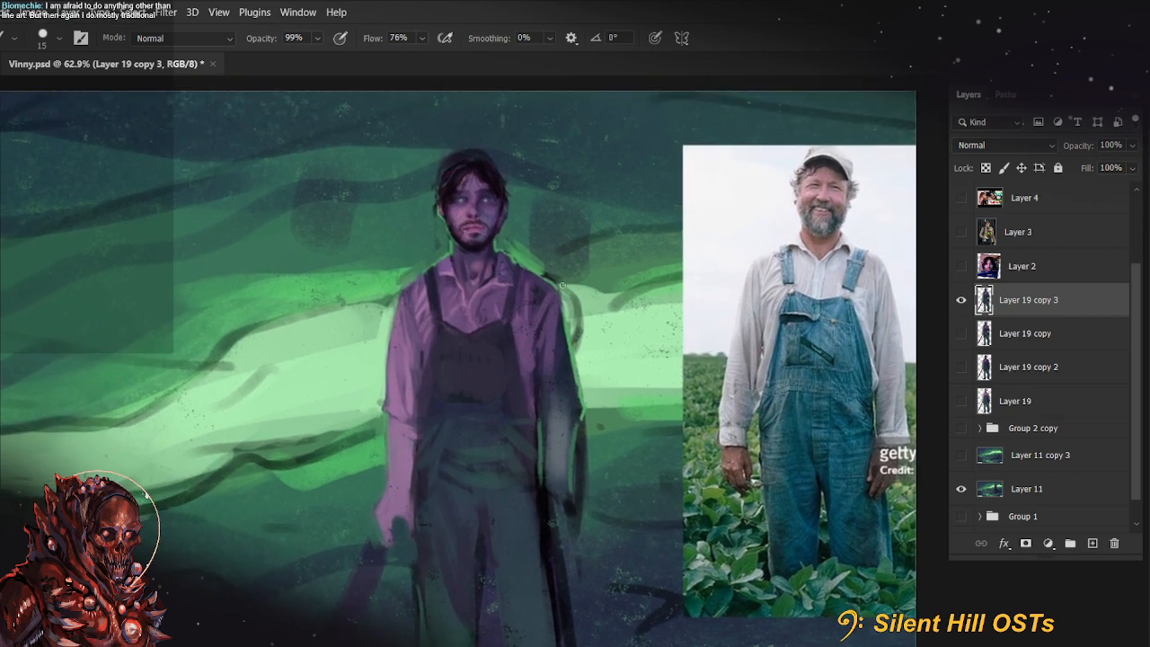
drag(690, 513, 664, 460)
key(r)
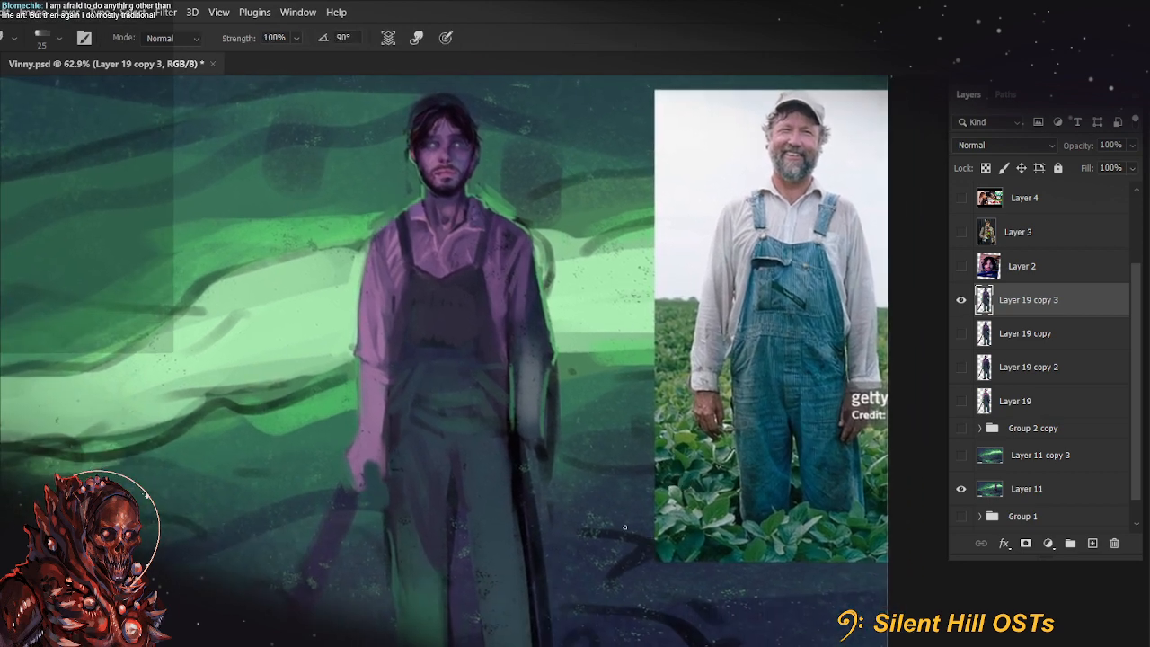
mouse_move(593, 554)
mouse_down()
mouse_move(623, 522)
mouse_move(617, 430)
mouse_up()
key(b)
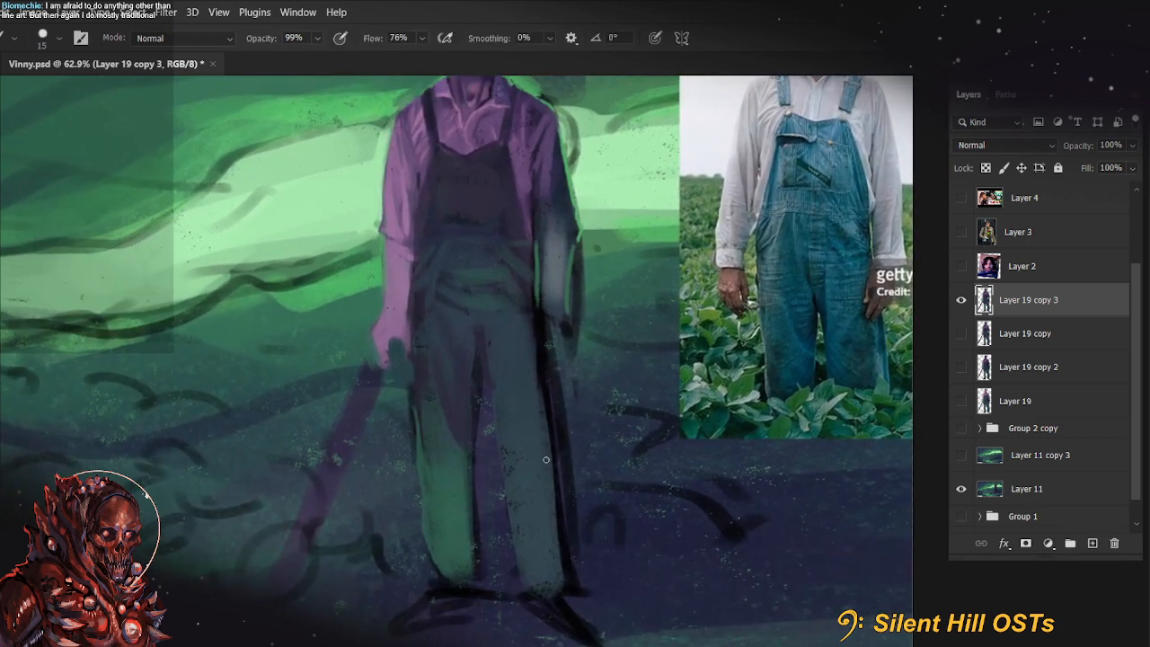
alt+click(452, 478)
drag(460, 453, 467, 475)
alt+click(457, 427)
Glaze the green-lit lower leg below the knee with a size 35 brush at 40% opacity
key(bracketright)
key(bracketright)
key(bracketright)
key(bracketright)
key(3)
key(bracketleft)
key(4)
drag(437, 488, 461, 492)
key(bracketright)
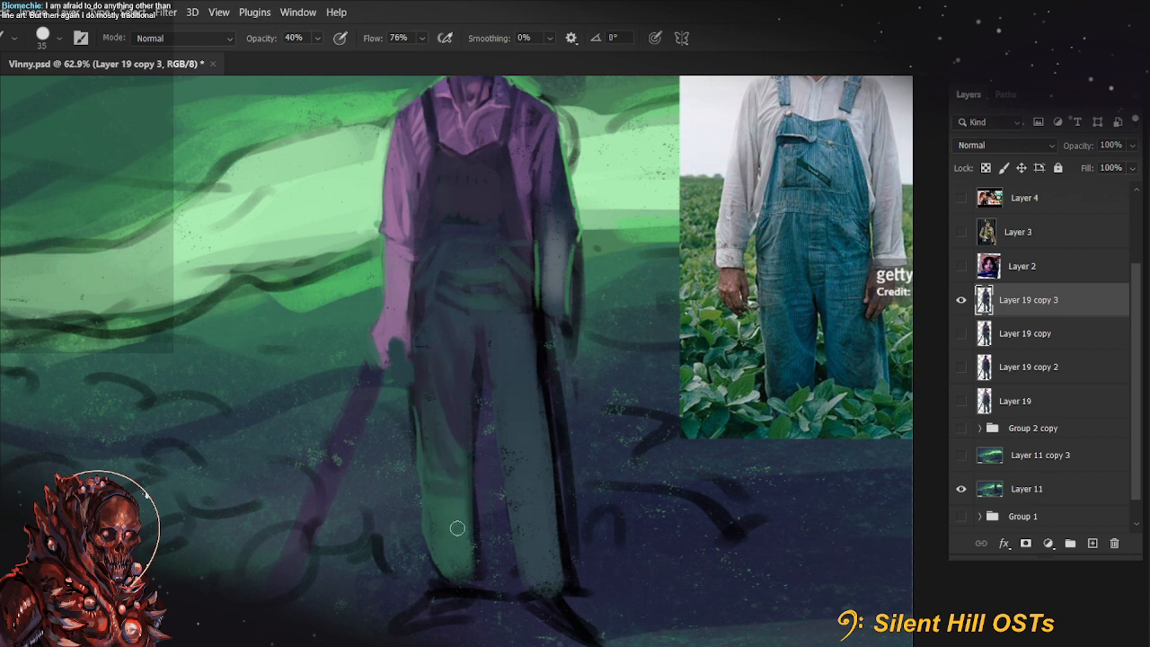
mouse_move(441, 554)
mouse_down()
mouse_move(445, 504)
mouse_move(452, 548)
mouse_up()
Tint the green-lit lower leg with a sampled background colour, using size 50 to 70 brushes at 66% and 30% opacity
key(bracketright)
key(bracketright)
key(bracketright)
key(bracketright)
key(6)
key(6)
key(3)
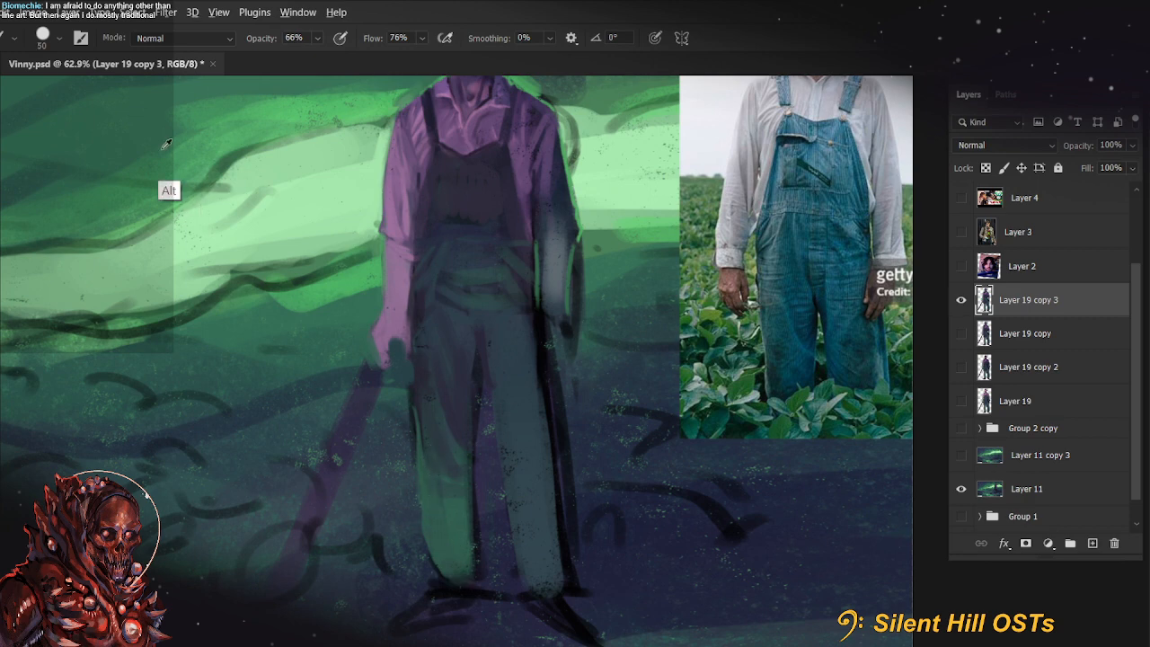
key(bracketright)
key(bracketright)
key(bracketleft)
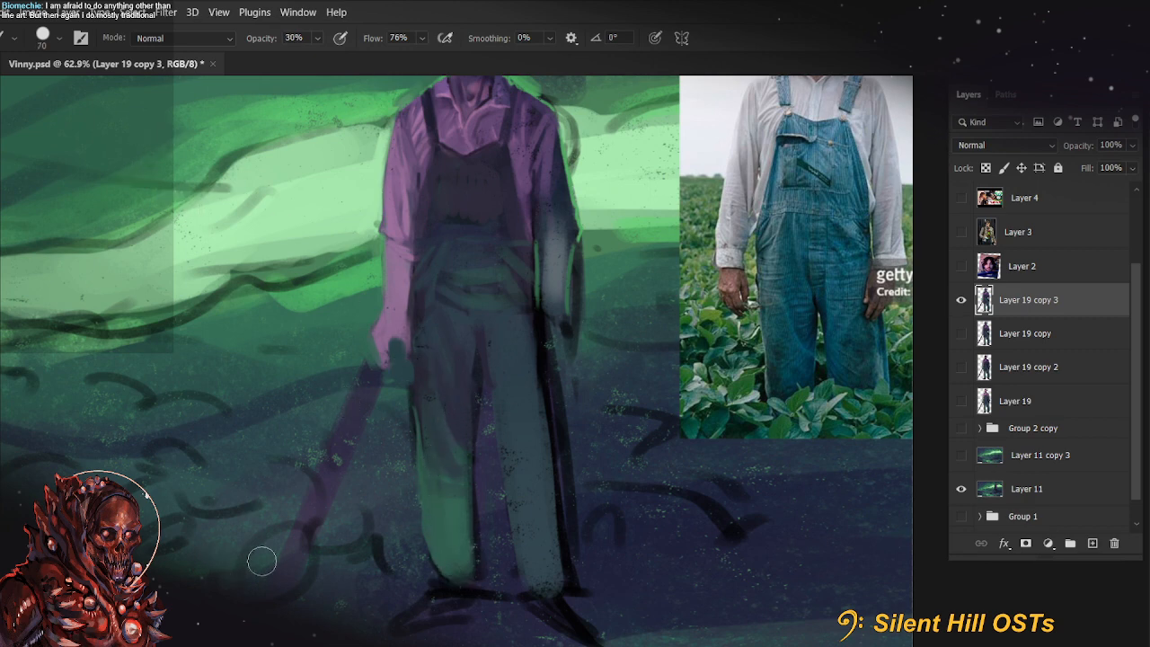
Paint a thin bright green rim light down the outer edge of the trouser leg with a small brush at 88% opacity
key(bracketleft)
key(bracketleft)
key(bracketleft)
key(bracketleft)
key(5)
key(9)
key(9)
key(bracketleft)
key(bracketleft)
key(bracketleft)
key(bracketleft)
key(bracketleft)
mouse_move(416, 373)
mouse_down()
mouse_move(421, 524)
mouse_move(420, 506)
mouse_move(366, 609)
mouse_move(422, 526)
mouse_move(420, 495)
mouse_move(441, 570)
mouse_move(419, 518)
mouse_up()
key(bracketright)
key(bracketright)
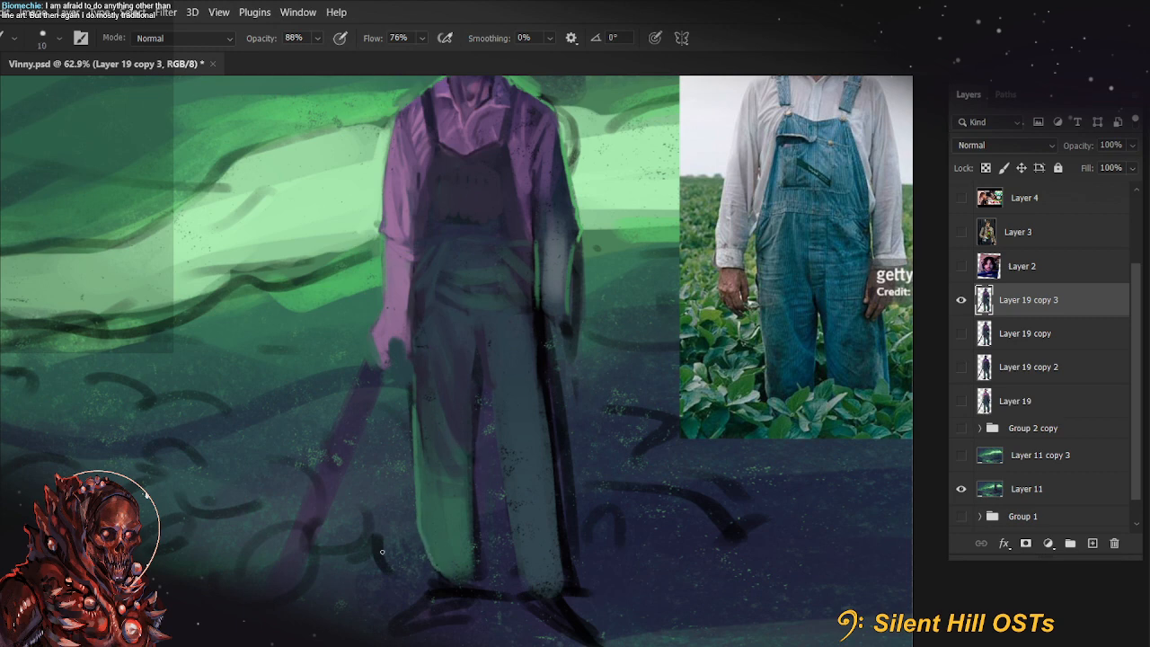
Smooth the trouser legs' tones with a sampled colour and a size 50 brush at 44% opacity
key(3)
key(bracketright)
key(bracketright)
key(bracketright)
key(bracketright)
key(bracketright)
key(bracketright)
key(bracketright)
key(alt)
key(4)
key(4)
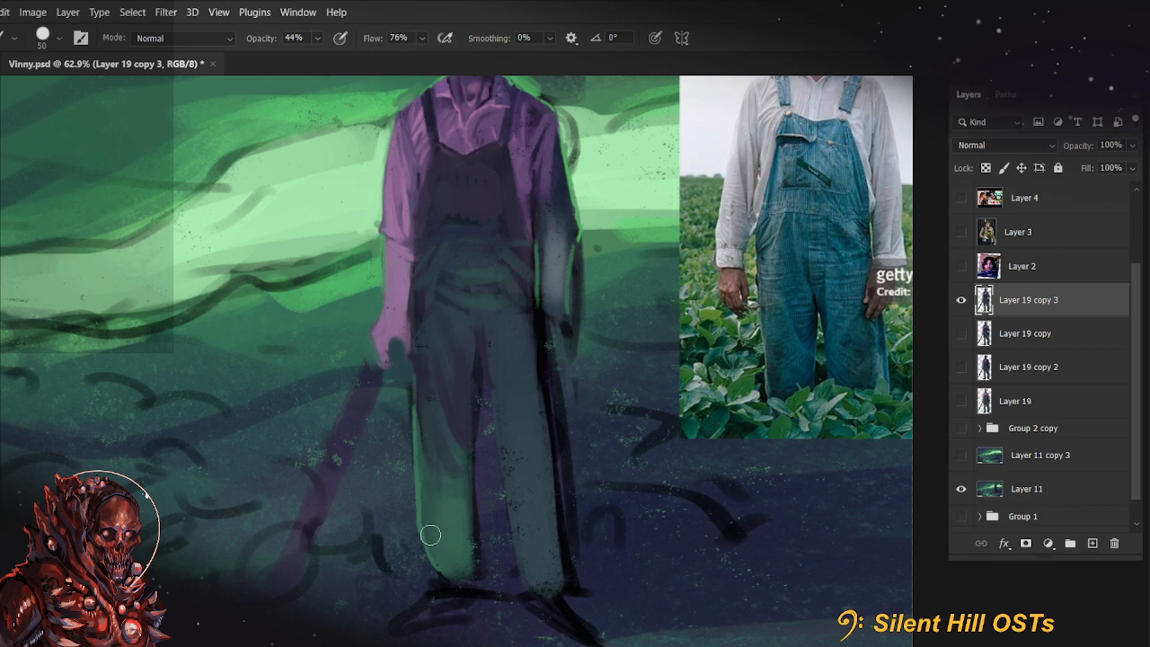
Paint a bright green fold across the lower leg at 88% opacity with a size 30 brush and blend it at 30% opacity
alt+click(286, 151)
key(8)
key(8)
key(bracketleft)
key(bracketleft)
key(bracketleft)
key(bracketleft)
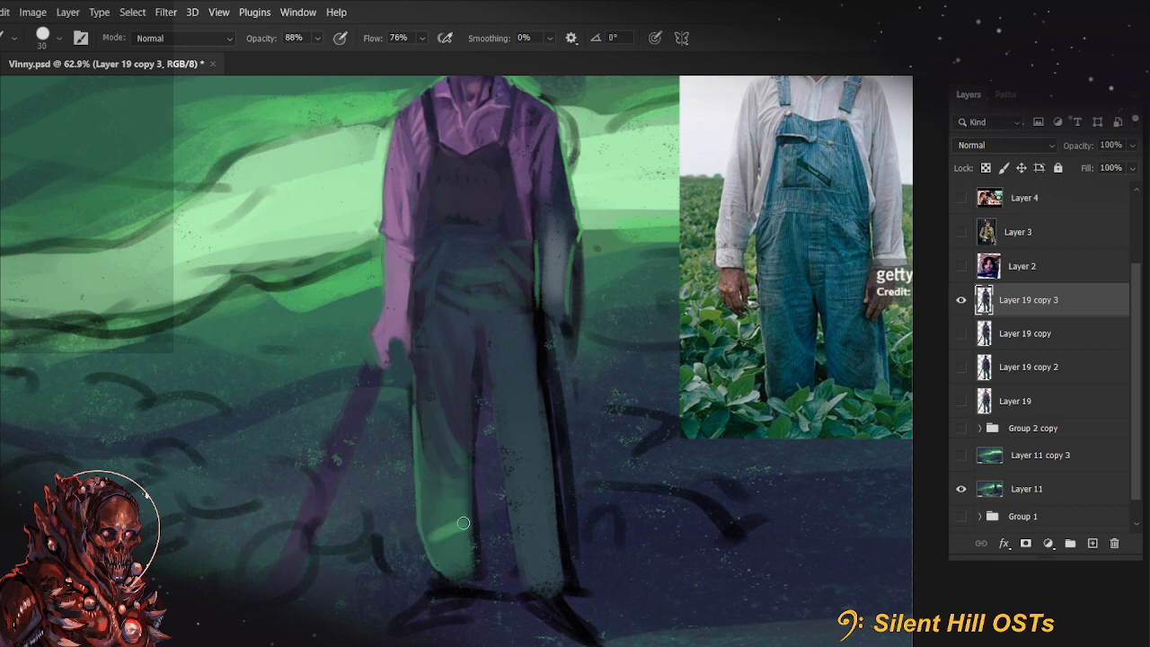
key(3)
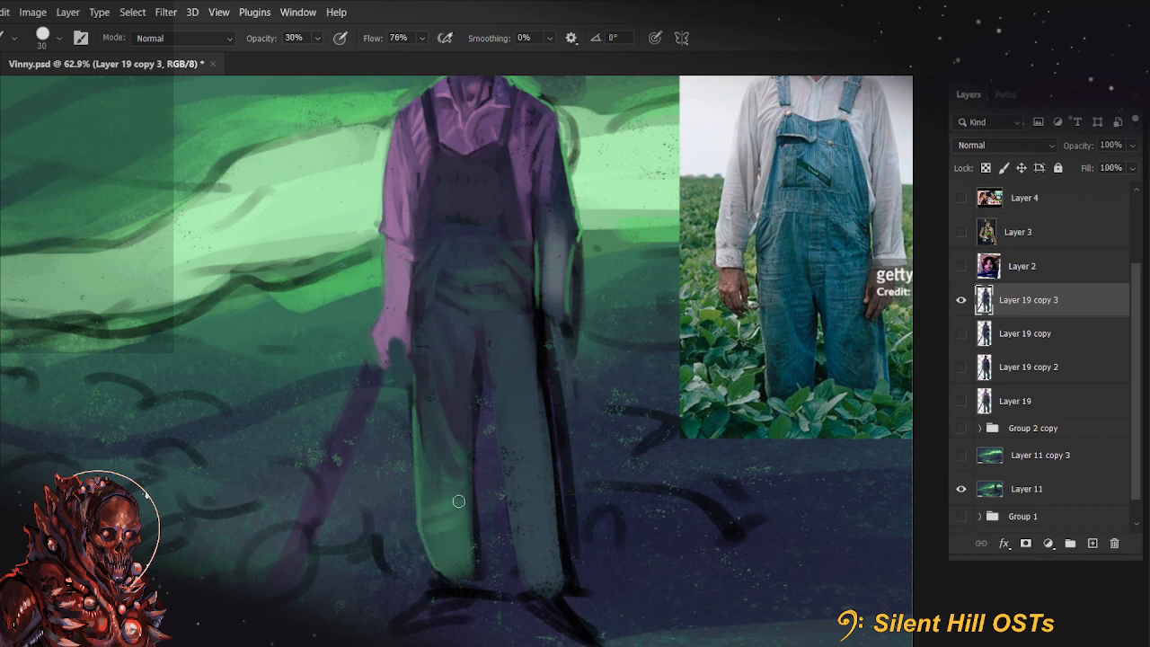
mouse_move(452, 516)
mouse_down()
mouse_move(436, 545)
mouse_move(453, 513)
mouse_move(422, 534)
mouse_up()
key(bracketright)
key(bracketleft)
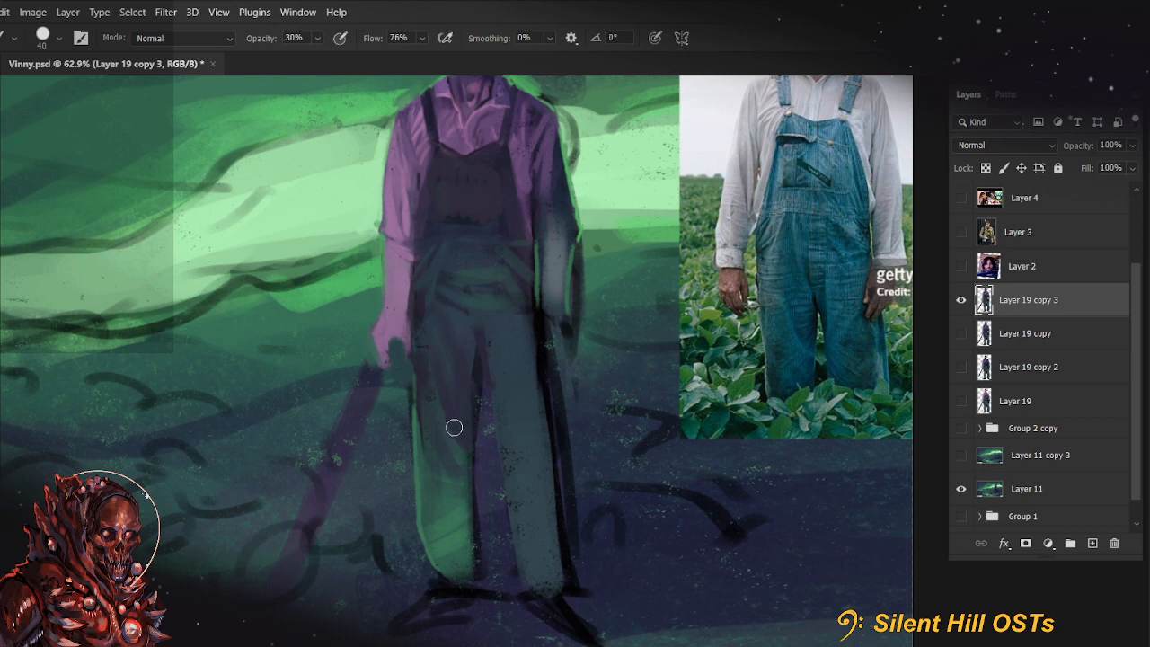
Glaze strokes over the shaded thigh at 40% opacity and undo the last one
key(4)
drag(441, 393, 475, 388)
drag(466, 389, 464, 447)
key(ctrl+z)
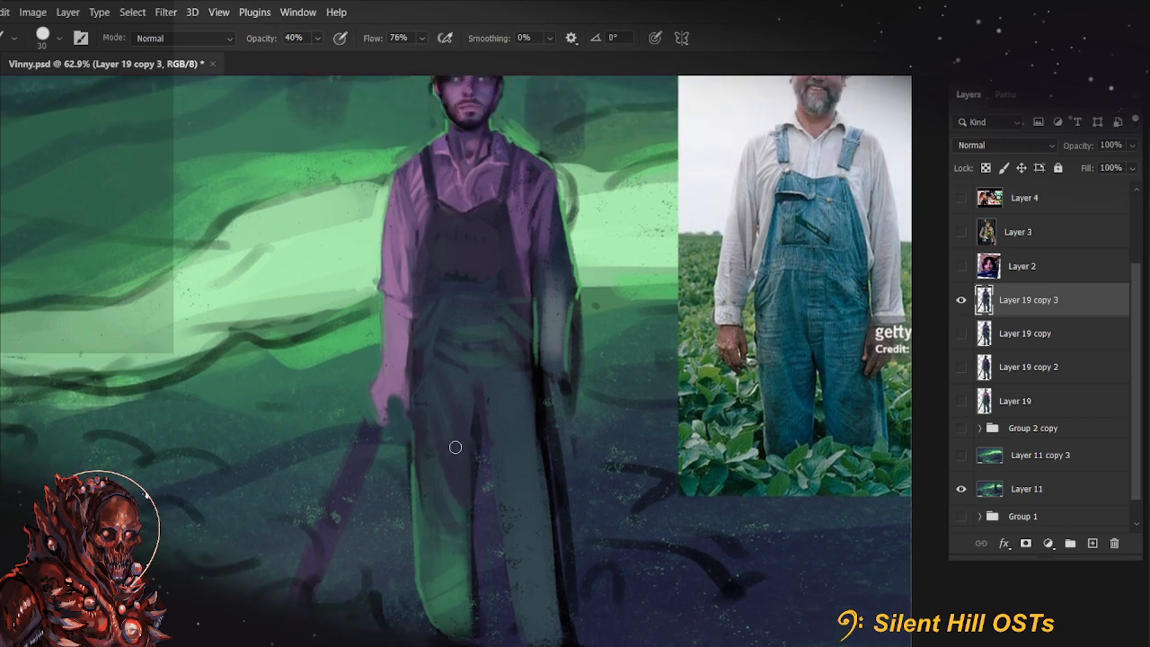
Paint the light green pocket seam and the knee folds on the overalls with a size 10 brush at 55% opacity
key(bracketleft)
key(bracketleft)
key(3)
key(bracketright)
mouse_move(415, 347)
mouse_down()
mouse_move(438, 342)
mouse_move(409, 413)
mouse_up()
key(bracketleft)
key(bracketleft)
key(5)
key(5)
drag(436, 355, 410, 419)
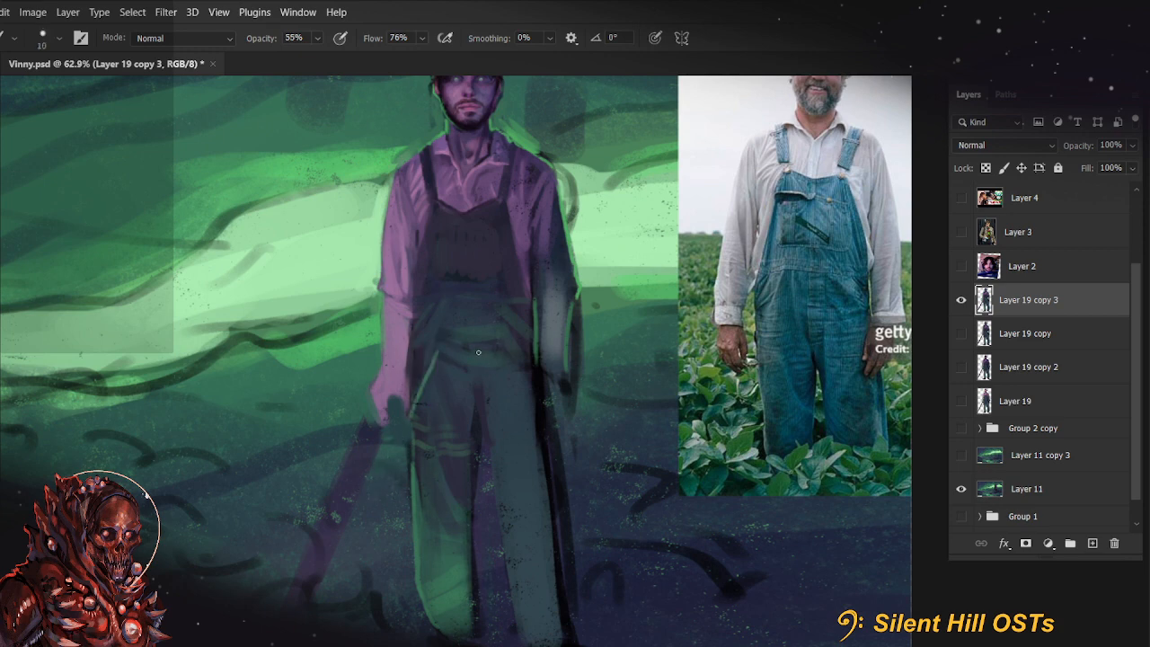
Add a light green fly seam down the front and a waist seam across the overalls at 55% opacity
drag(473, 332, 473, 405)
key(ctrl+z)
drag(473, 326, 473, 403)
drag(481, 460, 477, 510)
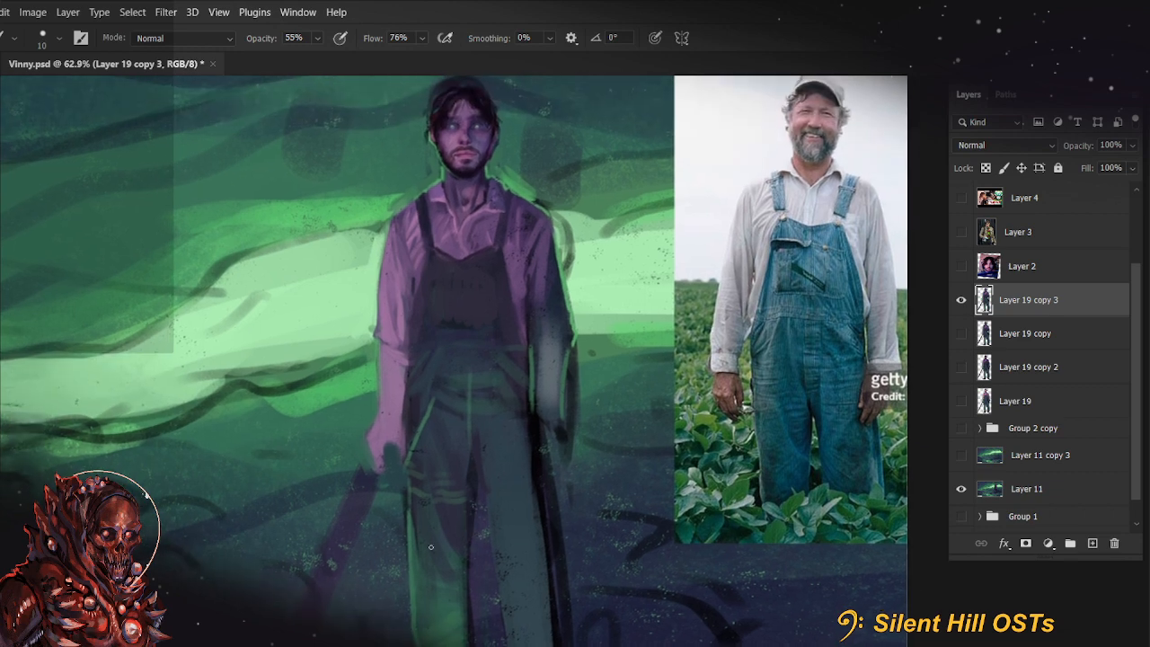
drag(433, 401, 434, 377)
key(r)
drag(398, 429, 453, 499)
mouse_move(438, 447)
mouse_down()
mouse_move(470, 429)
mouse_move(500, 442)
mouse_up()
key(r)
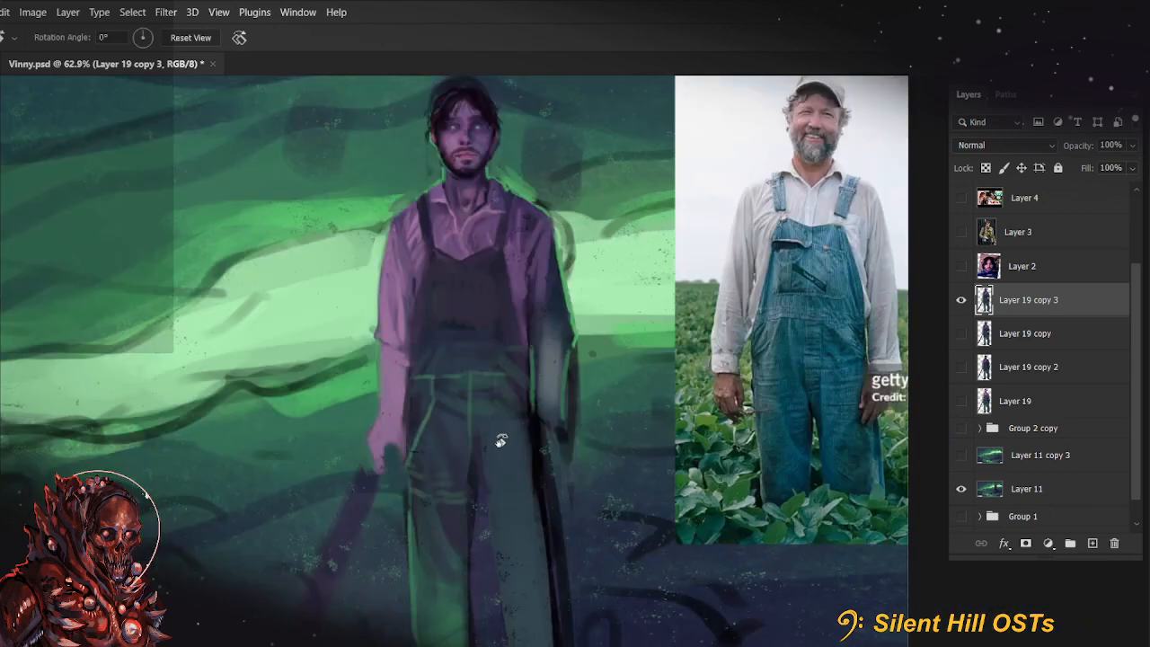
drag(495, 488, 466, 428)
Tone down the fly seam and shade the crotch folds with size 30 and 25 brushes at 90% and 44% opacity
key(bracketright)
key(bracketright)
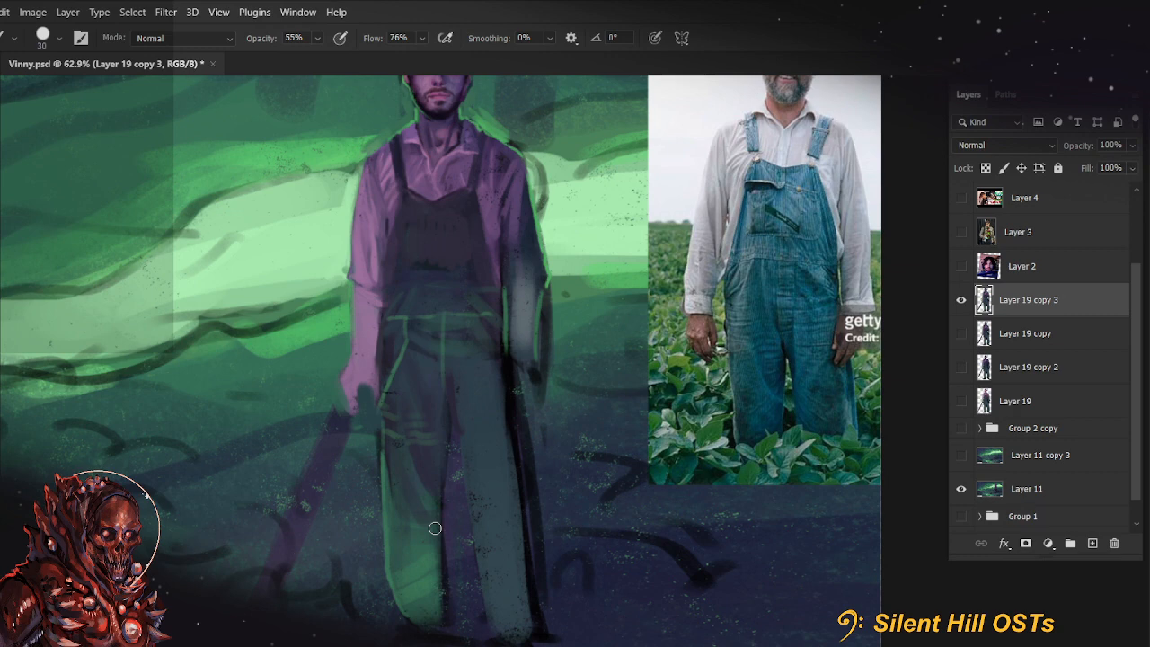
drag(560, 380, 637, 411)
key(9)
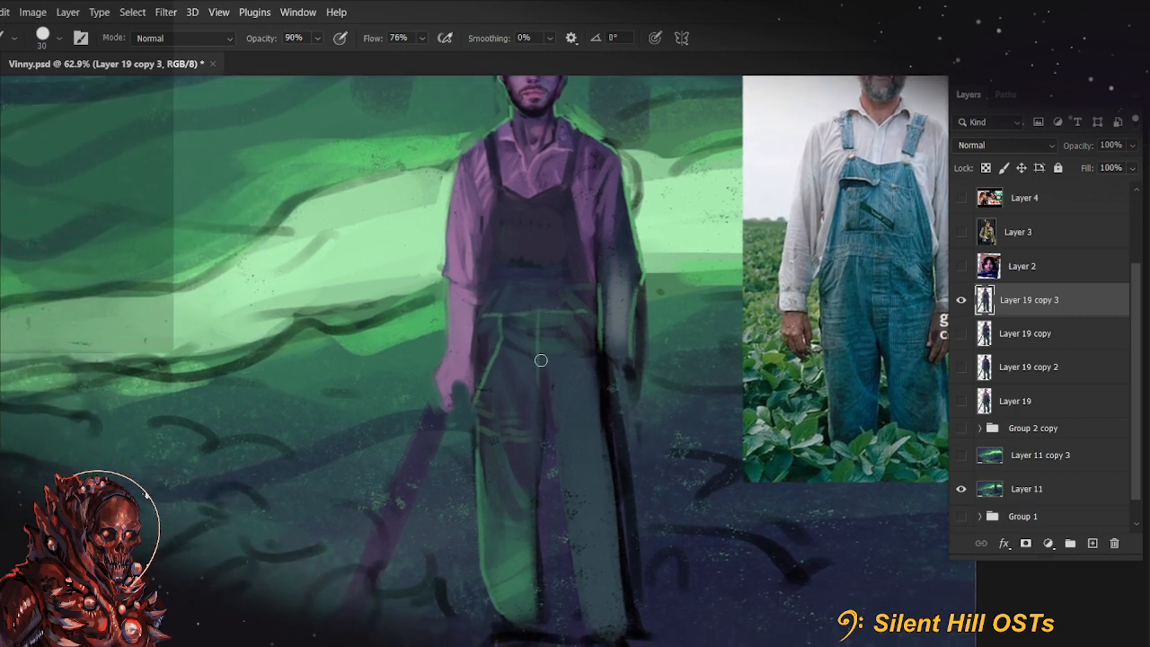
drag(541, 360, 543, 415)
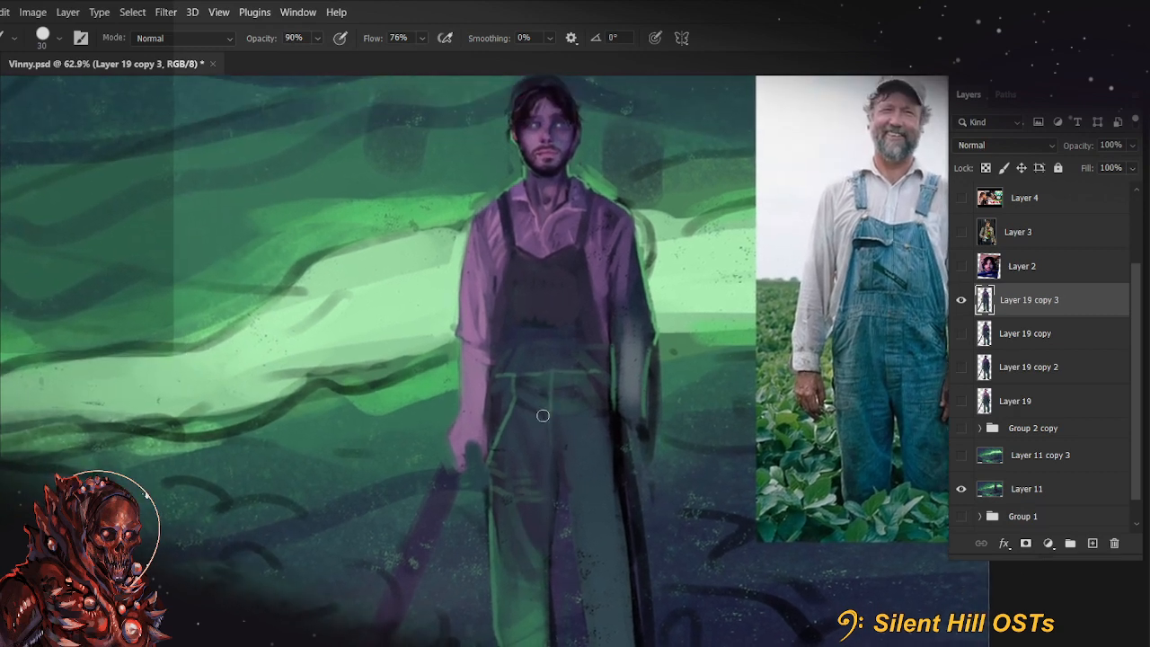
key(bracketright)
key(bracketleft)
key(bracketleft)
key(bracketleft)
key(4)
key(4)
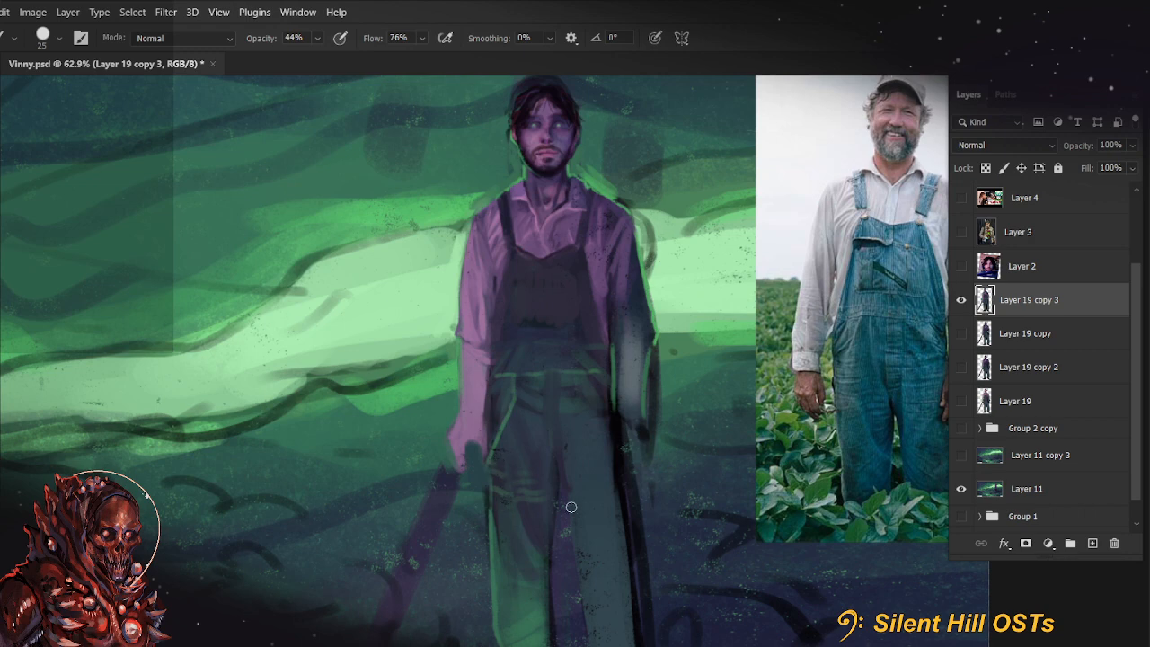
Repaint the shirt's collar and open neckline with low-opacity strokes, finishing at 99% opacity with a size 25 brush
scroll(571, 507, up, 5)
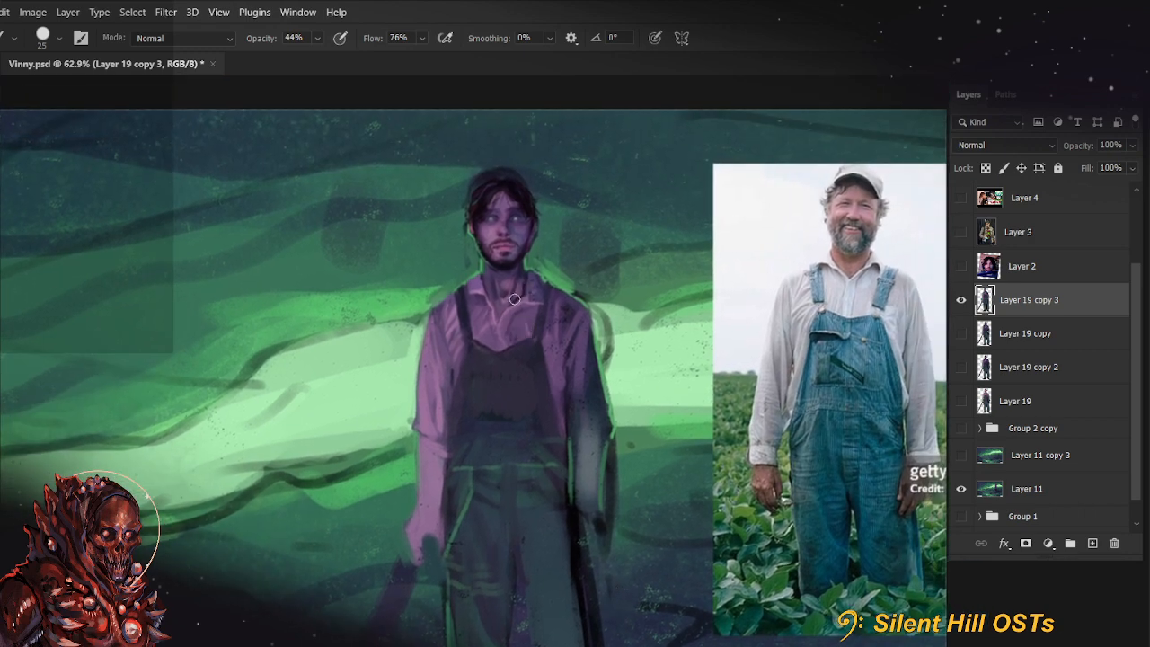
key(4)
alt+click(525, 272)
mouse_move(511, 311)
mouse_down()
mouse_move(516, 325)
mouse_move(525, 300)
mouse_up()
alt+click(532, 296)
key(9)
key(9)
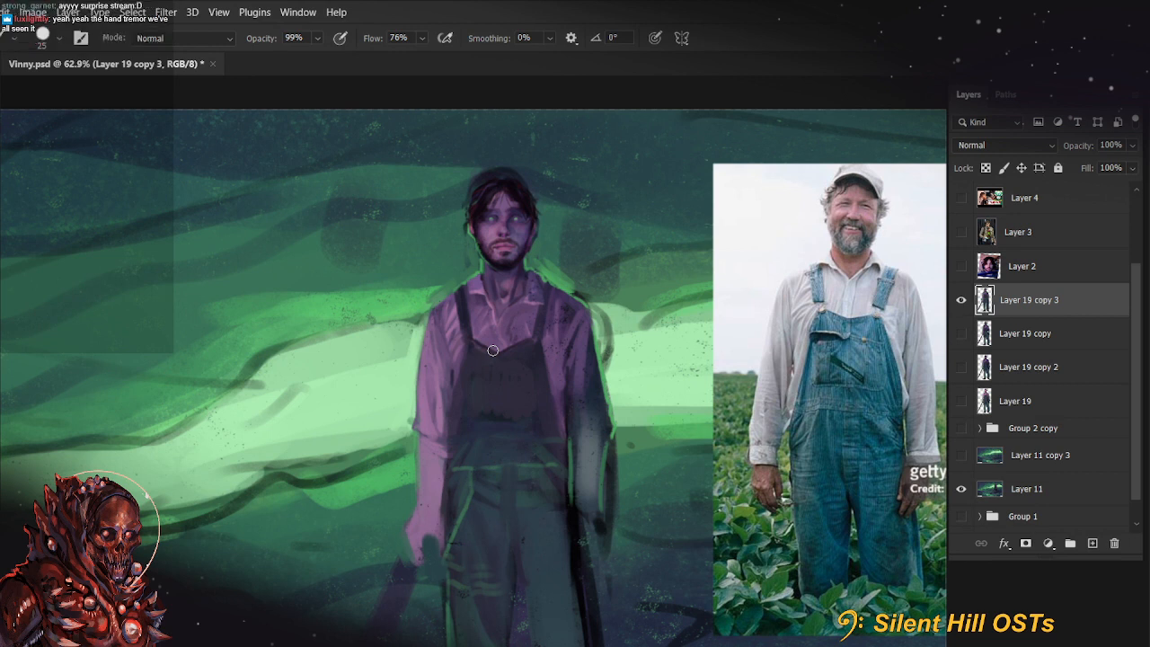
Glaze the overalls' bib with a muted teal tone using a size 90 brush at 66% opacity
drag(618, 499, 593, 493)
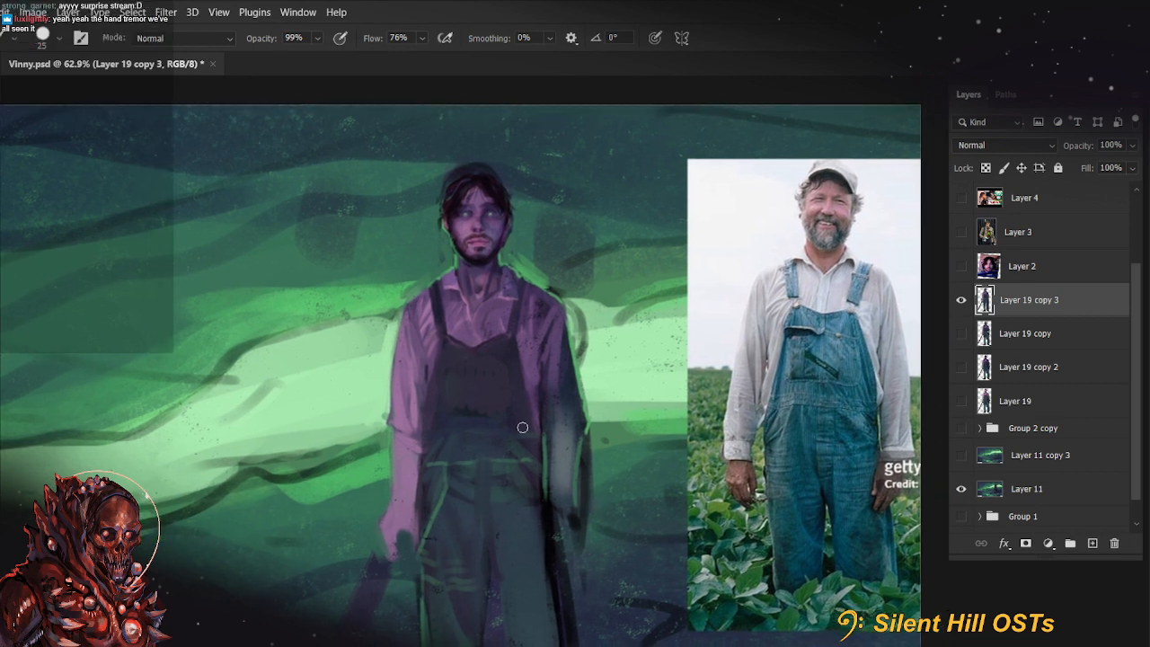
scroll(503, 408, up, 1)
scroll(491, 377, up, 1)
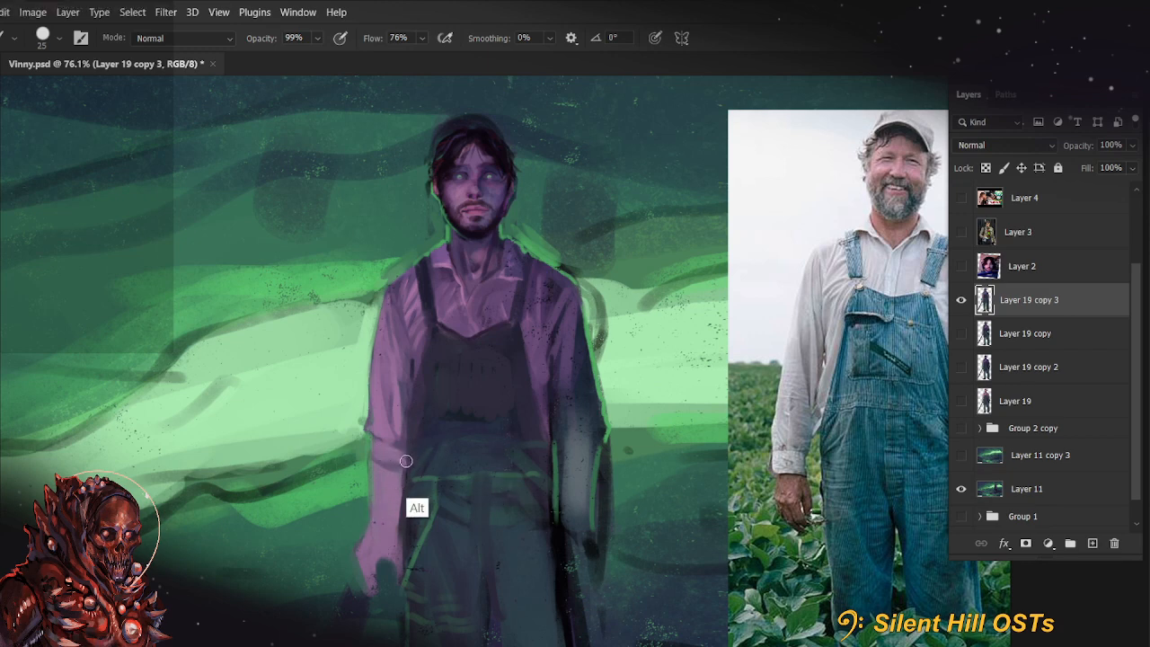
key(bracketleft)
drag(651, 474, 612, 482)
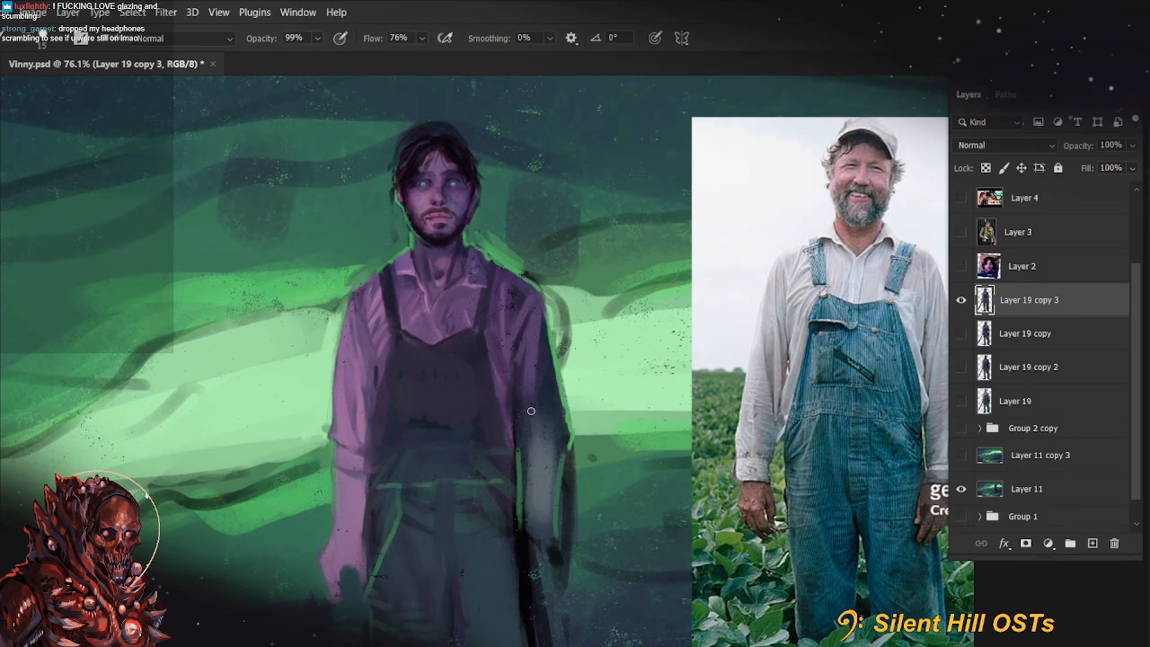
scroll(653, 450, down, 2)
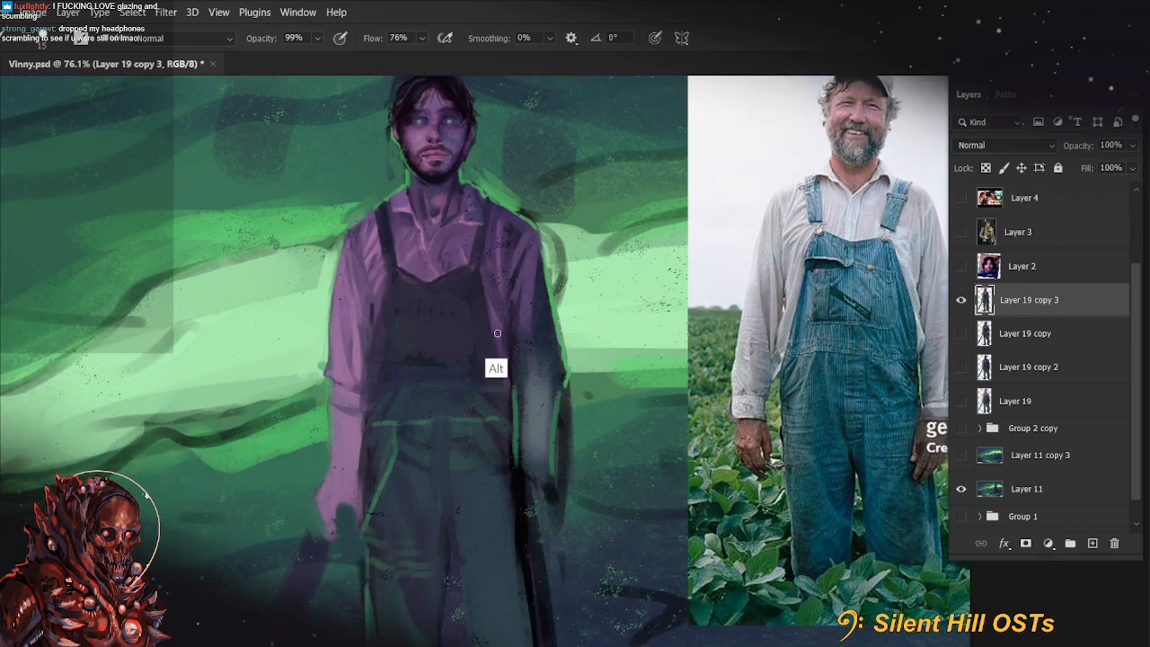
key(])
drag(462, 520, 482, 547)
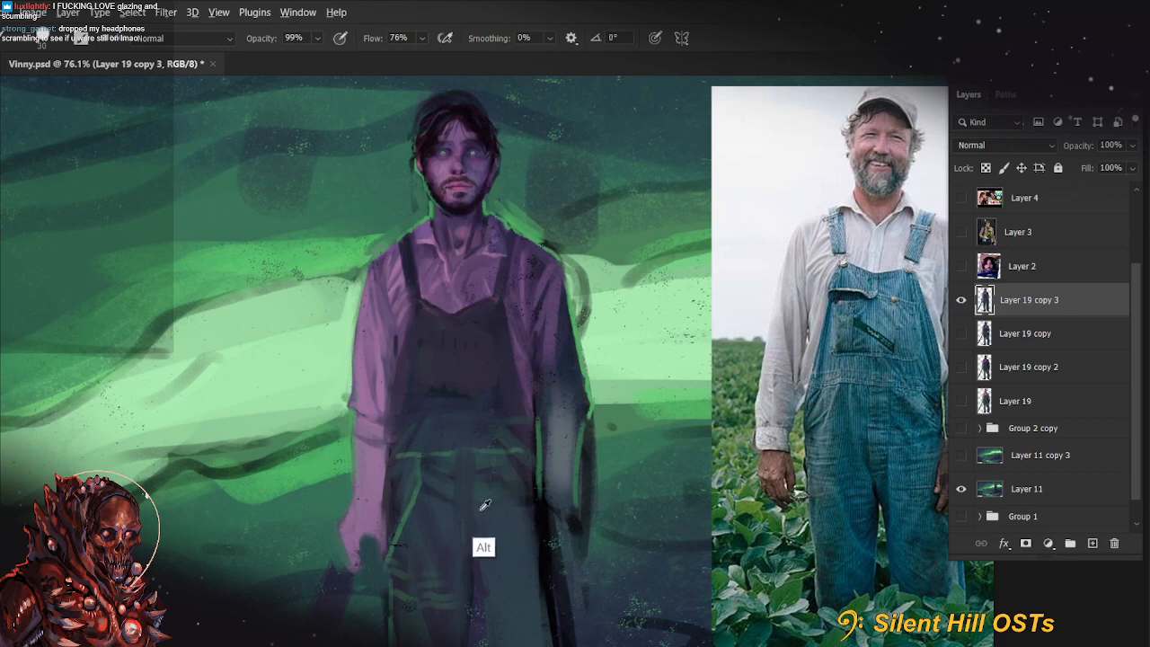
key(4)
key(4)
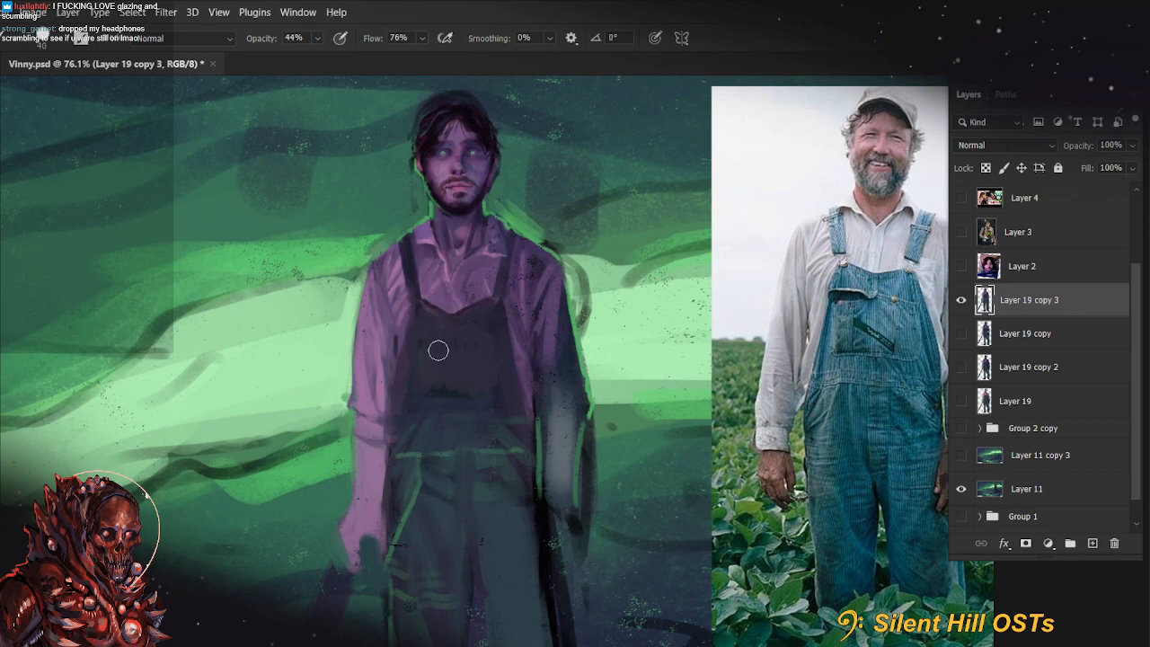
key(6)
key(6)
key(bracketright)
key(bracketright)
key(bracketright)
key(bracketright)
mouse_move(459, 388)
mouse_down()
mouse_move(479, 300)
mouse_move(459, 413)
mouse_move(463, 345)
mouse_move(526, 362)
mouse_up()
drag(645, 506, 647, 332)
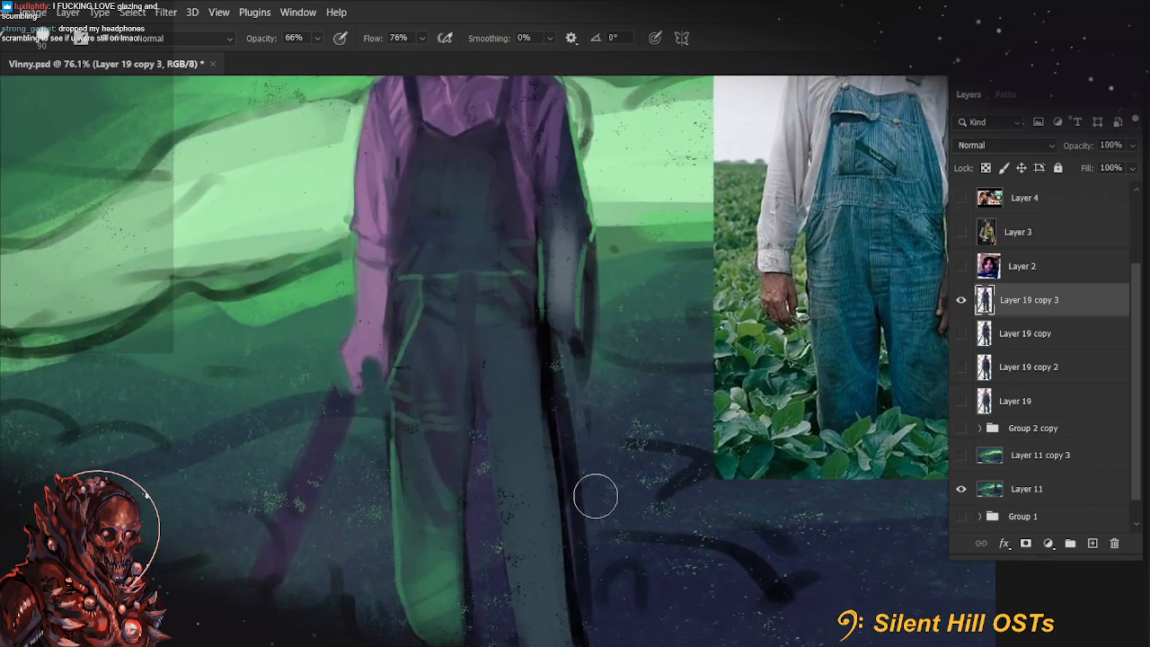
Paint a green glow over the farmer's viewer's-right trouser leg with a size 125 brush at 77% opacity
drag(604, 518, 580, 422)
key(bracketleft)
key(7)
key(7)
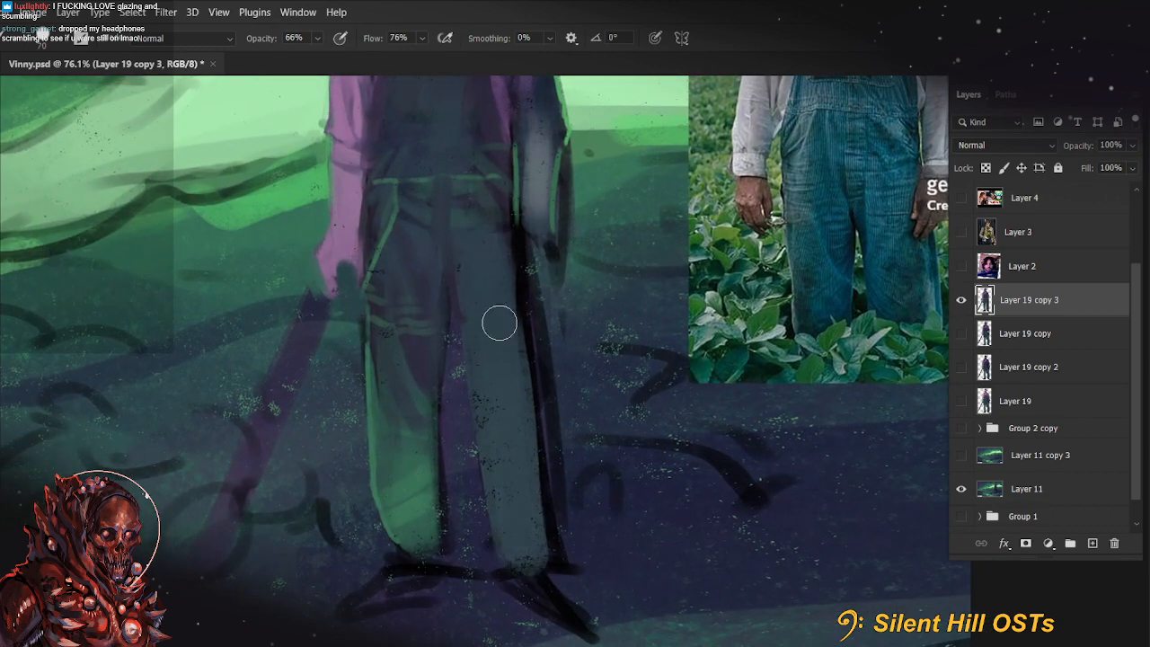
mouse_move(522, 551)
mouse_down()
mouse_move(517, 417)
mouse_move(515, 520)
mouse_move(481, 343)
mouse_move(509, 477)
mouse_move(496, 328)
mouse_move(471, 246)
mouse_up()
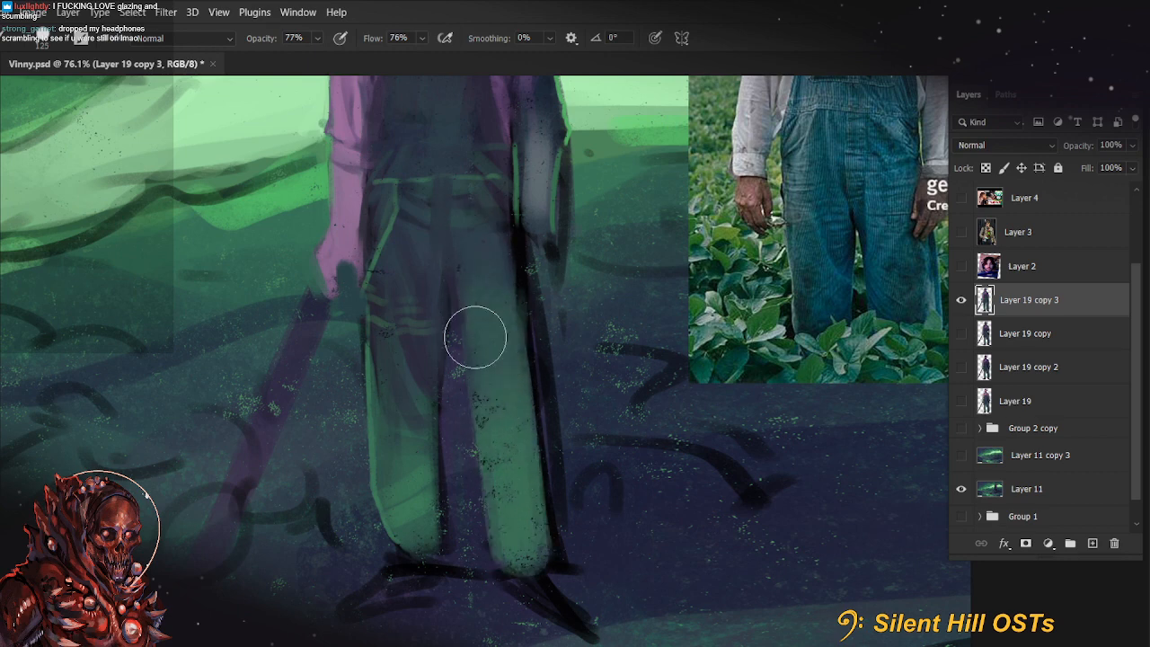
scroll(474, 334, down, 5)
scroll(451, 373, up, 5)
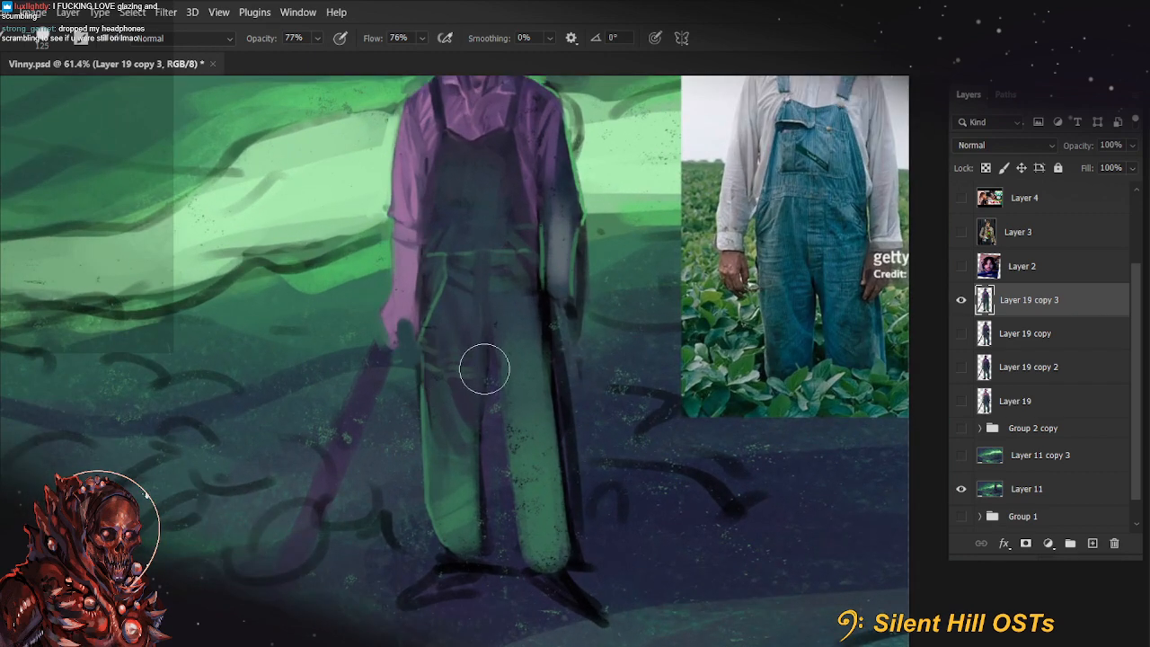
drag(485, 368, 455, 382)
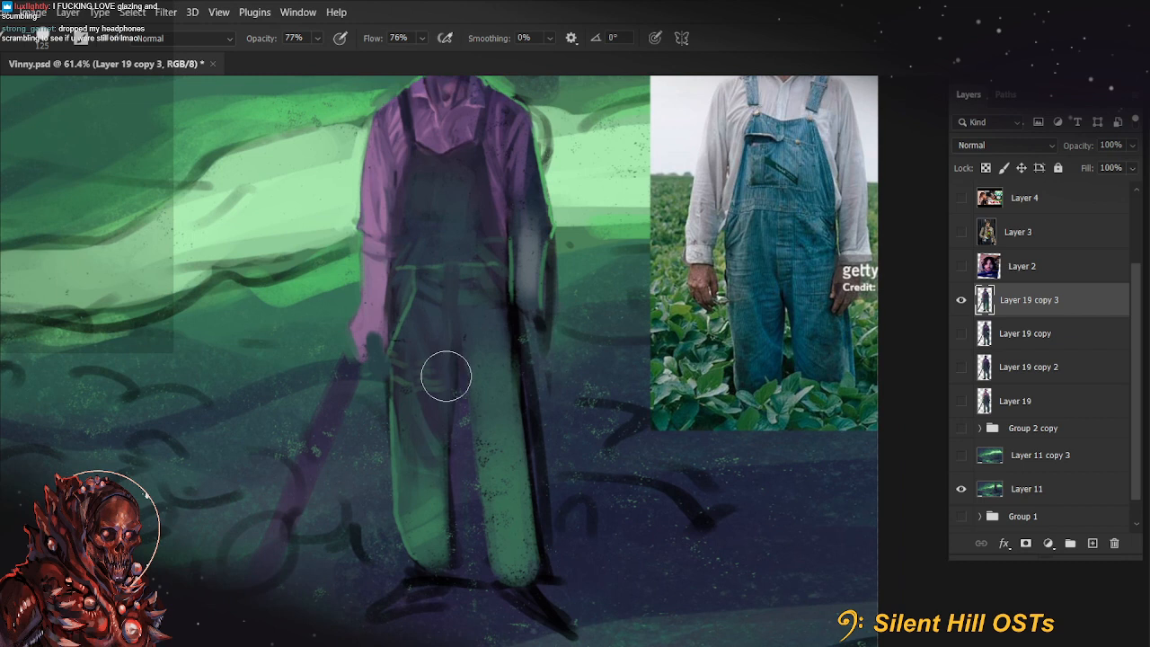
Paint over the black gap between the hip and the viewer's-right forearm at 99% opacity, reducing the brush from size 90 to 30
drag(609, 383, 611, 442)
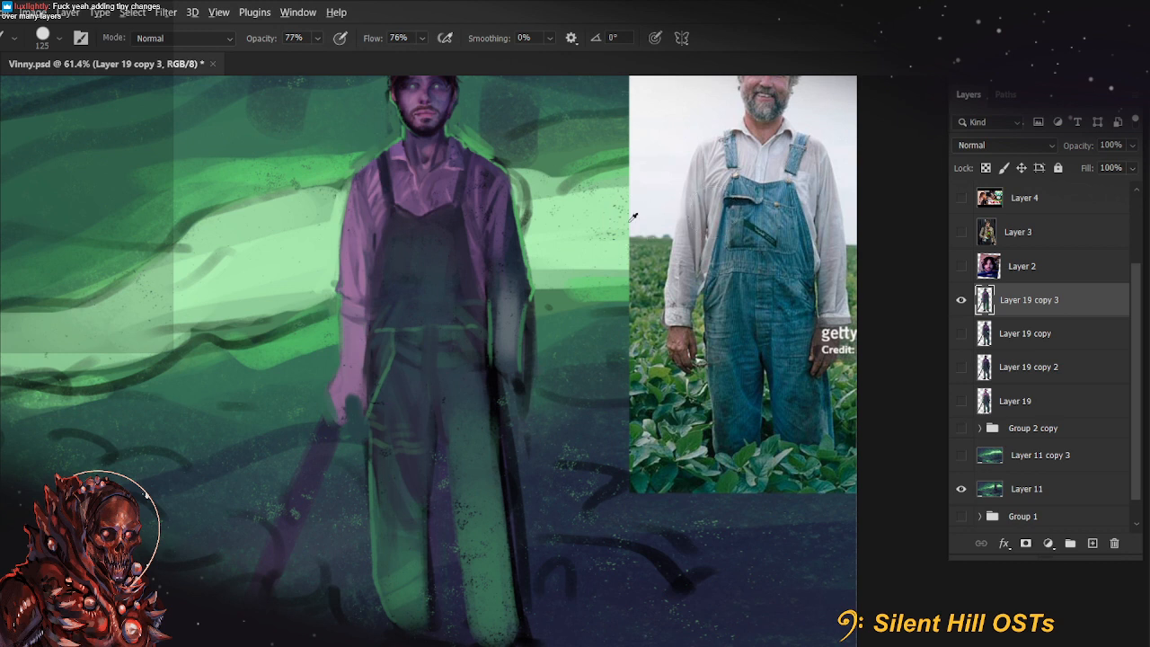
scroll(651, 211, up, 3)
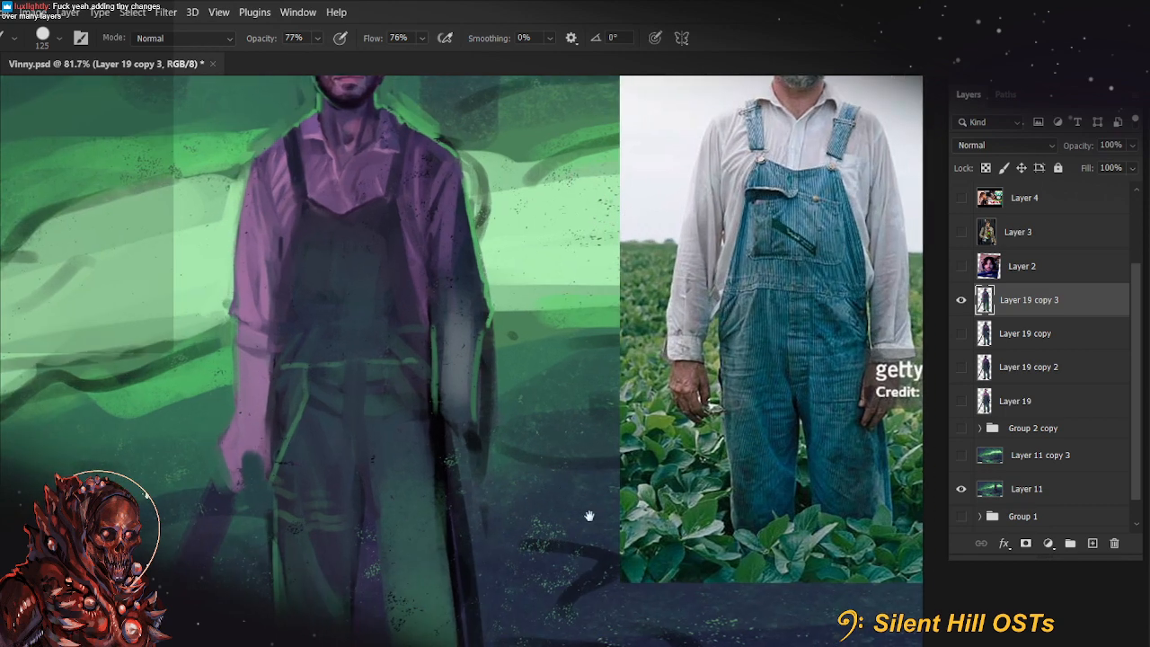
drag(591, 514, 656, 482)
key(alt)
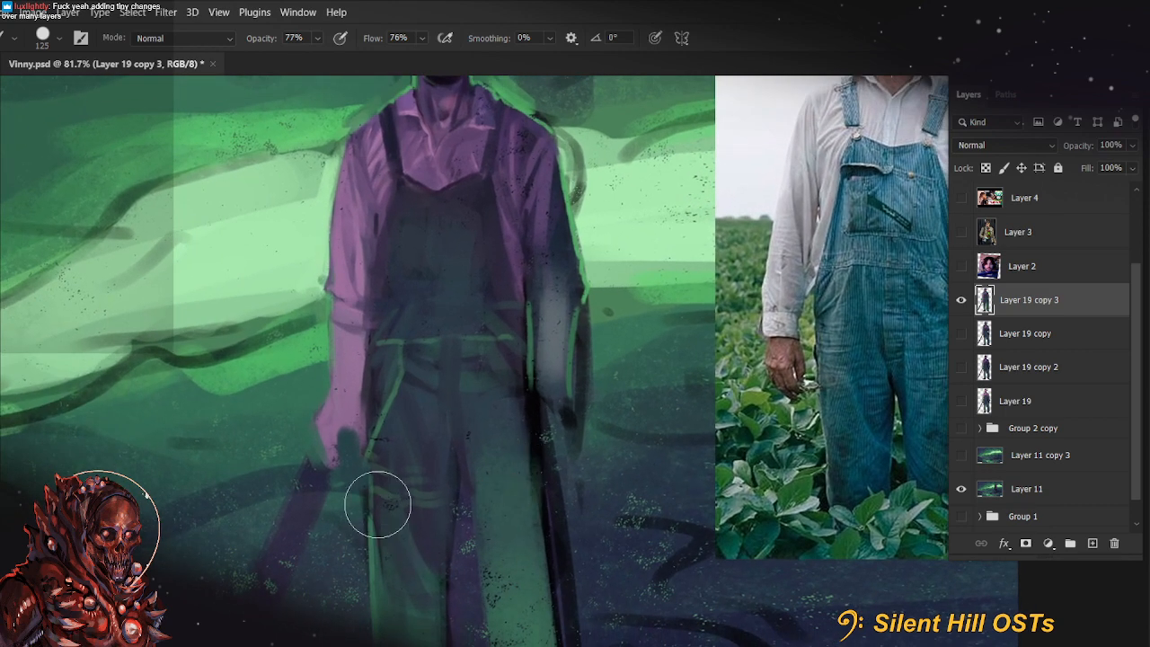
key(9)
key(9)
drag(495, 505, 425, 518)
key(bracketleft)
key(bracketleft)
key(bracketleft)
key(bracketleft)
key(bracketleft)
key(bracketleft)
key(bracketleft)
key(bracketleft)
key(bracketleft)
key(bracketleft)
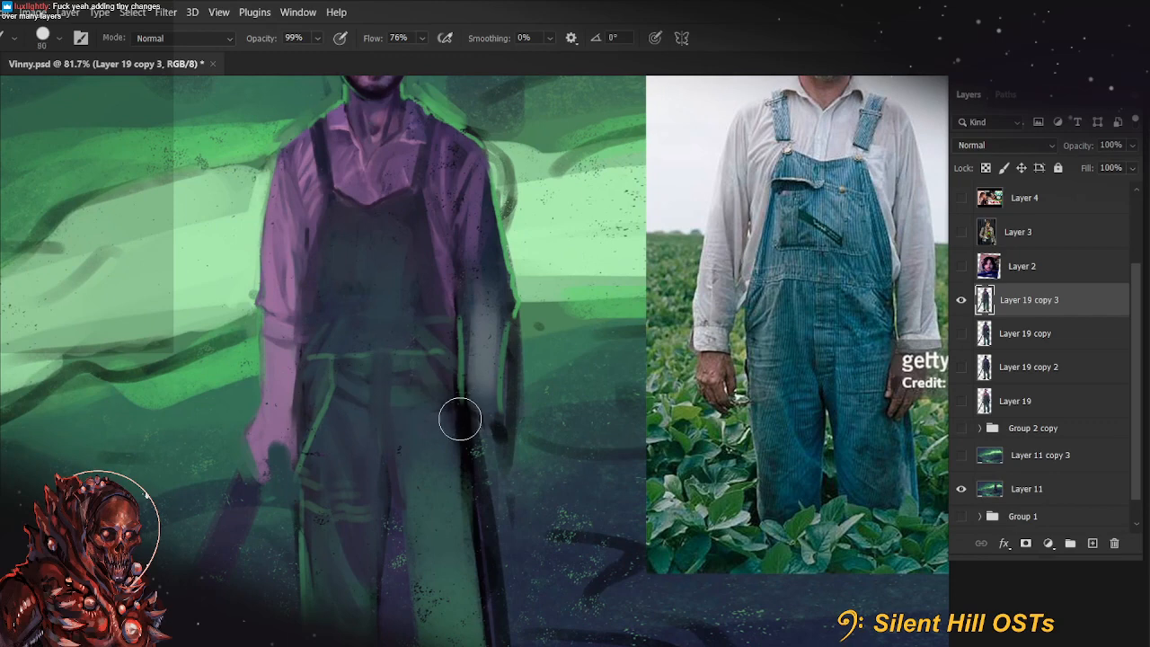
drag(455, 361, 467, 473)
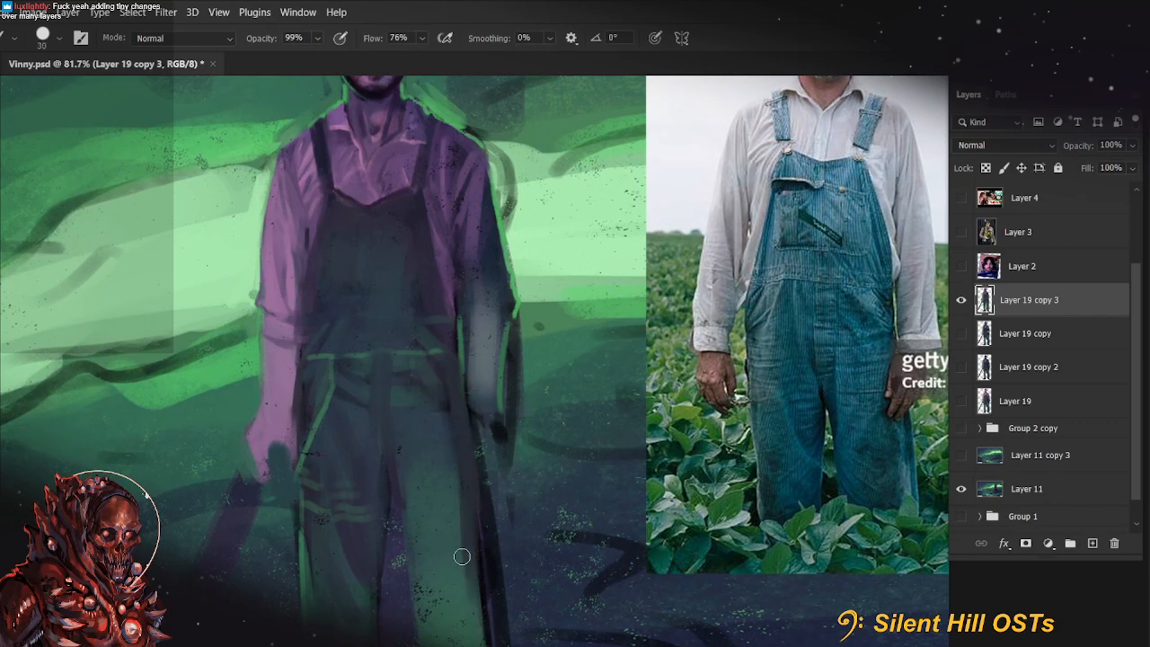
mouse_move(469, 537)
mouse_down()
mouse_move(514, 429)
mouse_move(500, 529)
mouse_up()
Shade the outer edge of the viewer's-right trouser leg dark purple with a size 80 brush at 99% opacity
key(bracketright)
key(bracketright)
key(bracketright)
key(bracketright)
key(bracketright)
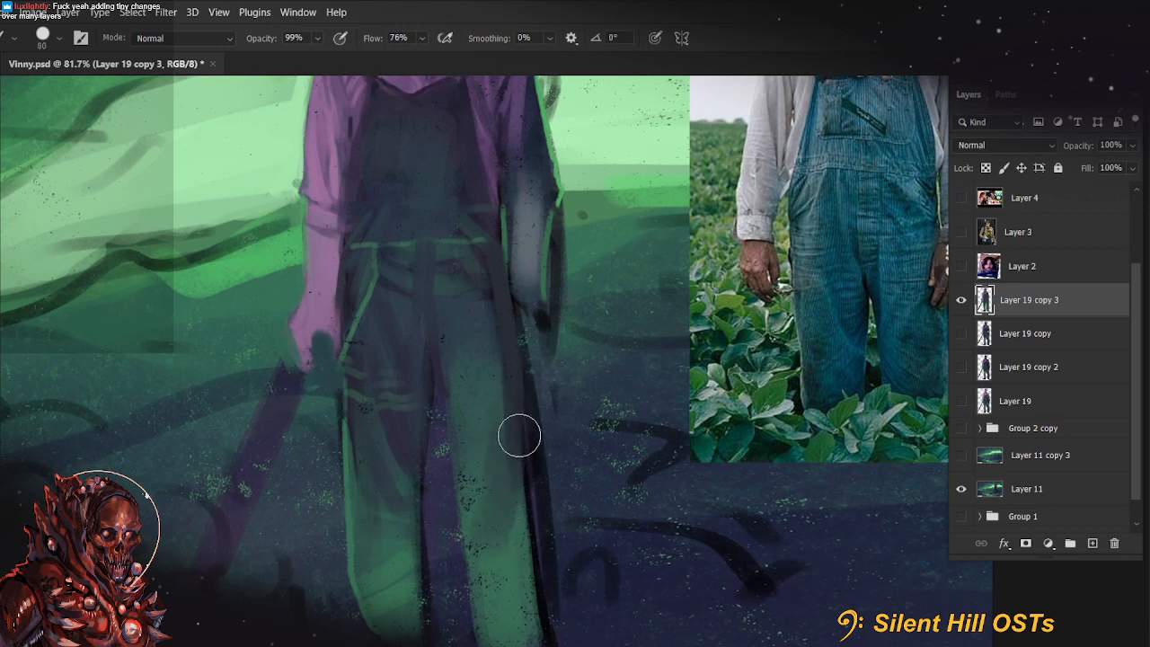
mouse_move(519, 436)
mouse_down()
mouse_move(518, 546)
mouse_move(532, 596)
mouse_up()
drag(487, 455, 489, 524)
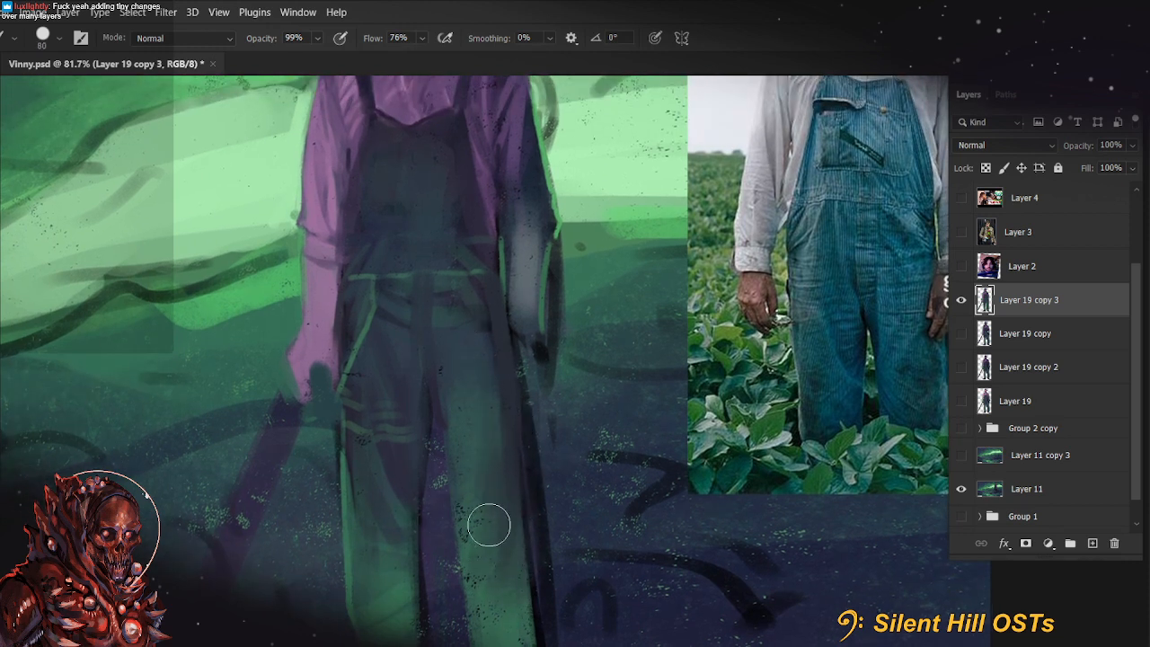
key(9)
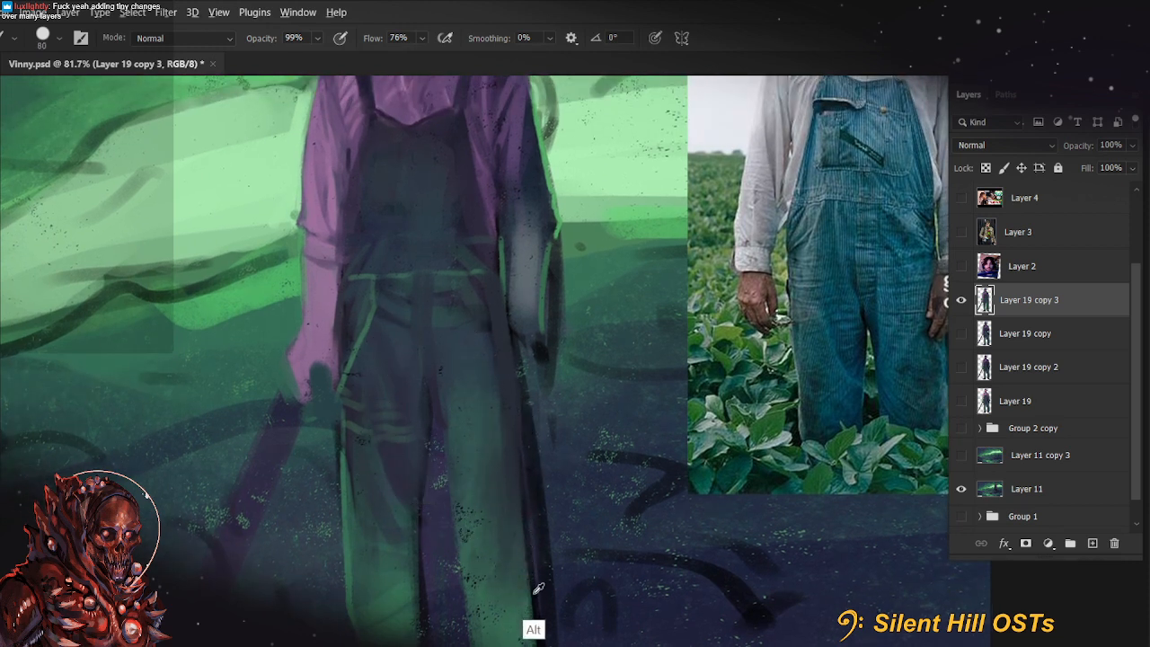
key(bracketleft)
key(bracketleft)
key(bracketleft)
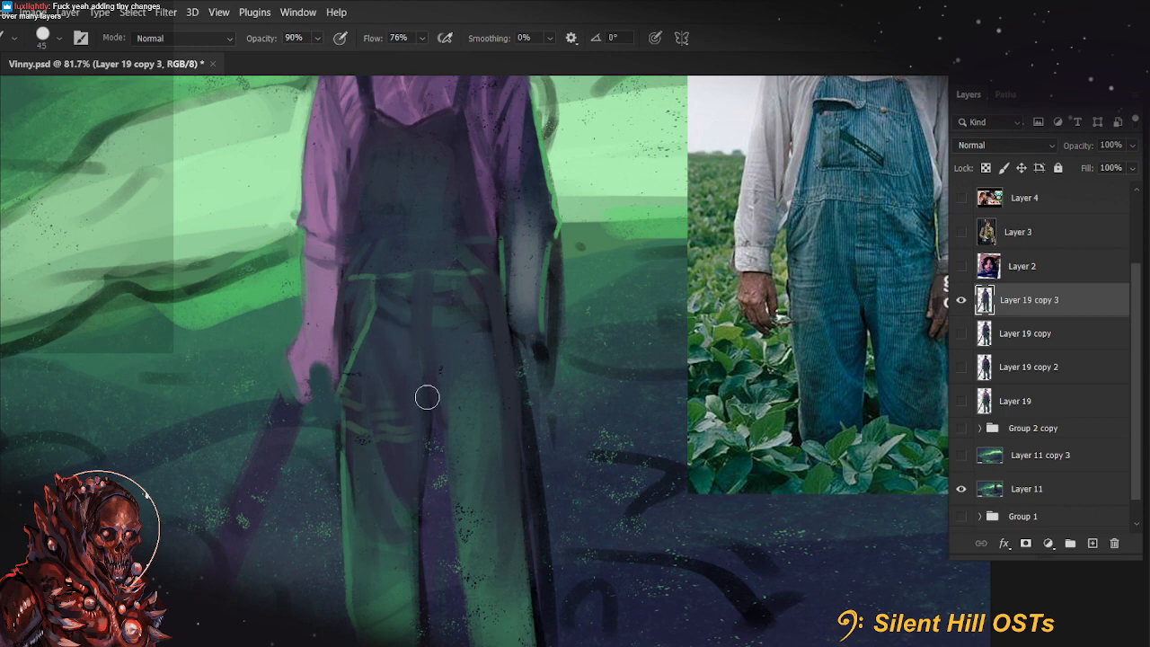
key(bracketleft)
key(bracketleft)
key(bracketleft)
key(bracketleft)
key(bracketleft)
key(bracketleft)
key(bracketleft)
key(bracketleft)
key(bracketleft)
mouse_move(425, 378)
mouse_down()
mouse_move(422, 419)
mouse_move(453, 456)
mouse_up()
key(ctrl+z)
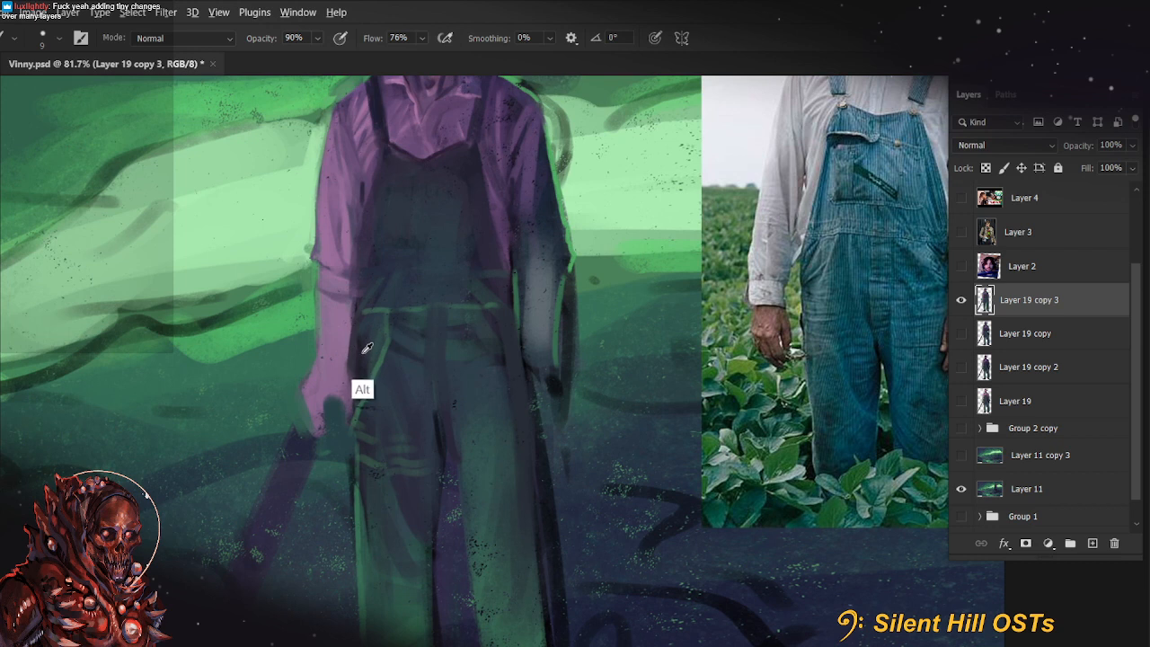
Touch up the overalls' hip and pocket area with a size 15 brush at 99% opacity, and save the document
key(9)
key(9)
key(bracketright)
key(bracketright)
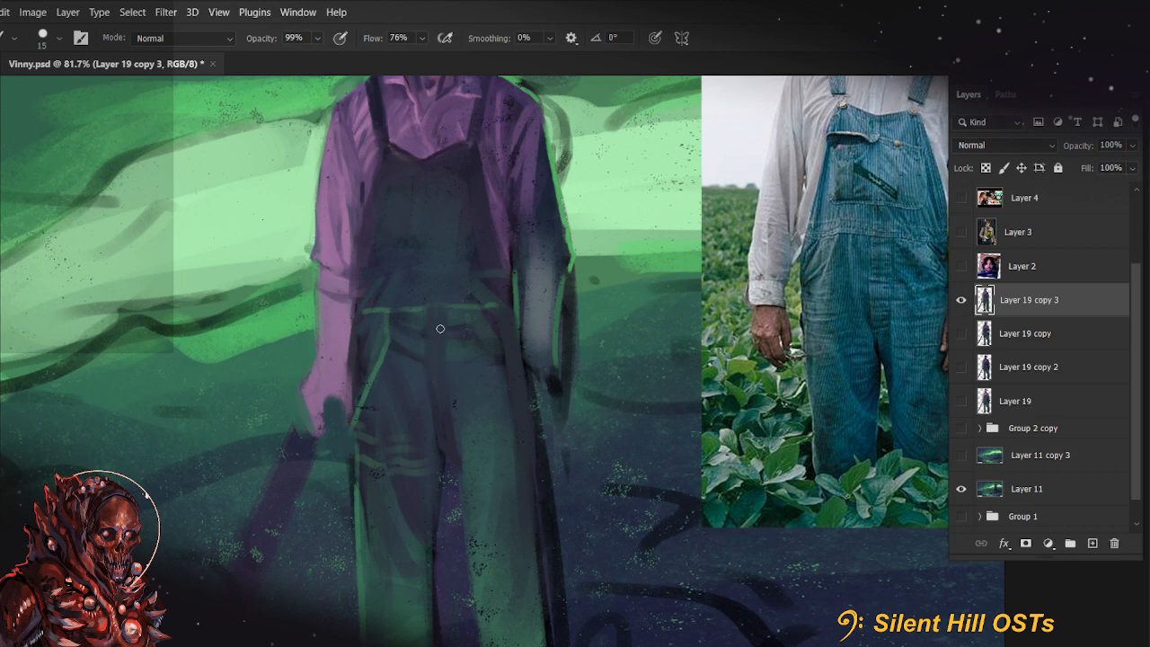
key(r)
key(b)
drag(524, 389, 552, 453)
key(ctrl+s)
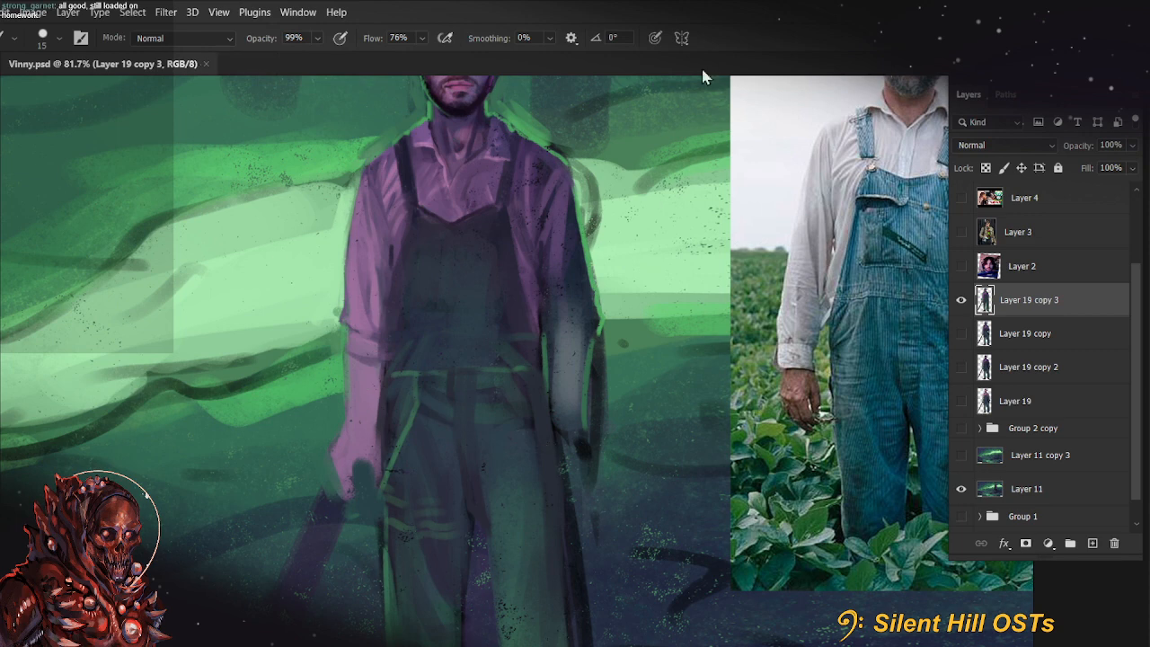
Refine the edge of the viewer's-right ear, cheek and jaw with size 15 and 10 brushes at 99% opacity
scroll(507, 239, up, 5)
drag(507, 241, 564, 451)
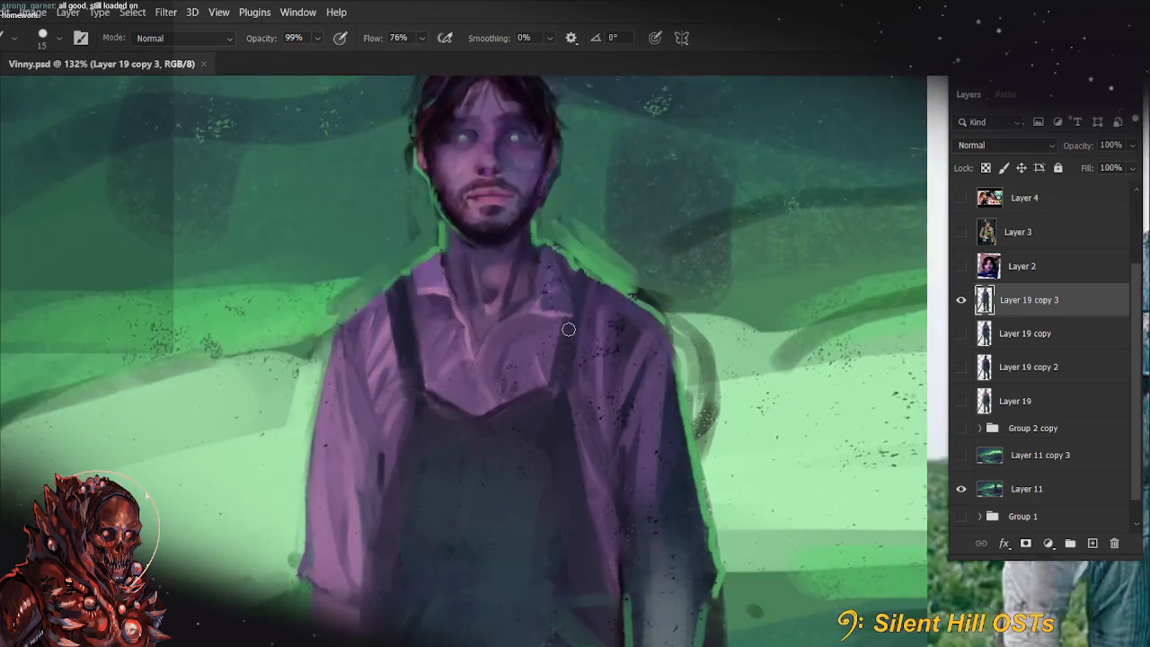
scroll(568, 330, up, 2)
drag(568, 330, 578, 399)
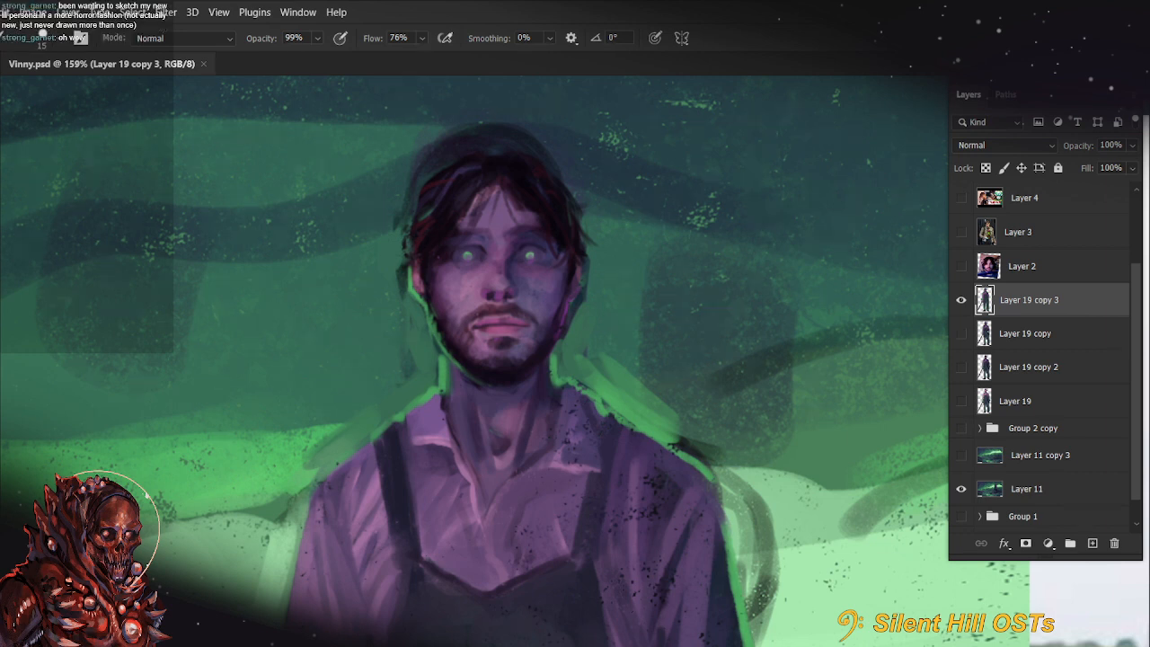
alt+click(584, 315)
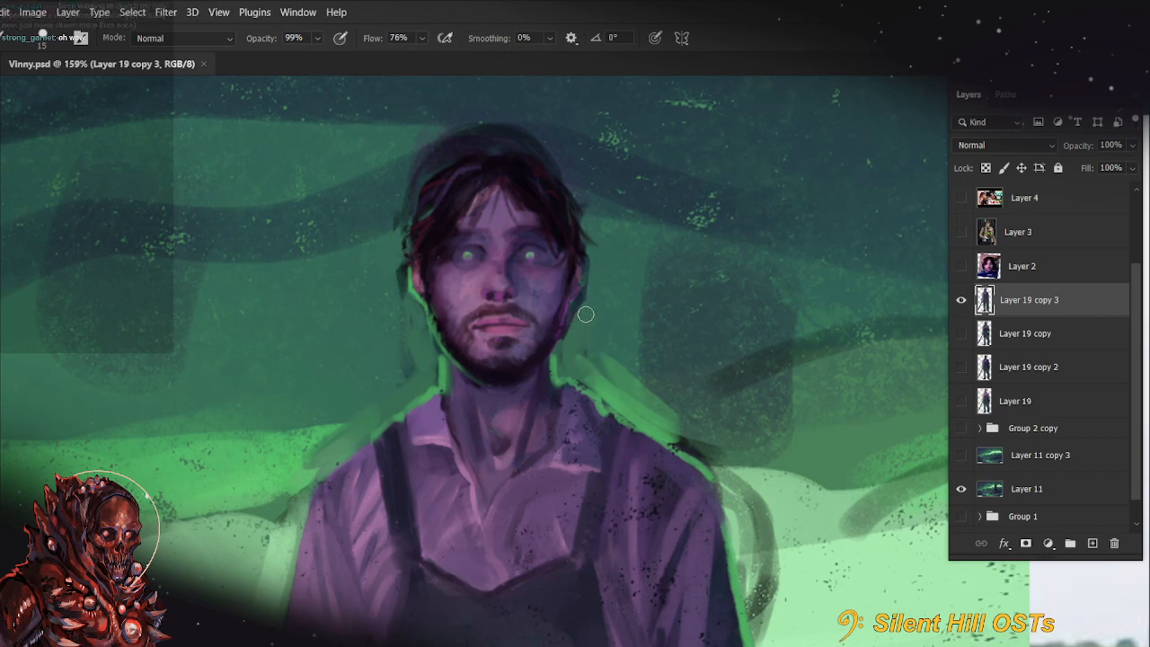
mouse_move(580, 311)
mouse_down()
mouse_move(570, 332)
mouse_move(565, 299)
mouse_move(558, 335)
mouse_up()
key(bracketleft)
alt+click(552, 340)
alt+click(547, 282)
key(ctrl+z)
mouse_move(565, 285)
mouse_down()
mouse_move(562, 323)
mouse_move(561, 298)
mouse_up()
drag(554, 337, 558, 311)
Soften the throat shadows and neck modelling above the open collar with size 10 and 9 brushes at 99% opacity
drag(656, 499, 693, 387)
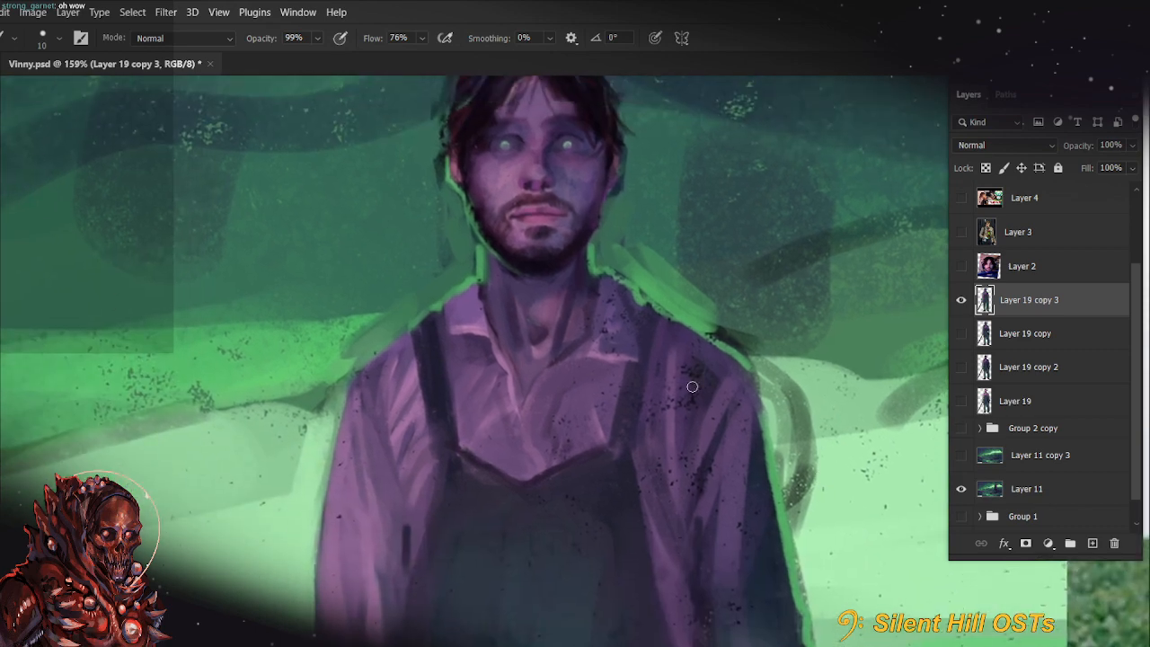
alt+click(548, 343)
mouse_move(553, 348)
mouse_down()
mouse_move(566, 280)
mouse_move(546, 357)
mouse_move(541, 331)
mouse_move(559, 292)
mouse_move(551, 330)
mouse_up()
alt+click(529, 298)
key([)
drag(561, 287, 551, 320)
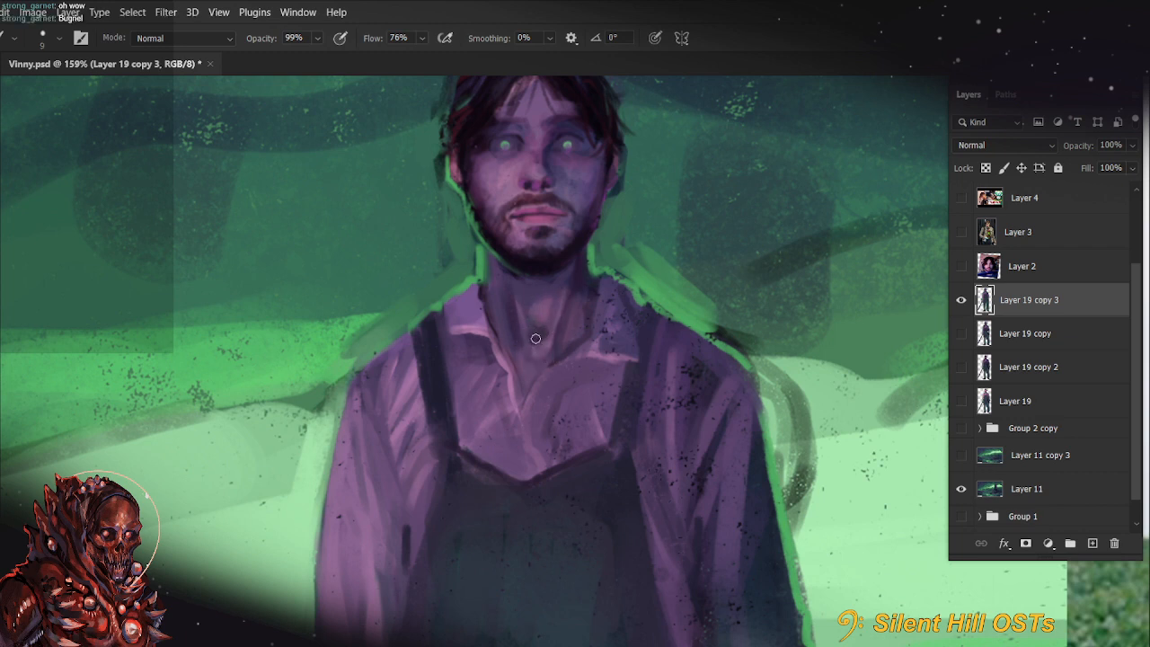
drag(650, 393, 637, 419)
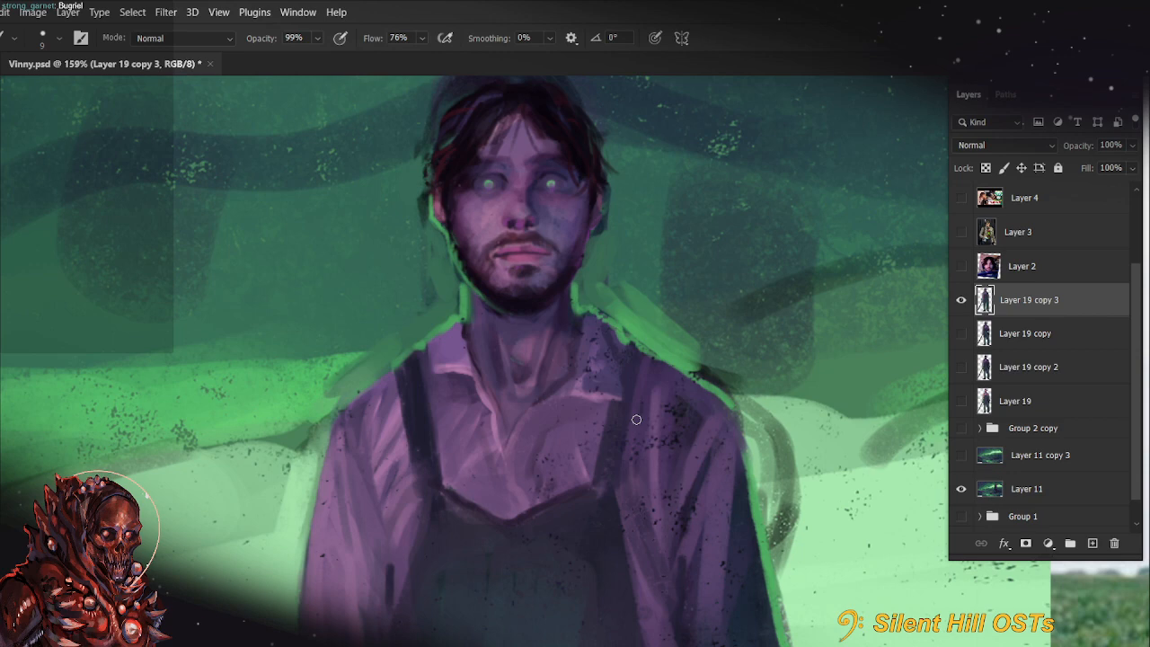
Clean up the overalls' outer hip edge beside the tool-holding hand with size 9 and 8 brushes at 99% opacity
drag(678, 605, 723, 283)
scroll(703, 334, down, 2)
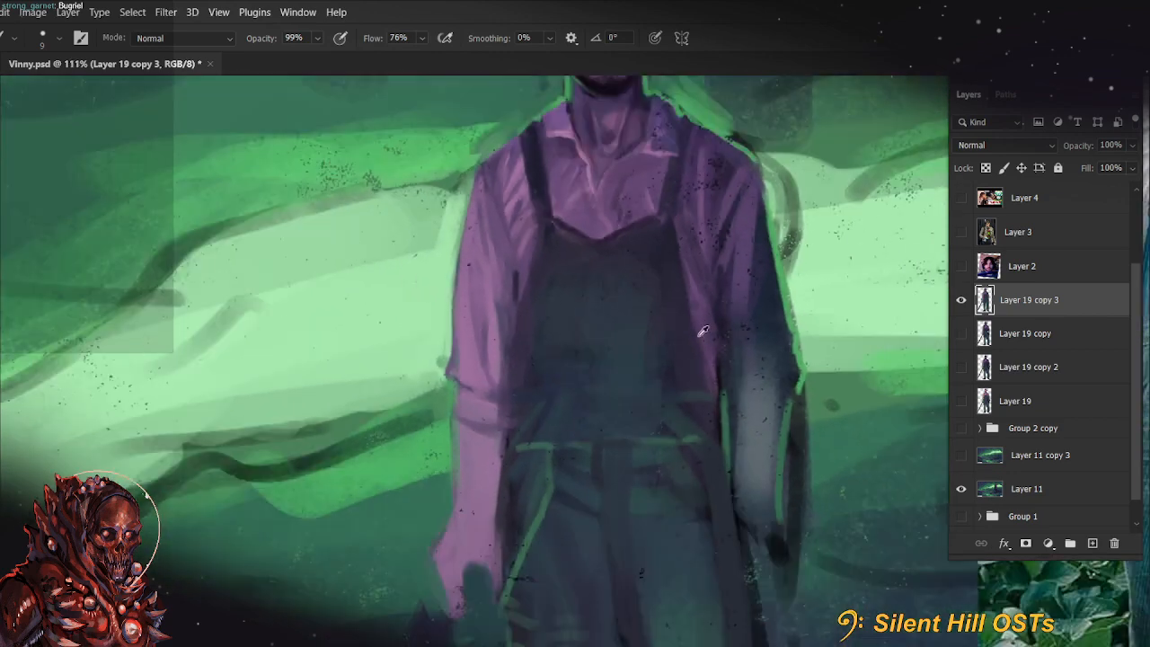
drag(579, 470, 491, 549)
scroll(492, 549, down, 2)
mouse_move(548, 514)
mouse_down()
mouse_move(543, 411)
mouse_move(494, 270)
mouse_up()
mouse_move(536, 455)
mouse_down()
mouse_move(543, 386)
mouse_move(536, 429)
mouse_up()
scroll(542, 388, down, 2)
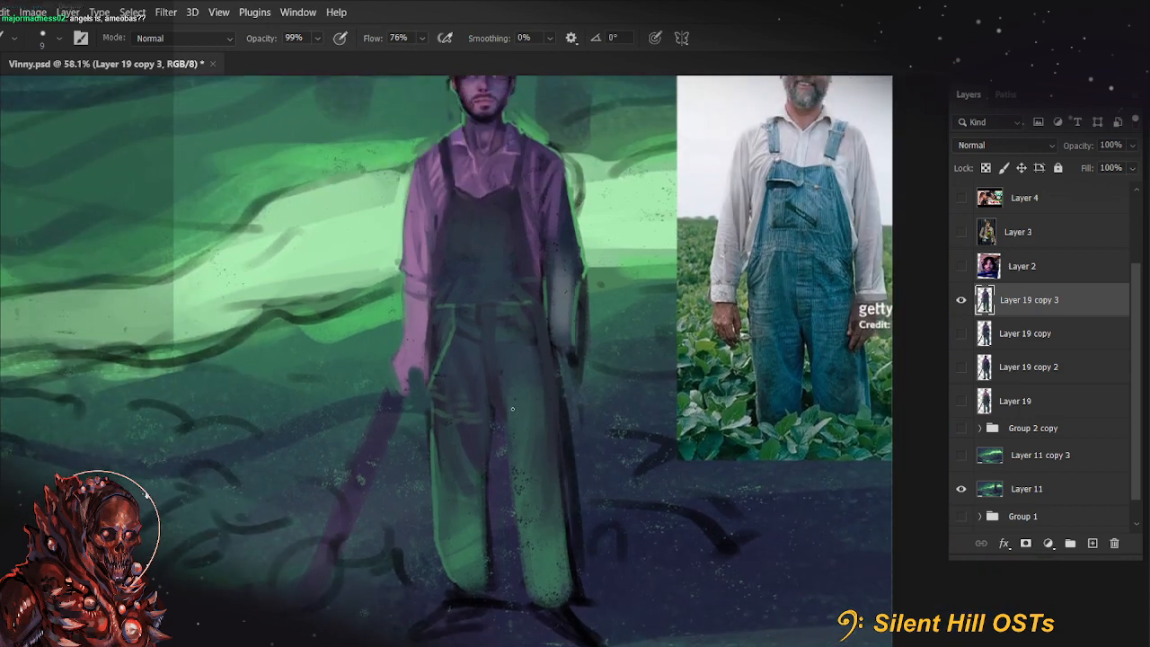
alt+click(437, 386)
alt+click(427, 424)
key([)
drag(428, 383, 430, 402)
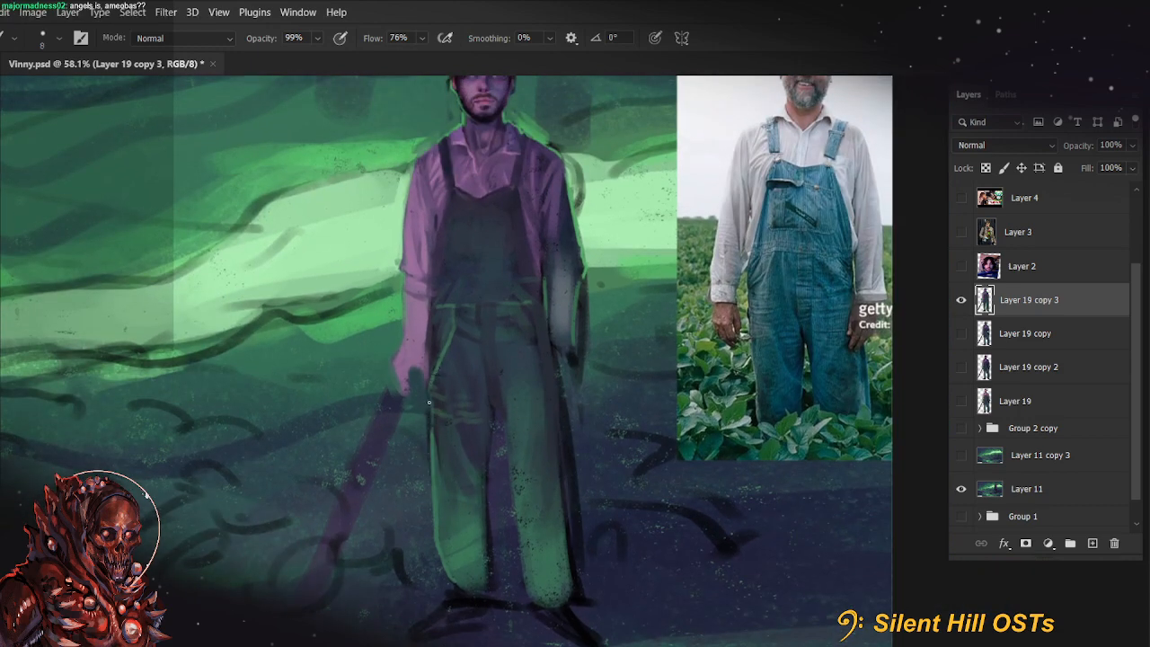
Slim the purple tool handle below the hand with straight strokes along its edges, using a size 35 brush at 90% opacity
key(])
key(])
key(])
key(])
key(9)
drag(467, 488, 518, 420)
alt+click(405, 481)
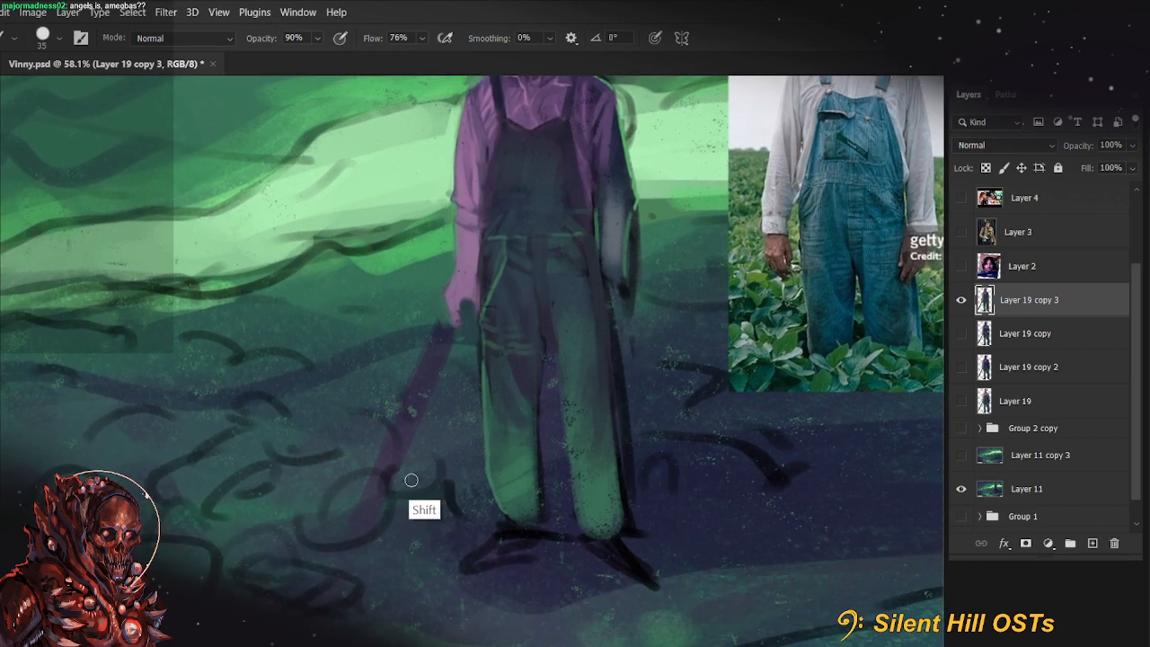
alt+click(375, 504)
alt+click(466, 309)
key(])
alt+click(435, 327)
click(446, 312)
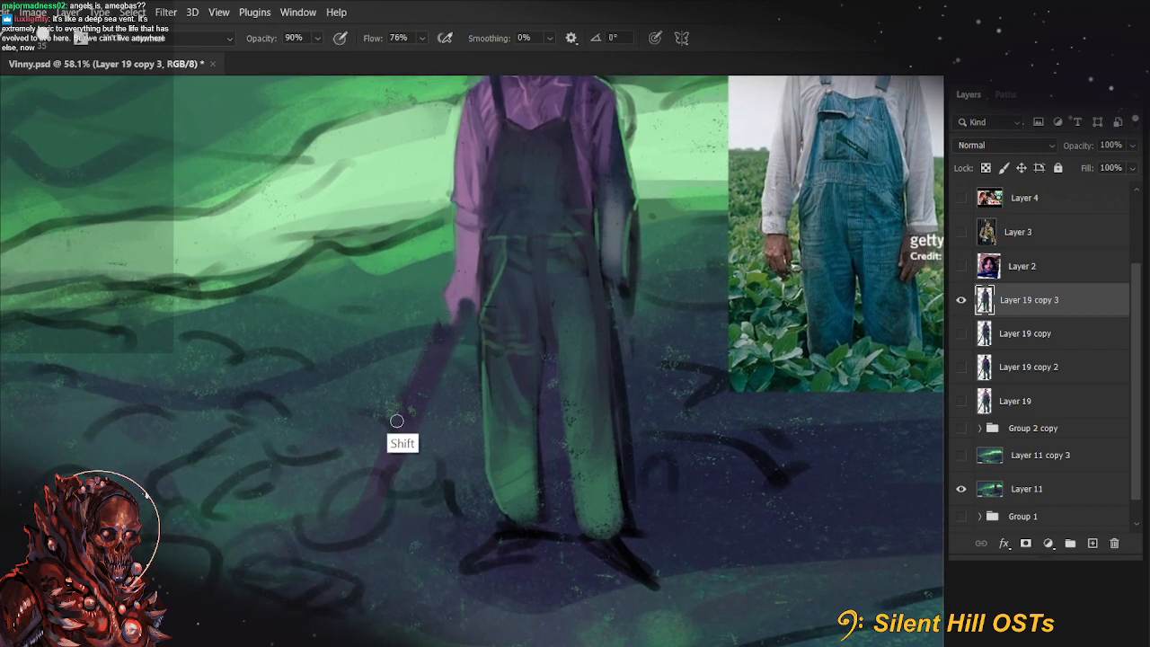
shift+click(360, 506)
shift+click(429, 340)
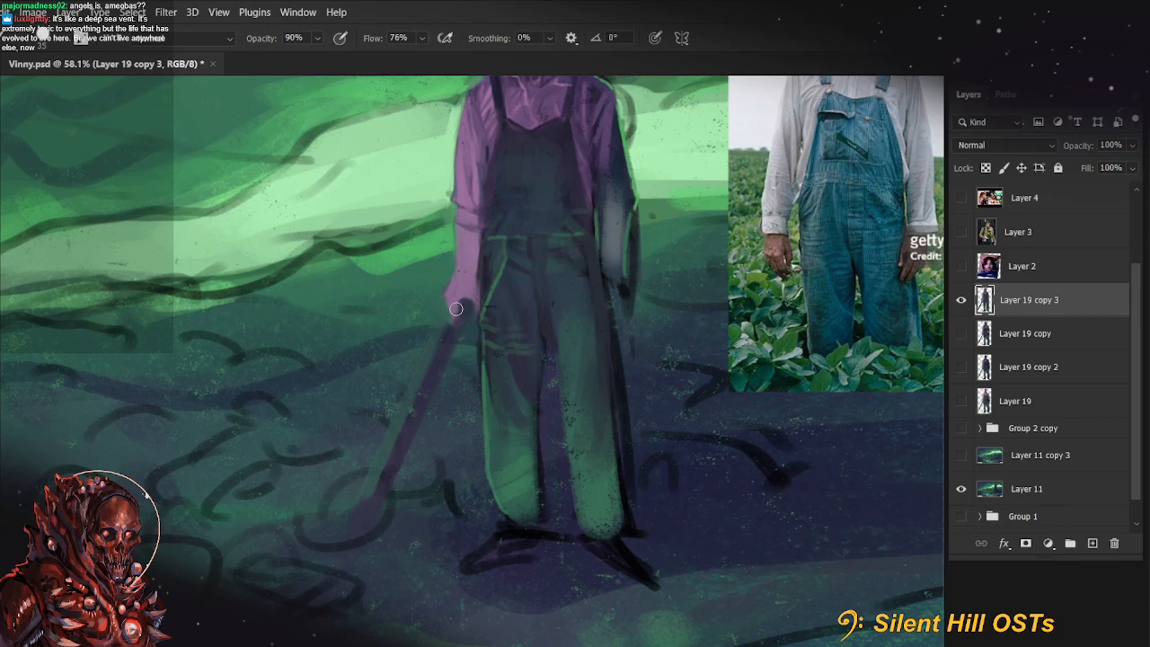
Save the document and refine the overalls' outer hip and thigh edge below the tool-holding hand with a size 15 brush at 99% opacity
key(ctrl+s)
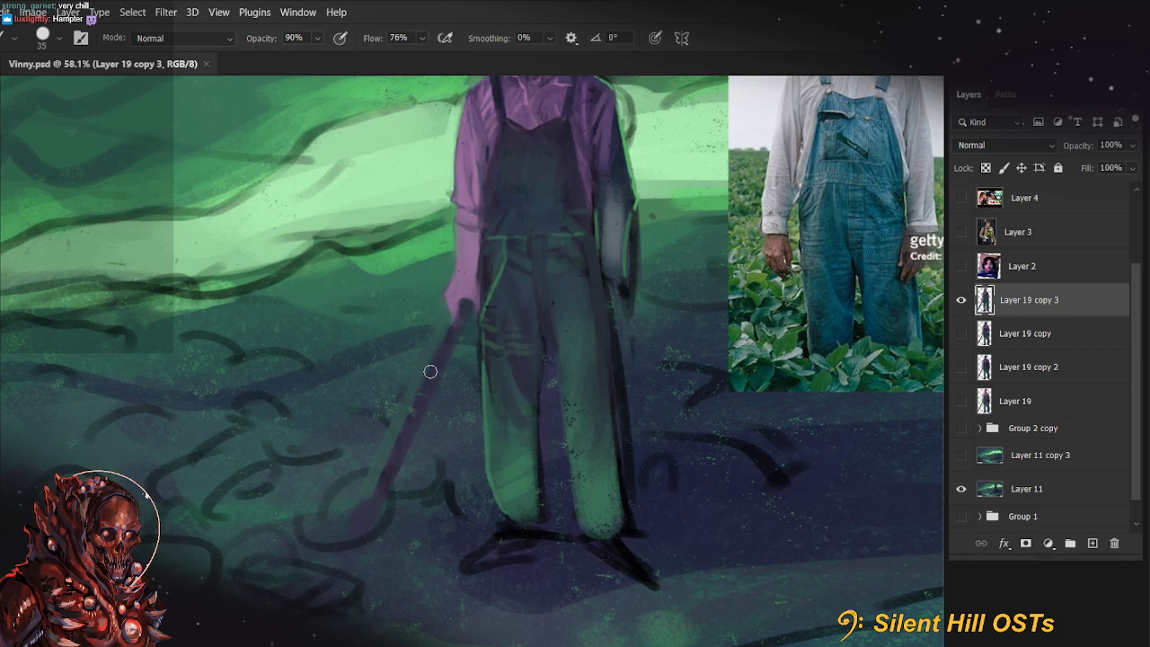
drag(666, 389, 735, 459)
key(9)
key(9)
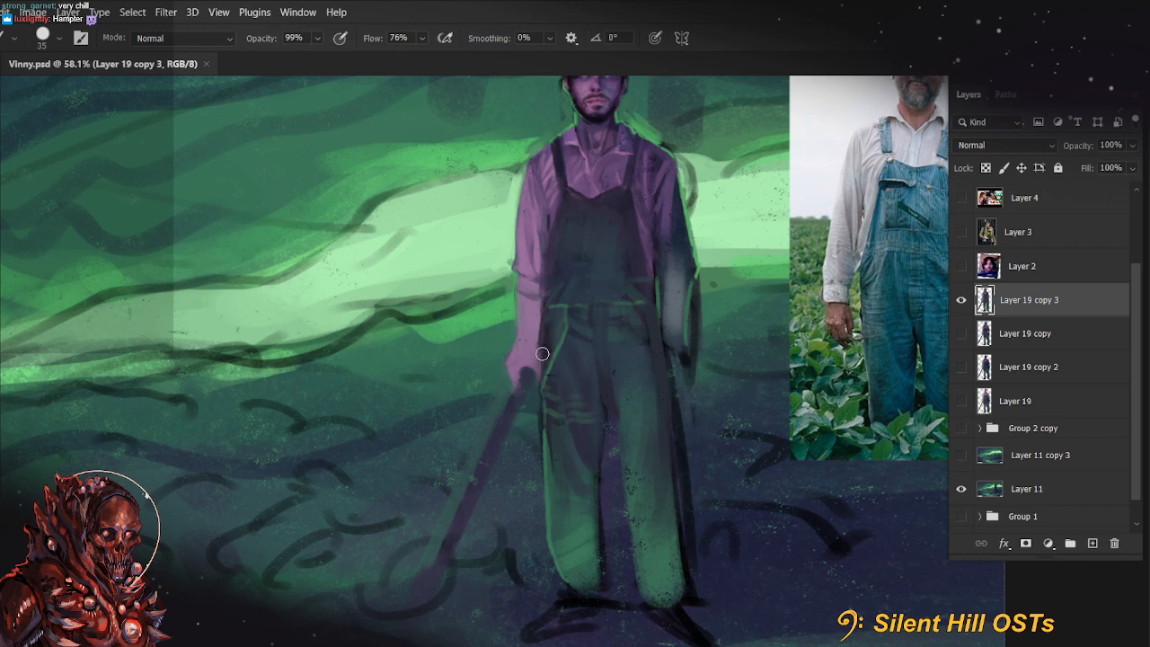
key([)
key([)
key([)
key([)
drag(543, 345, 543, 423)
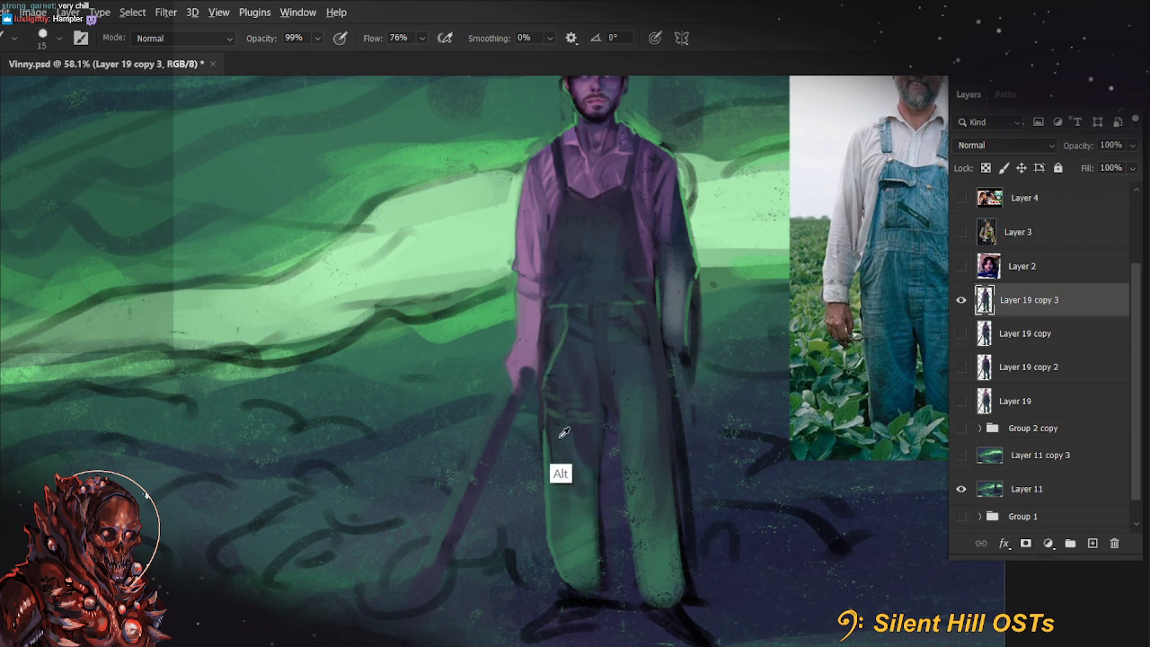
Soften the edge and folds of the viewer's-left trouser leg with size 20 to 30 brushes at 40% and 99% opacity
key(])
key(4)
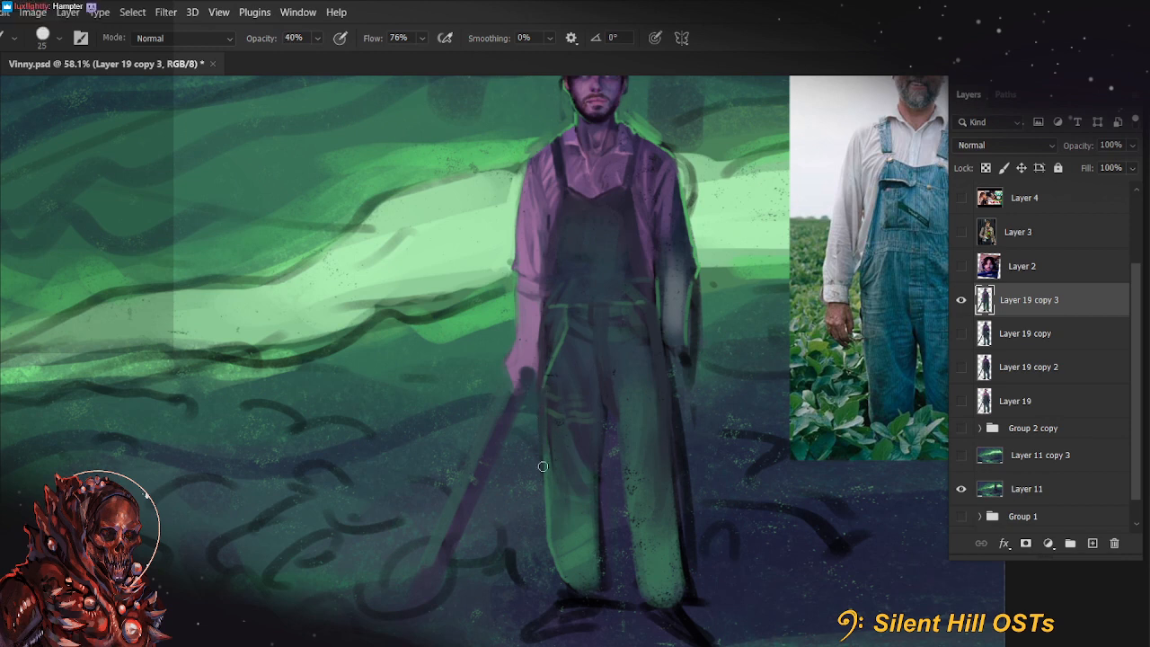
key([)
key(9)
key(9)
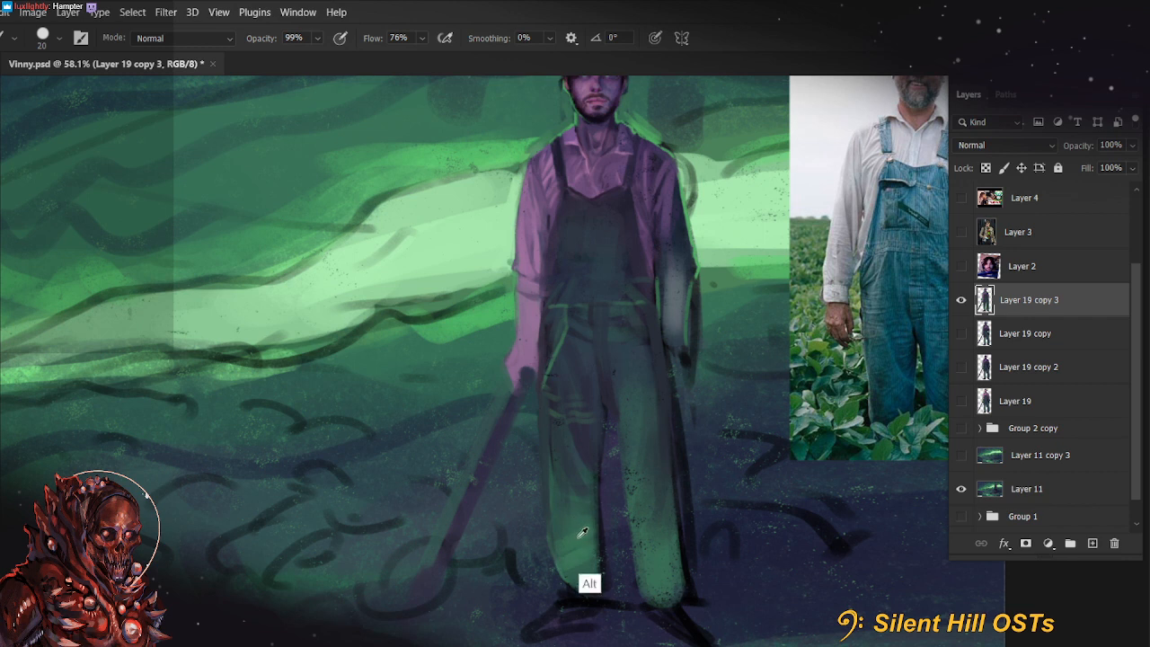
key(])
key(])
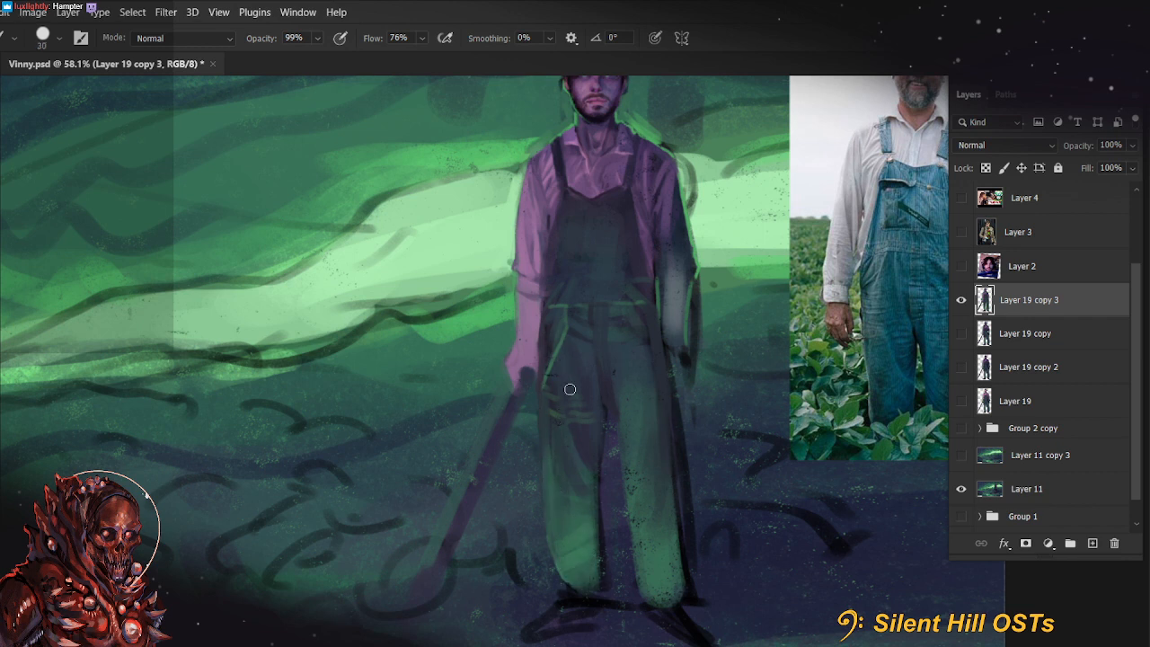
drag(571, 453, 554, 525)
key(bracketleft)
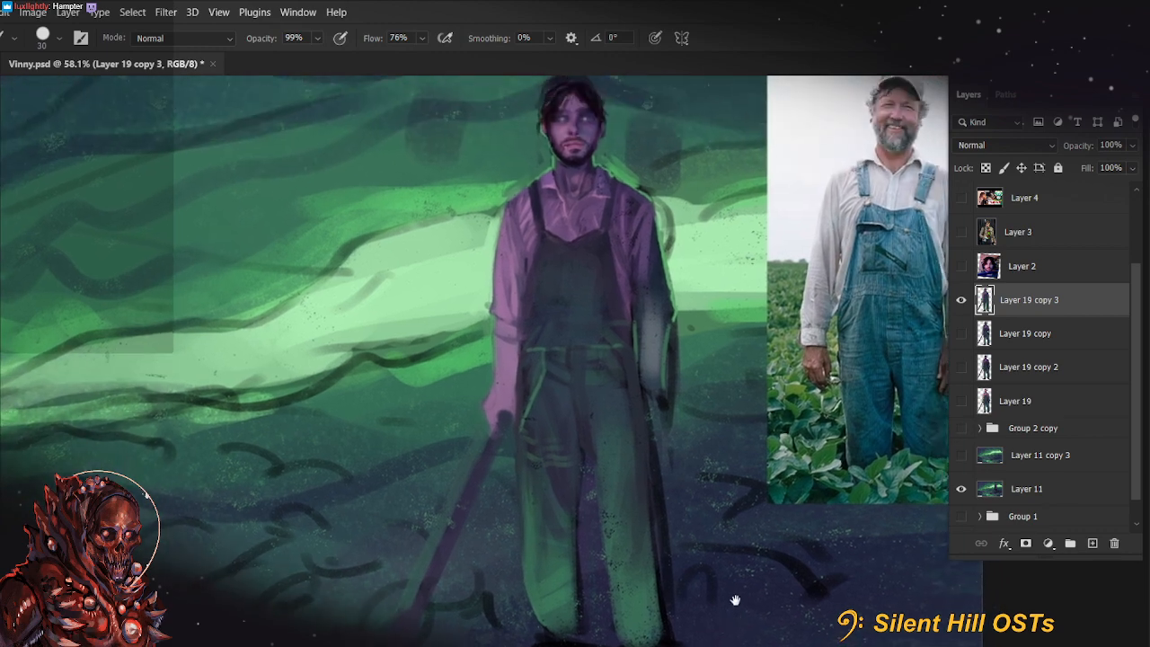
Shade the waist, hip and upper thigh on the viewer's-right side of the overalls with a size 35 brush at 66% opacity
drag(758, 554, 737, 598)
alt+click(625, 393)
key(bracketright)
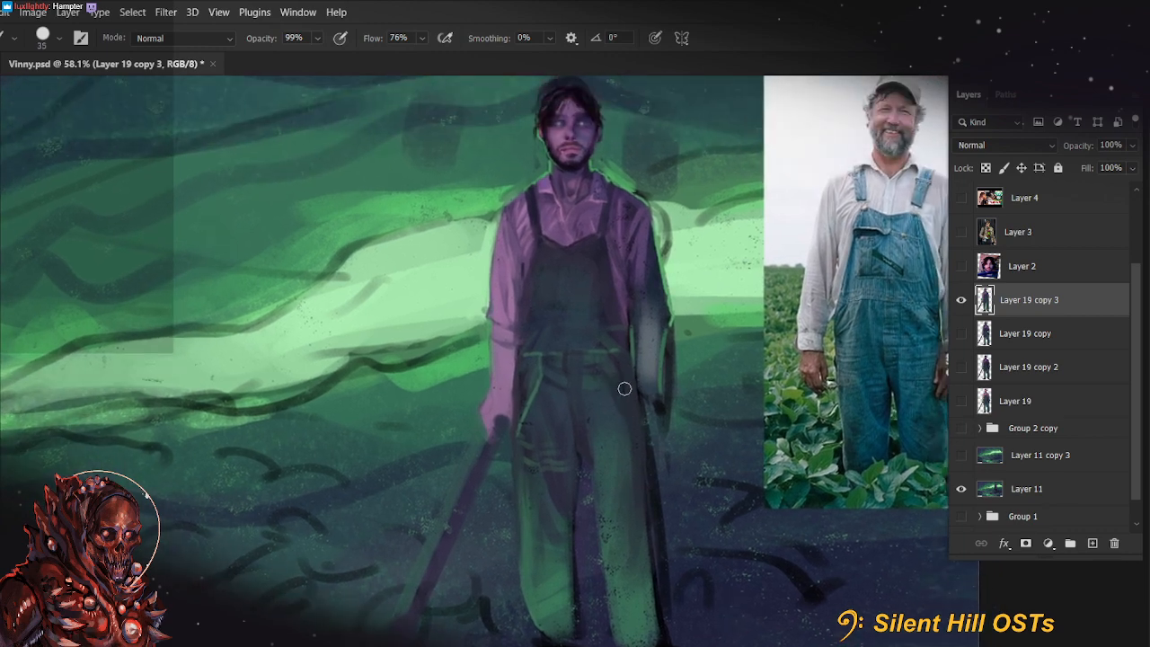
key(ctrl+z)
key(4)
key(6)
key(6)
mouse_move(727, 458)
mouse_down()
mouse_move(696, 524)
mouse_move(707, 462)
mouse_up()
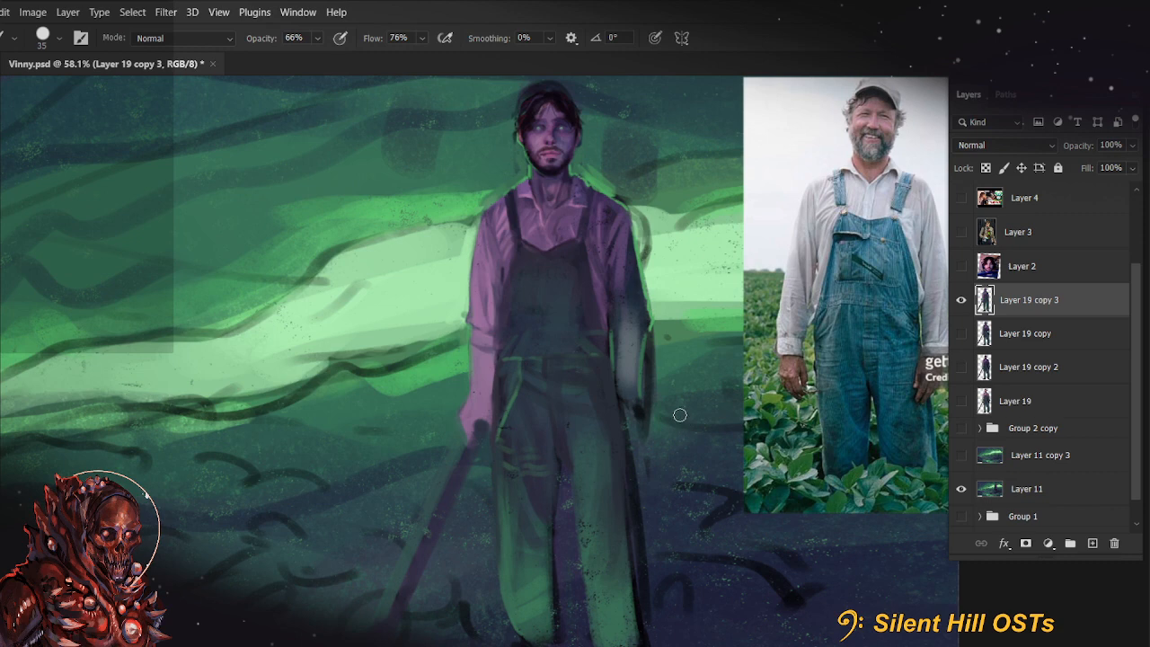
drag(681, 413, 680, 493)
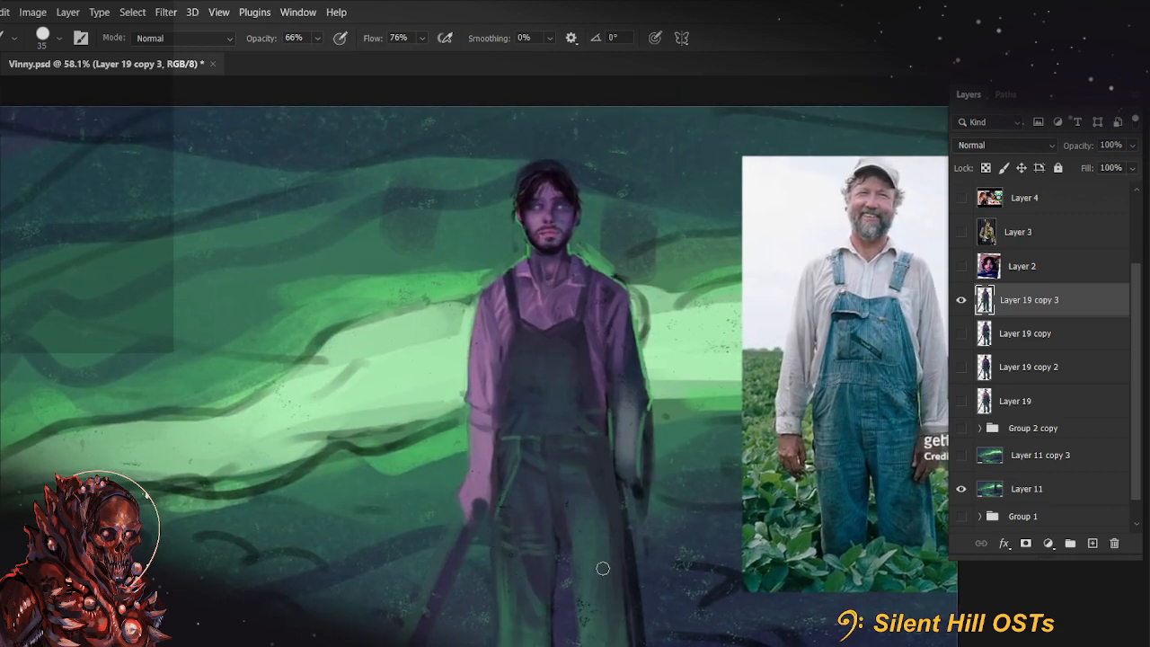
mouse_move(725, 529)
mouse_down()
mouse_move(701, 336)
mouse_move(720, 330)
mouse_move(741, 373)
mouse_up()
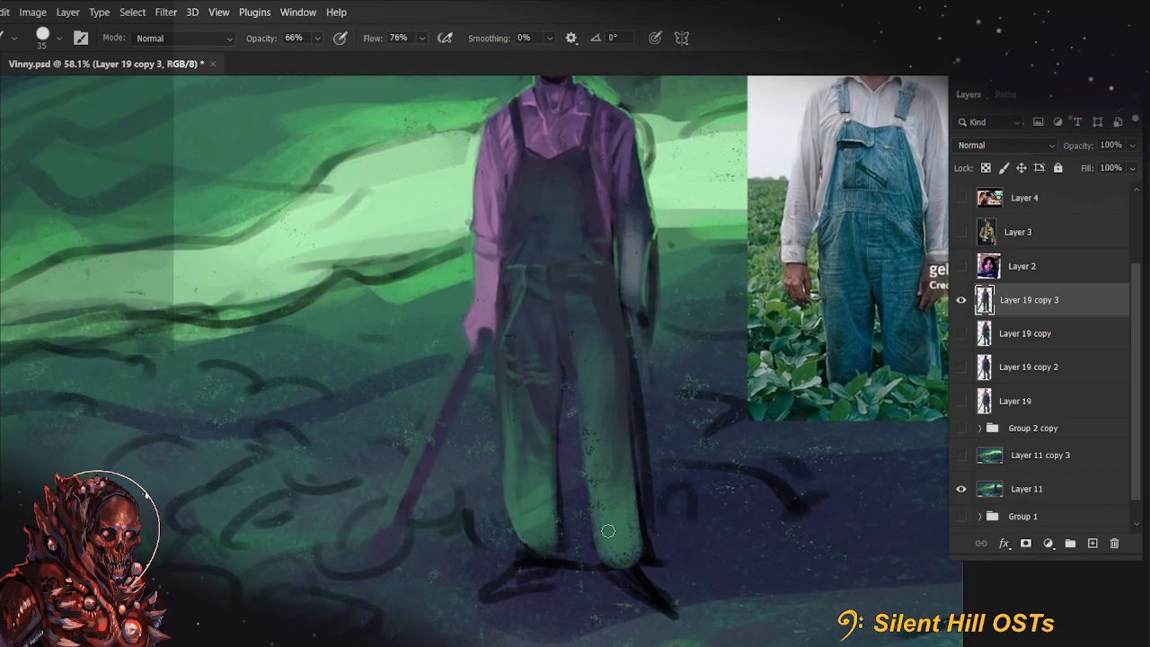
Reshape the lower trouser legs and hems of the overalls with a size 35 brush at 99% opacity
key(9)
key(9)
key(ctrl+z)
drag(597, 501, 594, 536)
drag(632, 498, 638, 541)
drag(550, 547, 559, 534)
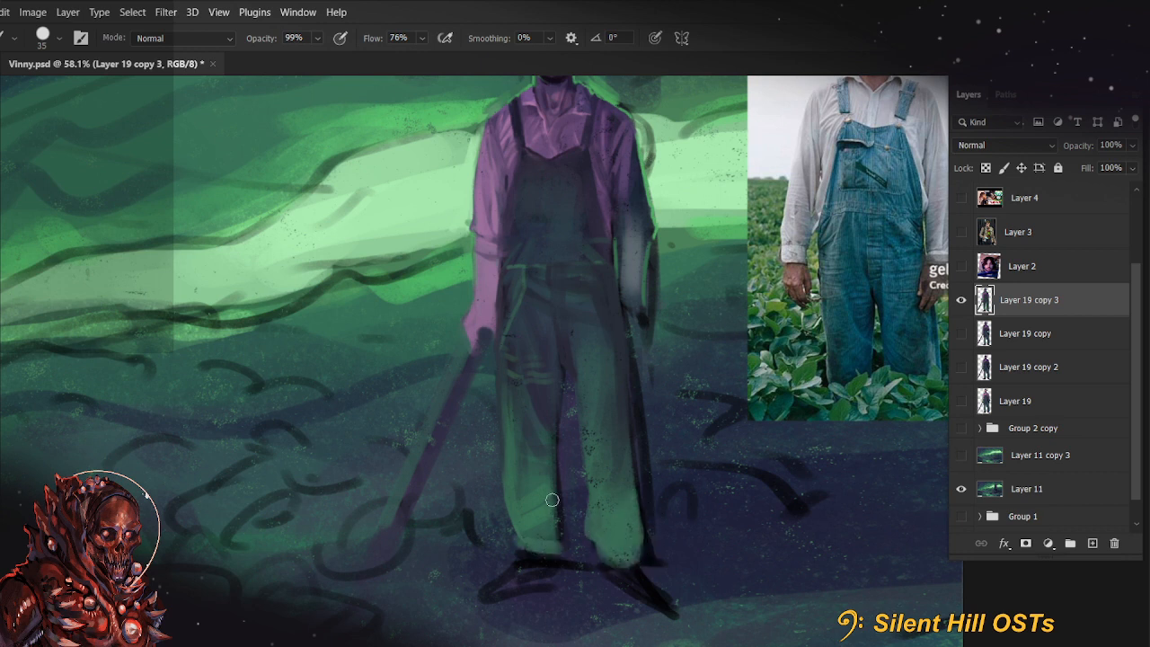
drag(552, 475, 551, 544)
drag(657, 463, 701, 510)
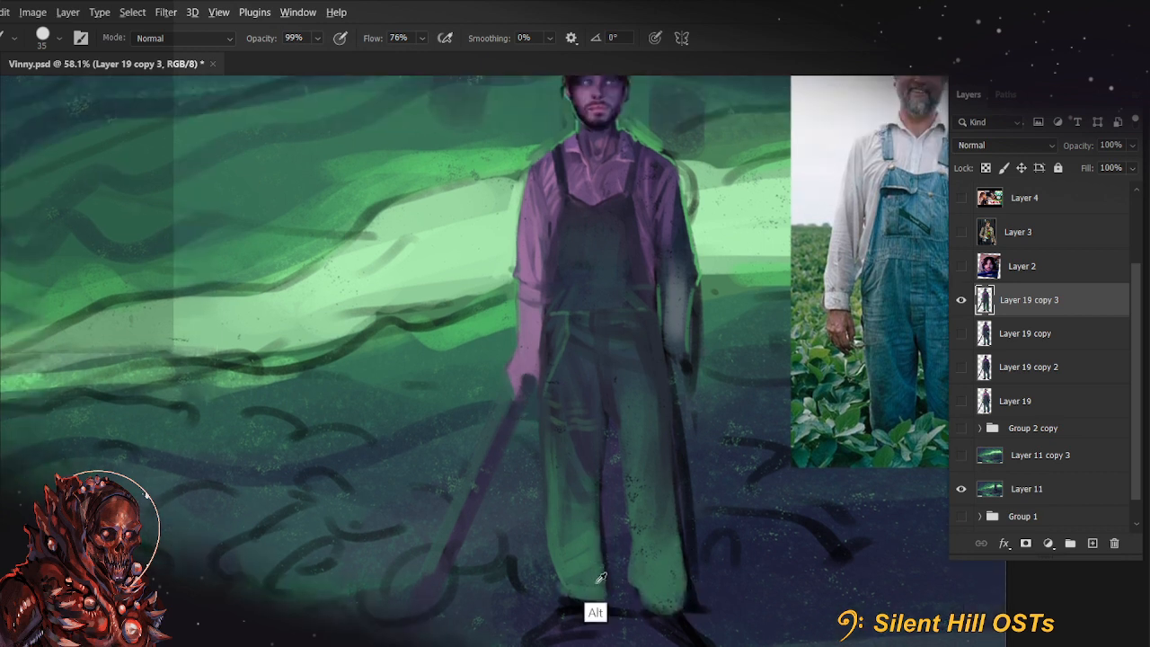
Sharpen the viewer's-left trouser hem and the tool-holding hand with a size 9 brush at 99% opacity
key([)
key([)
key([)
key(bracketleft)
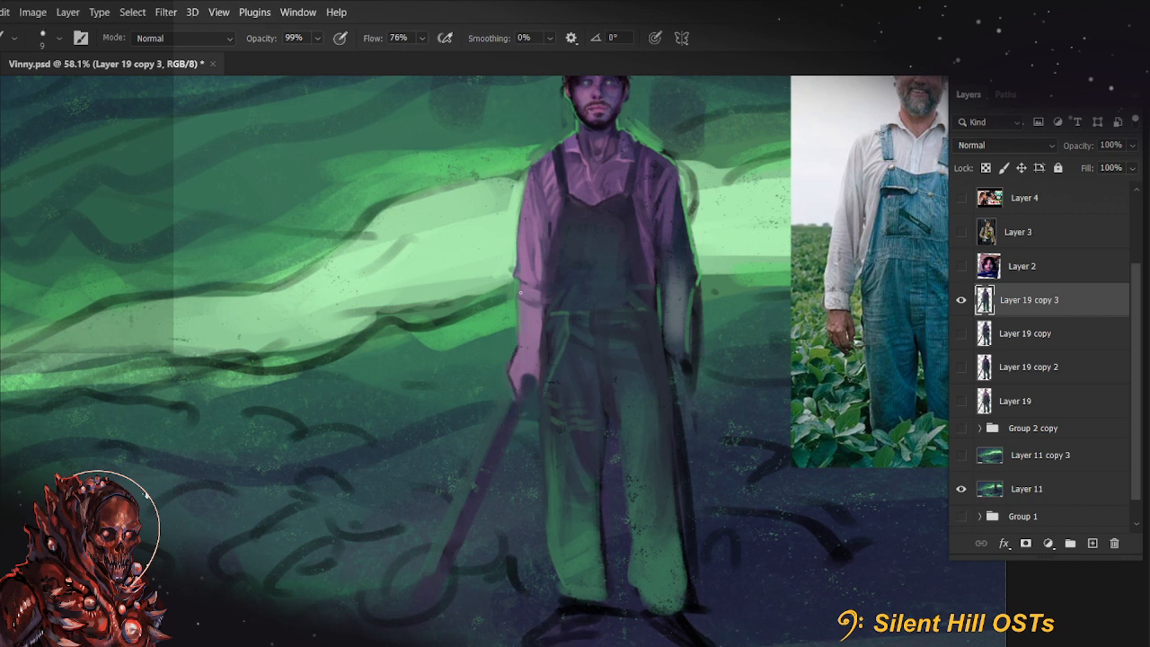
drag(519, 292, 521, 357)
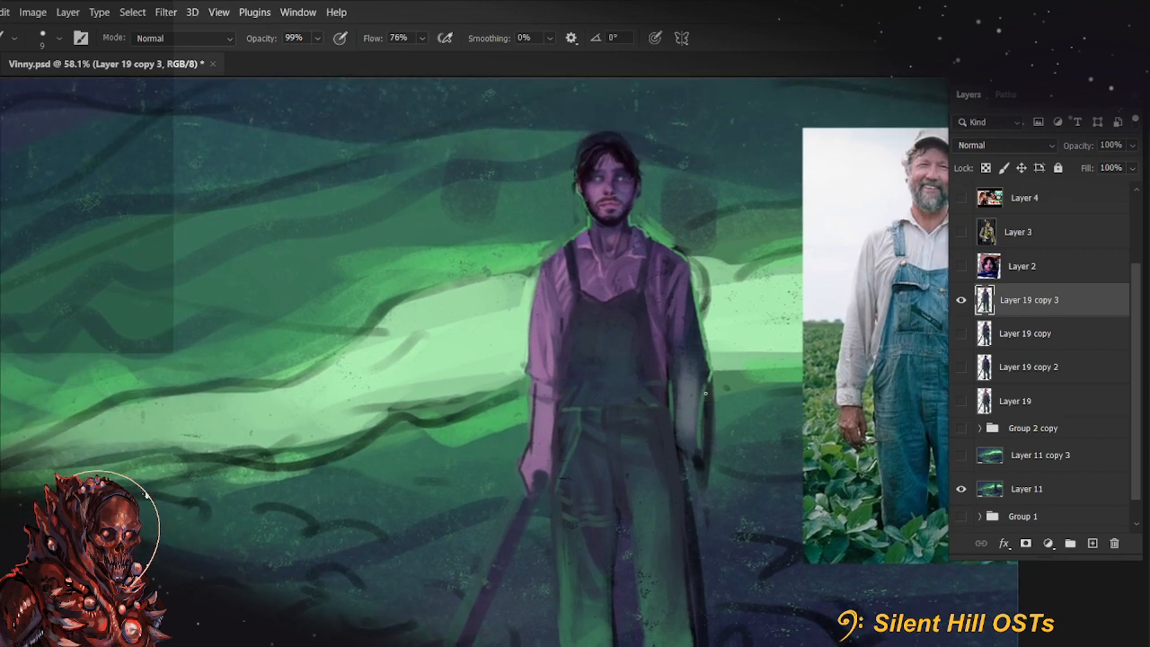
Clean up the outer contour of the viewer's-right forearm with sampled colours, using a size 9 brush at 99% opacity
drag(702, 390, 702, 462)
key(alt)
alt+click(707, 378)
drag(697, 383, 699, 473)
key(bracketright)
key(bracketright)
key(bracketright)
key(bracketright)
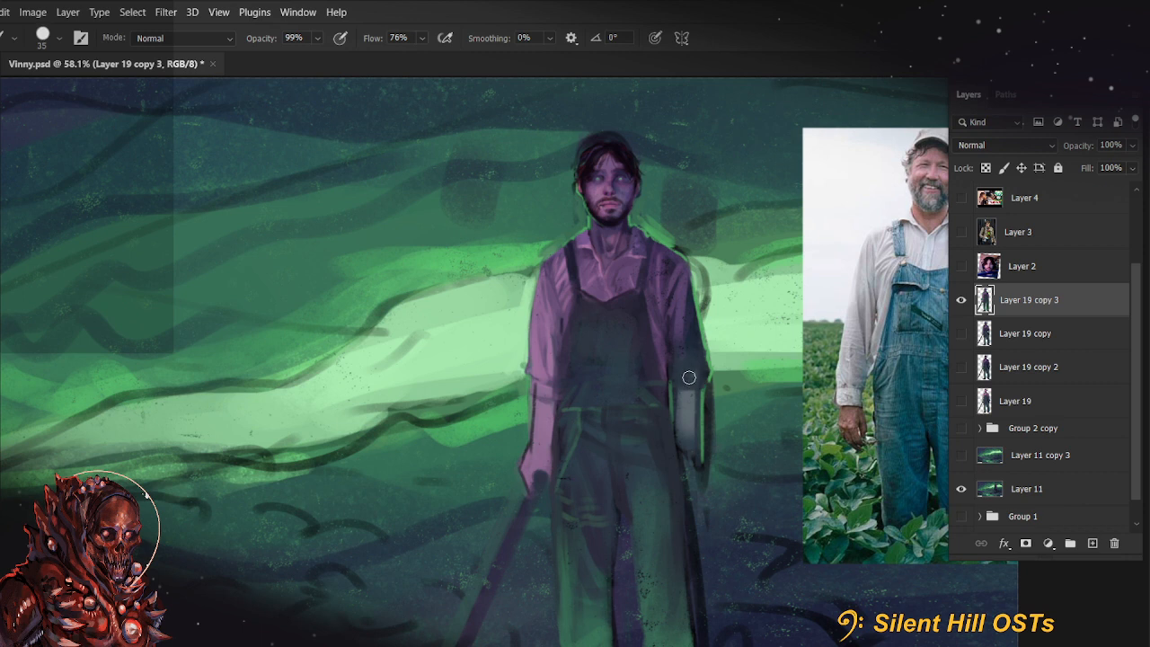
Refine the inner edge of the viewer's-right forearm below the rolled sleeve with a size 10 brush at 99% opacity
key(bracketleft)
key(bracketleft)
key(bracketleft)
key(bracketleft)
key(bracketleft)
drag(676, 390, 679, 449)
alt+click(667, 452)
drag(676, 409, 679, 469)
drag(716, 503, 696, 520)
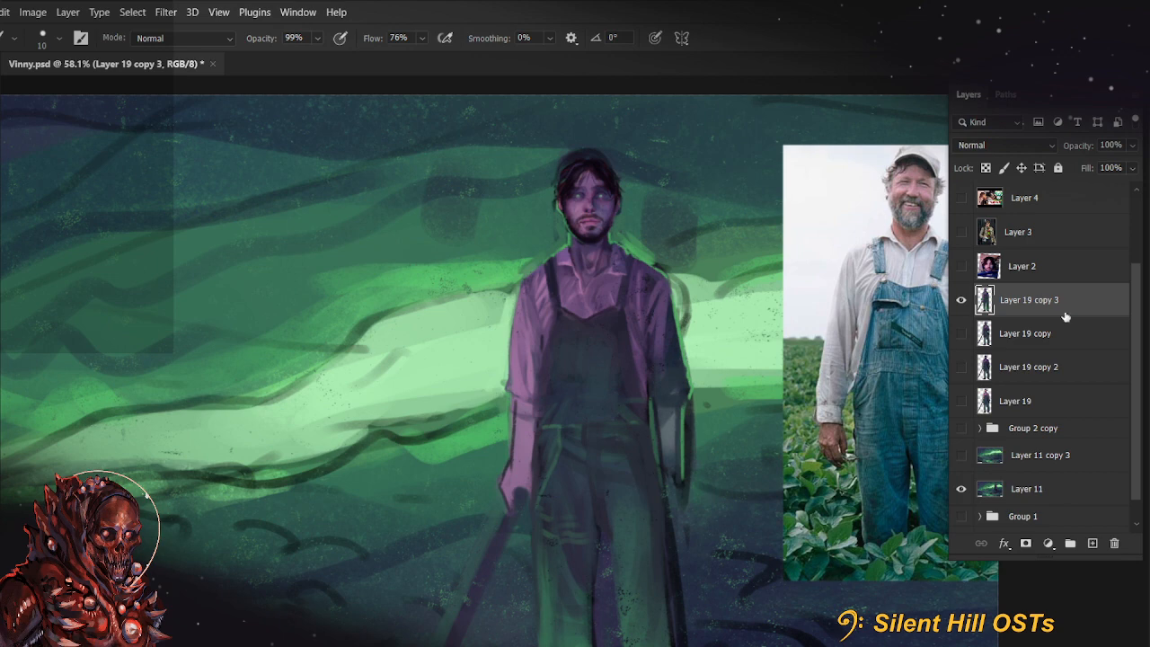
Soften the figure's two hands with size 45 and 50 brushes at 99% opacity and save the document
drag(789, 575, 621, 459)
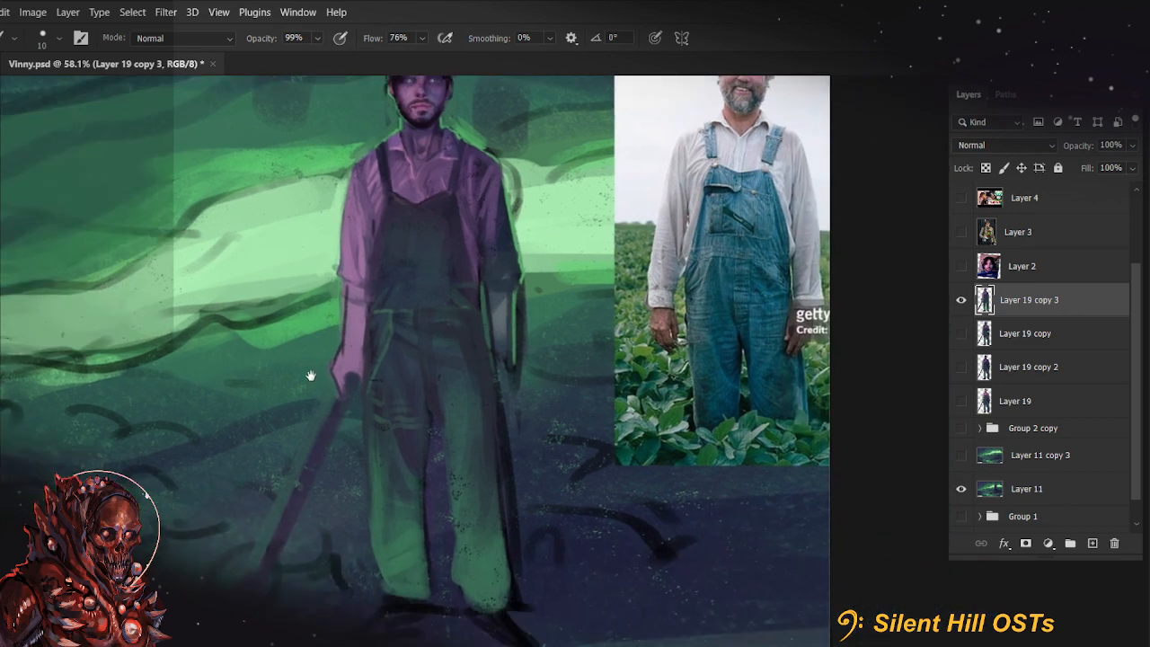
drag(311, 377, 333, 413)
scroll(570, 419, down, 3)
drag(568, 421, 617, 488)
scroll(514, 289, up, 4)
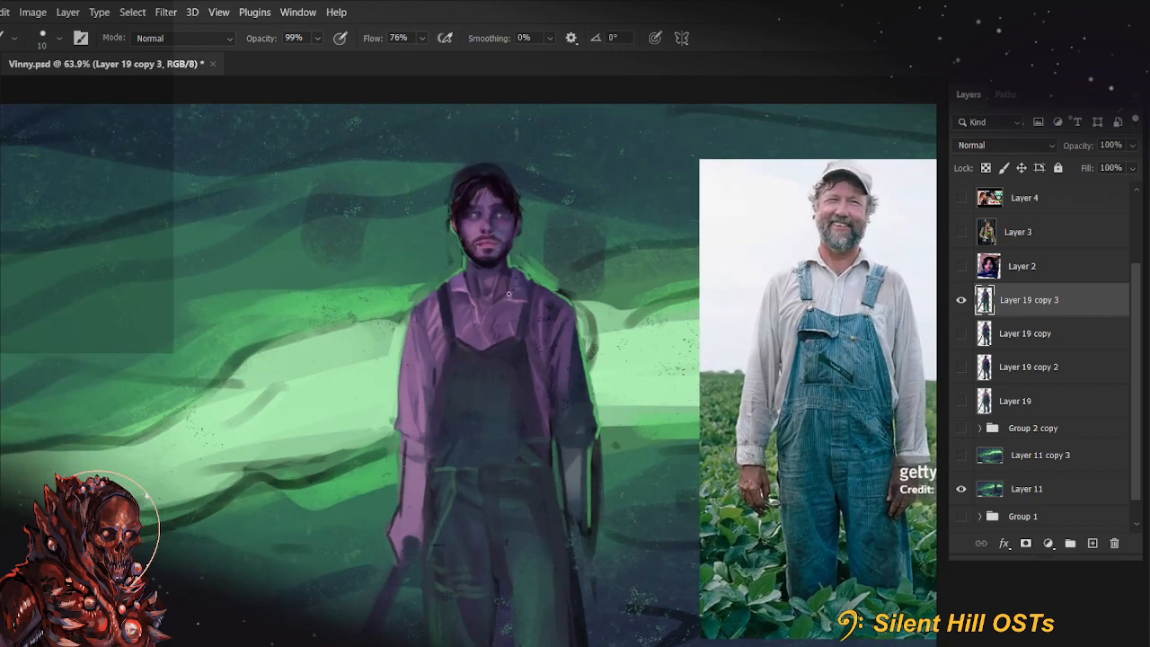
alt+click(516, 227)
key(bracketright)
key(bracketright)
key(bracketright)
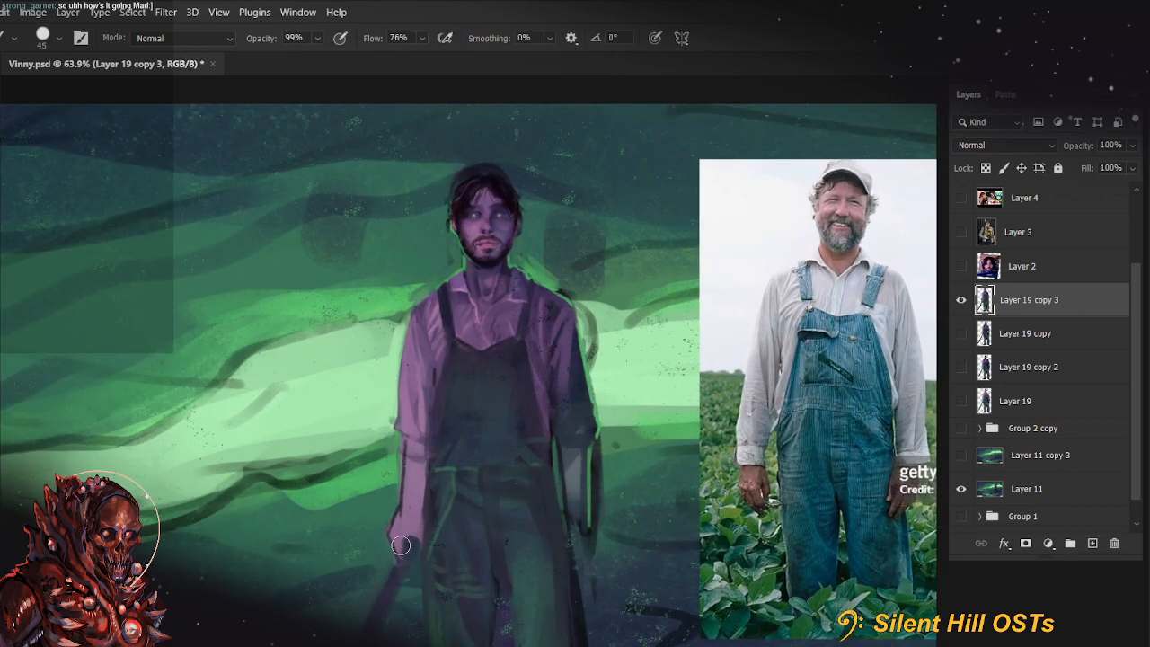
key(bracketright)
key(bracketright)
key(bracketright)
drag(403, 547, 411, 489)
drag(404, 545, 397, 490)
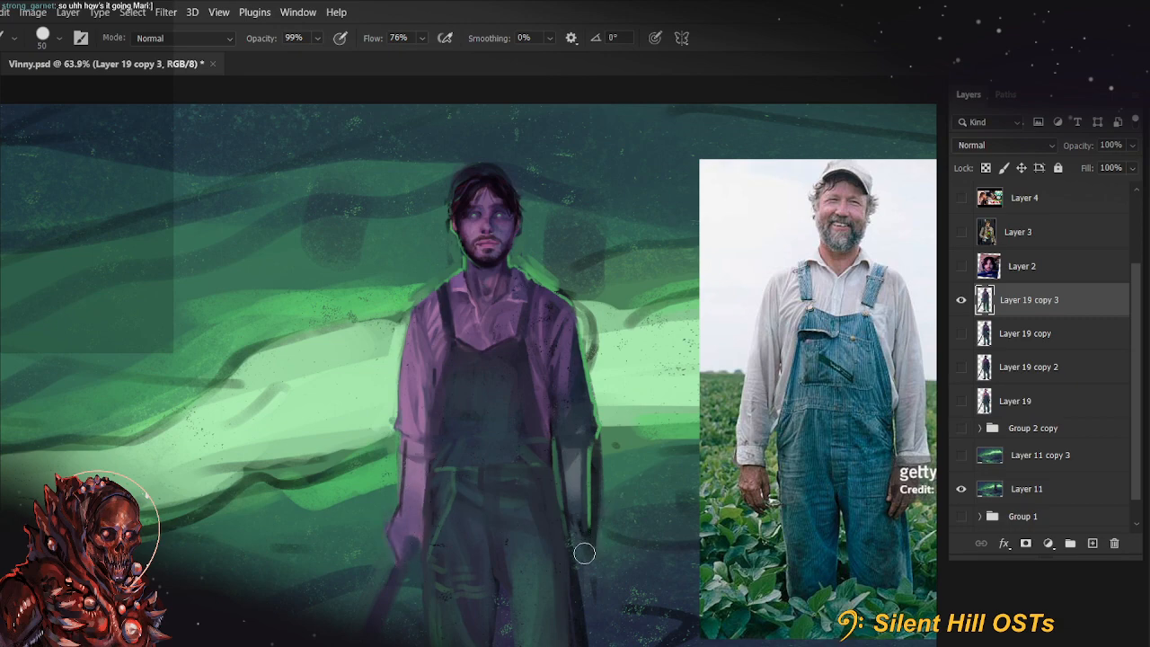
drag(585, 554, 581, 506)
drag(686, 563, 739, 329)
mouse_move(716, 510)
mouse_down()
mouse_move(765, 371)
mouse_move(806, 409)
mouse_move(685, 395)
mouse_up()
drag(759, 388, 702, 401)
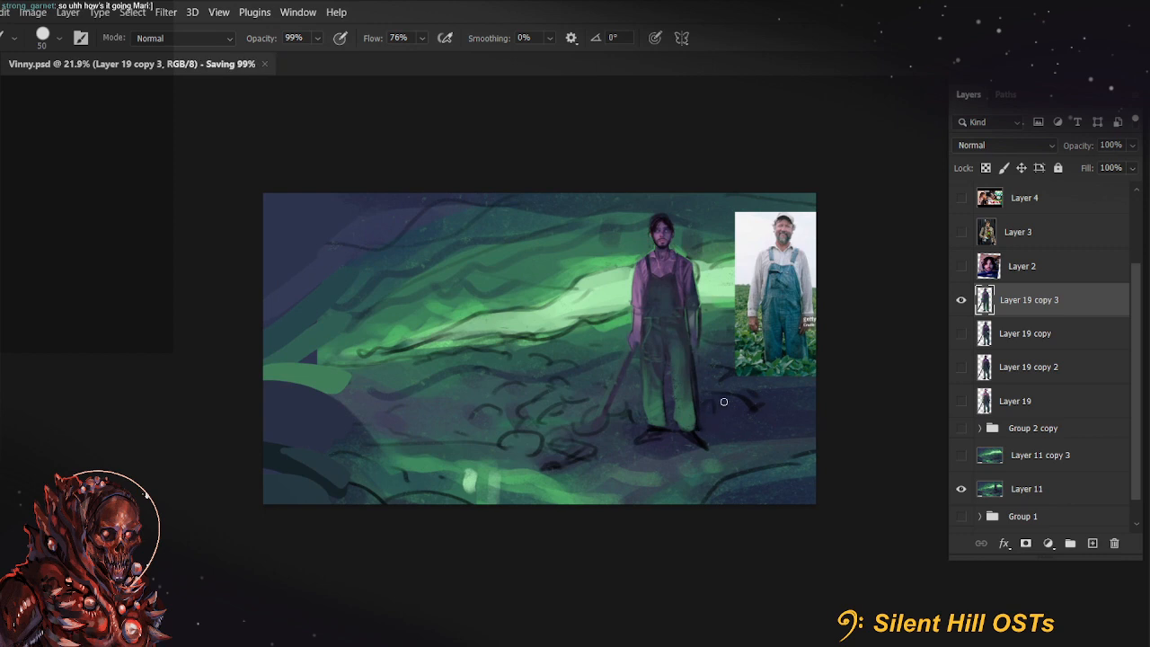
Lock Layer 19 copy 3 and compare it with Layer 19 copy by switching their visibility
drag(596, 408, 470, 429)
click(1041, 339)
click(1066, 306)
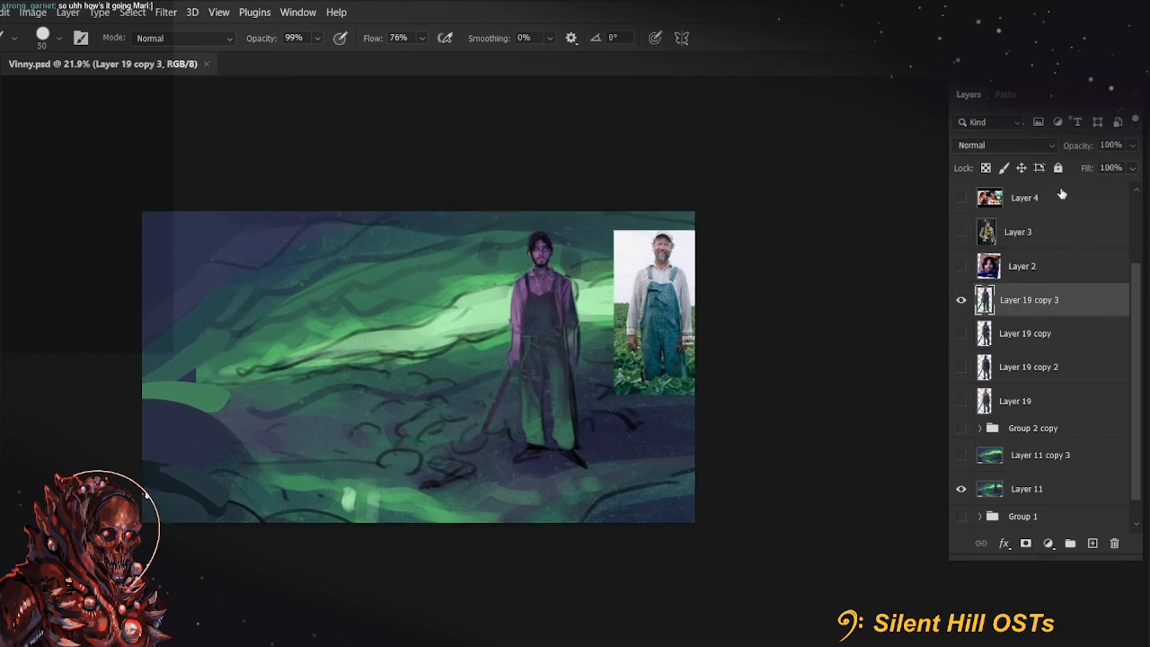
click(1057, 168)
click(961, 334)
click(961, 302)
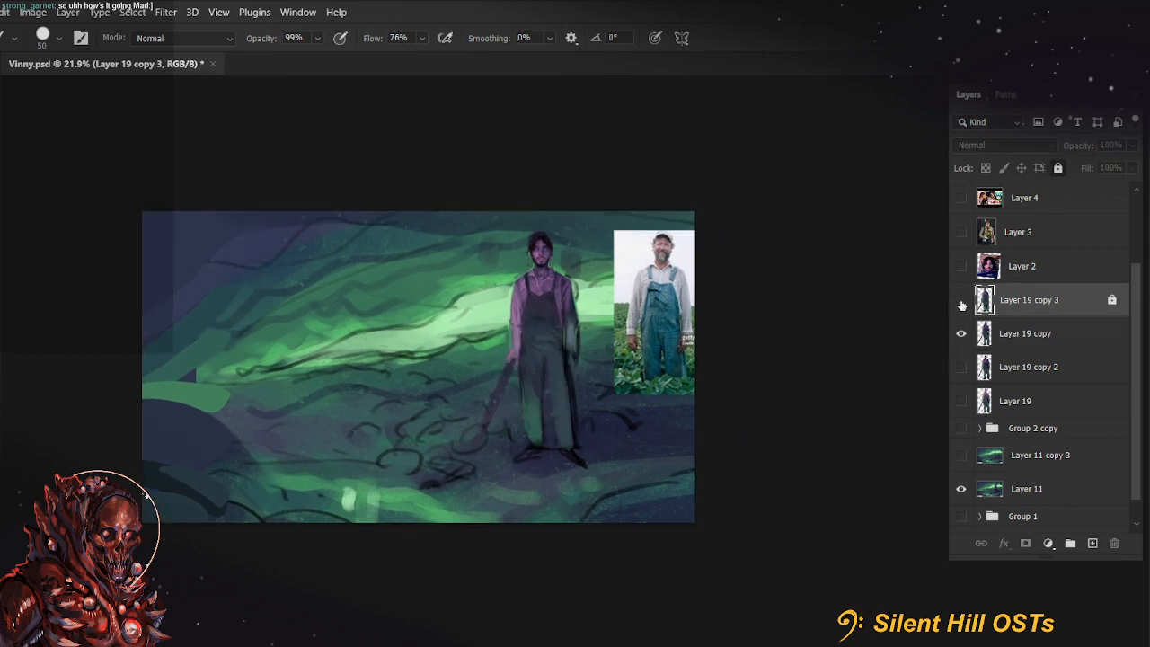
click(961, 334)
Create a new empty layer between Layer 19 copy 3 and Layer 19 copy
drag(1074, 347, 1114, 550)
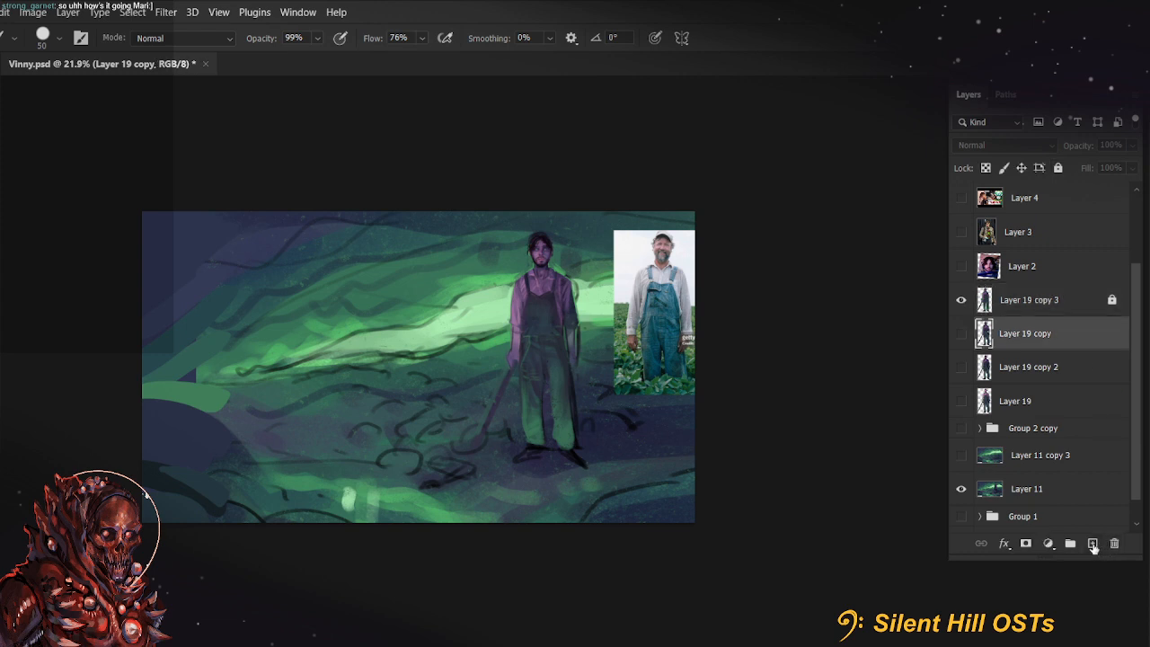
click(1093, 545)
scroll(533, 568, up, 2)
drag(514, 504, 594, 566)
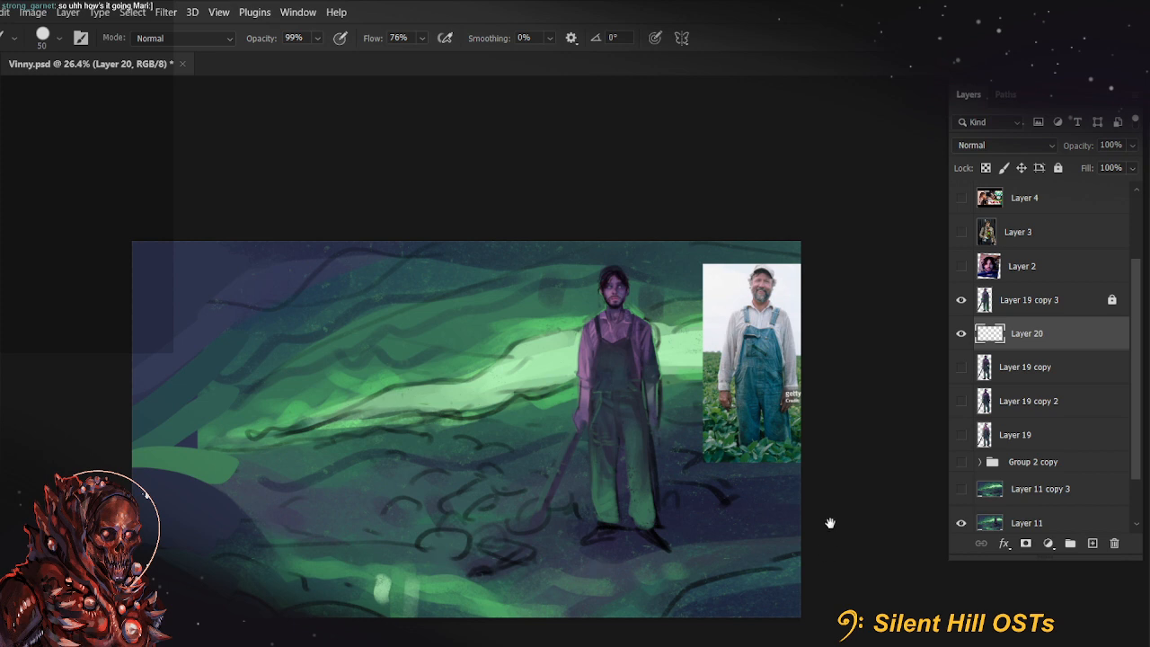
drag(830, 524, 838, 476)
key(r)
drag(434, 512, 480, 517)
drag(727, 449, 721, 464)
key(Escape)
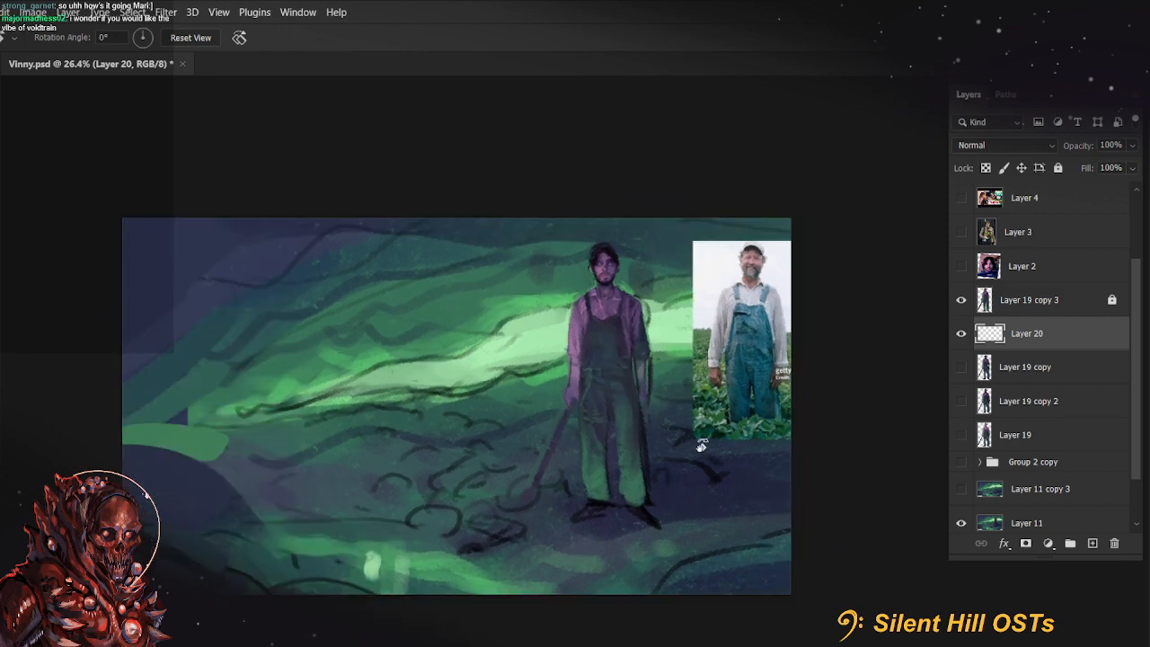
key(b)
scroll(536, 387, down, 1)
scroll(536, 387, up, 3)
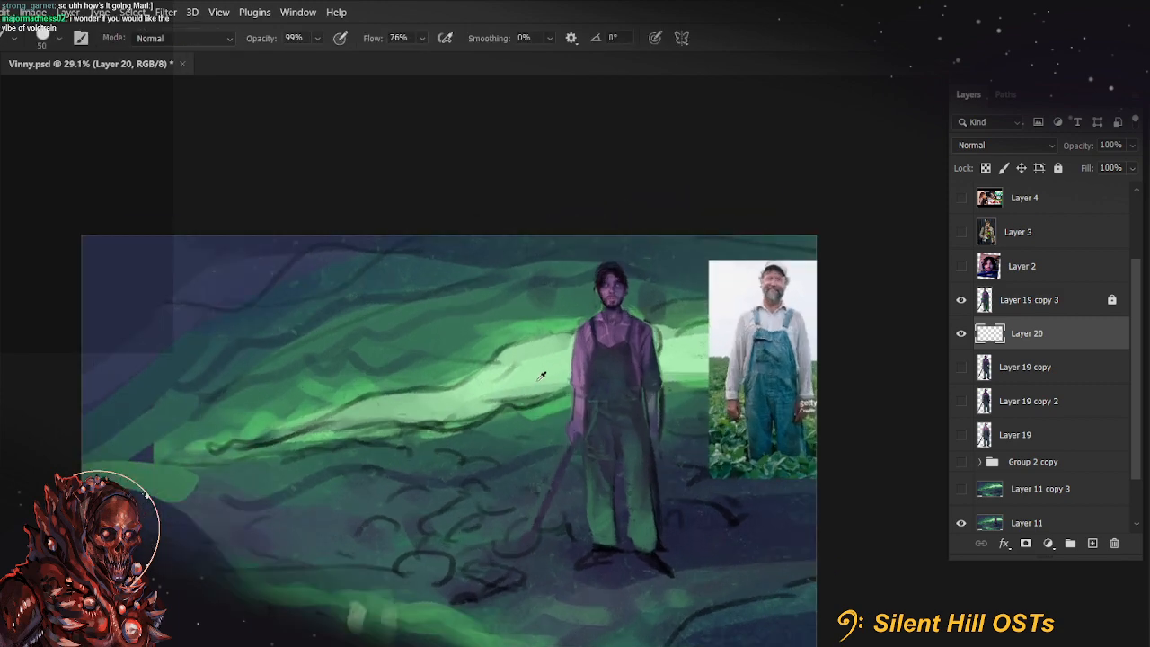
scroll(175, 392, down, 3)
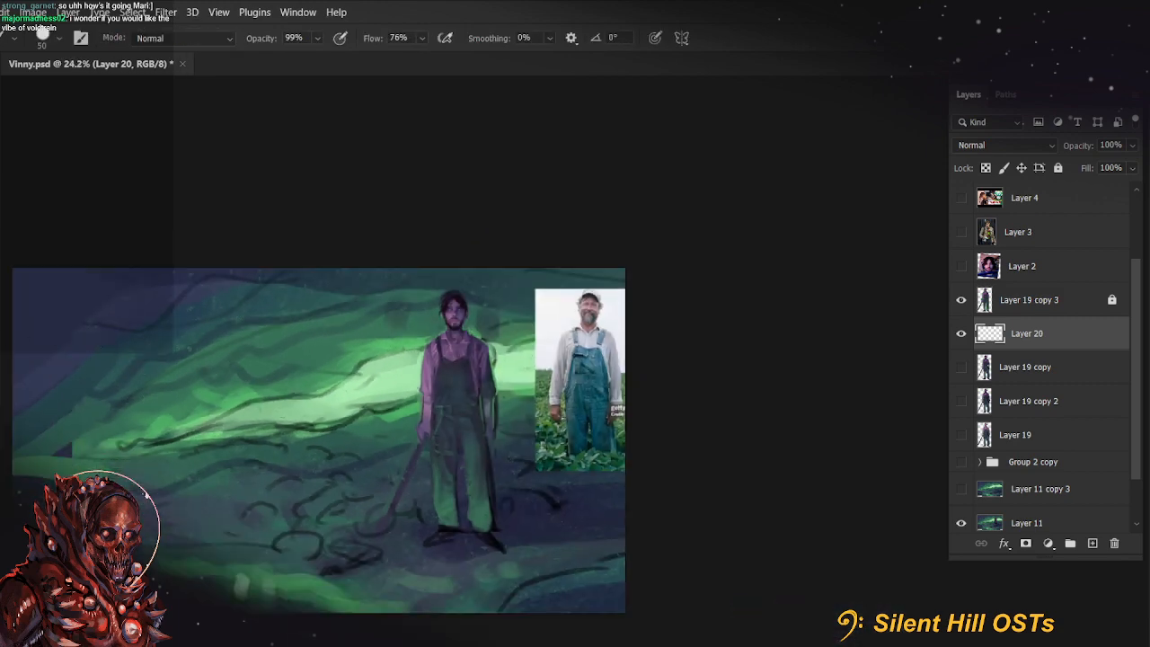
Sample the pale green from the glowing background band and shift its hue towards mint teal as the foreground colour
key(n)
click(410, 369)
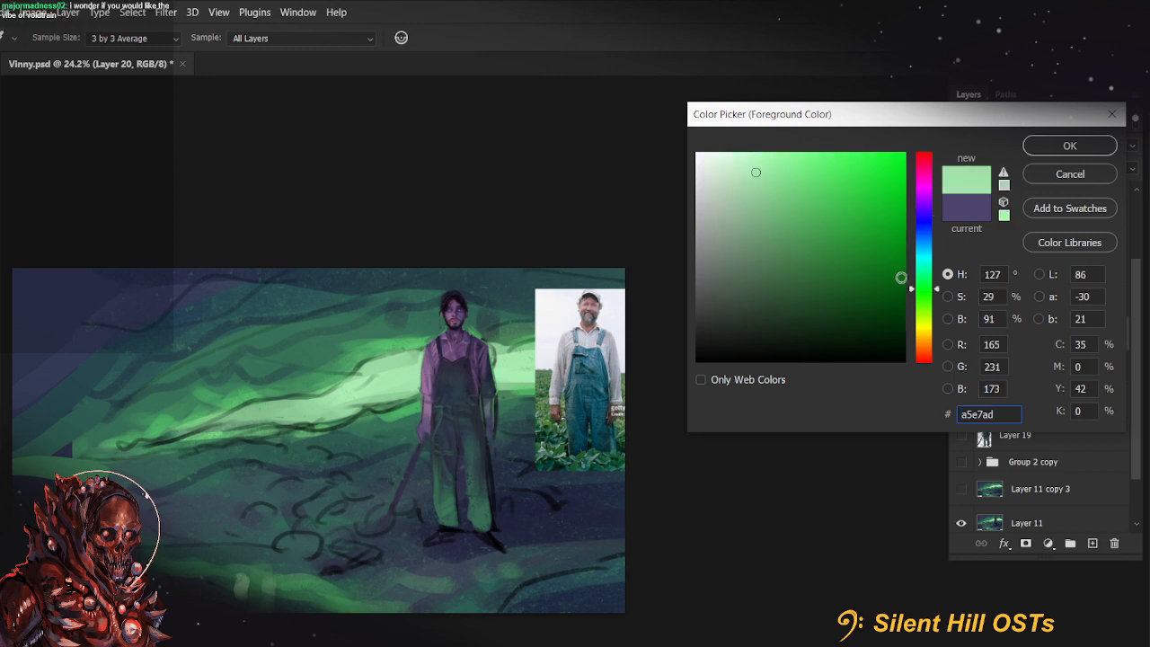
drag(926, 286, 925, 264)
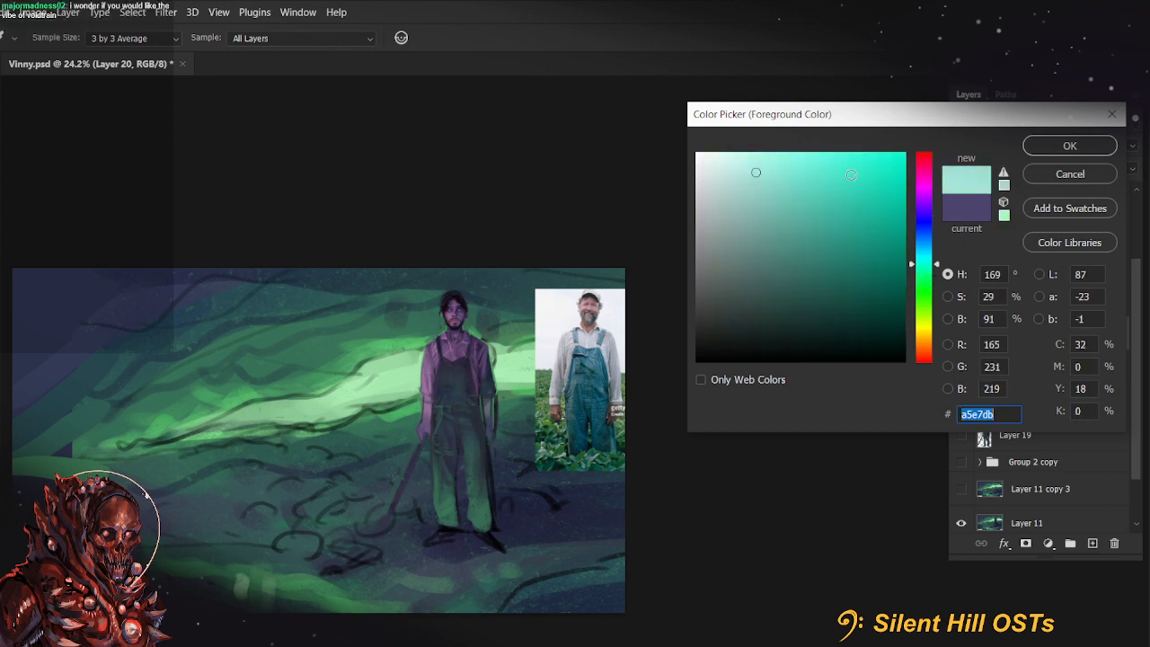
text(b)
click(373, 390)
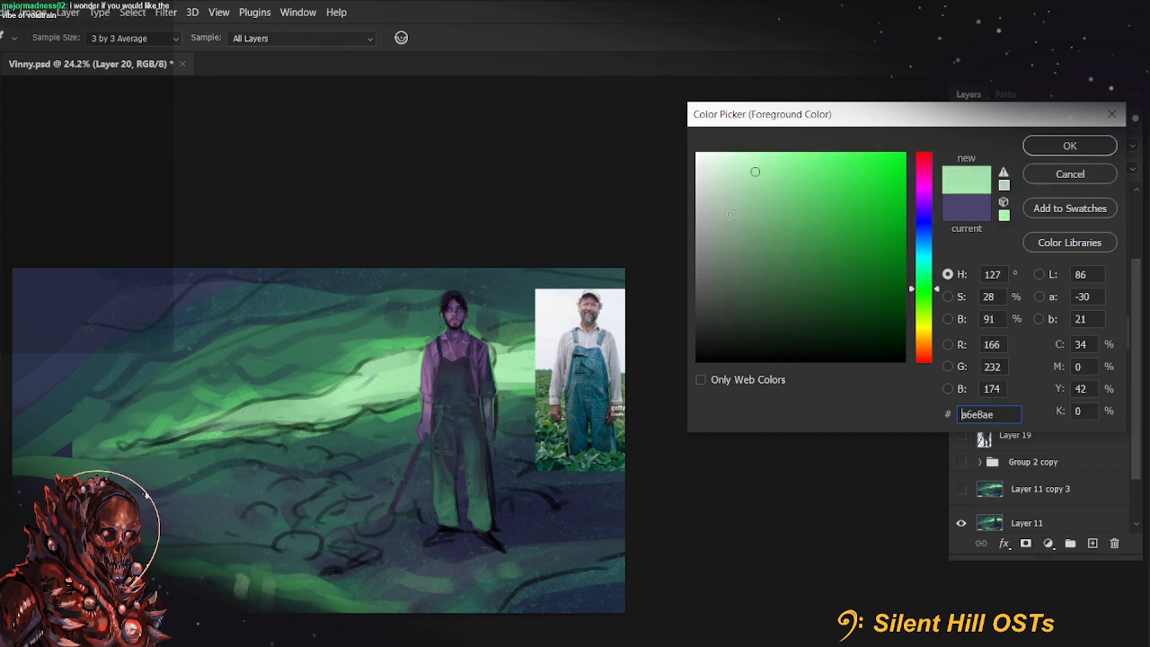
drag(925, 288, 926, 267)
click(1069, 145)
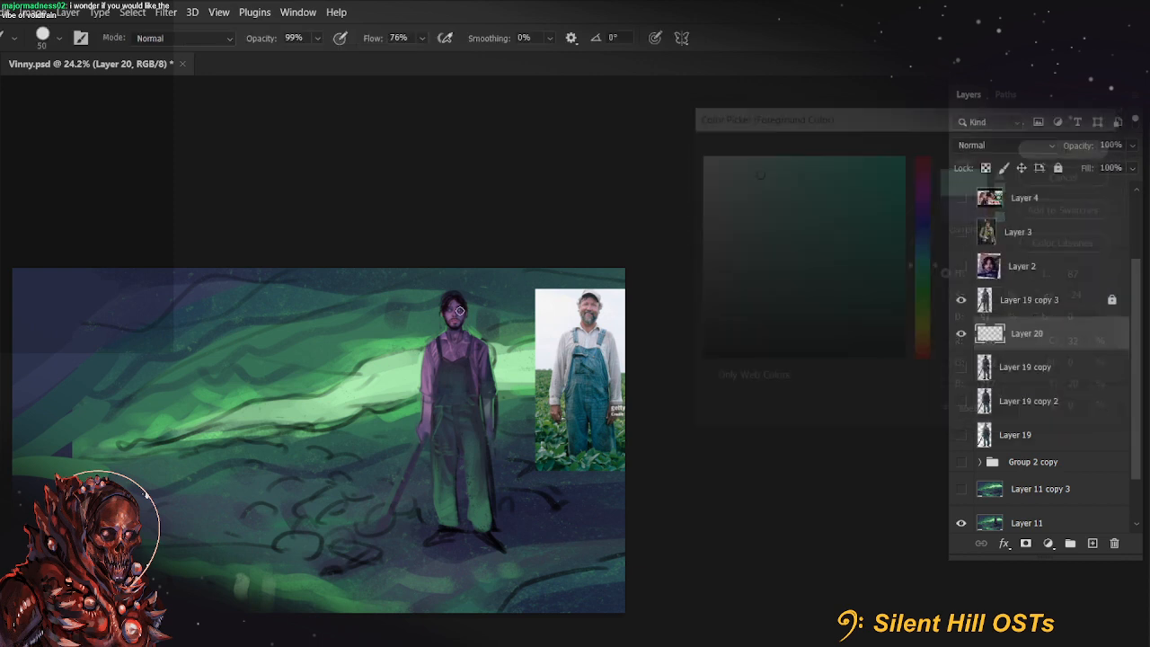
Paint mint teal over the glowing background band on Layer 20 with a size 700 brush
drag(517, 516, 629, 488)
key(bracketright)
key(bracketright)
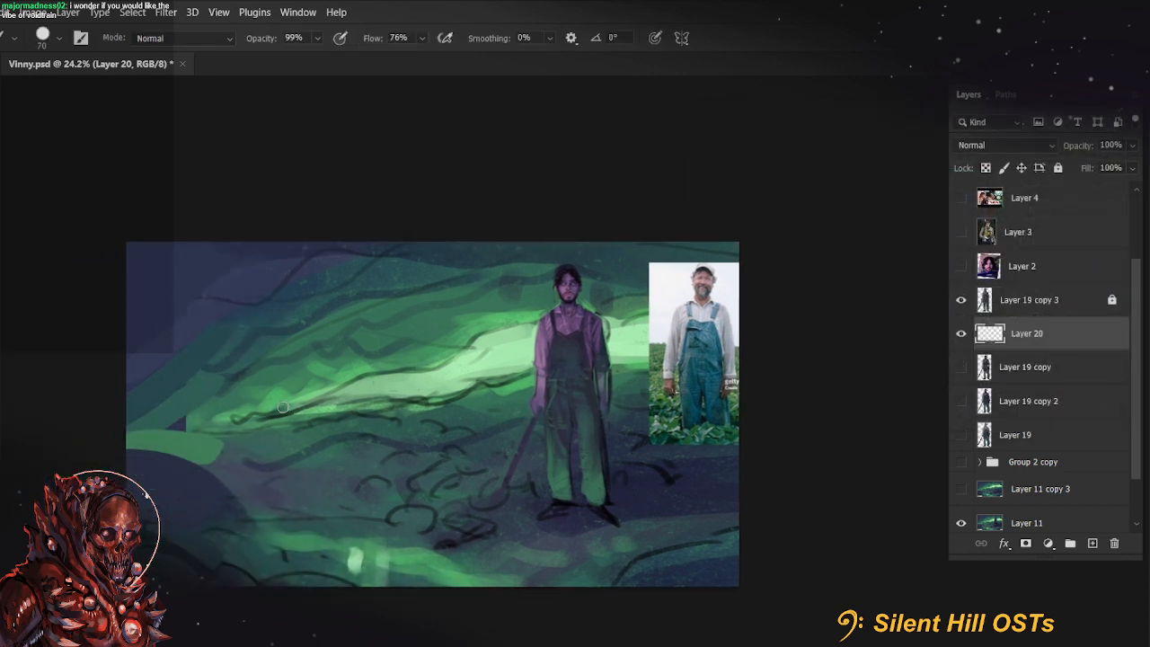
key(bracketright)
key(bracketright)
key(bracketright)
key(bracketright)
key(bracketright)
key(bracketright)
key(bracketright)
key(bracketright)
key(bracketright)
key(bracketright)
key(bracketright)
key(bracketright)
key(bracketright)
drag(218, 405, 620, 329)
drag(359, 363, 223, 410)
Set Layer 20's blending mode to Color to test the teal tint over the green background
click(1040, 146)
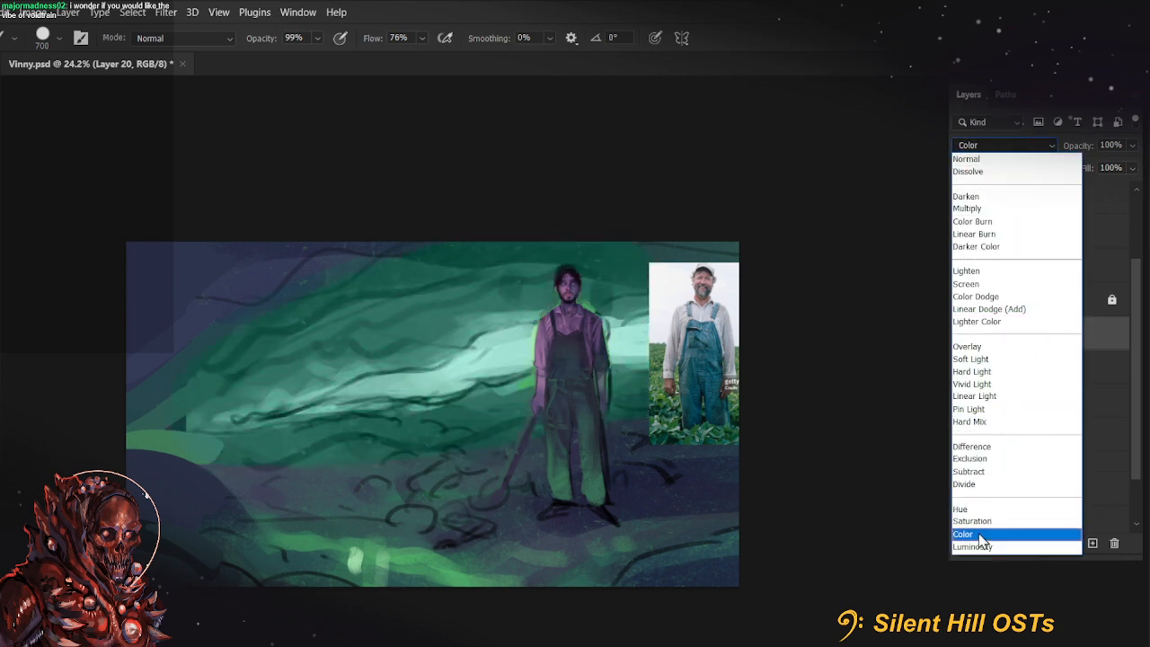
click(980, 533)
click(1032, 146)
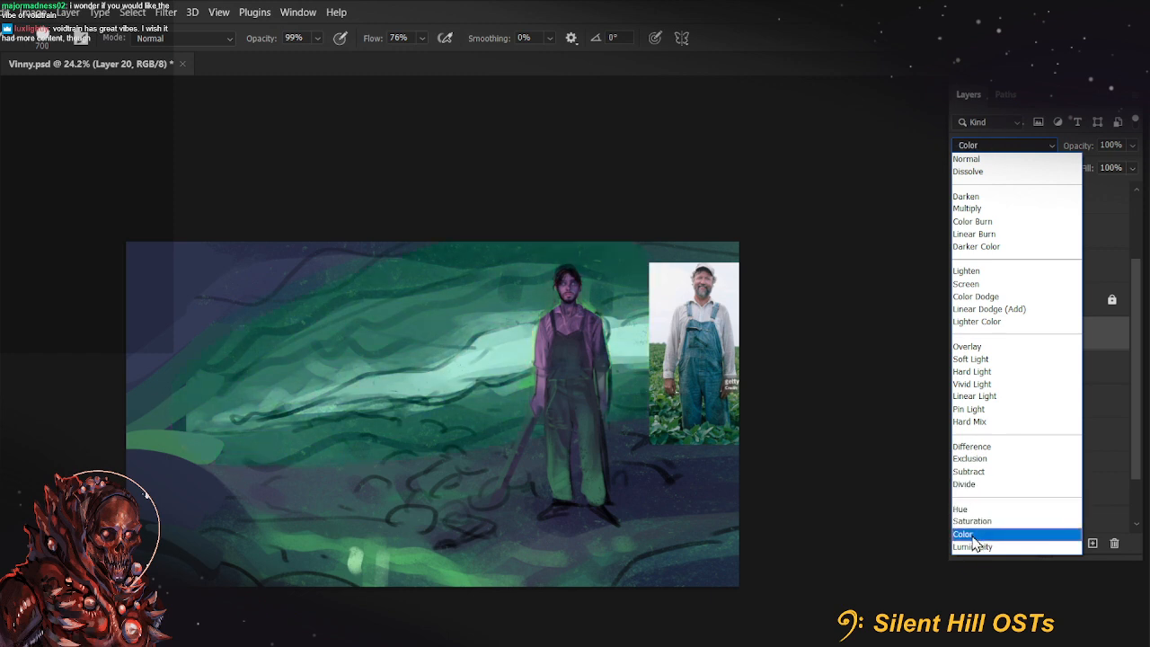
click(973, 536)
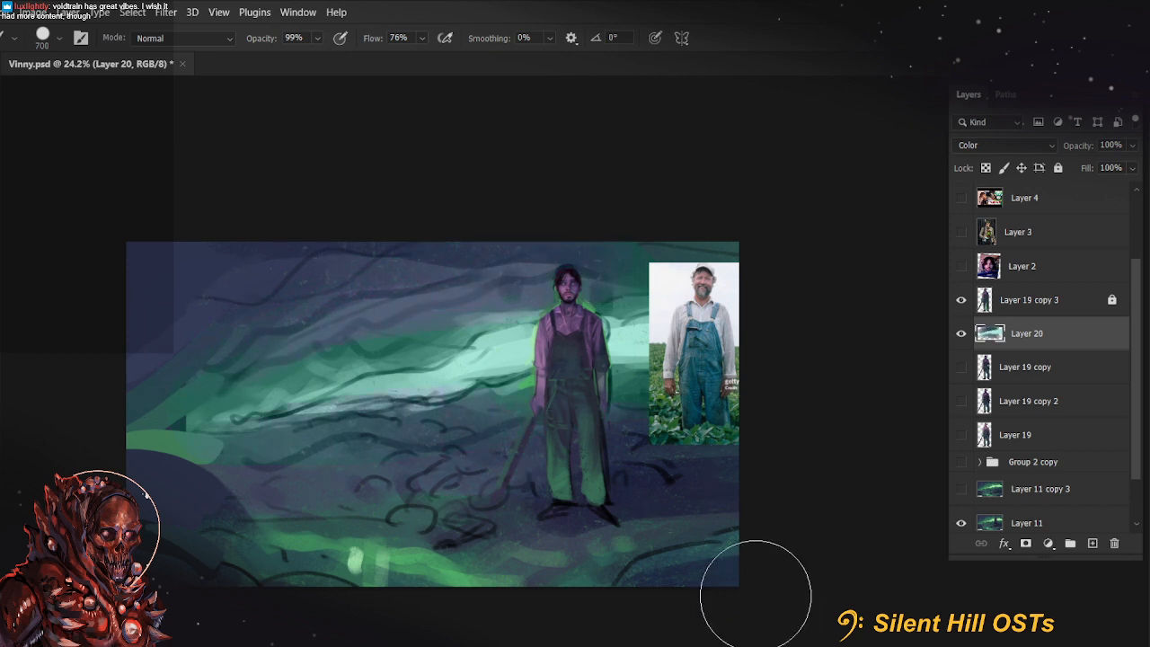
Delete Layer 20, and make Layer 11 copy 3 visible and duplicate it
click(1115, 544)
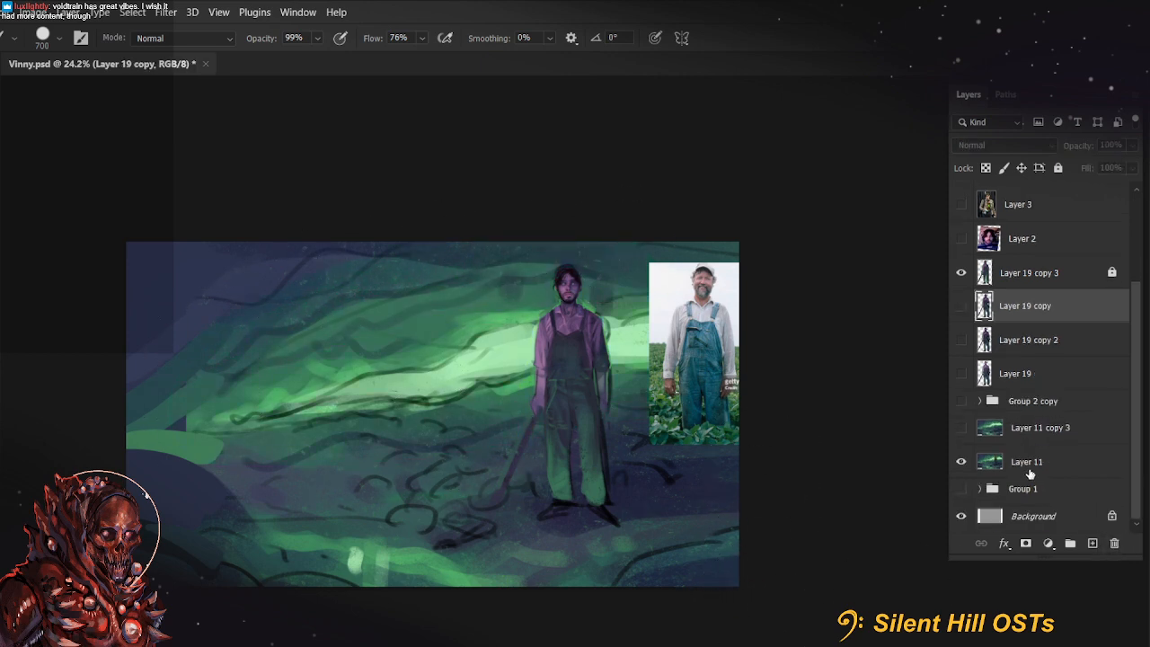
click(1012, 439)
click(958, 431)
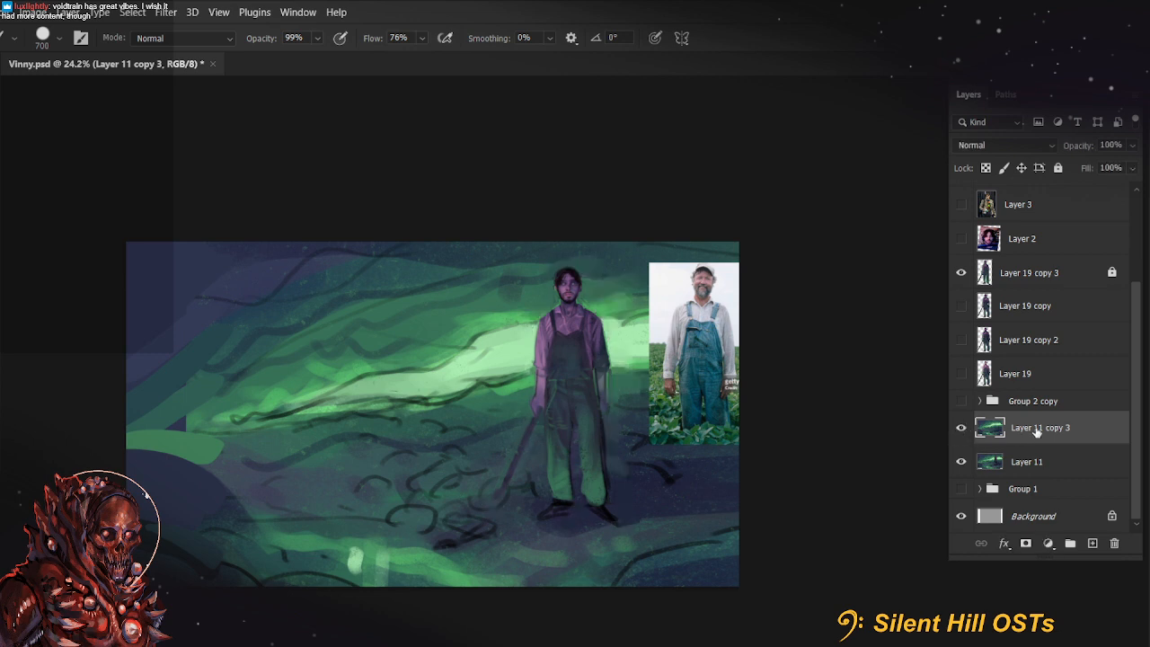
key(ctrl+j)
Shift the hue of the duplicated background, Layer 11 copy 4, by -20 with Hue/Saturation
click(41, 13)
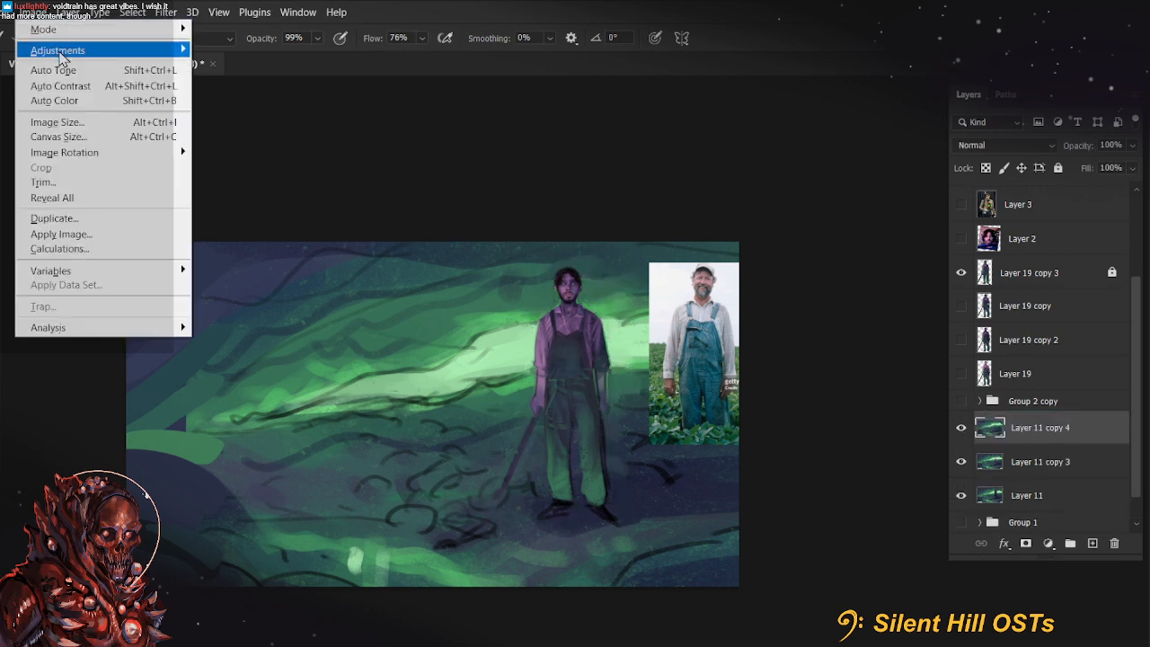
mouse_move(54, 46)
click(315, 128)
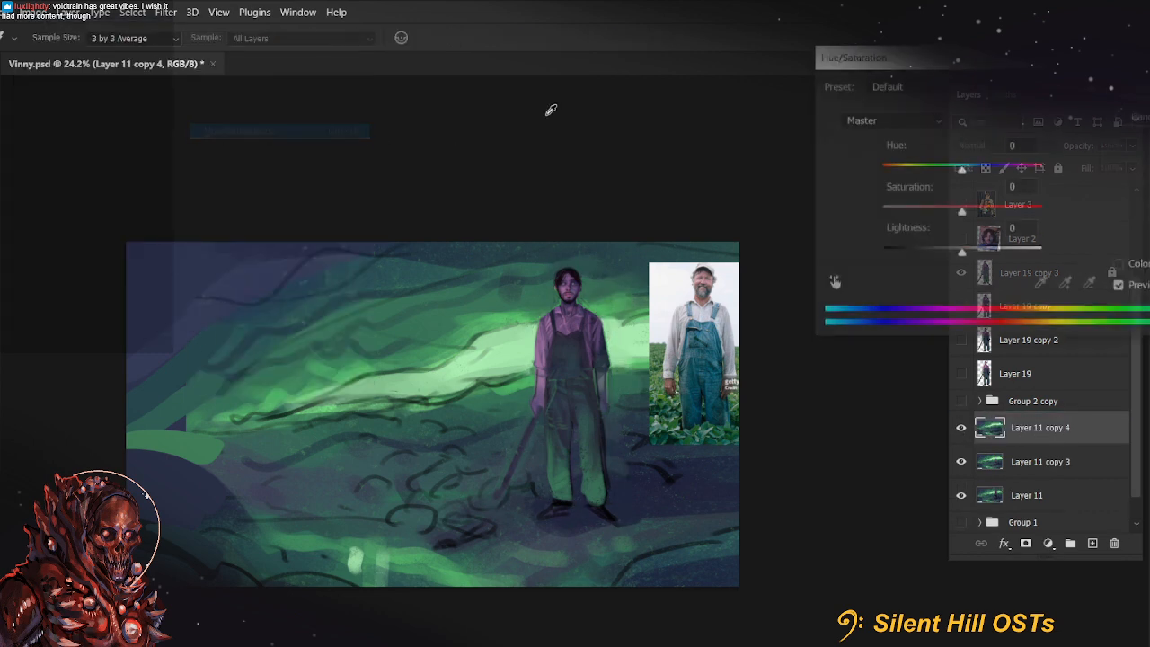
click(946, 171)
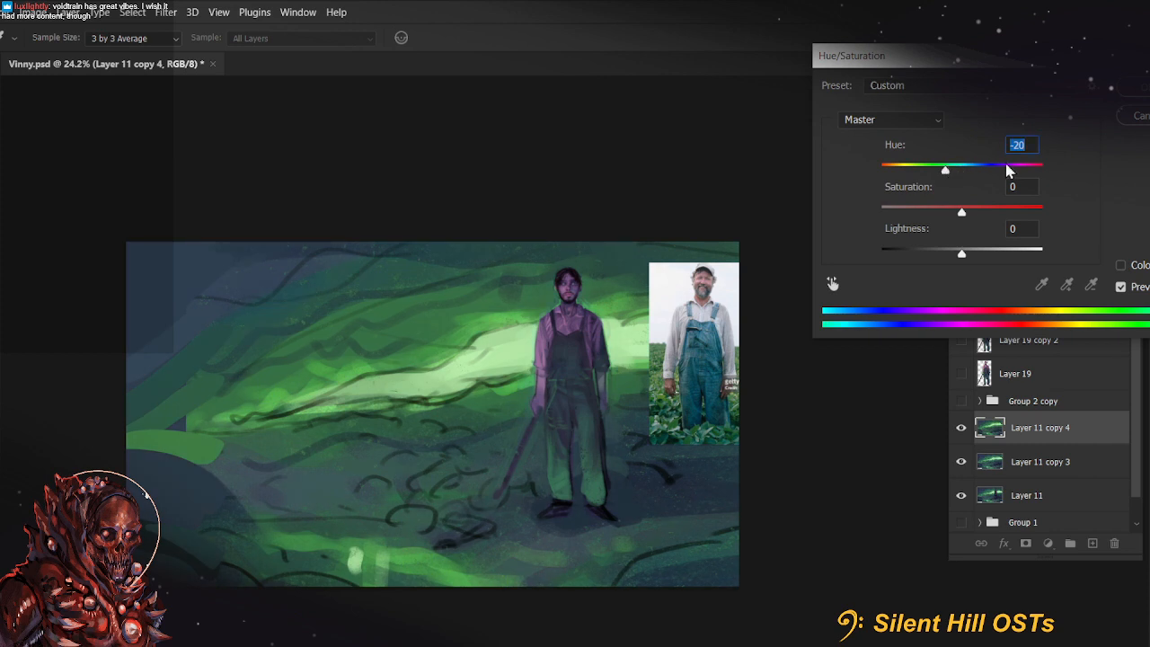
key(Return)
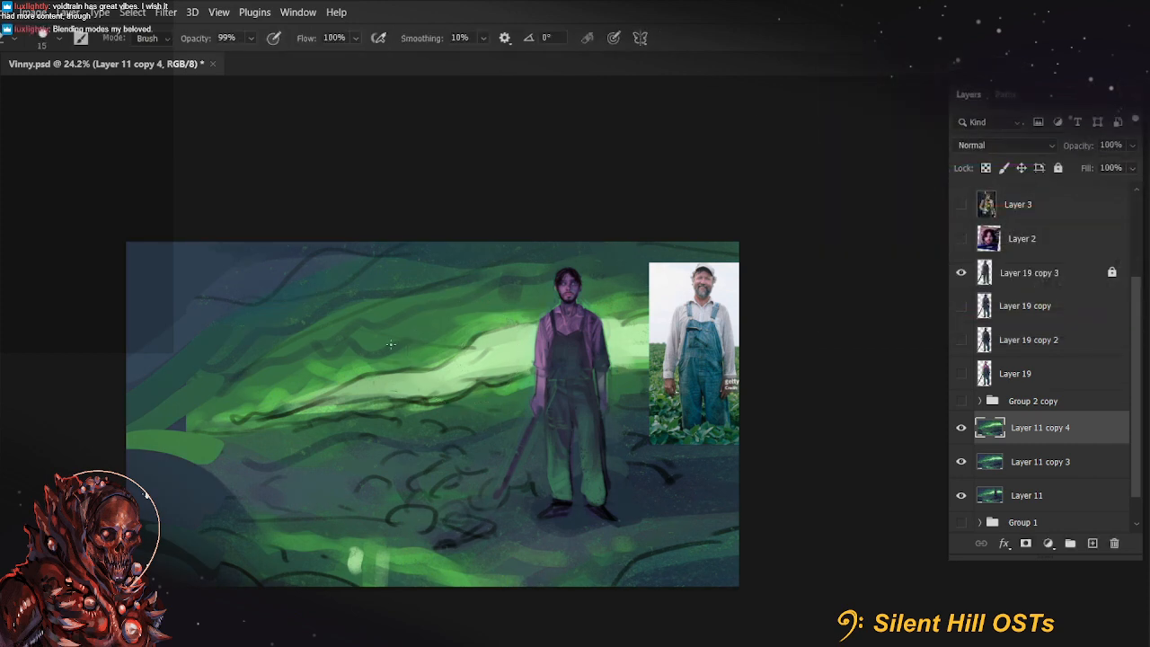
Erase the upper and central background of Layer 11 copy 4 with a soft size 1300 eraser
click(45, 38)
click(367, 142)
click(45, 38)
click(426, 170)
click(58, 37)
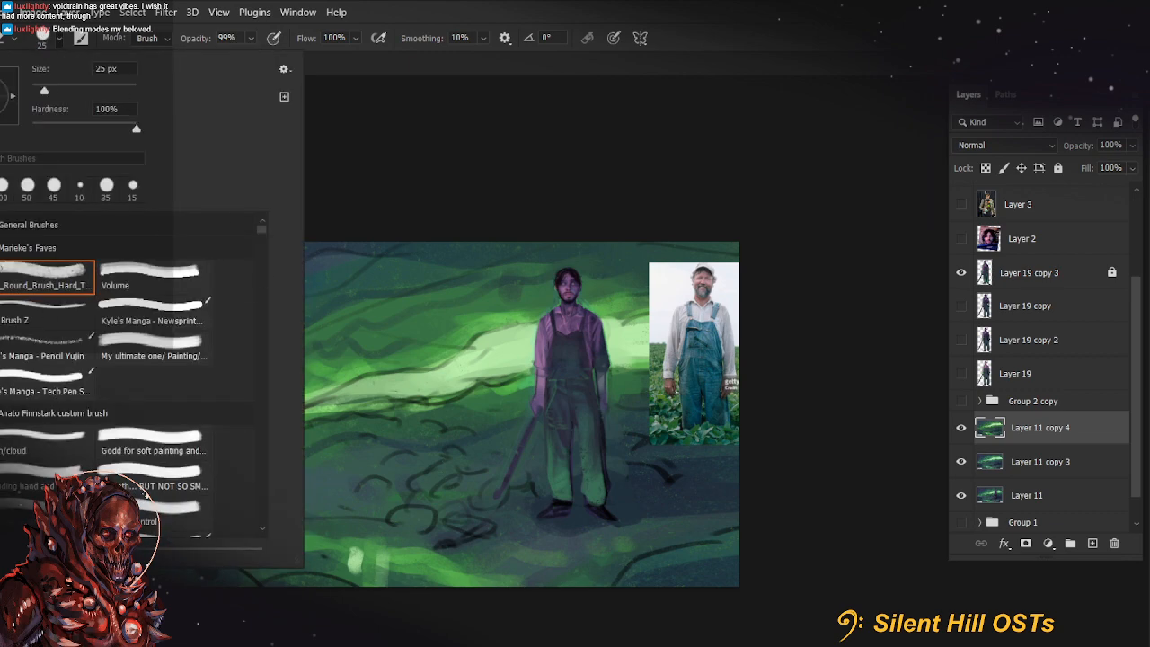
click(2, 225)
click(454, 181)
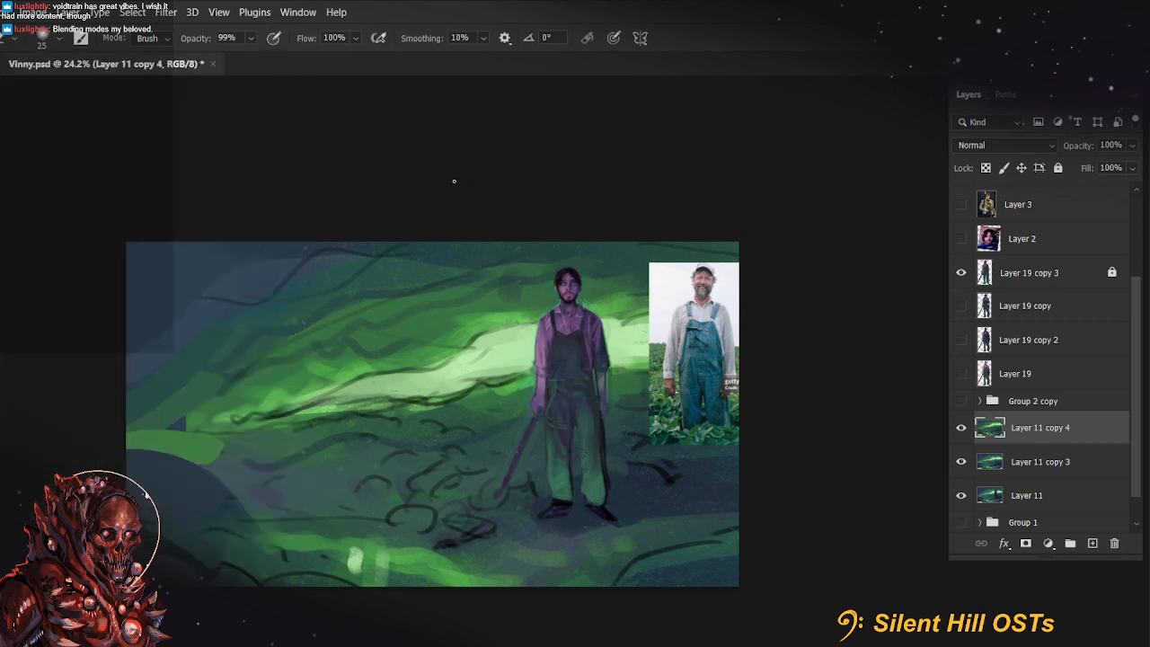
key(bracketright)
key(bracketright)
key(bracketright)
key(bracketright)
key(bracketright)
key(bracketright)
key(bracketright)
key(bracketright)
key(bracketright)
key(bracketright)
mouse_move(210, 344)
mouse_down()
mouse_move(566, 352)
mouse_move(295, 363)
mouse_move(518, 365)
mouse_move(397, 377)
mouse_move(483, 355)
mouse_move(313, 366)
mouse_move(644, 358)
mouse_move(465, 337)
mouse_up()
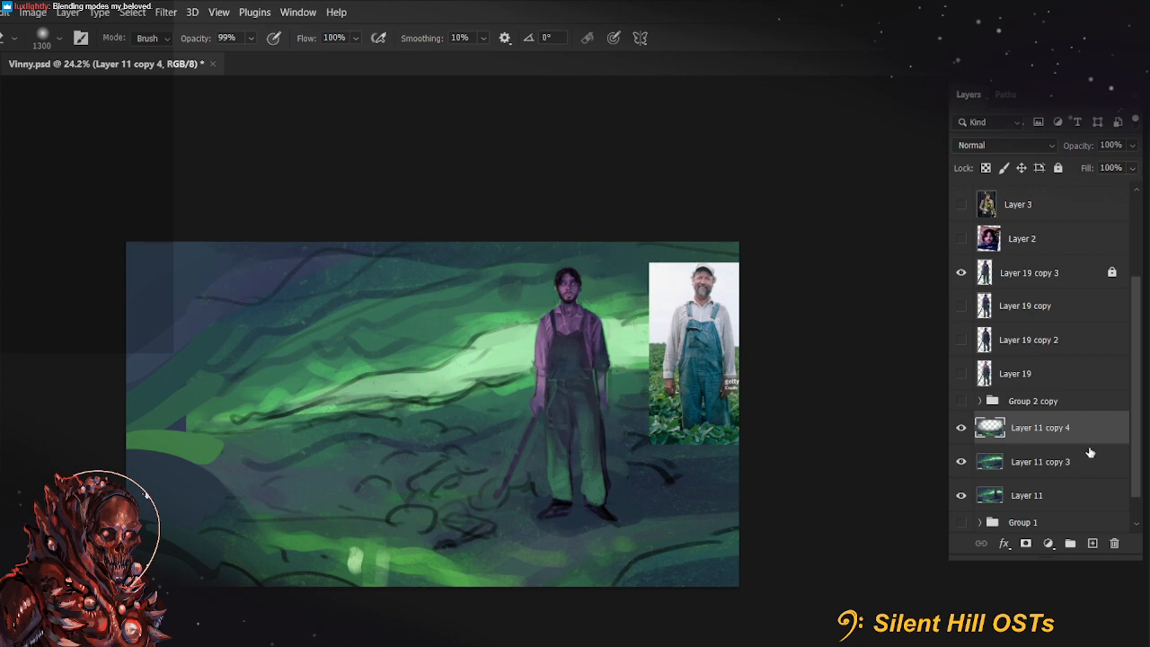
Duplicate Layer 11 copy 3 directly beneath the partly erased Layer 11 copy 4
click(1082, 460)
key(ctrl+j)
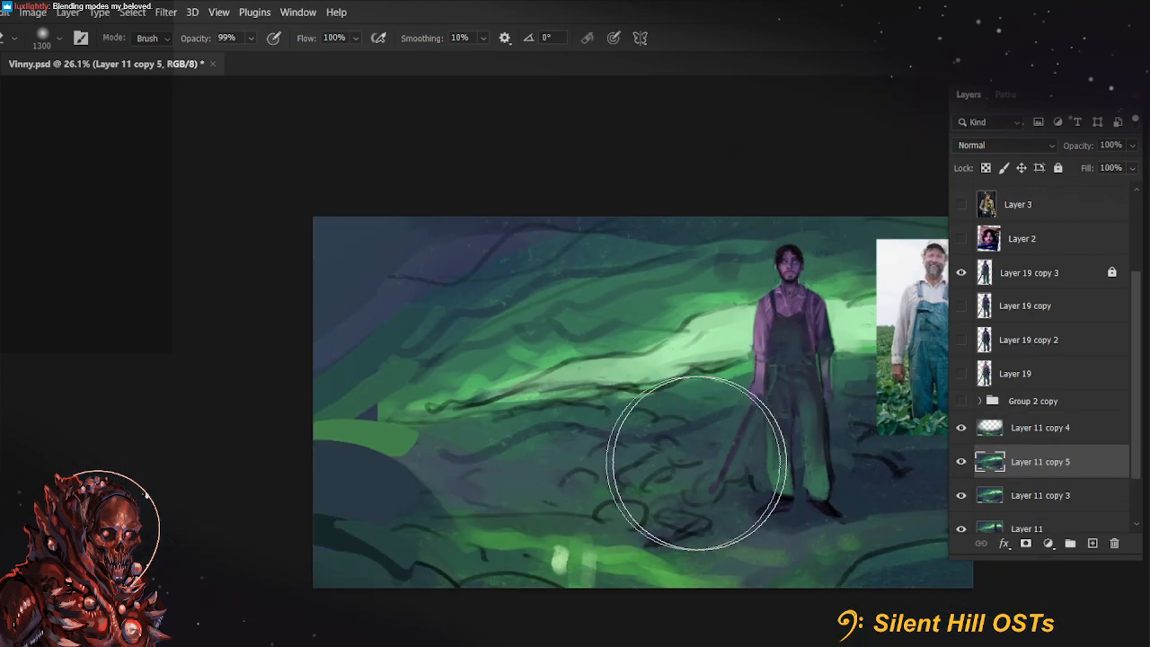
drag(644, 443, 414, 444)
Shift the hue of Layer 11 copy 5 by +52 with Hue/Saturation, trying several hues before applying it
click(32, 14)
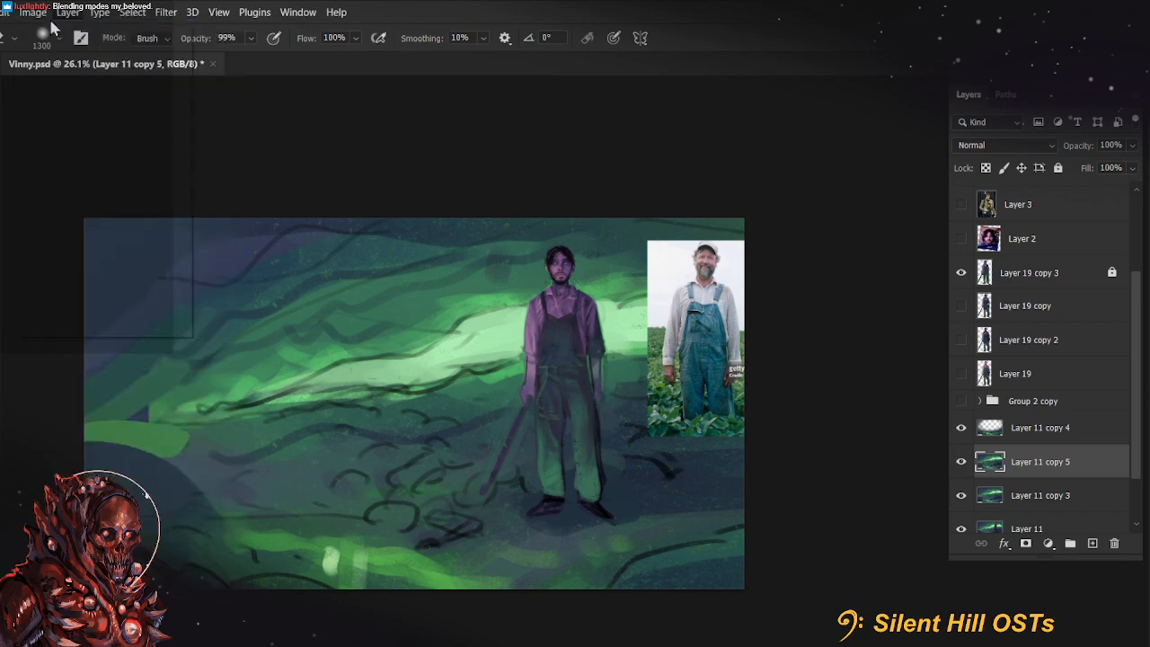
click(32, 11)
mouse_move(99, 49)
click(341, 130)
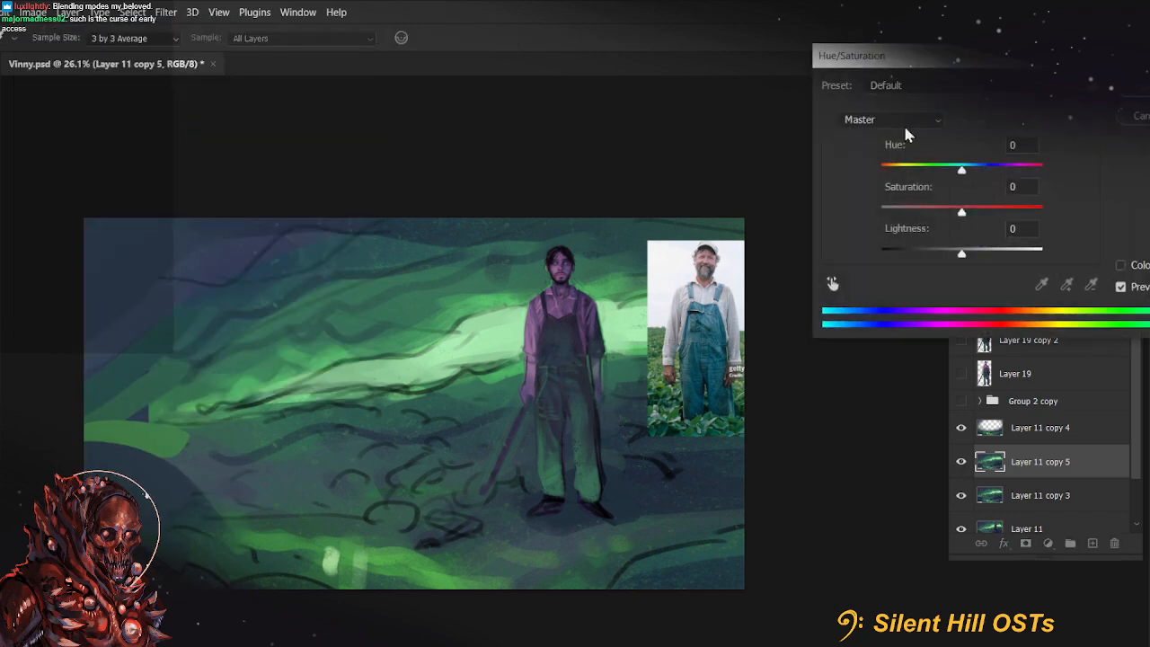
drag(959, 178, 949, 171)
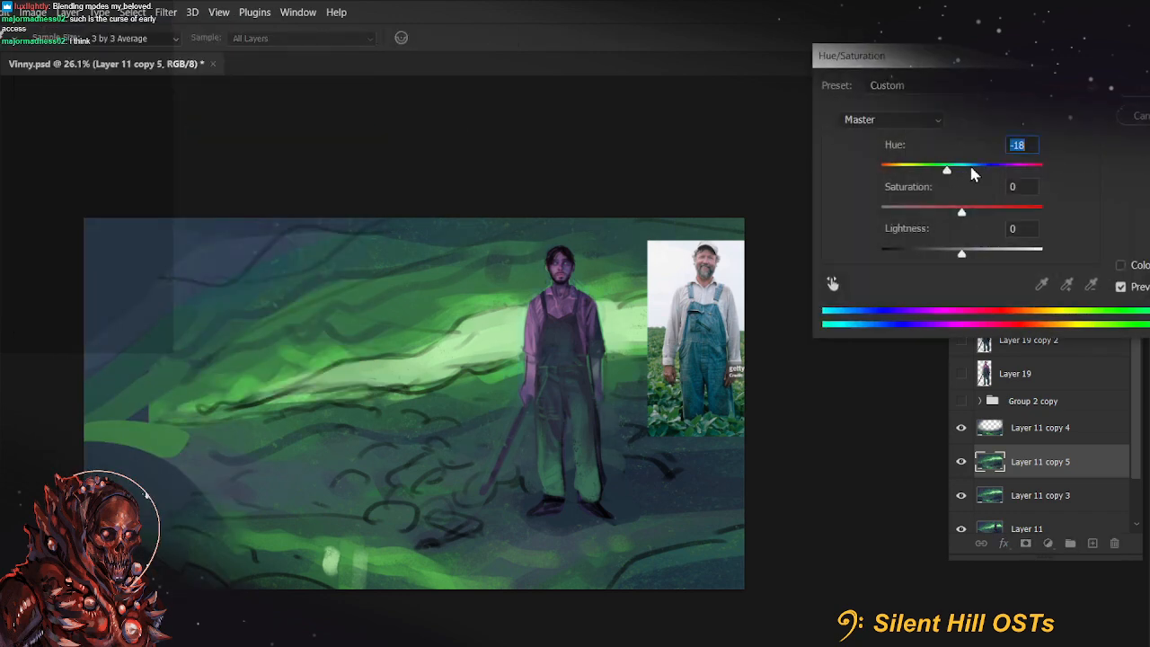
click(972, 168)
click(980, 170)
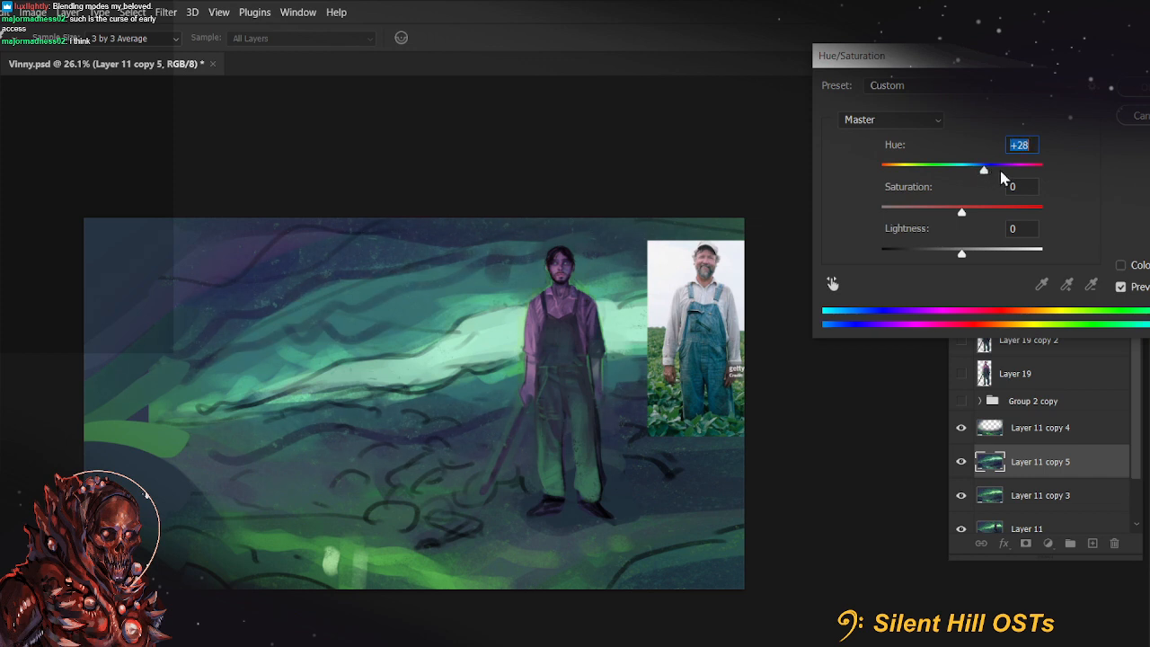
click(1004, 170)
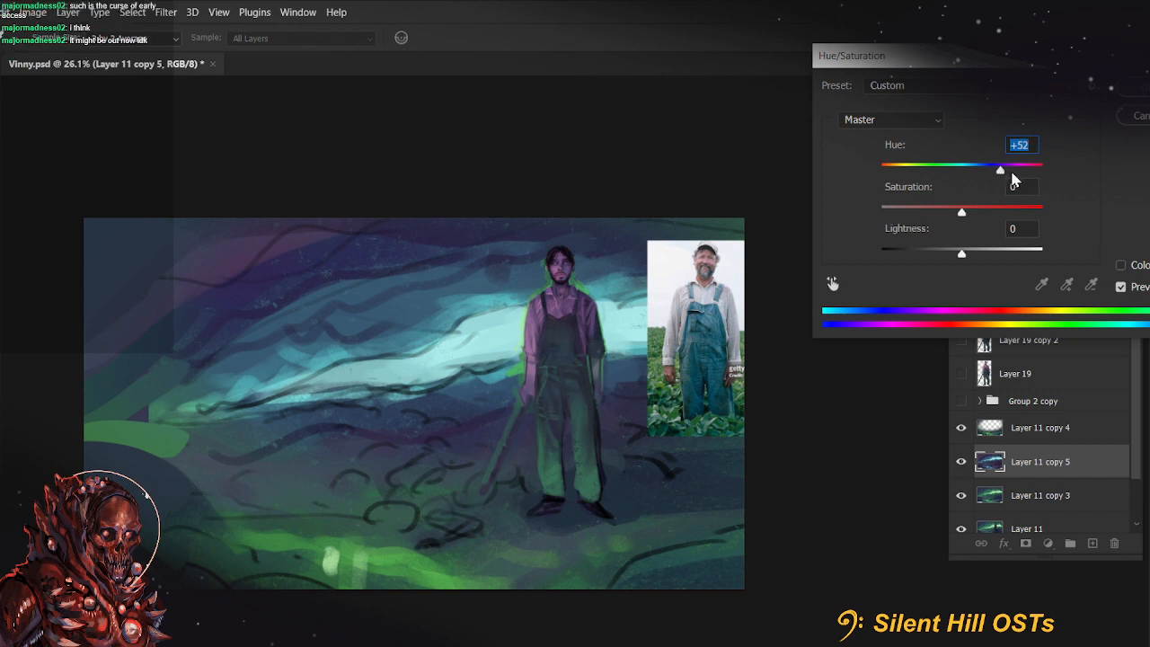
click(1015, 170)
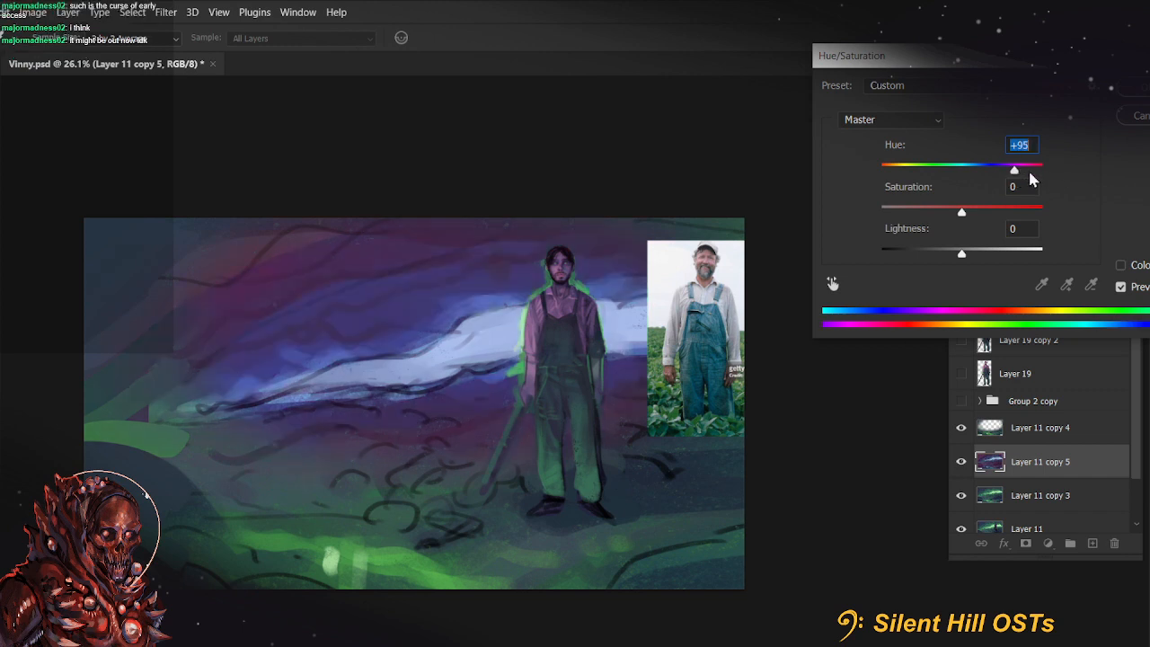
click(1030, 171)
click(994, 170)
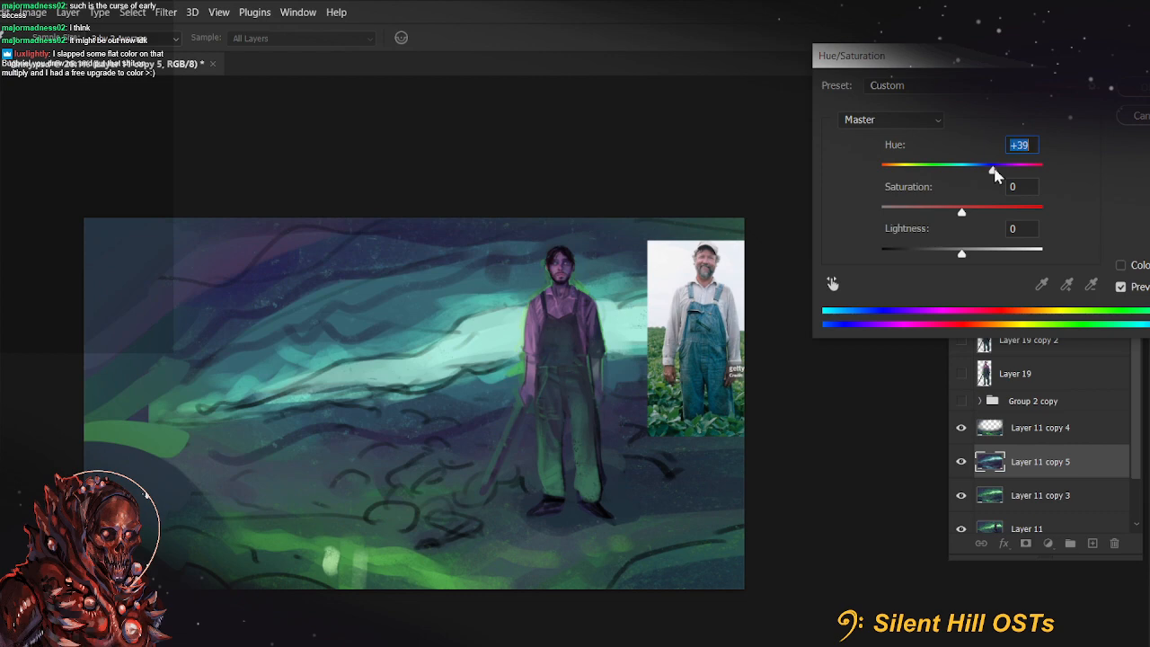
drag(1000, 169, 1003, 171)
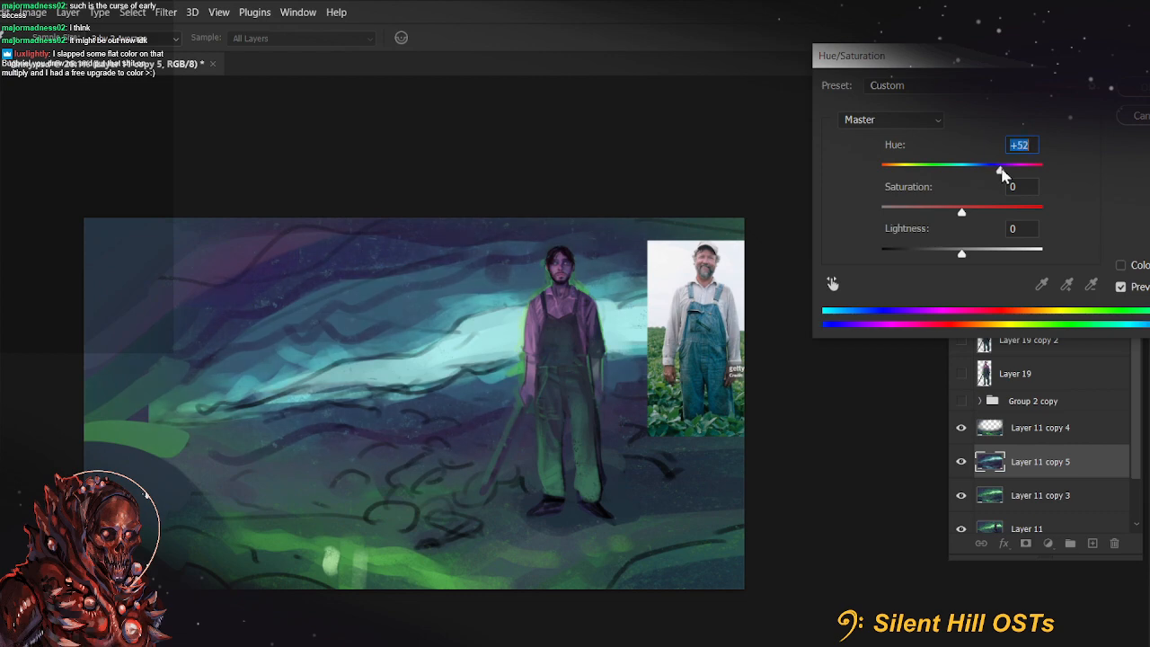
key(Return)
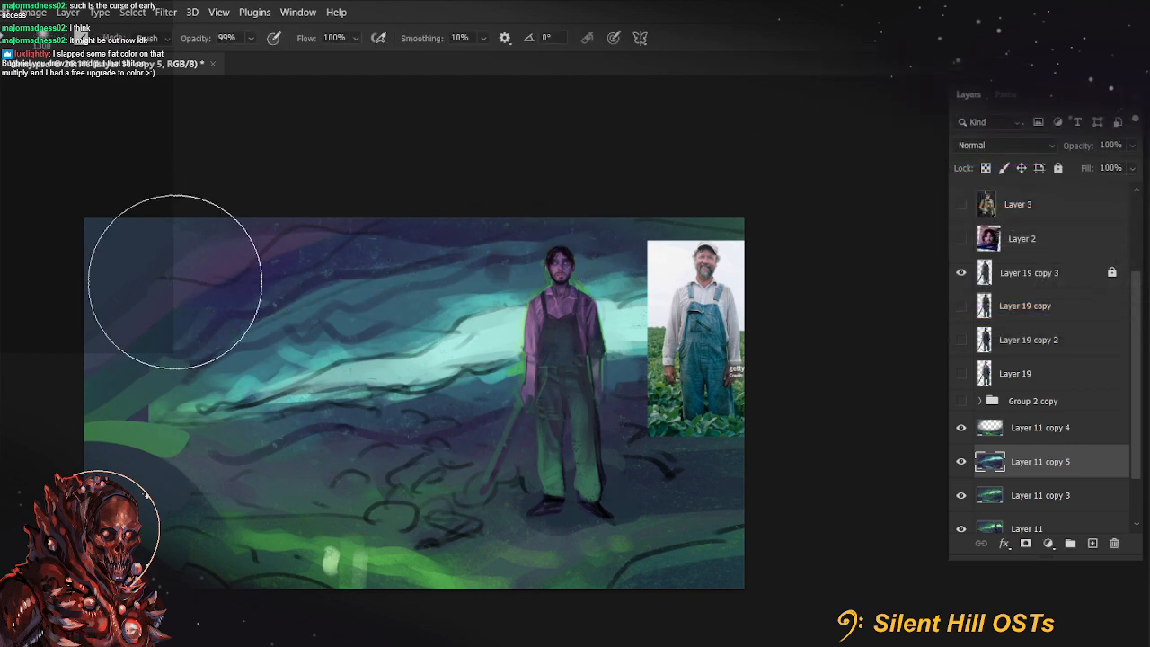
Blend the hue-shifted backgrounds by lightly erasing parts of Layer 11 copy 5 and Layer 11 copy 4 at 44% opacity
key(4)
key(4)
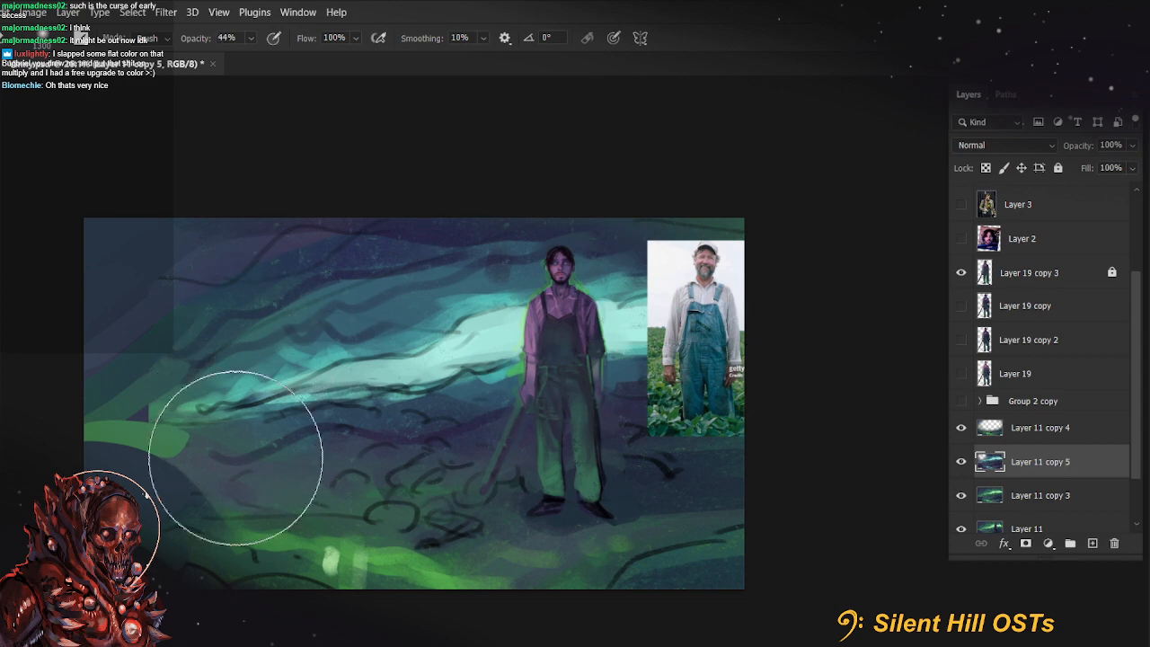
click(963, 428)
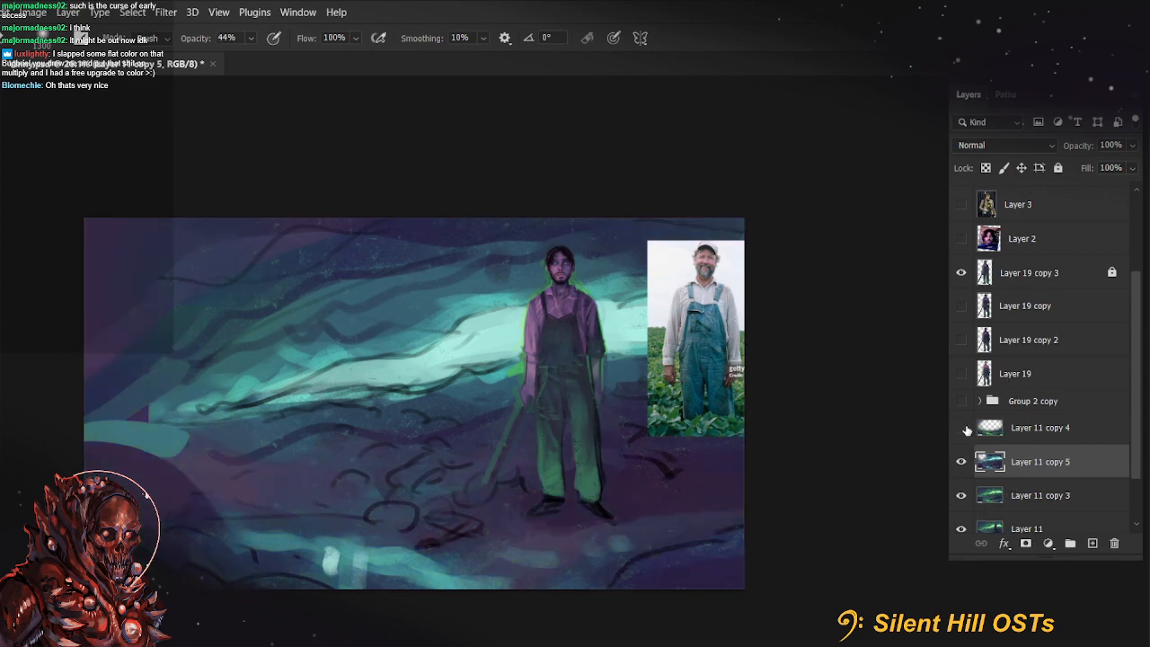
click(962, 429)
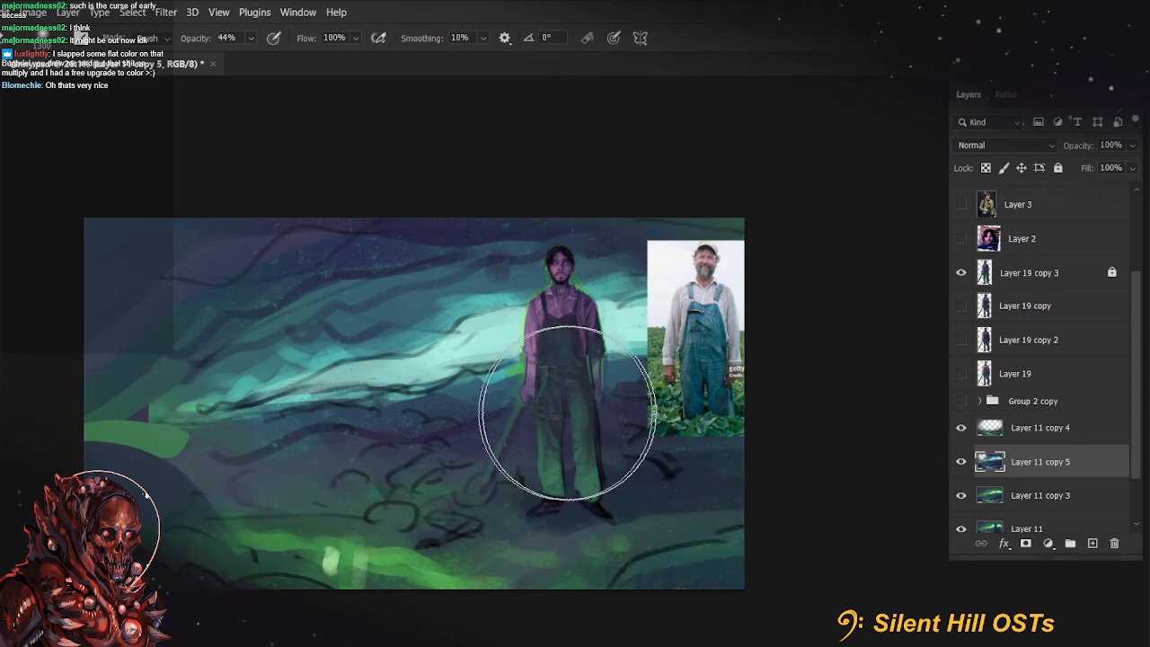
click(1090, 440)
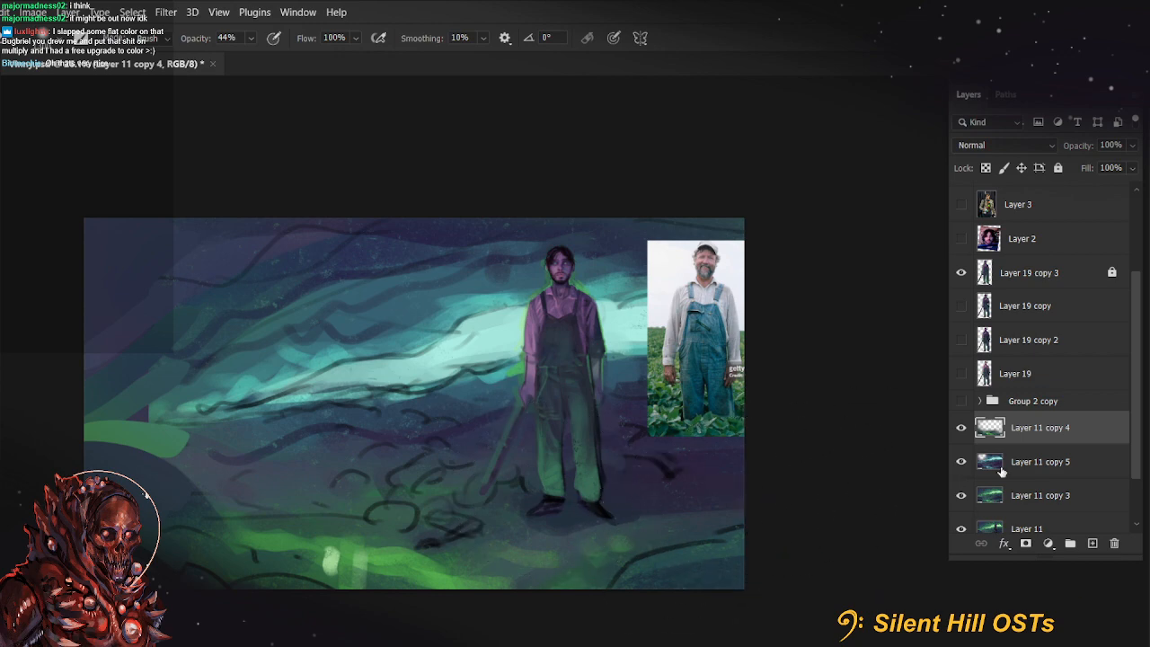
Merge Layer 11 copy 4, Layer 11 copy 5 and Layer 11 copy 3 into a single background layer
shift+click(1051, 495)
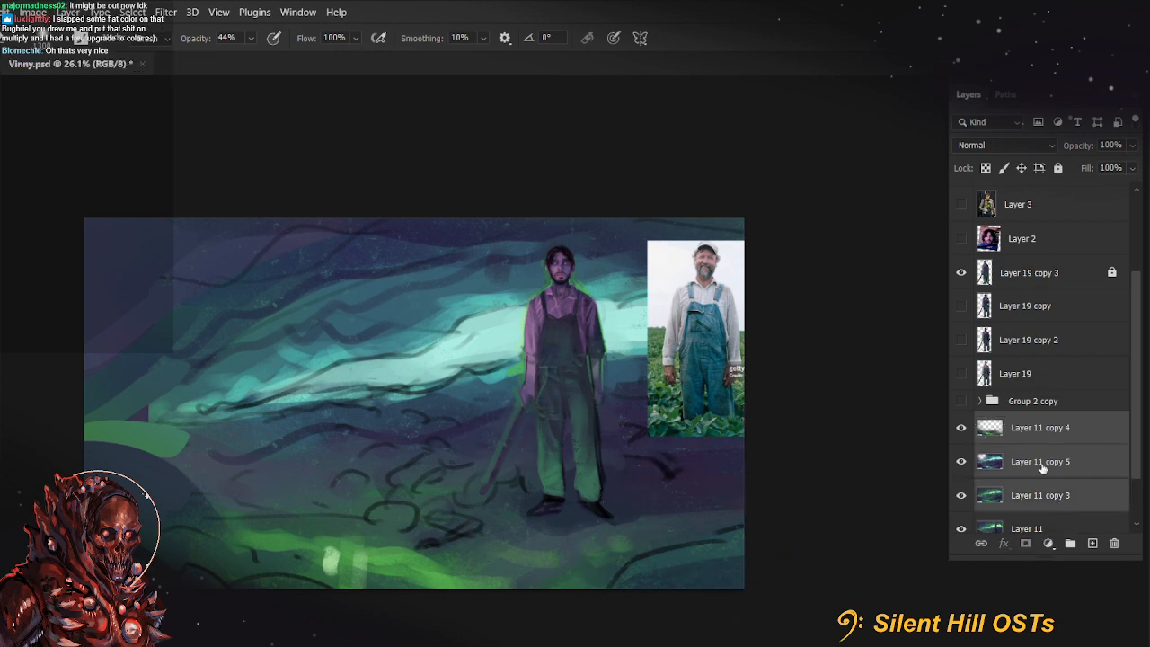
right_click(1077, 428)
click(880, 474)
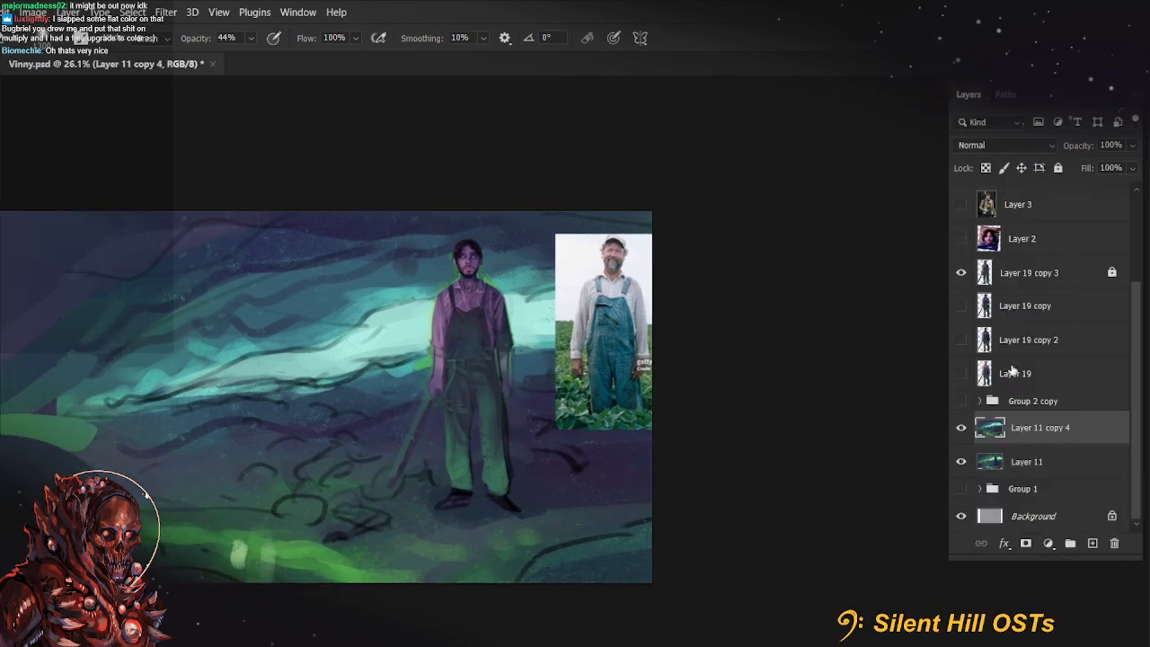
Check the background with the farmer briefly hidden, and show the cave reference photo on Layer 14
click(961, 273)
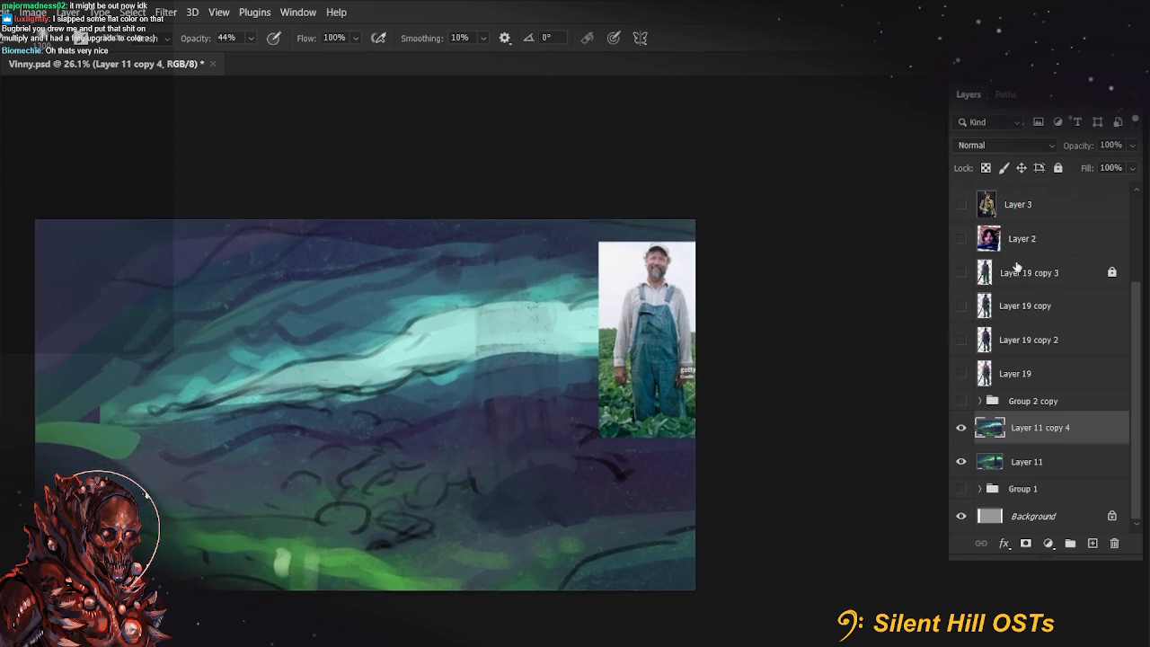
click(960, 273)
scroll(1034, 307, up, 3)
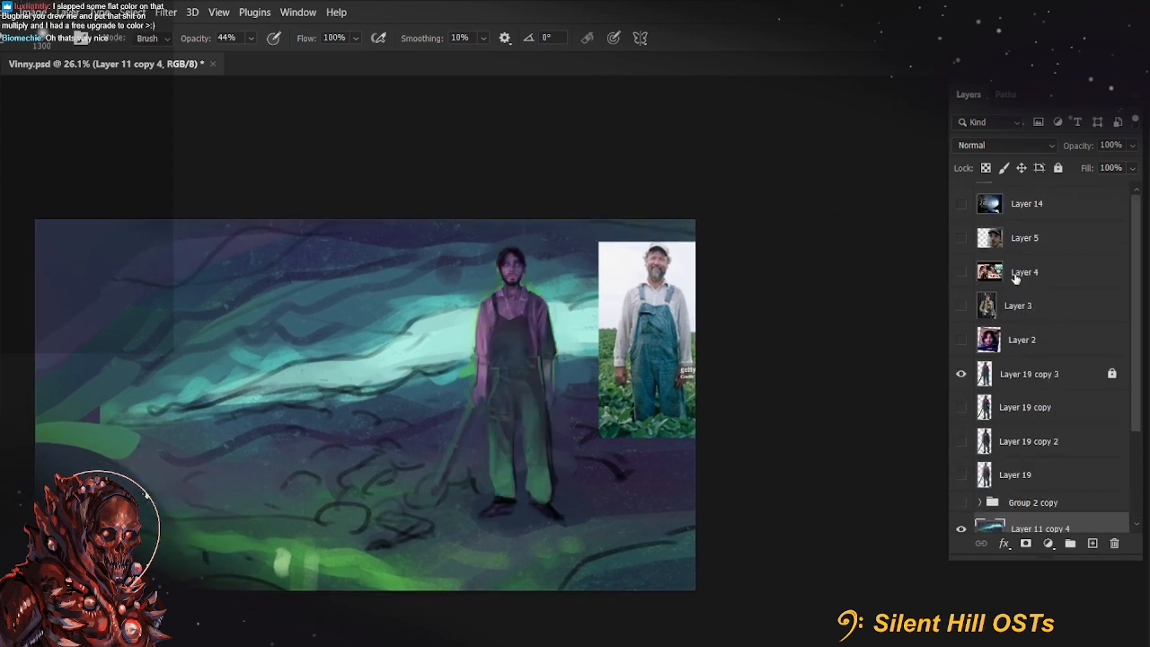
scroll(1017, 278, up, 1)
click(961, 199)
click(961, 199)
click(961, 200)
click(964, 232)
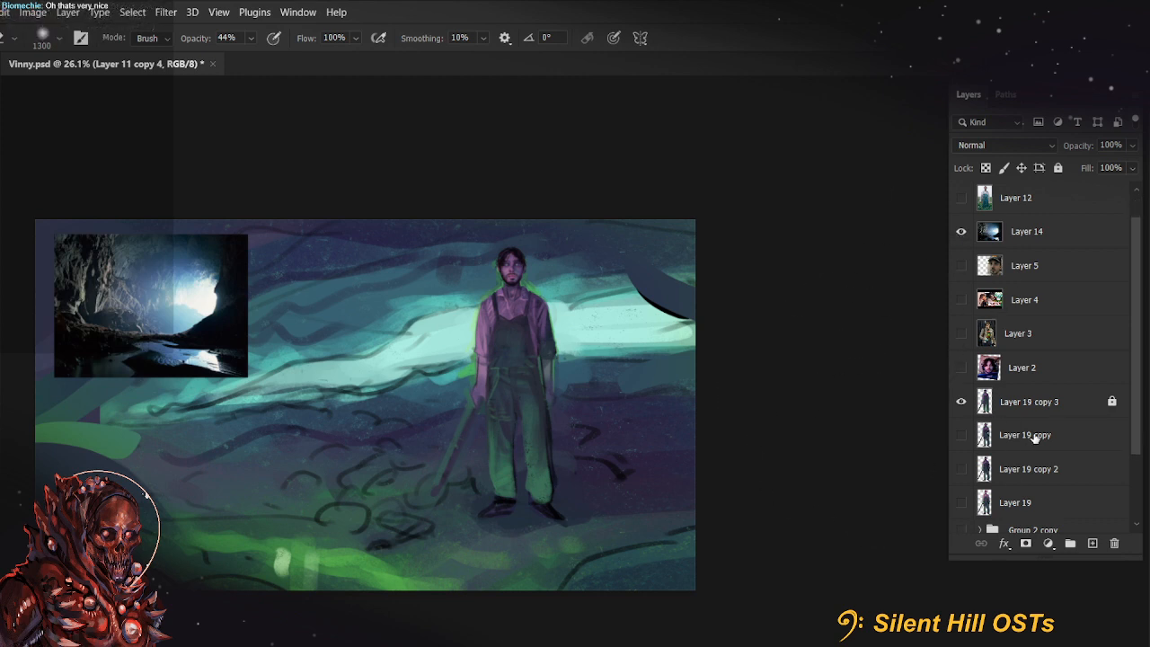
Add a new layer above Layer 11 copy 4 and set the Brush colour to near-black #05060b sampled from the cave photo
scroll(1036, 434, down, 4)
click(1091, 543)
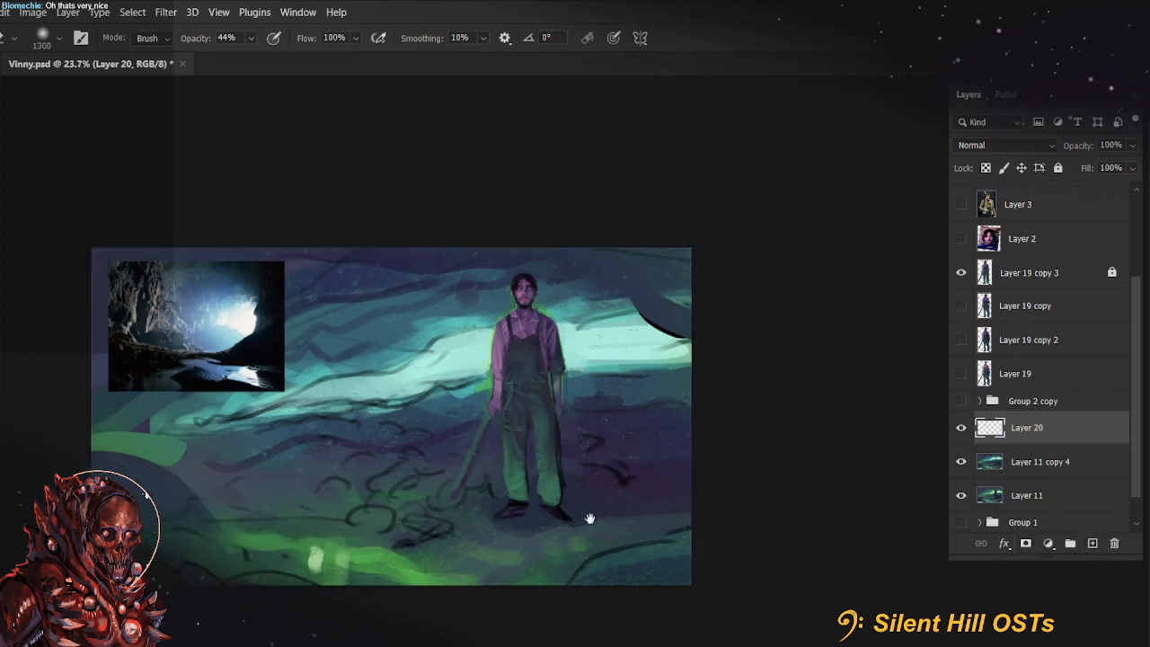
scroll(599, 508, up, 2)
key(b)
alt+click(198, 314)
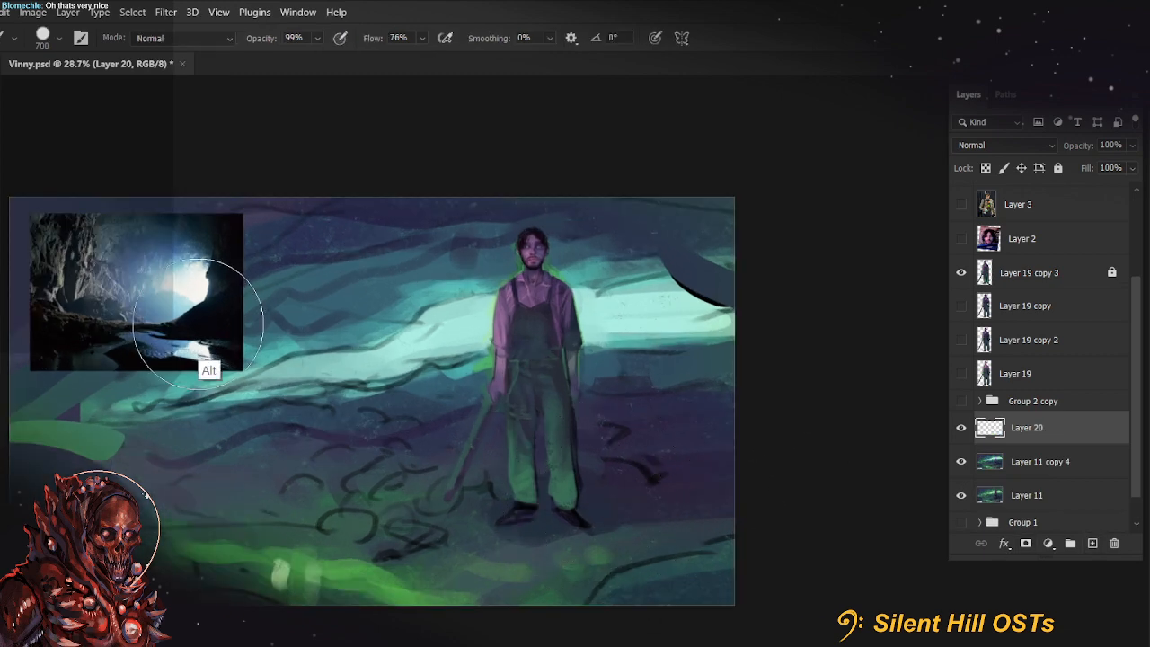
click(2, 283)
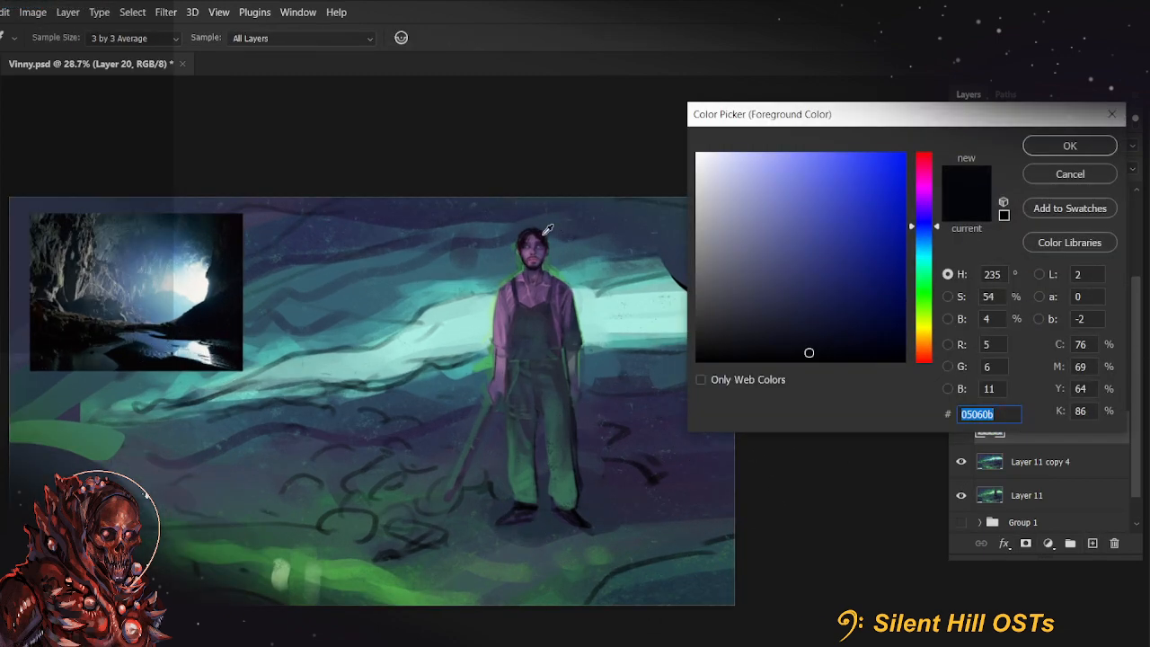
key(Return)
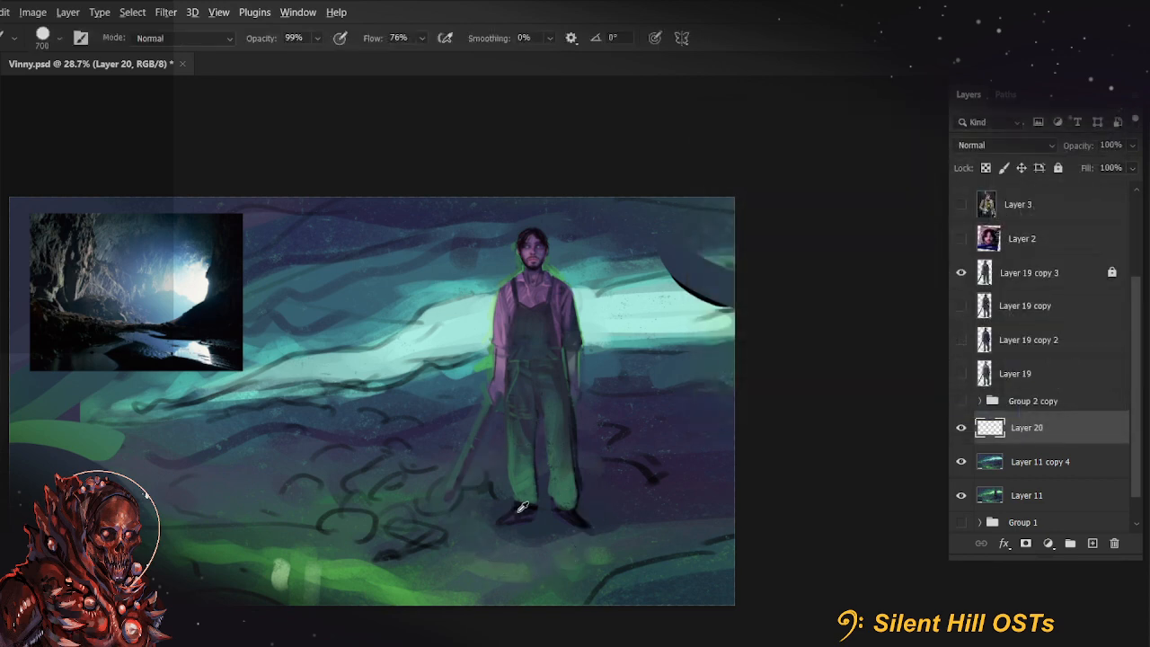
Try a flattened, tilted tip on the 700 px hard round brush, and switch to the "My ultimate one/ Painting" brush from Marieke's Faves
click(52, 40)
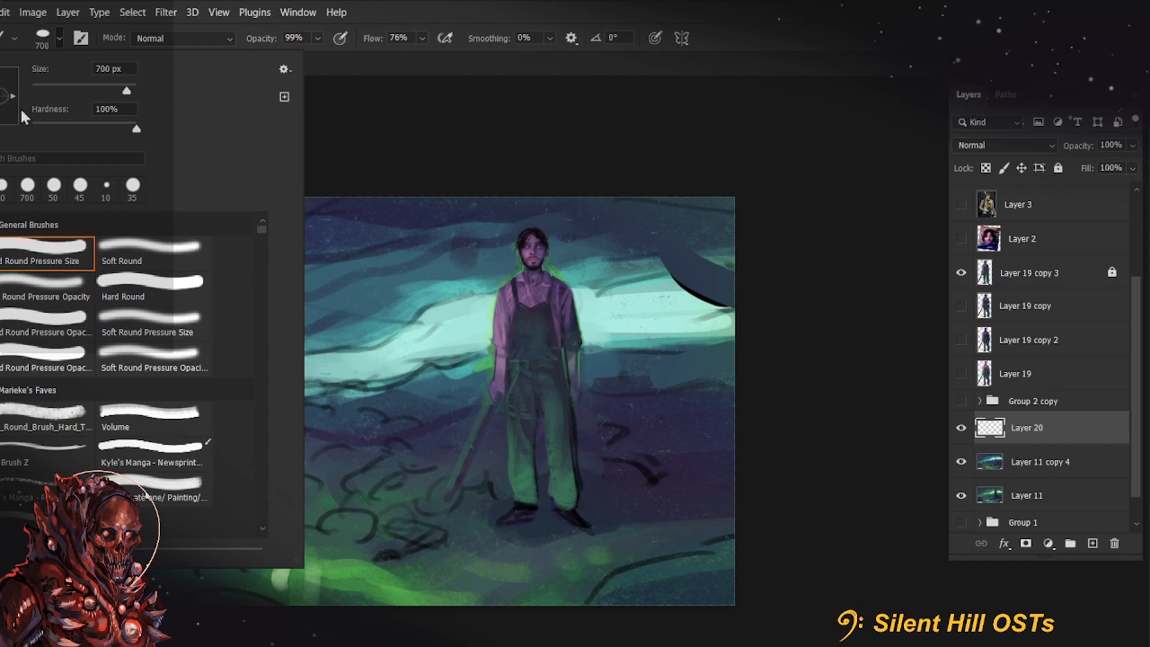
click(483, 92)
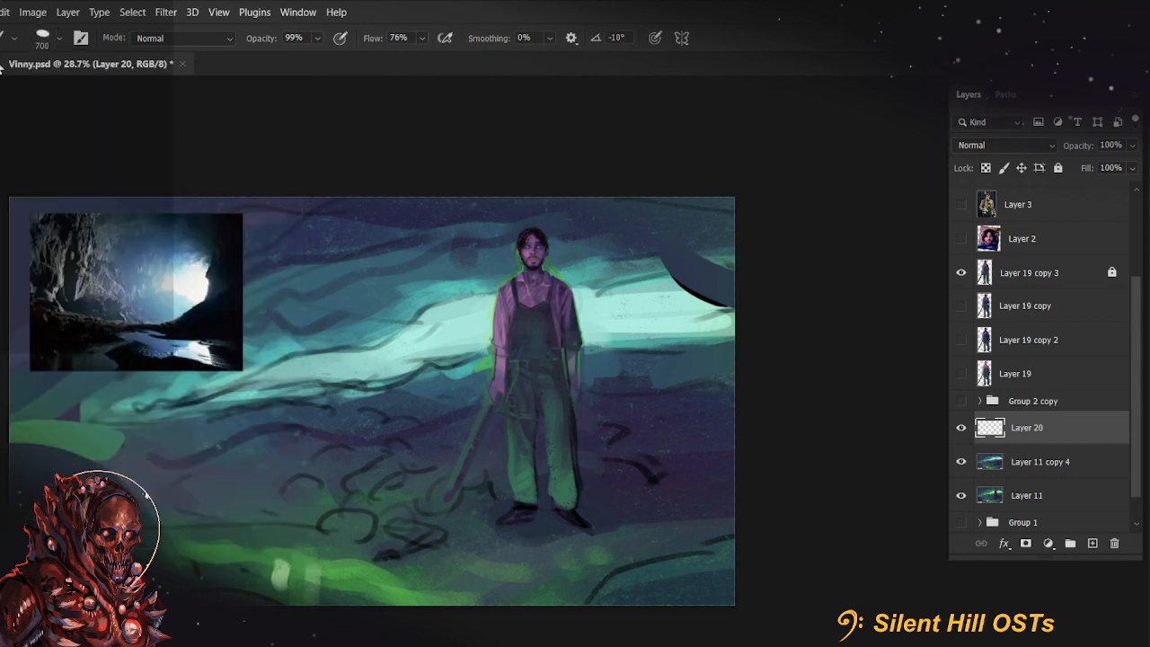
click(46, 47)
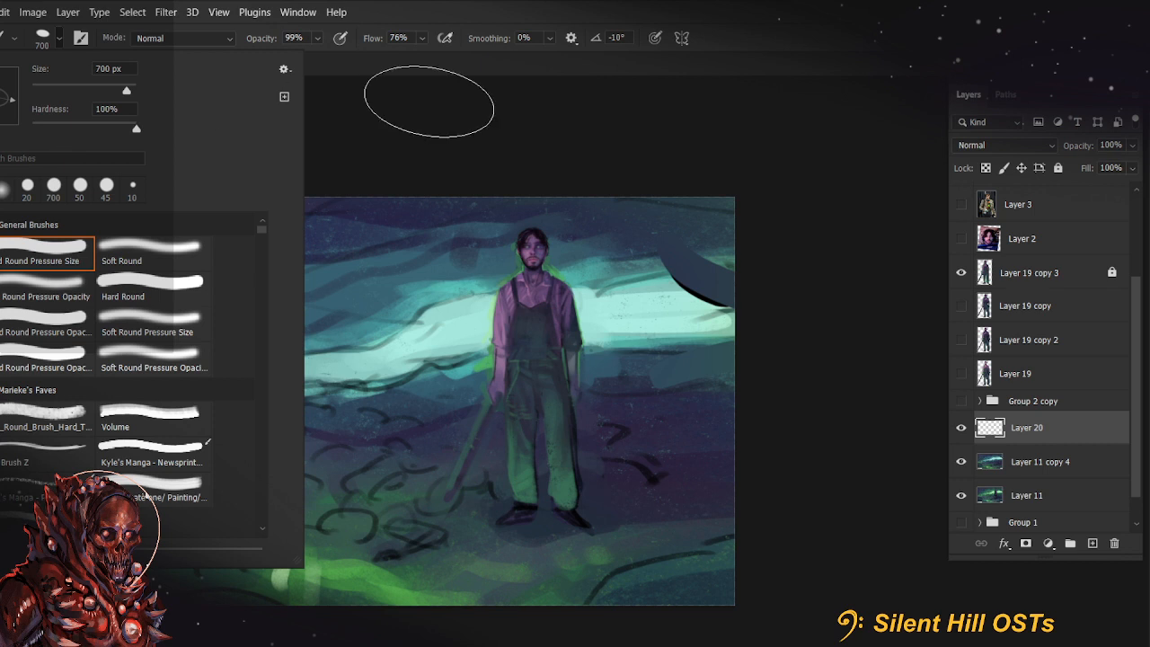
click(169, 469)
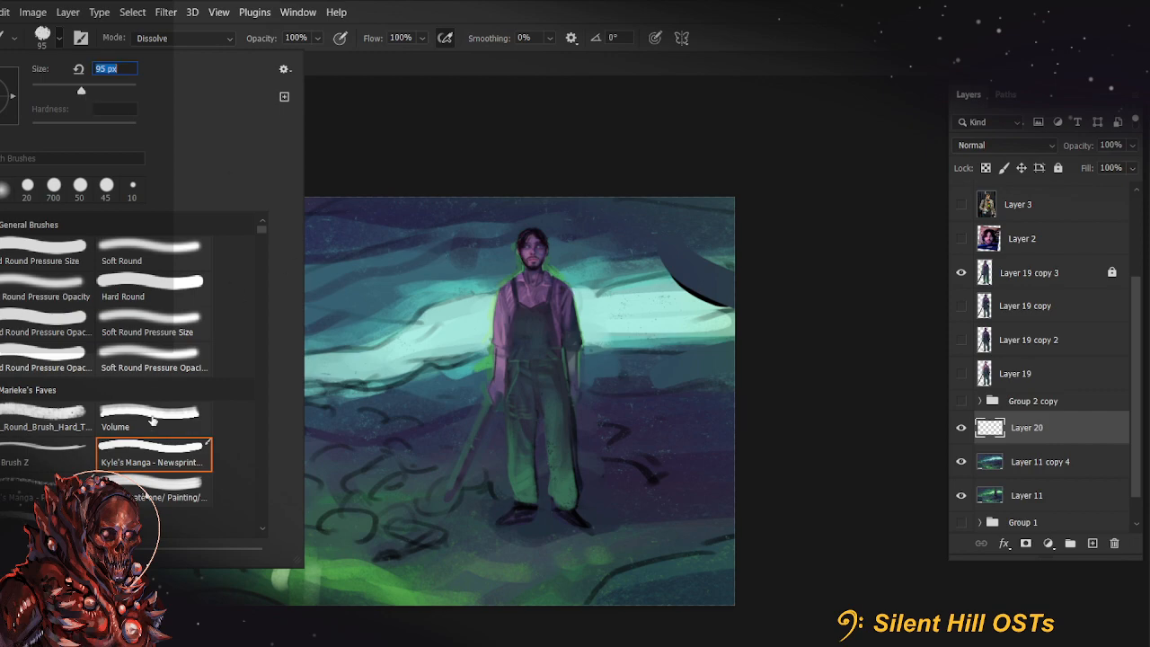
scroll(151, 421, down, 1)
click(157, 447)
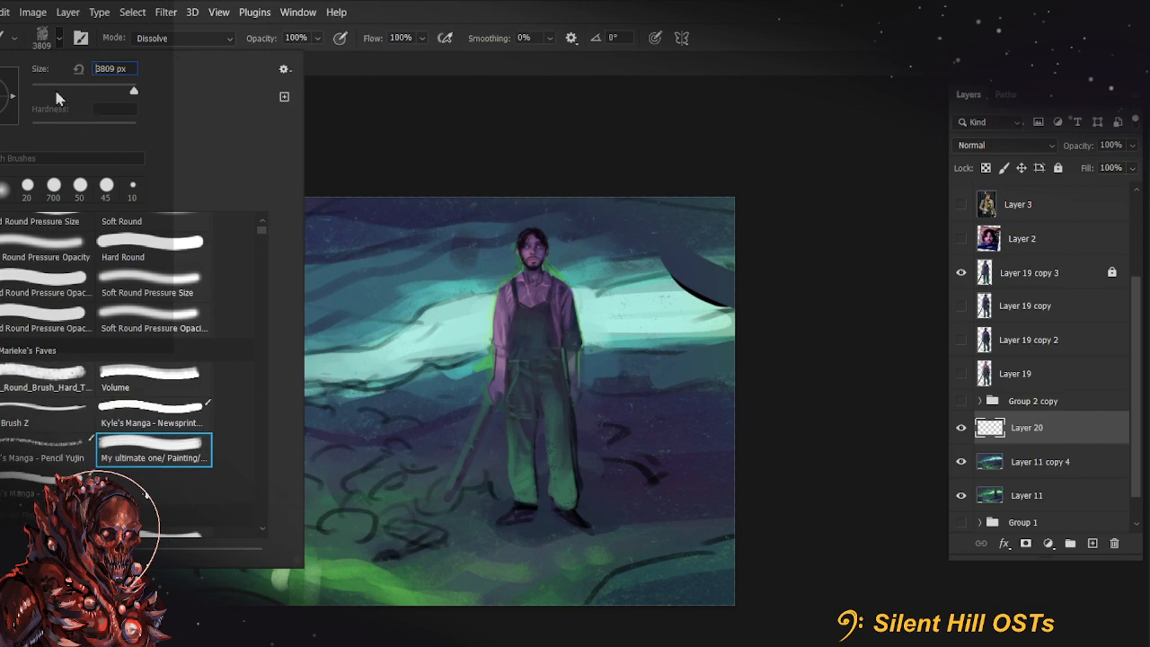
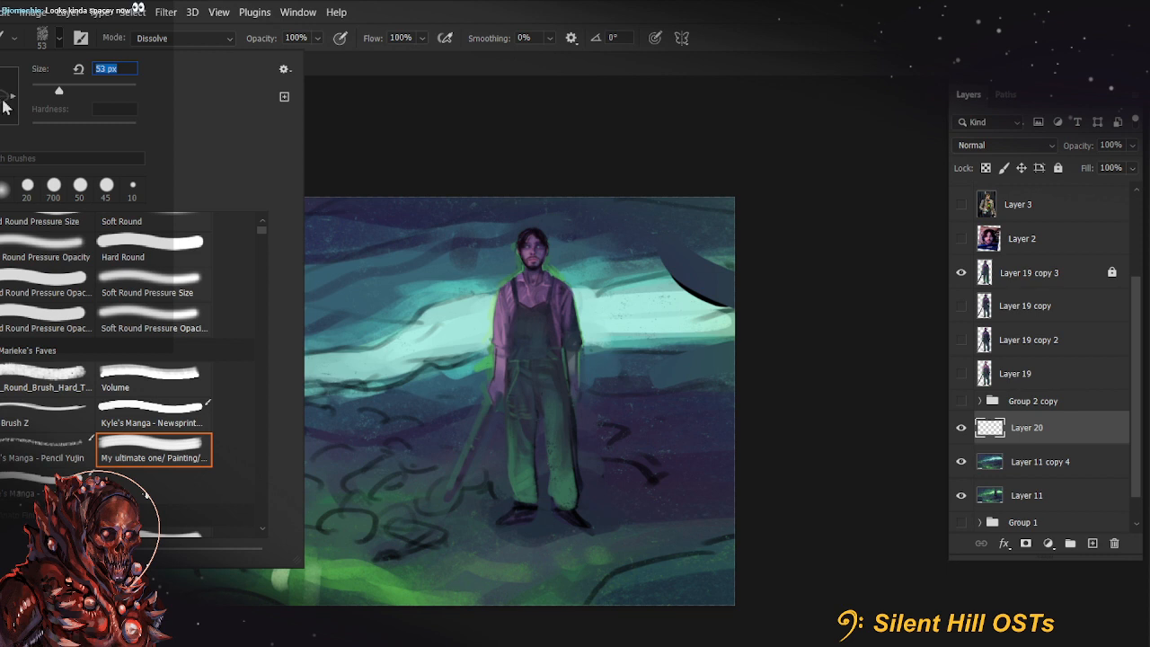
Try near-black strokes over the upper-right corner with "My ultimate one/ Painting" at 500 px and "Godd for soft painting" at 4000 px
key(Return)
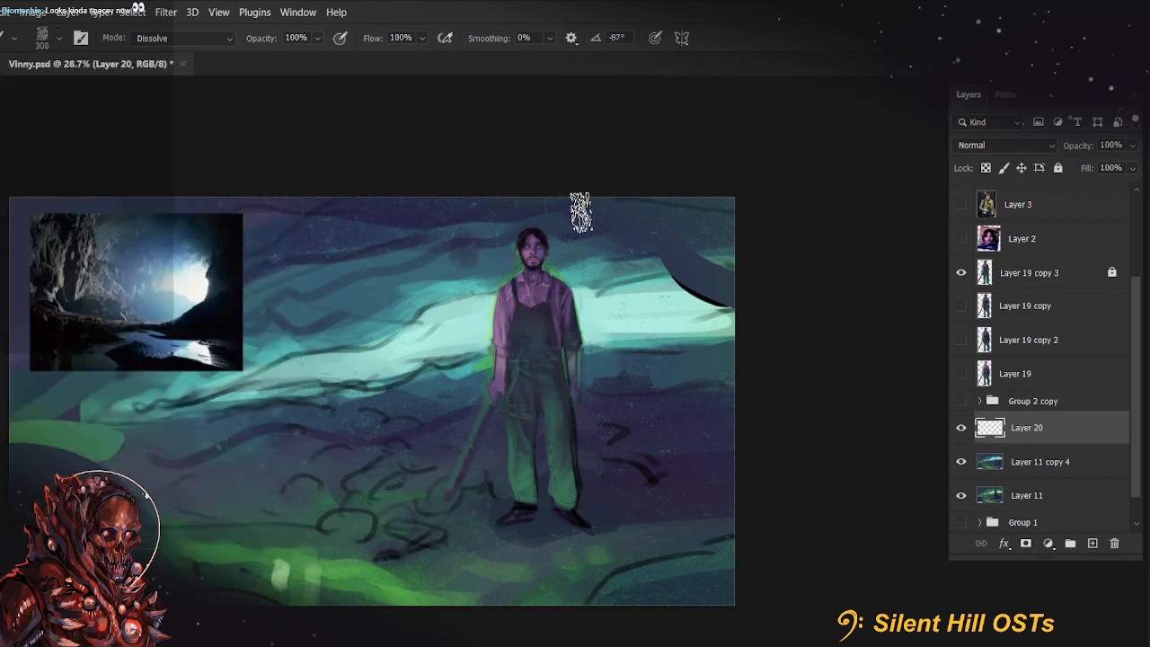
mouse_move(673, 185)
mouse_down()
mouse_move(713, 256)
mouse_move(746, 279)
mouse_up()
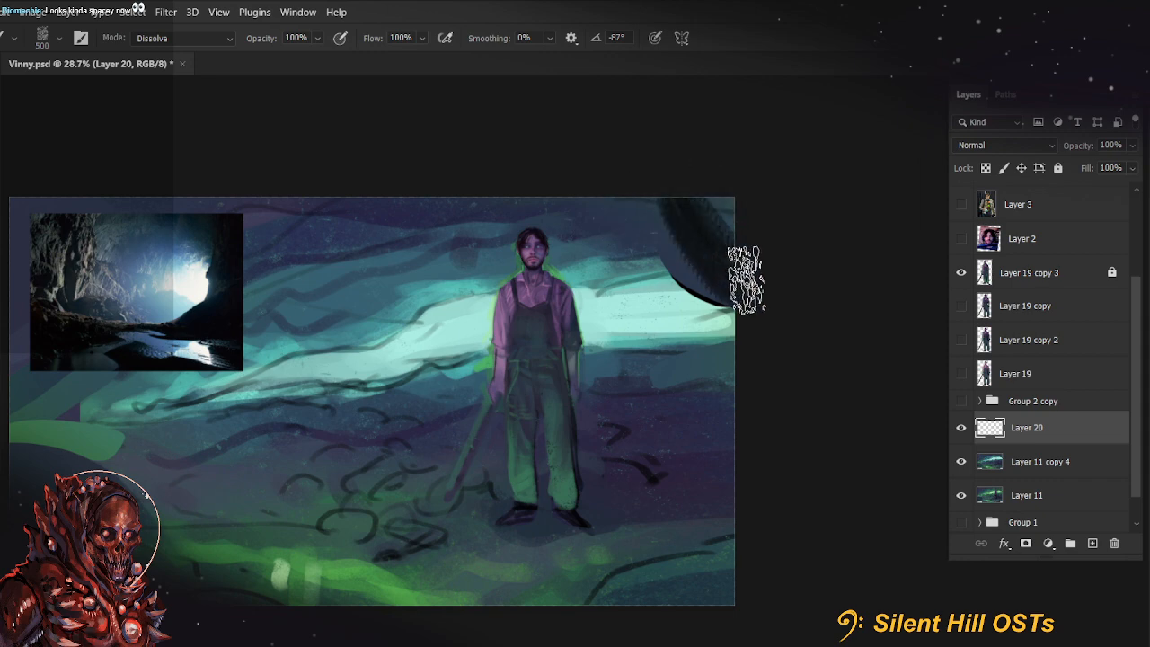
click(41, 40)
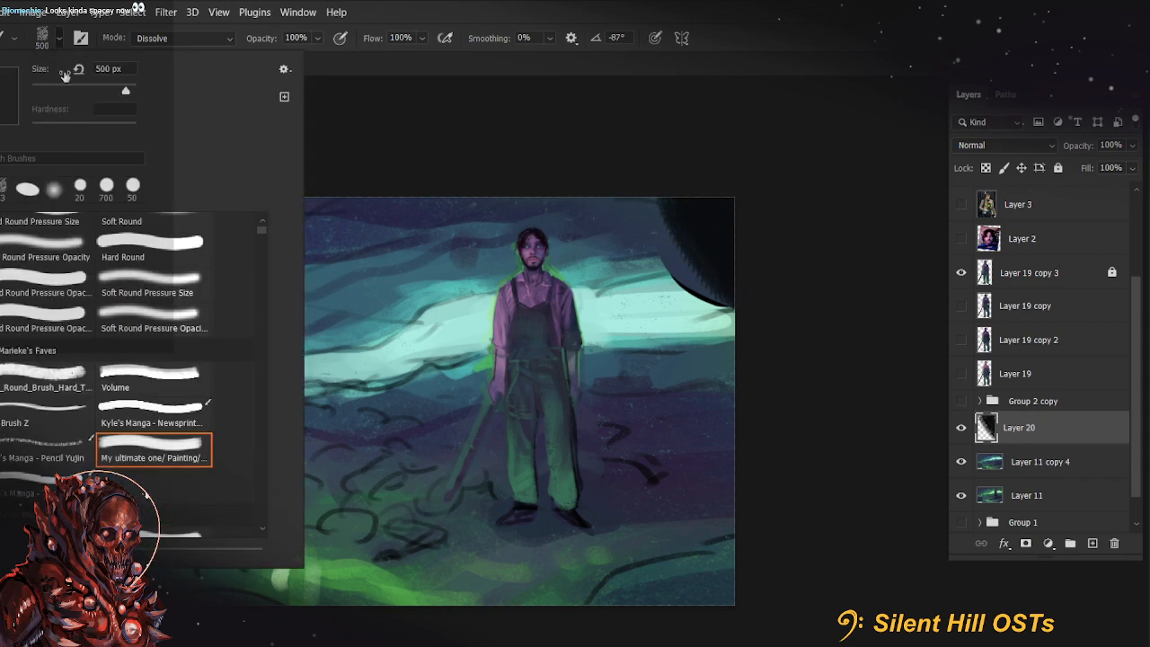
scroll(87, 314, down, 5)
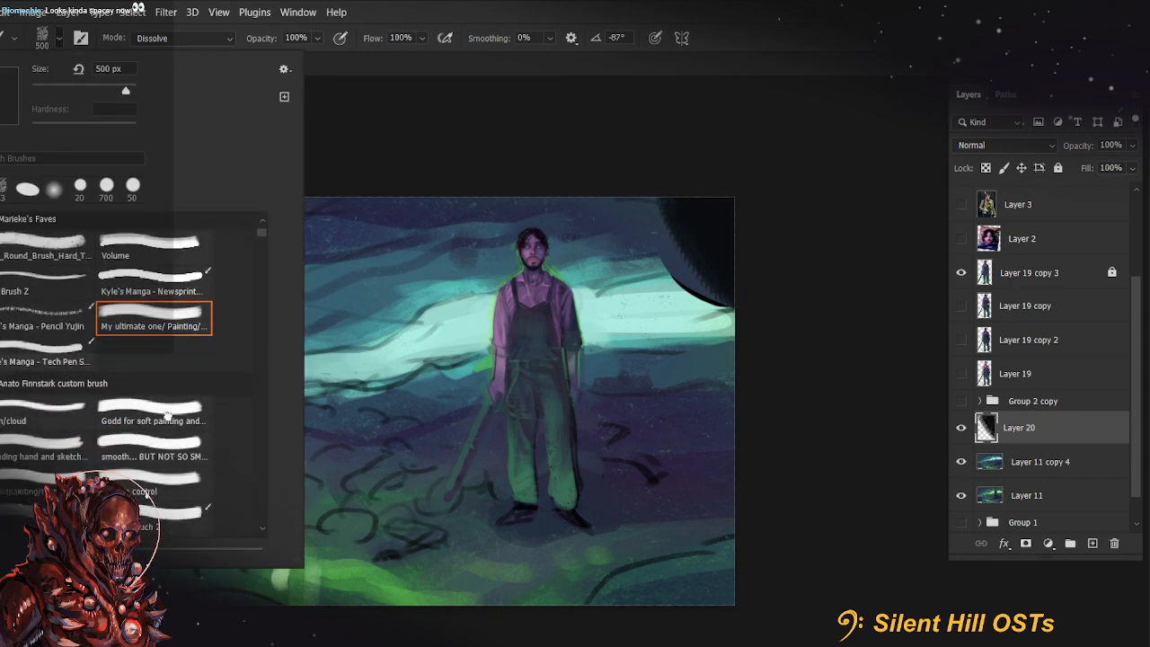
click(168, 415)
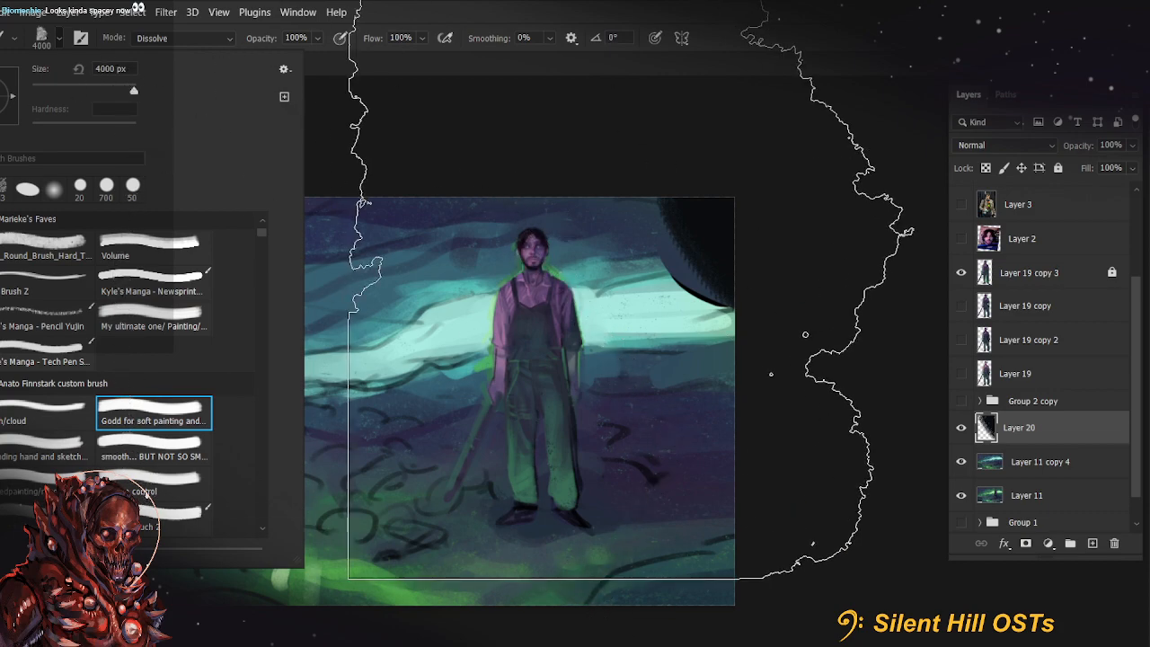
drag(685, 256, 749, 315)
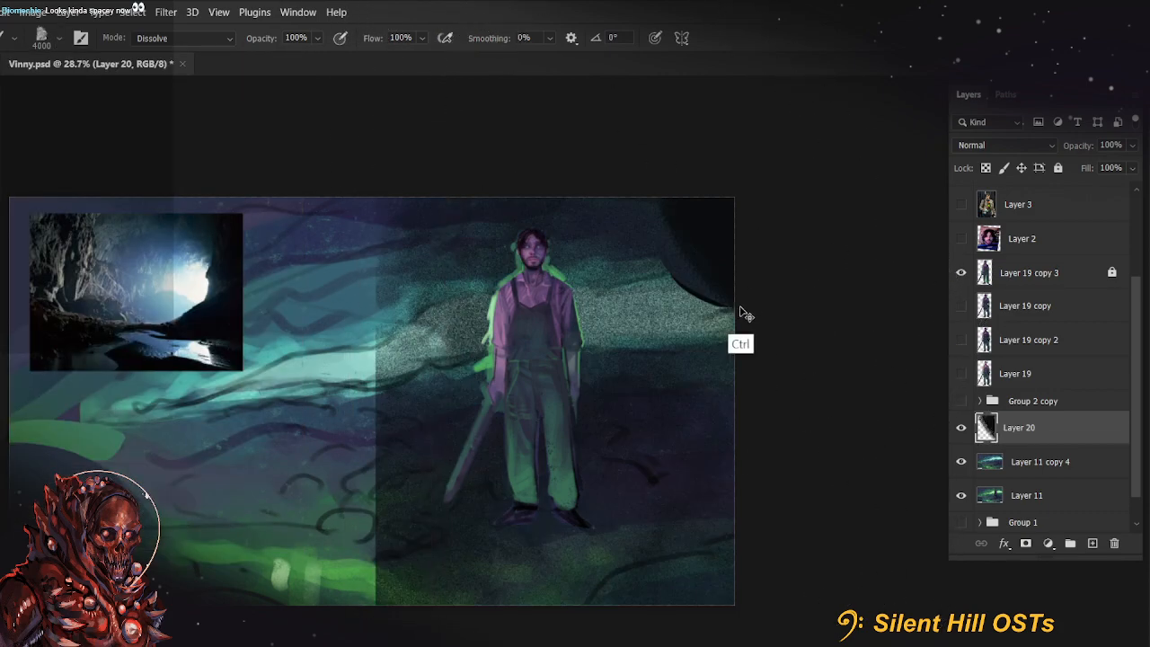
key(ctrl+z)
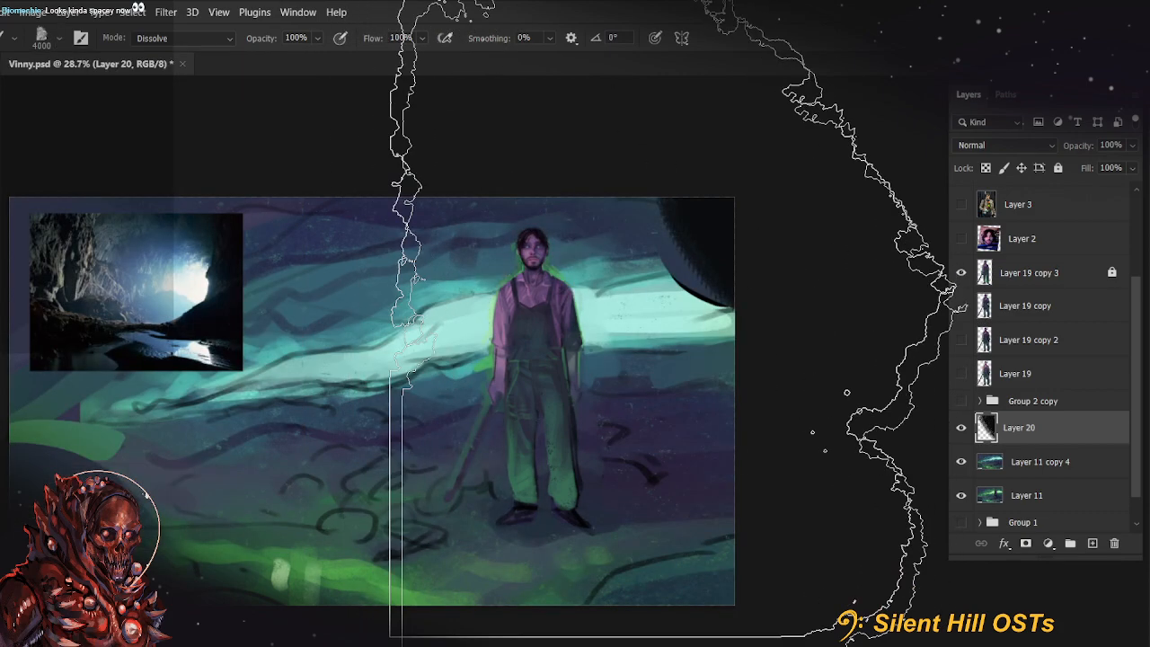
Try painting near-black down the painting's right edge with the soft painting brush at 500 px, and clear Layer 20
key(bracketleft)
key(bracketleft)
key(bracketleft)
key(bracketleft)
key(bracketleft)
key(bracketleft)
key(bracketleft)
key(bracketleft)
key(bracketleft)
key(bracketleft)
key(bracketleft)
key(bracketleft)
key(bracketleft)
key(bracketleft)
key(bracketleft)
key(bracketleft)
key(bracketleft)
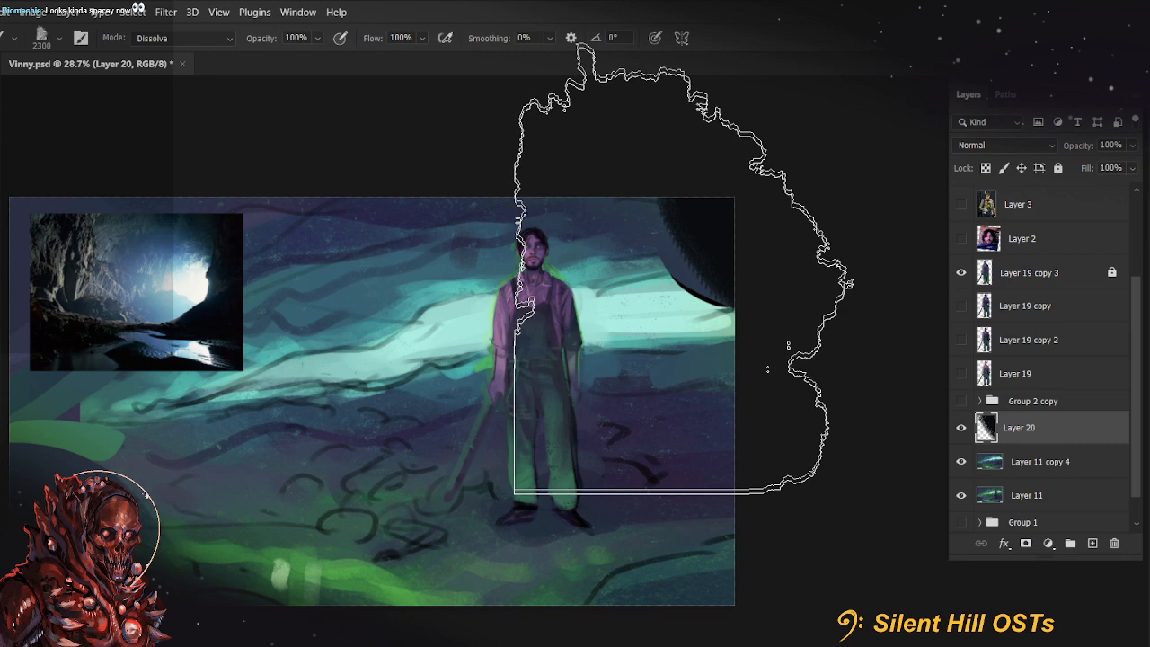
key(bracketleft)
key(bracketleft)
key(bracketleft)
key(bracketleft)
key(bracketleft)
key(bracketleft)
key(bracketleft)
key(bracketleft)
key(bracketleft)
key(bracketleft)
key(bracketleft)
key(bracketleft)
key(bracketleft)
key(bracketleft)
key(bracketleft)
key(bracketleft)
key(bracketleft)
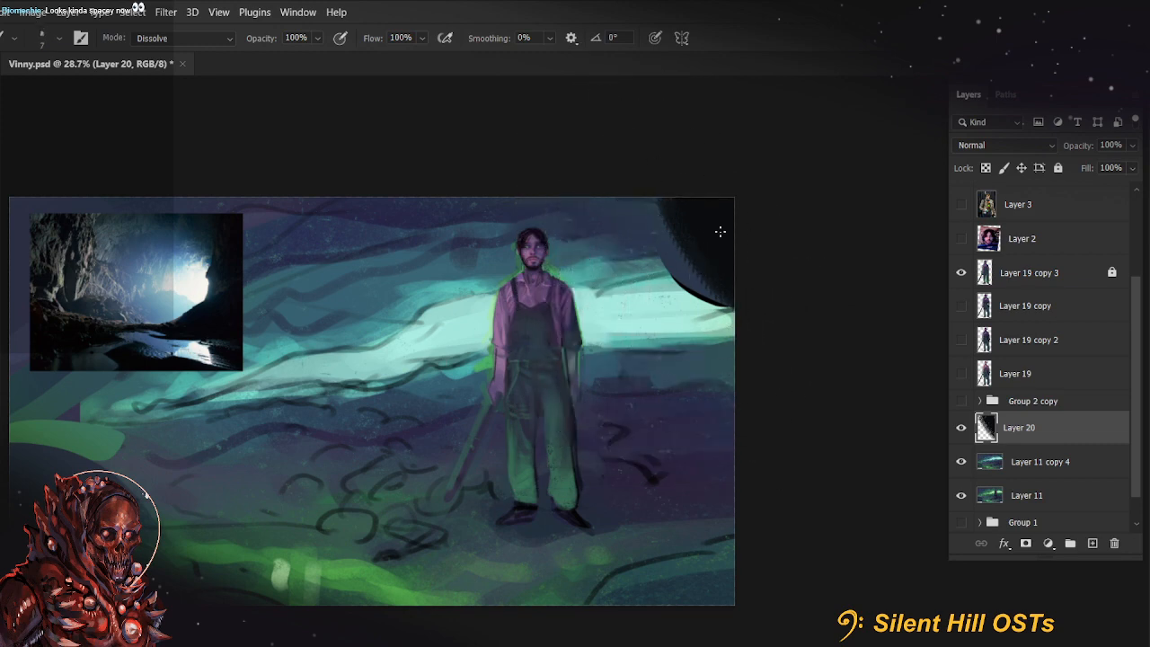
key(bracketright)
key(bracketright)
key(bracketright)
key(bracketright)
key(bracketright)
key(bracketright)
key(bracketright)
key(bracketright)
key(bracketright)
key(bracketright)
key(bracketright)
key(bracketright)
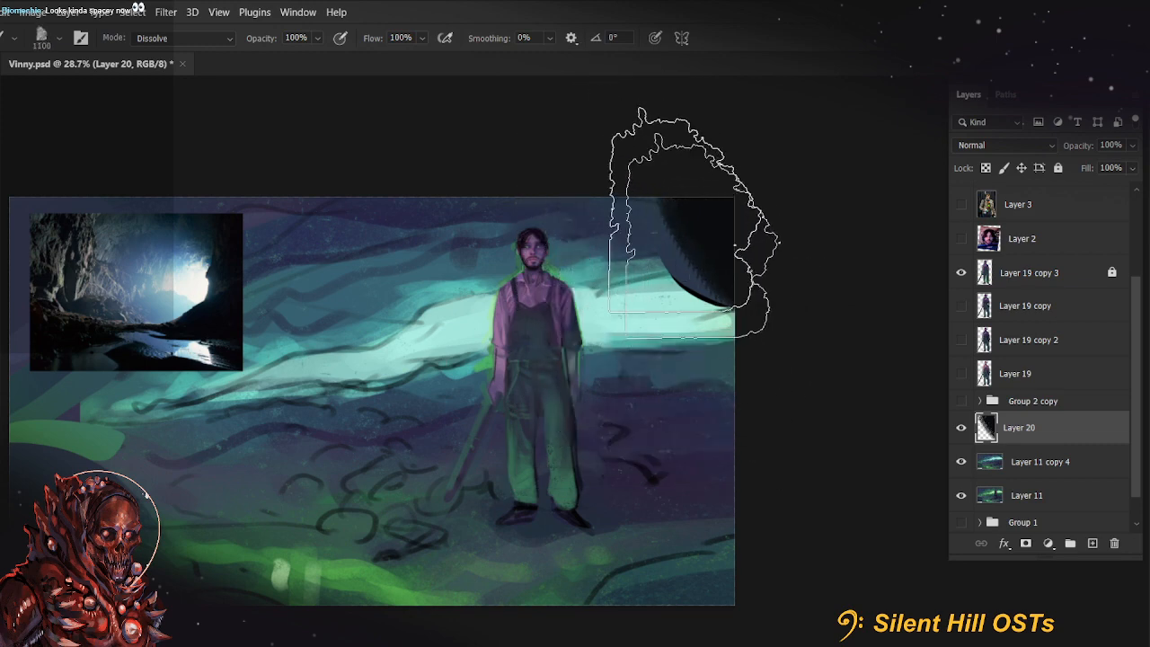
key(bracketleft)
key(bracketleft)
key(bracketleft)
key(bracketleft)
key(bracketleft)
key(bracketleft)
key(bracketleft)
key(bracketleft)
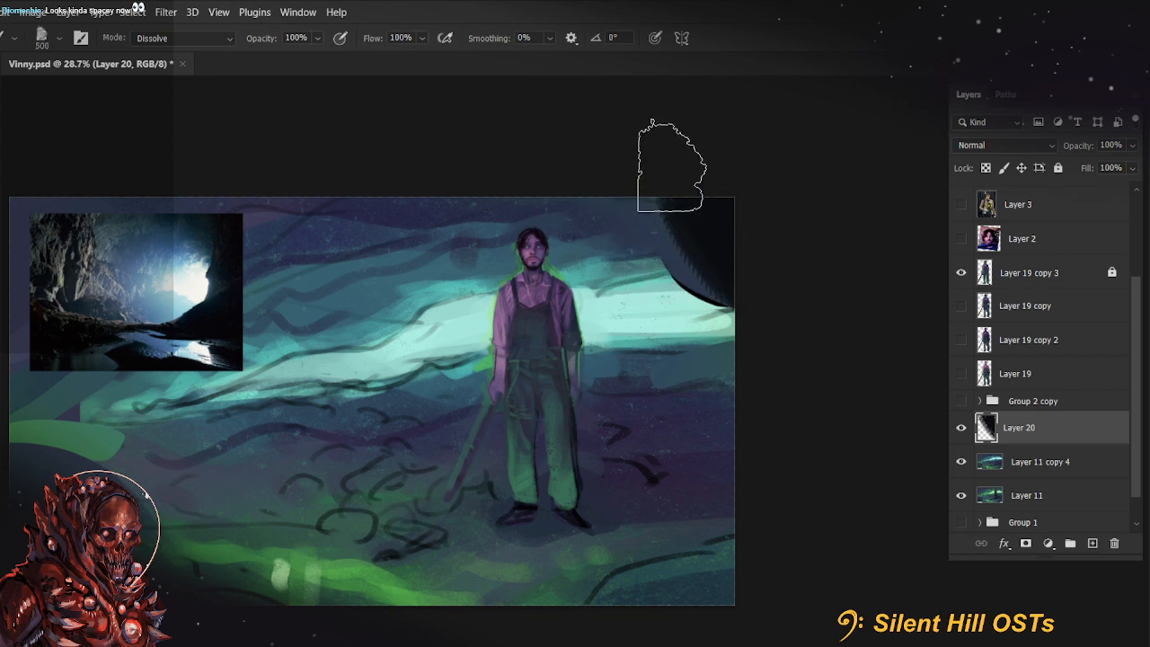
mouse_move(667, 162)
mouse_down()
mouse_move(719, 268)
mouse_move(708, 246)
mouse_move(705, 276)
mouse_move(695, 163)
mouse_up()
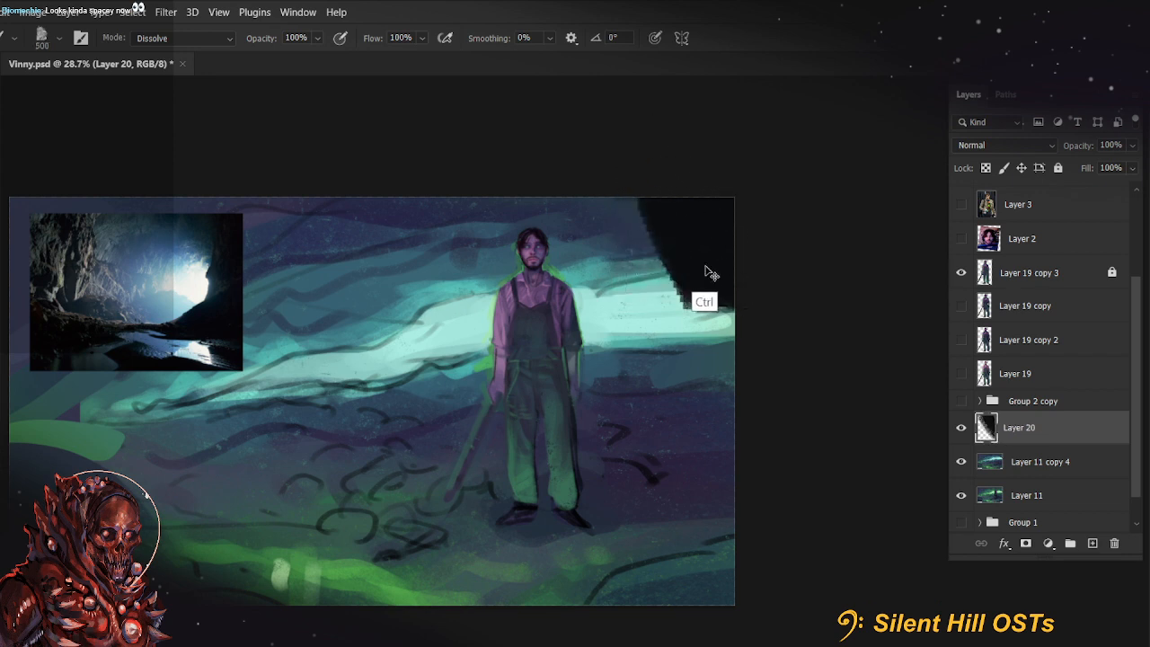
key(ctrl+z)
key(ctrl+z)
mouse_move(709, 301)
mouse_down()
mouse_move(730, 440)
mouse_move(714, 459)
mouse_move(701, 528)
mouse_move(673, 527)
mouse_move(696, 611)
mouse_up()
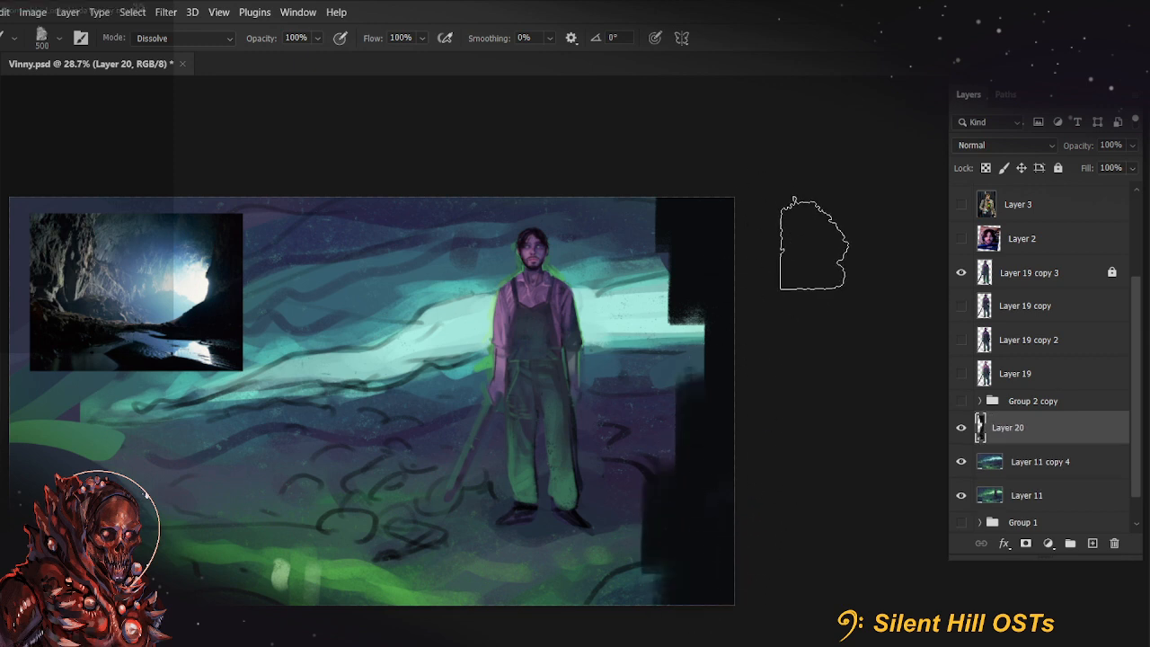
key(ctrl+a)
key(Delete)
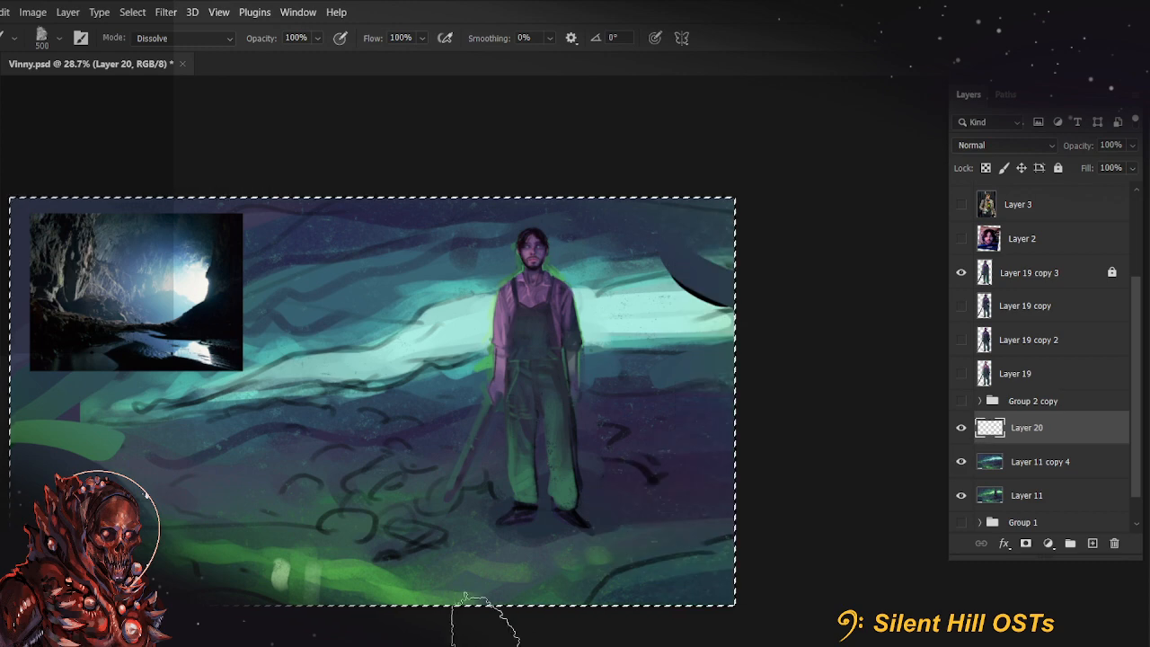
Try the "Smooth touch 2" and degradé brushes, cover most of the background in near-black, and clear Layer 20
click(44, 38)
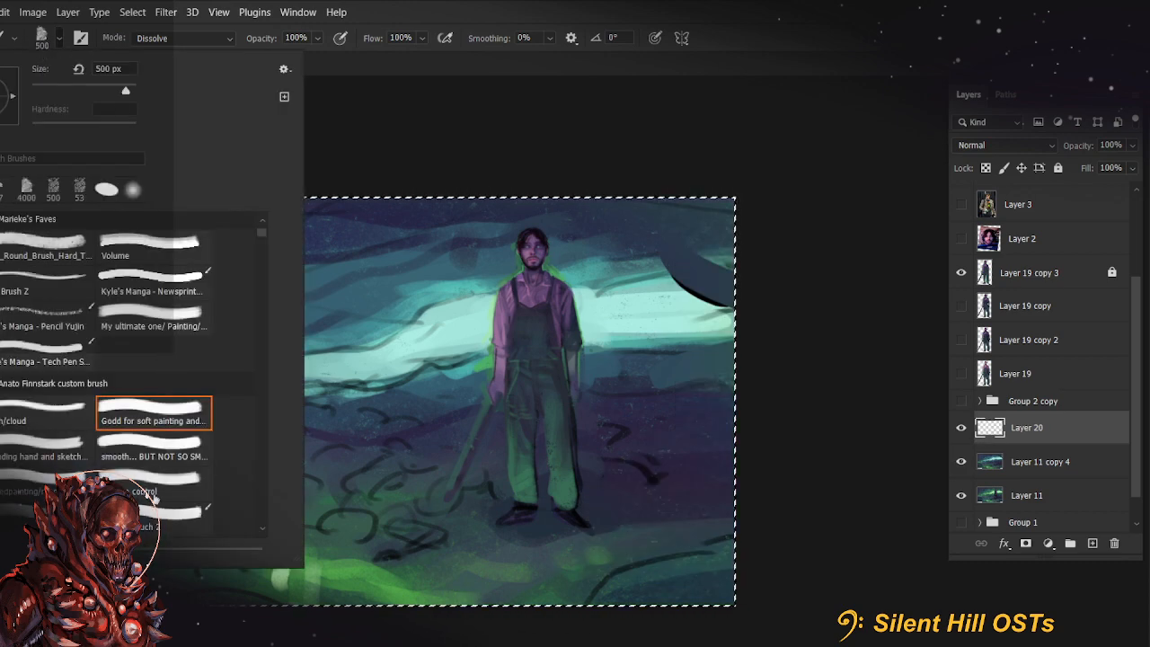
click(153, 516)
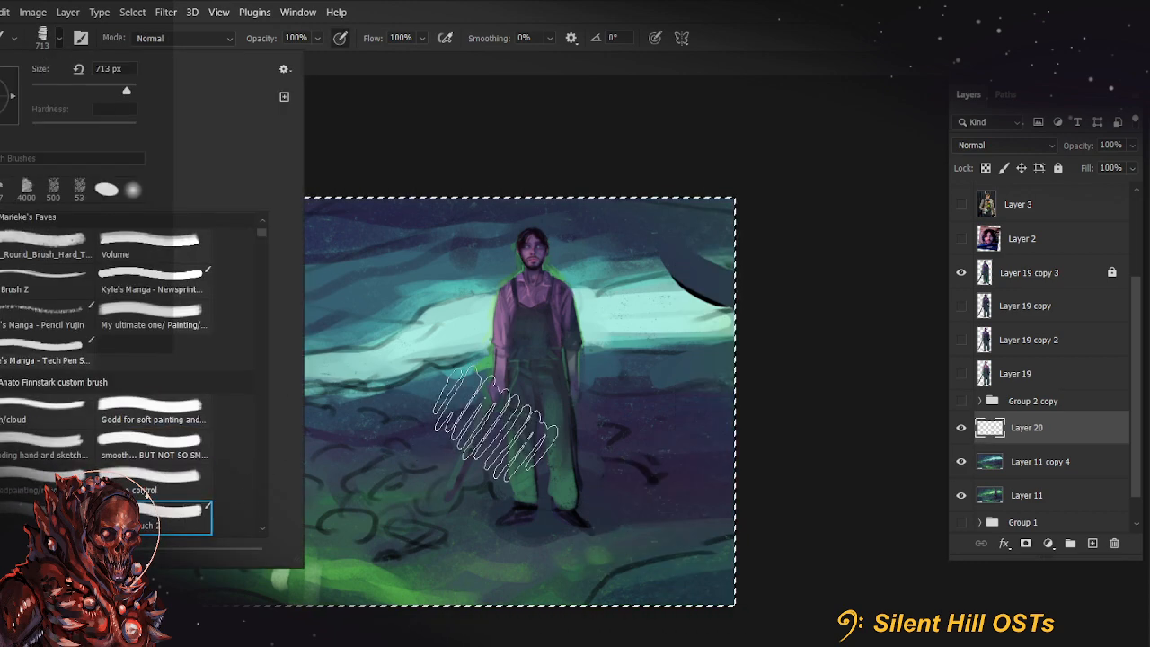
scroll(35, 457, down, 1)
click(36, 465)
click(676, 296)
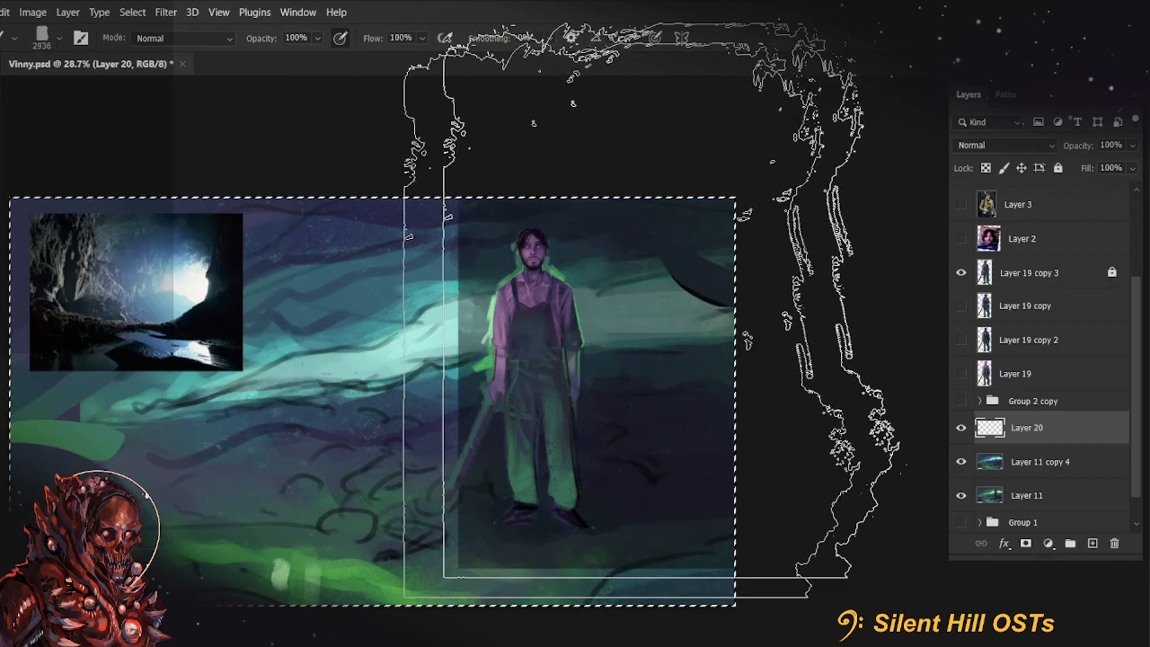
mouse_move(490, 376)
mouse_down()
mouse_move(371, 421)
mouse_move(369, 409)
mouse_up()
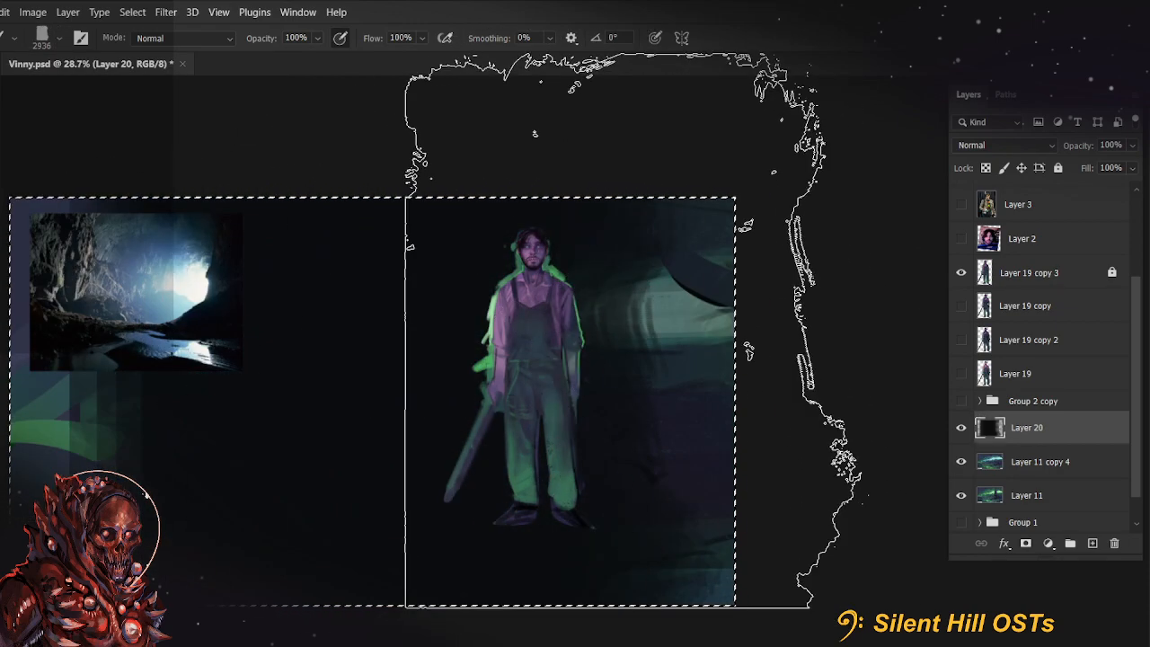
key(Delete)
key(m)
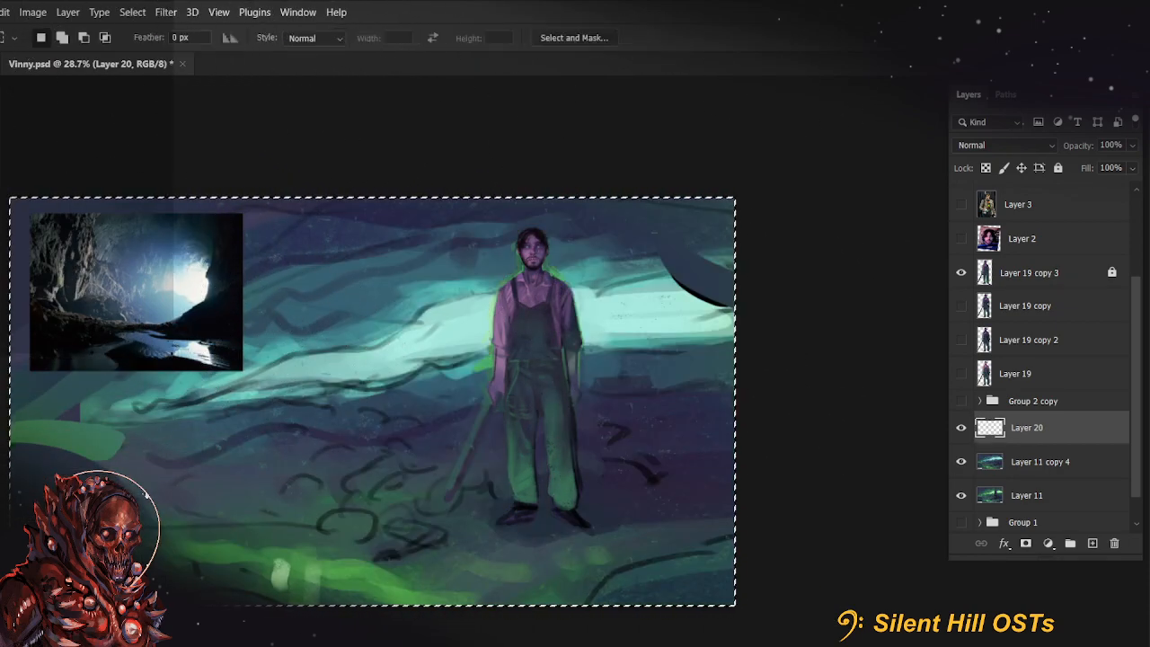
key(ctrl+d)
Try the "Smooth touch" brush at 2936 px with near-black strokes behind the farmer, and undo them
key(b)
click(42, 42)
scroll(146, 493, down, 3)
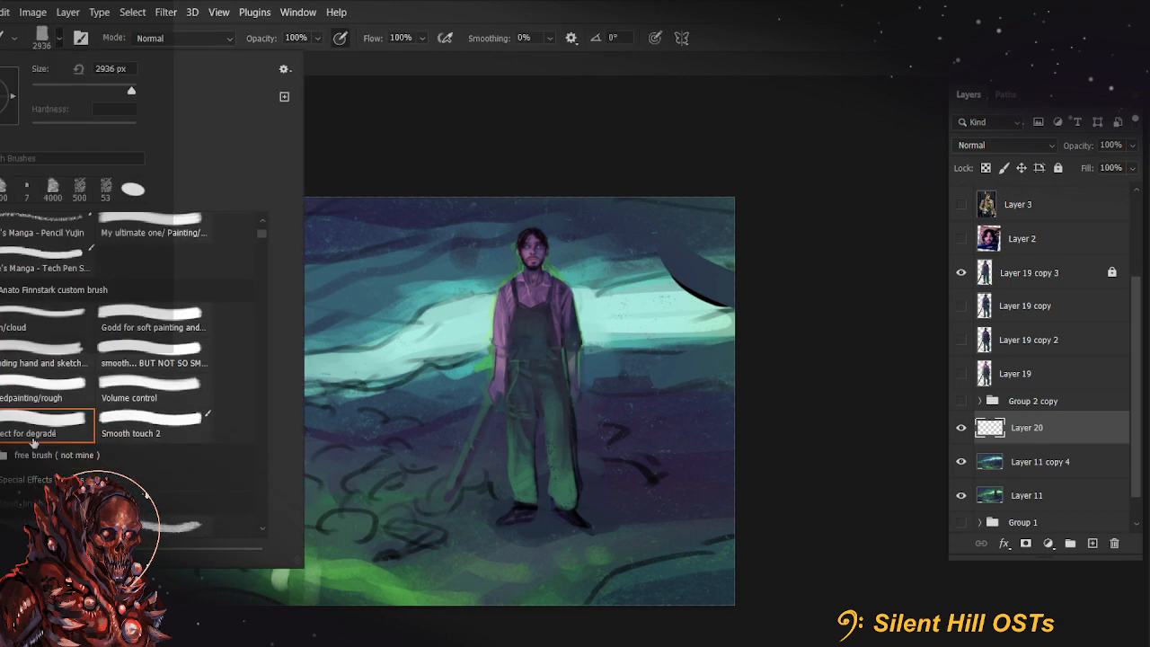
click(54, 415)
scroll(83, 451, down, 1)
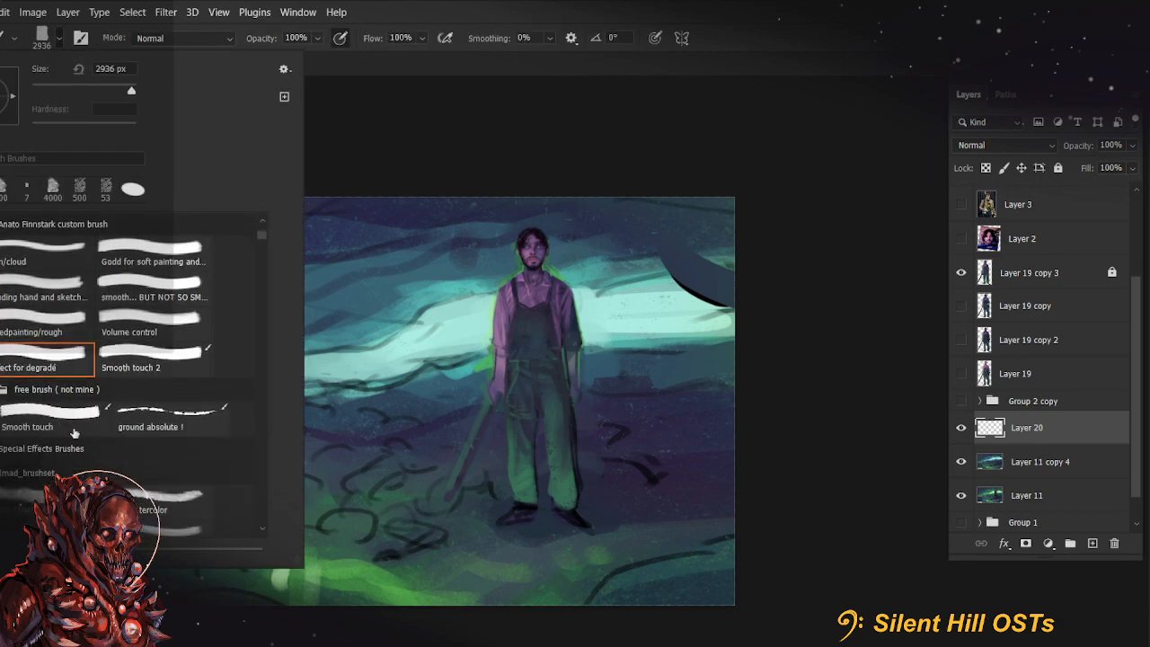
click(58, 418)
click(544, 362)
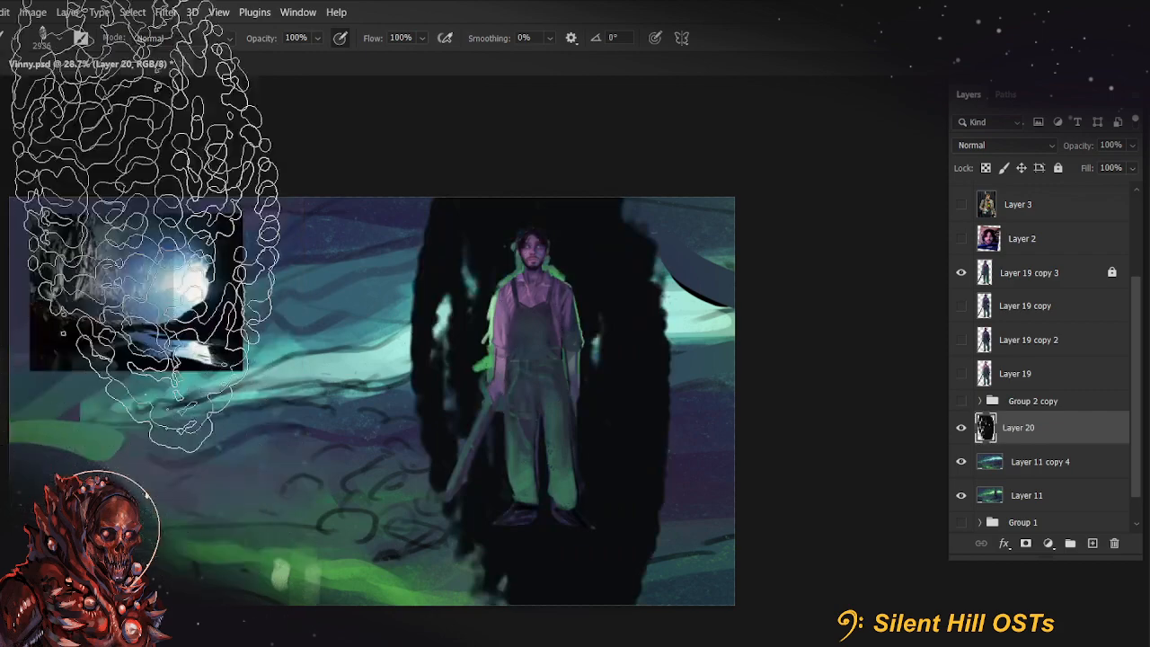
key(ctrl+z)
Try blocking near-black masses on both sides of the farmer with "Smooth touch" at 600 px, and clear Layer 20
key([)
key([)
key([)
key([)
key([)
key([)
key([)
key([)
key([)
key([)
key([)
key([)
key([)
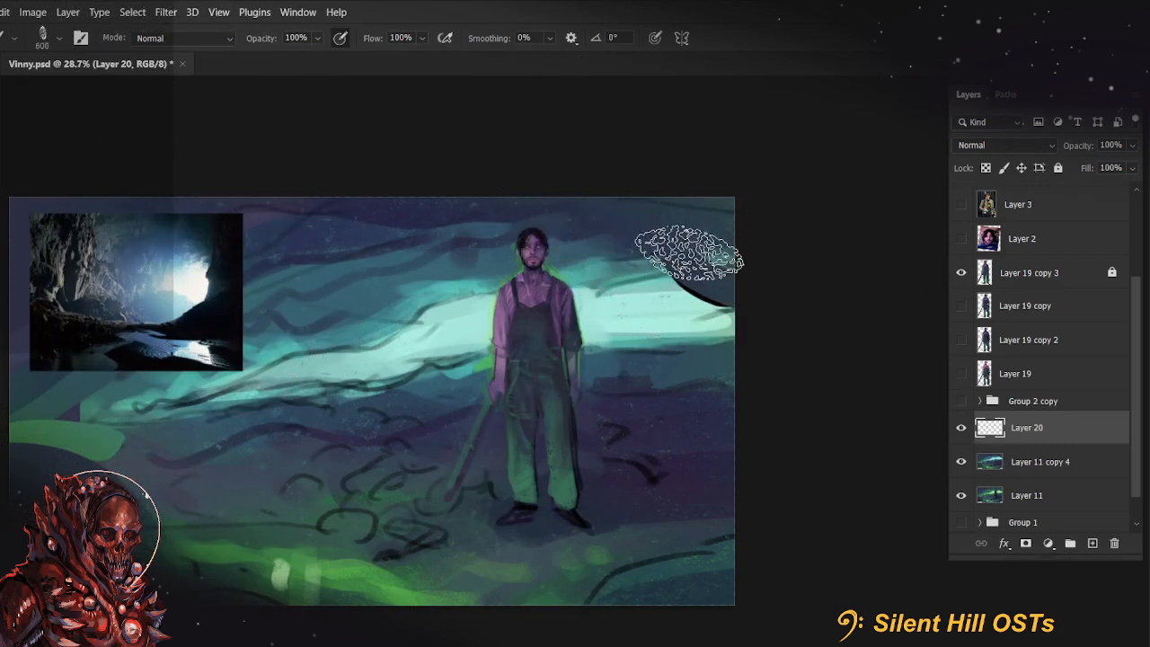
mouse_move(680, 228)
mouse_down()
mouse_move(658, 282)
mouse_move(710, 301)
mouse_move(729, 373)
mouse_move(695, 479)
mouse_move(699, 384)
mouse_move(725, 303)
mouse_move(654, 398)
mouse_move(695, 308)
mouse_move(680, 288)
mouse_move(658, 375)
mouse_move(585, 416)
mouse_move(652, 325)
mouse_move(611, 247)
mouse_up()
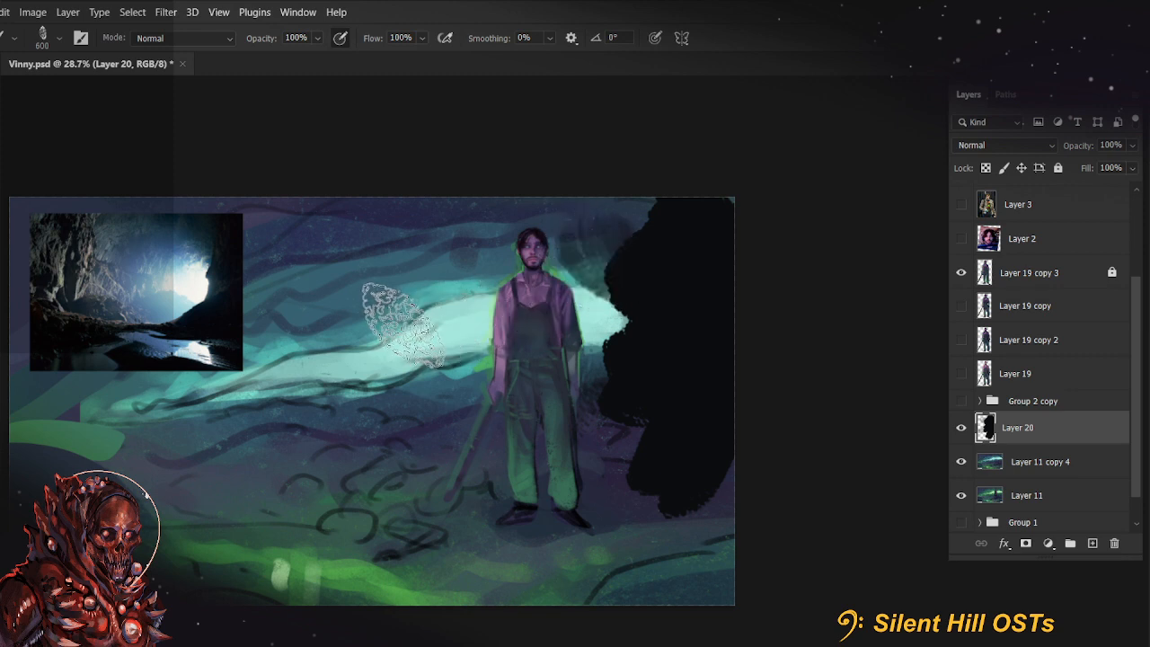
mouse_move(400, 328)
mouse_down()
mouse_move(419, 308)
mouse_move(443, 300)
mouse_move(427, 361)
mouse_move(364, 352)
mouse_move(383, 314)
mouse_move(376, 357)
mouse_move(287, 301)
mouse_move(405, 332)
mouse_move(248, 375)
mouse_move(379, 264)
mouse_move(295, 449)
mouse_move(347, 296)
mouse_up()
key(ctrl+a)
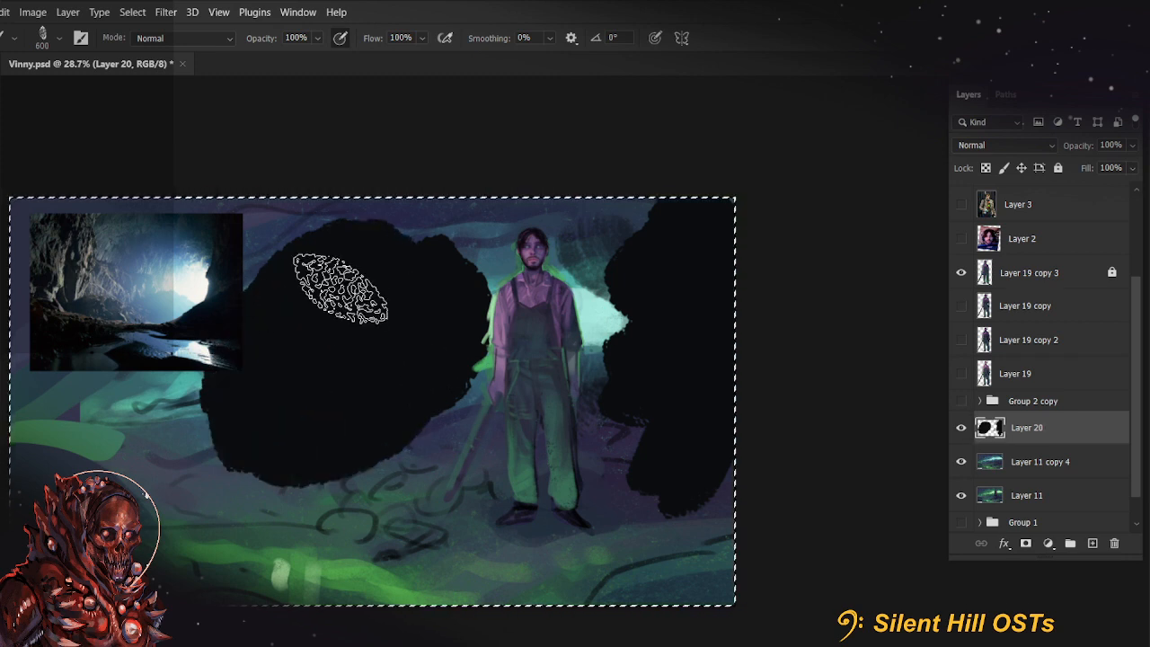
key(Delete)
Switch to the "ground absolute !" brush and lay textured green strokes along the lower edge of the ground on Layer 20
click(41, 37)
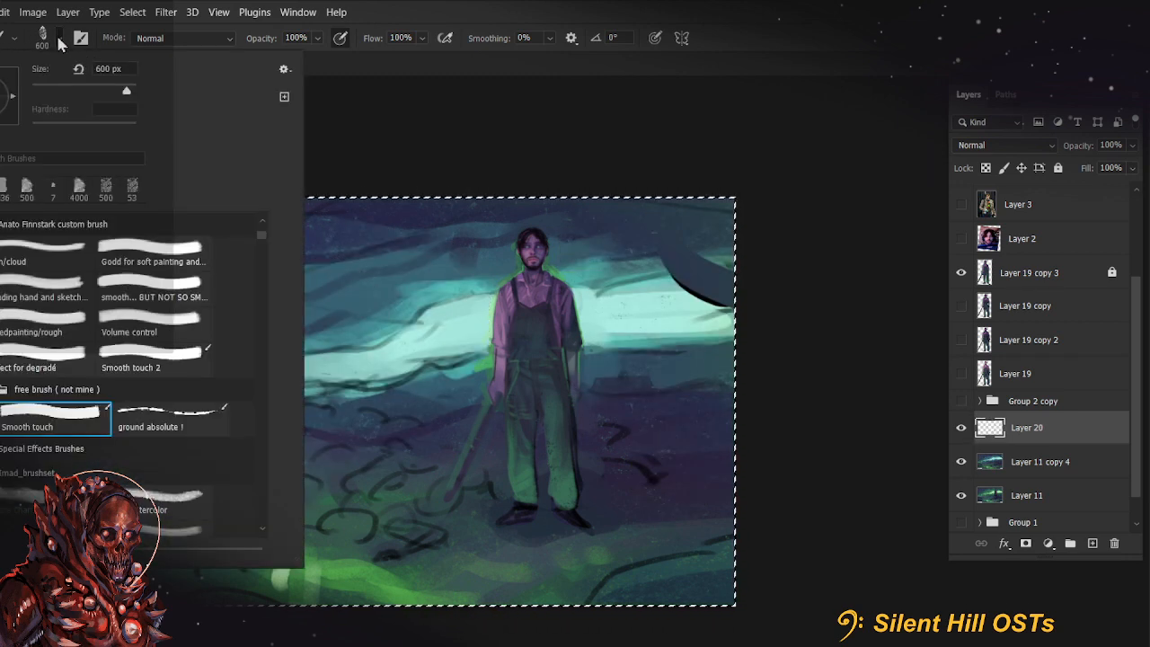
click(174, 432)
mouse_move(609, 421)
mouse_down()
mouse_move(818, 372)
mouse_move(357, 390)
mouse_move(535, 414)
mouse_up()
mouse_move(603, 434)
mouse_down()
mouse_move(575, 405)
mouse_move(660, 445)
mouse_move(647, 499)
mouse_move(503, 530)
mouse_up()
scroll(476, 530, down, 1)
scroll(476, 530, left, 1)
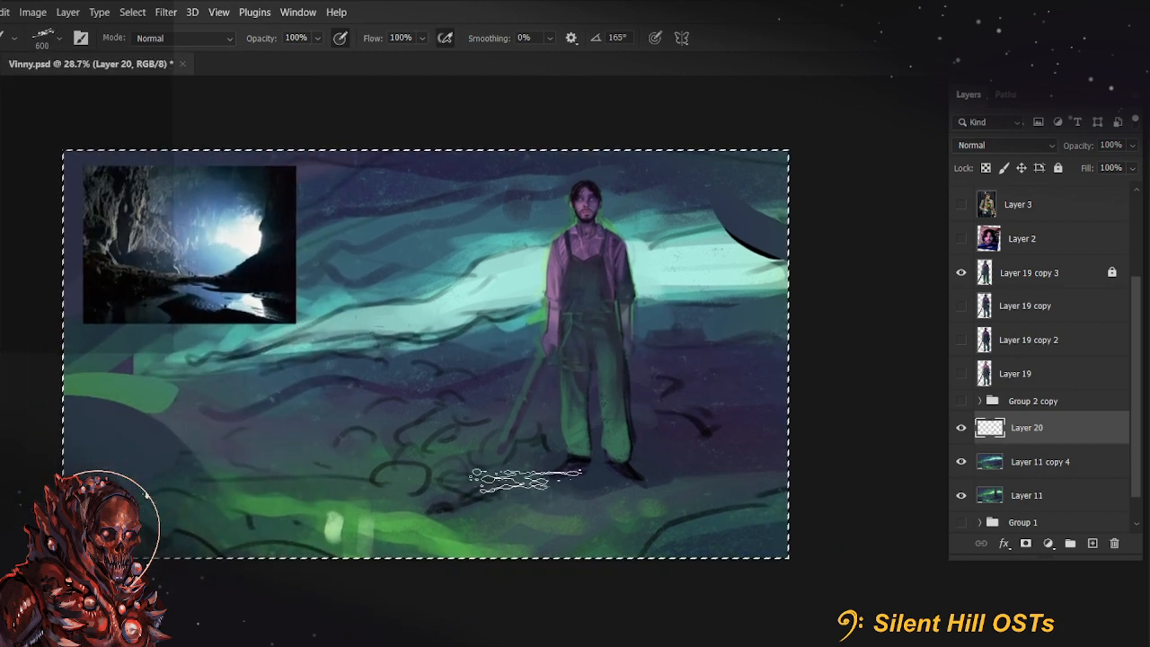
key(bracketright)
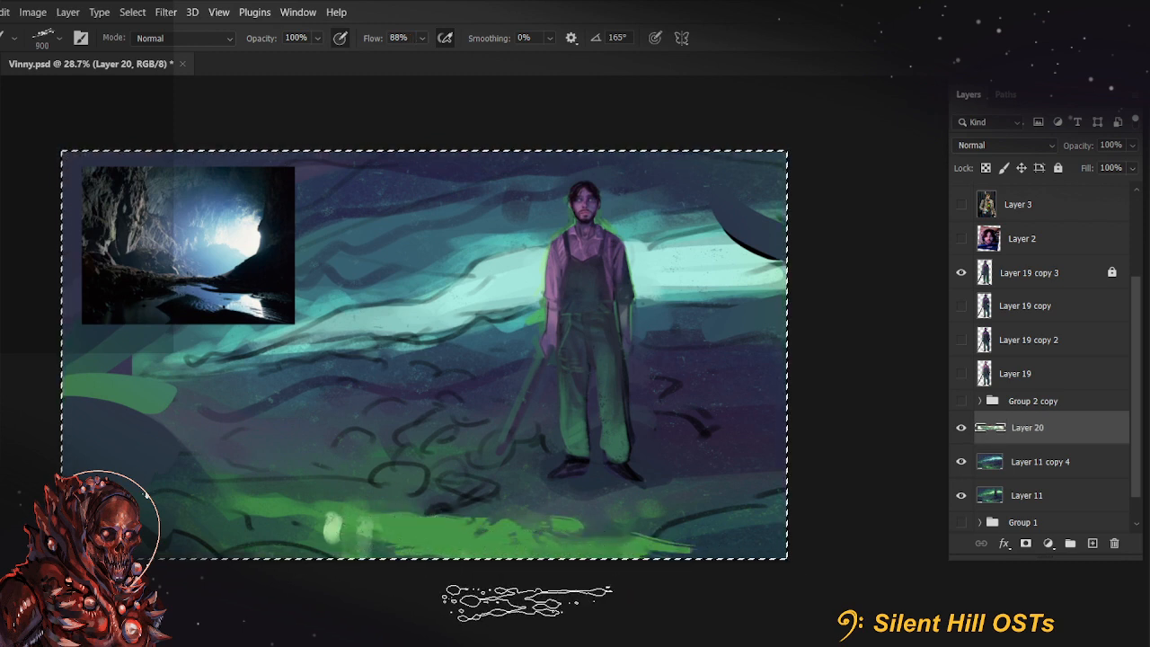
Extend the textured green patches across the lower-left ground, reducing the brush to 800 px and 700 px
mouse_move(627, 536)
mouse_down()
mouse_move(508, 540)
mouse_move(497, 510)
mouse_up()
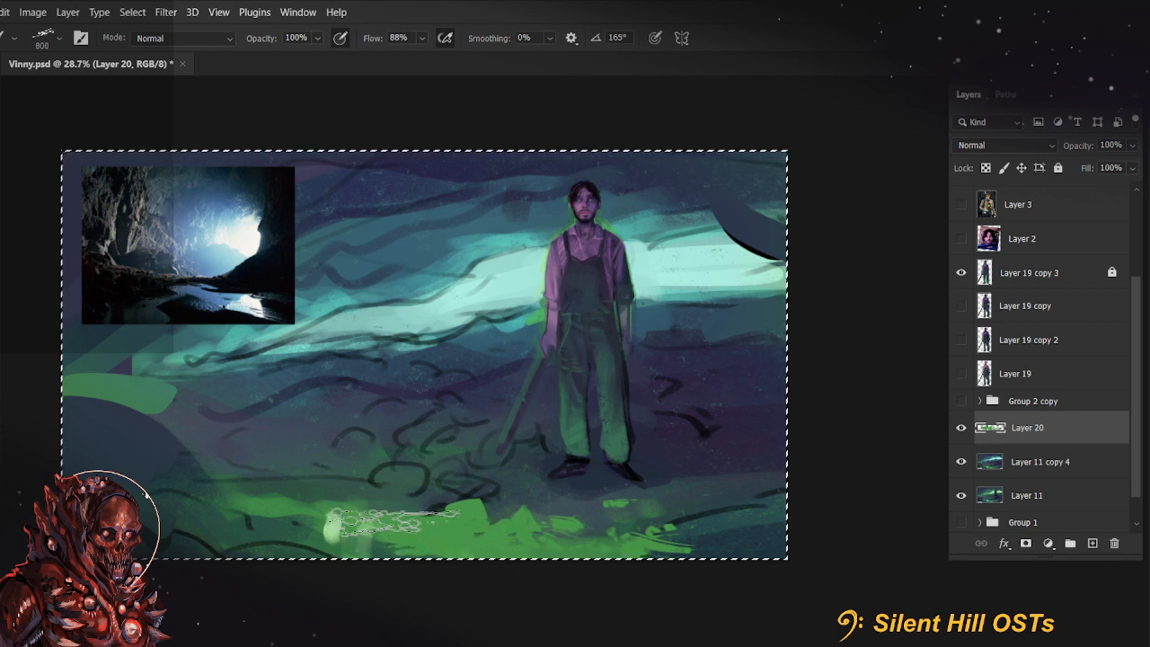
key(bracketleft)
mouse_move(261, 527)
mouse_down()
mouse_move(258, 513)
mouse_move(303, 495)
mouse_up()
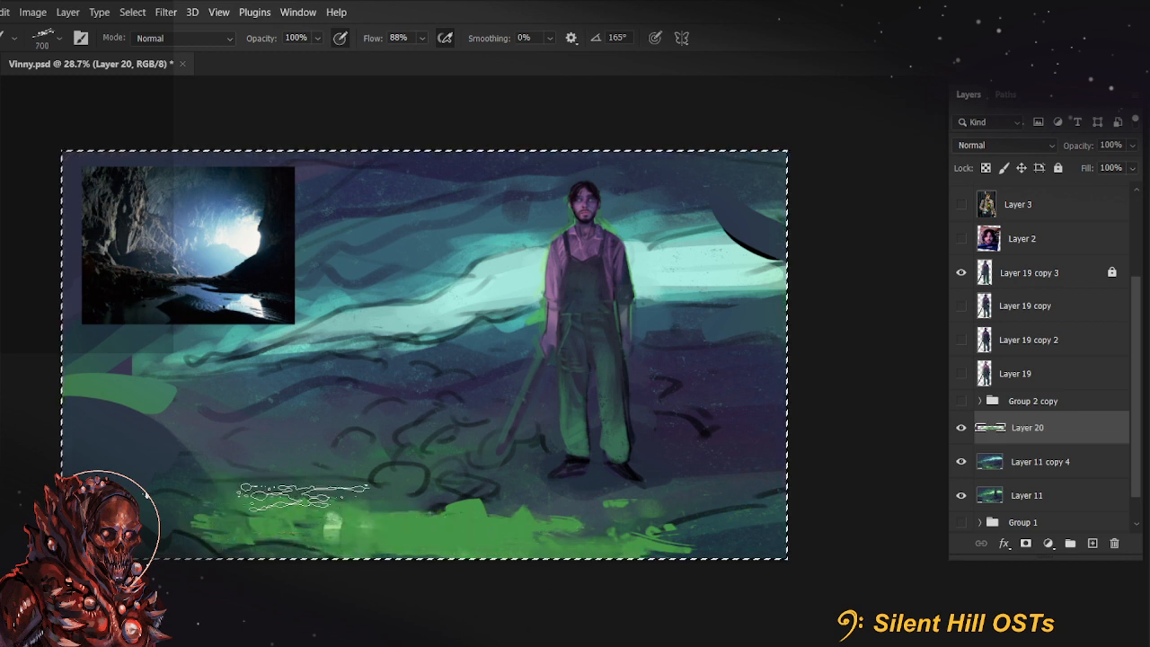
drag(225, 474, 213, 476)
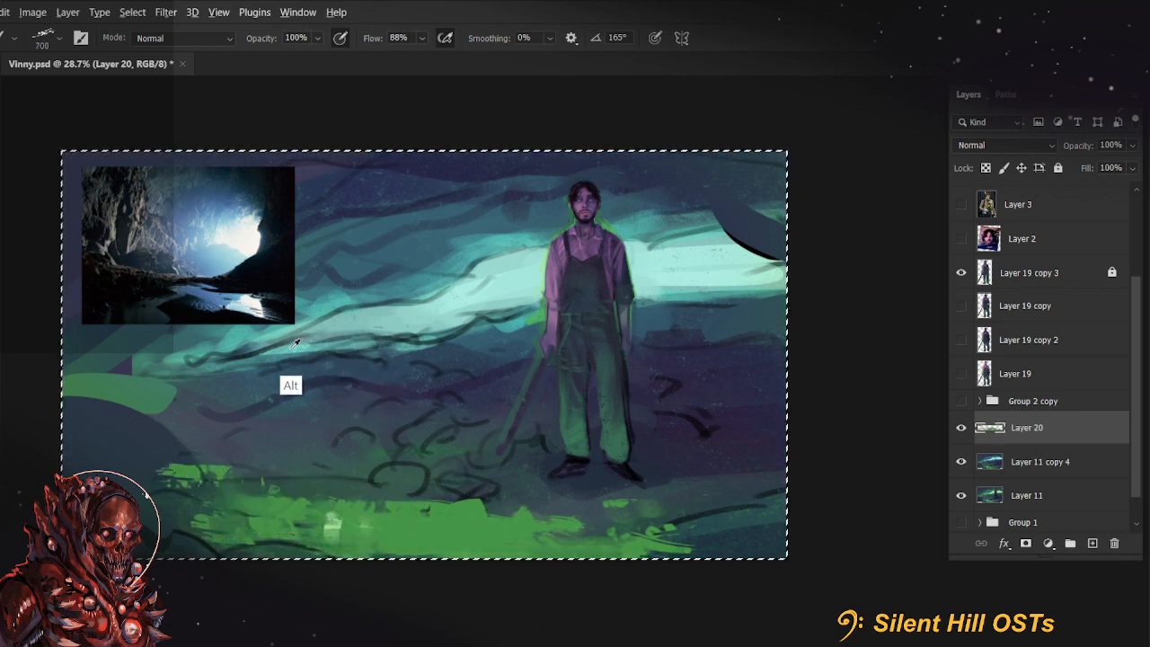
Paint small textured teal strokes along the lower edge of the light band and beside the cave photo at 250 px
key(bracketleft)
key(bracketleft)
key(bracketleft)
key(bracketleft)
key(bracketleft)
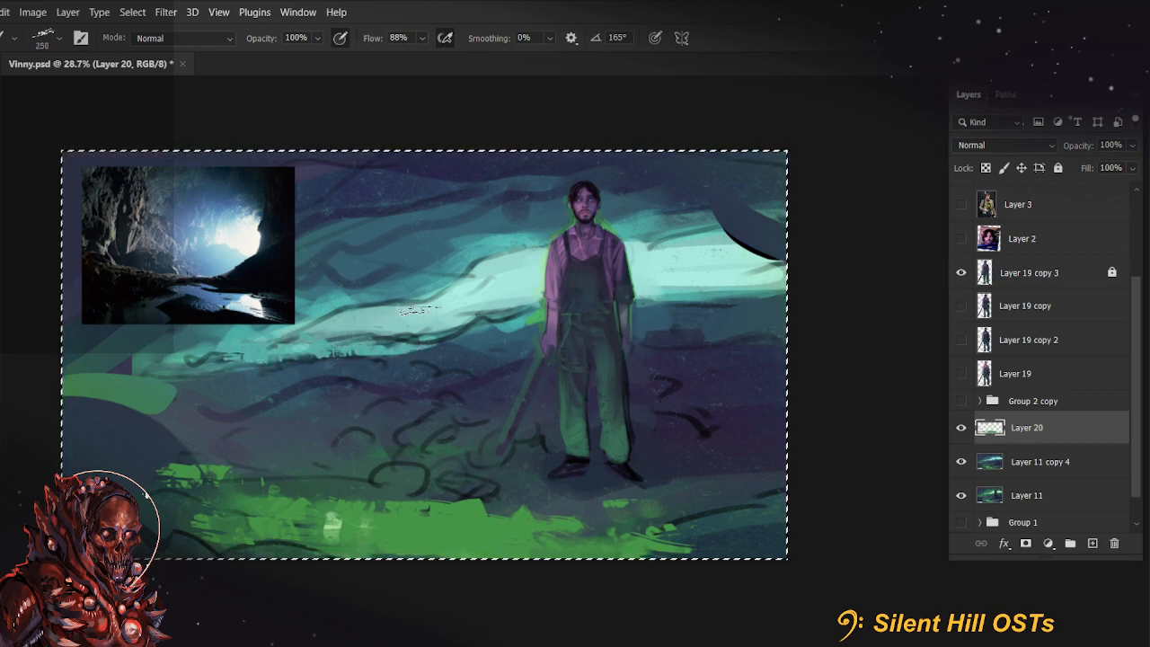
drag(346, 270, 320, 235)
Set the brush colour to a darker, greyer teal and paint slanted rock-like strokes just right of the cave photo
key(n)
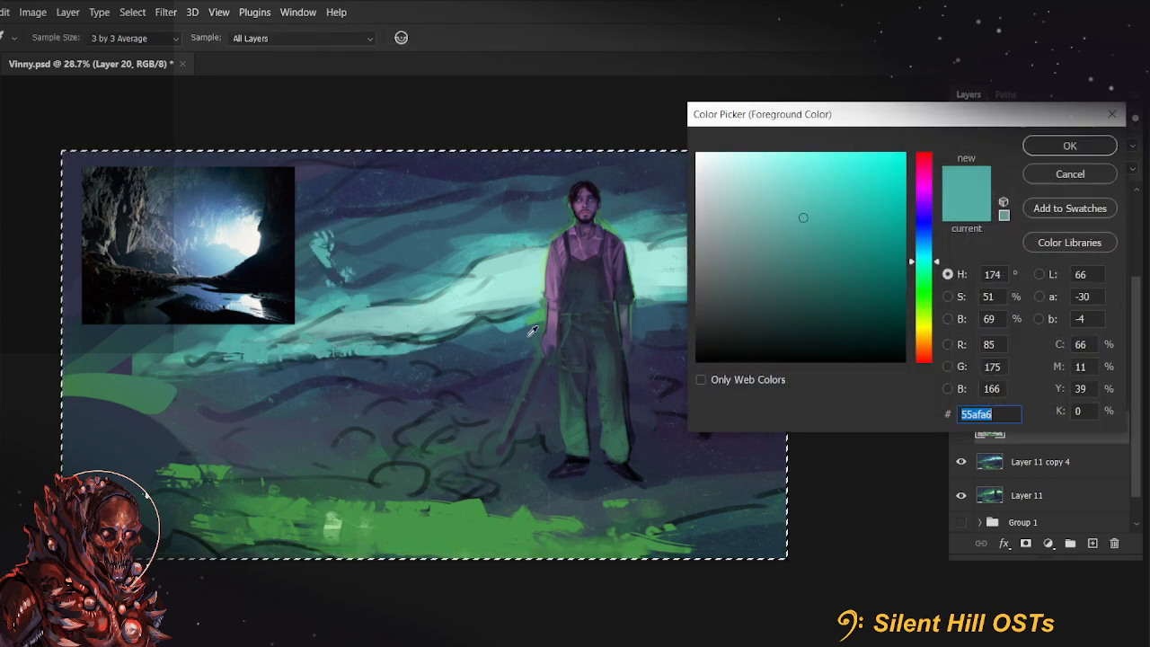
click(762, 243)
click(1056, 154)
drag(316, 213, 361, 284)
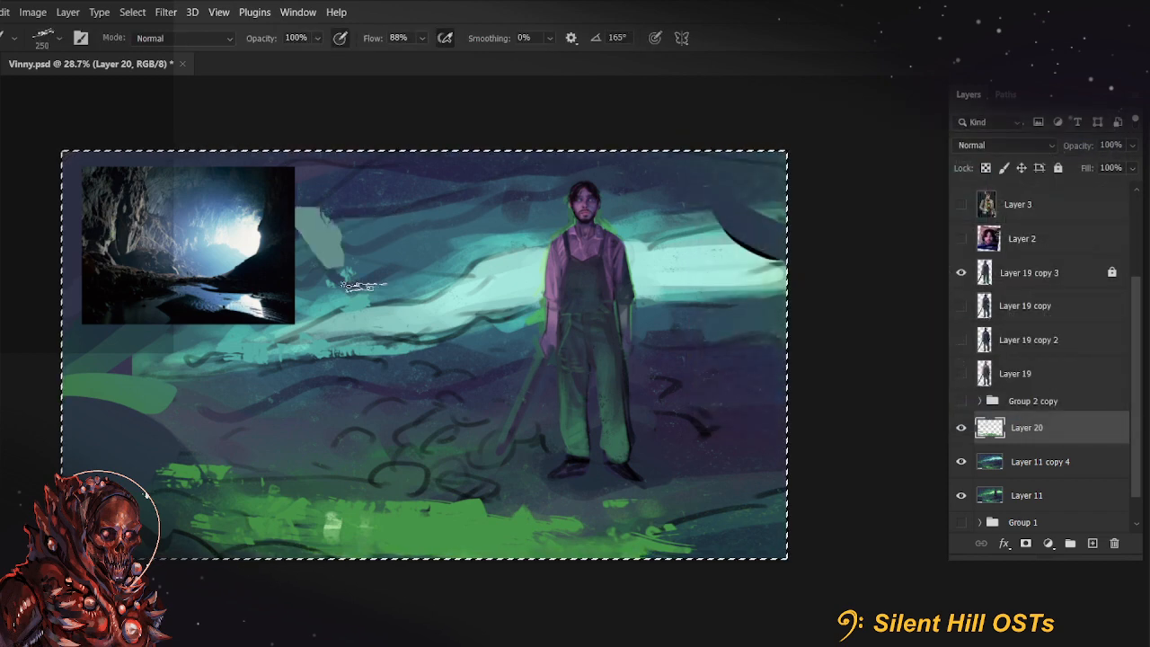
drag(372, 242, 398, 244)
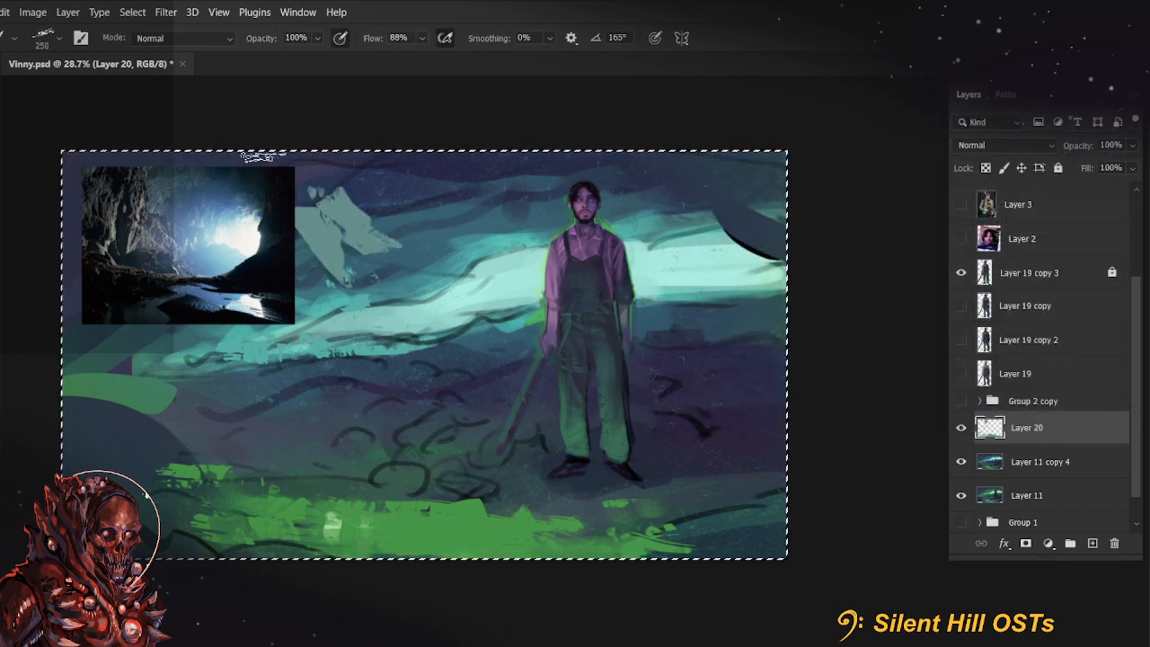
Hide the cave reference photo on Layer 14 and add another grey-teal stroke left of the existing rock-like strokes
click(0, 96)
click(536, 102)
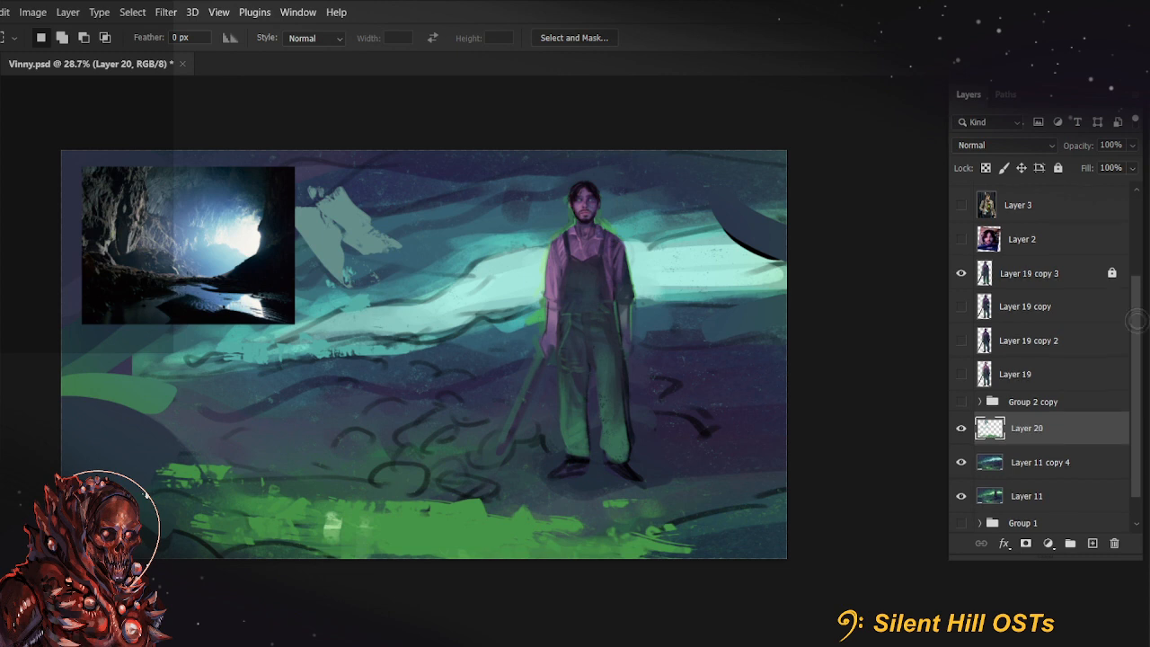
scroll(1138, 301, up, 3)
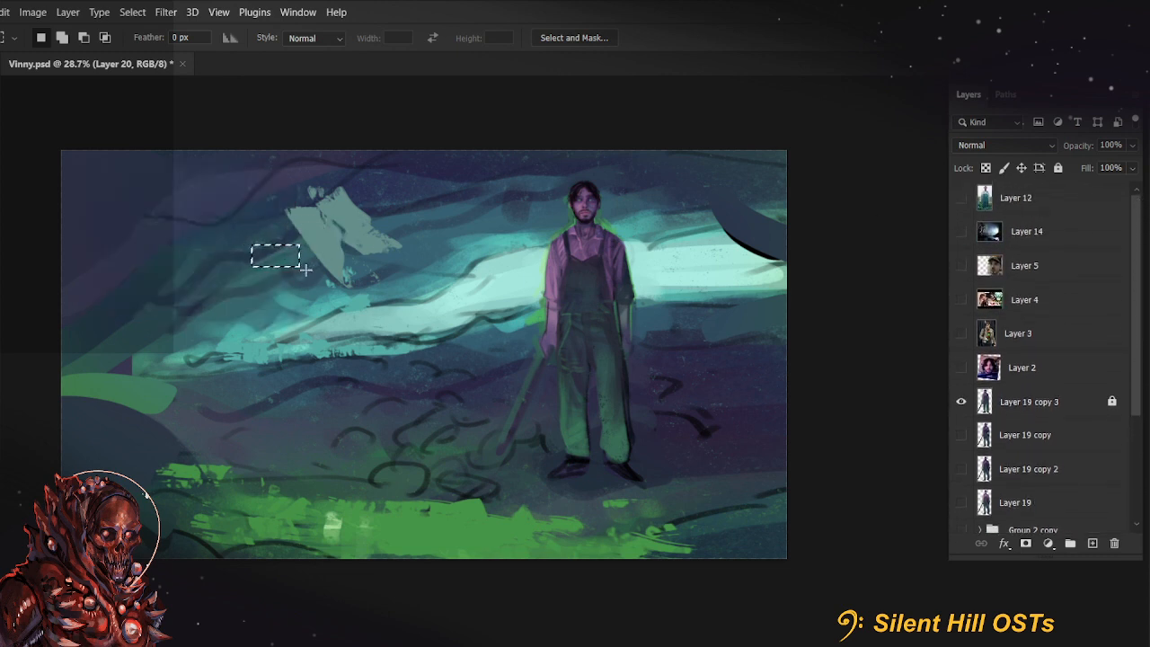
key(ctrl+d)
key(b)
drag(259, 244, 324, 288)
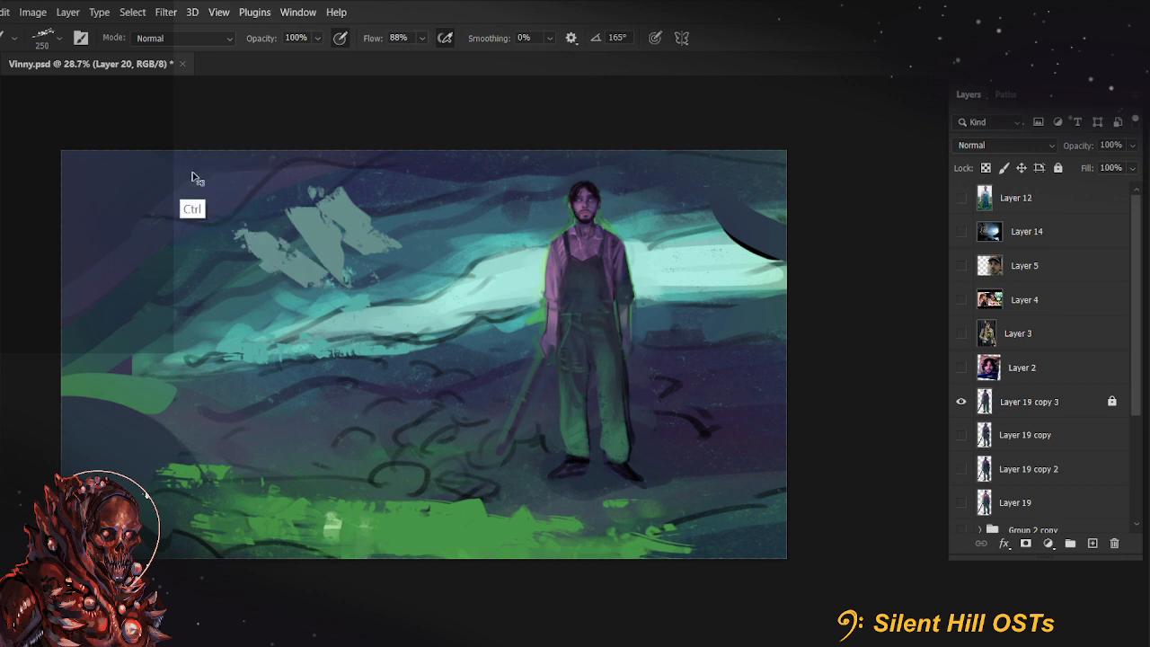
Duplicate the cave photo on Layer 14, shrink the copy and place it over the farmer's waist, leaving the original hidden
key(ctrl+a)
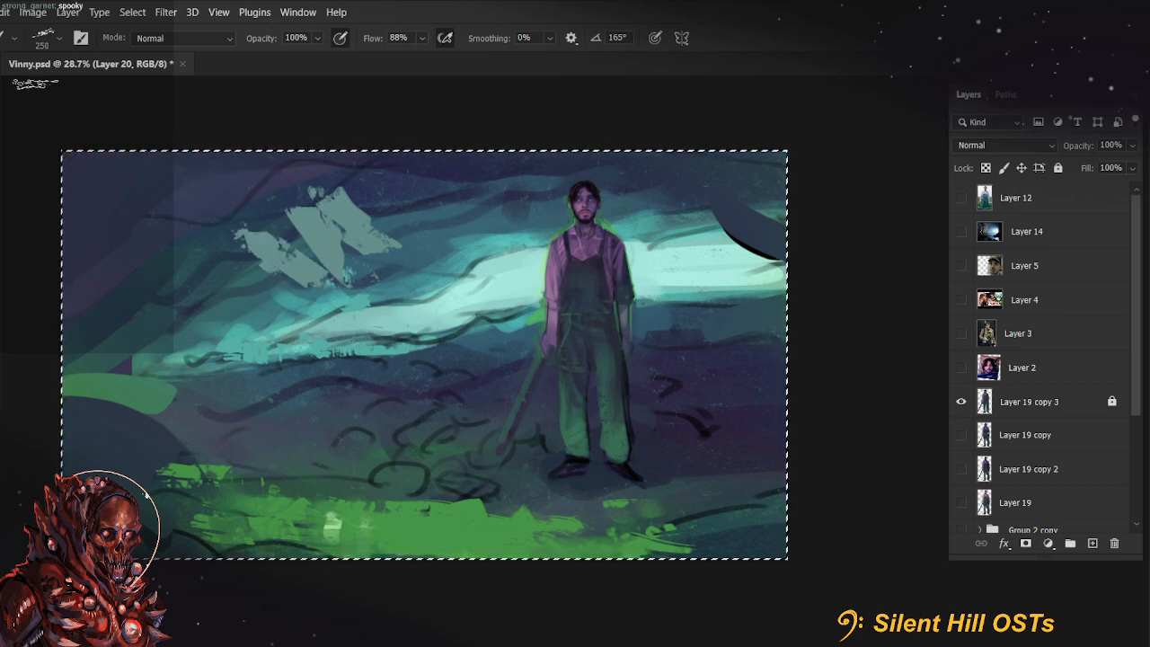
key(m)
key(ctrl+d)
click(962, 231)
click(1022, 235)
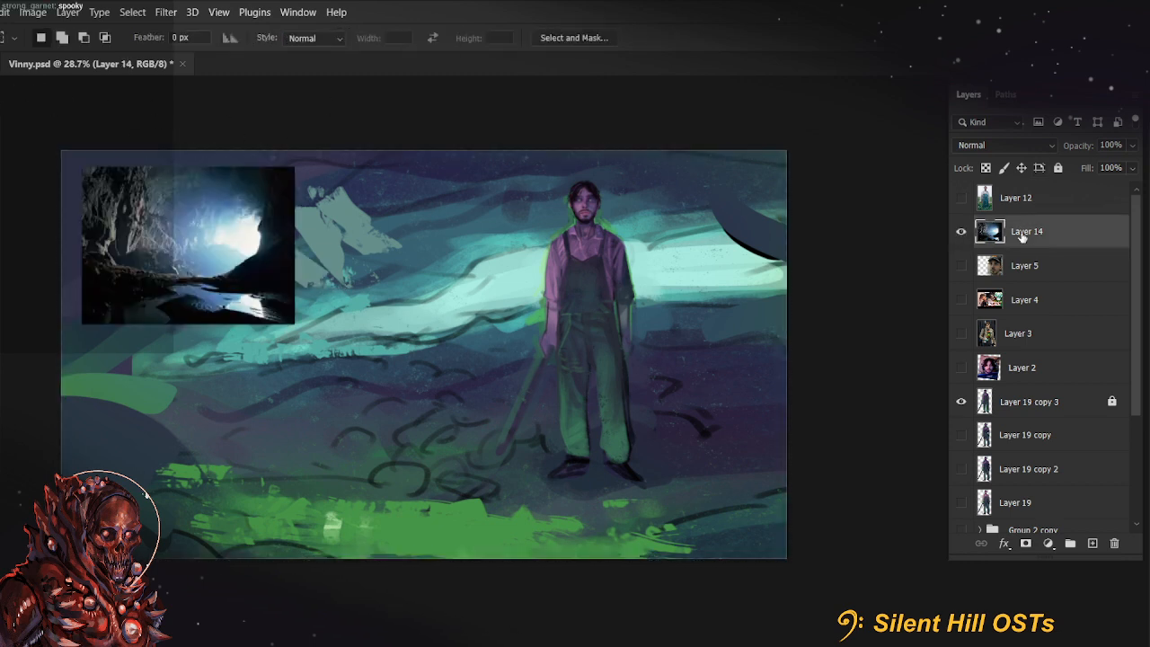
key(ctrl+j)
key(ctrl+t)
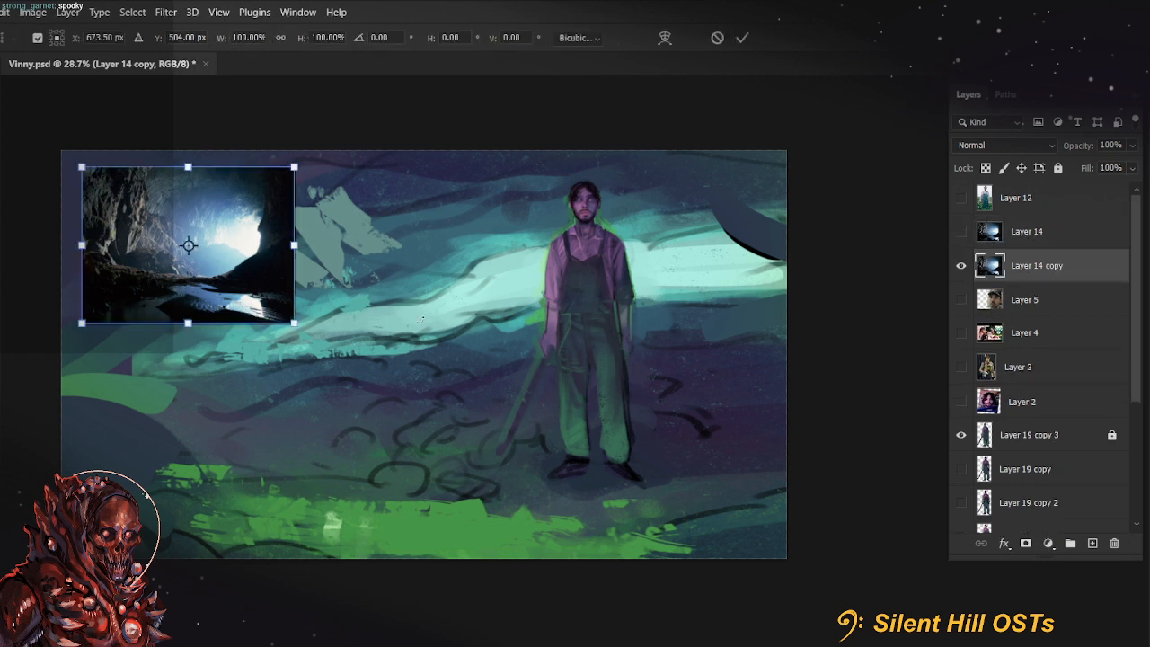
drag(297, 171, 206, 225)
drag(205, 268, 654, 323)
key(Return)
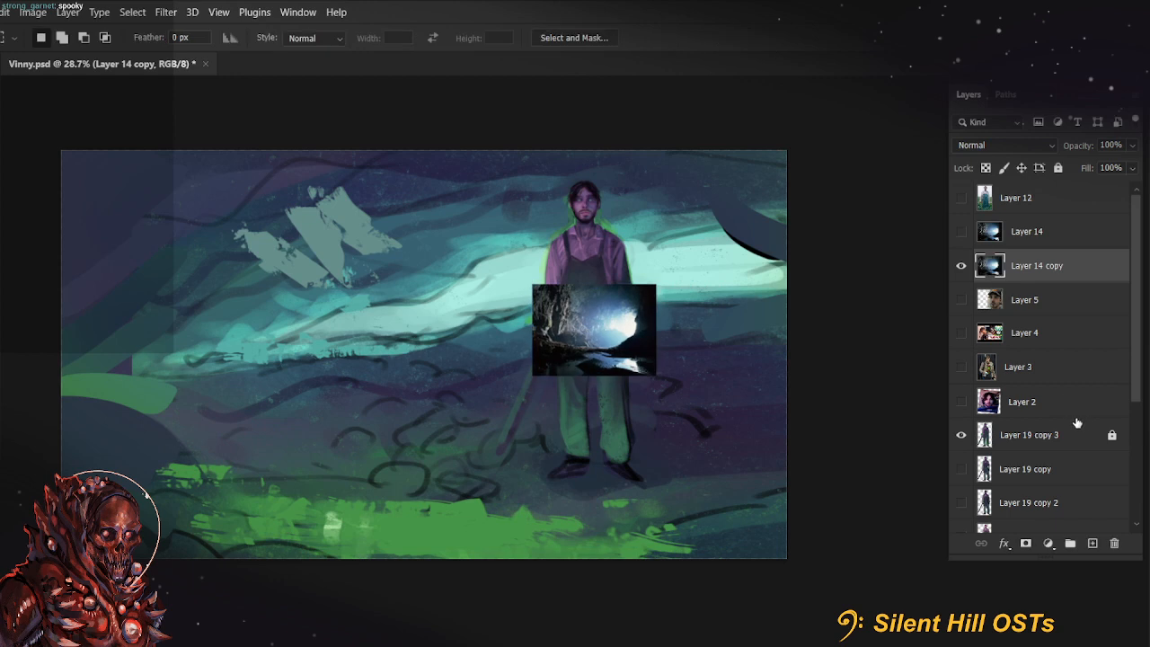
On Layer 20, extend the grey-teal rock shape toward the farmer with textured strokes at 300 px
scroll(1069, 422, down, 3)
click(1068, 422)
key(b)
drag(559, 441, 582, 487)
key(bracketright)
key(bracketright)
drag(292, 297, 292, 312)
mouse_move(354, 265)
mouse_down()
mouse_move(408, 248)
mouse_move(440, 264)
mouse_move(523, 244)
mouse_up()
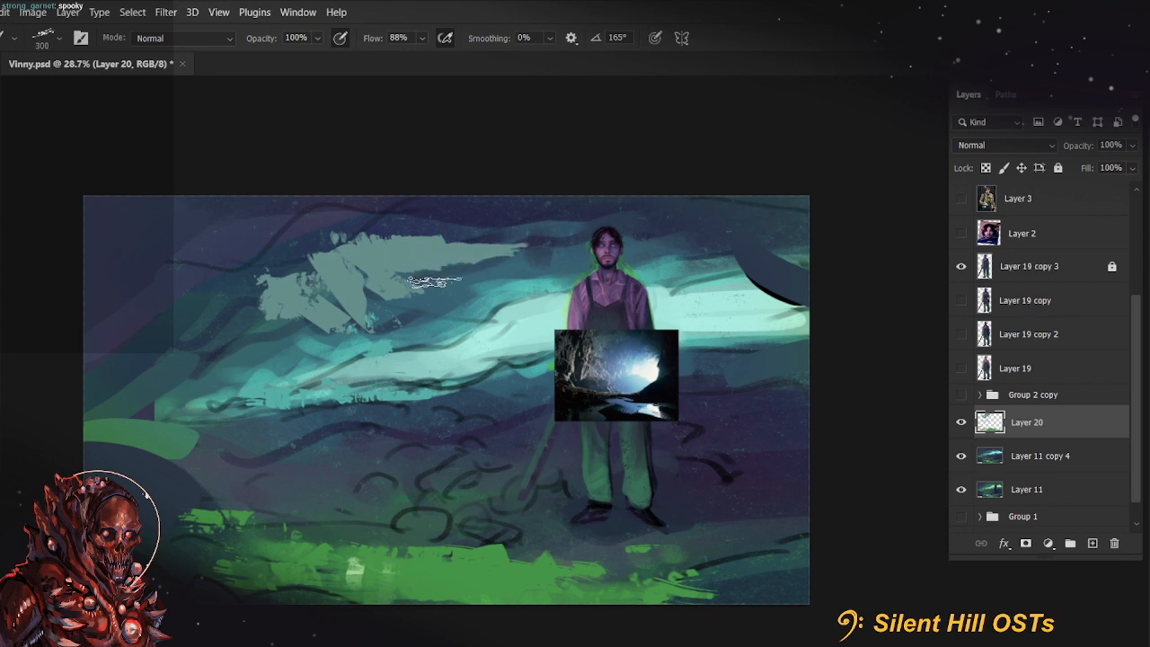
Widen the grey-teal rock patch with a 200 px stroke at its lower-left end and a 400 px stroke along its upper edge
key(bracketleft)
key(bracketleft)
key(bracketleft)
key(bracketleft)
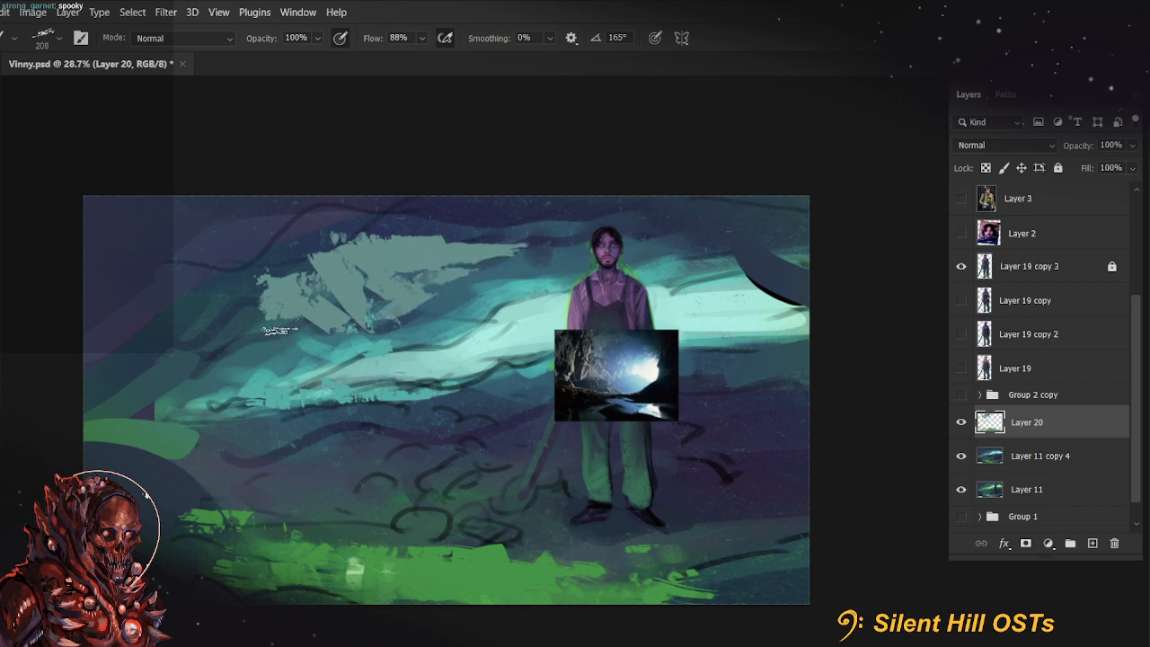
drag(280, 330, 303, 300)
key(bracketright)
key(bracketright)
key(bracketright)
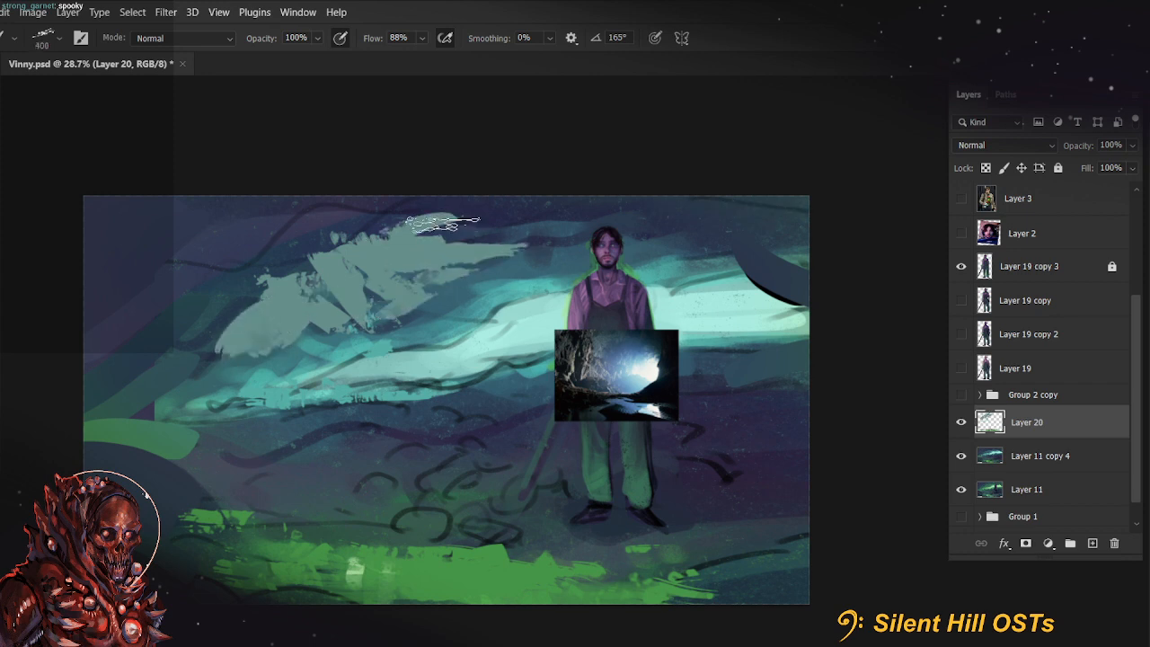
drag(443, 223, 457, 221)
Add finer grey-teal strokes along the rock patch's lower edge and down onto the light band, starting at 150 px
key(bracketleft)
key(bracketleft)
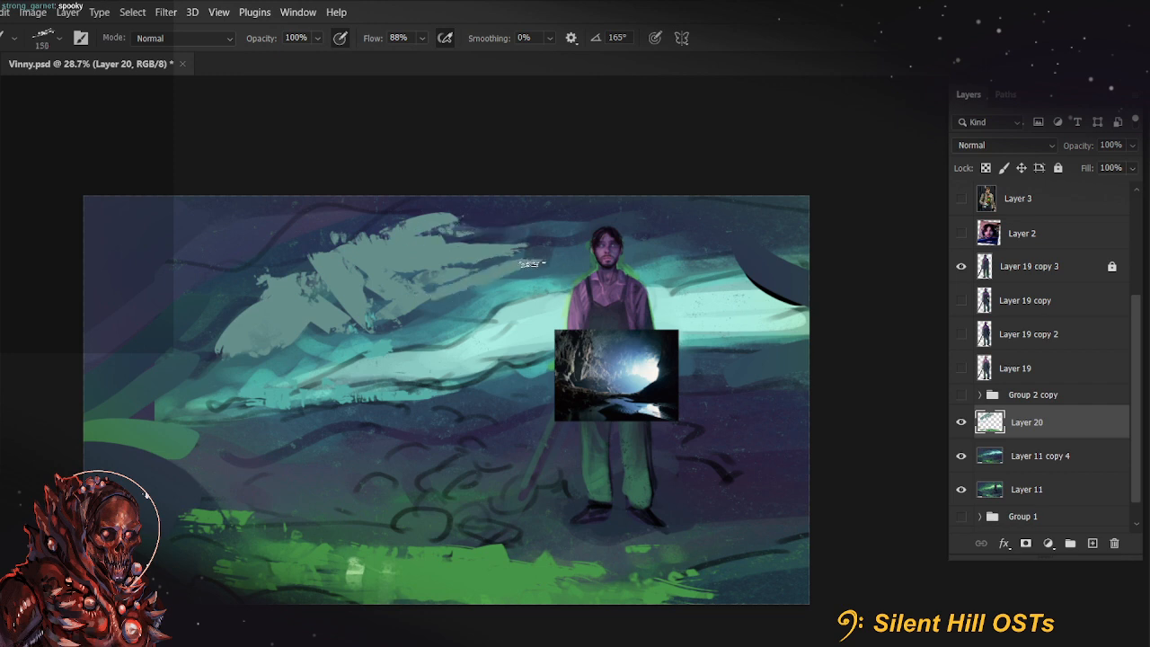
drag(439, 307, 387, 336)
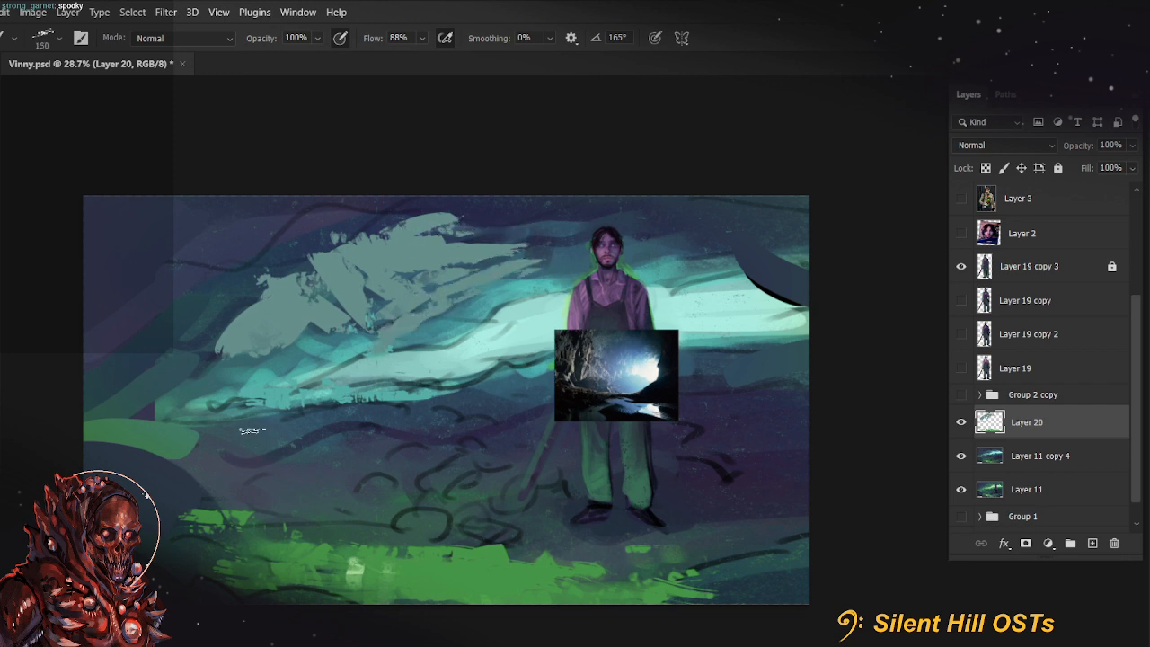
drag(274, 355, 279, 382)
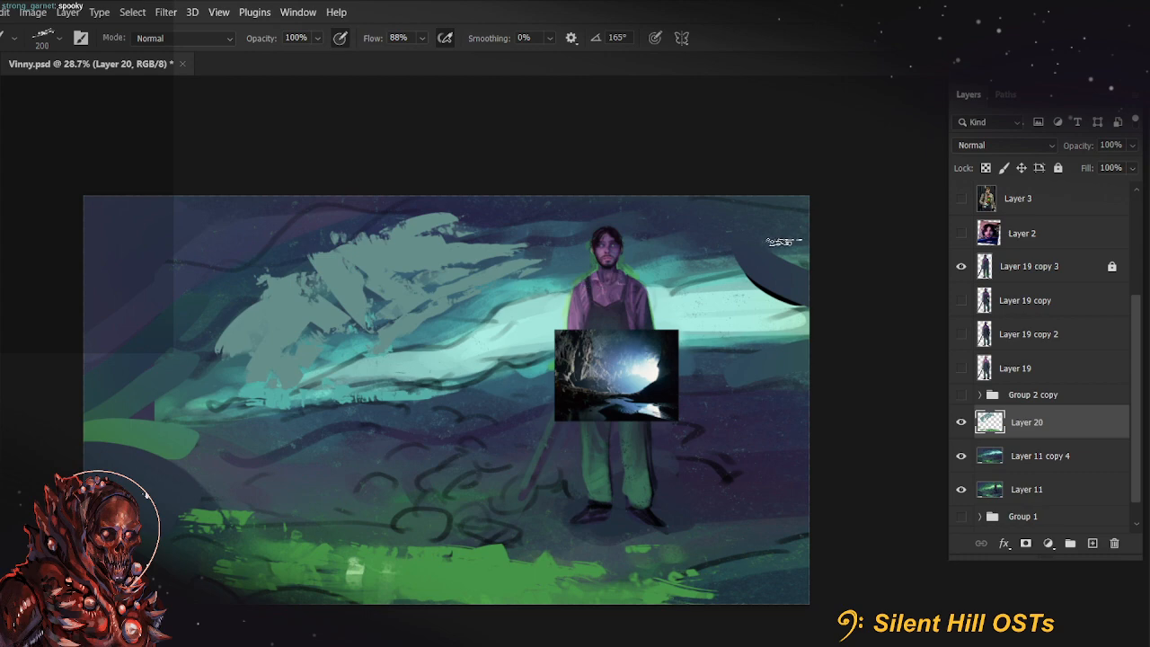
Tilt the canvas and cover the upper-left side of the grey-teal rock patch with darker teal strokes
key(r)
drag(303, 504, 338, 550)
drag(363, 510, 419, 513)
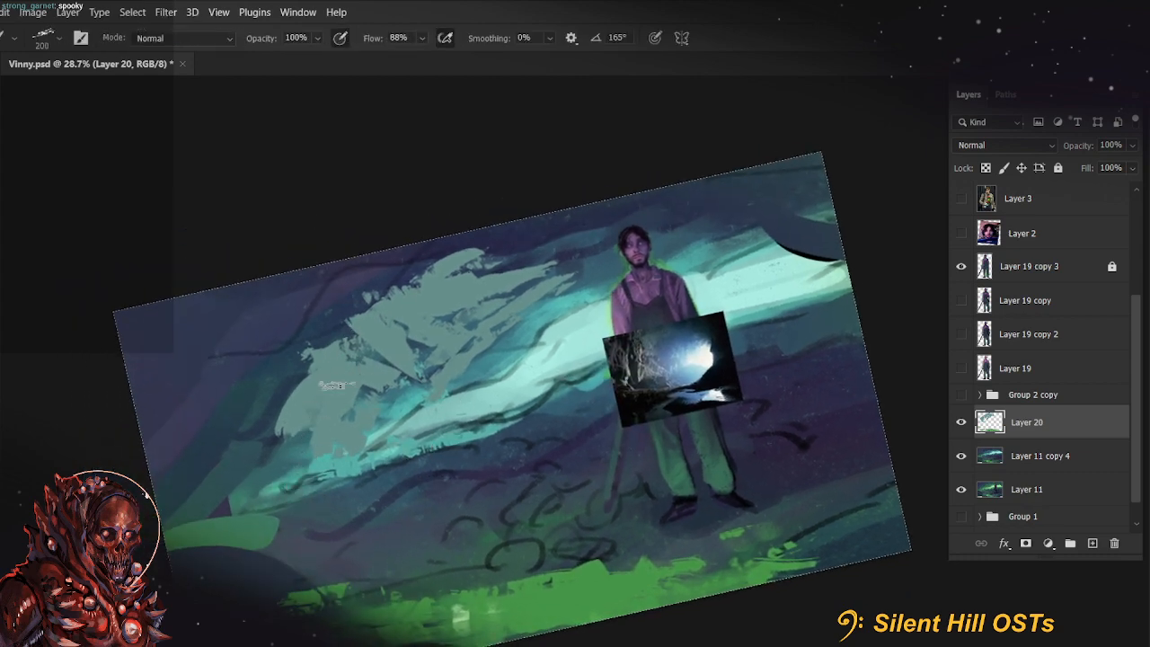
drag(378, 319, 344, 365)
drag(290, 419, 307, 395)
mouse_move(352, 333)
mouse_down()
mouse_move(354, 361)
mouse_move(387, 316)
mouse_move(351, 324)
mouse_move(464, 249)
mouse_move(433, 290)
mouse_move(452, 286)
mouse_move(392, 337)
mouse_move(447, 293)
mouse_up()
Darken the rock patch's lower-left edge at 250 px and spread muted dark teal texture over the cave wall beside it
key([)
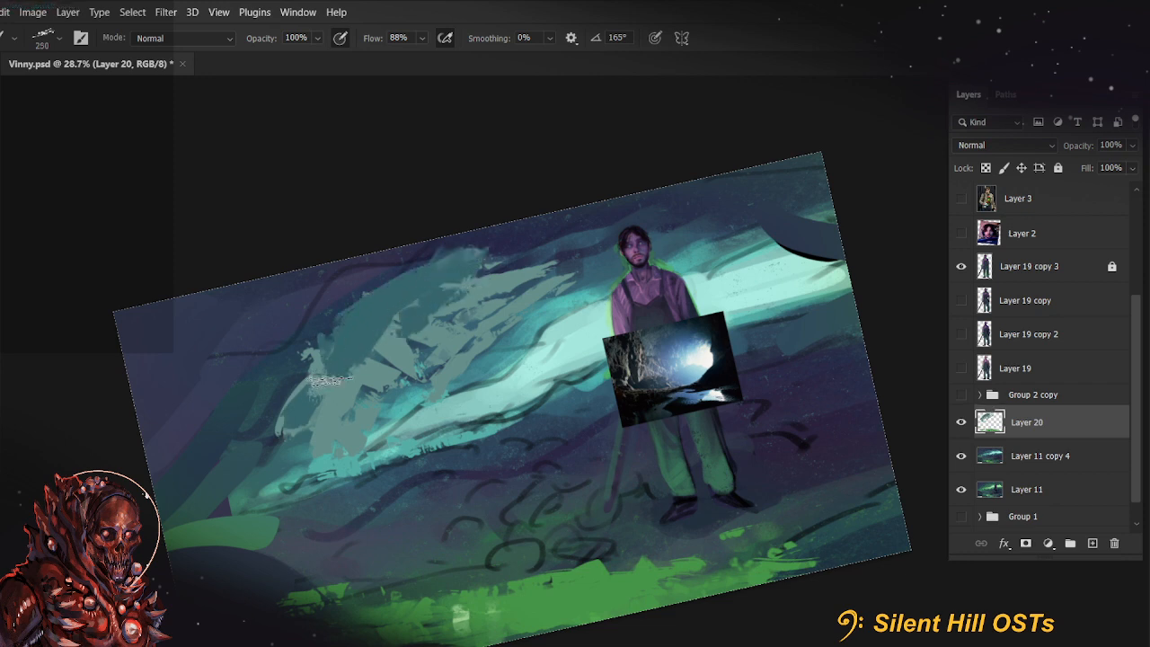
mouse_move(381, 352)
mouse_down()
mouse_move(289, 412)
mouse_move(280, 440)
mouse_up()
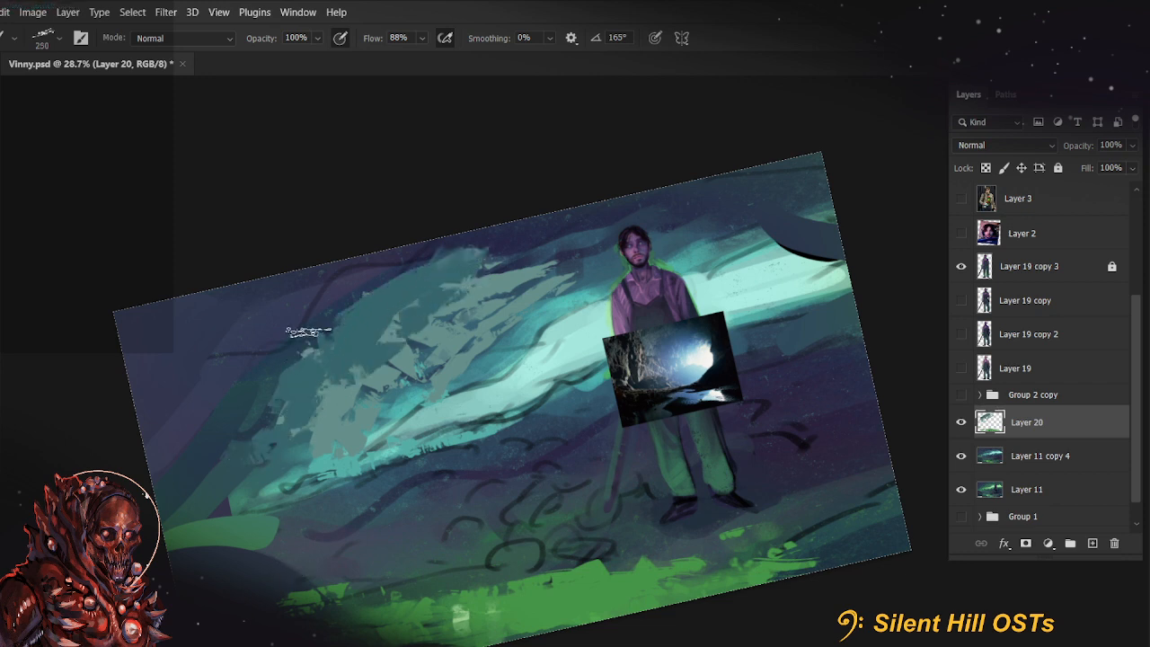
mouse_move(311, 272)
mouse_down()
mouse_move(262, 424)
mouse_move(307, 280)
mouse_up()
alt+click(207, 402)
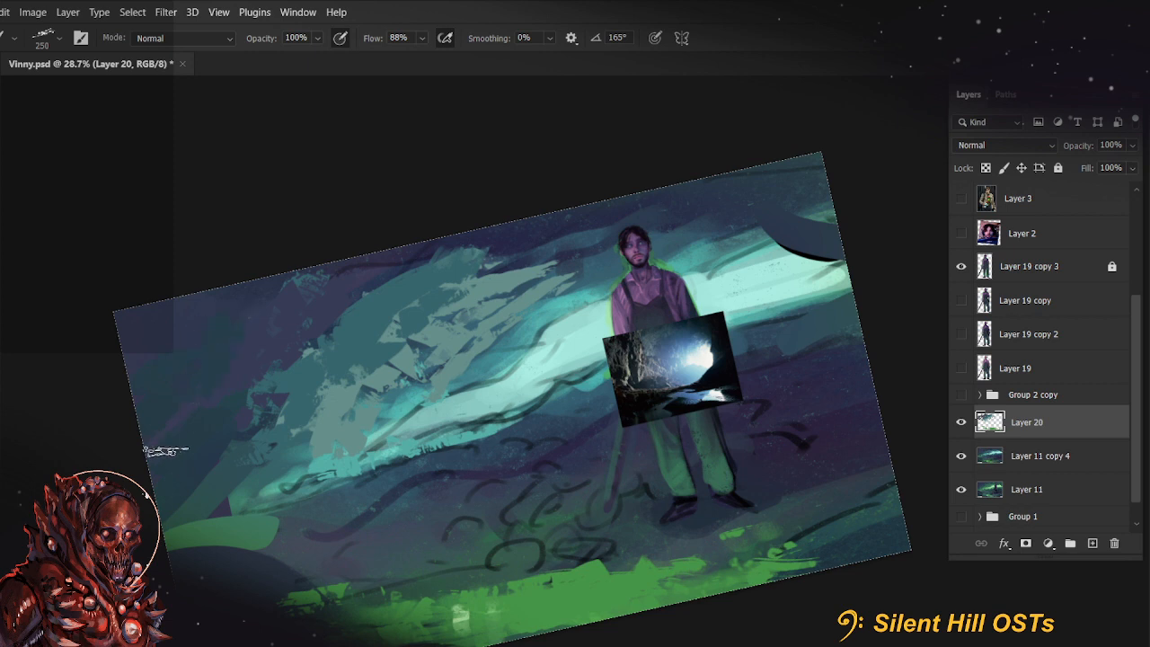
Try light green strokes along the left end of the light band with a 175 px brush at 40% flow
alt+click(214, 527)
key(bracketleft)
key(bracketleft)
drag(309, 465, 268, 495)
key(ctrl+z)
drag(278, 490, 385, 428)
drag(292, 475, 240, 499)
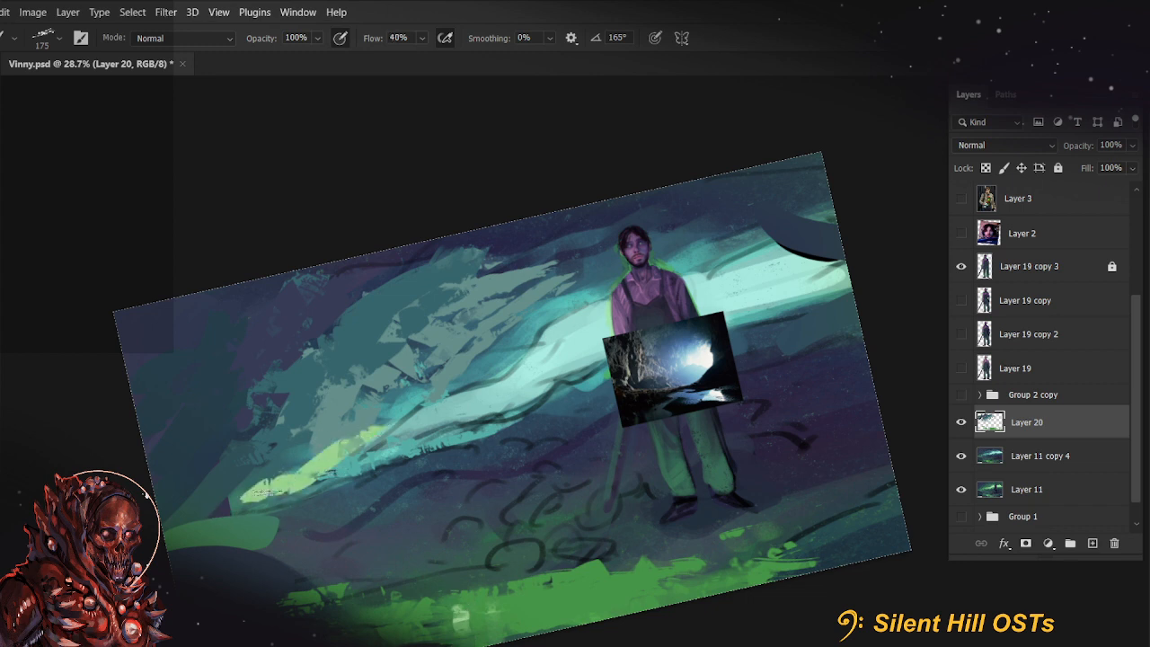
key(r)
key(Escape)
key(ctrl+z)
key(ctrl+z)
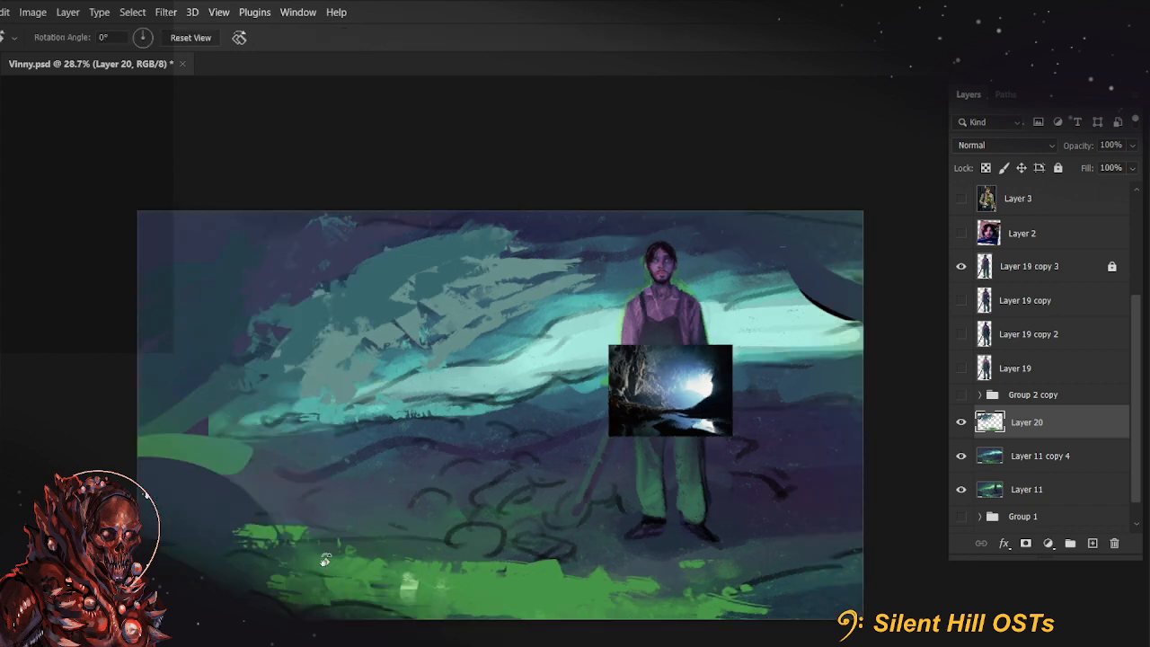
Paint a ragged green edge from the end of the green ledge down toward the ground patches
key(b)
drag(144, 413, 193, 369)
key(ctrl+z)
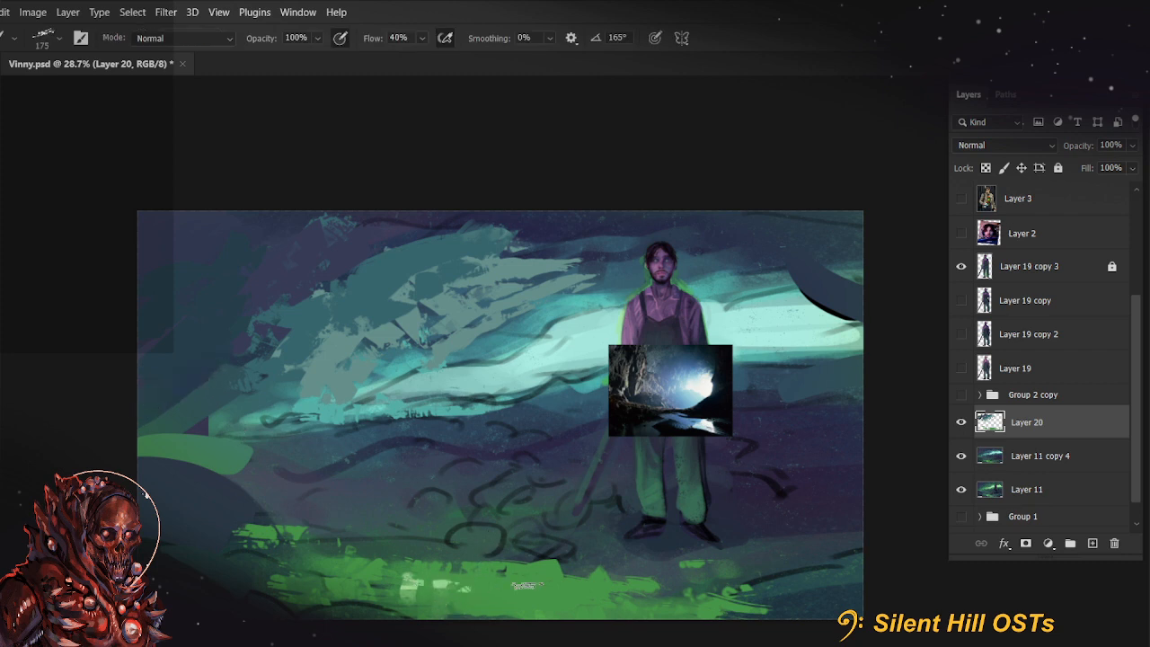
drag(220, 457, 268, 516)
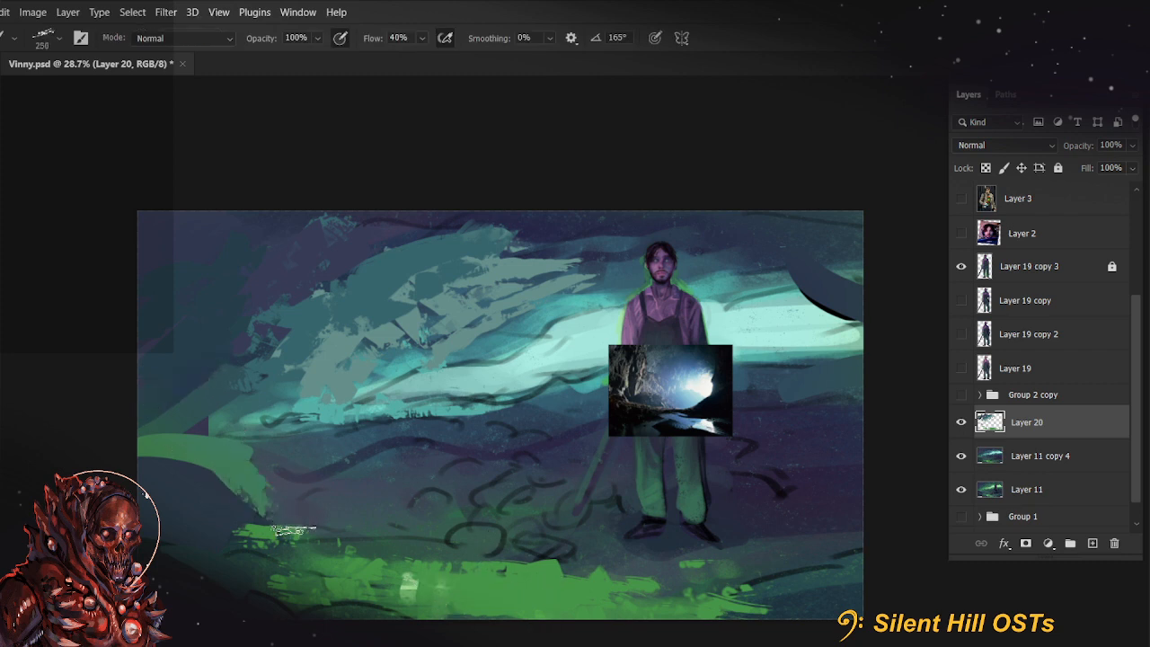
Paint thin slanted green strokes on the far-left cave wall above the green ledge at 80 px, rotating the canvas as needed
drag(135, 405, 193, 365)
key(ctrl+z)
key(bracketleft)
key(bracketleft)
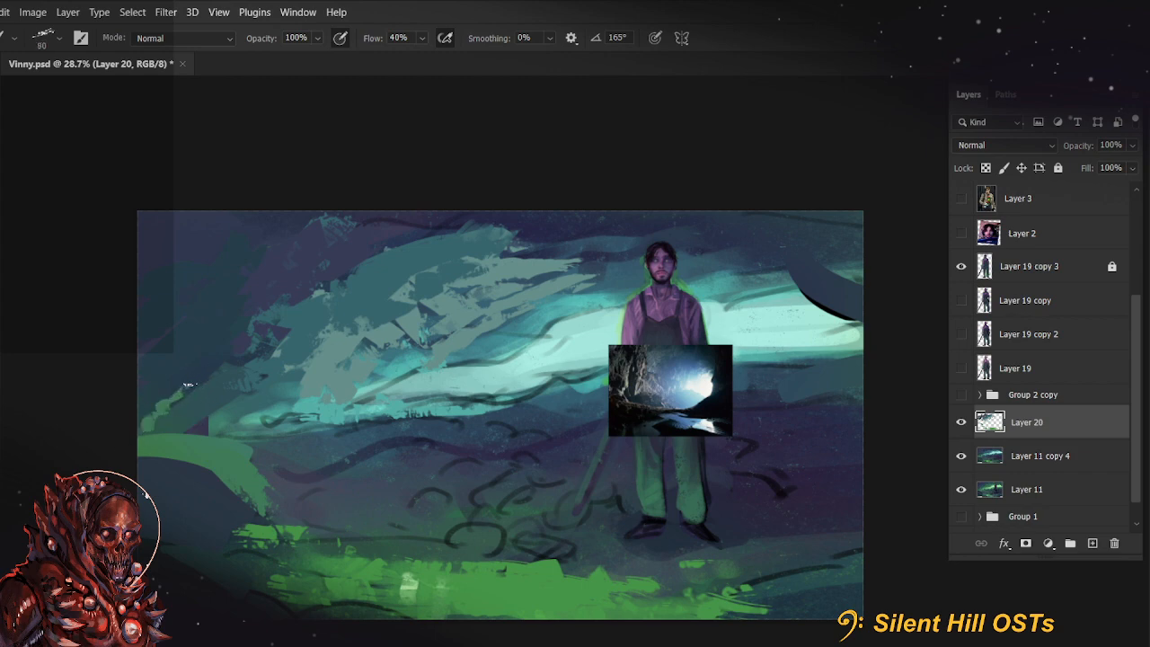
key(r)
mouse_move(167, 411)
mouse_down()
mouse_move(474, 345)
mouse_move(322, 470)
mouse_move(326, 534)
mouse_up()
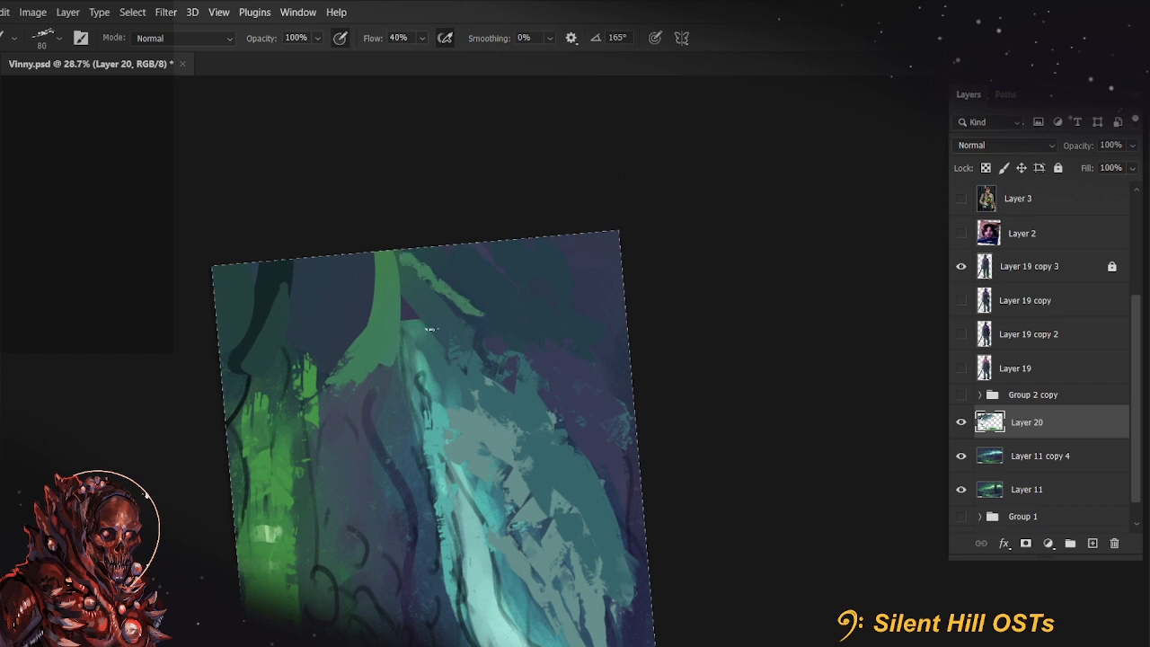
key(r)
drag(430, 330, 507, 356)
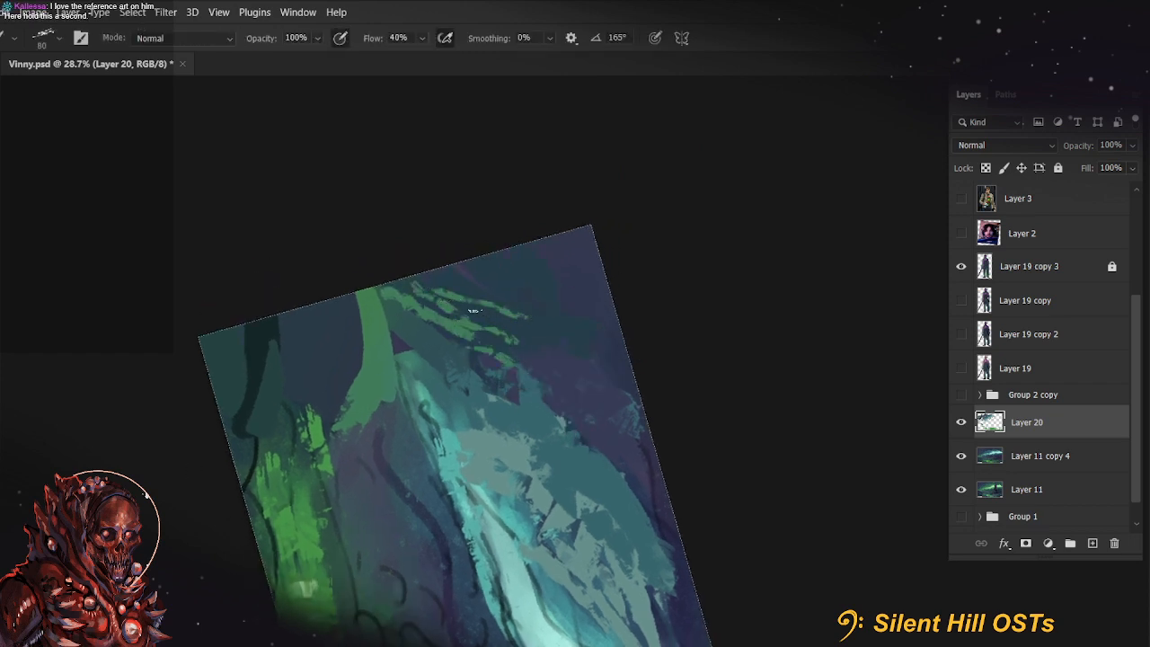
Straighten the canvas, thicken the green strokes on the left cave wall at 125 px and extend them diagonally toward the upper edge
key(r)
key(Escape)
drag(760, 497, 410, 492)
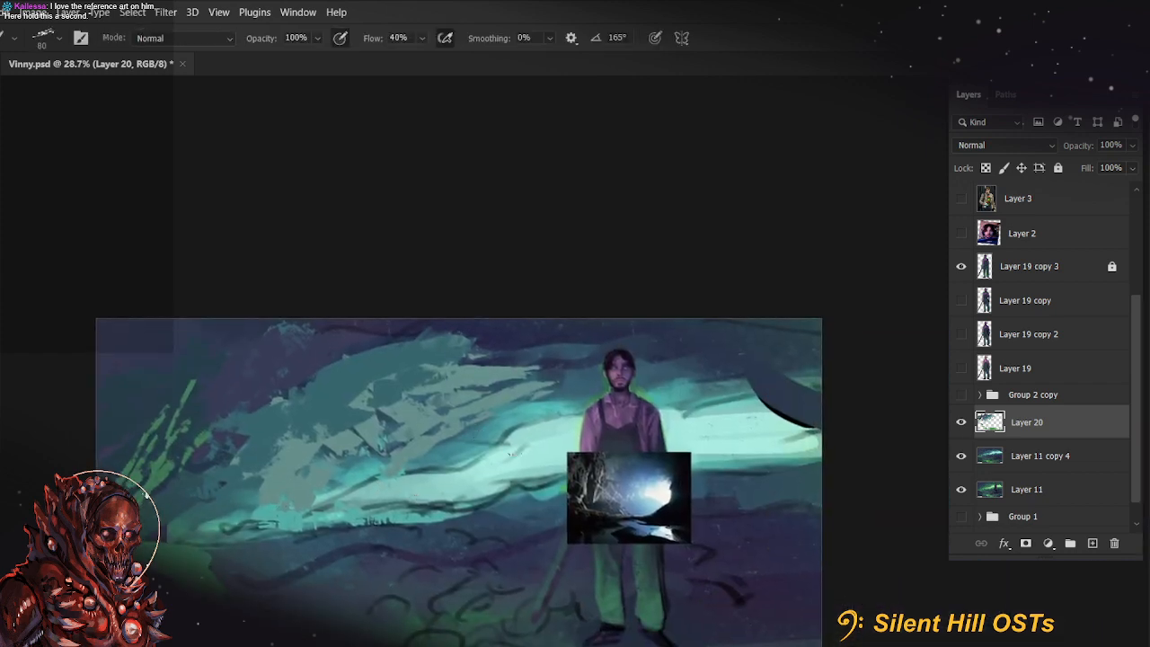
mouse_move(677, 512)
mouse_down()
mouse_move(812, 458)
mouse_move(749, 422)
mouse_up()
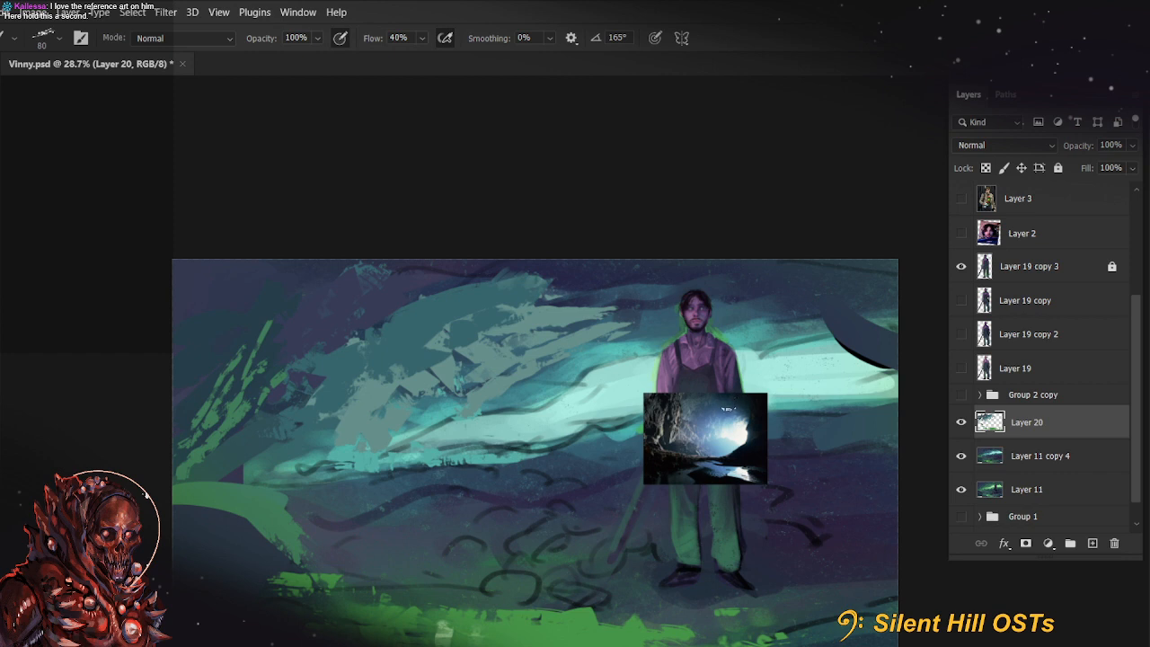
mouse_move(677, 428)
mouse_down()
mouse_move(689, 450)
mouse_move(687, 436)
mouse_up()
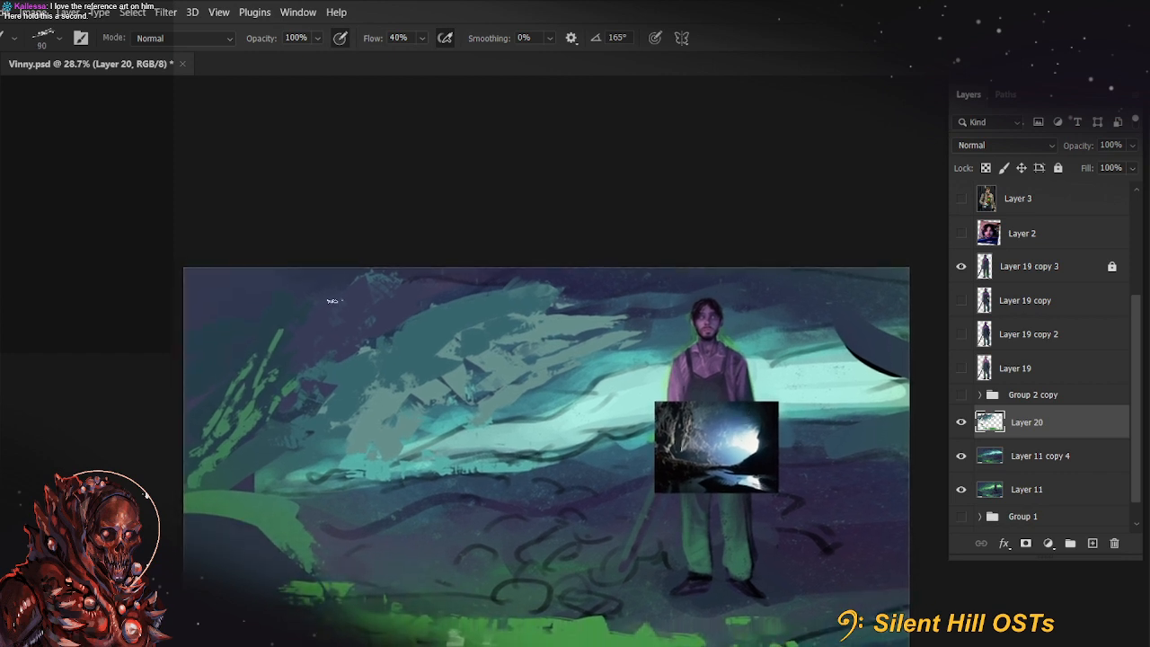
mouse_move(245, 383)
mouse_down()
mouse_move(274, 306)
mouse_move(248, 367)
mouse_move(226, 376)
mouse_move(231, 327)
mouse_move(200, 422)
mouse_up()
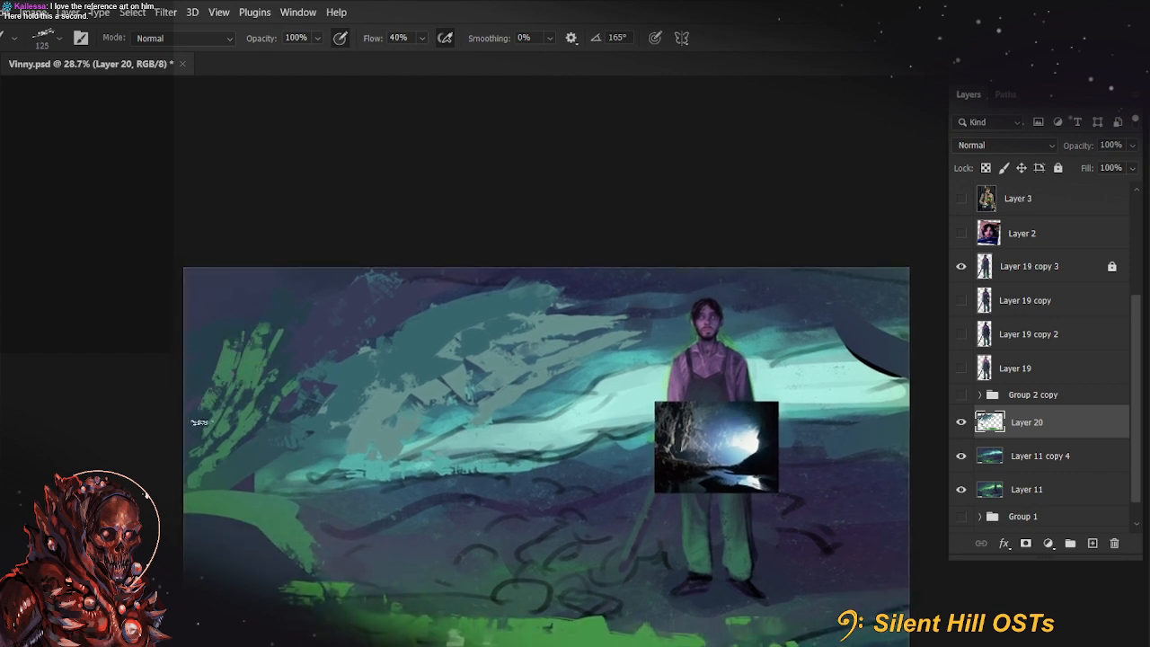
drag(224, 356, 364, 262)
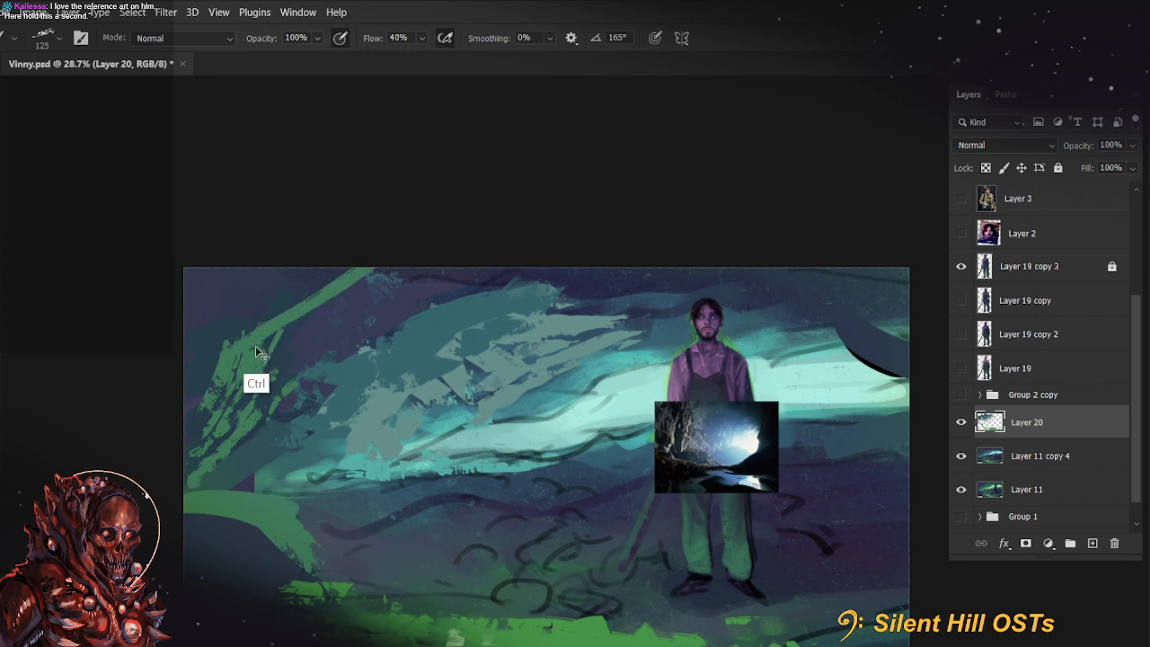
key(ctrl+z)
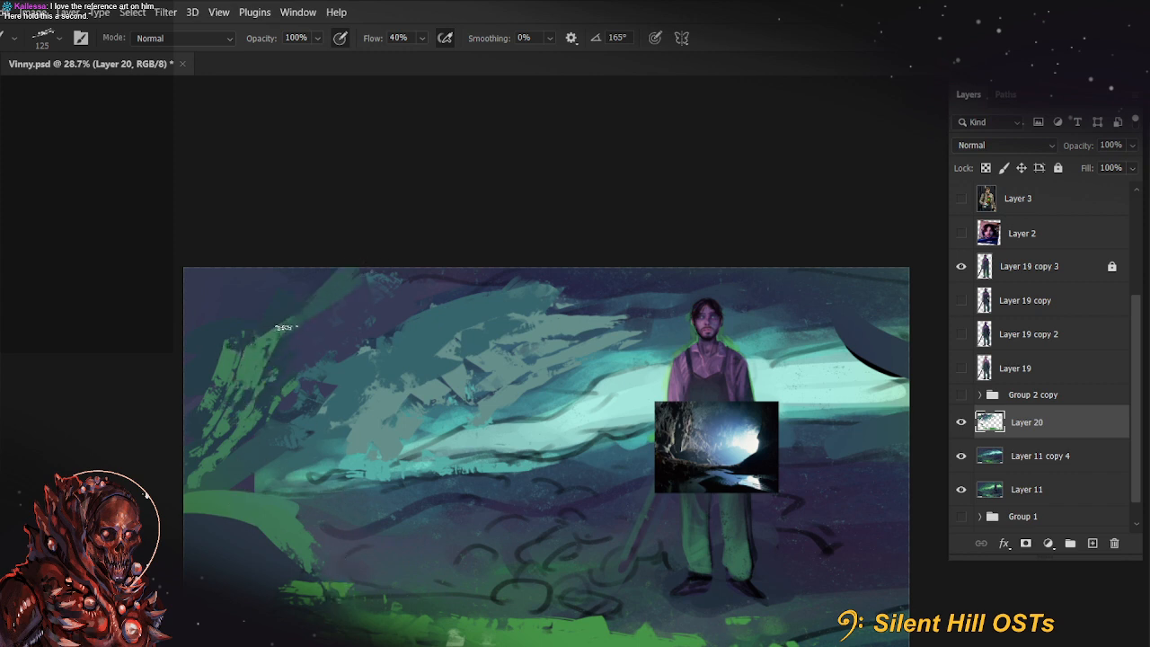
drag(241, 397, 305, 346)
mouse_move(720, 507)
mouse_down()
mouse_move(684, 488)
mouse_move(708, 492)
mouse_up()
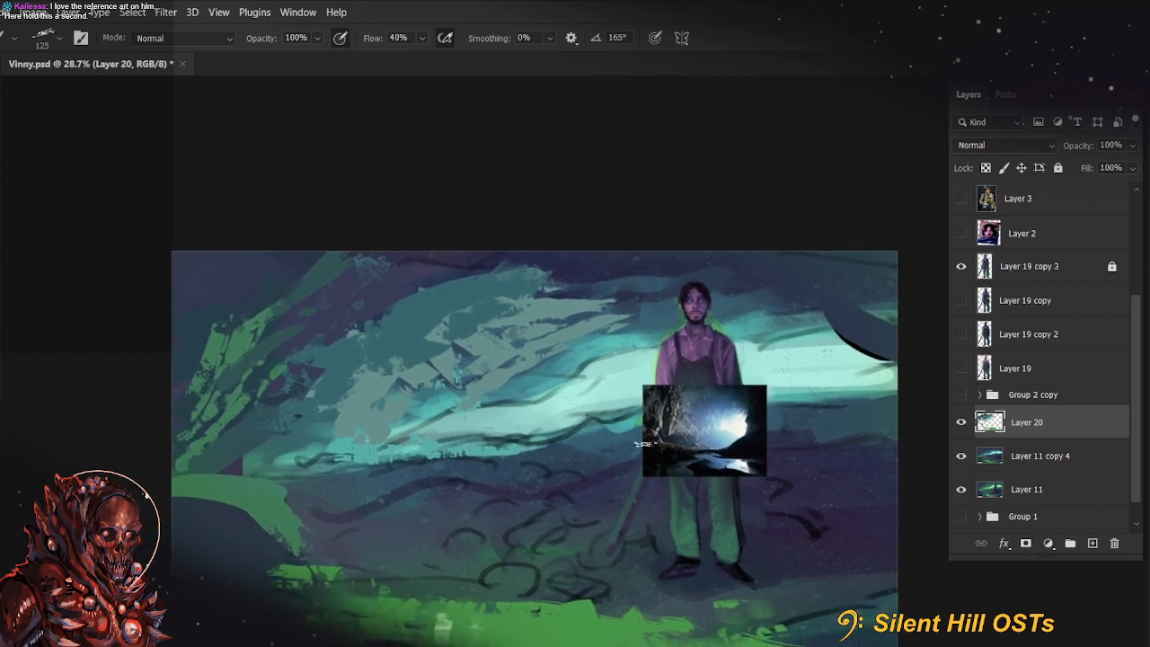
Paint diagonal dark blue strokes between the green and teal rock shapes, using a 200 px brush at 30% flow
key(bracketright)
key(bracketright)
key(bracketright)
key(shift+3)
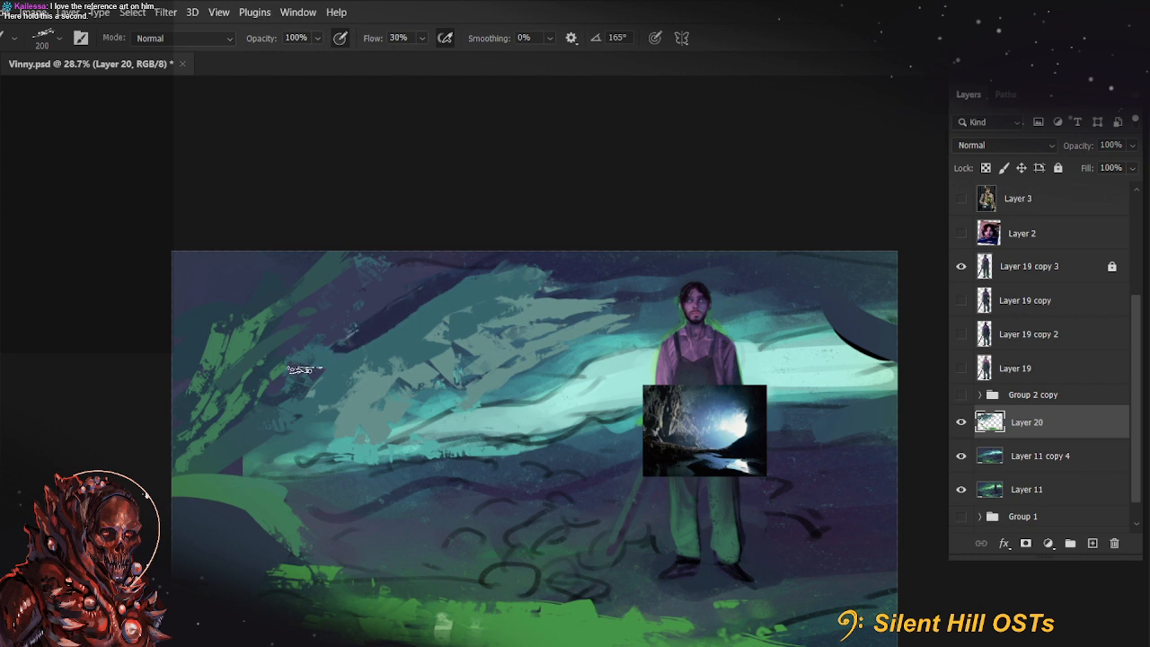
mouse_move(289, 379)
mouse_down()
mouse_move(457, 275)
mouse_move(385, 321)
mouse_move(351, 368)
mouse_up()
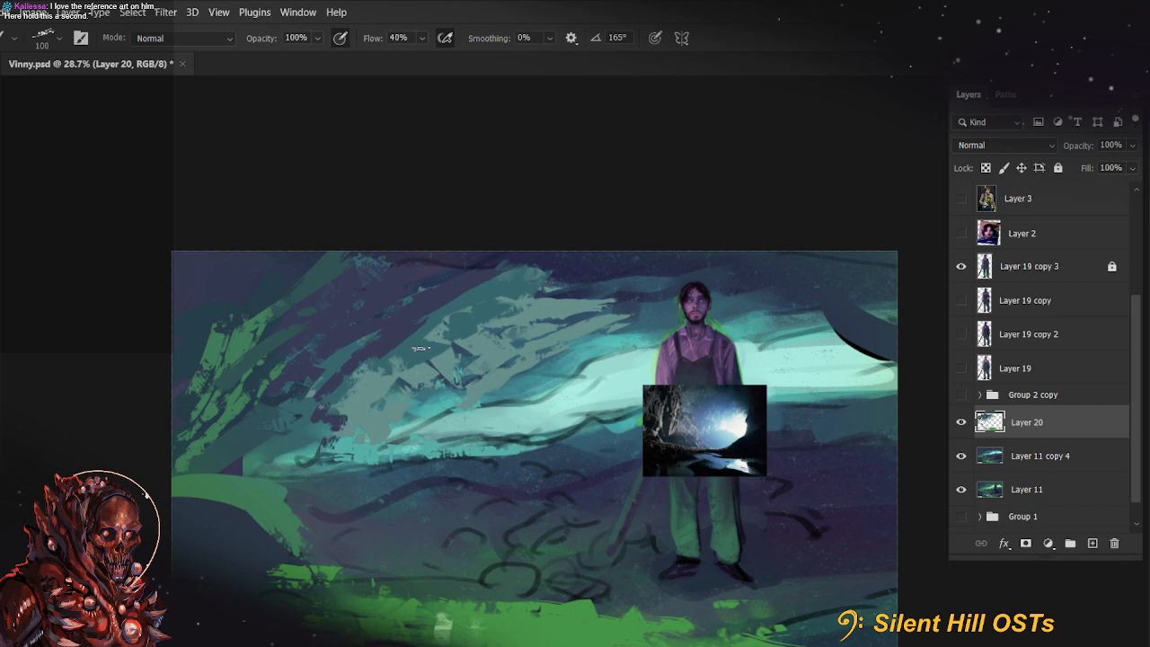
Sample the dark blue of the rock strokes and shift the brush colour to a brighter purple
key(n)
click(392, 333)
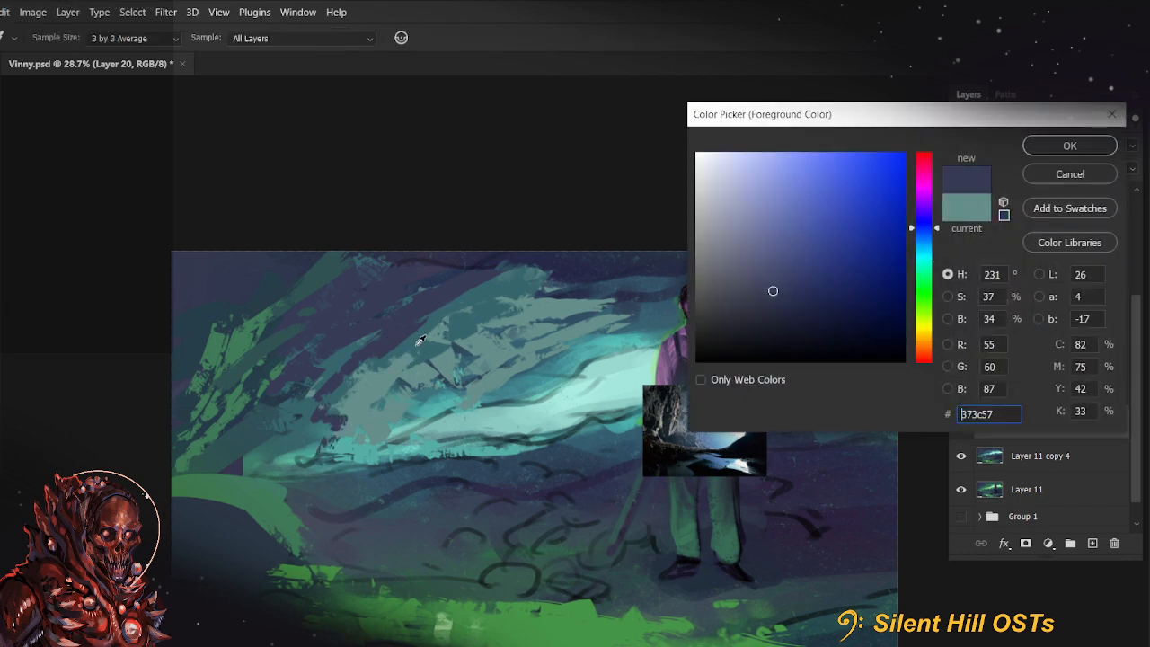
click(419, 342)
click(409, 338)
drag(942, 230, 940, 221)
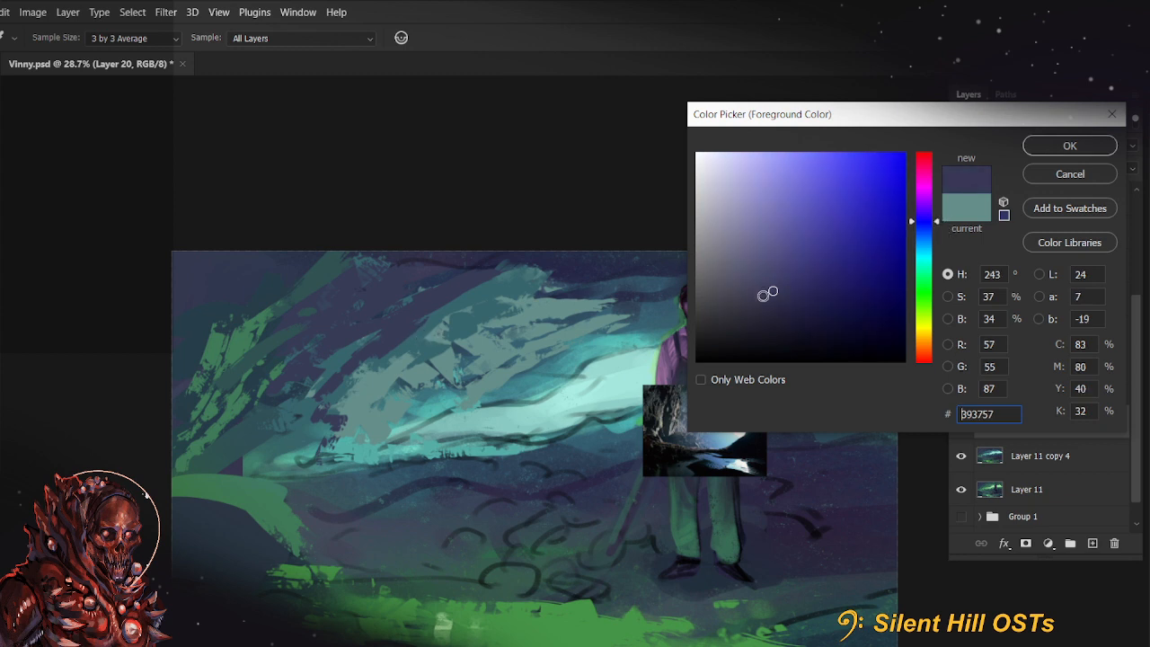
click(422, 338)
click(405, 334)
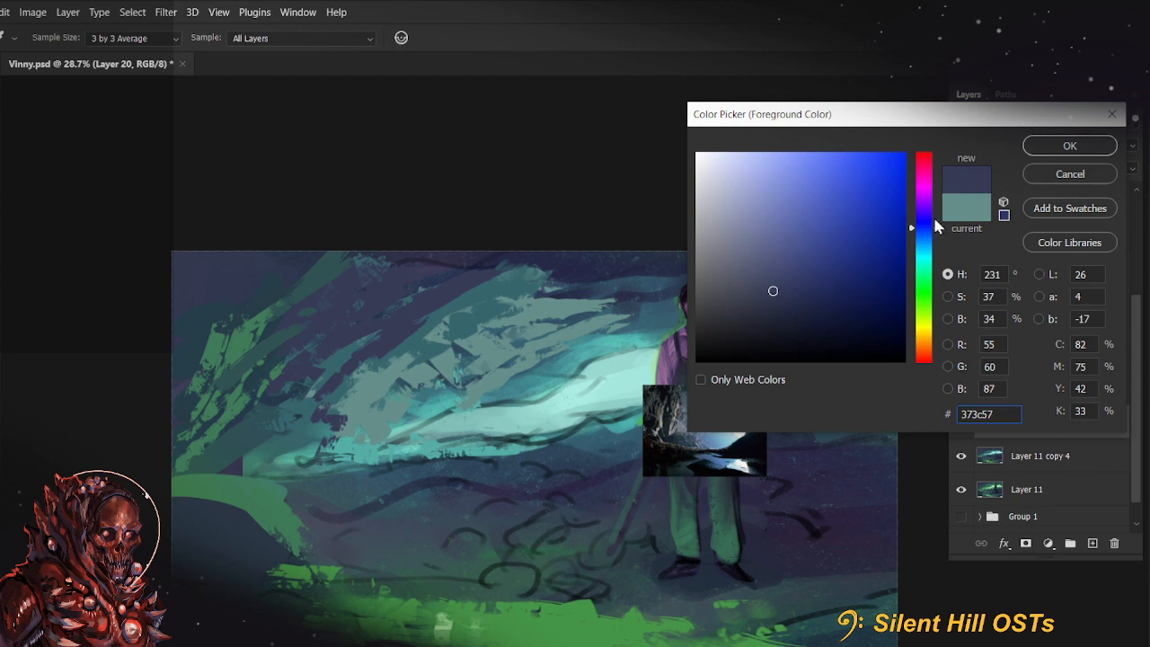
click(934, 217)
click(783, 266)
click(1056, 146)
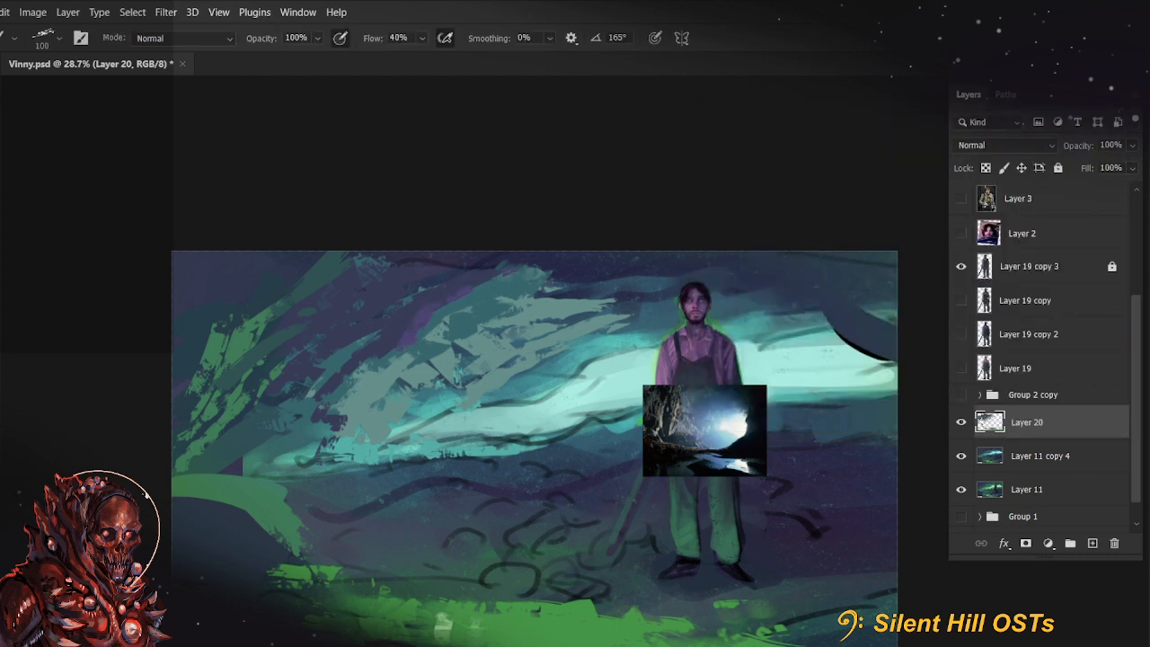
Mix a muted mid blue as the brush colour and paint slanted strokes across the upper-left cave wall
key(n)
click(509, 321)
click(813, 274)
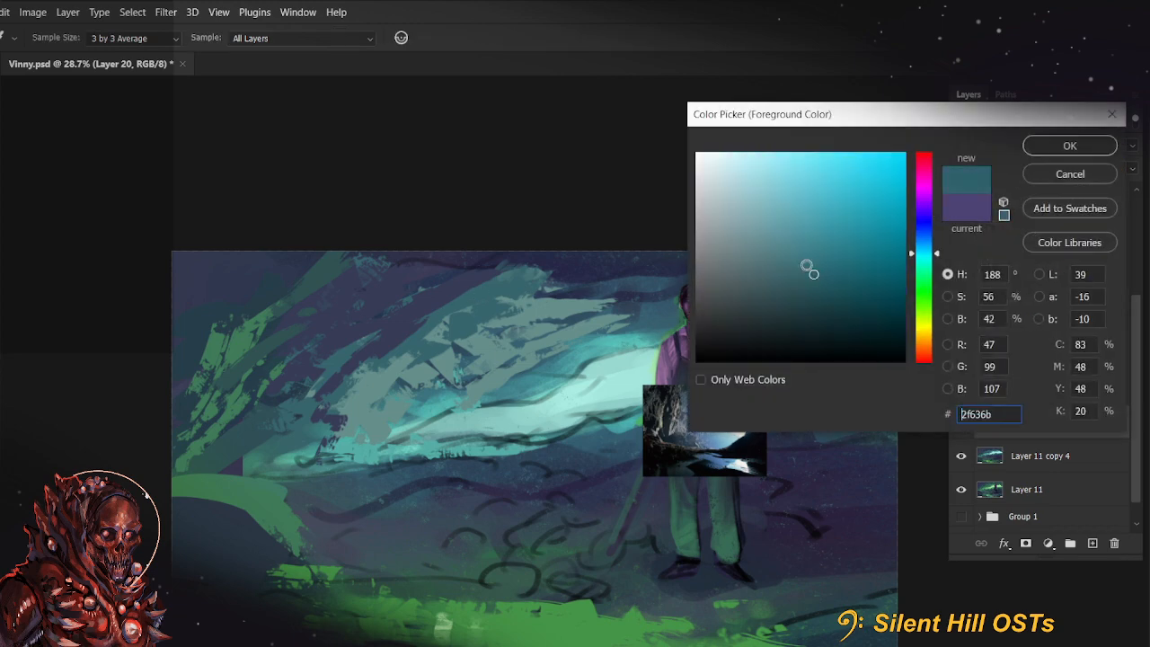
click(925, 247)
click(1071, 146)
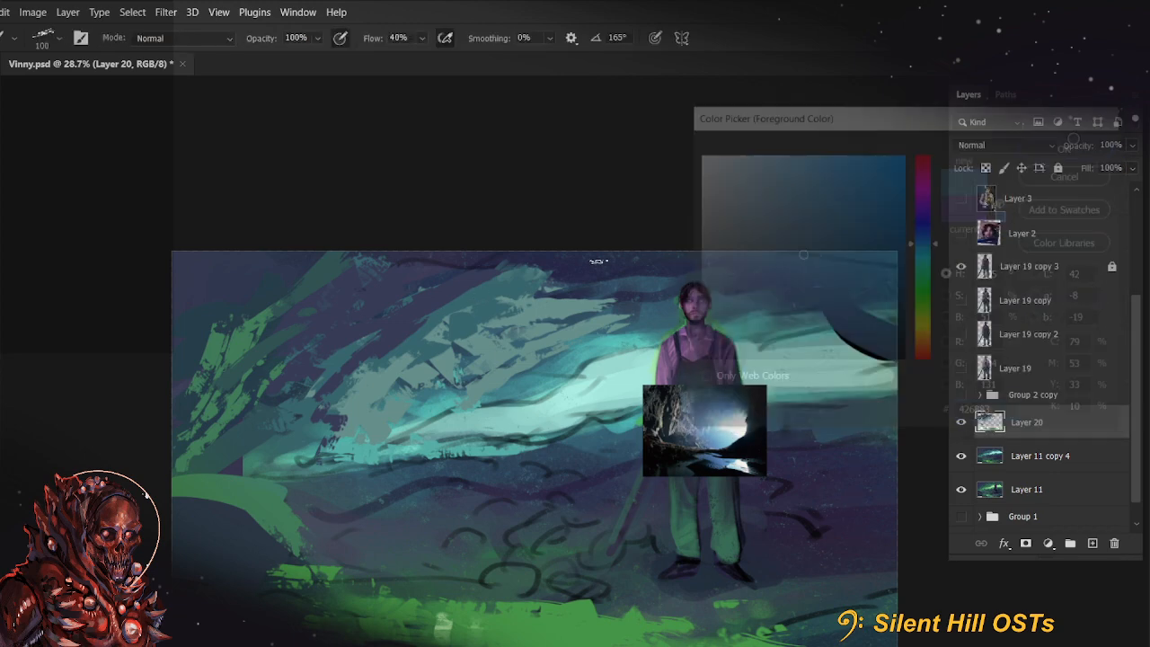
drag(378, 303, 477, 261)
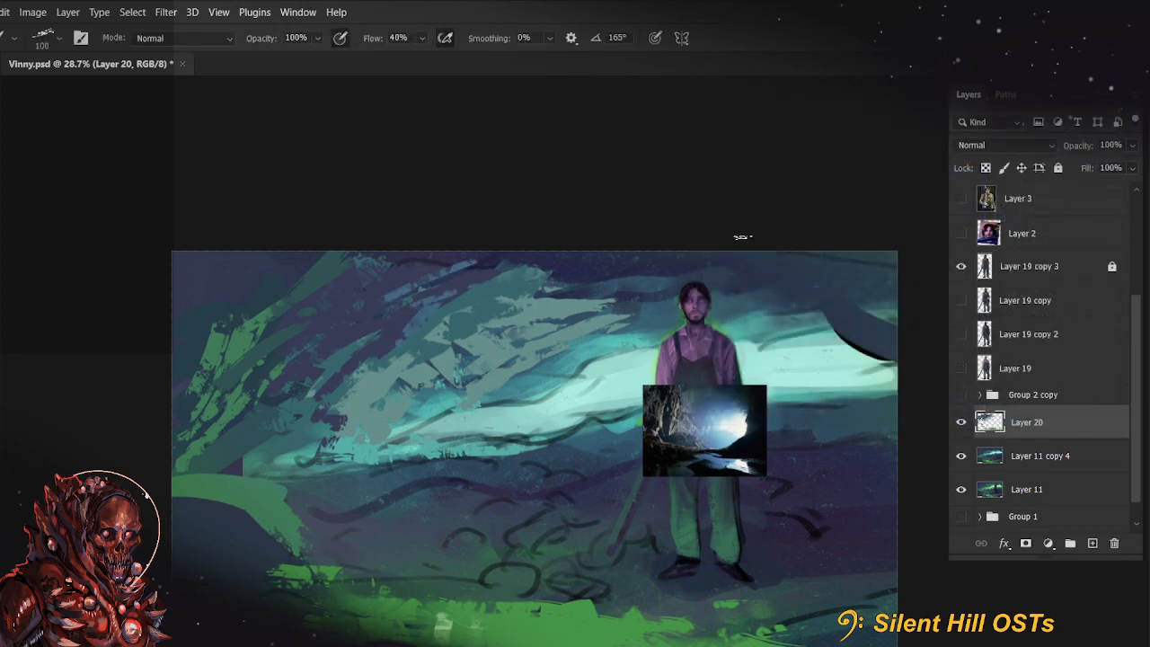
drag(295, 367, 371, 334)
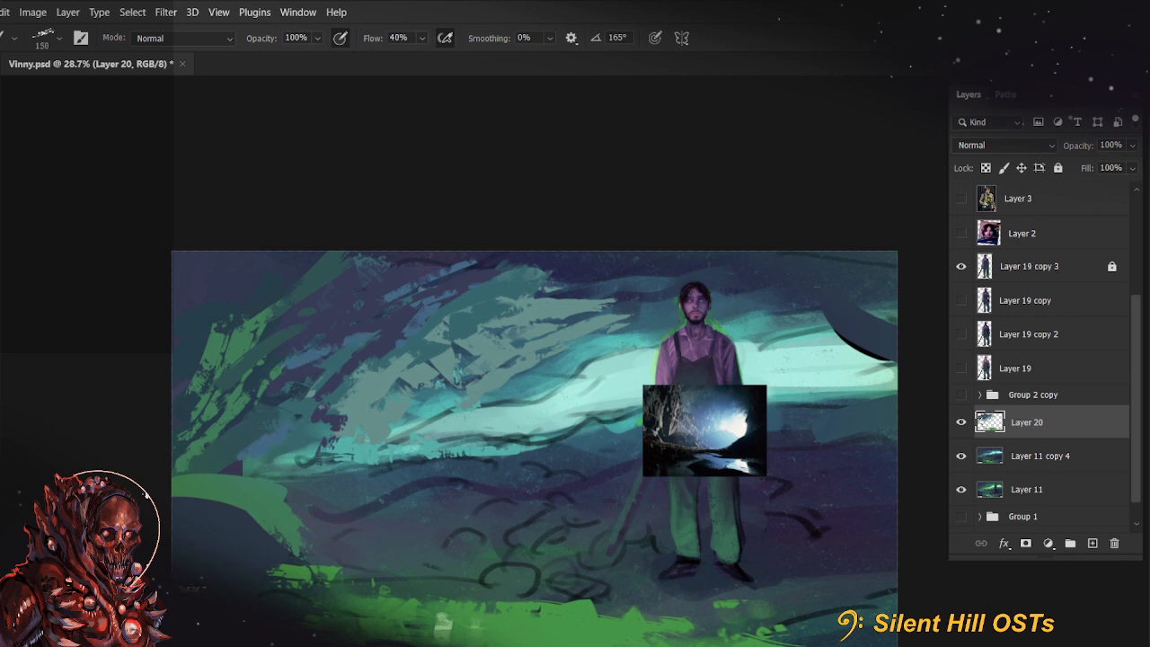
Paint along the lower edge of the teal light band, sample the dark blue ground and broaden the dark strokes below at 250 px
drag(297, 475, 423, 459)
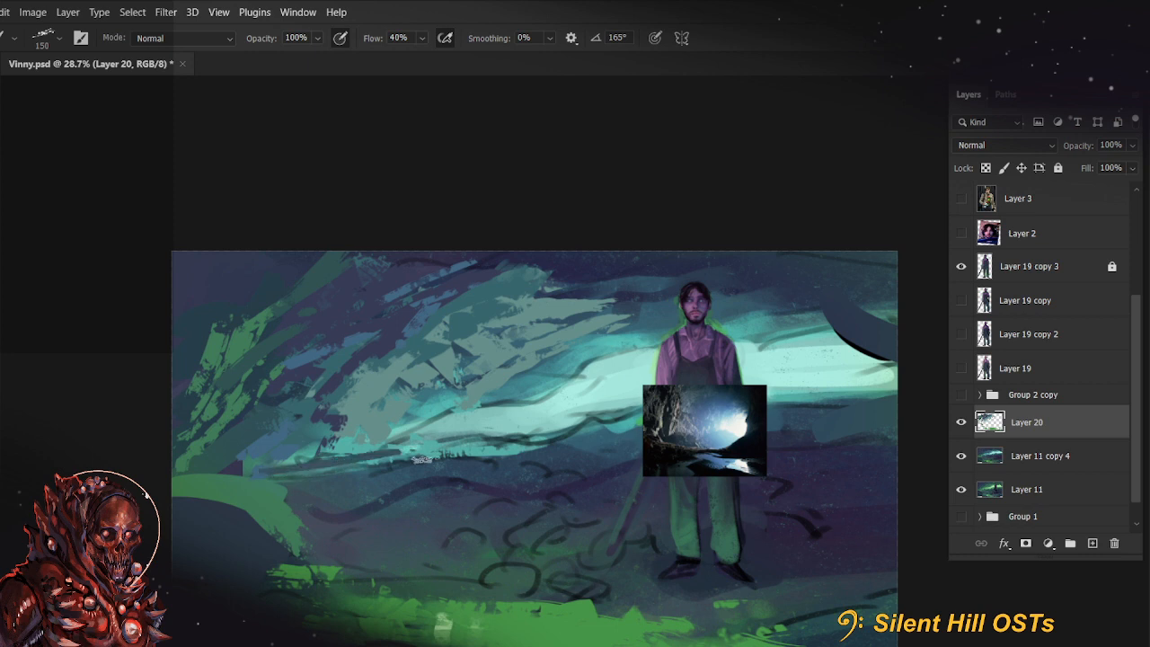
drag(319, 463, 578, 440)
key(alt)
alt+click(541, 472)
key(bracketright)
key(bracketright)
key(bracketright)
alt+click(592, 511)
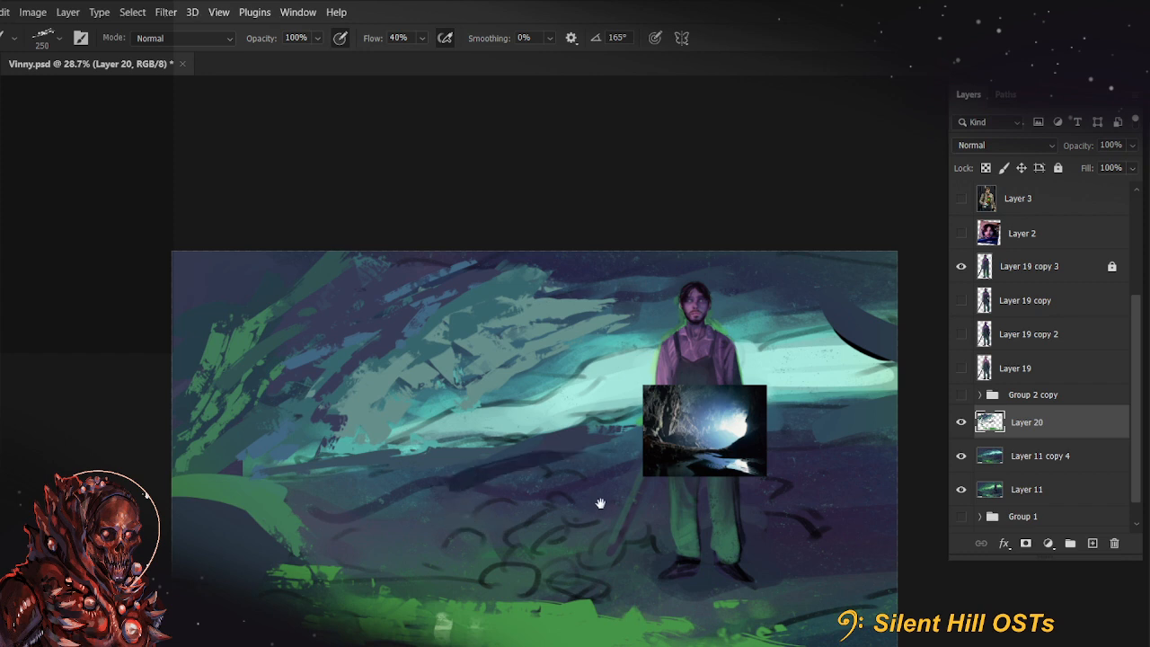
Fill out the dark blue rock overhang in the canvas's upper-right corner and extend it above the farmer with the 250 px brush
drag(565, 476, 464, 478)
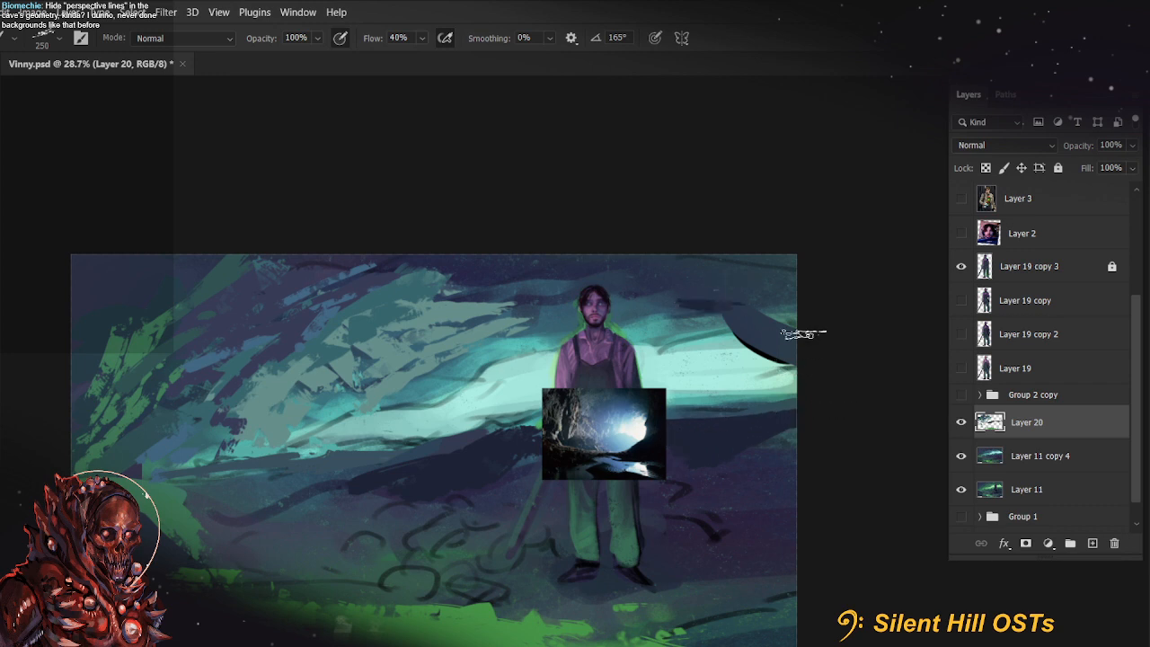
mouse_move(747, 312)
mouse_down()
mouse_move(709, 288)
mouse_move(628, 271)
mouse_move(667, 293)
mouse_up()
alt+click(552, 288)
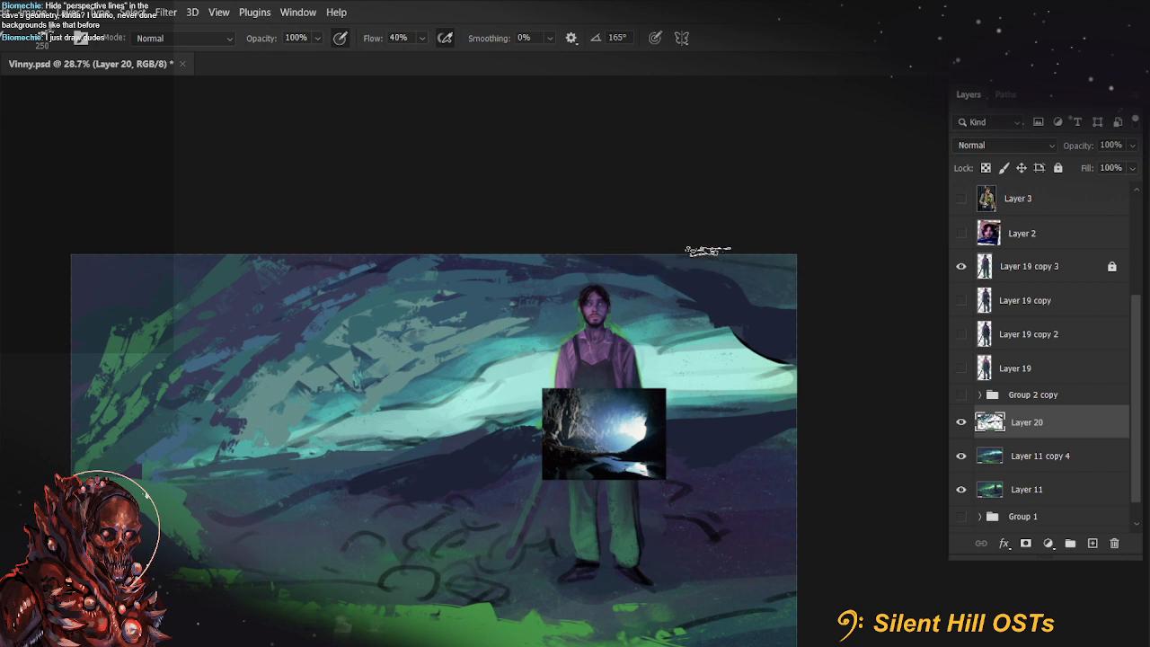
Paint long dark blue diagonal strokes down the left cave wall between the green and teal rocks with a 175 px brush
mouse_move(815, 455)
mouse_down()
mouse_move(845, 395)
mouse_move(867, 449)
mouse_up()
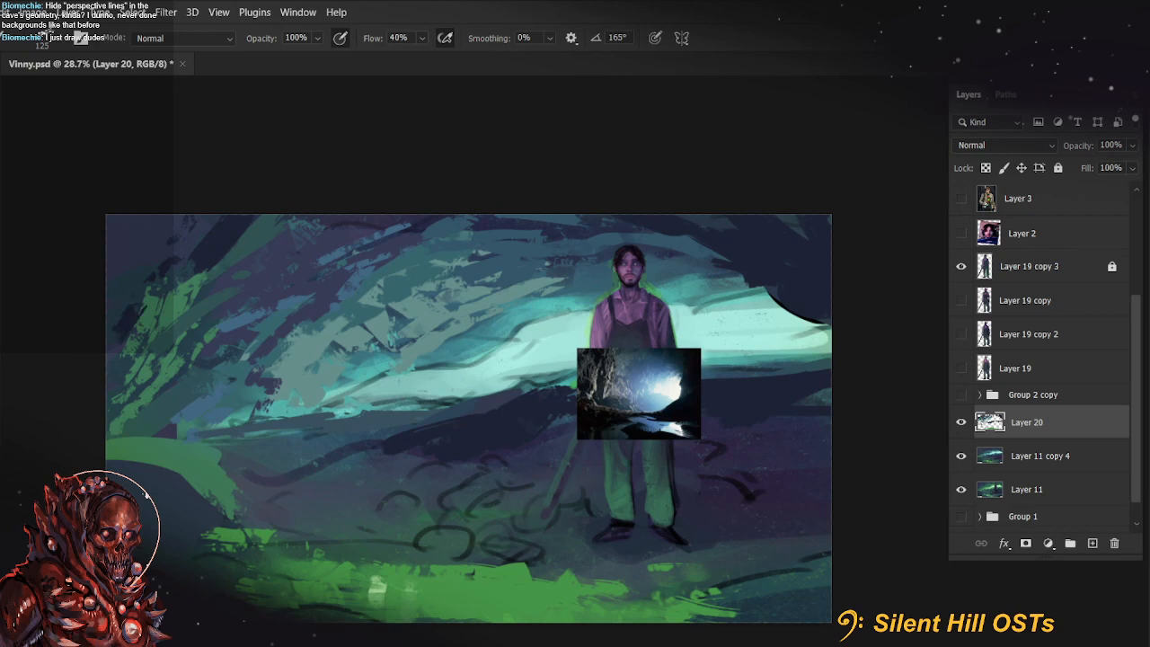
drag(211, 199, 168, 295)
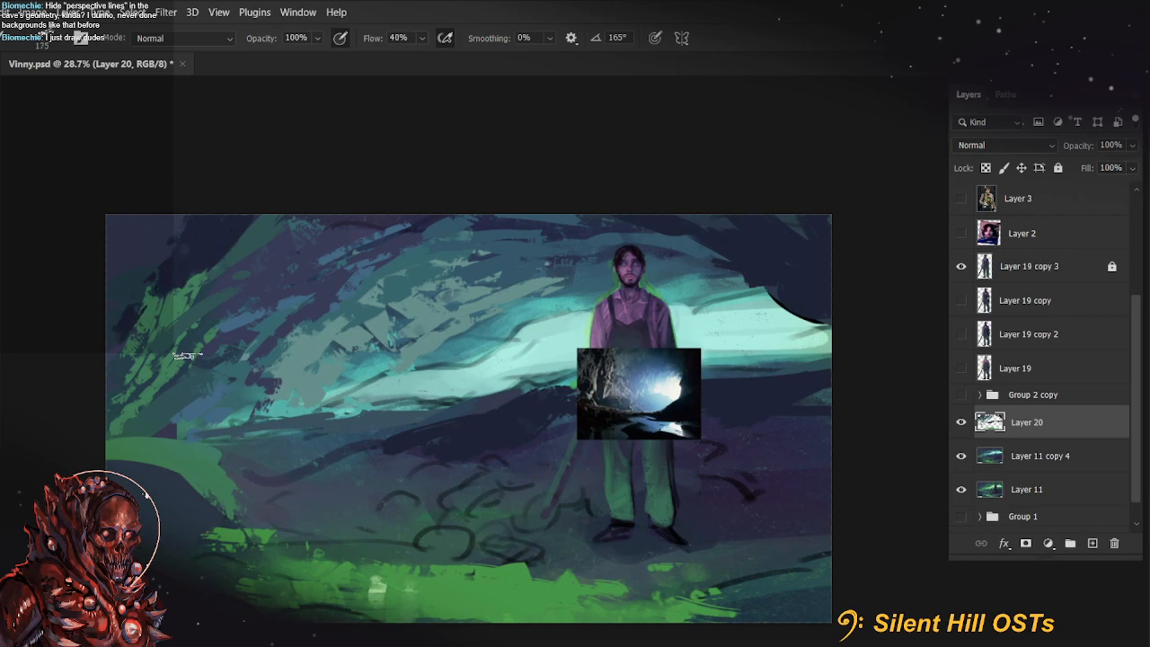
mouse_move(230, 270)
mouse_down()
mouse_move(227, 359)
mouse_move(184, 430)
mouse_move(248, 320)
mouse_move(337, 214)
mouse_up()
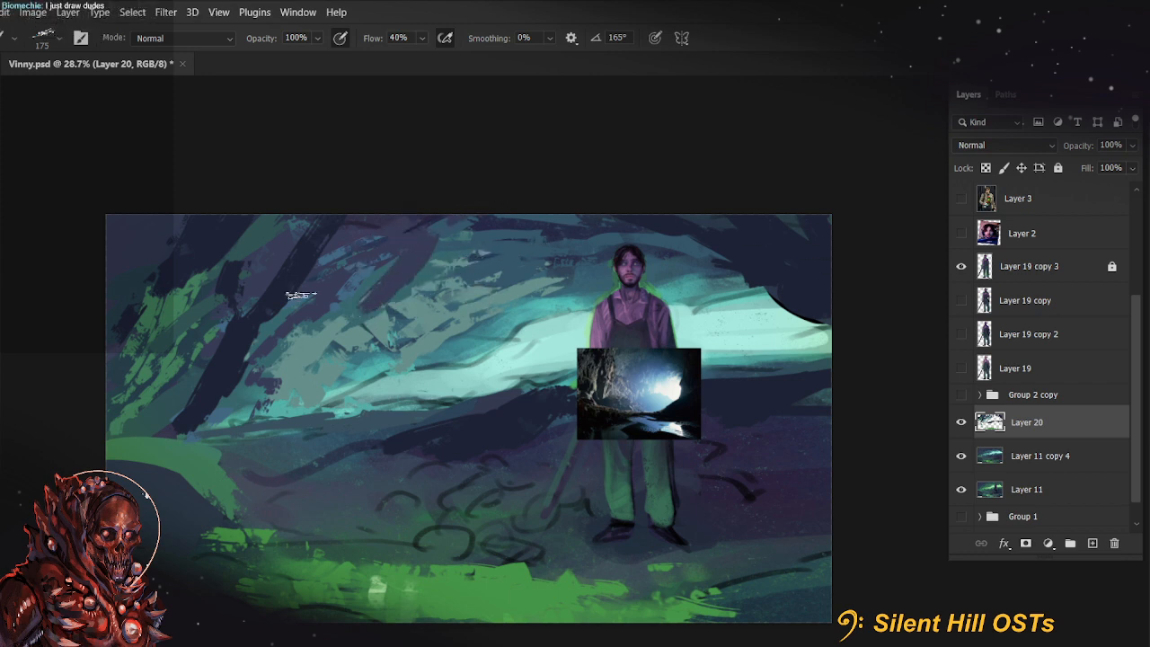
key(bracketleft)
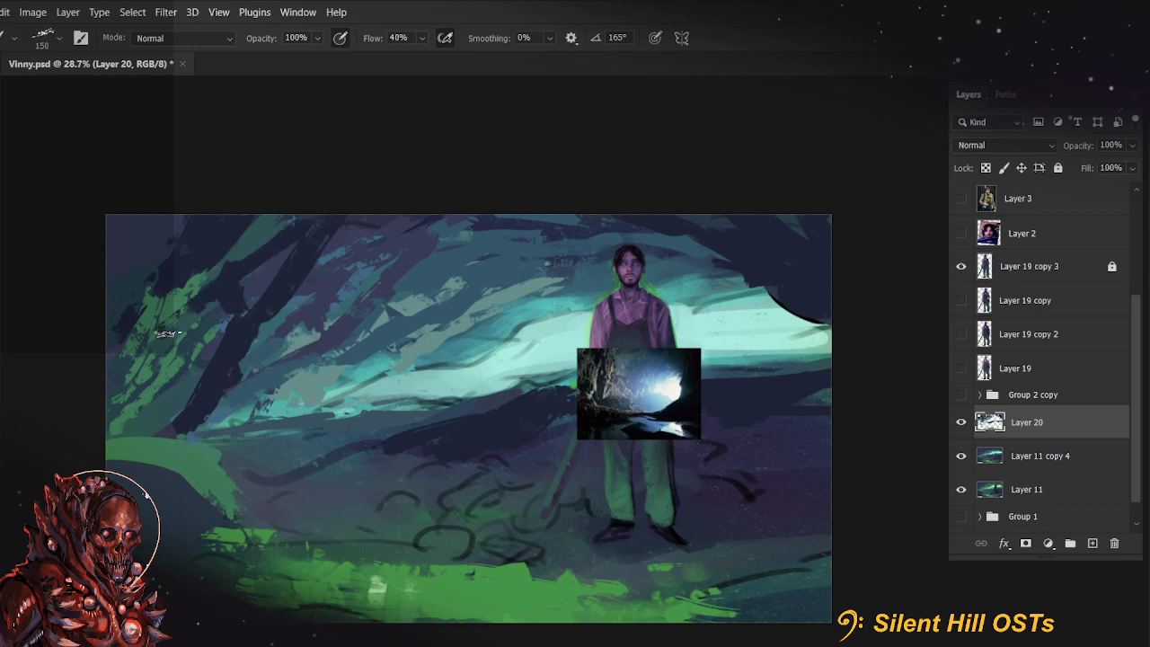
Sample a colour from the left cave wall and break up the dark diagonals with short strokes at 150 px
key(alt)
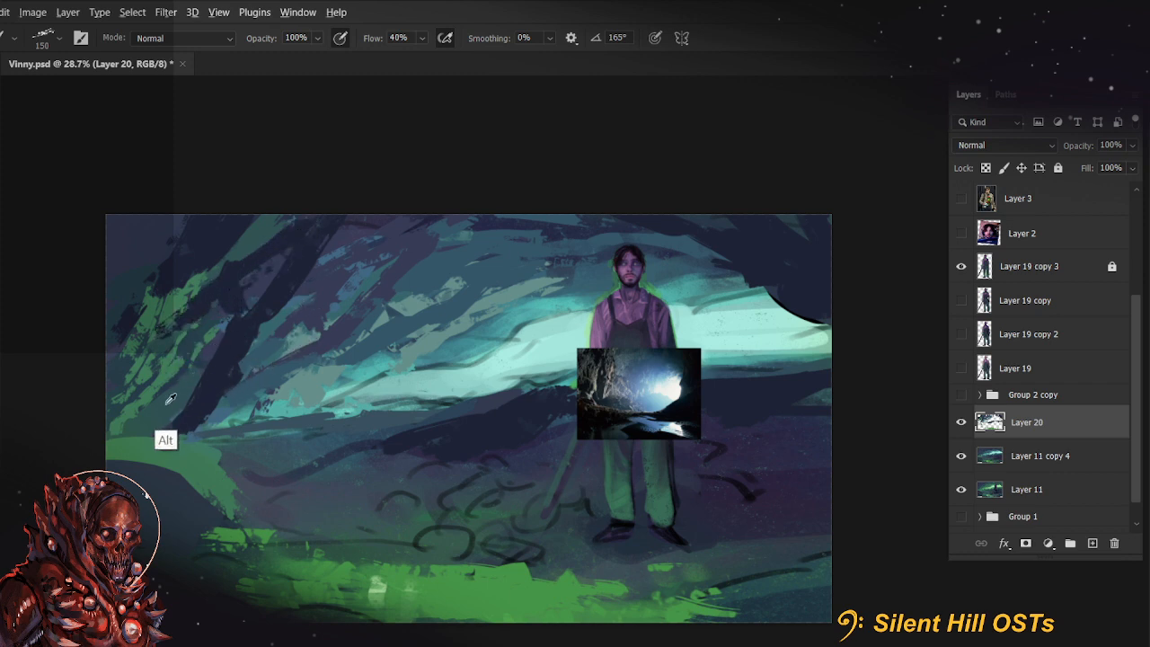
alt+click(213, 344)
mouse_move(214, 343)
mouse_down()
mouse_move(153, 437)
mouse_move(209, 382)
mouse_move(226, 334)
mouse_up()
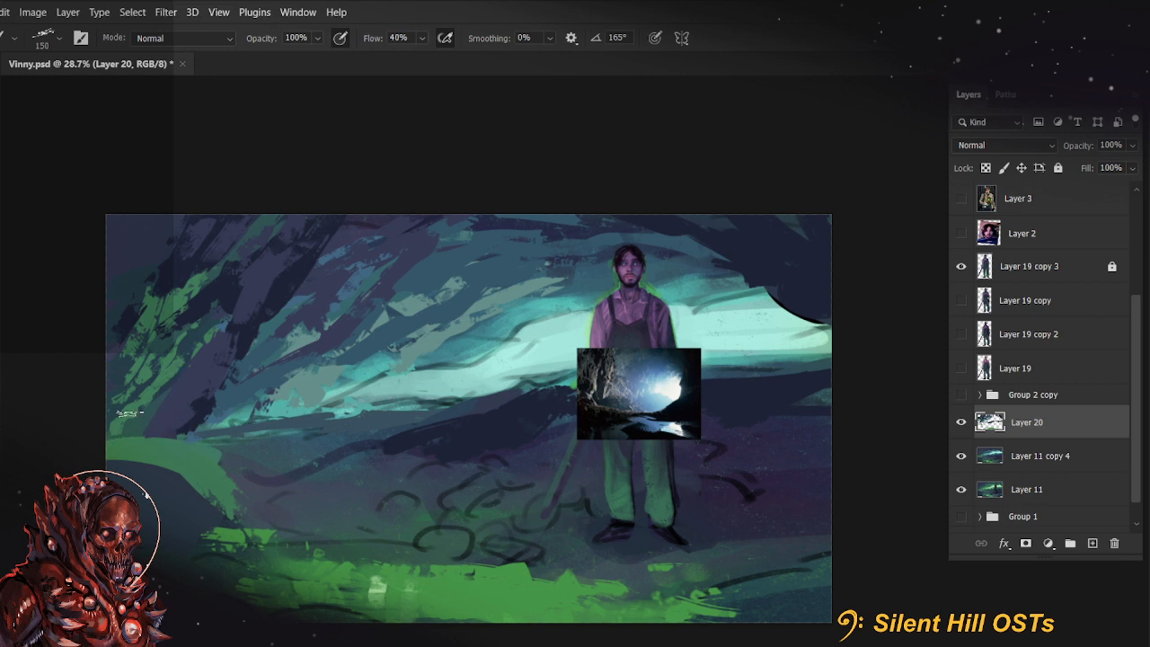
Sample teal from the wall near the farmer's head and paint thin teal strokes over the grey-green rocks at 80 px
key(alt)
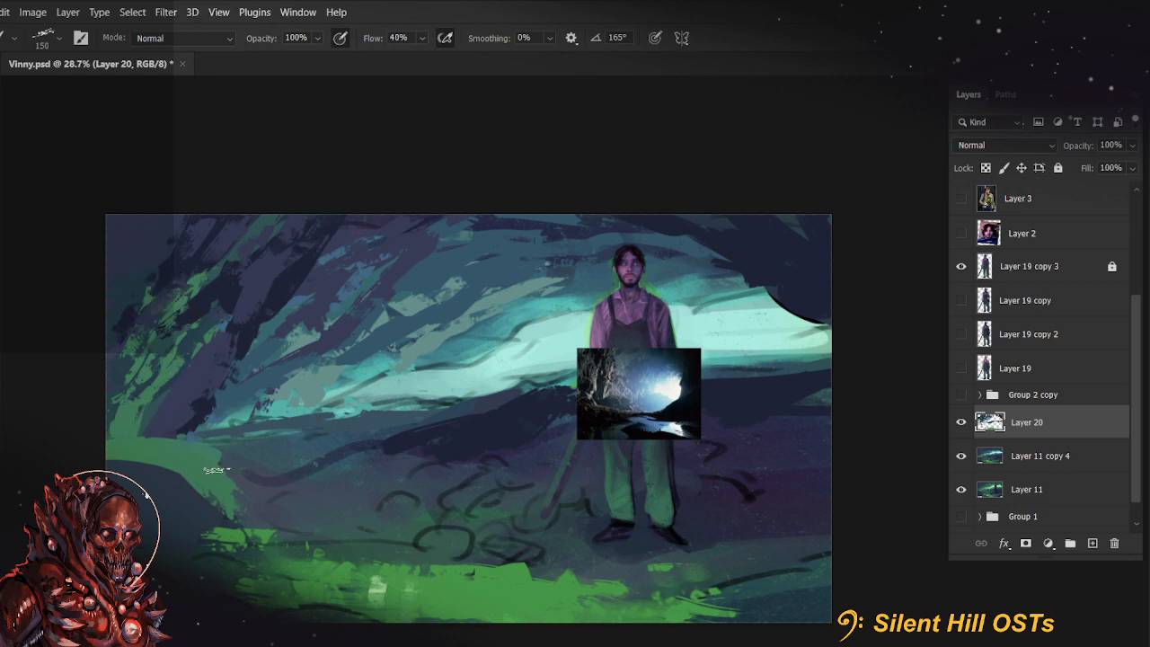
alt+click(576, 286)
drag(509, 307, 600, 310)
key(ctrl+z)
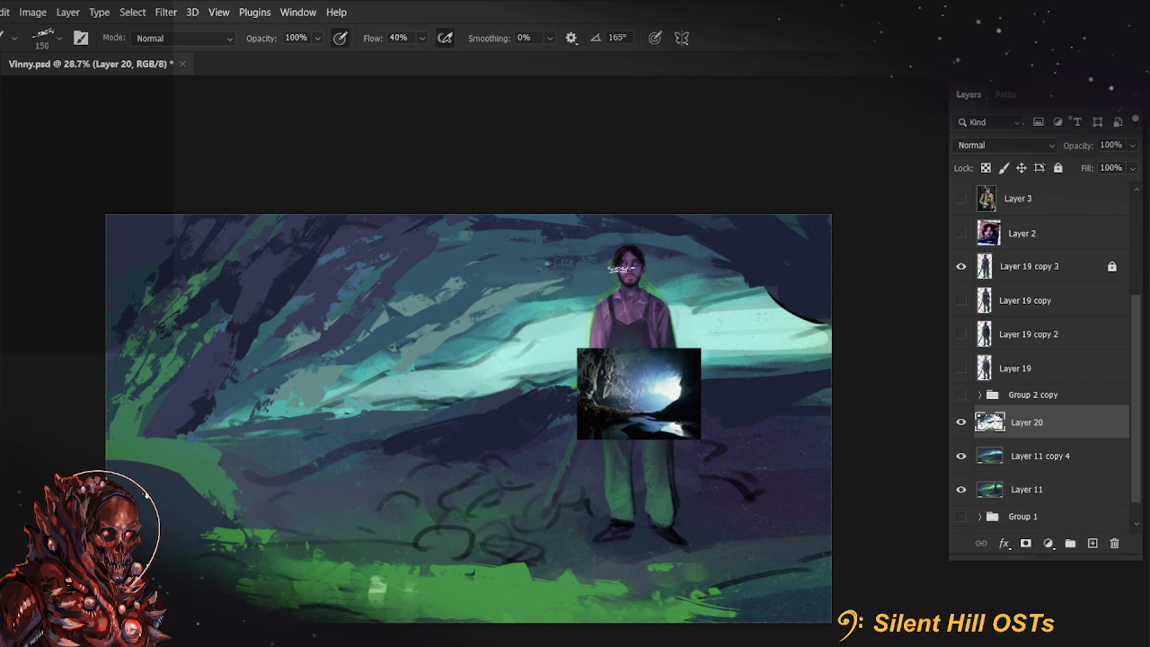
alt+click(503, 301)
key([)
key([)
drag(511, 286, 608, 283)
alt+click(518, 321)
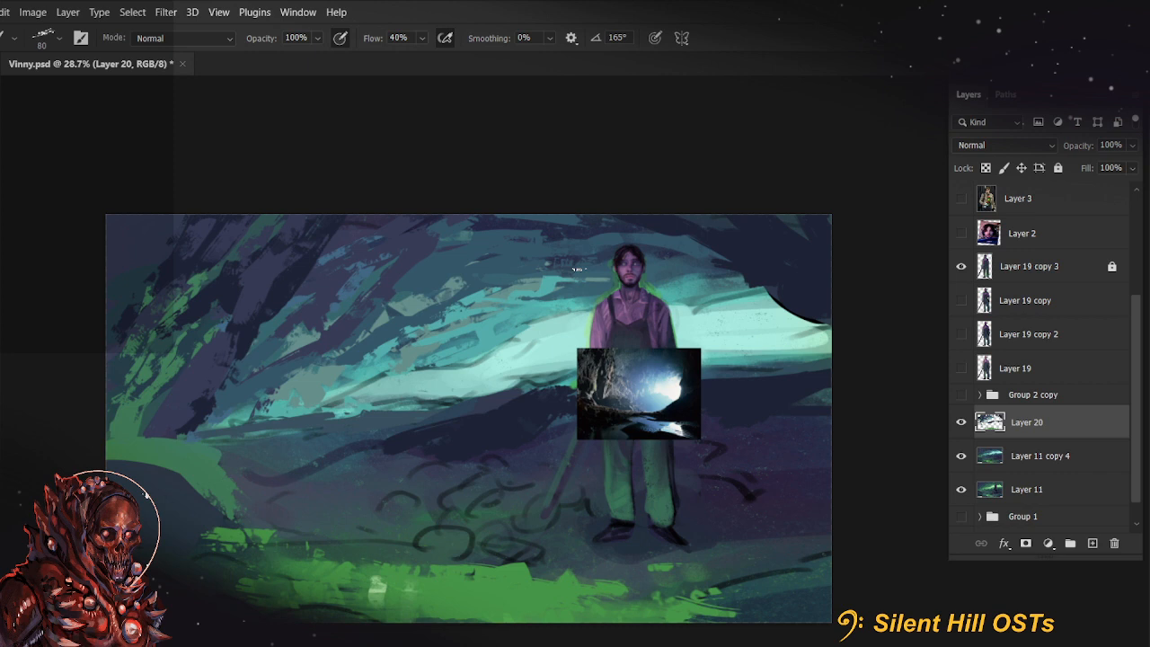
Sample blues and teals from the upper cave wall and layer sweeping strokes between the left rocks and farmer at 200 px
alt+click(561, 236)
key(bracketright)
key(bracketright)
key(bracketright)
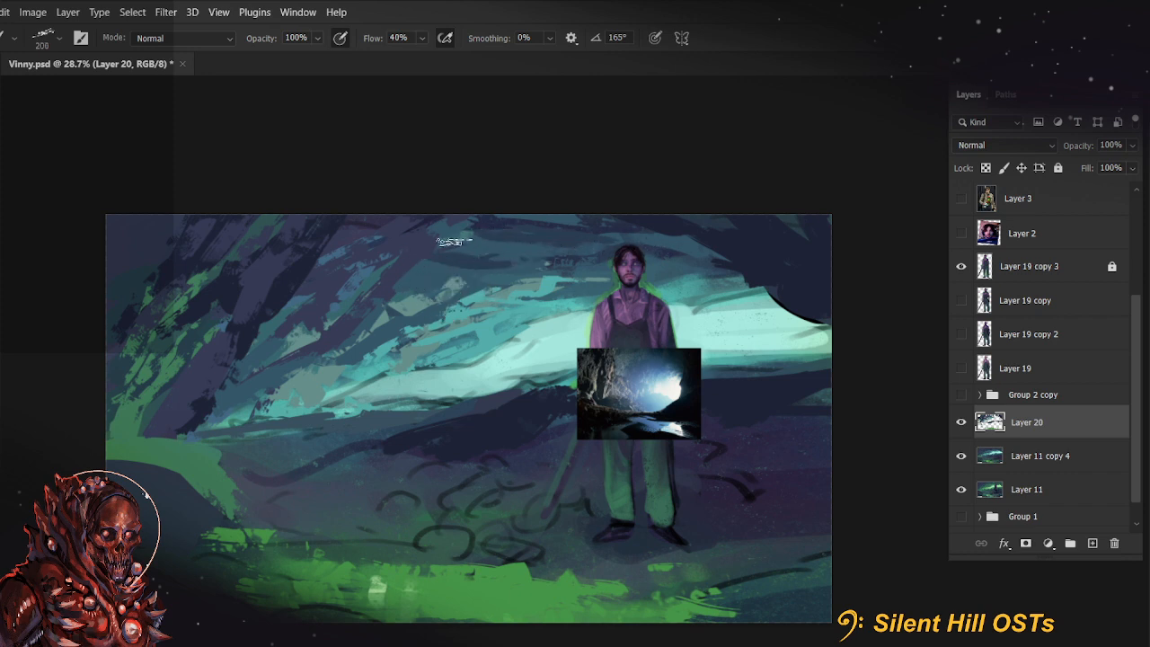
mouse_move(499, 263)
mouse_down()
mouse_move(518, 263)
mouse_move(501, 249)
mouse_move(514, 264)
mouse_move(564, 261)
mouse_up()
alt+click(428, 244)
alt+click(489, 282)
alt+click(543, 297)
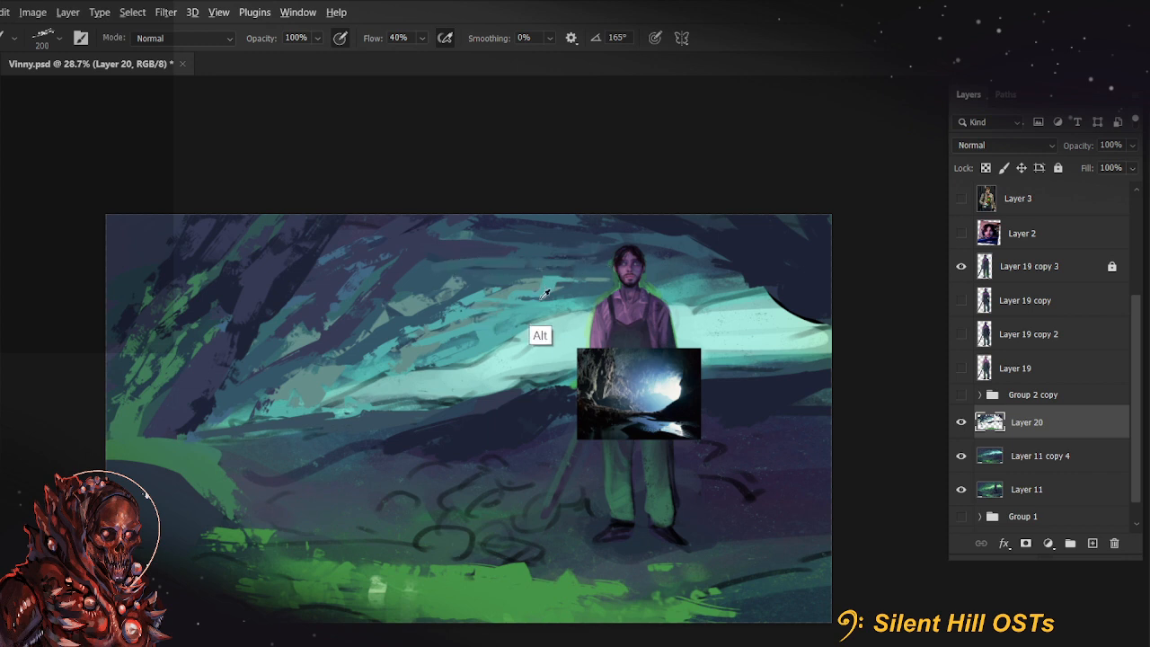
drag(452, 269, 551, 271)
alt+click(531, 294)
Set the brush flow to 44% and add teal strokes across the mid wall and beside the farmer's head
key(4)
key(4)
drag(467, 287, 541, 287)
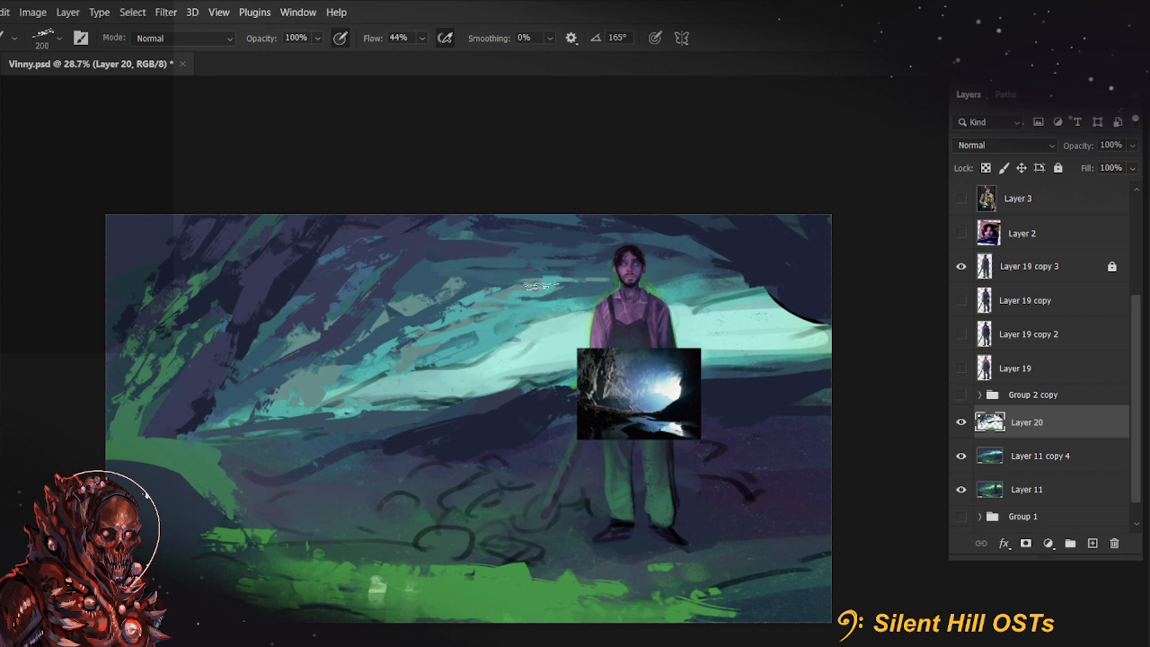
drag(412, 290, 320, 371)
drag(562, 273, 635, 263)
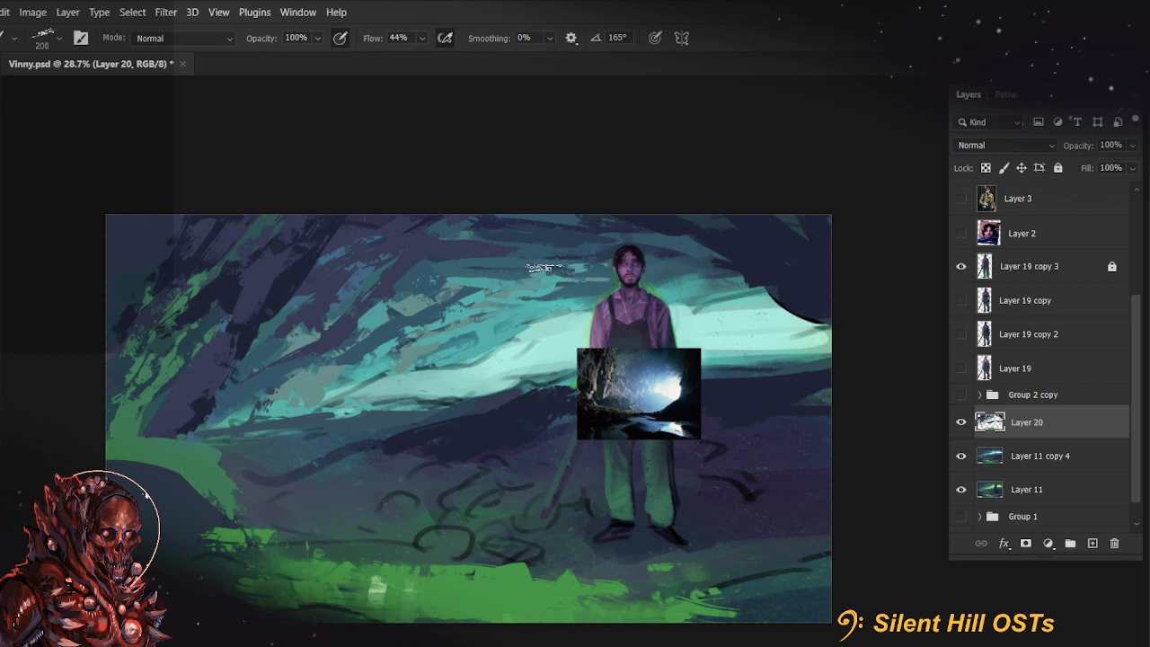
drag(569, 304, 640, 279)
alt+click(536, 303)
drag(547, 311, 619, 283)
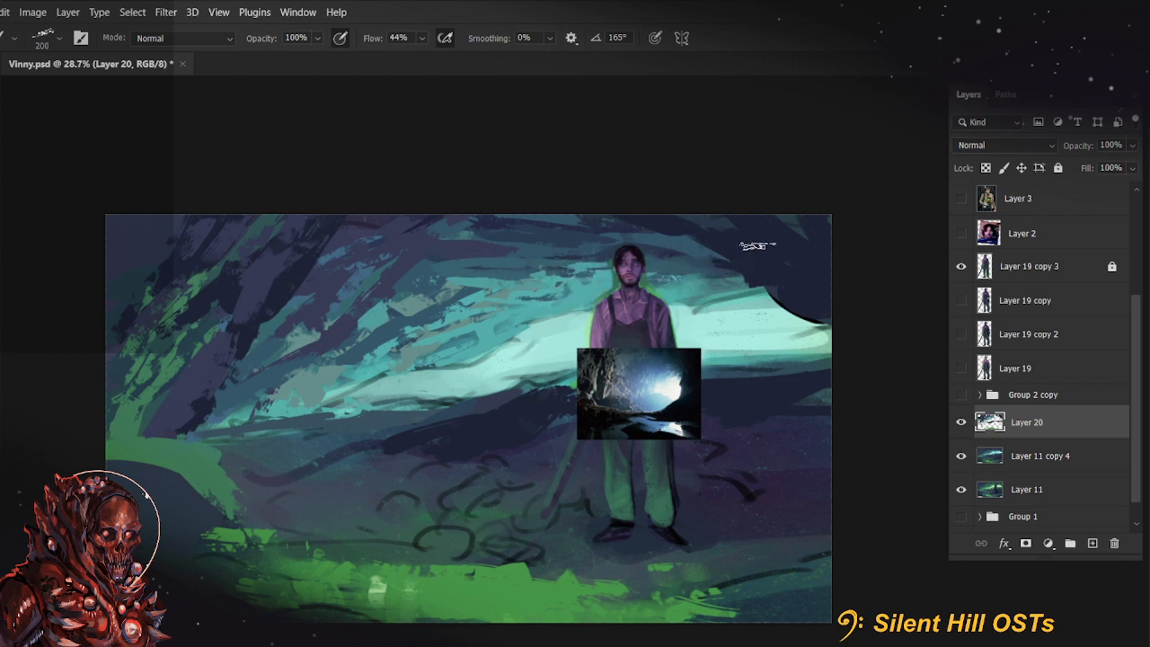
Unlock Layer 19 copy 3 and erase the green fringe around the farmer's neck and shoulders with a 25 px hard round eraser
click(1060, 274)
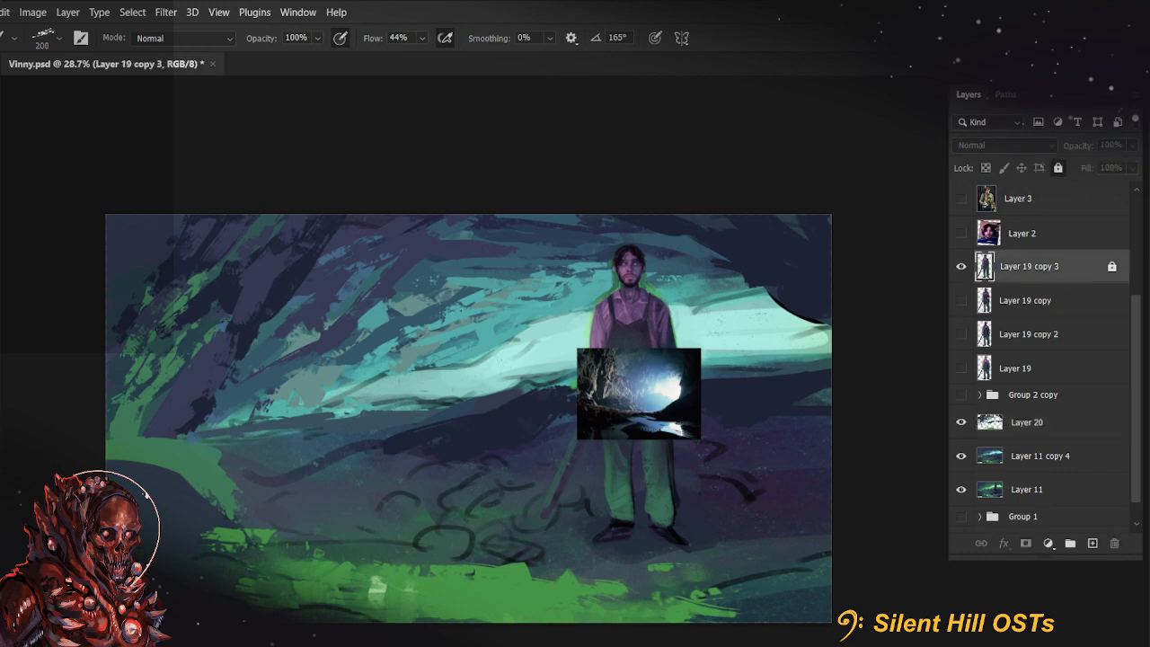
click(1115, 267)
scroll(692, 281, up, 5)
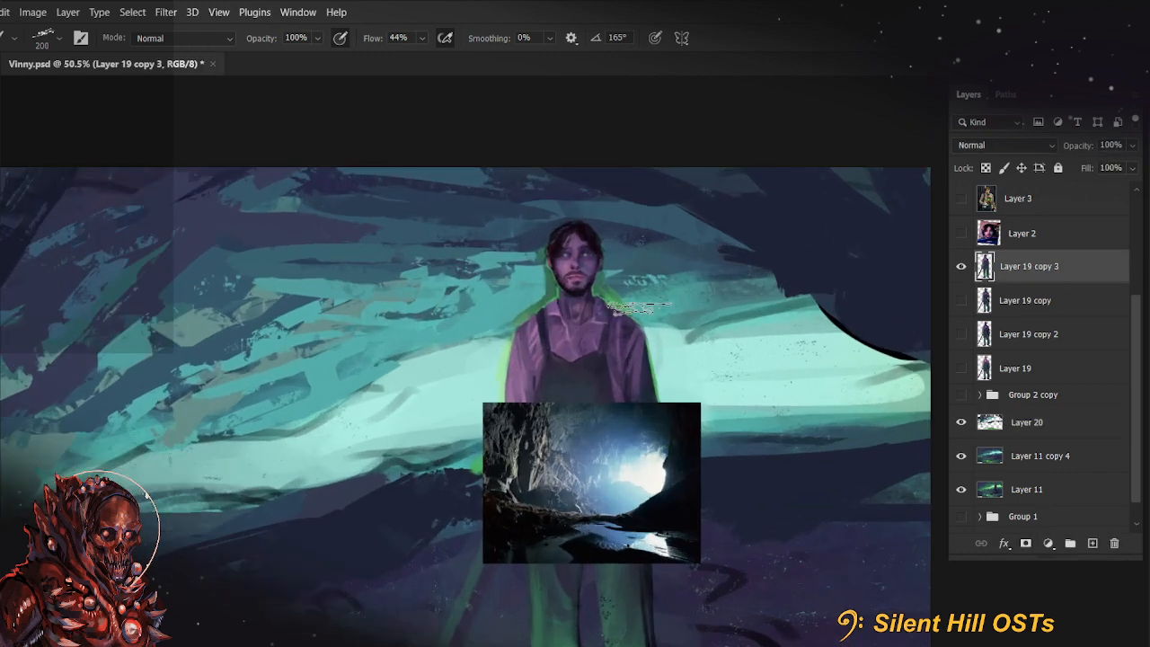
key(e)
key(bracketleft)
key(bracketleft)
key(bracketleft)
key(bracketleft)
key(bracketleft)
key(bracketleft)
key(bracketleft)
key(bracketleft)
key(bracketleft)
key(bracketleft)
key(bracketleft)
key(bracketleft)
key(bracketleft)
key(bracketleft)
key(bracketleft)
key(bracketleft)
key(bracketleft)
key(bracketleft)
key(bracketleft)
key(bracketleft)
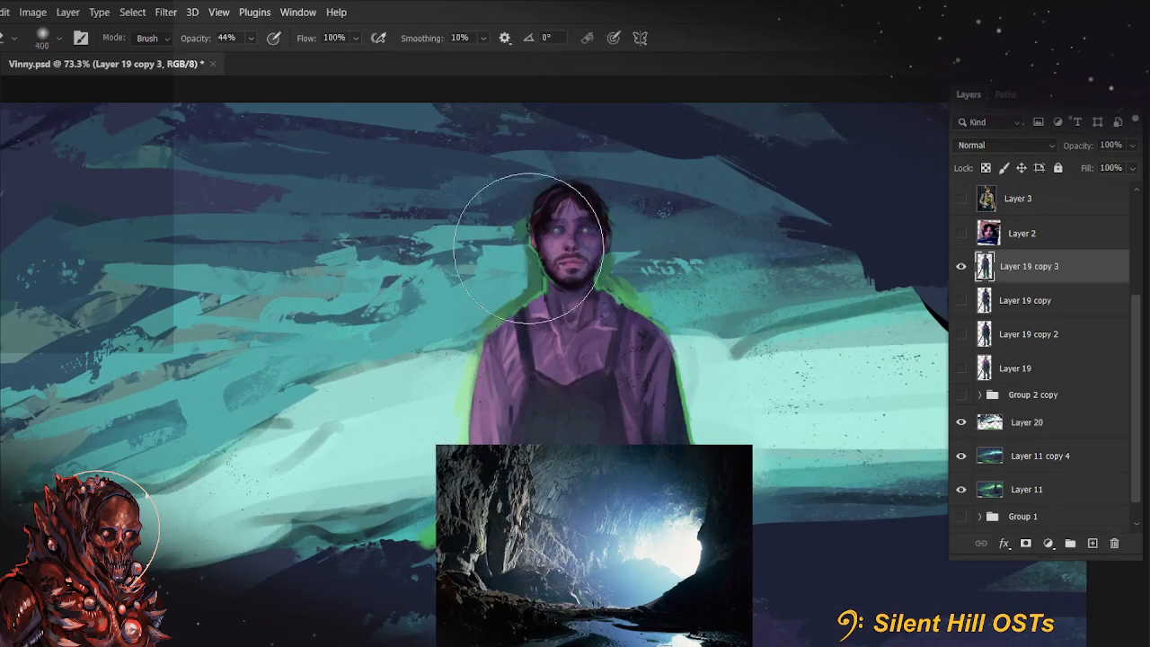
click(49, 39)
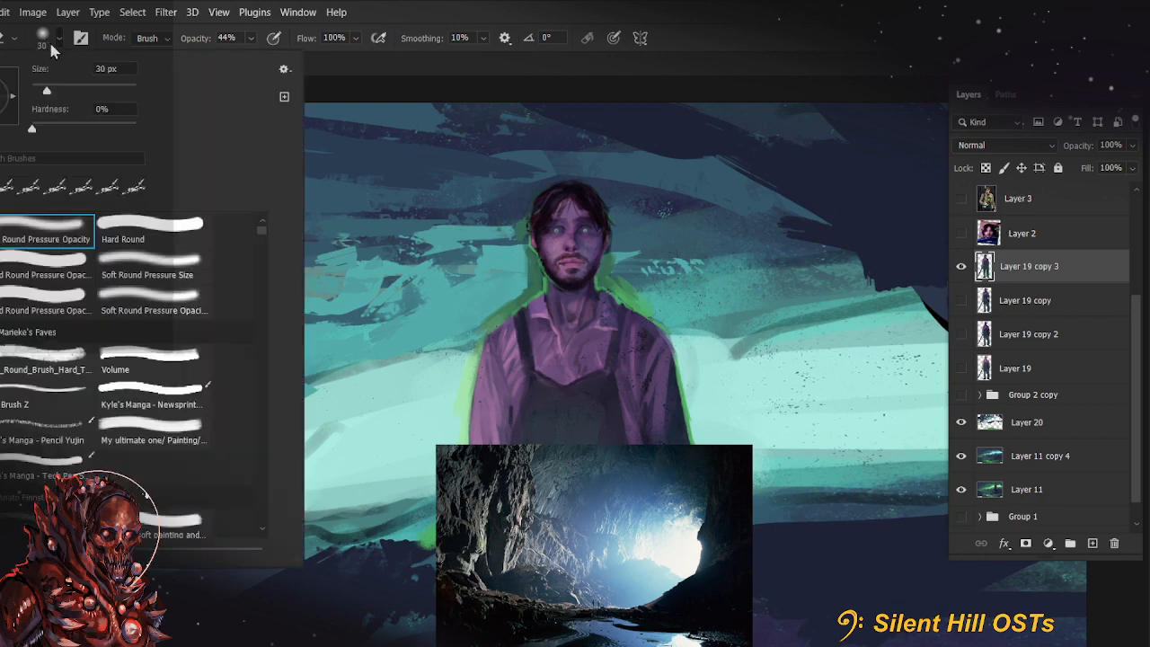
double_click(63, 297)
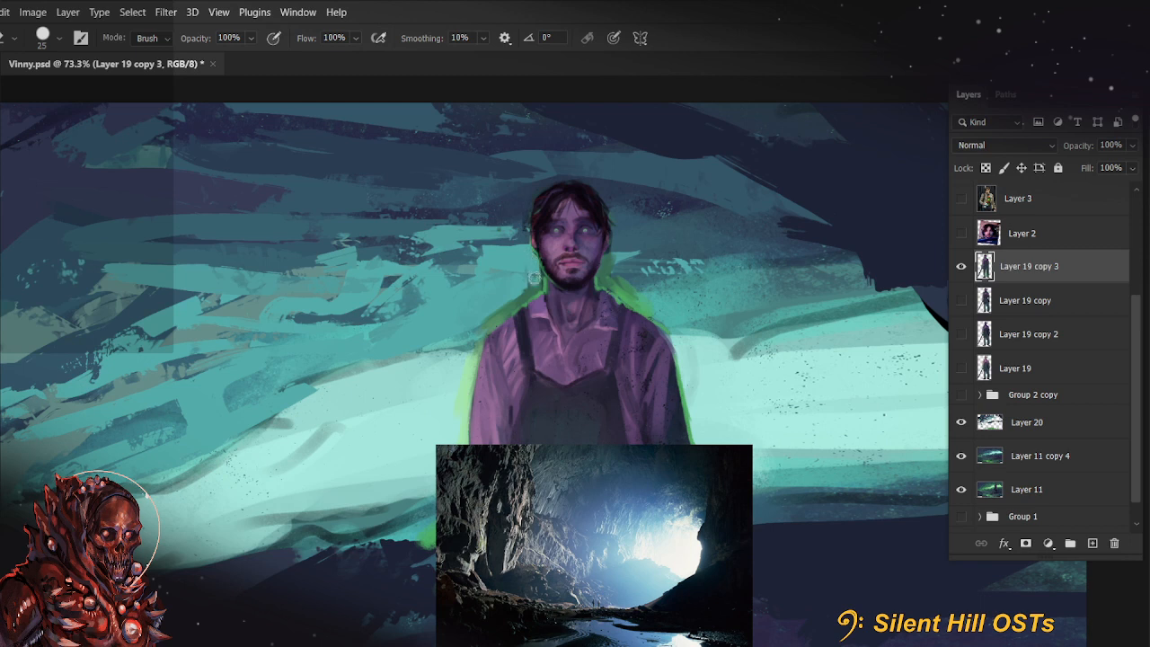
drag(535, 281, 457, 348)
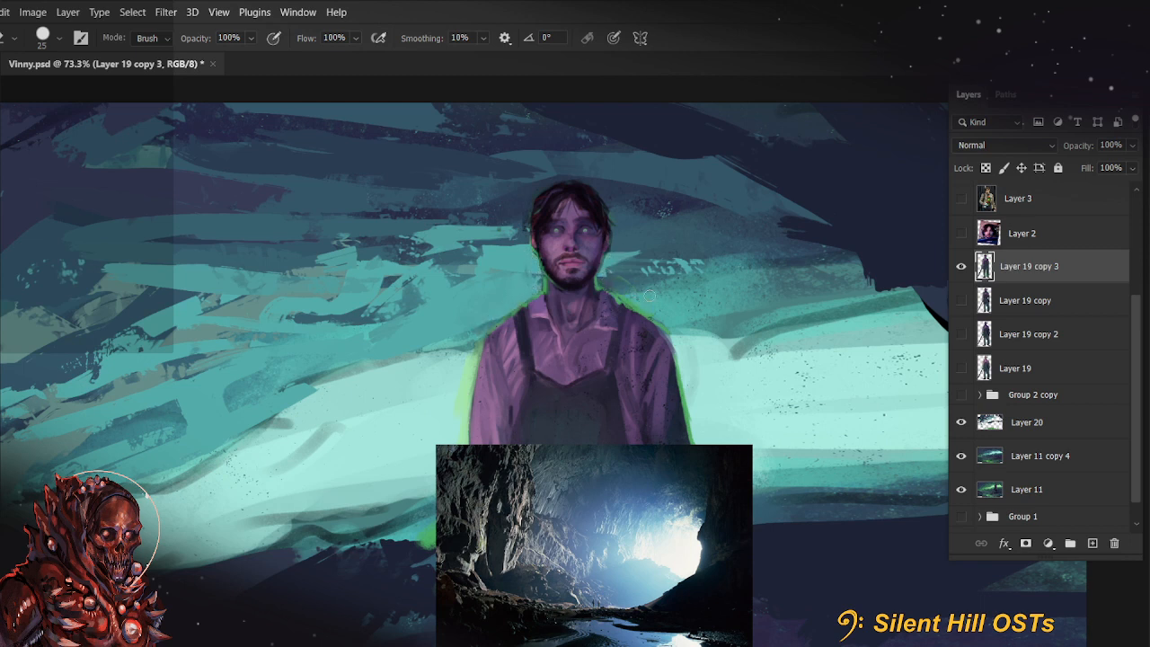
drag(688, 306, 464, 319)
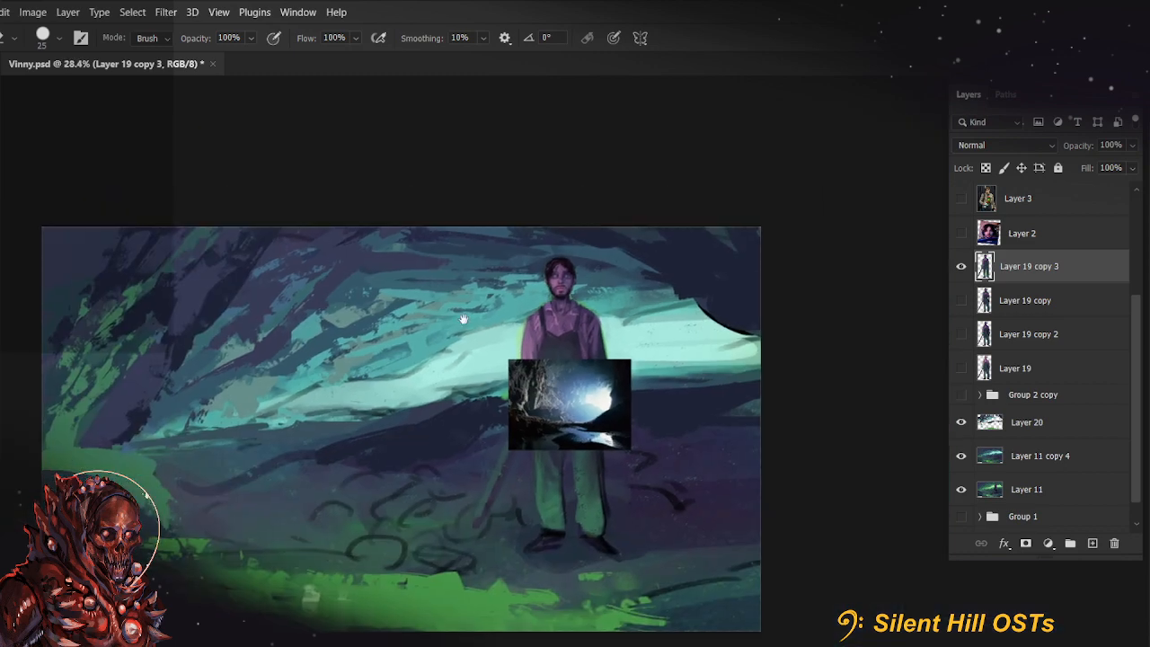
Return to Layer 20 and the brush, undo a trial stroke and paint broad blue-teal strokes over the mid wall at 400 px
click(1057, 447)
click(1039, 424)
key(b)
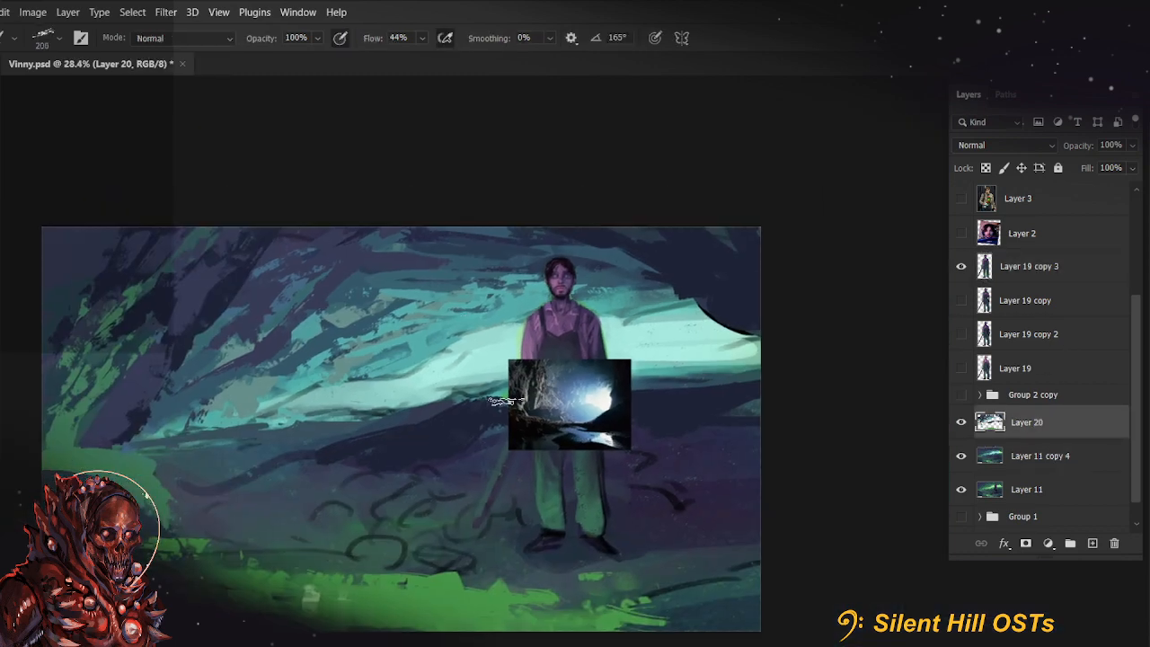
mouse_move(414, 297)
mouse_down()
mouse_move(492, 297)
mouse_move(444, 330)
mouse_move(414, 314)
mouse_move(378, 323)
mouse_move(450, 315)
mouse_move(488, 282)
mouse_up()
key(ctrl+z)
key(bracketright)
key(bracketright)
key(bracketright)
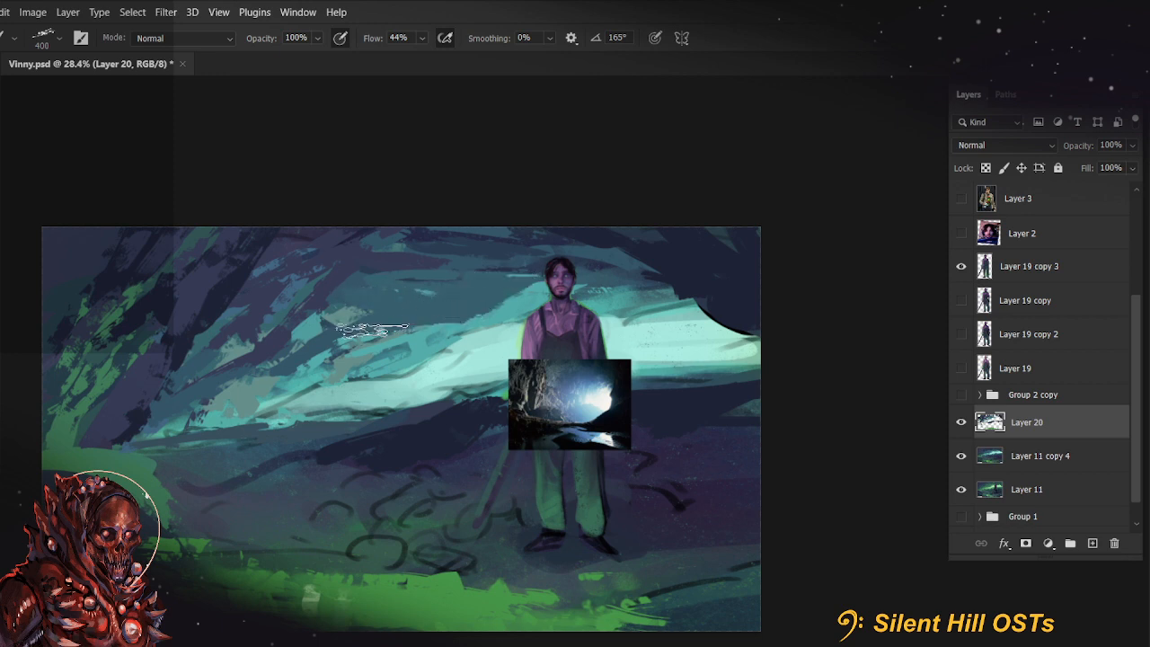
Reduce the brush to 250 px and paint dark blue diagonal strokes over the green rocks on the far-left wall
mouse_move(569, 420)
mouse_down()
mouse_move(540, 425)
mouse_move(590, 415)
mouse_up()
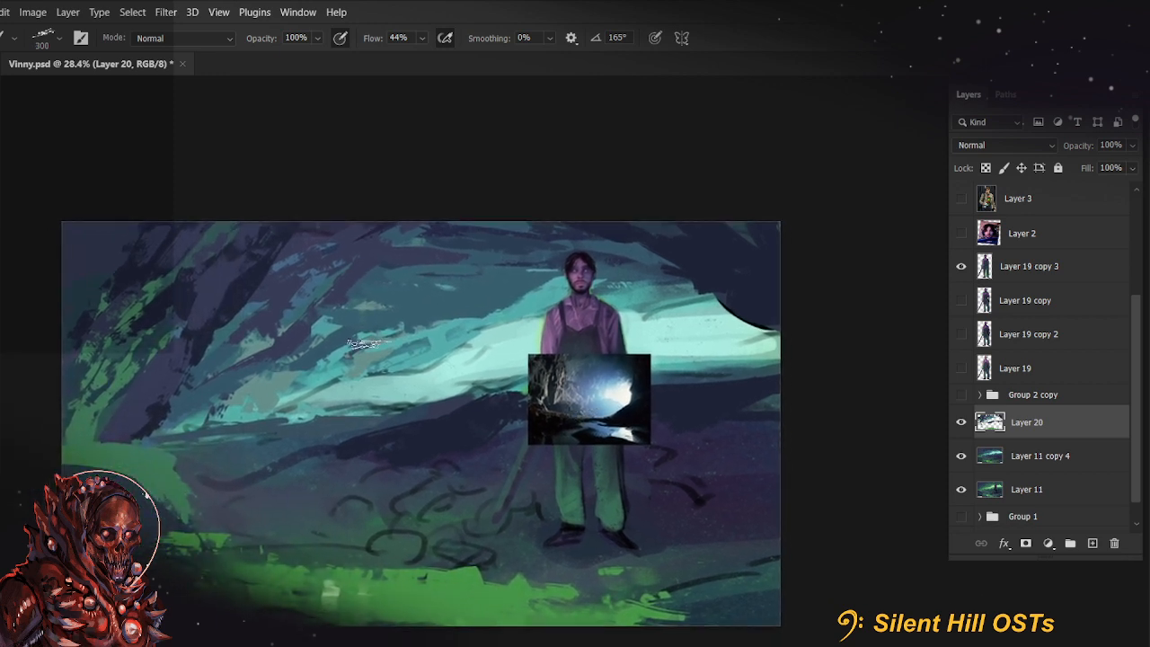
key(bracketleft)
key(bracketleft)
key(bracketleft)
key(bracketleft)
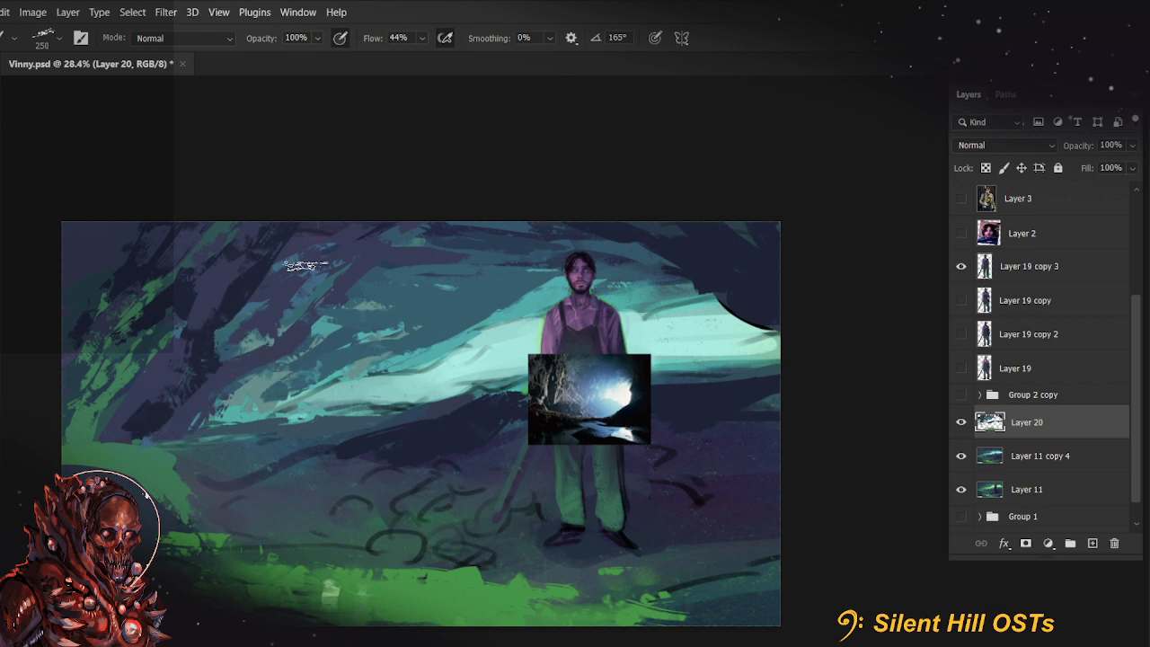
mouse_move(726, 470)
mouse_down()
mouse_move(719, 521)
mouse_move(766, 500)
mouse_up()
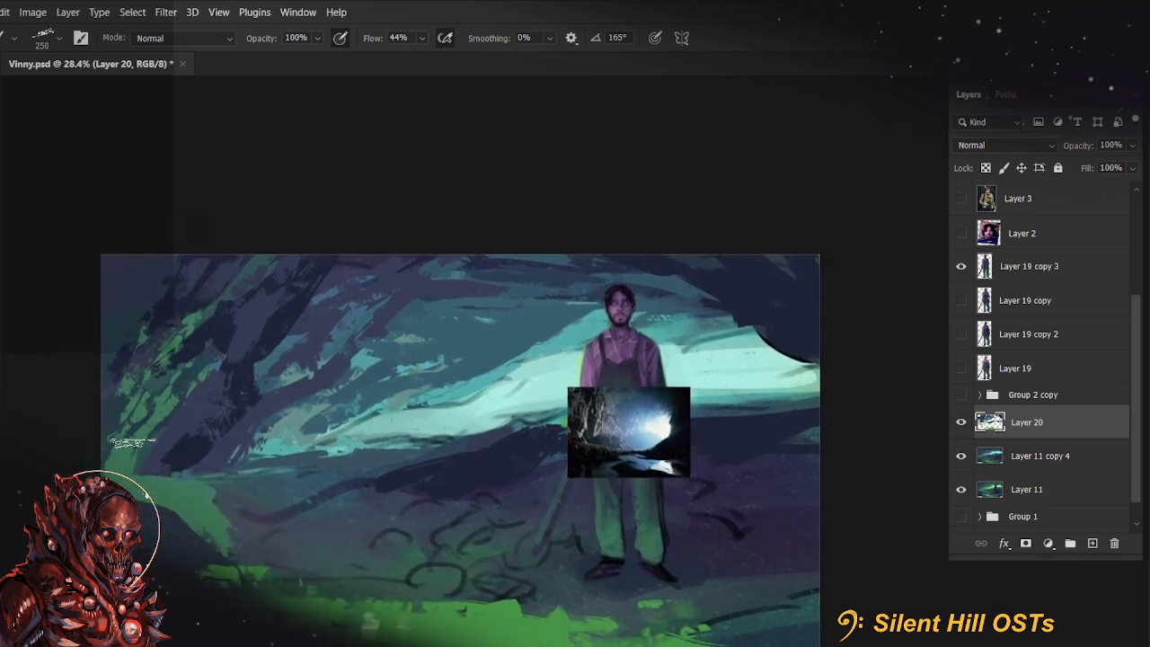
drag(147, 467, 219, 354)
mouse_move(149, 414)
mouse_down()
mouse_move(149, 380)
mouse_move(206, 333)
mouse_up()
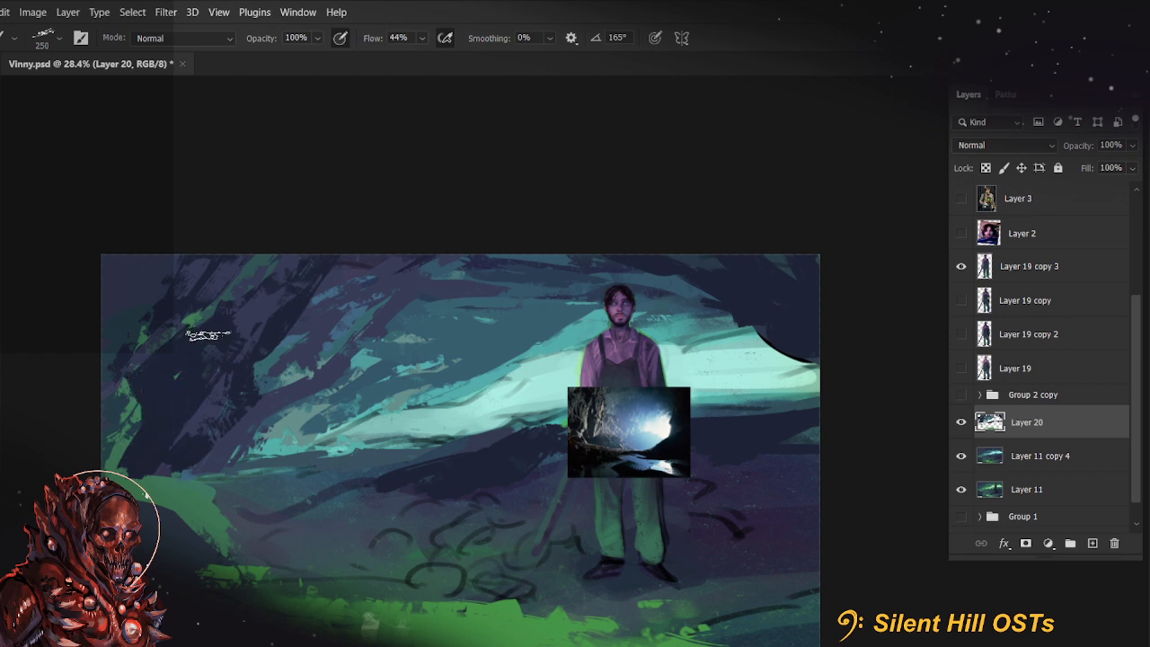
Add dark strokes to the far-left wall and cover the ground around the farmer with dark navy, enlarging the brush to 700 px
drag(180, 374, 267, 298)
drag(110, 430, 173, 358)
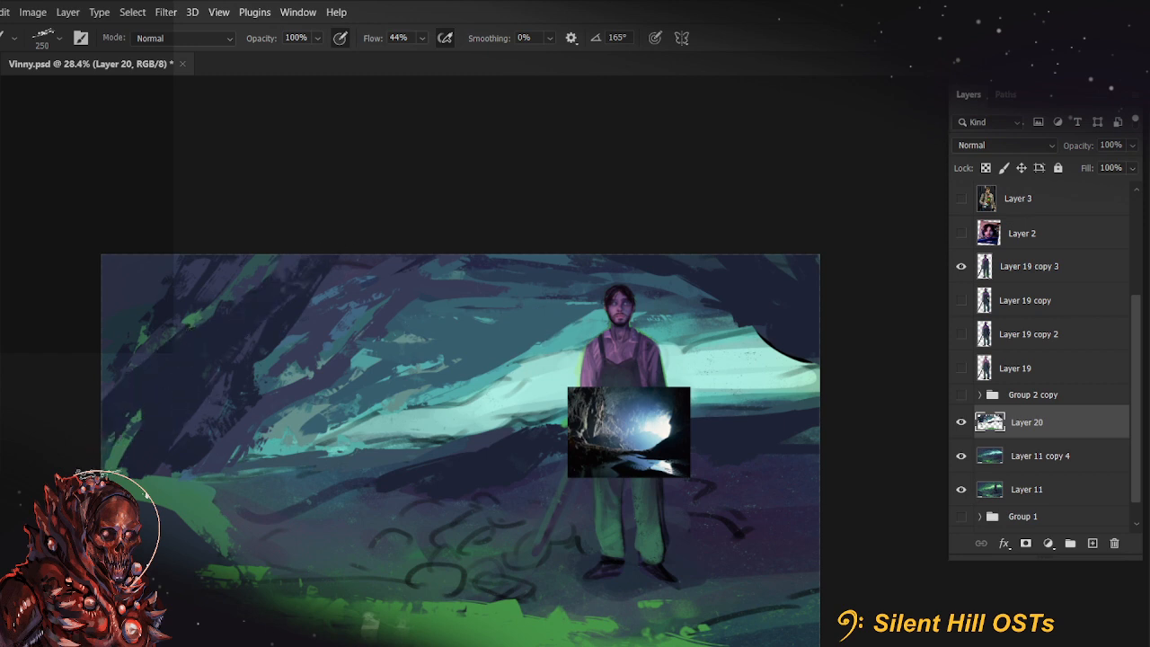
mouse_move(603, 449)
mouse_down()
mouse_move(554, 470)
mouse_move(410, 443)
mouse_up()
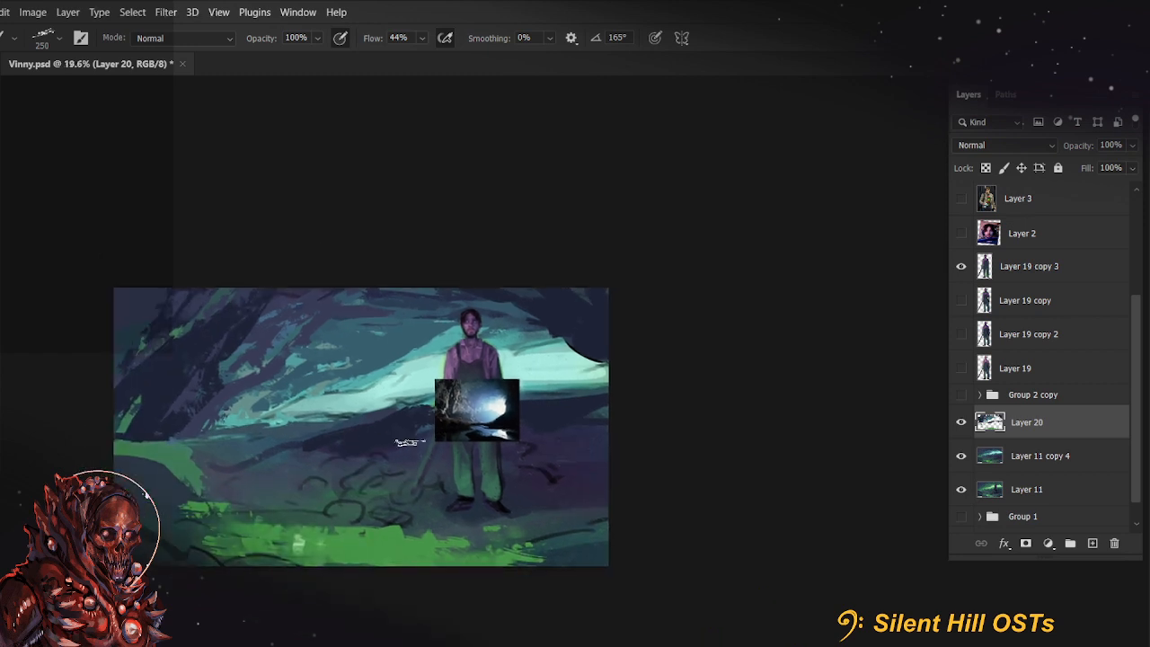
drag(522, 485, 551, 490)
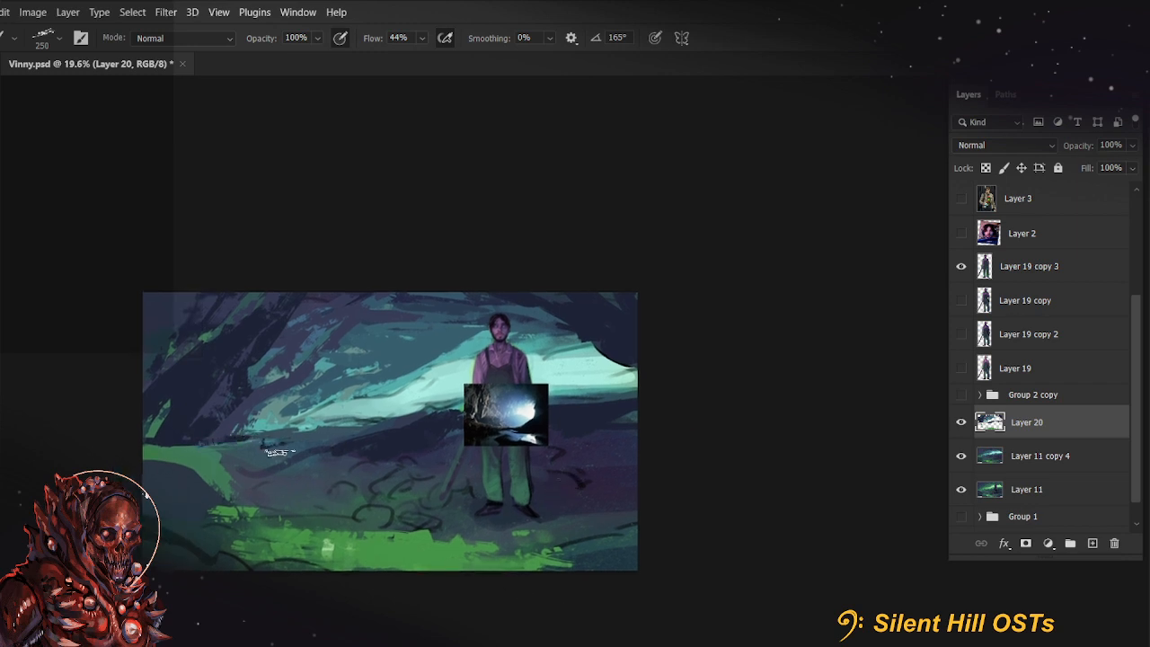
drag(280, 451, 337, 463)
key(bracketright)
key(bracketright)
key(bracketright)
key(bracketright)
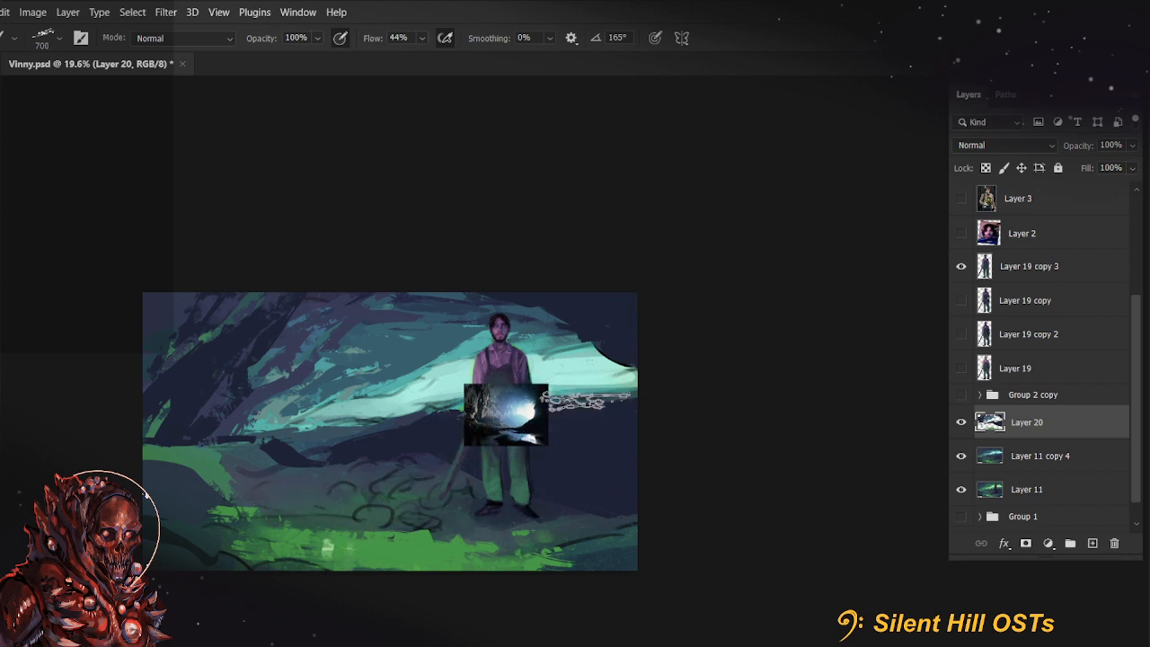
Reduce the brush to 200 px, undo a trial edge and paint dark navy to taper the far-right end of the light to a point
key(bracketleft)
key(bracketleft)
key(bracketleft)
key(bracketleft)
key(bracketleft)
drag(631, 359, 622, 409)
key(bracketleft)
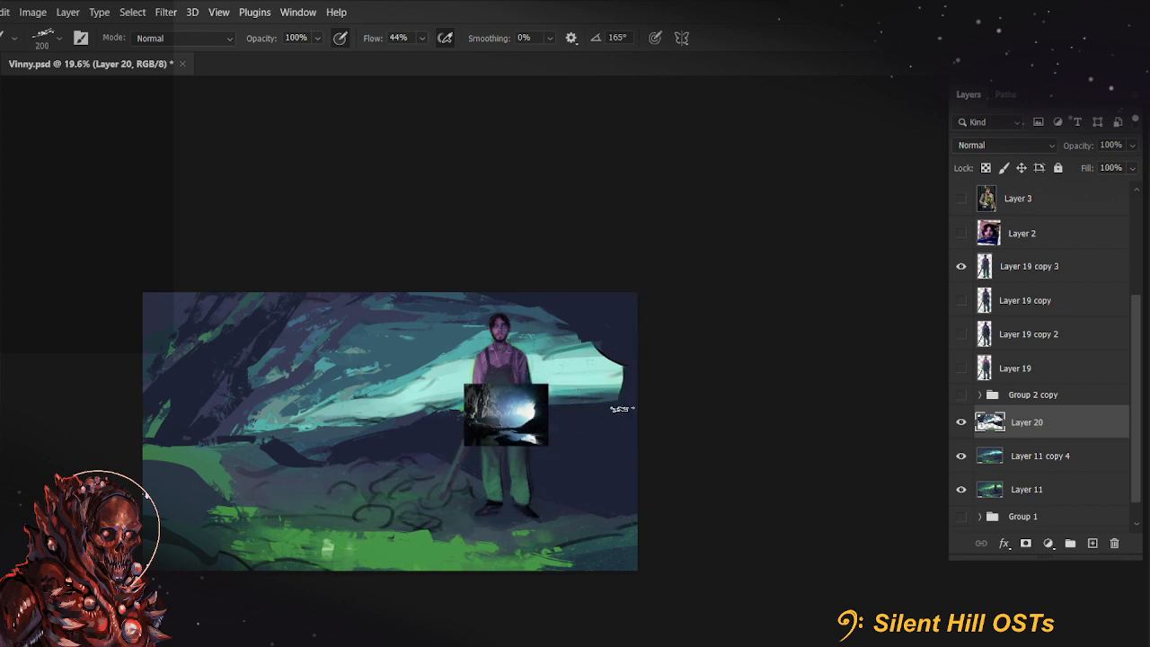
key(ctrl+z)
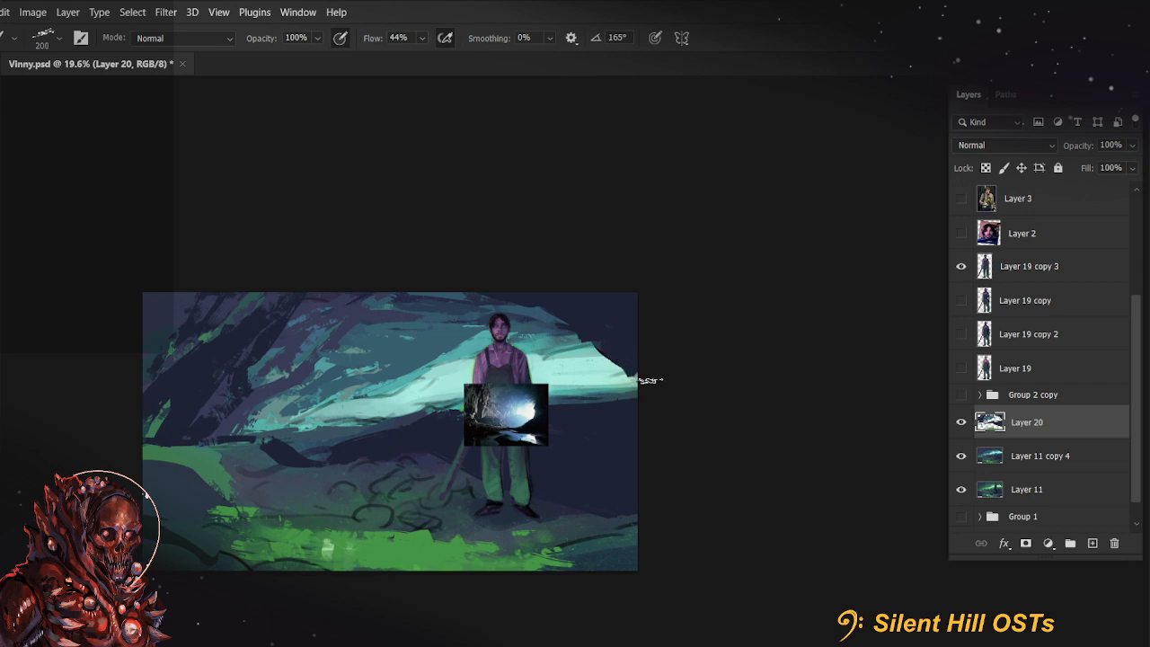
drag(615, 359, 609, 410)
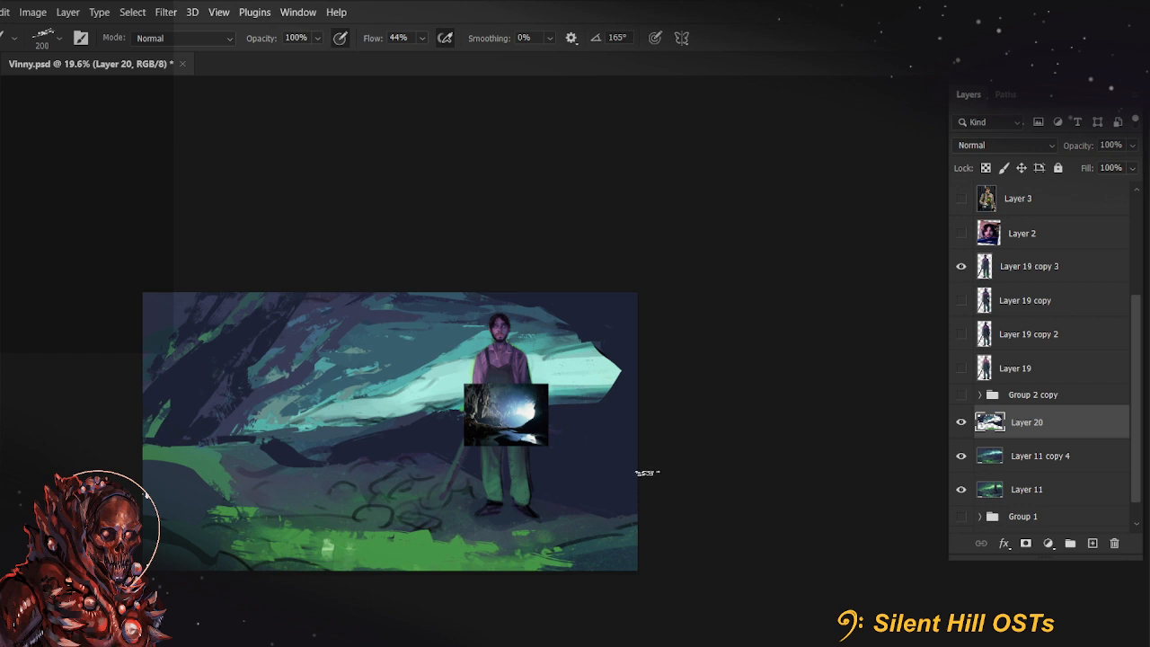
mouse_move(634, 503)
mouse_down()
mouse_move(621, 495)
mouse_move(632, 489)
mouse_up()
Undo a trial stroke on the ground and cover the green lower-left rocks and mid ground with dark navy strokes at 400 px
key(bracketright)
key(bracketright)
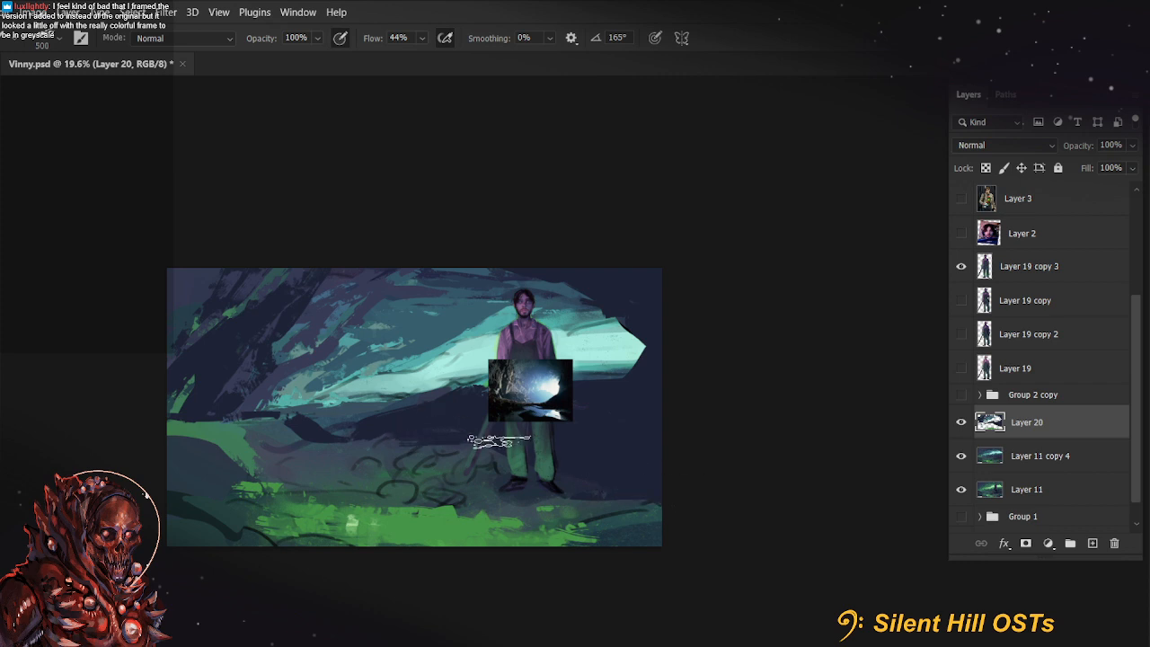
drag(296, 424, 380, 413)
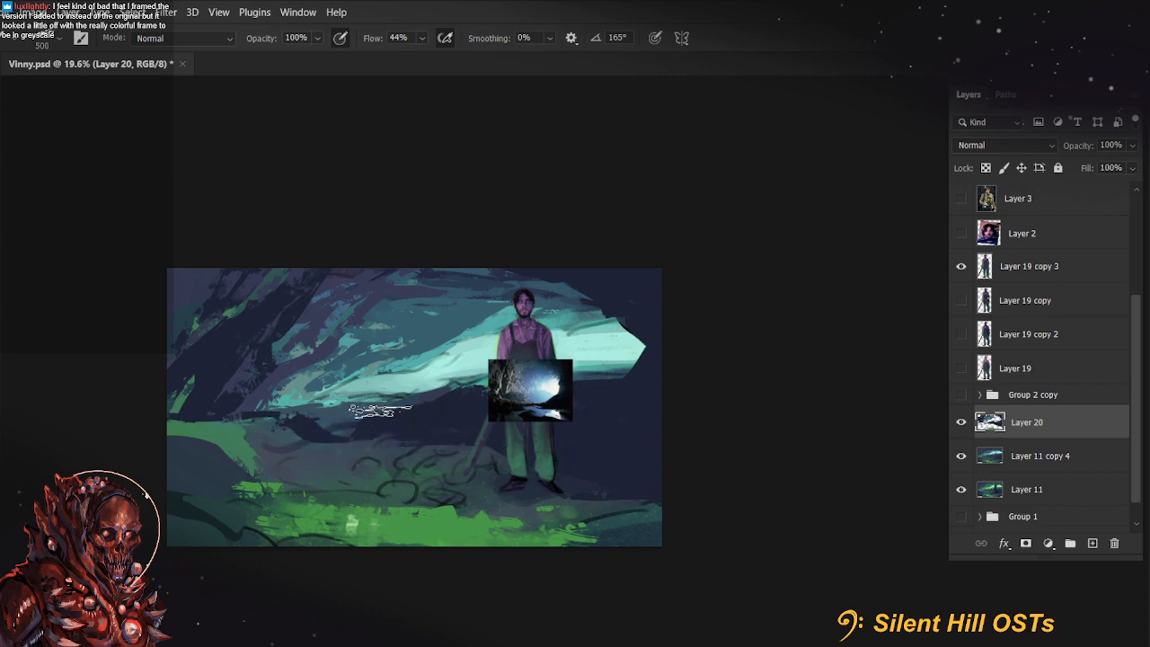
key(ctrl+z)
key(bracketleft)
key(bracketright)
key(bracketright)
key(bracketright)
key(bracketright)
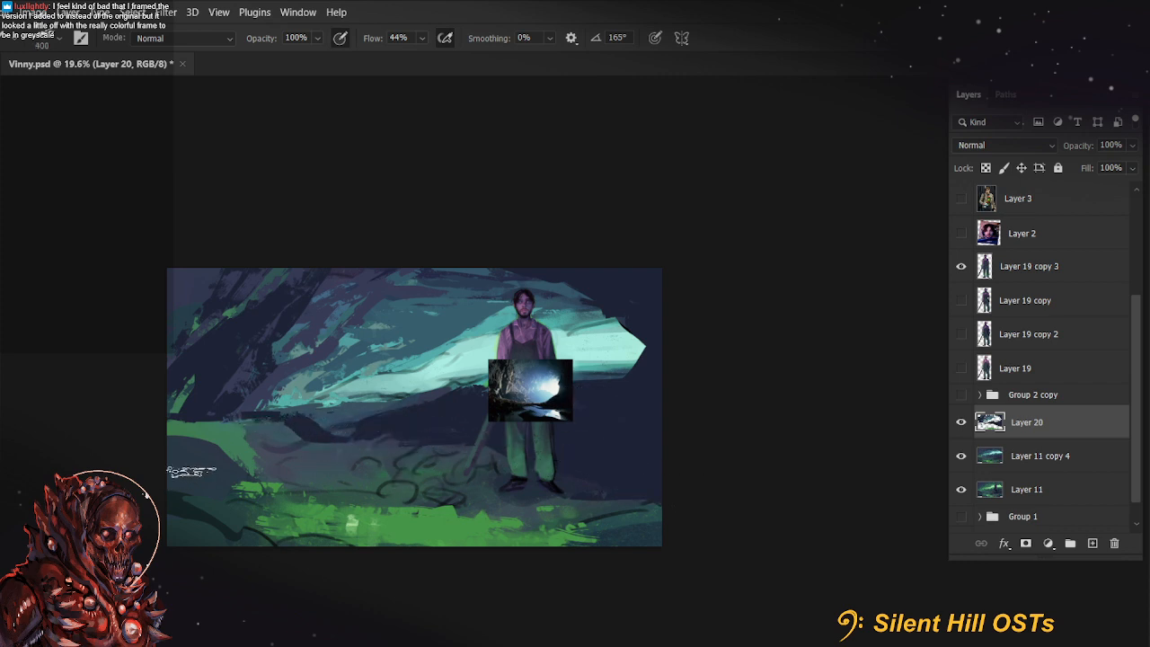
mouse_move(219, 462)
mouse_down()
mouse_move(206, 458)
mouse_move(238, 433)
mouse_move(175, 554)
mouse_up()
key(bracketleft)
key(bracketleft)
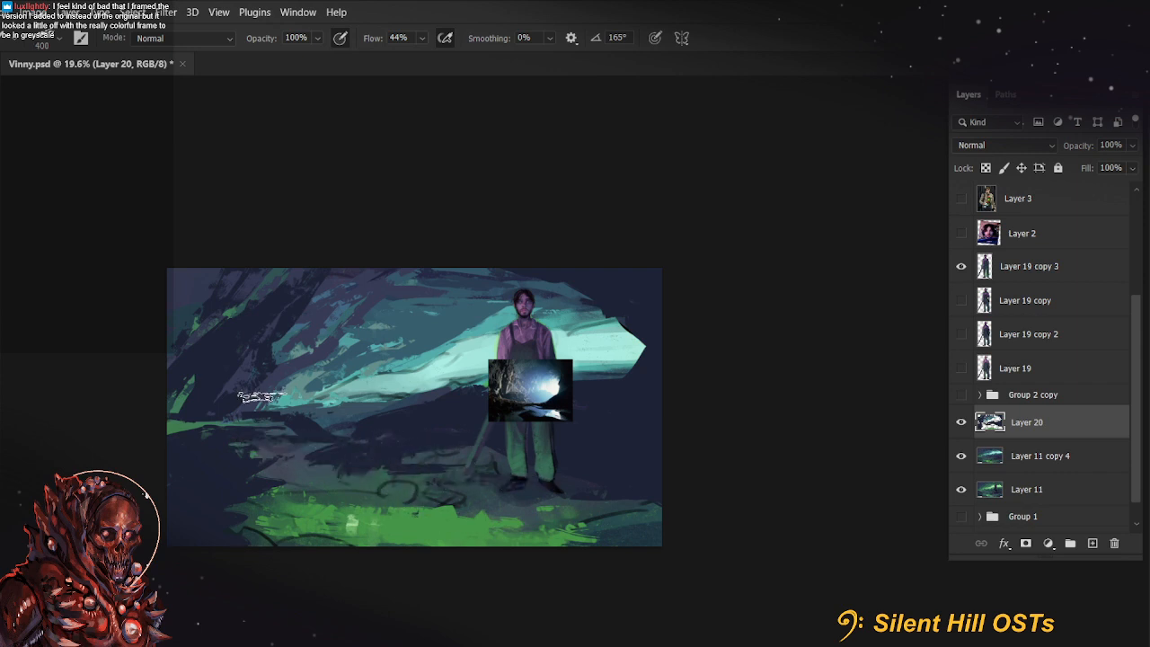
drag(284, 390, 268, 408)
drag(727, 537, 747, 509)
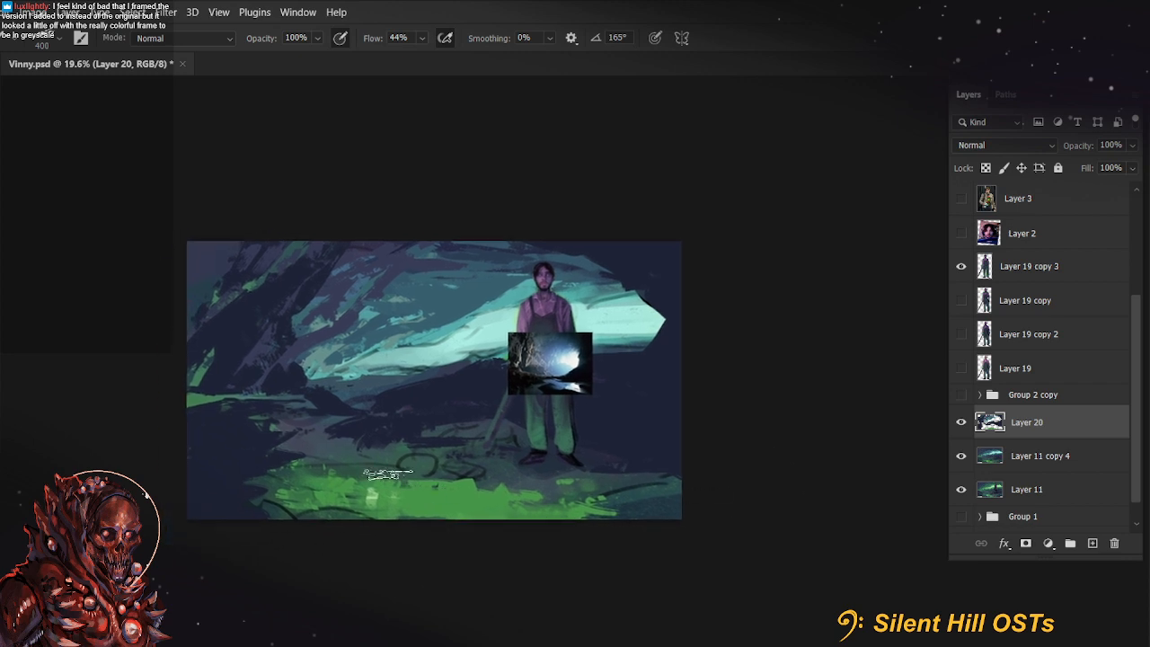
Enlarge the brush to 600 px and dab pale teal and sampled purple along the lower edge of the green foreground, then reduce it to 300 px
key(bracketright)
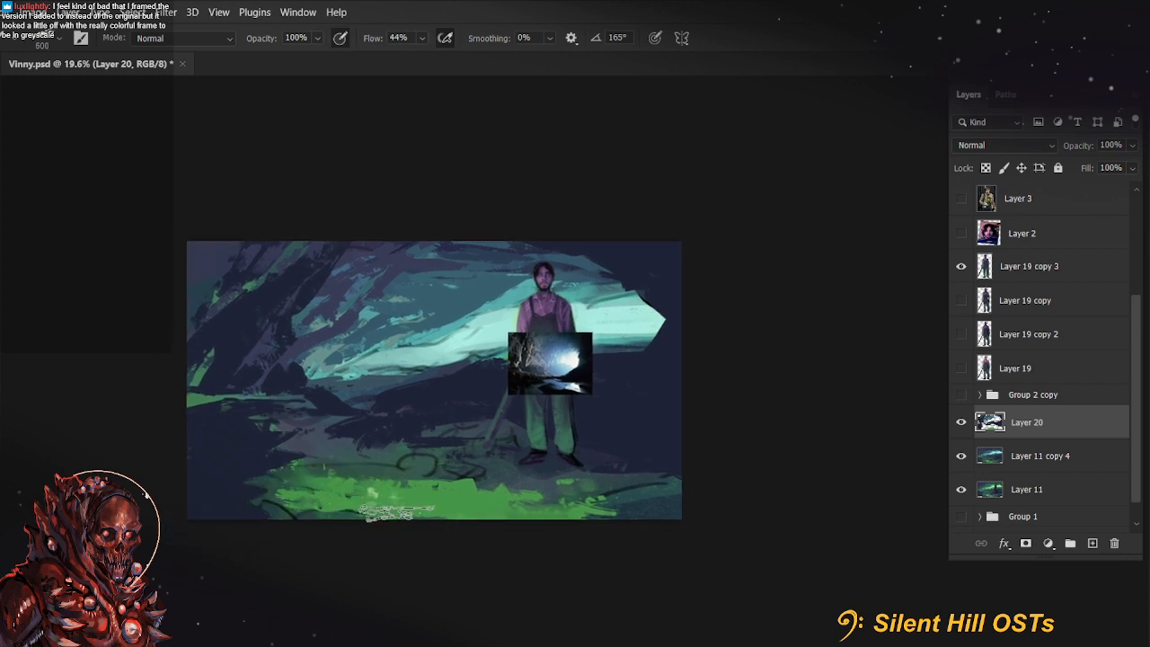
key(alt)
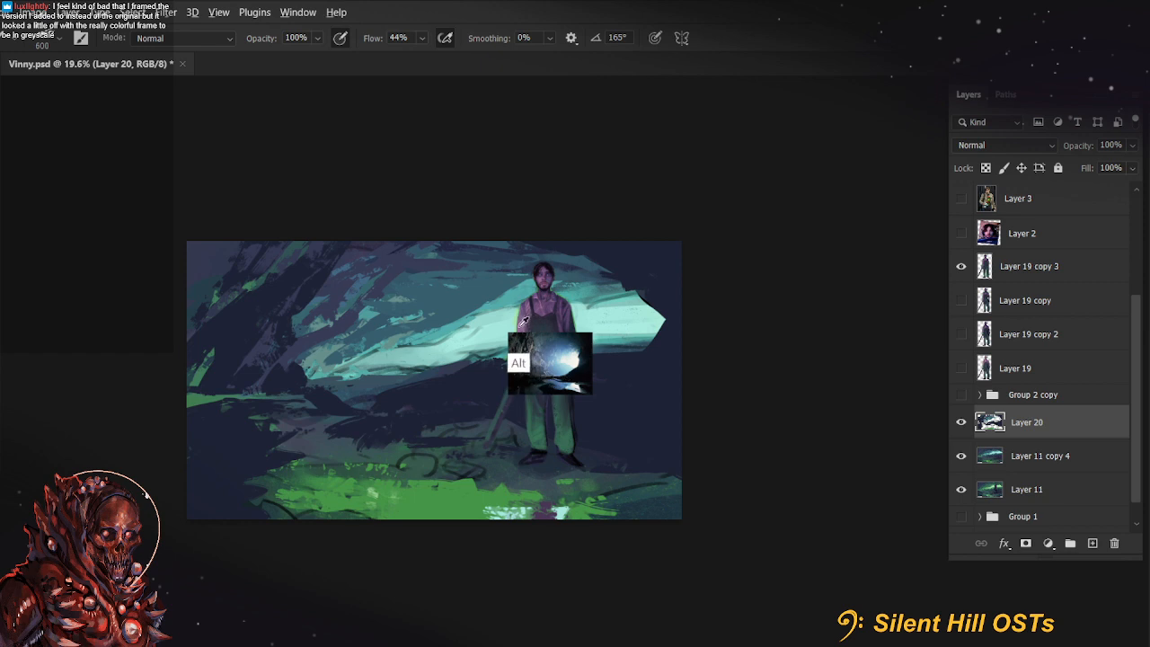
key(bracketleft)
key(bracketleft)
key(bracketleft)
key(bracketleft)
key(bracketleft)
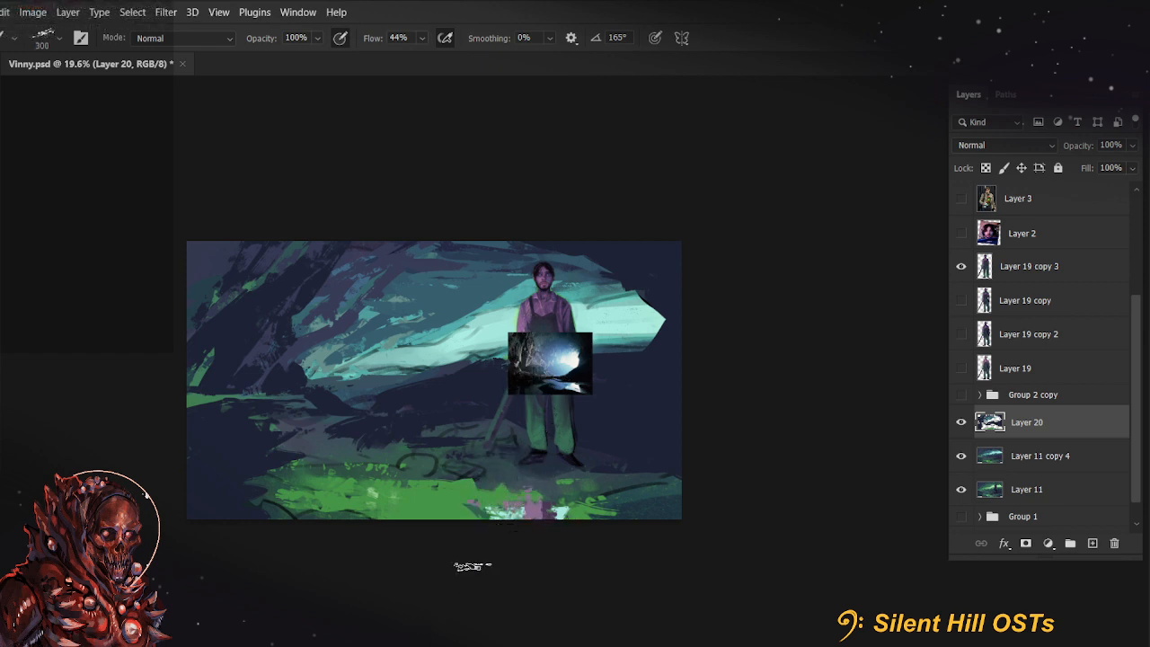
Set the brush to 400 px and 30% flow and break up the purple patches in the green foreground with overlapping strokes
drag(493, 550, 481, 580)
key(bracketright)
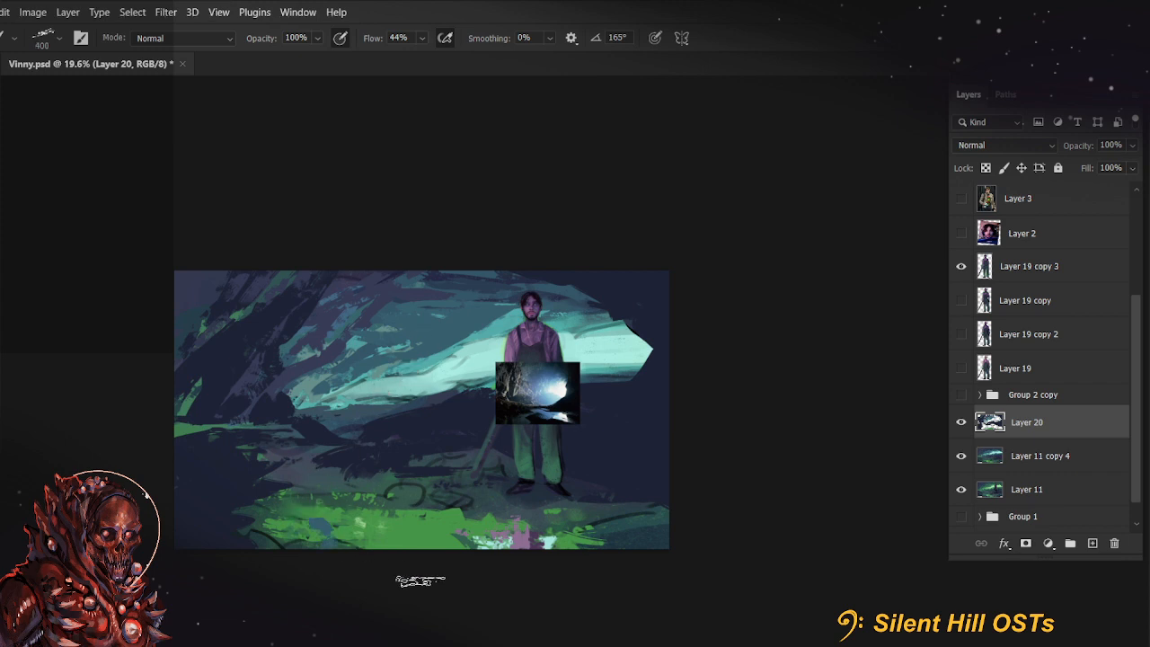
key(shift+3)
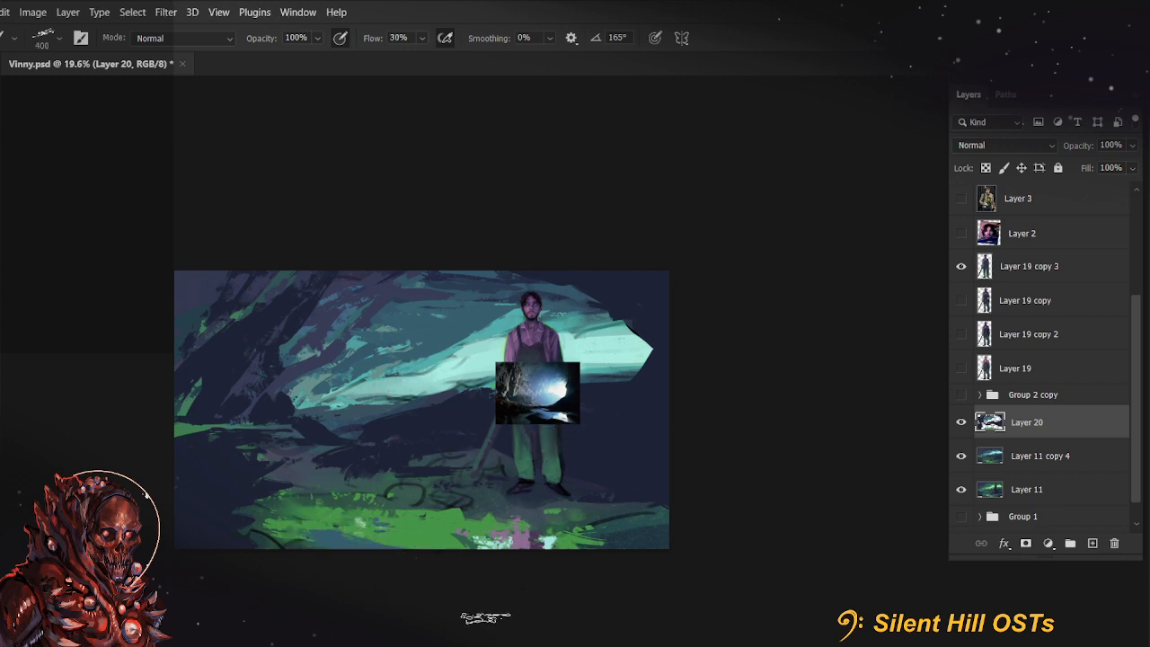
drag(505, 523, 601, 527)
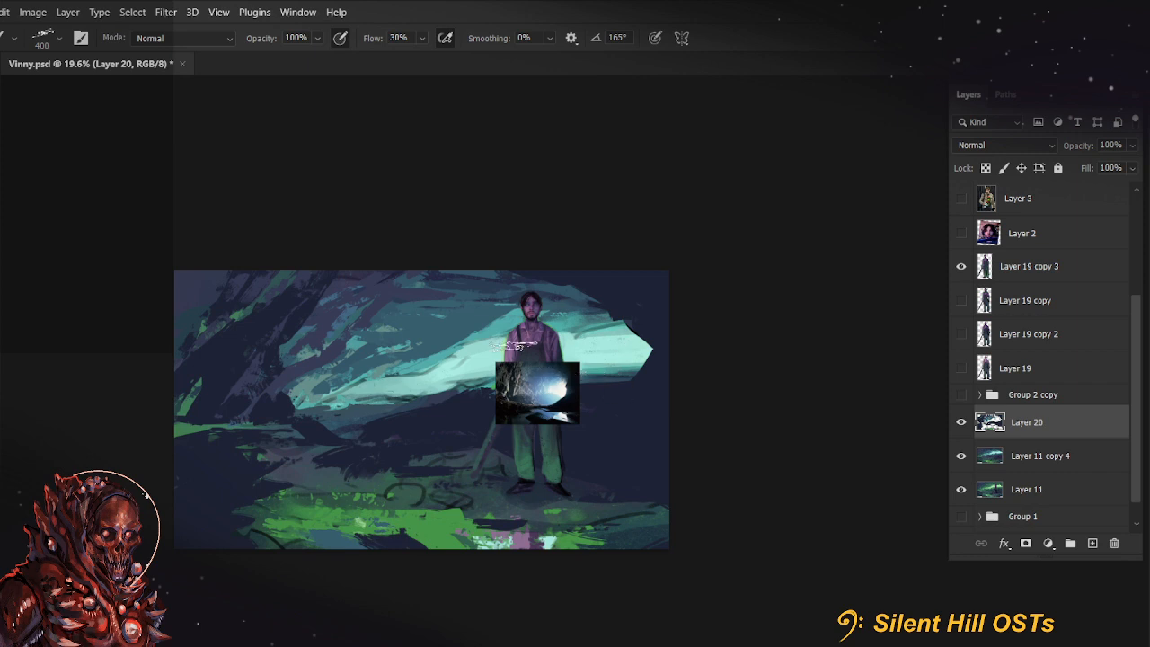
Set the background color to a pale, near-white mint based on the light in the cave opening
click(2, 539)
click(562, 381)
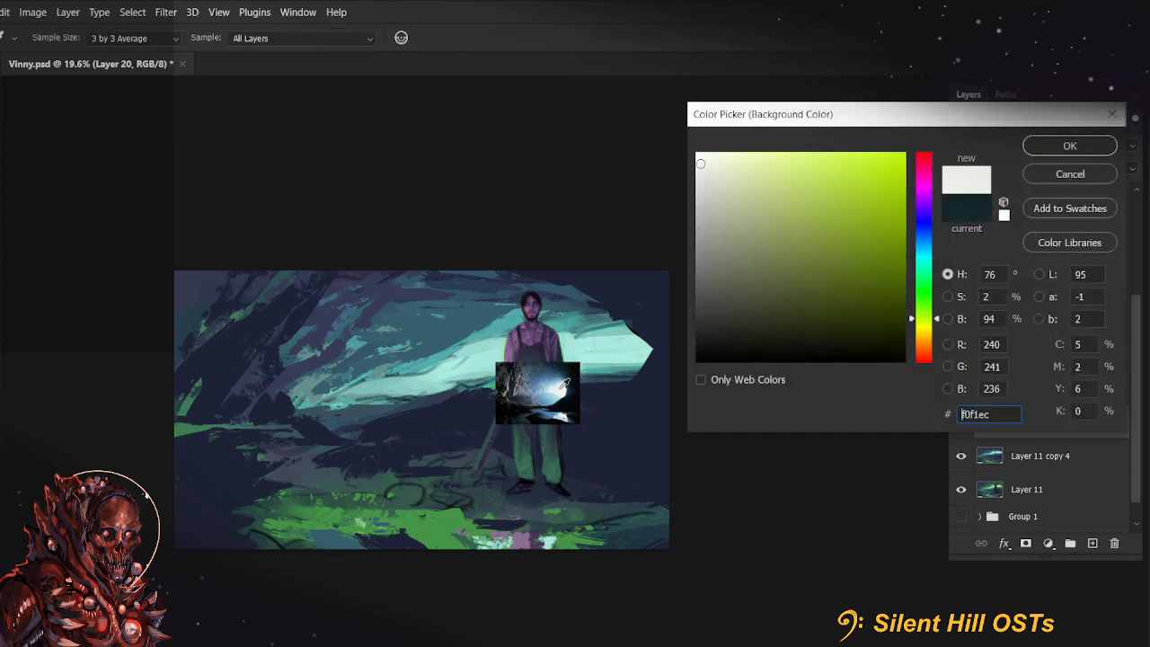
click(599, 344)
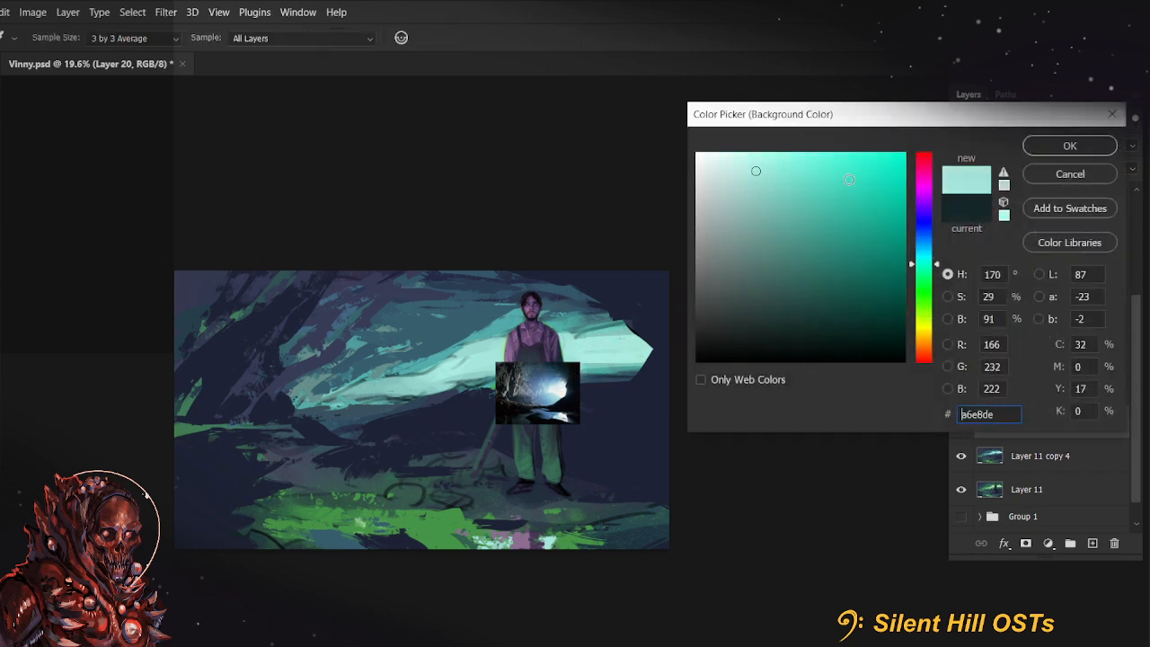
click(713, 160)
click(1071, 146)
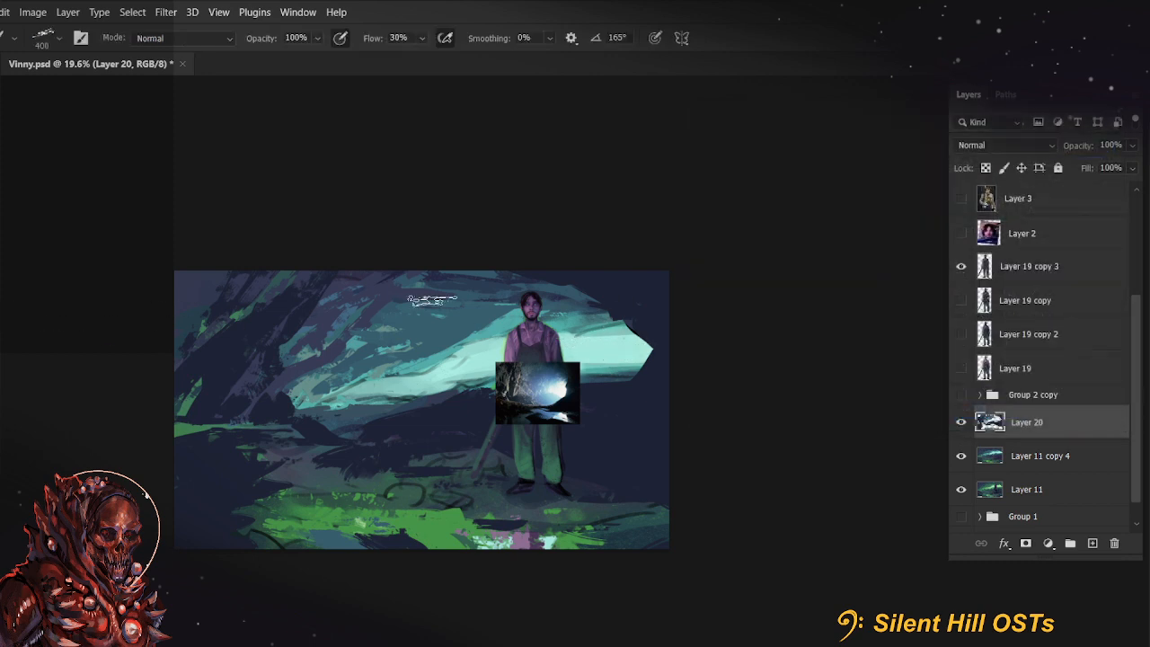
Brighten the cave opening and light beam behind the farmer with near-white mint strokes at 400 px, refining with 250 px and 40% flow
mouse_move(620, 351)
mouse_down()
mouse_move(584, 357)
mouse_move(550, 339)
mouse_move(523, 347)
mouse_move(525, 329)
mouse_move(510, 347)
mouse_move(503, 327)
mouse_move(404, 397)
mouse_up()
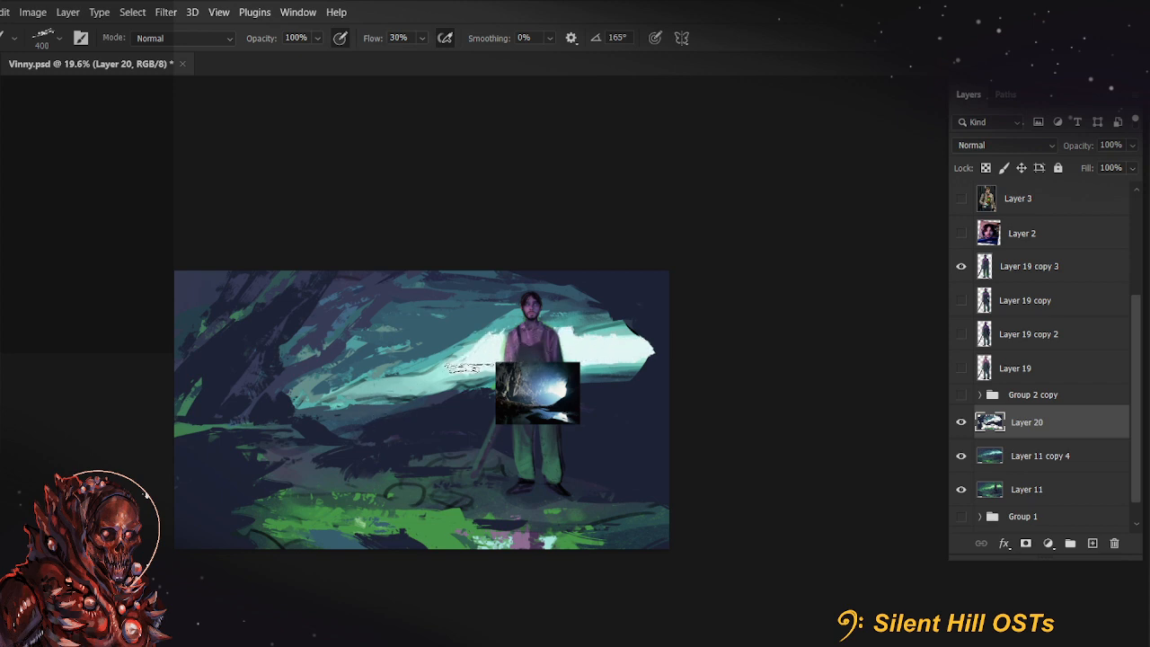
drag(469, 368, 407, 380)
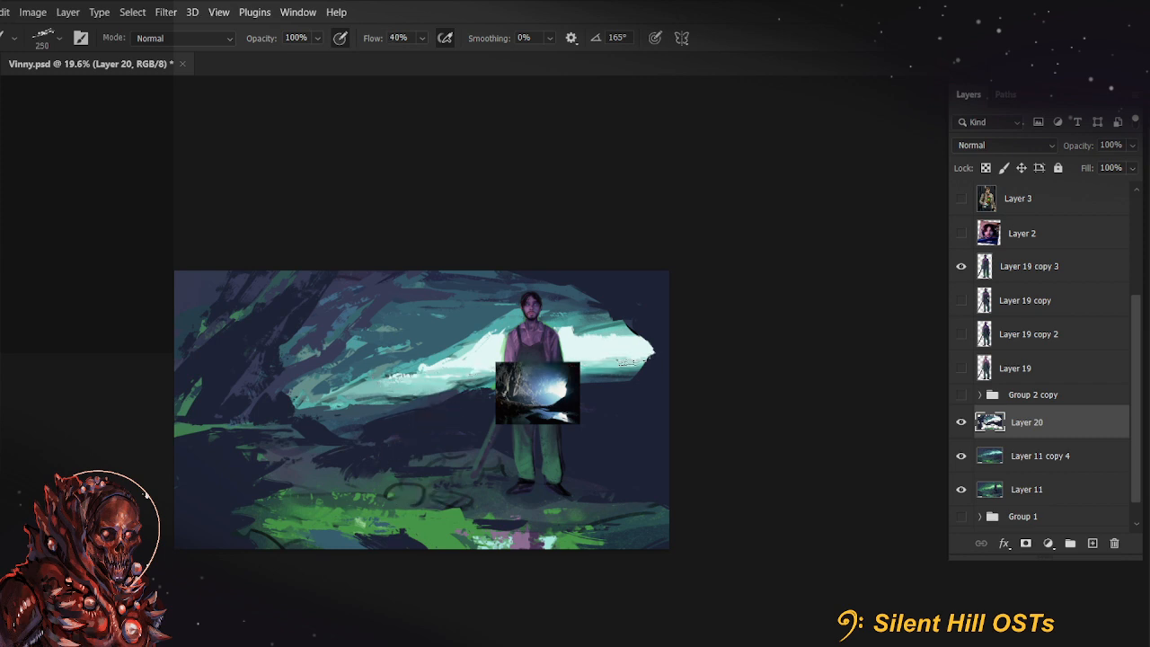
drag(447, 361, 428, 371)
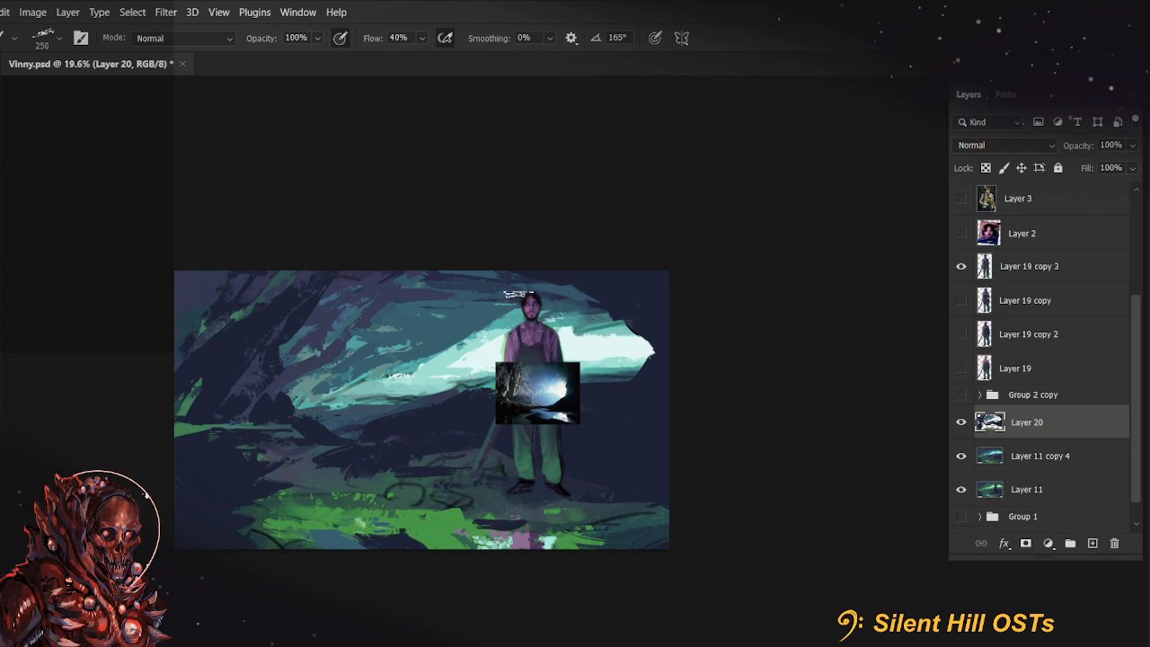
alt+click(417, 359)
mouse_move(426, 356)
mouse_down()
mouse_move(451, 332)
mouse_move(418, 361)
mouse_up()
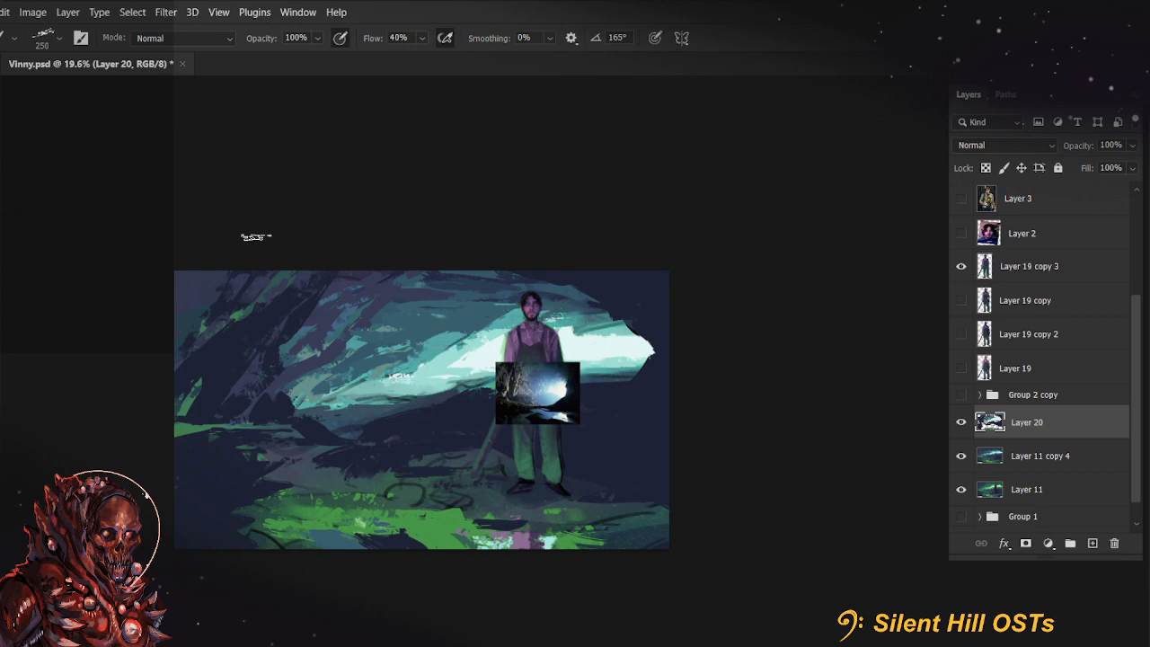
Undo a trial teal stroke looping around the cave and reduce the brush to 150 px
mouse_move(588, 329)
mouse_down()
mouse_move(307, 329)
mouse_move(582, 378)
mouse_up()
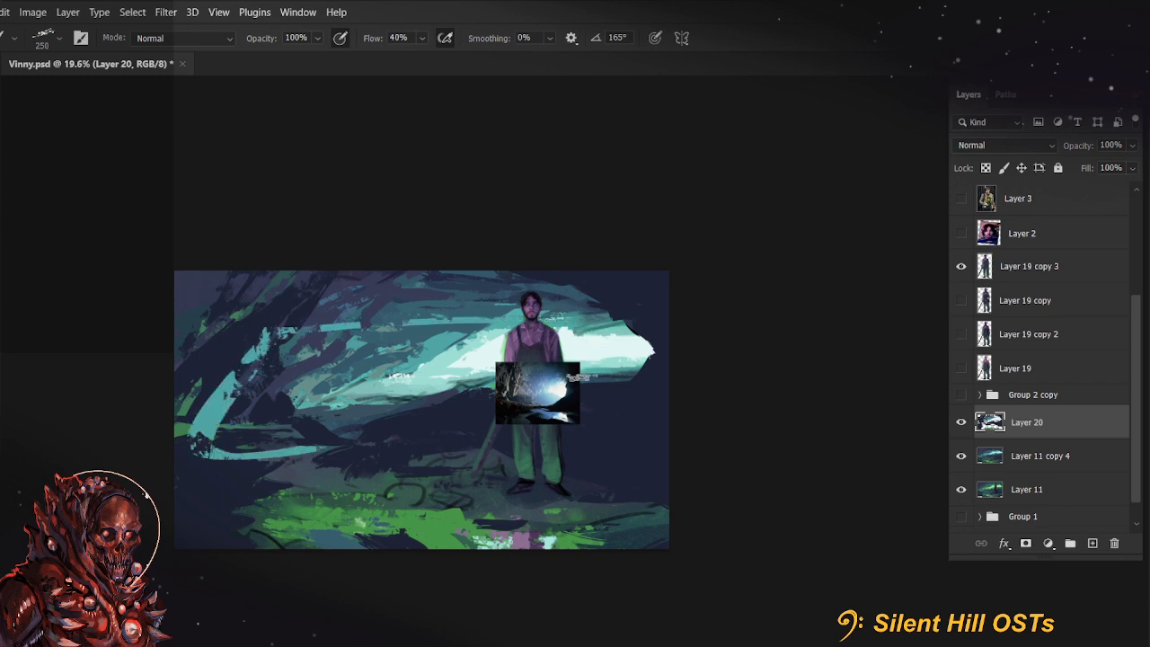
key(ctrl+z)
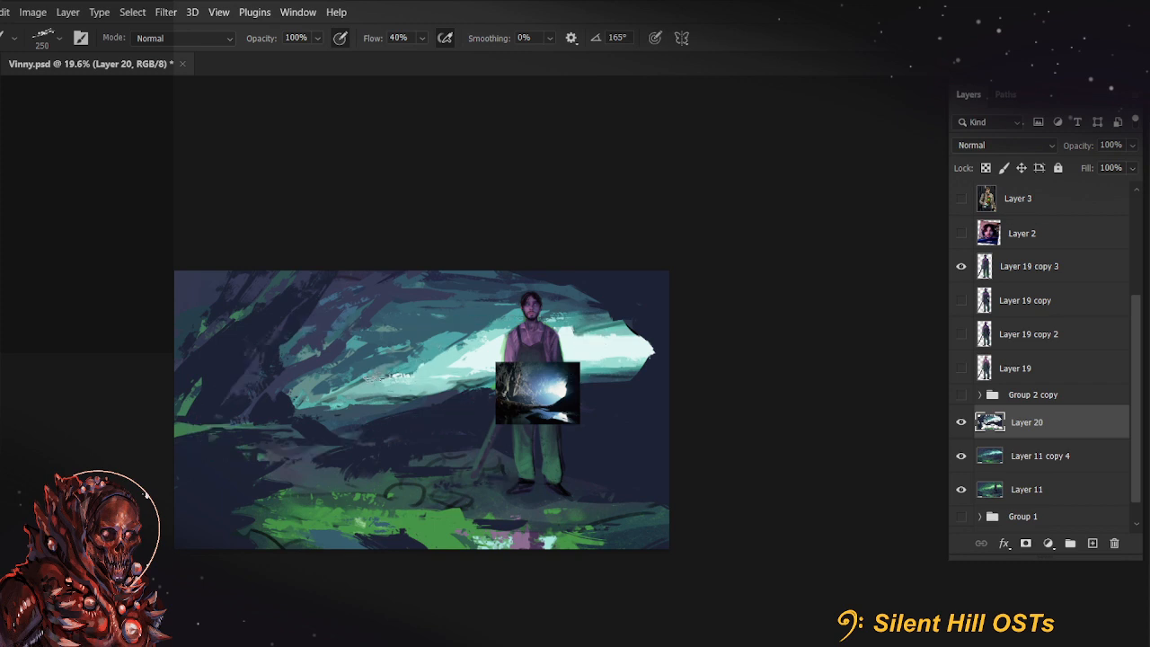
key(bracketleft)
key(bracketleft)
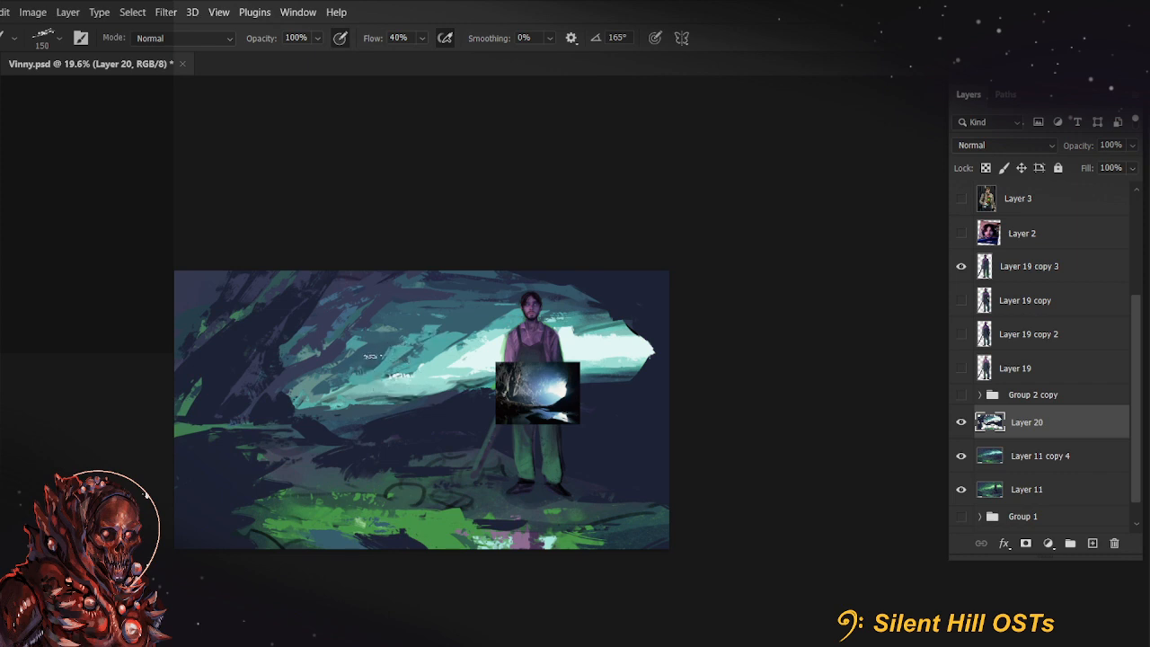
Examine the cave reference photo up close, comparing its rock walls, glowing opening and water reflections with the painting
mouse_move(629, 446)
mouse_down()
mouse_move(657, 472)
mouse_move(652, 490)
mouse_move(705, 491)
mouse_up()
drag(422, 293, 492, 454)
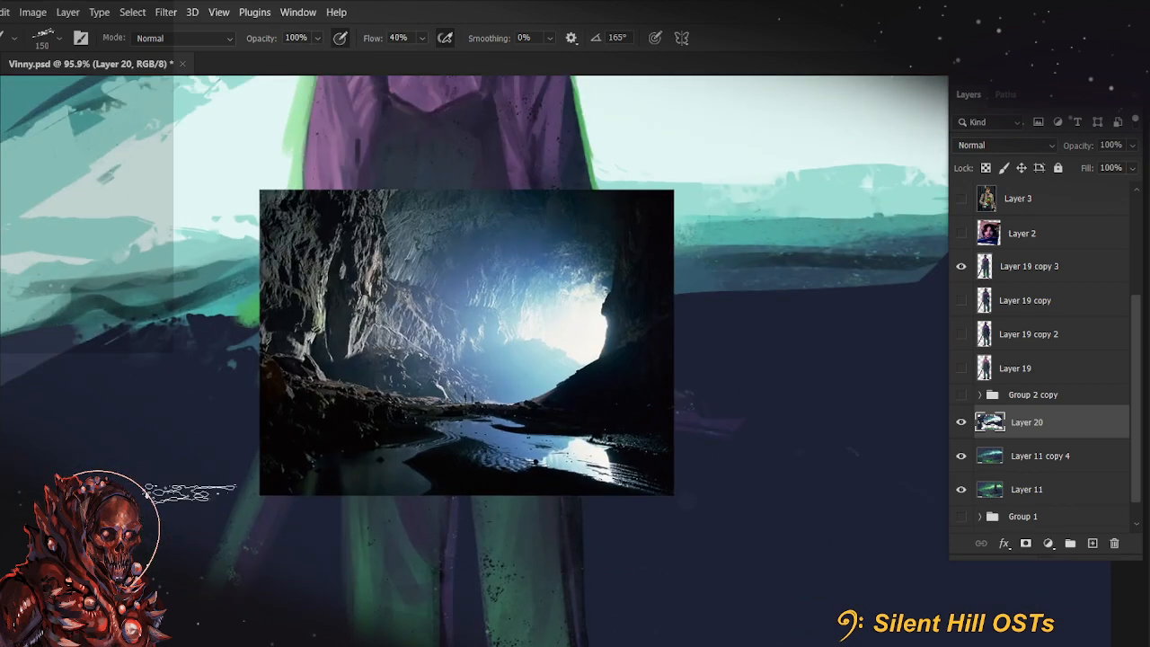
drag(423, 449, 458, 474)
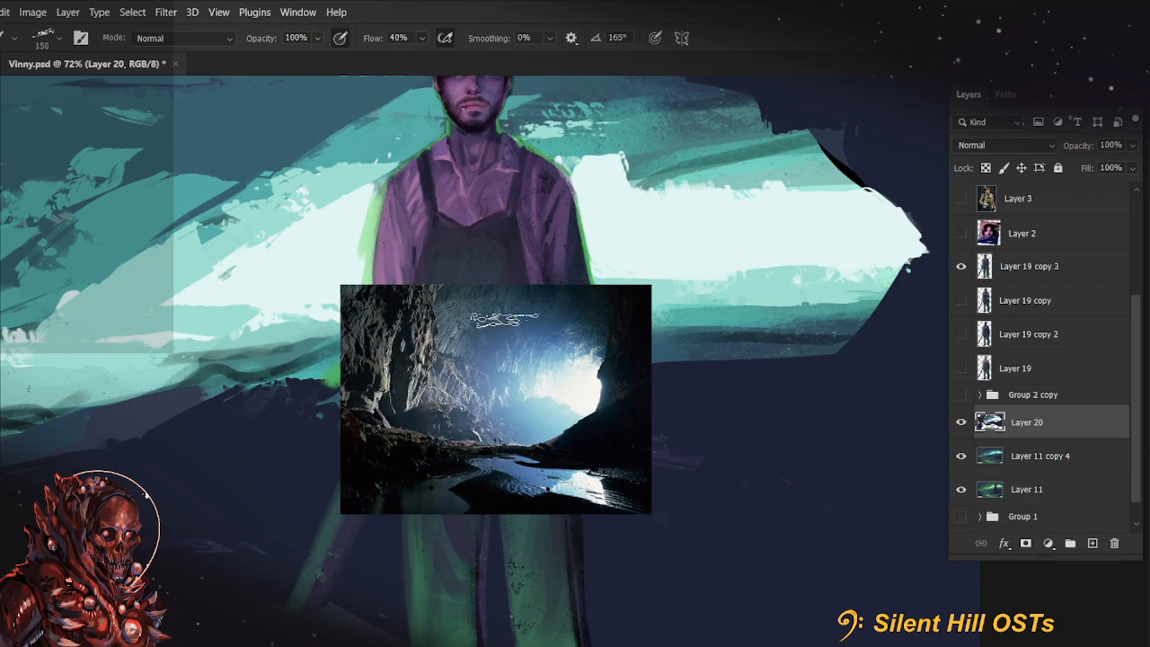
drag(449, 423, 494, 423)
drag(675, 377, 545, 407)
drag(565, 421, 582, 572)
drag(385, 610, 426, 514)
drag(546, 470, 537, 470)
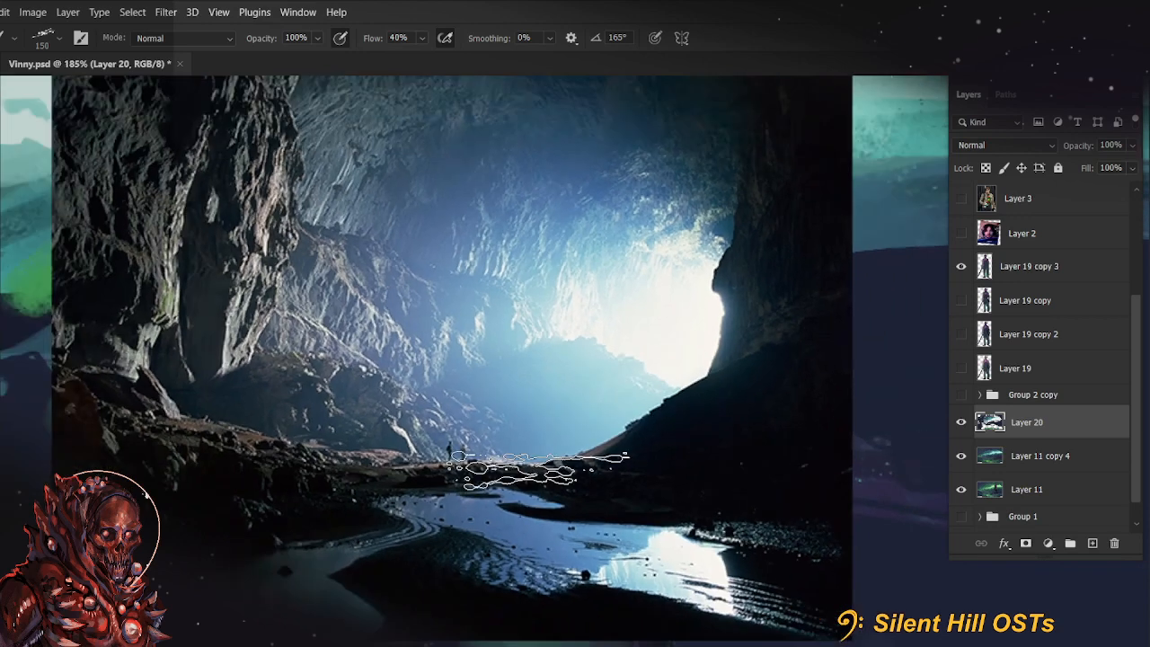
scroll(539, 469, down, 1)
drag(509, 406, 449, 442)
scroll(449, 439, up, 1)
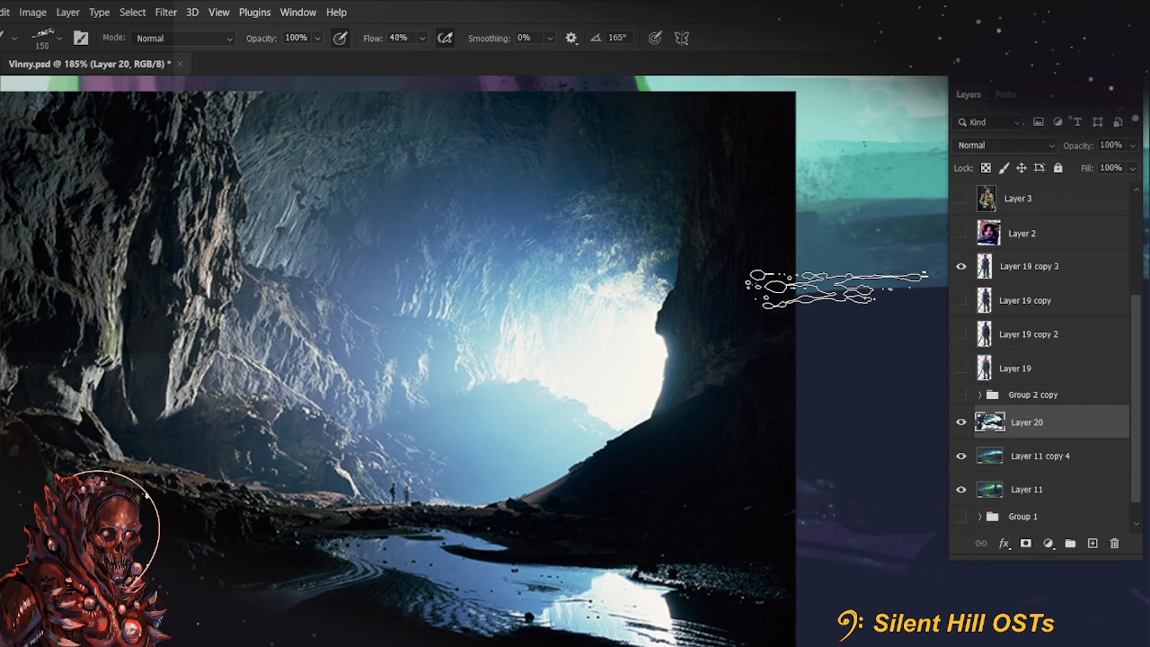
scroll(494, 327, down, 4)
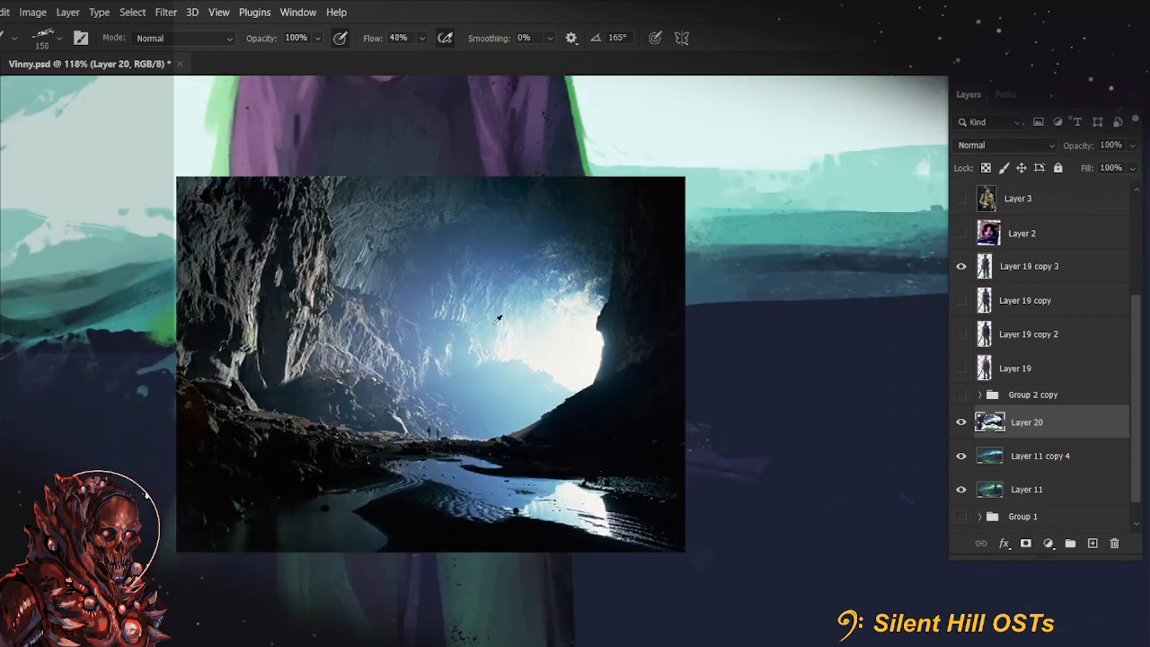
drag(493, 330, 548, 344)
scroll(546, 344, down, 5)
drag(572, 407, 613, 482)
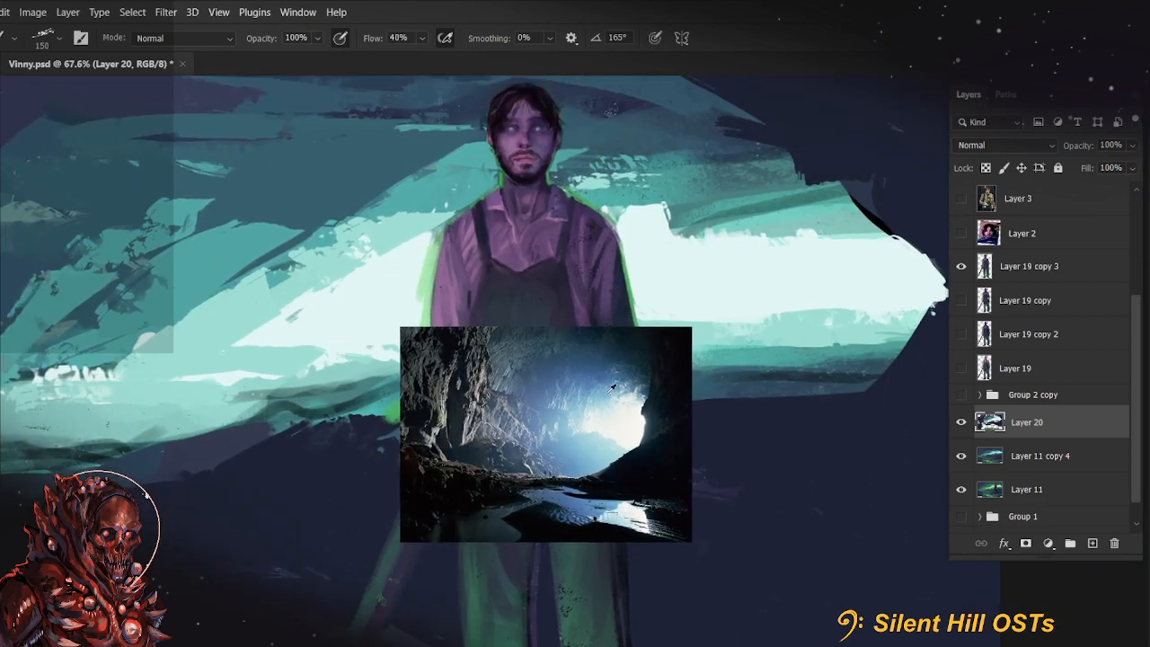
scroll(601, 400, up, 10)
drag(530, 454, 563, 440)
drag(442, 390, 506, 323)
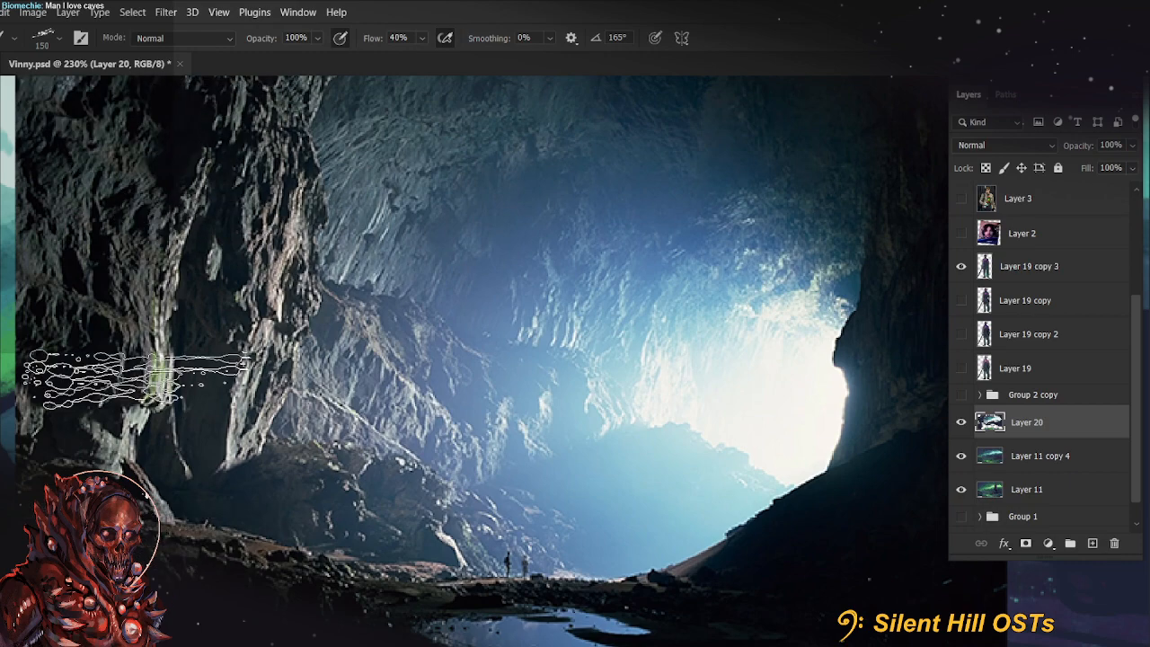
Work teal strokes at 125 px into the light beam beside the farmer, following the soft falloff in the cave reference photo
scroll(550, 349, down, 6)
scroll(550, 349, up, 5)
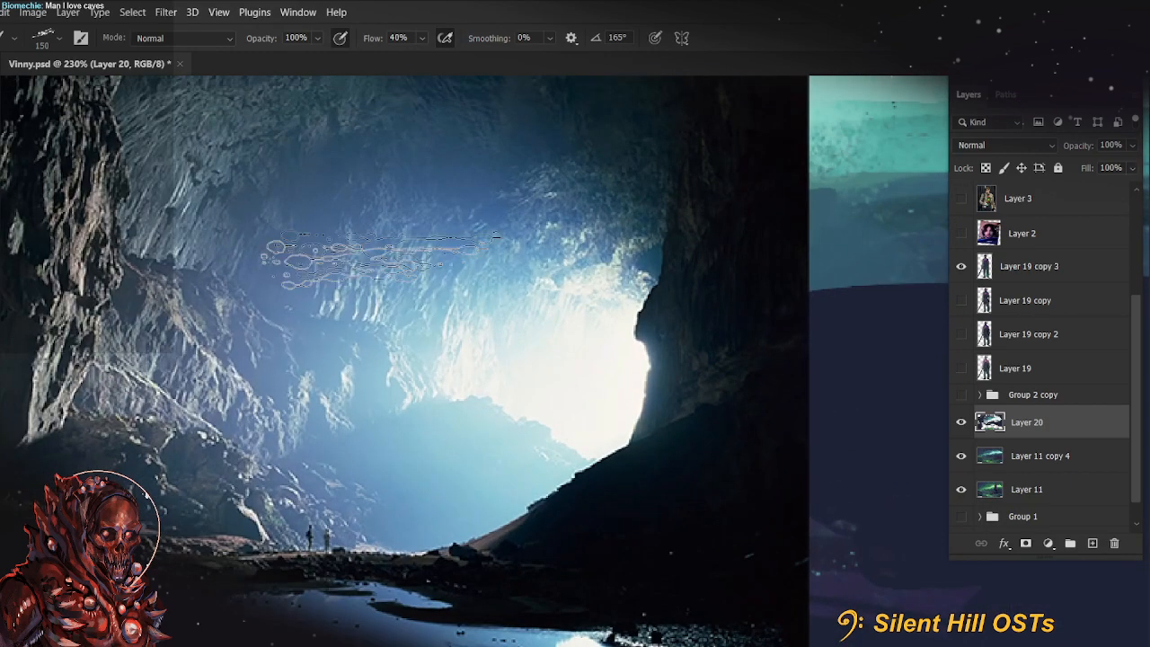
scroll(555, 285, down, 7)
scroll(412, 473, down, 5)
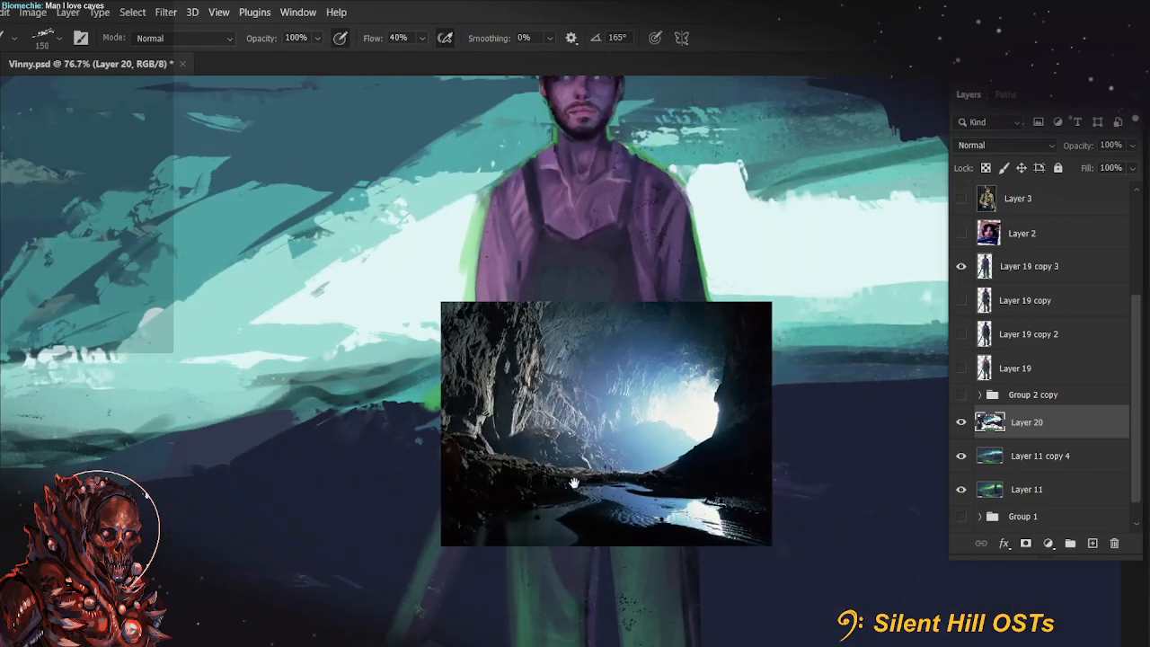
scroll(406, 474, down, 1)
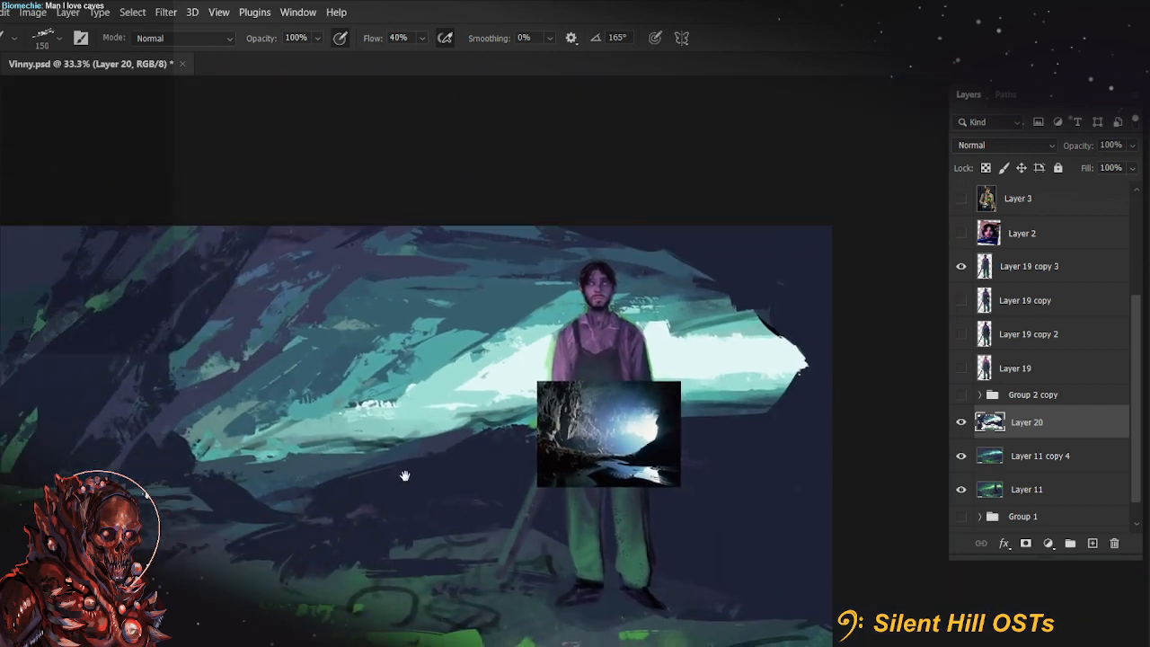
scroll(557, 534, down, 1)
drag(568, 419, 549, 429)
key(ctrl+z)
key([)
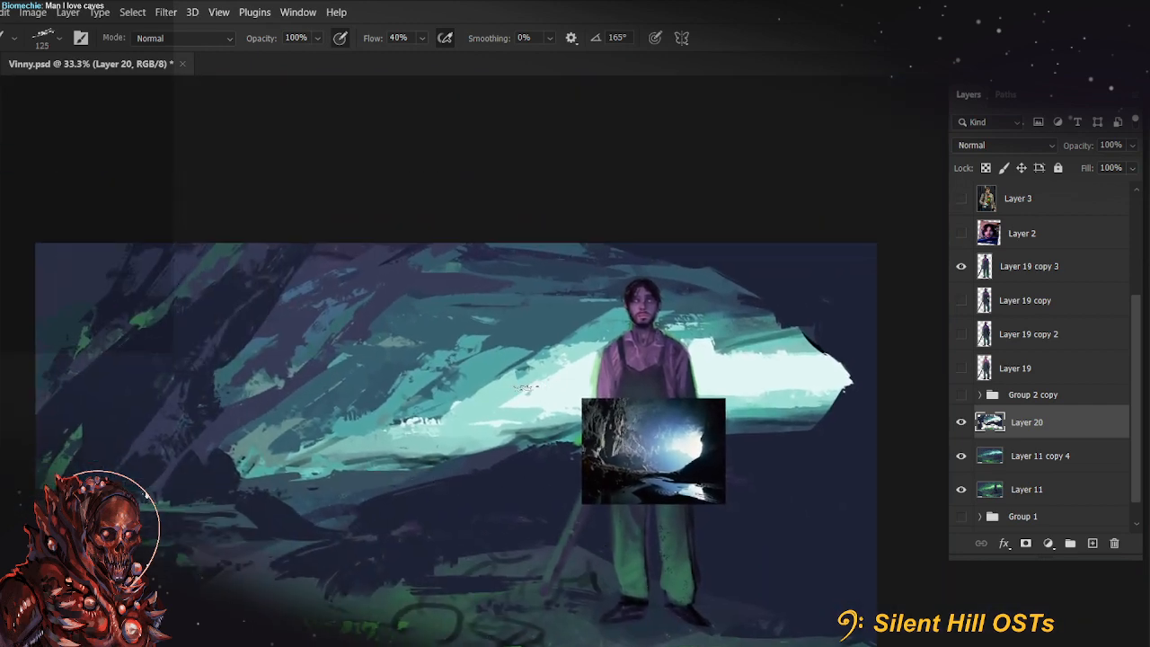
drag(527, 386, 474, 412)
drag(568, 359, 481, 415)
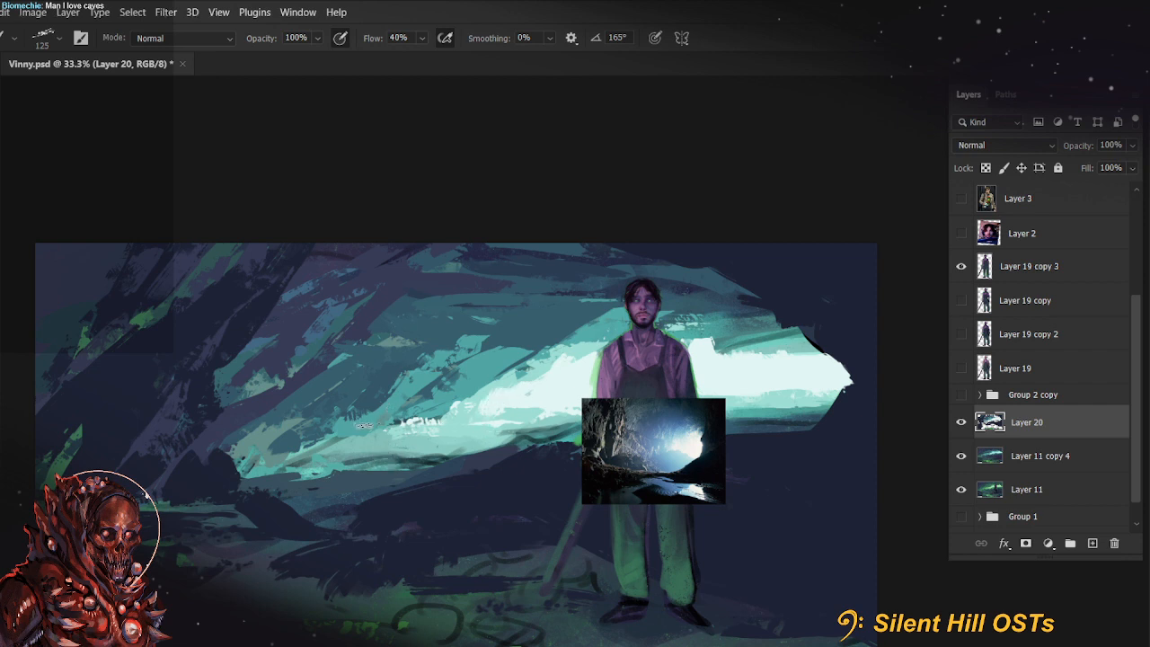
drag(384, 435, 443, 423)
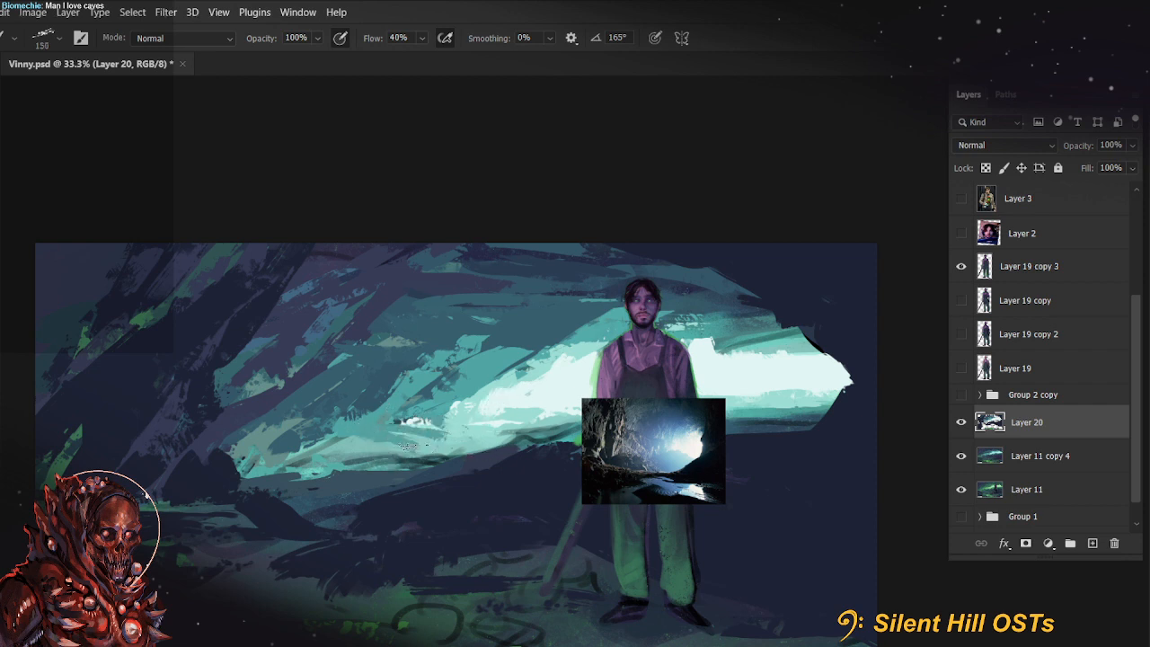
Paint jagged teal highlights down the edge of the dark rock on the cave's left side with a 90 px brush
key(])
key(])
mouse_move(337, 520)
mouse_down()
mouse_move(363, 559)
mouse_move(358, 551)
mouse_move(409, 540)
mouse_up()
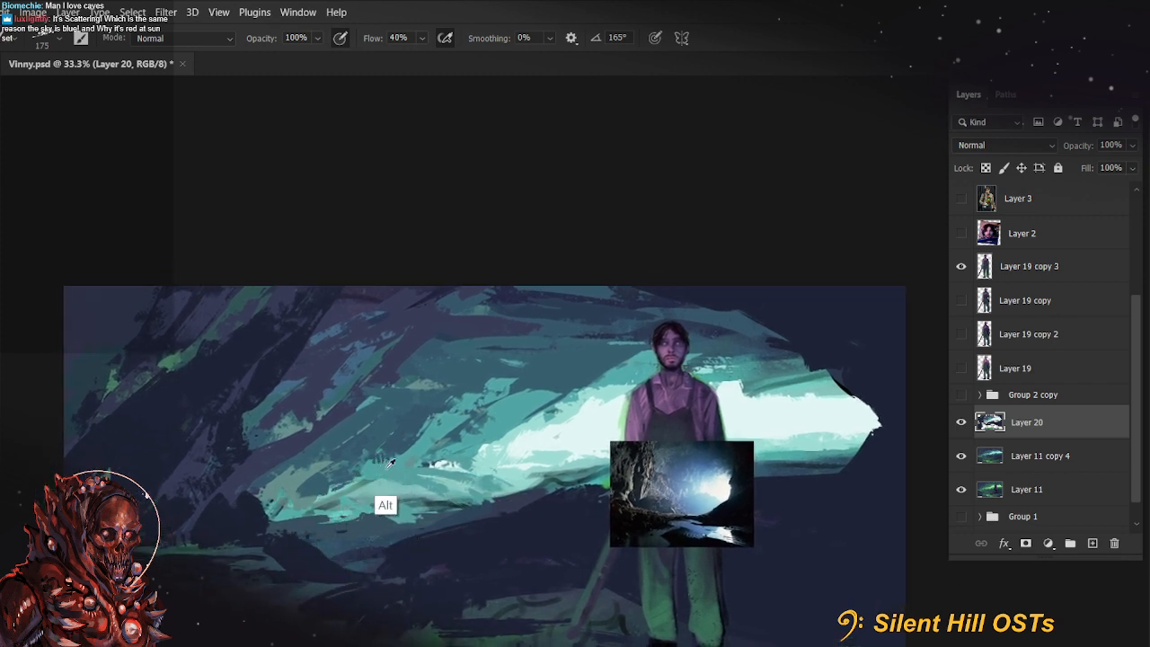
key(bracketleft)
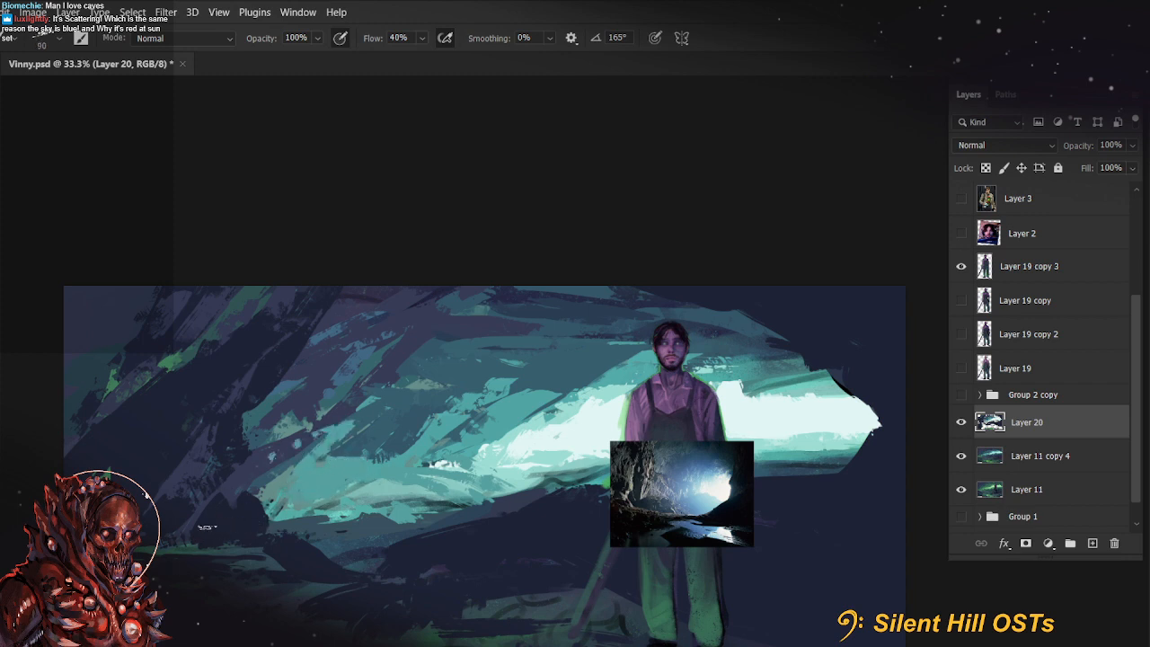
mouse_move(252, 388)
mouse_down()
mouse_move(185, 527)
mouse_move(188, 516)
mouse_move(256, 511)
mouse_up()
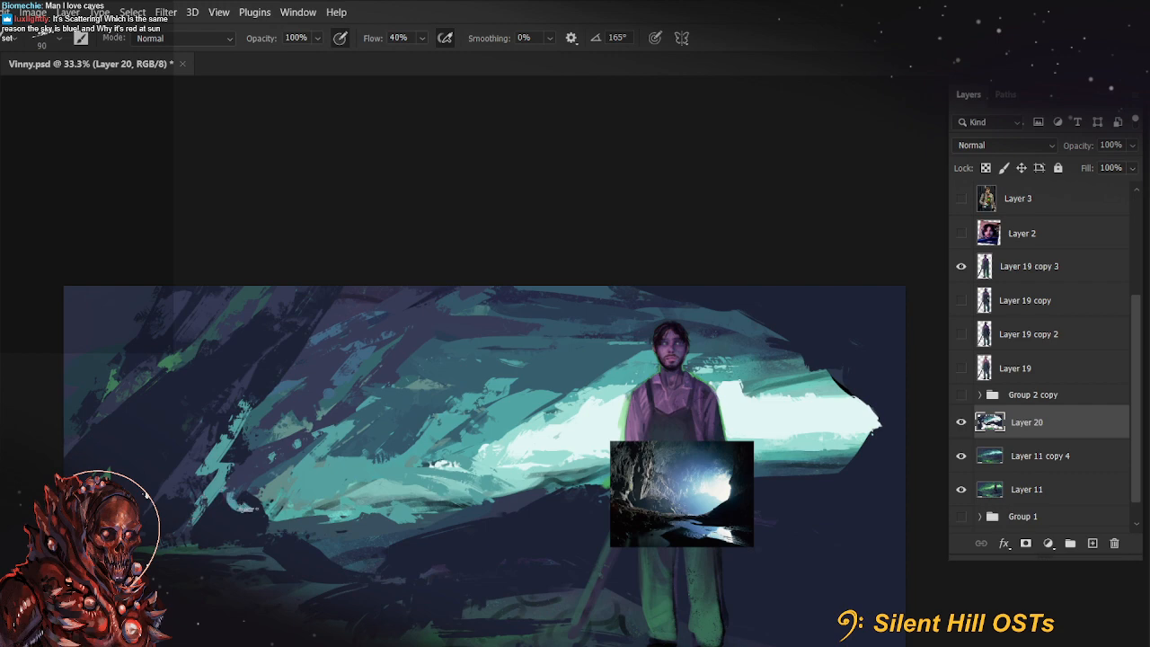
drag(268, 402, 265, 369)
drag(352, 588, 275, 394)
drag(365, 480, 446, 583)
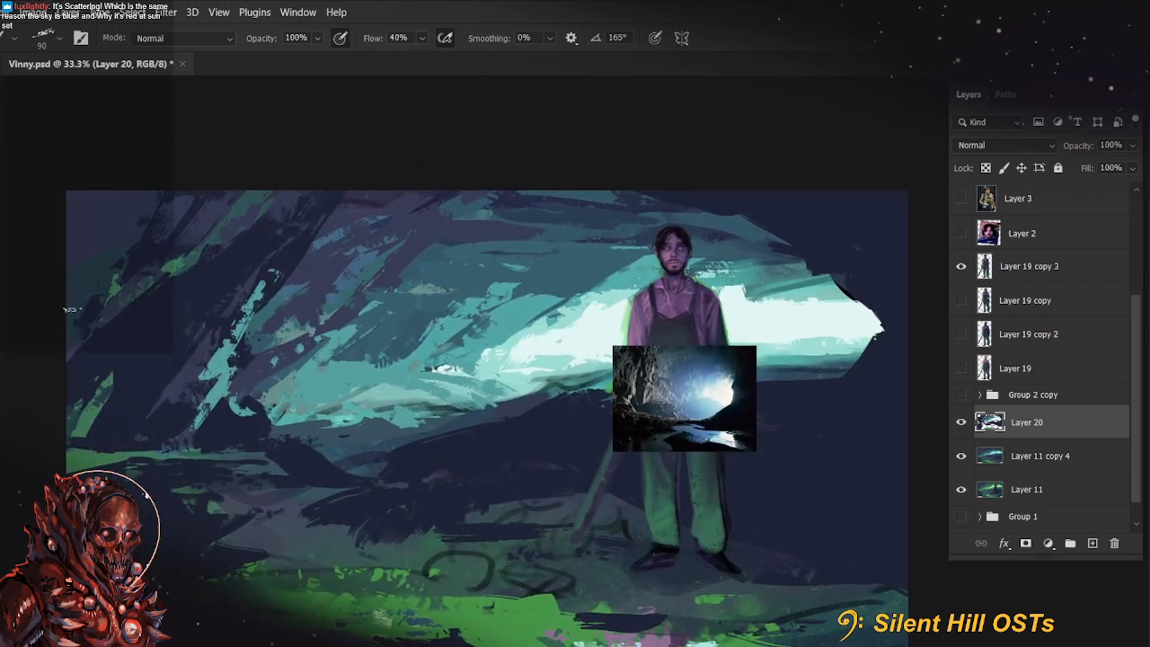
Adjust the foreground color to a darker, slightly bluer teal and tone down the bright streak on the left rock
click(16, 432)
click(797, 265)
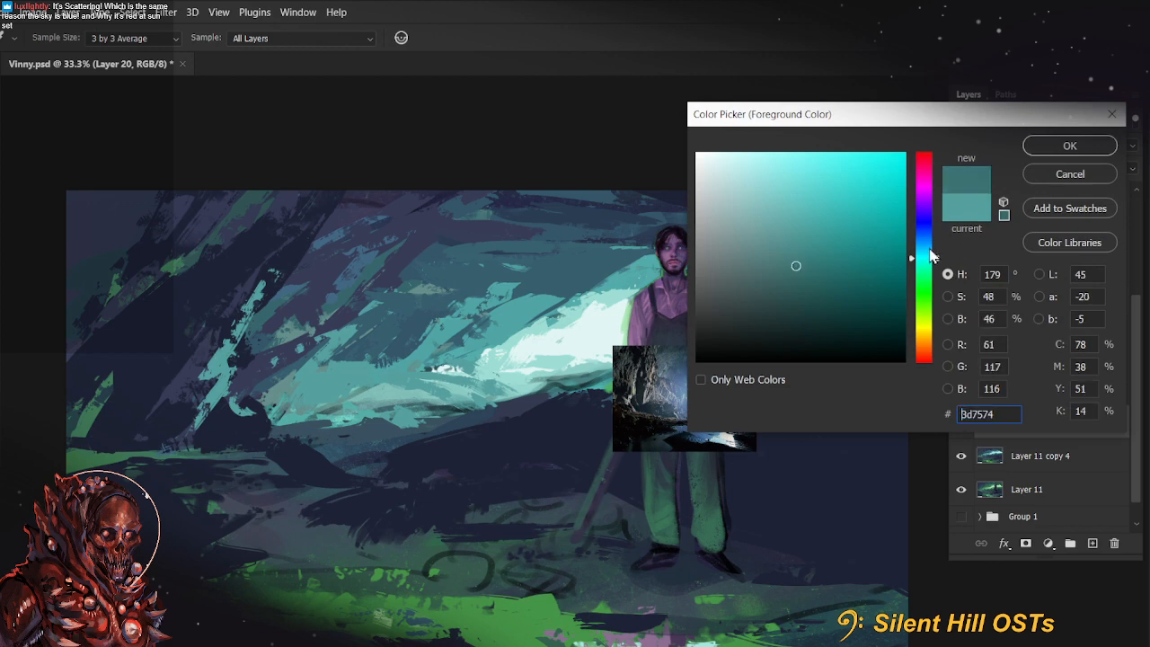
click(930, 249)
click(1061, 148)
mouse_move(256, 294)
mouse_down()
mouse_move(212, 372)
mouse_move(202, 428)
mouse_move(248, 309)
mouse_up()
click(16, 432)
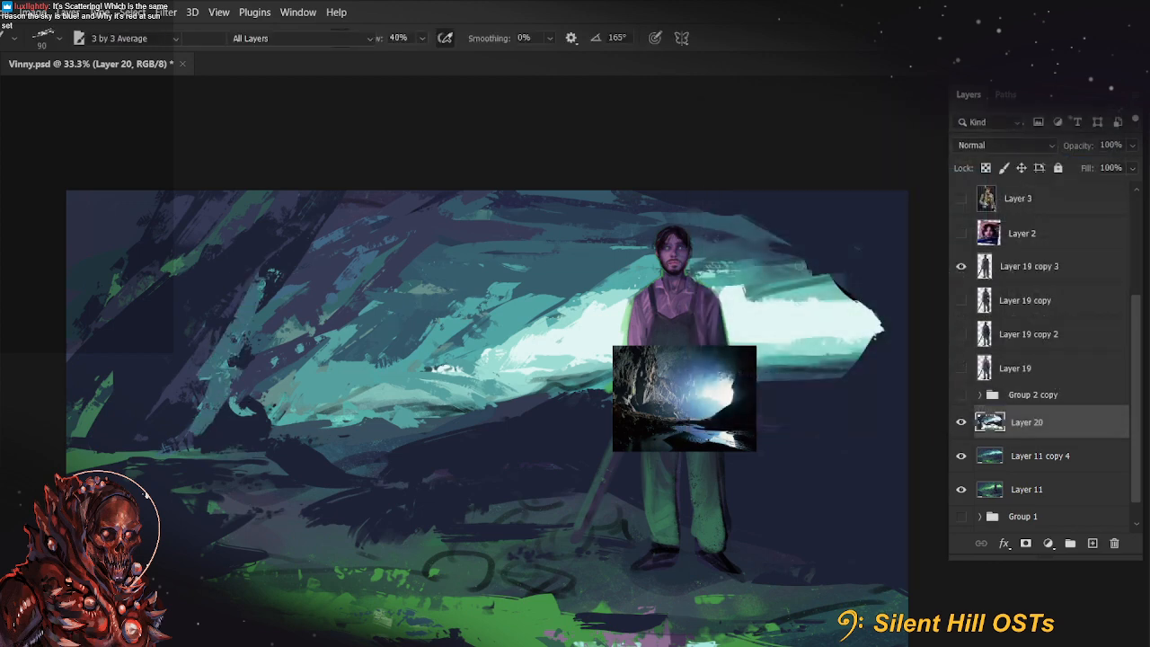
click(796, 265)
click(1070, 146)
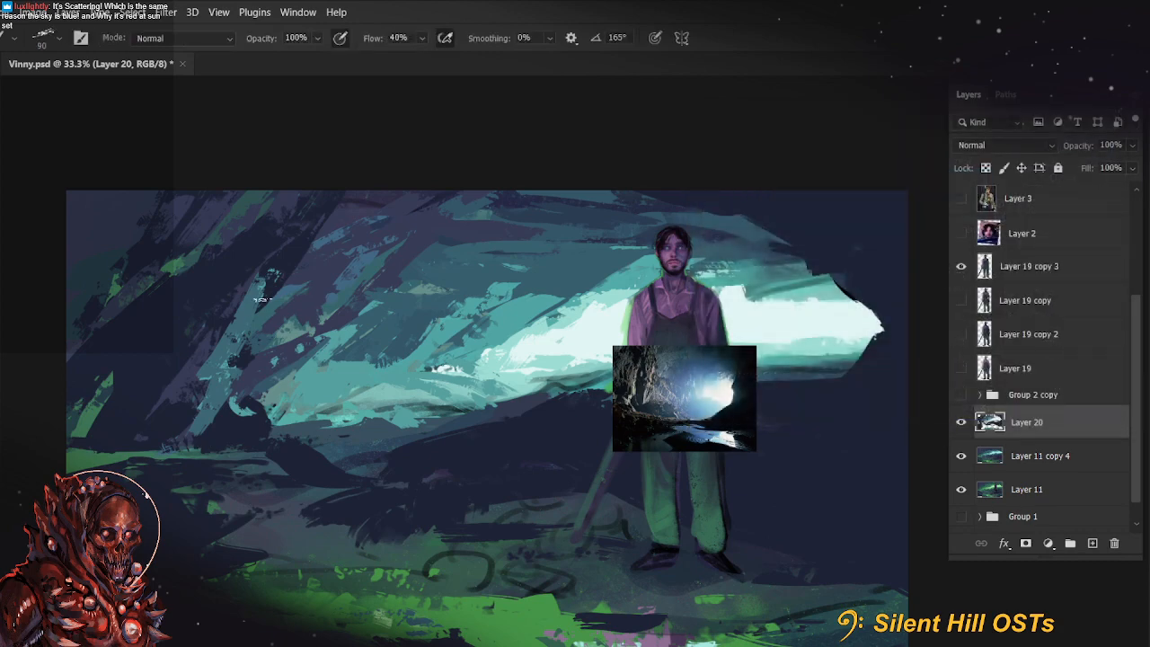
Break up the streak and texture the dark upper-left rocks with muted diagonal strokes at 90 and 125 px
alt+click(280, 266)
drag(257, 277, 188, 381)
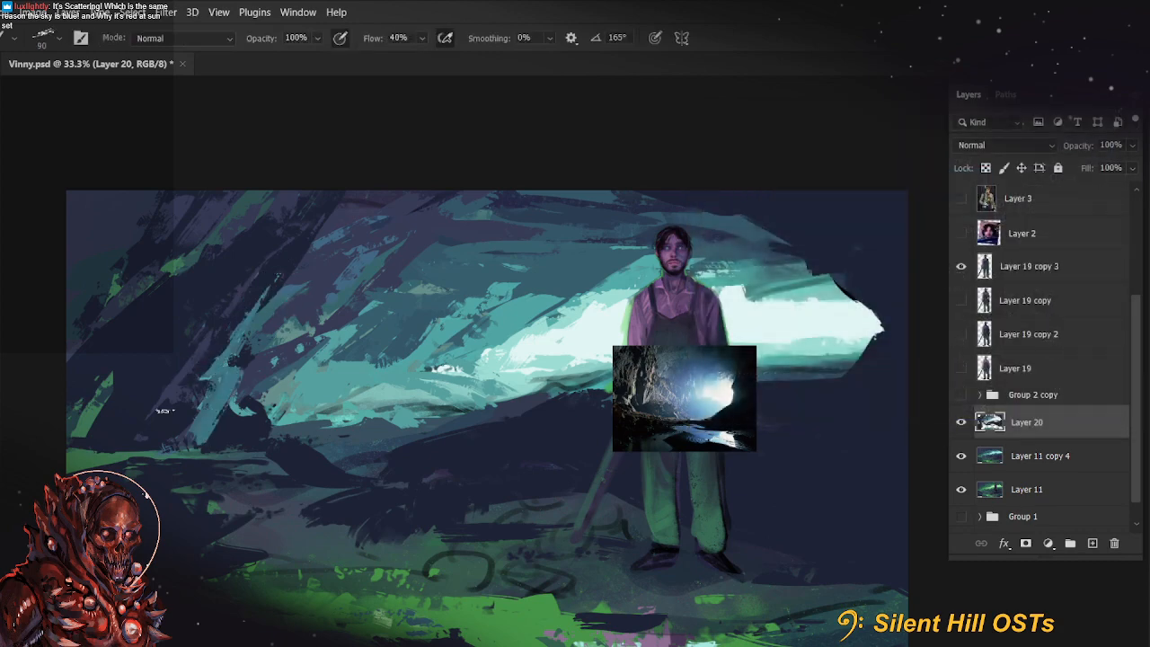
drag(208, 334, 178, 383)
mouse_move(239, 205)
mouse_down()
mouse_move(172, 270)
mouse_move(95, 298)
mouse_up()
key(])
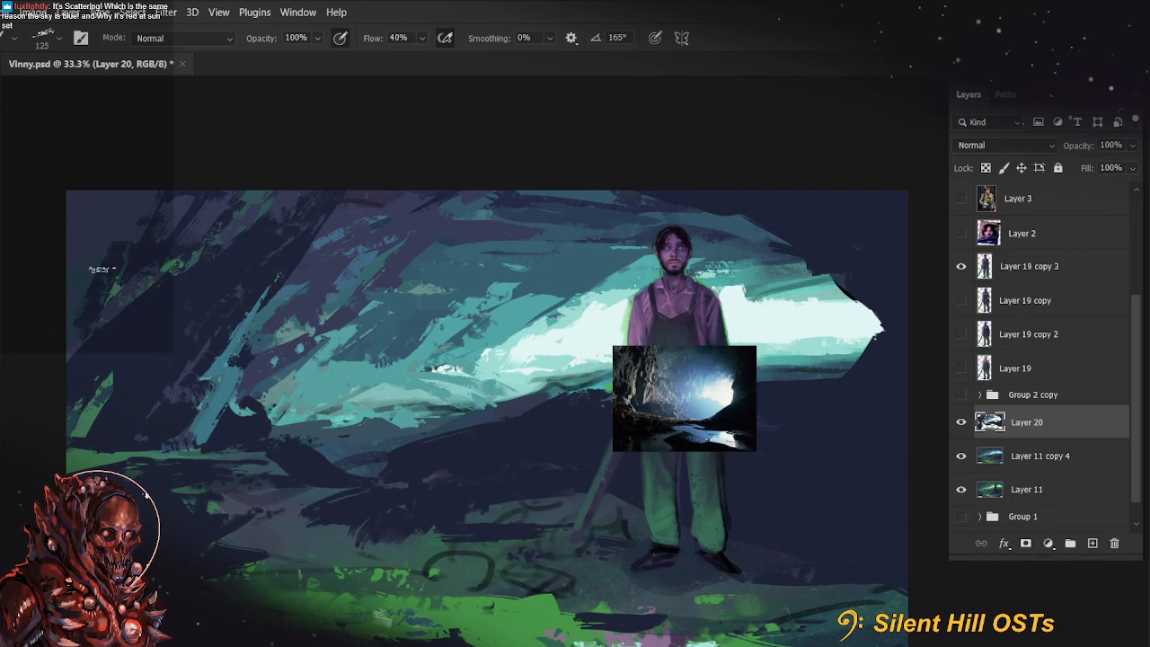
drag(106, 226, 96, 256)
Hide the cave reference photo on Layer 14 copy to uncover the whole painting
mouse_move(609, 519)
mouse_down()
mouse_move(613, 468)
mouse_move(651, 472)
mouse_up()
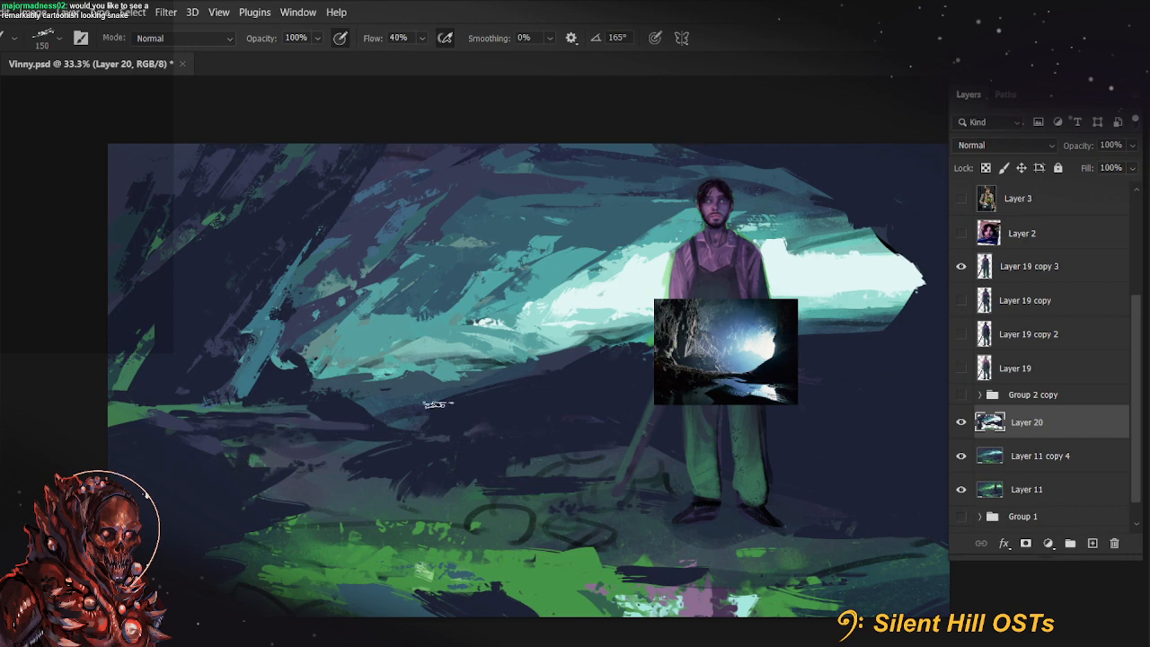
drag(538, 338, 470, 399)
drag(570, 500, 526, 498)
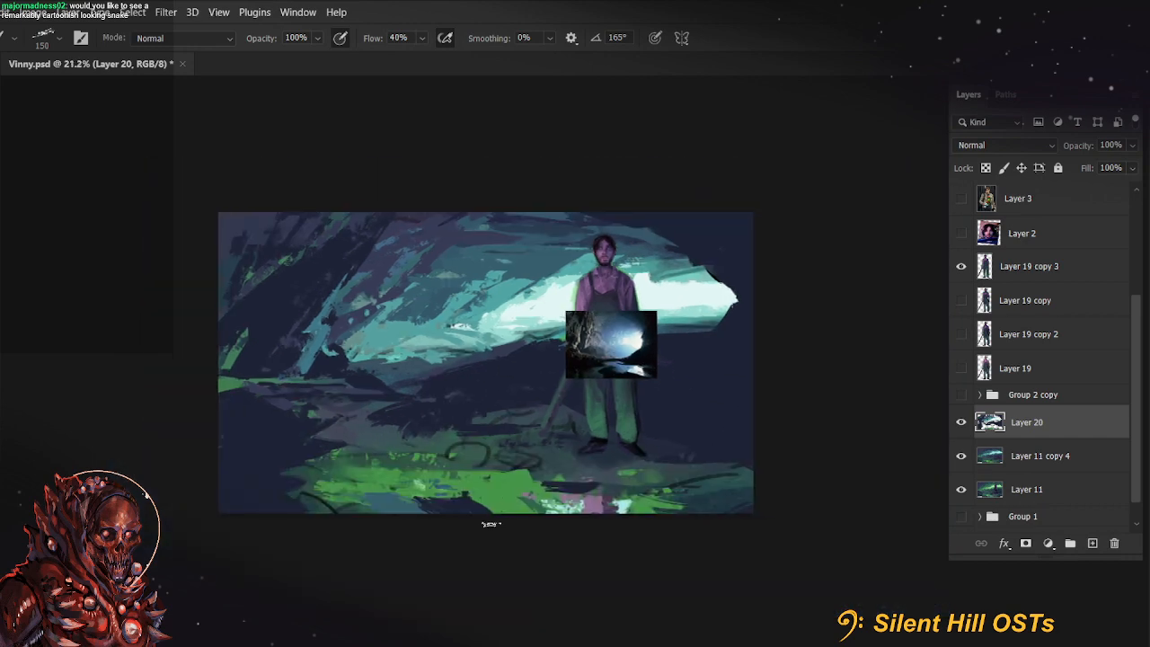
drag(708, 553, 649, 547)
drag(414, 373, 414, 368)
scroll(414, 367, down, 4)
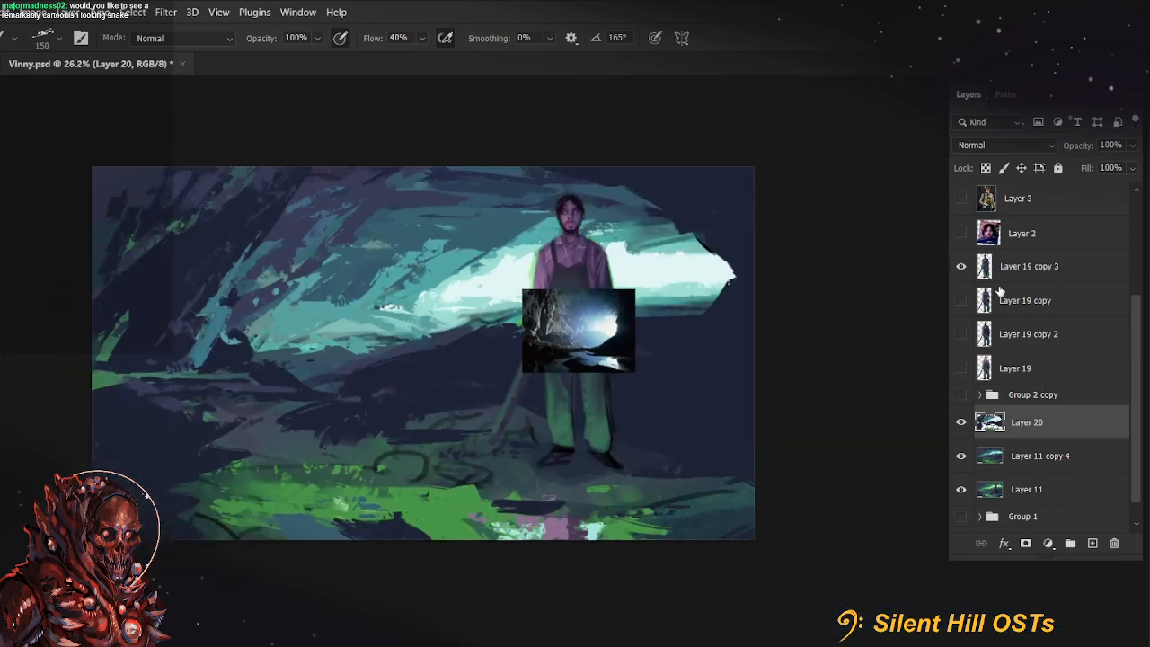
scroll(999, 286, up, 3)
click(961, 266)
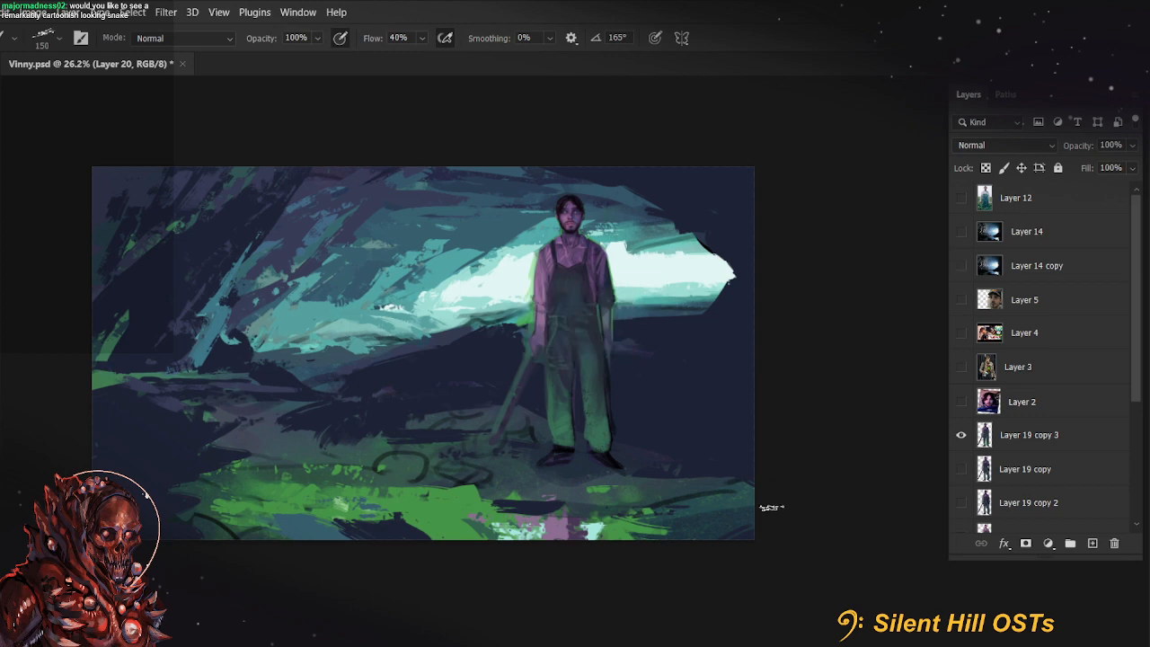
Compare the painting with and without Layer 20 and Layer 11 copy 4, leaving both layers visible
scroll(1025, 467, down, 3)
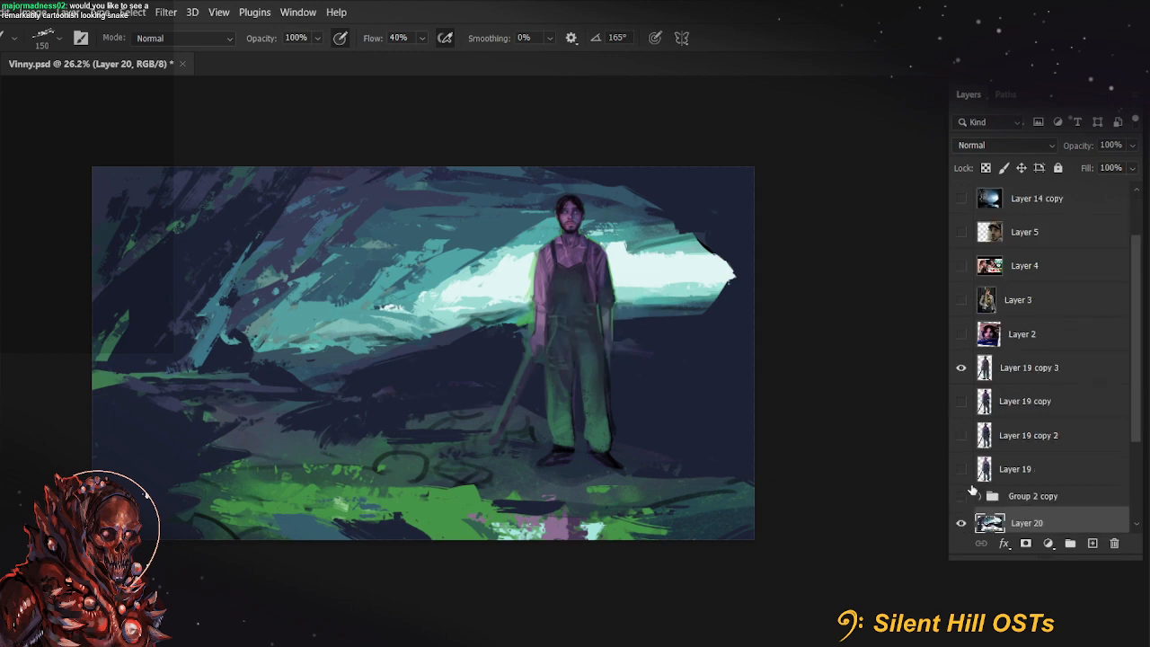
click(961, 456)
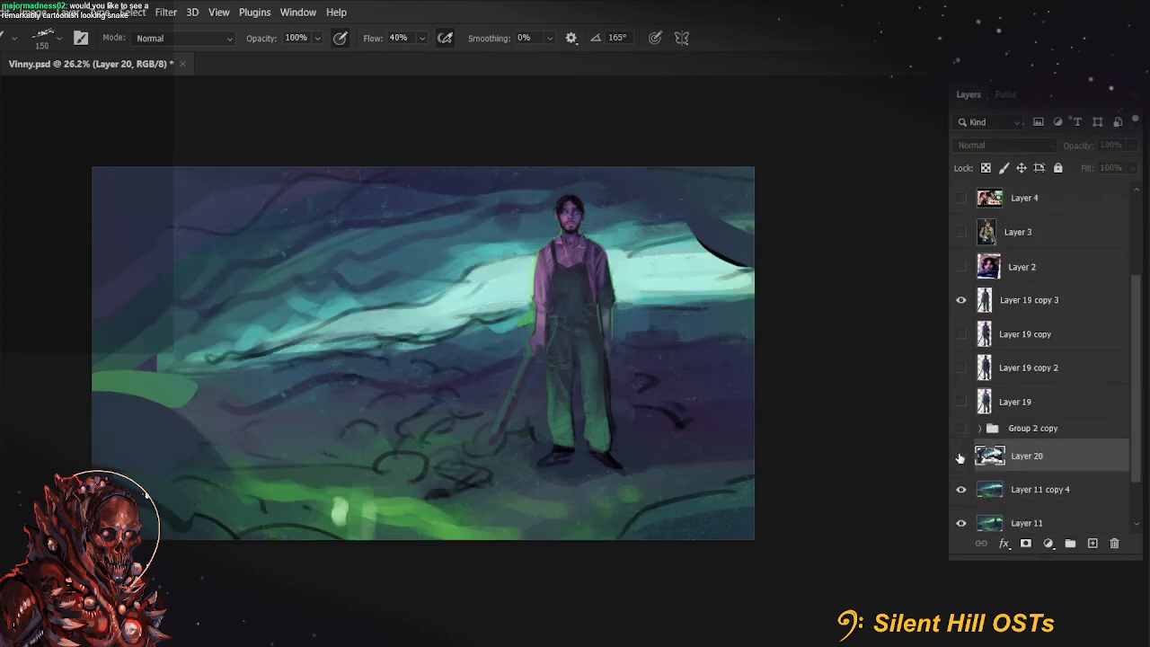
click(960, 457)
scroll(960, 459, down, 2)
click(960, 428)
click(959, 395)
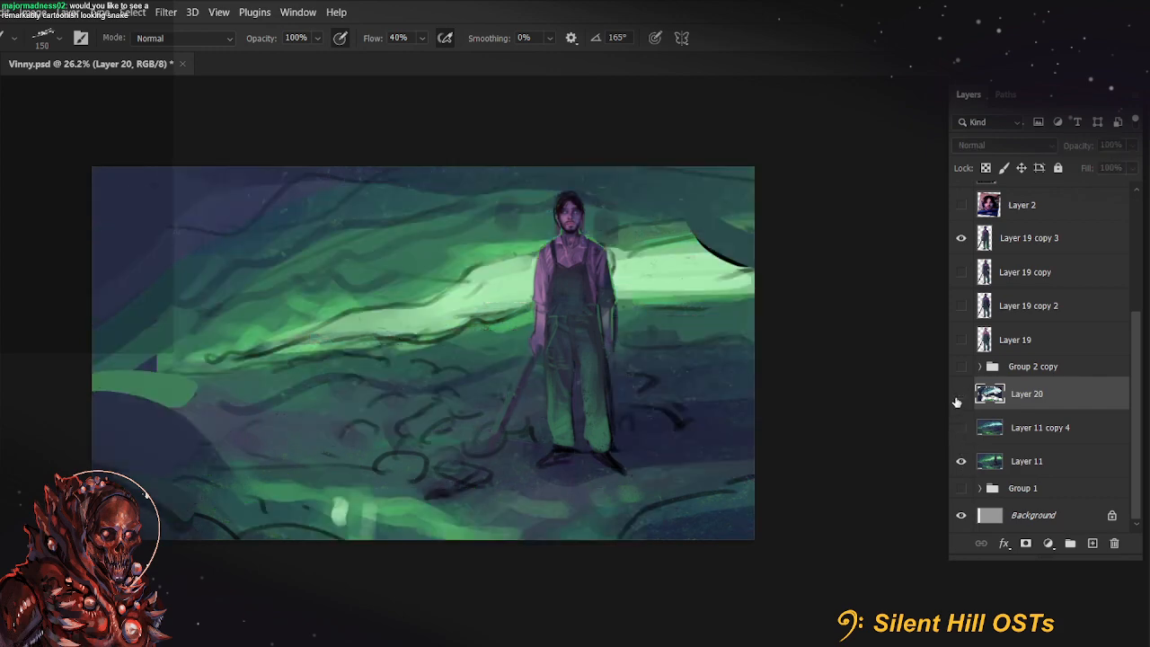
click(959, 394)
click(960, 395)
click(960, 394)
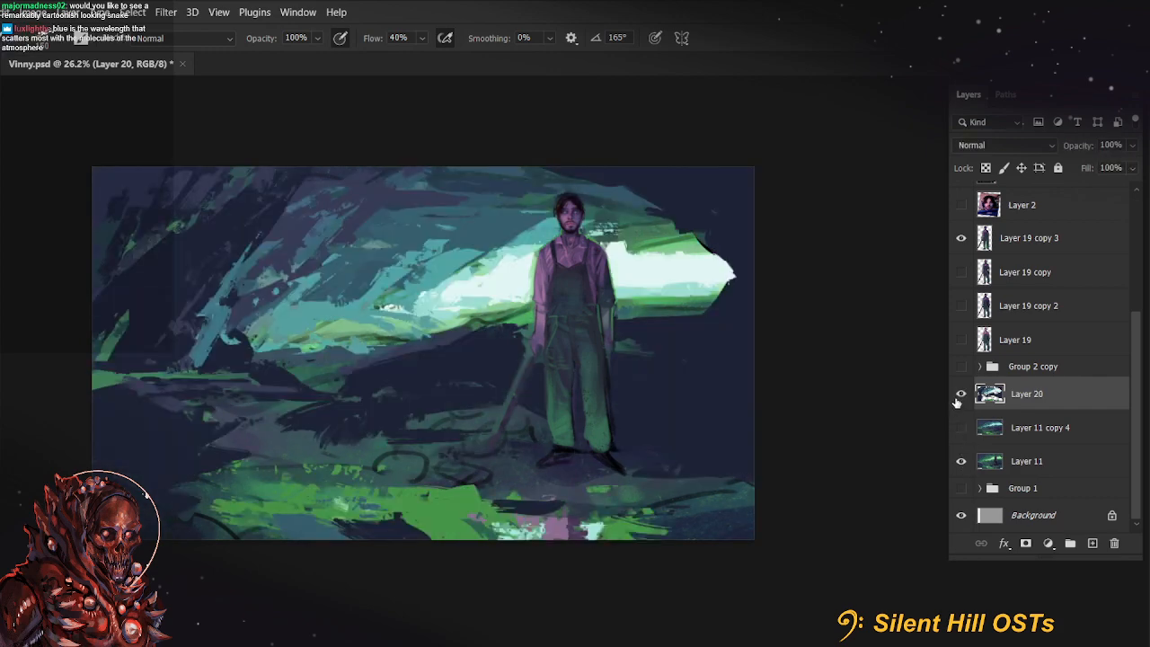
click(960, 427)
click(960, 394)
click(960, 394)
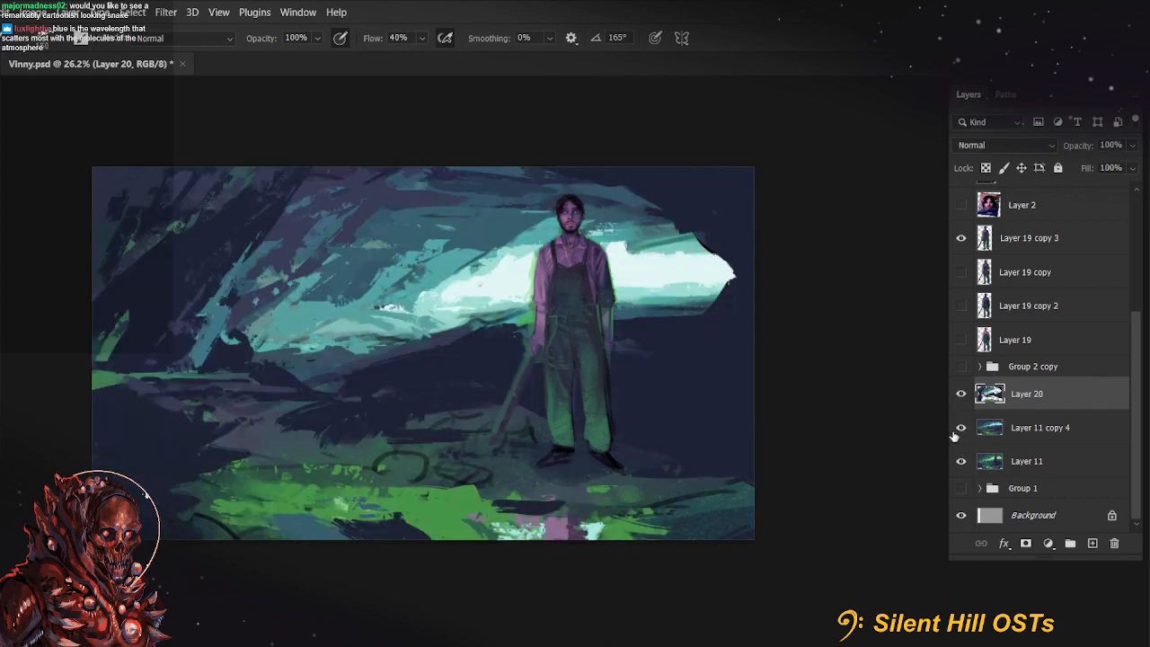
click(960, 428)
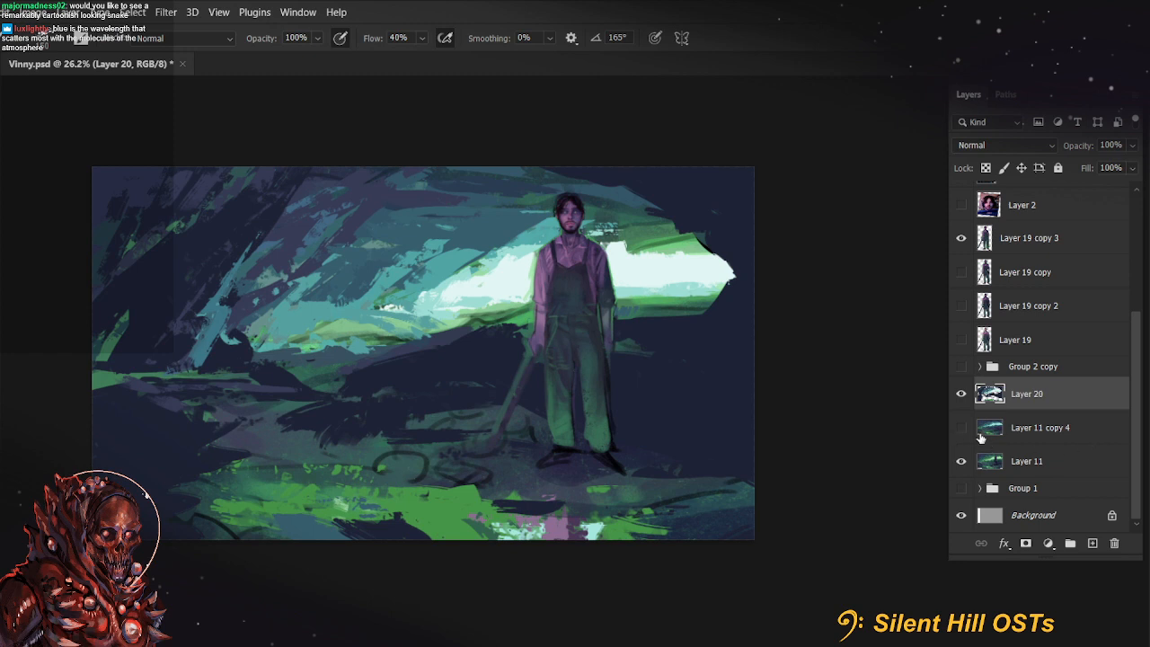
click(960, 428)
Reduce the opacity of Layer 11 copy 4 to 86%
click(1043, 429)
click(1133, 145)
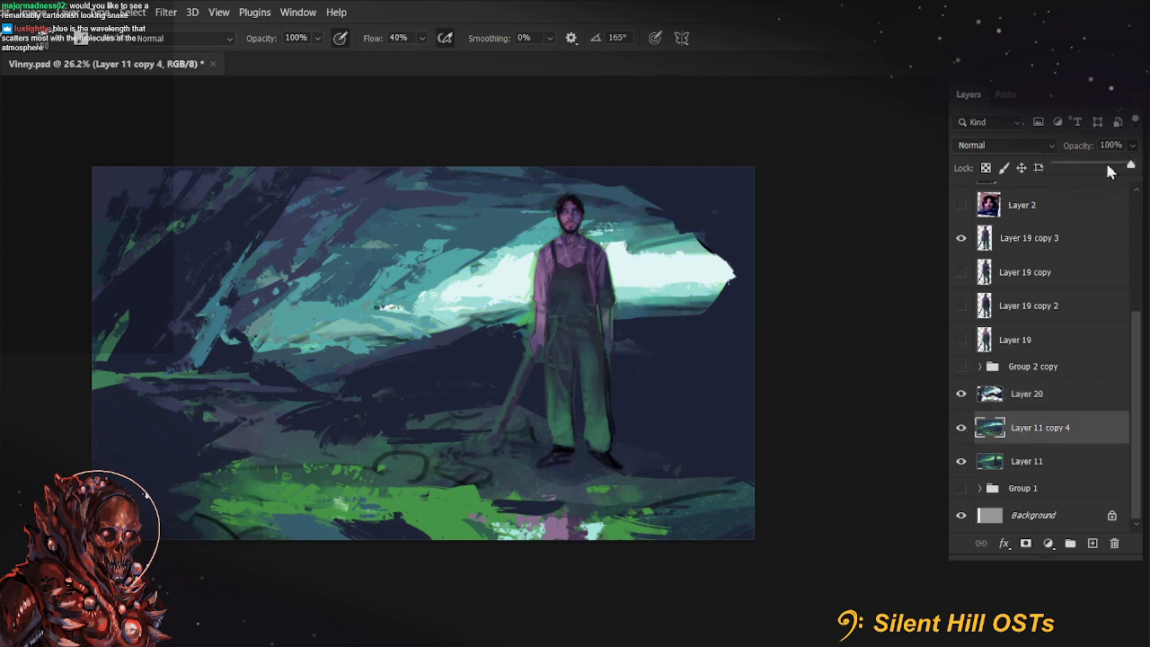
drag(1108, 167, 1121, 165)
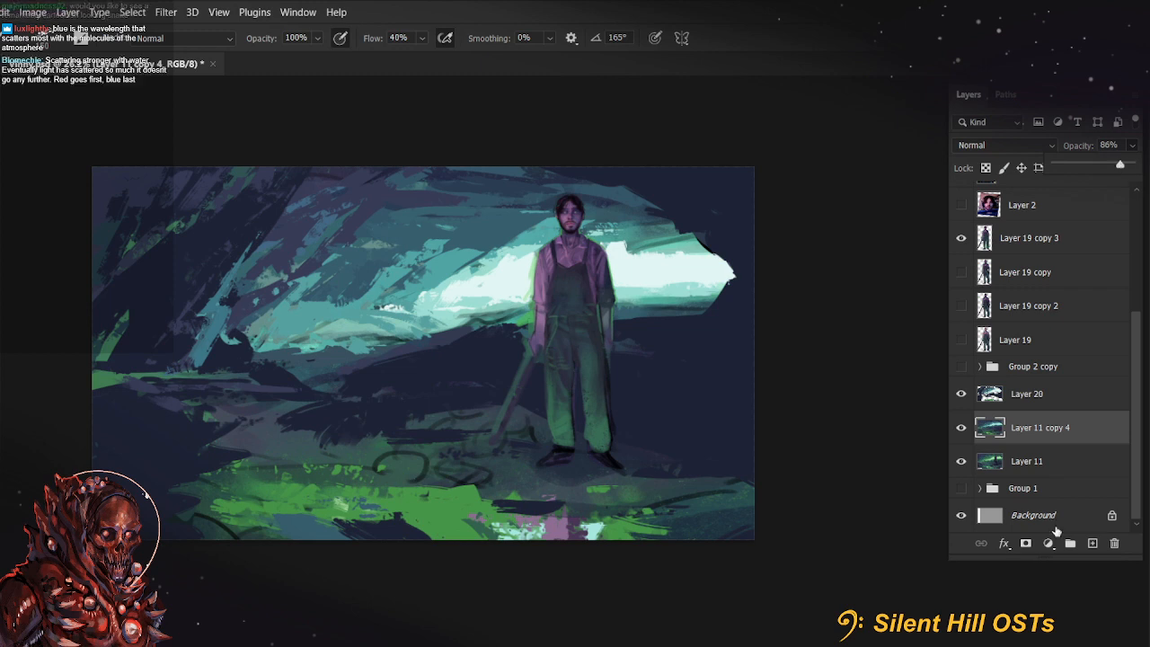
Paint dark green strokes on Layer 20 across the shadowed ground right of the farmer with an enlarged brush
click(1043, 395)
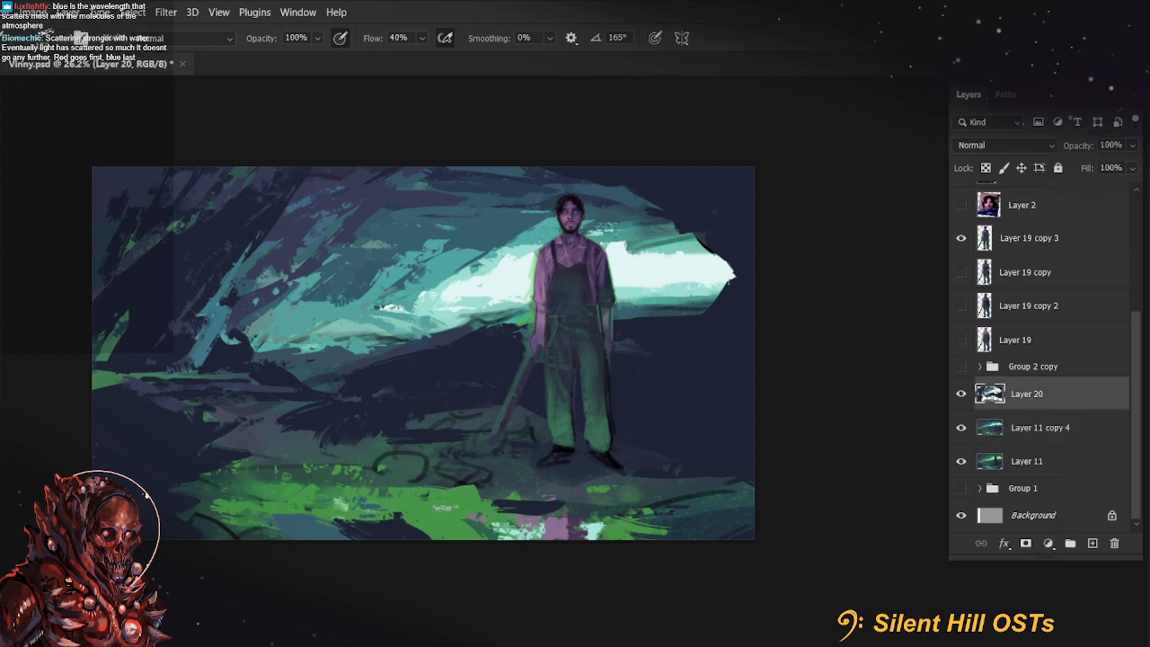
key(shift+3)
key(4)
key(bracketright)
key(bracketright)
key(bracketright)
key(bracketright)
drag(671, 445, 740, 462)
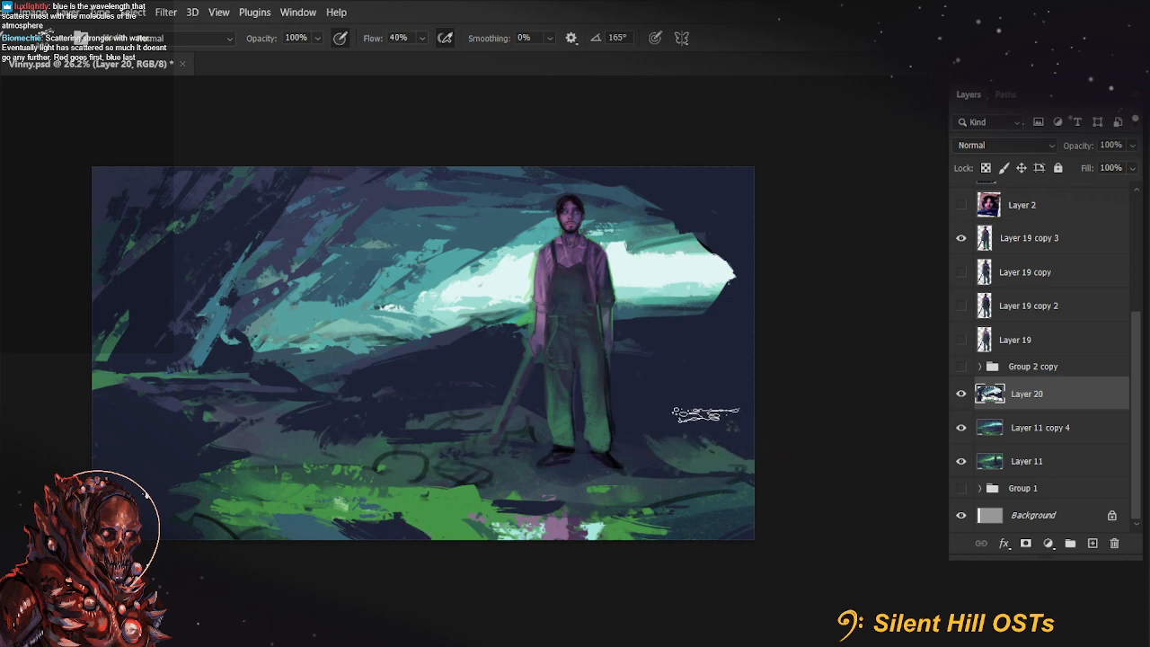
drag(651, 421, 690, 427)
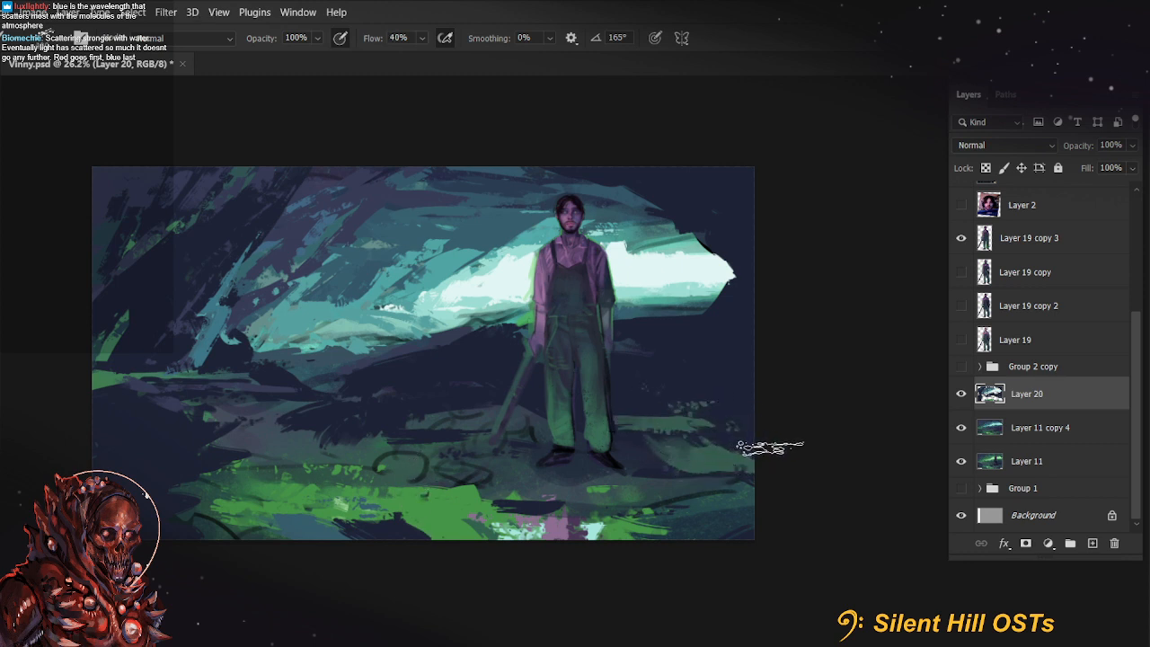
Dab dark green 375c50 on the ground right of the farmer and paint bright green 469547 over the foreground's pink patch
click(2, 269)
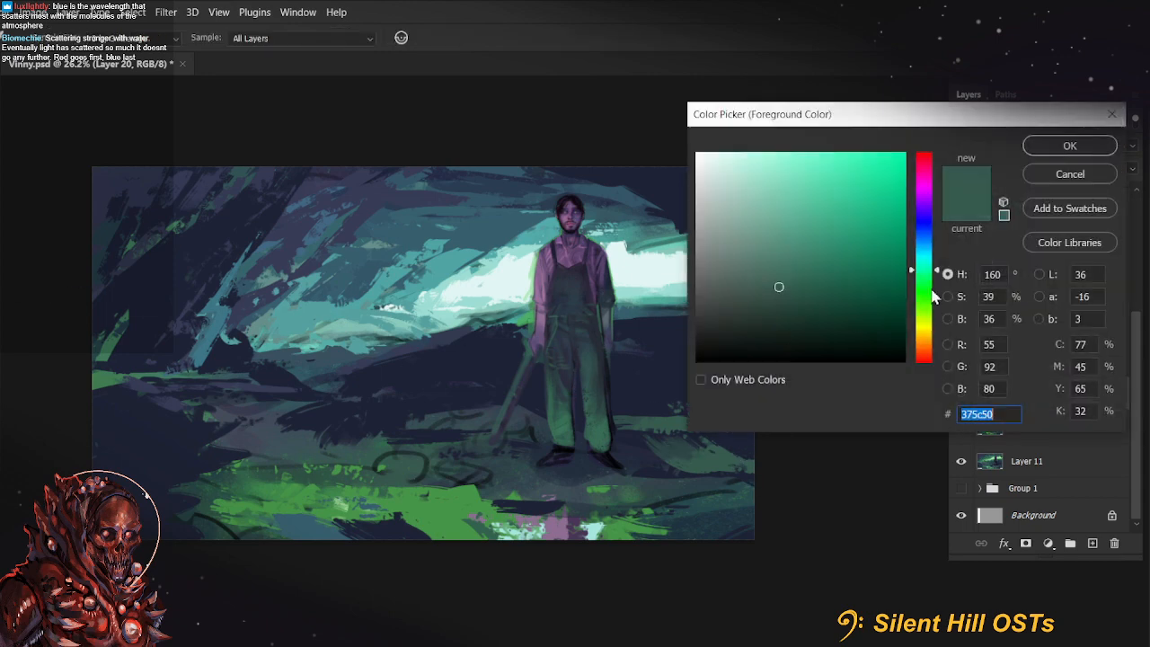
click(1070, 146)
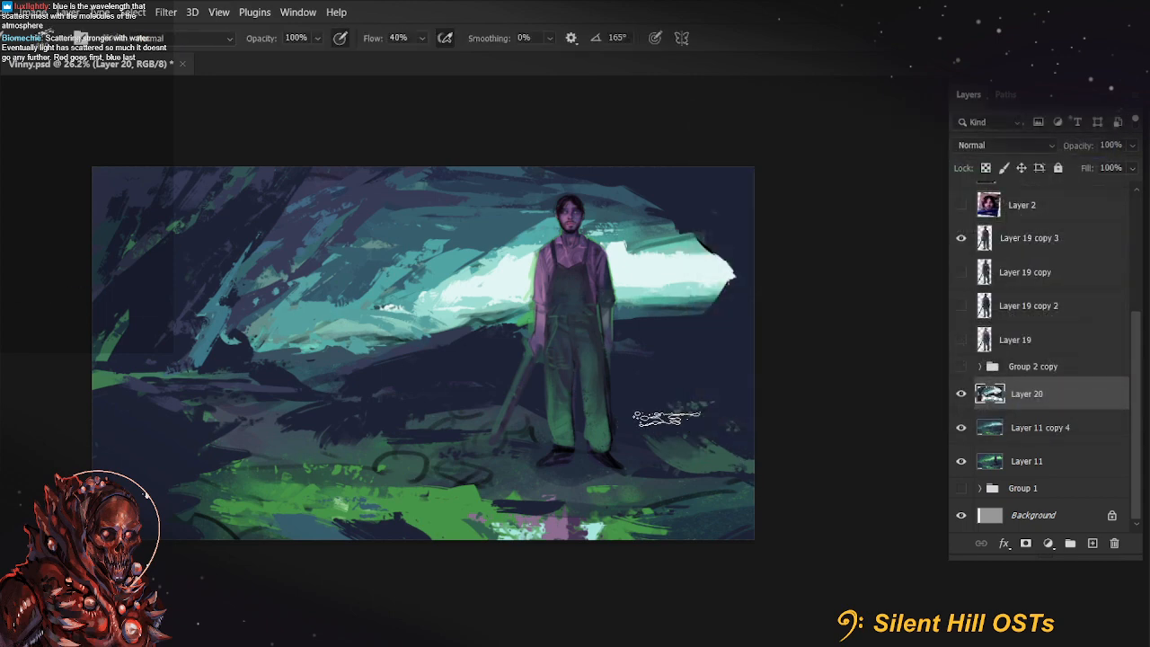
click(8, 425)
click(454, 509)
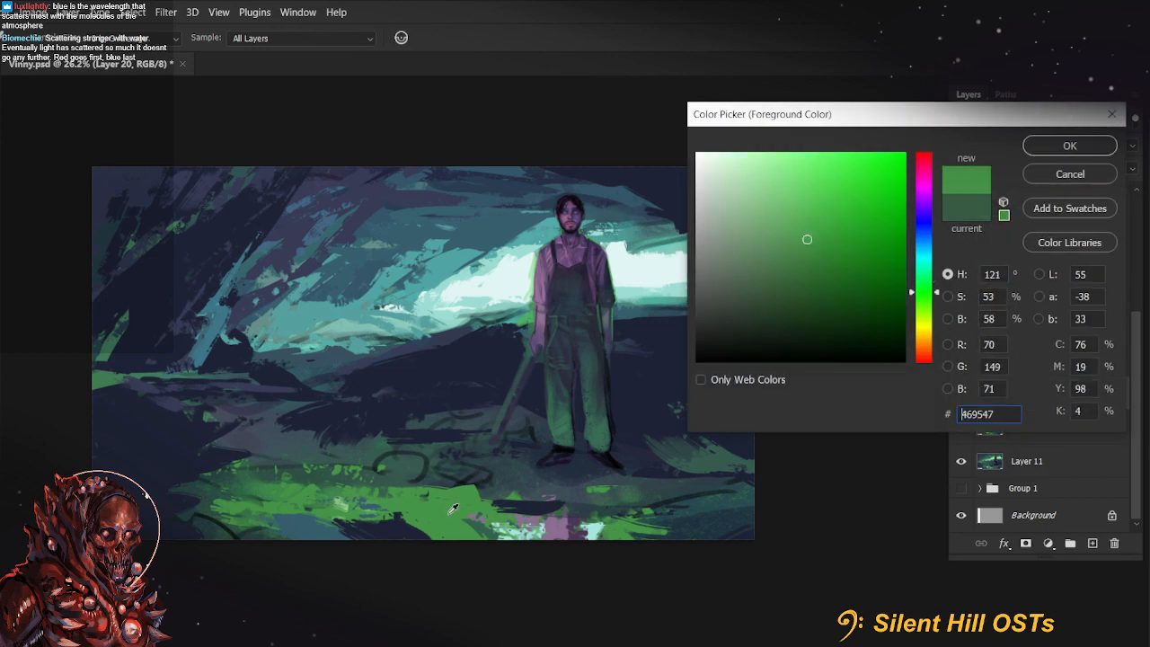
click(1069, 145)
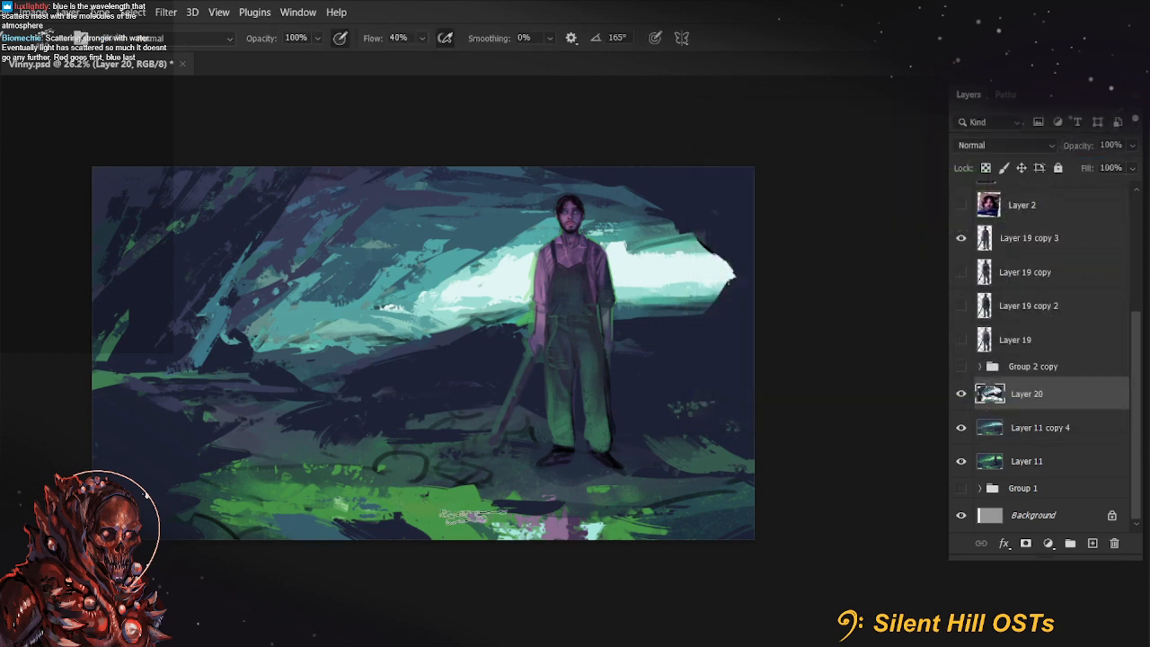
Choose a muted dark teal with hue 167° and add speckled strokes across the shadowed ground right of the farmer
click(7, 425)
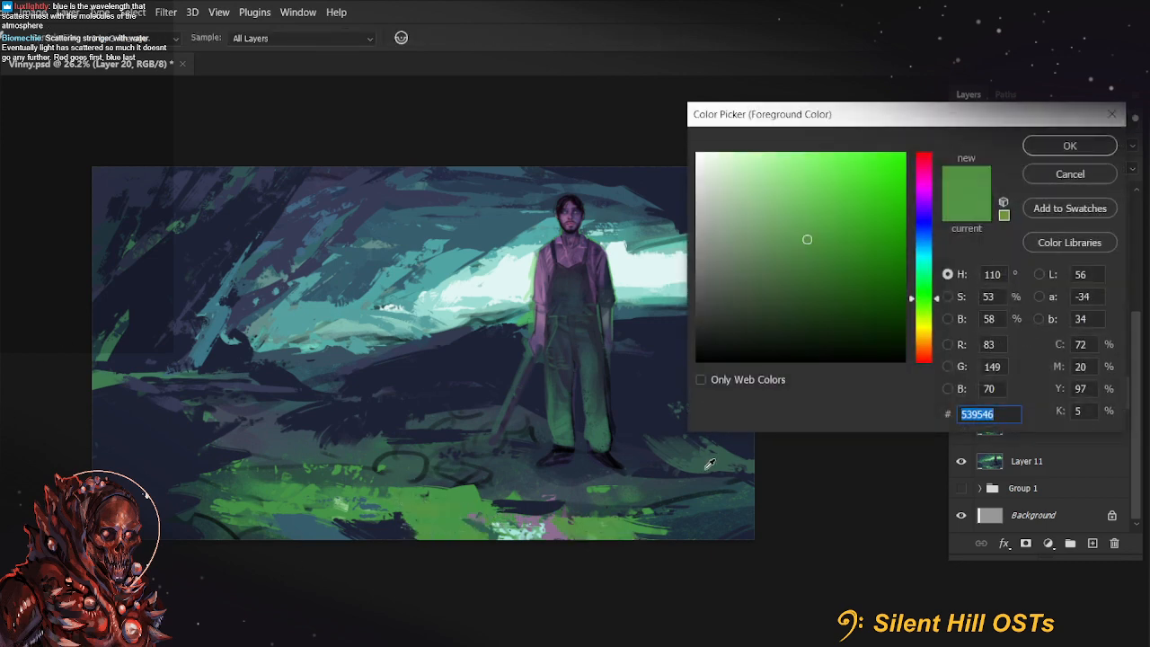
click(753, 414)
click(939, 267)
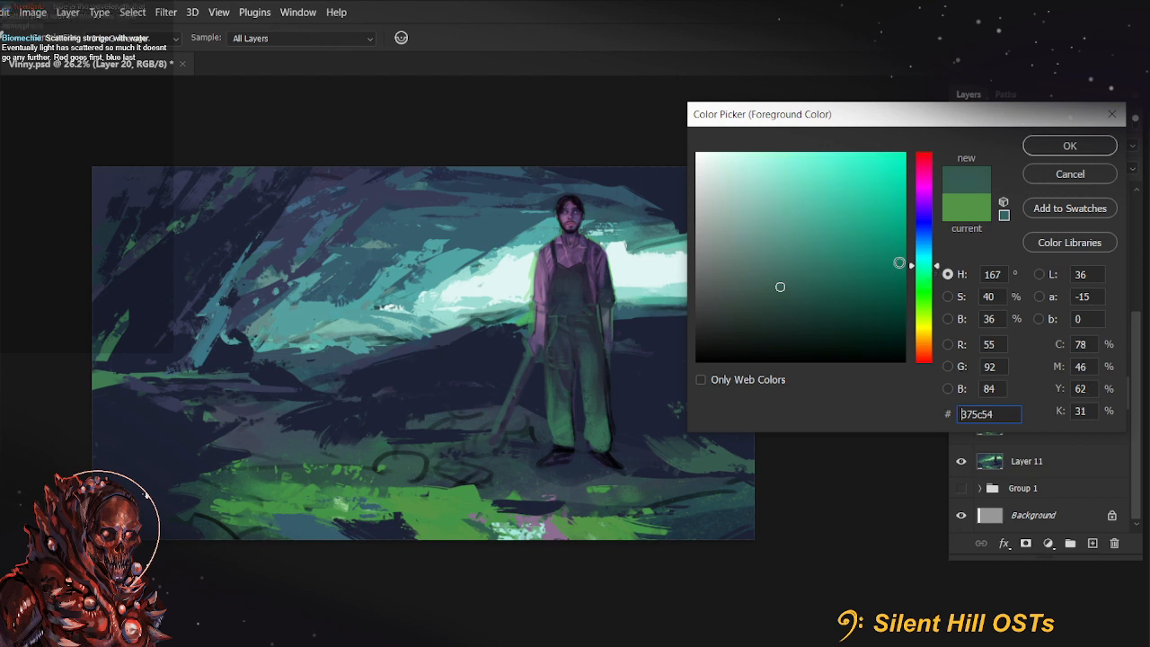
click(792, 291)
click(1070, 145)
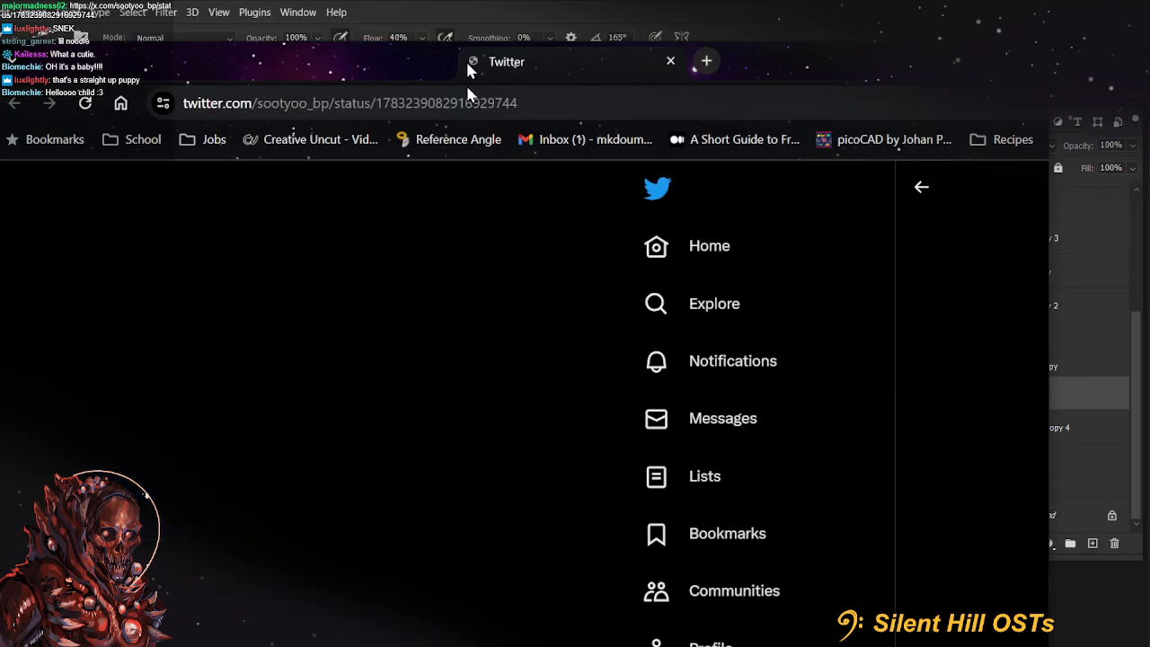
Maximize the browser window and view the three photos in the shared white snake post
drag(467, 64, 462, 141)
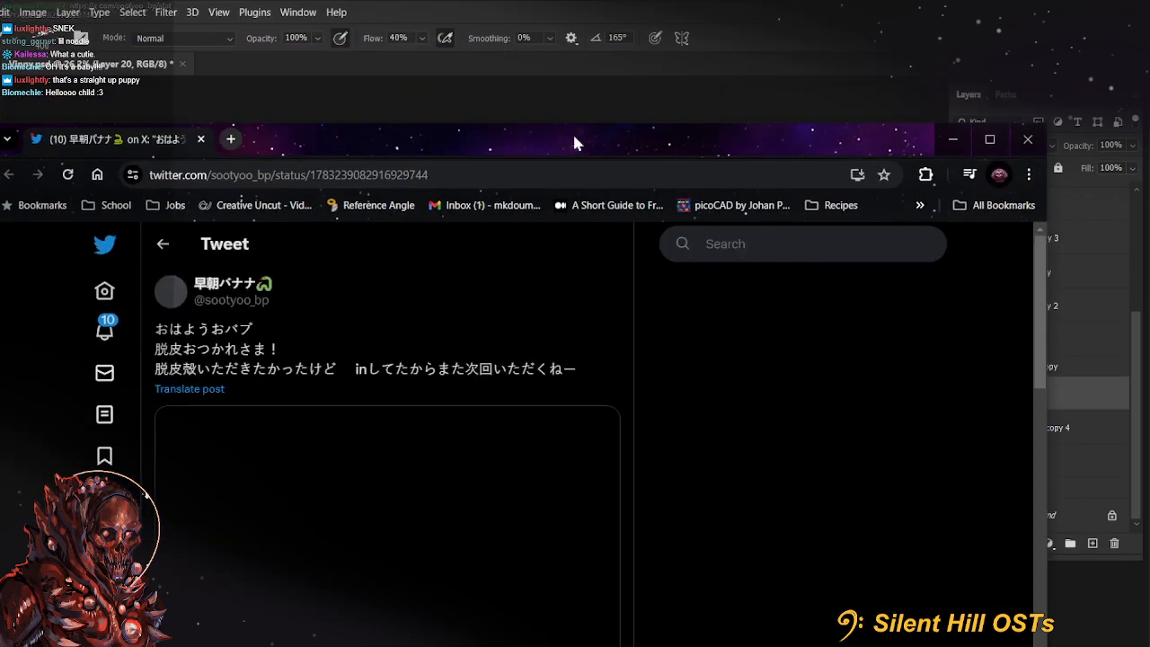
double_click(576, 141)
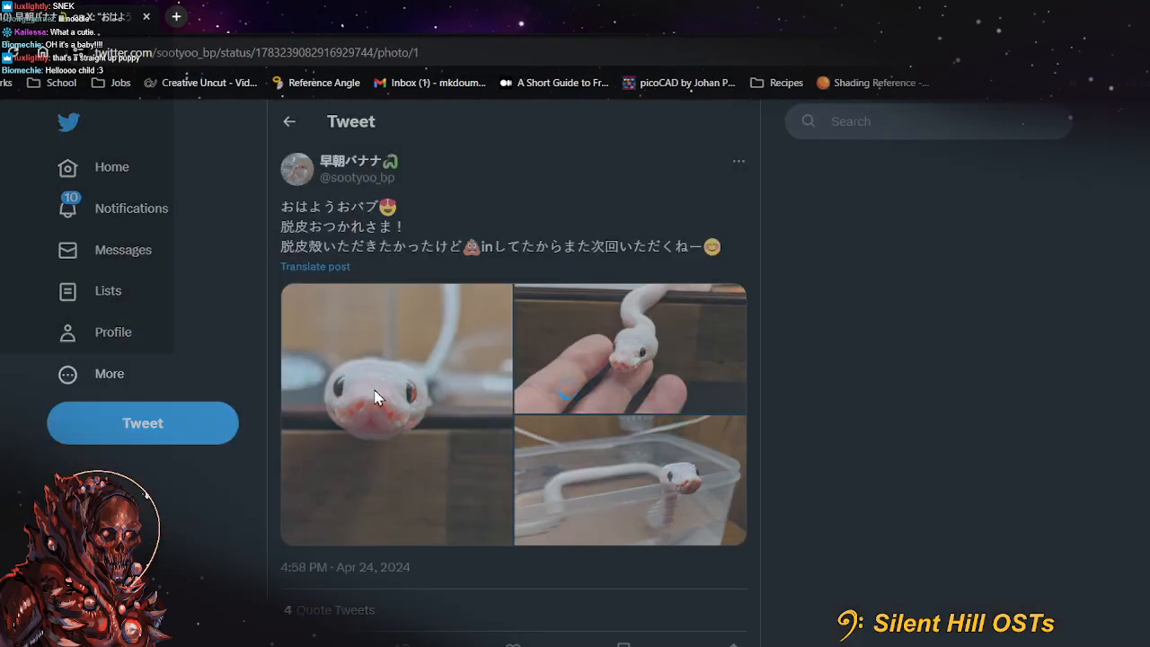
click(377, 398)
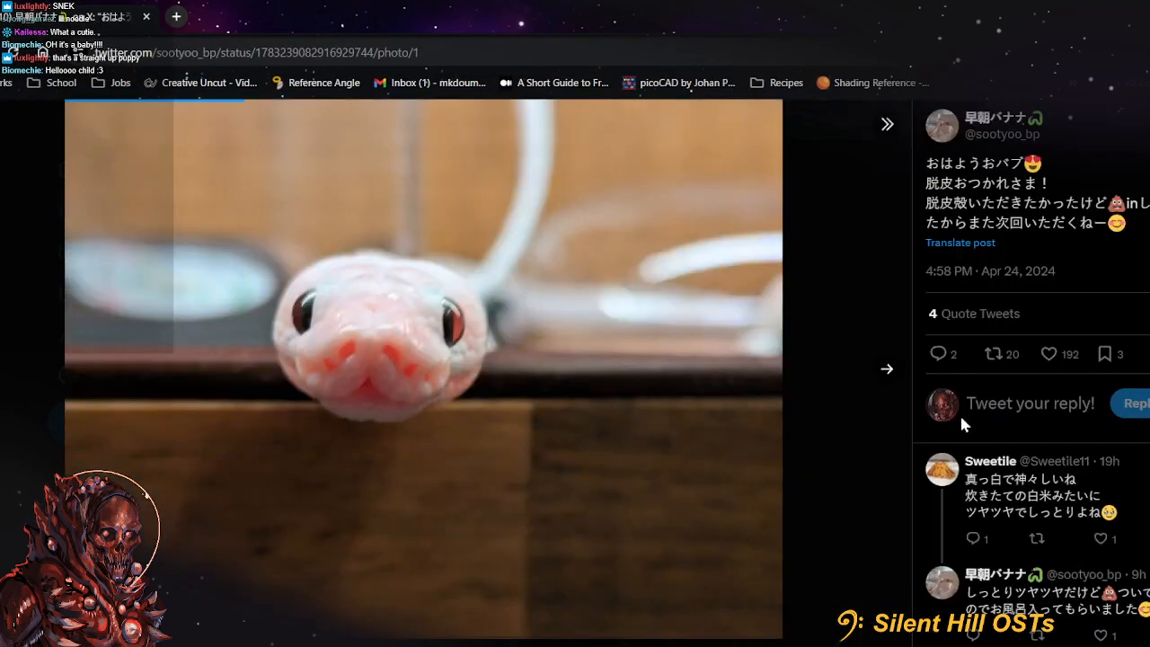
click(887, 370)
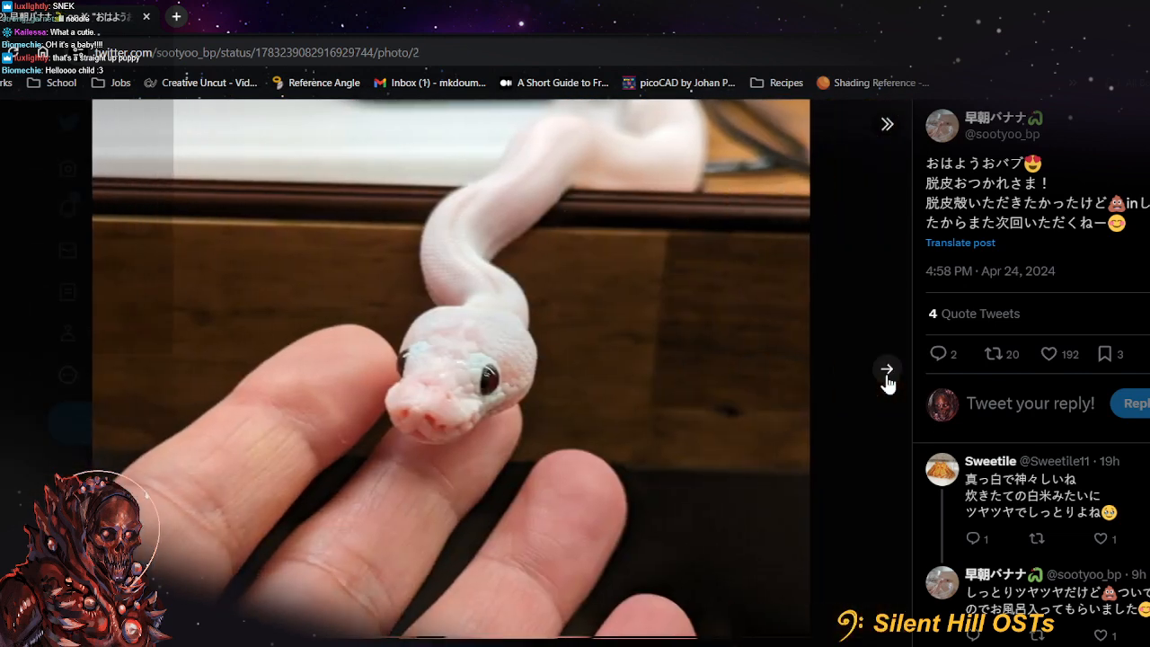
click(887, 371)
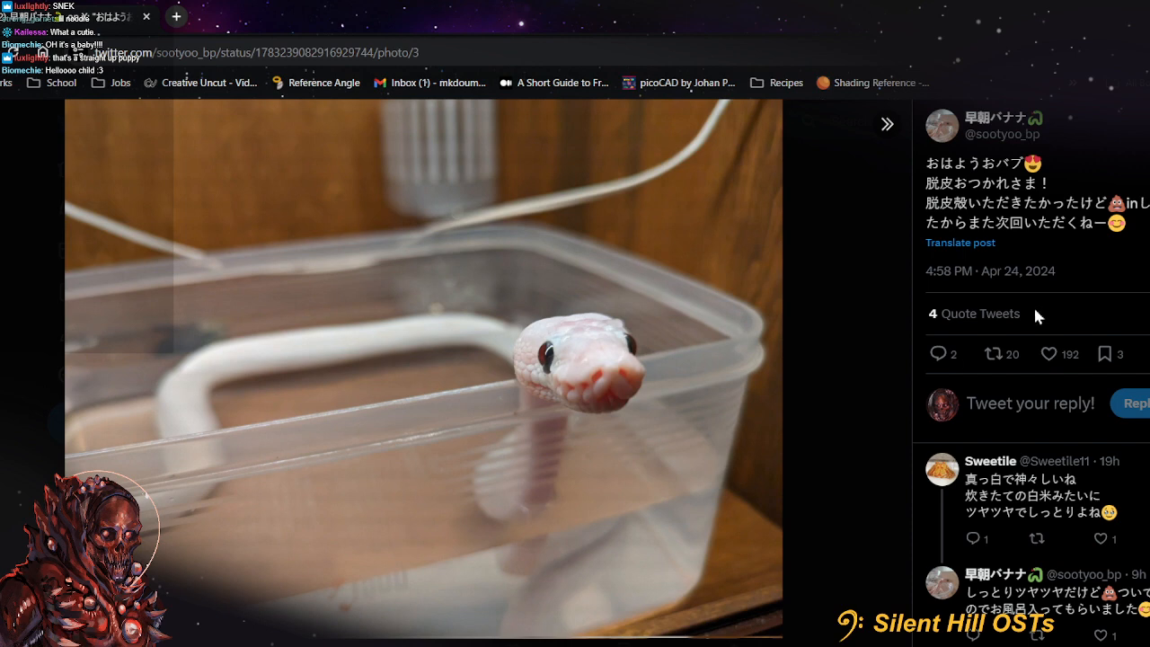
Open the poster's profile and view the pinned snake photo and the coiled white snake photo enlarged
click(939, 125)
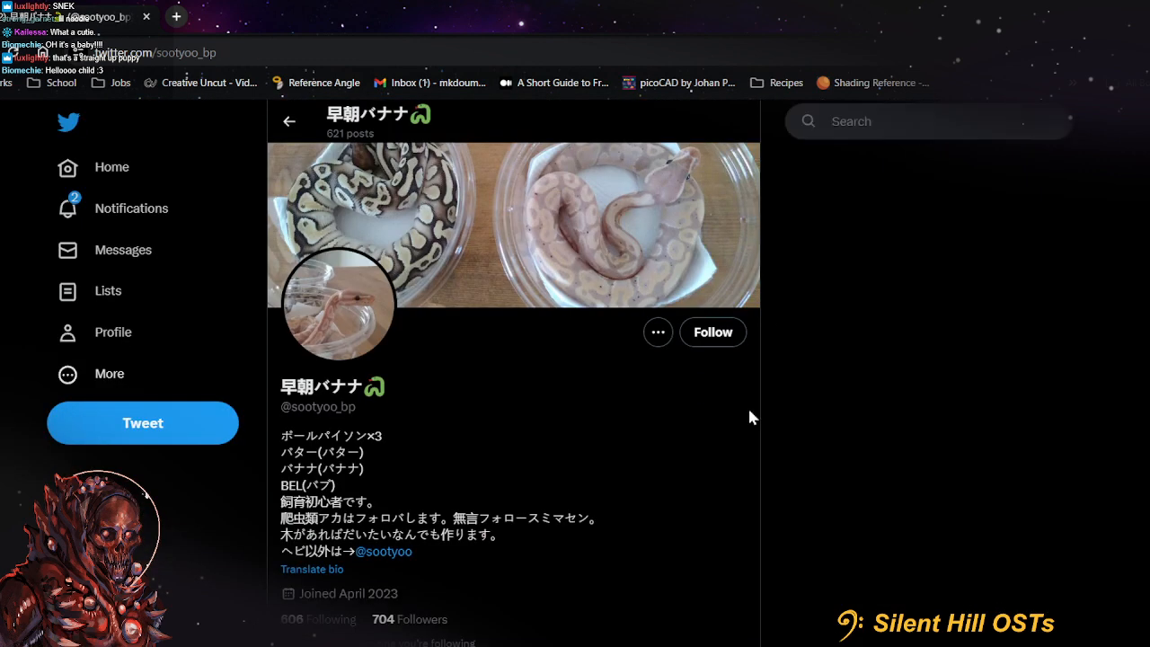
scroll(751, 418, down, 7)
scroll(600, 459, up, 2)
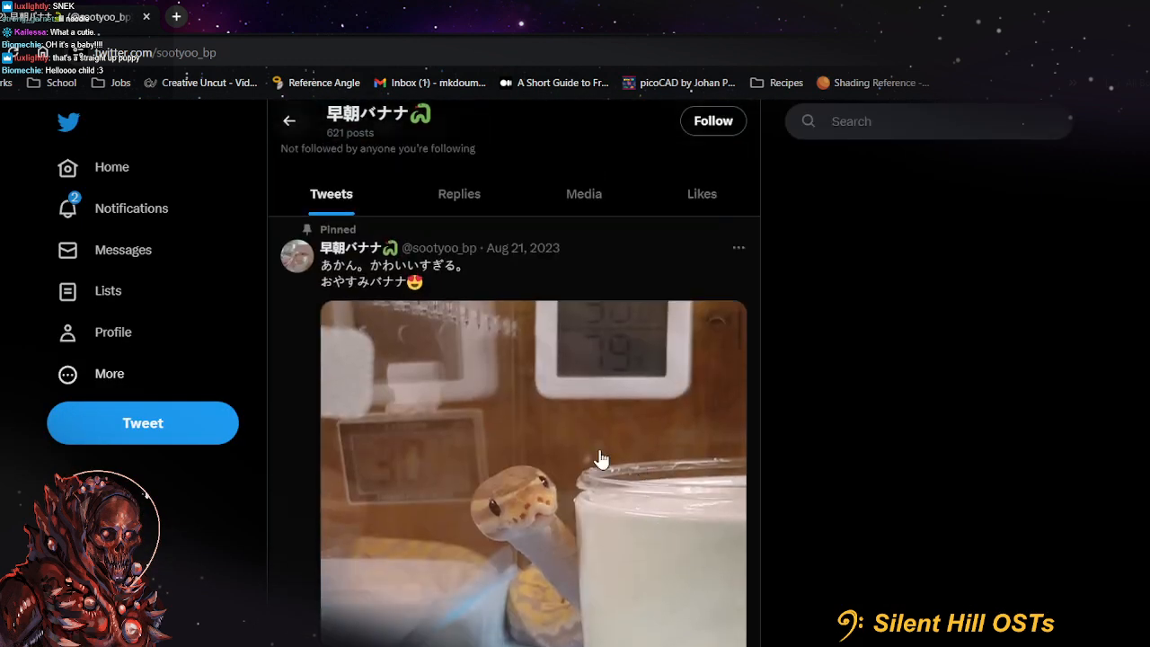
click(601, 459)
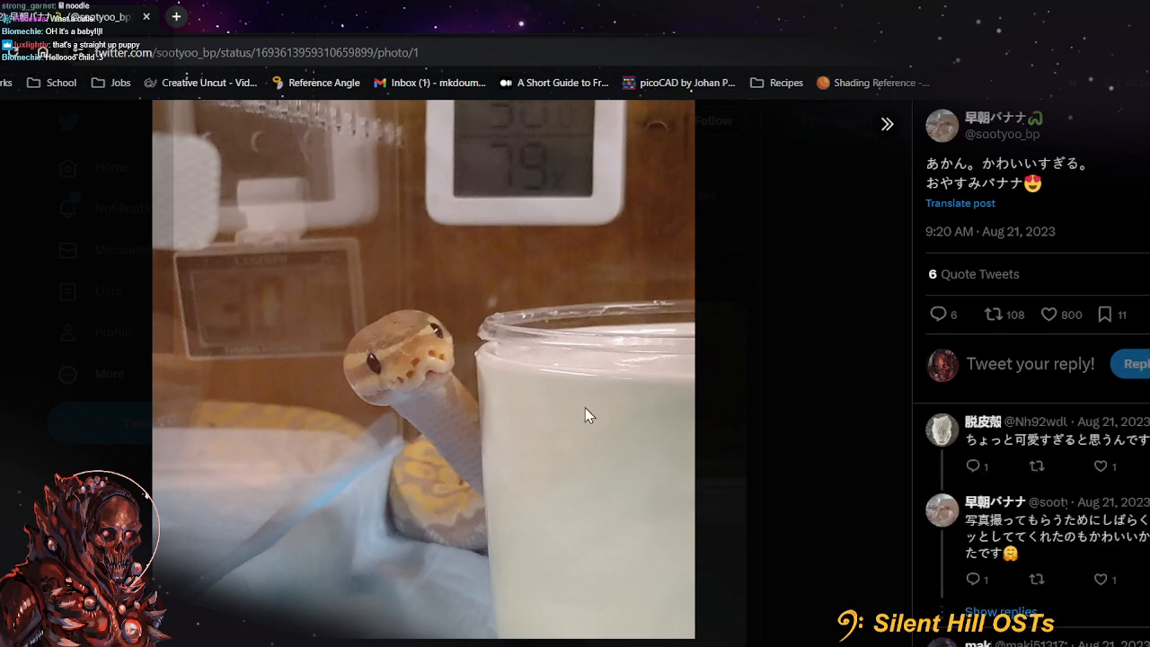
click(821, 431)
scroll(732, 431, down, 5)
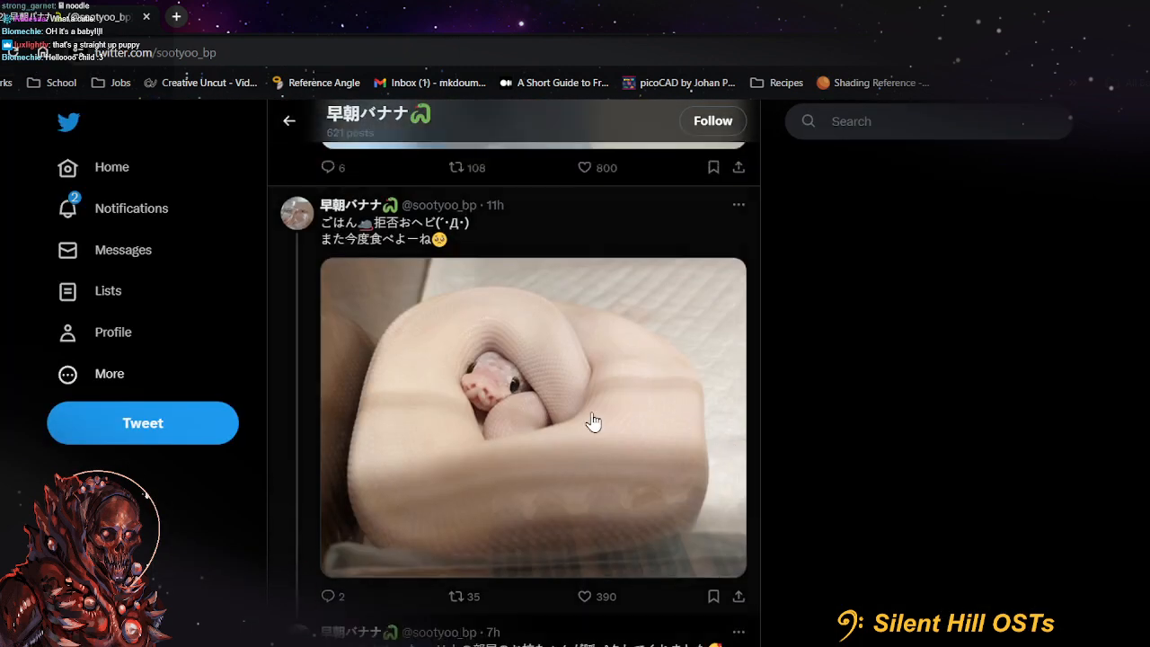
click(593, 421)
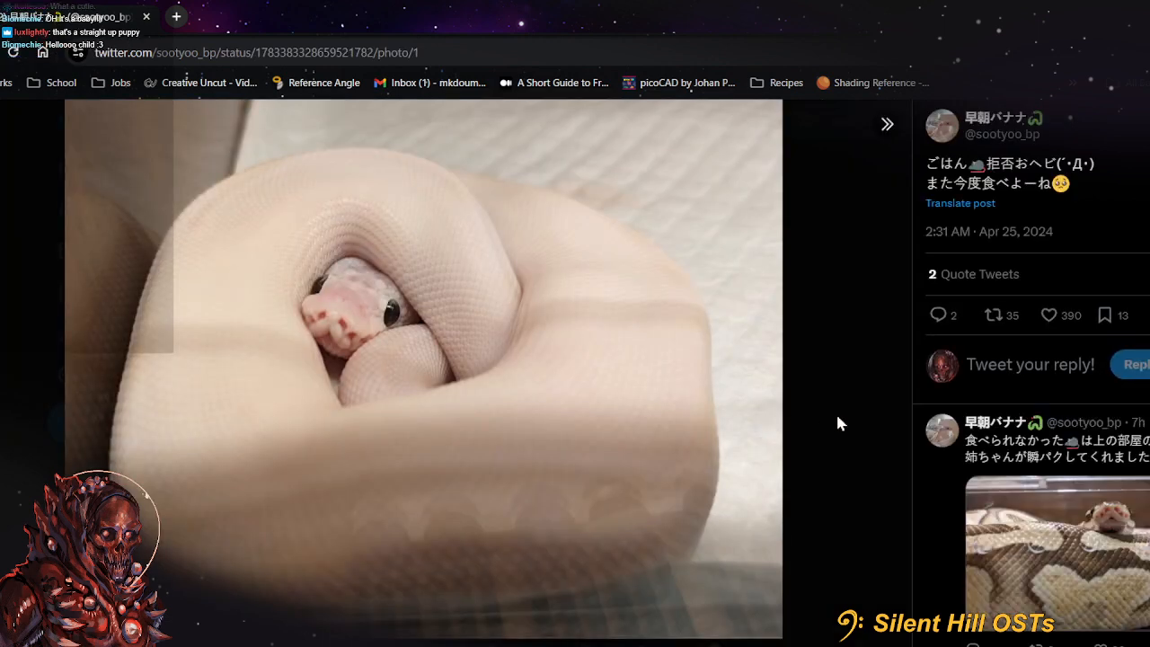
click(838, 422)
Browse the snake photos in the account's timeline back to the April 13 post
scroll(735, 420, down, 10)
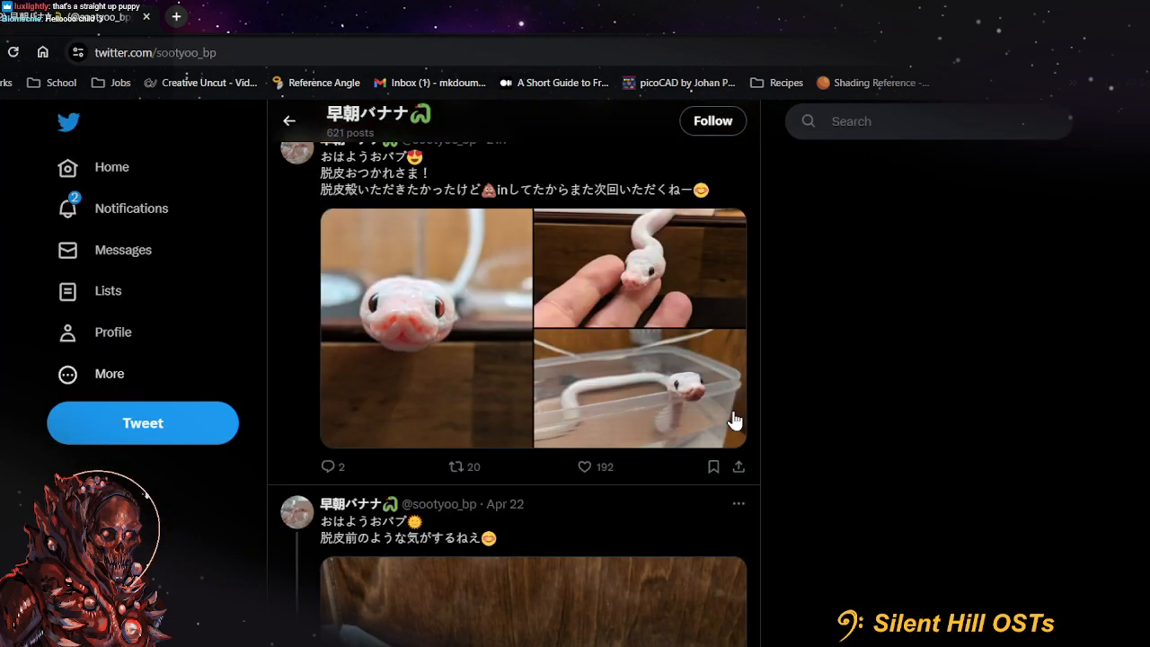
scroll(735, 420, down, 10)
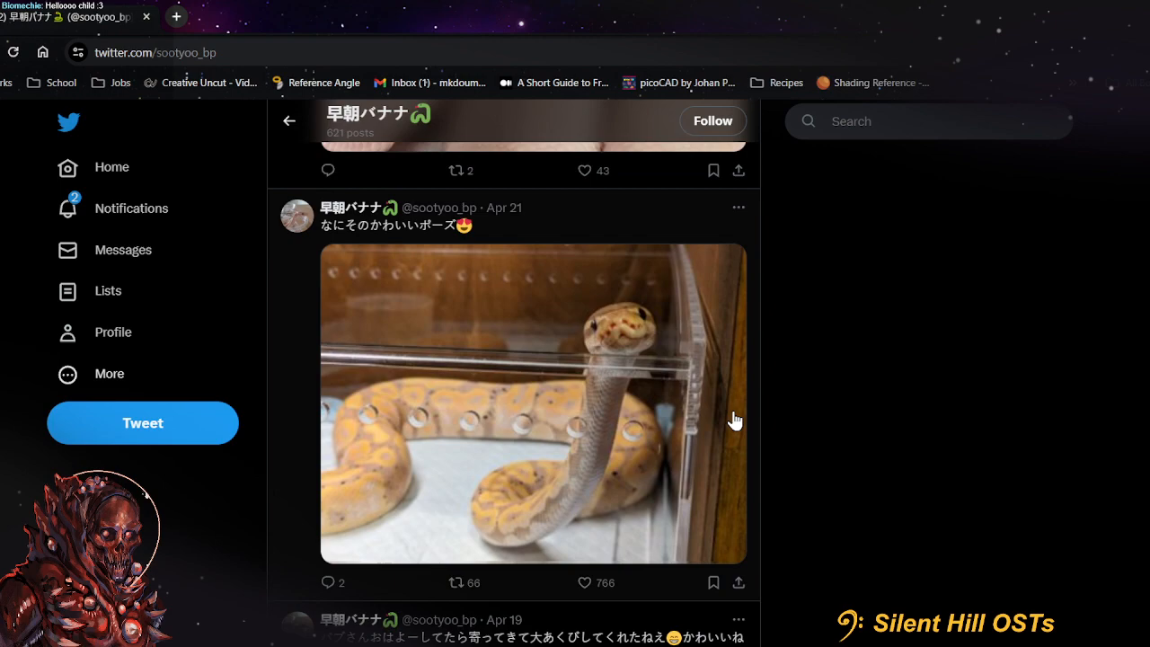
click(734, 419)
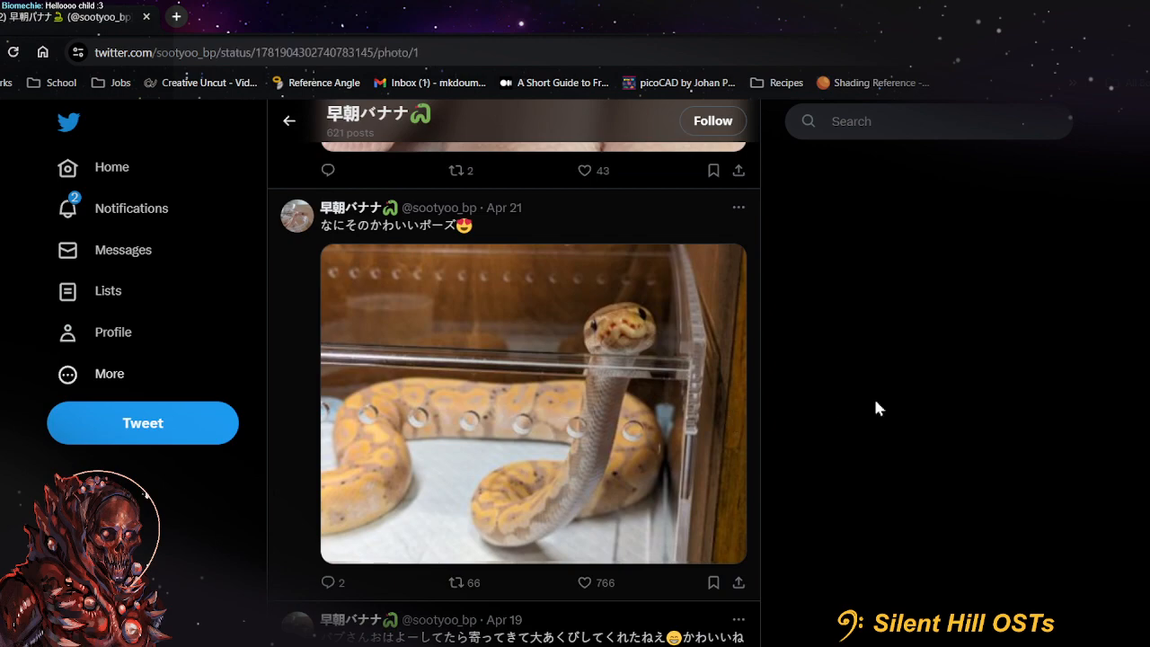
click(862, 443)
scroll(862, 443, down, 4)
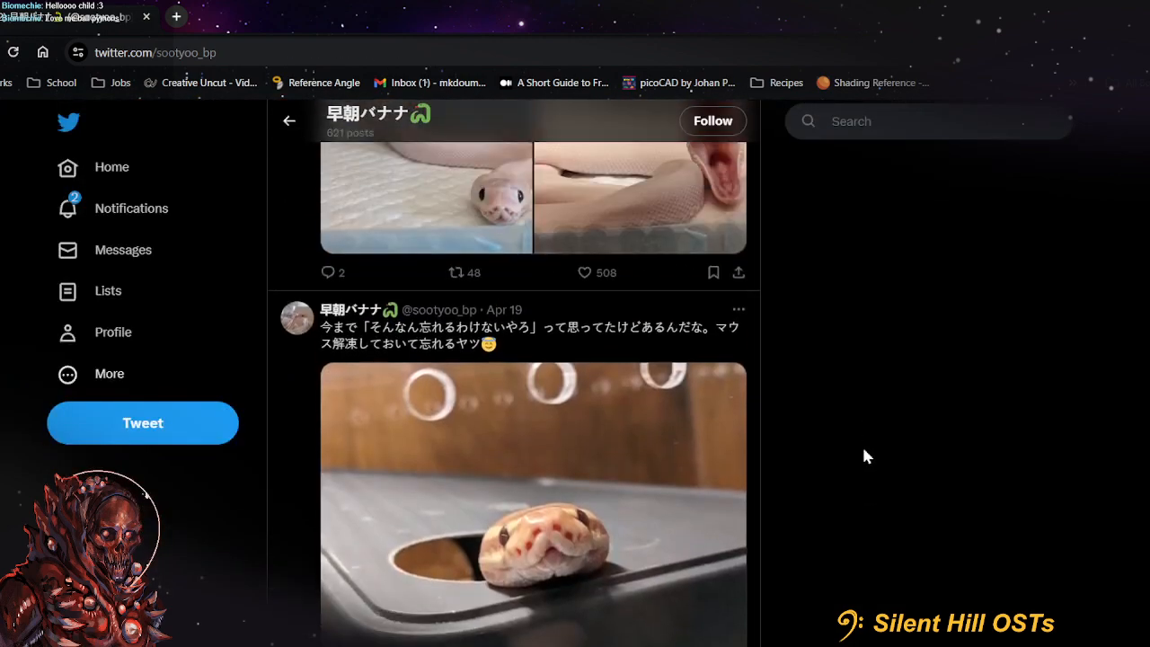
scroll(863, 450, down, 12)
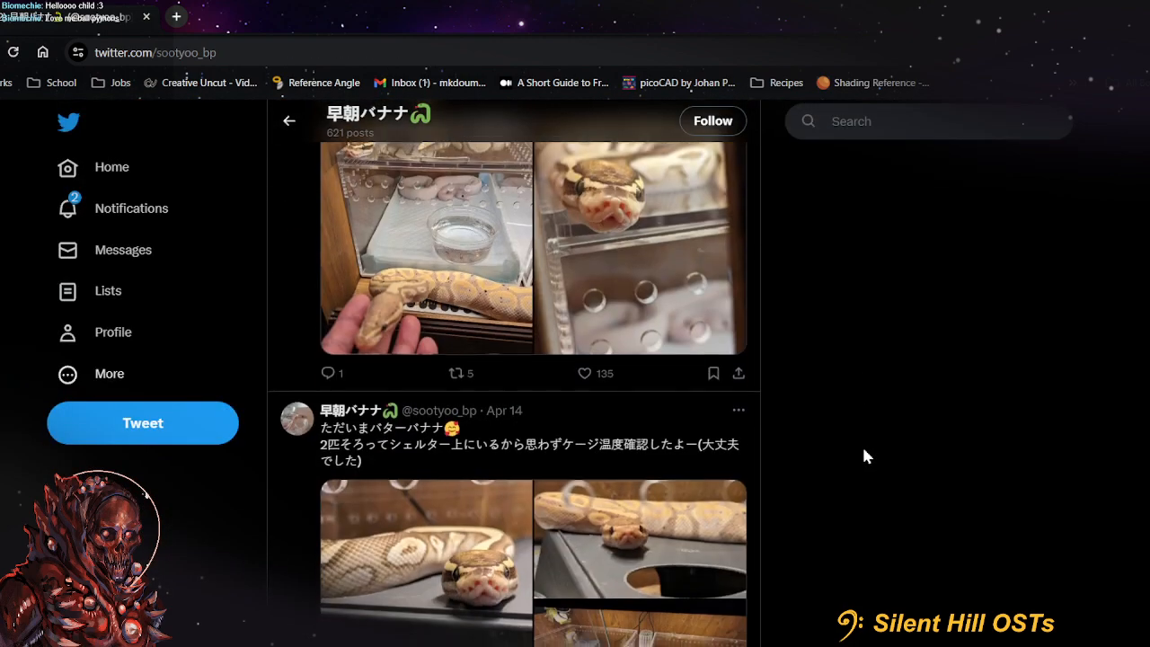
scroll(862, 444, down, 5)
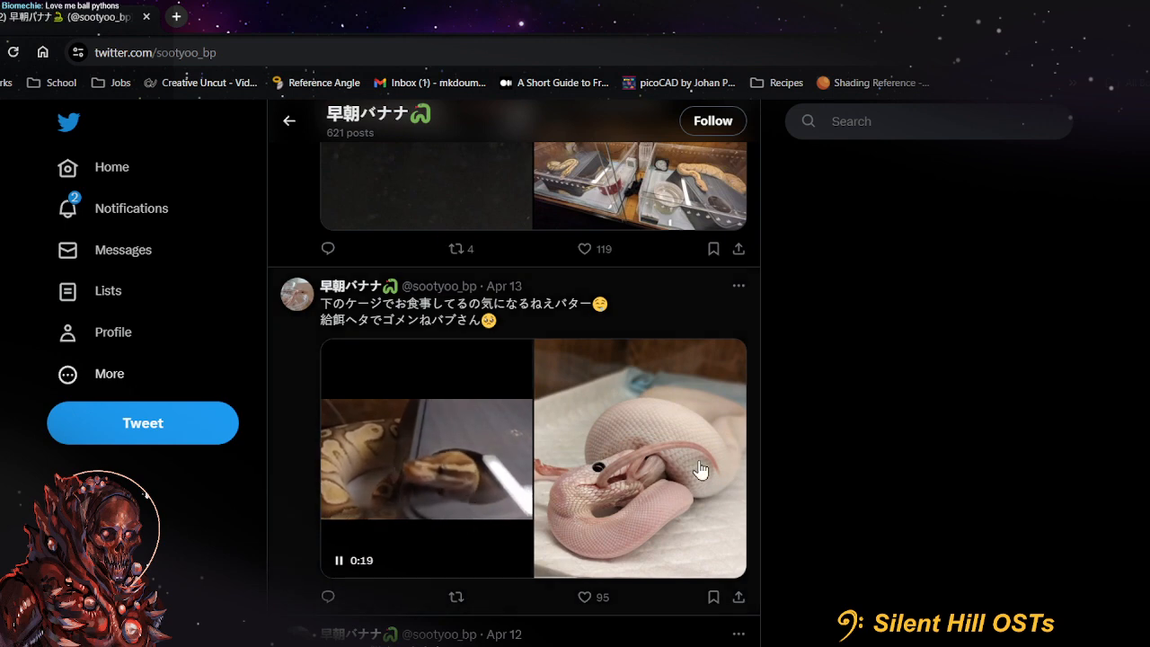
View the April 13 feeding photo and the photos of the April 12 yellow python post enlarged
click(700, 469)
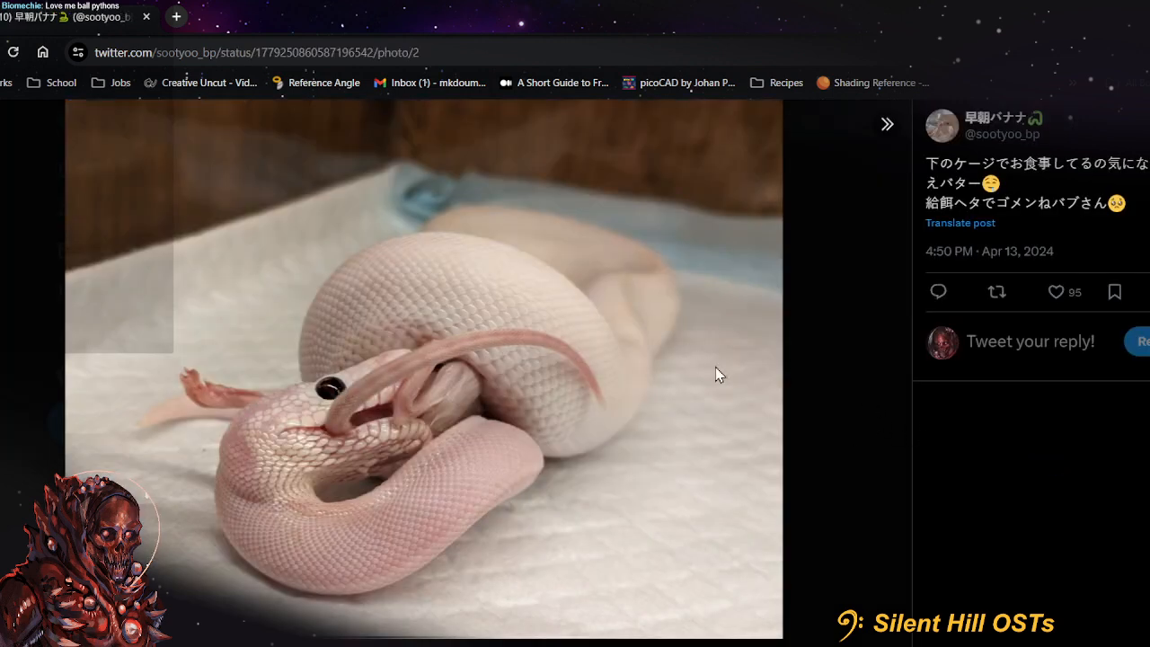
click(839, 432)
scroll(839, 432, down, 7)
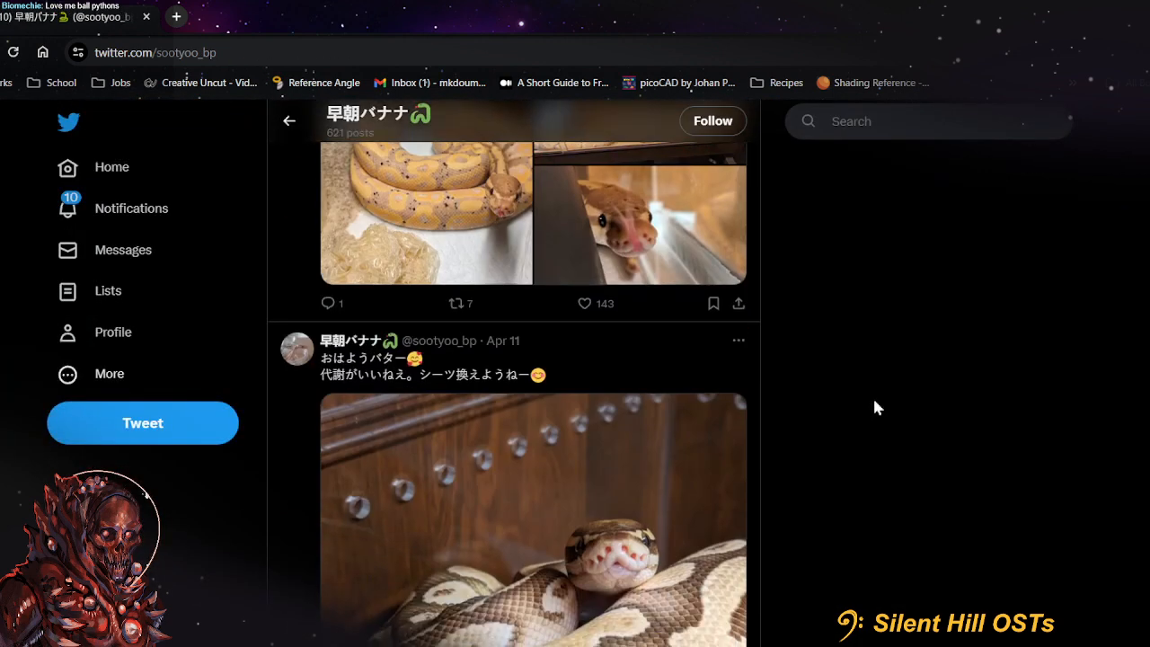
scroll(872, 400, up, 2)
click(464, 435)
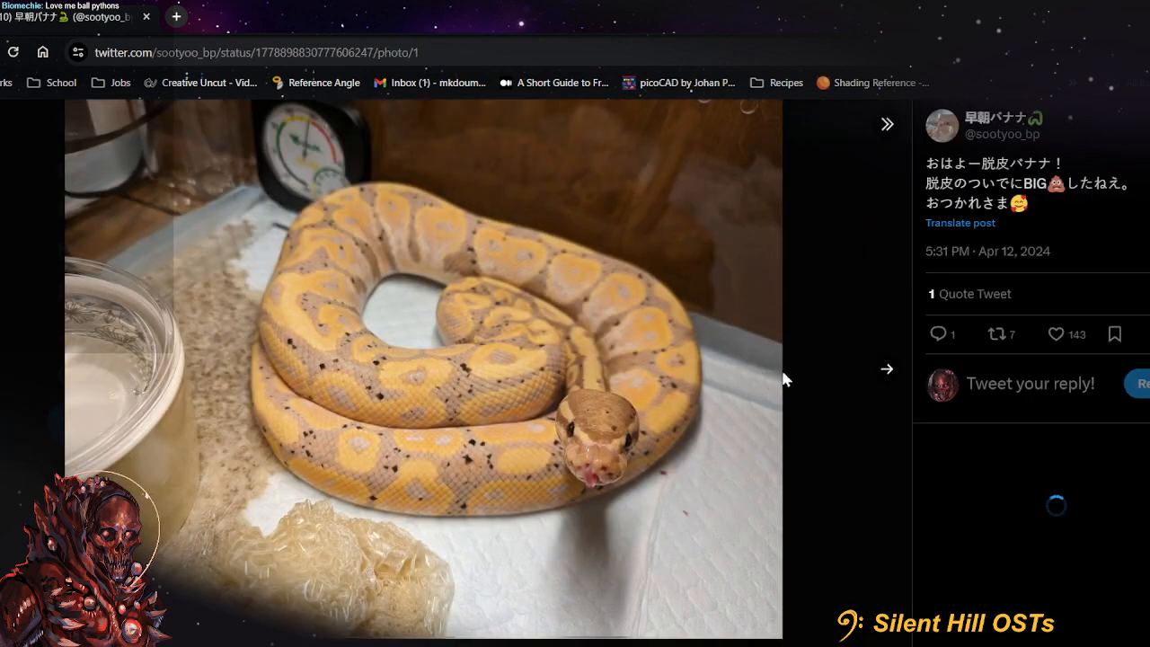
click(880, 372)
click(880, 374)
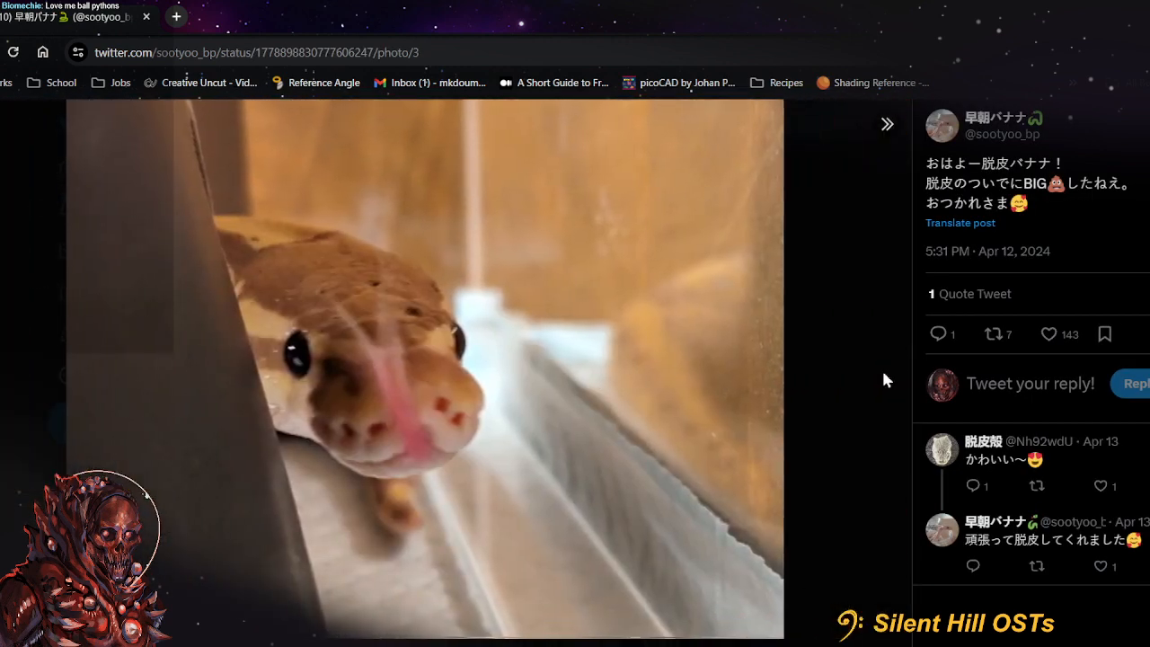
click(883, 380)
scroll(942, 435, down, 6)
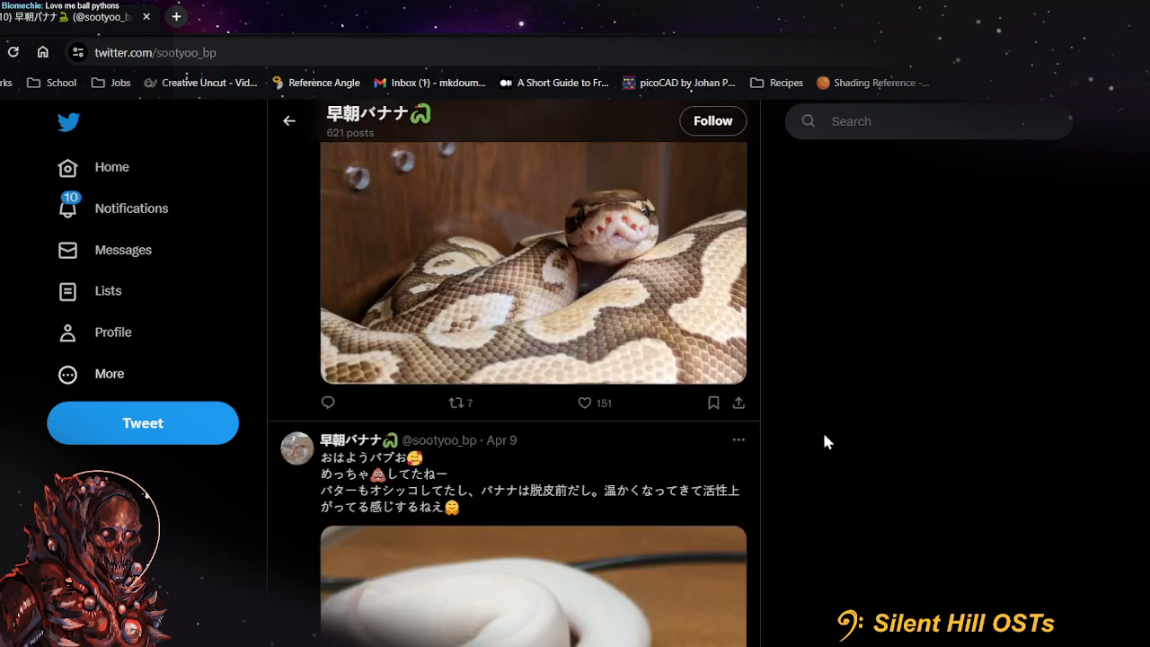
Enlarge the April 11 brown python photo and skim the account's older posts back to early April
click(609, 394)
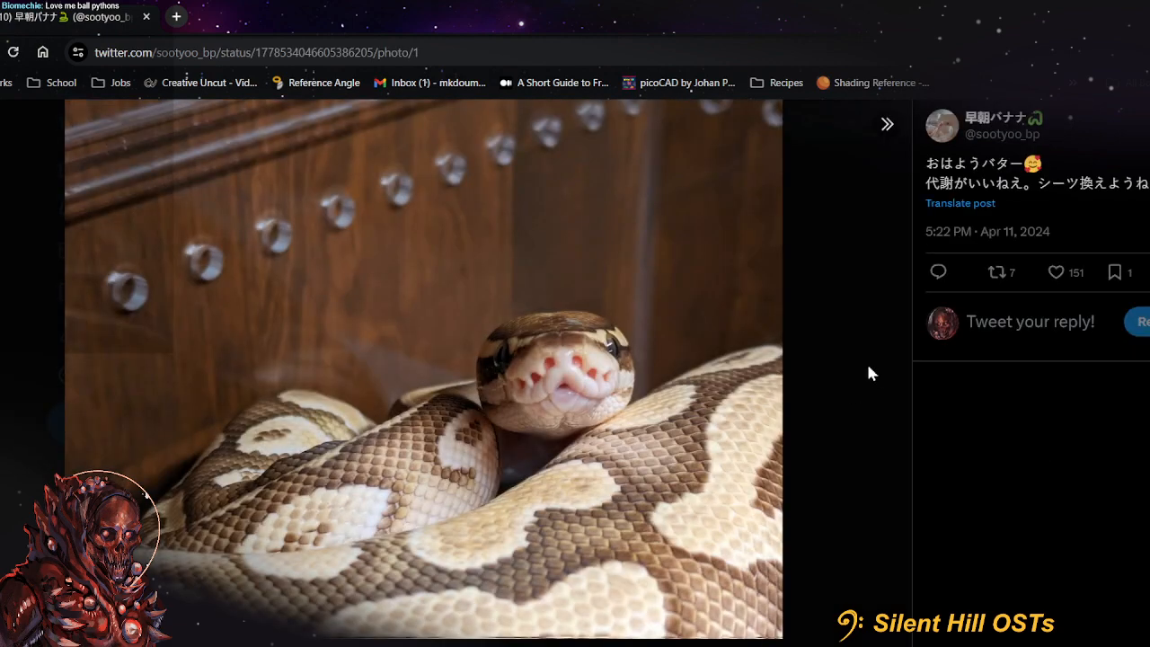
click(868, 367)
scroll(868, 367, down, 5)
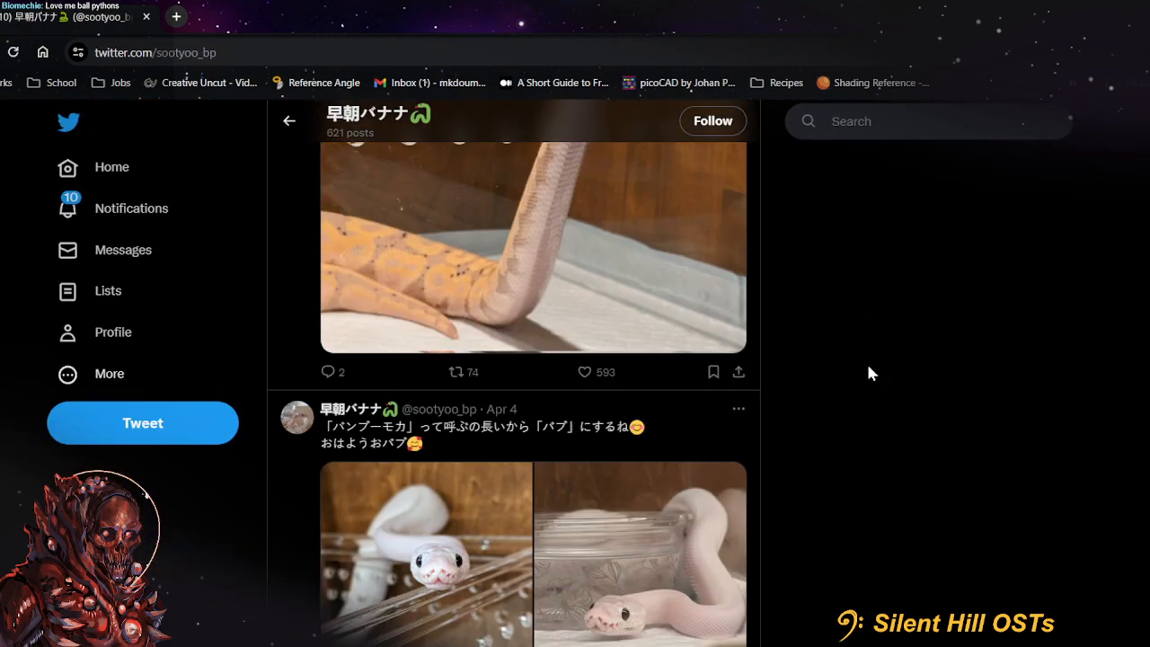
scroll(868, 370, down, 10)
scroll(868, 370, up, 5)
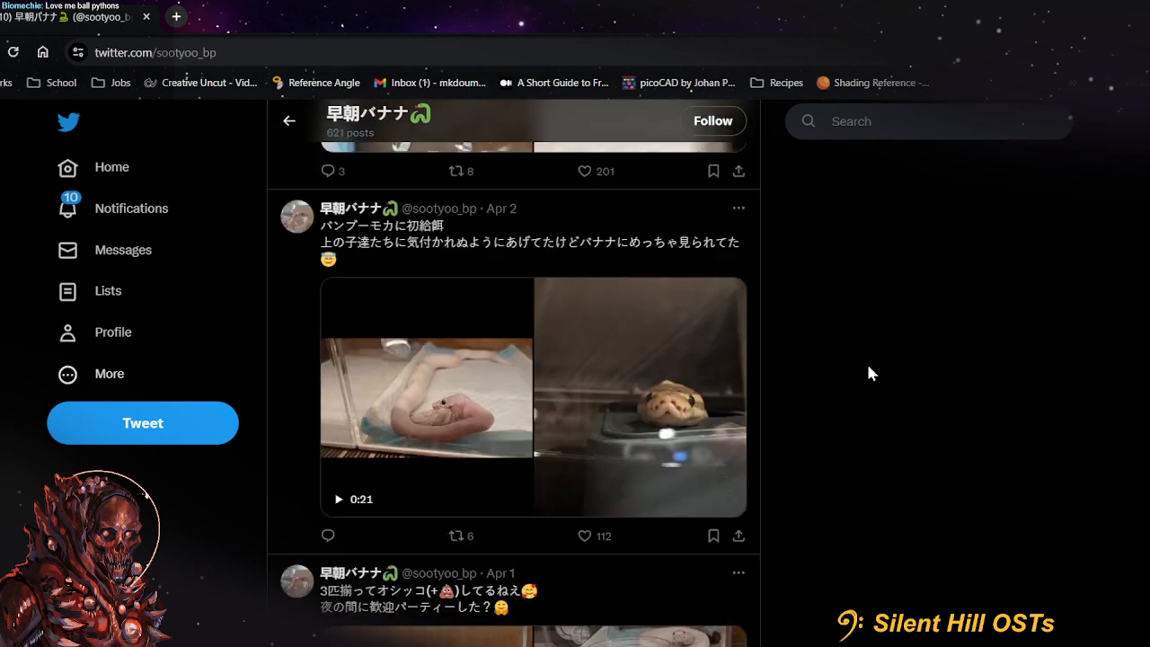
scroll(868, 373, up, 4)
Return to Photoshop and compare the painting with and without Layer 20, leaving the layer visible
key(alt+Tab)
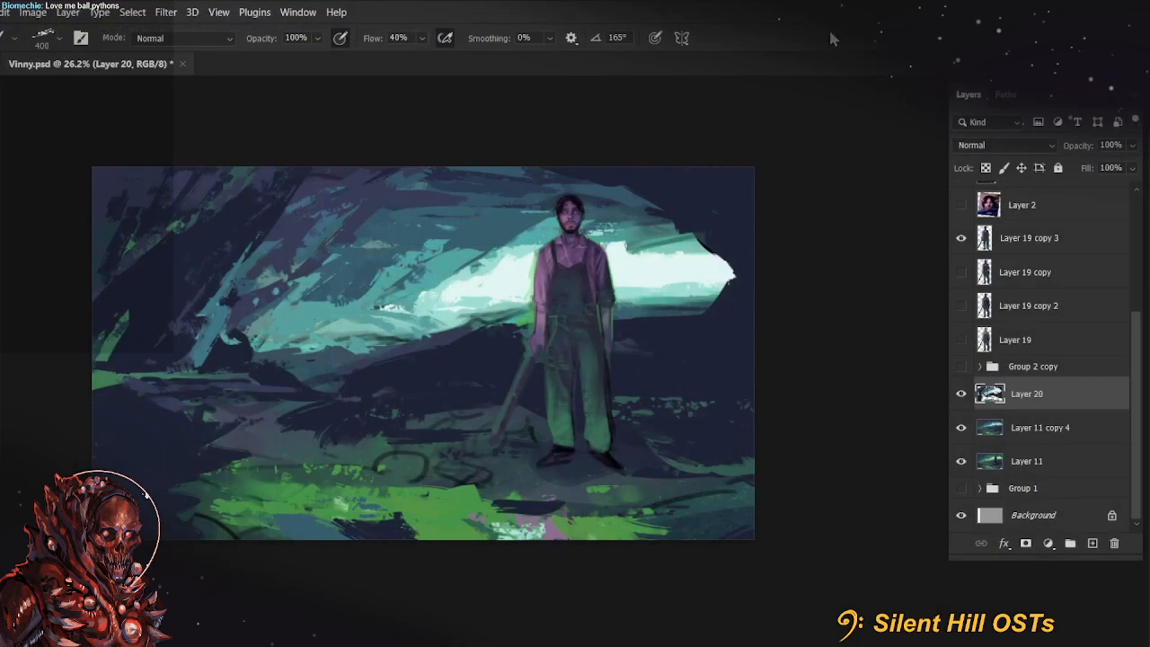
click(961, 396)
click(961, 395)
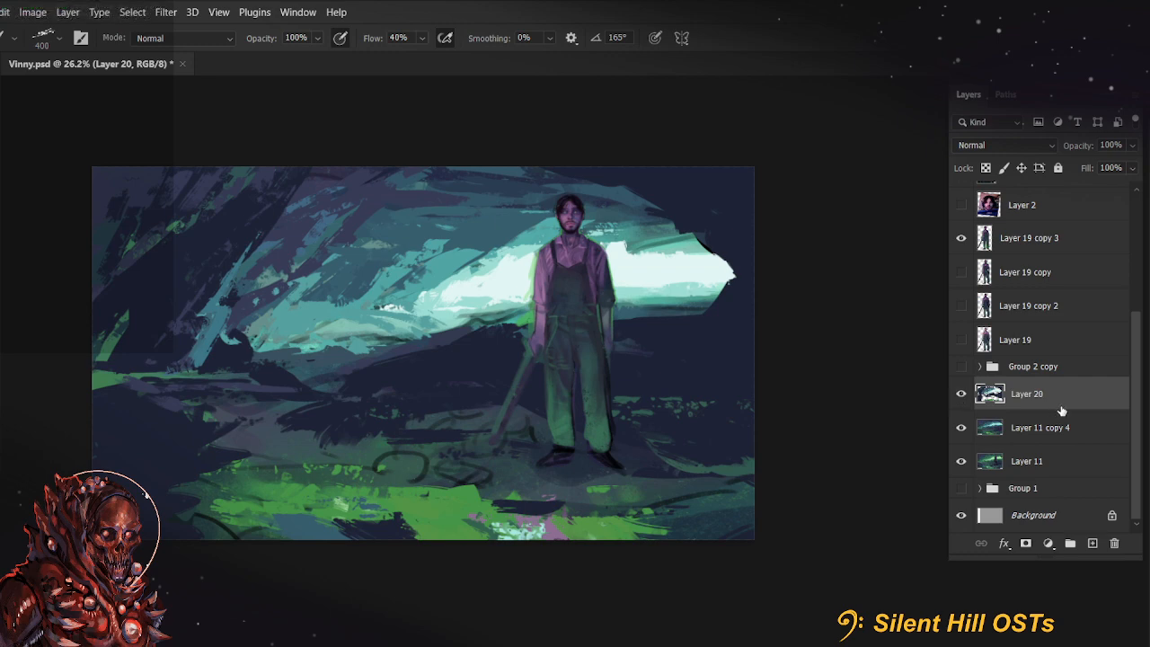
click(961, 394)
click(960, 393)
Add a new empty layer directly above Layer 20 for further painting
drag(342, 418, 385, 403)
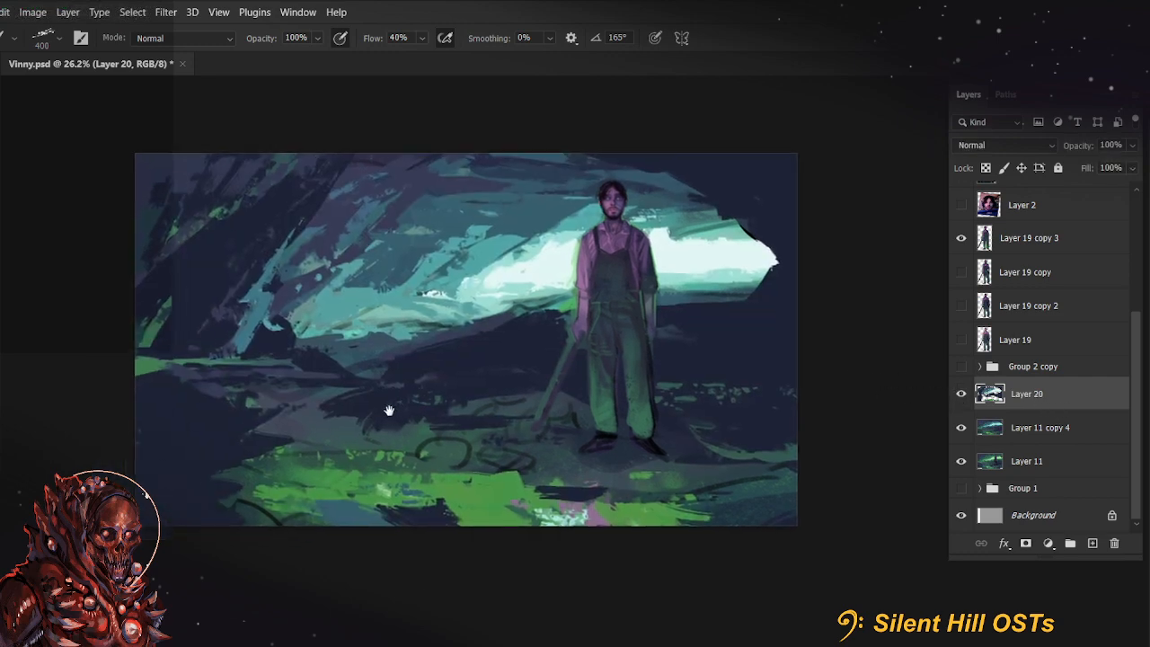
click(1093, 542)
key(e)
scroll(462, 402, up, 3)
drag(455, 402, 418, 397)
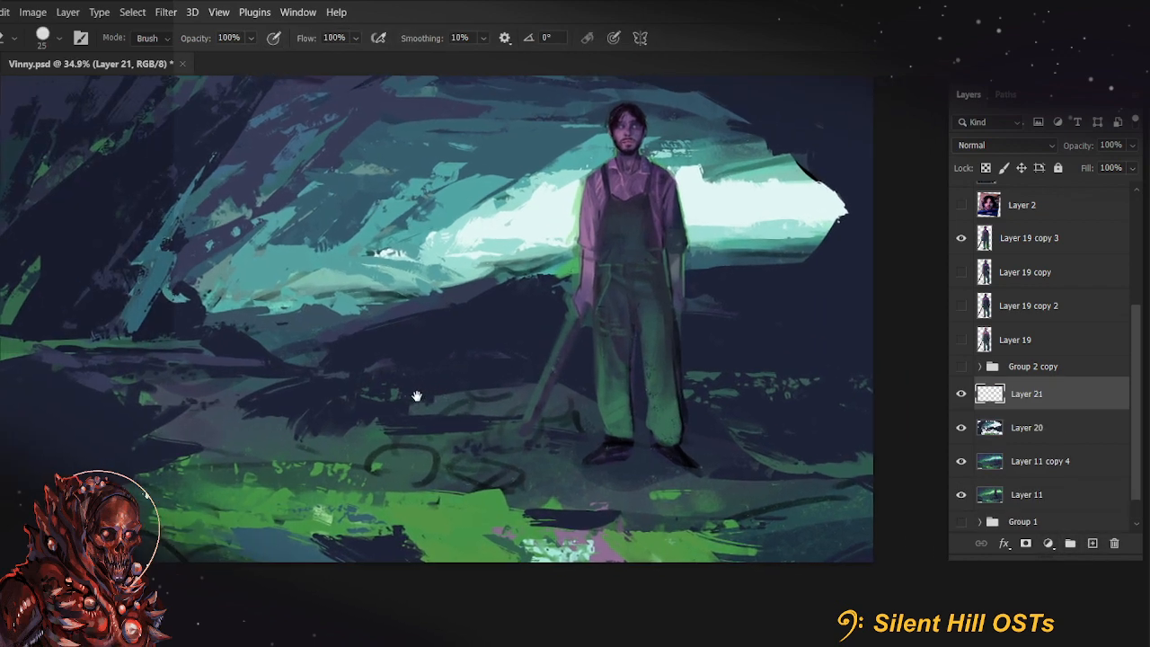
Activate the Brush tool and choose the round hard brush preset from the Marieke's Faves group
key(b)
drag(279, 287, 295, 345)
click(47, 39)
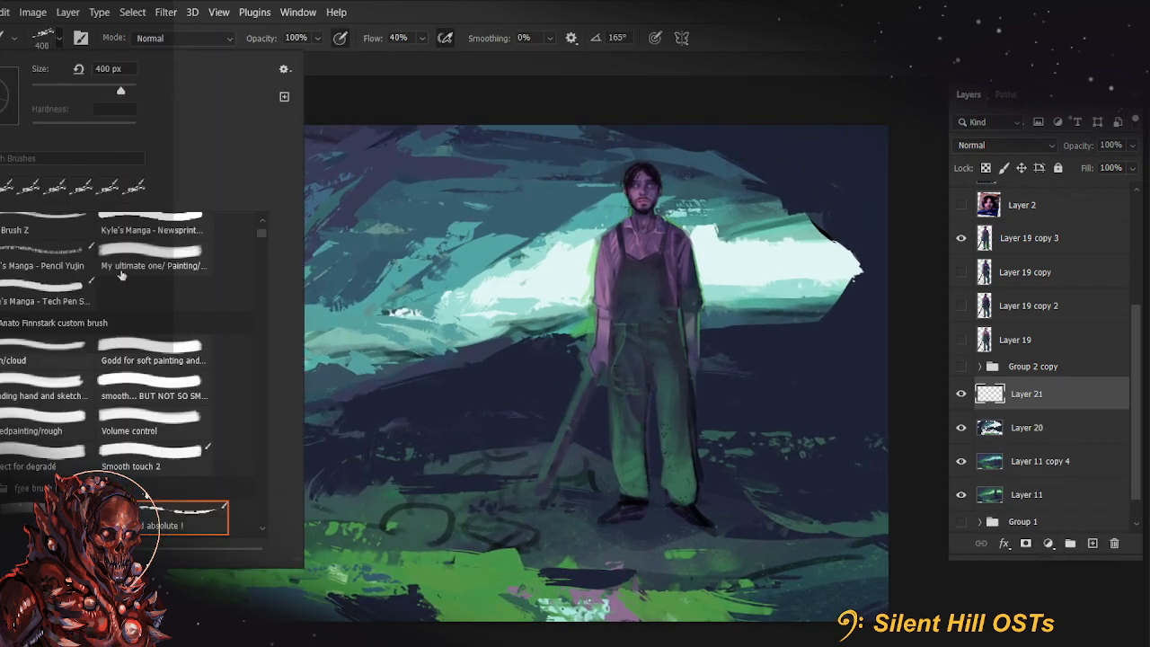
scroll(101, 389, up, 5)
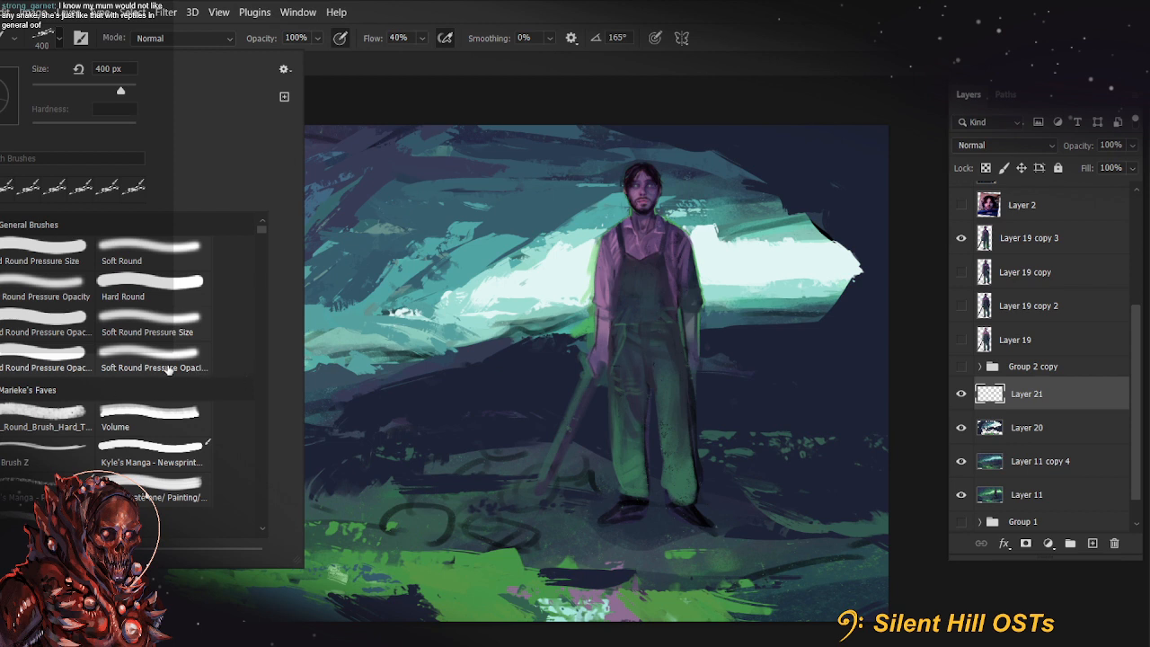
double_click(36, 417)
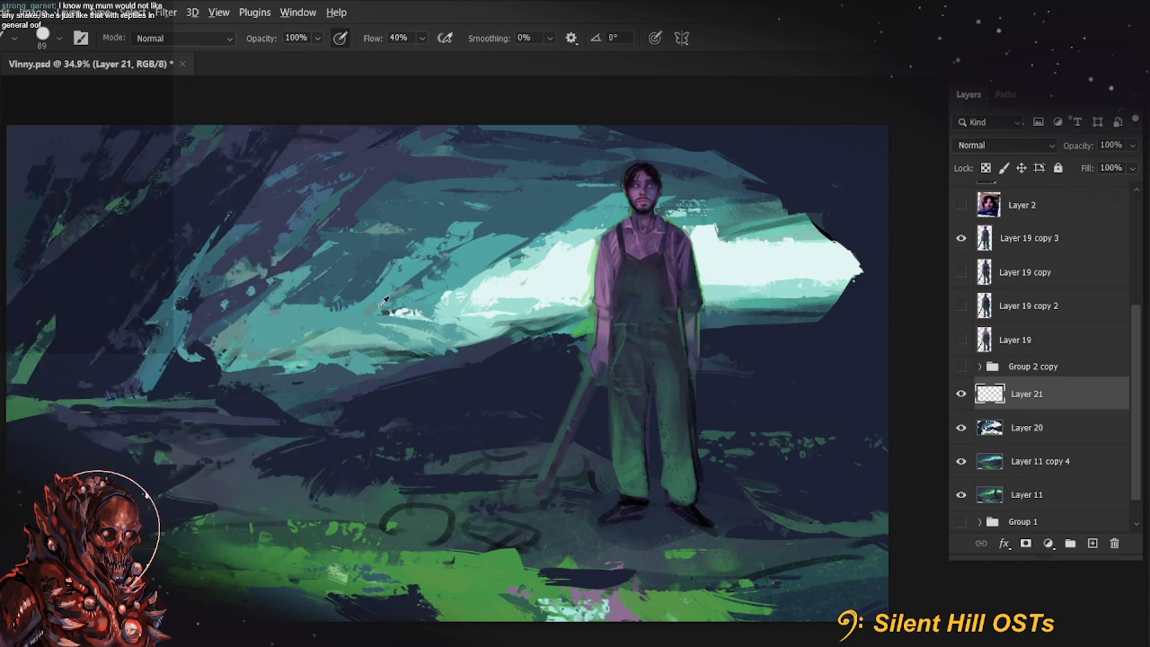
Reduce the brush size for finer work around the farmer's upper body
scroll(384, 302, up, 1)
mouse_move(477, 356)
mouse_down()
mouse_move(505, 411)
mouse_move(517, 408)
mouse_up()
drag(674, 376, 575, 464)
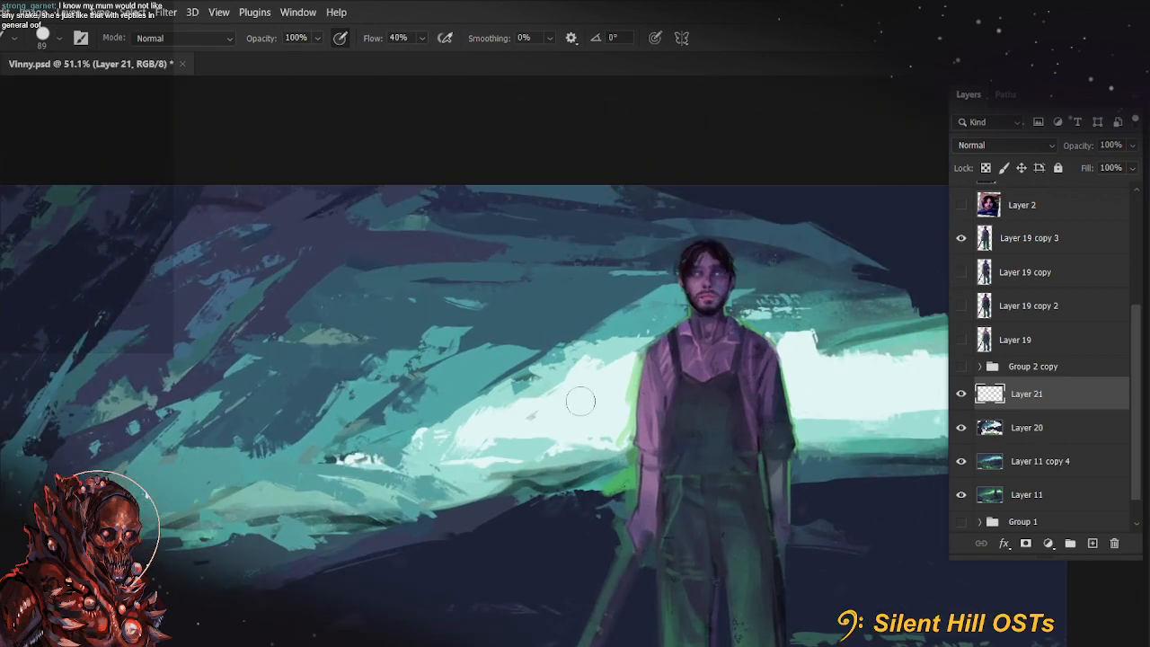
key(bracketleft)
key(bracketleft)
key(bracketleft)
key(bracketleft)
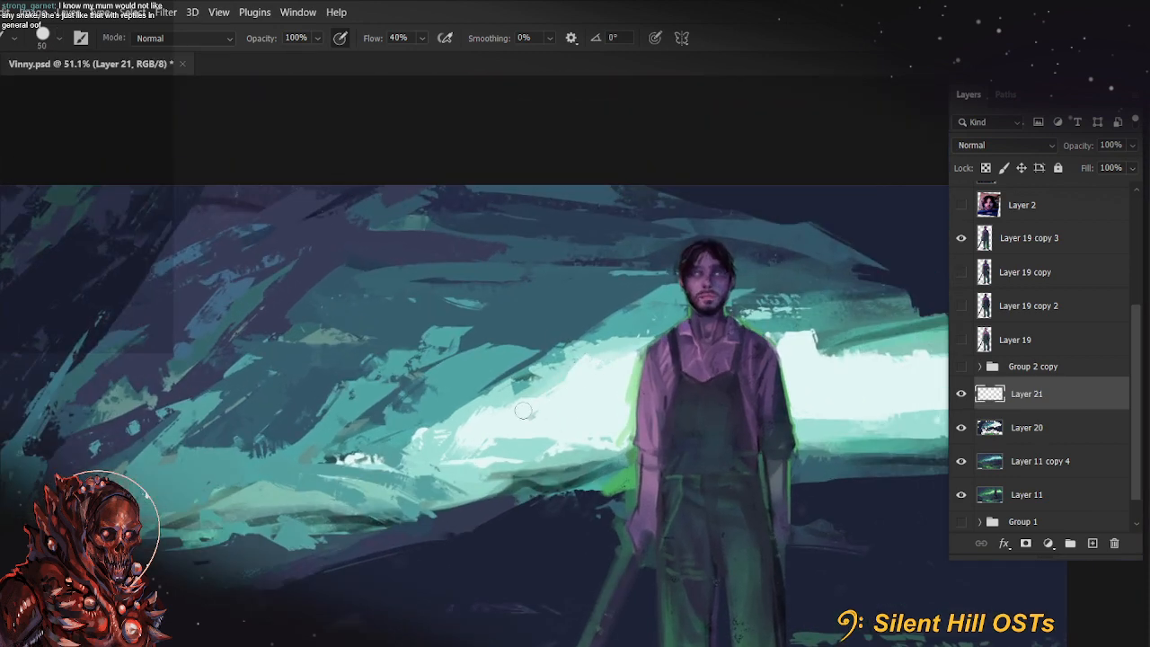
key(bracketleft)
key(bracketleft)
key(bracketleft)
key(bracketleft)
key(bracketleft)
key(bracketleft)
key(bracketleft)
key(bracketleft)
key(bracketright)
key(bracketright)
key(bracketright)
mouse_move(580, 359)
mouse_down()
mouse_move(472, 404)
mouse_move(487, 414)
mouse_up()
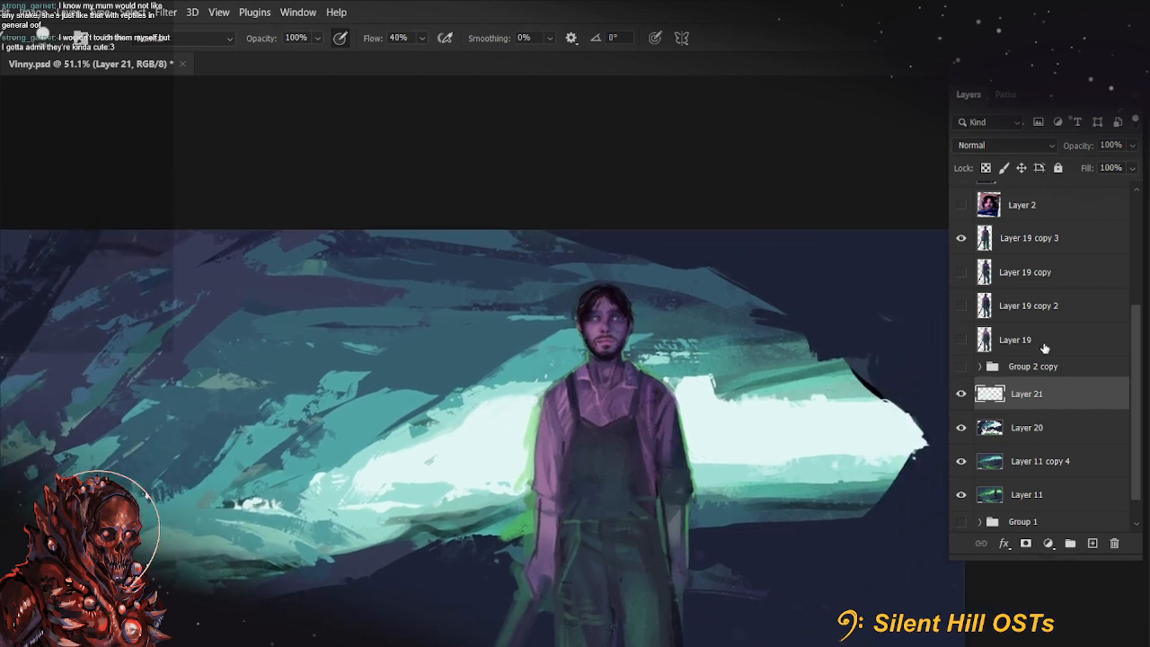
On Layer 19 copy 3, erase the bright green fringe along the outer edge of the farmer's tool-holding arm
click(1022, 251)
key(e)
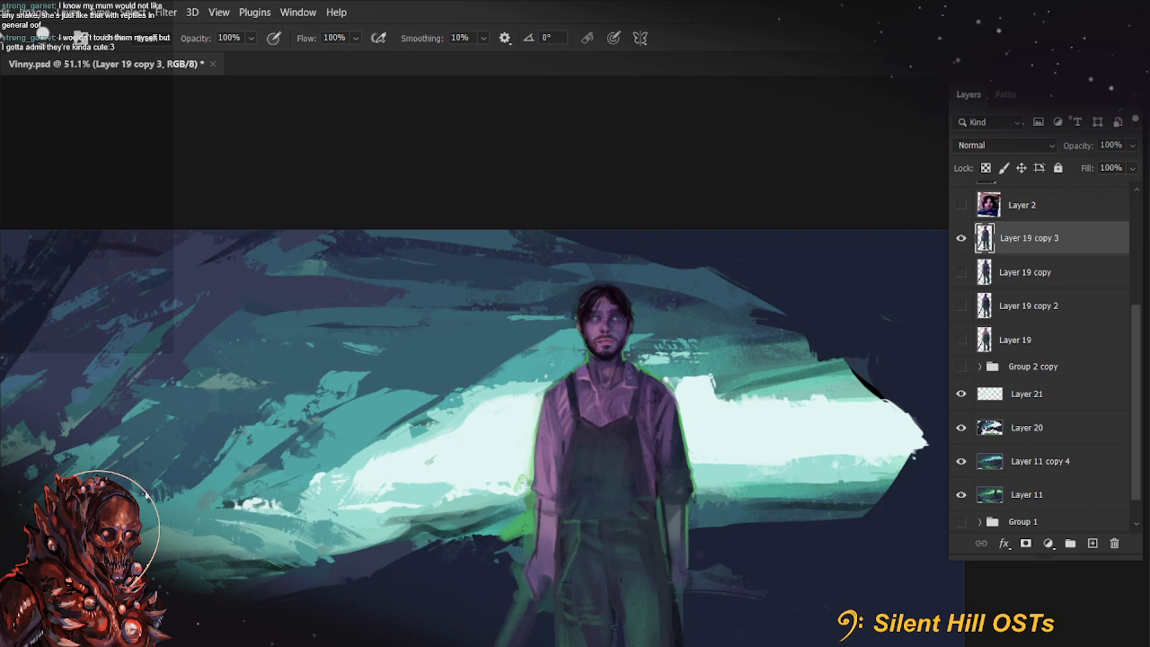
mouse_move(533, 414)
mouse_down()
mouse_move(534, 508)
mouse_move(518, 568)
mouse_up()
key(bracketright)
key(bracketright)
key(bracketright)
key(bracketright)
key(bracketright)
drag(520, 519, 502, 560)
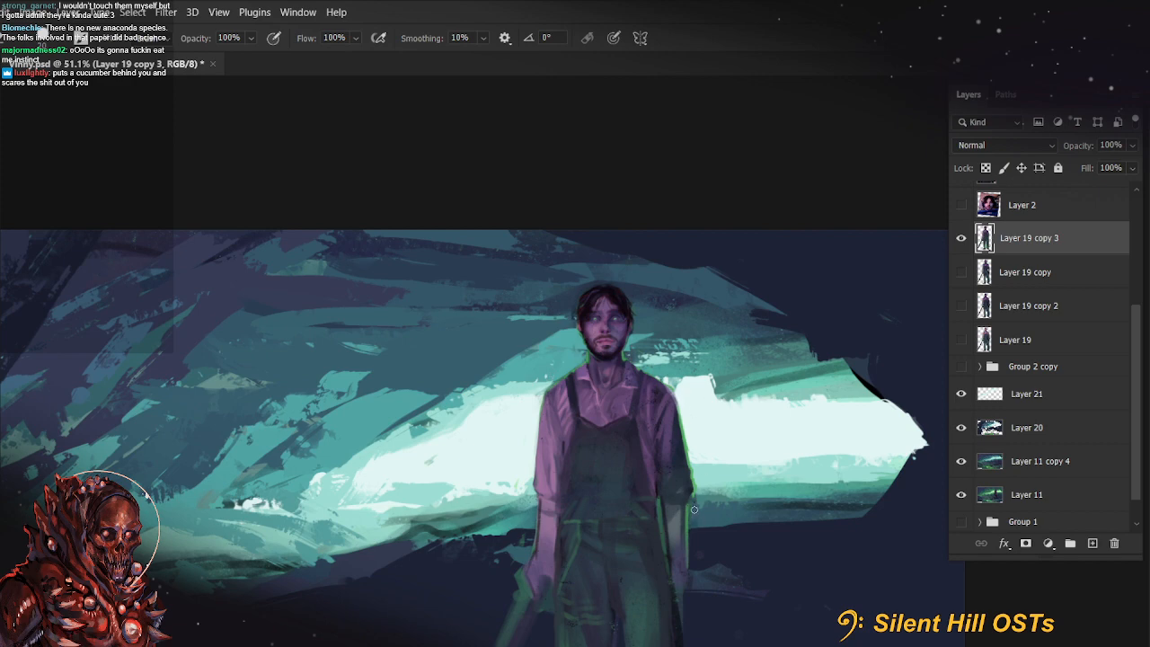
Erase the green fringe along the edge of the long tool handle, then switch back to the brush
mouse_move(789, 546)
mouse_down()
mouse_move(760, 475)
mouse_move(773, 513)
mouse_move(791, 460)
mouse_up()
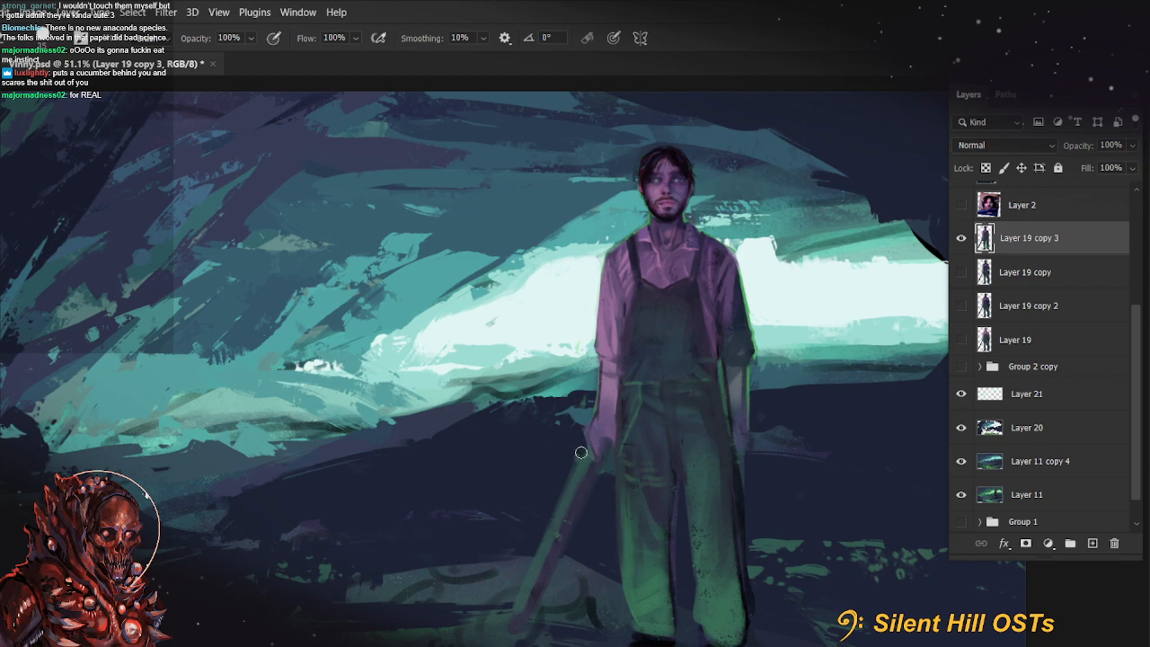
drag(582, 452, 535, 551)
drag(585, 452, 519, 595)
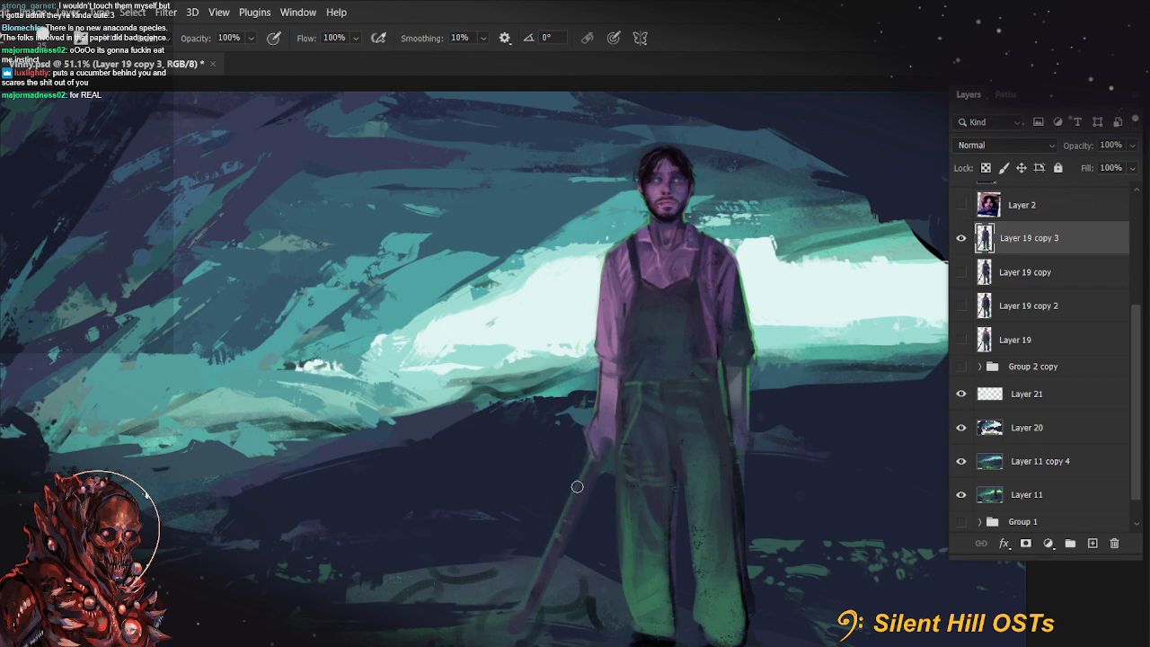
drag(797, 533, 739, 466)
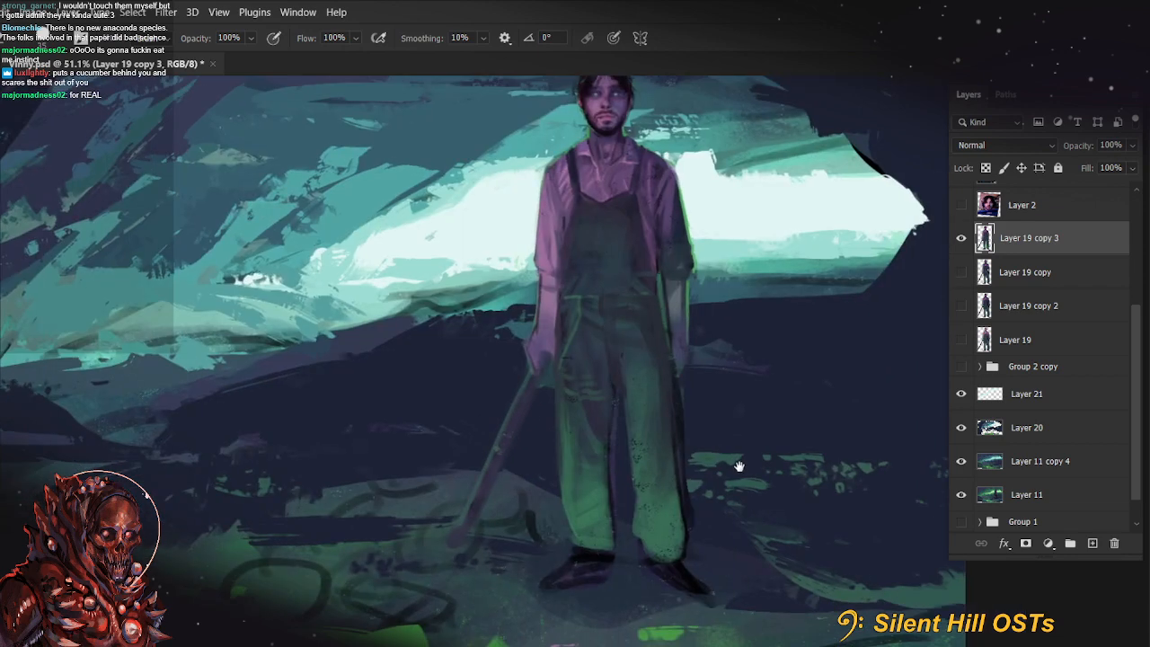
key(e)
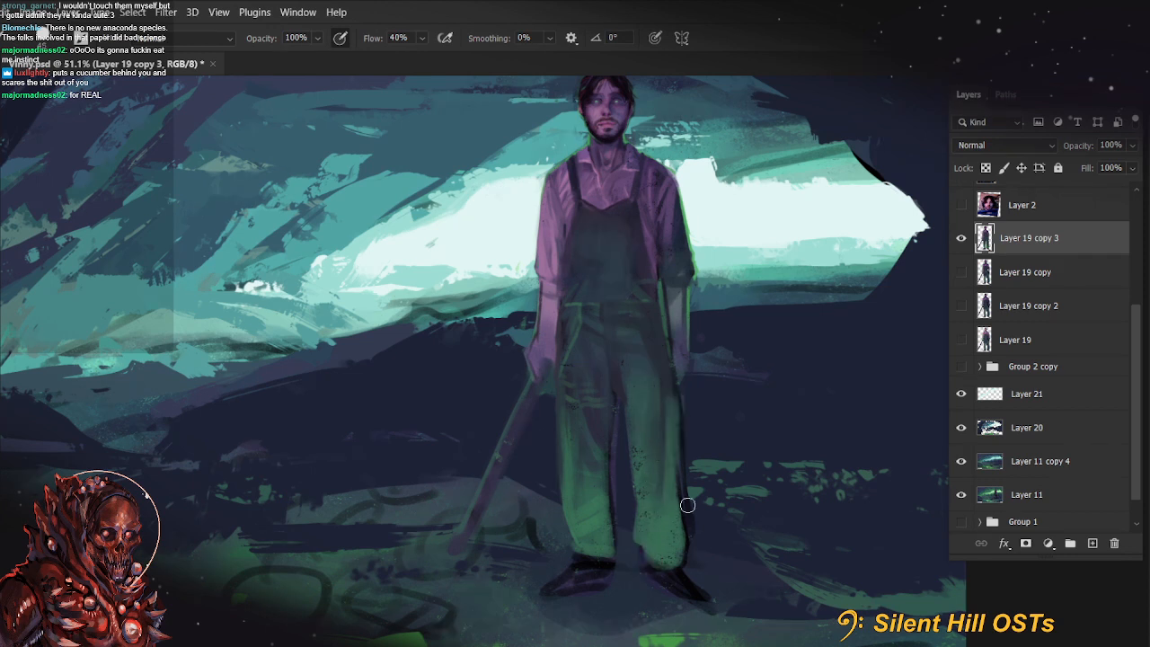
scroll(687, 505, up, 2)
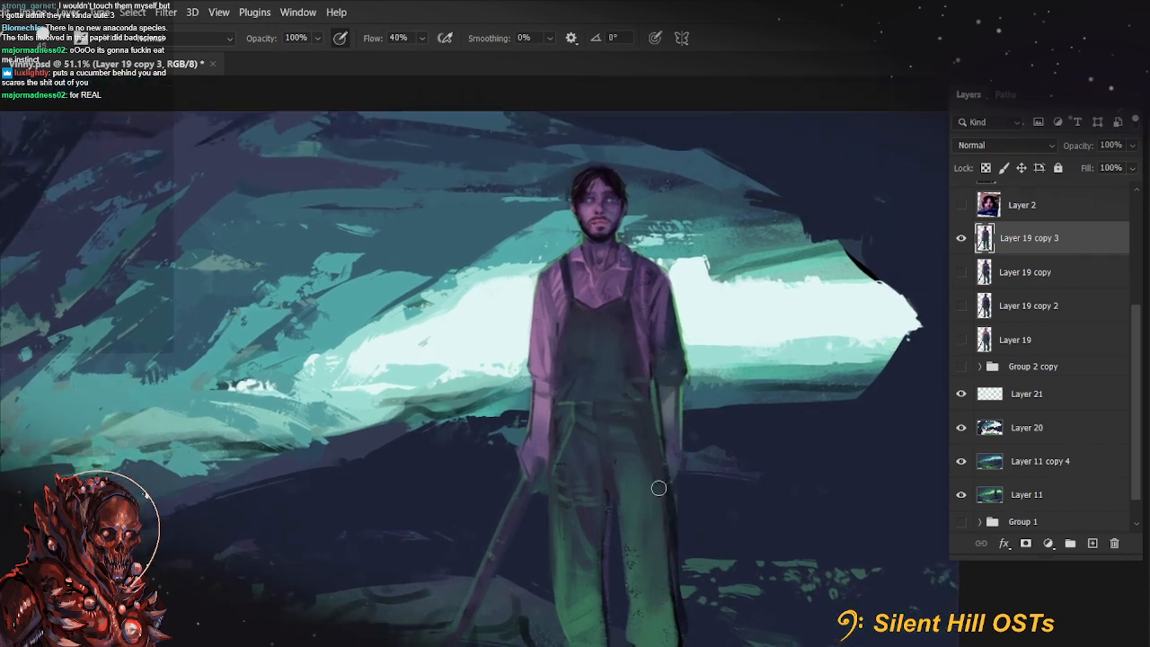
drag(653, 625, 646, 447)
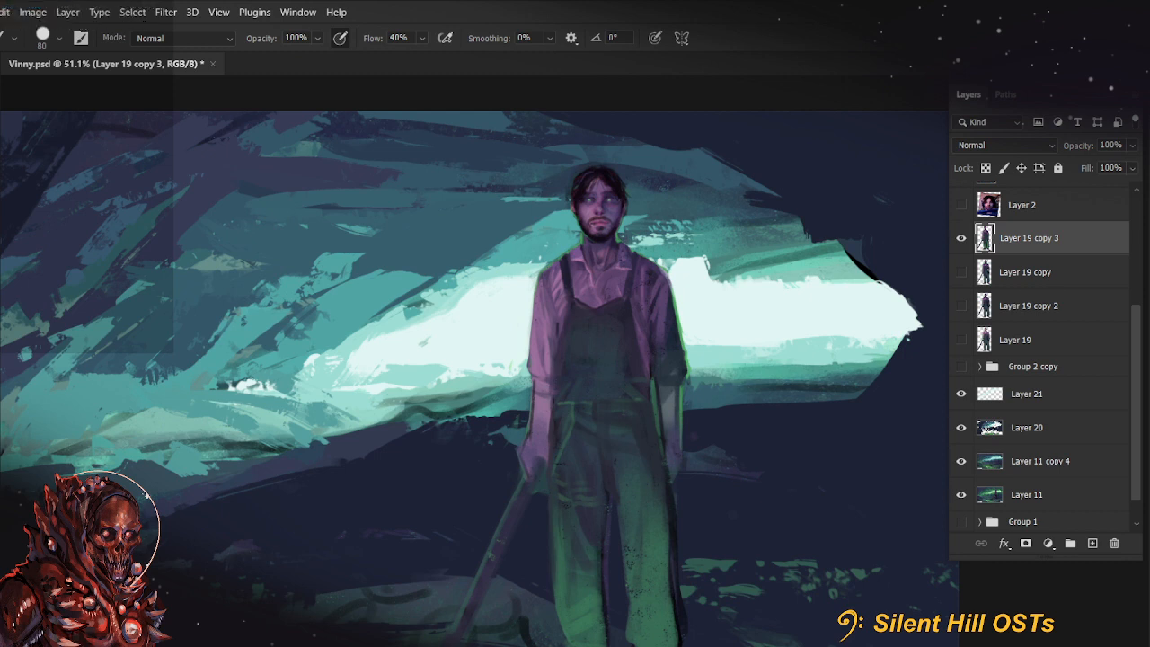
Paste the copied orange-brown snake photo as a new layer above Layer 2 and examine the snake's head up close
click(1018, 212)
key(ctrl+v)
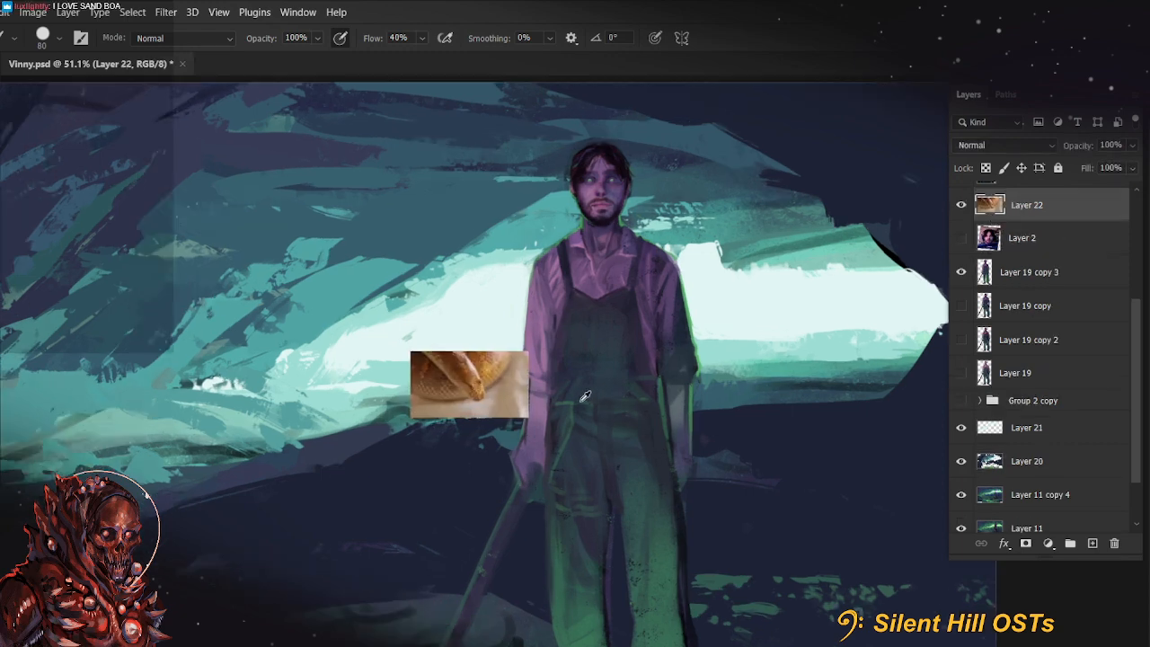
scroll(509, 406, up, 5)
scroll(510, 406, up, 4)
drag(509, 406, 940, 516)
scroll(886, 506, down, 3)
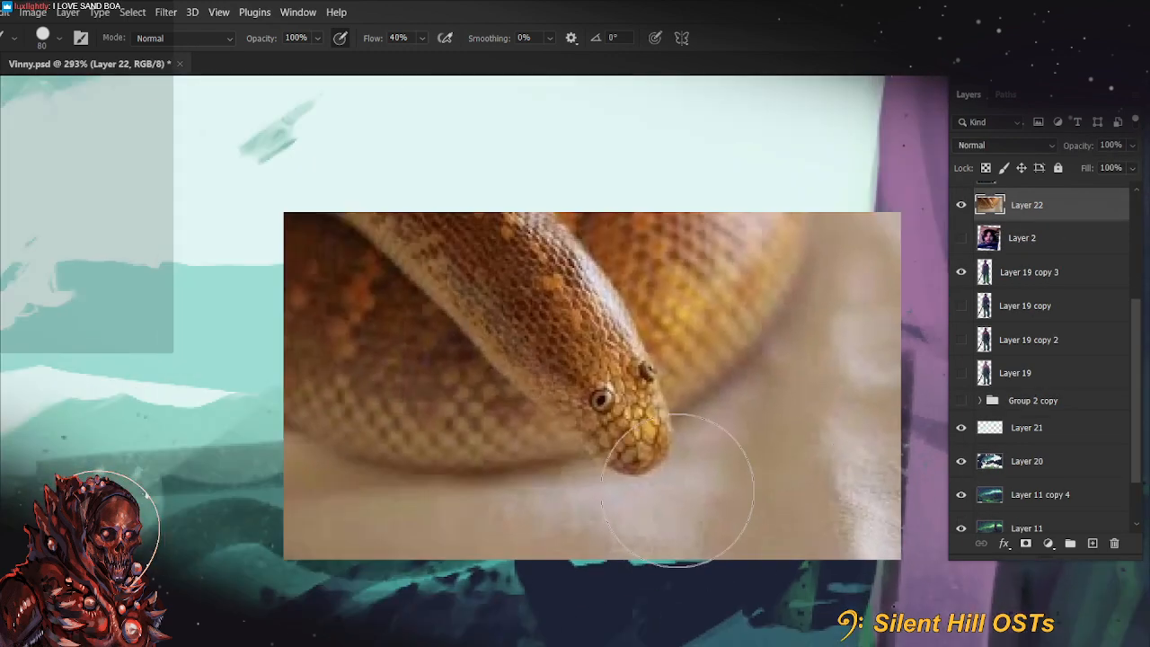
drag(706, 477, 661, 468)
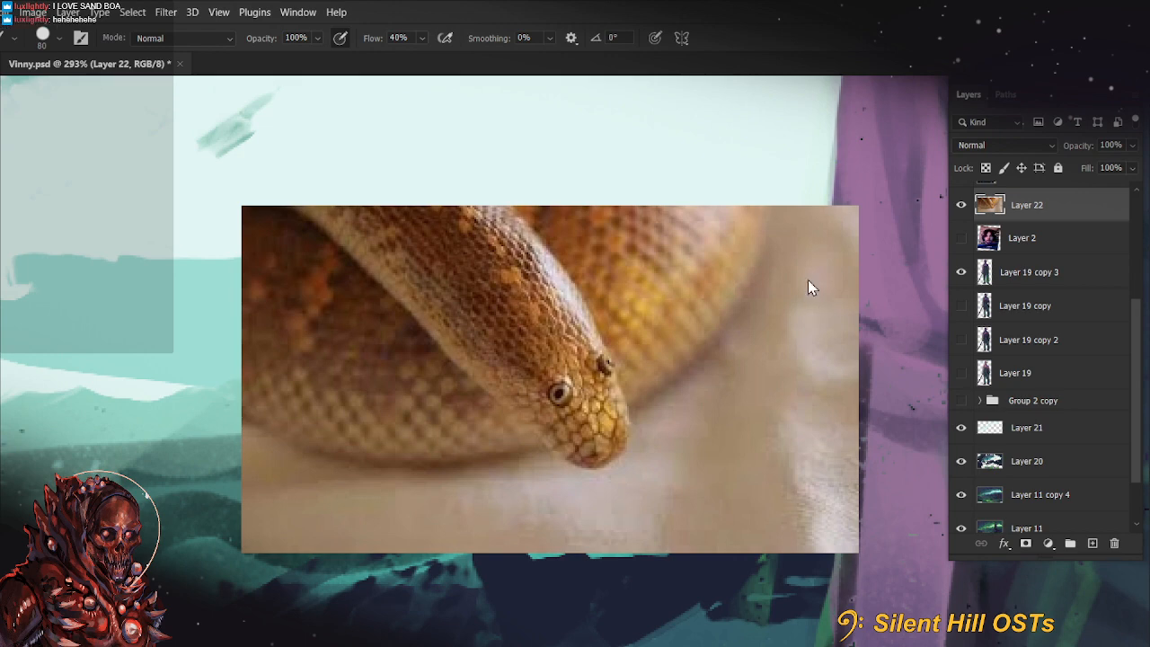
Paste the copied photo of the yellow-brown snake's face, look it over and delete both pasted snake layers
key(ctrl+v)
scroll(509, 446, down, 3)
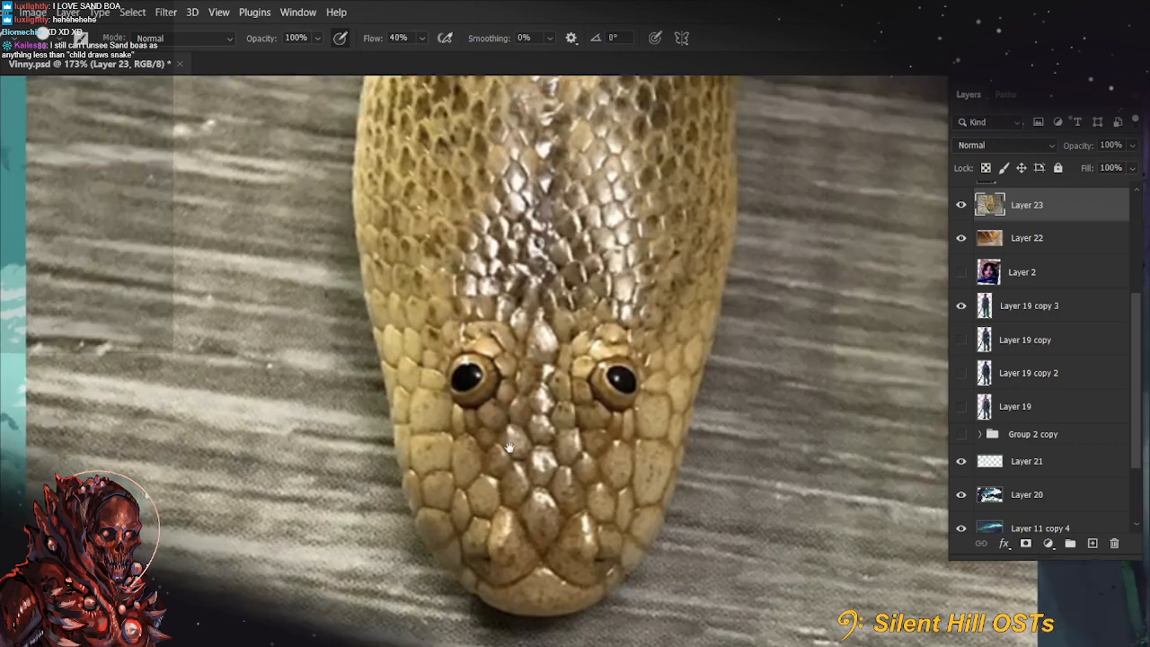
scroll(509, 447, down, 2)
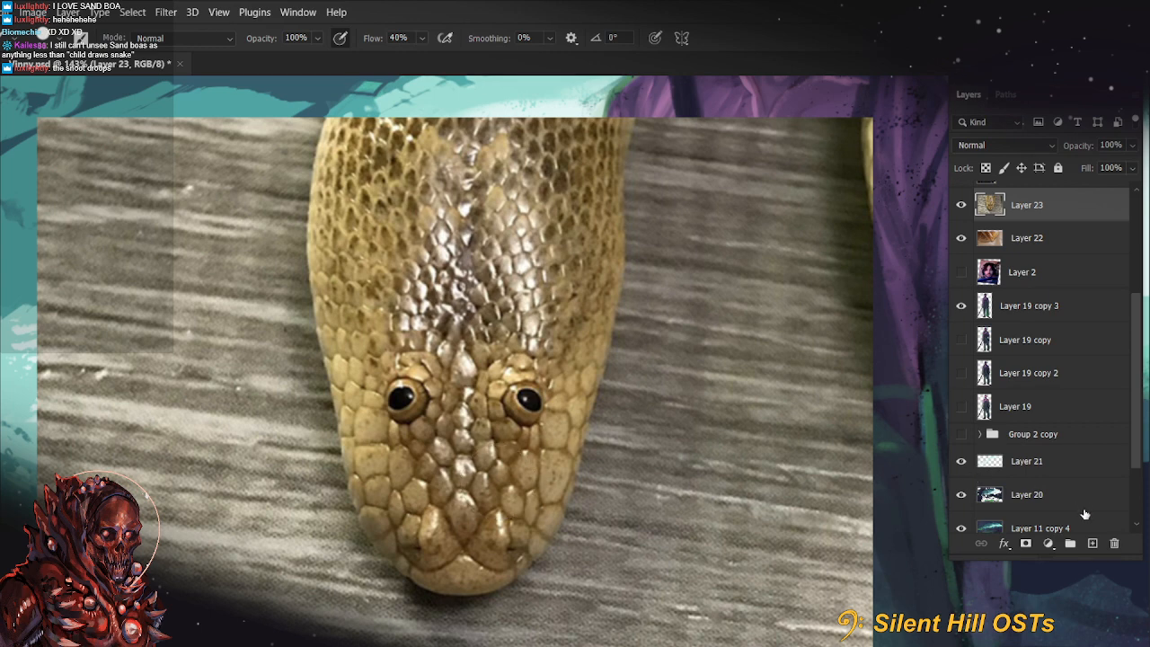
click(1115, 545)
click(1116, 545)
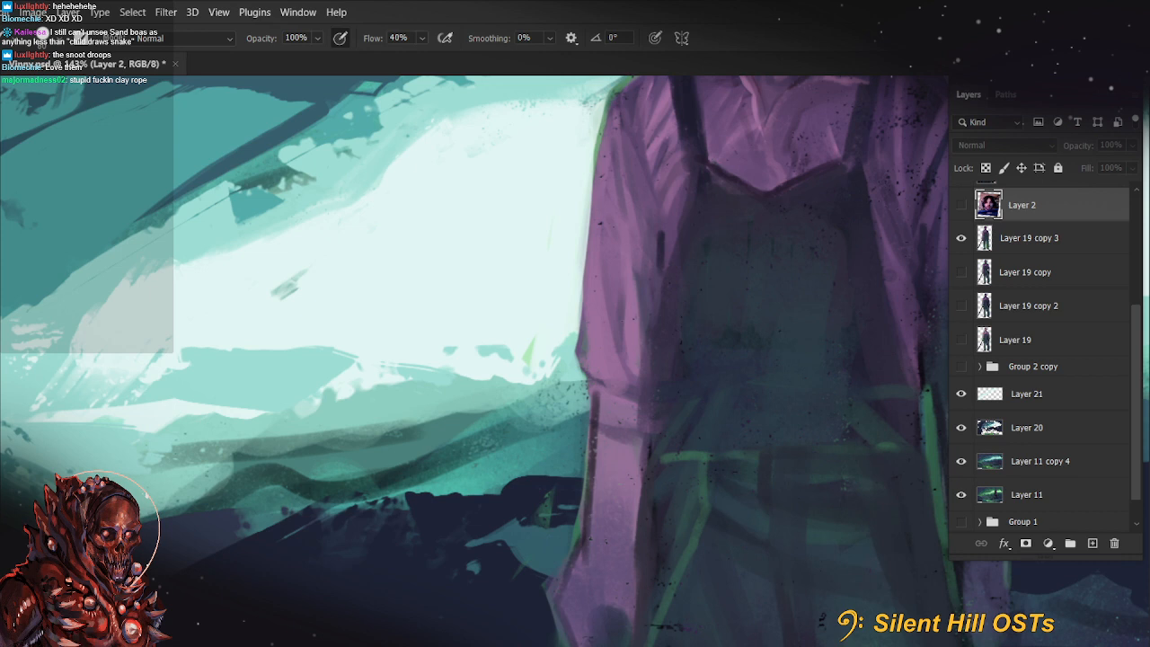
Paste the Nature Picture Library snake photo above Layer 2 and examine the scales and eye up close
key(ctrl+v)
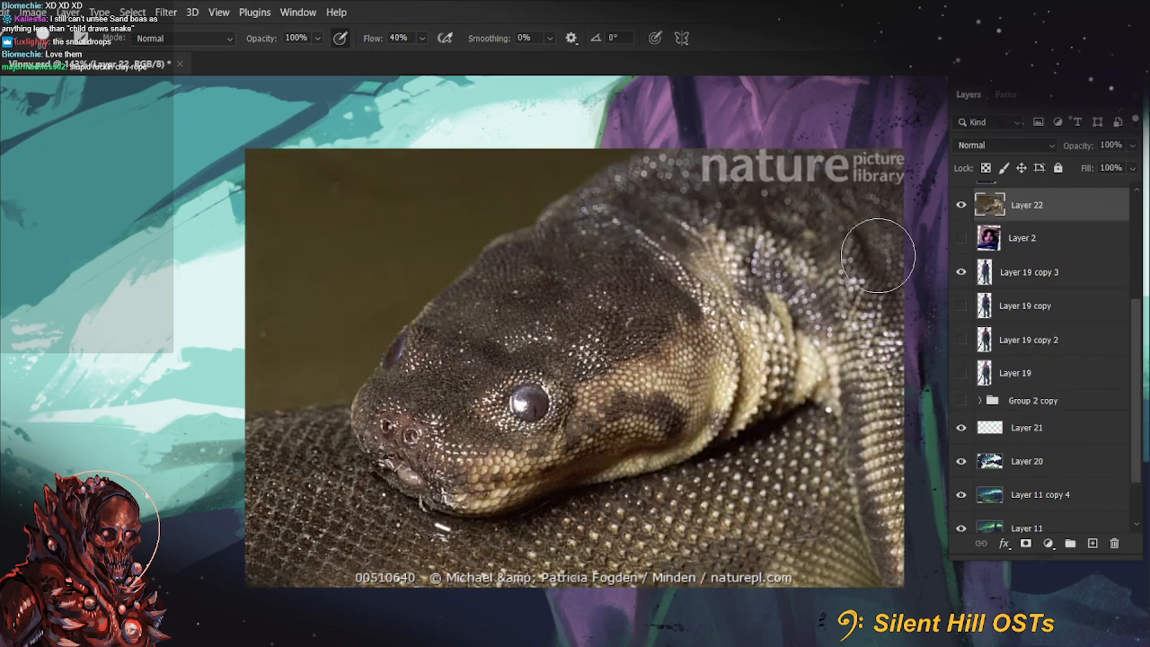
drag(682, 436, 603, 440)
scroll(479, 413, up, 1)
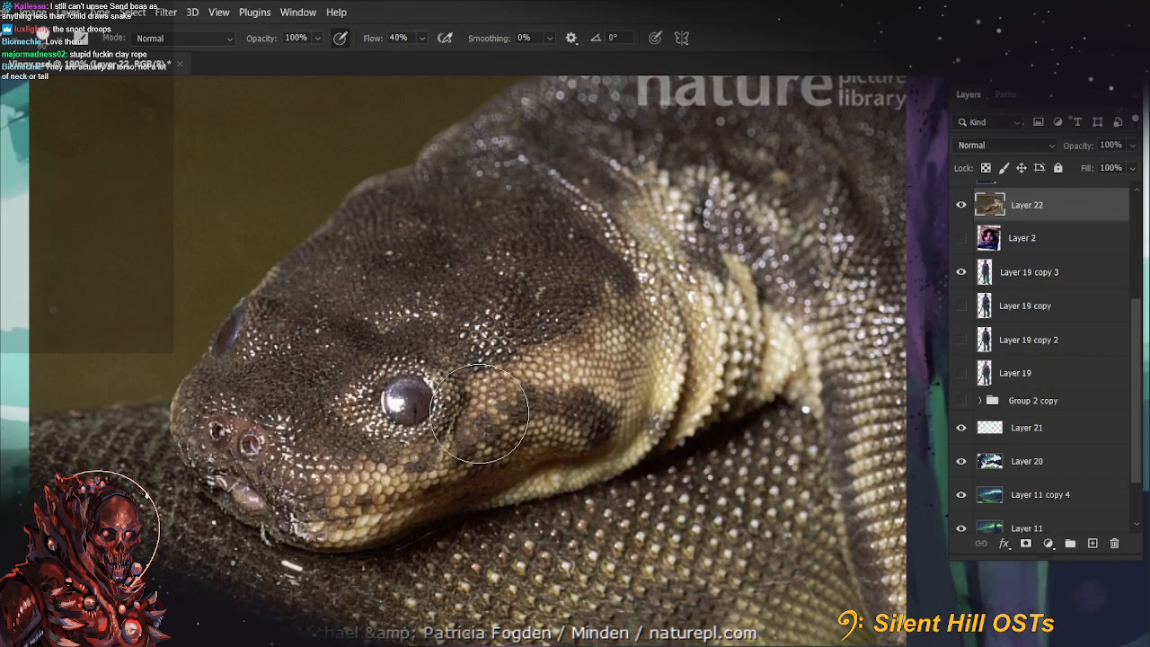
drag(611, 349, 618, 405)
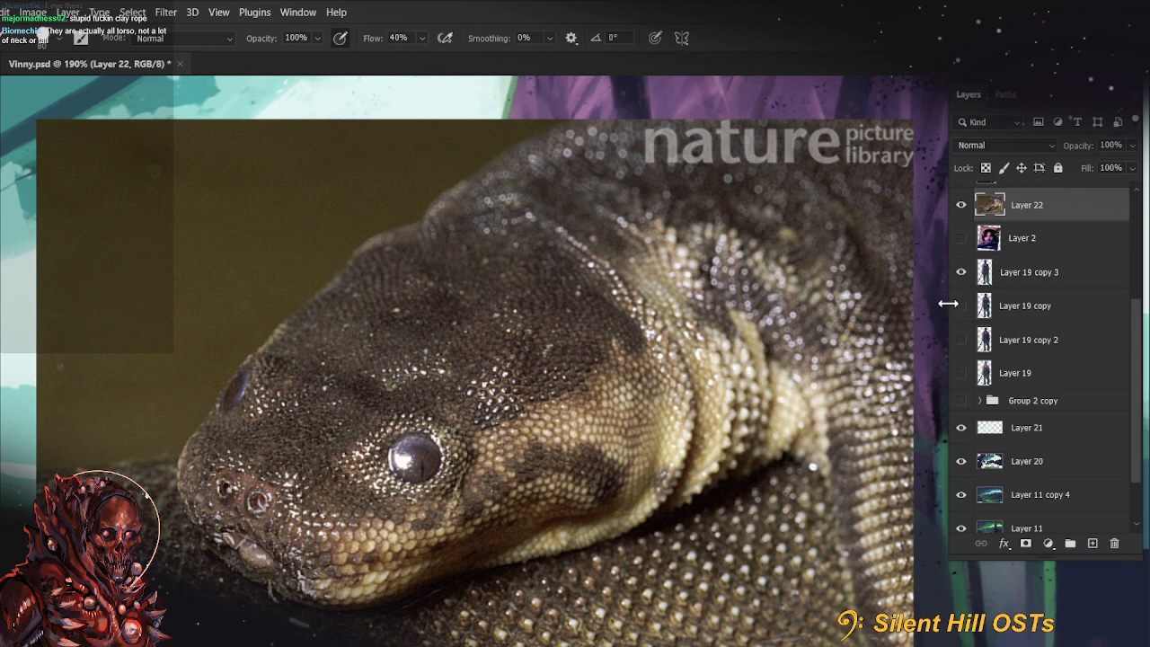
Paste the photo of the open-mouthed snake in a tank, examine its head and body, and delete the pasted snake layers
key(ctrl+v)
drag(714, 324, 635, 437)
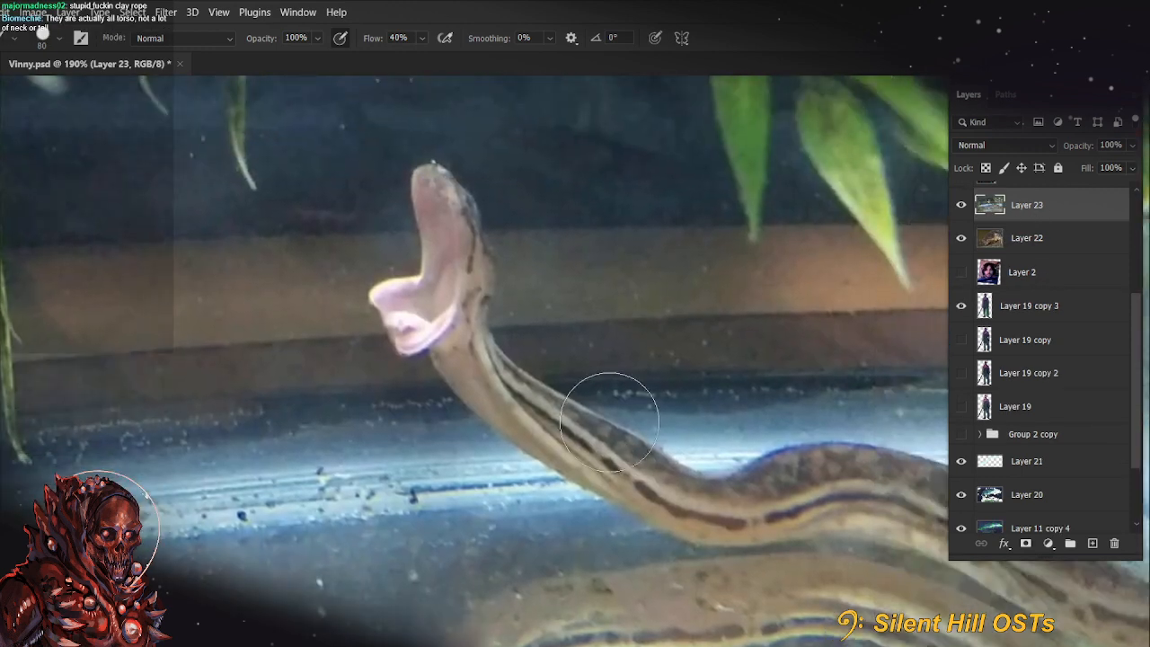
scroll(611, 388, down, 2)
drag(506, 288, 509, 319)
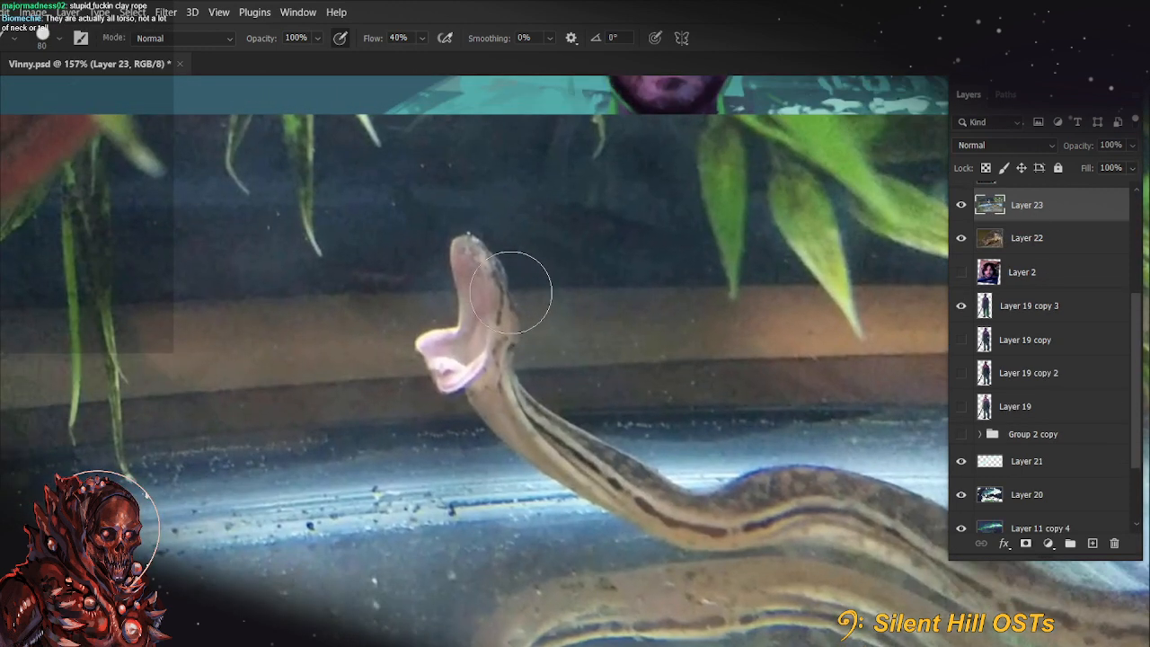
scroll(539, 335, up, 3)
scroll(542, 329, down, 4)
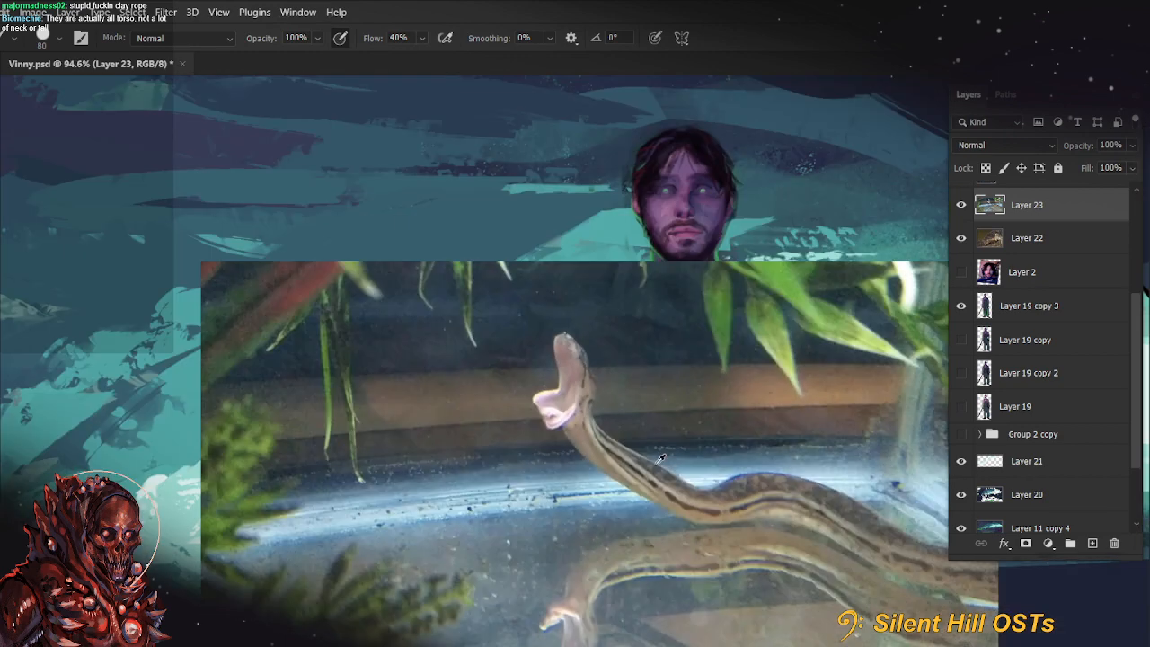
scroll(659, 462, down, 2)
drag(659, 466, 588, 389)
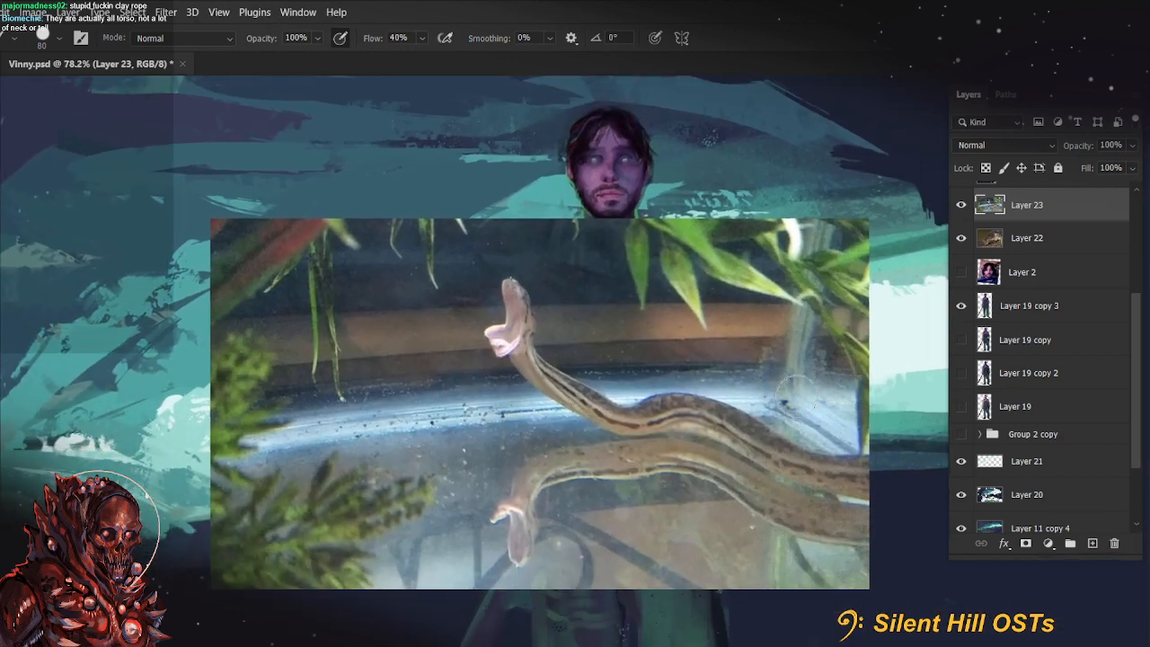
scroll(725, 444, up, 3)
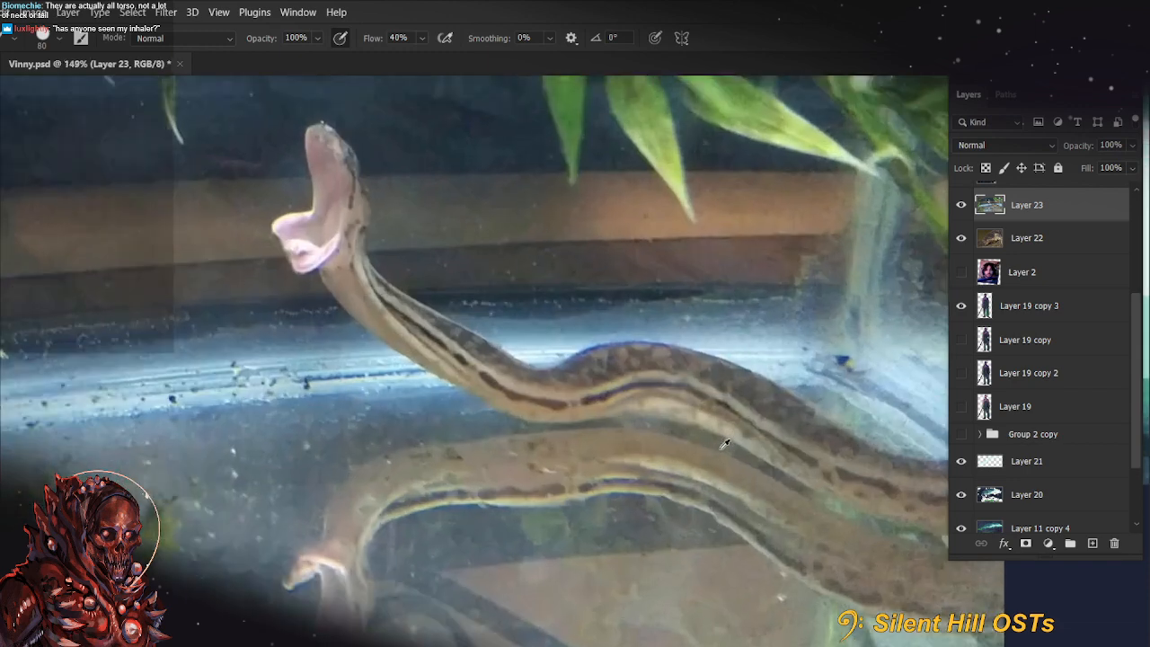
scroll(724, 444, down, 3)
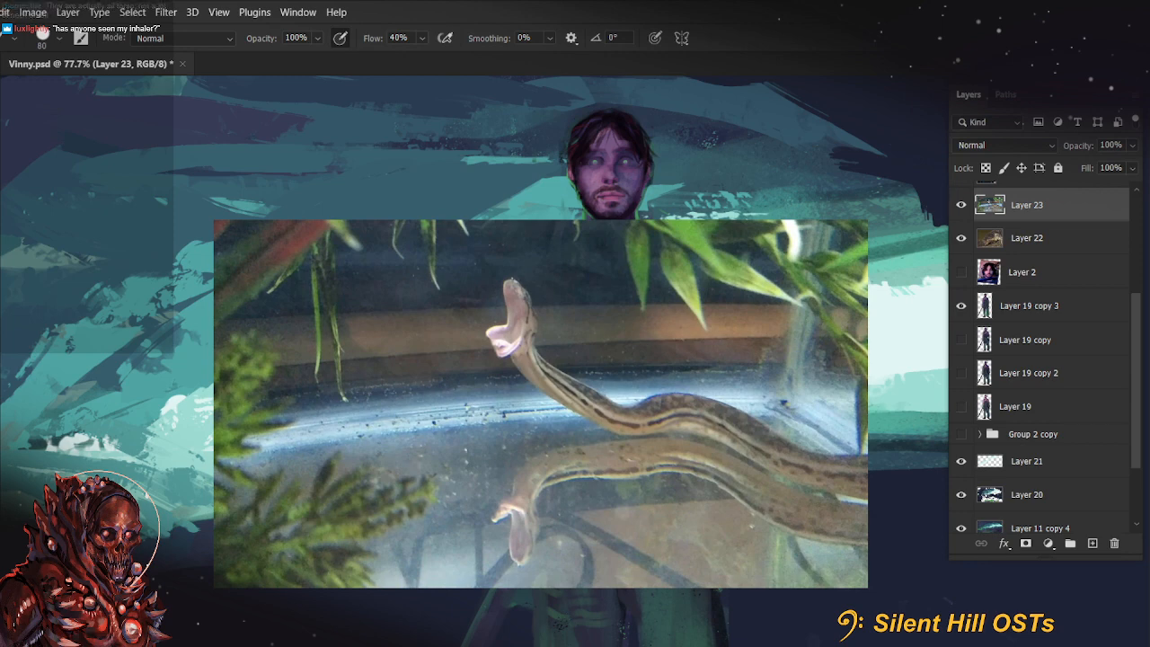
click(1116, 544)
Examine the pasted photo of dark snakes resting on a green floor and delete its layer
scroll(754, 440, up, 3)
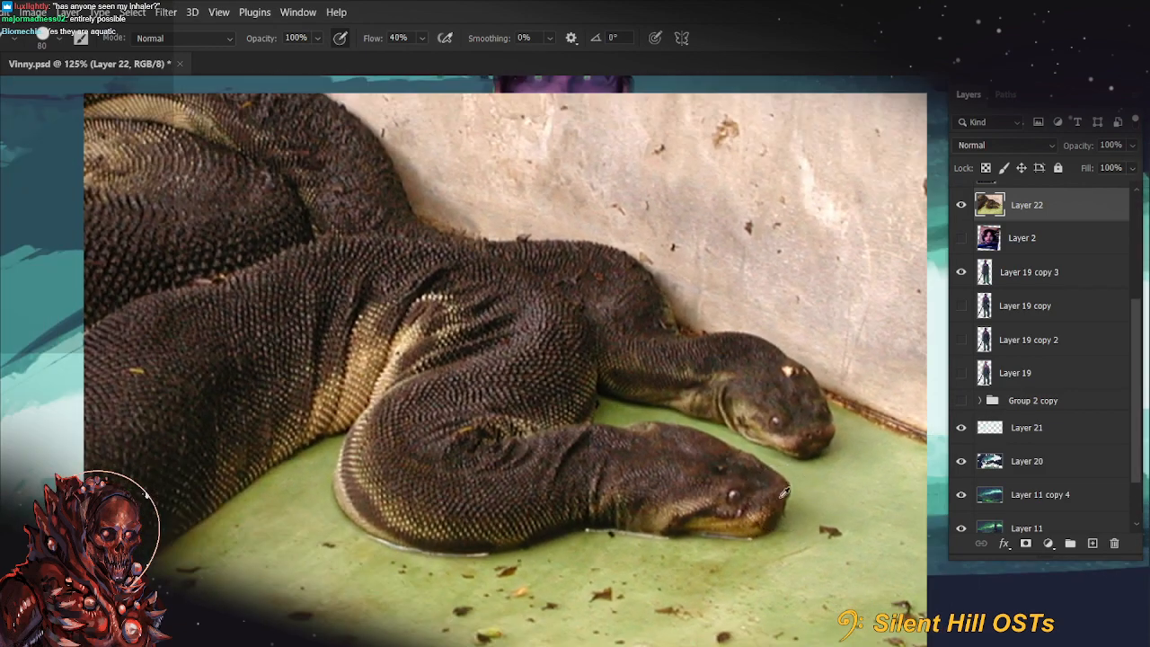
drag(785, 493, 783, 501)
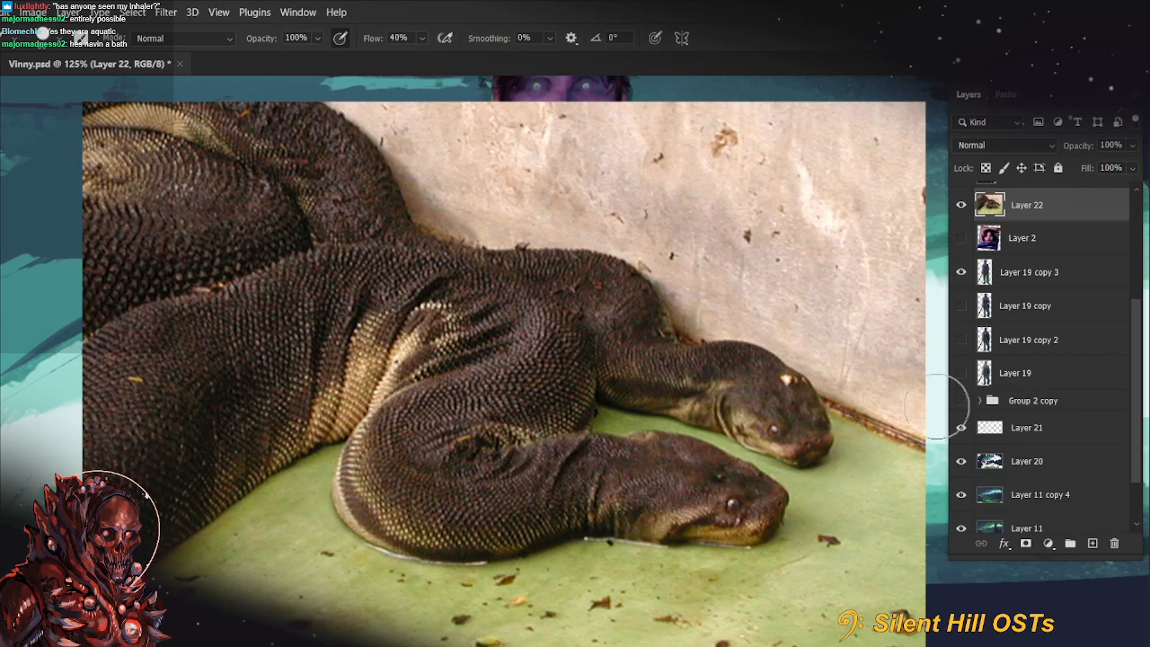
click(1115, 543)
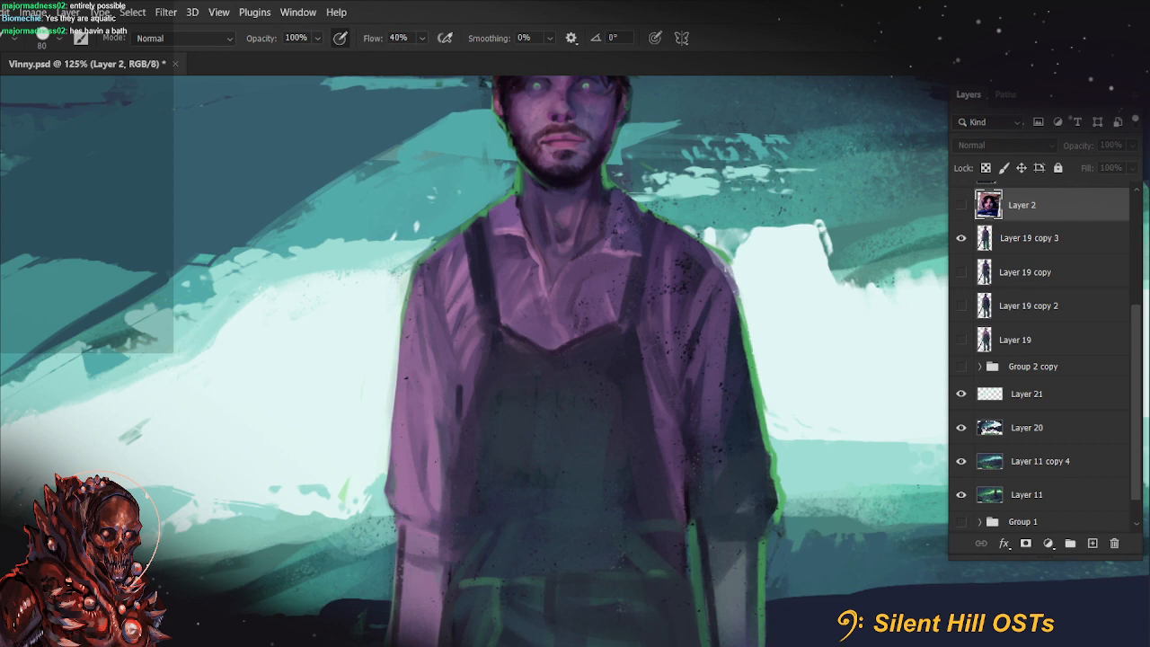
On Layer 19 copy 3, erase the stray edge along the farmer's shoulder against the bright cave opening
click(1015, 237)
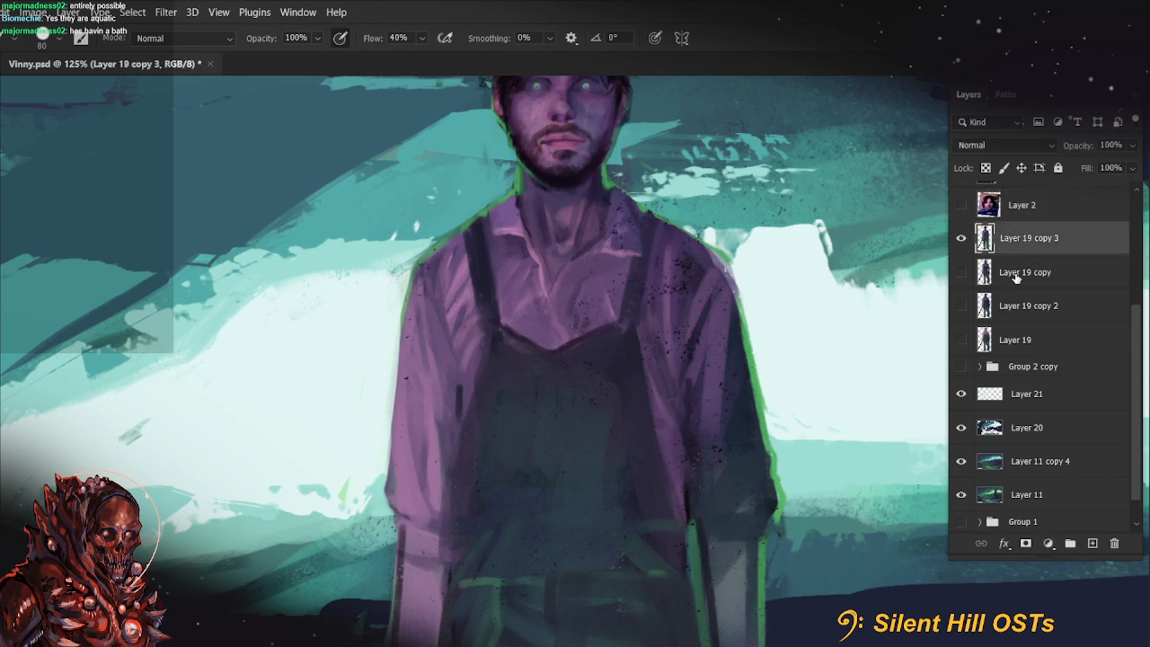
key(e)
drag(711, 246, 758, 275)
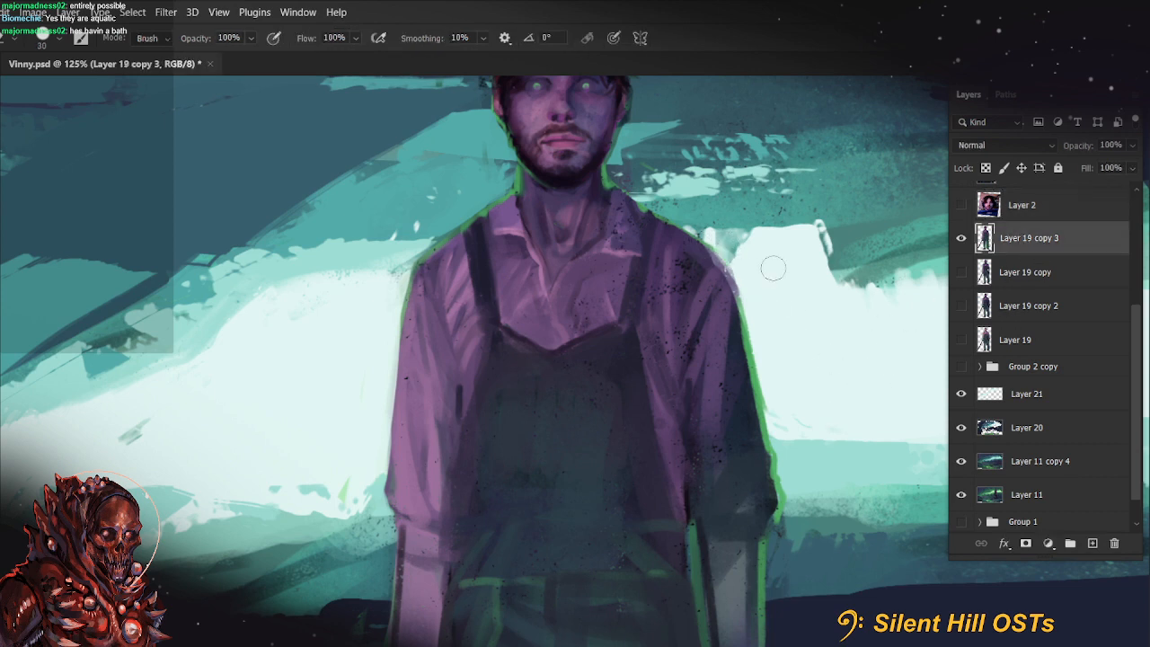
key([)
drag(652, 314, 624, 294)
drag(601, 474, 593, 466)
scroll(593, 466, down, 5)
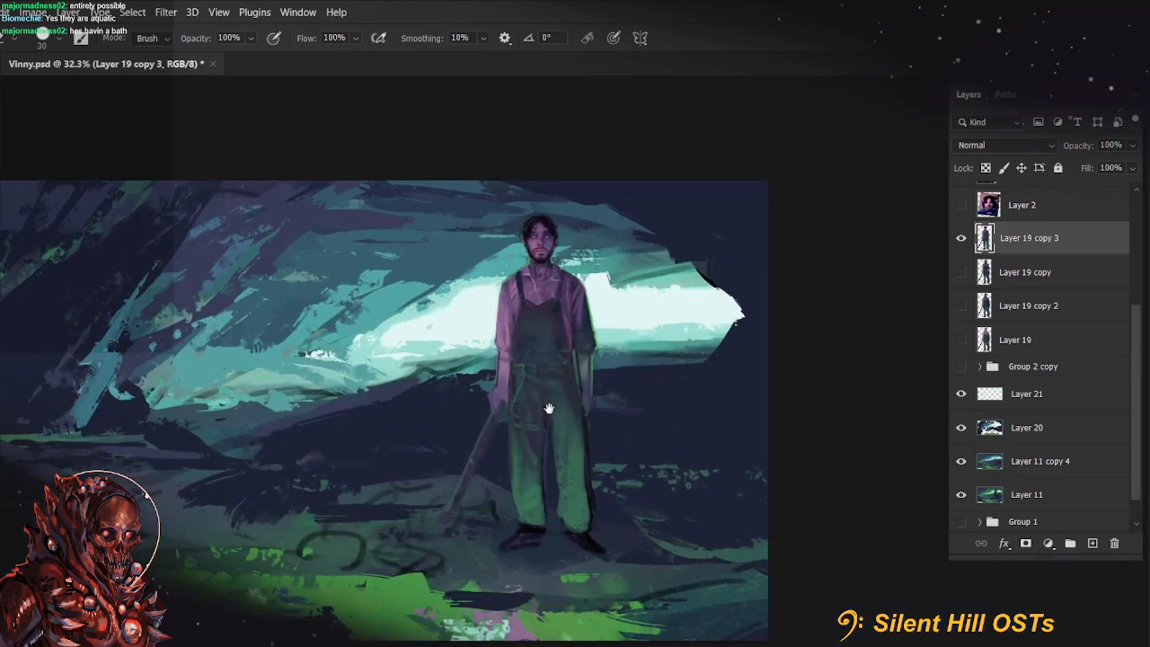
Save the painting, and make Layer 21 active for the Brush, checking its contents by toggling its visibility
drag(573, 573, 609, 516)
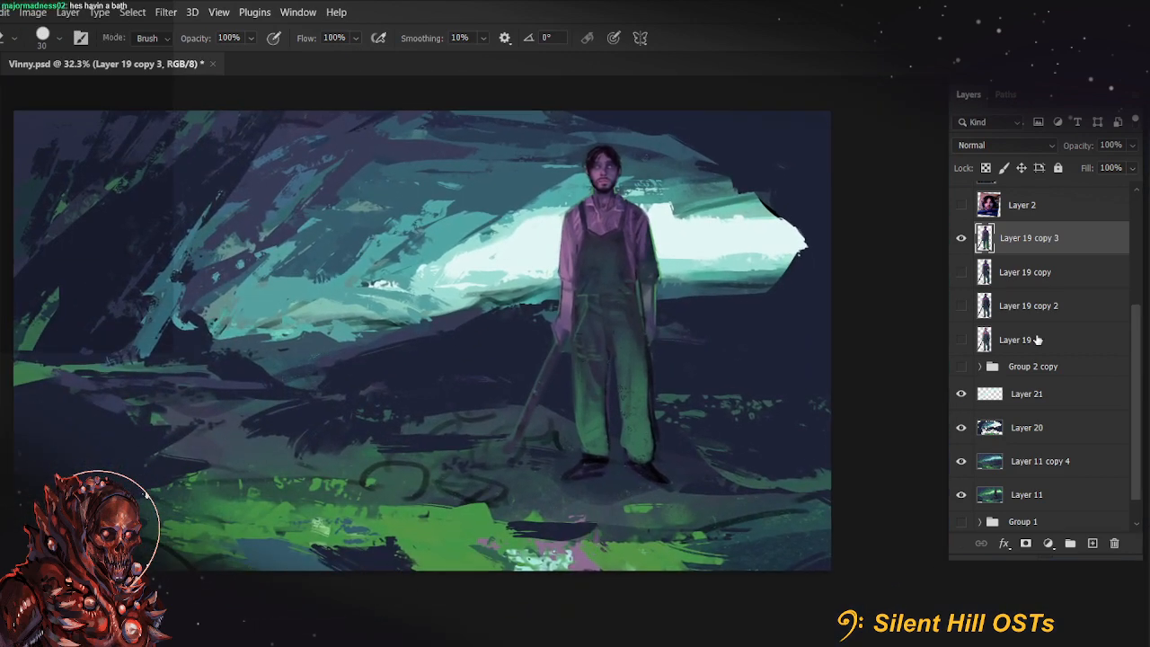
key(ctrl+s)
click(1067, 402)
click(1046, 435)
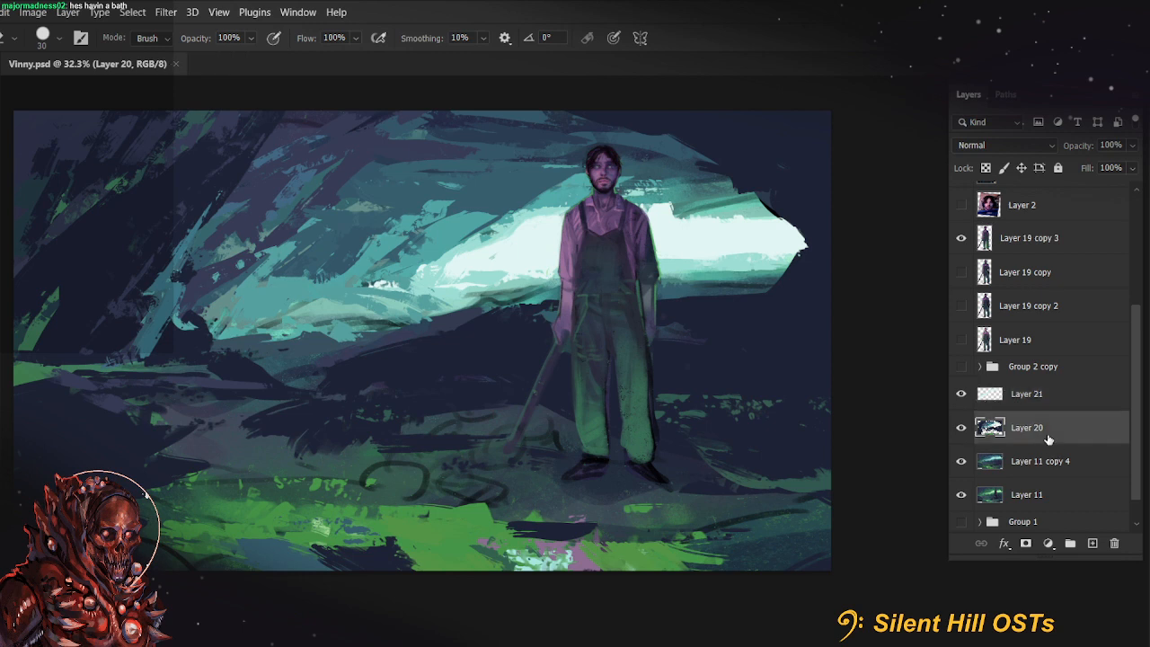
click(1033, 410)
click(959, 394)
click(959, 395)
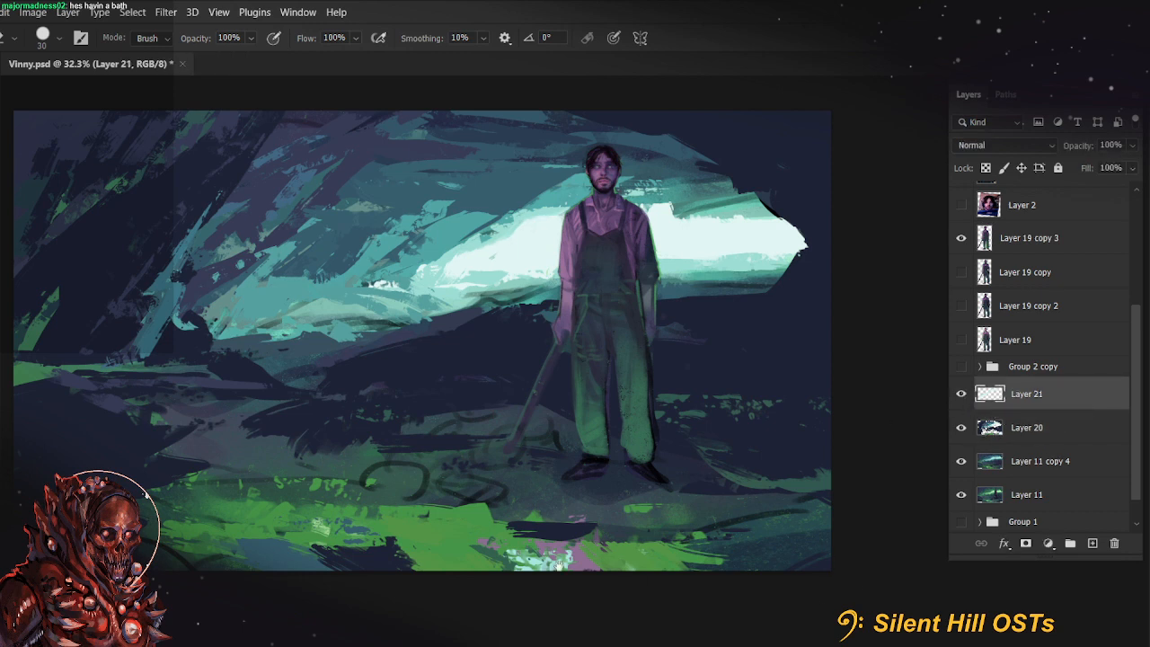
drag(726, 412, 764, 393)
key(b)
drag(647, 376, 628, 425)
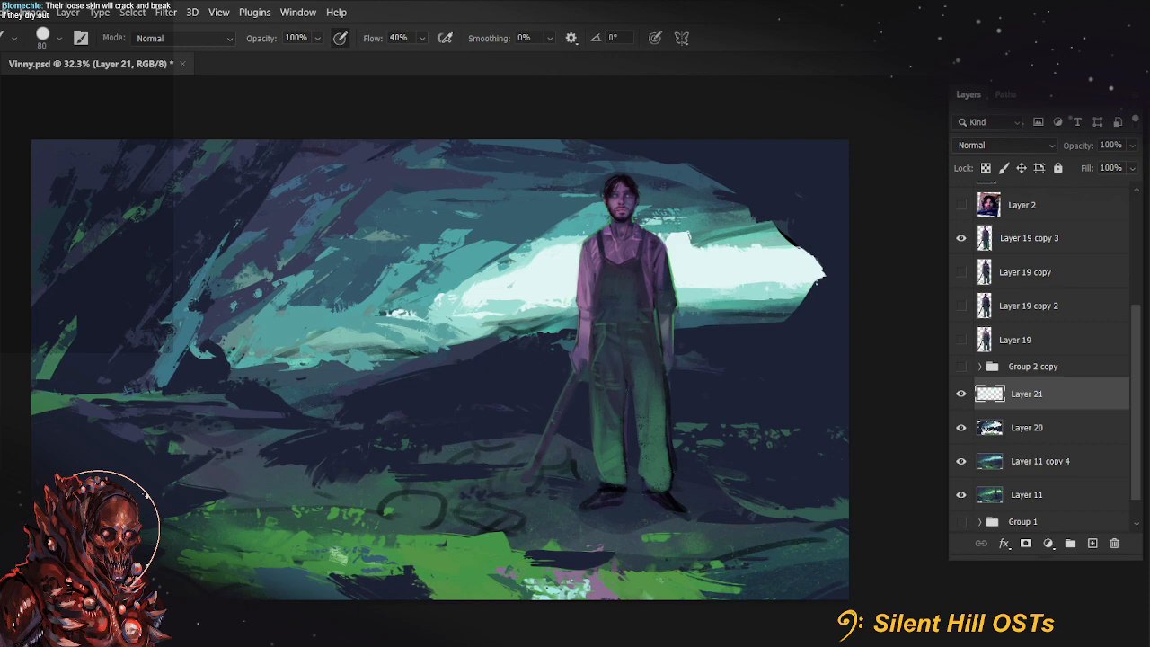
Paste the photo of the pale hand-held snake above Layer 19 copy 3, examine its head and scales, and delete the pasted layer
click(1029, 238)
key(ctrl+v)
scroll(611, 285, up, 3)
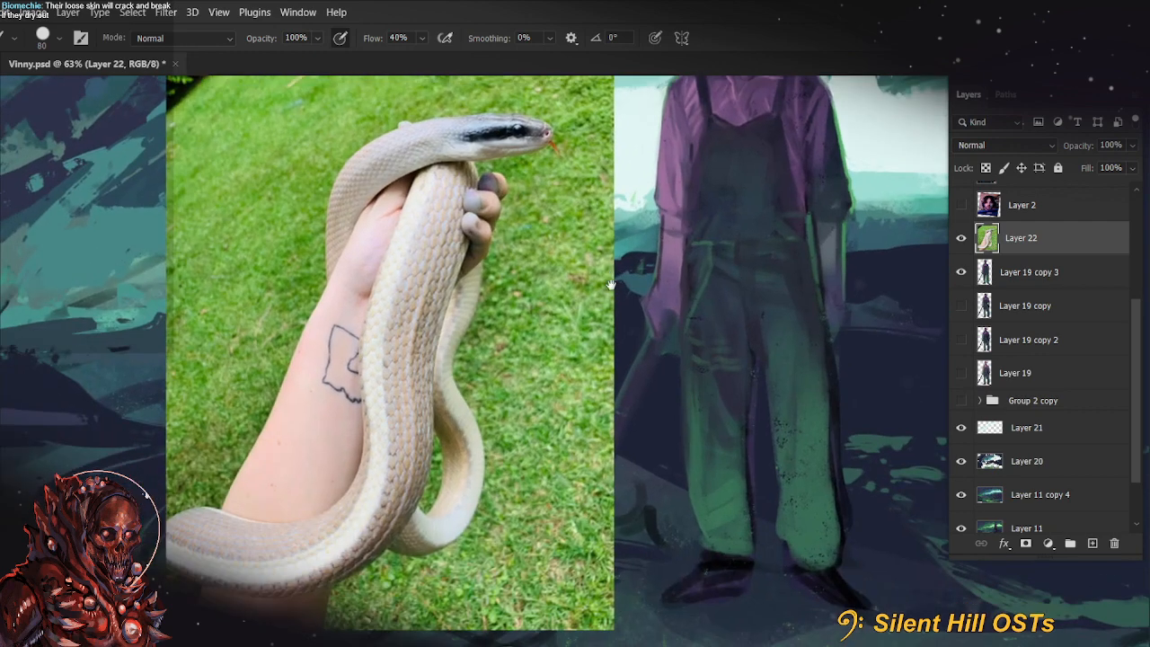
drag(611, 286, 594, 352)
scroll(521, 339, up, 3)
mouse_move(521, 339)
mouse_down()
mouse_move(654, 341)
mouse_move(595, 305)
mouse_up()
scroll(649, 349, down, 2)
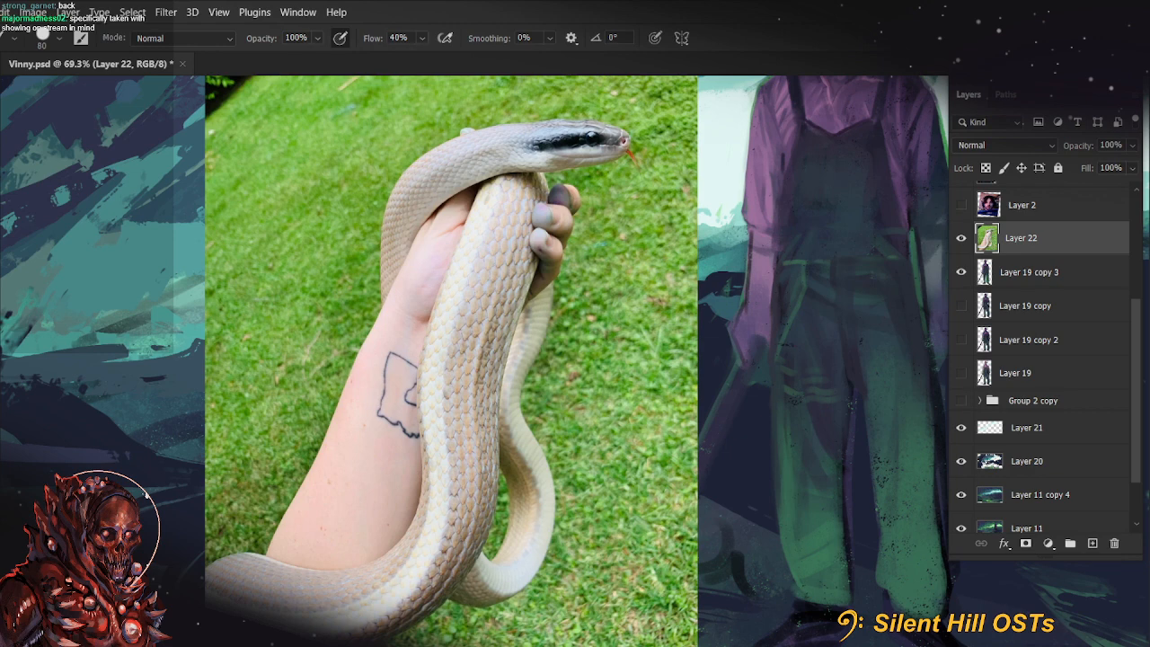
drag(1059, 243, 1114, 544)
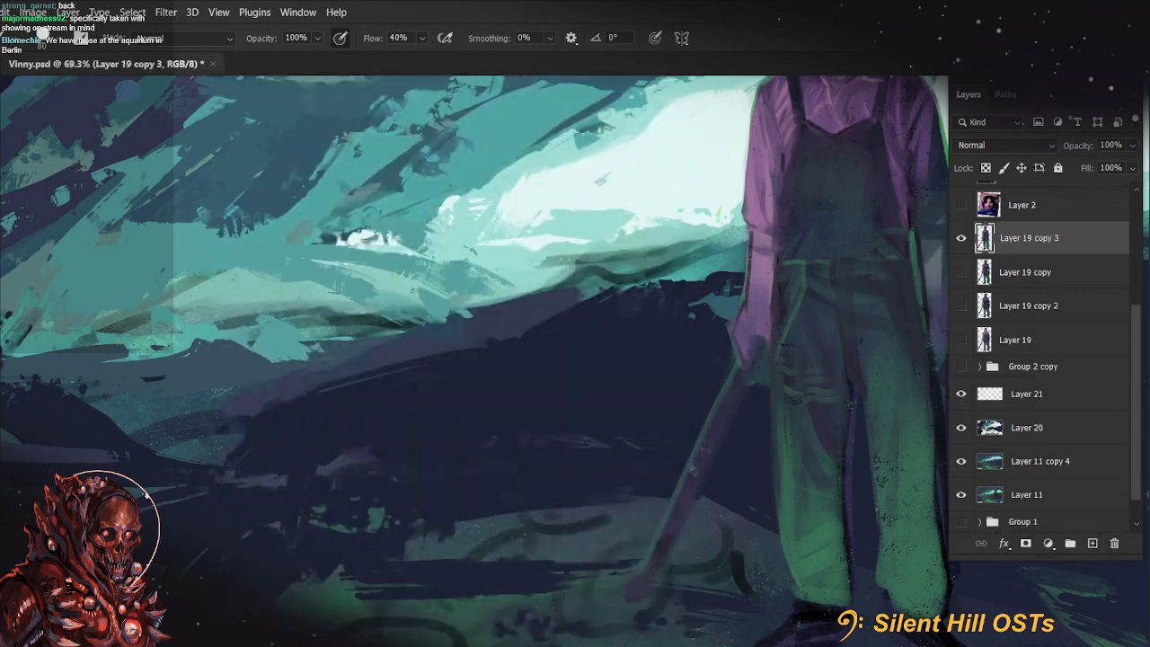
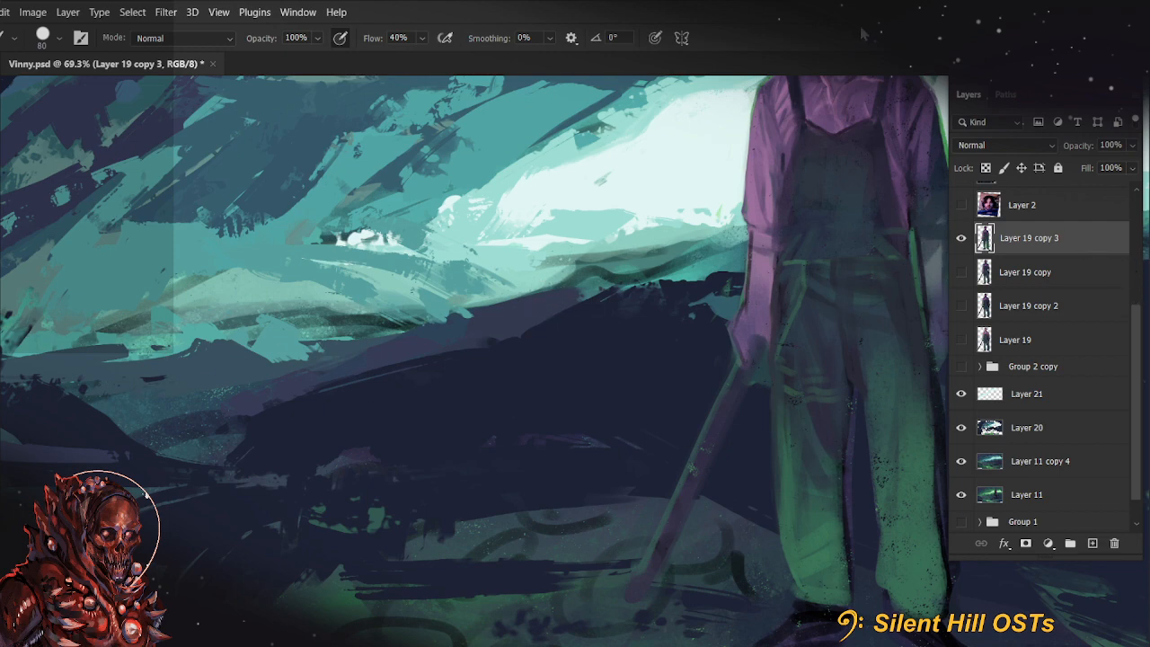
Paste the cave photo with the roped climber below Layer 19 copy 3 and move it toward the painting's upper-left area
scroll(516, 424, down, 3)
scroll(516, 424, down, 2)
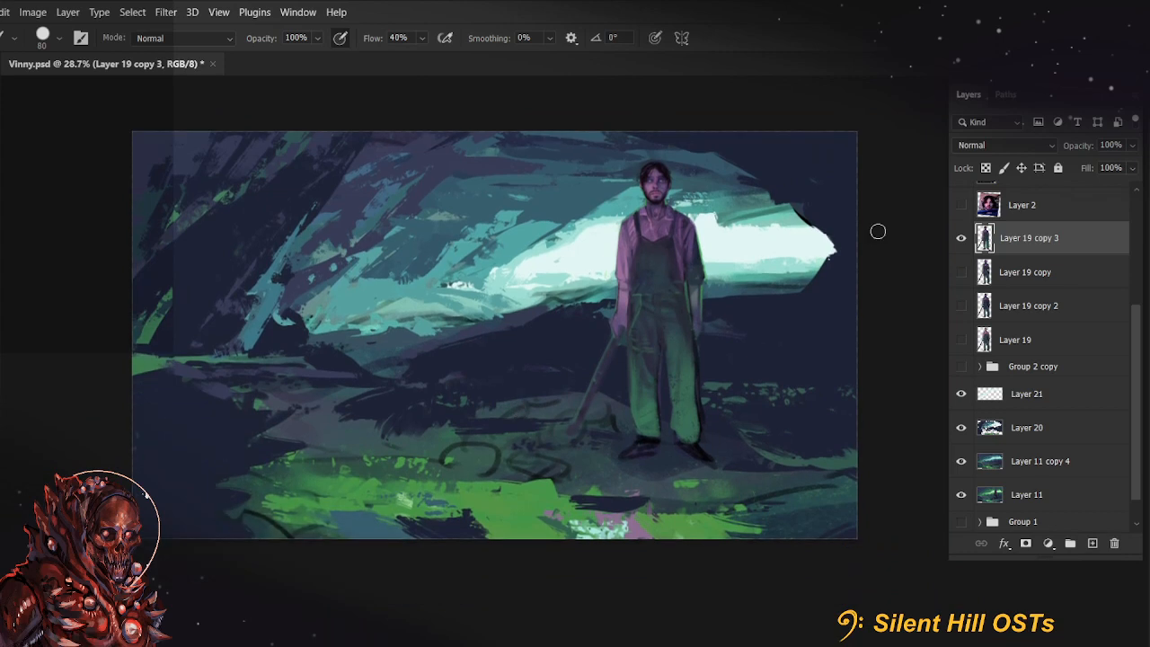
click(989, 271)
key(ctrl+v)
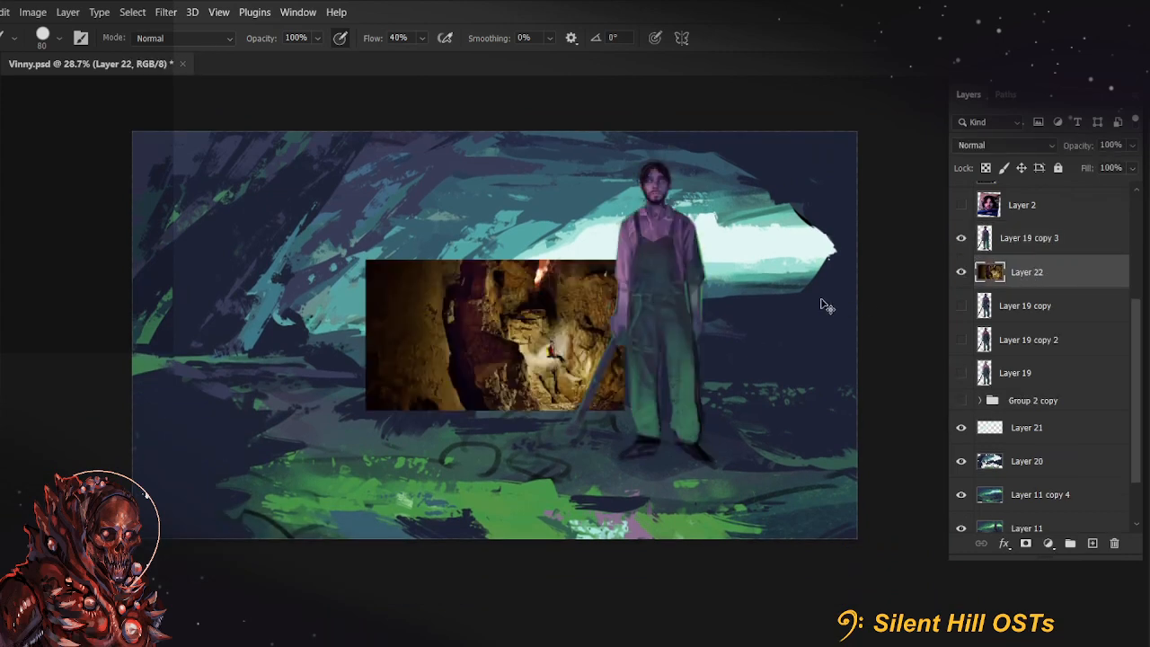
key(ctrl+t)
drag(569, 351, 439, 285)
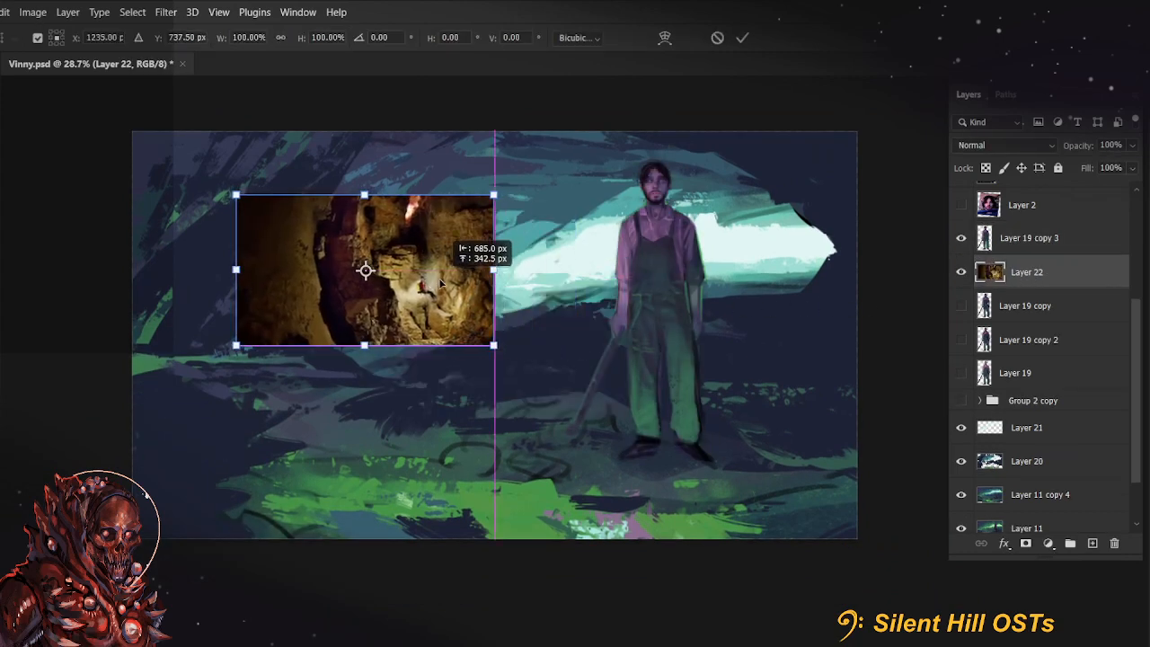
click(742, 38)
Enlarge the cave photo to 166.40% and fit it beside the farmer against the painting's top edge
key(ctrl+t)
drag(490, 354, 662, 452)
drag(504, 340, 442, 298)
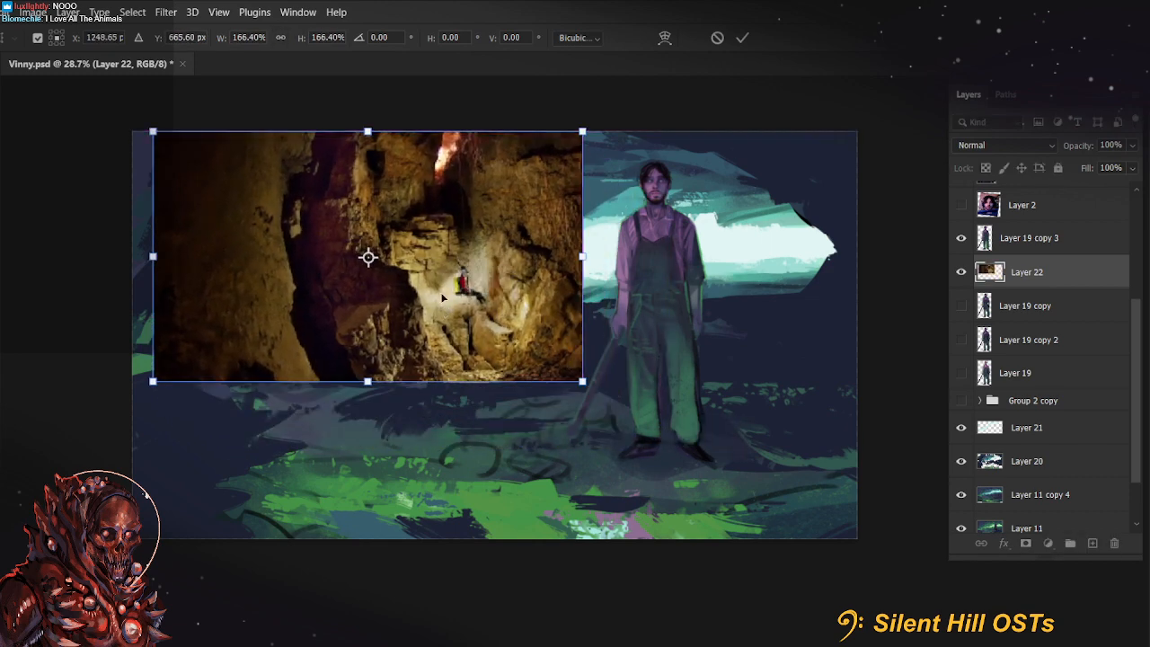
click(742, 37)
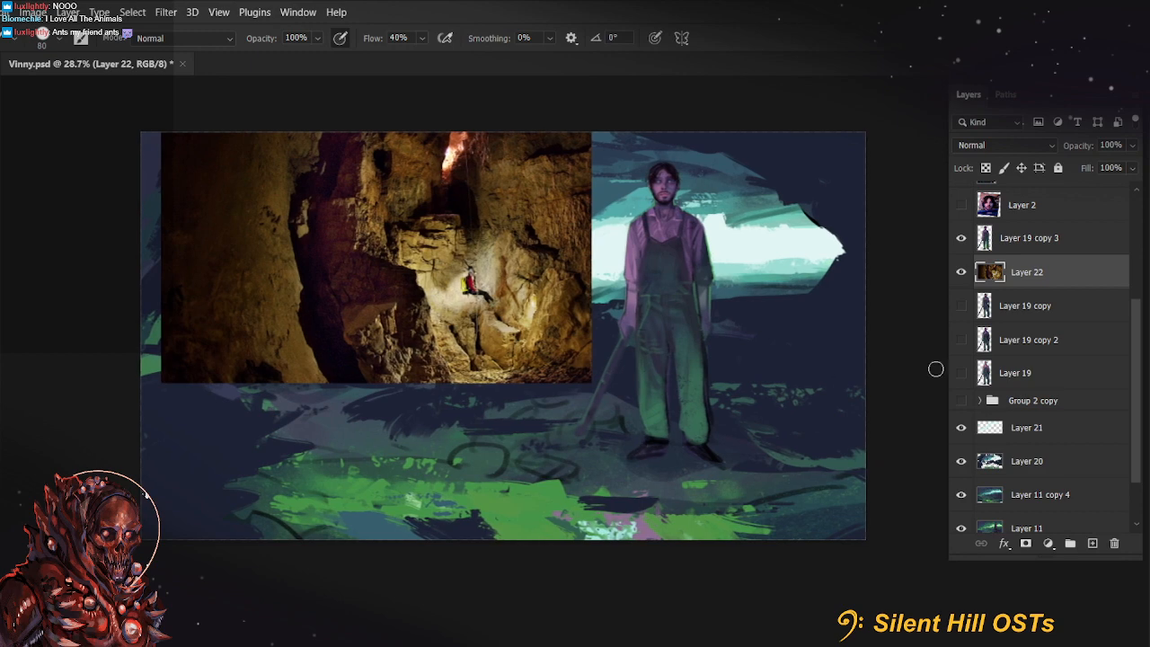
Make Layer 21 active and brush ground color over the floor around and below the farmer's boots
click(1009, 427)
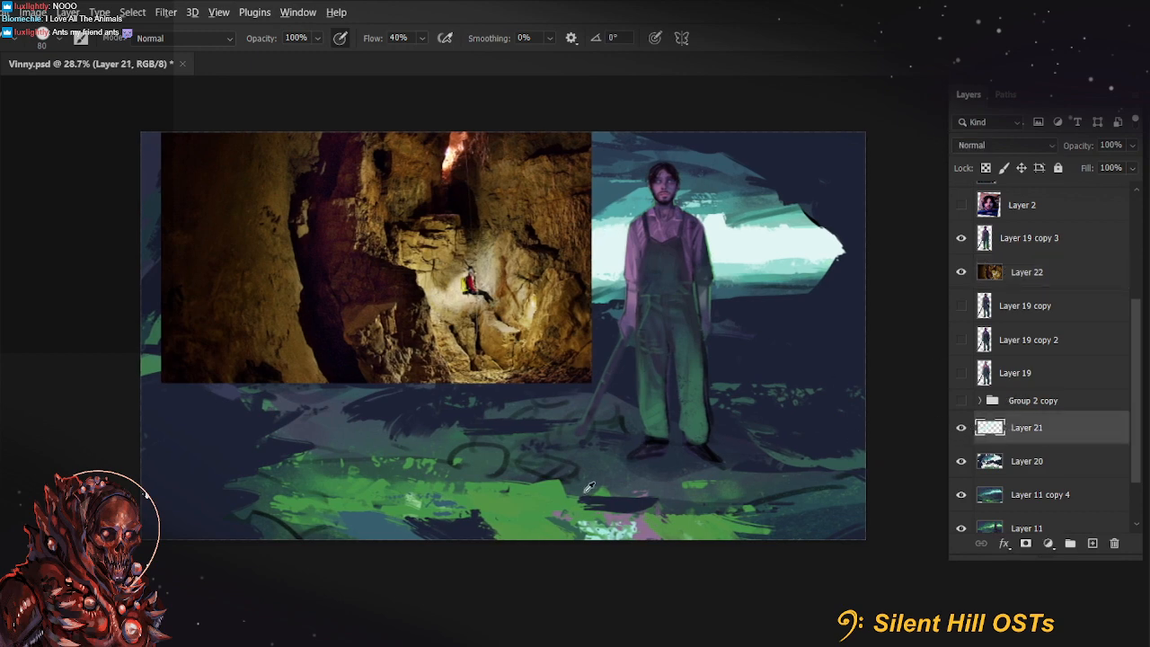
scroll(561, 544, up, 1)
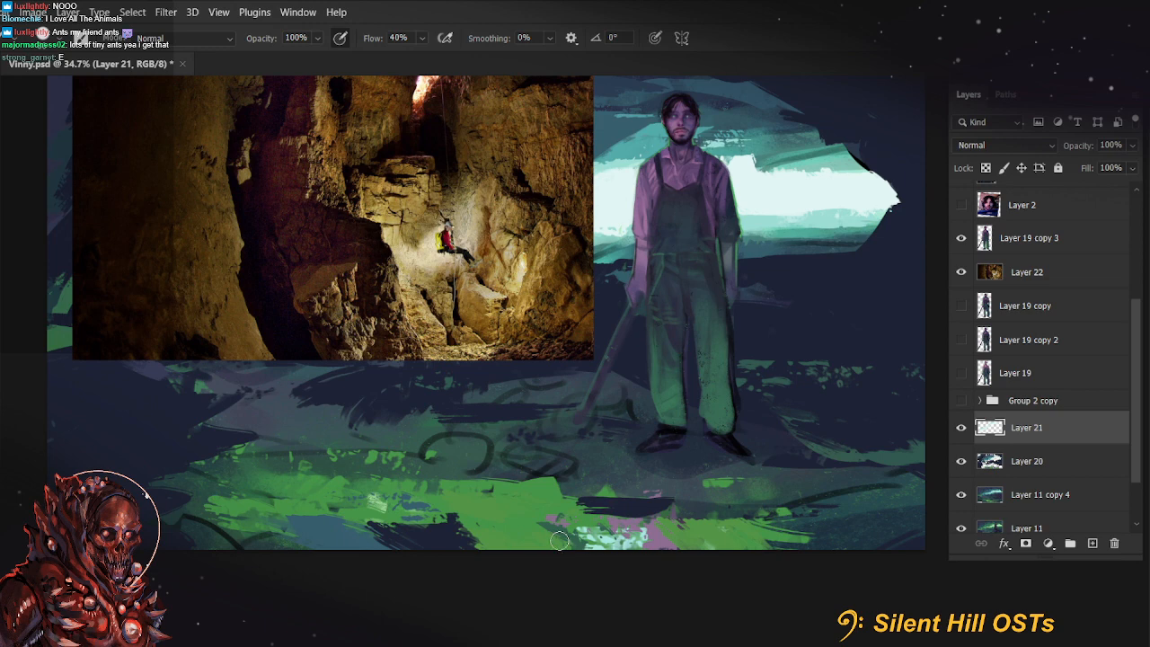
drag(743, 524, 726, 547)
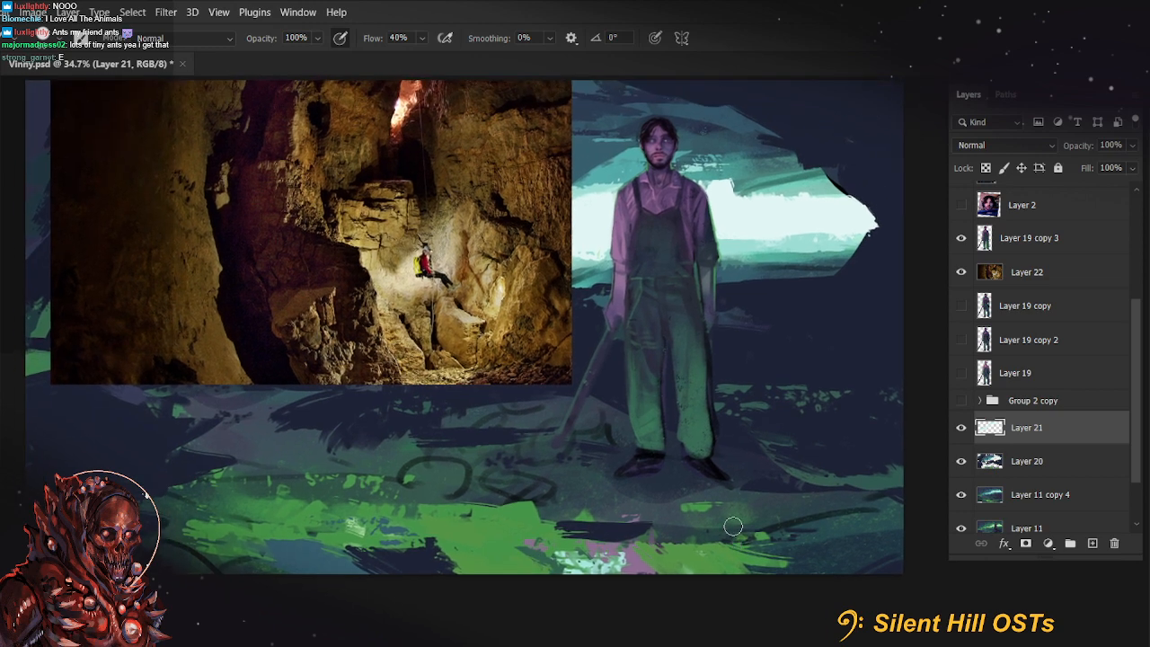
drag(763, 457, 701, 459)
drag(650, 461, 590, 465)
mouse_move(624, 505)
mouse_down()
mouse_move(669, 499)
mouse_move(613, 486)
mouse_up()
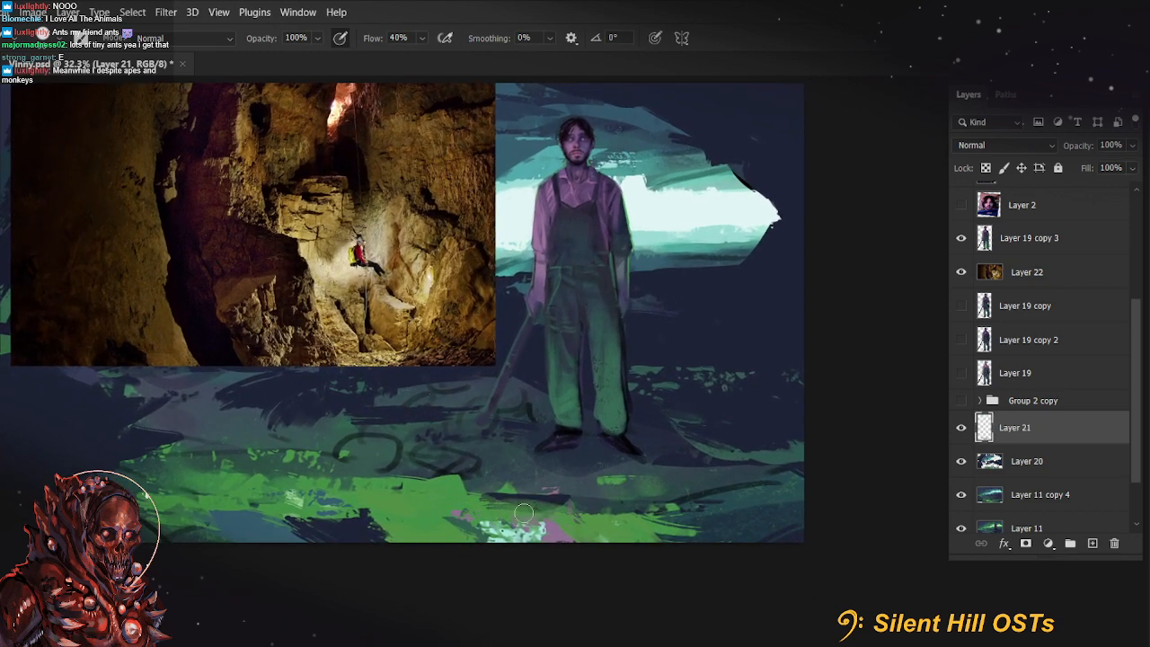
Extend the bright green ground strip toward the painting's lower-right corner with a smaller brush
key([)
key([)
key([)
drag(517, 509, 774, 540)
right_click(593, 514)
click(623, 517)
click(571, 525)
drag(674, 526, 701, 548)
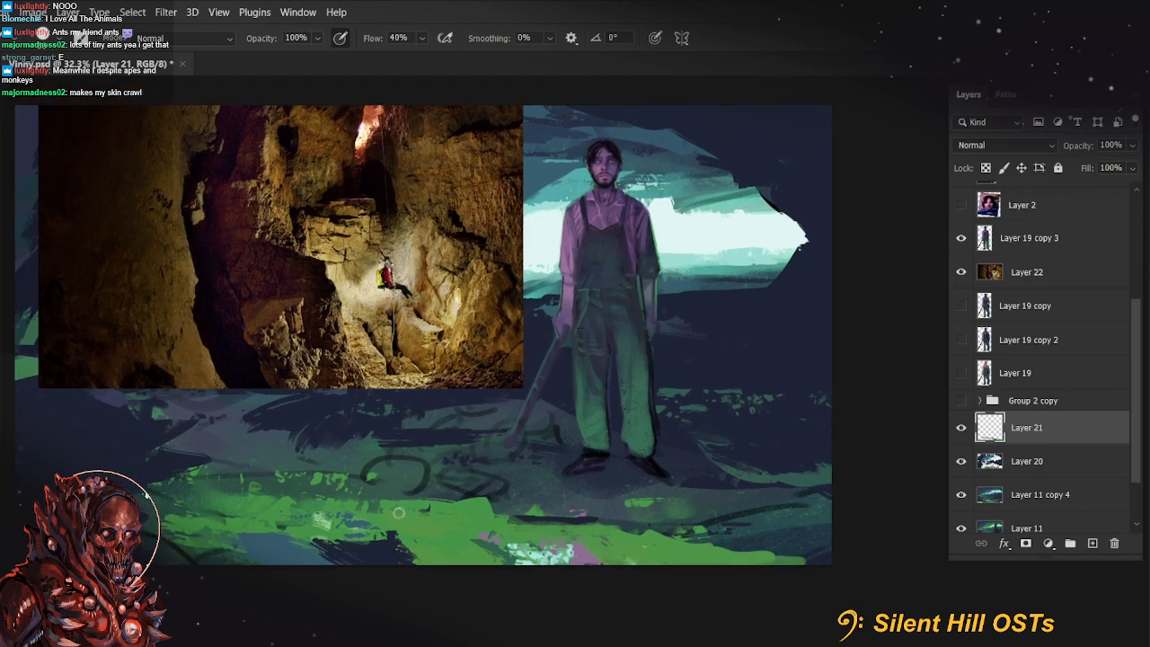
alt+click(378, 492)
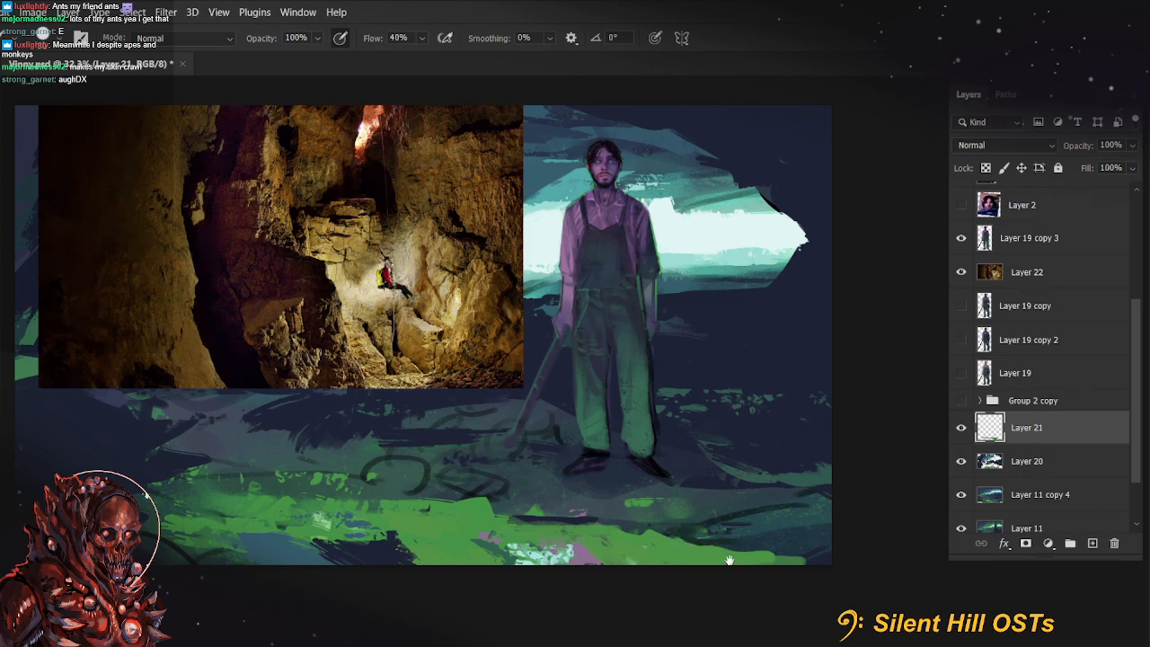
drag(730, 559, 713, 566)
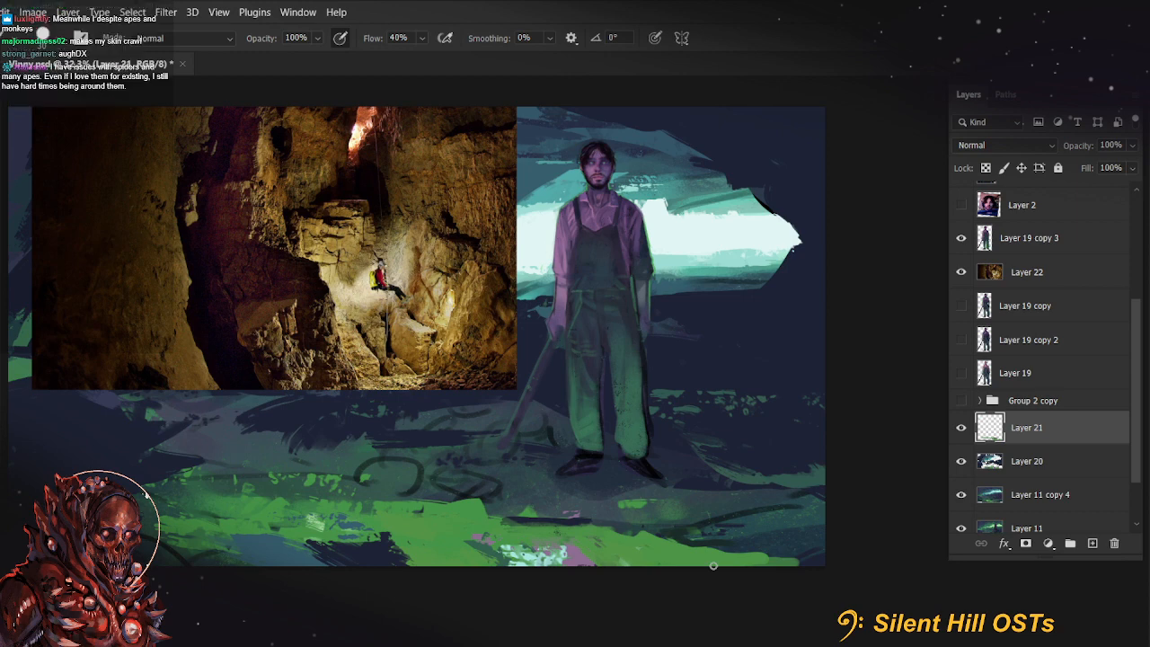
Block in a dark teal mound above the green strip at the painting's right edge with a larger brush
key(])
key(])
key(])
mouse_move(693, 536)
mouse_down()
mouse_move(760, 519)
mouse_move(750, 535)
mouse_move(702, 532)
mouse_move(766, 511)
mouse_move(742, 497)
mouse_up()
key(])
key(])
key(])
key(])
key(])
key(ctrl+z)
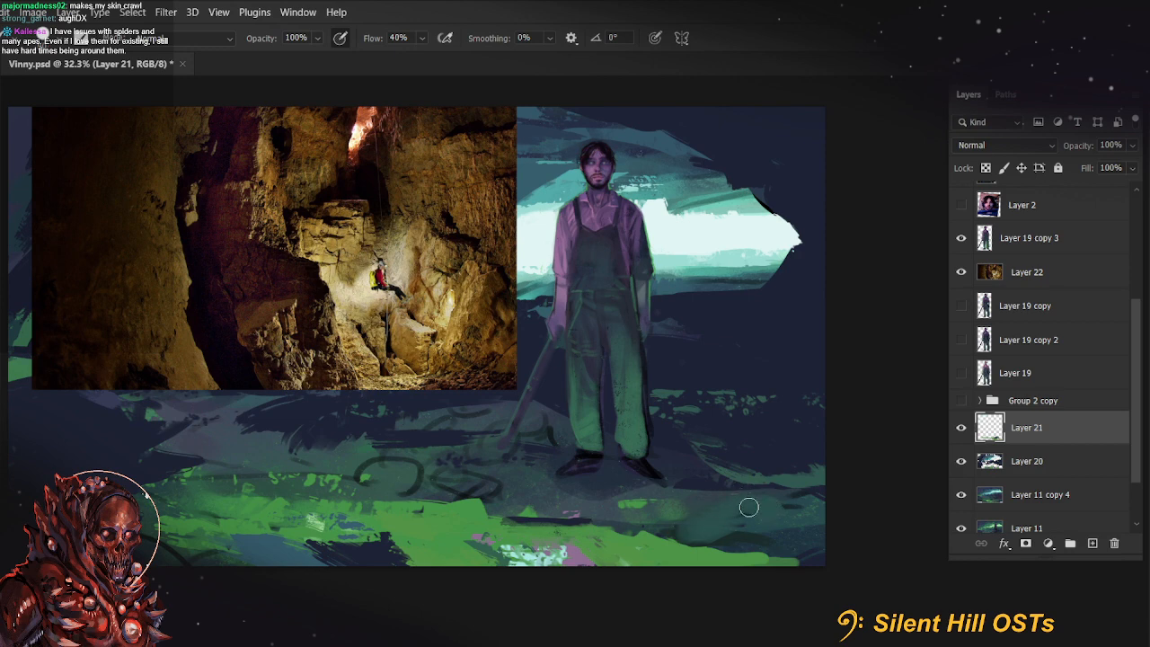
mouse_move(780, 495)
mouse_down()
mouse_move(809, 490)
mouse_move(803, 479)
mouse_move(814, 489)
mouse_up()
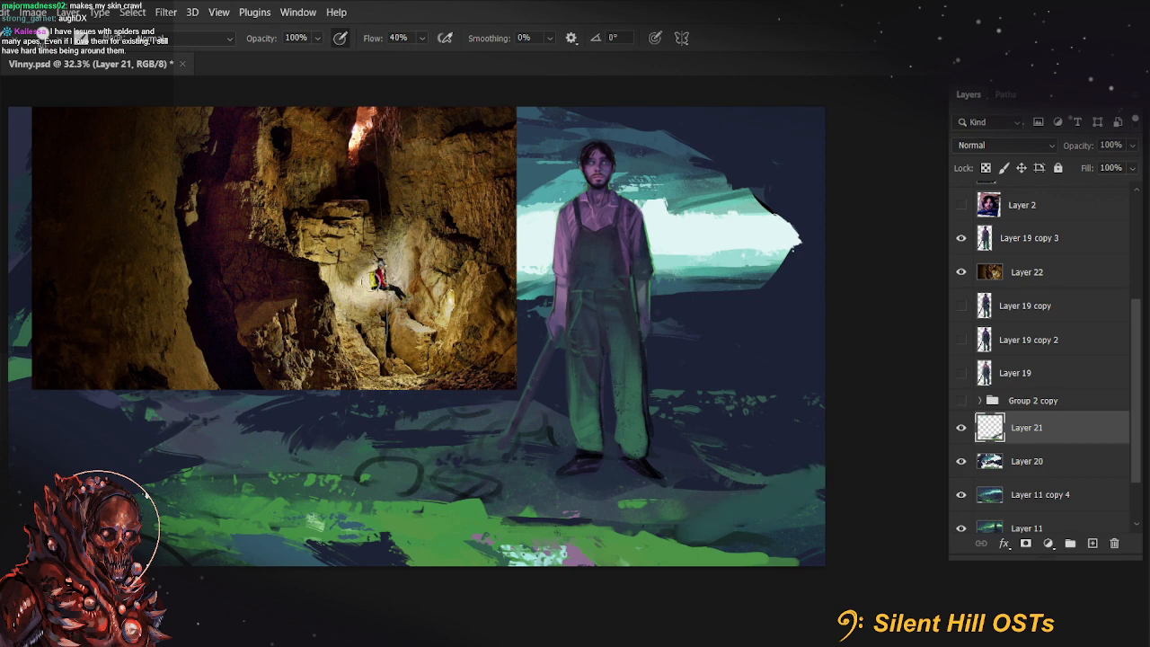
Flatten the brush tip to an ellipse angled at 180° and build the teal mound up into a rock shape
click(39, 40)
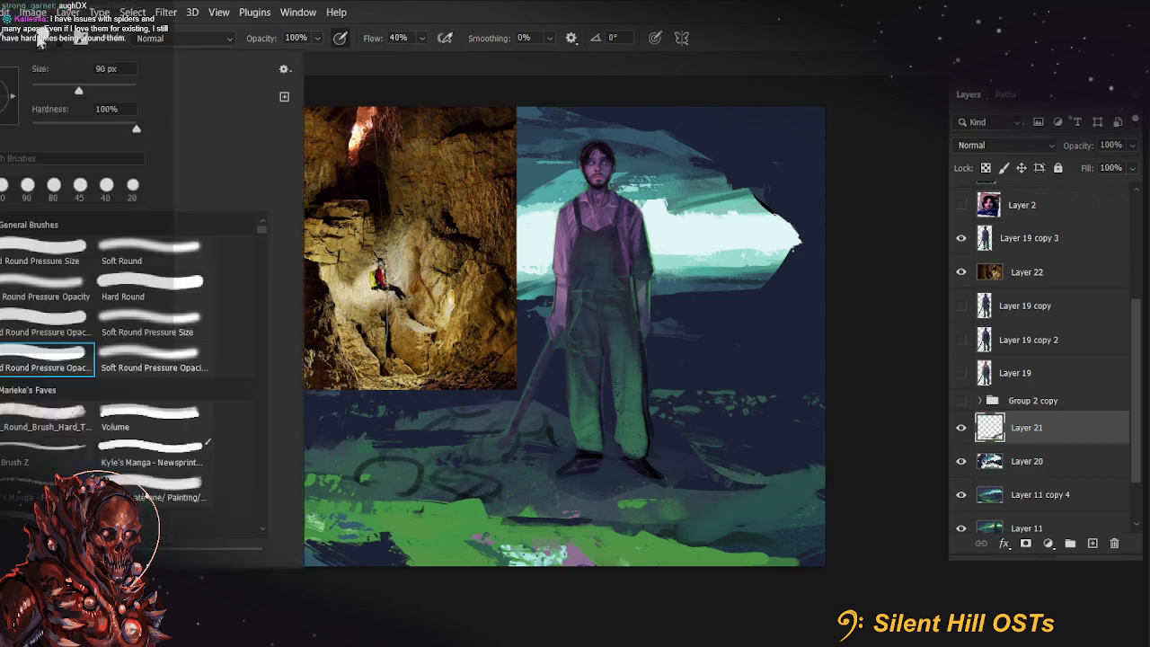
drag(12, 95, 0, 95)
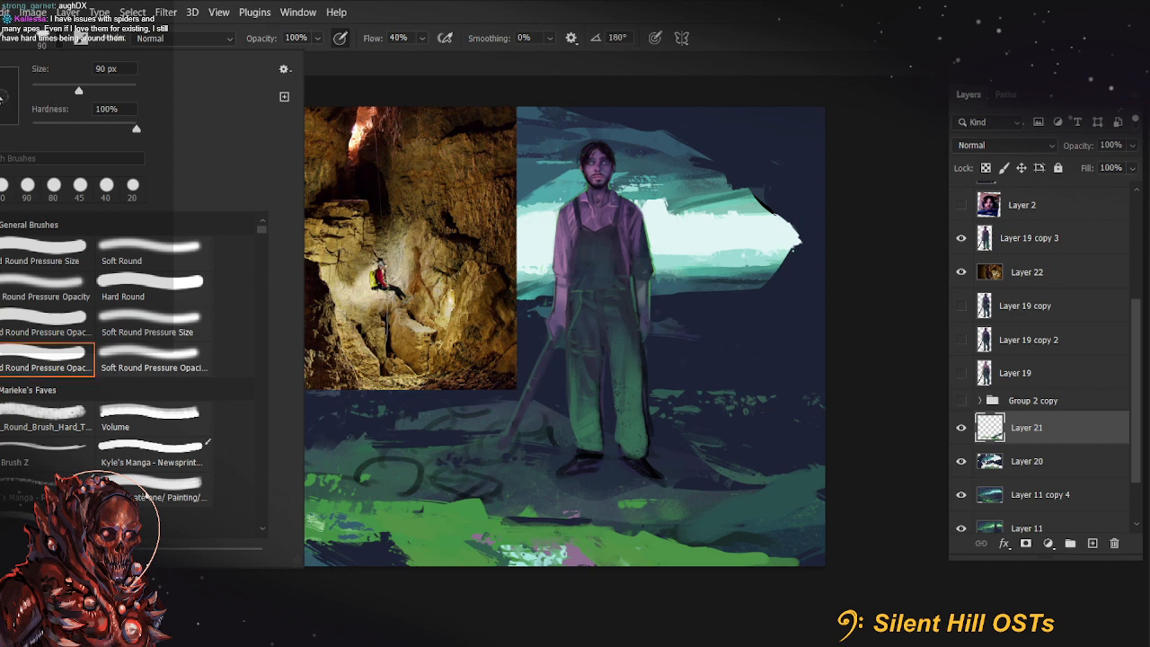
click(885, 254)
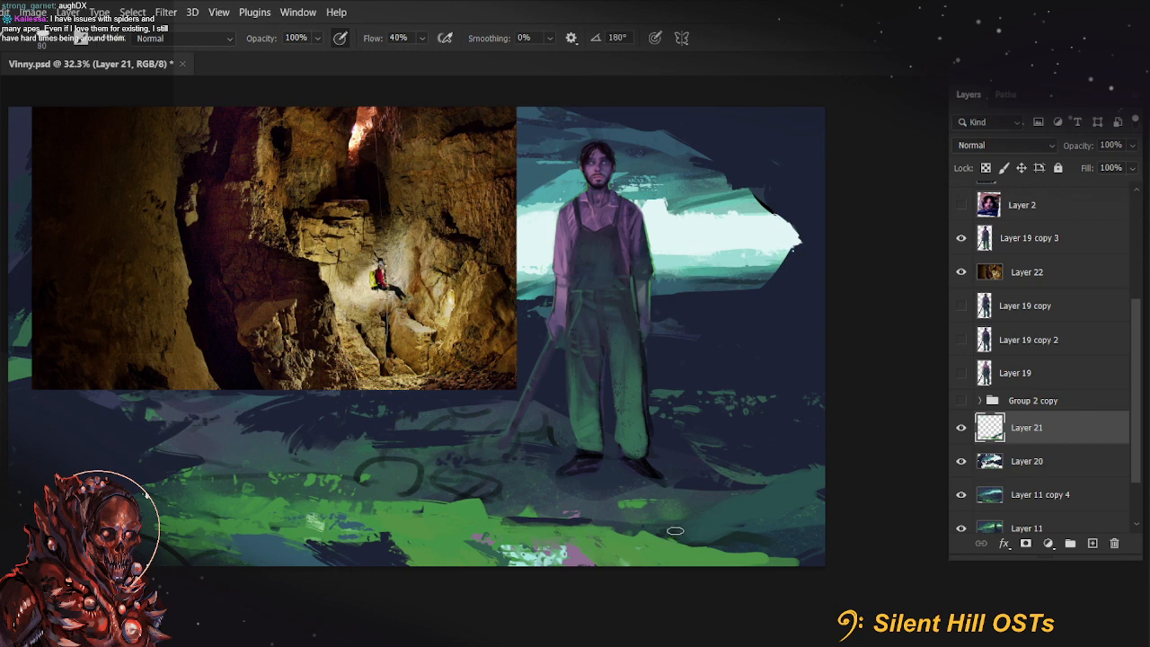
mouse_move(757, 494)
mouse_down()
mouse_move(745, 528)
mouse_move(814, 474)
mouse_move(787, 512)
mouse_move(778, 506)
mouse_move(799, 475)
mouse_up()
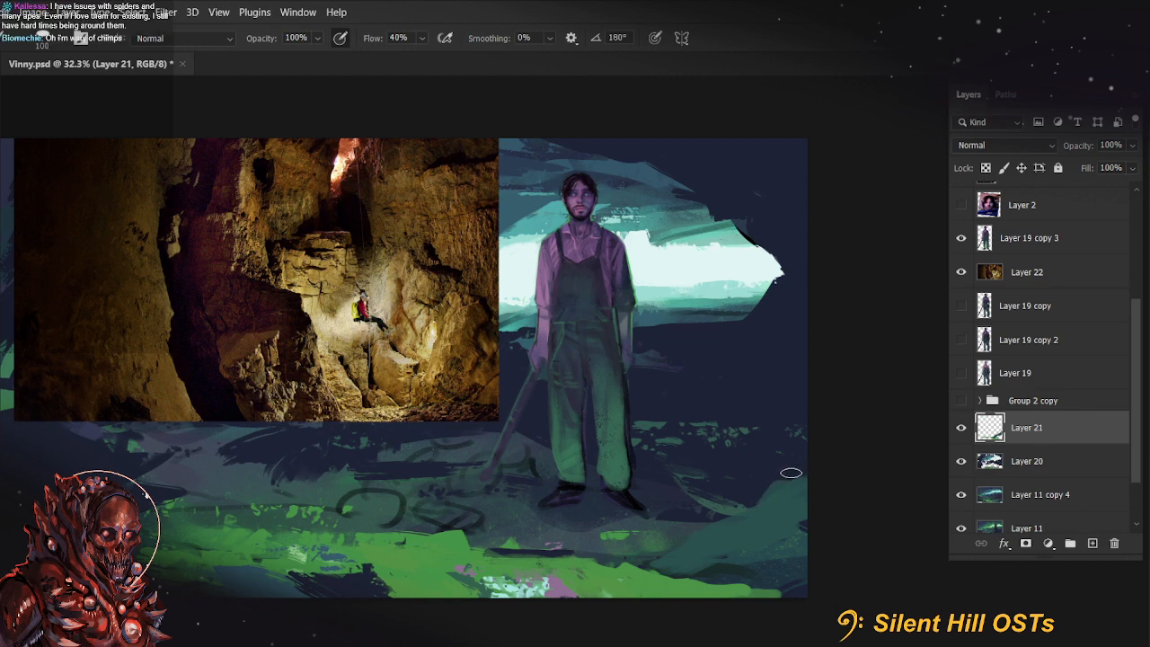
key(bracketleft)
key(bracketleft)
drag(789, 509, 816, 500)
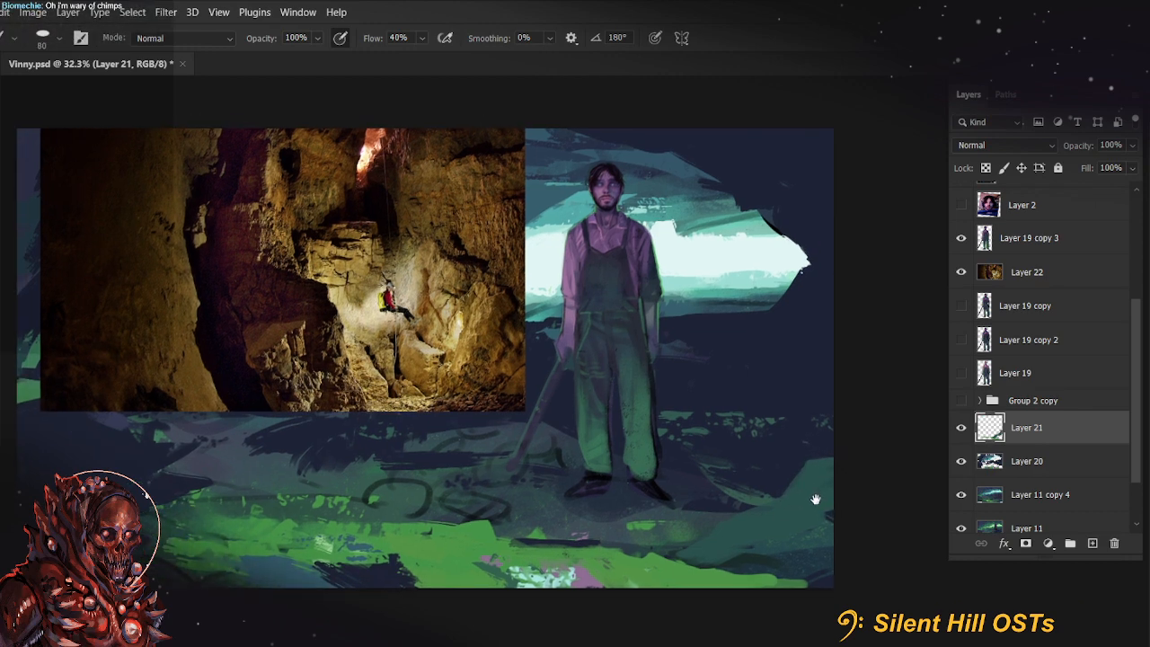
Blend the base of the teal rock into the ground with brush opacity at 30% and 40%, varying the brush size
key(3)
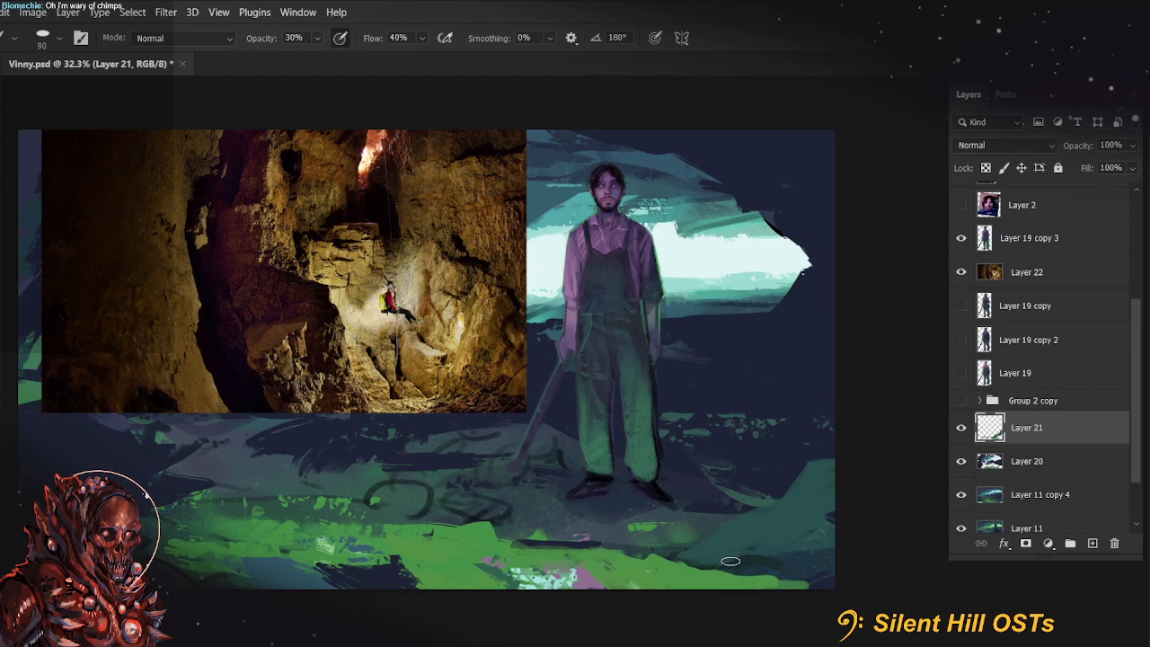
key(bracketright)
key(bracketright)
key(bracketright)
key(bracketright)
key(4)
key(bracketleft)
key(bracketleft)
key(bracketleft)
key(bracketleft)
key(bracketleft)
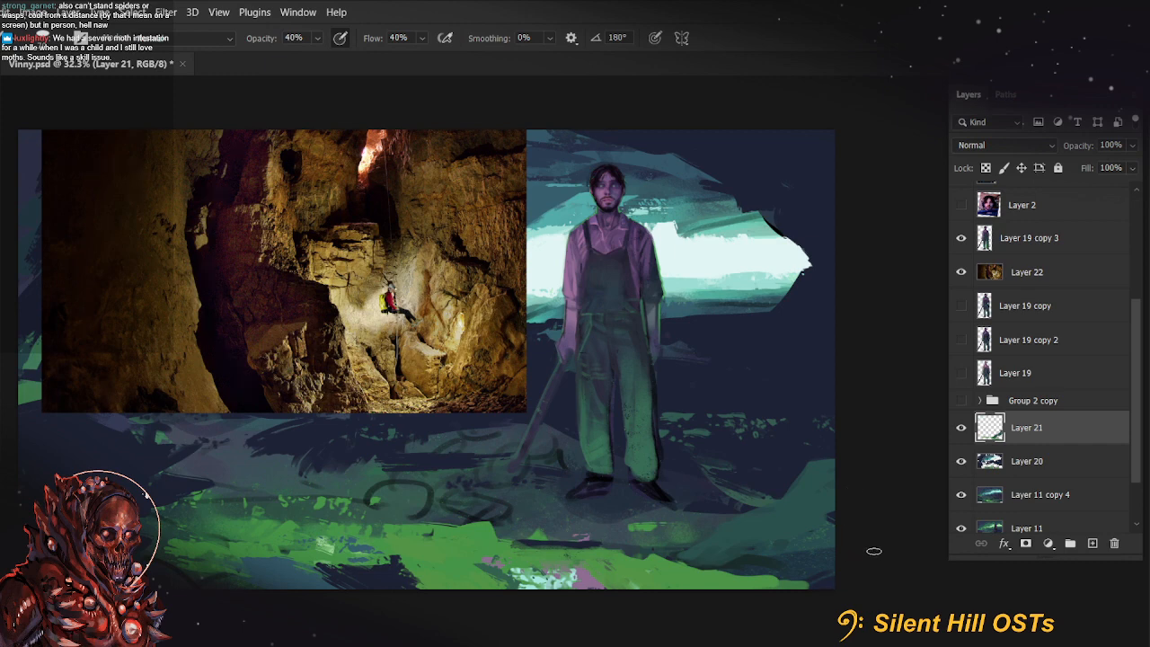
Glaze soft green over the lower part of the teal rock with a large flat brush at 30% opacity
scroll(867, 550, up, 2)
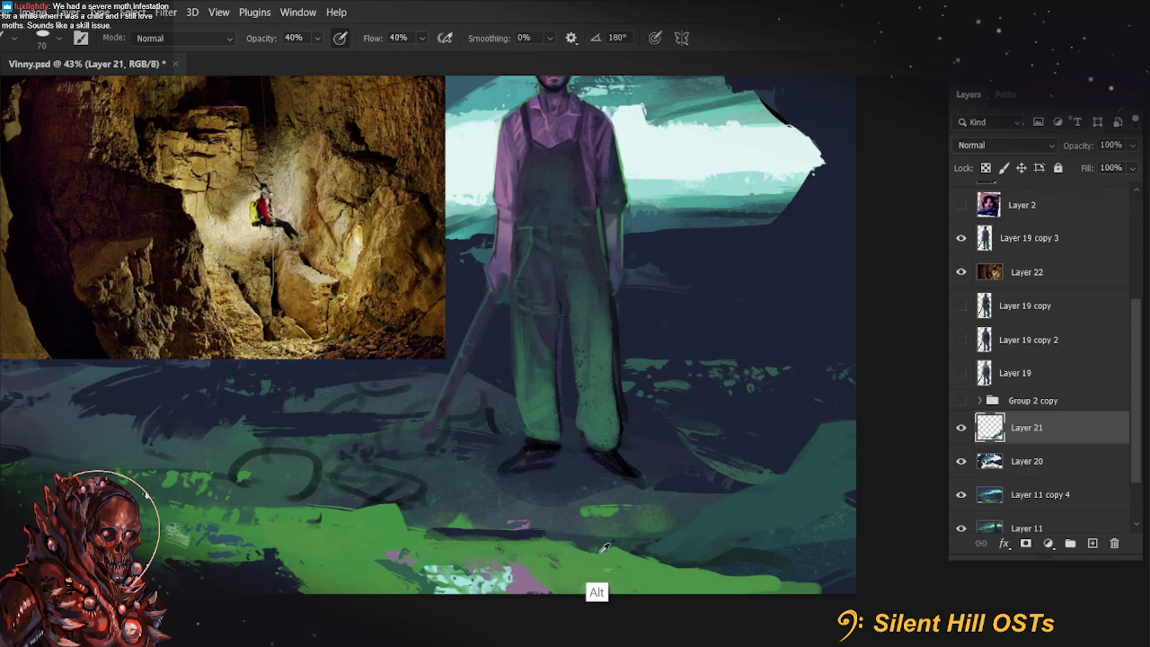
key(3)
key(bracketright)
key(bracketright)
key(bracketright)
key(bracketright)
scroll(283, 527, up, 2)
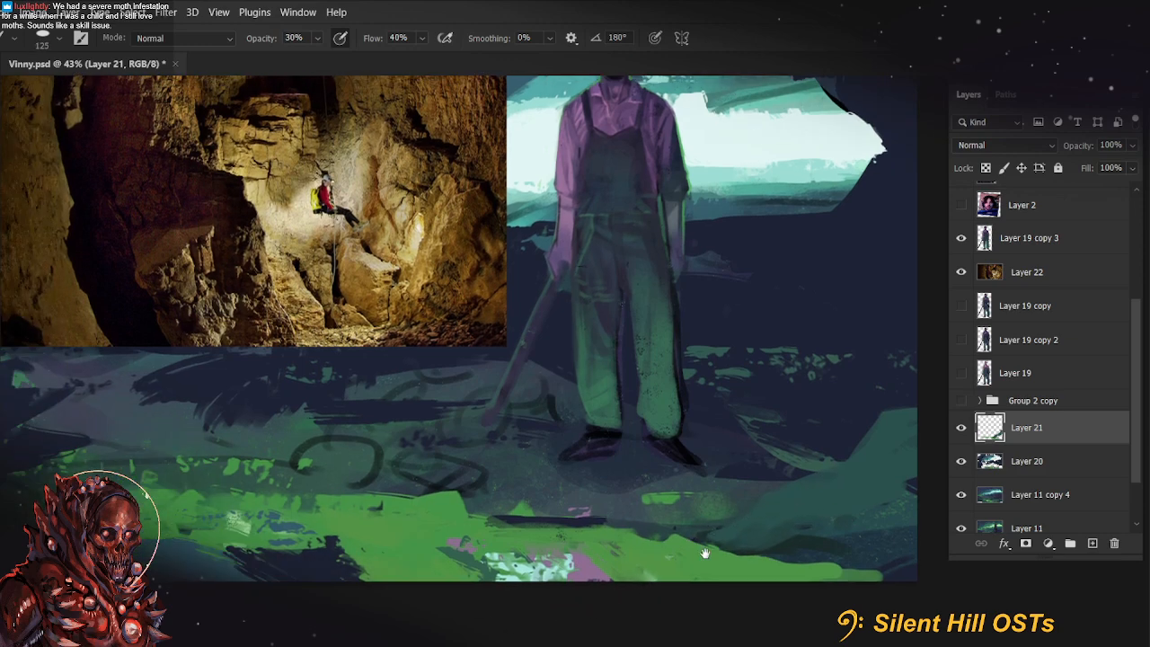
key(4)
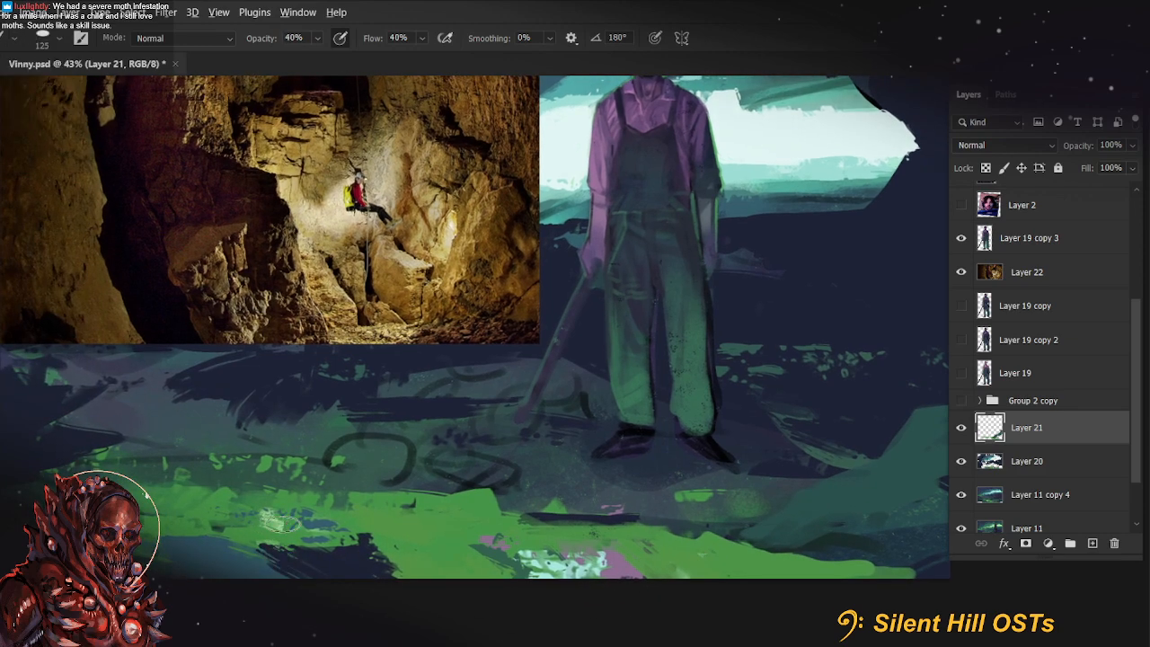
mouse_move(853, 516)
mouse_down()
mouse_move(793, 518)
mouse_move(828, 485)
mouse_move(768, 539)
mouse_move(803, 513)
mouse_up()
key(ctrl+z)
key(3)
drag(820, 500, 757, 524)
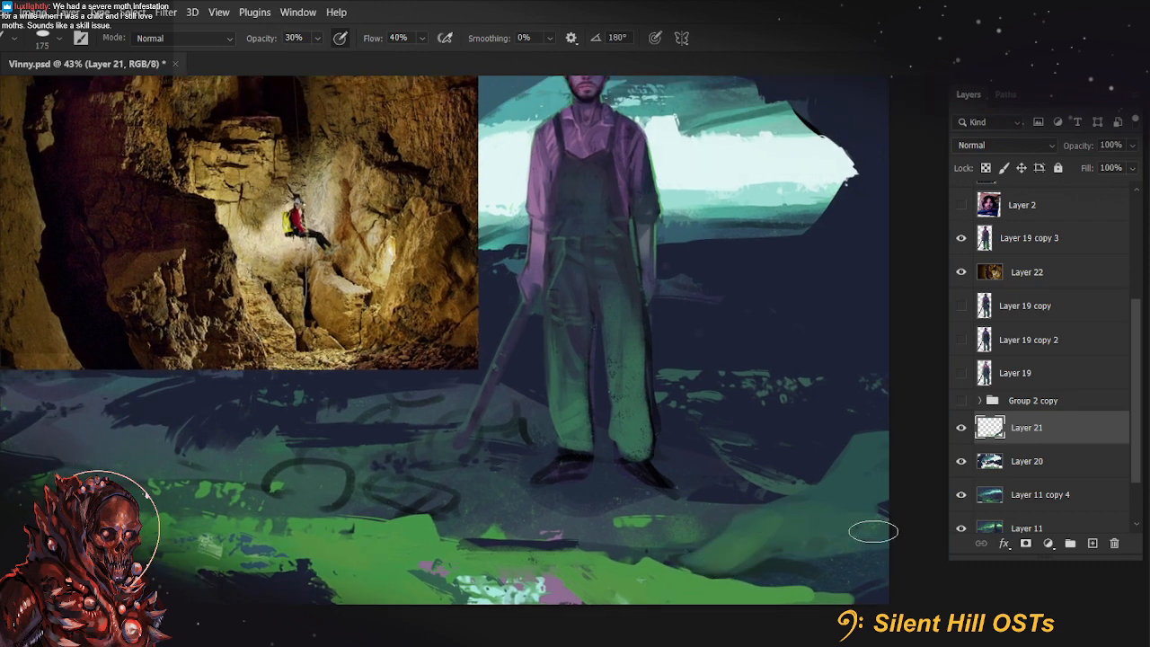
Paint crisper green facets and edges on the rock with a small flat brush at 77% opacity
key(bracketleft)
key(bracketleft)
key(bracketleft)
key(bracketleft)
key(bracketleft)
key(bracketleft)
key(bracketleft)
key(bracketleft)
key(7)
key(7)
mouse_move(730, 570)
mouse_down()
mouse_move(756, 556)
mouse_move(728, 572)
mouse_move(778, 532)
mouse_up()
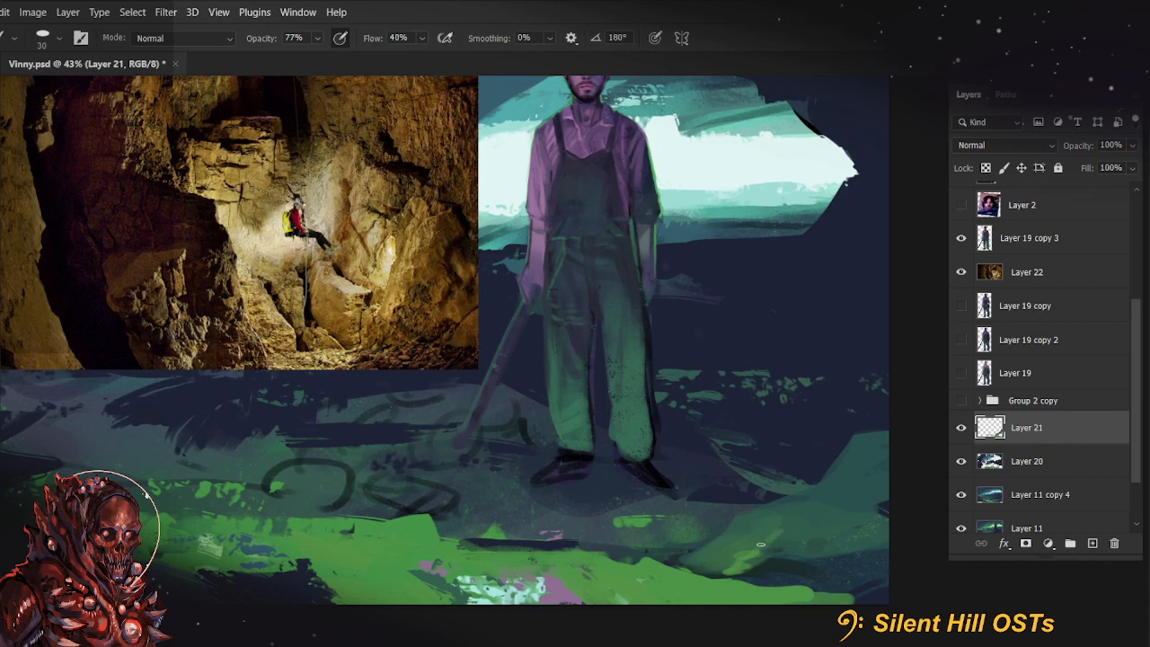
mouse_move(687, 559)
mouse_down()
mouse_move(727, 516)
mouse_move(702, 548)
mouse_move(732, 527)
mouse_move(708, 554)
mouse_move(751, 524)
mouse_move(745, 512)
mouse_move(705, 557)
mouse_up()
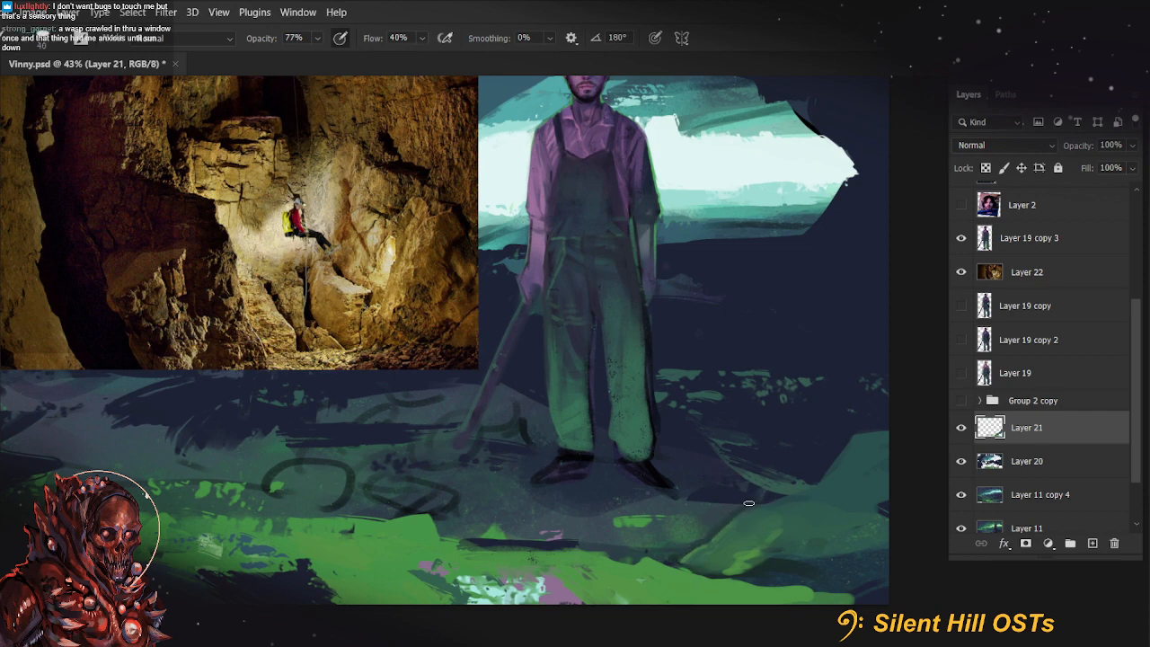
mouse_move(750, 504)
mouse_down()
mouse_move(819, 473)
mouse_move(745, 501)
mouse_move(808, 477)
mouse_up()
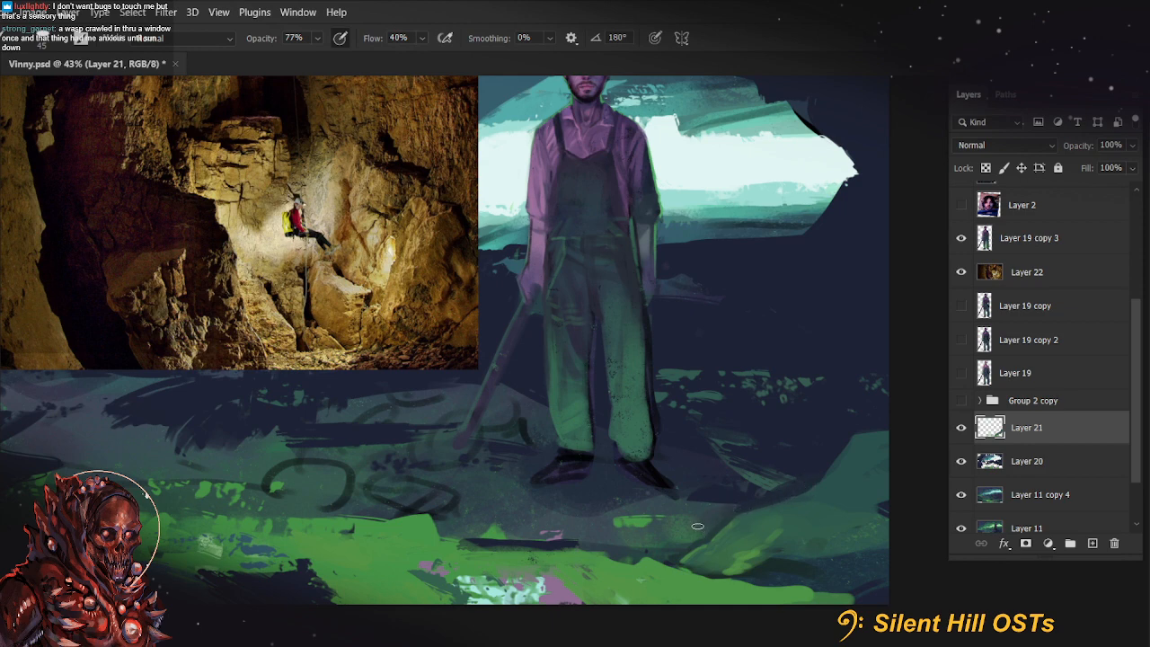
Brush over the ground between the farmer's boots and the rock, and touch up the rock's lower side
key(])
key(])
key(])
key(])
mouse_move(693, 514)
mouse_down()
mouse_move(729, 512)
mouse_move(669, 510)
mouse_move(699, 519)
mouse_move(680, 492)
mouse_move(628, 498)
mouse_up()
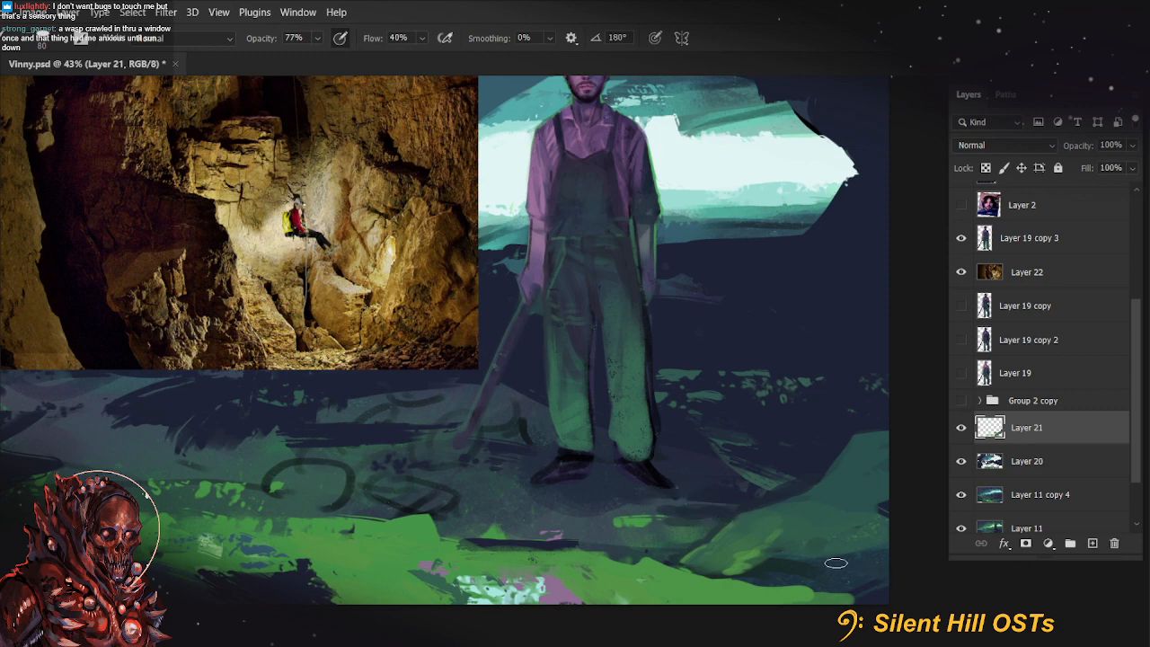
drag(829, 550, 816, 564)
Add dark crevice lines around the green facet at the rock's base with a 30 px brush
key([)
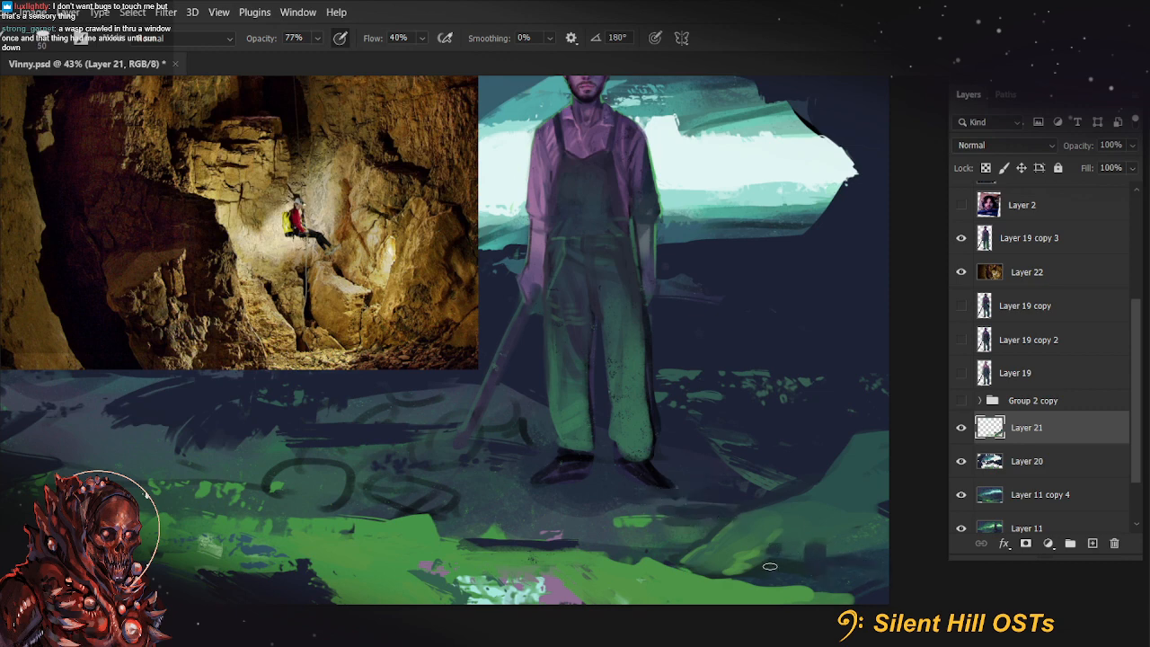
key([)
key([)
key([)
drag(754, 541, 712, 579)
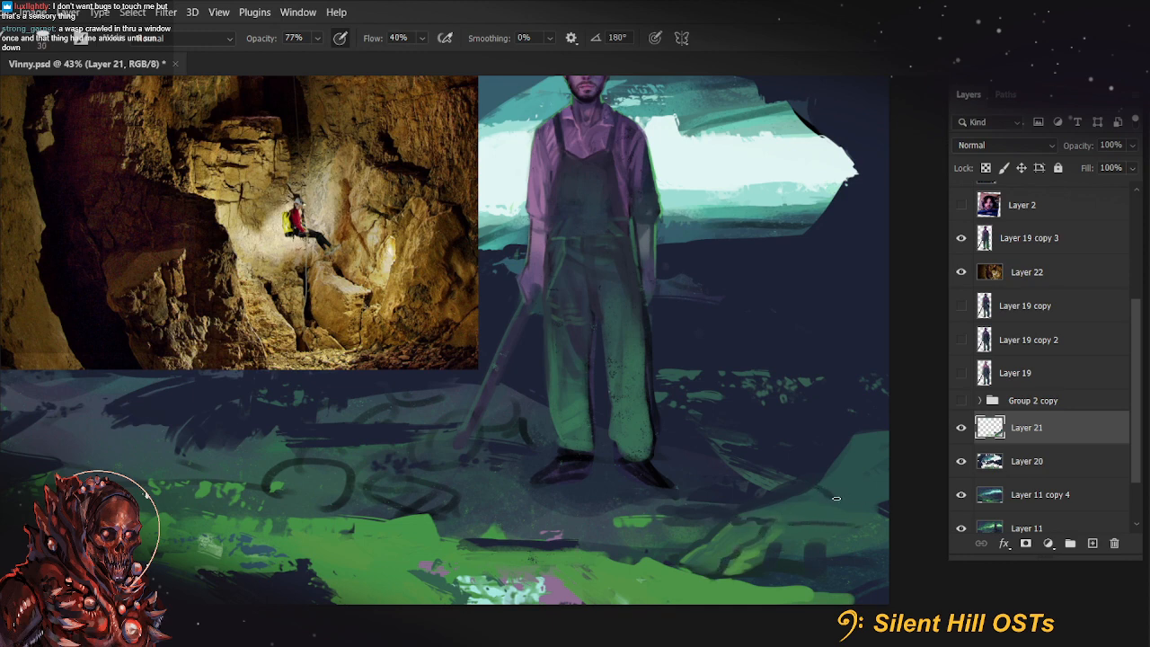
Enlarge the flat brush and paint darker shading across the body of the teal rock
drag(831, 562, 784, 570)
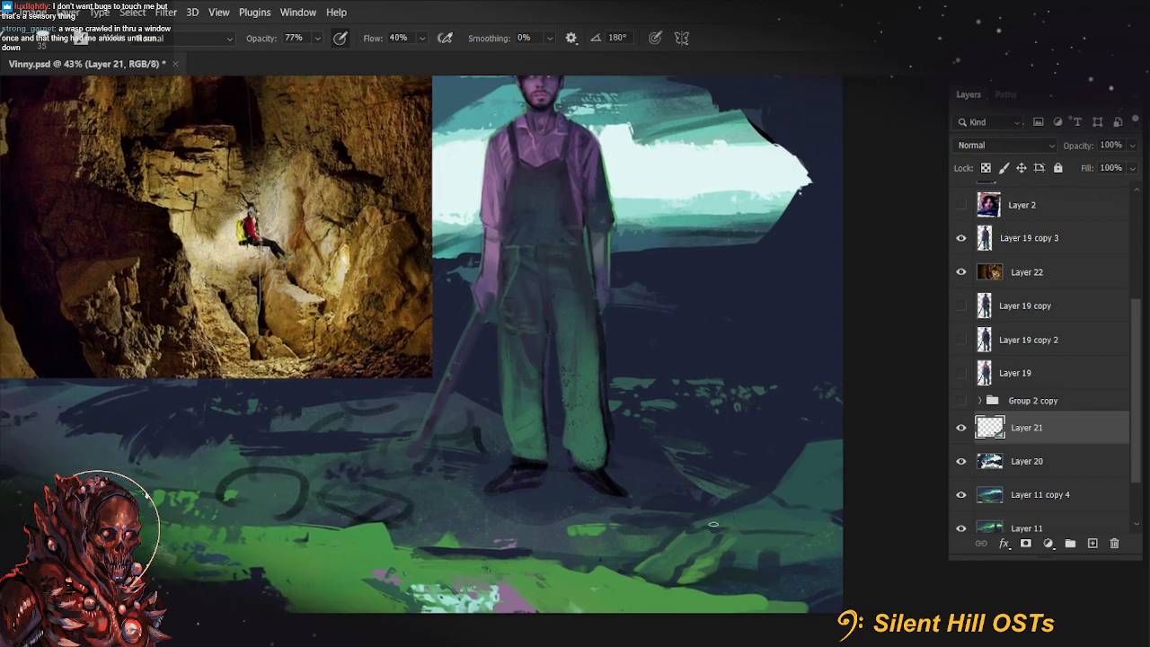
key(])
key(])
key(])
key(])
key(])
key(])
key(])
key(])
key(])
key(])
key(])
key(])
key(])
key(])
key(])
key(])
mouse_move(710, 524)
mouse_down()
mouse_move(850, 530)
mouse_move(784, 521)
mouse_up()
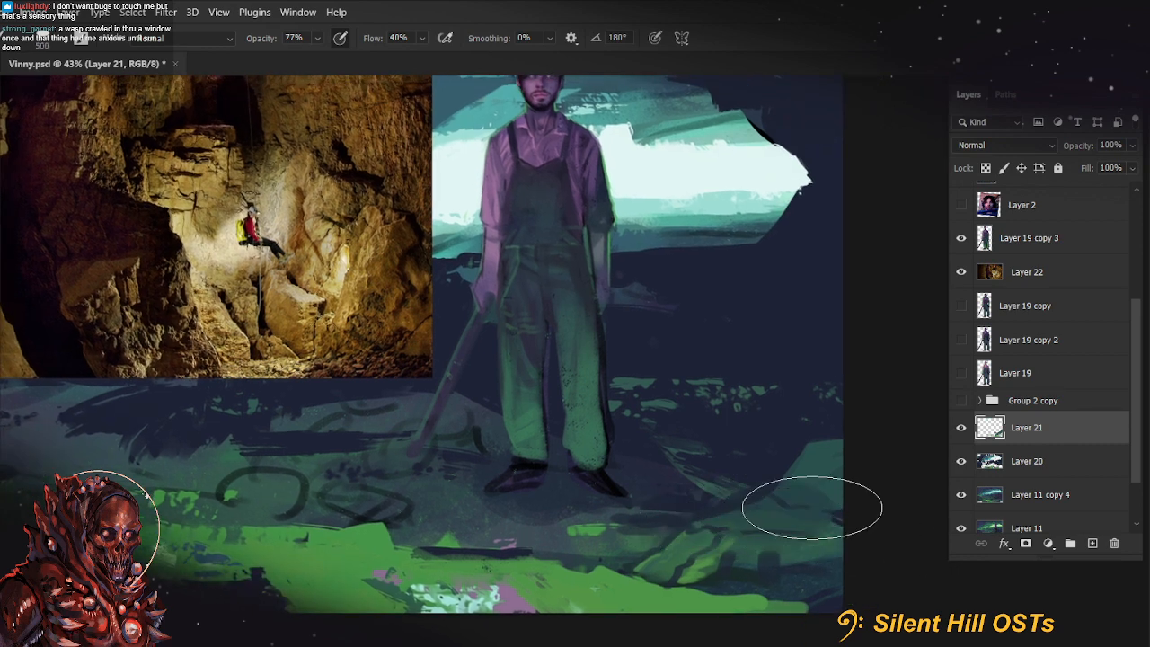
Switch to the textured hard round brush from Marieke's Faves and stroke over the top of the teal rock
click(41, 38)
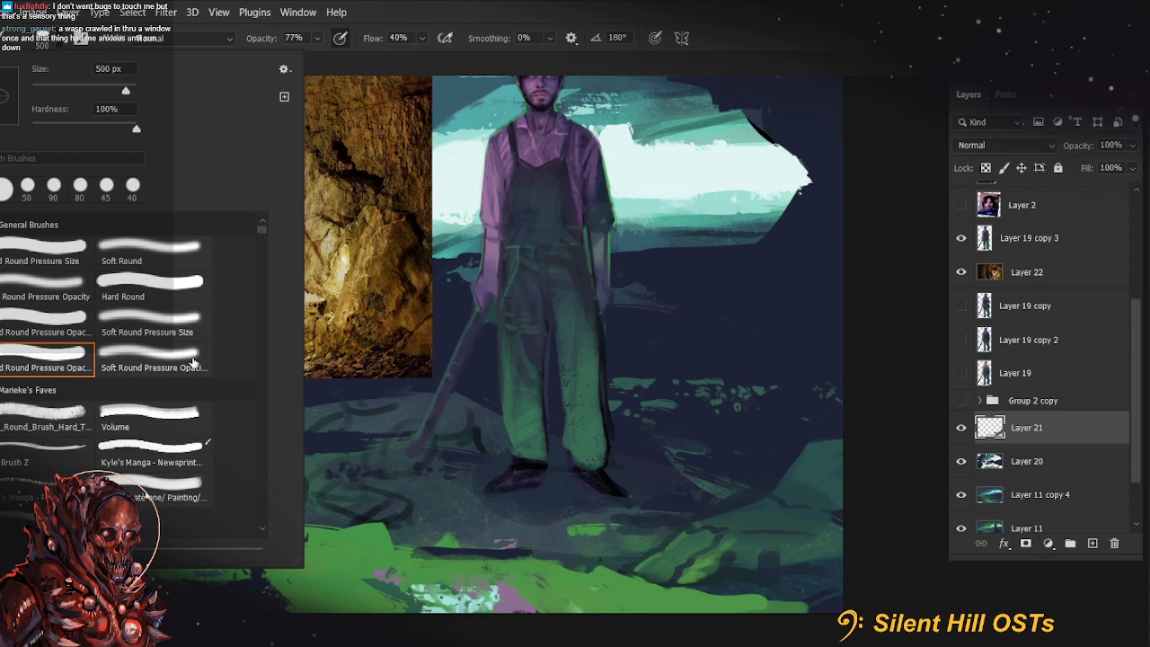
double_click(59, 419)
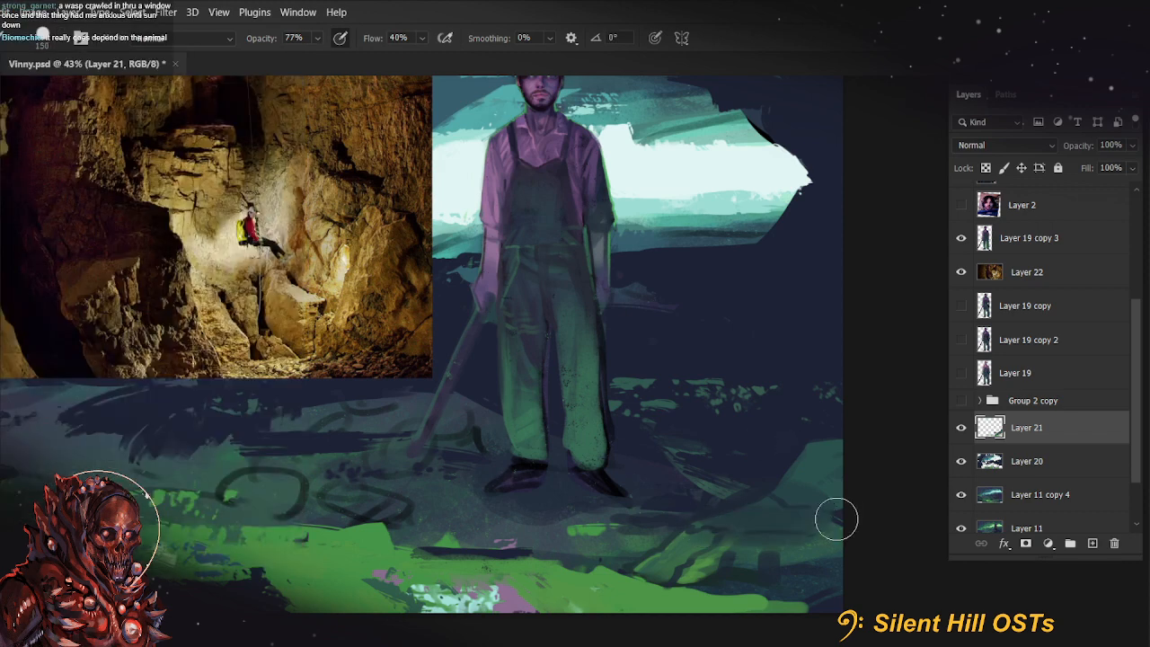
drag(796, 461, 871, 483)
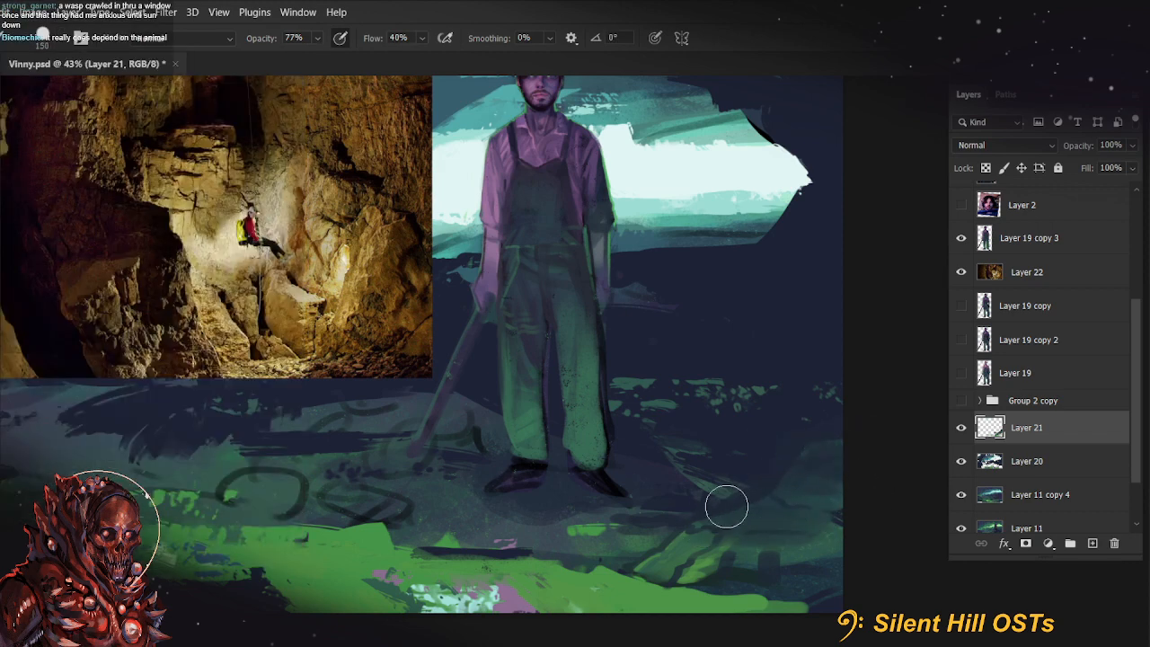
Refine the teal rock with fine strokes about 10 to 15 px wide, raising the brush opacity to 100%
key(bracketleft)
key(bracketleft)
key(bracketleft)
key(bracketleft)
key(bracketleft)
key(bracketleft)
key(bracketleft)
key(bracketleft)
key(bracketleft)
key(bracketleft)
key(bracketleft)
key(bracketleft)
key(bracketleft)
key(bracketleft)
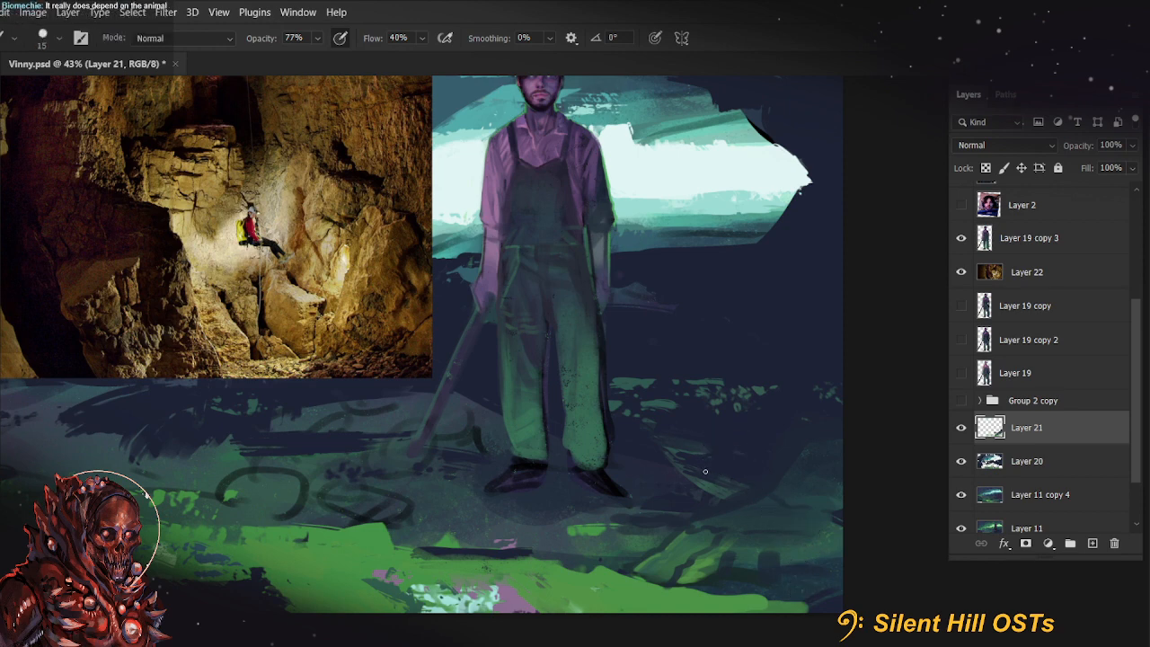
key(bracketleft)
key(bracketleft)
key(bracketright)
key(bracketright)
key(bracketright)
key(bracketright)
key(0)
key(bracketleft)
key(bracketleft)
key(bracketleft)
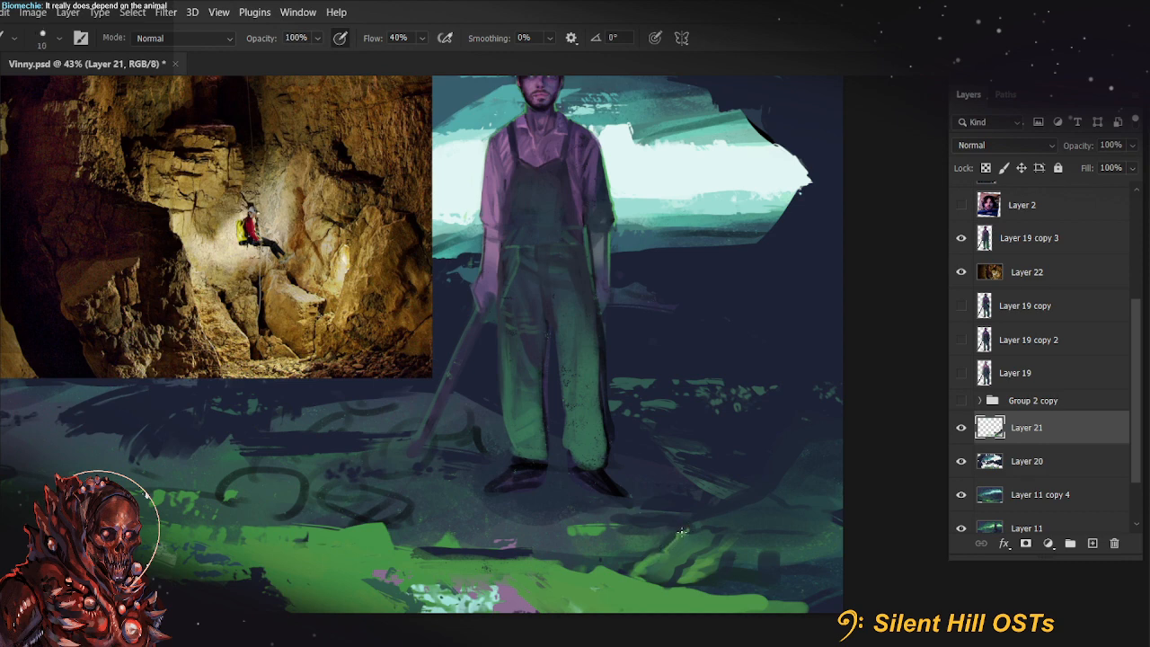
Paint green strokes over the small foreground rock's facets, varying the brush between 10 and 30 px
key(bracketright)
key(bracketright)
drag(735, 567, 728, 552)
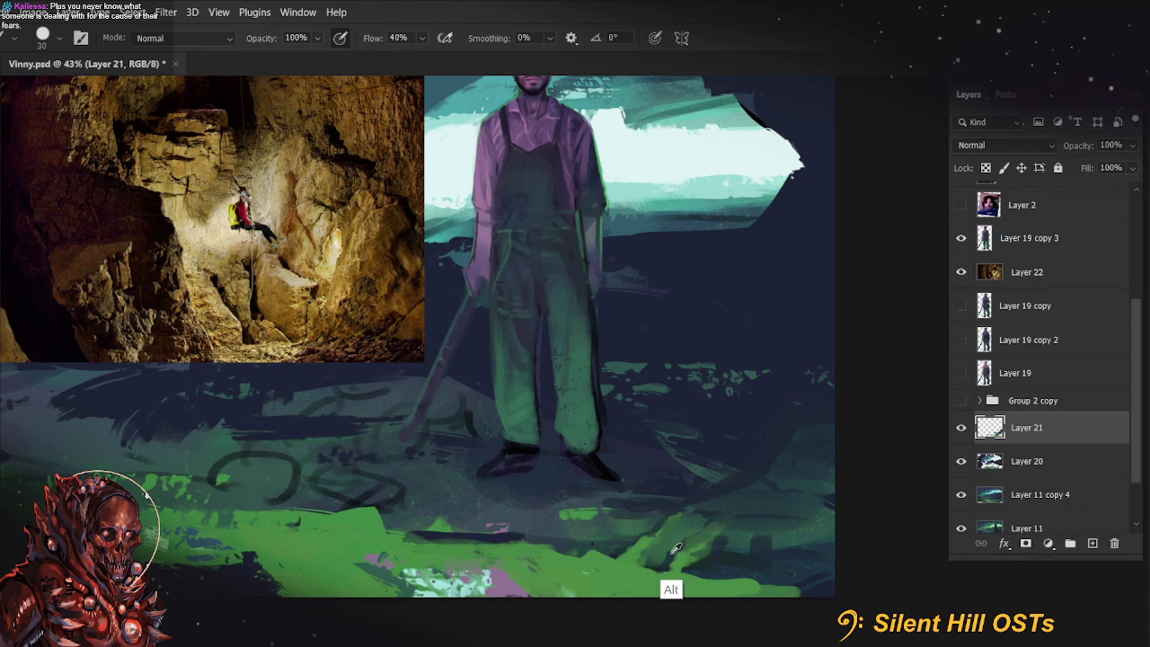
key(bracketleft)
key(bracketleft)
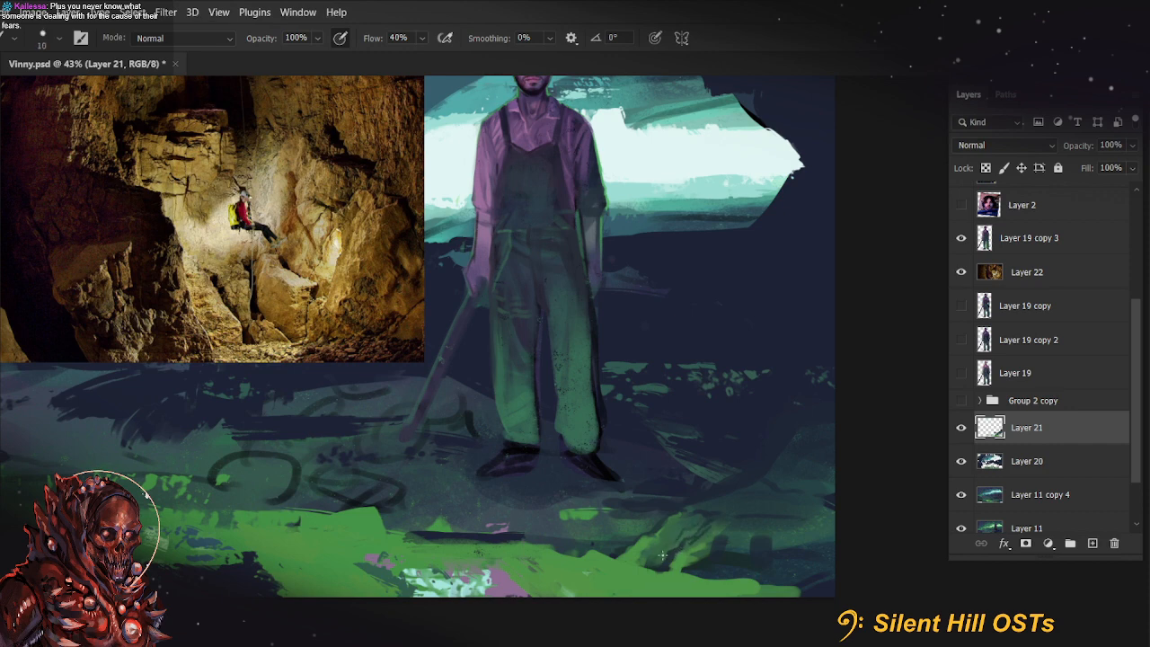
key(bracketright)
key(bracketright)
key(bracketright)
key(bracketright)
key(bracketright)
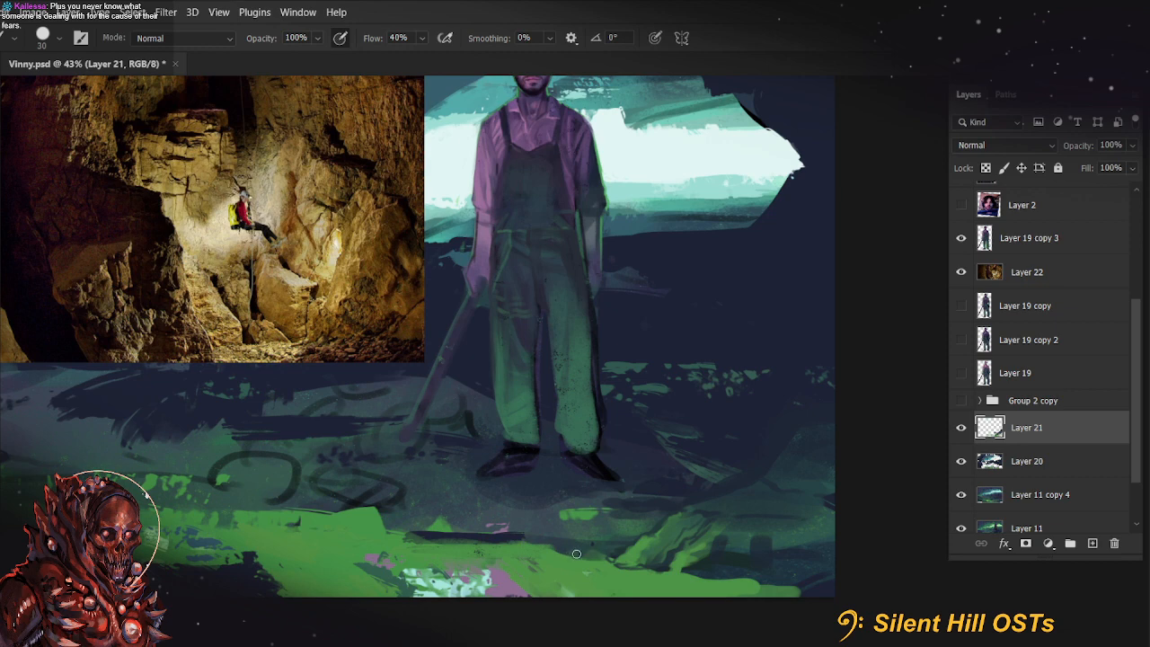
Enlarge the brush to 45 px and brush over the green ground below the small rock
key(bracketright)
key(r)
drag(554, 549, 716, 500)
key(b)
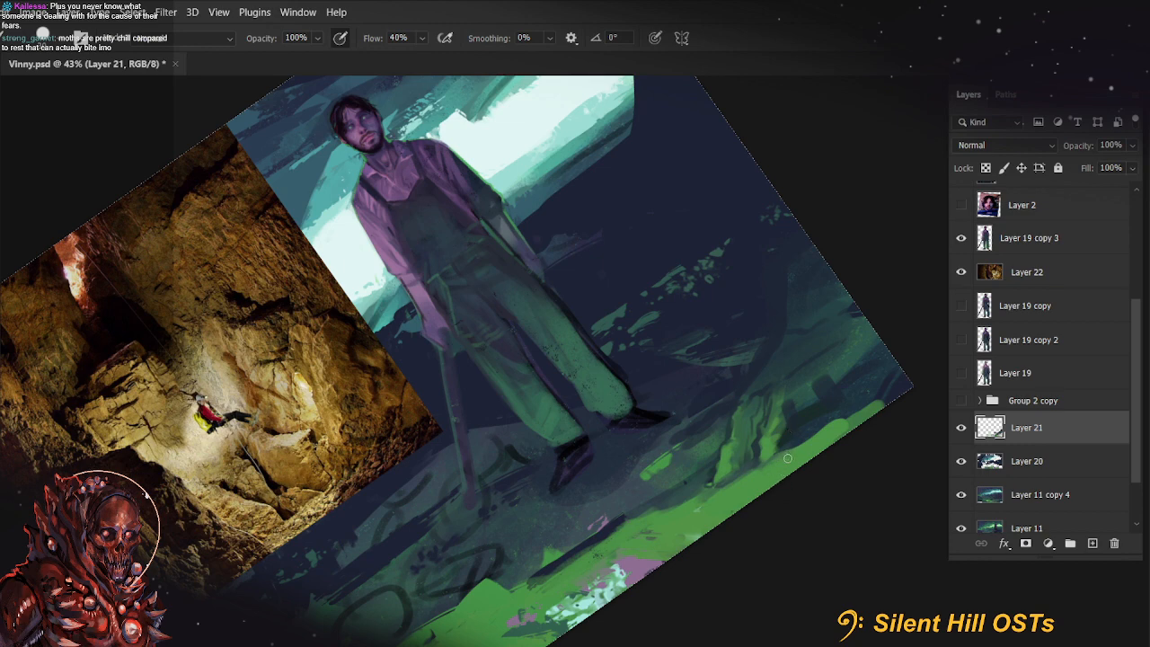
alt+click(744, 453)
key(r)
key(Escape)
key(b)
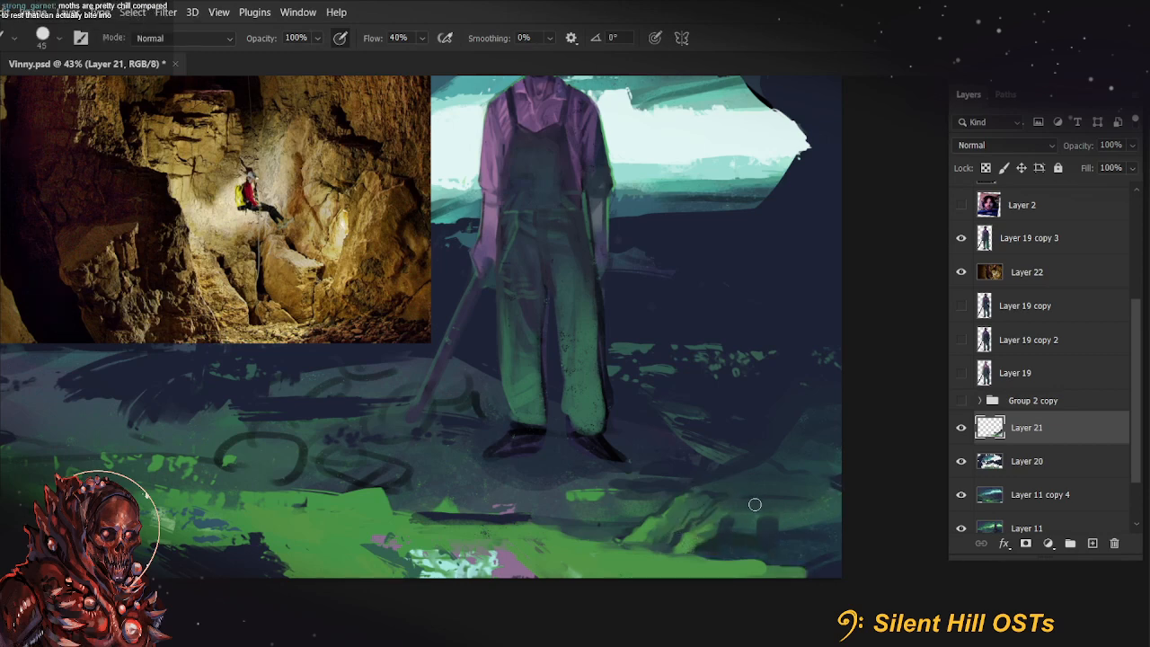
Detail the facets and edges of the small green rock with a 10 to 20 px brush at 90% opacity
key(bracketleft)
key(bracketleft)
key(bracketleft)
key(bracketleft)
key(9)
mouse_move(724, 511)
mouse_down()
mouse_move(853, 513)
mouse_move(854, 525)
mouse_up()
alt+click(731, 538)
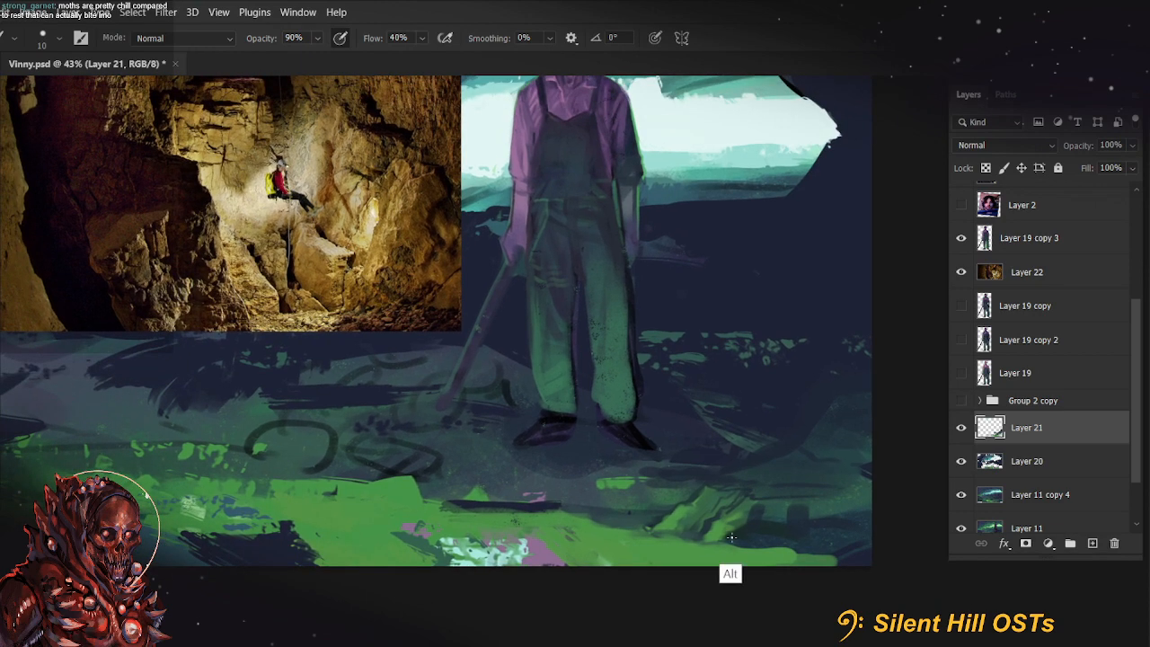
key(bracketright)
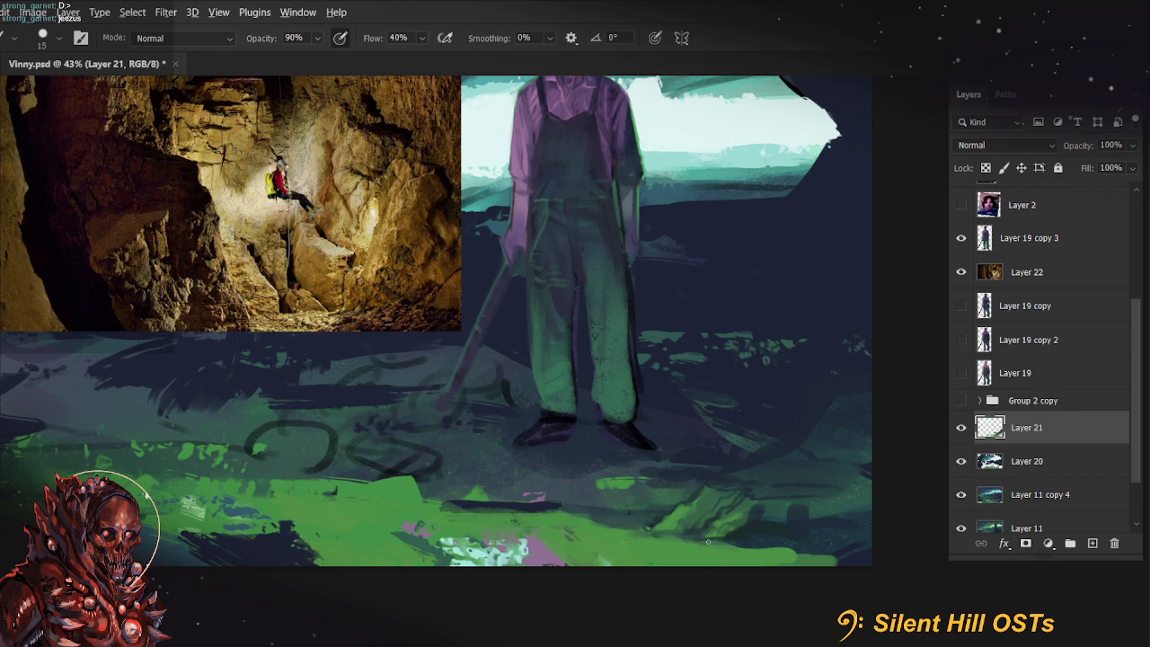
key(bracketright)
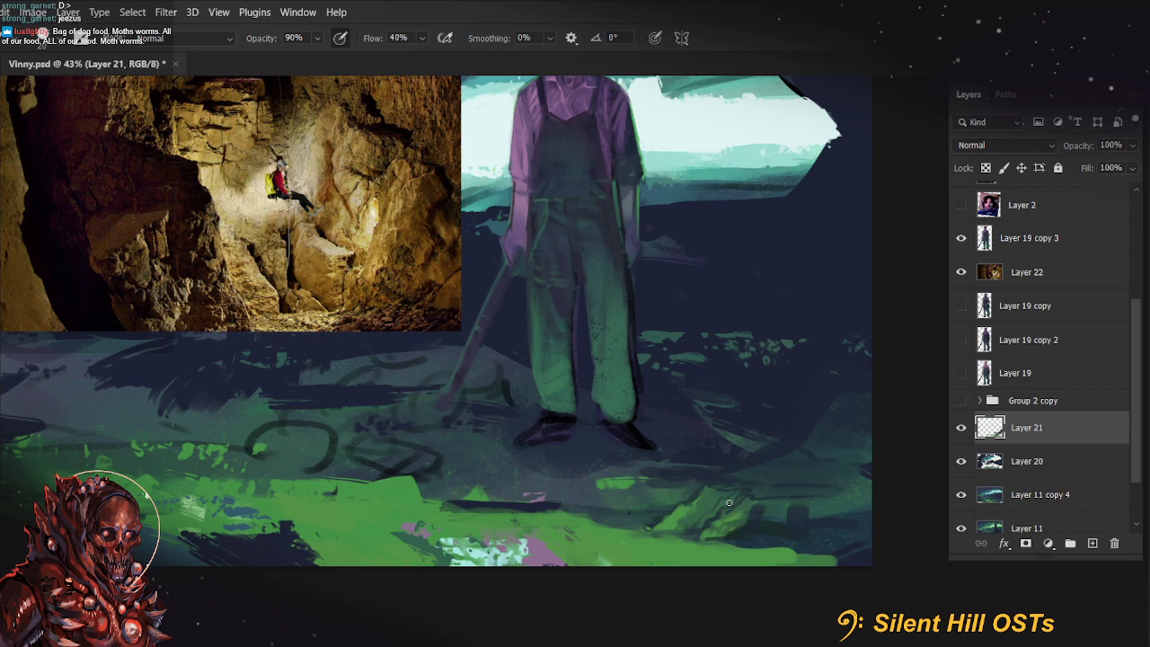
Touch up the small green rock and the dark ground beside it, raising the brush opacity to 100%
mouse_move(729, 502)
mouse_down()
mouse_move(736, 341)
mouse_move(747, 513)
mouse_up()
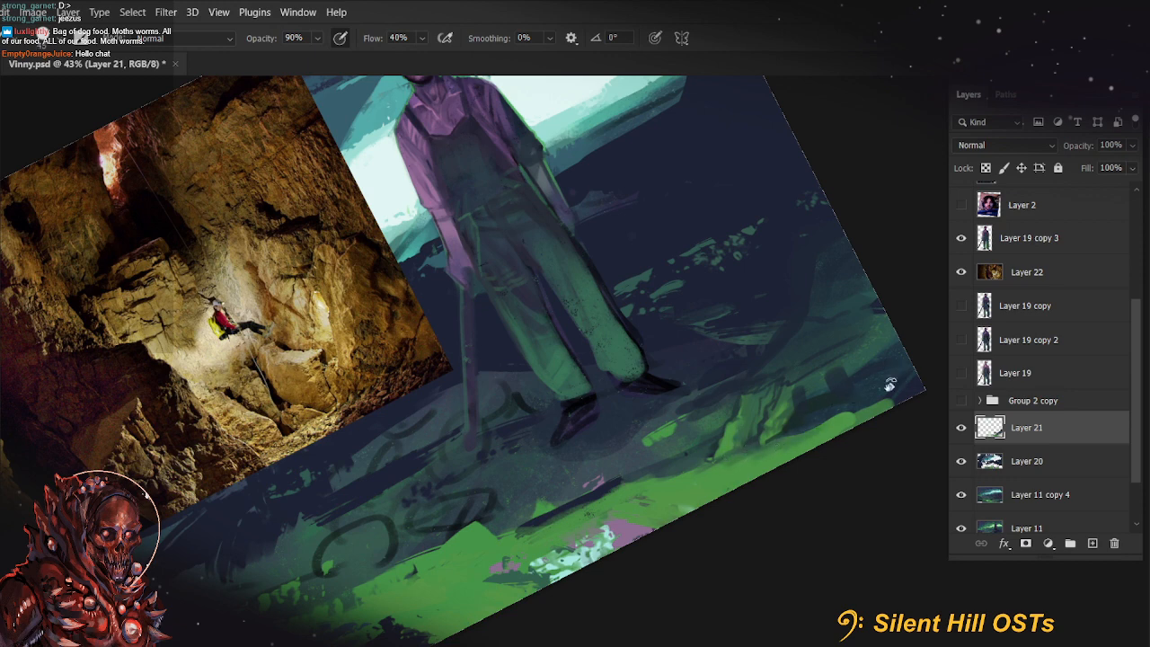
key(r)
key(Escape)
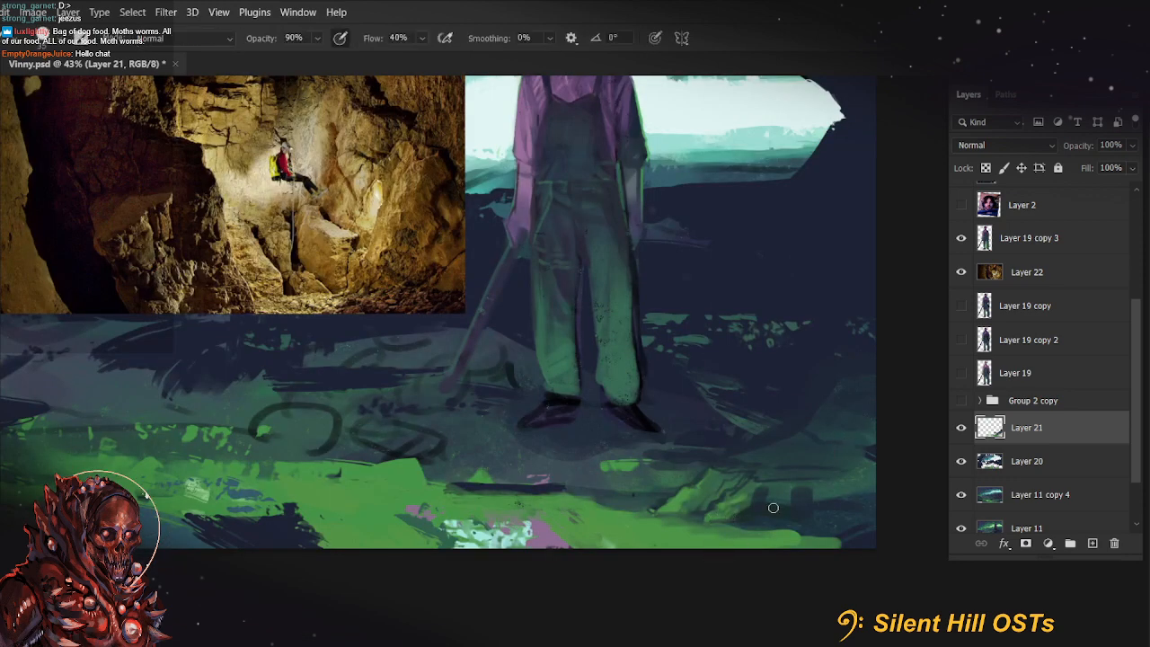
key(0)
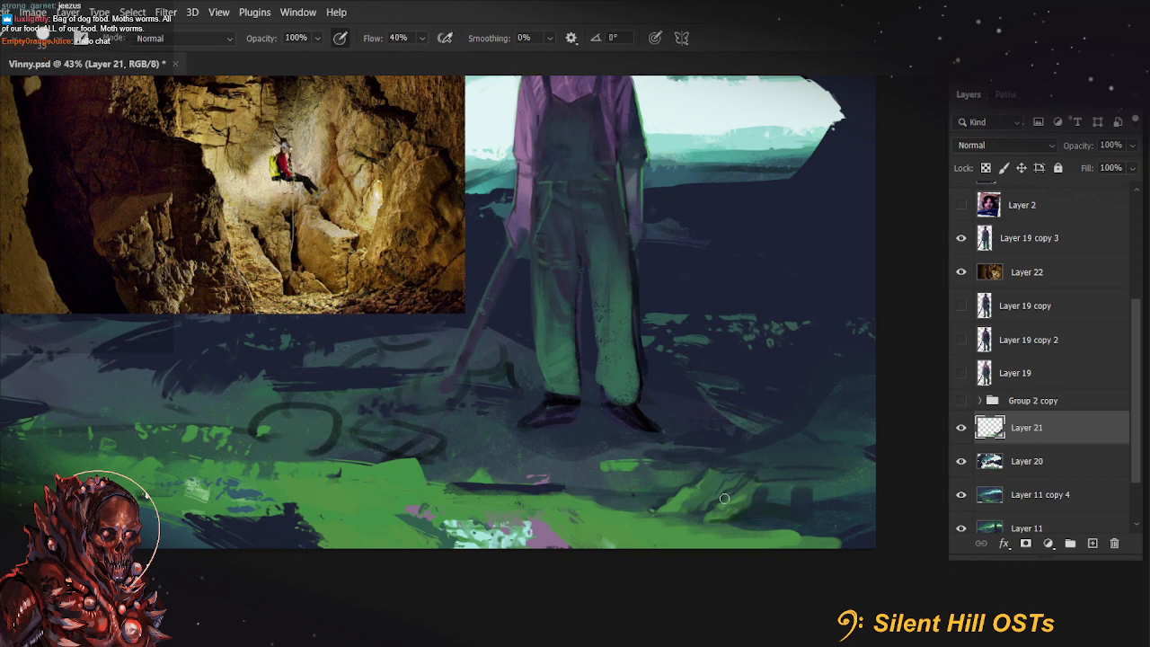
mouse_move(713, 529)
mouse_down()
mouse_move(697, 497)
mouse_move(702, 508)
mouse_up()
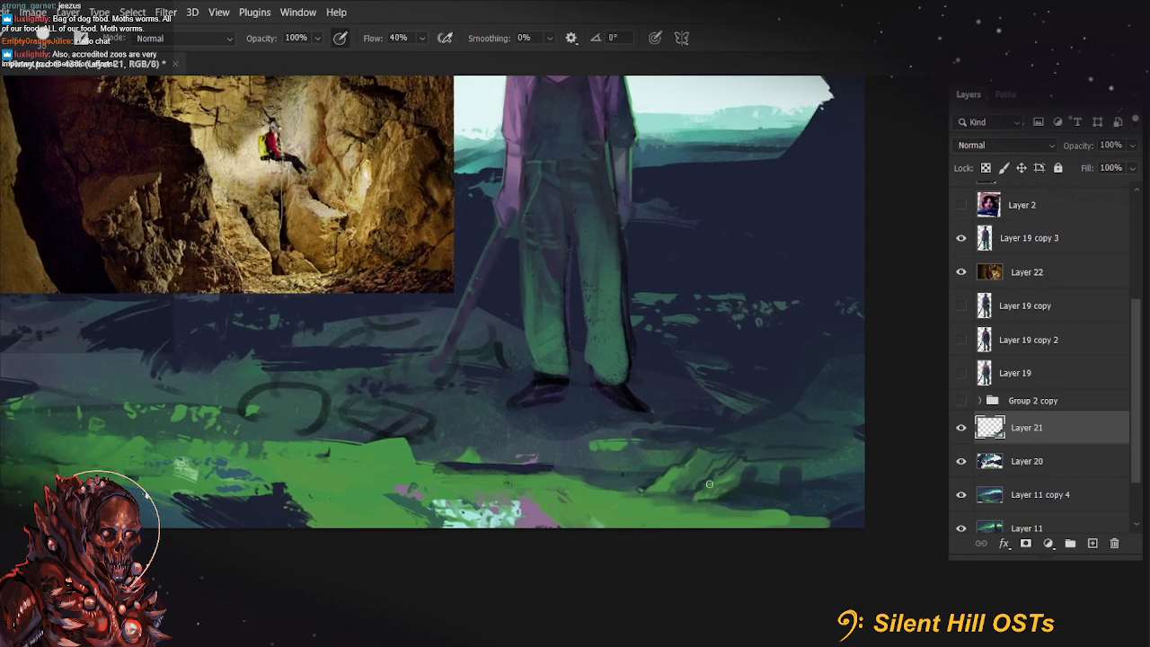
key(bracketleft)
key(bracketleft)
mouse_move(724, 542)
mouse_down()
mouse_move(729, 520)
mouse_move(735, 529)
mouse_up()
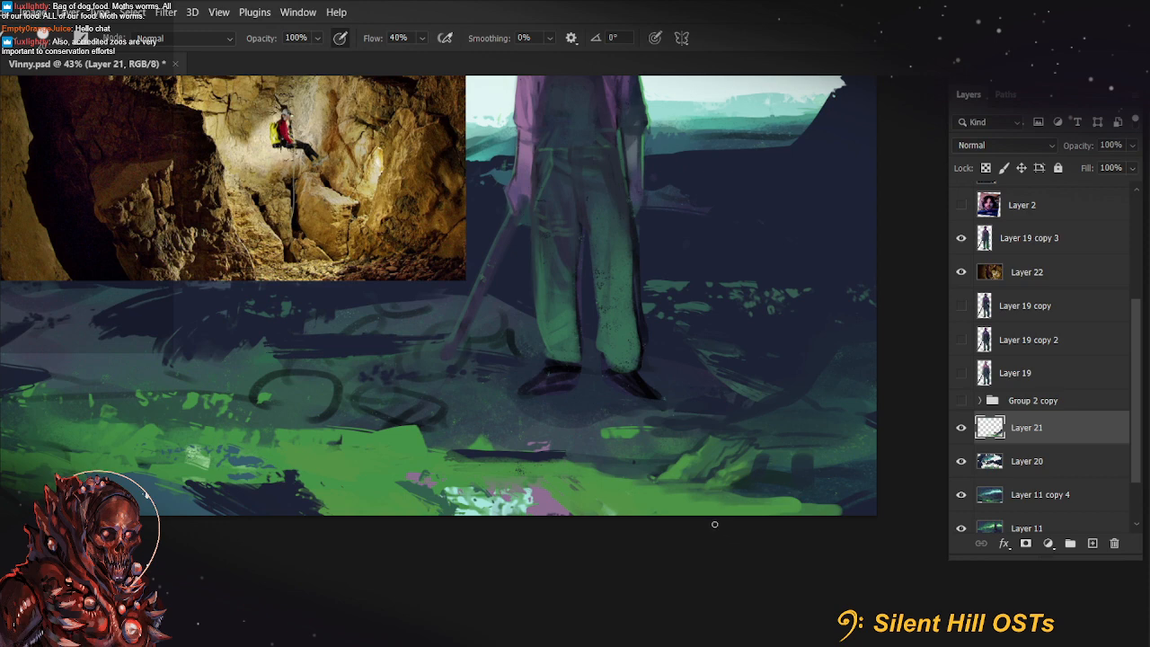
Sample a ground colour, enlarge the brush to 250 px and tone down the mint and pink patch at the canvas's lower edge
key(alt)
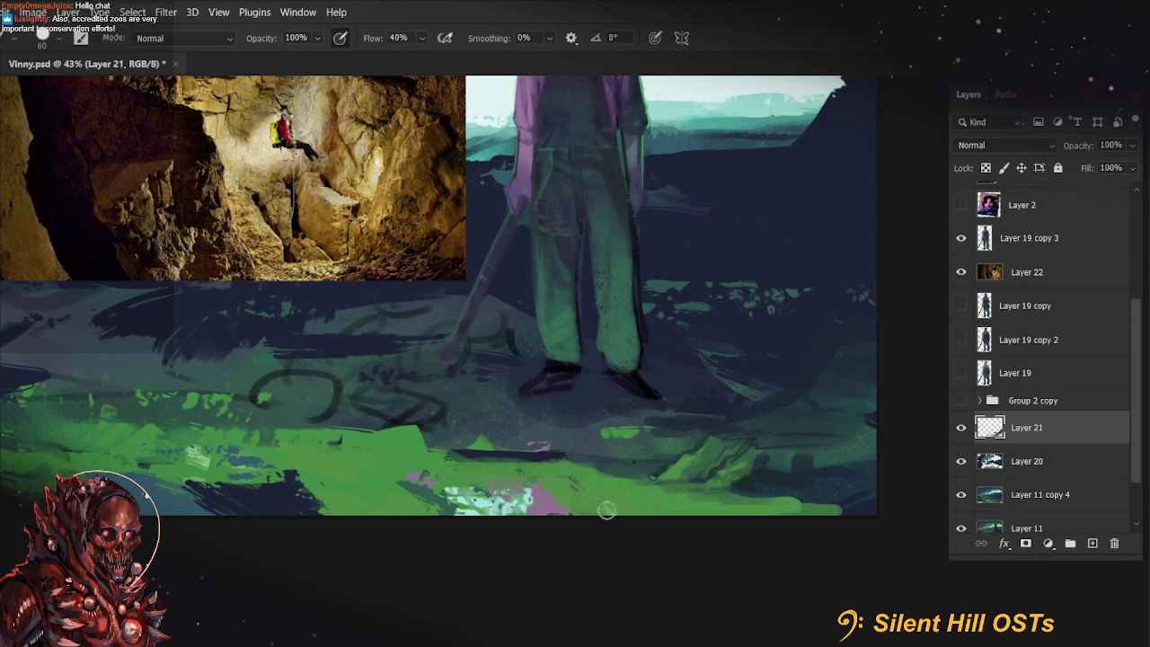
key(bracketright)
key(bracketright)
key(bracketright)
key(bracketright)
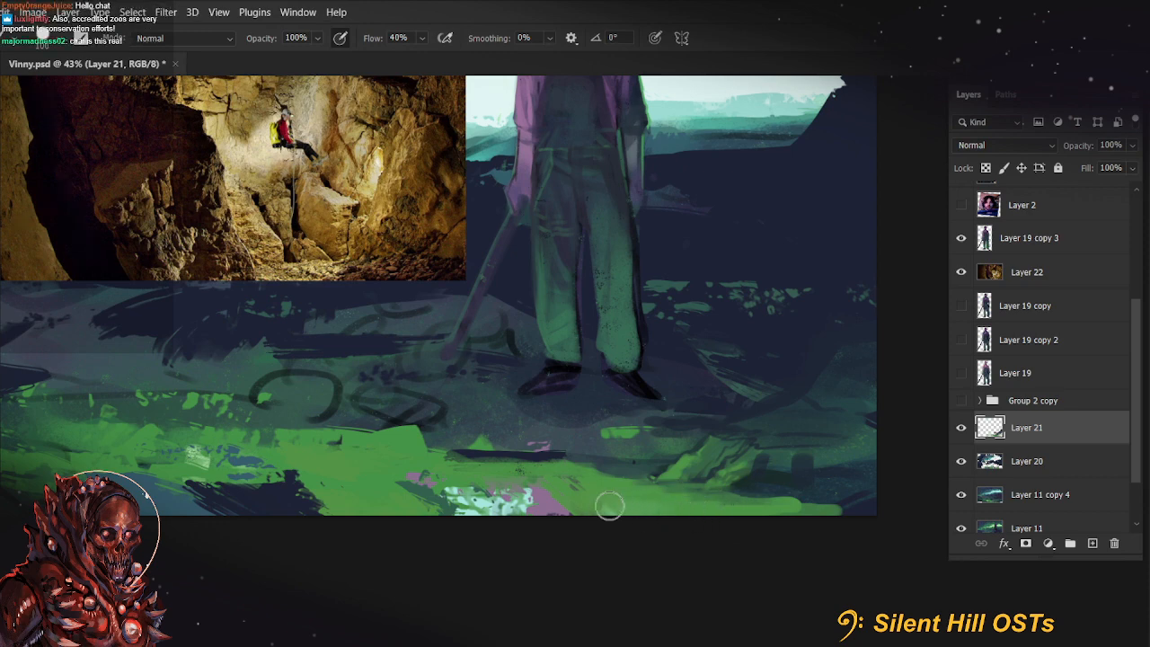
key(9)
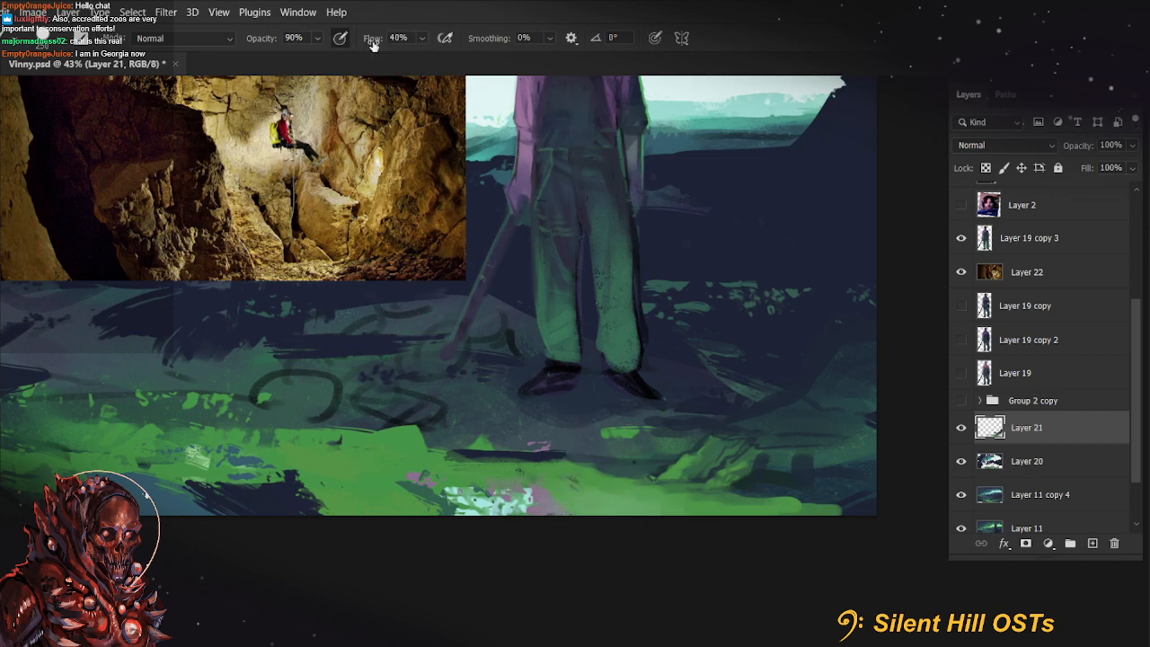
key(0)
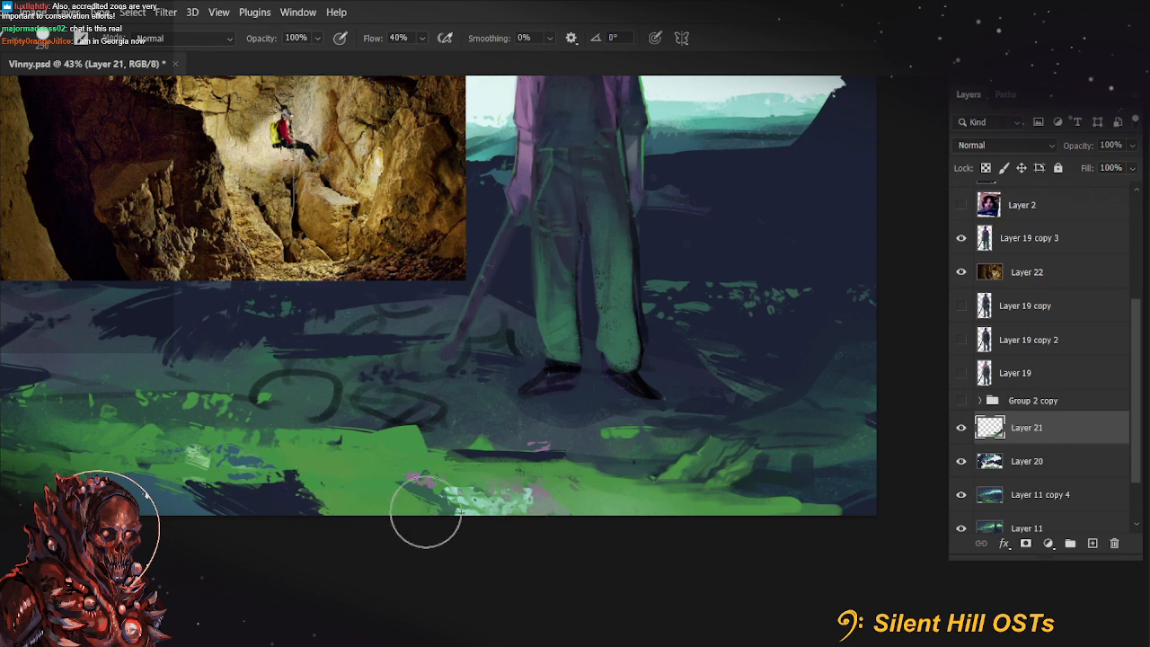
mouse_move(423, 512)
mouse_down()
mouse_move(550, 546)
mouse_move(528, 545)
mouse_up()
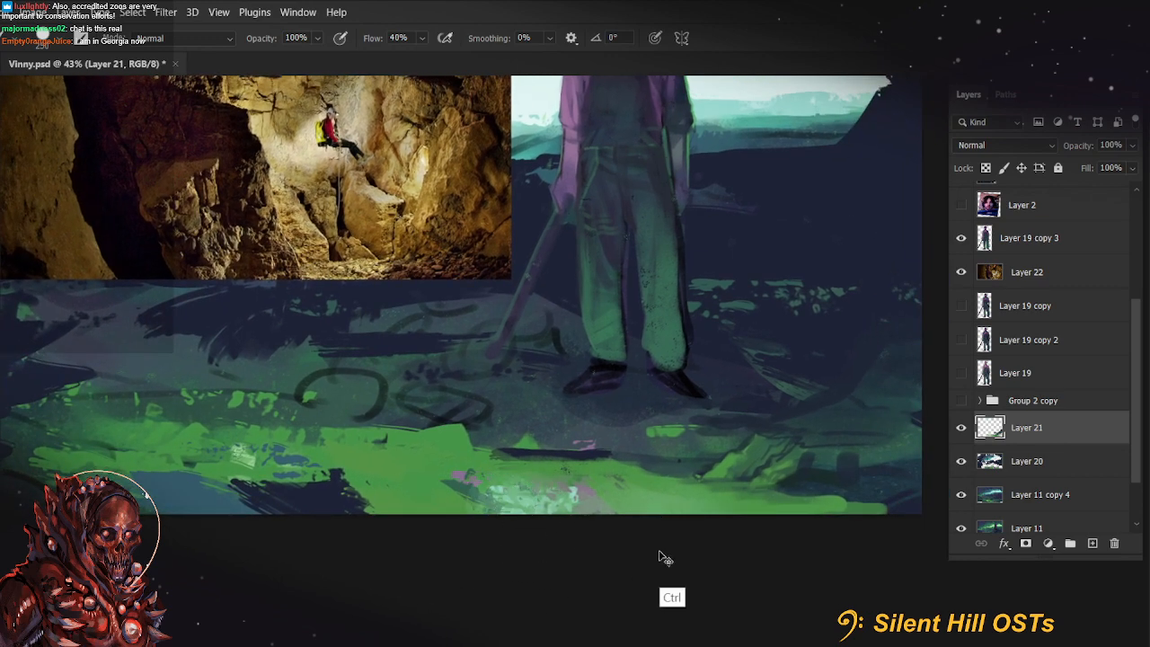
drag(769, 545, 711, 549)
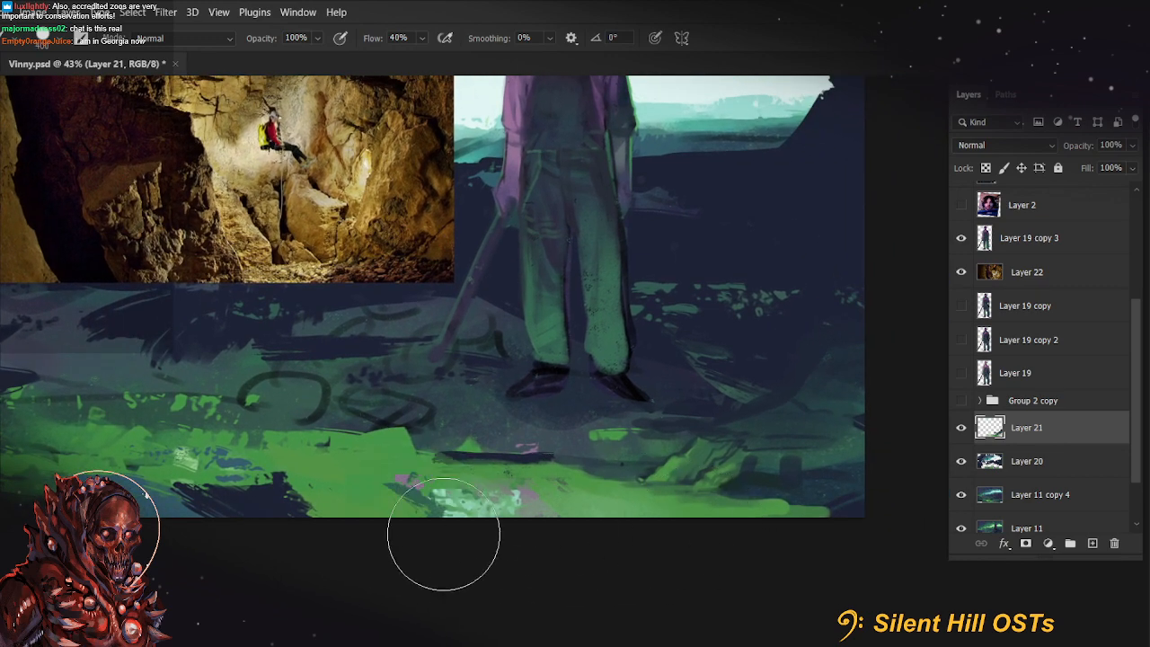
Try a thin green stroke along the canvas's lower edge beneath the small rock and undo it
key(bracketleft)
key(bracketleft)
key(bracketleft)
key(bracketleft)
key(bracketleft)
key(bracketleft)
key(bracketleft)
key(bracketleft)
key(bracketleft)
key(bracketleft)
key(bracketleft)
key(bracketleft)
key(bracketleft)
key(bracketleft)
key(bracketleft)
key(bracketleft)
key(bracketleft)
key(bracketleft)
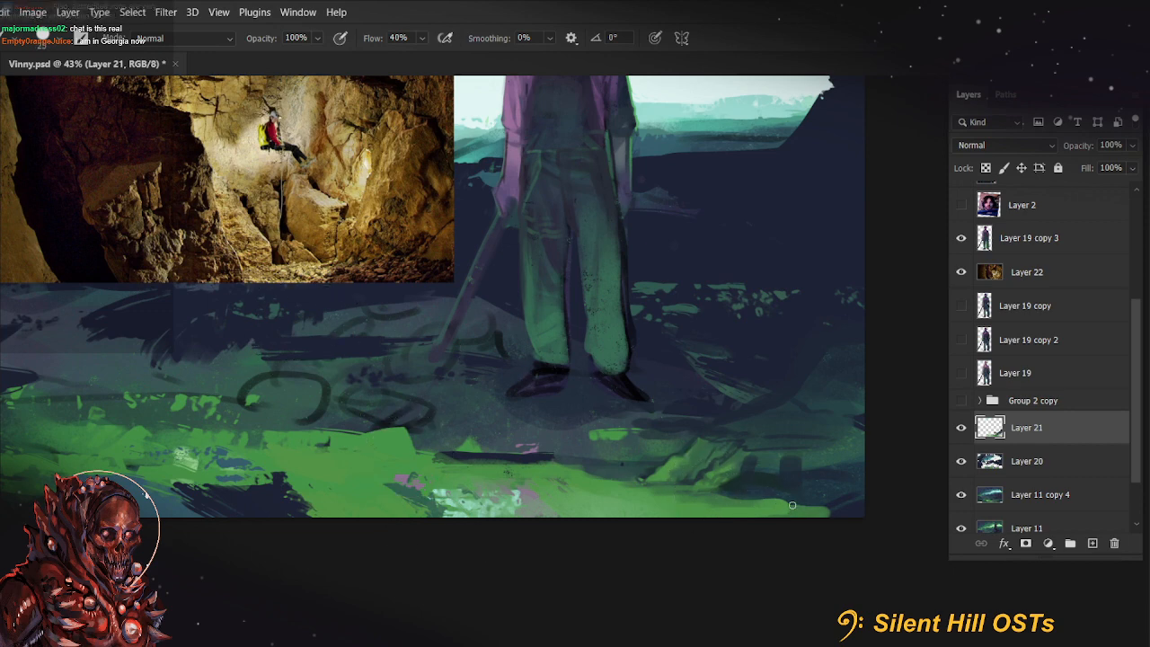
mouse_move(677, 502)
mouse_down()
mouse_move(778, 508)
mouse_move(745, 502)
mouse_move(831, 505)
mouse_up()
key(ctrl+z)
key(ctrl+z)
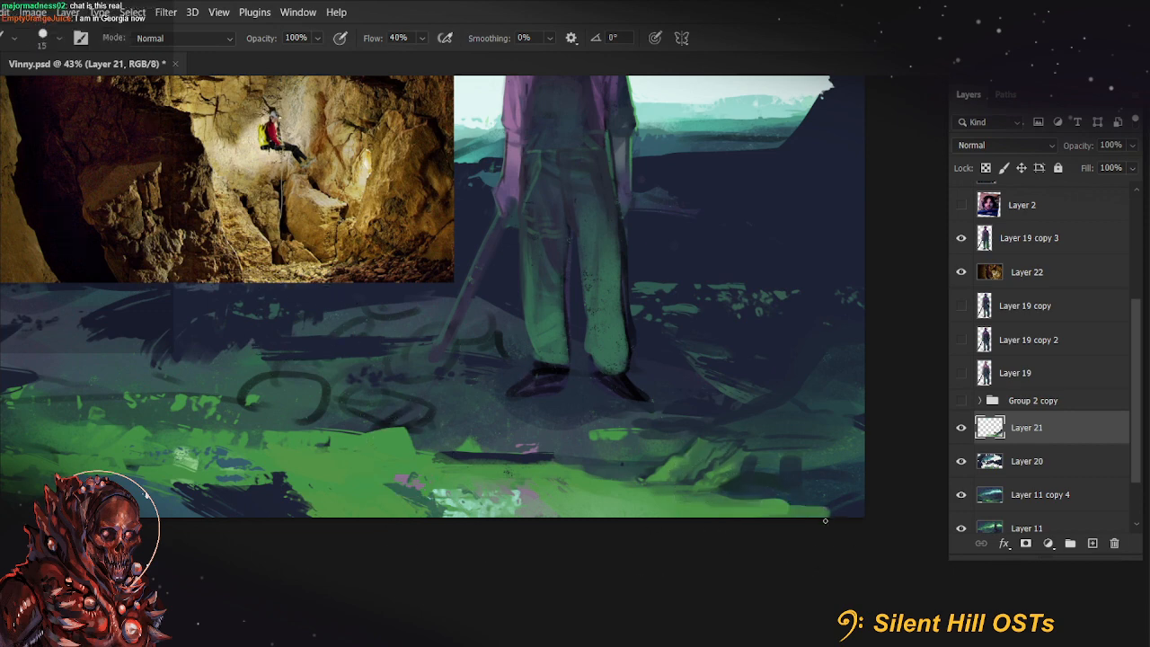
Extend the green ground band along the canvas's lower edge into its right corner with a larger brush
key(bracketright)
key(bracketright)
key(bracketright)
key(bracketright)
mouse_move(766, 516)
mouse_down()
mouse_move(864, 511)
mouse_move(782, 506)
mouse_move(871, 509)
mouse_up()
key(bracketleft)
key(bracketleft)
key(bracketleft)
key(bracketleft)
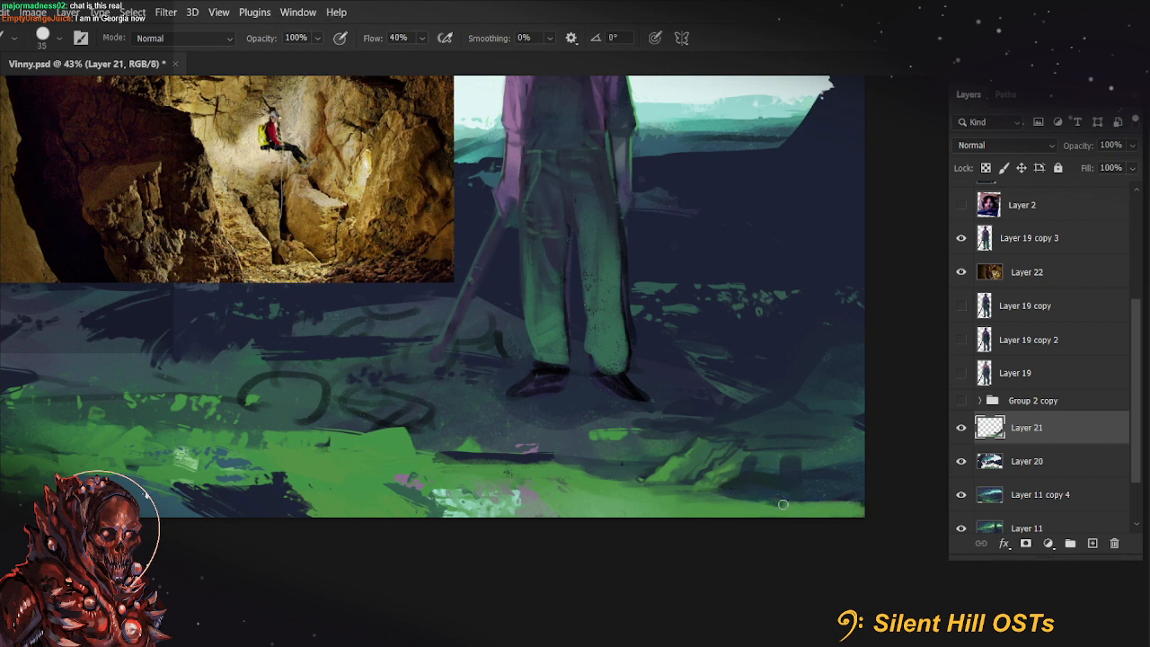
Touch up the rocks and the green ground below them with the brush reduced from 40 to 20 px
drag(848, 518, 898, 534)
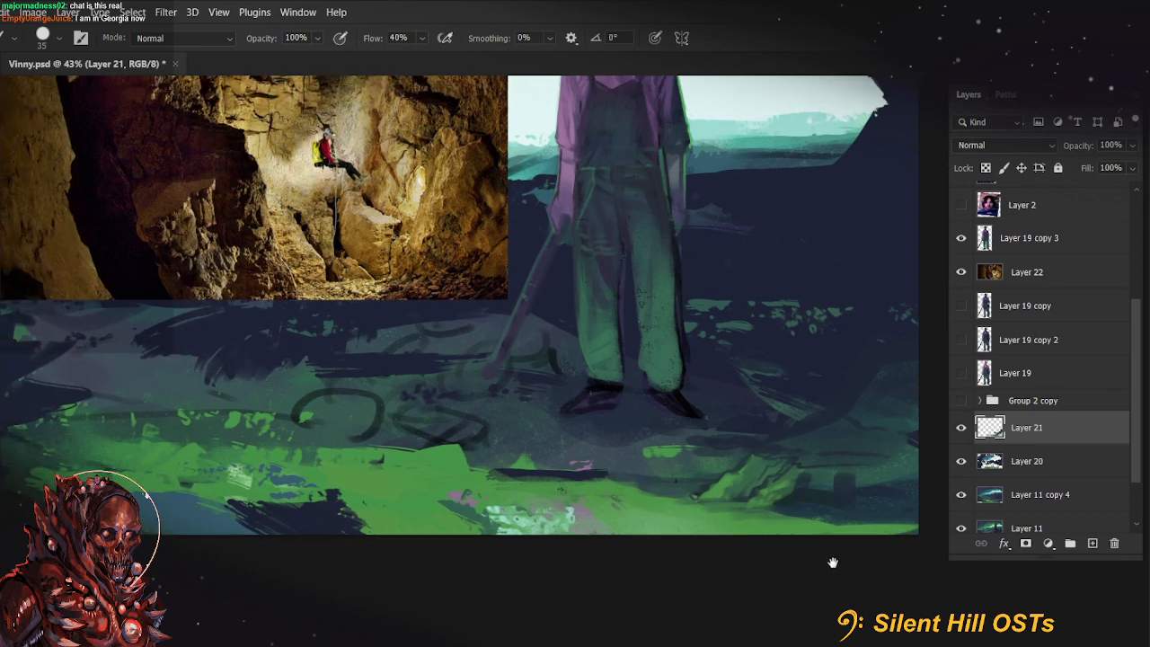
key(bracketright)
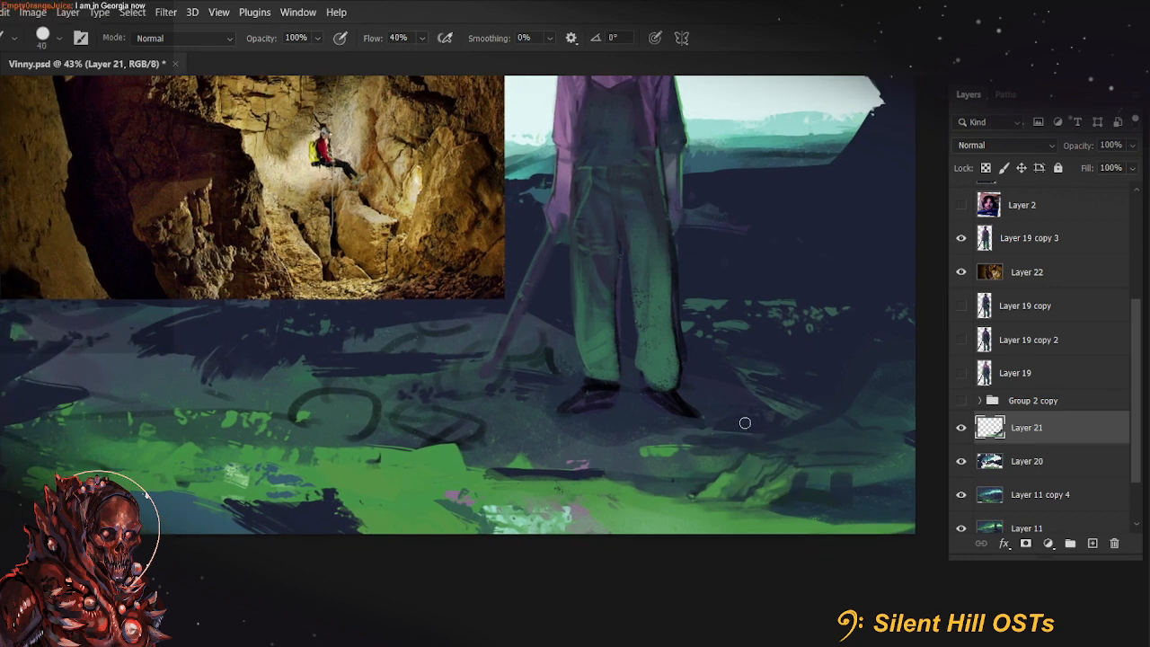
key(bracketleft)
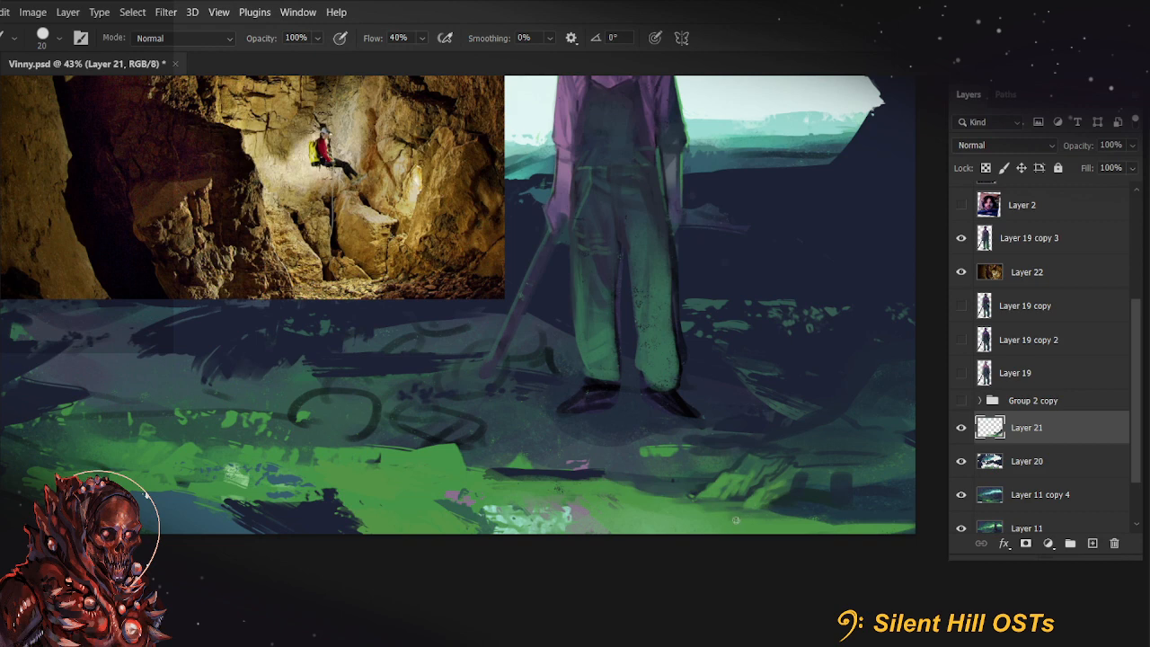
alt+click(773, 523)
alt+click(759, 523)
Dab small details along the lower edge of the green rock, starting with a 9 px brush
key(bracketleft)
key(bracketleft)
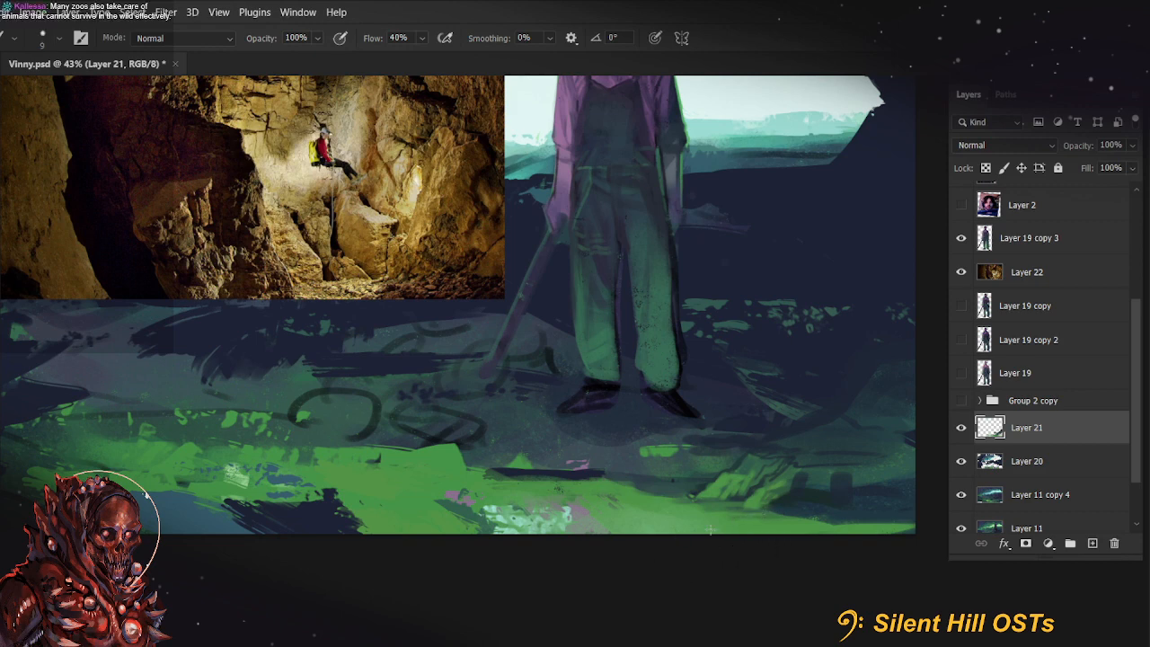
alt+click(725, 508)
alt+click(741, 508)
alt+click(670, 522)
alt+click(722, 510)
key(bracketright)
key(bracketright)
alt+click(693, 509)
Dab over the green ground around the mint and pink patch with a 20 px brush
drag(708, 517, 587, 558)
alt+click(528, 559)
alt+click(504, 572)
alt+click(414, 566)
alt+click(401, 569)
alt+click(410, 565)
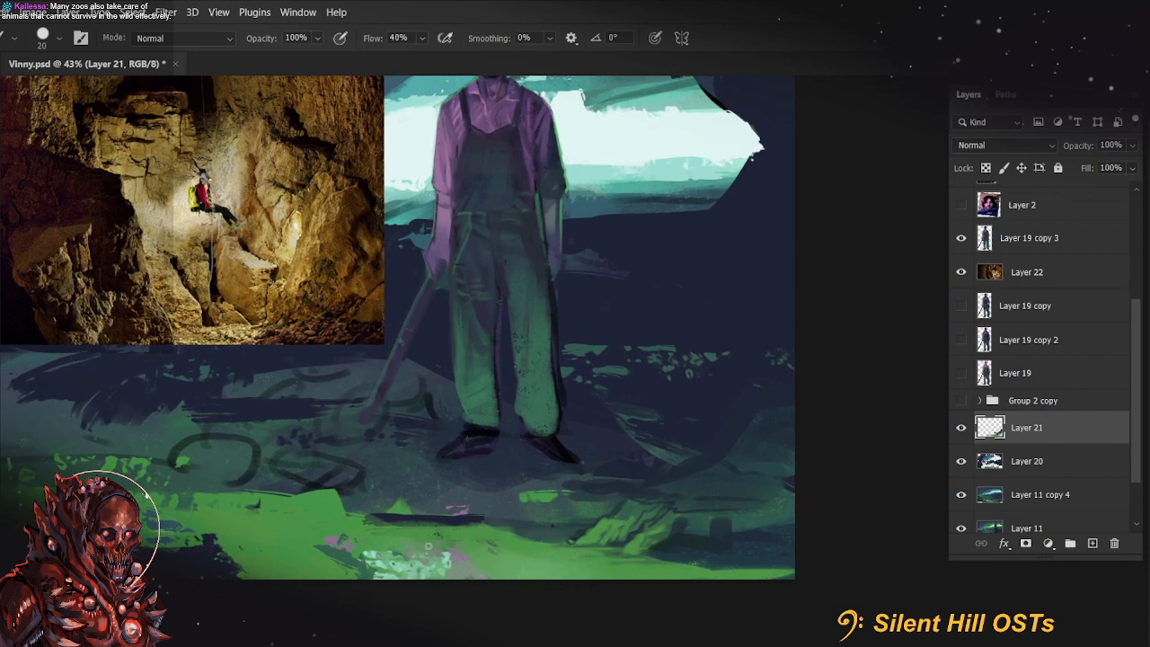
Sample the pale mint cave opening and, with the canvas rotated to -90°, paint two thin straight highlights along the green ground
alt+click(624, 153)
alt+click(670, 166)
key(r)
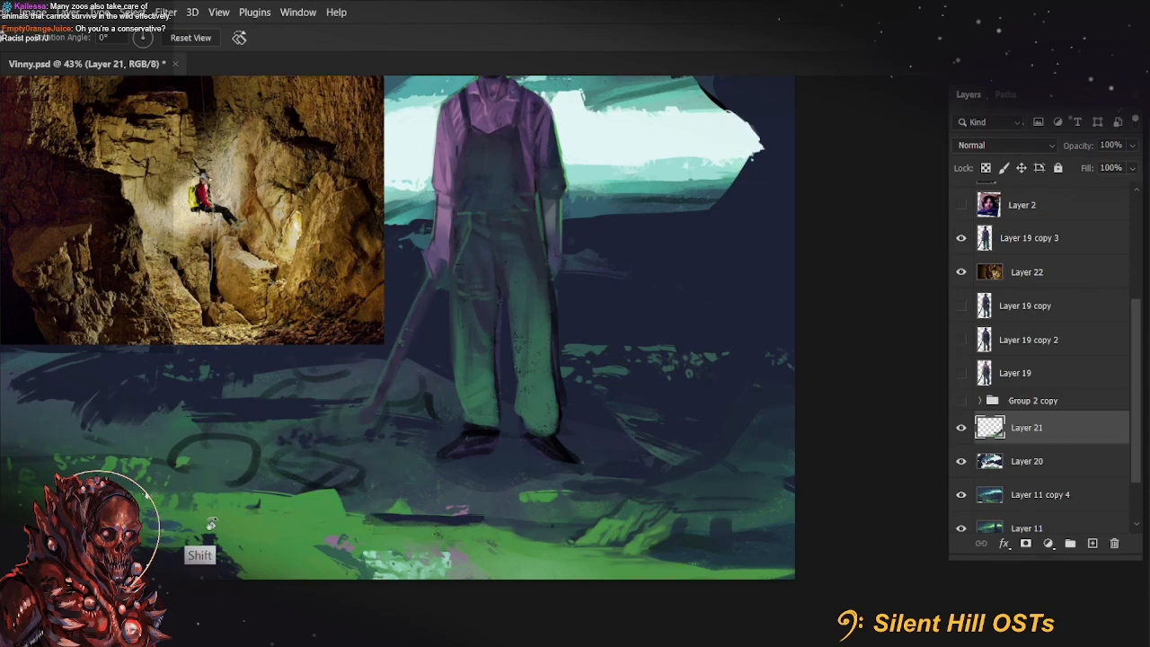
drag(198, 549, 639, 554)
drag(752, 472, 637, 506)
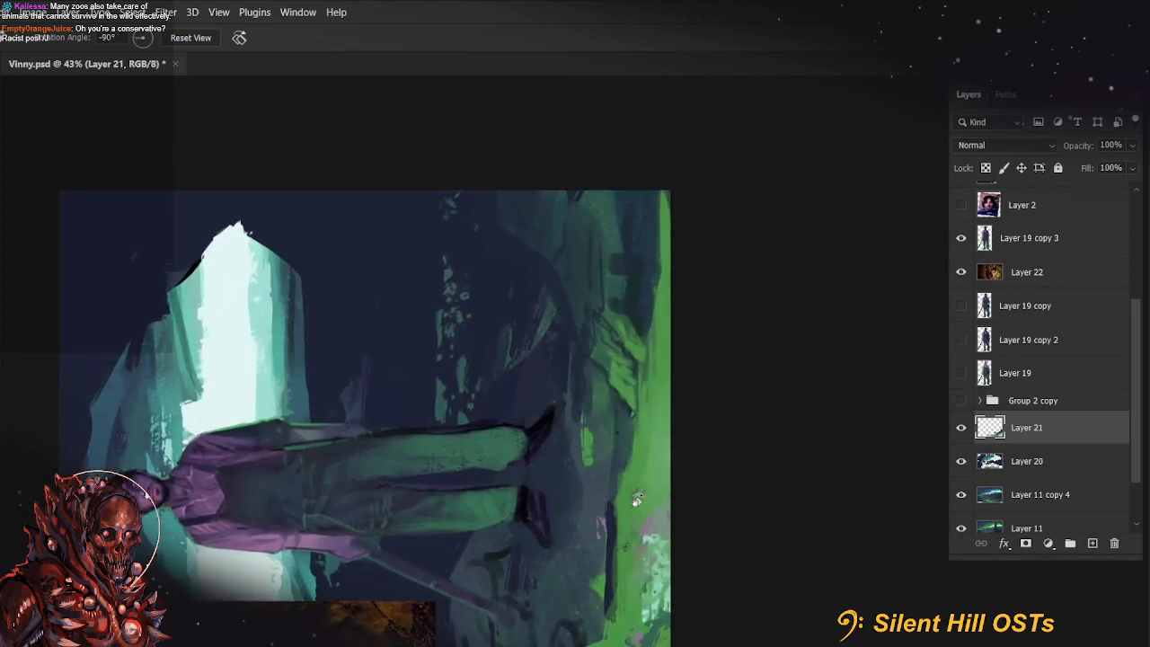
key(b)
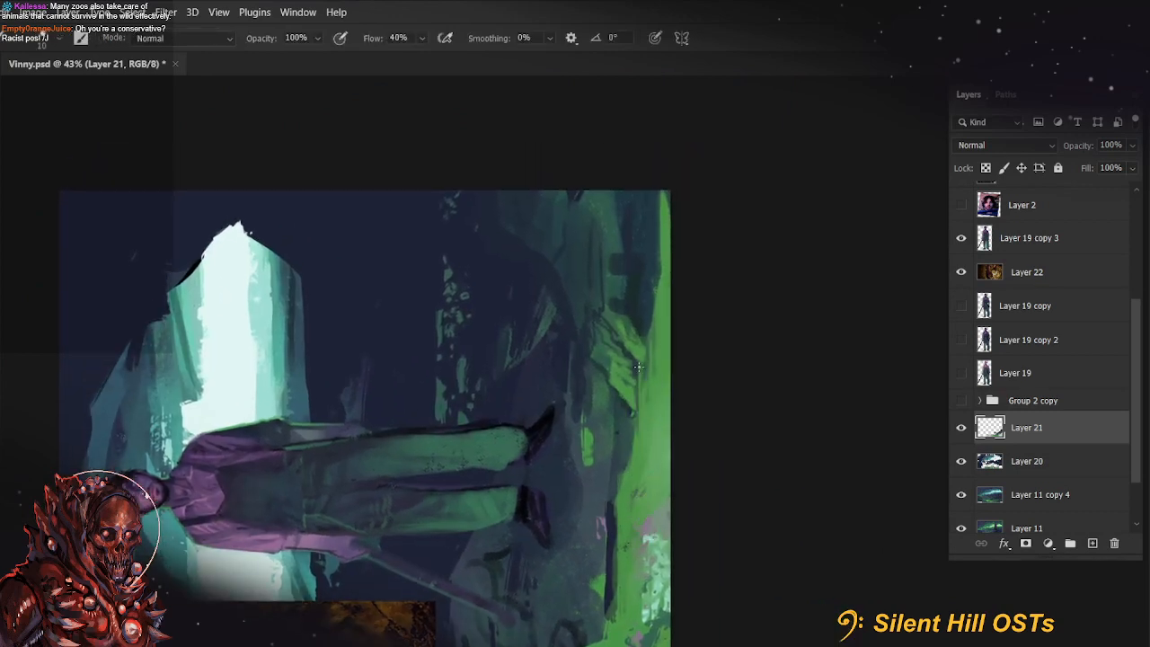
drag(638, 367, 641, 490)
drag(646, 343, 644, 415)
Set the textured hard round brush's tip angle to 176°
click(59, 39)
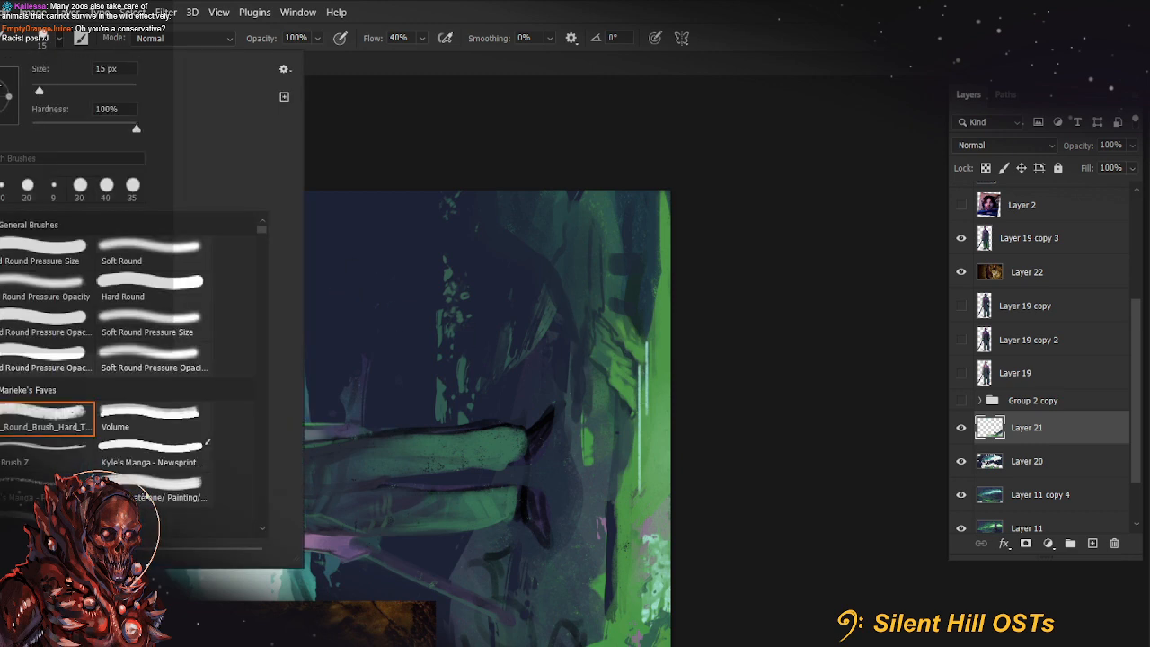
drag(0, 87, 0, 90)
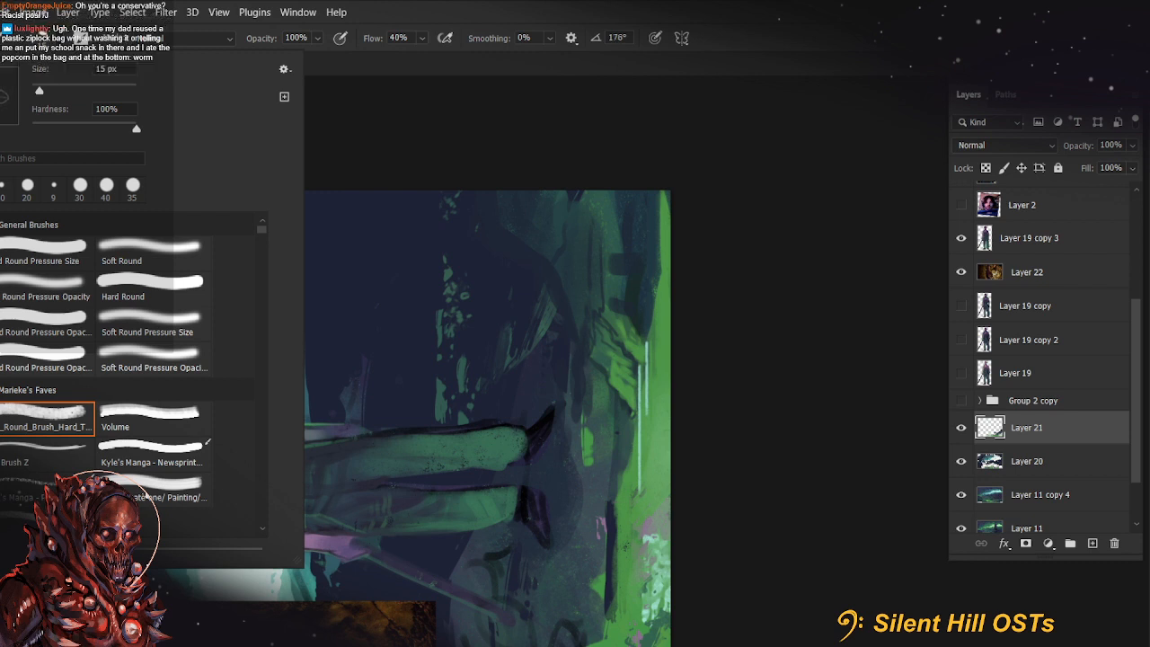
click(878, 221)
key(r)
key(Escape)
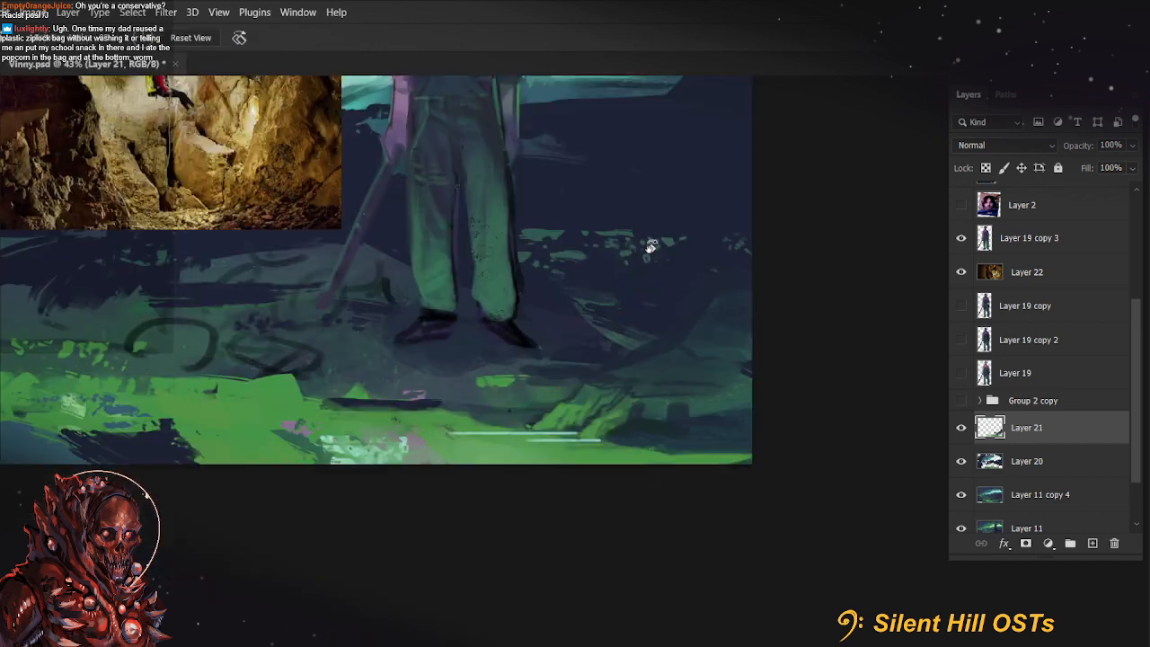
Broaden the pale mint highlights on the green ground with horizontal strokes, using a 25 px brush followed by a 60 px one
key(b)
drag(503, 441, 604, 442)
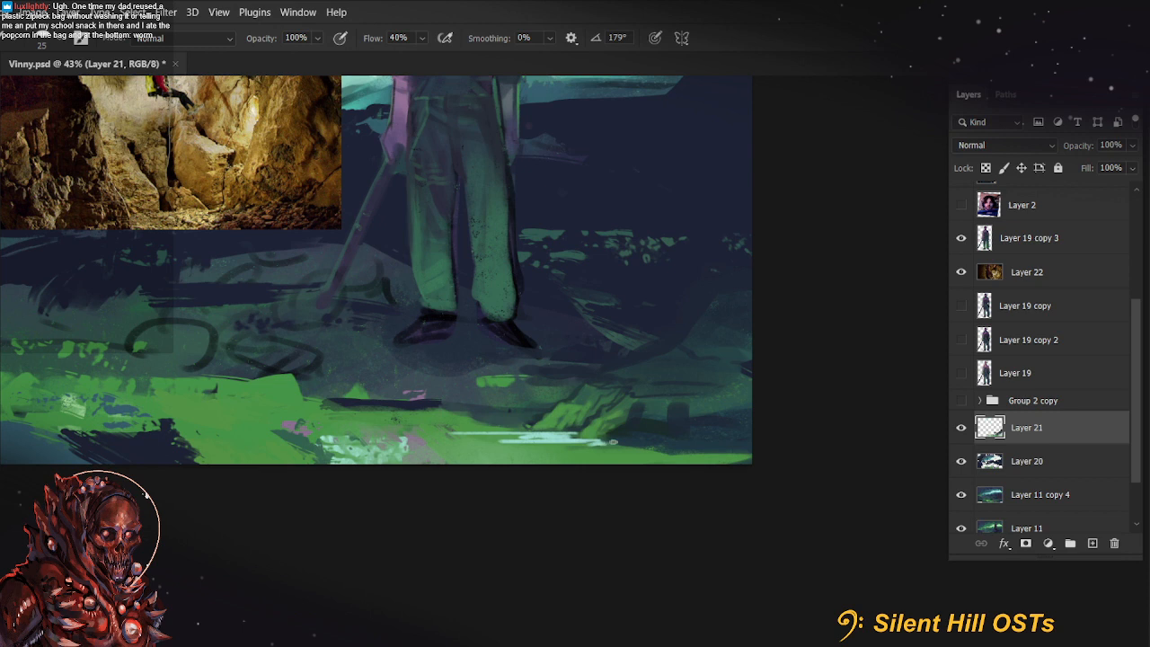
drag(726, 468, 854, 488)
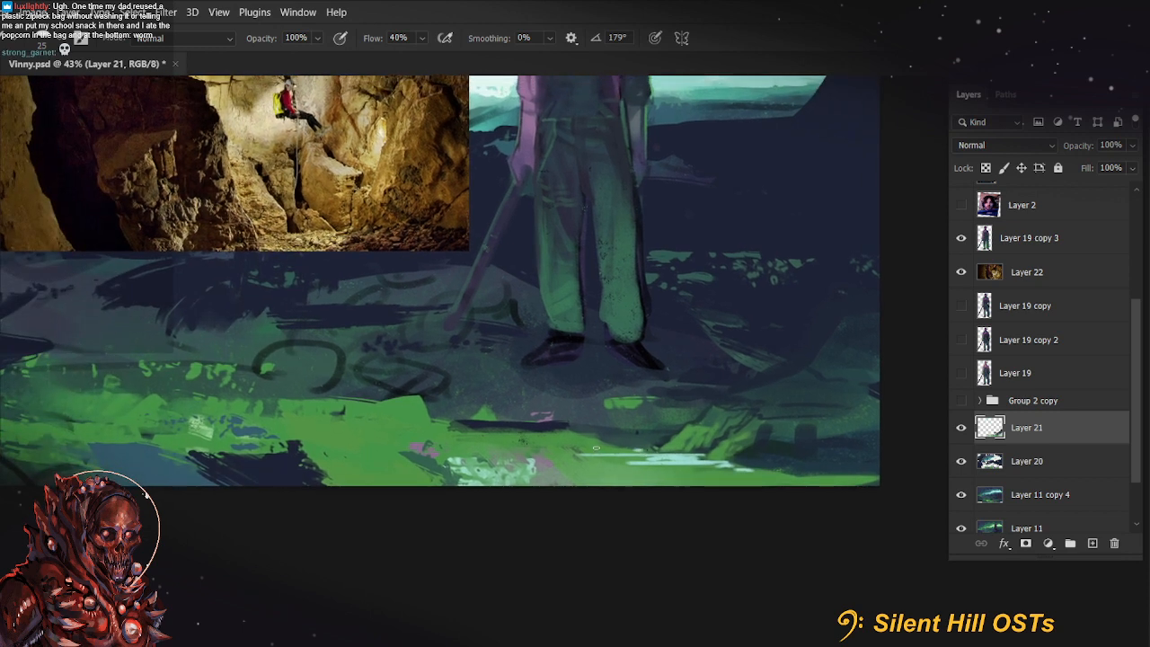
key(bracketright)
drag(529, 450, 631, 445)
key(ctrl+z)
key(ctrl+z)
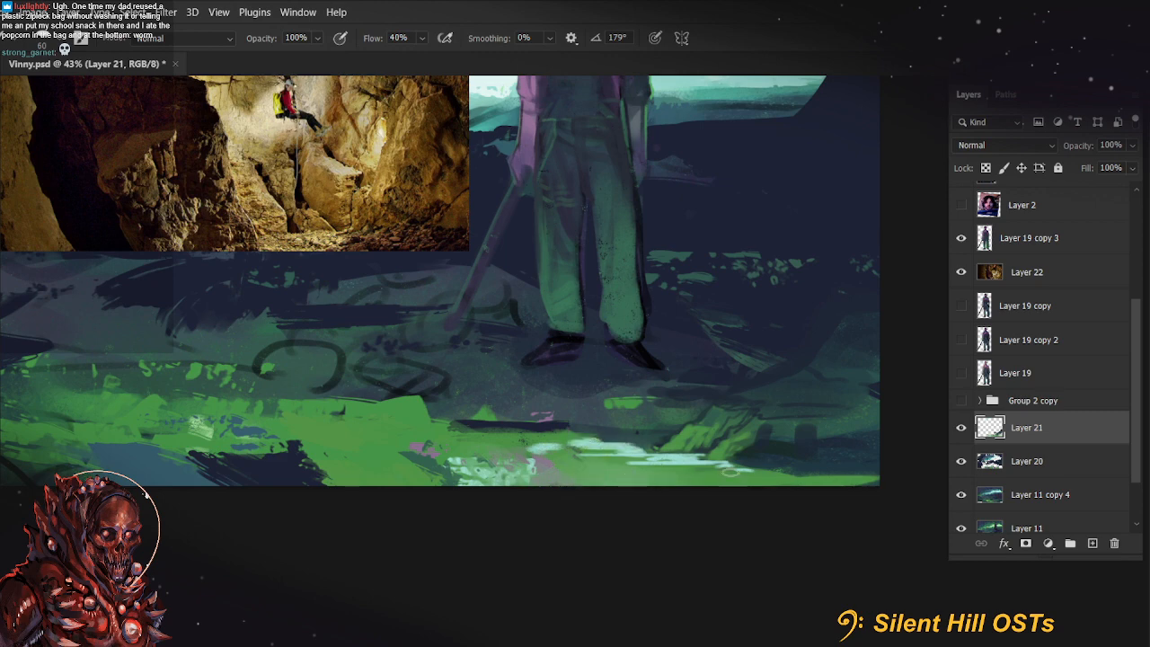
Try a stroke at 44% opacity along the mint highlights with the canvas tilted, undo it and restore full opacity and the upright view
key(r)
drag(605, 465, 665, 424)
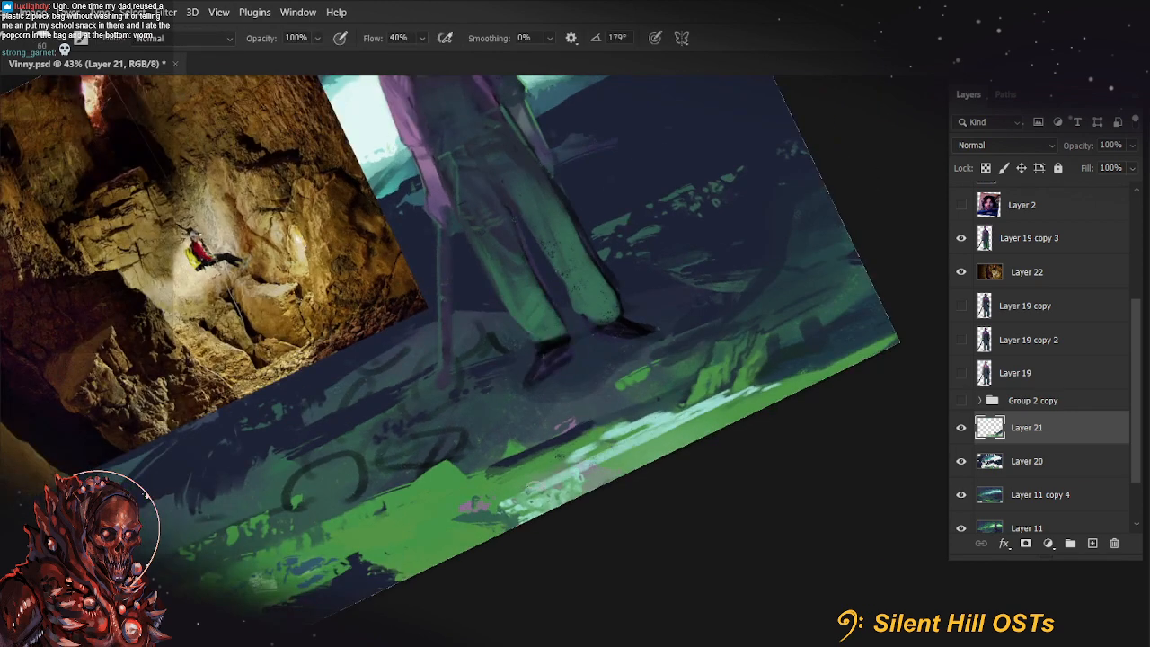
key(r)
key(Escape)
drag(719, 529, 623, 536)
key(b)
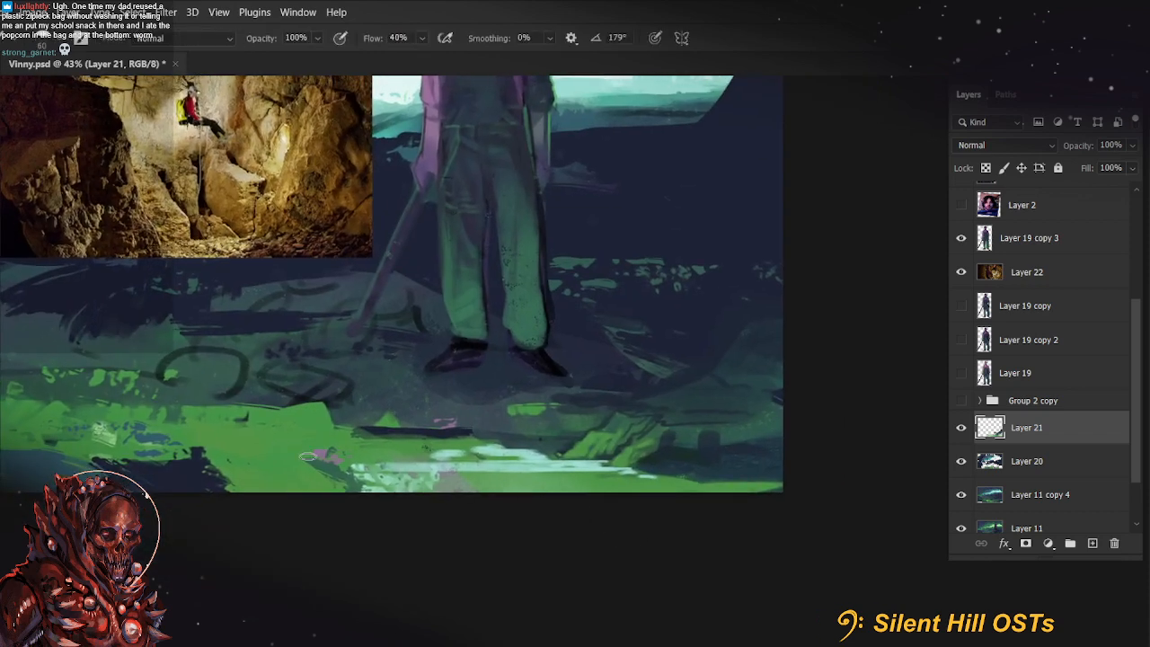
key(r)
drag(569, 487, 624, 478)
key(b)
key(4)
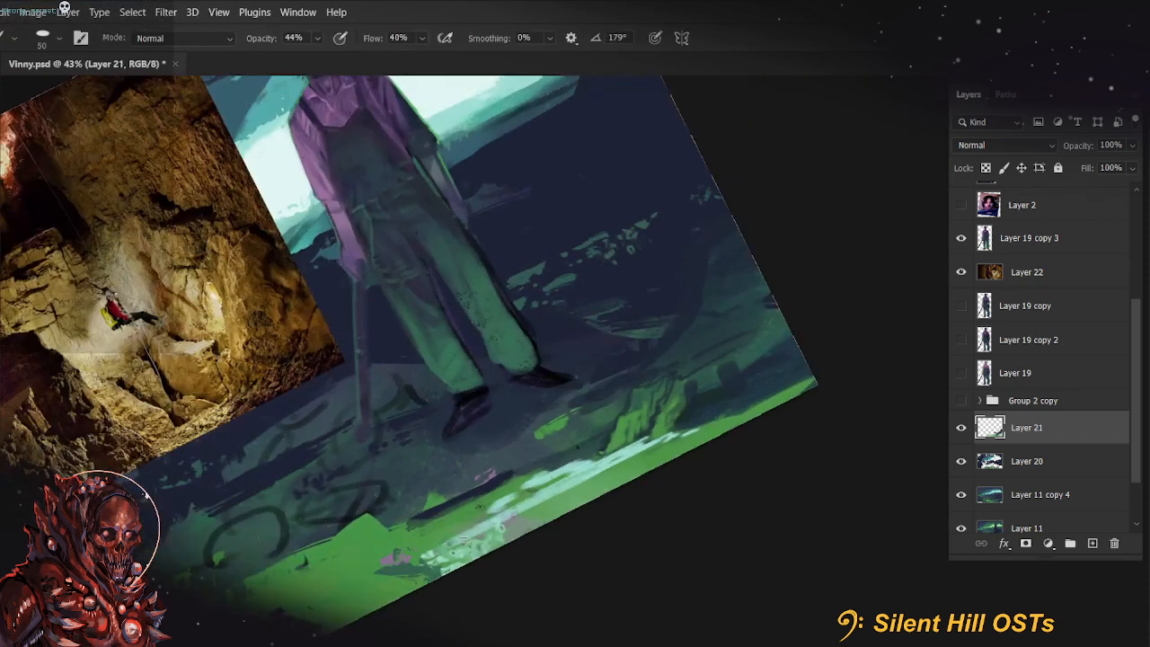
mouse_move(464, 538)
mouse_down()
mouse_move(597, 478)
mouse_move(453, 544)
mouse_move(600, 471)
mouse_up()
key(ctrl+z)
key(0)
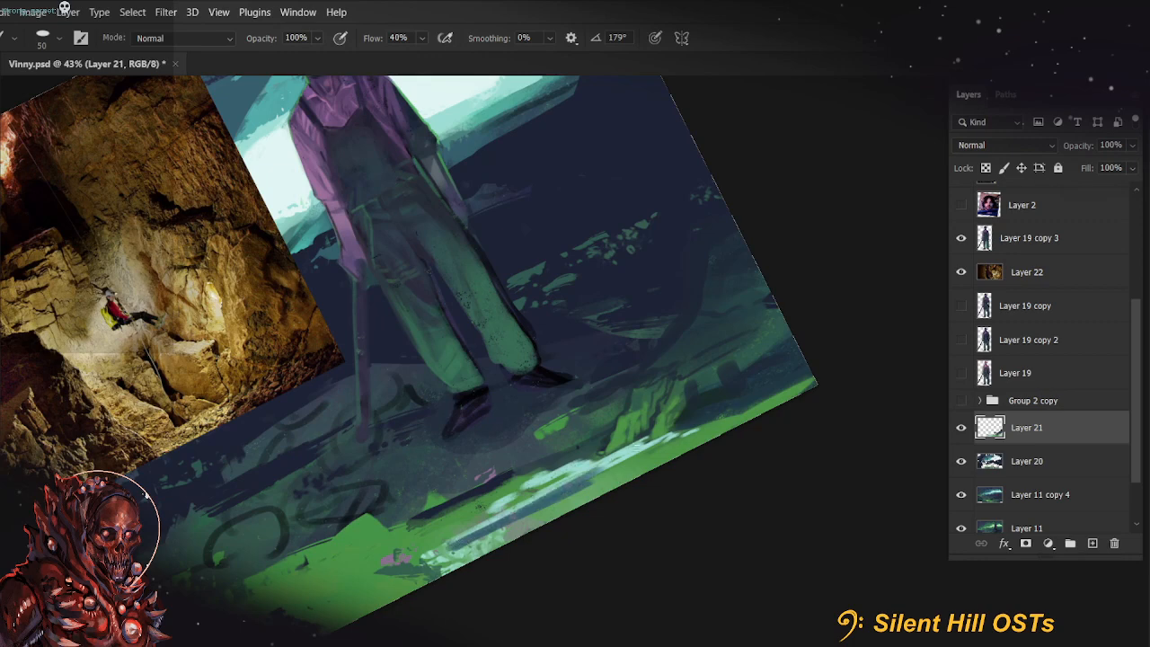
key(r)
key(Escape)
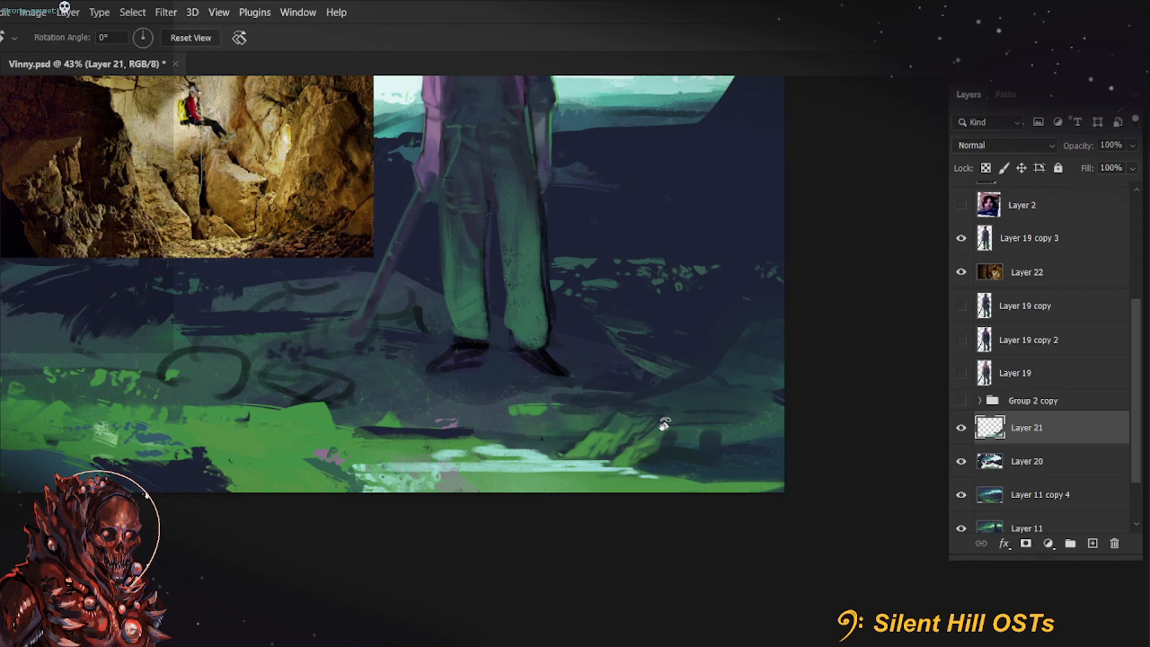
Refine the mint streaks on the green ground with a 90 px brush, then blend them using a sampled colour at 50 px
key(b)
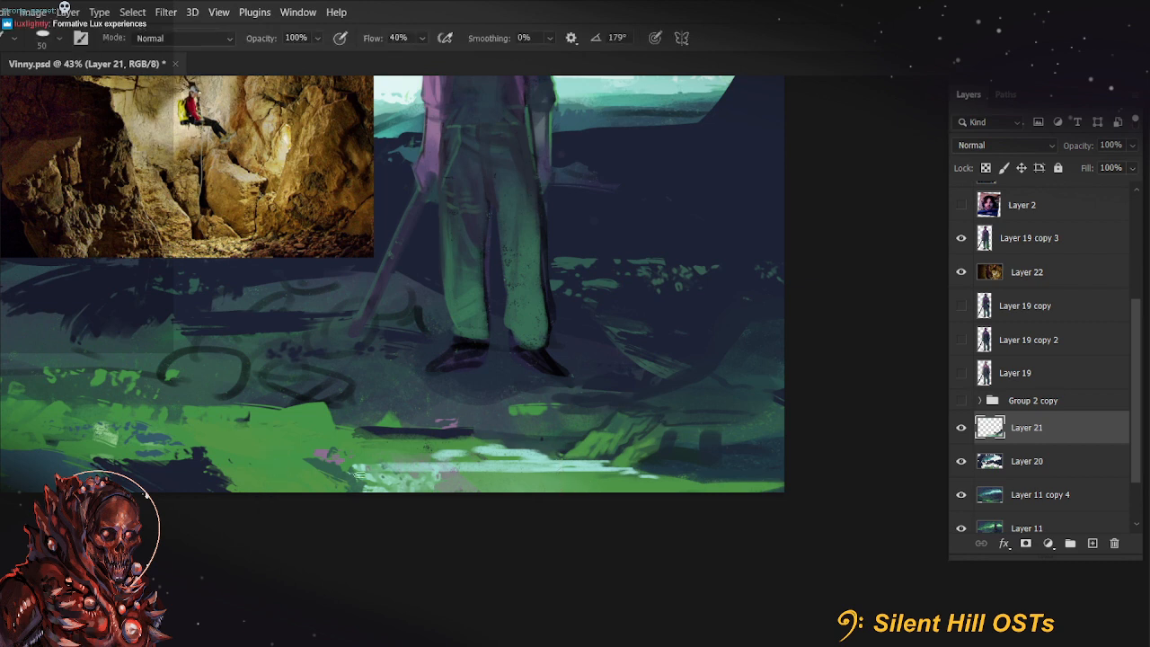
key(bracketright)
mouse_move(367, 471)
mouse_down()
mouse_move(511, 498)
mouse_move(458, 490)
mouse_up()
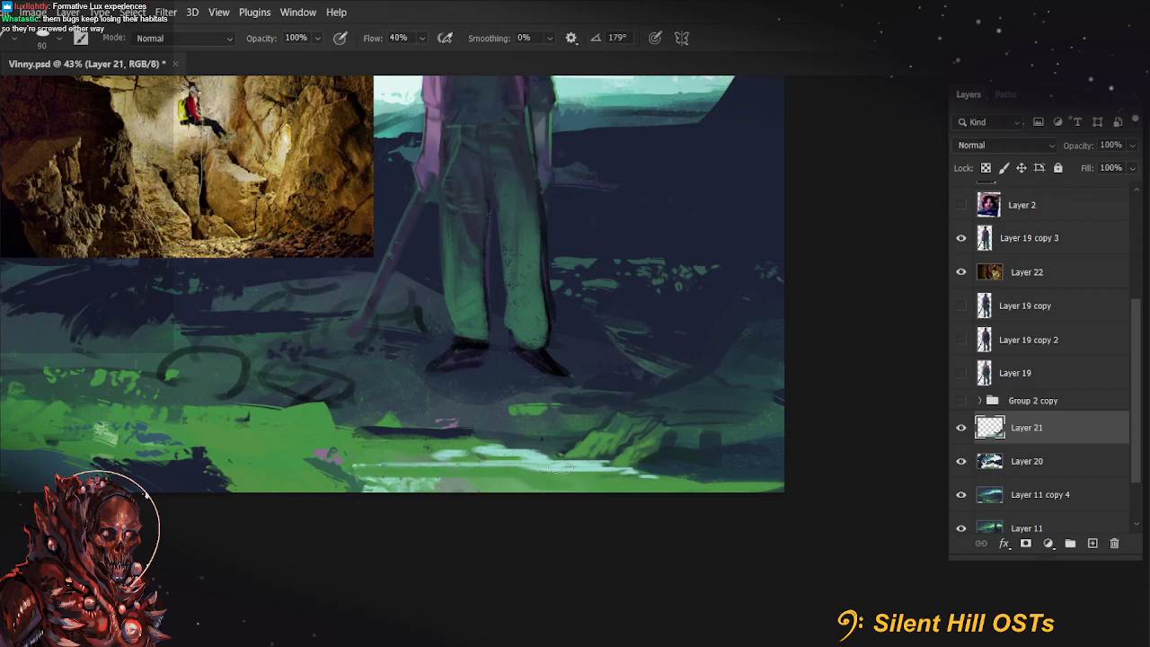
key(bracketleft)
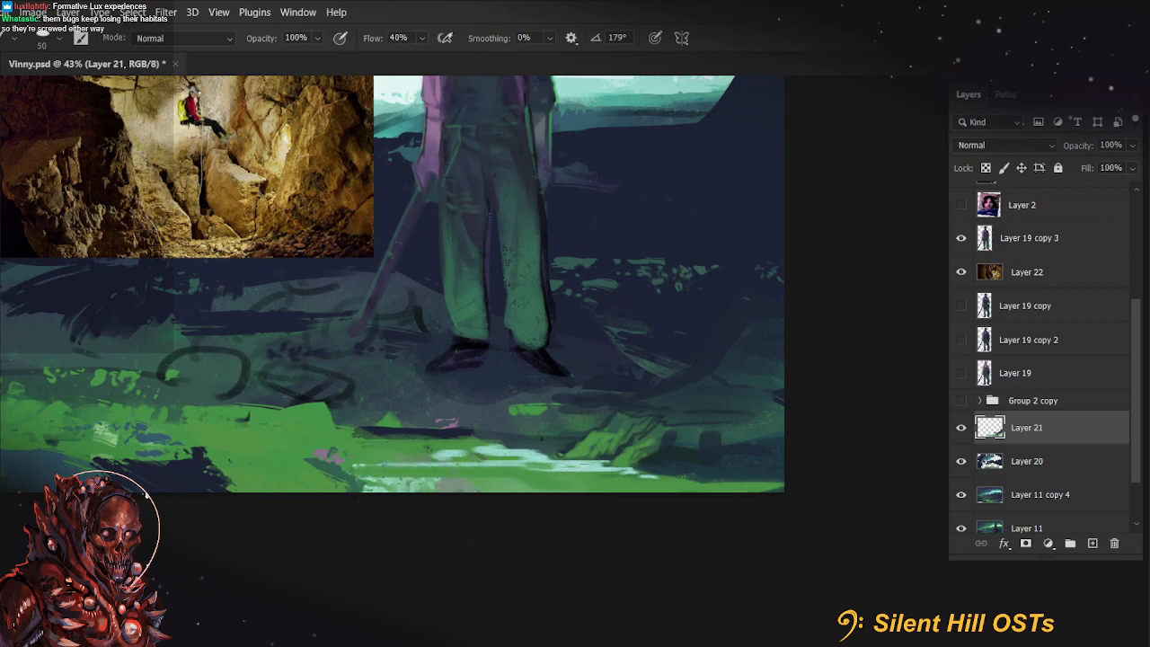
alt+click(599, 463)
drag(555, 464, 598, 469)
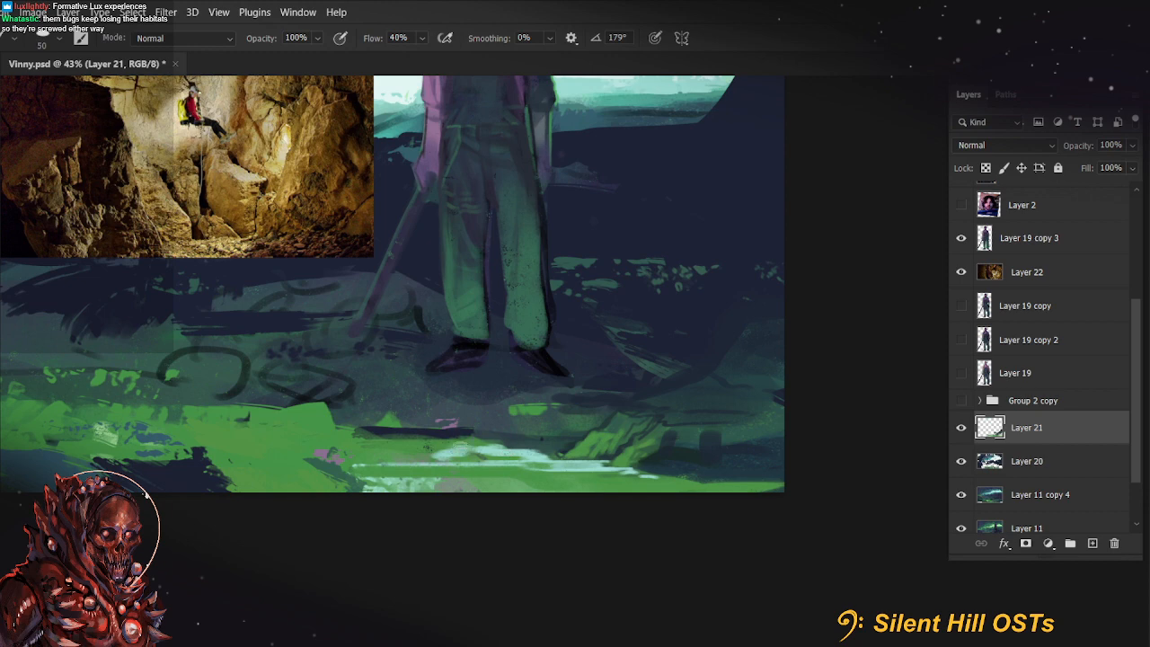
Paint green over parts of the mint and pink patch along the foreground's lower edge, starting with a 150 px brush
drag(434, 479, 497, 530)
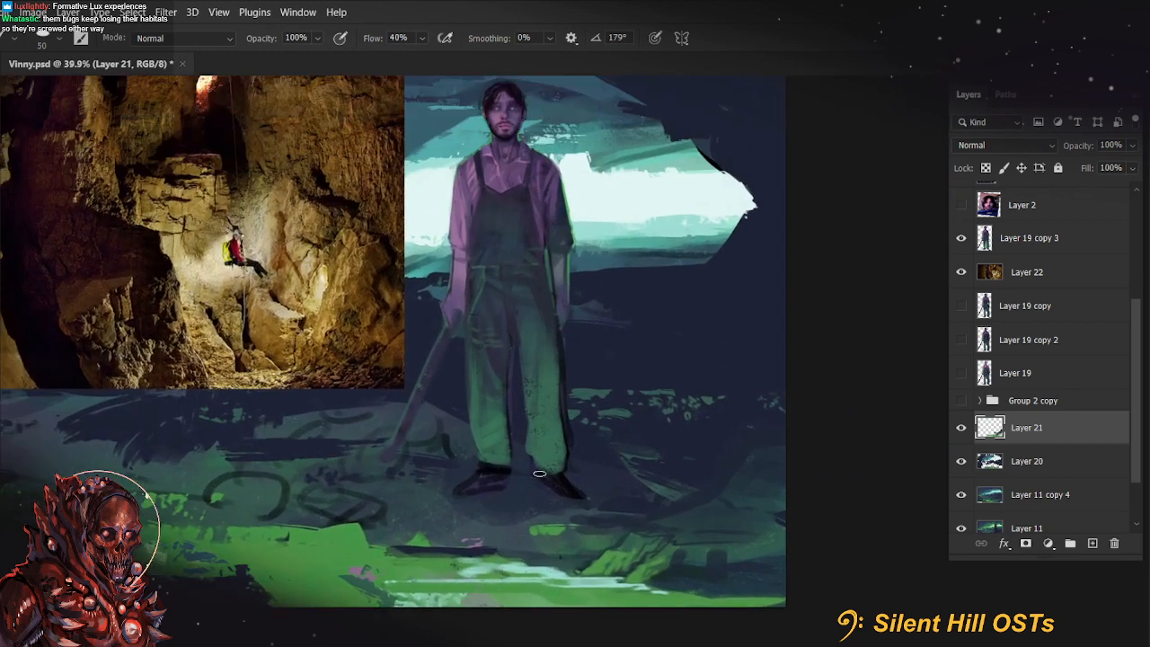
alt+click(477, 273)
drag(585, 527, 609, 477)
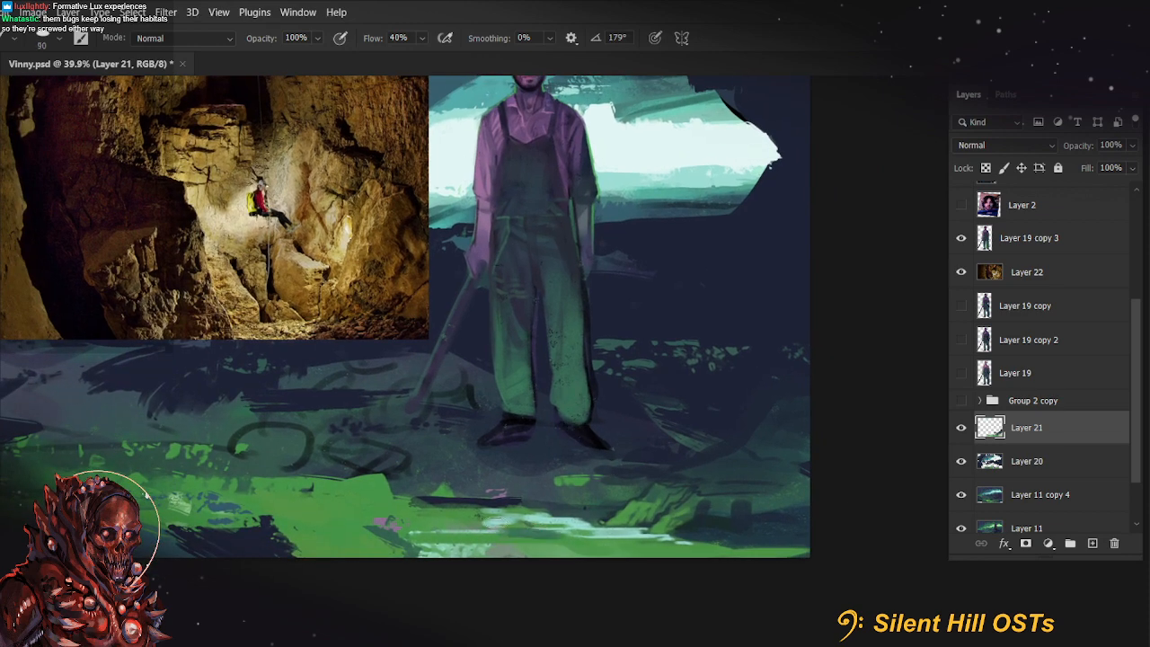
key(bracketright)
key(bracketright)
key(bracketright)
key(bracketright)
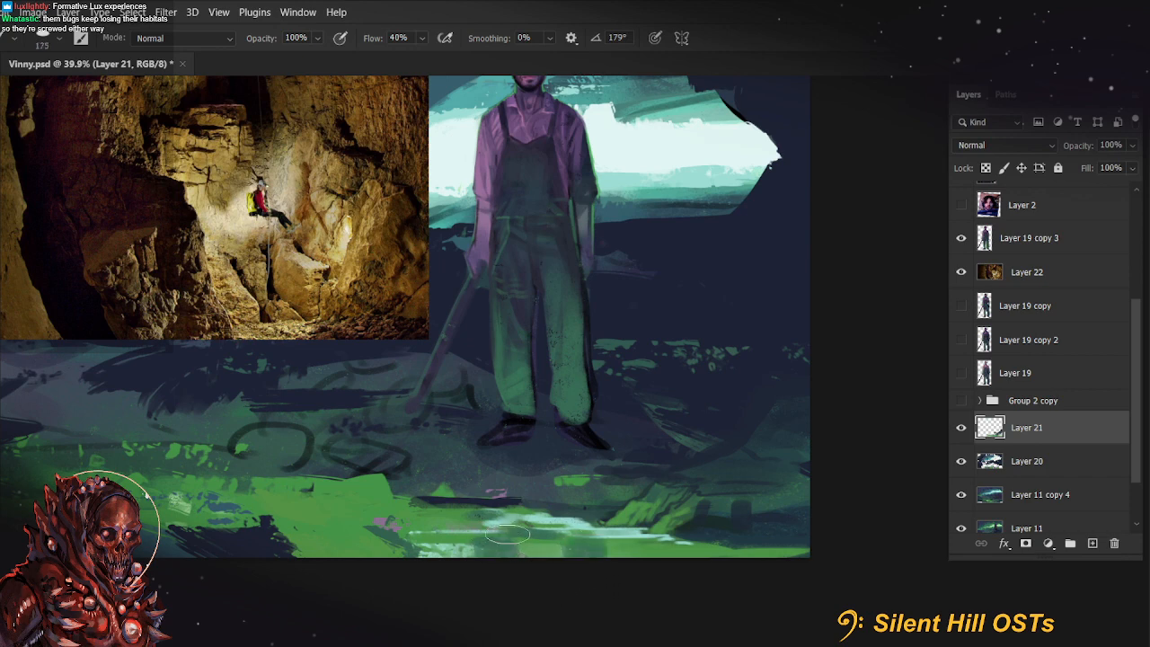
key(bracketleft)
drag(486, 505, 482, 528)
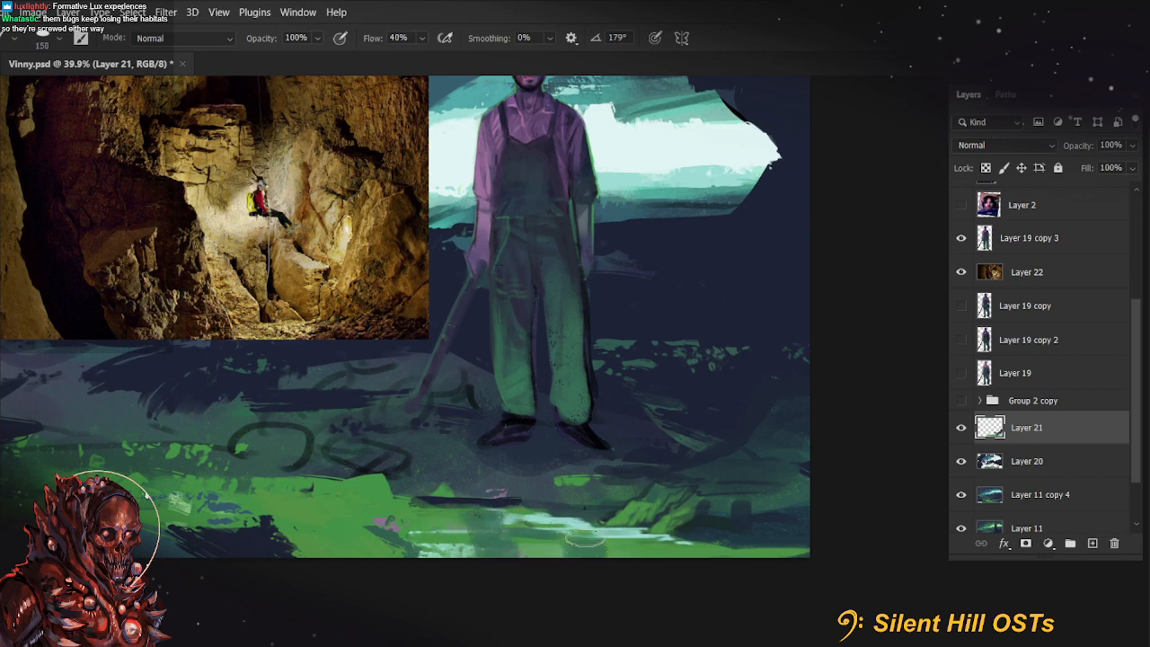
key(bracketleft)
key(bracketleft)
drag(409, 508, 424, 542)
Sample the dark tone near the farmer's boots and paint a shadow across the ground beneath him, enlarging the brush to 300 px
mouse_move(572, 525)
mouse_down()
mouse_move(639, 601)
mouse_move(632, 608)
mouse_up()
alt+click(659, 515)
drag(605, 519, 662, 522)
key(bracketright)
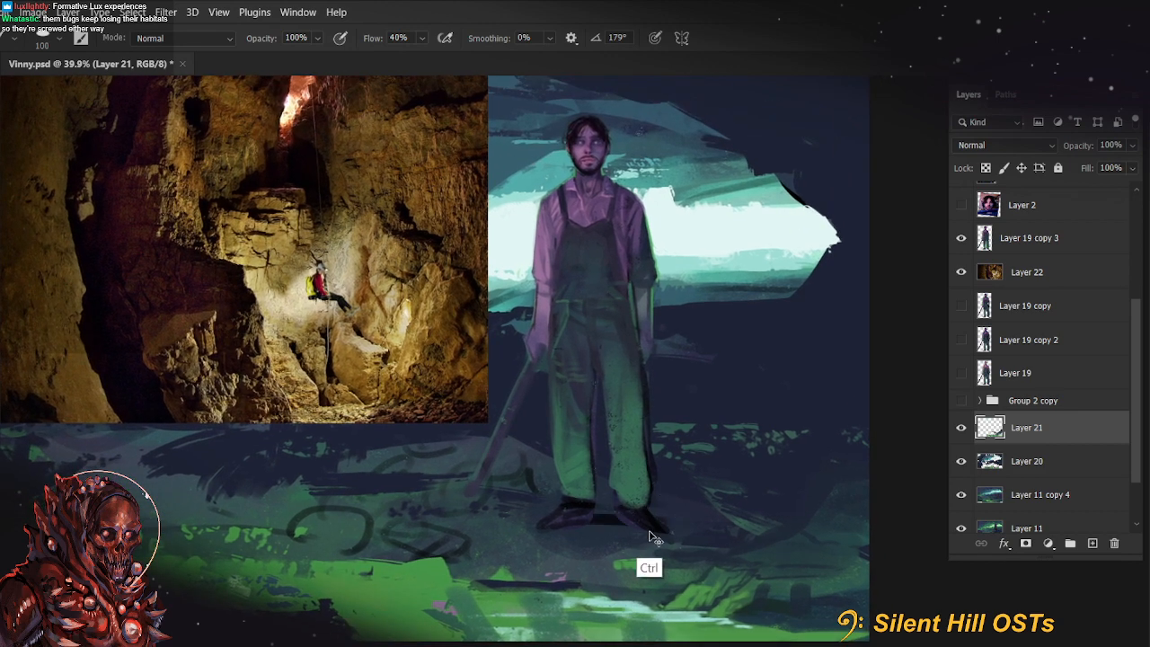
key(bracketright)
key(bracketright)
key(bracketright)
key(bracketright)
key(bracketright)
key(bracketright)
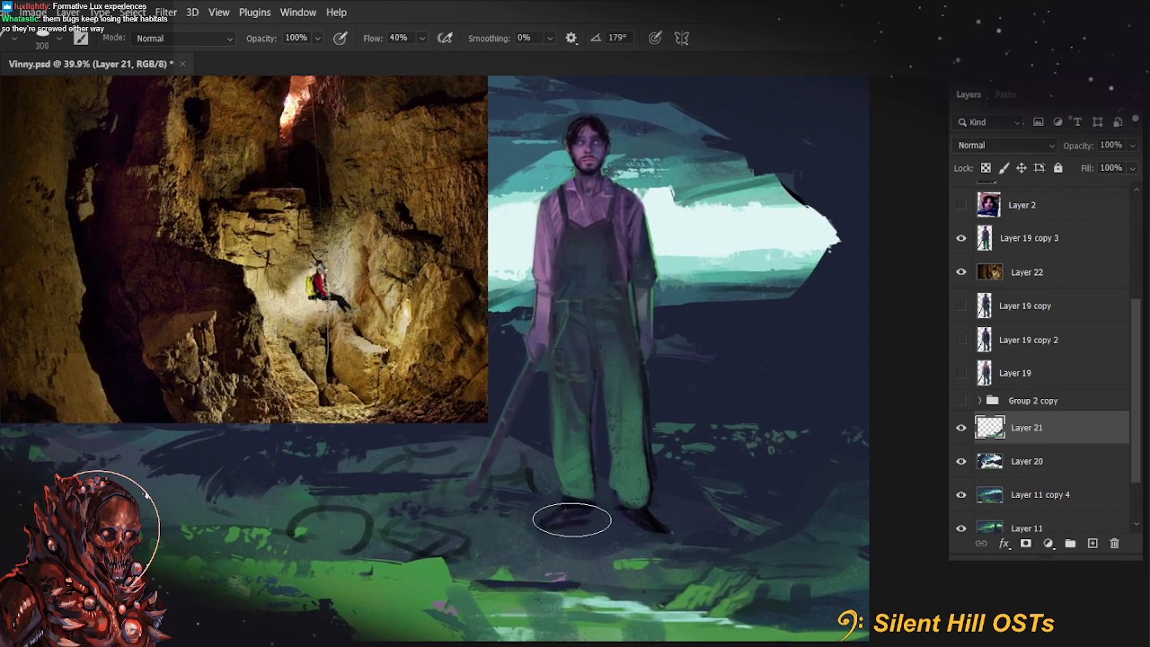
drag(584, 520, 769, 527)
key(bracketleft)
key(bracketleft)
key(bracketleft)
key(bracketleft)
key(bracketleft)
key(bracketleft)
key(bracketleft)
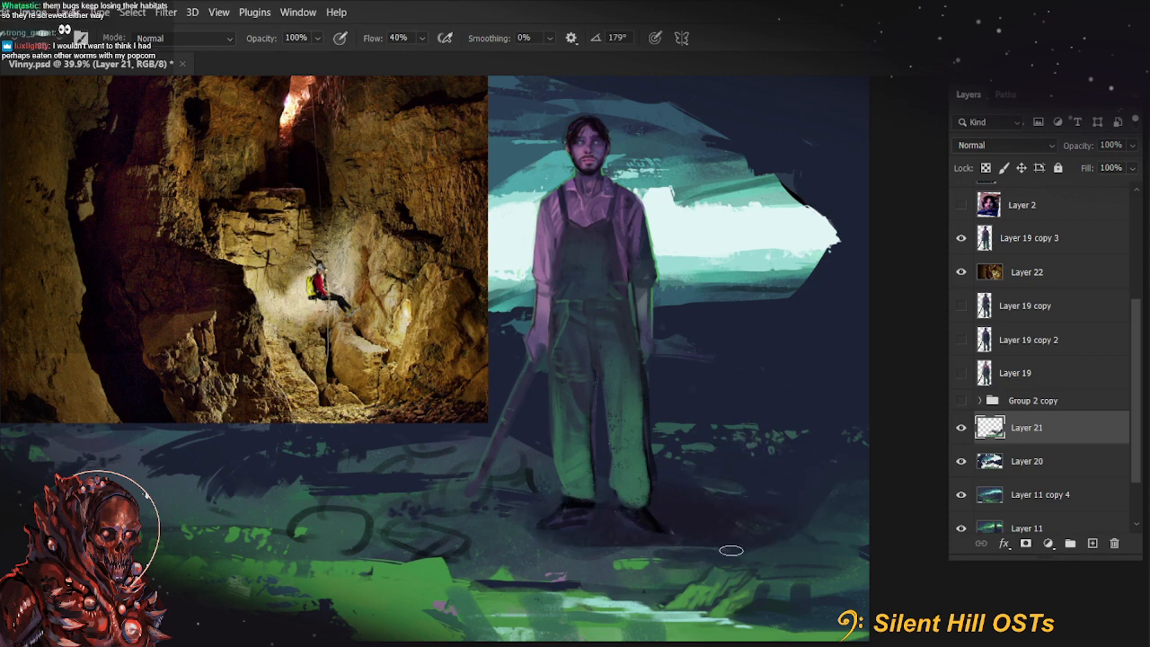
Rework the ground below the boots and add broad diagonal green strokes over the rock in the painting's lower-right corner
key(ctrl)
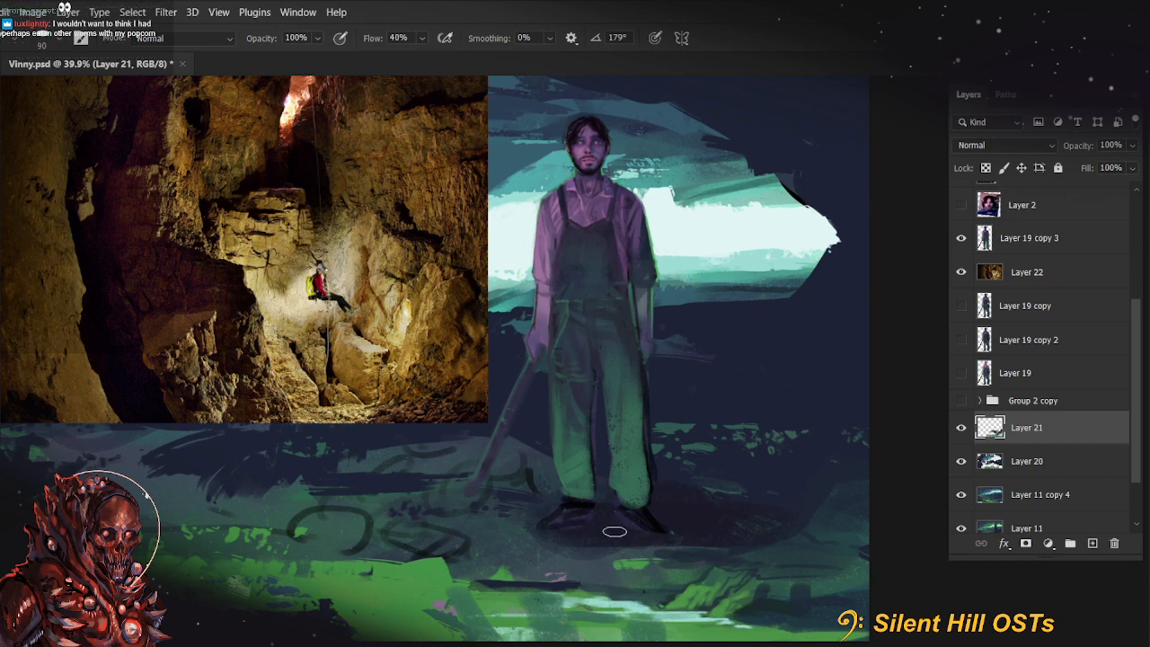
mouse_move(522, 534)
mouse_down()
mouse_move(675, 544)
mouse_move(818, 524)
mouse_move(841, 489)
mouse_move(729, 490)
mouse_move(707, 567)
mouse_move(719, 585)
mouse_move(760, 536)
mouse_move(828, 517)
mouse_move(775, 555)
mouse_move(793, 555)
mouse_move(773, 603)
mouse_move(904, 526)
mouse_move(709, 594)
mouse_move(762, 535)
mouse_up()
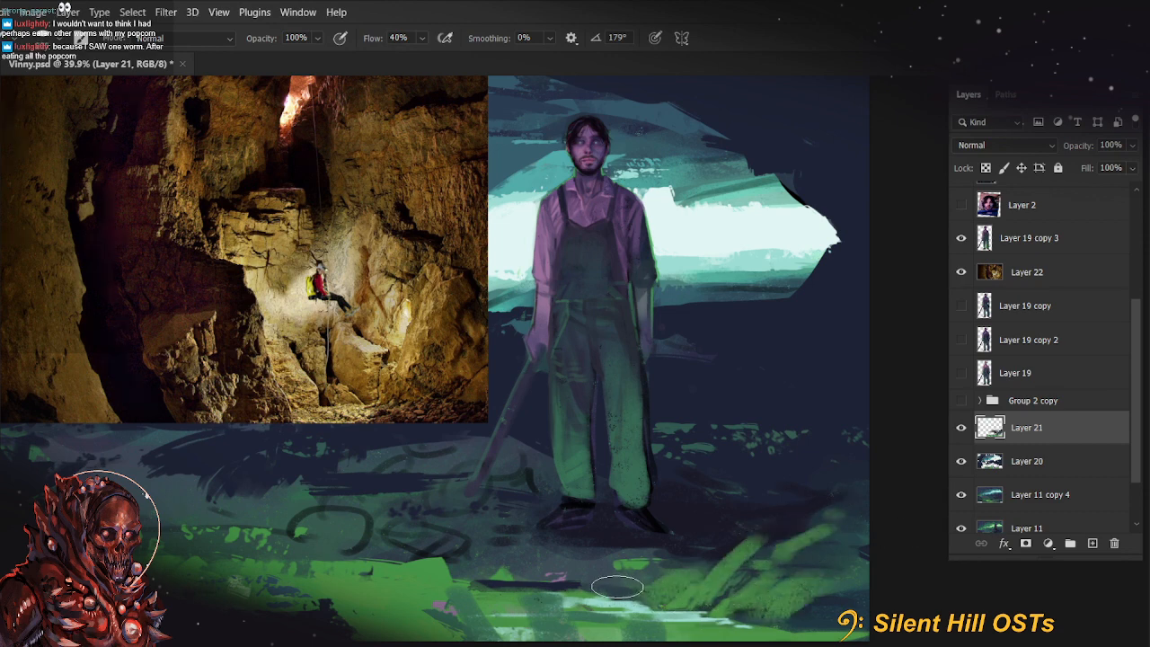
scroll(698, 537, down, 3)
drag(686, 555, 673, 545)
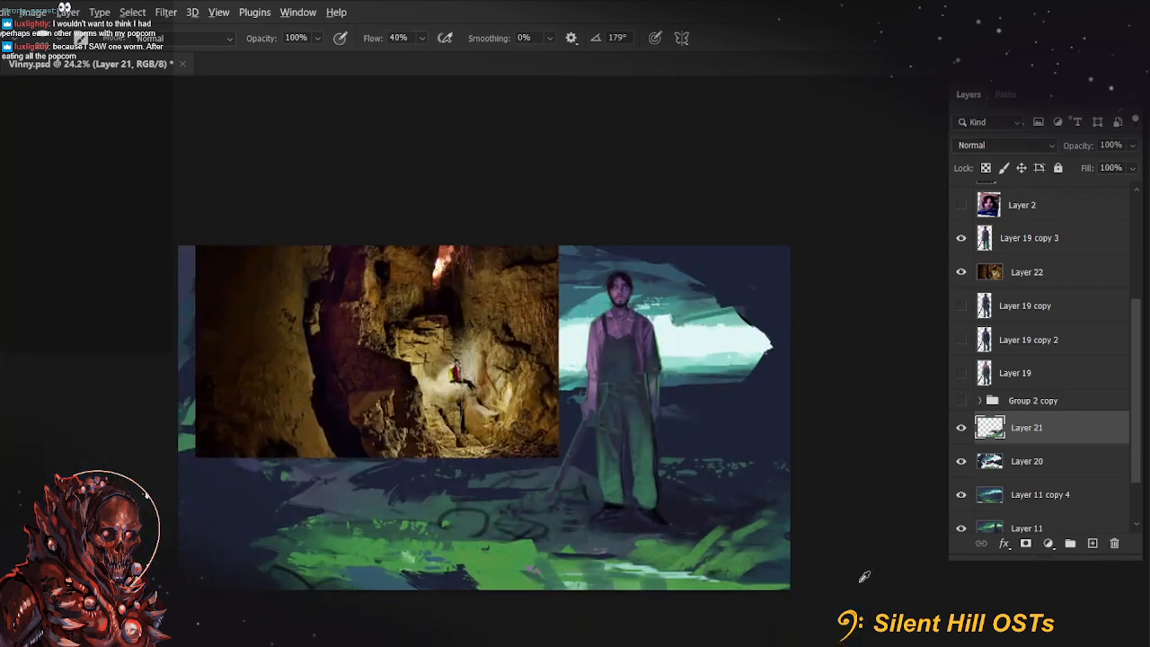
scroll(829, 532, up, 3)
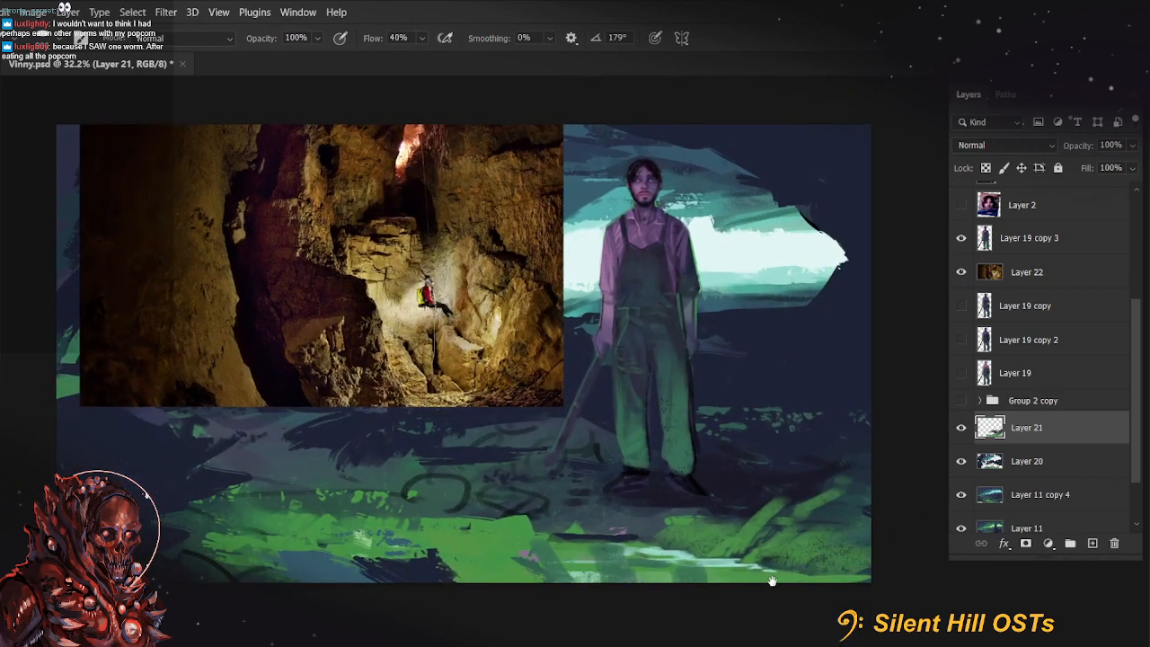
drag(678, 564, 795, 568)
mouse_move(537, 559)
mouse_down()
mouse_move(486, 563)
mouse_move(541, 556)
mouse_move(573, 585)
mouse_move(489, 557)
mouse_move(551, 558)
mouse_move(578, 563)
mouse_up()
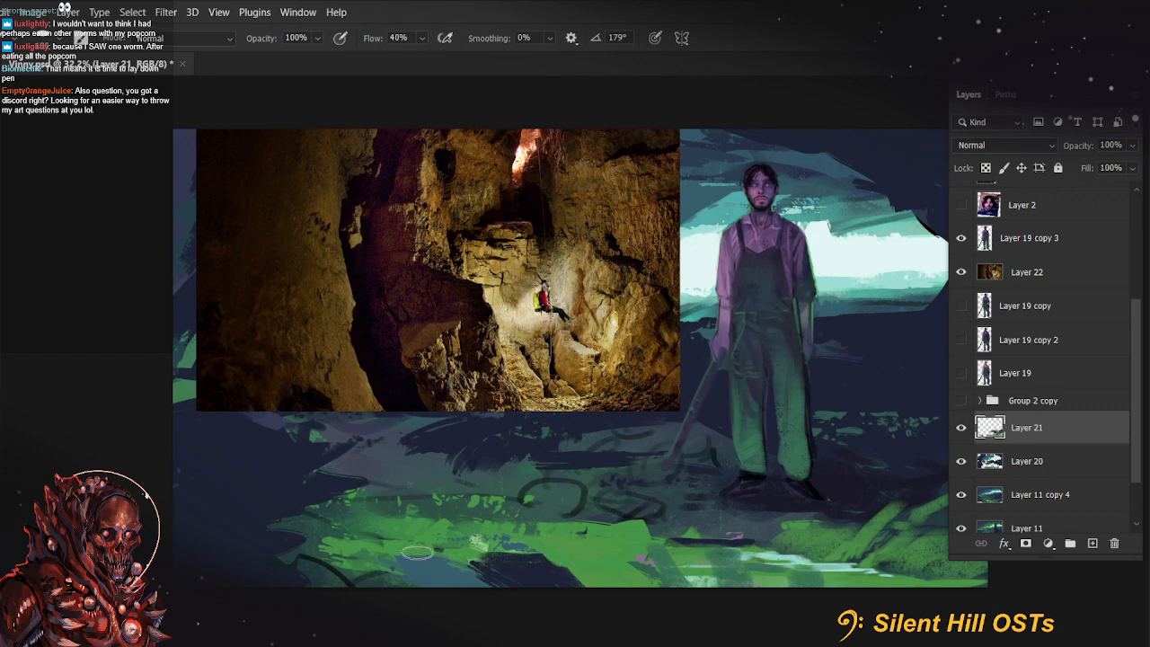
Cover the left end of the green foreground with broad dark blue-teal strokes, using a 300 px brush
key(bracketright)
key(bracketright)
key(bracketright)
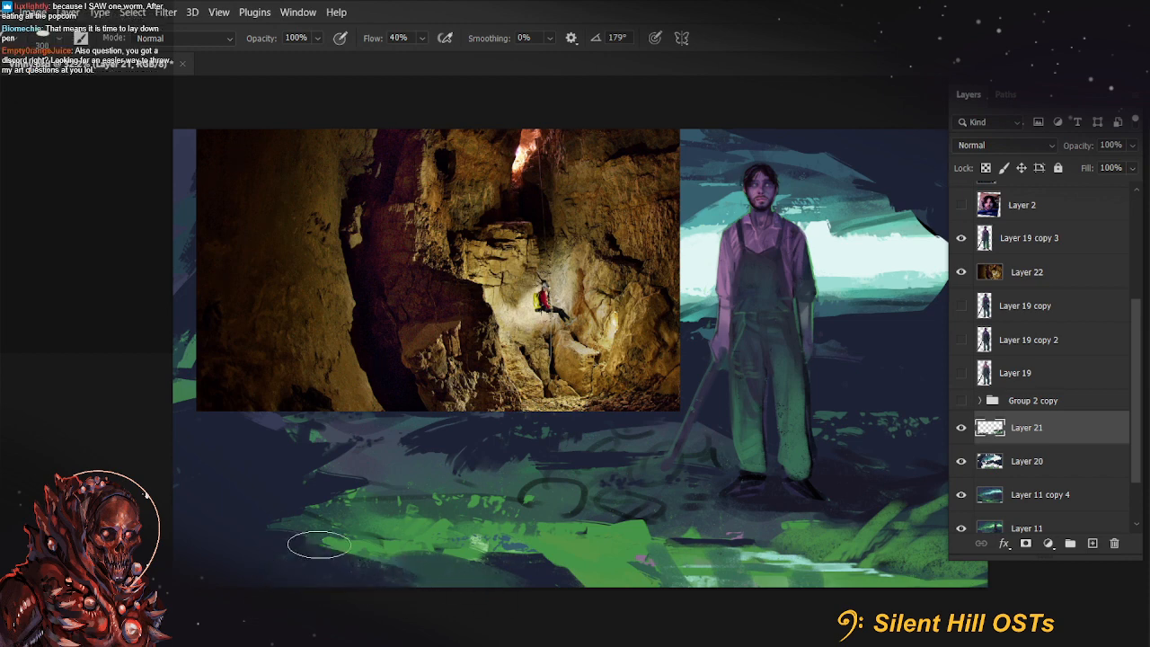
mouse_move(319, 545)
mouse_down()
mouse_move(525, 553)
mouse_move(513, 550)
mouse_move(452, 568)
mouse_move(548, 591)
mouse_up()
drag(429, 571, 317, 562)
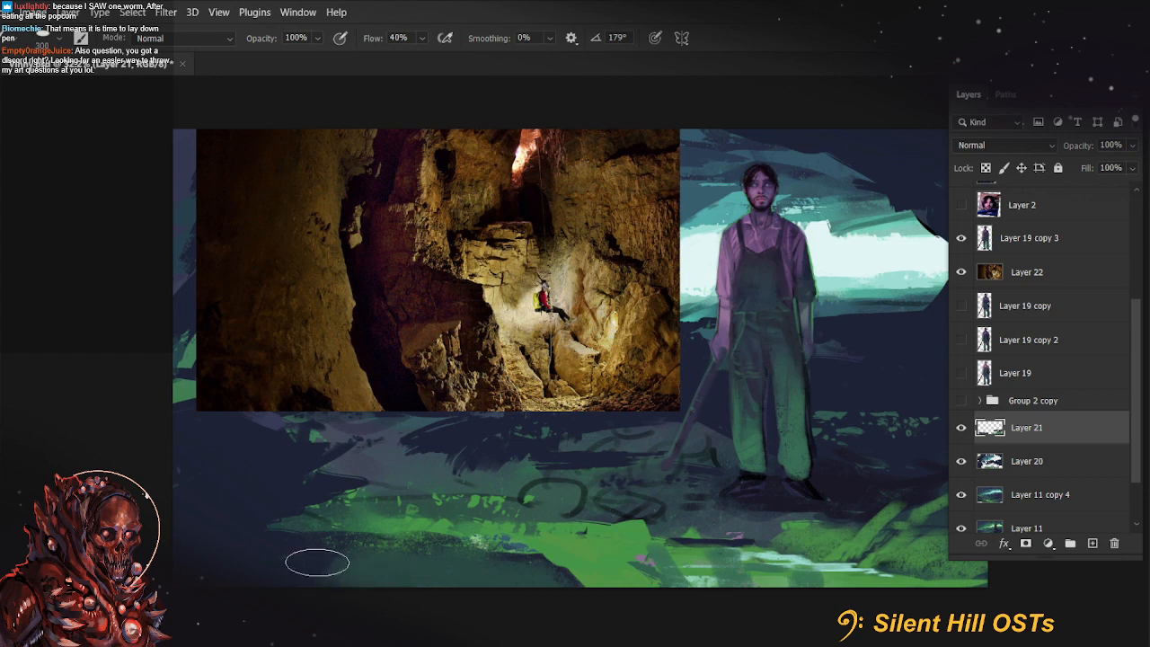
Save the painting and hide the cave reference photo on Layer 22
key(ctrl+s)
scroll(724, 412, down, 2)
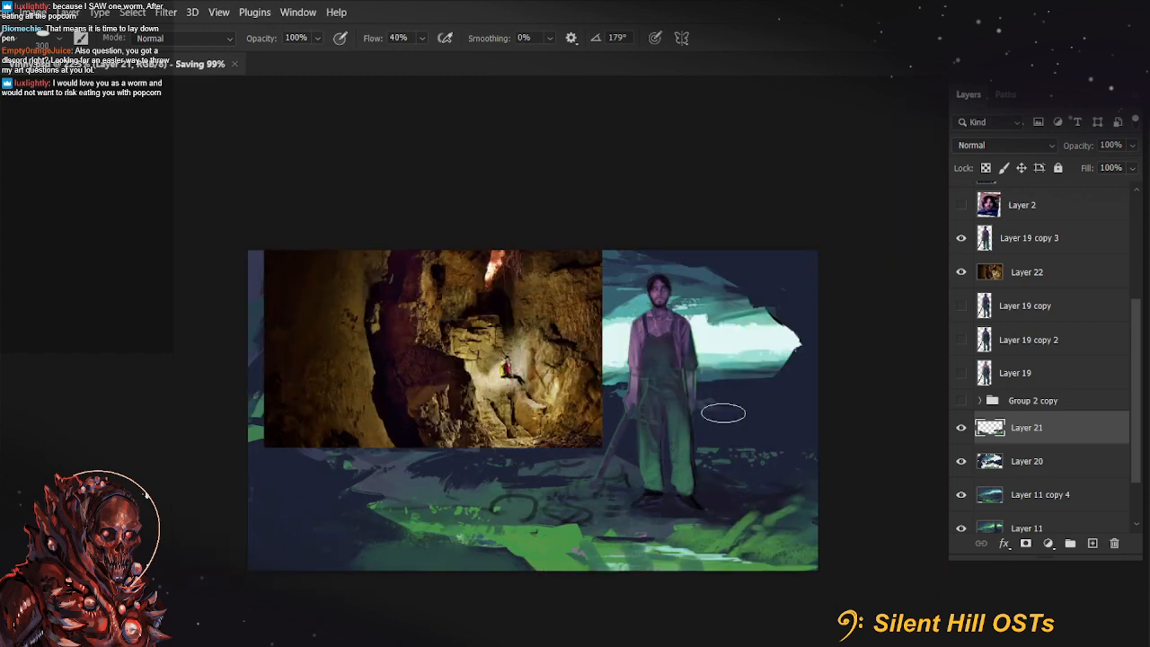
drag(724, 413, 579, 443)
click(961, 272)
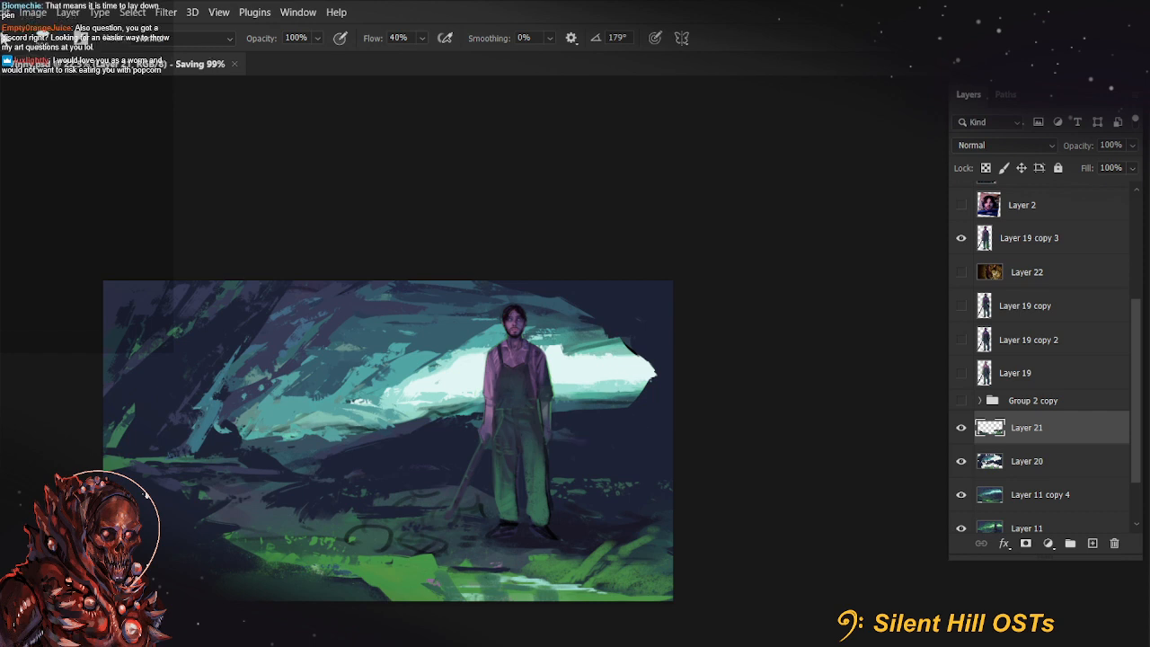
Create a new blank document and fill its background with muted purple
click(2, 12)
click(36, 27)
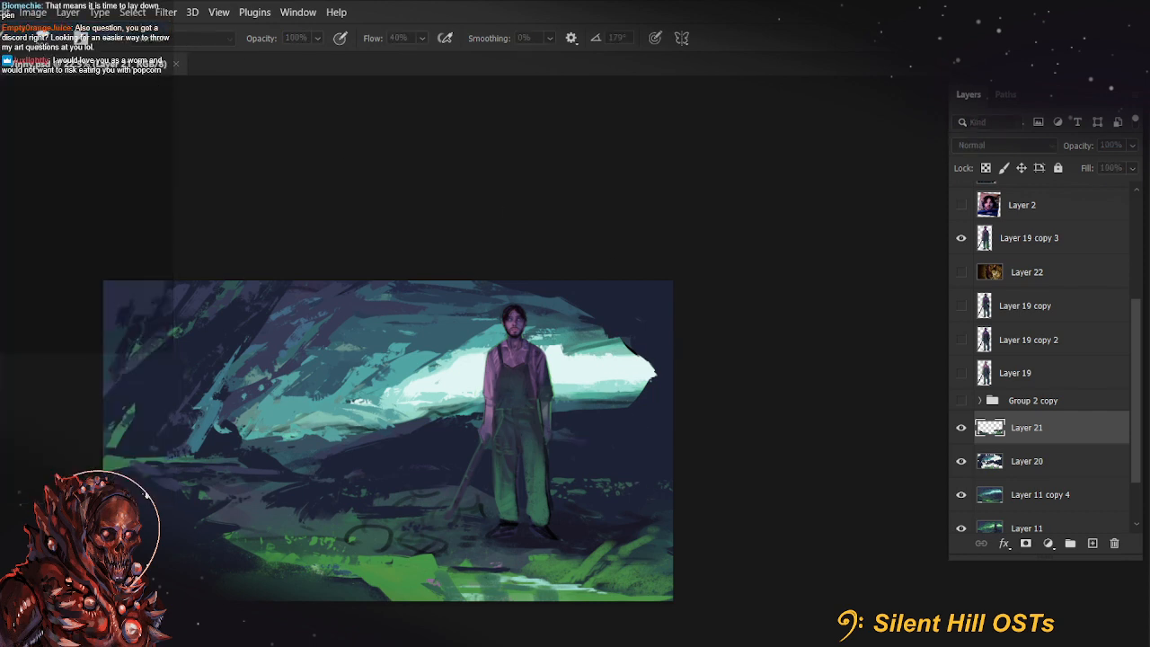
key(Return)
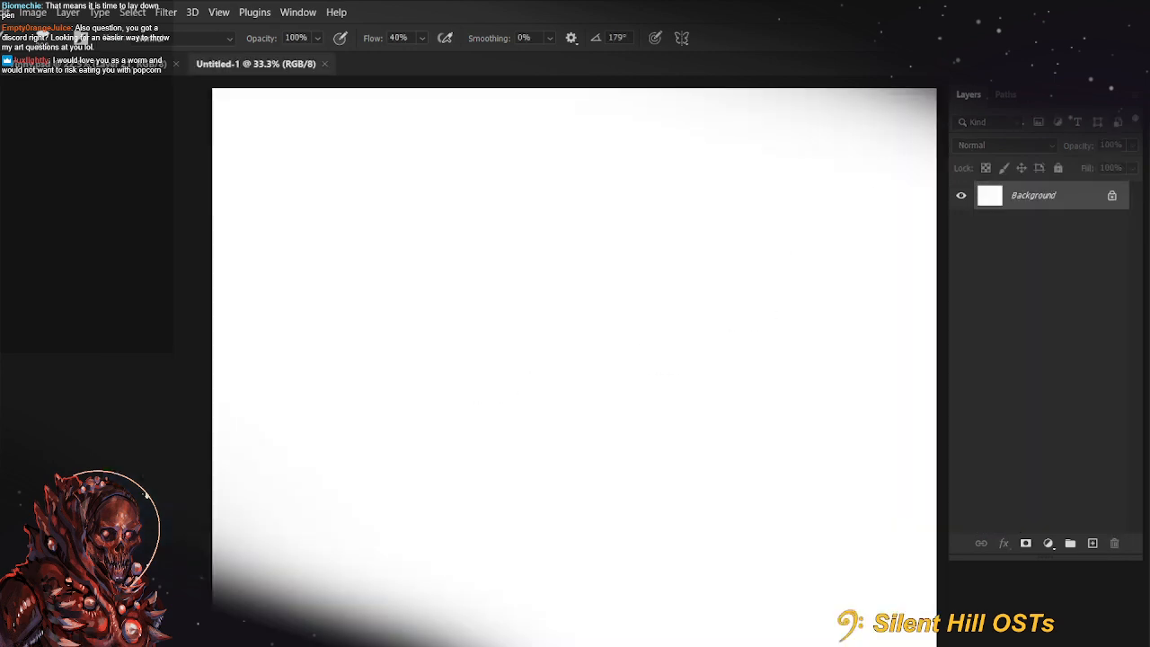
key(g)
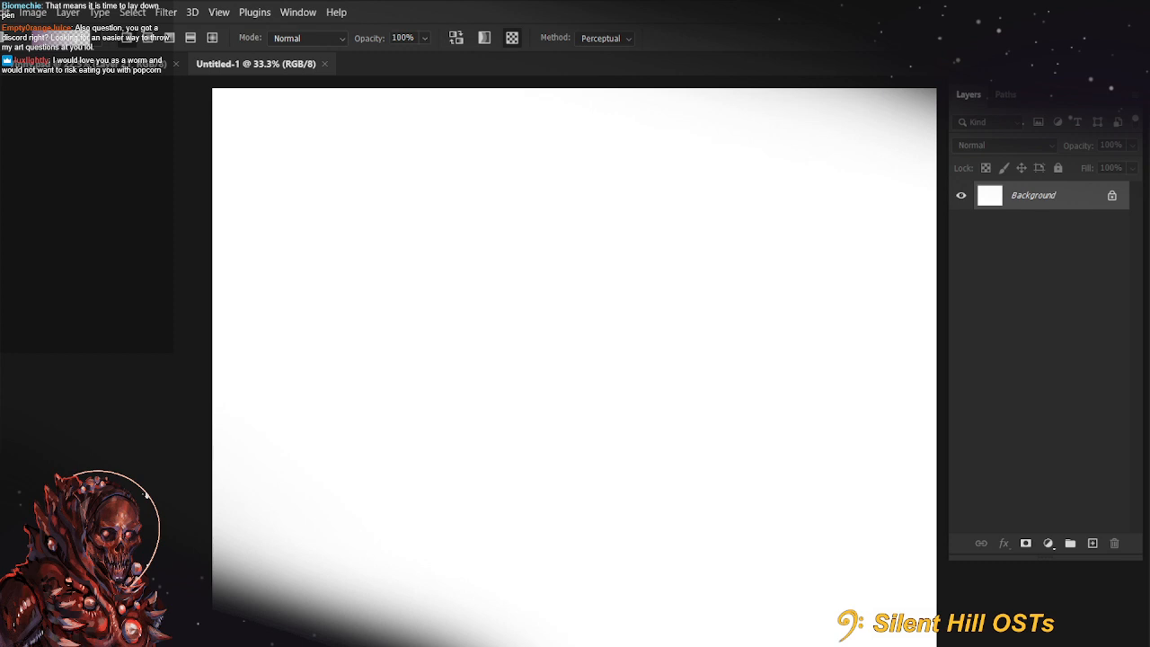
click(36, 188)
click(569, 244)
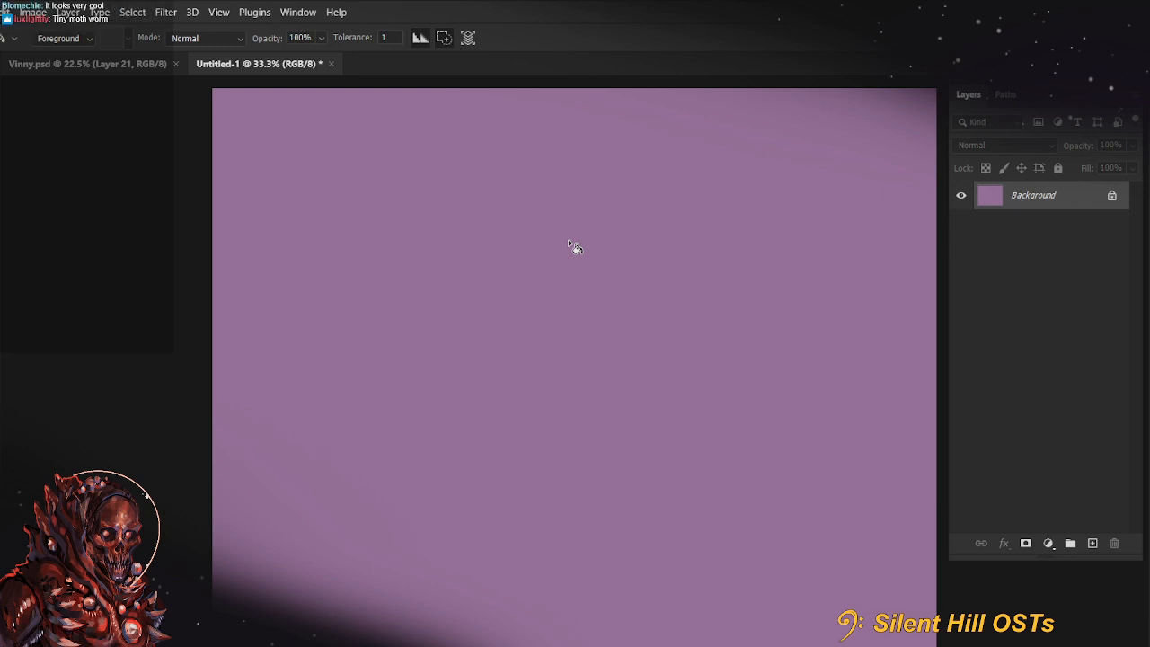
Set the textured hard round brush to a -45° tip angle and a size of 250 px
key(b)
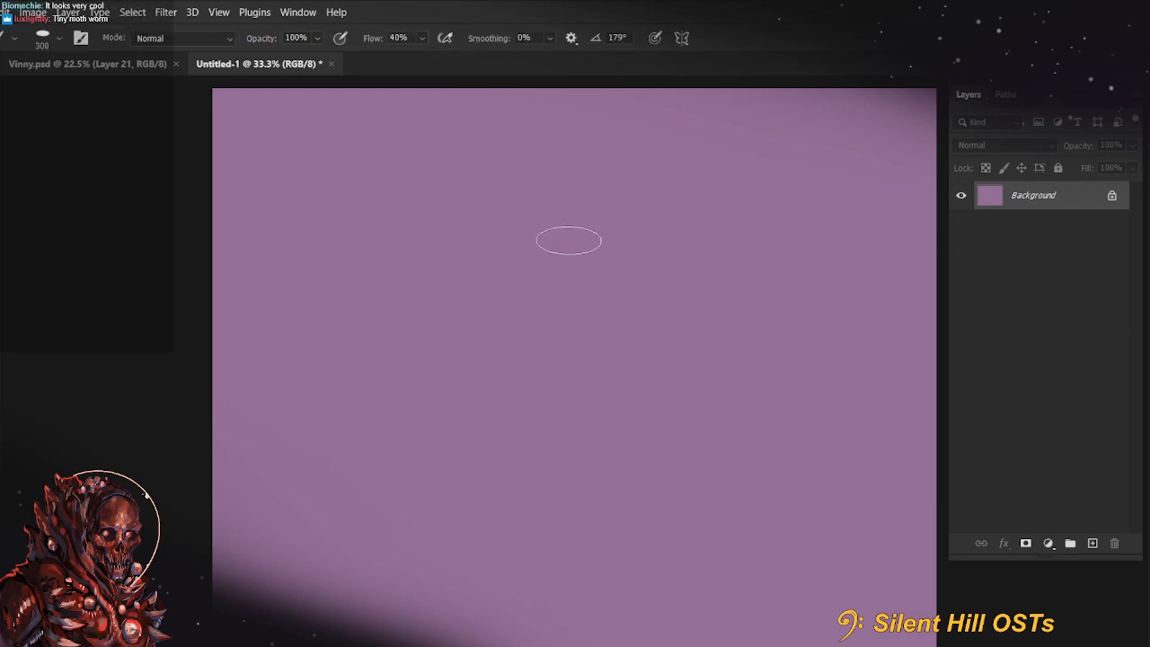
click(42, 38)
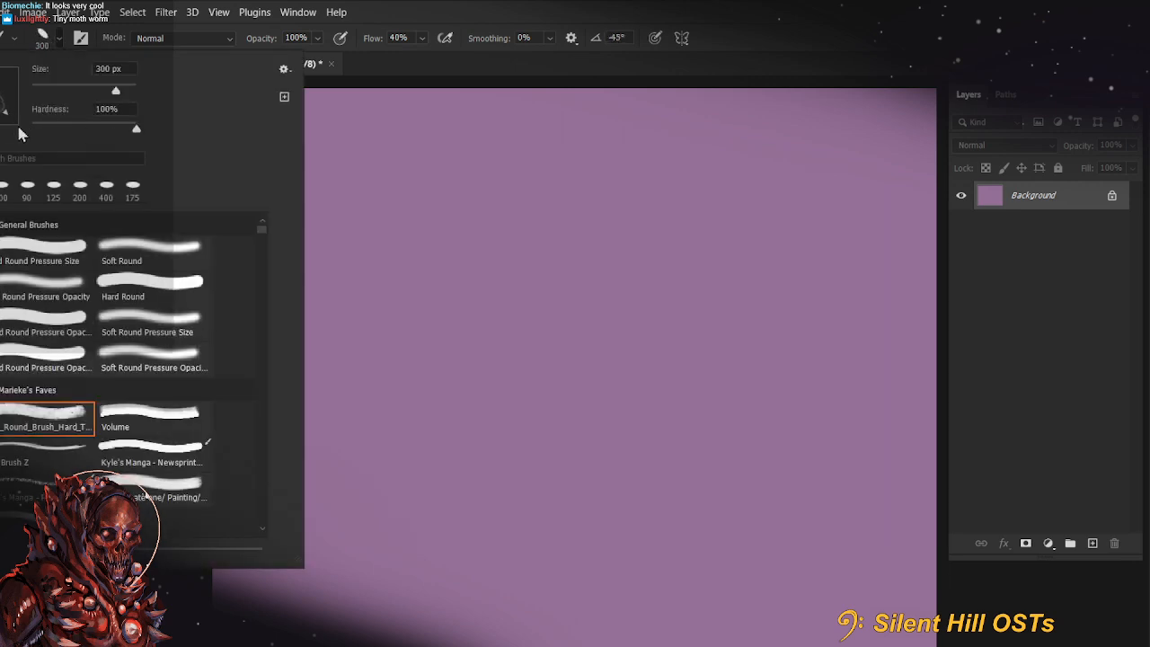
click(735, 59)
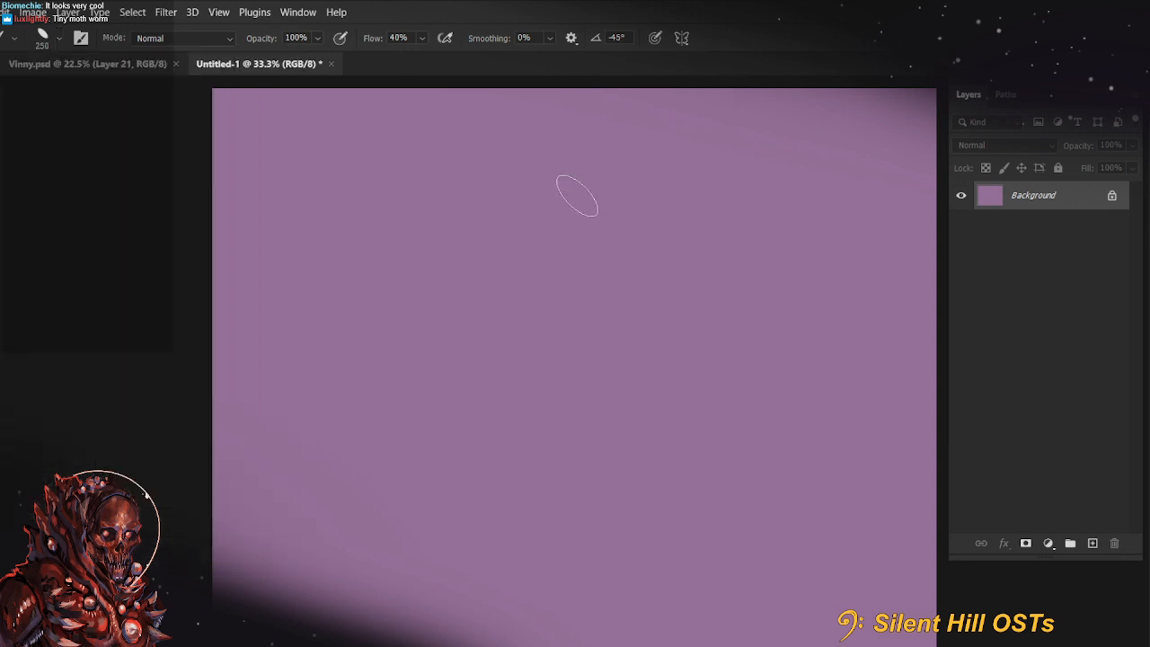
Reduce the brush to 60 px and add a blank layer above the purple background
key(bracketleft)
key(bracketleft)
key(bracketleft)
click(1093, 544)
drag(480, 300, 398, 351)
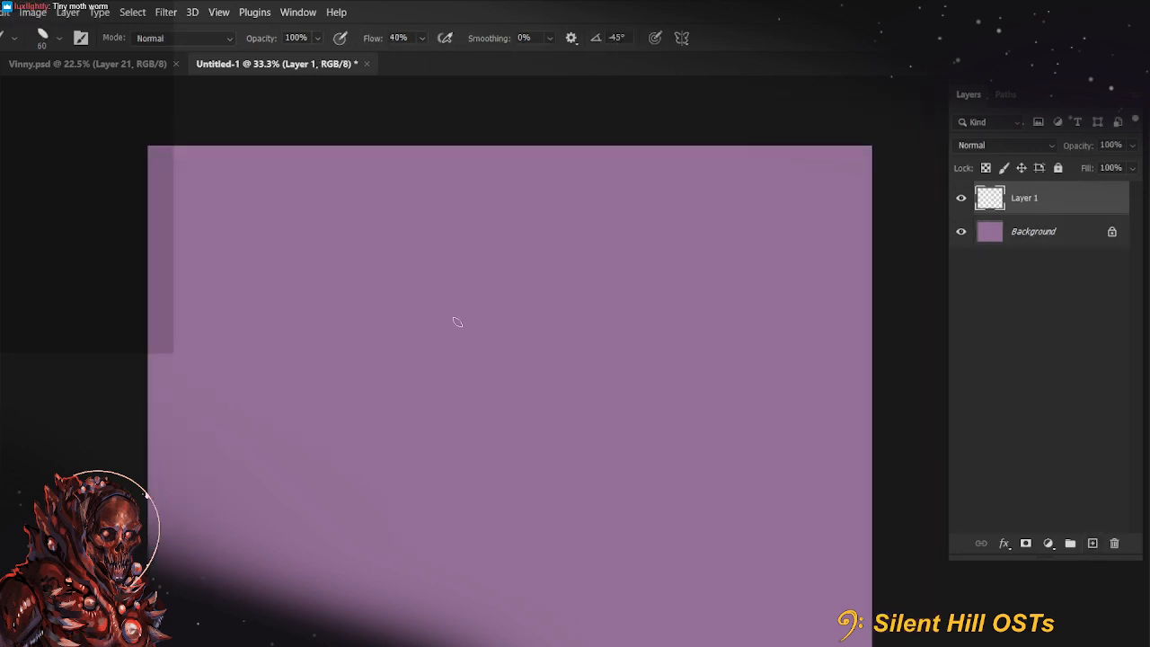
key(e)
key(bracketright)
click(42, 38)
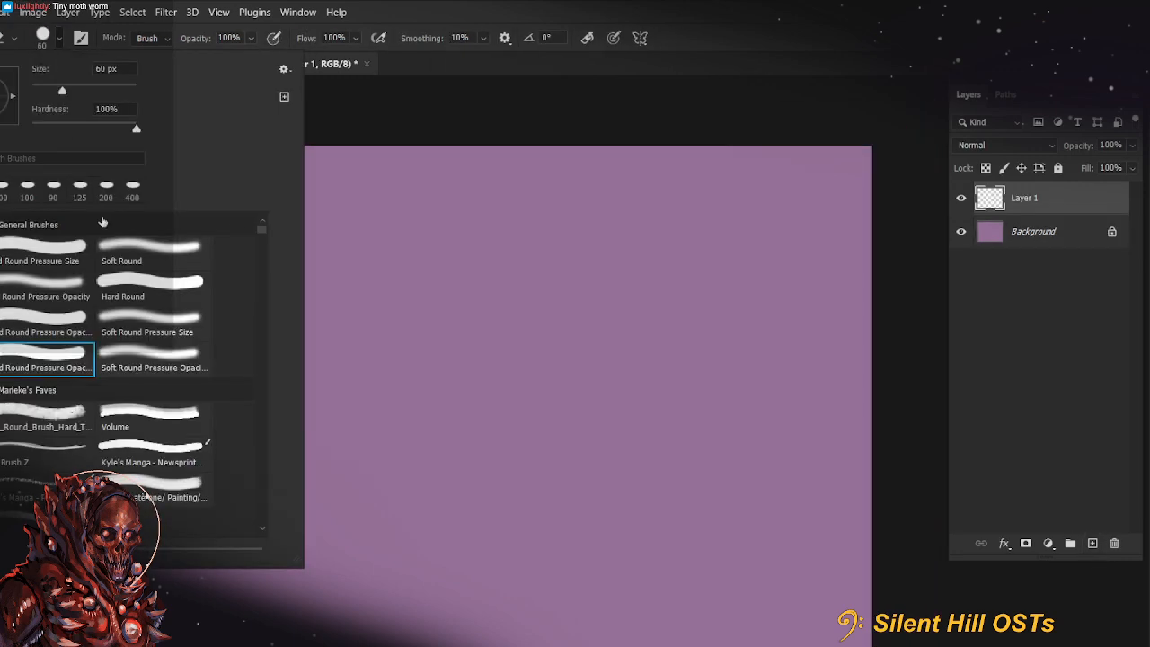
click(467, 135)
mouse_move(464, 462)
mouse_down()
mouse_move(500, 494)
mouse_move(495, 416)
mouse_up()
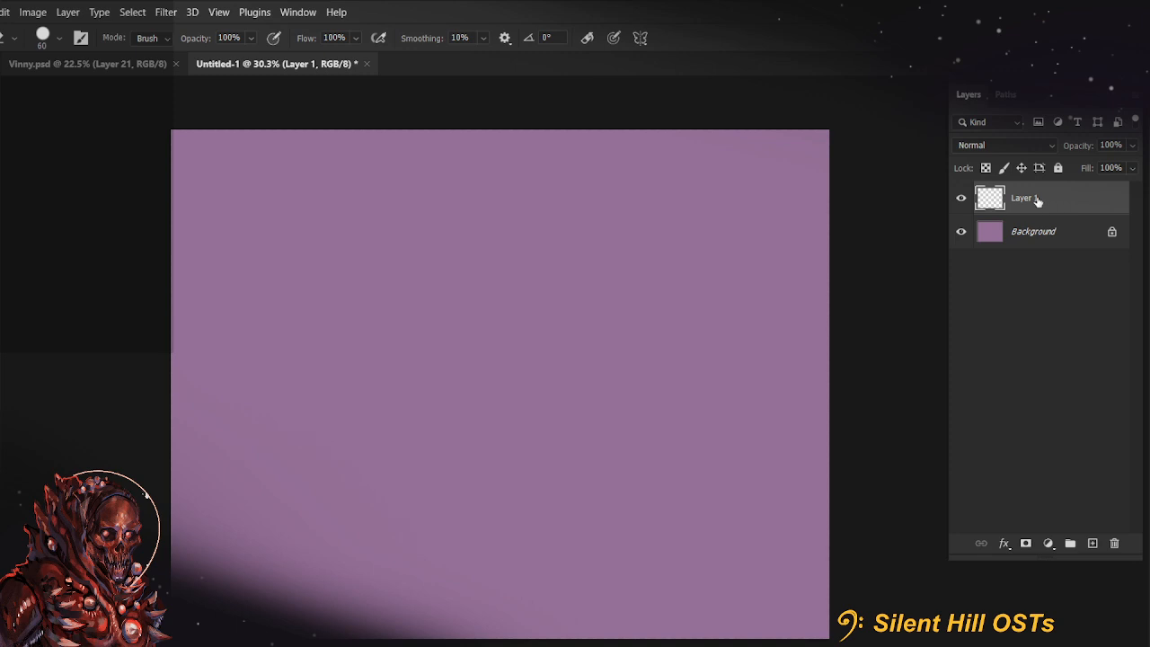
Return to the angled brush and set its opacity to 83% and its smoothing to 1%
key(b)
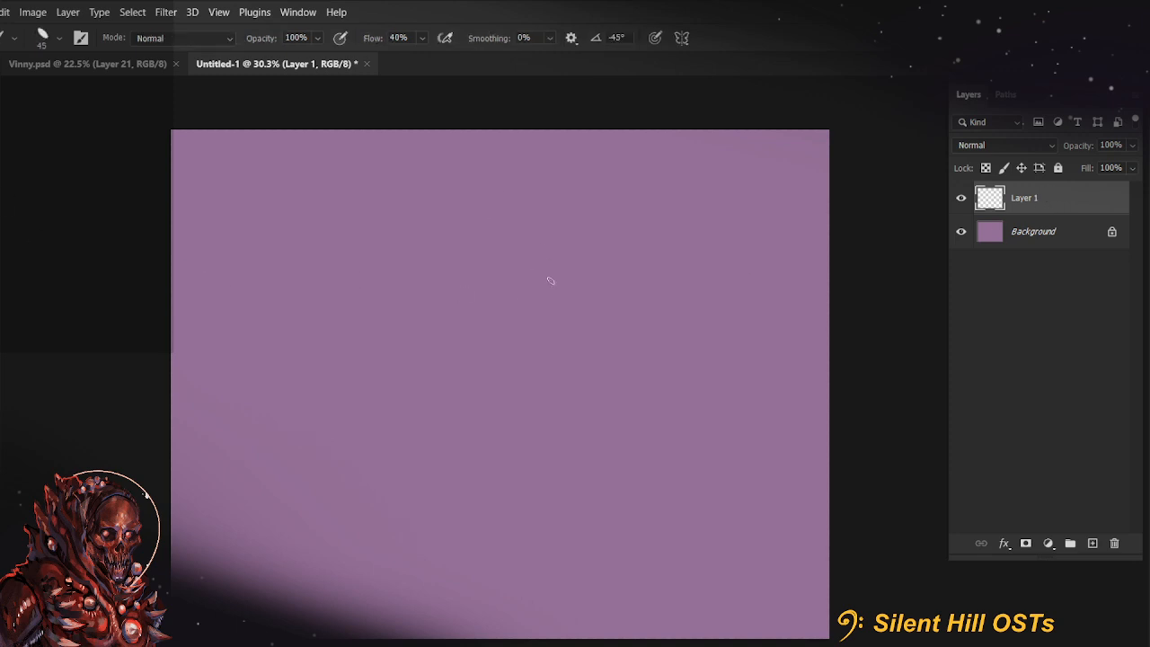
click(317, 38)
drag(331, 57, 321, 56)
drag(477, 39, 480, 39)
Sketch overlapping dark ovals for the creature's skull and protruding jaw, with curved folds at the mouth corner
mouse_move(349, 197)
mouse_down()
mouse_move(411, 318)
mouse_move(305, 254)
mouse_move(369, 180)
mouse_move(355, 357)
mouse_move(425, 235)
mouse_move(434, 310)
mouse_move(308, 334)
mouse_move(383, 181)
mouse_move(433, 325)
mouse_move(304, 228)
mouse_move(298, 270)
mouse_move(285, 263)
mouse_move(299, 377)
mouse_up()
mouse_move(286, 293)
mouse_down()
mouse_move(279, 311)
mouse_move(422, 325)
mouse_move(316, 393)
mouse_move(435, 343)
mouse_up()
mouse_move(260, 358)
mouse_down()
mouse_move(322, 210)
mouse_move(449, 325)
mouse_up()
drag(268, 307, 275, 356)
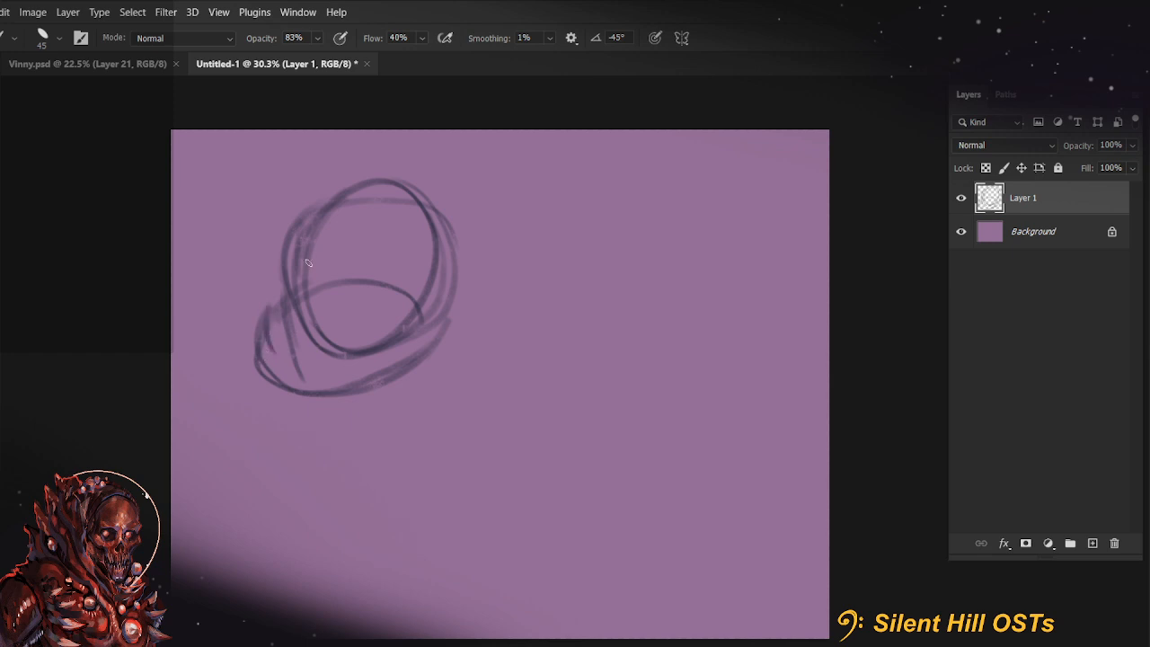
drag(268, 284, 260, 345)
drag(370, 329, 427, 268)
drag(354, 347, 411, 303)
drag(435, 254, 408, 322)
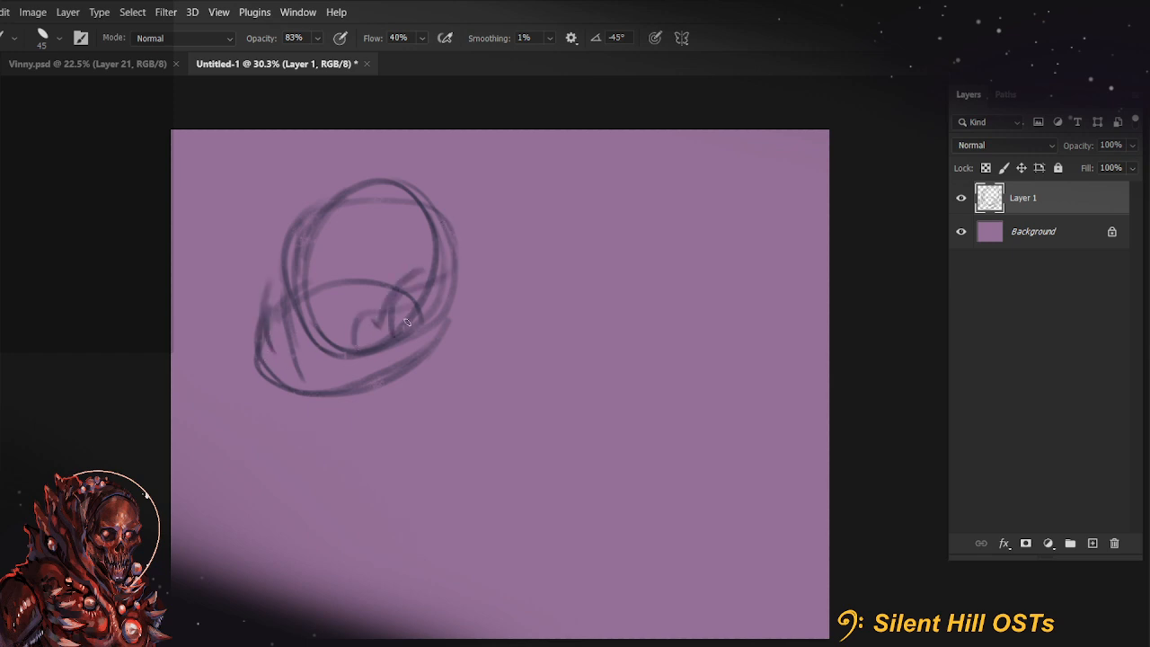
Rough in the brow arc, the front contour of the face and the curve behind the skull
drag(275, 297, 294, 226)
mouse_move(275, 276)
mouse_down()
mouse_move(290, 235)
mouse_move(424, 270)
mouse_up()
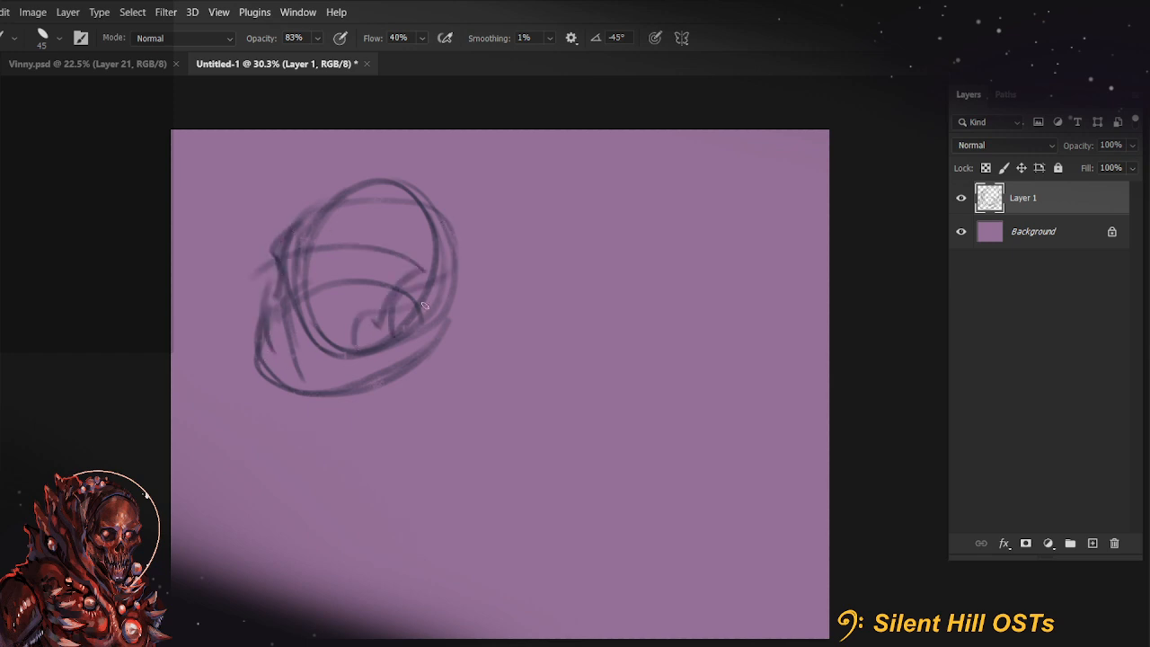
drag(339, 187, 328, 279)
mouse_move(282, 315)
mouse_down()
mouse_move(324, 282)
mouse_move(335, 380)
mouse_move(290, 308)
mouse_up()
mouse_move(294, 234)
mouse_down()
mouse_move(366, 186)
mouse_move(461, 227)
mouse_move(452, 200)
mouse_move(482, 293)
mouse_up()
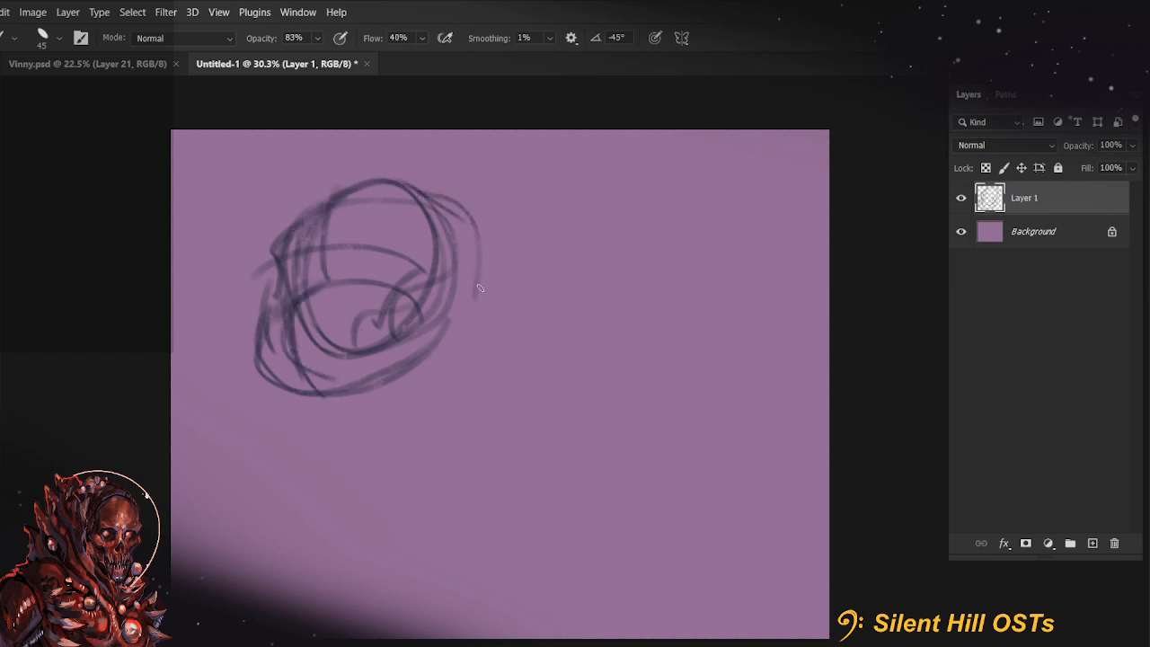
Sketch a large pointed ear at the back of the head and a small pointed ear on the far side
mouse_move(433, 198)
mouse_down()
mouse_move(560, 148)
mouse_move(496, 278)
mouse_move(528, 242)
mouse_up()
mouse_move(456, 299)
mouse_down()
mouse_move(517, 274)
mouse_move(556, 230)
mouse_up()
drag(287, 246, 267, 193)
mouse_move(267, 193)
mouse_down()
mouse_move(329, 204)
mouse_move(302, 220)
mouse_up()
Sketch the neck lines converging below the jaw and the sloping shoulder line behind the head
drag(484, 306, 483, 367)
drag(360, 397, 485, 387)
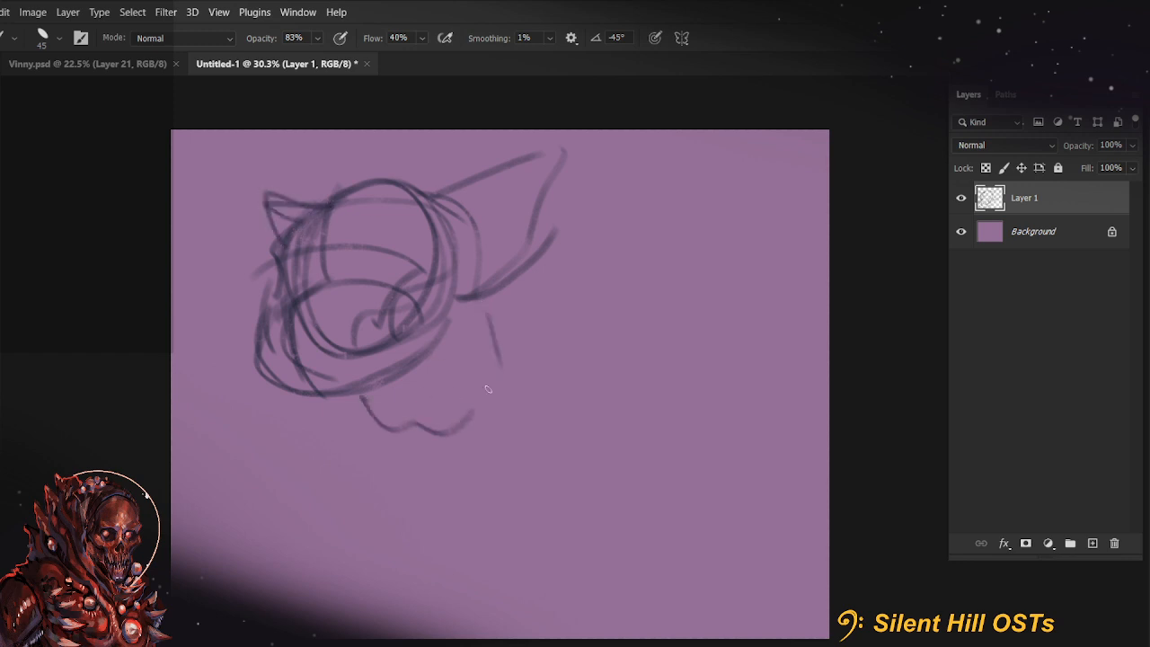
drag(487, 302, 449, 428)
drag(485, 378, 460, 415)
drag(497, 332, 588, 385)
drag(485, 308, 579, 368)
mouse_move(367, 378)
mouse_down()
mouse_move(428, 438)
mouse_move(487, 400)
mouse_move(452, 447)
mouse_up()
drag(465, 449, 492, 357)
drag(488, 329, 461, 464)
mouse_move(454, 334)
mouse_down()
mouse_move(571, 344)
mouse_move(592, 357)
mouse_up()
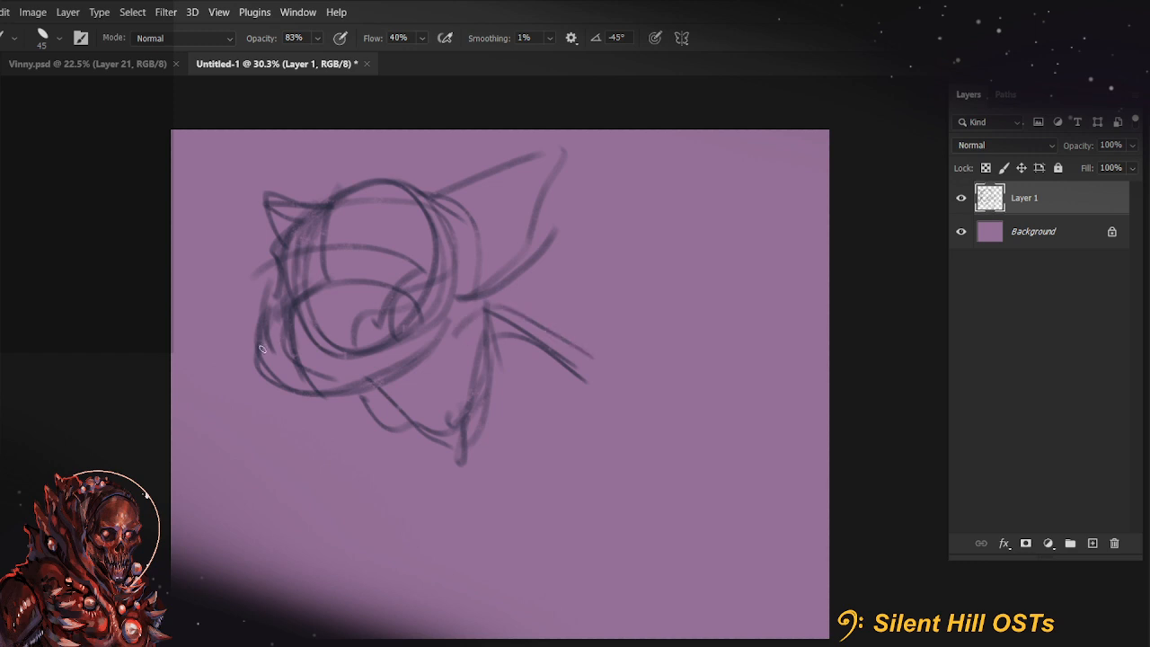
Scribble a dark row of teeth across the muzzle and reinforce the lower jaw and chin contour
mouse_move(261, 349)
mouse_down()
mouse_move(318, 331)
mouse_move(277, 319)
mouse_move(274, 359)
mouse_move(268, 331)
mouse_move(289, 375)
mouse_move(289, 337)
mouse_move(319, 344)
mouse_move(283, 331)
mouse_move(347, 315)
mouse_move(274, 353)
mouse_move(349, 317)
mouse_move(347, 350)
mouse_up()
mouse_move(286, 368)
mouse_down()
mouse_move(335, 322)
mouse_move(356, 329)
mouse_move(377, 312)
mouse_move(381, 351)
mouse_move(391, 317)
mouse_up()
drag(272, 324, 392, 314)
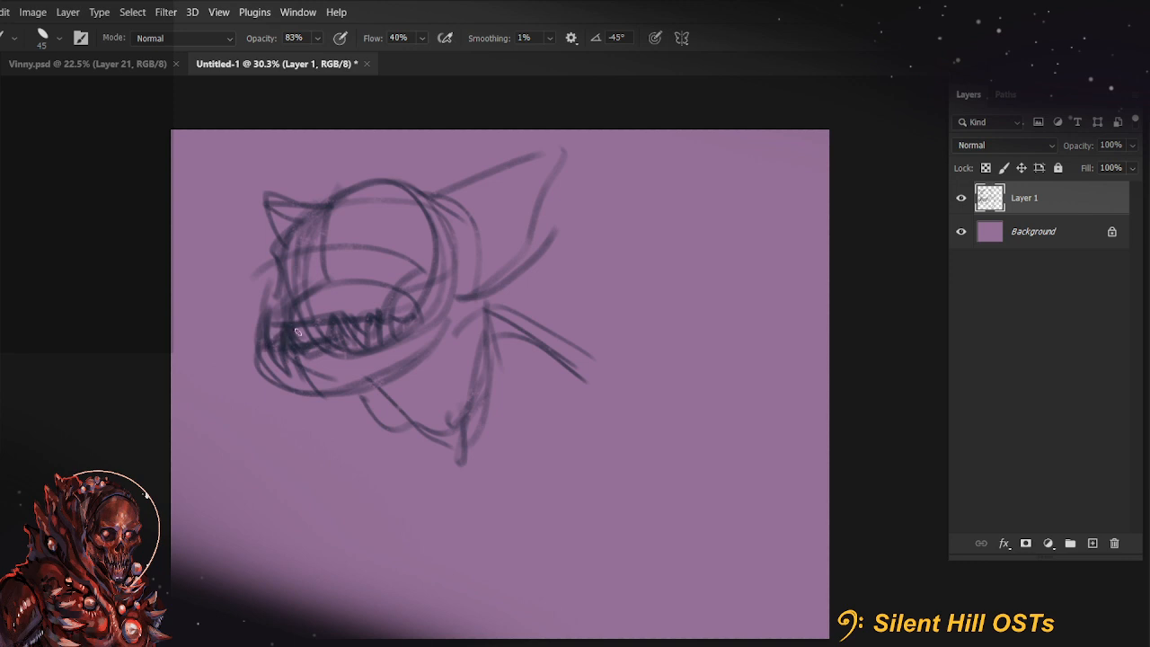
mouse_move(273, 360)
mouse_down()
mouse_move(343, 351)
mouse_move(351, 326)
mouse_move(413, 316)
mouse_move(336, 351)
mouse_up()
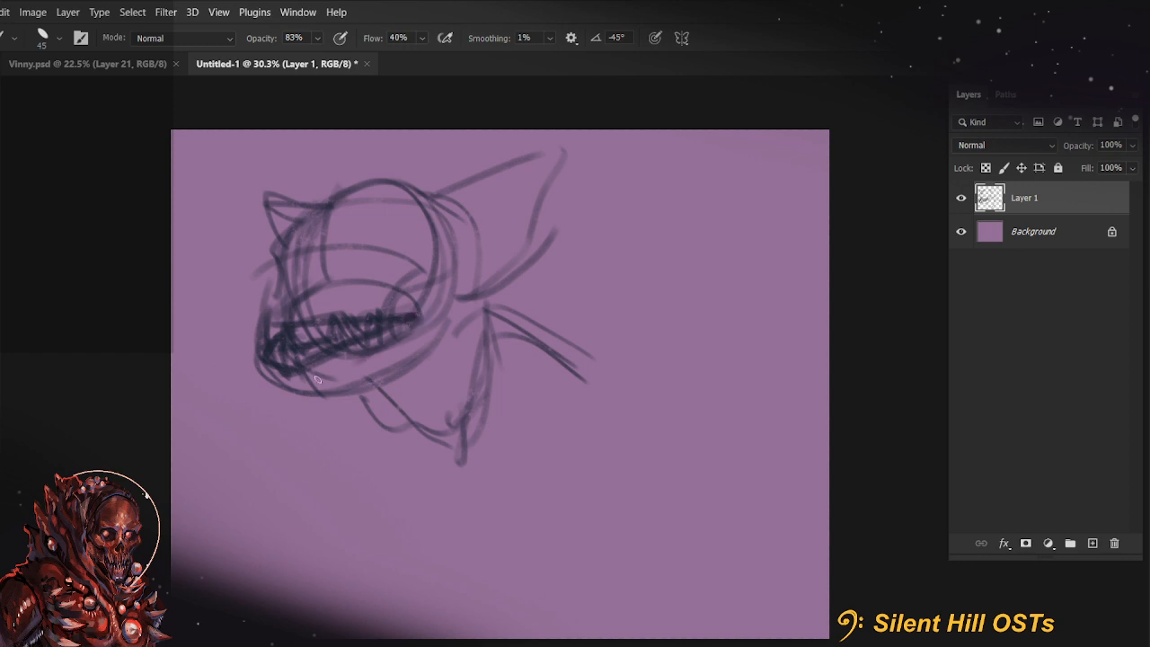
drag(272, 383, 431, 392)
drag(295, 417, 282, 421)
drag(260, 388, 266, 334)
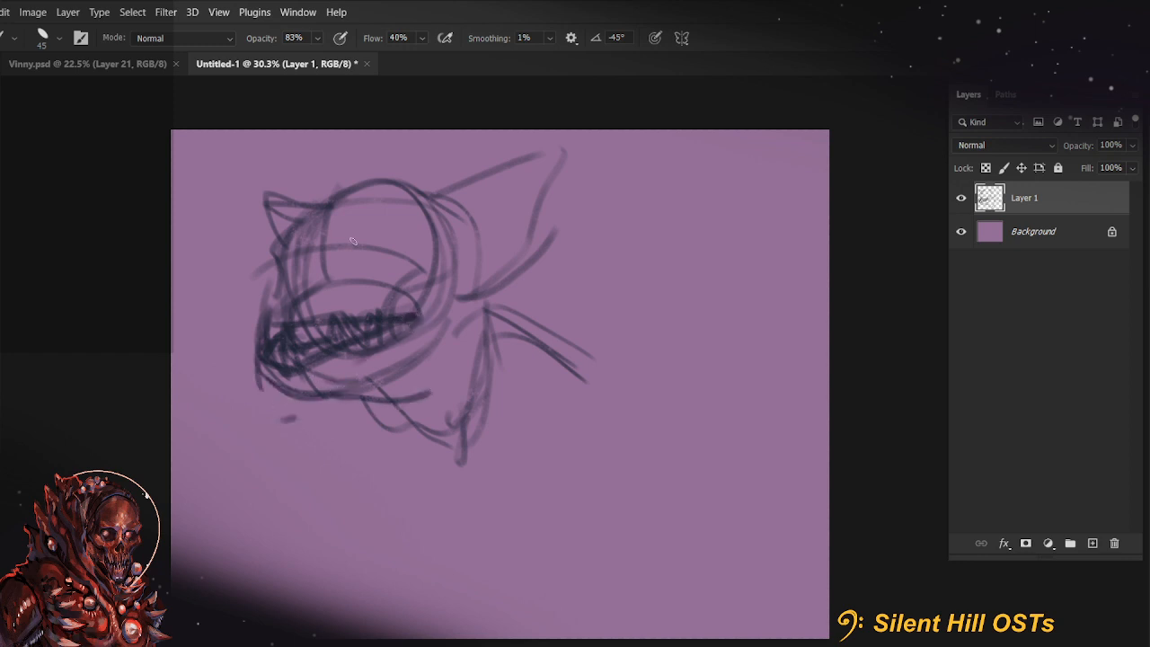
Draw both round eyes with heavy rims, a dark nose mark and short tufts on top of the head
drag(358, 267, 367, 222)
mouse_move(286, 299)
mouse_down()
mouse_move(280, 260)
mouse_move(276, 293)
mouse_move(309, 257)
mouse_up()
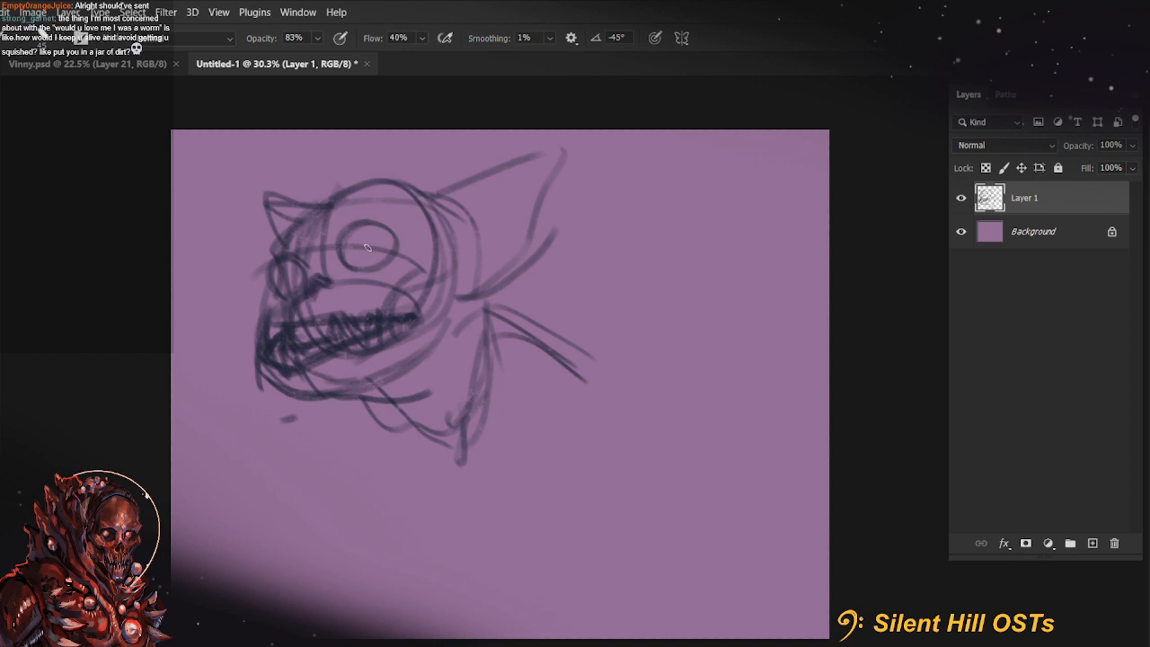
mouse_move(358, 241)
mouse_down()
mouse_move(389, 236)
mouse_move(349, 244)
mouse_move(390, 241)
mouse_move(373, 266)
mouse_move(348, 259)
mouse_move(385, 257)
mouse_move(362, 266)
mouse_move(348, 247)
mouse_move(349, 266)
mouse_move(359, 238)
mouse_move(399, 244)
mouse_up()
mouse_move(306, 268)
mouse_down()
mouse_move(275, 282)
mouse_move(300, 292)
mouse_move(287, 289)
mouse_up()
mouse_move(349, 262)
mouse_down()
mouse_move(393, 246)
mouse_move(341, 248)
mouse_move(395, 251)
mouse_up()
drag(321, 192, 365, 184)
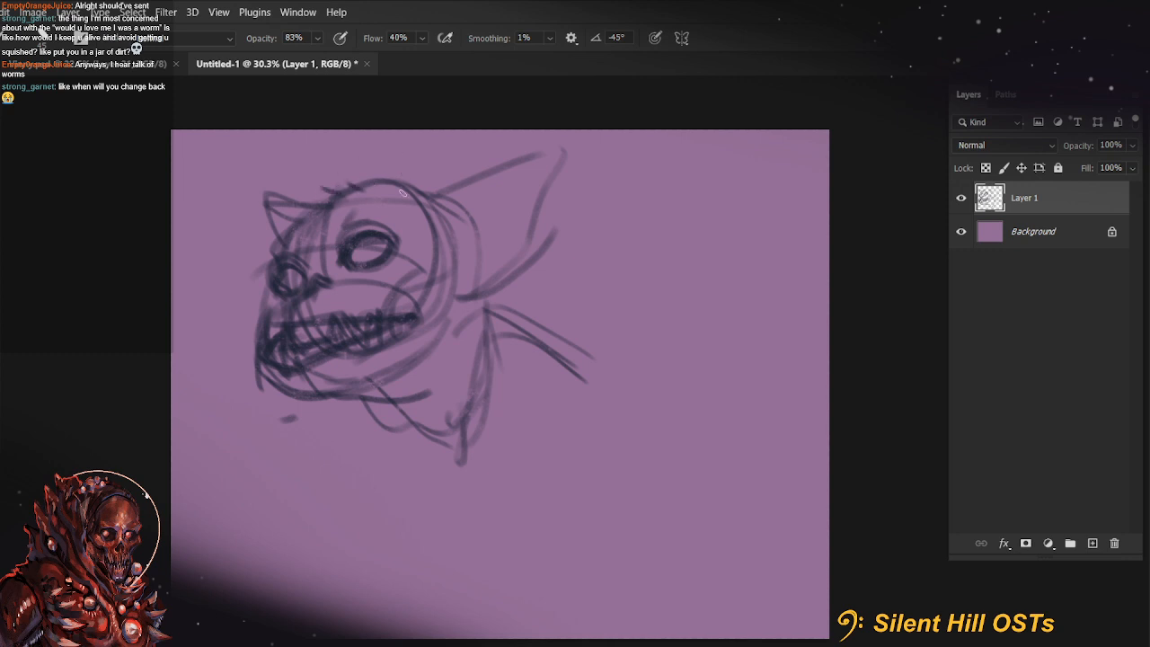
Add a blank layer above the sketch and set the sketch layer's opacity to 66%
click(1132, 146)
drag(1090, 164, 1070, 165)
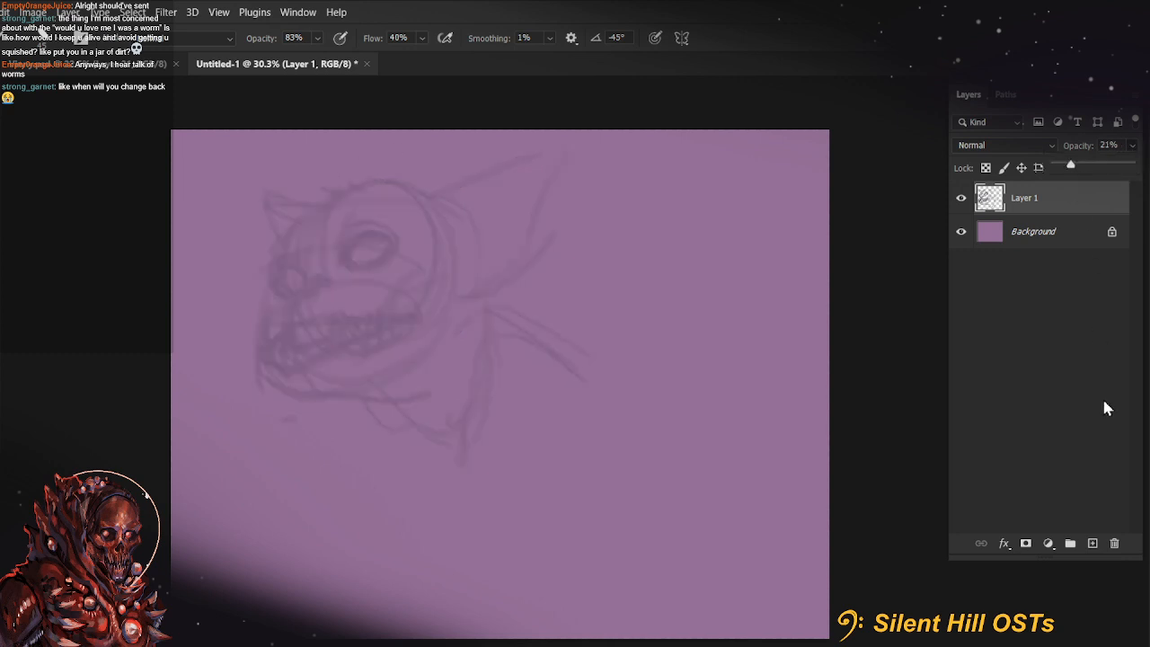
click(1092, 544)
scroll(352, 278, up, 2)
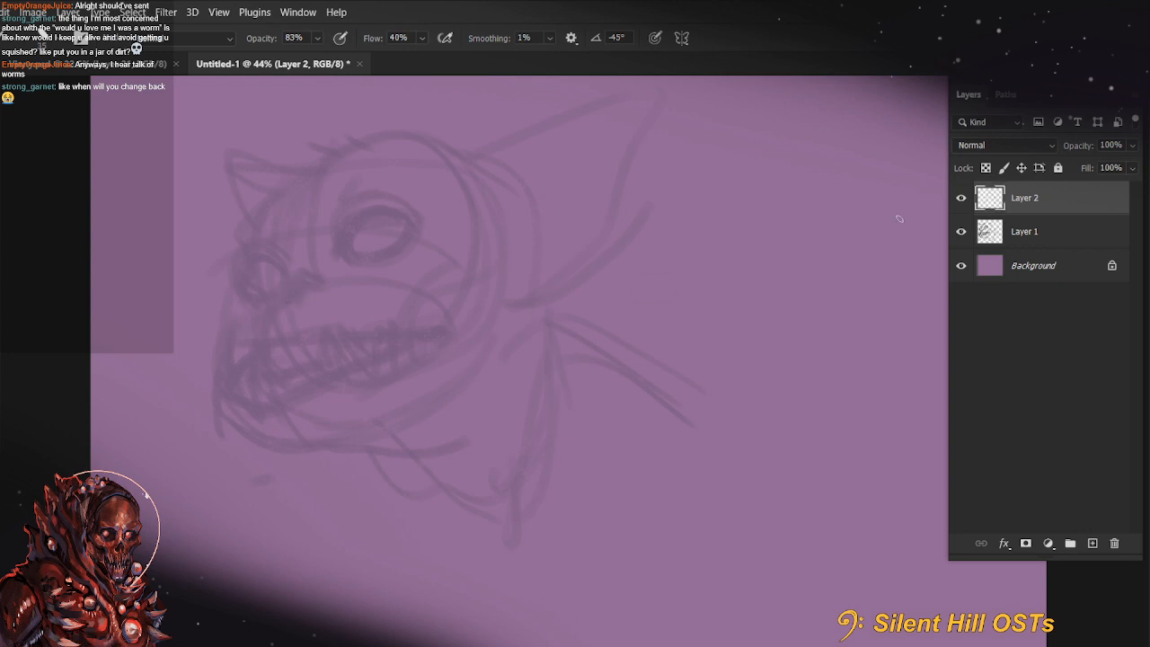
click(1059, 235)
click(1132, 146)
mouse_move(1120, 170)
mouse_down()
mouse_move(1095, 166)
mouse_move(1134, 169)
mouse_up()
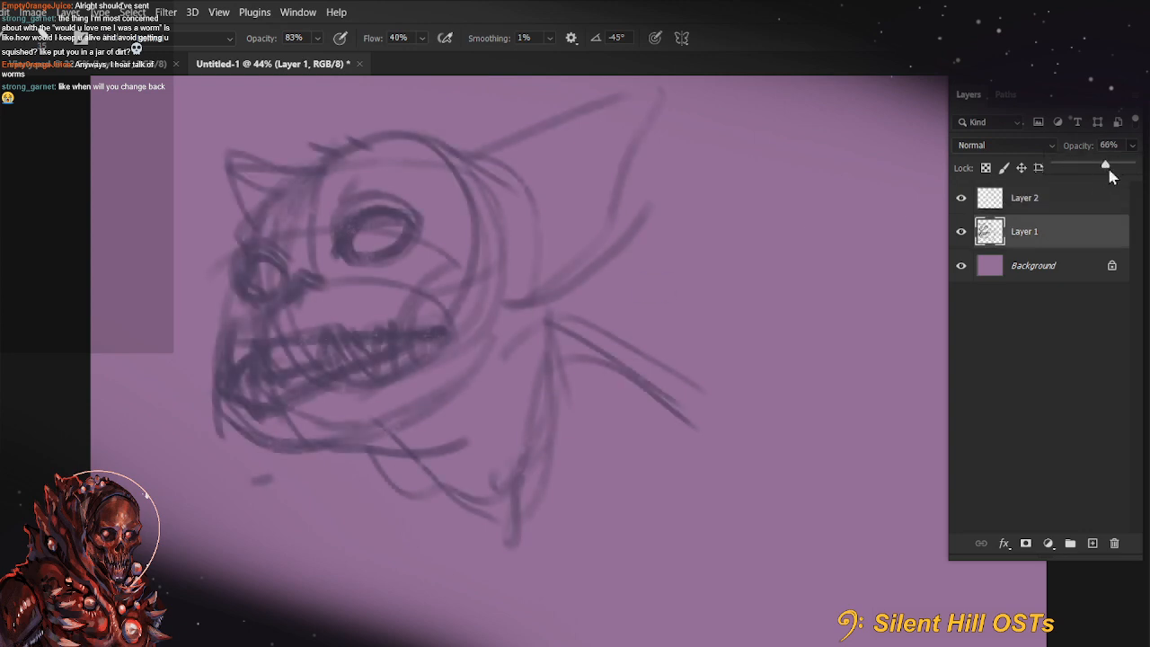
Block in the shadow under the jaw and along the neck with dark navy strokes on Layer 2
click(1033, 198)
mouse_move(337, 443)
mouse_down()
mouse_move(506, 322)
mouse_move(440, 485)
mouse_move(402, 459)
mouse_move(441, 474)
mouse_move(449, 458)
mouse_move(413, 453)
mouse_move(463, 535)
mouse_move(413, 564)
mouse_up()
drag(415, 496, 383, 464)
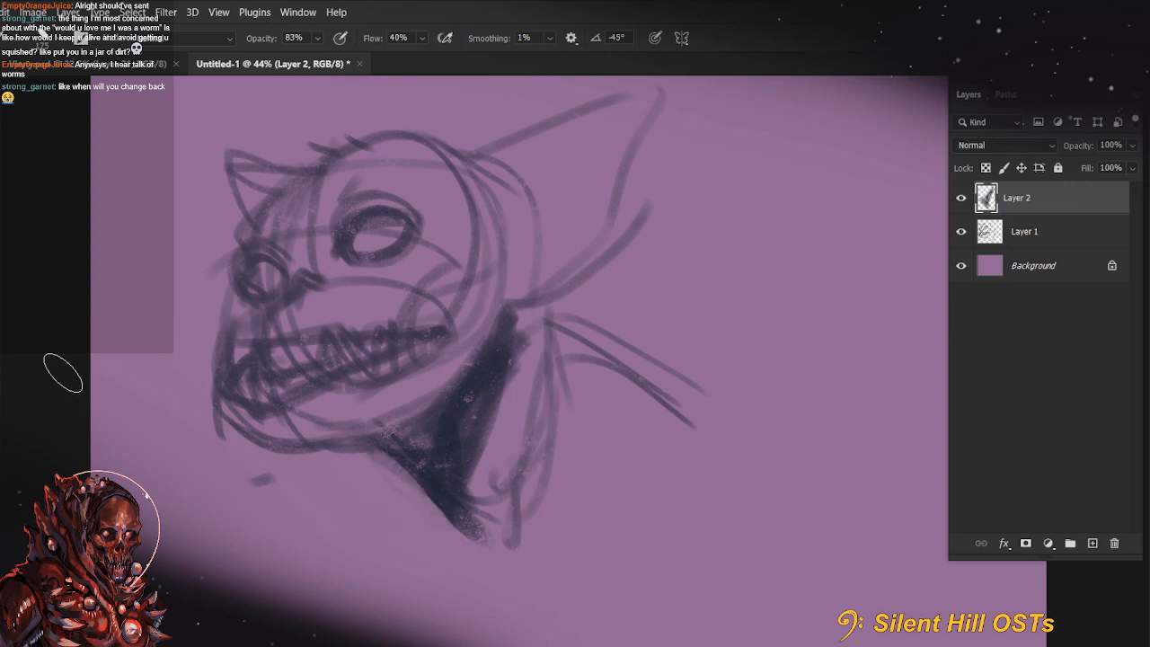
Choose a lighter pinkish purple and block in the light on the forehead and cheek
click(1, 388)
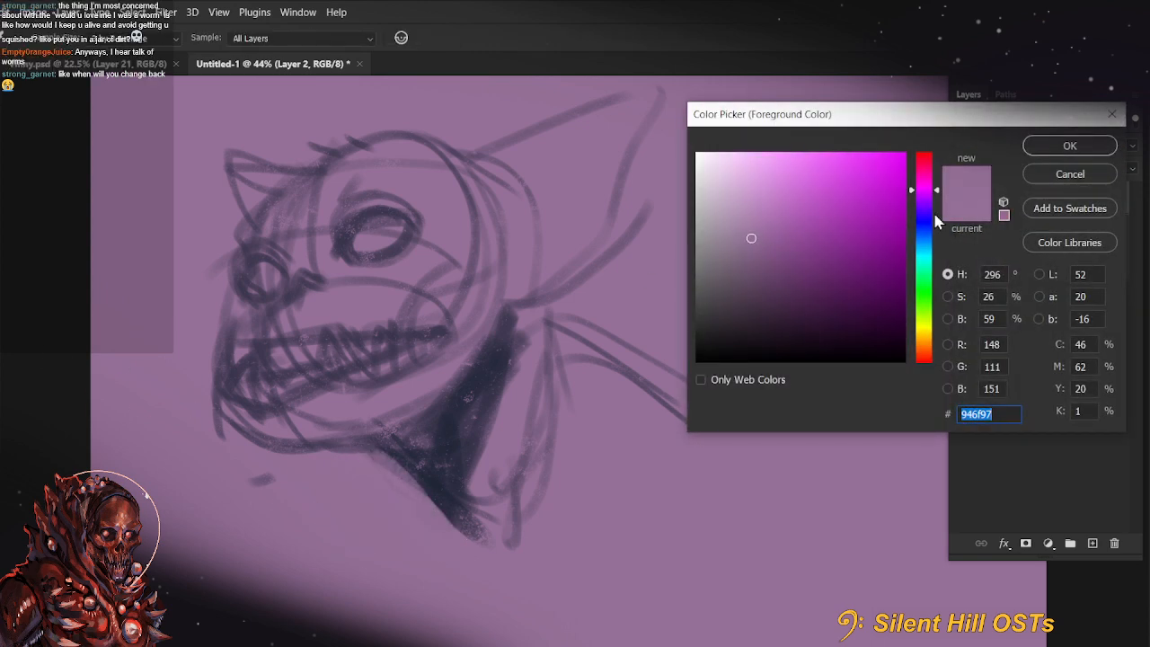
click(752, 212)
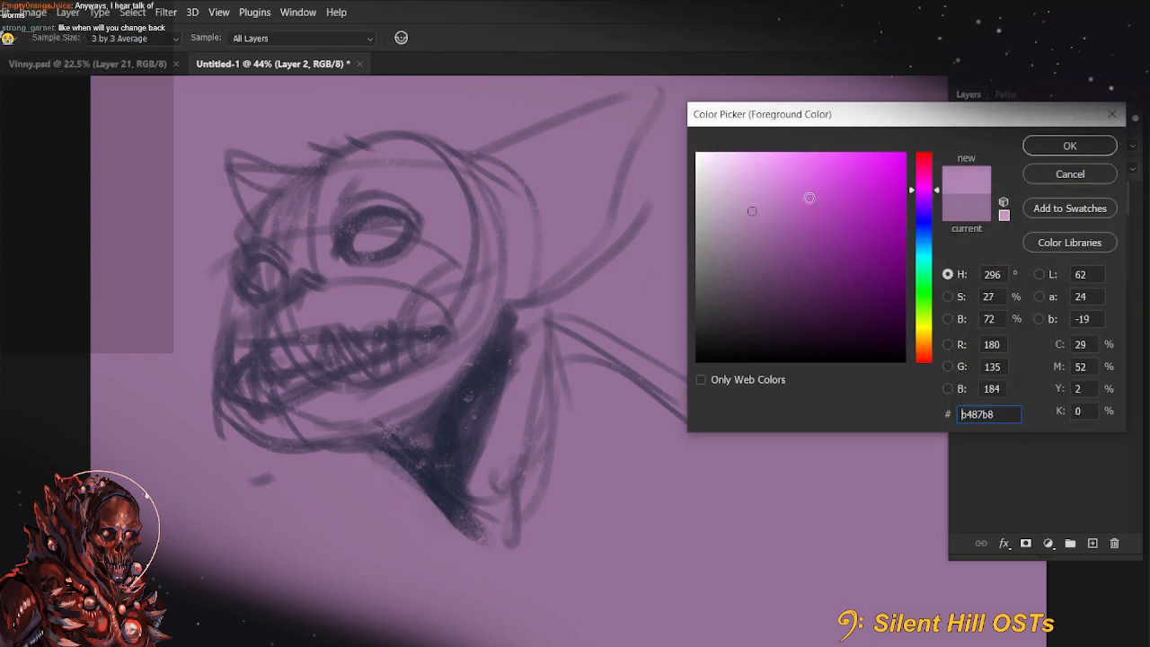
click(1068, 145)
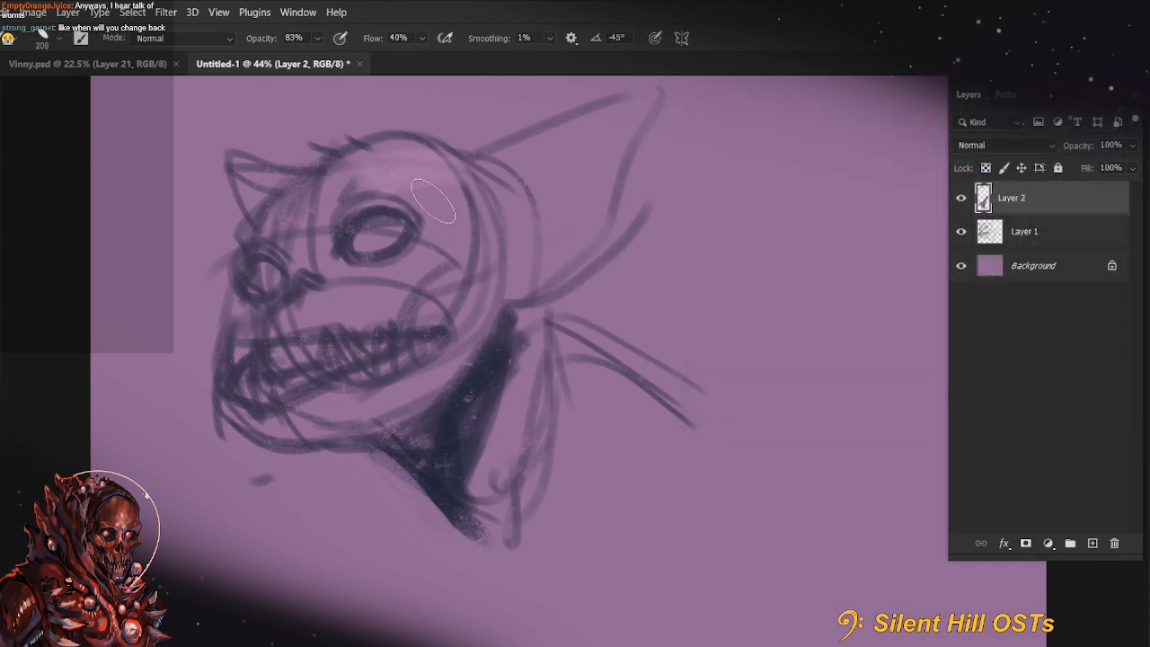
drag(390, 183, 465, 199)
drag(347, 274, 471, 257)
key([)
key([)
key(ctrl+z)
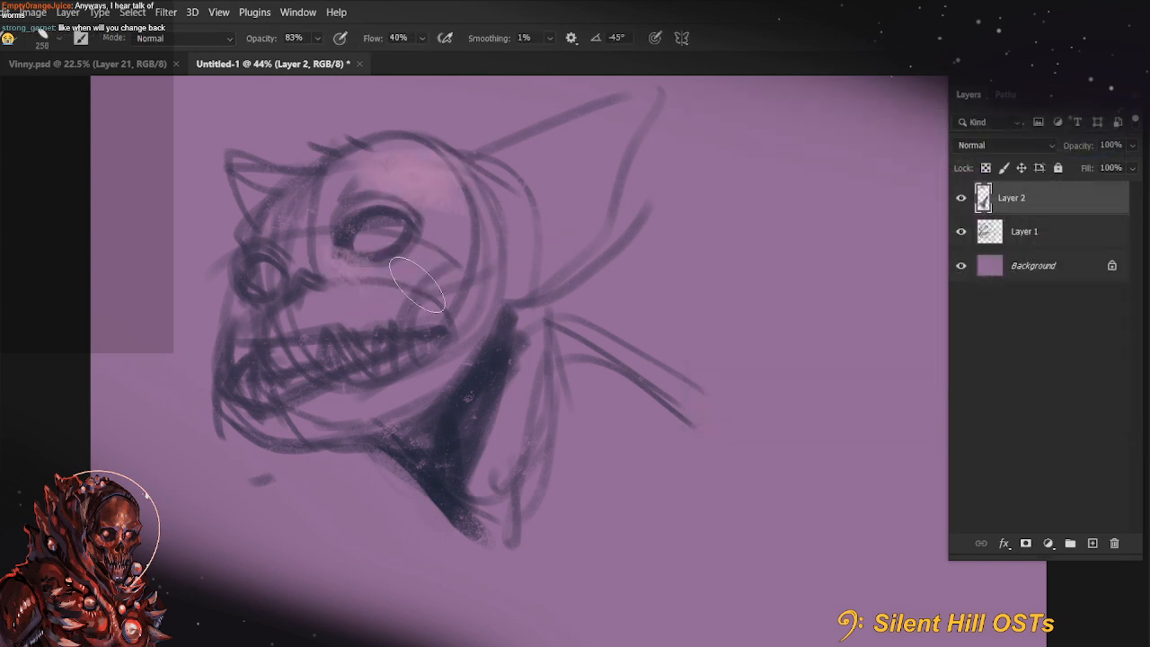
drag(355, 271, 427, 306)
Paint pink light over the muzzle, teeth and lower jaw with a brush of about 125 px
key([)
key([)
mouse_move(312, 291)
mouse_down()
mouse_move(374, 295)
mouse_move(327, 305)
mouse_move(387, 323)
mouse_move(374, 358)
mouse_up()
drag(248, 371, 259, 386)
drag(289, 368, 340, 356)
drag(322, 404, 390, 379)
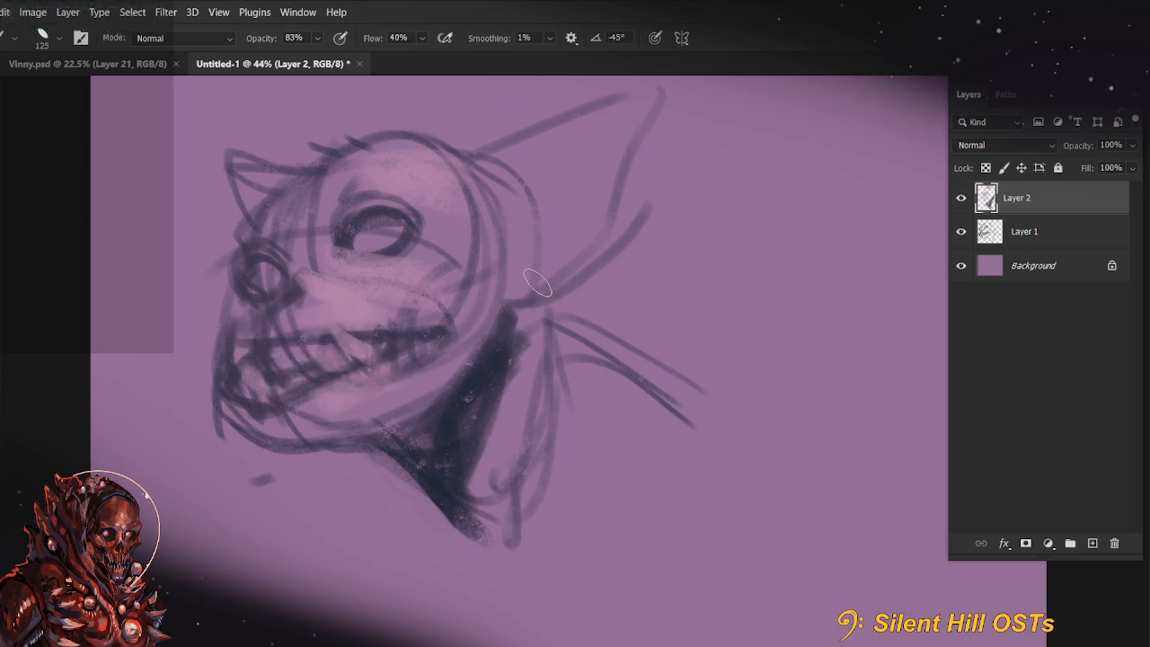
Paint pink light along the large ear and just behind the neck with a 200 px brush
key(])
key(])
drag(511, 259, 486, 359)
key(])
drag(465, 275, 626, 219)
drag(550, 490, 526, 548)
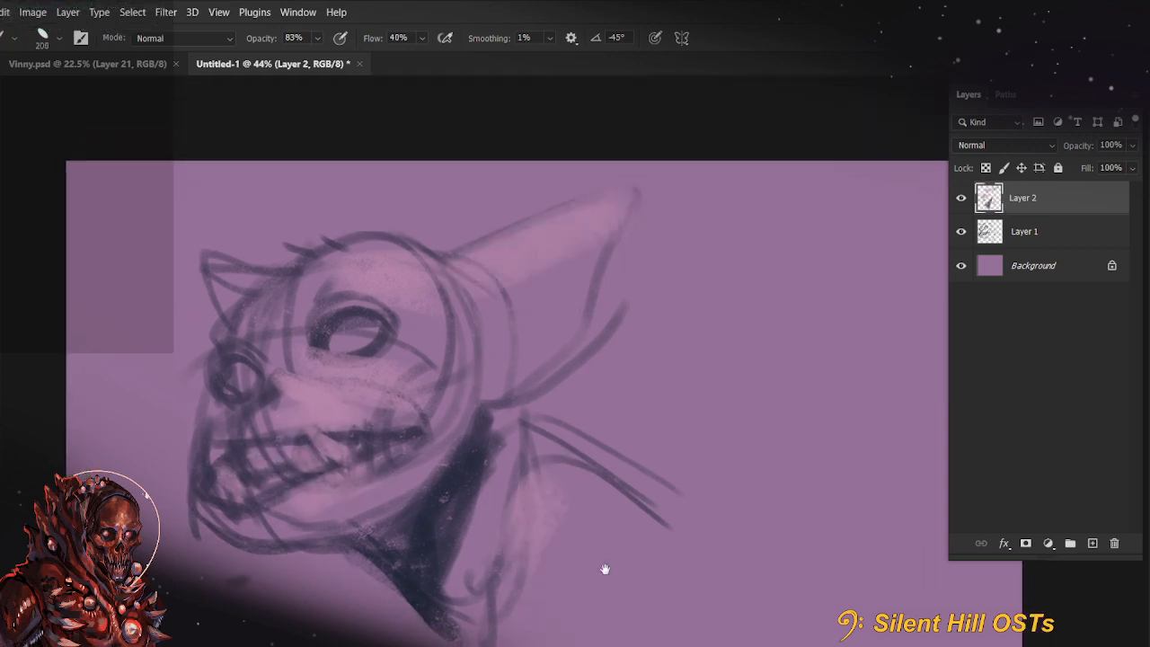
Block in the shoulder and upper body as a broad textured pink mass with a 700 px brush
drag(629, 562, 597, 379)
key(])
key(])
key(])
key(])
key(])
key(])
mouse_move(499, 418)
mouse_down()
mouse_move(647, 397)
mouse_move(534, 386)
mouse_up()
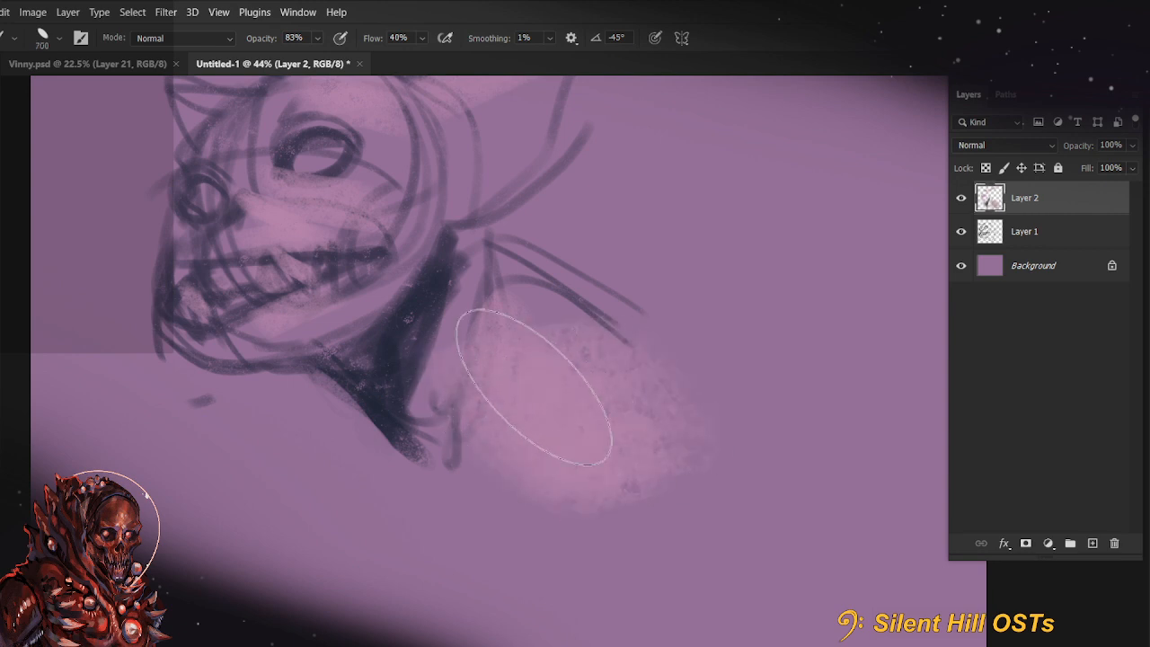
Reduce the brush to 70 px and paint thin pink light along the back edge of the neck shadow
key([)
key([)
key([)
drag(464, 288, 449, 291)
key([)
key([)
key([)
key([)
key([)
key([)
key([)
key([)
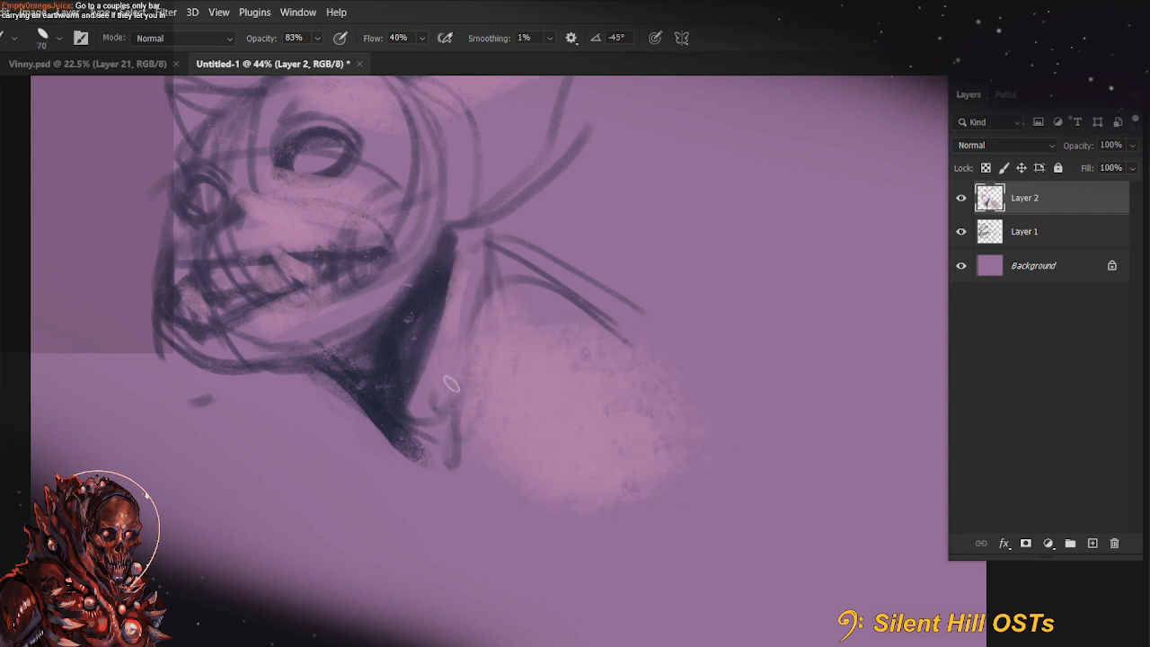
drag(460, 332, 455, 256)
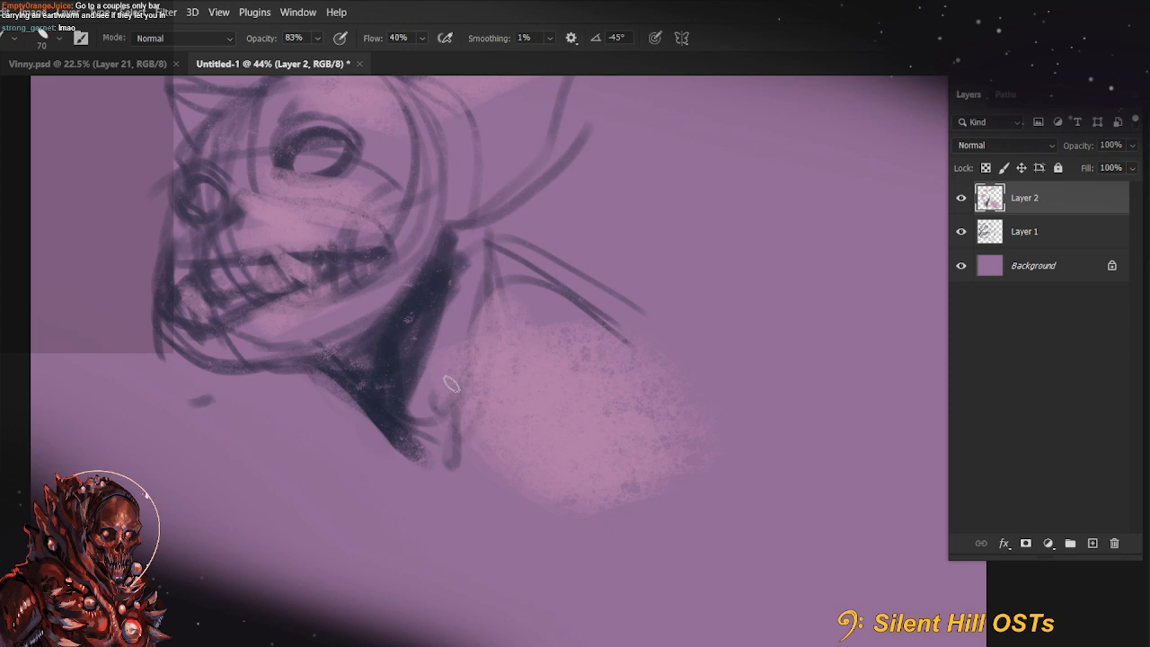
Paint light upper eyelids over both eyes and a highlight in the near eye, using a 50 px brush
drag(451, 385, 639, 545)
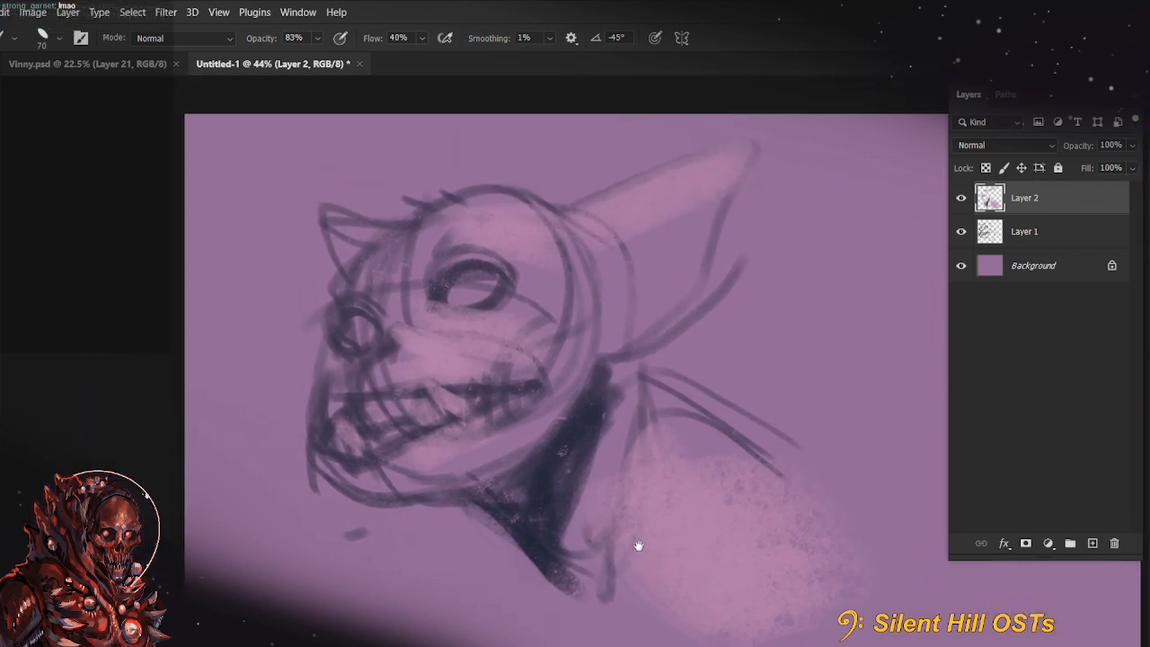
drag(340, 303, 379, 315)
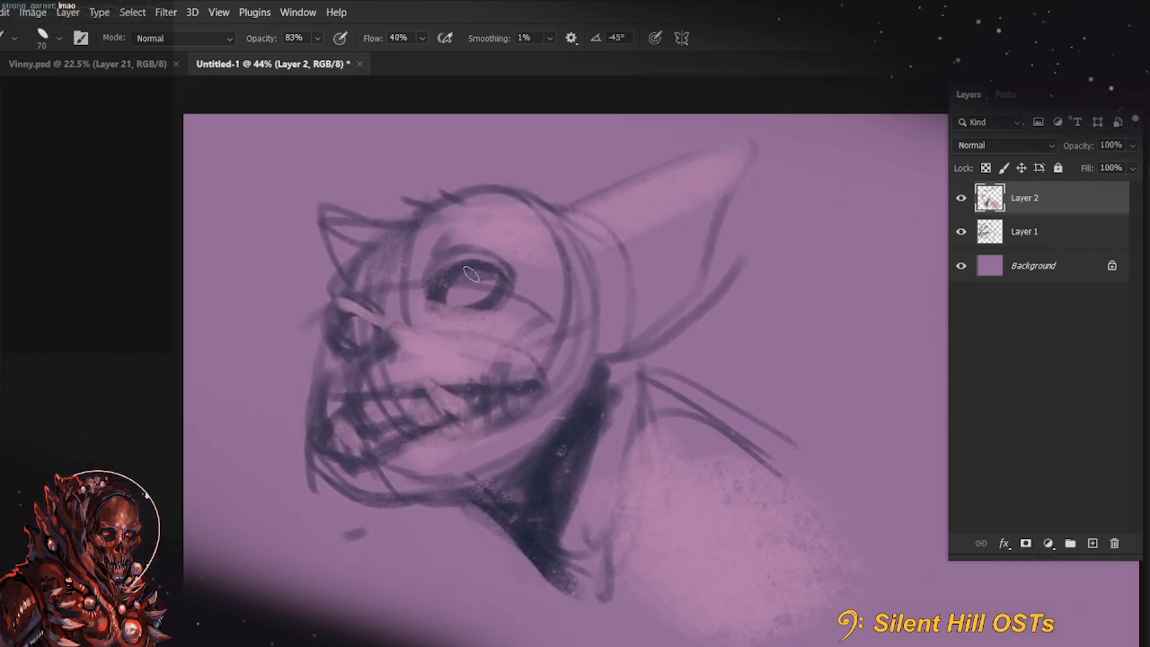
key(ctrl+z)
key([)
key([)
drag(500, 264, 433, 278)
key(ctrl+z)
mouse_move(503, 267)
mouse_down()
mouse_move(459, 261)
mouse_move(423, 293)
mouse_up()
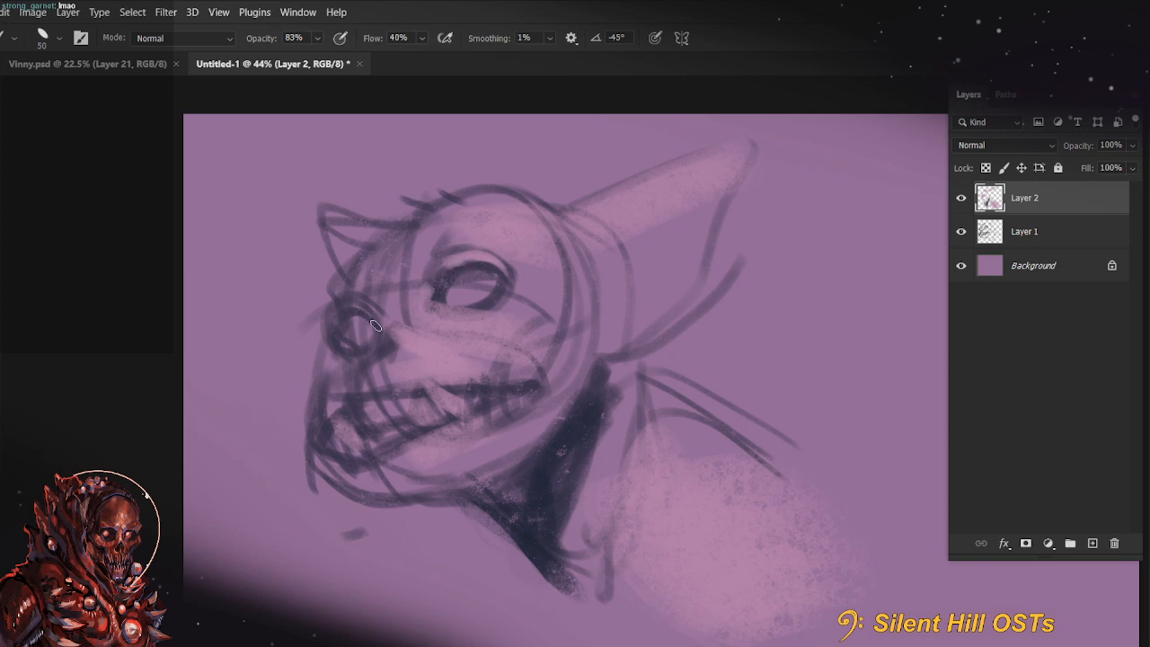
mouse_move(337, 310)
mouse_down()
mouse_move(380, 327)
mouse_move(370, 331)
mouse_up()
drag(469, 287, 488, 281)
Choose the dark blue #393b64 and fill the small far ear with it
drag(617, 427, 573, 441)
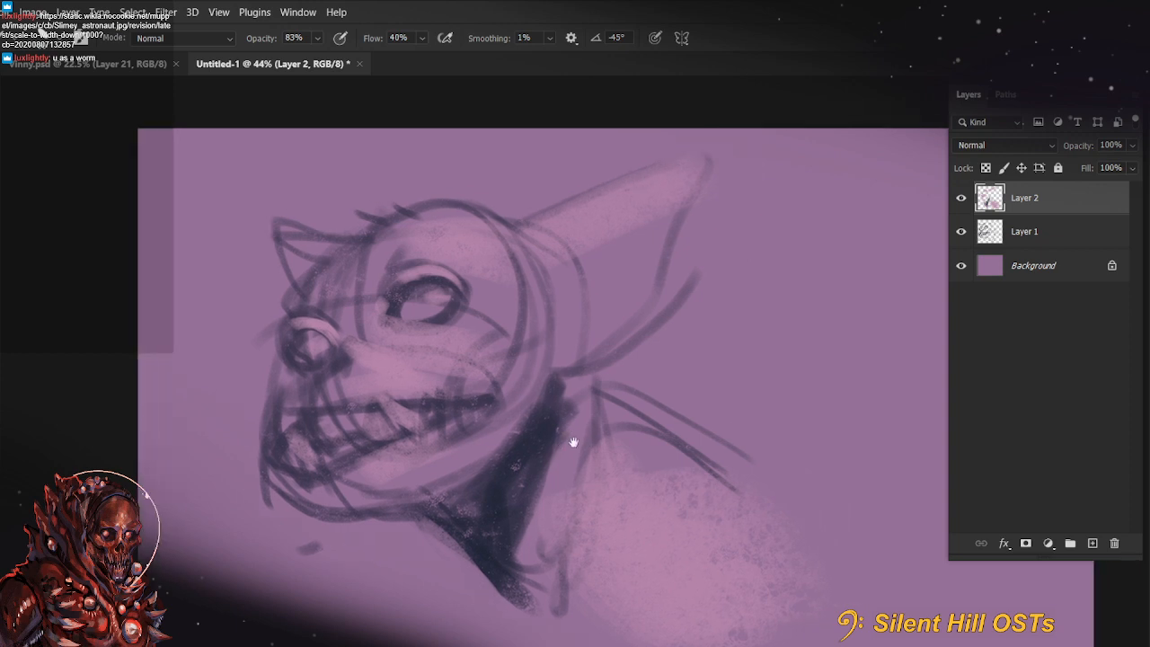
alt+click(311, 407)
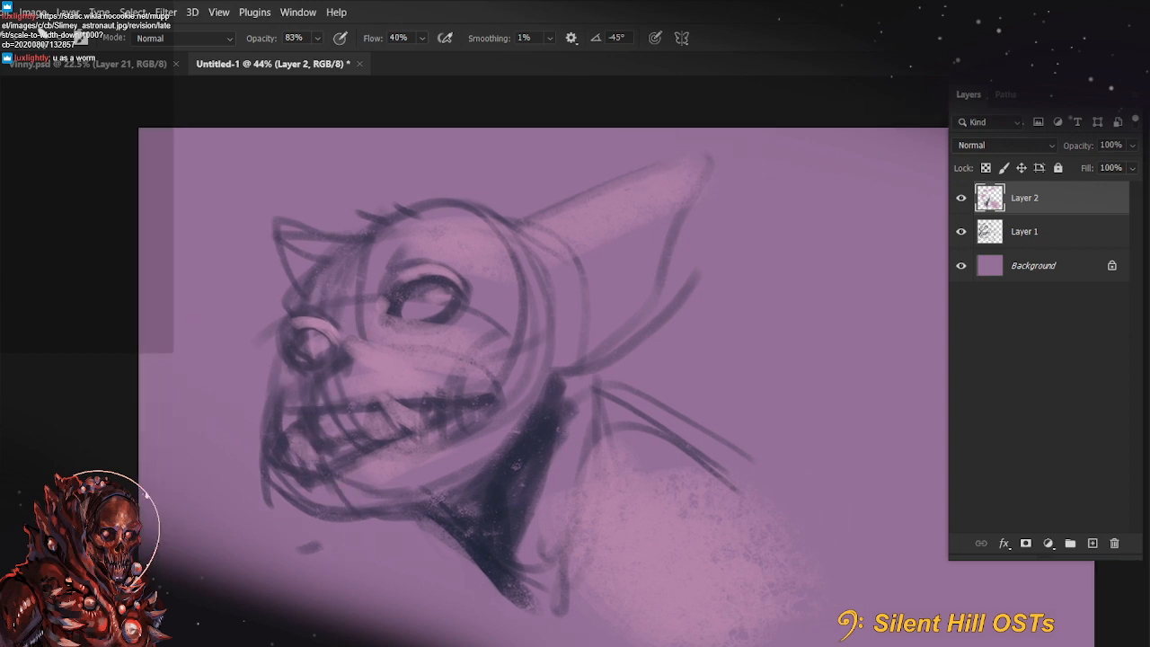
key(n)
click(786, 277)
click(924, 234)
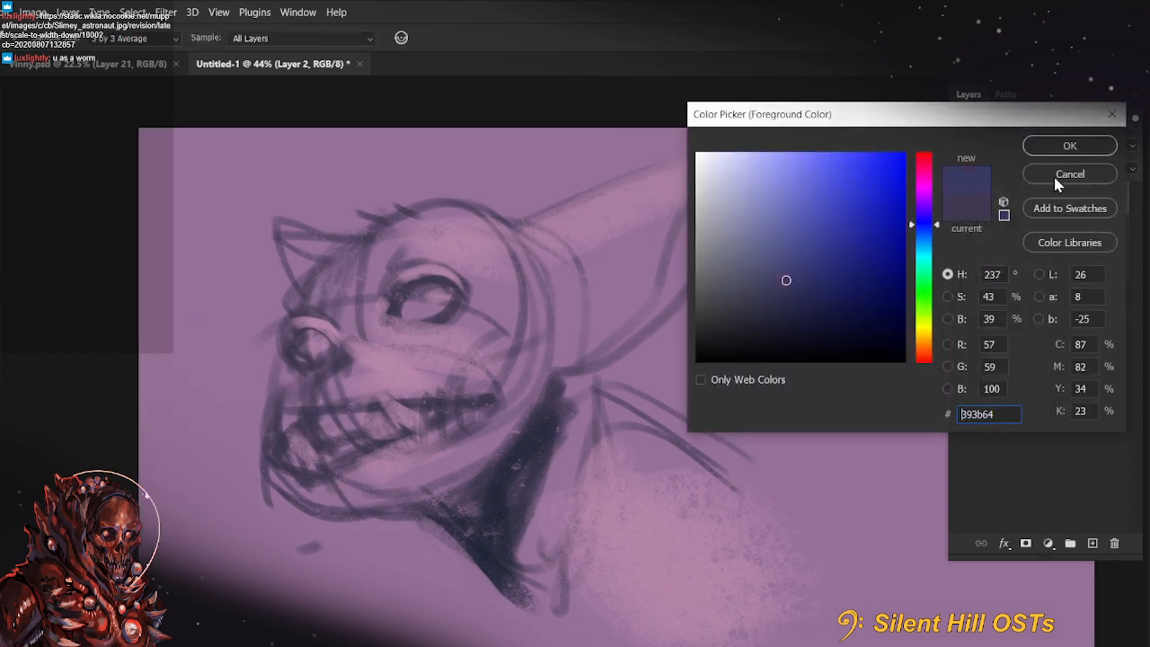
click(1070, 146)
drag(275, 230, 298, 292)
Add a layer directly above the background and glaze blue shadow over the face, jaw, shoulder and inner ear with an enlarged brush
key(alt+bracketleft)
key(alt+bracketleft)
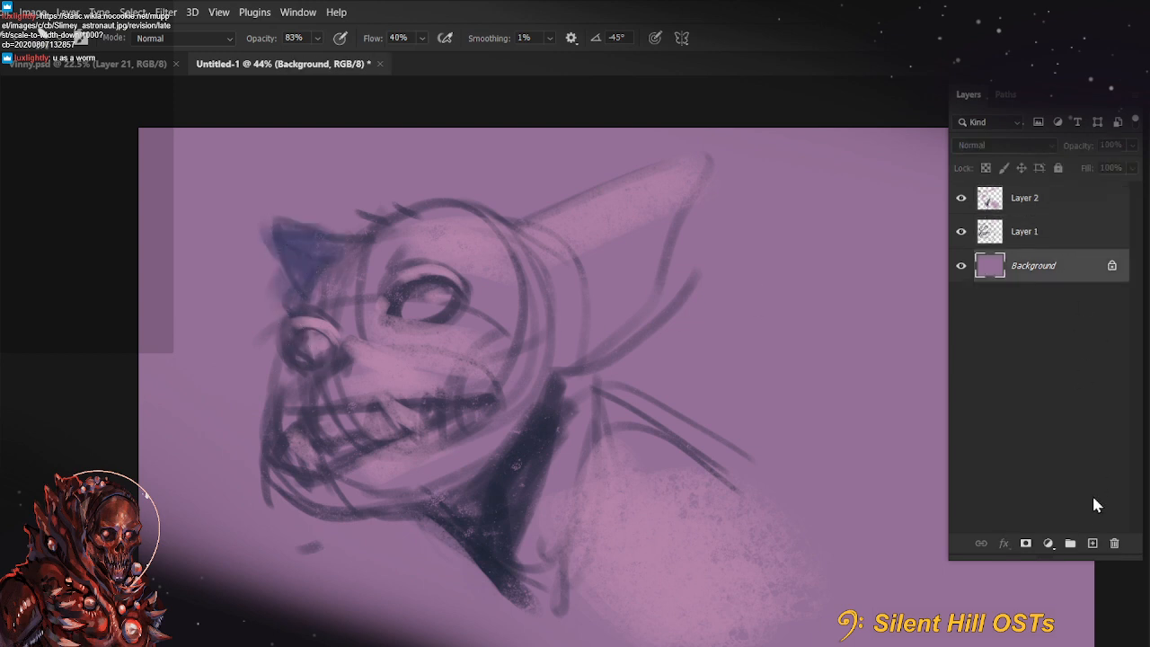
click(1093, 543)
key(bracketright)
key(bracketright)
key(bracketright)
key(bracketright)
mouse_move(359, 268)
mouse_down()
mouse_move(321, 431)
mouse_move(509, 456)
mouse_up()
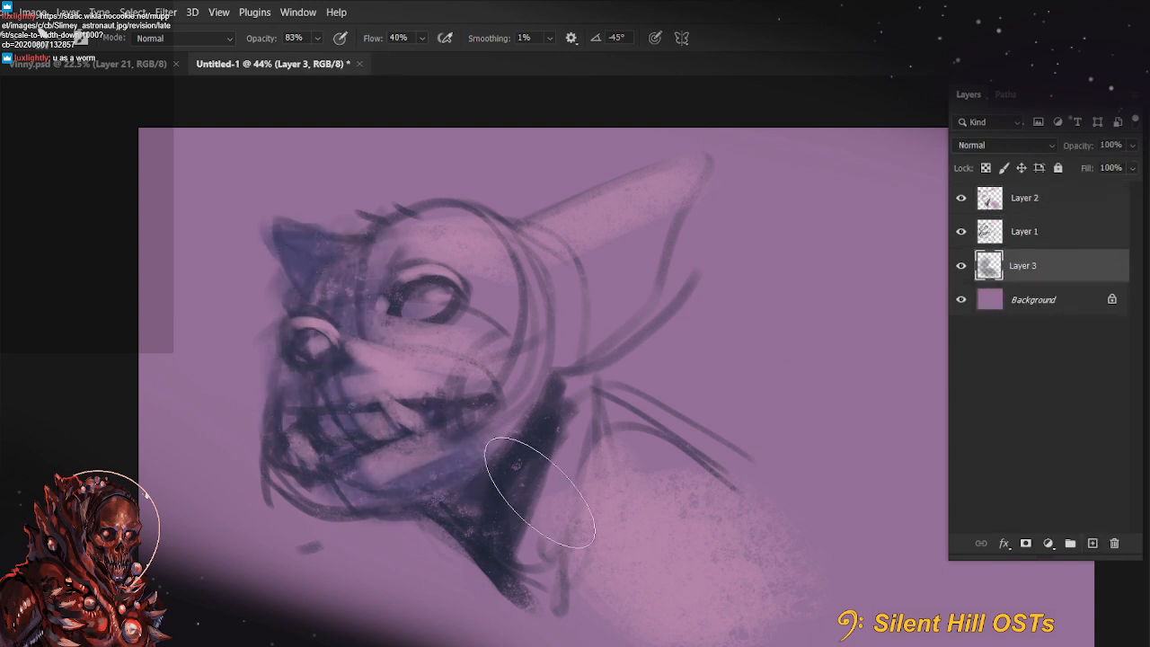
drag(580, 433, 660, 469)
drag(516, 330, 548, 269)
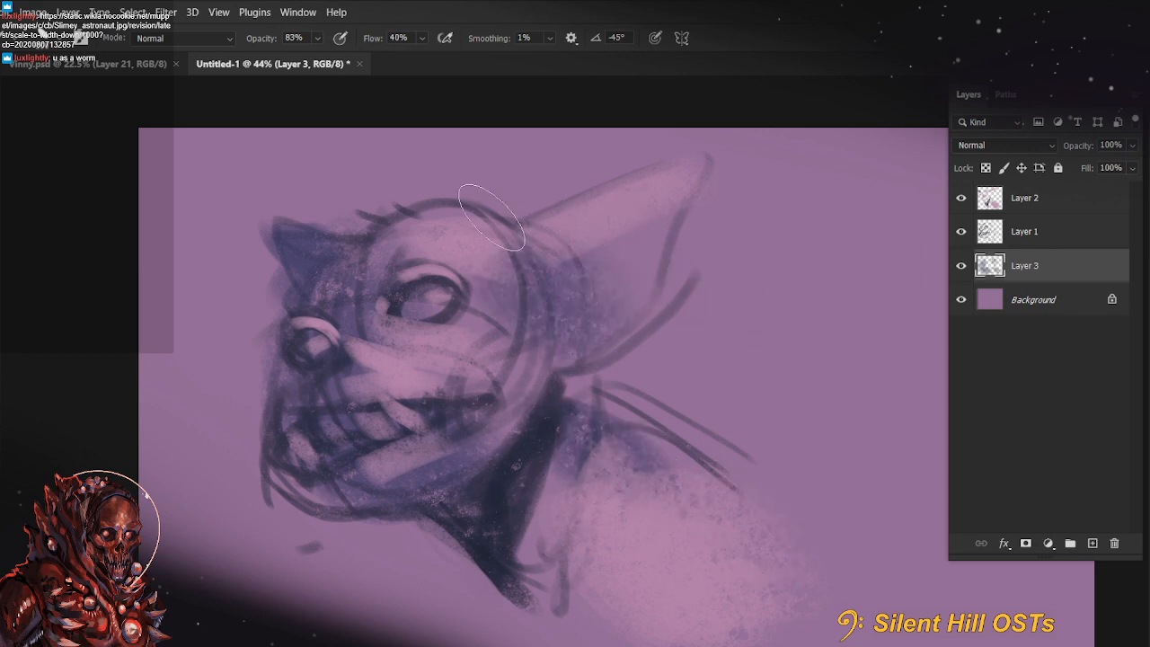
Add a layer above all others and paint saturated pink accents on the near brow, between the eyes and on the muzzle
click(1069, 204)
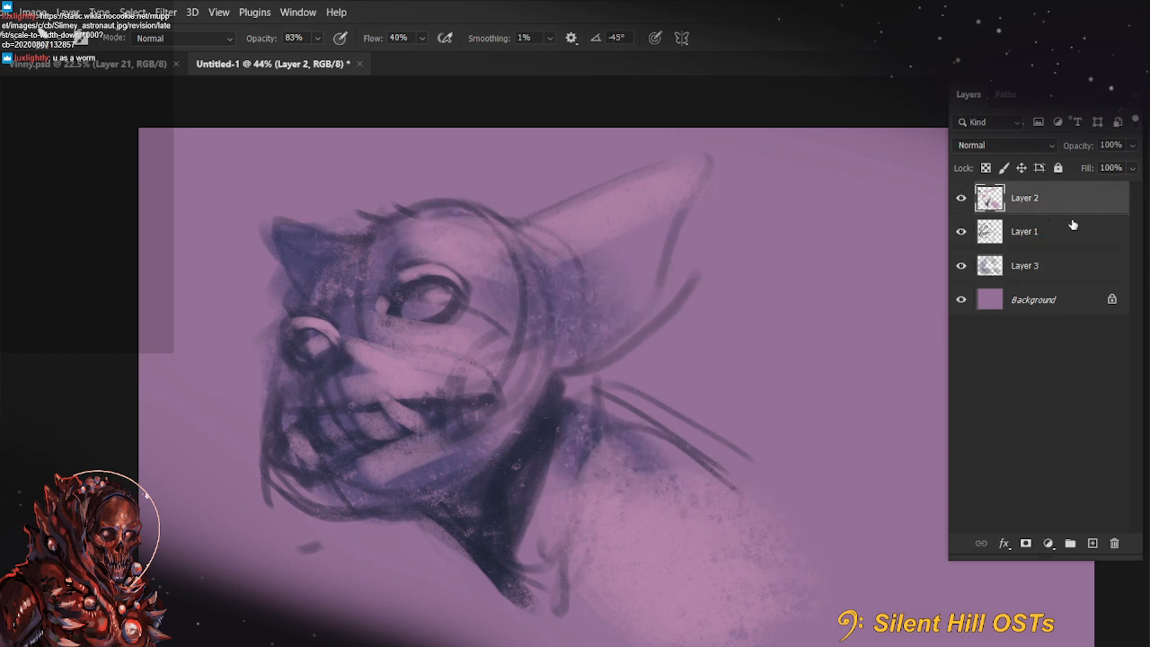
click(1093, 545)
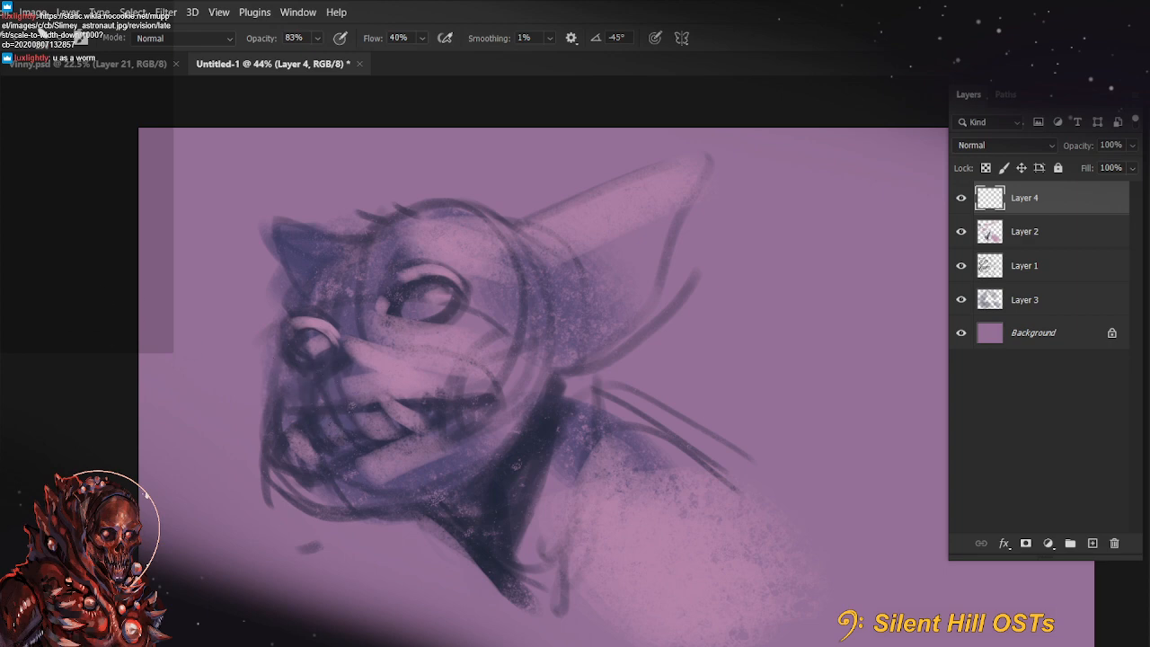
key(c)
click(770, 216)
click(1069, 145)
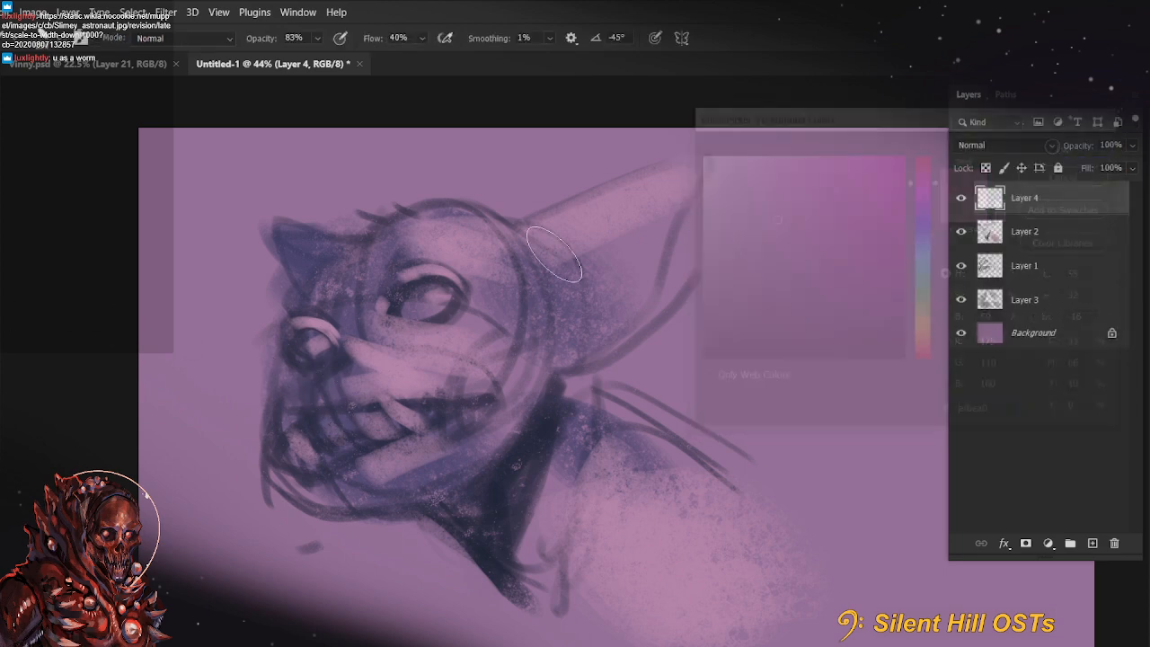
drag(375, 270, 422, 259)
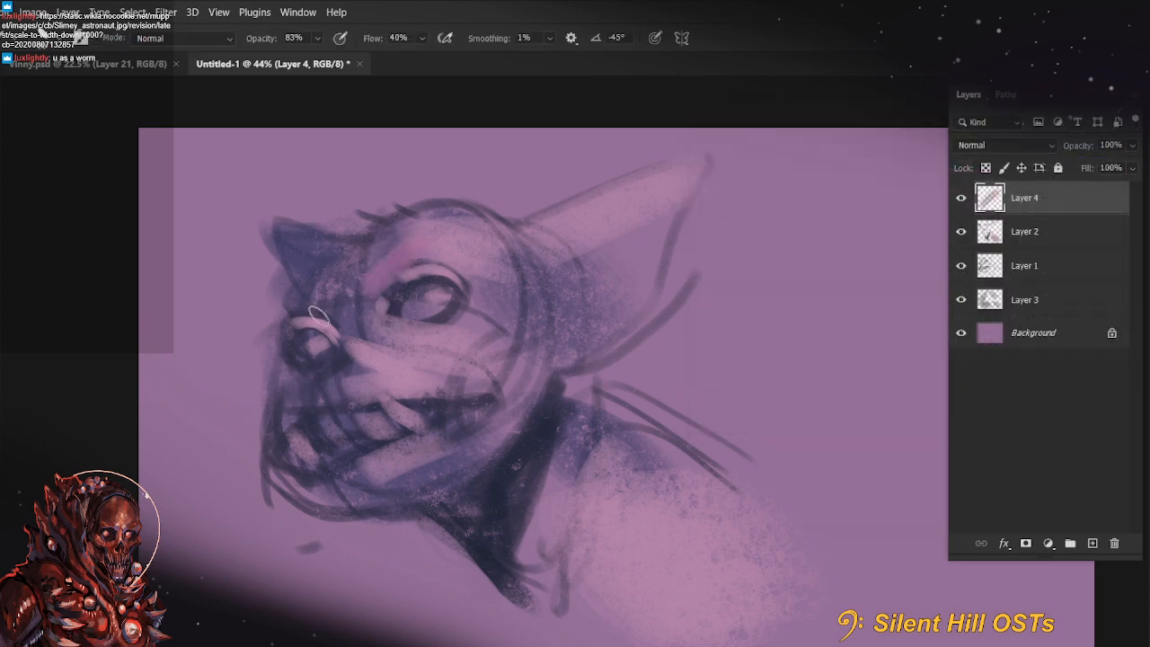
mouse_move(315, 310)
mouse_down()
mouse_move(329, 306)
mouse_move(319, 298)
mouse_move(329, 272)
mouse_up()
drag(323, 367, 295, 396)
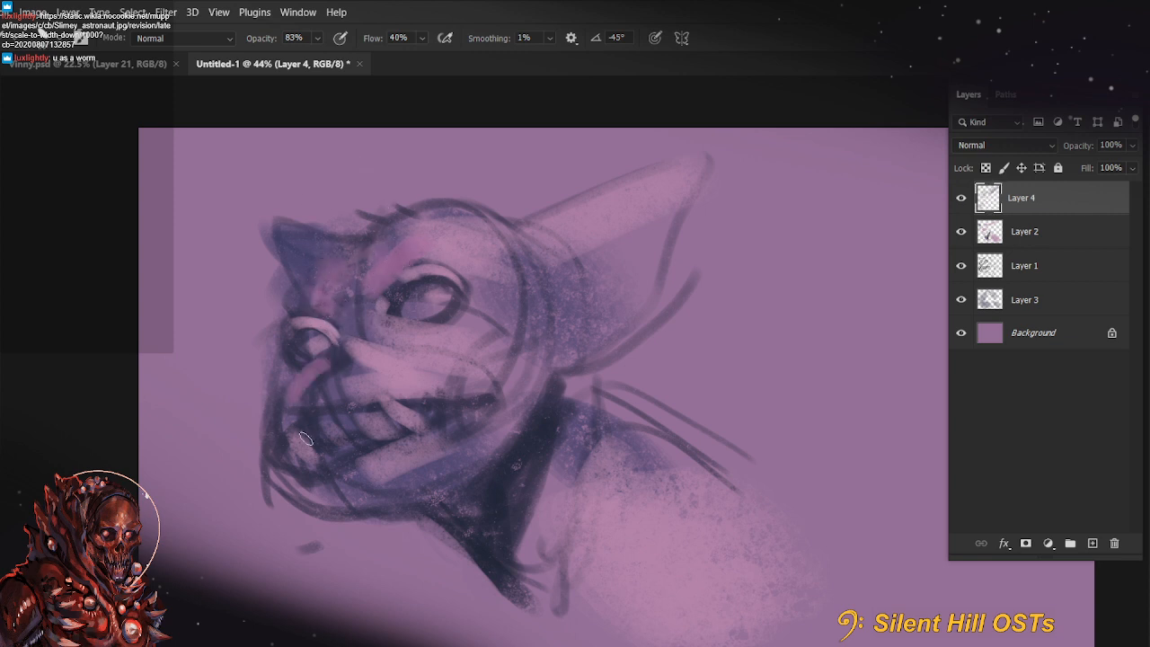
Undo the last muzzle stroke and paint a thin pink upper lip across the whole mouth with a 50 px brush
key(ctrl+z)
key([)
key([)
key([)
key([)
mouse_move(288, 436)
mouse_down()
mouse_move(320, 408)
mouse_move(494, 395)
mouse_up()
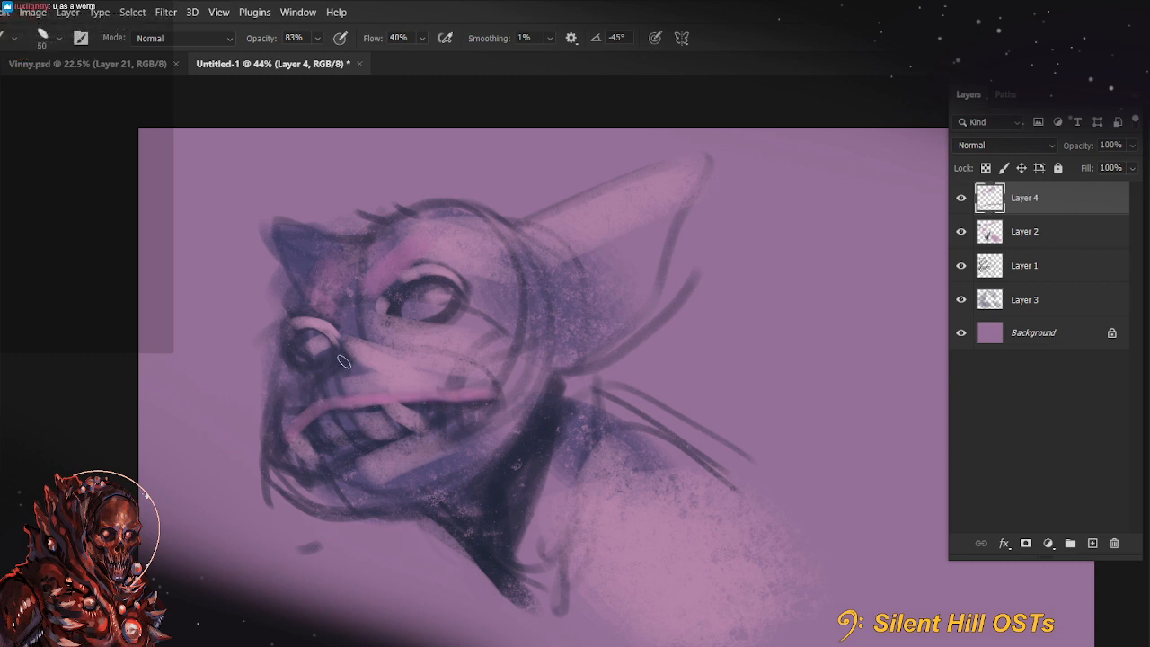
Enlarge the brush to 90 px and paint pink light along the lower jaw
key(])
key(])
key(])
Paint broad pink strokes inside the large ear and down the side of the neck with a 175 px brush
key(])
key(])
key(])
key(])
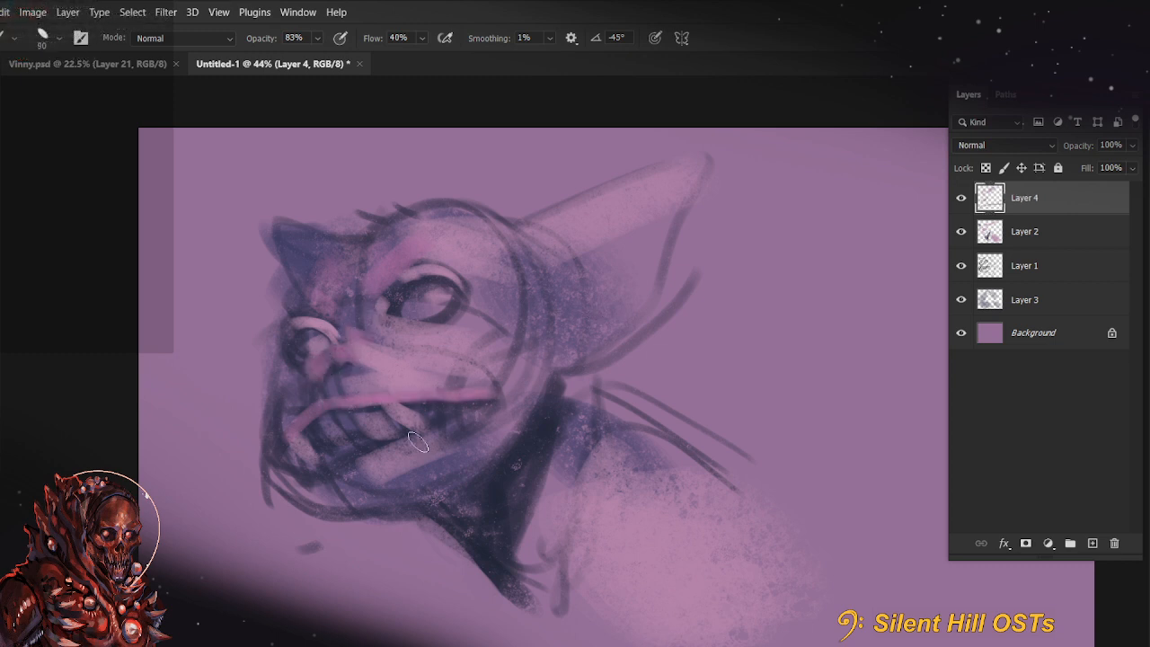
drag(341, 486, 444, 470)
mouse_move(640, 468)
mouse_down()
mouse_move(575, 494)
mouse_move(554, 474)
mouse_up()
key(])
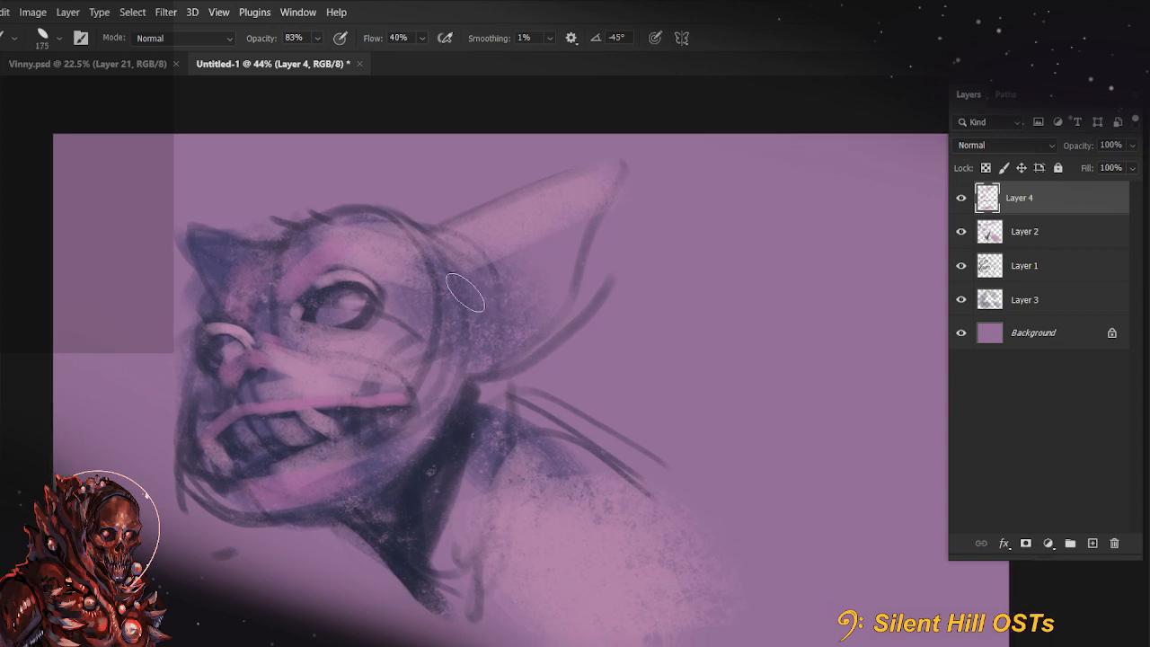
drag(466, 294, 536, 240)
mouse_move(471, 432)
mouse_down()
mouse_move(449, 557)
mouse_move(414, 518)
mouse_move(406, 564)
mouse_up()
Darken the underside of the jaw with a 90 px brush and clean up the silhouette in front of the face and far ear
key([)
key([)
key([)
key([)
mouse_move(332, 511)
mouse_down()
mouse_move(395, 473)
mouse_move(256, 517)
mouse_move(281, 521)
mouse_move(218, 513)
mouse_move(272, 514)
mouse_move(192, 456)
mouse_move(214, 512)
mouse_move(175, 484)
mouse_move(205, 489)
mouse_move(233, 528)
mouse_move(304, 526)
mouse_up()
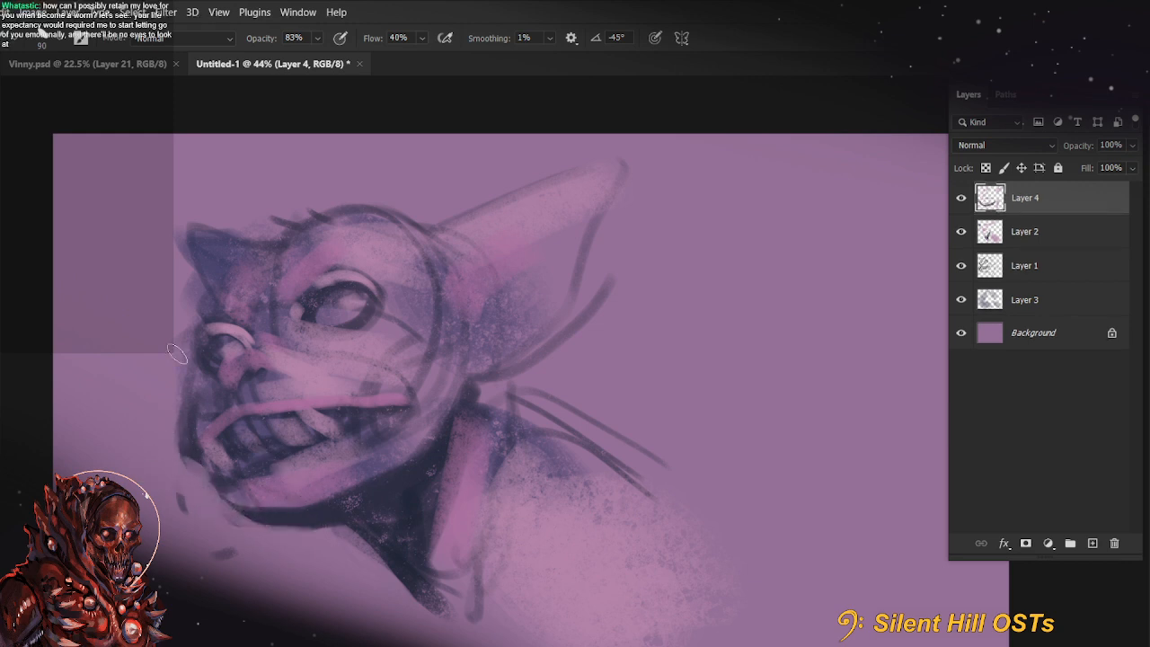
drag(179, 386, 190, 457)
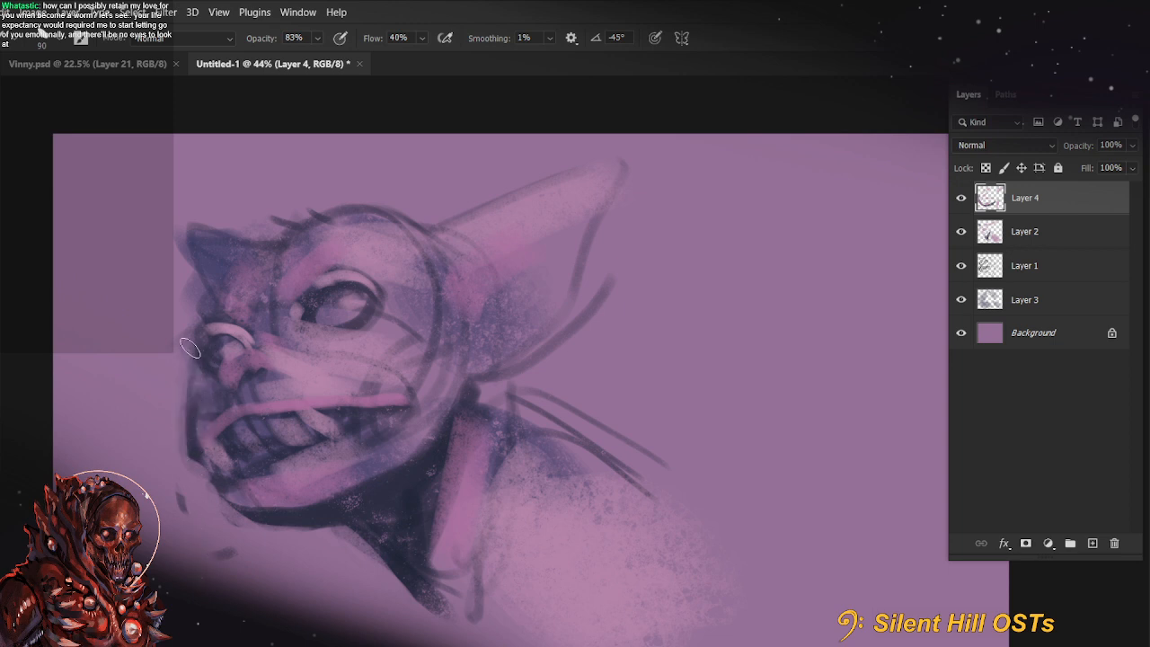
drag(194, 287, 184, 209)
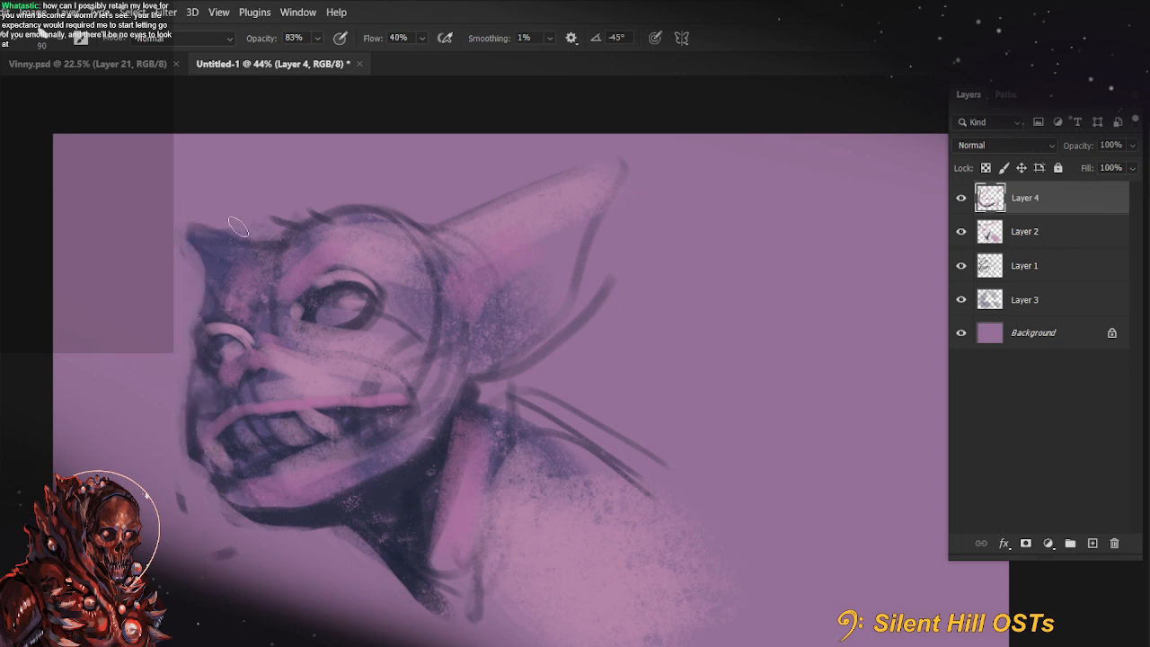
Define the far ear's base and the forehead contour with thin dark strokes, redoing the unsatisfactory ones
key(bracketleft)
key(bracketleft)
key(ctrl+z)
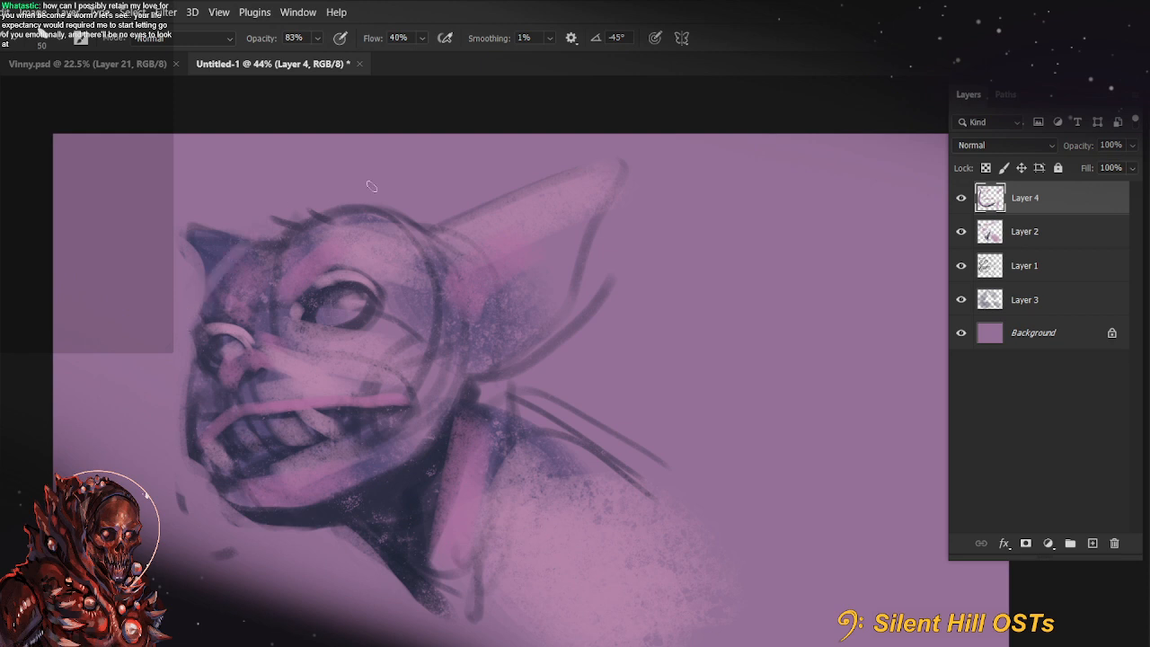
alt+click(412, 486)
mouse_move(210, 295)
mouse_down()
mouse_move(240, 250)
mouse_move(207, 243)
mouse_move(221, 268)
mouse_move(244, 263)
mouse_move(212, 279)
mouse_move(277, 242)
mouse_up()
key(ctrl+z)
drag(209, 320, 284, 241)
mouse_move(239, 274)
mouse_down()
mouse_move(201, 343)
mouse_move(212, 368)
mouse_up()
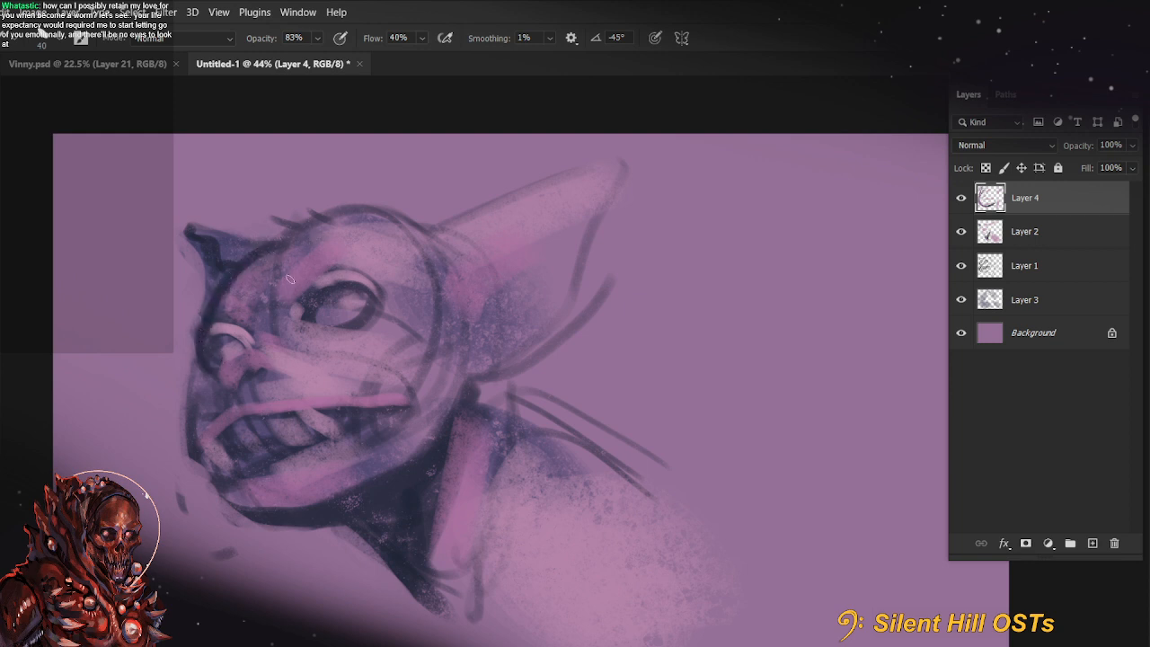
Redefine the near eye with a darker rim and lower lid, and mute its highlight
alt+click(329, 311)
mouse_move(323, 318)
mouse_down()
mouse_move(352, 298)
mouse_move(330, 307)
mouse_move(337, 286)
mouse_move(361, 329)
mouse_move(319, 326)
mouse_move(371, 304)
mouse_up()
drag(306, 321, 329, 334)
mouse_move(390, 307)
mouse_down()
mouse_move(366, 336)
mouse_move(276, 404)
mouse_move(385, 300)
mouse_up()
alt+click(375, 318)
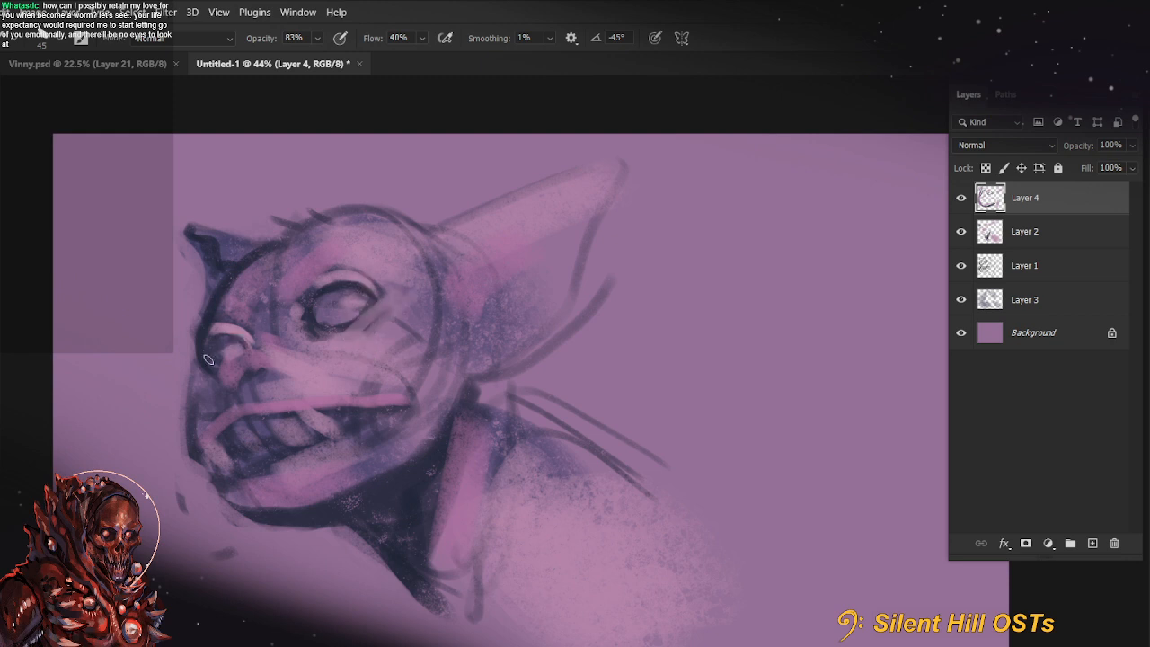
Repaint the far eye and its pale lid in muted purple with a 45 px brush, undoing two stray strokes
alt+click(234, 376)
key(bracketright)
mouse_move(219, 366)
mouse_down()
mouse_move(216, 345)
mouse_move(235, 354)
mouse_move(215, 337)
mouse_move(246, 332)
mouse_move(211, 356)
mouse_move(247, 331)
mouse_move(214, 338)
mouse_up()
alt+click(252, 389)
key(bracketright)
alt+click(254, 354)
key(bracketright)
alt+click(281, 406)
key(bracketright)
alt+click(245, 371)
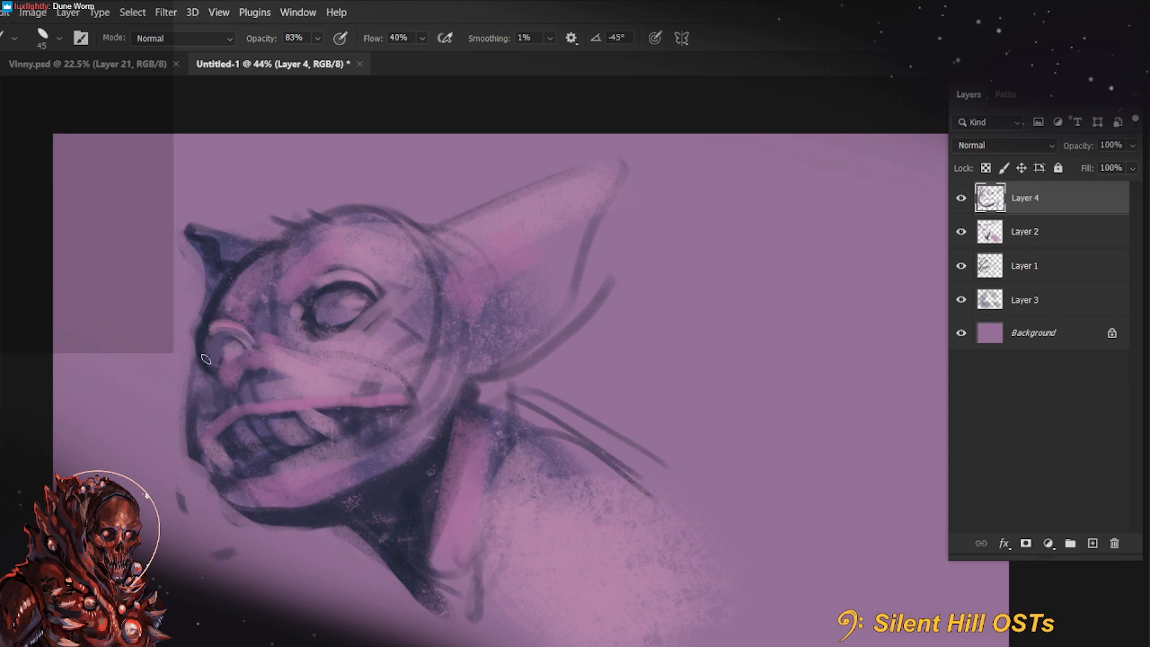
key(ctrl+z)
key(ctrl+z)
drag(228, 286, 297, 236)
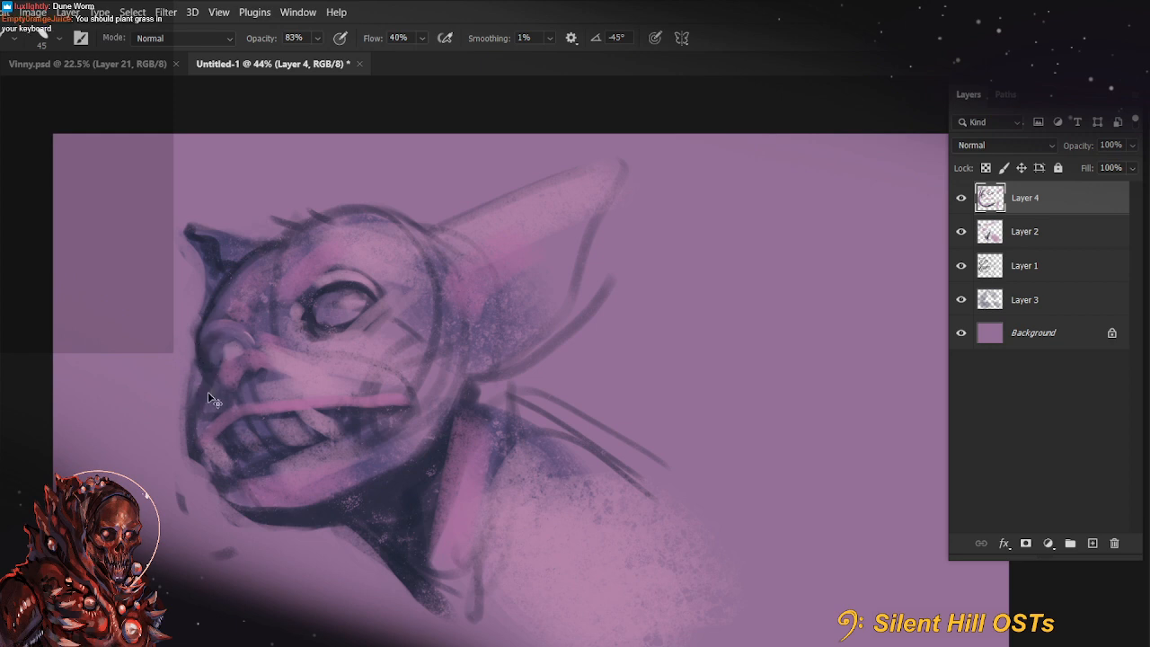
Reshape the front of the muzzle into a rounded dark contour and clear the stray sketch marks beside it
key(e)
key(b)
key(bracketright)
drag(192, 378, 209, 521)
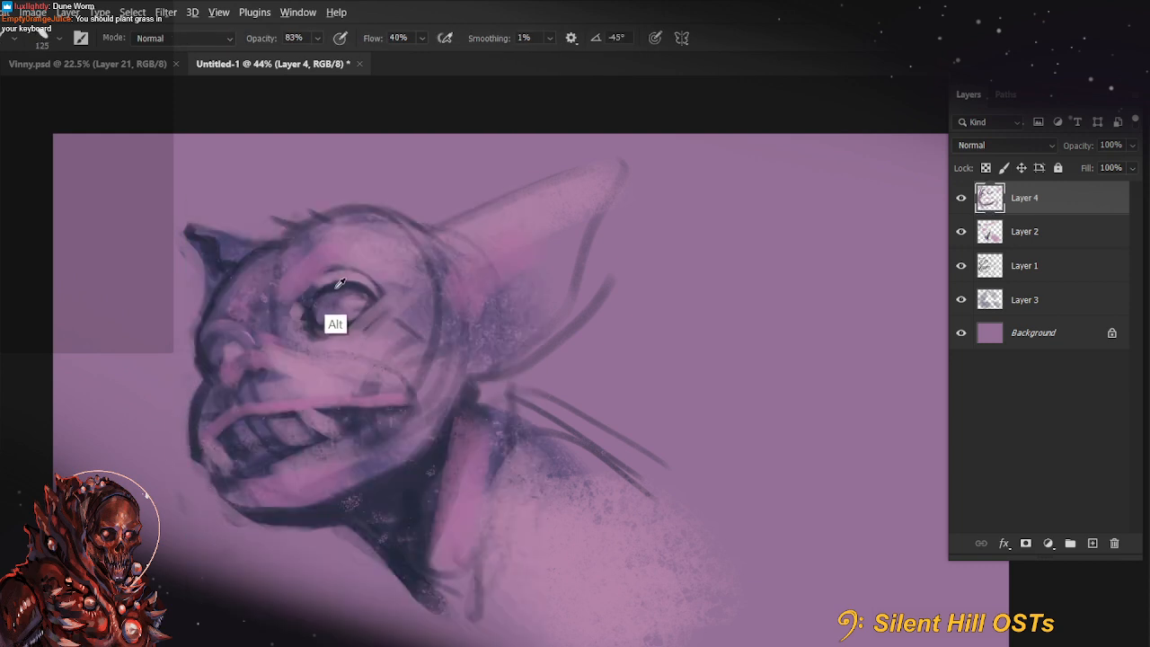
Darken the area below the nose with sampled purple and a 60 px brush
key(bracketright)
key(bracketleft)
key(bracketleft)
key(bracketleft)
key(bracketleft)
key(alt)
key(ctrl+z)
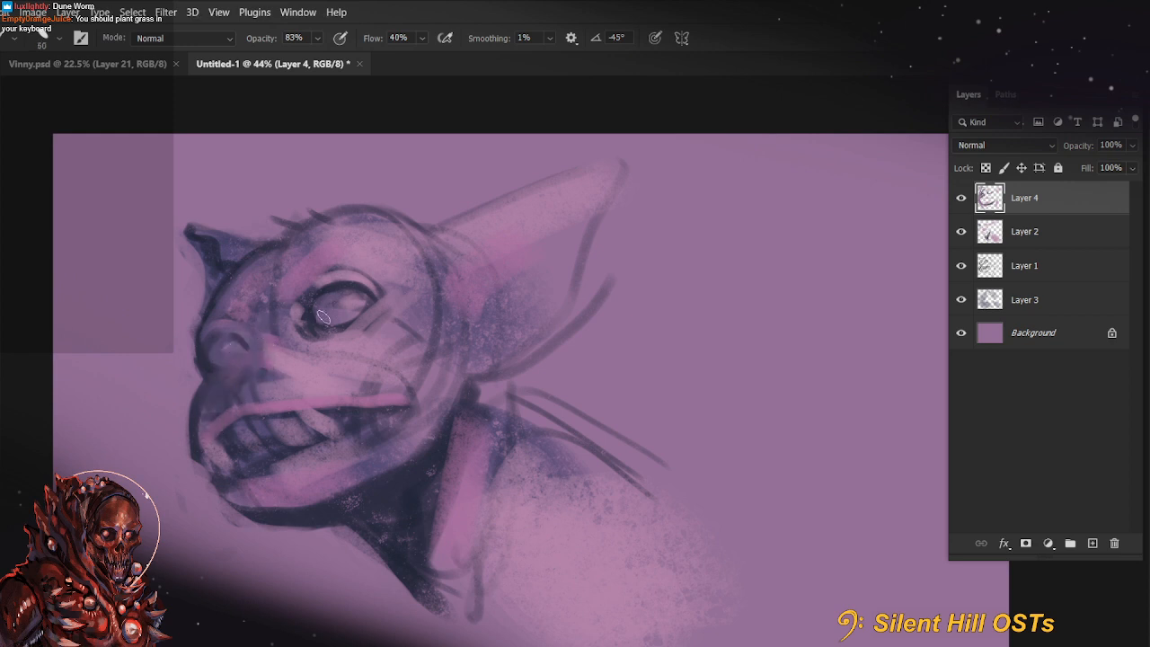
Sample a colour from the front lip and refine the lip edge and front teeth with a smaller brush
alt+click(199, 442)
key(bracketleft)
key(bracketleft)
mouse_move(204, 463)
mouse_down()
mouse_move(232, 428)
mouse_move(218, 452)
mouse_move(227, 463)
mouse_up()
alt+click(207, 500)
alt+click(216, 445)
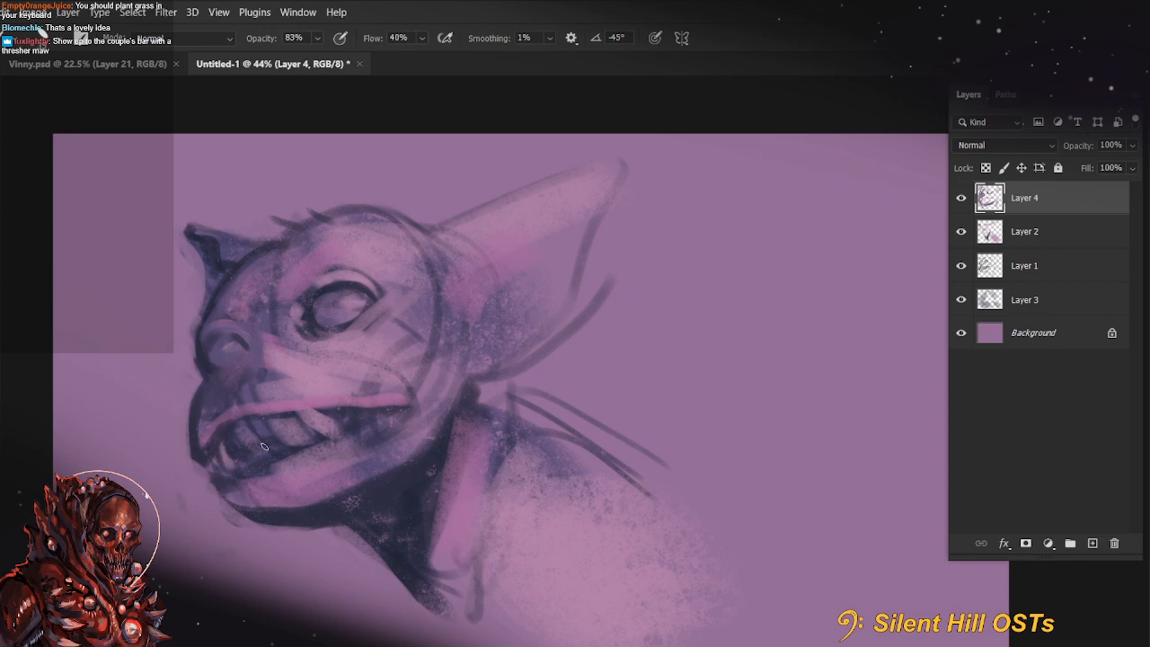
Rotate the canvas counter-clockwise, cover the front teeth in blue shadow and cut back the front of the chin at 100% opacity
key(r)
mouse_move(218, 480)
mouse_down()
mouse_move(224, 561)
mouse_move(593, 485)
mouse_up()
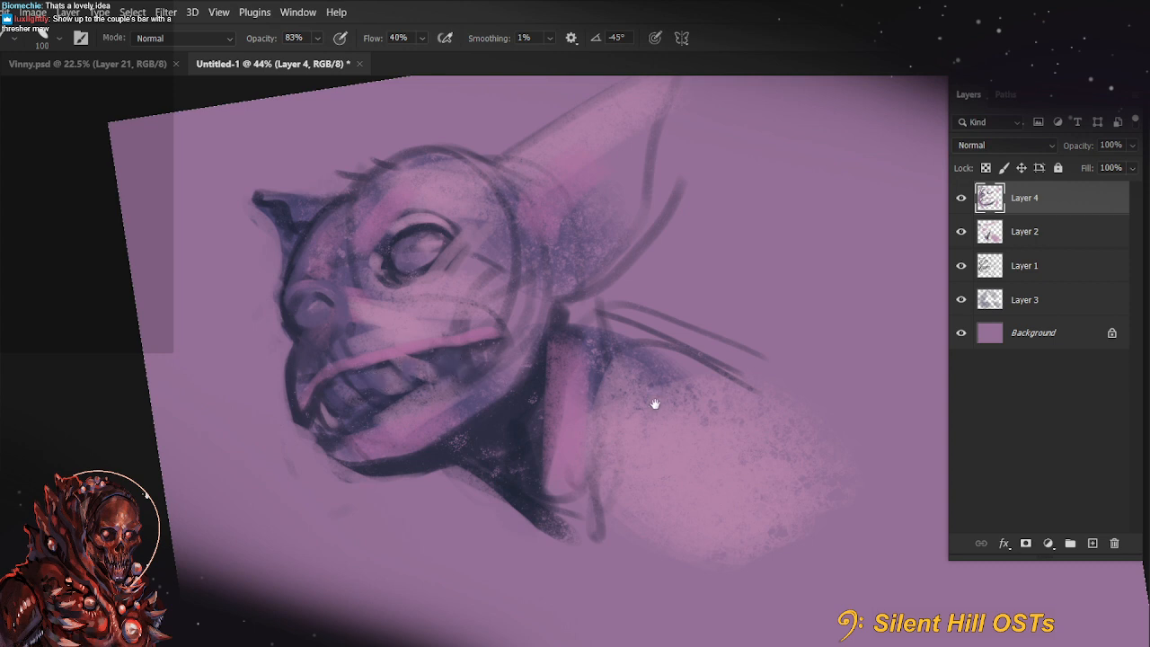
mouse_move(656, 404)
mouse_down()
mouse_move(581, 408)
mouse_move(577, 395)
mouse_up()
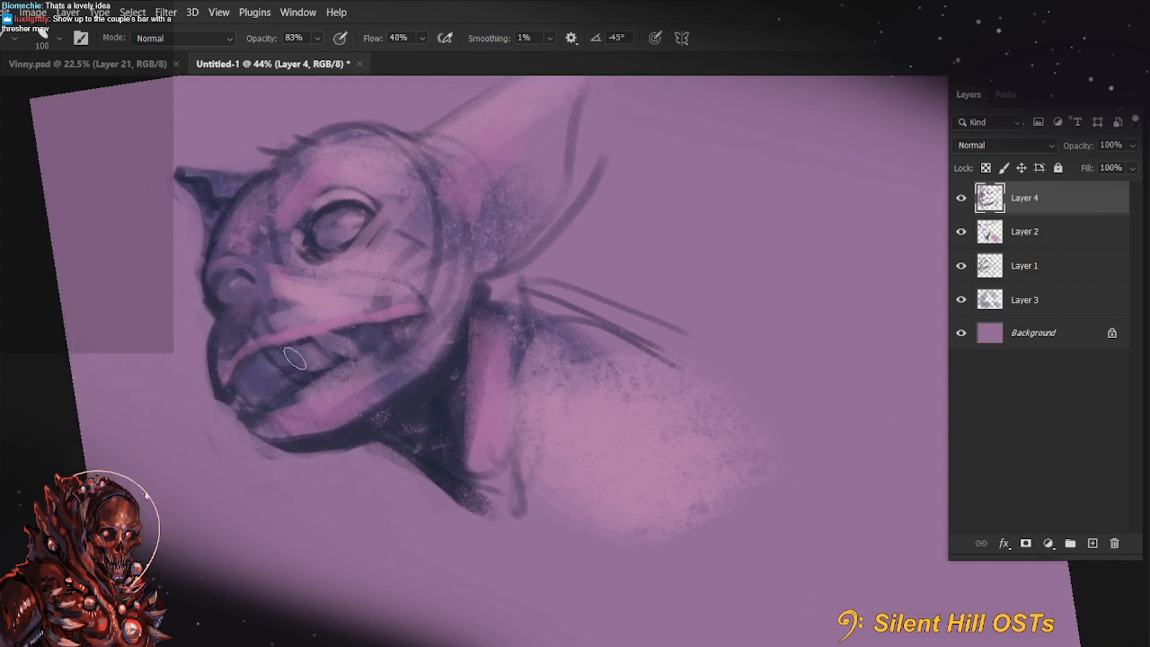
alt+click(218, 408)
alt+click(208, 416)
mouse_move(212, 408)
mouse_down()
mouse_move(243, 409)
mouse_move(211, 396)
mouse_move(255, 402)
mouse_move(243, 416)
mouse_move(214, 379)
mouse_move(223, 391)
mouse_move(327, 377)
mouse_move(257, 419)
mouse_move(233, 389)
mouse_up()
key(0)
key(bracketleft)
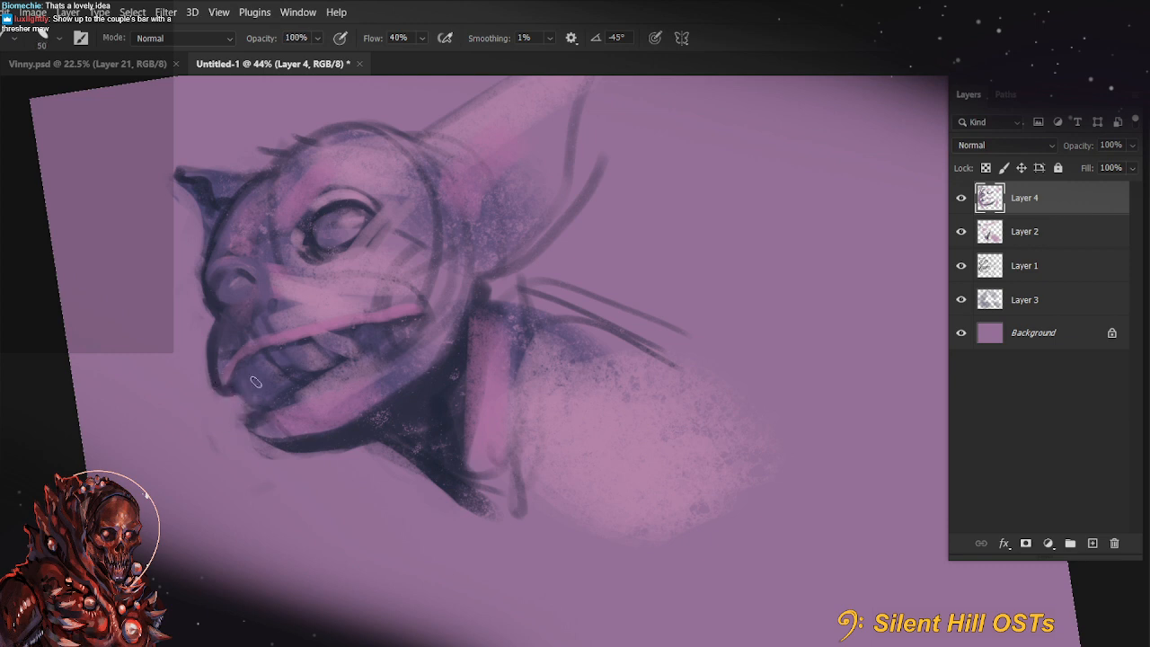
Set the brush opacity to 88% and retouch the chin's dark underside with a sampled colour, undoing the strokes that miss
key(5)
key(8)
mouse_move(487, 411)
mouse_down()
mouse_move(501, 453)
mouse_move(495, 441)
mouse_up()
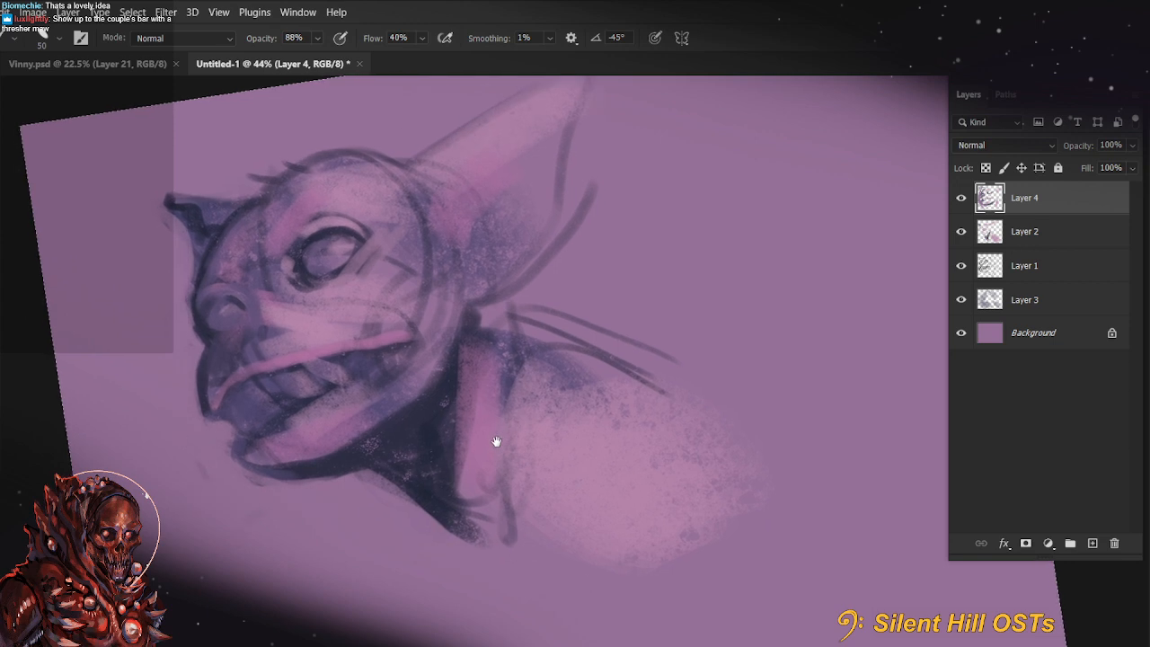
alt+click(315, 471)
drag(268, 470, 364, 435)
alt+click(254, 473)
key([)
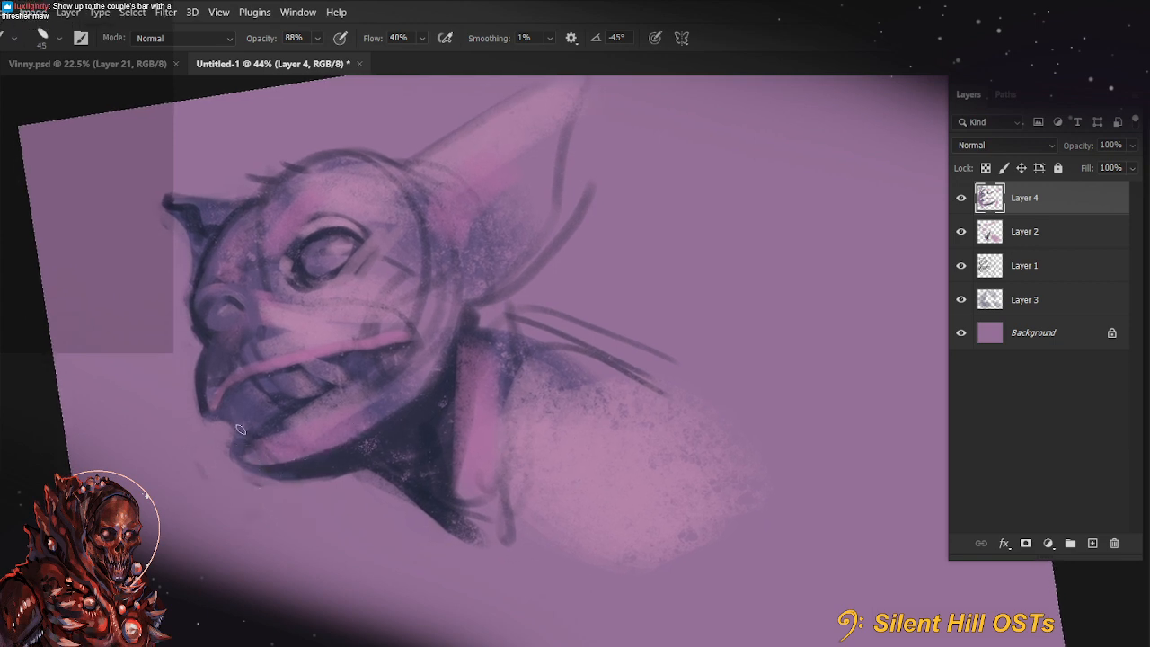
key(ctrl+z)
mouse_move(245, 433)
mouse_down()
mouse_move(261, 446)
mouse_move(381, 424)
mouse_up()
key(ctrl+z)
Enlarge the brush to 90 px and shade the back of the jaw and cheek in purple
key(])
key(])
key(])
key(])
mouse_move(438, 352)
mouse_down()
mouse_move(353, 445)
mouse_move(374, 431)
mouse_up()
key(])
drag(448, 332, 392, 421)
drag(434, 312, 418, 359)
drag(417, 279, 391, 330)
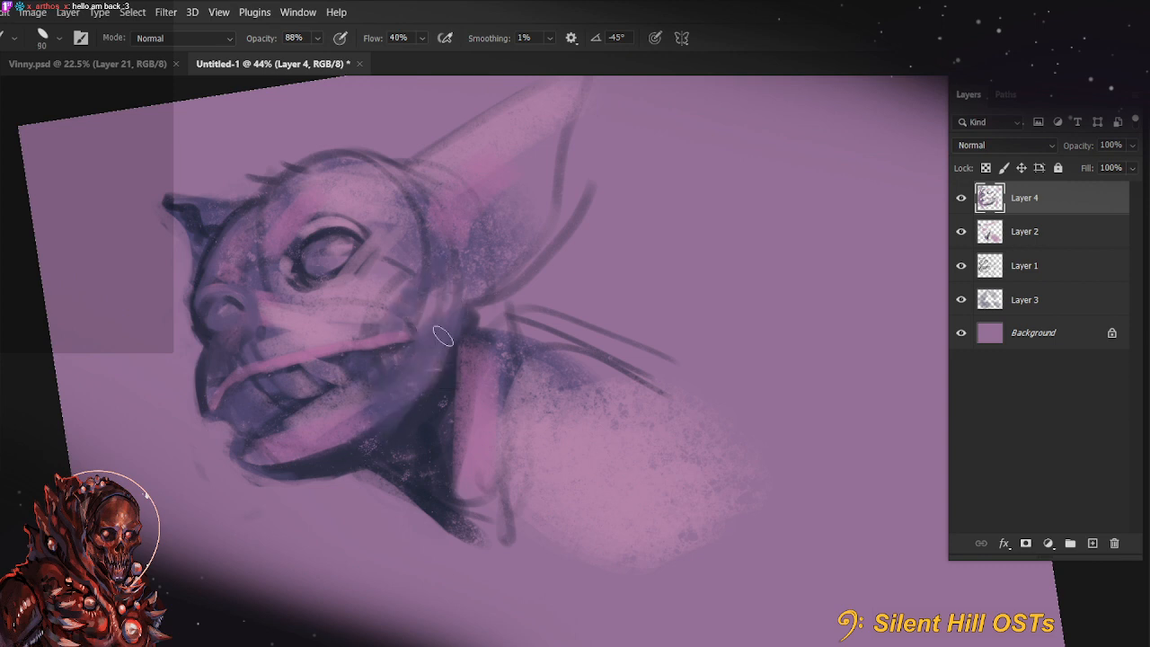
Set the brush to 125 px at 30% opacity and softly tint the muzzle and cheek
drag(524, 336, 516, 411)
alt+click(233, 422)
key(3)
key(])
key(])
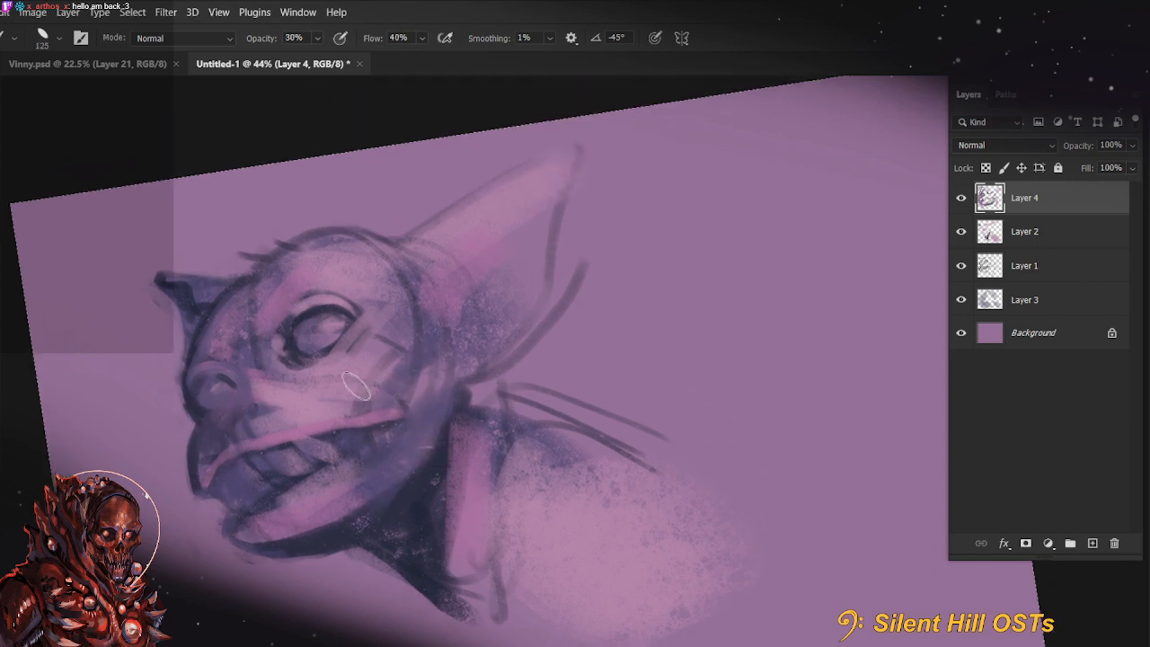
alt+click(225, 423)
key(5)
mouse_move(287, 382)
mouse_down()
mouse_move(375, 378)
mouse_move(411, 404)
mouse_move(336, 391)
mouse_move(314, 401)
mouse_up()
Raise the brush opacity to 55% and shade the cheek beneath the near eye, undoing the oversized strokes
key(5)
key(5)
key(])
key(])
key(])
key(])
drag(630, 518, 616, 476)
key(ctrl+z)
key(ctrl+z)
alt+click(378, 429)
key([)
key([)
key([)
drag(265, 331, 262, 369)
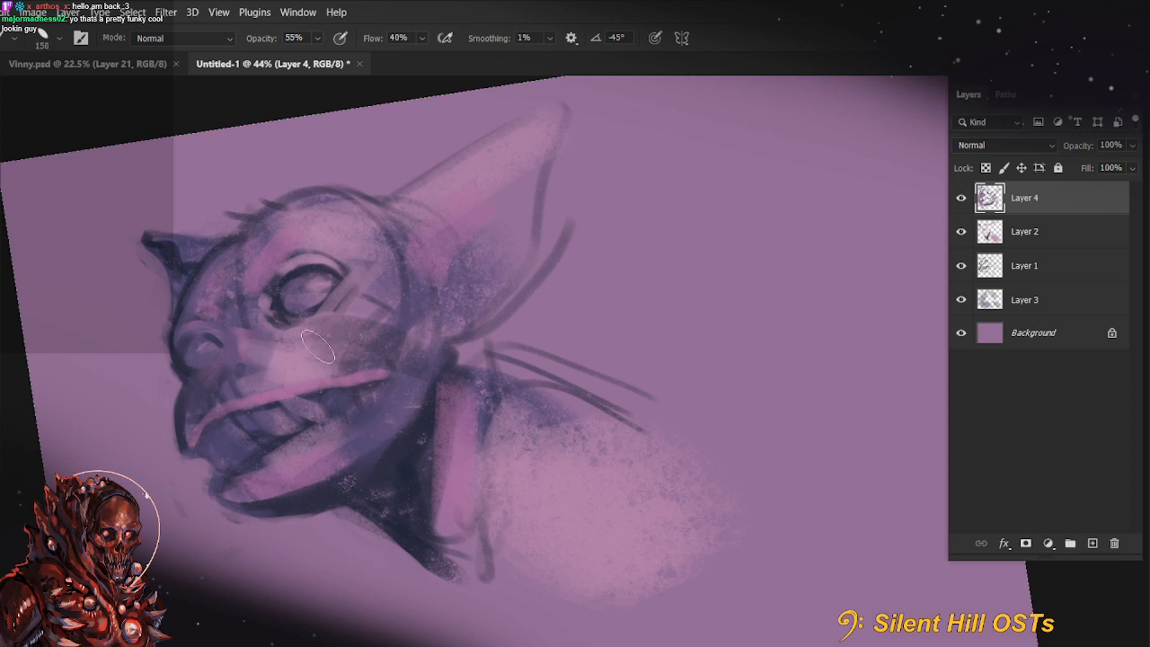
Blend the cheek shadow into the lighter muzzle with a 175 px brush, and reduce the brush to 45 px for the upper lip
drag(319, 346, 379, 361)
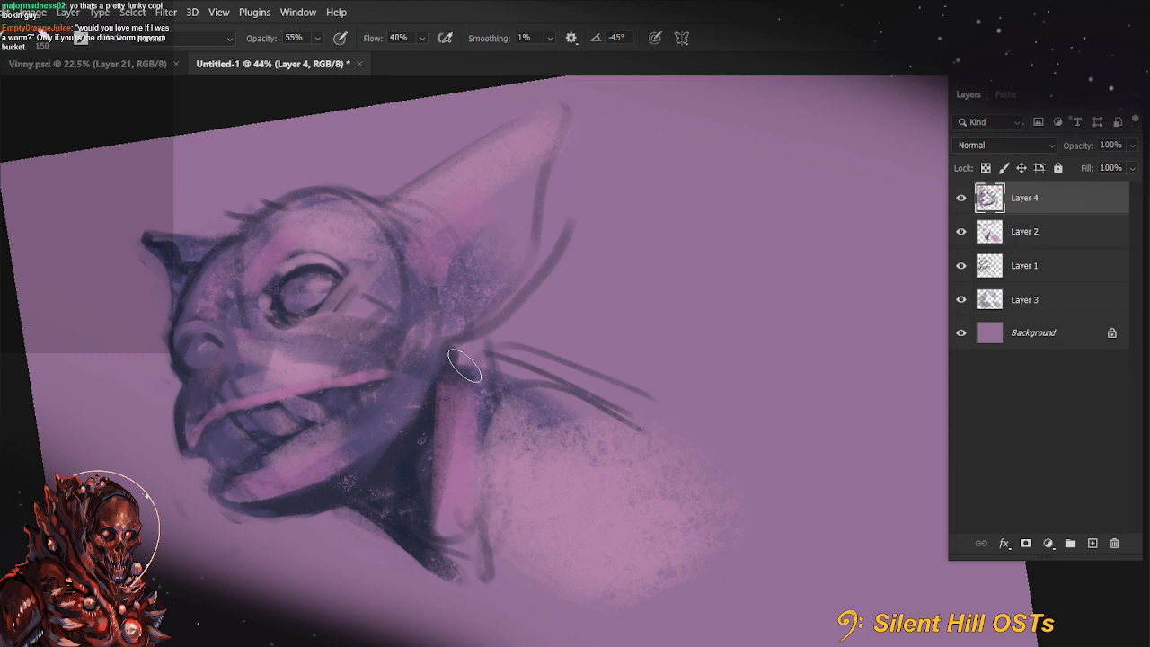
key(alt)
key([)
drag(292, 359, 397, 371)
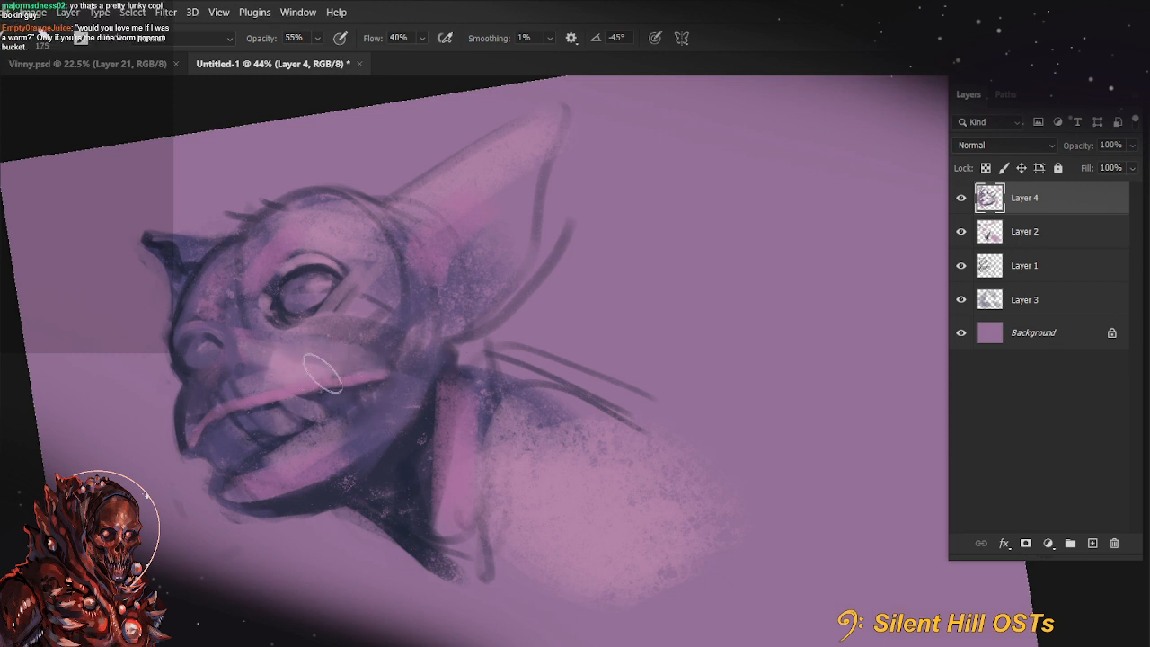
key(bracketleft)
key(bracketleft)
key(bracketleft)
key(bracketleft)
key(bracketleft)
key(bracketleft)
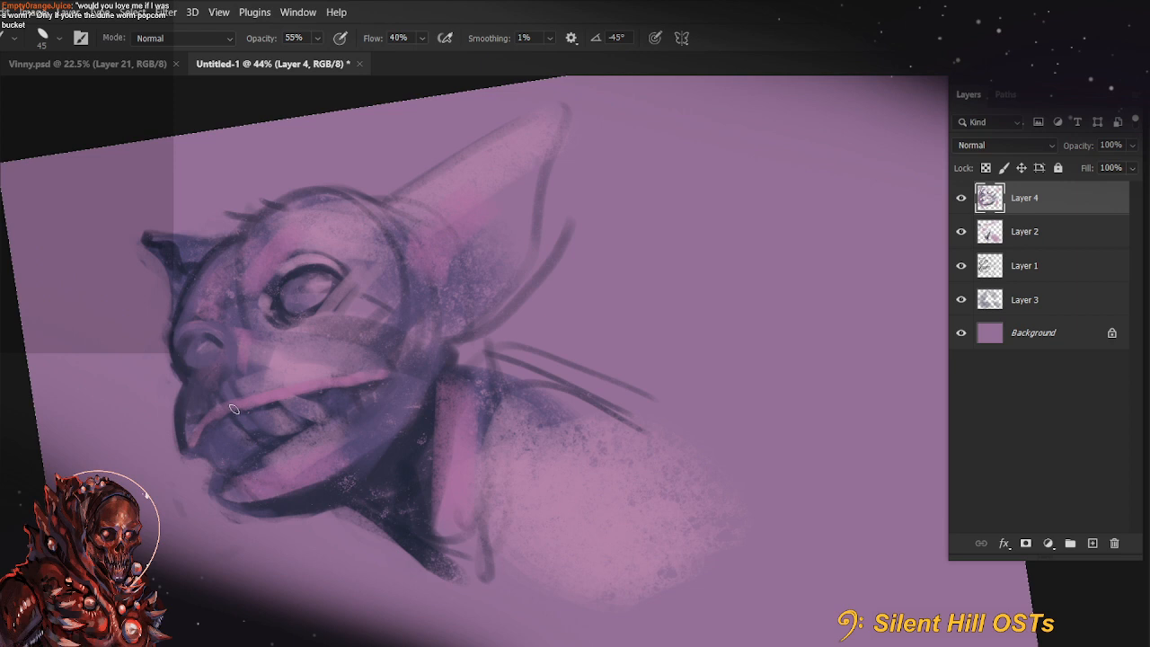
Set the brush to 125 px at 99% opacity and smooth the purple between the eyes
key(v)
key(b)
key(bracketright)
key(bracketright)
key(bracketright)
key(9)
key(9)
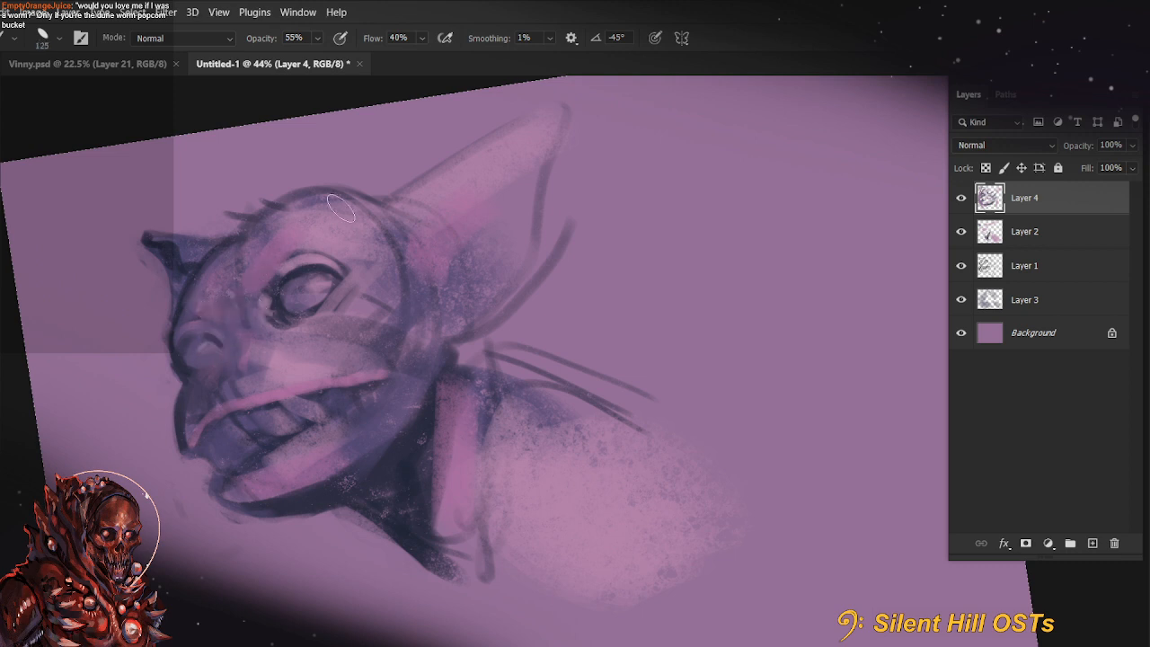
alt+click(275, 257)
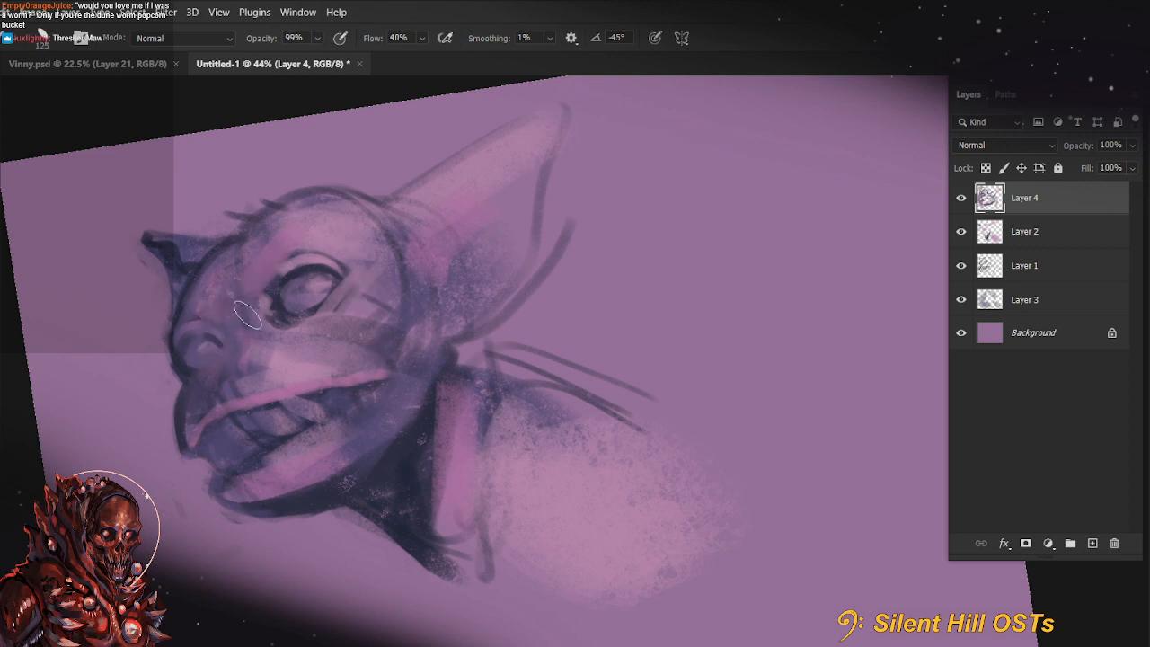
Reduce the brush size and paint pink strokes over the forehead between the far eye and the near brow
key(bracketleft)
key(bracketleft)
key(bracketleft)
mouse_move(196, 304)
mouse_down()
mouse_move(277, 249)
mouse_move(227, 269)
mouse_up()
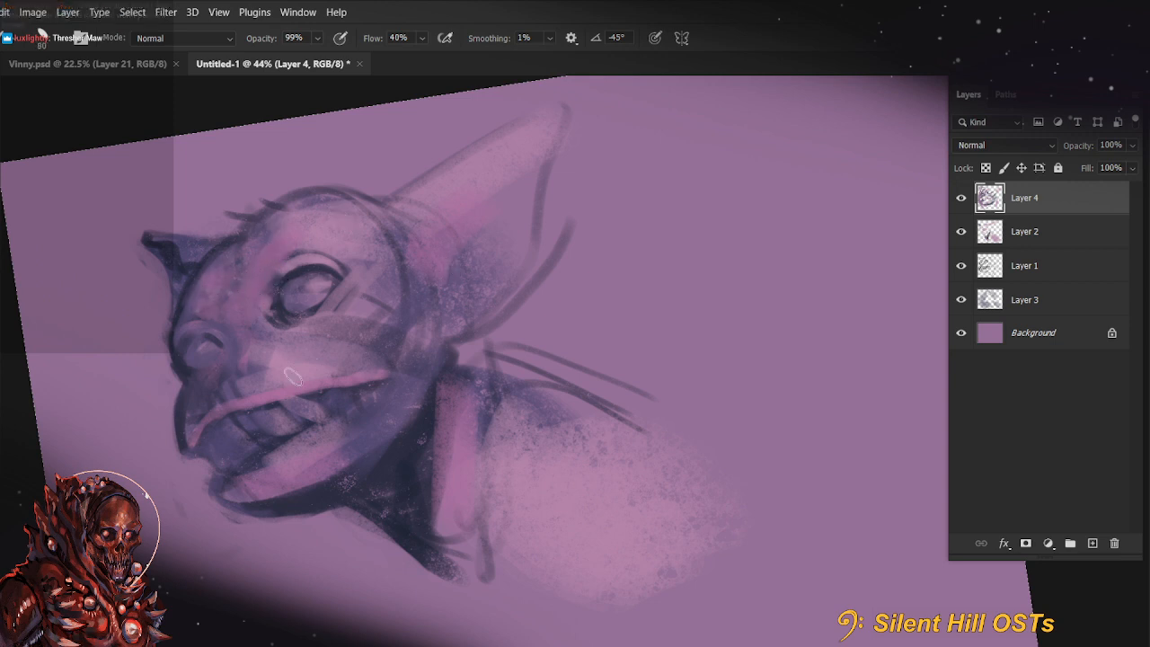
Blend pink over the muzzle with a 125 px brush, and reduce the brush to 50 px to soften the upper lip
key(bracketright)
key(bracketright)
key(bracketright)
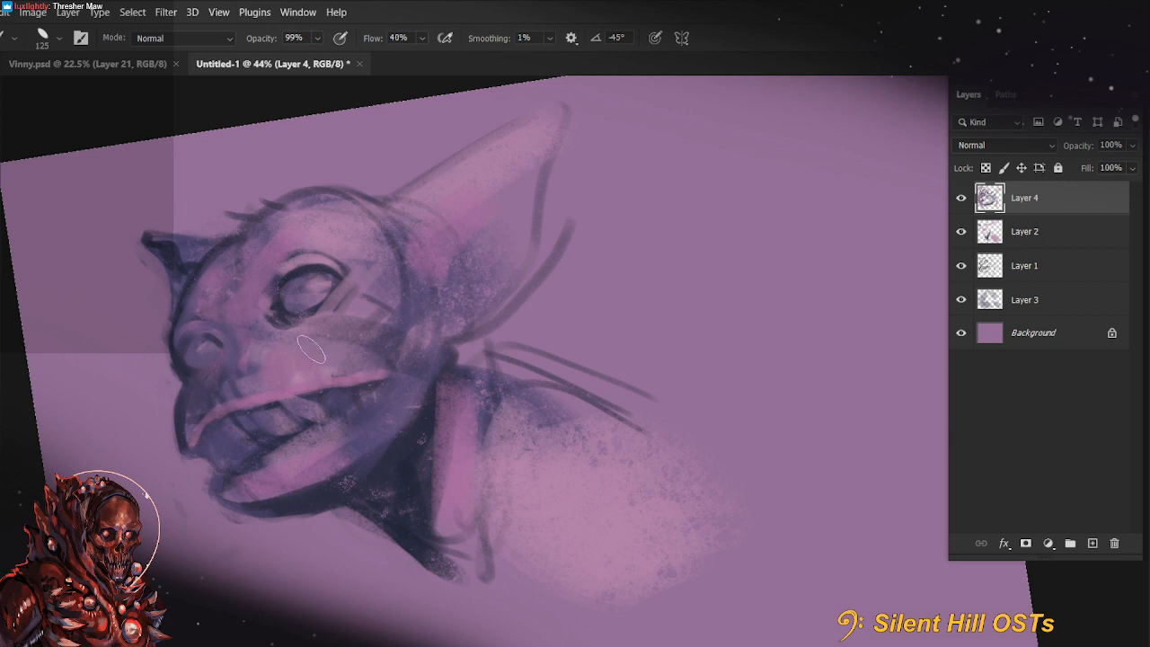
key(bracketleft)
key(bracketleft)
key(bracketleft)
key(bracketleft)
key(bracketleft)
key(bracketleft)
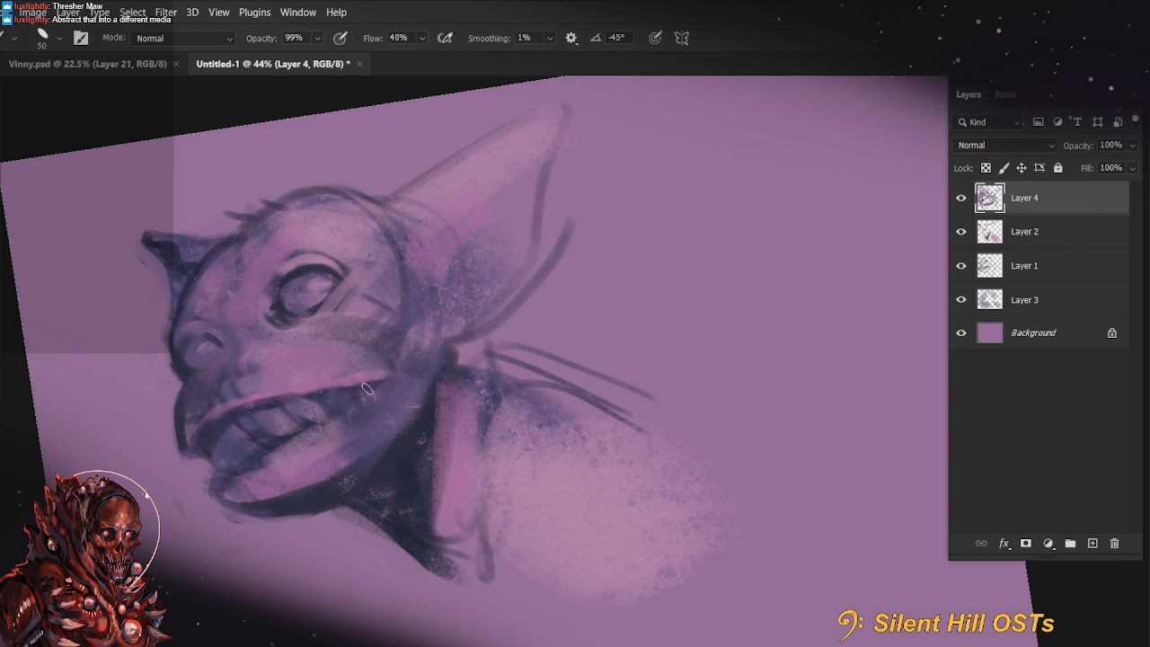
Shade the front of the upper lip and paint a darker fold just above it with a 40 px brush
key(r)
key(b)
alt+click(198, 417)
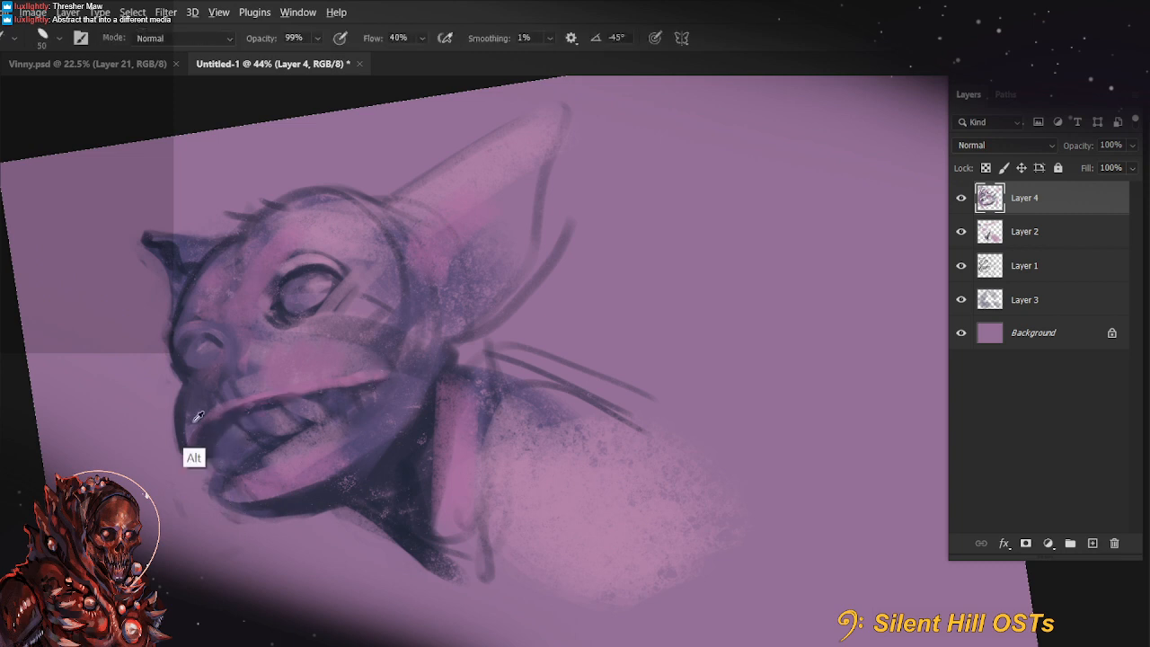
drag(196, 424, 191, 442)
key([)
drag(242, 401, 310, 386)
alt+click(240, 393)
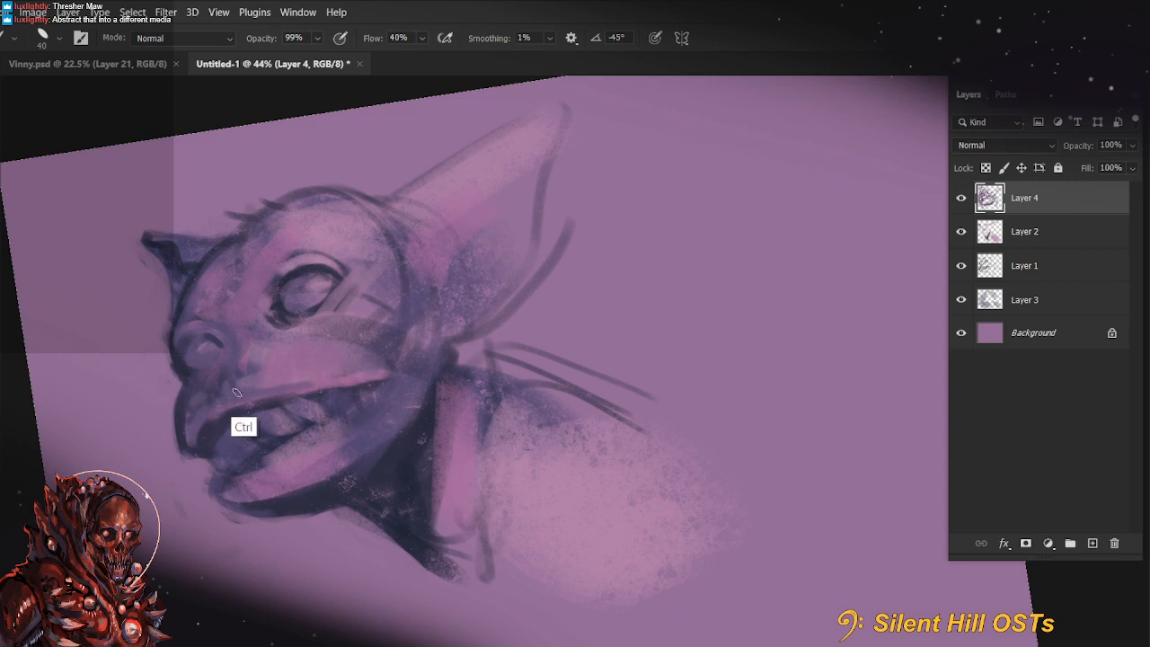
drag(238, 396, 314, 378)
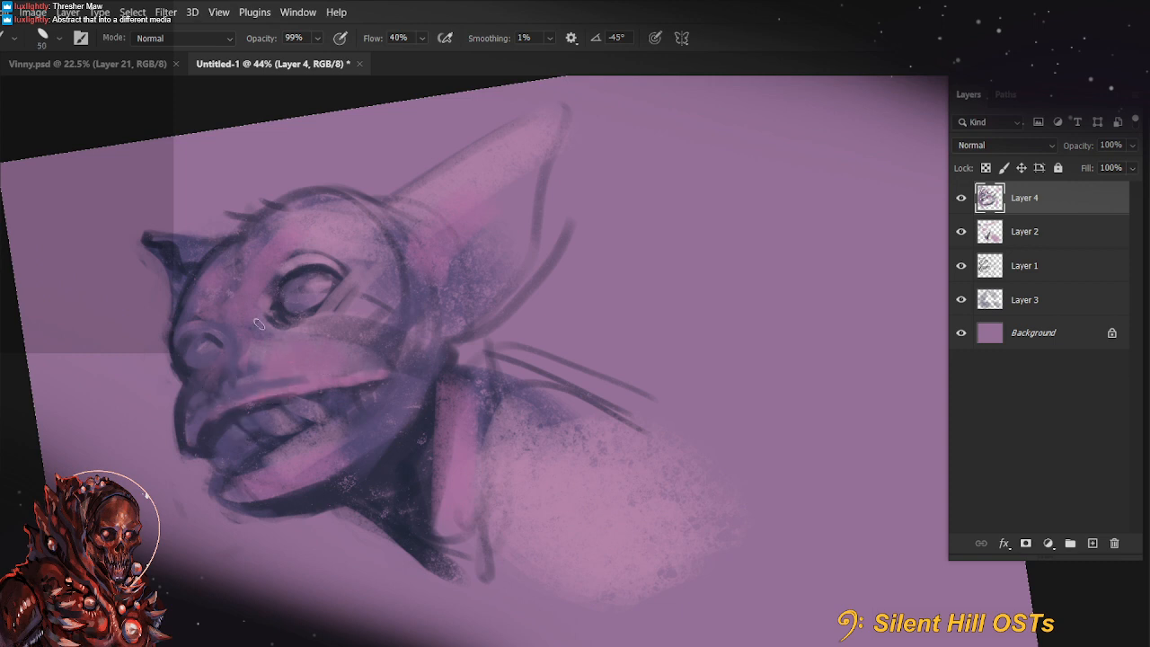
Darken the nostrils and the shadow around the nose with a 40 px brush, with the canvas rotation reset
key(bracketright)
key(bracketleft)
mouse_move(220, 341)
mouse_down()
mouse_move(214, 370)
mouse_move(215, 348)
mouse_move(228, 344)
mouse_up()
alt+click(232, 401)
alt+click(209, 386)
key(r)
key(Escape)
drag(303, 484, 299, 479)
alt+click(239, 353)
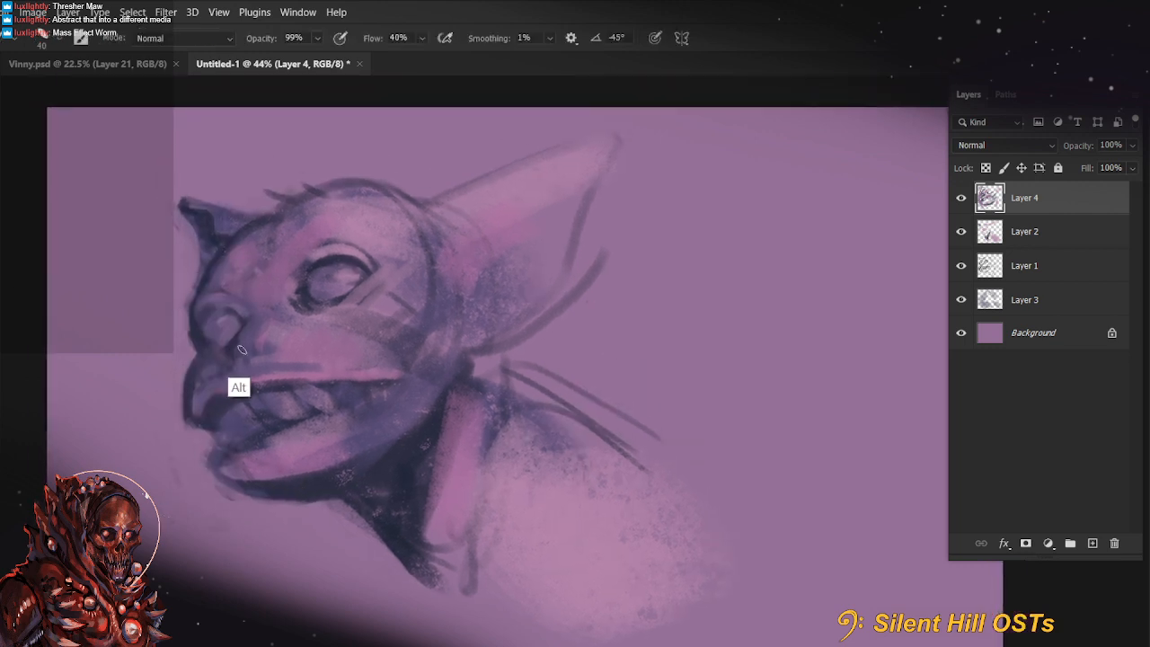
ctrl+click(262, 353)
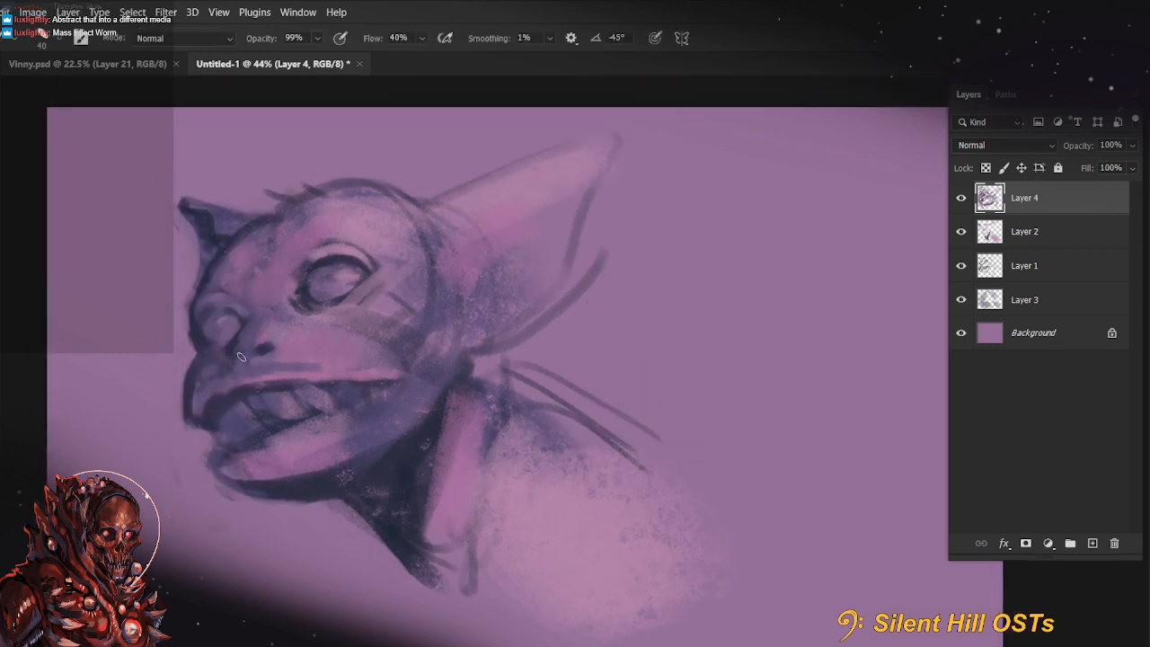
alt+click(268, 335)
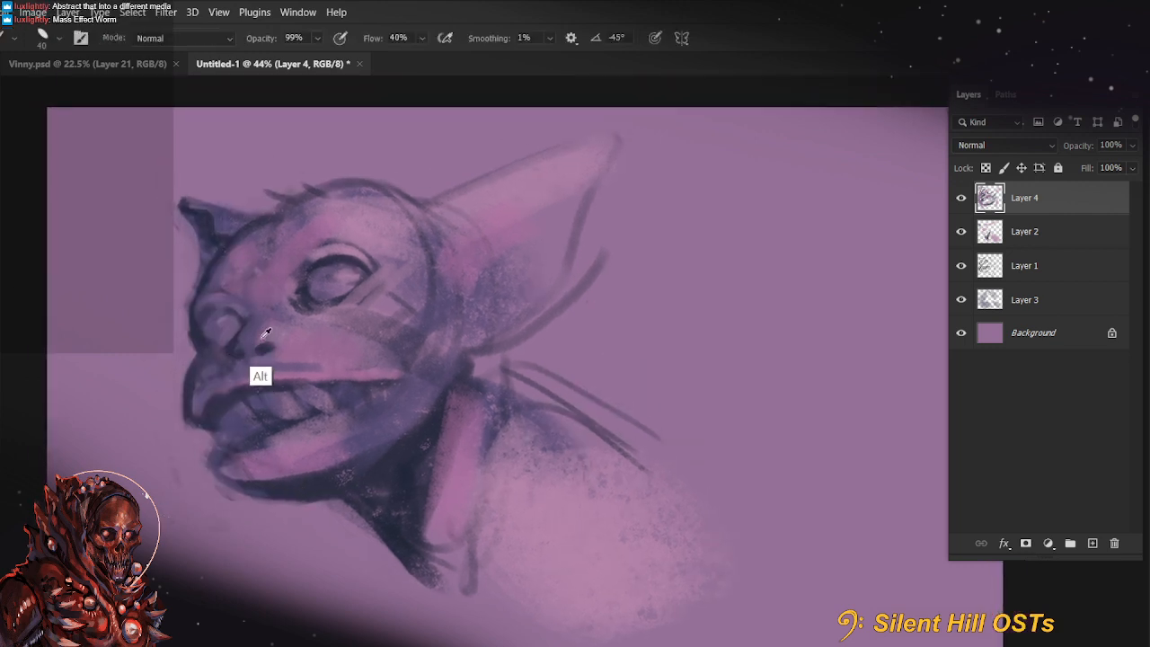
Break up the dark fold above the upper lip with 45 px strokes and shade the mouth's front, undoing the last two strokes
drag(521, 511, 478, 489)
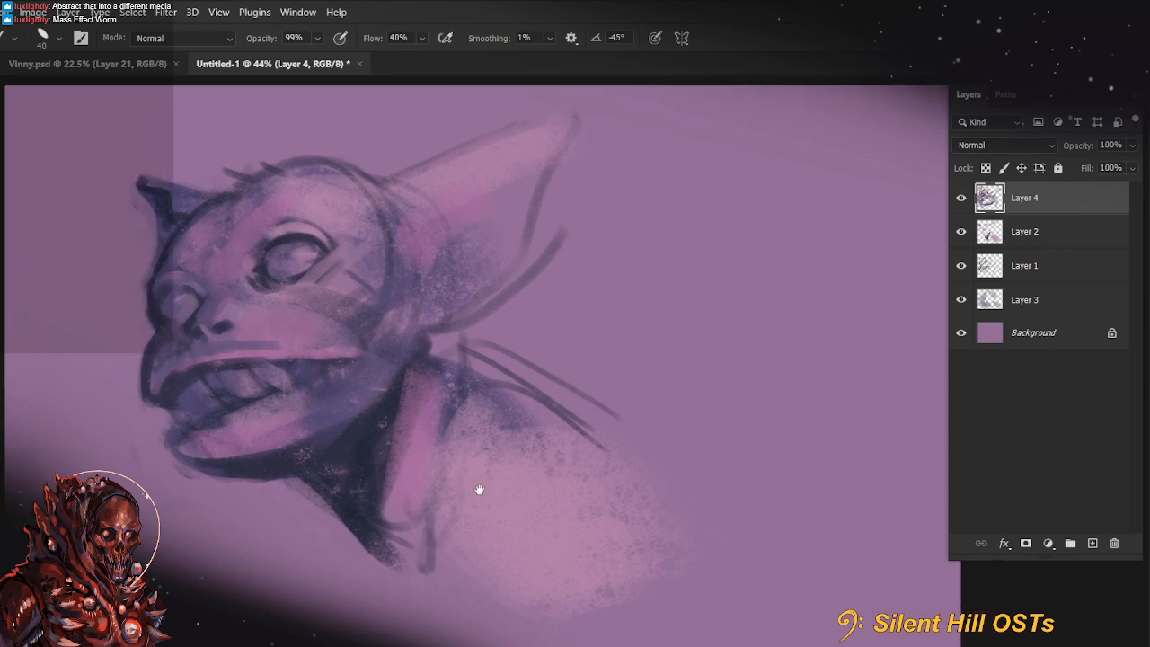
alt+click(244, 358)
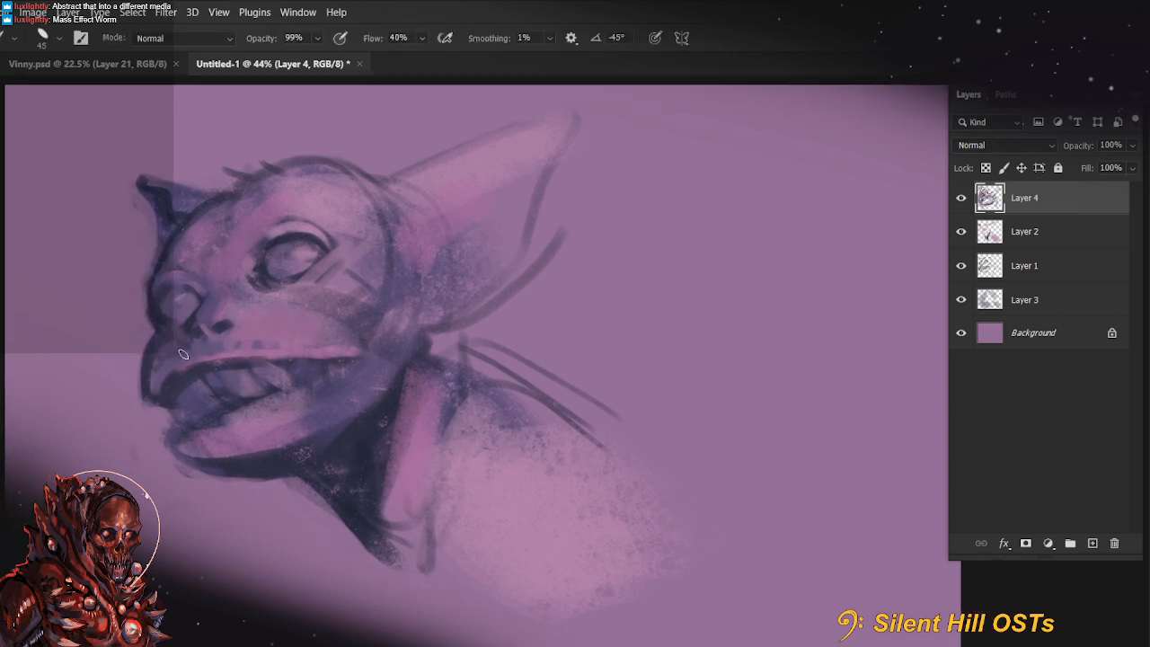
alt+click(182, 381)
mouse_move(172, 382)
mouse_down()
mouse_move(171, 350)
mouse_move(181, 348)
mouse_move(172, 382)
mouse_move(154, 388)
mouse_up()
alt+click(221, 358)
mouse_move(252, 315)
mouse_down()
mouse_move(237, 355)
mouse_move(268, 355)
mouse_move(226, 356)
mouse_up()
key(ctrl+z)
key(ctrl+z)
alt+click(350, 390)
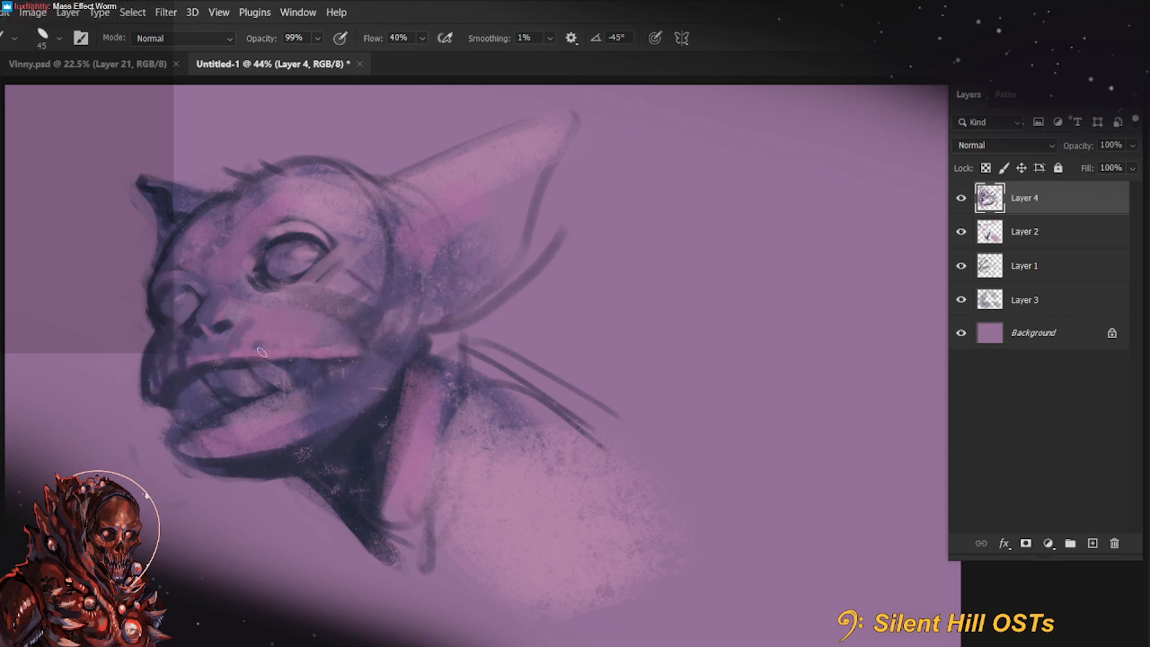
Paint diagonal wrinkle strokes across the muzzle above the upper lip and touch up the lower jaw
mouse_move(290, 324)
mouse_down()
mouse_move(262, 354)
mouse_move(295, 350)
mouse_up()
alt+click(187, 378)
mouse_move(187, 412)
mouse_down()
mouse_move(220, 420)
mouse_move(167, 464)
mouse_move(175, 452)
mouse_move(228, 466)
mouse_up()
Trim the chin's underside in the background colour with an 80 px brush and repaint the dark edge of the jaw
alt+click(170, 465)
key(])
key(])
key(])
key(])
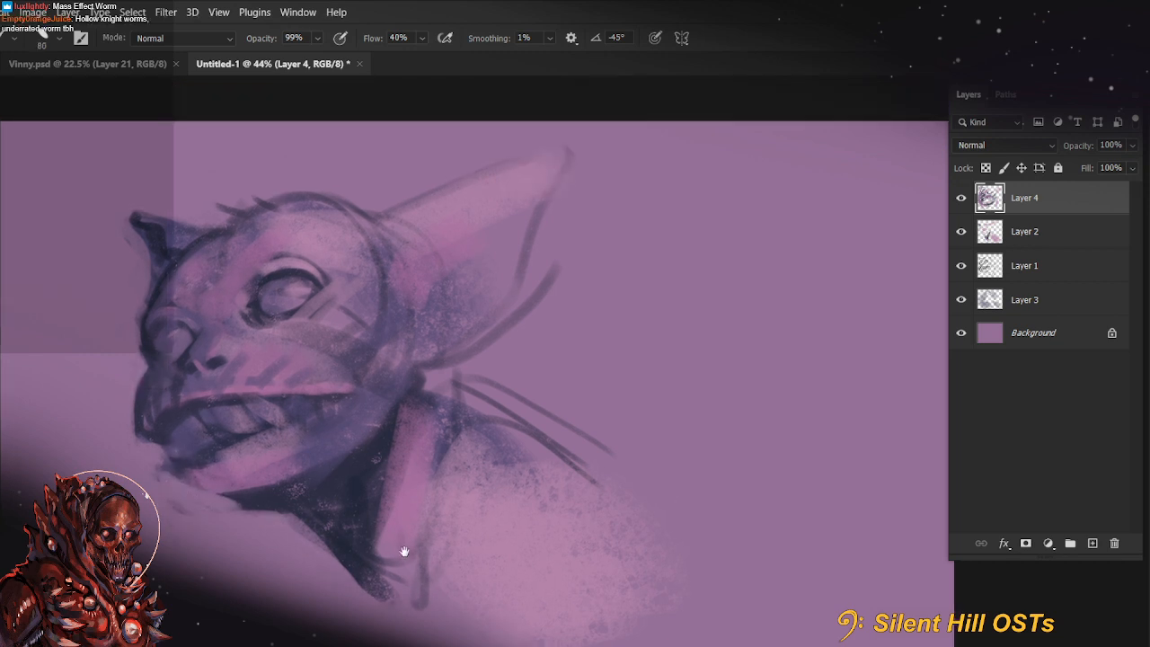
drag(410, 516, 404, 547)
alt+click(292, 513)
drag(180, 463, 241, 474)
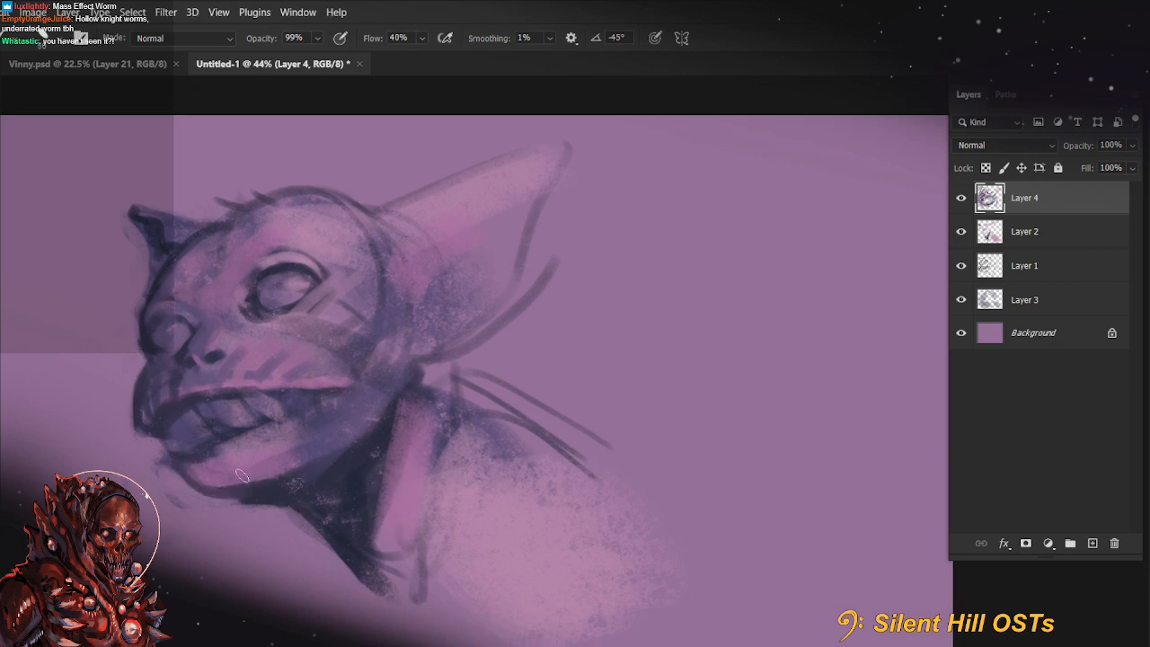
Define the teeth with dark gaps using a 40 px brush, and shorten the mouth corner by painting cheek colour over it
alt+click(173, 428)
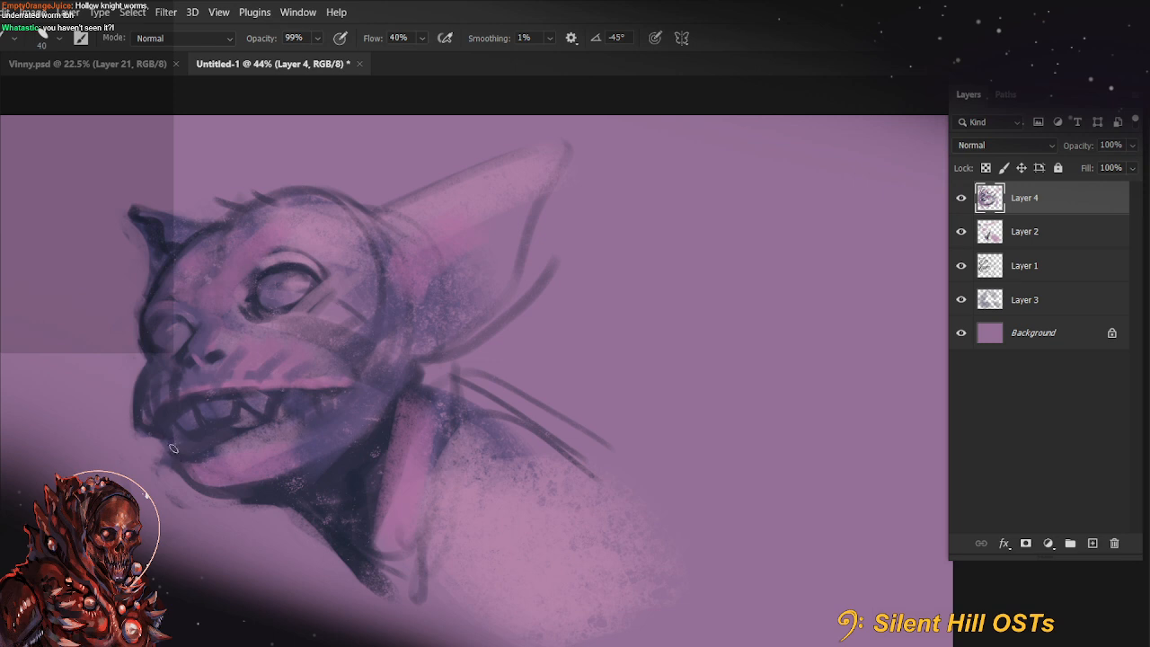
alt+click(310, 381)
mouse_move(275, 388)
mouse_down()
mouse_move(304, 412)
mouse_move(293, 419)
mouse_up()
alt+click(311, 368)
key(])
drag(351, 385, 301, 433)
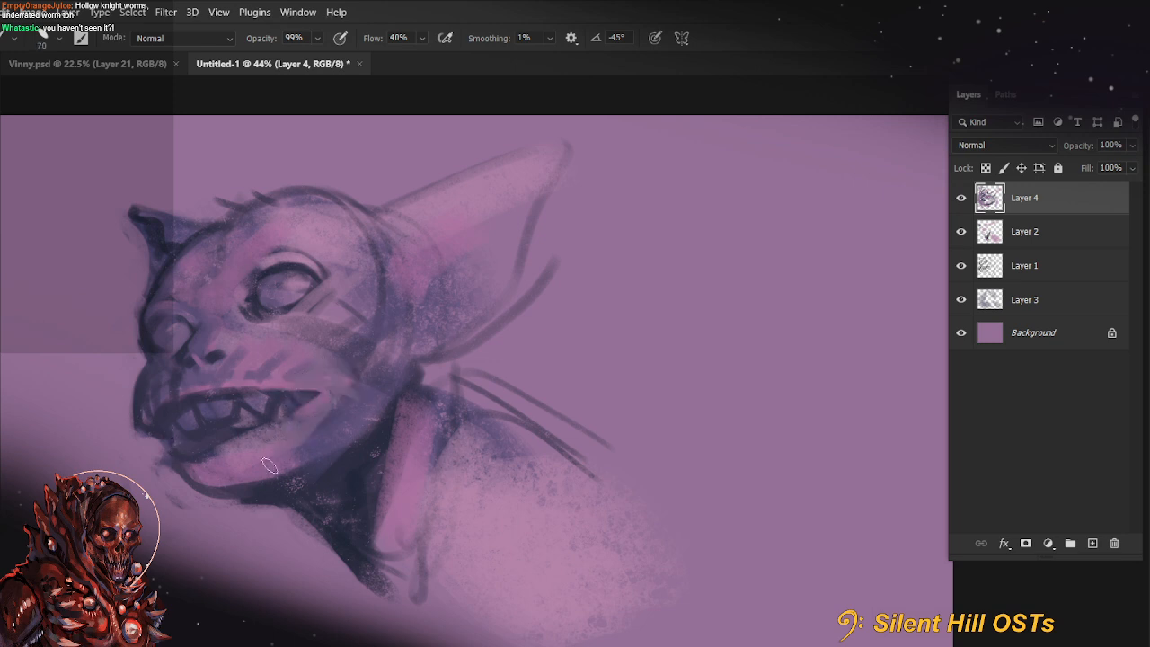
Blend the cheek and jaw around the mouth corner with a 100 px brush
alt+click(336, 435)
key(])
key(])
key(])
drag(352, 381, 313, 416)
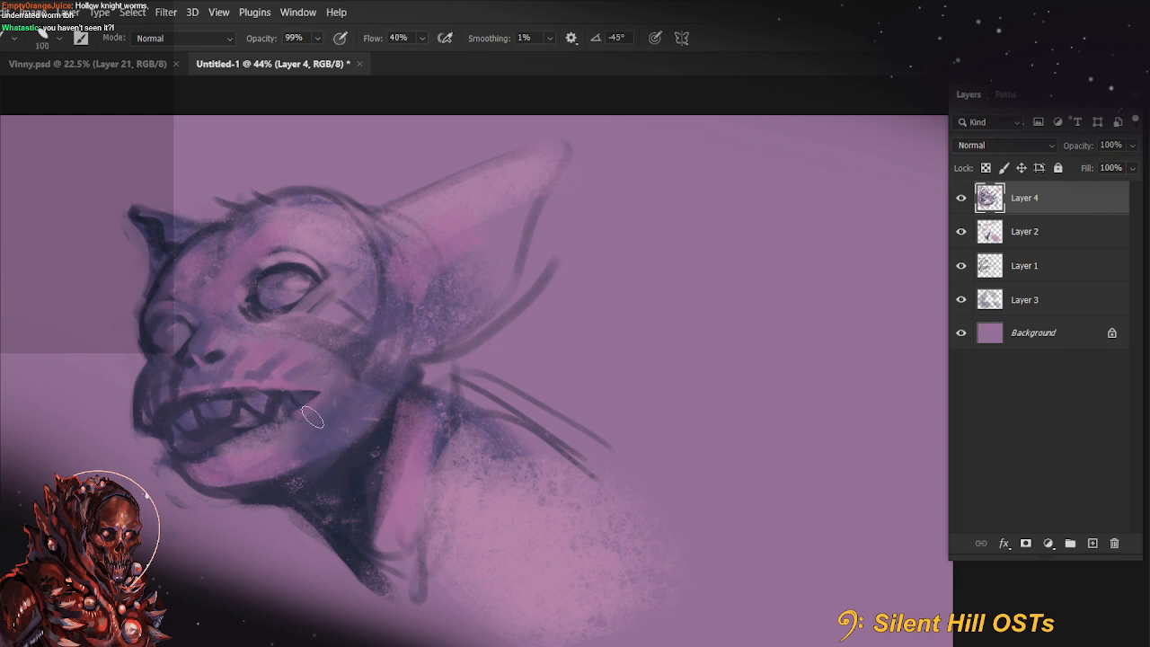
drag(354, 359, 285, 414)
Paint skin tone over the sketch lines behind and beneath the near eye with a 90 px brush
key([)
alt+click(336, 306)
drag(333, 312, 320, 327)
drag(320, 327, 353, 298)
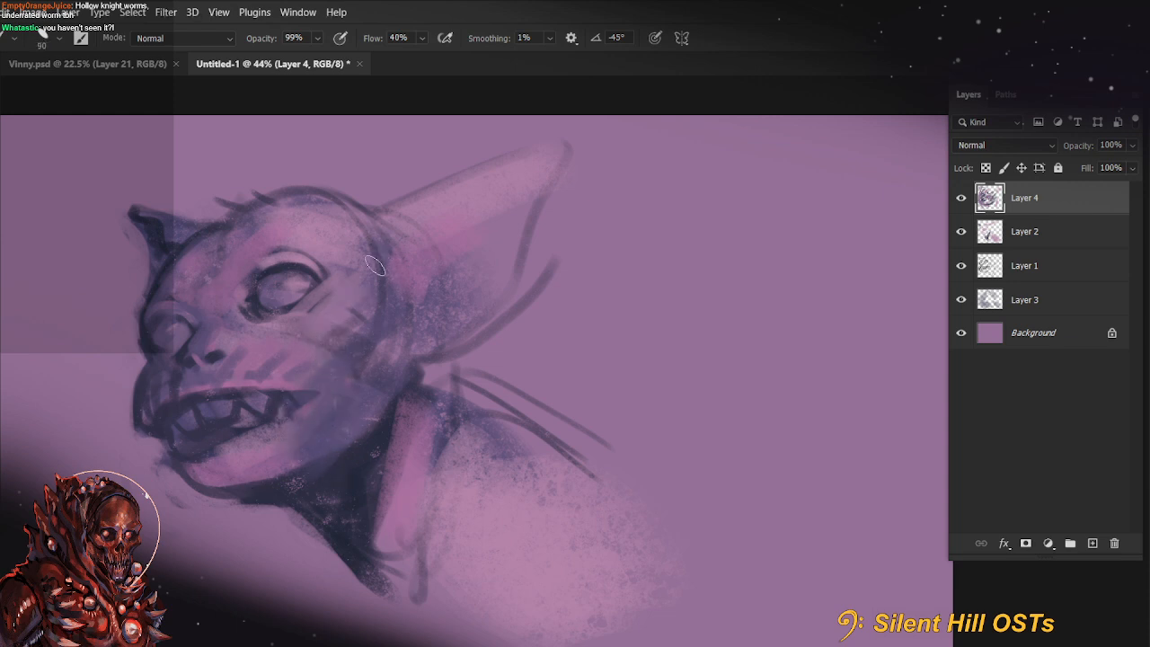
alt+click(337, 352)
drag(337, 338, 354, 336)
Repaint the front of the muzzle and slim its dark outline, undoing the stray stroke above the lip
key([)
key([)
key([)
alt+click(180, 363)
mouse_move(182, 367)
mouse_down()
mouse_move(157, 399)
mouse_move(146, 388)
mouse_move(157, 371)
mouse_move(146, 447)
mouse_up()
alt+click(205, 378)
key(ctrl+z)
alt+click(109, 397)
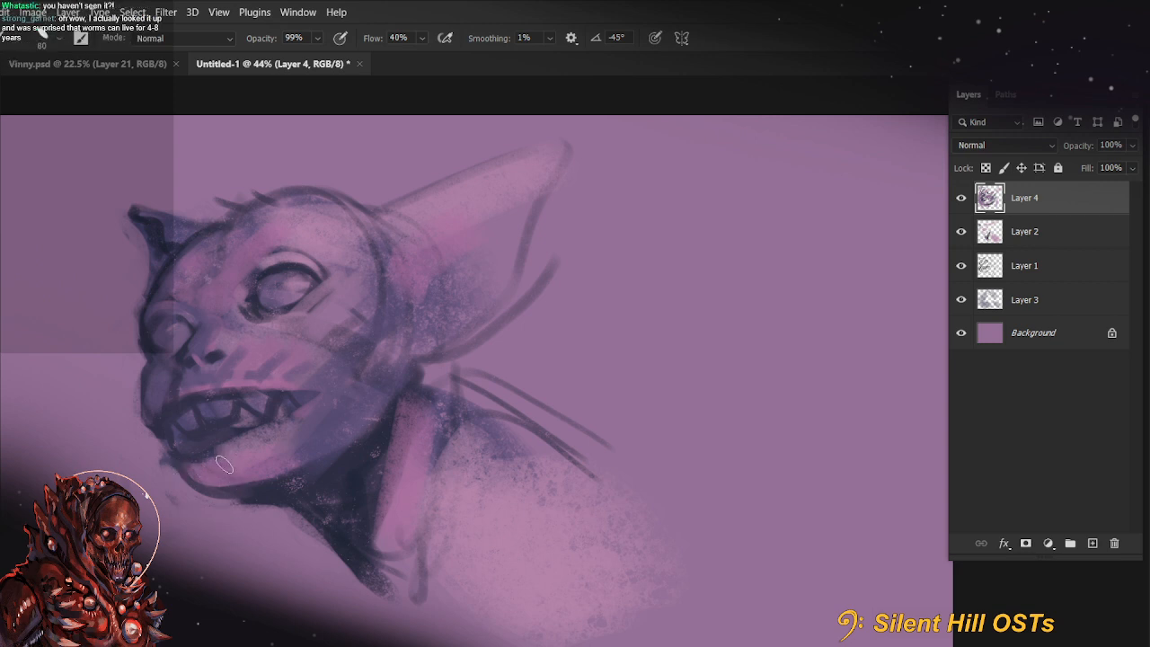
Repaint the lower row of teeth and the mouth interior, reducing the brush to 40 px
alt+click(214, 407)
mouse_move(212, 433)
mouse_down()
mouse_move(195, 441)
mouse_move(258, 416)
mouse_up()
key(bracketleft)
key(bracketleft)
key(bracketleft)
key(bracketleft)
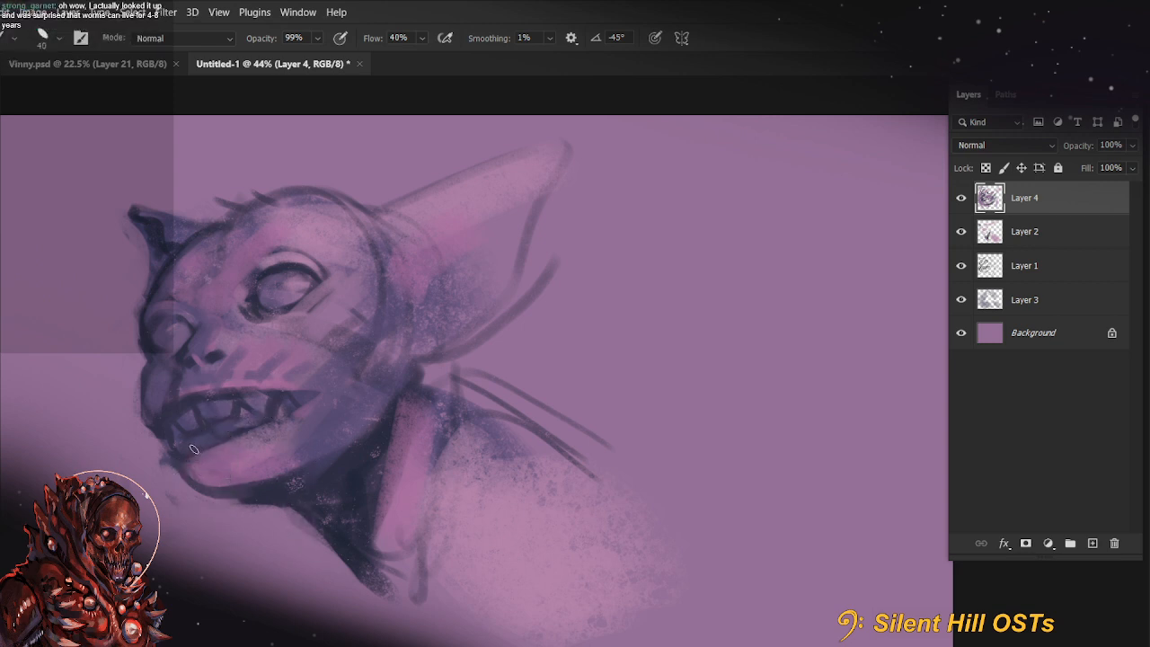
Paint irises in both eyes and add light pink highlights to the teeth
drag(279, 288, 313, 281)
drag(163, 334, 183, 329)
alt+click(268, 380)
alt+click(238, 382)
mouse_move(217, 417)
mouse_down()
mouse_move(236, 410)
mouse_move(205, 426)
mouse_up()
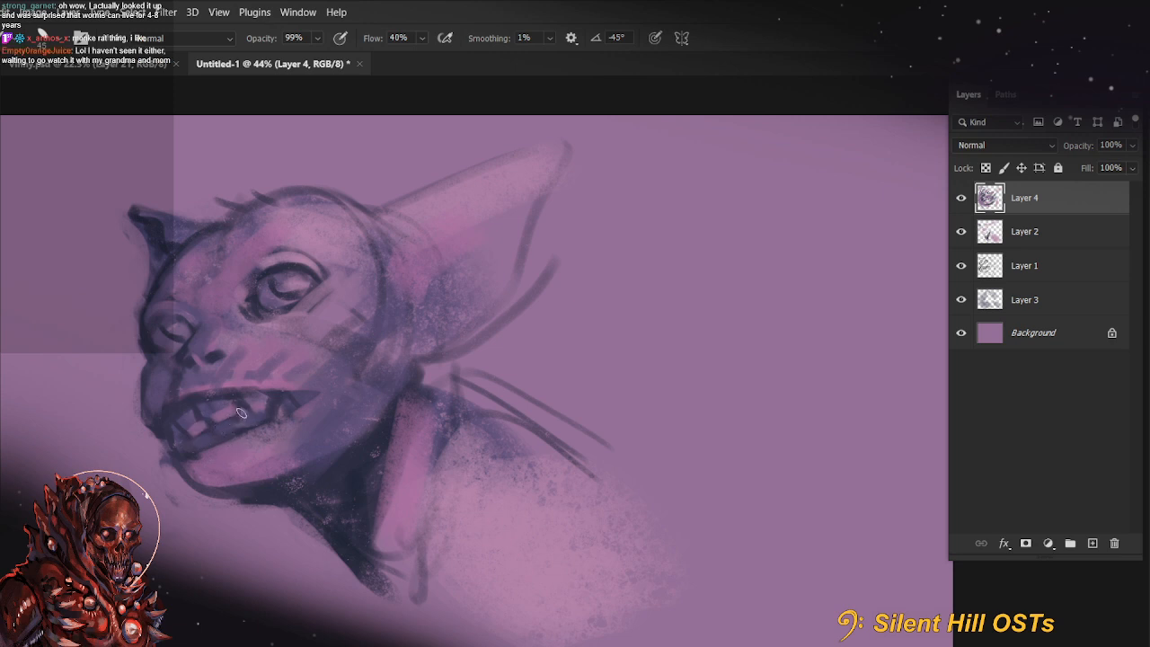
drag(205, 434, 232, 420)
mouse_move(206, 402)
mouse_down()
mouse_move(176, 442)
mouse_move(185, 449)
mouse_move(209, 431)
mouse_up()
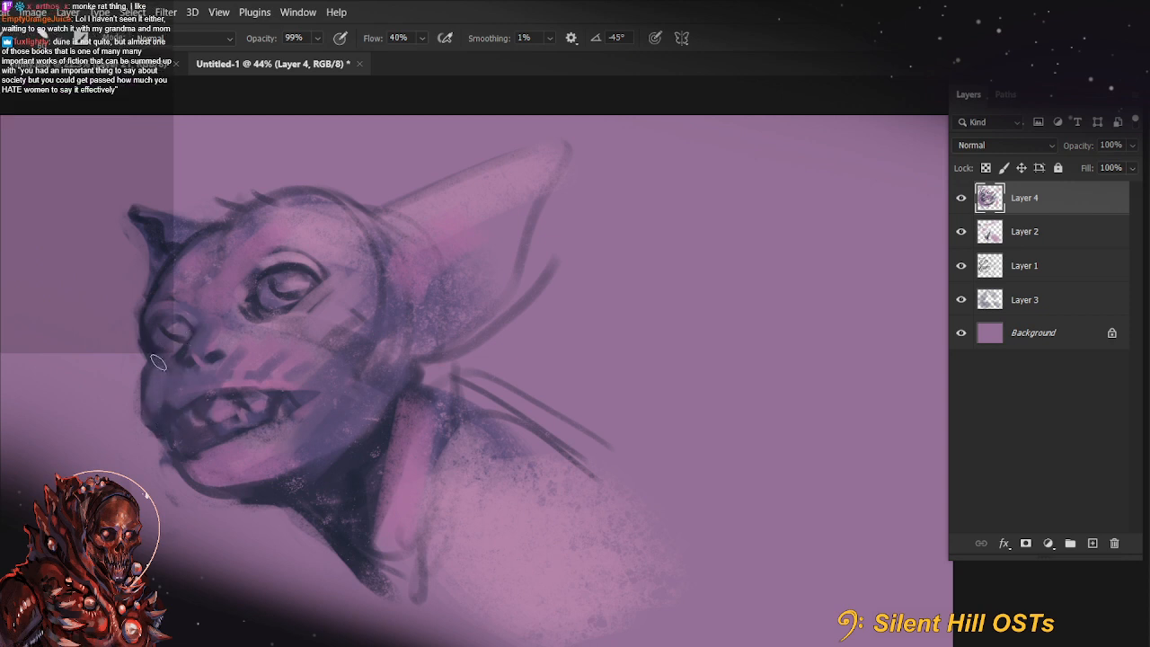
Trim the muzzle and chin silhouette with background colour, trying 33% brush opacity before setting it to 100%
key(3)
key(3)
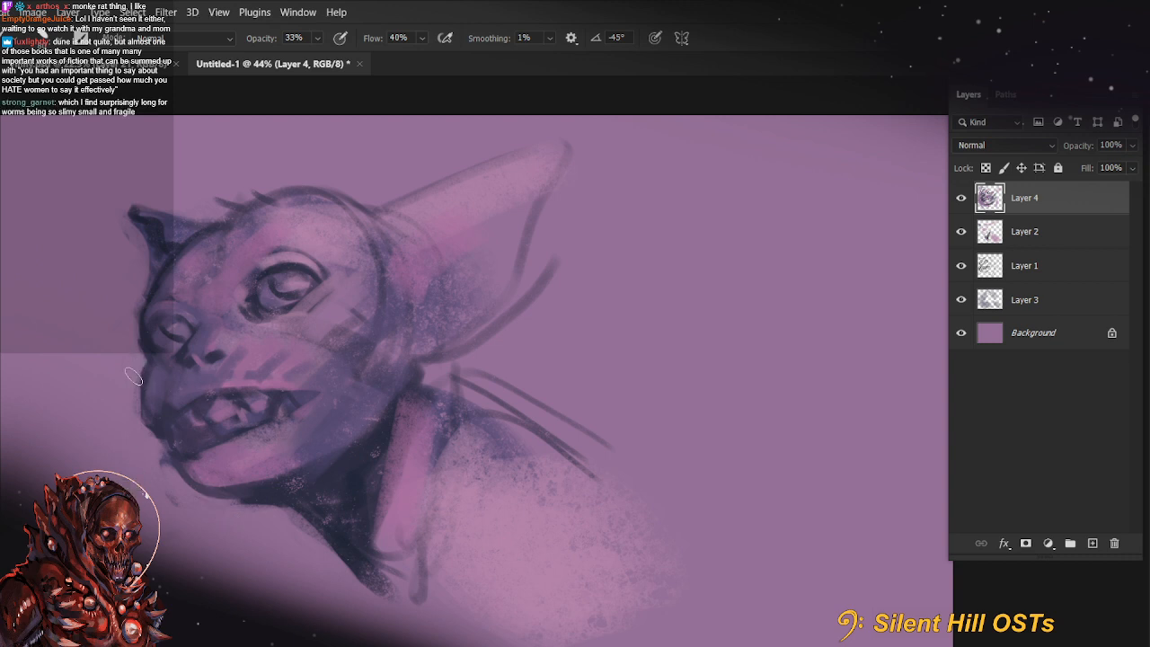
key(0)
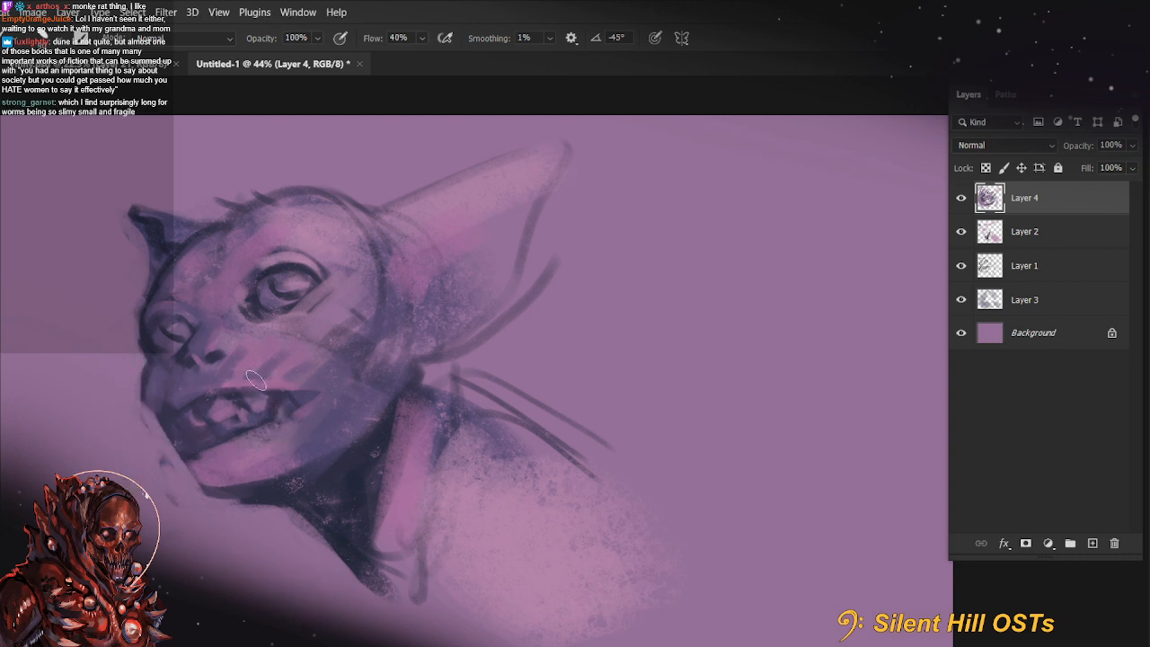
Rotate the canvas and repaint the dark outline along the underside of the chin
key(r)
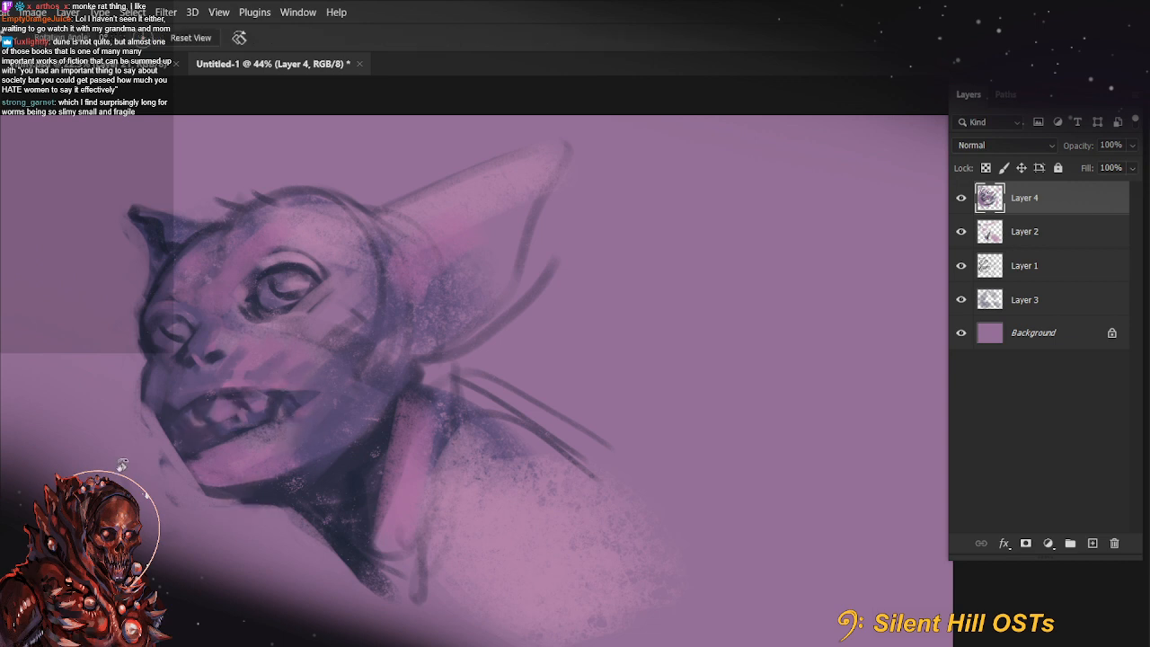
mouse_move(198, 422)
mouse_down()
mouse_move(460, 448)
mouse_move(468, 435)
mouse_up()
key(b)
alt+click(319, 460)
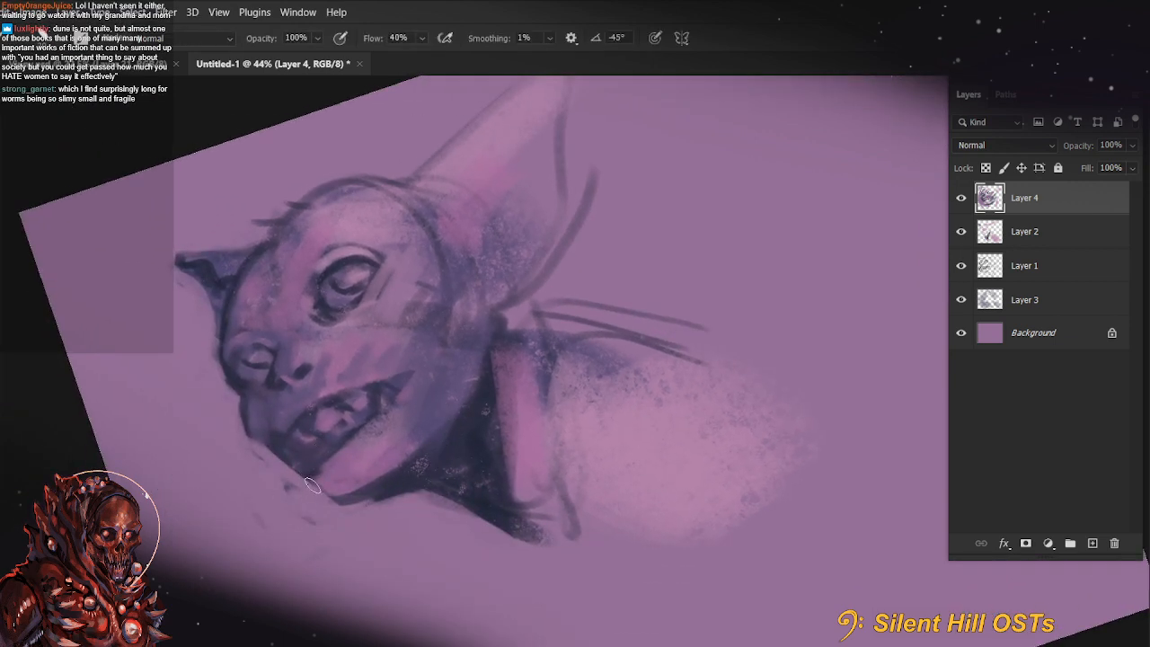
drag(309, 484, 356, 498)
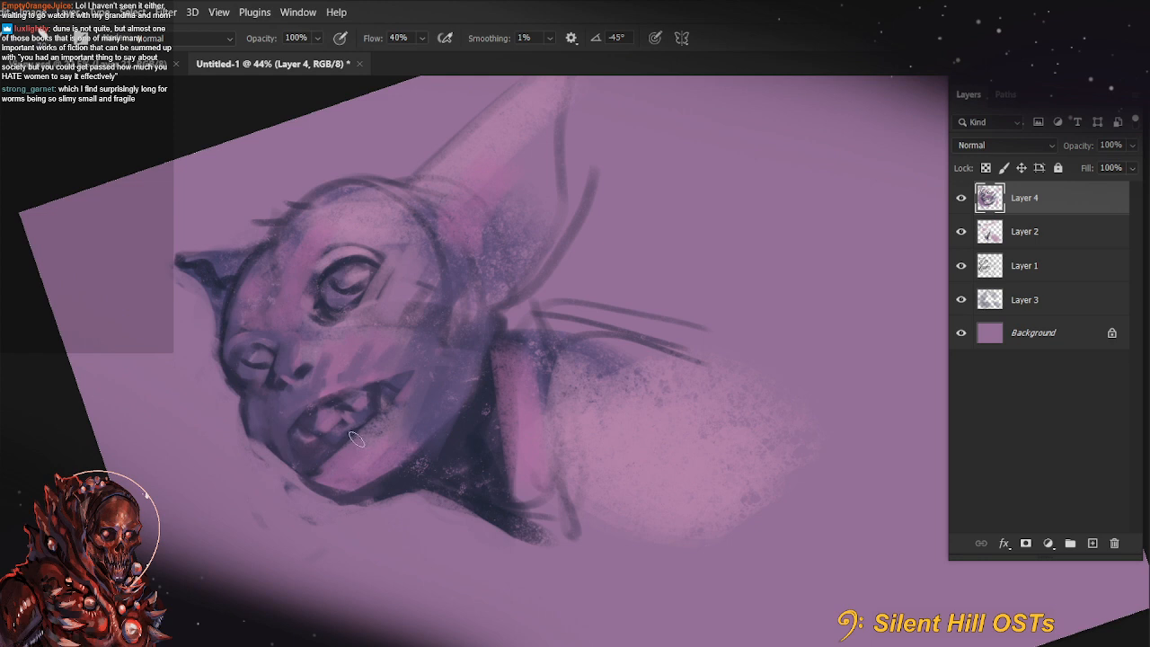
Return the canvas to upright and shade the front of the chin beneath the lower lip
key(r)
mouse_move(321, 539)
mouse_down()
mouse_move(344, 498)
mouse_move(336, 525)
mouse_up()
key(b)
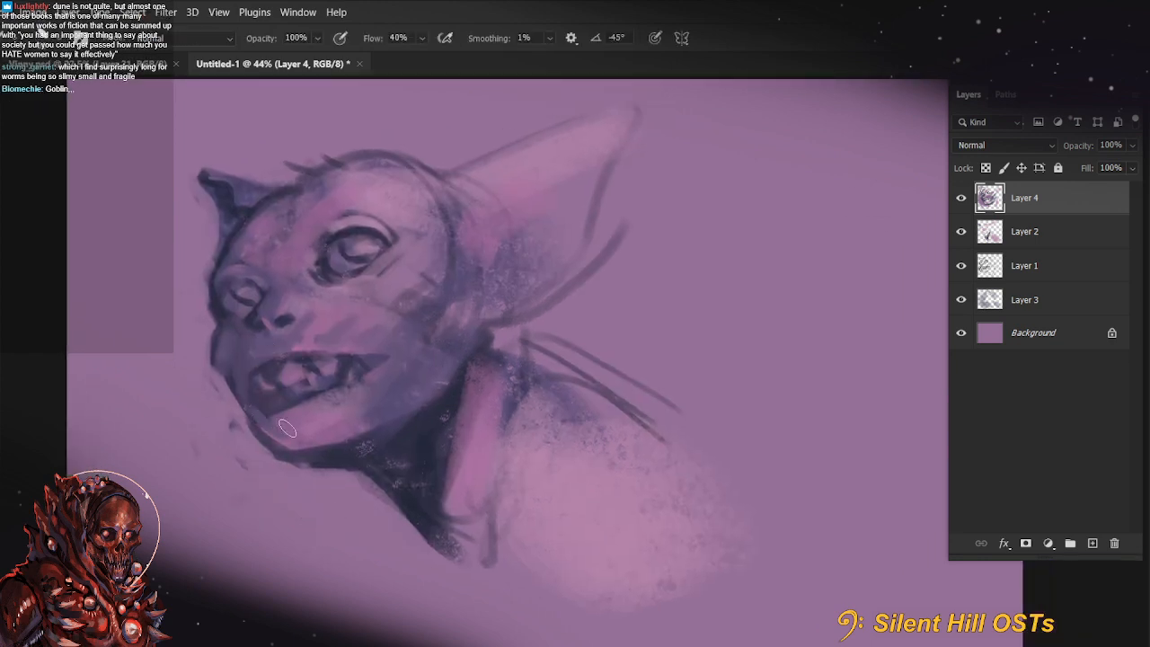
drag(268, 424, 293, 457)
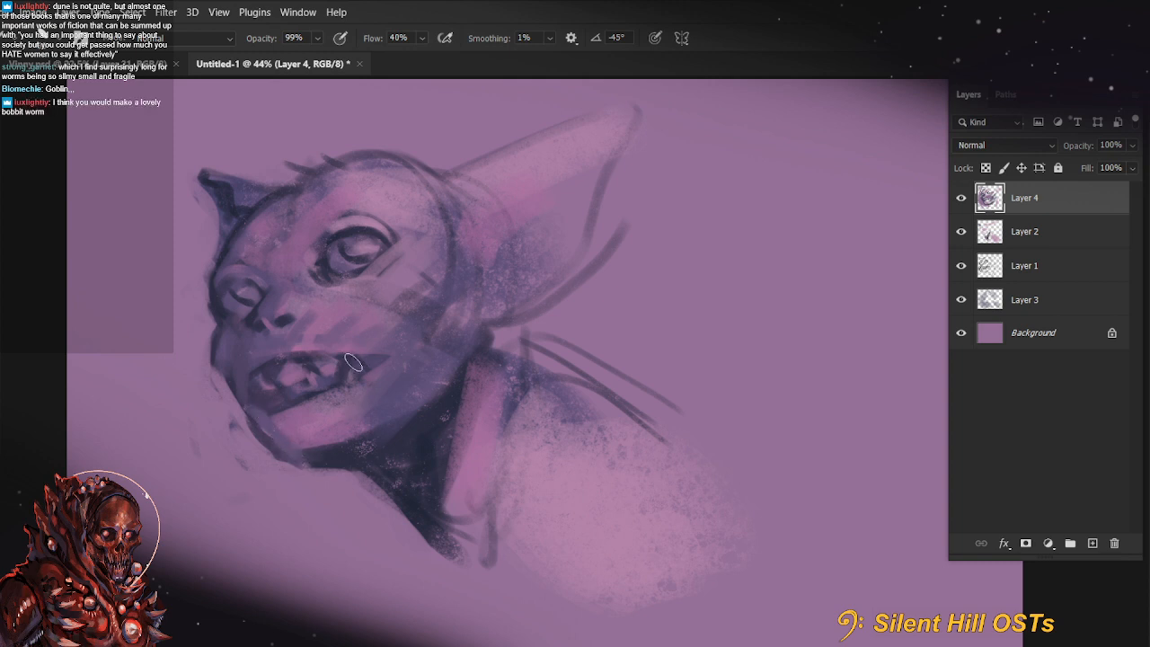
alt+click(257, 400)
Sharpen the mouth's outline and corner with a smaller brush and clean up the edges of the teeth
alt+click(348, 234)
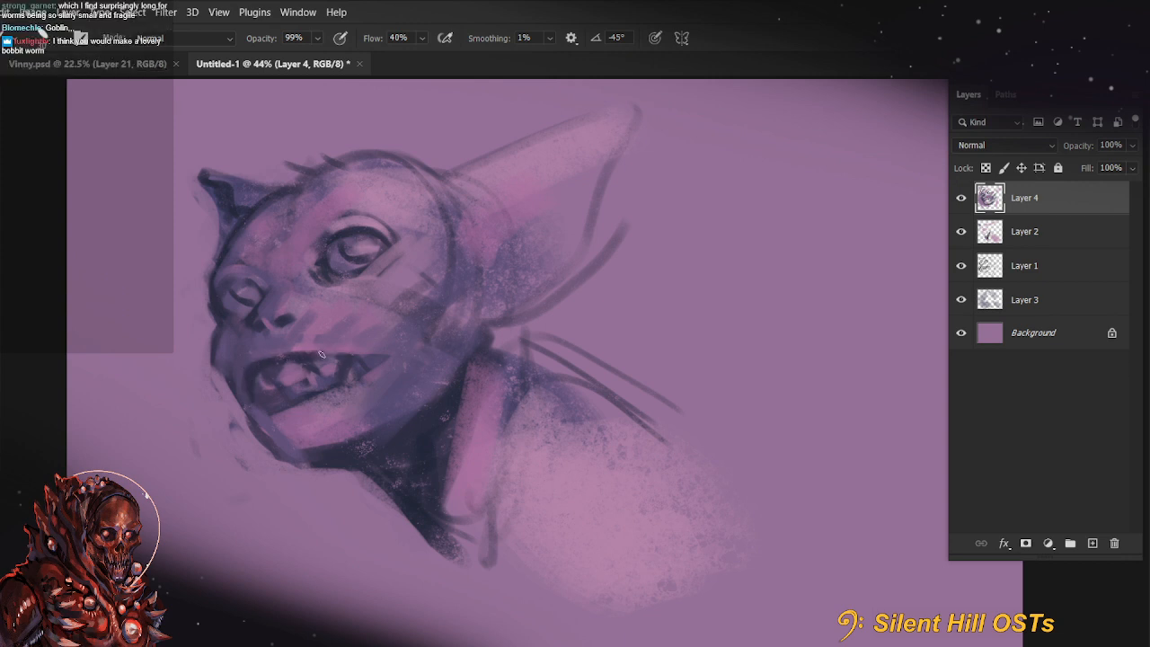
mouse_move(318, 357)
mouse_down()
mouse_move(401, 353)
mouse_move(349, 382)
mouse_up()
drag(519, 456, 459, 478)
drag(254, 422, 337, 382)
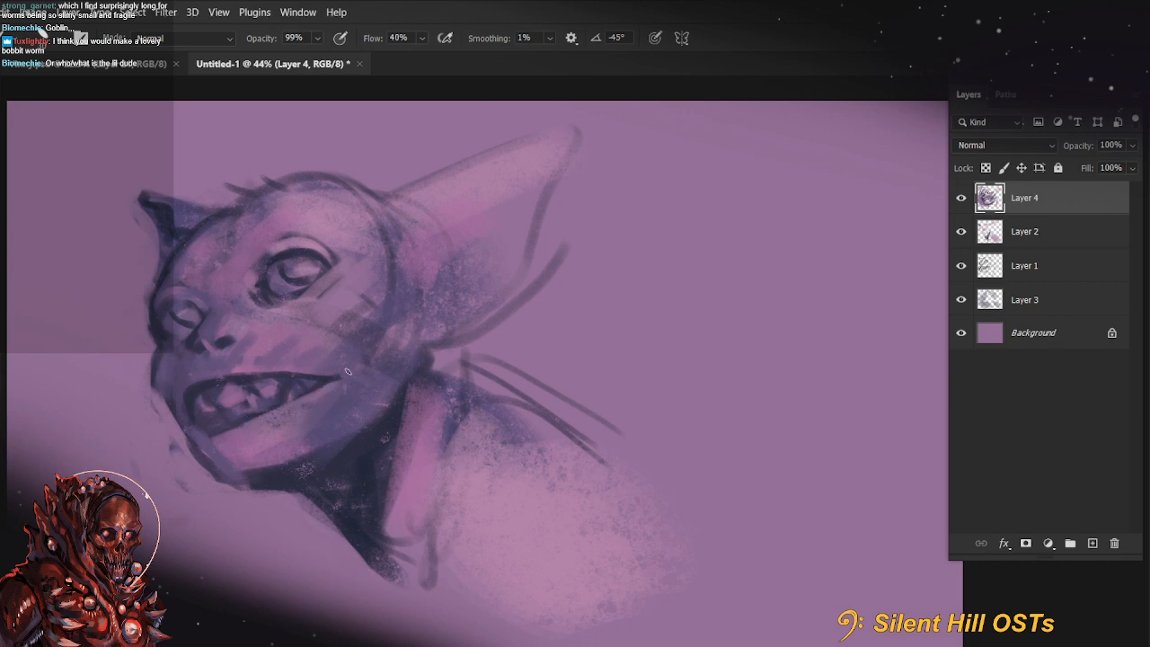
drag(264, 409, 326, 387)
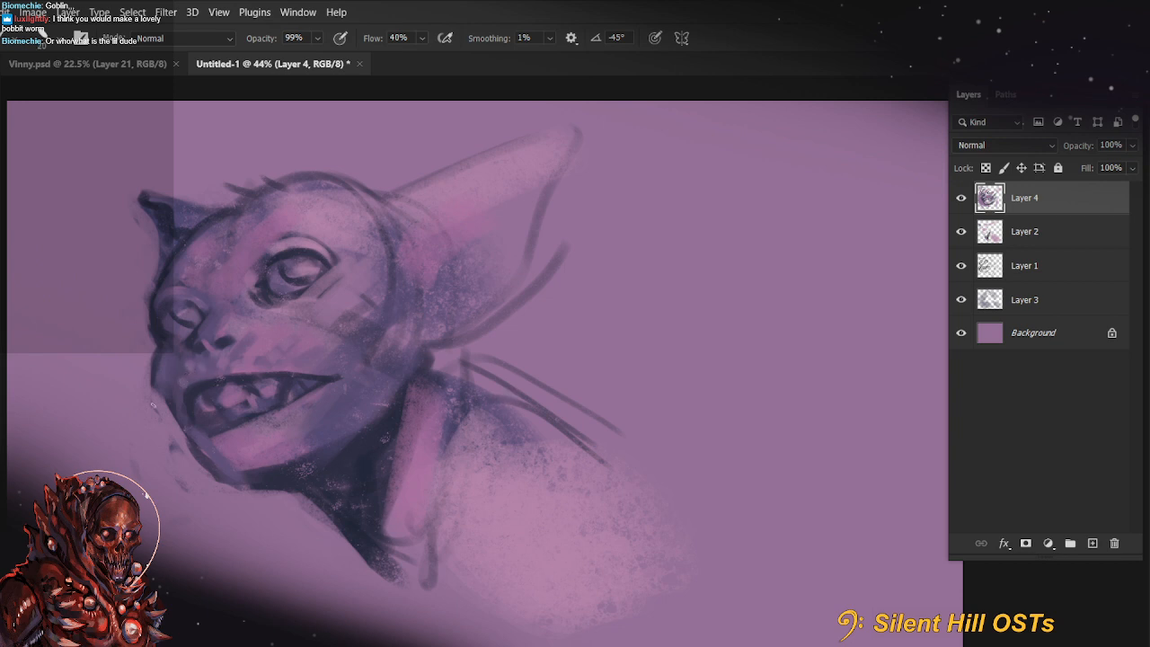
Rotate the canvas and draw thin dark whiskers on both sides of the muzzle, undoing a misplaced stroke
drag(129, 430, 182, 383)
key(r)
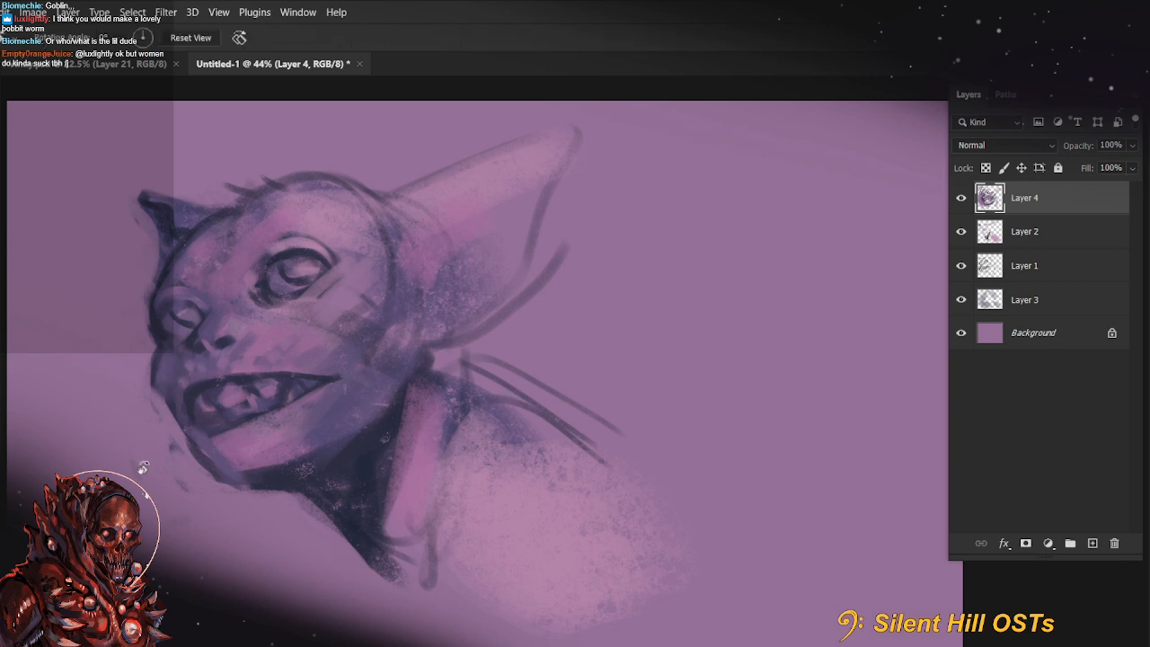
mouse_move(144, 469)
mouse_down()
mouse_move(524, 403)
mouse_move(365, 342)
mouse_move(362, 394)
mouse_up()
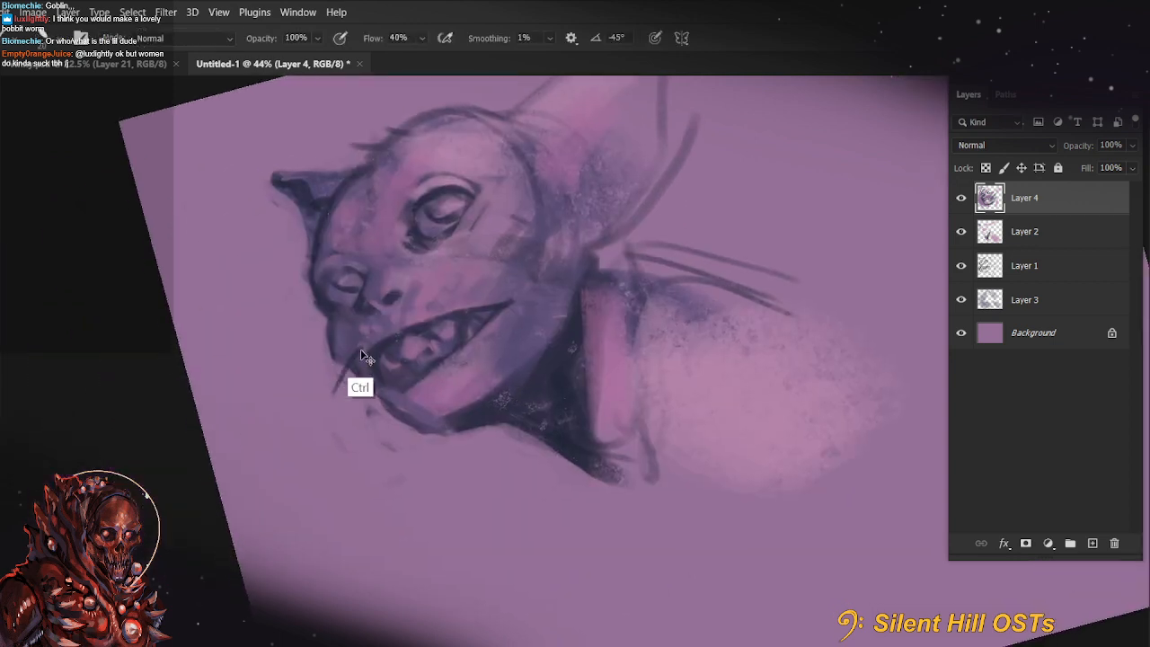
key(ctrl+z)
key(bracketleft)
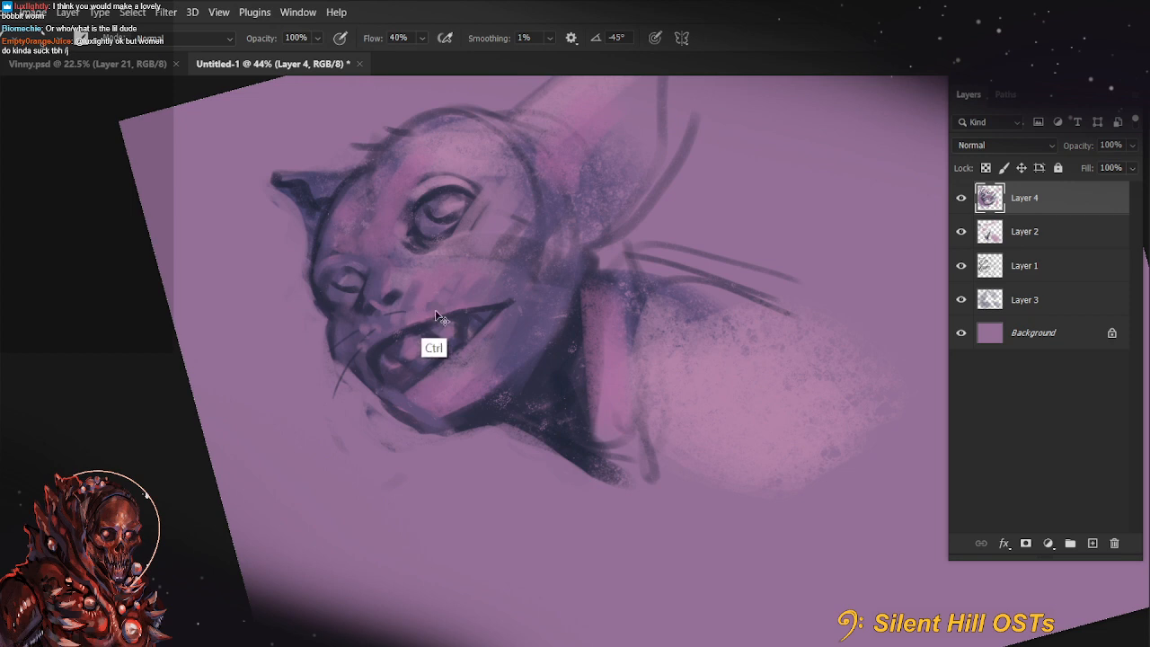
drag(437, 297, 482, 275)
key(r)
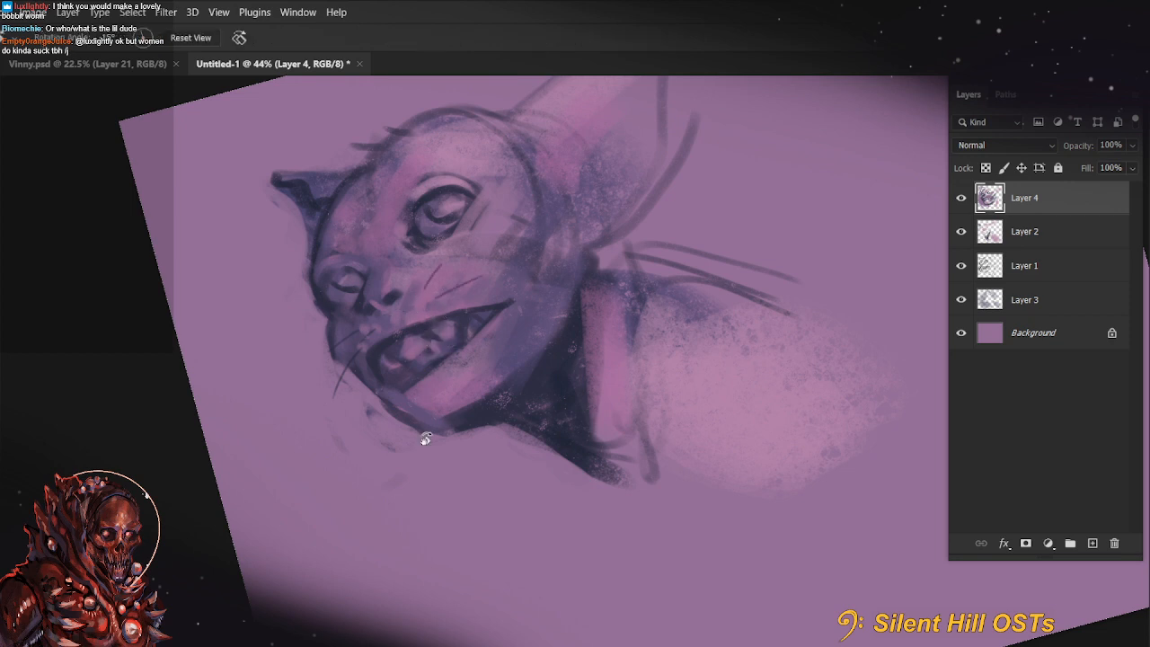
Return the canvas to upright and redraw the large ear's outline and front inner edge with dark brush strokes
key(Escape)
mouse_move(434, 501)
mouse_down()
mouse_move(266, 611)
mouse_move(283, 628)
mouse_up()
key(b)
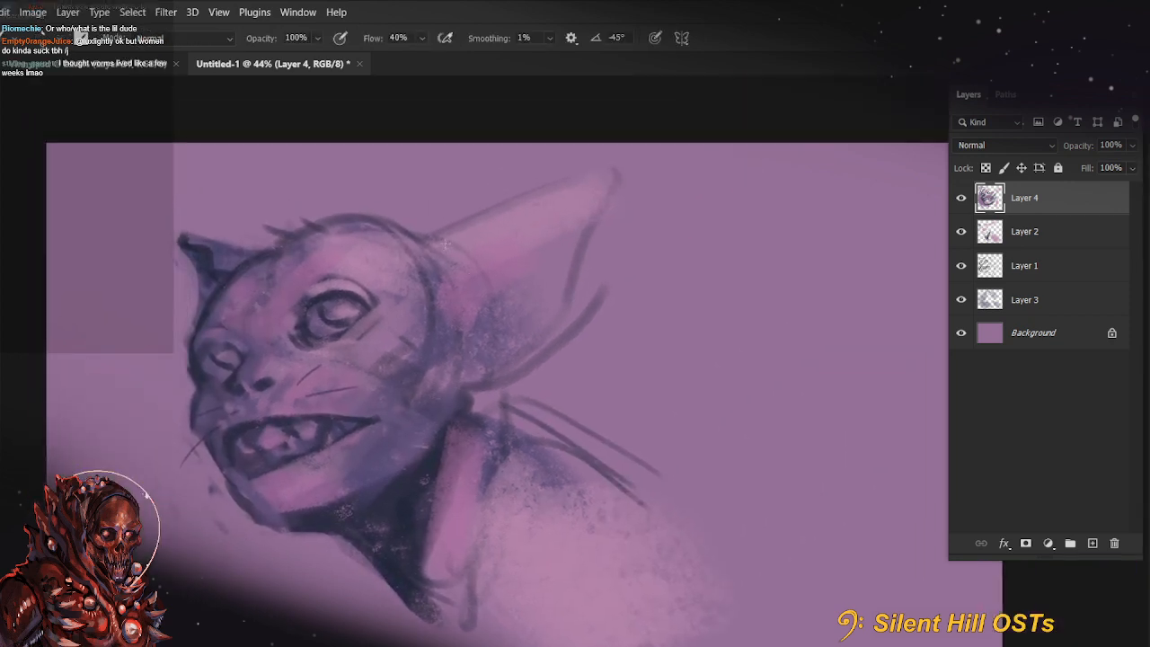
mouse_move(425, 250)
mouse_down()
mouse_move(575, 183)
mouse_move(596, 223)
mouse_move(477, 408)
mouse_move(512, 367)
mouse_up()
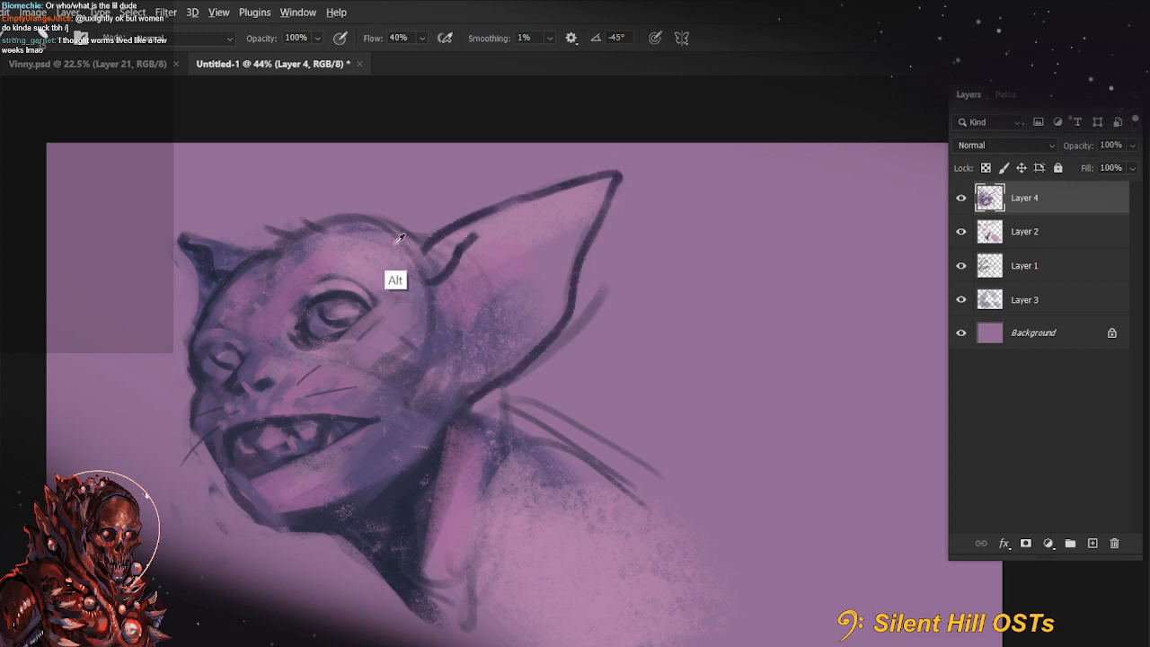
Repaint where the large ear joins the head, blending its inner edge and lower fold with sampled colours and a larger brush
mouse_move(425, 284)
mouse_down()
mouse_move(473, 233)
mouse_move(414, 241)
mouse_move(431, 262)
mouse_move(435, 245)
mouse_move(421, 275)
mouse_move(442, 253)
mouse_move(432, 313)
mouse_up()
mouse_move(469, 381)
mouse_down()
mouse_move(505, 362)
mouse_move(497, 358)
mouse_up()
alt+click(467, 288)
key(])
mouse_move(453, 298)
mouse_down()
mouse_move(455, 368)
mouse_move(431, 416)
mouse_move(434, 405)
mouse_up()
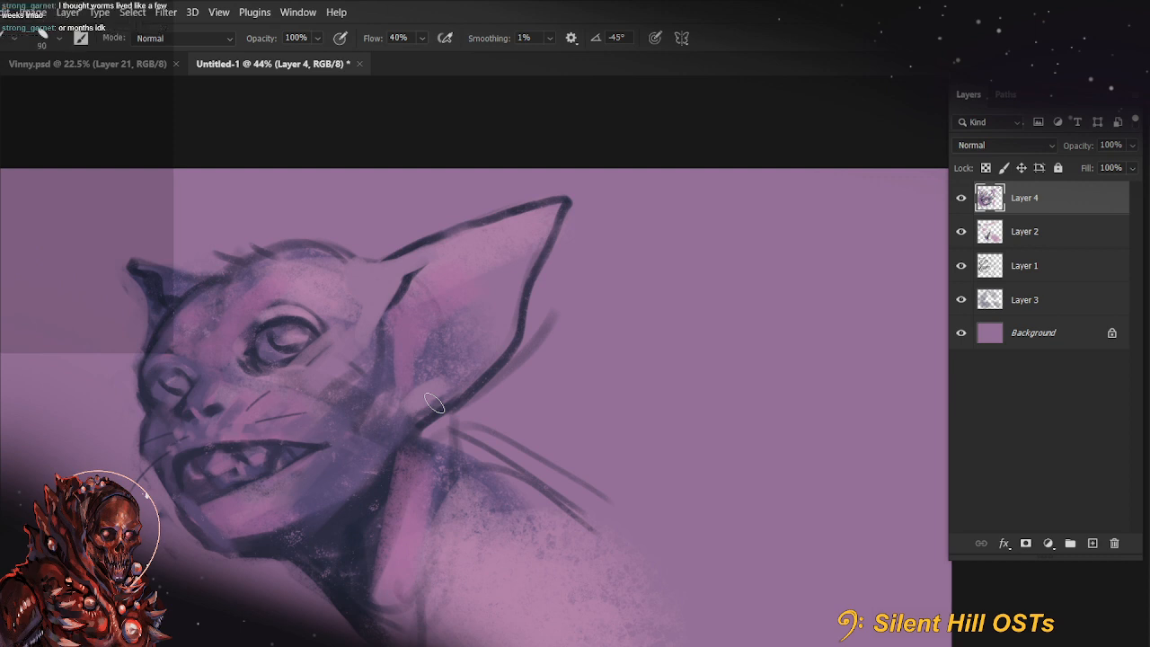
mouse_move(435, 403)
mouse_down()
mouse_move(393, 334)
mouse_move(424, 347)
mouse_move(411, 338)
mouse_move(385, 405)
mouse_move(409, 329)
mouse_move(444, 291)
mouse_up()
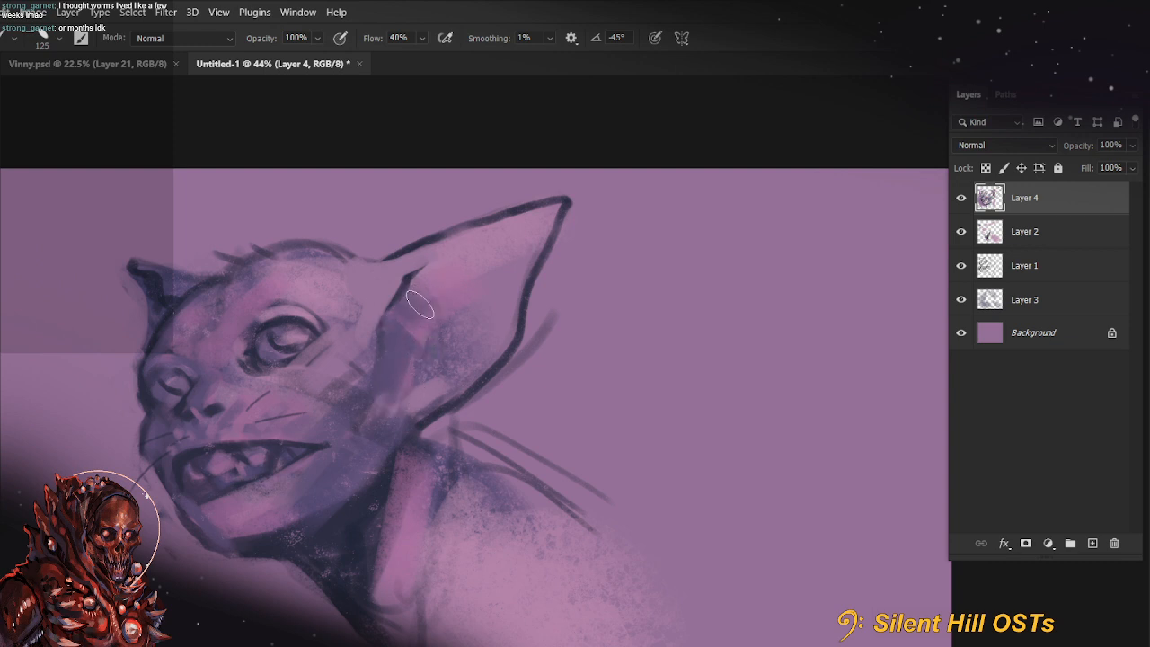
key(5)
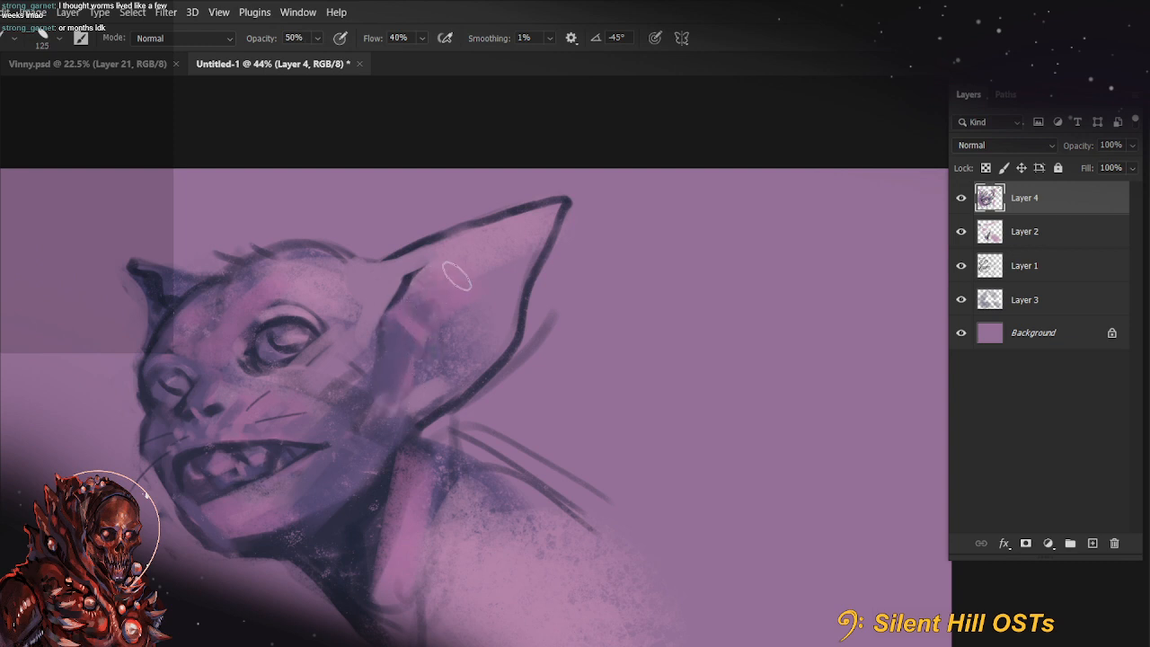
key(bracketleft)
key(bracketleft)
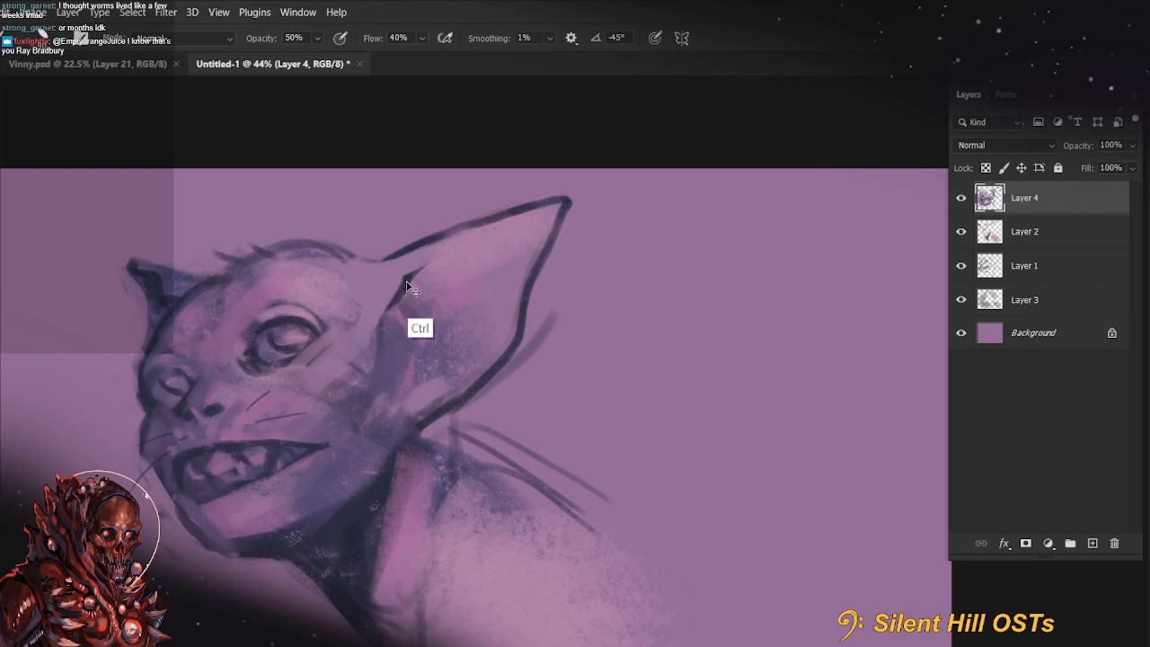
key(0)
drag(540, 209, 465, 236)
drag(391, 277, 381, 297)
key(ctrl+z)
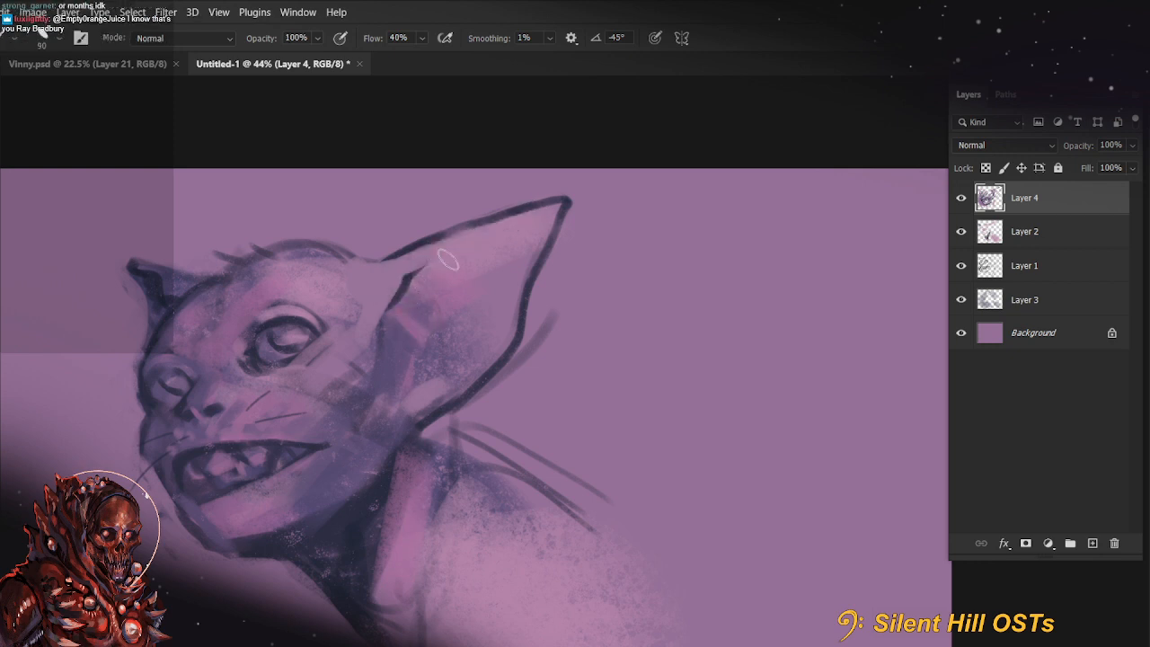
key(bracketright)
drag(551, 207, 444, 256)
key(ctrl+z)
key(bracketright)
key(bracketright)
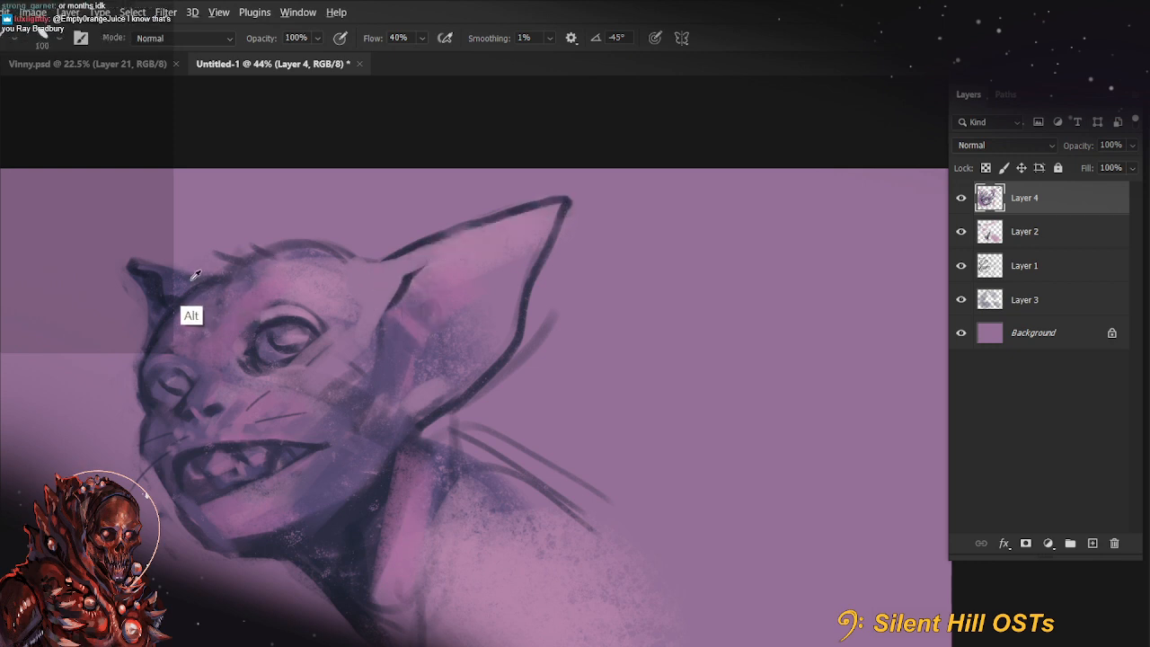
Shade the inside of the large ear with broad dark purple strokes, using 30% and 44% brush opacity
key(3)
drag(542, 226, 355, 286)
key(ctrl+z)
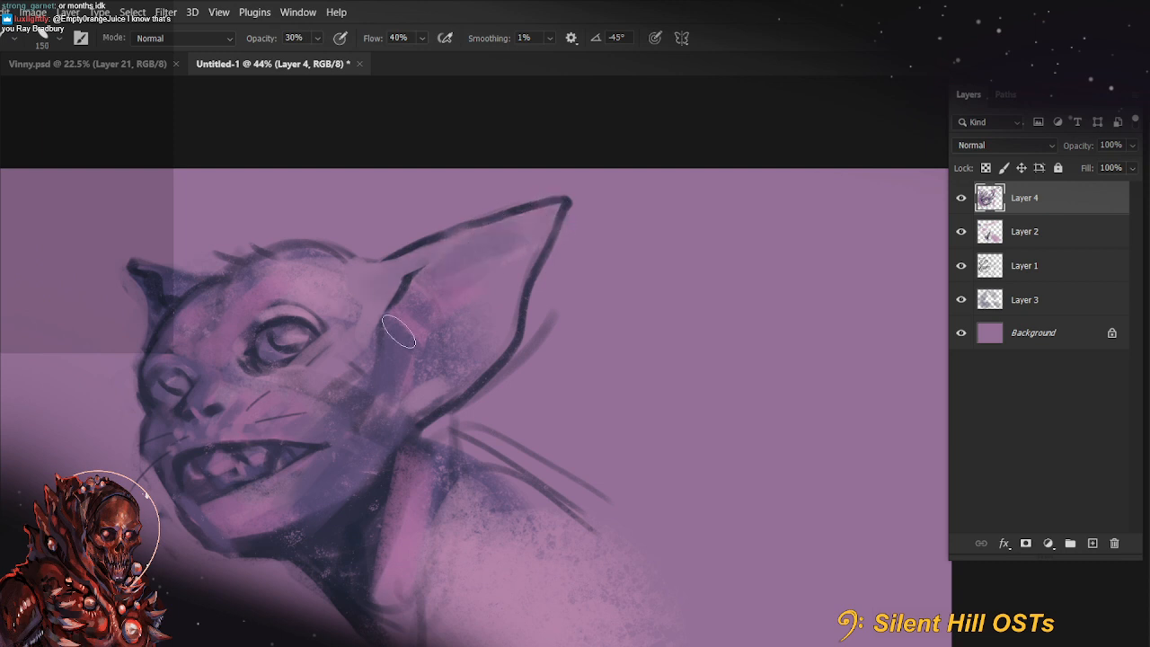
key(4)
key(4)
mouse_move(401, 330)
mouse_down()
mouse_move(473, 257)
mouse_move(541, 219)
mouse_move(485, 269)
mouse_move(516, 249)
mouse_move(398, 380)
mouse_up()
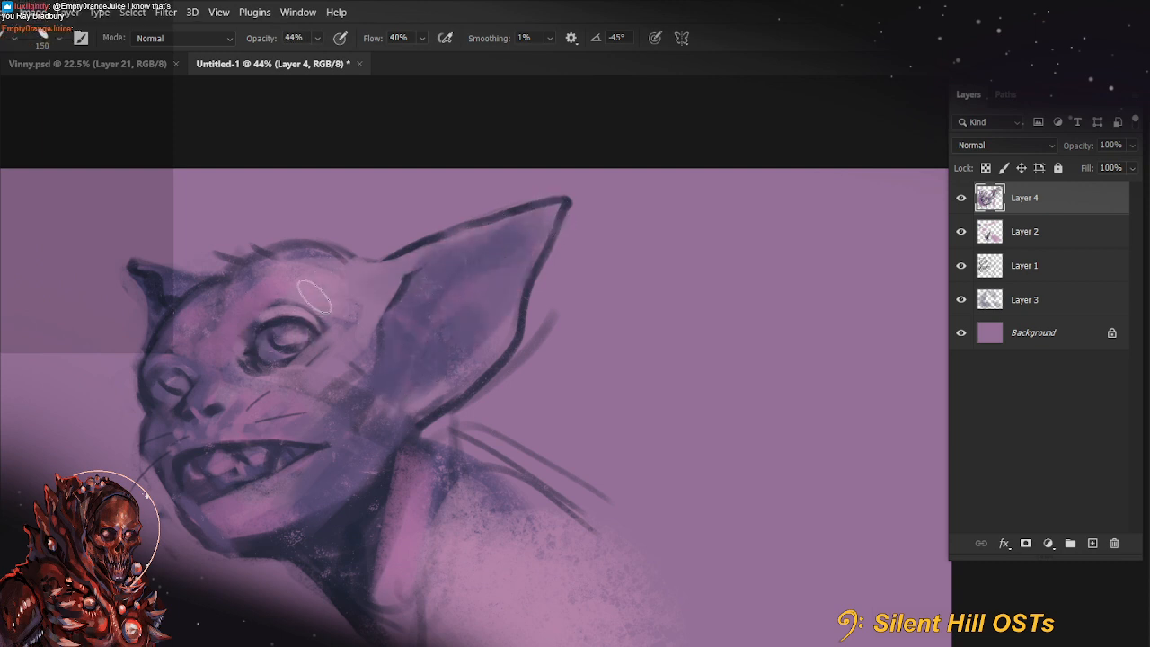
Set the brush opacity to 78% and try smaller strokes across the forehead and brow, undoing them
key(7)
key(8)
key(bracketleft)
key(bracketleft)
key(bracketright)
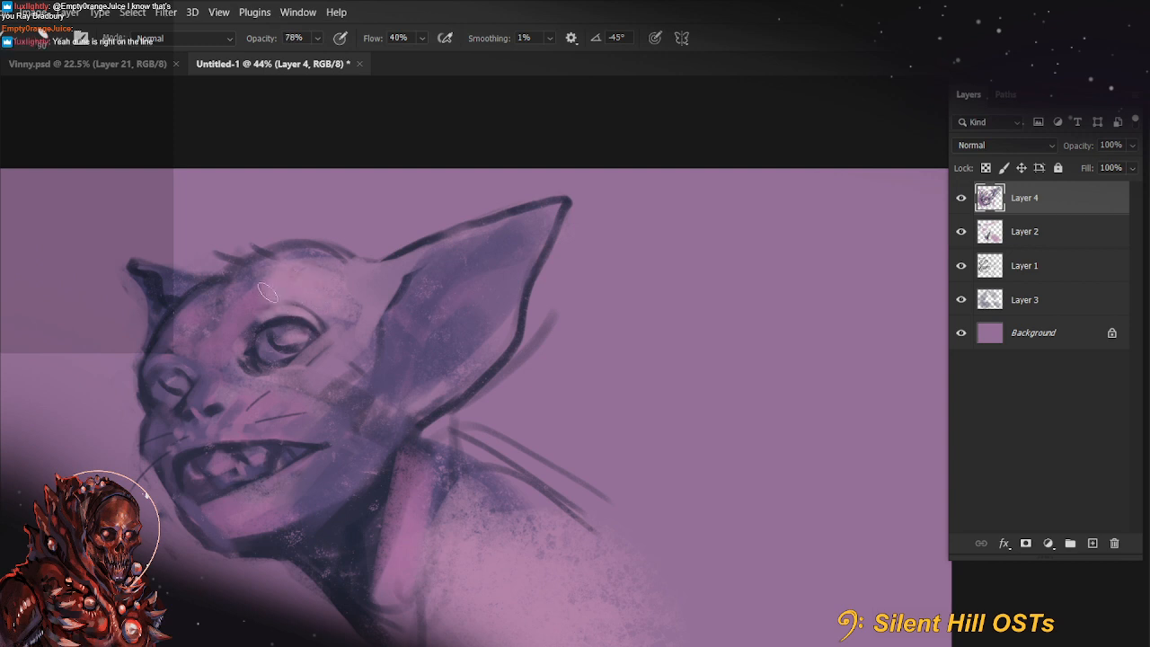
mouse_move(272, 270)
mouse_down()
mouse_move(270, 318)
mouse_move(257, 283)
mouse_move(283, 268)
mouse_move(228, 317)
mouse_move(247, 313)
mouse_move(212, 305)
mouse_move(180, 345)
mouse_up()
key(ctrl+z)
key(bracketleft)
key(bracketleft)
key(ctrl+z)
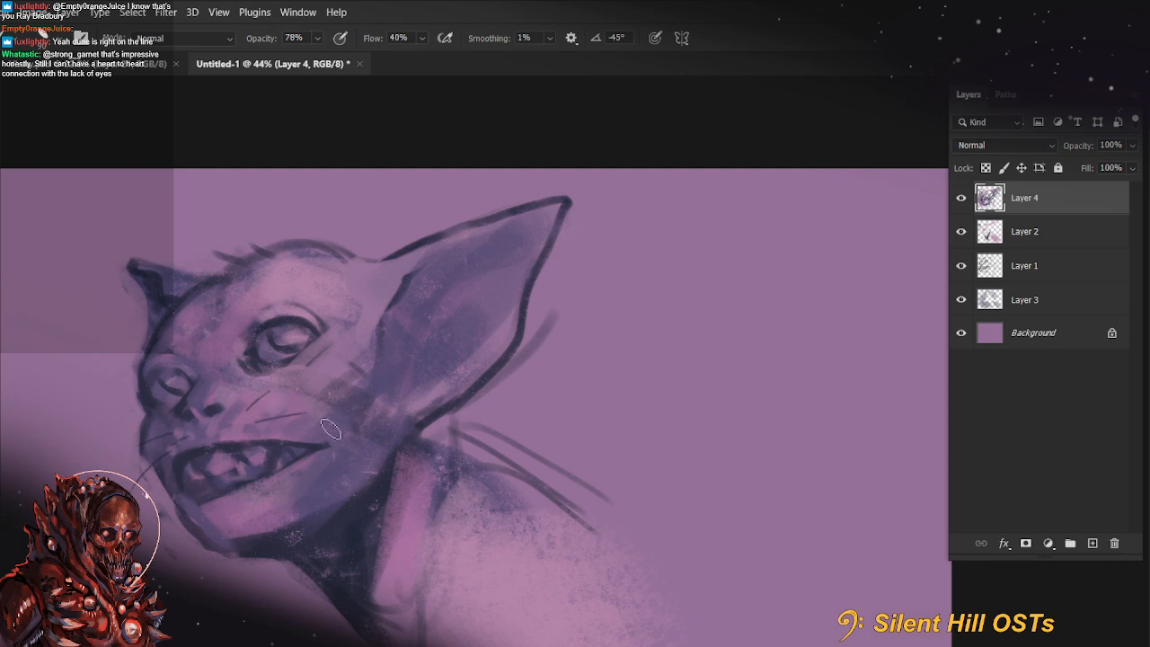
Add a new layer above the painting and set the foreground colour to the muted purple 98659c
drag(326, 372, 438, 349)
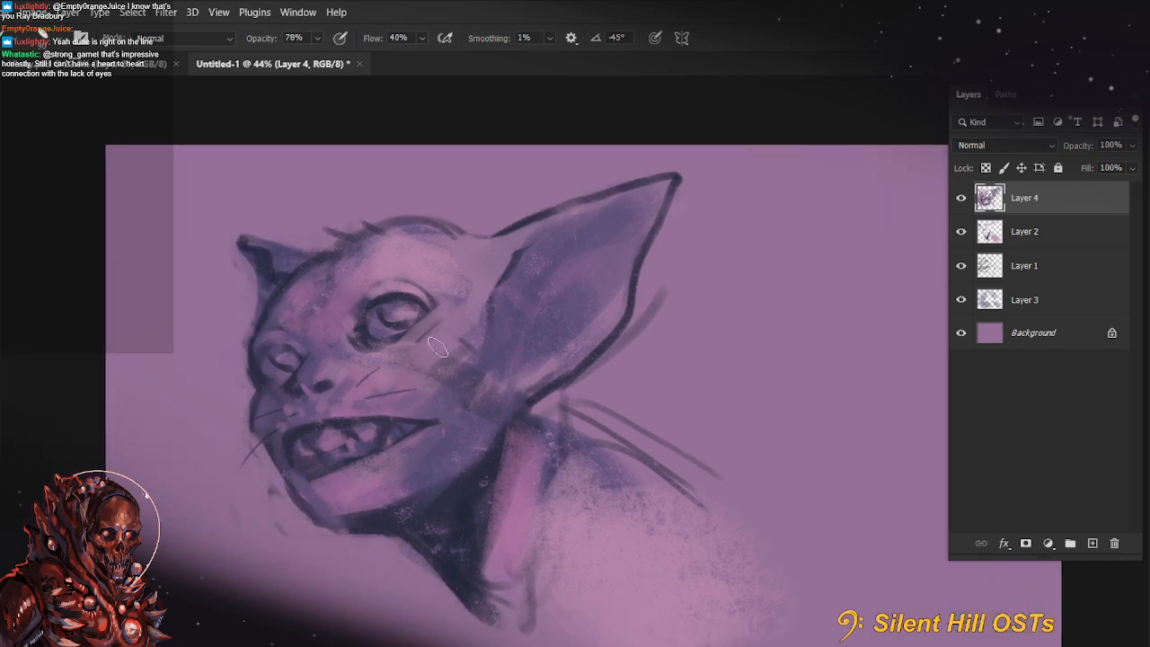
drag(564, 476, 511, 474)
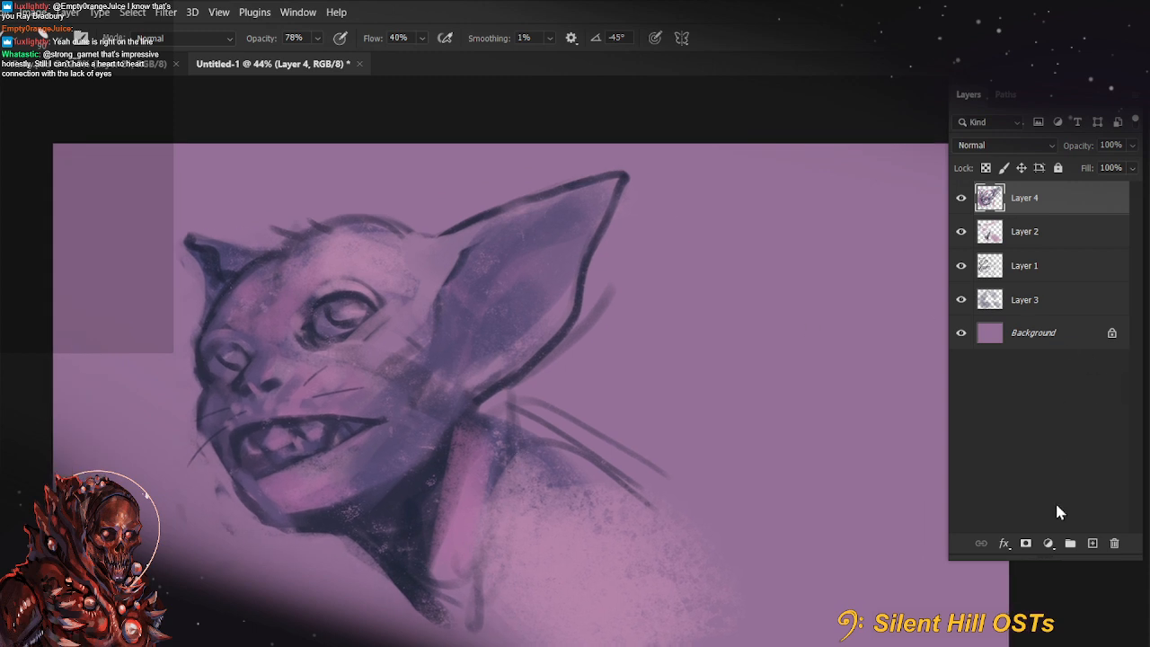
click(1091, 544)
key(n)
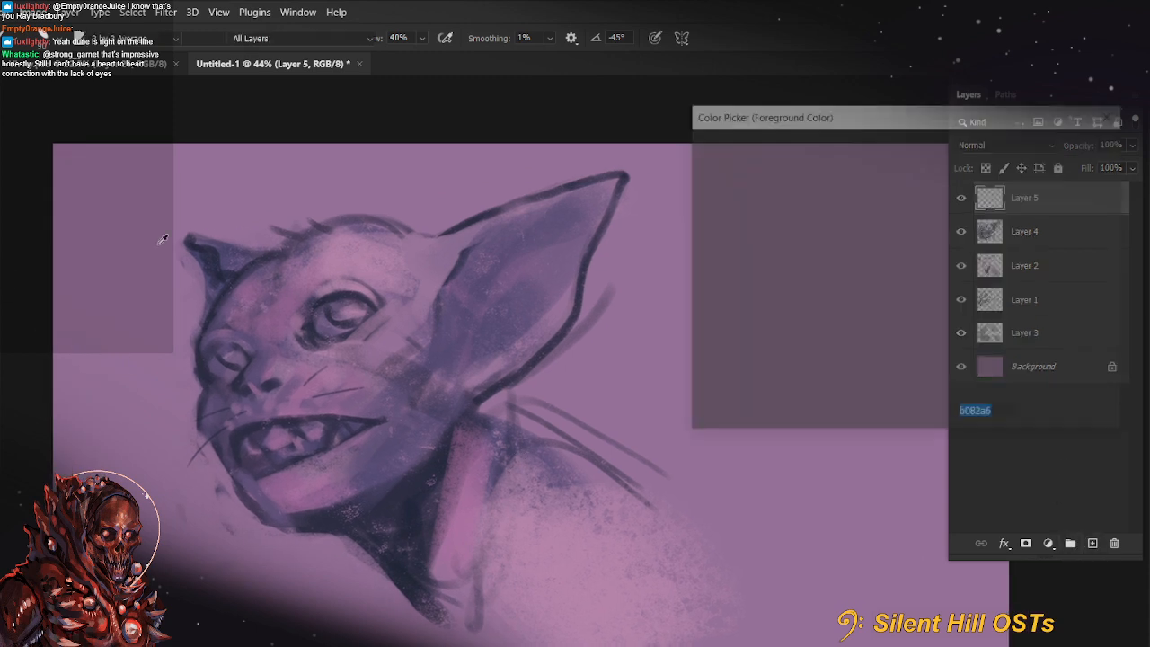
click(164, 259)
click(769, 234)
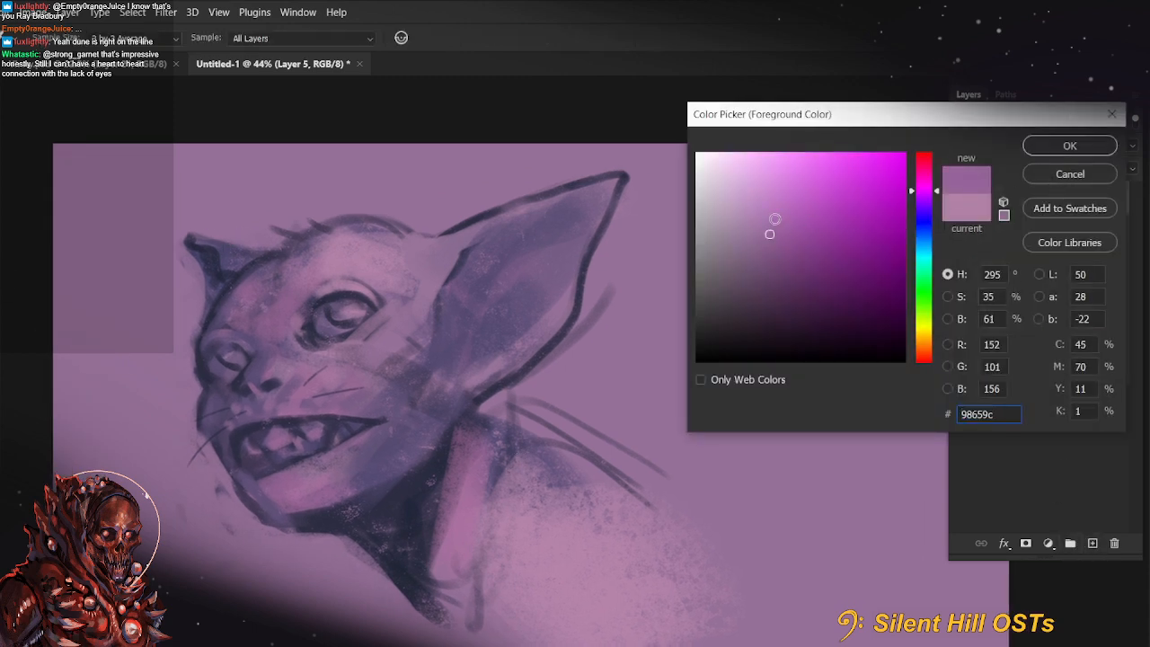
click(1070, 146)
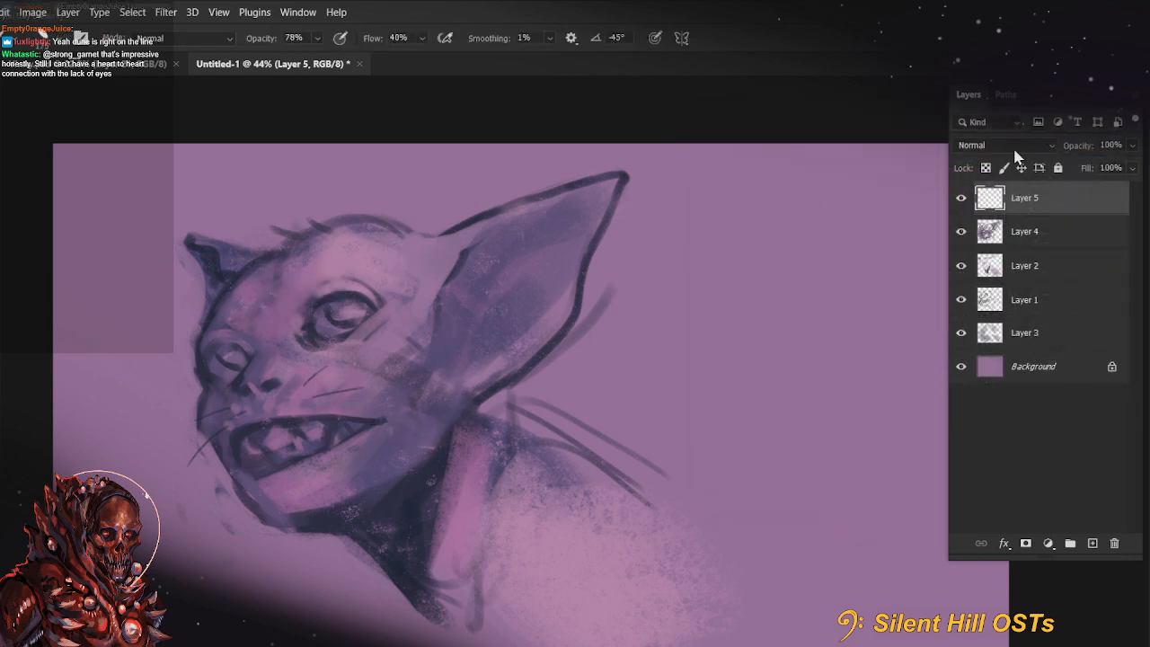
Paint purple over the cheek beside the nose and the lower jaw, touching up the lower lip with a smaller brush
drag(308, 377, 353, 378)
drag(303, 473, 449, 434)
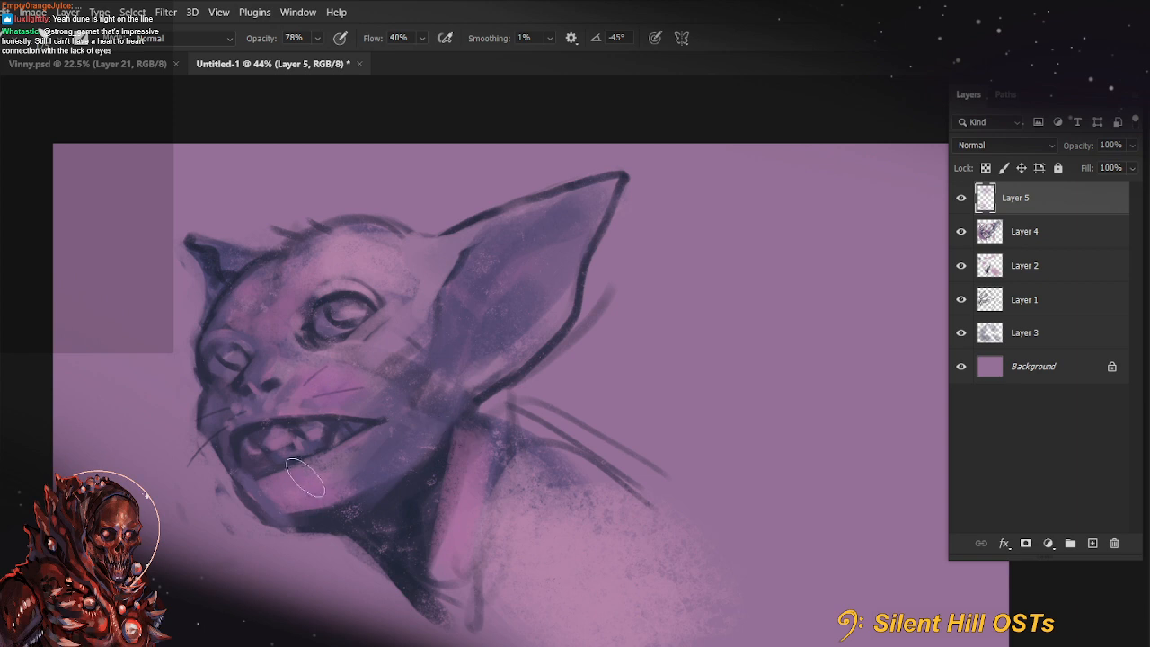
key(bracketleft)
key(bracketleft)
key(bracketleft)
key(bracketleft)
key(bracketleft)
drag(263, 469, 245, 473)
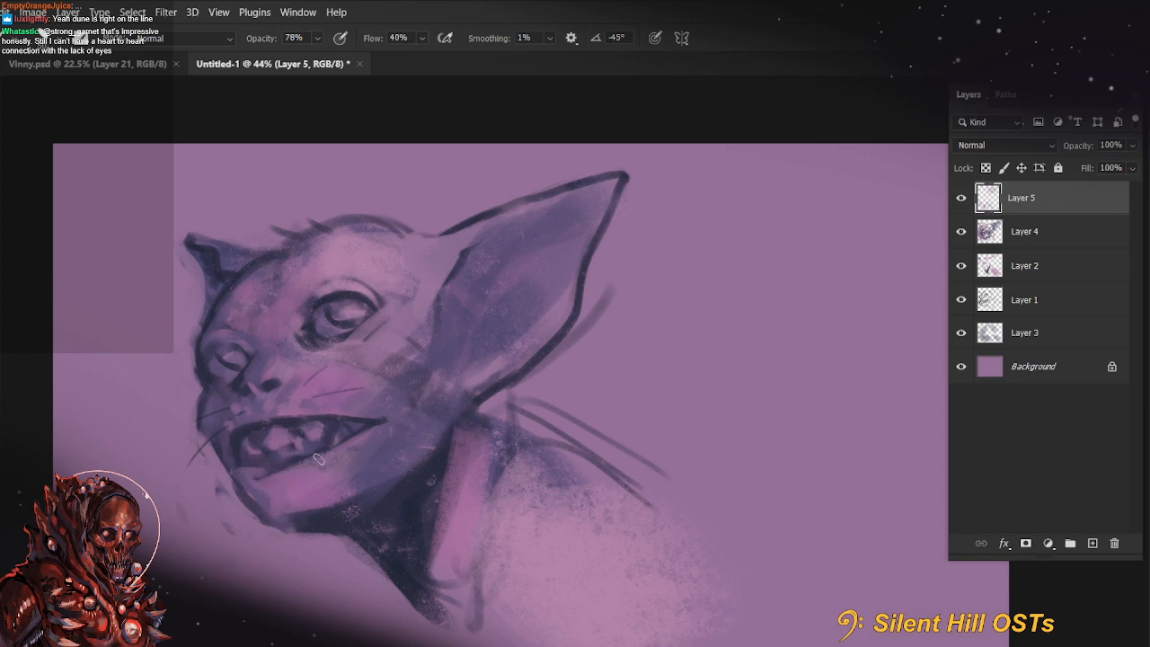
key(ctrl+z)
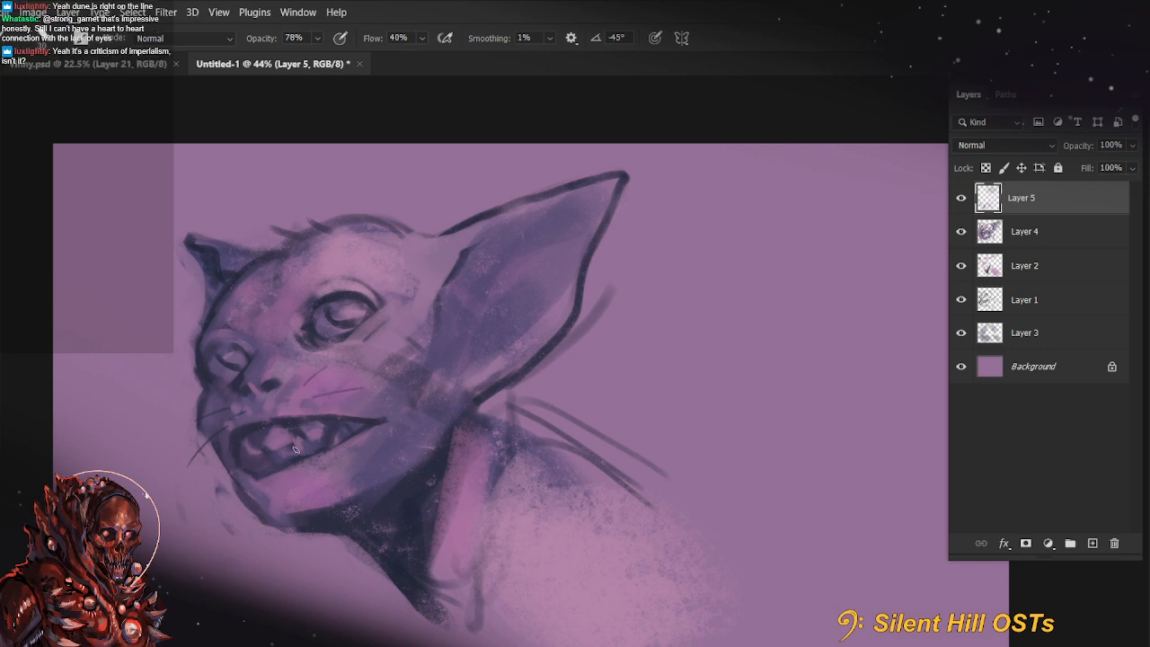
drag(642, 462, 591, 478)
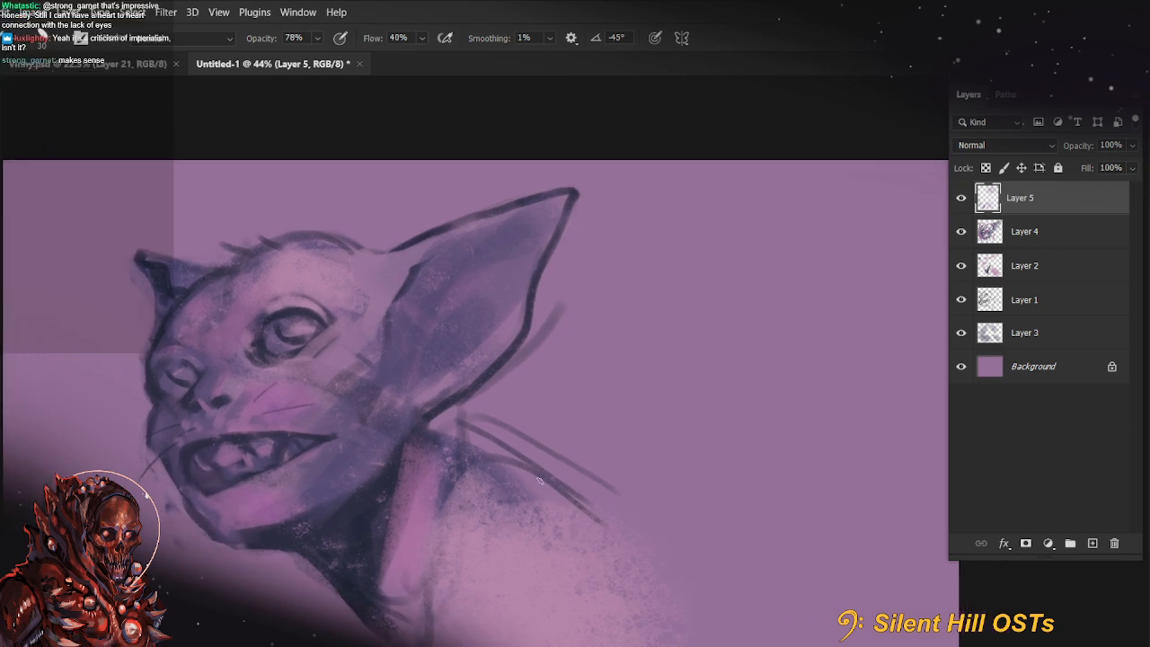
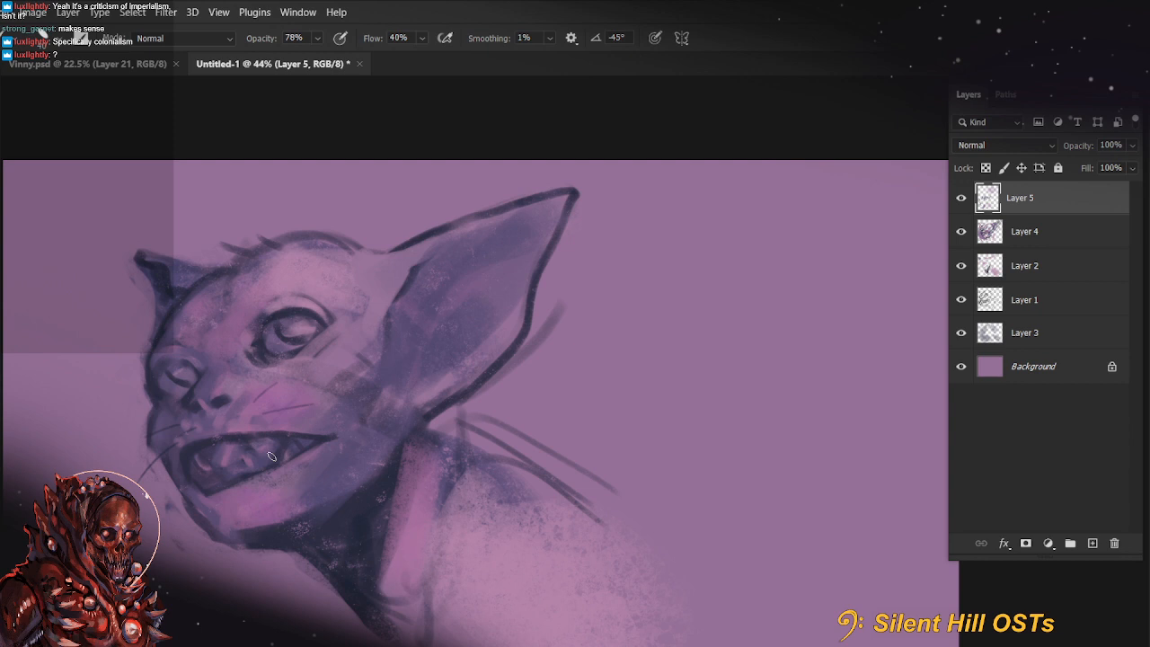
Set the brush opacity to 100%, undo the last stroke and enlarge the brush to 40
mouse_move(533, 481)
mouse_down()
mouse_move(650, 450)
mouse_move(495, 402)
mouse_move(516, 423)
mouse_move(409, 382)
mouse_up()
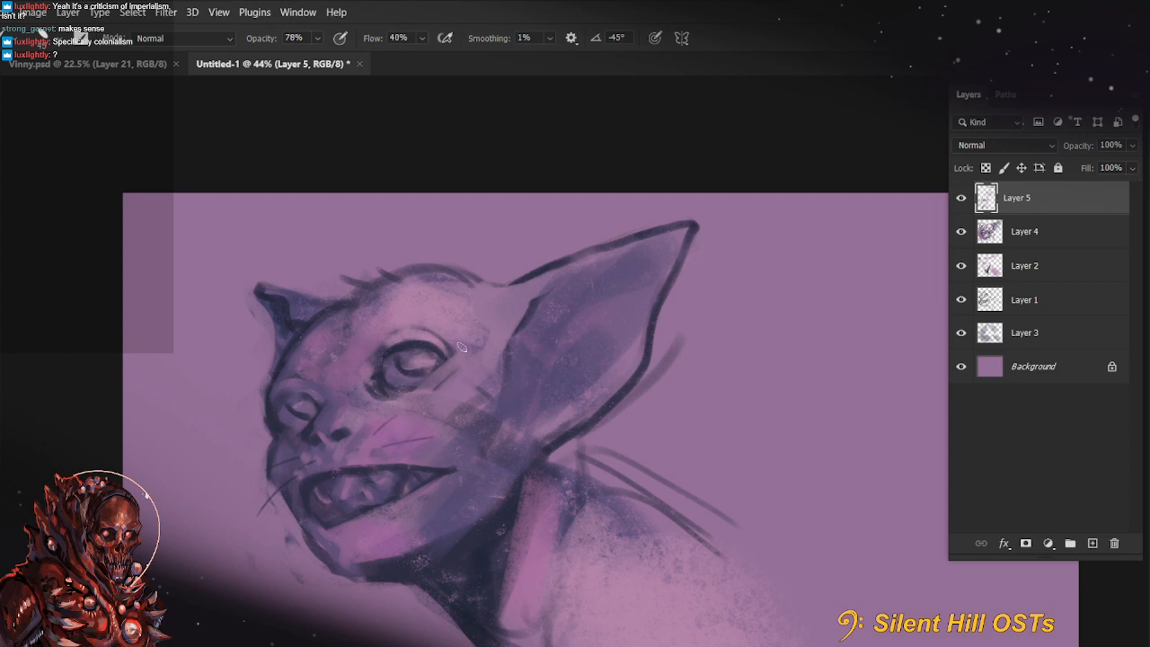
key(0)
key(ctrl+z)
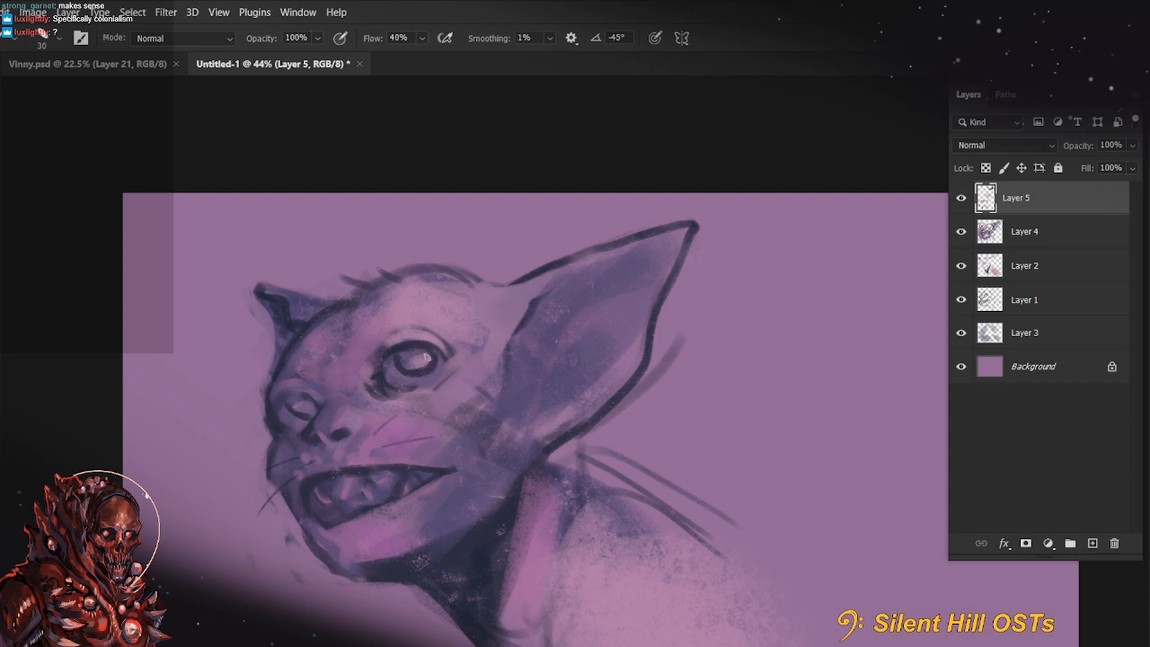
key(bracketright)
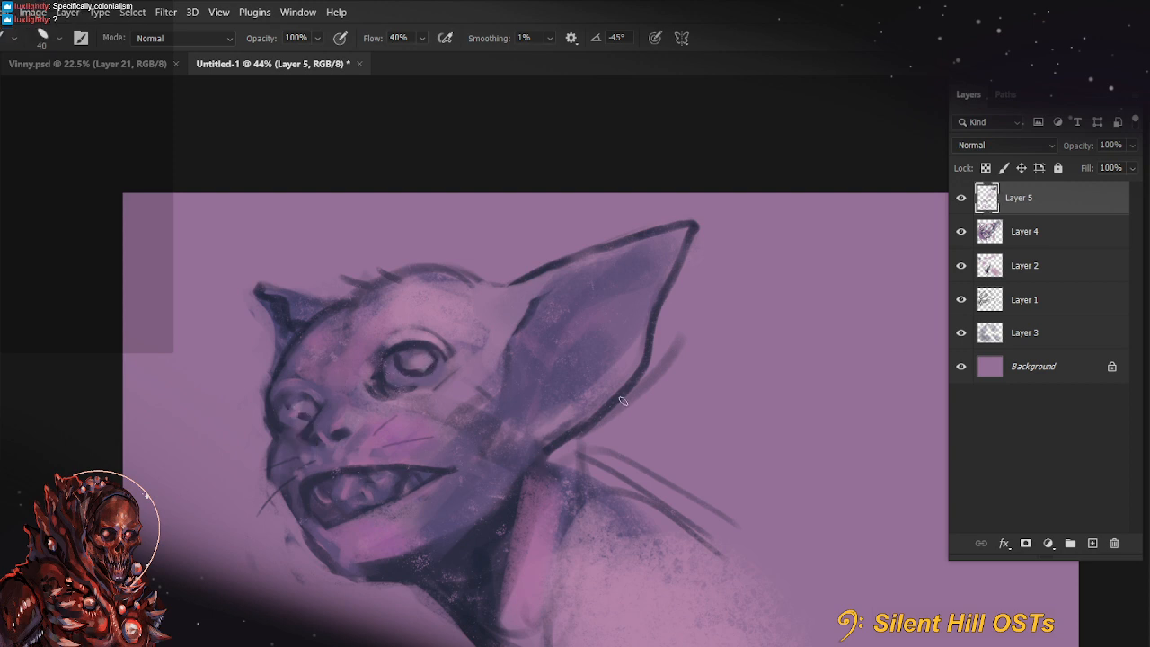
drag(578, 509, 564, 487)
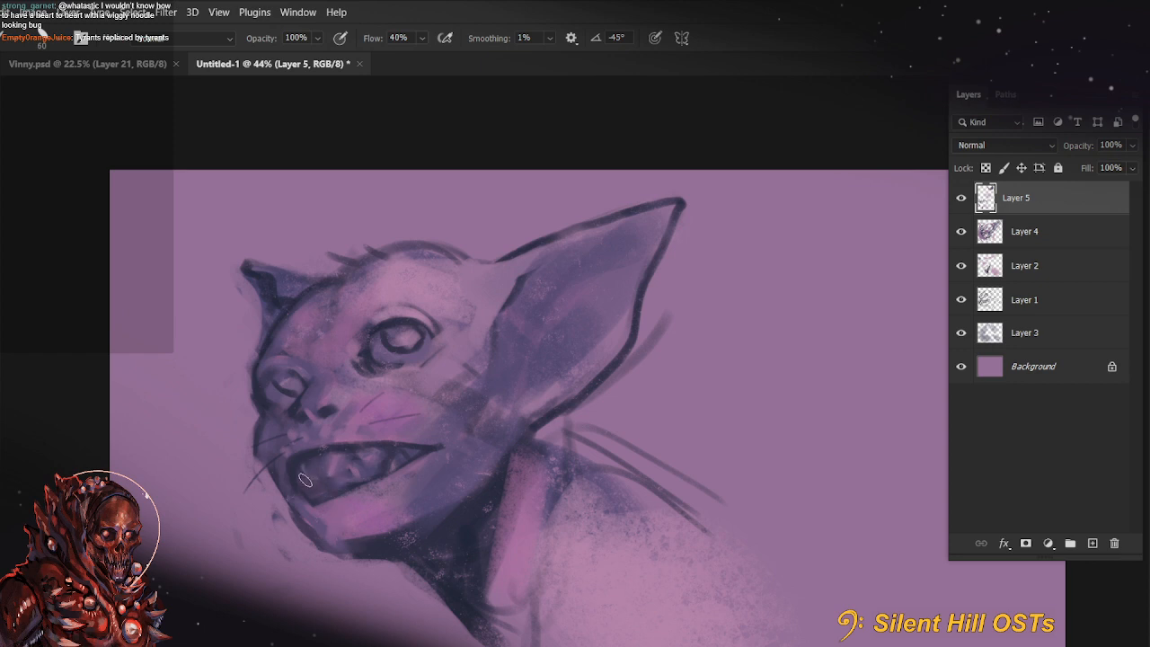
Paint a longer dark whisker on the far side of the muzzle with the brush reduced to 20
key(r)
mouse_move(310, 476)
mouse_down()
mouse_move(571, 439)
mouse_move(360, 486)
mouse_move(426, 410)
mouse_up()
key(b)
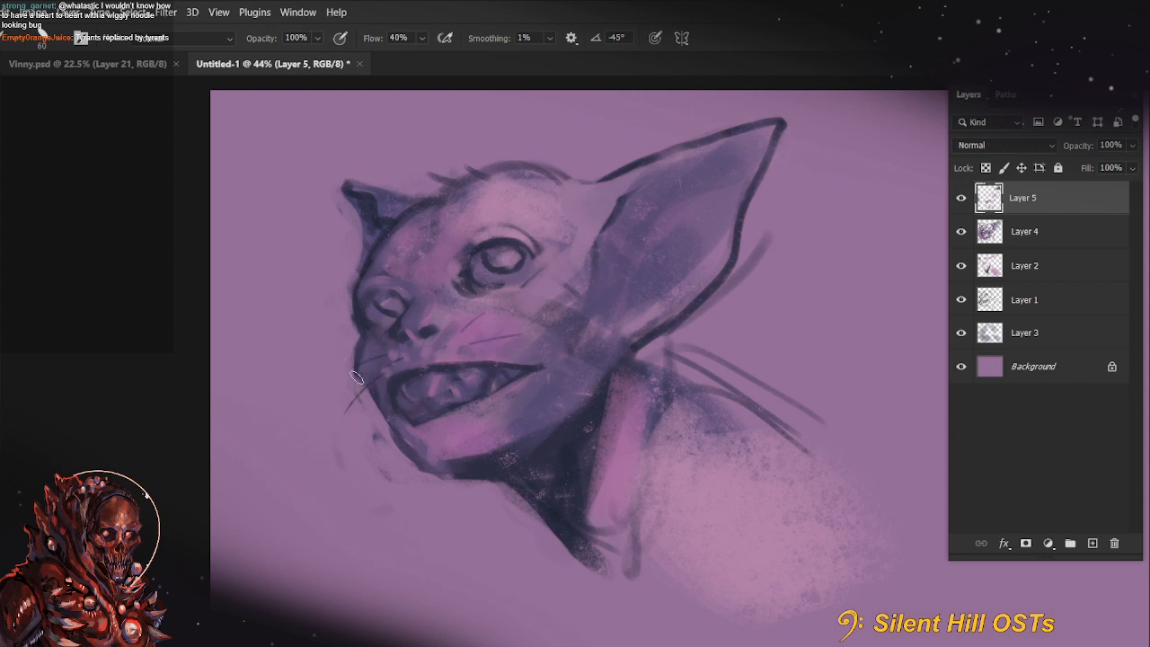
key(r)
mouse_move(362, 357)
mouse_down()
mouse_move(234, 454)
mouse_move(400, 453)
mouse_move(371, 520)
mouse_up()
key(b)
key(r)
key(Escape)
key(b)
alt+click(341, 397)
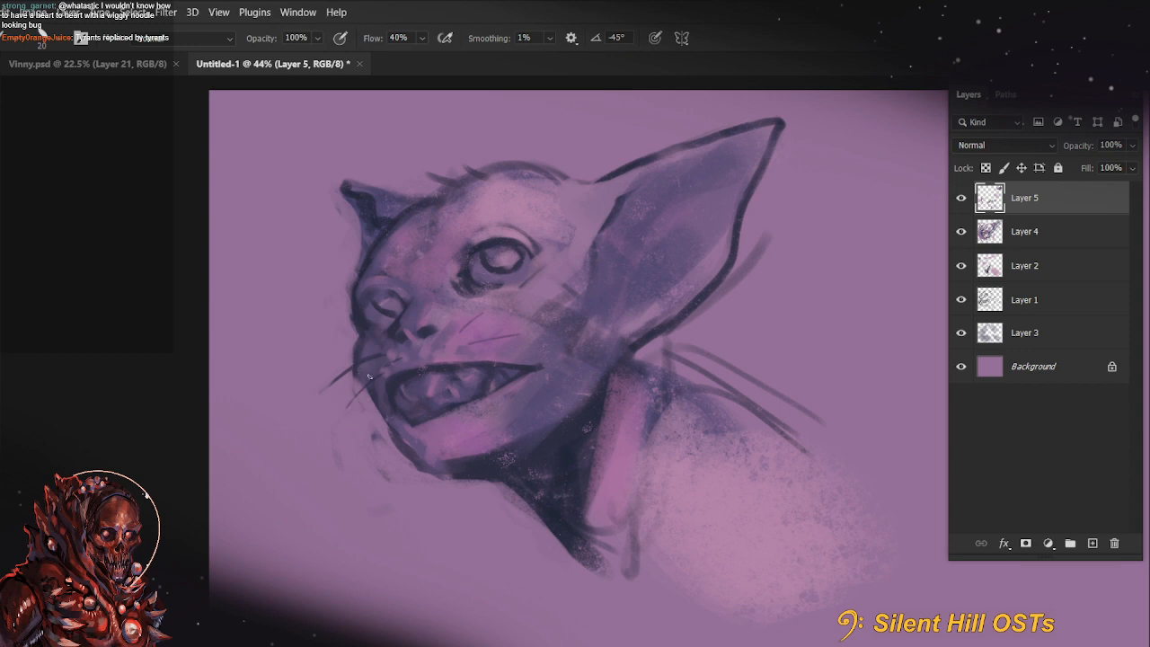
Paint dark gaps between the teeth inside the open mouth with a size 30 brush
mouse_move(581, 469)
mouse_down()
mouse_move(462, 547)
mouse_move(303, 575)
mouse_move(264, 423)
mouse_up()
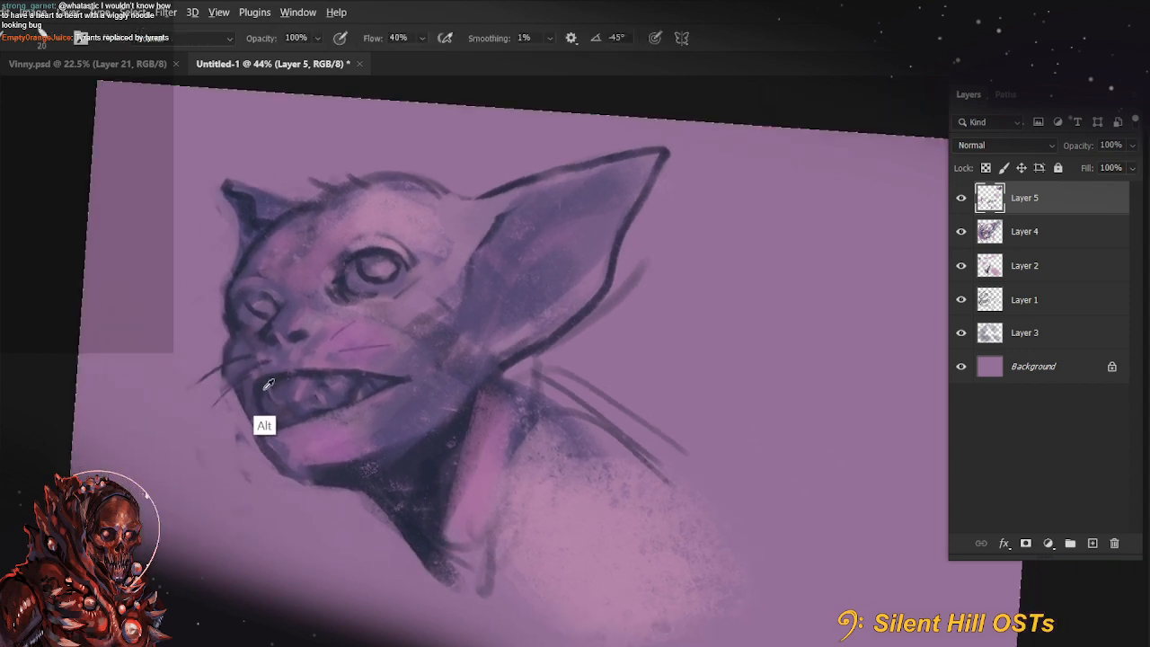
drag(208, 473, 254, 567)
key(])
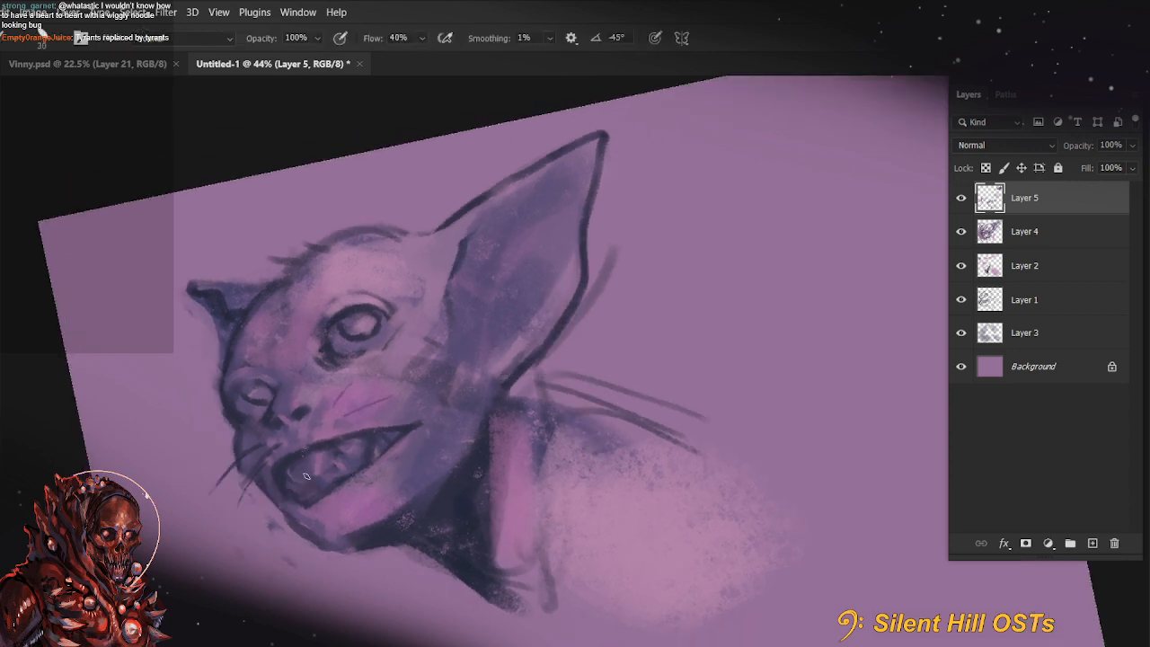
drag(297, 484, 363, 459)
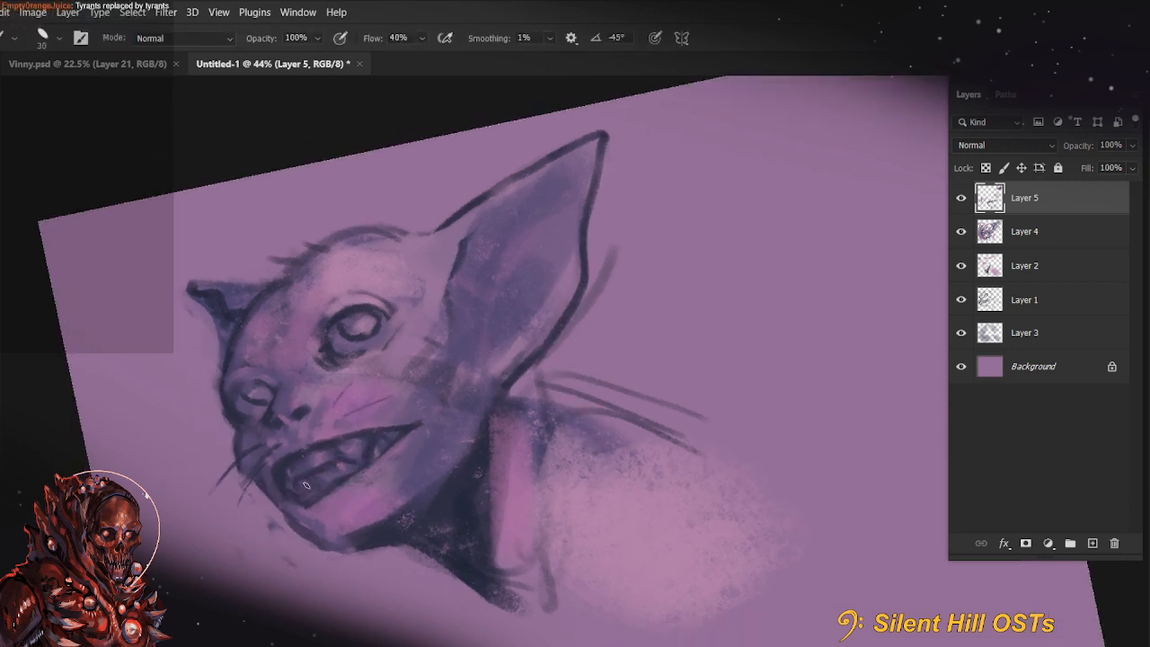
key(r)
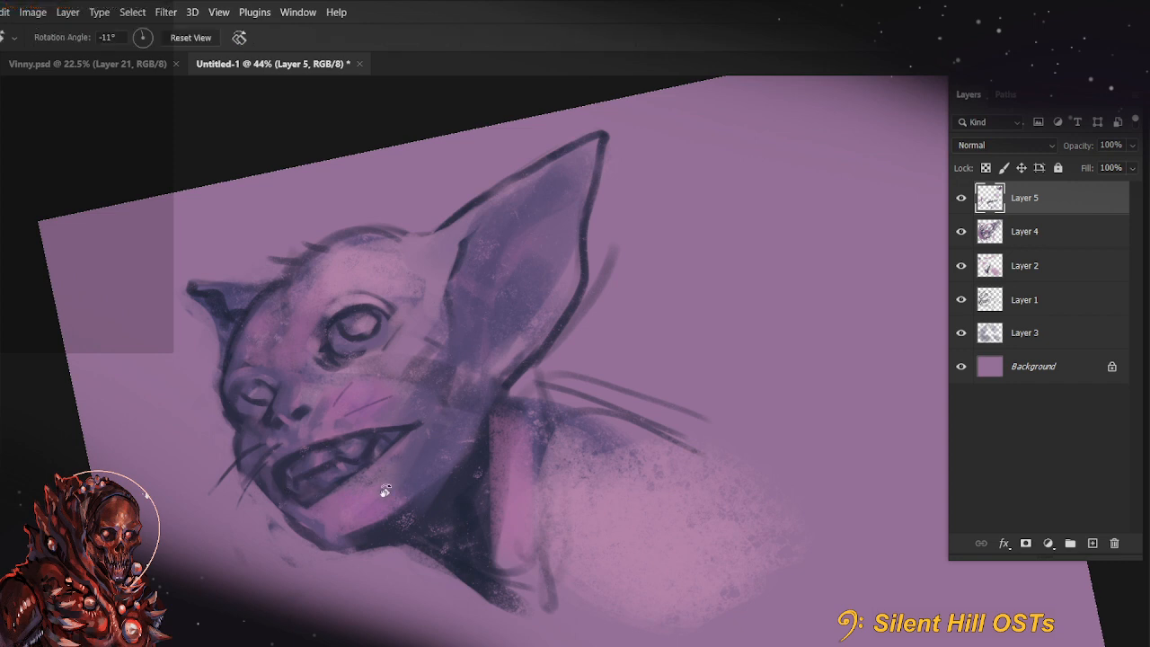
drag(385, 490, 393, 443)
Define the upper row of teeth with purple strokes, gradually enlarging the brush from 35
key(])
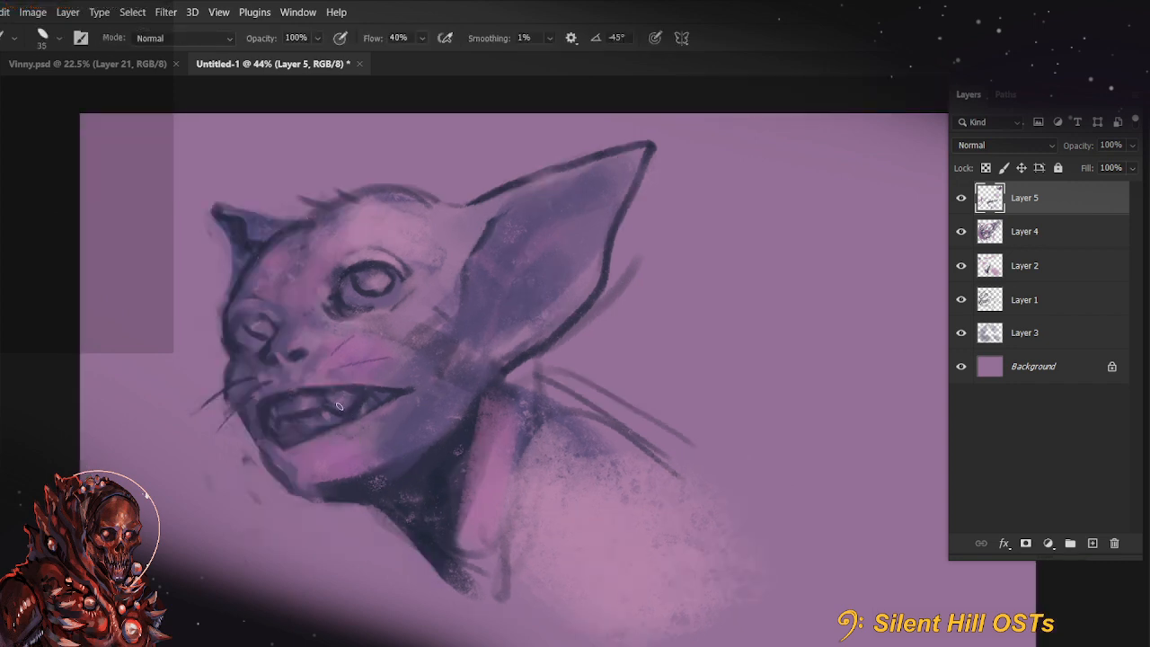
mouse_move(340, 410)
mouse_down()
mouse_move(353, 395)
mouse_move(309, 410)
mouse_move(332, 500)
mouse_up()
key(r)
key(])
key(r)
drag(393, 536, 350, 483)
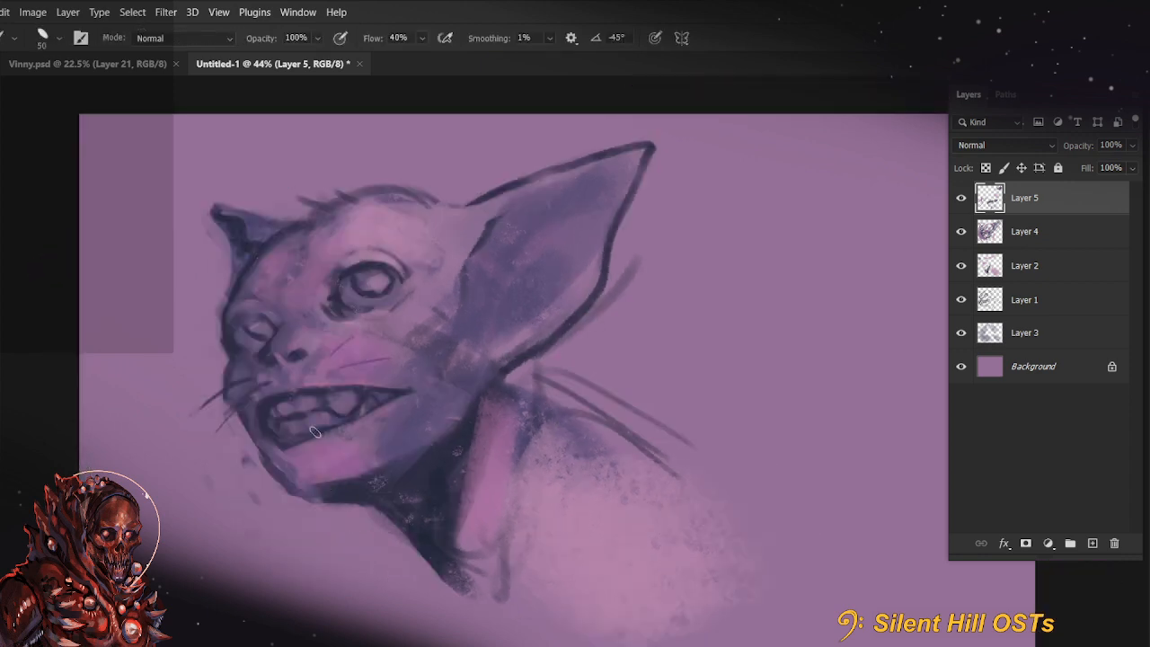
Shape the lower teeth along the lip, reducing the brush to 45
alt+click(288, 456)
key([)
drag(275, 449, 294, 444)
key(space)
drag(586, 462, 558, 480)
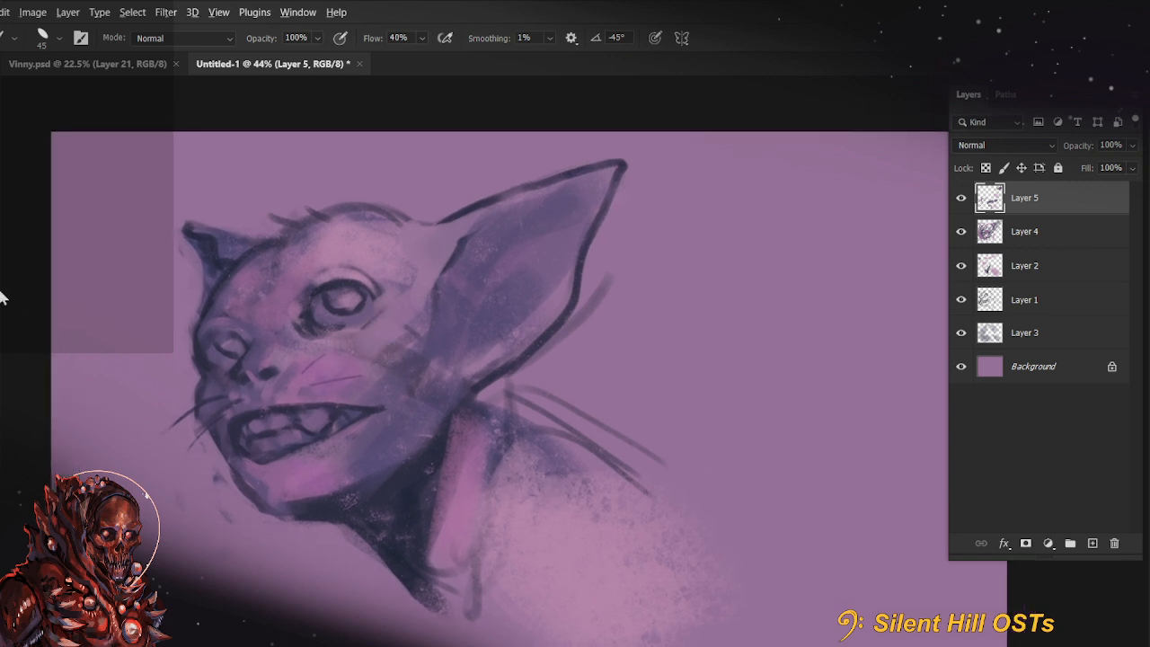
Blend soft strokes over the nose bridge and between the eyes at 55% brush opacity, enlarging the brush to 70
key(5)
key(5)
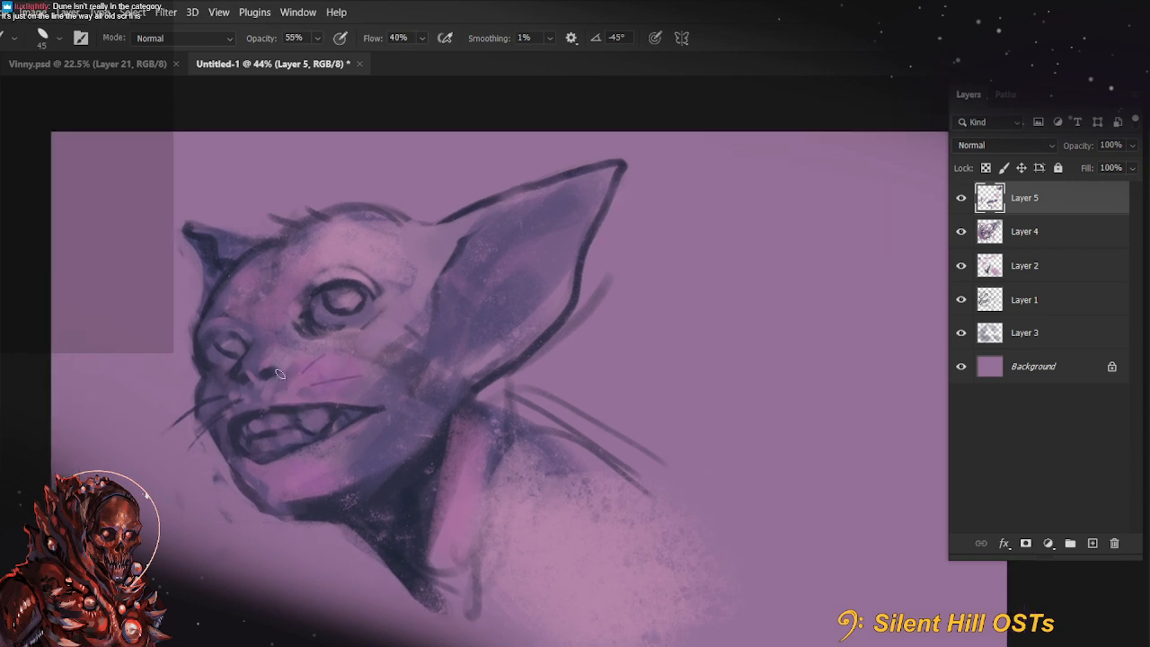
key(])
drag(257, 366, 271, 361)
key(])
key(])
mouse_move(286, 310)
mouse_down()
mouse_move(300, 298)
mouse_move(280, 315)
mouse_up()
drag(732, 469, 722, 446)
Set the foreground colour to dark navy 171b29 and add a new top layer for painting at 99% brush opacity
key(alt)
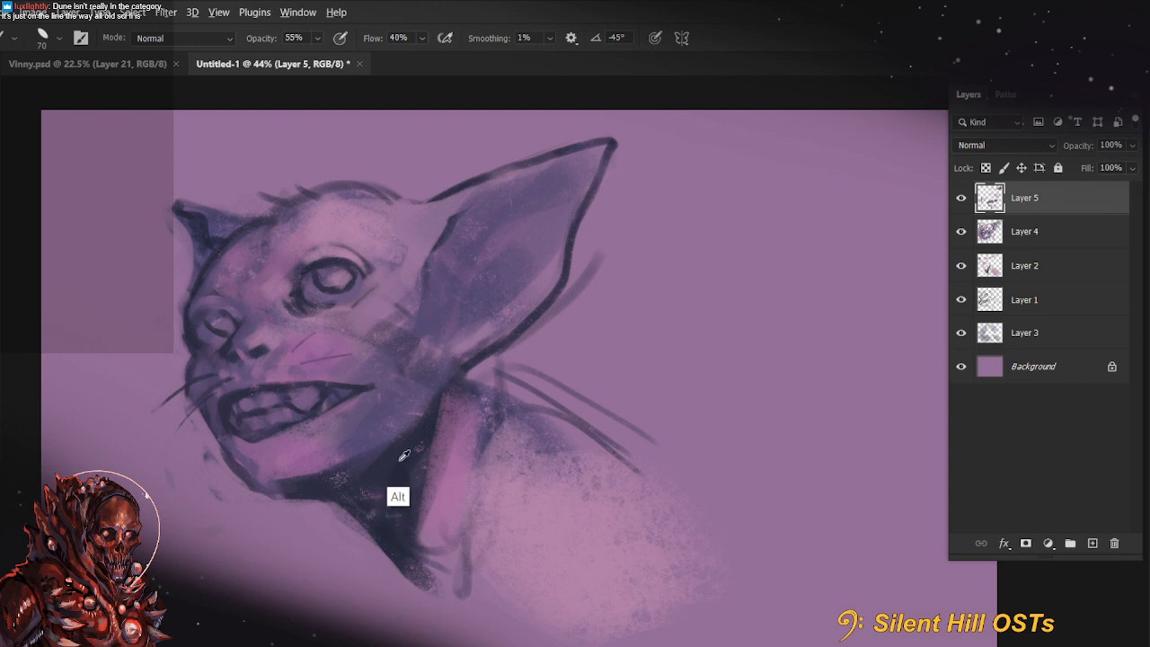
click(787, 328)
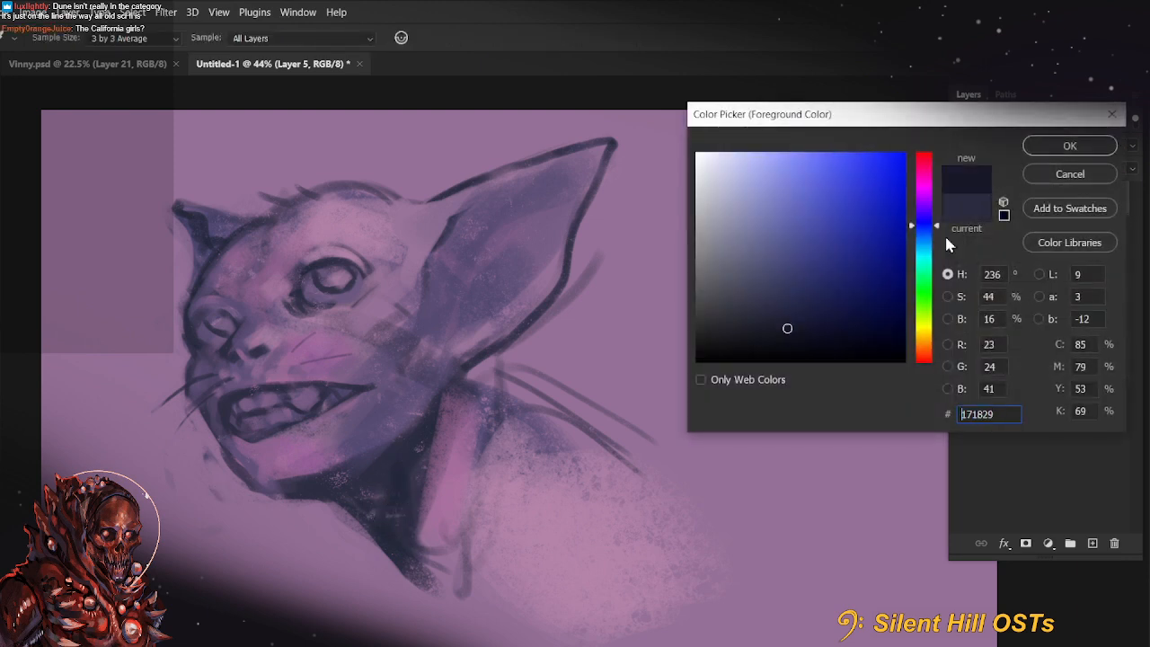
click(1067, 147)
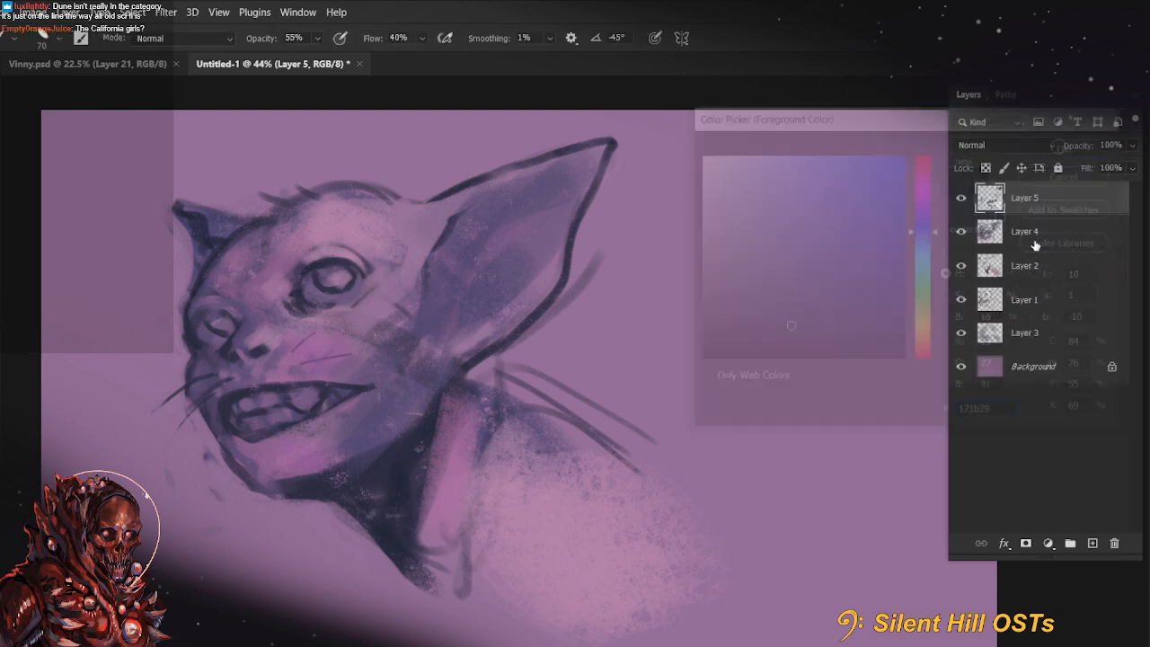
click(1092, 543)
key(9)
key(bracketleft)
key(bracketleft)
mouse_move(447, 381)
mouse_down()
mouse_move(455, 394)
mouse_move(433, 411)
mouse_up()
key(ctrl+z)
Outline the lower jaw in dark navy from the large ear's base to the chin with a smaller brush, undoing stray strokes
key(ctrl+z)
key(bracketleft)
key(bracketleft)
drag(464, 368, 383, 446)
key(r)
mouse_move(382, 486)
mouse_down()
mouse_move(419, 529)
mouse_move(458, 444)
mouse_up()
key(b)
mouse_move(469, 372)
mouse_down()
mouse_move(399, 440)
mouse_move(301, 485)
mouse_move(261, 435)
mouse_up()
key(ctrl+z)
key(ctrl+z)
key(r)
mouse_move(229, 347)
mouse_down()
mouse_move(233, 391)
mouse_move(270, 431)
mouse_move(318, 442)
mouse_up()
key(ctrl+z)
key(r)
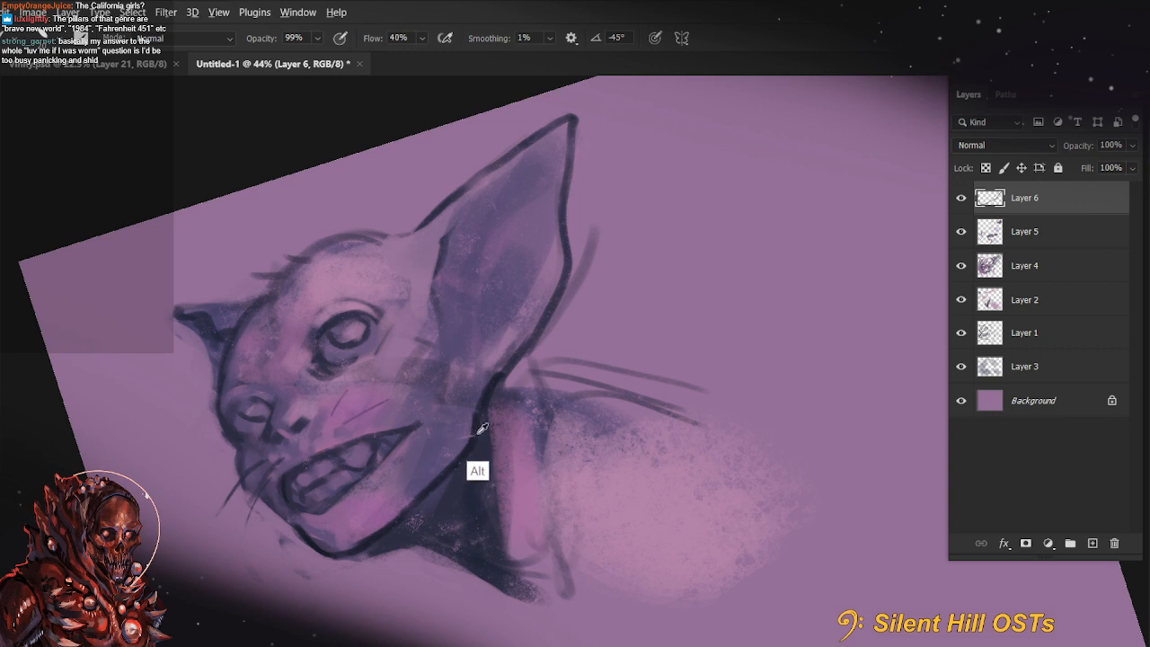
Paint a dark line from the ear's base down the edge of the neck and set the brush opacity to 88%
key(r)
drag(474, 424, 427, 434)
mouse_move(493, 362)
mouse_down()
mouse_move(469, 406)
mouse_move(450, 537)
mouse_up()
key(8)
key(8)
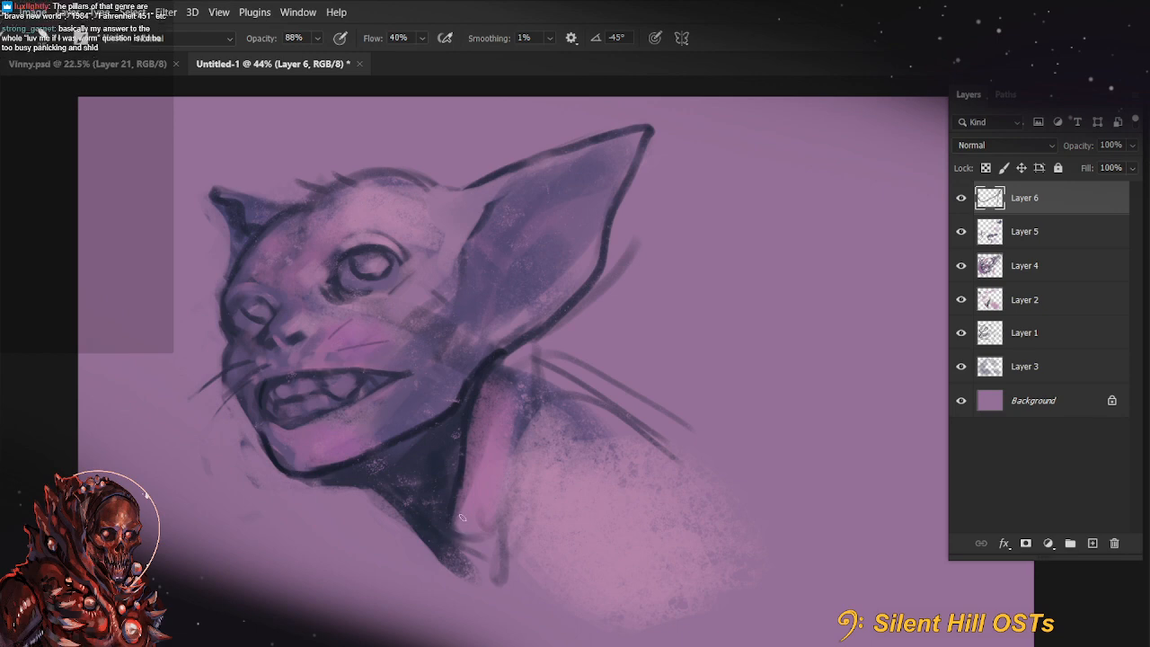
Darken the underside of the chin where it meets the neck, raising the brush opacity to 100%
key(r)
drag(310, 484, 416, 609)
key(space)
drag(590, 521, 623, 334)
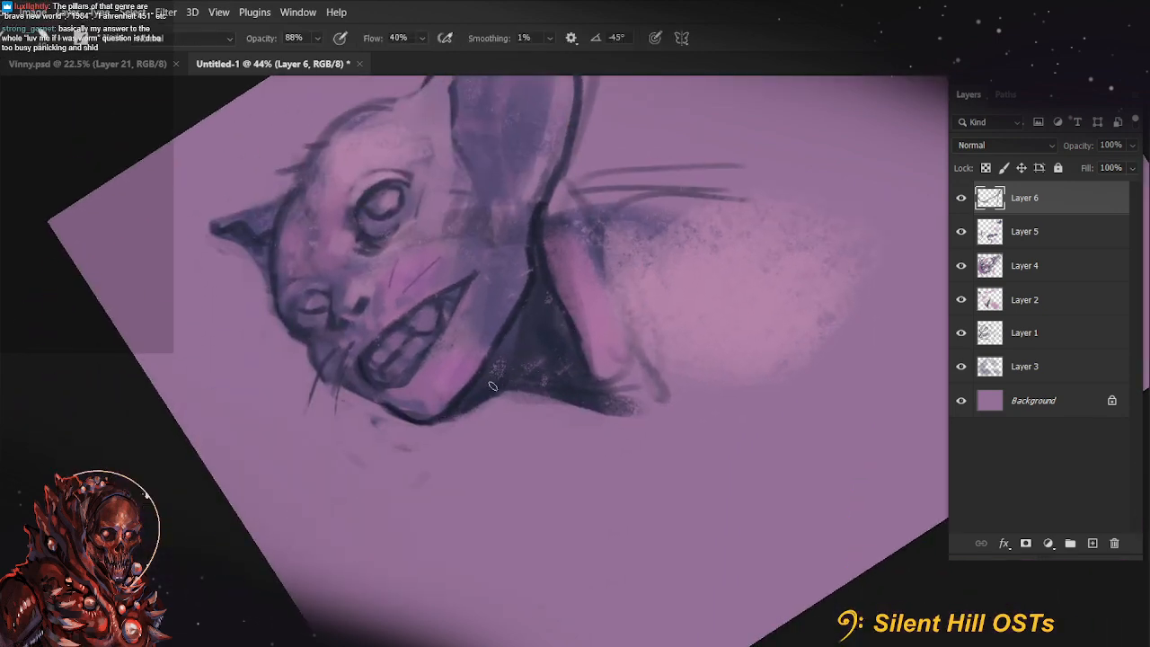
key(0)
key(r)
key(Escape)
mouse_move(534, 407)
mouse_down()
mouse_move(596, 405)
mouse_move(317, 341)
mouse_up()
Set the foreground colour to the slate blue 464975
key(n)
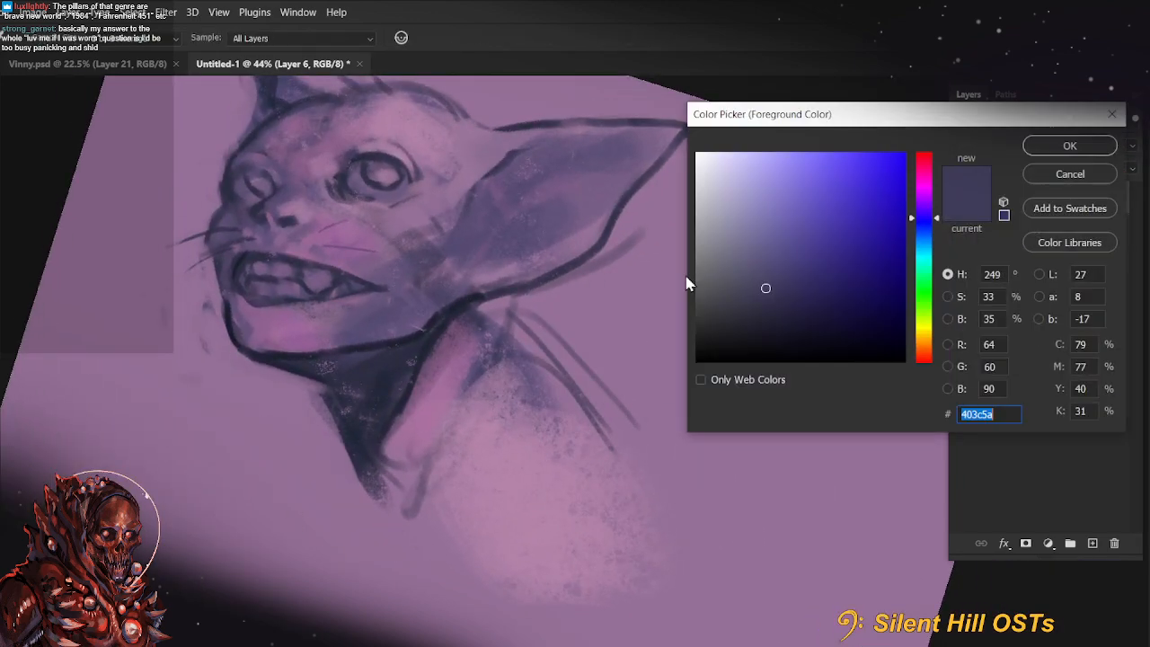
click(781, 266)
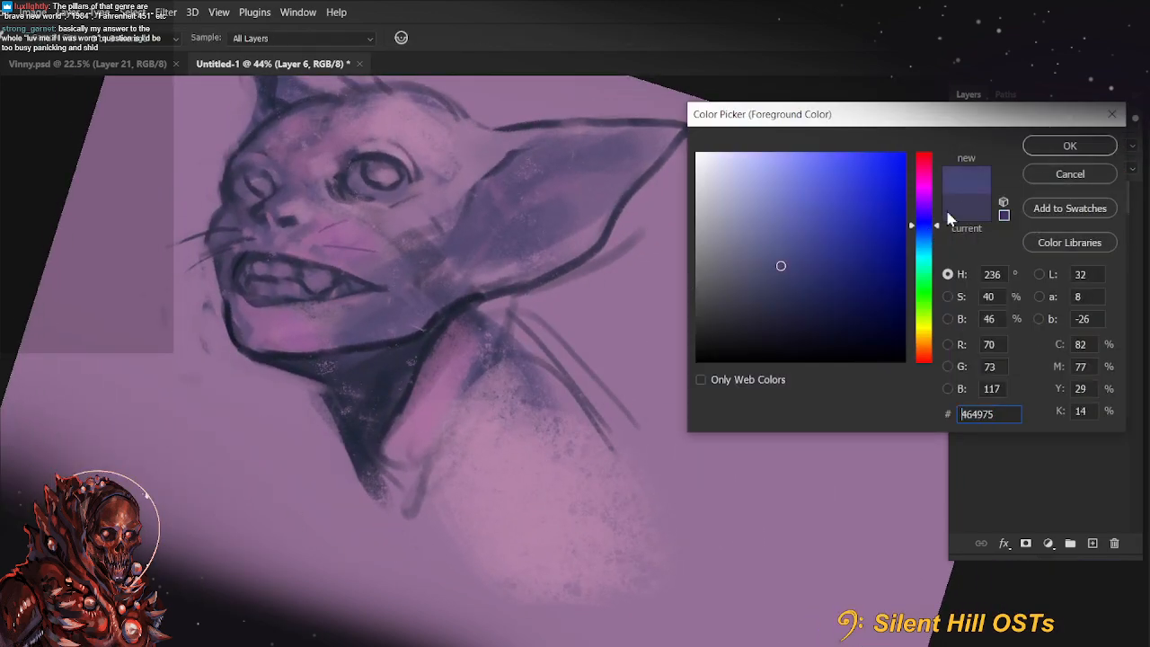
click(1069, 146)
Paint a slate blue band of reflected light beneath the back of the jaw at 50% brush opacity
key(r)
drag(387, 458, 518, 396)
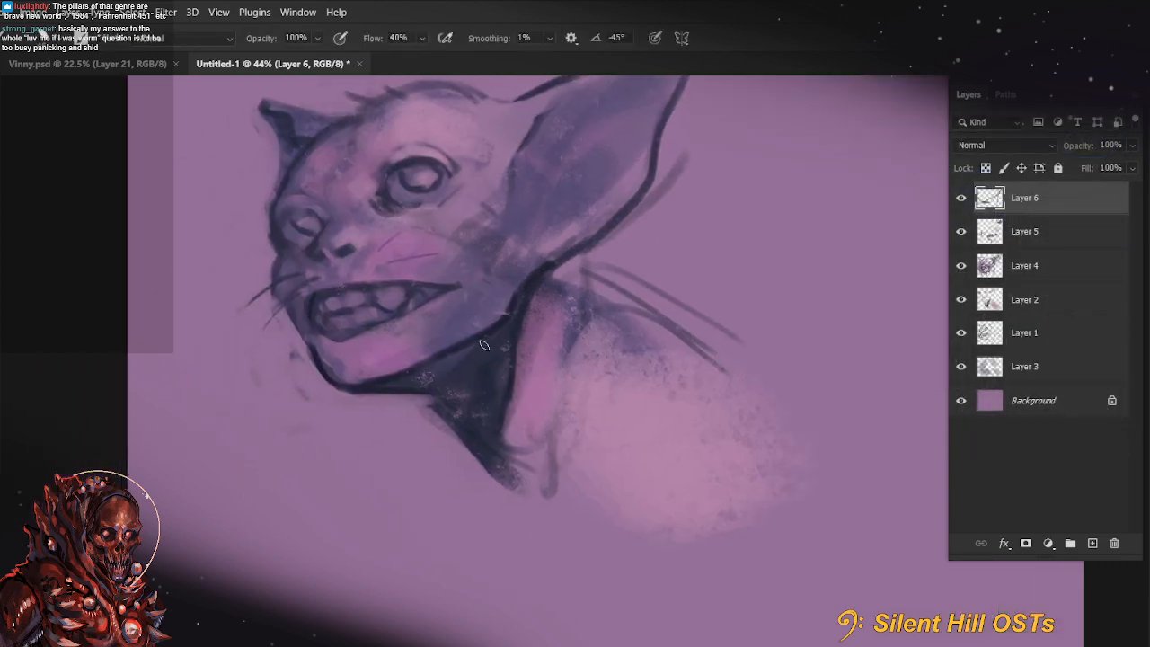
drag(451, 357, 510, 322)
key(5)
drag(434, 364, 517, 314)
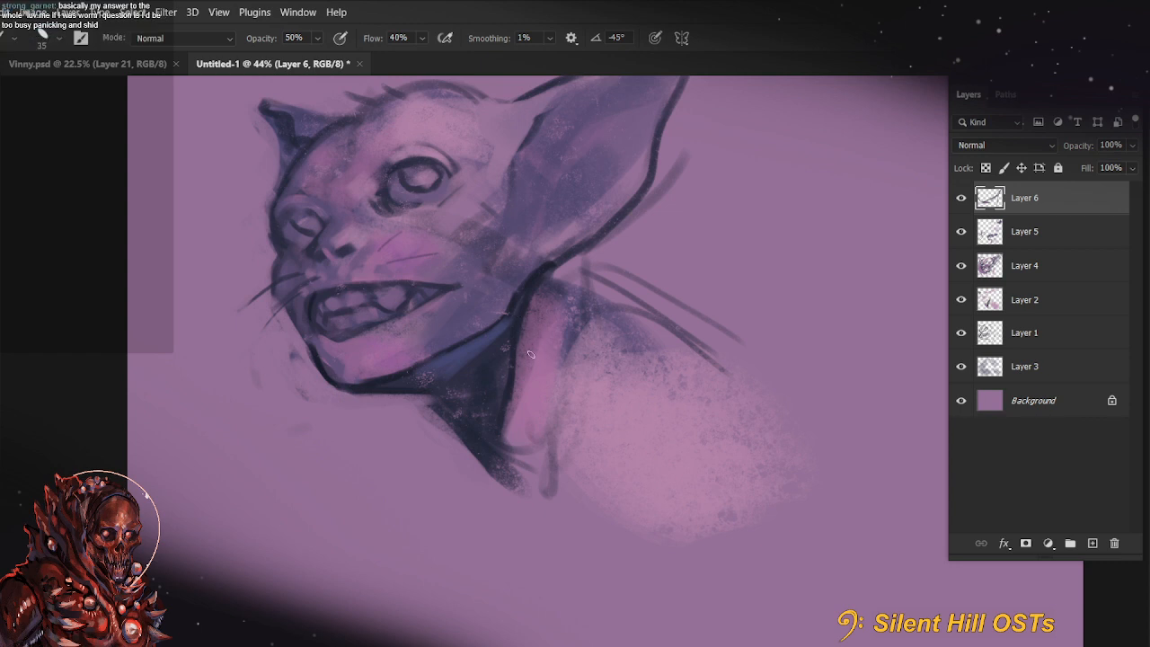
key(space)
drag(564, 370, 511, 447)
drag(459, 390, 476, 360)
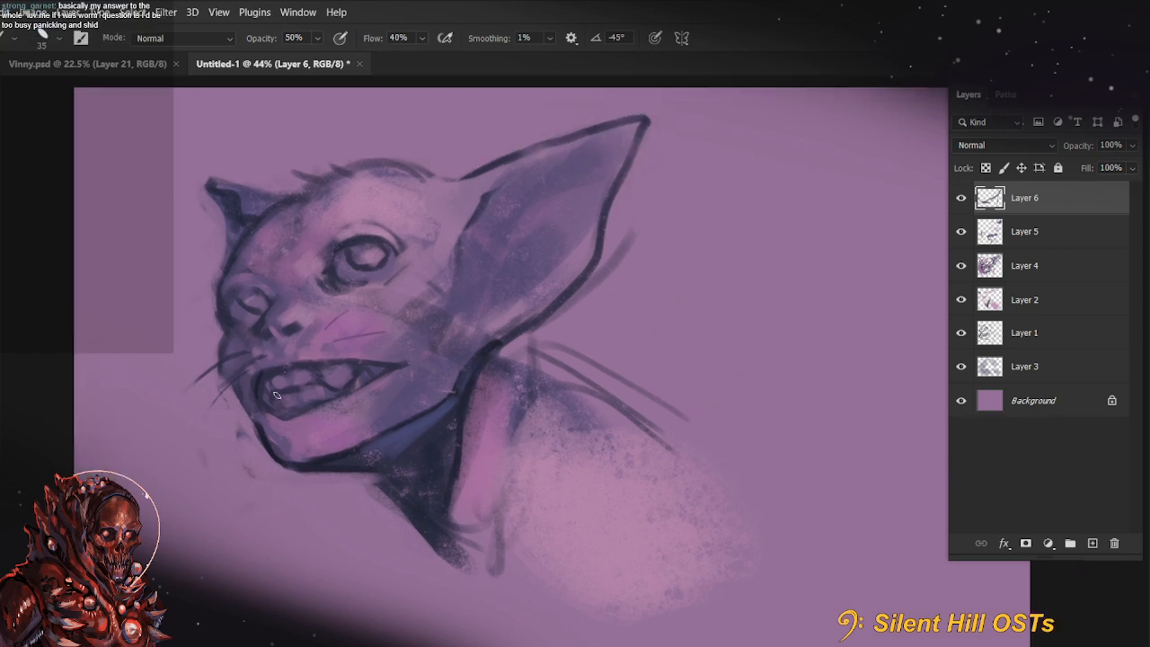
Paint the upper lip slate blue along the mouth's edge at 90% brush opacity
key(r)
key(9)
mouse_move(277, 395)
mouse_down()
mouse_move(272, 464)
mouse_move(271, 442)
mouse_move(309, 534)
mouse_move(338, 502)
mouse_move(336, 575)
mouse_up()
key(])
key(bracketleft)
key(r)
key(r)
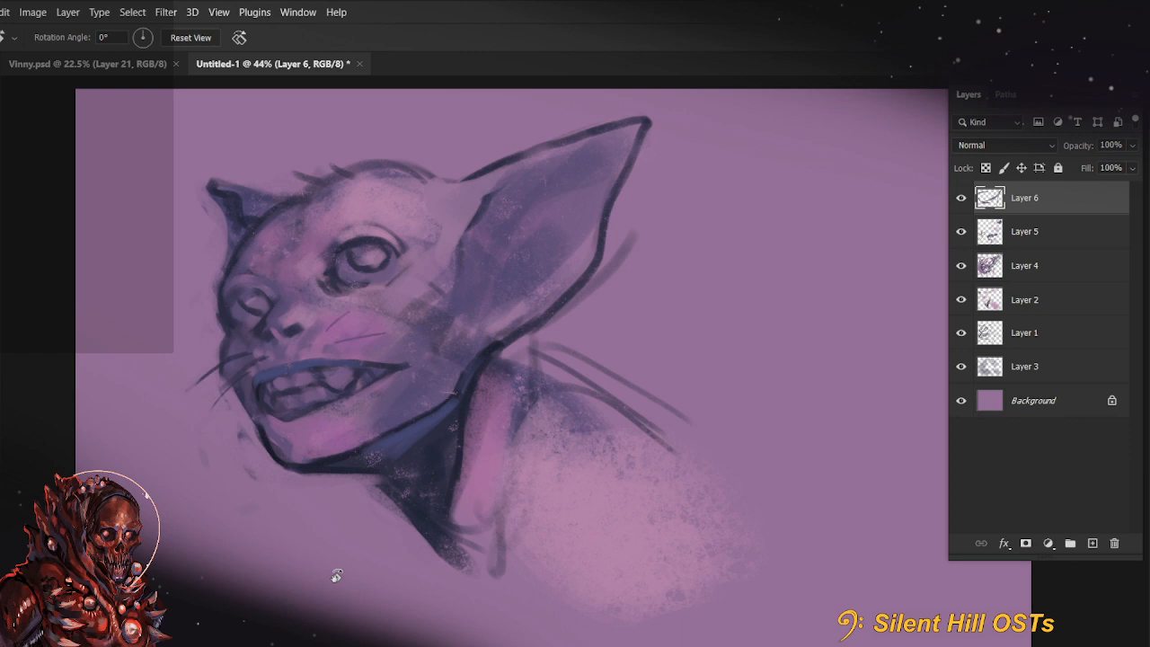
key(space)
drag(504, 471, 583, 470)
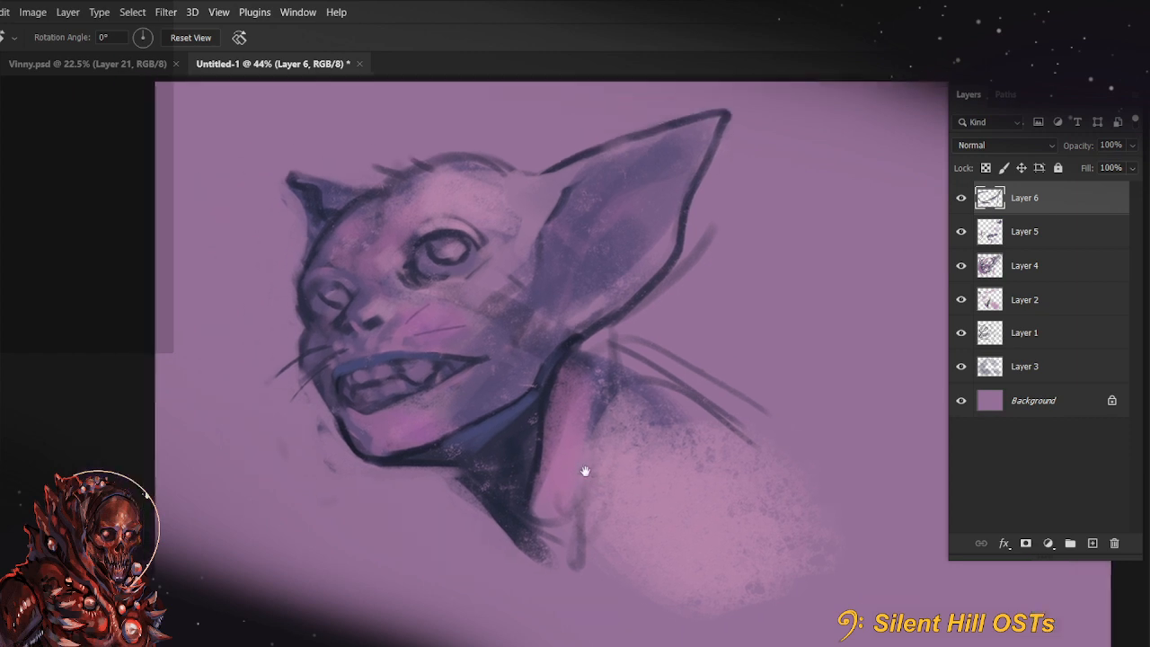
key(b)
key(r)
drag(378, 468, 413, 469)
mouse_move(389, 518)
mouse_down()
mouse_move(345, 500)
mouse_move(369, 488)
mouse_move(392, 513)
mouse_up()
key(space)
key(Escape)
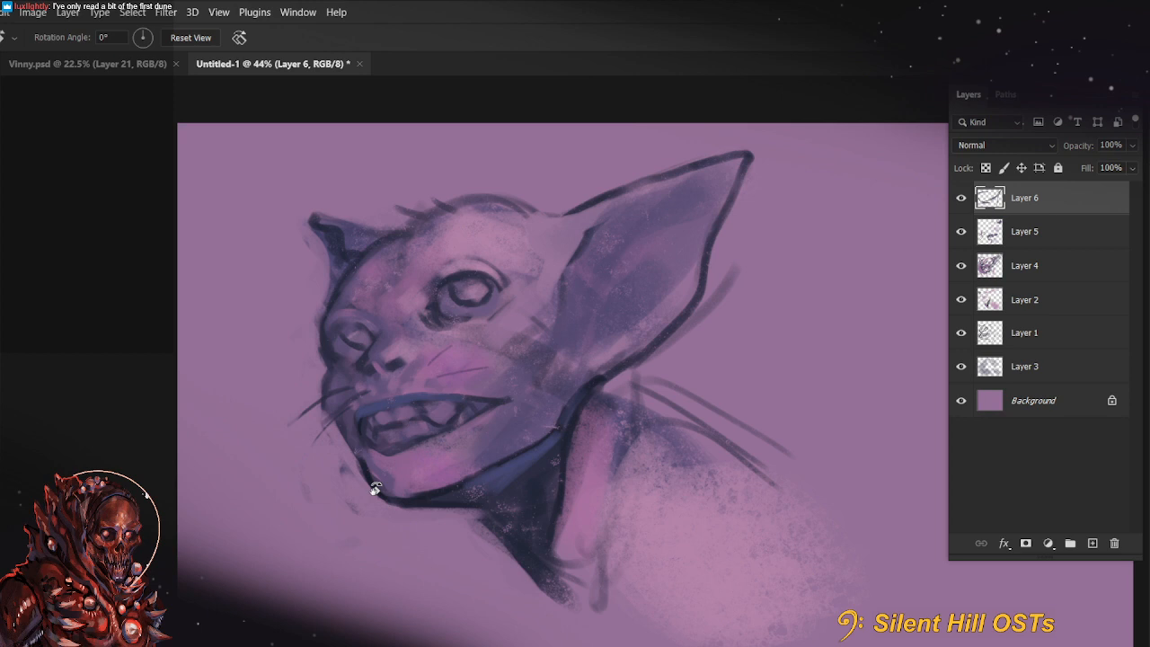
mouse_move(655, 483)
mouse_down()
mouse_move(695, 498)
mouse_move(681, 489)
mouse_up()
key(b)
right_click(499, 492)
key(Escape)
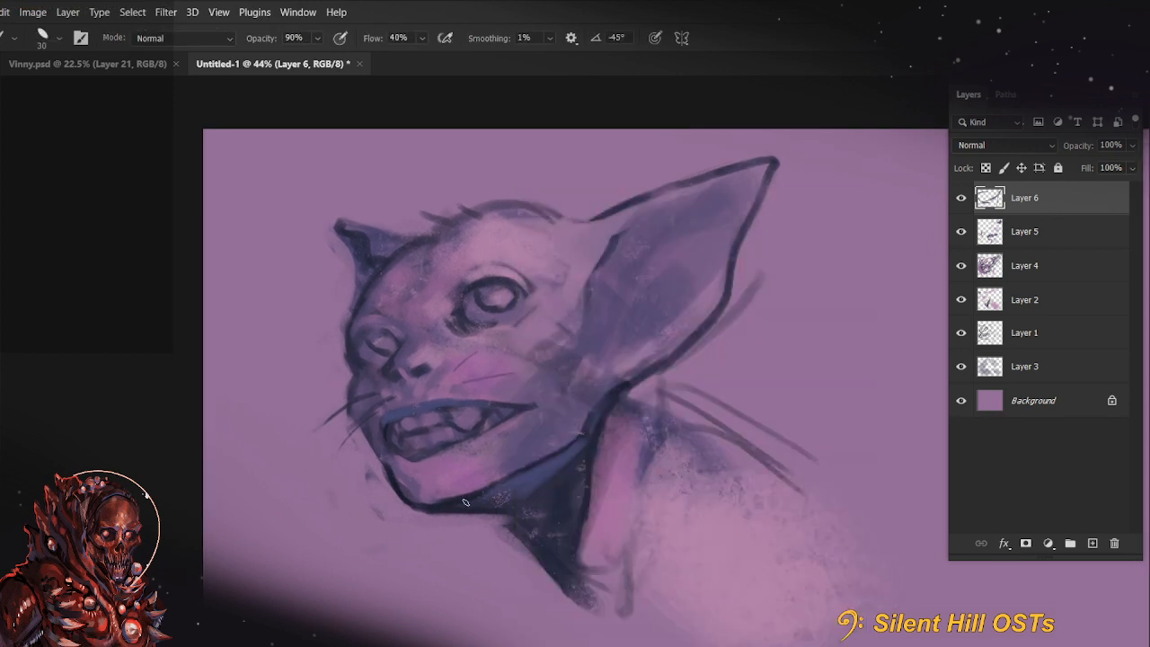
Extend the blue shading beneath the jaw toward the chin with the brush enlarged to 45, undoing the excess stroke
alt+click(560, 495)
key(bracketright)
key(bracketright)
key(bracketright)
drag(463, 503, 554, 479)
key(ctrl+z)
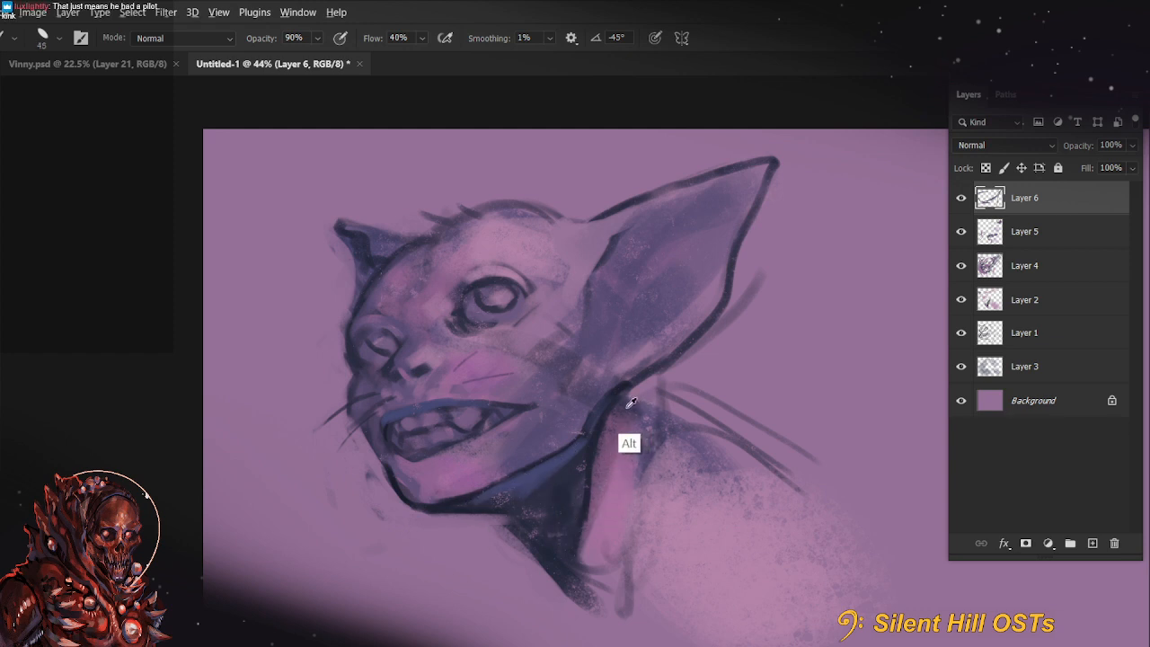
Sample the tone at the top of the neck and touch up the jaw edge with a size 45 brush at 56% opacity
alt+click(628, 407)
key(bracketright)
key(bracketright)
key(bracketright)
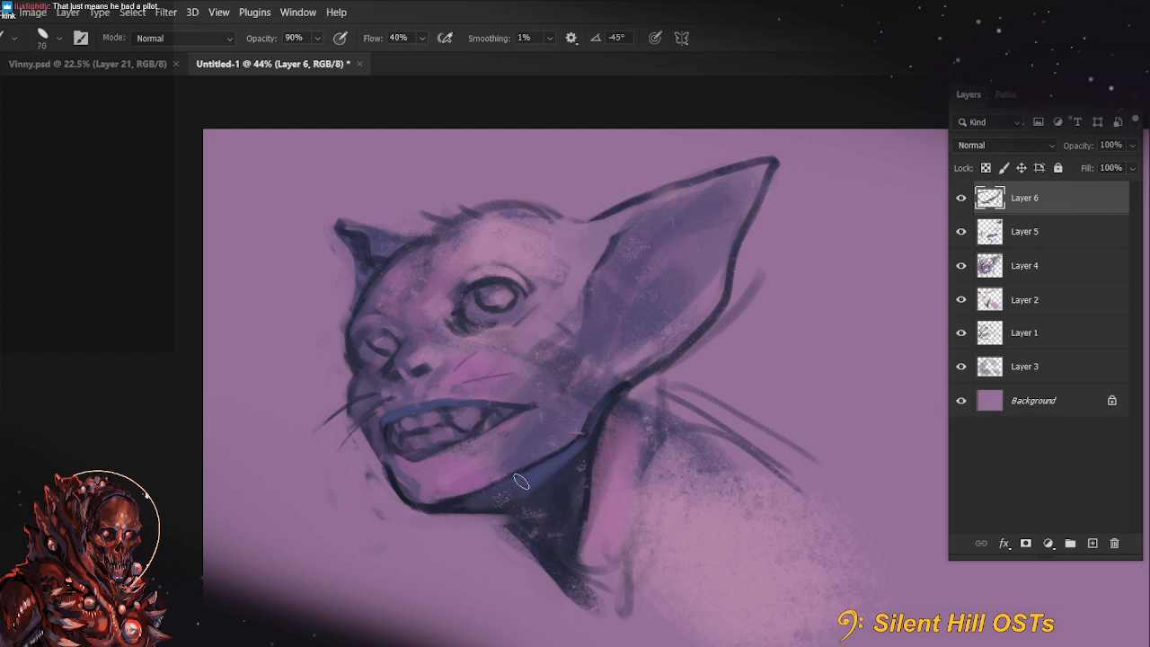
key(bracketleft)
key(bracketleft)
key(bracketleft)
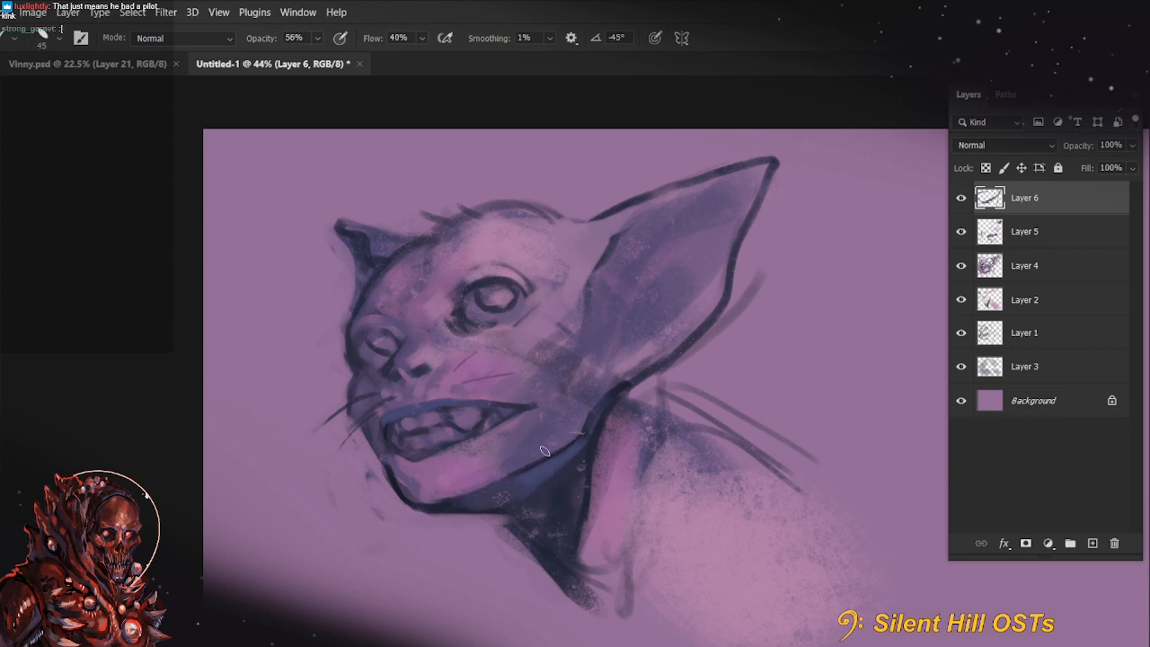
key(5)
key(6)
Set the brush opacity to 88% and paint bluish shading over the lower jaw above the chin line
key(8)
key(8)
scroll(539, 373, up, 2)
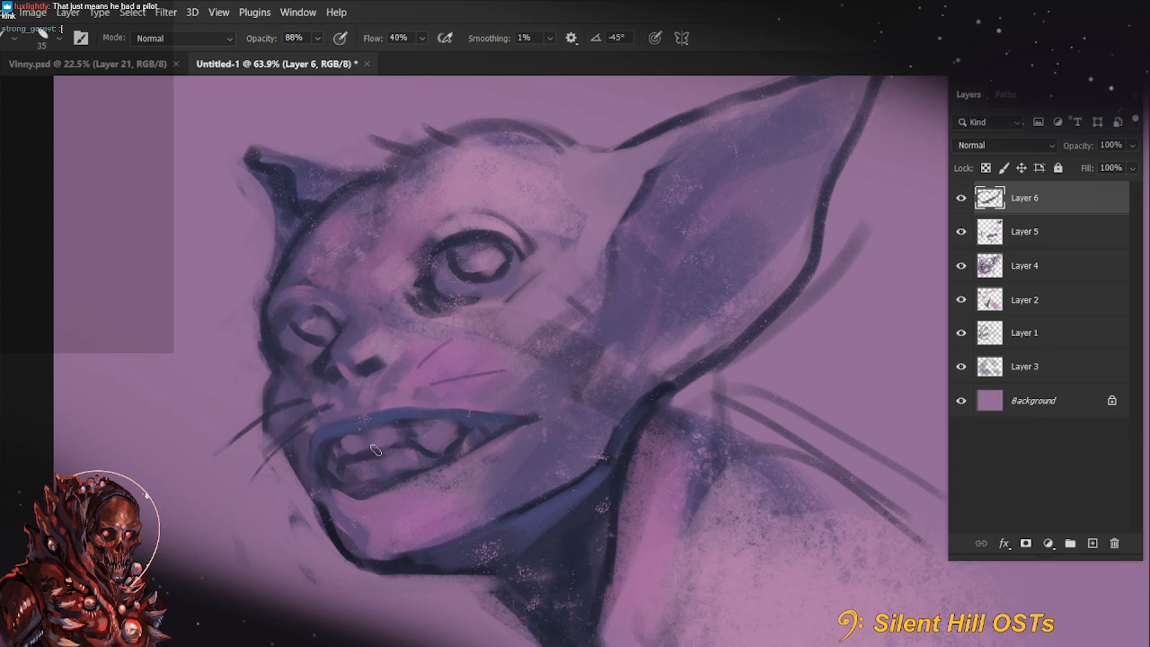
scroll(406, 382, down, 2)
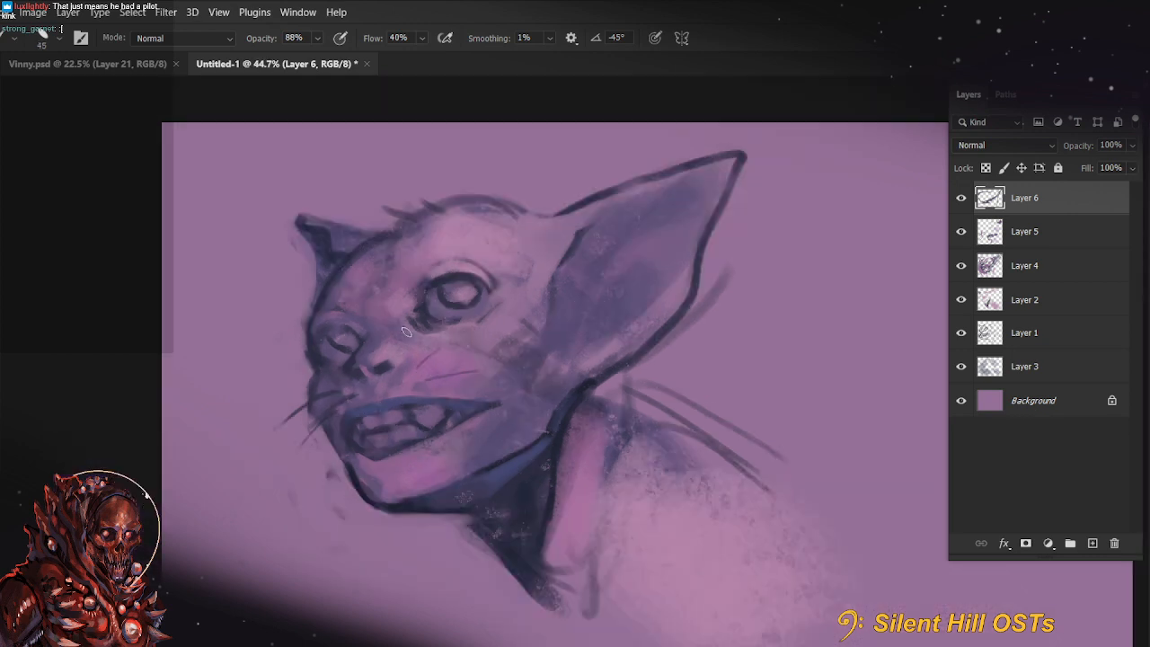
drag(593, 541, 611, 544)
drag(411, 504, 480, 483)
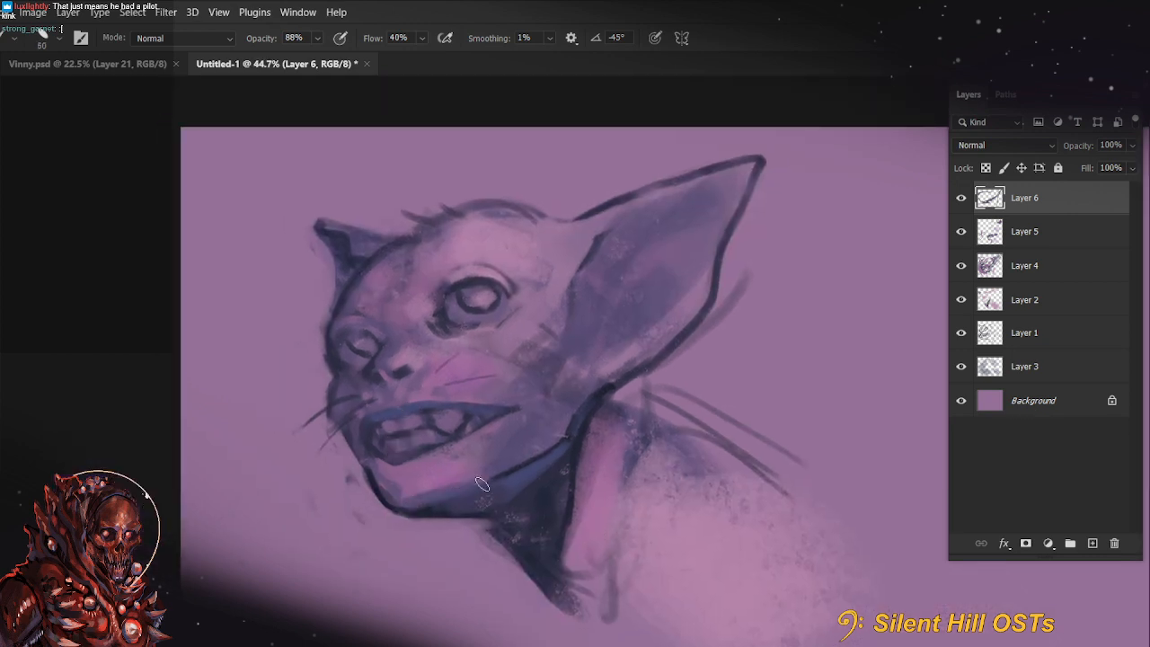
Undo the last jaw stroke and paint dark blue shading down the neck beneath the jaw with a size 60 brush
key(ctrl+z)
key(])
key(])
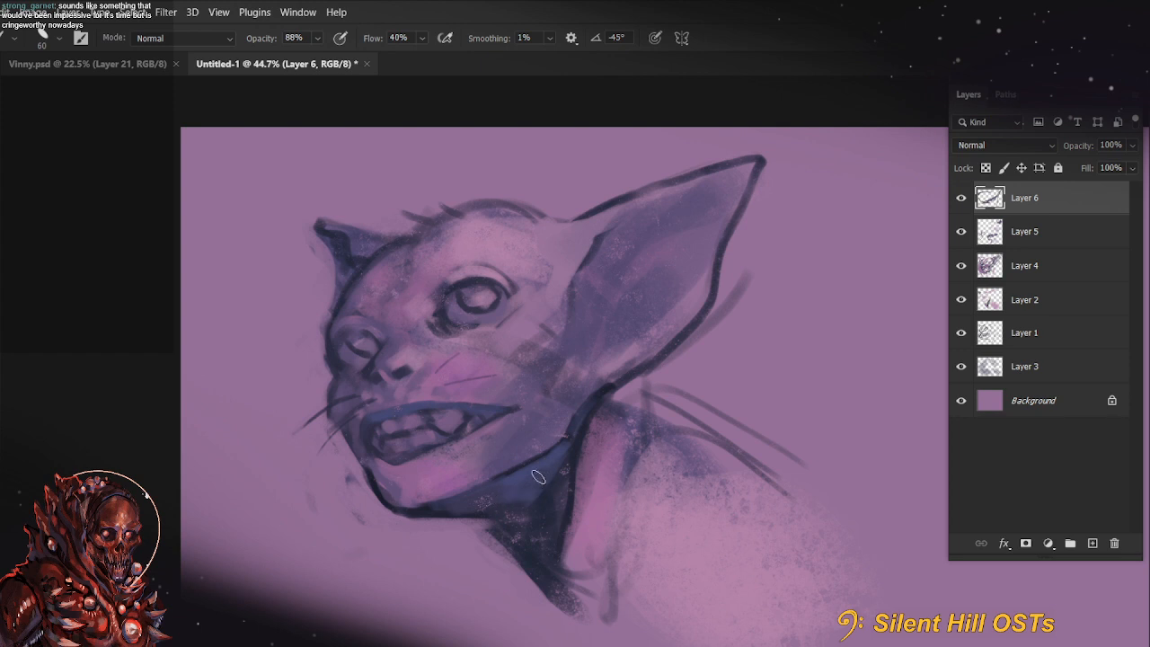
mouse_move(517, 492)
mouse_down()
mouse_move(569, 468)
mouse_move(565, 446)
mouse_move(542, 520)
mouse_move(577, 433)
mouse_move(590, 448)
mouse_move(573, 477)
mouse_move(578, 583)
mouse_up()
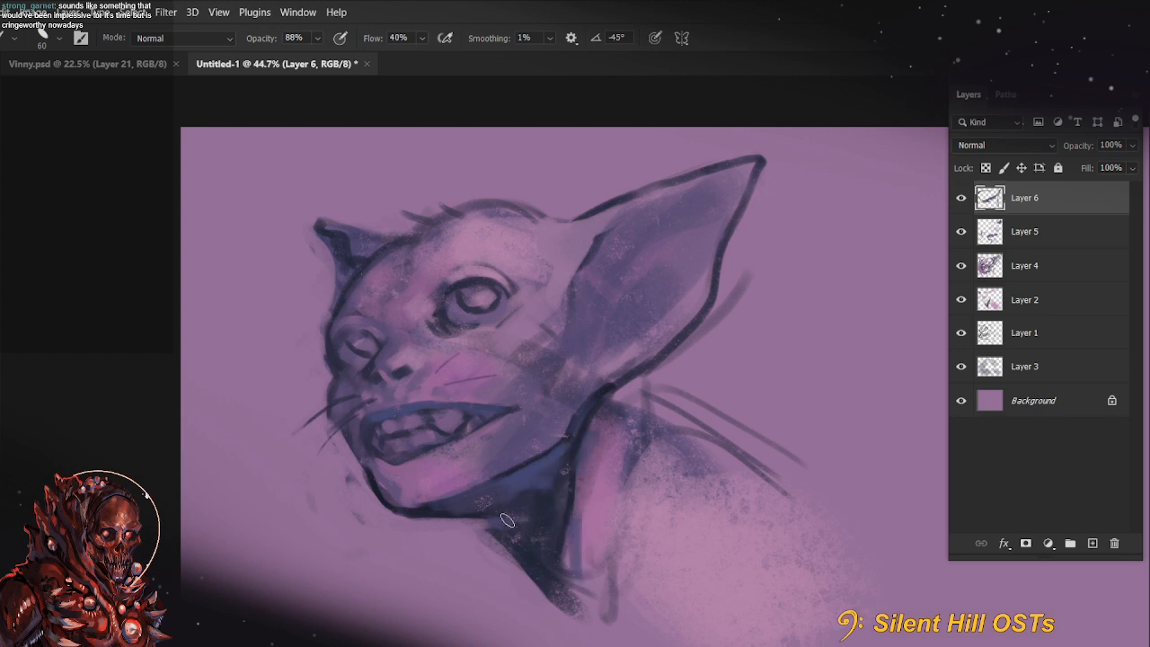
key(ctrl)
mouse_move(487, 520)
mouse_down()
mouse_move(523, 536)
mouse_move(518, 563)
mouse_up()
Rework the front edge of the neck in dark blue and blend the shading across the throat, undoing the stray stroke
key(bracketleft)
key(bracketleft)
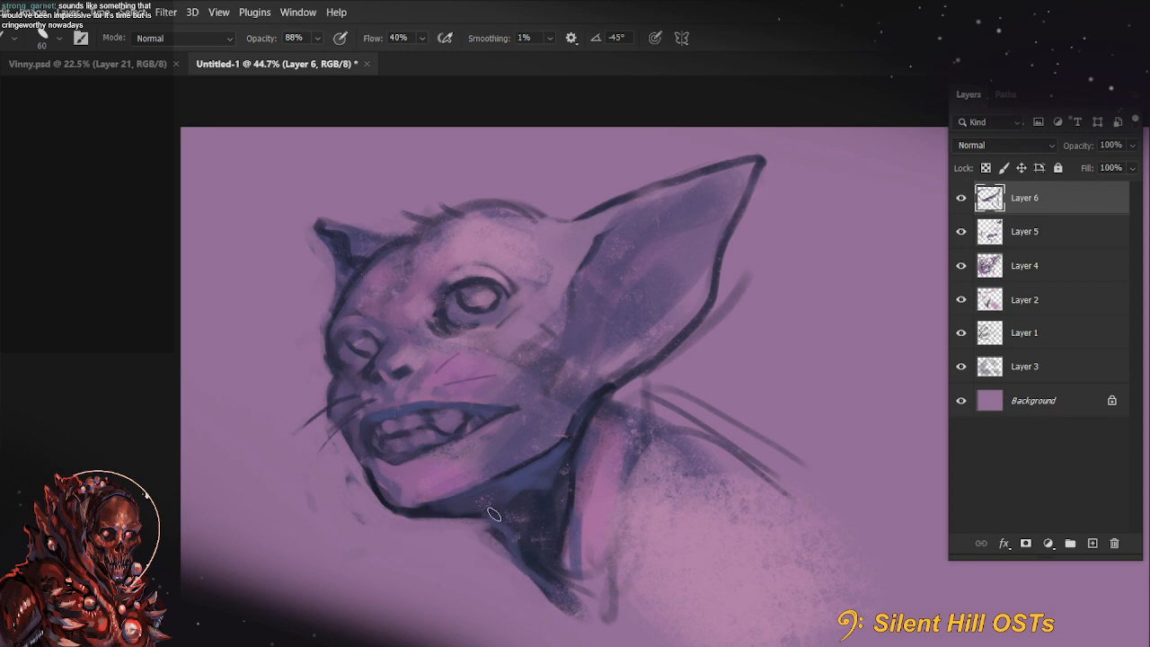
mouse_move(651, 540)
mouse_down()
mouse_move(623, 510)
mouse_move(635, 529)
mouse_up()
drag(476, 529, 532, 572)
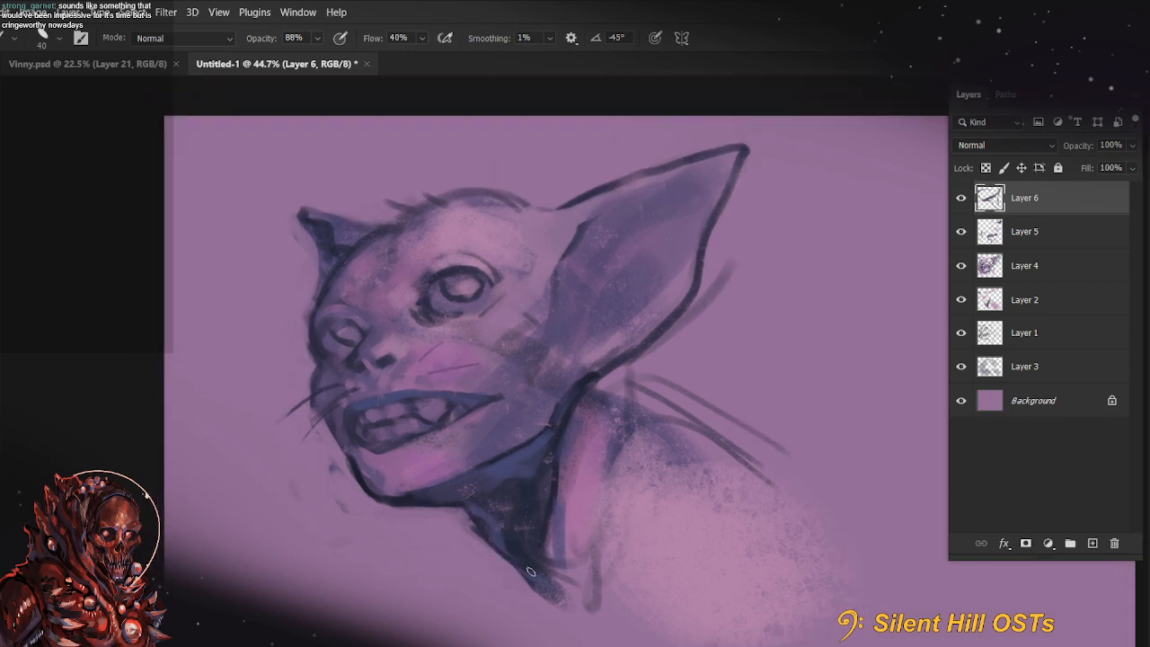
key(ctrl+z)
key(bracketright)
drag(485, 532, 551, 575)
alt+click(487, 513)
drag(487, 513, 488, 535)
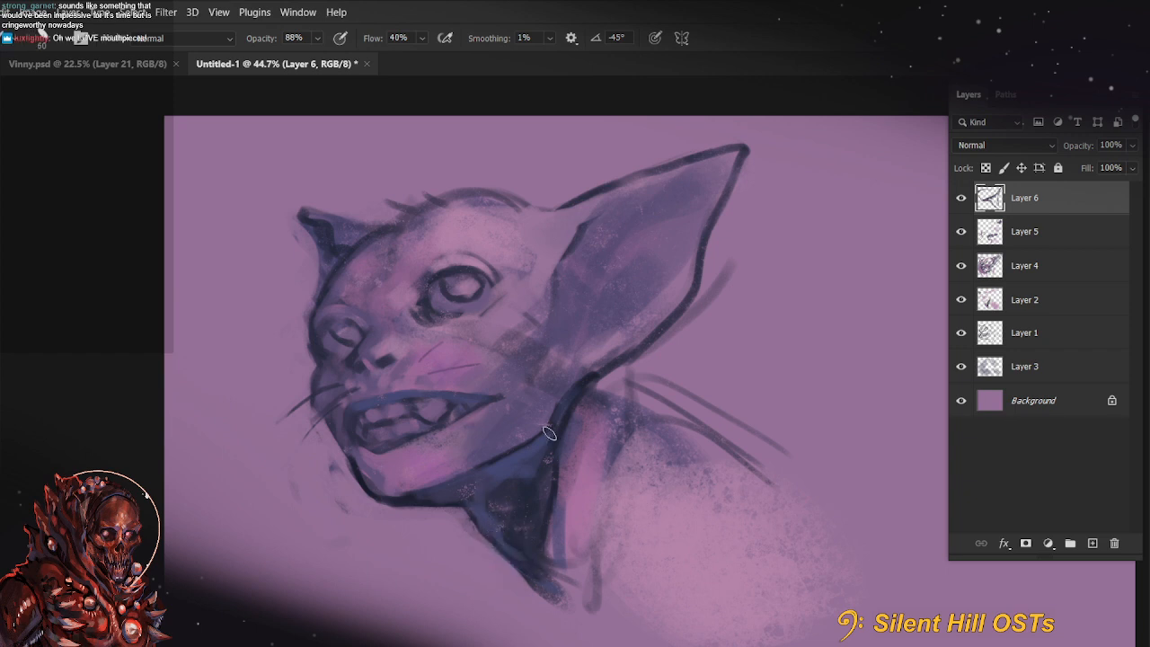
mouse_move(640, 431)
mouse_down()
mouse_move(648, 483)
mouse_move(683, 400)
mouse_up()
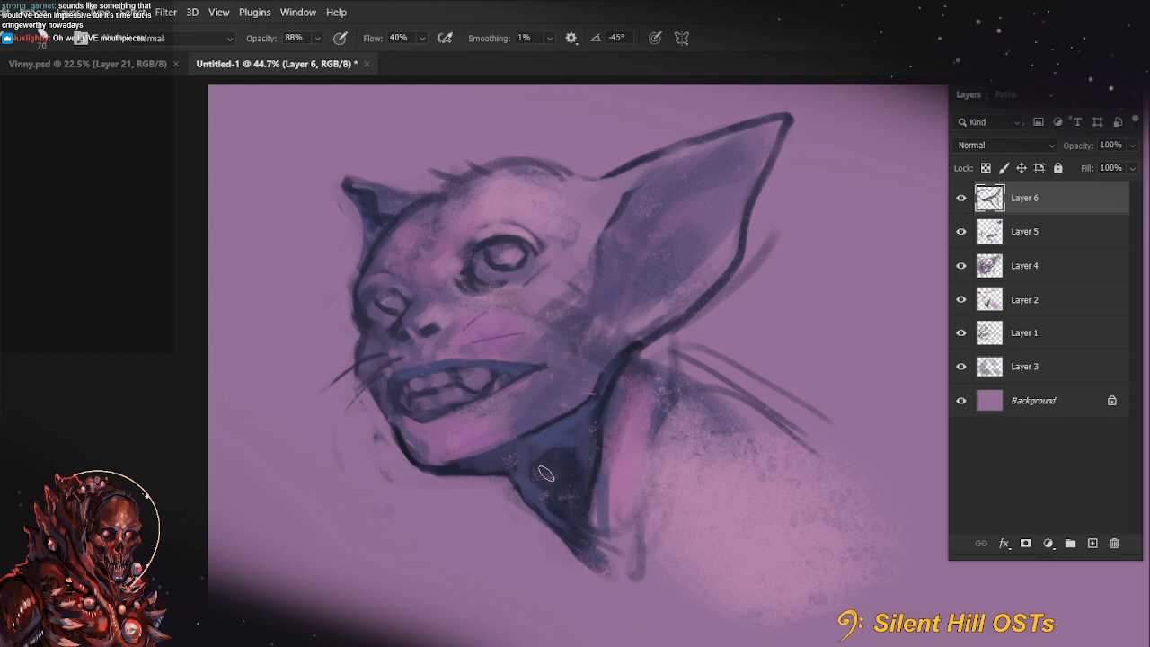
mouse_move(528, 485)
mouse_down()
mouse_move(610, 450)
mouse_move(603, 421)
mouse_move(585, 521)
mouse_up()
Rotate the canvas and refine the upper lip's dark edge from the mouth corner to the front with a size 15 brush
key(r)
drag(354, 500, 506, 545)
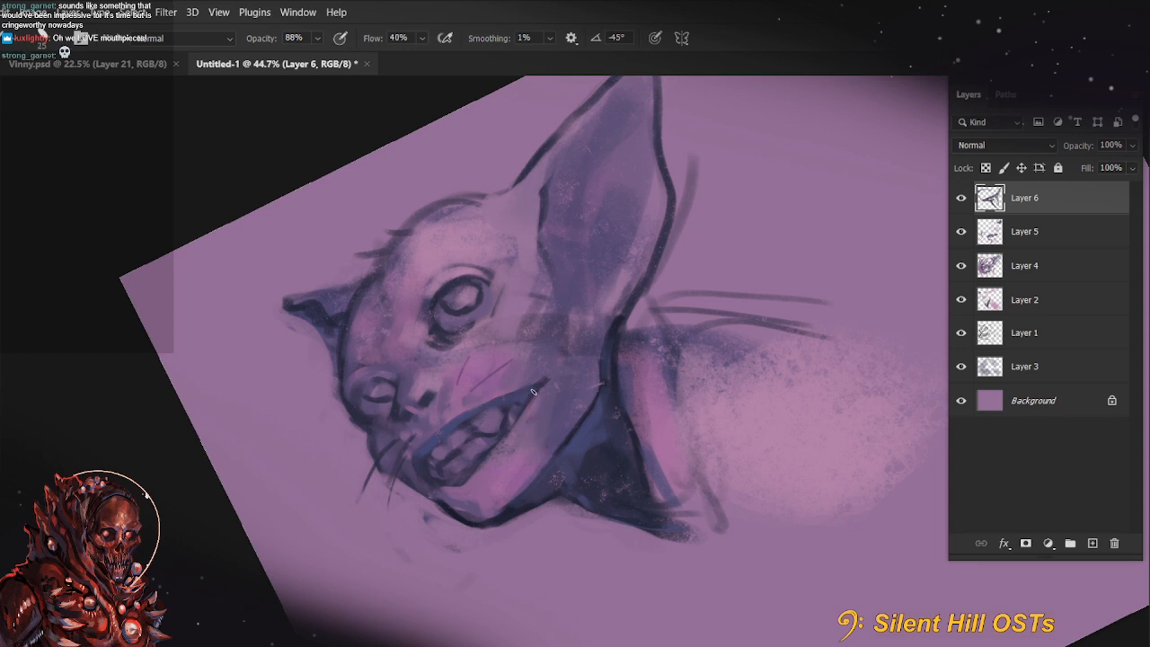
drag(540, 388, 428, 450)
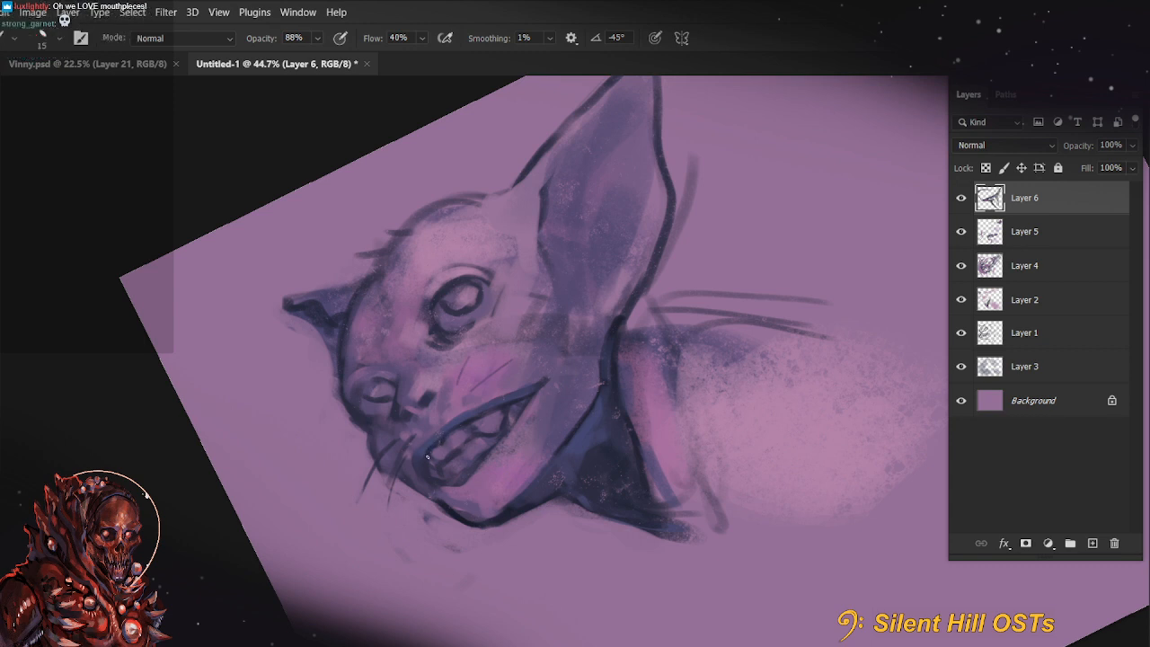
key(r)
key(Escape)
key(b)
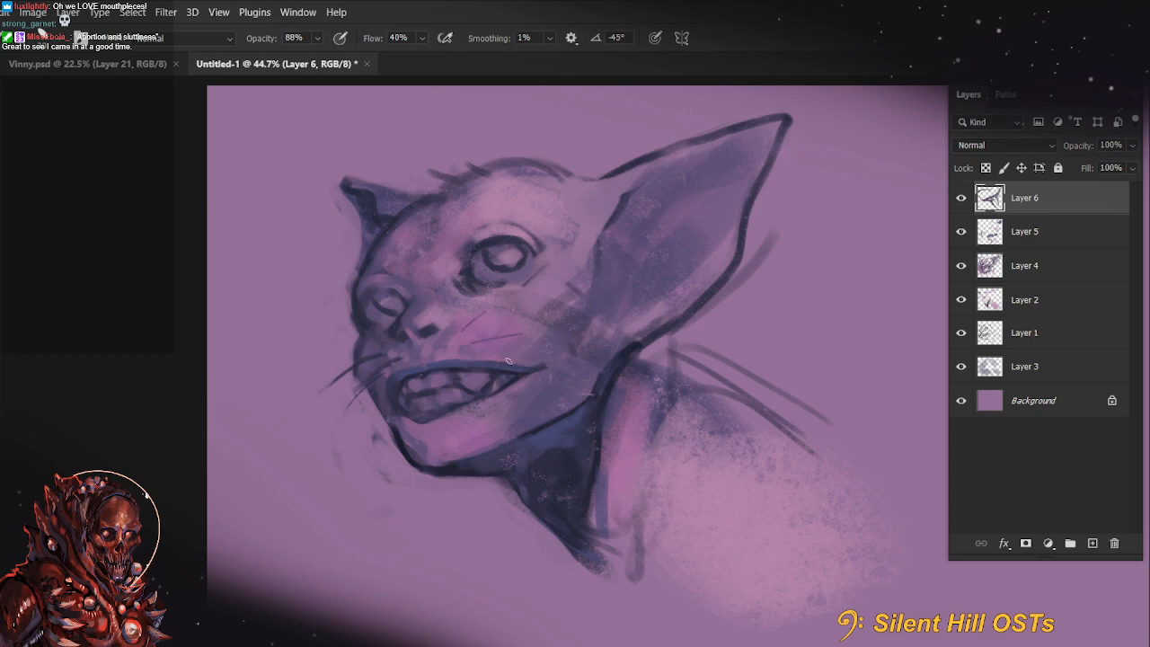
key(r)
mouse_move(357, 436)
mouse_down()
mouse_move(539, 416)
mouse_move(424, 479)
mouse_up()
key(b)
key(r)
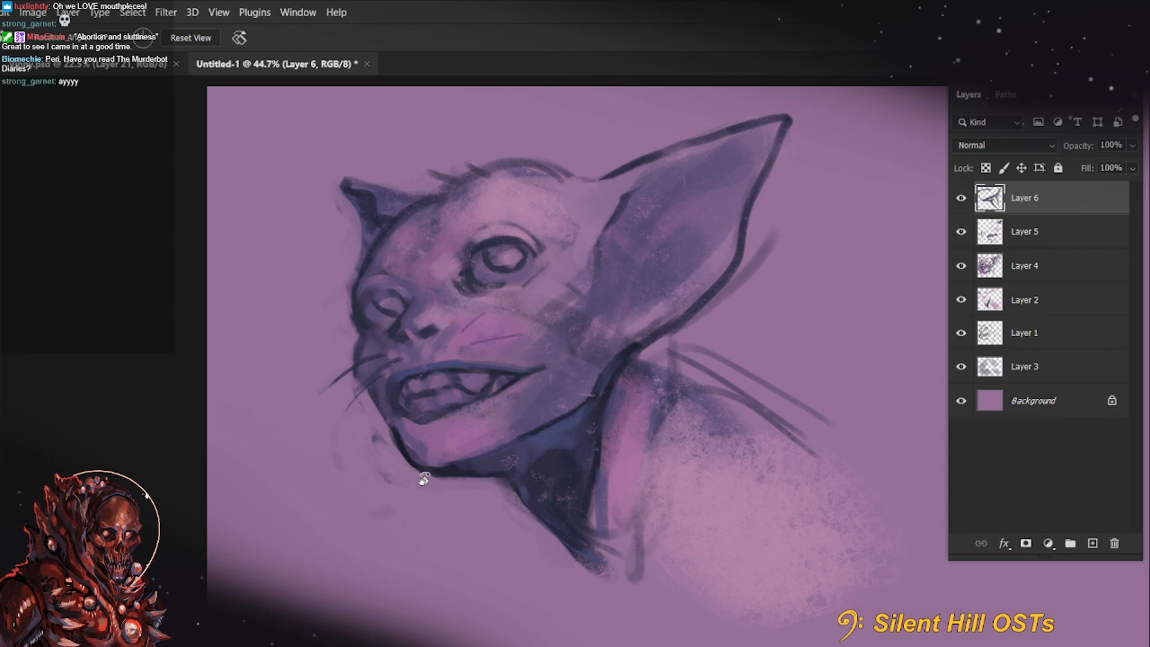
key(Tab)
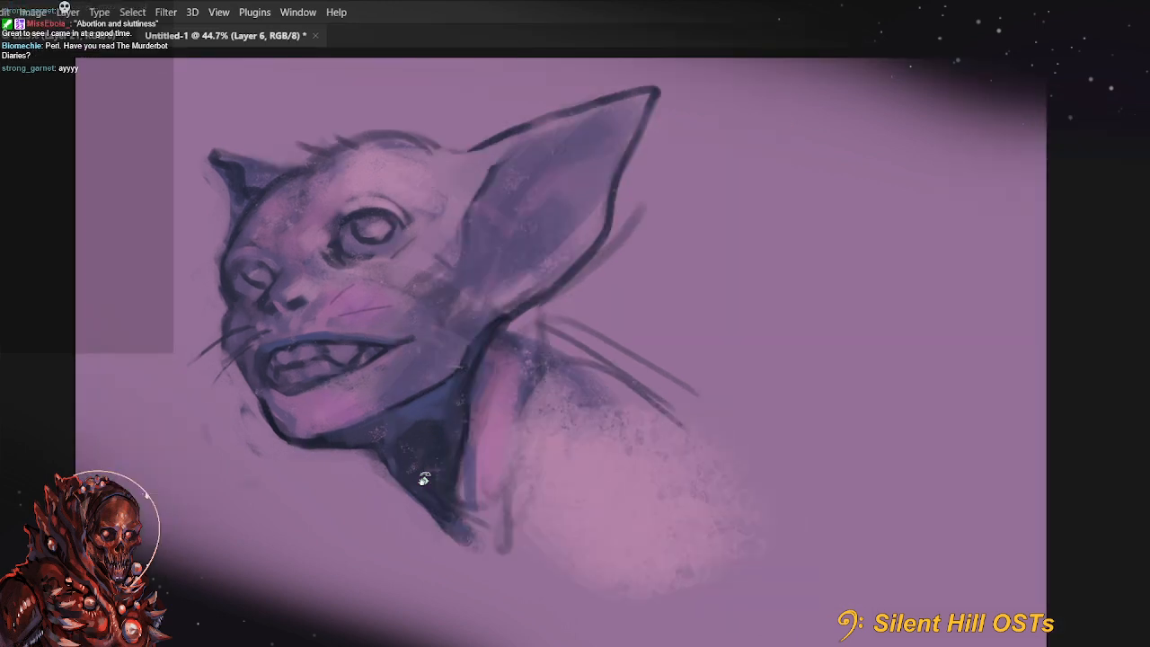
key(Tab)
Paint background purple along the large ear's outer edges with a size 50 brush to thin its outline and cover stray sketch lines
drag(684, 388, 719, 459)
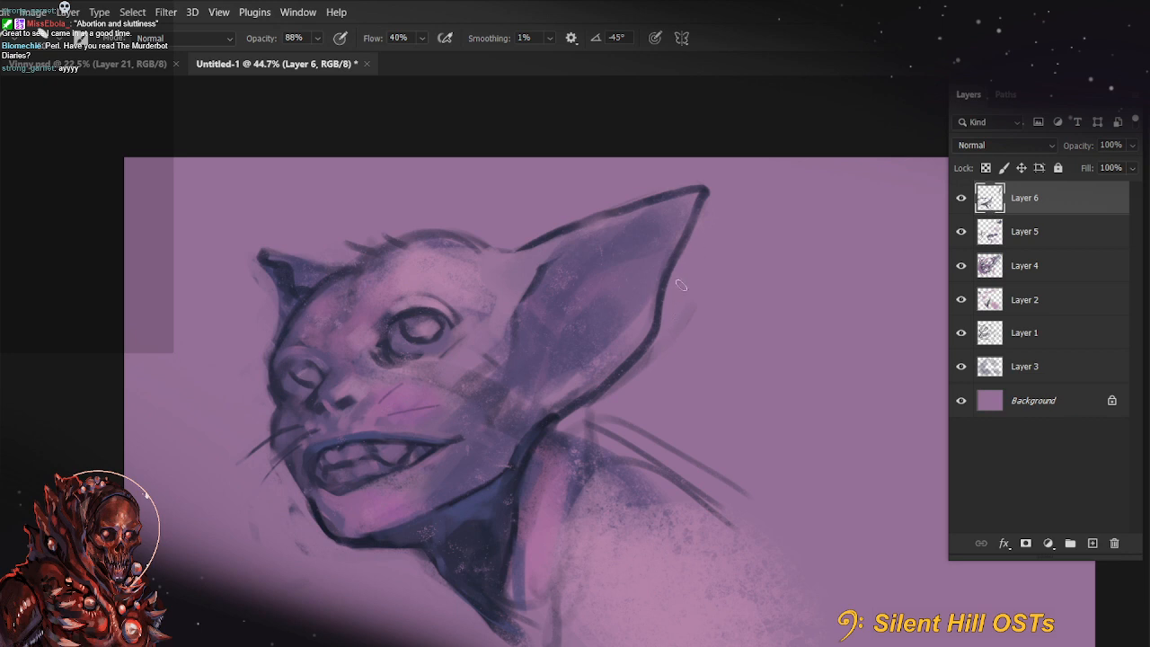
drag(667, 324, 669, 252)
drag(710, 199, 689, 233)
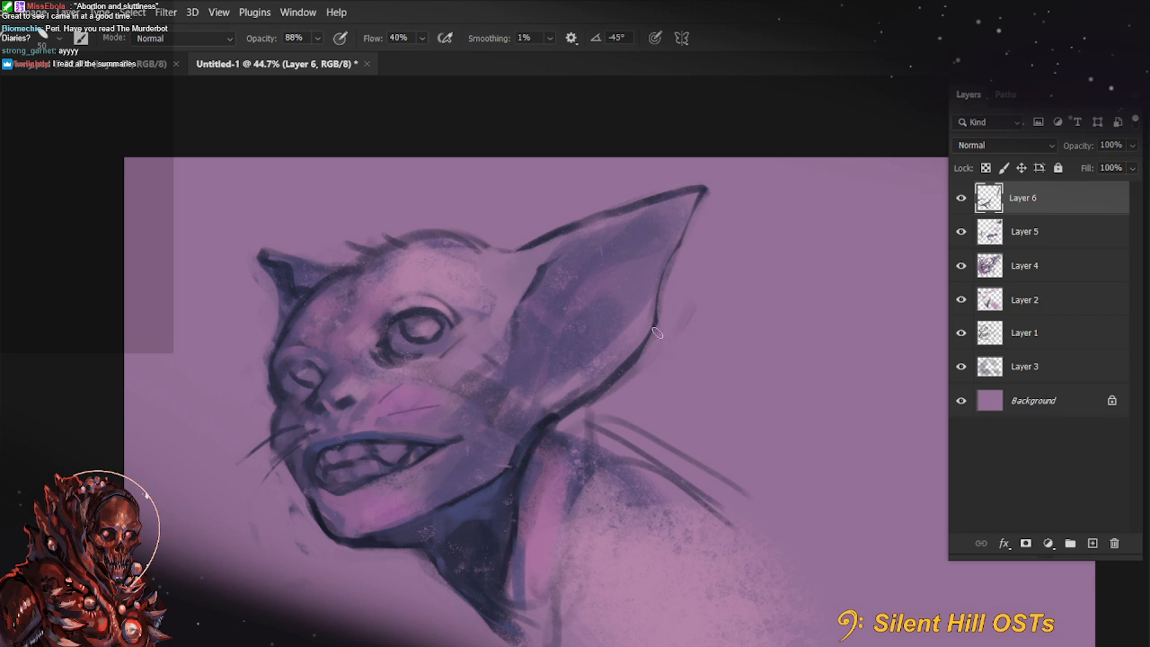
drag(656, 333, 597, 405)
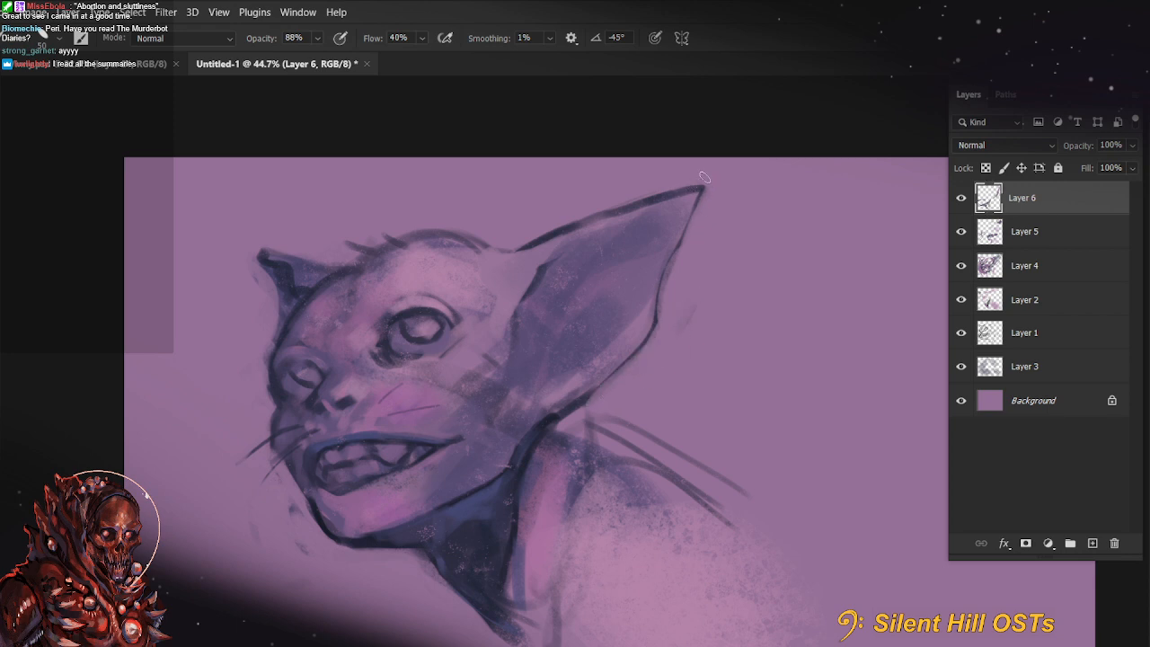
drag(701, 191, 581, 219)
Paint broad blue shading over the temple, the cheek beside the large ear and the top of the head
mouse_move(719, 472)
mouse_down()
mouse_move(710, 426)
mouse_move(691, 428)
mouse_up()
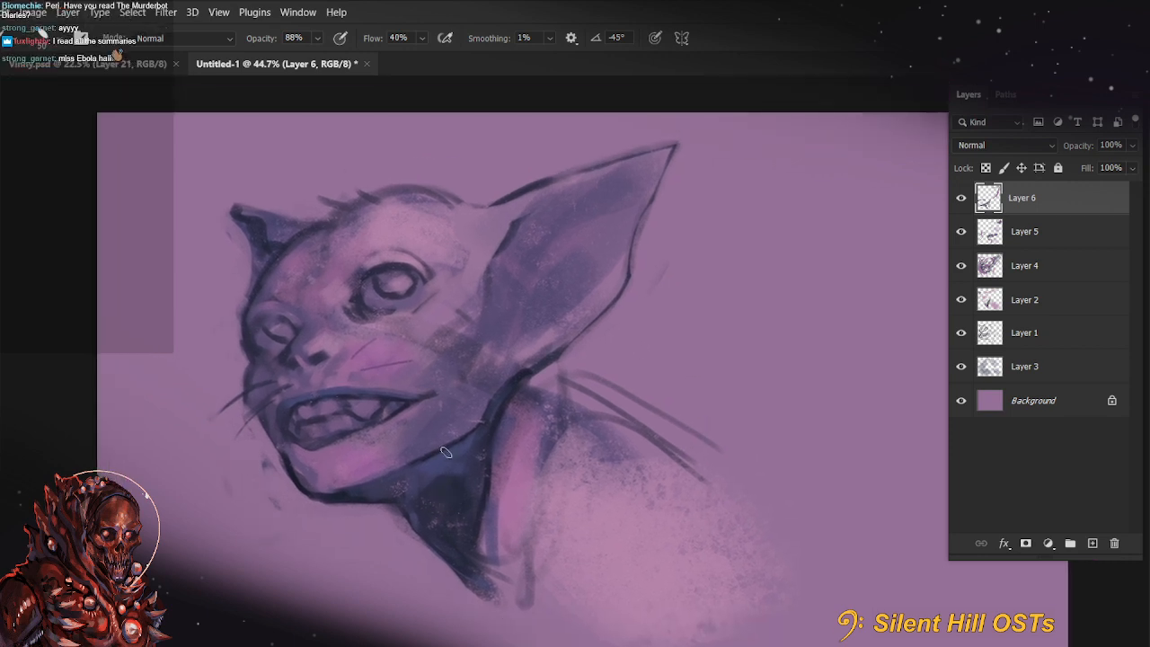
mouse_move(470, 225)
mouse_down()
mouse_move(463, 255)
mouse_move(458, 190)
mouse_move(489, 289)
mouse_move(441, 225)
mouse_move(448, 238)
mouse_move(464, 226)
mouse_move(445, 242)
mouse_move(471, 216)
mouse_move(449, 332)
mouse_up()
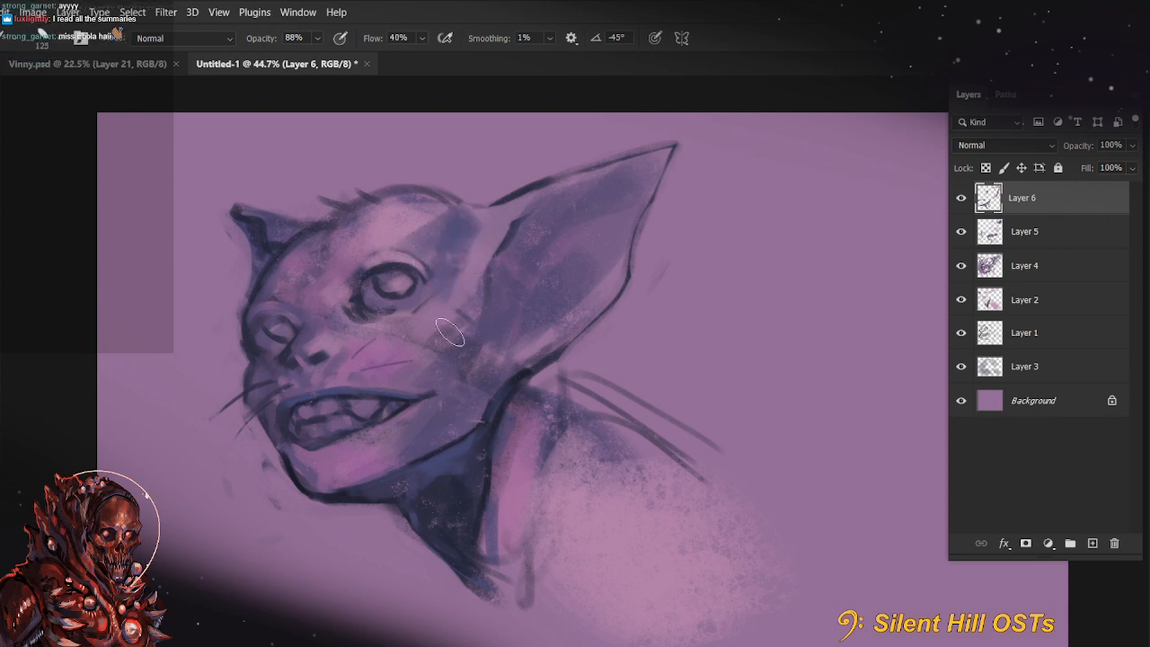
drag(419, 212, 398, 213)
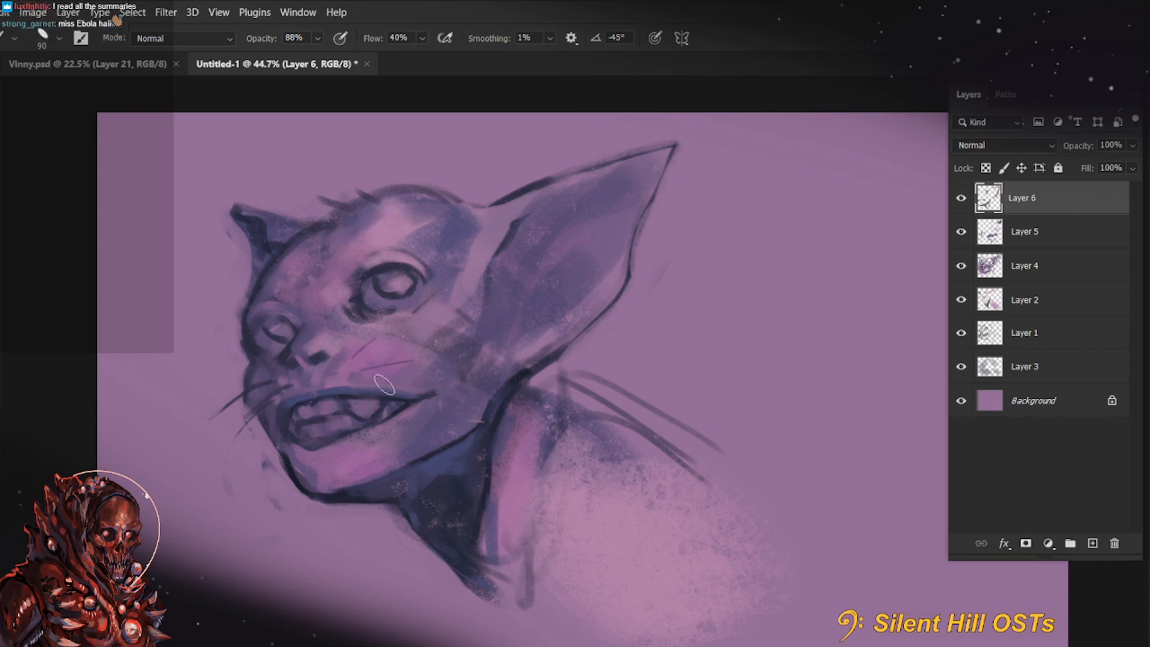
Paint a short dark stroke down the forehead from the hairline with a size 45 brush, undoing the excess strokes toward the far eye
key(bracketleft)
key(bracketleft)
key(bracketleft)
key(bracketleft)
key(bracketleft)
key(bracketleft)
key(bracketleft)
drag(342, 214, 320, 251)
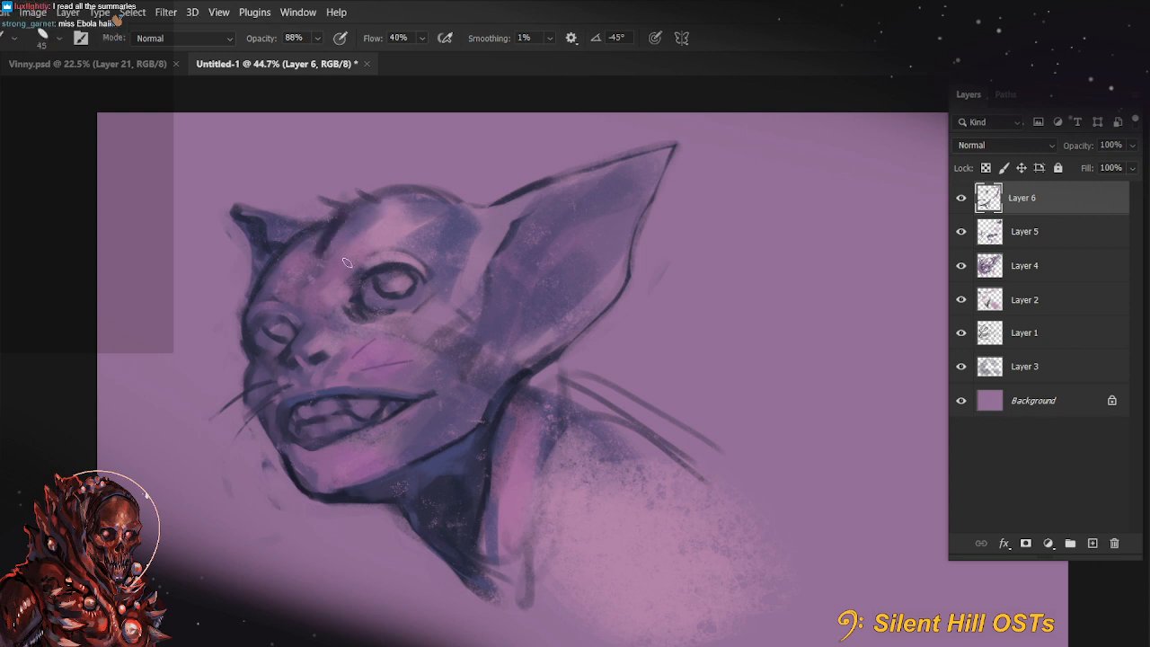
key(ctrl+z)
drag(341, 214, 302, 296)
key(ctrl+z)
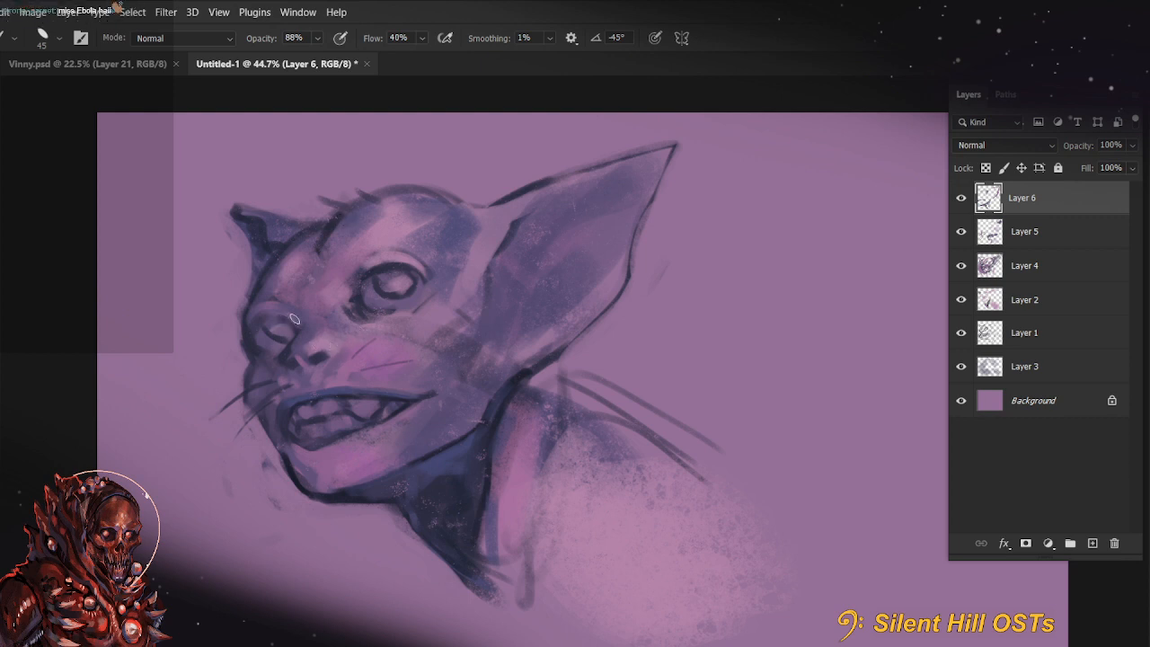
drag(295, 319, 263, 307)
key(ctrl+z)
key(r)
mouse_move(284, 403)
mouse_down()
mouse_move(473, 596)
mouse_move(521, 593)
mouse_up()
mouse_move(598, 548)
mouse_down()
mouse_move(643, 414)
mouse_move(458, 391)
mouse_move(467, 377)
mouse_up()
key(b)
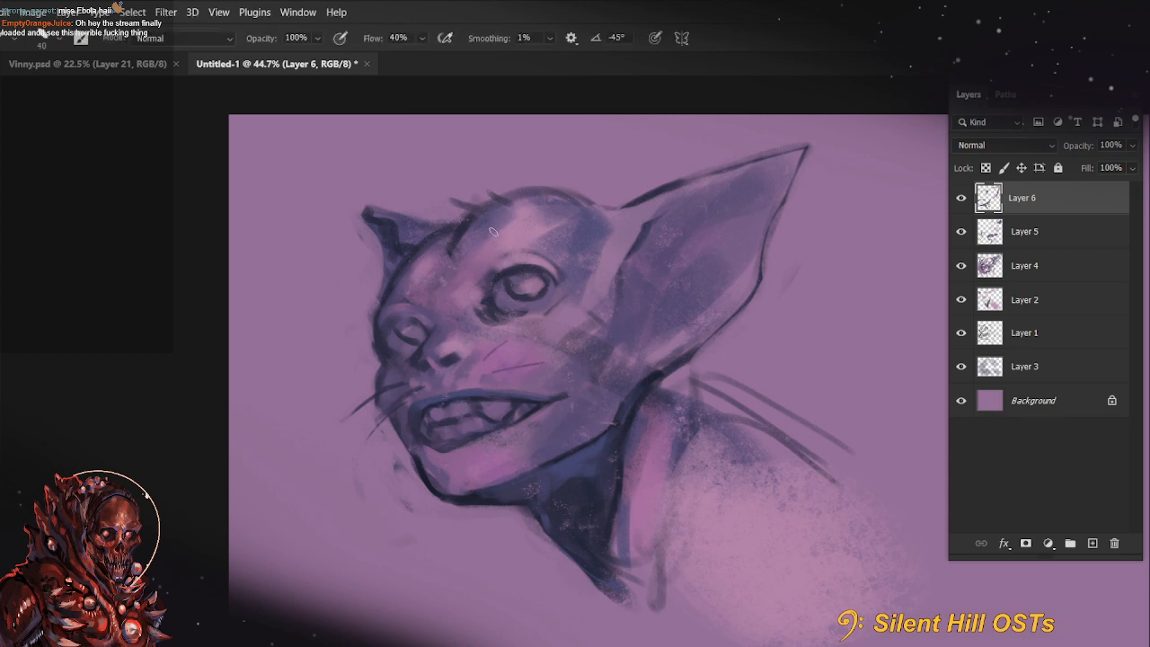
key(bracketright)
key(3)
key(bracketright)
key(bracketright)
key(bracketright)
key(bracketright)
key(bracketright)
drag(796, 490, 662, 493)
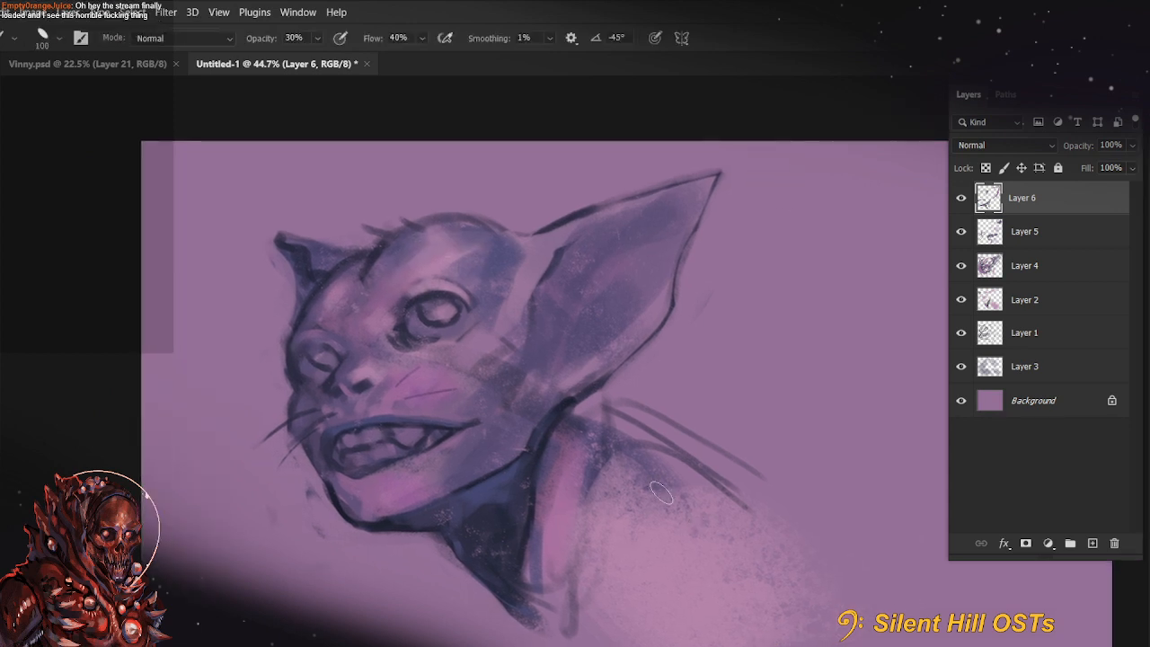
Set the brush to 99% opacity and size 70, undo the trial face strokes, and lighten the strip between temple and large ear
key(9)
key(9)
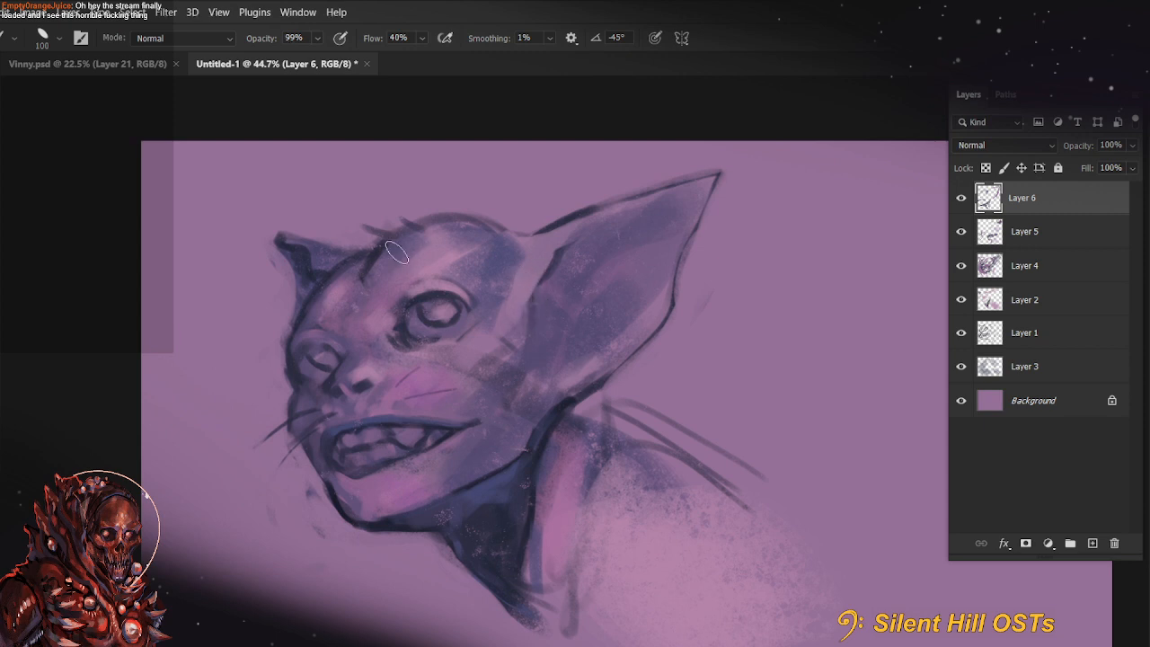
key(bracketleft)
key(bracketleft)
key(bracketleft)
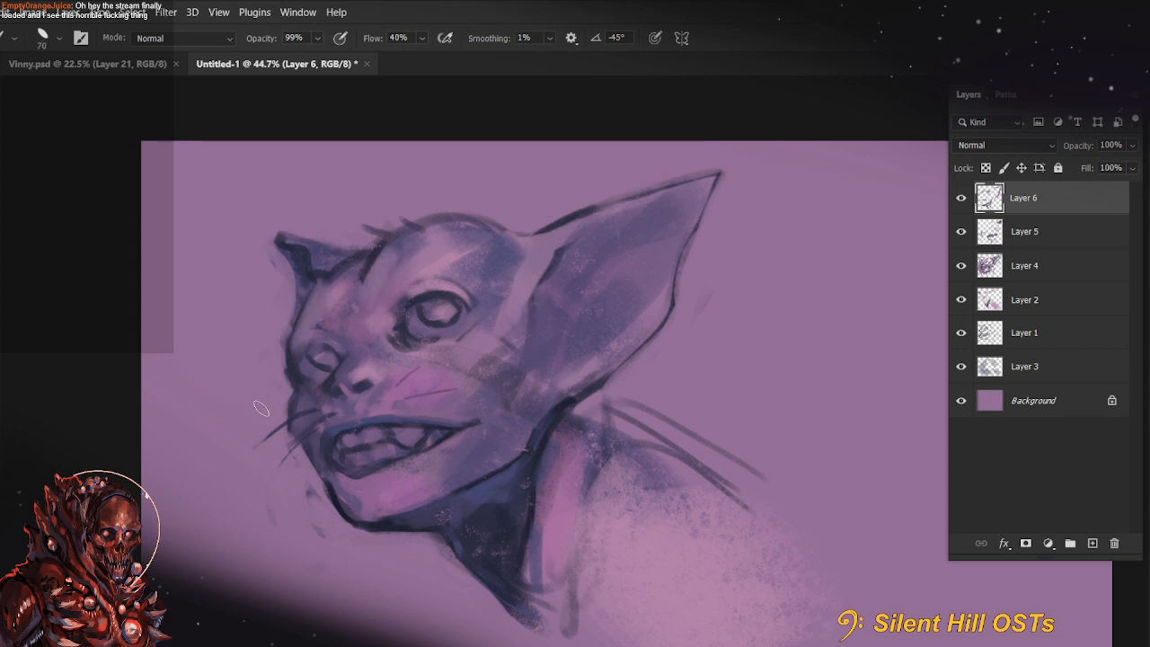
key(ctrl+z)
key(ctrl+z)
drag(530, 251, 494, 333)
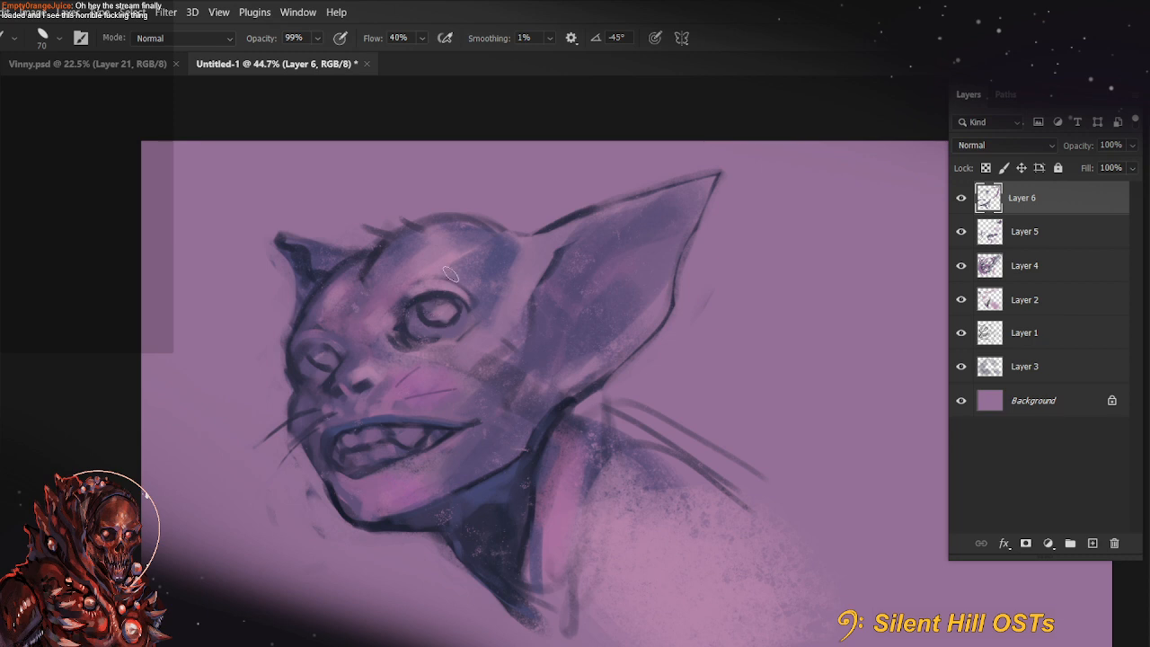
Choose a lighter pink foreground colour and paint a highlight on the forehead above the near eye
drag(564, 468, 580, 508)
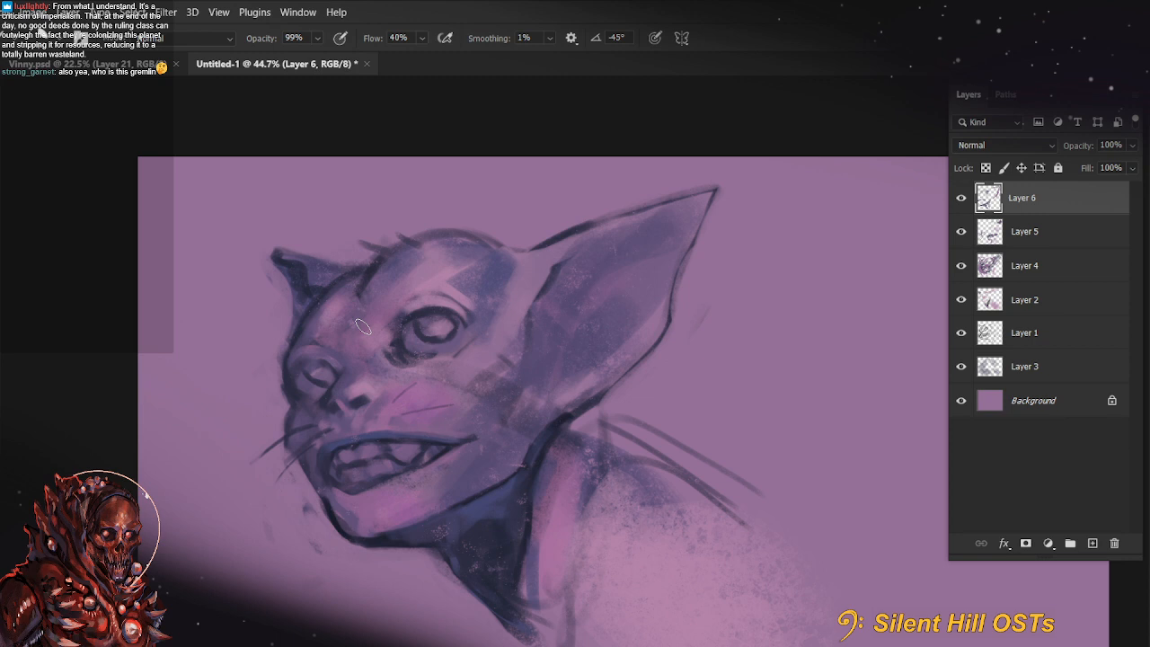
drag(642, 496, 596, 503)
alt+click(620, 358)
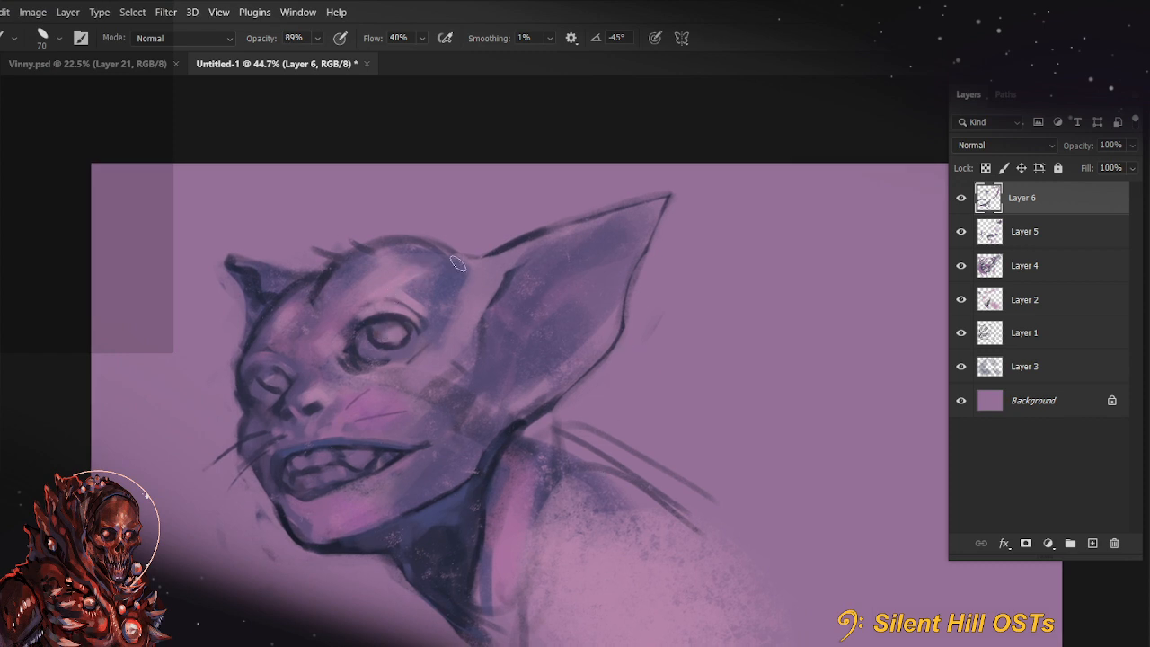
key(8)
key(9)
key(n)
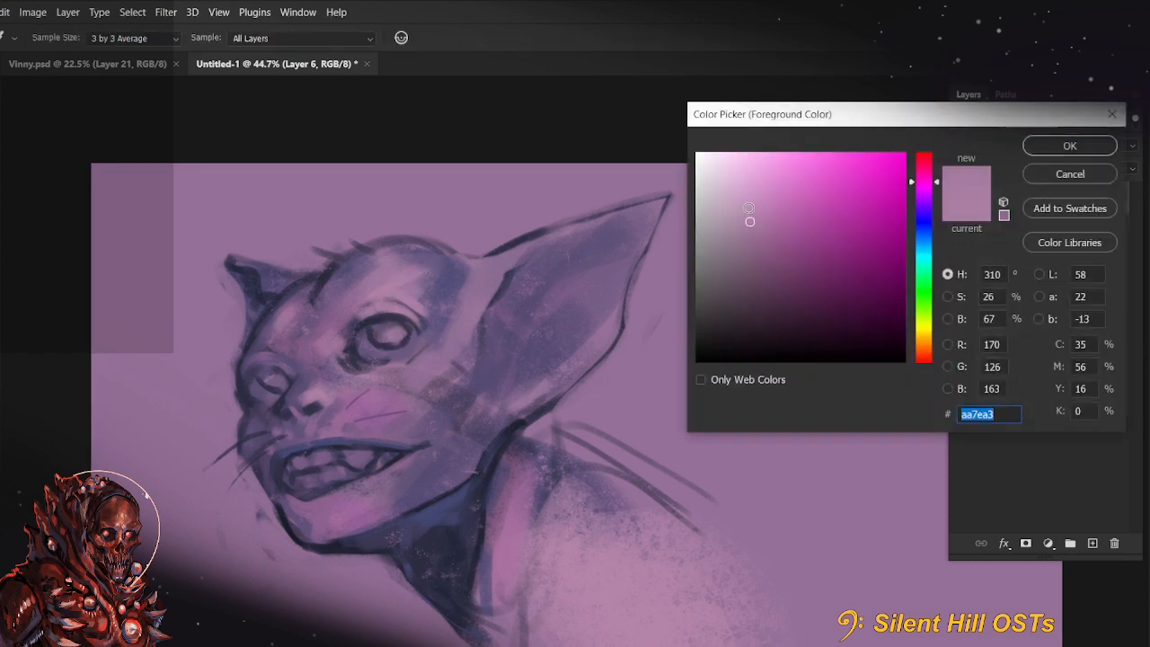
click(749, 205)
click(1065, 148)
alt+click(400, 310)
mouse_move(418, 293)
mouse_down()
mouse_move(399, 294)
mouse_move(405, 309)
mouse_move(413, 265)
mouse_up()
Enlarge the brush to 150 and paint light pink highlights on the cheek and the lower jaw below the mouth
key(bracketright)
key(bracketright)
key(bracketright)
key(bracketright)
key(bracketright)
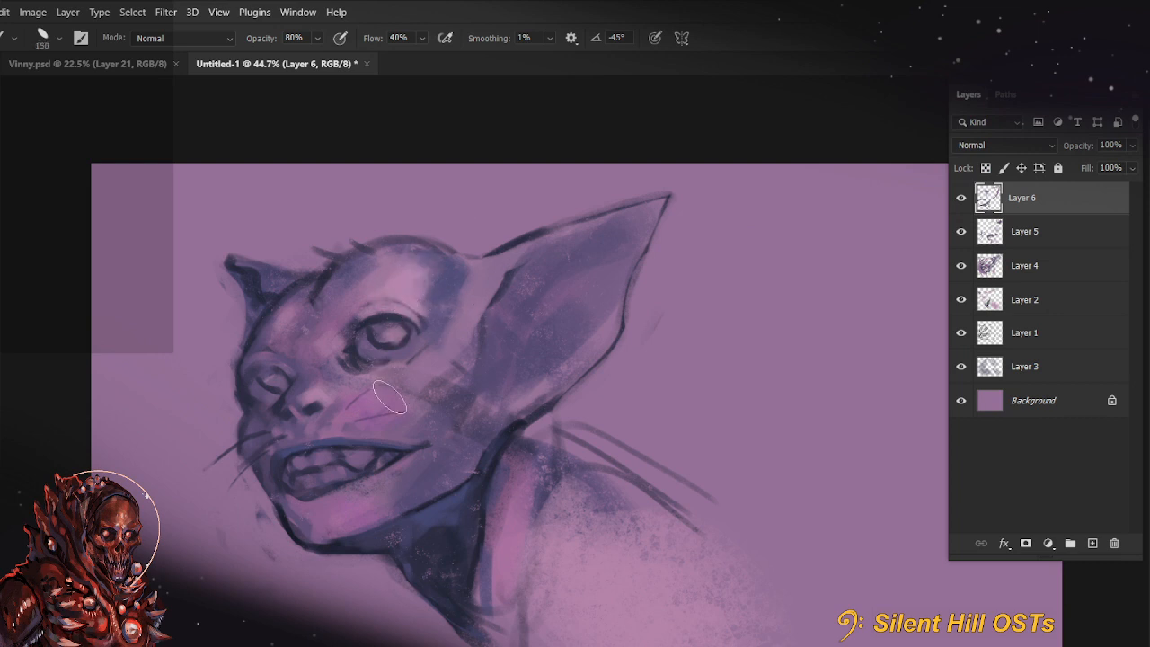
drag(383, 393, 370, 414)
drag(353, 509, 384, 499)
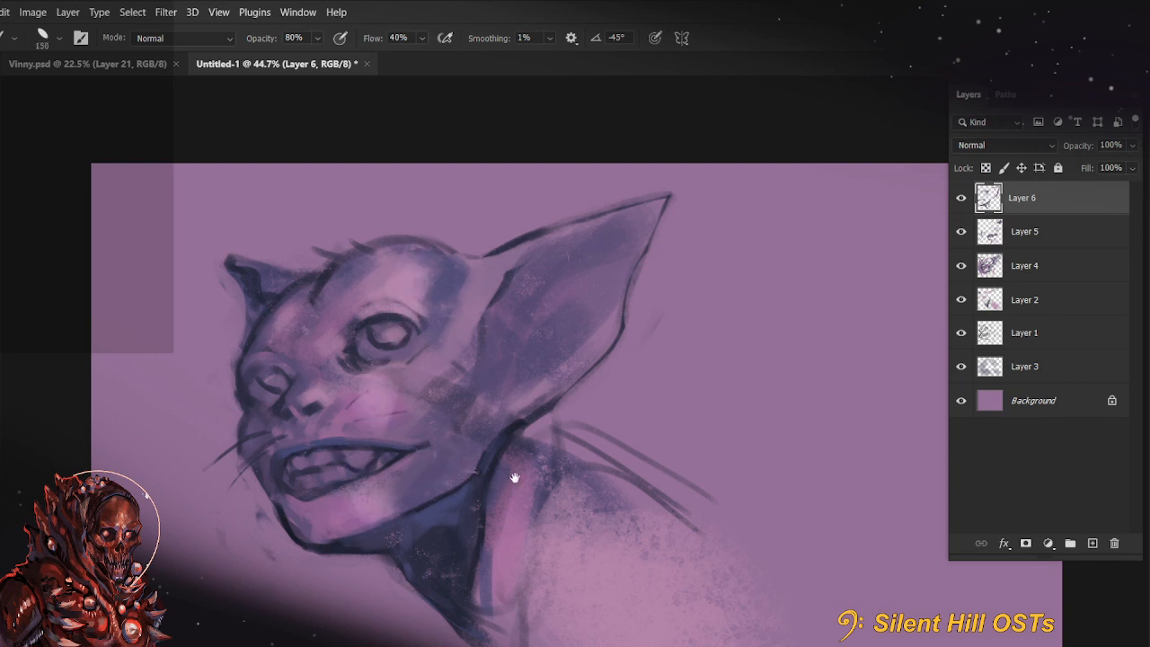
drag(515, 477, 547, 485)
Soften the near eyeball with a pinkish tone at 80% brush opacity, adjusting the brush size and undoing the excess stroke
key(bracketleft)
key(bracketleft)
key(bracketleft)
key(bracketleft)
key(bracketleft)
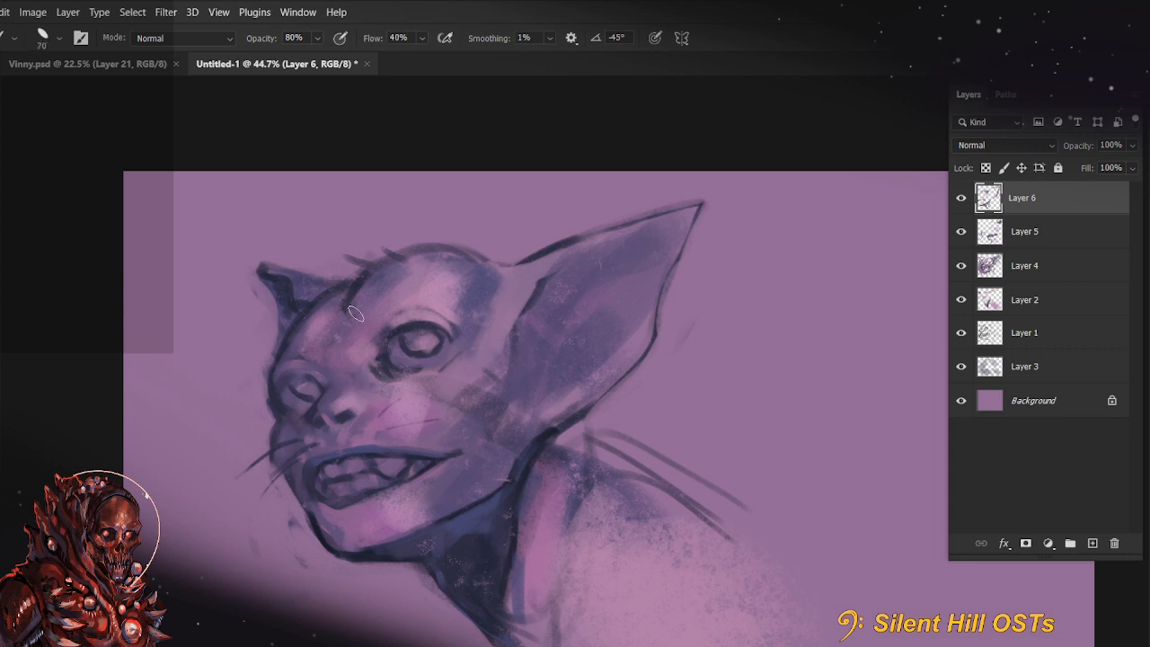
key(bracketleft)
key(bracketleft)
key(bracketleft)
drag(453, 497, 412, 532)
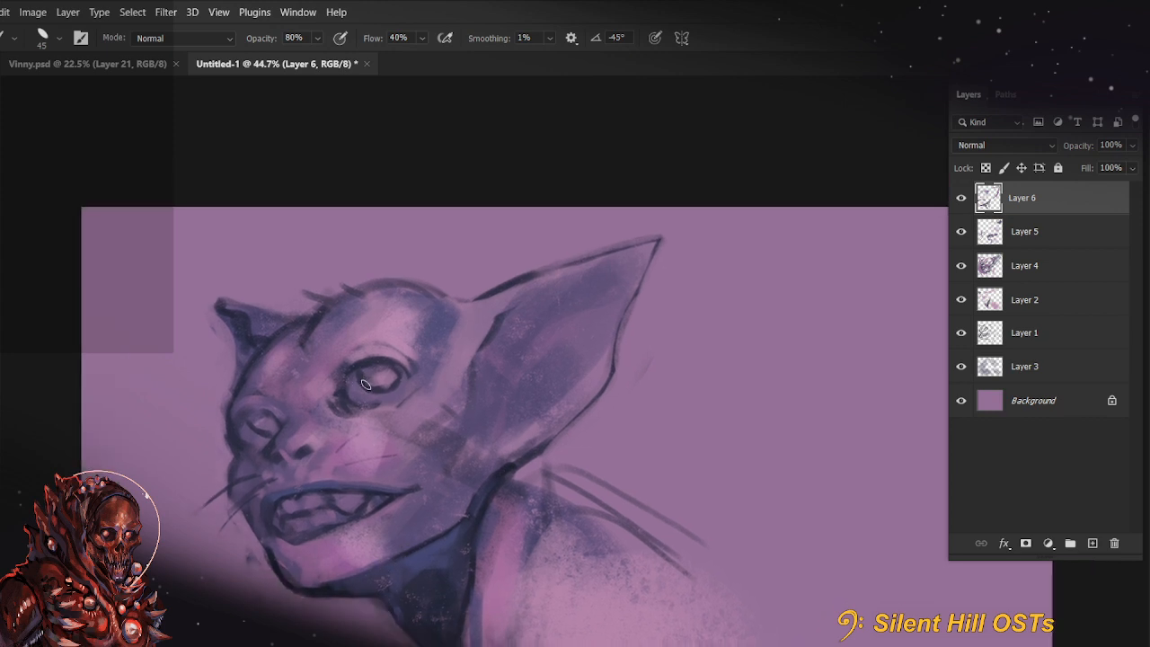
key(bracketright)
key(bracketright)
key(bracketright)
drag(356, 392, 388, 387)
key(ctrl+z)
key(bracketright)
key(bracketright)
key(bracketright)
drag(505, 485, 497, 430)
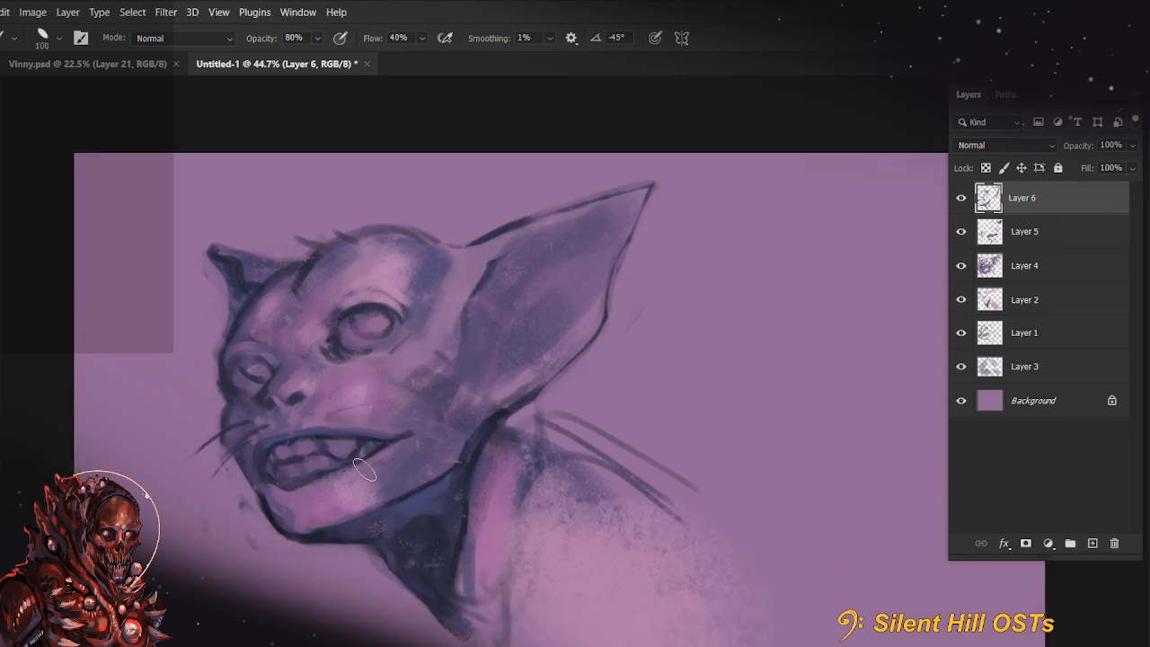
Paint light pink over the upper and lower teeth at 88% brush opacity and brush size 50
drag(359, 524, 356, 524)
key(bracketleft)
key(bracketleft)
key(bracketleft)
key(bracketleft)
key(bracketleft)
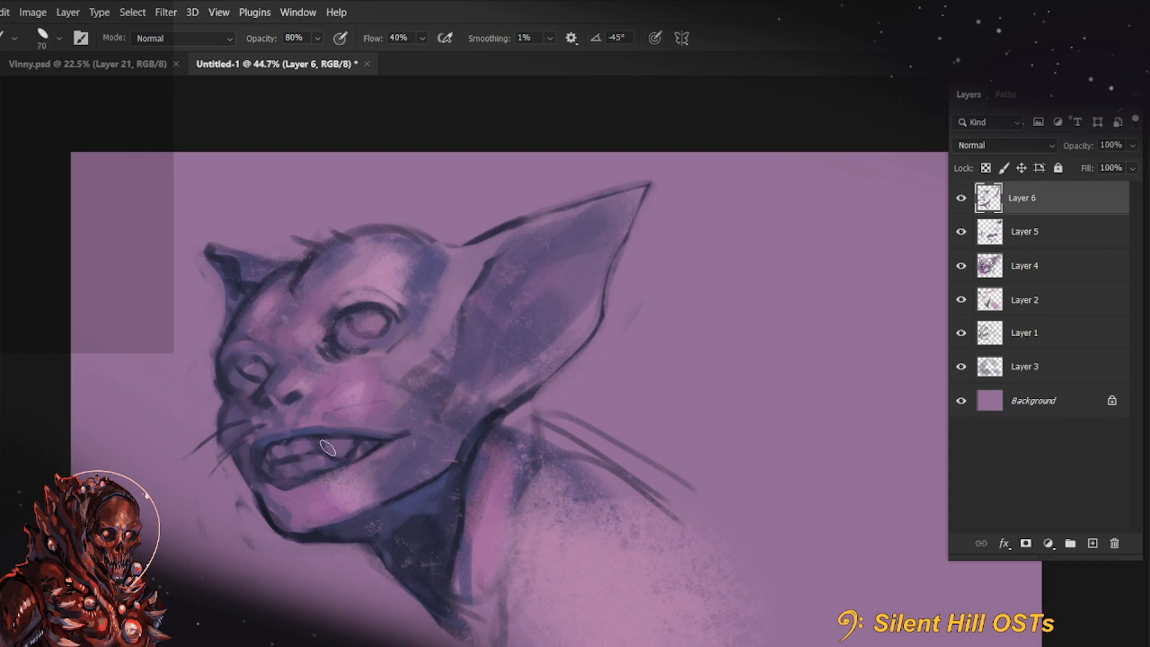
key(alt)
key(8)
key(8)
drag(316, 456, 276, 466)
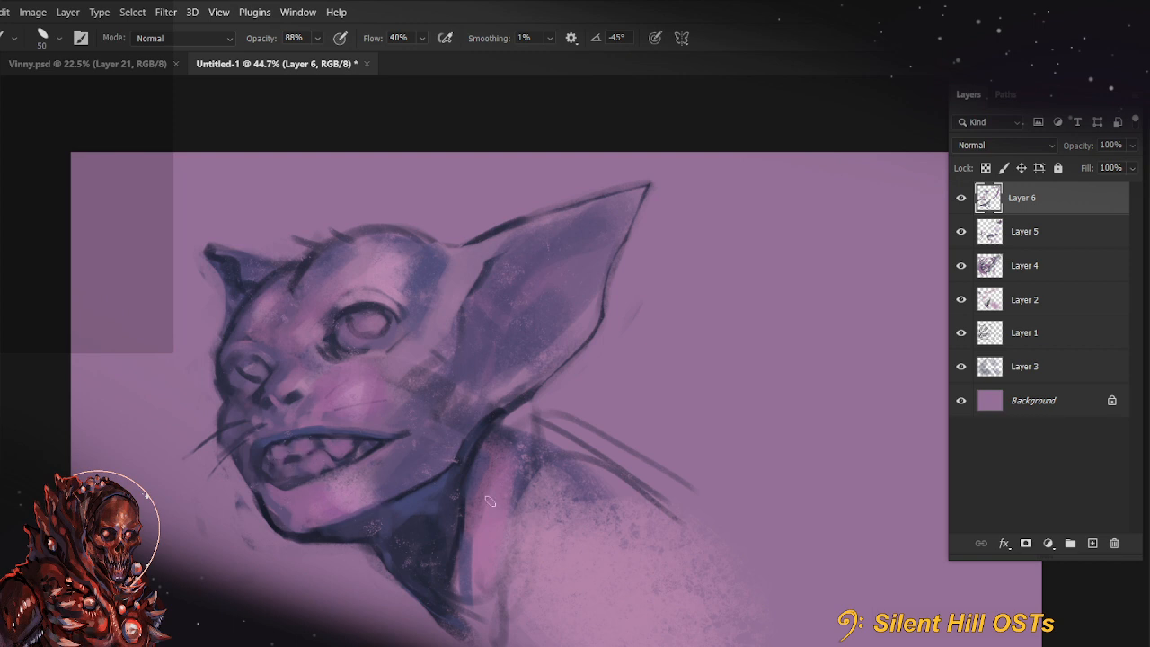
Refine the shapes of the individual teeth and the gaps between them, reducing the brush to size 25
mouse_move(589, 505)
mouse_down()
mouse_move(577, 531)
mouse_move(629, 426)
mouse_move(594, 484)
mouse_up()
key(bracketleft)
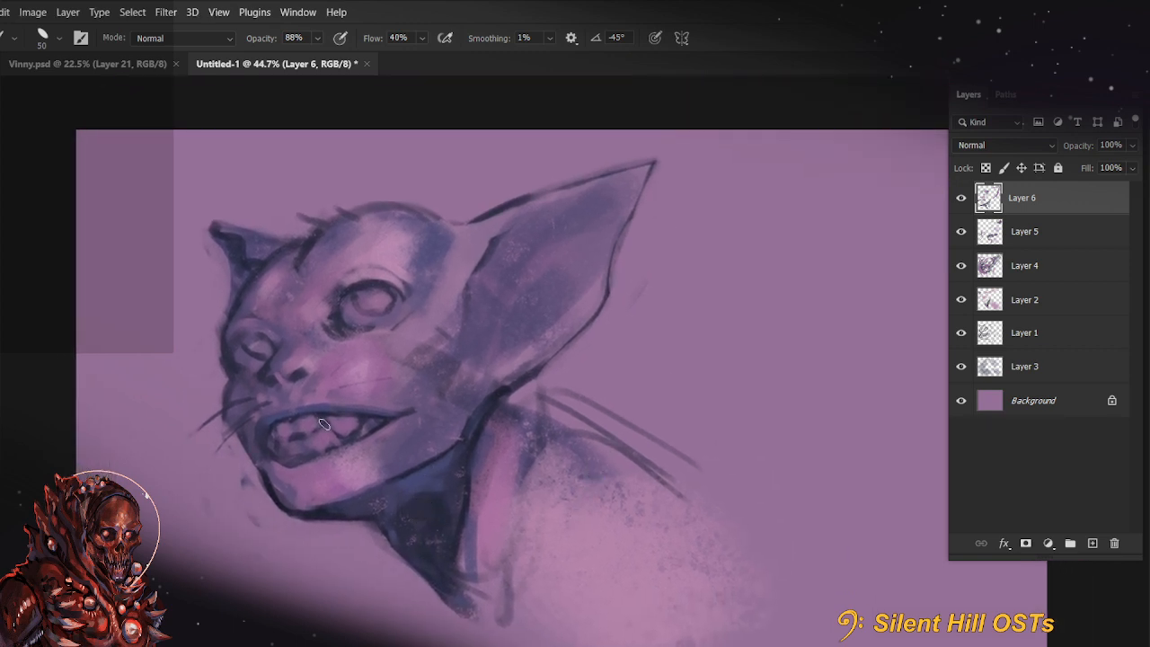
key(bracketleft)
alt+click(342, 448)
key(bracketleft)
drag(314, 461, 385, 428)
alt+click(312, 480)
drag(564, 392, 540, 424)
alt+click(333, 500)
alt+click(333, 404)
key(7)
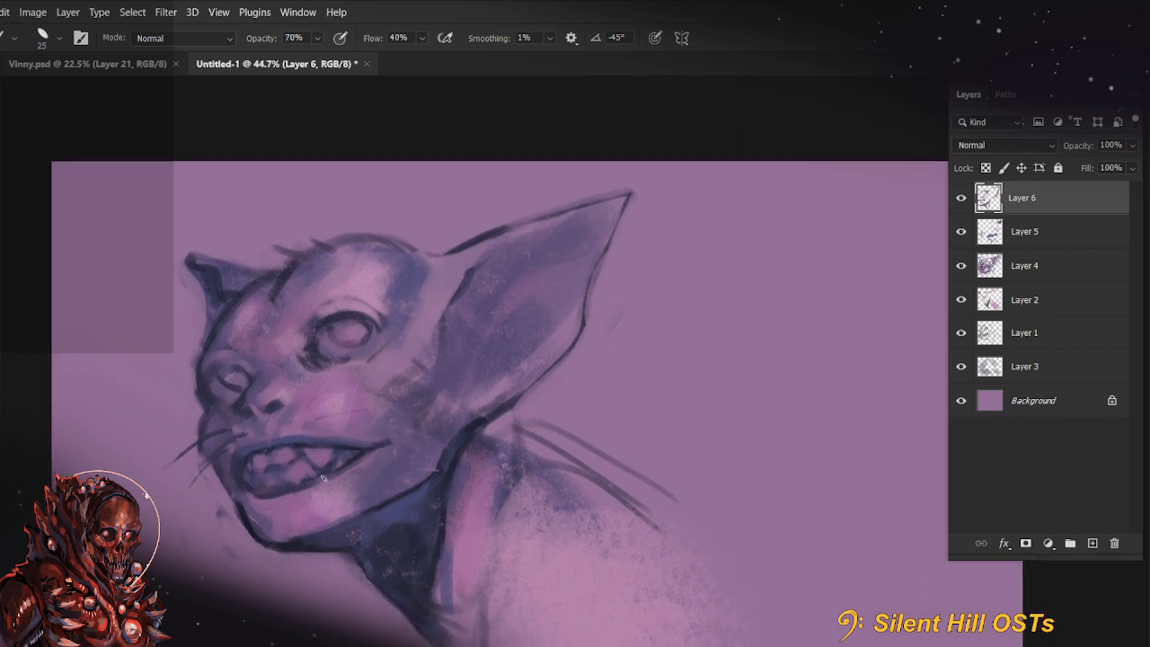
Work over the lower lip's edge beneath the teeth at 77% brush opacity, undoing the excess strokes
key(7)
drag(331, 485, 374, 466)
key(ctrl+z)
mouse_move(259, 503)
mouse_down()
mouse_move(316, 496)
mouse_move(273, 504)
mouse_move(376, 469)
mouse_up()
key(bracketright)
key(bracketright)
key(ctrl+z)
drag(400, 544, 462, 465)
Cover the pink strip behind the neck shadow and shade the ear's base with muted blue at 88% opacity, brush size 80
key(8)
key(8)
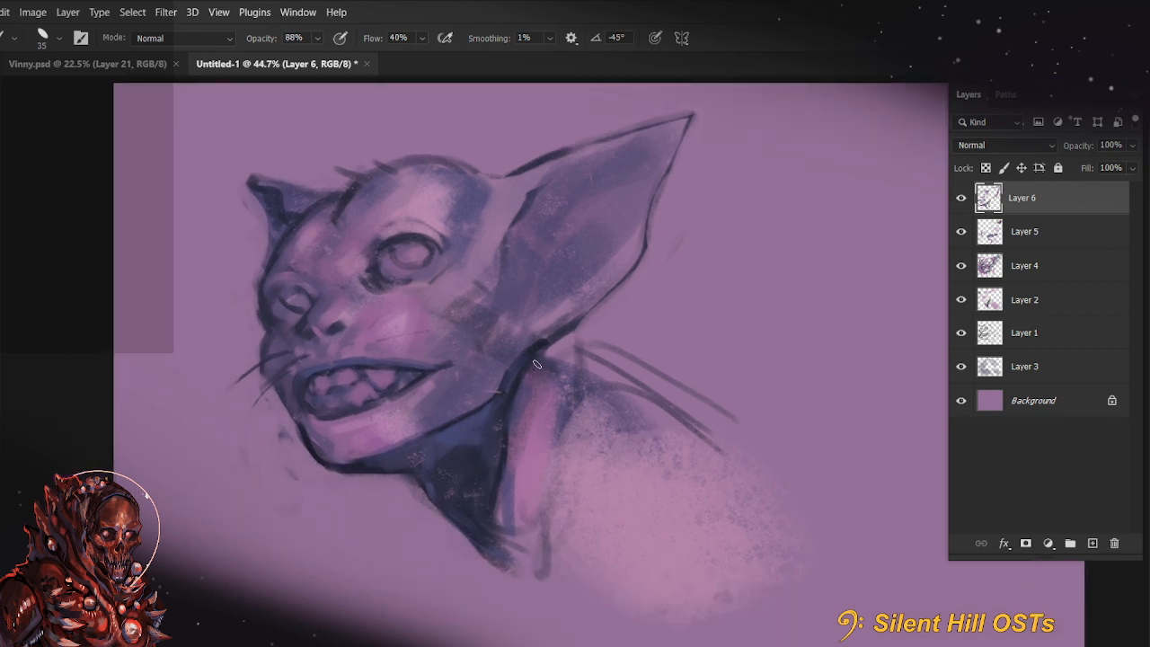
key(bracketright)
key(bracketright)
key(bracketright)
drag(530, 366, 501, 521)
key(bracketright)
key(bracketright)
key(bracketright)
drag(529, 372, 517, 534)
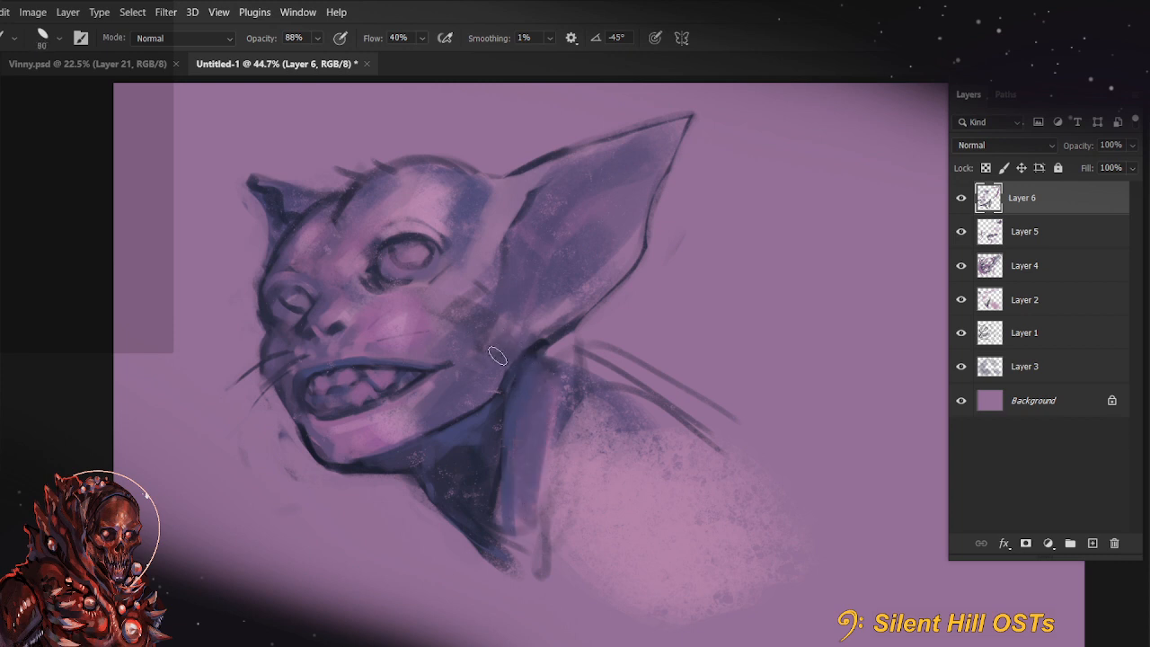
mouse_move(515, 337)
mouse_down()
mouse_move(545, 320)
mouse_move(514, 371)
mouse_up()
drag(512, 316, 537, 332)
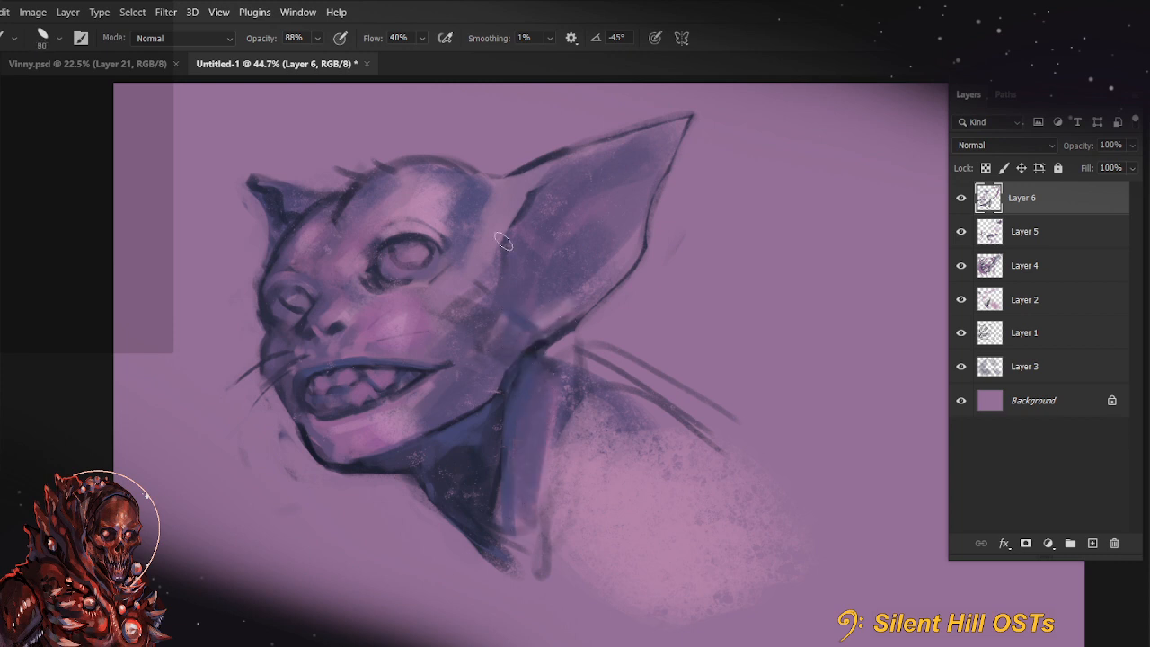
Sample the dark outline colour and strengthen the outline along the muzzle and chin with a size 35 brush
key(alt)
alt+click(304, 432)
key(bracketleft)
key(bracketleft)
key(bracketleft)
key(bracketleft)
drag(291, 409, 304, 428)
drag(384, 361, 406, 362)
mouse_move(291, 343)
mouse_down()
mouse_move(293, 412)
mouse_move(310, 436)
mouse_up()
key(bracketleft)
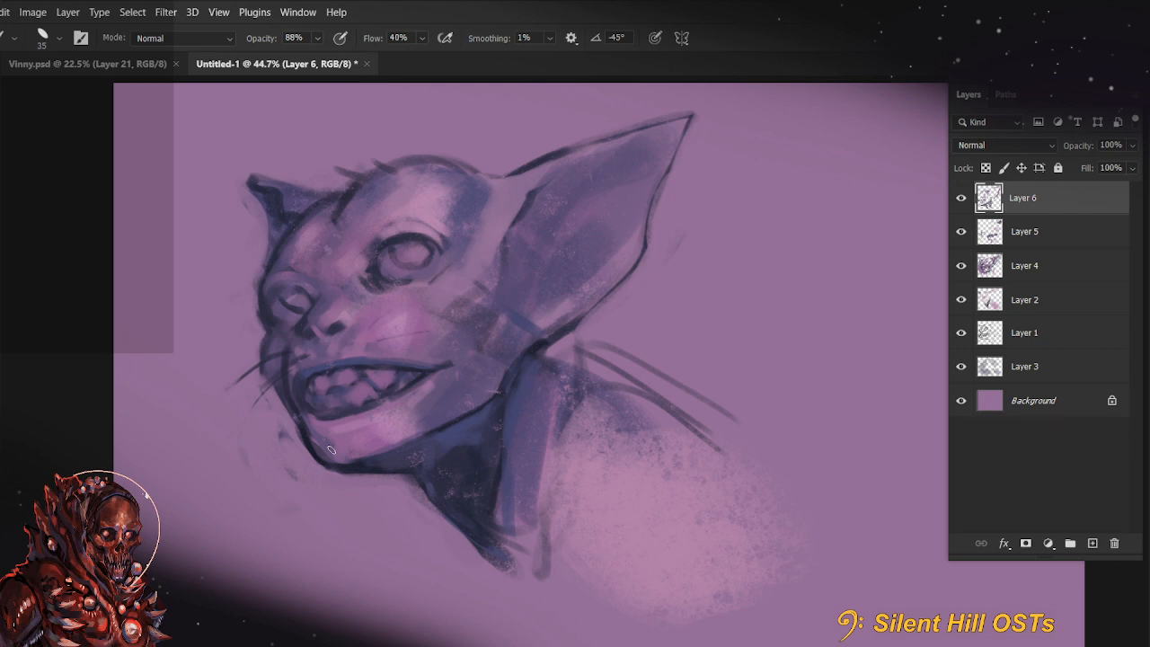
mouse_move(302, 368)
mouse_down()
mouse_move(290, 386)
mouse_move(288, 375)
mouse_up()
Clean up the lower jaw's bottom edge with the brush at 99% opacity and size 45
key(9)
key(9)
key(])
key(])
drag(404, 442, 341, 461)
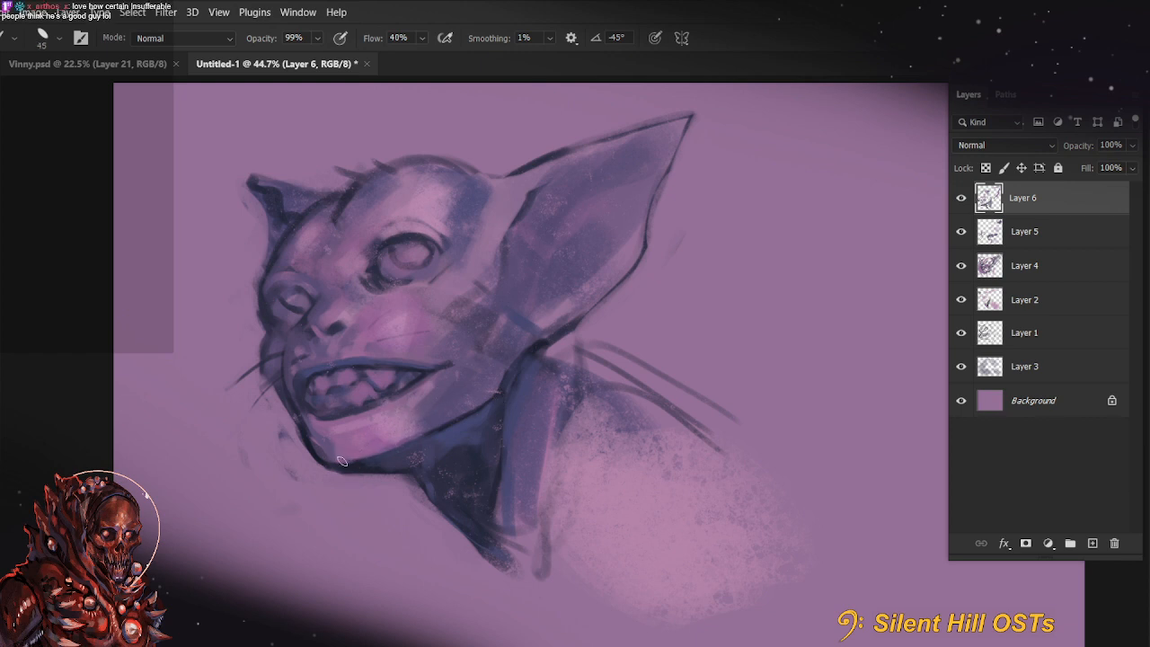
Enlarge the brush to 90 and blend the thin dark line on the cheek into the surrounding pink
mouse_move(401, 329)
mouse_down()
mouse_move(393, 364)
mouse_move(440, 338)
mouse_up()
key(])
key(])
key(])
key(])
key(])
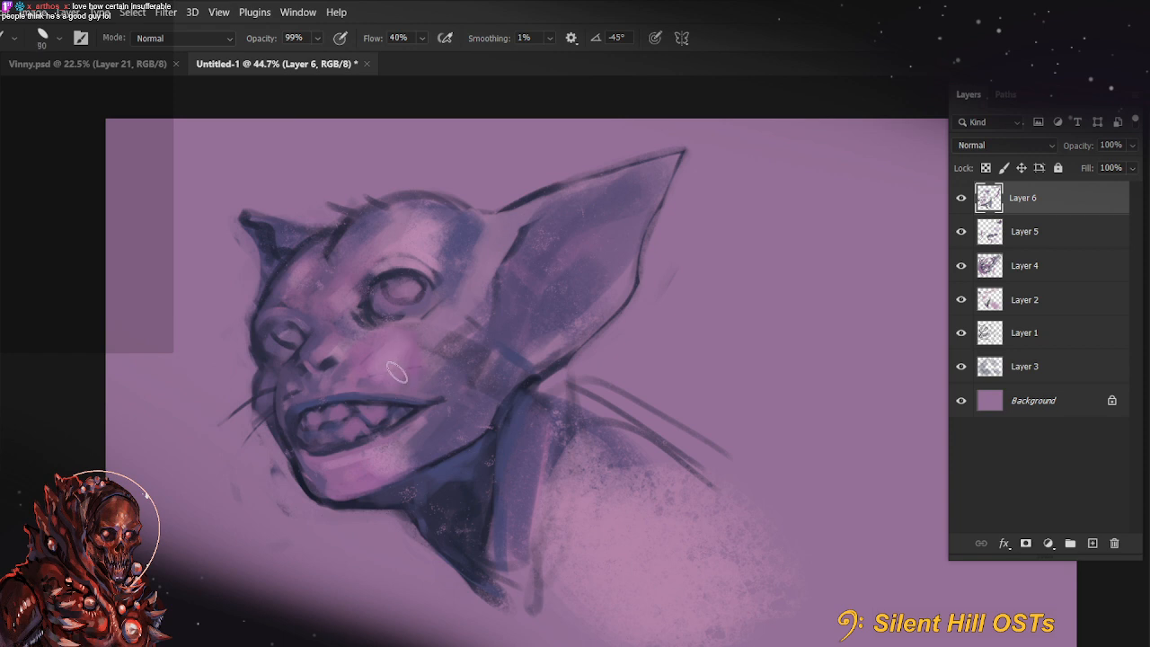
key([)
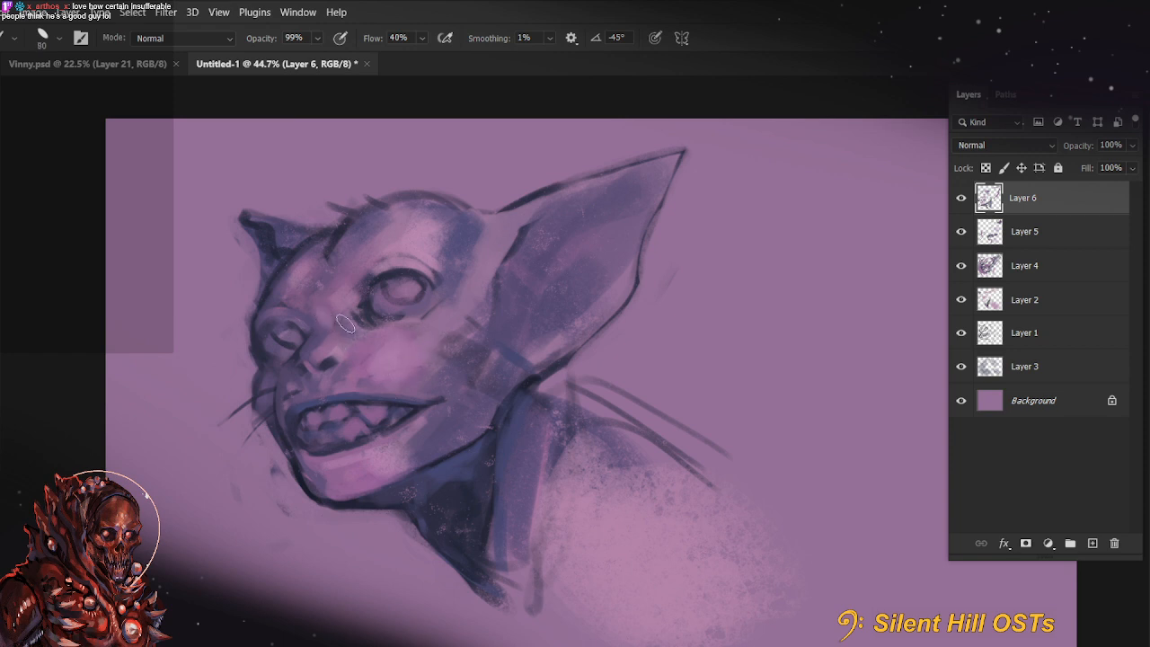
Set the brush size to 125 and choose the saturated purple 8d5092 as the foreground colour
key(3)
key(])
key(])
key(])
scroll(360, 473, right, 2)
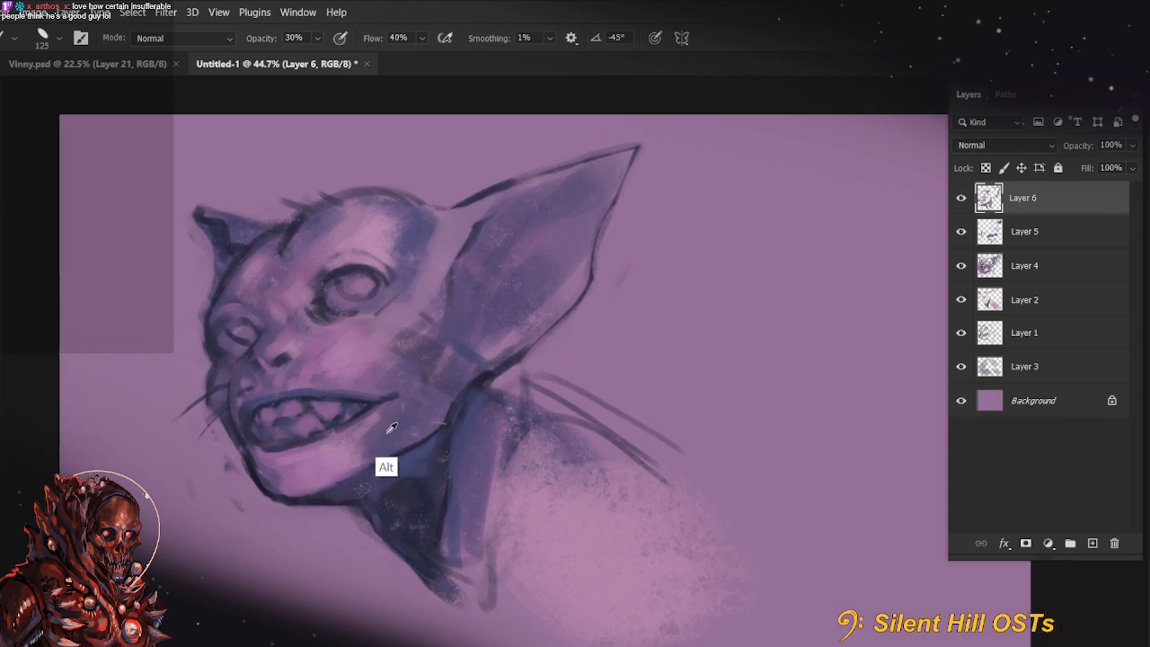
key(n)
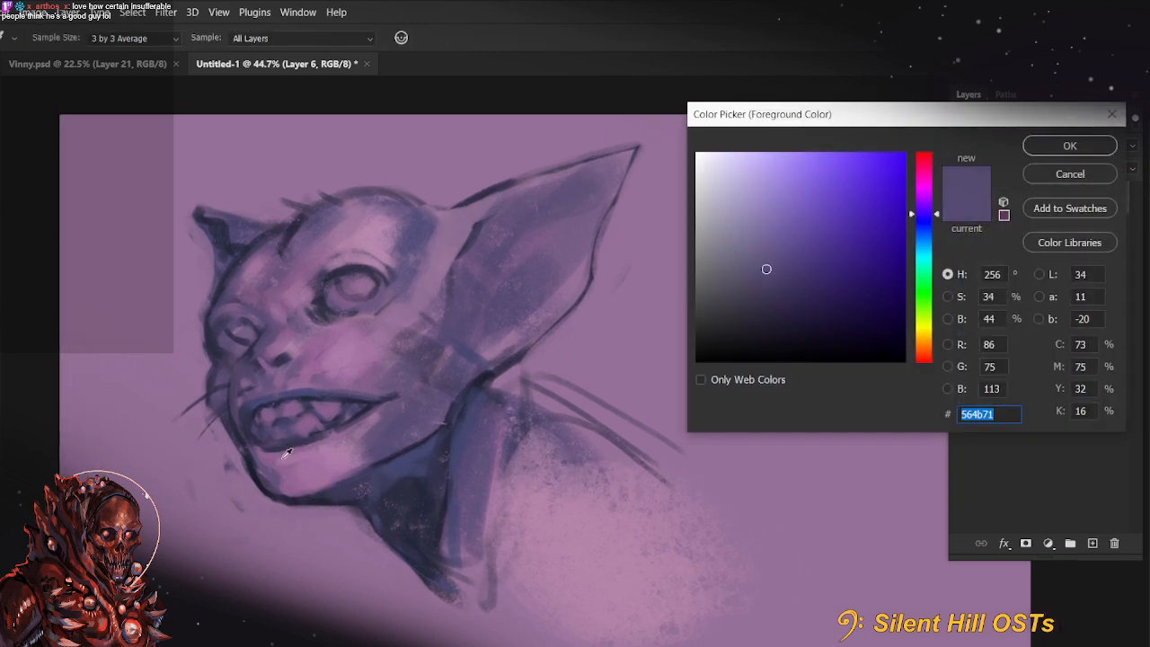
click(287, 446)
click(790, 242)
click(1069, 150)
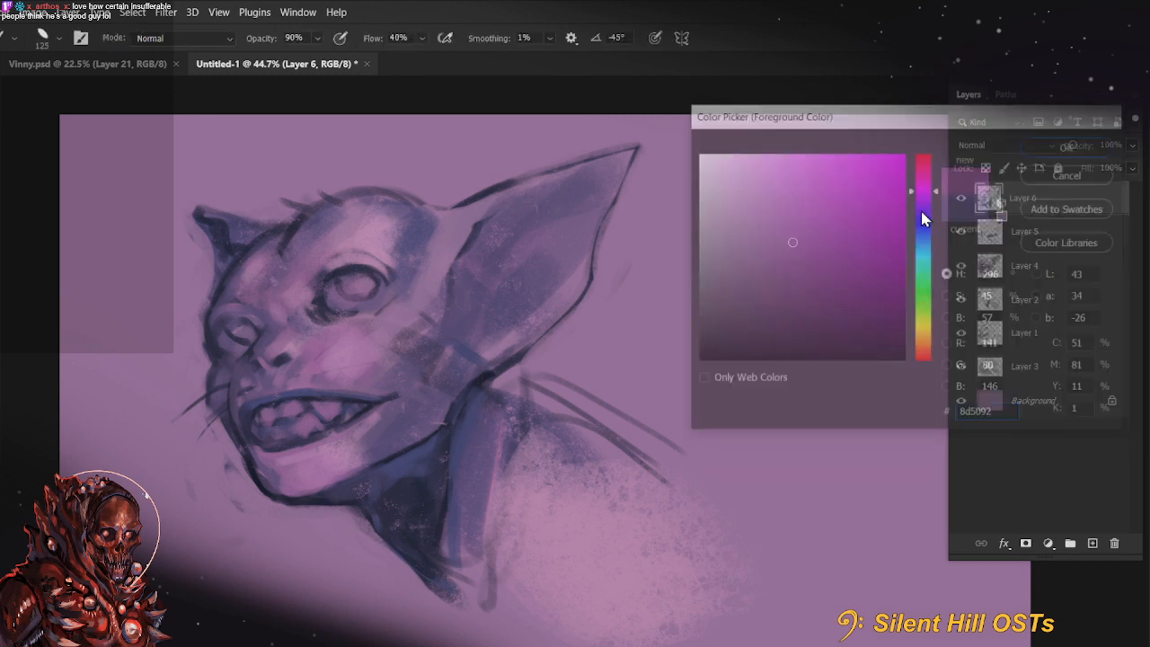
Glaze purple onto the jaw below the mouth corner and onto the cheek, settling on 60% brush opacity
mouse_move(286, 479)
mouse_down()
mouse_move(402, 422)
mouse_move(342, 451)
mouse_move(361, 431)
mouse_up()
key(ctrl+z)
key(])
key(6)
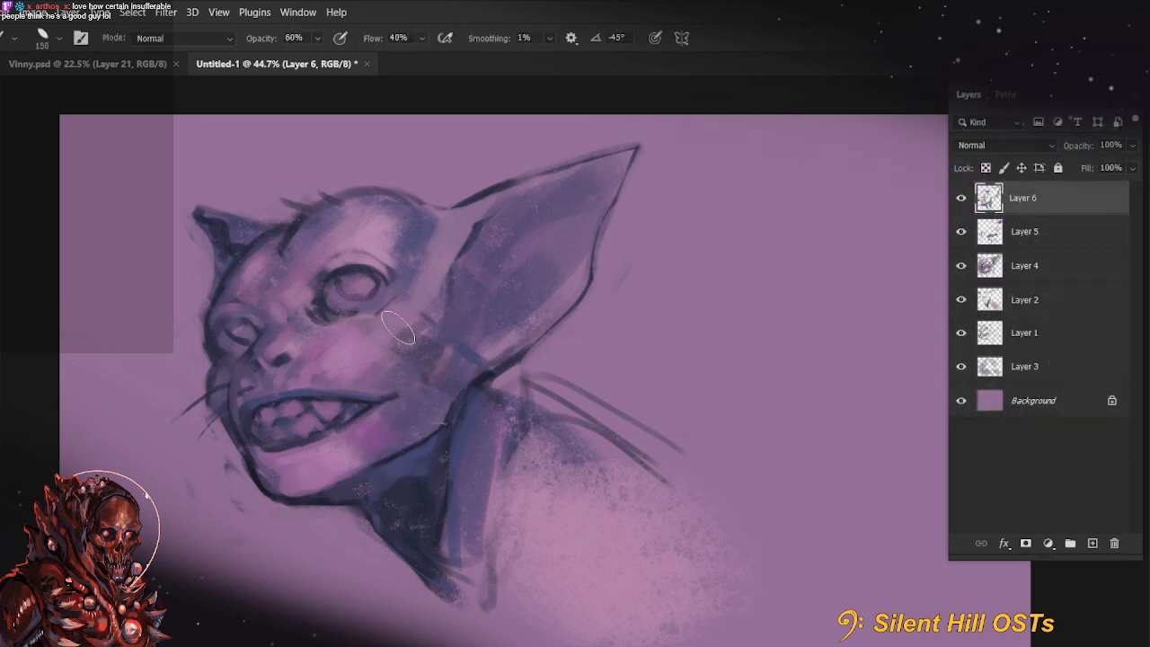
mouse_move(345, 361)
mouse_down()
mouse_move(377, 341)
mouse_move(364, 367)
mouse_up()
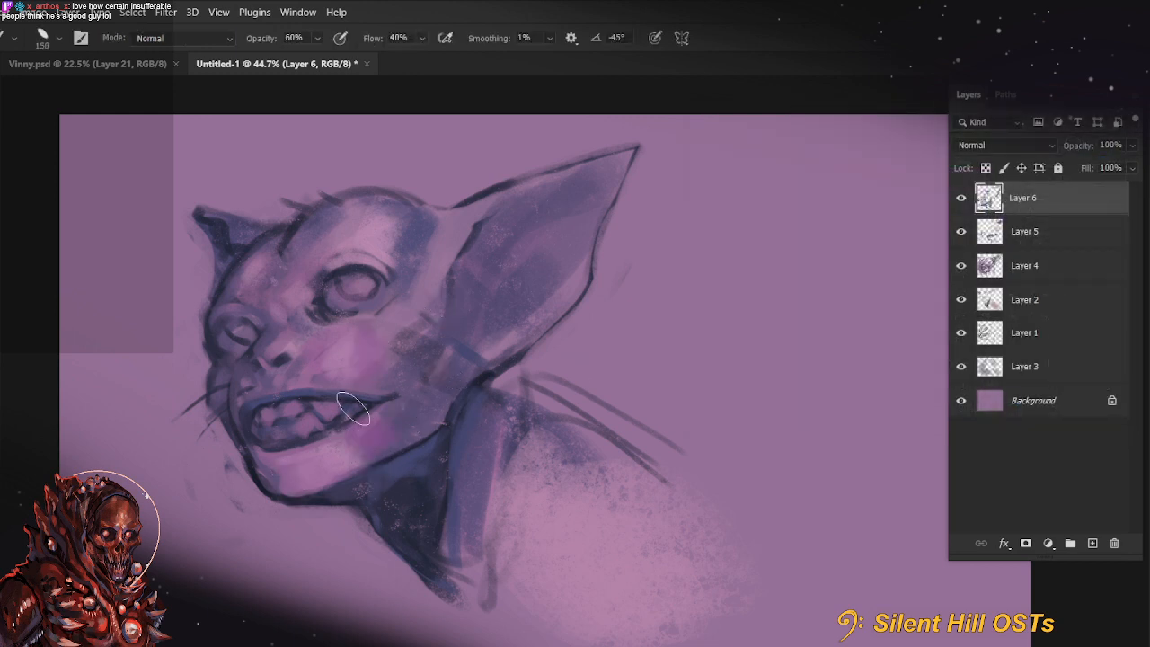
Enlarge the brush to 200 and glaze purple over the temple beside the near eye and the forehead
key(])
key(])
mouse_move(345, 304)
mouse_down()
mouse_move(372, 370)
mouse_move(467, 281)
mouse_move(435, 279)
mouse_move(410, 315)
mouse_up()
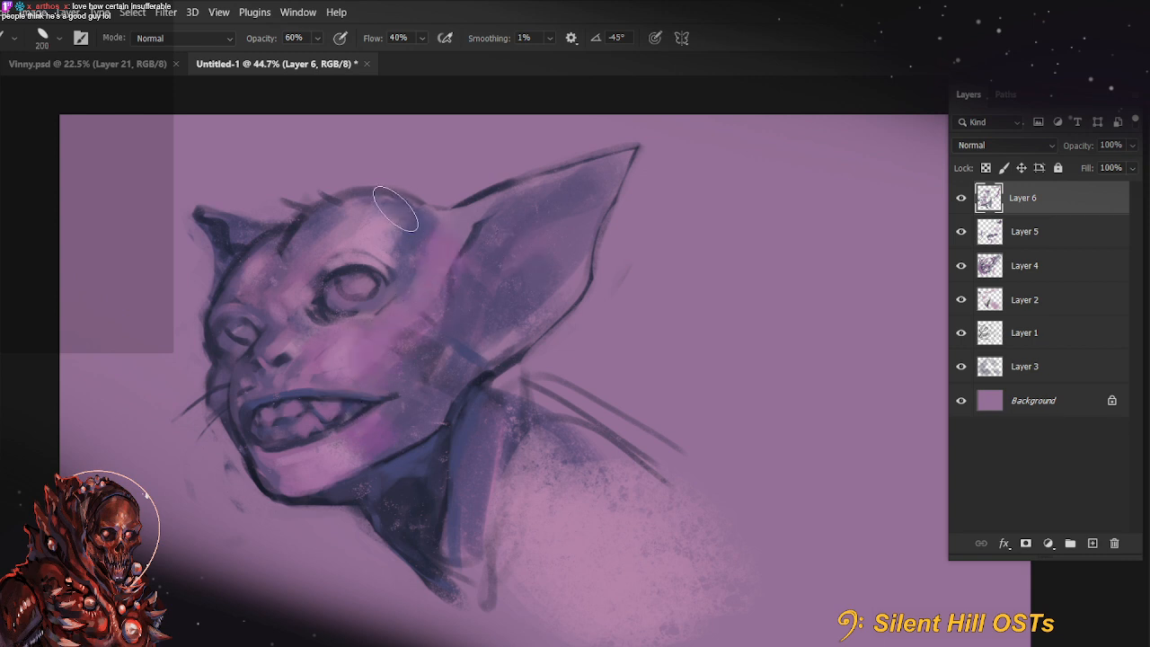
mouse_move(397, 209)
mouse_down()
mouse_move(355, 265)
mouse_move(398, 266)
mouse_move(356, 237)
mouse_up()
Add purple accents to the front of the neck and beneath the large ear's base, reducing the brush to 25
key([)
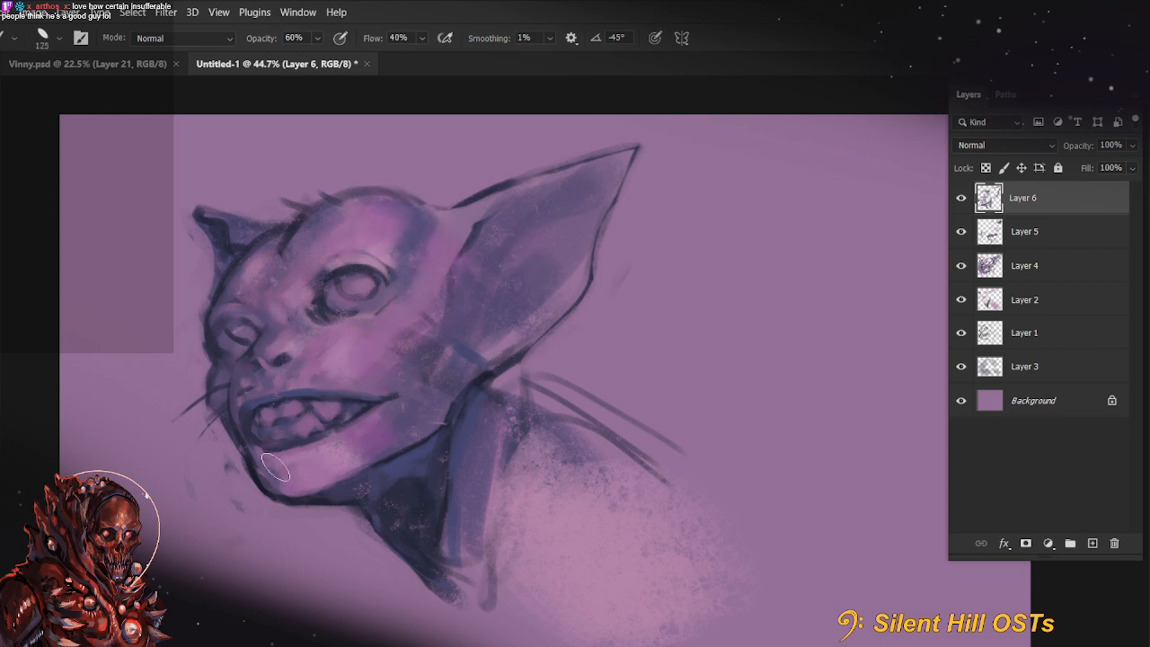
drag(397, 540, 404, 485)
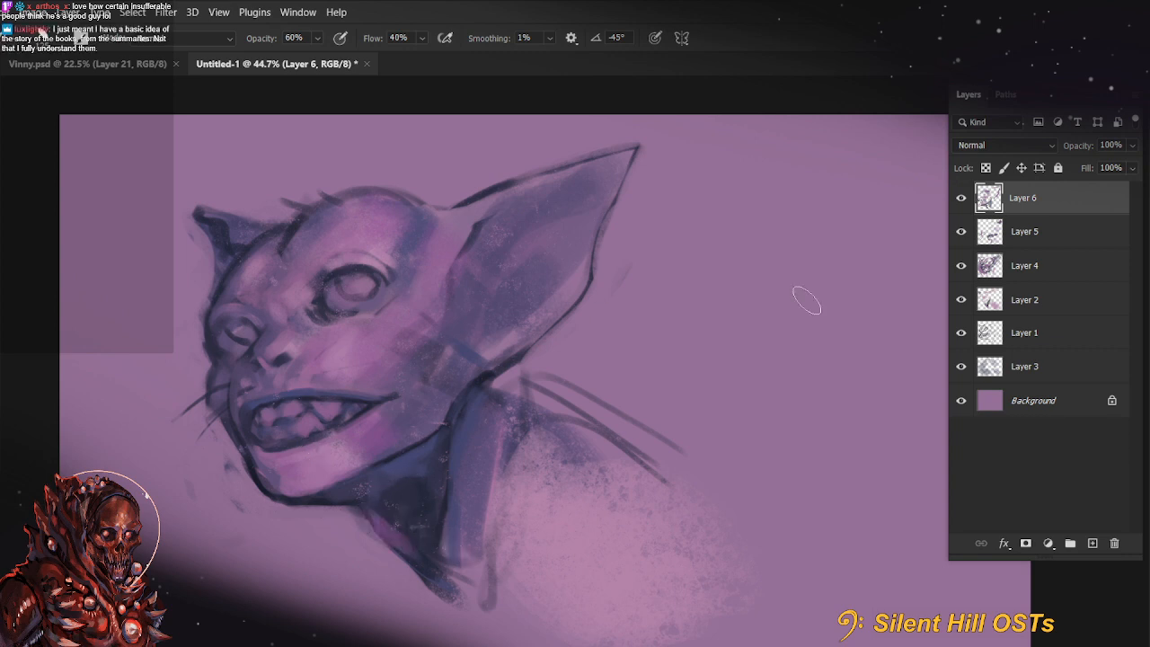
key([)
key([)
key([)
key([)
key([)
key([)
key([)
mouse_move(464, 395)
mouse_down()
mouse_move(489, 377)
mouse_move(462, 409)
mouse_up()
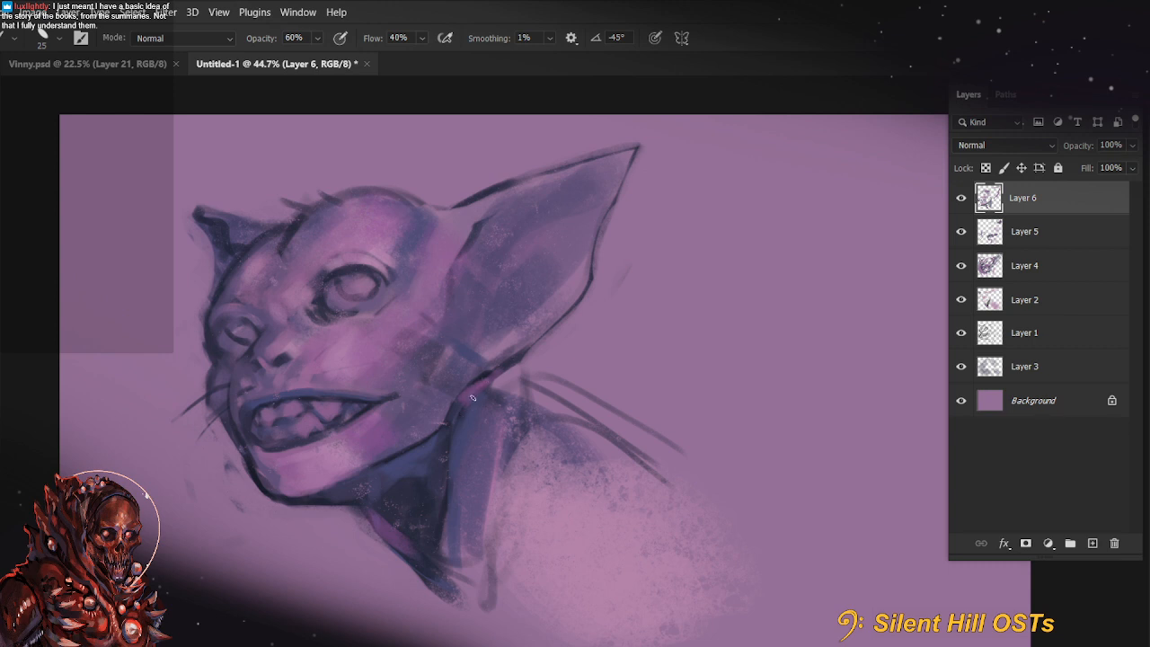
Rework the dark line where the jaw meets the large ear at 100% brush opacity, undoing the unwanted strokes
key(0)
key(ctrl)
mouse_move(487, 376)
mouse_down()
mouse_move(453, 427)
mouse_move(448, 414)
mouse_up()
key(ctrl+z)
key(ctrl+z)
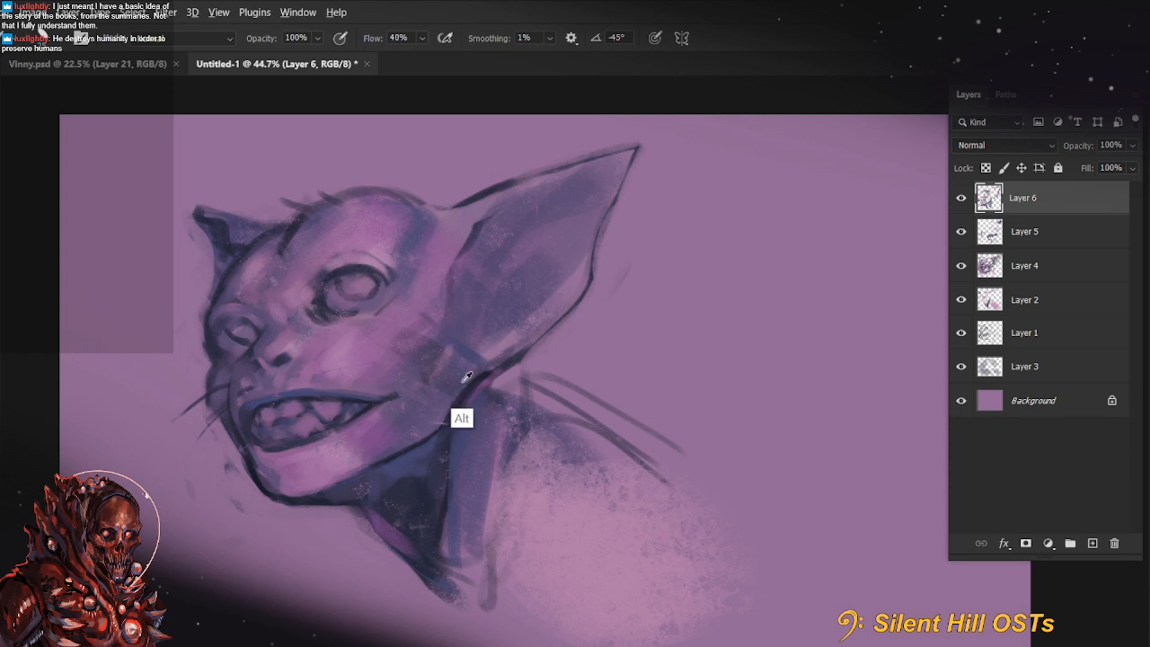
drag(486, 373, 445, 409)
drag(513, 360, 449, 403)
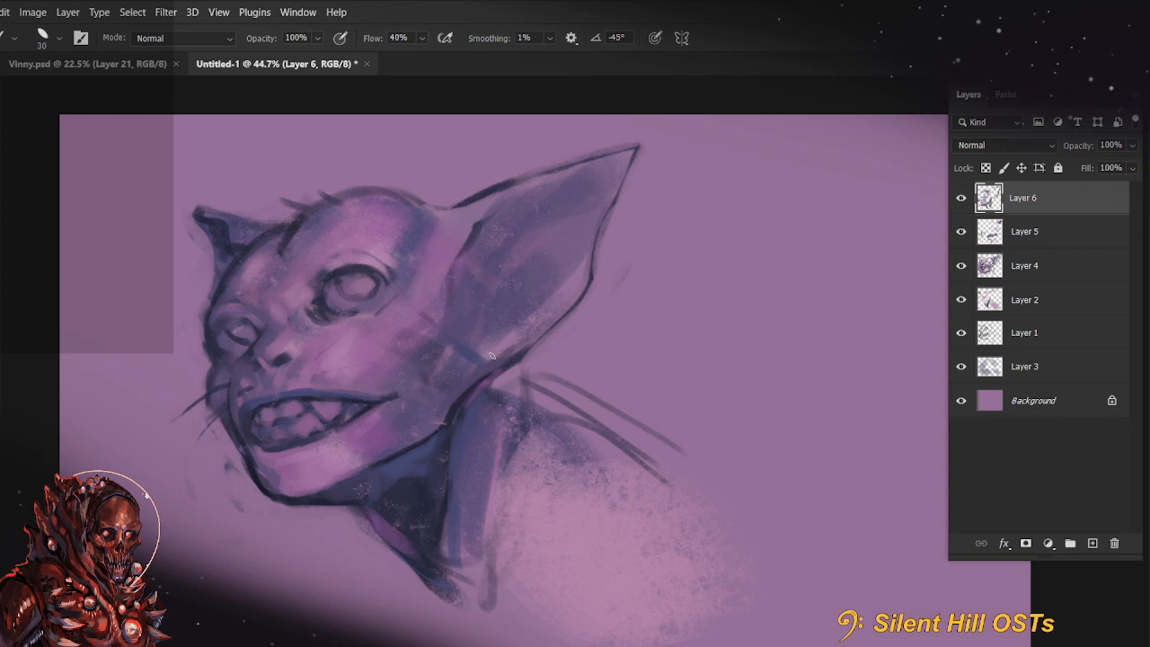
Paint a long purple strip down the side of the neck at 88% opacity with a size 90 brush
drag(661, 409, 678, 438)
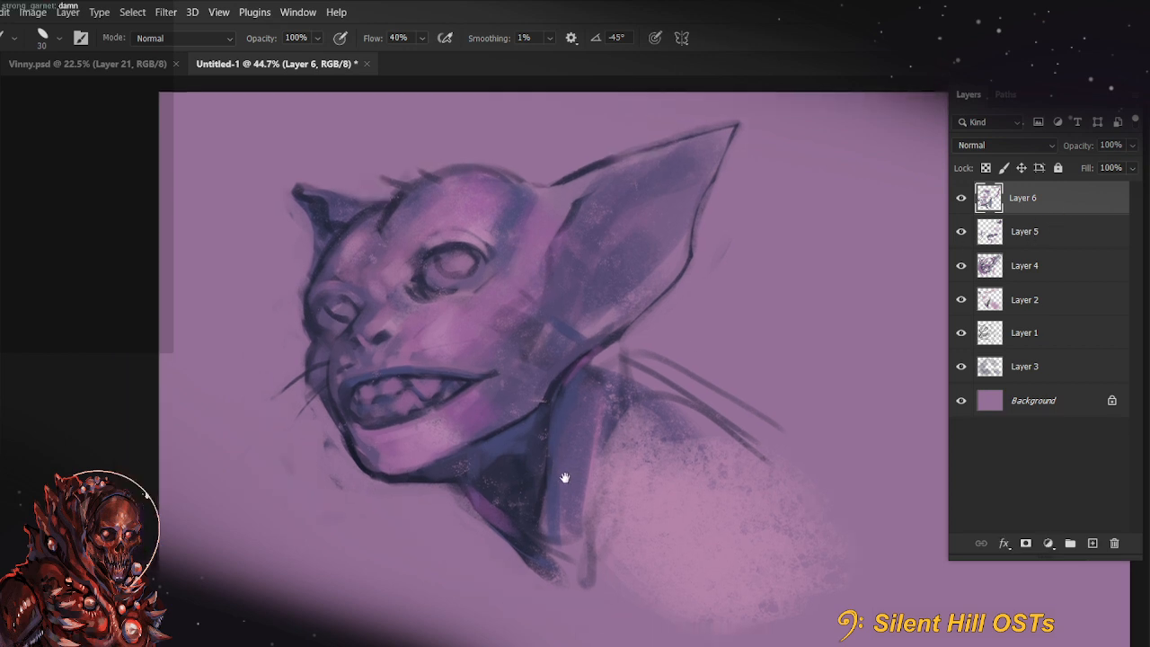
key(alt)
drag(635, 480, 591, 457)
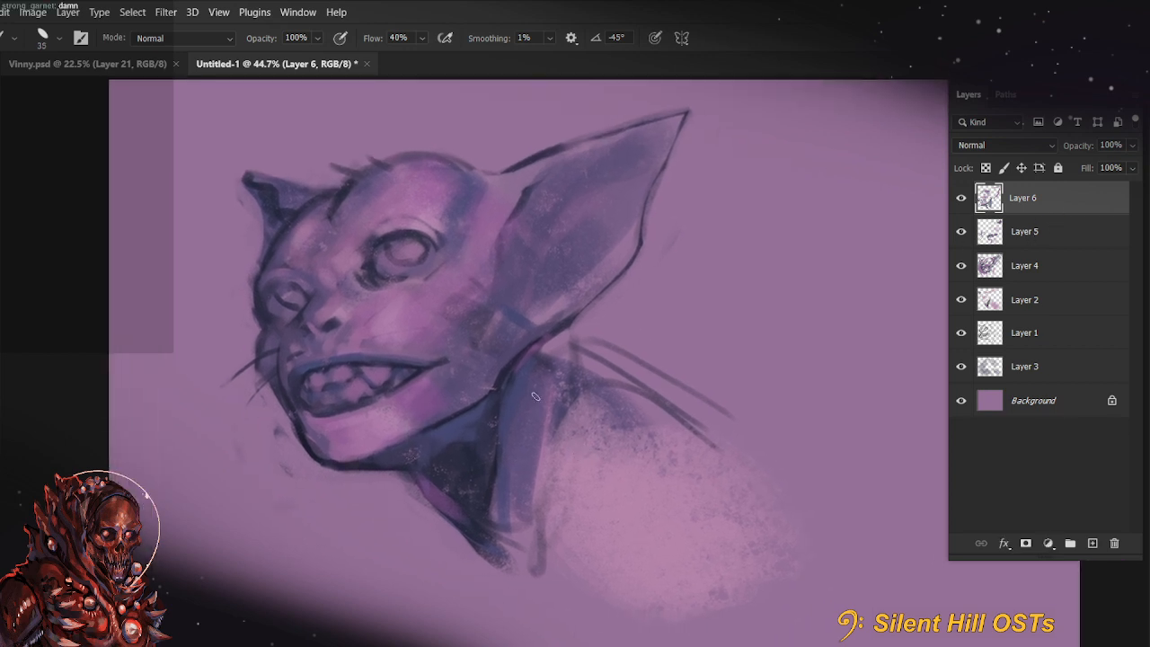
alt+right_click(532, 397)
key(bracketright)
key(bracketright)
key(bracketright)
key(bracketright)
drag(535, 389, 515, 547)
drag(534, 456, 511, 566)
drag(530, 481, 495, 557)
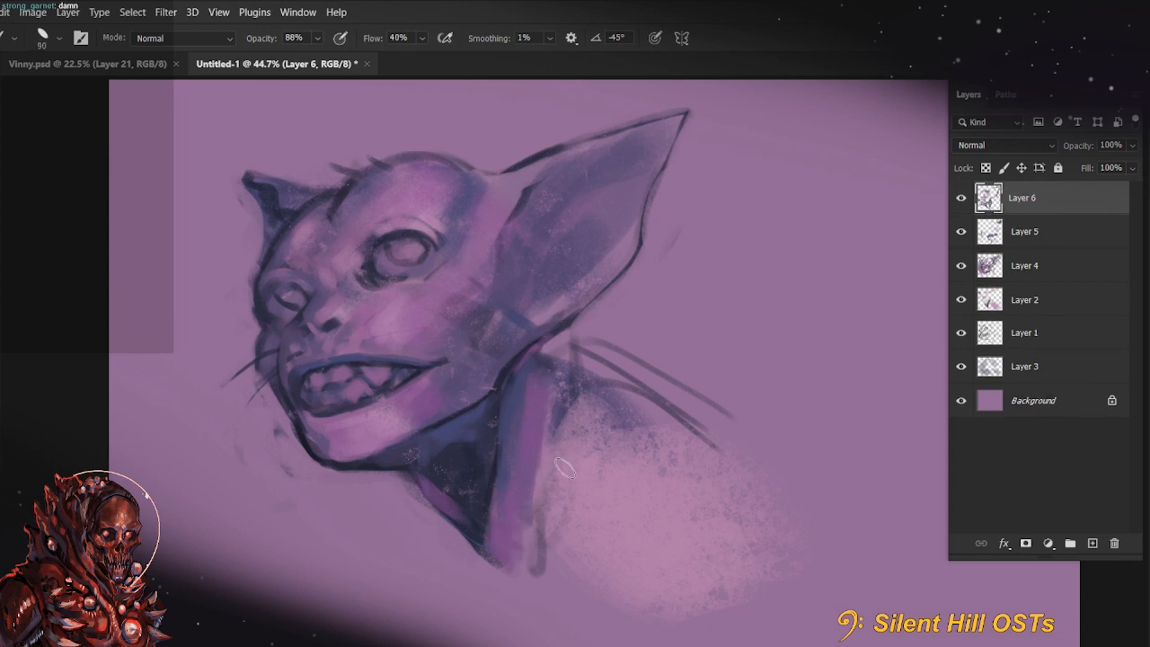
Reduce the brush to 70 and cover the blue band at the large ear's base
drag(597, 429, 605, 509)
key(bracketleft)
drag(518, 414, 554, 395)
key(bracketleft)
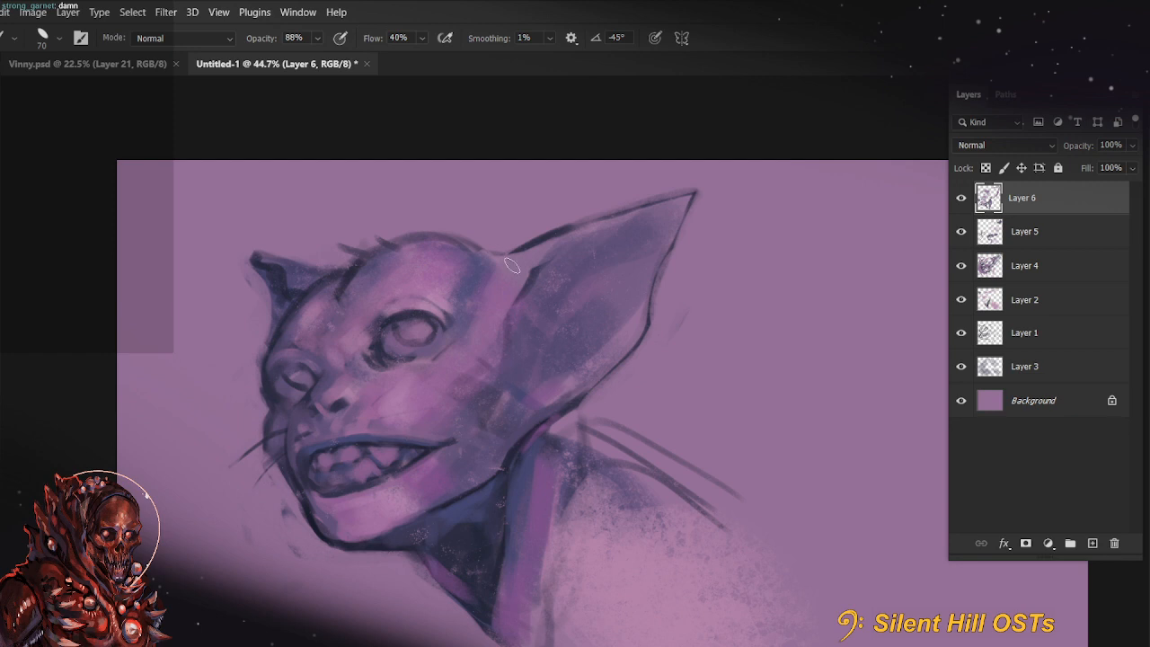
Darken the inner fold of the large ear beside the temple with a size 40 brush, undoing the excess stroke
mouse_move(535, 280)
mouse_down()
mouse_move(500, 312)
mouse_move(504, 348)
mouse_move(501, 330)
mouse_move(527, 283)
mouse_move(515, 334)
mouse_move(504, 318)
mouse_move(525, 346)
mouse_move(525, 395)
mouse_up()
key(bracketleft)
key(bracketleft)
key(bracketleft)
mouse_move(513, 327)
mouse_down()
mouse_move(519, 374)
mouse_move(544, 325)
mouse_move(530, 350)
mouse_move(517, 316)
mouse_move(523, 280)
mouse_up()
key(ctrl+z)
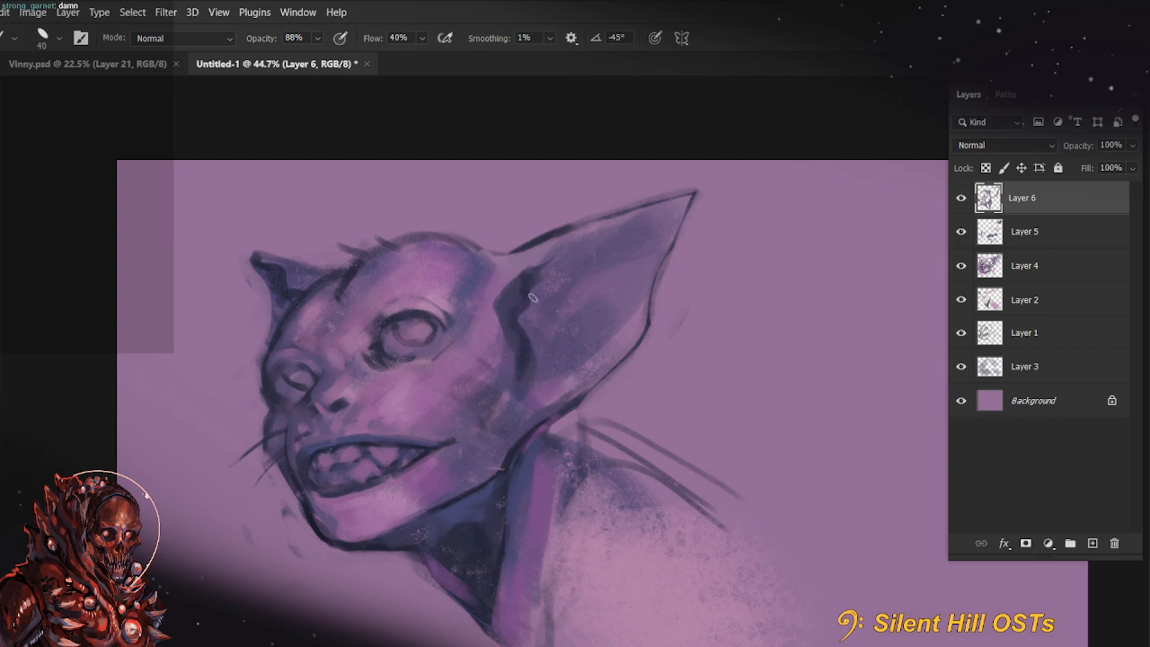
Lighten the large ear's upper rim and outer edge near the tip at 99% brush opacity
key(9)
key(9)
mouse_move(506, 303)
mouse_down()
mouse_move(513, 281)
mouse_move(577, 232)
mouse_up()
key(bracketright)
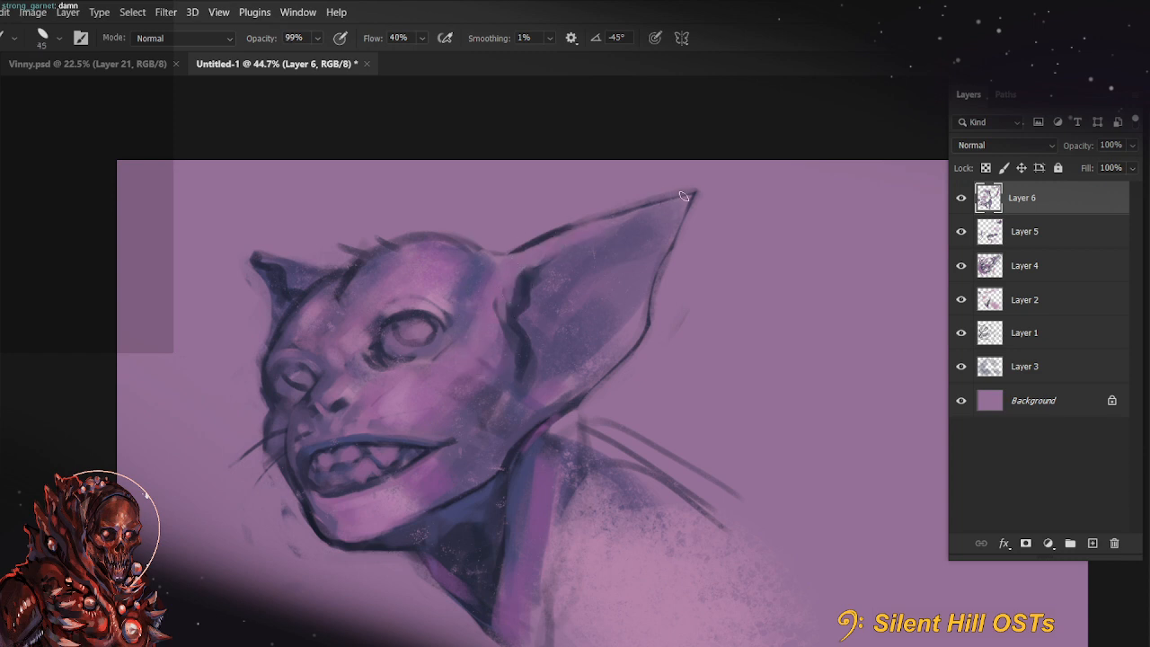
key(bracketleft)
mouse_move(692, 192)
mouse_down()
mouse_move(663, 228)
mouse_move(644, 314)
mouse_up()
Reduce the brush to 35 and darken the outline along the front of the muzzle and chin, undoing the unwanted stroke
drag(639, 397, 674, 334)
key(bracketright)
key(bracketright)
key(bracketright)
key(bracketright)
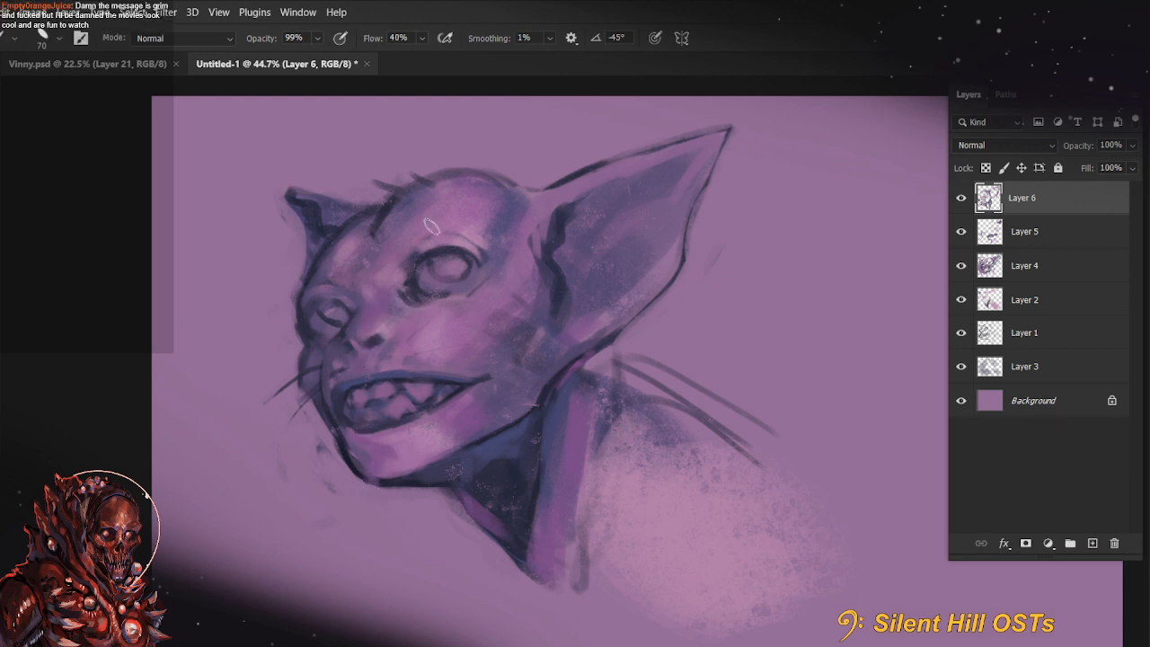
key(bracketleft)
drag(495, 425, 449, 459)
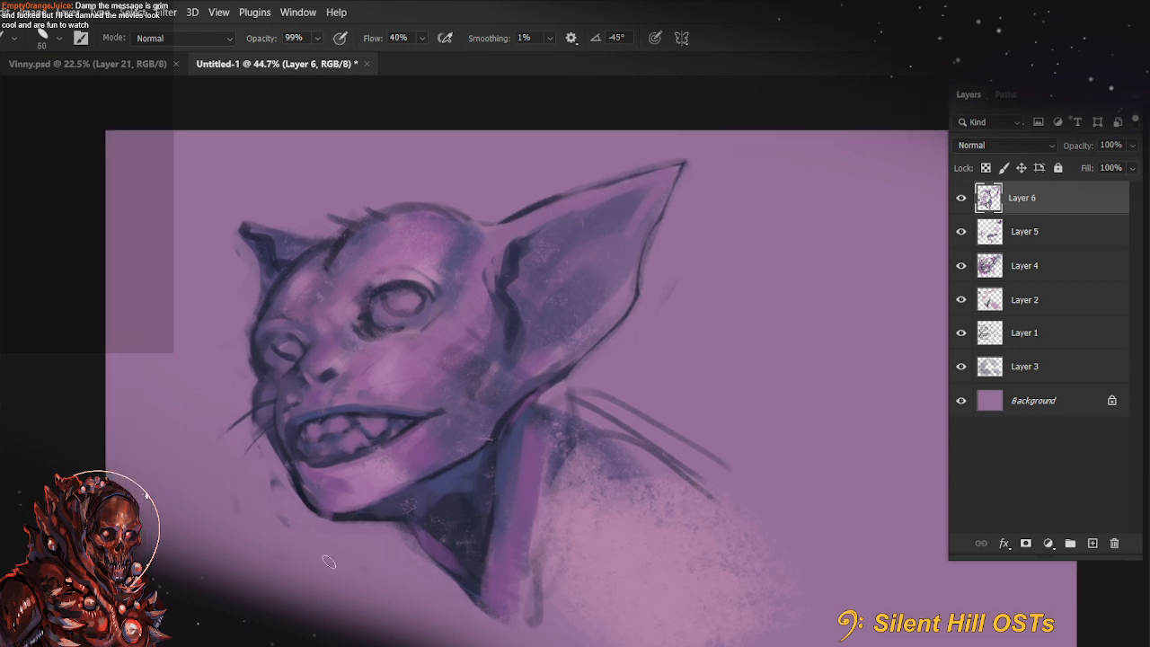
key(bracketleft)
key(bracketleft)
key(bracketleft)
drag(258, 389, 271, 429)
key(ctrl+z)
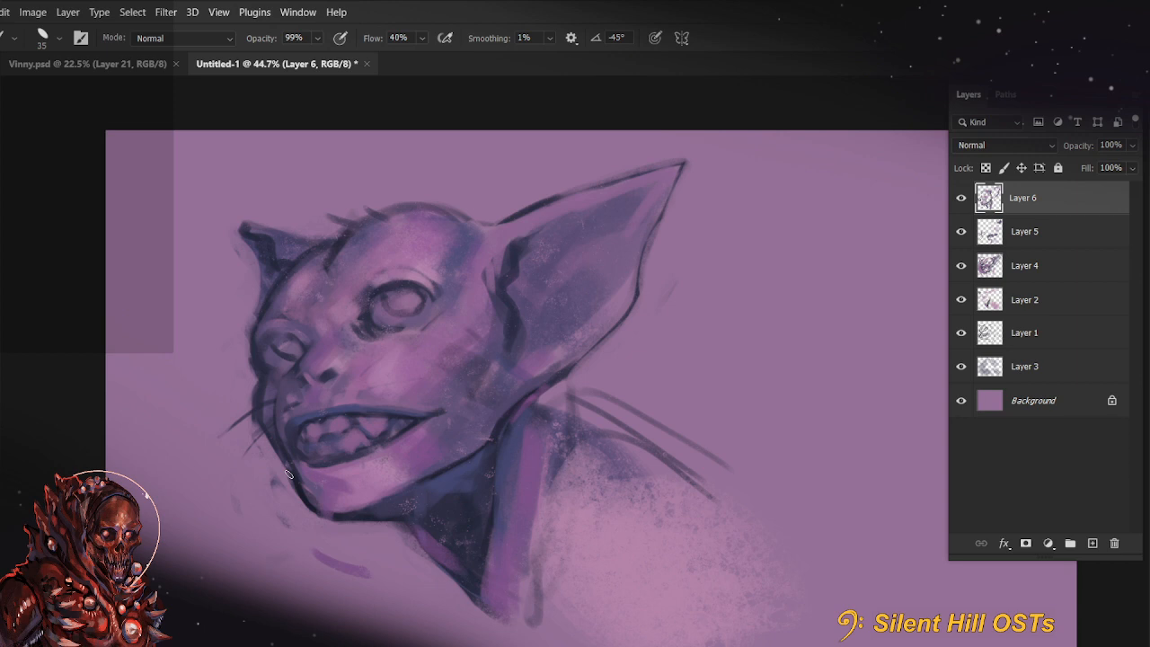
Cover the purple stroke below the chin and the stray marks beside it with background colour using a size 200 brush
drag(539, 500, 639, 464)
key(bracketright)
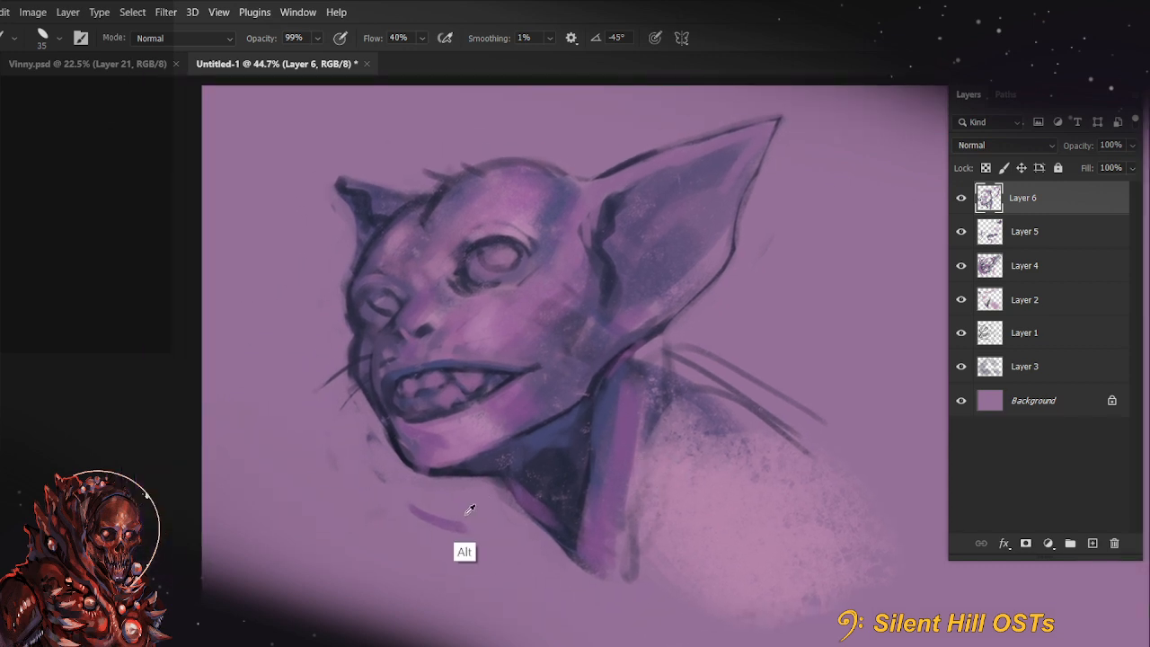
drag(422, 521, 458, 521)
drag(419, 522, 450, 520)
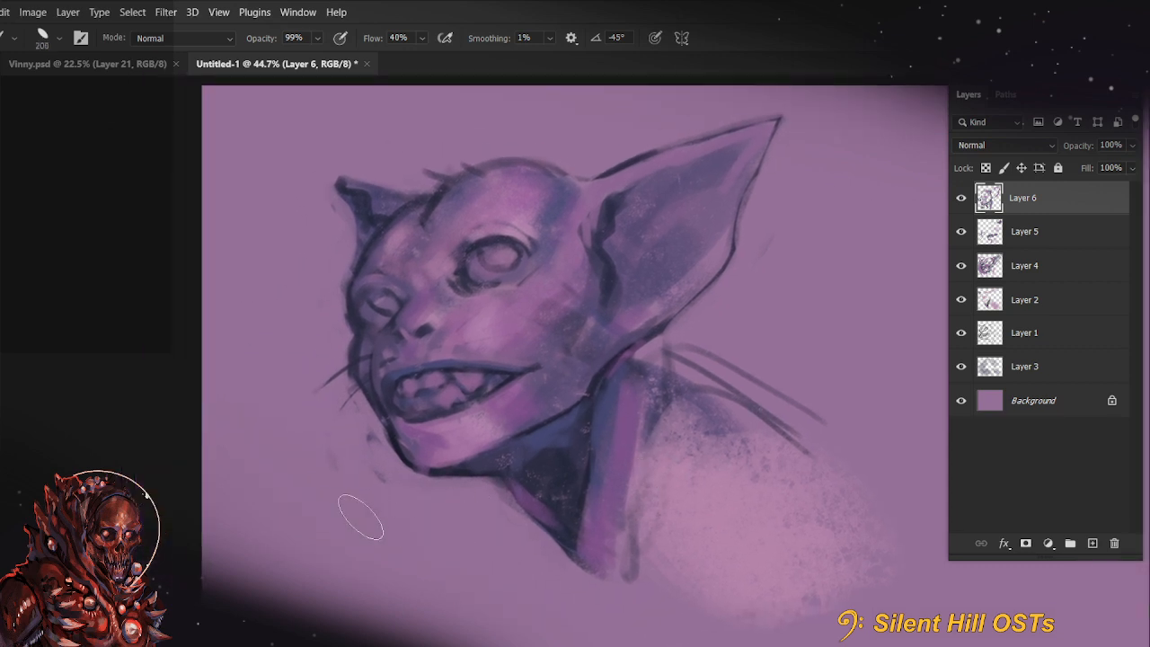
mouse_move(365, 454)
mouse_down()
mouse_move(330, 475)
mouse_move(368, 440)
mouse_up()
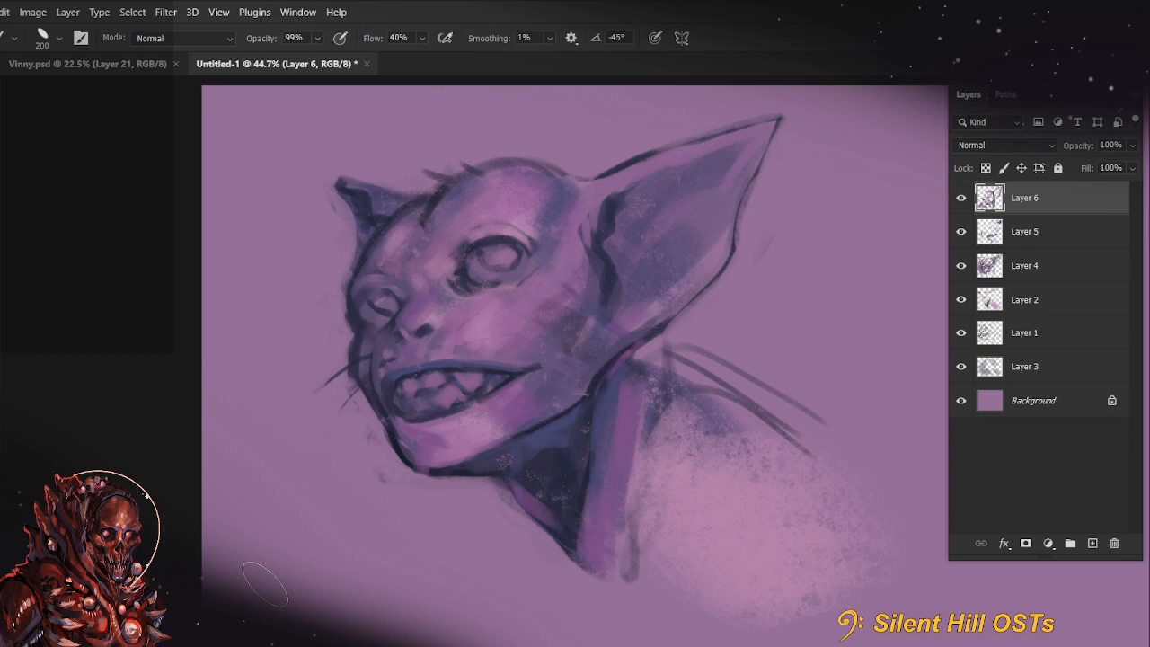
Reduce the brush and repaint the dark whiskers projecting from the front of the muzzle
drag(694, 512, 616, 518)
key(bracketleft)
key(bracketleft)
key(bracketleft)
key(bracketleft)
key(bracketleft)
key(bracketleft)
key(bracketleft)
key(bracketleft)
key(bracketleft)
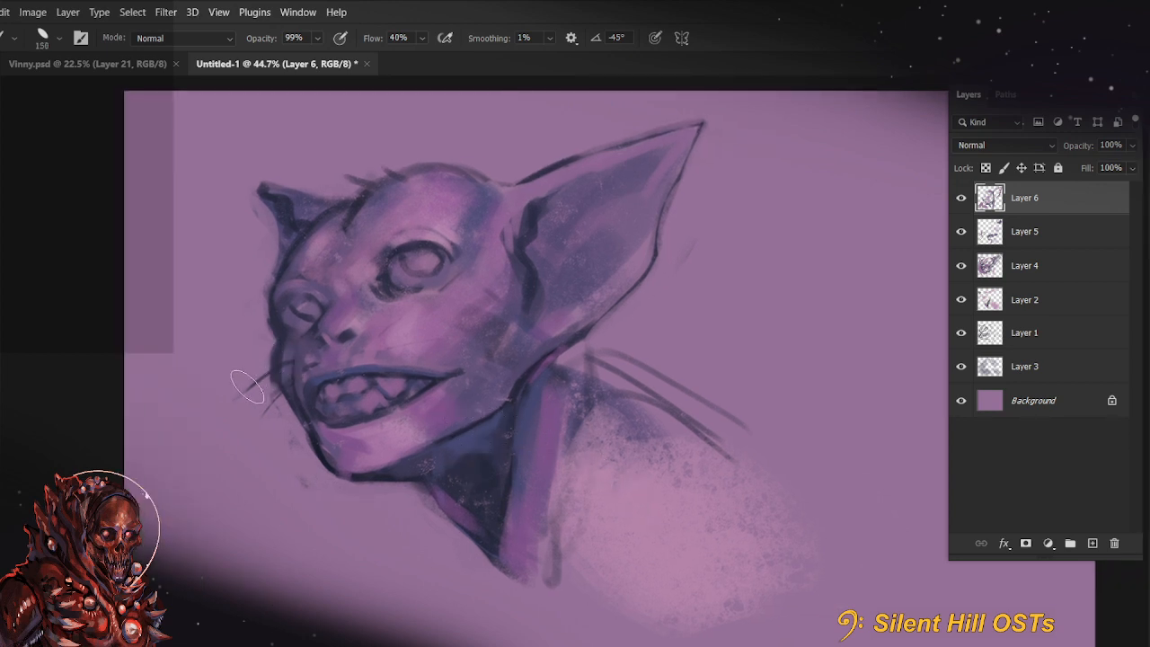
key(bracketleft)
key(bracketleft)
key(bracketleft)
mouse_move(259, 381)
mouse_down()
mouse_move(207, 428)
mouse_move(284, 360)
mouse_move(246, 387)
mouse_move(314, 365)
mouse_move(253, 426)
mouse_up()
key(bracketright)
key(bracketright)
key(bracketright)
key(bracketright)
key(bracketright)
key(bracketright)
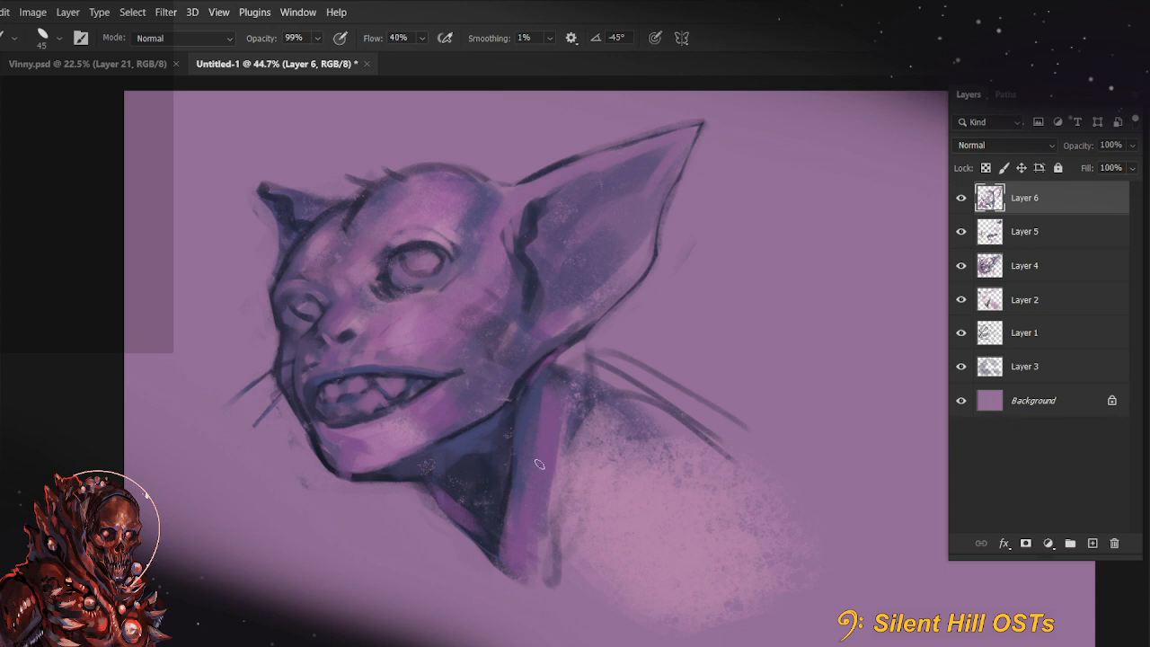
drag(693, 332, 680, 399)
alt+click(415, 345)
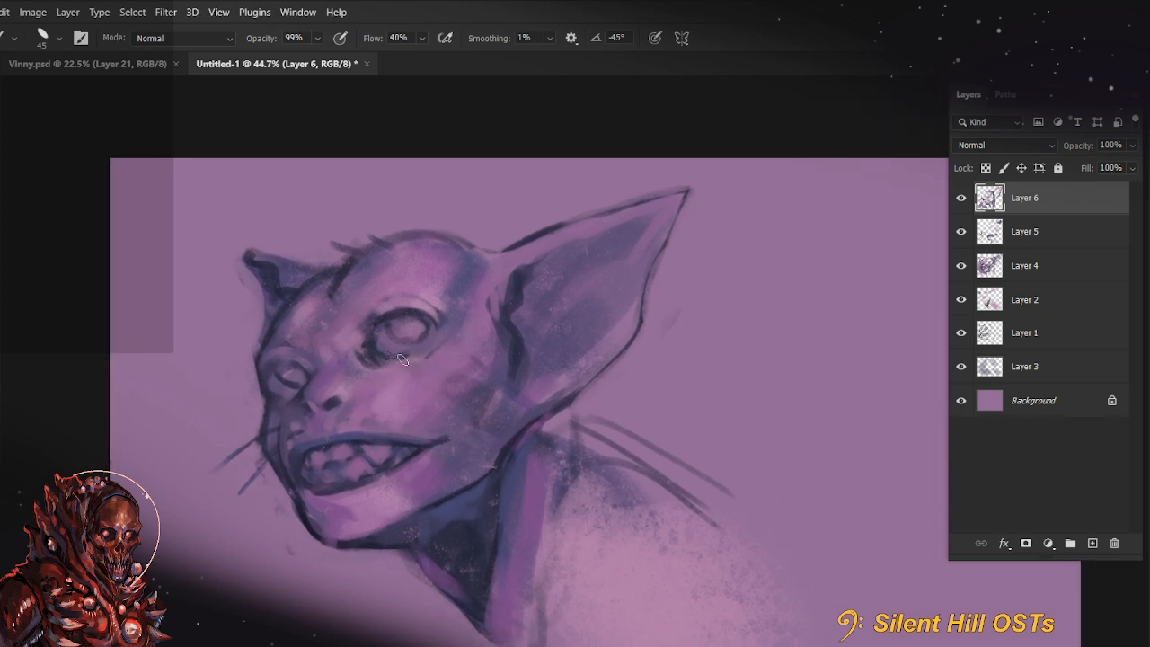
key(bracketright)
key(bracketright)
key(bracketright)
key(bracketright)
key(bracketright)
key(bracketright)
key(8)
key(9)
key(ctrl+z)
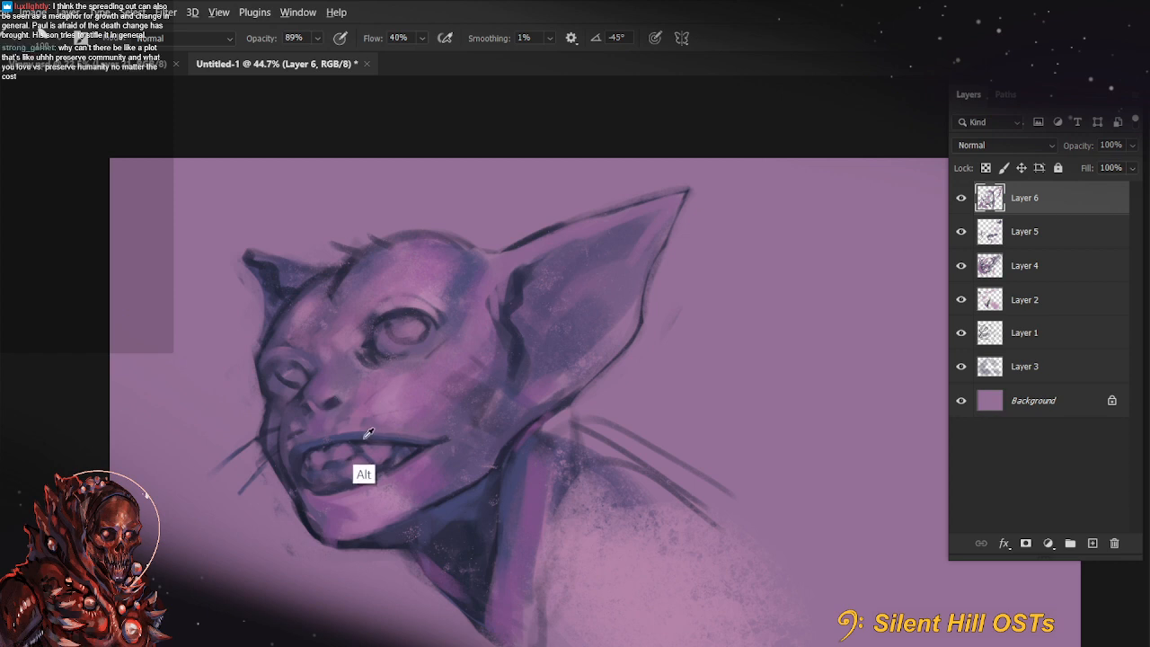
Set the brush opacity to 100% and touch up the front teeth and lower lip
key(0)
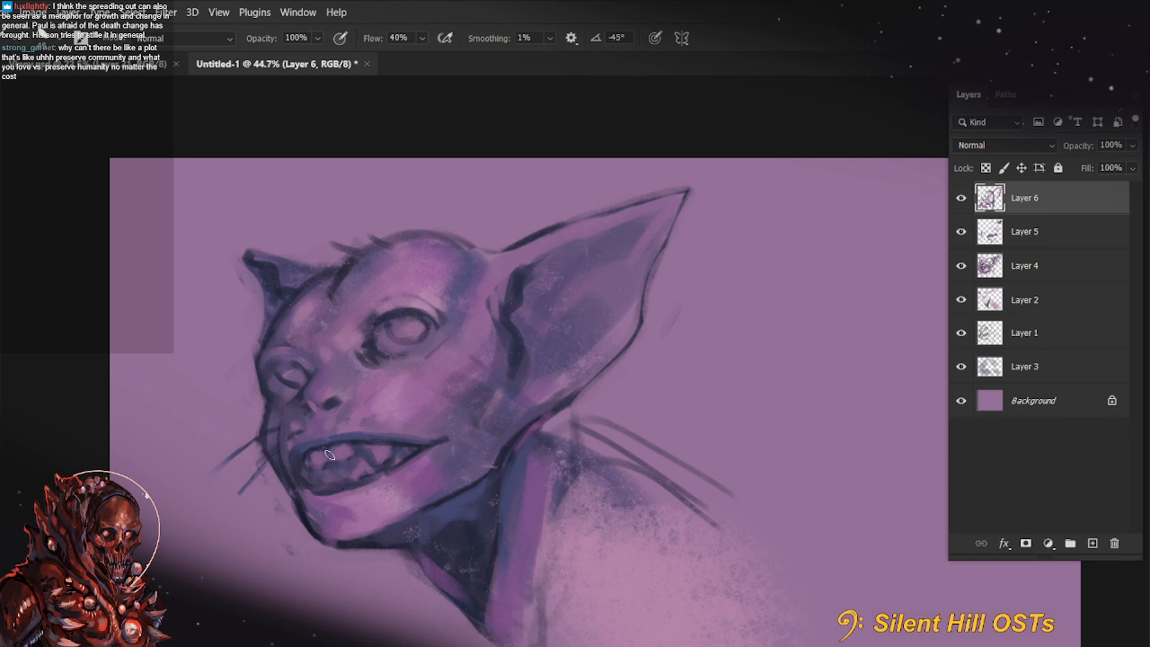
drag(337, 476, 307, 505)
drag(562, 467, 534, 451)
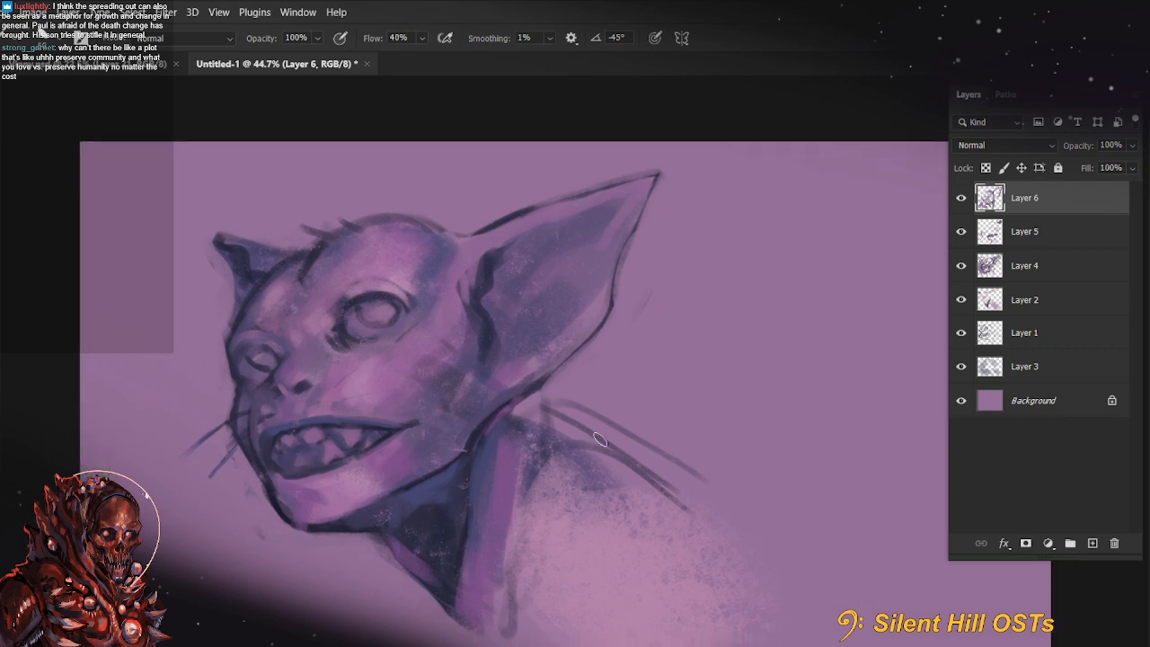
Paint a dark crease across the cheek below the large eye, undoing the unwanted strokes around it
alt+click(483, 304)
mouse_move(449, 244)
mouse_down()
mouse_move(442, 277)
mouse_move(437, 260)
mouse_up()
key(ctrl+z)
drag(473, 350, 451, 393)
key(ctrl+z)
mouse_move(472, 331)
mouse_down()
mouse_move(464, 358)
mouse_move(388, 376)
mouse_move(368, 395)
mouse_up()
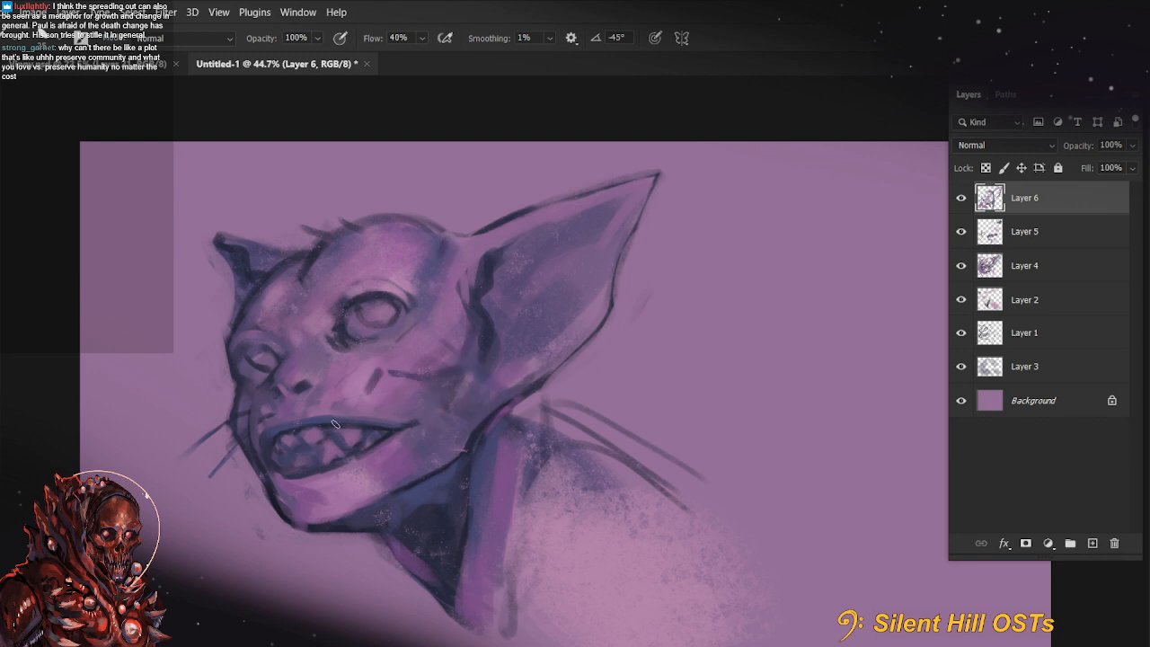
drag(672, 442, 645, 402)
key(ctrl+z)
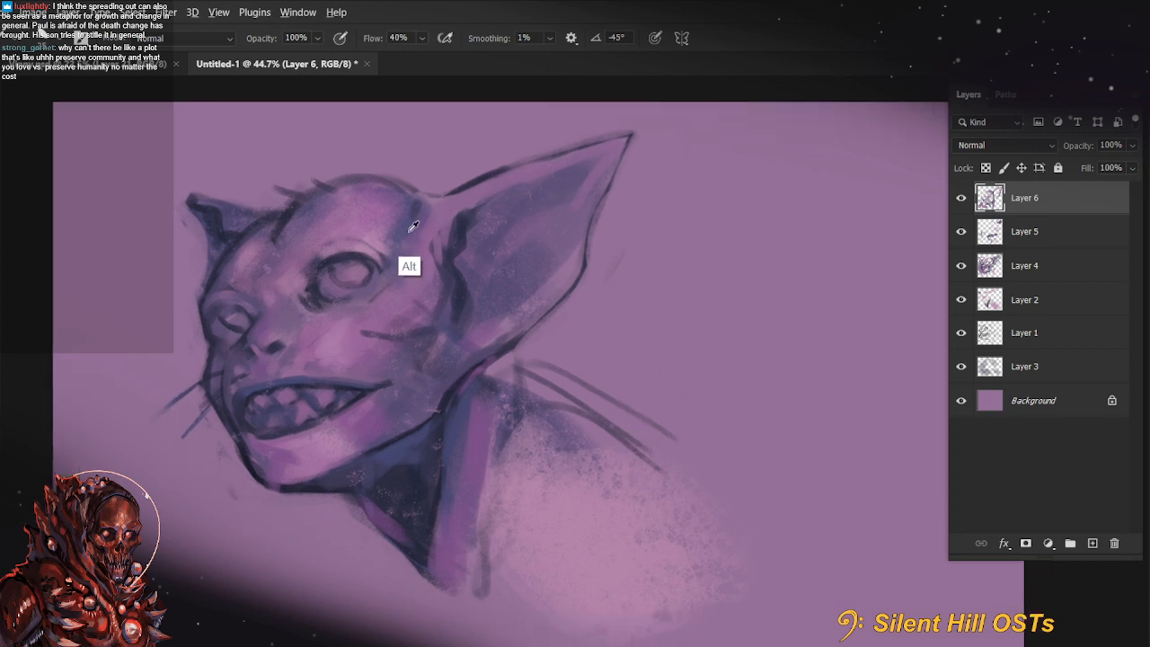
Add short shading strokes to the lower cheek and chin with a small brush
alt+click(401, 267)
alt+click(241, 418)
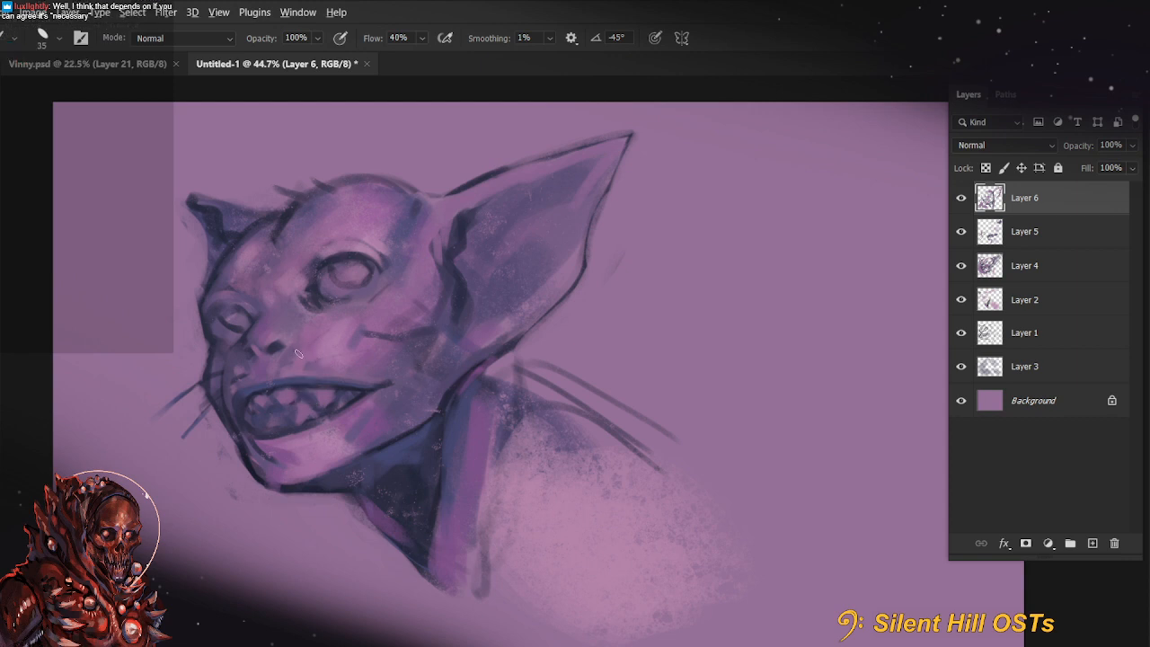
key(r)
drag(336, 440, 431, 614)
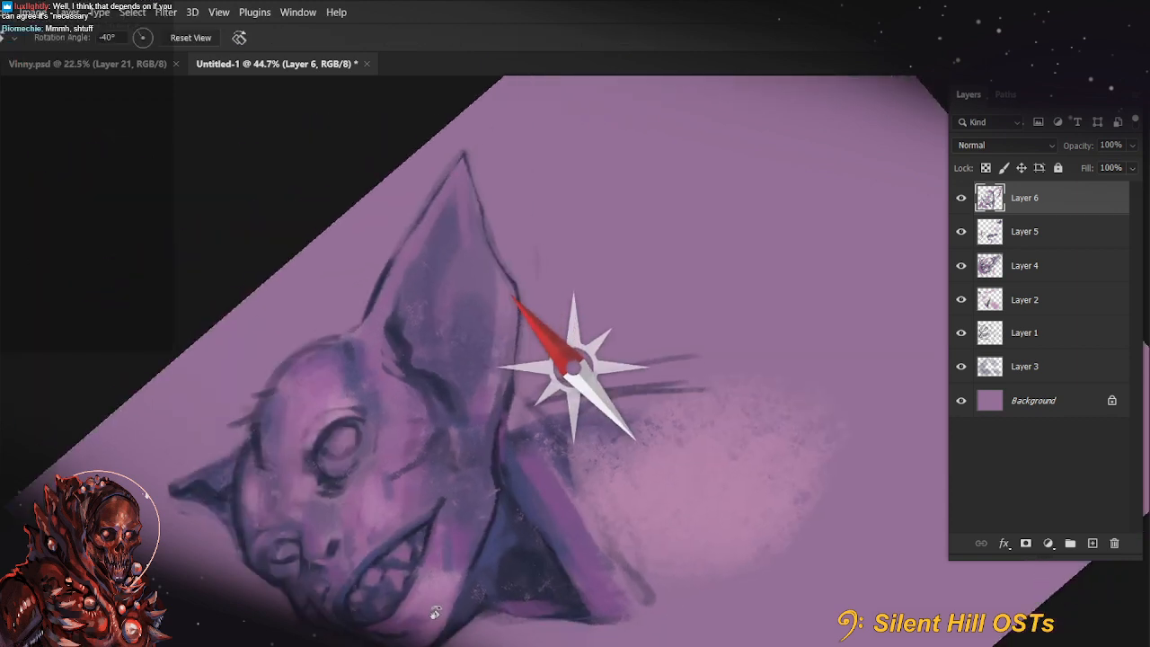
drag(593, 568, 670, 408)
drag(503, 437, 527, 449)
key(b)
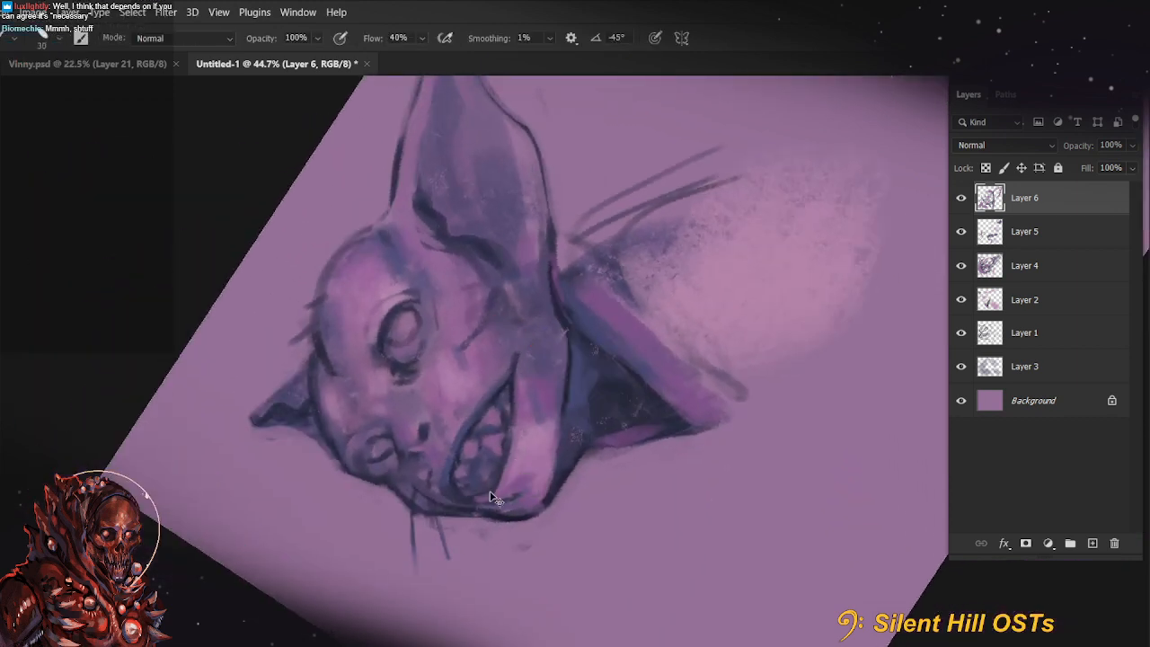
key(r)
key(Escape)
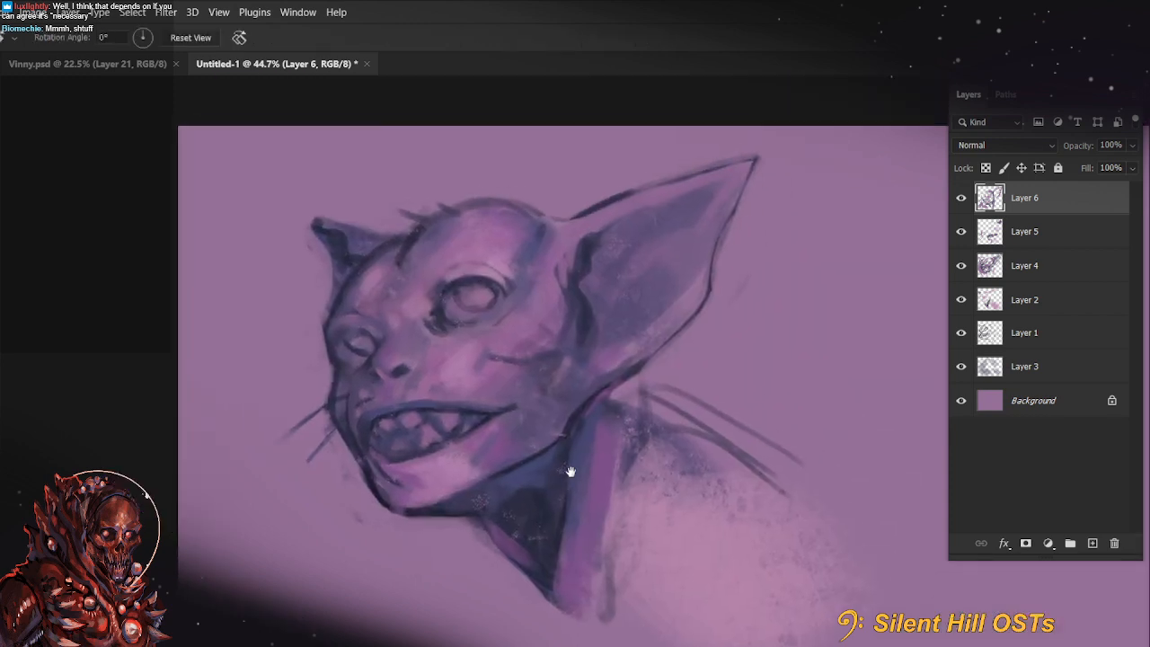
key(b)
drag(692, 452, 603, 457)
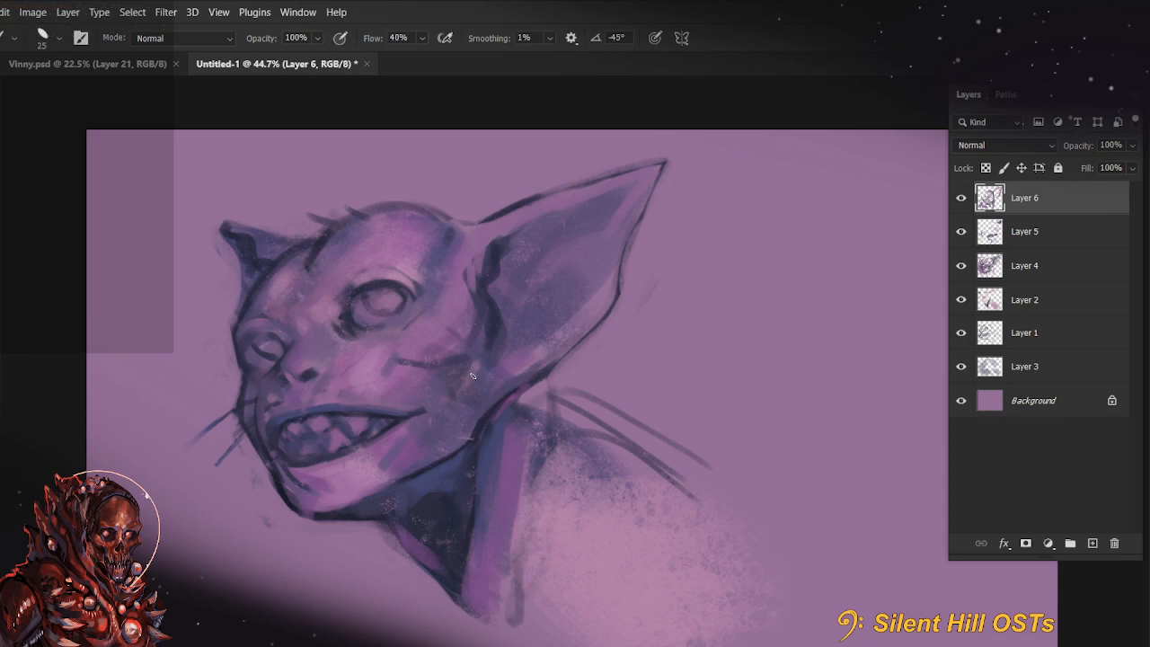
Enlarge the brush to 80 and blend the shading on the lower cheek and chin with a sampled tone
drag(596, 457, 717, 426)
key(bracketright)
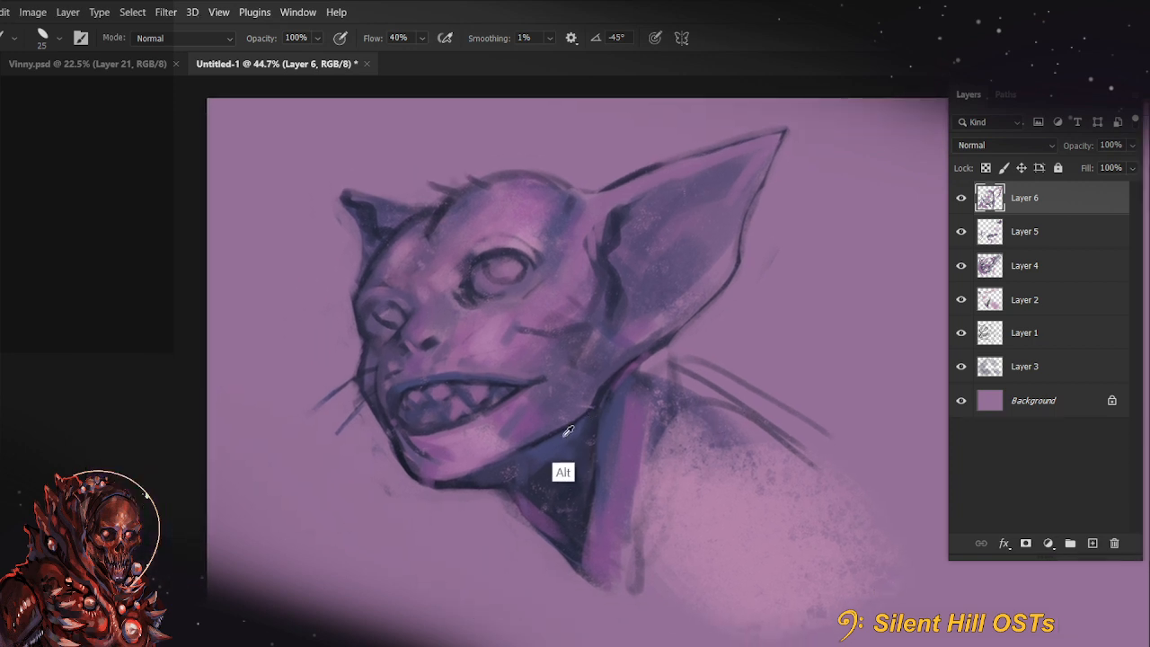
alt+click(499, 429)
key(bracketright)
key(bracketright)
key(bracketright)
key(bracketright)
key(bracketright)
key(bracketright)
key(bracketright)
key(bracketright)
key(bracketright)
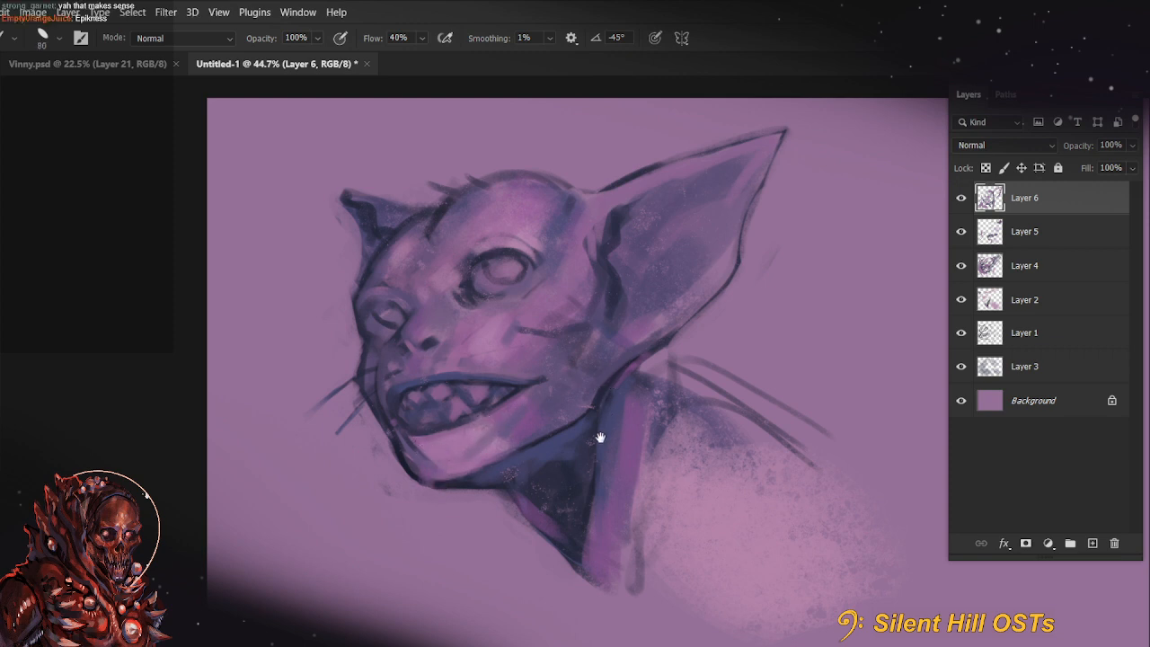
Increase the brush to 100 and smooth the chin and the underside of the jaw with a sampled colour
key(ctrl)
key(bracketleft)
key(bracketleft)
key(bracketright)
key(bracketright)
key(bracketright)
key(space)
drag(581, 436, 534, 487)
key(bracketright)
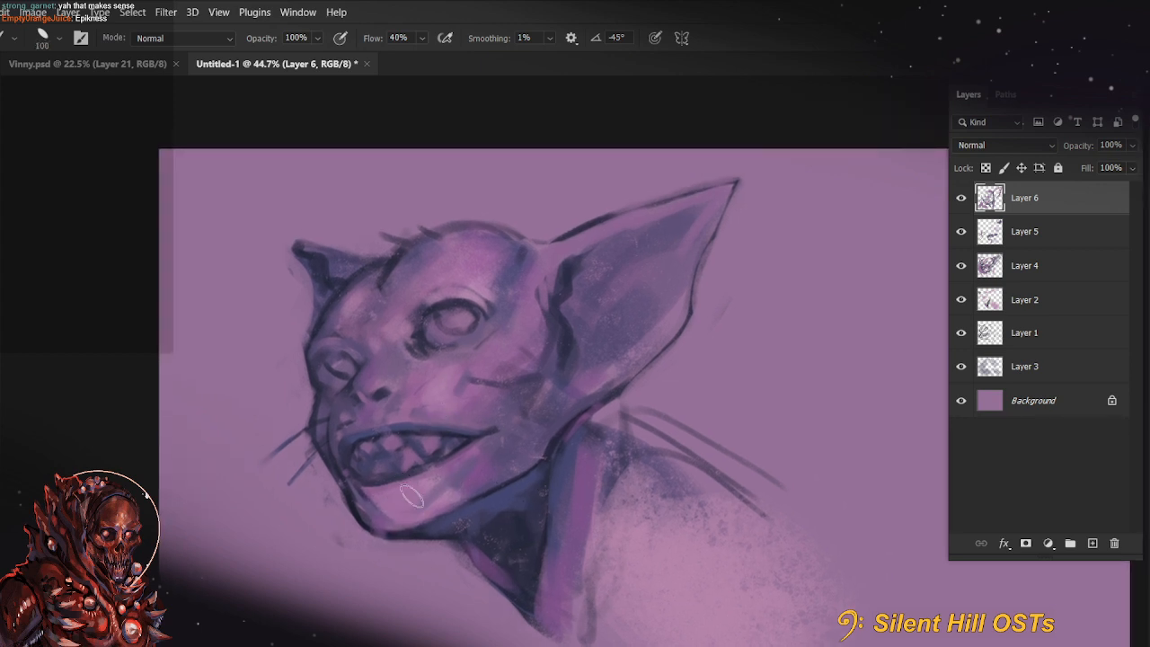
key(space)
drag(608, 501, 566, 490)
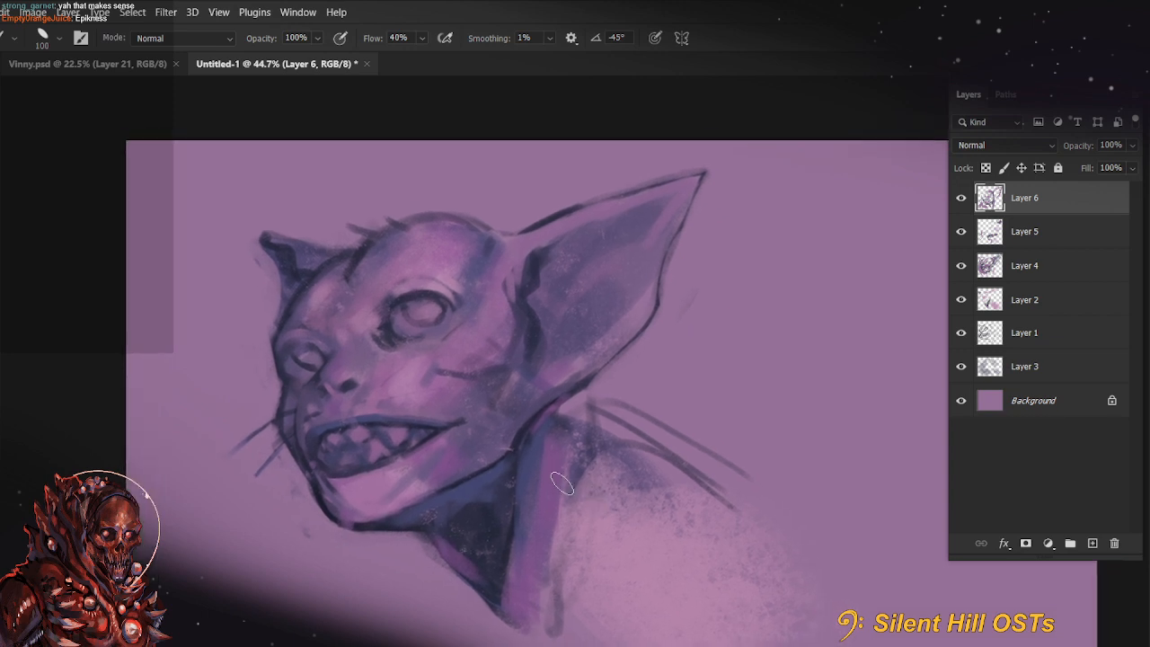
key(alt)
alt+click(322, 495)
key(bracketleft)
drag(356, 516, 399, 511)
Paint over the upper sketch lines behind the neck and shoulder with background colour using a size 100 brush
key(space)
drag(761, 549, 722, 534)
key(bracketright)
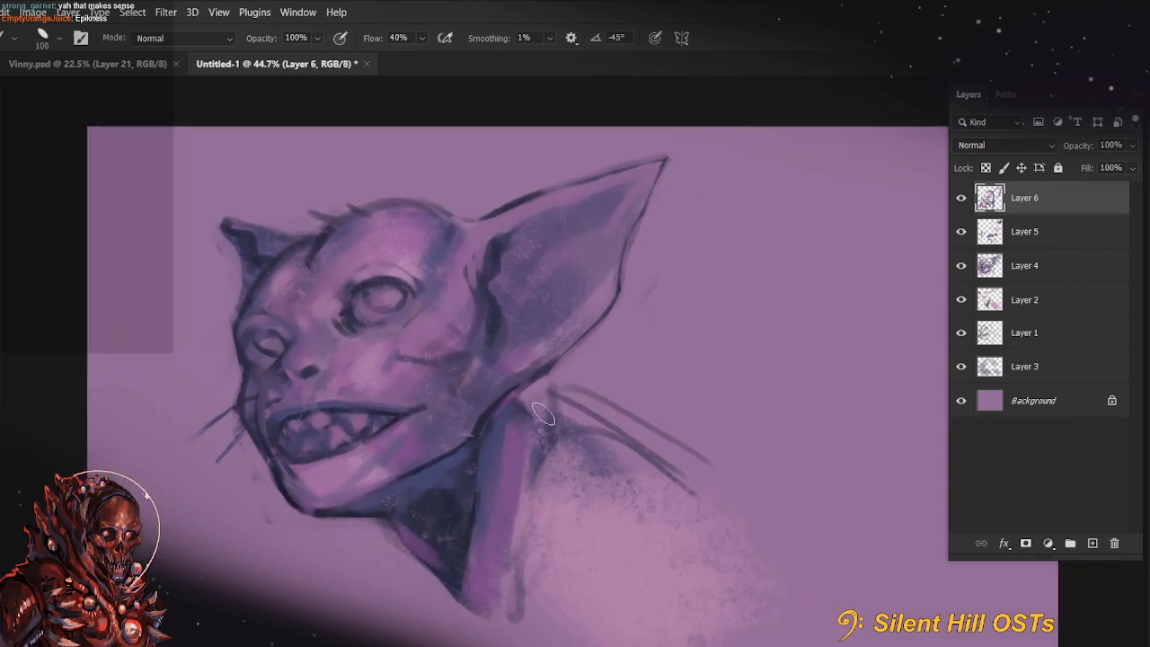
mouse_move(526, 408)
mouse_down()
mouse_move(600, 401)
mouse_move(647, 418)
mouse_up()
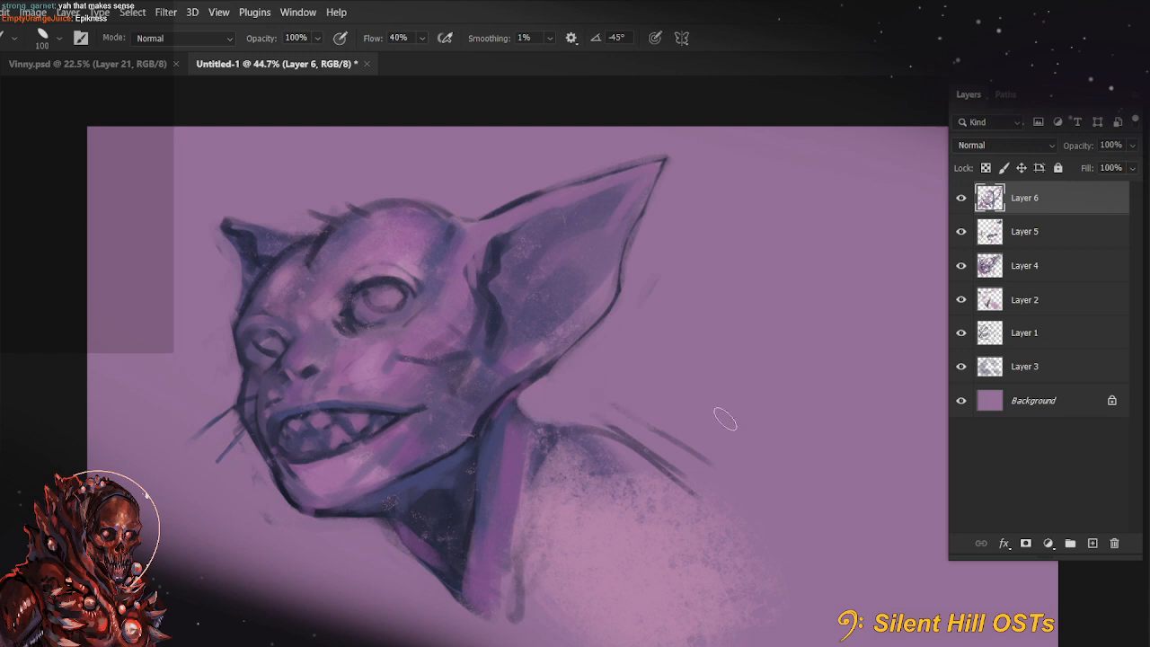
drag(575, 414, 726, 432)
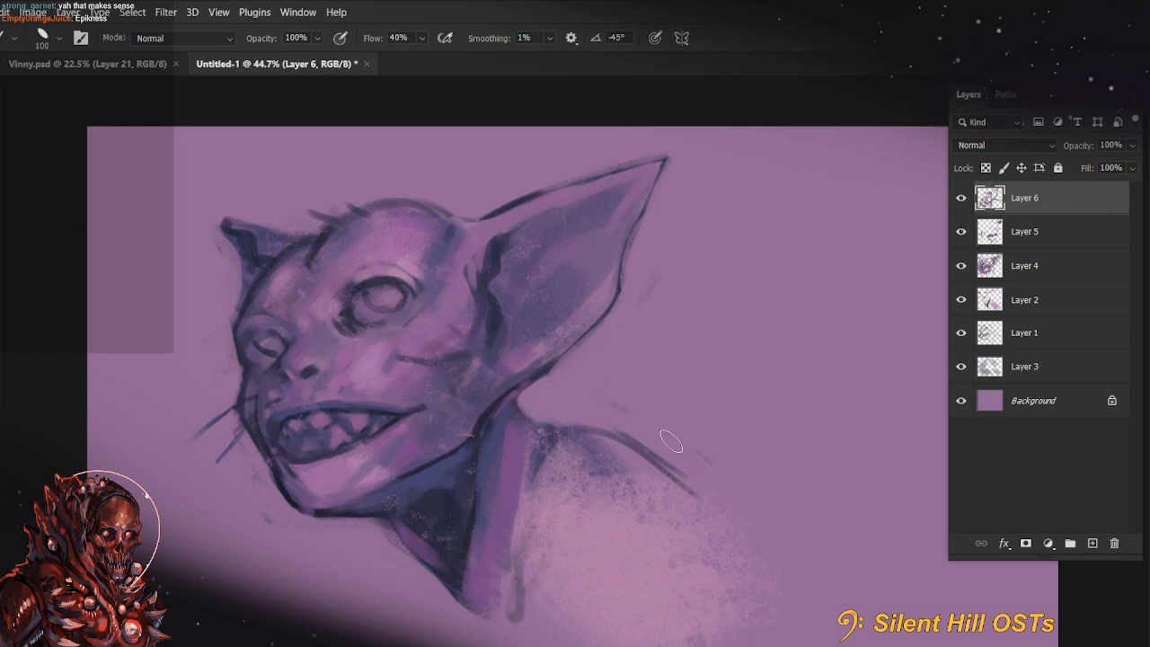
Paint background colour over the large ear's outer outline and trim the small ear's tip with a size 70 brush
scroll(621, 343, down, 4)
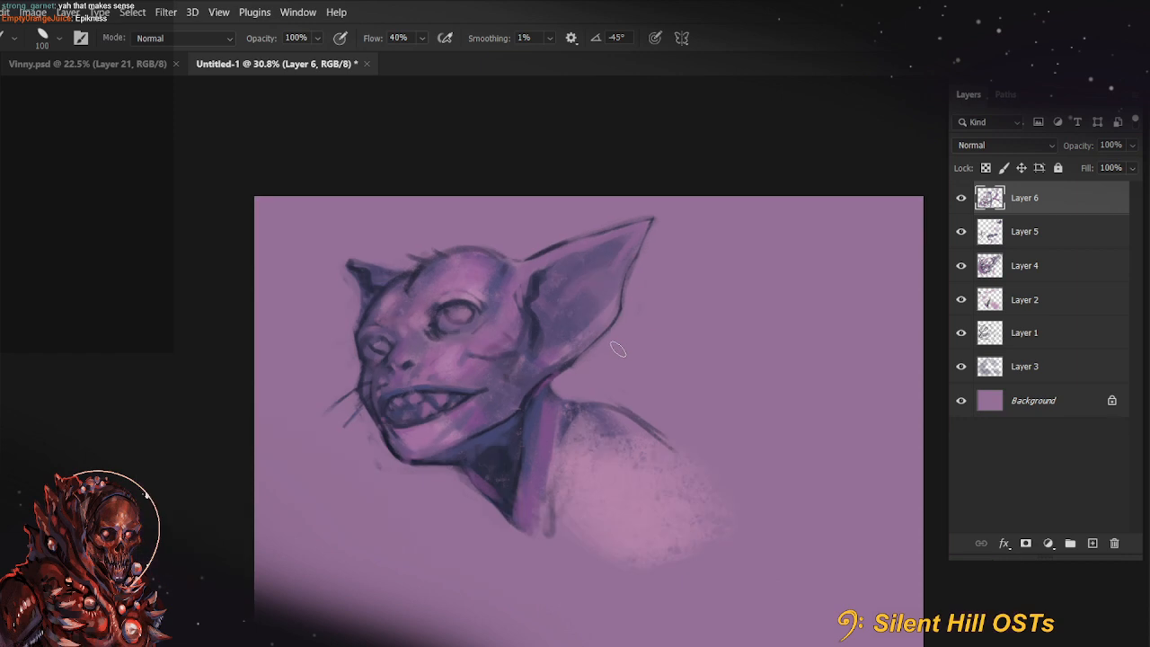
drag(665, 342, 676, 402)
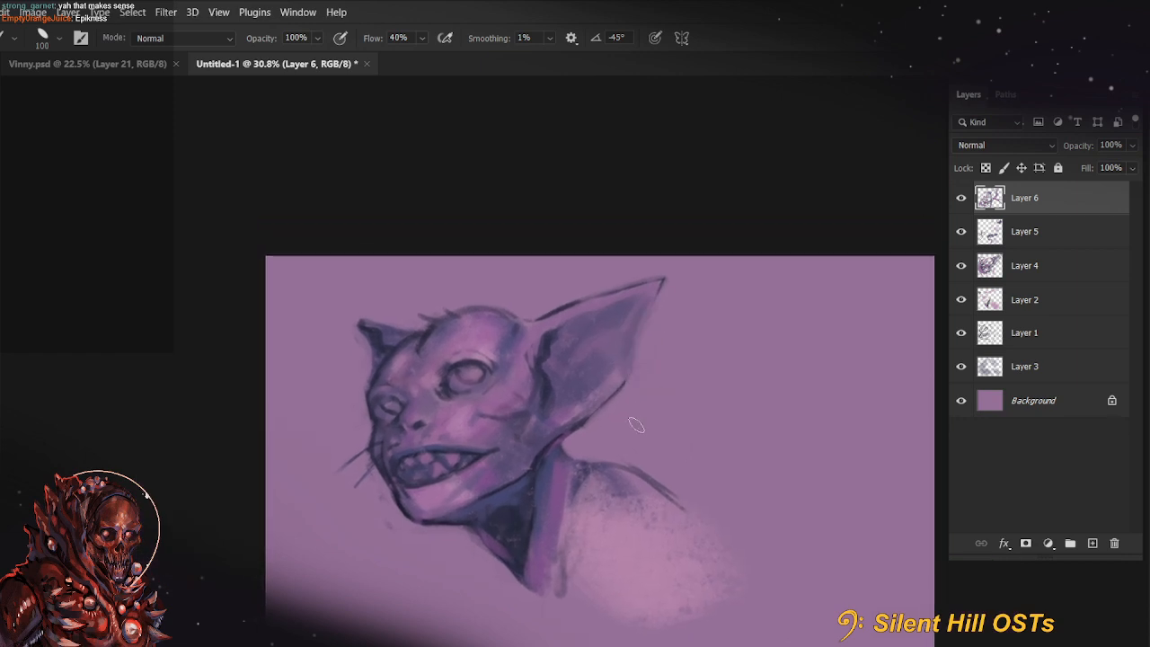
key(bracketleft)
key(bracketleft)
key(bracketleft)
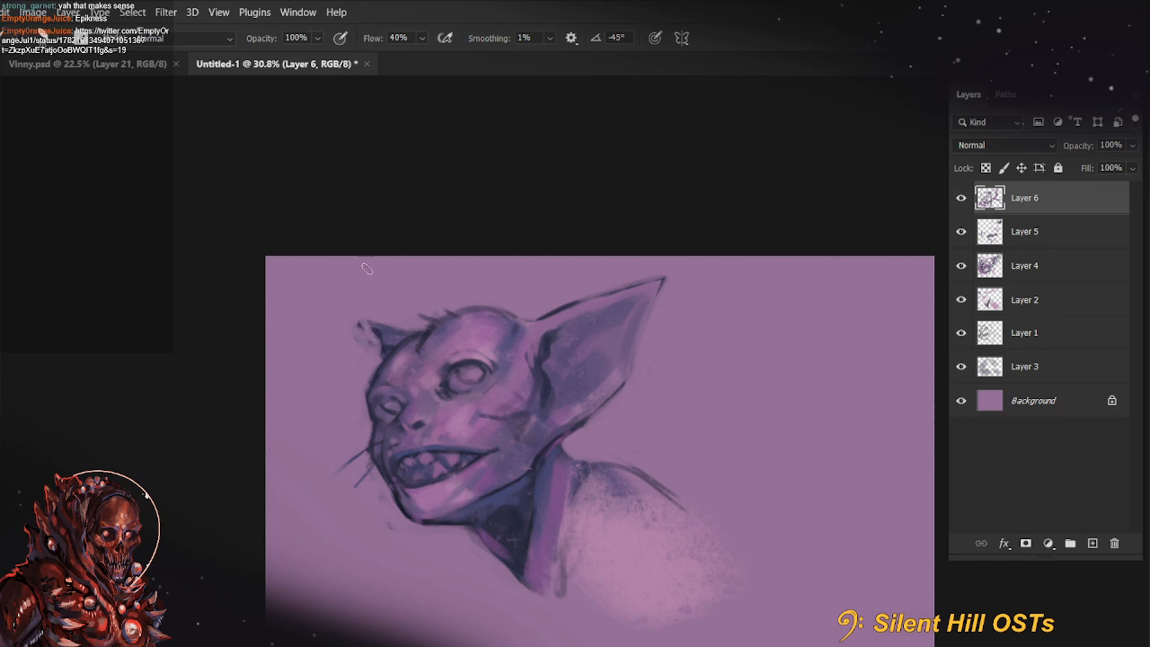
drag(360, 325, 368, 344)
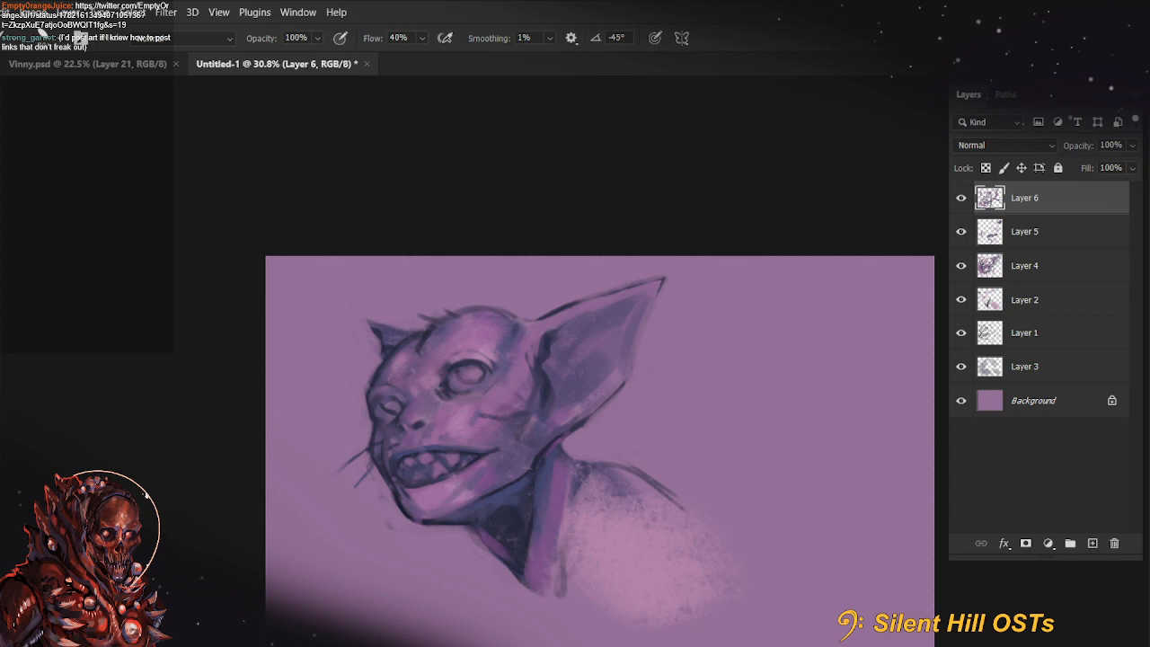
Switch to the browser and enlarge its window to examine the shared GRIME fan art post
drag(2, 190, 172, 143)
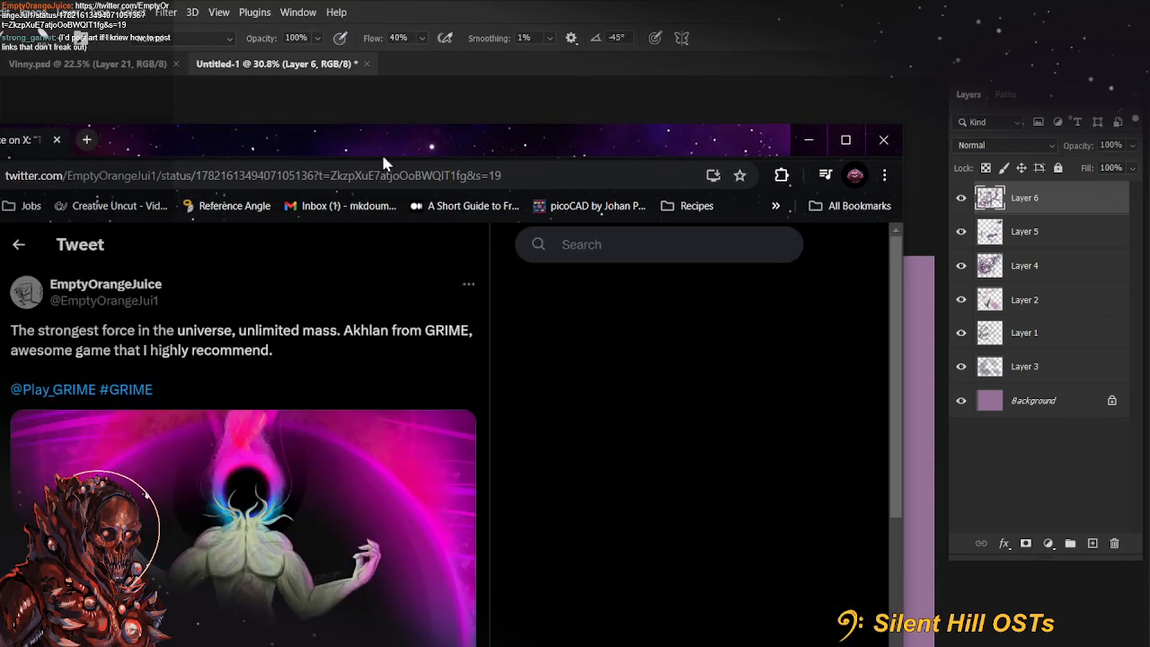
double_click(483, 140)
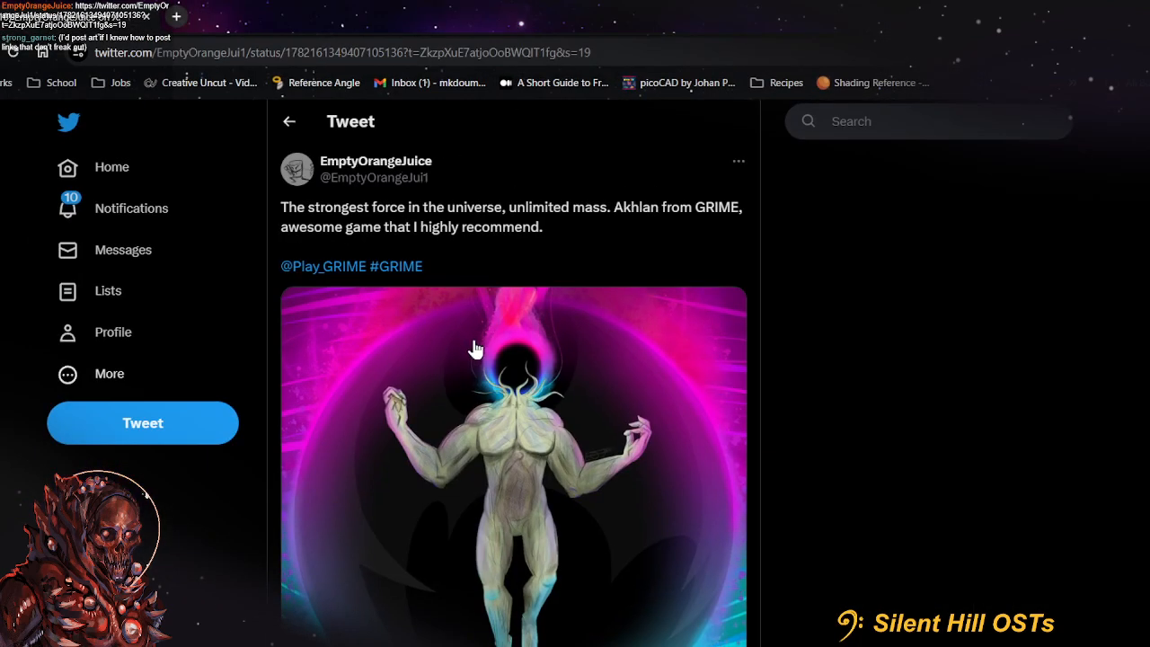
drag(514, 28, 2, 18)
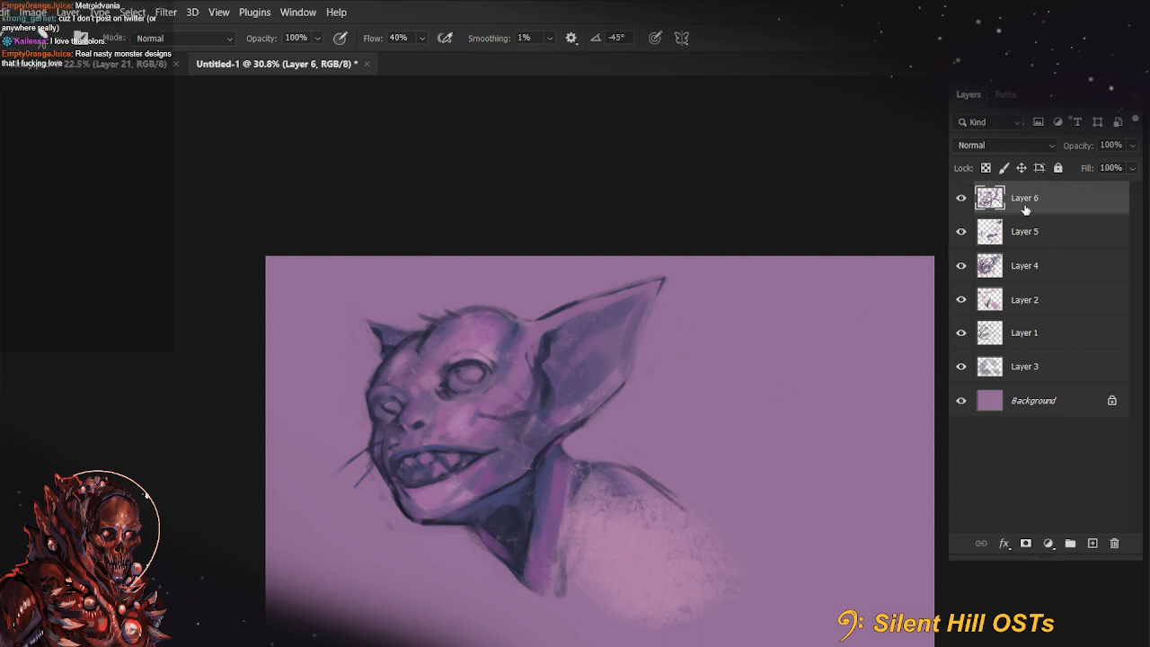
Paste the game screenshot as a new layer to examine the flower-headed figures up close, deleting that layer at the end
key(ctrl+v)
drag(672, 425, 791, 421)
drag(579, 430, 683, 202)
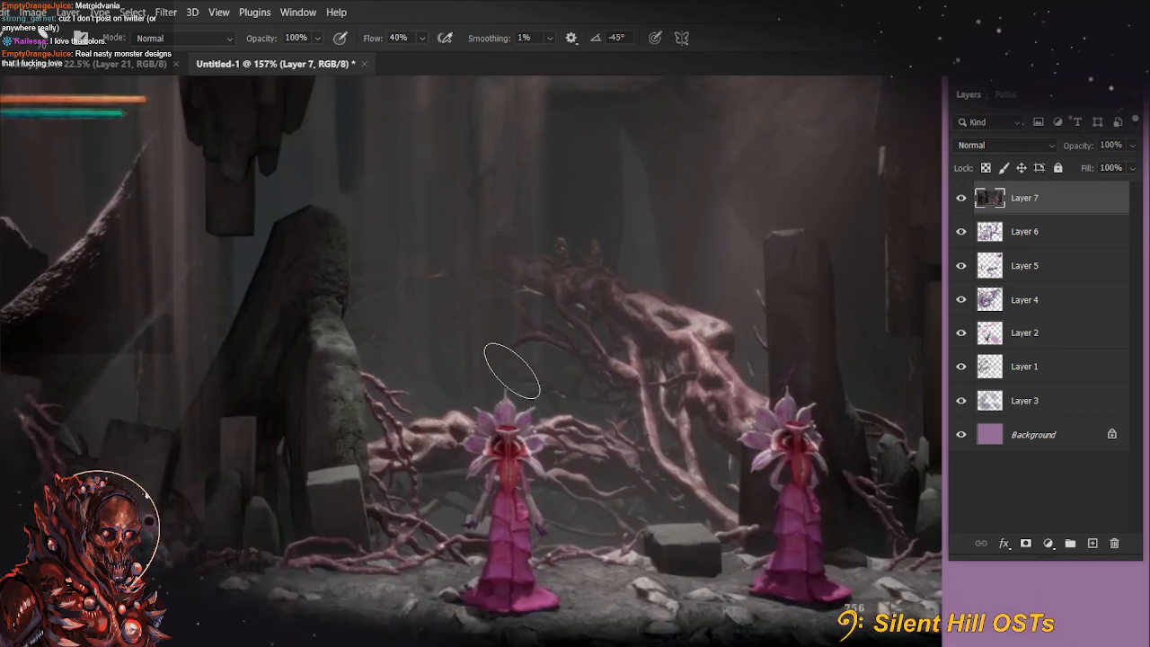
drag(456, 354, 436, 357)
drag(424, 404, 449, 414)
drag(582, 444, 652, 446)
drag(554, 539, 465, 493)
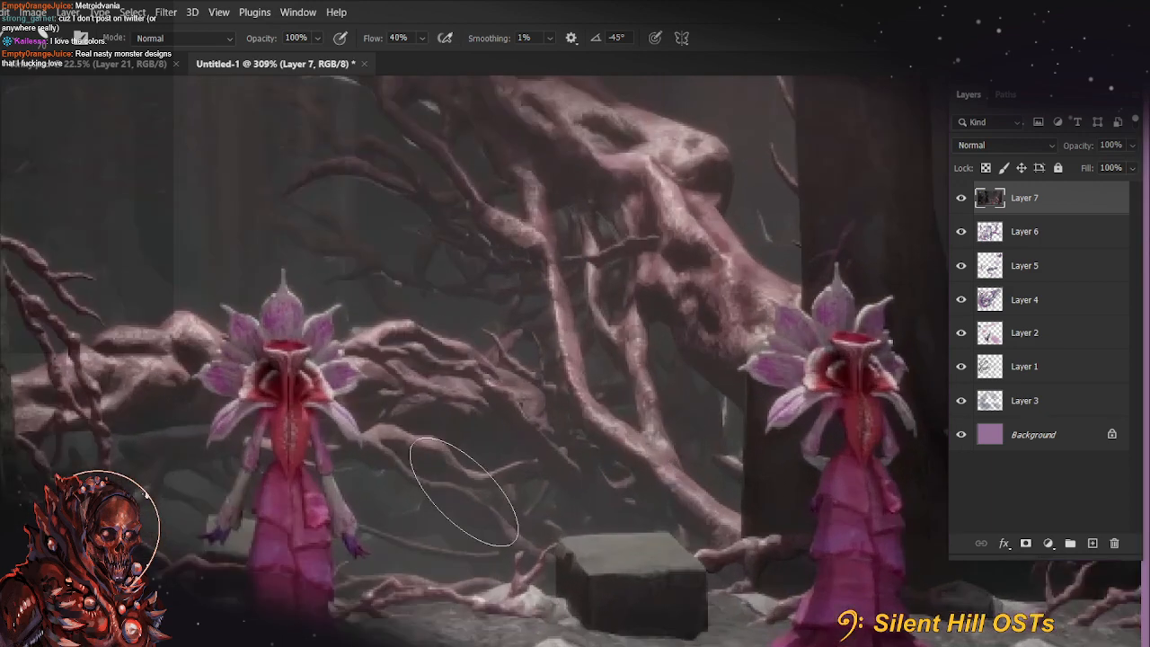
drag(740, 410, 827, 400)
drag(460, 393, 854, 360)
drag(104, 485, 458, 470)
scroll(583, 444, up, 10)
mouse_move(557, 401)
mouse_down()
mouse_move(706, 296)
mouse_move(647, 301)
mouse_move(624, 288)
mouse_move(545, 400)
mouse_up()
scroll(624, 288, down, 14)
click(1114, 543)
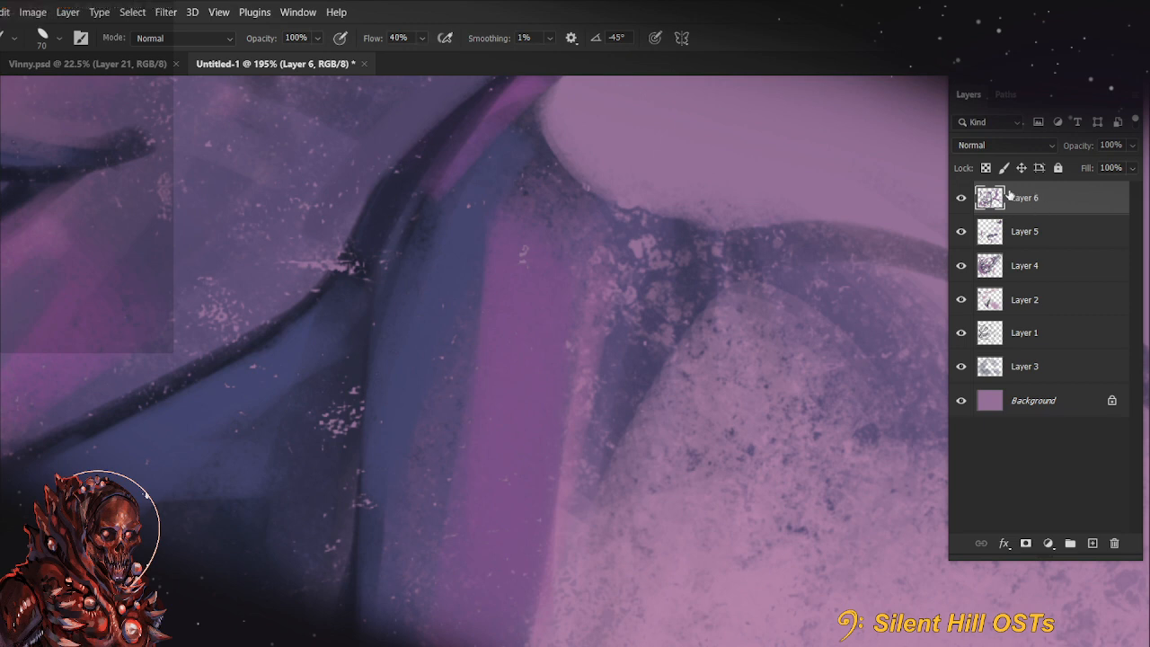
Try a light highlight stroke on the large eye's upper lid with a size 80 brush
scroll(526, 264, down, 3)
scroll(526, 337, down, 2)
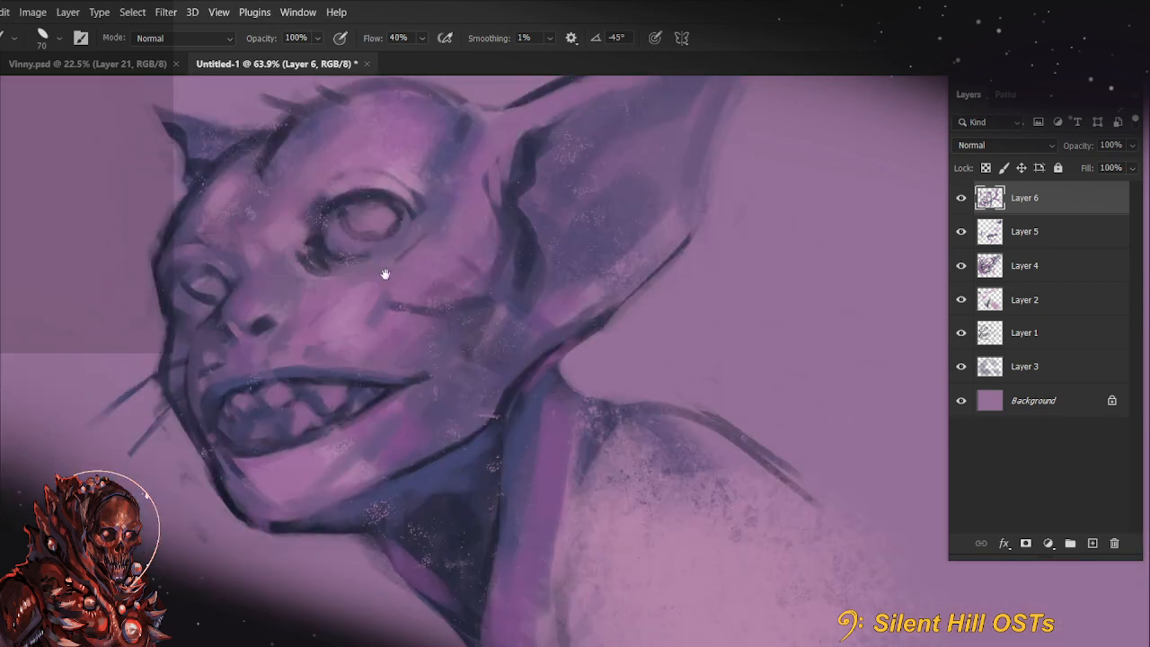
drag(385, 274, 474, 382)
key(r)
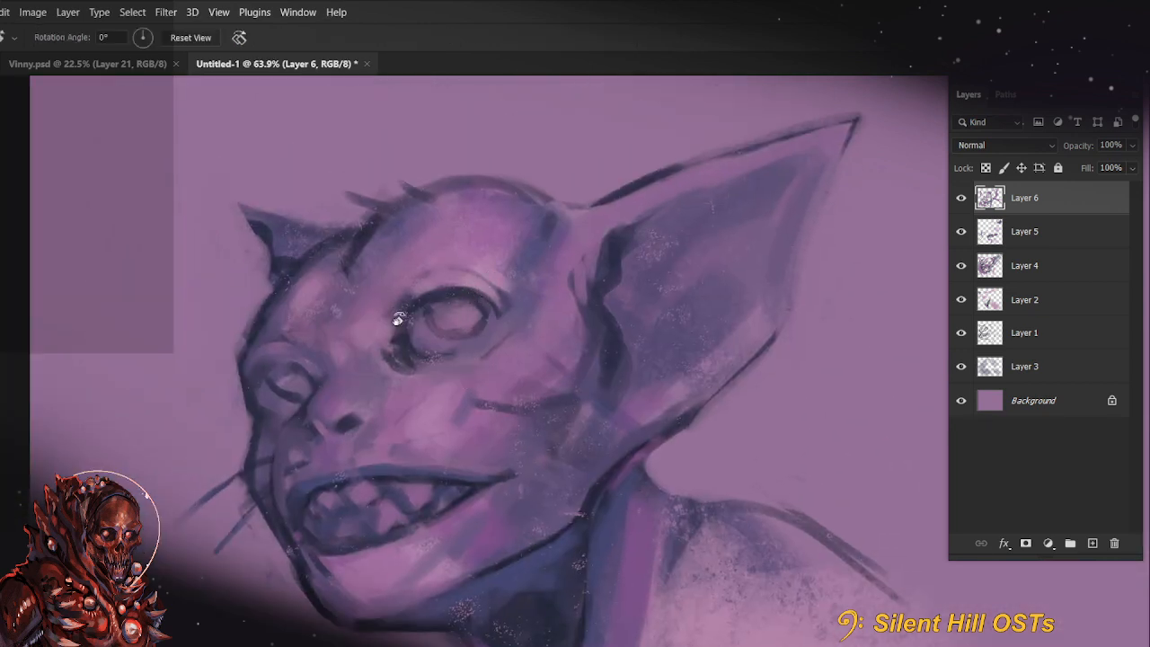
key(b)
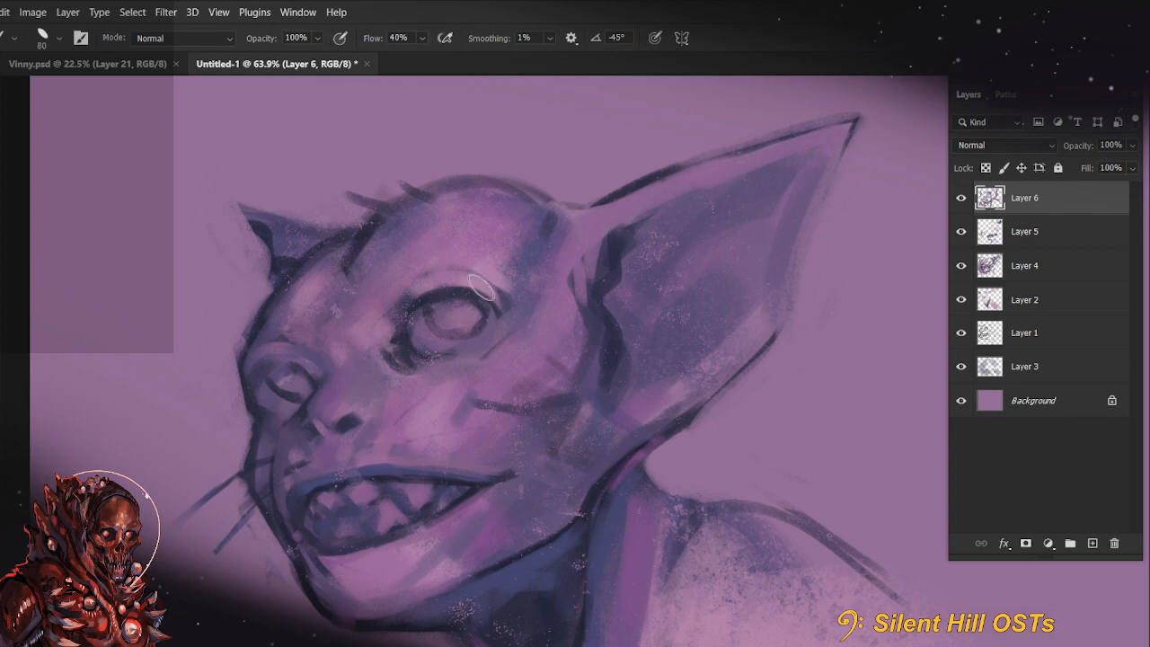
mouse_move(475, 287)
mouse_down()
mouse_move(499, 311)
mouse_move(443, 284)
mouse_move(499, 311)
mouse_up()
key(ctrl+z)
Paint a light highlight along the large eye's upper lid with a size 50 brush
key(bracketleft)
key(bracketleft)
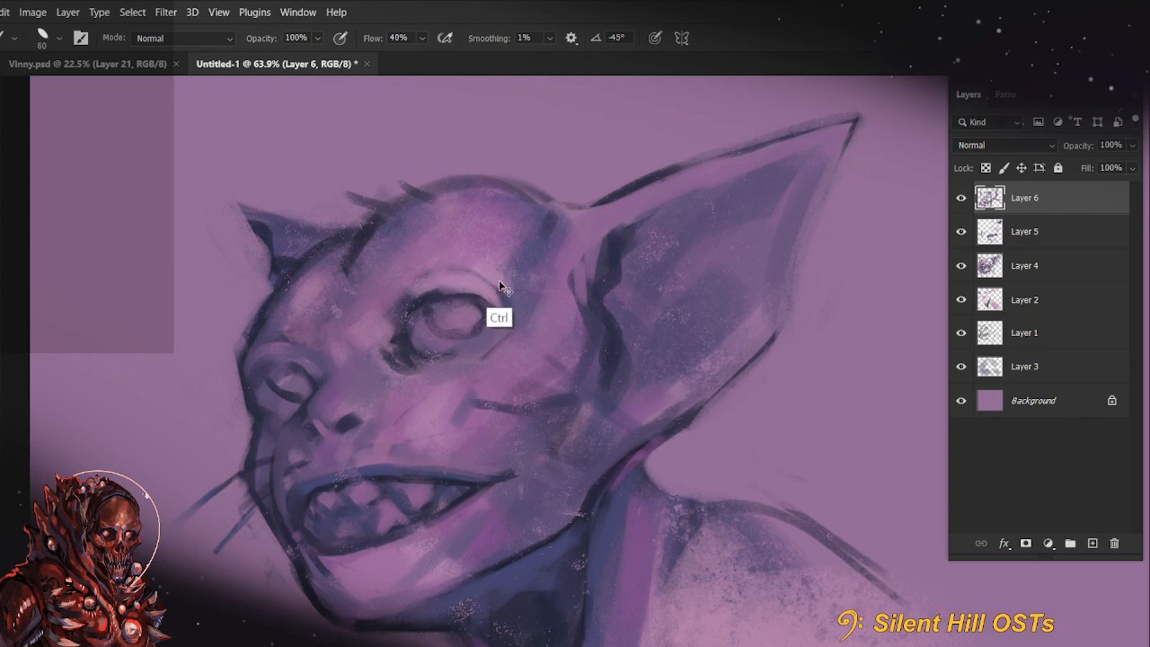
key(r)
mouse_move(365, 318)
mouse_down()
mouse_move(455, 615)
mouse_move(652, 496)
mouse_up()
key(b)
drag(509, 452, 495, 512)
key(ctrl+z)
drag(516, 443, 492, 481)
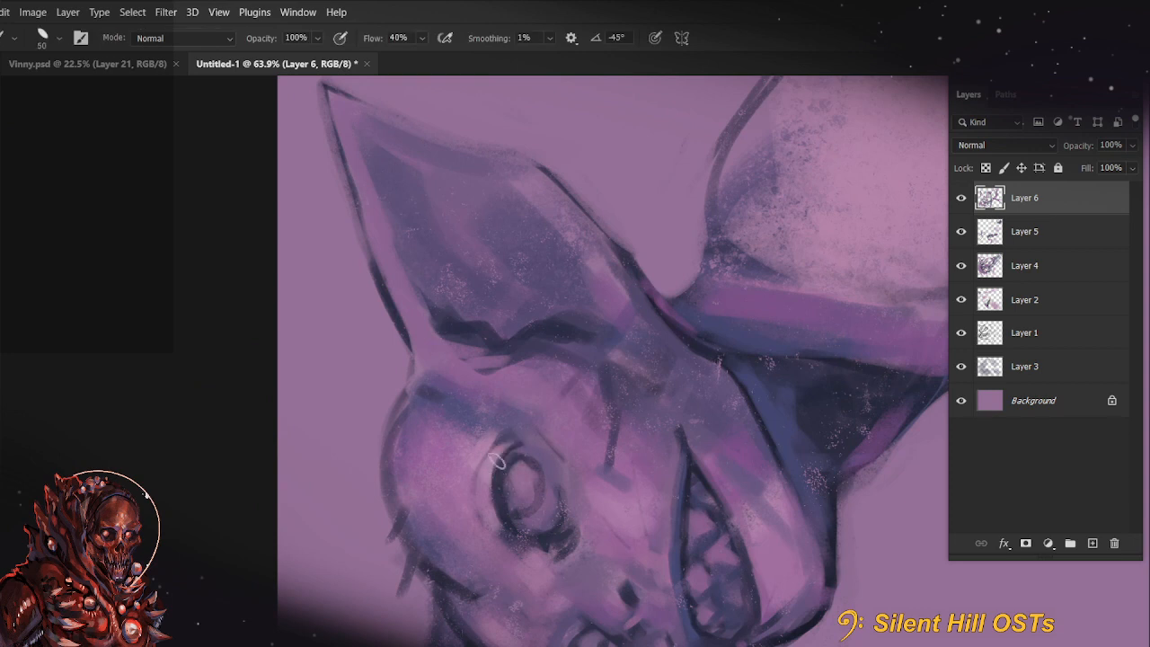
key(ctrl+z)
key(r)
key(Escape)
drag(502, 373, 562, 376)
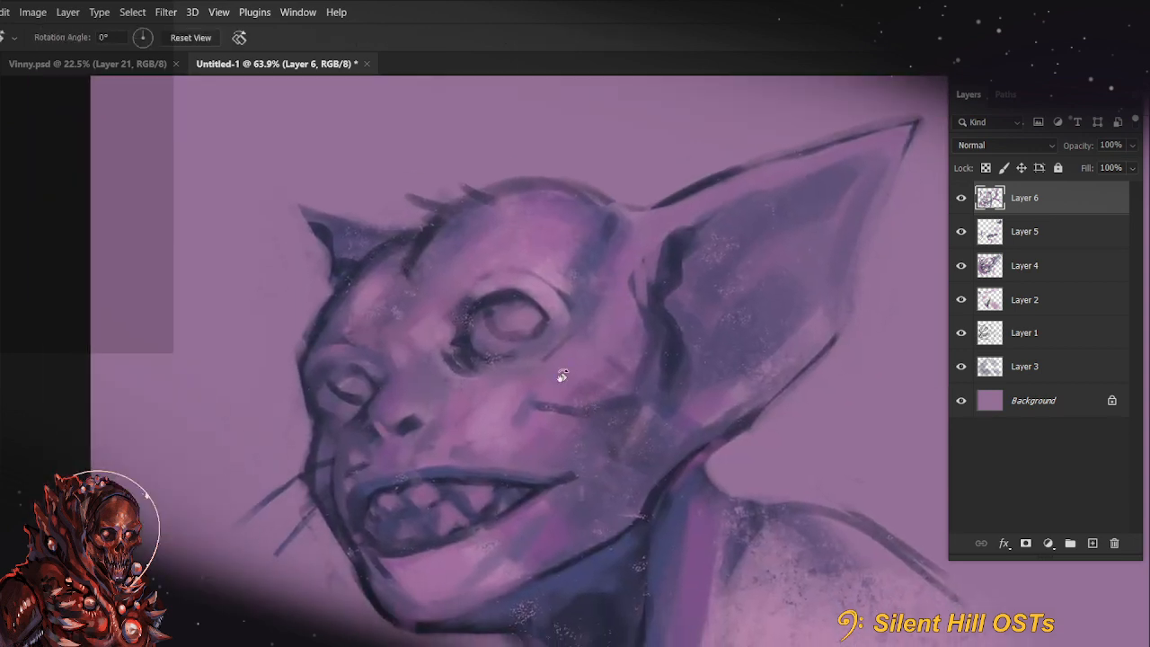
Choose a dark red foreground colour and paint it beside both eyes and into the mouth's front corner with a size 45 brush
key(b)
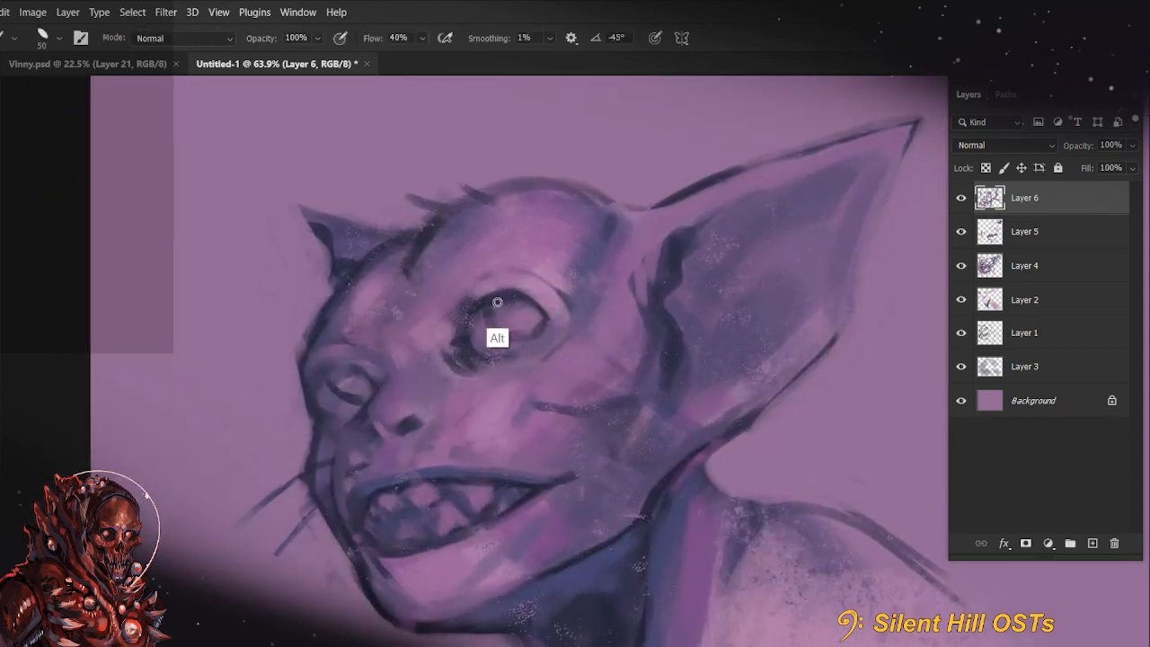
click(8, 282)
drag(935, 209, 934, 168)
click(760, 318)
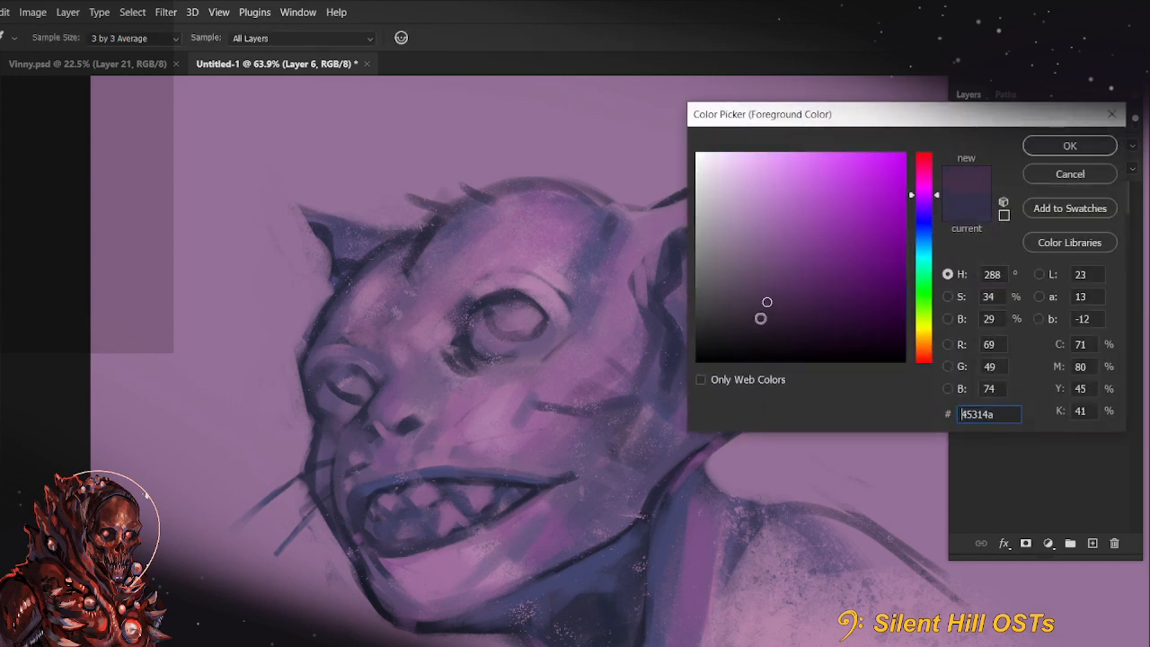
click(778, 313)
click(1082, 144)
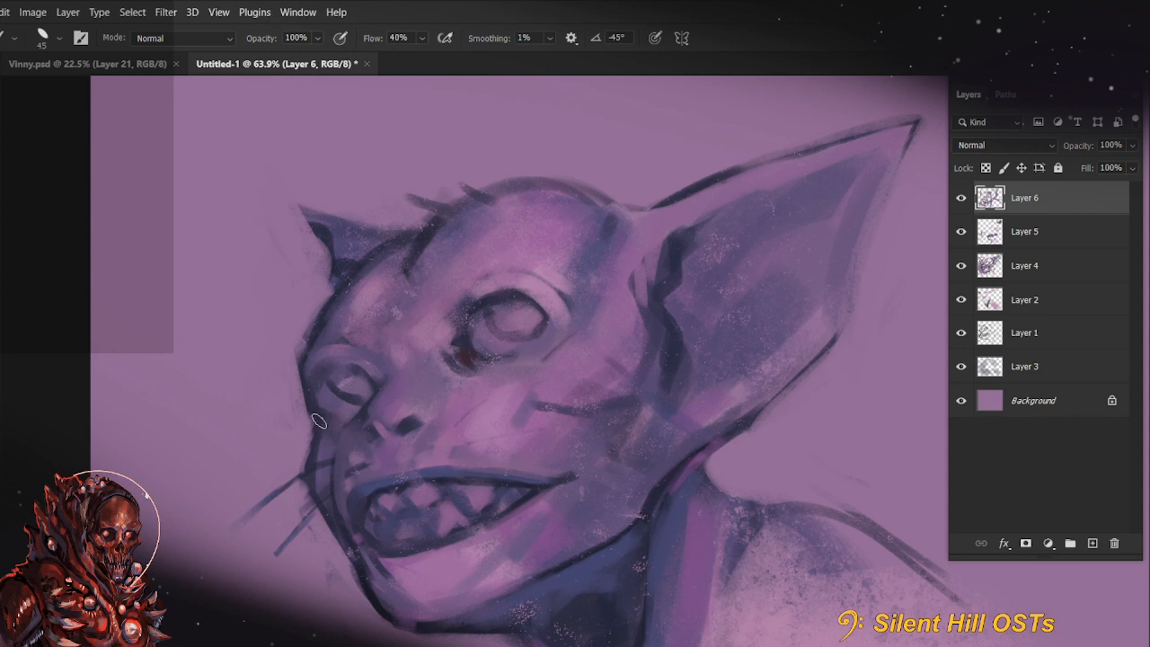
drag(321, 388, 320, 408)
key(bracketleft)
drag(470, 333, 469, 348)
drag(731, 448, 724, 360)
drag(356, 412, 352, 429)
Paint dark red into the mouth's back corner behind the teeth with a size 35 brush
key(r)
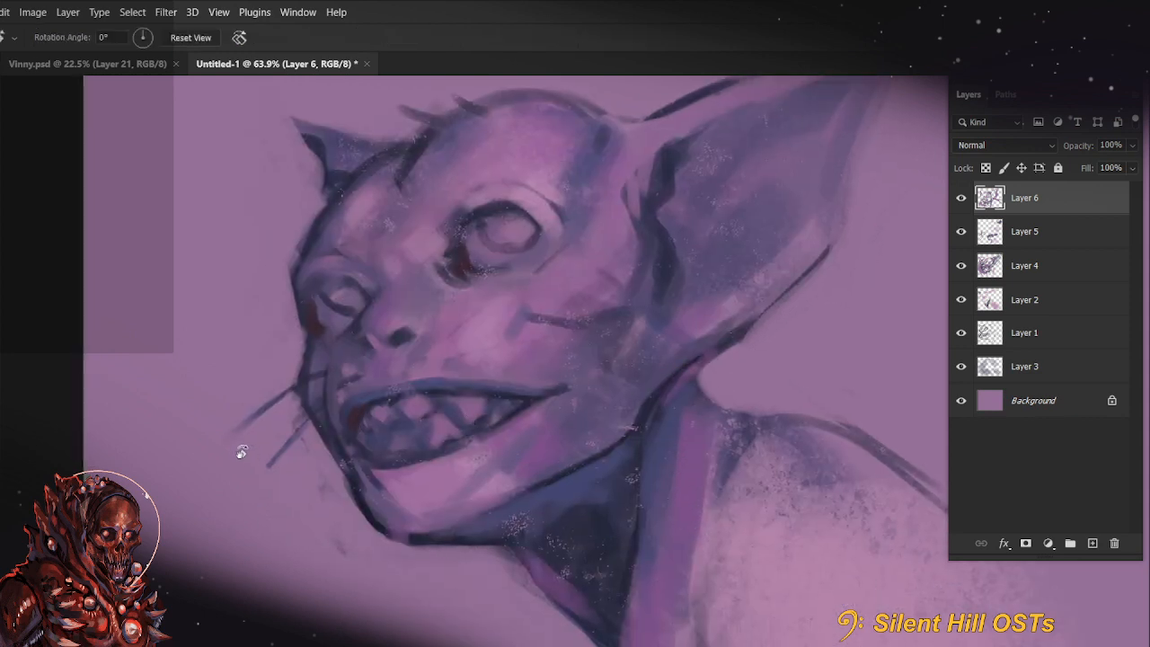
key(b)
key(r)
mouse_move(337, 467)
mouse_down()
mouse_move(315, 524)
mouse_move(532, 564)
mouse_up()
key(b)
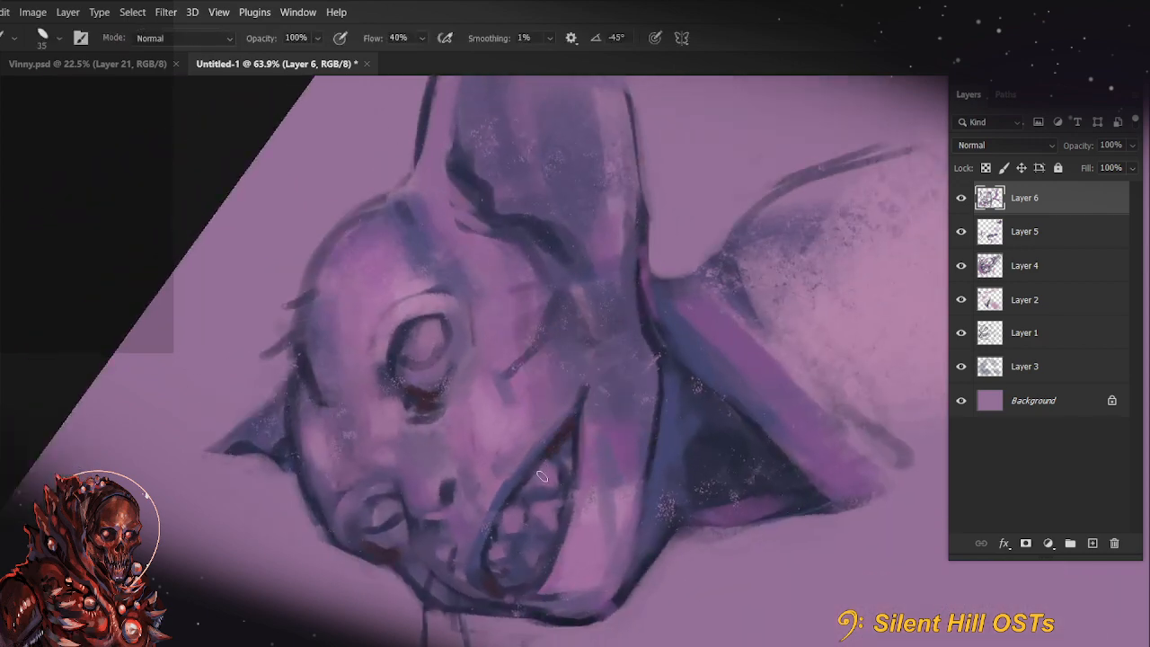
drag(570, 419, 549, 475)
key(r)
key(Escape)
mouse_move(699, 385)
mouse_down()
mouse_move(655, 353)
mouse_move(650, 442)
mouse_up()
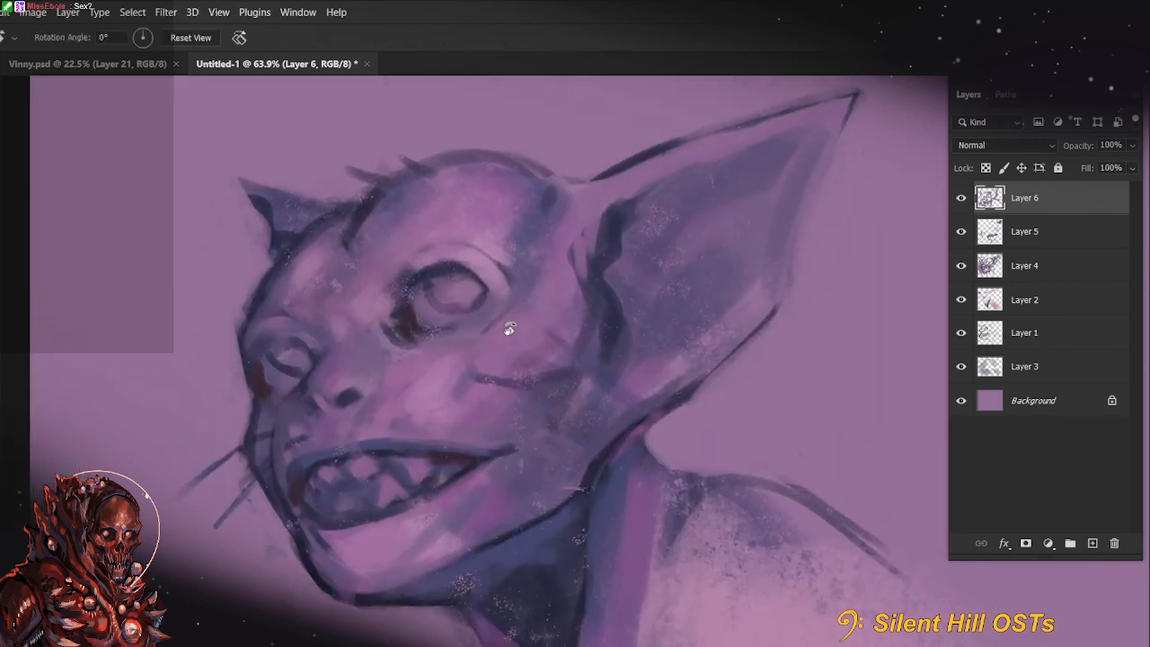
Fill the irises of both eyes with dark red using a larger brush
key(b)
mouse_move(478, 282)
mouse_down()
mouse_move(518, 304)
mouse_move(463, 262)
mouse_move(466, 295)
mouse_up()
key(bracketright)
key(bracketright)
key(bracketright)
key(bracketright)
key(bracketright)
key(bracketright)
mouse_move(280, 358)
mouse_down()
mouse_move(290, 342)
mouse_move(303, 352)
mouse_up()
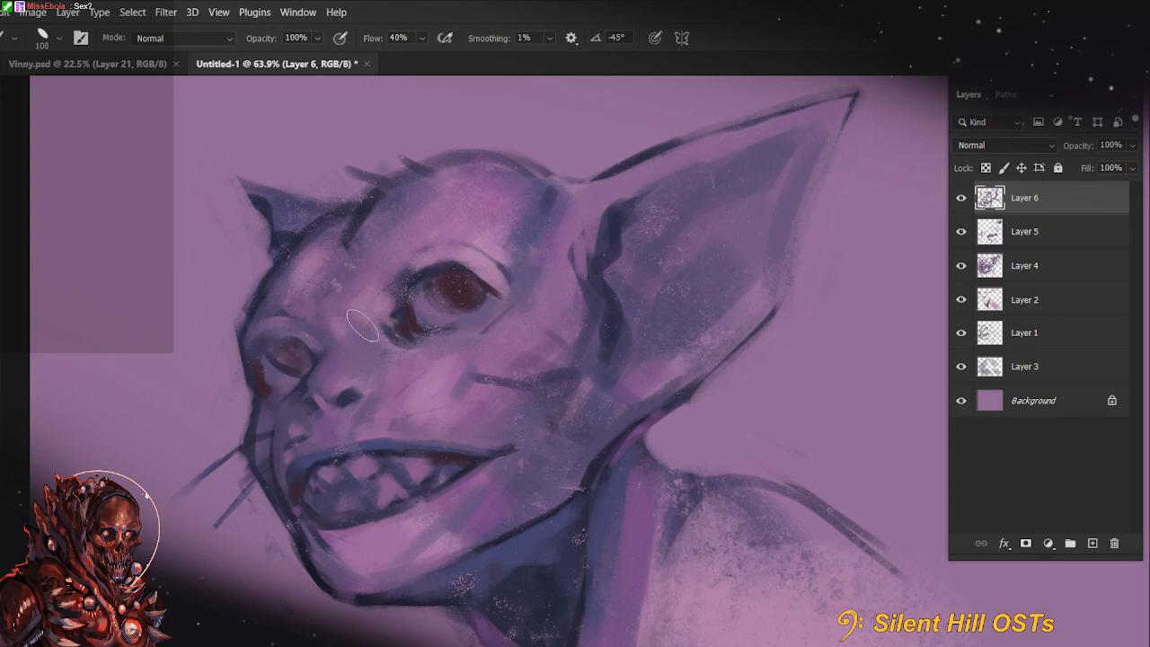
Set the foreground colour to a light pinkish magenta
click(3, 275)
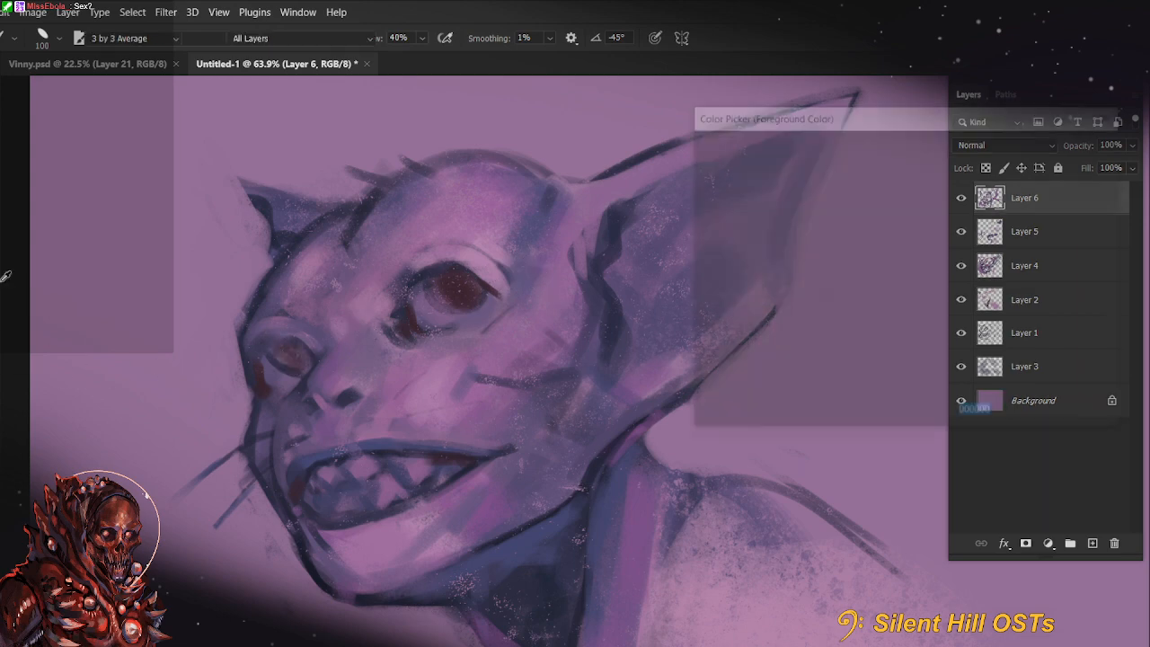
text(x)
click(927, 186)
click(598, 272)
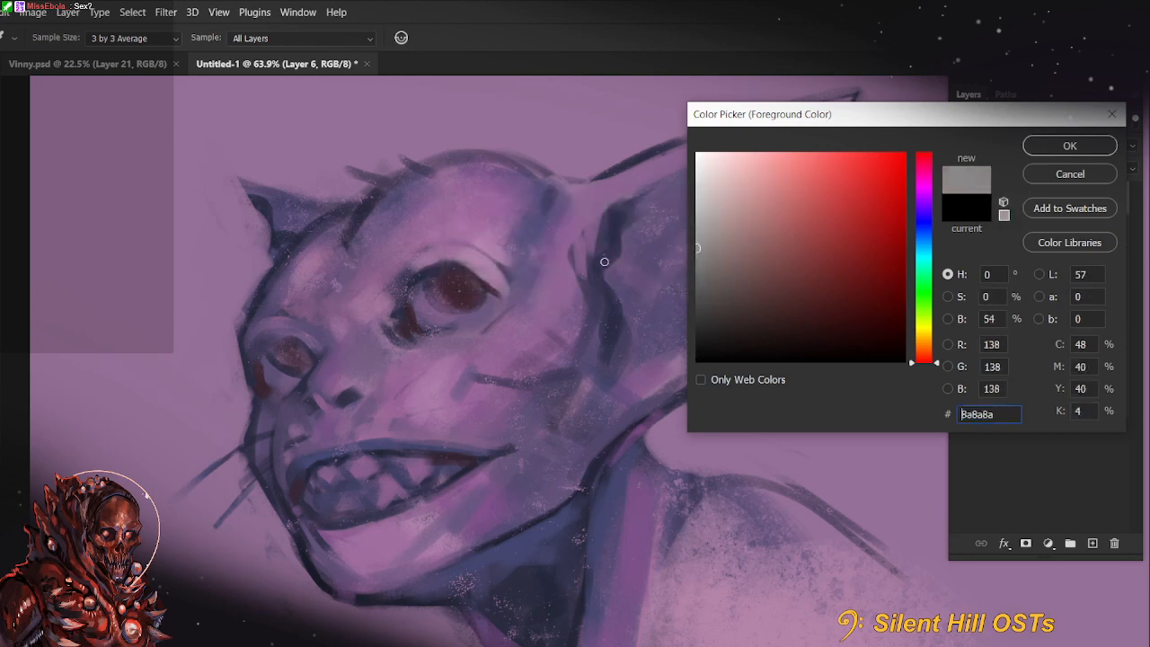
drag(604, 257, 926, 201)
click(924, 192)
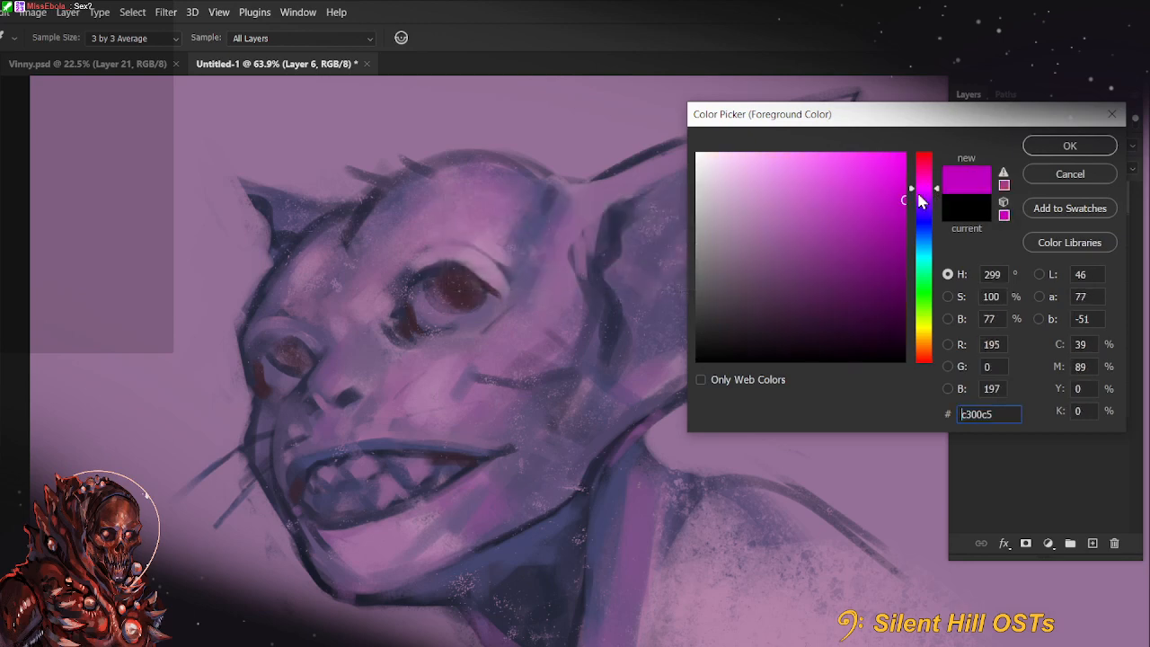
click(781, 182)
click(1070, 145)
Try light magenta glints in both eyes, reducing the brush to size 30
drag(453, 292, 433, 310)
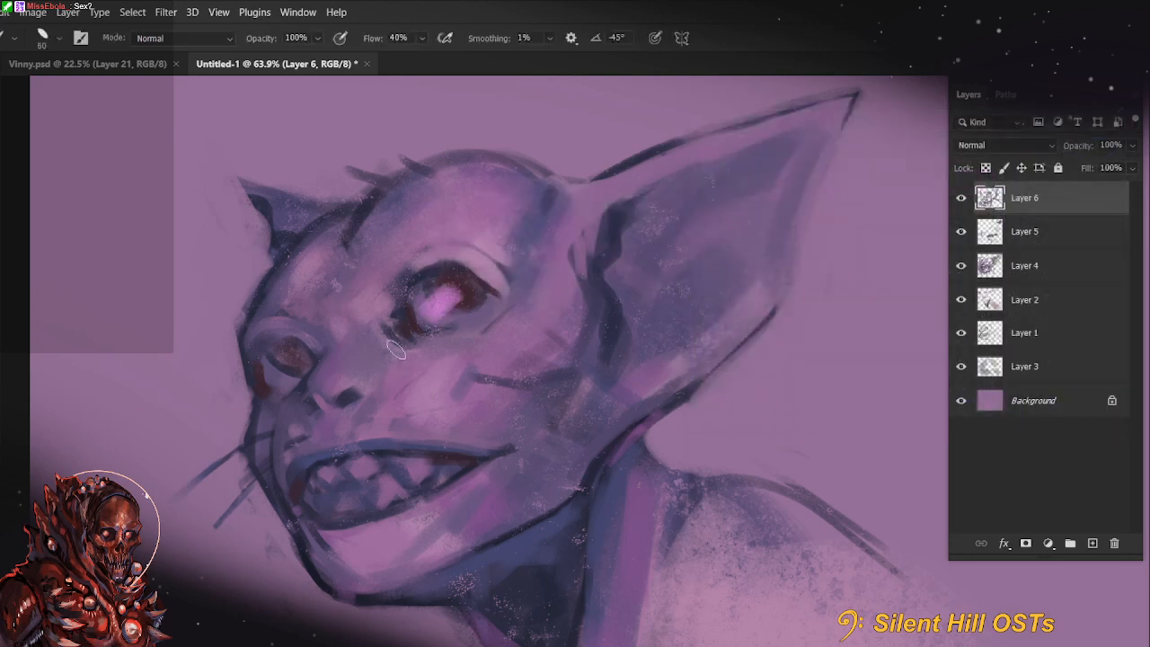
key(ctrl+z)
key(bracketleft)
key(bracketleft)
key(bracketleft)
key(bracketleft)
key(bracketleft)
key(bracketleft)
key(bracketleft)
key(bracketleft)
click(438, 308)
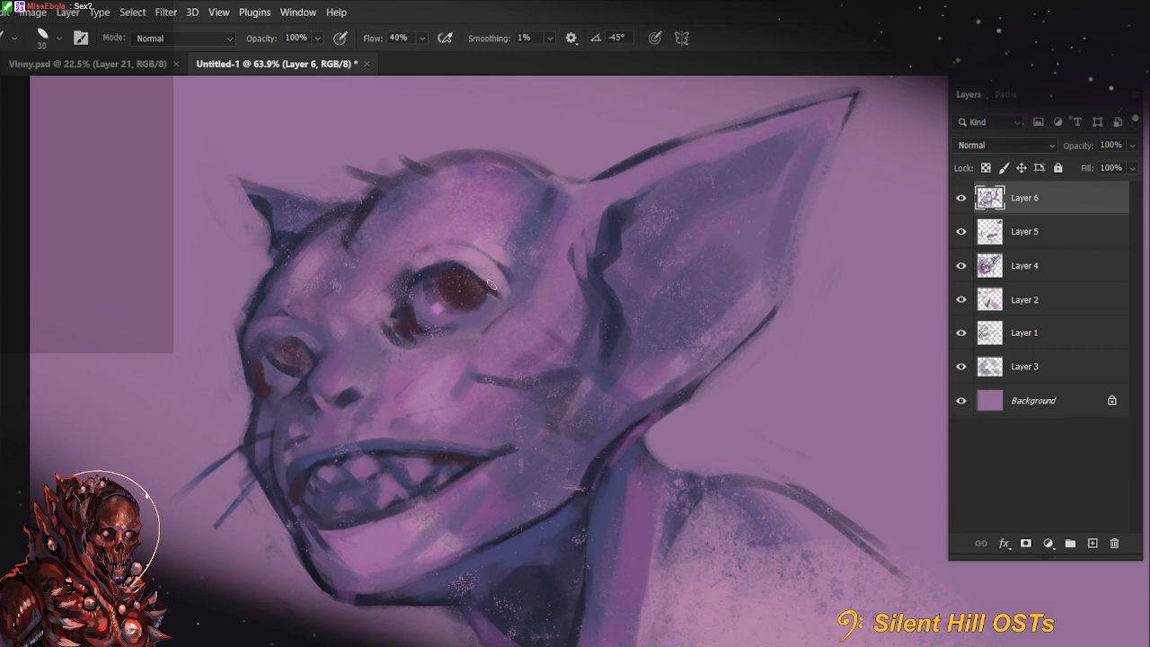
click(284, 364)
drag(661, 489, 637, 464)
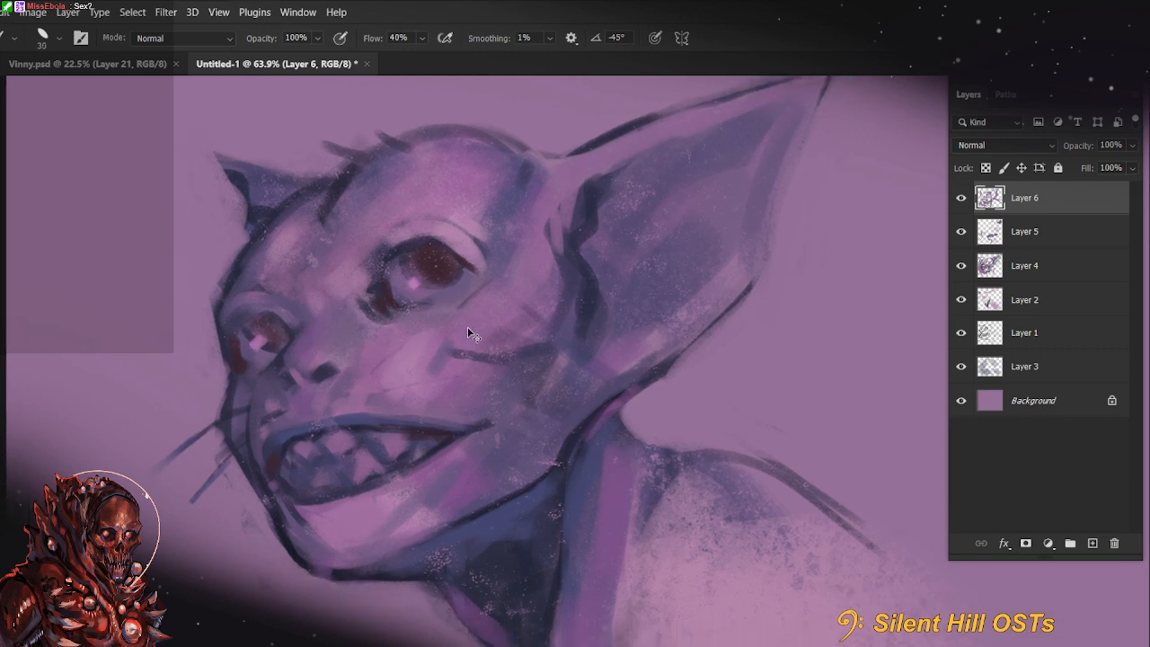
key(ctrl+z)
key(ctrl+z)
Dab a light magenta glint on the large eye's iris and remove the trial glint from the small eye
click(441, 260)
click(273, 328)
key(ctrl+z)
key(bracketleft)
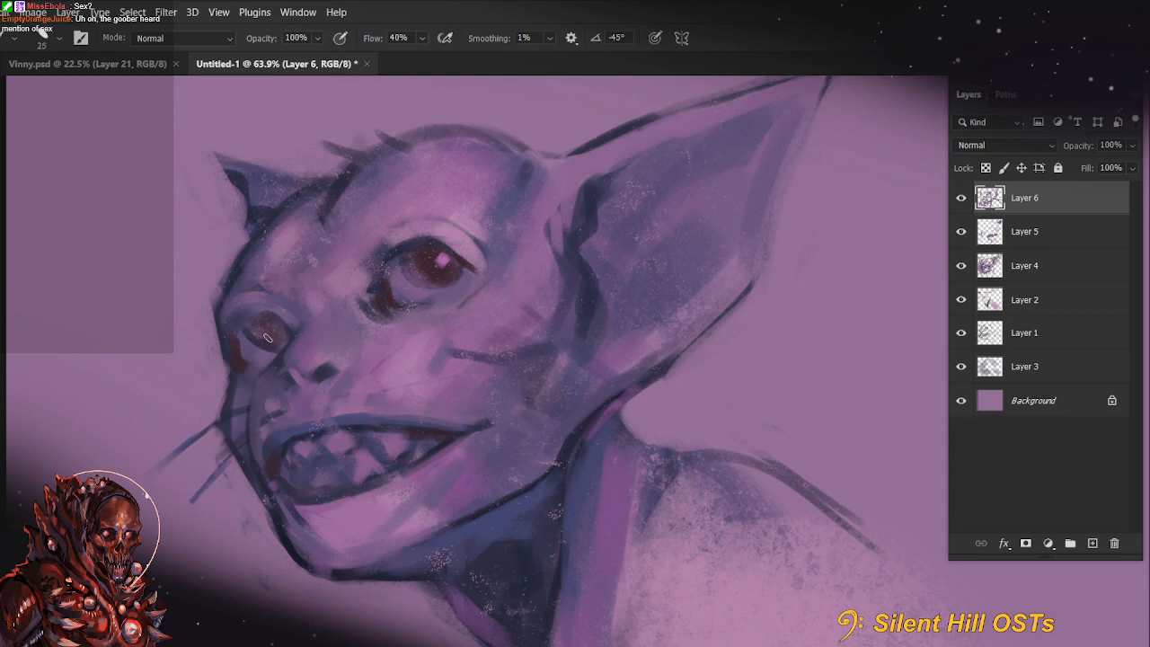
Brighten the teeth with light magenta strokes at 44% brush opacity
key(4)
key(4)
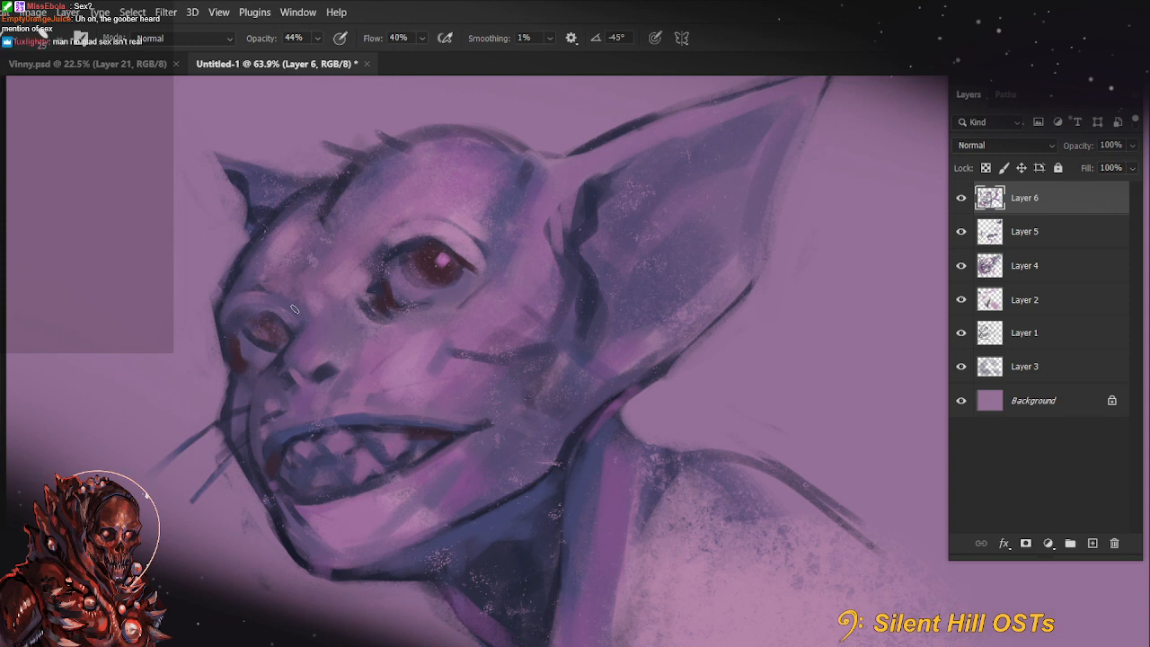
mouse_move(515, 438)
mouse_down()
mouse_move(689, 390)
mouse_move(628, 387)
mouse_up()
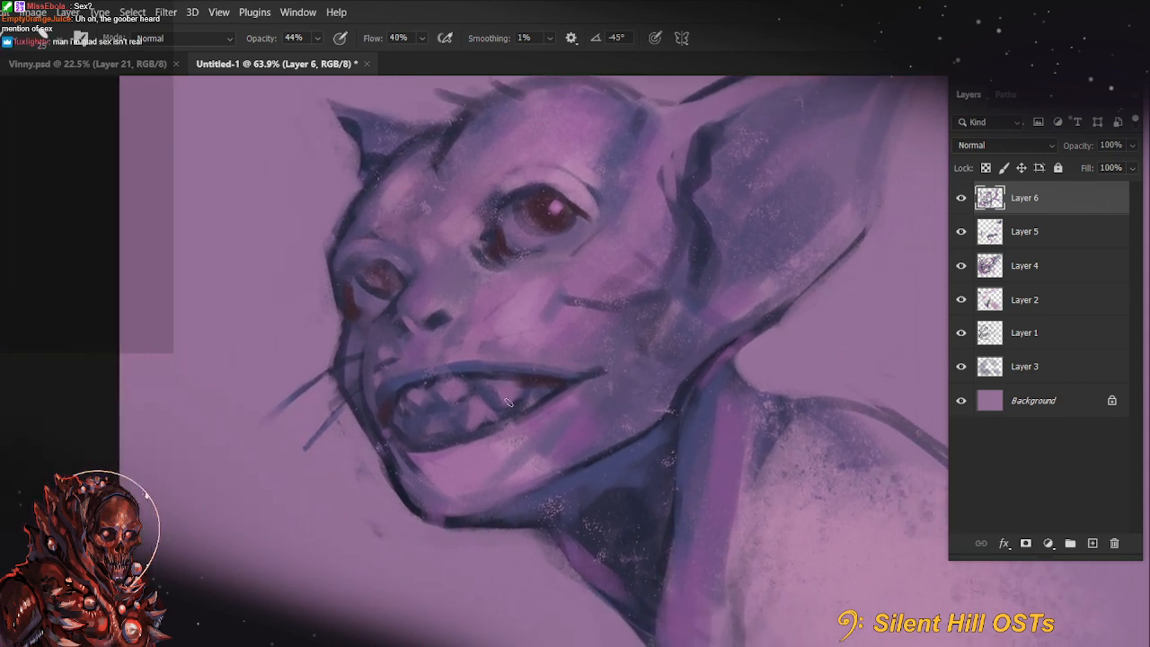
drag(638, 349, 616, 385)
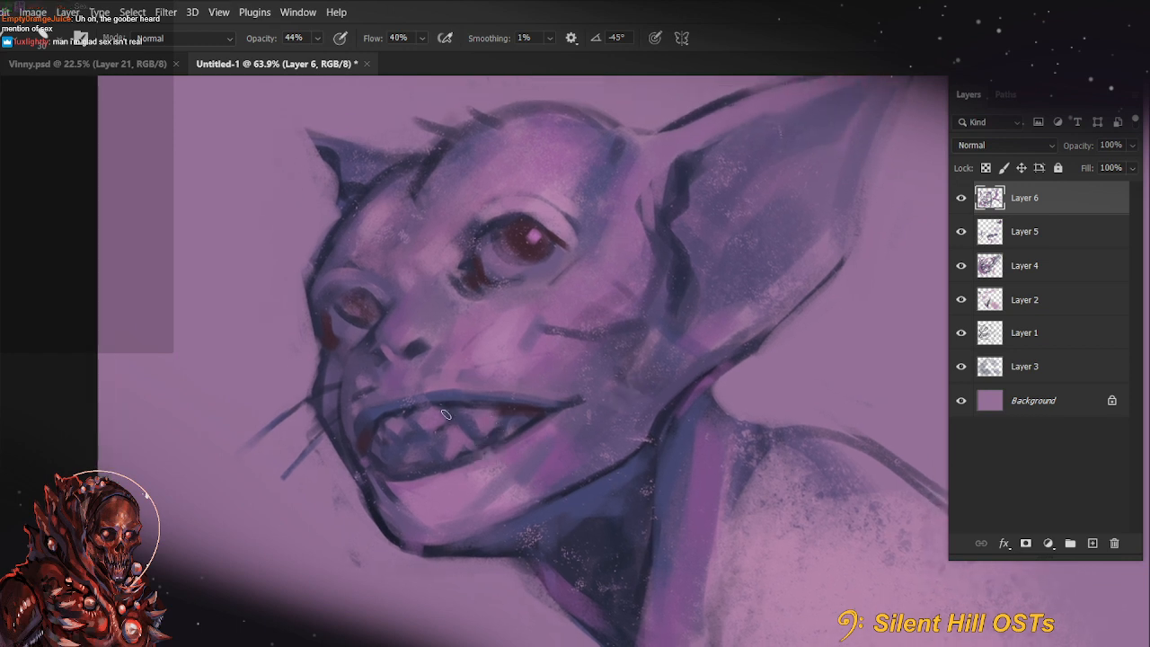
drag(396, 431, 397, 423)
key(bracketright)
mouse_move(478, 420)
mouse_down()
mouse_move(497, 419)
mouse_move(443, 461)
mouse_up()
Return the brush to 100% opacity and redefine the gaps between the teeth with dark colour sampled from inside the mouth
key(bracketleft)
key(bracketleft)
key(bracketleft)
key(0)
key(bracketleft)
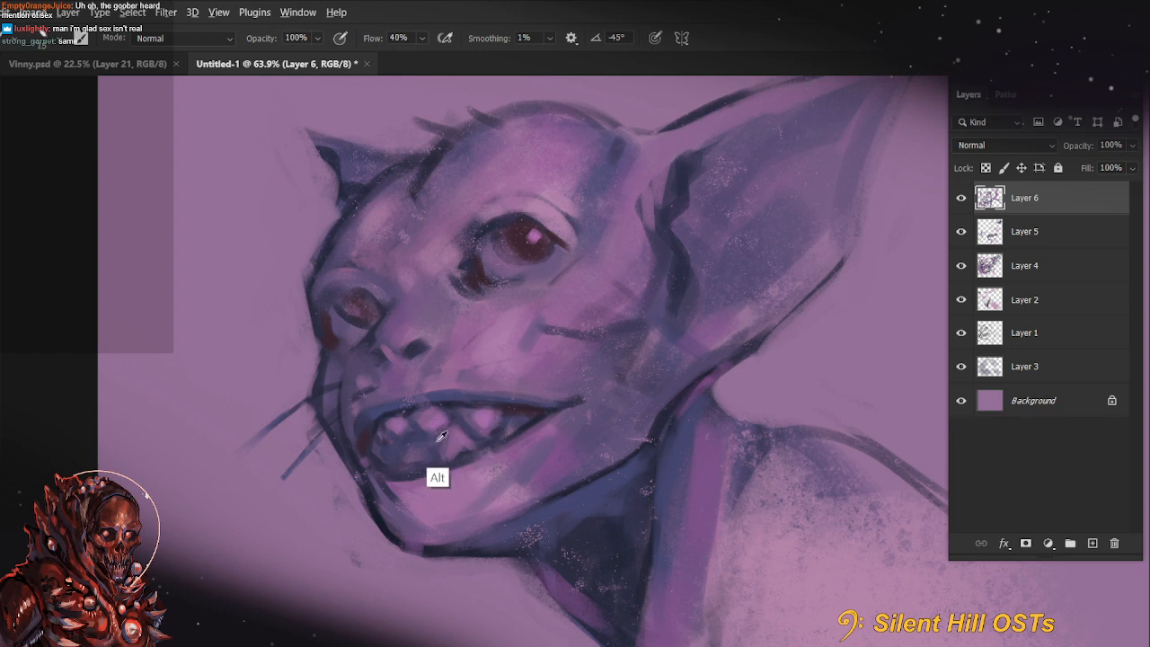
alt+click(436, 435)
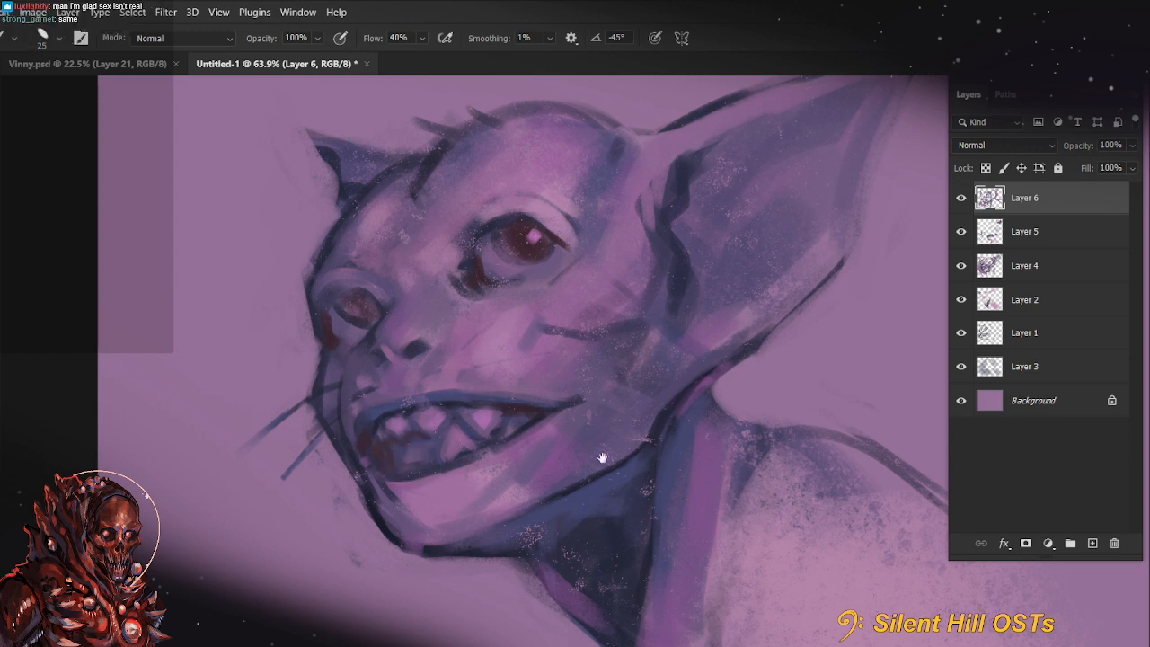
Shade around the front teeth and the mouth's front corner with sampled mouth colours, using size 50 and 45 brushes
drag(603, 457, 593, 450)
key(bracketright)
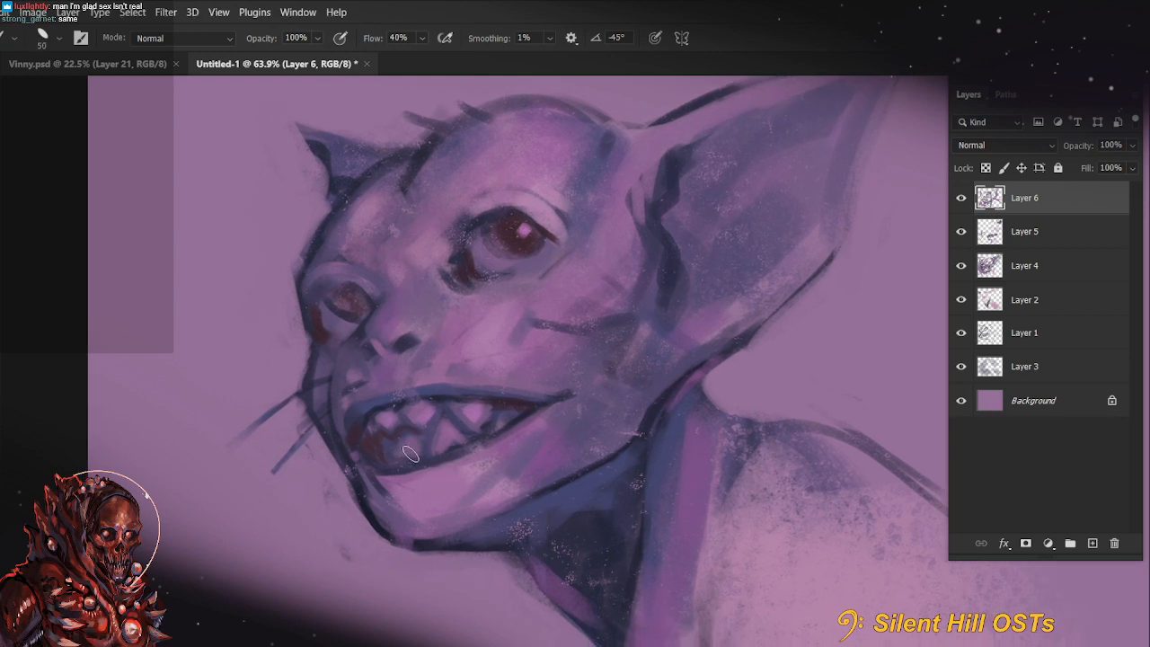
key(alt)
alt+click(386, 434)
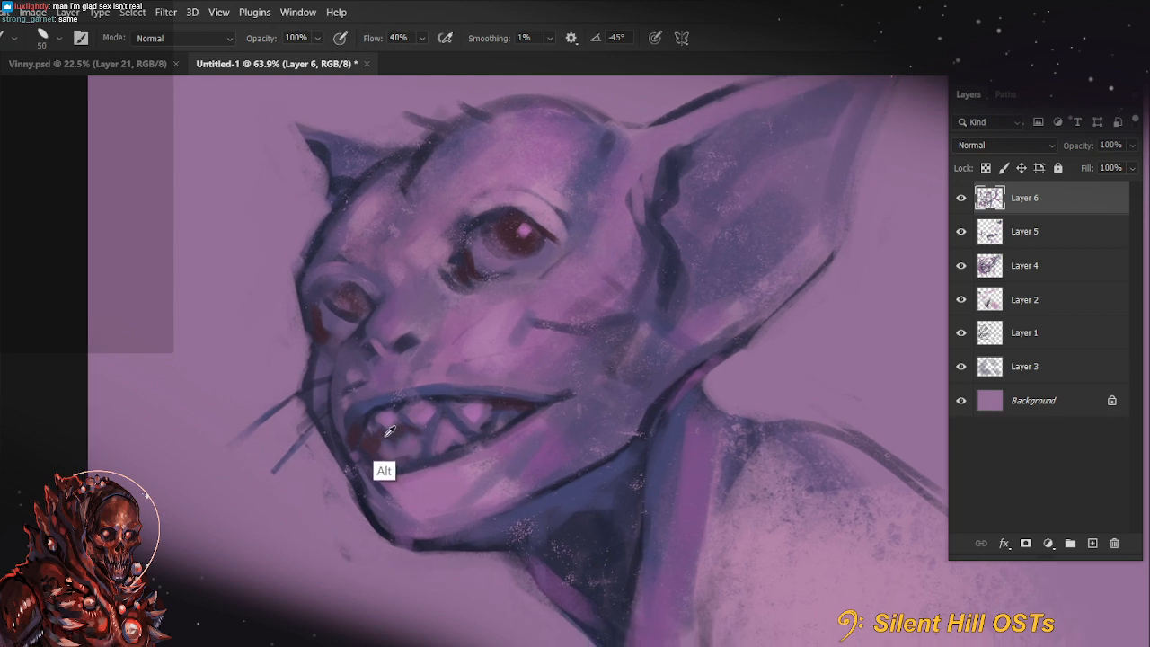
drag(370, 434, 368, 459)
alt+click(380, 414)
key(bracketleft)
drag(378, 414, 369, 442)
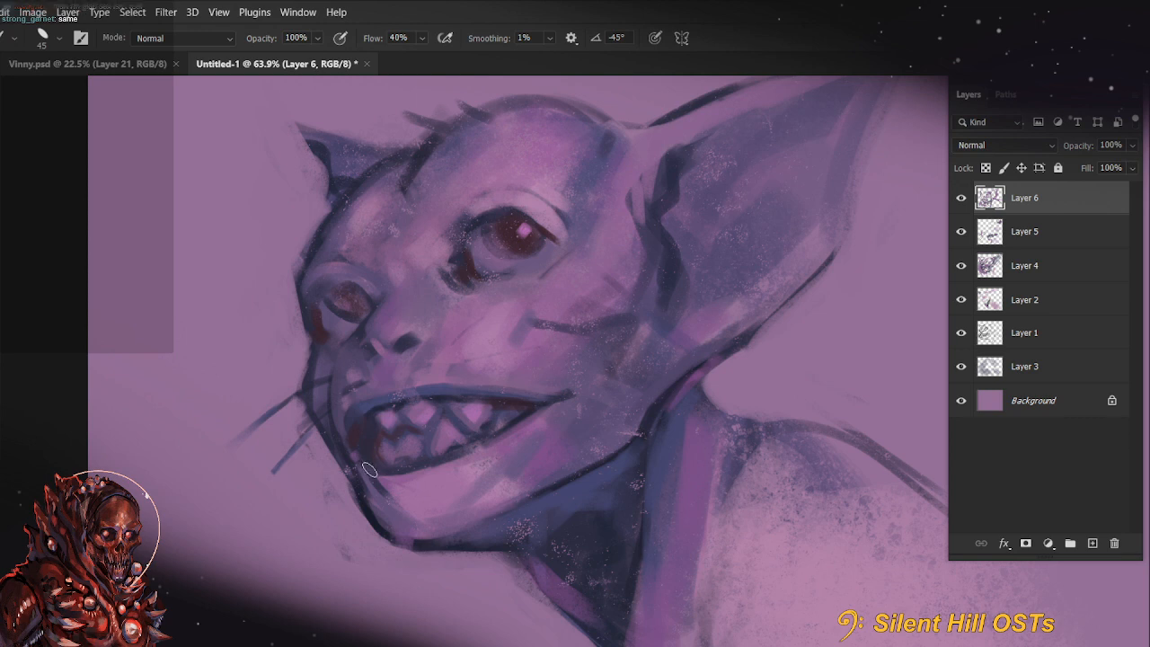
Darken the lower front teeth and the mouth's interior with dark red, varying the brush size down to 40
key(bracketright)
key(bracketright)
key(bracketright)
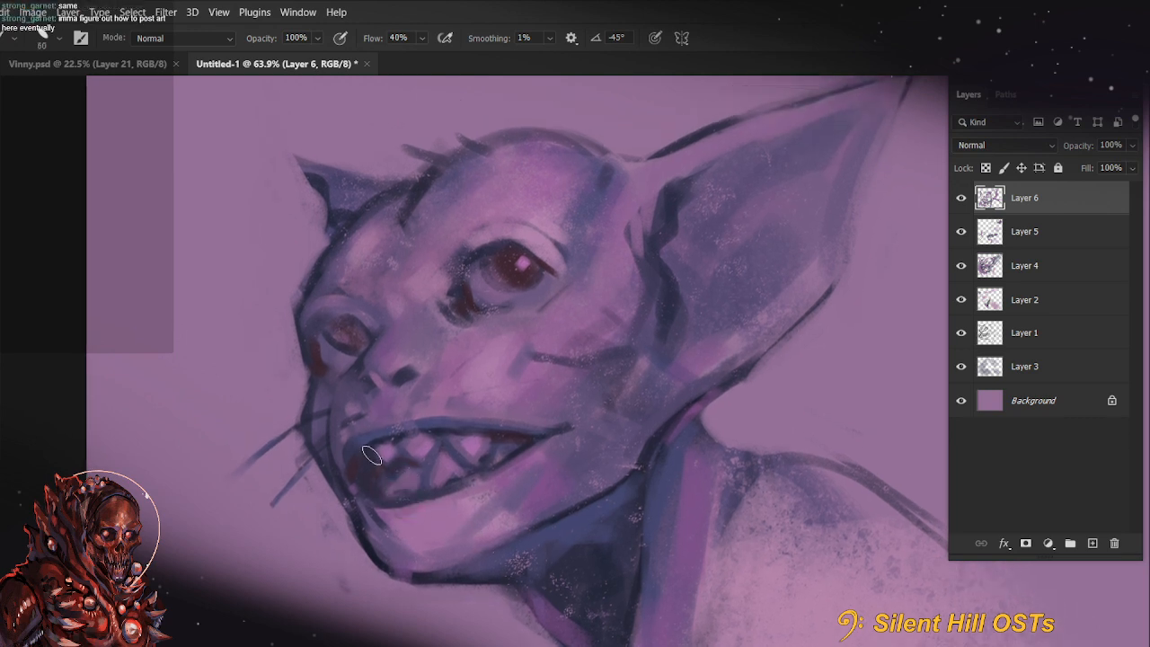
key(bracketleft)
key(bracketleft)
key(bracketleft)
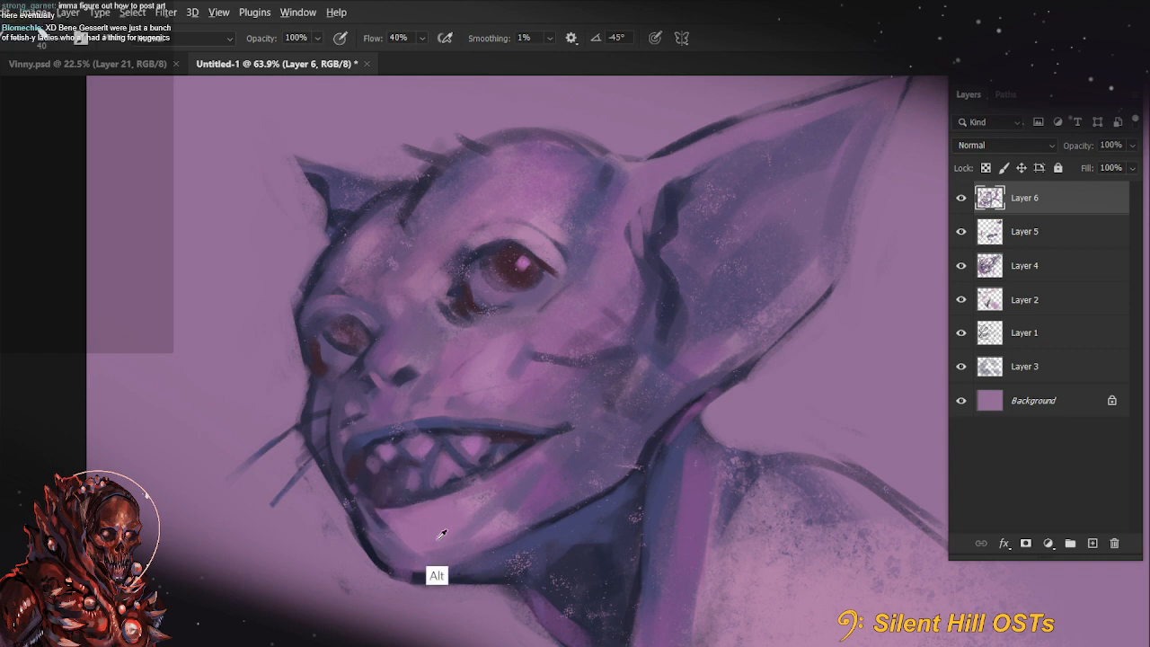
Paint thin dark whiskers sweeping back across the near cheek, redoing the first attempts
drag(441, 560, 398, 552)
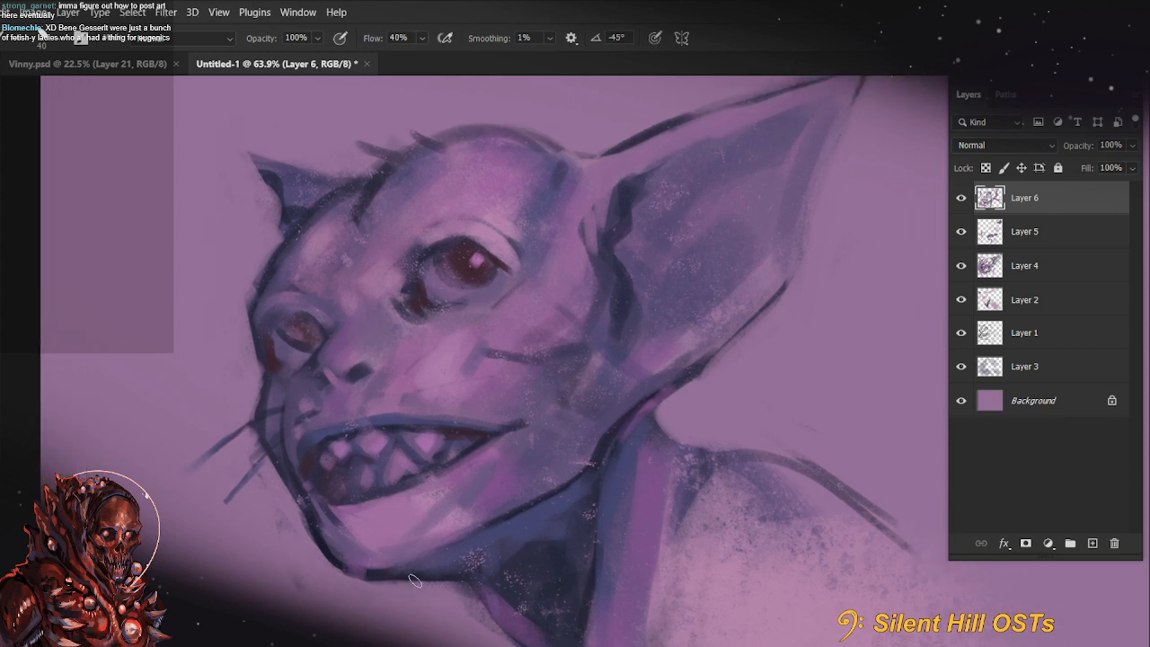
scroll(414, 581, down, 3)
drag(587, 588, 562, 516)
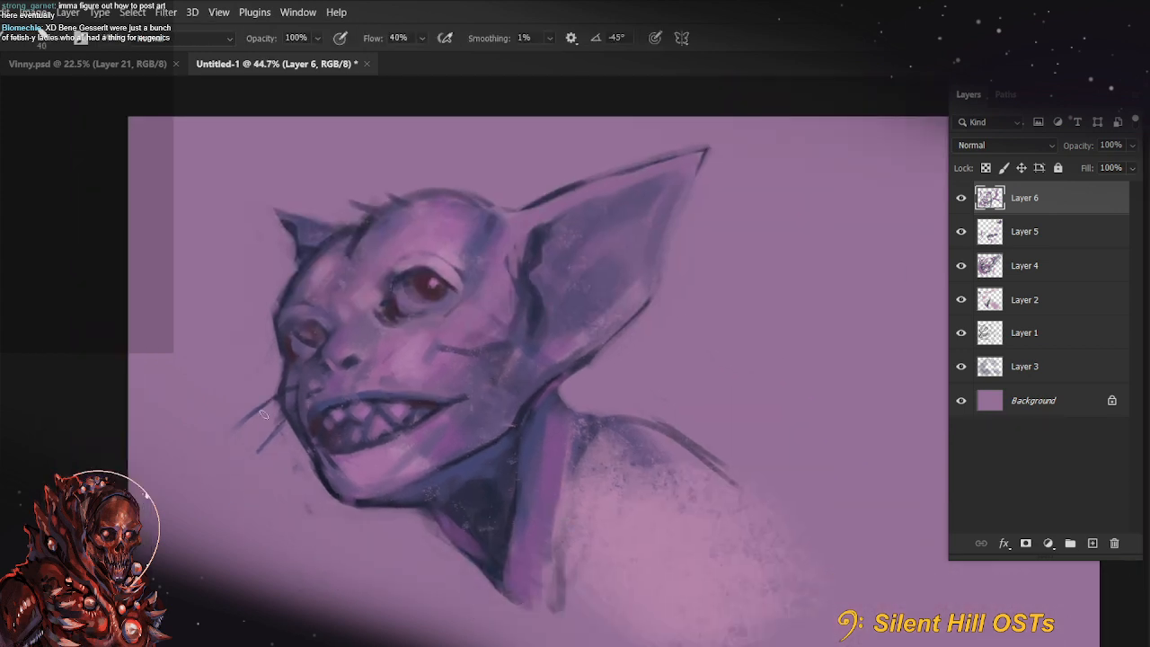
drag(392, 364, 437, 329)
drag(401, 371, 474, 363)
key(ctrl+z)
key(ctrl+z)
mouse_move(387, 359)
mouse_down()
mouse_move(449, 351)
mouse_move(463, 382)
mouse_up()
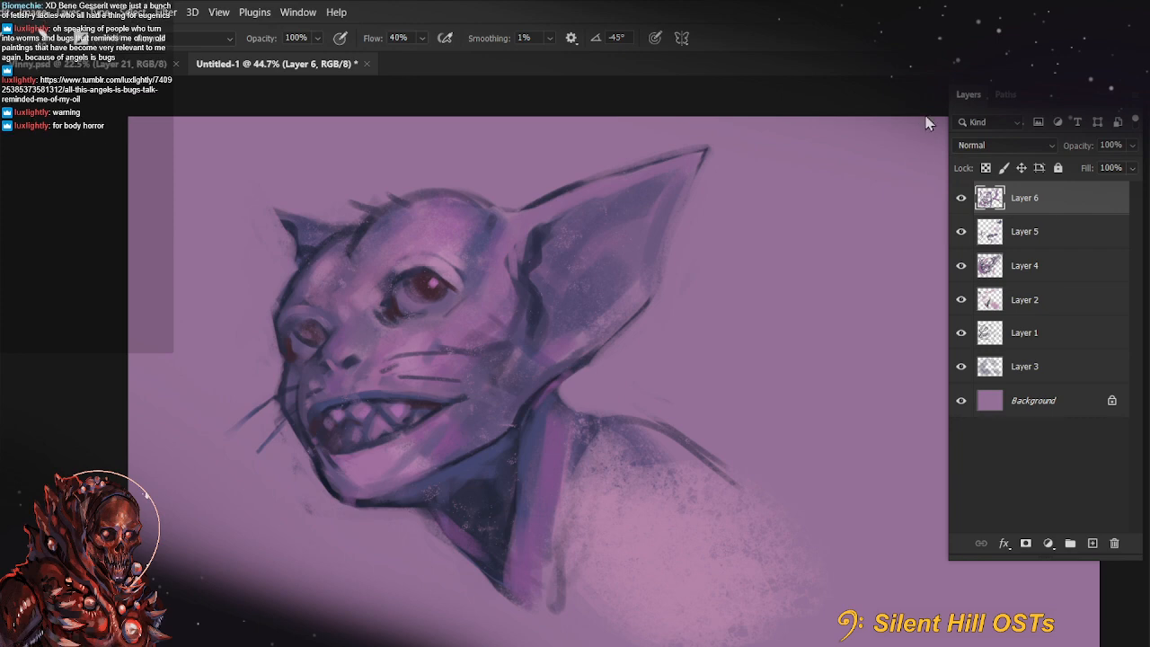
Paste the shared painting of a pale cicada over a crouching figure as a new layer and examine it up close
key(ctrl+v)
scroll(730, 277, up, 10)
drag(610, 472, 669, 256)
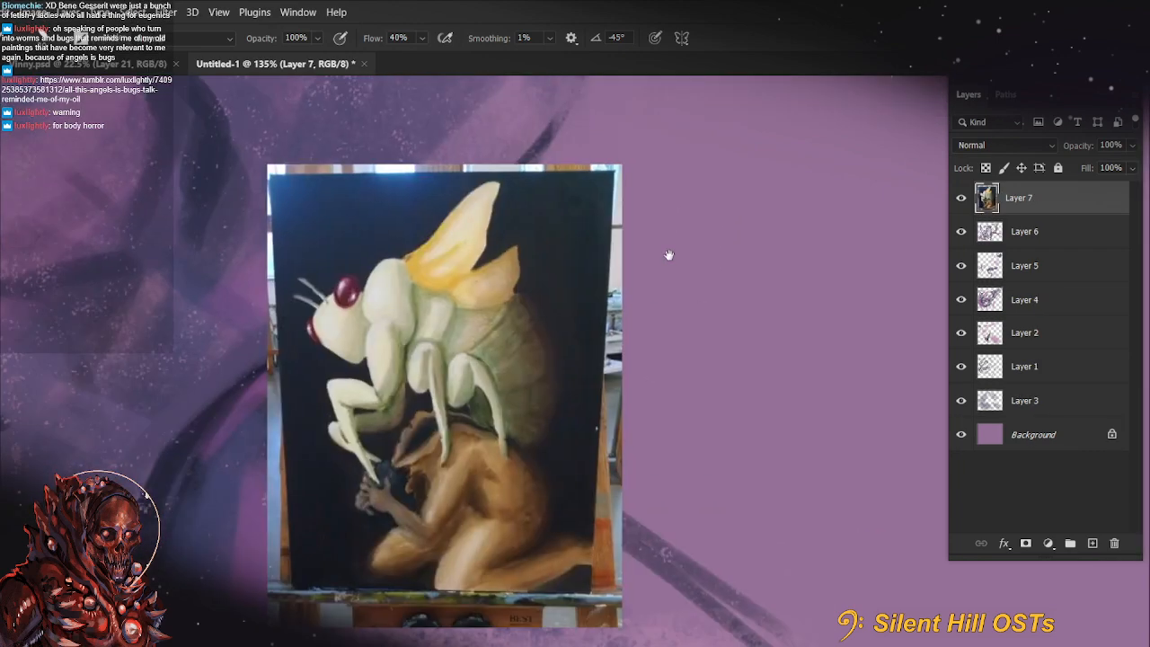
scroll(597, 336, up, 3)
drag(540, 284, 573, 241)
scroll(469, 336, down, 2)
scroll(466, 334, up, 2)
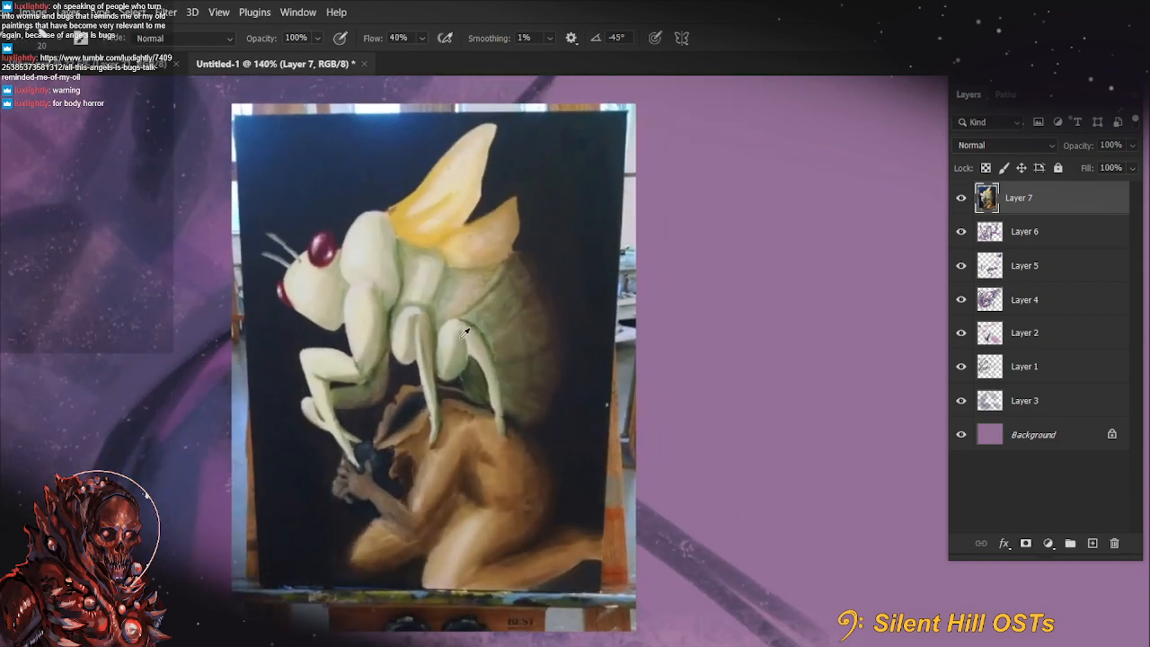
scroll(463, 332, down, 2)
scroll(463, 333, down, 1)
scroll(464, 333, up, 1)
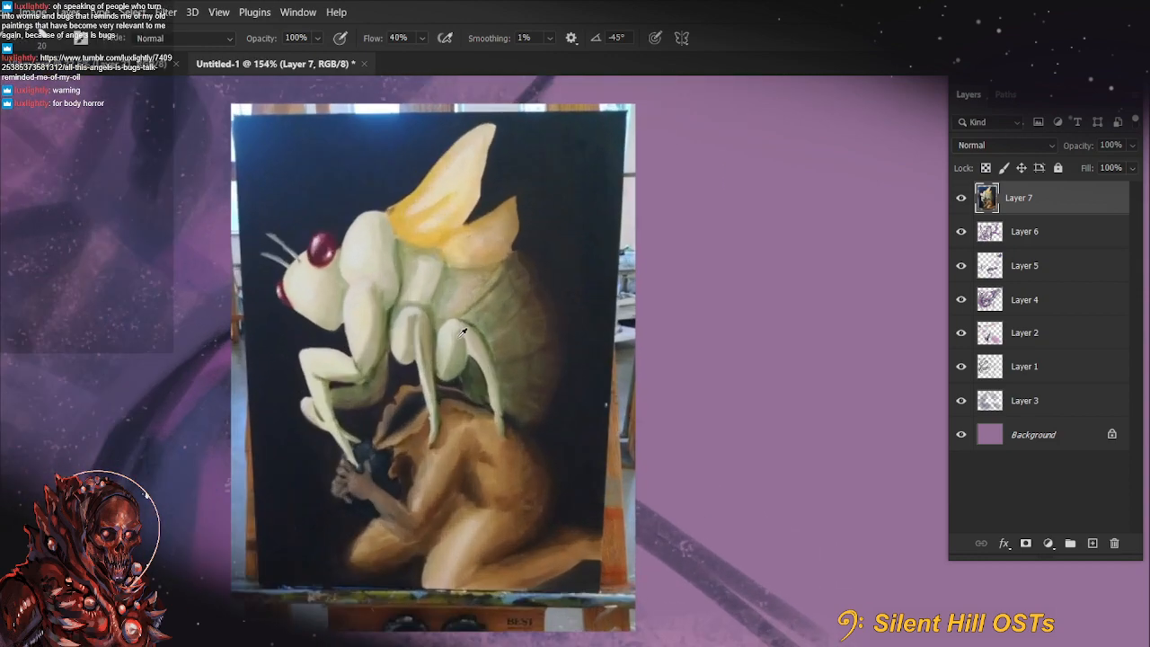
scroll(464, 332, down, 3)
scroll(422, 314, down, 3)
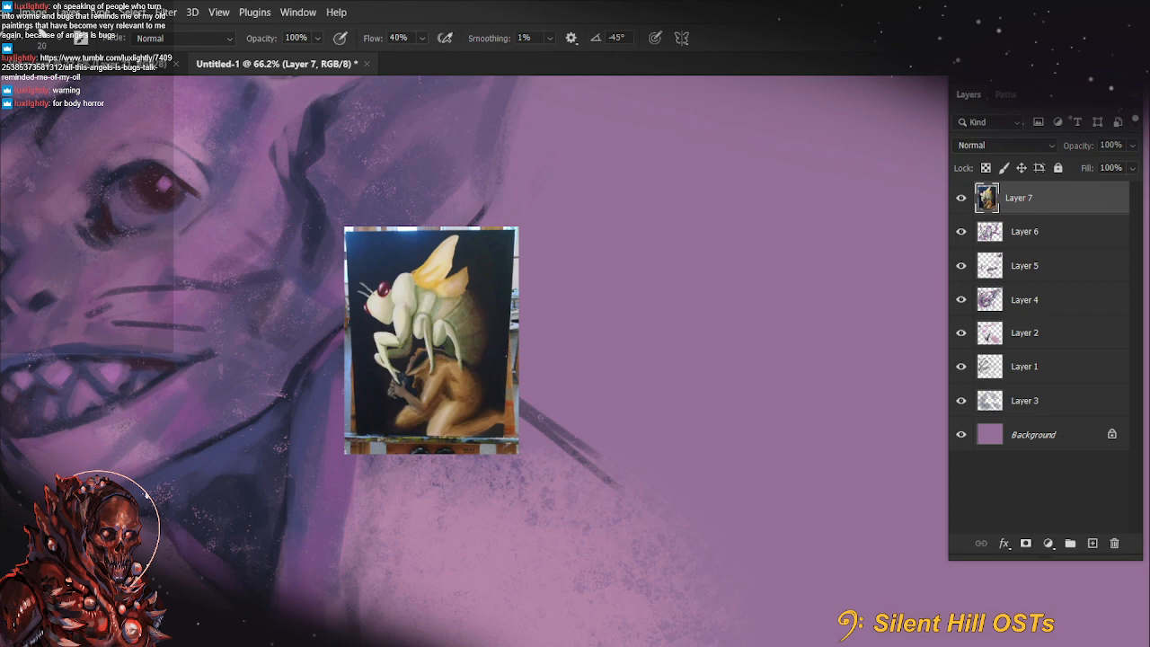
Paste the shared green cicada painting, view it whole, and delete both pasted painting layers
key(ctrl+v)
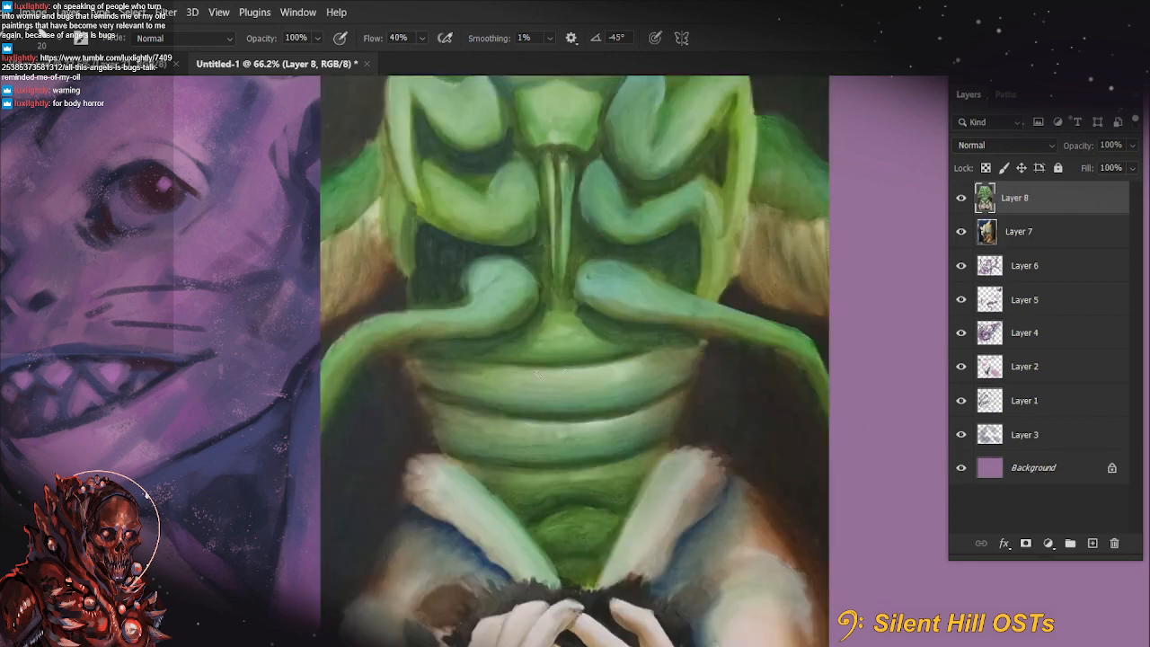
scroll(575, 359, up, 2)
scroll(721, 390, down, 4)
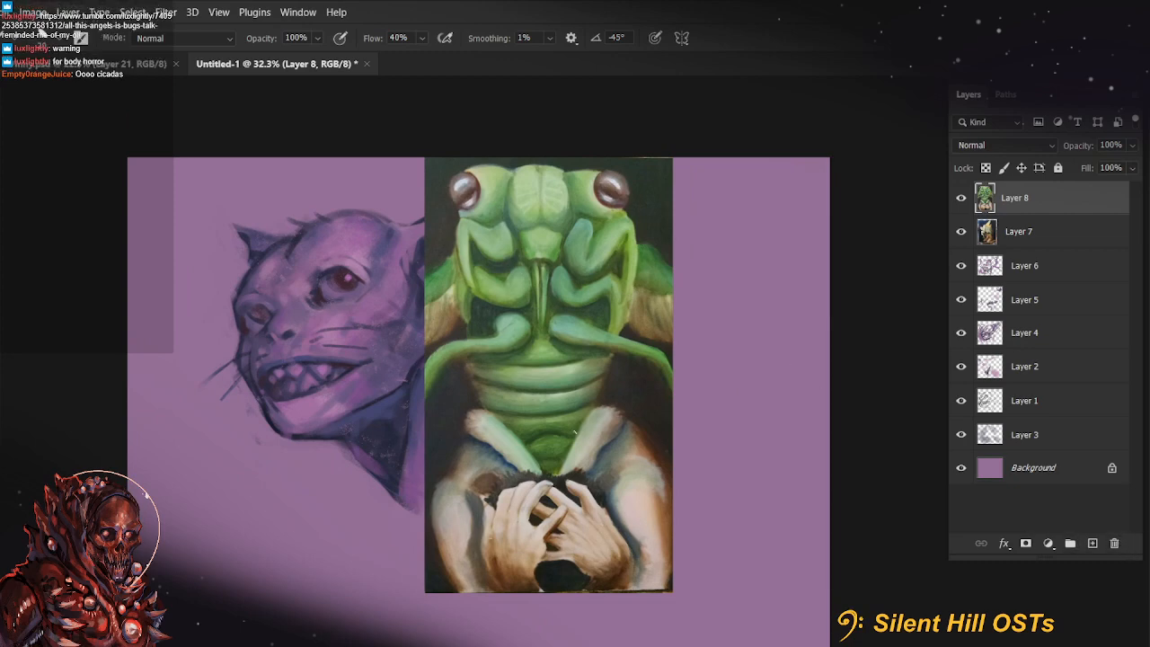
scroll(575, 377, down, 1)
click(1115, 545)
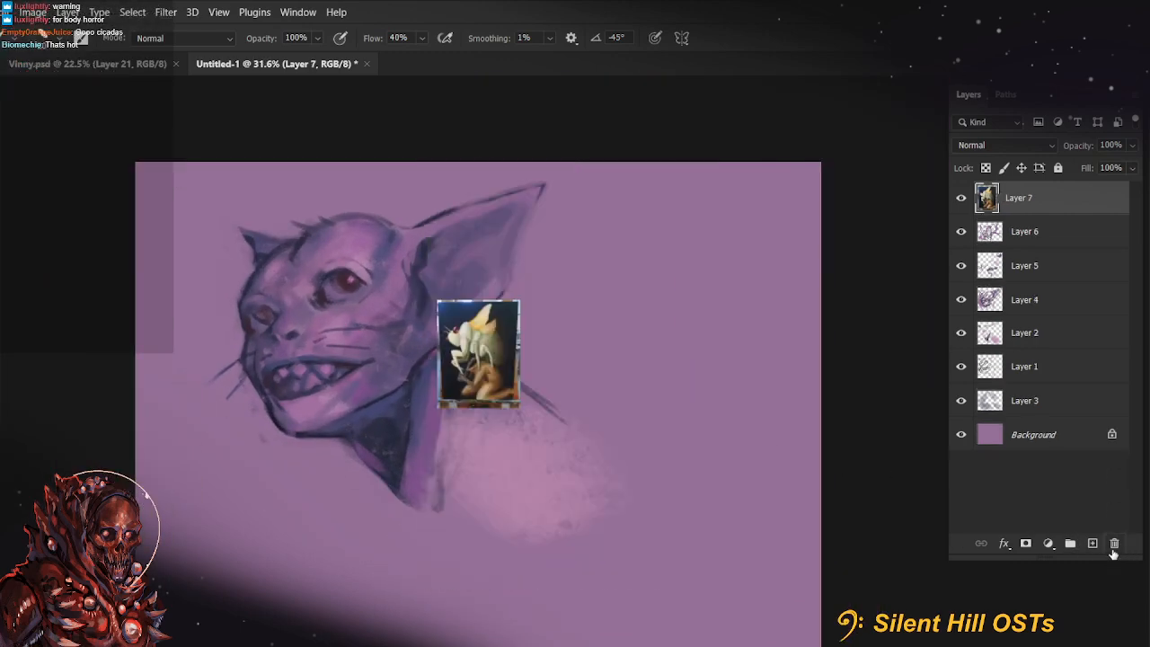
click(1114, 545)
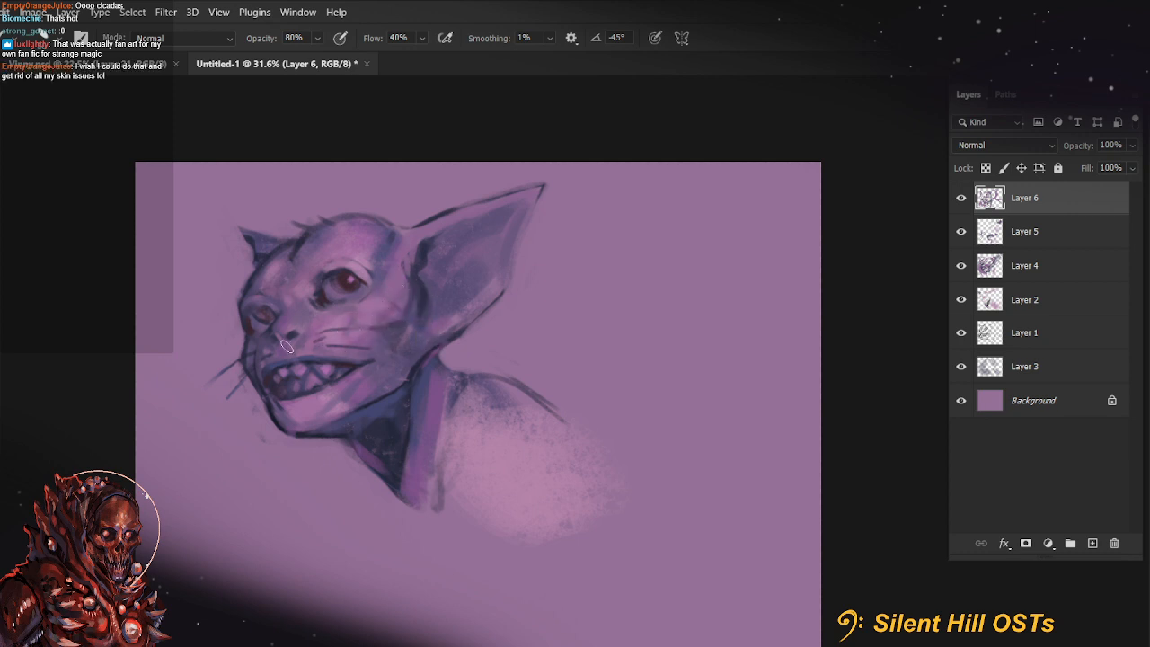
Block in shading across the shoulder with sampled purples at 80% opacity, after a small touch-up on the muzzle
drag(281, 350, 254, 363)
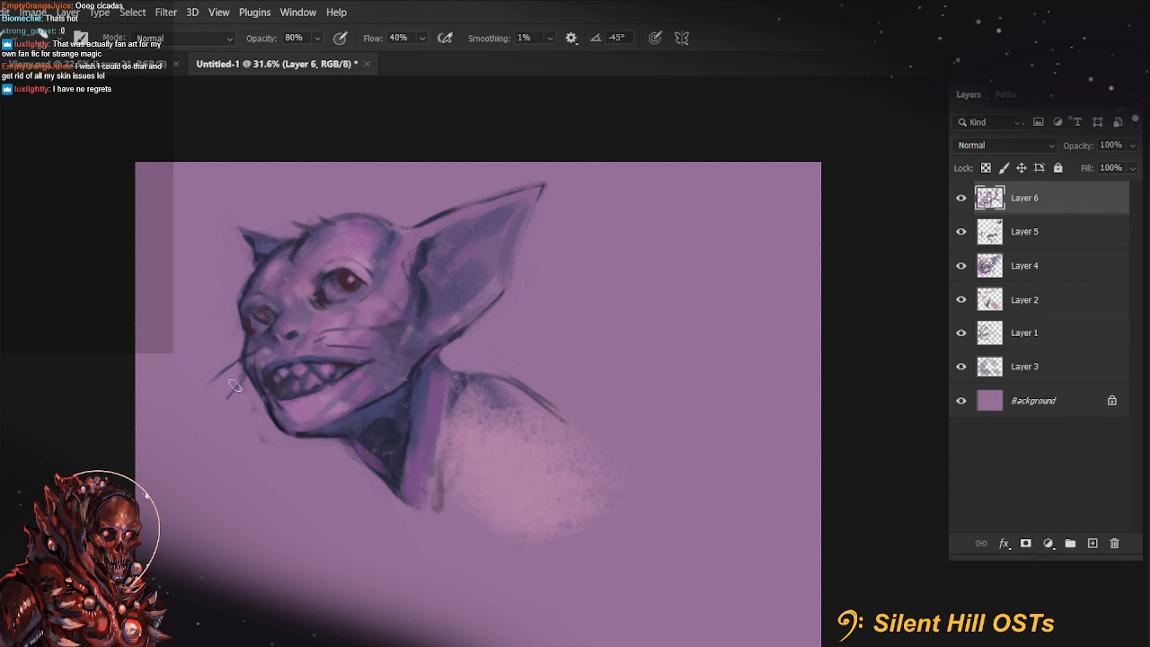
key(alt)
alt+click(459, 384)
drag(454, 400, 468, 504)
drag(467, 378, 513, 431)
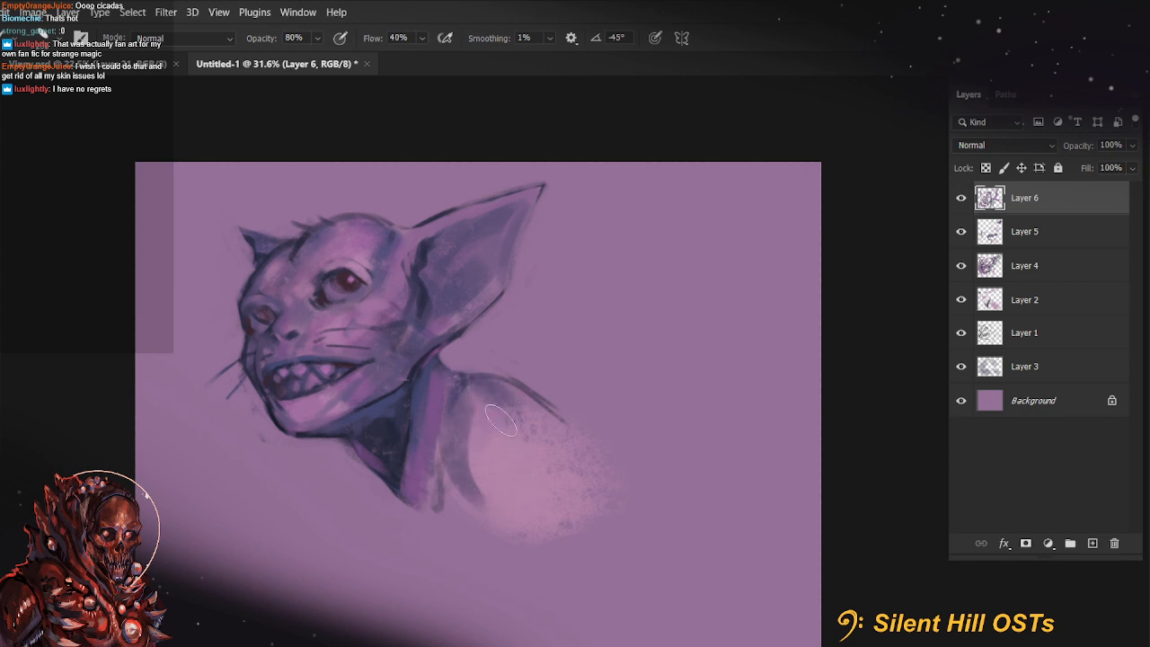
drag(440, 450, 503, 526)
alt+click(389, 293)
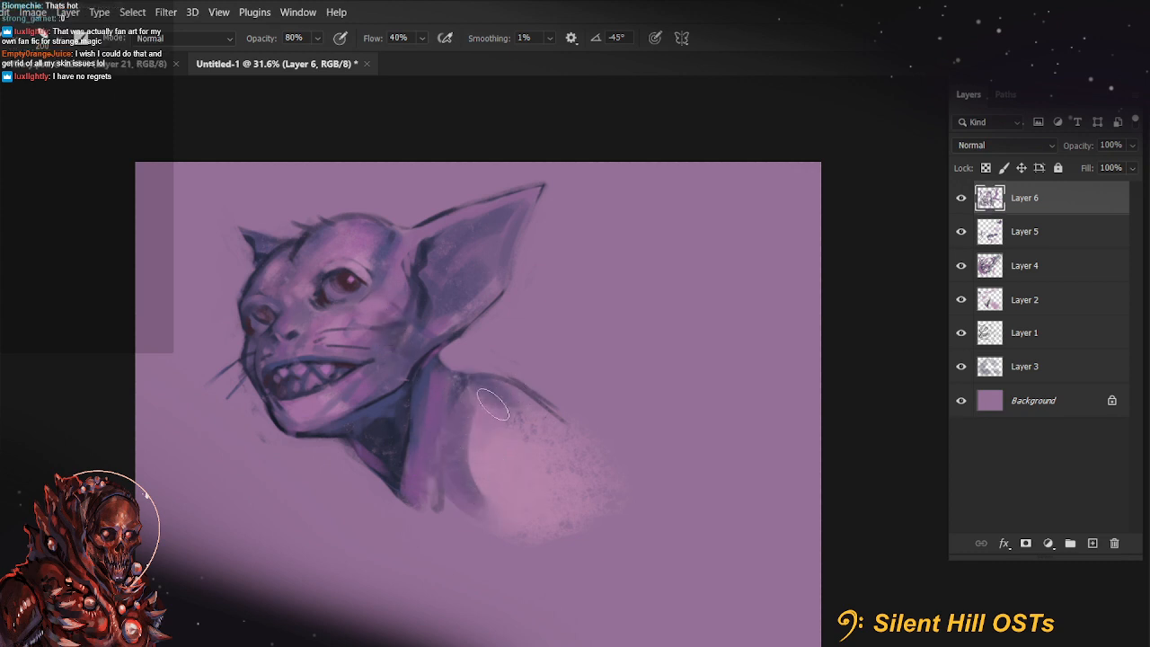
drag(490, 401, 559, 437)
drag(486, 441, 545, 407)
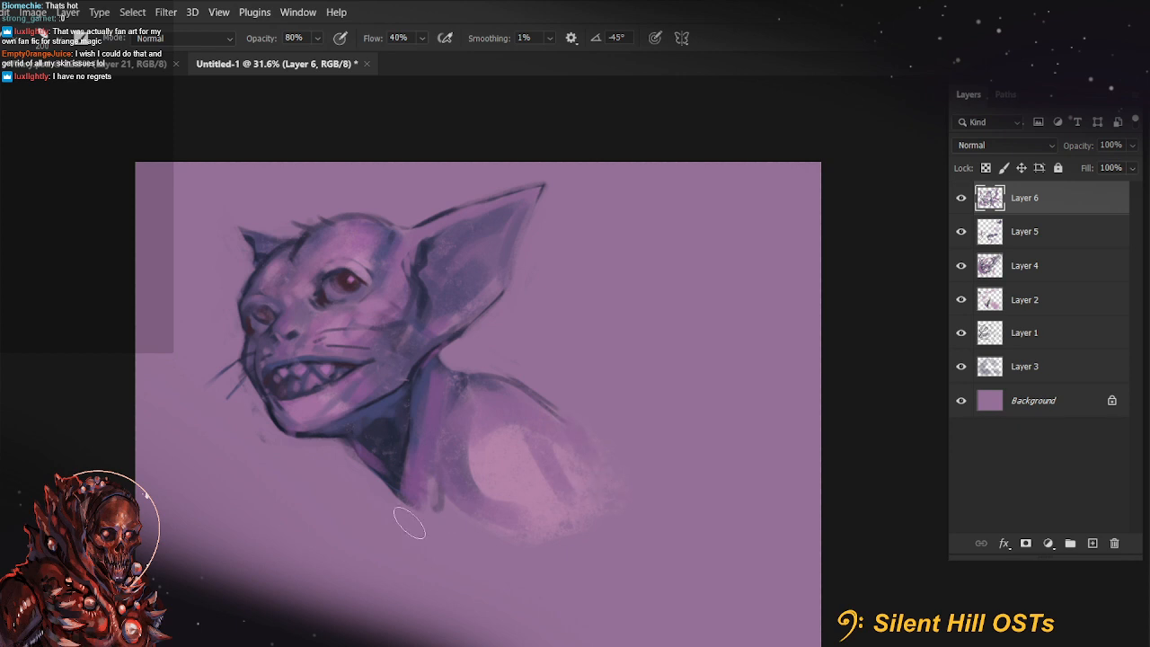
Paint dark contours down the chest and over the back, plus a dark stripe along the neck behind the jaw
drag(406, 490, 459, 580)
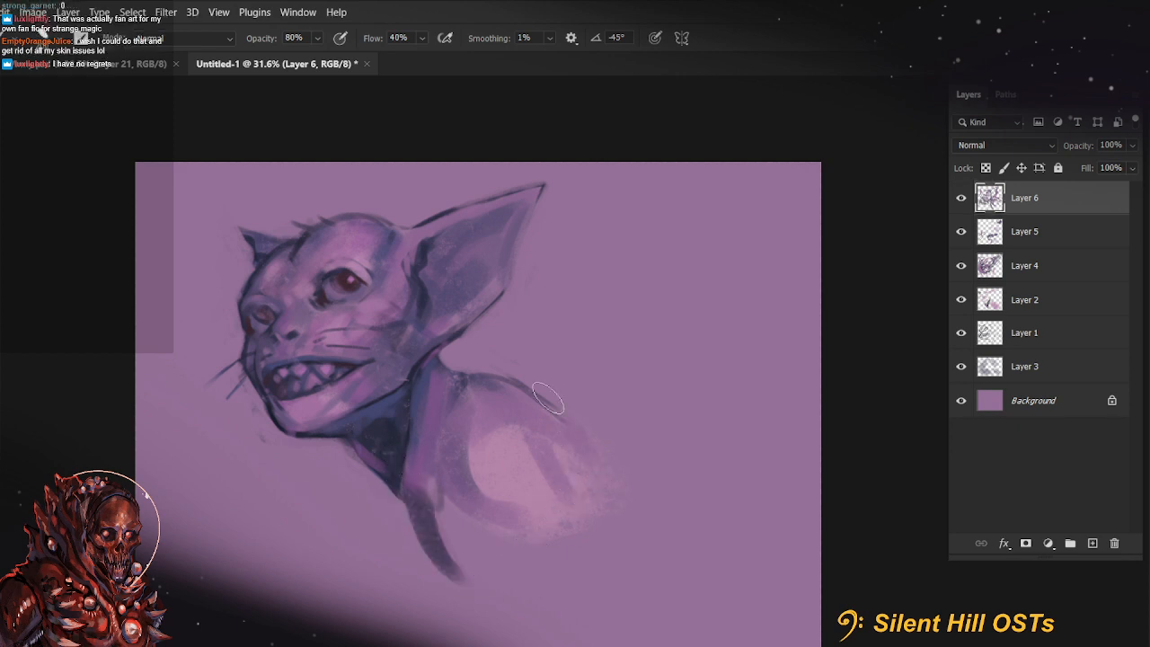
drag(503, 387, 617, 469)
drag(631, 521, 615, 493)
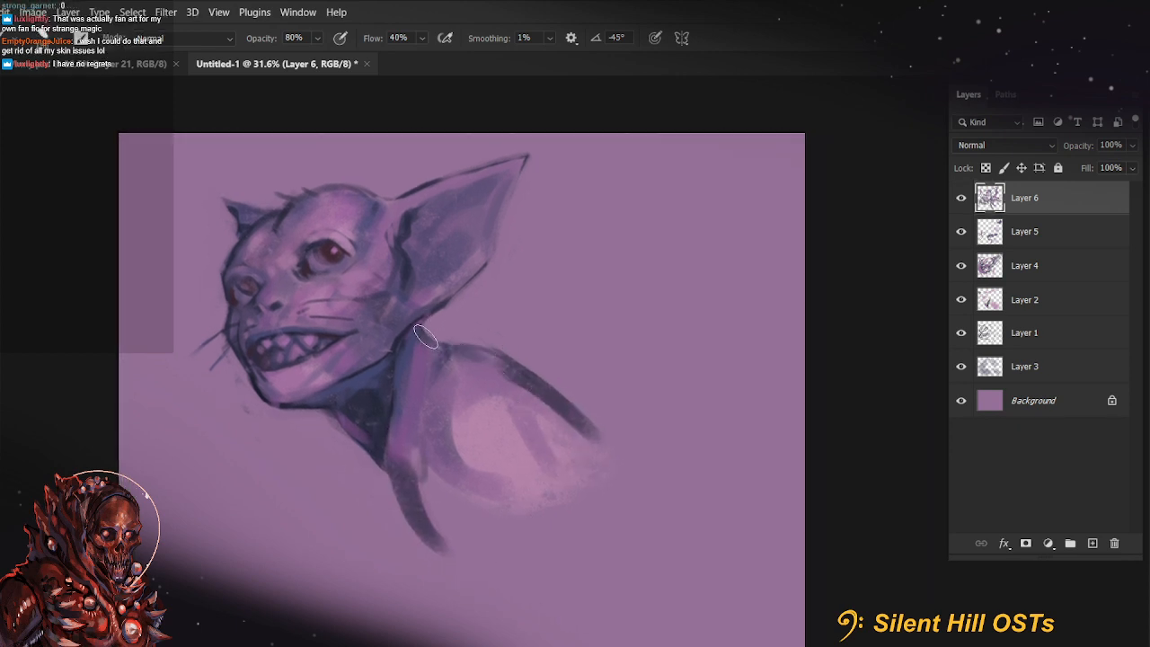
drag(426, 336, 419, 410)
Dab small dark spots on the empty background in front of the creature's face
click(157, 411)
click(162, 329)
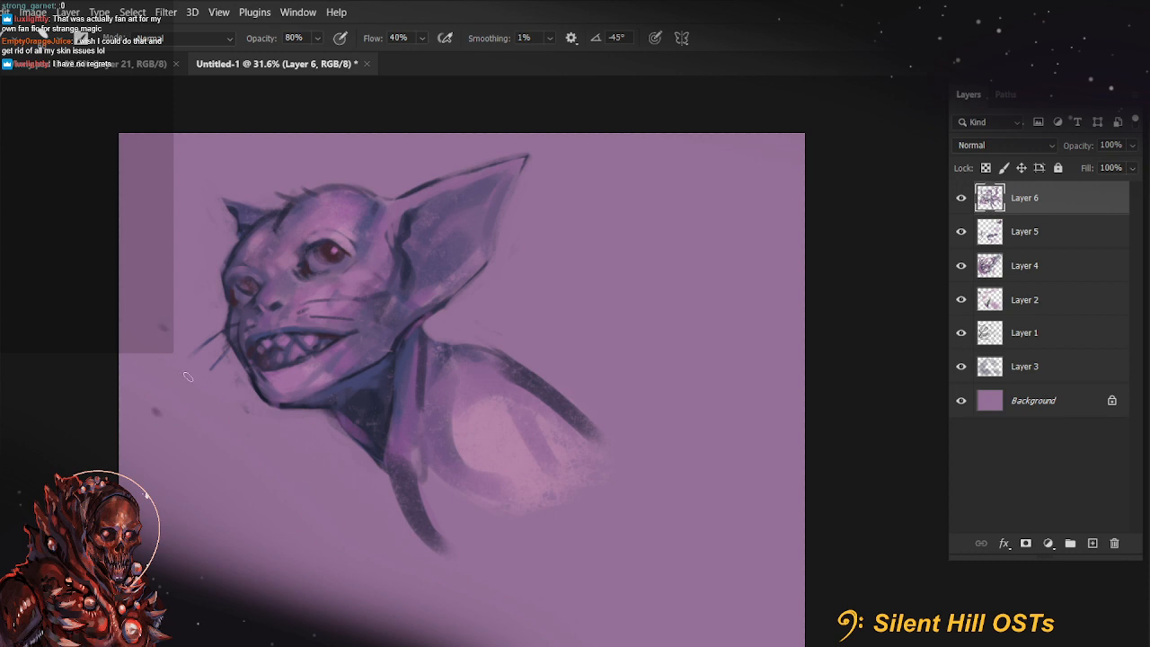
click(195, 408)
click(182, 480)
drag(420, 469, 424, 510)
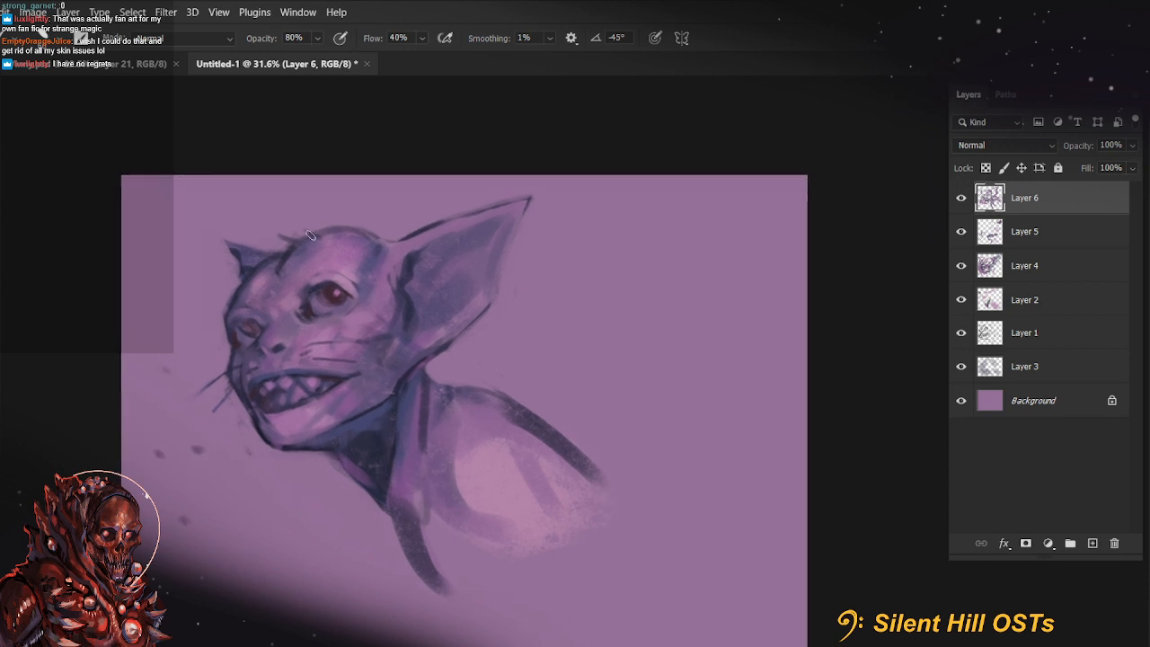
Darken the near ear's upper edge and try a stroke in its inner fold
alt+click(409, 237)
mouse_move(385, 256)
mouse_down()
mouse_move(407, 239)
mouse_move(472, 238)
mouse_up()
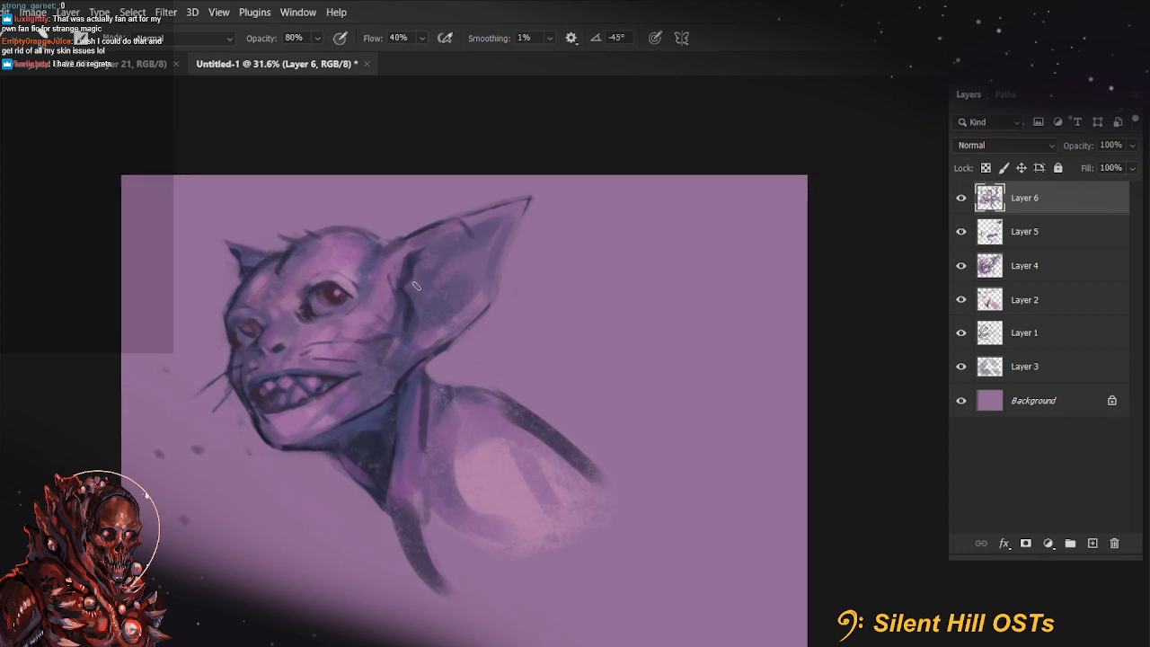
mouse_move(417, 284)
mouse_down()
mouse_move(417, 324)
mouse_move(413, 284)
mouse_up()
key(ctrl+z)
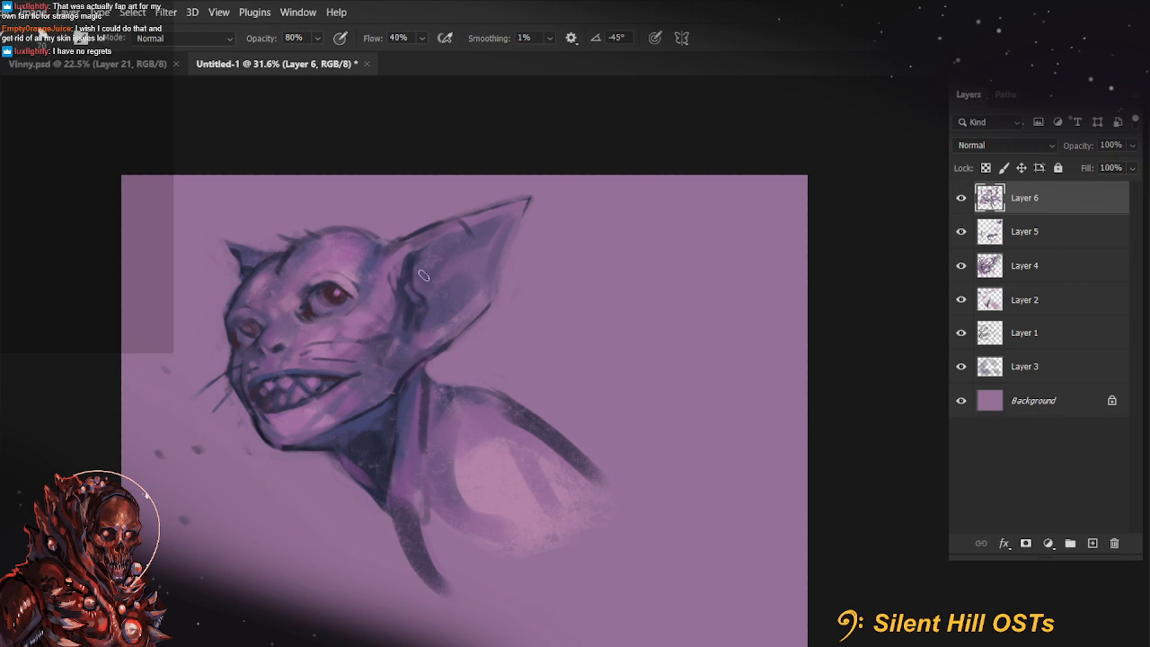
Shade the inner base of the near ear with the brush enlarged to 125
key(bracketright)
key(bracketright)
key(bracketright)
key(bracketright)
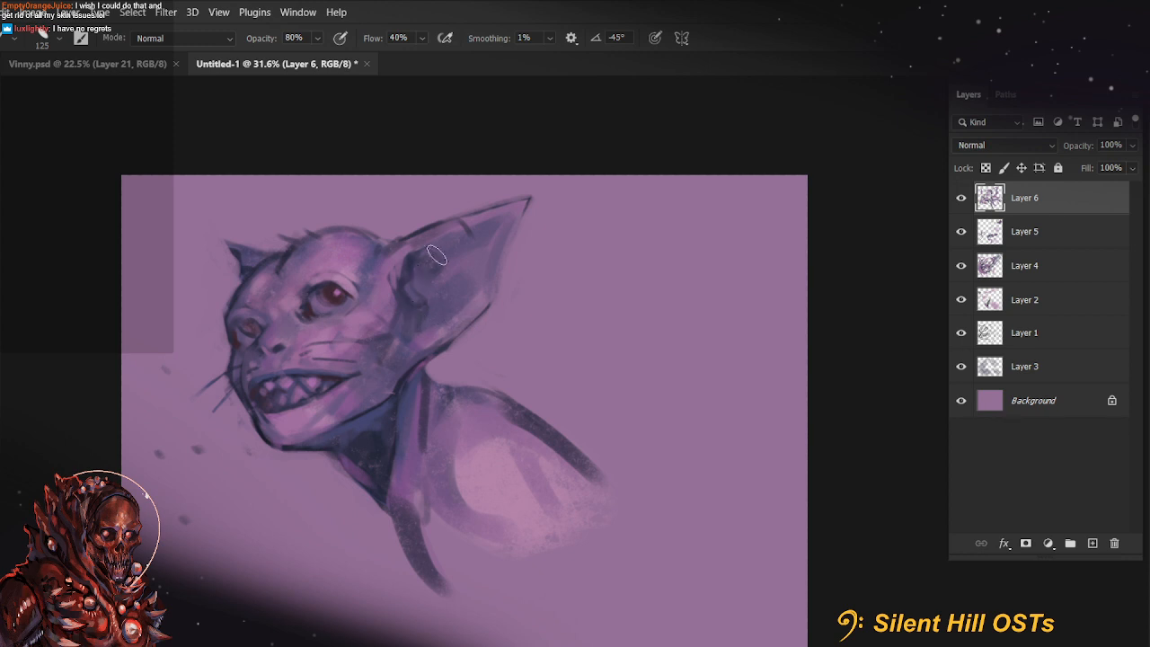
drag(415, 262, 417, 277)
alt+click(405, 273)
drag(418, 322, 396, 255)
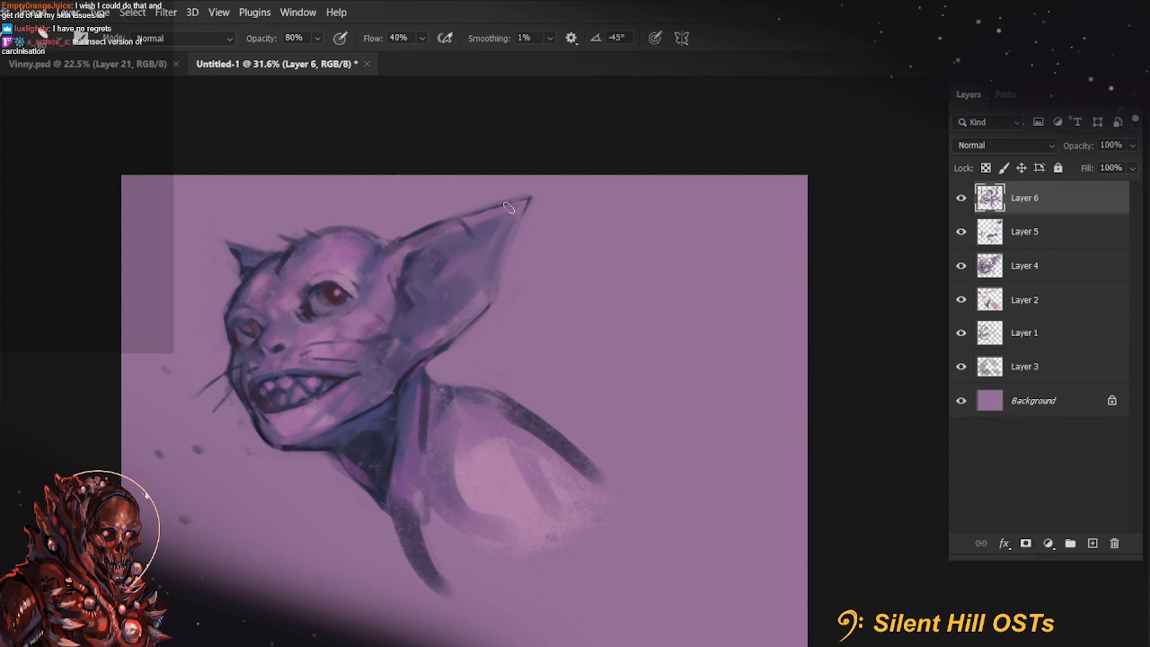
Lighten the near ear's tip and inner surface with pinkish purple, starting from a size 50 brush
drag(520, 204, 462, 222)
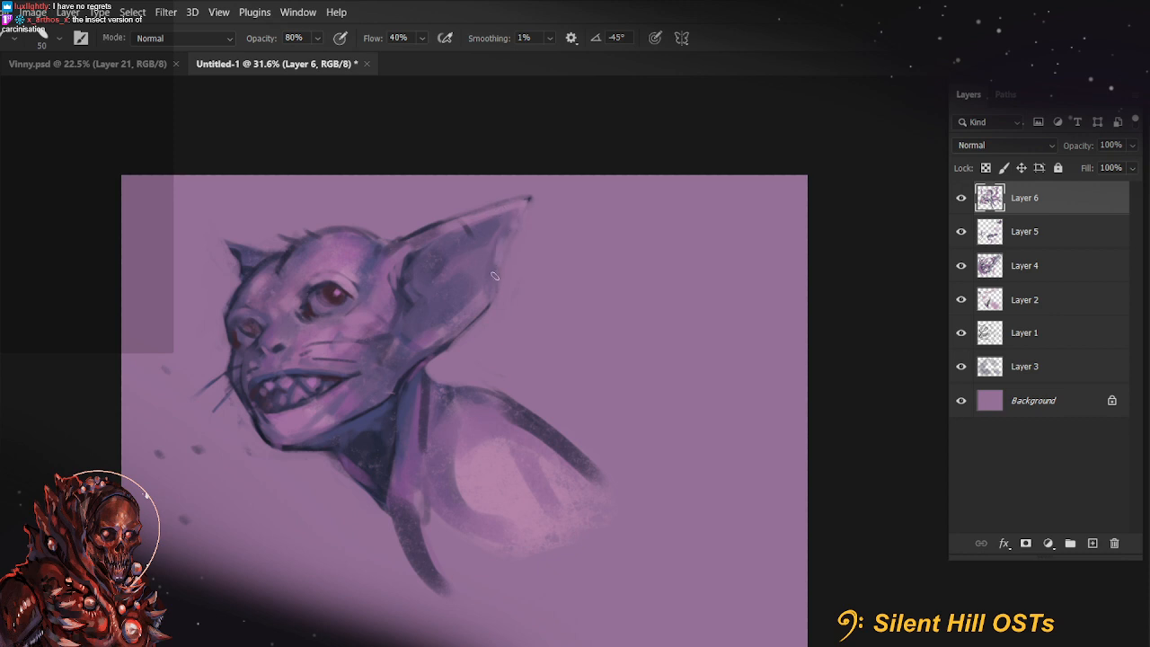
key(bracketright)
key(bracketright)
mouse_move(505, 230)
mouse_down()
mouse_move(478, 290)
mouse_move(441, 315)
mouse_move(430, 273)
mouse_up()
Soften the dark shadow on the throat with lighter purple at 44% opacity, enlarging the brush to 250
key(bracketright)
key(bracketright)
key(bracketright)
key(bracketright)
key(bracketright)
key(bracketright)
key(3)
key(4)
key(4)
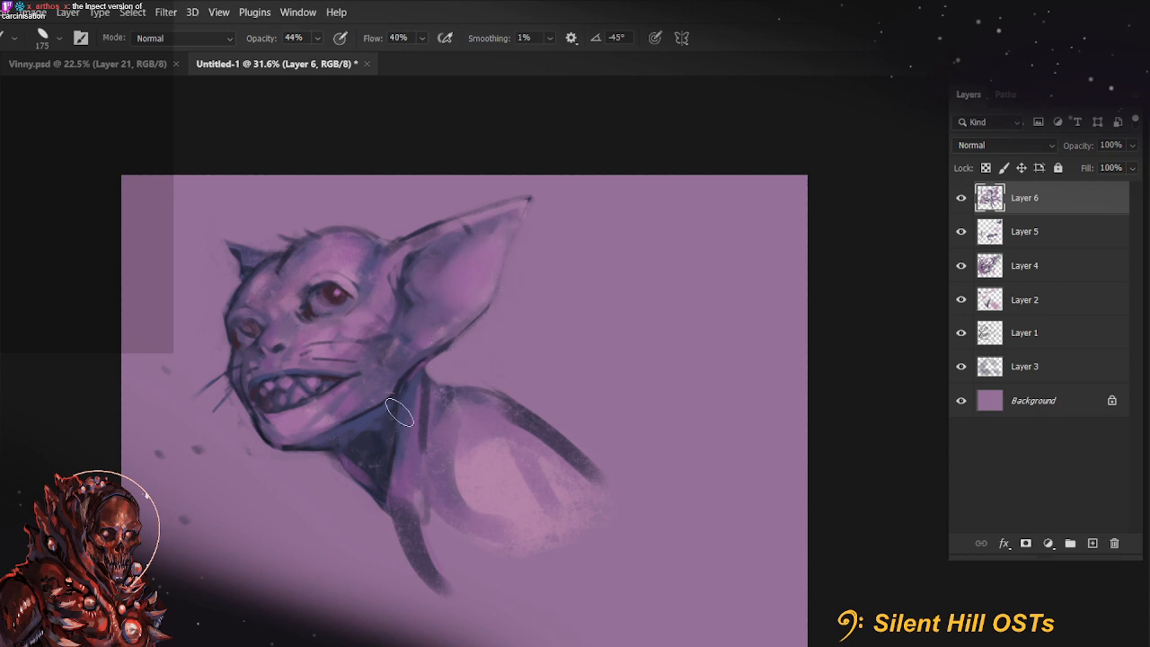
key(bracketright)
key(bracketright)
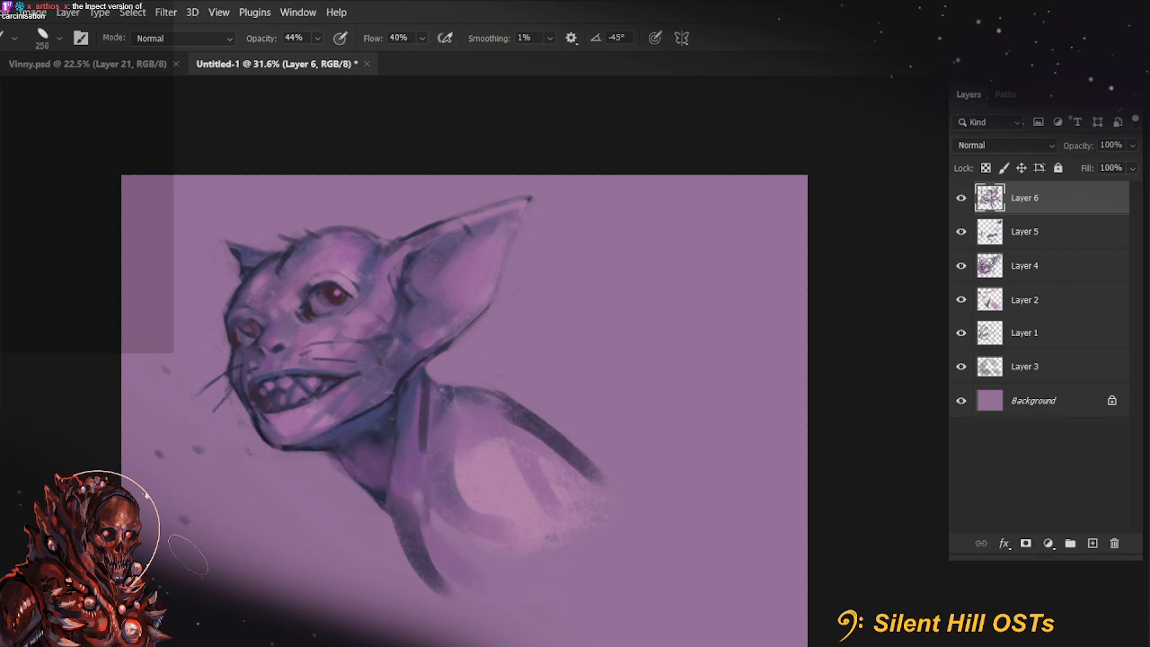
Paint fine hairs on top of the head at 100% opacity with a size 15 brush
alt+click(274, 247)
alt+click(287, 254)
key(bracketleft)
key(bracketleft)
key(bracketleft)
key(bracketleft)
key(bracketleft)
key(bracketleft)
key(bracketleft)
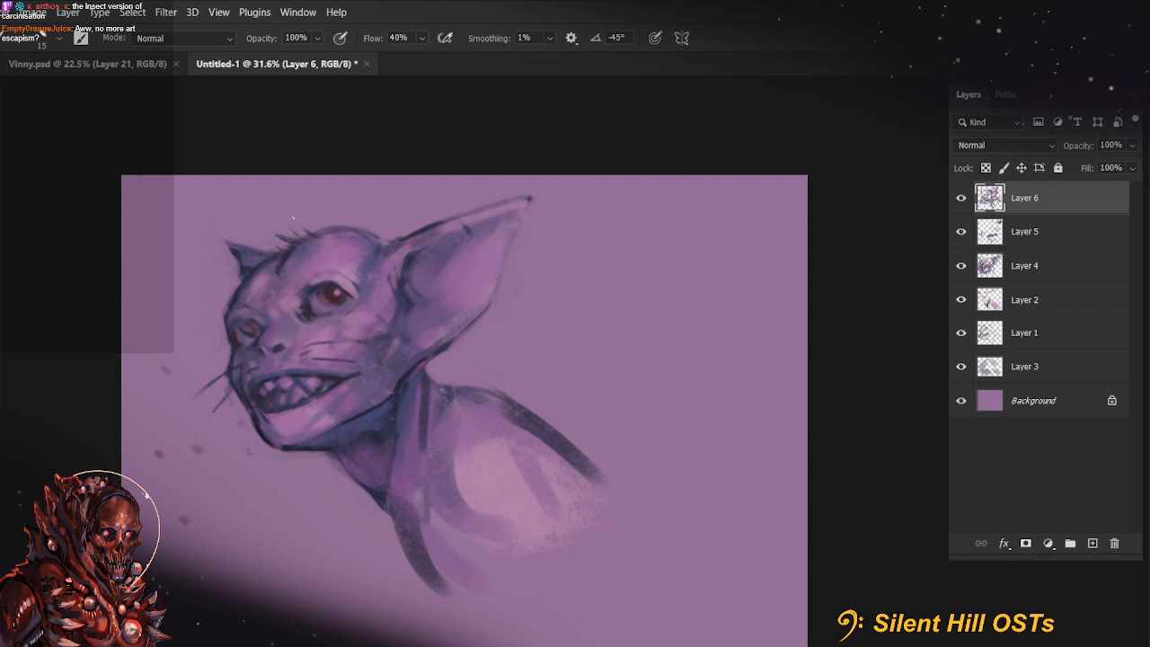
Add short hairs along the crown and the near ear's base with size 20 and 25 brushes
key(r)
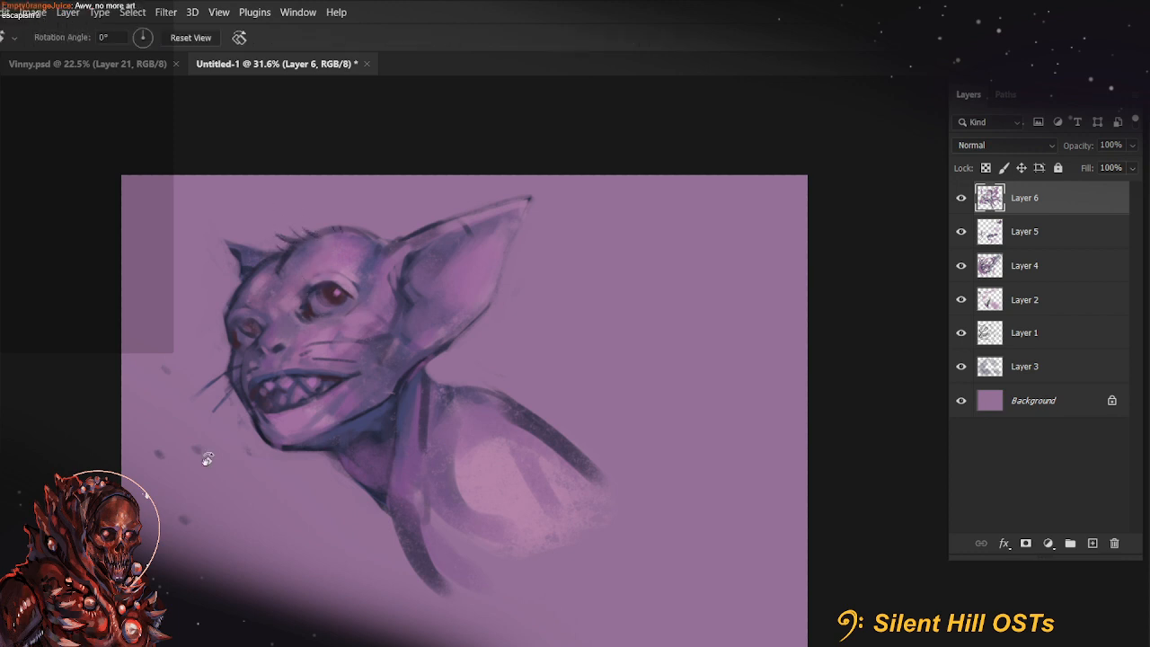
mouse_move(339, 226)
mouse_down()
mouse_move(386, 445)
mouse_move(339, 399)
mouse_up()
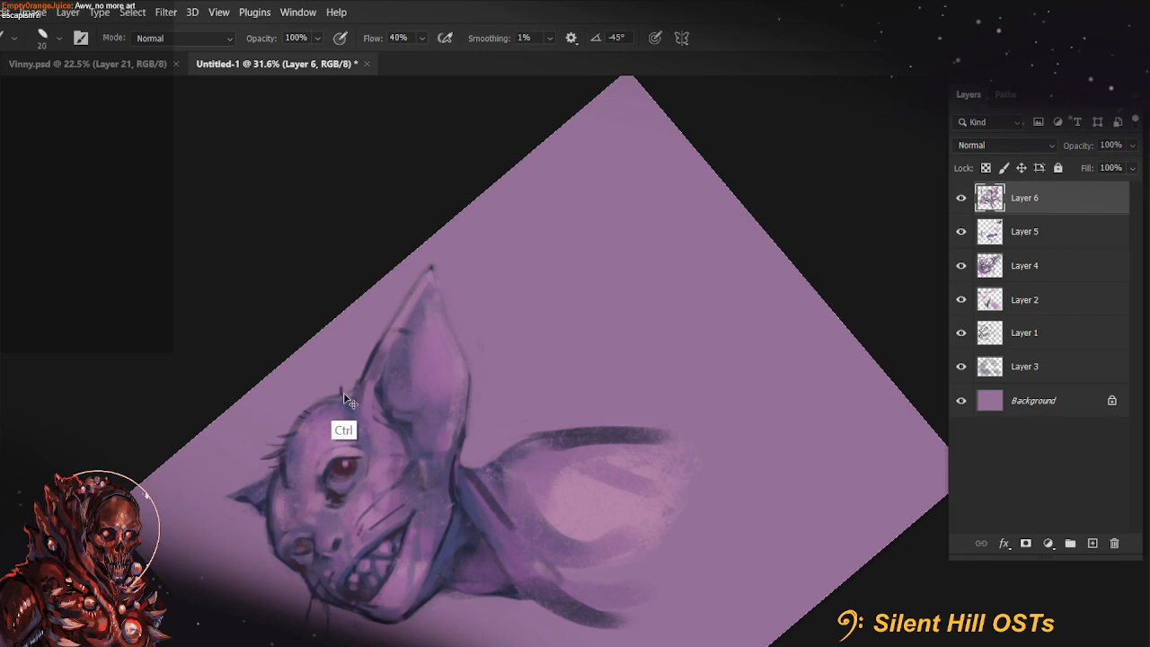
key(r)
key(Escape)
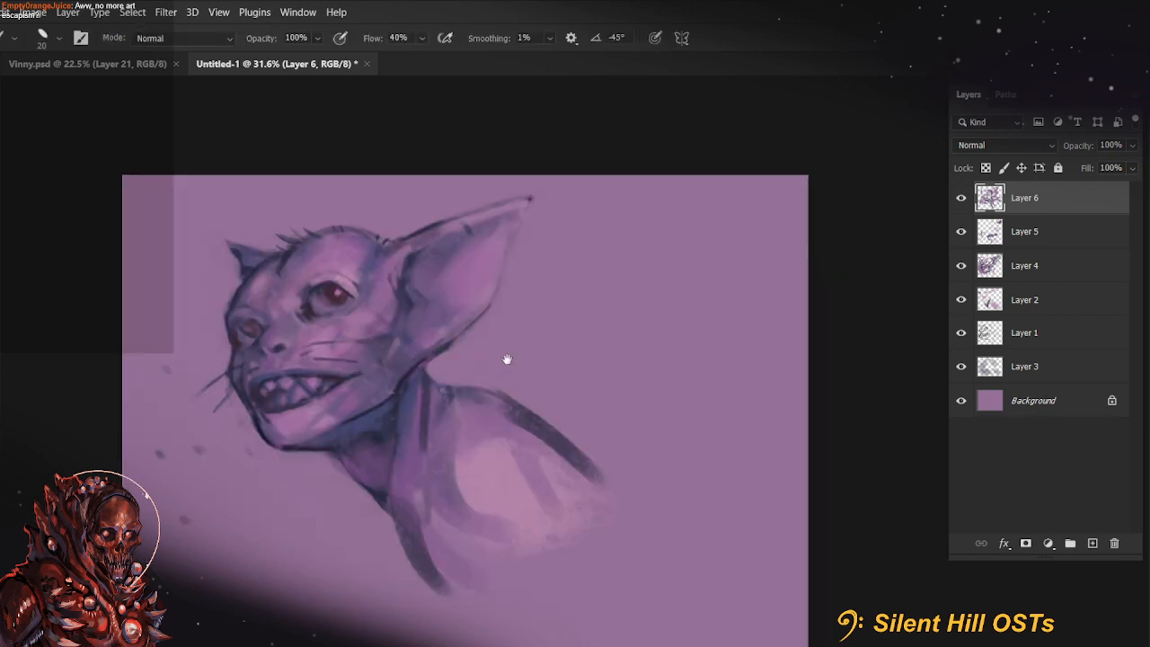
drag(507, 359, 593, 384)
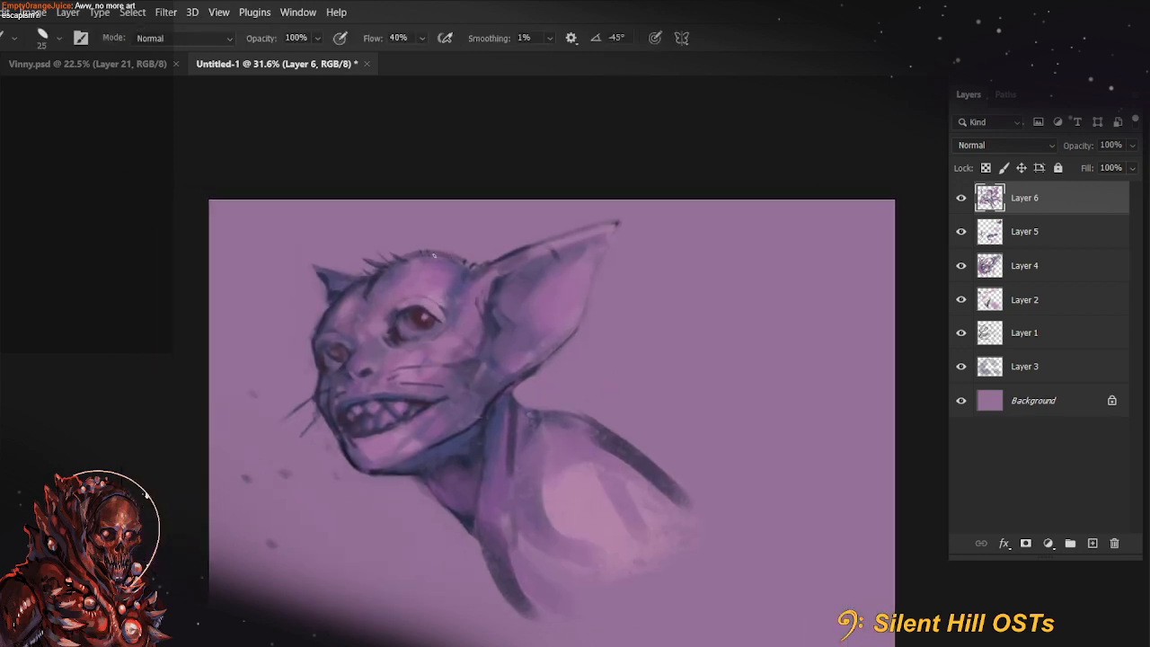
key(r)
drag(221, 392, 386, 393)
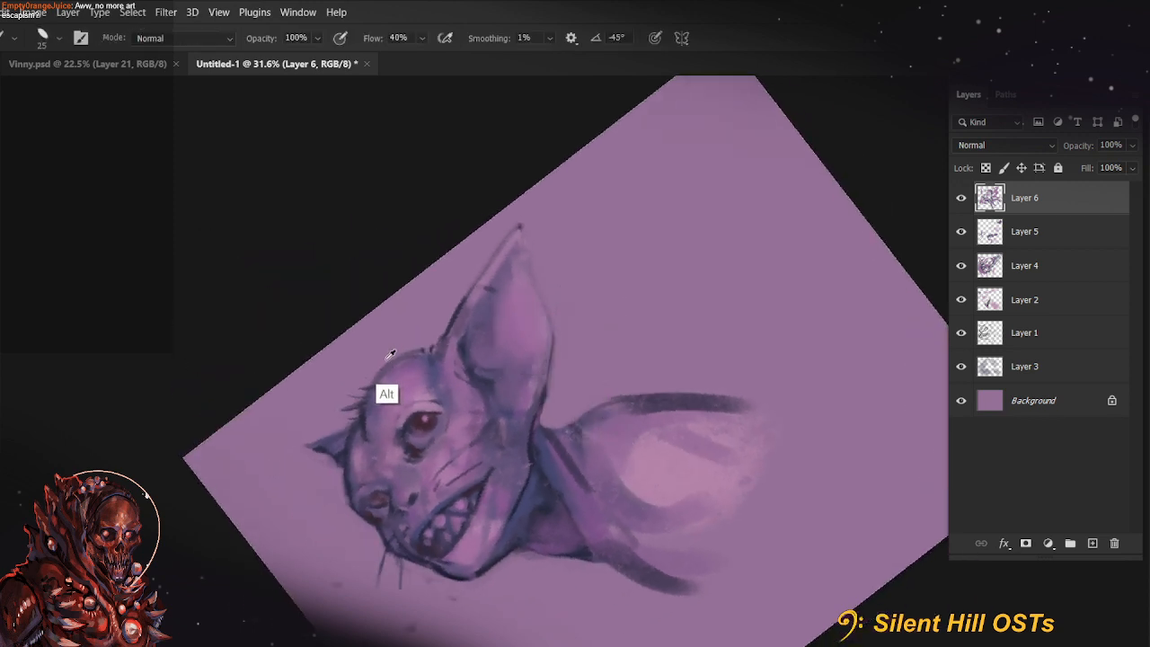
key(r)
key(Escape)
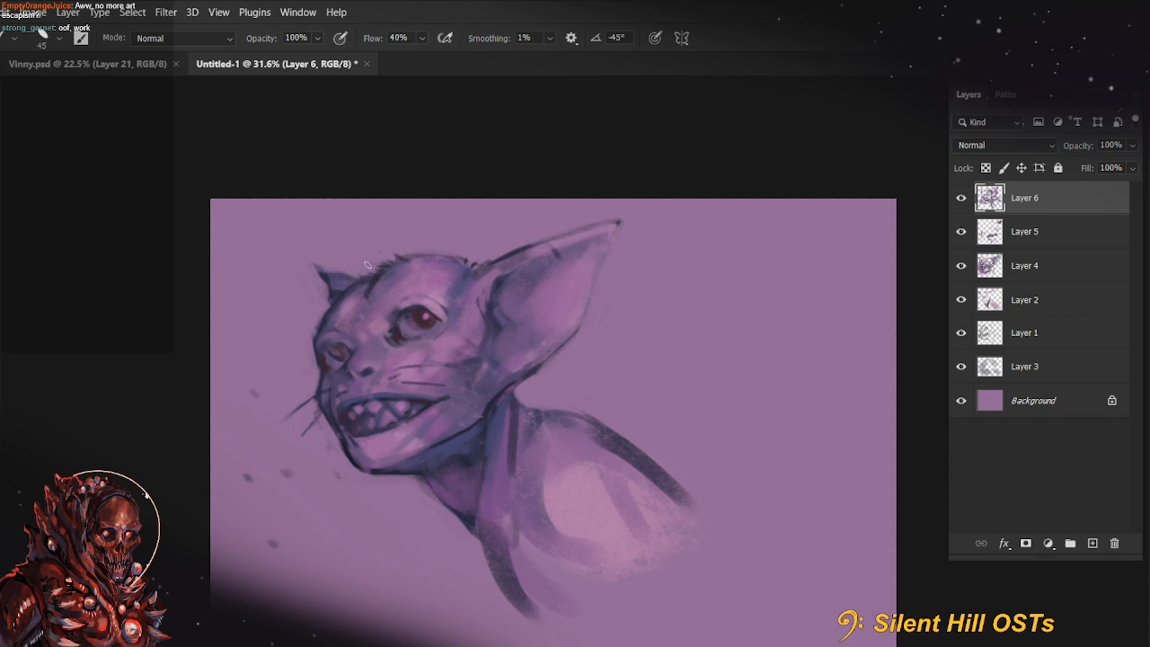
Refine the near ear's upper edge and paint a lighter rim along its inner fold
alt+click(540, 247)
key(bracketright)
mouse_move(528, 254)
mouse_down()
mouse_move(484, 282)
mouse_move(510, 343)
mouse_up()
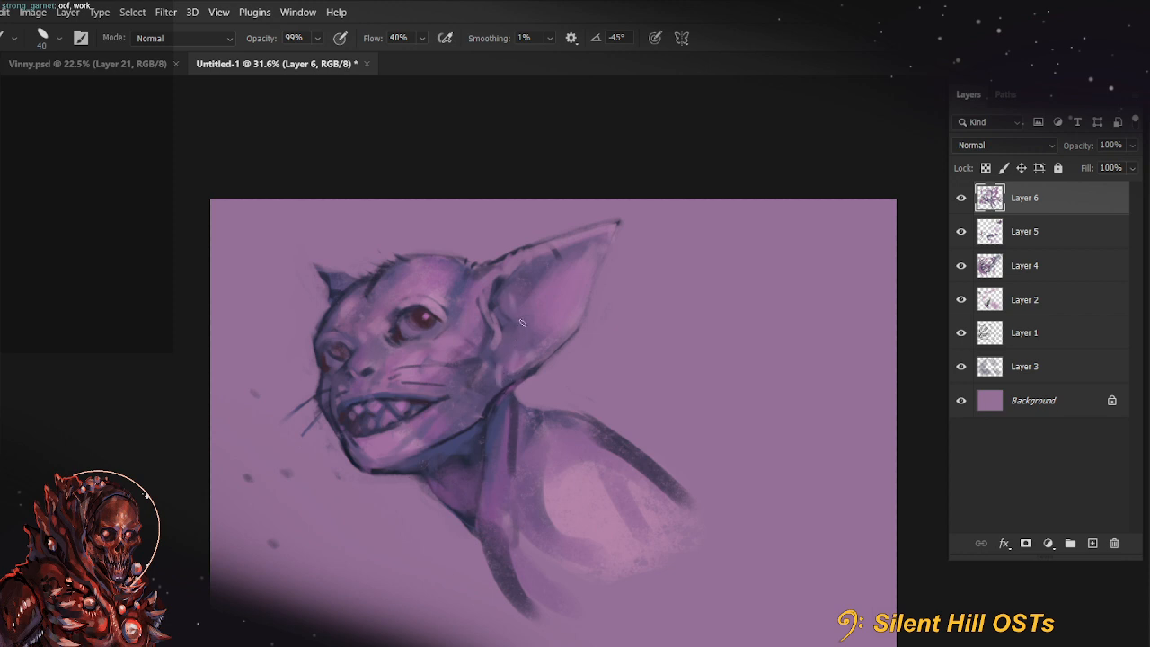
Sharpen the teeth into points with sampled mouth colours, adjusting the brush size to 40
drag(744, 529, 689, 508)
alt+click(358, 390)
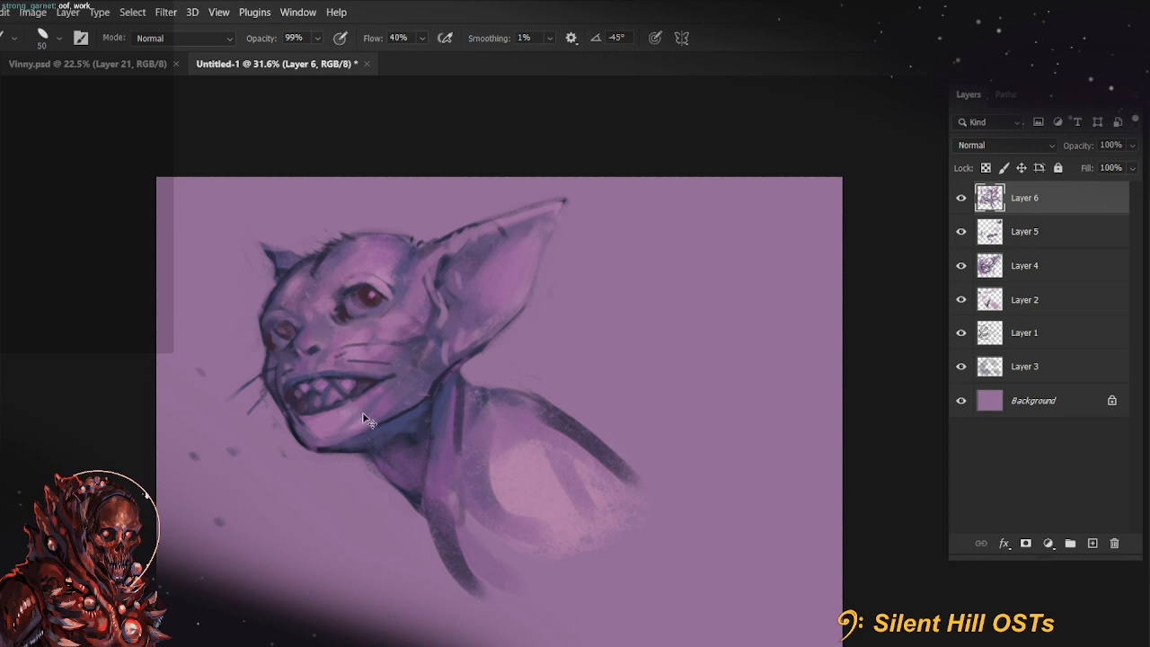
key(bracketleft)
key(bracketleft)
key(bracketleft)
key(bracketright)
key(bracketright)
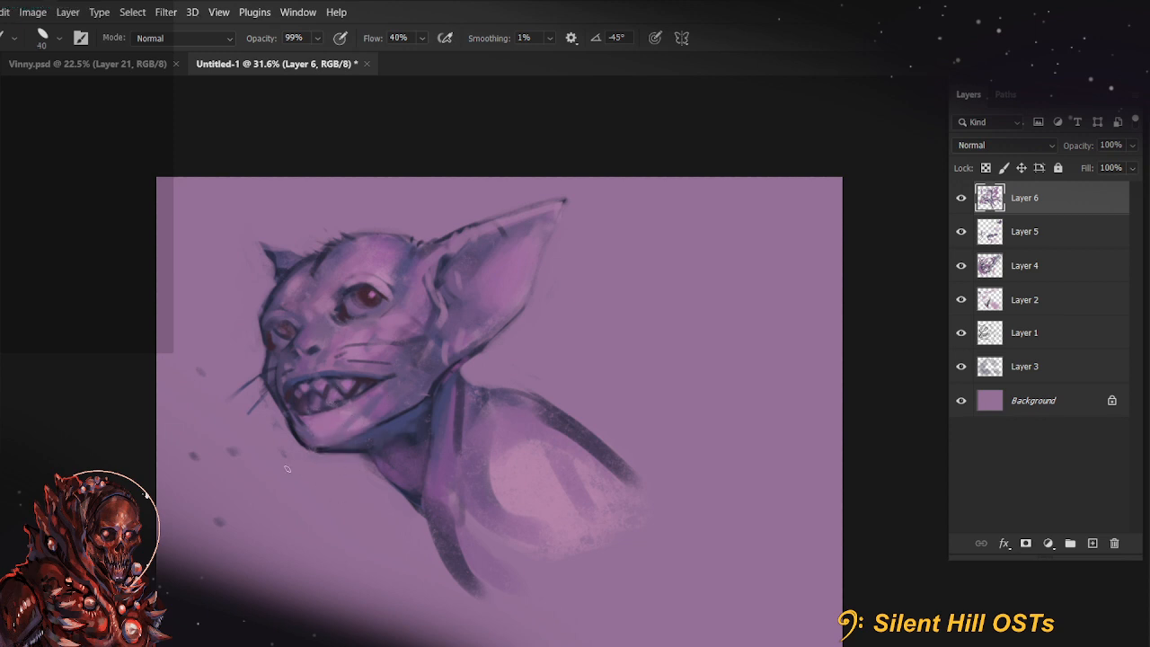
key(r)
drag(288, 468, 421, 563)
key(Escape)
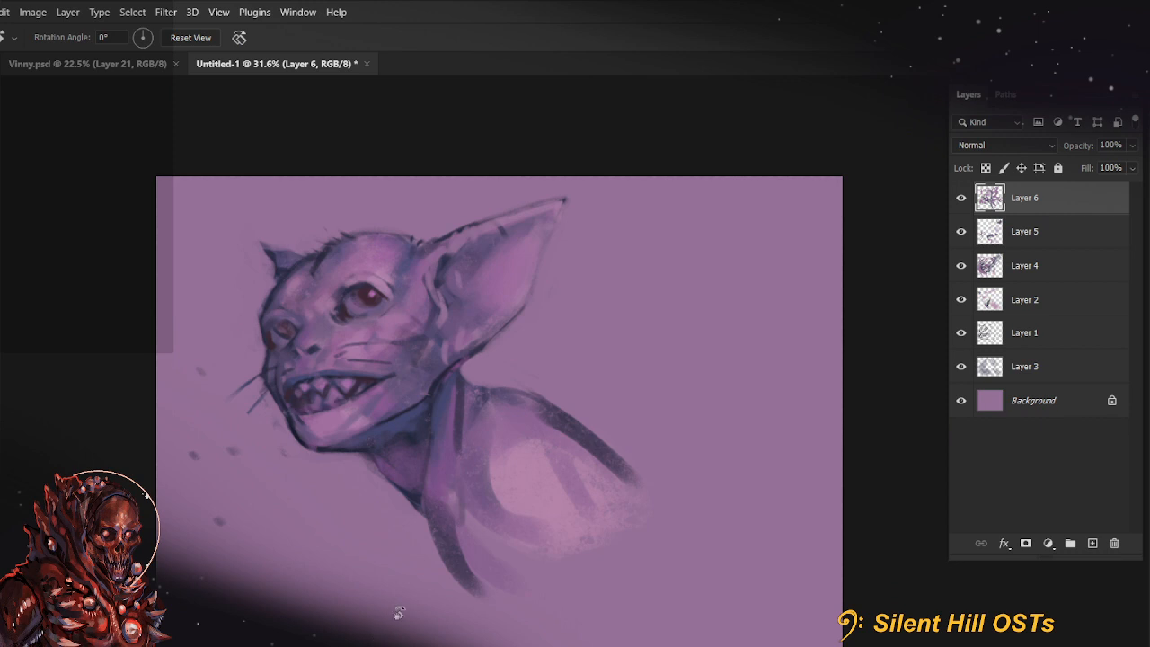
key(space)
drag(578, 566, 546, 540)
key(b)
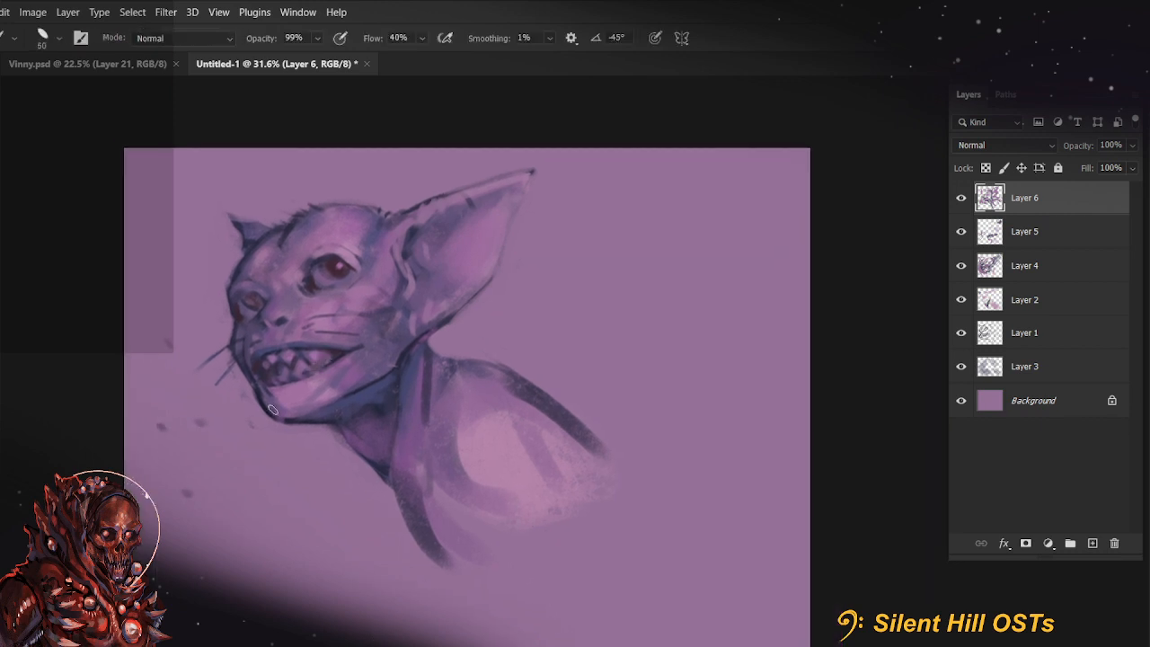
key(3)
key(r)
drag(348, 359, 346, 510)
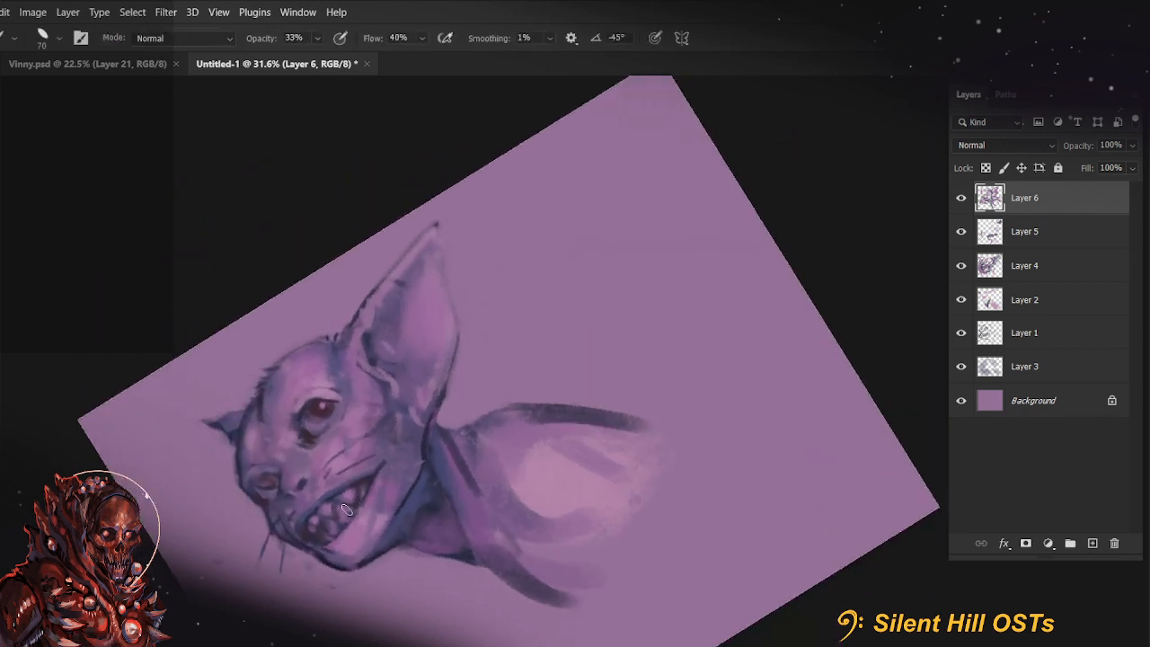
key(r)
key(Escape)
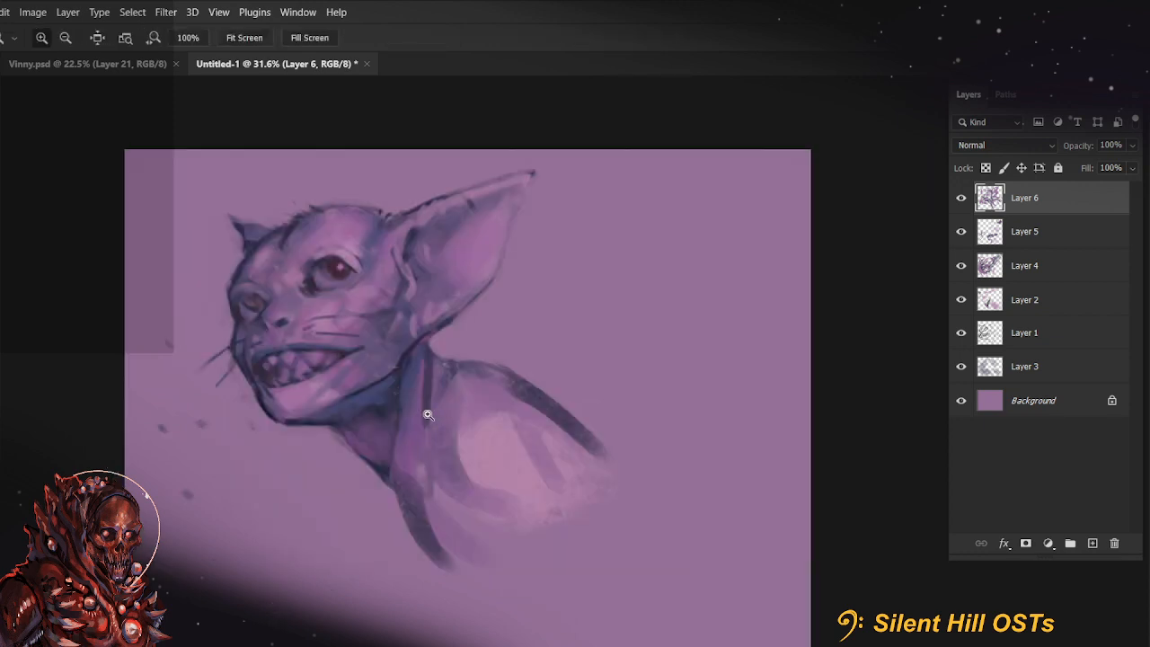
Draw dark contour strokes for the creature's upper arm, back and chest at 99% opacity with a size 40 brush
key(b)
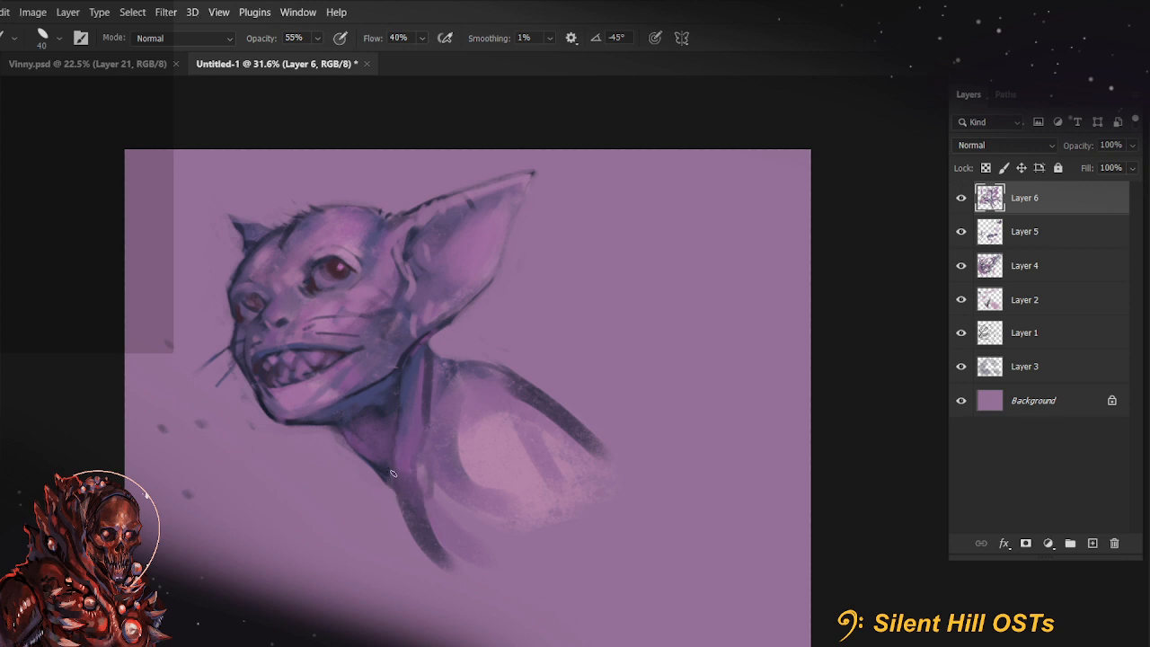
key(9)
key(9)
drag(434, 507, 453, 528)
drag(542, 409, 585, 496)
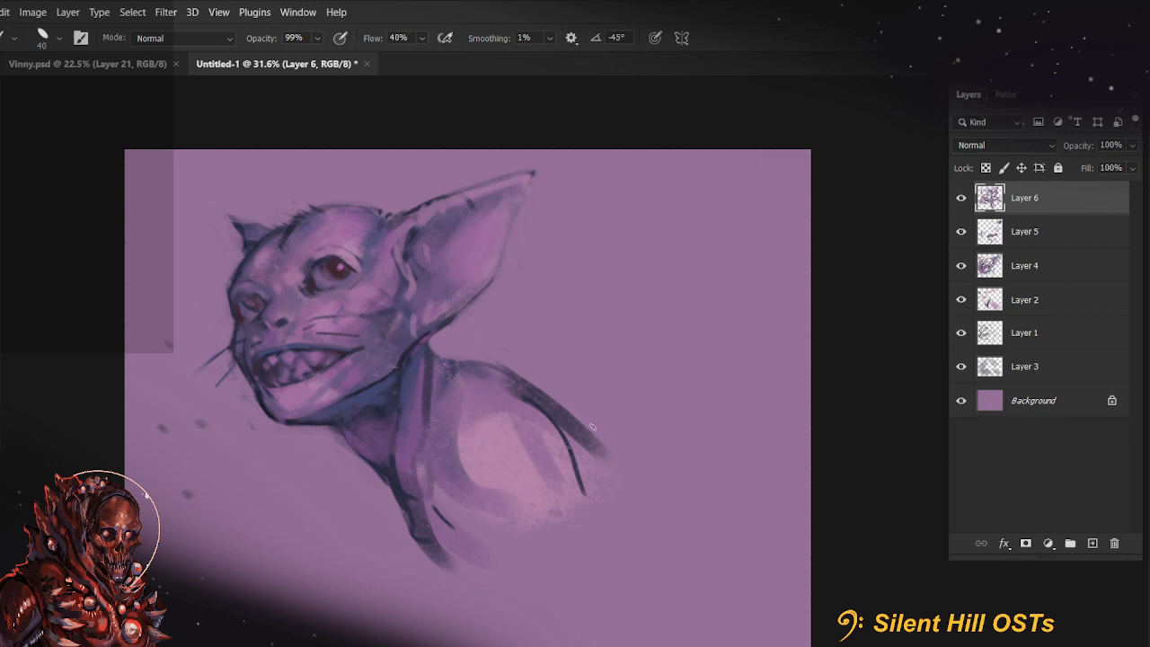
drag(577, 411, 609, 442)
drag(459, 540, 497, 573)
drag(459, 357, 558, 391)
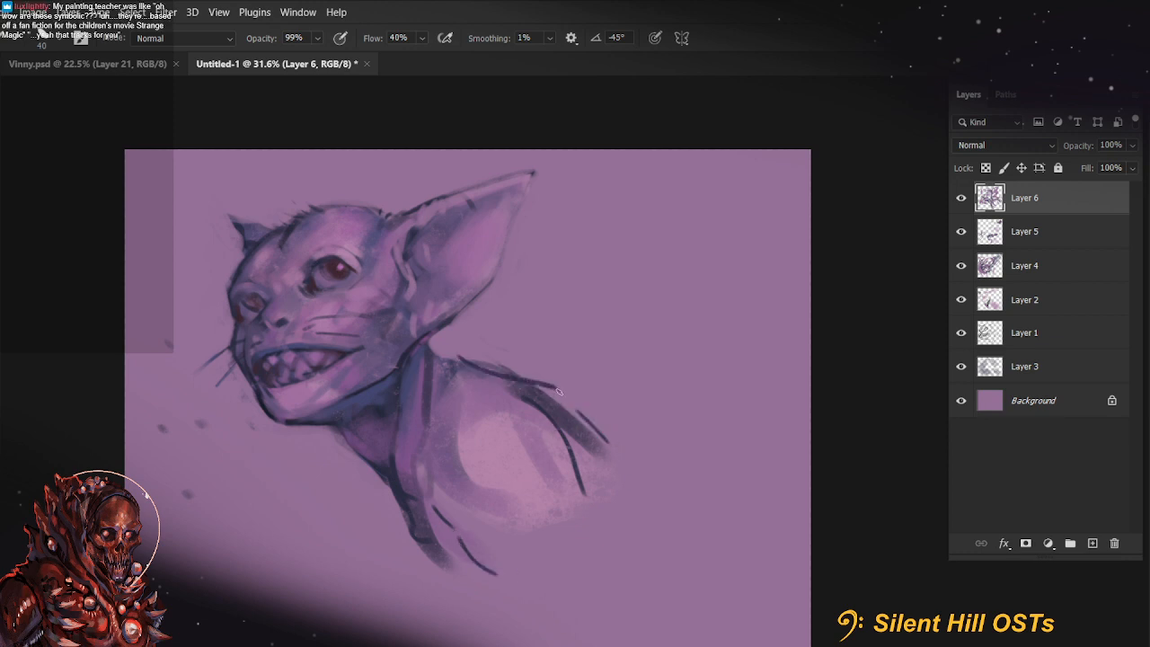
key(ctrl+z)
Redraw the shoulder's upper contour as a dark line and extend the far arm's outer line downward
key(r)
drag(319, 419, 429, 588)
mouse_move(452, 453)
mouse_down()
mouse_move(478, 459)
mouse_move(529, 416)
mouse_up()
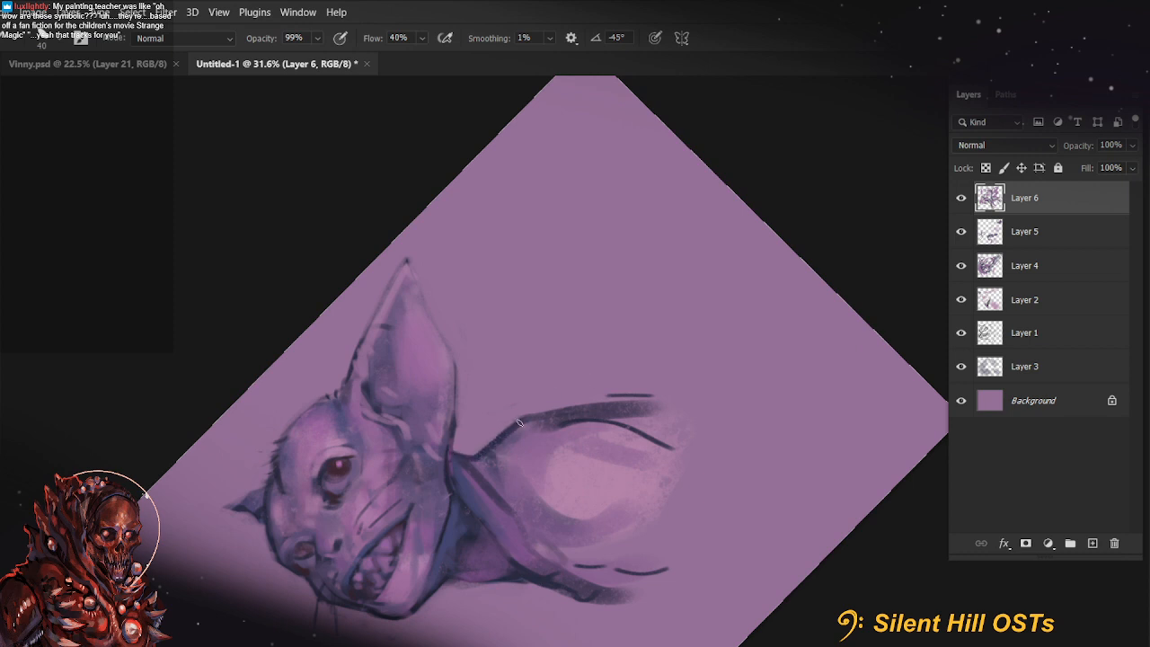
key(r)
mouse_move(732, 398)
mouse_down()
mouse_move(673, 405)
mouse_move(709, 460)
mouse_move(666, 509)
mouse_up()
drag(535, 351, 513, 516)
key(r)
key(Escape)
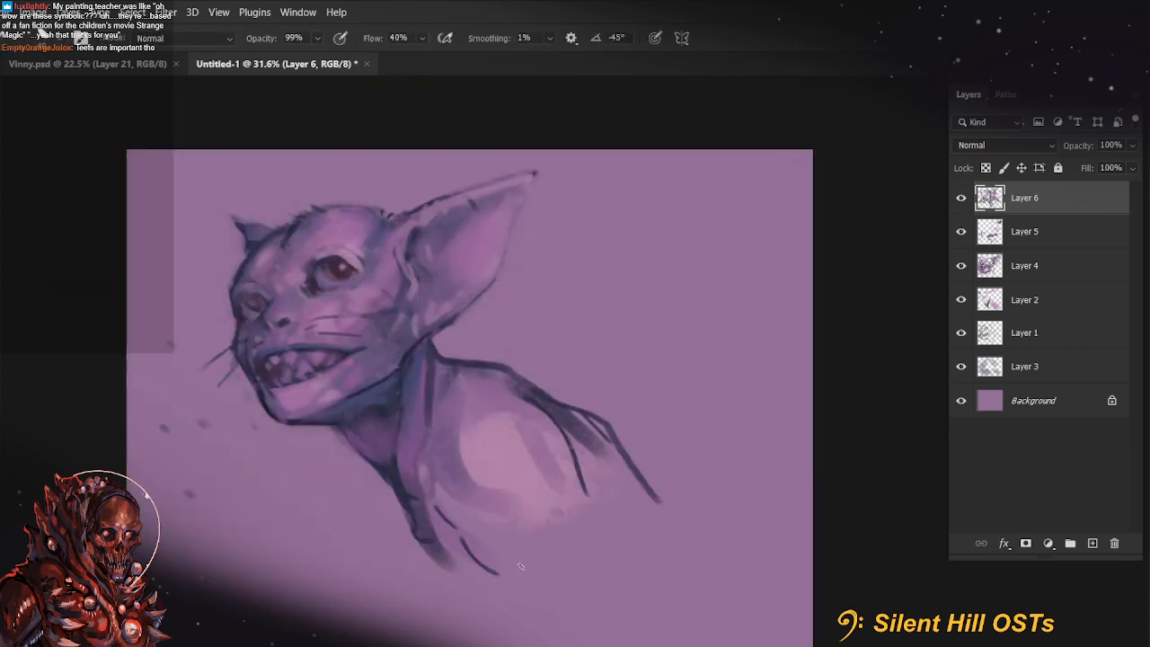
Extend the near arm's inner line and the chest lines downward below the shoulder
drag(519, 567, 621, 441)
drag(620, 382, 647, 465)
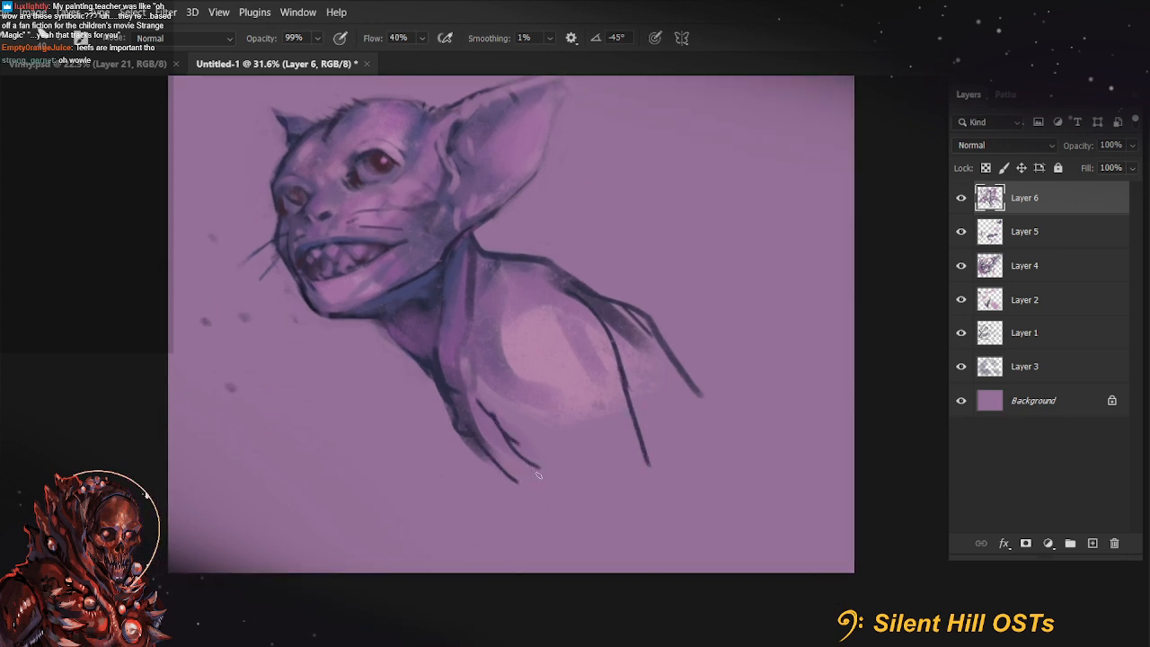
drag(650, 474, 660, 537)
key(ctrl+z)
drag(558, 382, 544, 475)
Fade the lower ends of the chest and arm lines with an enlarged eraser
key(e)
key(4)
key(bracketright)
key(bracketright)
key(bracketright)
key(bracketright)
key(bracketright)
key(bracketright)
key(bracketright)
key(bracketright)
mouse_move(476, 539)
mouse_down()
mouse_move(630, 533)
mouse_move(649, 546)
mouse_move(563, 572)
mouse_move(497, 536)
mouse_move(548, 547)
mouse_up()
mouse_move(719, 463)
mouse_down()
mouse_move(580, 541)
mouse_move(665, 501)
mouse_up()
Paint dark fold lines around the opening at the base of the near ear
key(b)
drag(446, 263, 441, 245)
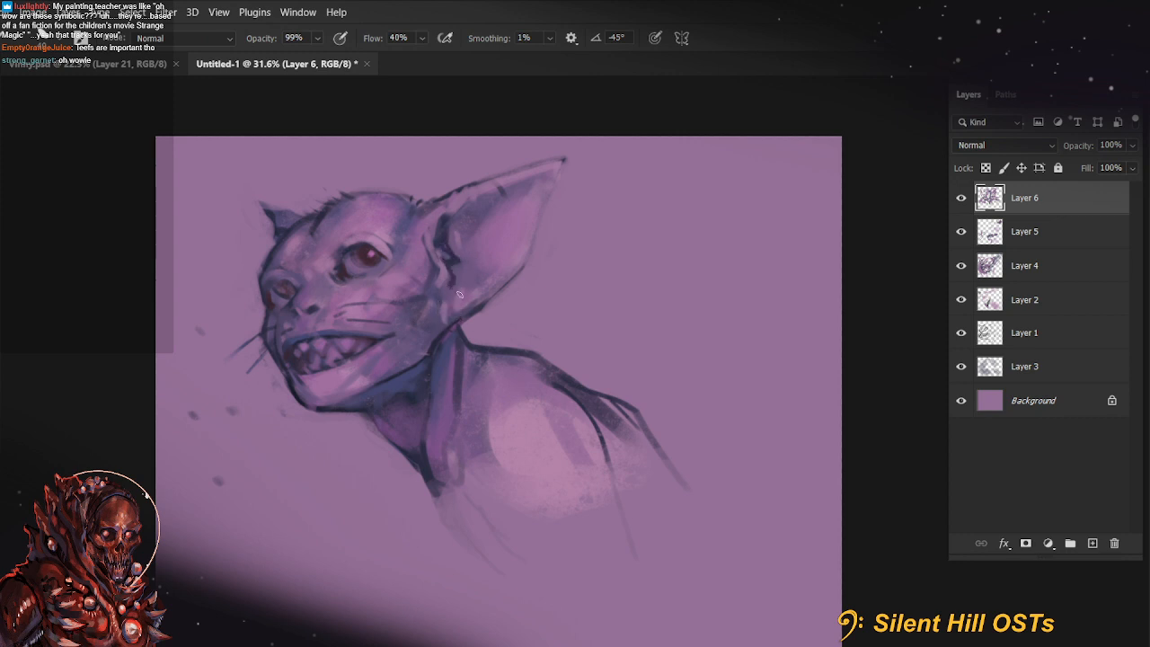
drag(459, 293, 494, 276)
drag(455, 219, 497, 201)
key(ctrl+z)
Shade the inner hollows and ridges of the near ear with a larger brush at 44% opacity
key(])
key(])
key(])
mouse_move(451, 237)
mouse_down()
mouse_move(478, 277)
mouse_move(461, 222)
mouse_move(480, 243)
mouse_up()
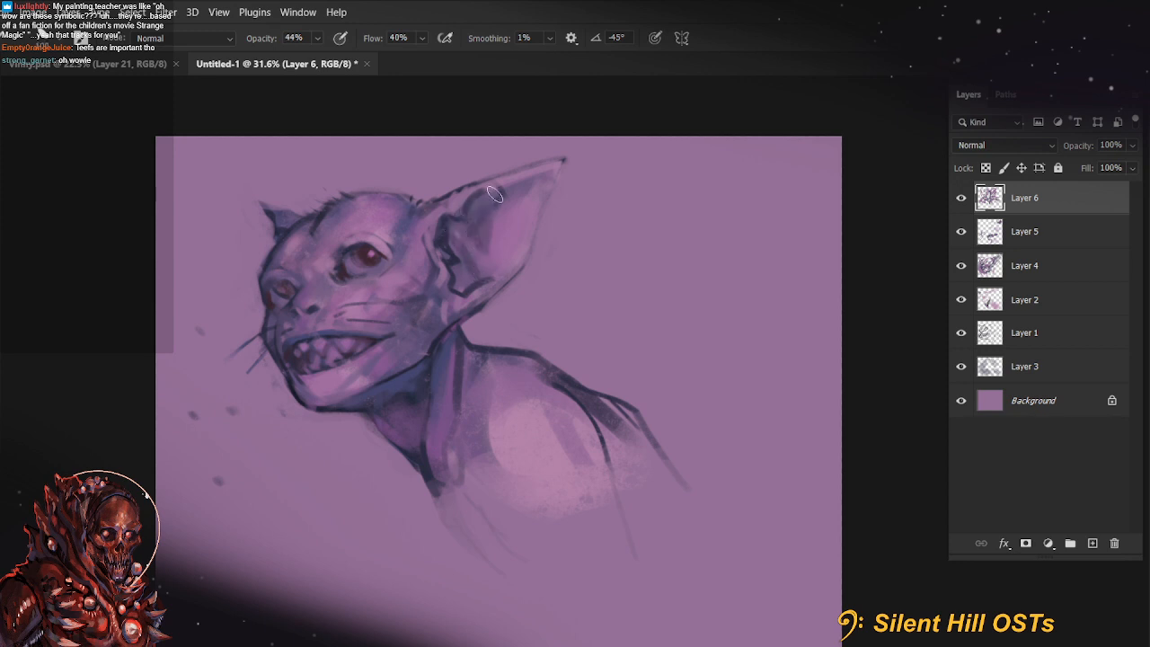
drag(517, 196, 522, 219)
drag(473, 282, 511, 284)
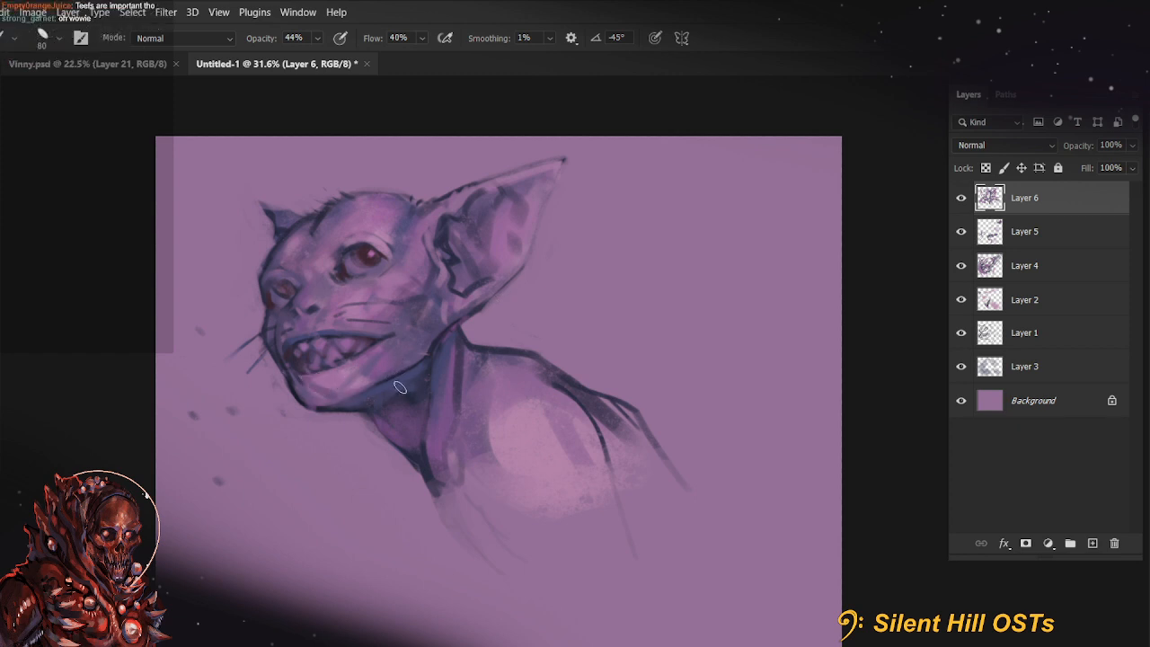
Set the brush size to 125
key(bracketright)
key(bracketright)
key(bracketright)
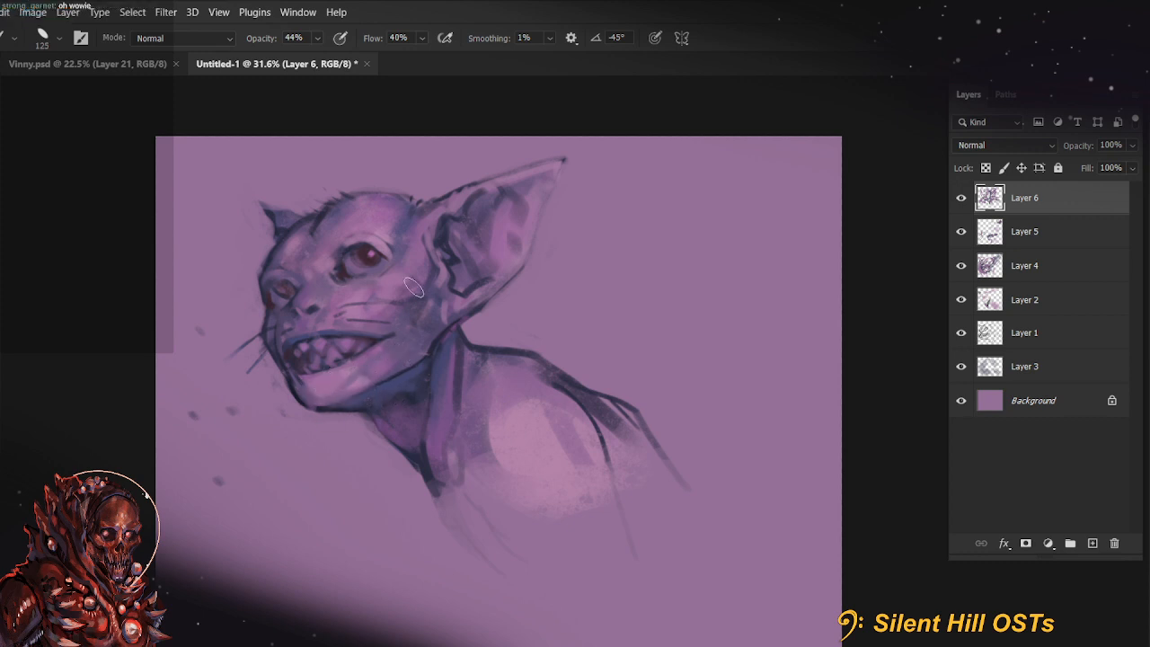
key(ctrl+s)
key(Escape)
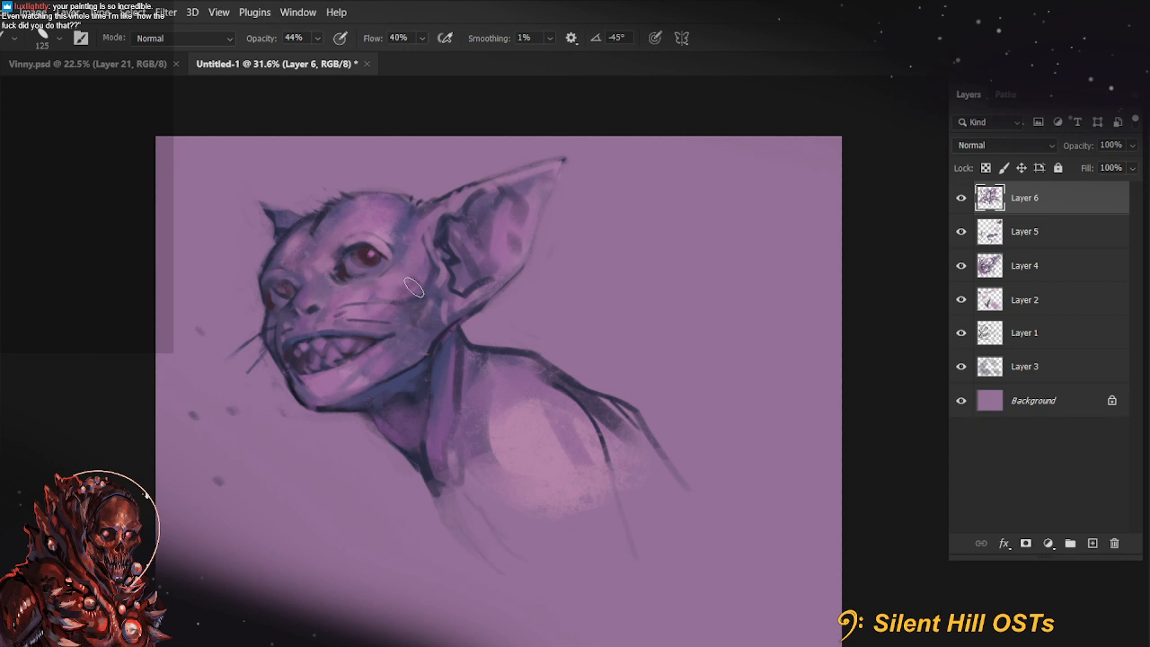
Open the Vinny.psd painting and examine the standing figure and the cave background up close
click(91, 71)
scroll(420, 480, up, 5)
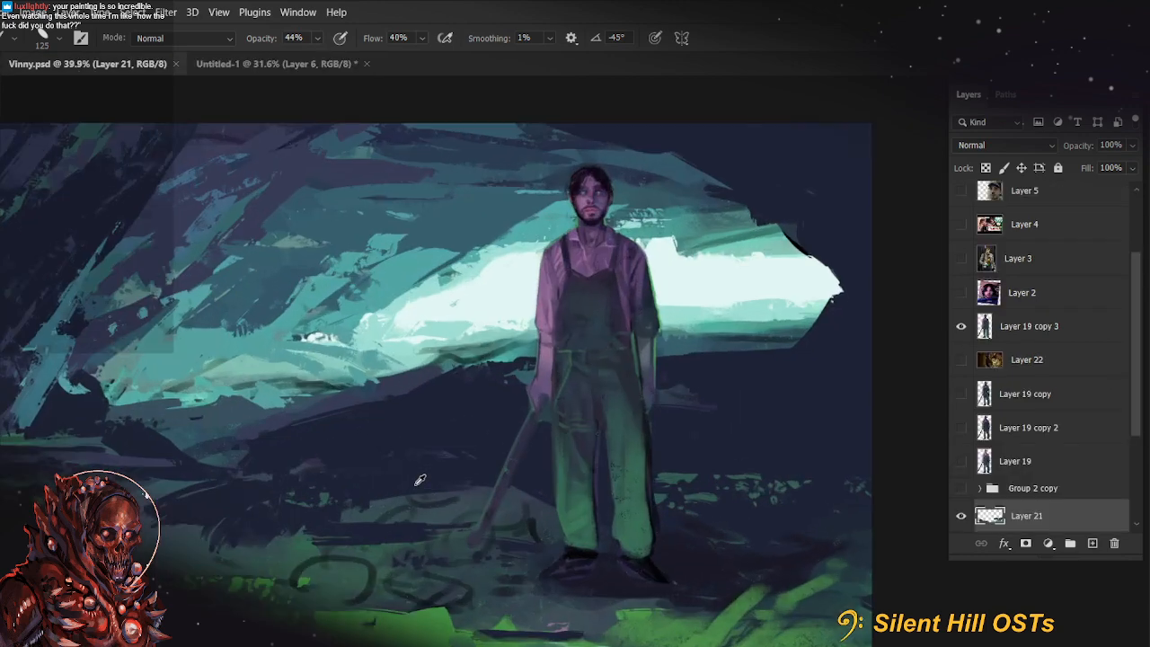
drag(420, 480, 509, 467)
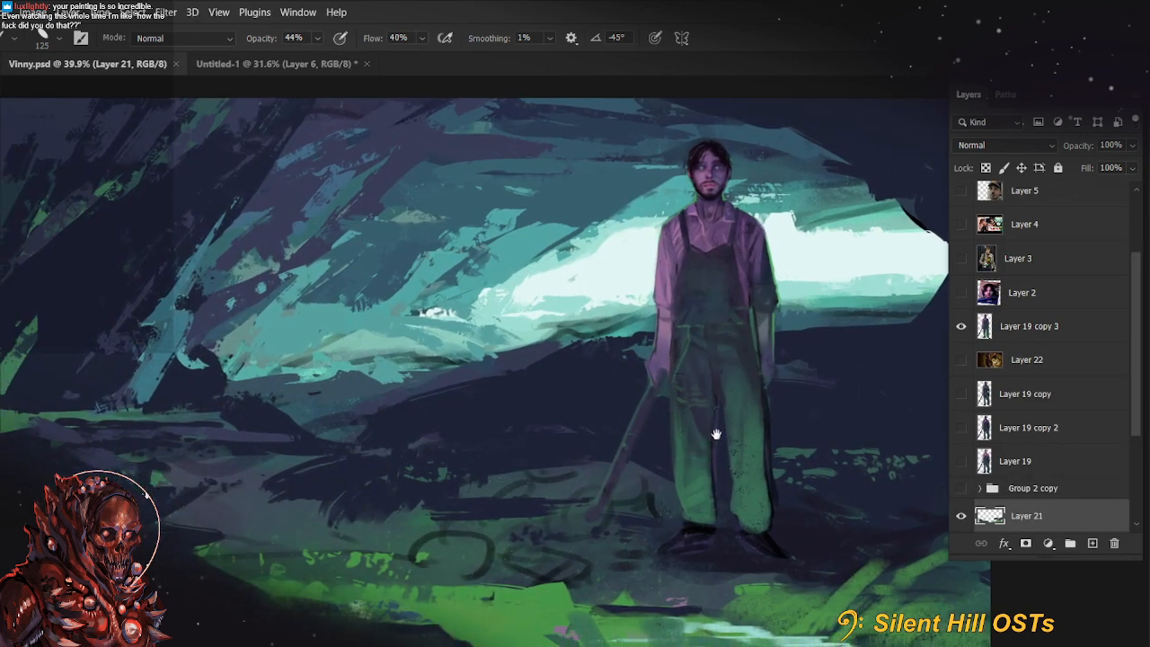
mouse_move(716, 435)
mouse_down()
mouse_move(755, 446)
mouse_move(529, 582)
mouse_up()
scroll(366, 444, up, 5)
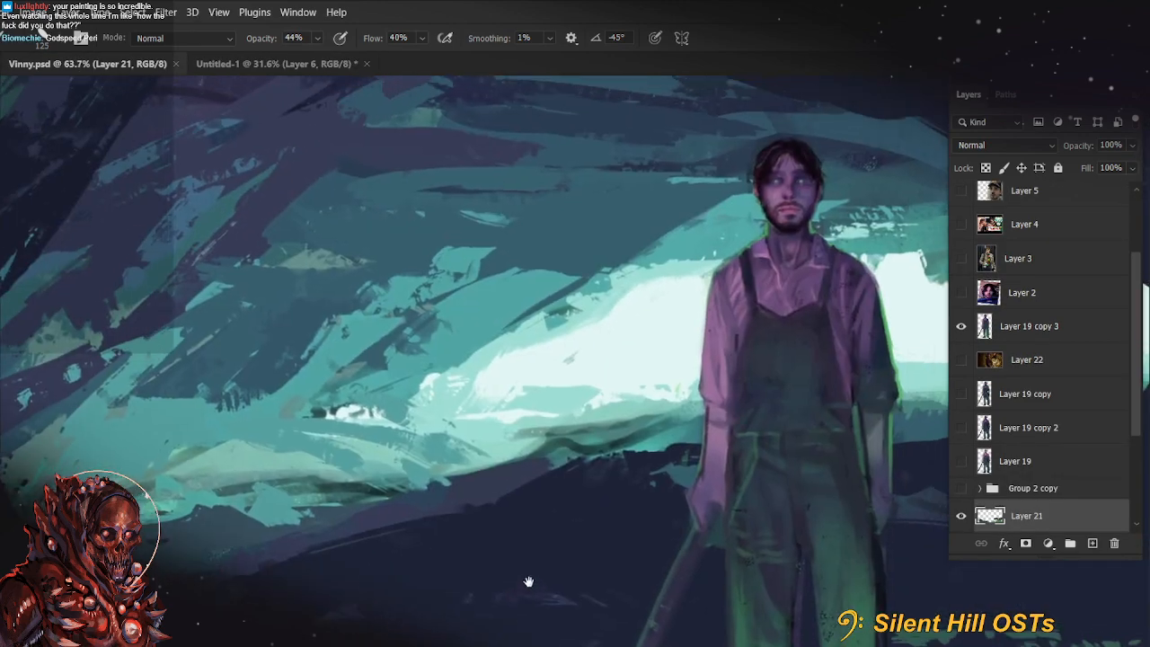
drag(812, 411, 504, 452)
scroll(580, 284, up, 5)
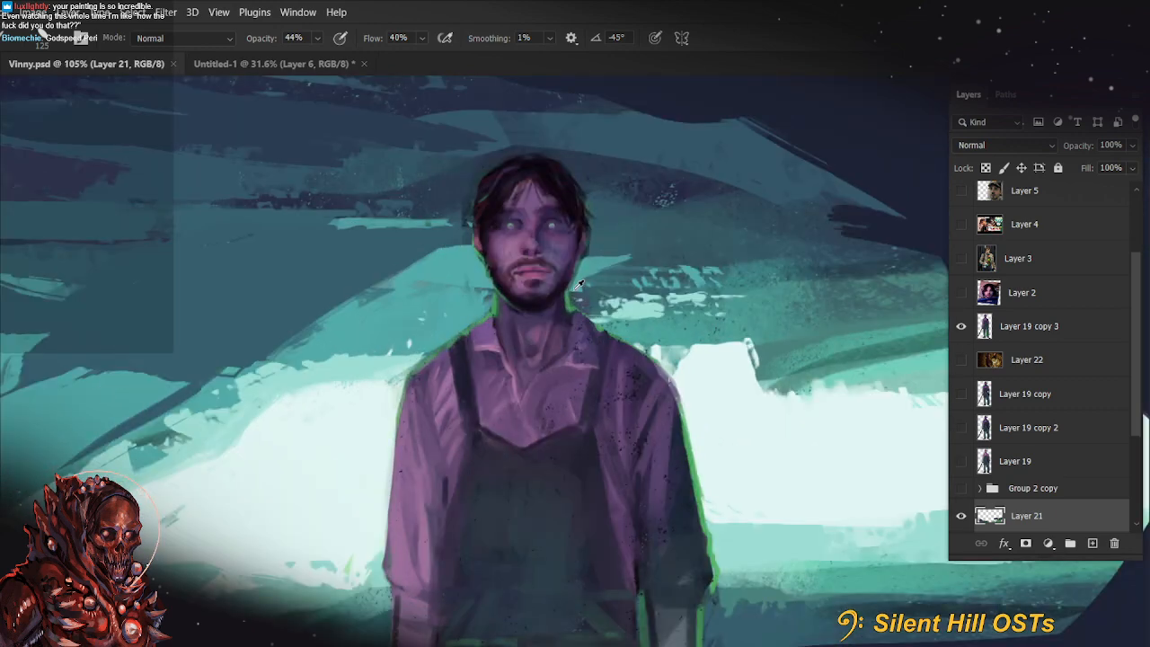
scroll(580, 284, down, 5)
drag(576, 292, 854, 303)
scroll(287, 486, up, 5)
scroll(296, 472, down, 3)
drag(516, 512, 373, 407)
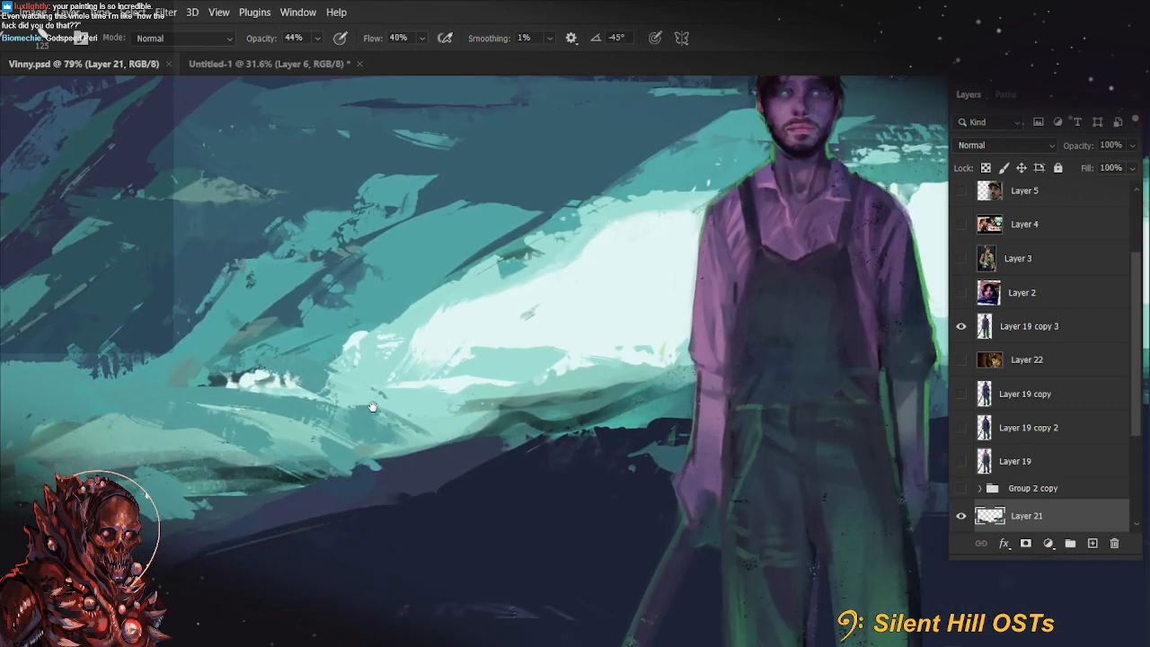
scroll(377, 403, down, 9)
mouse_move(513, 480)
mouse_down()
mouse_move(537, 389)
mouse_move(557, 452)
mouse_up()
Flip the Vinny.psd canvas horizontally
click(22, 15)
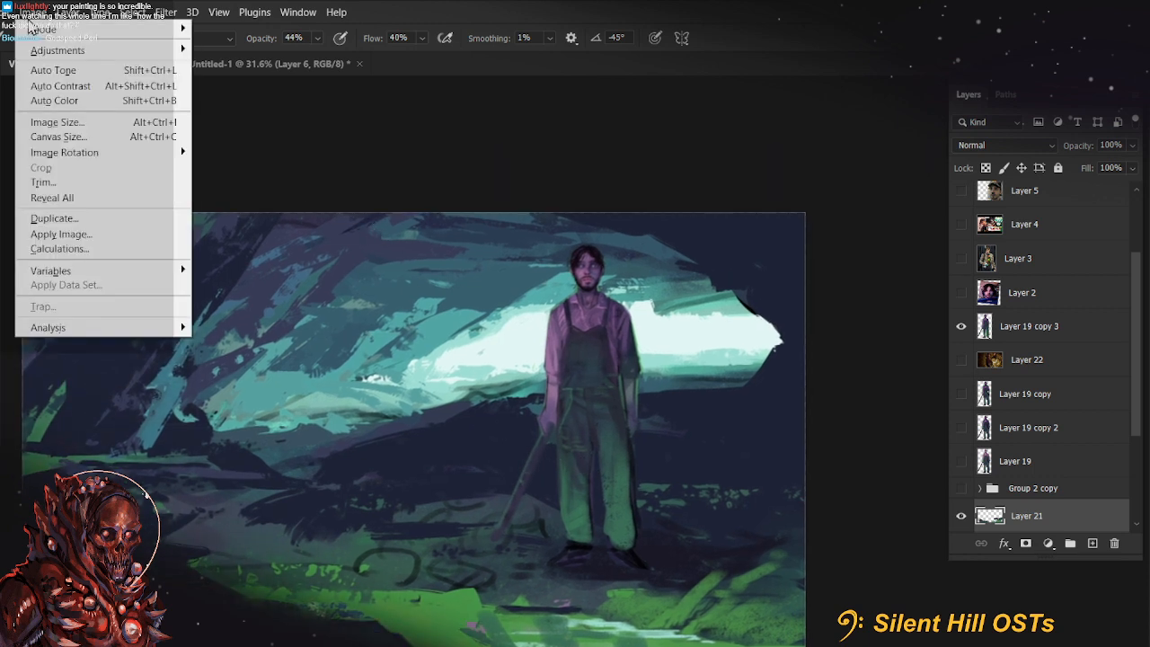
mouse_move(128, 52)
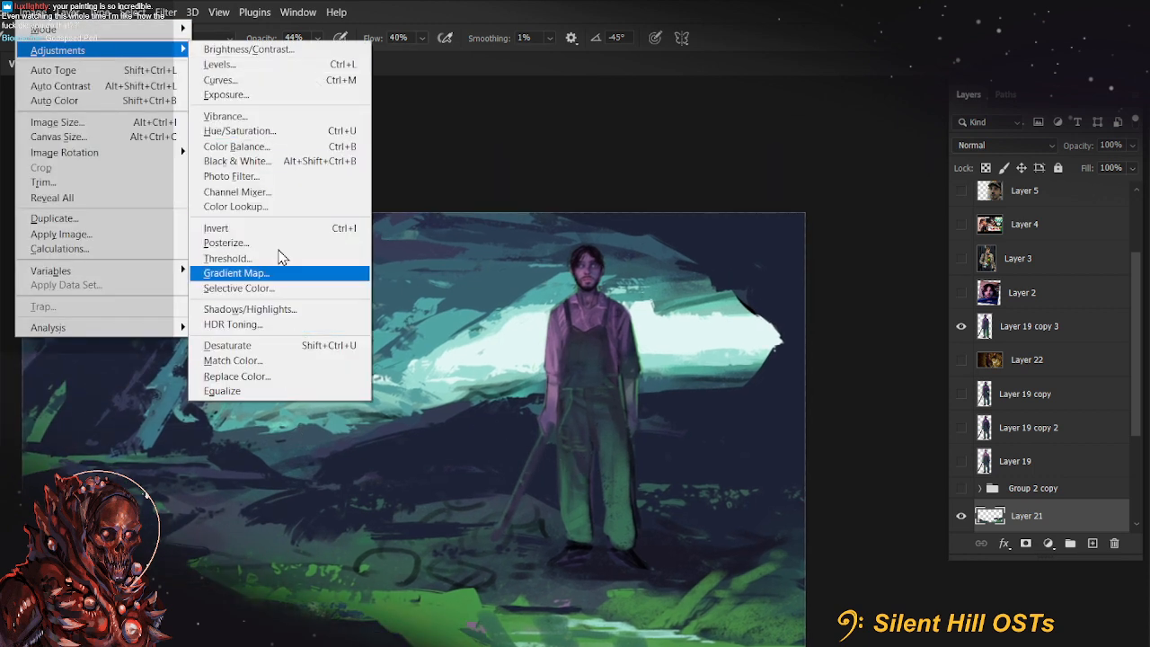
mouse_move(161, 152)
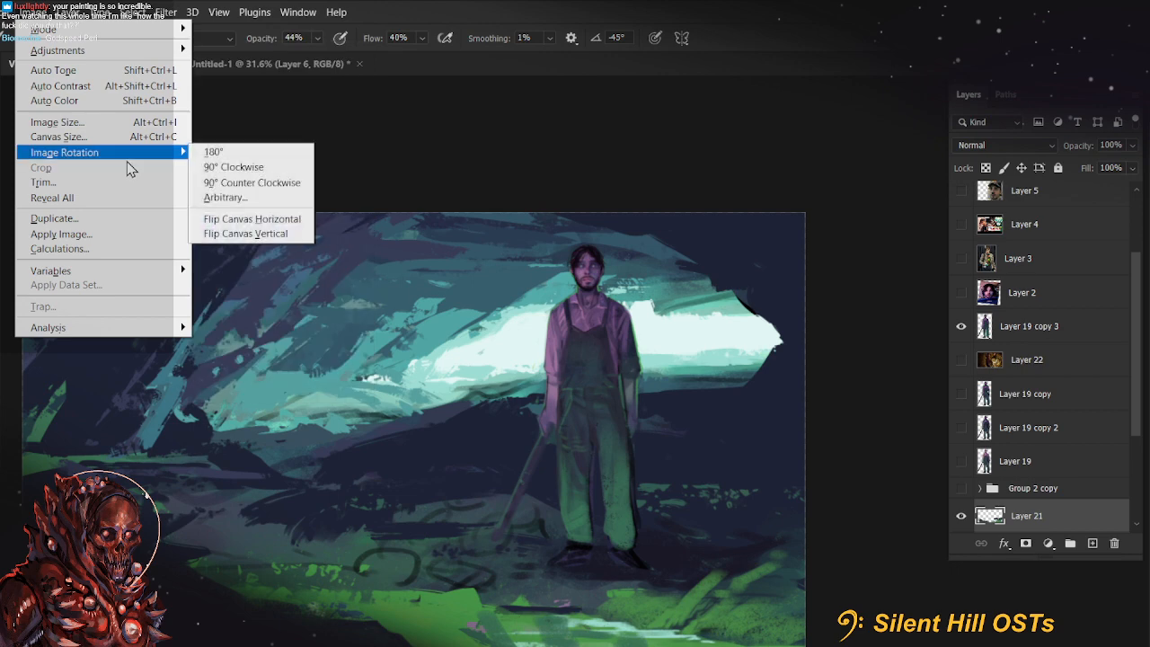
click(254, 223)
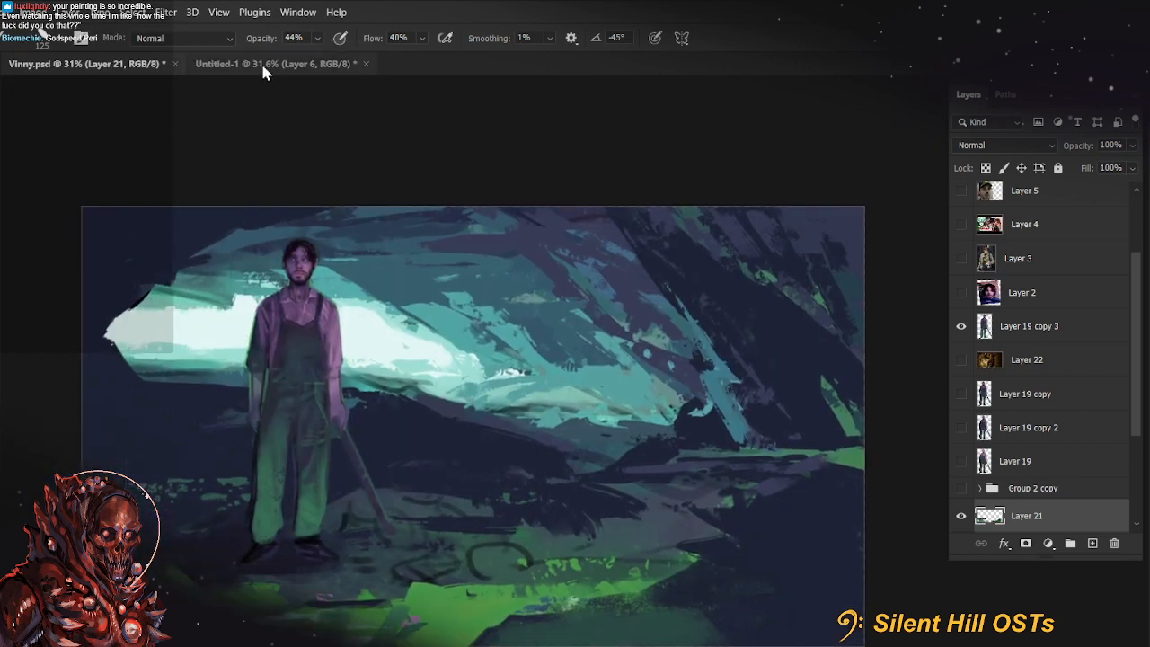
Return to the creature painting, group all layers above the background and flip the group horizontally
click(263, 65)
key(ctrl+0)
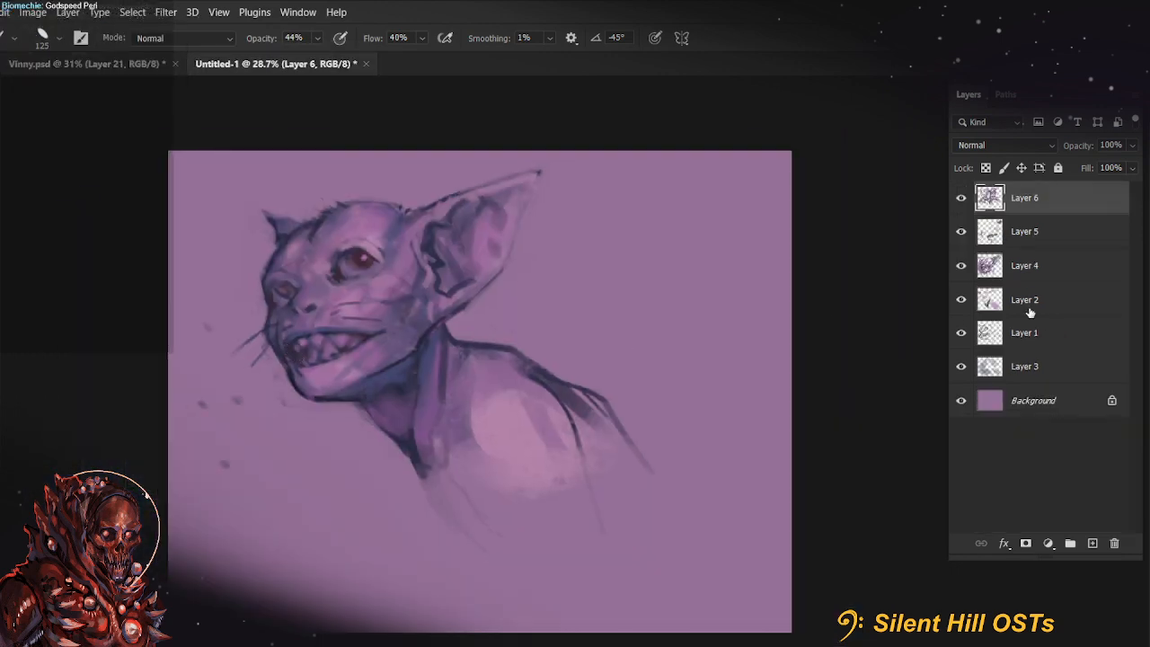
shift+click(1054, 371)
key(ctrl+g)
key(ctrl+t)
right_click(427, 354)
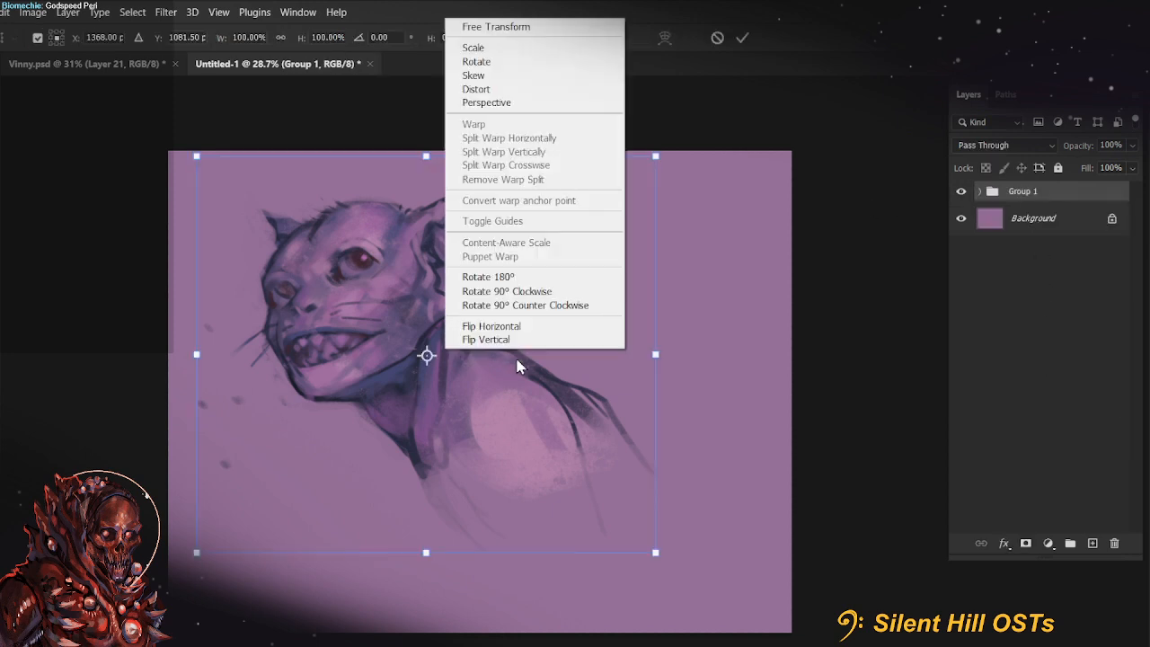
click(525, 333)
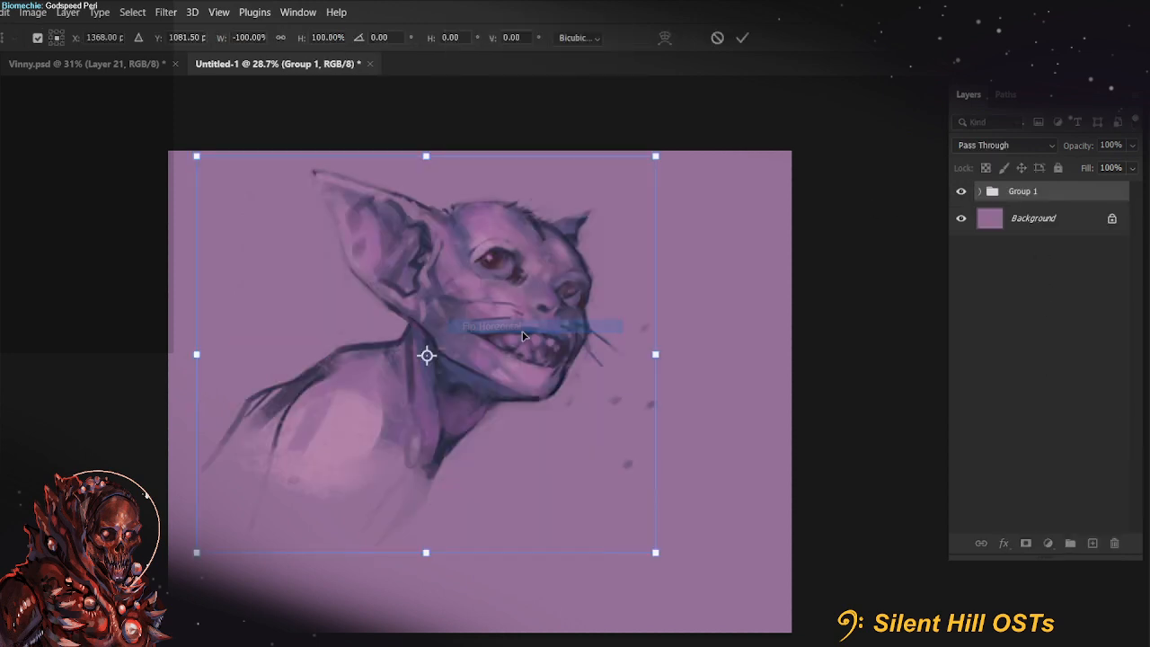
click(741, 41)
scroll(517, 310, up, 3)
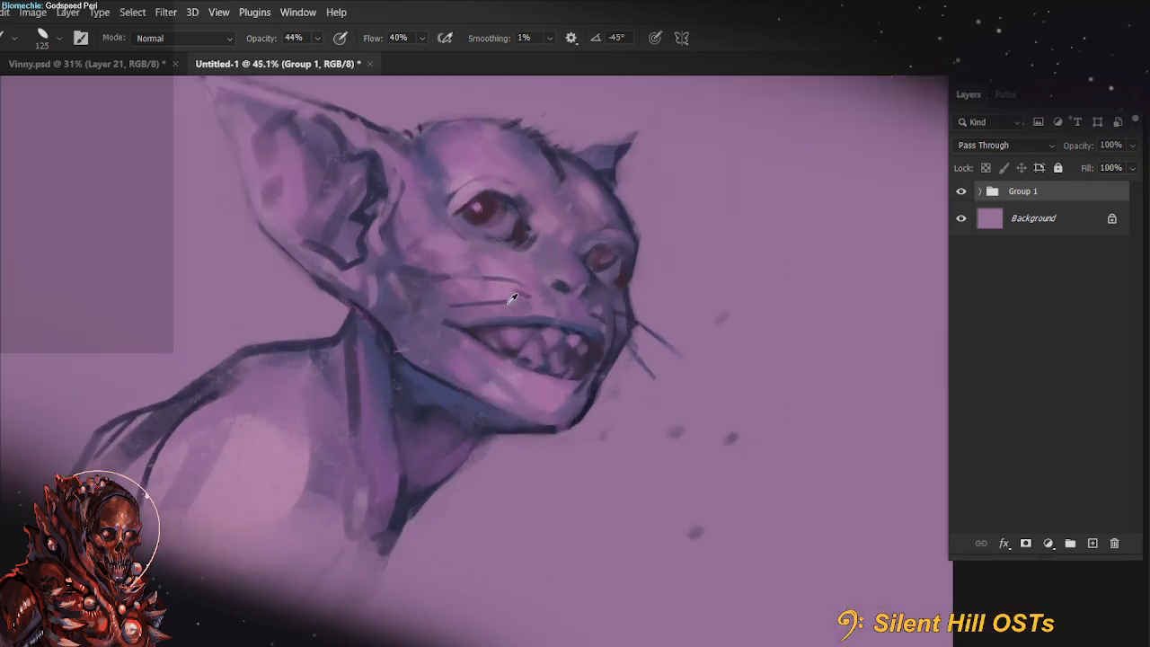
scroll(512, 299, down, 3)
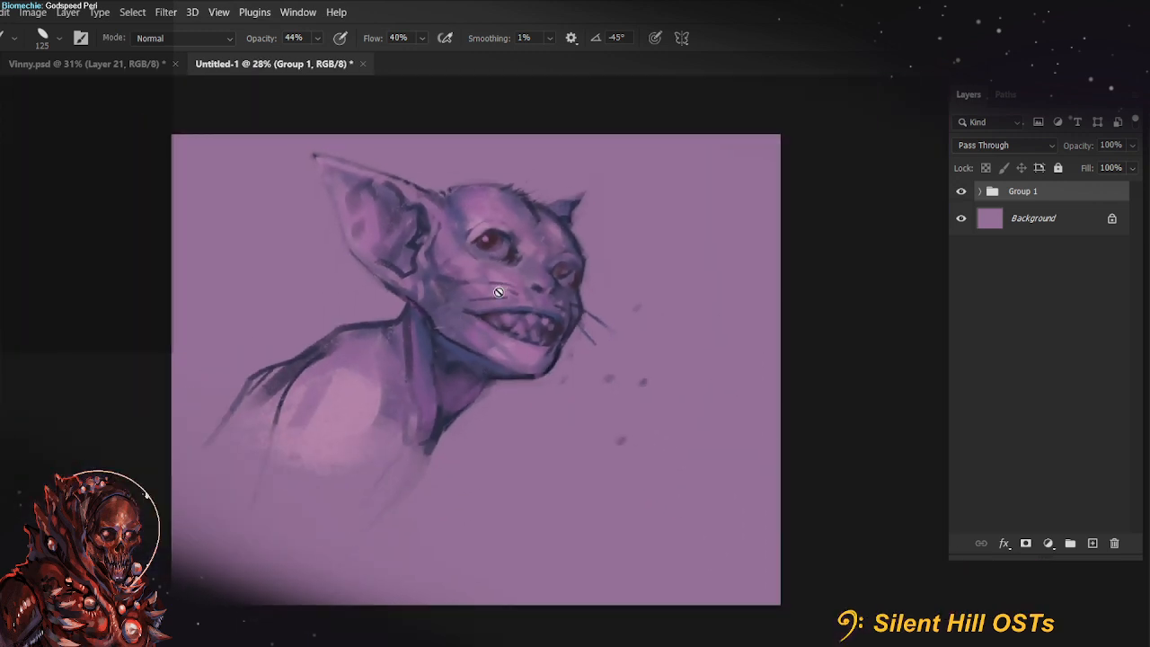